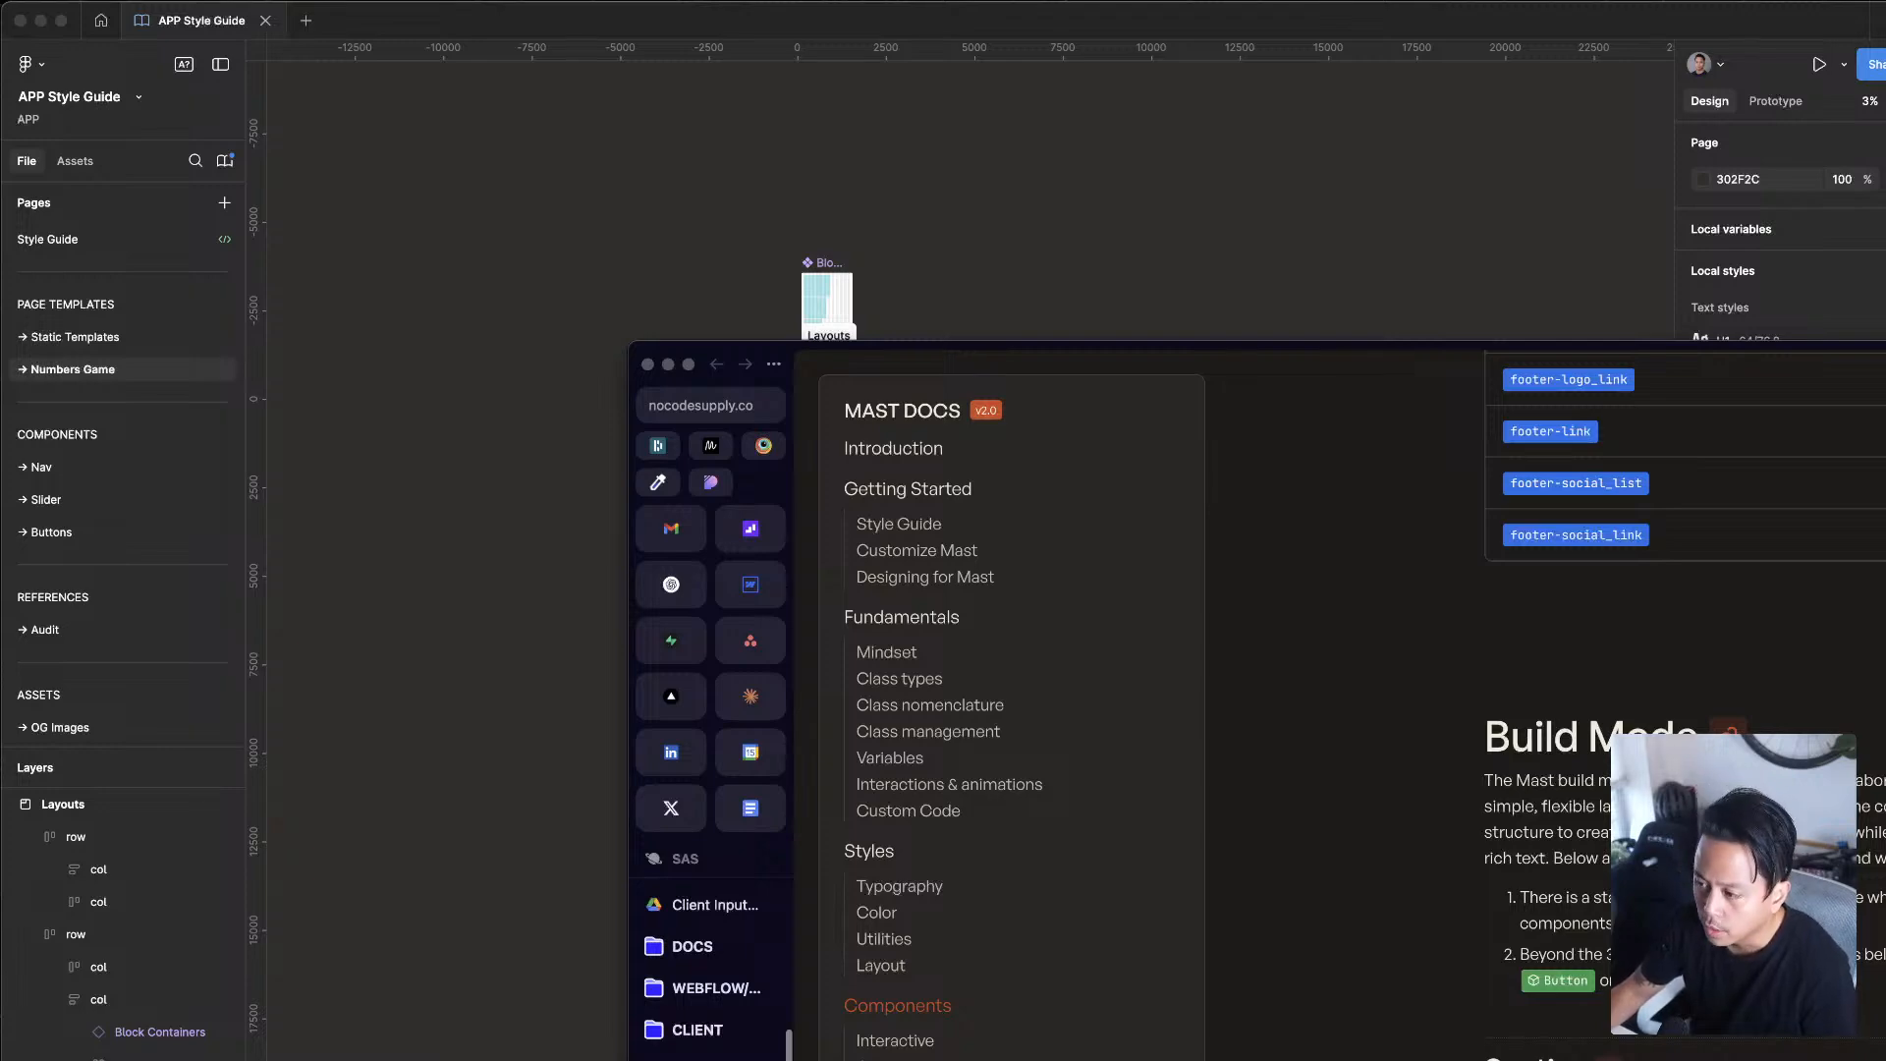
Step: Bring the Mast Docs browser window into view and skim its Layout, Fundamentals and Class types sections
{"action": "left_click_drag", "start_coordinate": [1885, 358], "coordinate": [1683, 20]}
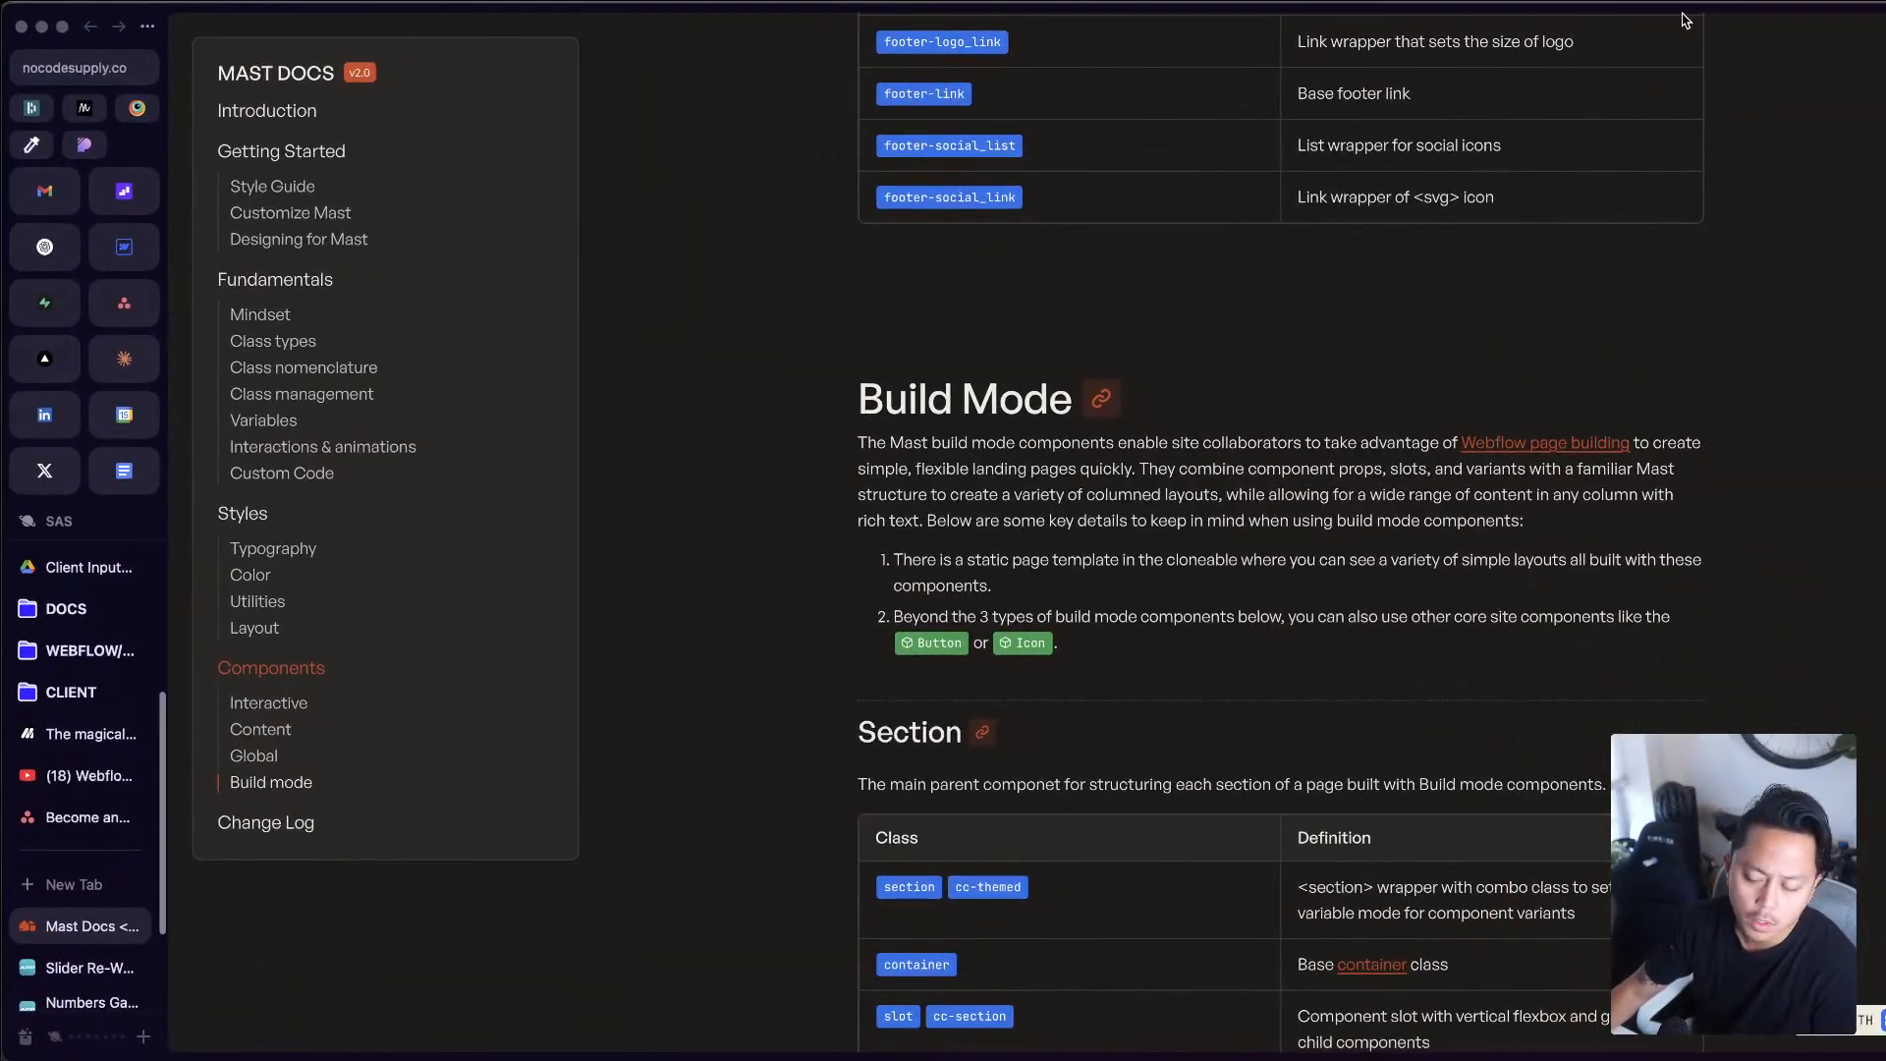
{"action": "mouse_move", "coordinate": [1885, 1051]}
{"action": "left_mouse_down"}
{"action": "mouse_move", "coordinate": [1772, 1060]}
{"action": "mouse_move", "coordinate": [1885, 1060]}
{"action": "left_mouse_up"}
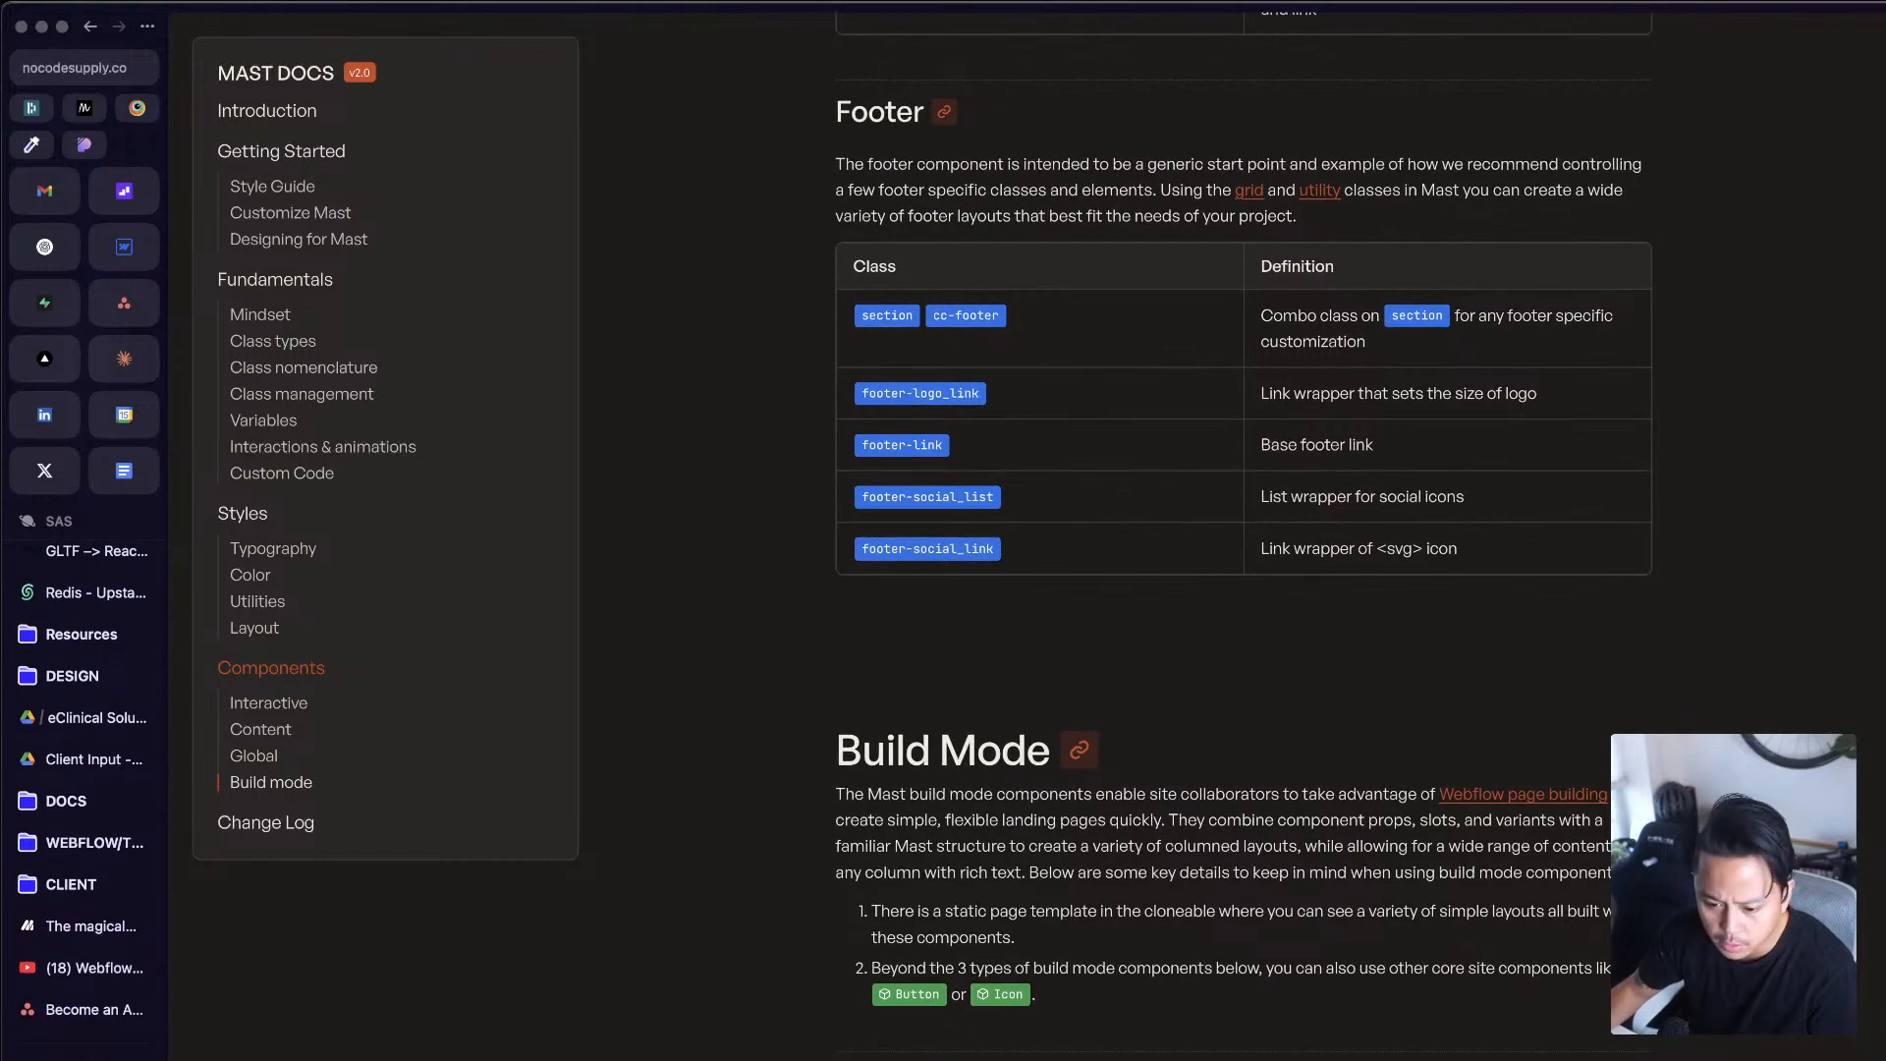
{"action": "scroll", "coordinate": [1244, 537], "scroll_direction": "up", "scroll_amount": 20}
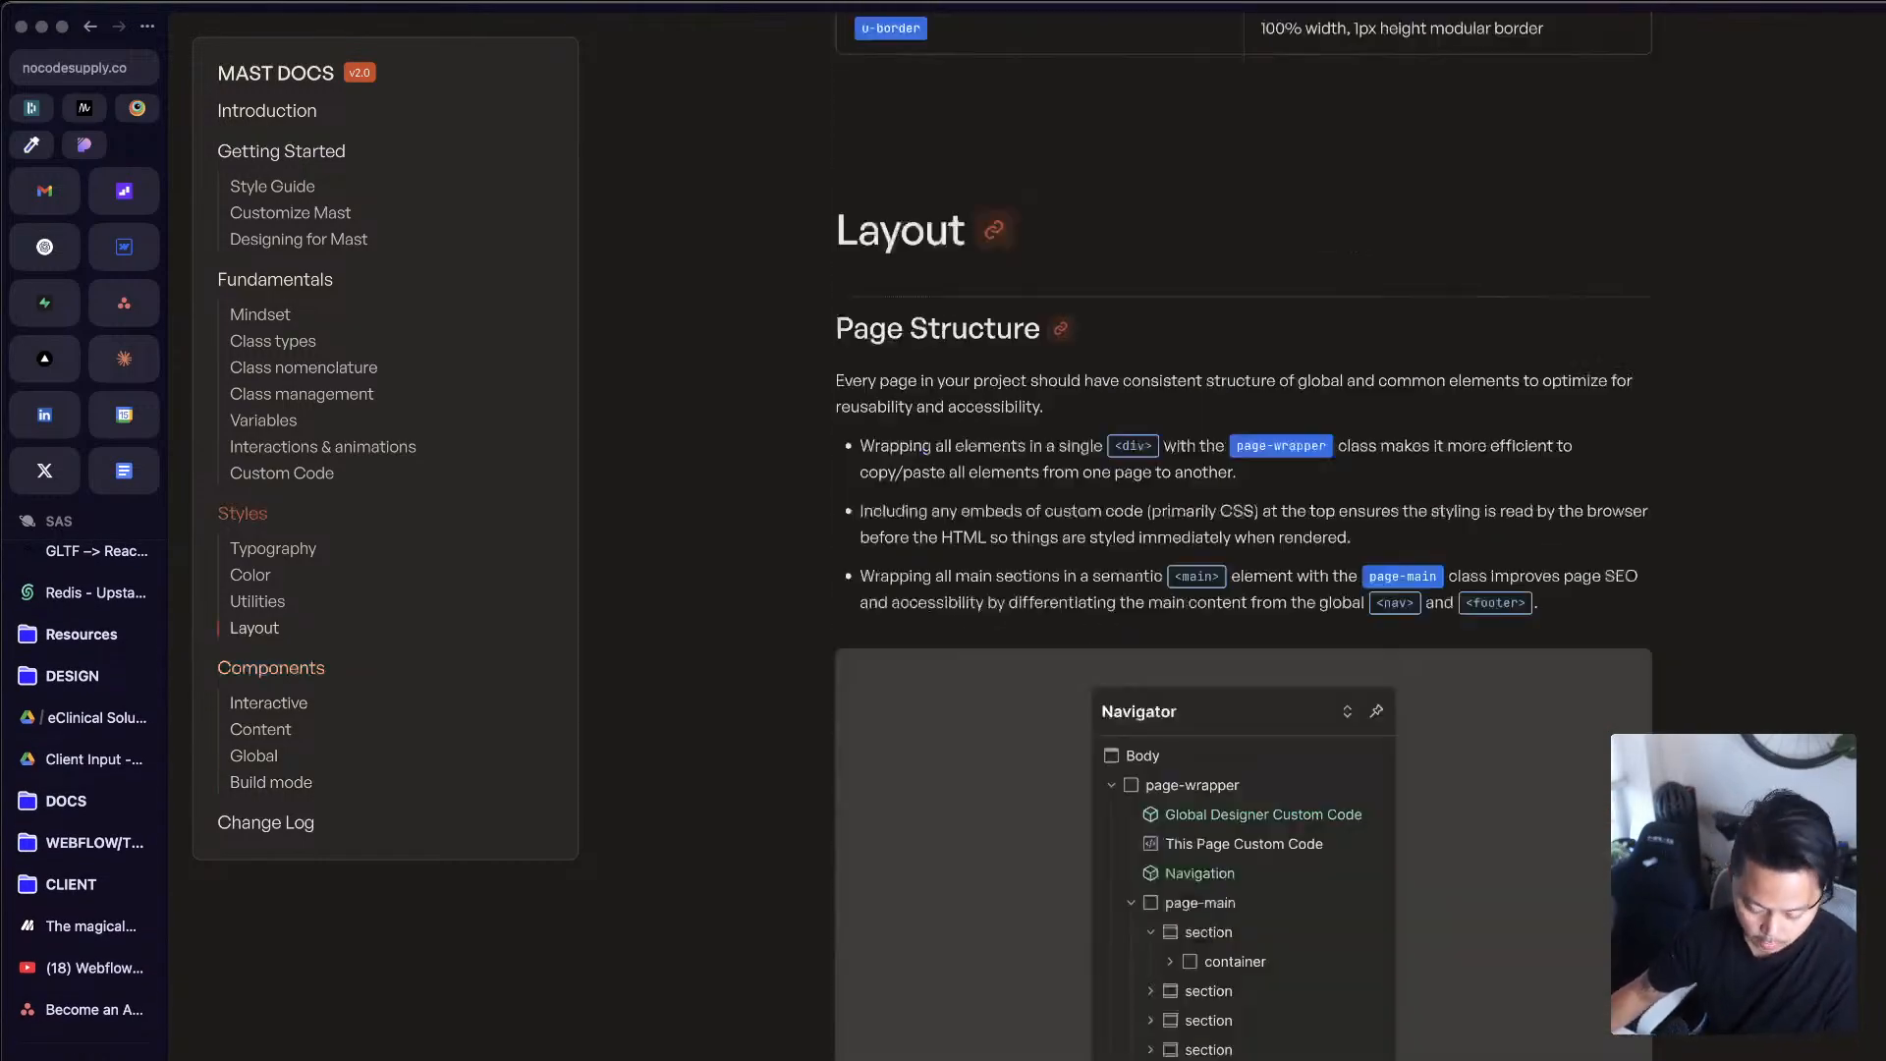
{"action": "scroll", "coordinate": [1244, 536], "scroll_direction": "up", "scroll_amount": 20}
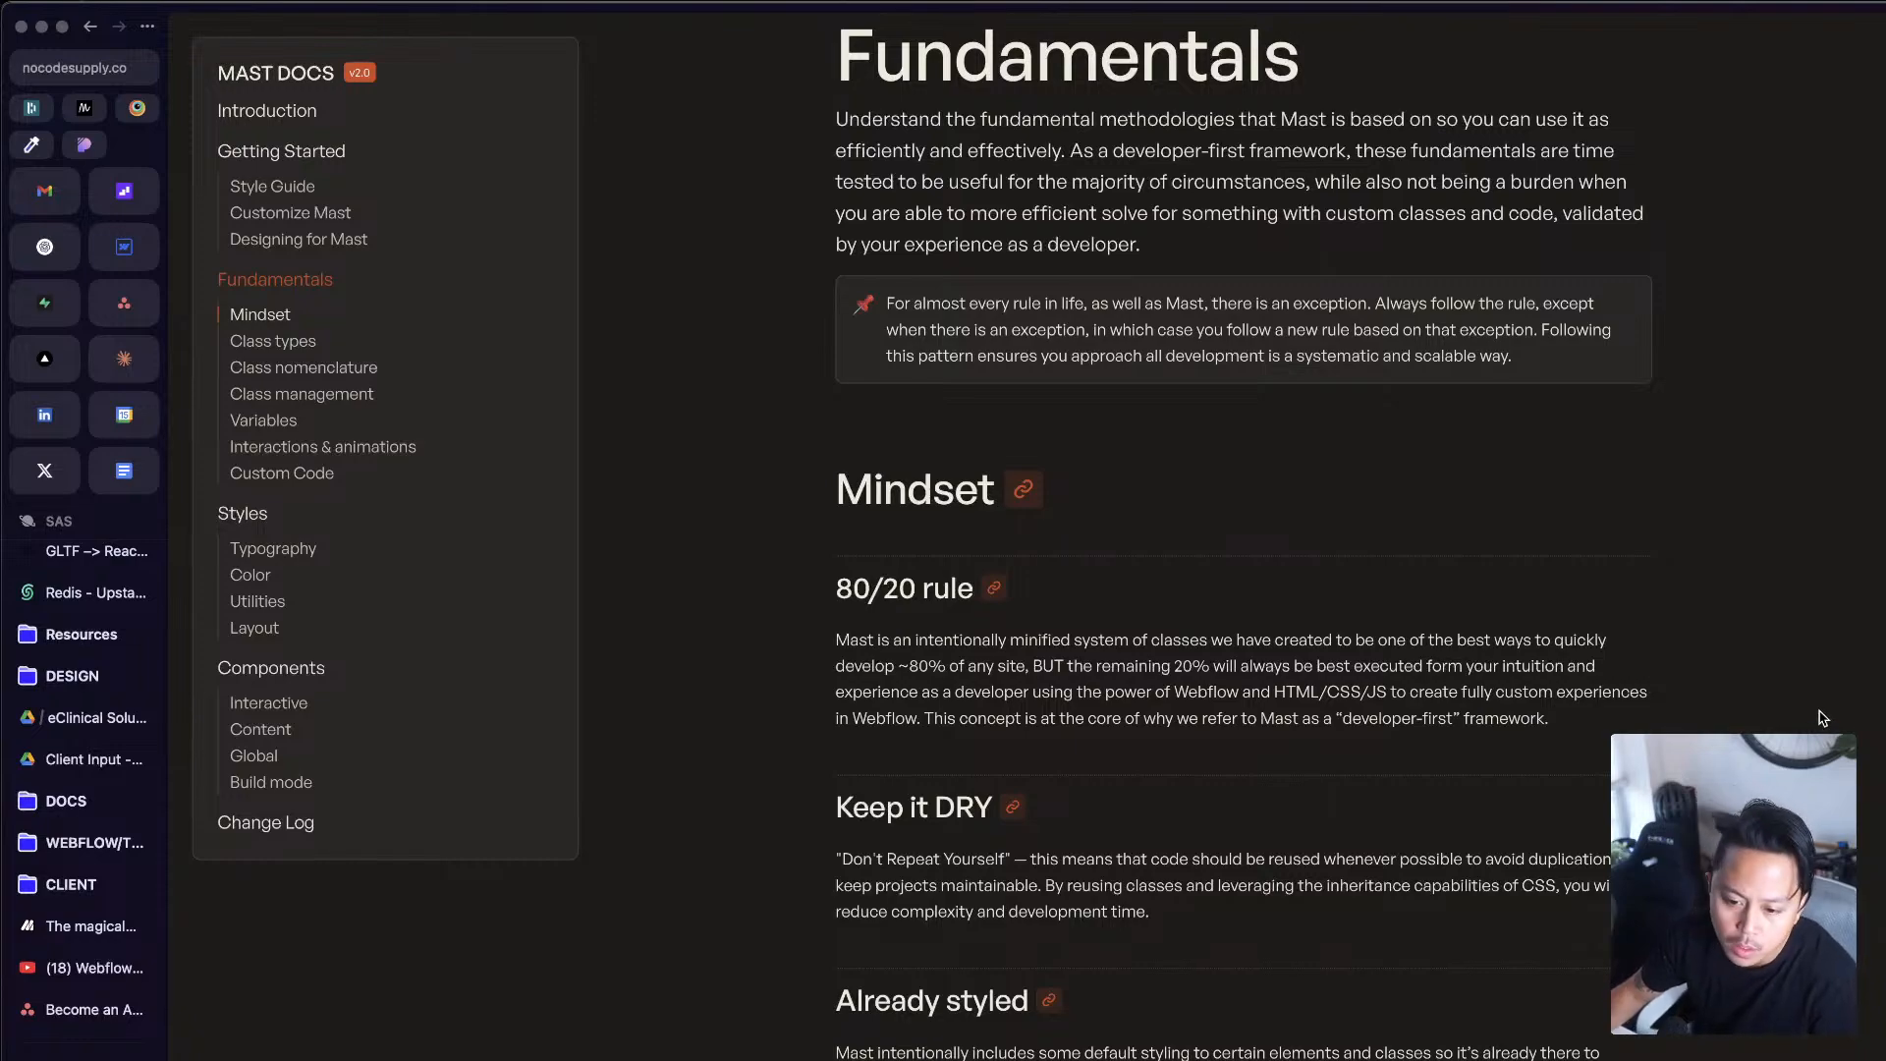
{"action": "scroll", "coordinate": [1822, 718], "scroll_direction": "down", "scroll_amount": 15}
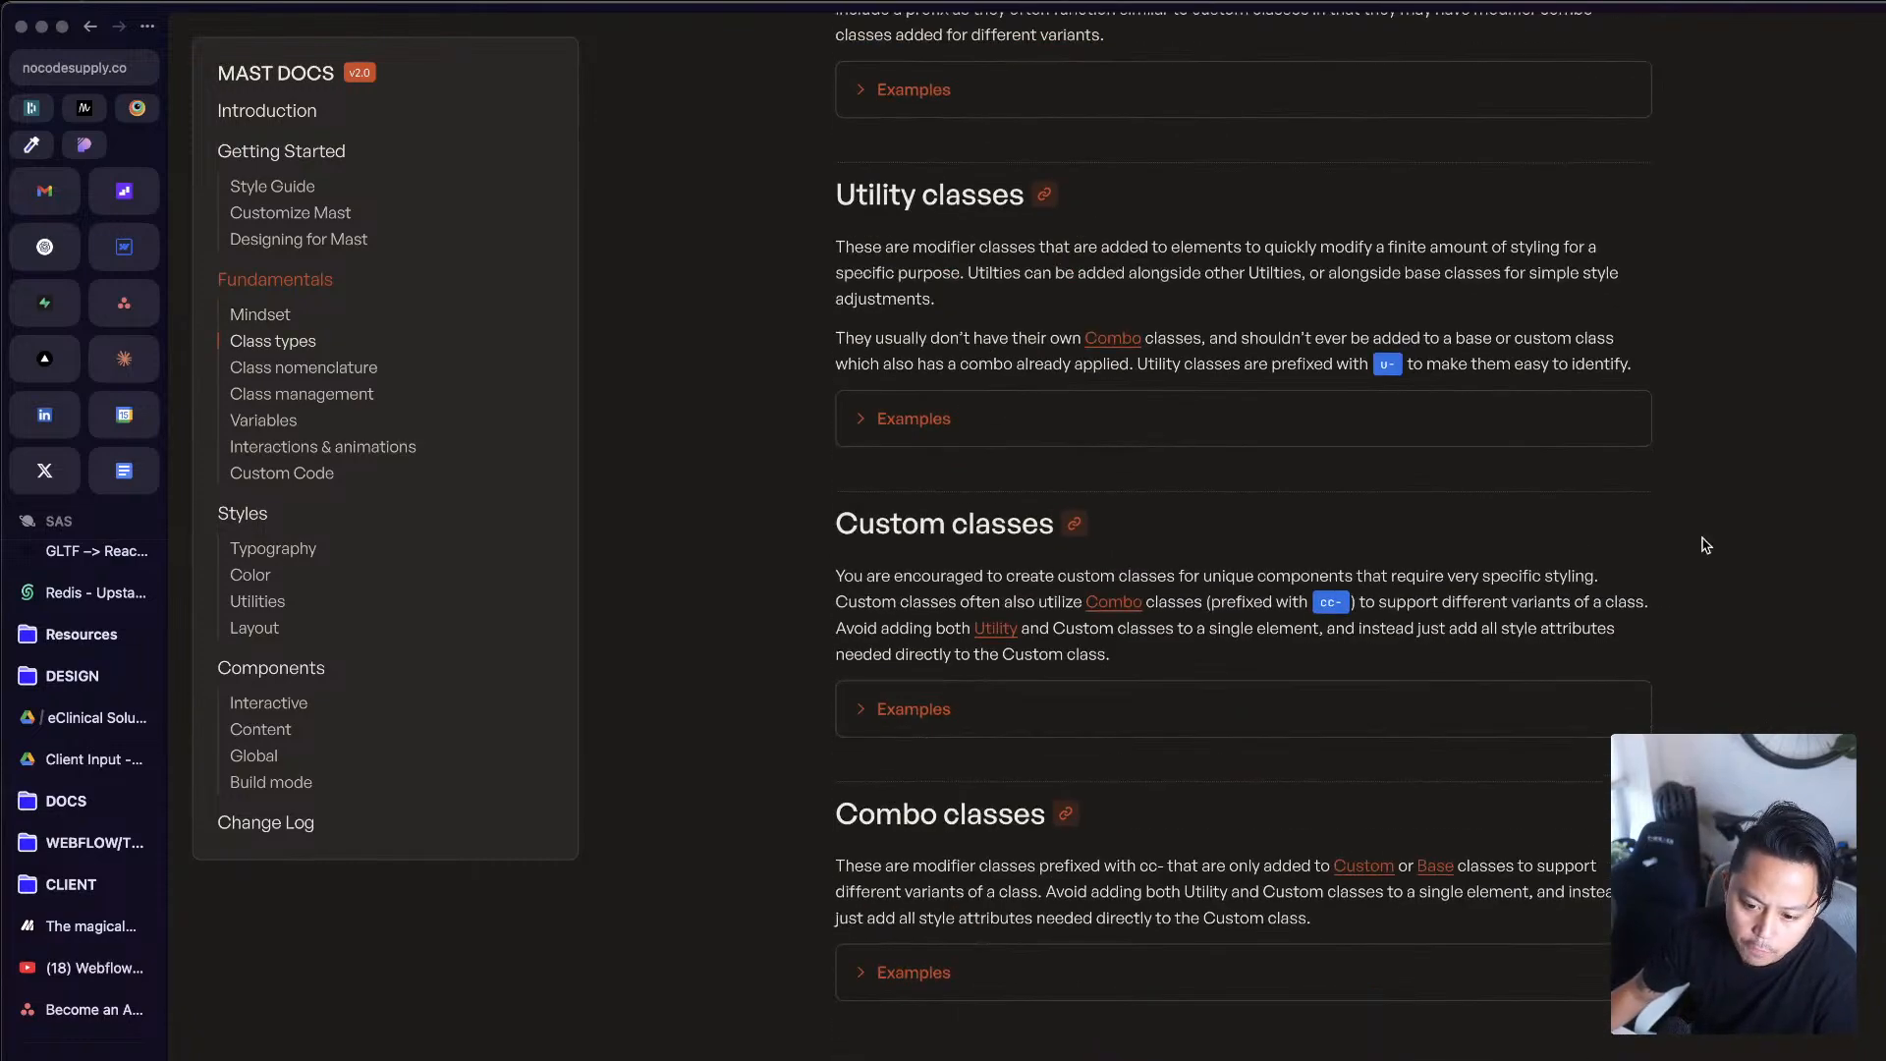
Step: Switch back to the APP Style Guide file in Figma and examine the six block arrangements in the Layouts section
{"action": "key", "text": "ctrl+Up"}
{"action": "left_click", "coordinate": [1661, 522]}
{"action": "scroll", "coordinate": [874, 495], "scroll_direction": "up", "scroll_amount": 5}
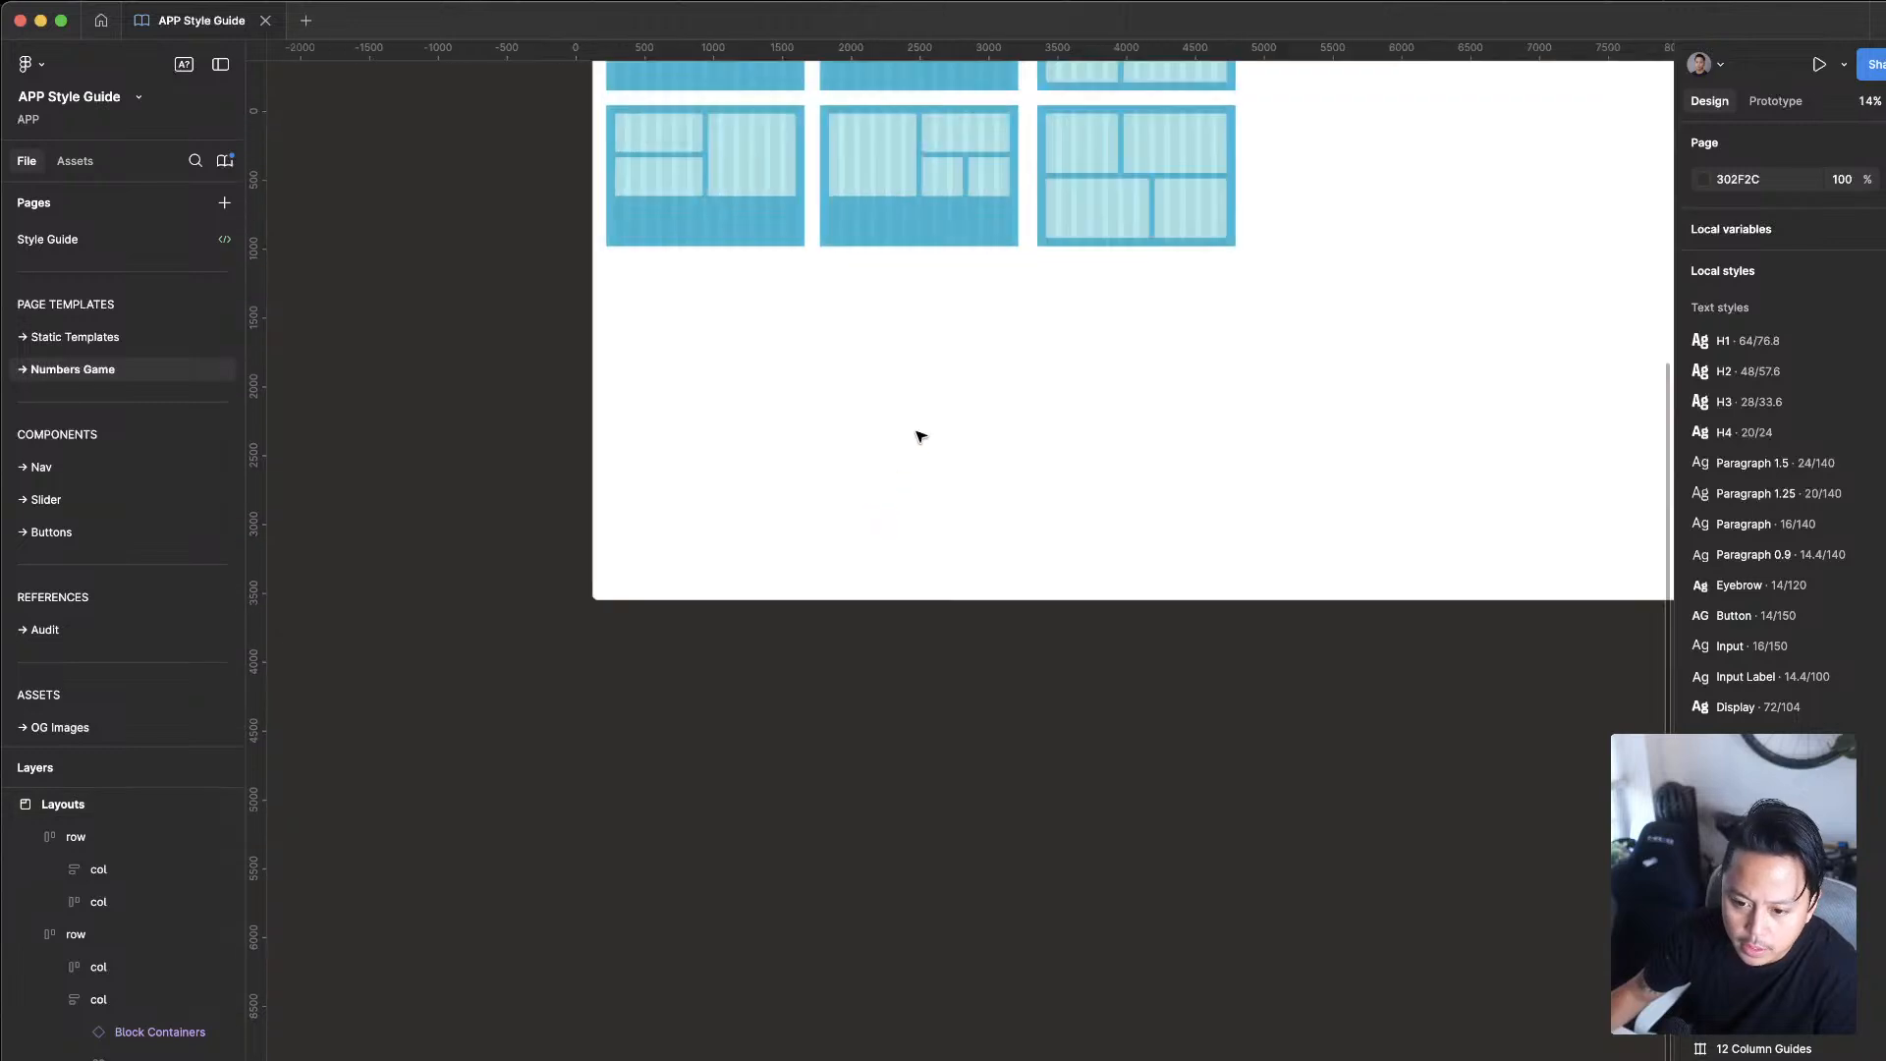
{"action": "scroll", "coordinate": [920, 436], "scroll_direction": "up", "scroll_amount": 5}
{"action": "scroll", "coordinate": [1011, 804], "scroll_direction": "right", "scroll_amount": 2}
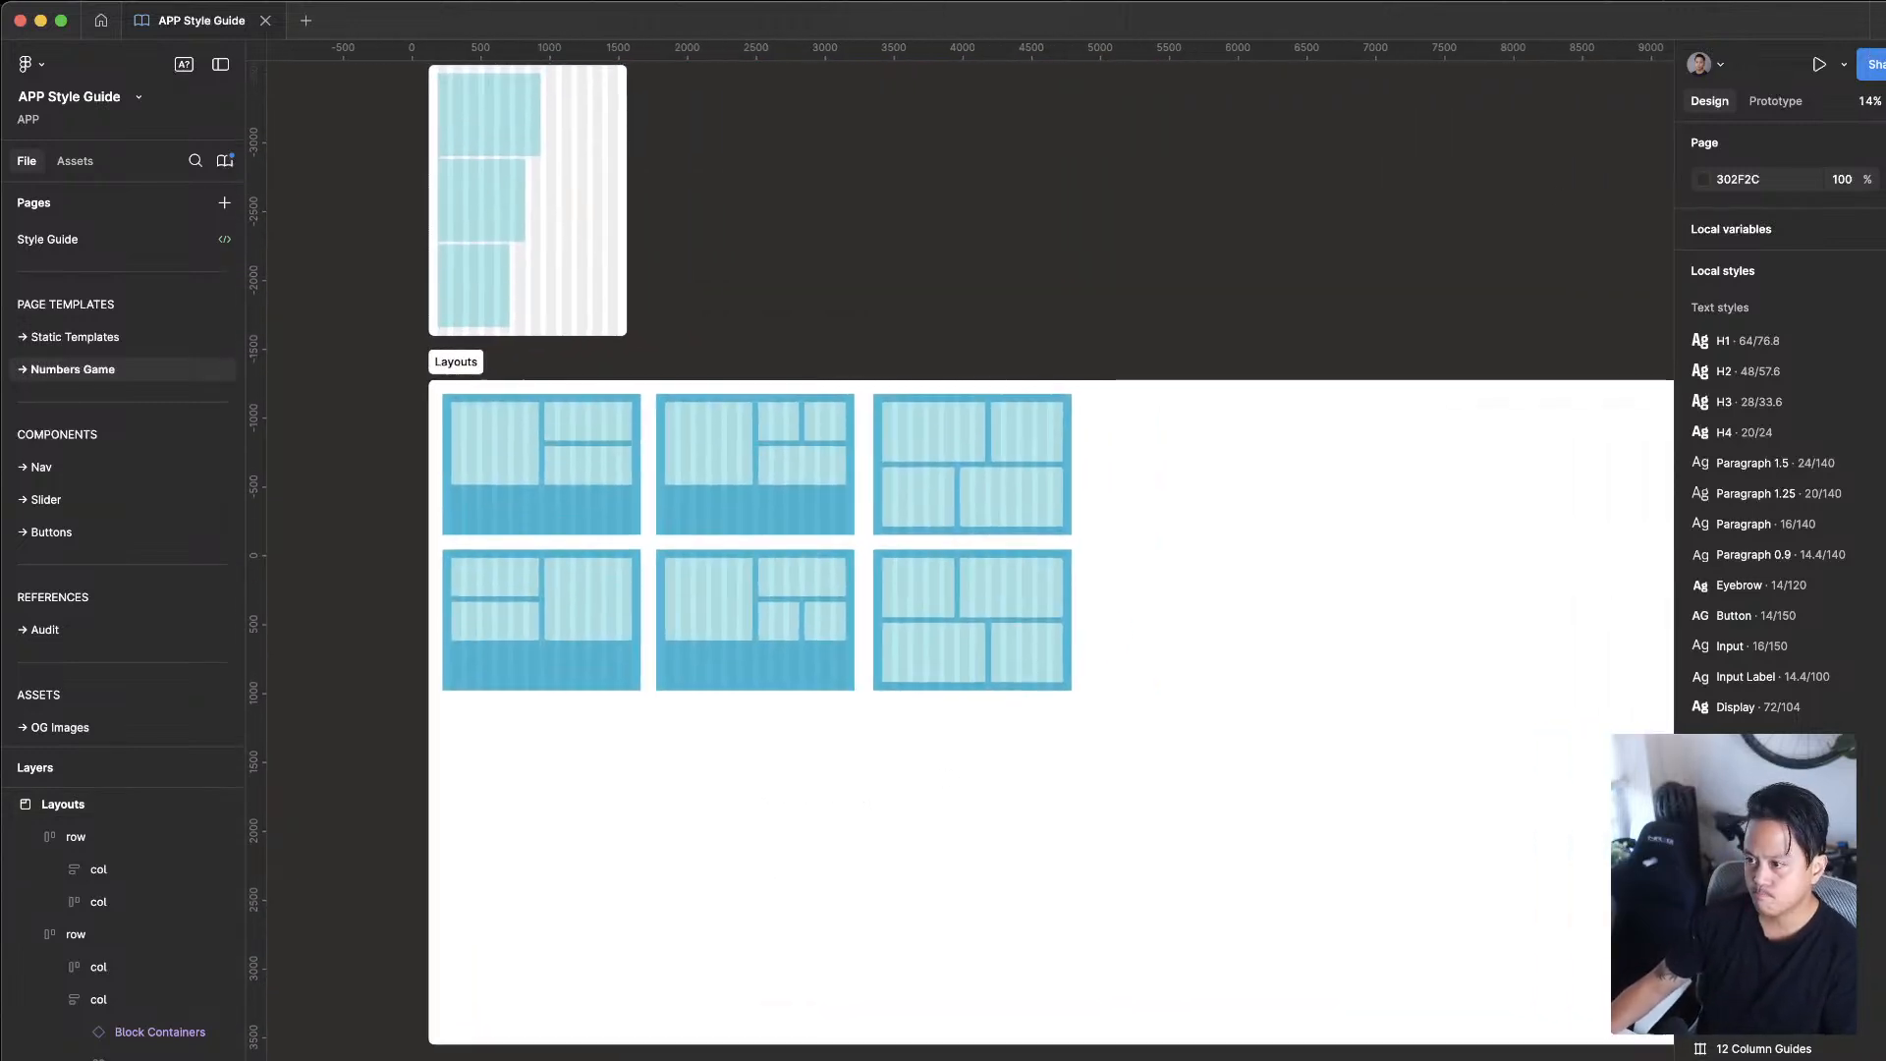
{"action": "mouse_move", "coordinate": [1885, 2]}
{"action": "left_mouse_down"}
{"action": "mouse_move", "coordinate": [1688, 11]}
{"action": "mouse_move", "coordinate": [1873, 29]}
{"action": "mouse_move", "coordinate": [1881, 12]}
{"action": "left_mouse_up"}
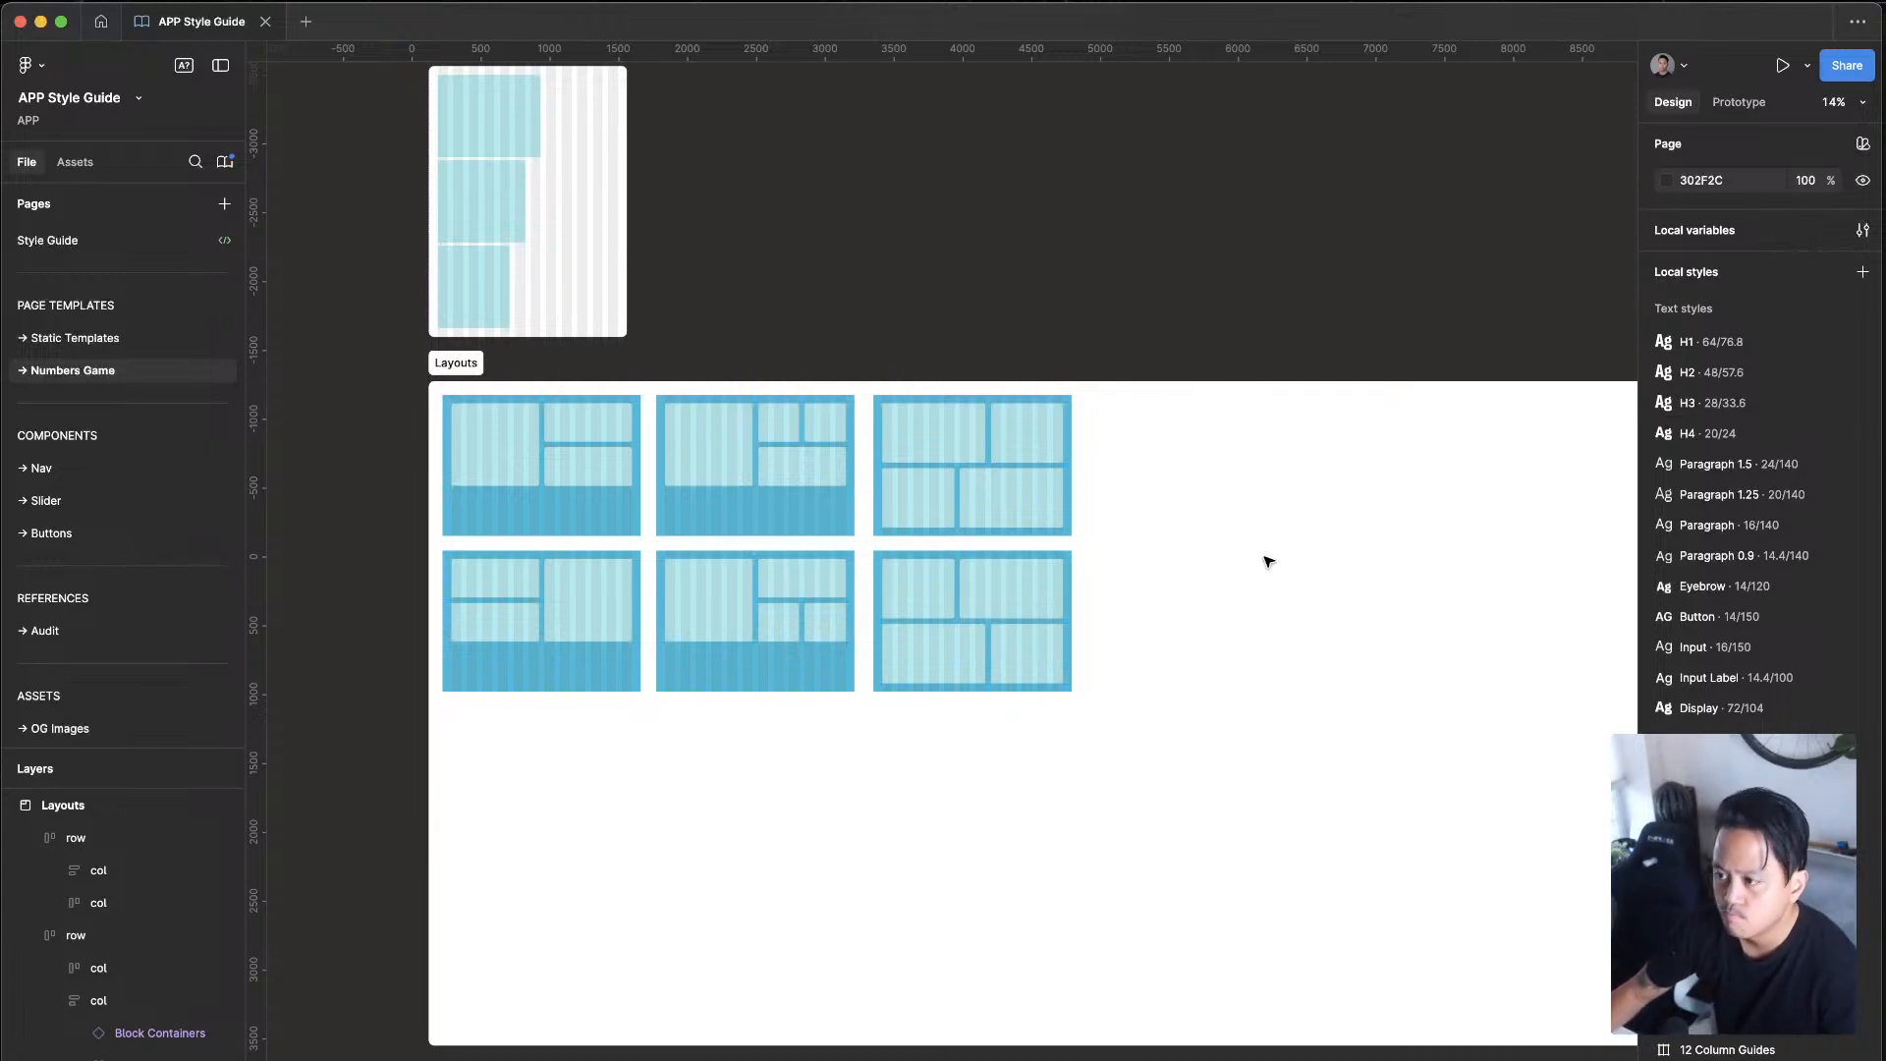
{"action": "left_click_drag", "start_coordinate": [1044, 687], "coordinate": [1222, 779]}
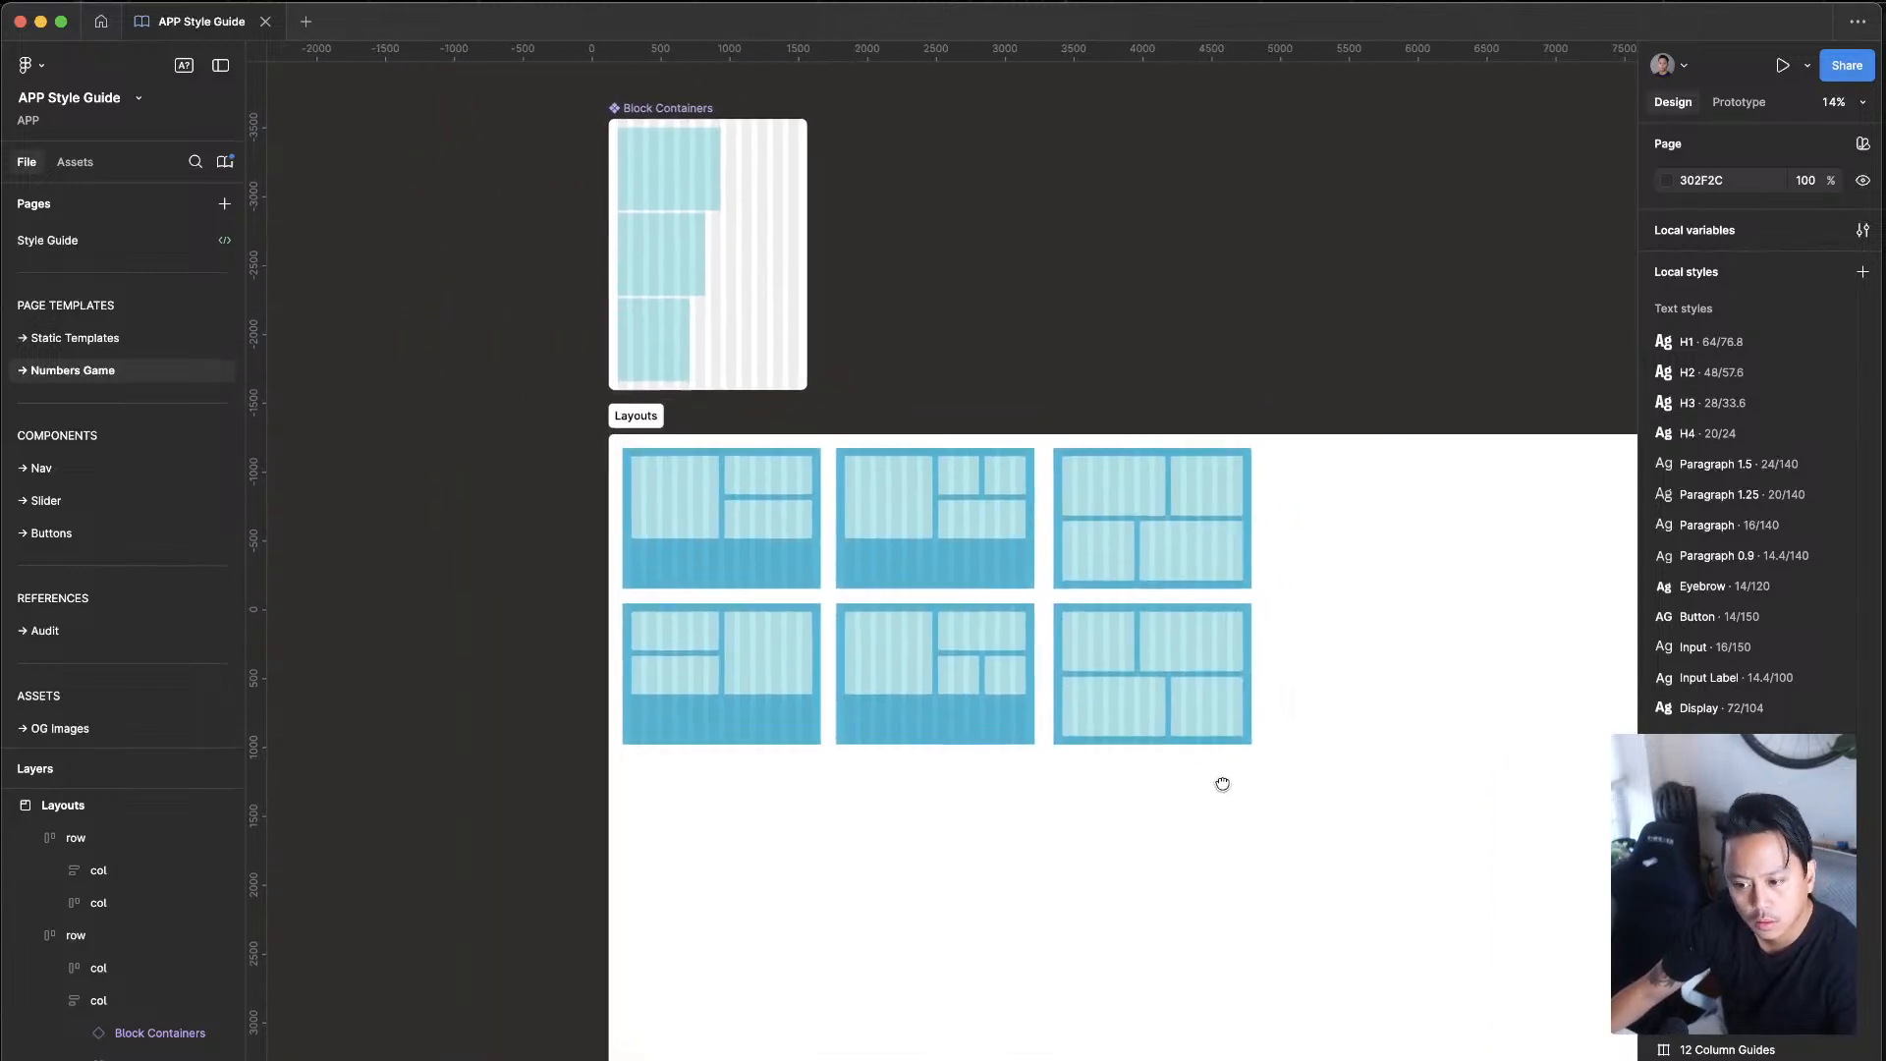
{"action": "scroll", "coordinate": [919, 562], "scroll_direction": "up", "scroll_amount": 2}
{"action": "scroll", "coordinate": [913, 562], "scroll_direction": "up", "scroll_amount": 5}
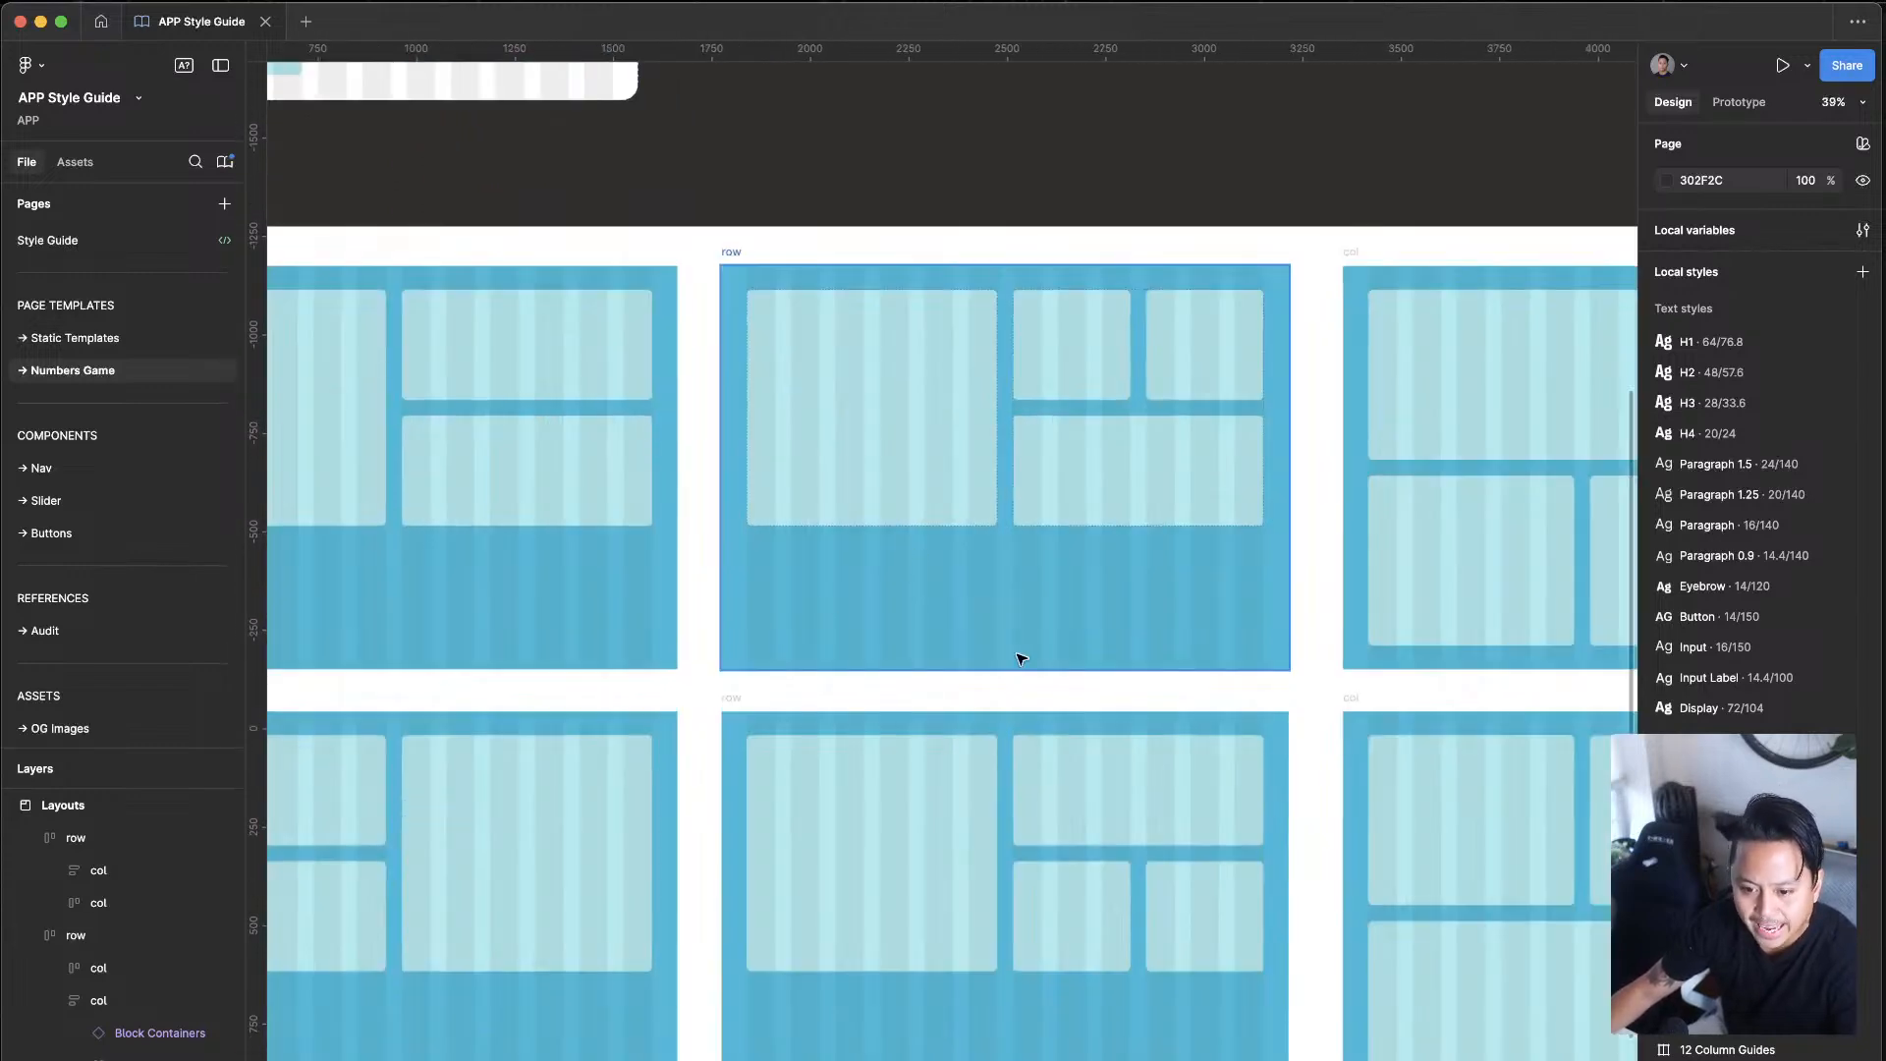
{"action": "scroll", "coordinate": [1022, 659], "scroll_direction": "down", "scroll_amount": 4}
{"action": "scroll", "coordinate": [748, 542], "scroll_direction": "up", "scroll_amount": 3}
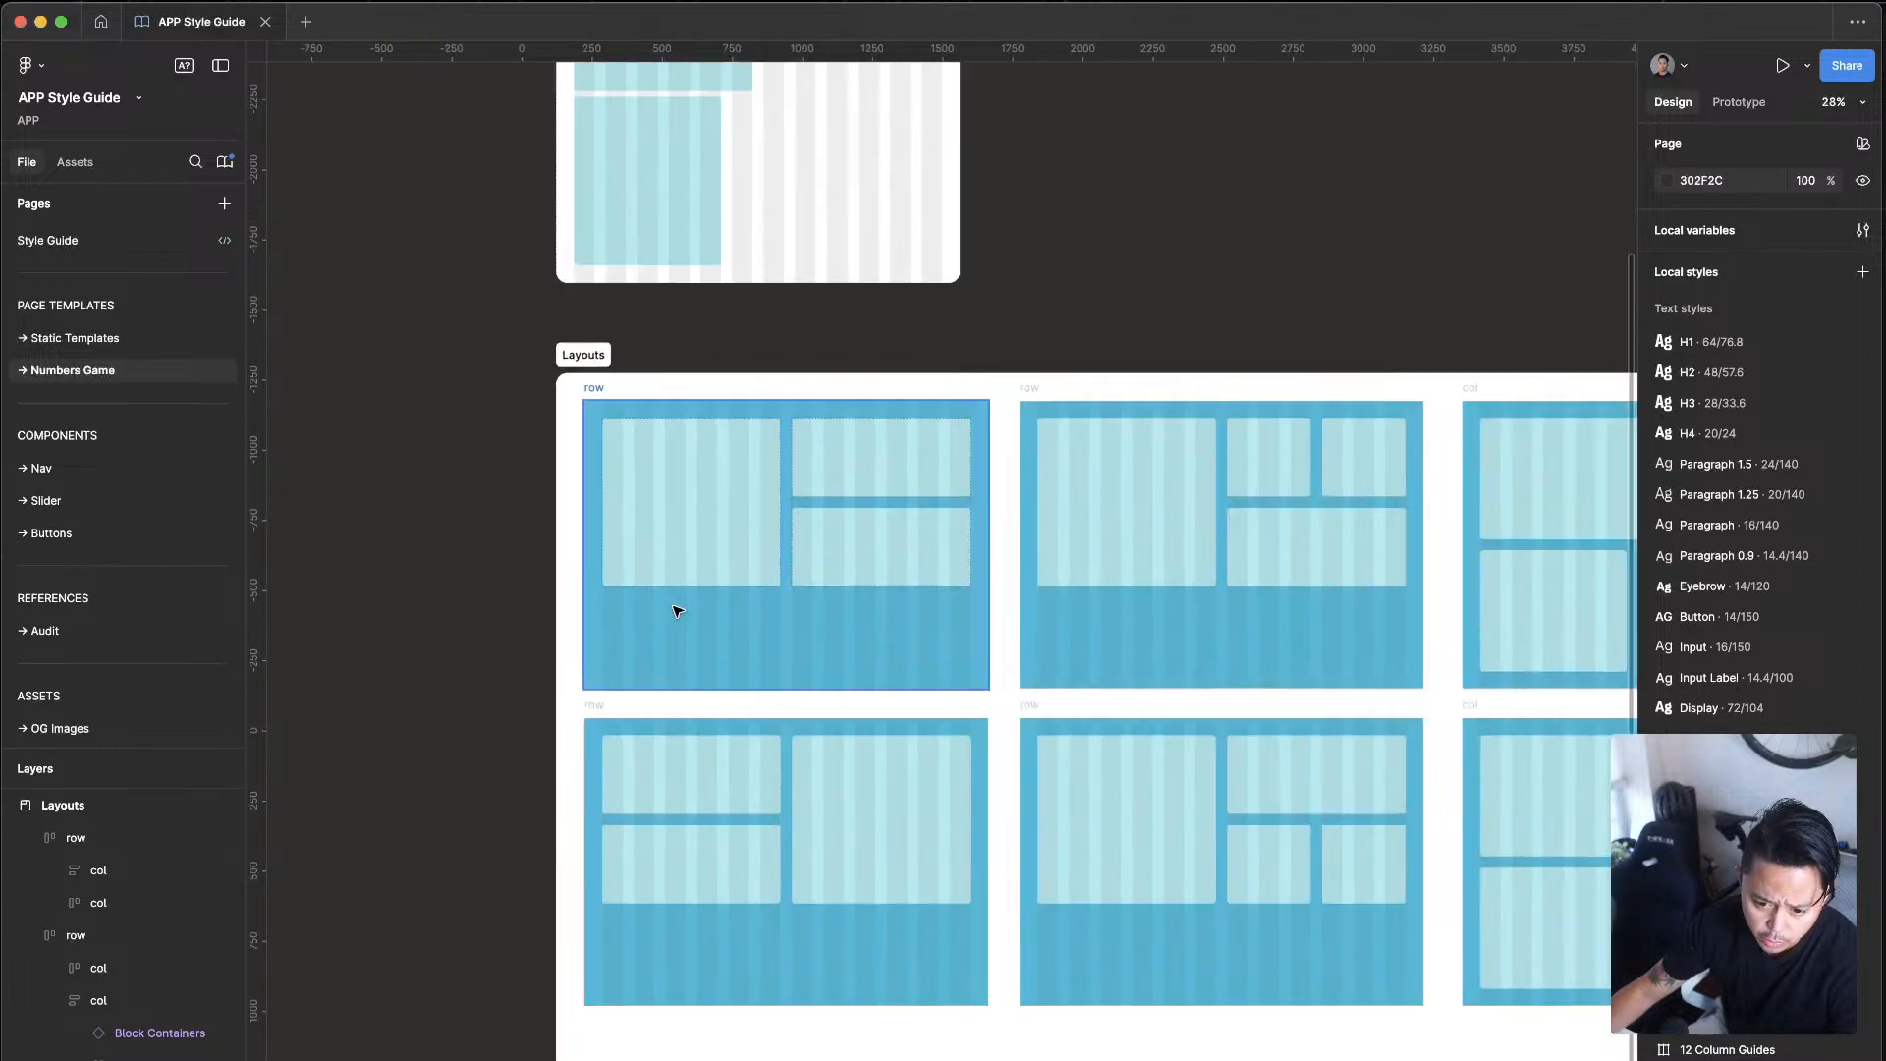
{"action": "scroll", "coordinate": [1002, 905], "scroll_direction": "right", "scroll_amount": 3}
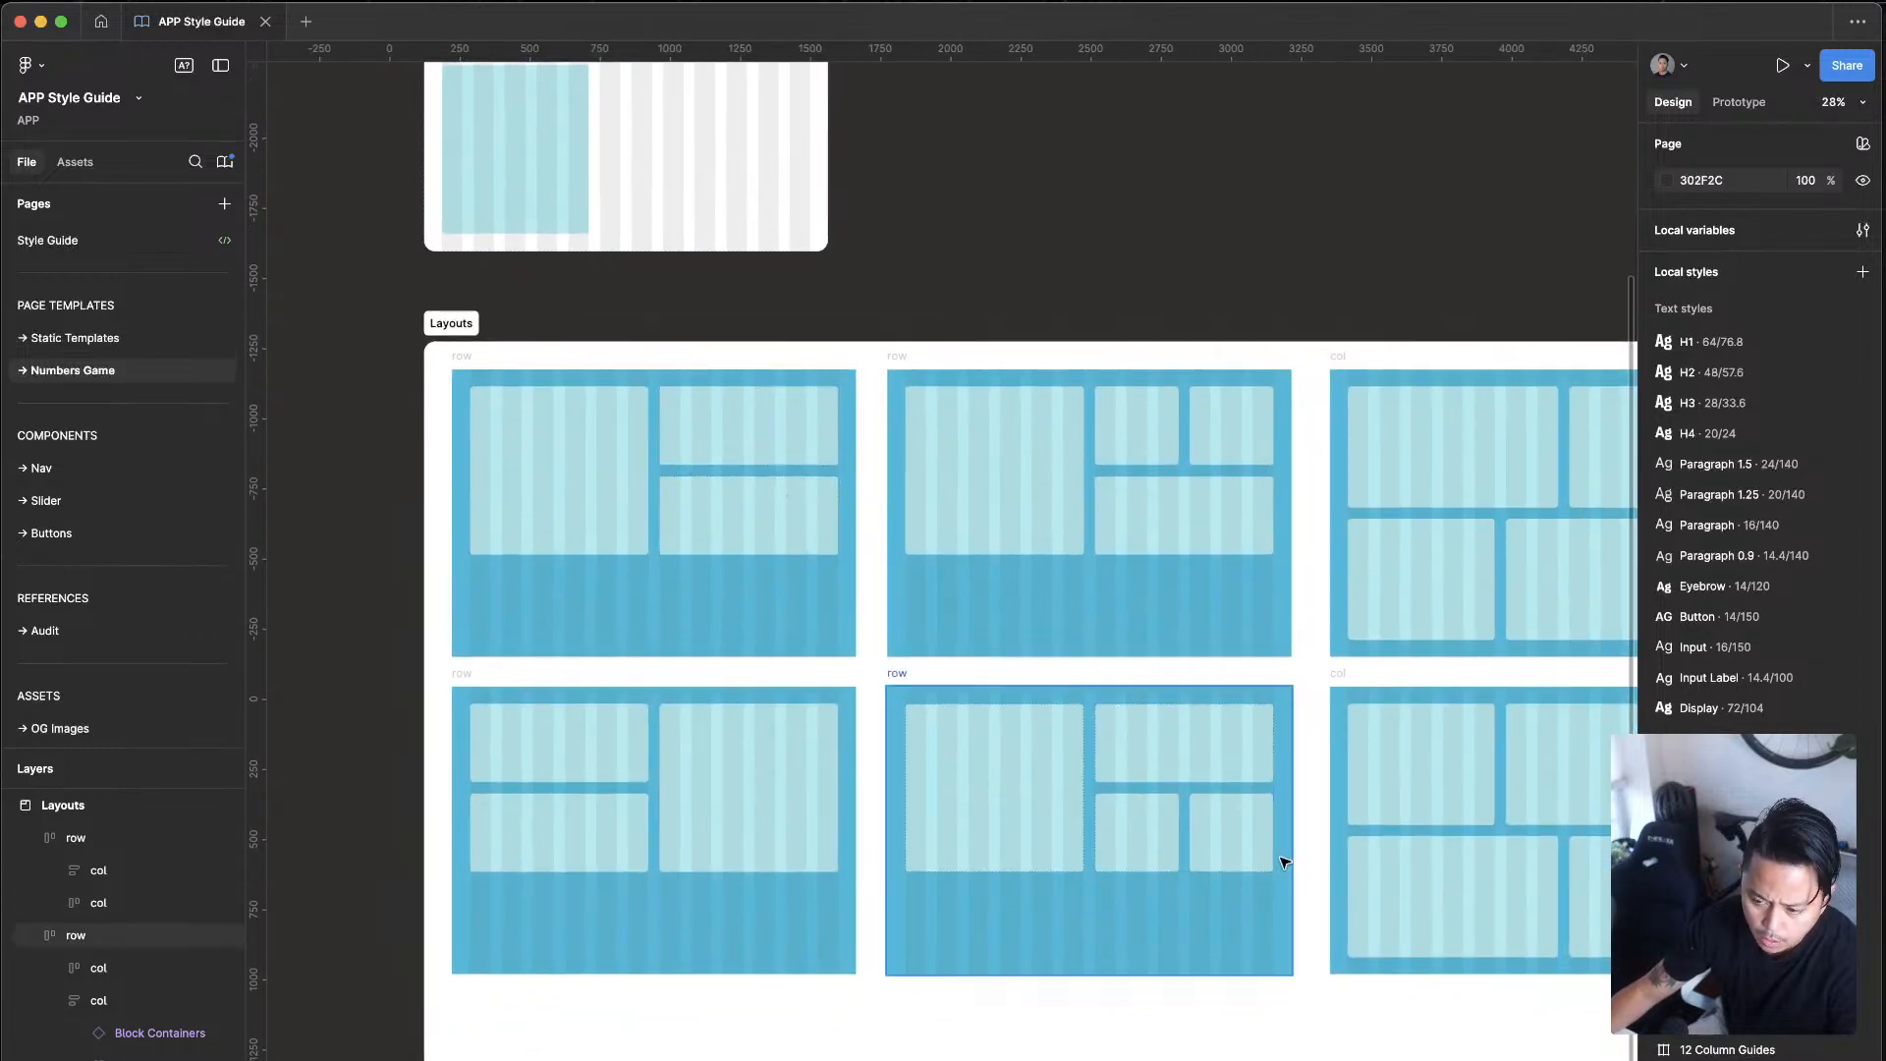
{"action": "scroll", "coordinate": [1228, 982], "scroll_direction": "right", "scroll_amount": 3}
Step: Inspect the auto layout settings of both columns in the first row layout, clear the selection and review the neighbouring layouts
{"action": "left_click", "coordinate": [488, 414]}
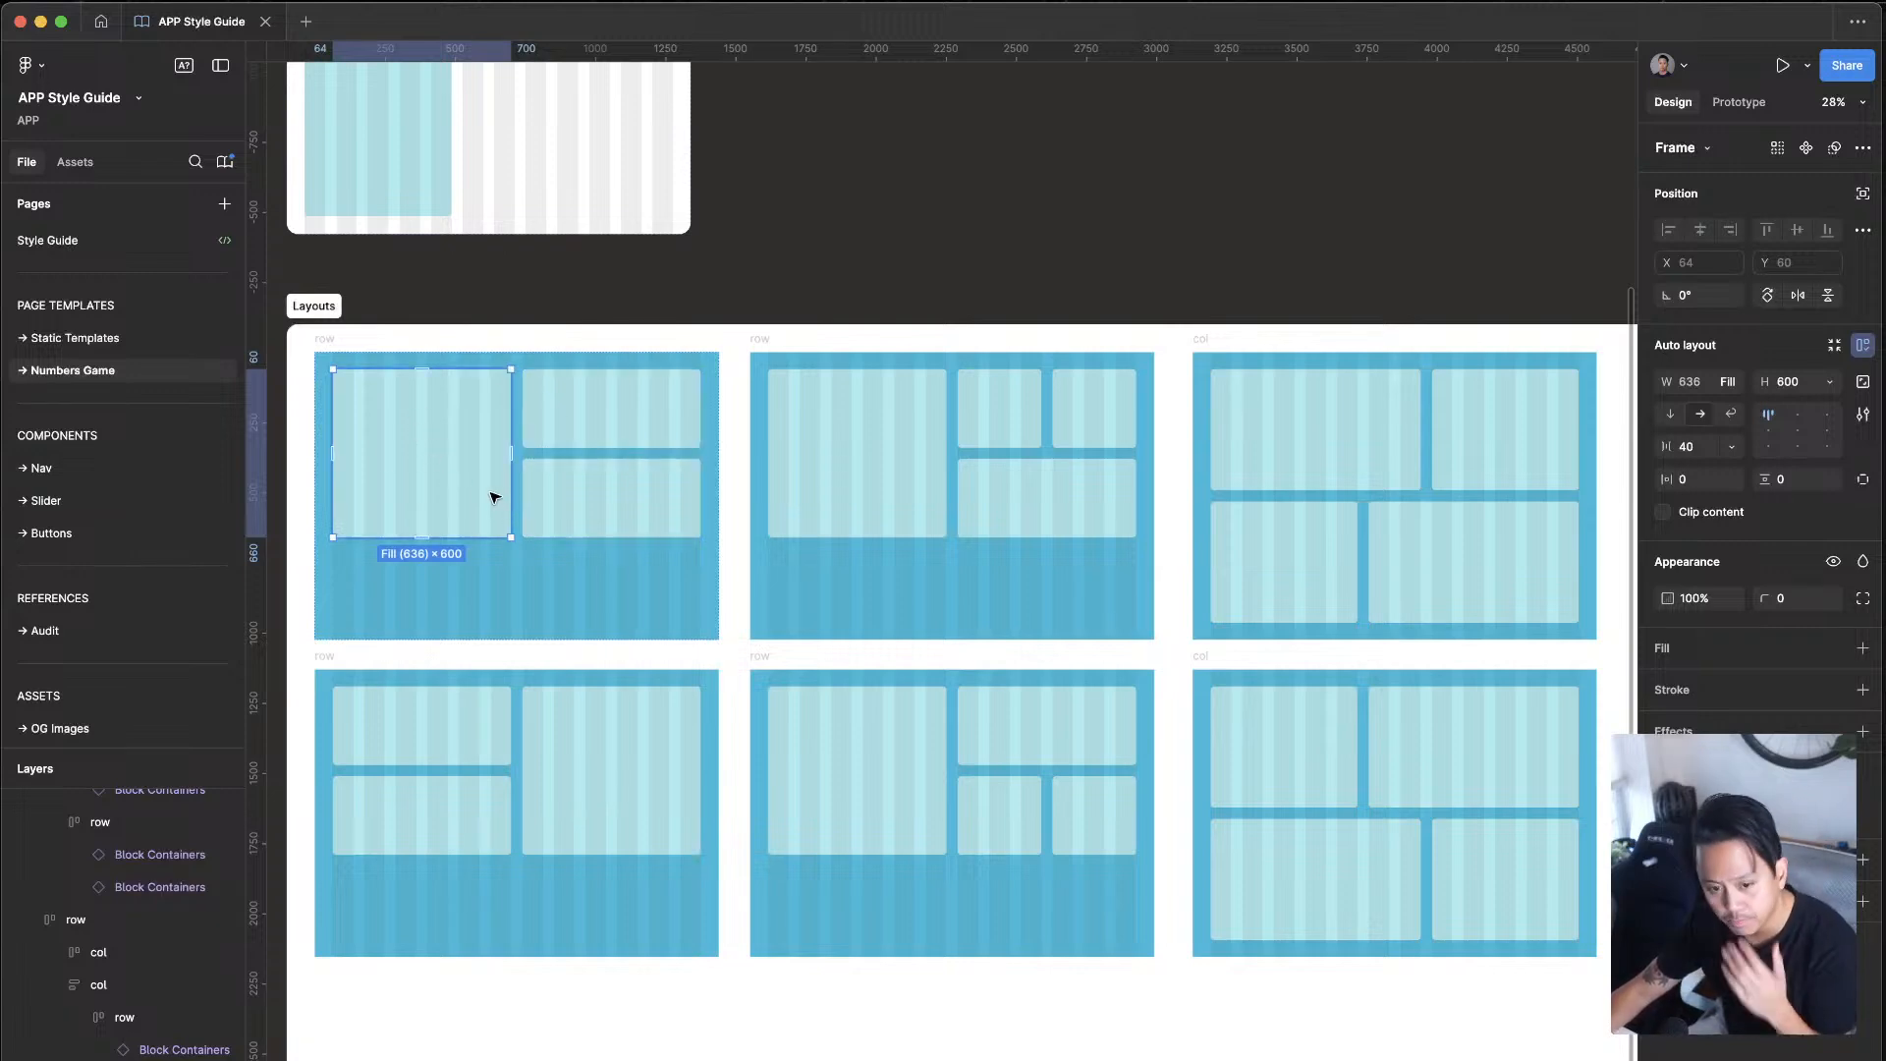
{"action": "left_click", "coordinate": [590, 453]}
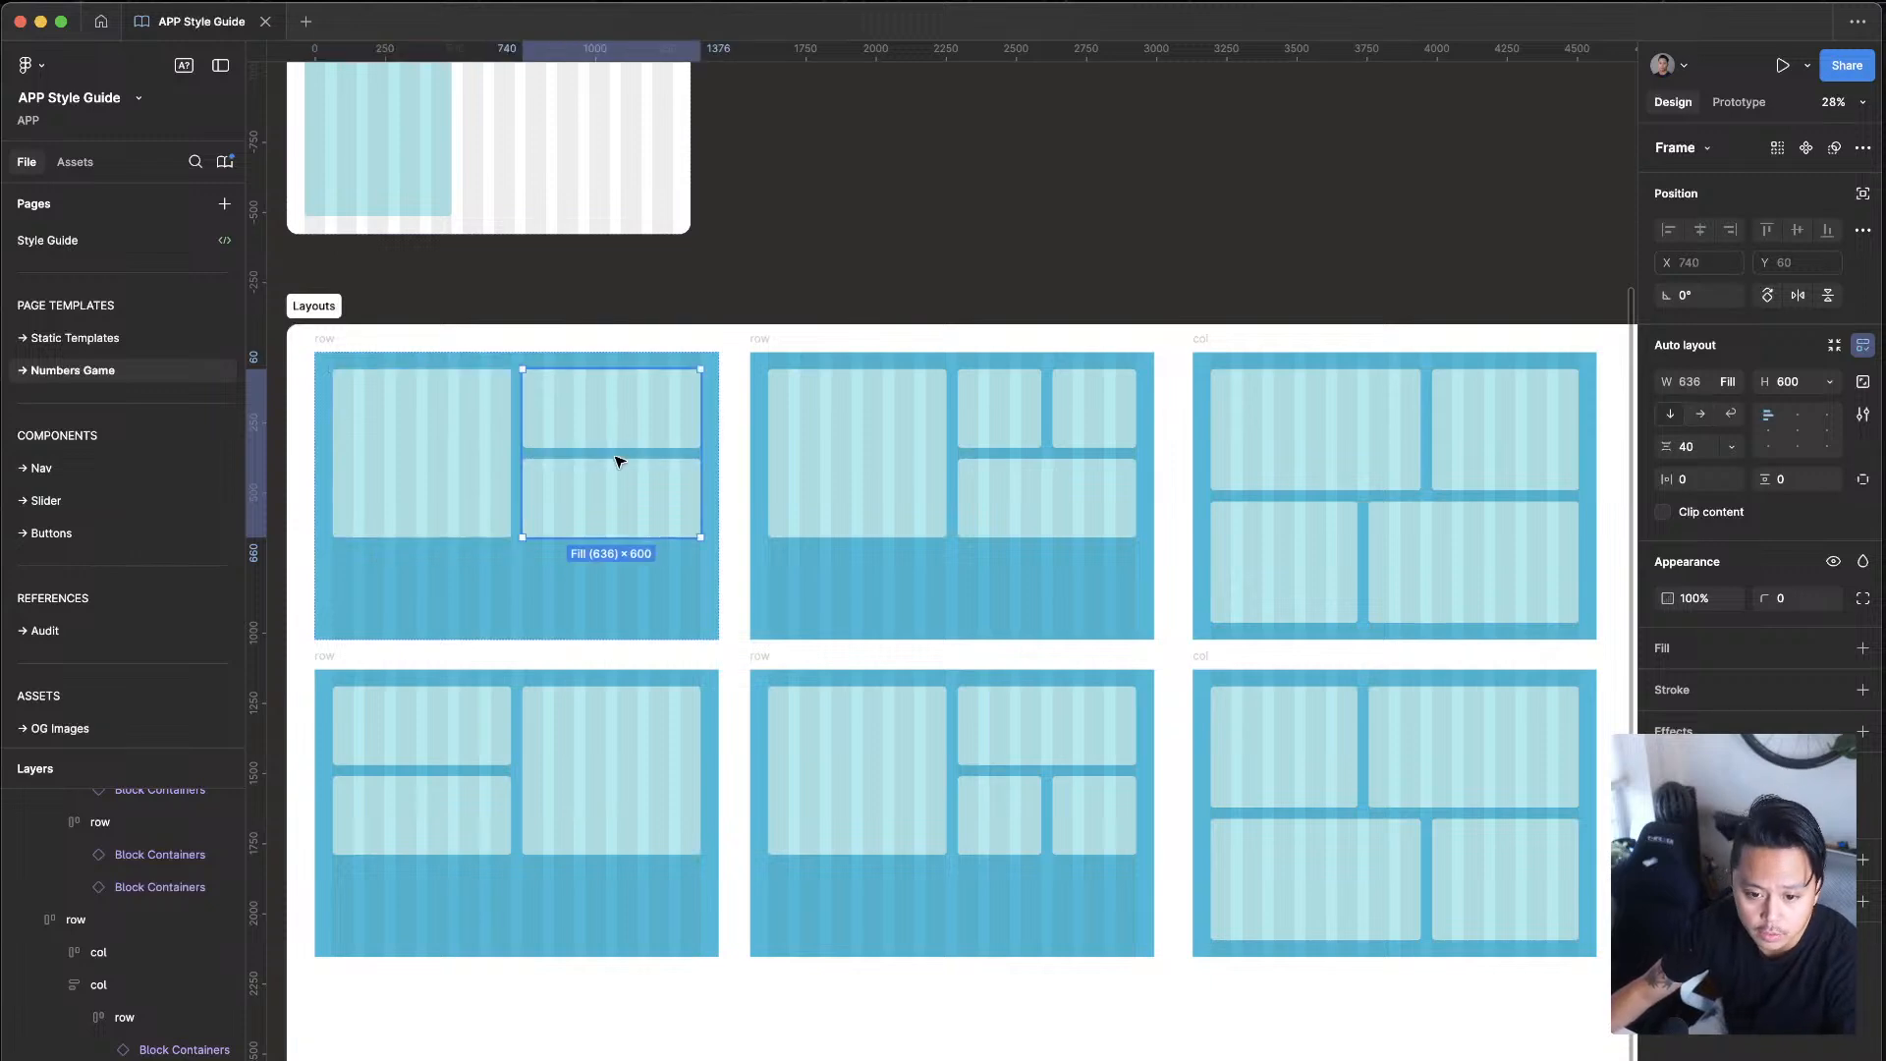
{"action": "scroll", "coordinate": [627, 413], "scroll_direction": "left", "scroll_amount": 5}
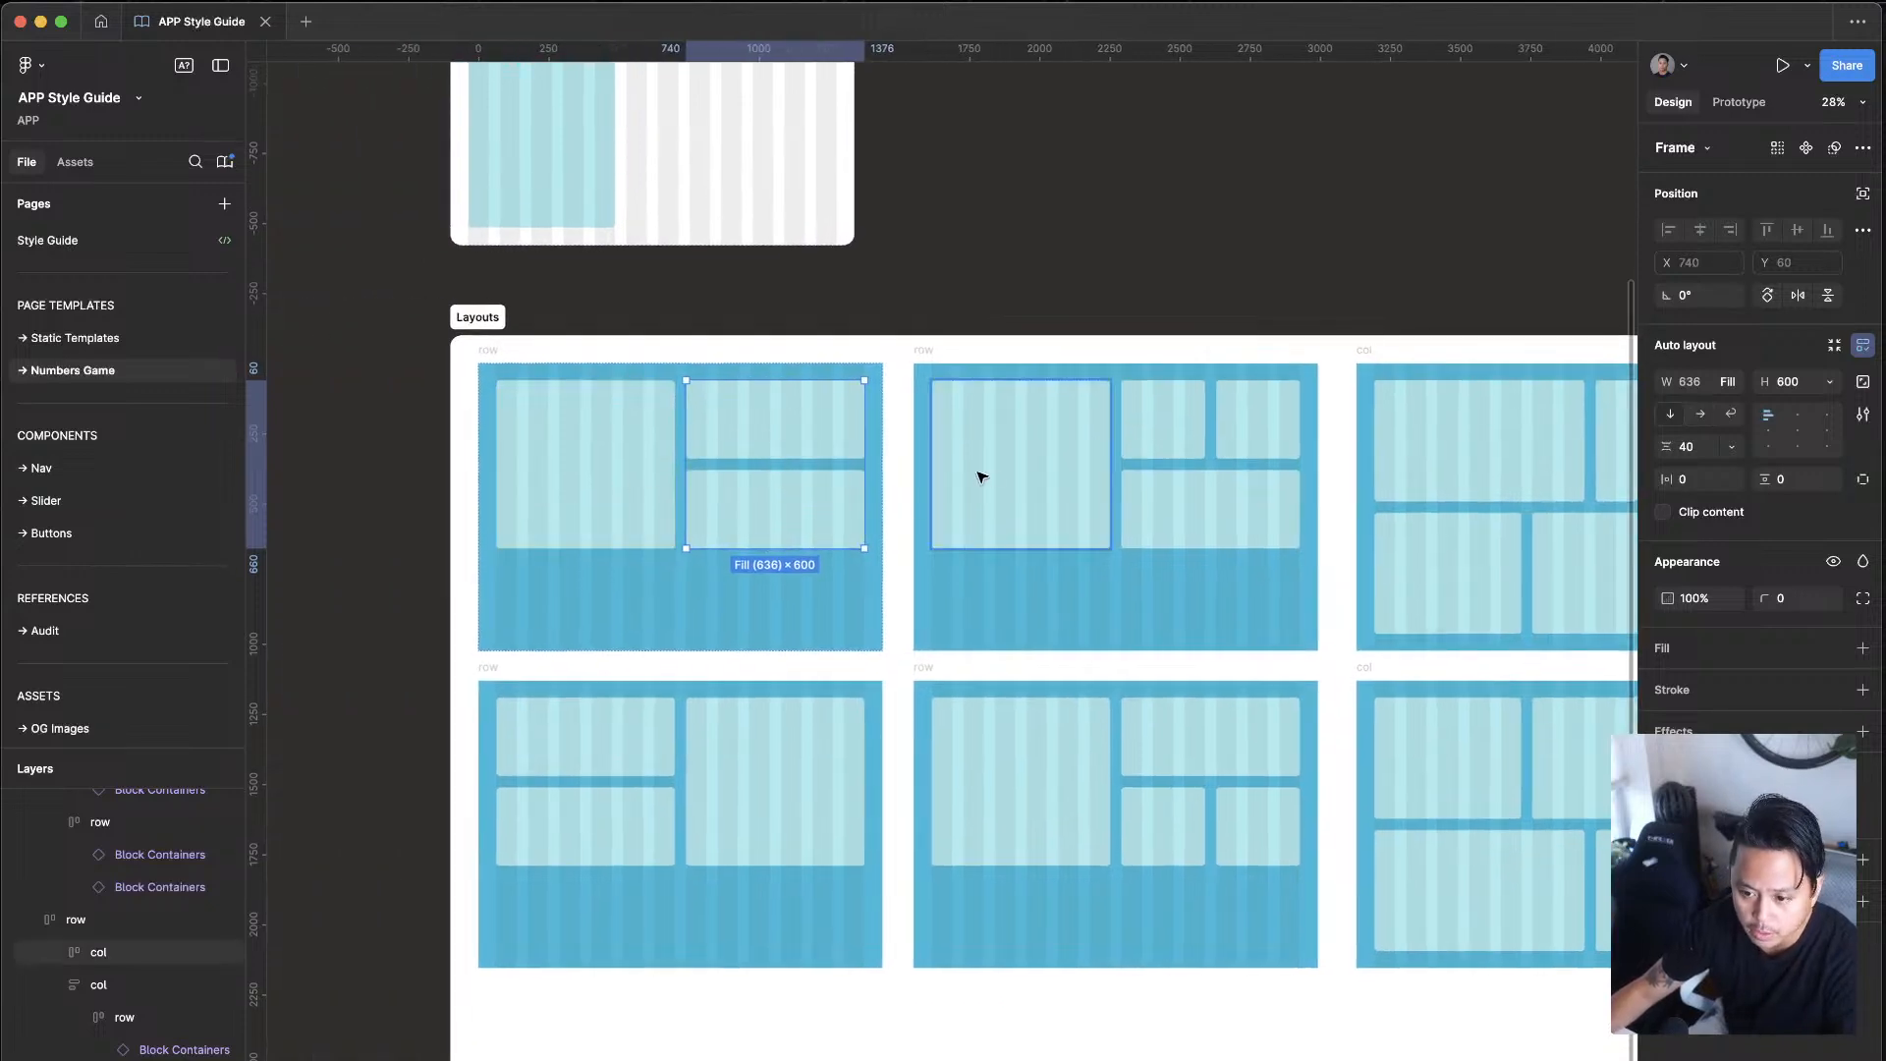
{"action": "scroll", "coordinate": [960, 665], "scroll_direction": "down", "scroll_amount": 5}
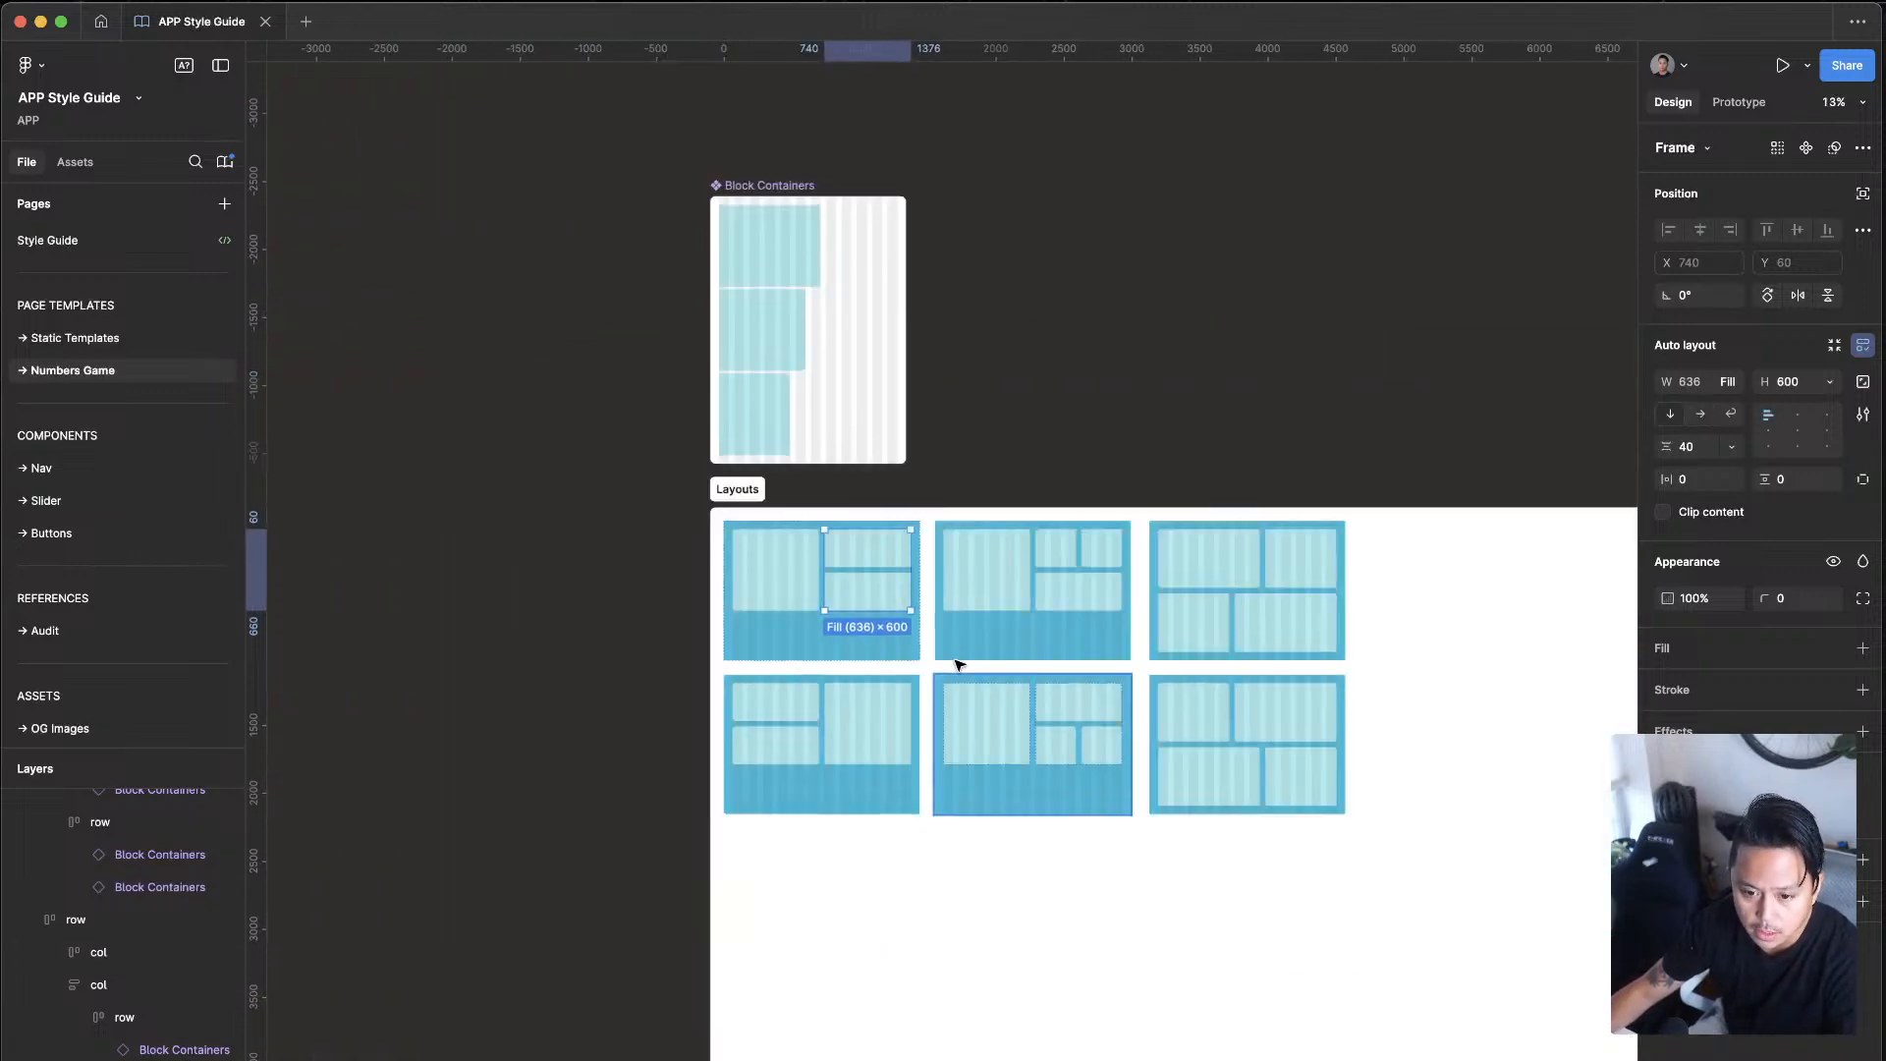
{"action": "left_click", "coordinate": [1166, 892]}
{"action": "scroll", "coordinate": [1046, 589], "scroll_direction": "up", "scroll_amount": 5}
{"action": "left_click_drag", "start_coordinate": [629, 545], "coordinate": [848, 492]}
{"action": "scroll", "coordinate": [931, 695], "scroll_direction": "down", "scroll_amount": 5}
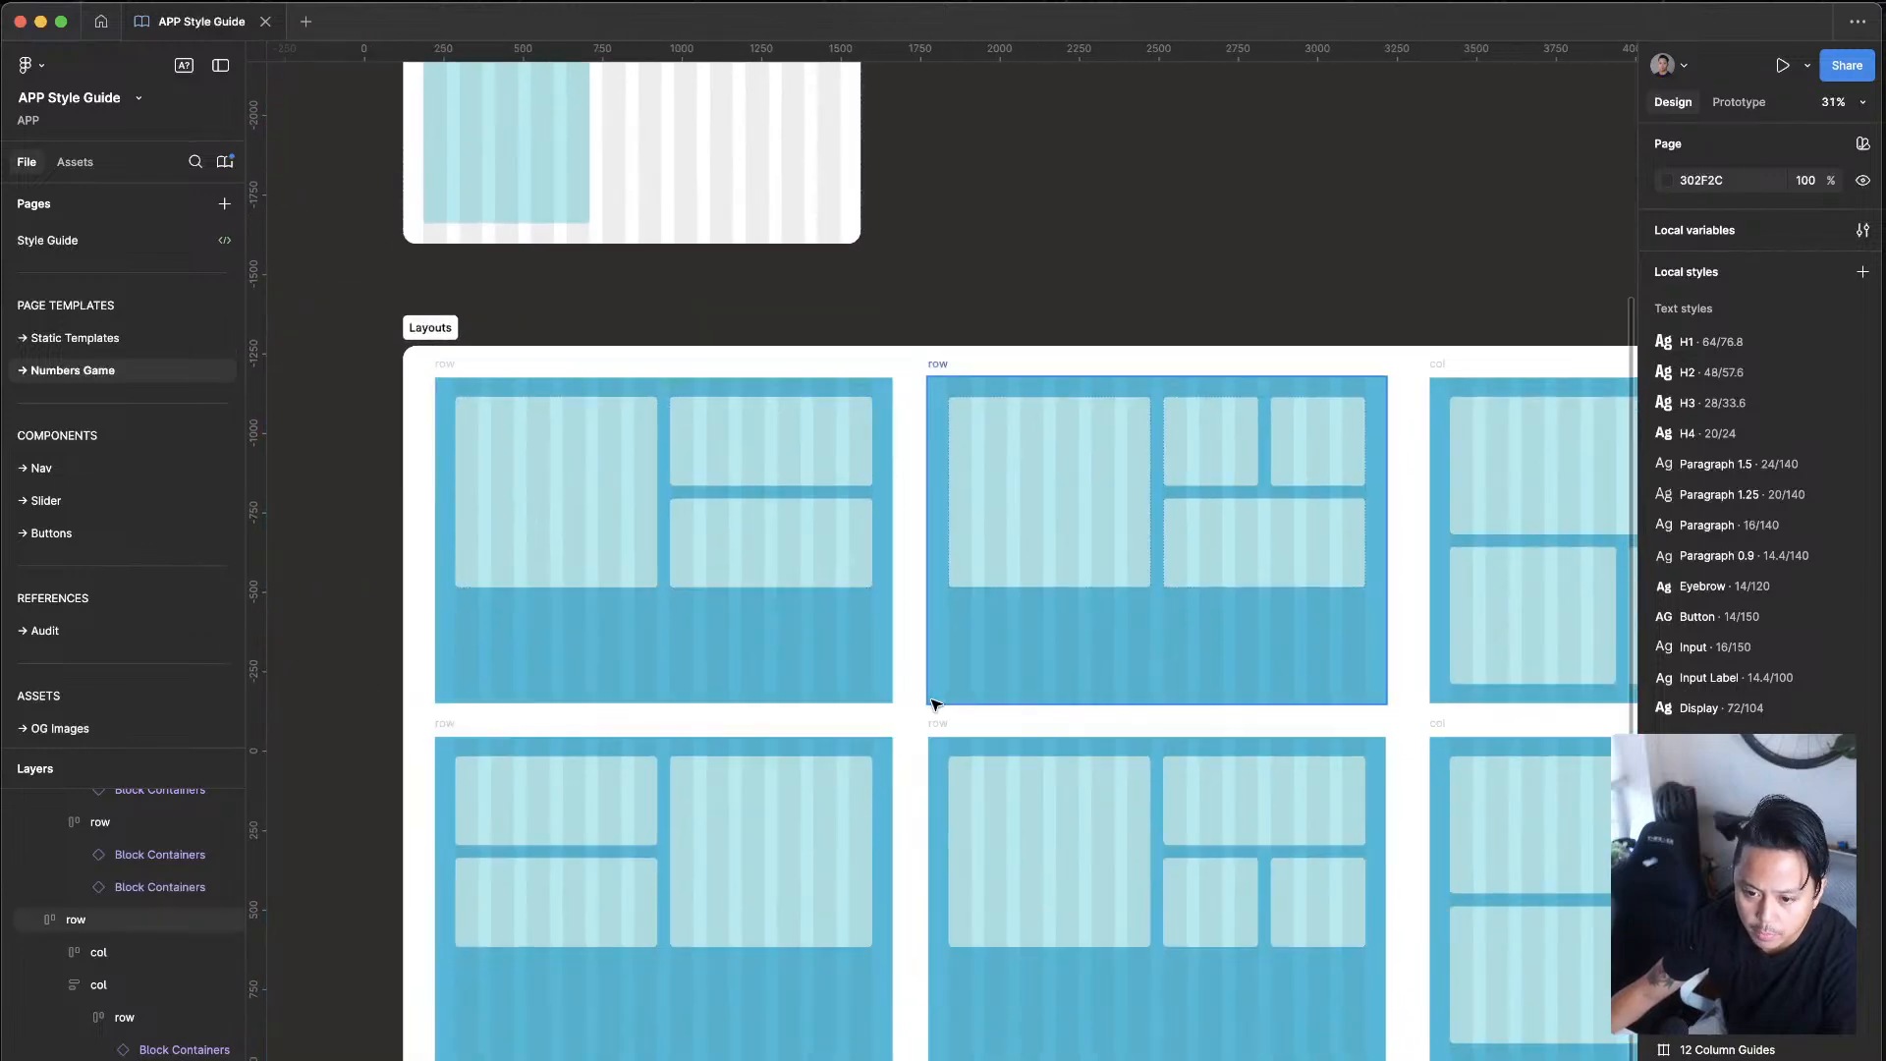
{"action": "scroll", "coordinate": [775, 337], "scroll_direction": "up", "scroll_amount": 1}
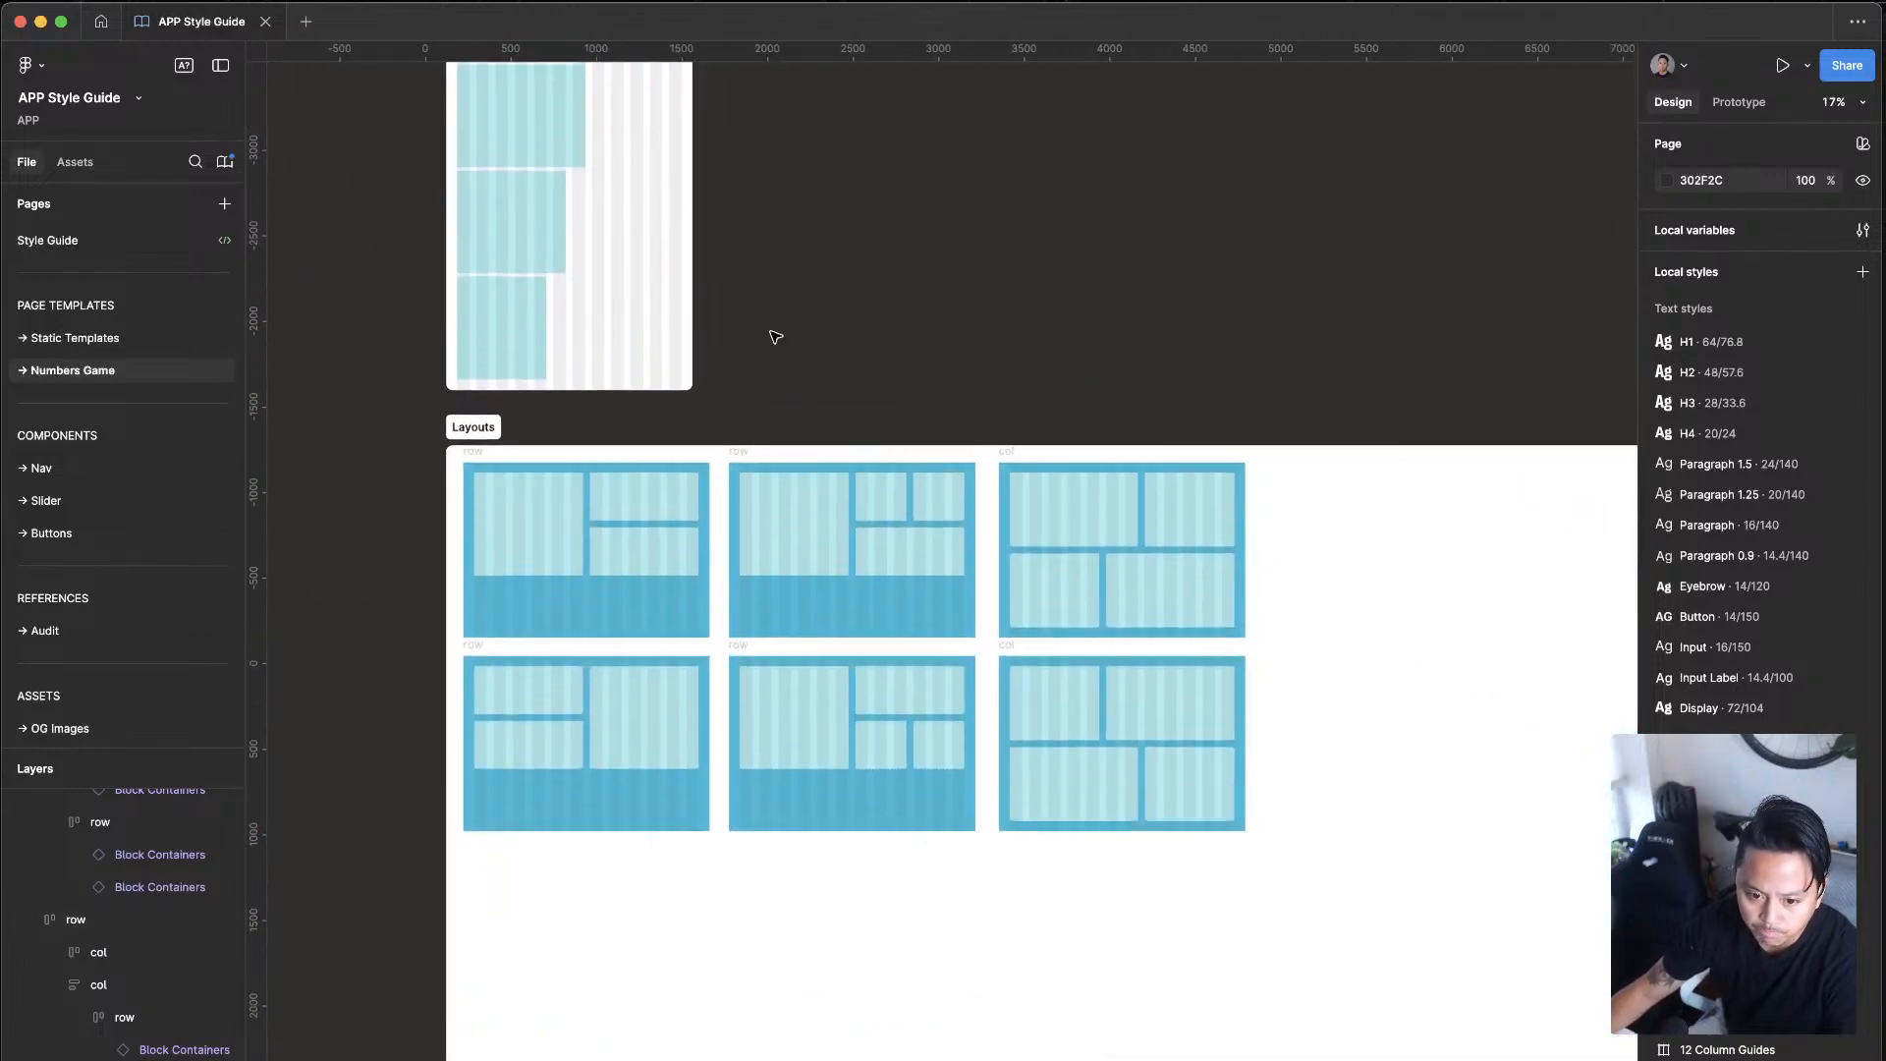
{"action": "scroll", "coordinate": [677, 547], "scroll_direction": "up", "scroll_amount": 4}
{"action": "scroll", "coordinate": [556, 392], "scroll_direction": "left", "scroll_amount": 3}
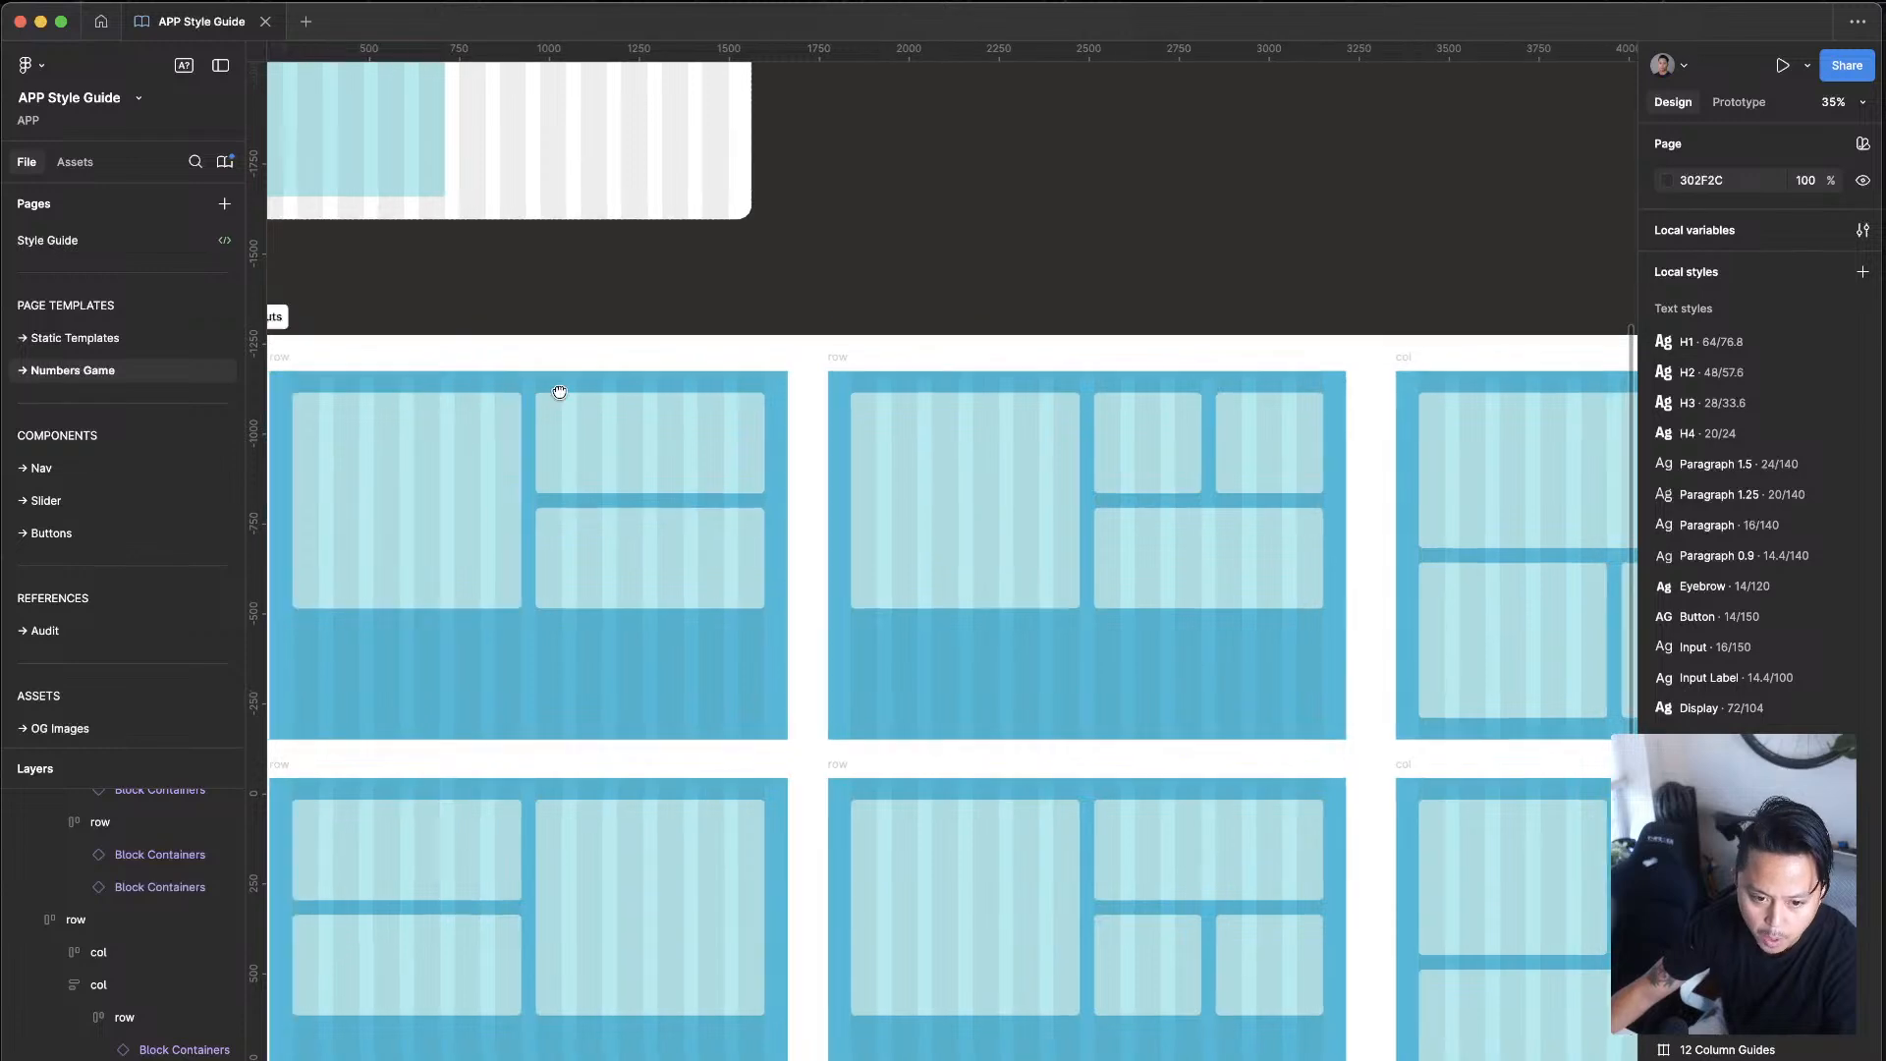
Step: Inspect the lower middle row frame and the nested rows of the two col layouts, then clear the selection
{"action": "left_click", "coordinate": [556, 393]}
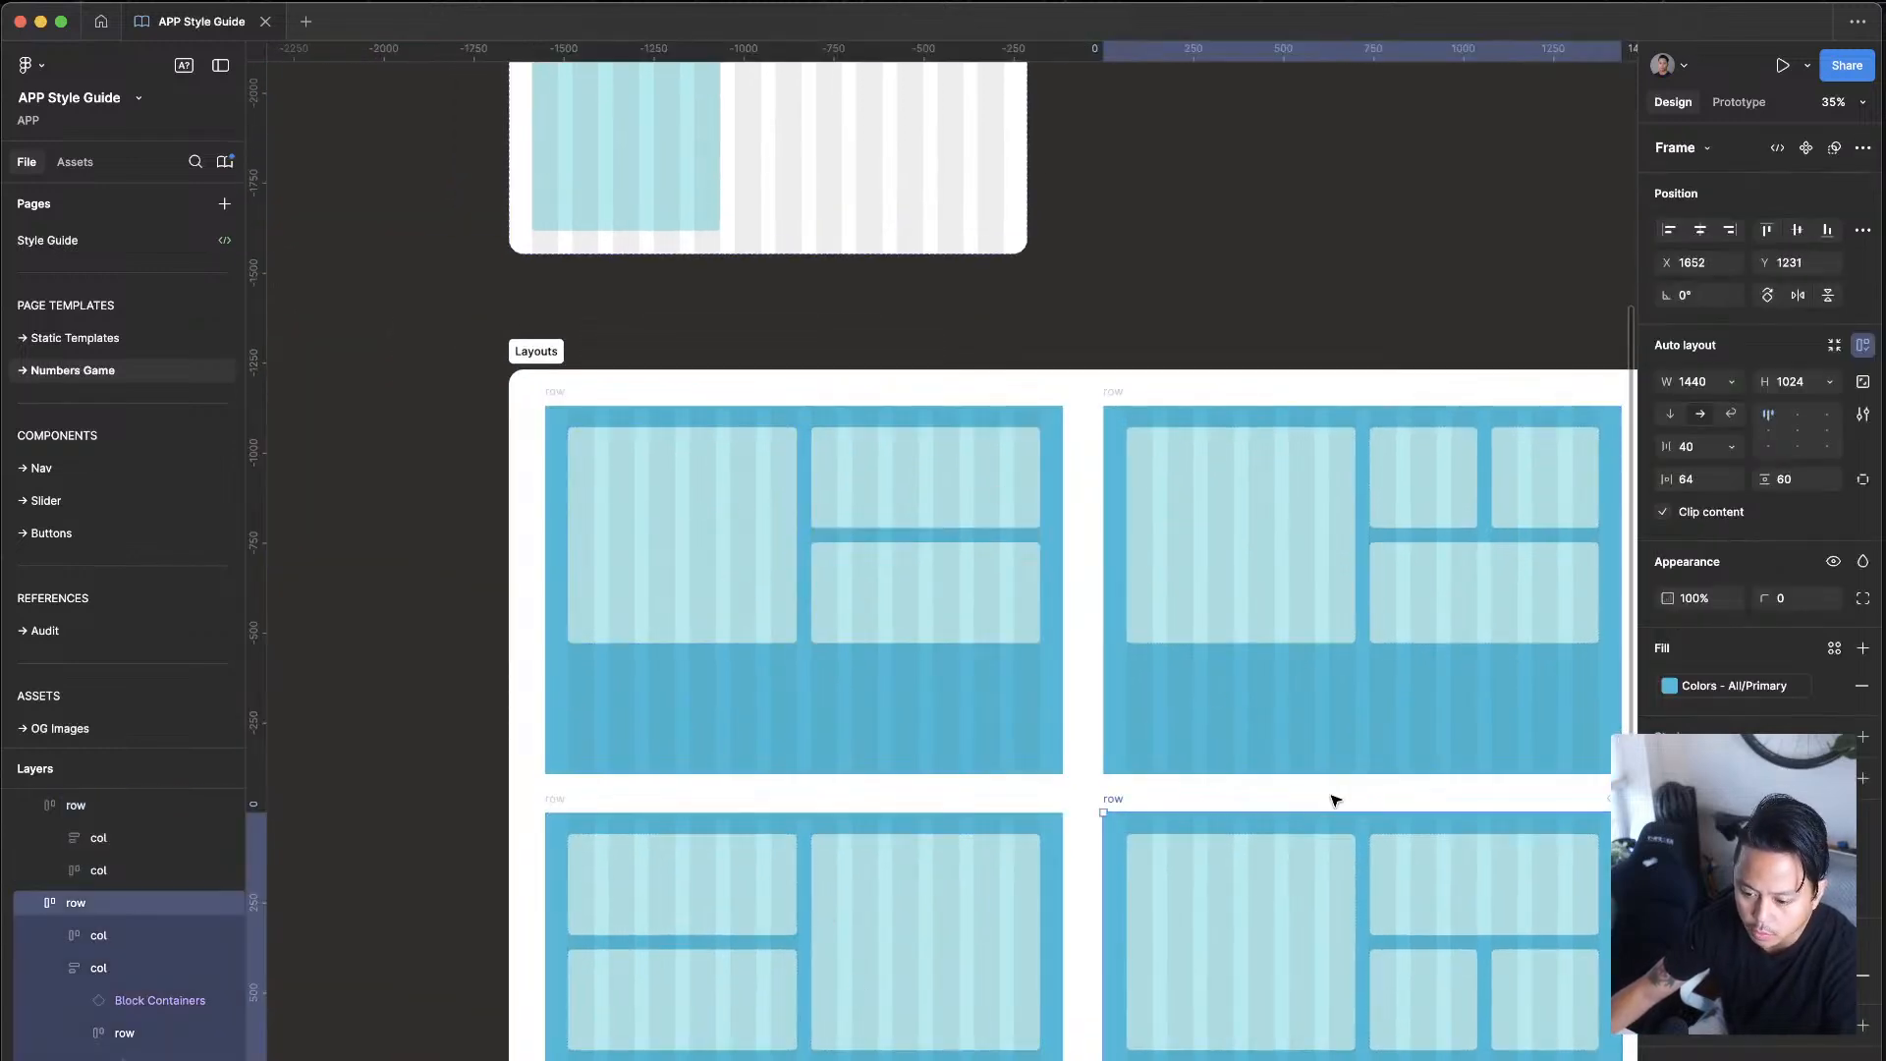
{"action": "left_click", "coordinate": [1339, 724]}
{"action": "scroll", "coordinate": [1130, 702], "scroll_direction": "right", "scroll_amount": 5}
{"action": "left_click", "coordinate": [1317, 652]}
{"action": "scroll", "coordinate": [1318, 652], "scroll_direction": "down", "scroll_amount": 3}
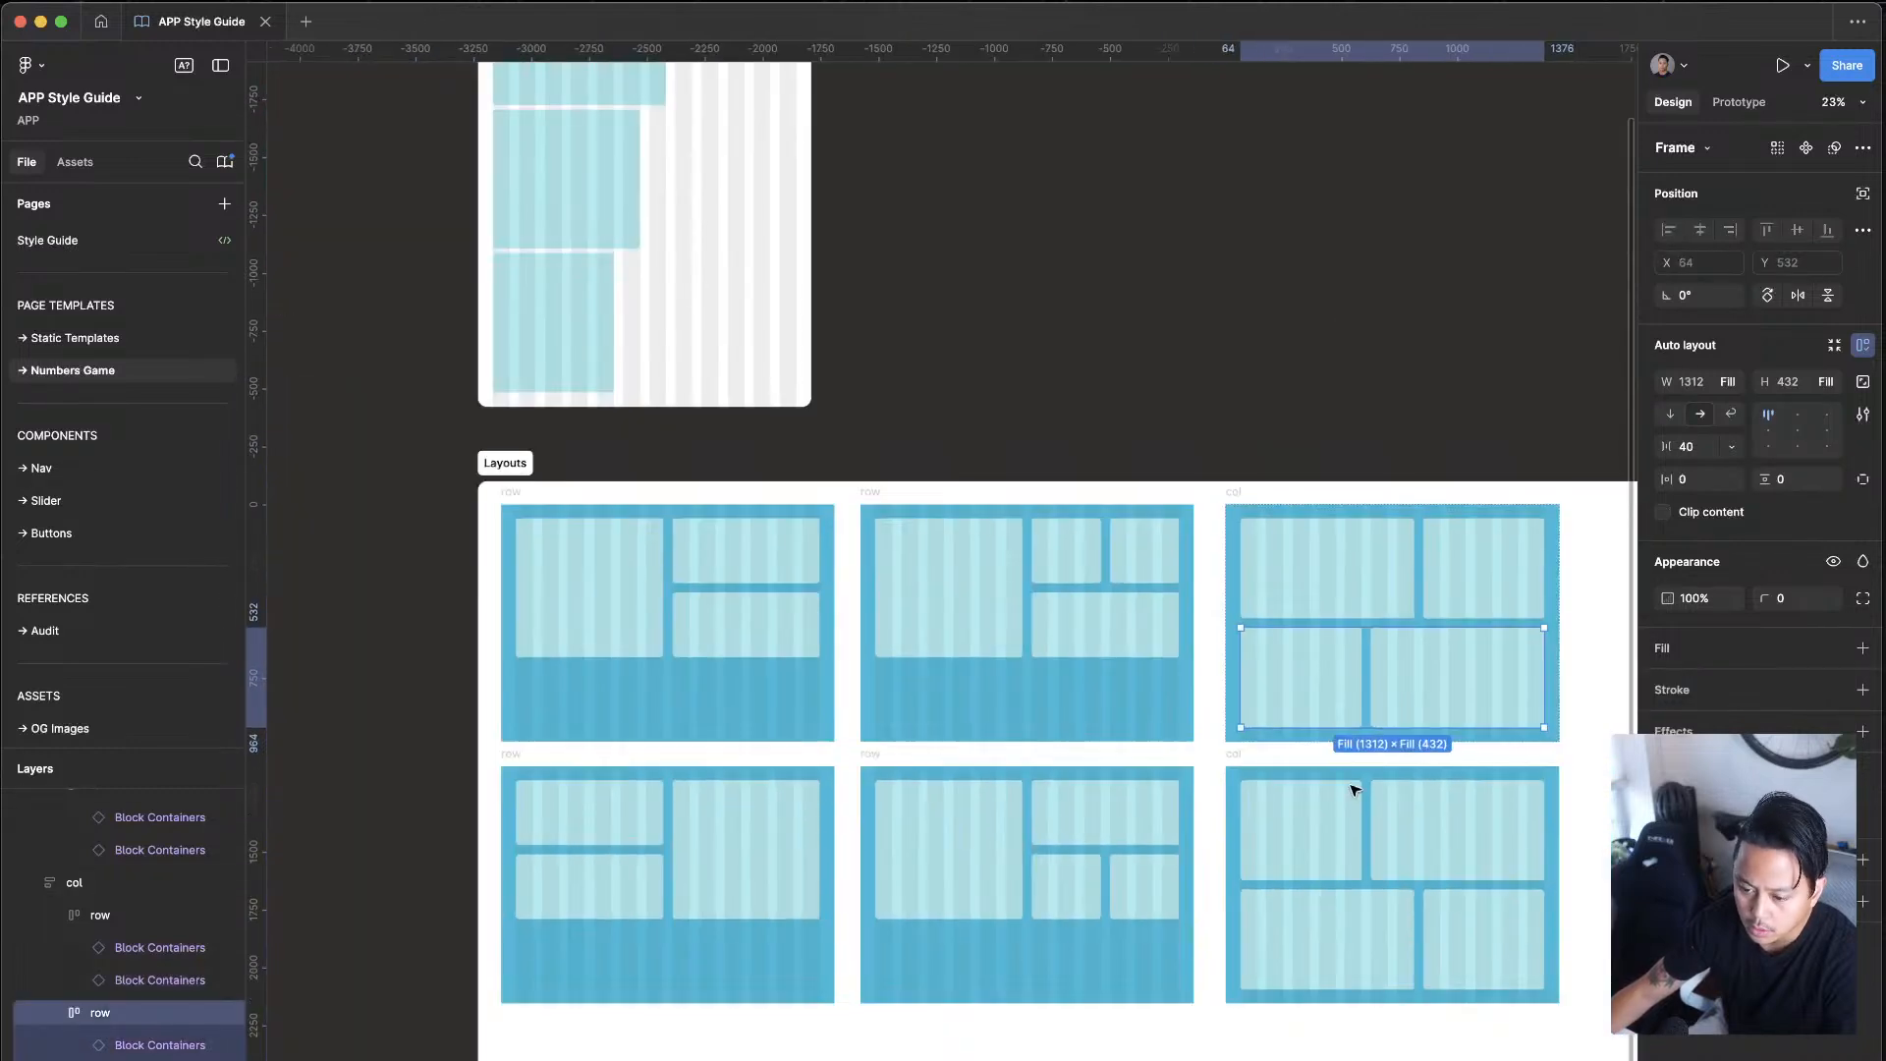
{"action": "left_click", "coordinate": [1401, 901]}
{"action": "left_click", "coordinate": [1454, 1030]}
{"action": "scroll", "coordinate": [1454, 1030], "scroll_direction": "right", "scroll_amount": 3}
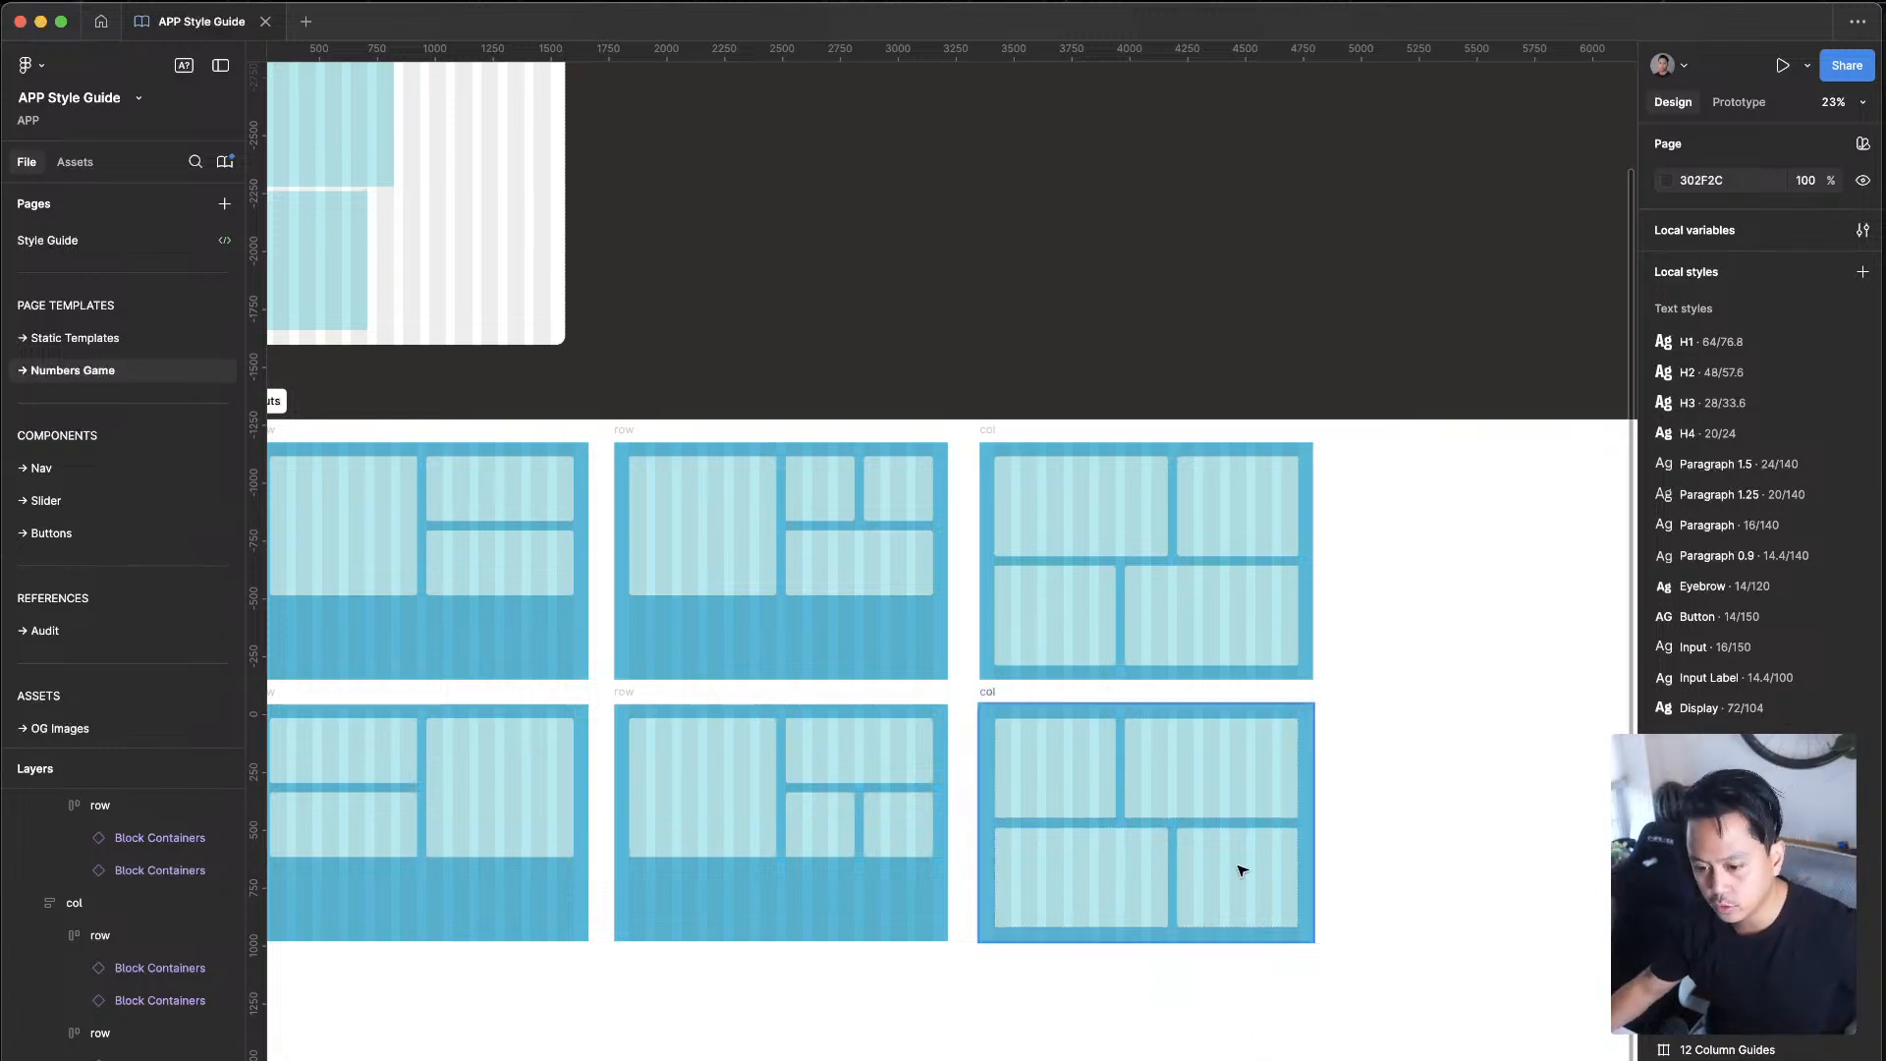
Step: Inspect the column-width property of both block containers in the first row of the upper col layout
{"action": "double_click", "coordinate": [1242, 528]}
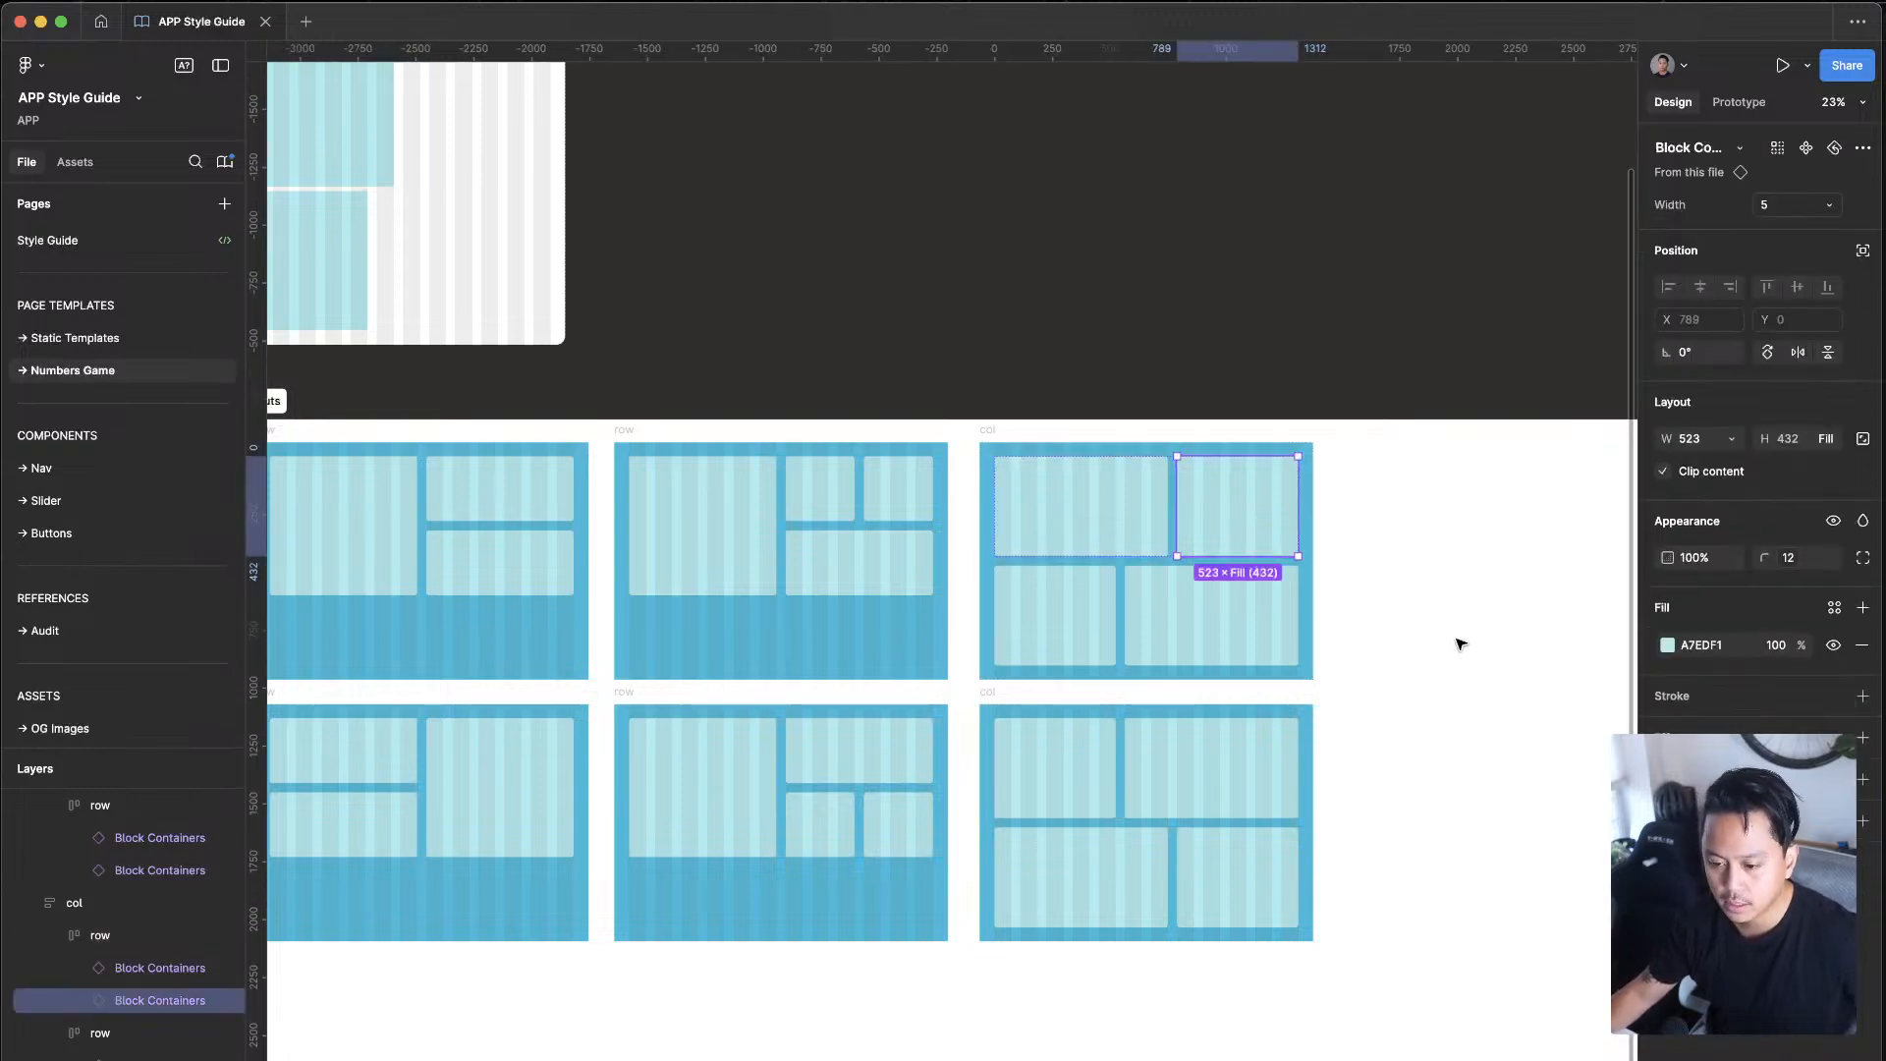
{"action": "left_click", "coordinate": [1100, 521]}
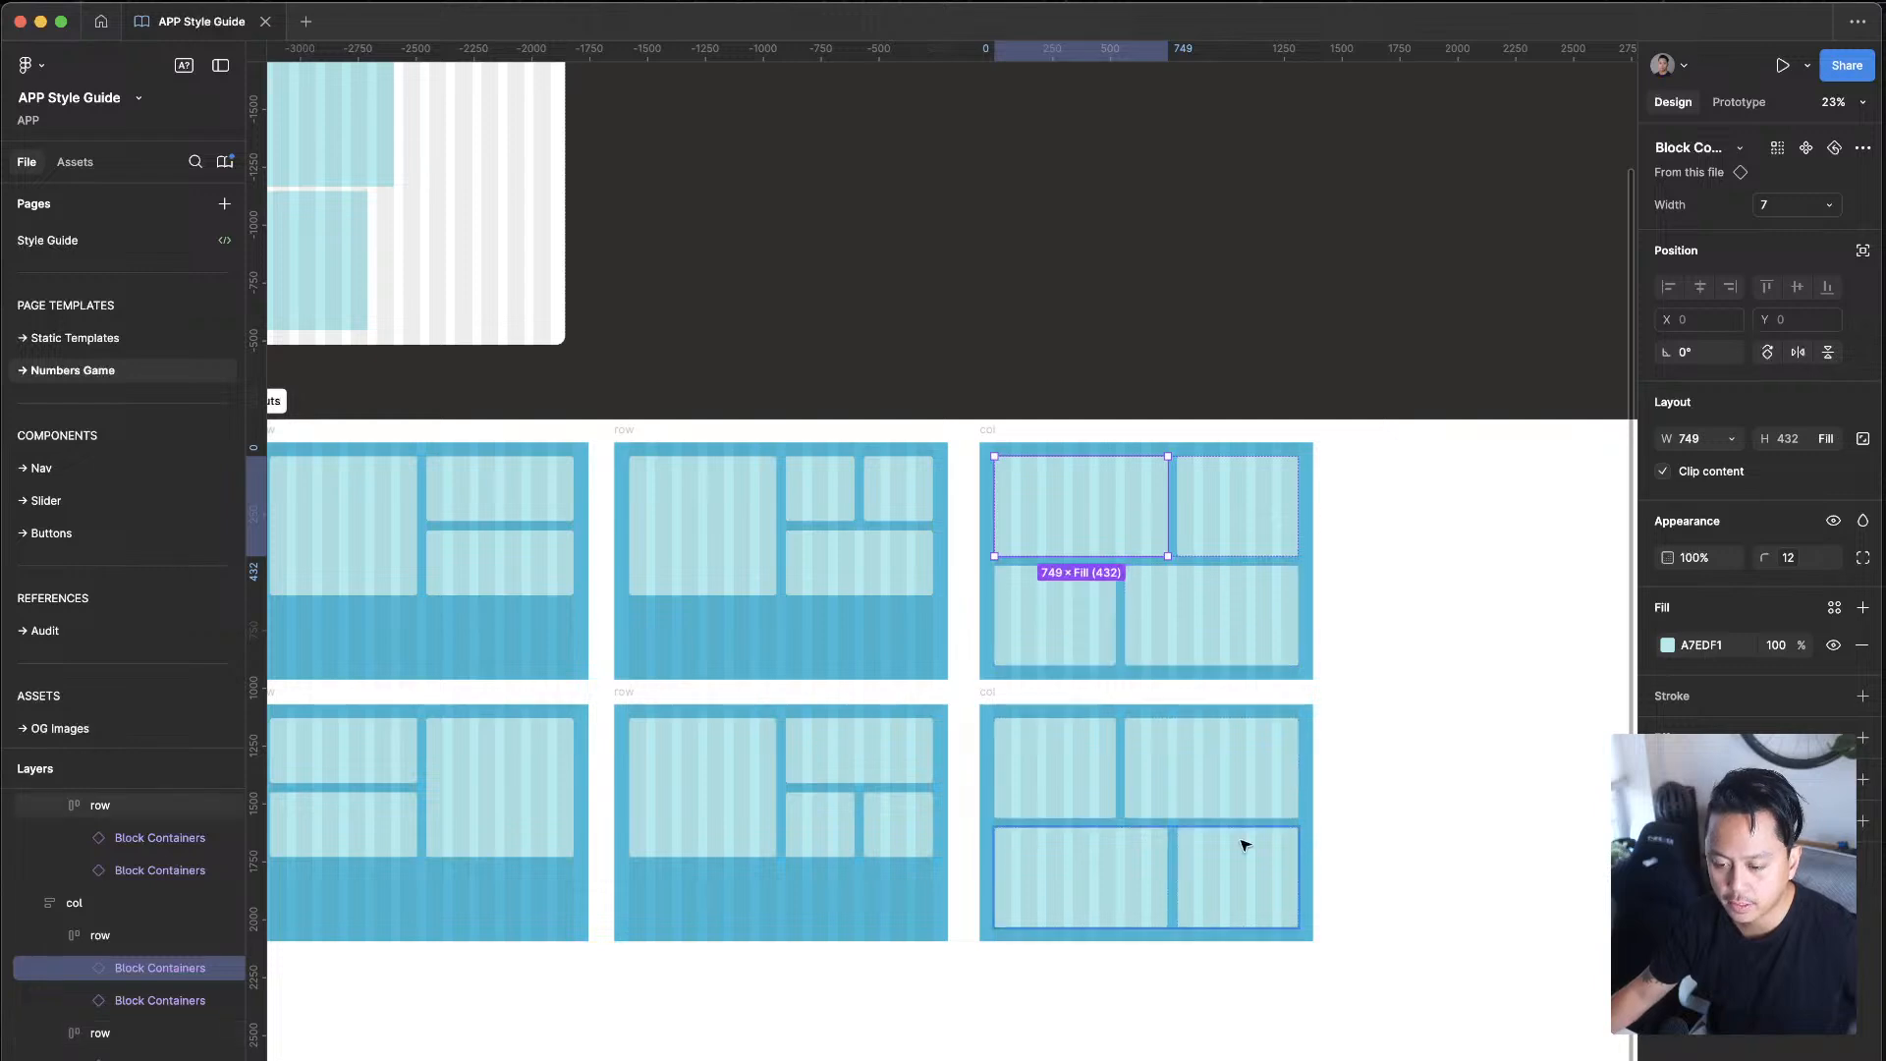
{"action": "scroll", "coordinate": [1245, 844], "scroll_direction": "left", "scroll_amount": 3}
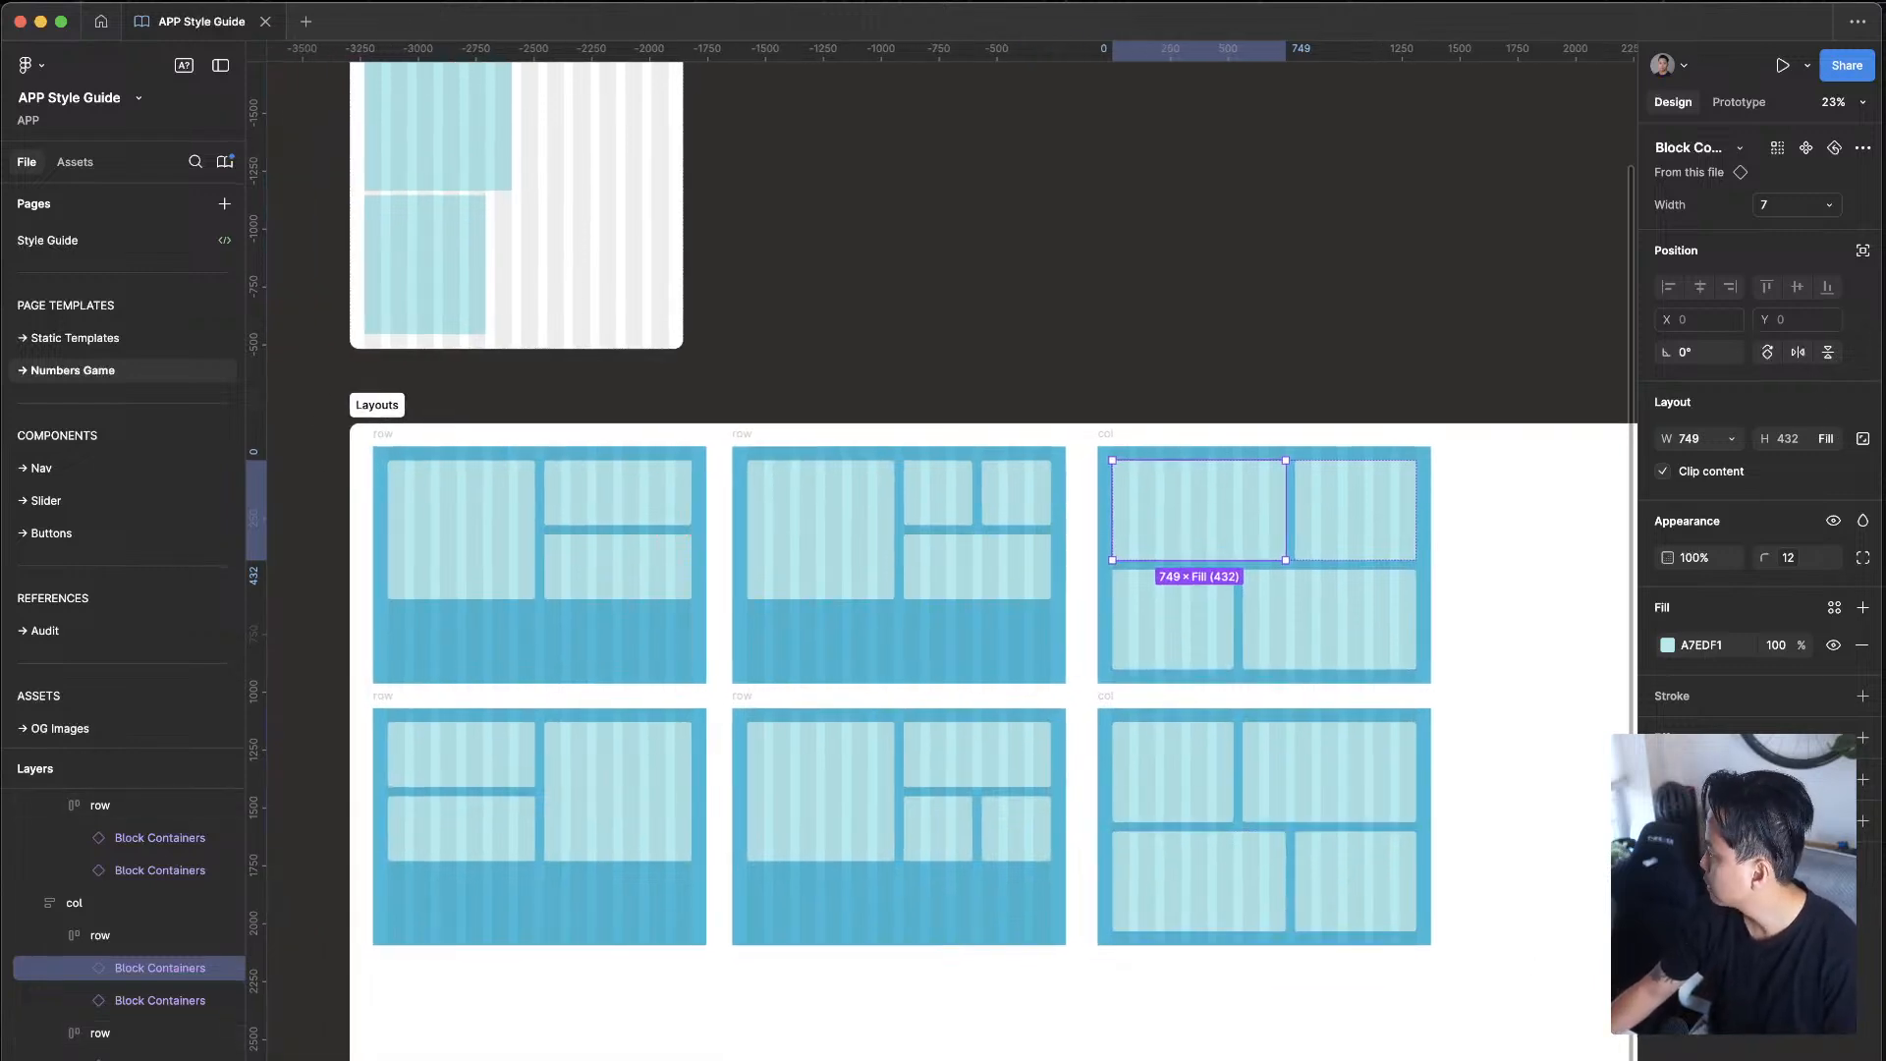
Step: Switch to the Mast Docs and read from Class types through Class nomenclature and Class management
{"action": "key", "text": "ctrl+Up"}
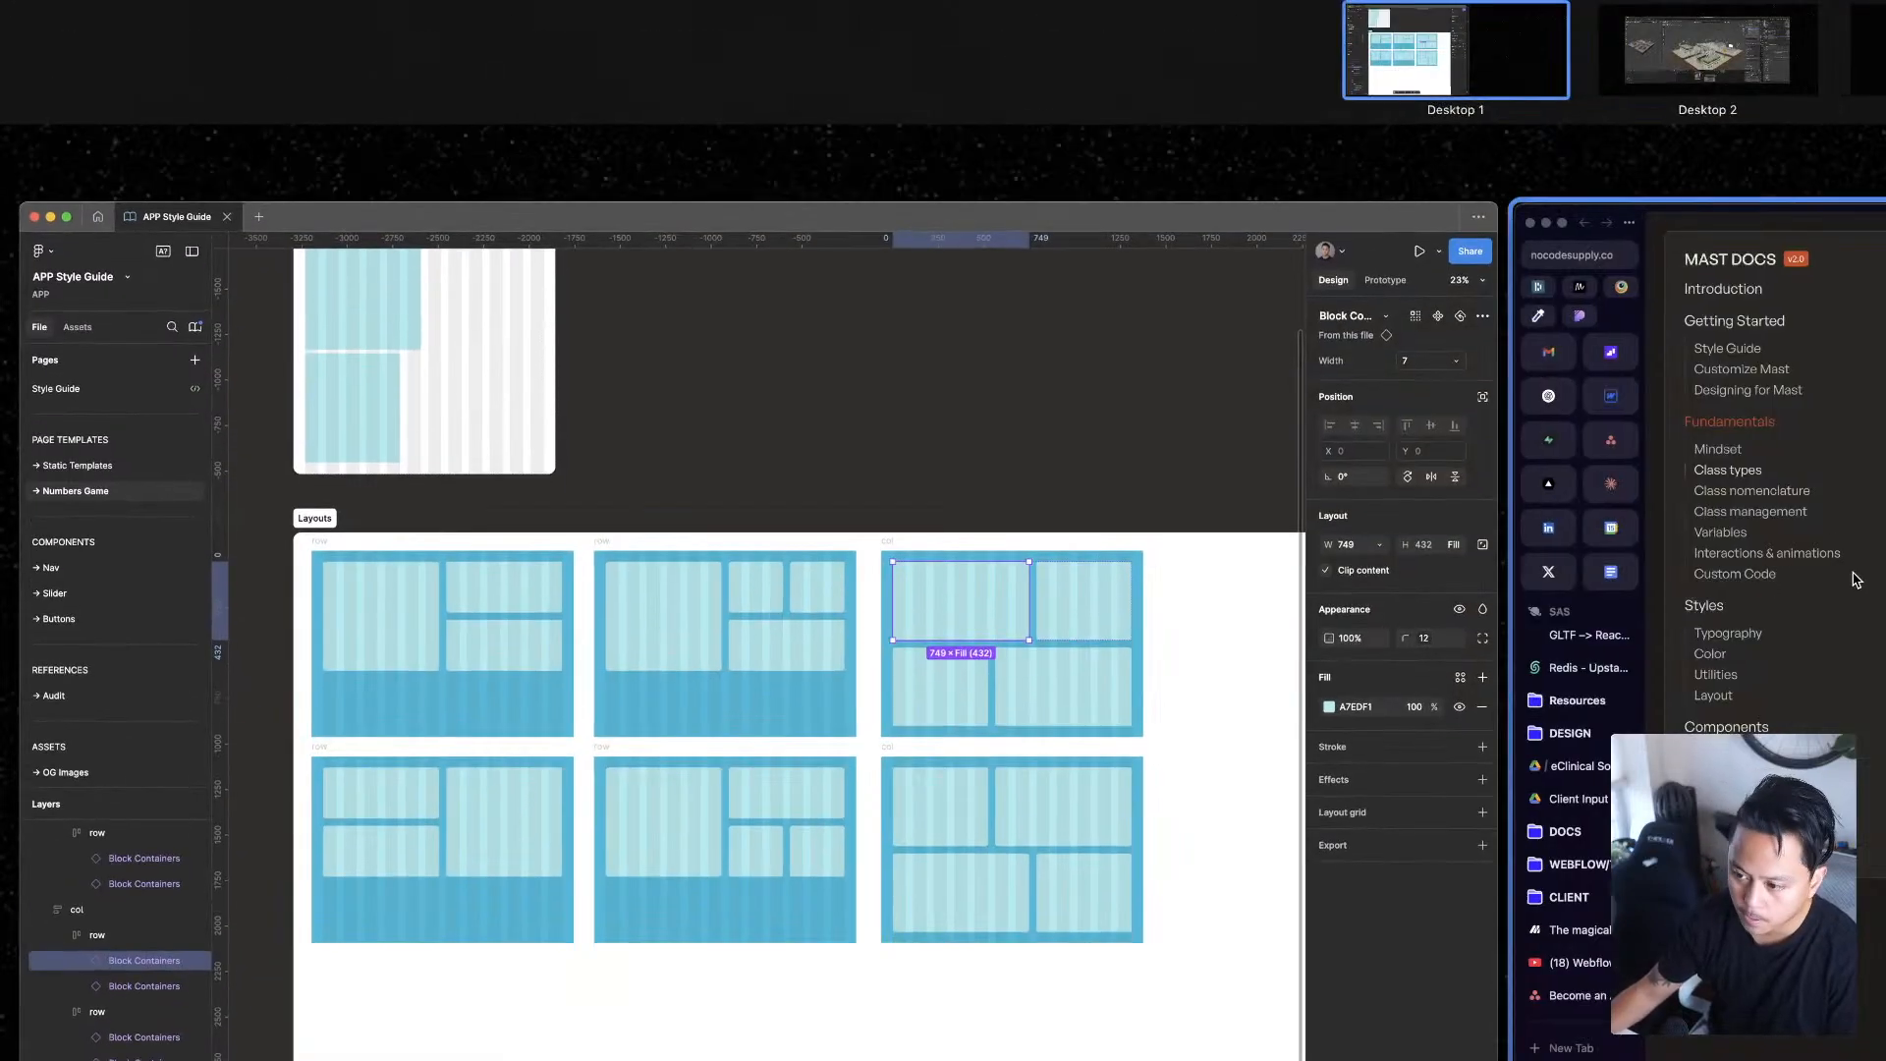
{"action": "left_click", "coordinate": [1857, 579]}
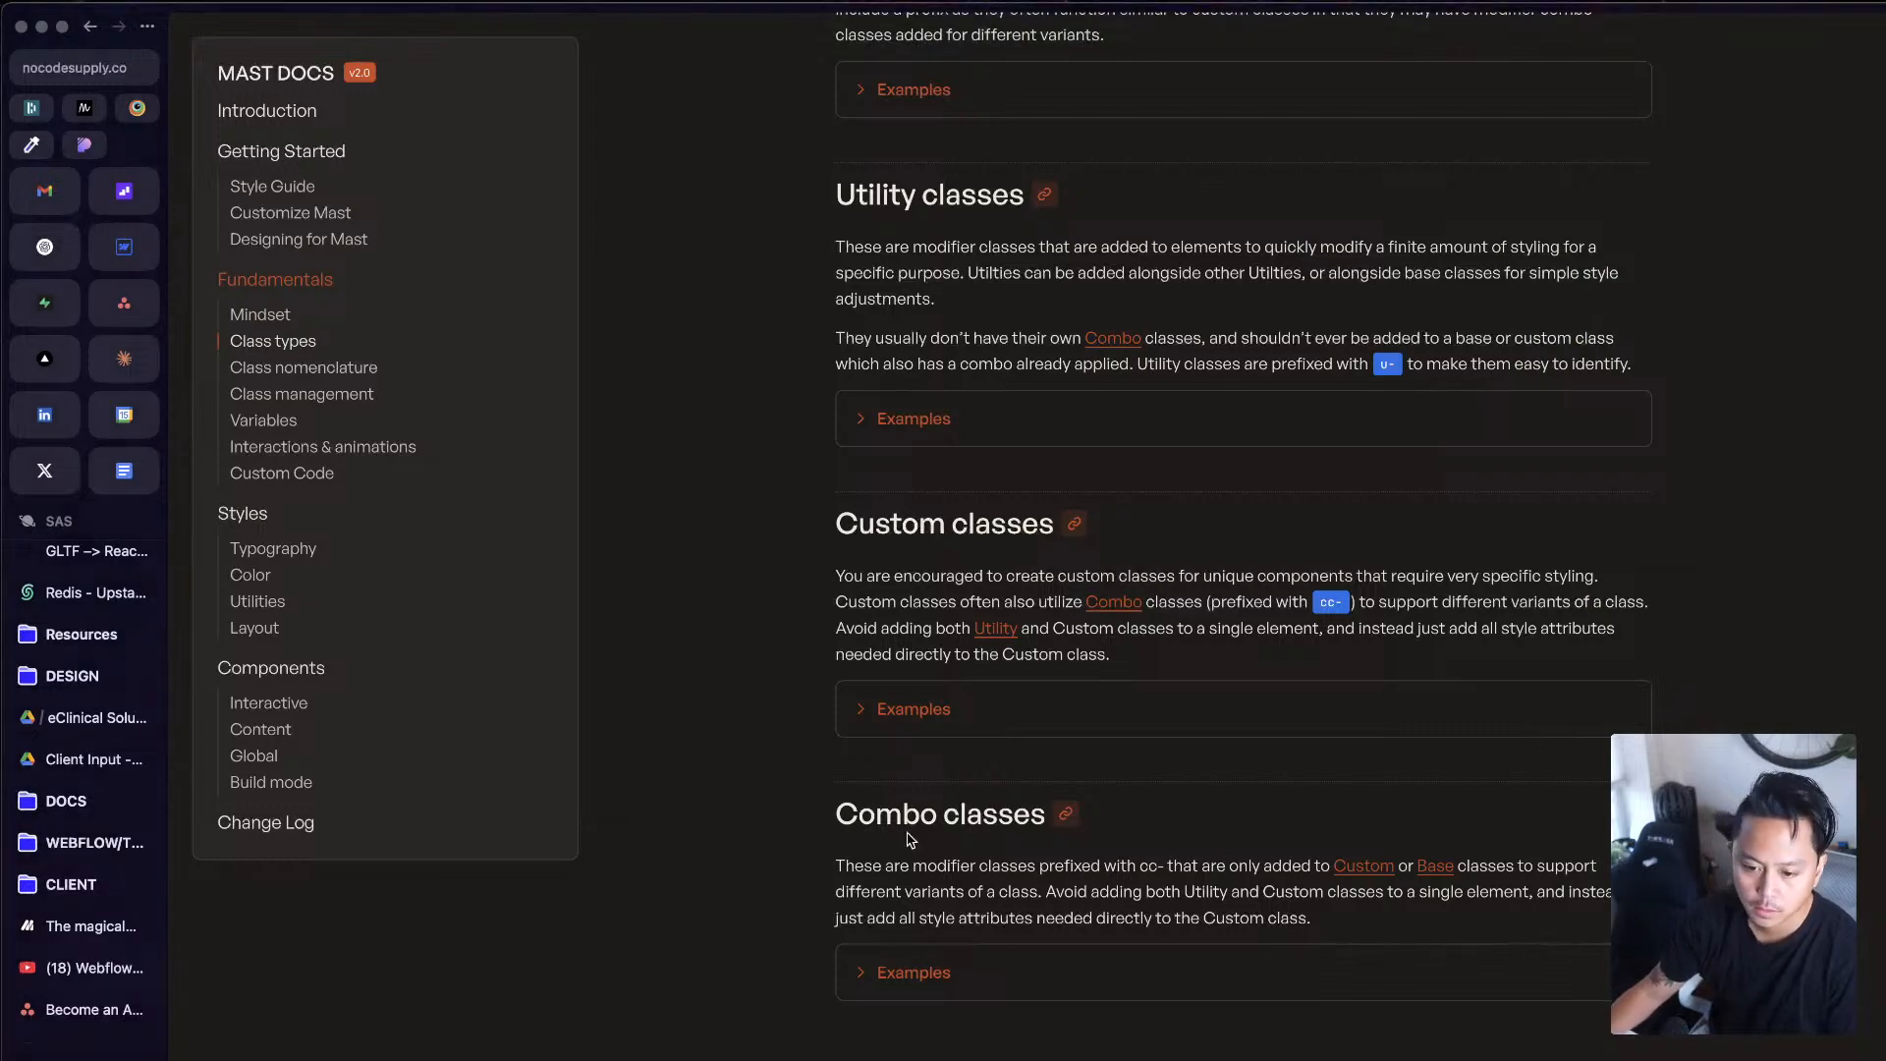
{"action": "scroll", "coordinate": [912, 841], "scroll_direction": "down", "scroll_amount": 10}
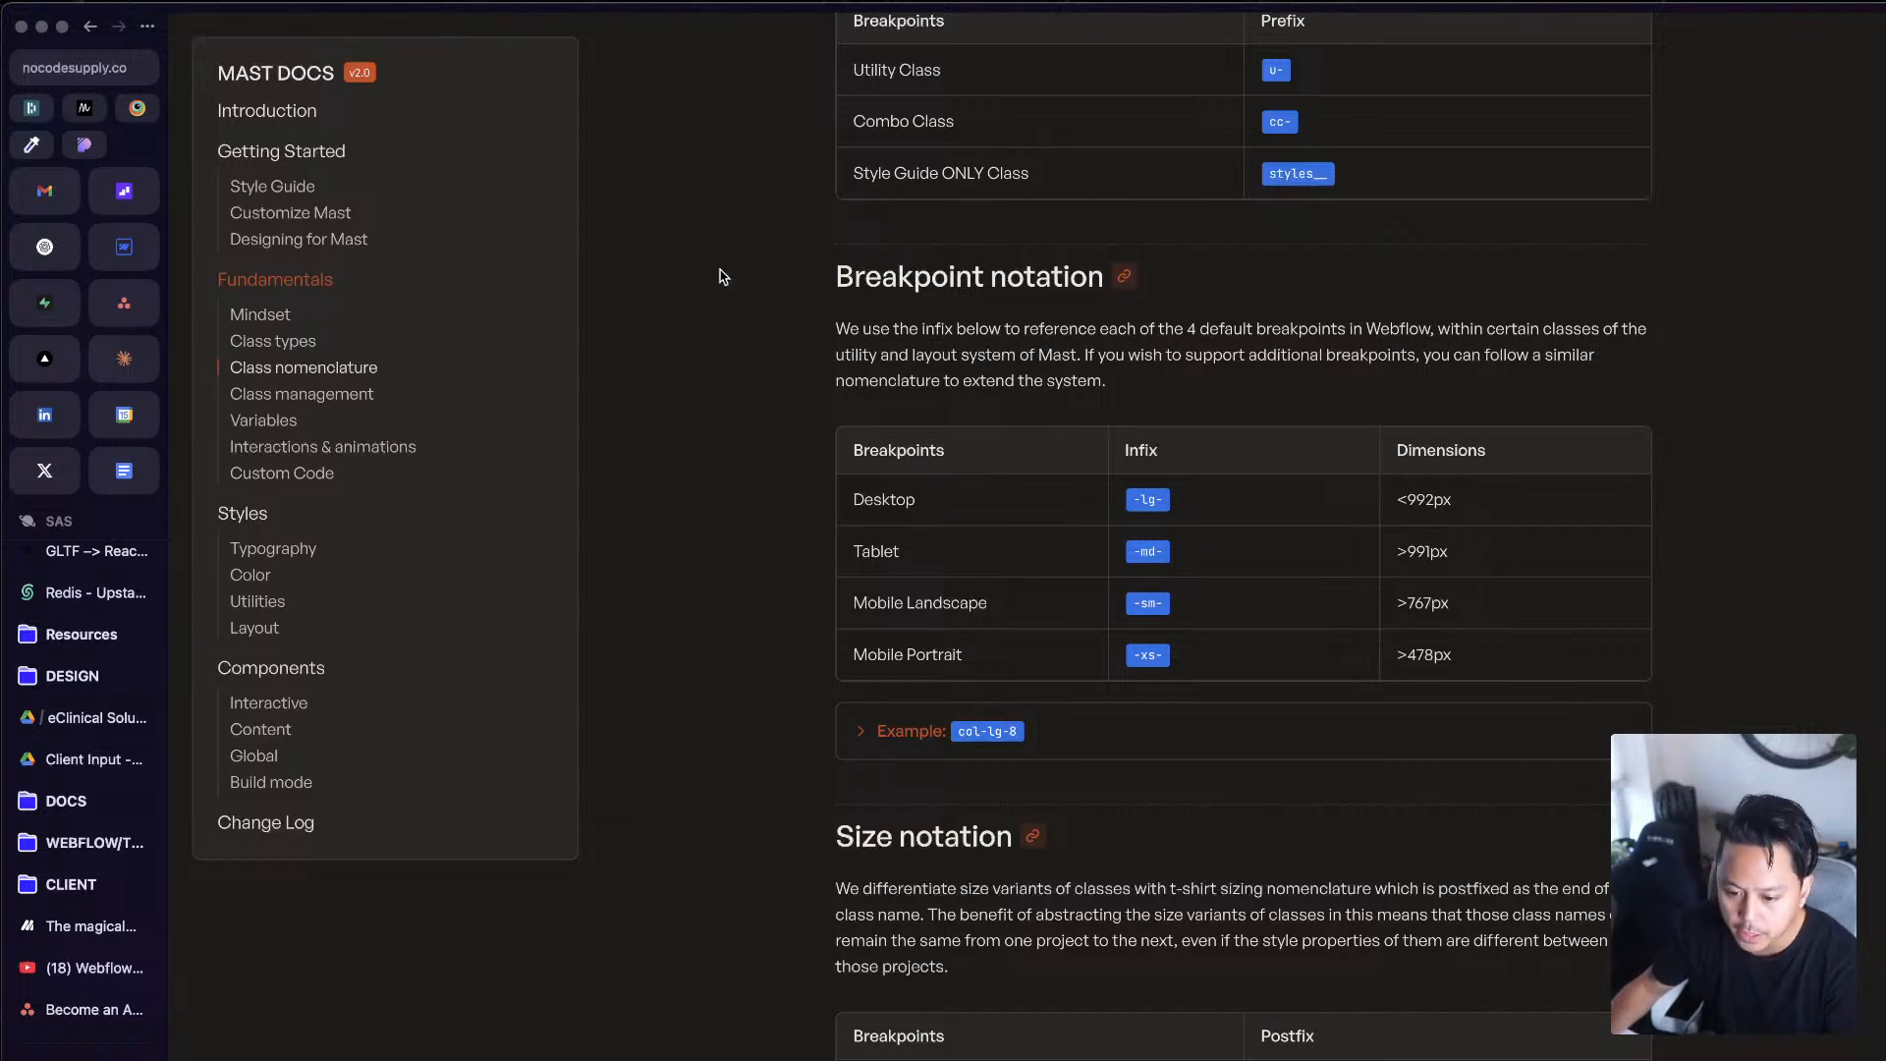
{"action": "scroll", "coordinate": [1175, 757], "scroll_direction": "down", "scroll_amount": 7}
{"action": "scroll", "coordinate": [1259, 989], "scroll_direction": "down", "scroll_amount": 10}
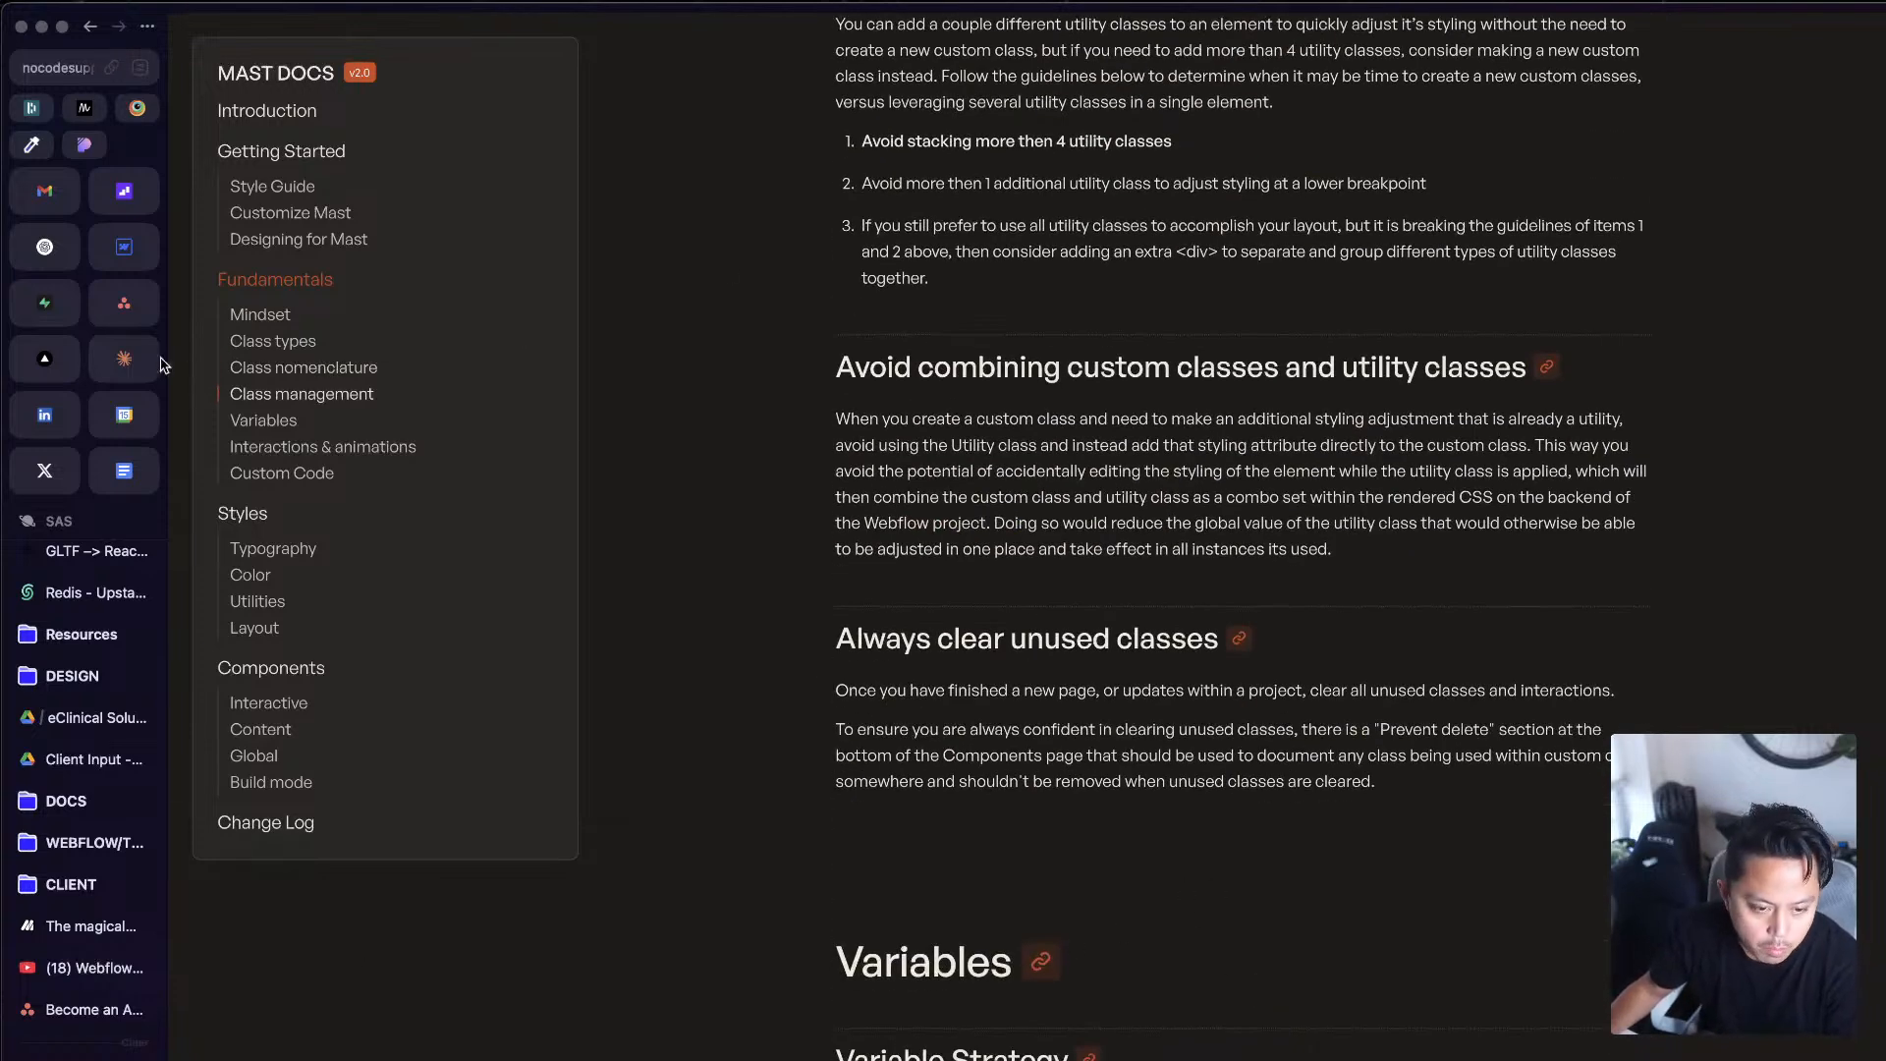
Step: Switch to the Webflow Designer and review the row and cols inside the empty section below the Section 1 heading
{"action": "left_click", "coordinate": [124, 247]}
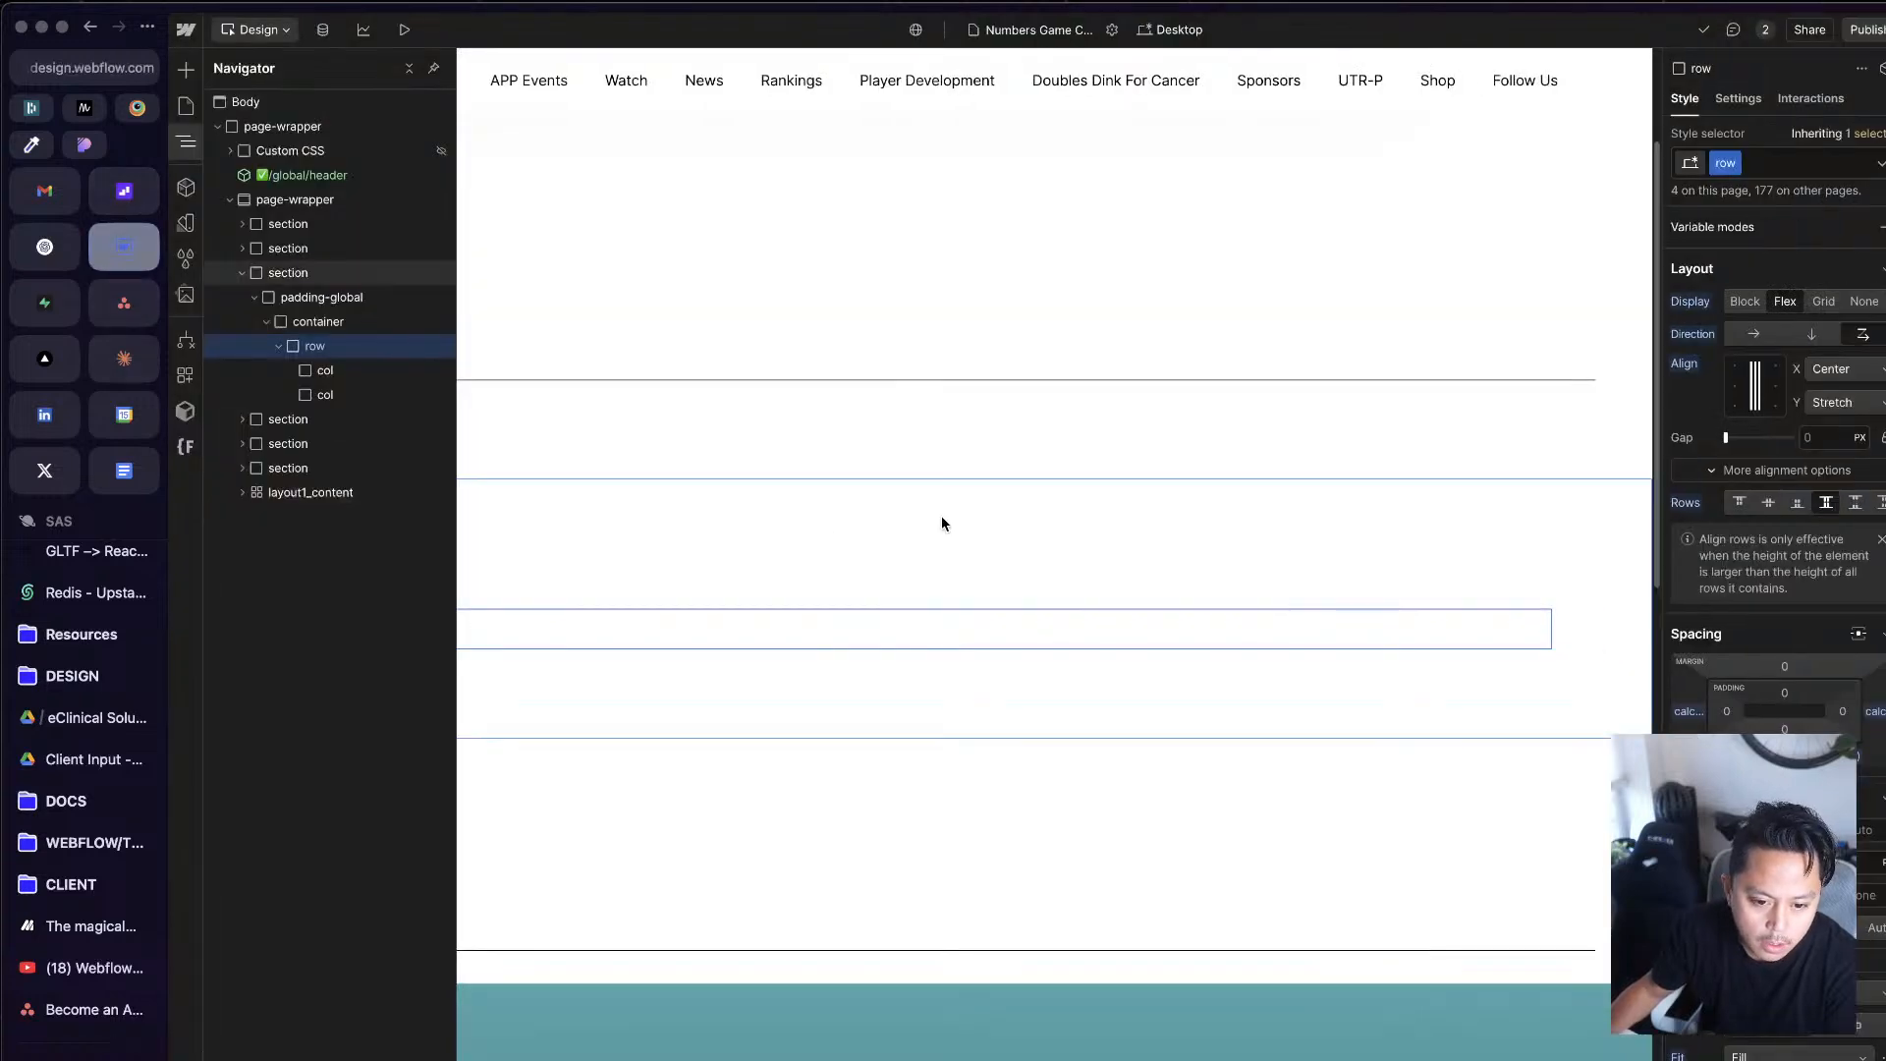
{"action": "left_click", "coordinate": [469, 609]}
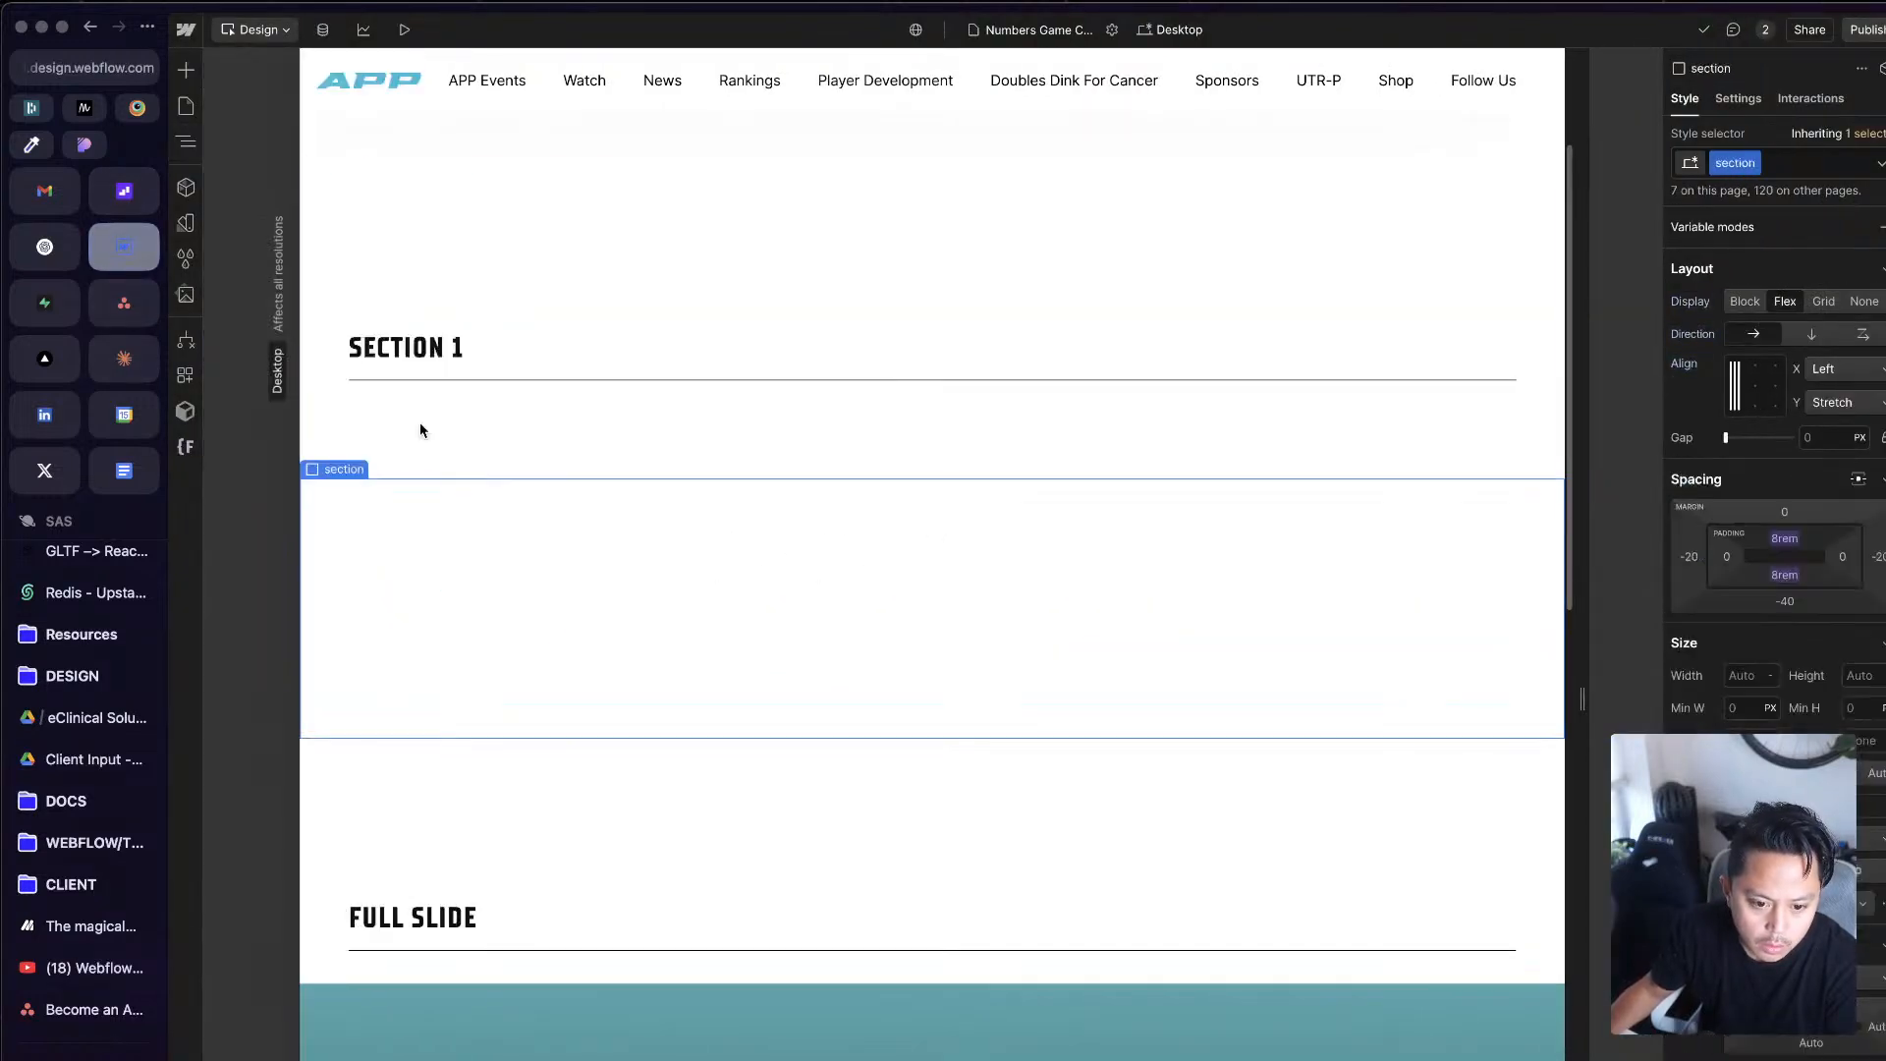
{"action": "key", "text": "z"}
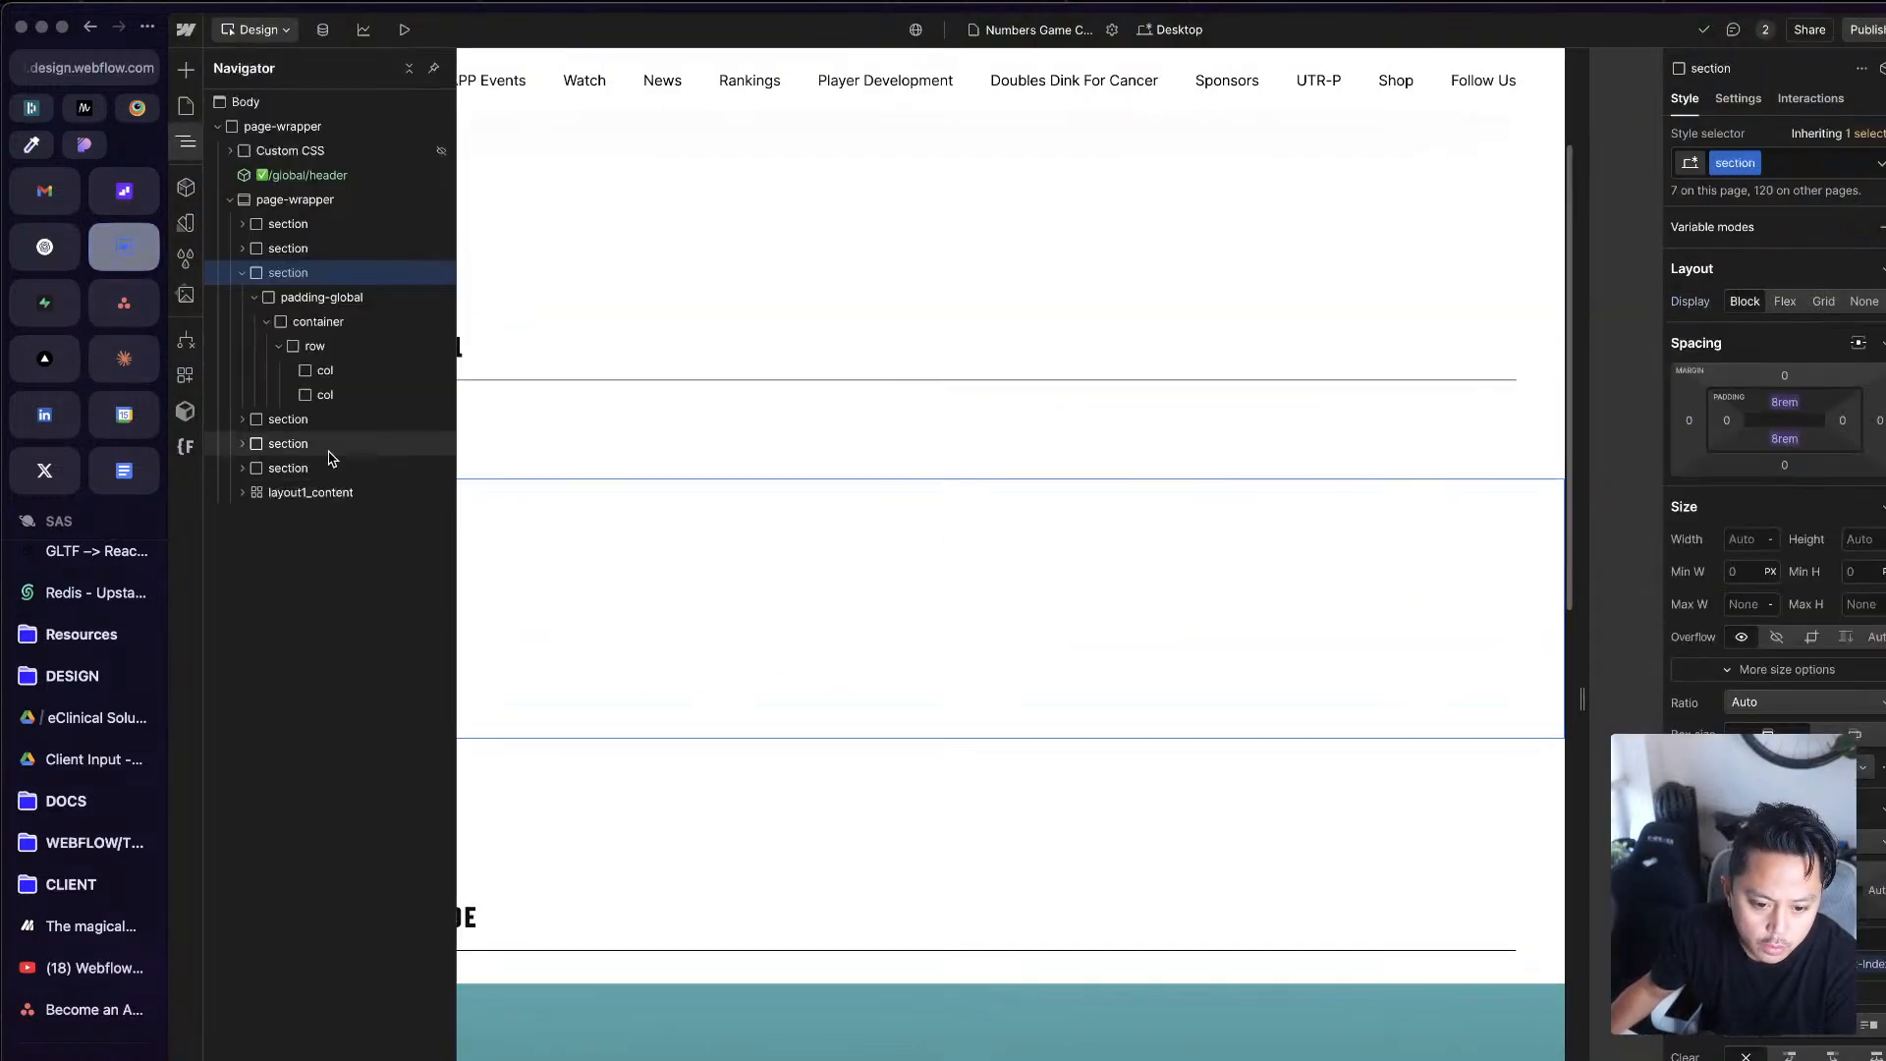
{"action": "left_click", "coordinate": [343, 372]}
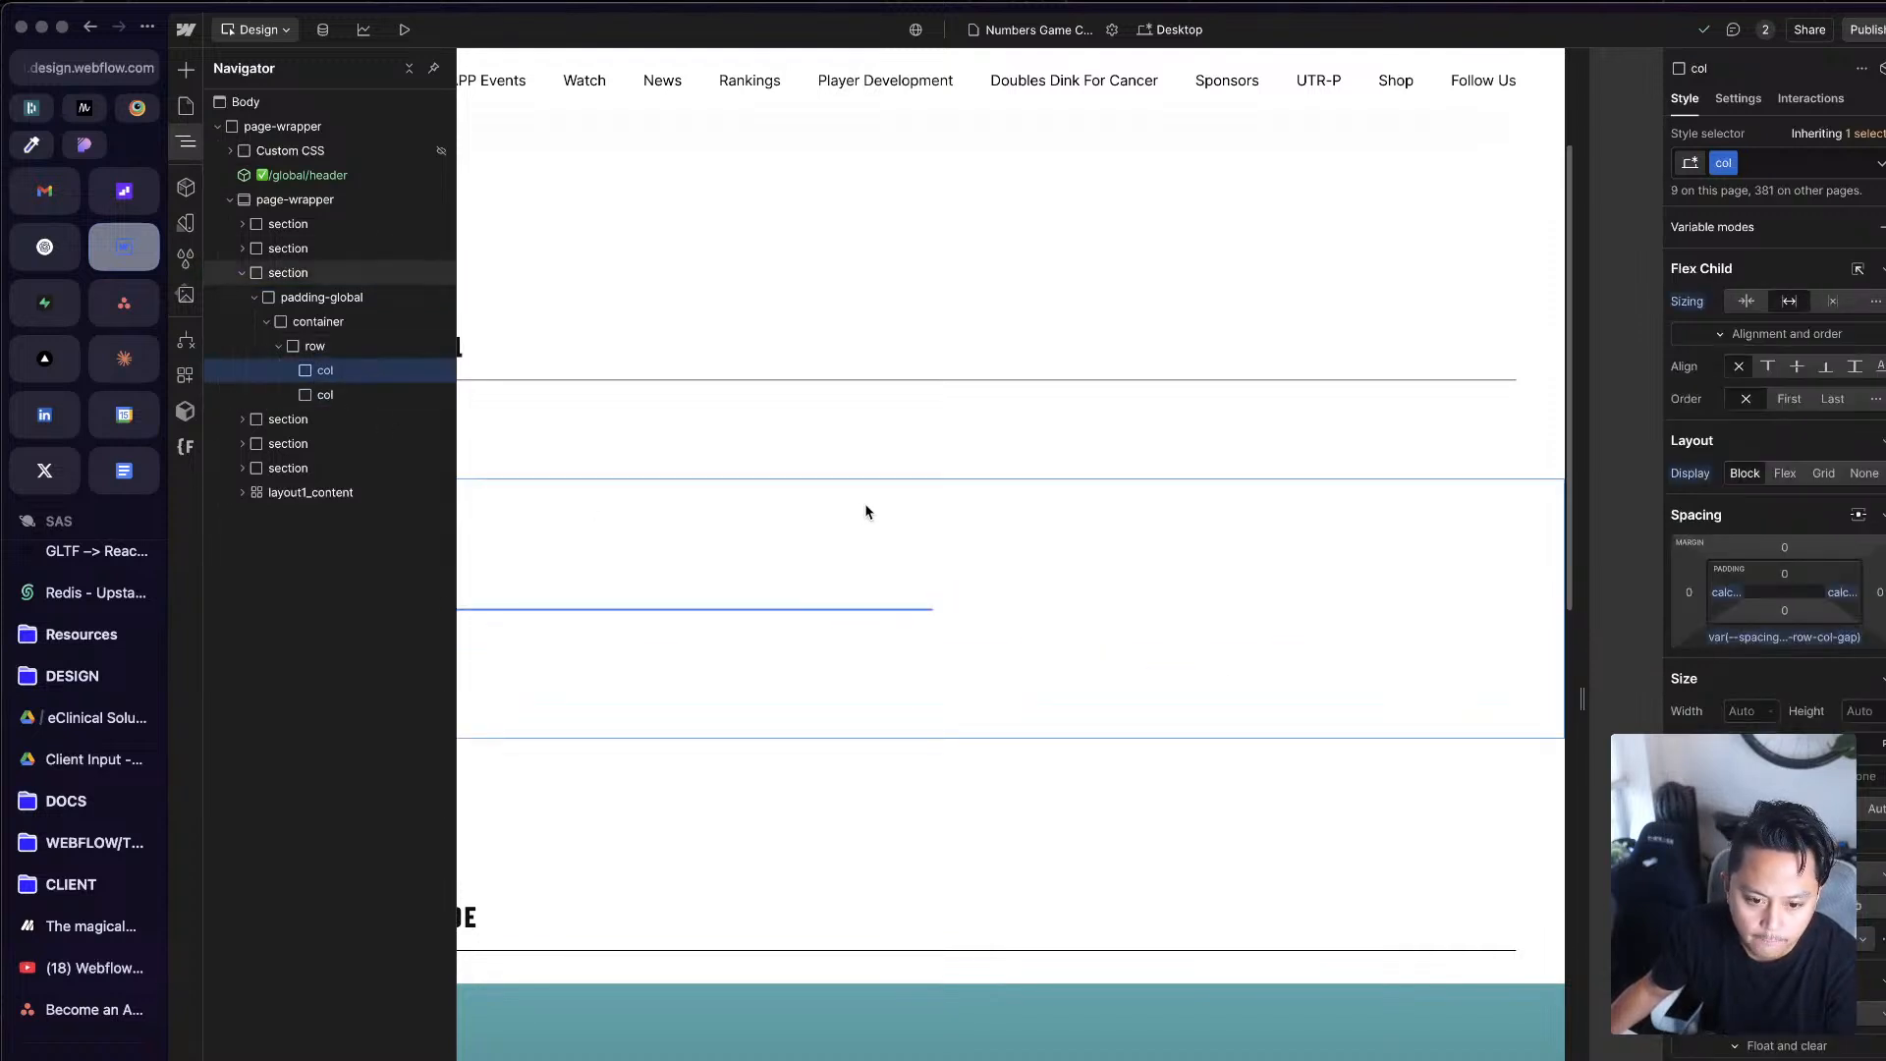
{"action": "left_click", "coordinate": [867, 511]}
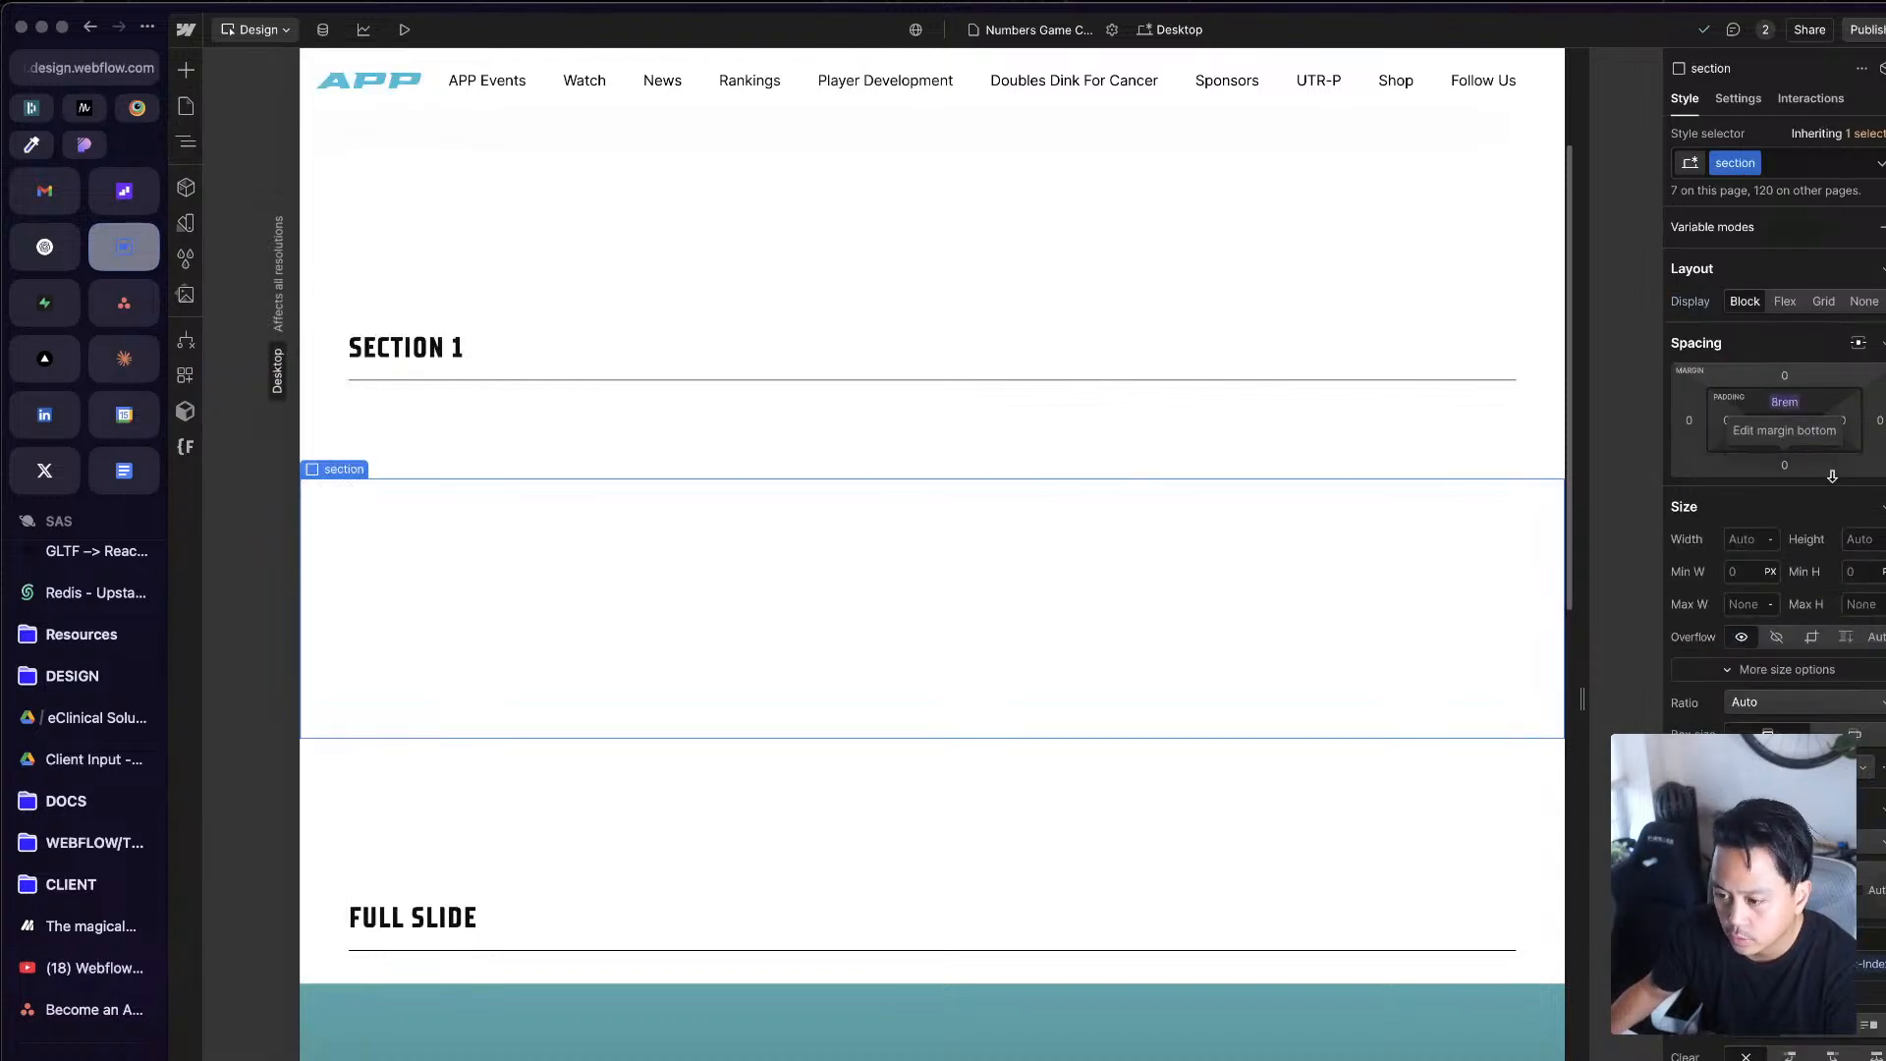
Step: Add the combo class col-lg-7 to the first col of the row in the empty section
{"action": "key", "text": "z"}
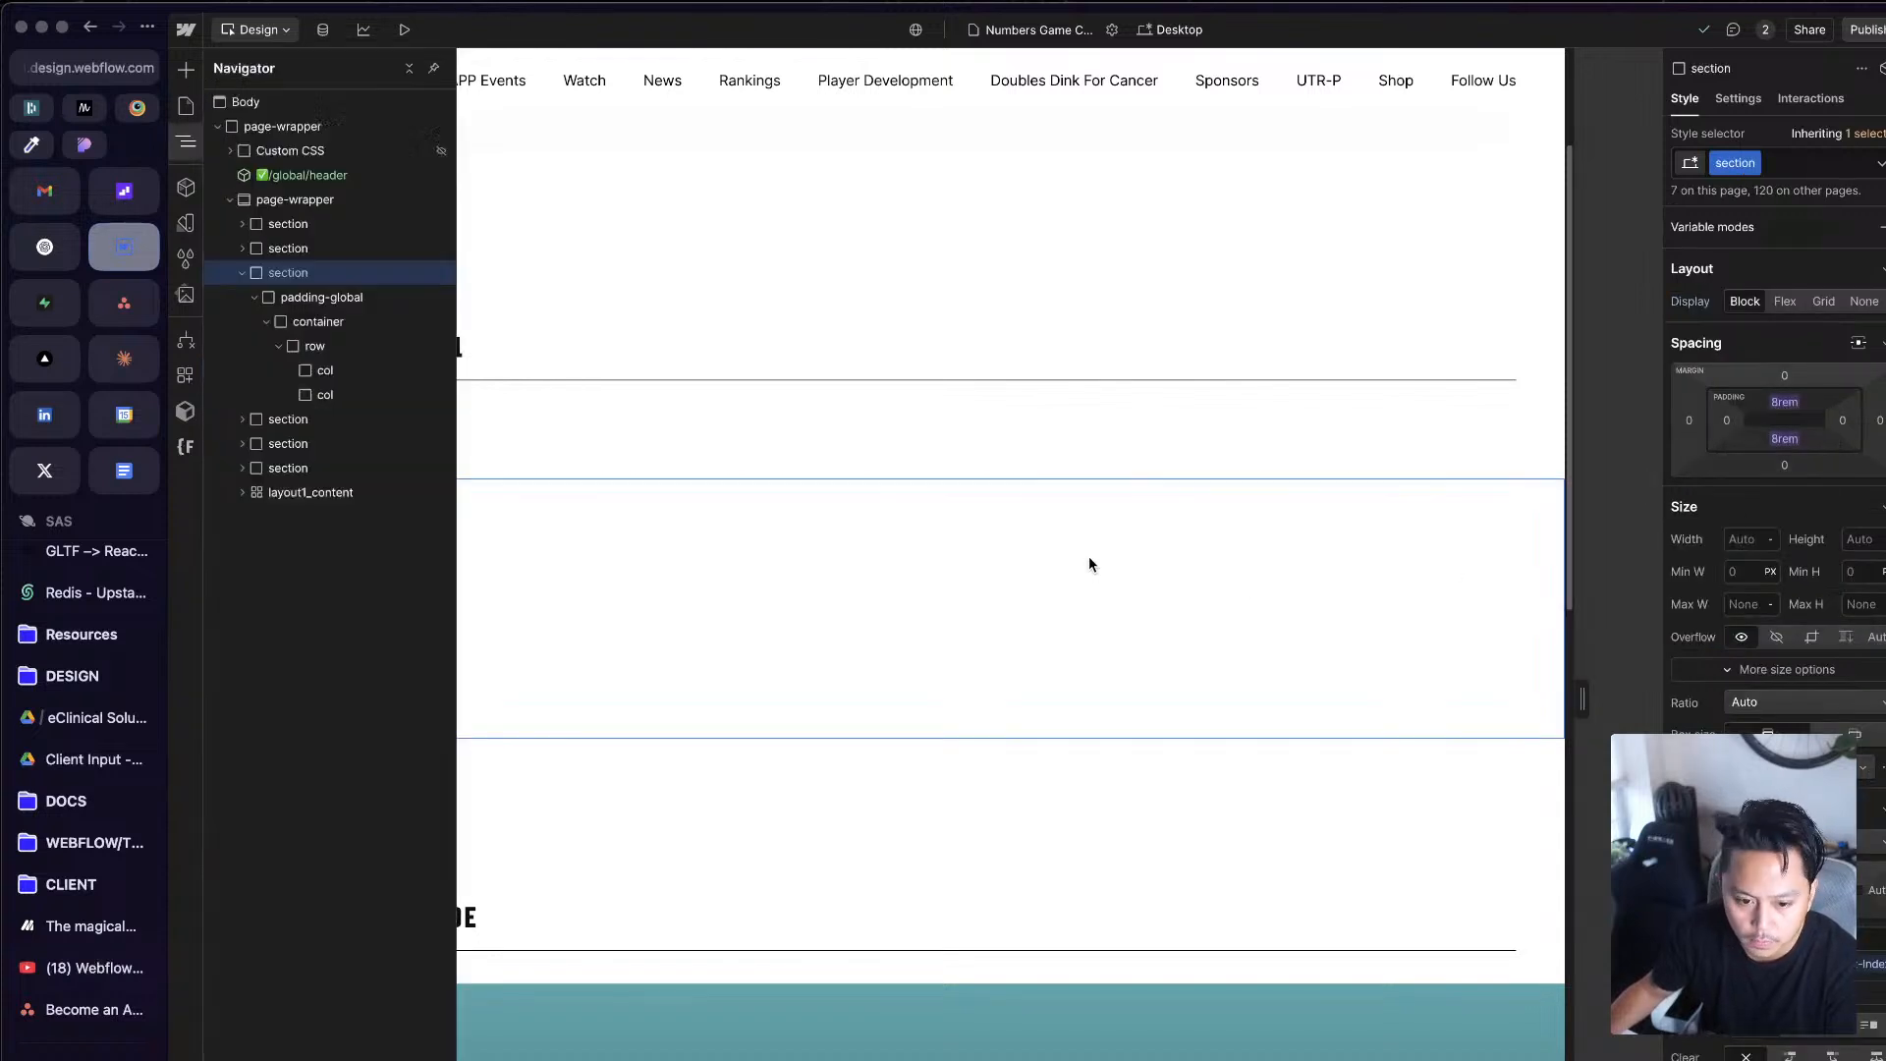
{"action": "left_click", "coordinate": [370, 378]}
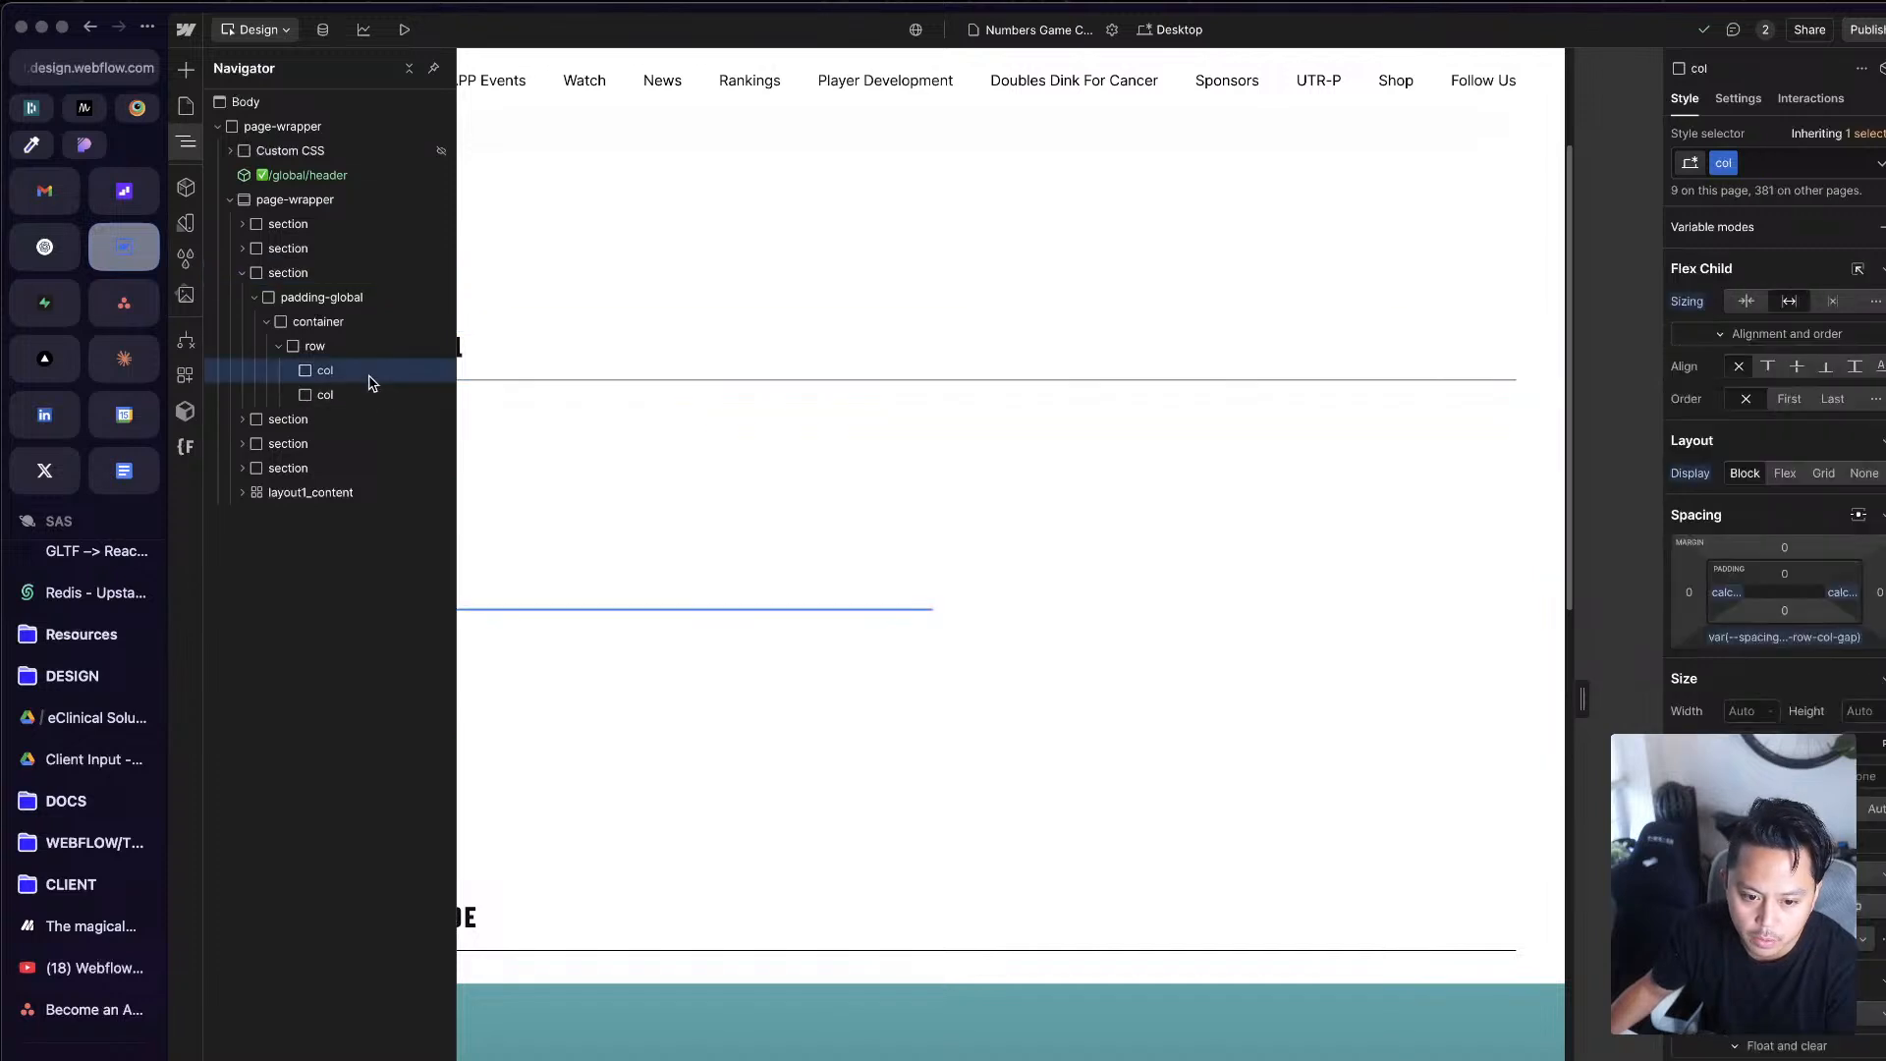
{"action": "left_click", "coordinate": [1778, 163]}
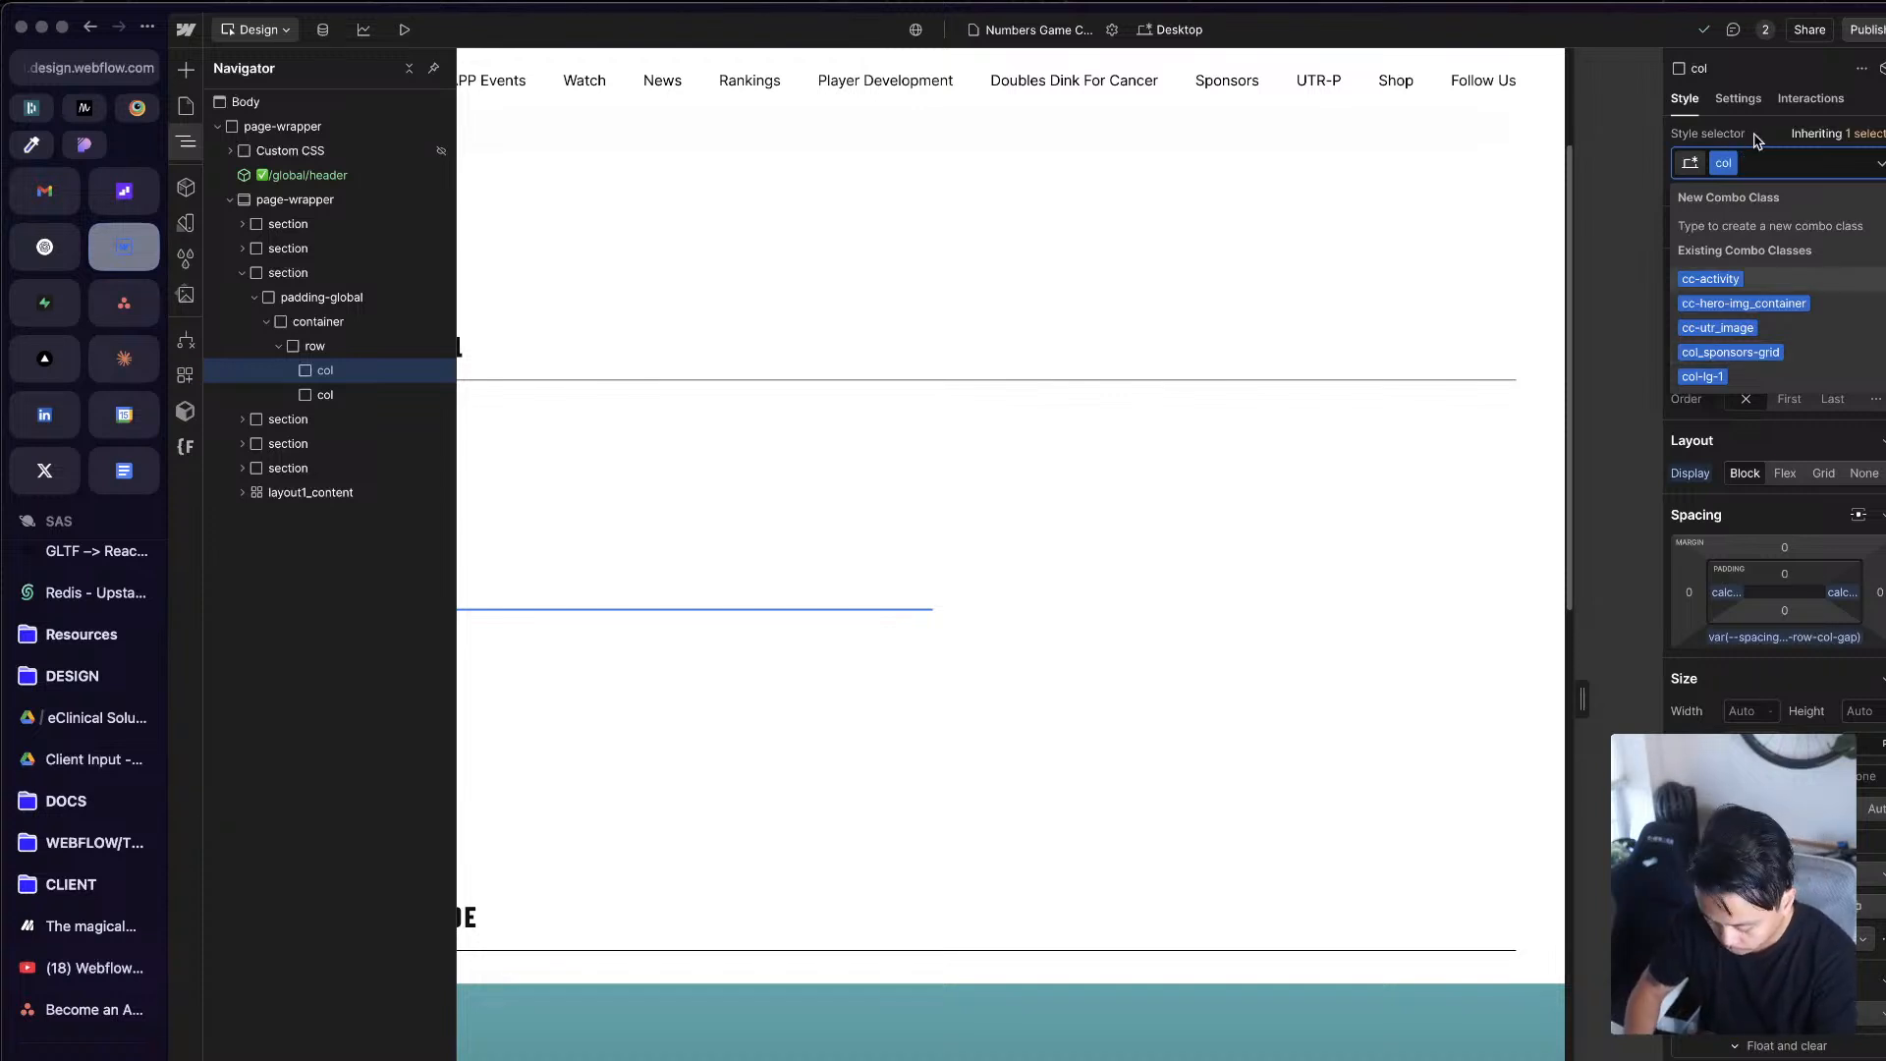
{"action": "type", "text": "col-lg"}
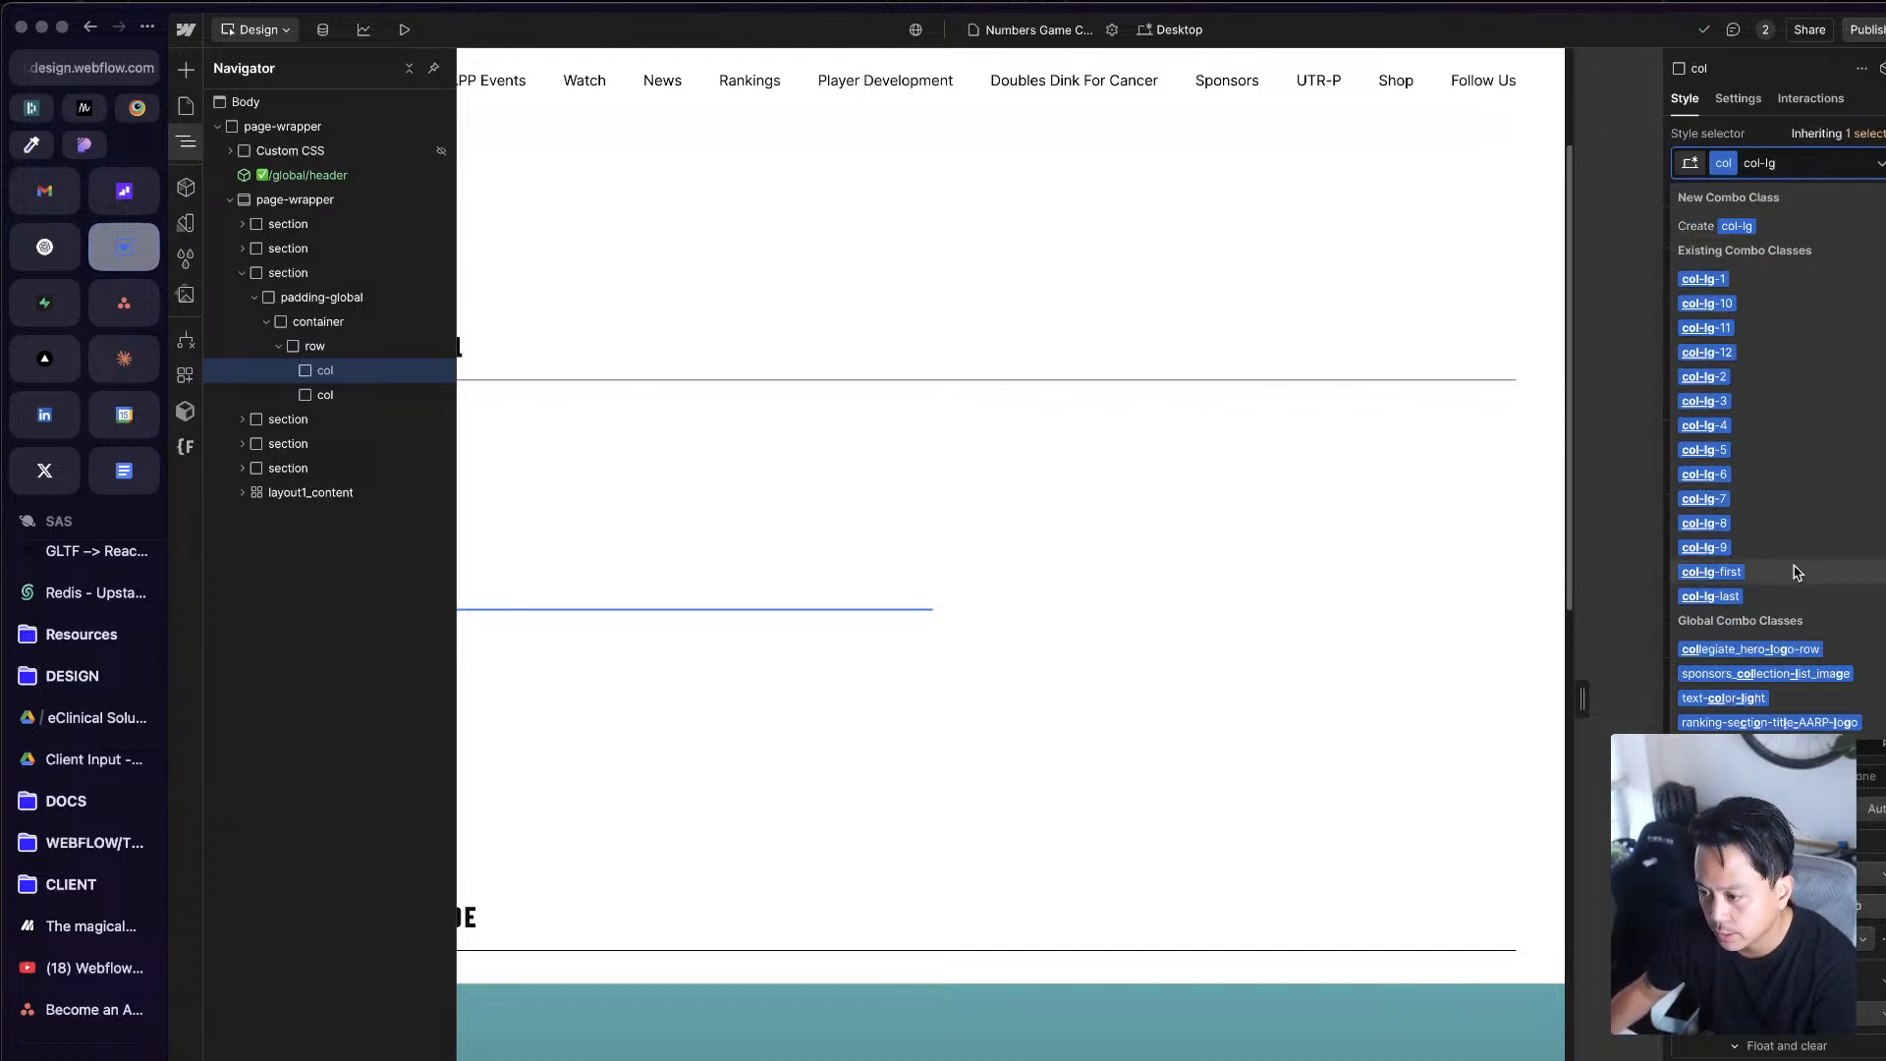
{"action": "type", "text": "-7"}
{"action": "key", "text": "Return"}
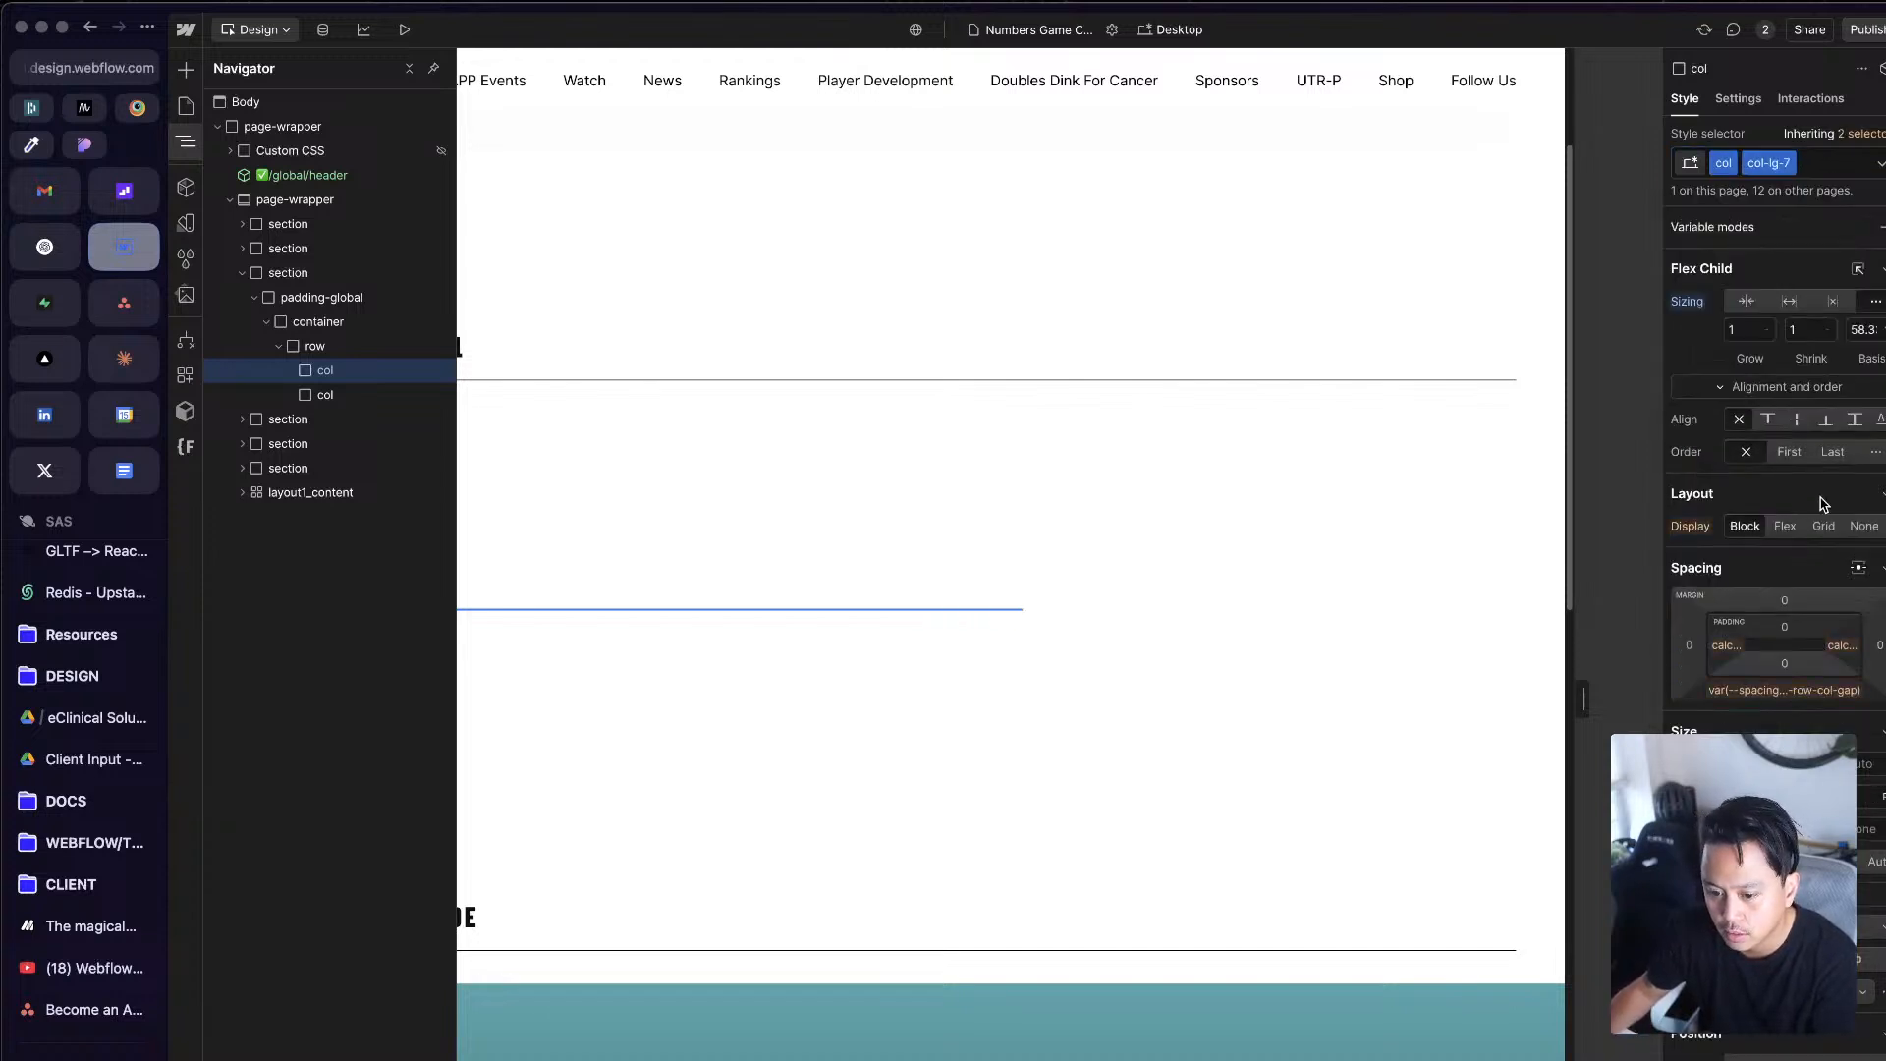
Step: Compare the classes and widths of the first and second cols within their parent row
{"action": "left_click", "coordinate": [1094, 596]}
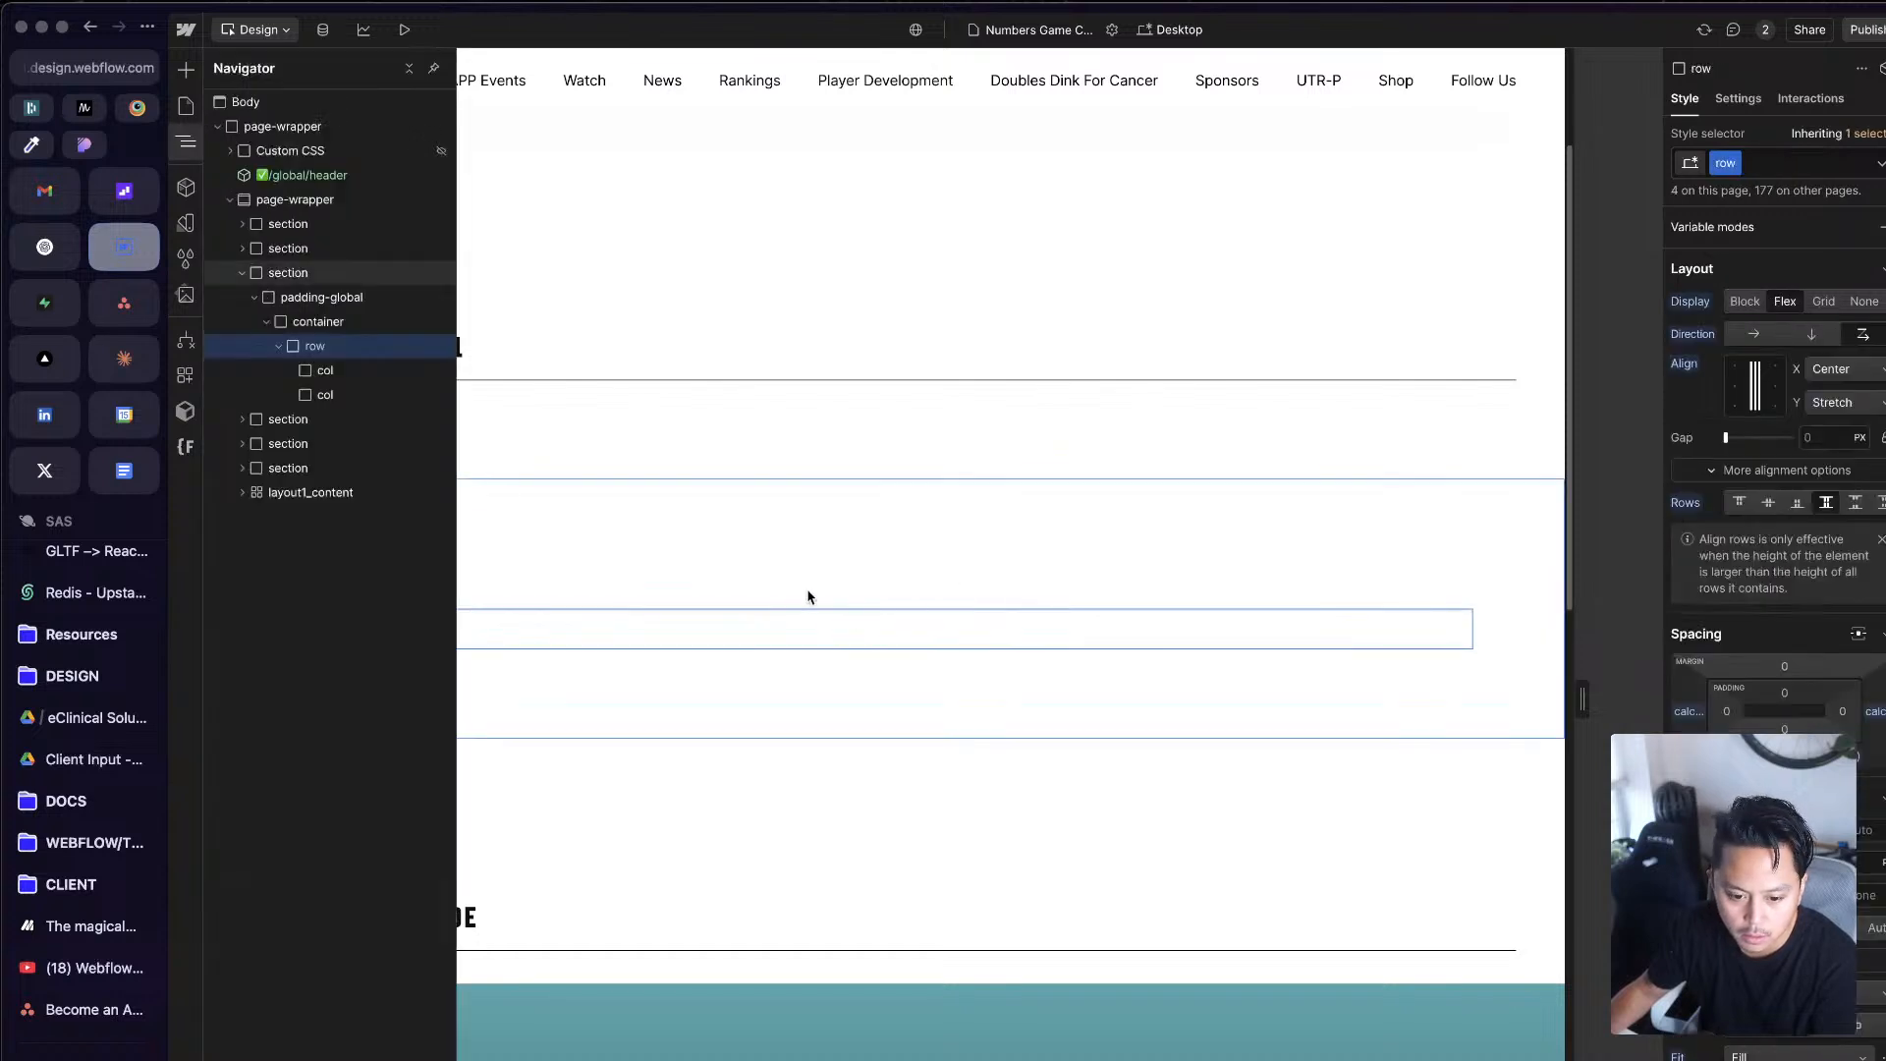
{"action": "left_click", "coordinate": [319, 373]}
{"action": "left_click", "coordinate": [334, 395]}
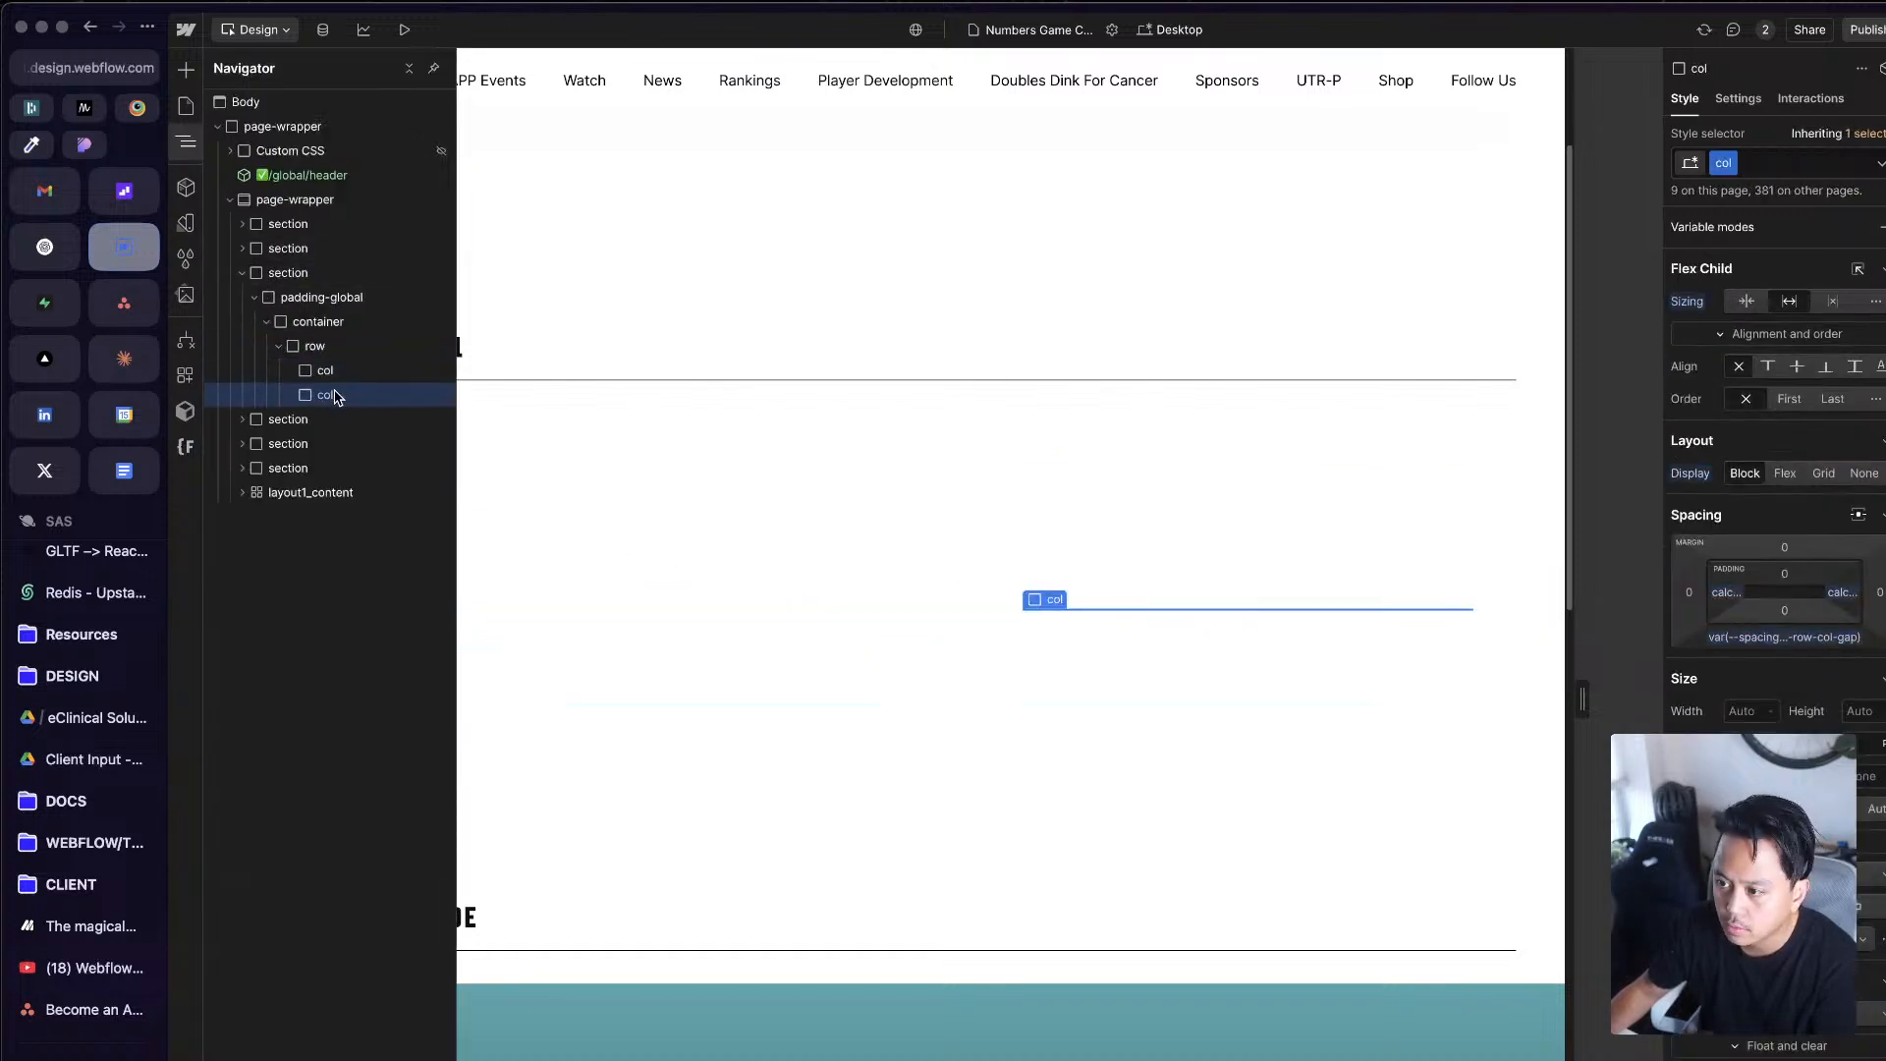
{"action": "left_click", "coordinate": [1818, 165]}
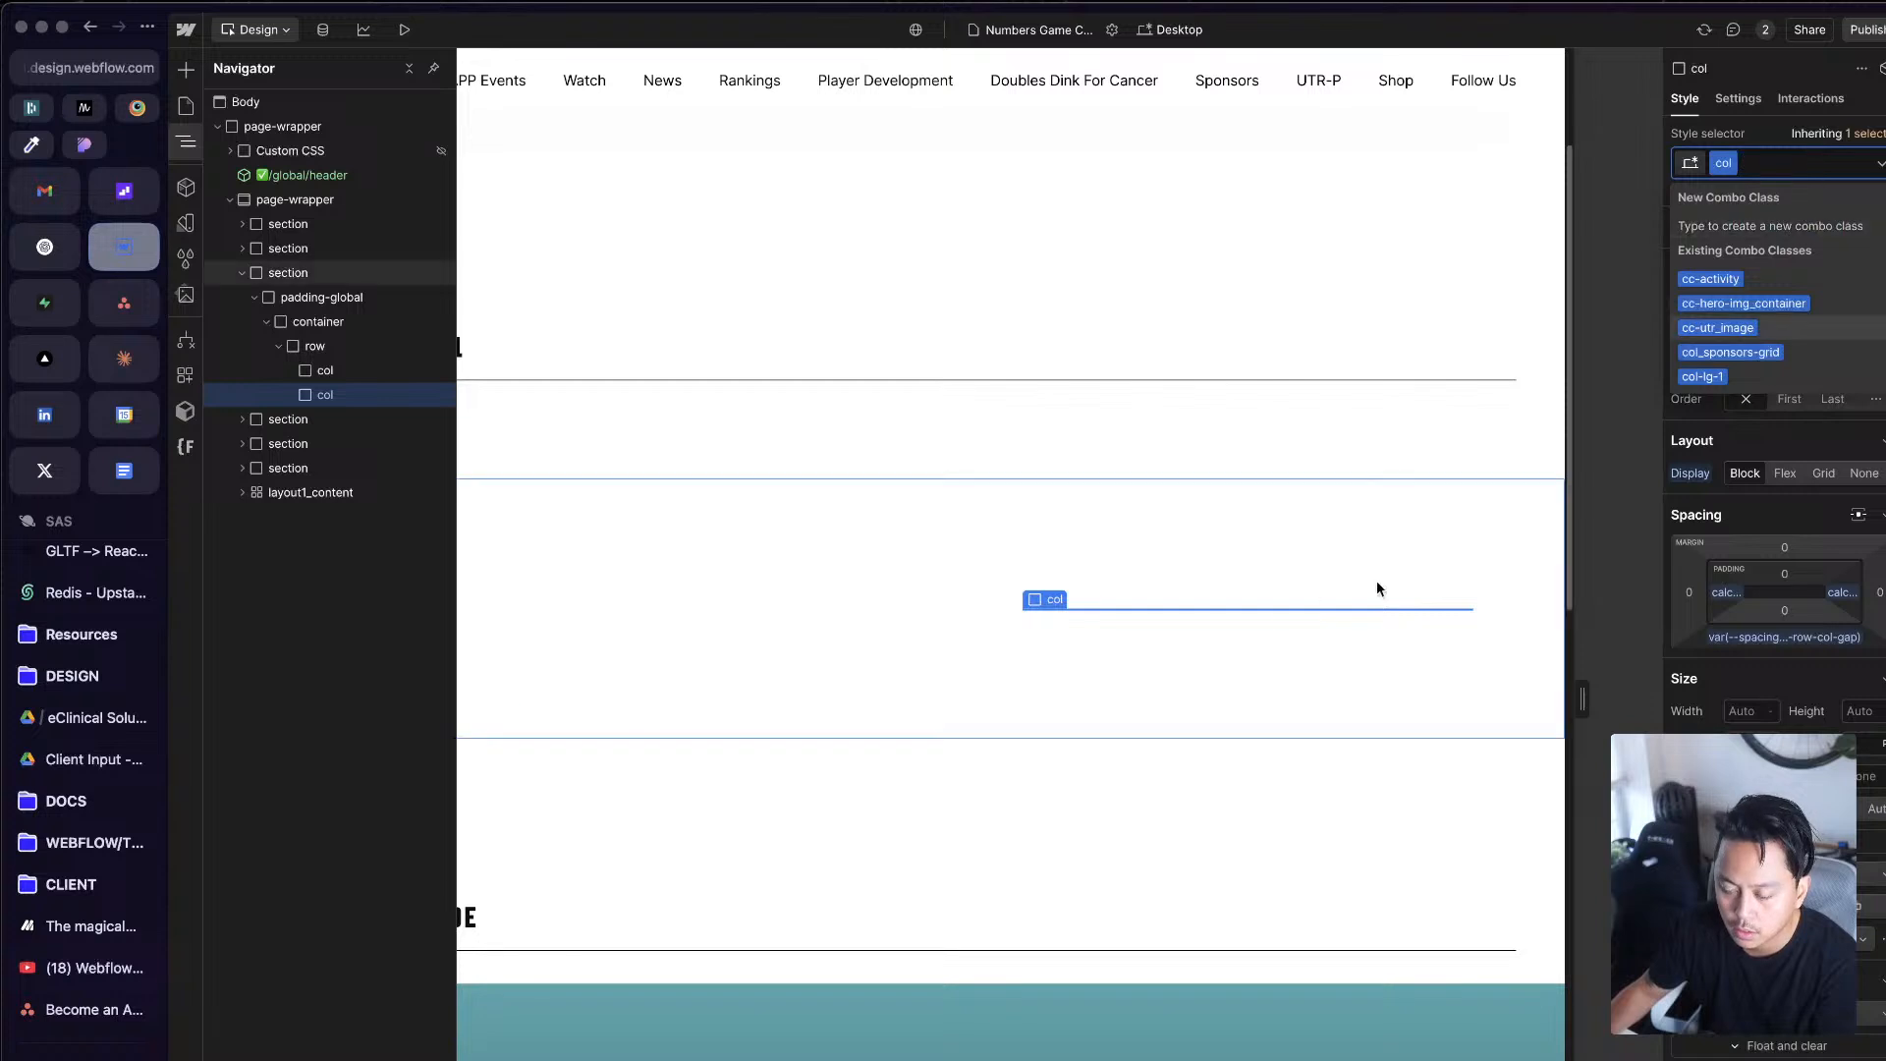
{"action": "left_click", "coordinate": [1089, 593]}
{"action": "left_click", "coordinate": [716, 627]}
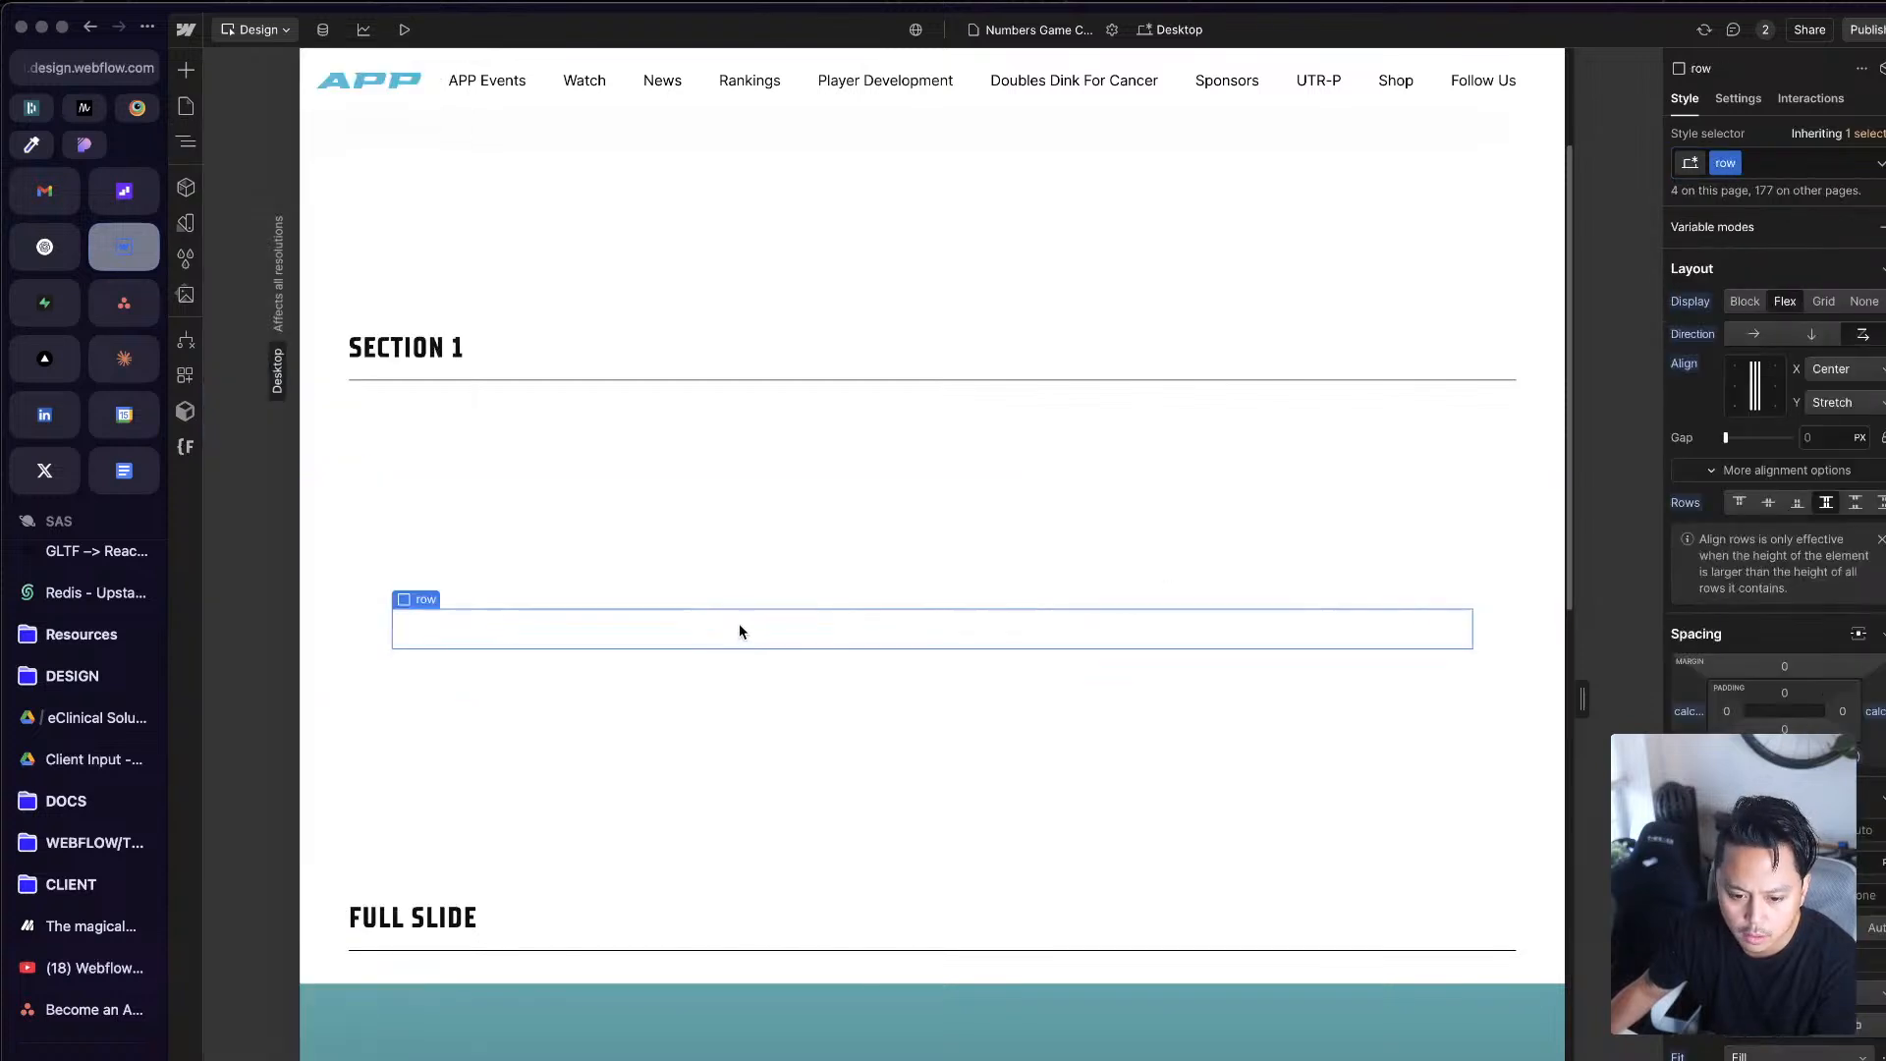
{"action": "key", "text": "z"}
{"action": "left_click", "coordinate": [372, 372]}
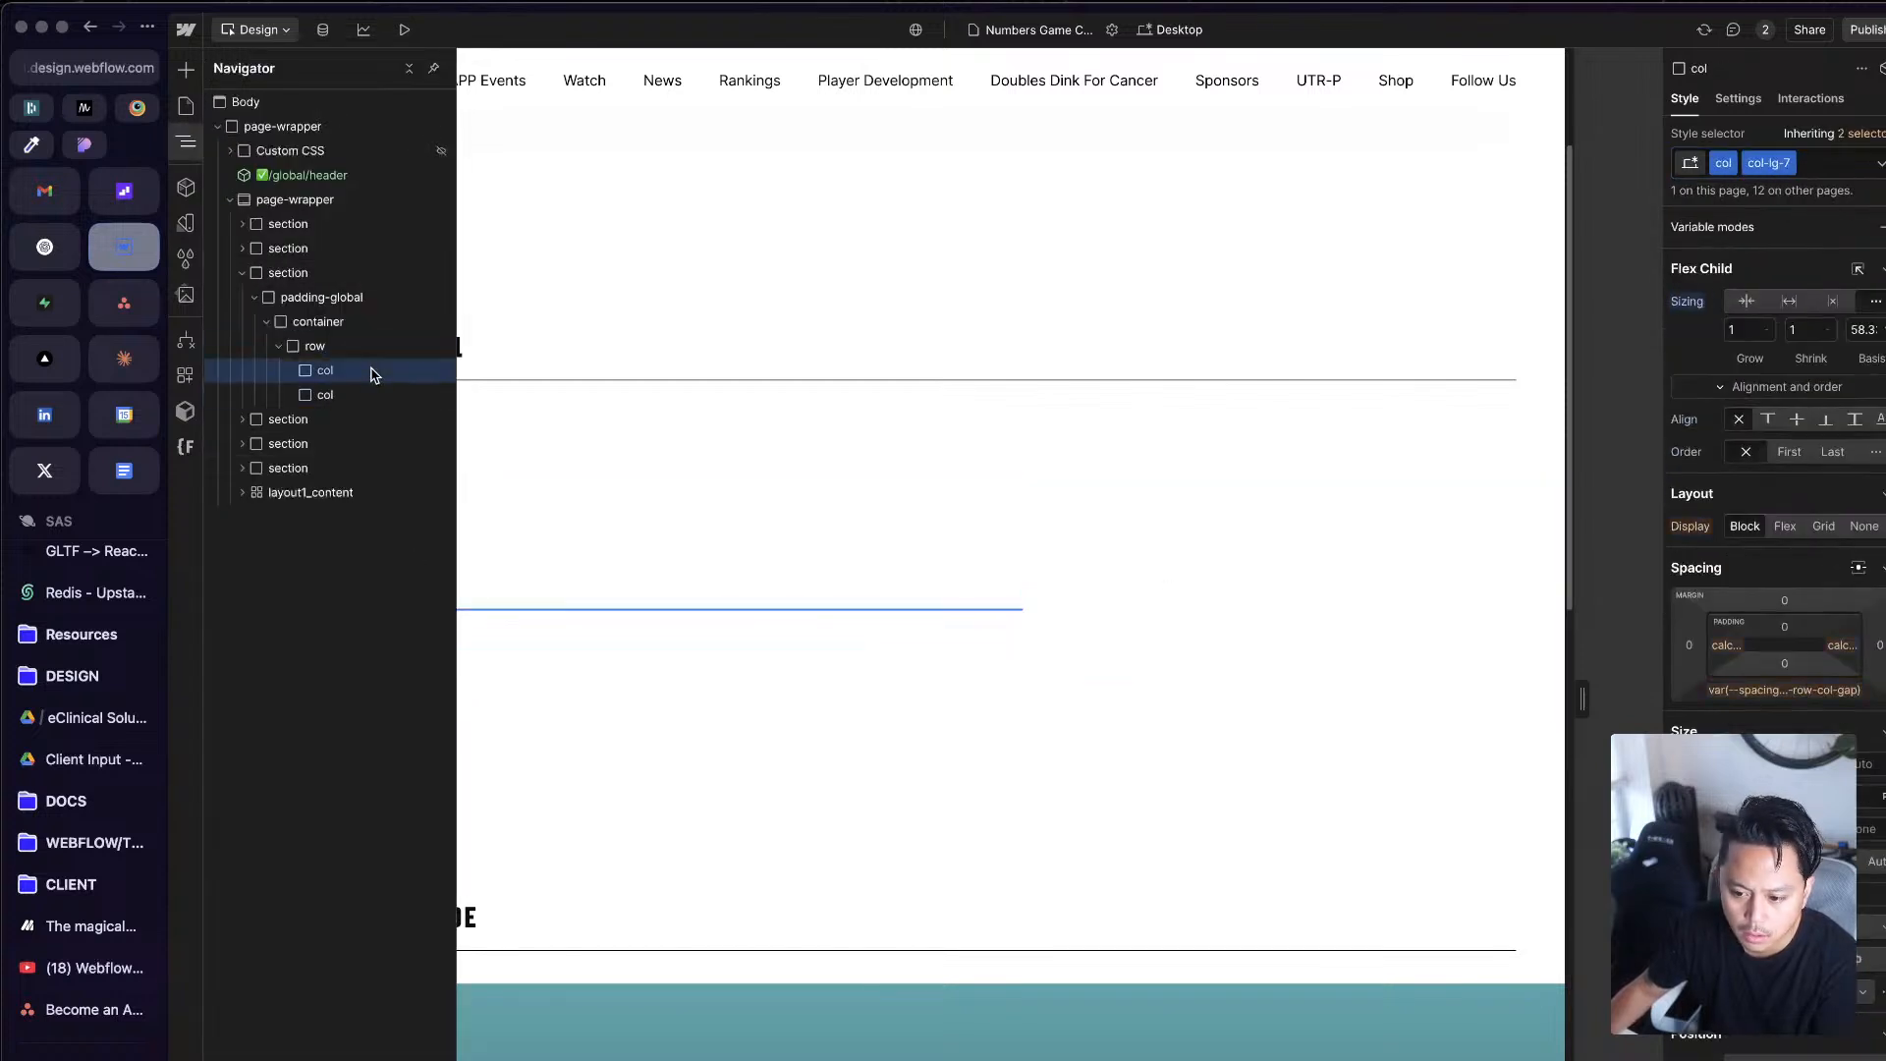
{"action": "left_click", "coordinate": [371, 393]}
{"action": "left_click", "coordinate": [380, 374]}
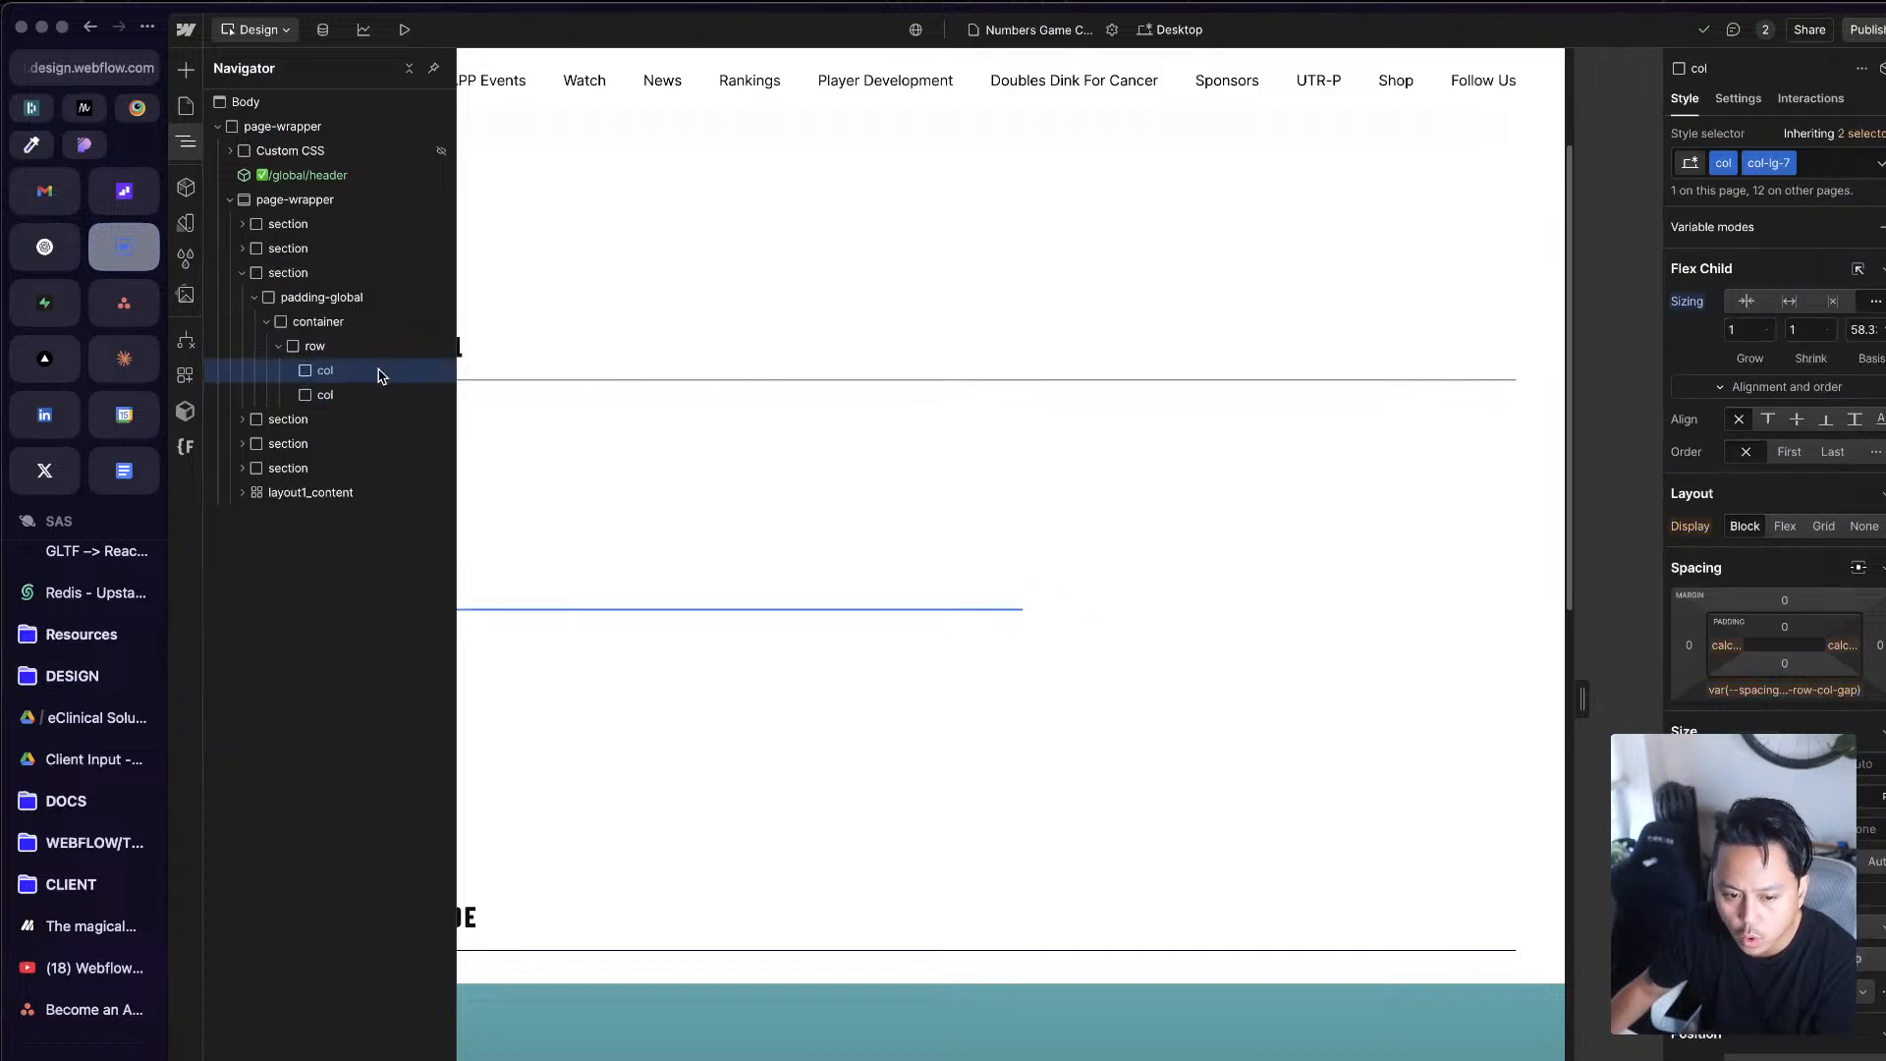
Step: Paste a copy of the two-col row below the original in the container and expand it
{"action": "left_click", "coordinate": [358, 349]}
{"action": "key", "text": "super+v"}
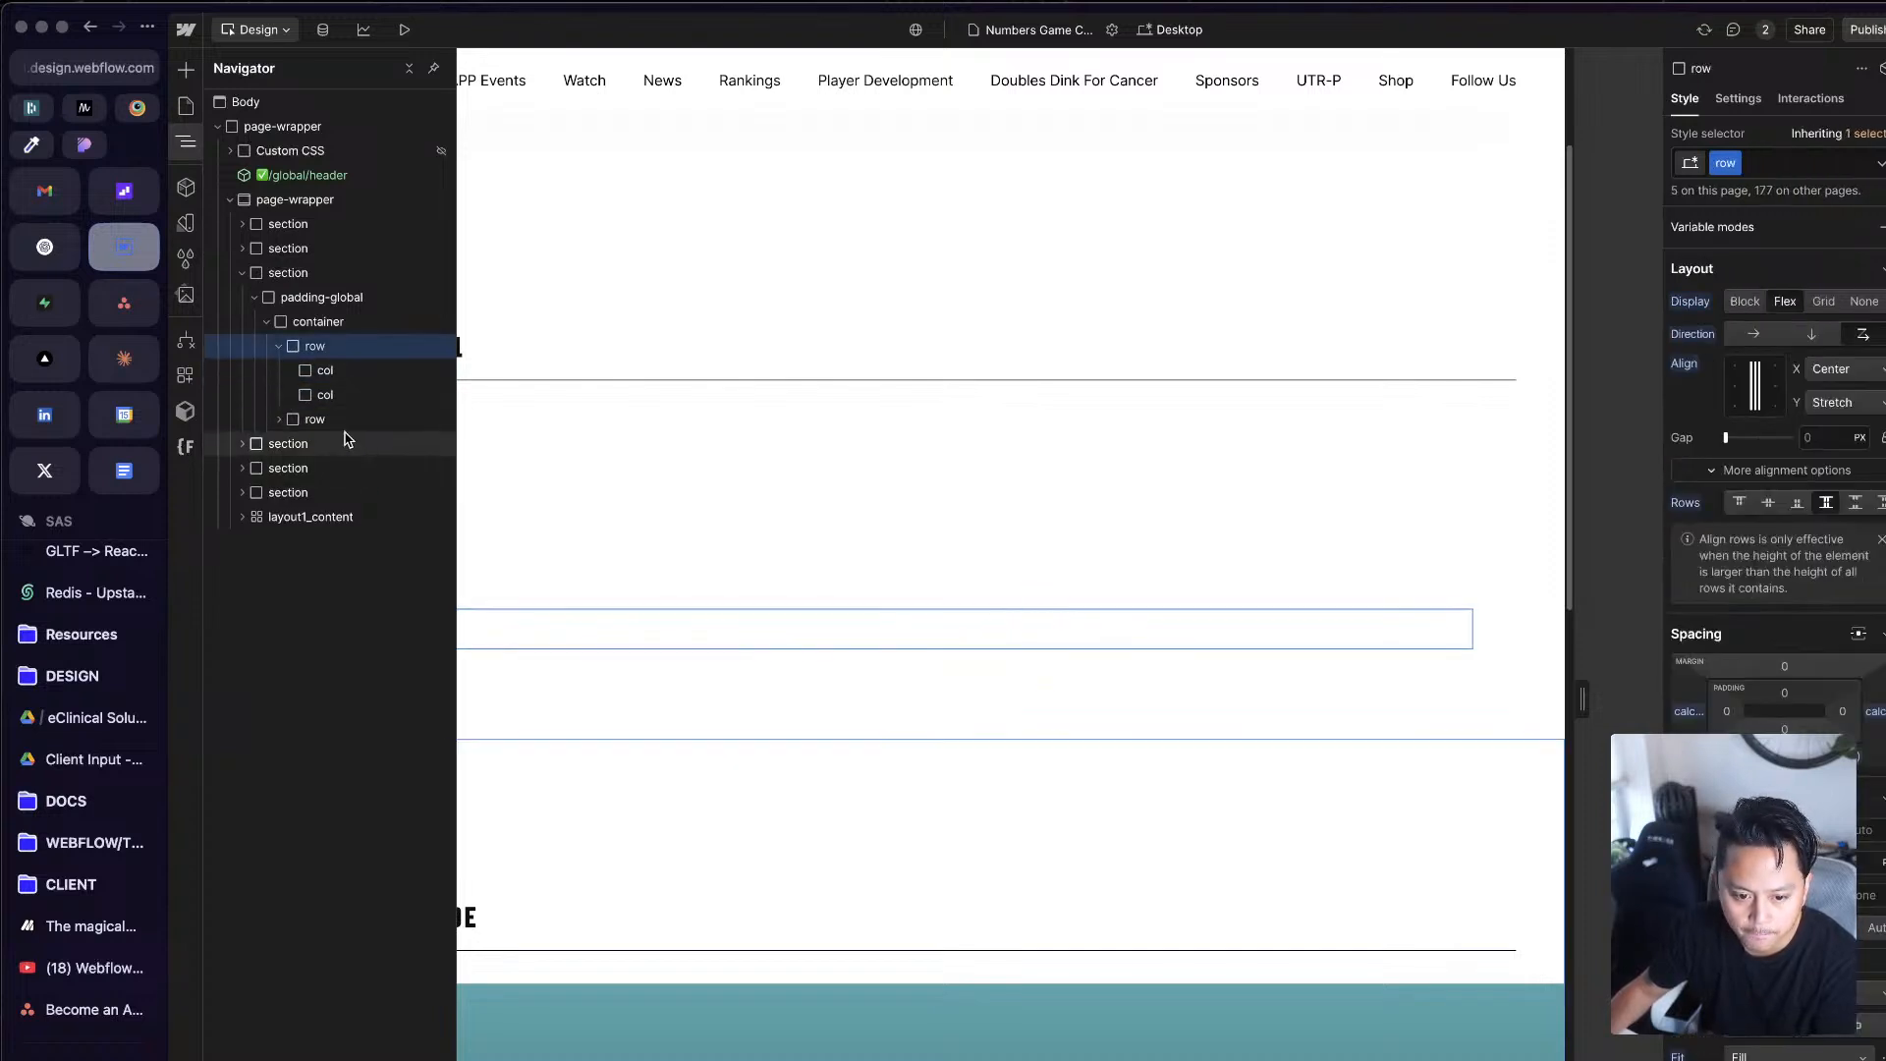
{"action": "left_click", "coordinate": [280, 420]}
{"action": "left_click", "coordinate": [374, 380]}
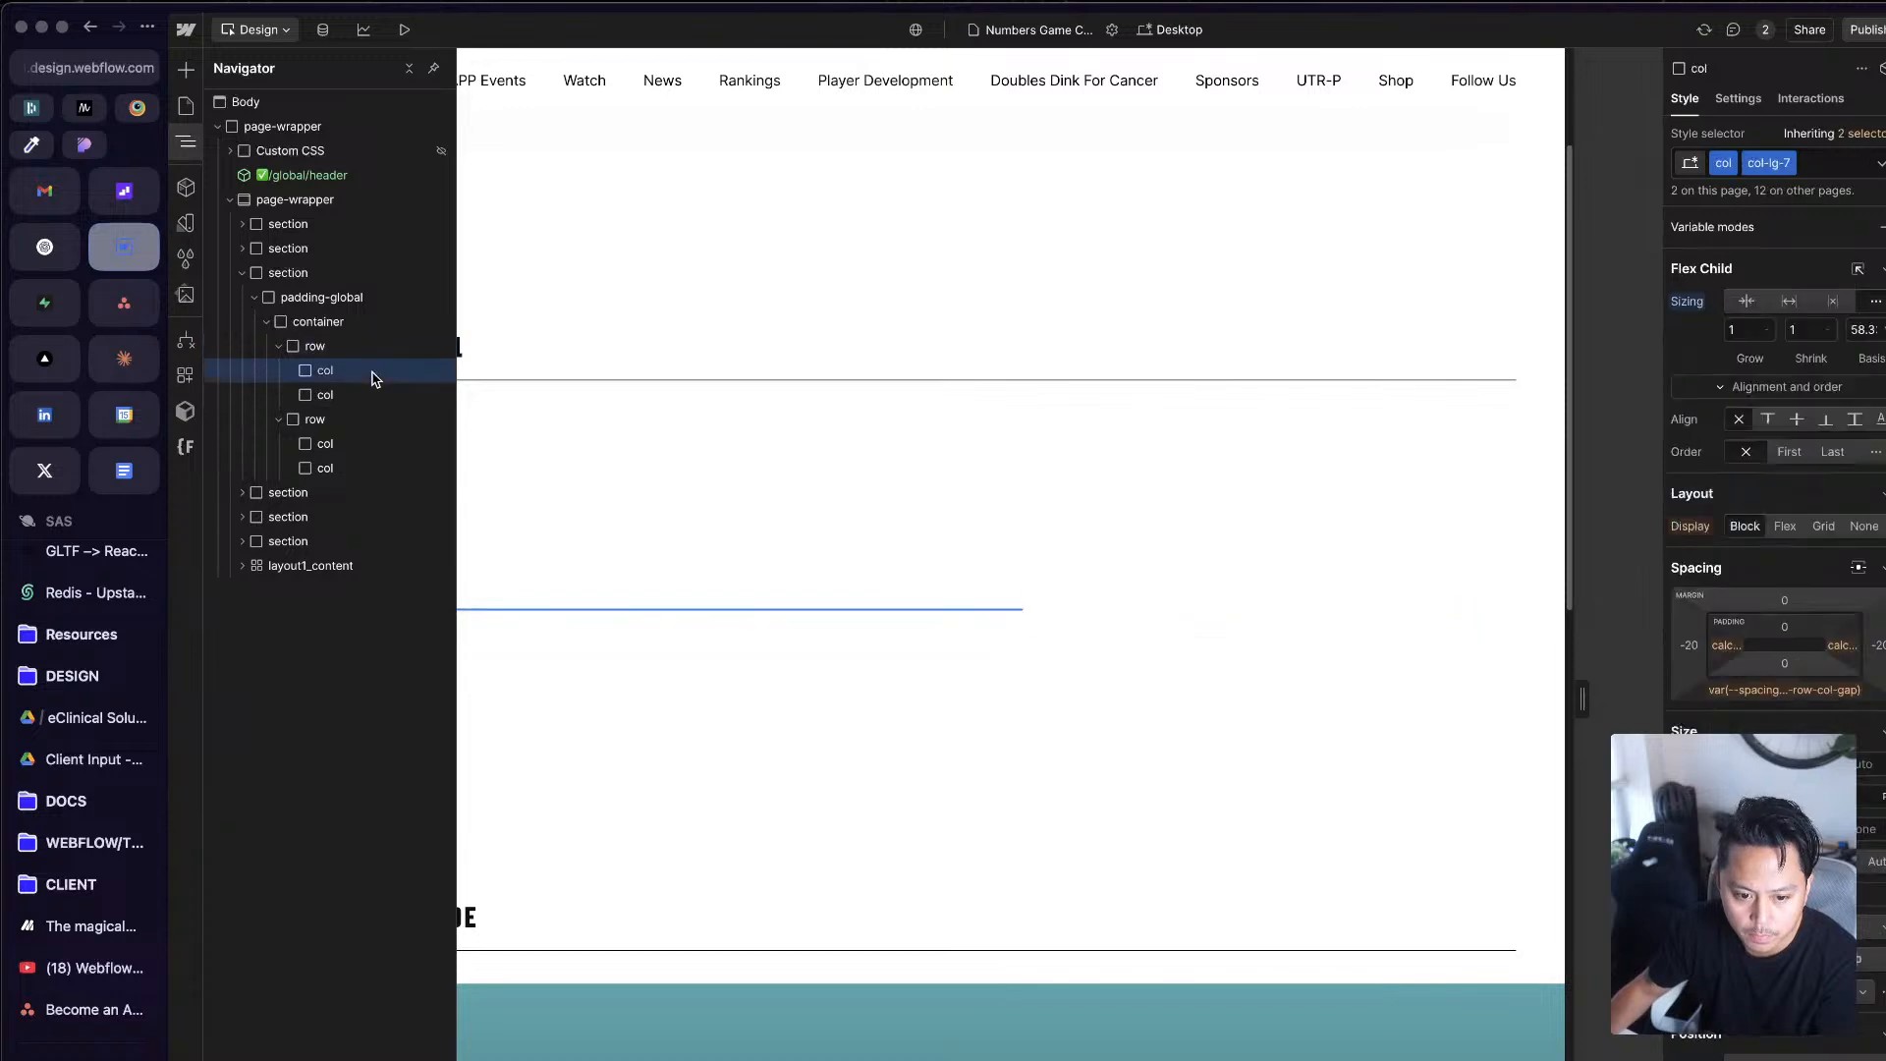
Step: Find the layout1_content grid near the page's end and copy its layout1_image-wrapper
{"action": "left_click", "coordinate": [1048, 1024]}
{"action": "scroll", "coordinate": [1000, 1029], "scroll_direction": "down", "scroll_amount": 12}
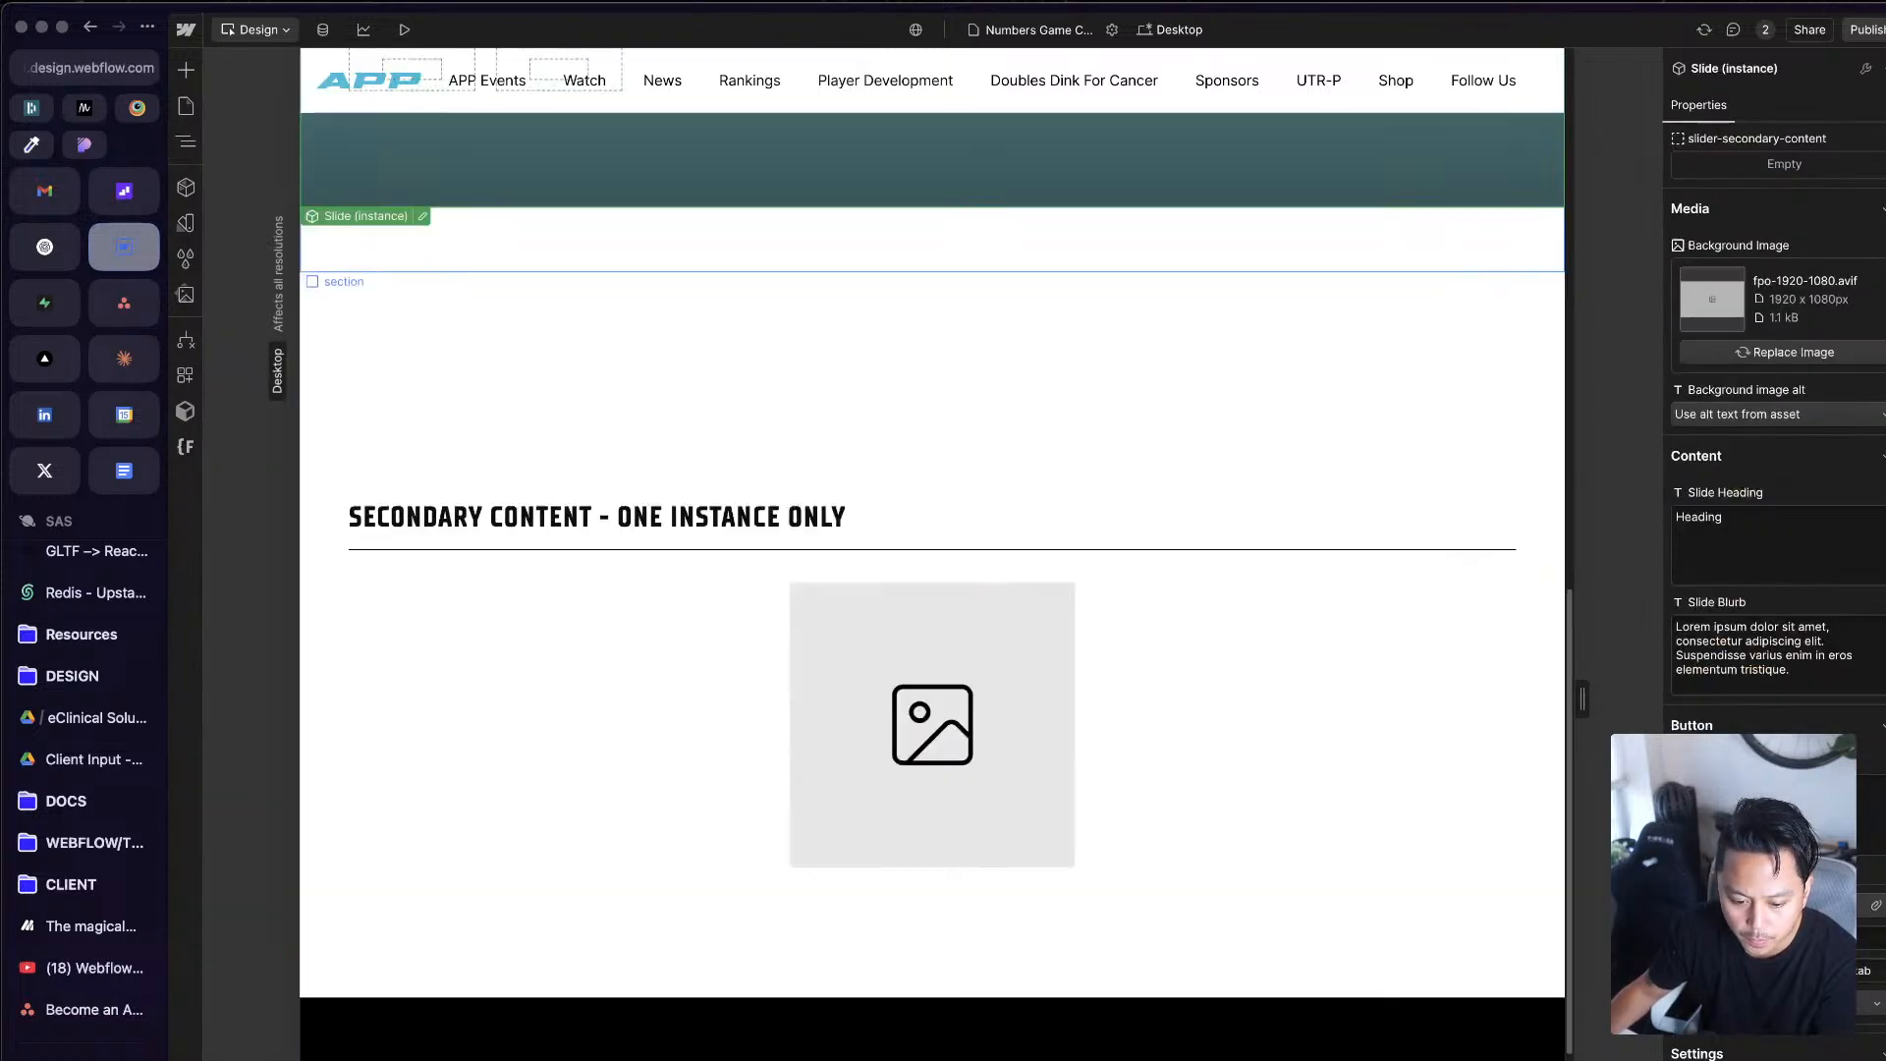
{"action": "scroll", "coordinate": [1002, 1028], "scroll_direction": "down", "scroll_amount": 8}
{"action": "left_click", "coordinate": [814, 872]}
{"action": "key", "text": "z"}
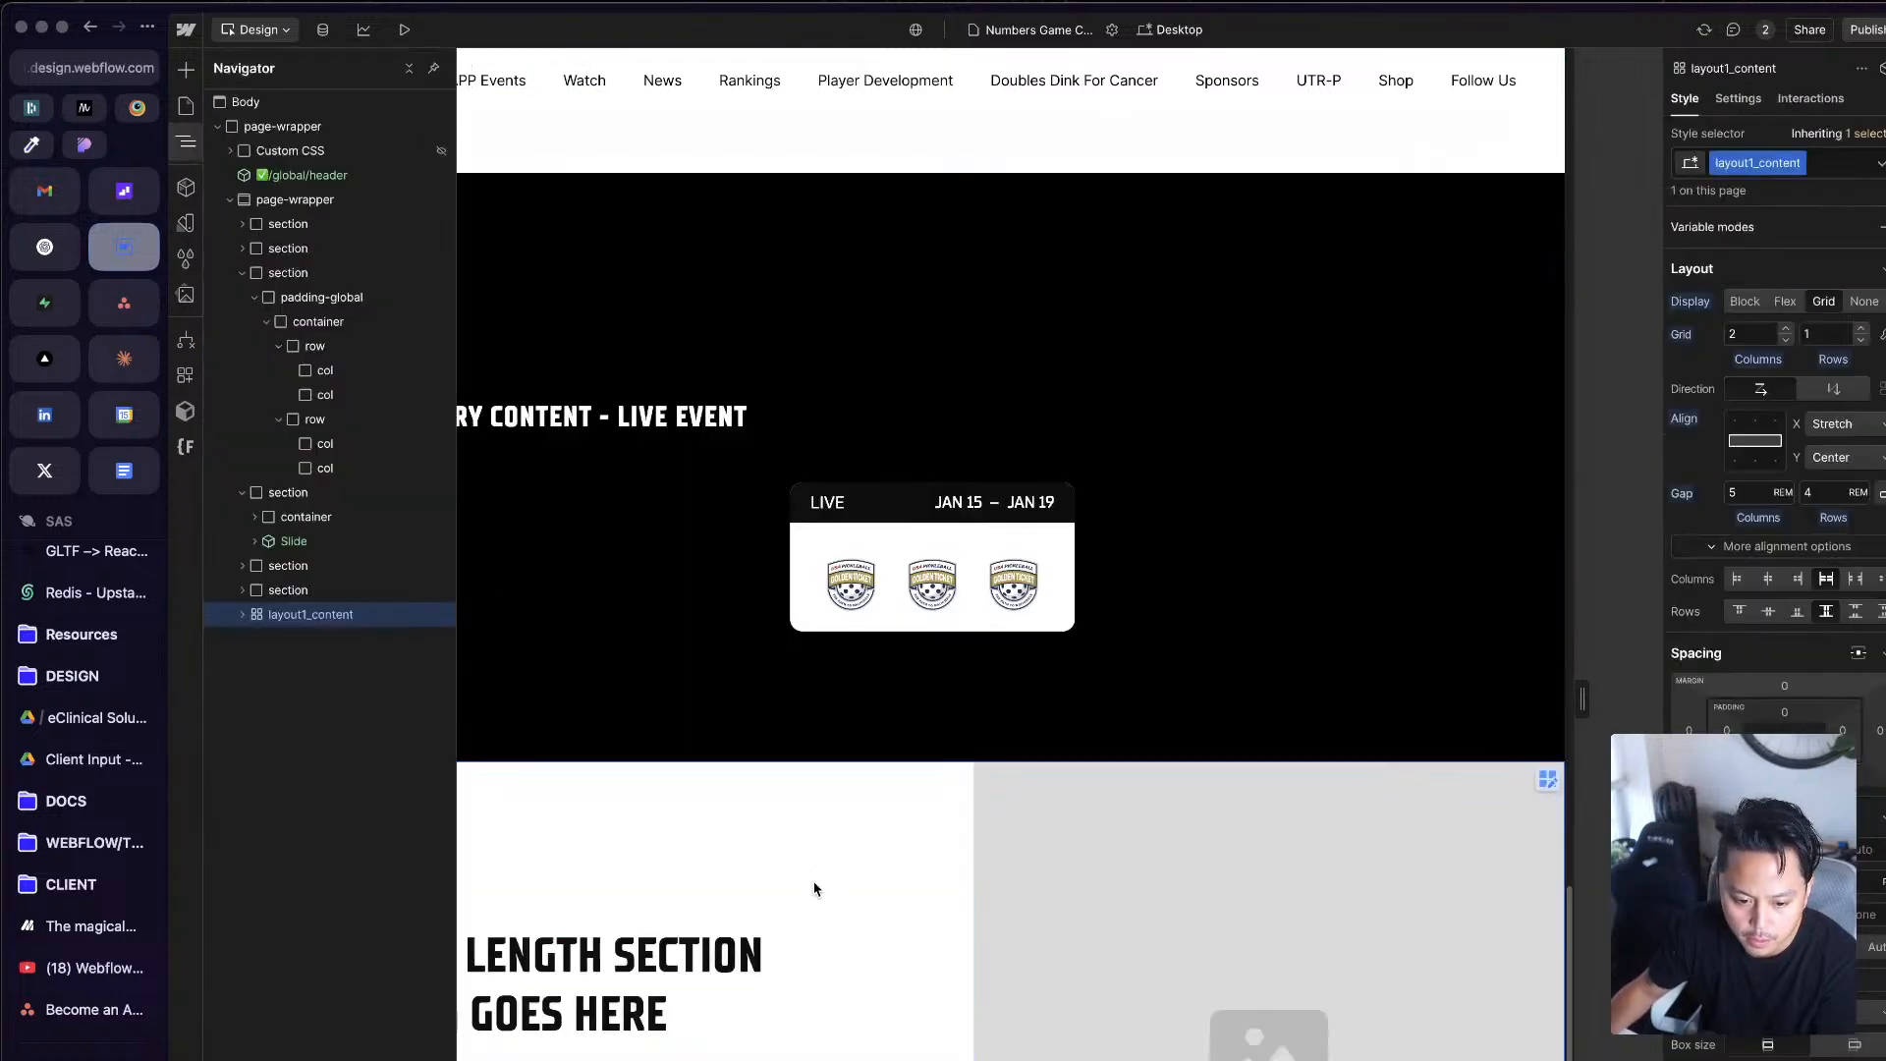
{"action": "scroll", "coordinate": [850, 590], "scroll_direction": "up", "scroll_amount": 15}
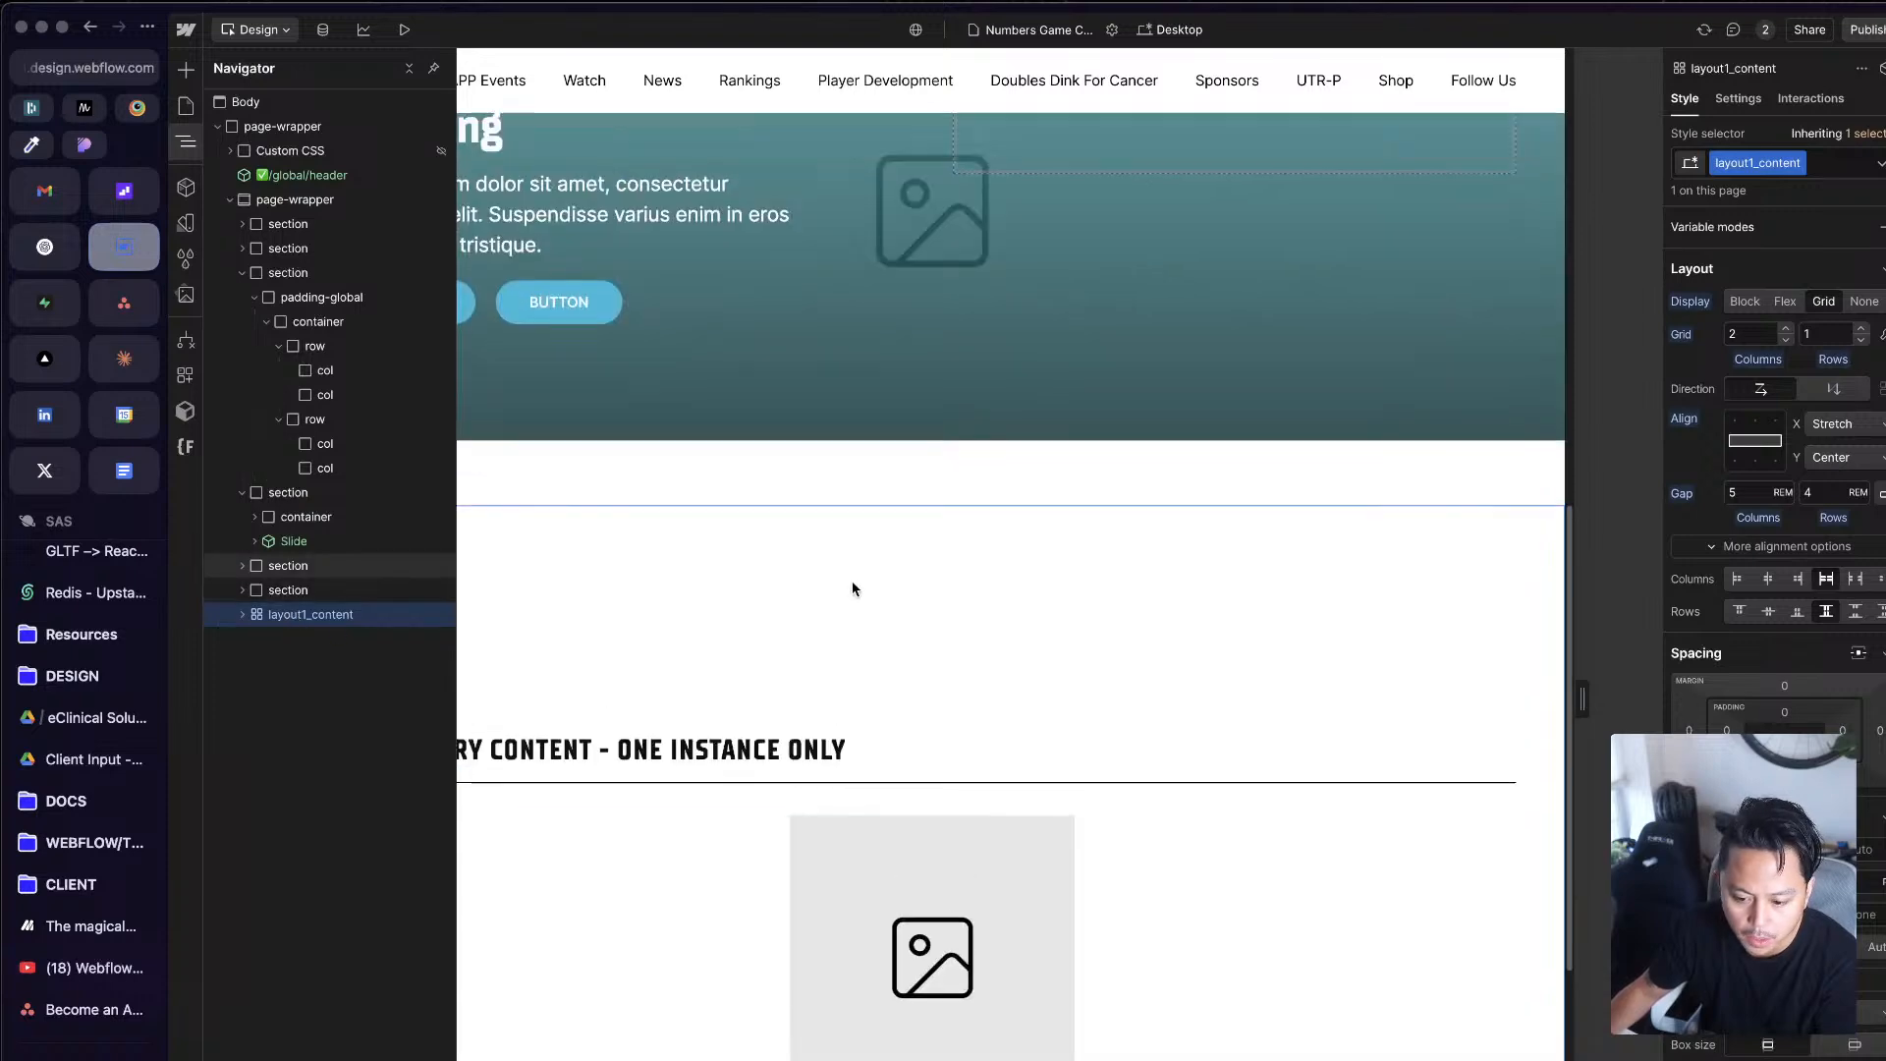
{"action": "scroll", "coordinate": [1051, 687], "scroll_direction": "down", "scroll_amount": 12}
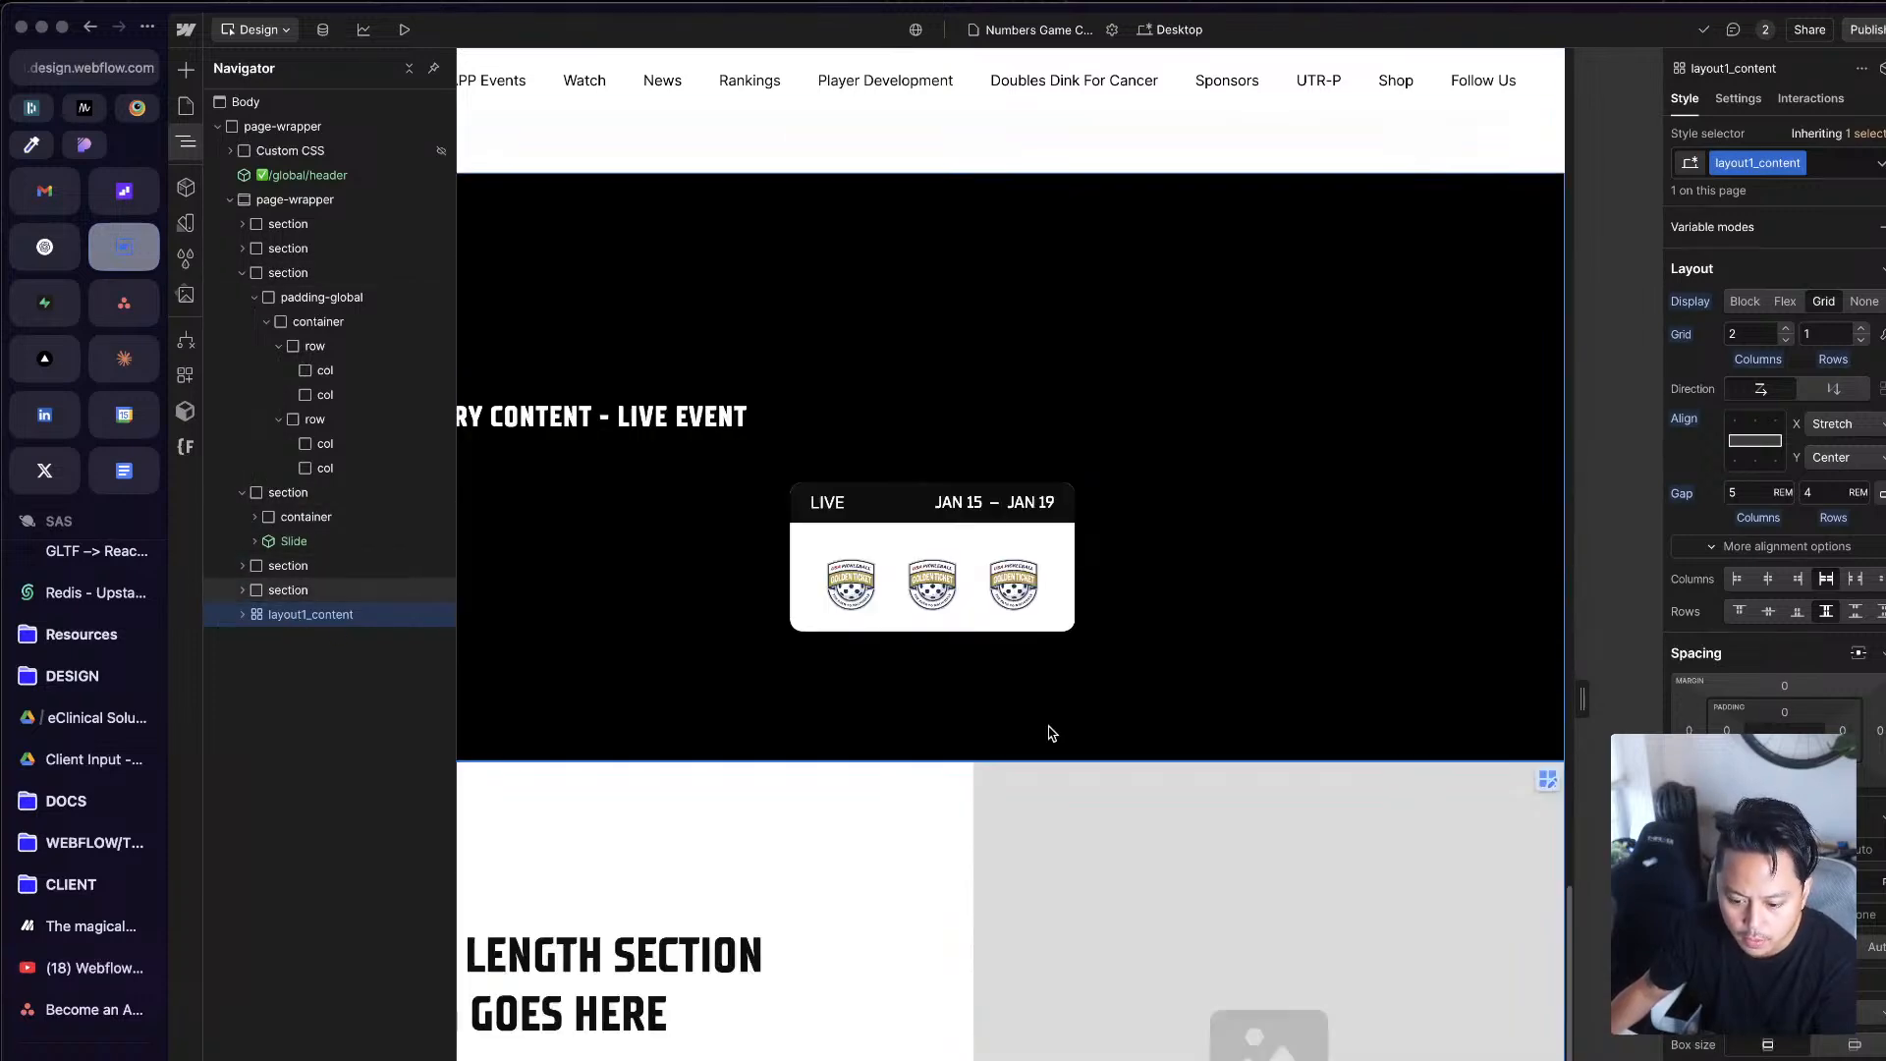
{"action": "left_click", "coordinate": [1077, 855]}
{"action": "key", "text": "z"}
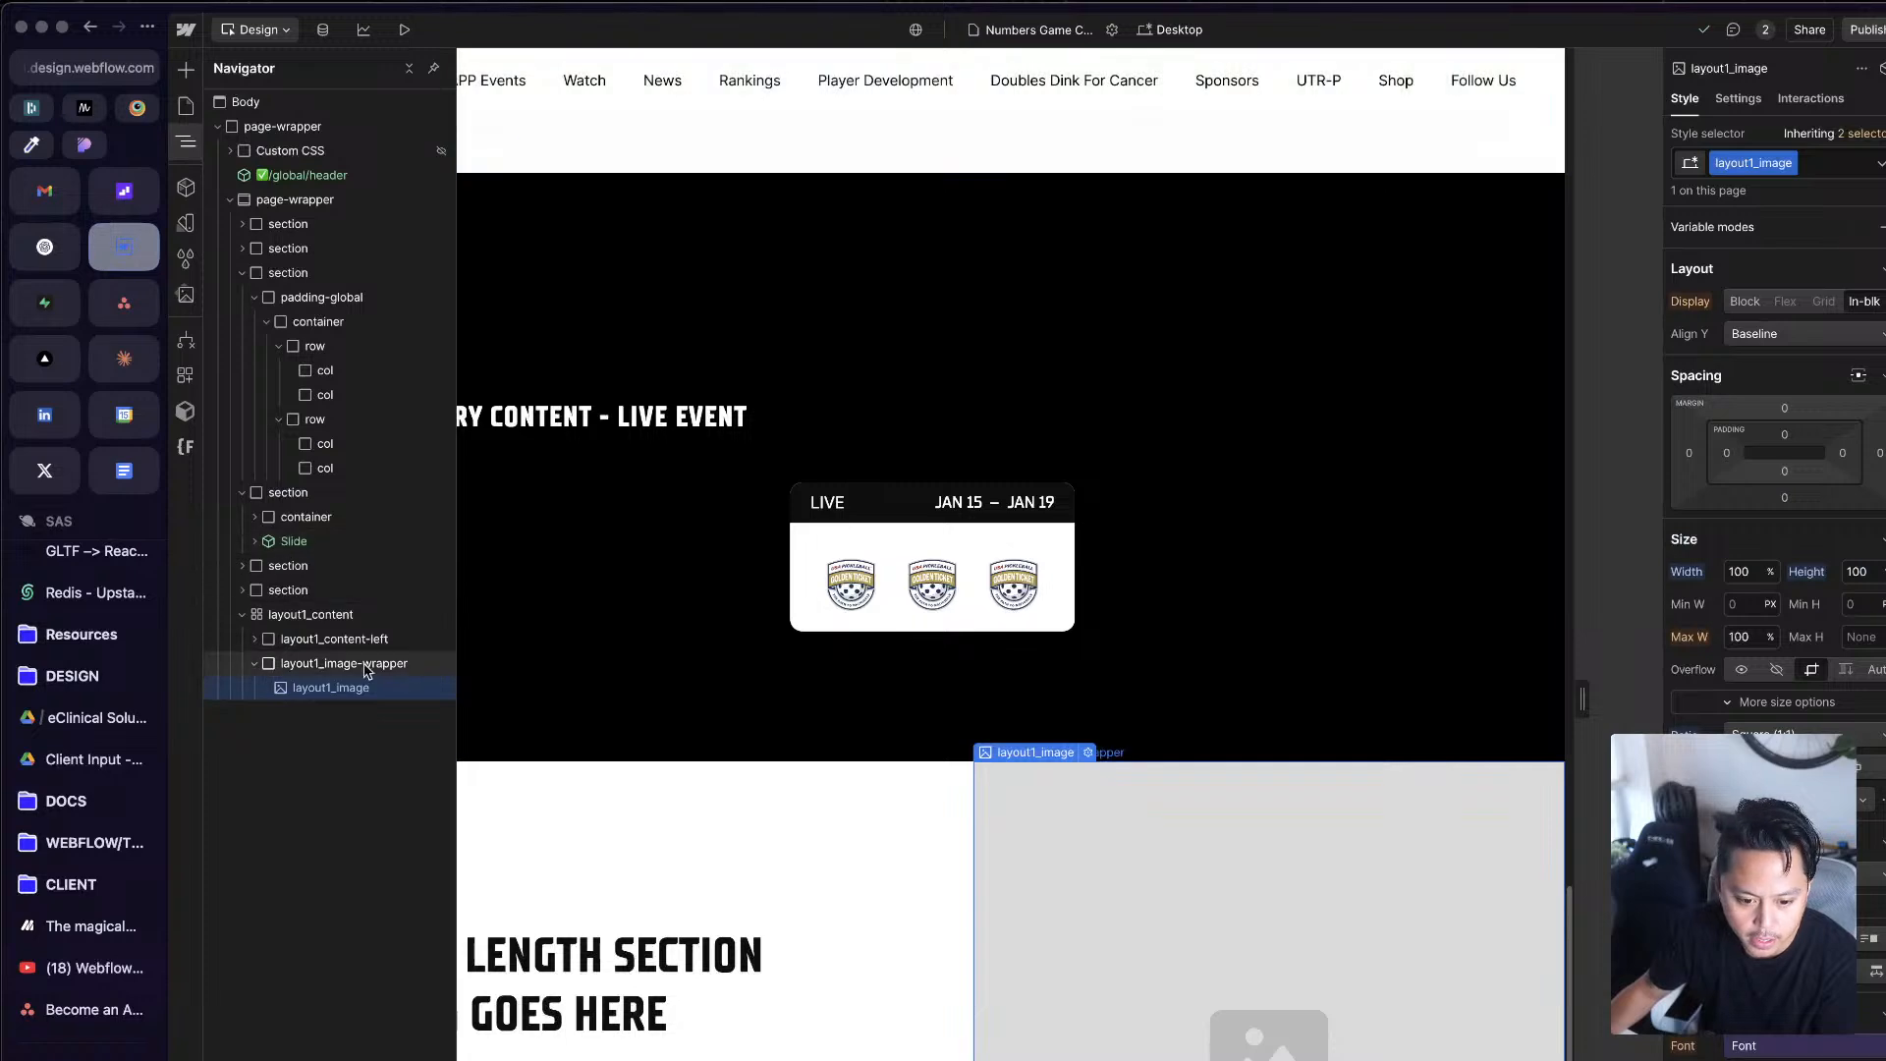
{"action": "left_click", "coordinate": [370, 669]}
Step: Paste the copied layout1_image-wrapper into both cols of the first row under Section 1
{"action": "scroll", "coordinate": [803, 615], "scroll_direction": "up", "scroll_amount": 10}
{"action": "scroll", "coordinate": [803, 615], "scroll_direction": "up", "scroll_amount": 2}
{"action": "scroll", "coordinate": [803, 615], "scroll_direction": "down", "scroll_amount": 5}
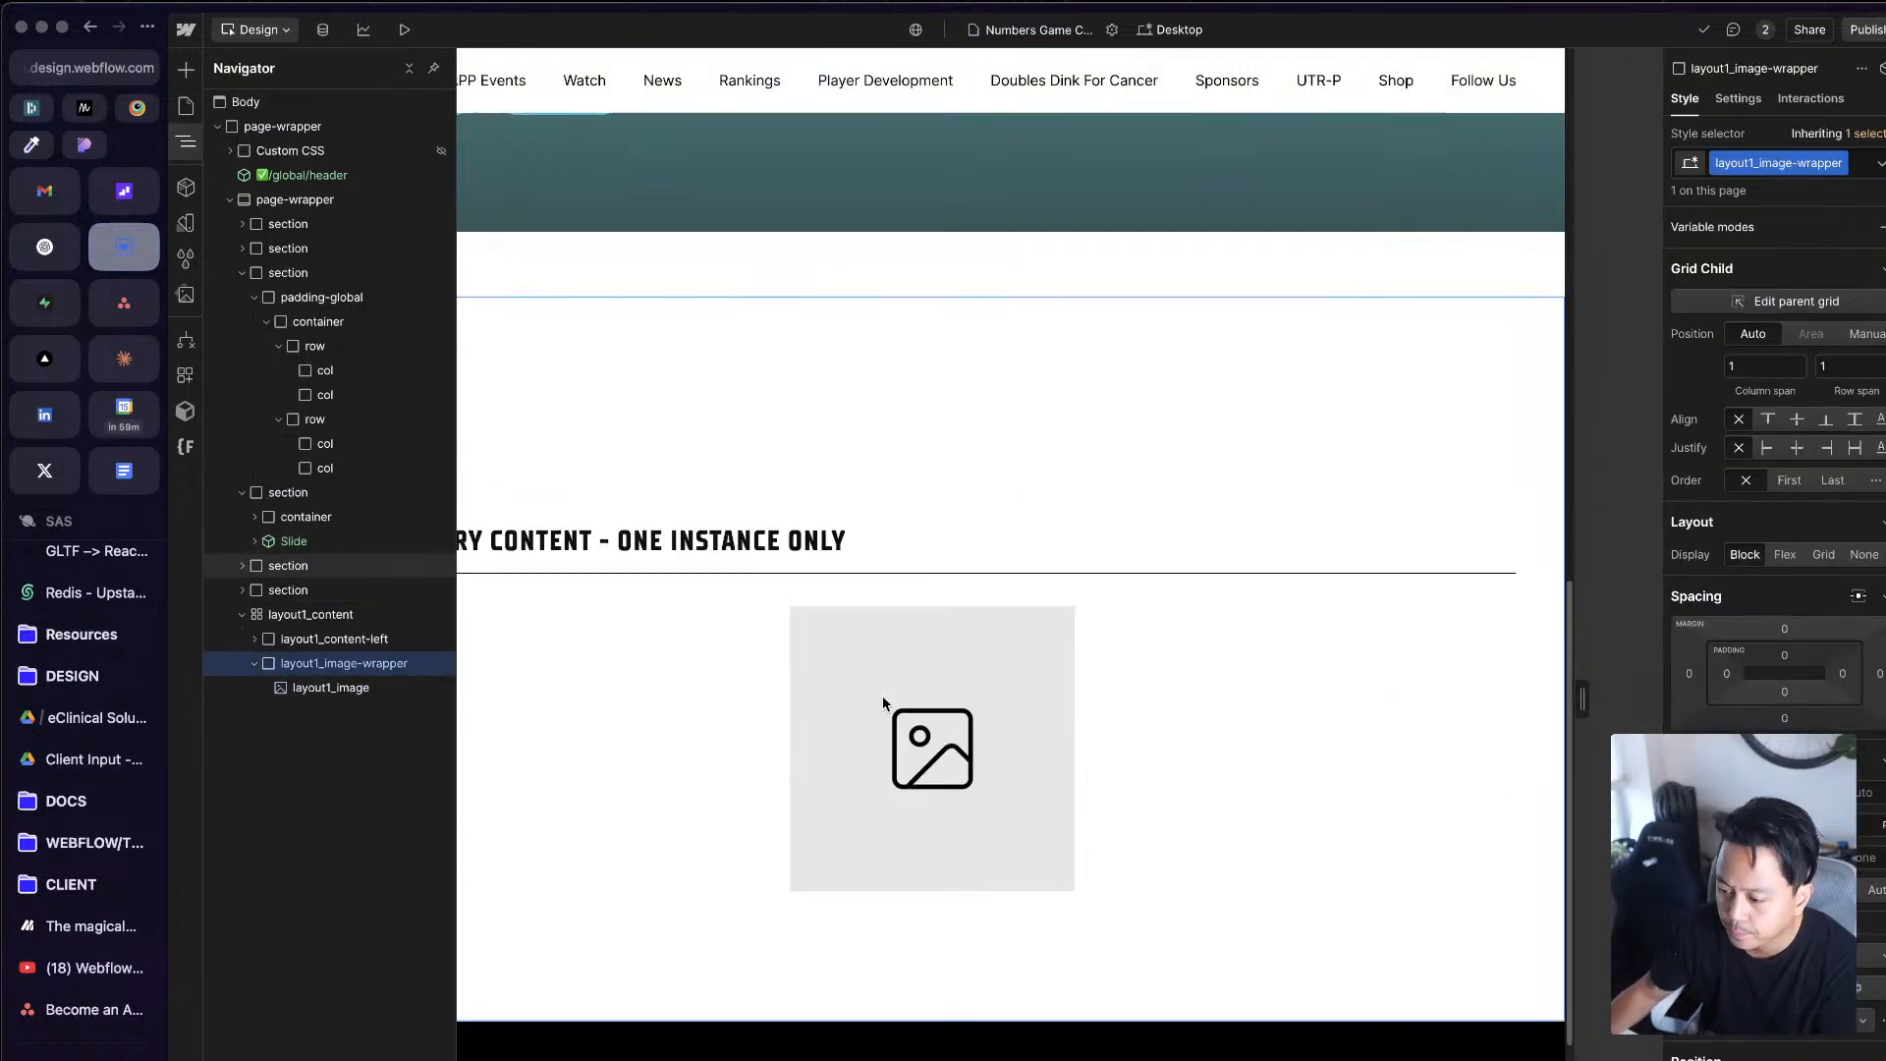
{"action": "left_click", "coordinate": [1021, 776]}
{"action": "scroll", "coordinate": [1000, 779], "scroll_direction": "up", "scroll_amount": 6}
{"action": "scroll", "coordinate": [1000, 779], "scroll_direction": "up", "scroll_amount": 5}
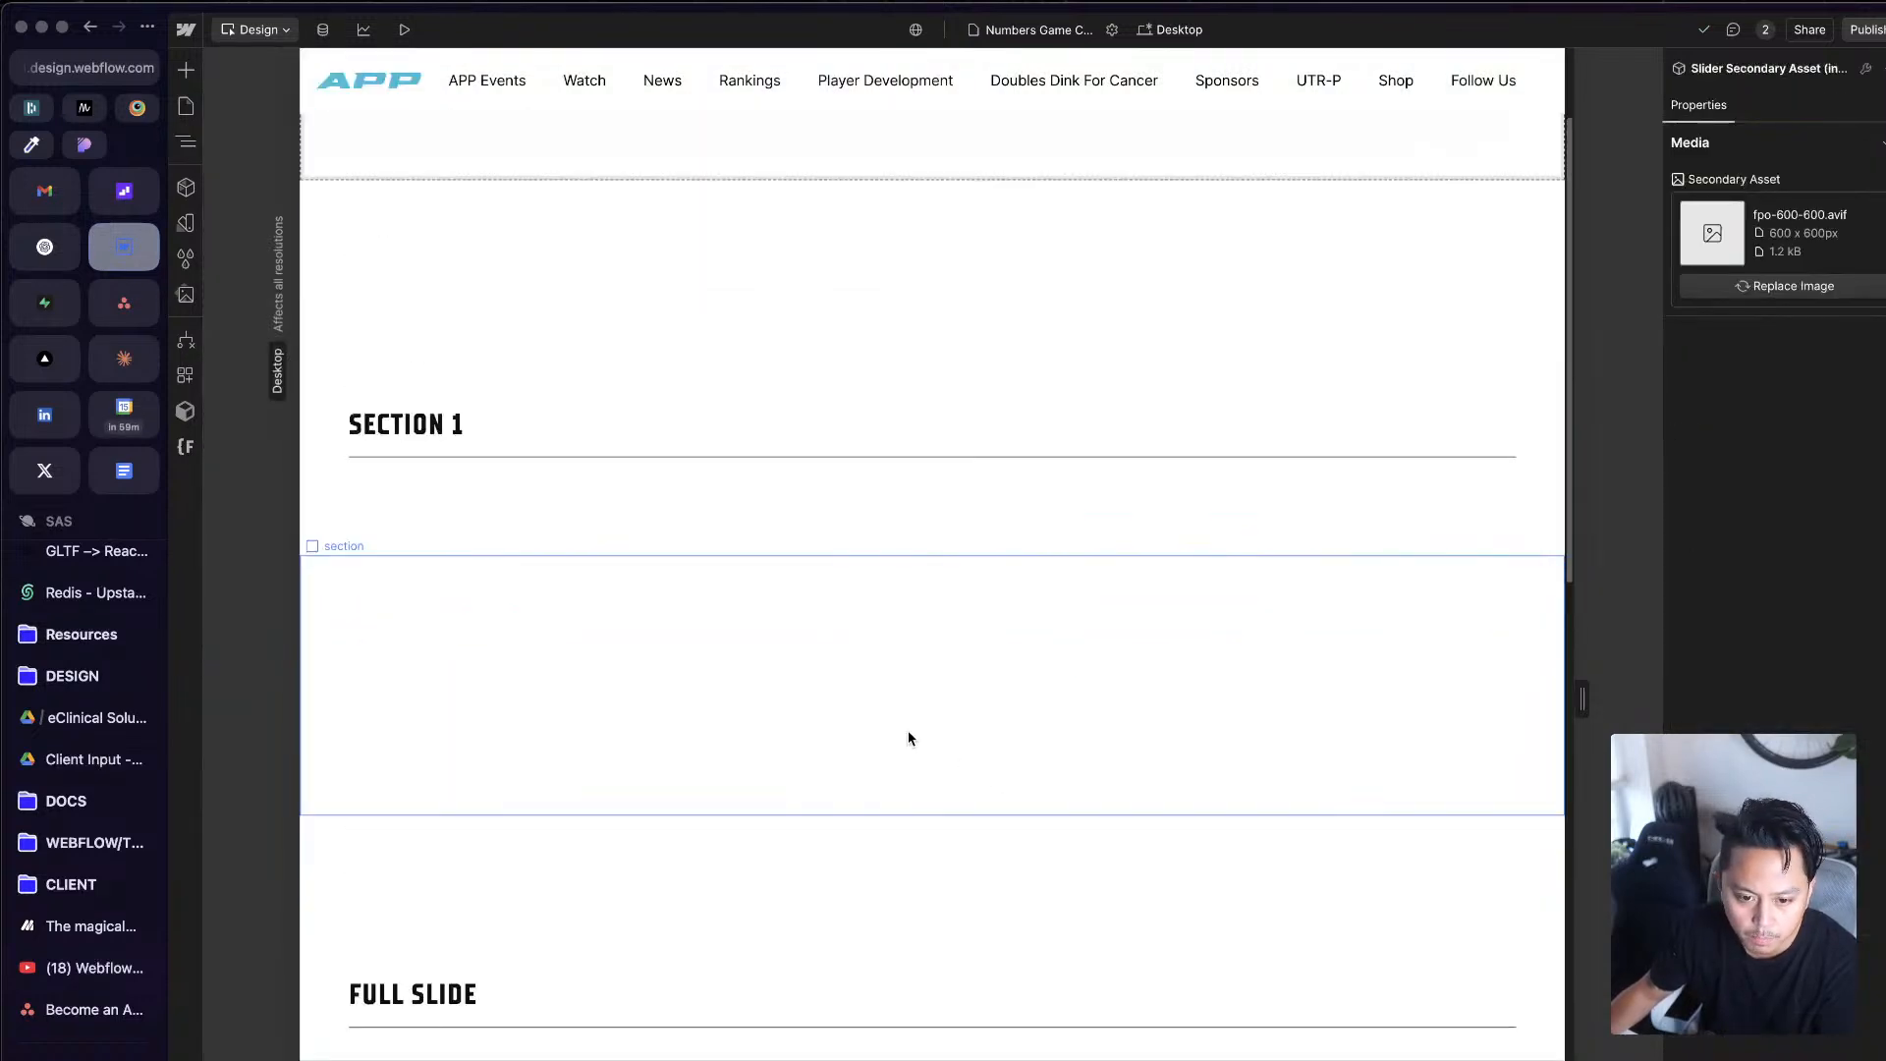
{"action": "left_click", "coordinate": [729, 523]}
{"action": "key", "text": "z"}
{"action": "left_click", "coordinate": [328, 370]}
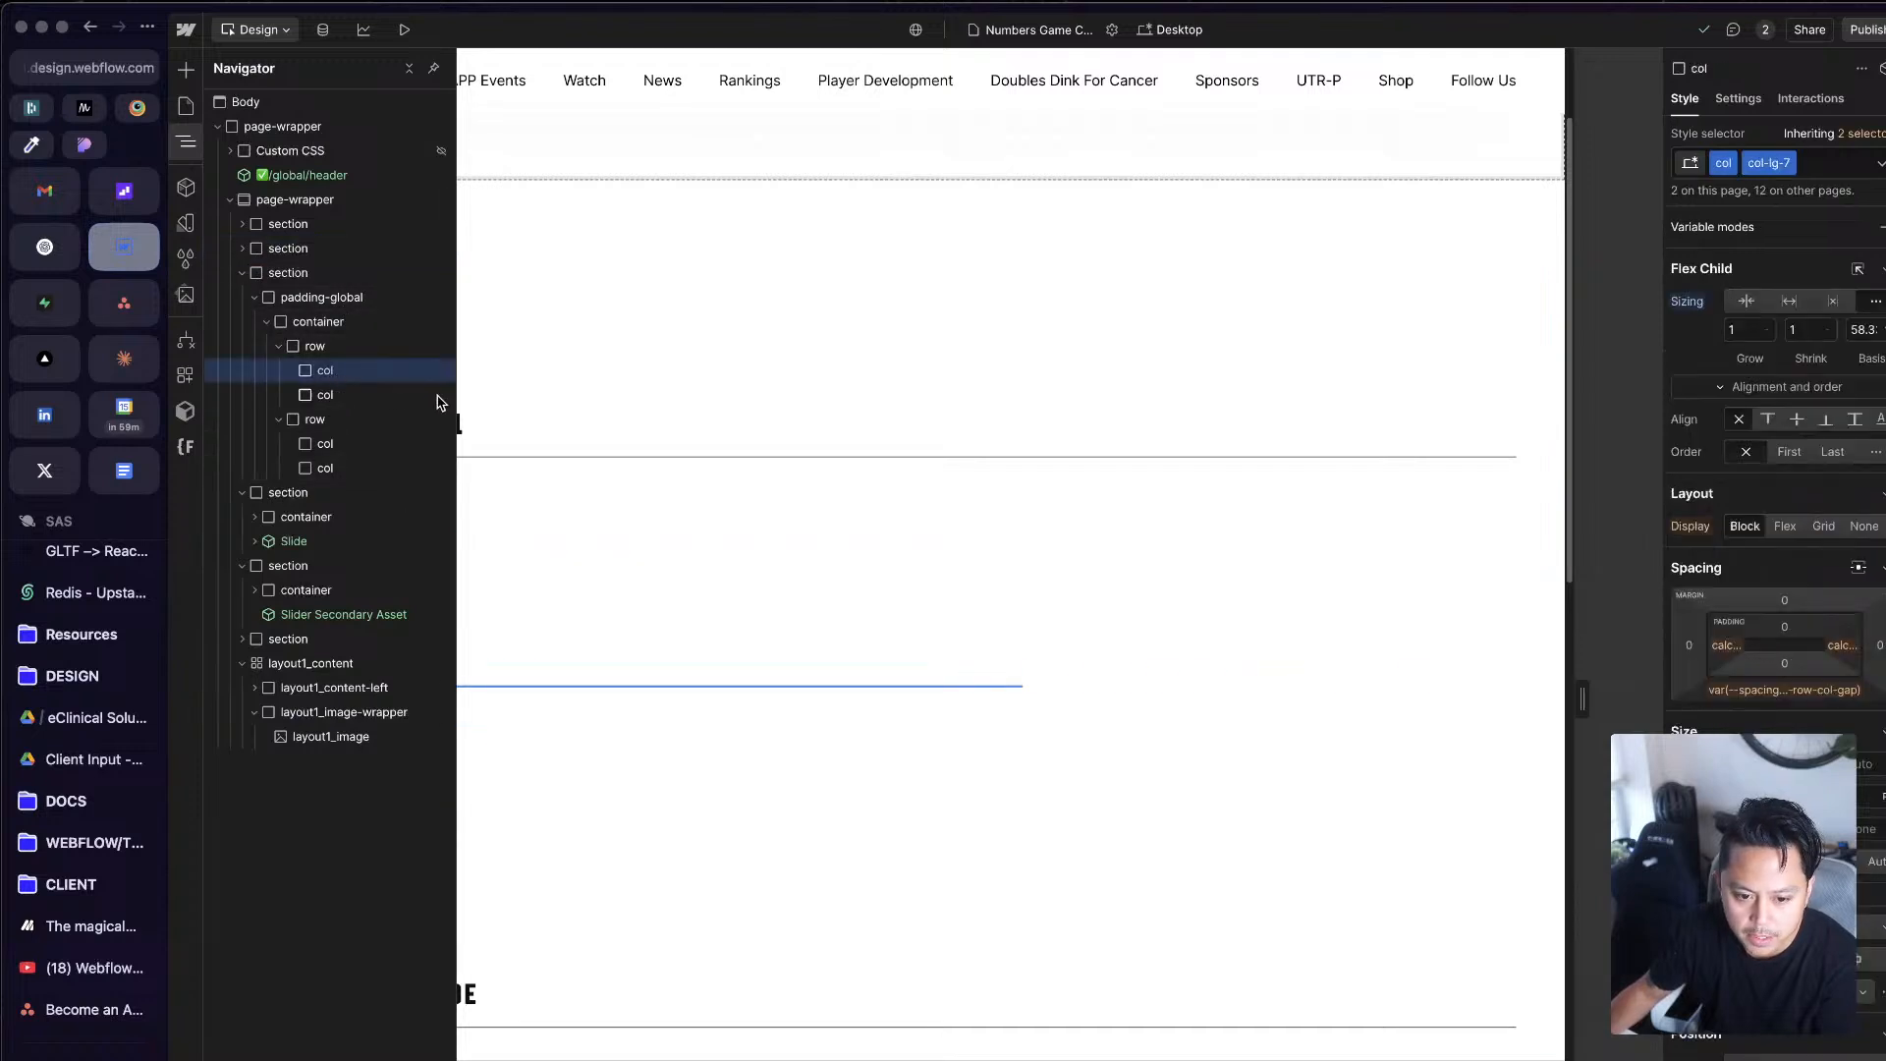
{"action": "left_click", "coordinate": [332, 394]}
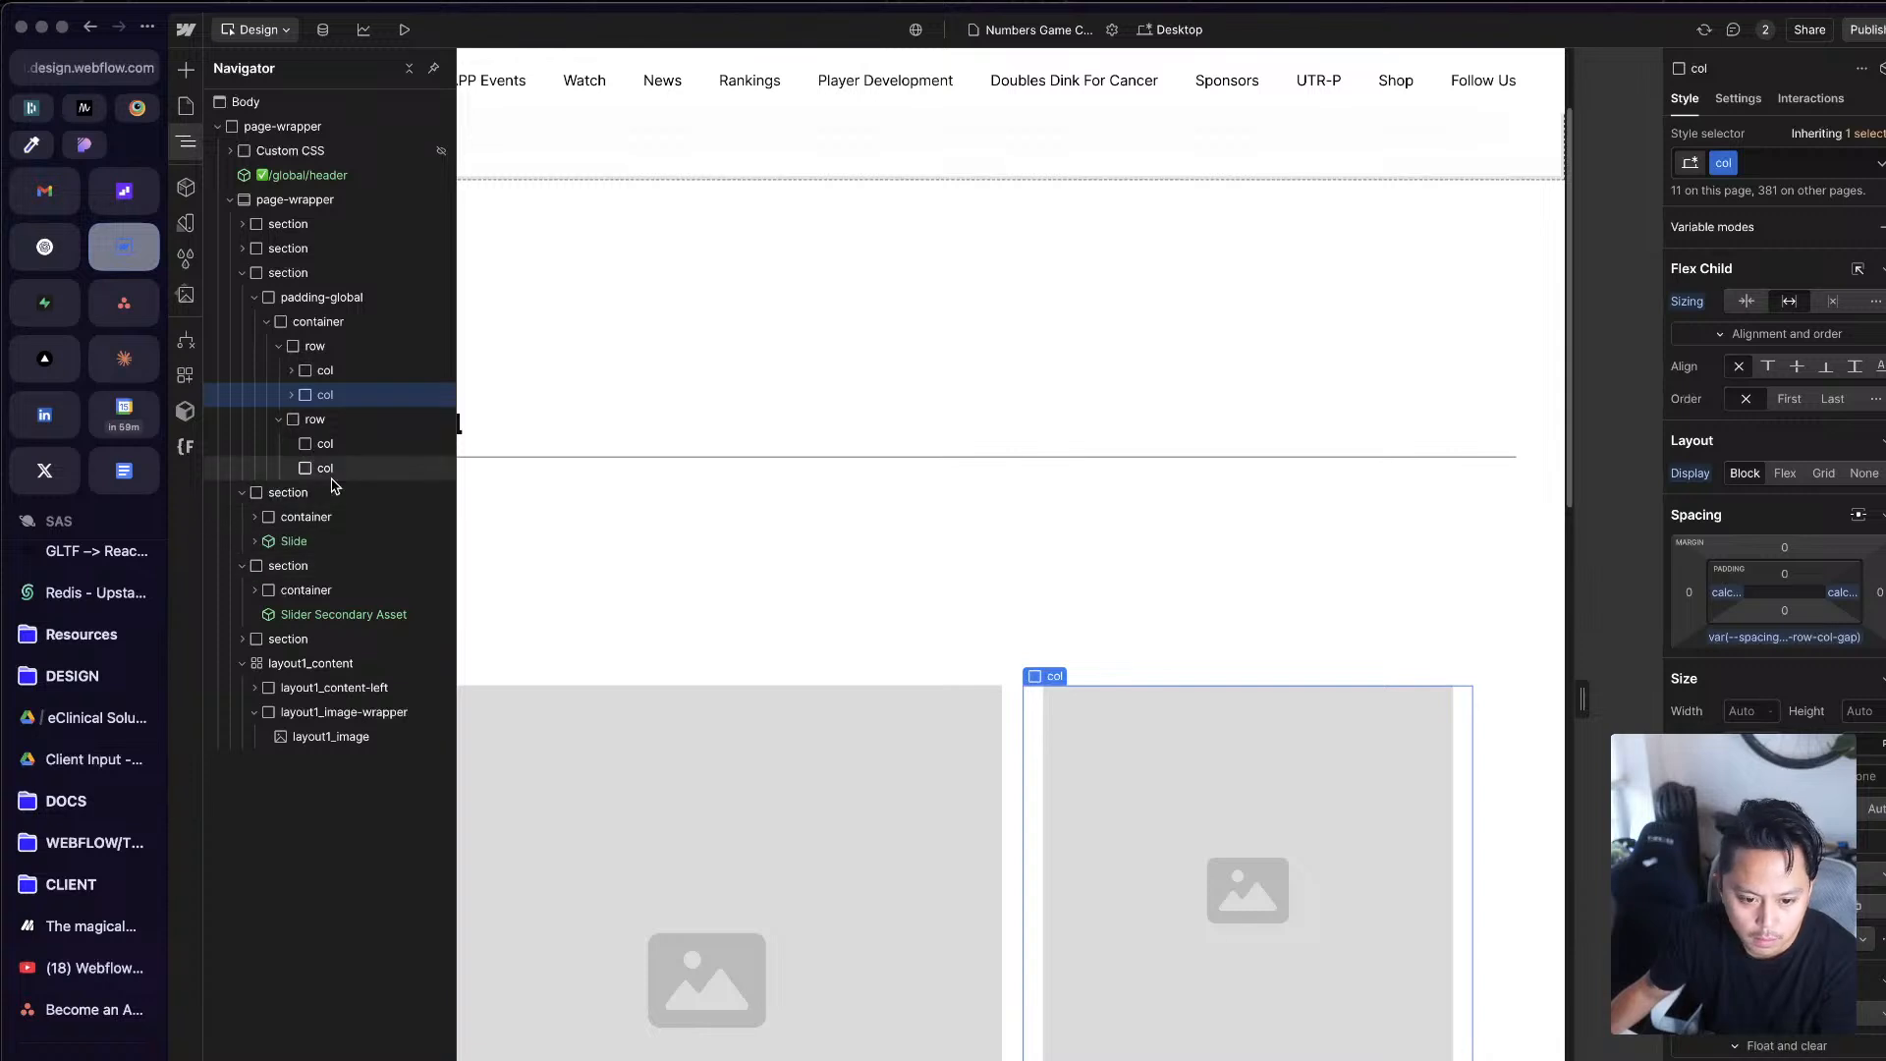
{"action": "left_click", "coordinate": [346, 444]}
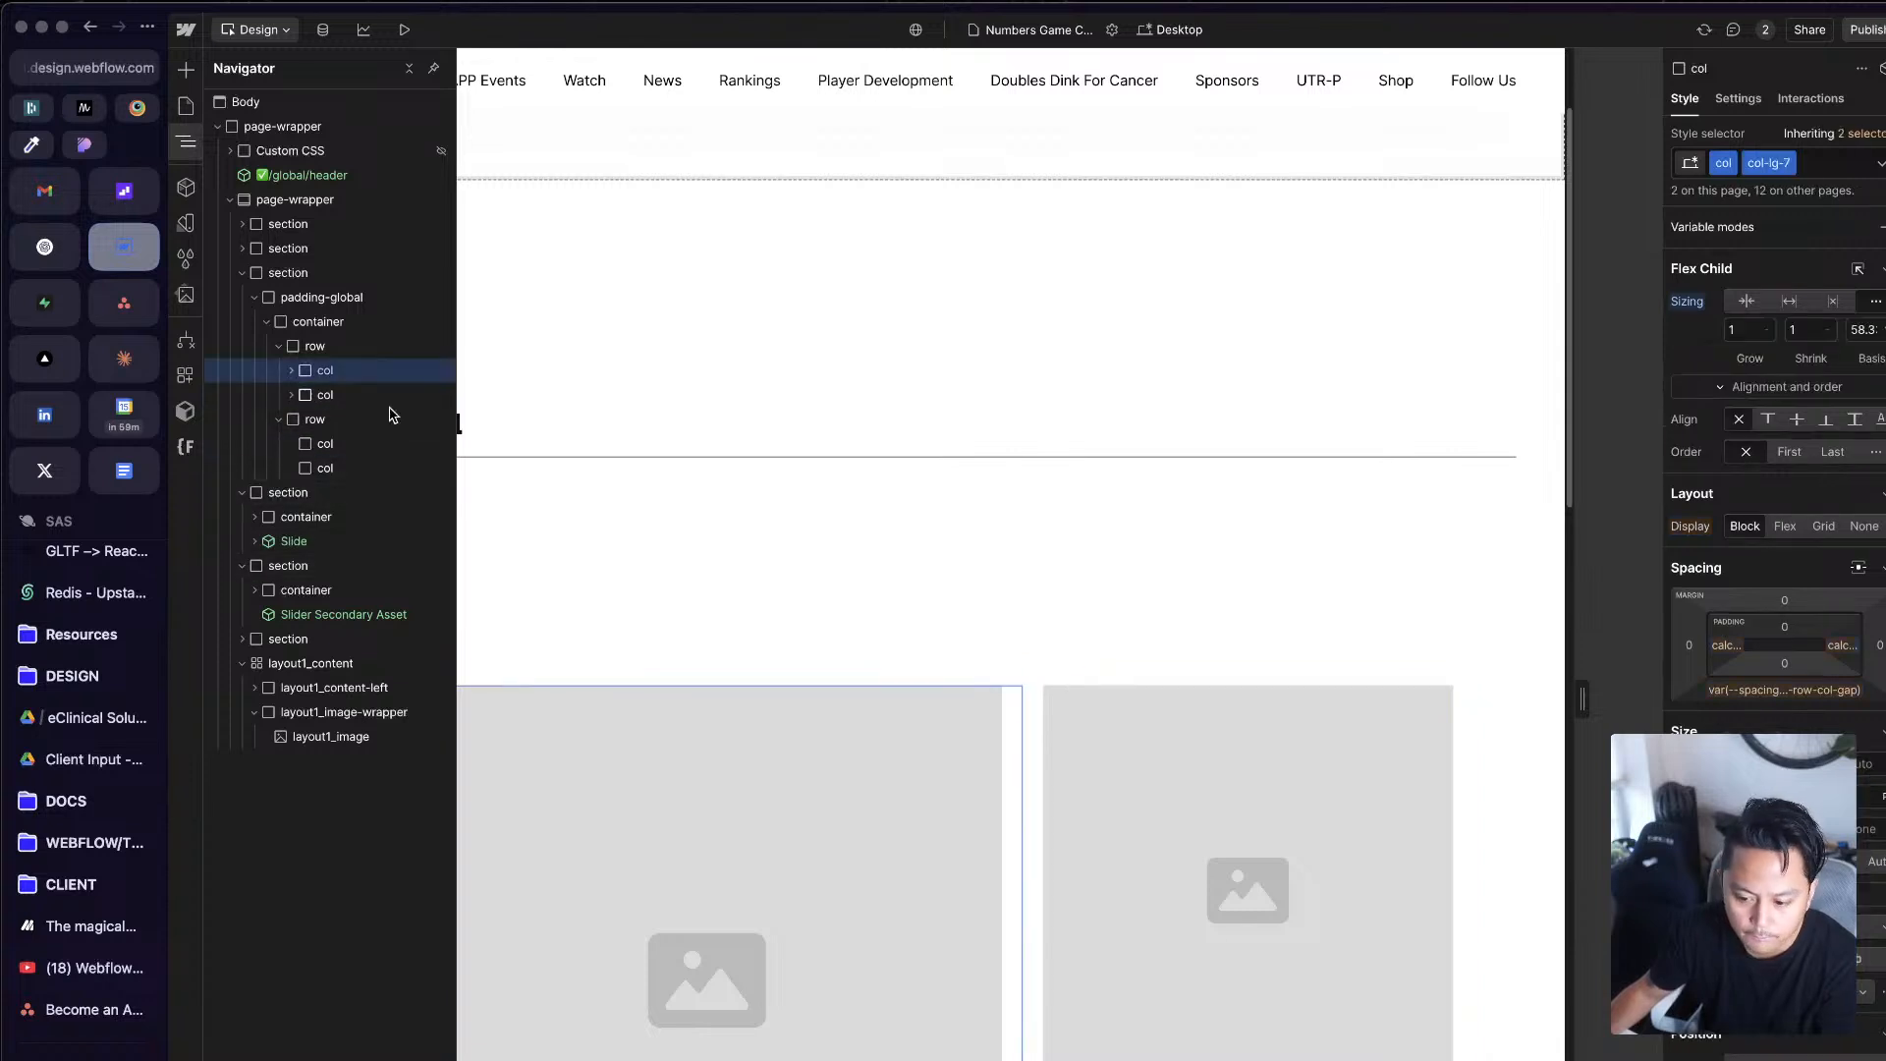
Step: Delete the layout1_image placeholders from the wrappers in both cols of the first row
{"action": "left_click", "coordinate": [1339, 824]}
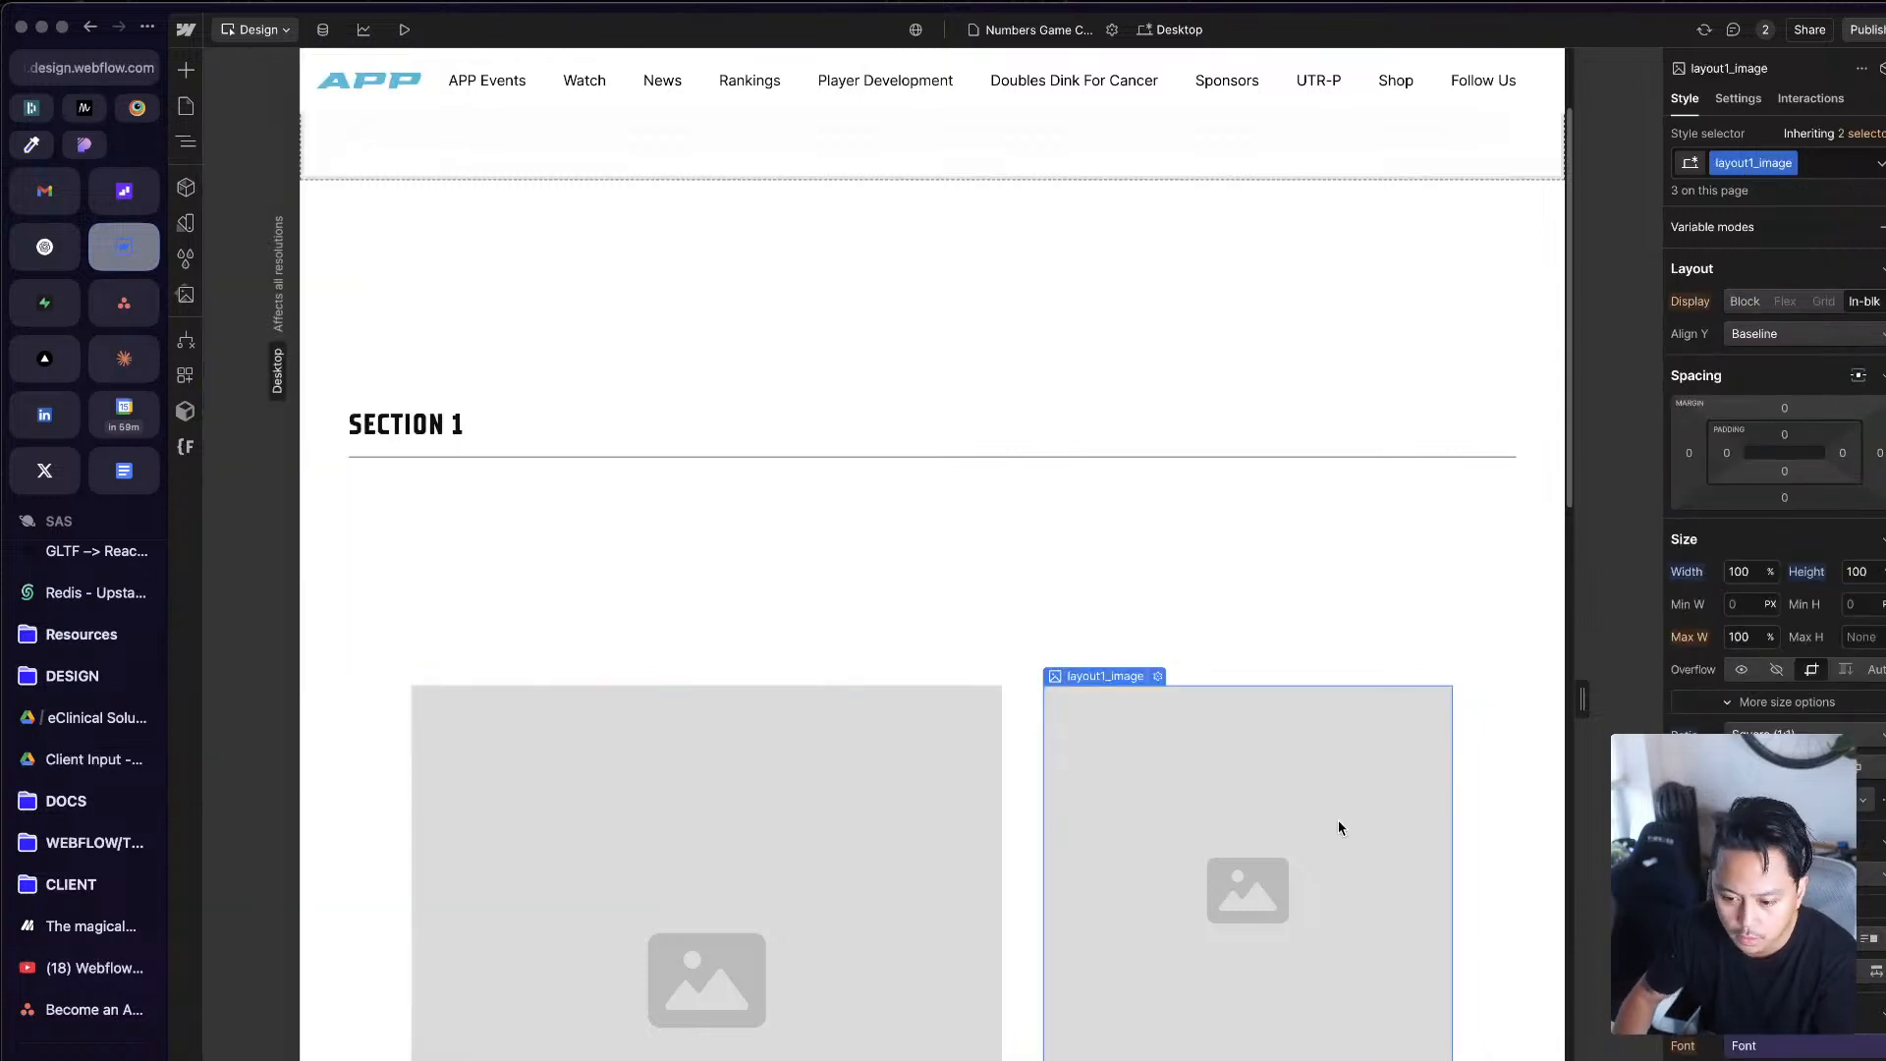
{"action": "key", "text": "Delete"}
{"action": "left_click", "coordinate": [916, 811]}
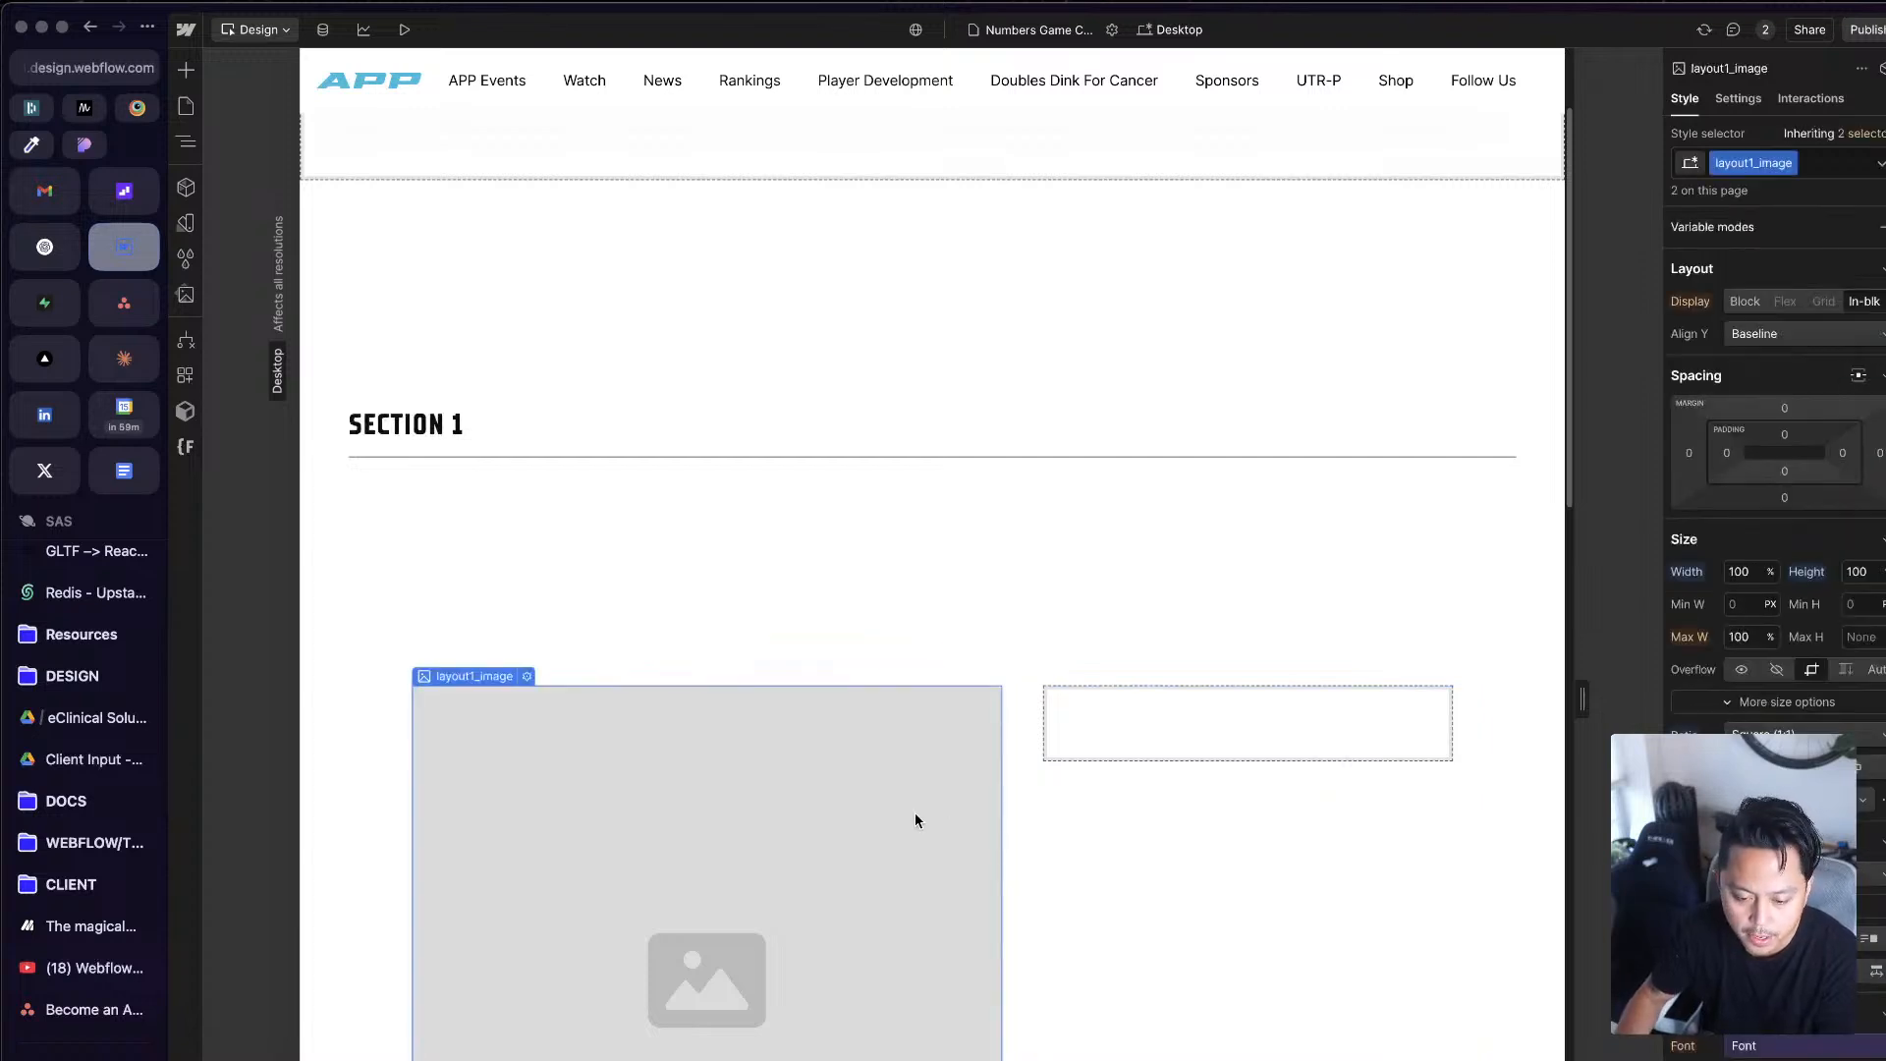
{"action": "key", "text": "Delete"}
Step: Insert a Div Block into the first col's layout1_image-wrapper and give it the new class test-block
{"action": "left_click", "coordinate": [753, 753]}
{"action": "key", "text": "super+k"}
{"action": "type", "text": "d"}
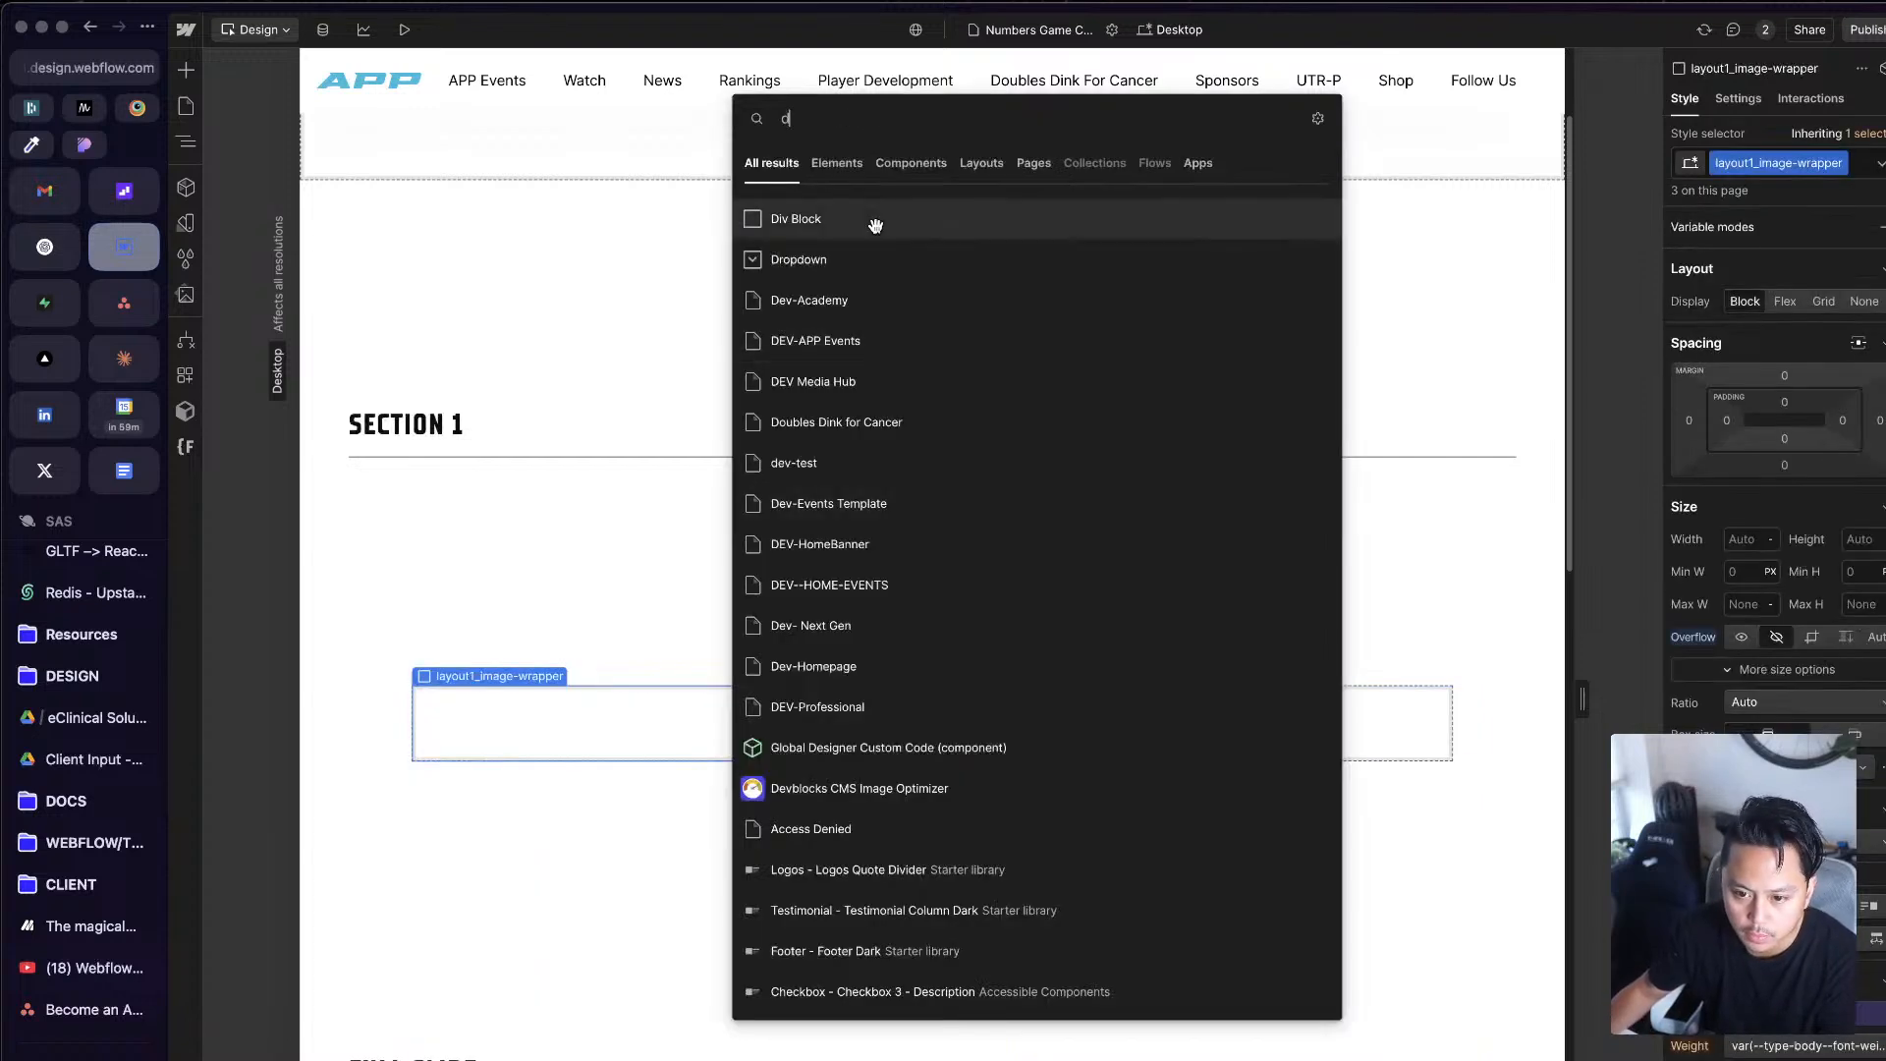
{"action": "left_click", "coordinate": [1047, 228]}
{"action": "key", "text": "super+Return"}
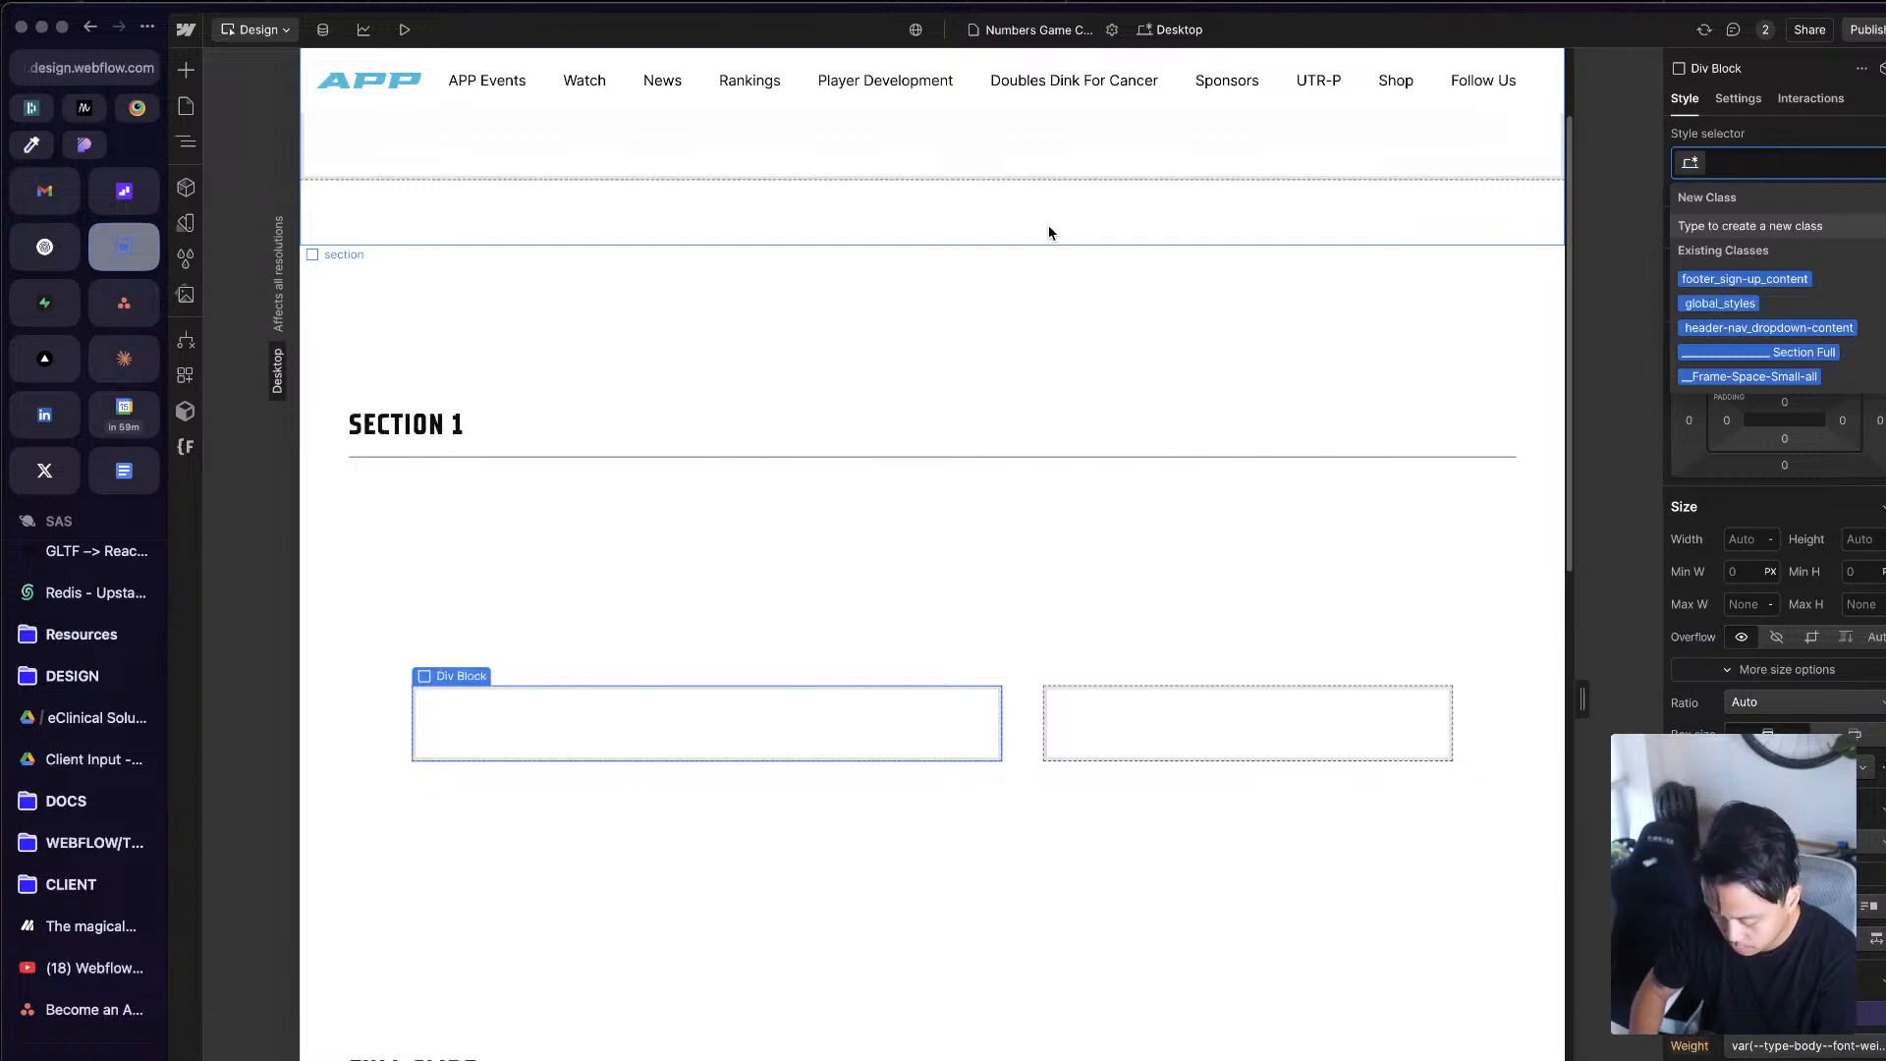
{"action": "type", "text": "text block"}
{"action": "key", "text": "Return"}
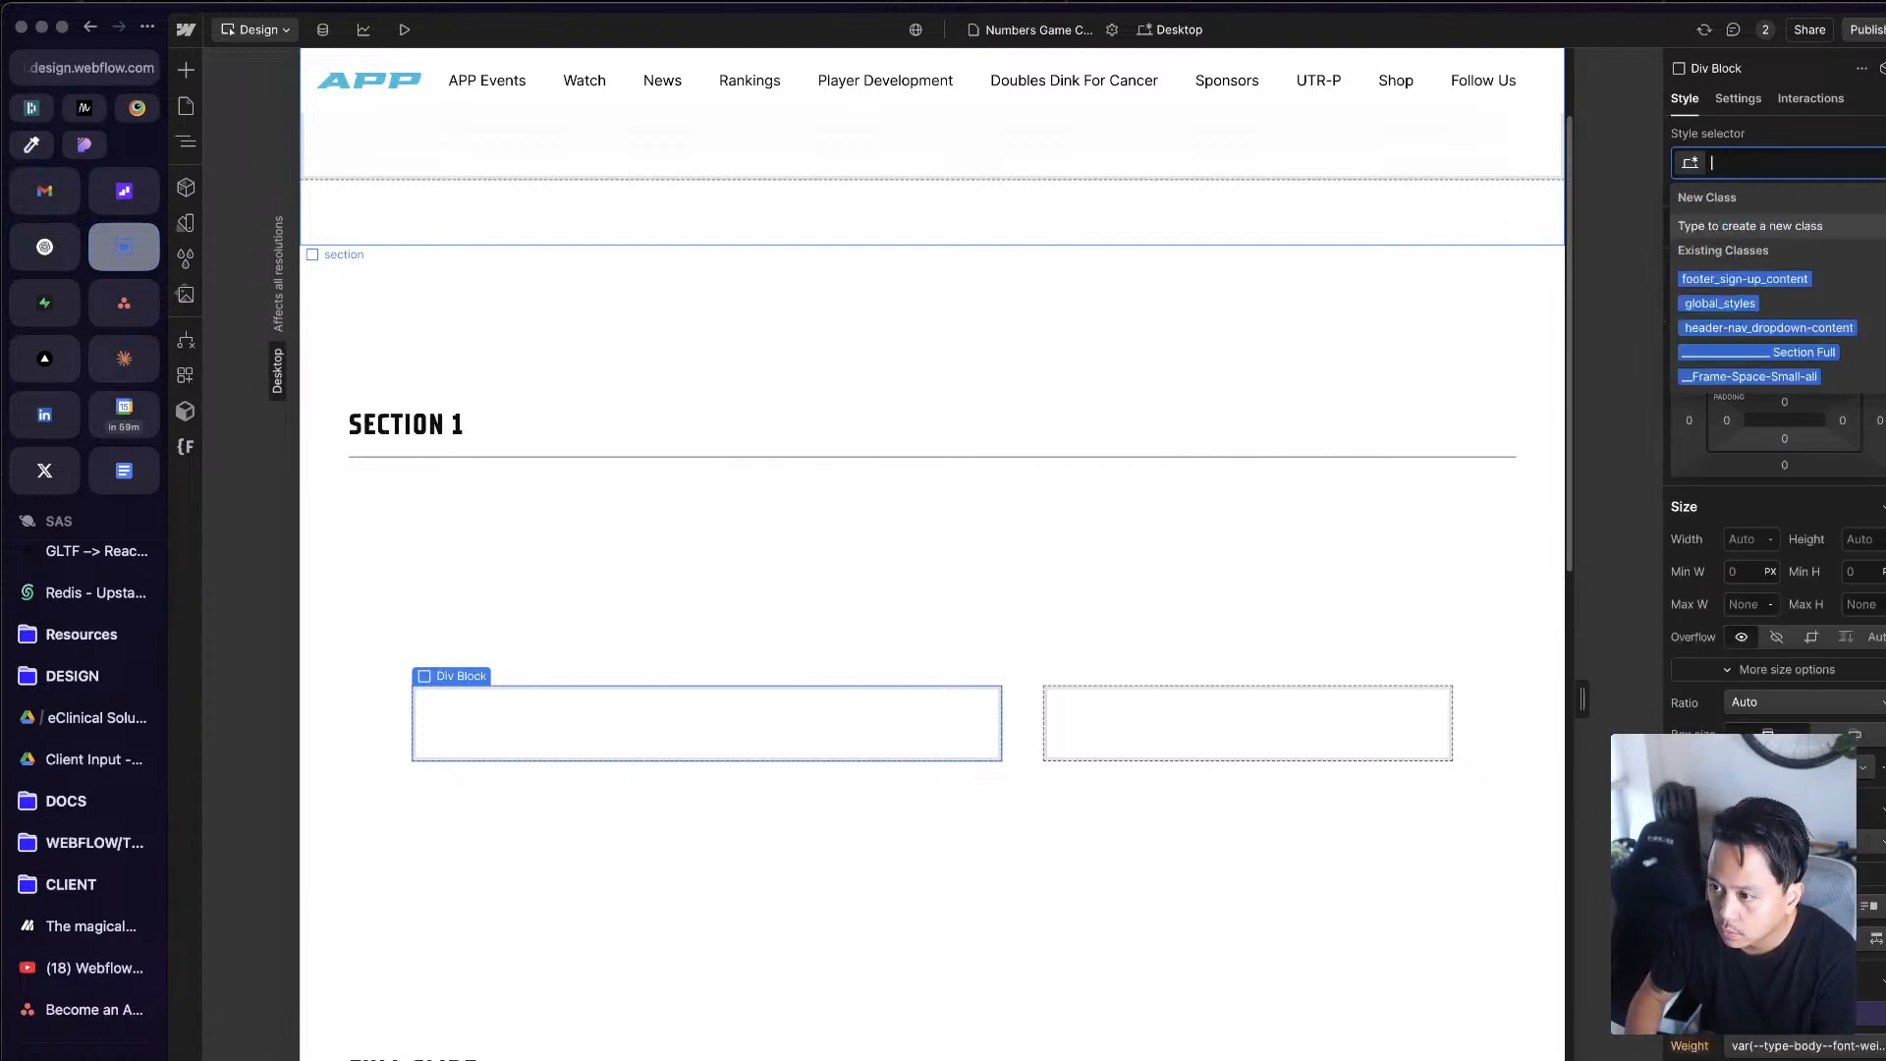
Step: Set the width of test-block to 100%
{"action": "left_click", "coordinate": [1753, 539]}
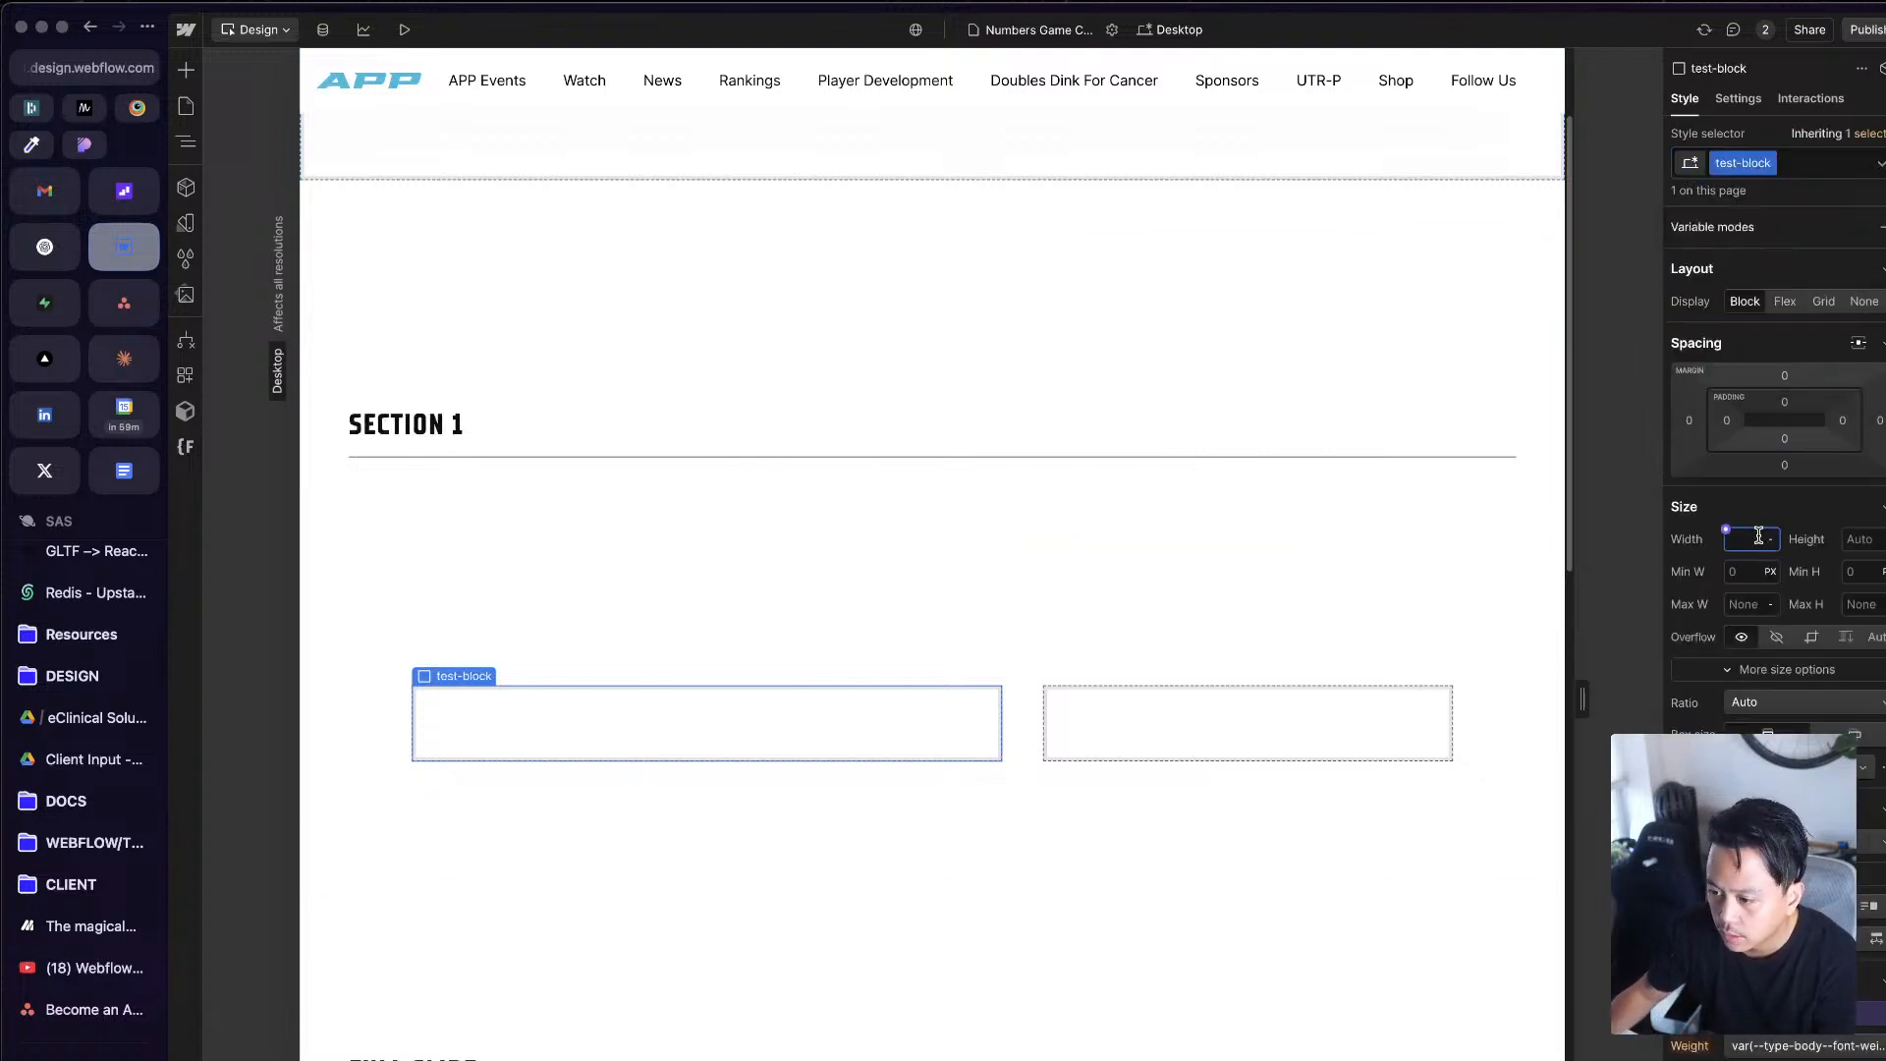
{"action": "type", "text": "100%"}
{"action": "key", "text": "Return"}
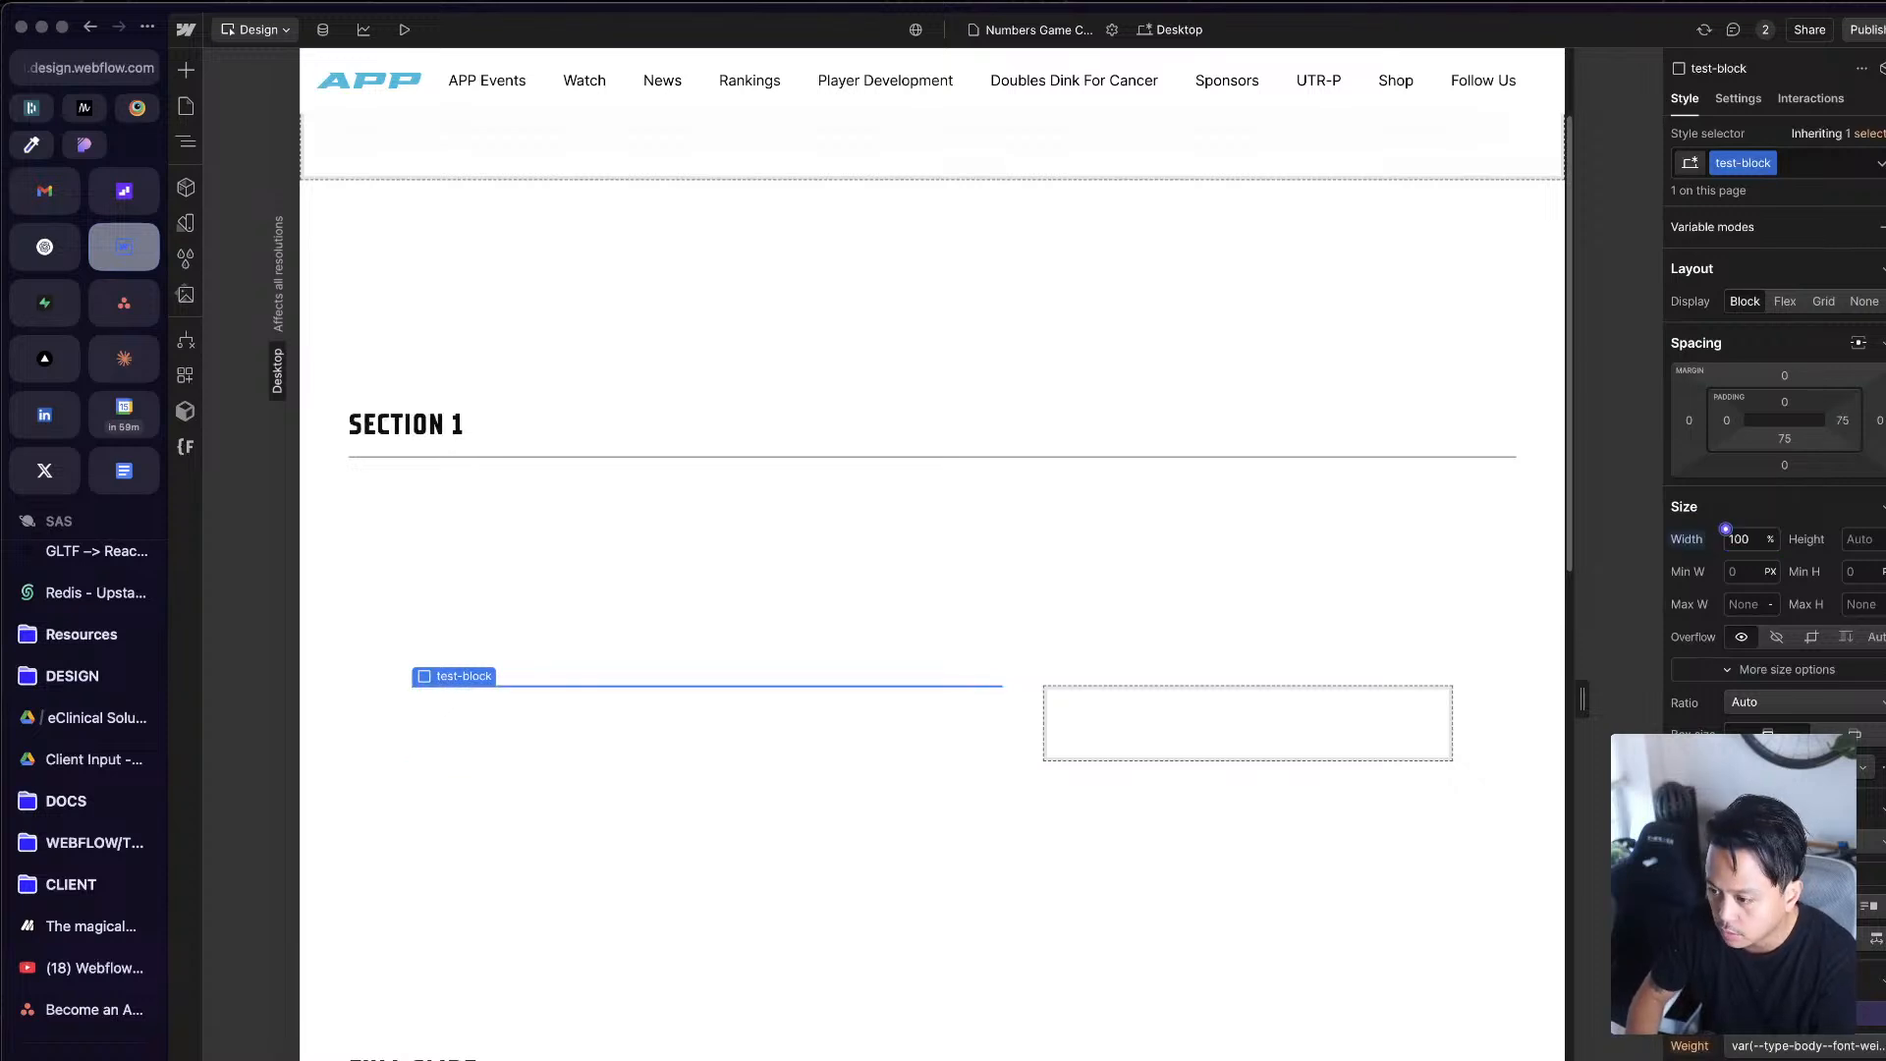
Step: Set the minimum height of test-block to 400 px
{"action": "left_click", "coordinate": [1866, 537]}
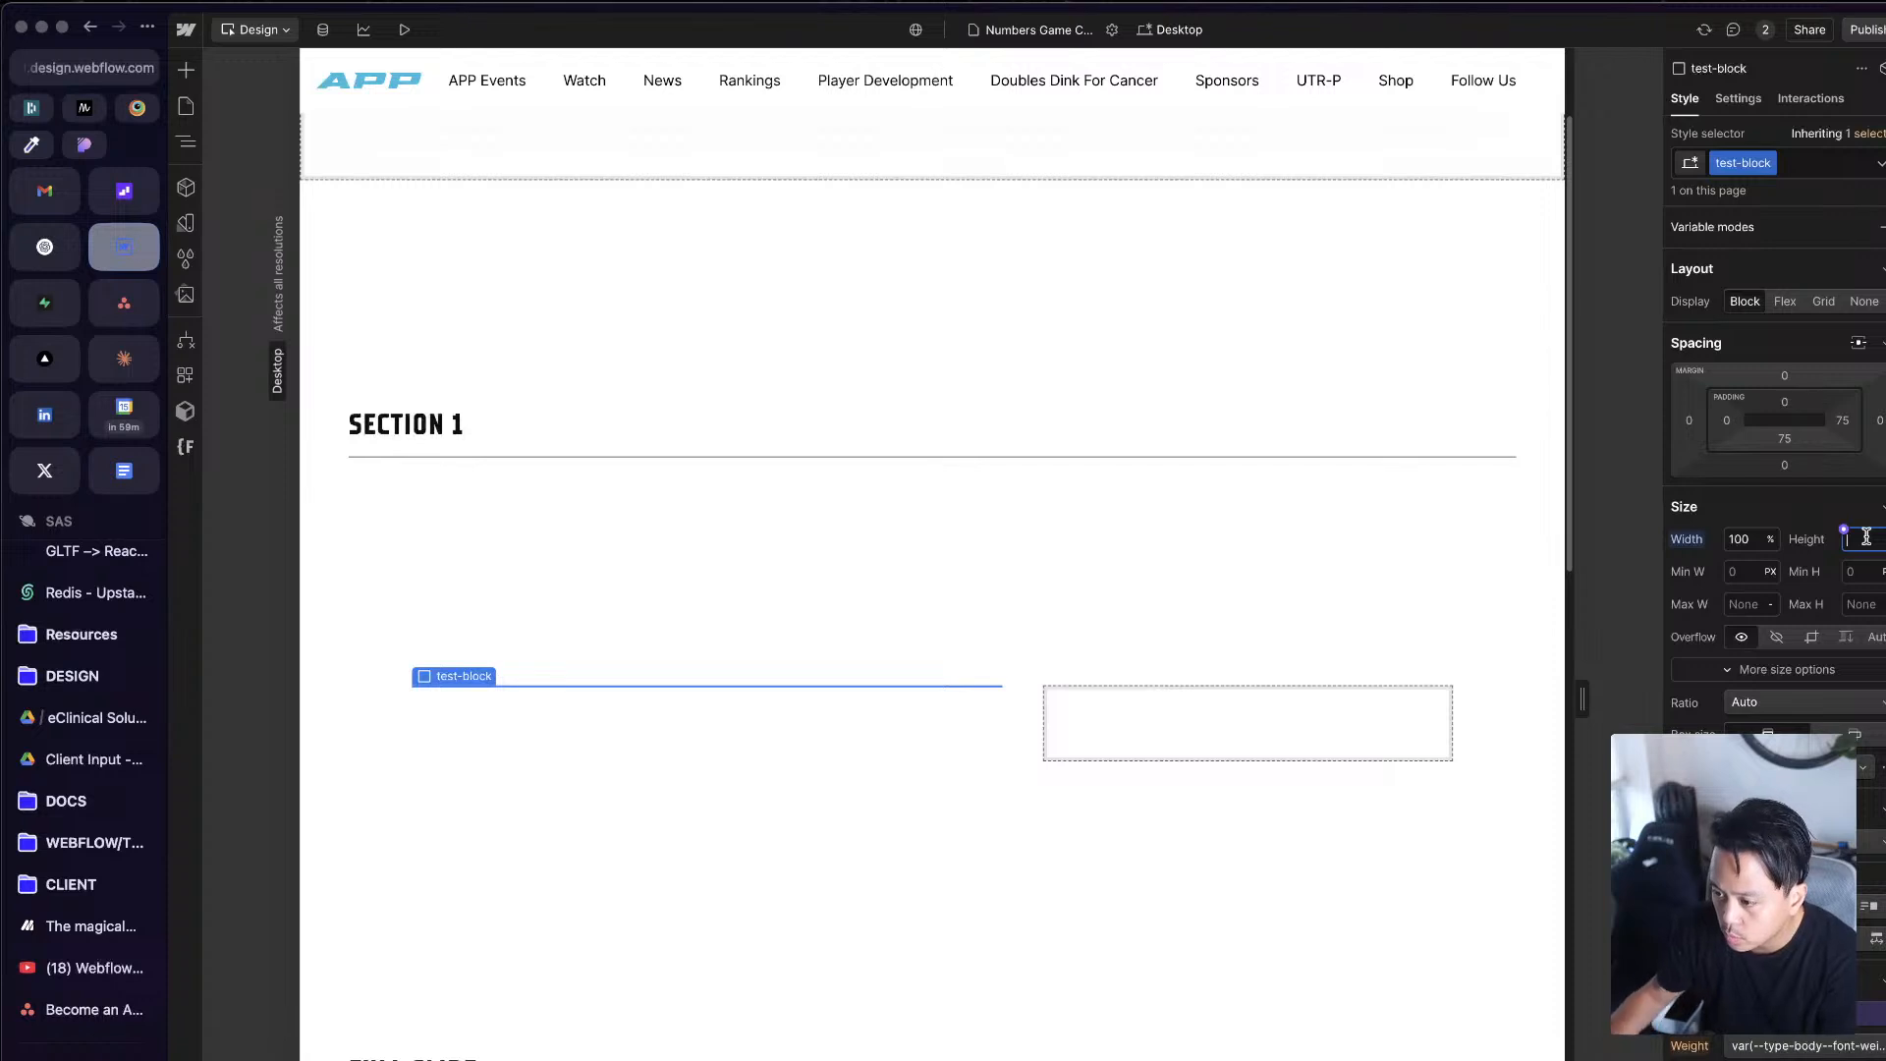
{"action": "left_click", "coordinate": [1860, 572]}
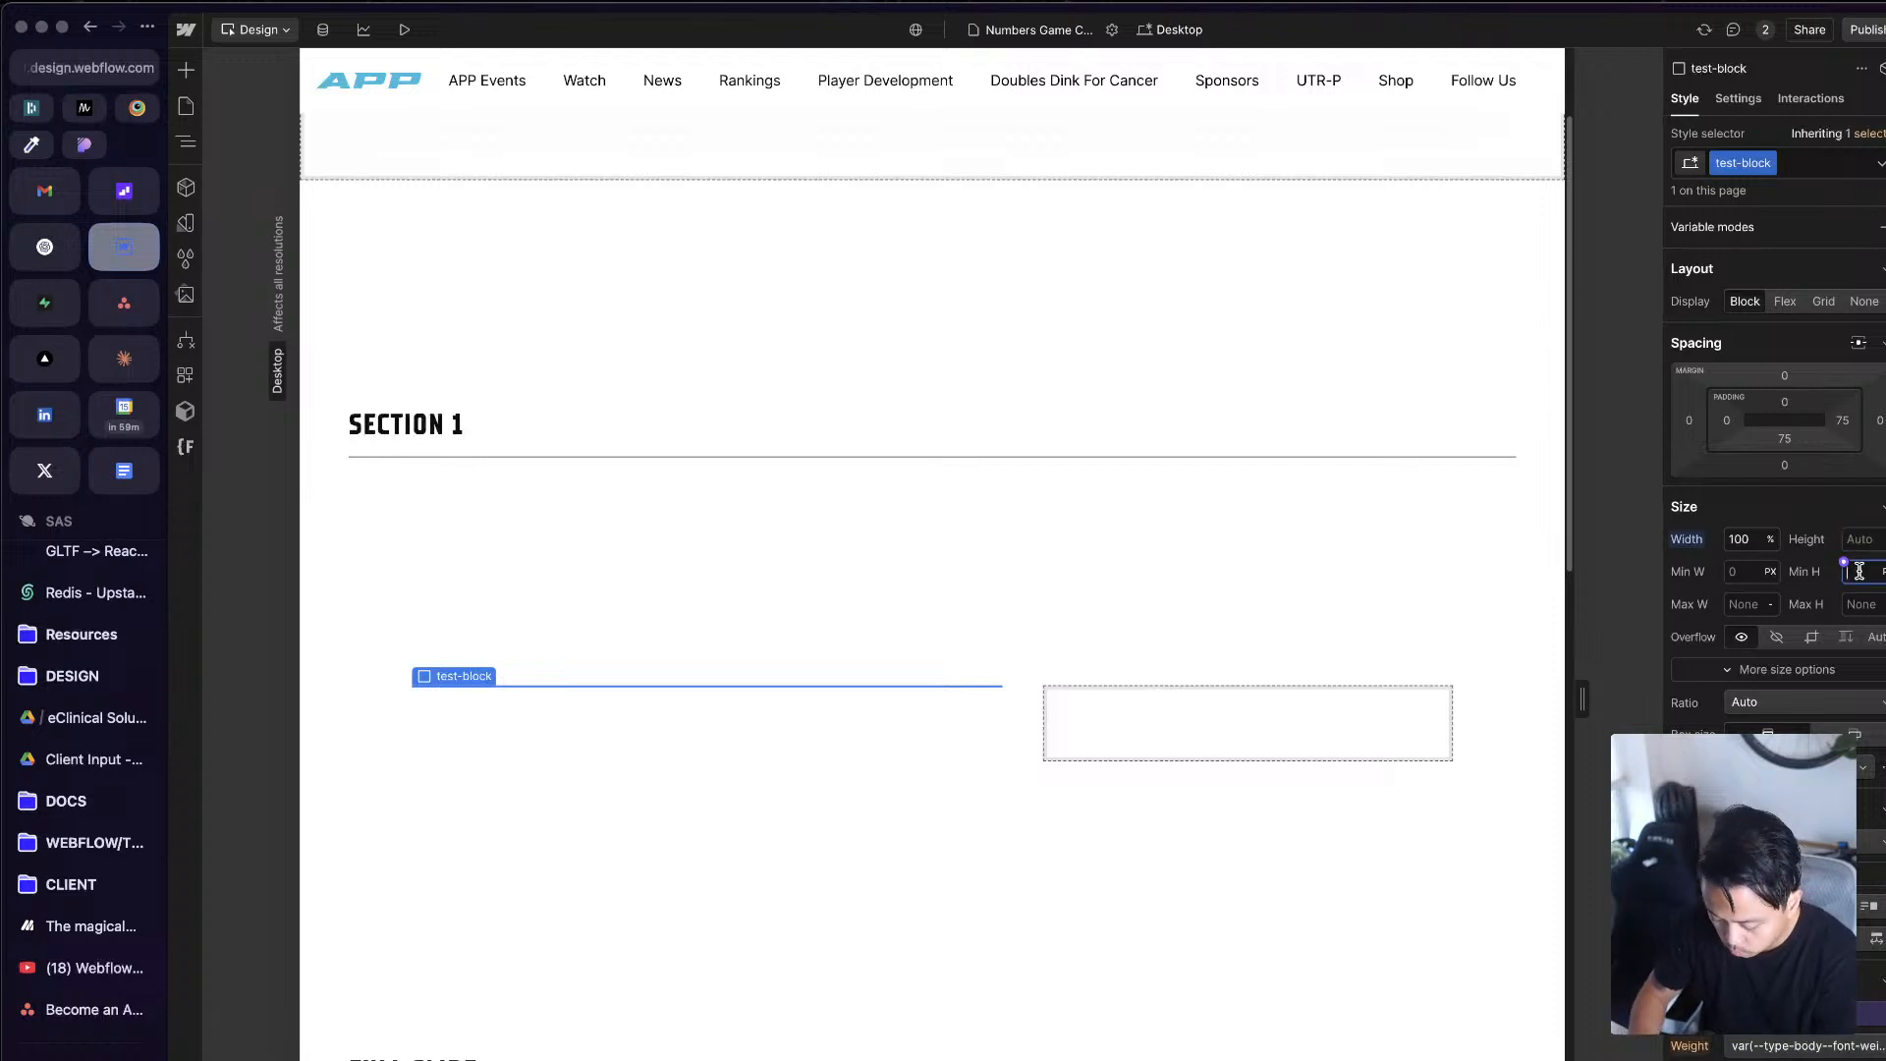
{"action": "type", "text": "600"}
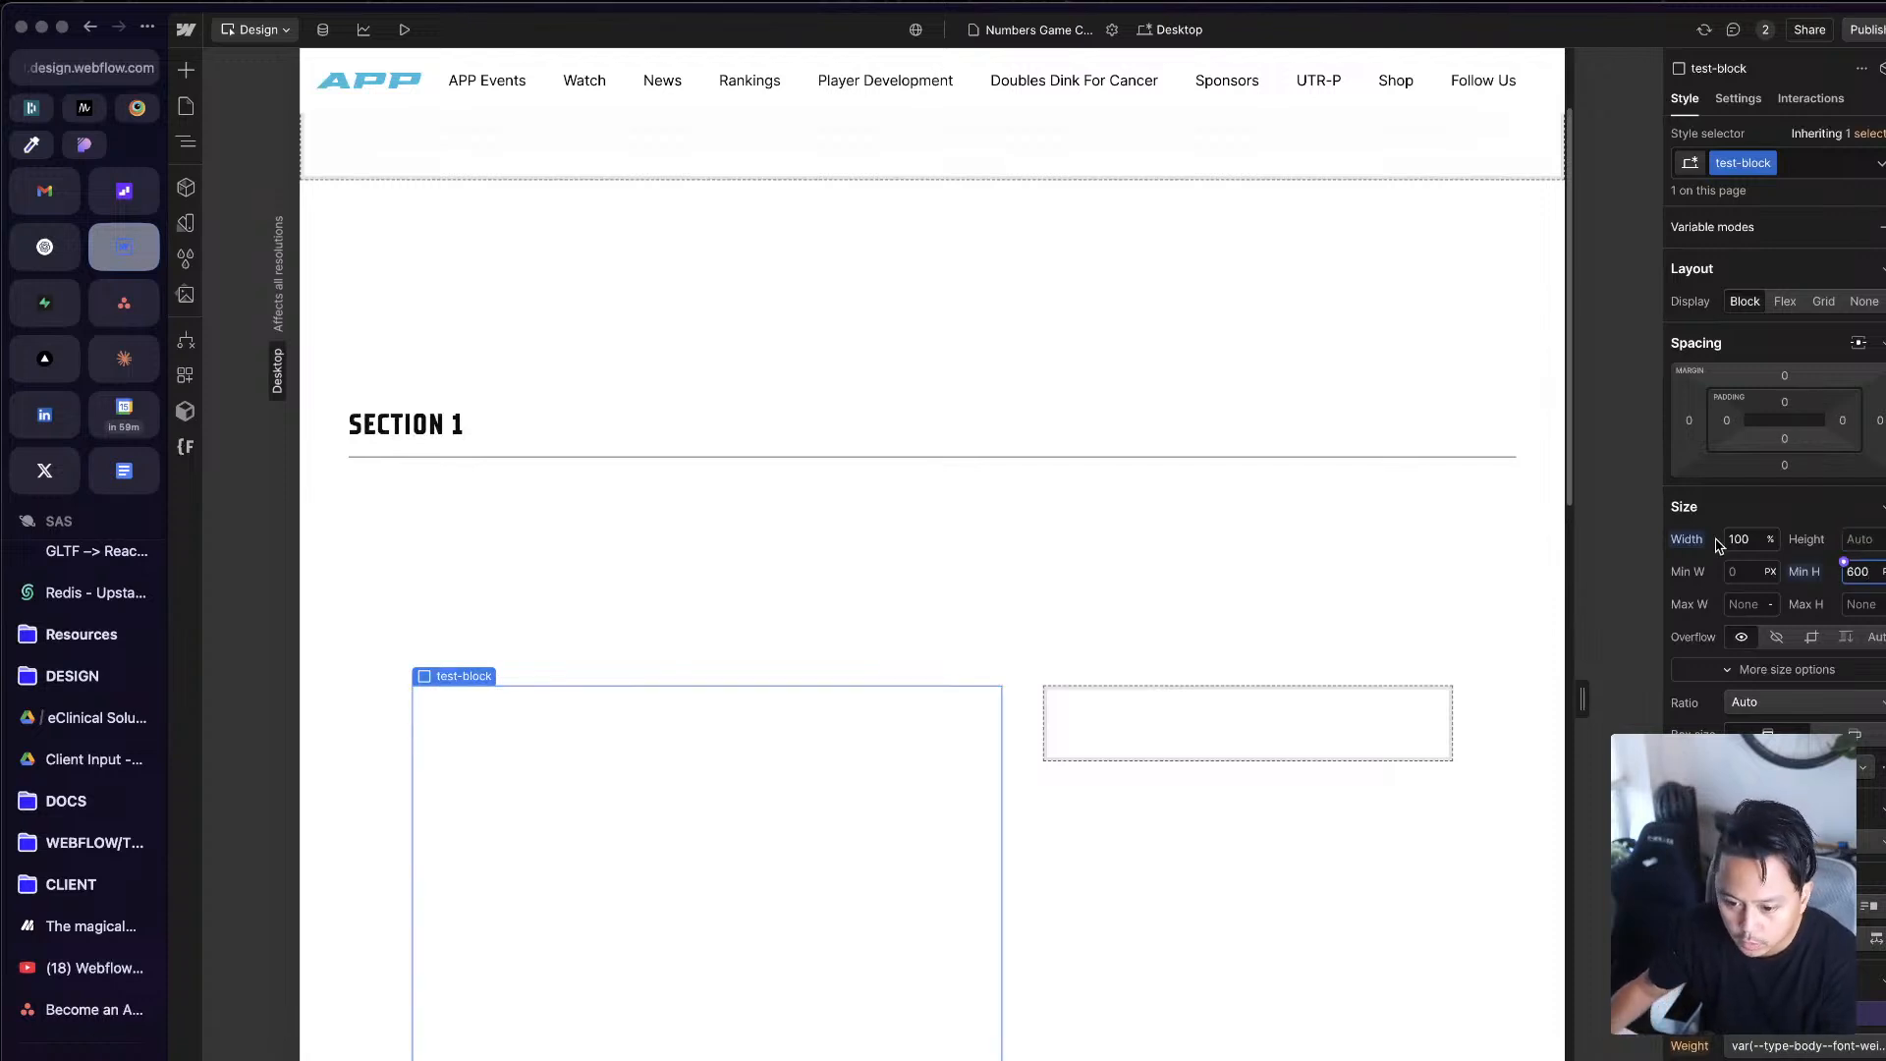
{"action": "key", "text": "super+a"}
{"action": "type", "text": "400"}
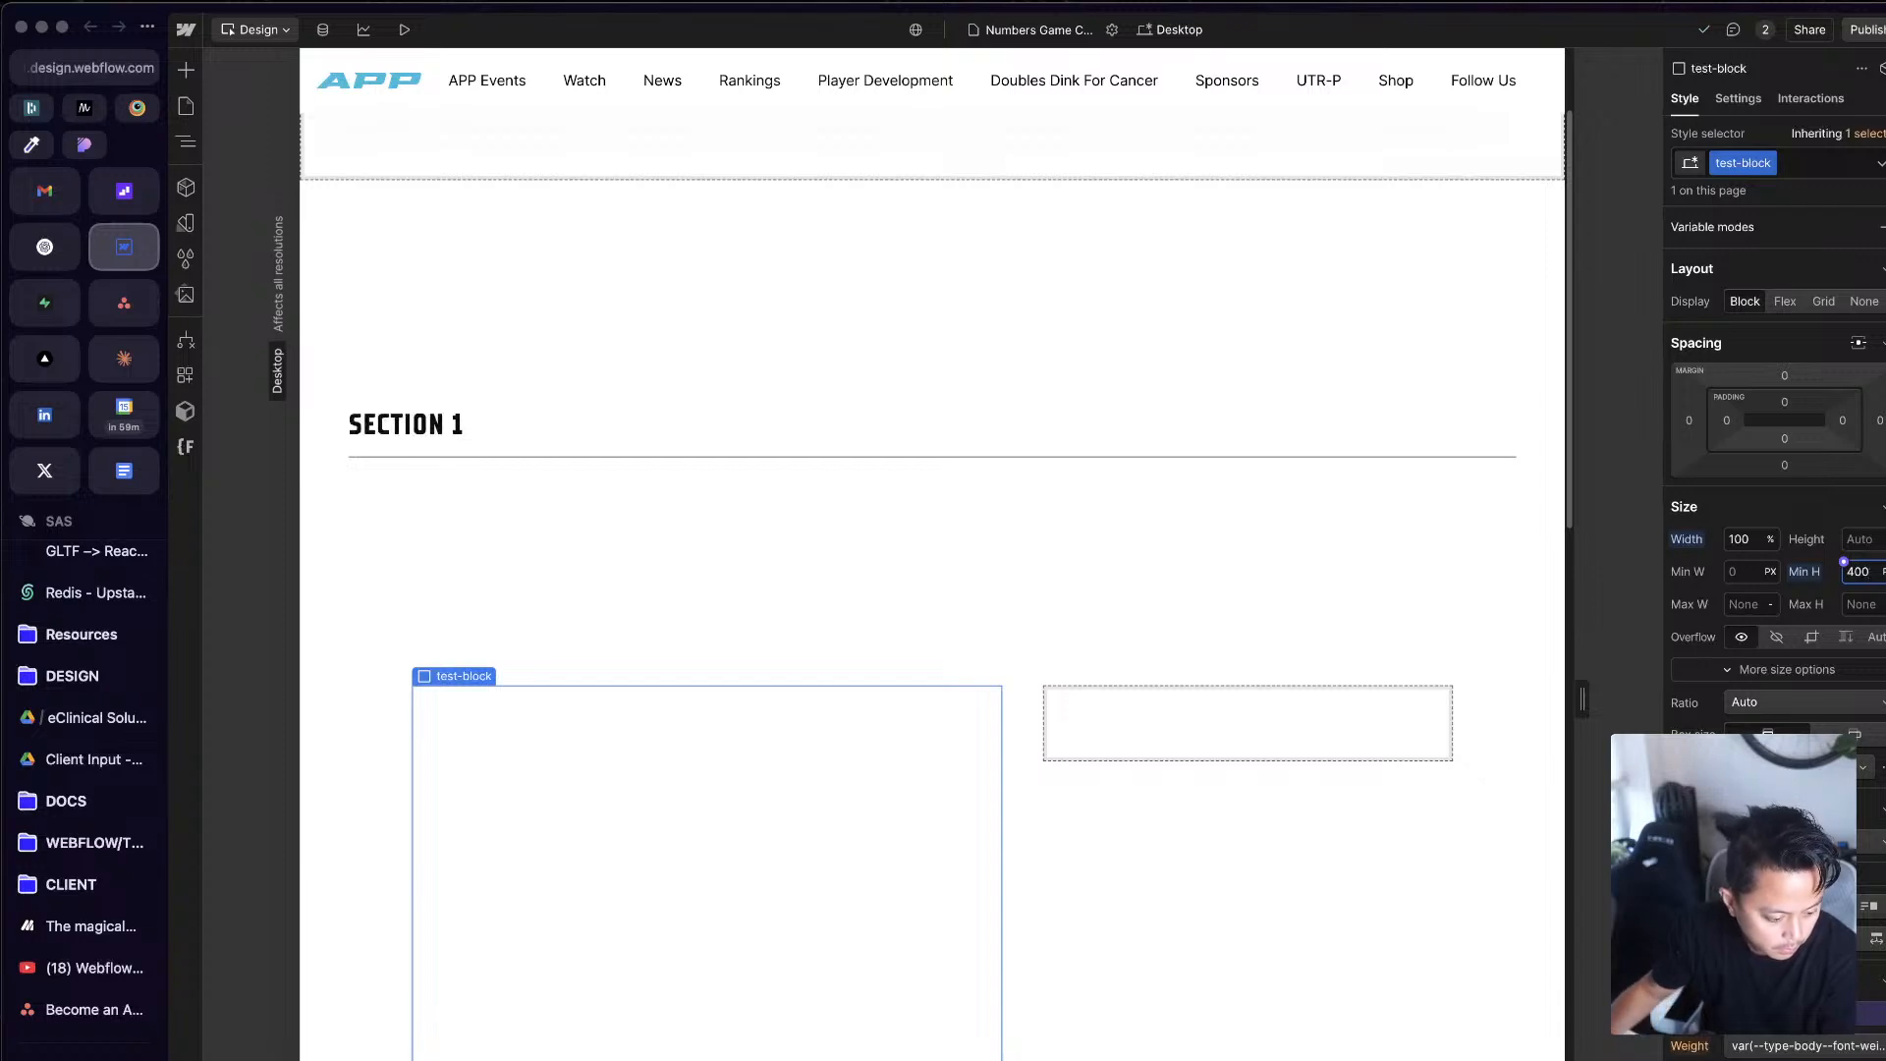
{"action": "key", "text": "ctrl+Up"}
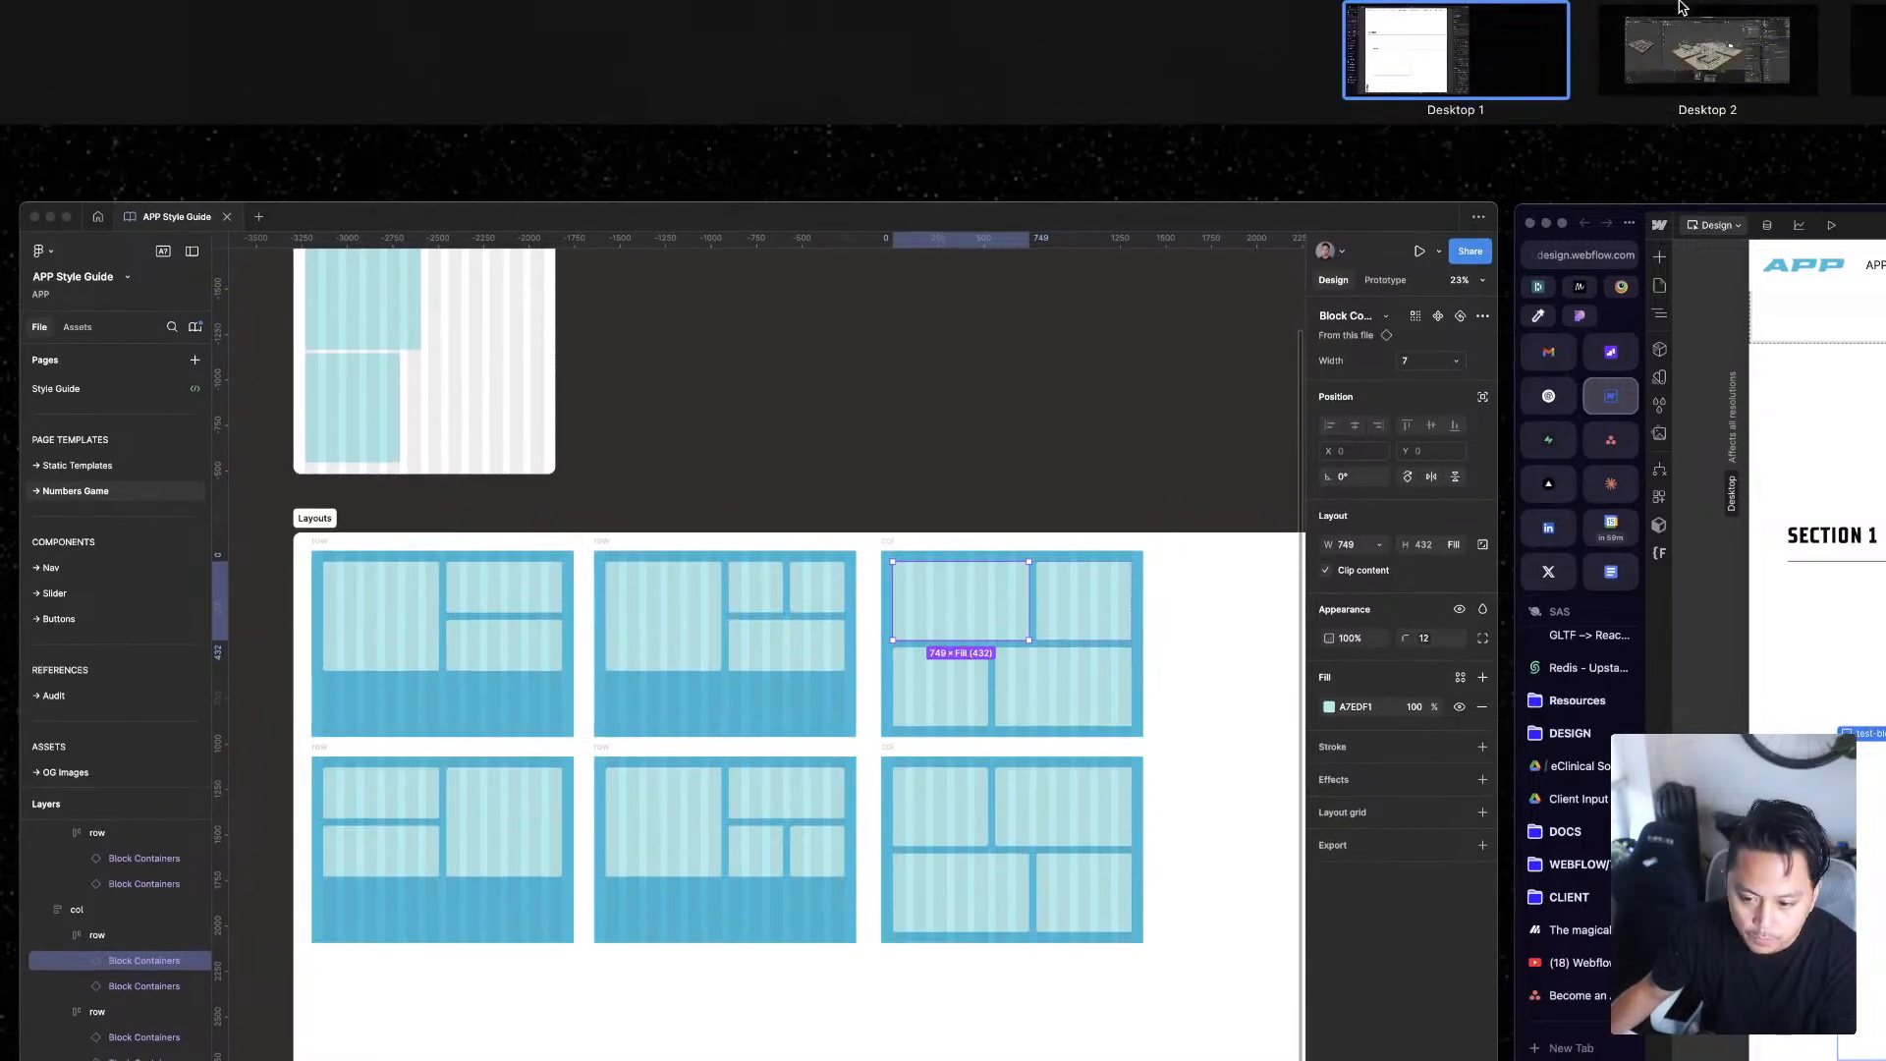
{"action": "key", "text": "ctrl+Up"}
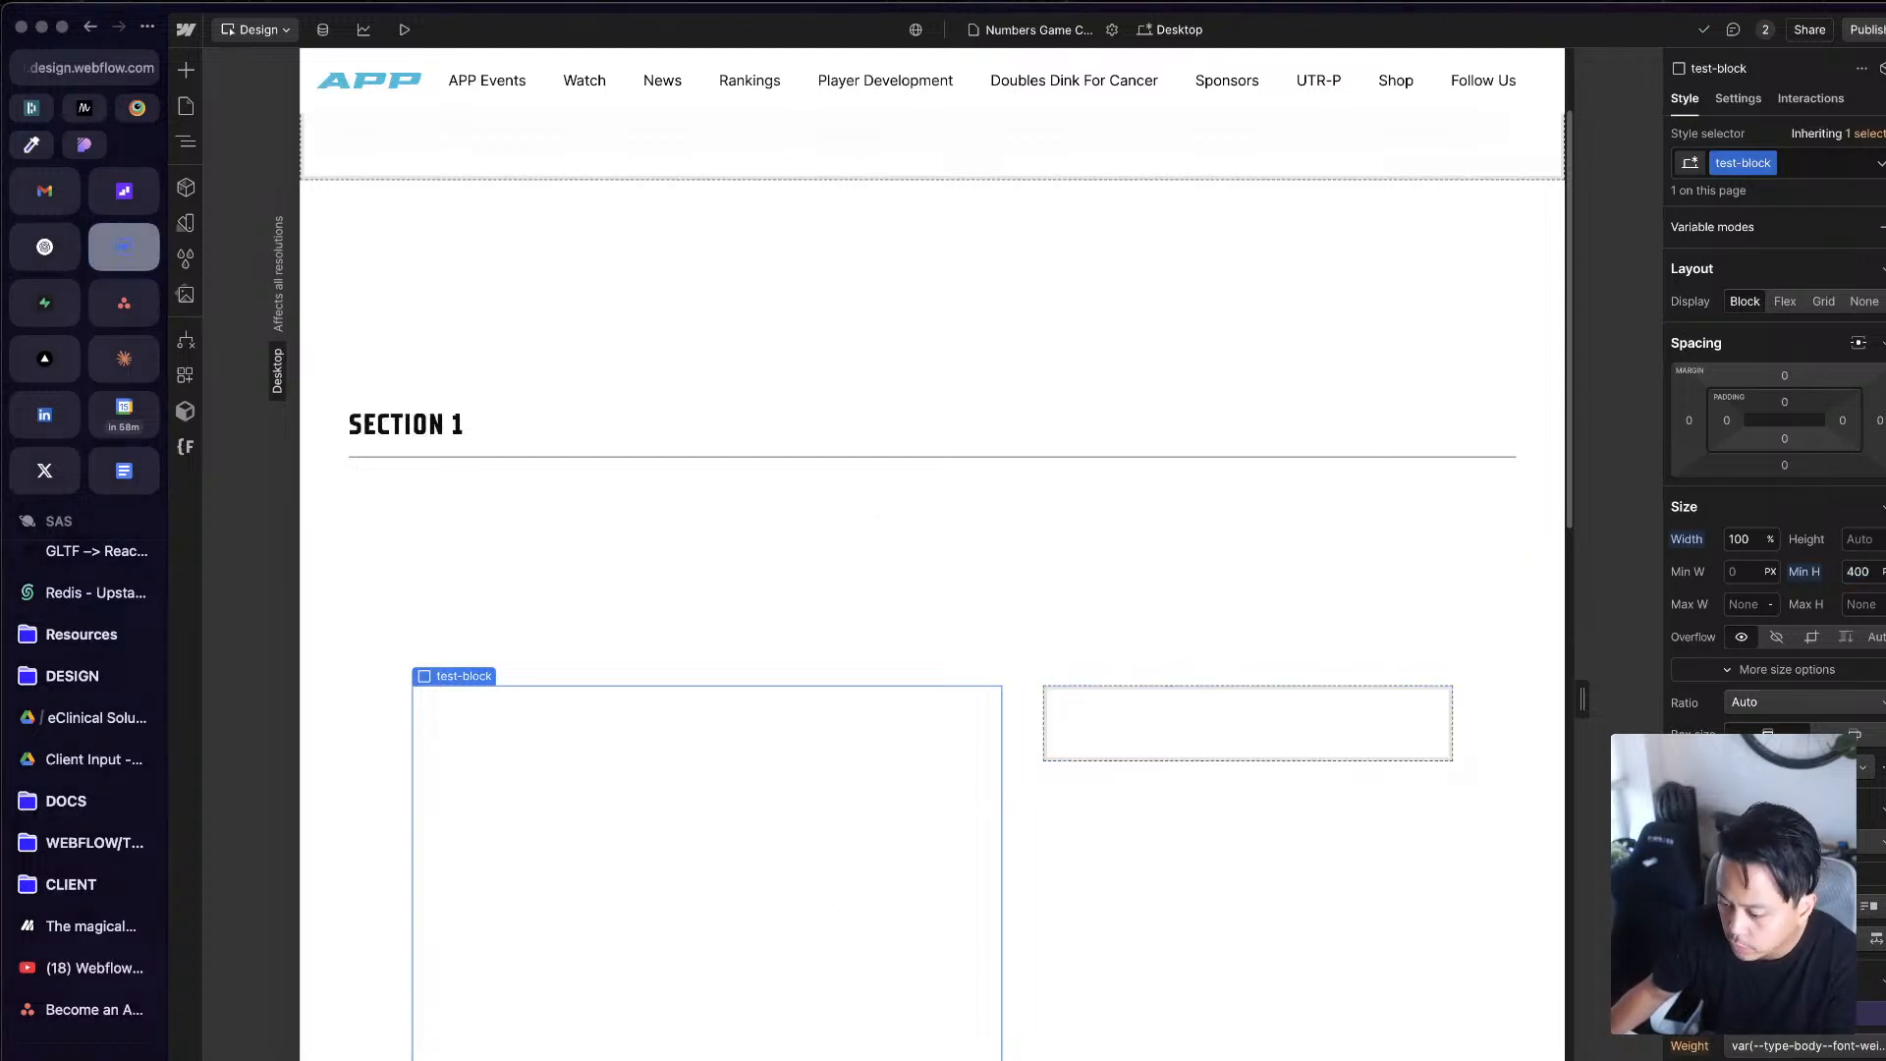
{"action": "scroll", "coordinate": [1824, 676], "scroll_direction": "down", "scroll_amount": 3}
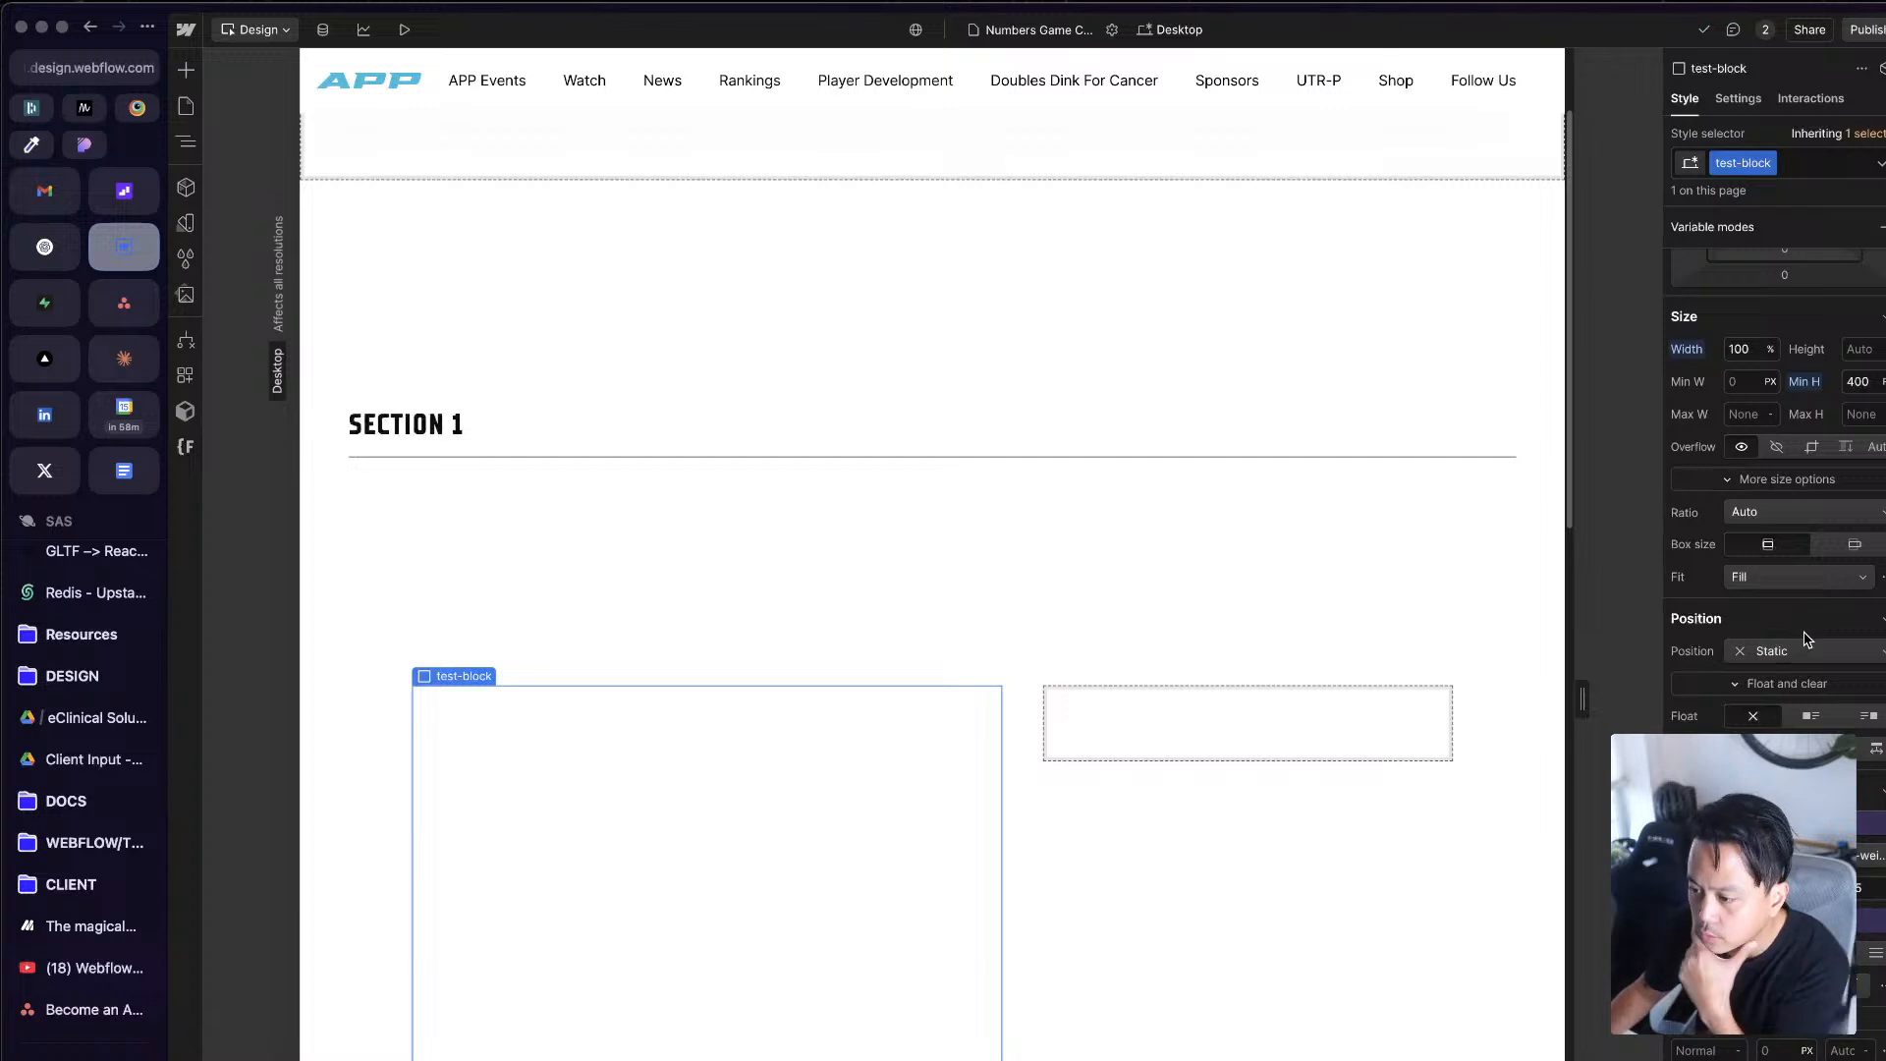
{"action": "scroll", "coordinate": [1815, 678], "scroll_direction": "down", "scroll_amount": 3}
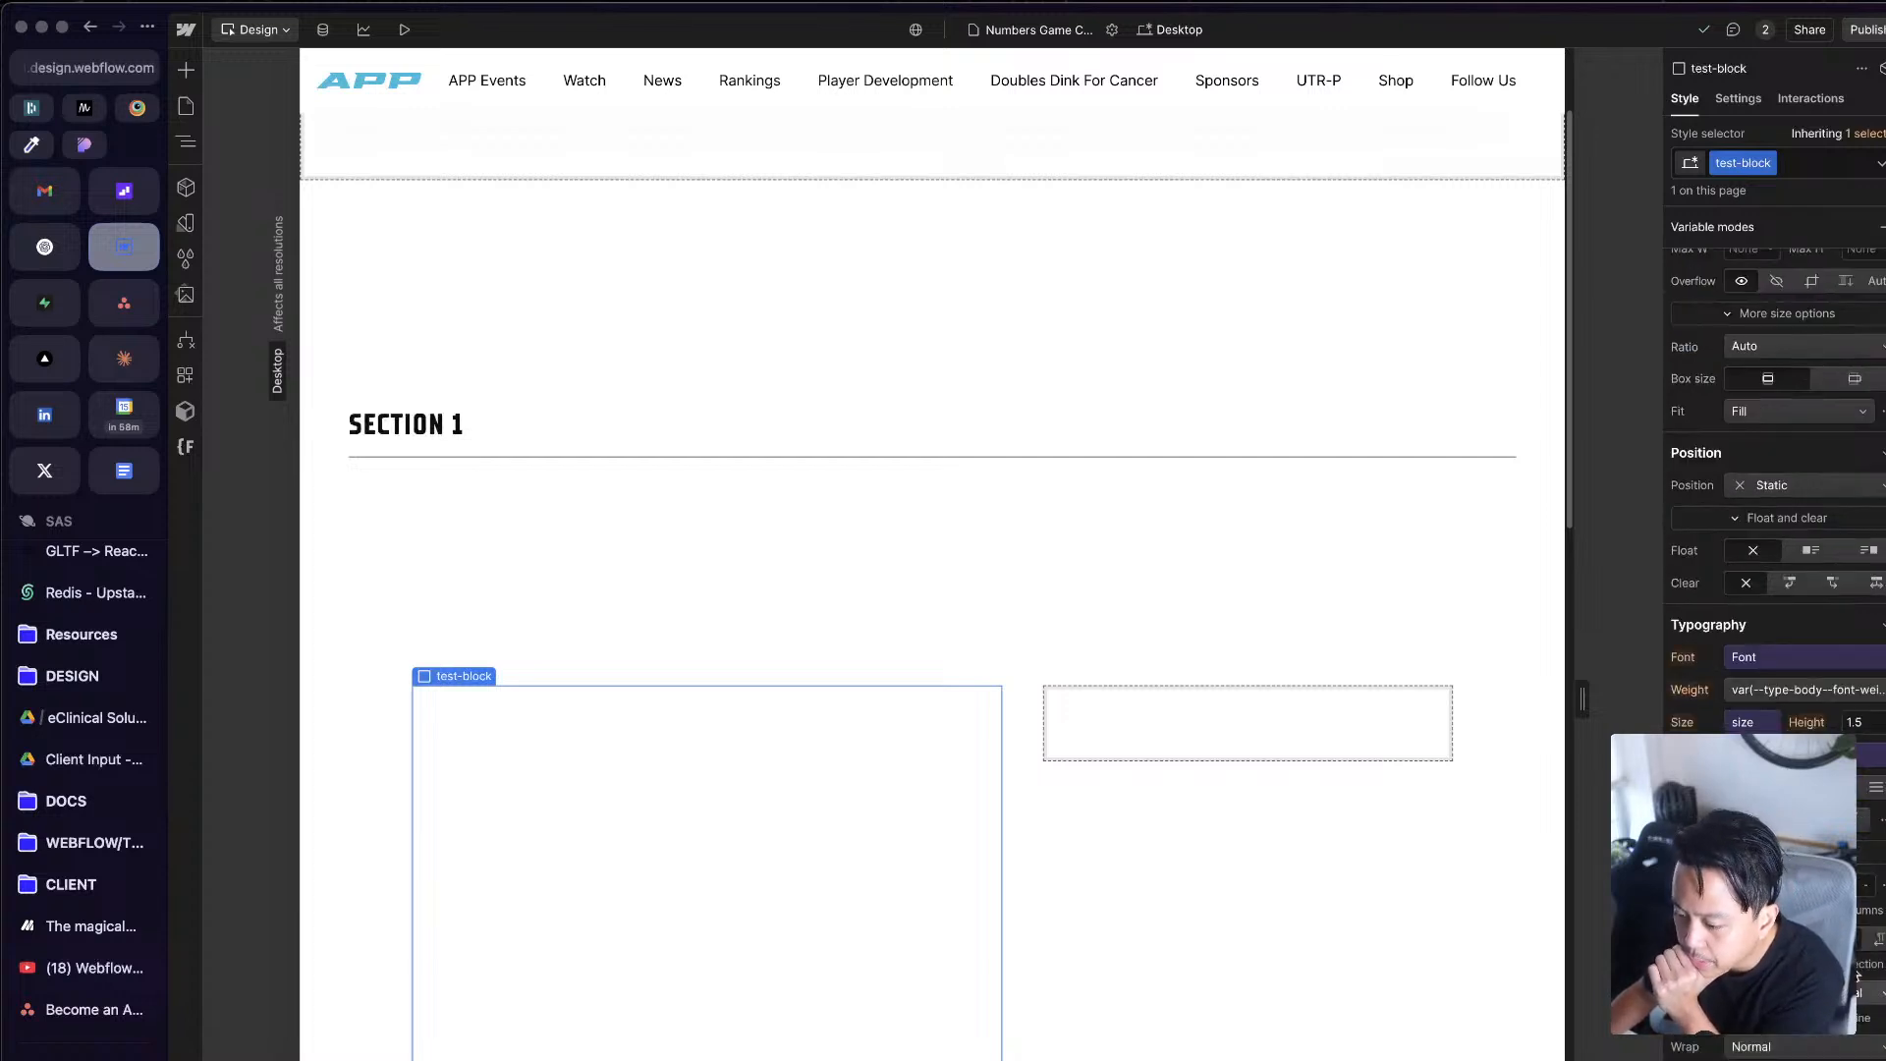
{"action": "left_click", "coordinate": [1745, 1059]}
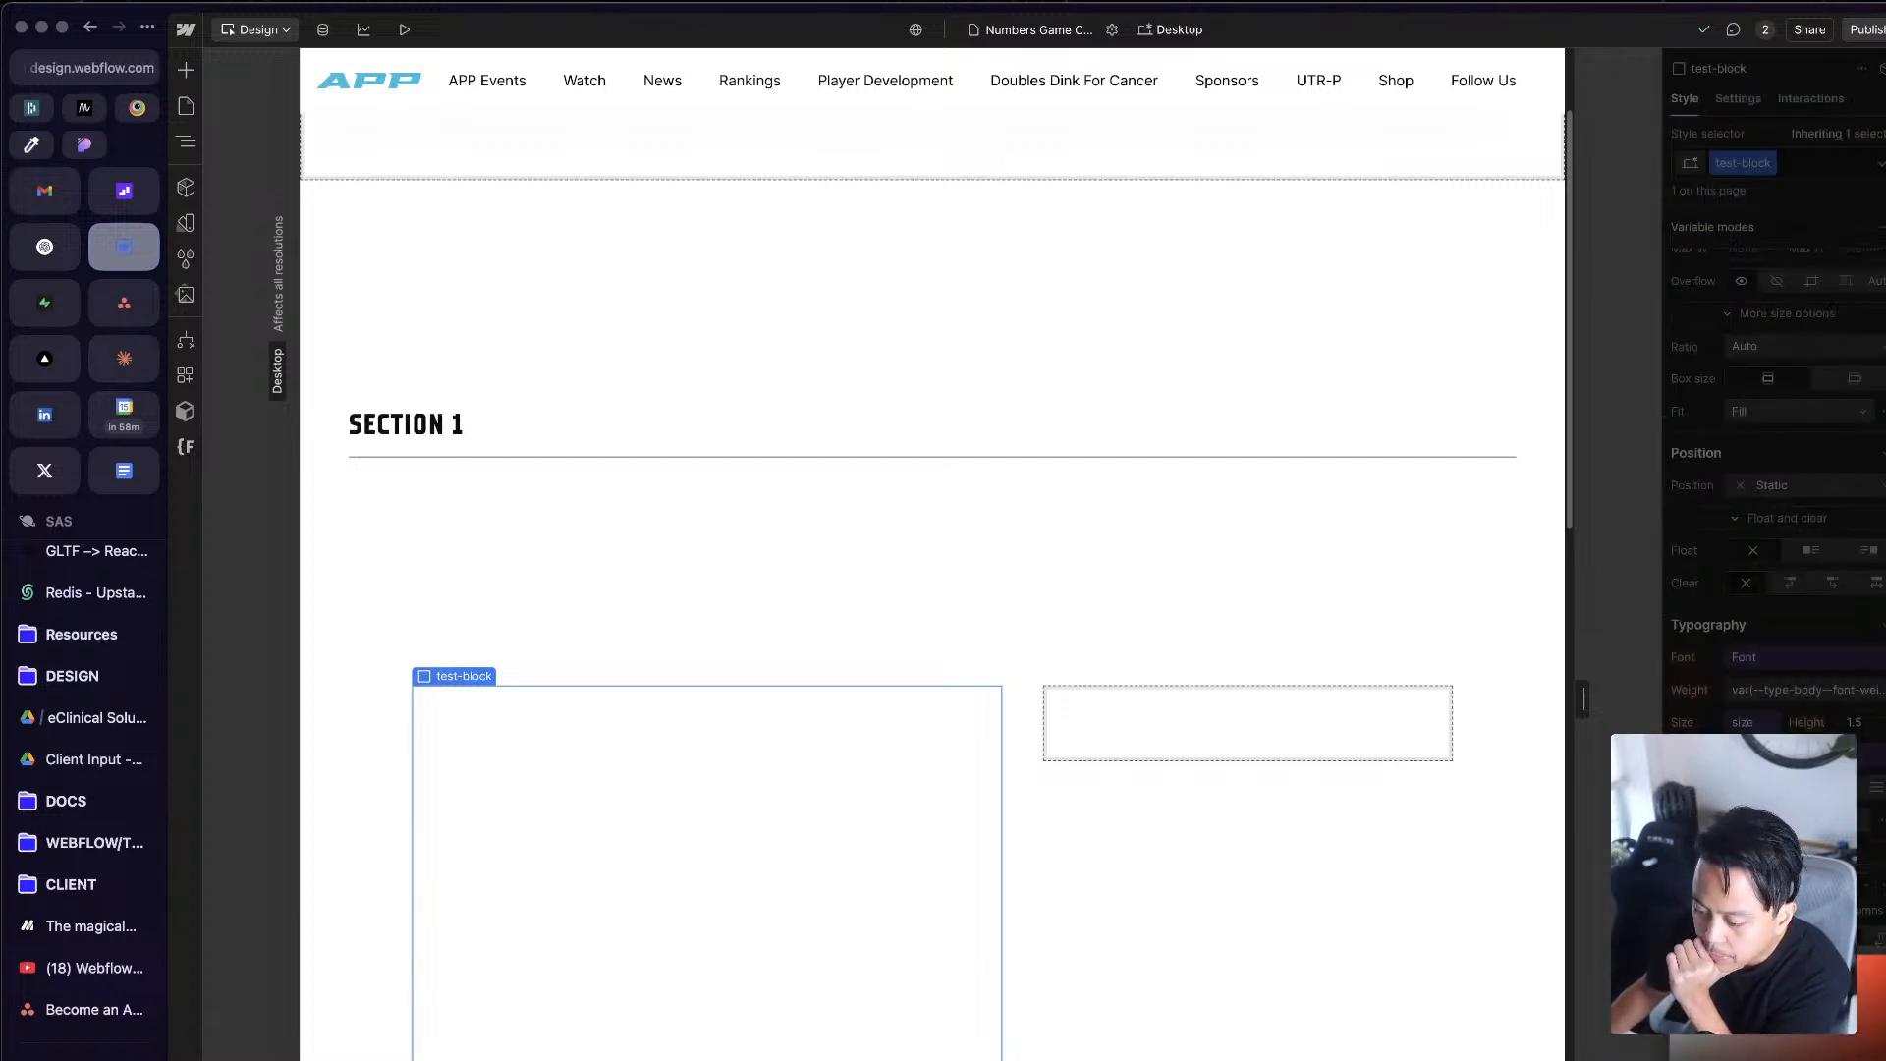
{"action": "left_click_drag", "start_coordinate": [1741, 1059], "coordinate": [1766, 968]}
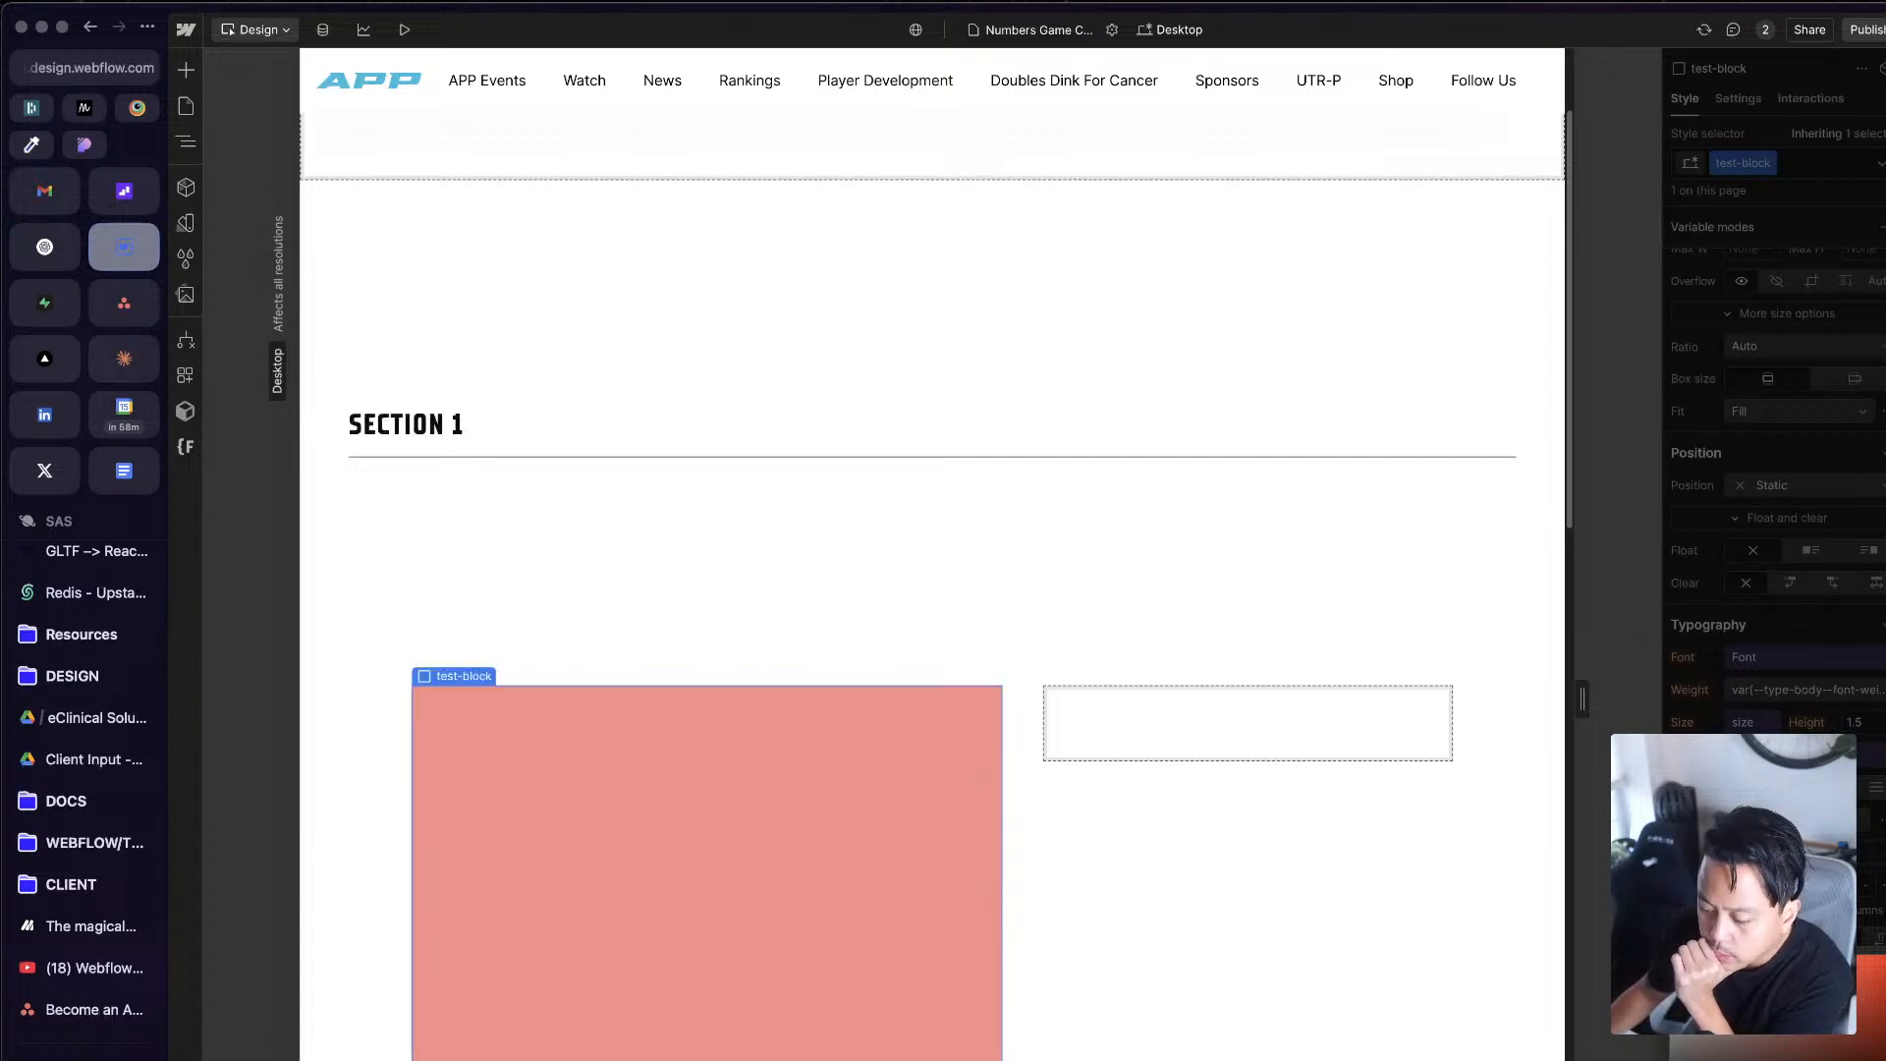
{"action": "left_click", "coordinate": [1745, 1059]}
{"action": "left_click", "coordinate": [1745, 1060]}
{"action": "left_click", "coordinate": [1745, 1059]}
{"action": "key", "text": "super+z"}
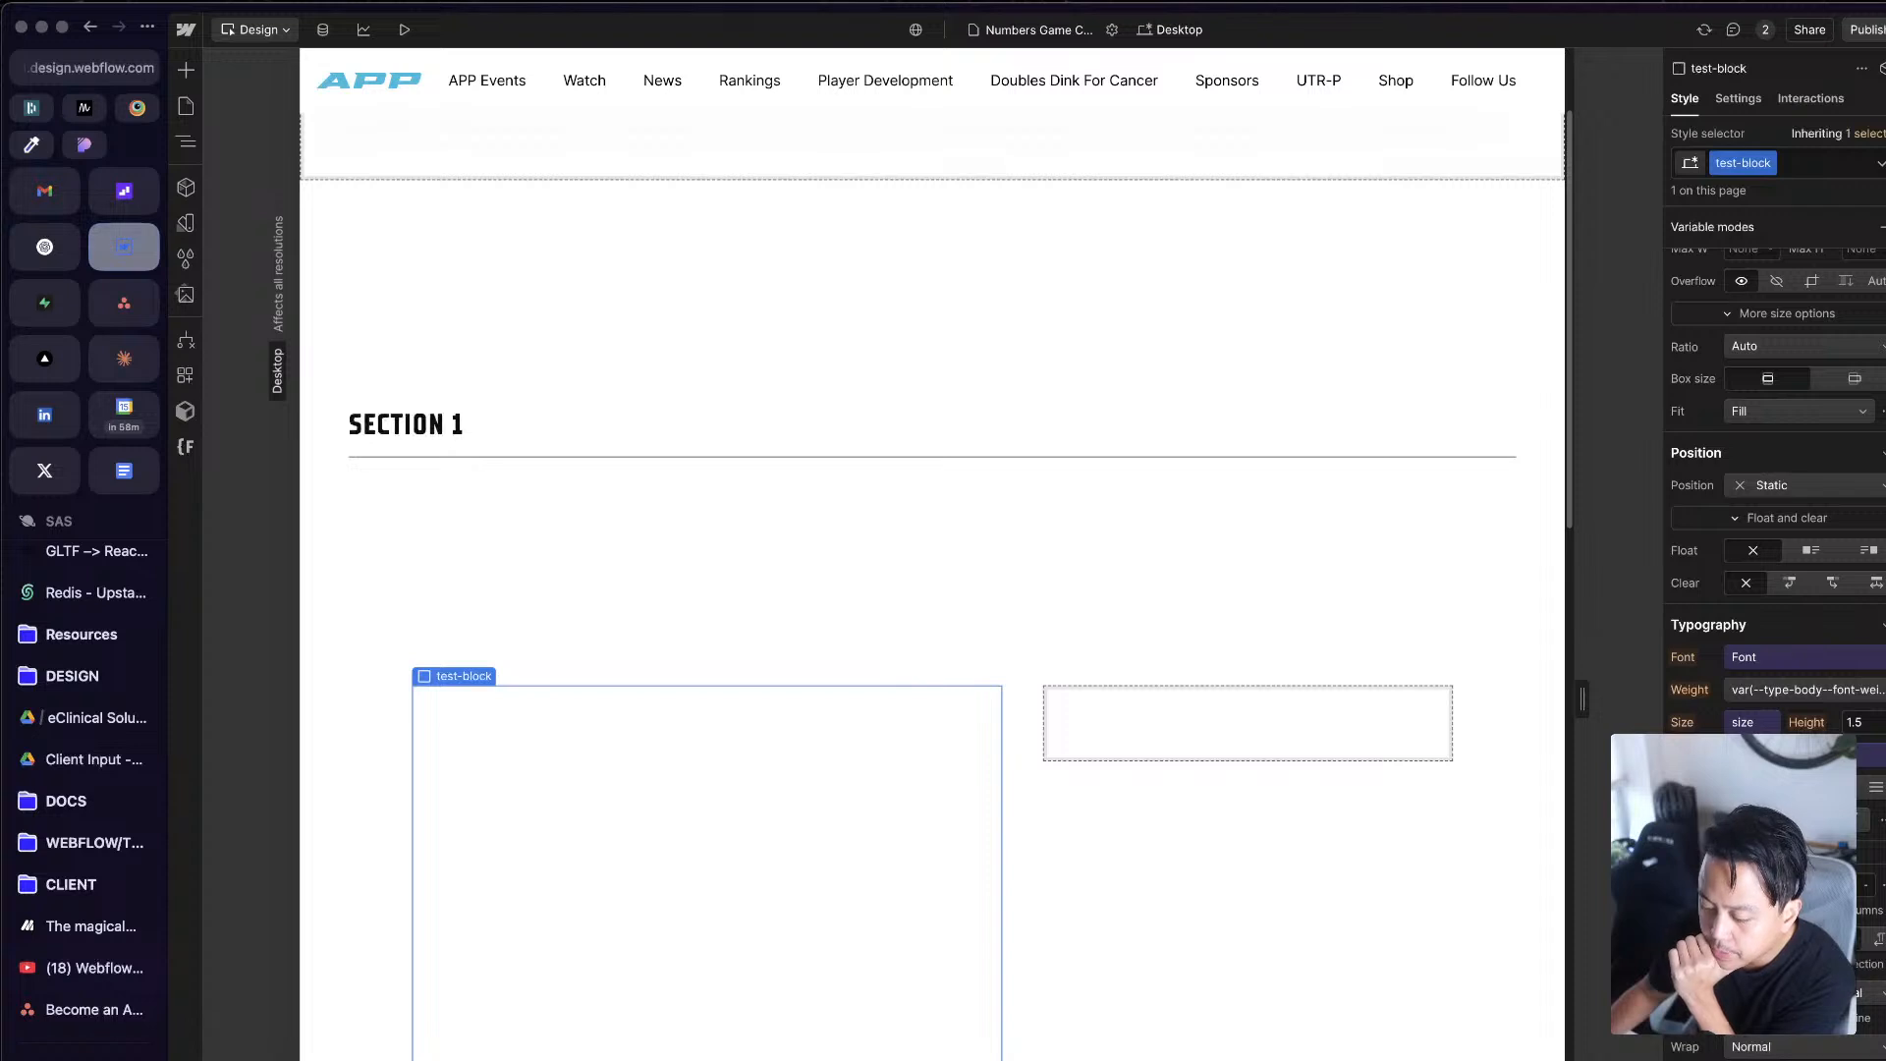
{"action": "left_click", "coordinate": [1745, 1059]}
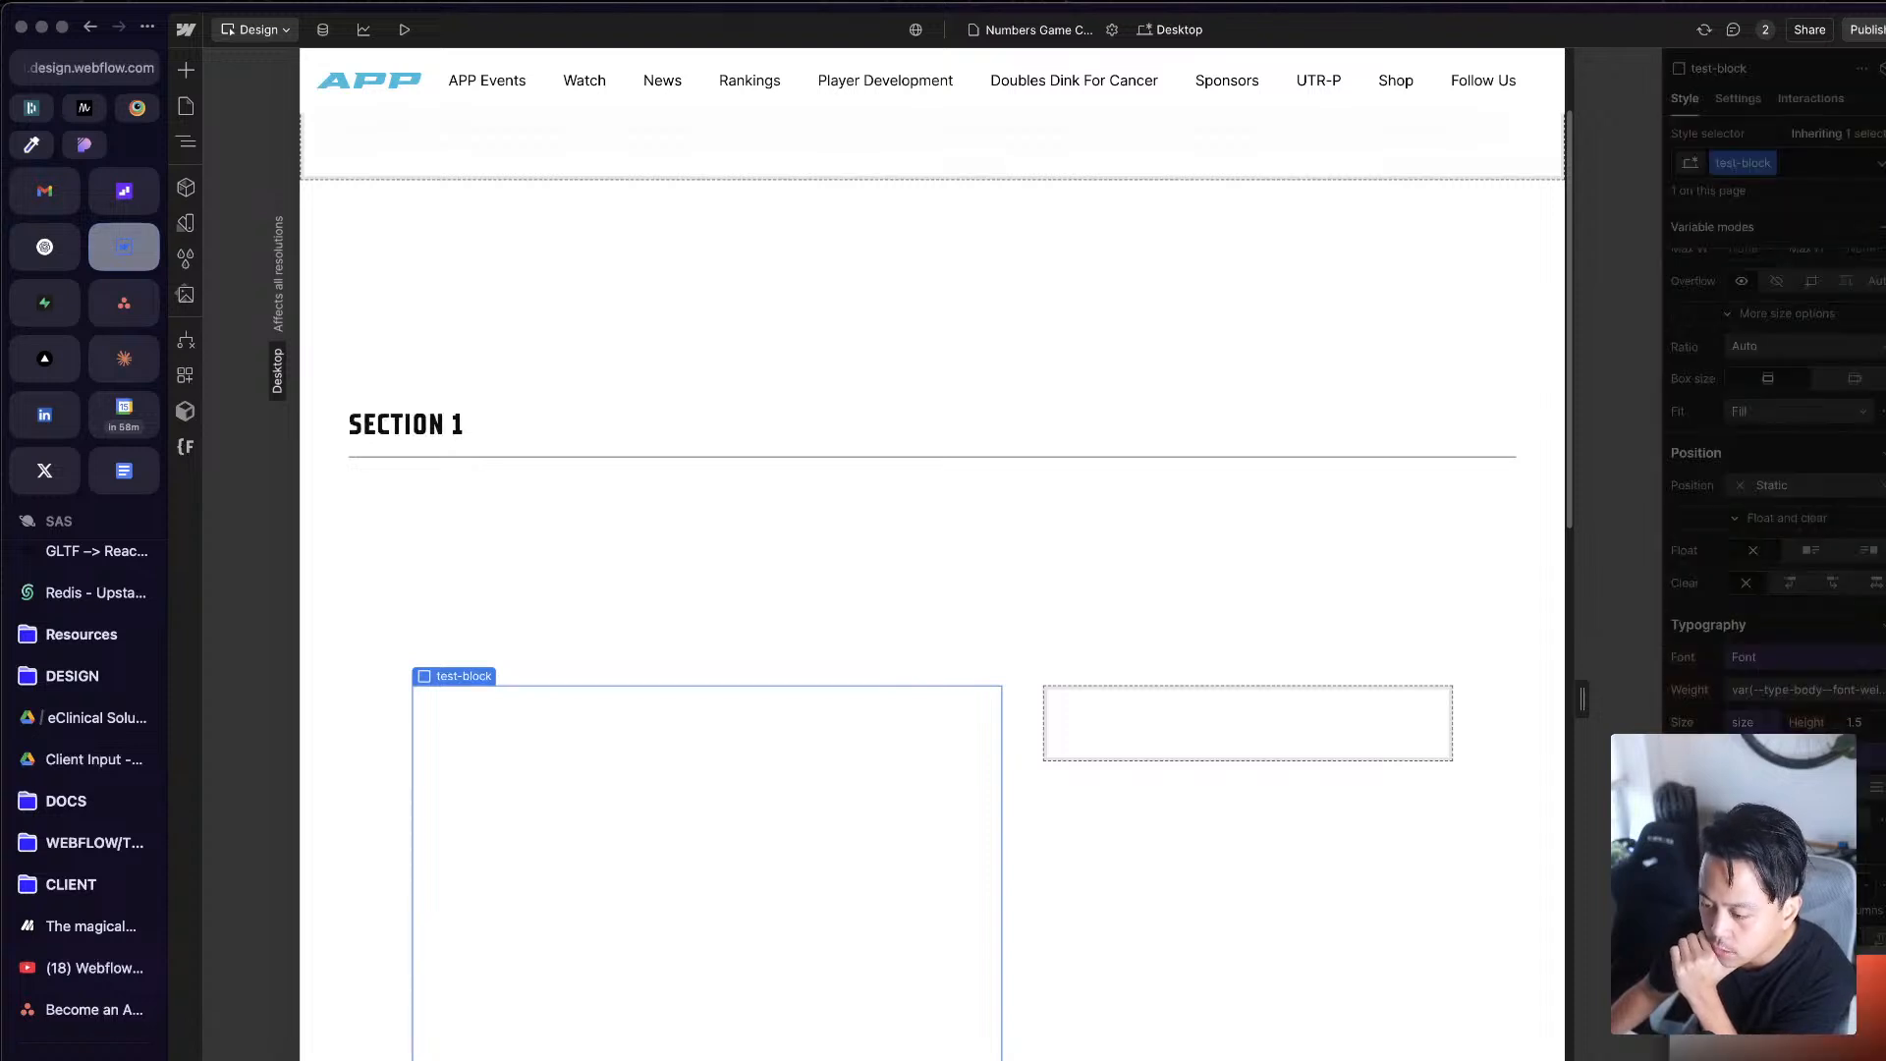
{"action": "key", "text": "Escape"}
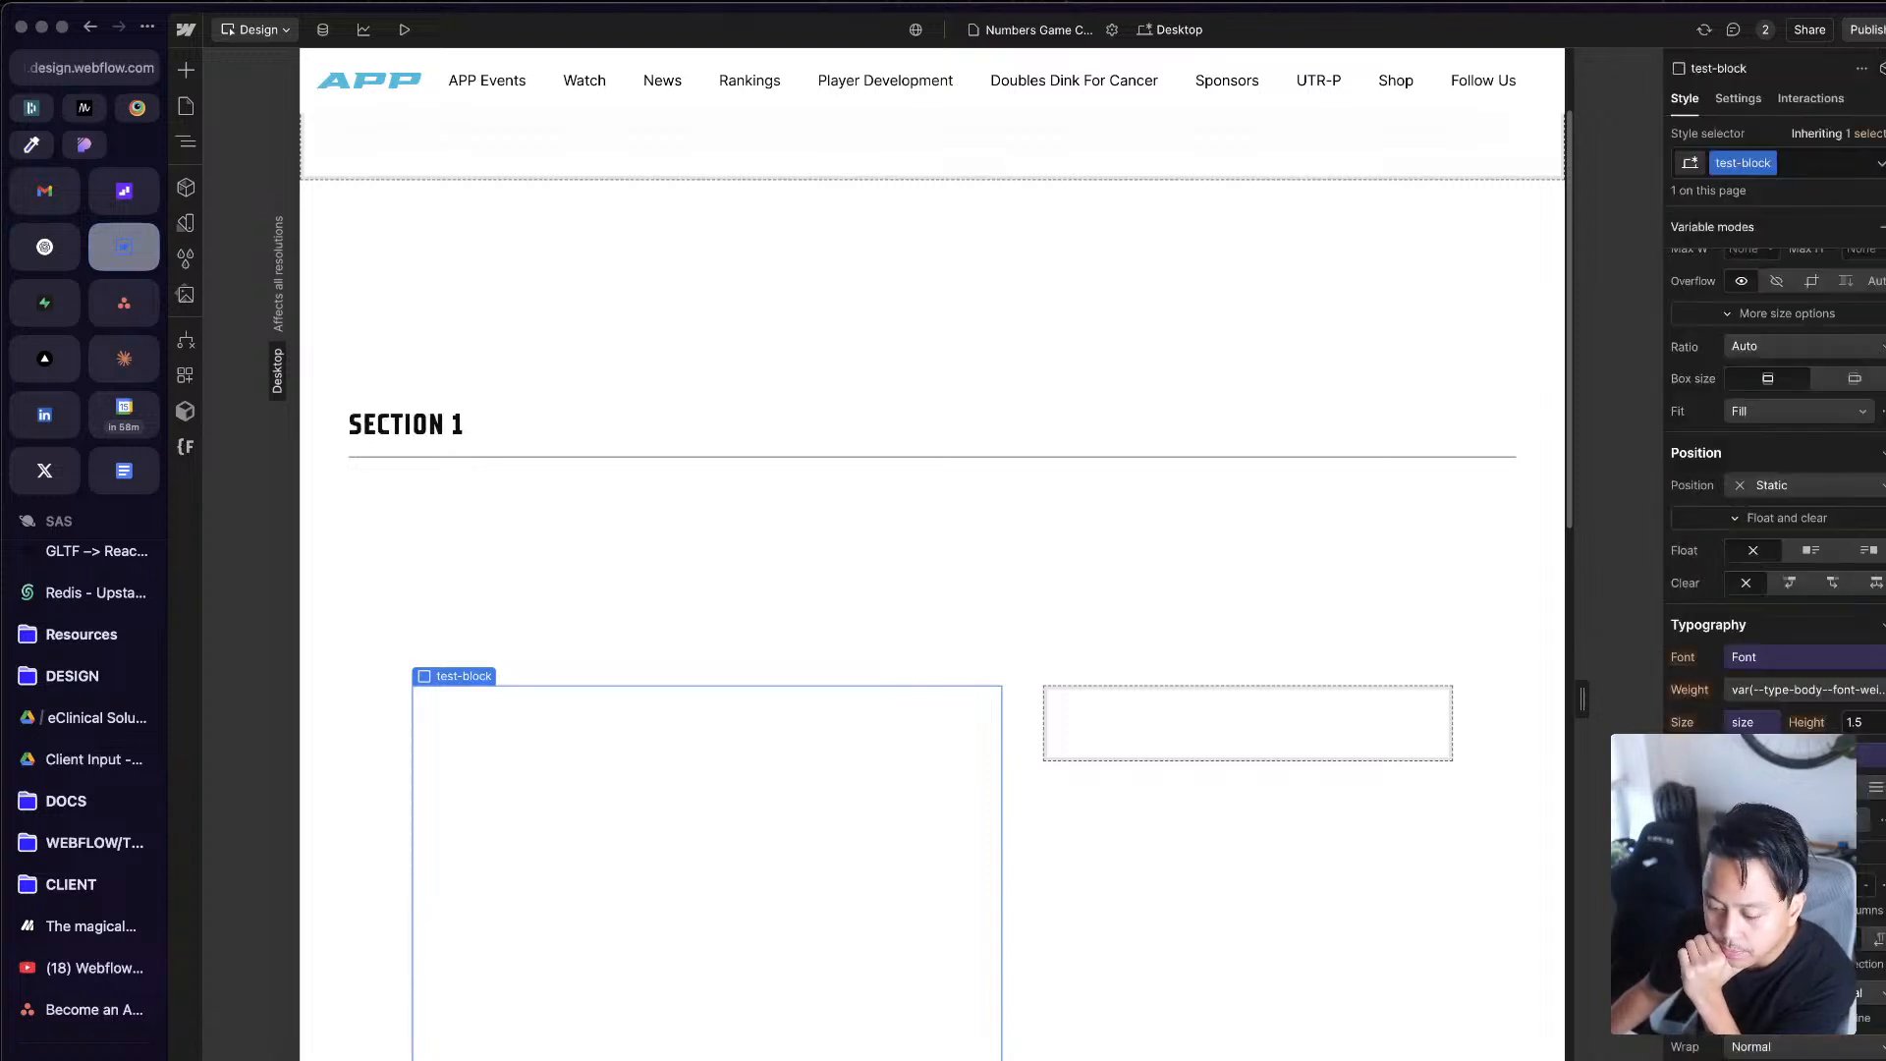
Step: Give test-block a light blue background colour variable and round its corners with a size variable
{"action": "left_click", "coordinate": [1876, 1057]}
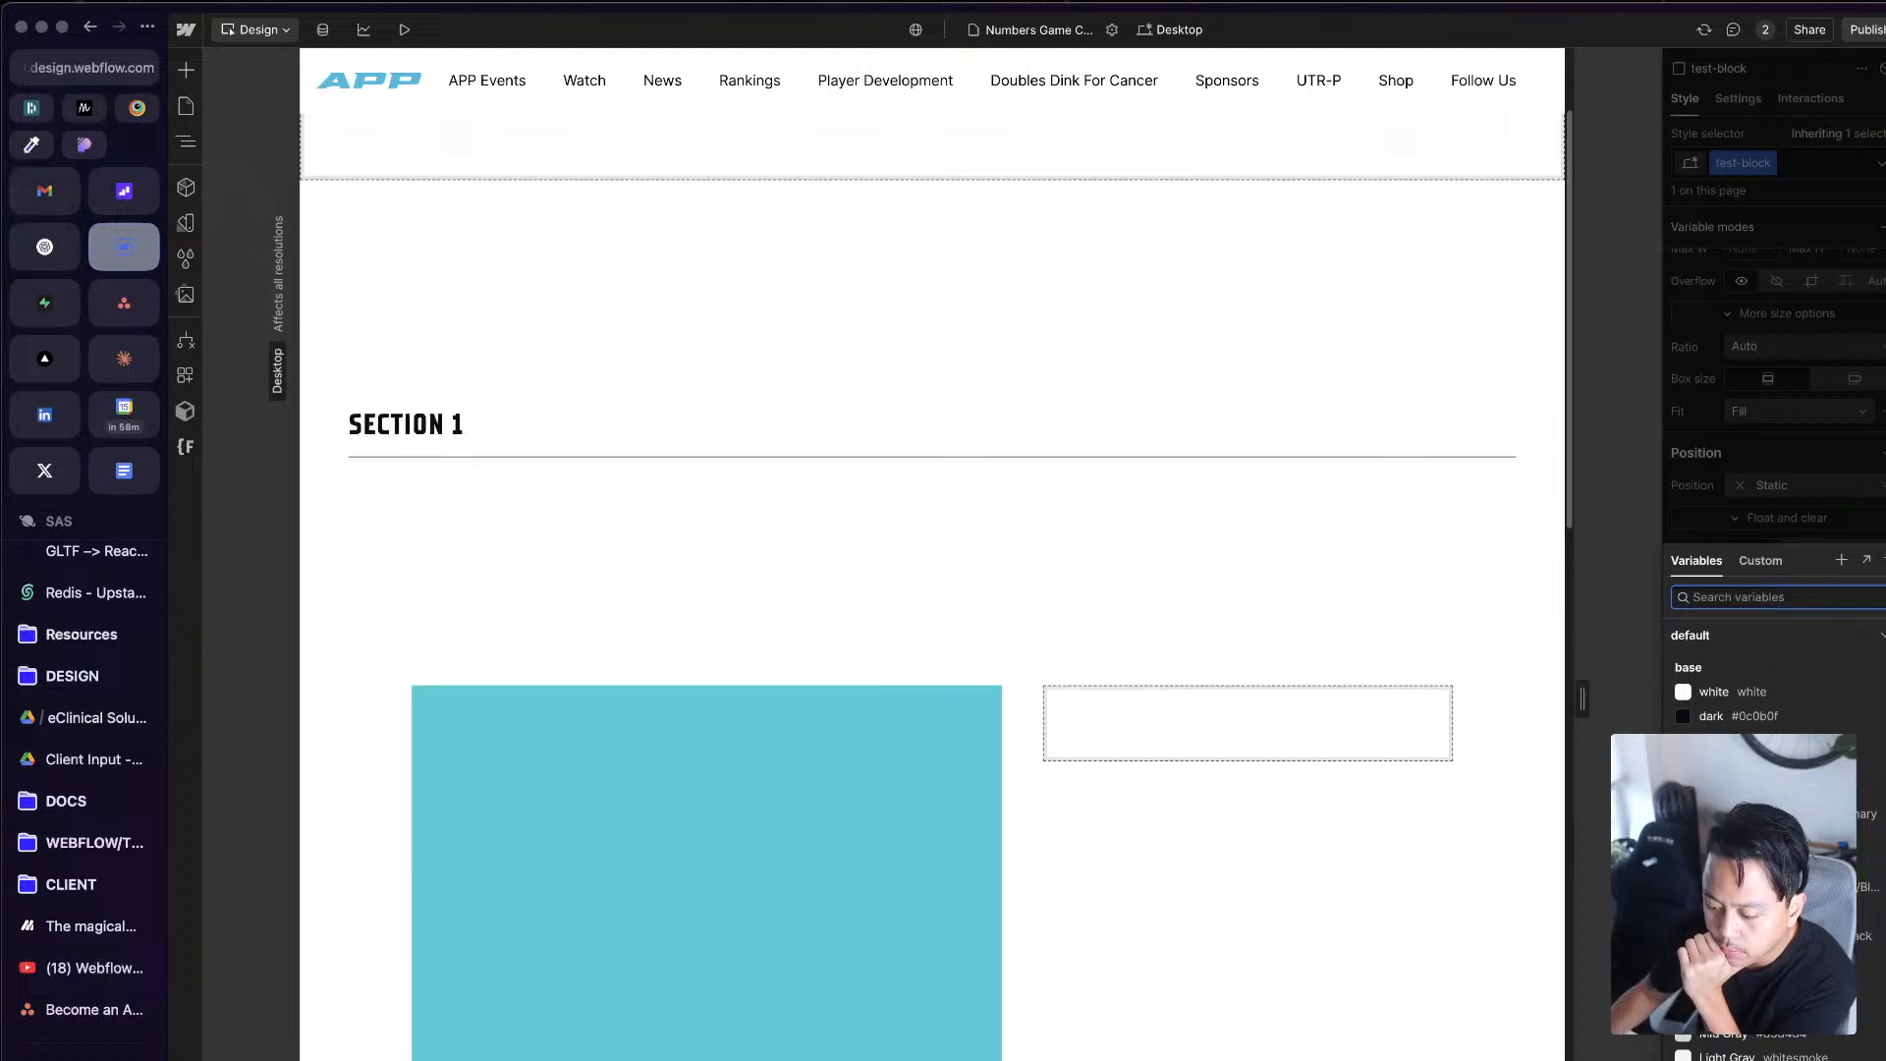
{"action": "left_click", "coordinate": [1758, 887]}
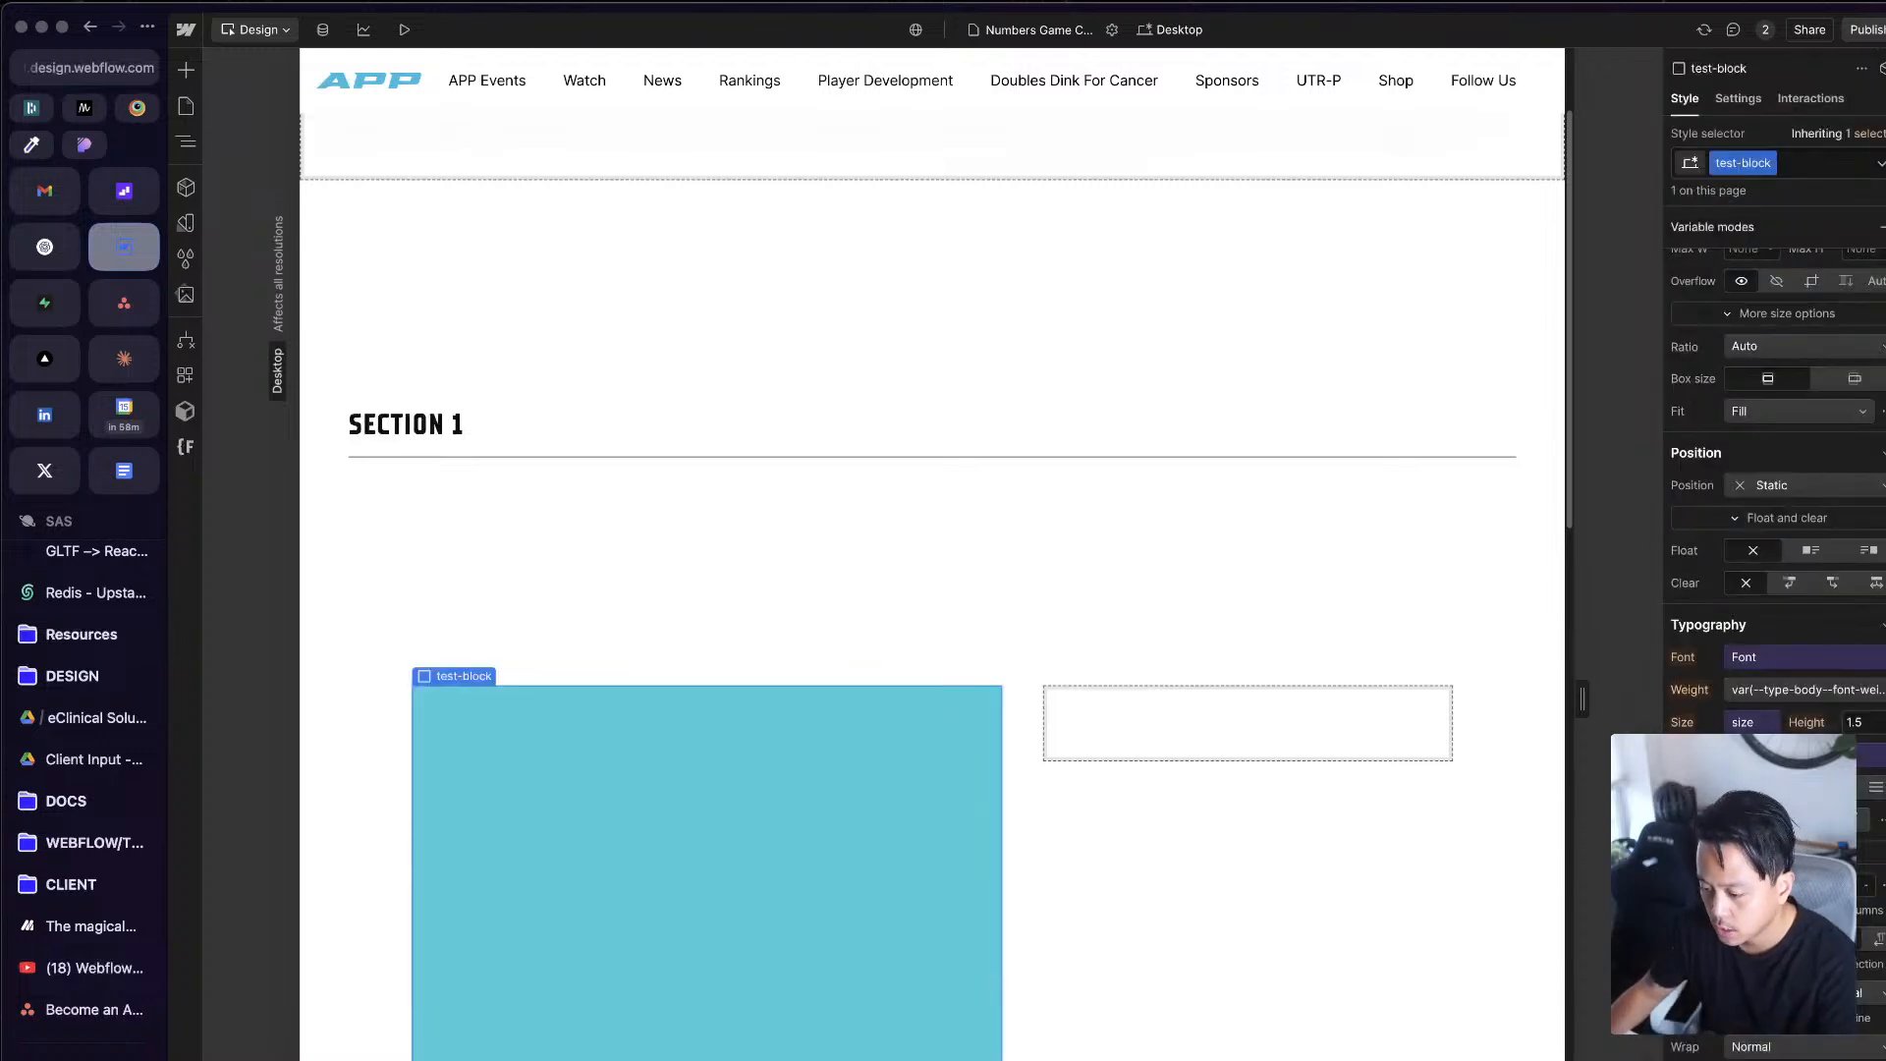
{"action": "scroll", "coordinate": [1813, 675], "scroll_direction": "up", "scroll_amount": 5}
{"action": "scroll", "coordinate": [1812, 675], "scroll_direction": "down", "scroll_amount": 8}
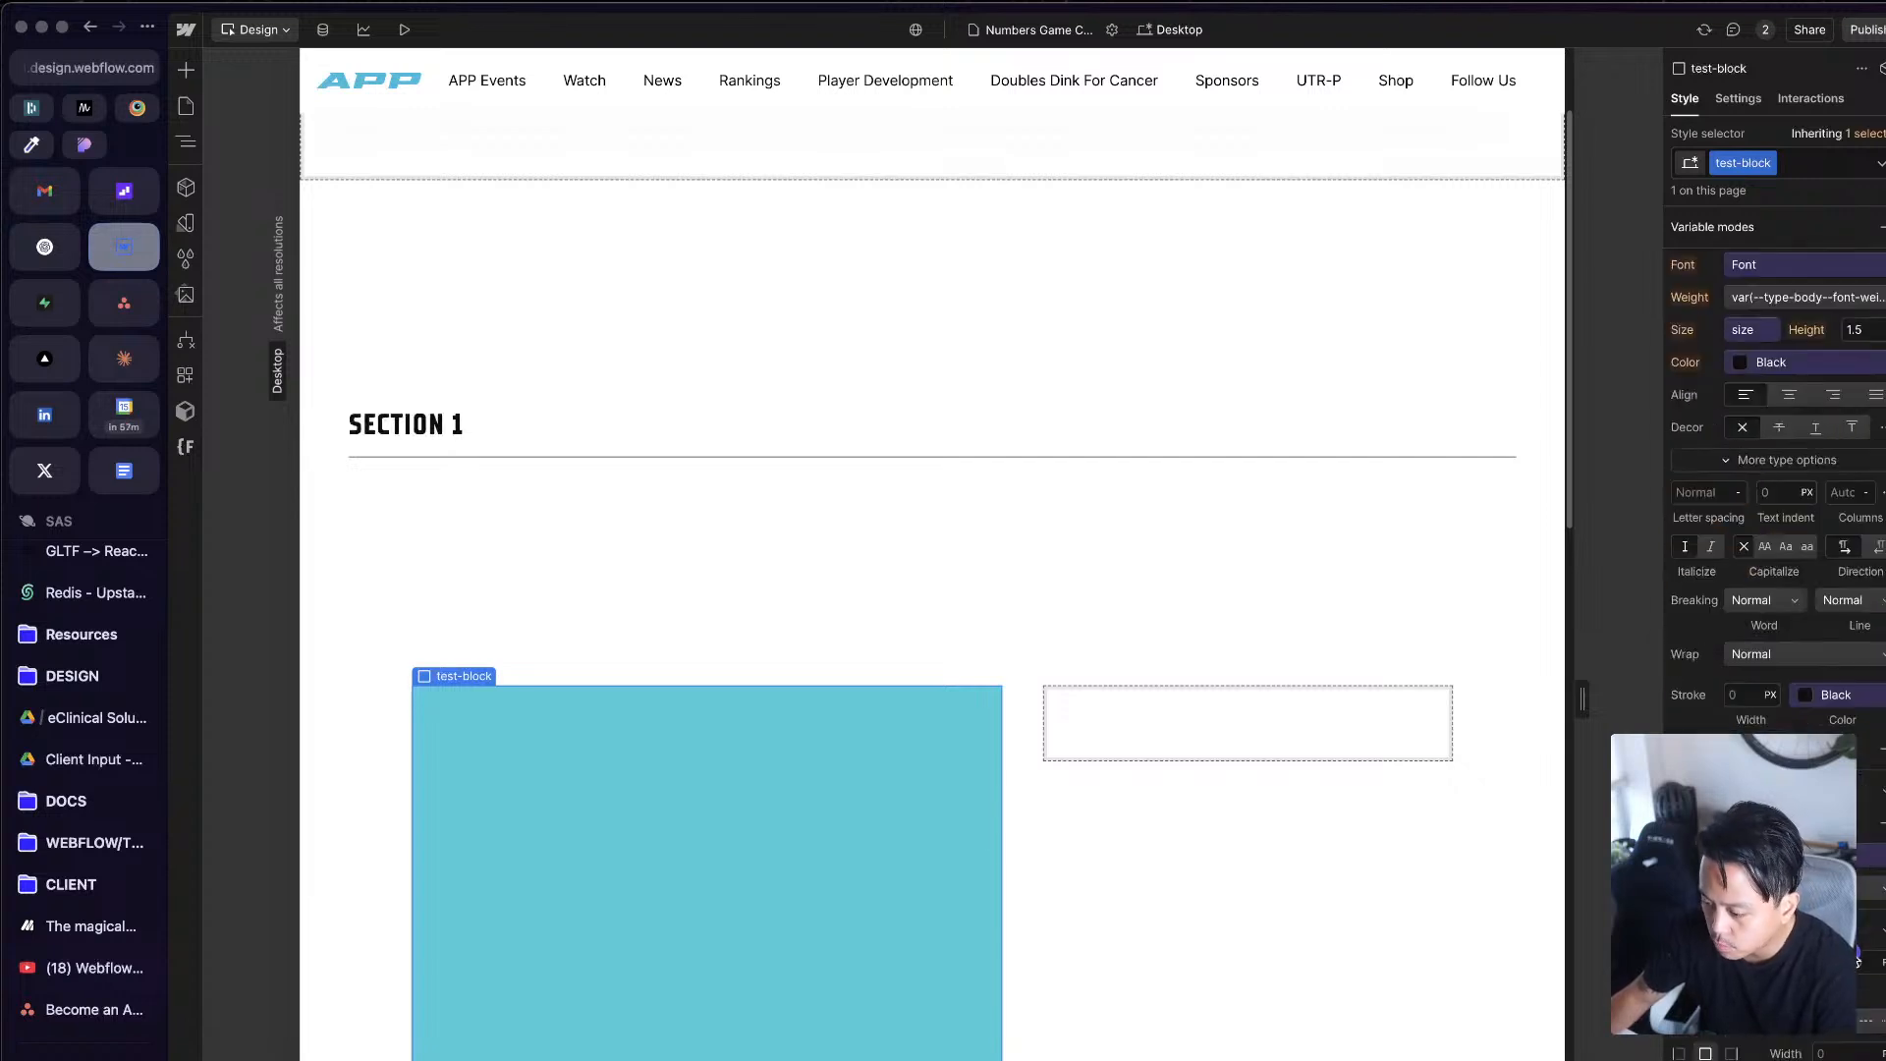
{"action": "left_click", "coordinate": [1857, 959]}
{"action": "scroll", "coordinate": [1852, 858], "scroll_direction": "down", "scroll_amount": 1}
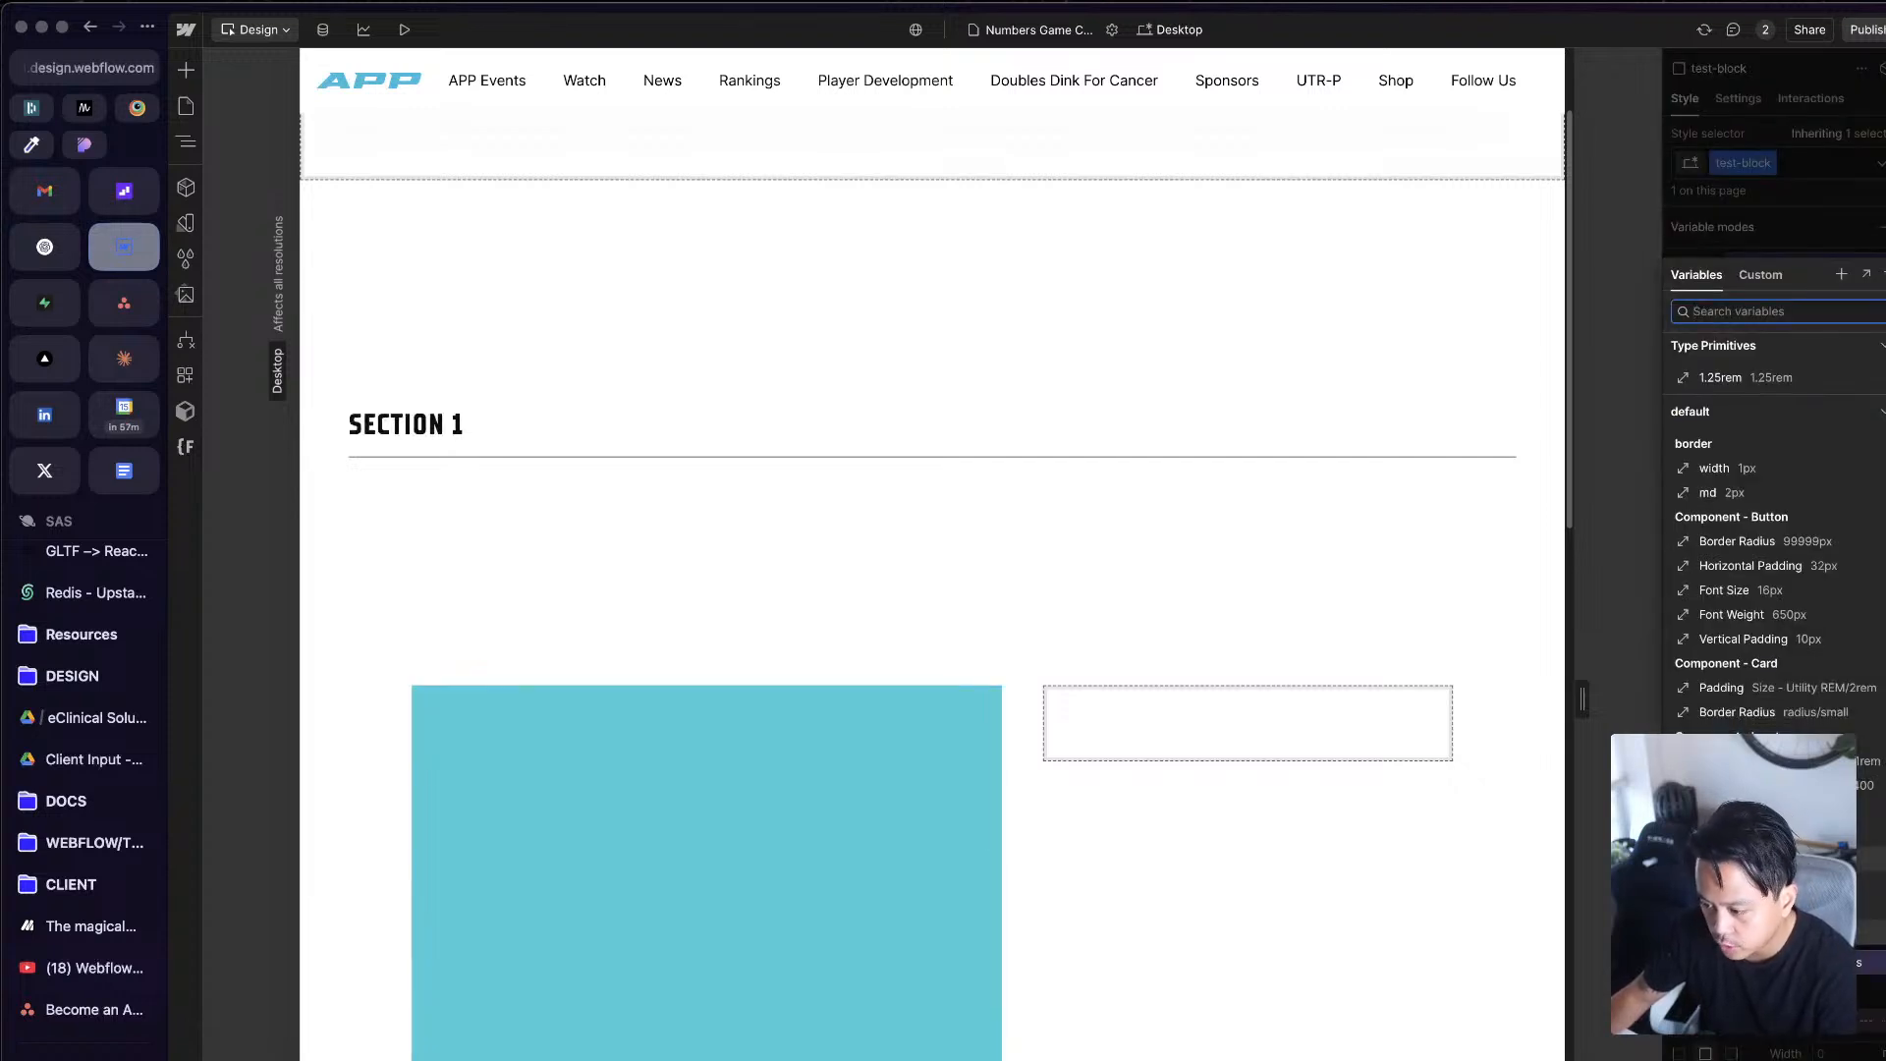
{"action": "key", "text": "Escape"}
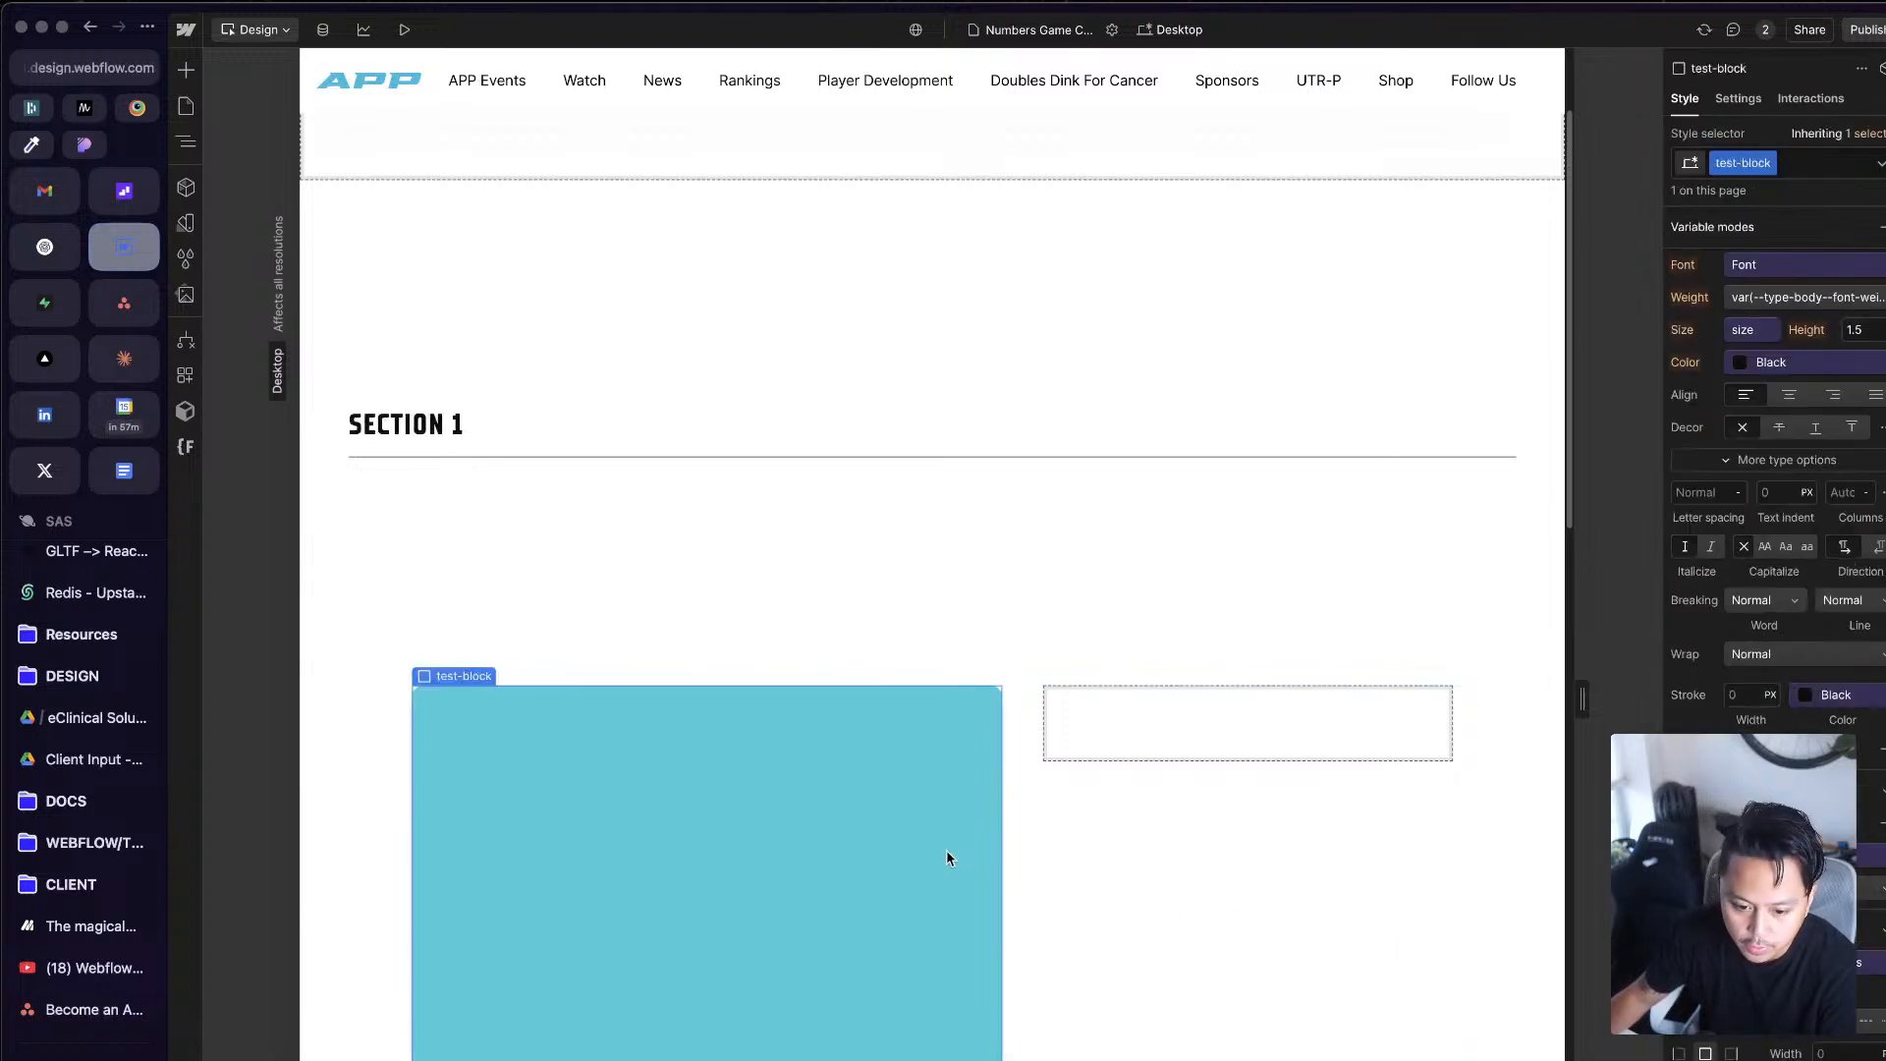
{"action": "left_click", "coordinate": [1255, 739]}
{"action": "key", "text": "super+alt+v"}
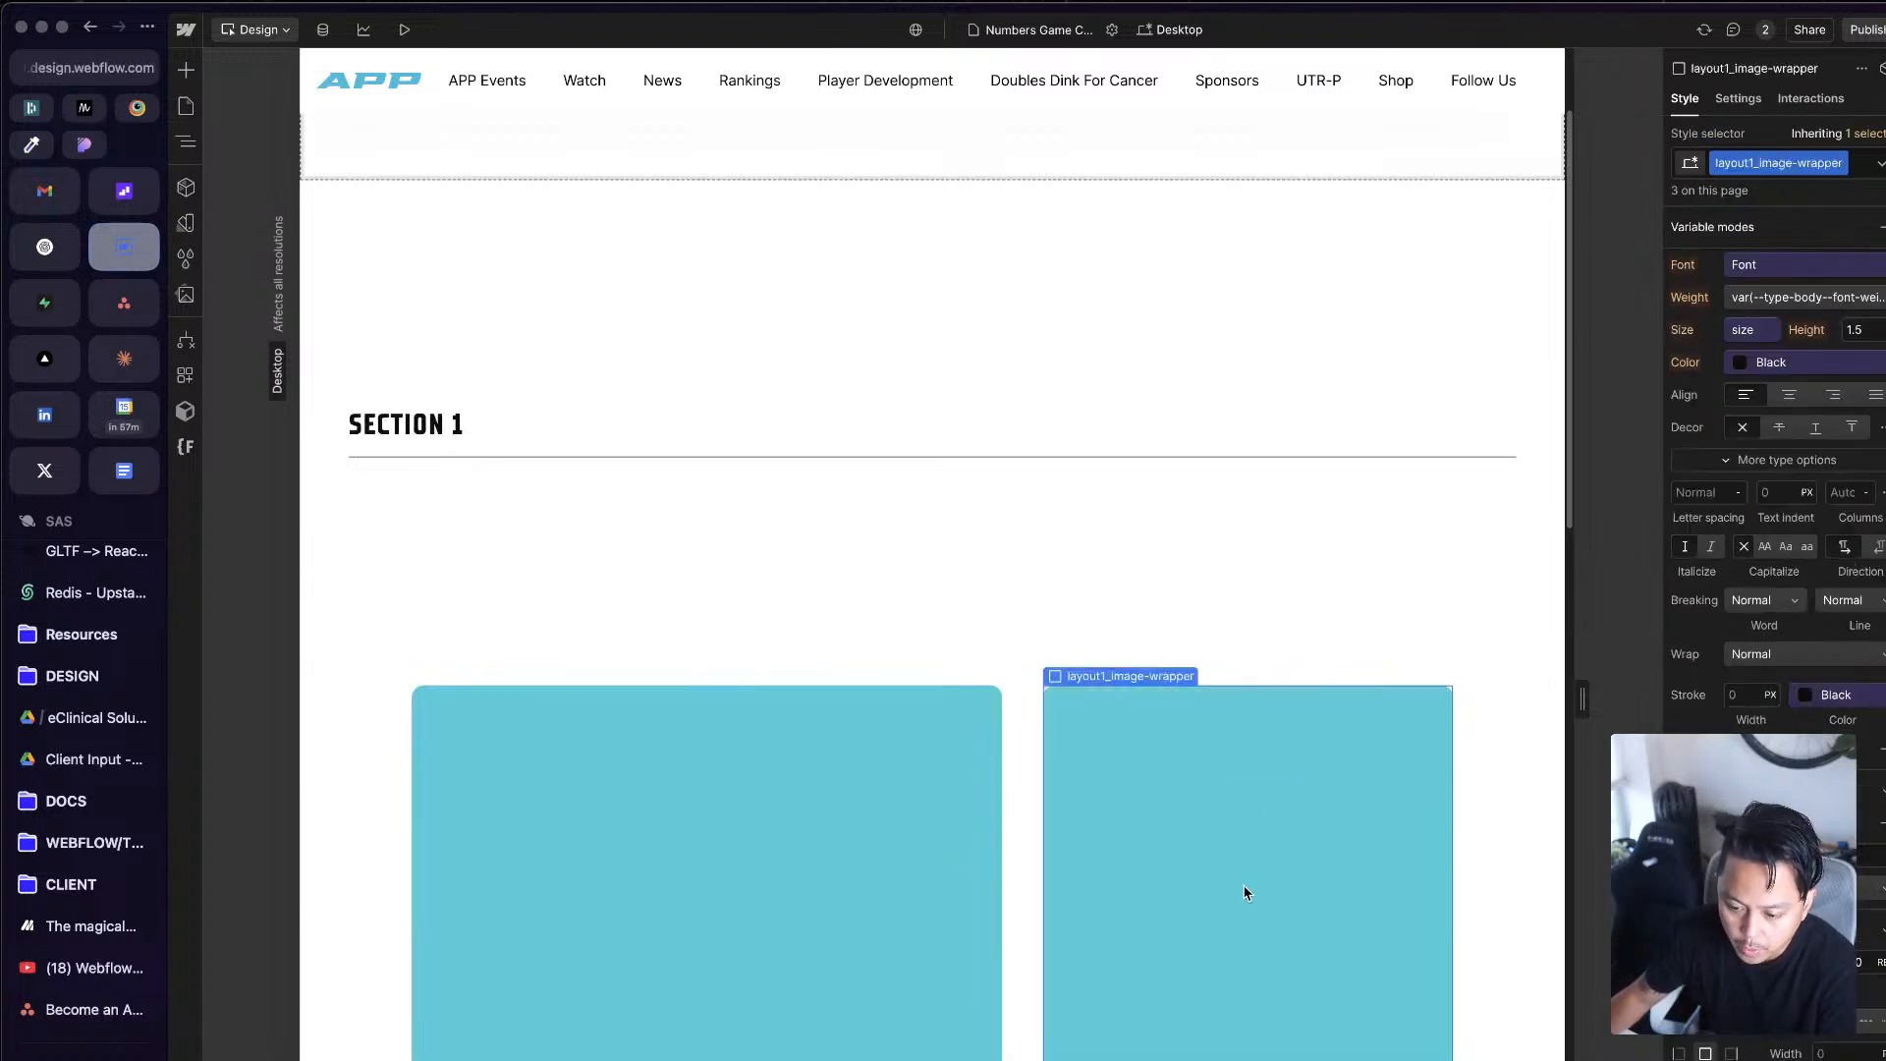
{"action": "key", "text": "z"}
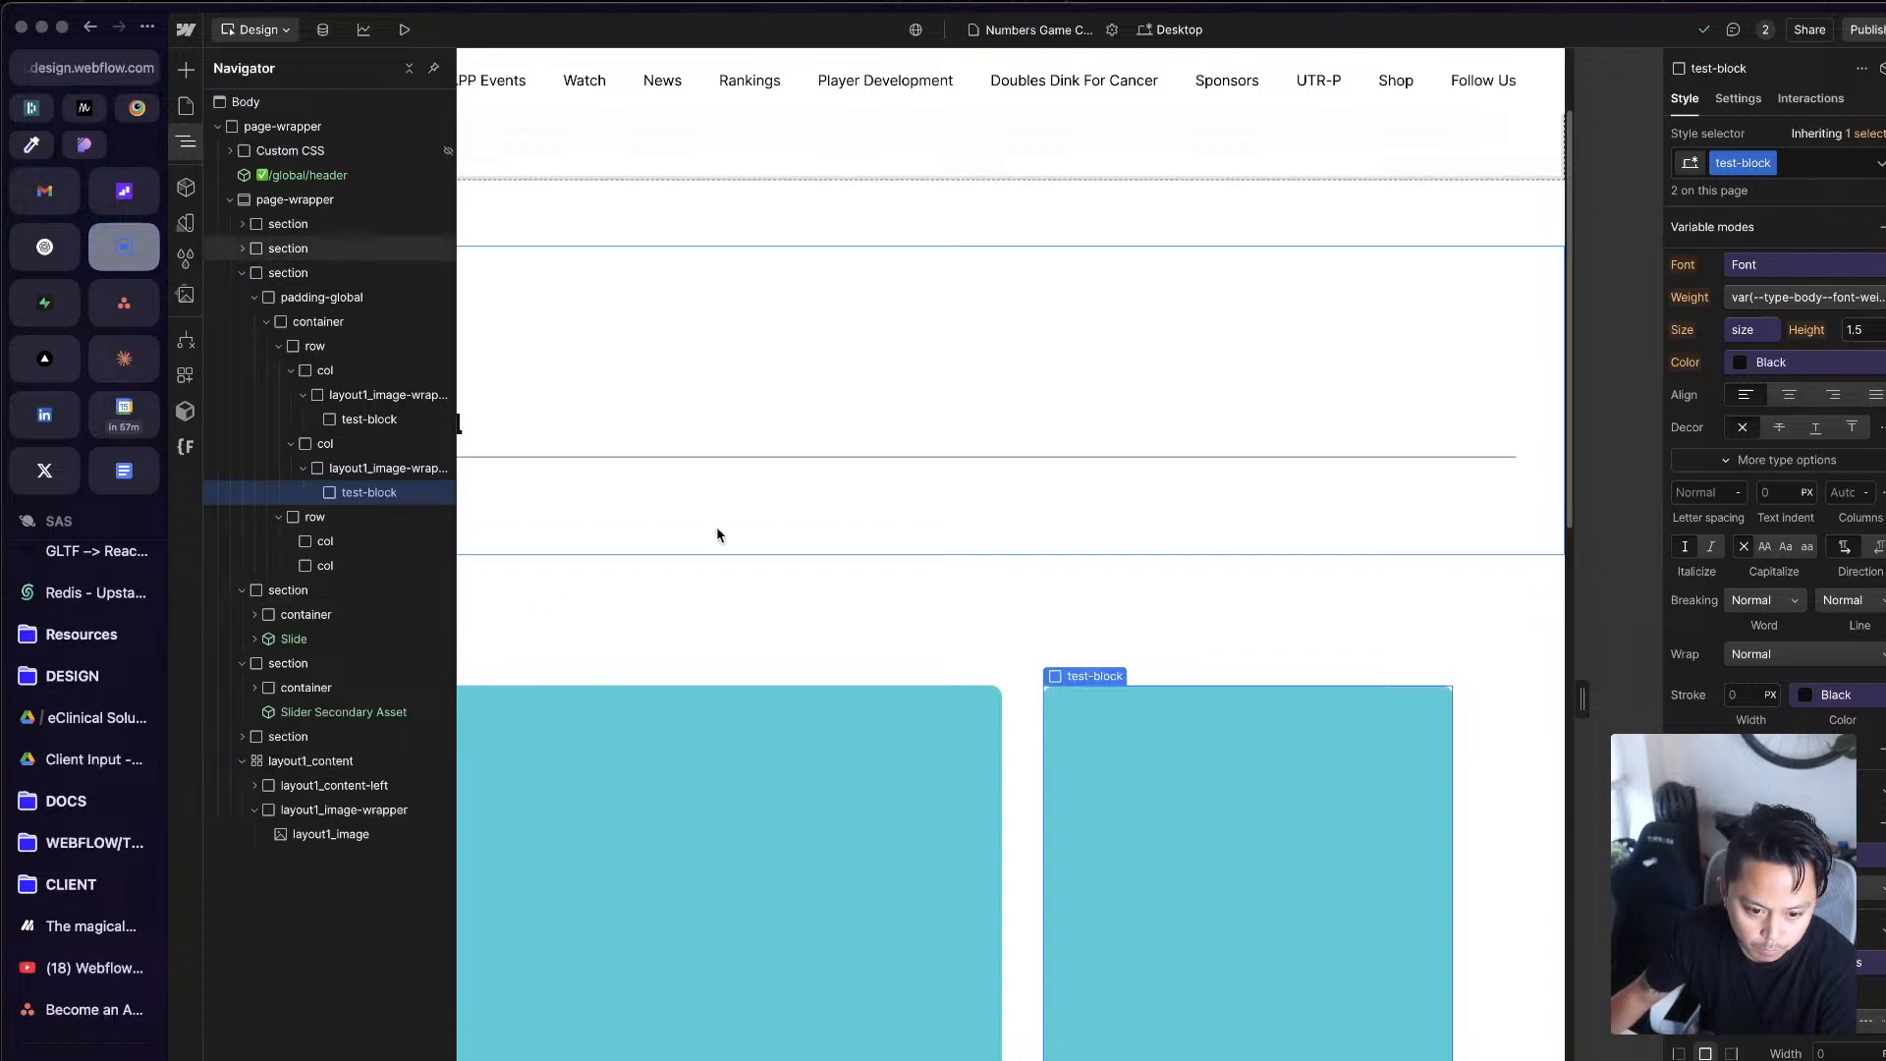
{"action": "key", "text": "Delete"}
Step: Paste a copy of test-block into the second col's layout1_image-wrapper
{"action": "left_click", "coordinate": [1251, 669]}
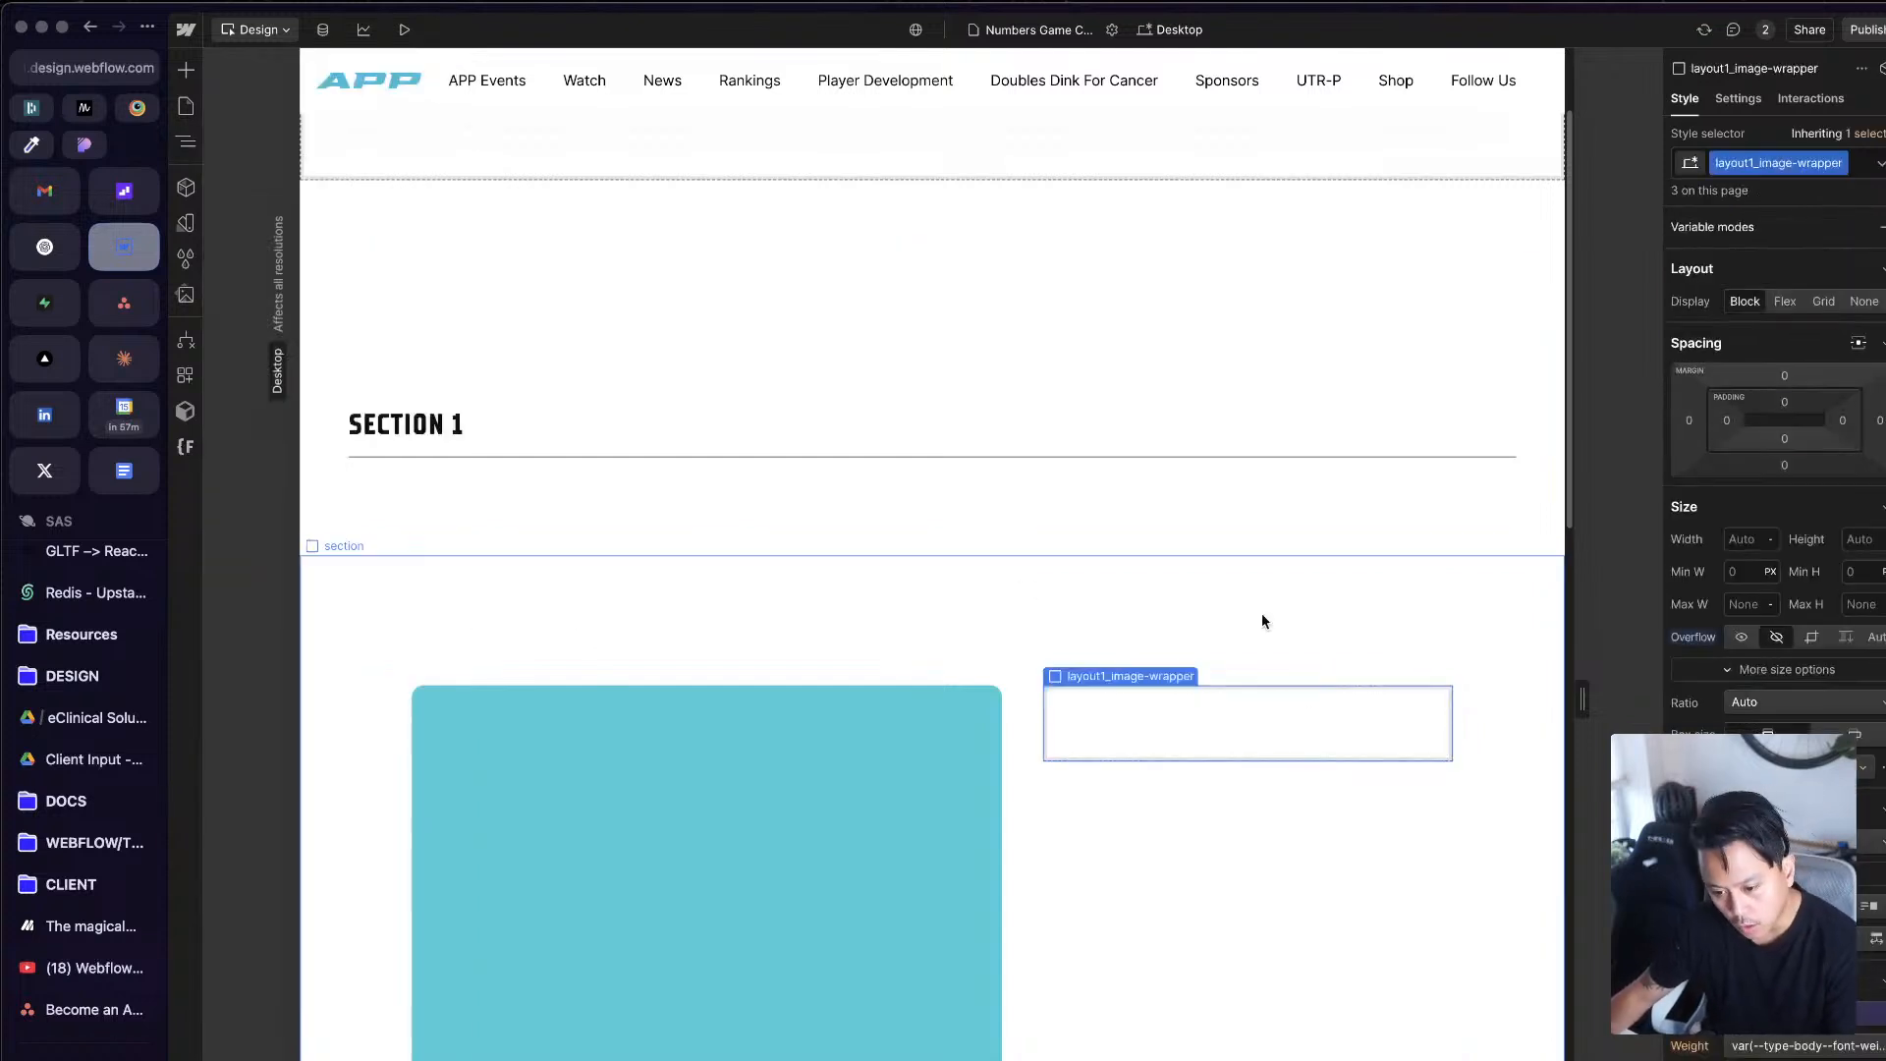
{"action": "left_click", "coordinate": [1125, 719]}
{"action": "key", "text": "super+v"}
{"action": "left_click", "coordinate": [1230, 630]}
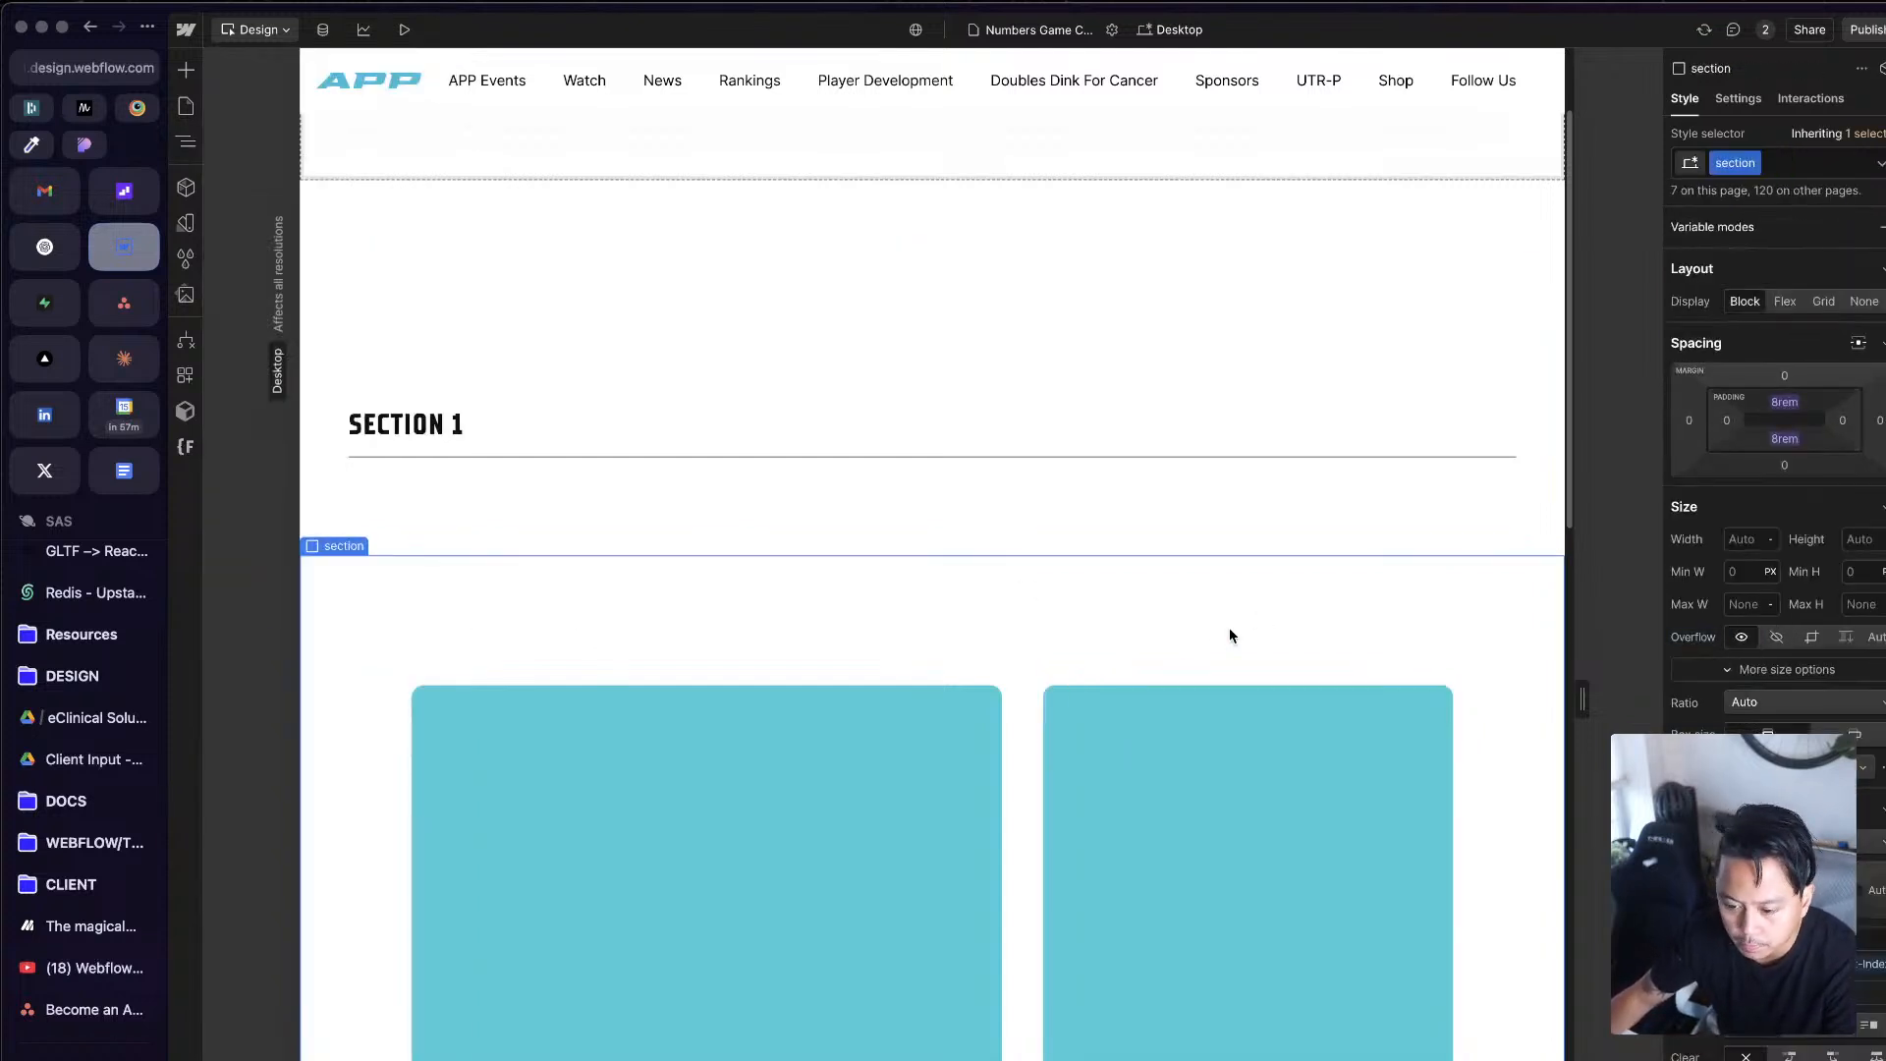
Step: Inspect the structure of the first row under Section 1 with both of its cols collapsed in the element tree
{"action": "left_click", "coordinate": [1012, 730]}
{"action": "left_click", "coordinate": [1089, 656]}
{"action": "left_click", "coordinate": [1030, 738]}
{"action": "key", "text": "z"}
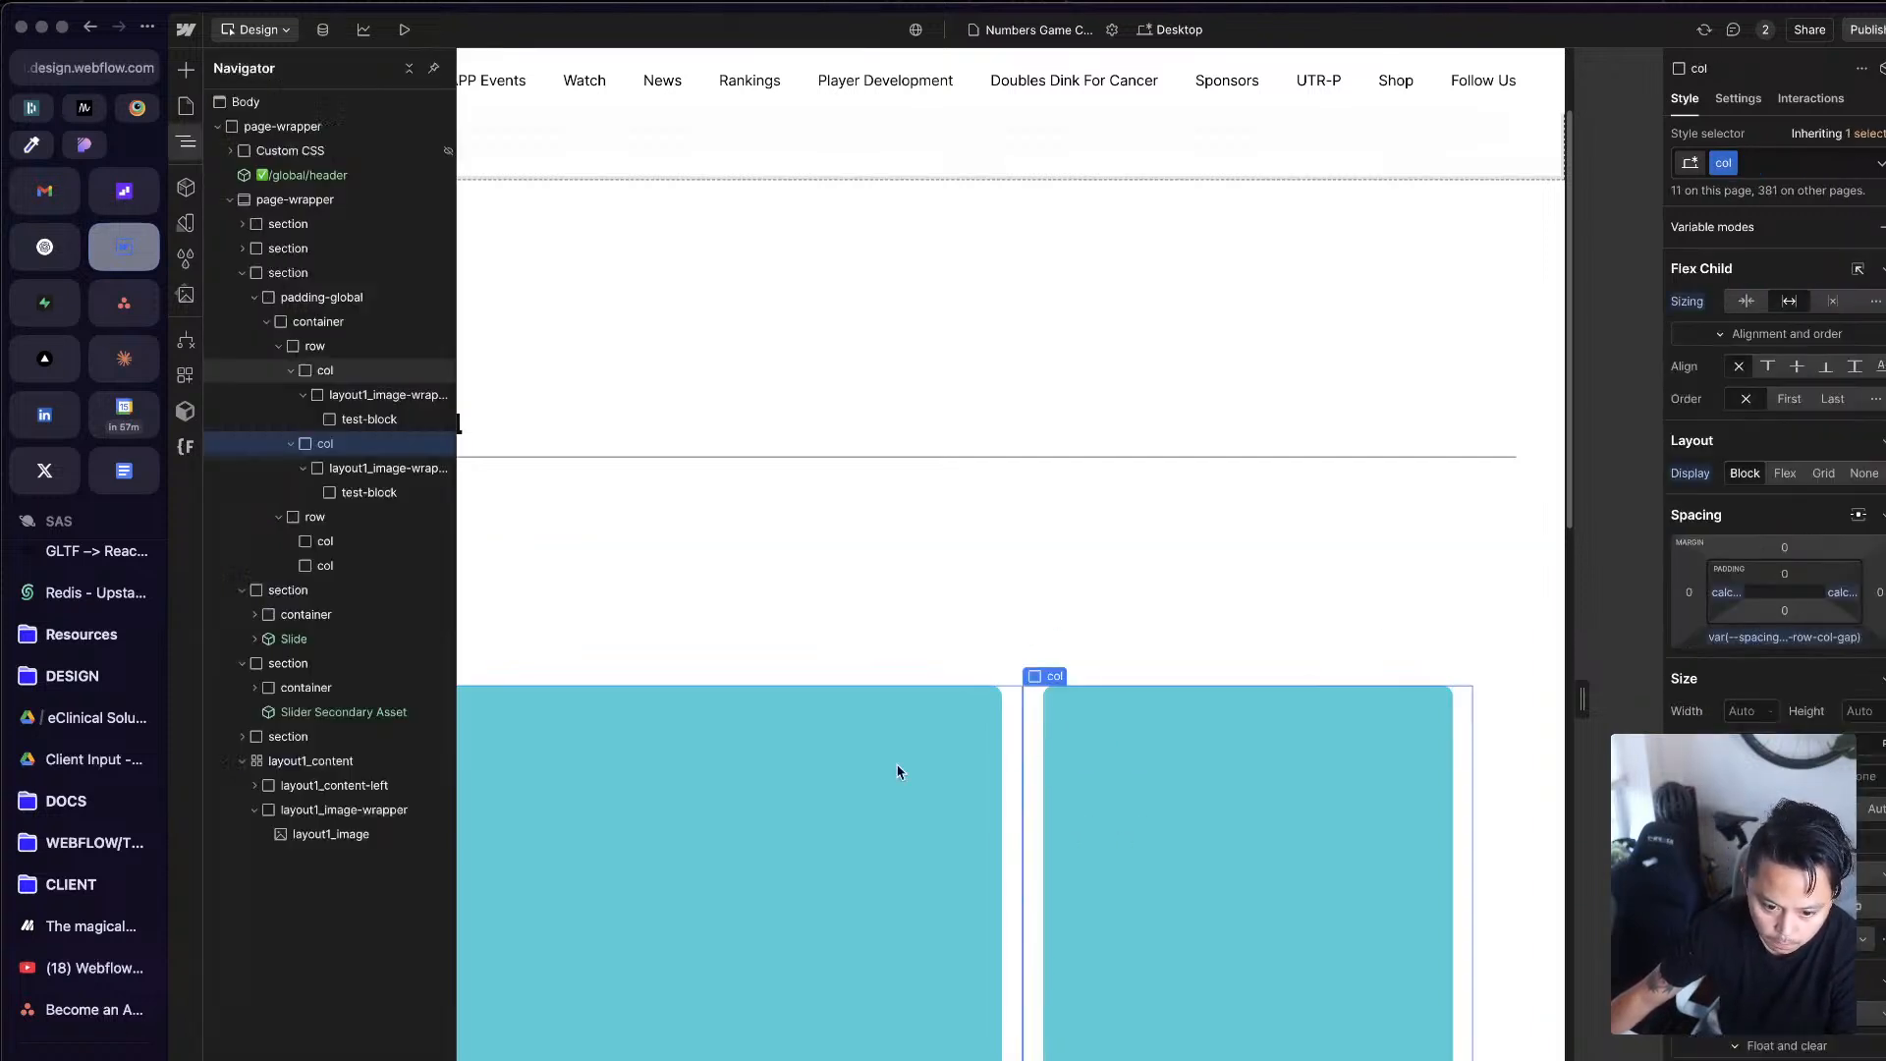
{"action": "left_click", "coordinate": [303, 394]}
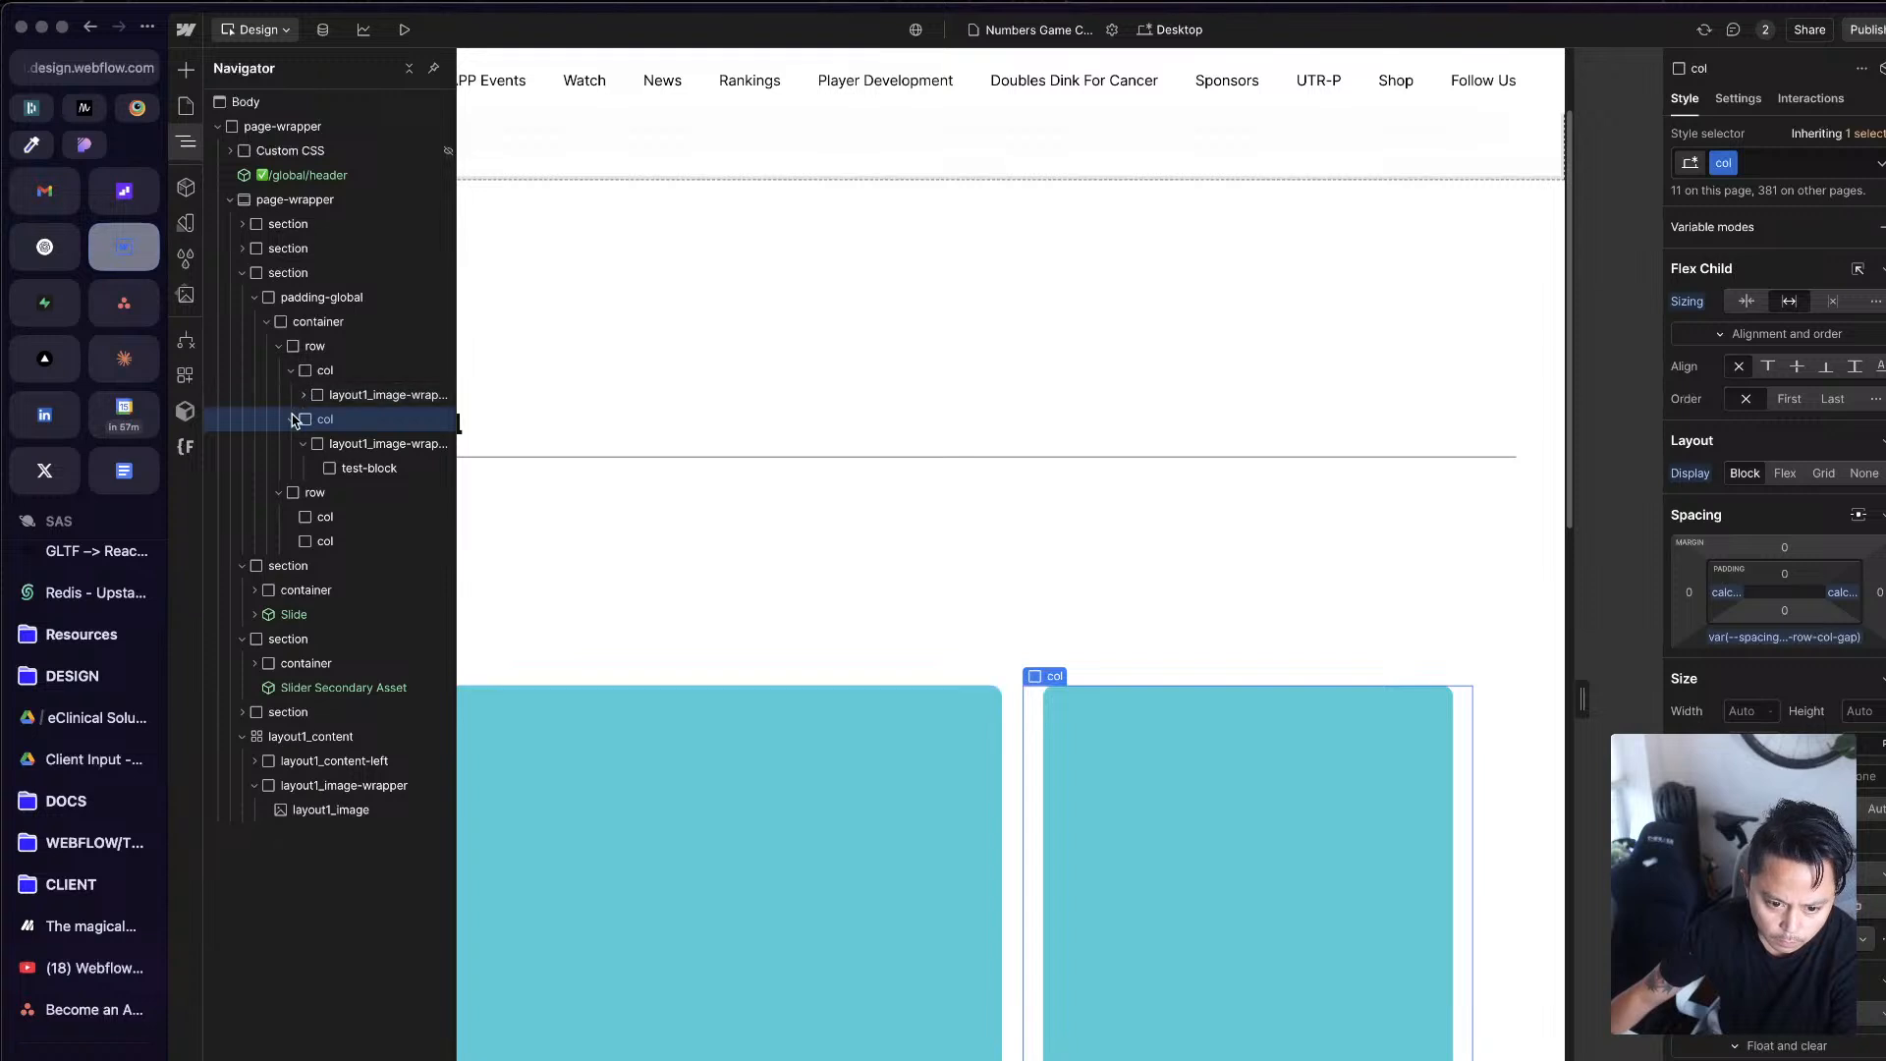
{"action": "left_click", "coordinate": [291, 419]}
{"action": "left_click", "coordinate": [352, 373]}
{"action": "left_click", "coordinate": [291, 372]}
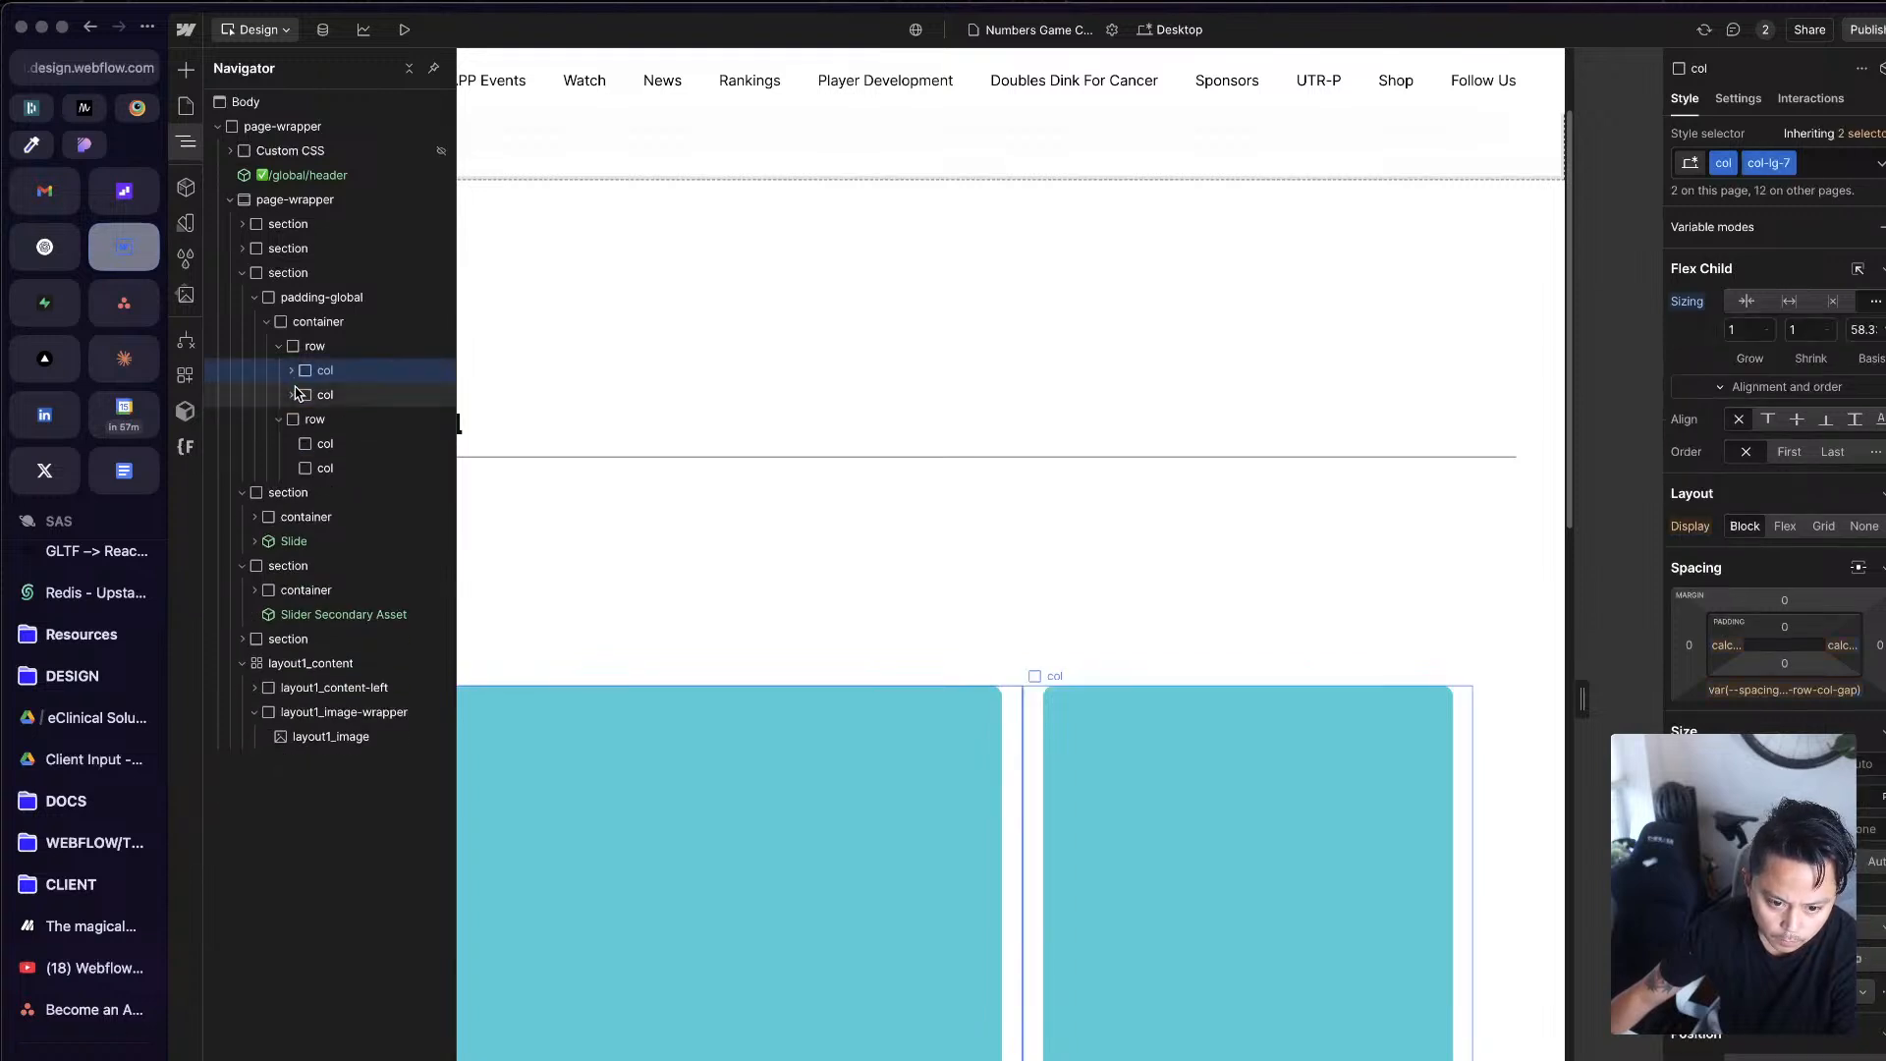
{"action": "left_click", "coordinate": [337, 345]}
{"action": "left_click", "coordinate": [1179, 591]}
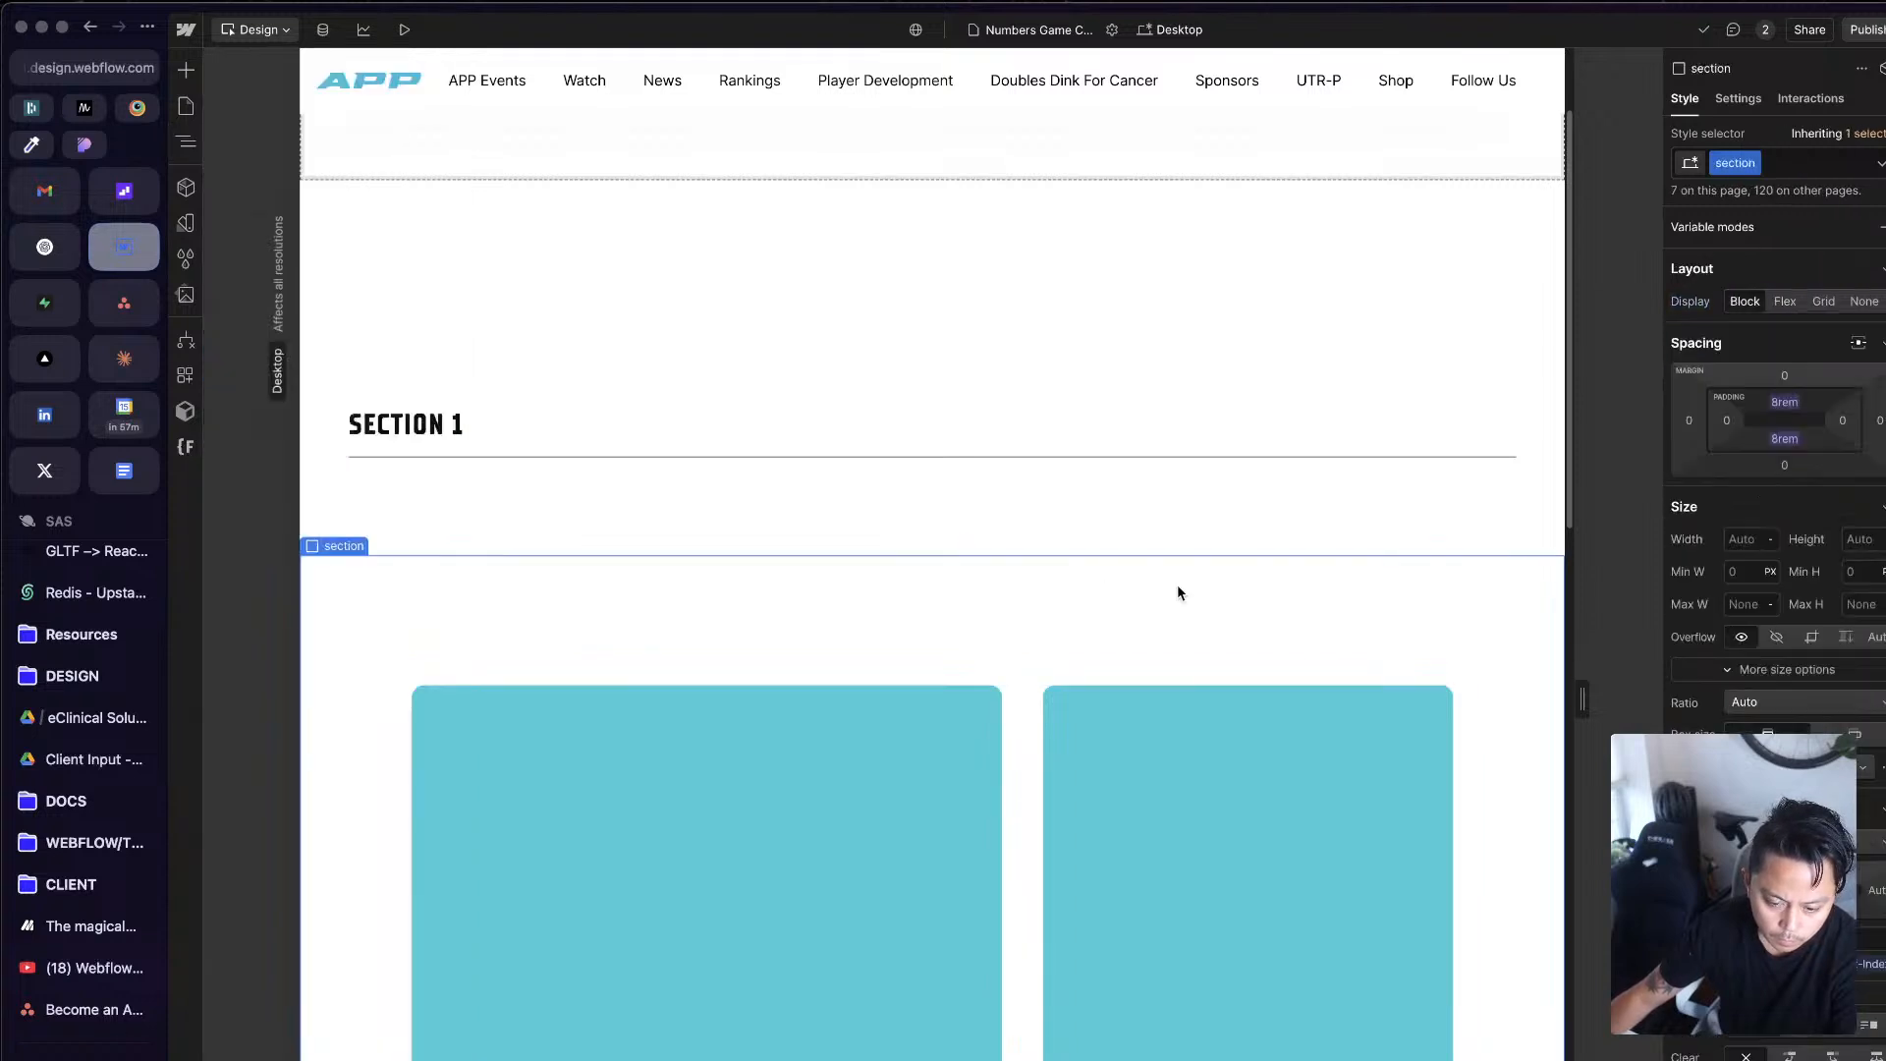
Step: Delete the second row with the two empty cols from the container under Section 1
{"action": "key", "text": "z"}
{"action": "left_click", "coordinate": [308, 346]}
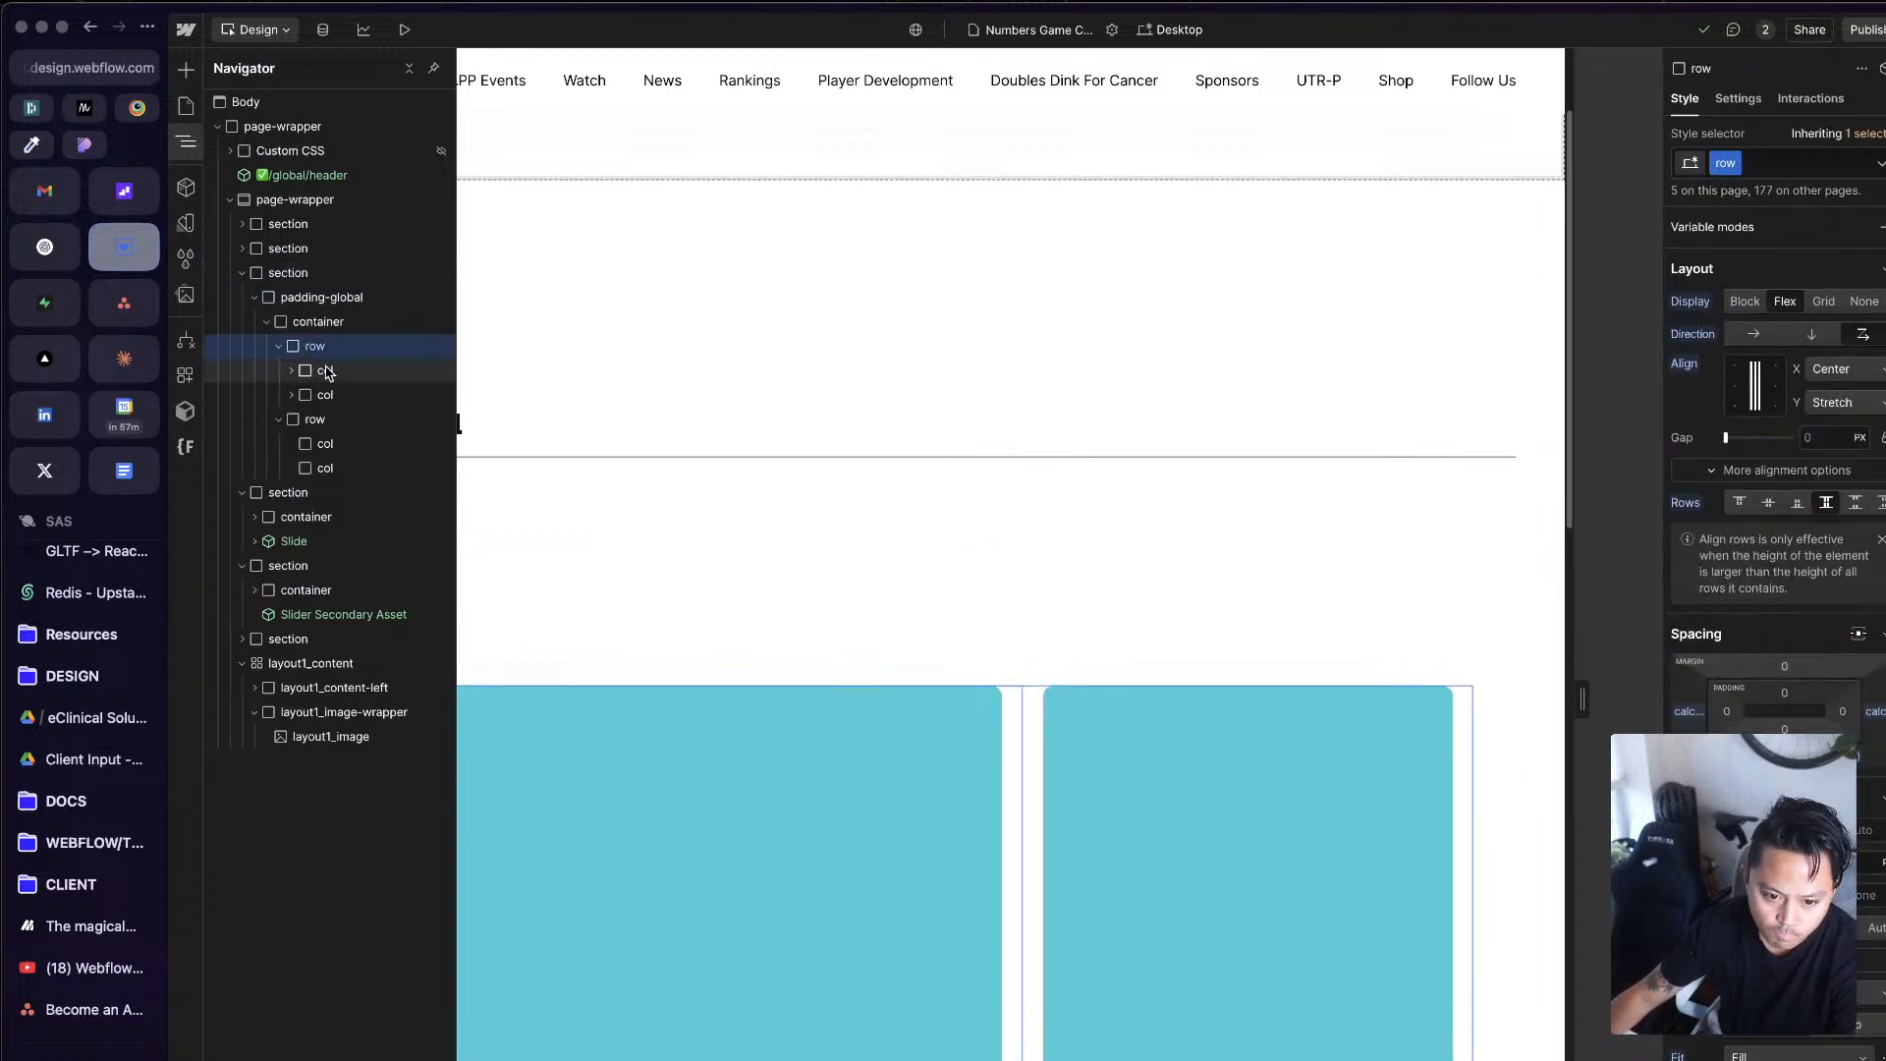
{"action": "left_click", "coordinate": [280, 420]}
{"action": "left_click", "coordinate": [315, 420]}
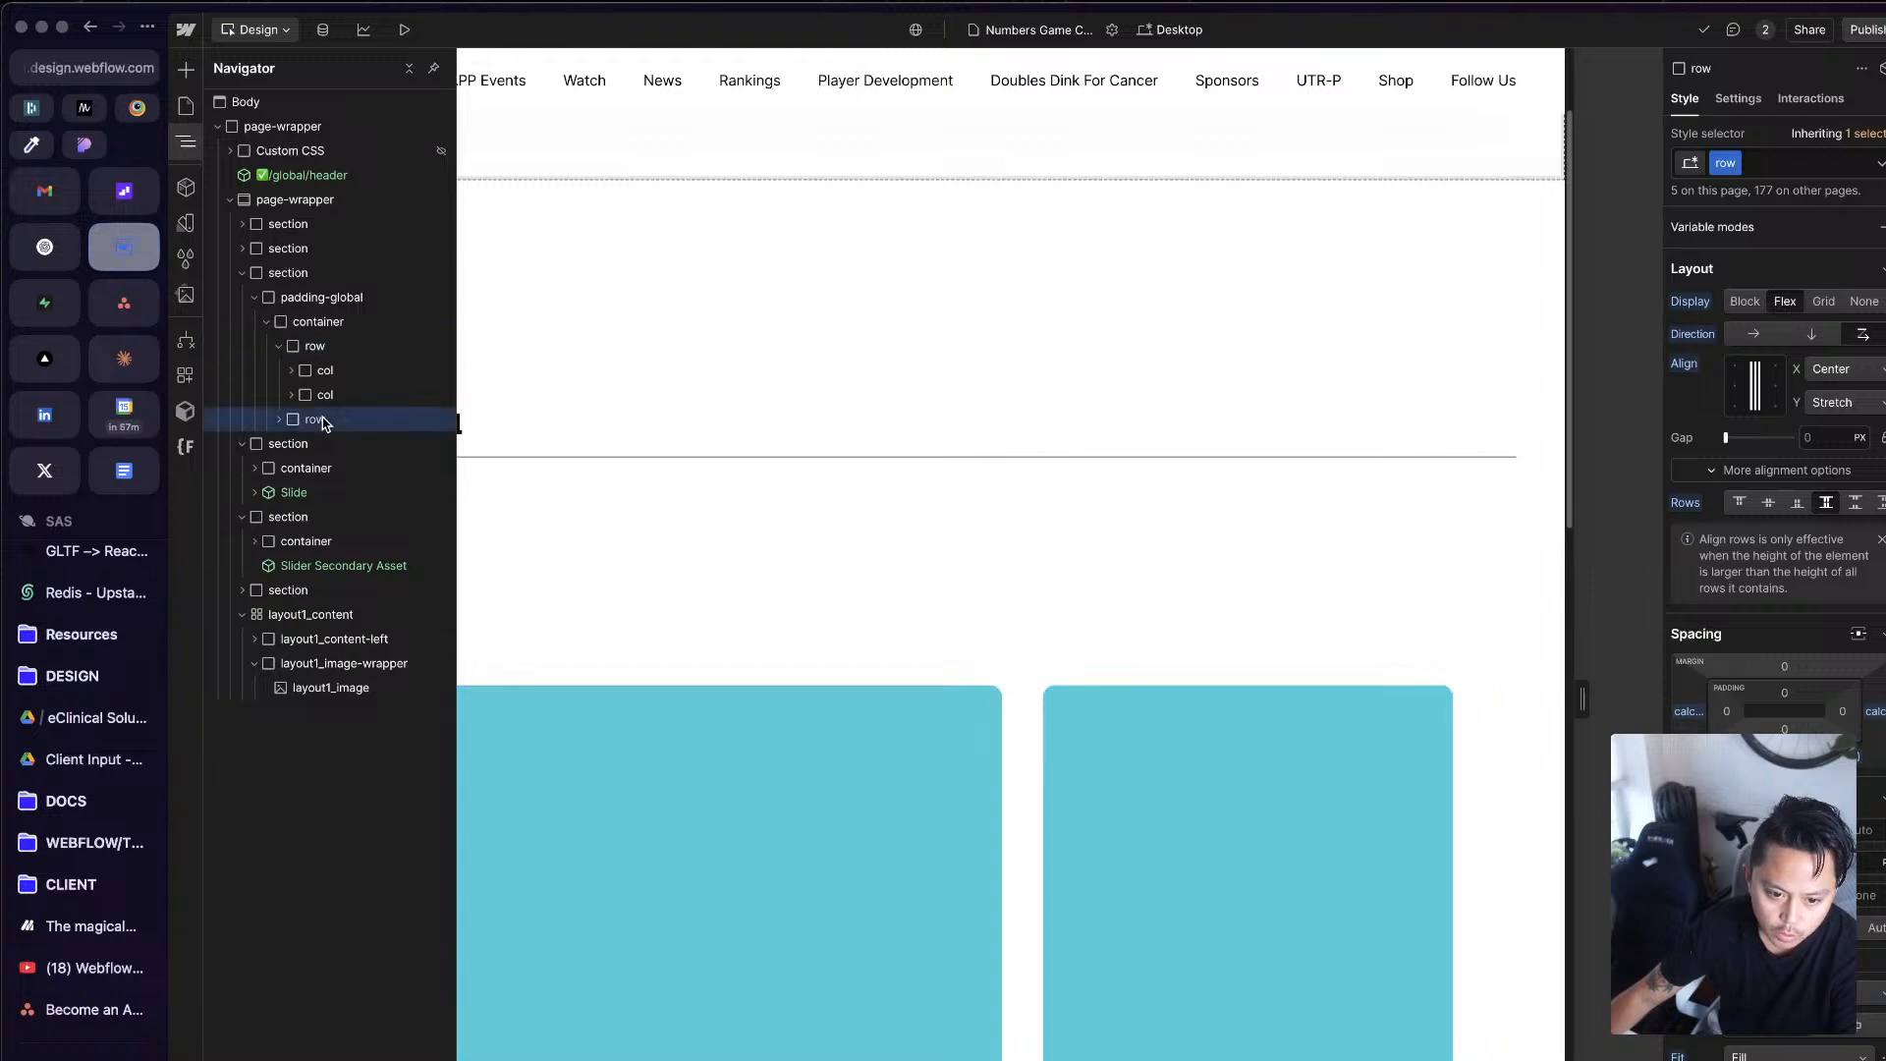
{"action": "key", "text": "Delete"}
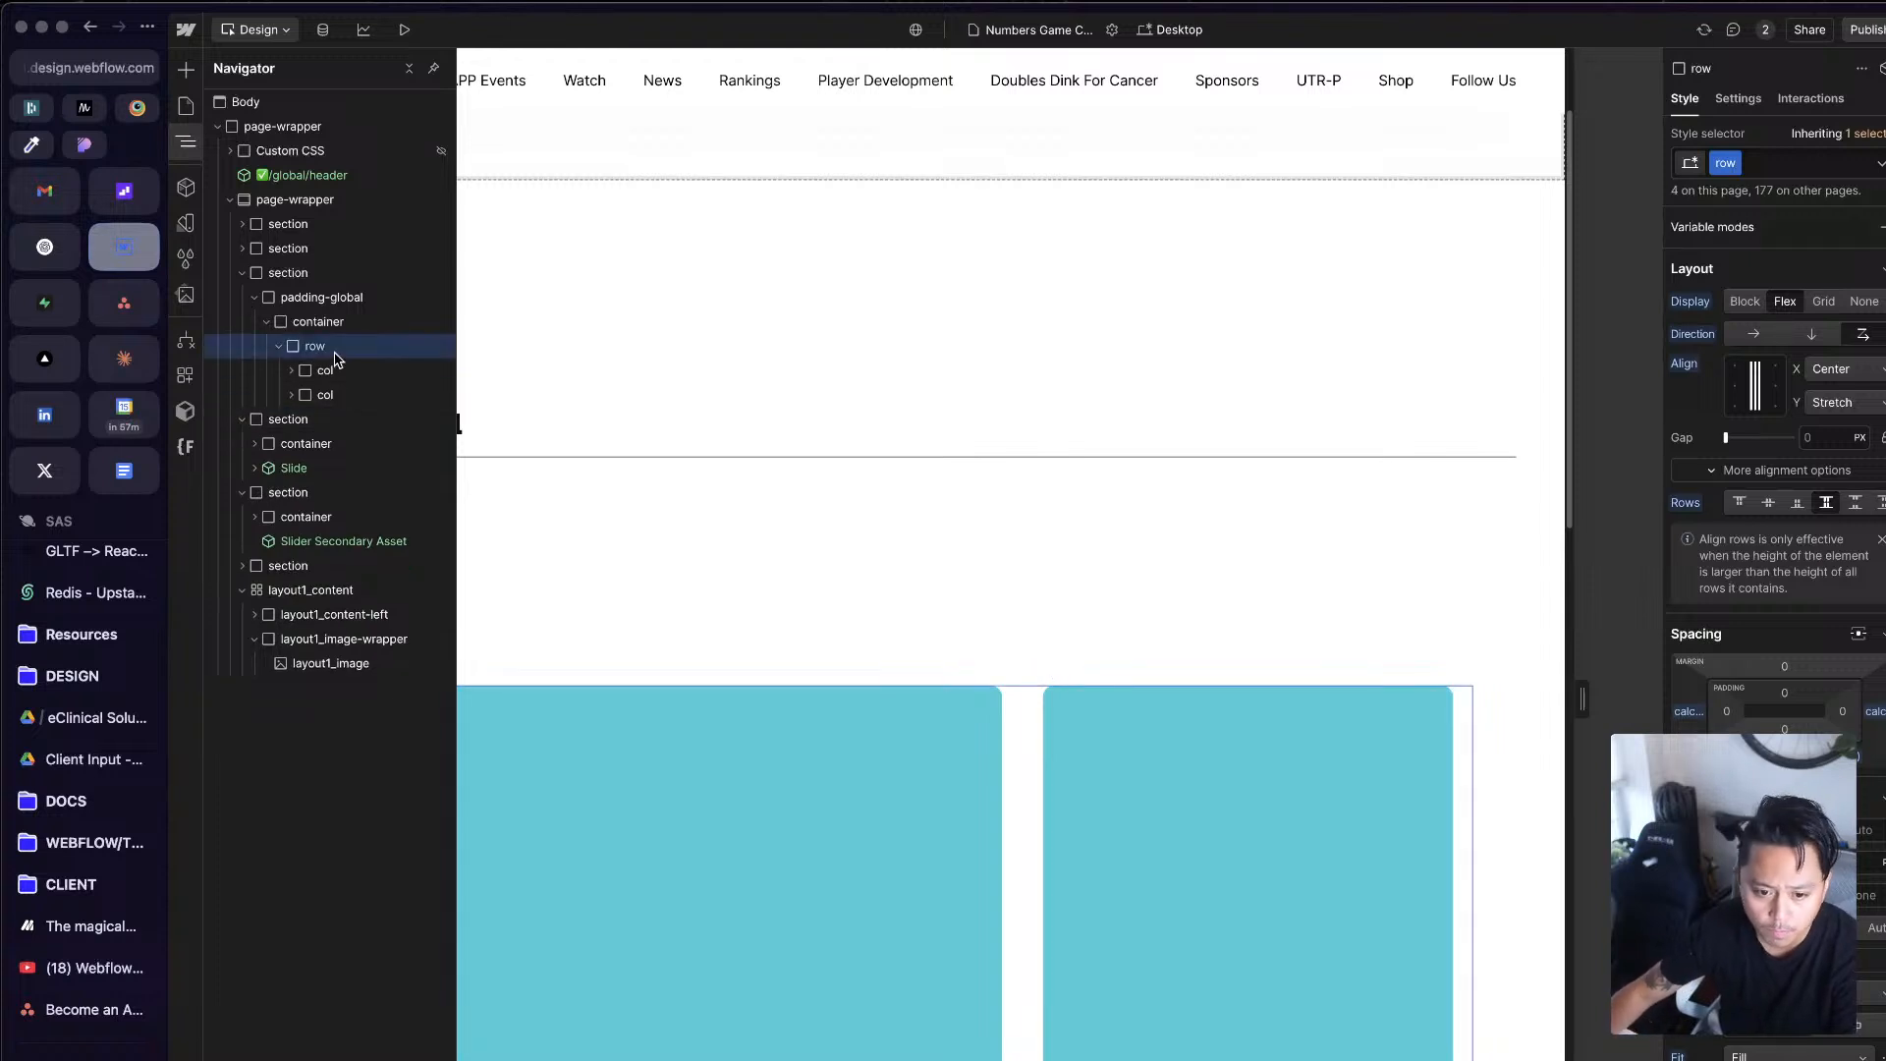
Step: Move test-block out of the layout1_image-wrapper directly into the first col and delete the empty wrapper
{"action": "left_click", "coordinate": [348, 377]}
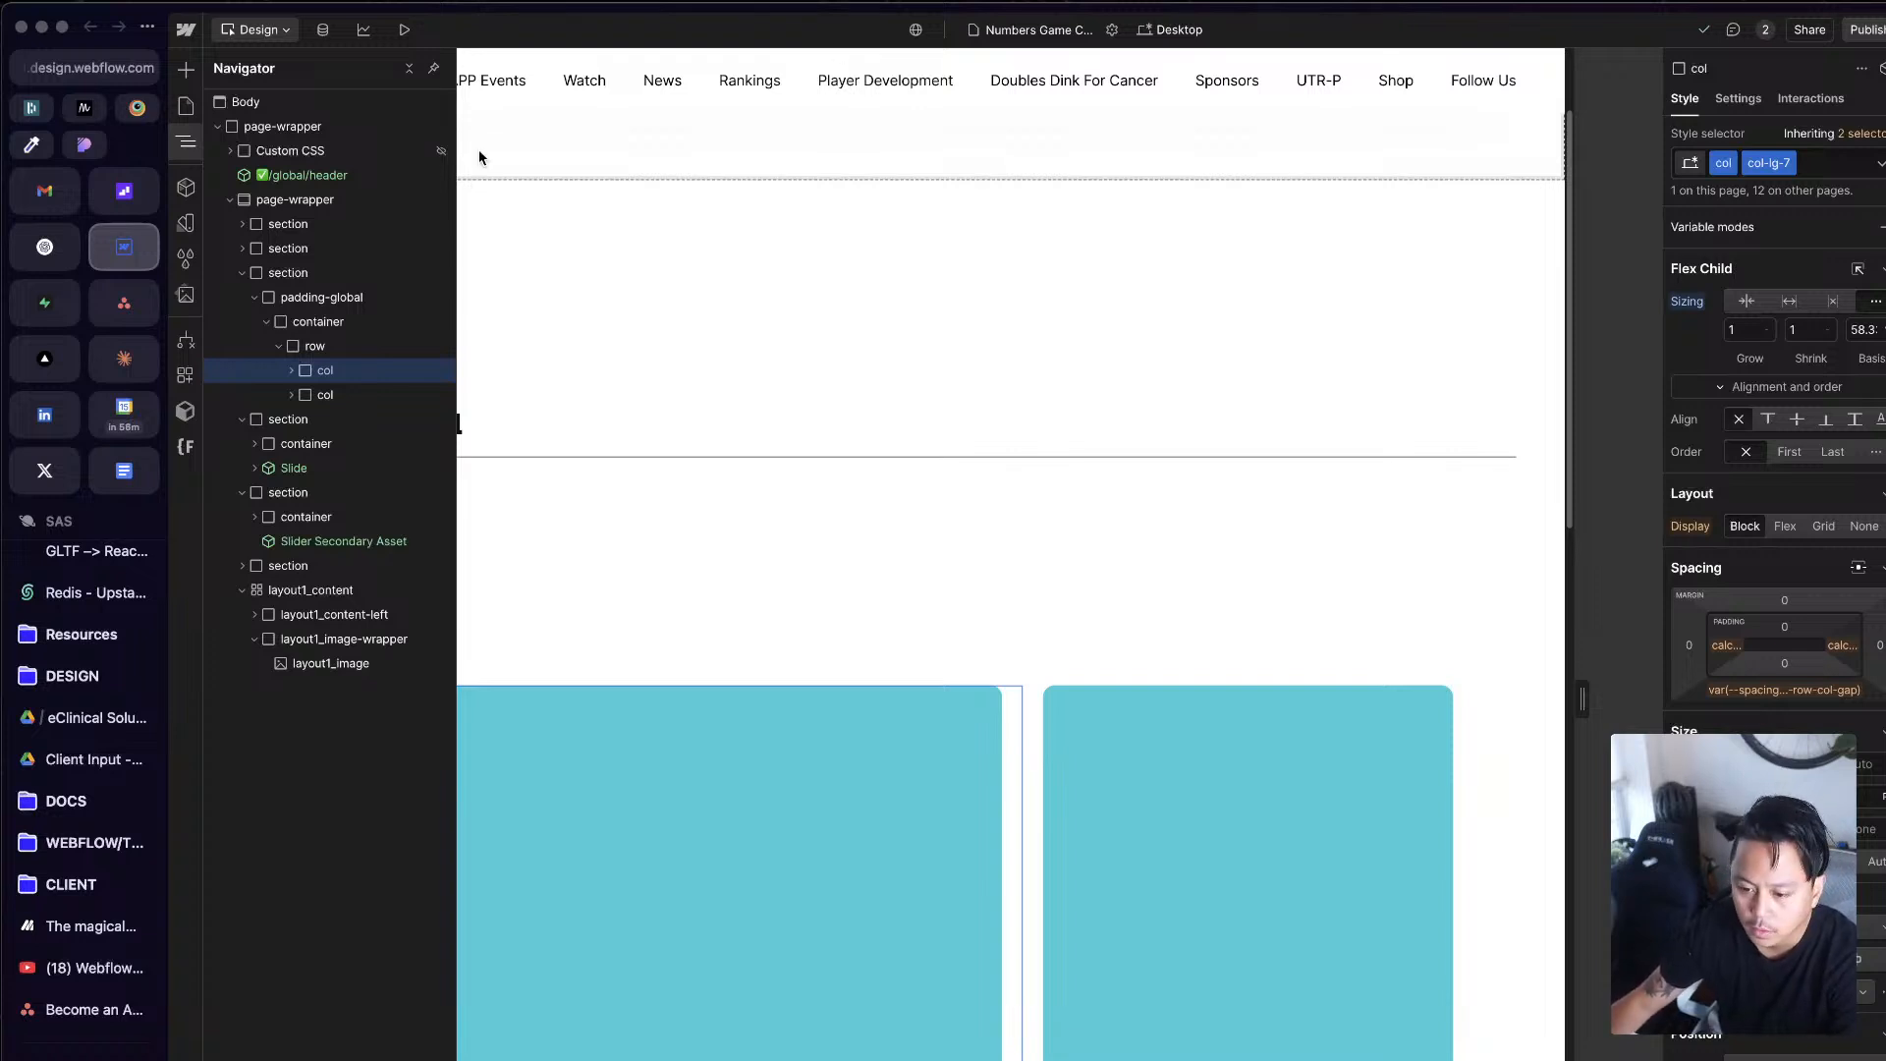
{"action": "left_click", "coordinate": [1131, 887]}
{"action": "left_click", "coordinate": [1025, 806]}
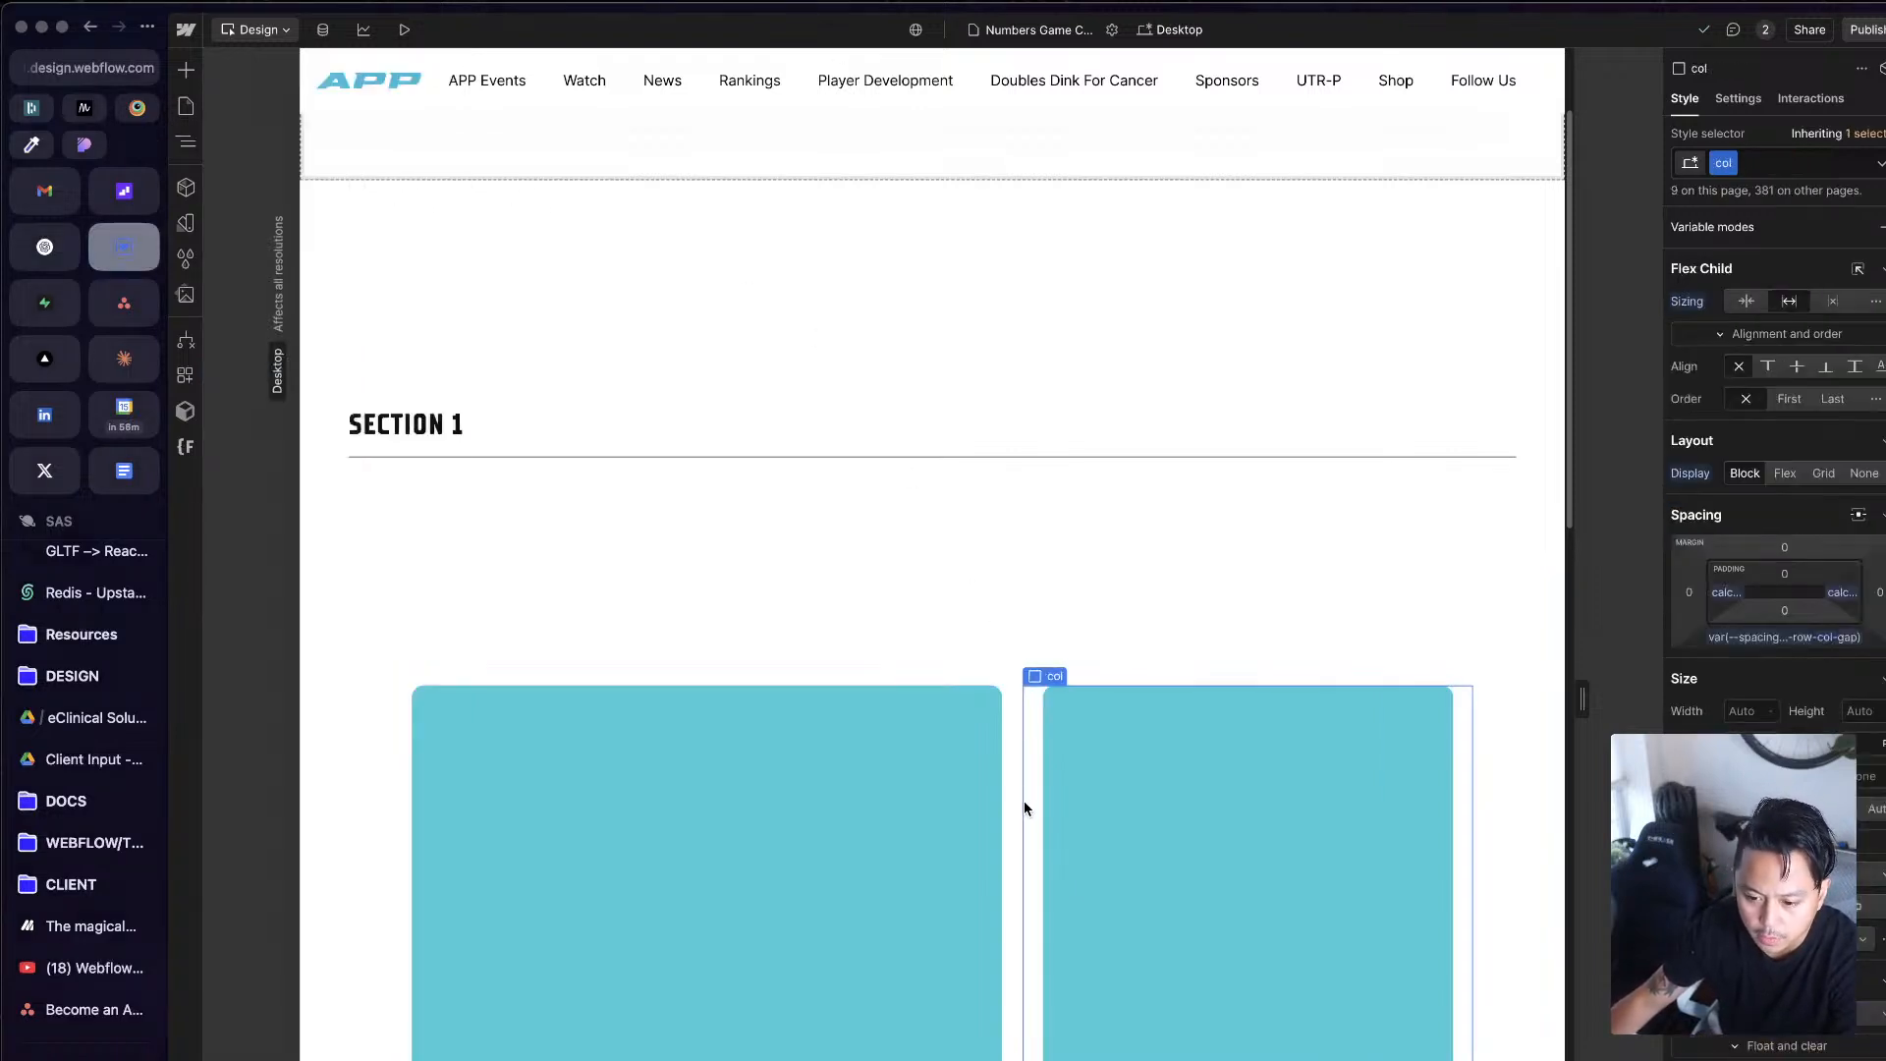
{"action": "left_click", "coordinate": [1018, 802]}
{"action": "left_click", "coordinate": [1099, 813]}
{"action": "key", "text": "z"}
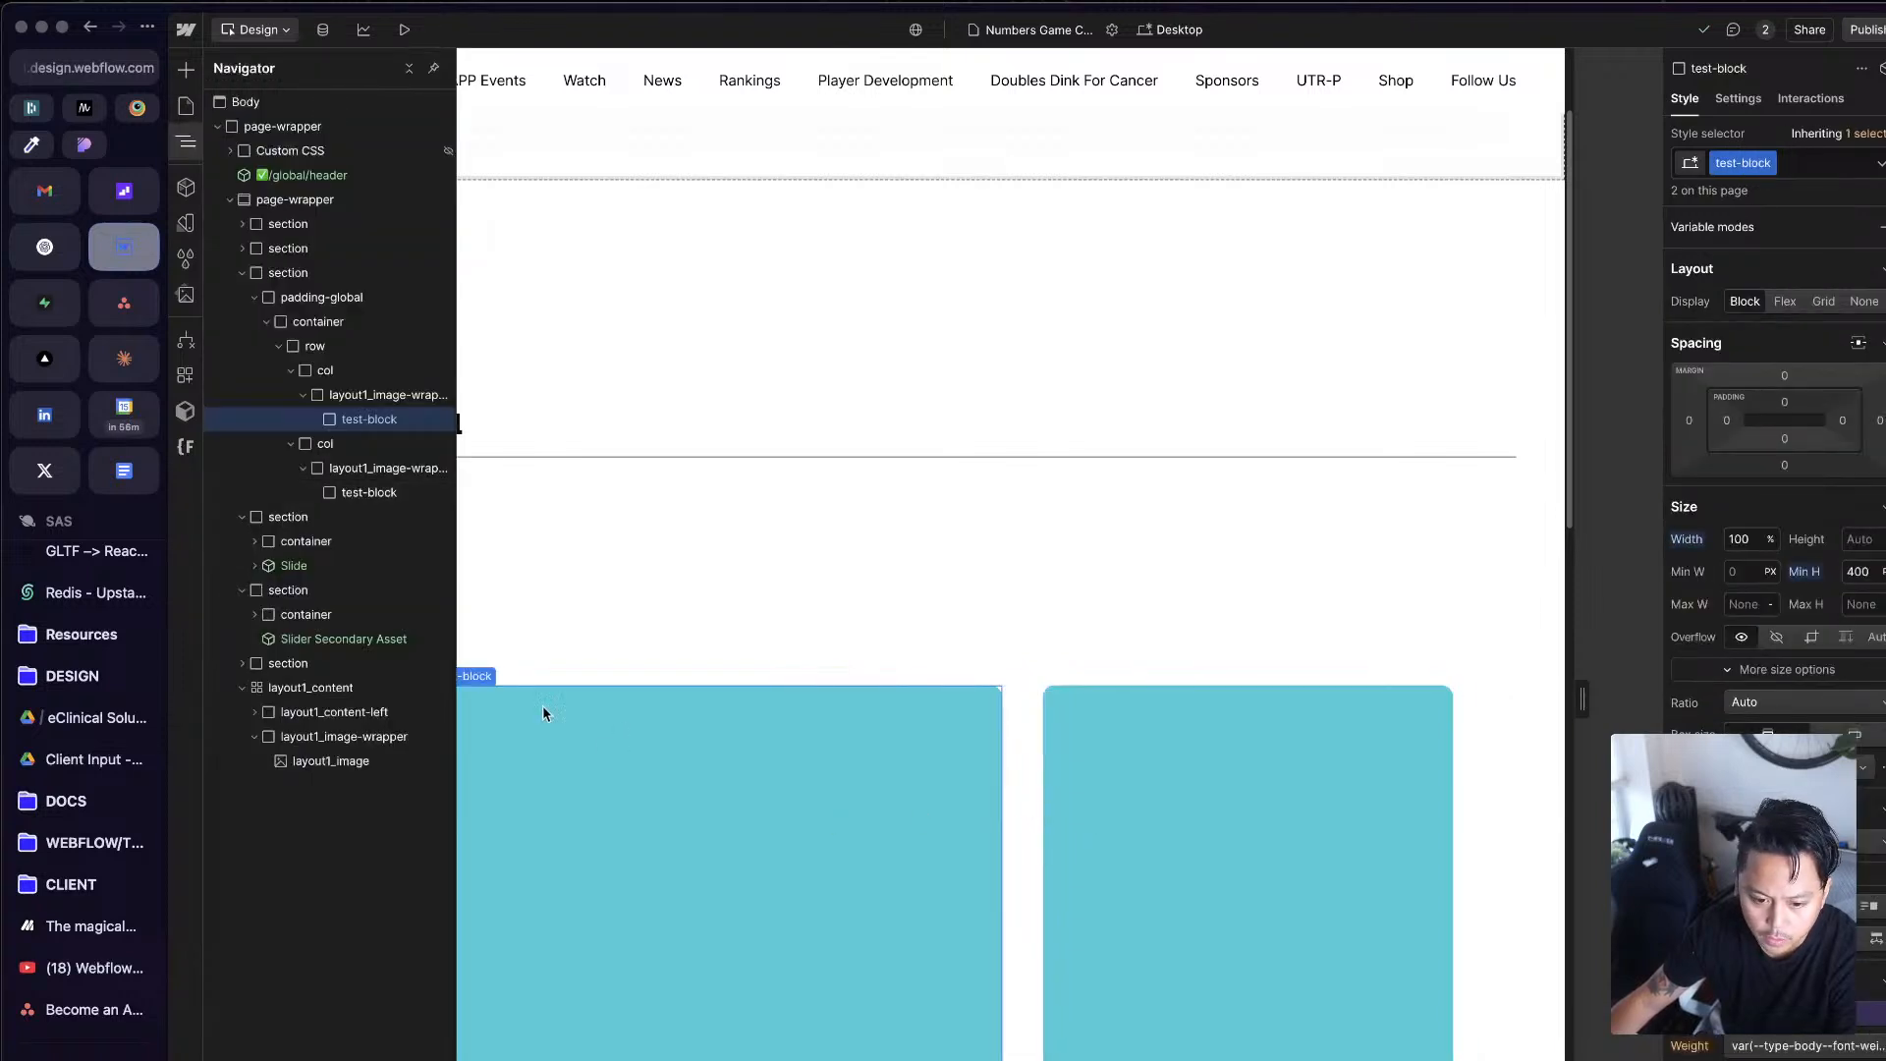
{"action": "left_click", "coordinate": [323, 395]}
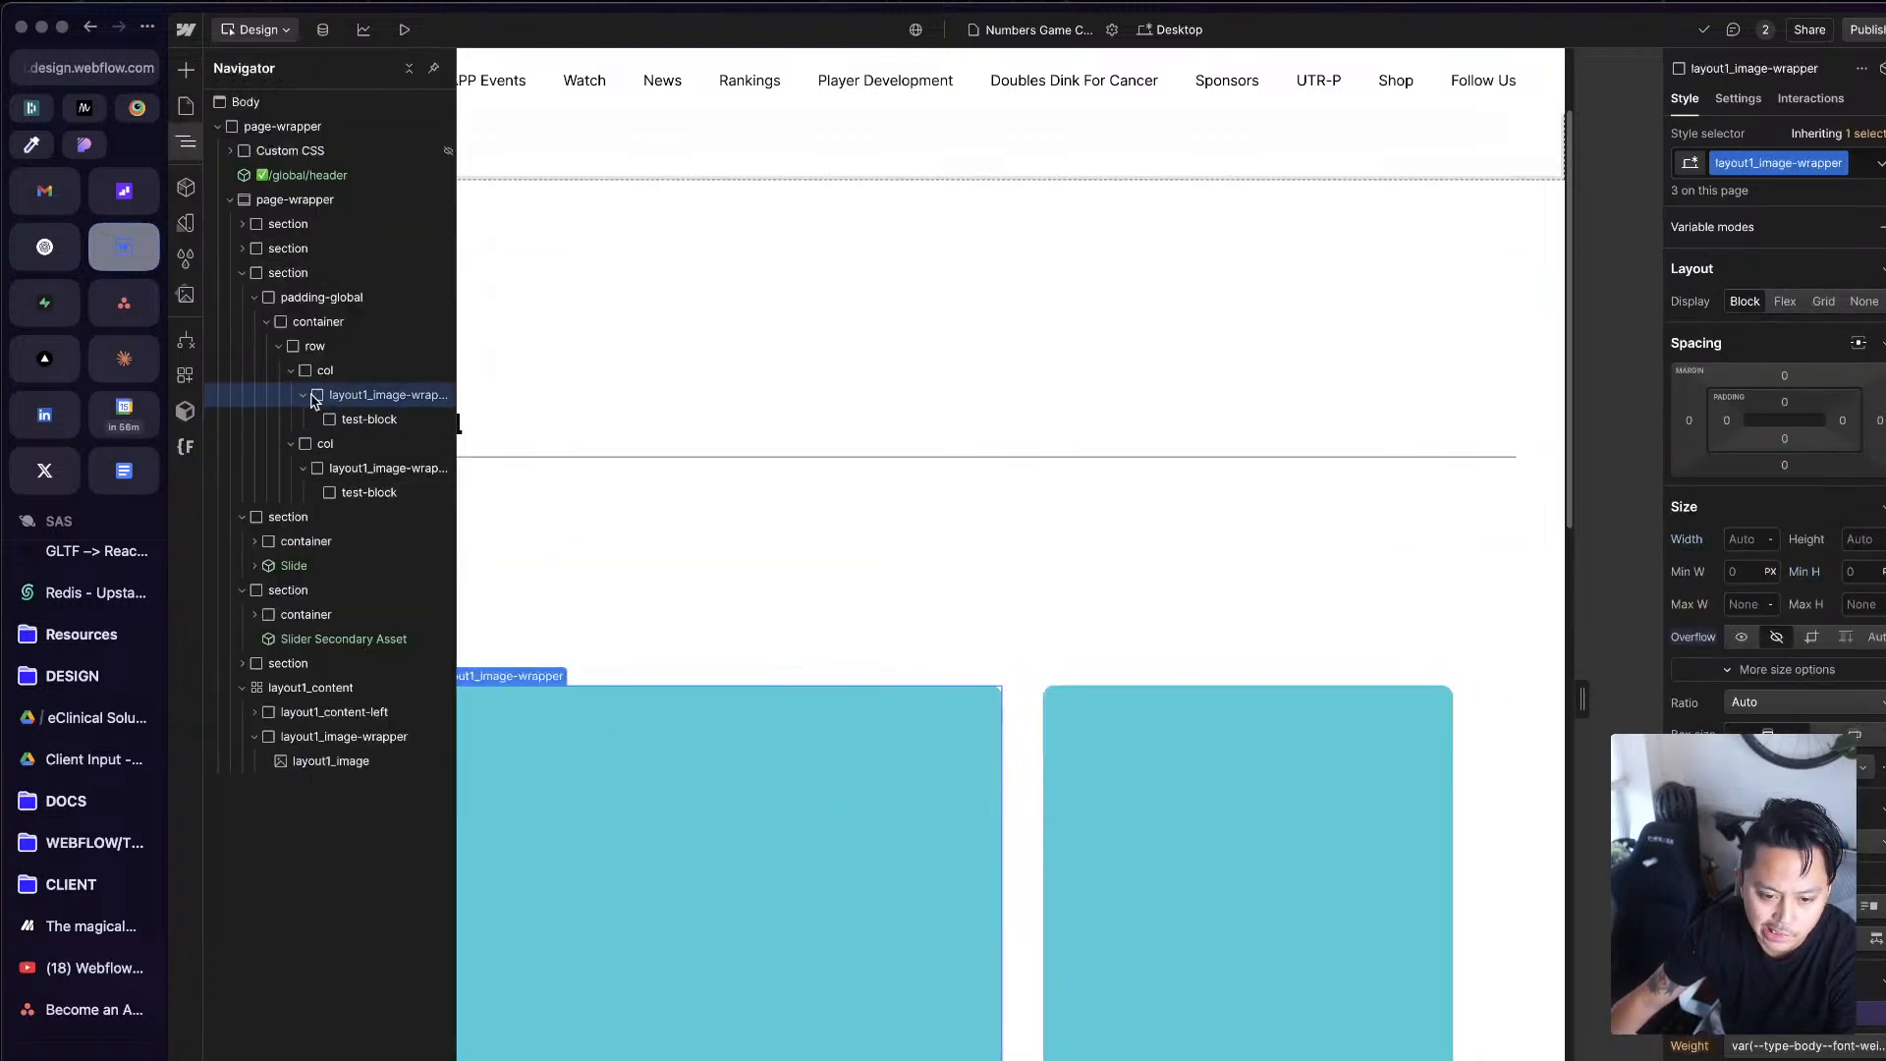
{"action": "left_click", "coordinate": [371, 418]}
{"action": "left_click_drag", "start_coordinate": [371, 419], "coordinate": [359, 391]}
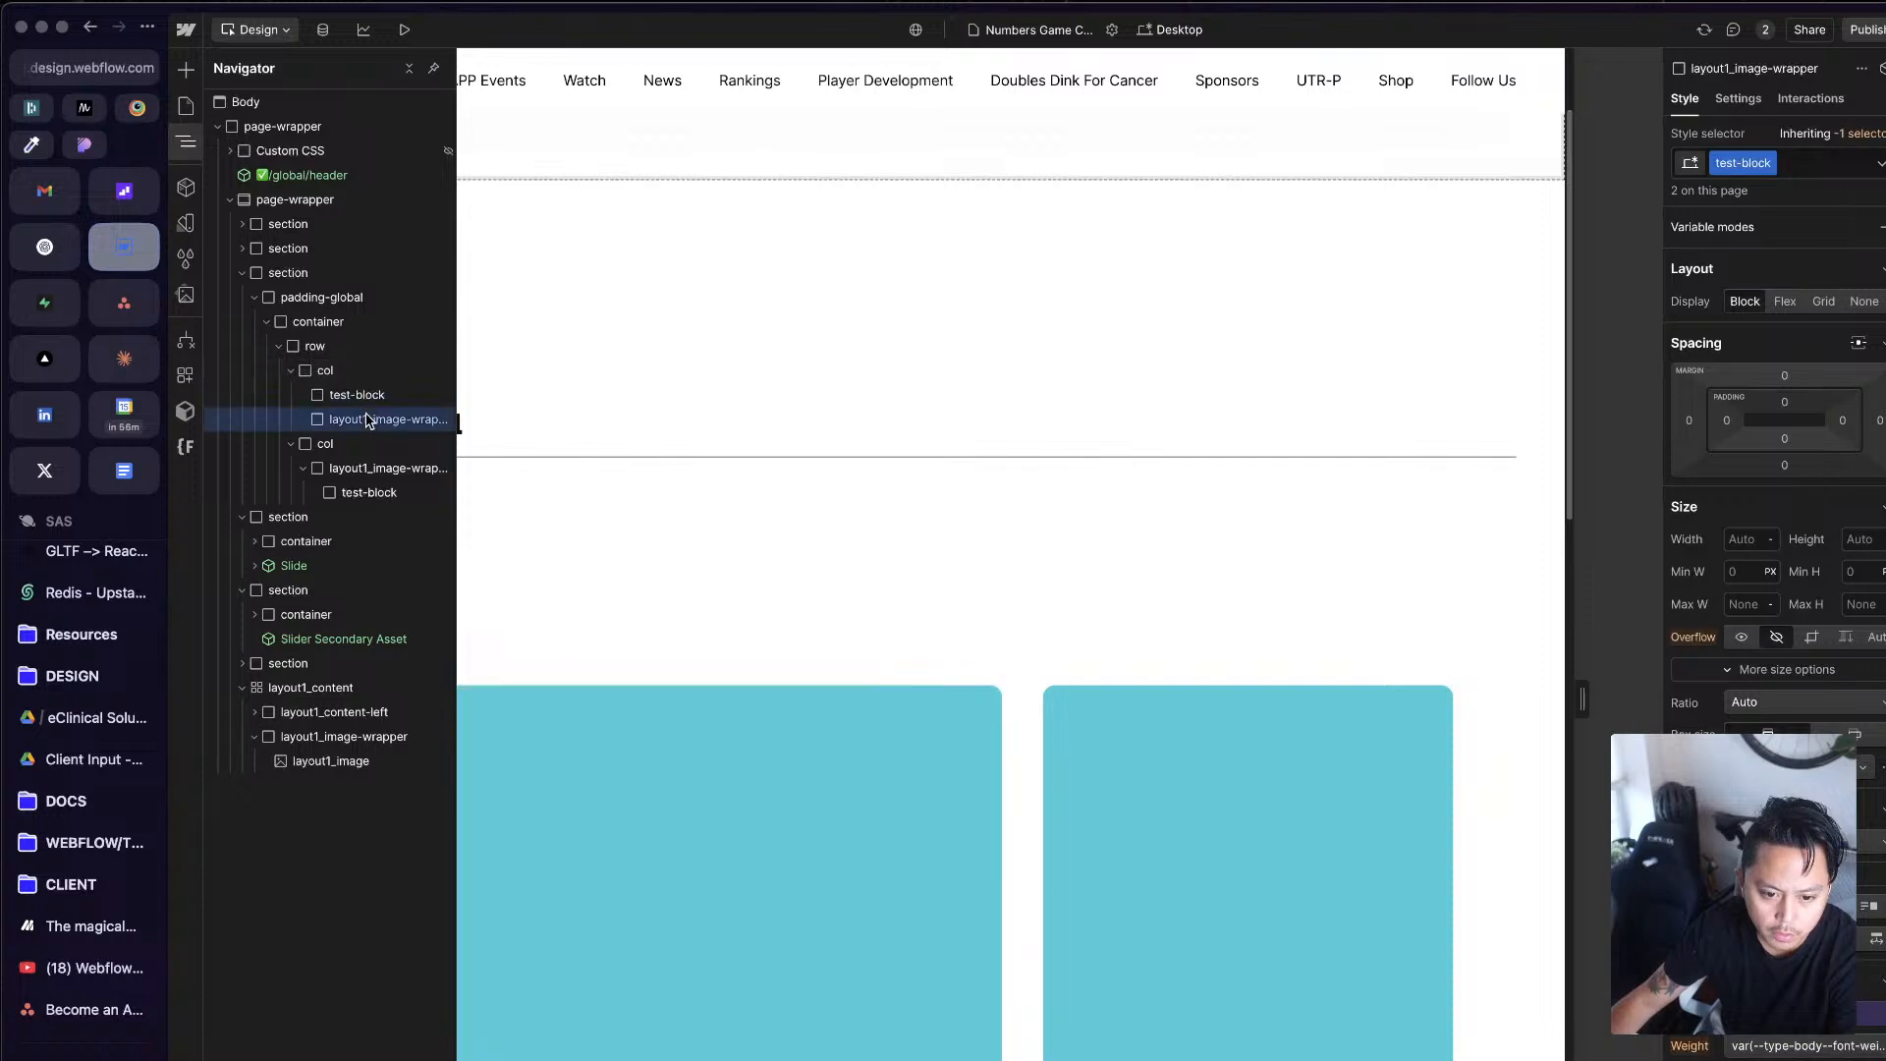
{"action": "key", "text": "Delete"}
Step: Move test-block out of the layout1_image-wrapper directly into the second col and delete the empty wrapper
{"action": "left_click", "coordinate": [354, 447]}
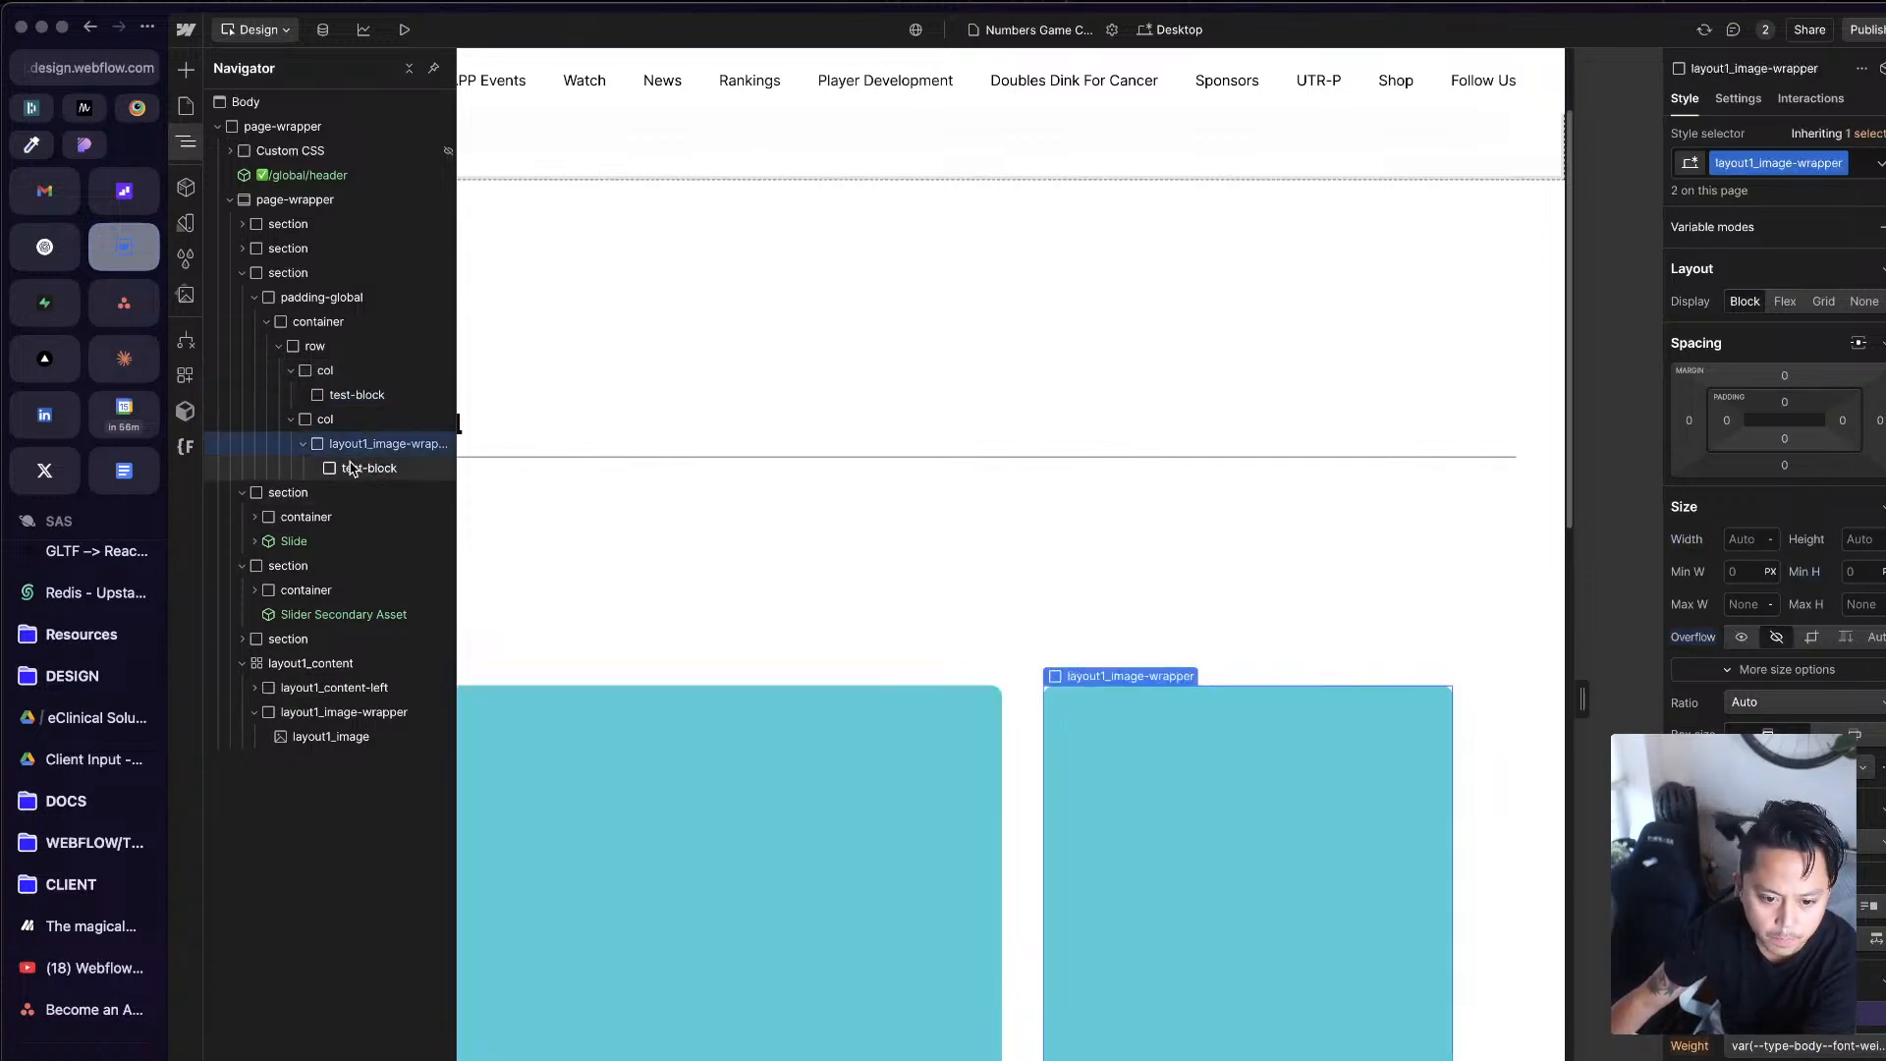
{"action": "left_click", "coordinate": [352, 468]}
{"action": "mouse_move", "coordinate": [352, 468]}
{"action": "left_mouse_down"}
{"action": "mouse_move", "coordinate": [359, 440]}
{"action": "mouse_move", "coordinate": [365, 479]}
{"action": "left_mouse_up"}
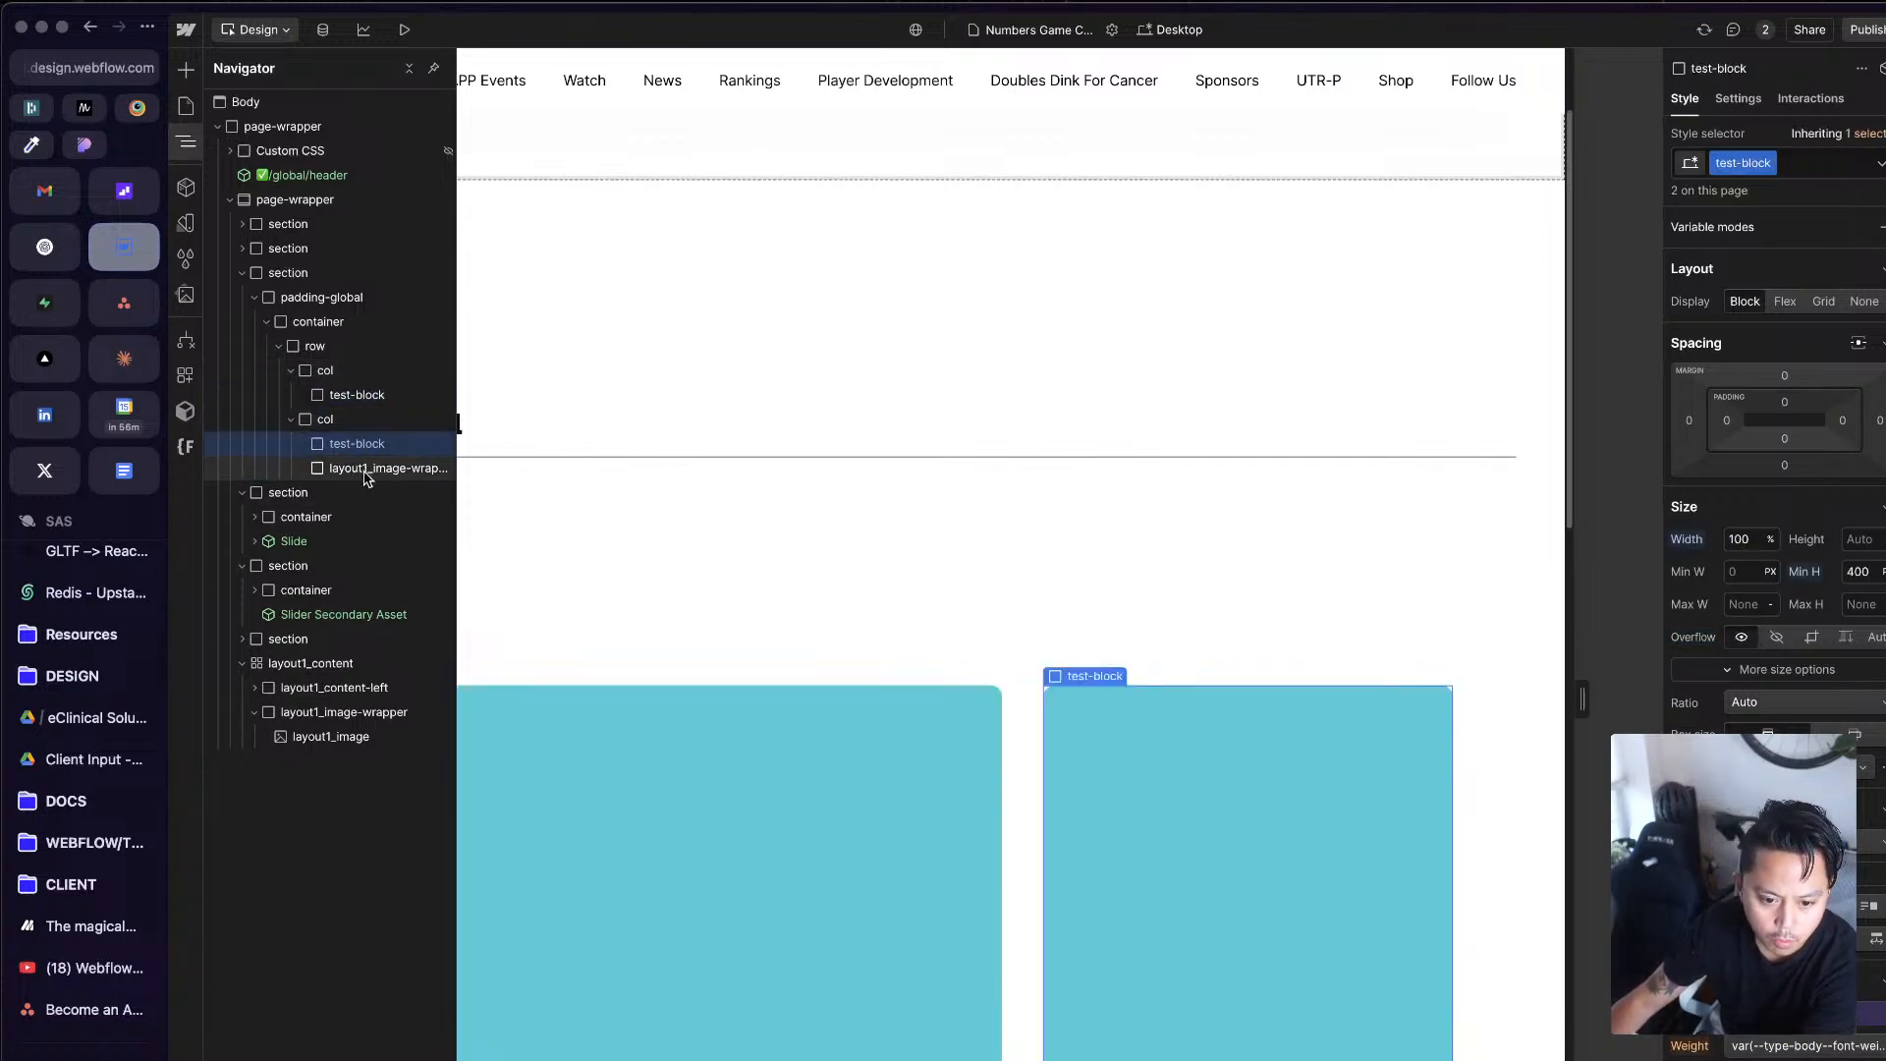
{"action": "left_click", "coordinate": [365, 474]}
{"action": "key", "text": "Delete"}
Step: Inspect the two cols, their test-blocks and the surrounding section under Section 1 on the canvas
{"action": "left_click", "coordinate": [889, 547]}
{"action": "left_click", "coordinate": [1238, 796]}
{"action": "left_click", "coordinate": [1012, 818]}
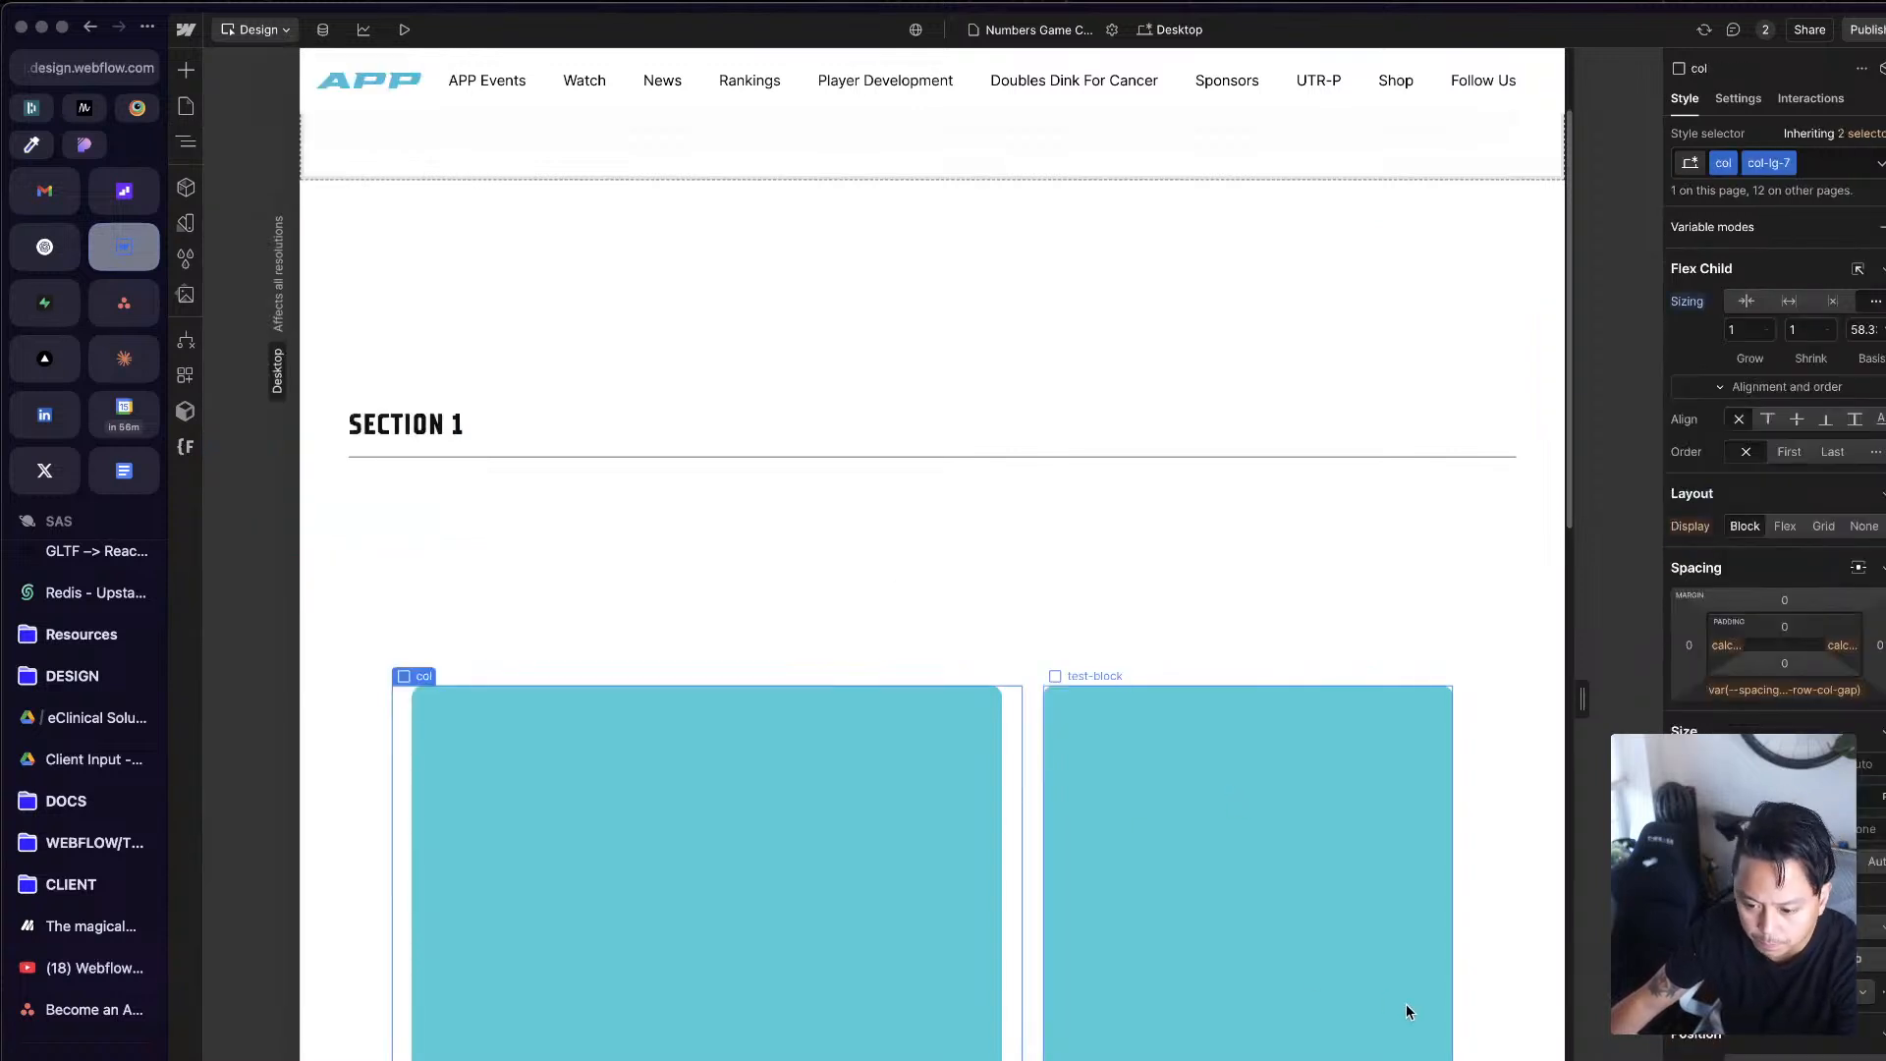
{"action": "left_click", "coordinate": [1408, 1011]}
{"action": "left_click", "coordinate": [1383, 529]}
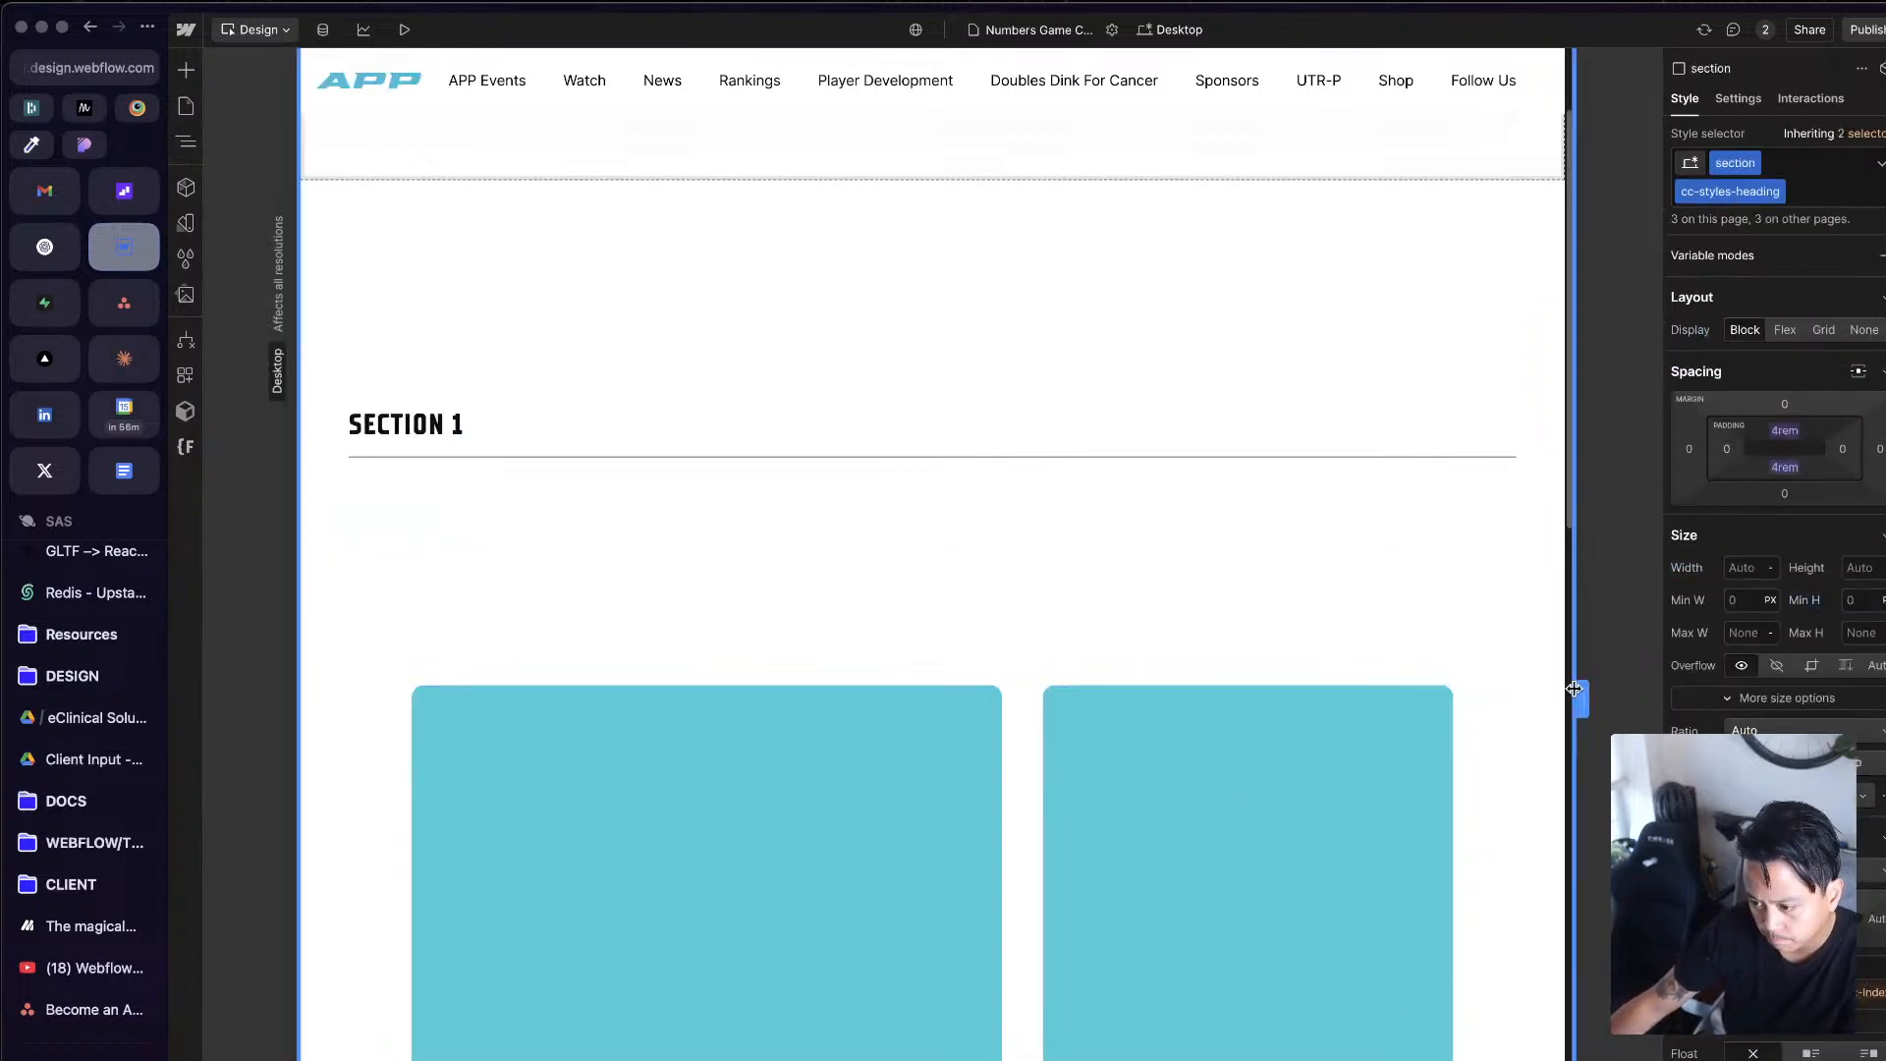
Step: Preview the two-column row at a narrower desktop width and at the Tablet, Mobile (L) and Mobile breakpoints, and return to Desktop
{"action": "left_click_drag", "start_coordinate": [1574, 689], "coordinate": [1454, 693]}
{"action": "left_click", "coordinate": [1171, 30]}
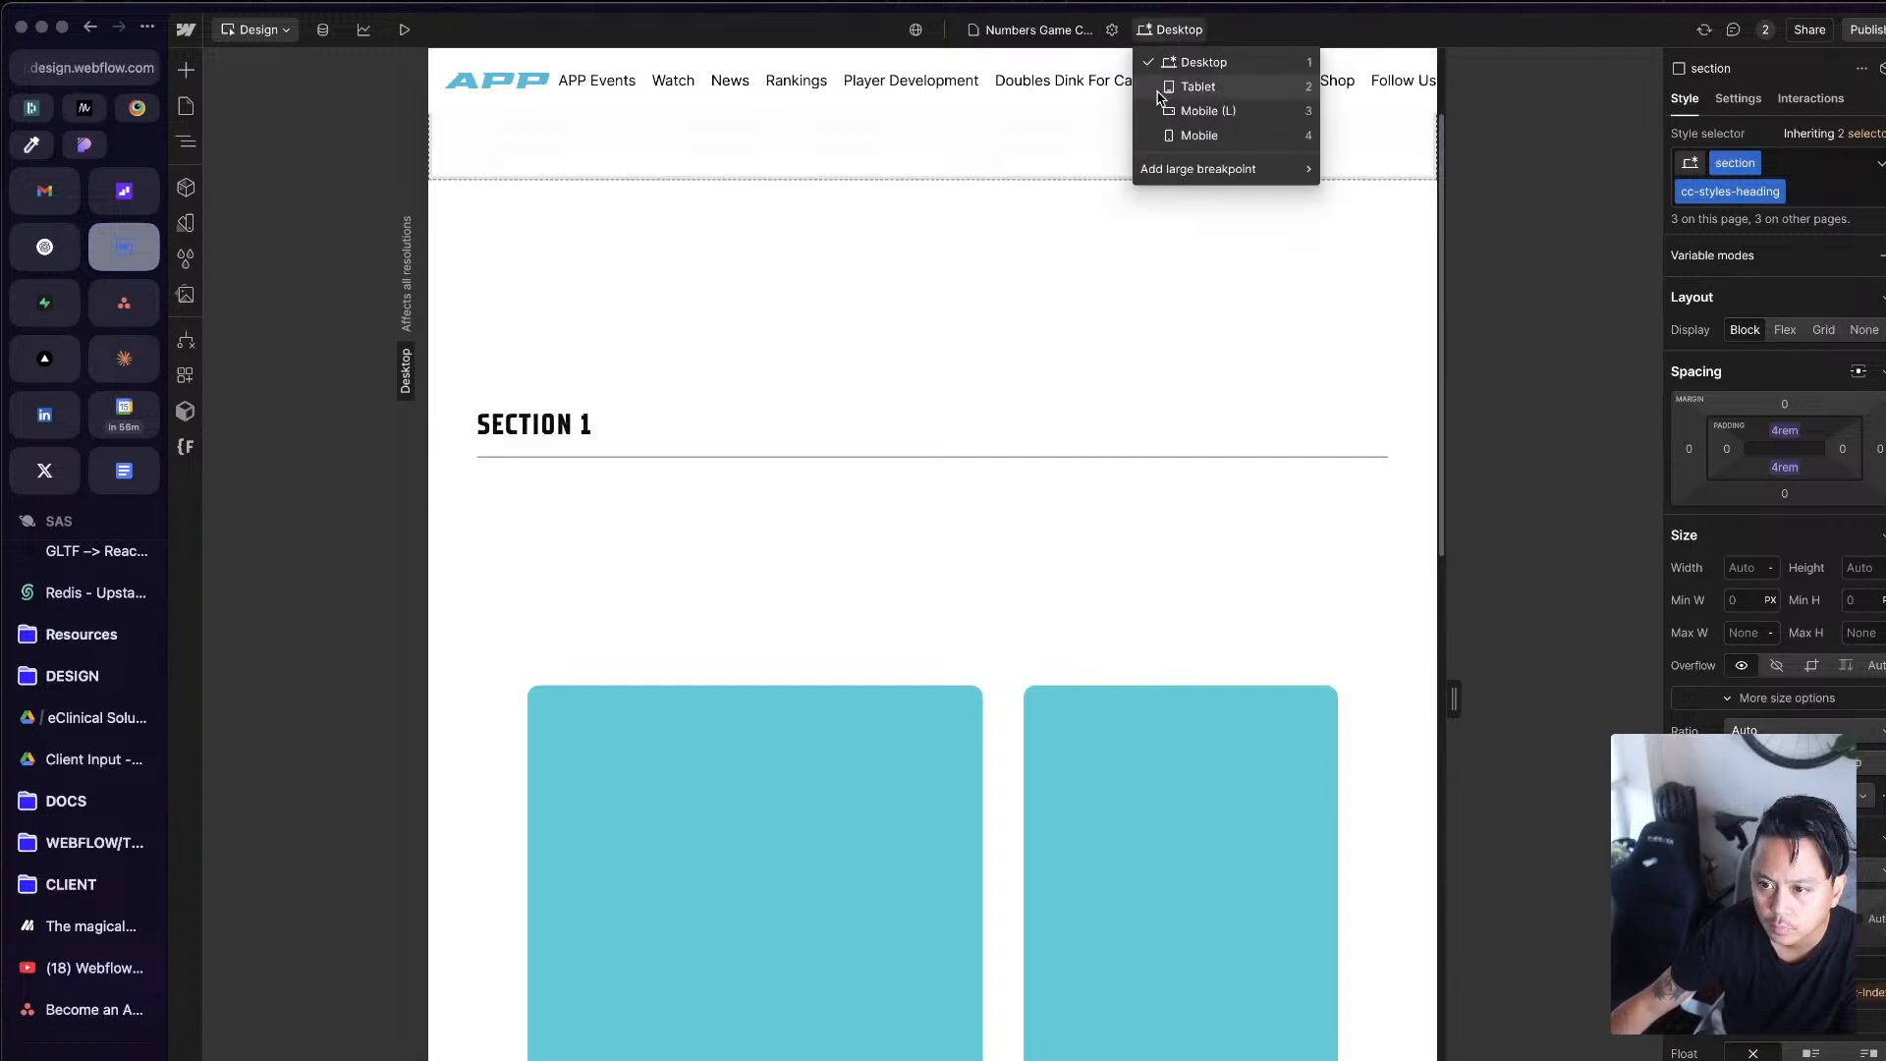
{"action": "left_click", "coordinate": [1192, 86]}
{"action": "left_click", "coordinate": [1151, 31]}
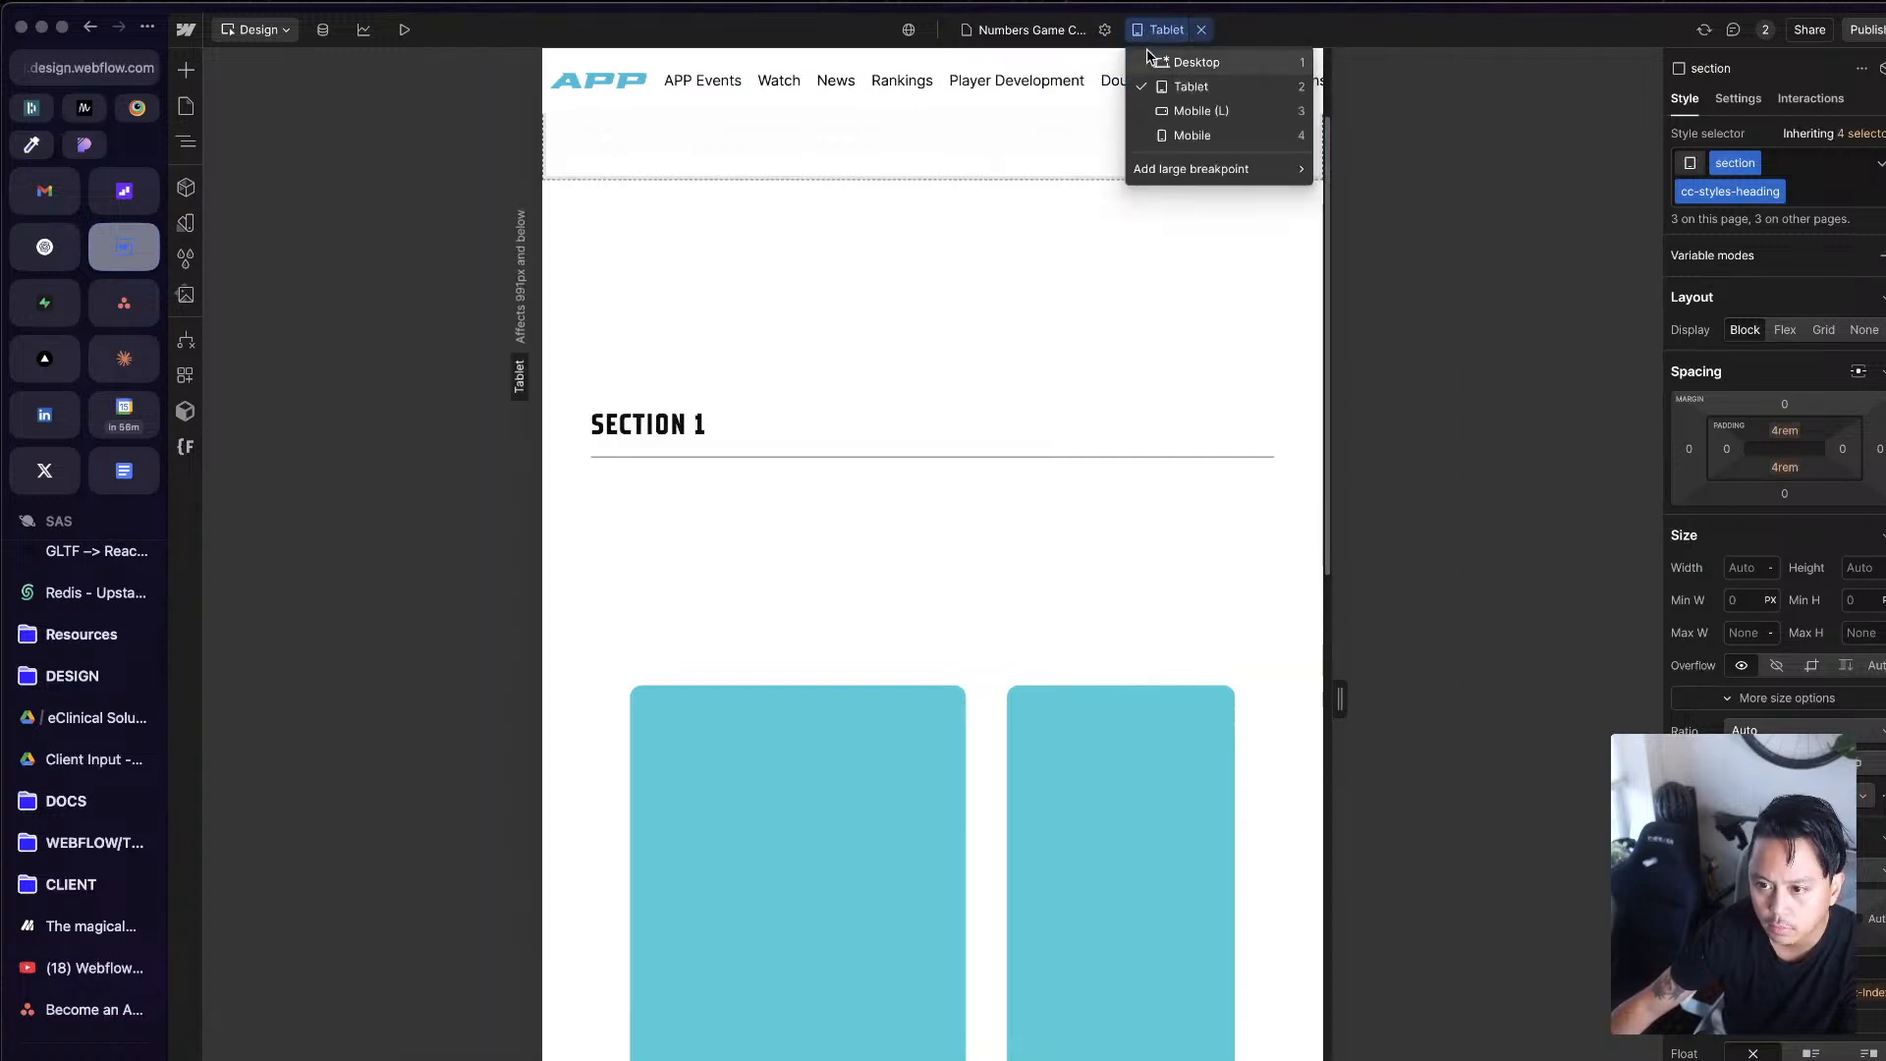
{"action": "left_click", "coordinate": [1175, 113]}
{"action": "left_click", "coordinate": [1148, 31]}
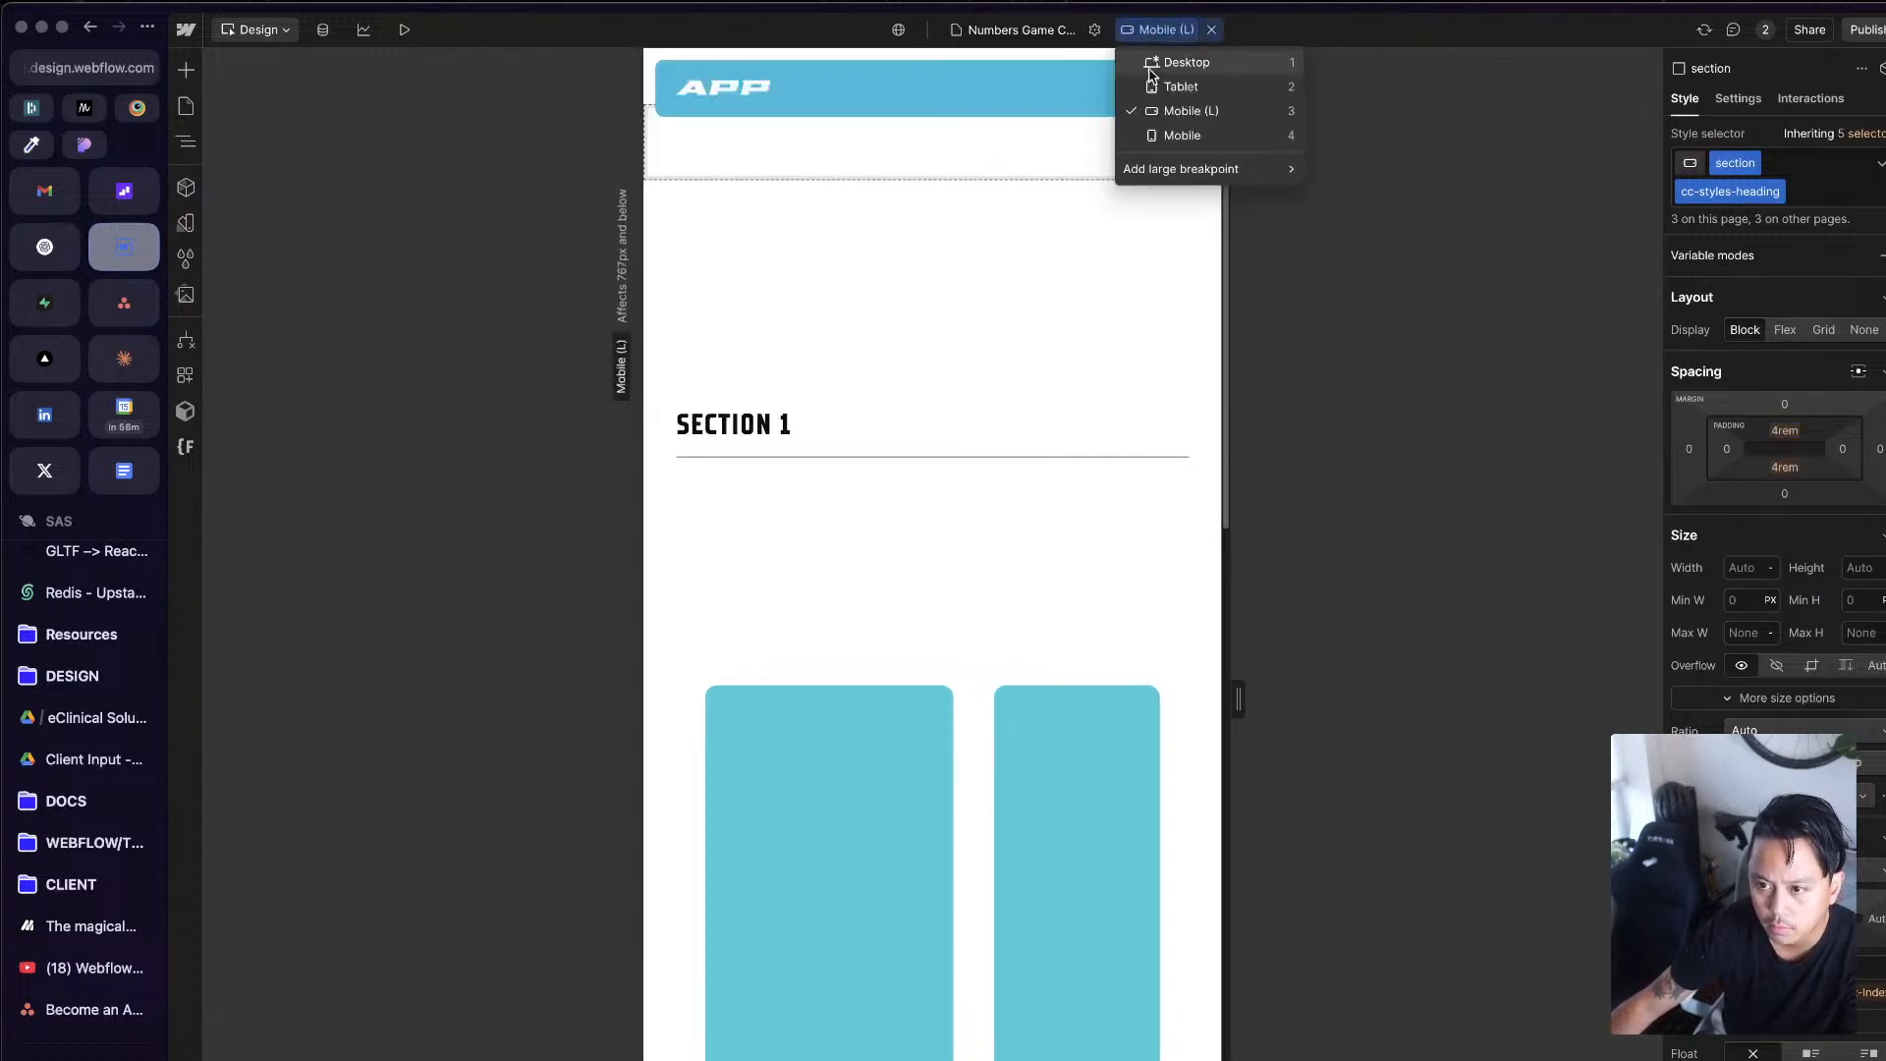
{"action": "left_click", "coordinate": [1166, 115]}
{"action": "left_click", "coordinate": [1165, 31]}
{"action": "left_click", "coordinate": [1169, 135]}
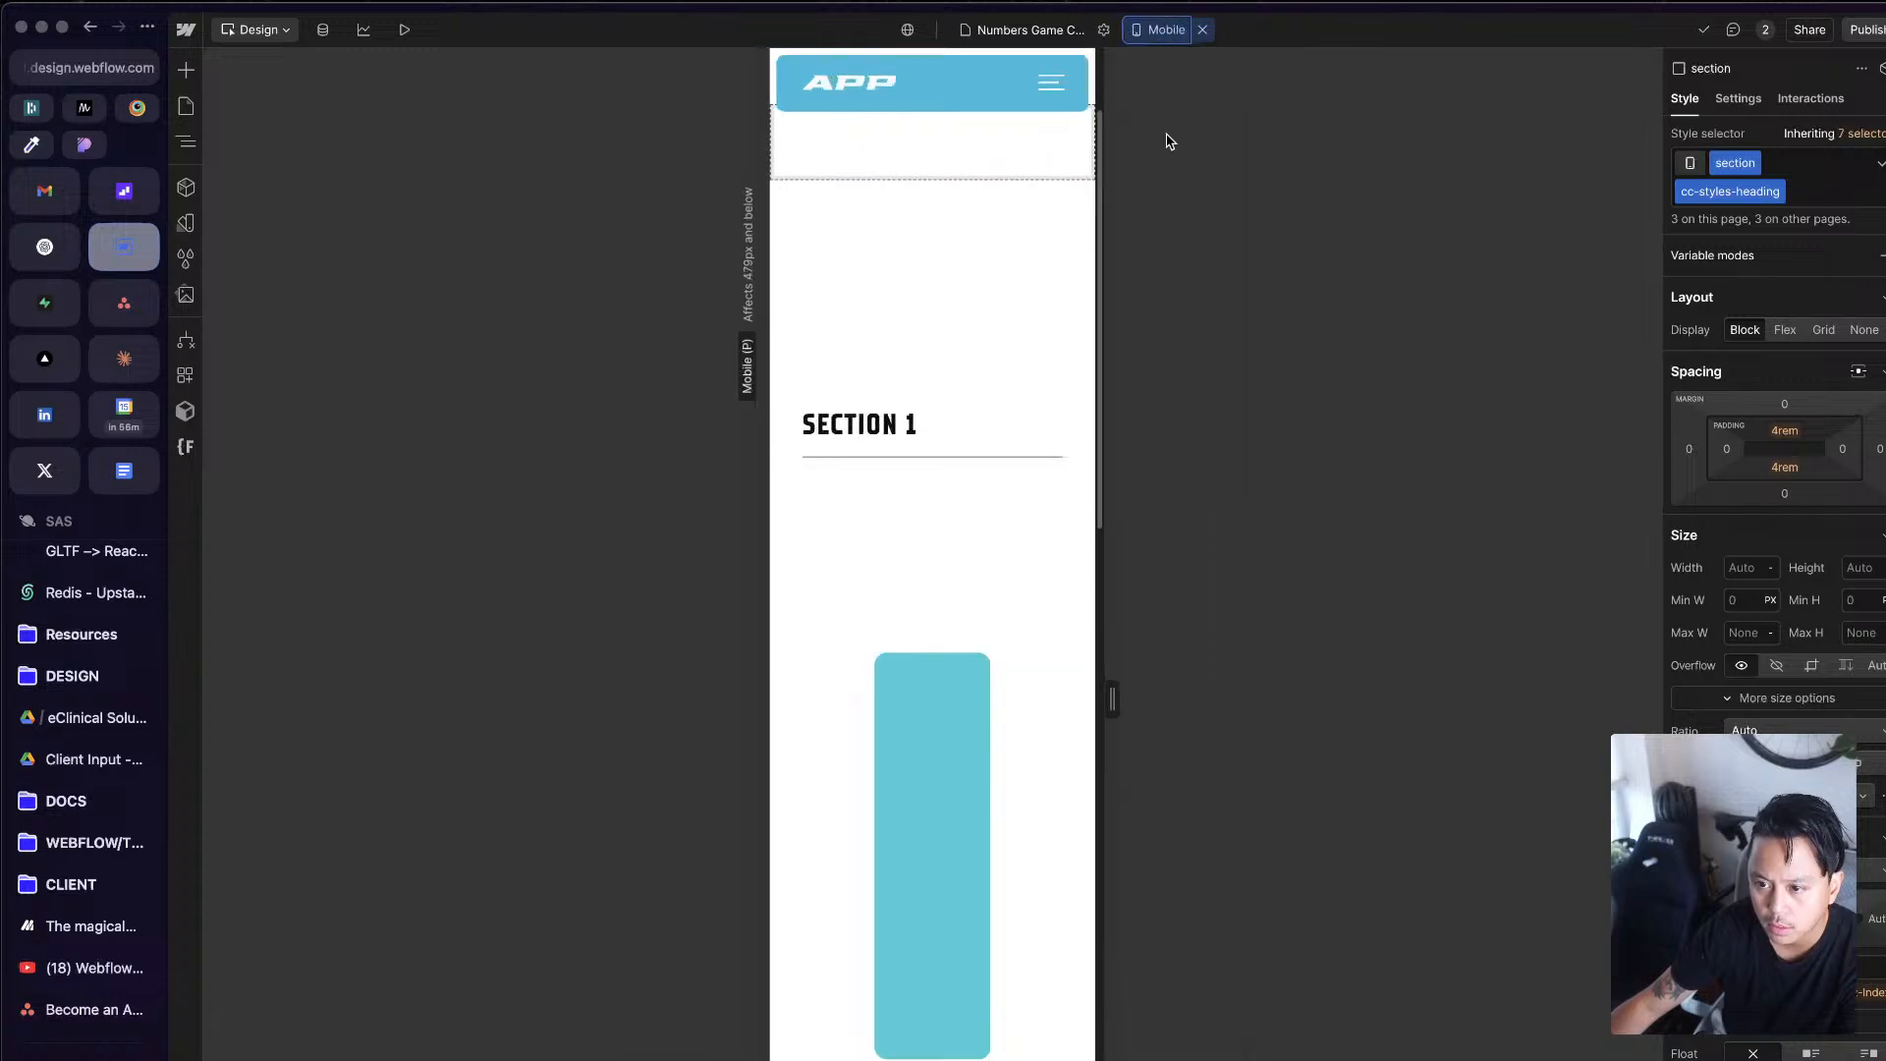
{"action": "left_click_drag", "start_coordinate": [1112, 700], "coordinate": [1453, 708]}
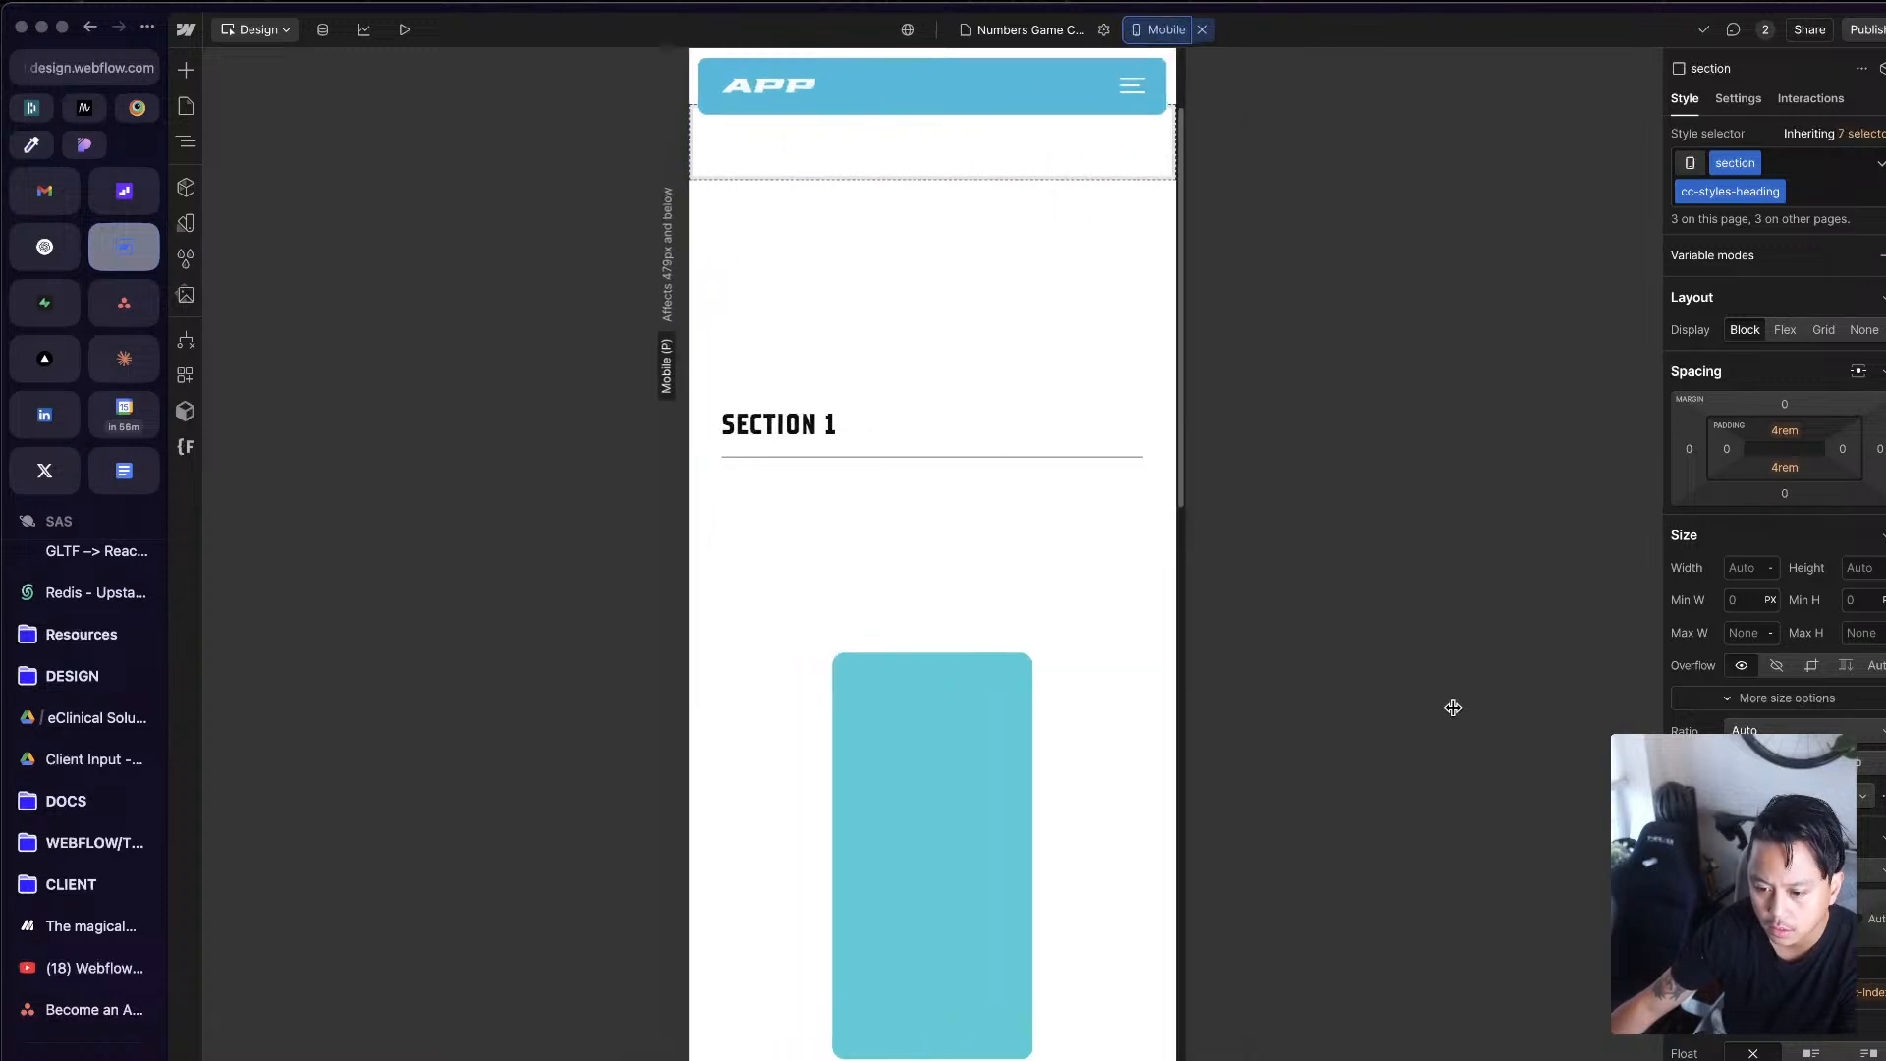
{"action": "left_click", "coordinate": [1202, 30]}
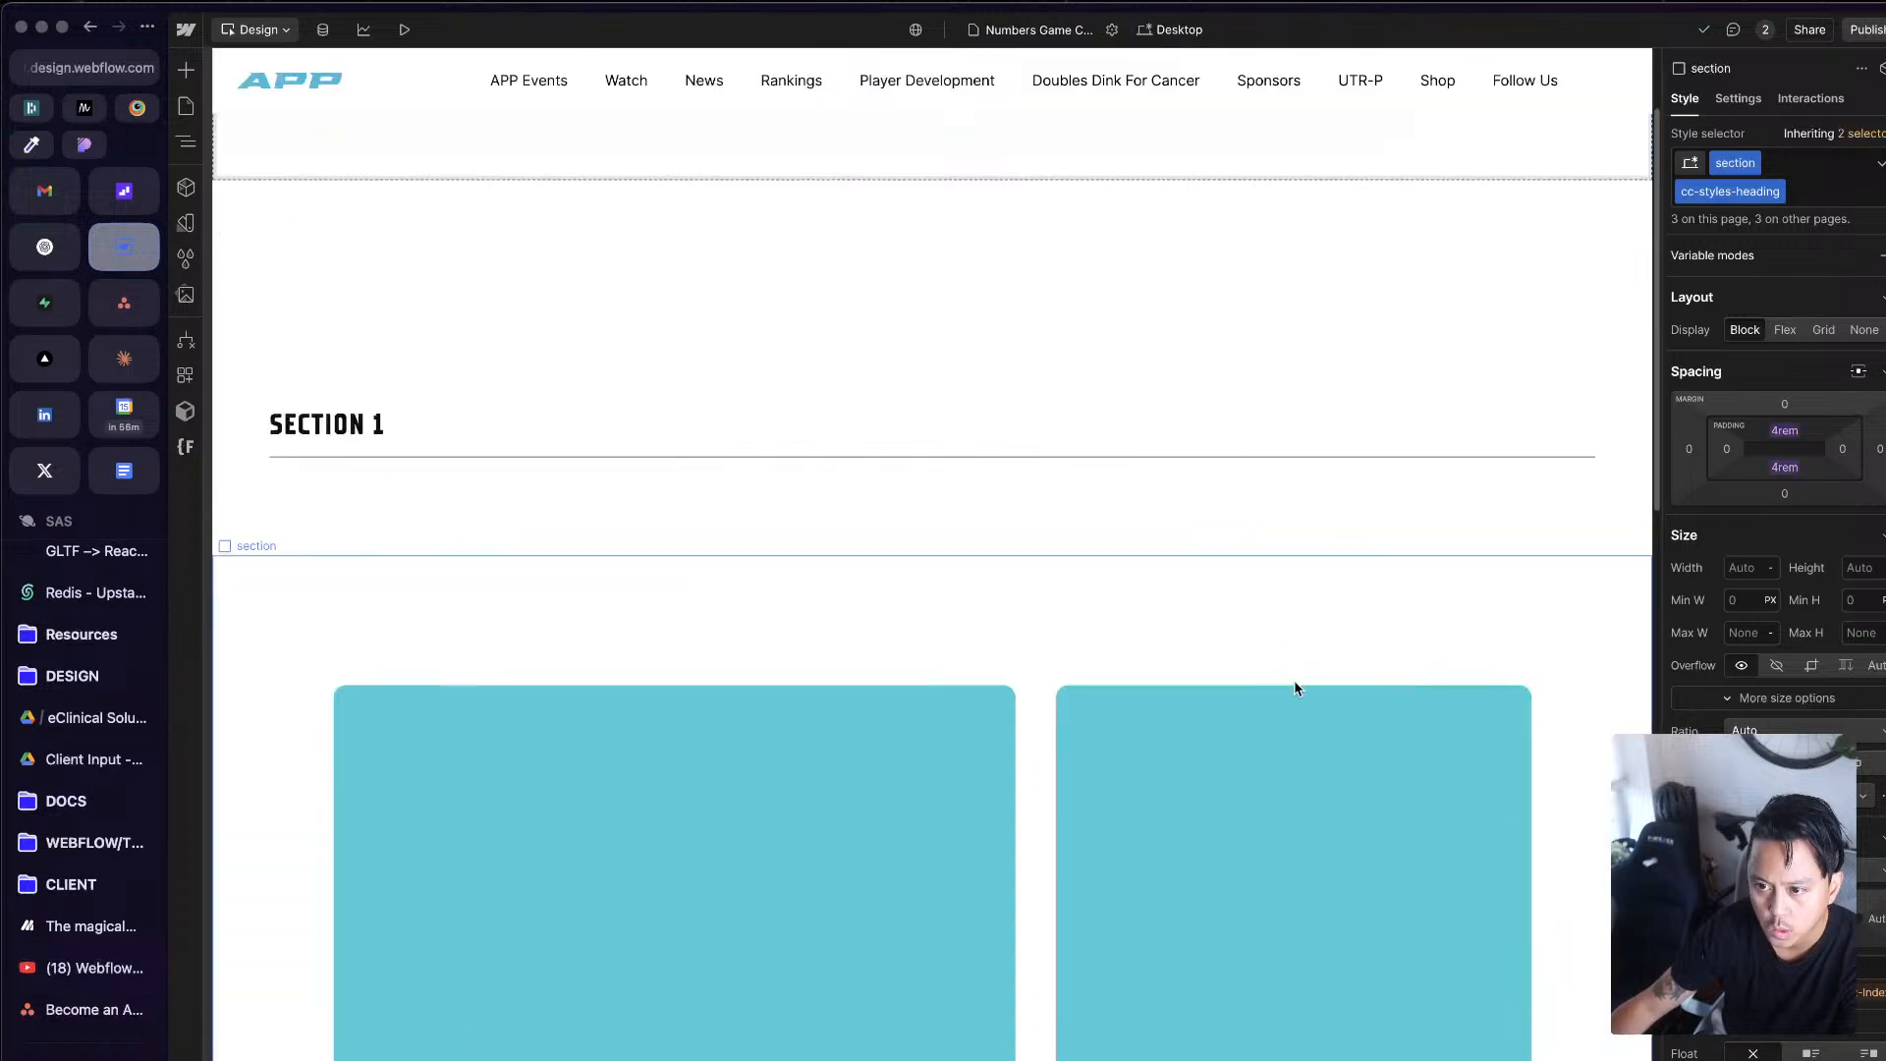
Step: Inspect the first col's classes and the existing combo class options, and enlarge the browser window
{"action": "left_click", "coordinate": [1088, 885]}
{"action": "left_click", "coordinate": [1021, 839]}
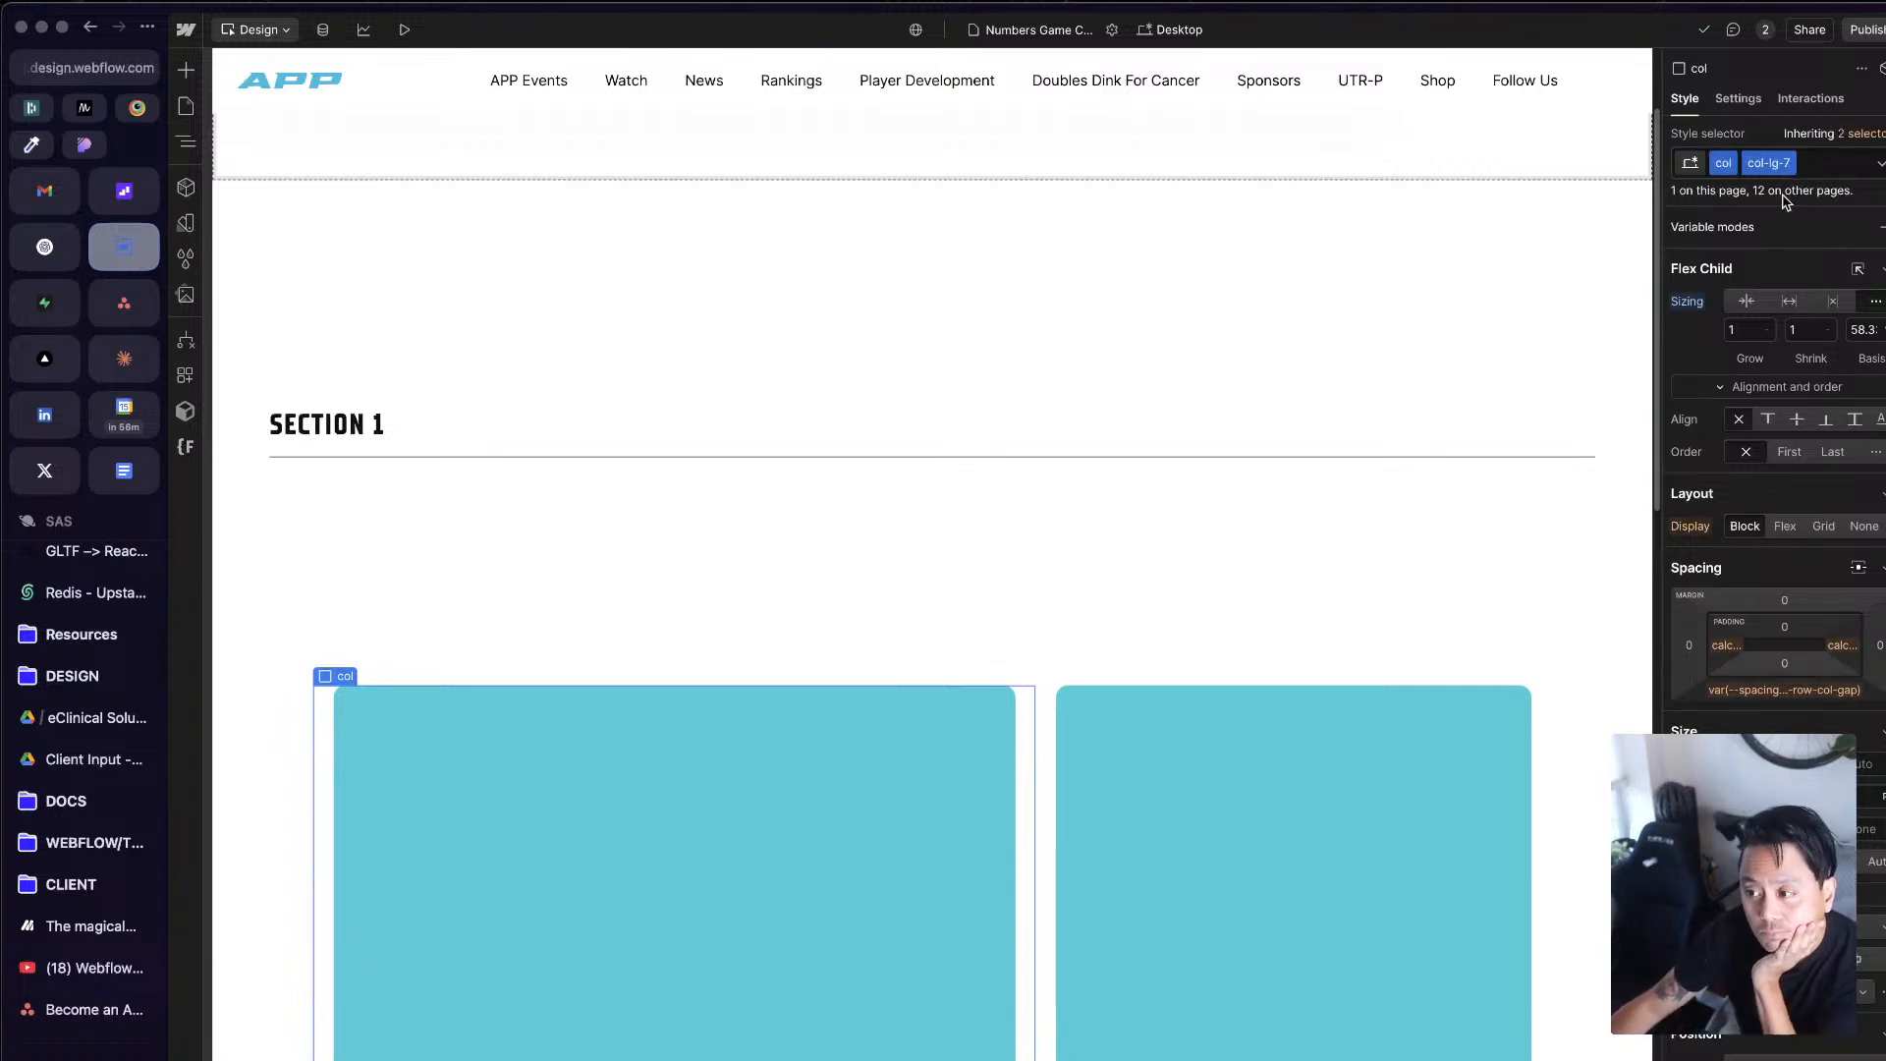
{"action": "left_click", "coordinate": [1841, 159]}
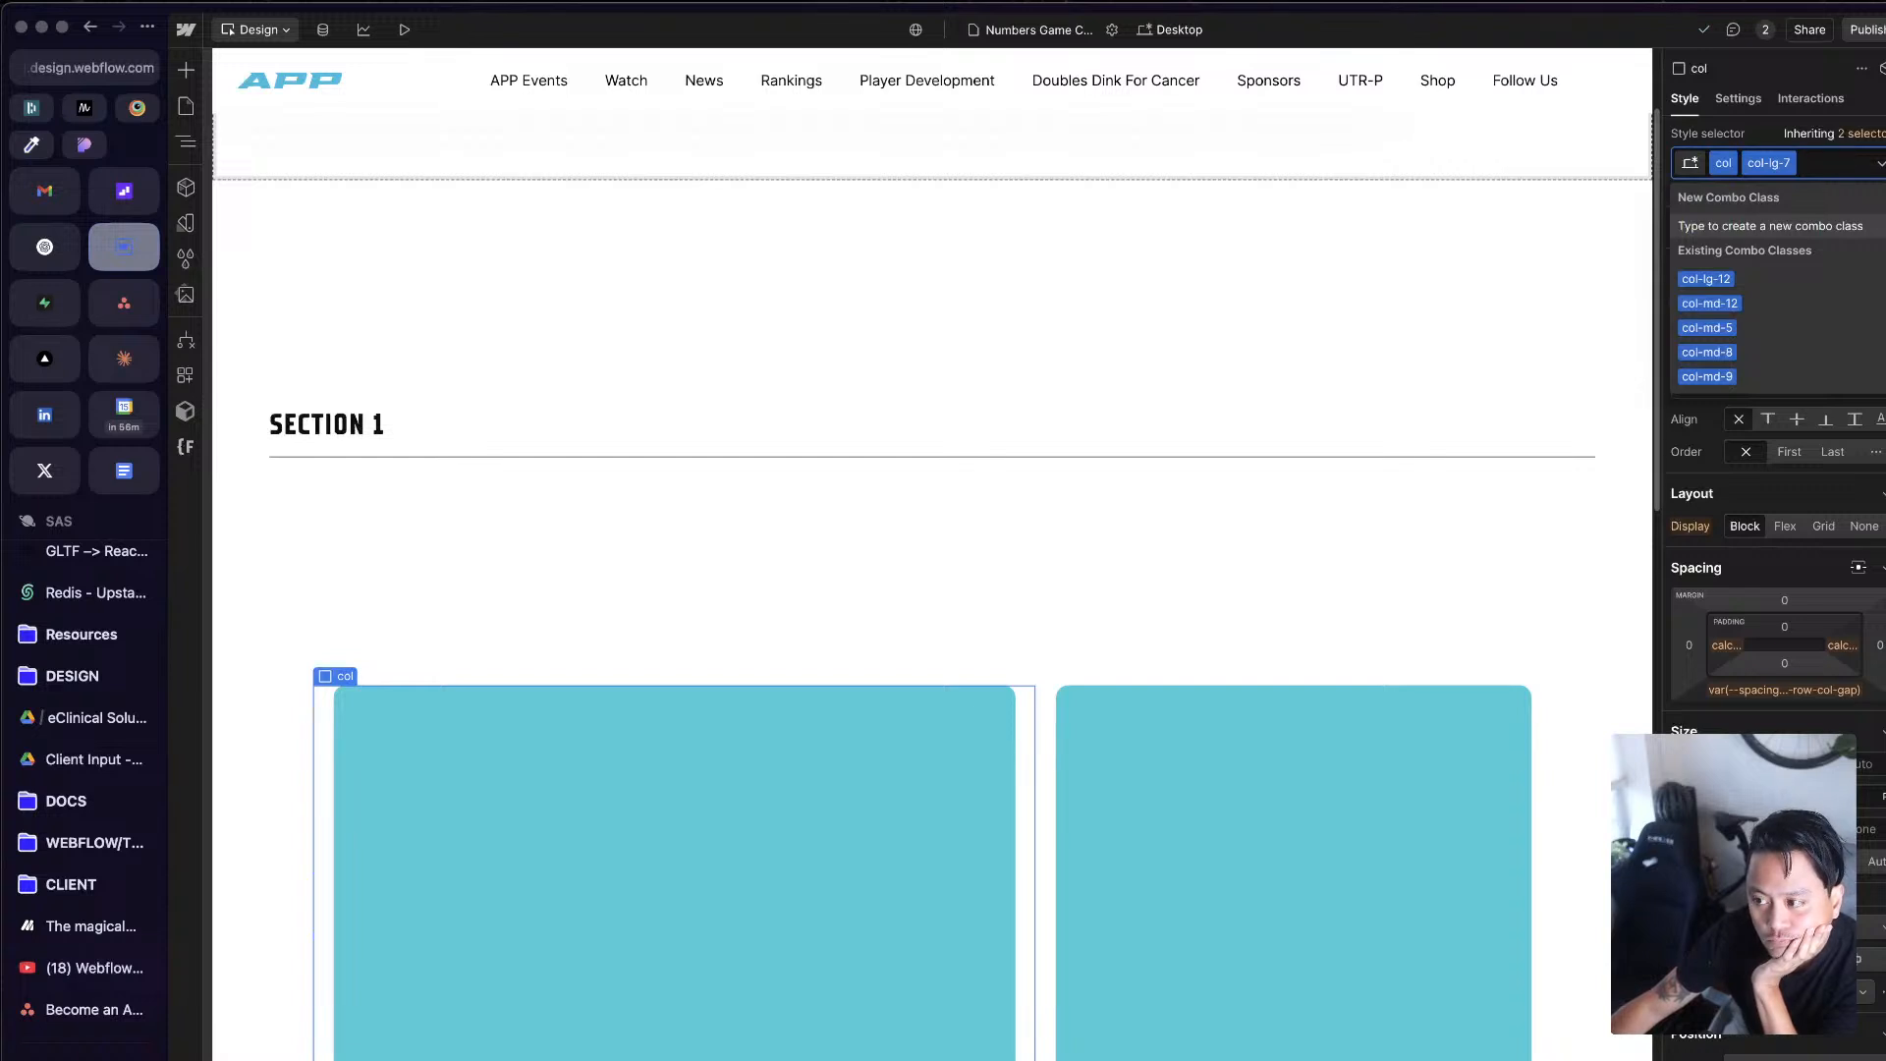
{"action": "key", "text": "Escape"}
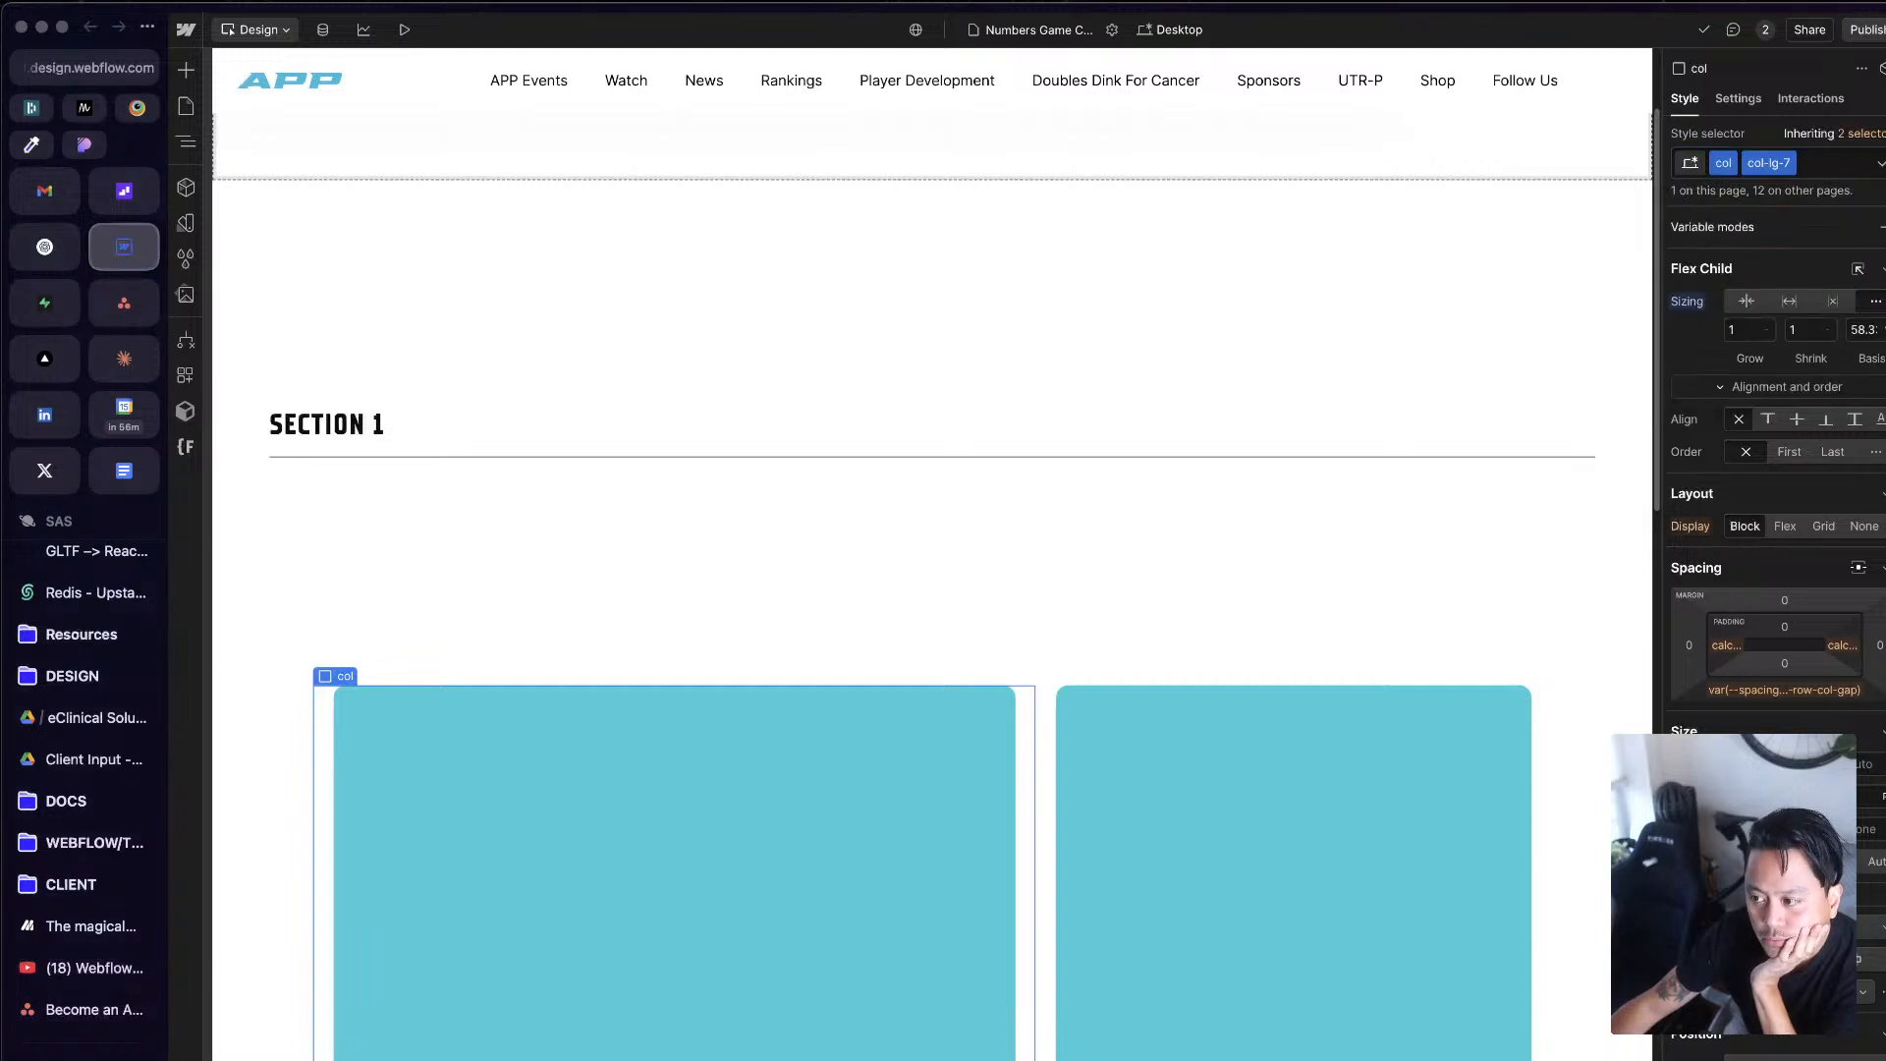
{"action": "key", "text": "ctrl+alt+Return"}
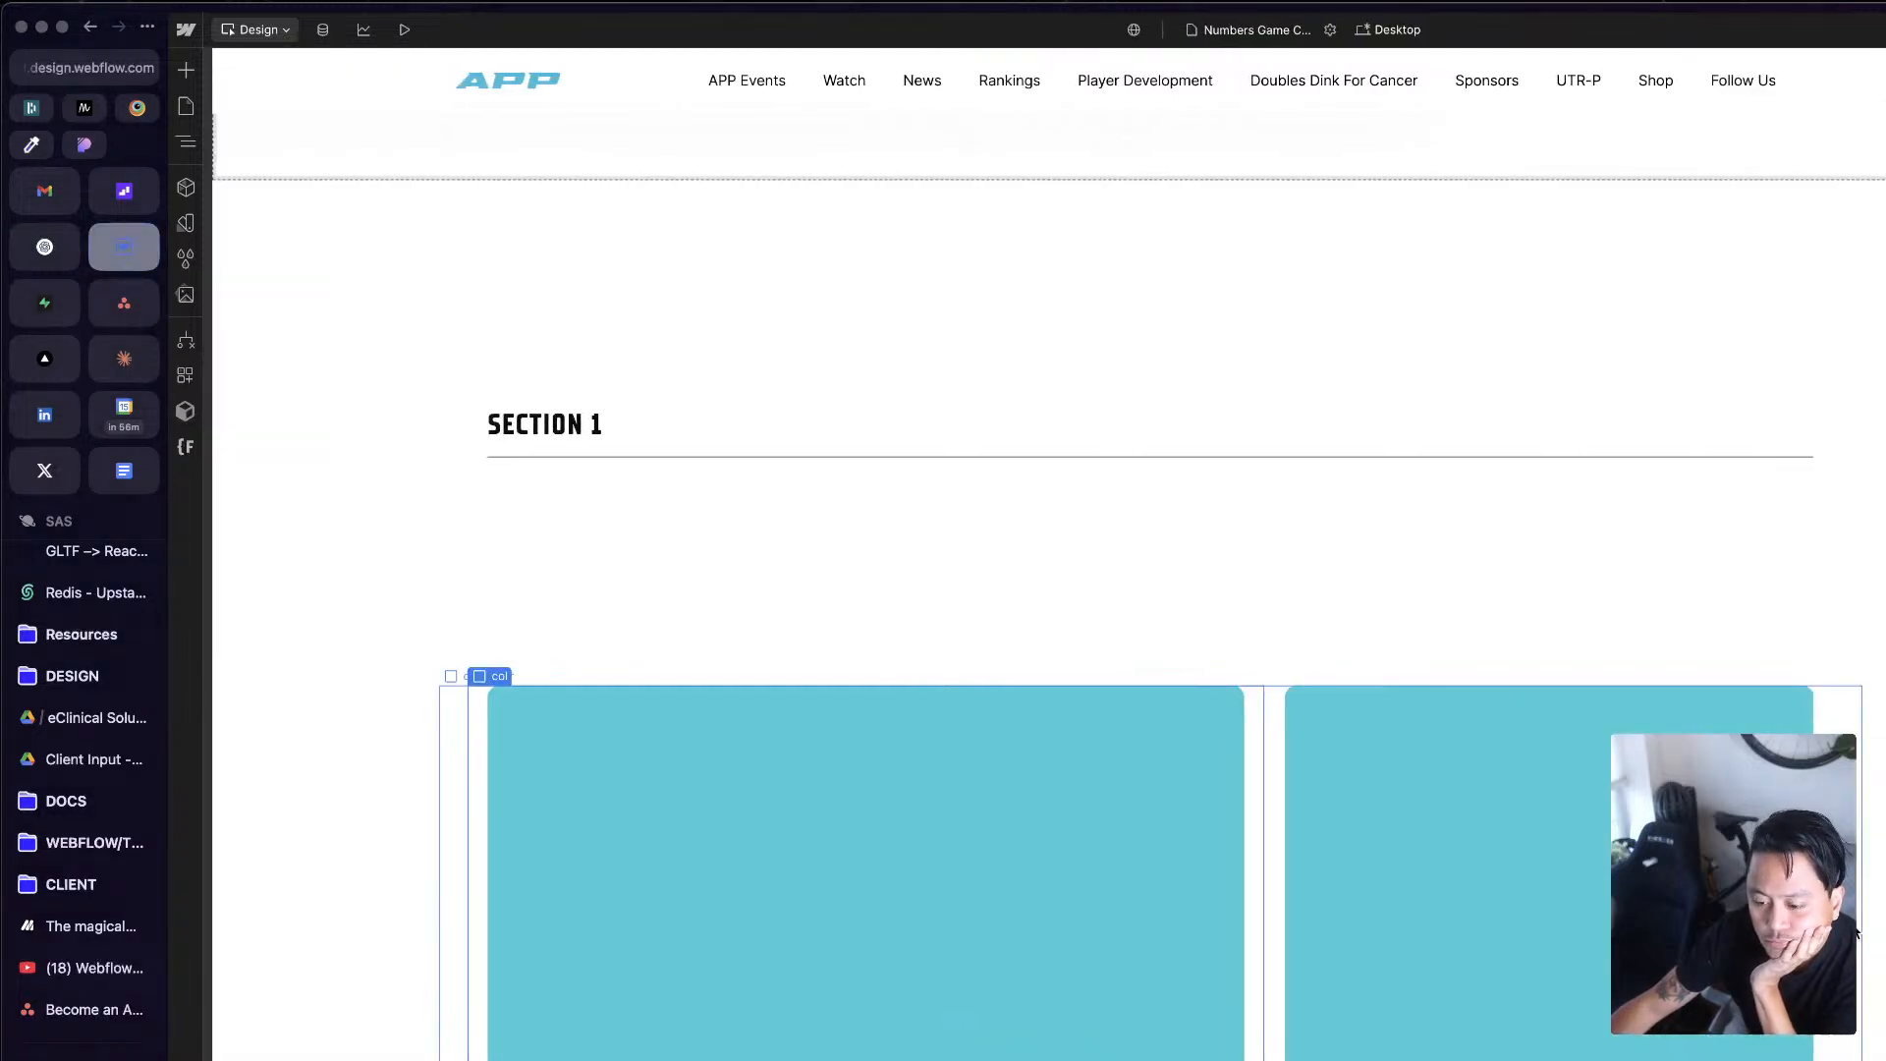
Step: Compare the cols and test-blocks under Section 1 with the Numbers Game layouts in the Figma APP Style Guide
{"action": "left_click", "coordinate": [1540, 915]}
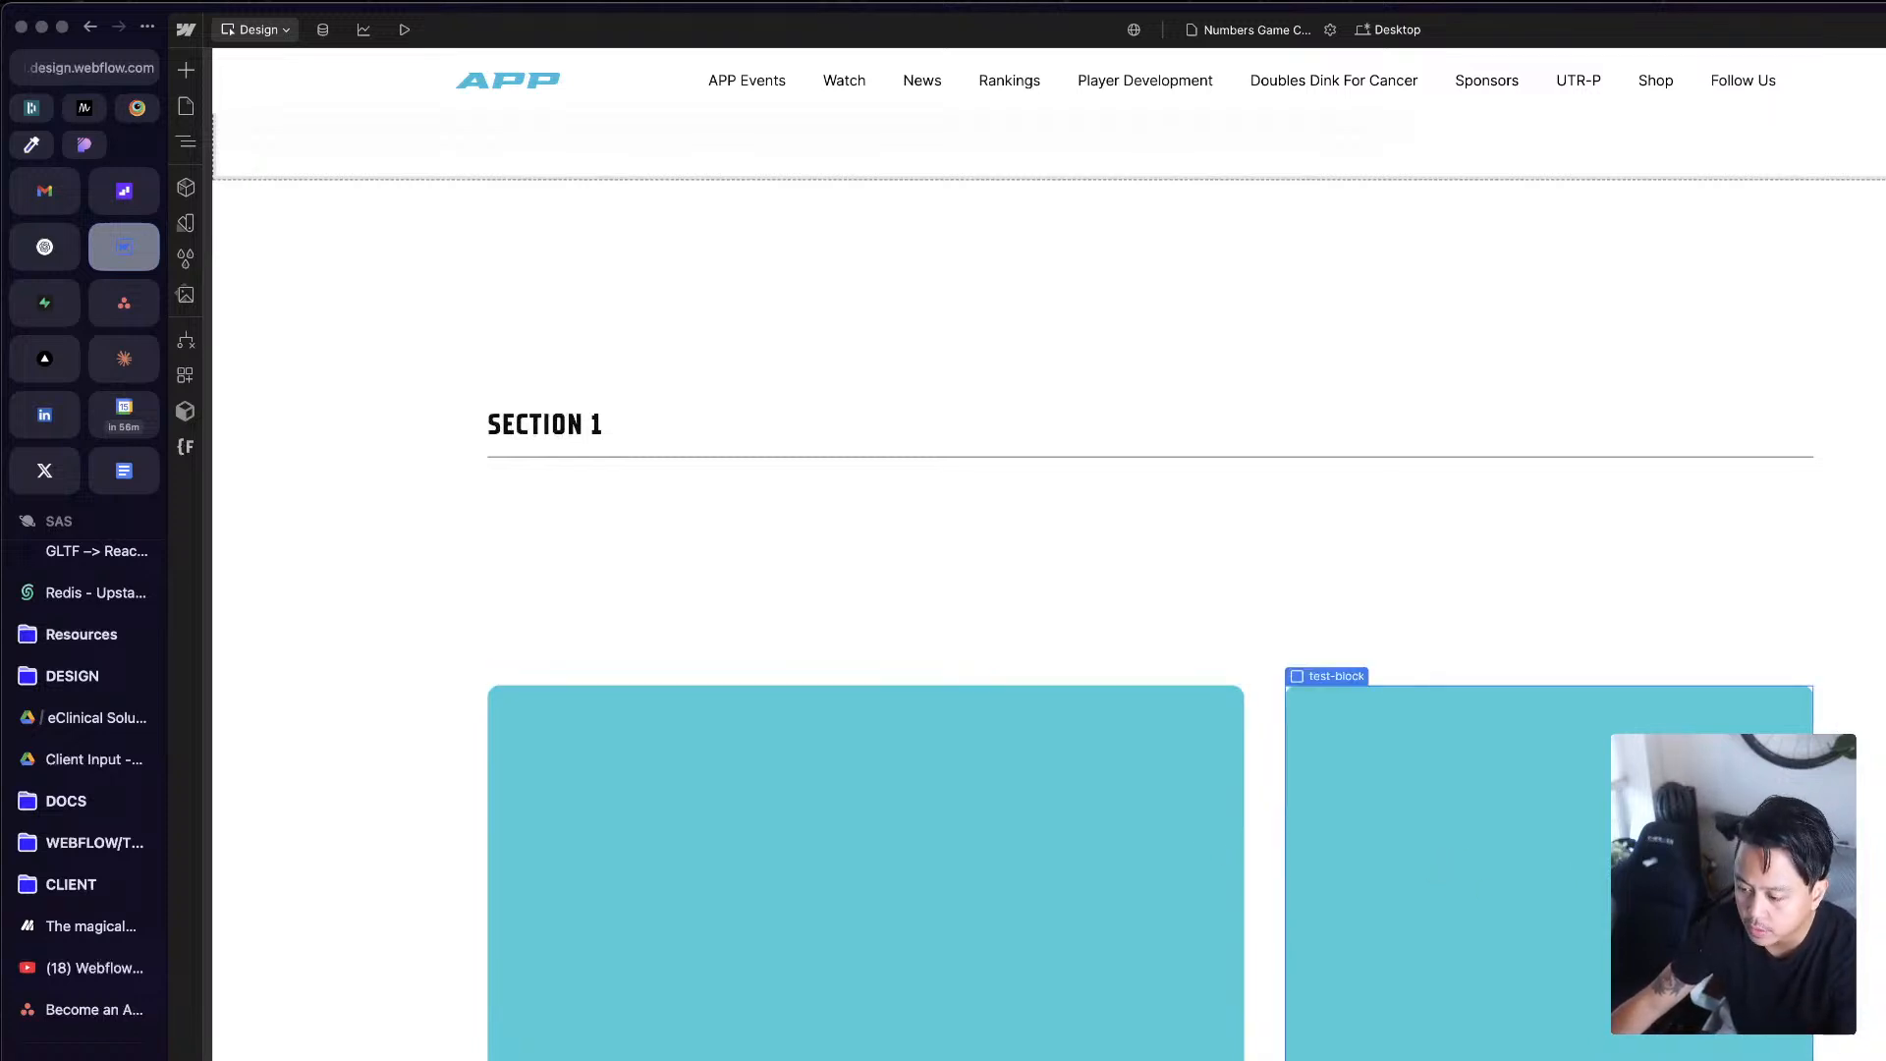
{"action": "left_click", "coordinate": [1259, 928]}
{"action": "scroll", "coordinate": [1253, 944], "scroll_direction": "down", "scroll_amount": 2}
{"action": "left_click", "coordinate": [1223, 1004]}
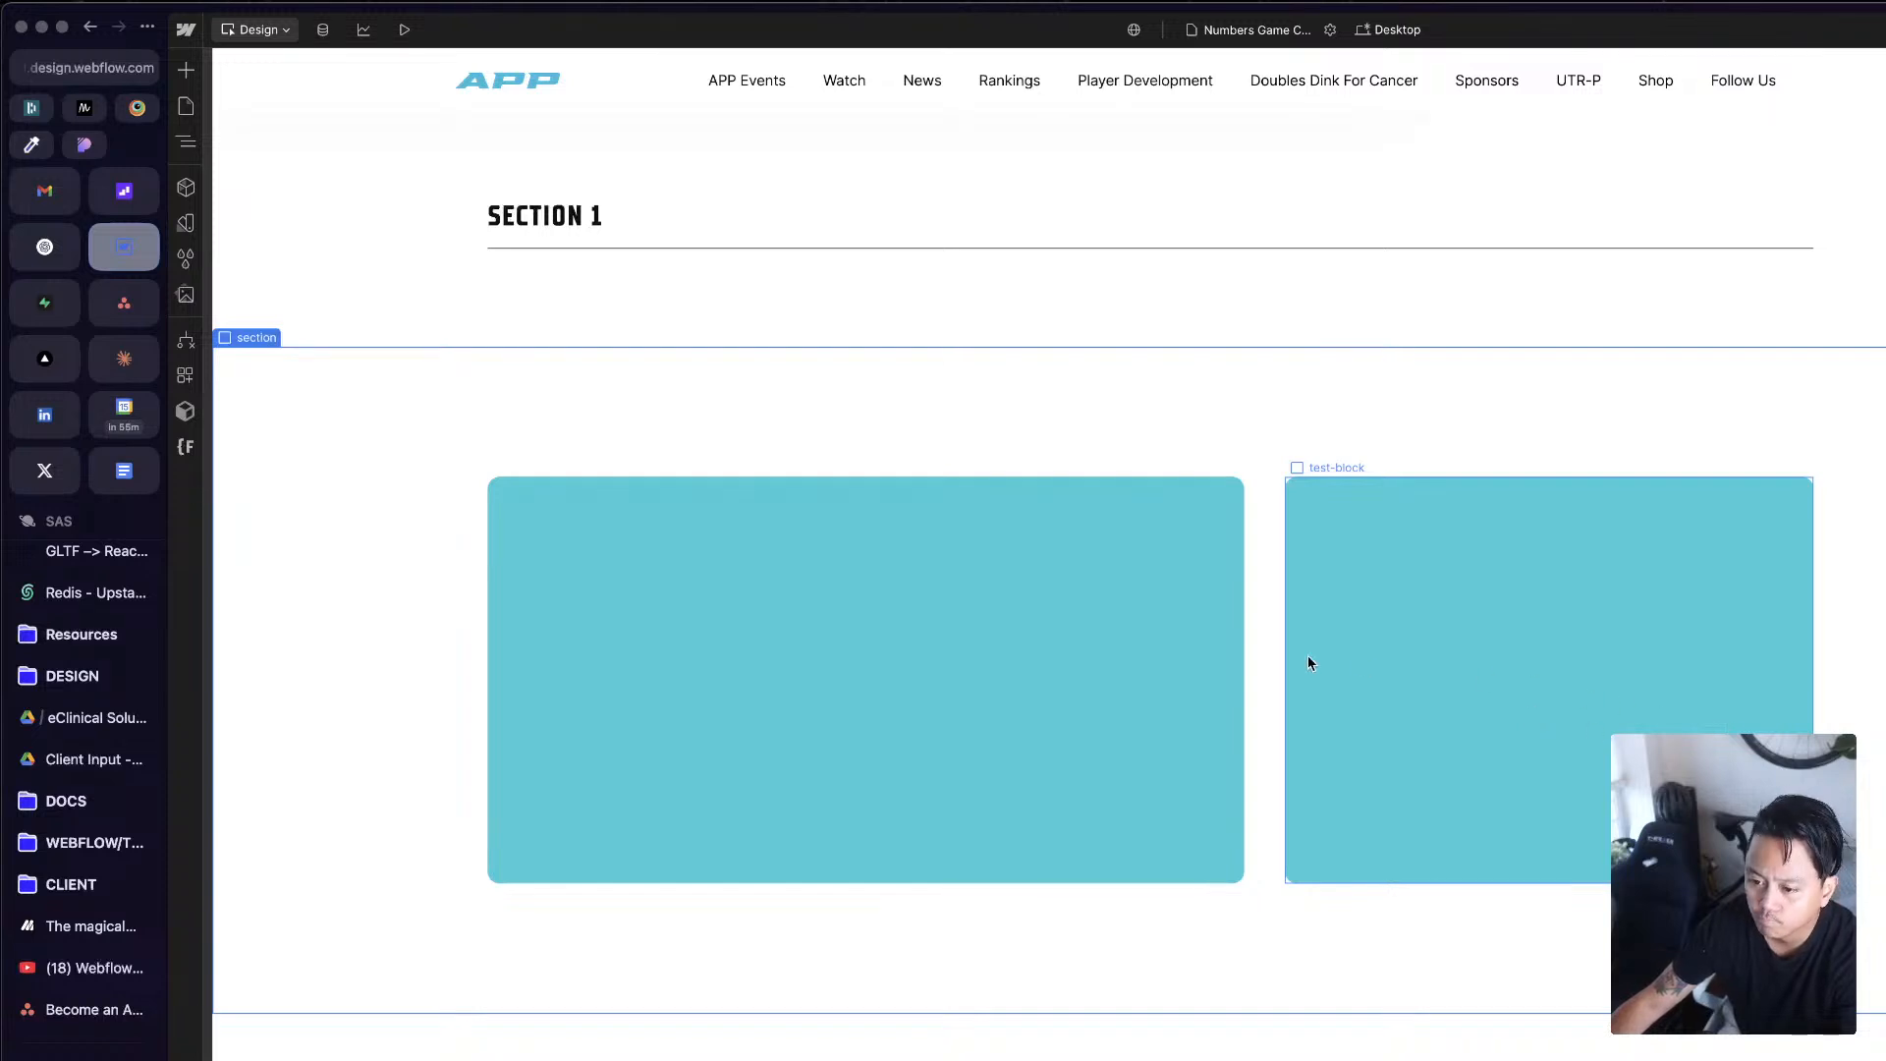
{"action": "left_click", "coordinate": [1240, 655]}
{"action": "left_click", "coordinate": [1280, 655]}
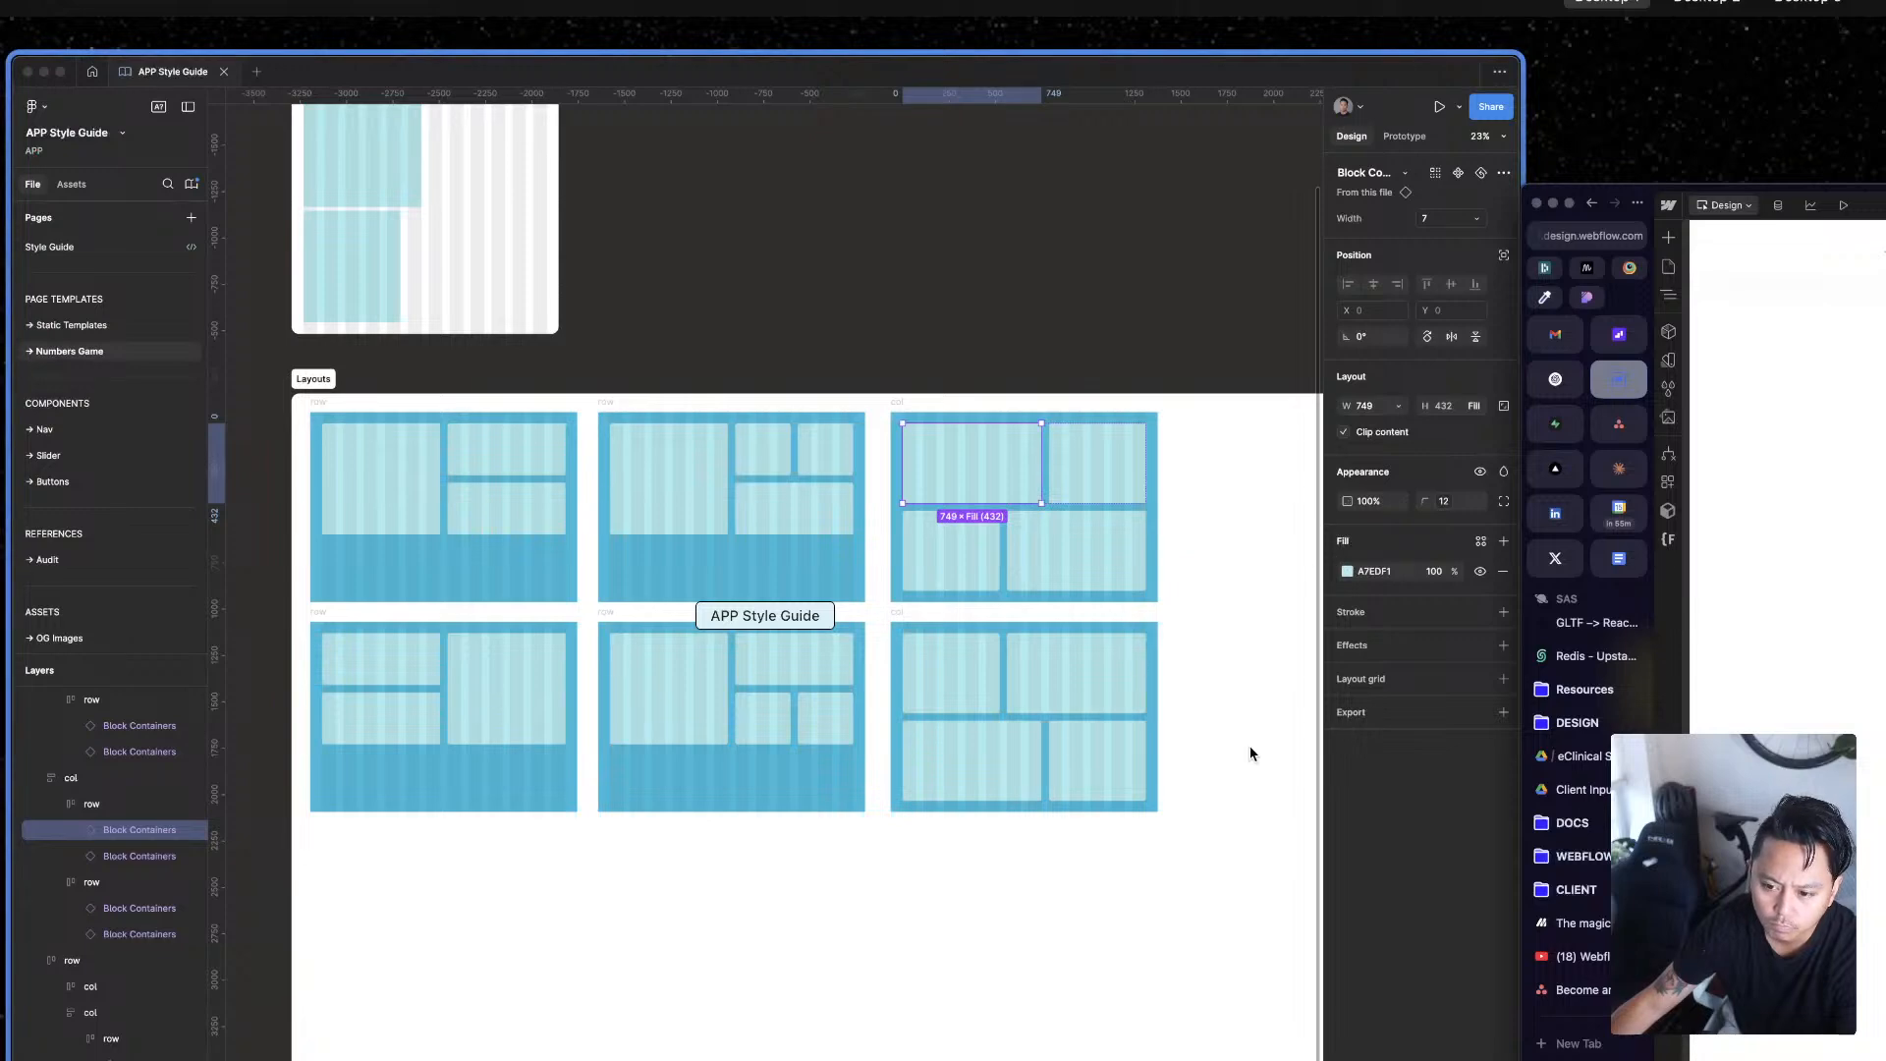
{"action": "left_click", "coordinate": [1714, 864]}
{"action": "left_click", "coordinate": [1549, 680]}
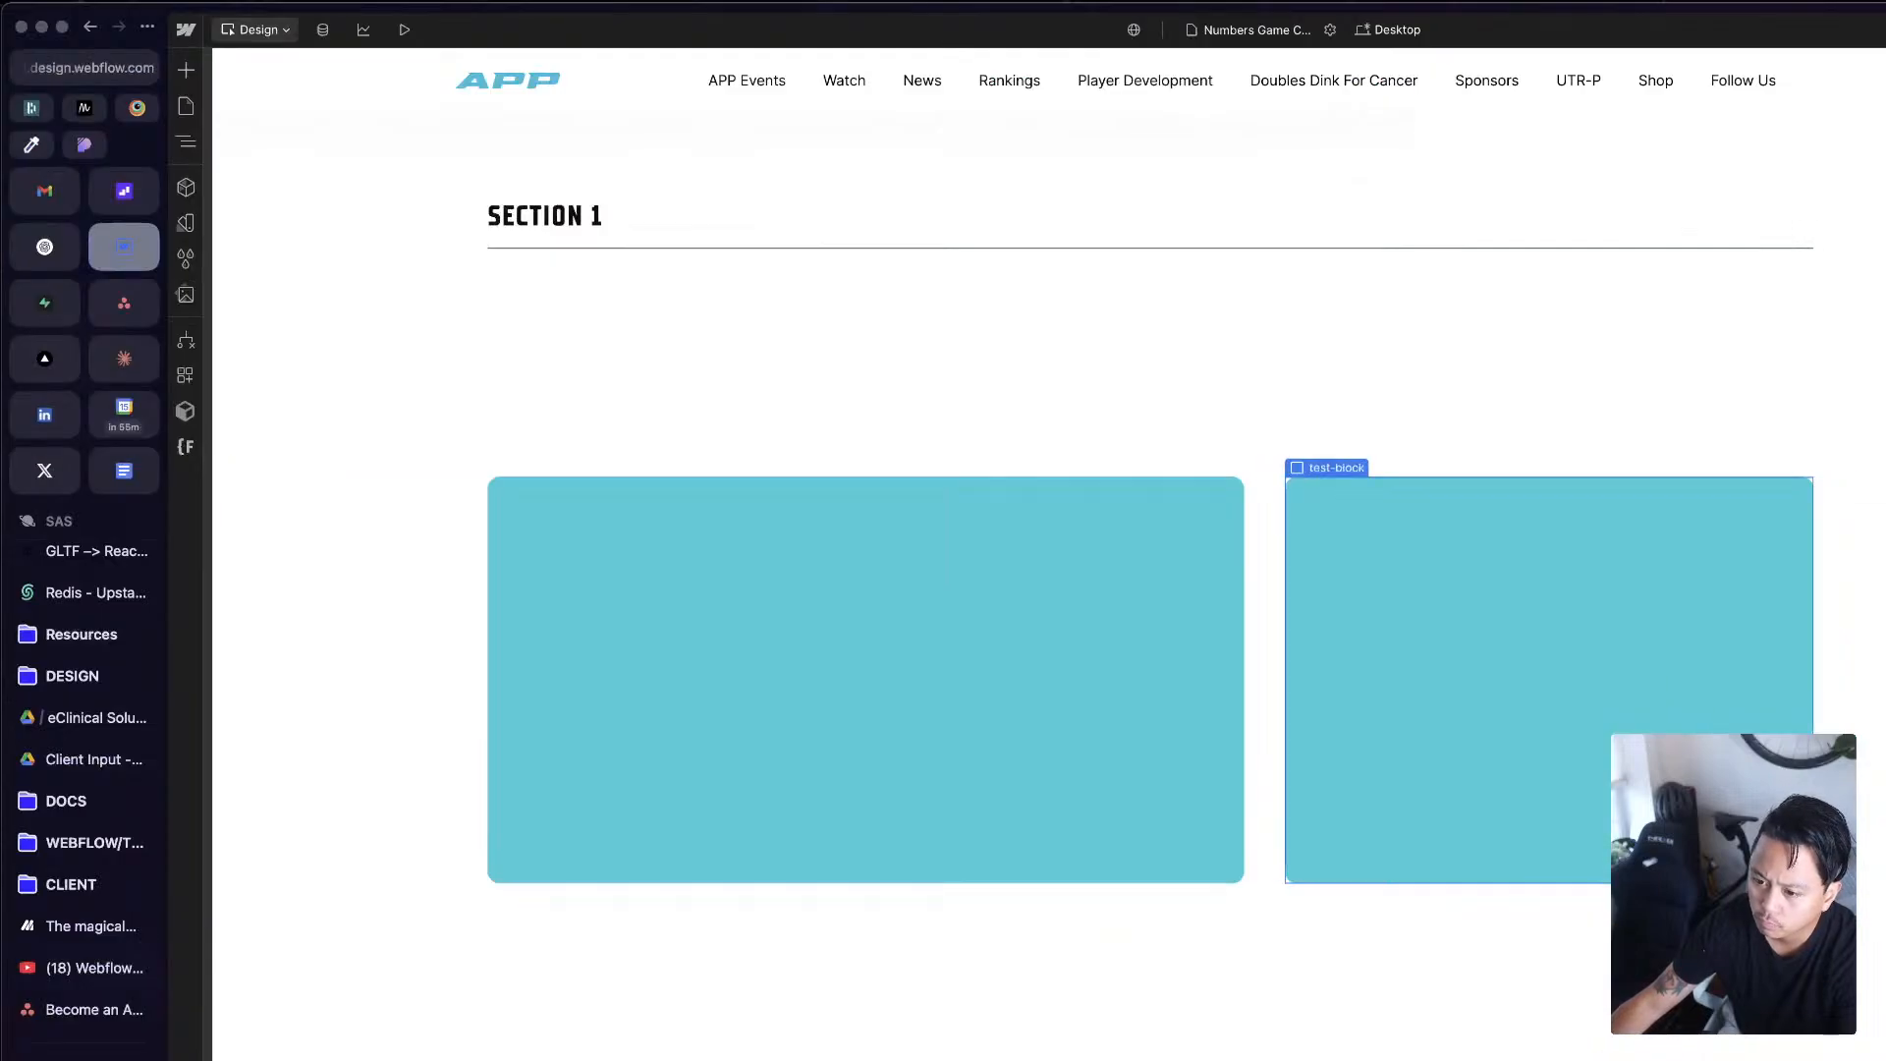
{"action": "left_click", "coordinate": [1253, 553]}
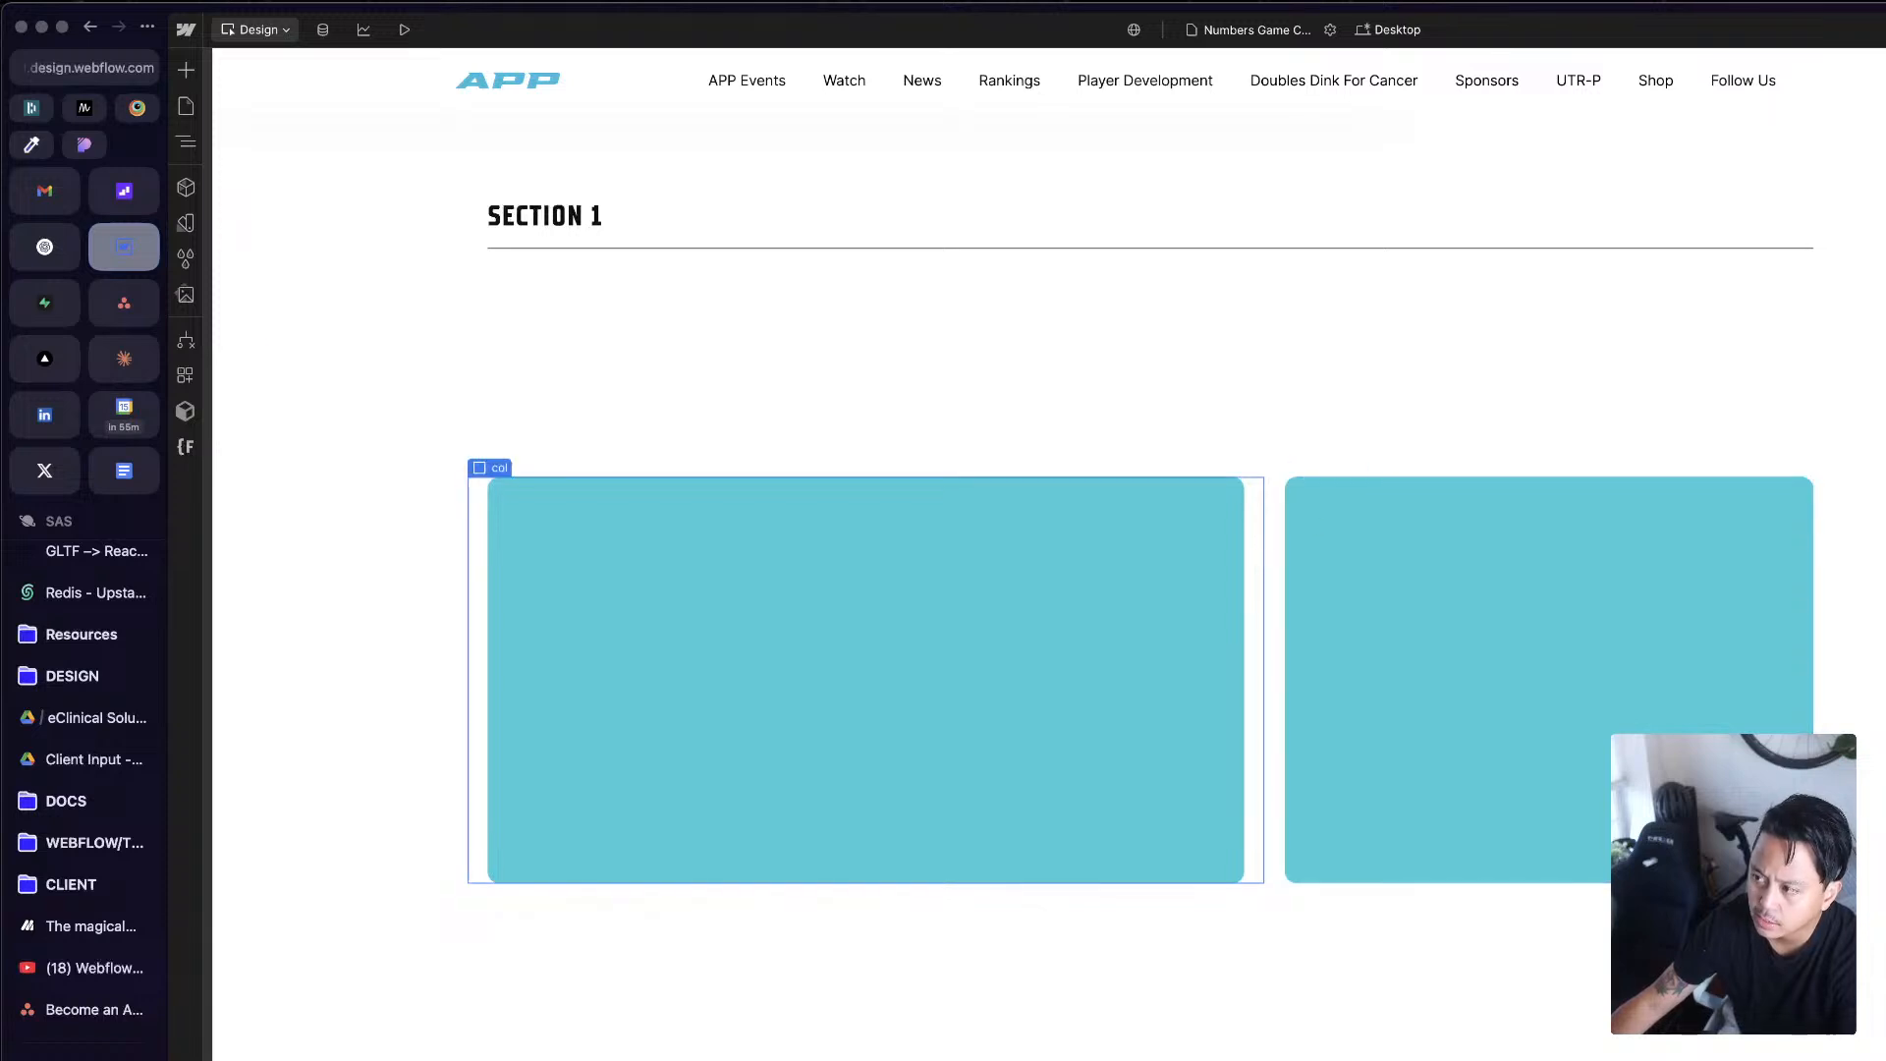
{"action": "left_click", "coordinate": [1057, 635]}
{"action": "key", "text": "super+d"}
{"action": "key", "text": "super+z"}
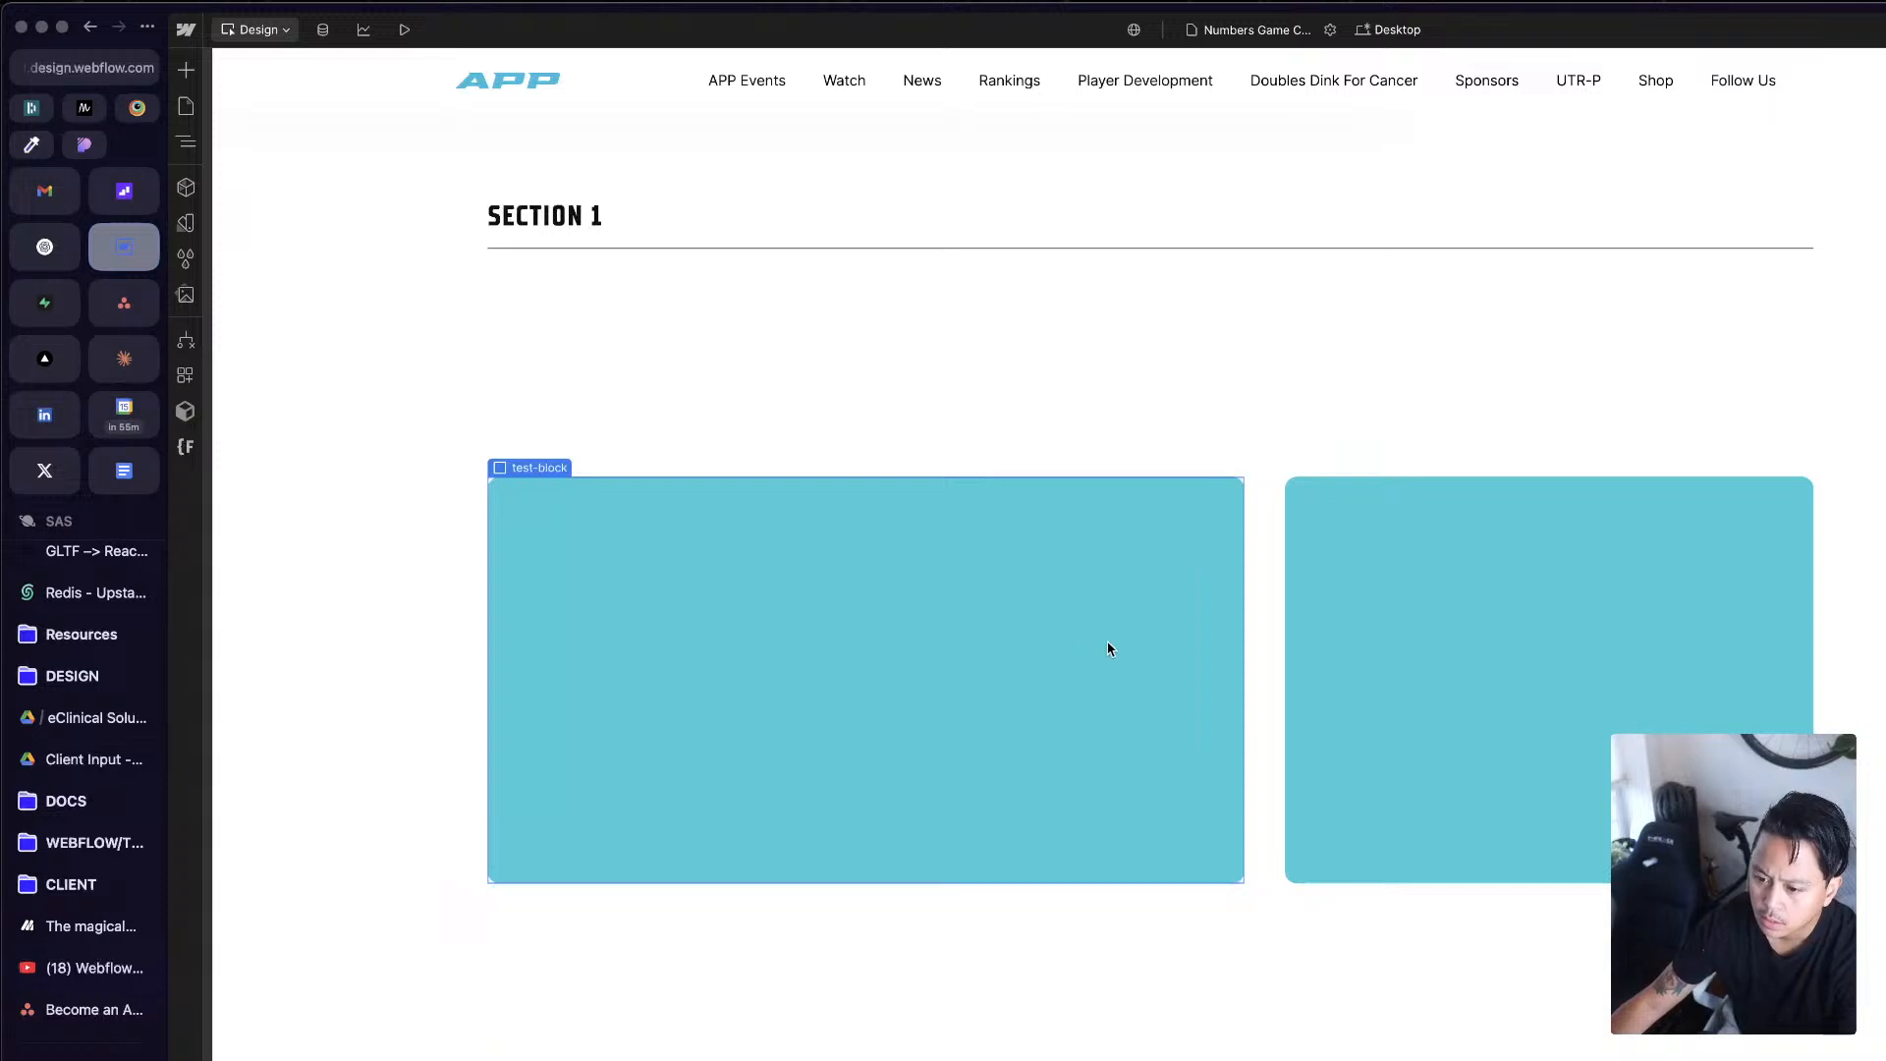
Step: Examine the second col and its test-block, and check the Figma layouts frame again
{"action": "left_click", "coordinate": [1271, 602]}
{"action": "left_click", "coordinate": [1544, 612]}
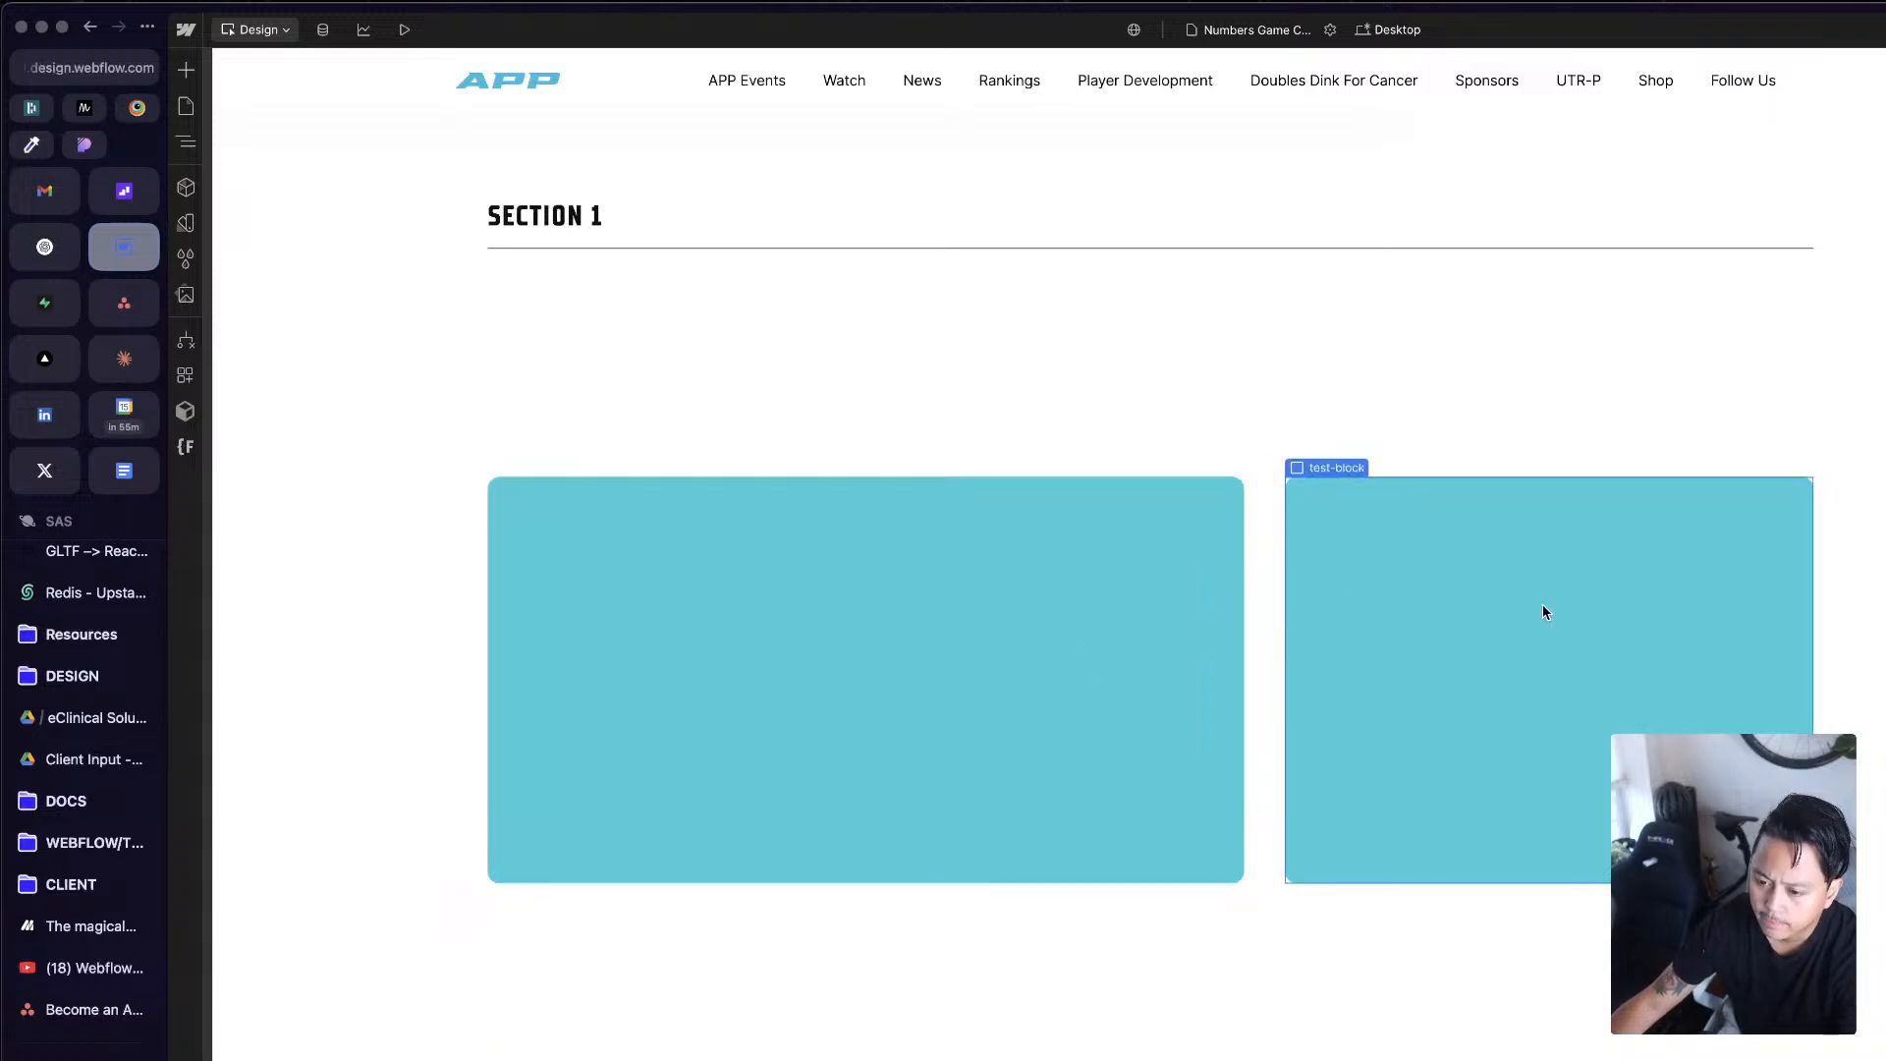
{"action": "left_click", "coordinate": [1825, 604]}
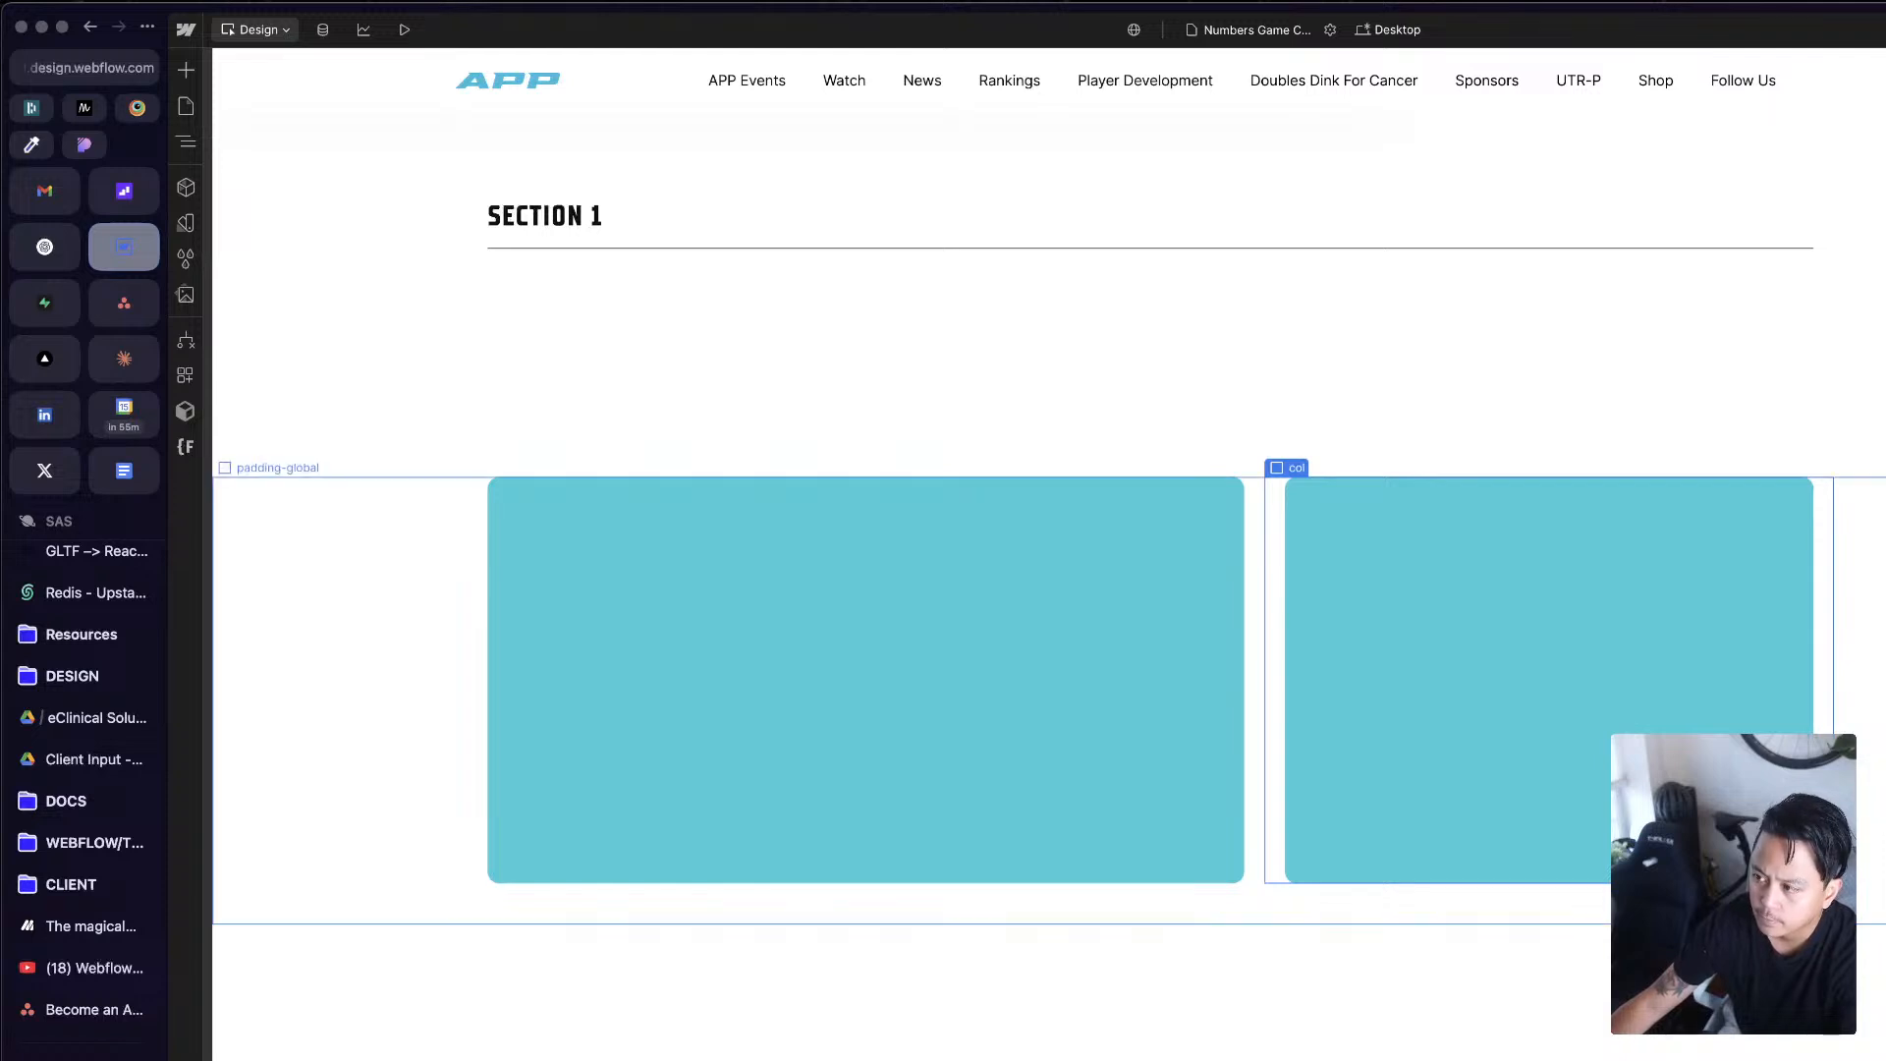
{"action": "key", "text": "ctrl+Up"}
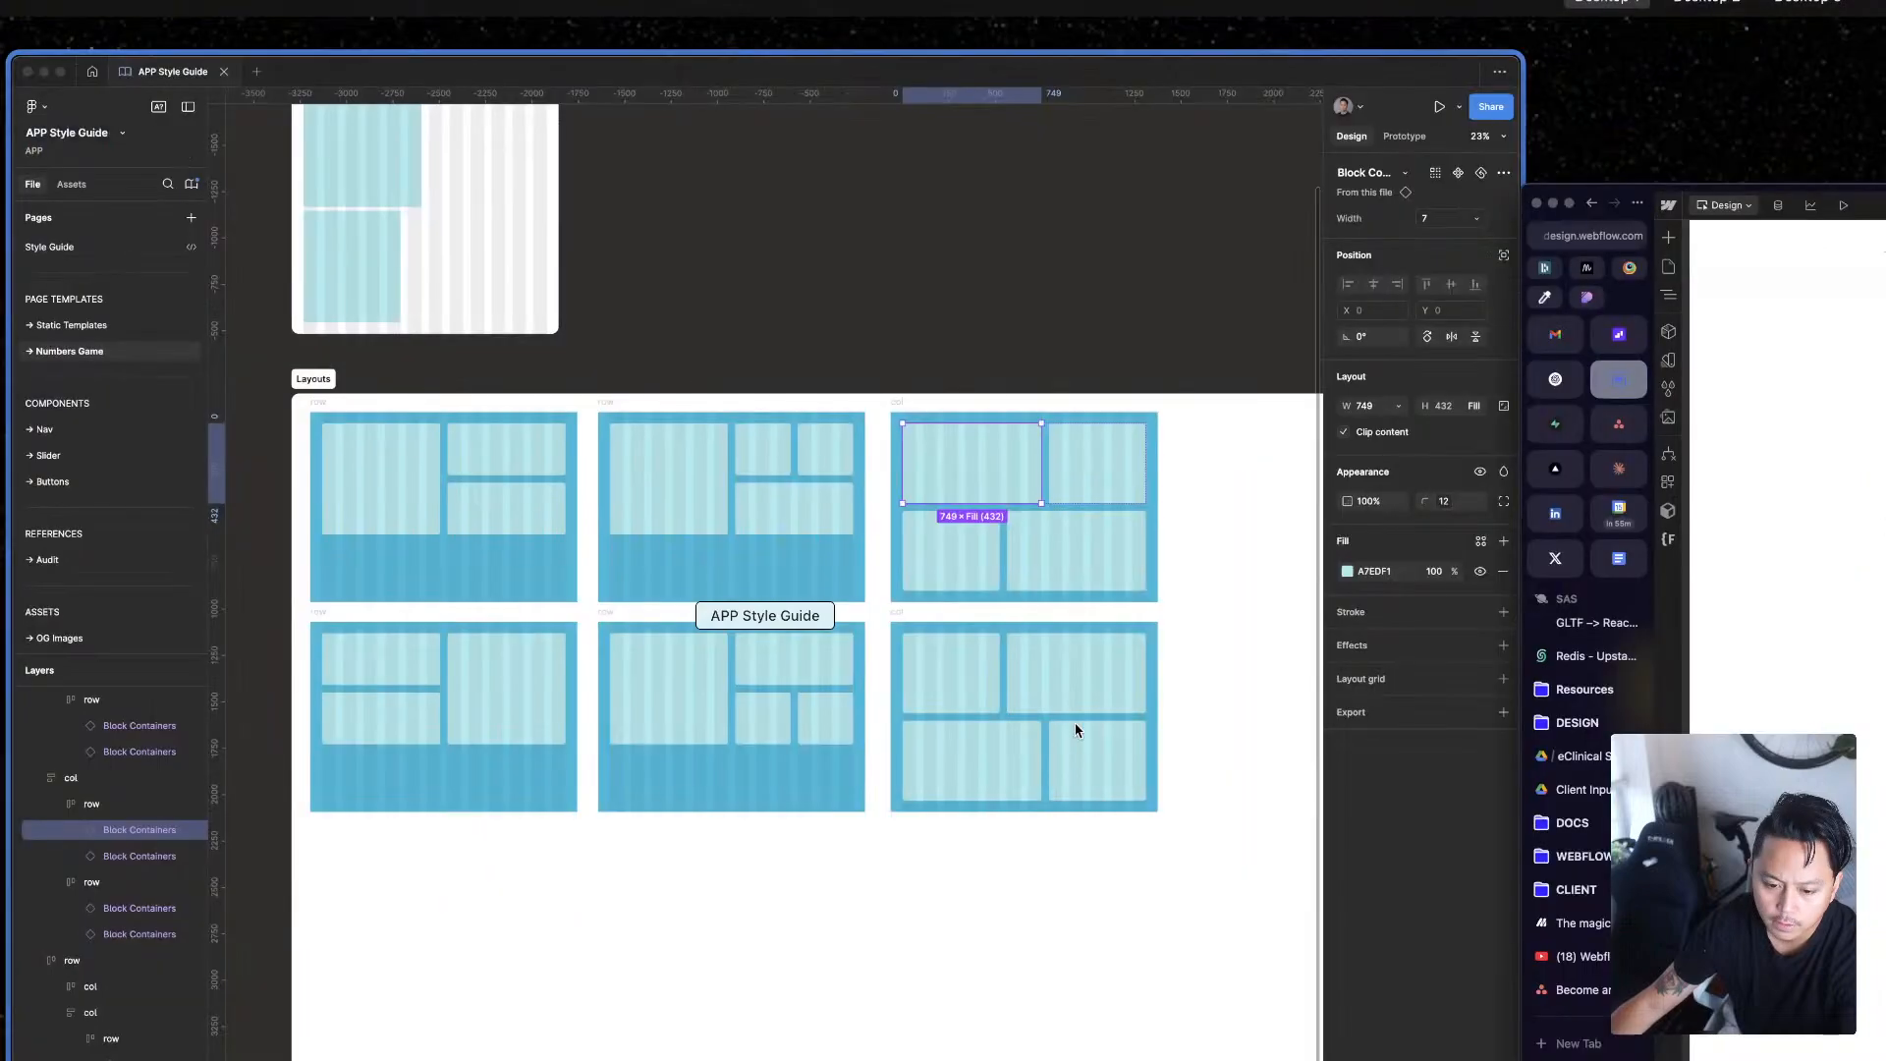
{"action": "left_click", "coordinate": [1670, 884]}
Step: Switch to the Mast docs and read the Layout section on the grid structure and responsive column classes
{"action": "key", "text": "ctrl+Tab"}
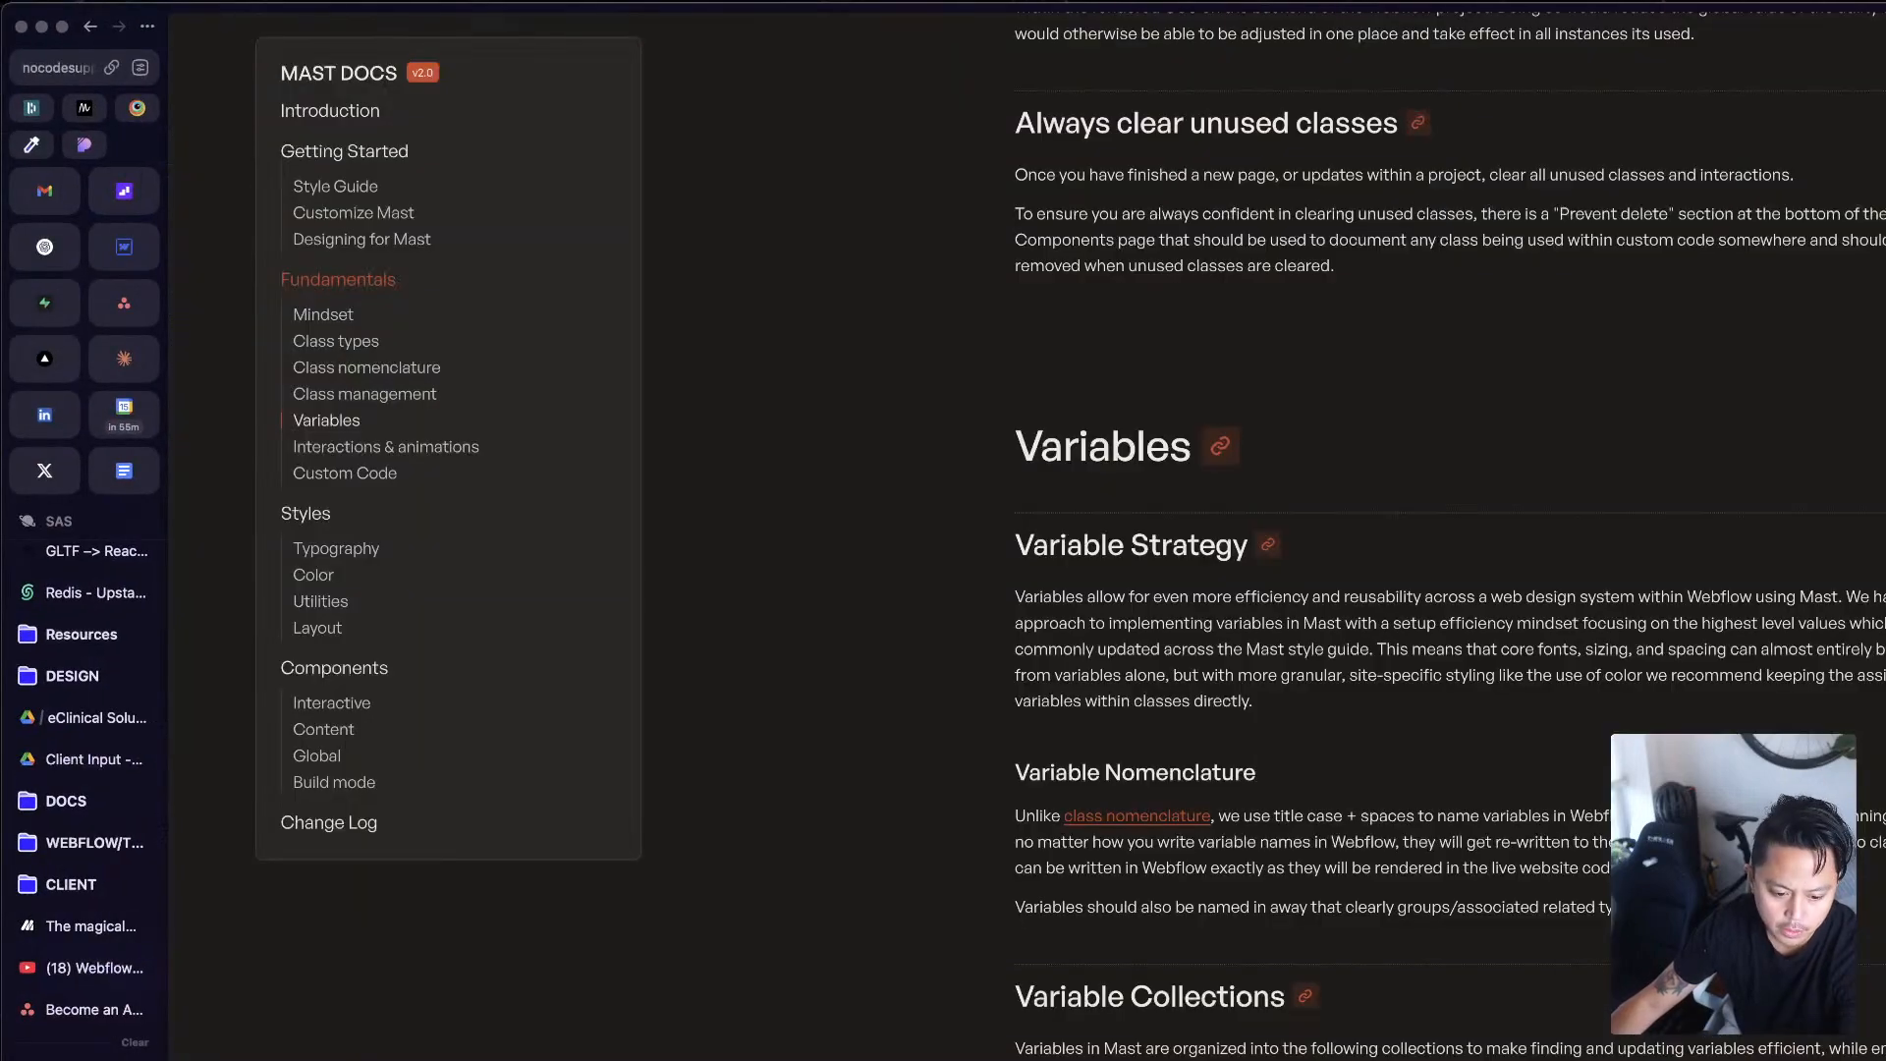
{"action": "scroll", "coordinate": [1559, 900], "scroll_direction": "down", "scroll_amount": 15}
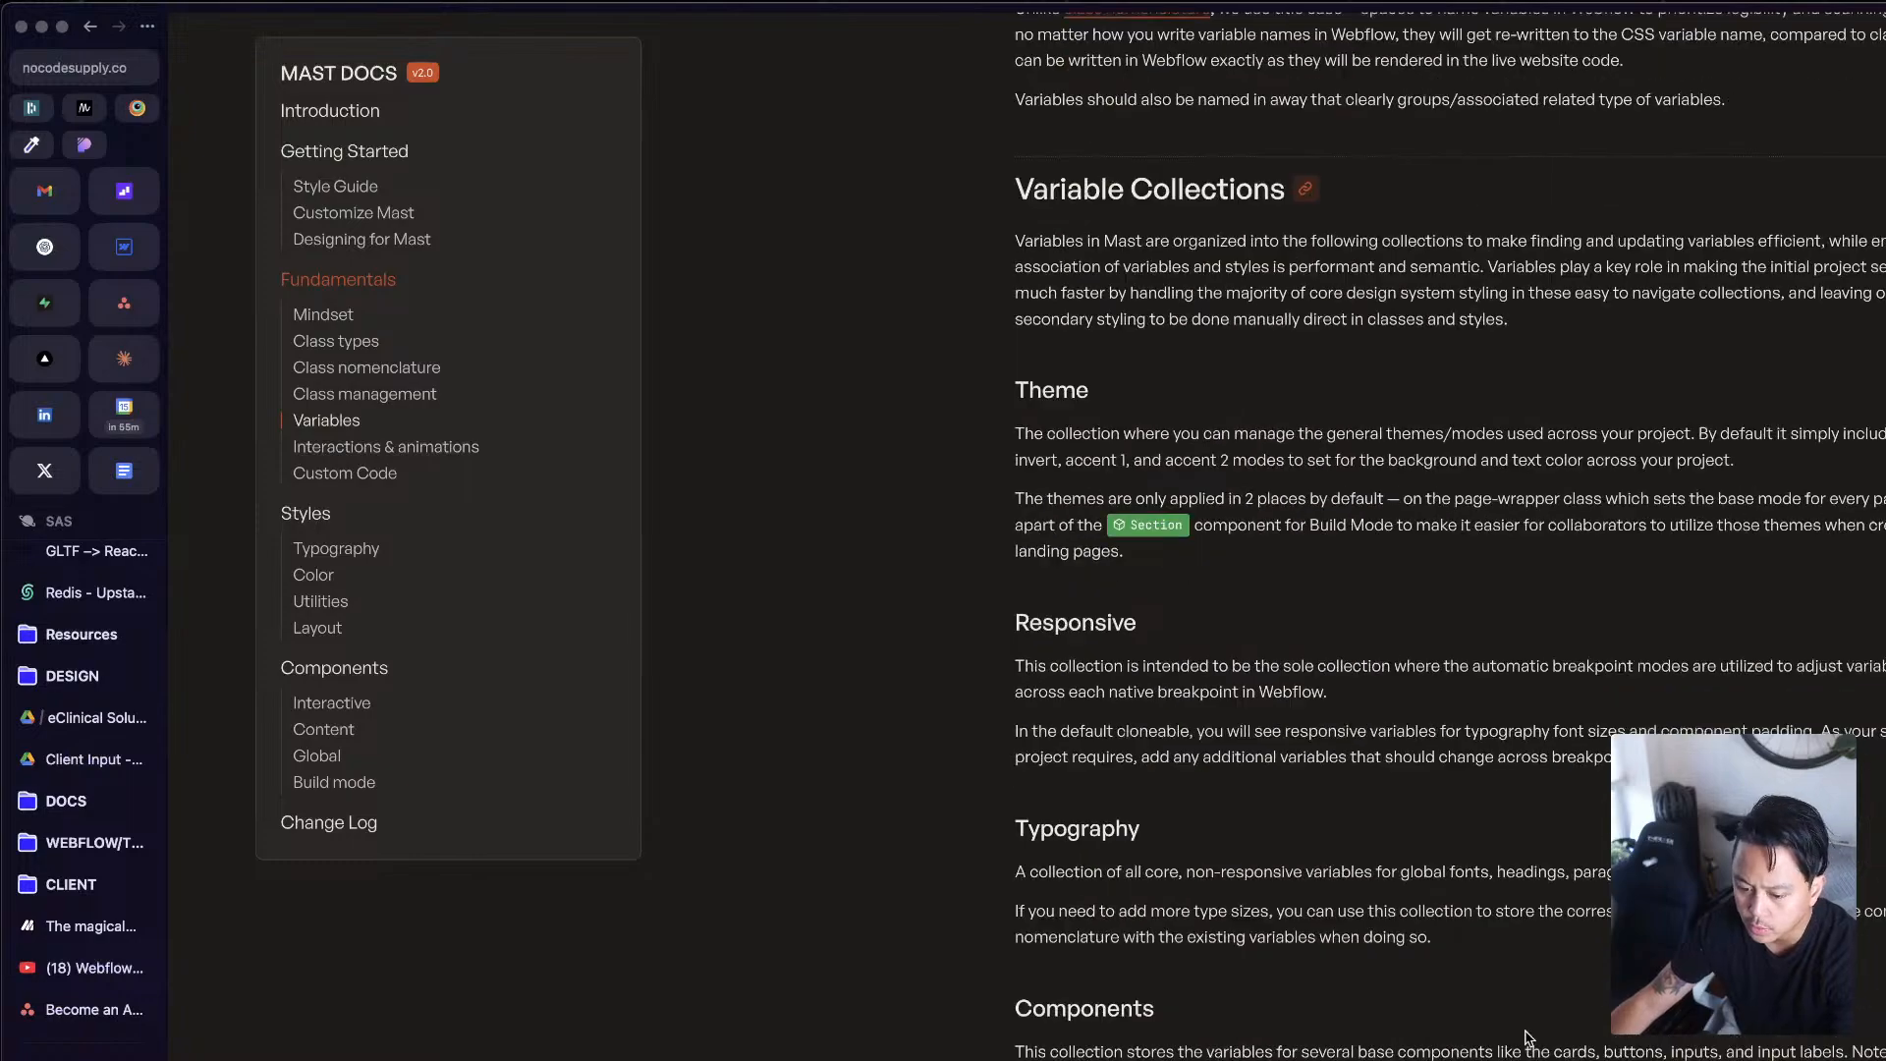
{"action": "scroll", "coordinate": [1510, 1040], "scroll_direction": "down", "scroll_amount": 20}
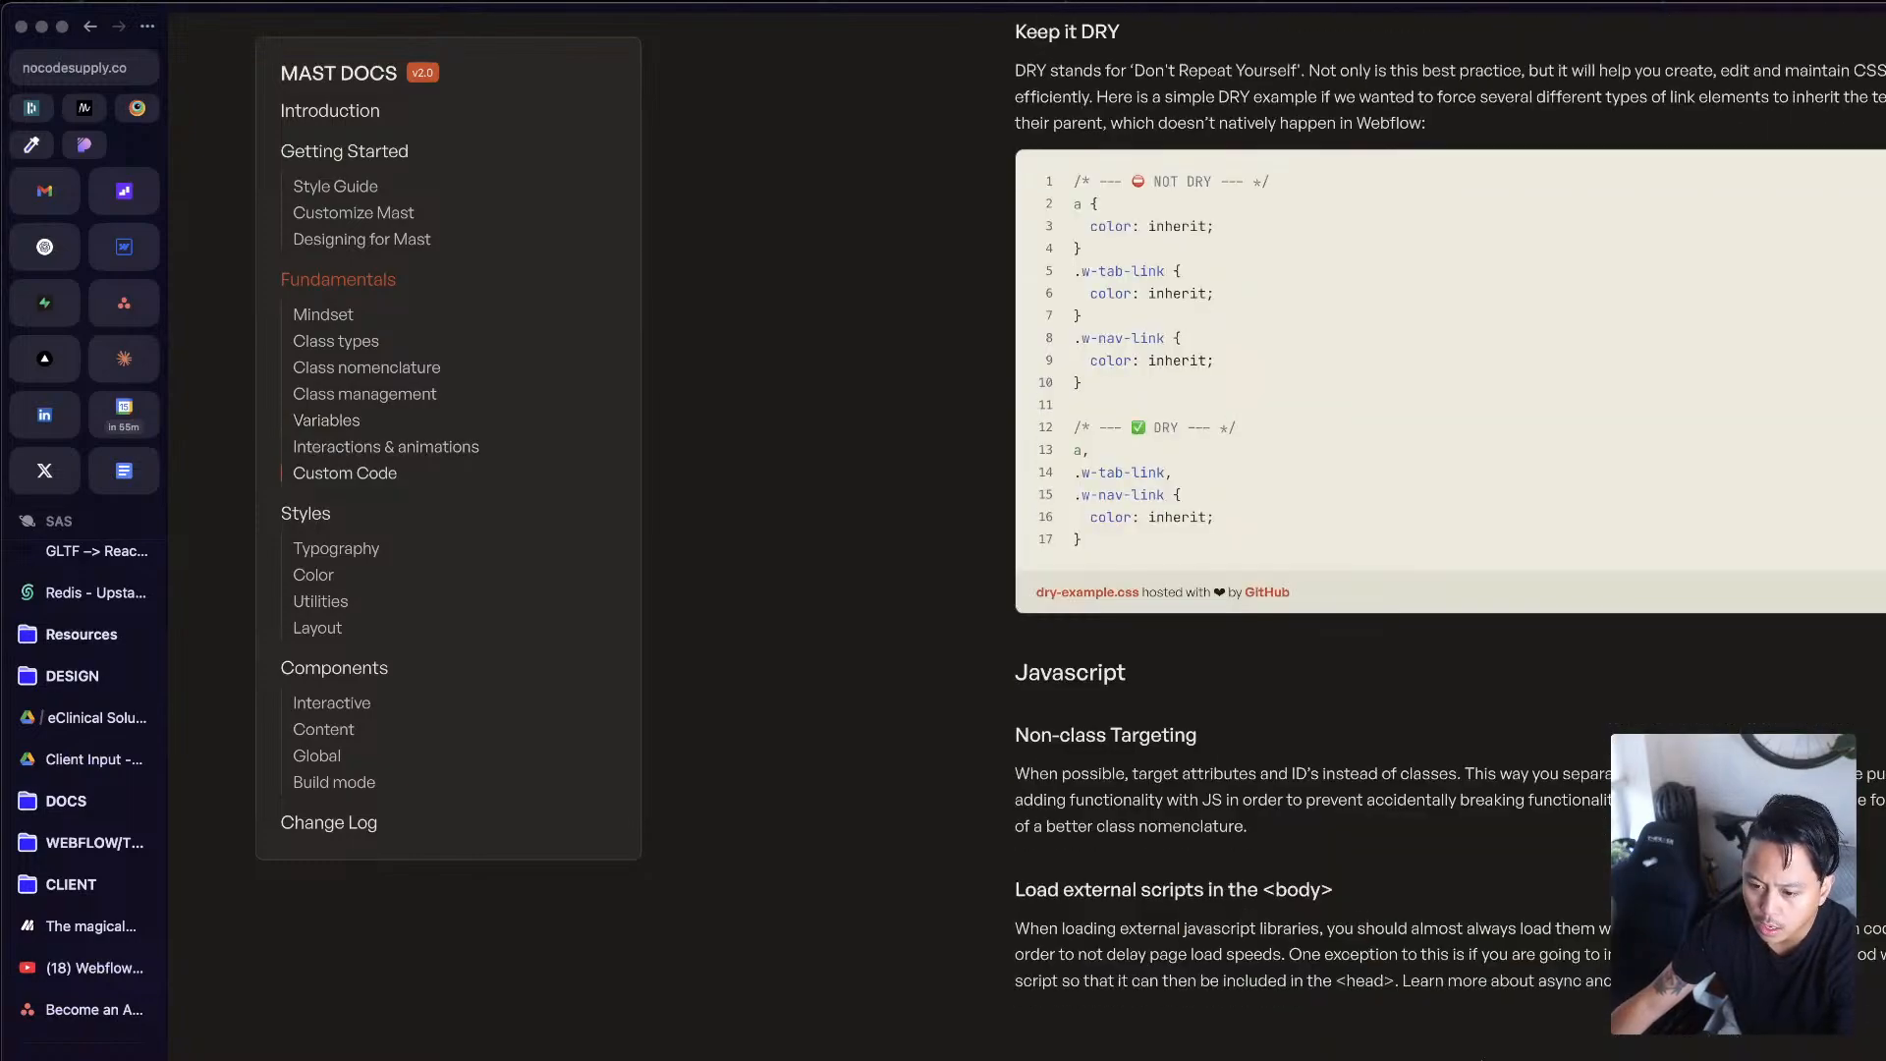
{"action": "scroll", "coordinate": [1481, 1057], "scroll_direction": "down", "scroll_amount": 8}
{"action": "scroll", "coordinate": [1481, 1056], "scroll_direction": "up", "scroll_amount": 8}
{"action": "scroll", "coordinate": [1483, 1059], "scroll_direction": "down", "scroll_amount": 15}
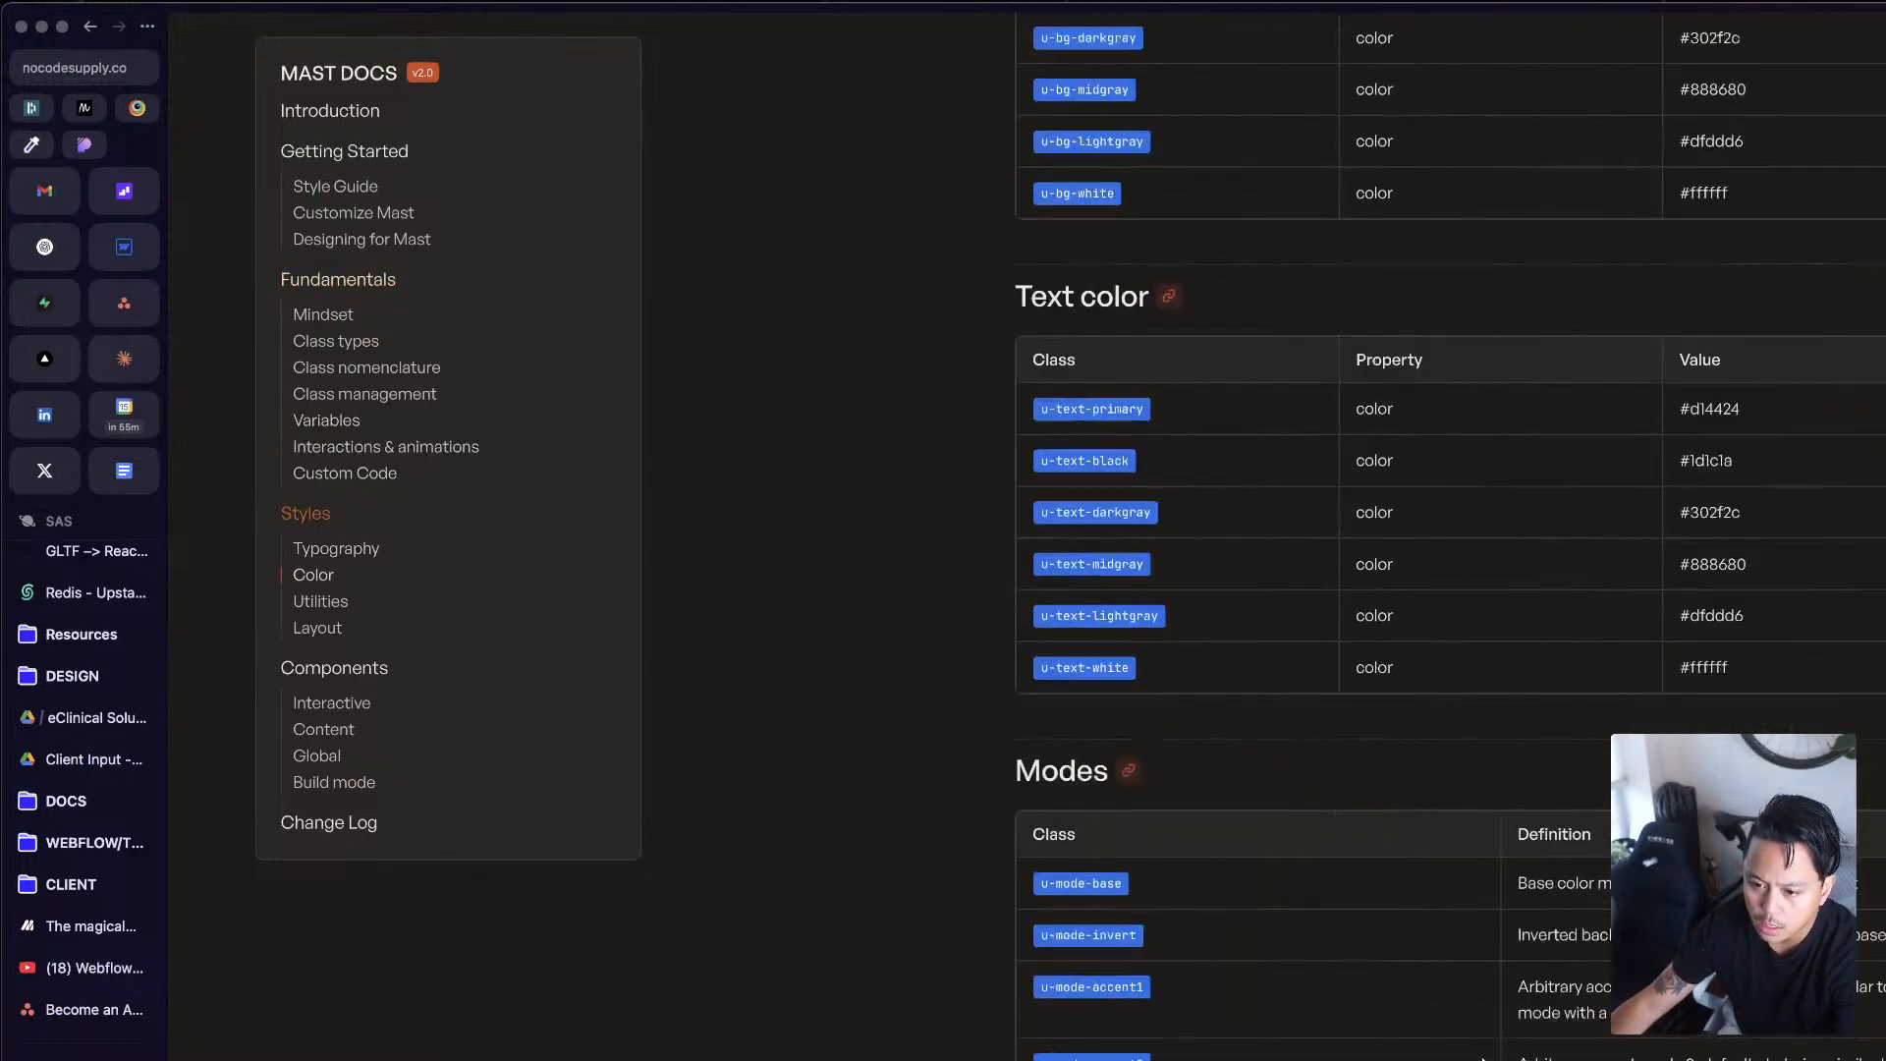
{"action": "scroll", "coordinate": [1483, 1059], "scroll_direction": "down", "scroll_amount": 20}
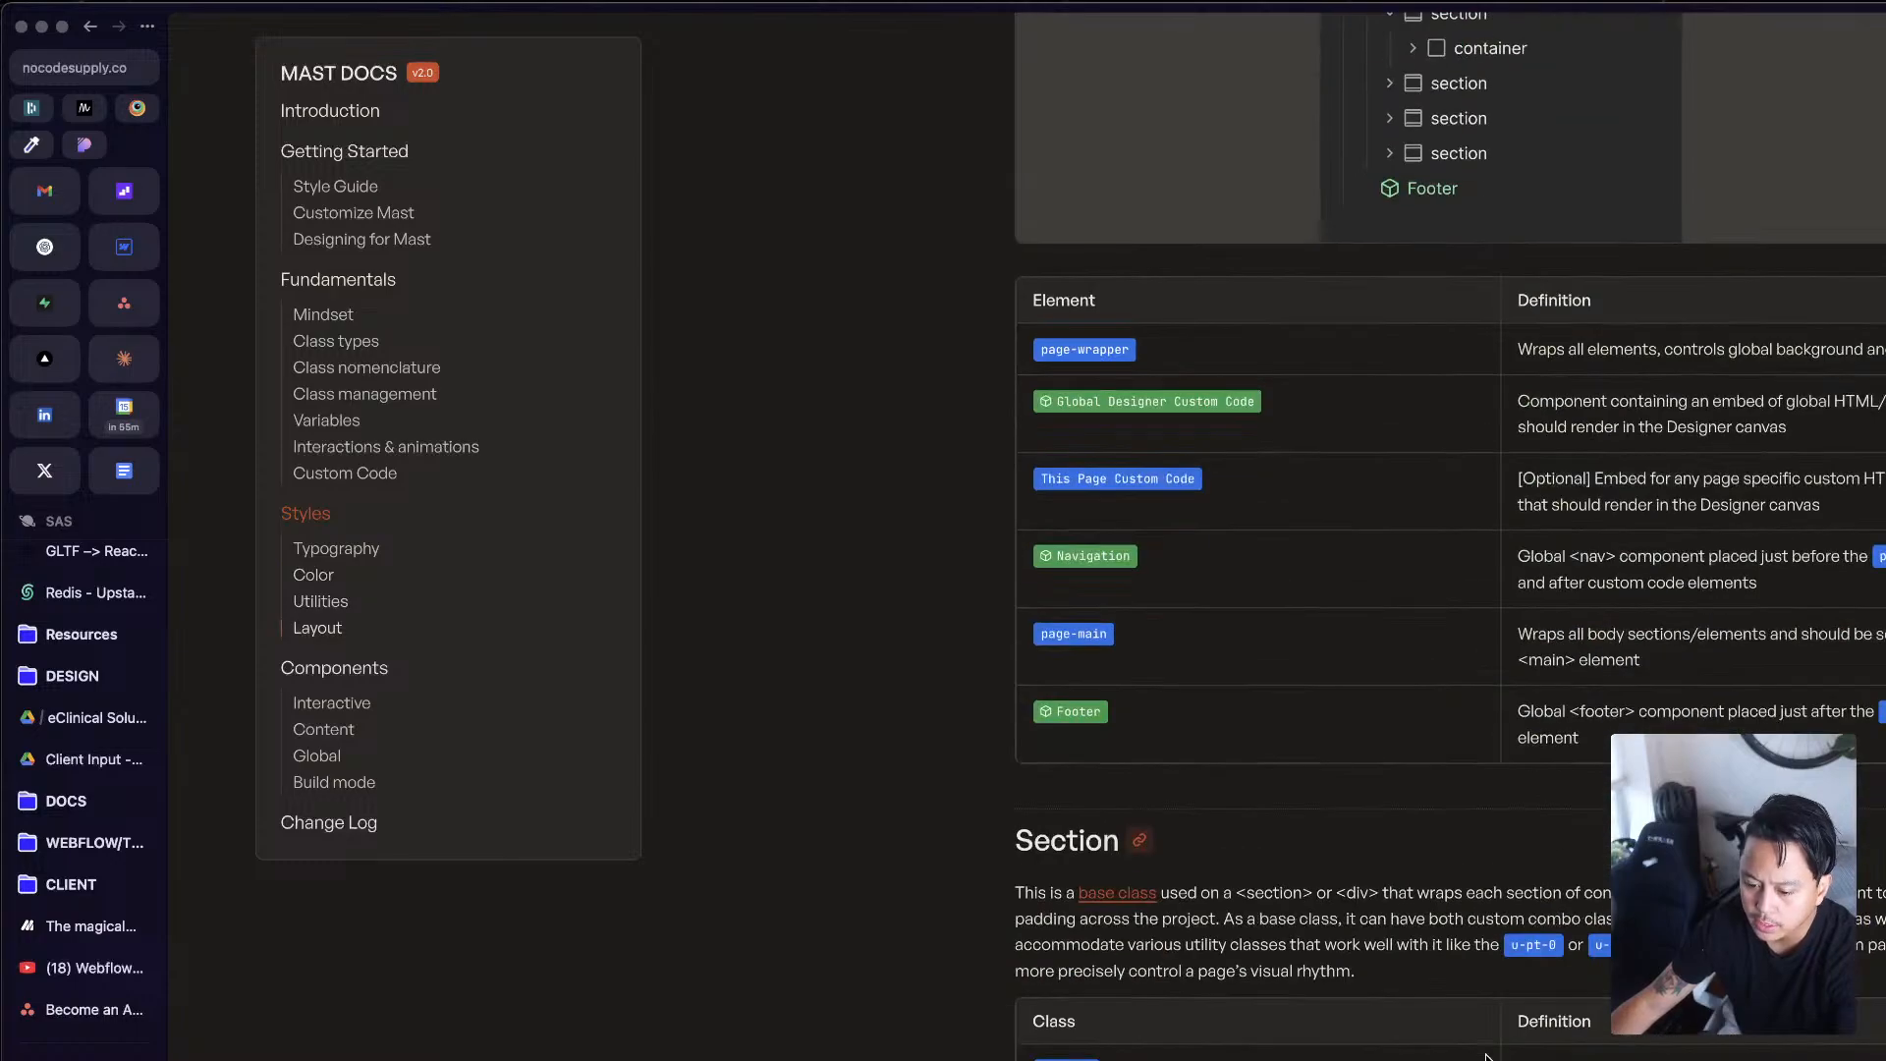
{"action": "scroll", "coordinate": [1485, 1044], "scroll_direction": "down", "scroll_amount": 8}
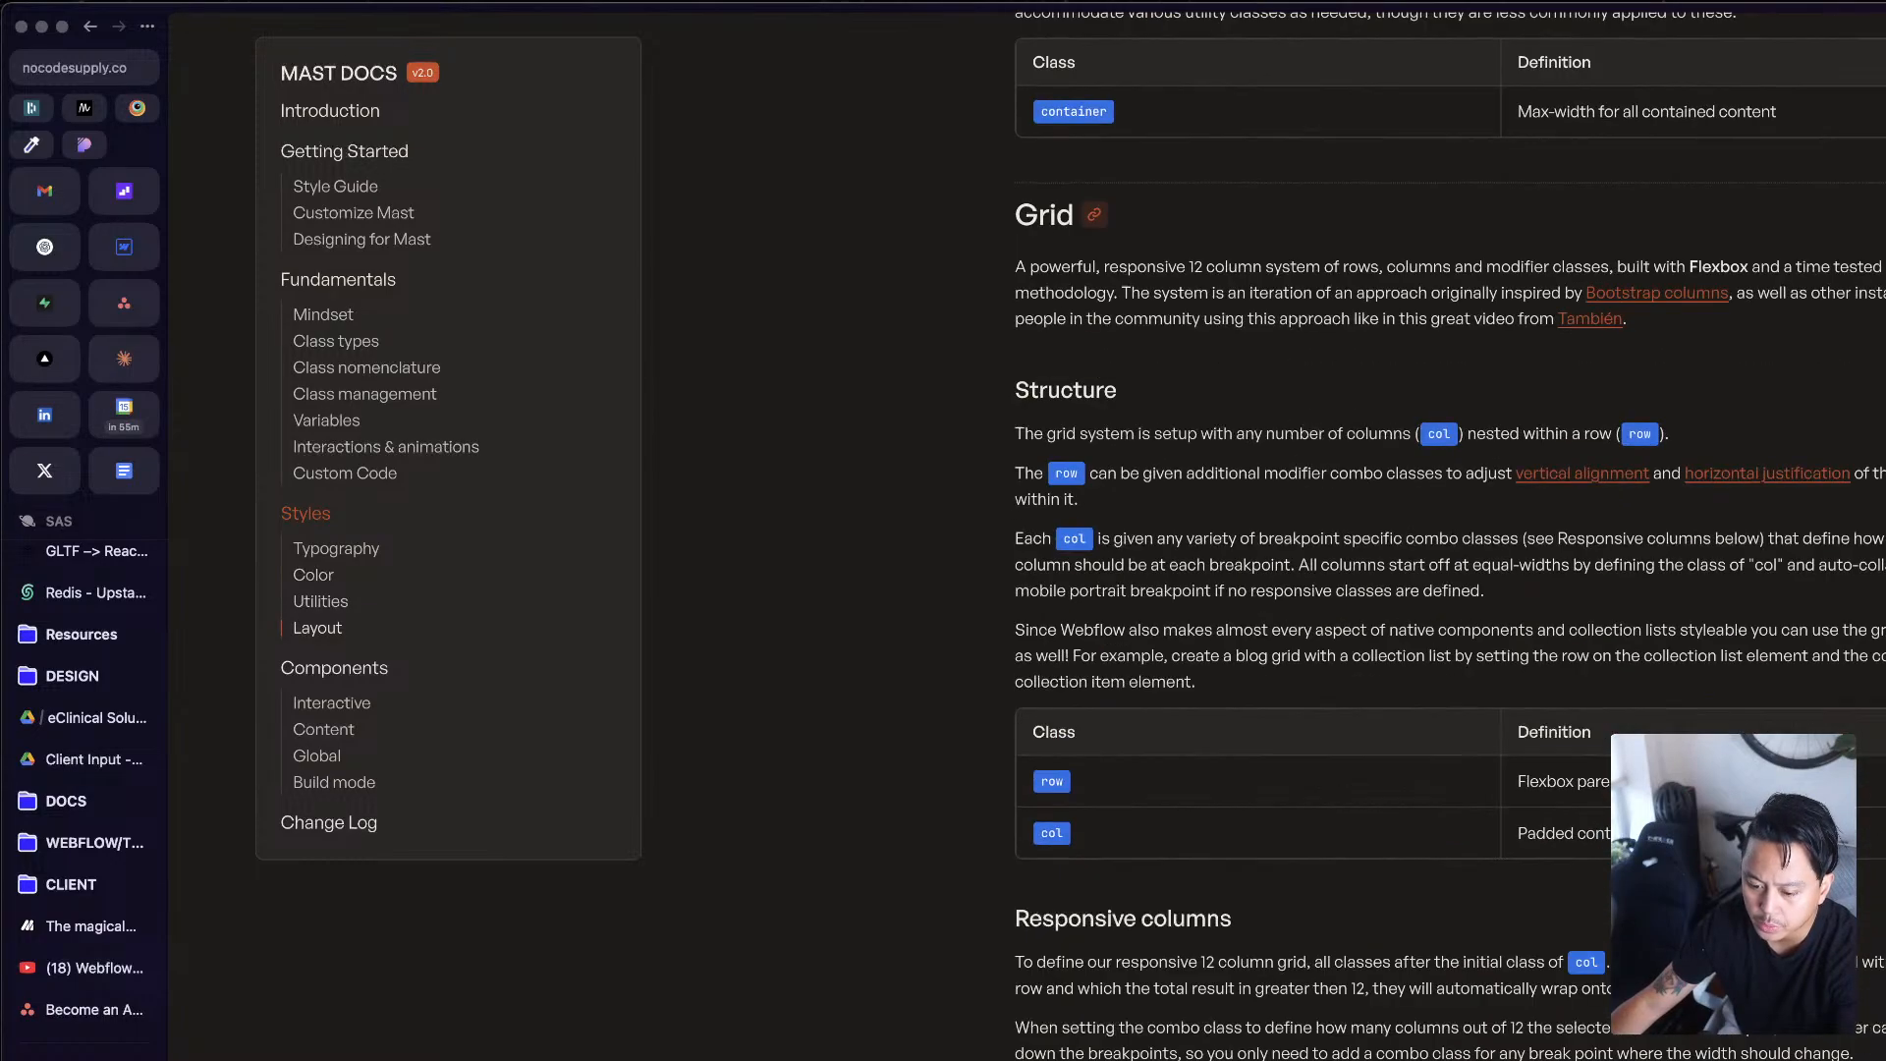
{"action": "scroll", "coordinate": [1267, 938], "scroll_direction": "down", "scroll_amount": 6}
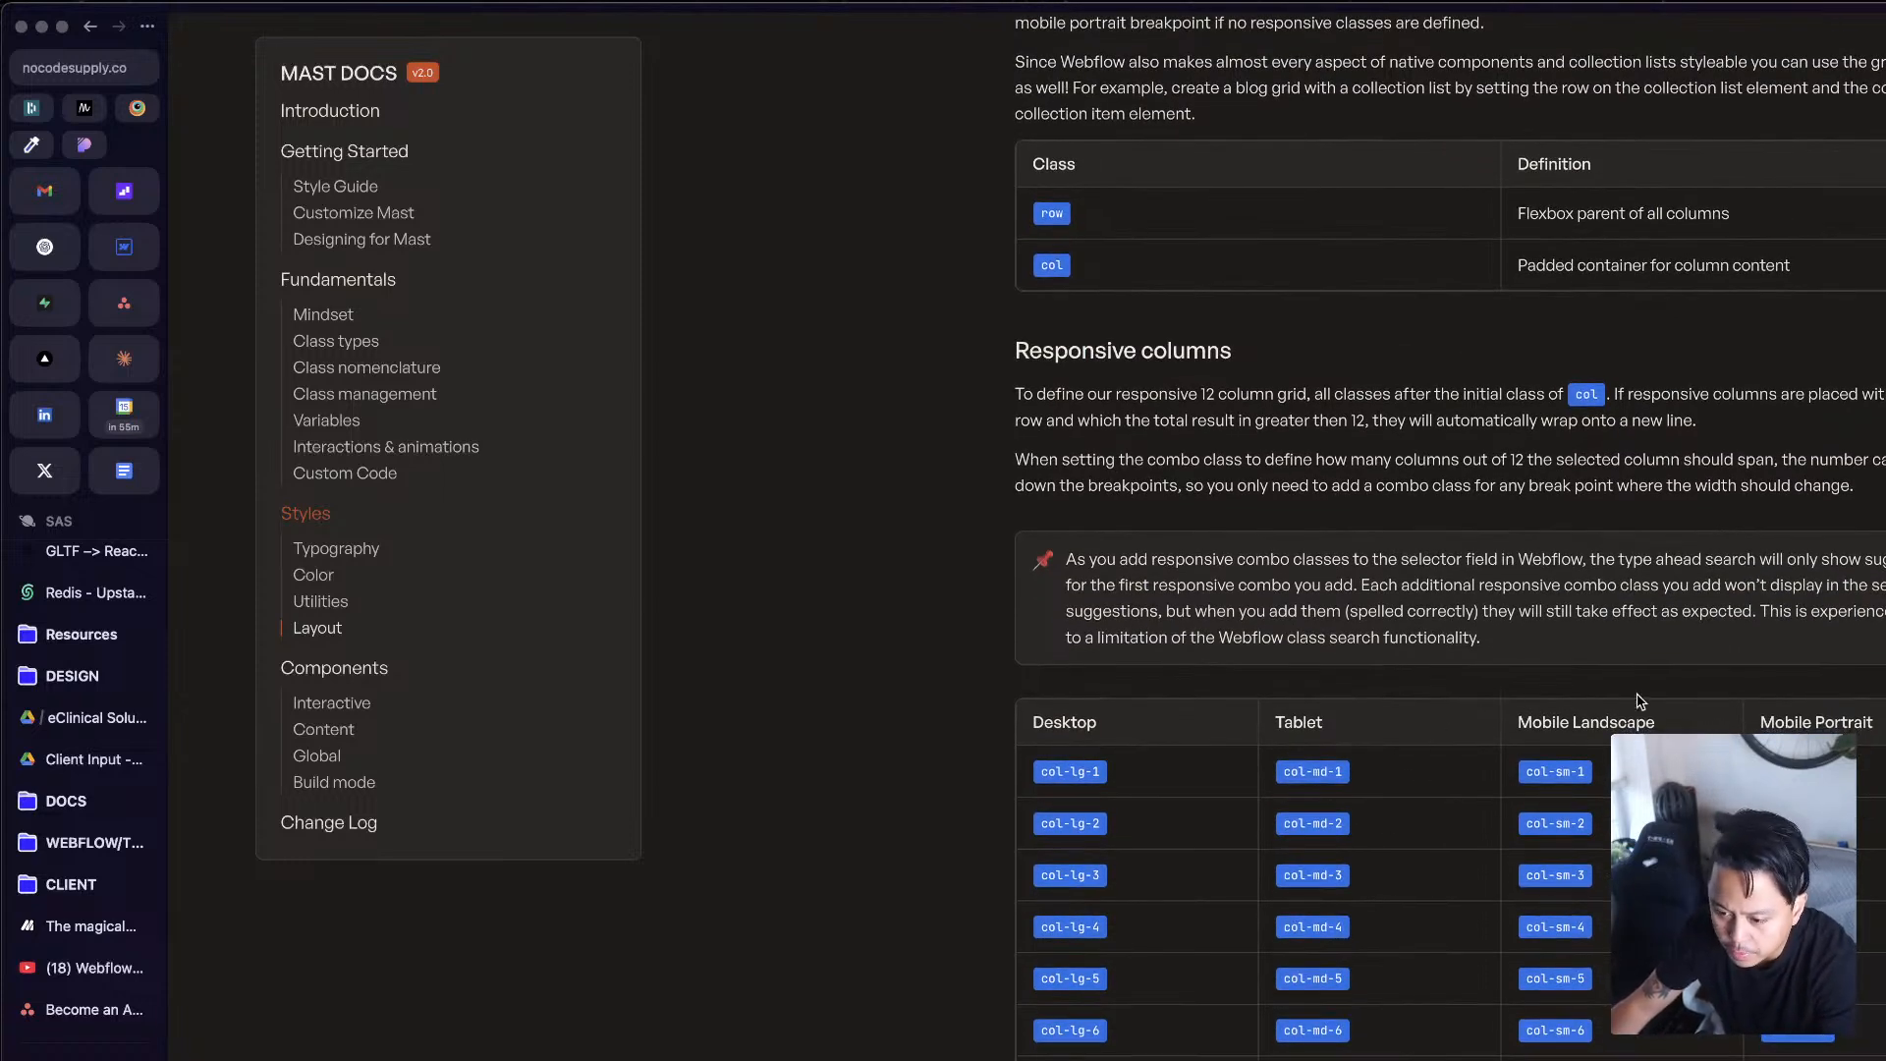
{"action": "scroll", "coordinate": [1660, 692], "scroll_direction": "down", "scroll_amount": 4}
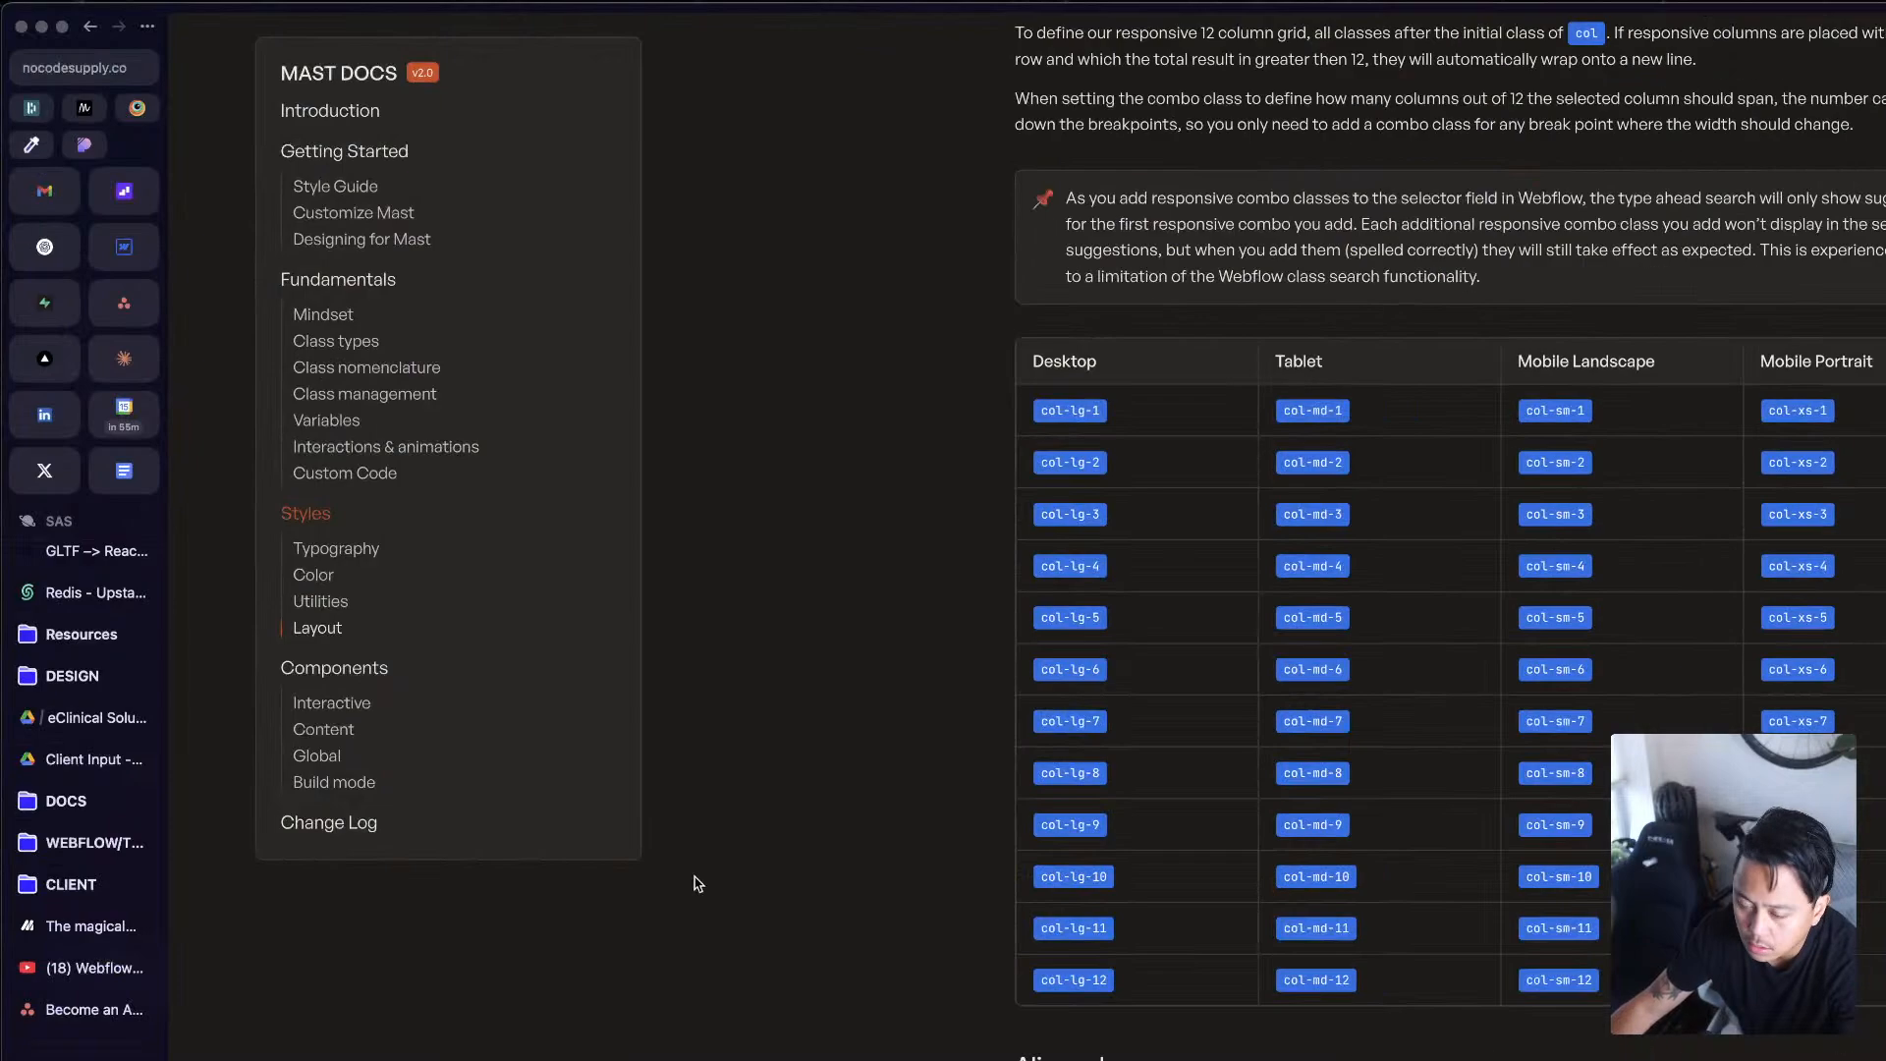
Step: Return to the Webflow page and remove the col-lg-7 combo class from the first col under Section 1
{"action": "left_click", "coordinate": [123, 247]}
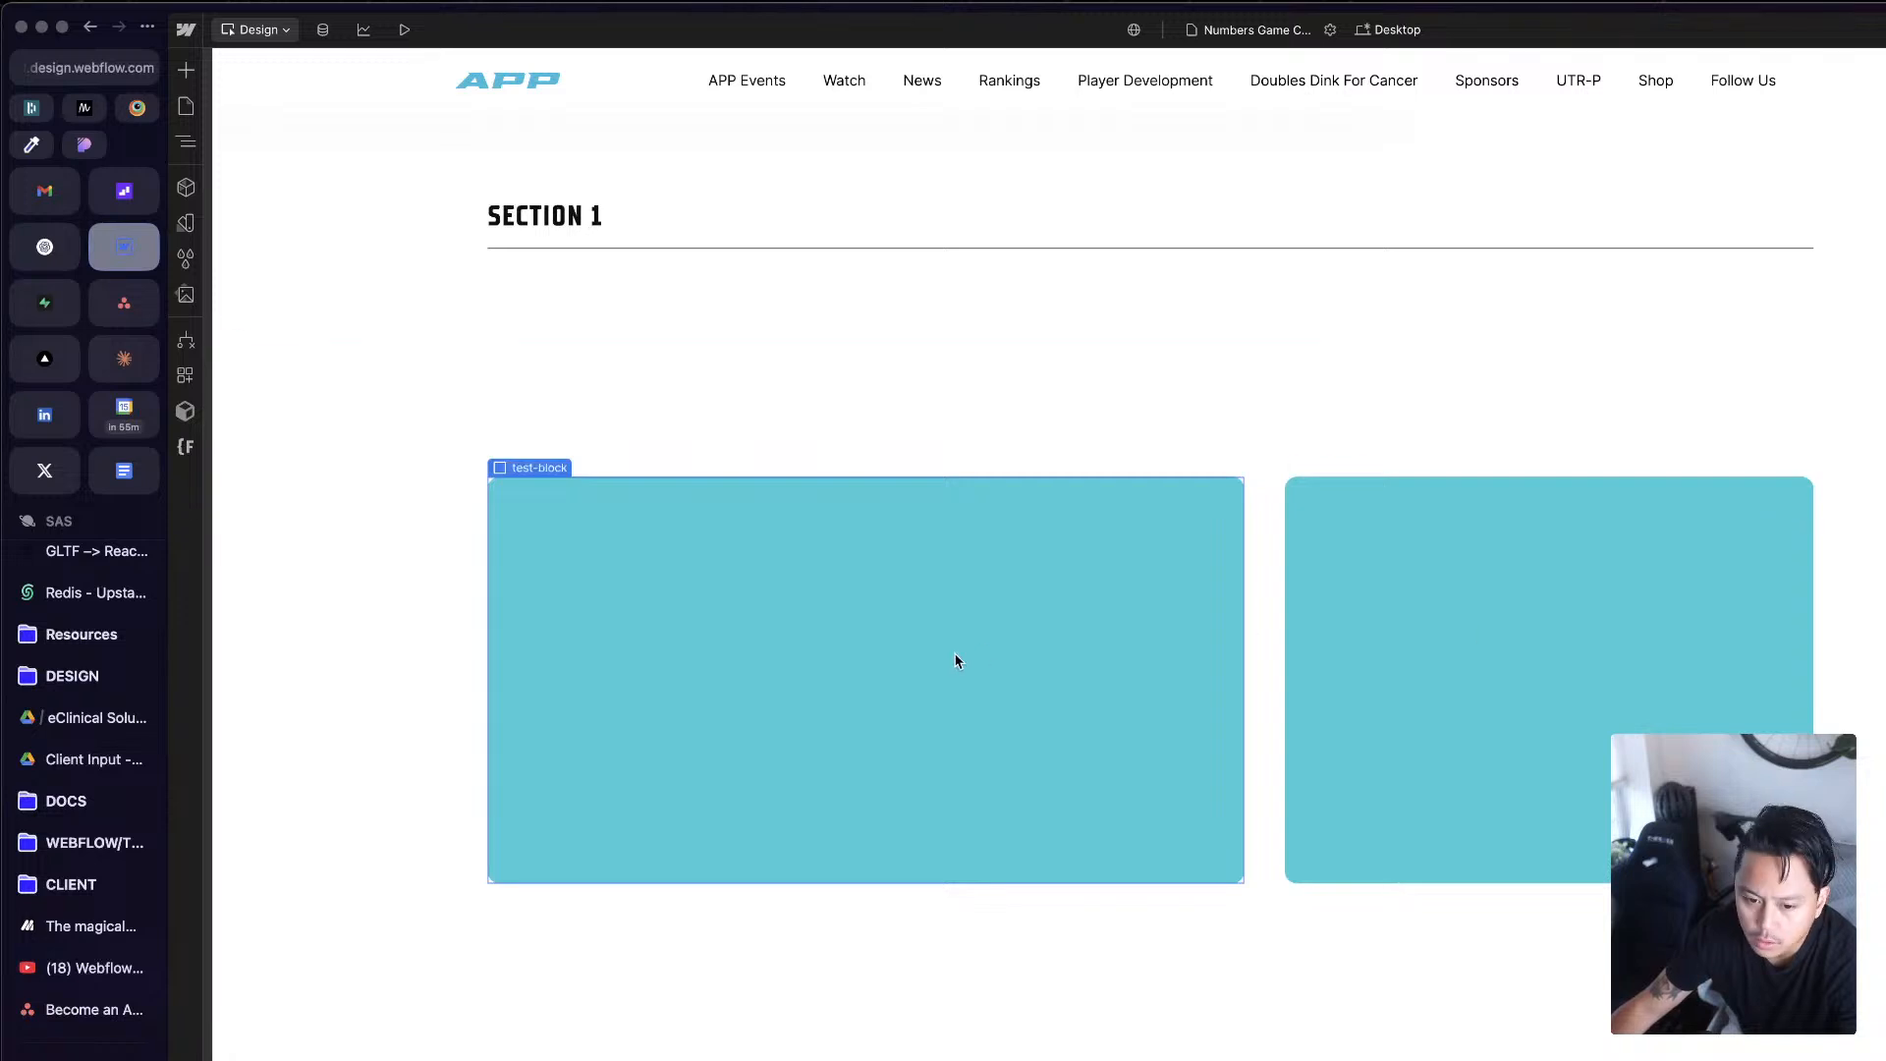
{"action": "key", "text": "z"}
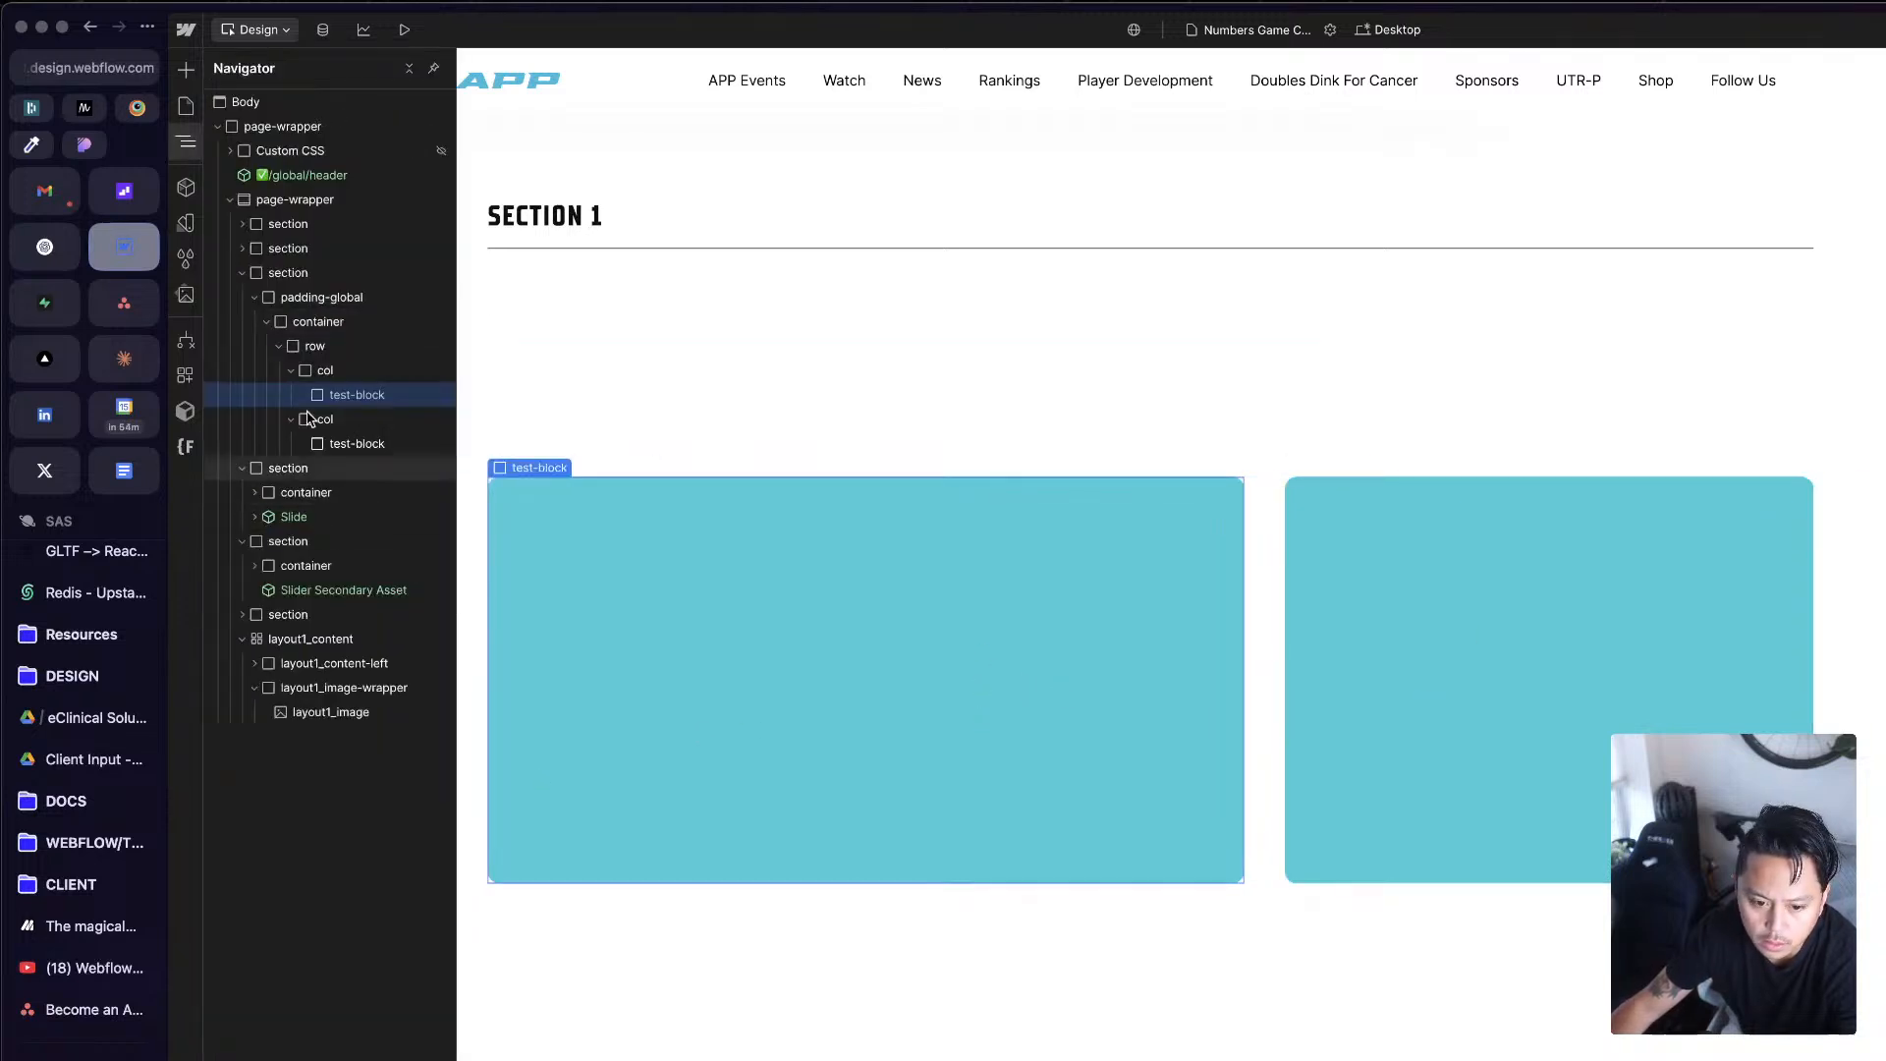
{"action": "left_click", "coordinate": [308, 379]}
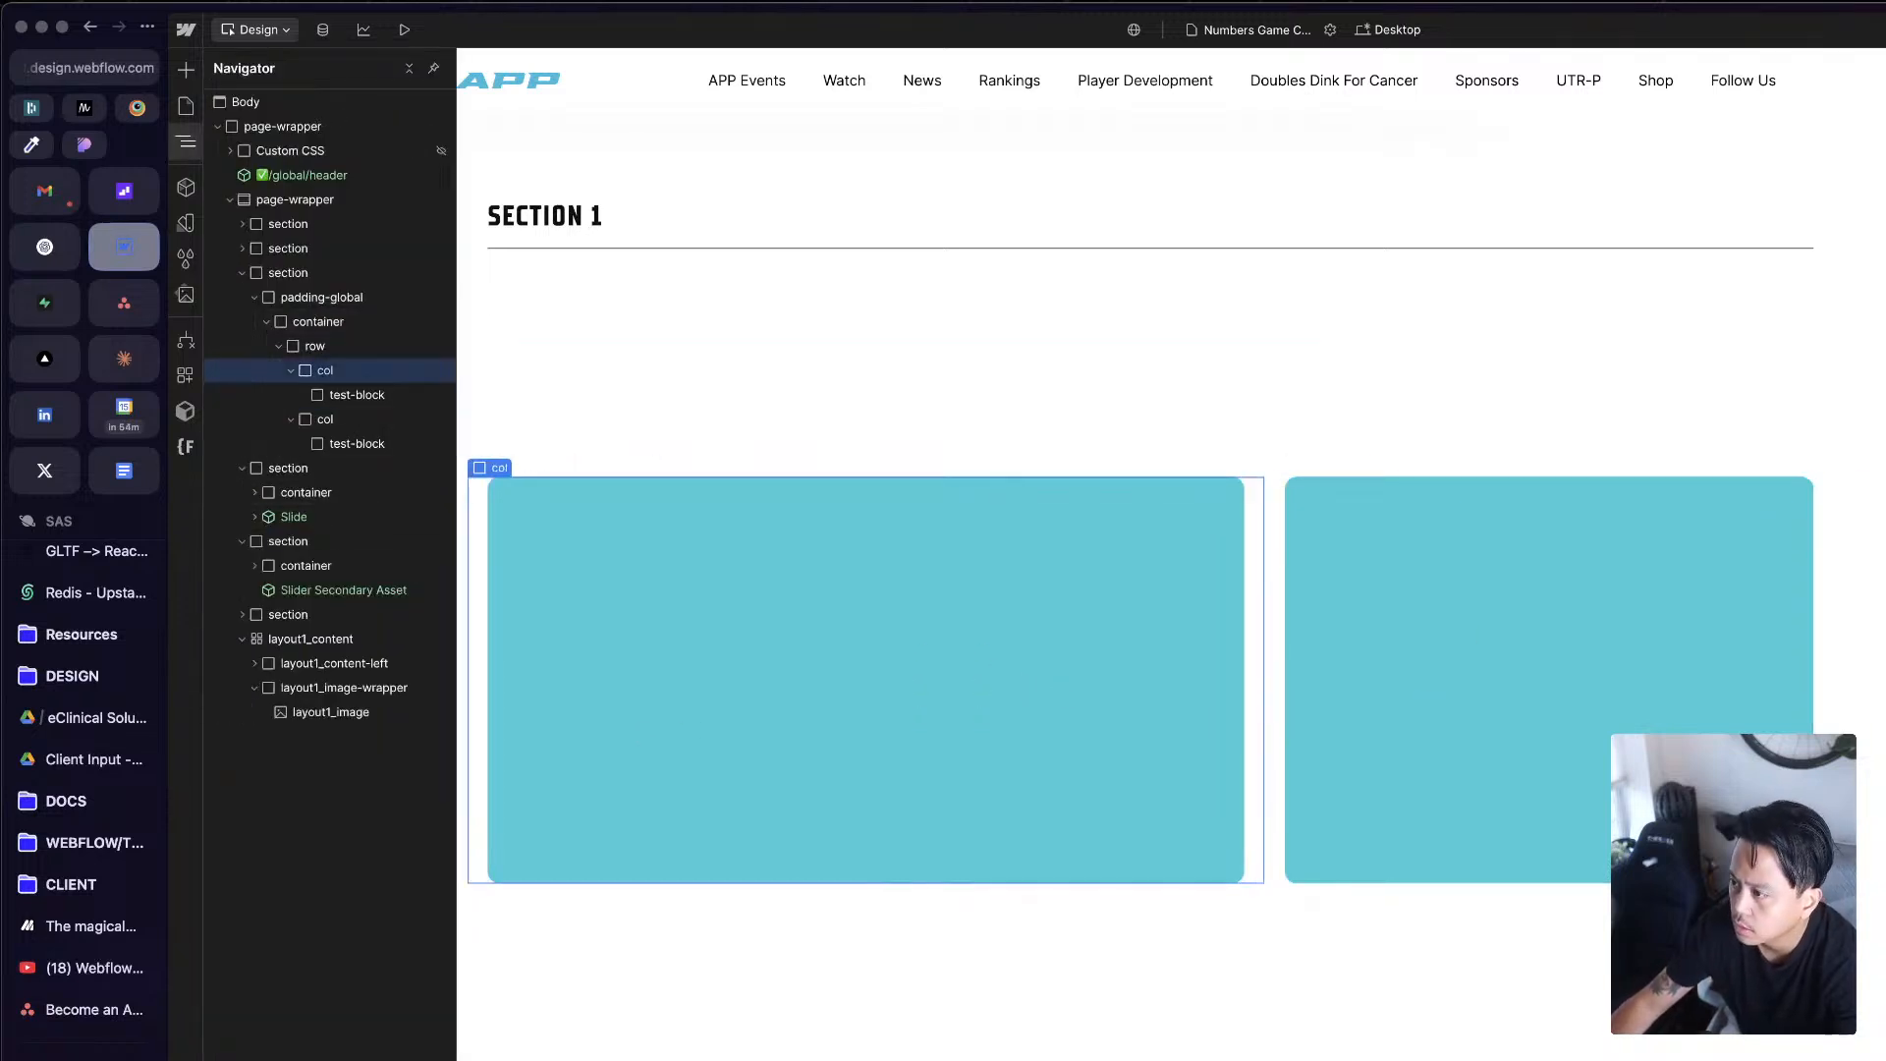
{"action": "key", "text": "BackSpace"}
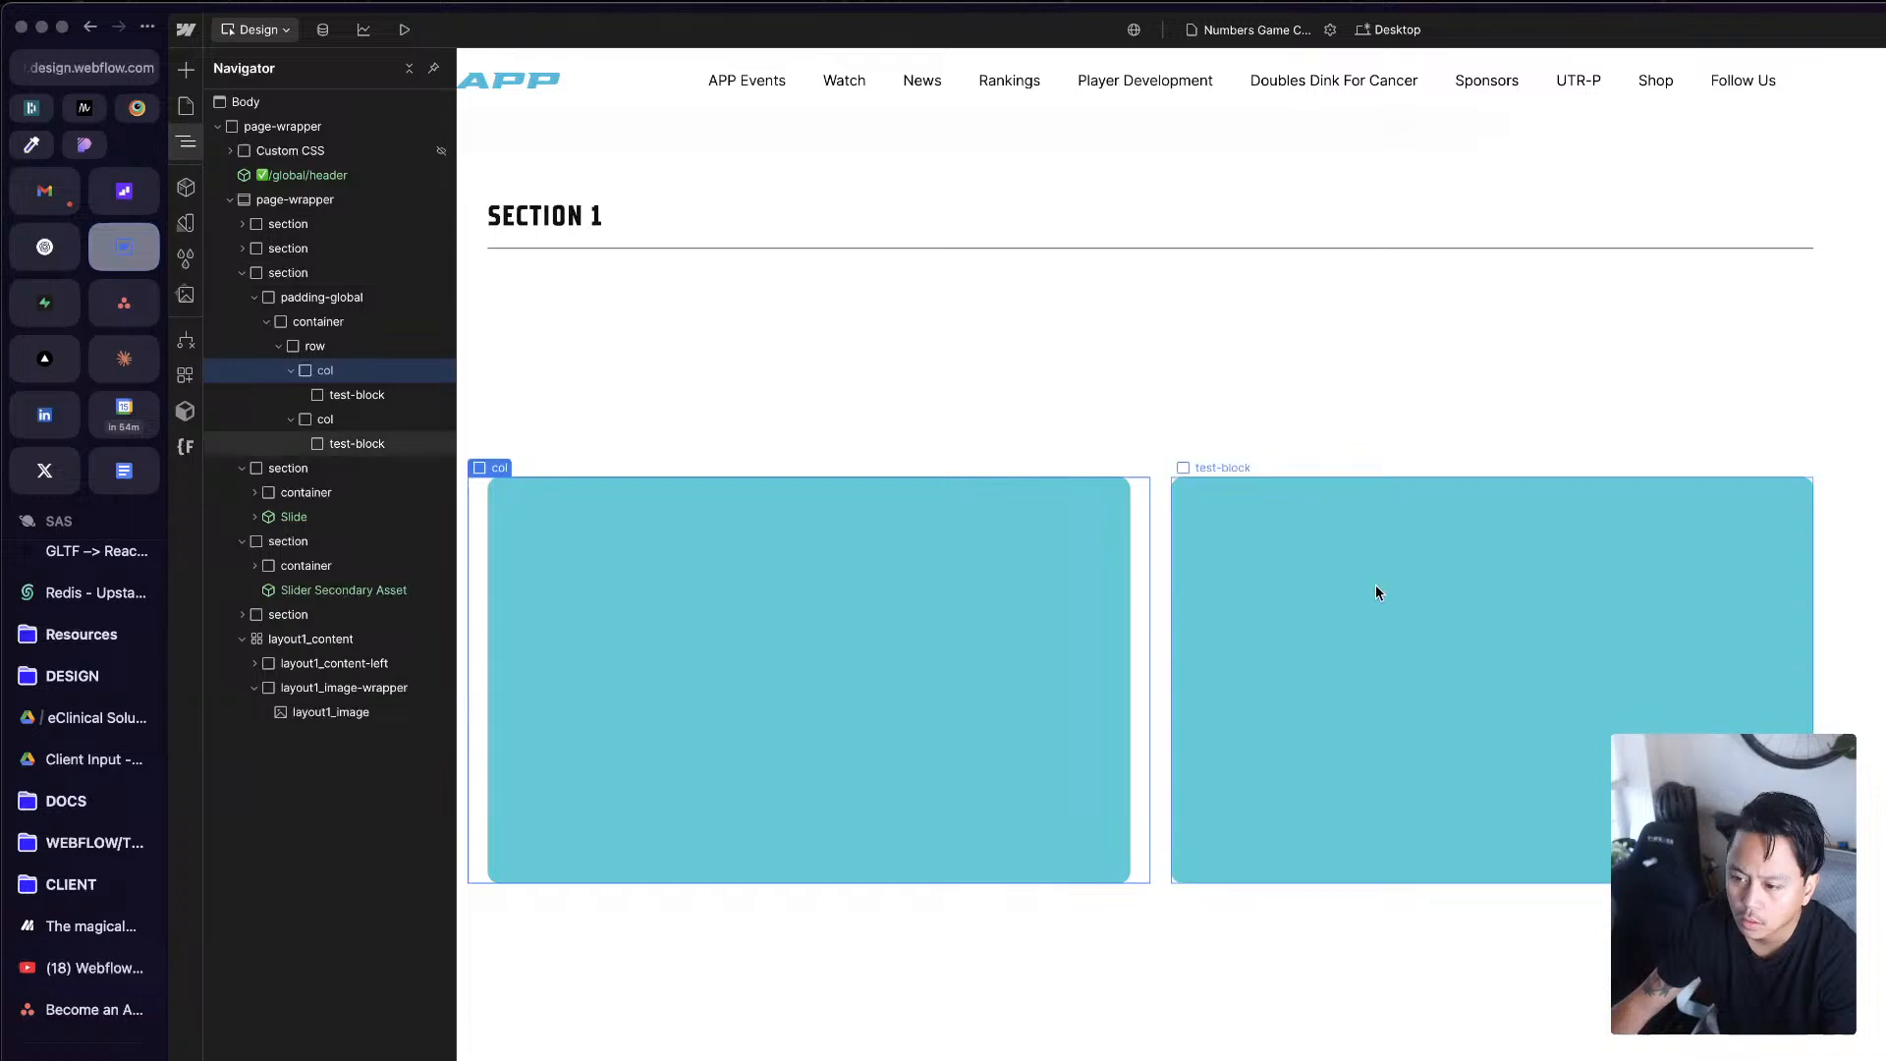
Step: Undo the removal of the col-lg-7 class from the first col under Section 1, and check both cols and their test-blocks
{"action": "key", "text": "super+z"}
{"action": "key", "text": "z"}
{"action": "left_click", "coordinate": [1418, 608]}
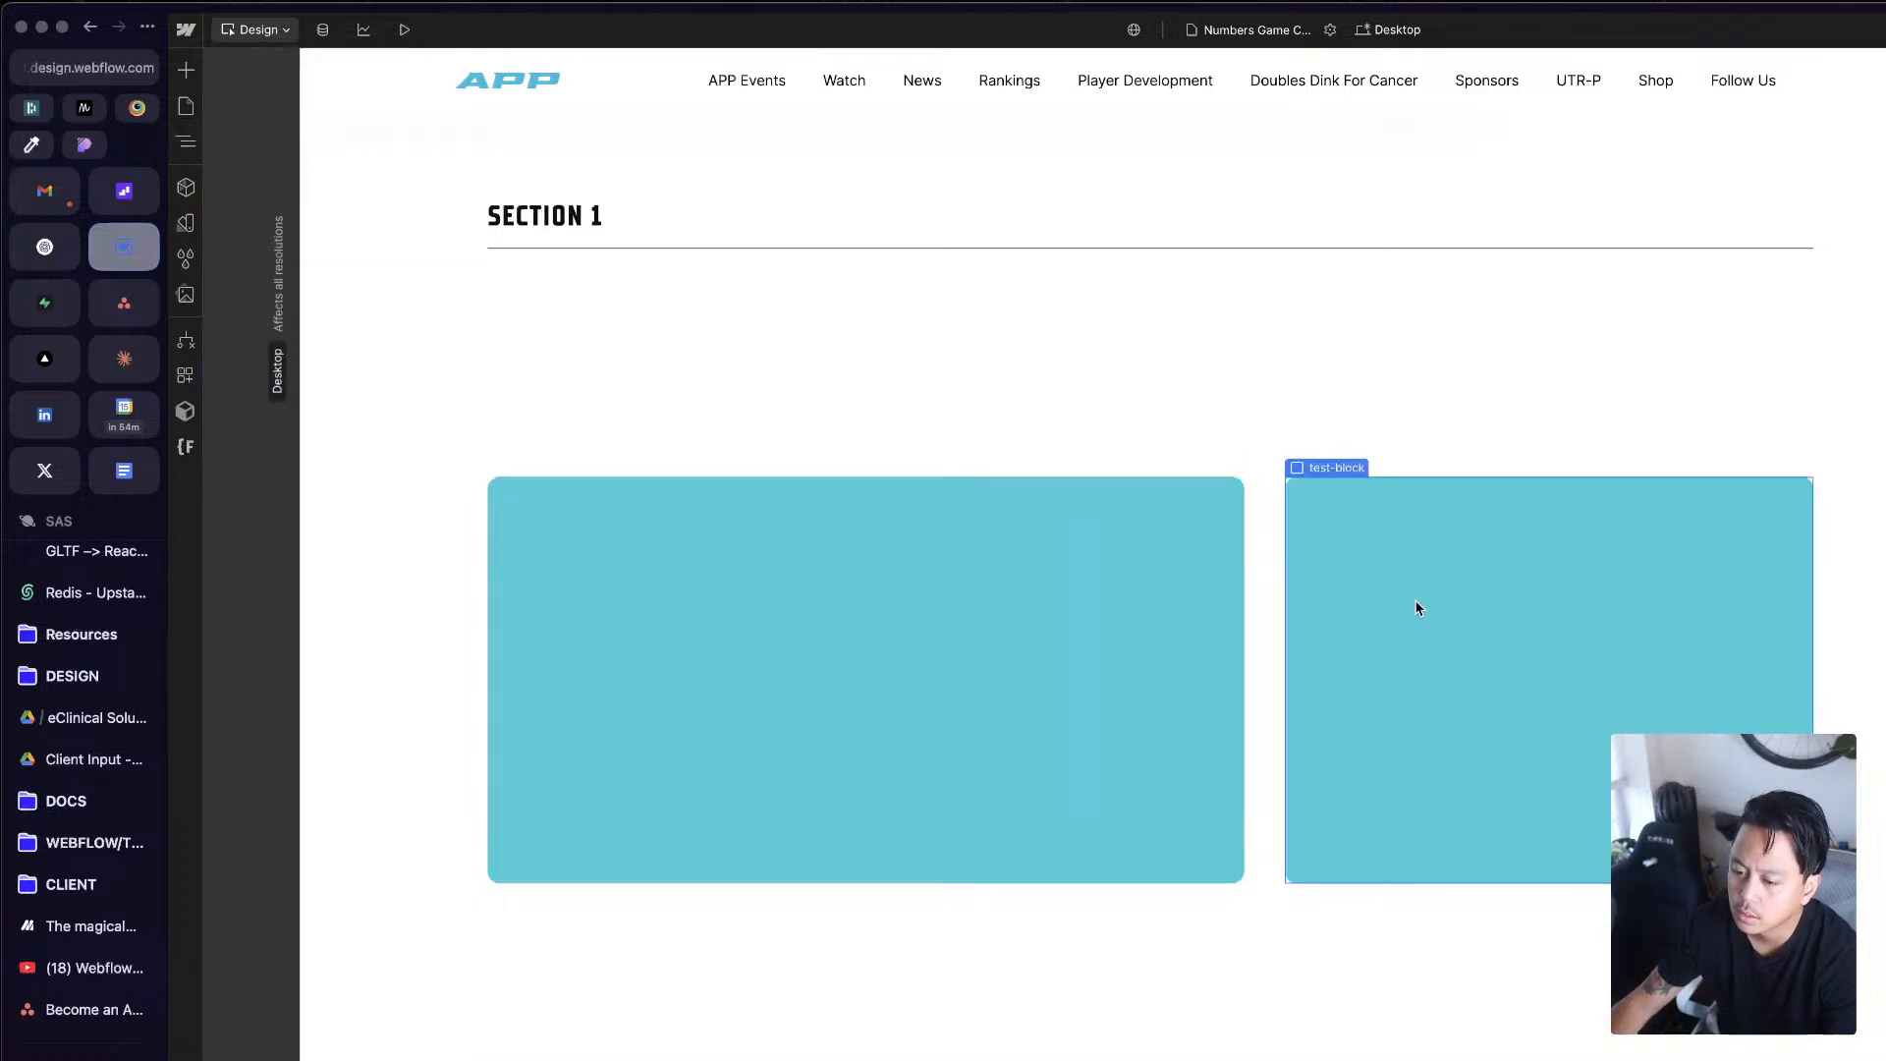
{"action": "left_click", "coordinate": [1081, 643]}
{"action": "left_click", "coordinate": [1277, 614]}
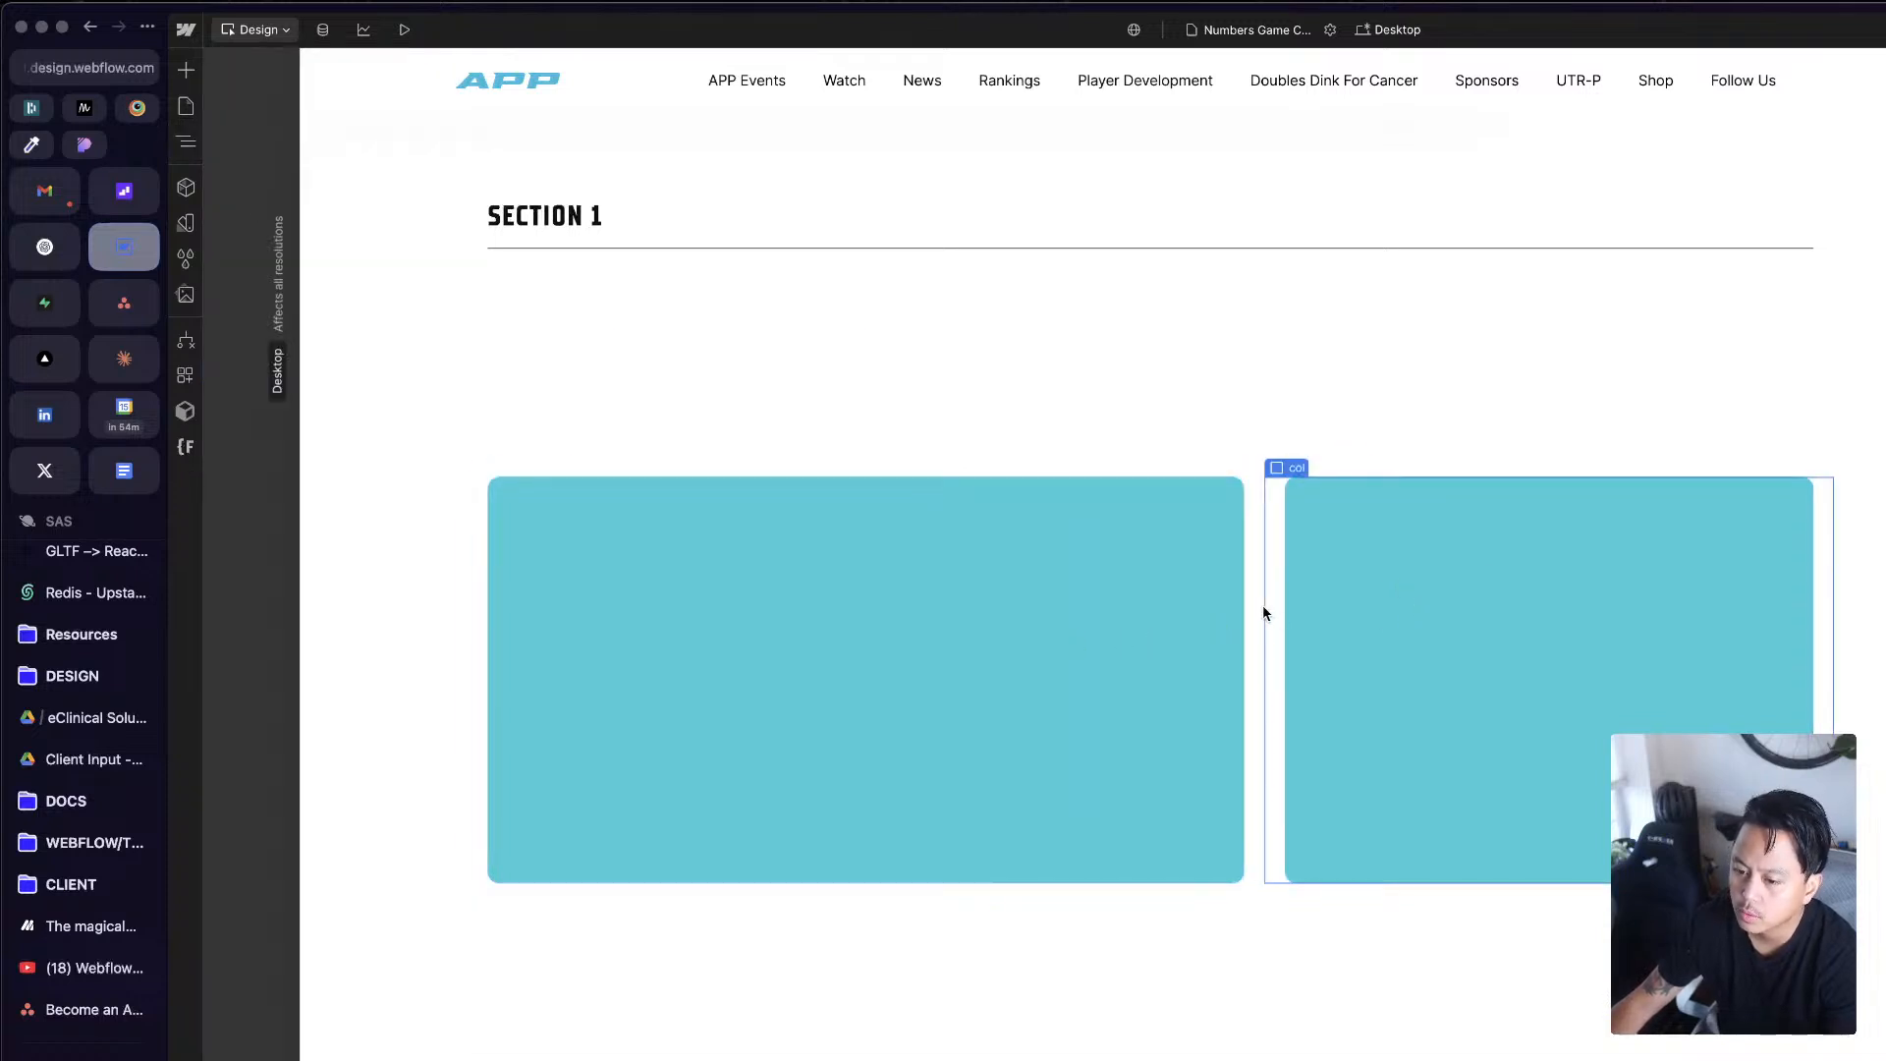
{"action": "left_click", "coordinate": [1262, 605]}
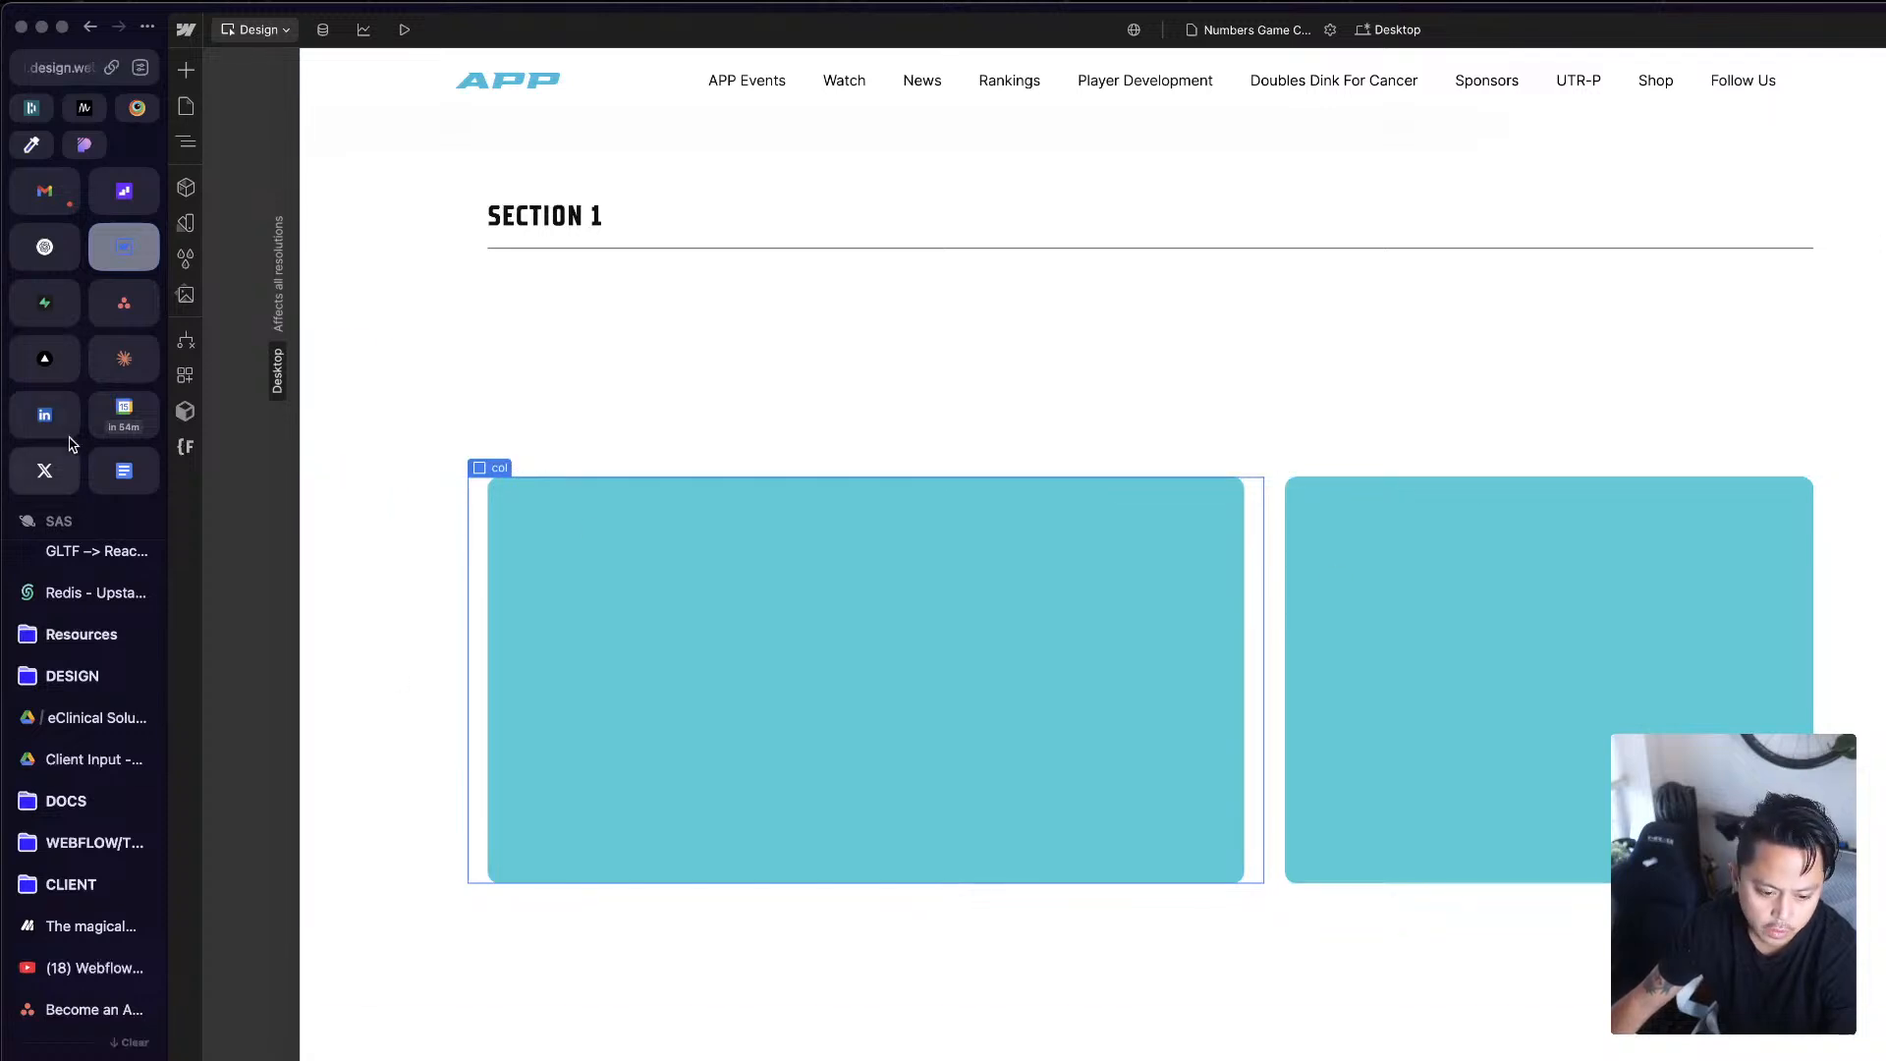
{"action": "left_click", "coordinate": [59, 197]}
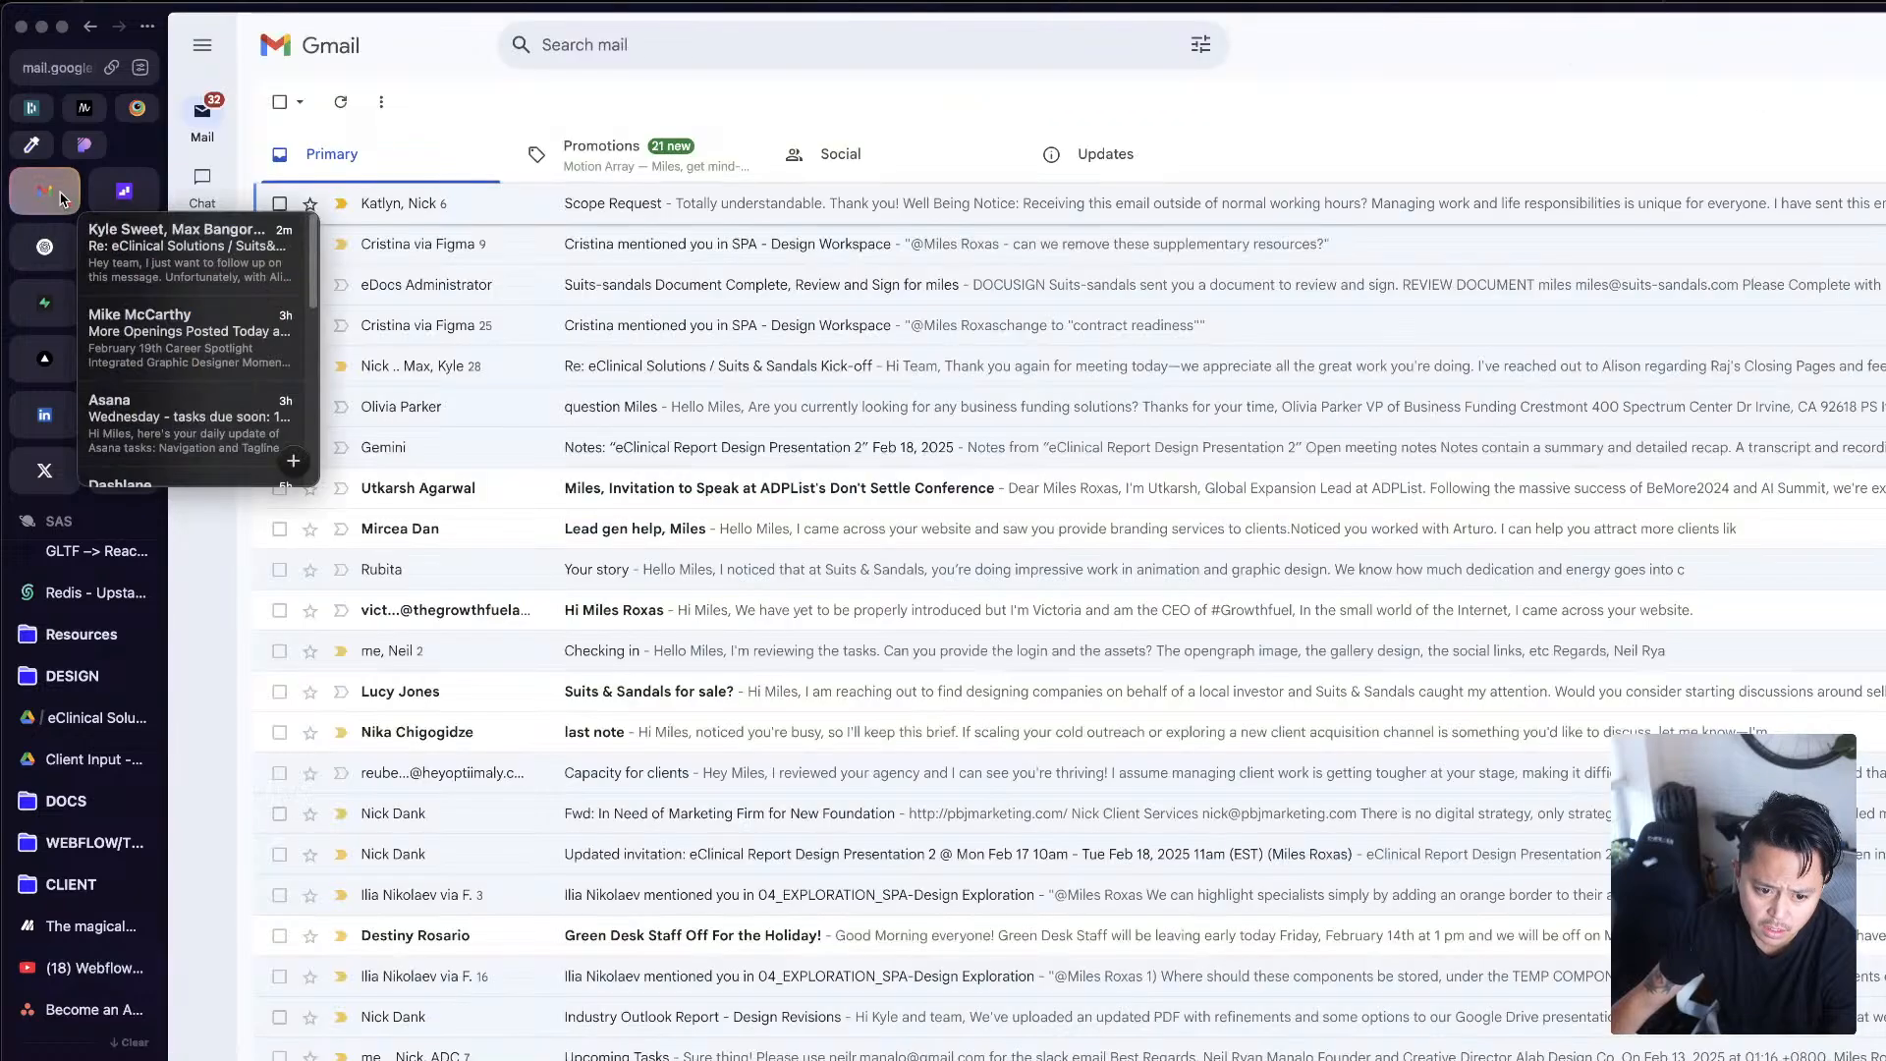
{"action": "left_click", "coordinate": [125, 413]}
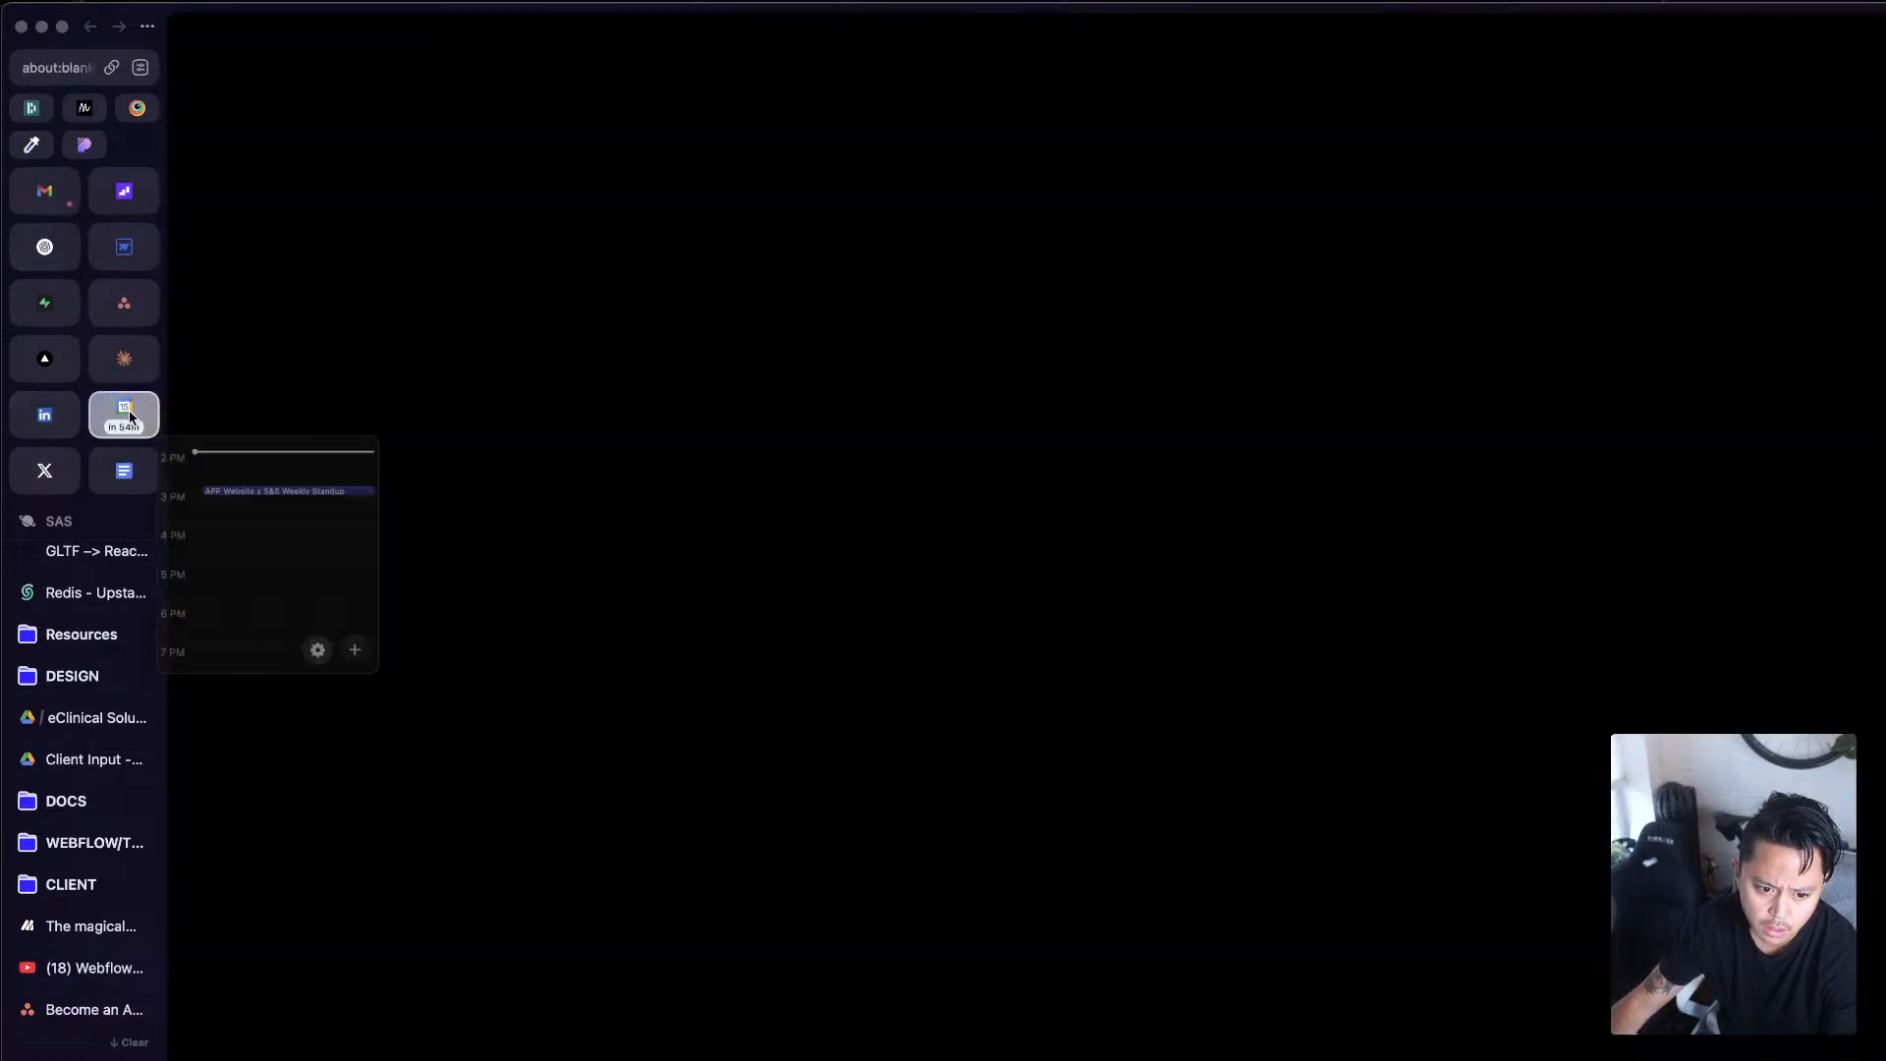
{"action": "left_click", "coordinate": [49, 196]}
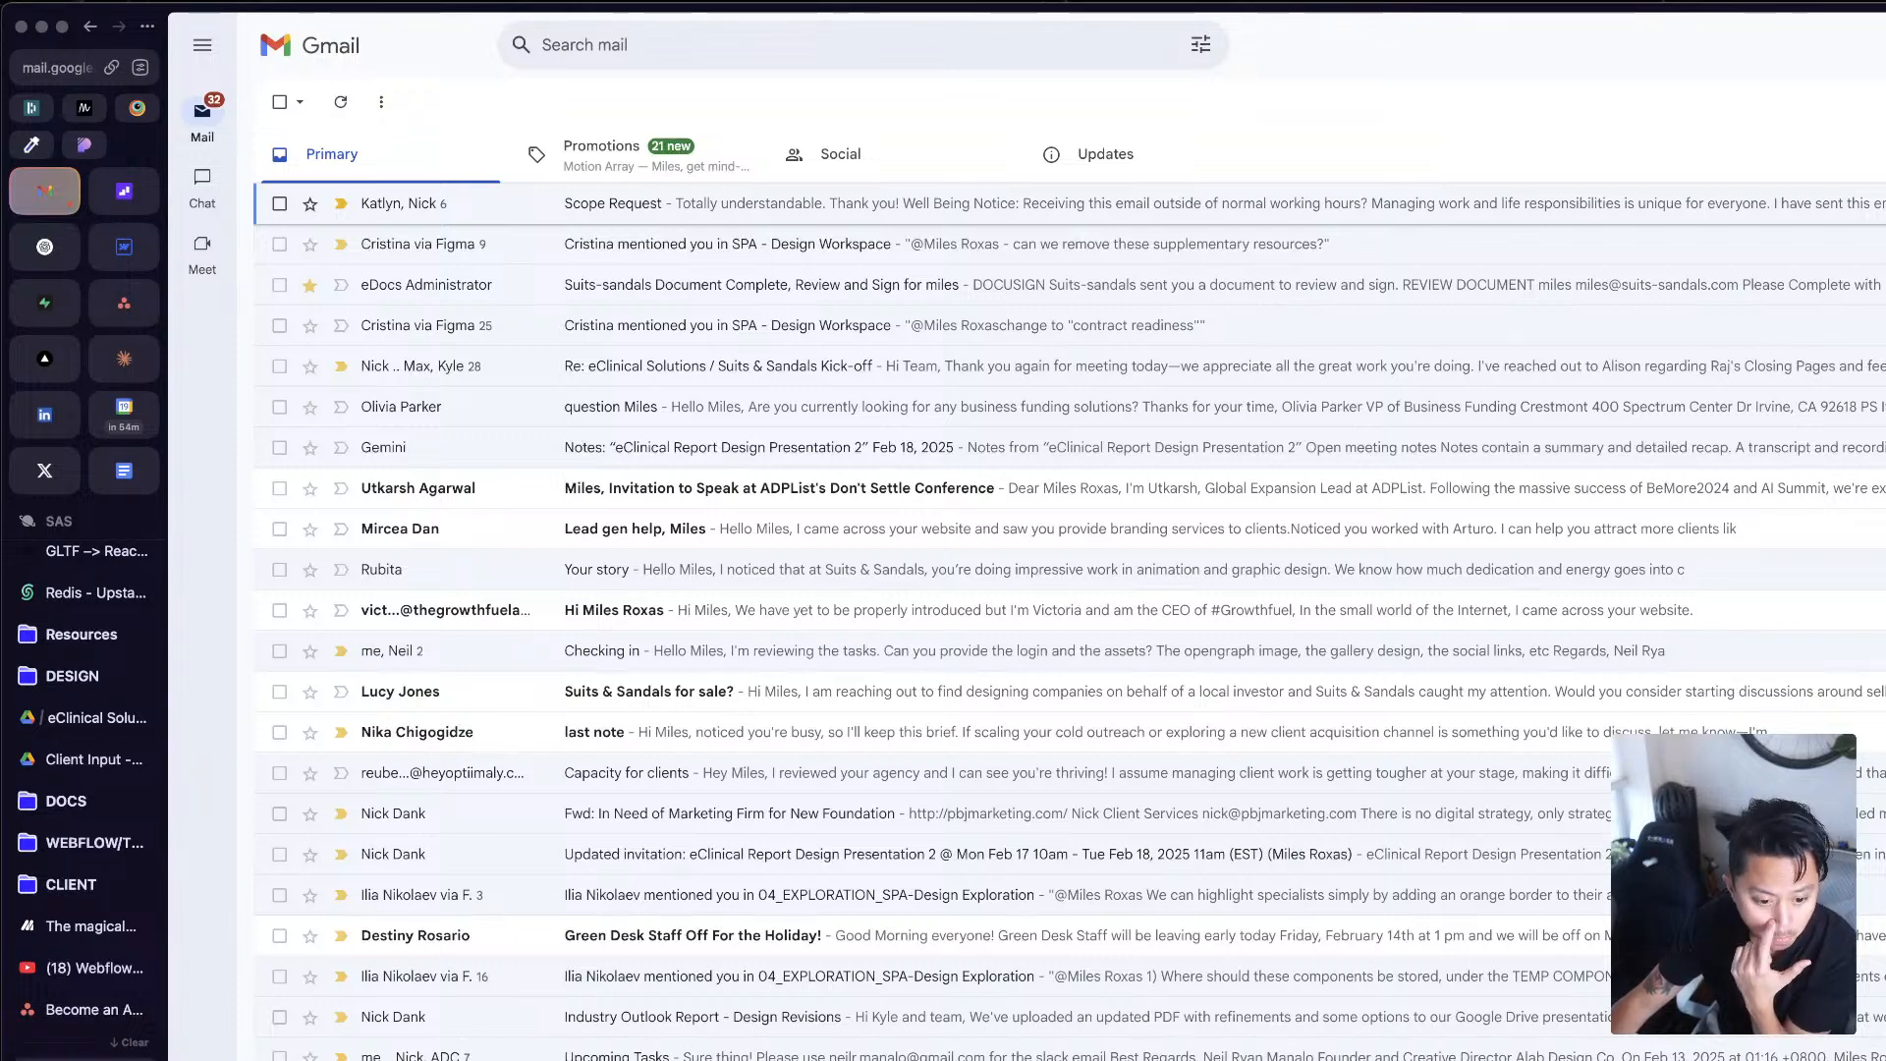
Step: Switch to the Mast docs and read the Layout section on grid structure, responsive columns, and the alignment, justify, reorder and gap modifiers
{"action": "left_click", "coordinate": [84, 1059]}
{"action": "scroll", "coordinate": [1184, 251], "scroll_direction": "up", "scroll_amount": 2}
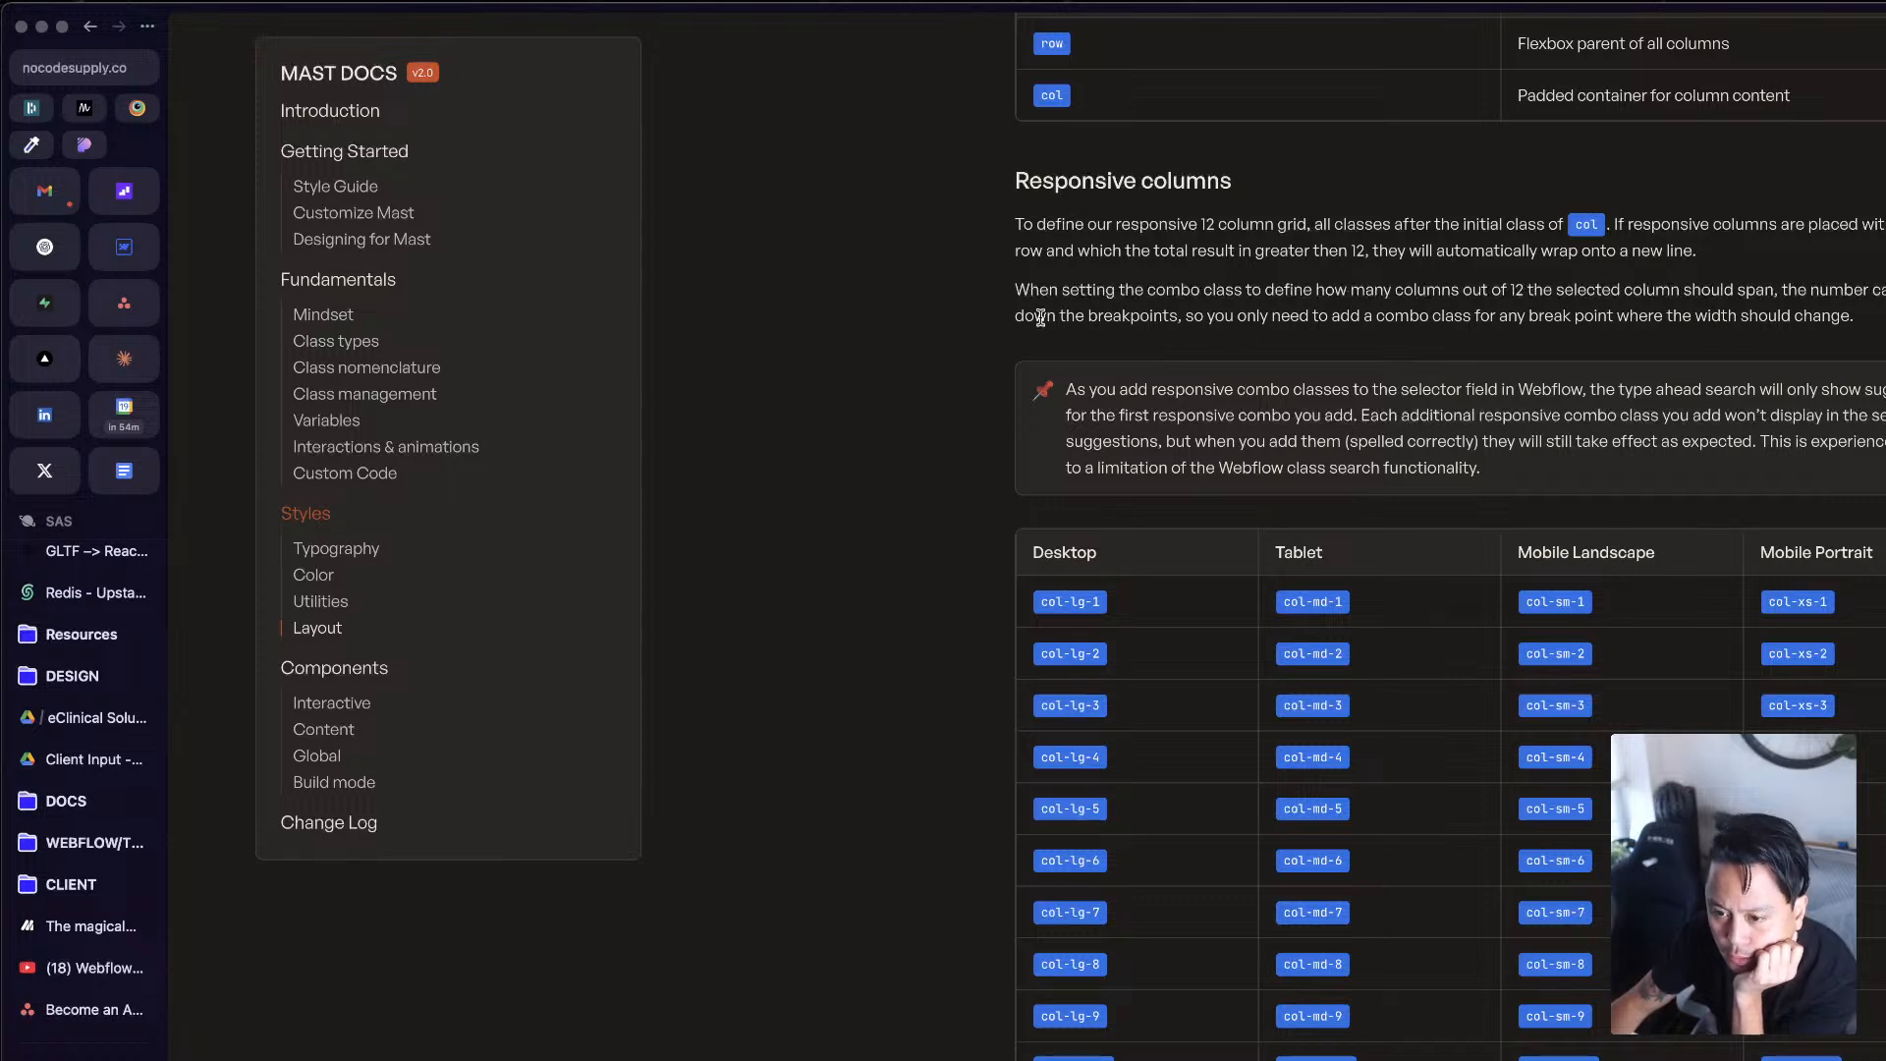
{"action": "left_click_drag", "start_coordinate": [1169, 291], "coordinate": [1424, 318]}
{"action": "left_click", "coordinate": [1228, 316]}
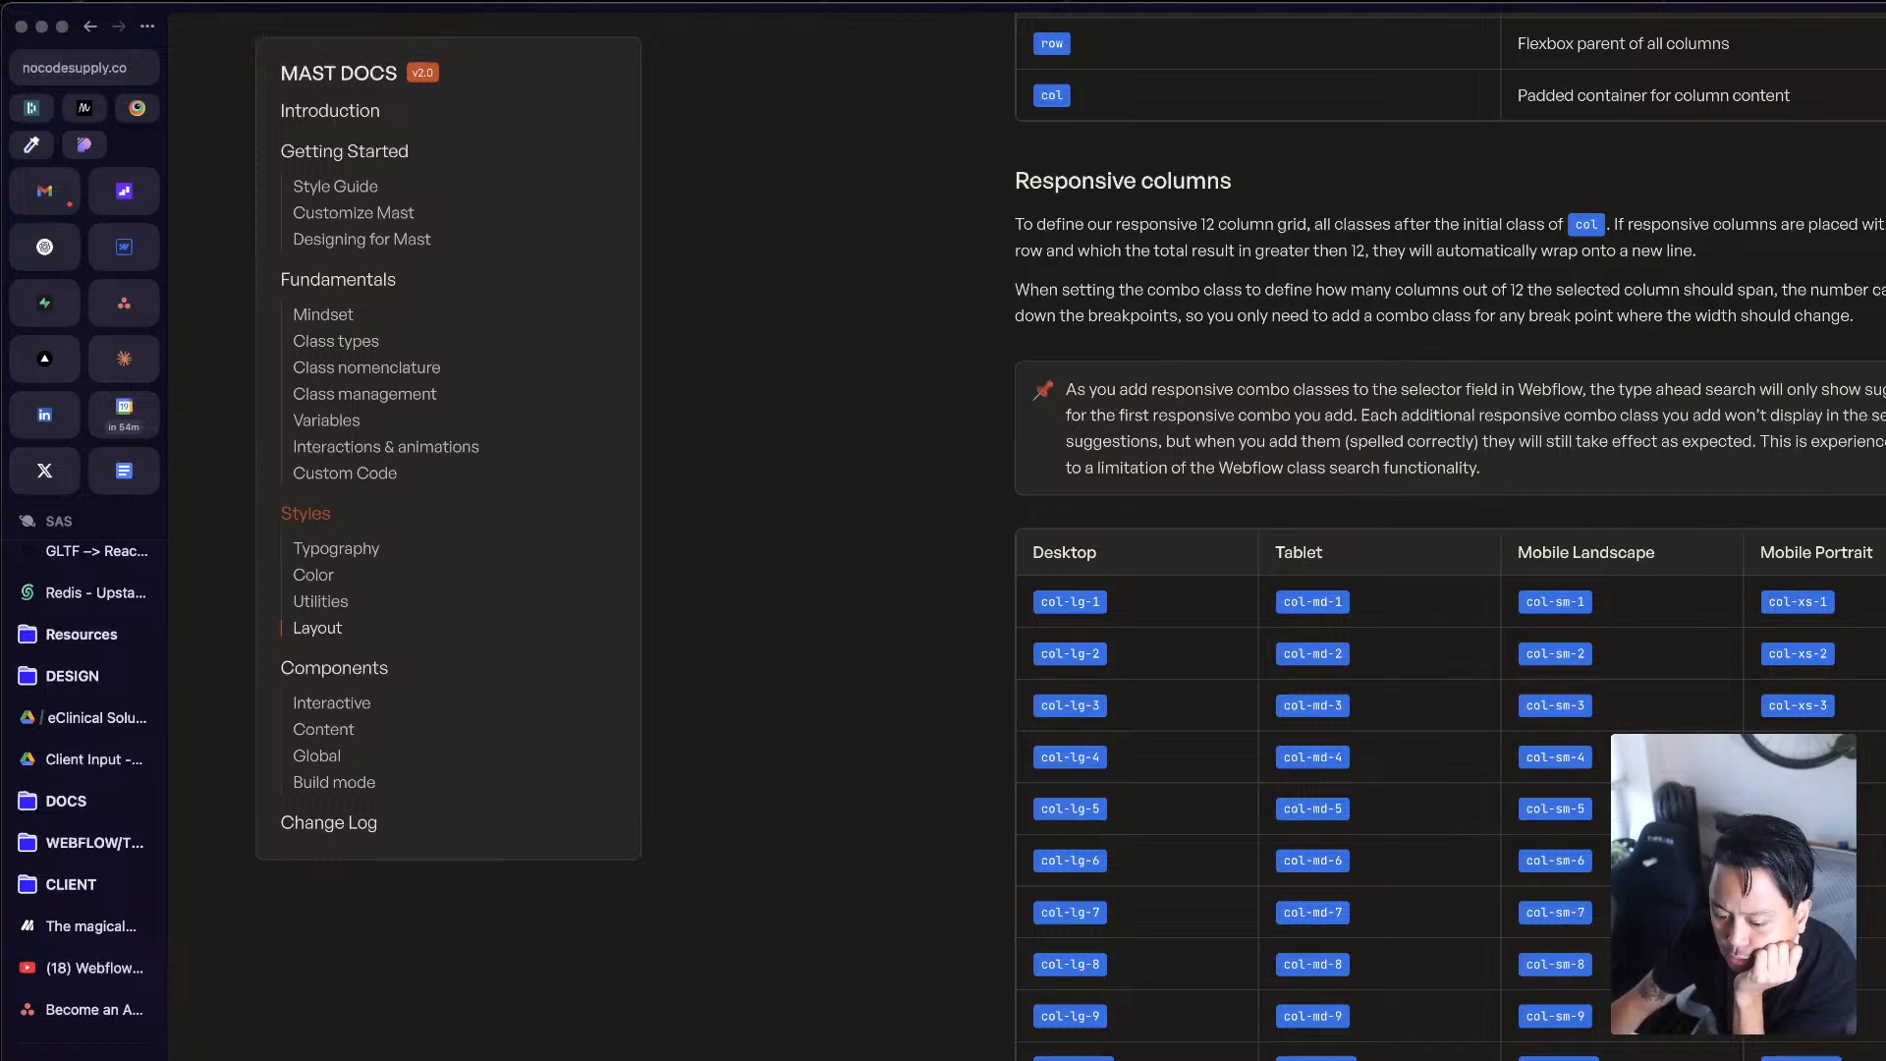
{"action": "scroll", "coordinate": [1450, 531], "scroll_direction": "up", "scroll_amount": 3}
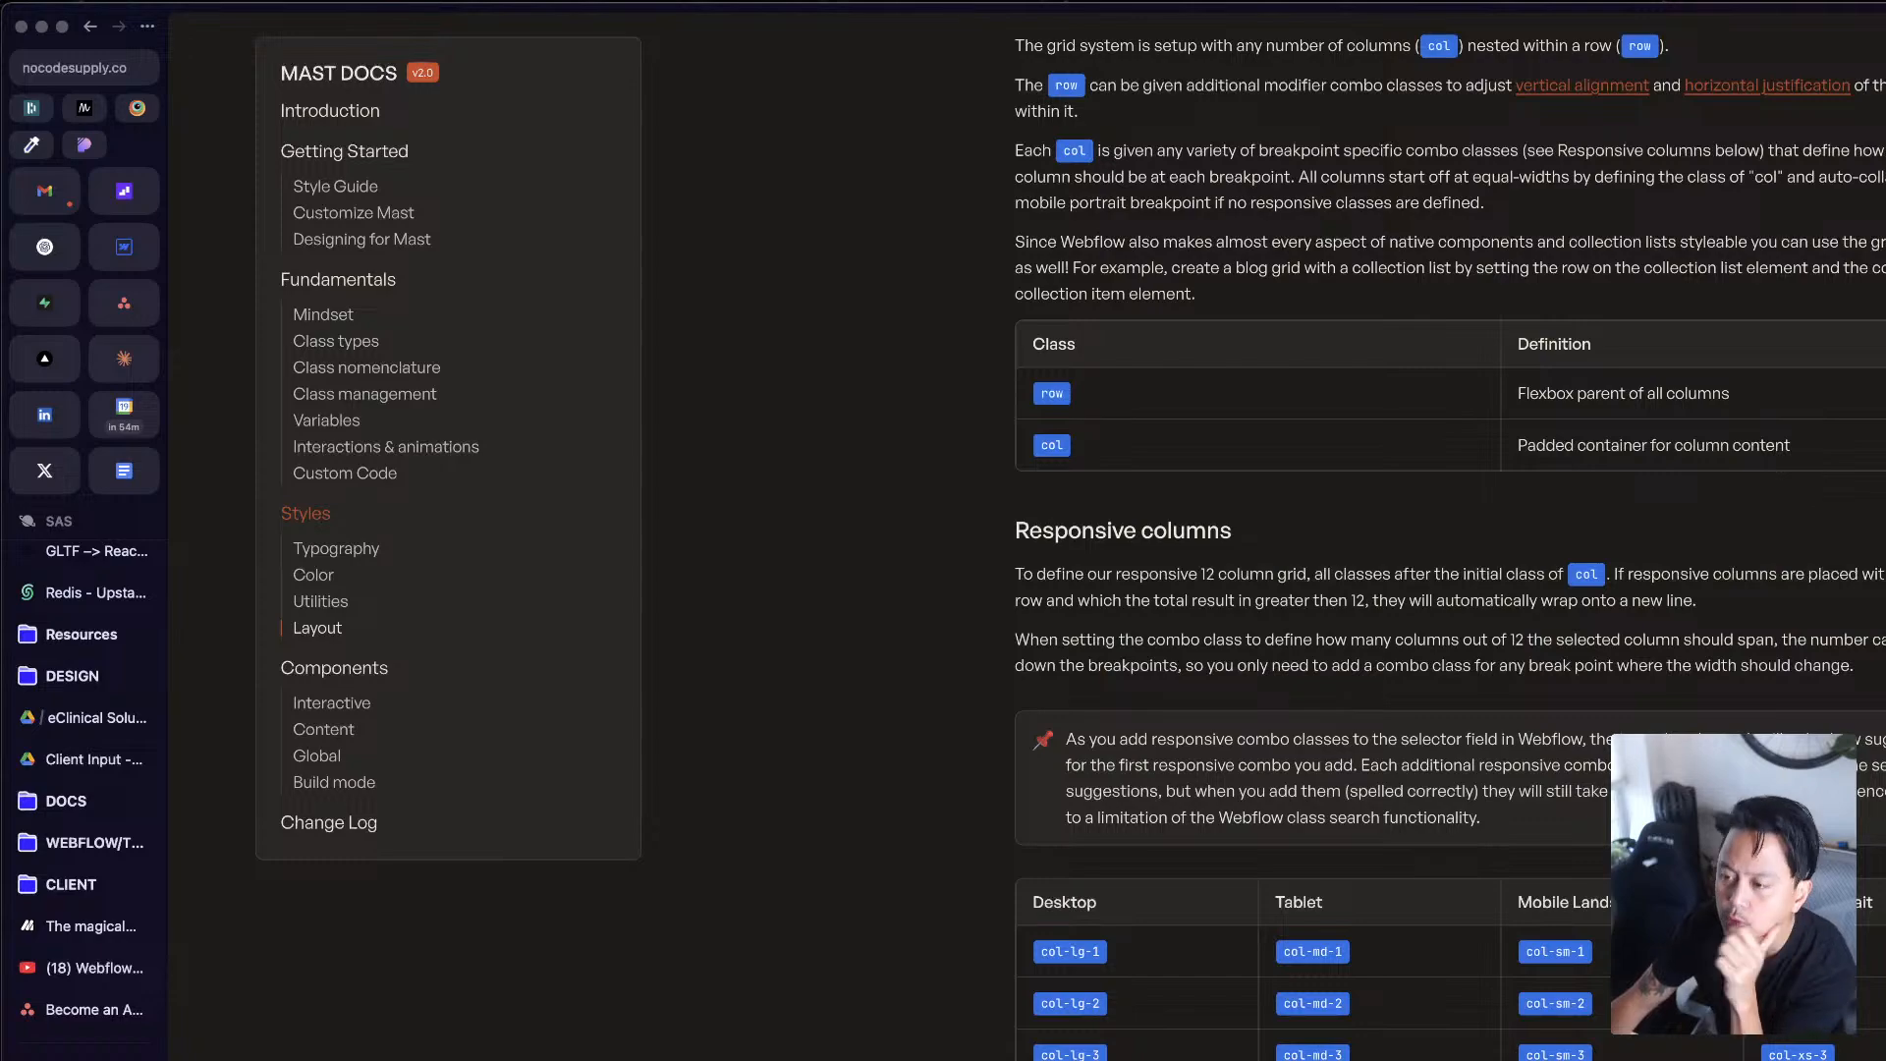
{"action": "scroll", "coordinate": [1450, 531], "scroll_direction": "up", "scroll_amount": 2}
{"action": "scroll", "coordinate": [1450, 531], "scroll_direction": "down", "scroll_amount": 10}
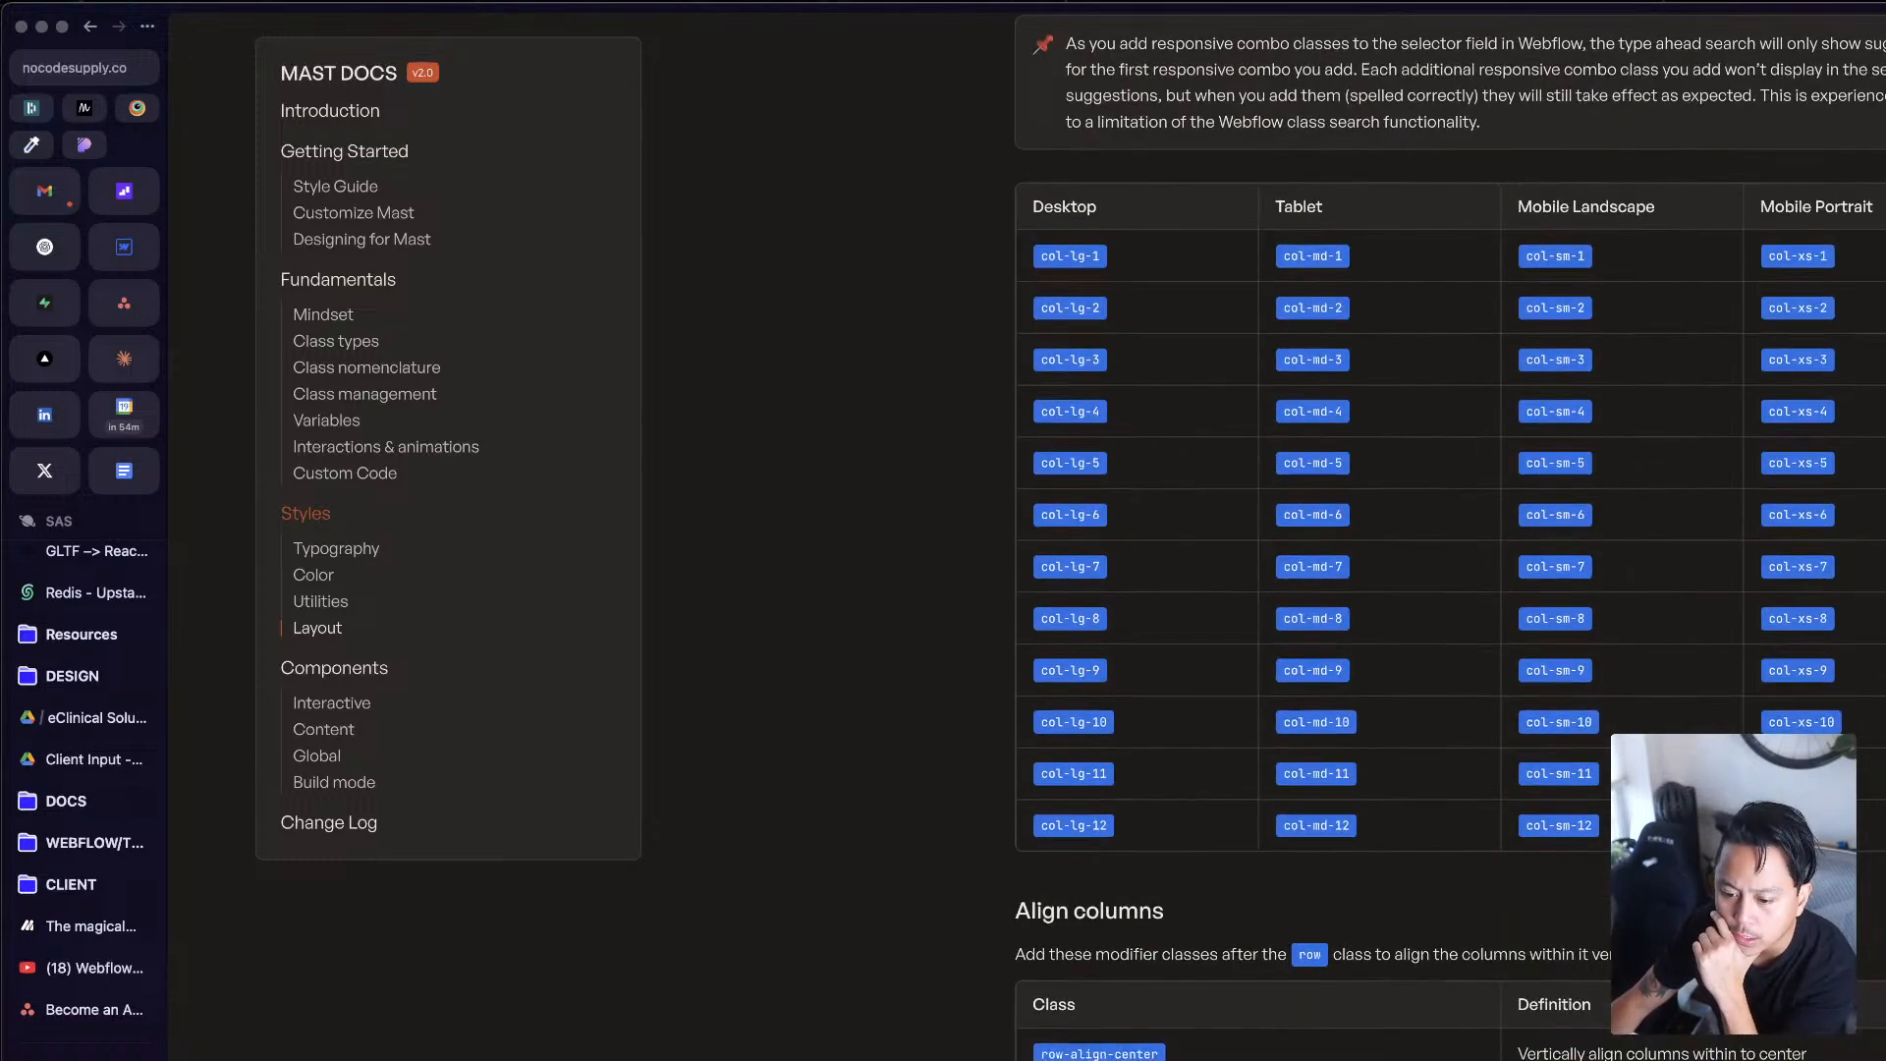
{"action": "scroll", "coordinate": [1450, 531], "scroll_direction": "down", "scroll_amount": 2}
{"action": "scroll", "coordinate": [1450, 530], "scroll_direction": "down", "scroll_amount": 6}
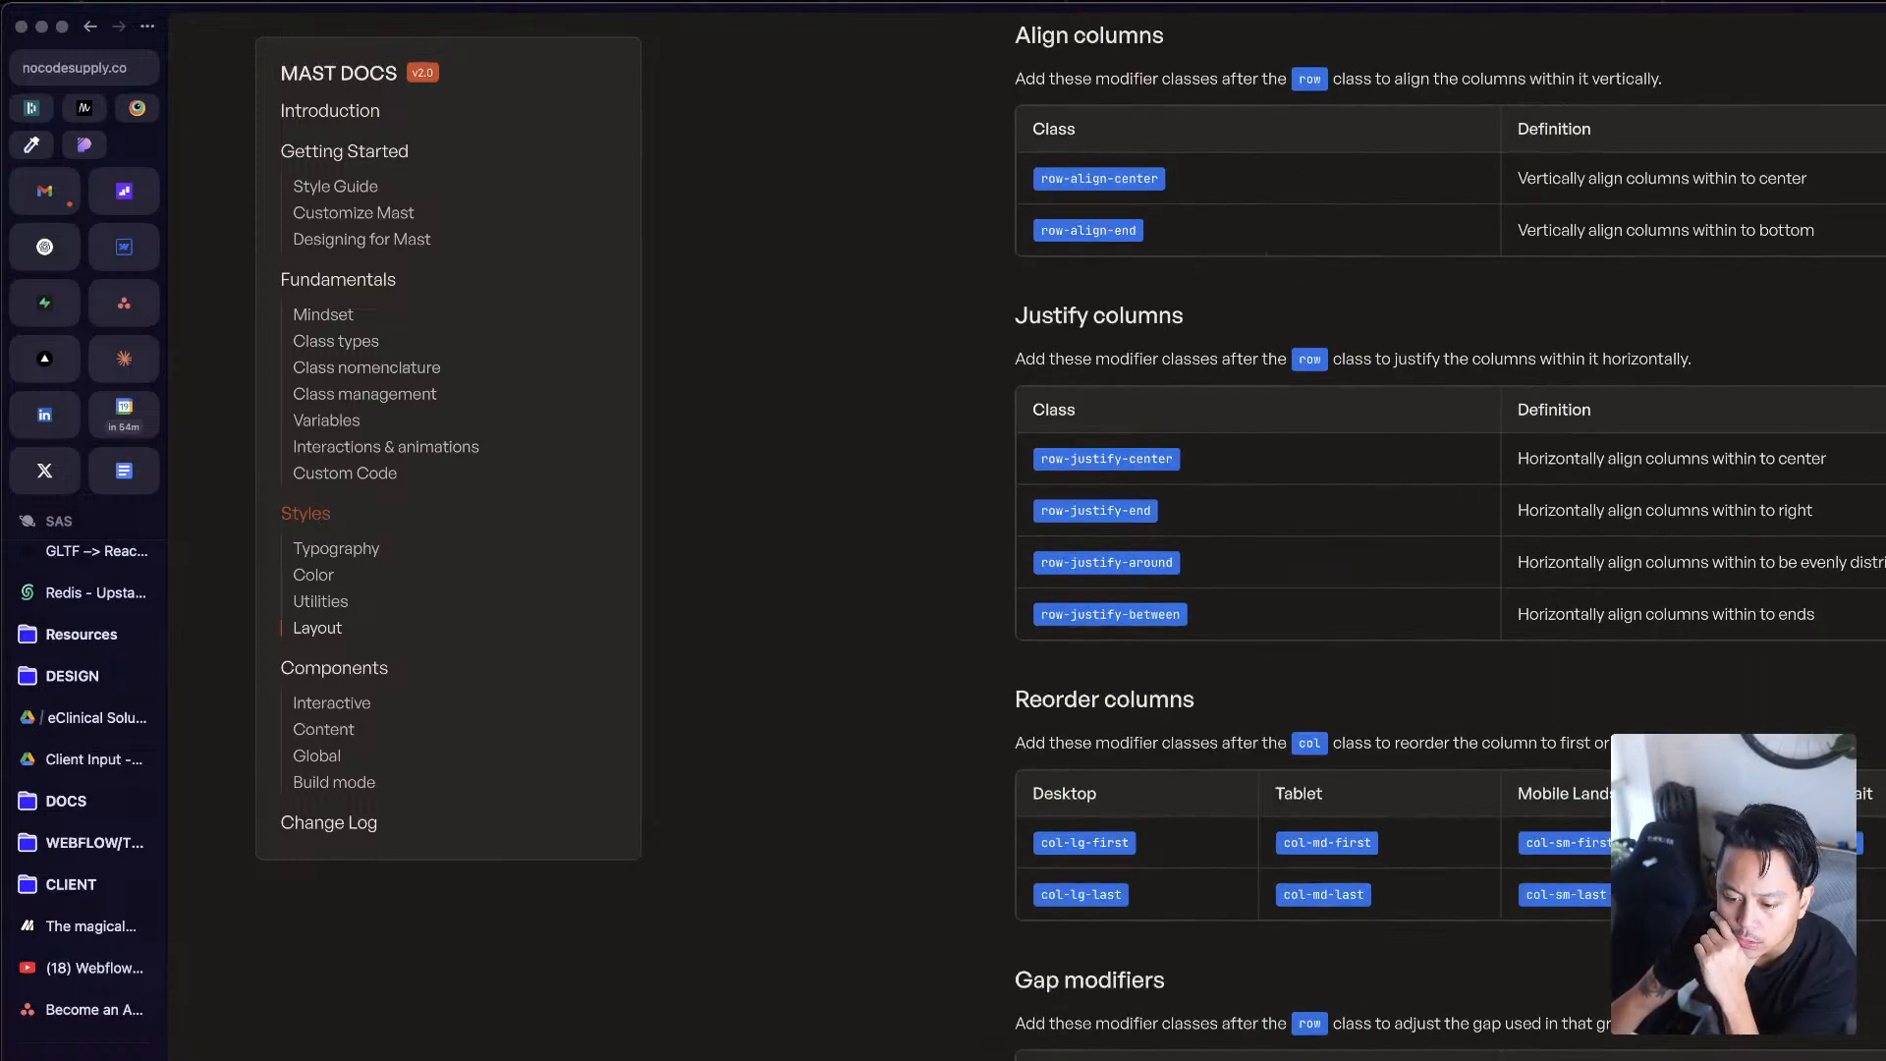
{"action": "scroll", "coordinate": [1450, 530], "scroll_direction": "down", "scroll_amount": 8}
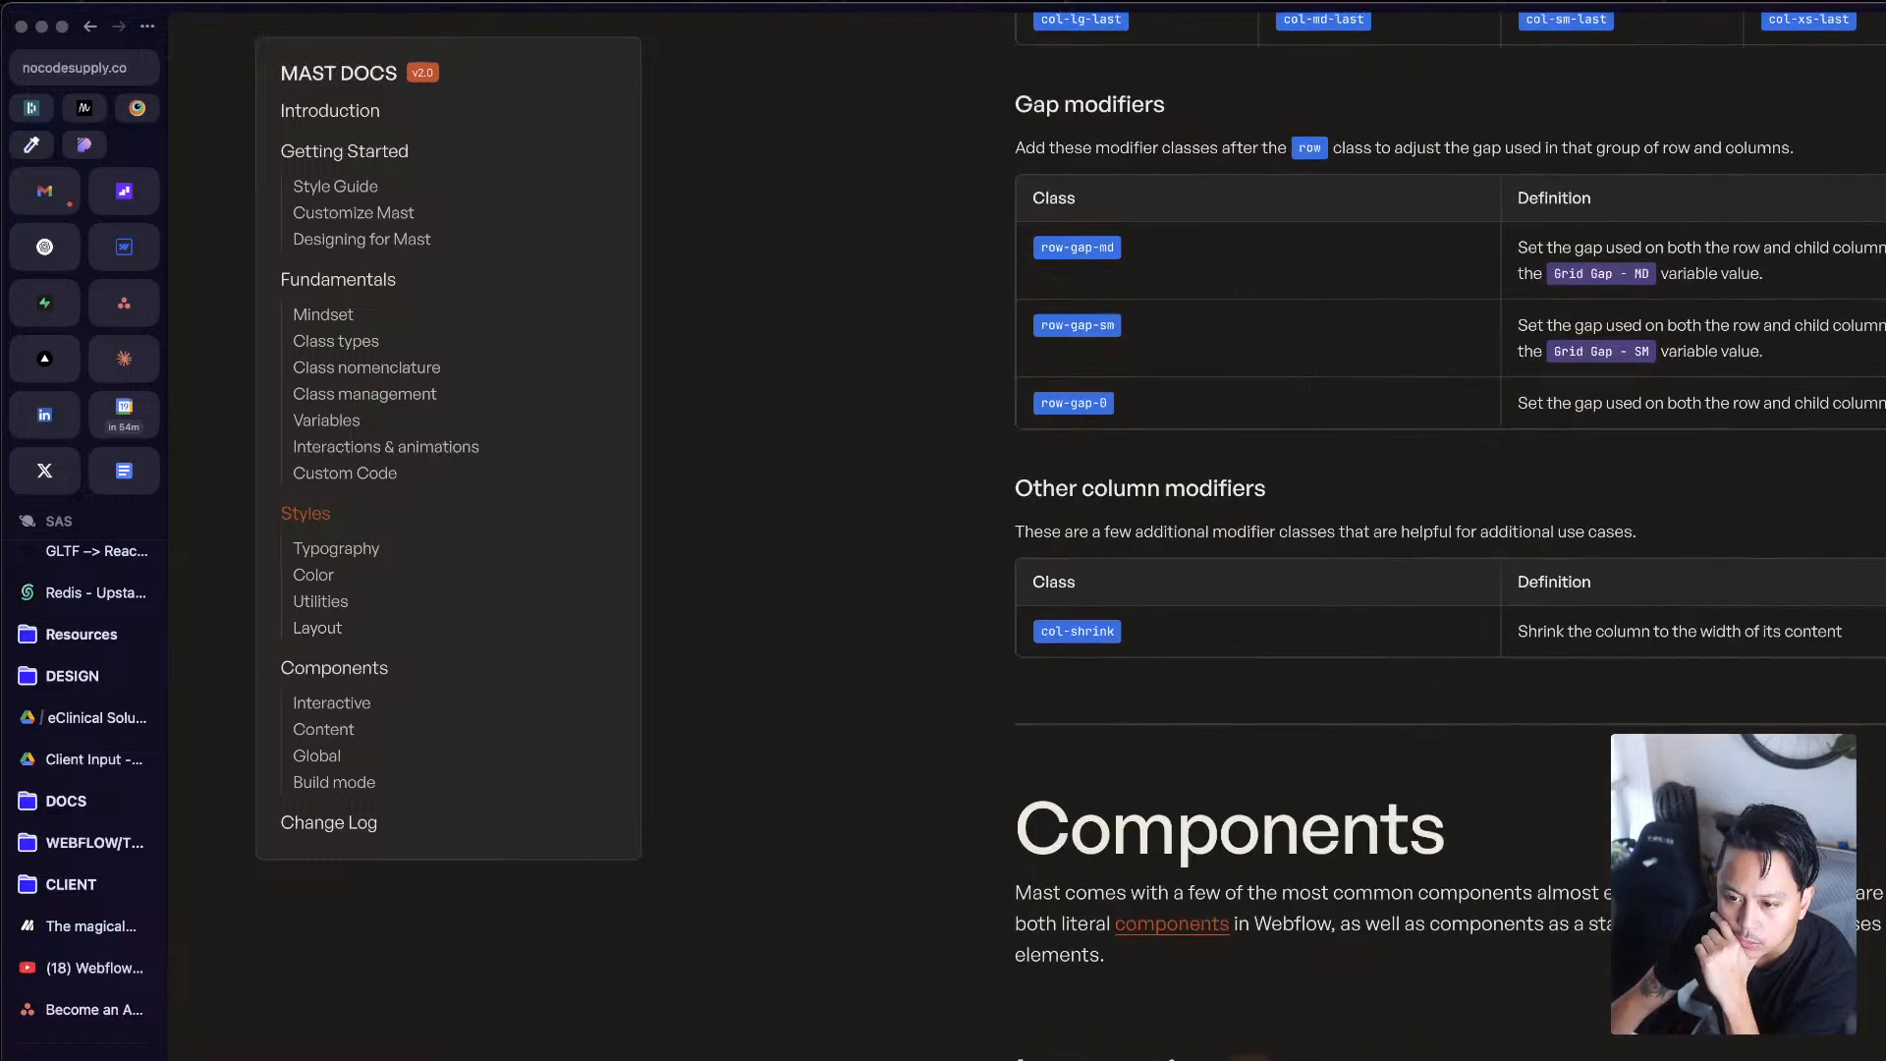
{"action": "scroll", "coordinate": [1450, 530], "scroll_direction": "up", "scroll_amount": 15}
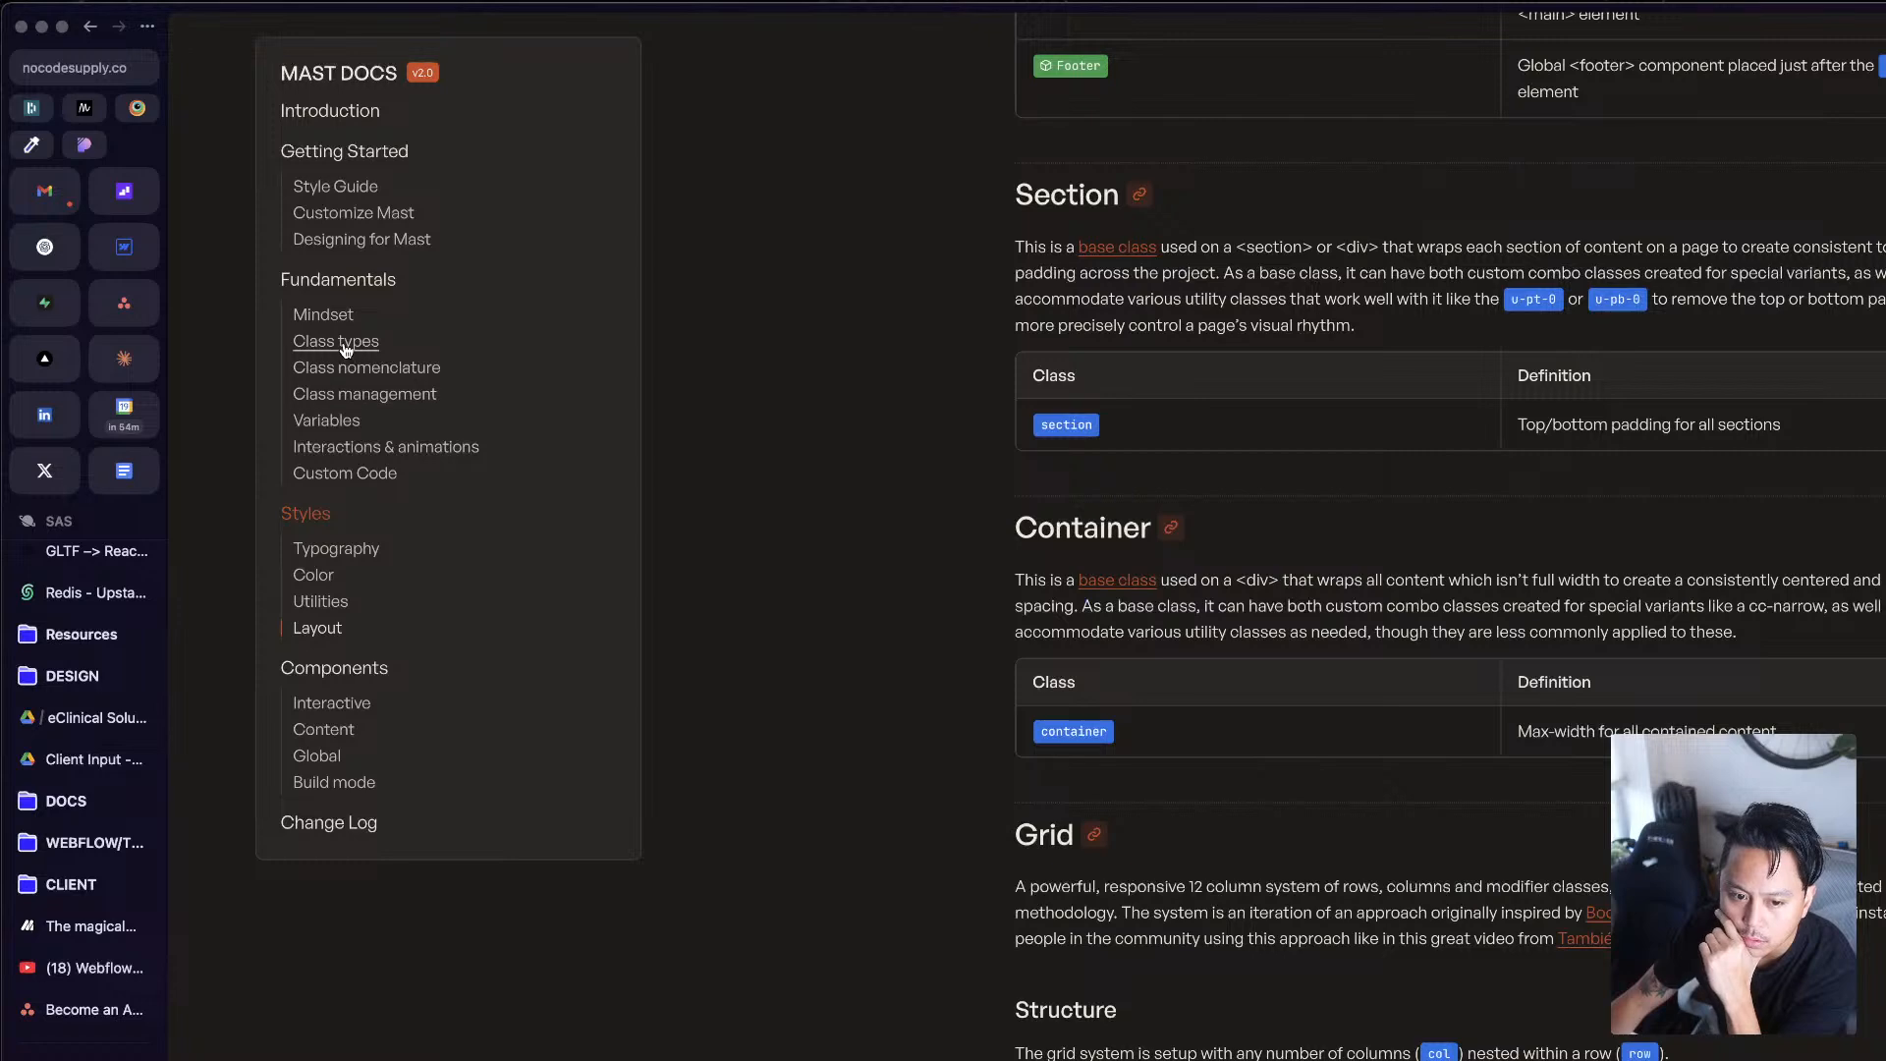
Step: Read the Utilities section from padding to display and size classes, and recheck the responsive column class table in Layout
{"action": "left_click", "coordinate": [321, 603]}
{"action": "scroll", "coordinate": [1356, 833], "scroll_direction": "down", "scroll_amount": 12}
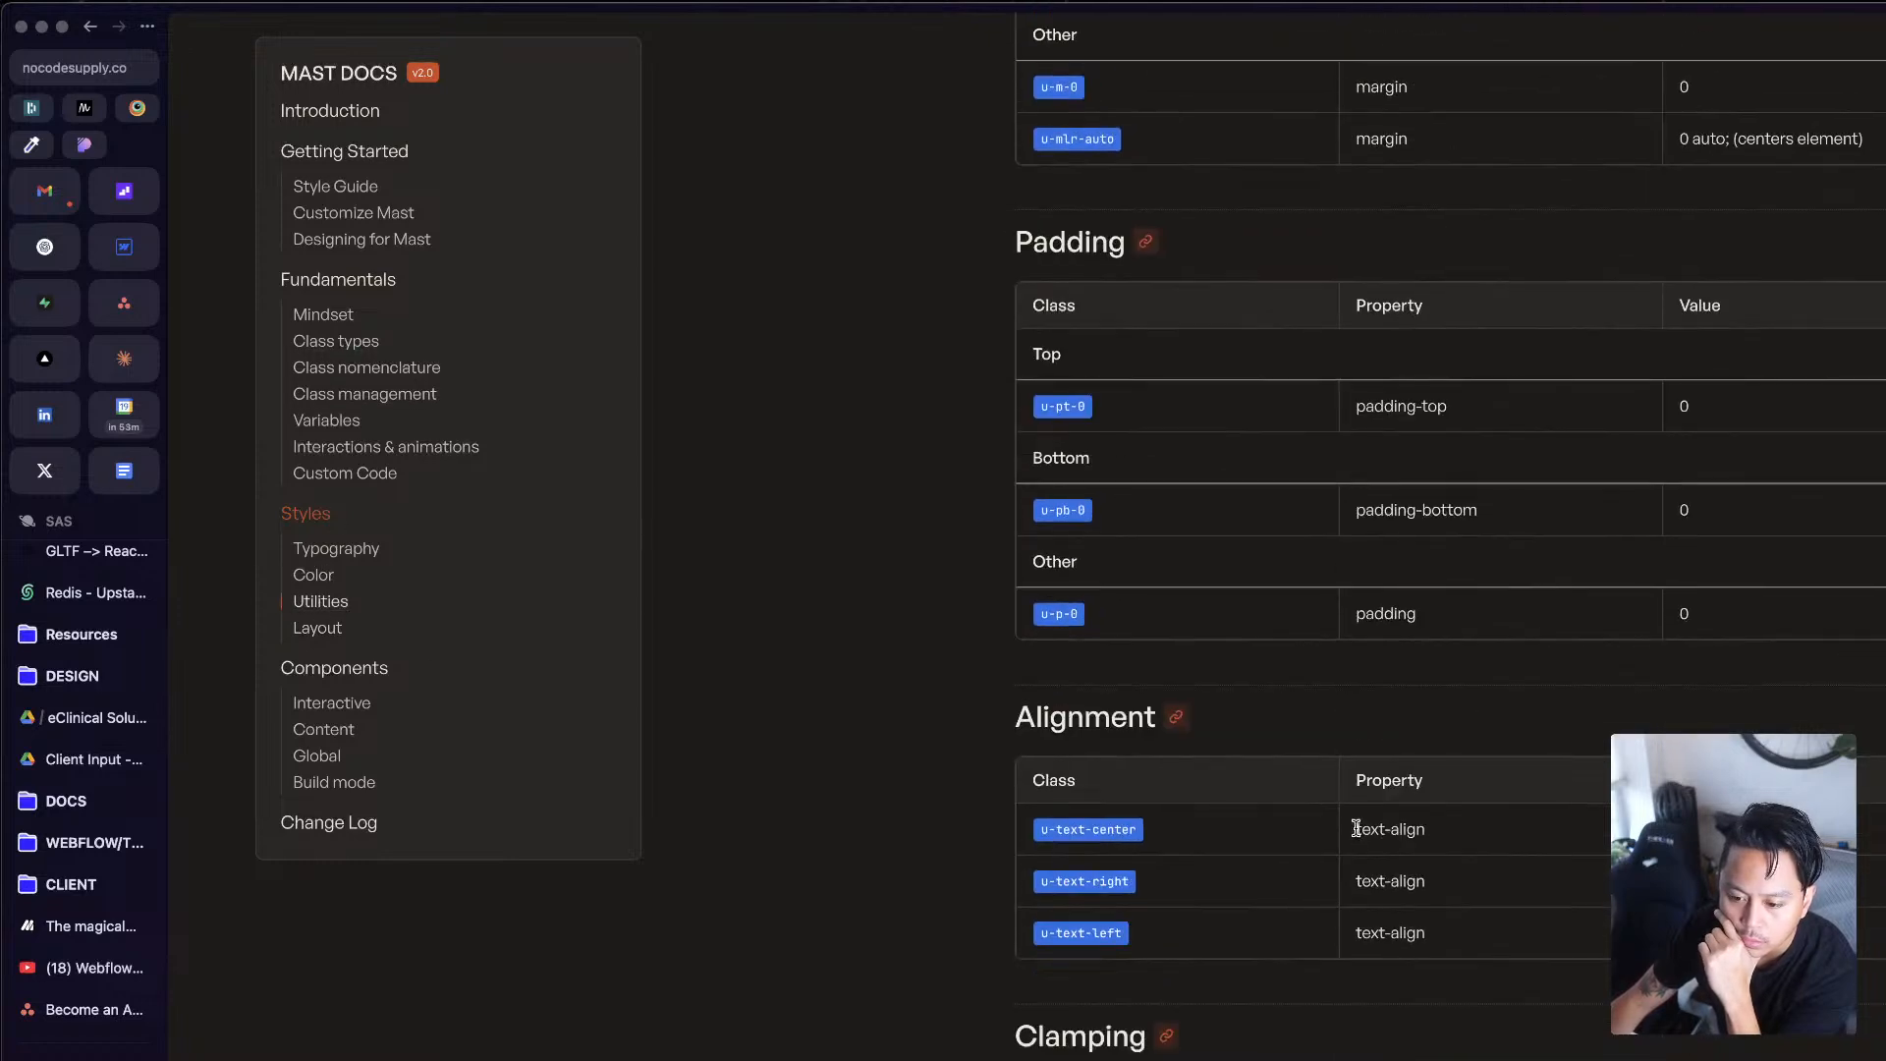
{"action": "scroll", "coordinate": [1359, 833], "scroll_direction": "down", "scroll_amount": 15}
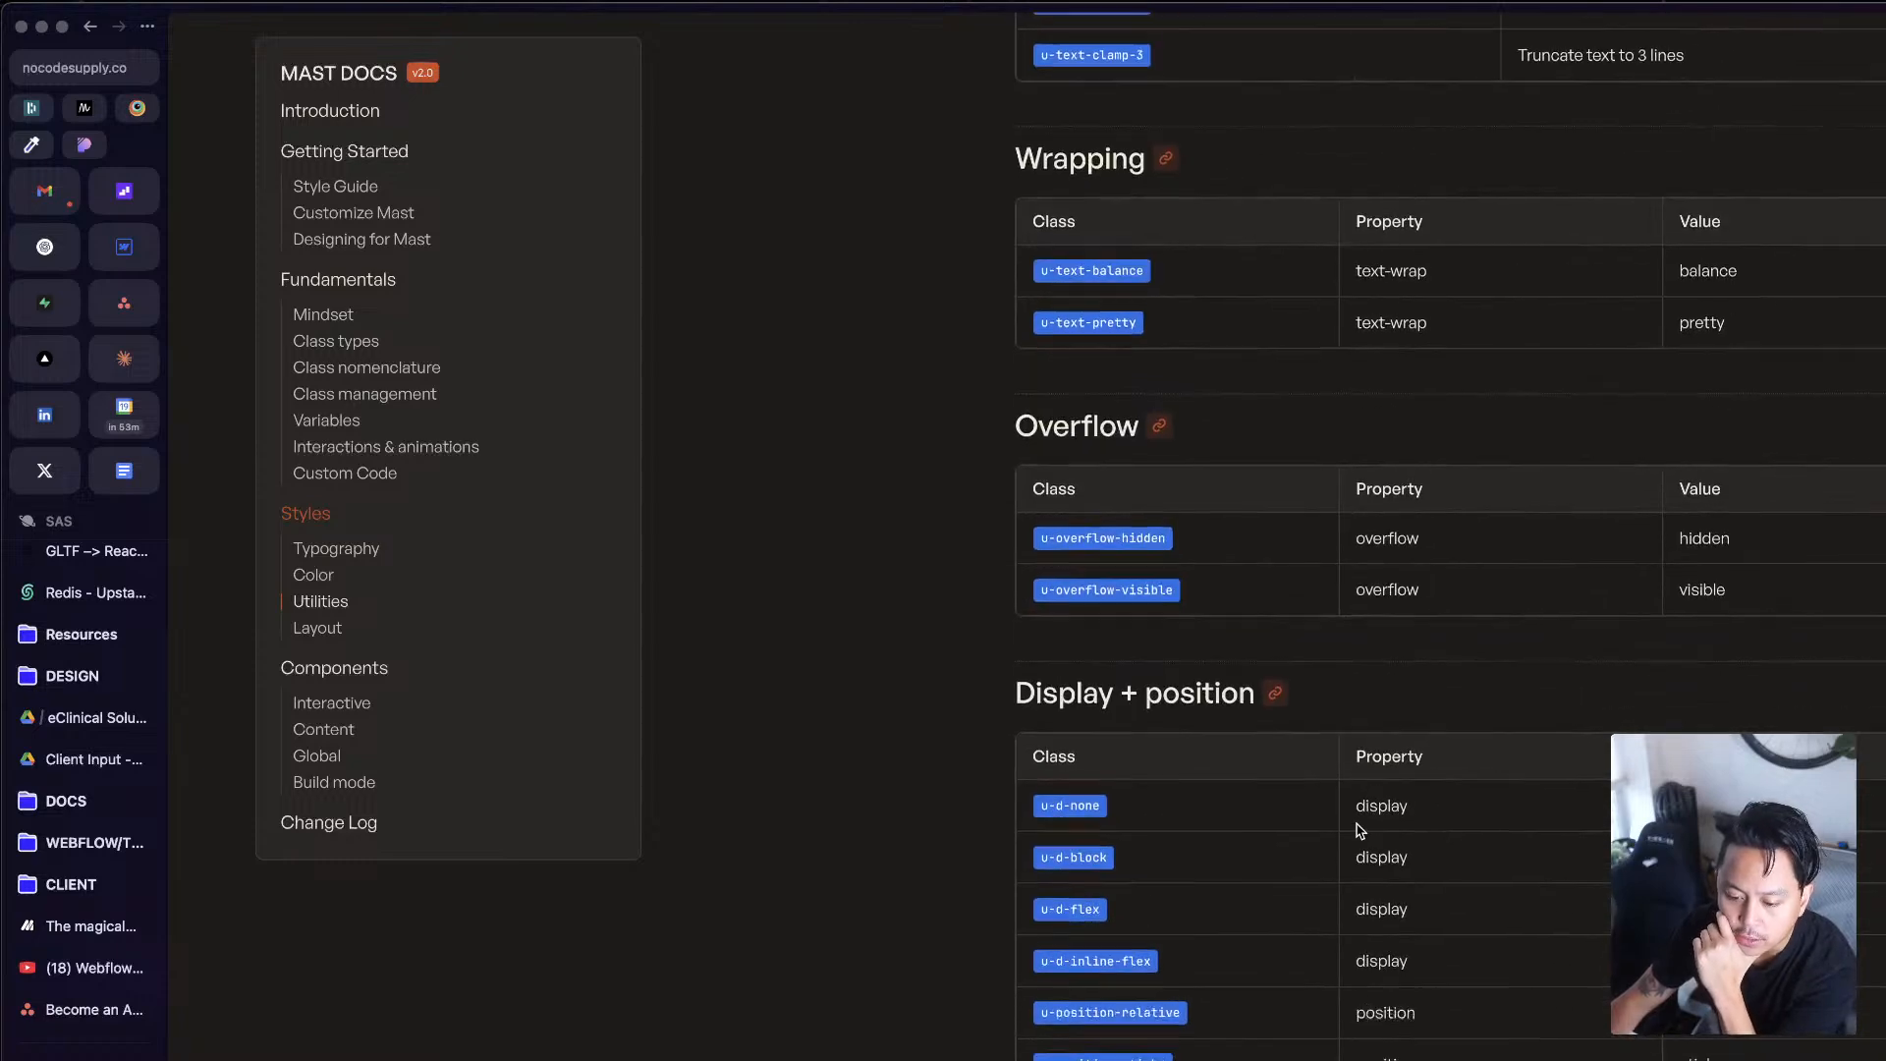
{"action": "scroll", "coordinate": [1359, 830], "scroll_direction": "down", "scroll_amount": 2}
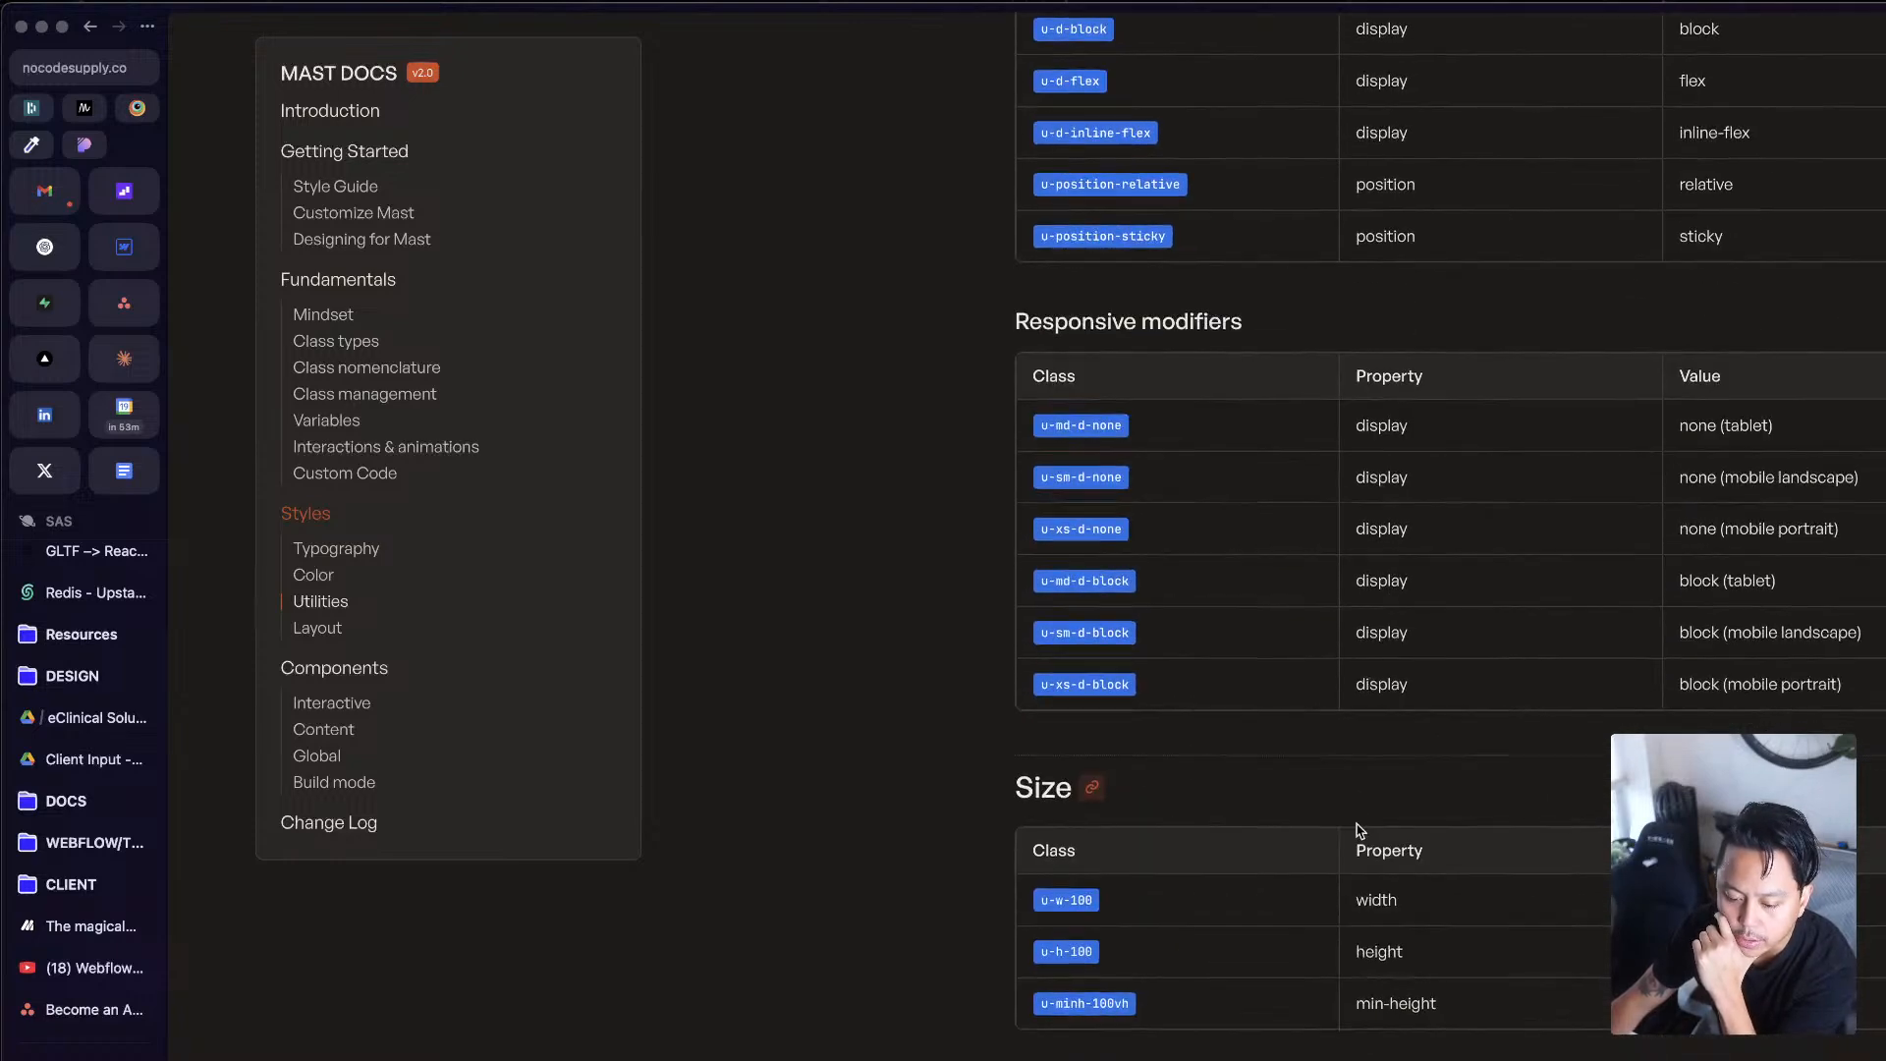
{"action": "scroll", "coordinate": [1358, 830], "scroll_direction": "down", "scroll_amount": 7}
{"action": "scroll", "coordinate": [1359, 831], "scroll_direction": "down", "scroll_amount": 7}
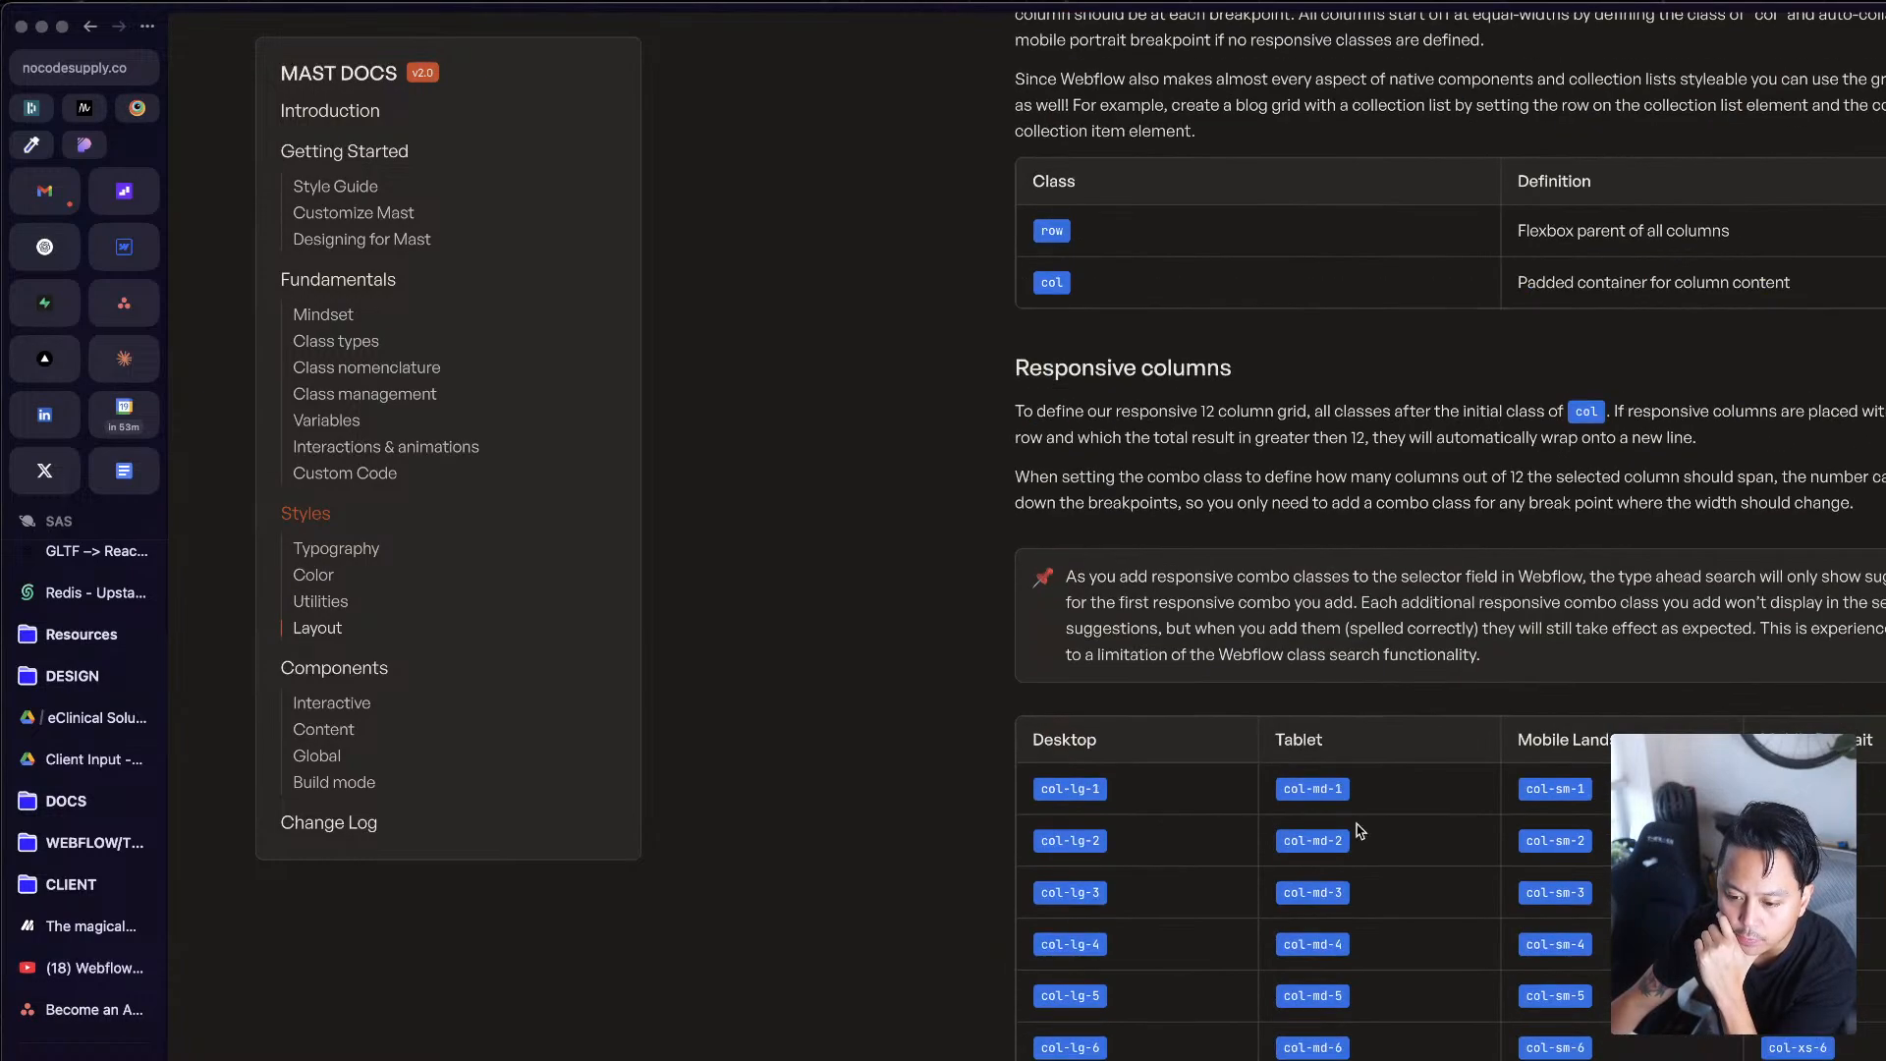
{"action": "scroll", "coordinate": [1450, 531], "scroll_direction": "down", "scroll_amount": 8}
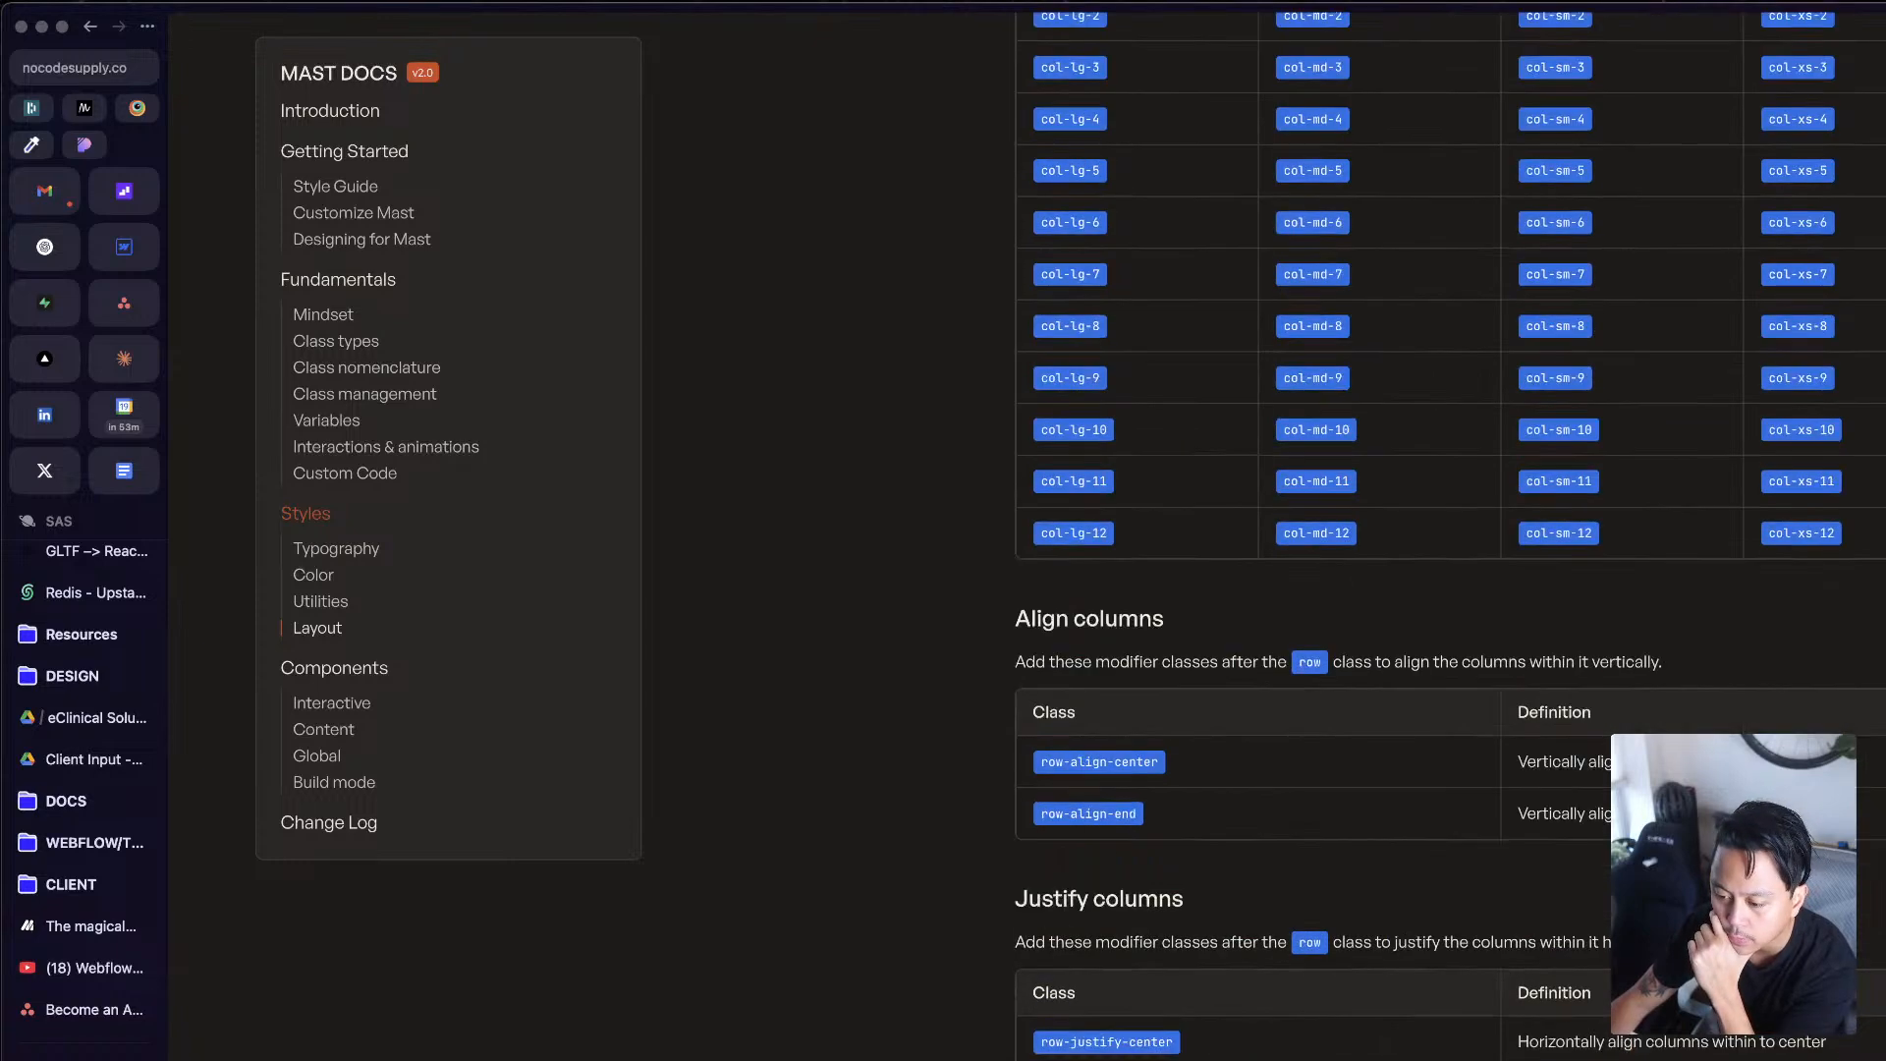
{"action": "scroll", "coordinate": [1450, 530], "scroll_direction": "up", "scroll_amount": 2}
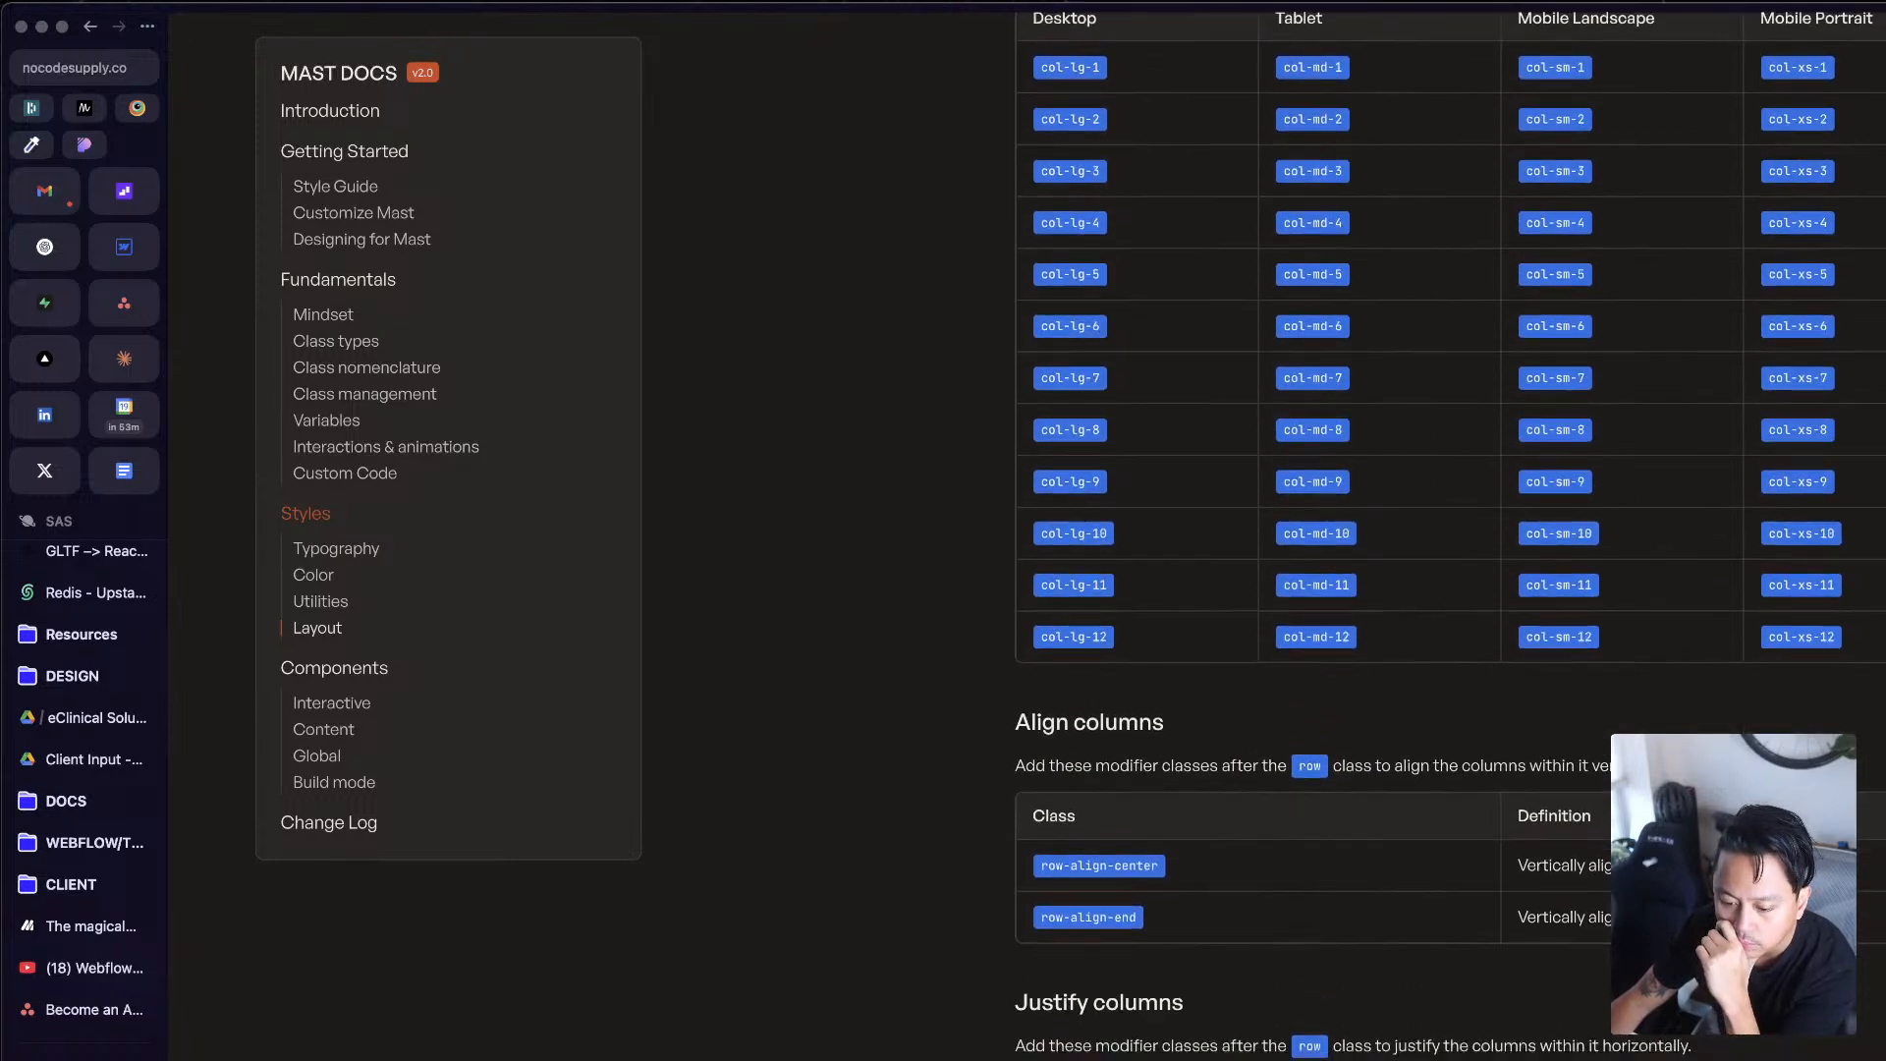
{"action": "scroll", "coordinate": [1450, 530], "scroll_direction": "down", "scroll_amount": 9}
Step: Look through the Components documentation from the Interactive and Content parts to Build Mode
{"action": "scroll", "coordinate": [1450, 536], "scroll_direction": "down", "scroll_amount": 13}
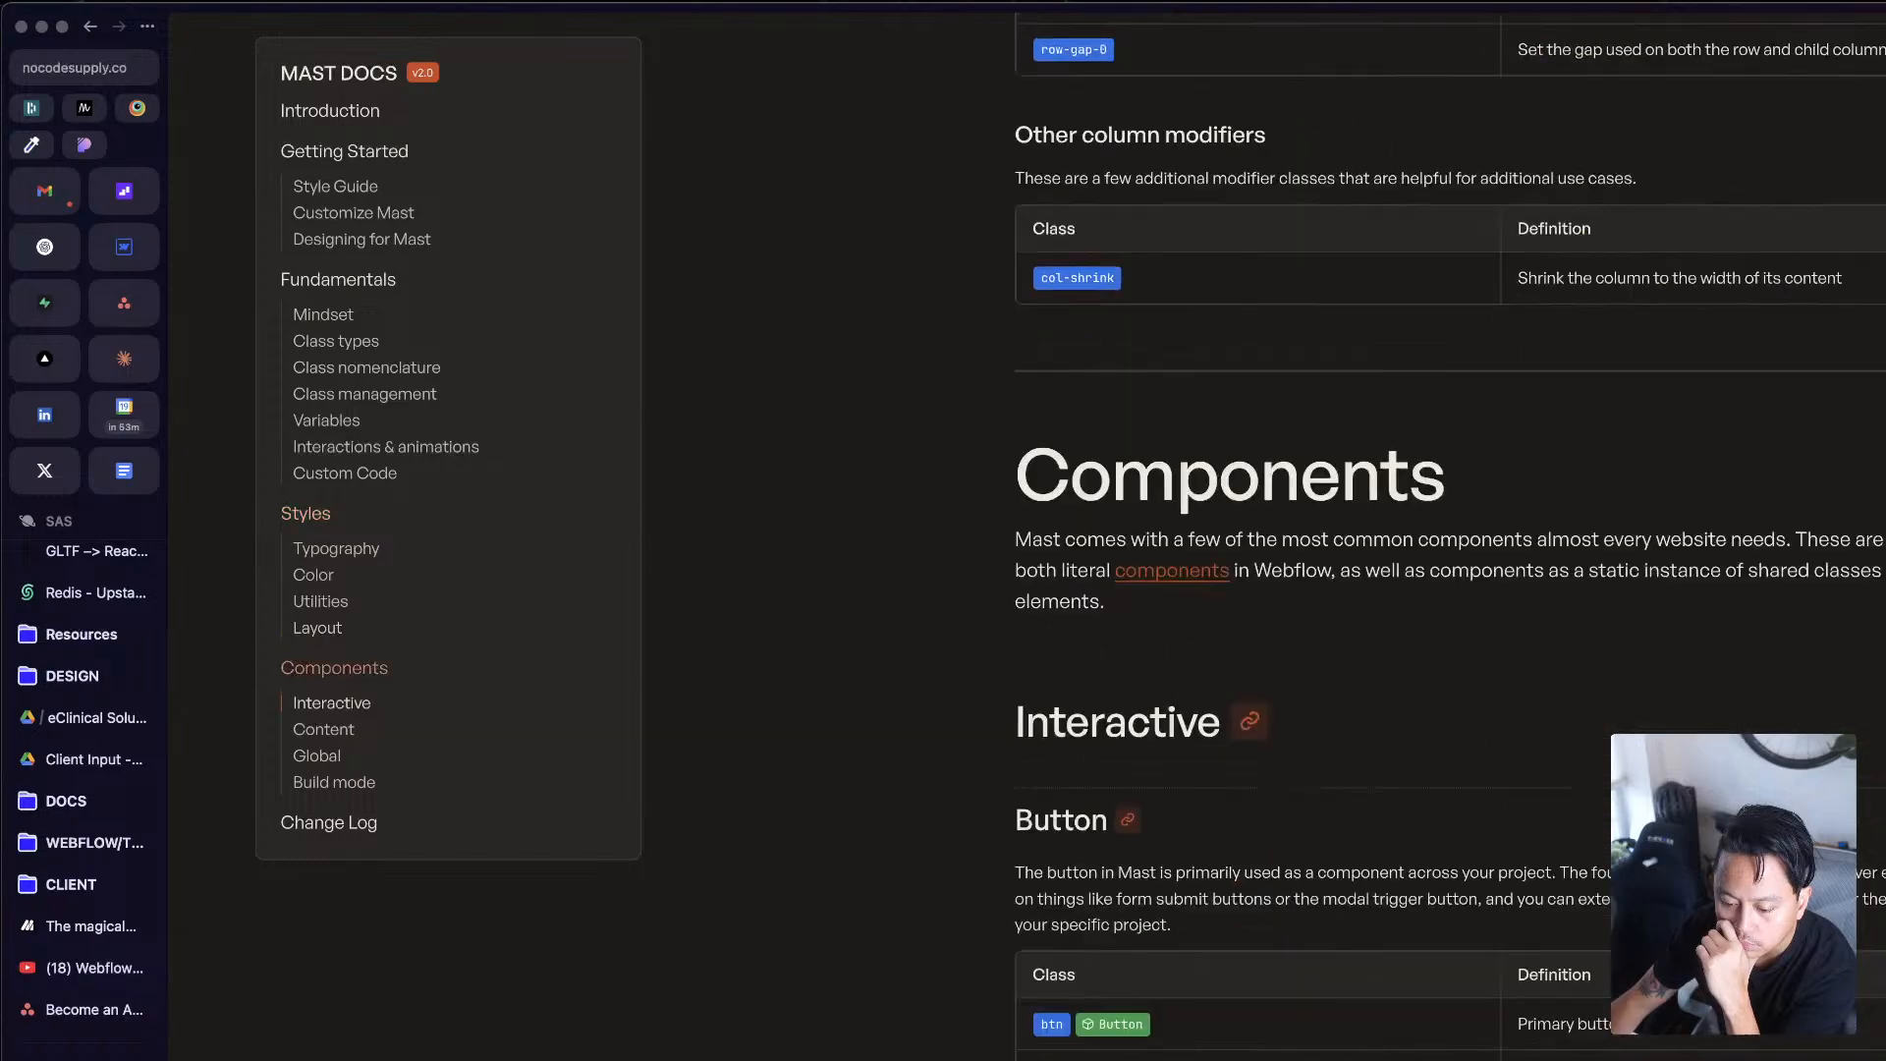
{"action": "scroll", "coordinate": [1450, 536], "scroll_direction": "down", "scroll_amount": 9}
{"action": "scroll", "coordinate": [1450, 530], "scroll_direction": "down", "scroll_amount": 20}
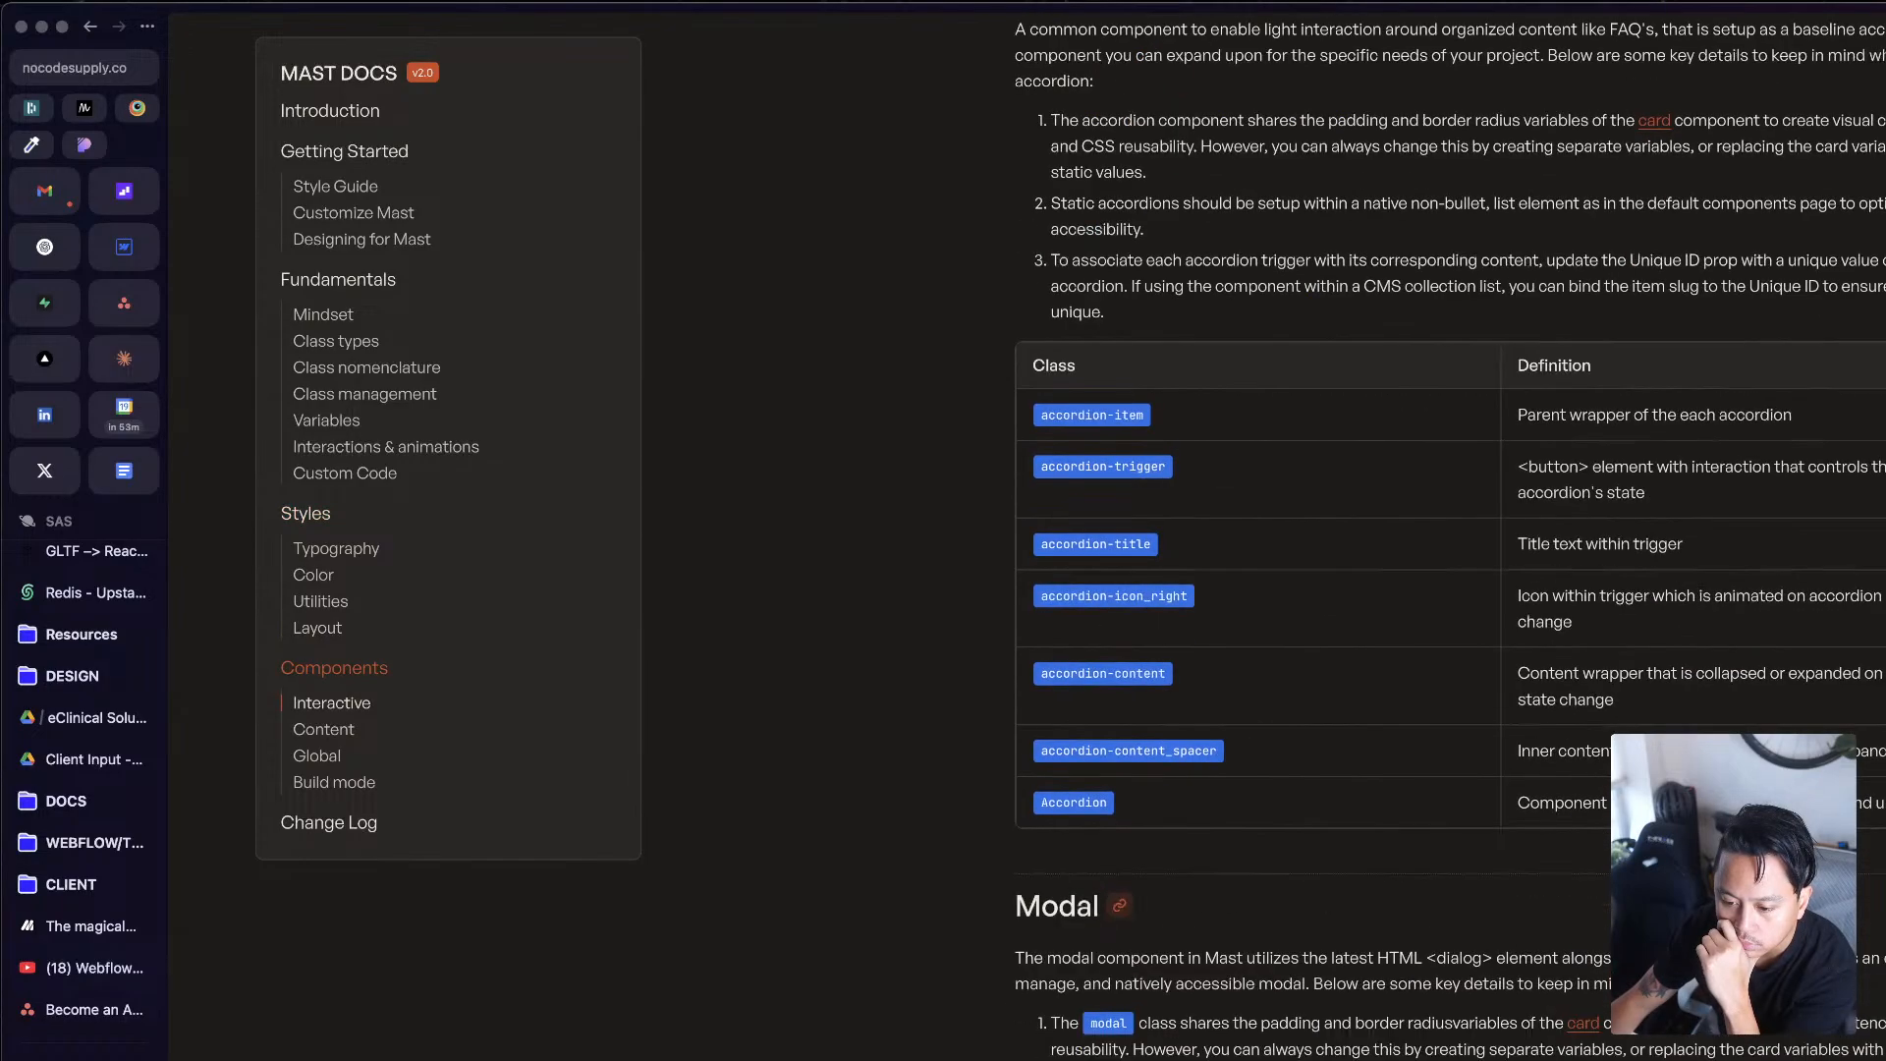
{"action": "scroll", "coordinate": [1450, 531], "scroll_direction": "down", "scroll_amount": 8}
{"action": "scroll", "coordinate": [1450, 531], "scroll_direction": "down", "scroll_amount": 16}
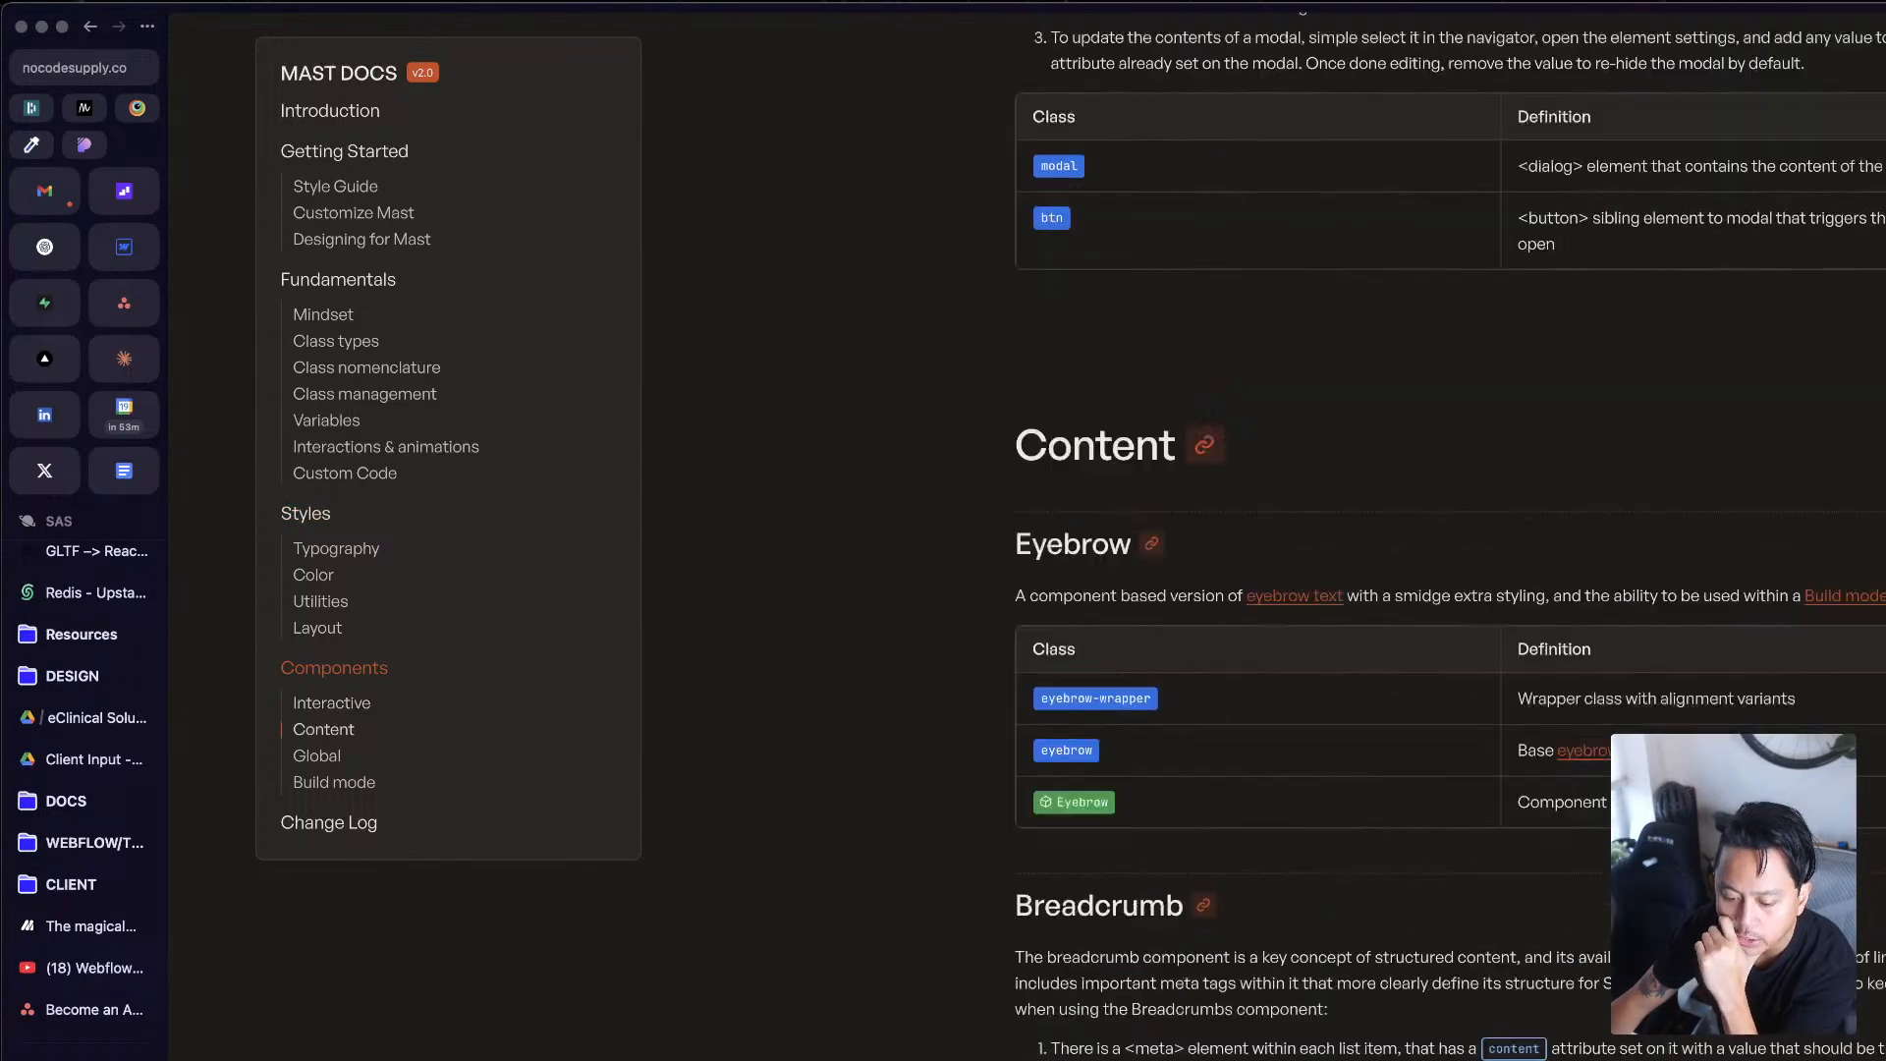
{"action": "scroll", "coordinate": [1450, 531], "scroll_direction": "down", "scroll_amount": 20}
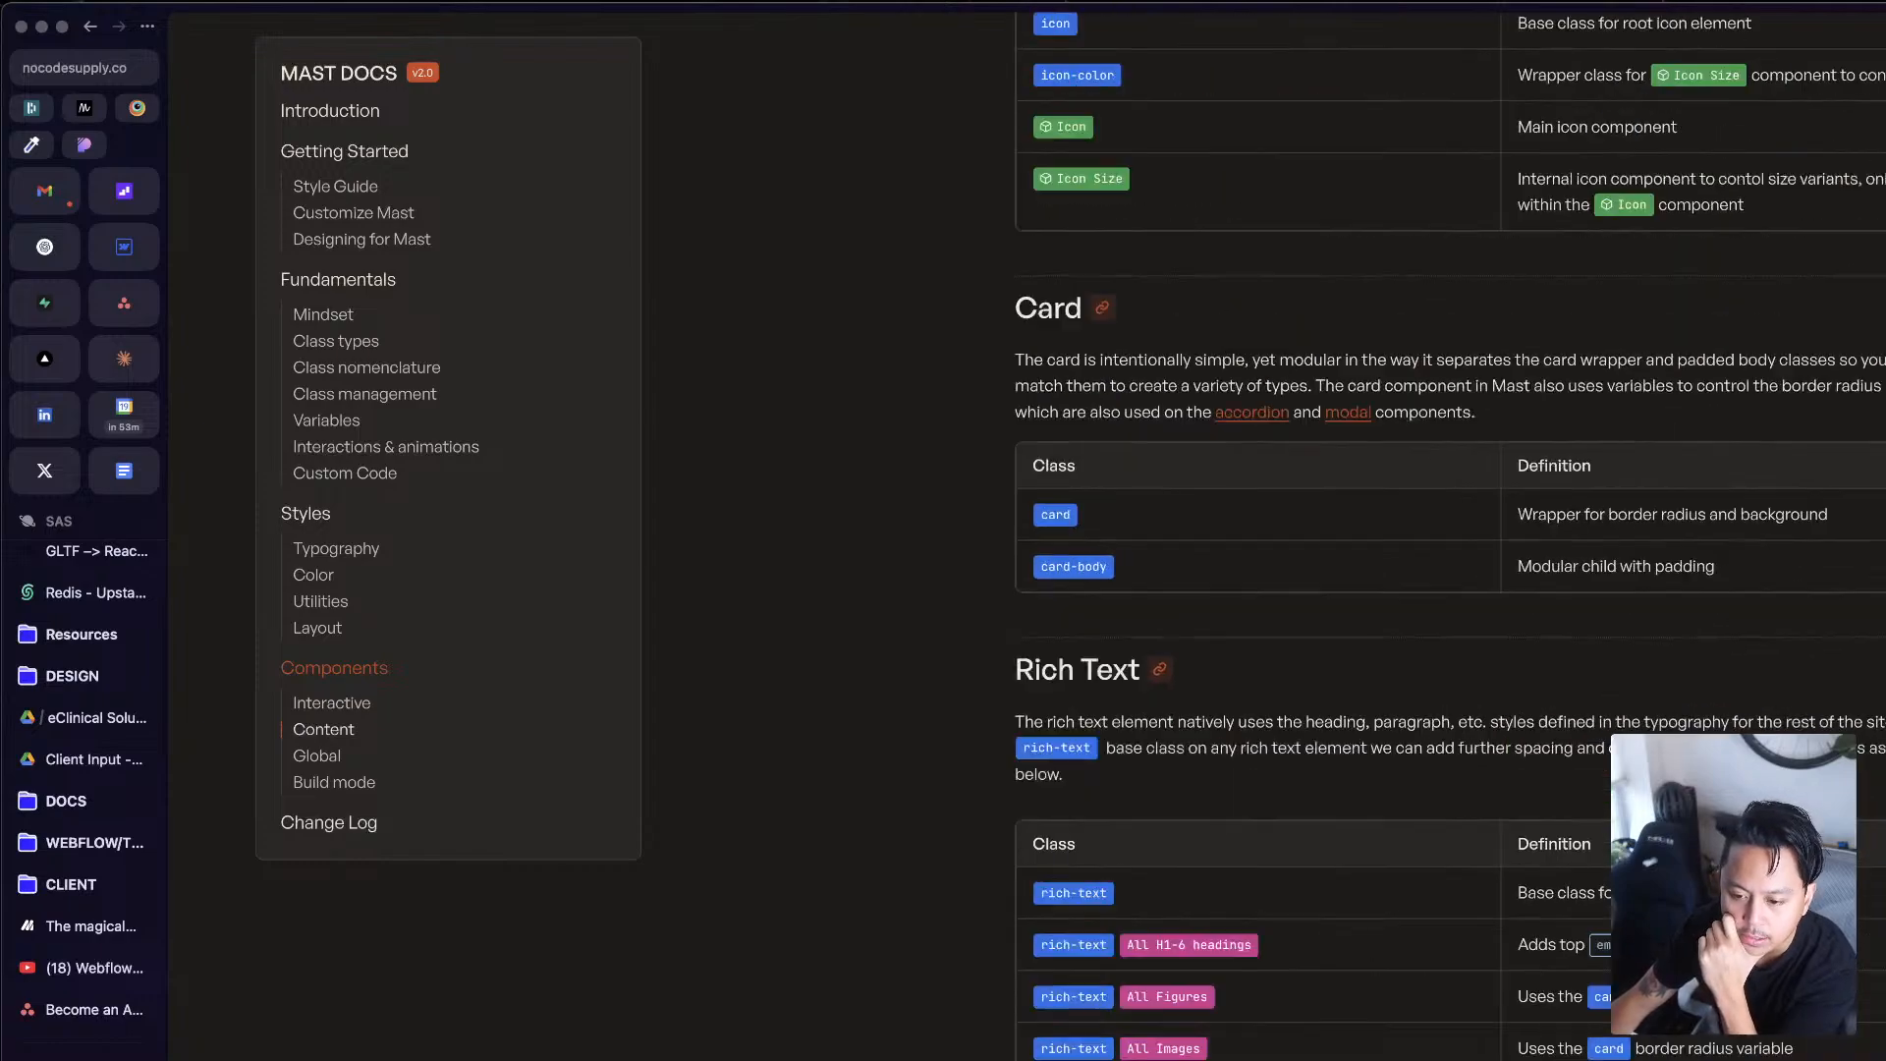
{"action": "scroll", "coordinate": [1450, 531], "scroll_direction": "down", "scroll_amount": 20}
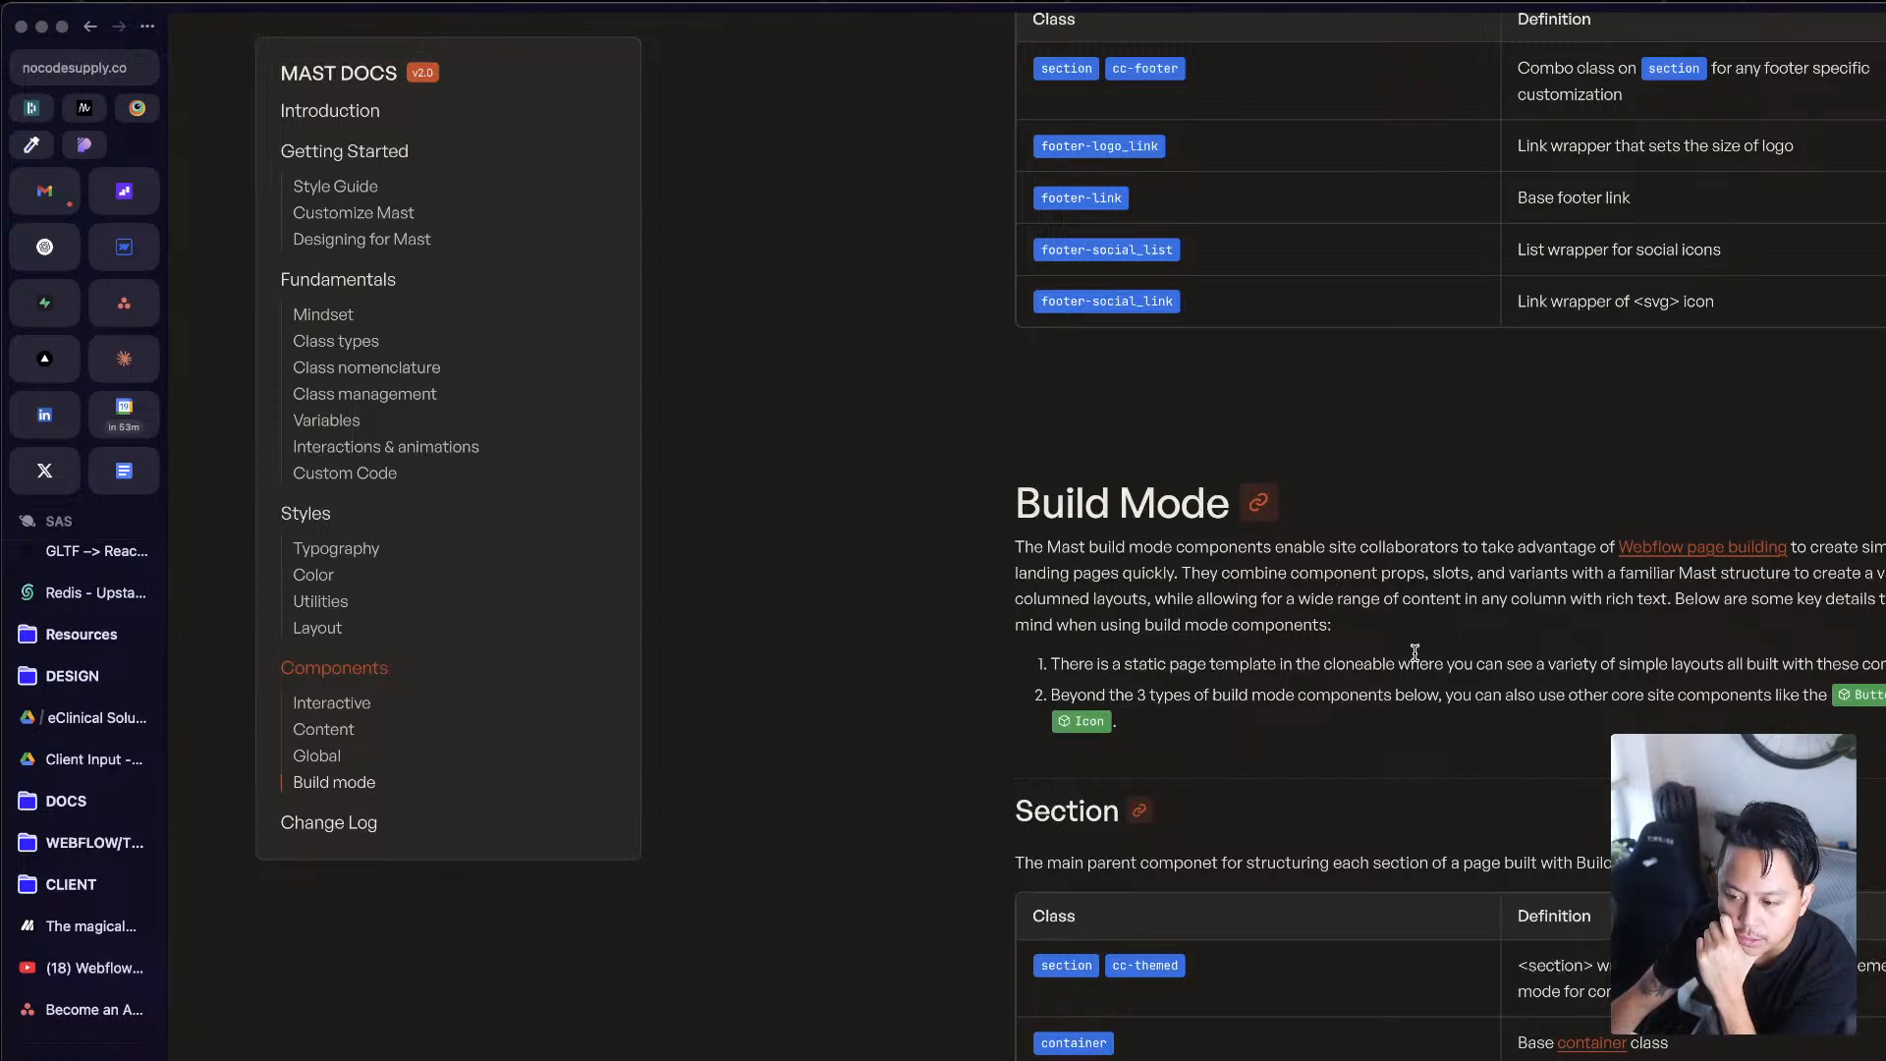
Step: Read the Build Mode introduction and its Section and Grid component tables
{"action": "left_click_drag", "start_coordinate": [1017, 573], "coordinate": [1118, 723]}
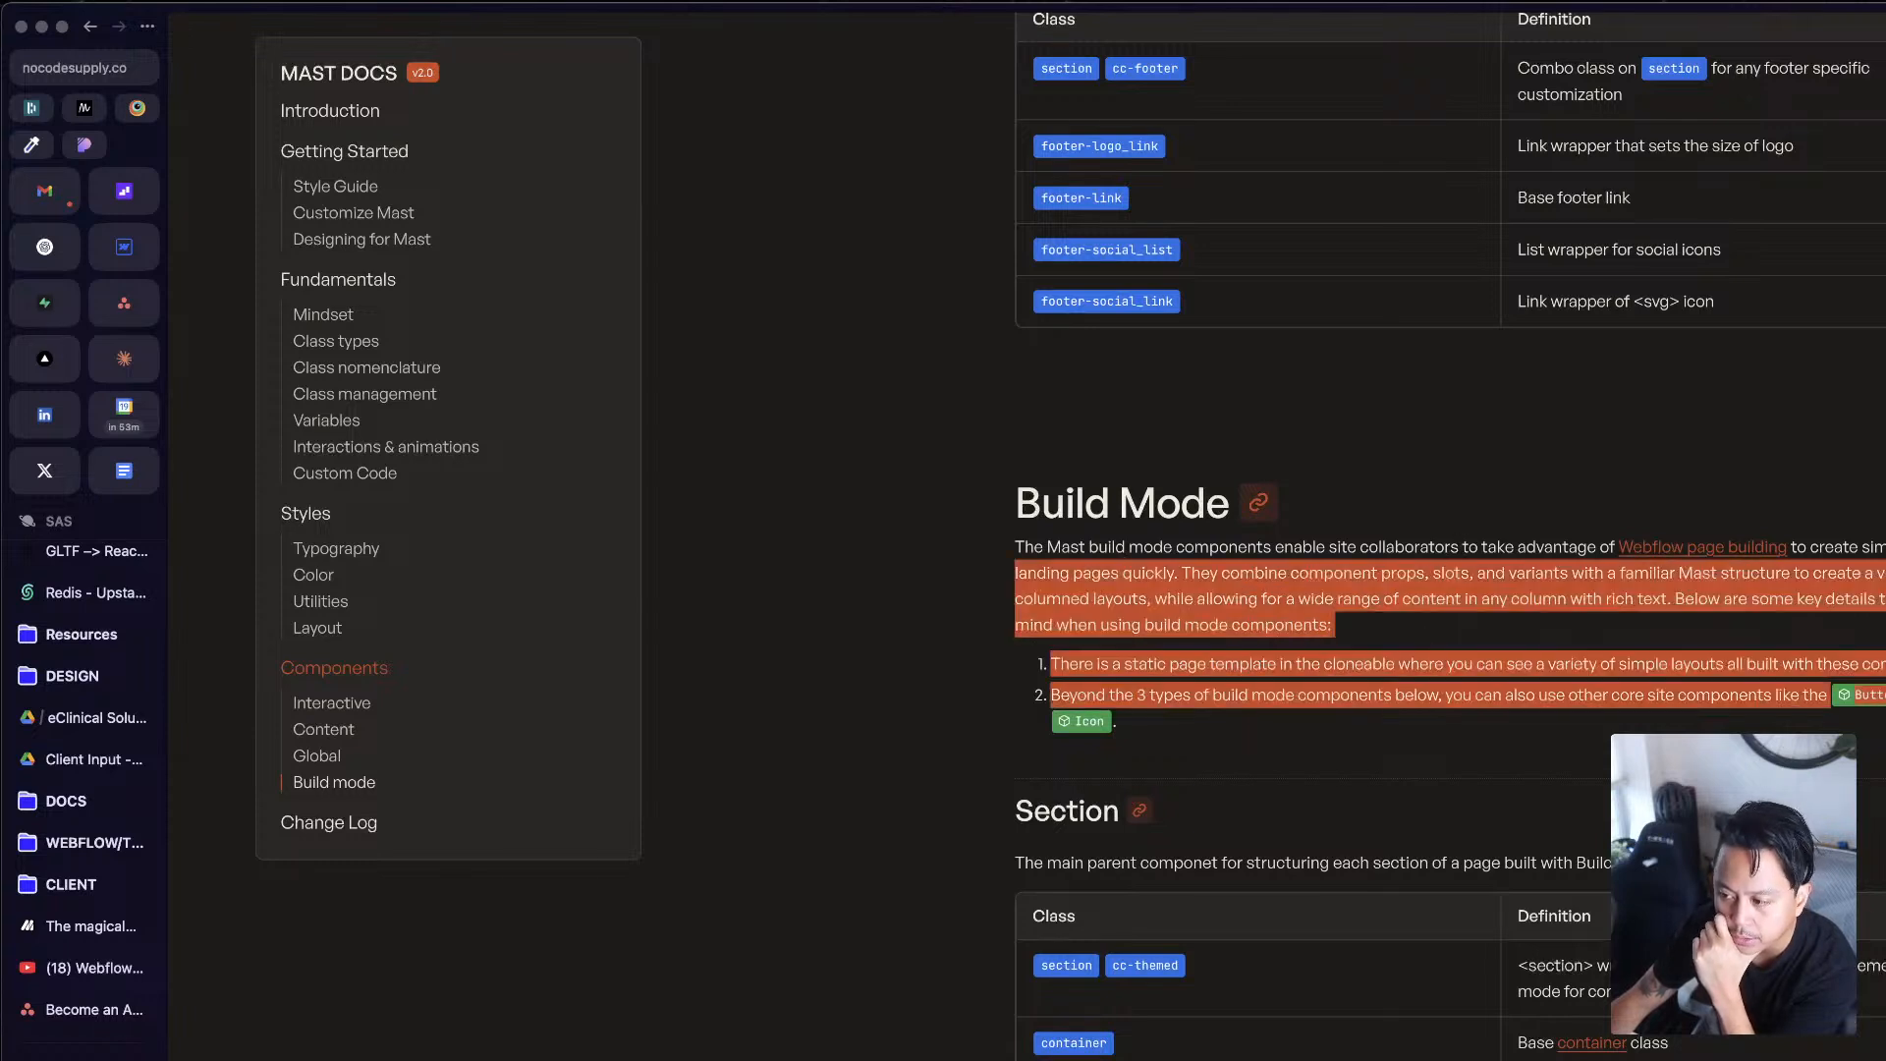
{"action": "left_click", "coordinate": [1214, 593]}
{"action": "scroll", "coordinate": [1412, 782], "scroll_direction": "down", "scroll_amount": 1}
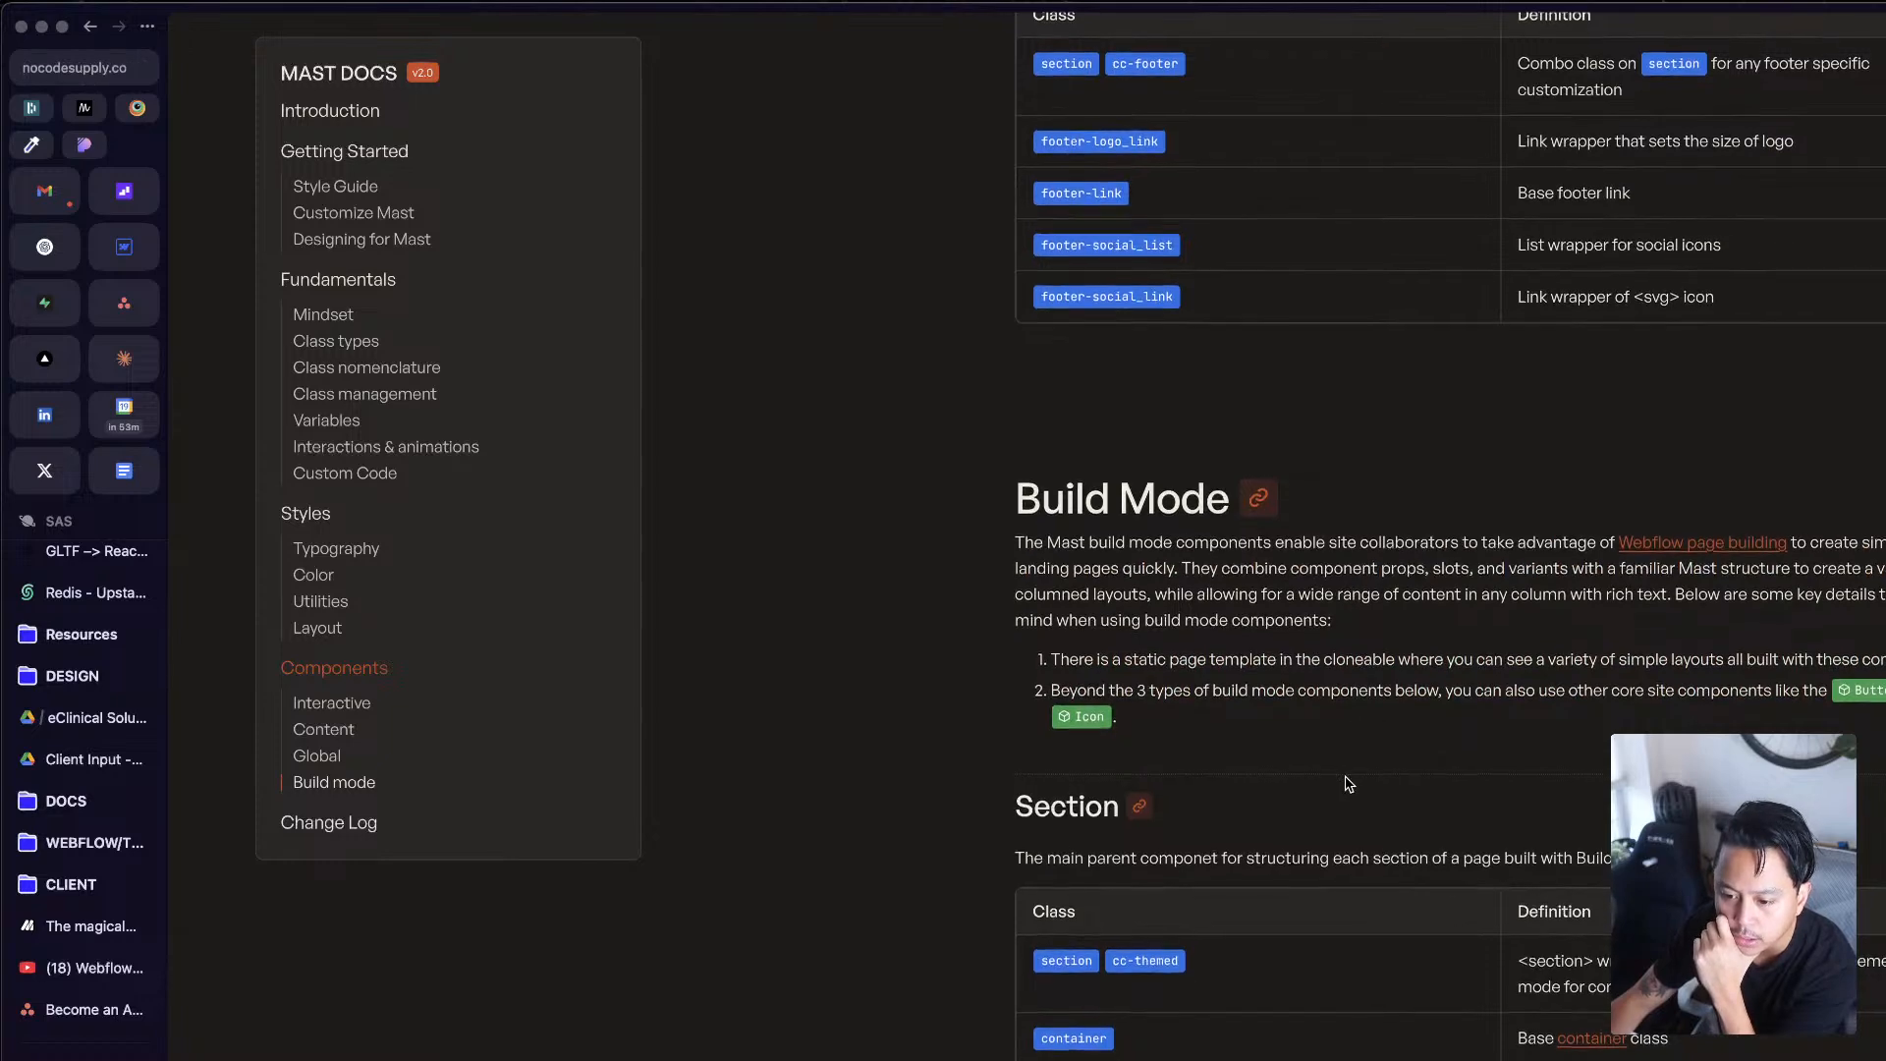
{"action": "scroll", "coordinate": [1382, 762], "scroll_direction": "down", "scroll_amount": 4}
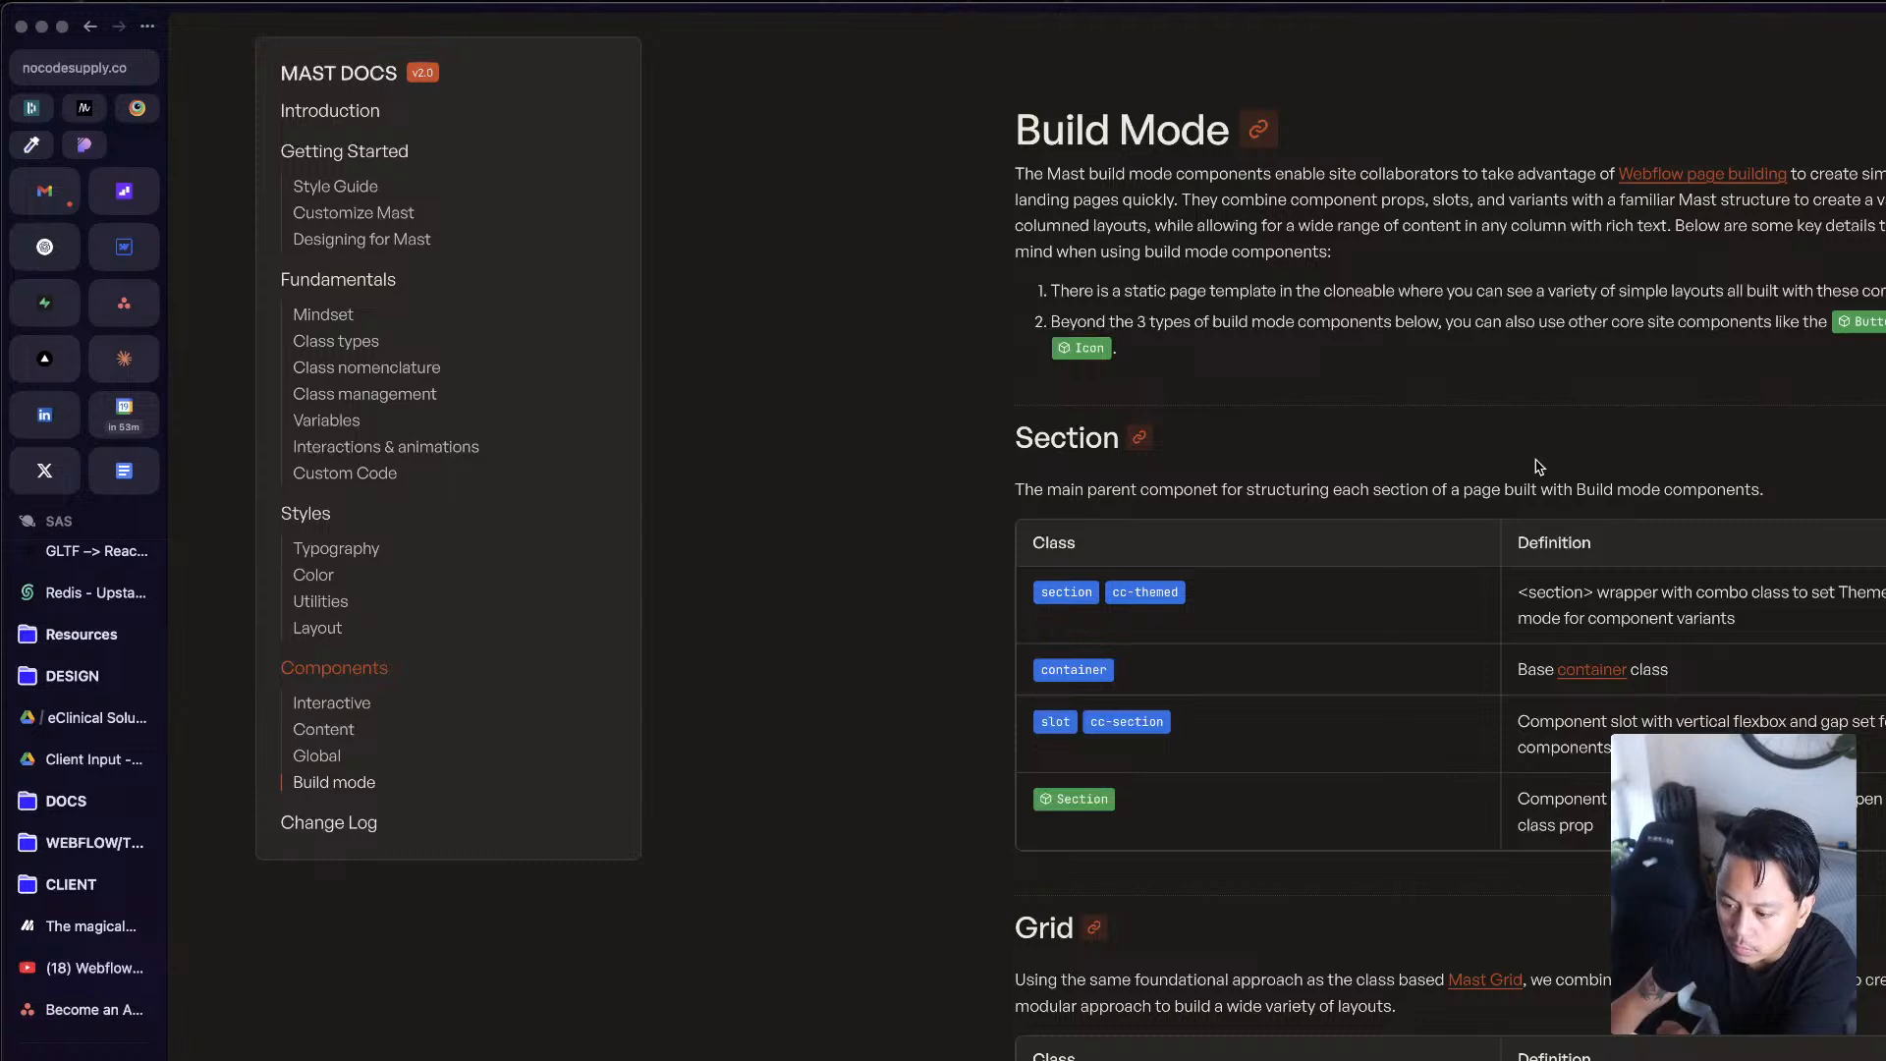
{"action": "scroll", "coordinate": [1539, 466], "scroll_direction": "down", "scroll_amount": 2}
{"action": "scroll", "coordinate": [1495, 297], "scroll_direction": "down", "scroll_amount": 3}
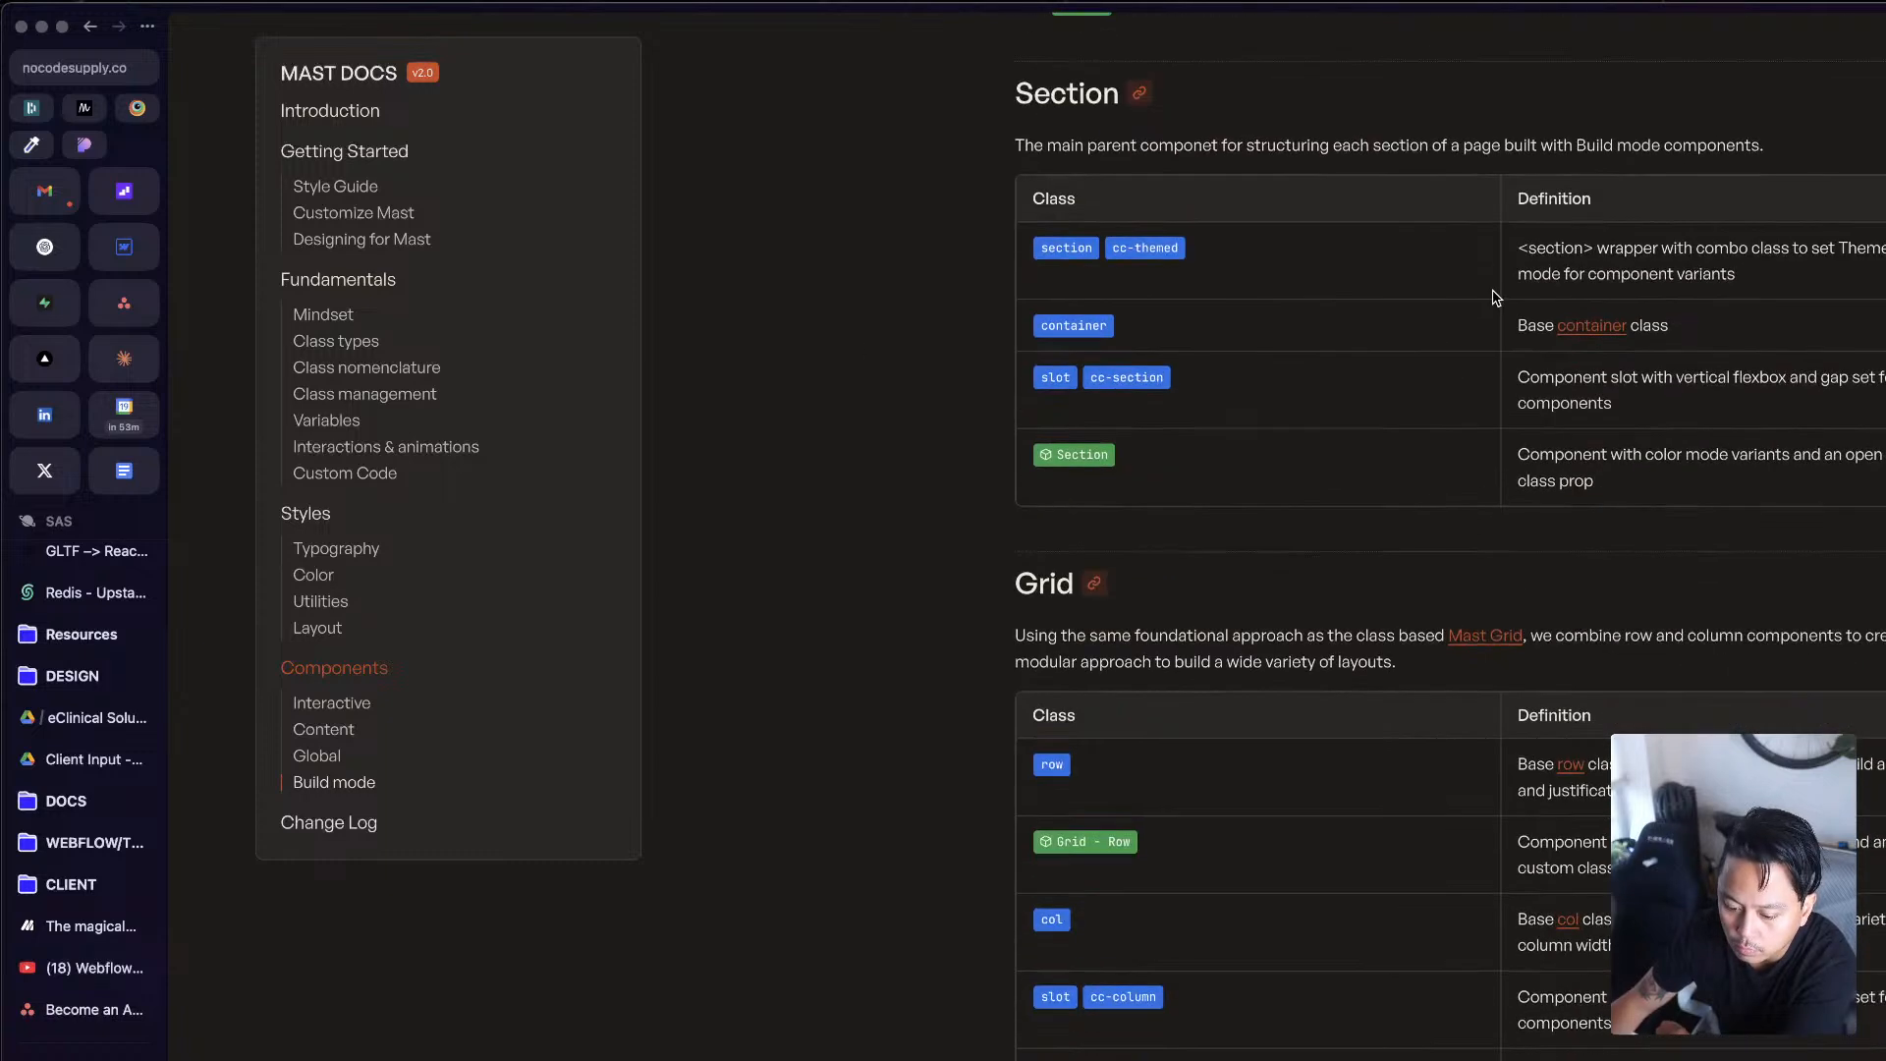
{"action": "scroll", "coordinate": [1485, 297], "scroll_direction": "down", "scroll_amount": 4}
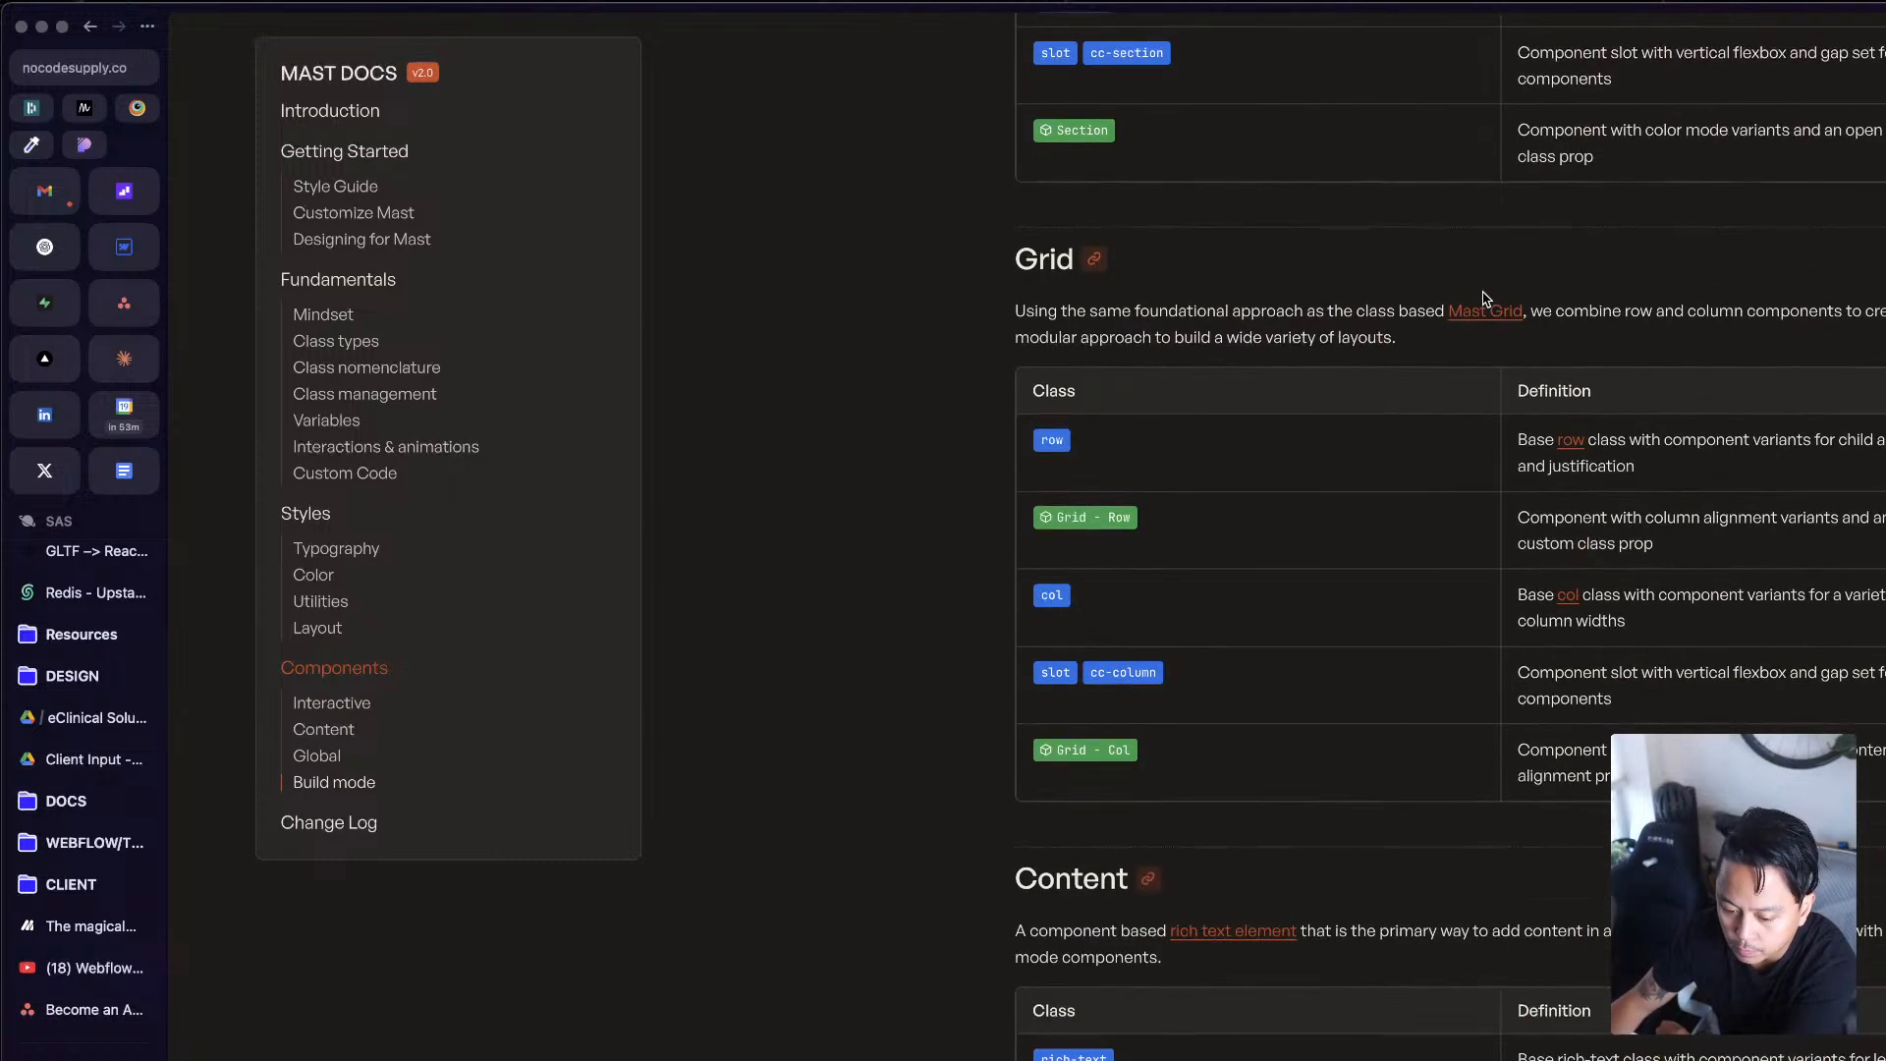
Step: Go back to the Layout section's Section and Container classes and skim the Components documentation again down to Build Mode
{"action": "scroll", "coordinate": [1592, 685], "scroll_direction": "up", "scroll_amount": 15}
{"action": "scroll", "coordinate": [1533, 685], "scroll_direction": "down", "scroll_amount": 10}
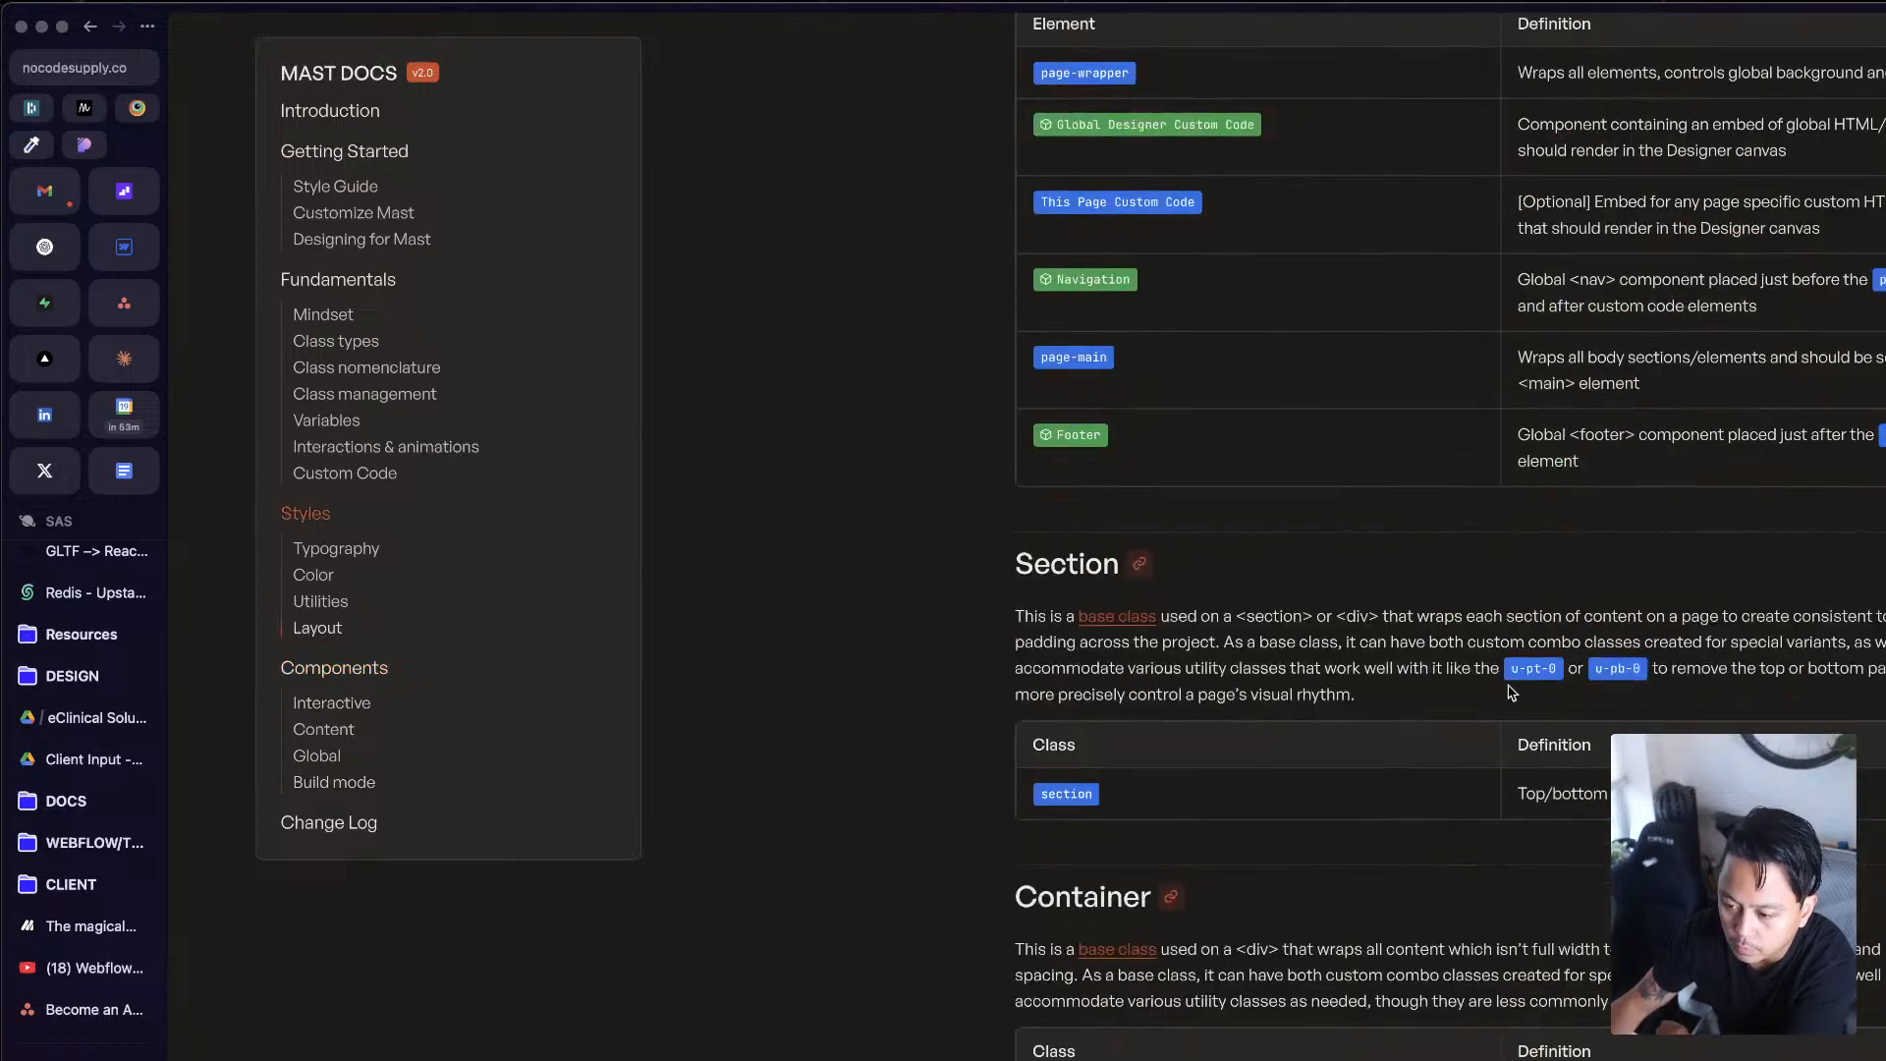
{"action": "scroll", "coordinate": [1511, 685], "scroll_direction": "down", "scroll_amount": 20}
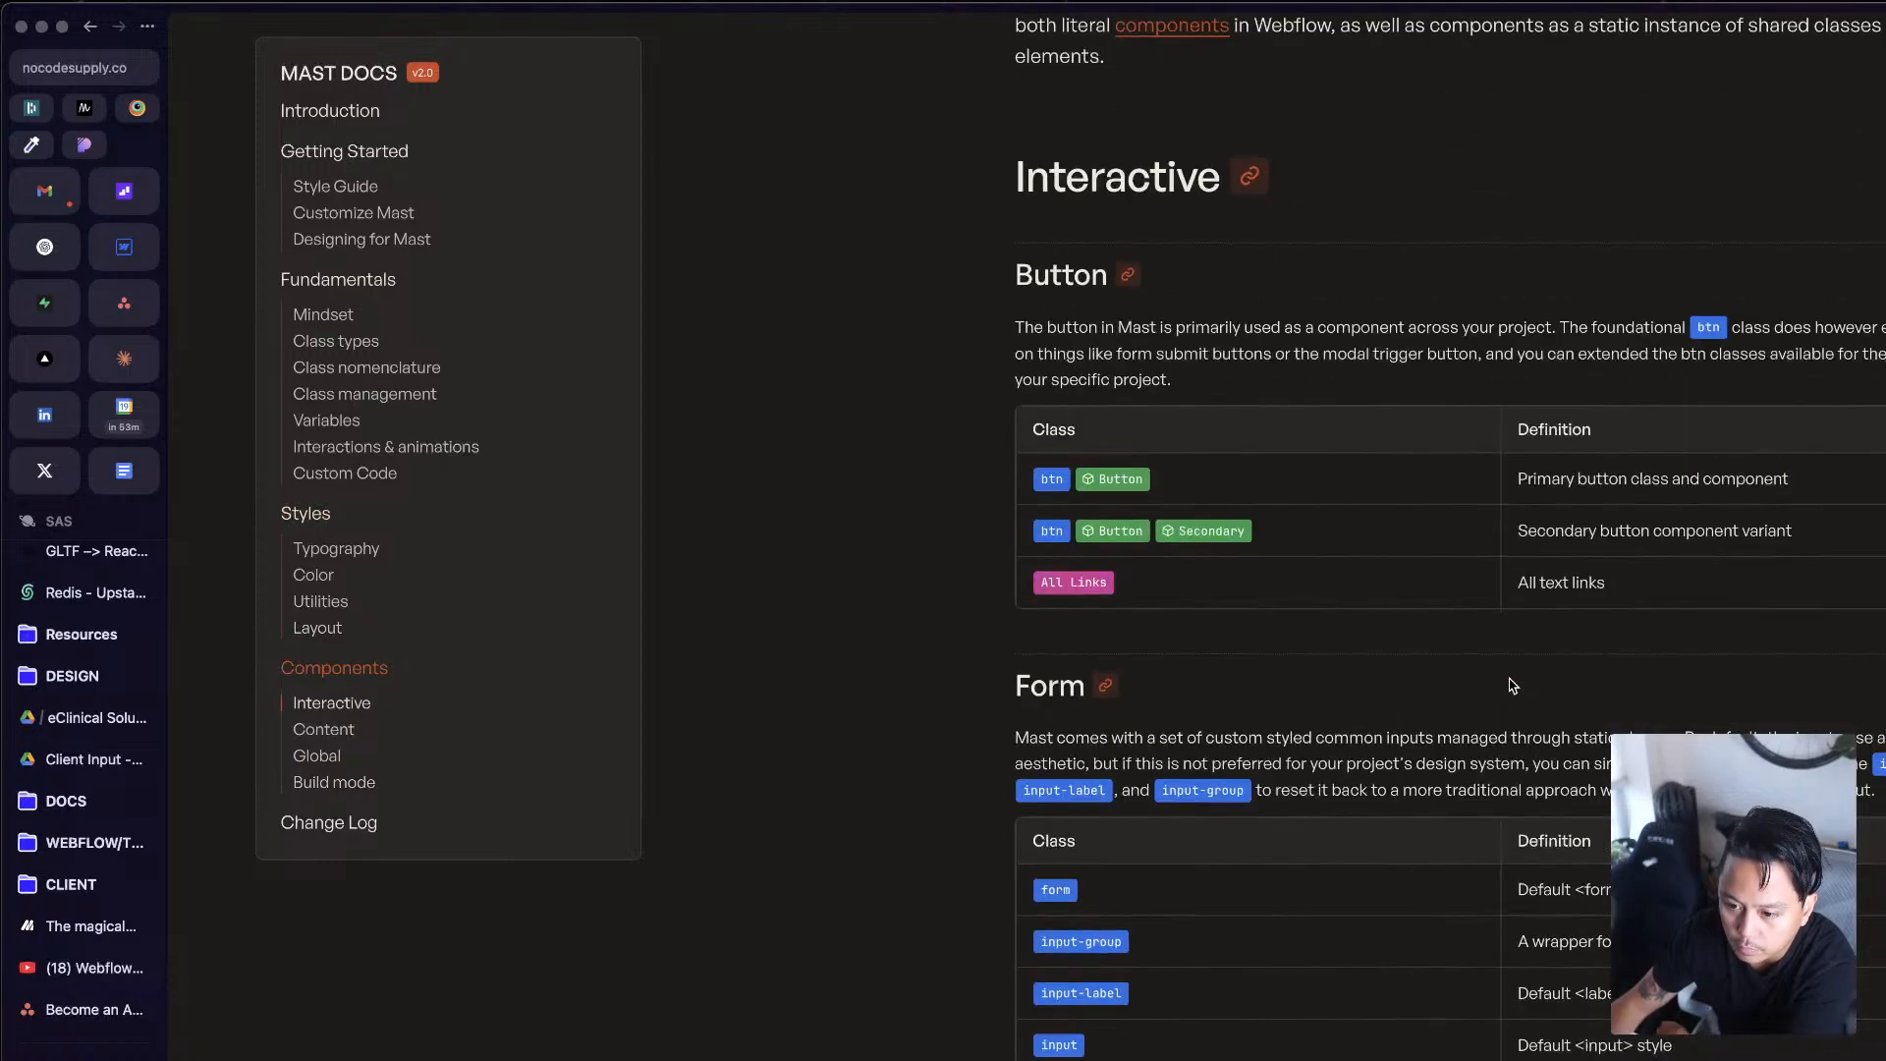
{"action": "scroll", "coordinate": [1511, 685], "scroll_direction": "down", "scroll_amount": 20}
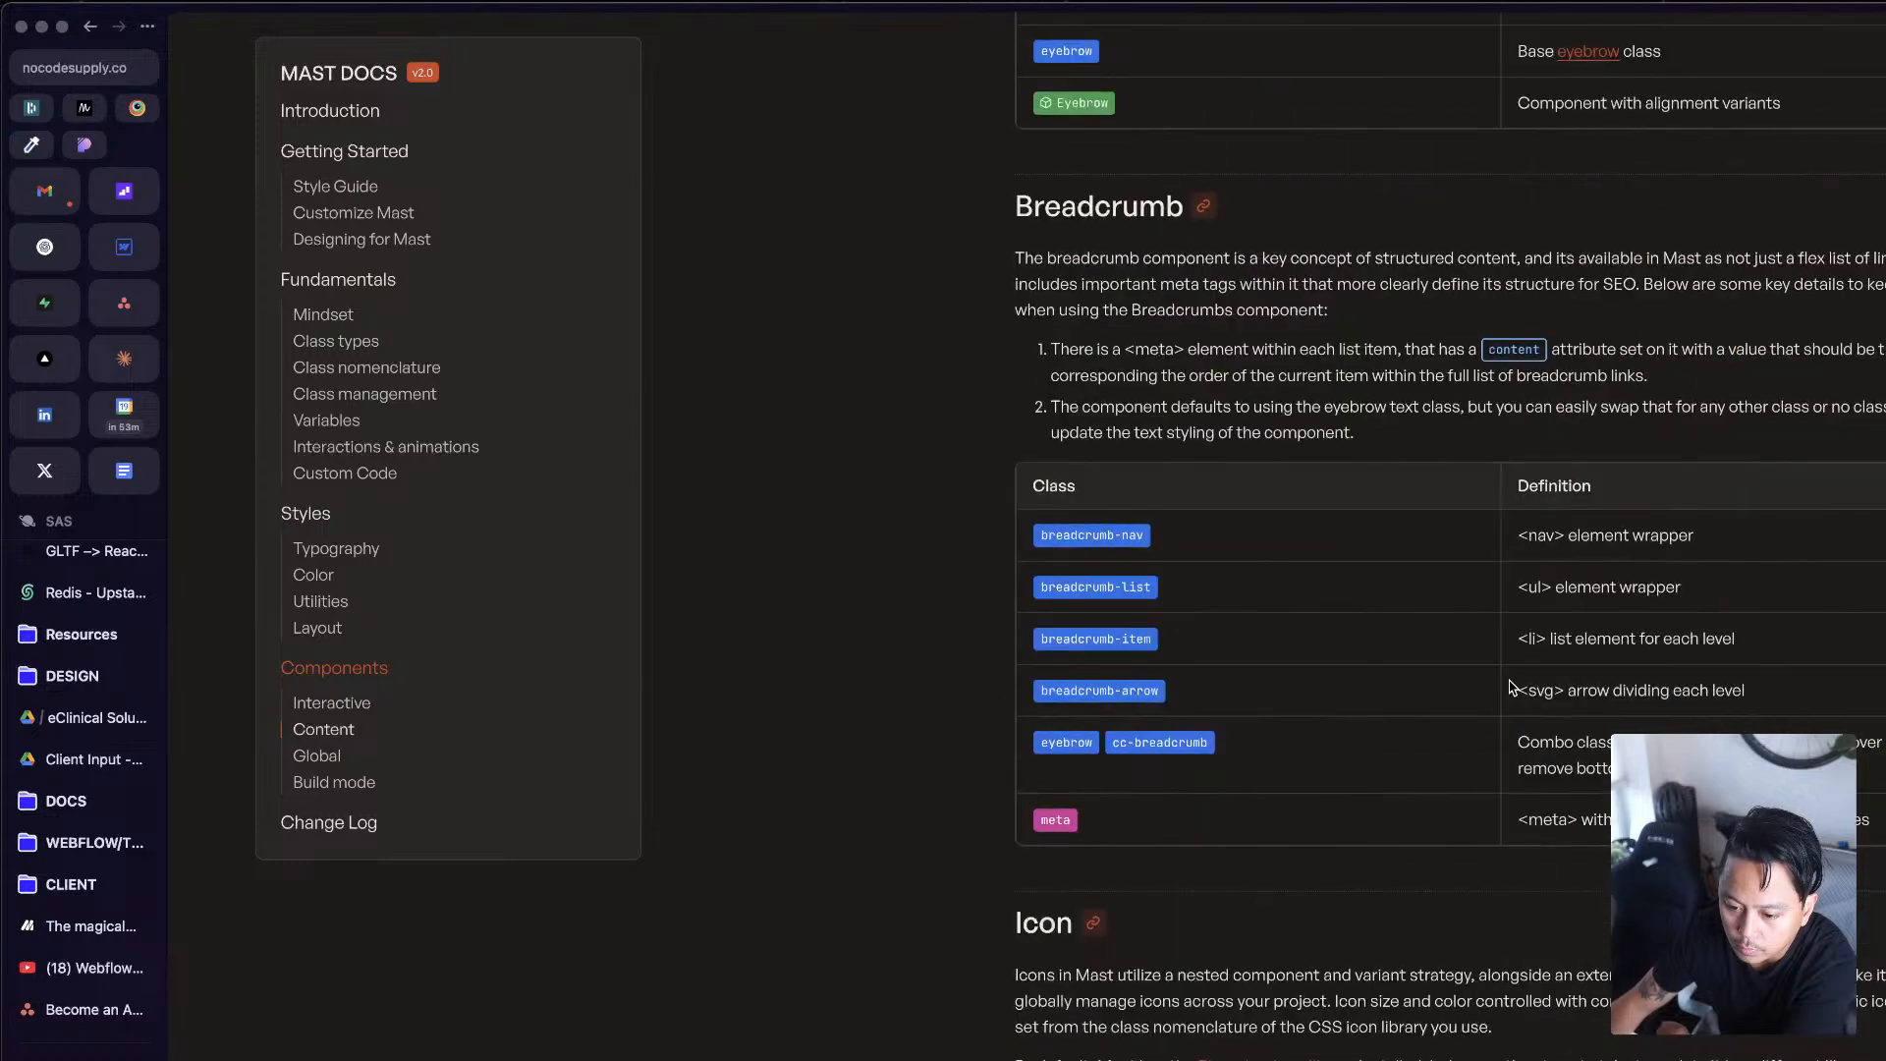
{"action": "scroll", "coordinate": [1510, 685], "scroll_direction": "down", "scroll_amount": 20}
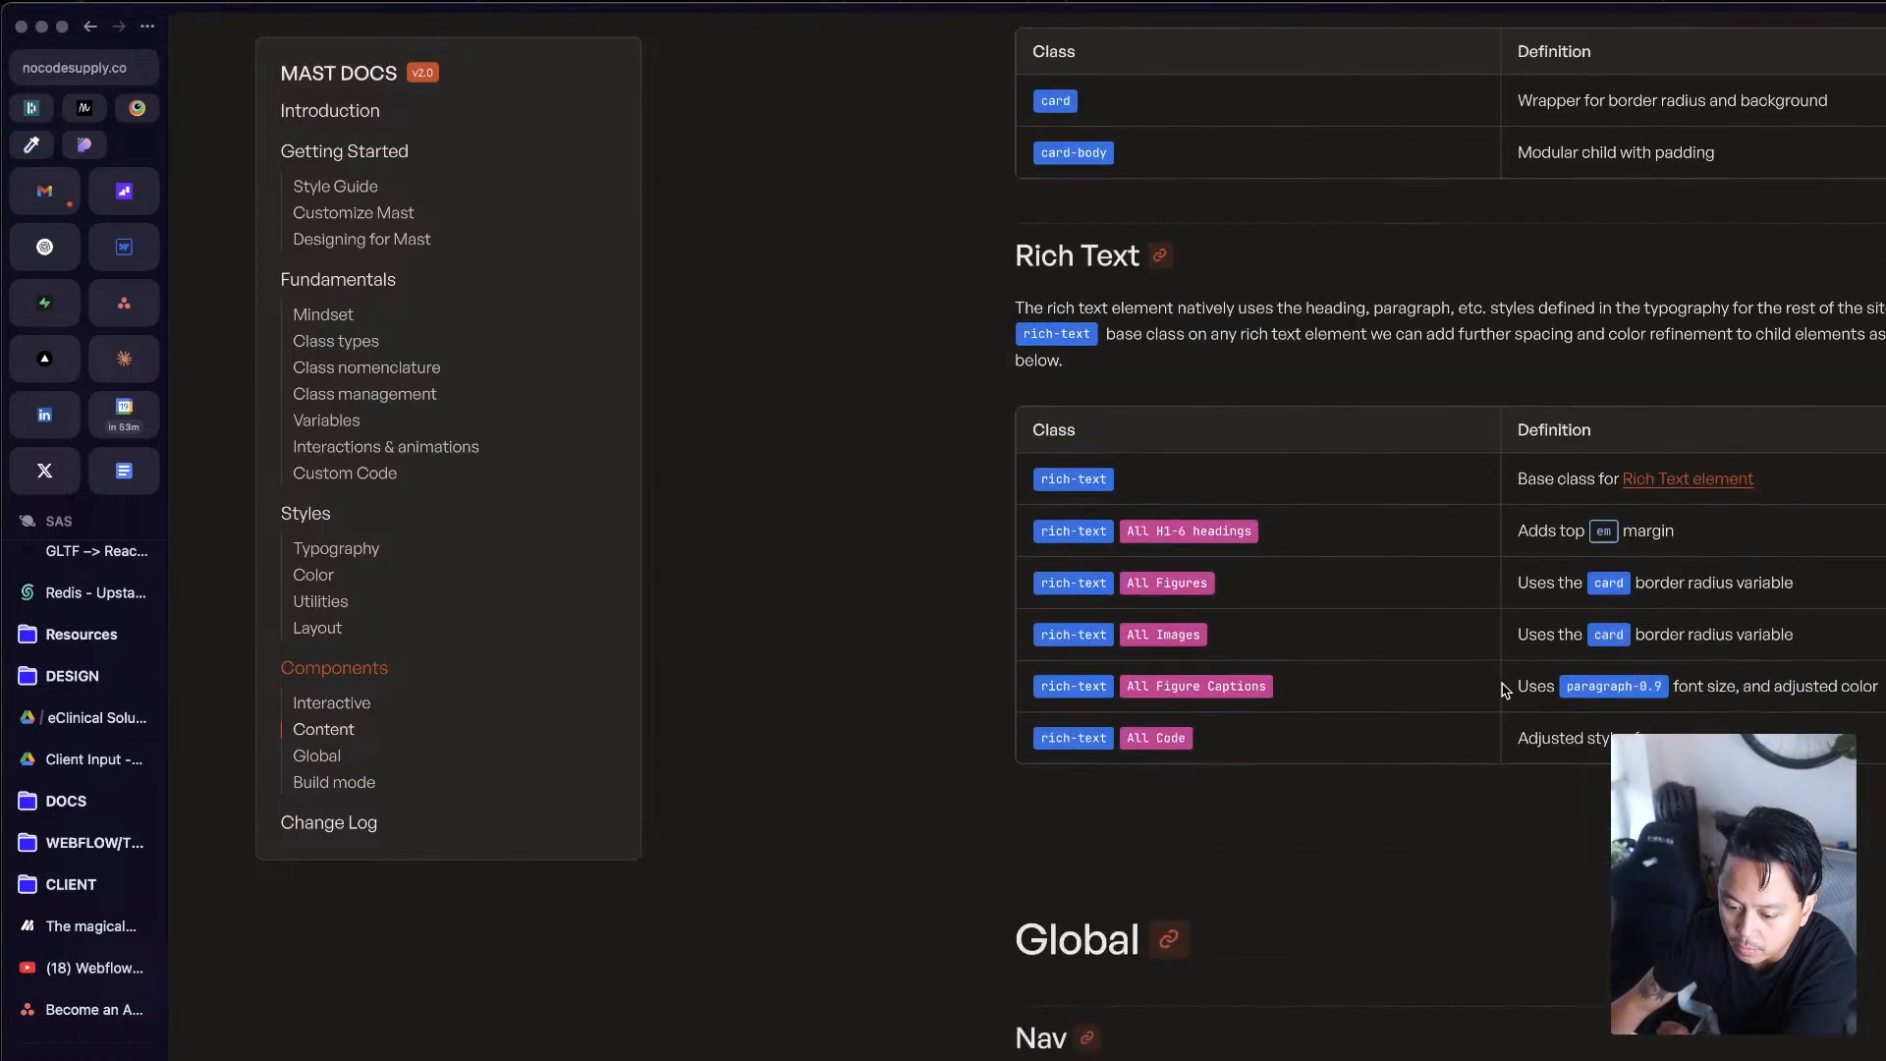
{"action": "scroll", "coordinate": [1498, 707], "scroll_direction": "down", "scroll_amount": 15}
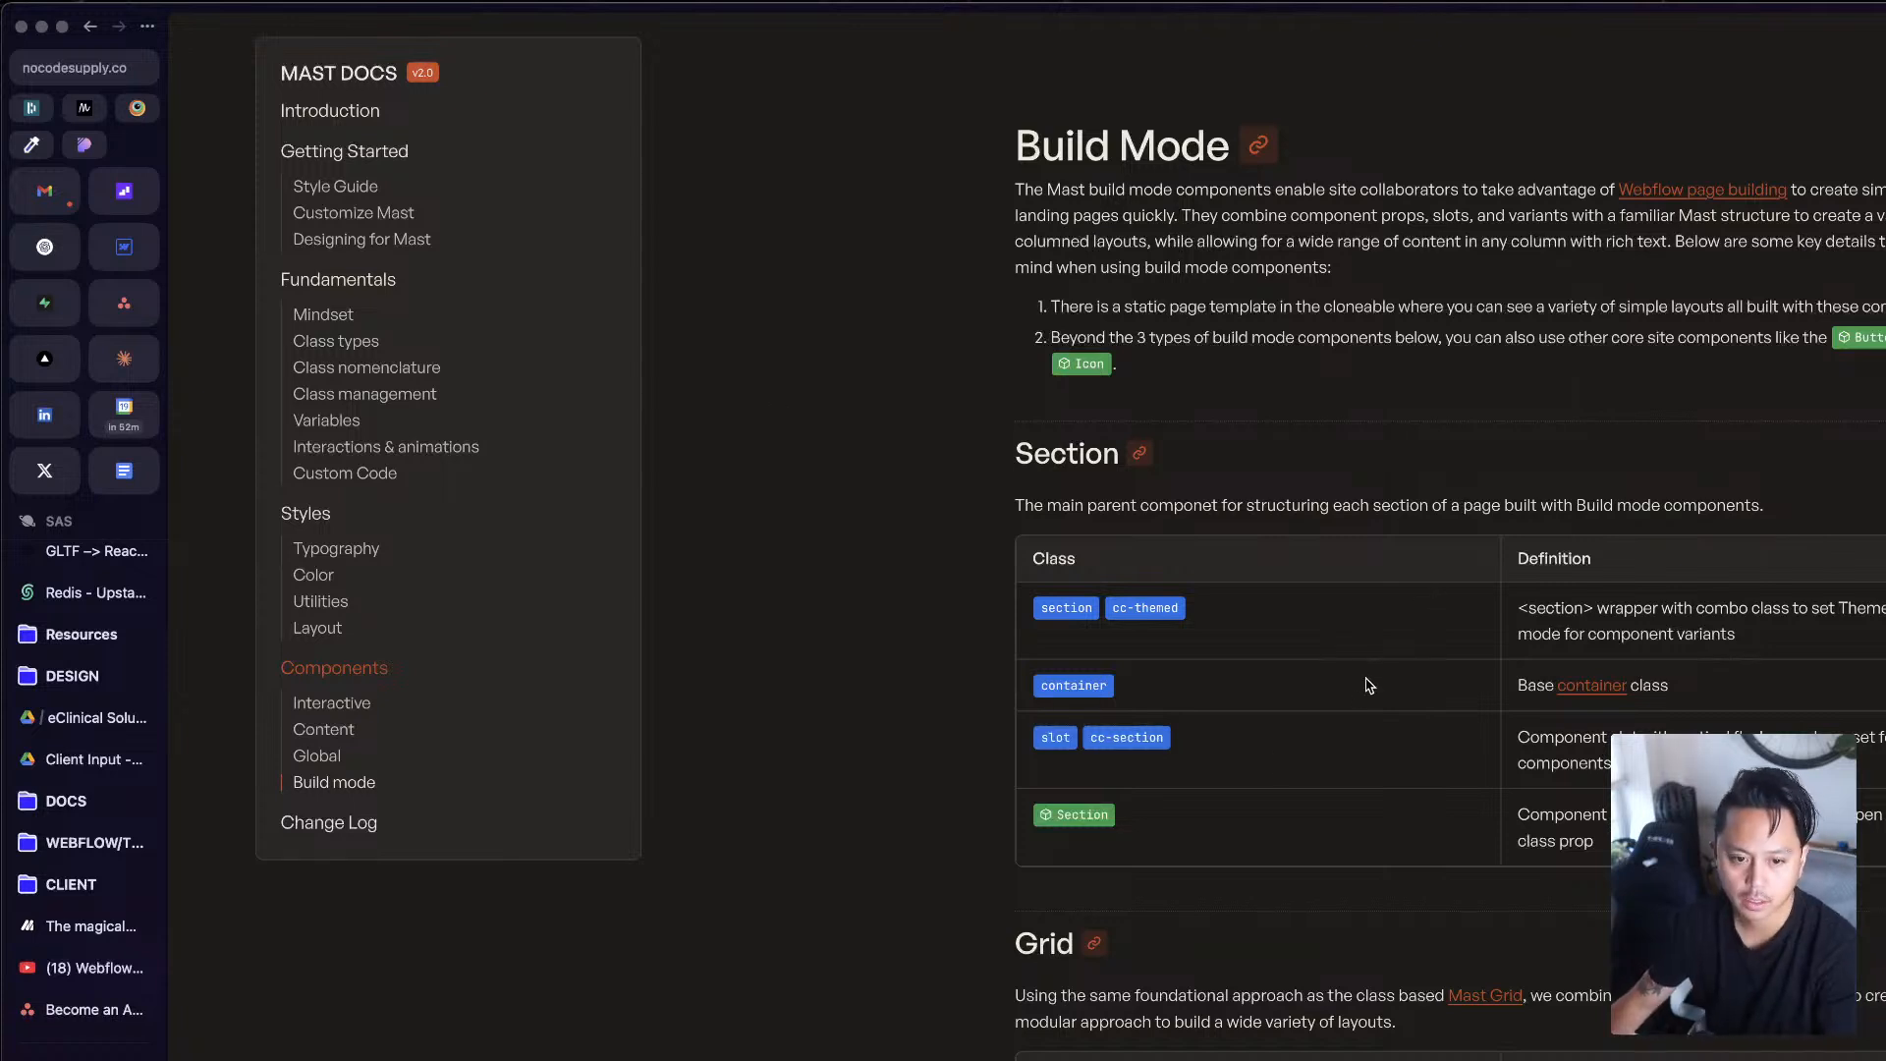
Step: Search the web for "mast webflow cloneable" and start cloning the Mast CSS framework from its Made in Webflow page
{"action": "key", "text": "super+t"}
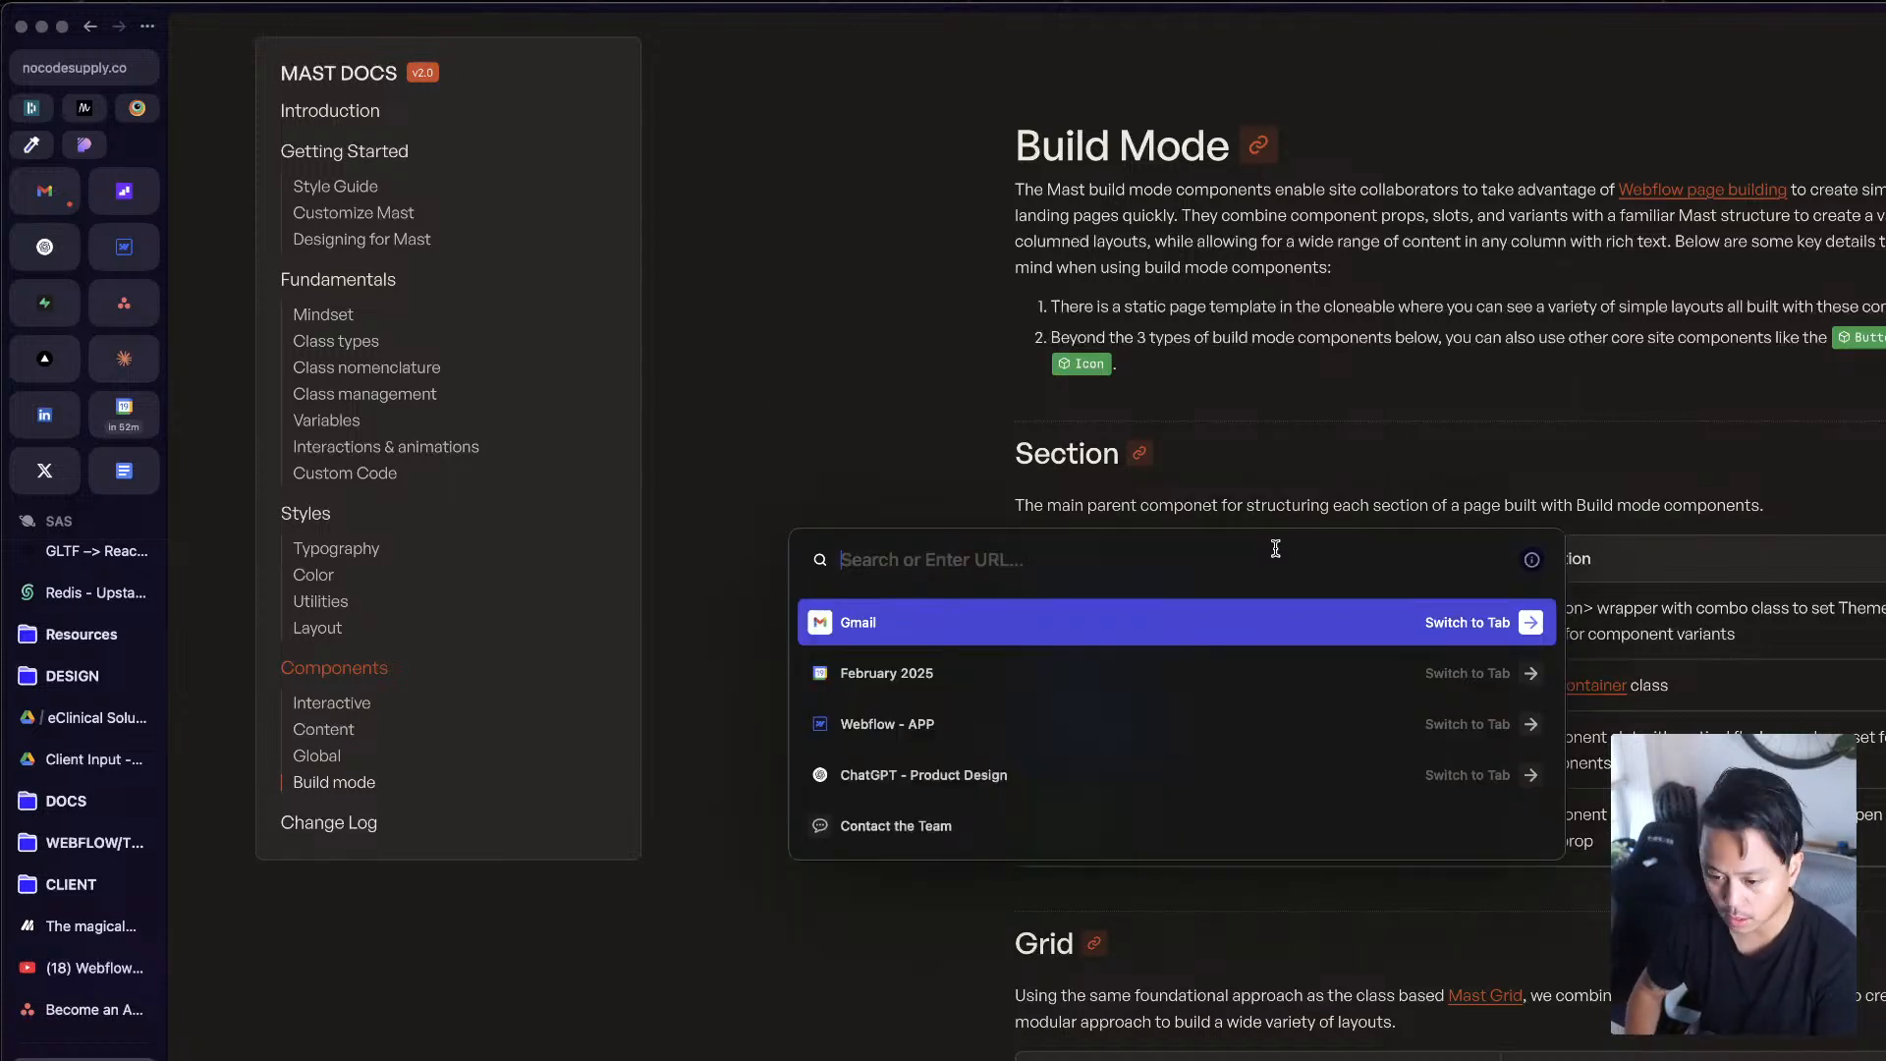
{"action": "type", "text": "mast webflow cloneable"}
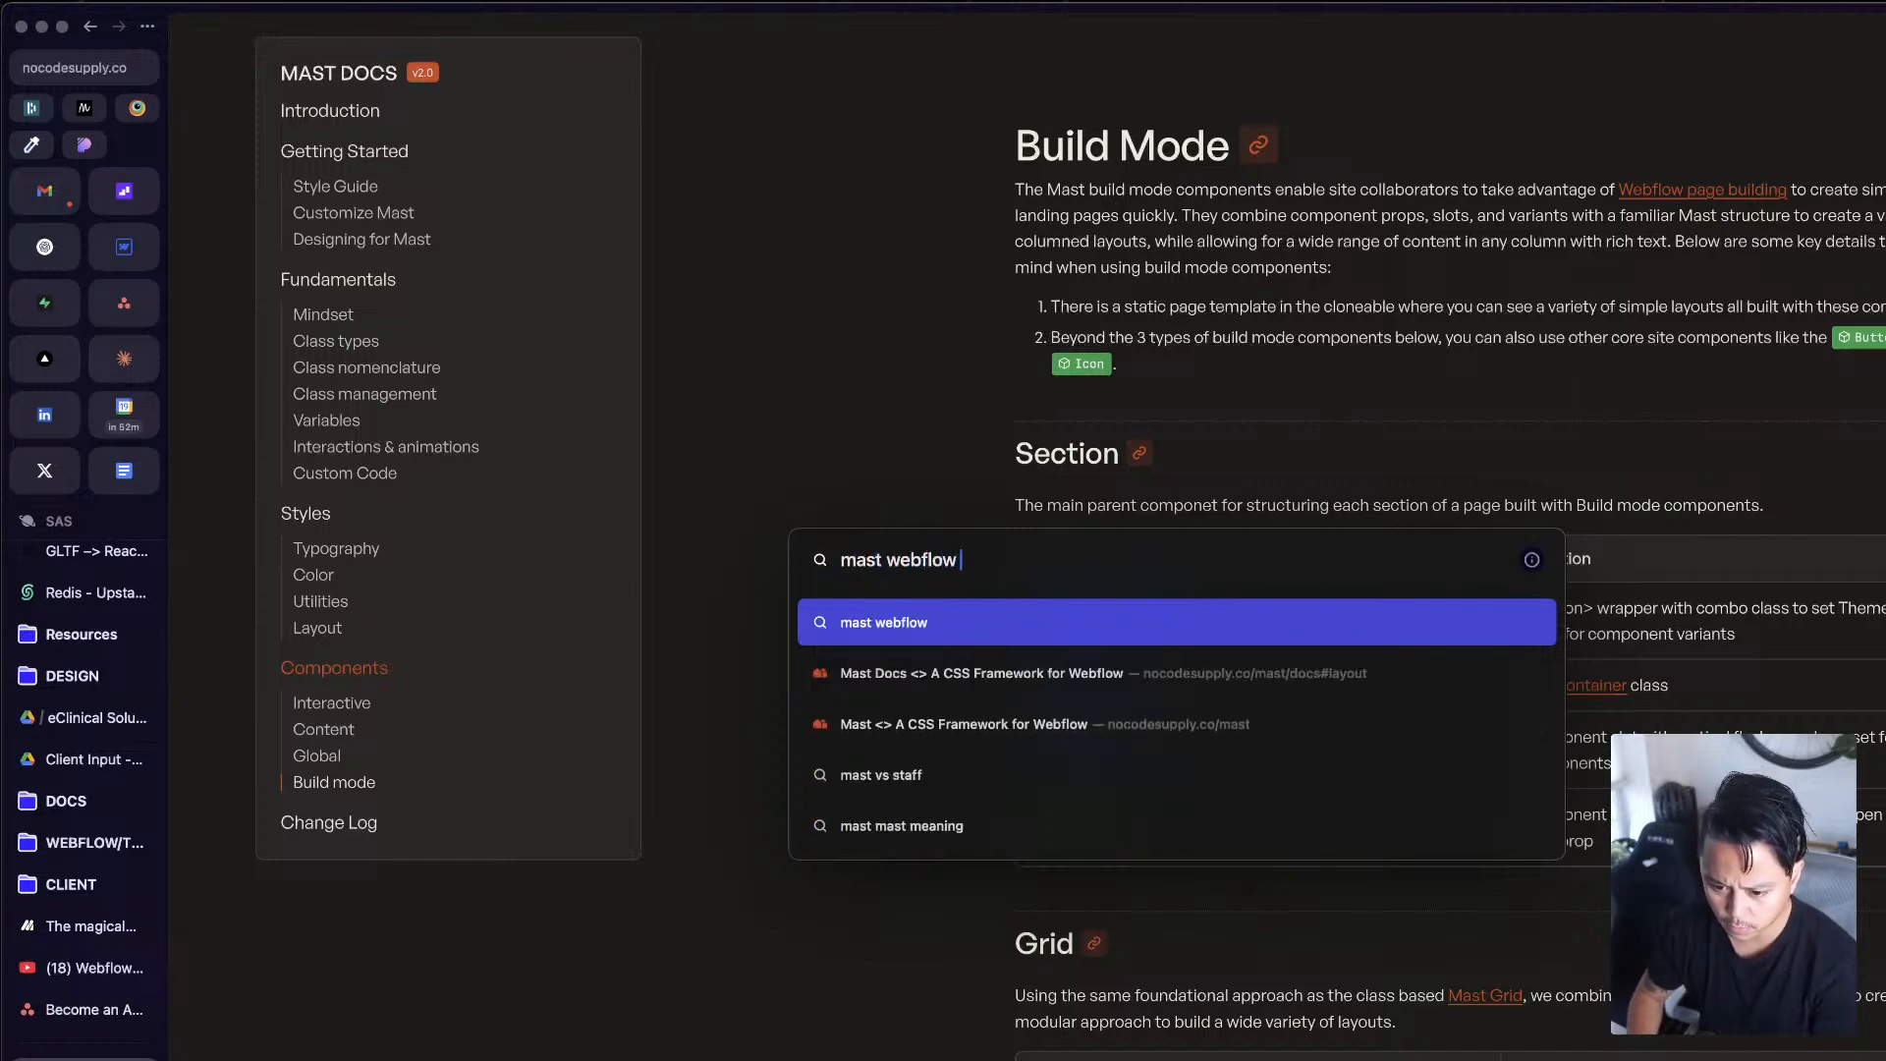
{"action": "key", "text": "Return"}
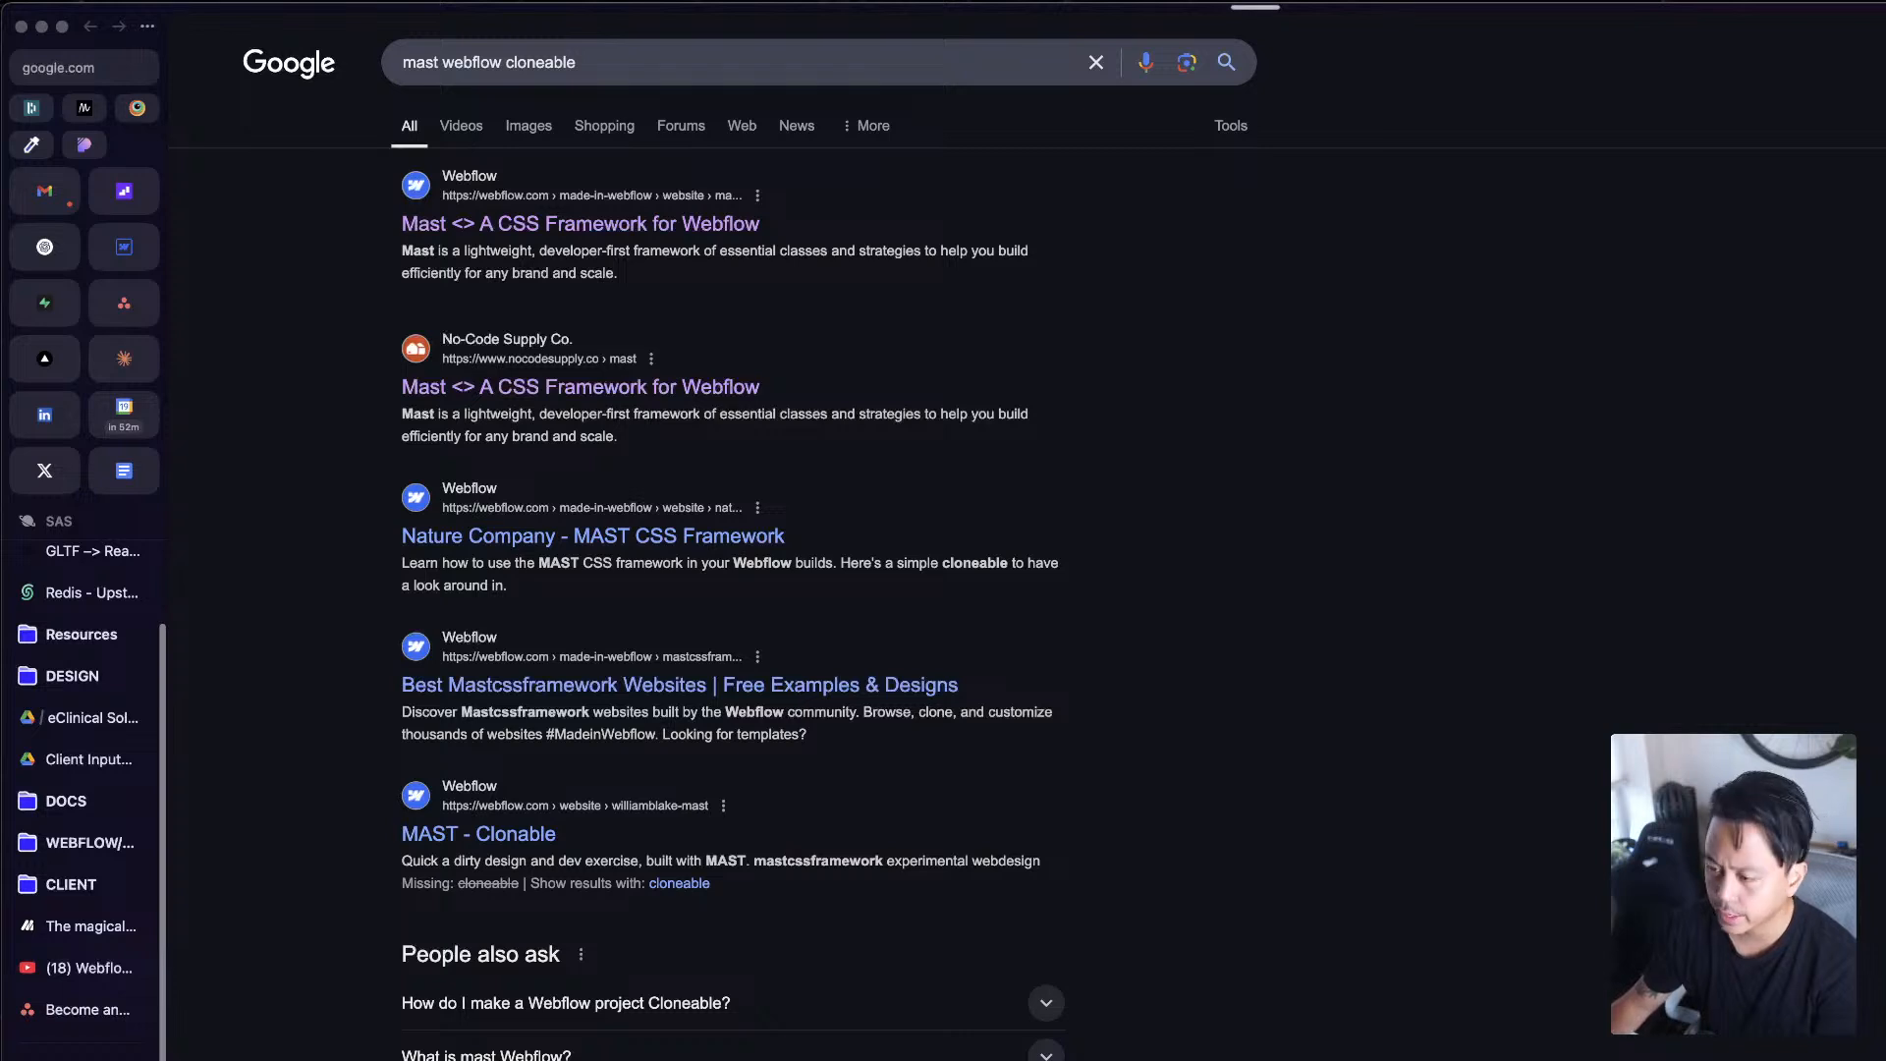
{"action": "left_click", "coordinate": [580, 224]}
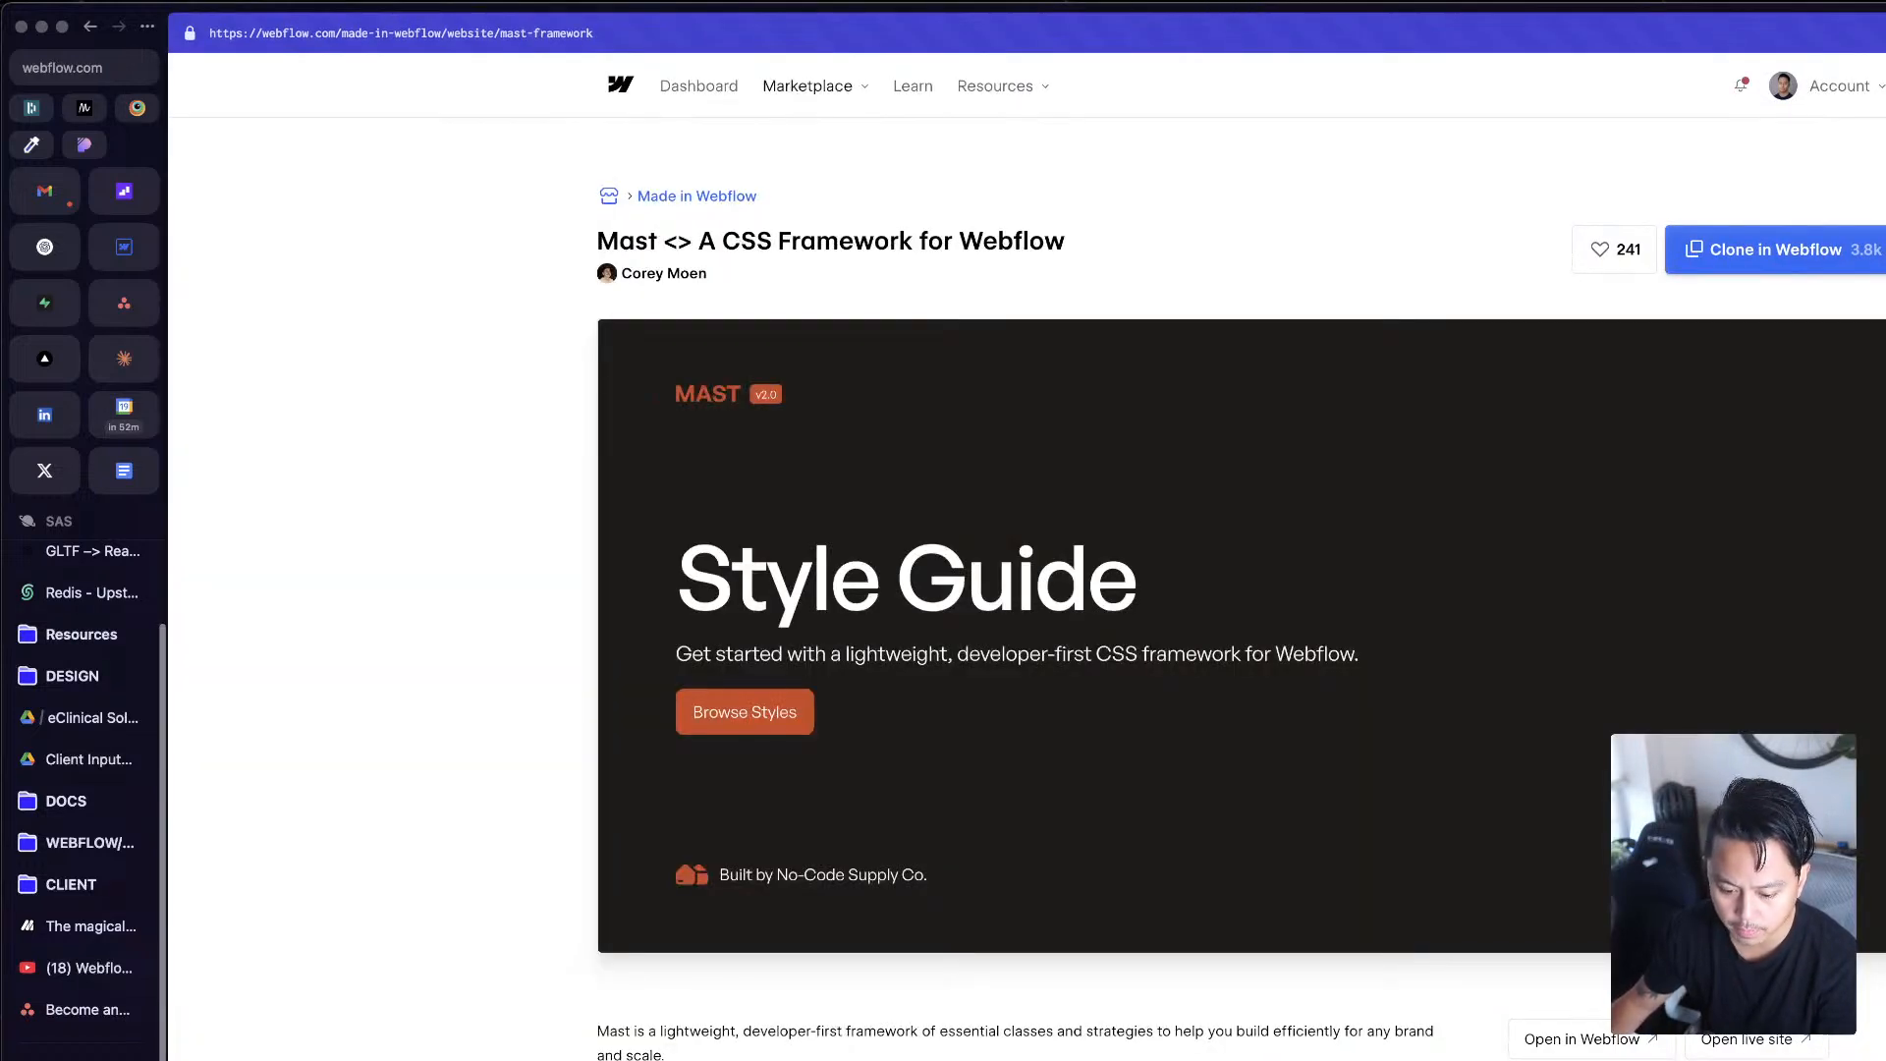
{"action": "left_click", "coordinate": [1776, 250]}
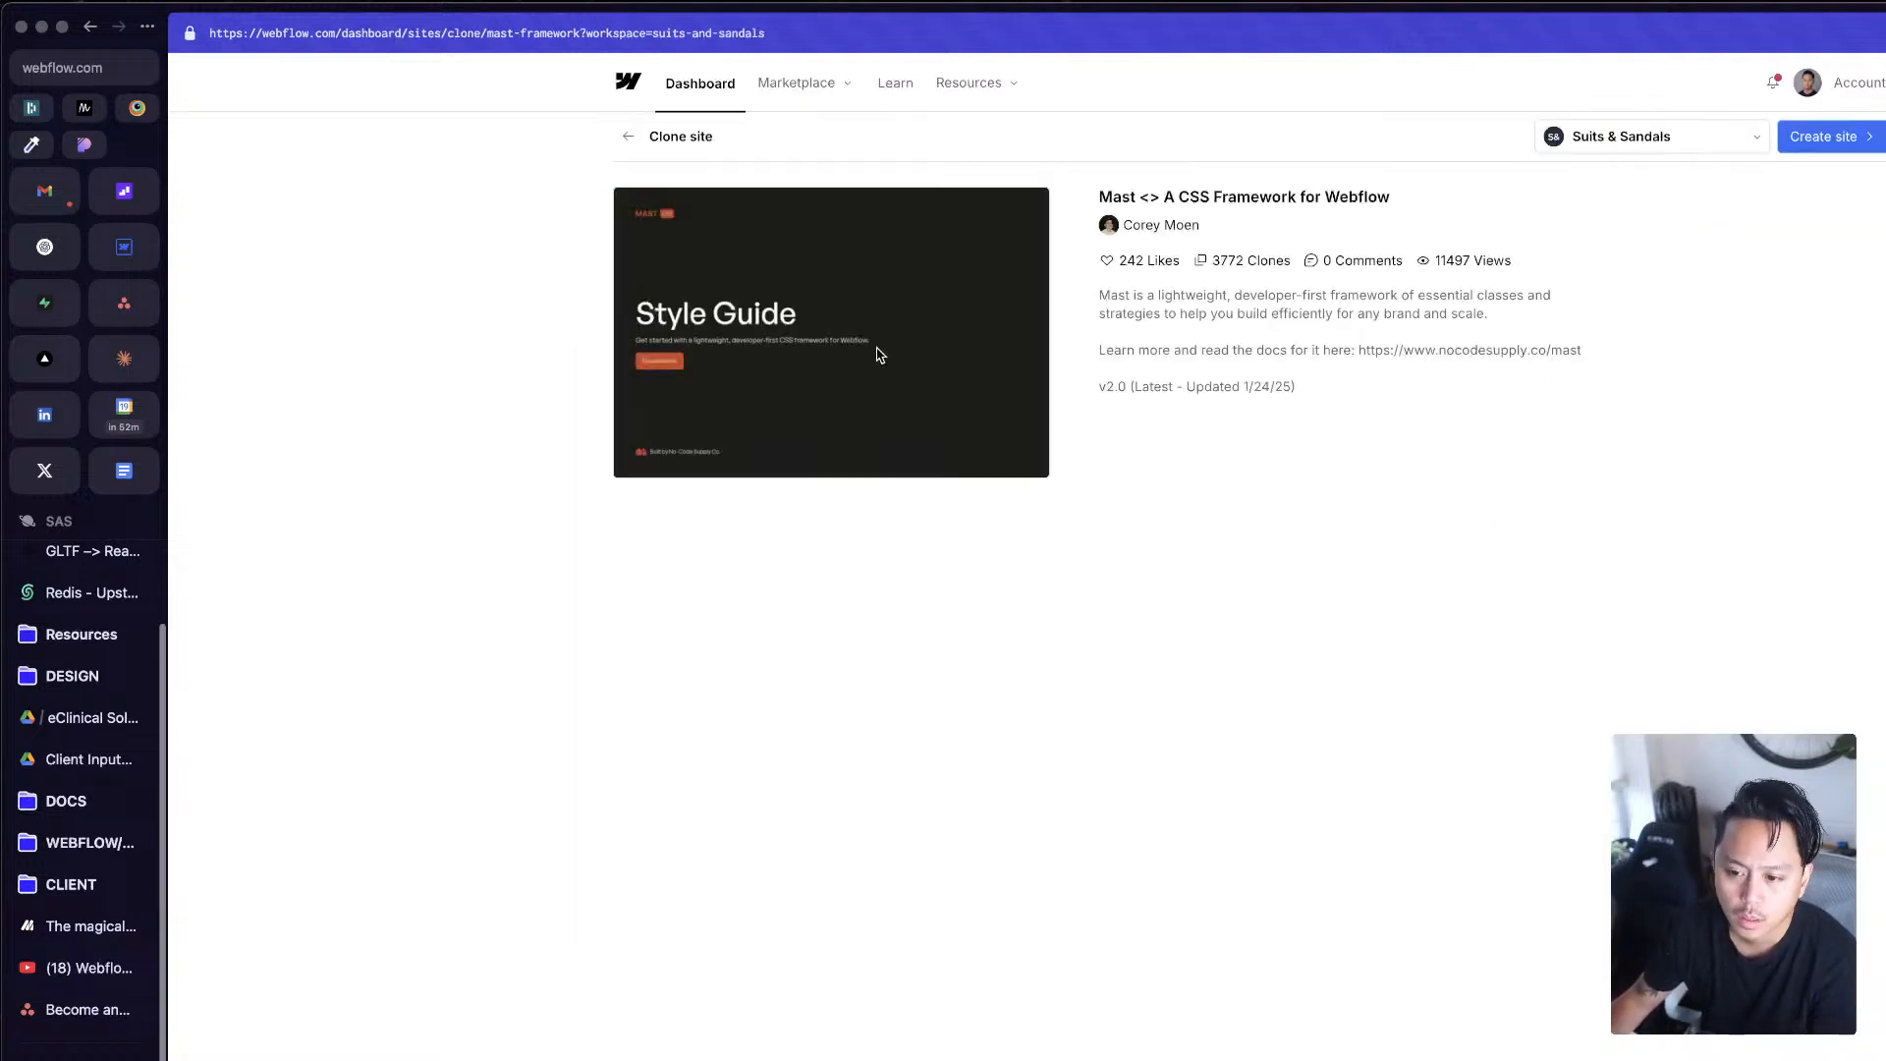
{"action": "left_click", "coordinate": [1819, 137]}
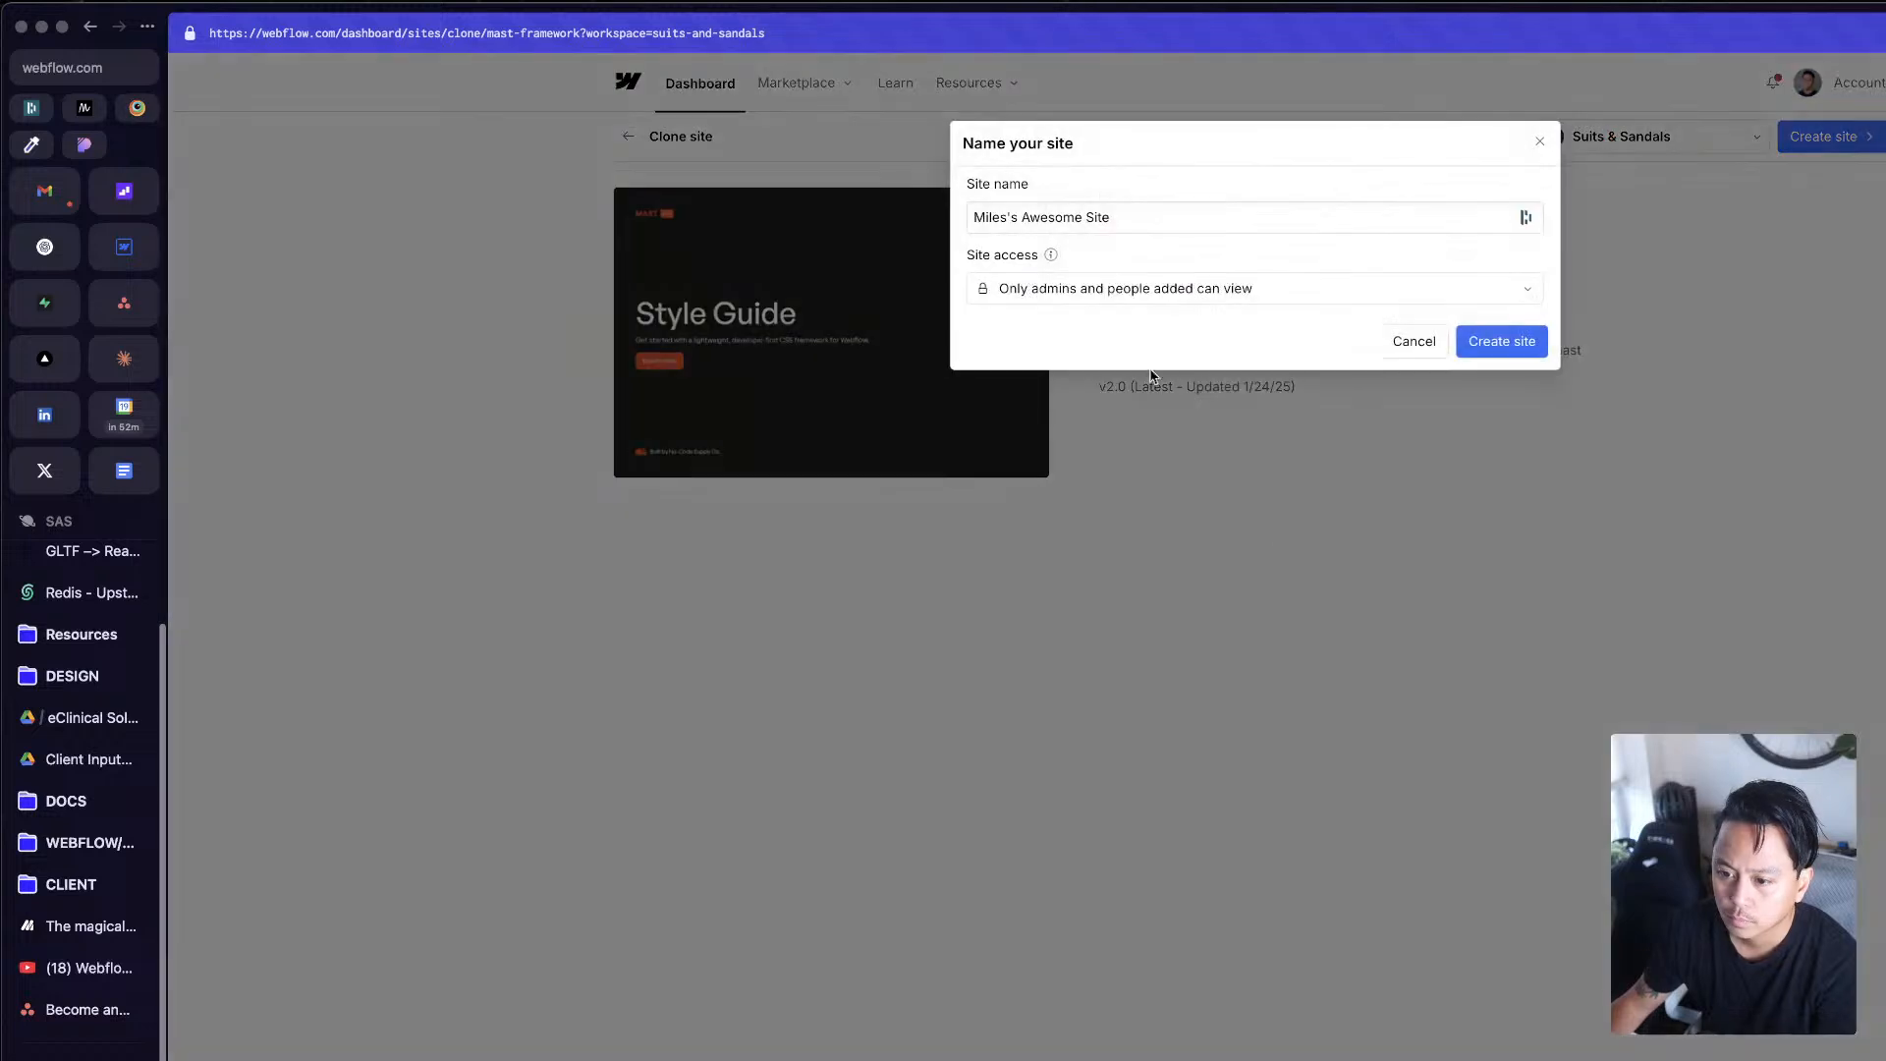
{"action": "left_click", "coordinate": [1139, 293]}
{"action": "left_click", "coordinate": [1131, 253]}
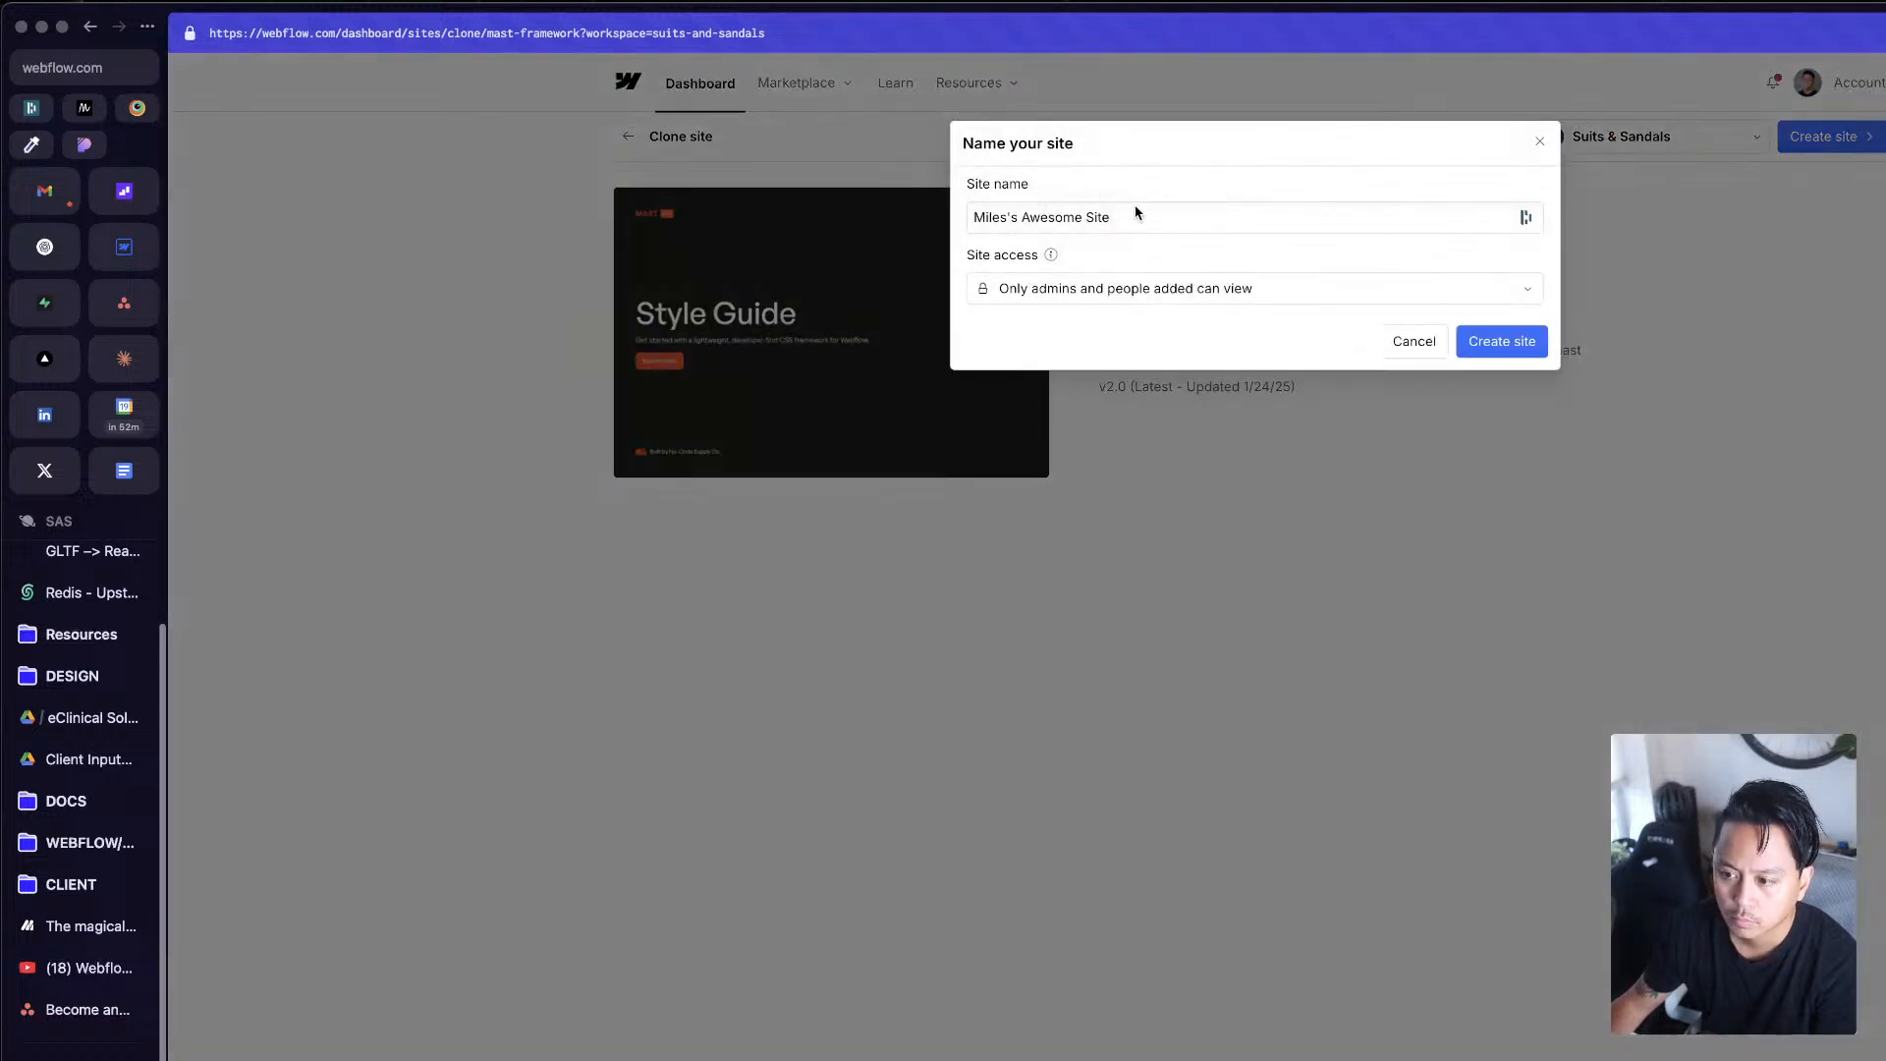
{"action": "left_click", "coordinate": [766, 166]}
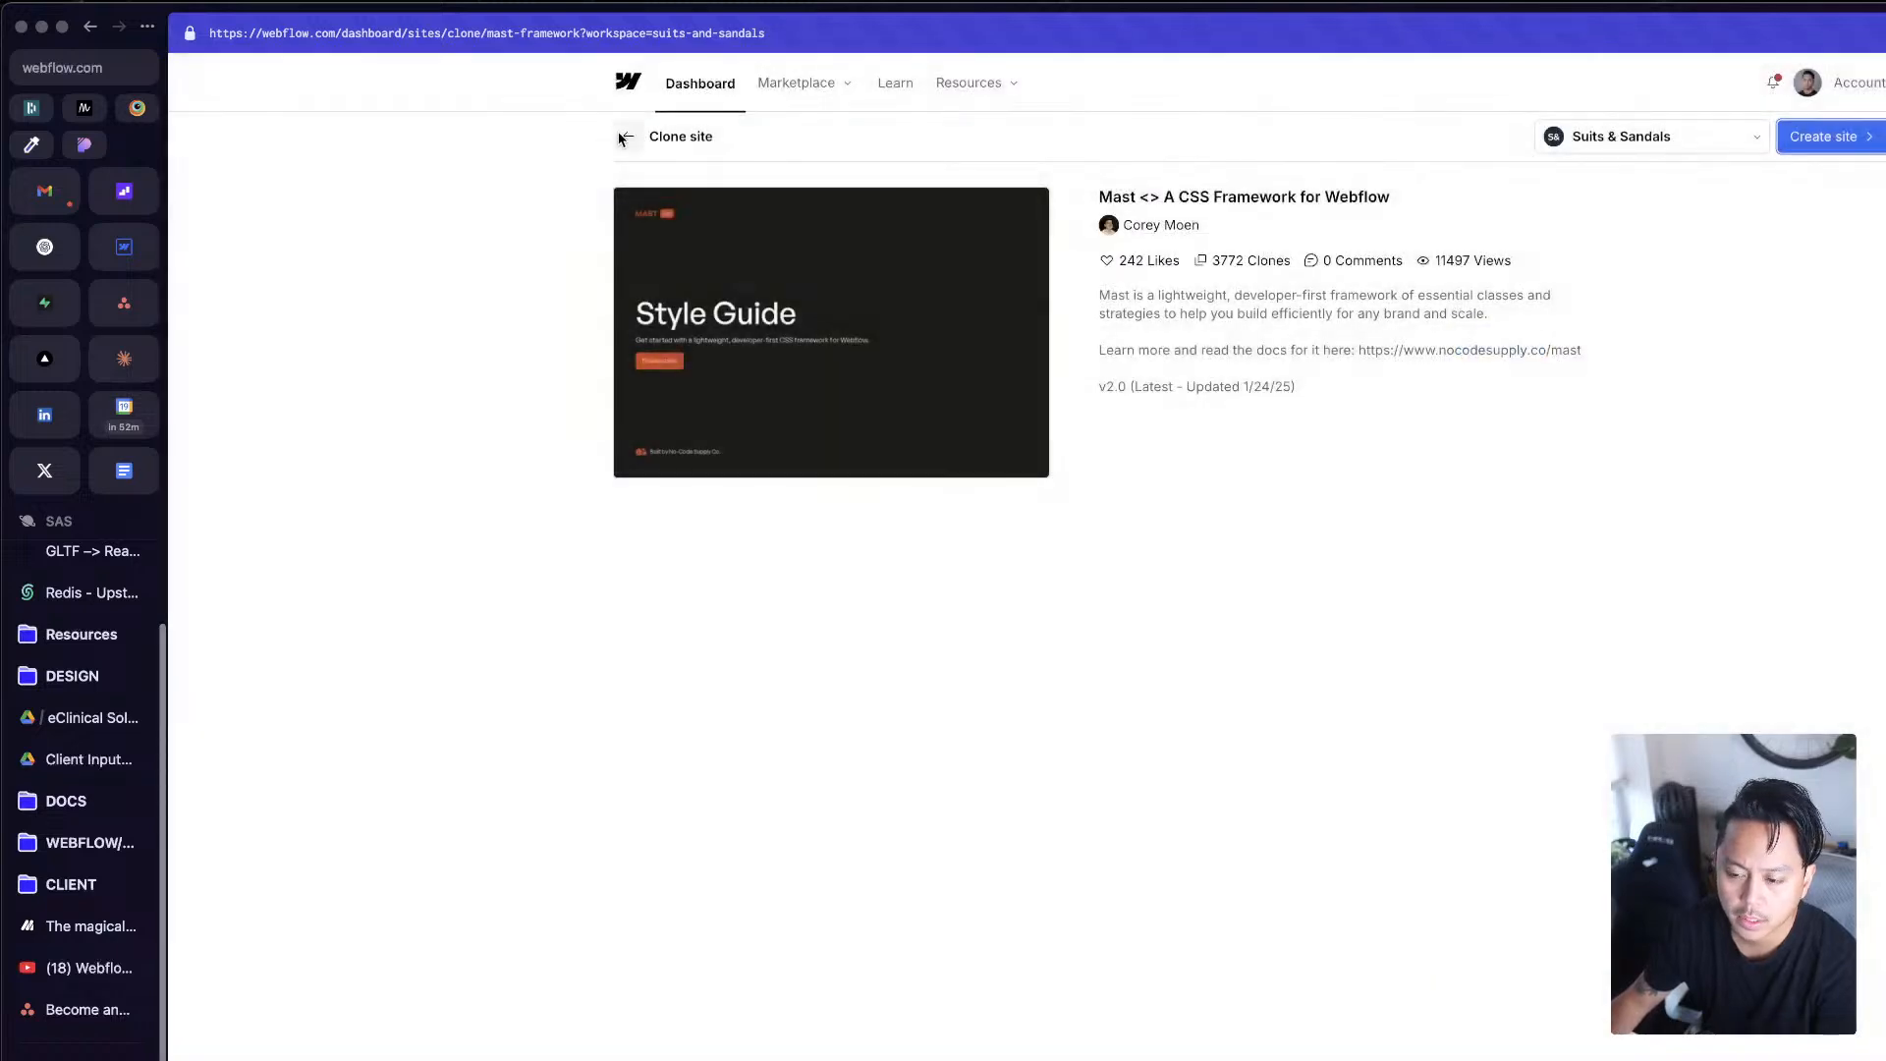
Step: Create the cloned site in the Suits & Sandals workspace with the name Mast 2.0
{"action": "left_click", "coordinate": [1798, 136]}
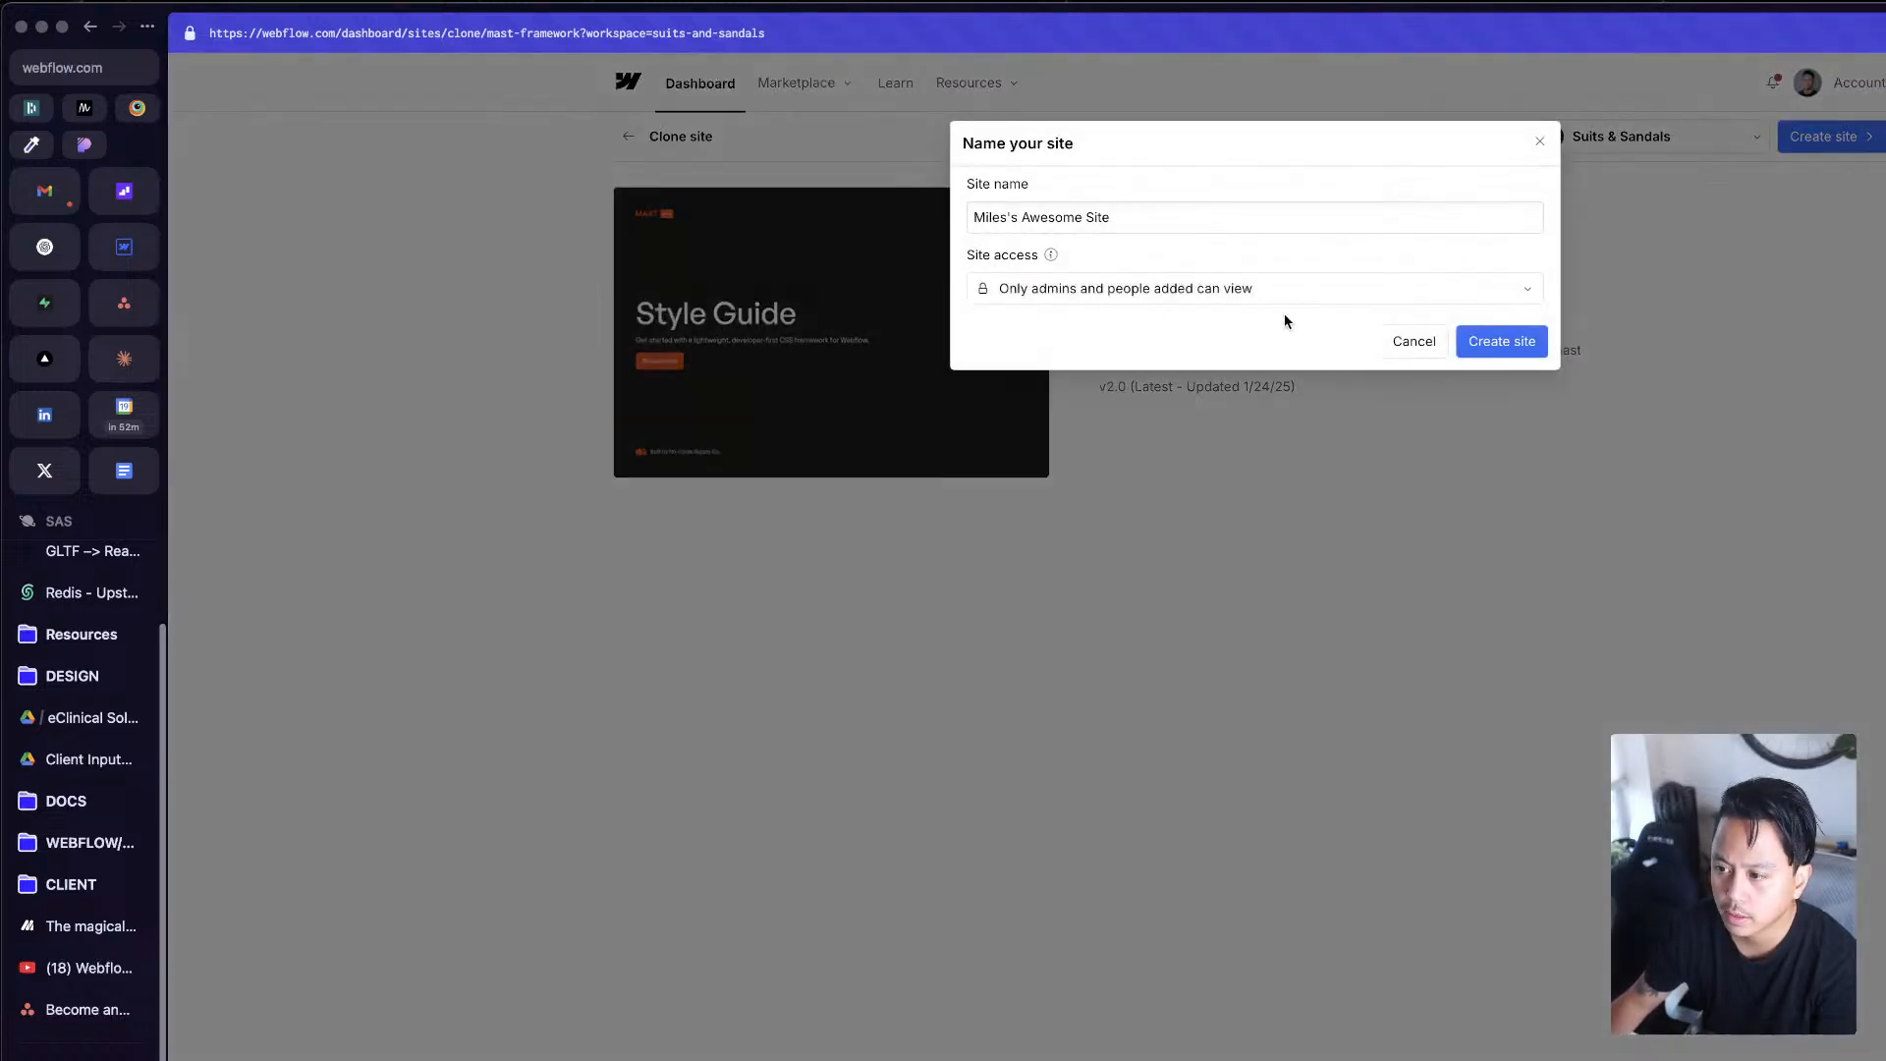
{"action": "left_click", "coordinate": [1138, 218]}
{"action": "key", "text": "super+a"}
{"action": "type", "text": "Mas"}
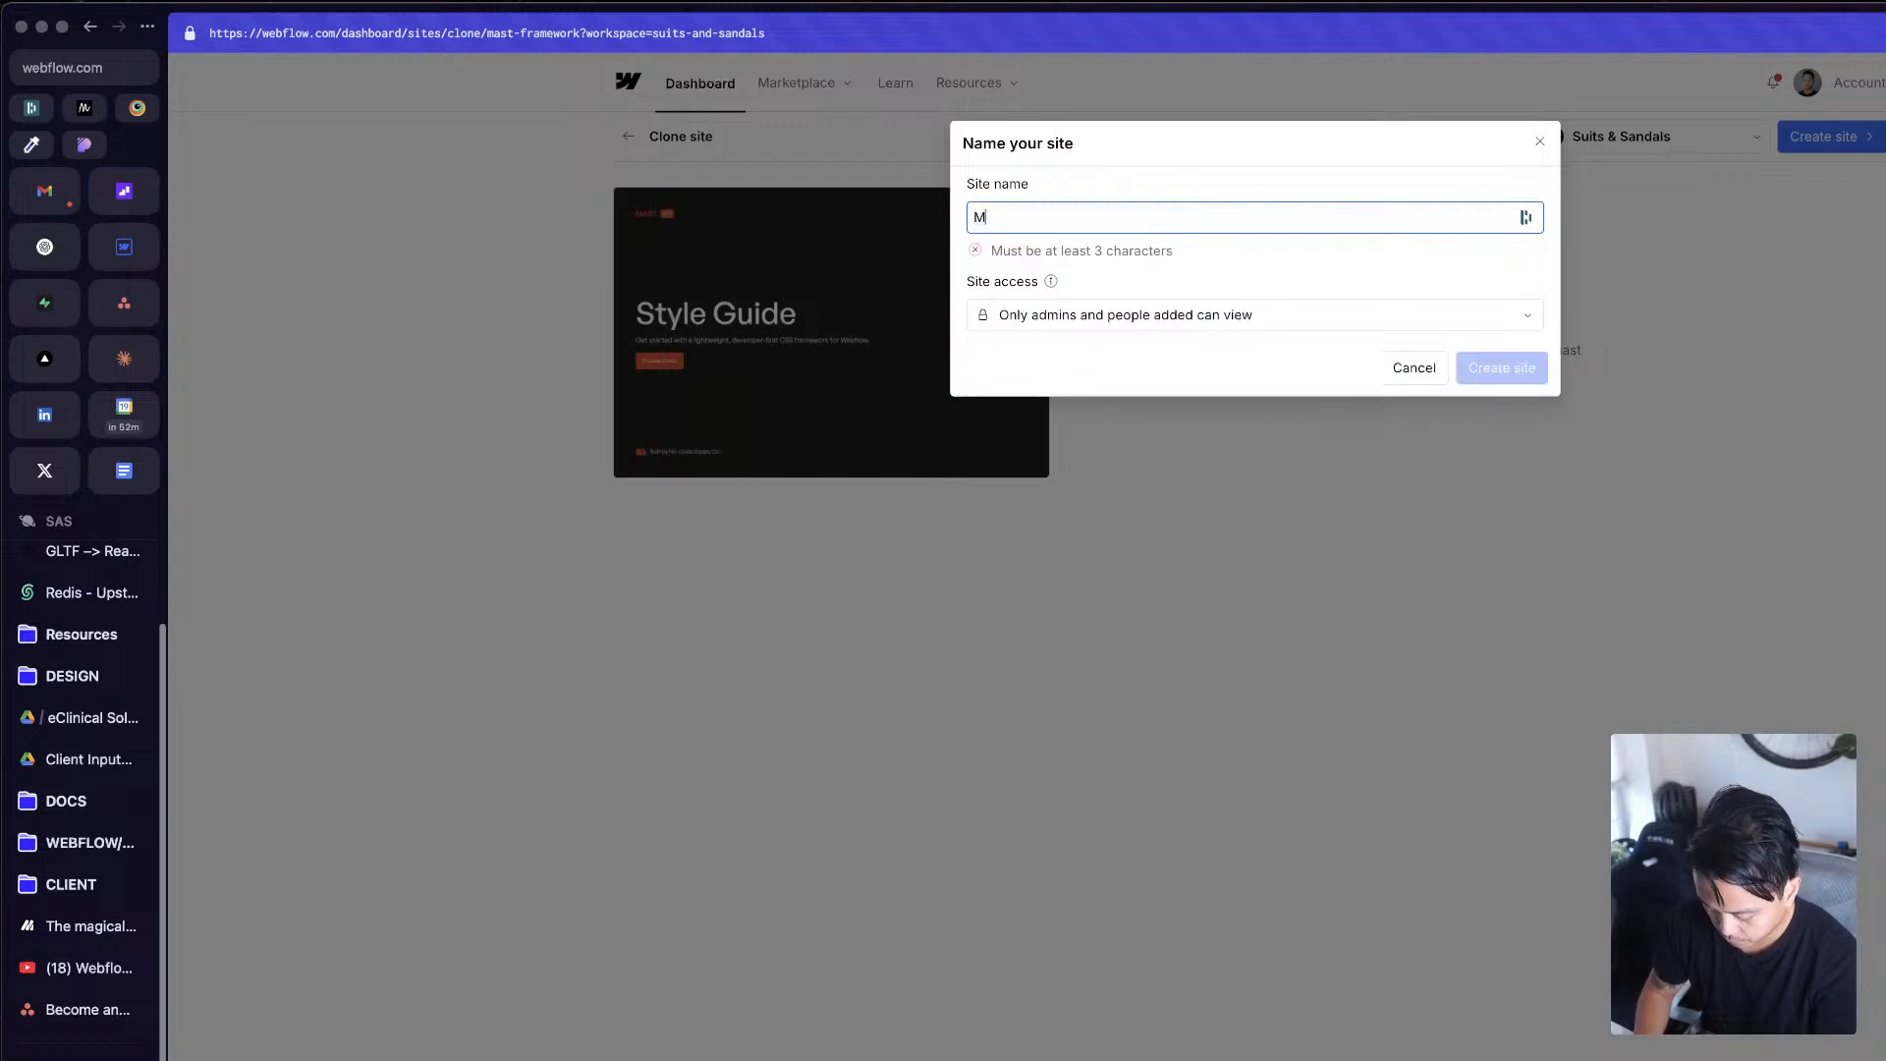
{"action": "type", "text": "t 2.0"}
{"action": "key", "text": "Return"}
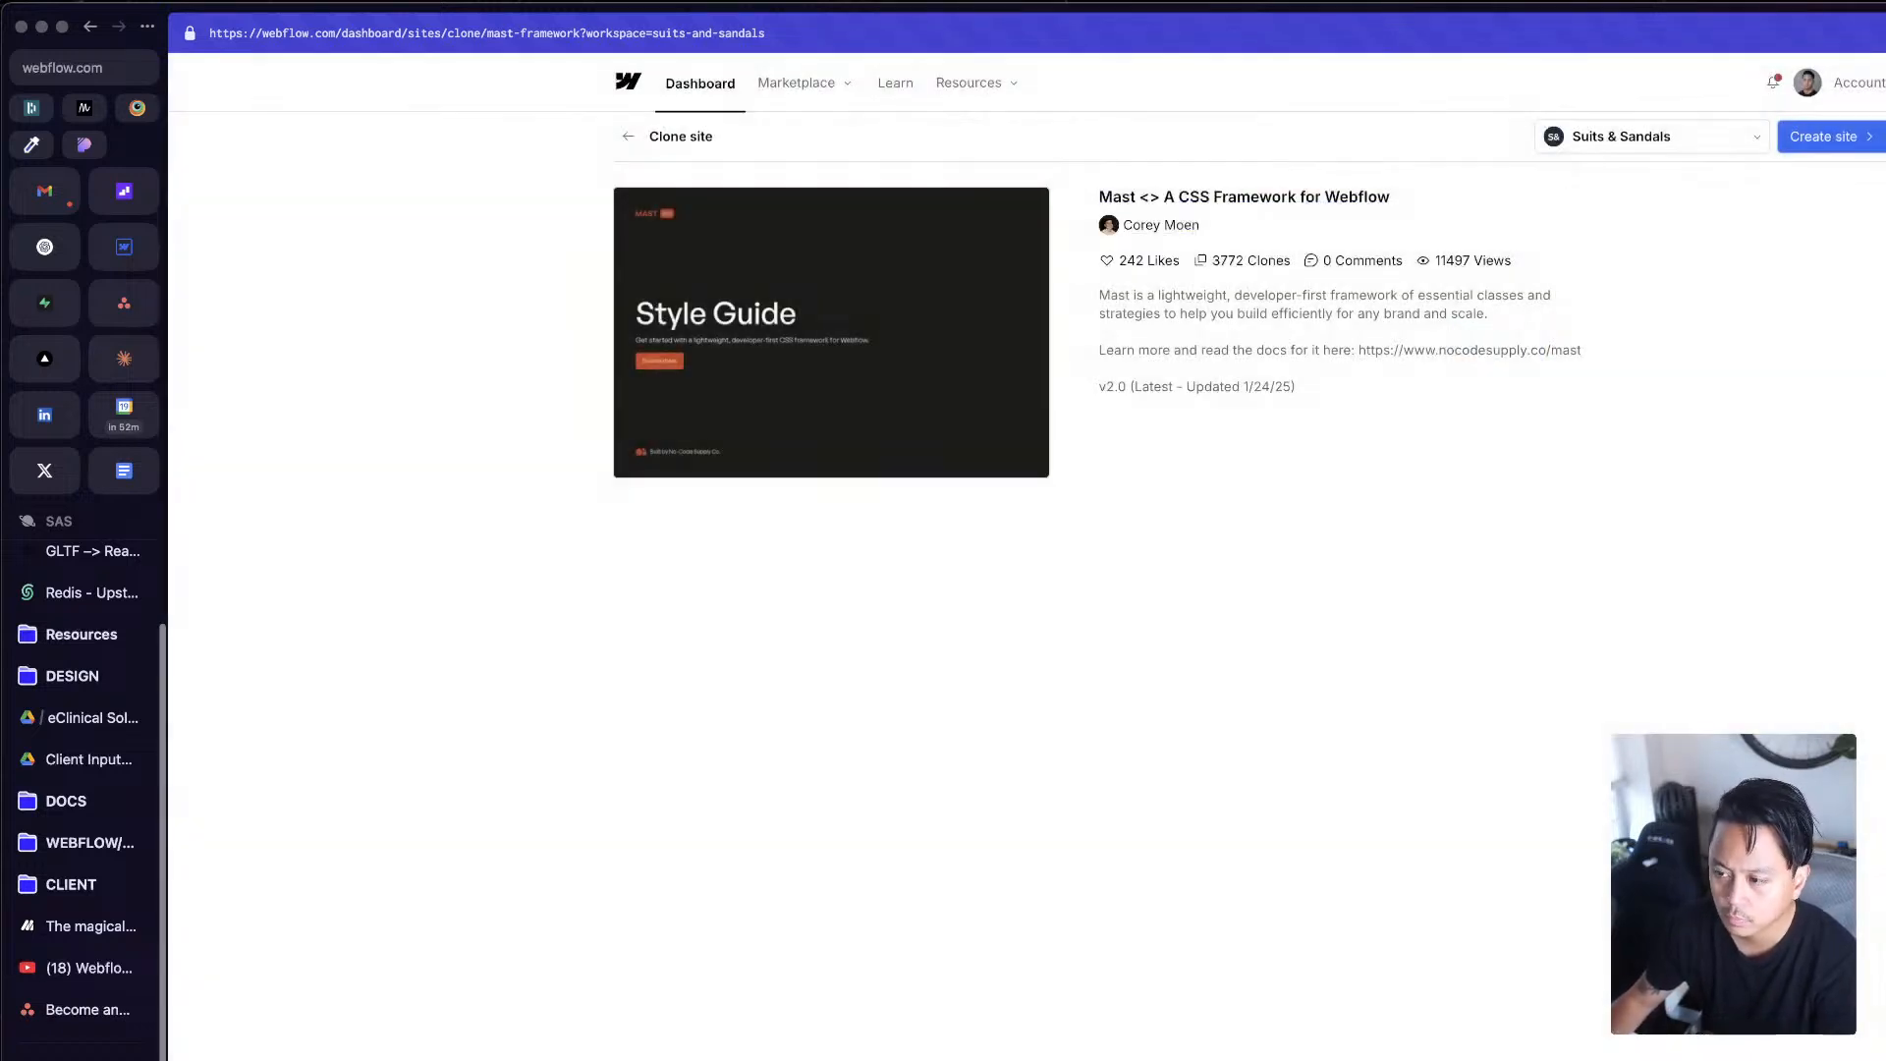
Step: Go to the workspace dashboard and reload the site list to find the Mast 2.0 site
{"action": "left_click", "coordinate": [128, 248]}
{"action": "left_click", "coordinate": [108, 1060]}
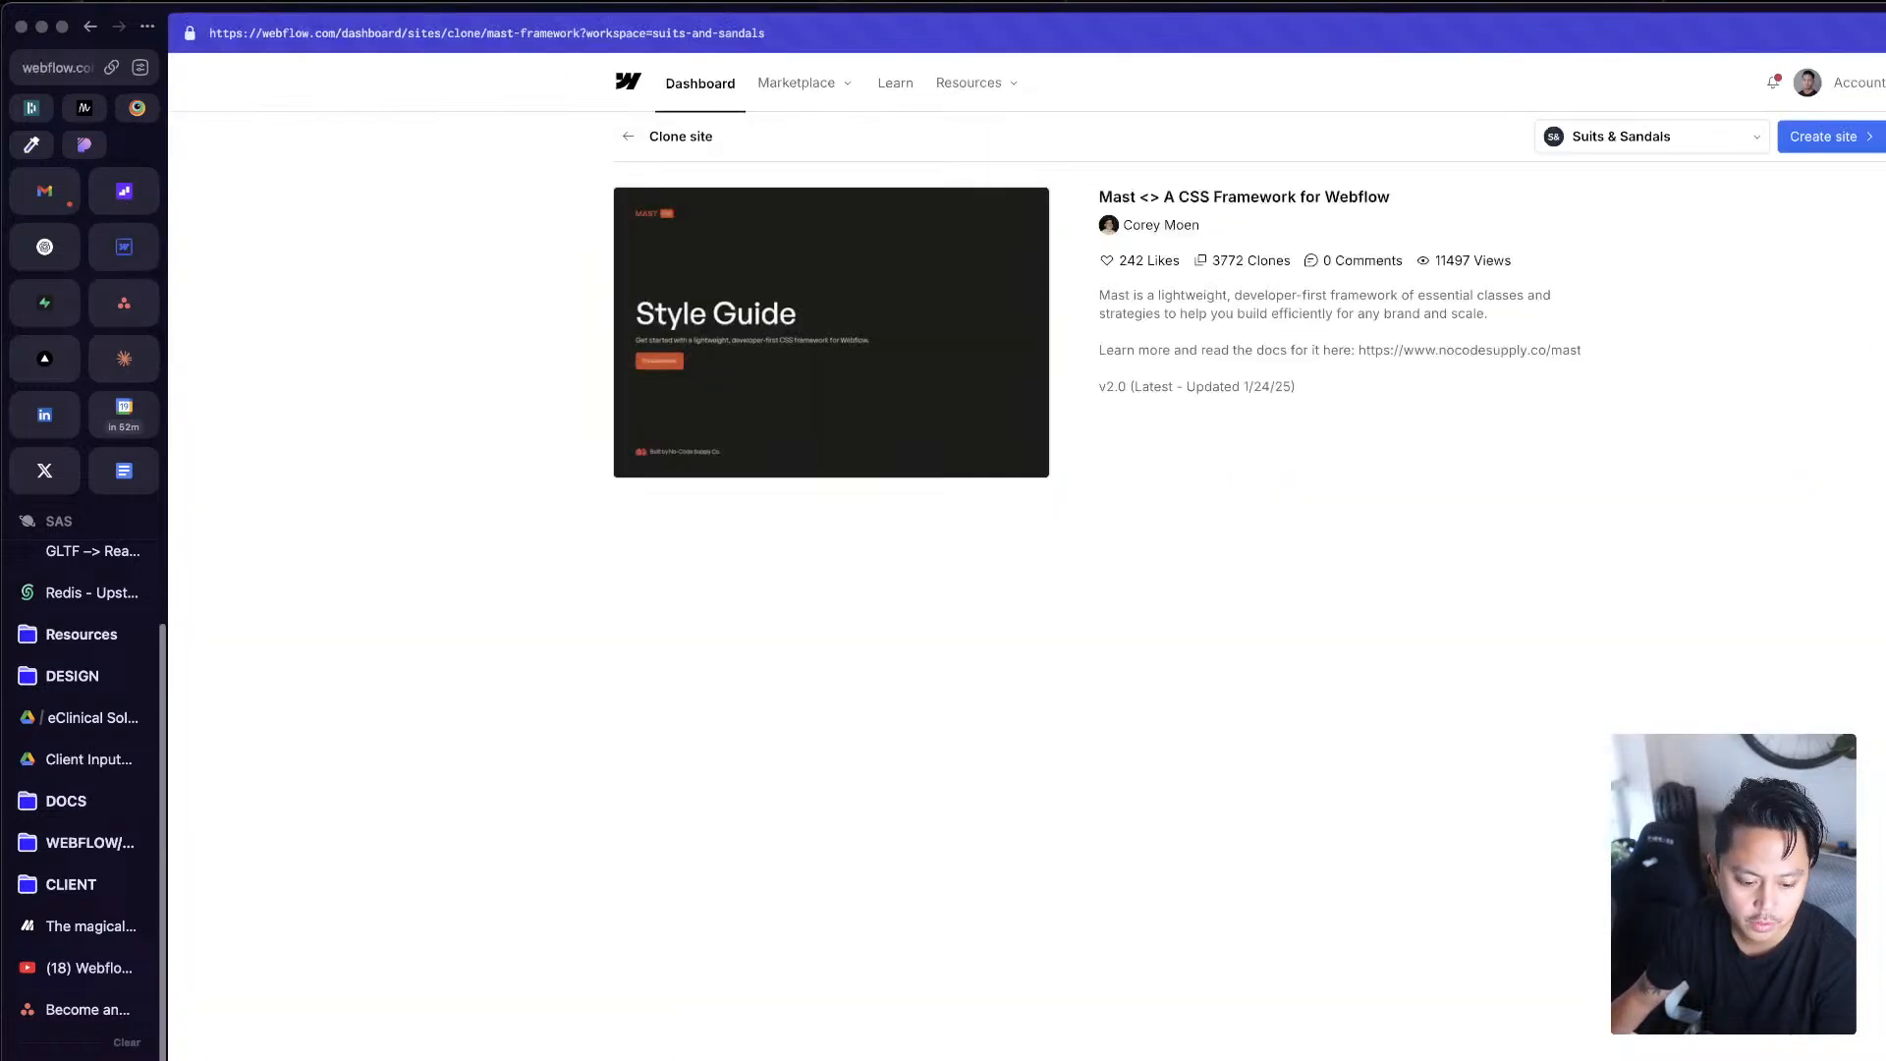
{"action": "left_click", "coordinate": [710, 92]}
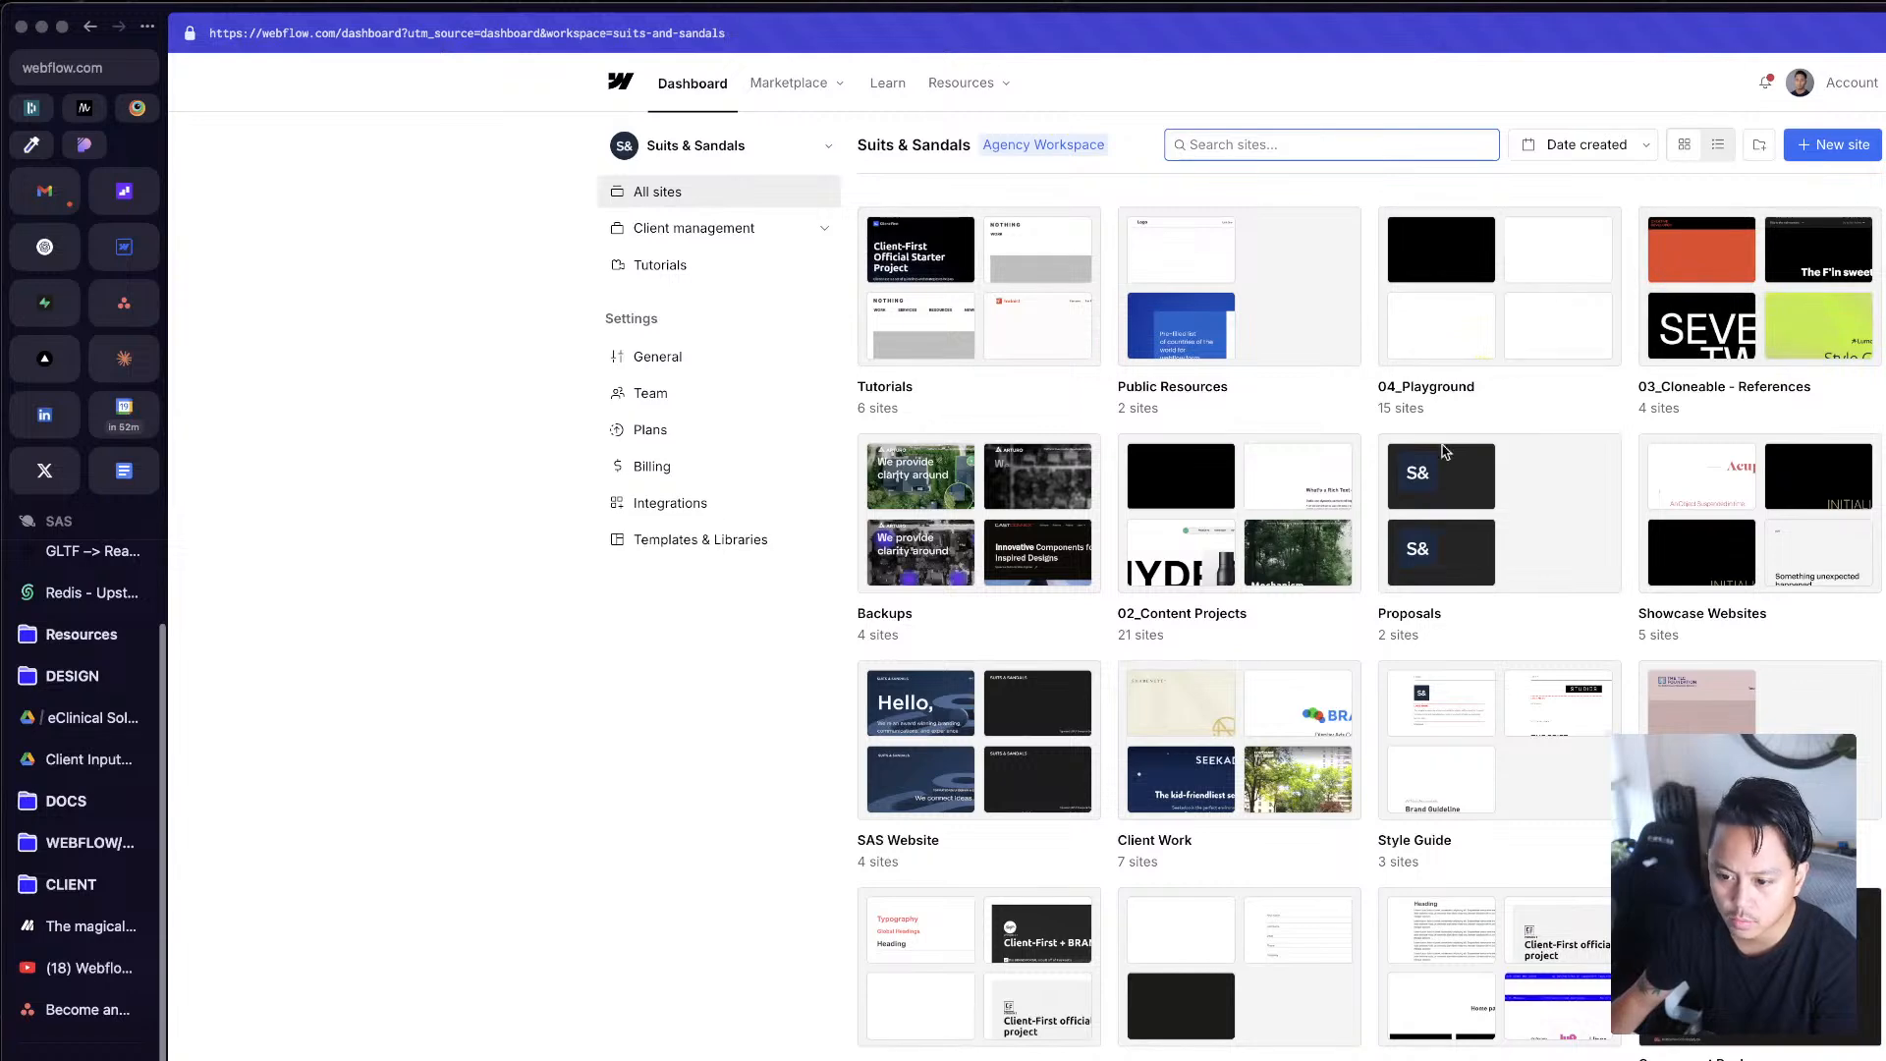
{"action": "scroll", "coordinate": [1444, 452], "scroll_direction": "down", "scroll_amount": 8}
{"action": "scroll", "coordinate": [1371, 557], "scroll_direction": "down", "scroll_amount": 2}
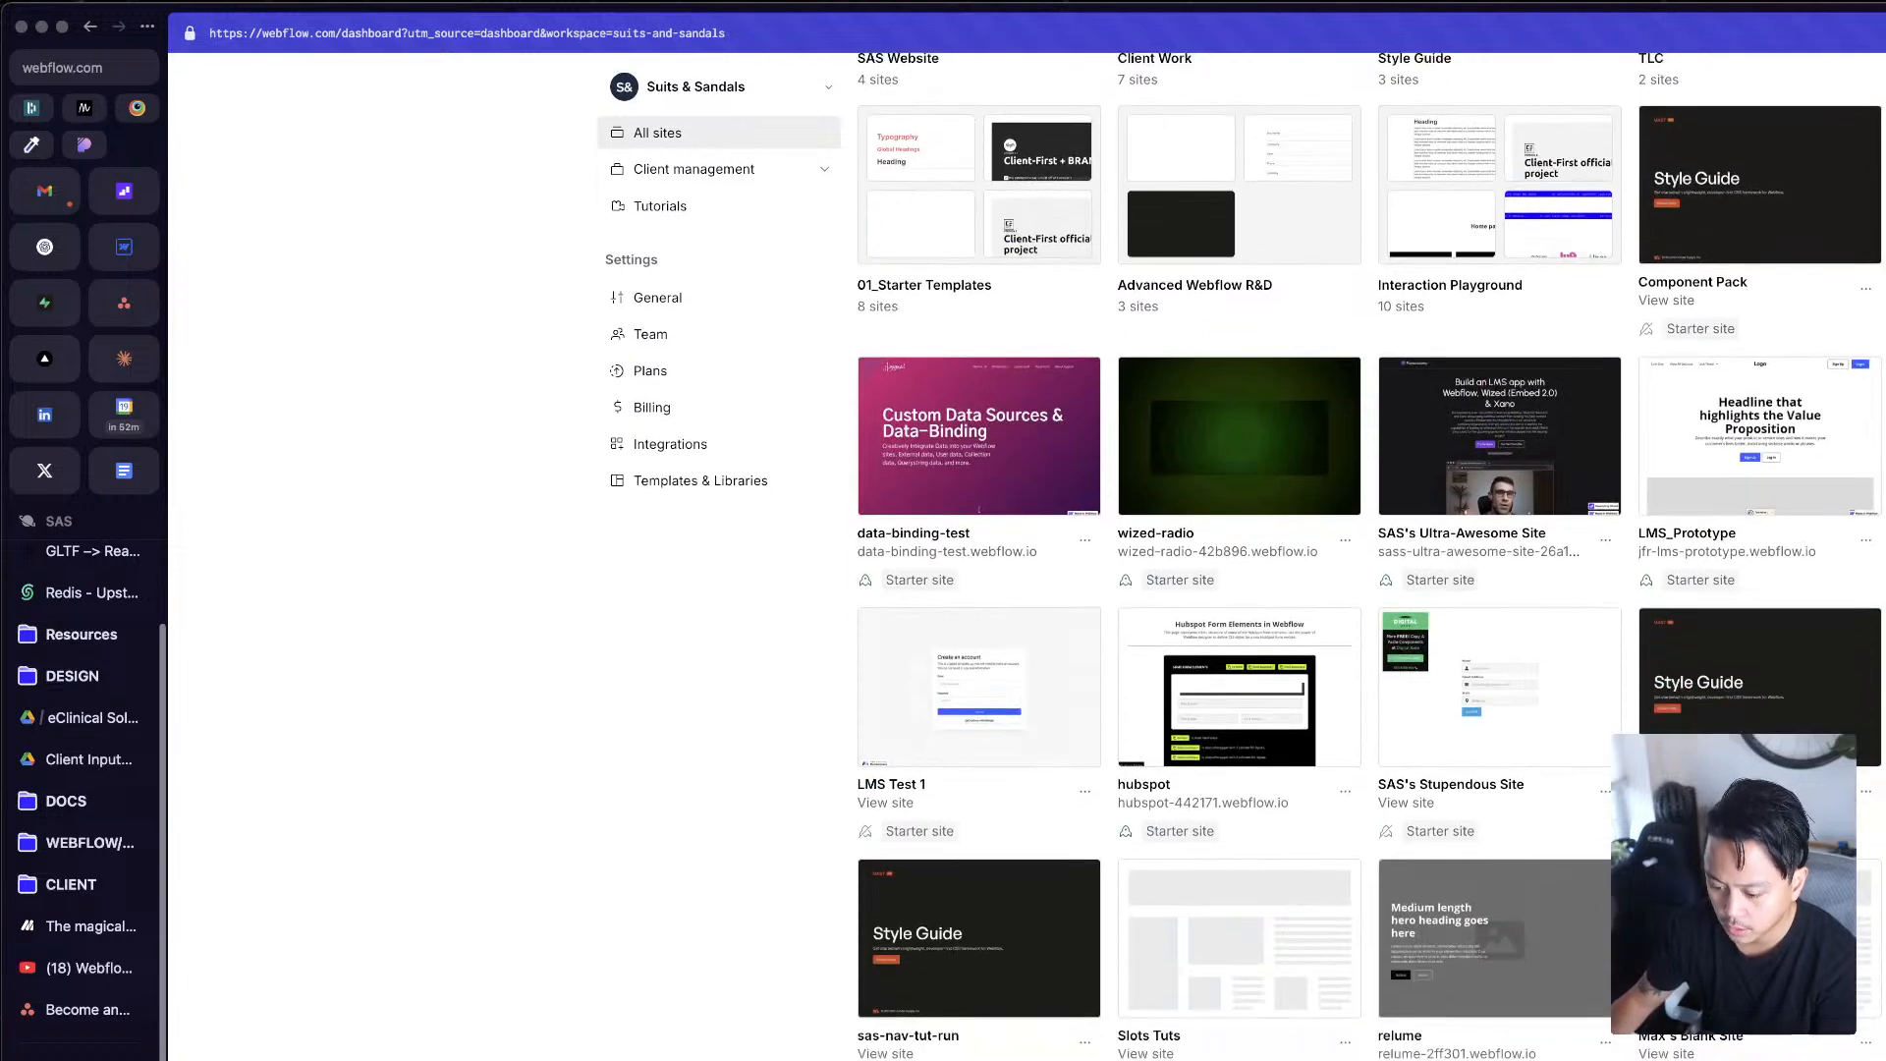
{"action": "key", "text": "super+r"}
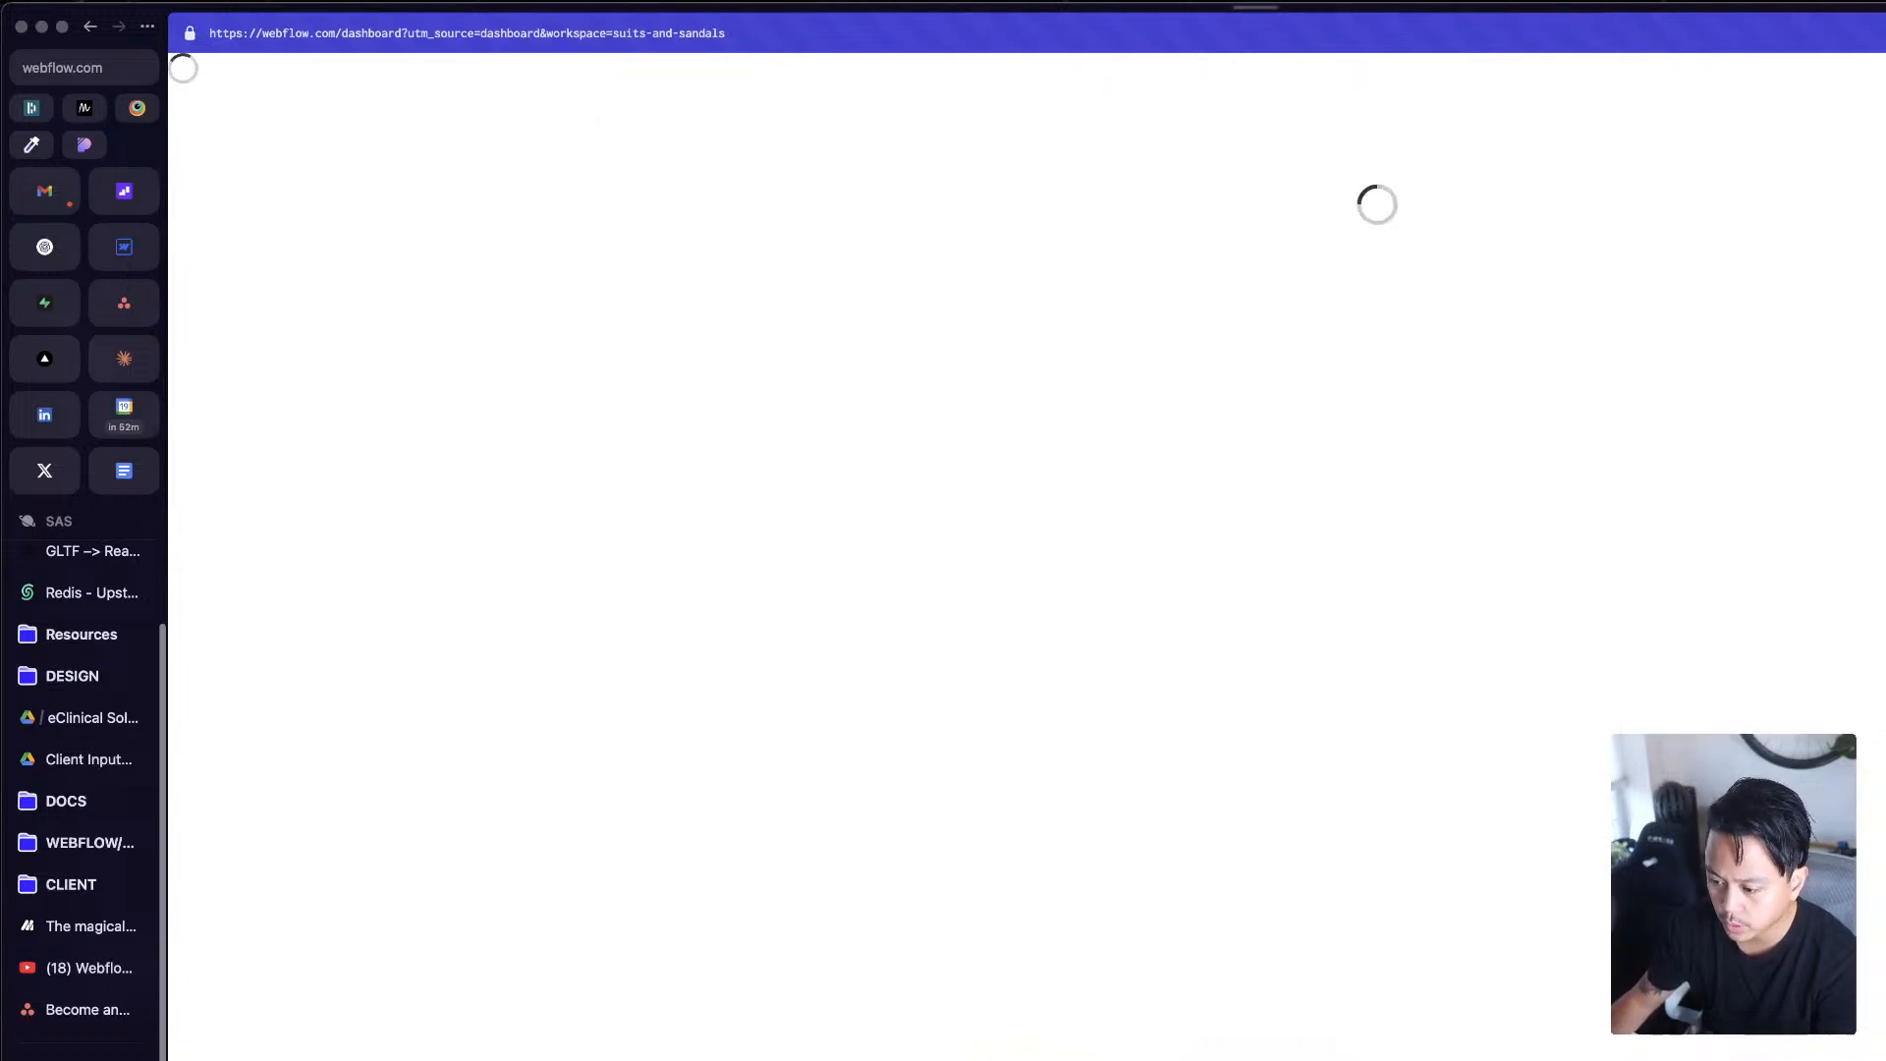
{"action": "scroll", "coordinate": [1436, 245], "scroll_direction": "down", "scroll_amount": 9}
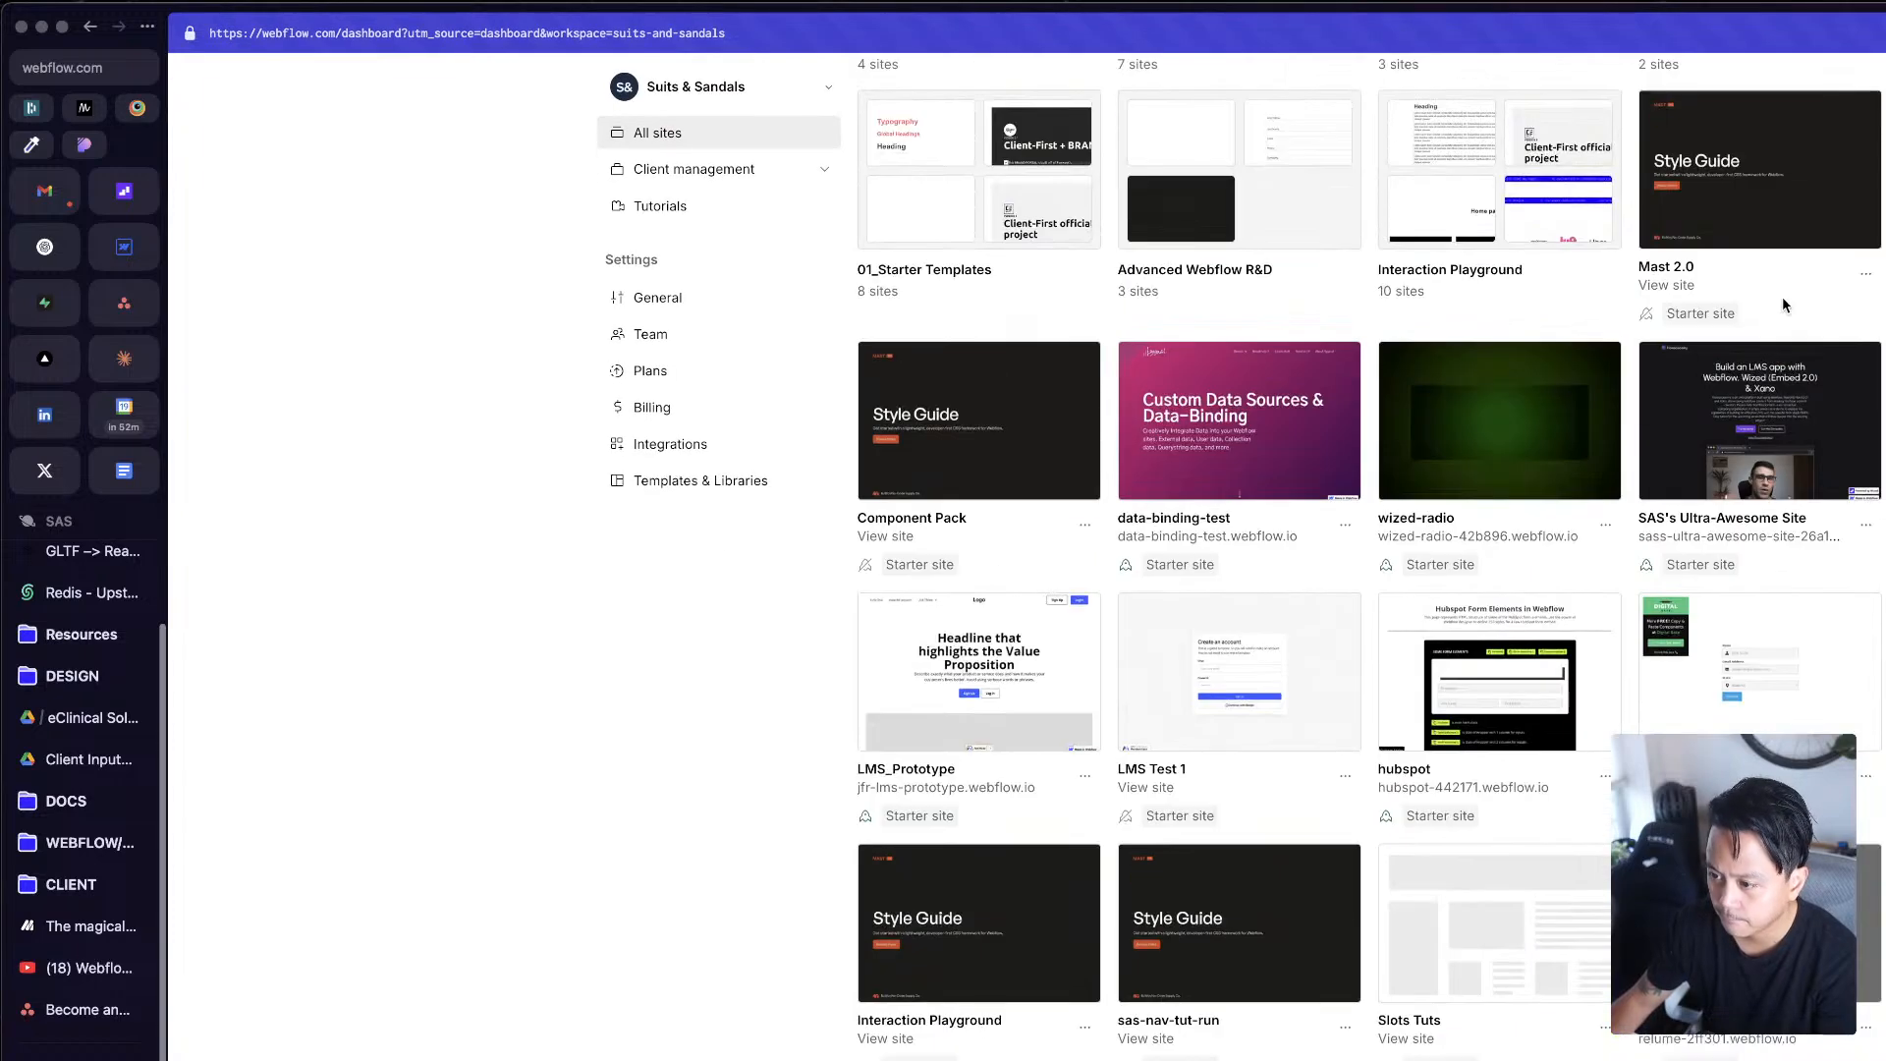
Step: Move the Mast 2.0 site into the 01_Starter Templates folder
{"action": "left_click", "coordinate": [1865, 274]}
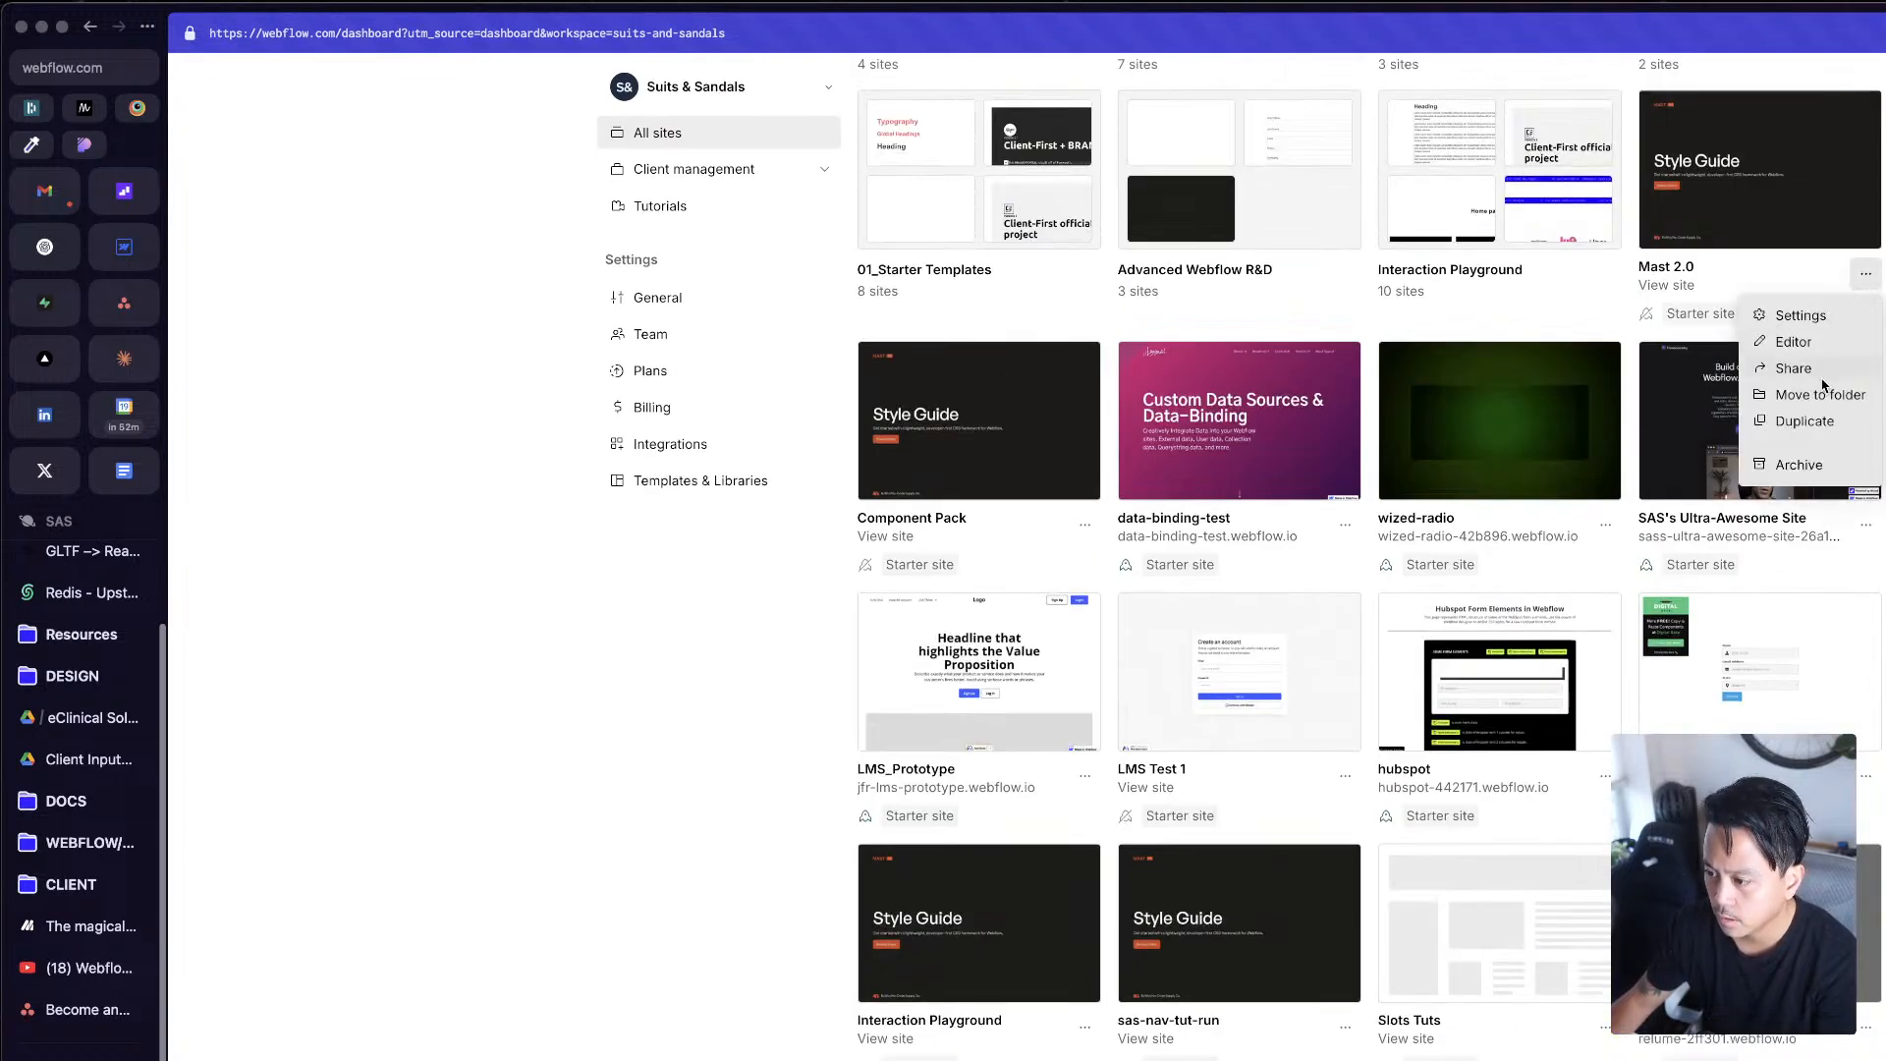
{"action": "left_click", "coordinate": [1822, 396]}
{"action": "left_click", "coordinate": [1118, 223]}
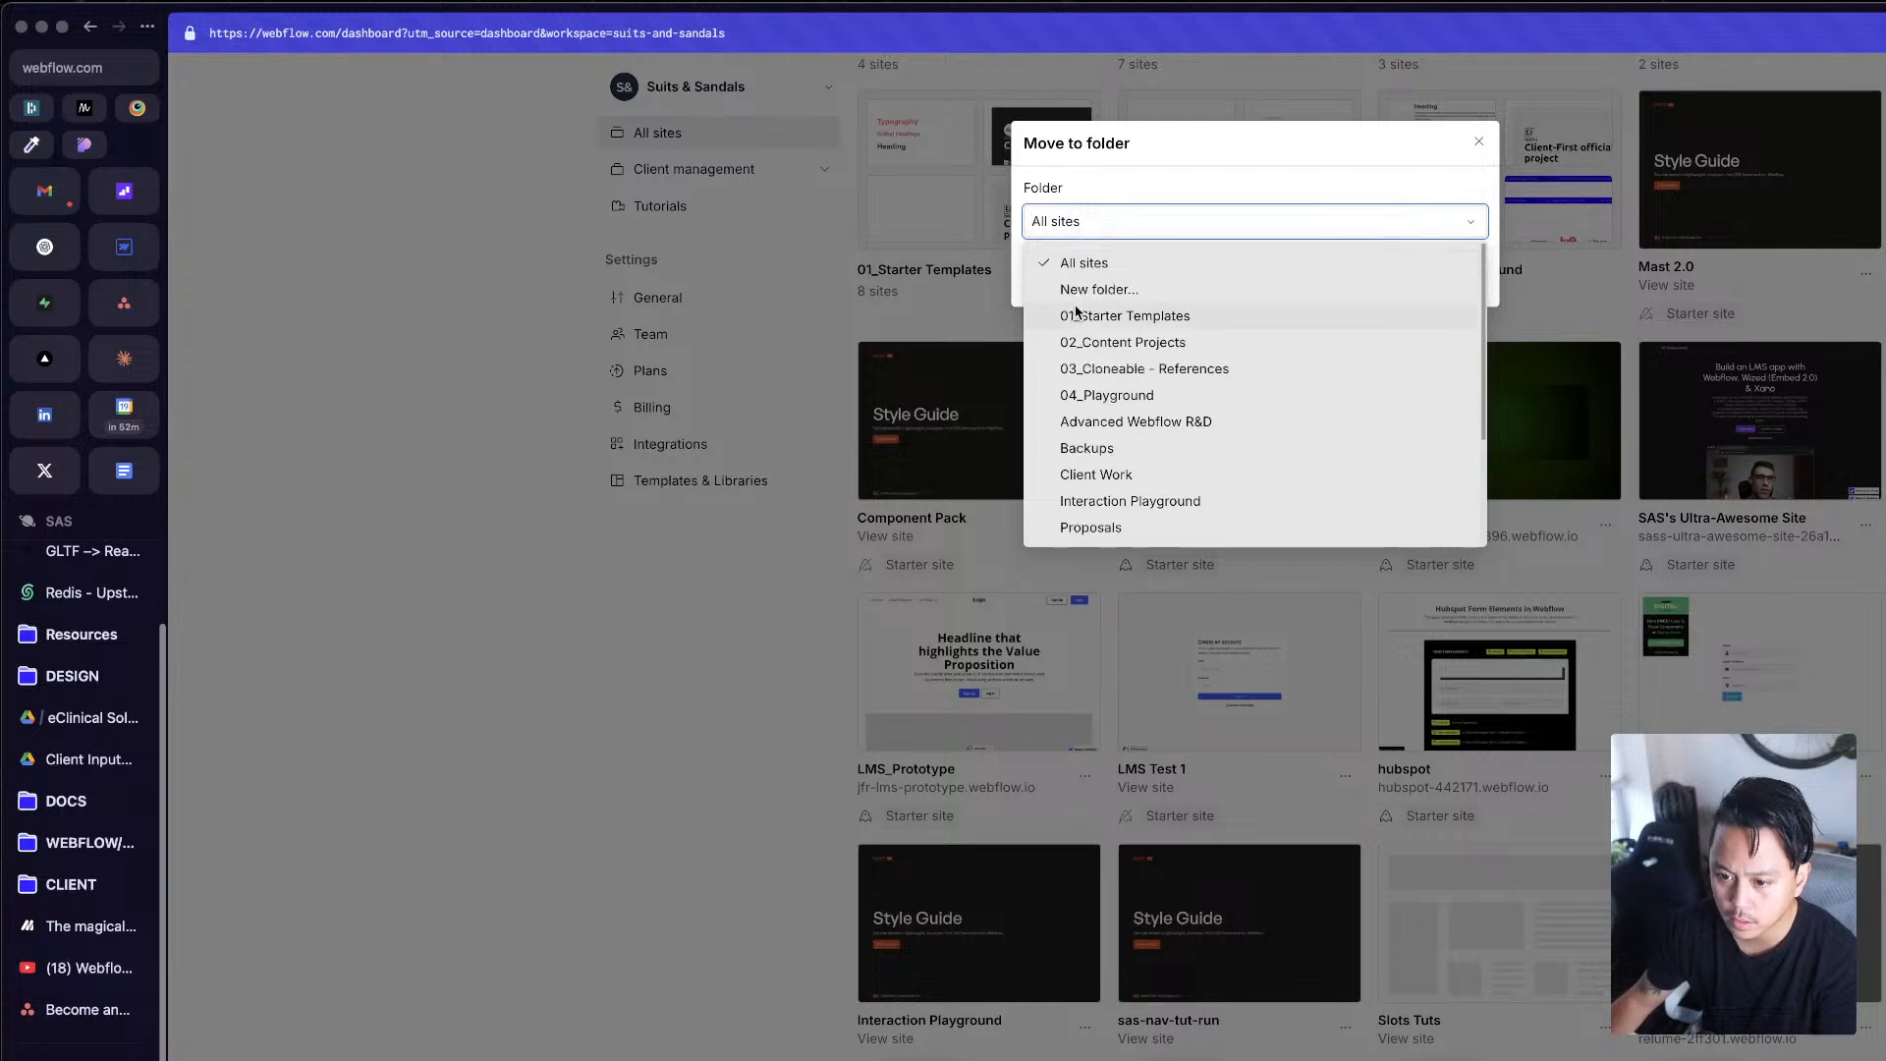
{"action": "left_click", "coordinate": [1116, 315]}
{"action": "left_click", "coordinate": [1409, 282]}
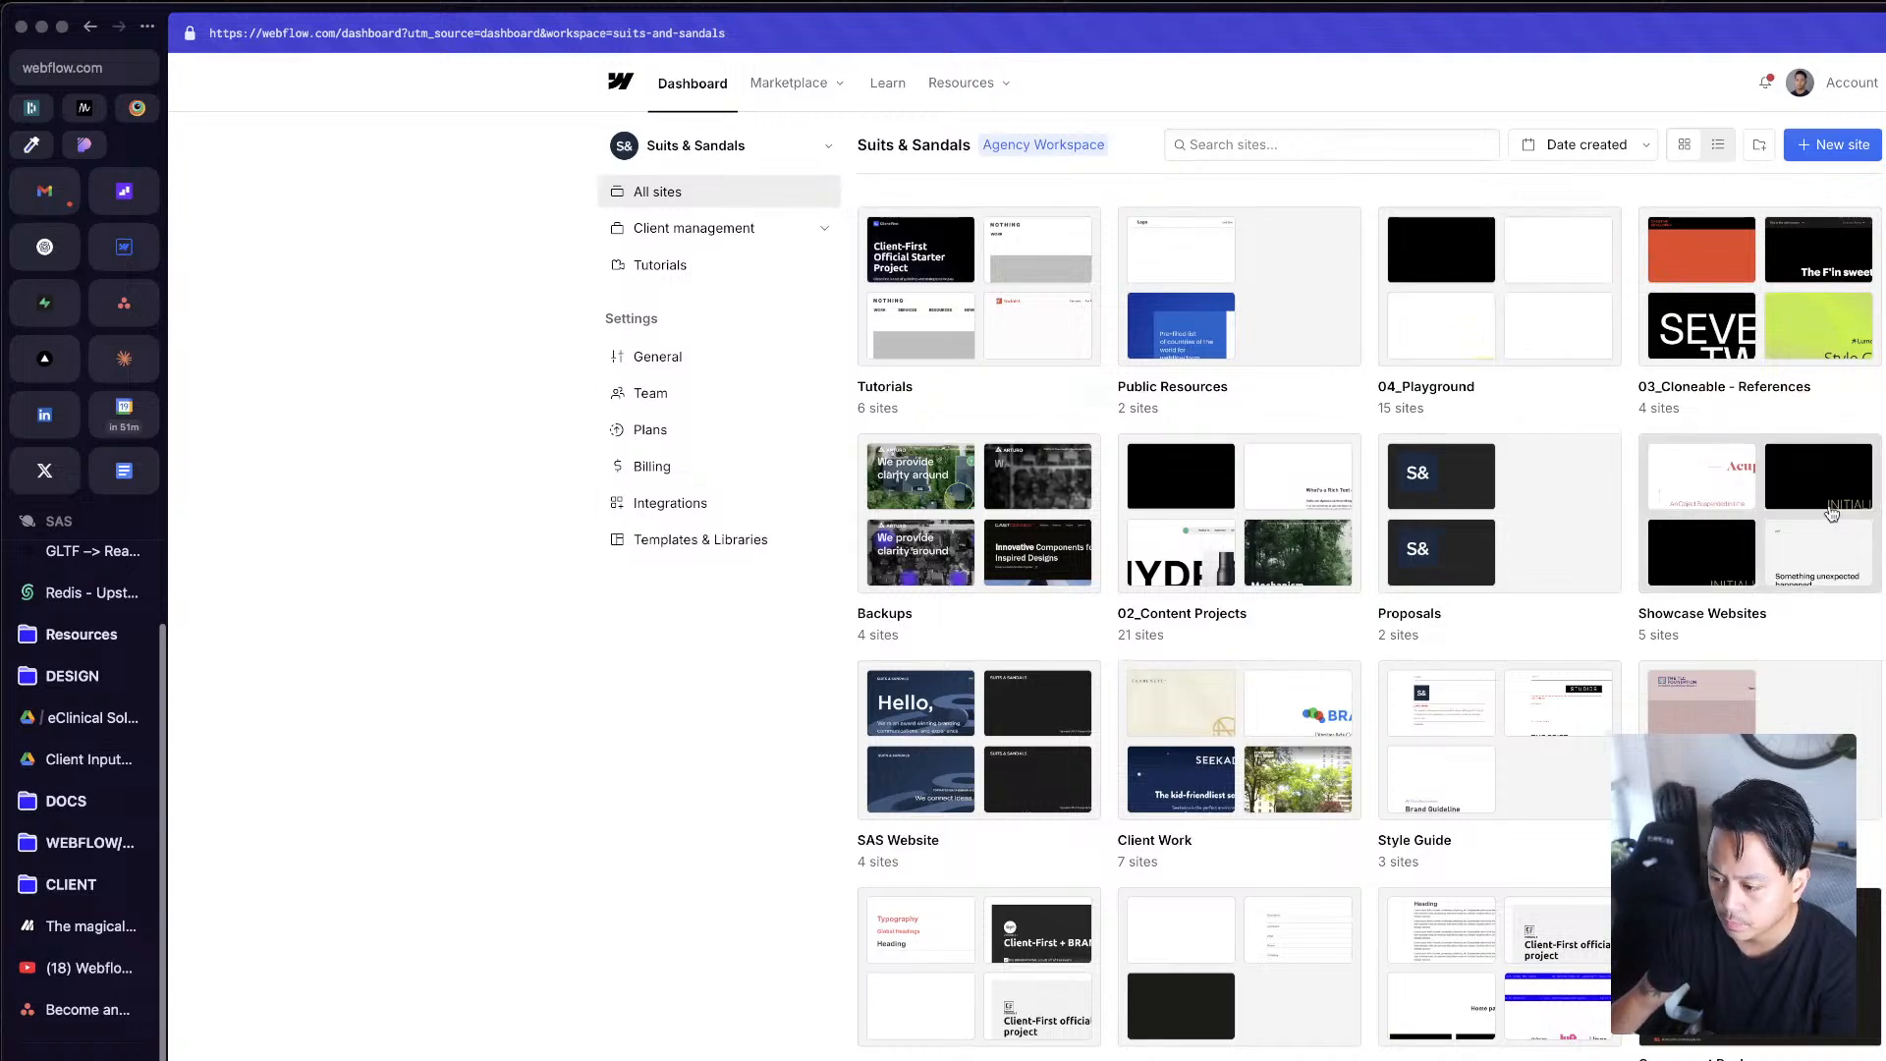
Step: Move the Mast 2.0 site from the 01_Starter Templates folder to the 04_Playground folder
{"action": "left_click", "coordinate": [1050, 1003]}
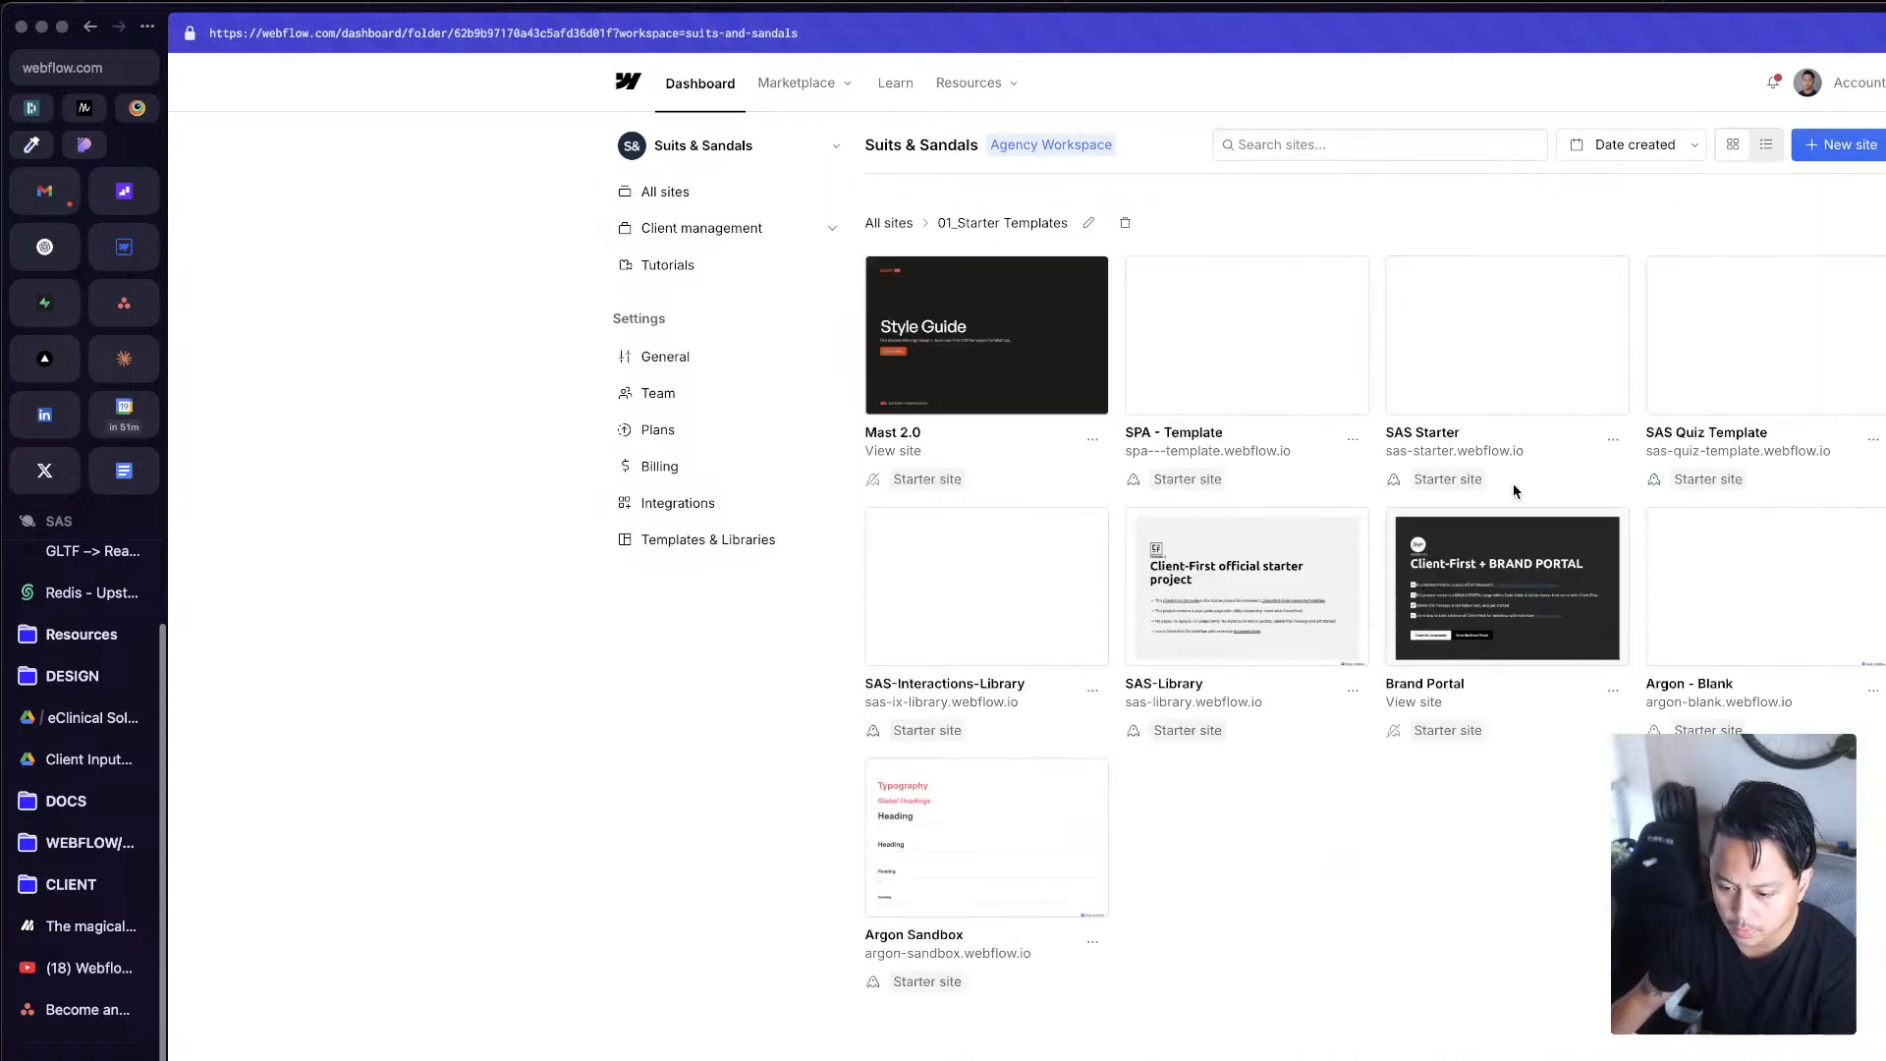
{"action": "left_click", "coordinate": [1092, 439]}
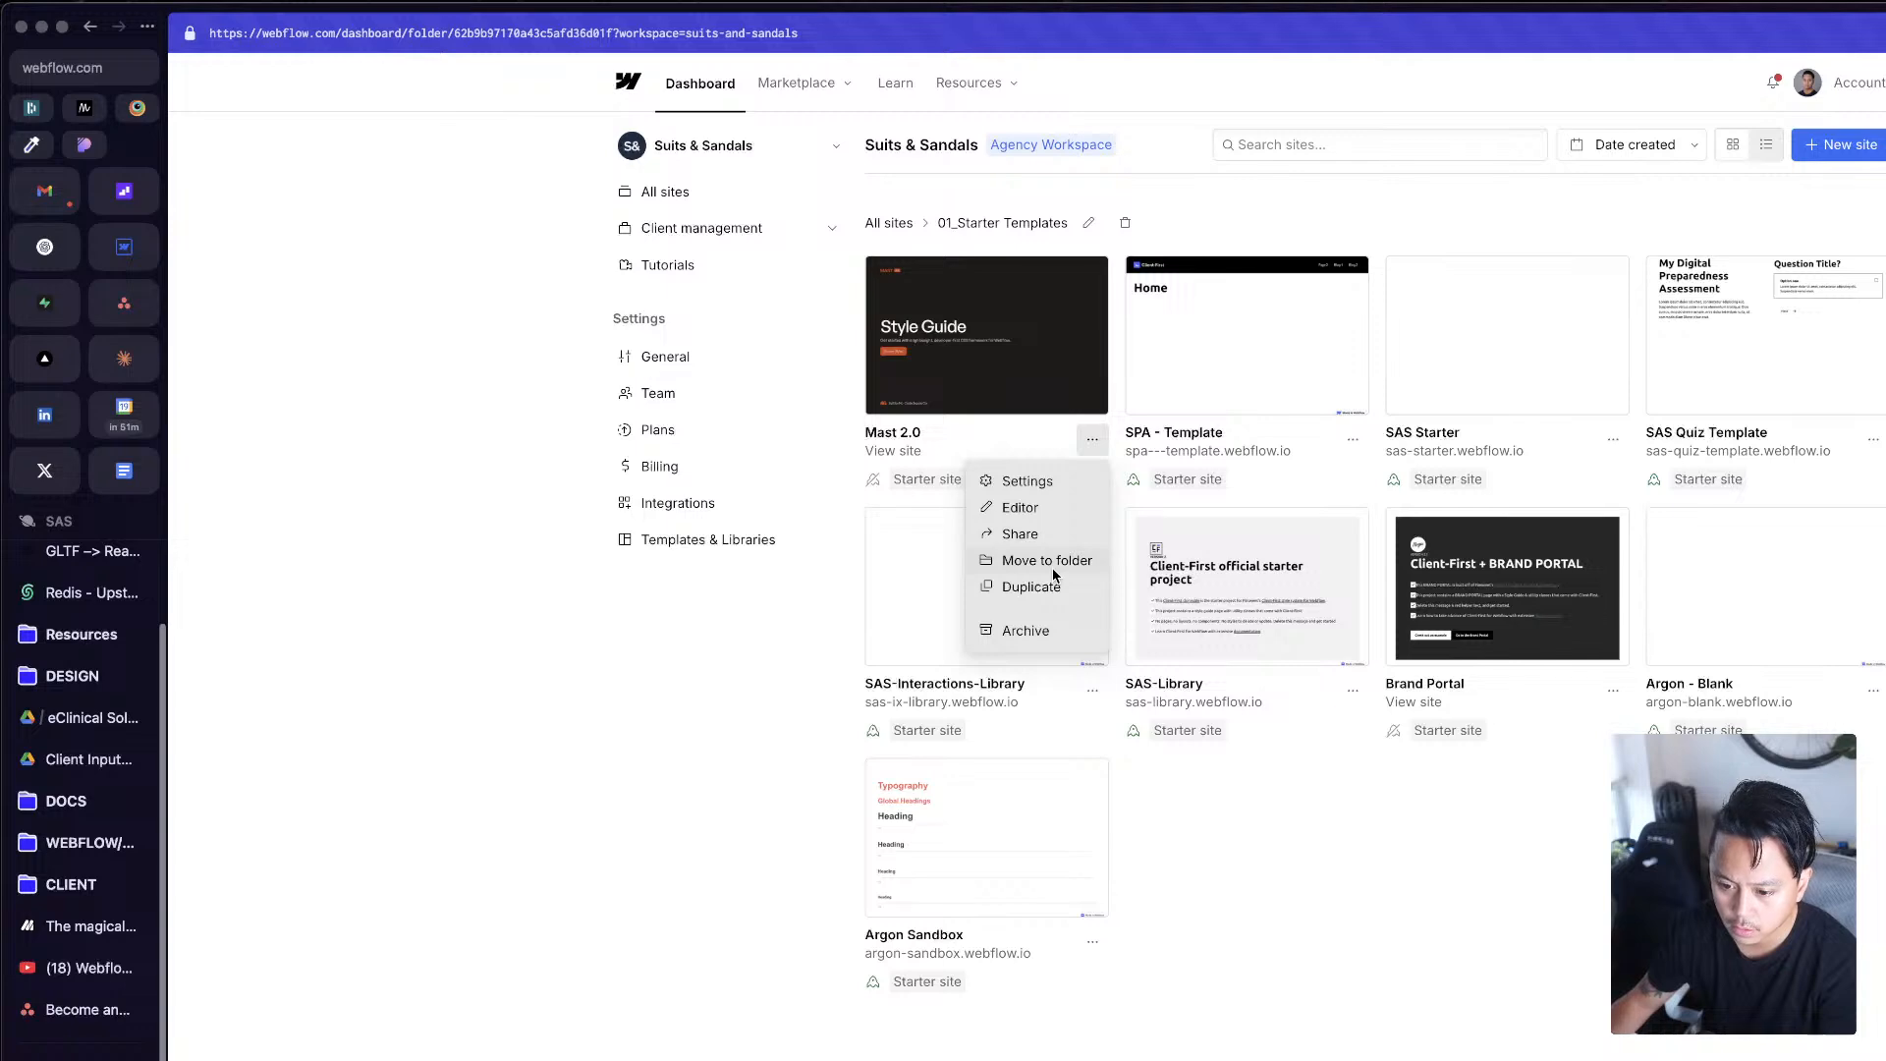
{"action": "left_click", "coordinate": [1053, 564]}
{"action": "left_click", "coordinate": [1228, 206]}
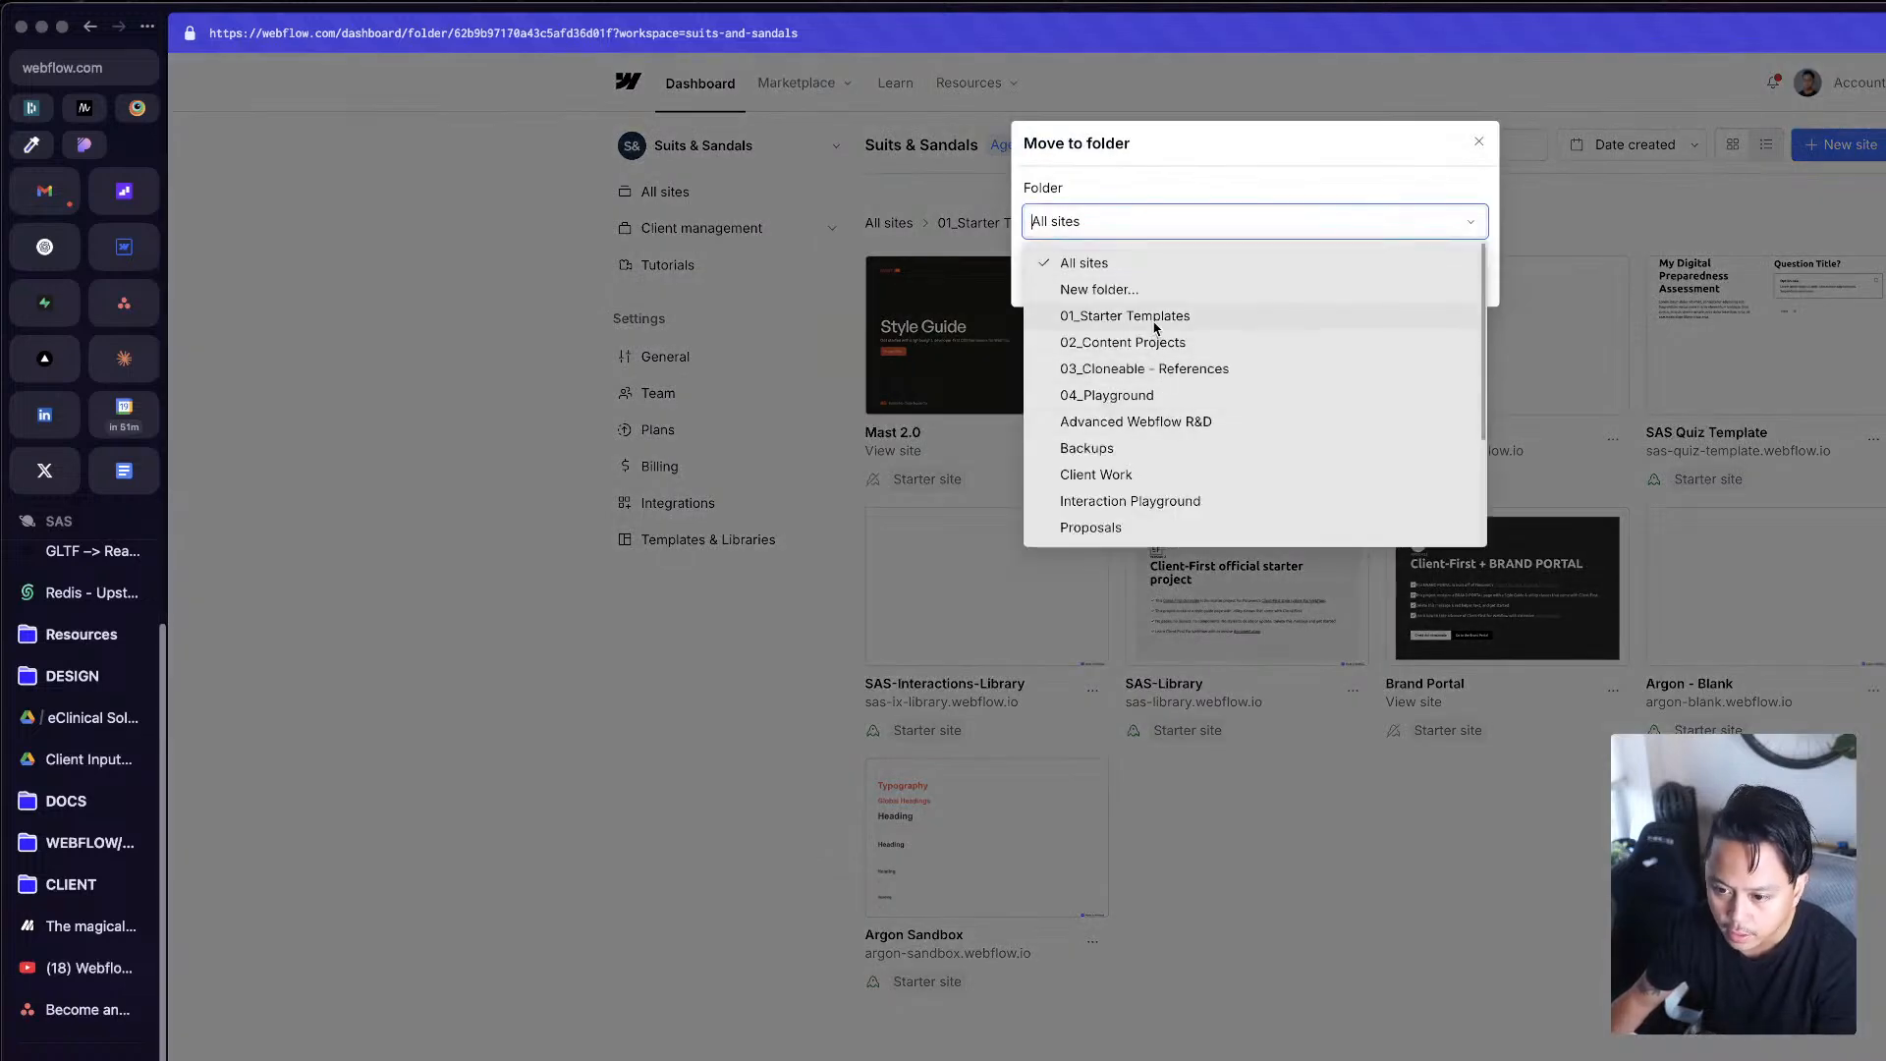
{"action": "left_click", "coordinate": [1158, 394]}
{"action": "left_click", "coordinate": [1432, 288]}
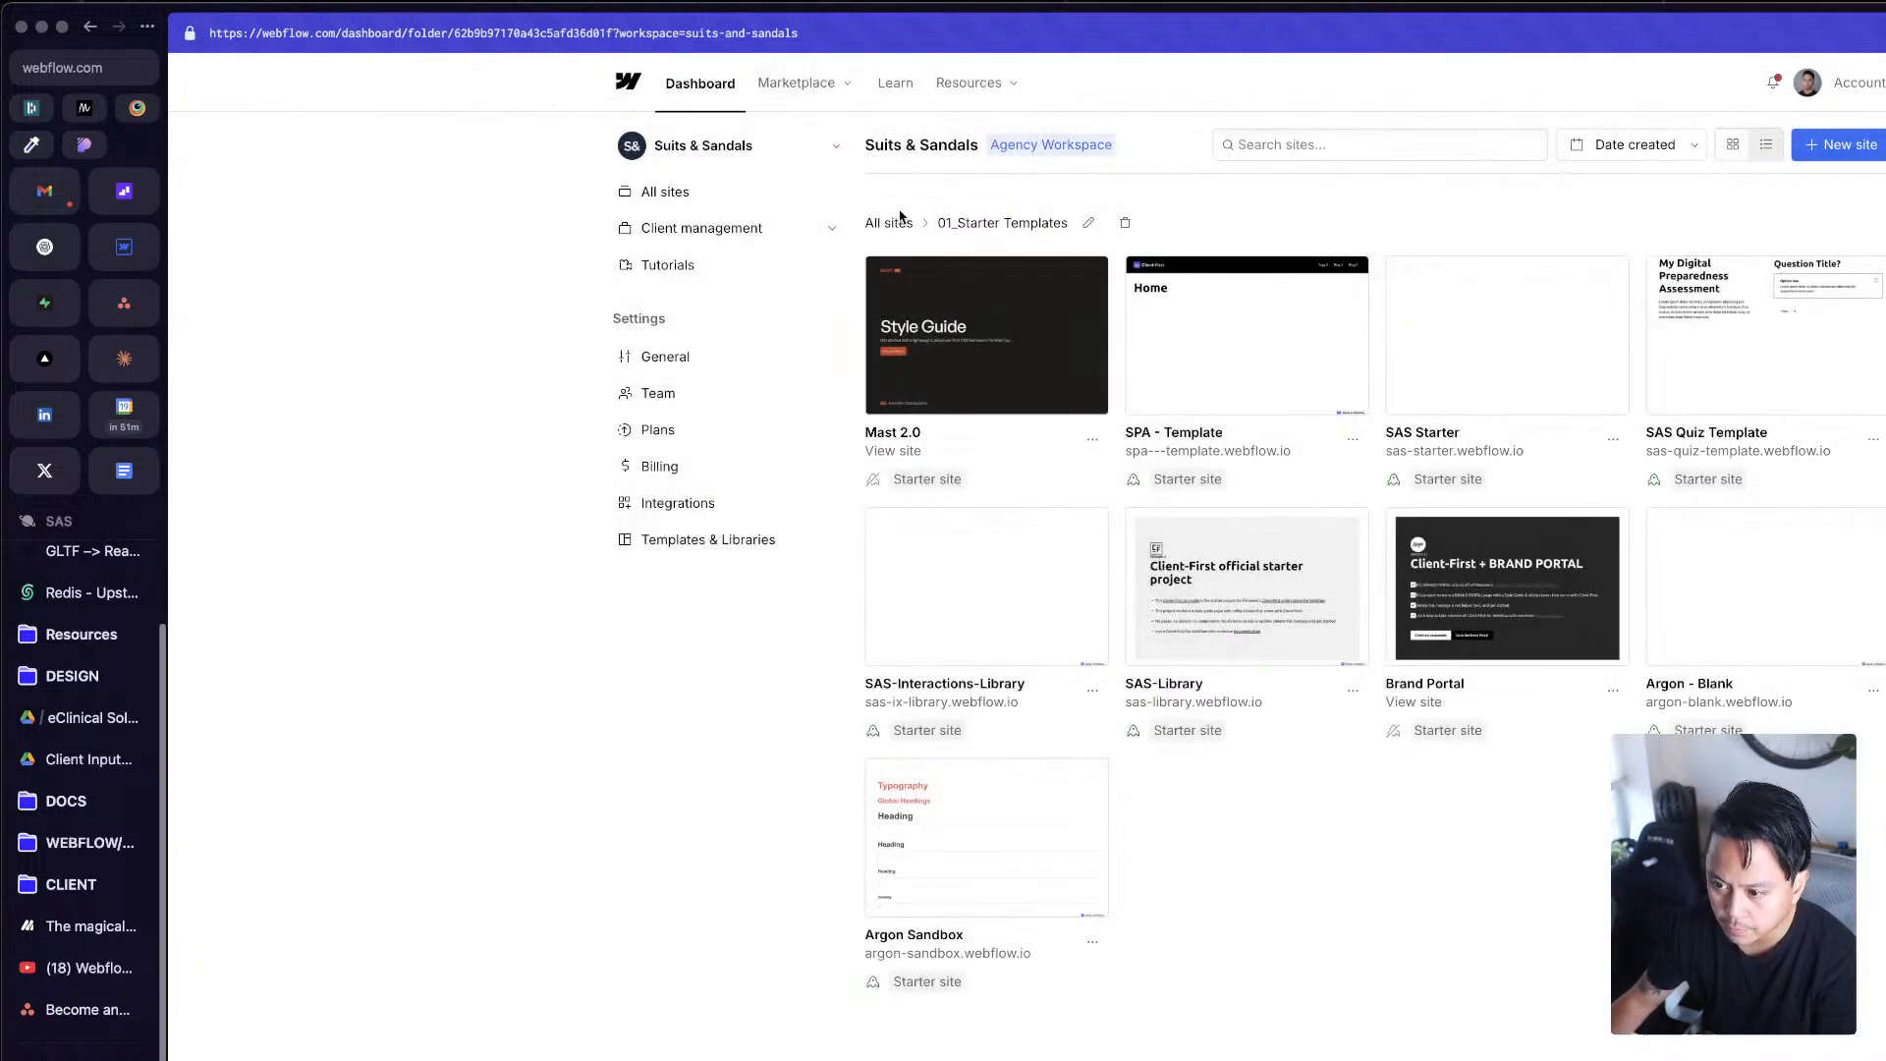
Step: Open the Mast 2.0 site from the 04_Playground folder for designing and resize the browser window to fit the whole Designer
{"action": "left_click", "coordinate": [904, 228]}
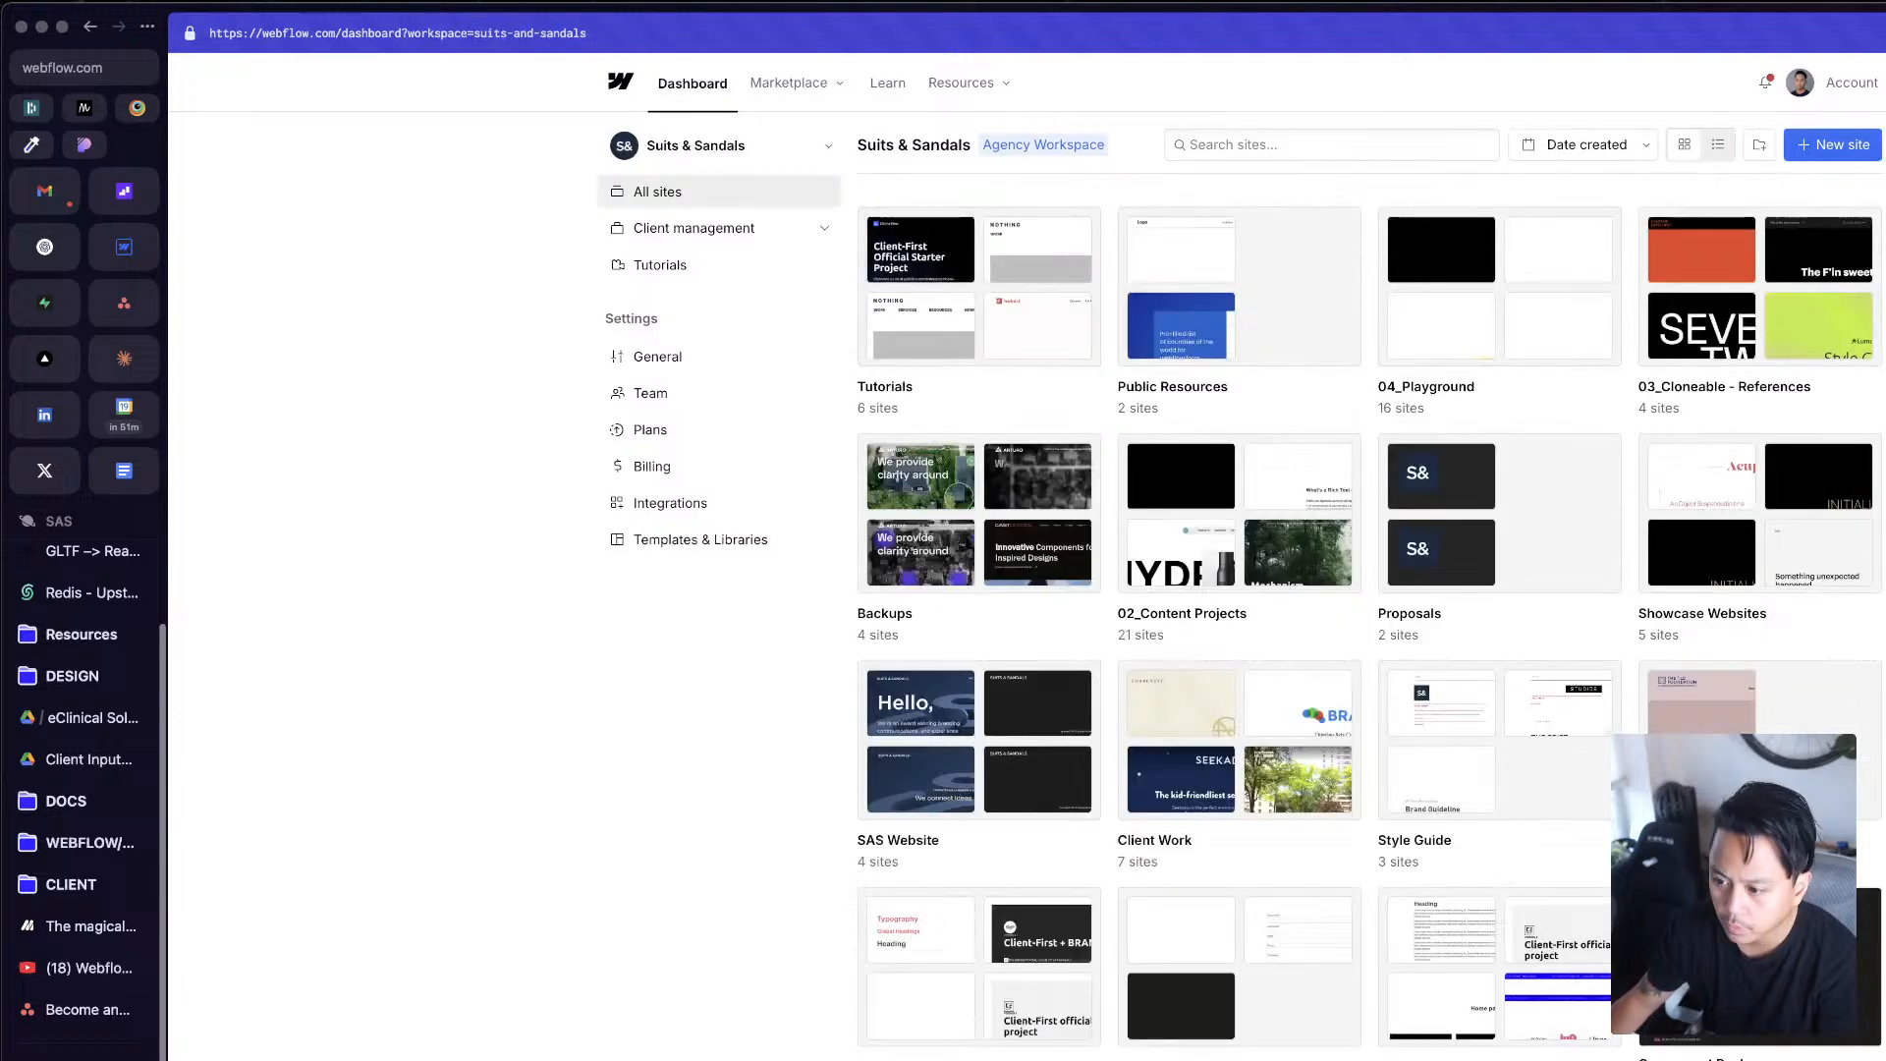
{"action": "left_click", "coordinate": [1454, 306]}
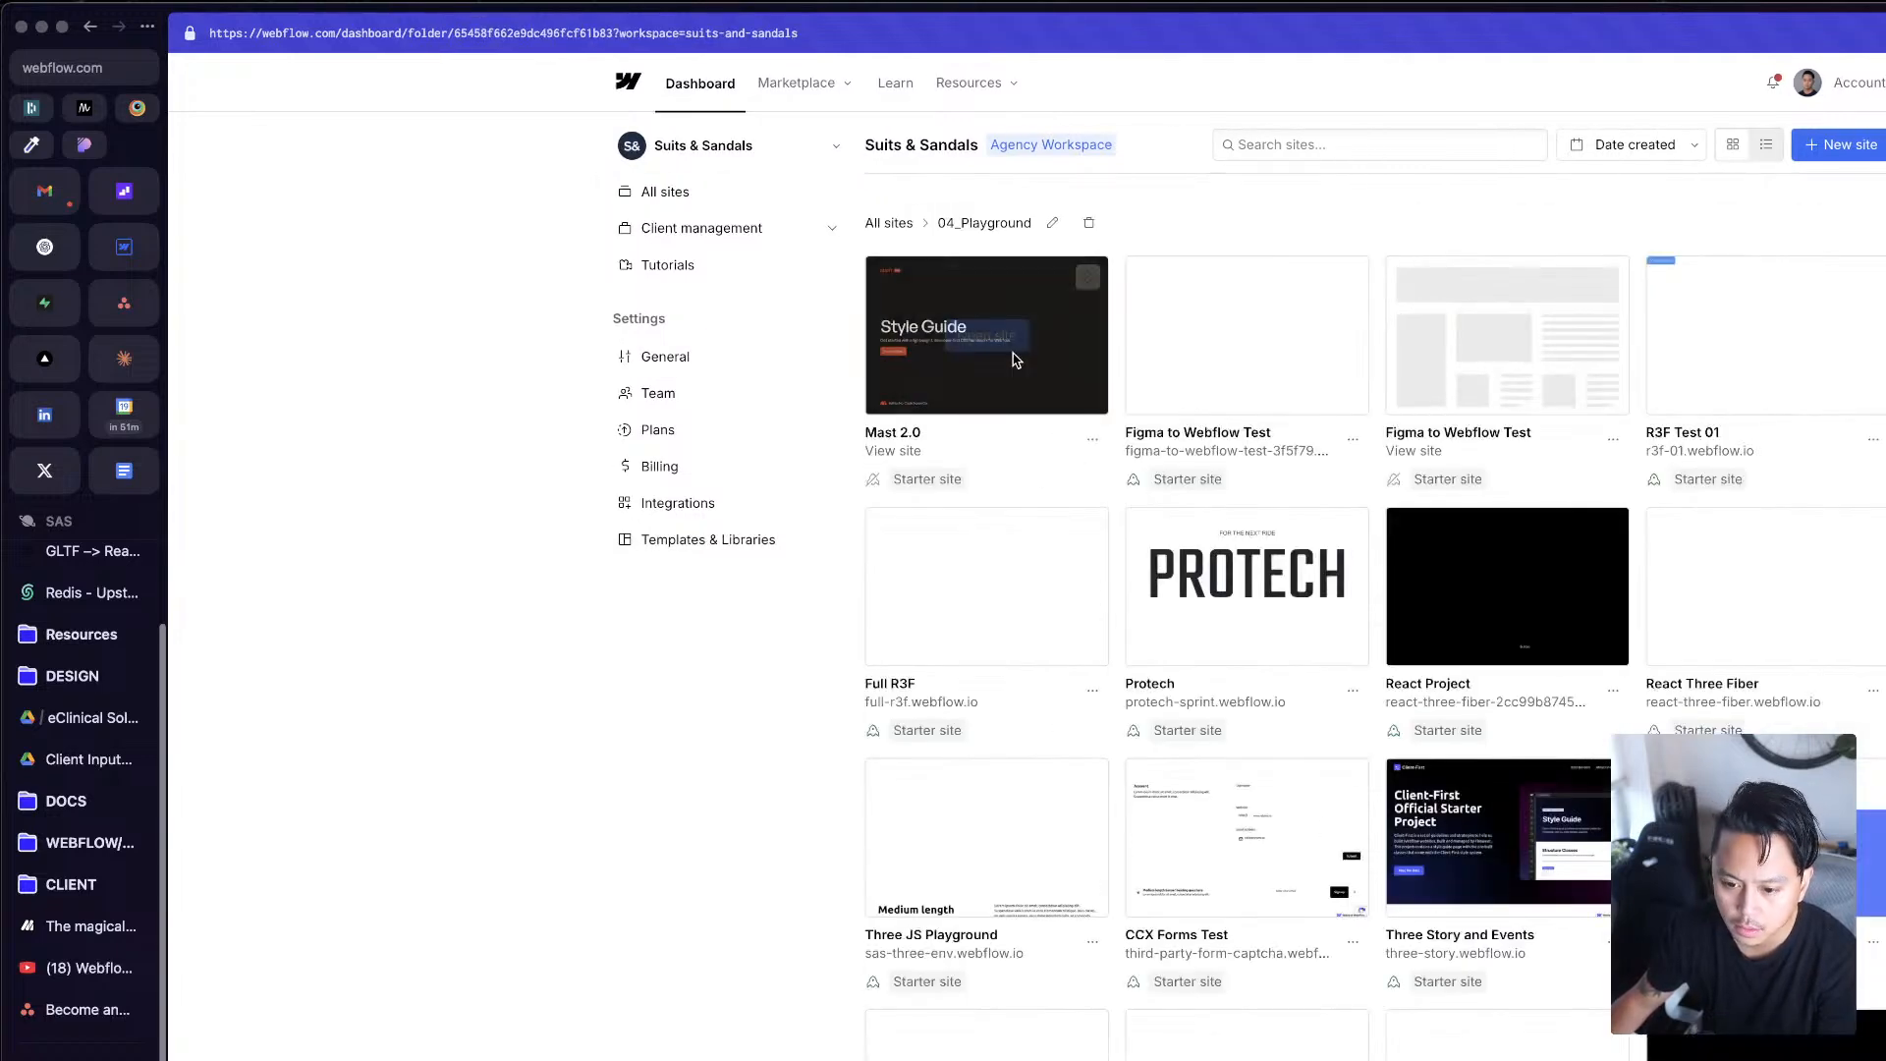
{"action": "left_click", "coordinate": [1002, 339]}
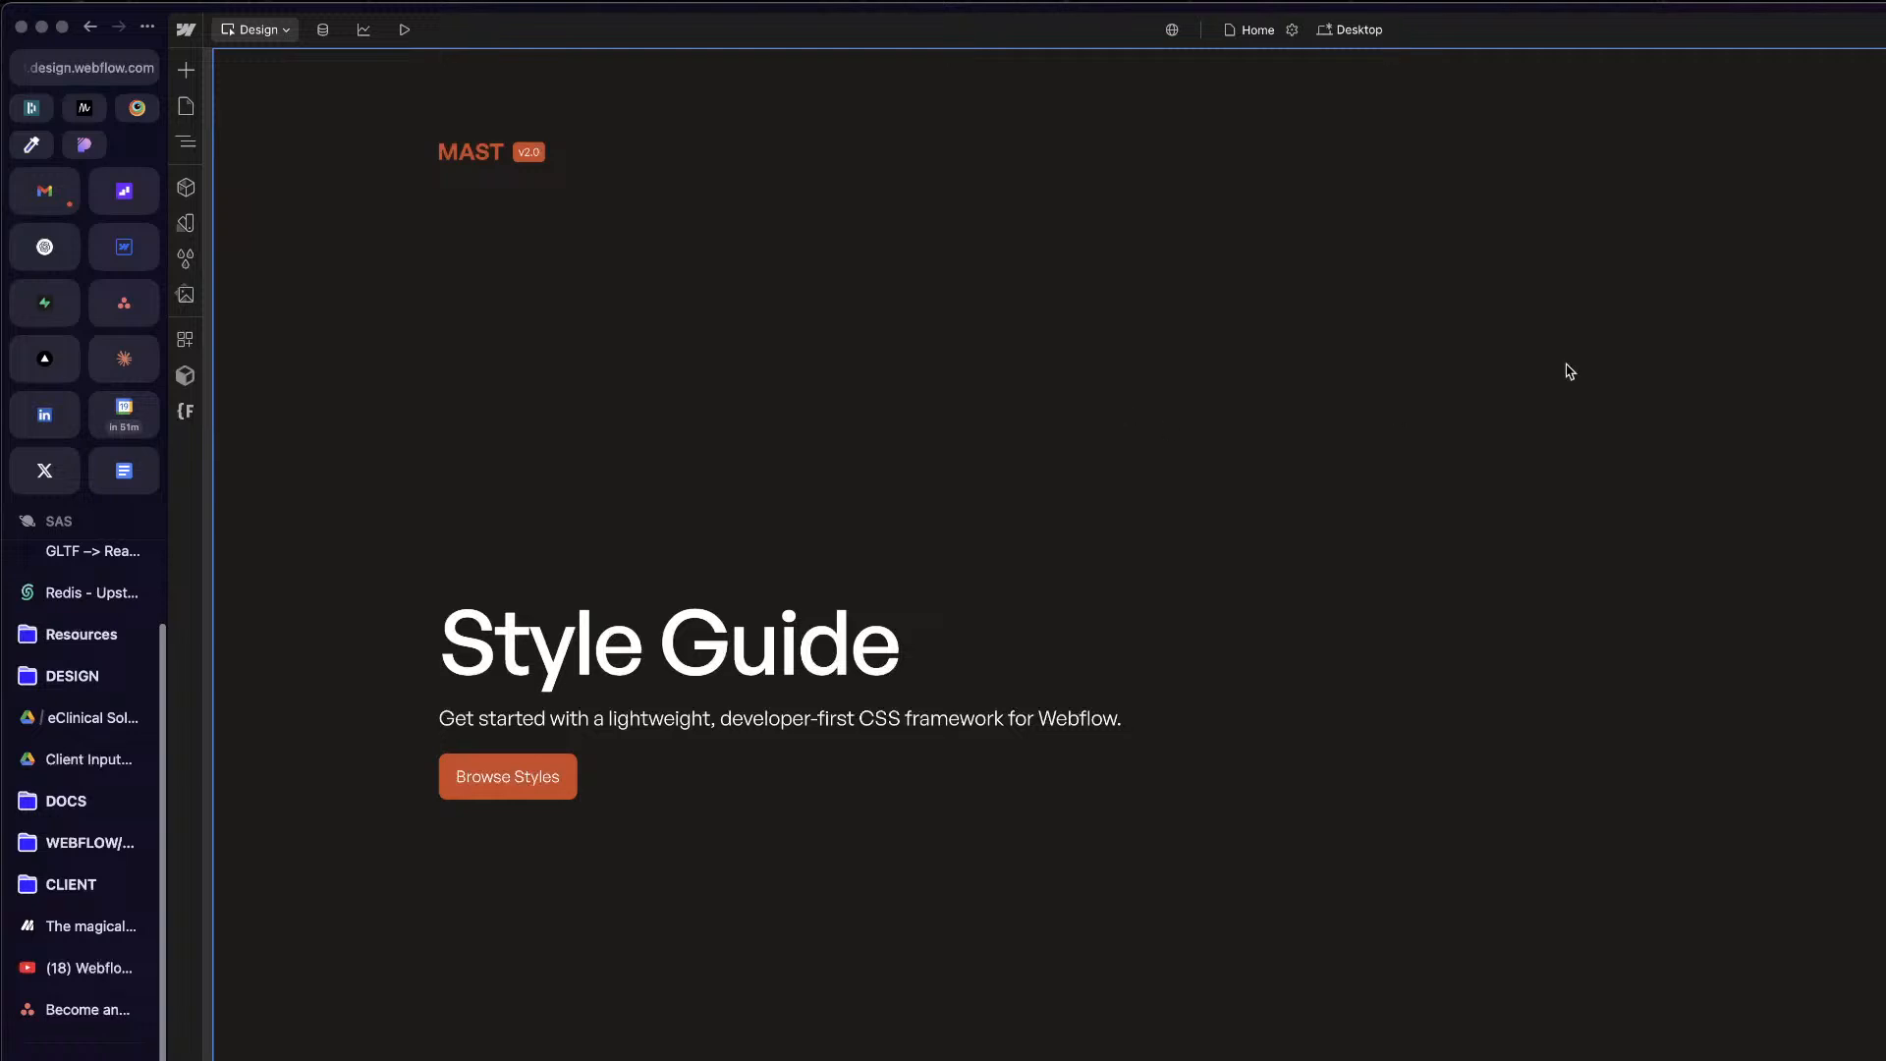
{"action": "left_click_drag", "start_coordinate": [1885, 6], "coordinate": [1879, 5]}
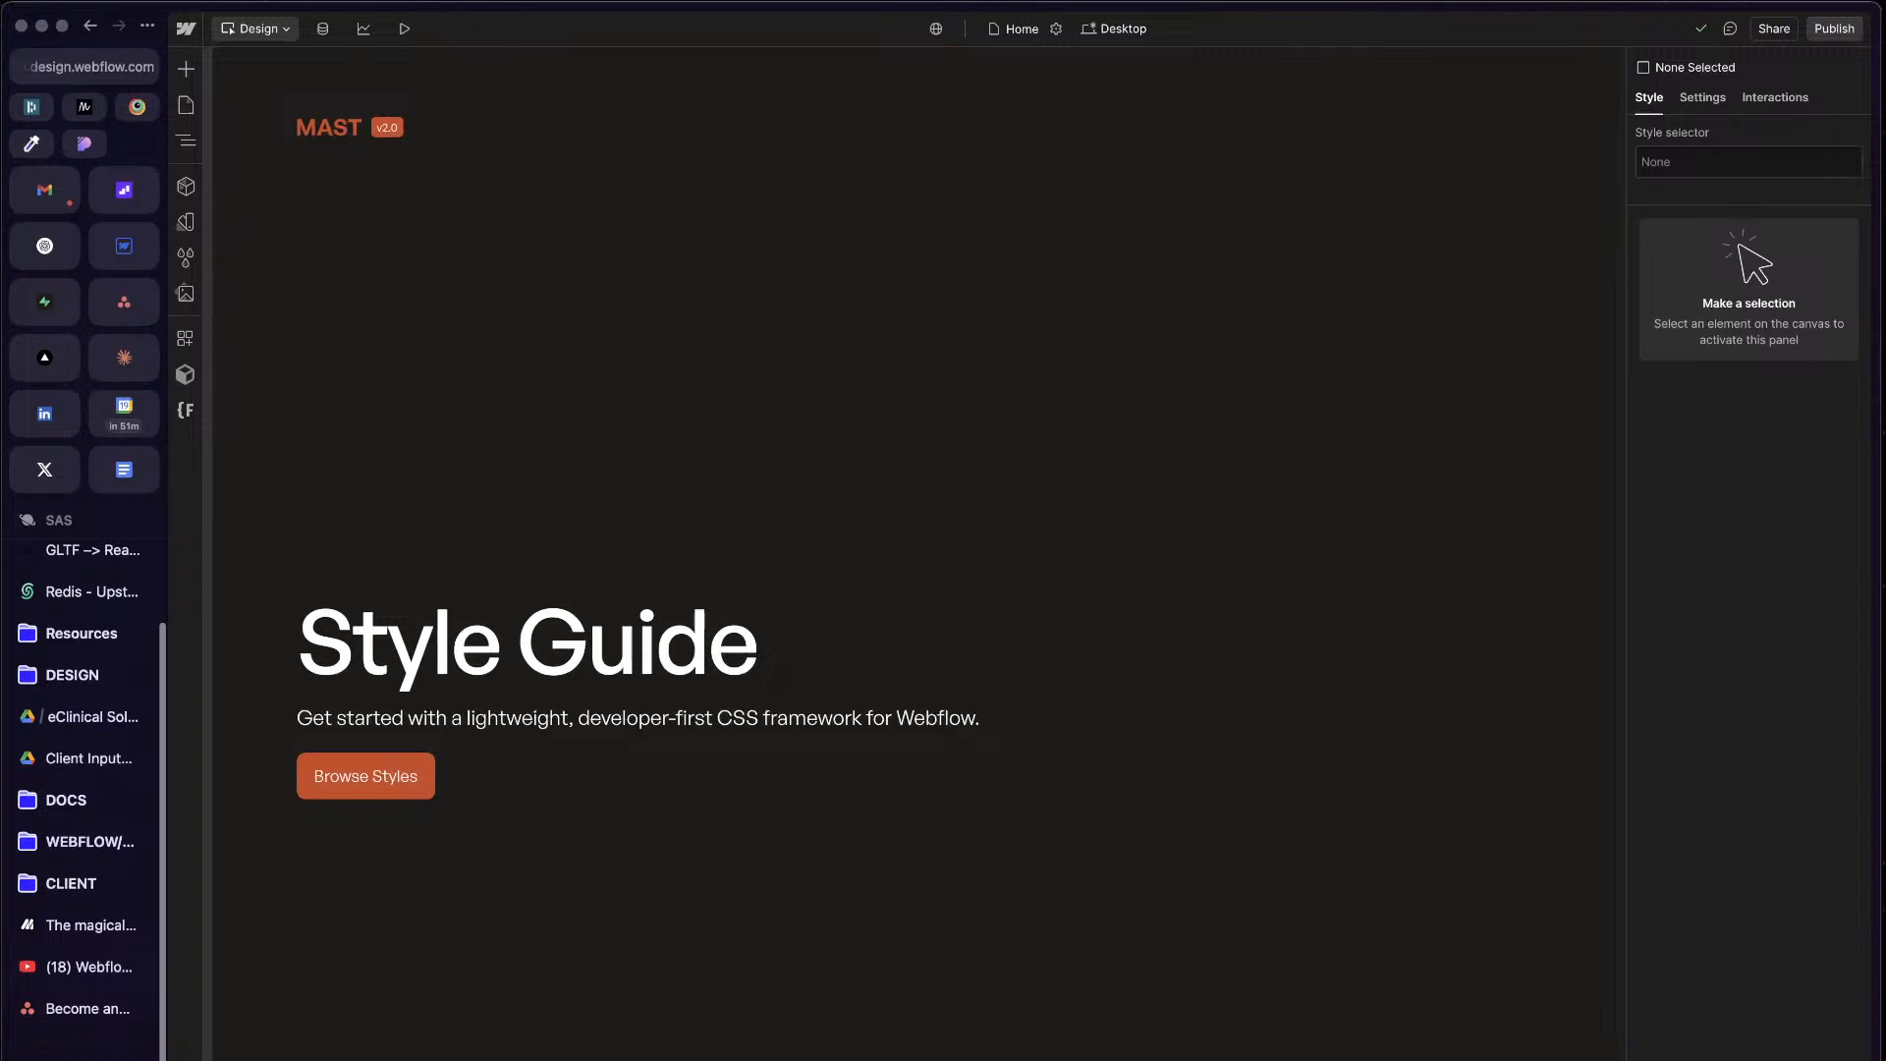
{"action": "mouse_move", "coordinate": [1879, 1060]}
{"action": "left_mouse_down"}
{"action": "mouse_move", "coordinate": [1823, 1049]}
{"action": "mouse_move", "coordinate": [1874, 1049]}
{"action": "left_mouse_up"}
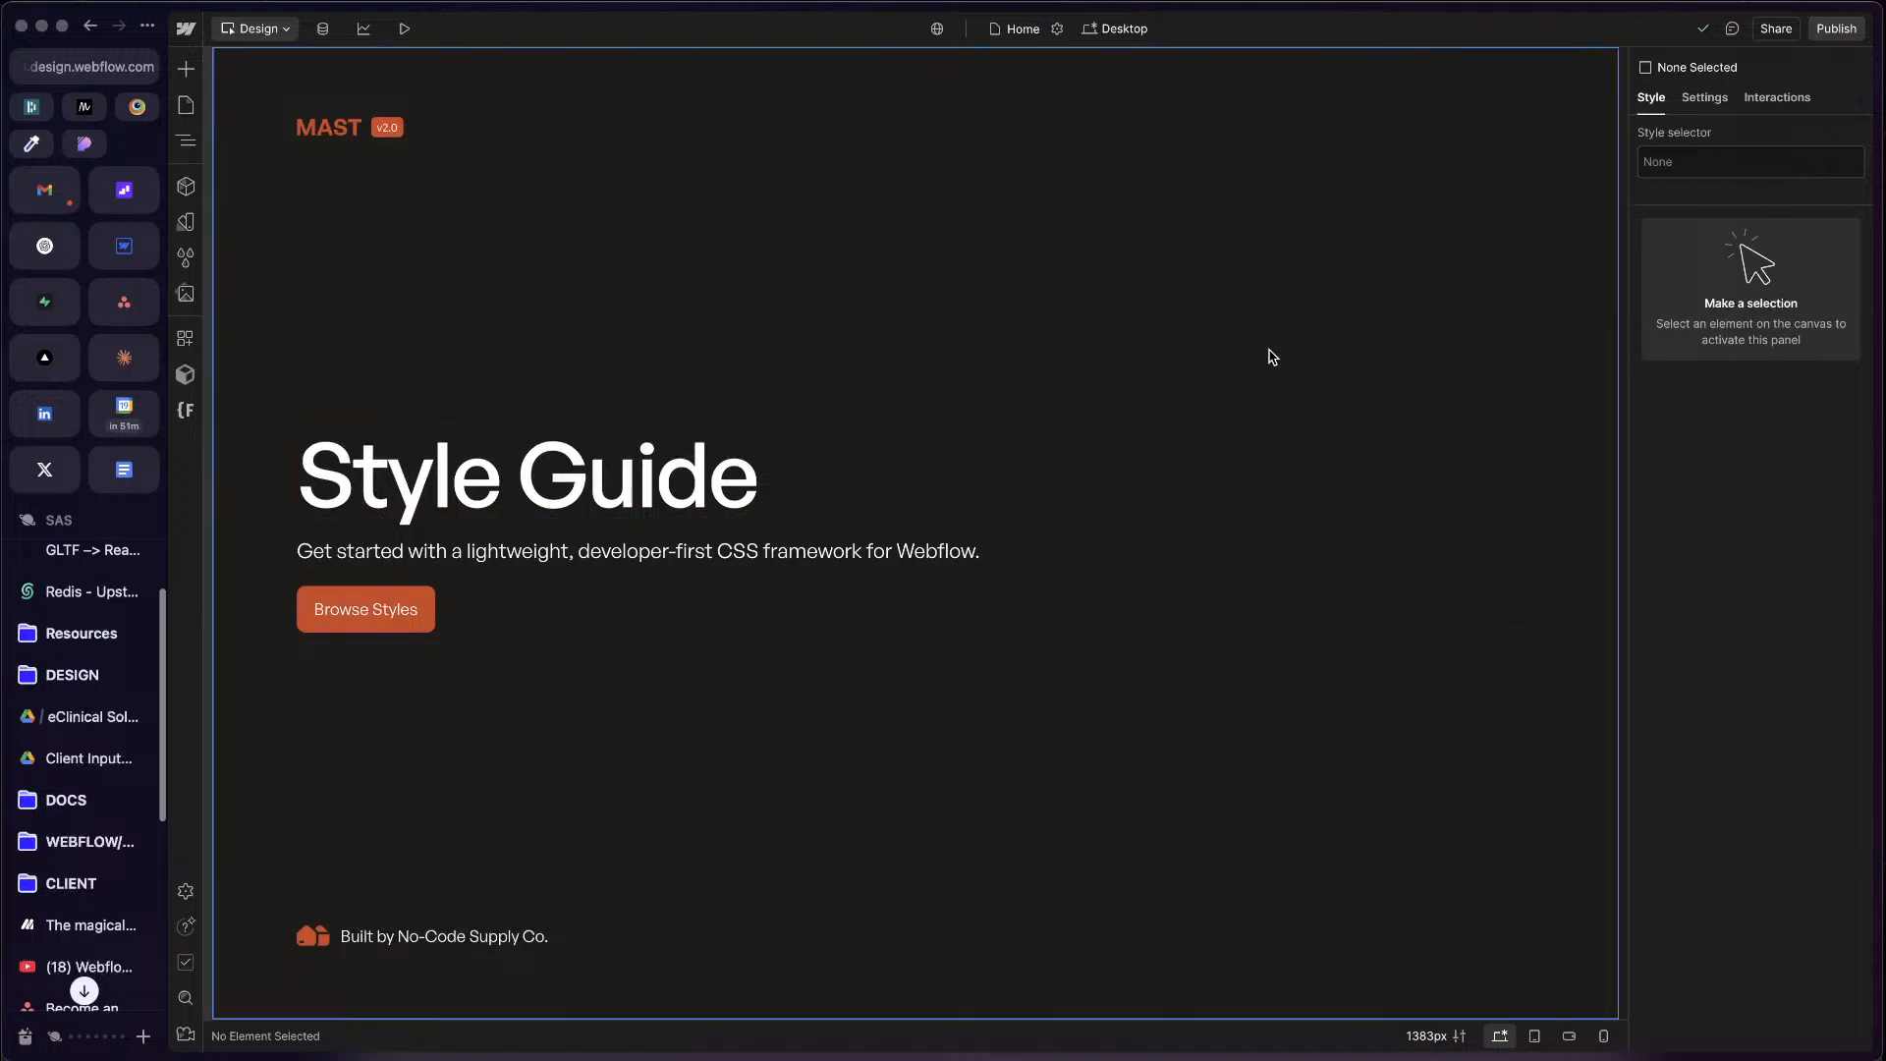
Step: Open the Build Mode Template page and look through its sections down to the footer
{"action": "left_click", "coordinate": [307, 371]}
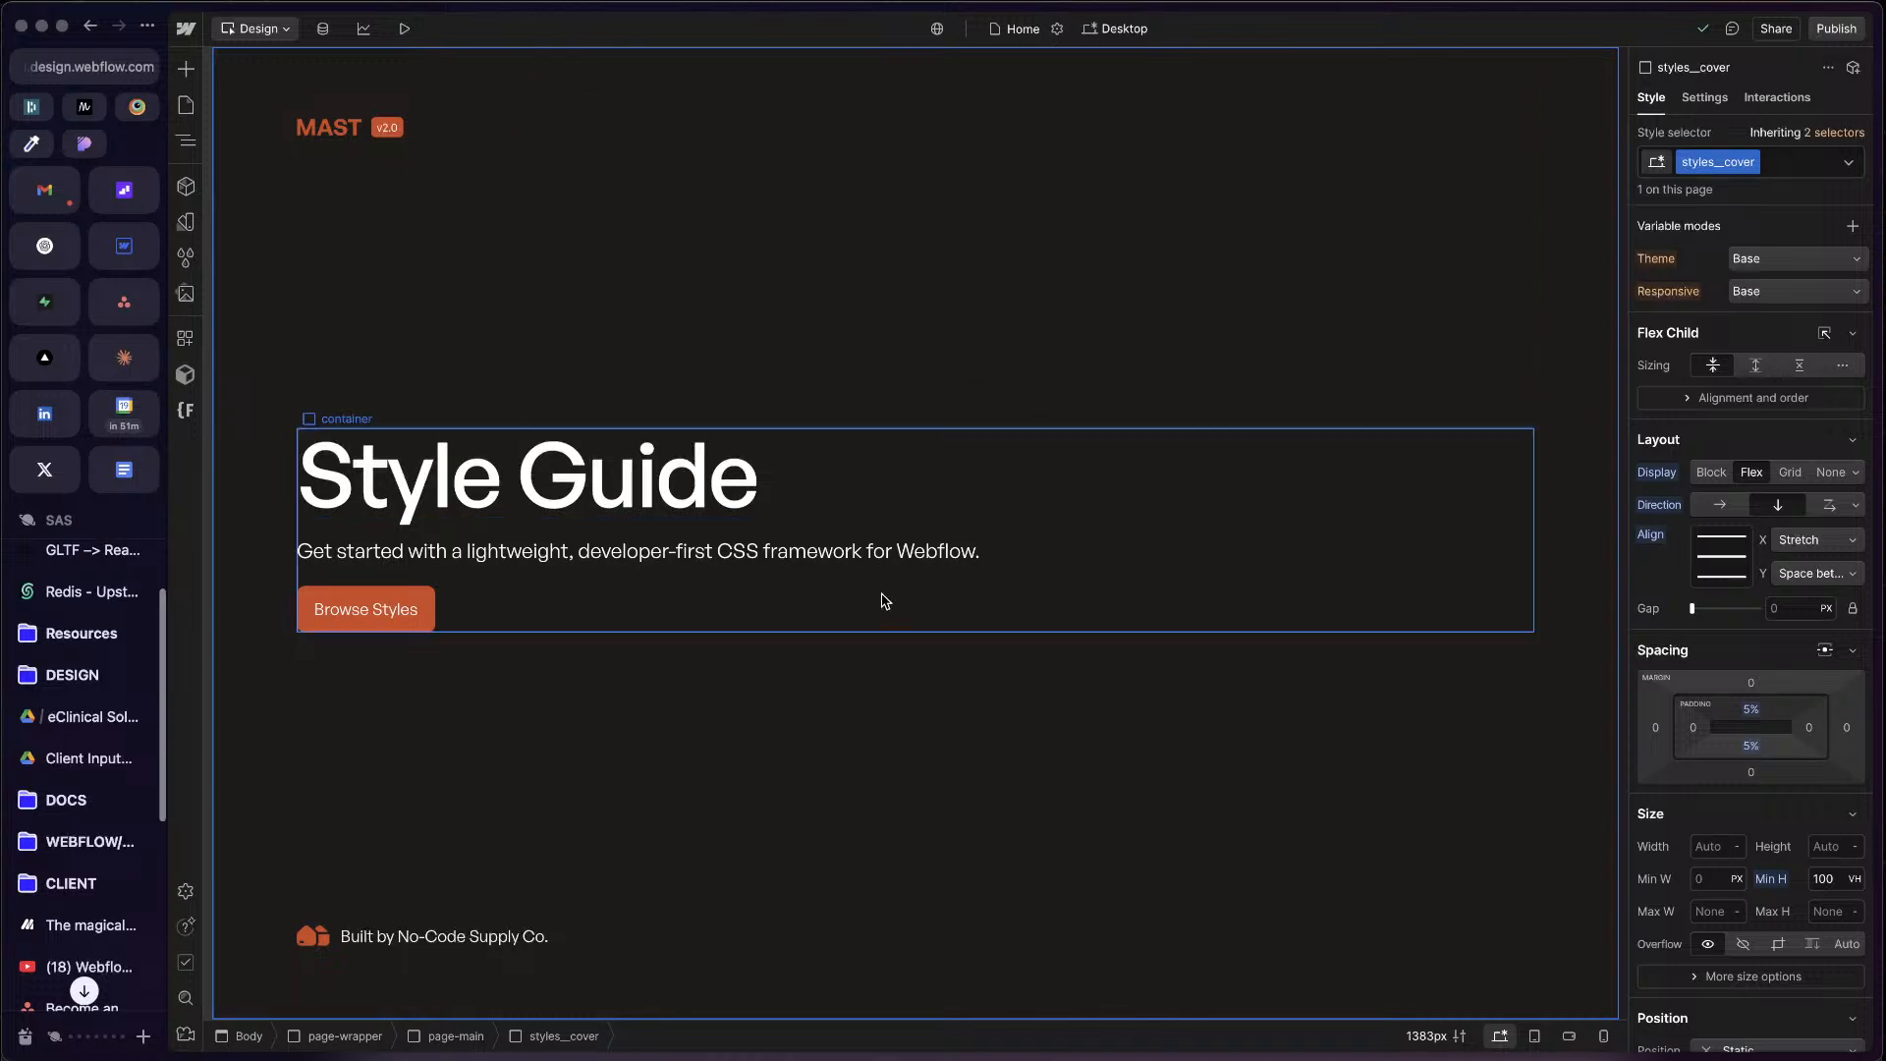
{"action": "left_click", "coordinate": [185, 105]}
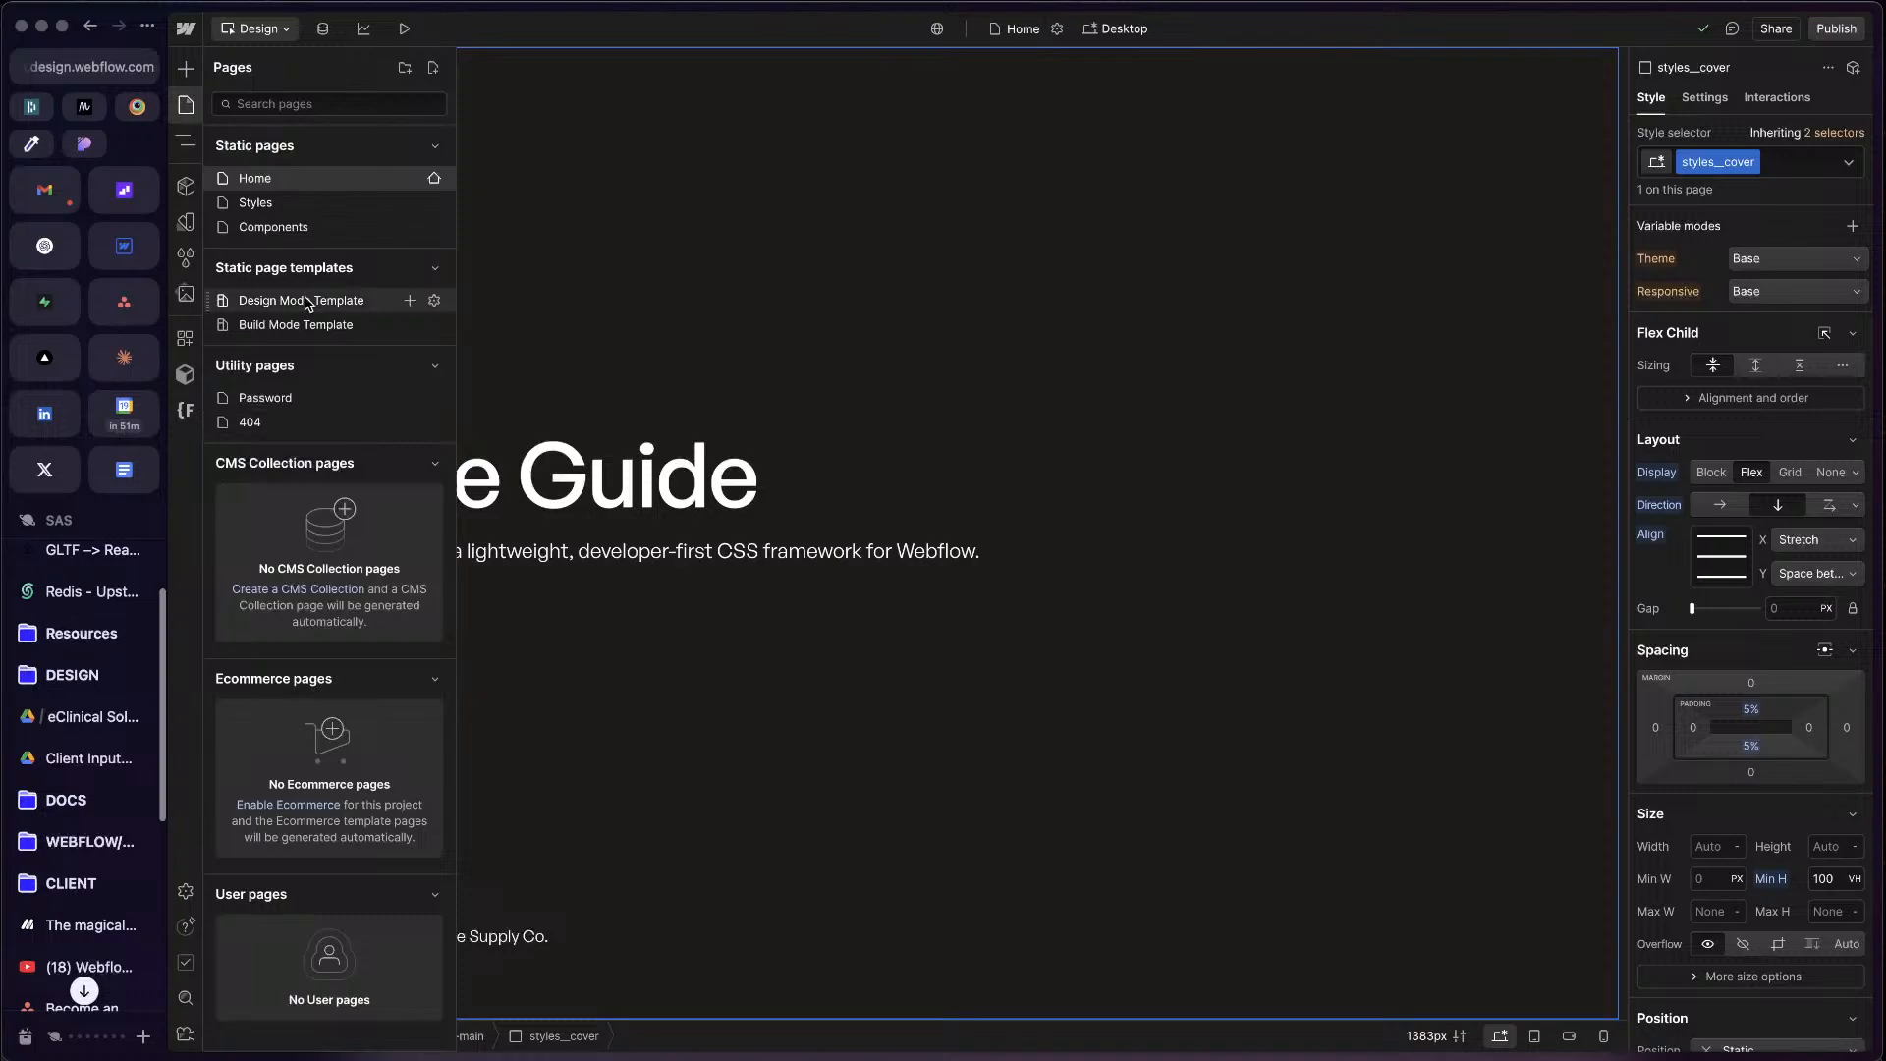
{"action": "left_click", "coordinate": [308, 329]}
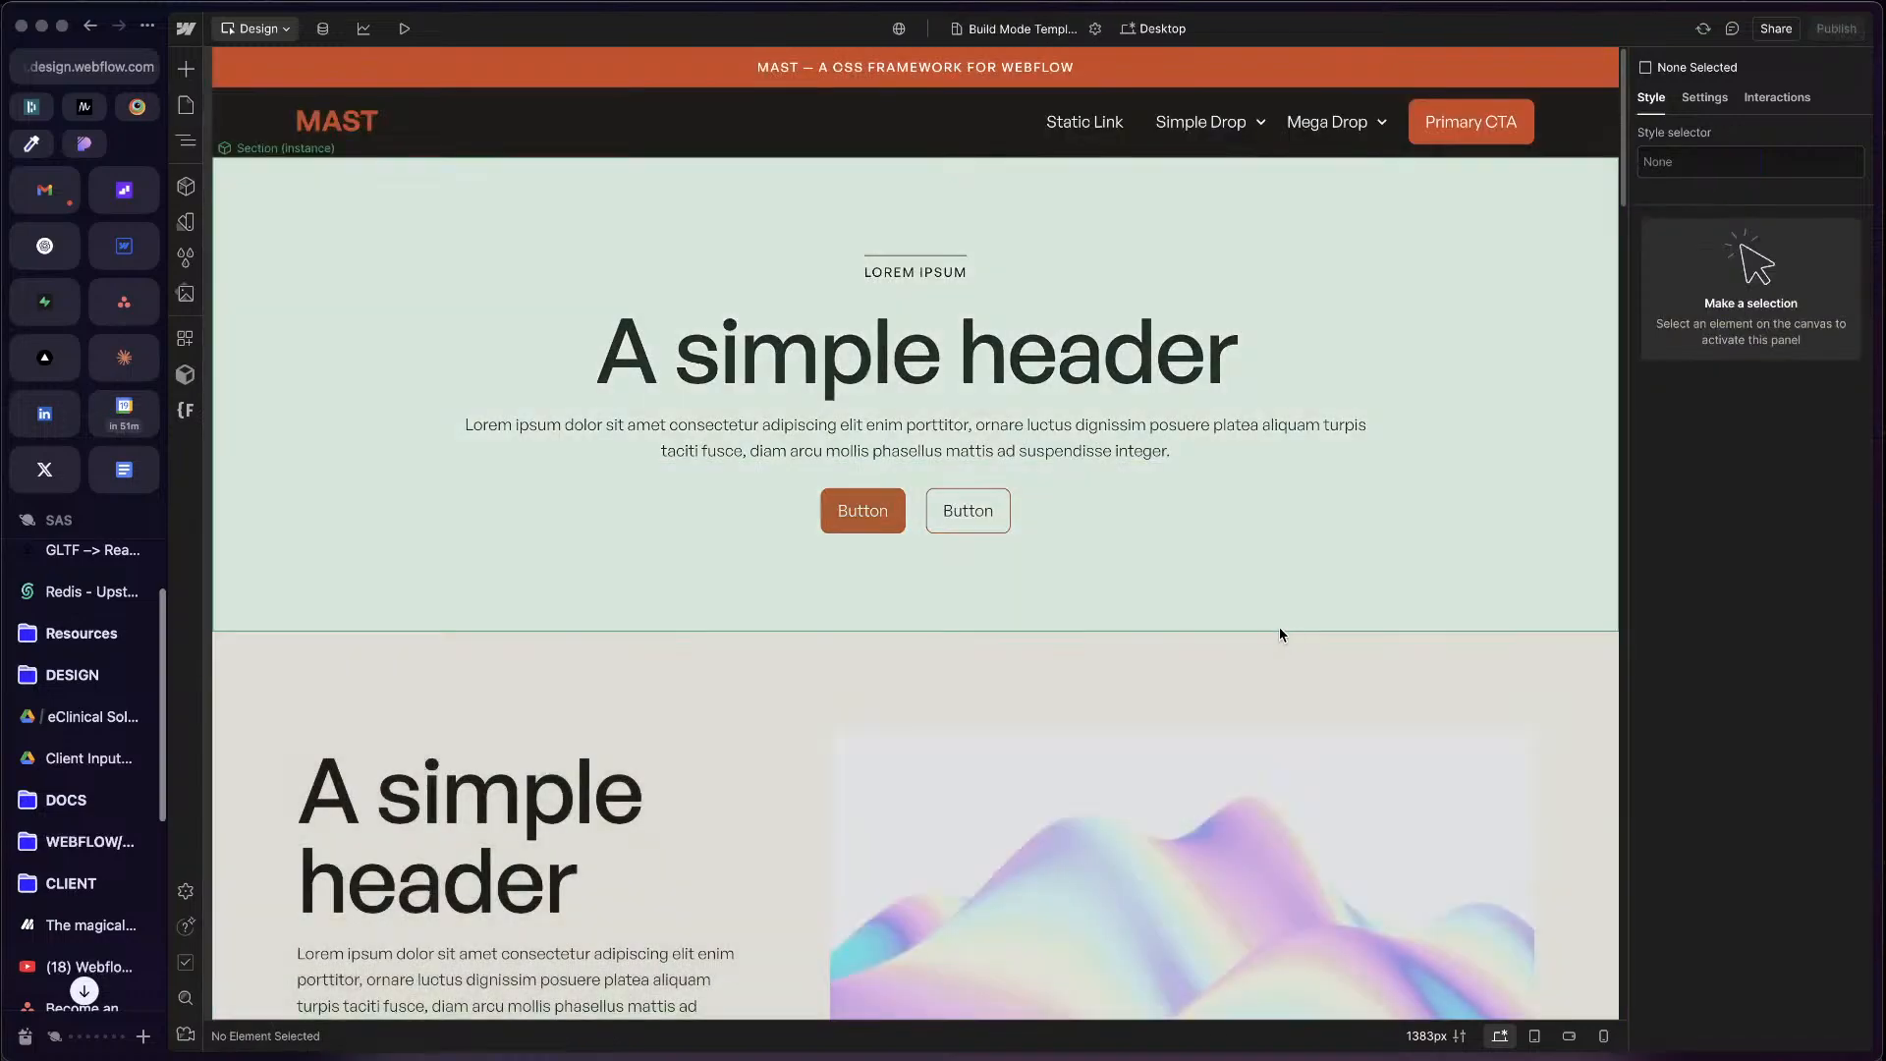
{"action": "scroll", "coordinate": [1171, 623], "scroll_direction": "down", "scroll_amount": 15}
{"action": "scroll", "coordinate": [1169, 640], "scroll_direction": "down", "scroll_amount": 10}
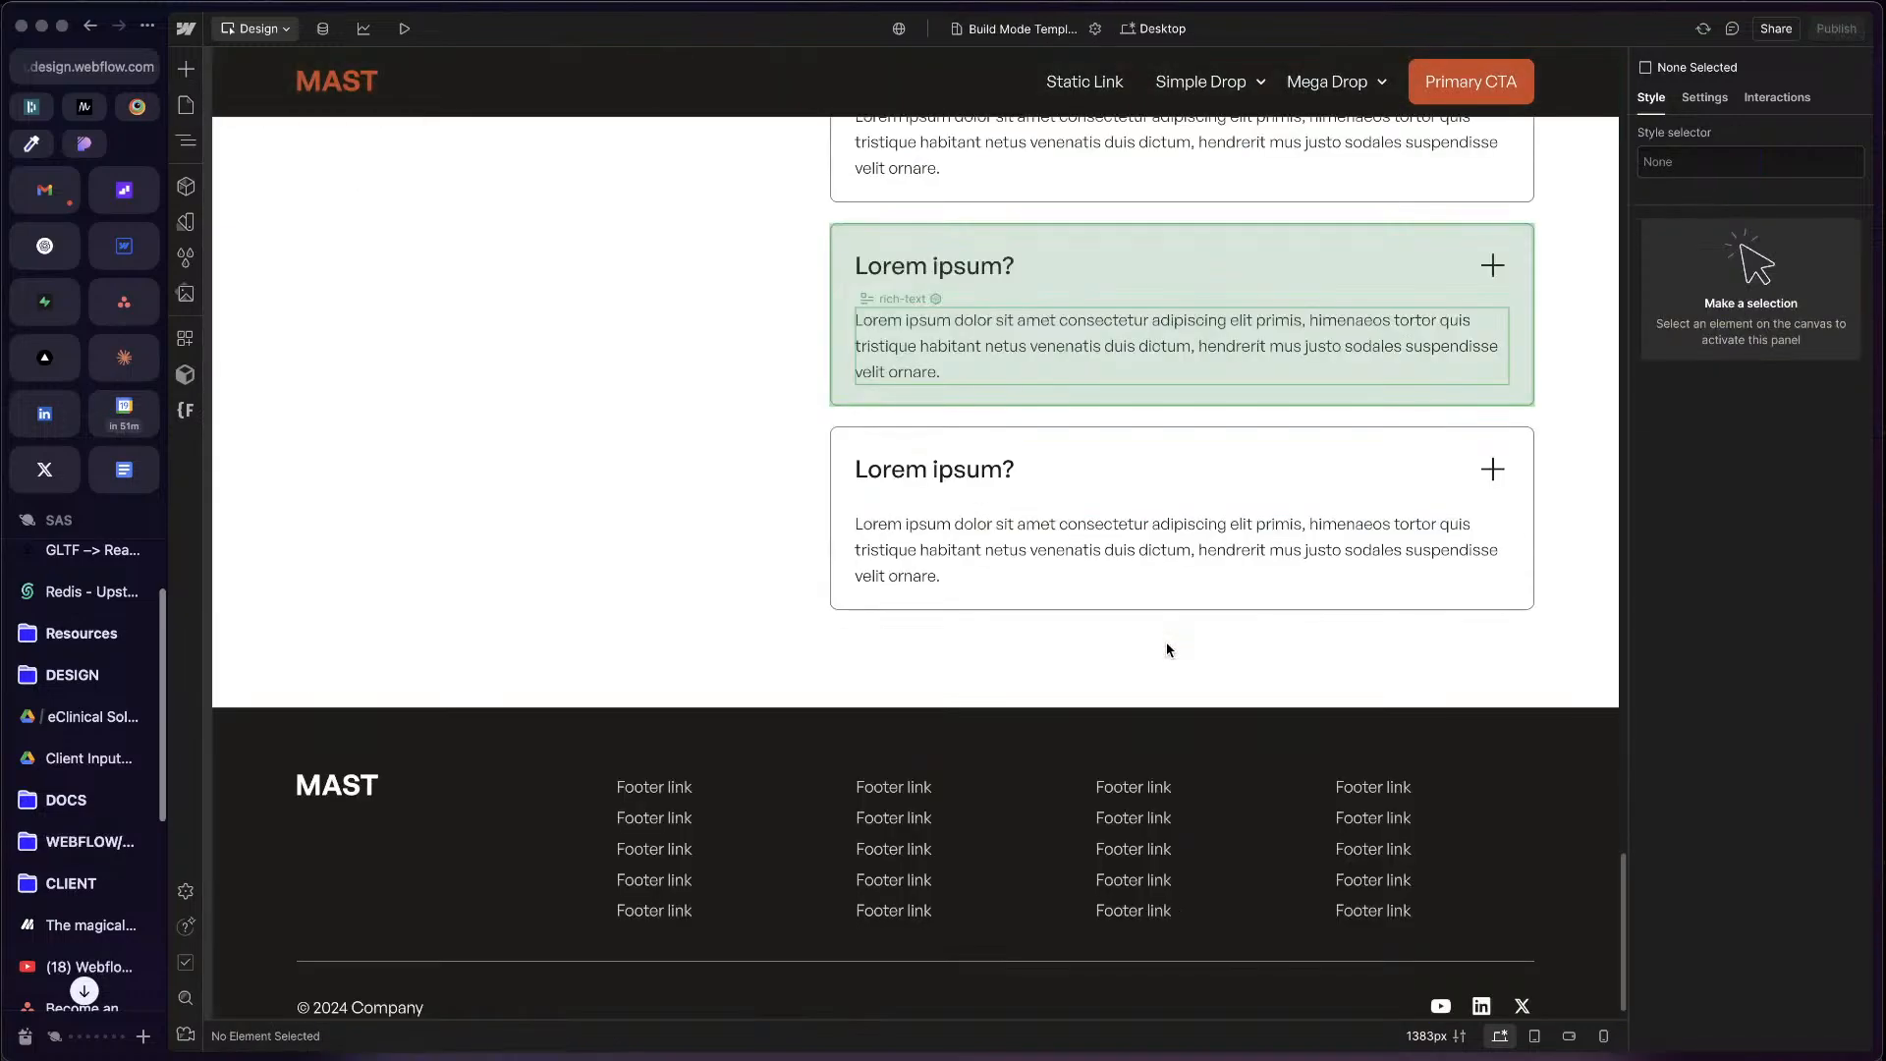
{"action": "scroll", "coordinate": [1165, 638], "scroll_direction": "up", "scroll_amount": 10}
{"action": "scroll", "coordinate": [1167, 638], "scroll_direction": "up", "scroll_amount": 8}
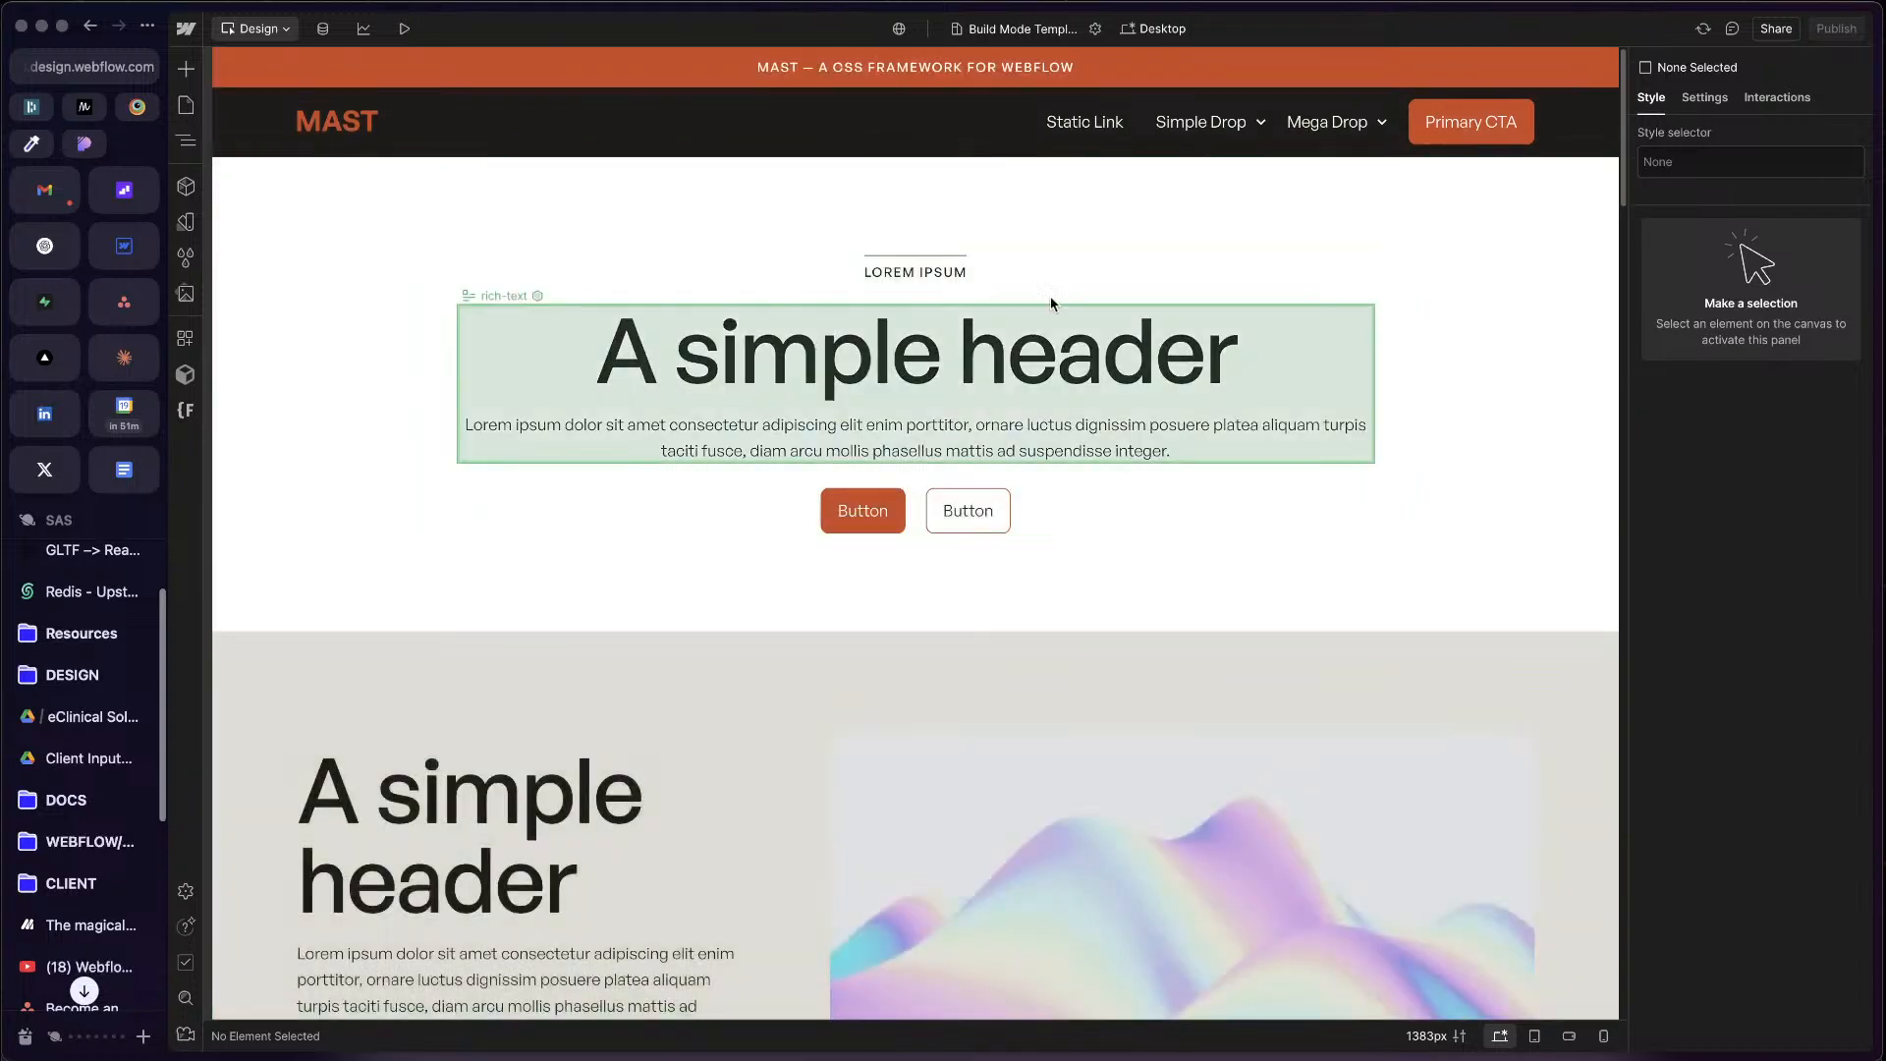
Step: Inspect the component properties of the header section's grid column and its second button
{"action": "left_click", "coordinate": [1048, 303]}
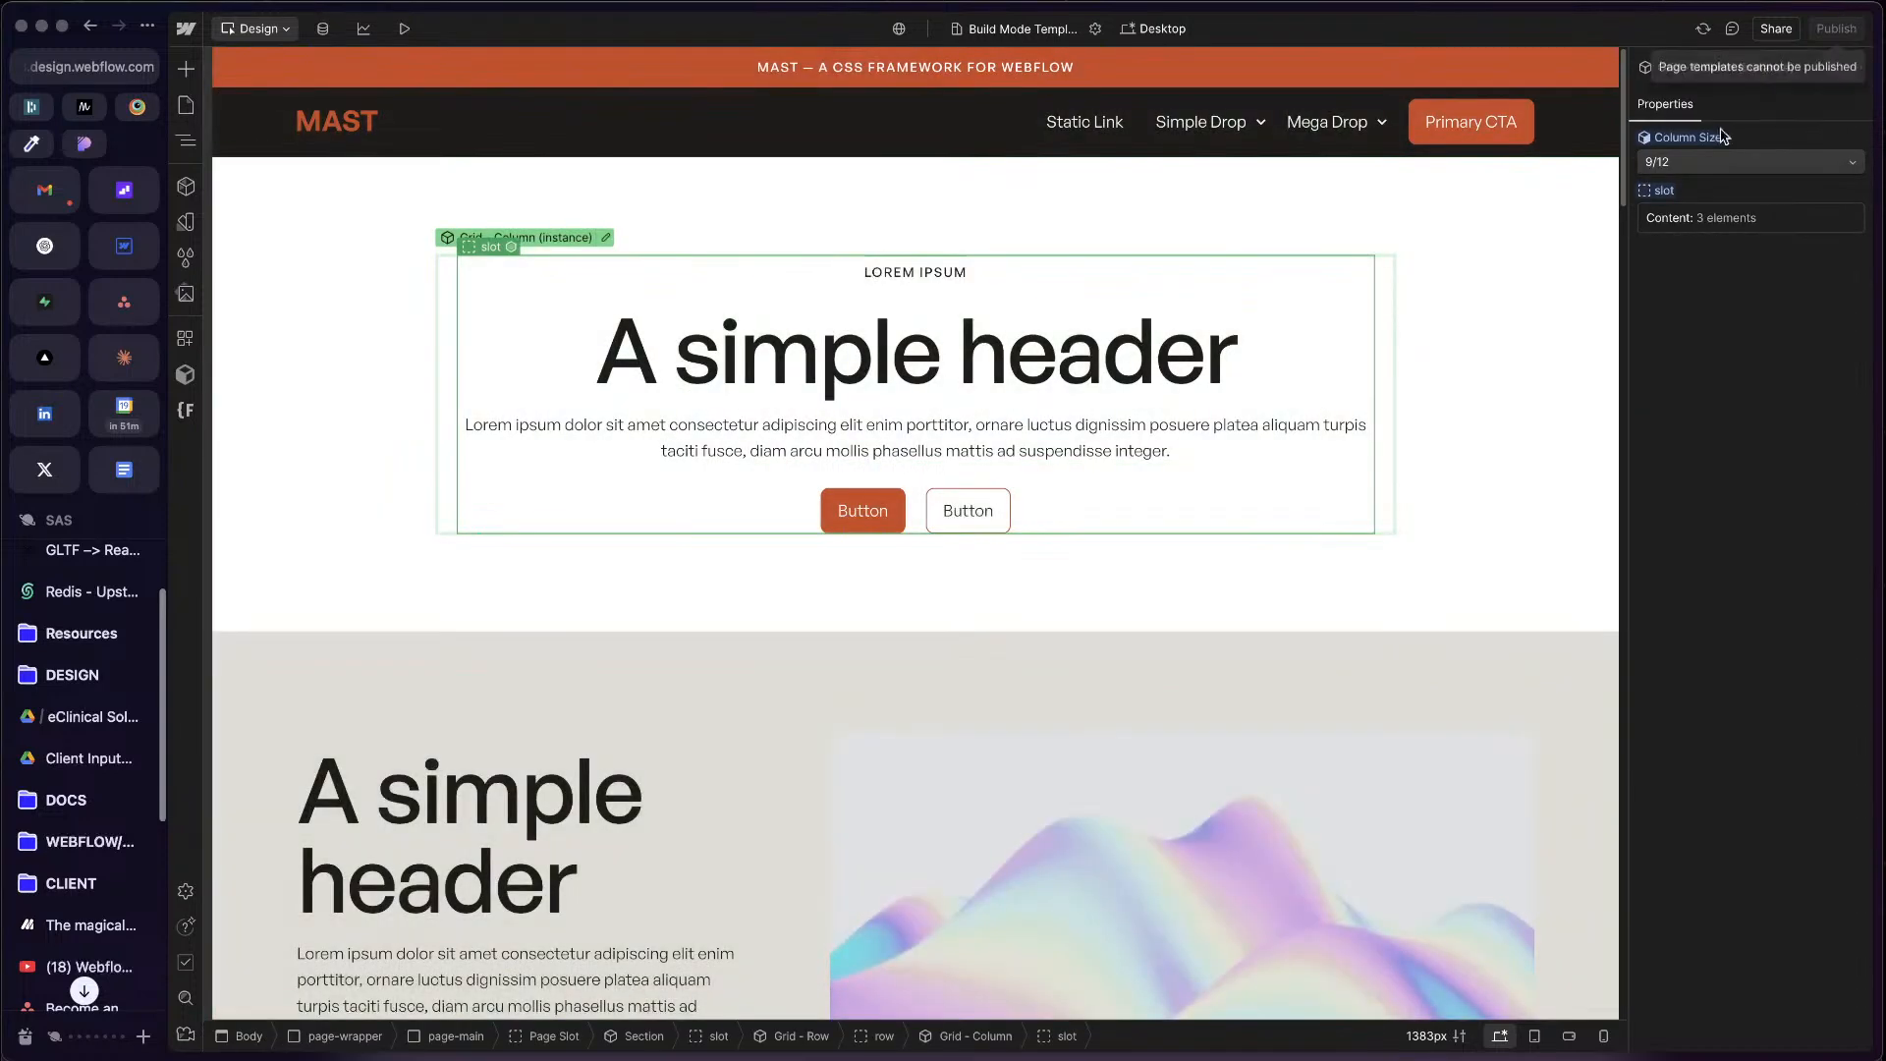
{"action": "left_click", "coordinate": [968, 511]}
{"action": "scroll", "coordinate": [118, 884], "scroll_direction": "down", "scroll_amount": 3}
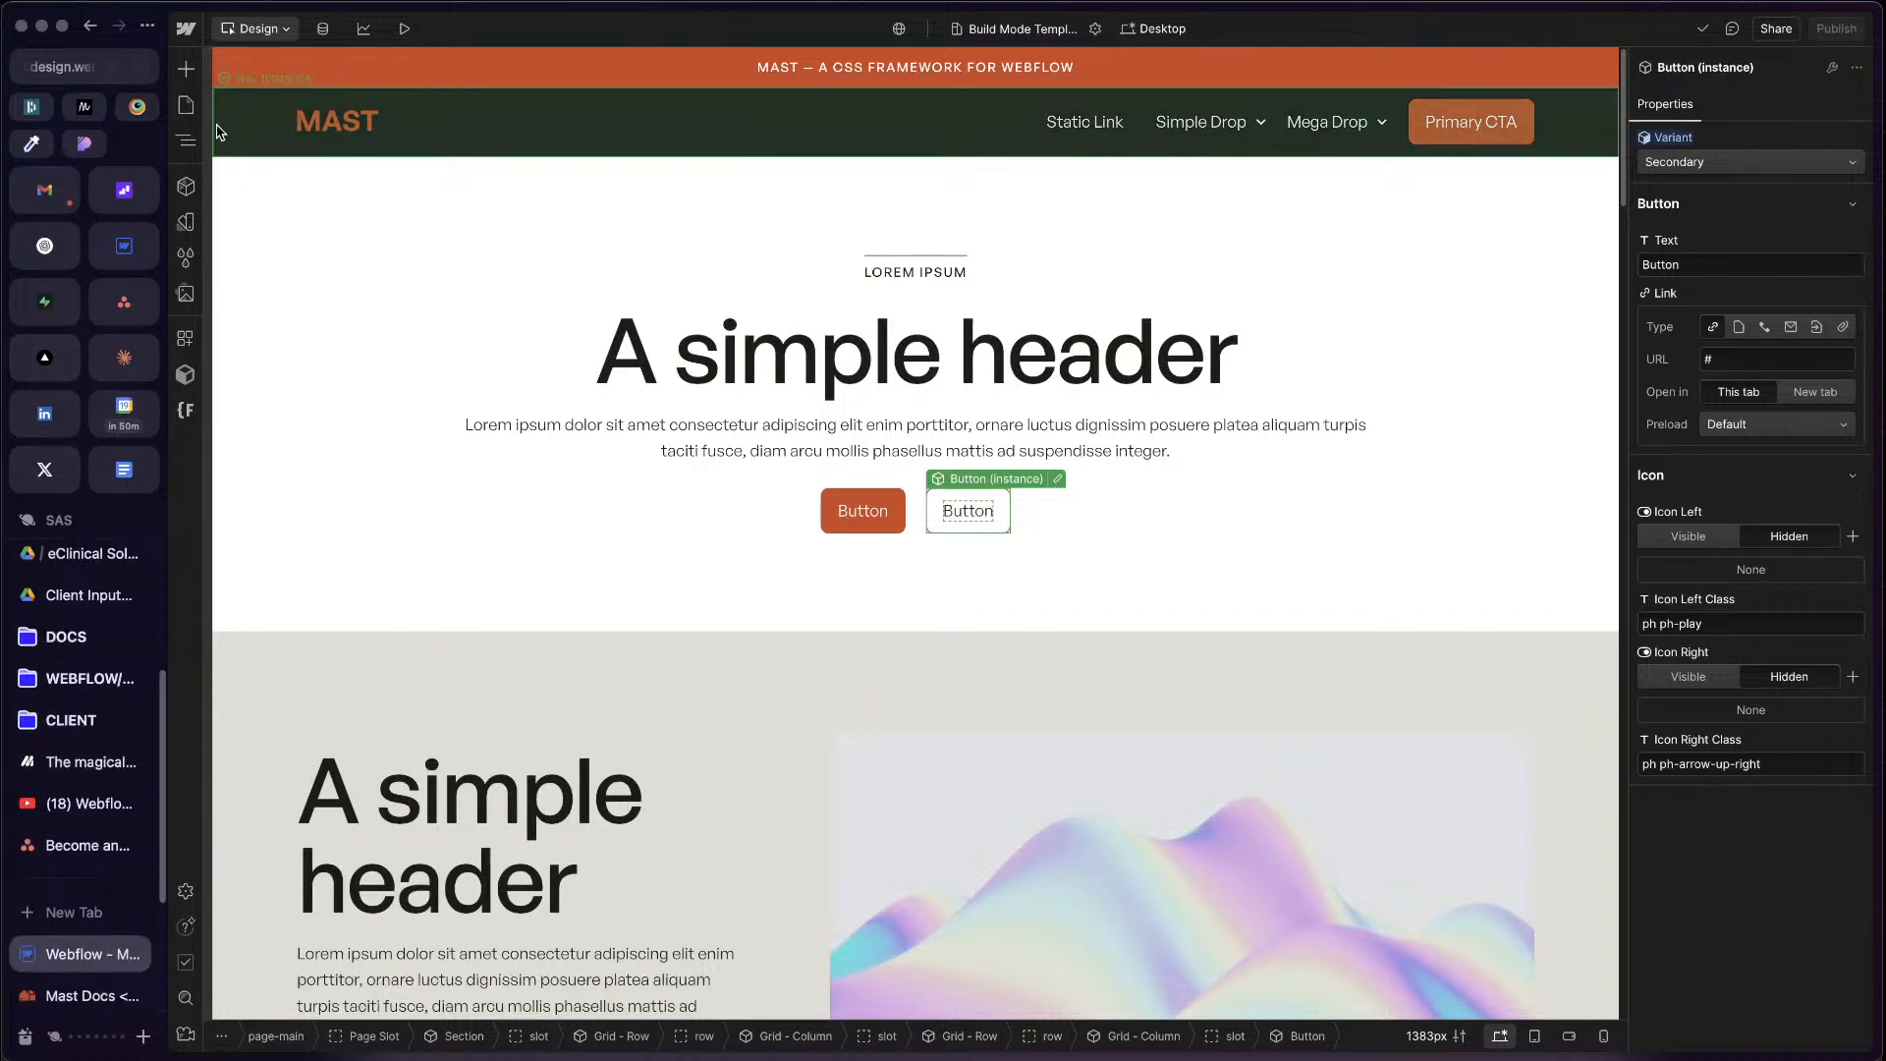
{"action": "left_click", "coordinate": [187, 28]}
{"action": "left_click", "coordinate": [224, 64]}
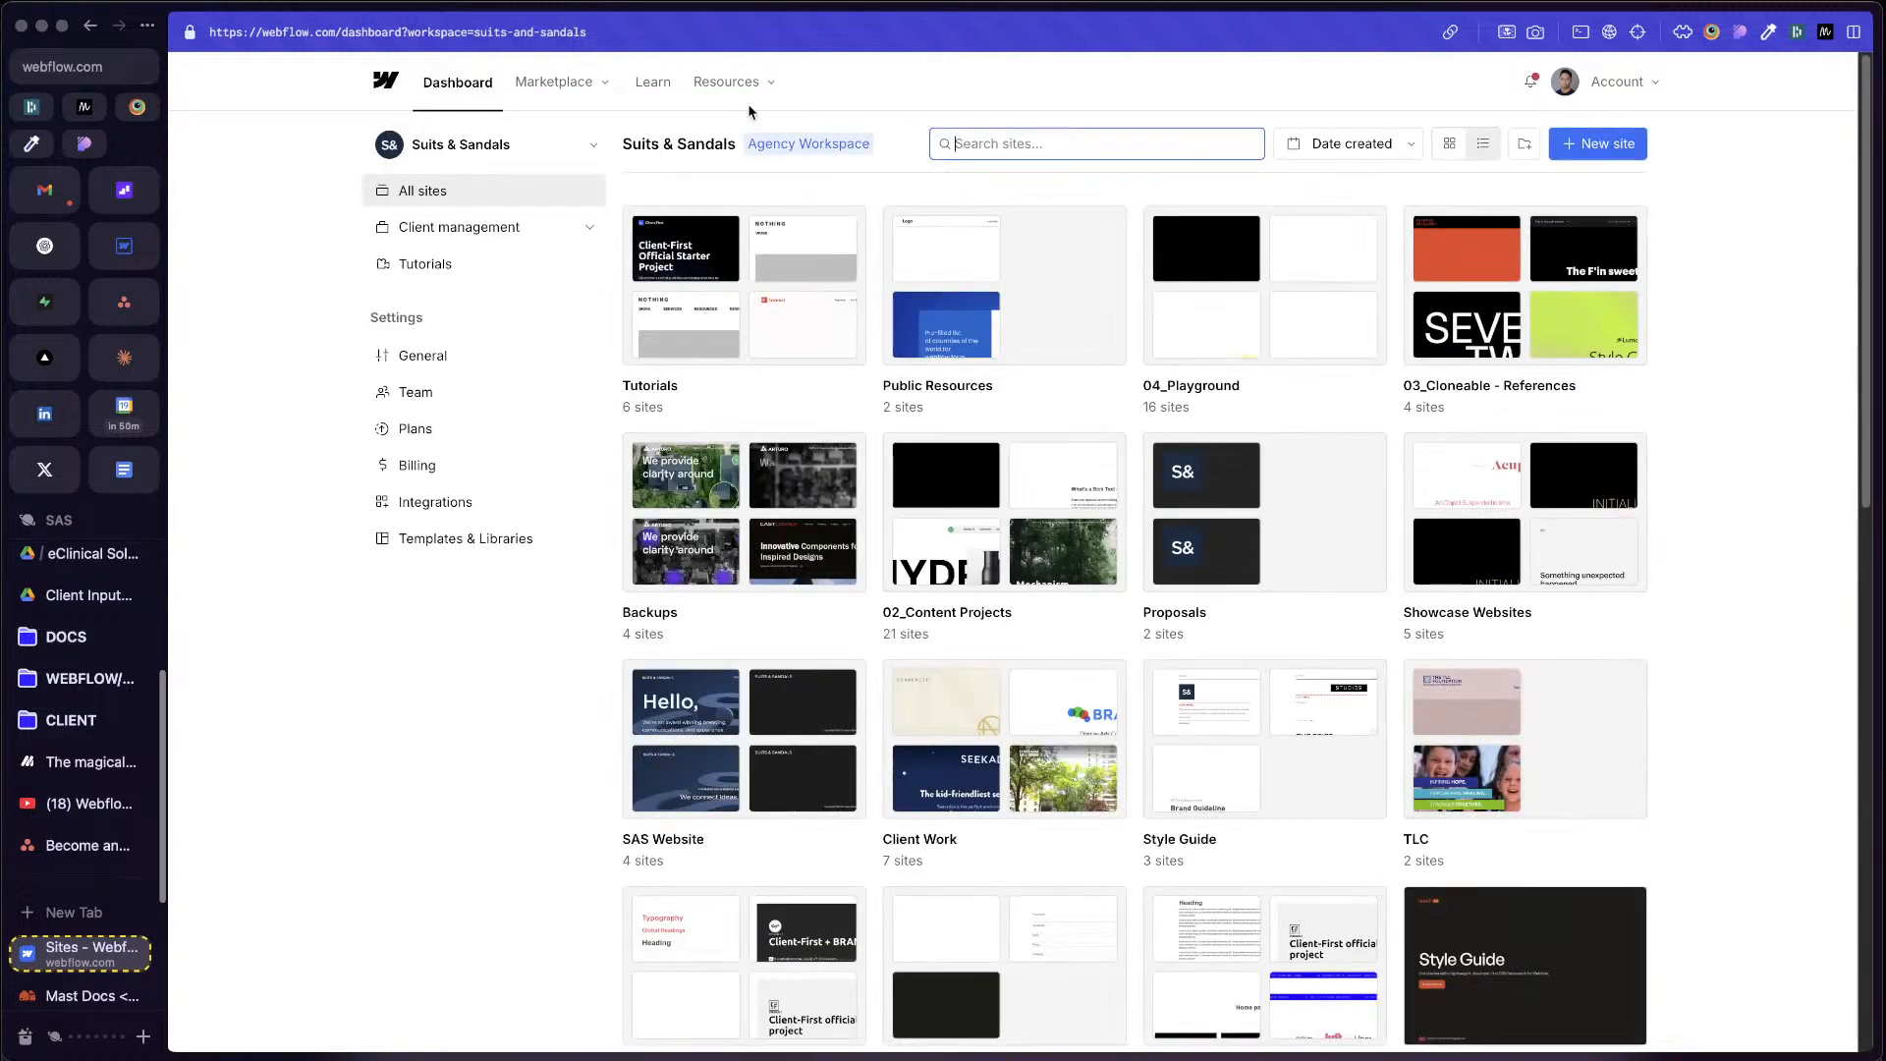
{"action": "left_click", "coordinate": [91, 24]}
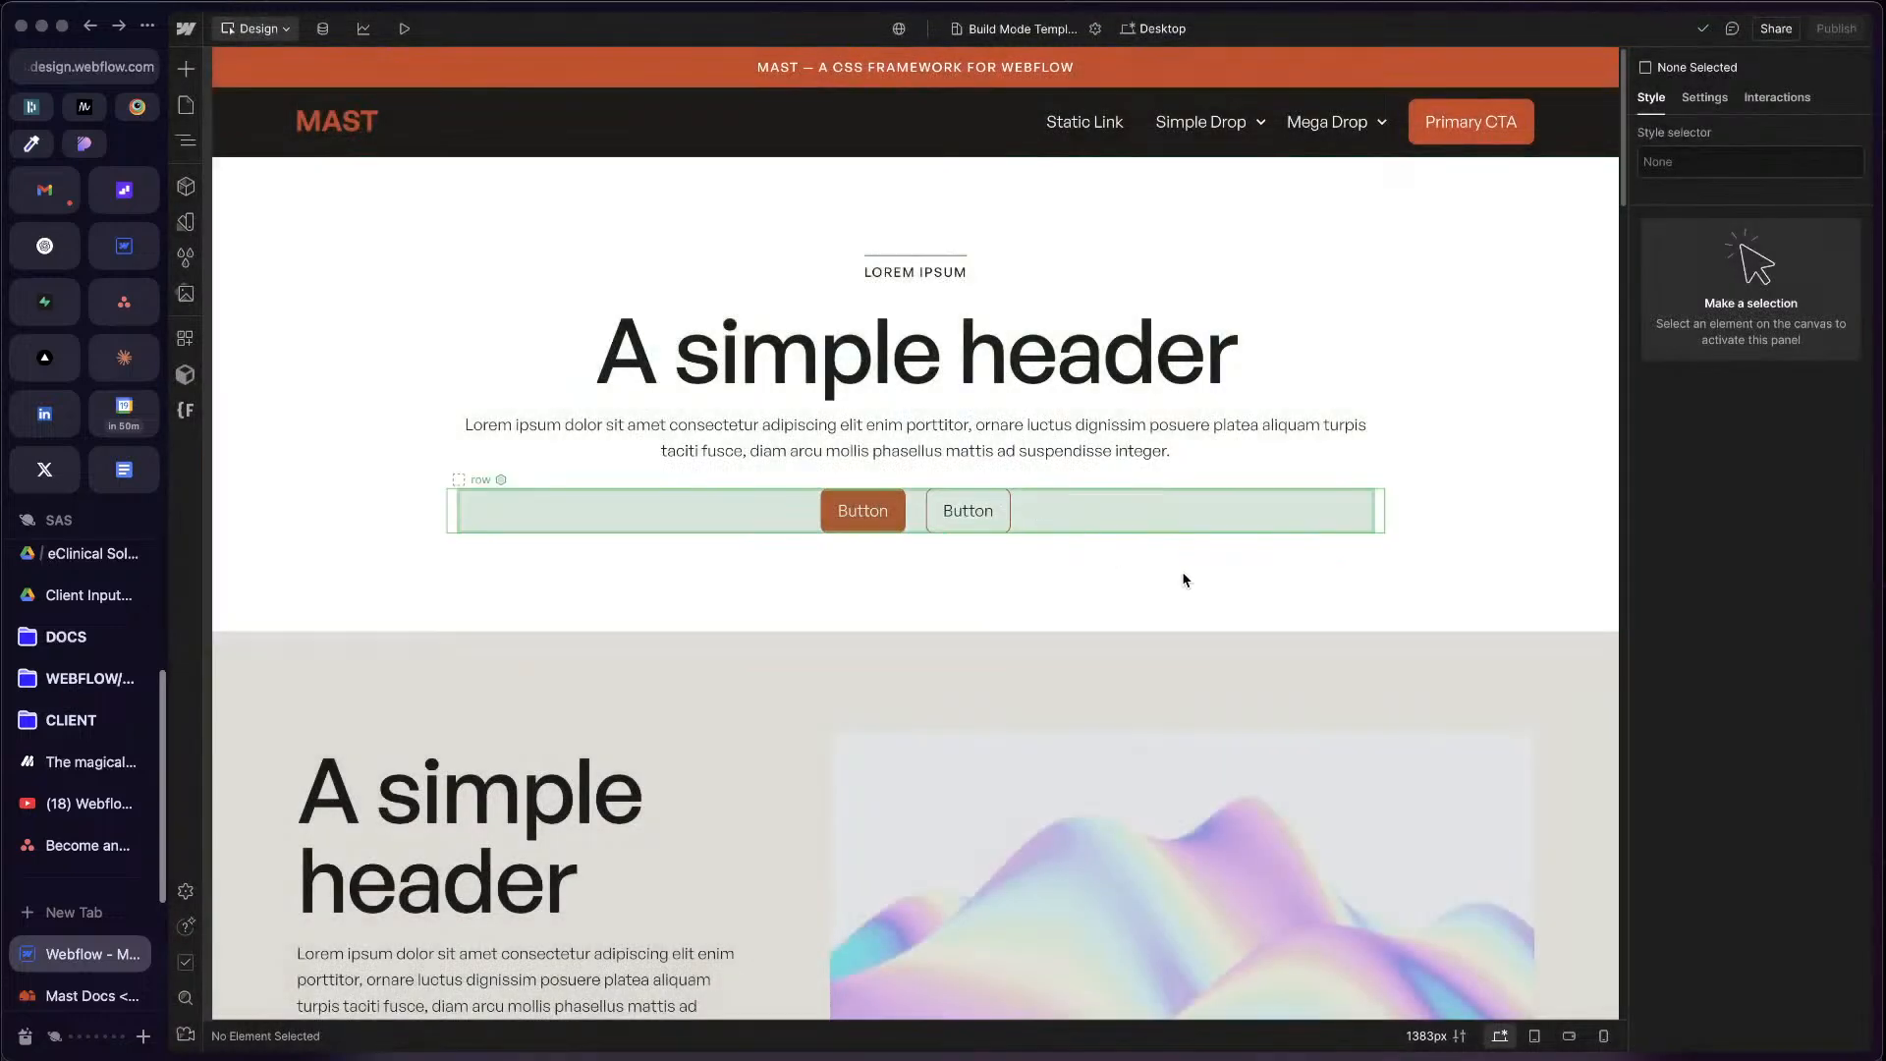
Step: Examine the page structure from page-wrapper to the Nav Banner, Nav, page-main, Page Slot and Footer
{"action": "left_click", "coordinate": [1184, 579]}
{"action": "key", "text": "z"}
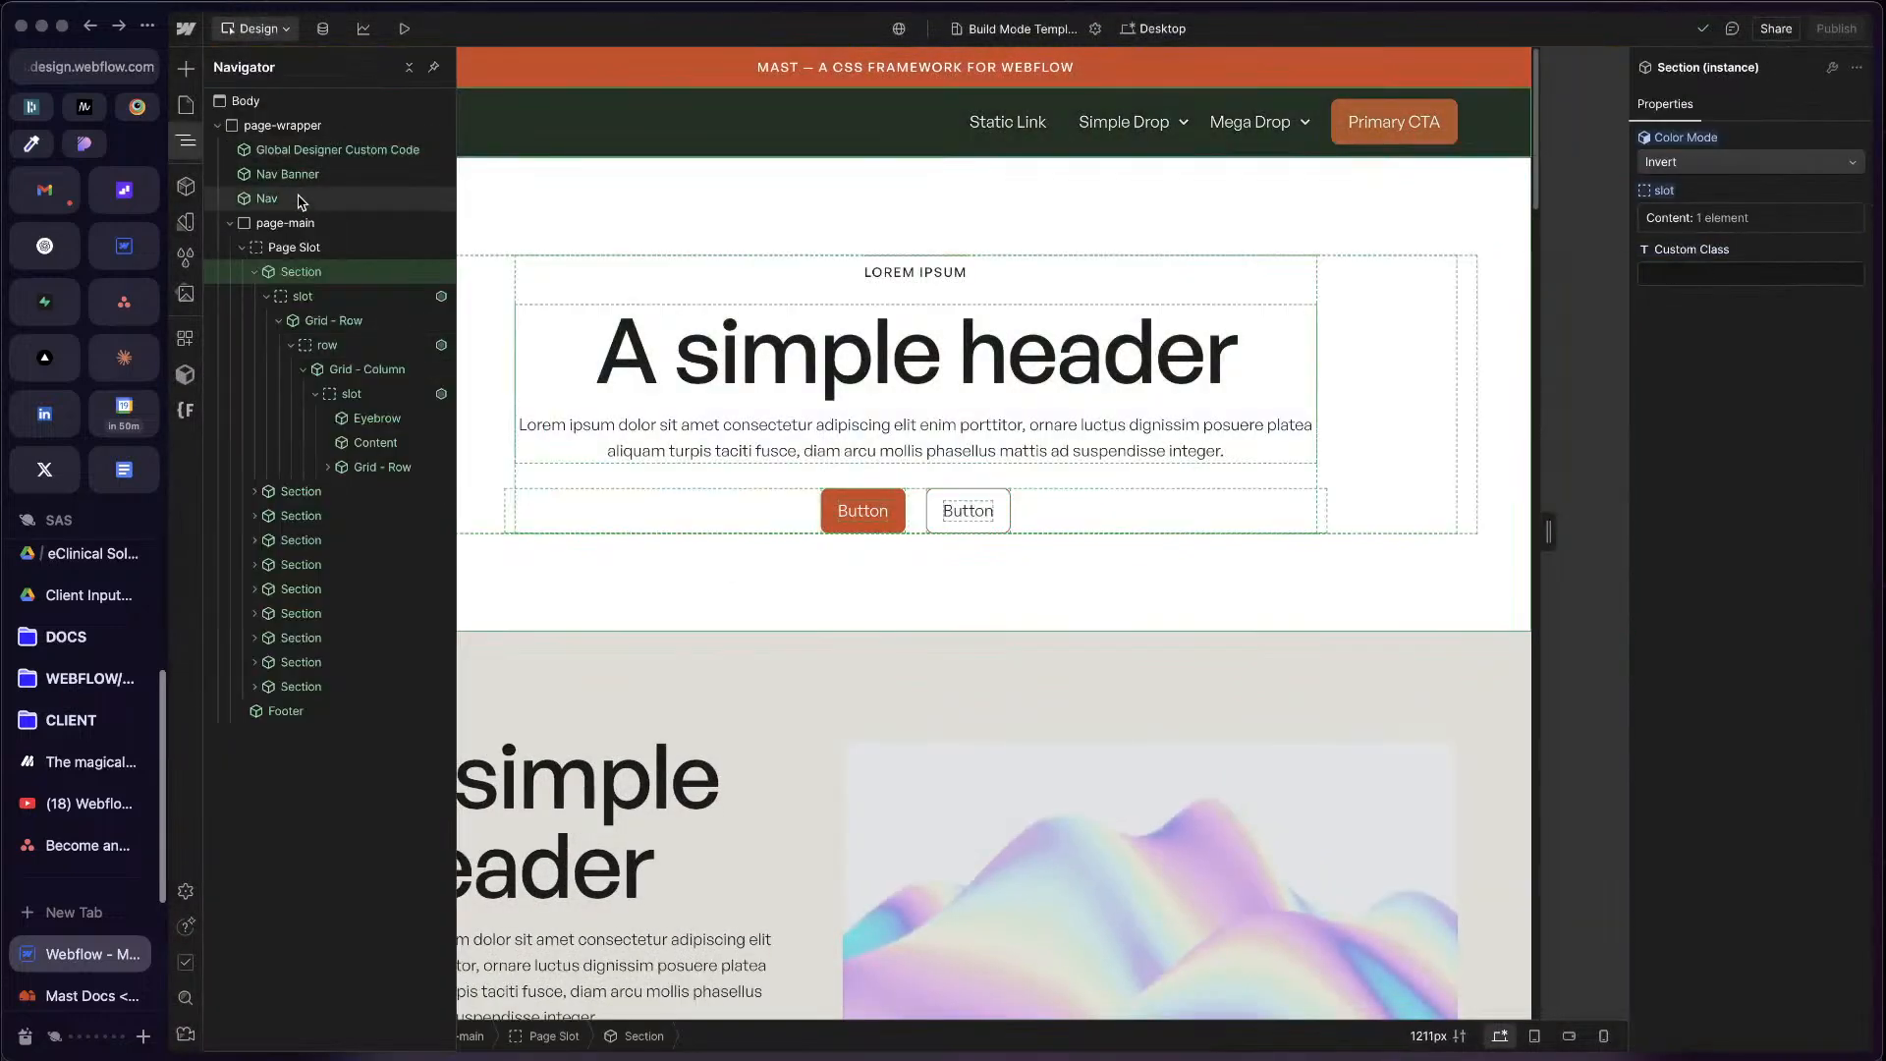
{"action": "left_click", "coordinate": [281, 130]}
{"action": "left_click", "coordinate": [277, 250]}
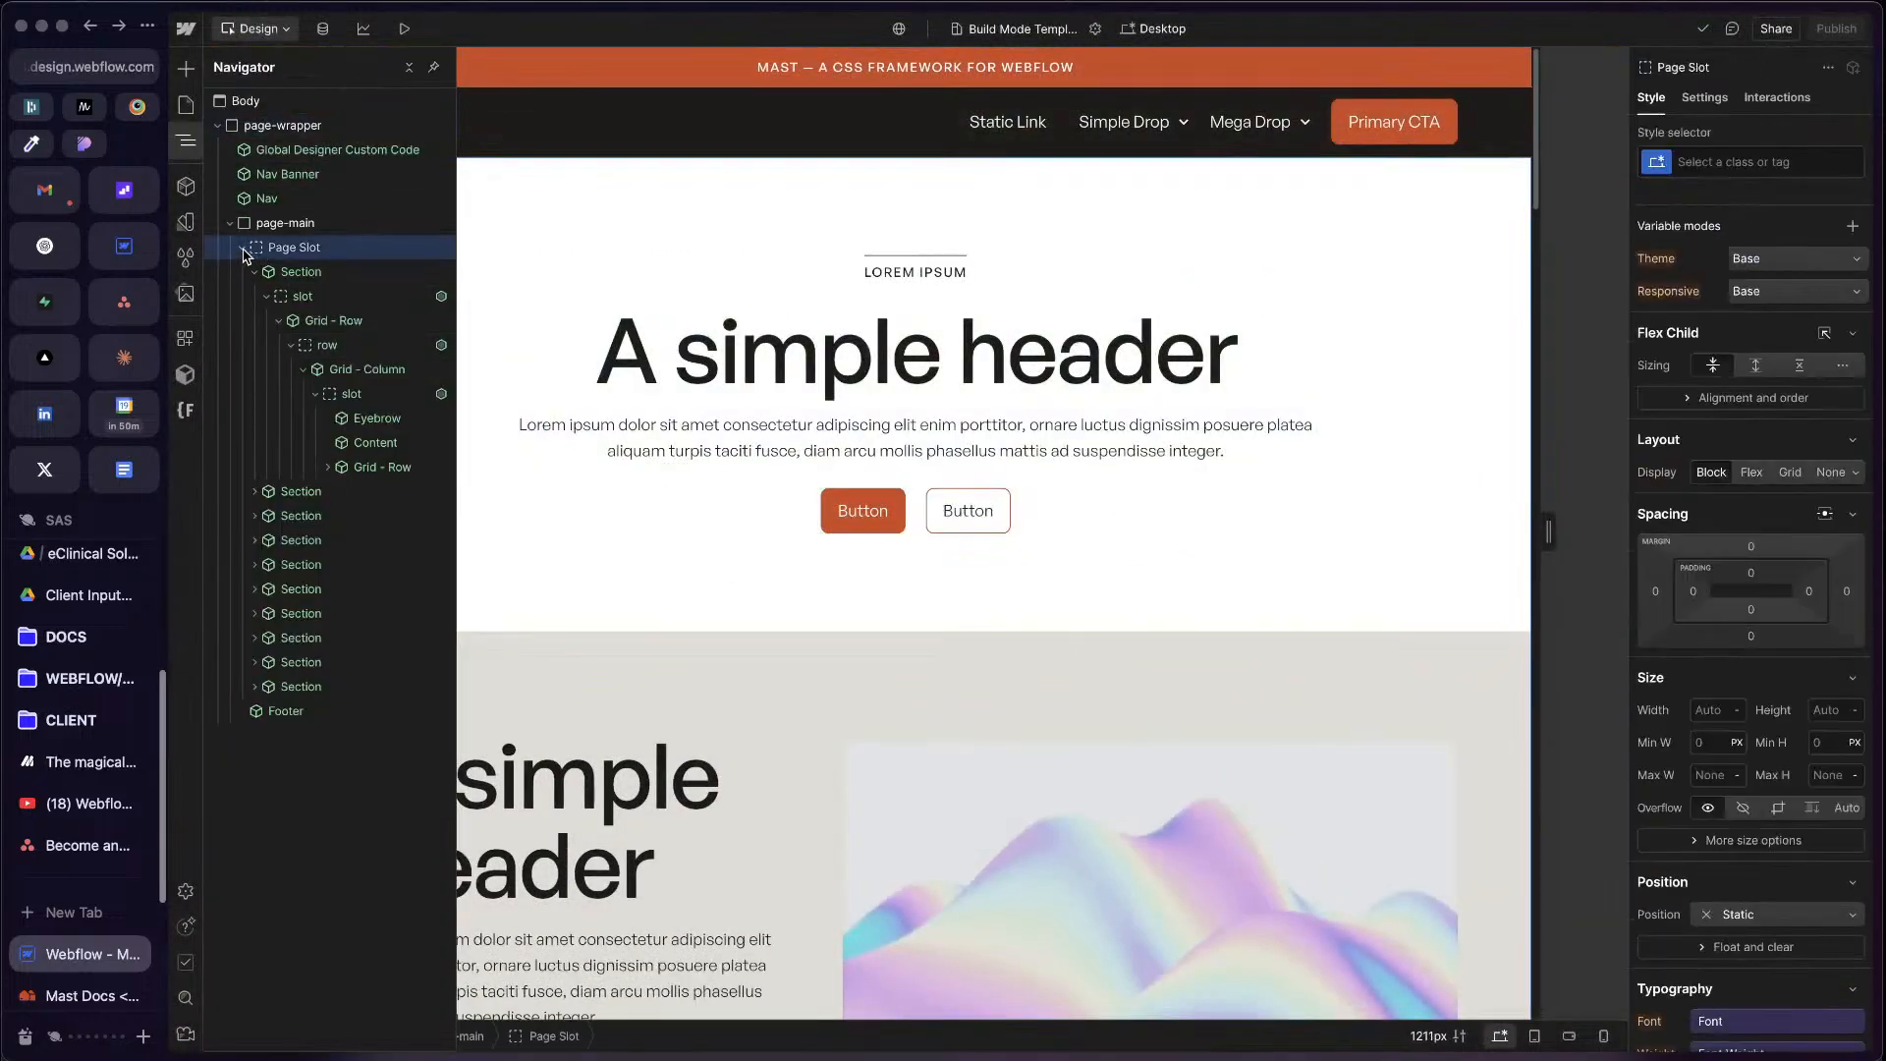
{"action": "left_click", "coordinate": [243, 249]}
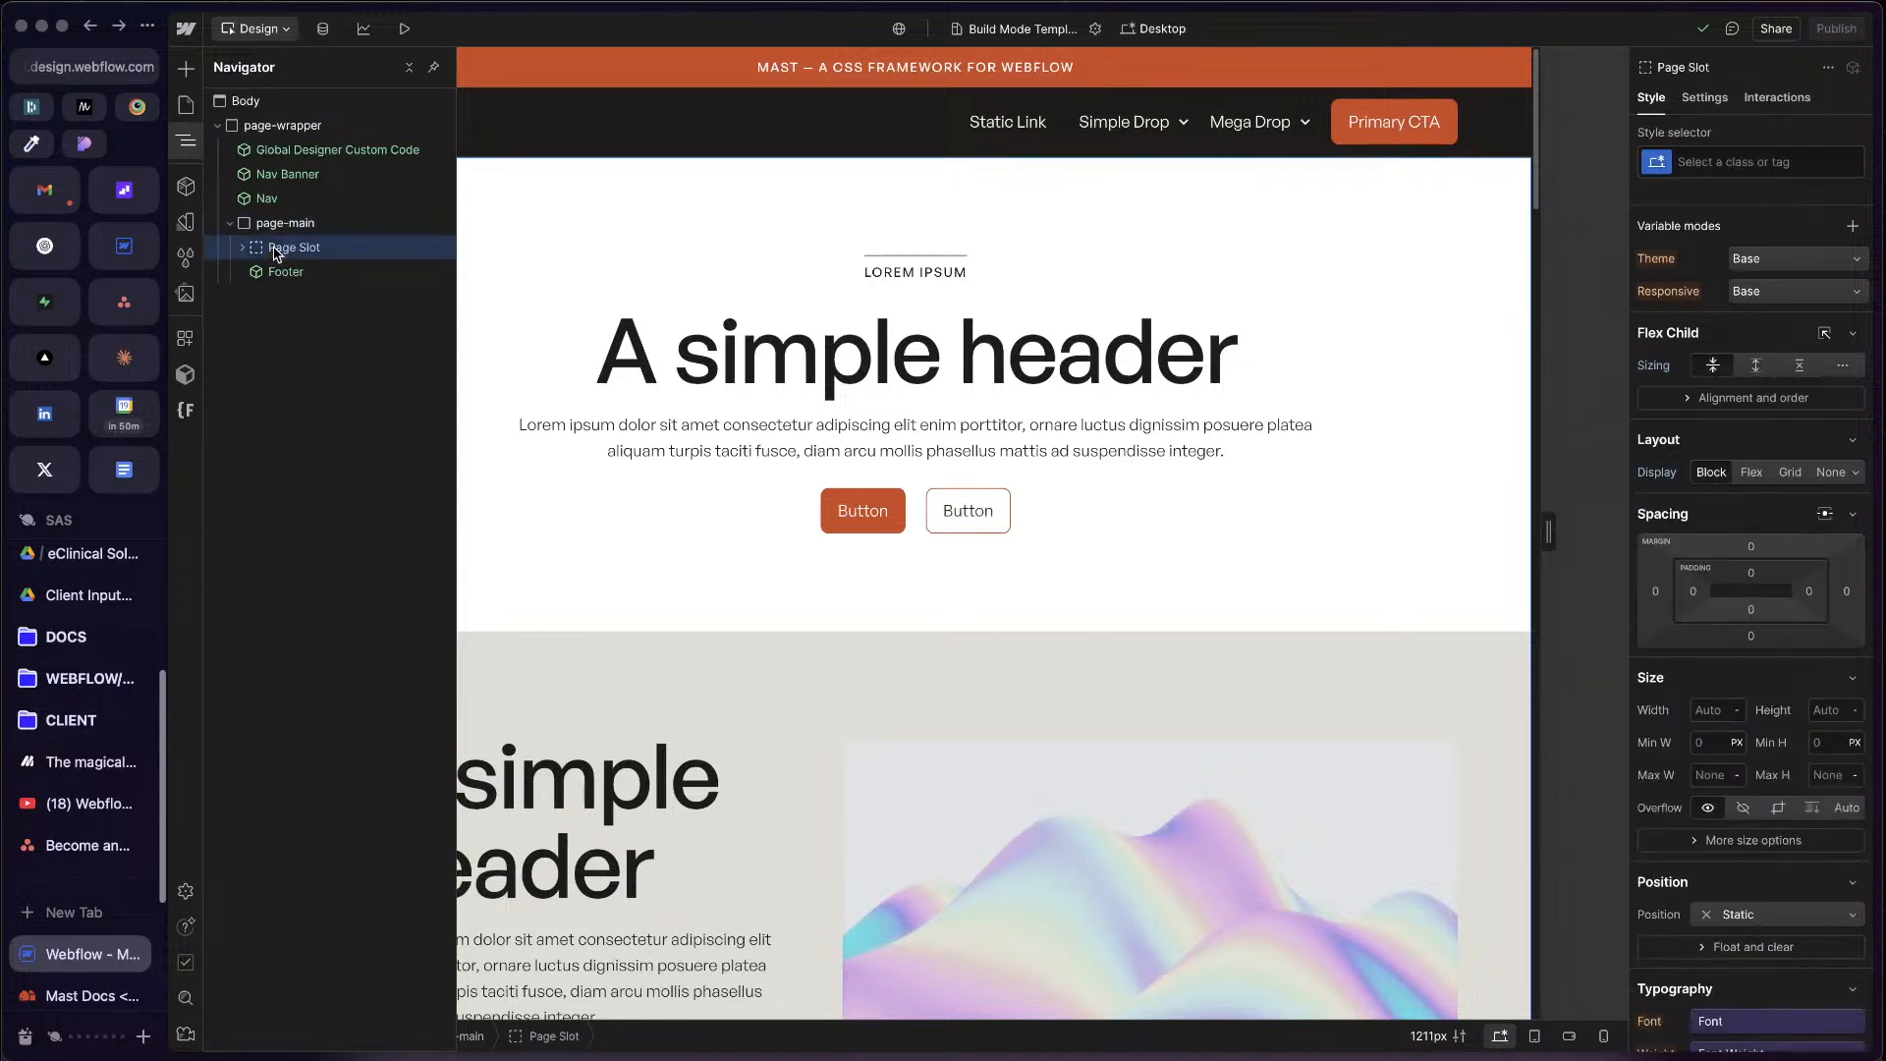
{"action": "left_click", "coordinate": [298, 177]}
{"action": "left_click", "coordinate": [279, 199]}
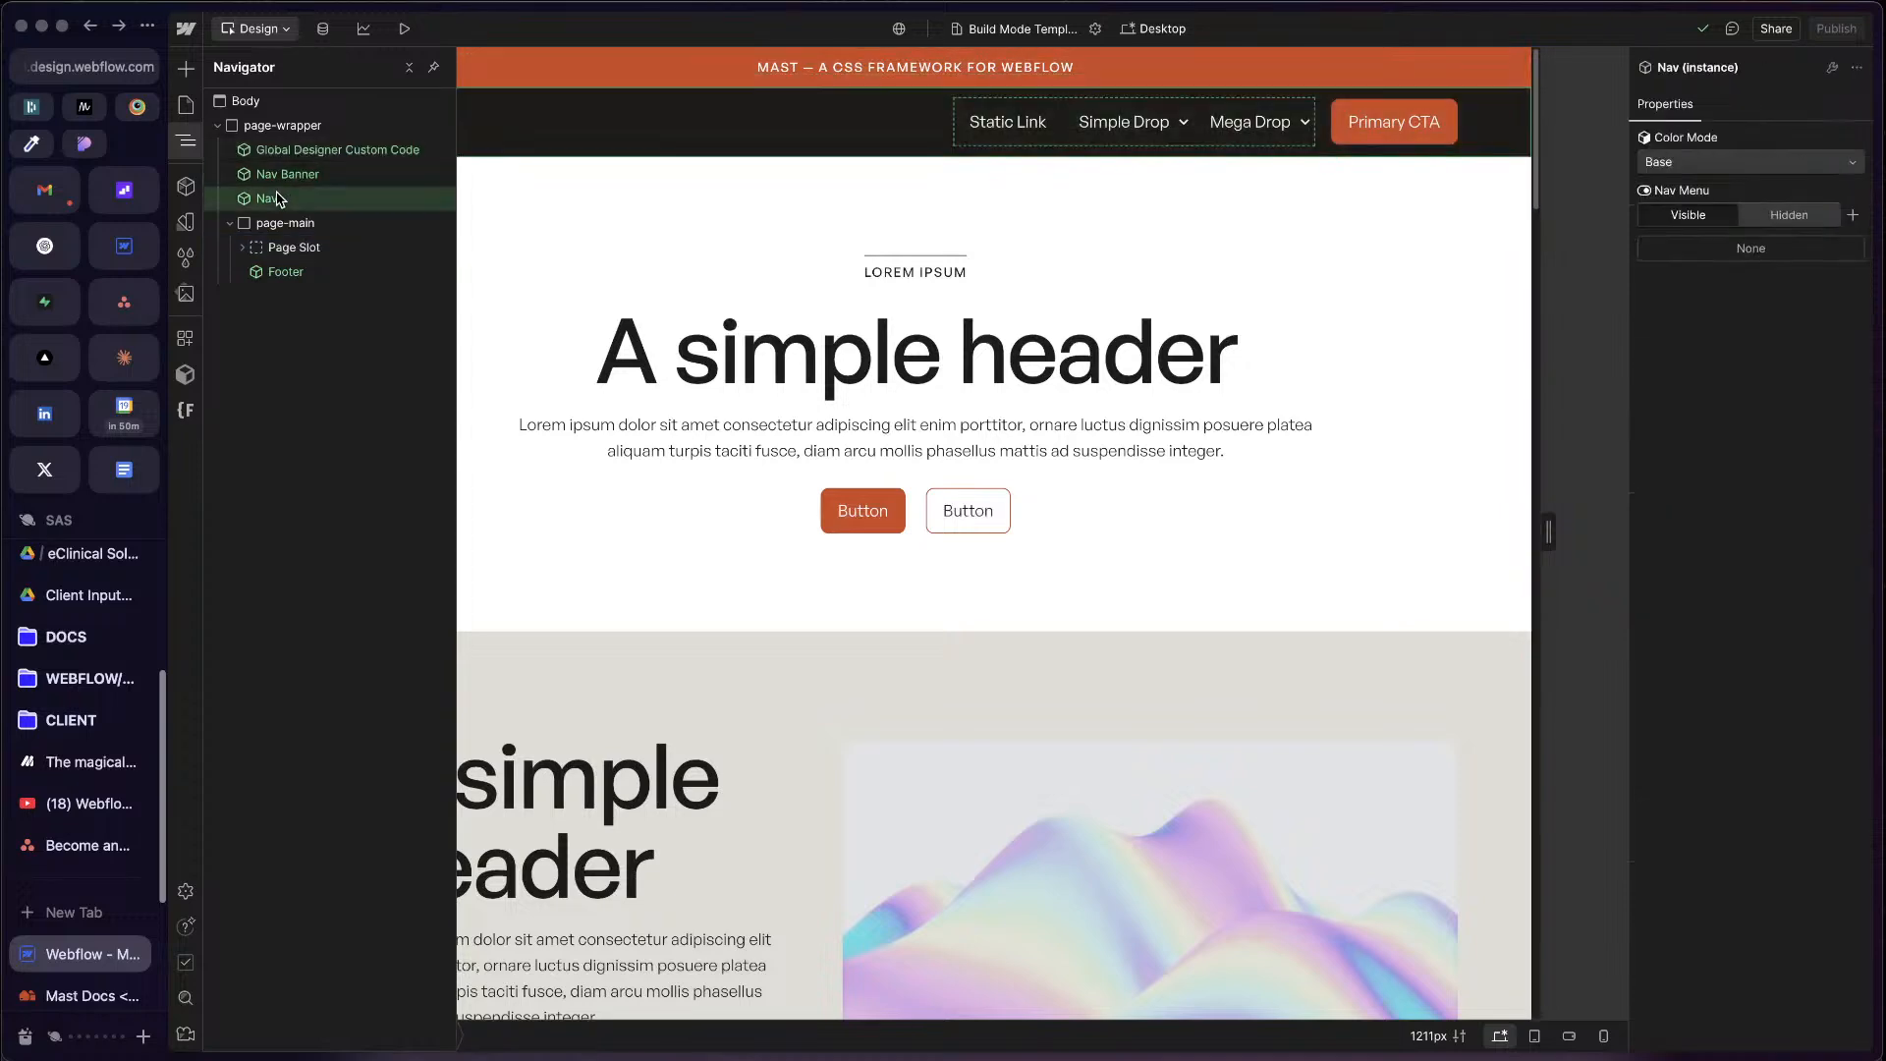
{"action": "left_click", "coordinate": [318, 226]}
{"action": "left_click", "coordinate": [287, 272]}
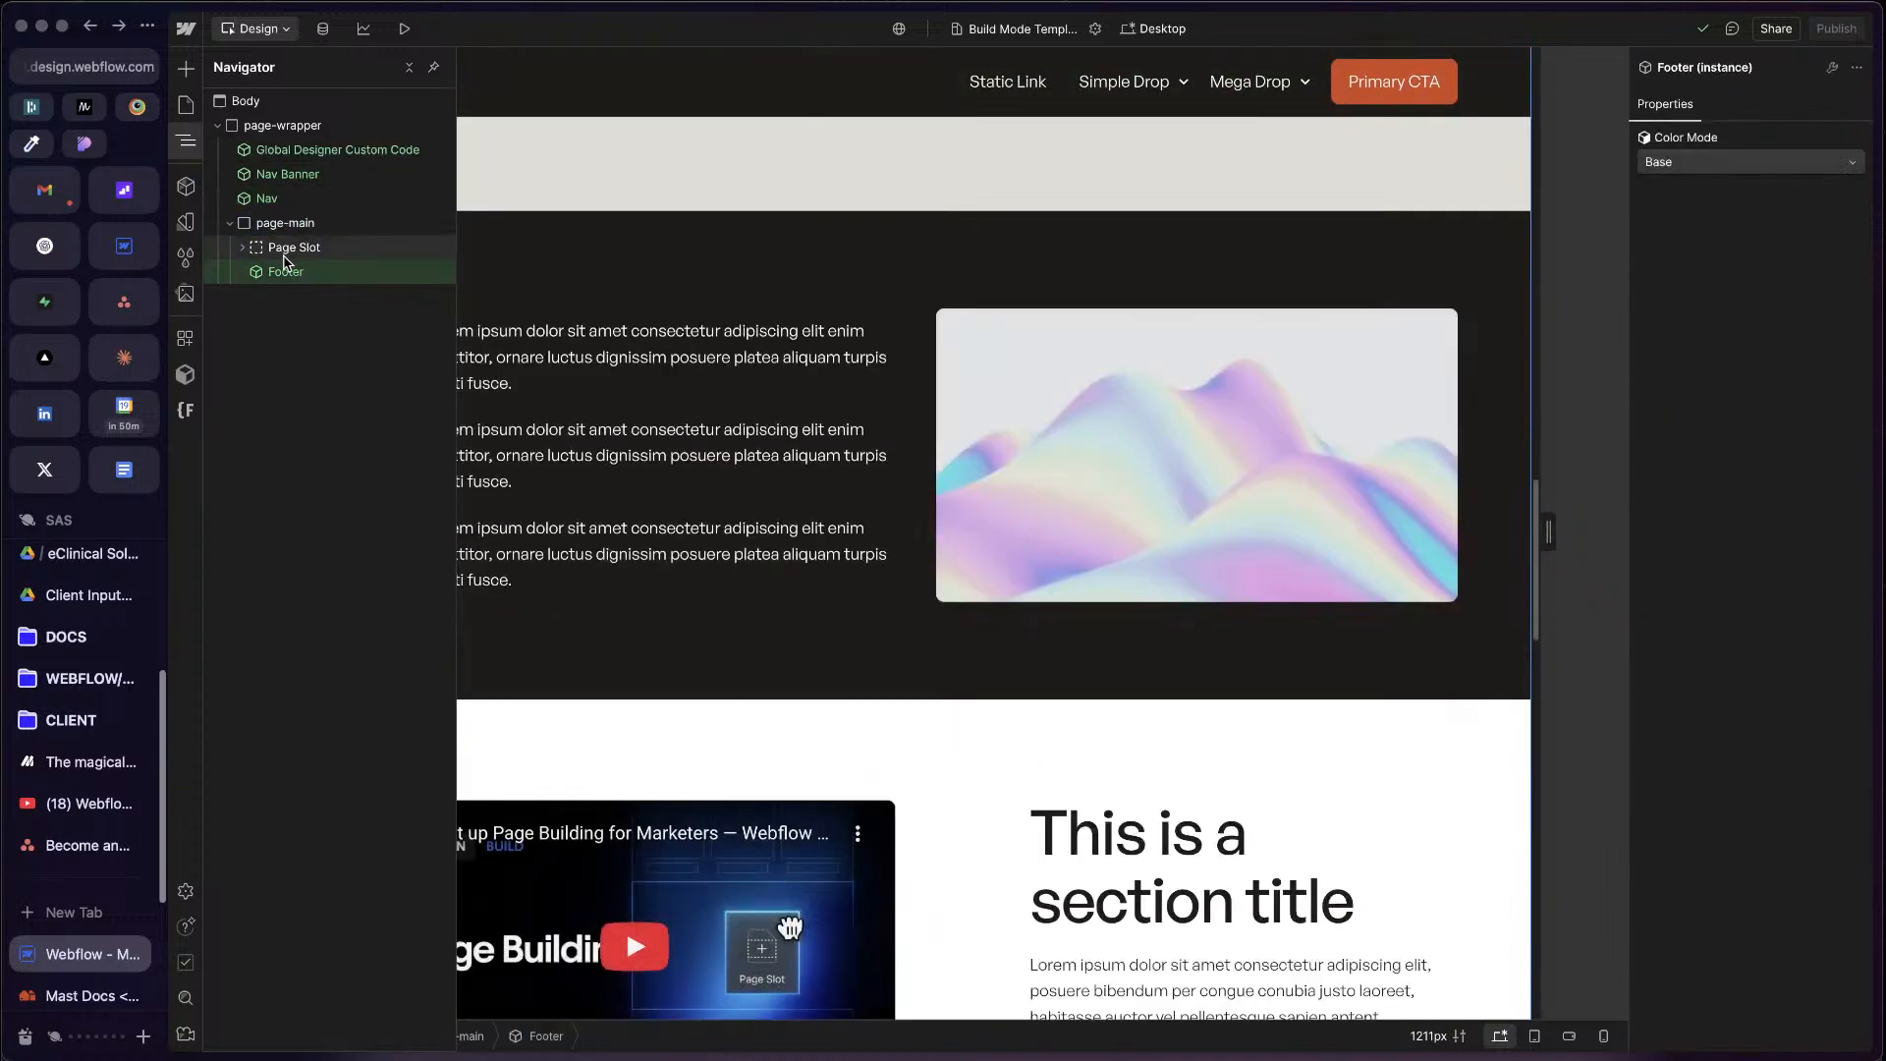
Step: Look through the Page Slot's style and settings, and list the sections nested inside it
{"action": "left_click", "coordinate": [248, 249]}
{"action": "scroll", "coordinate": [1761, 229], "scroll_direction": "down", "scroll_amount": 10}
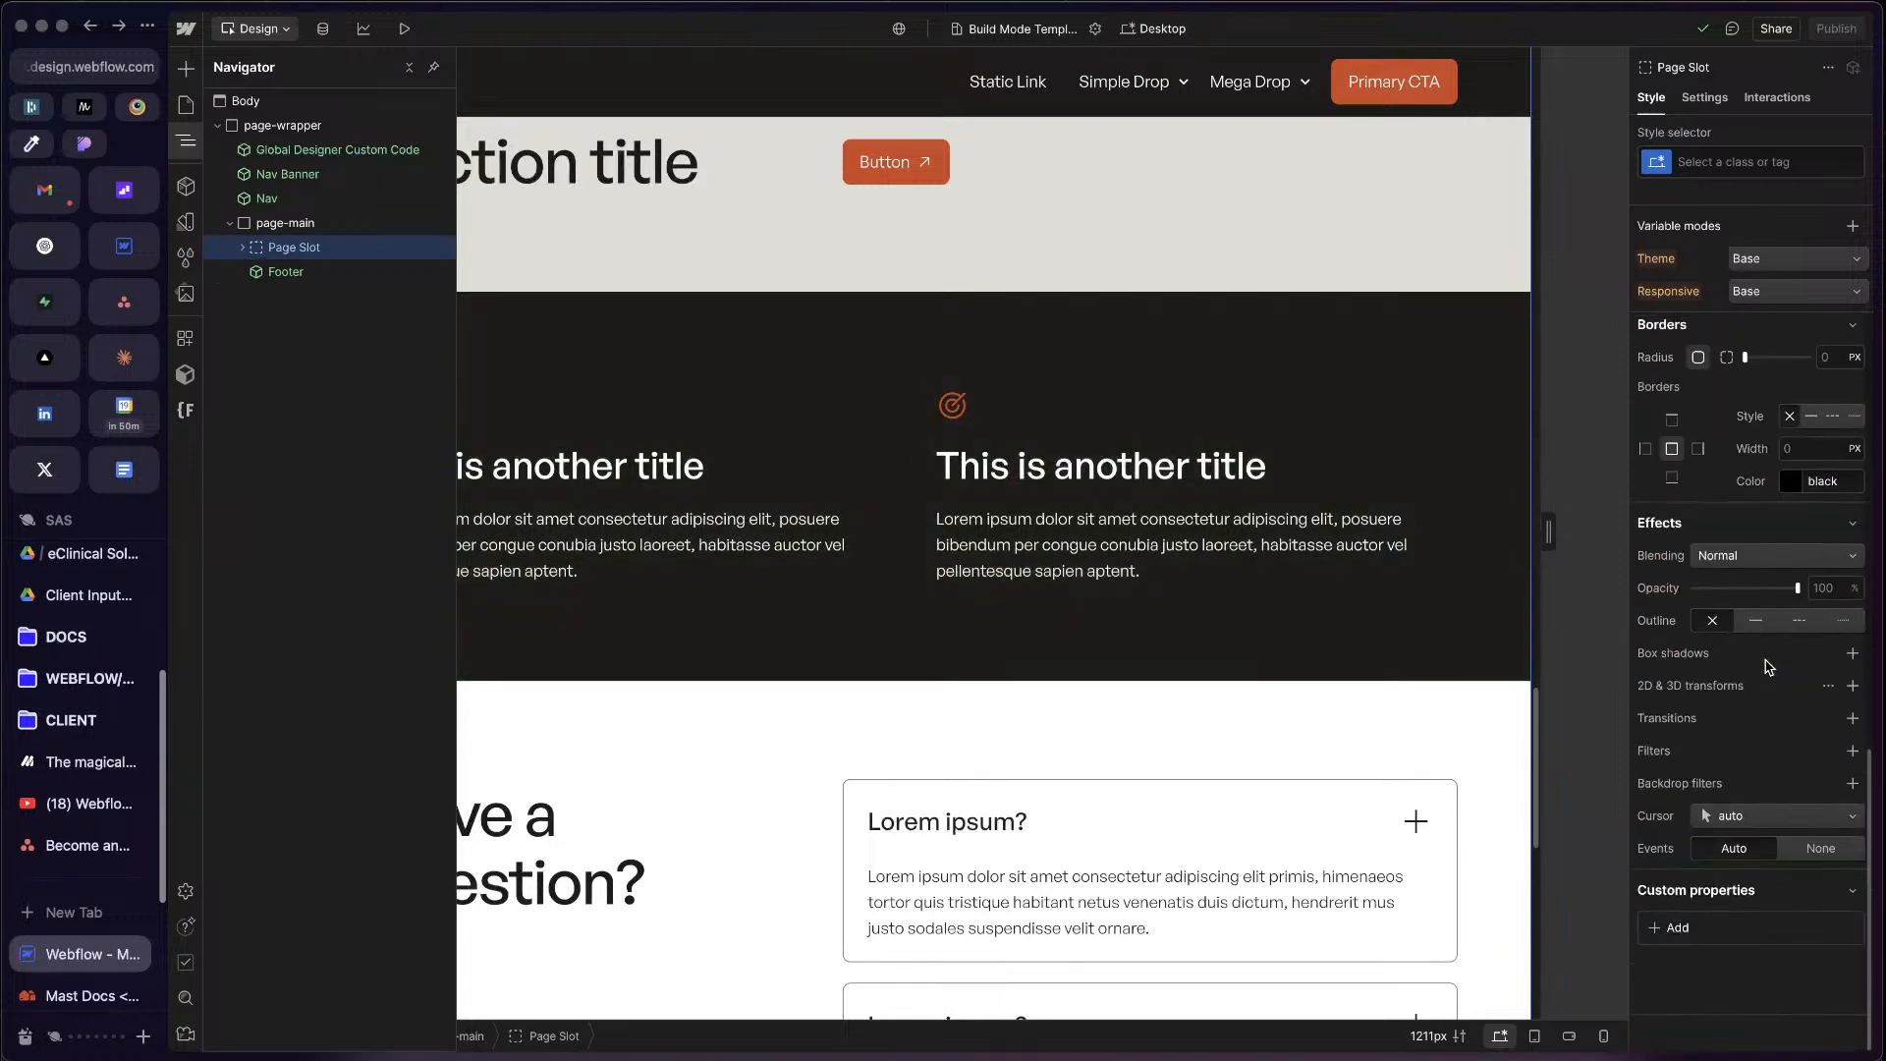
{"action": "scroll", "coordinate": [1761, 228], "scroll_direction": "up", "scroll_amount": 10}
{"action": "left_click", "coordinate": [1715, 106]}
{"action": "left_click", "coordinate": [1651, 98]}
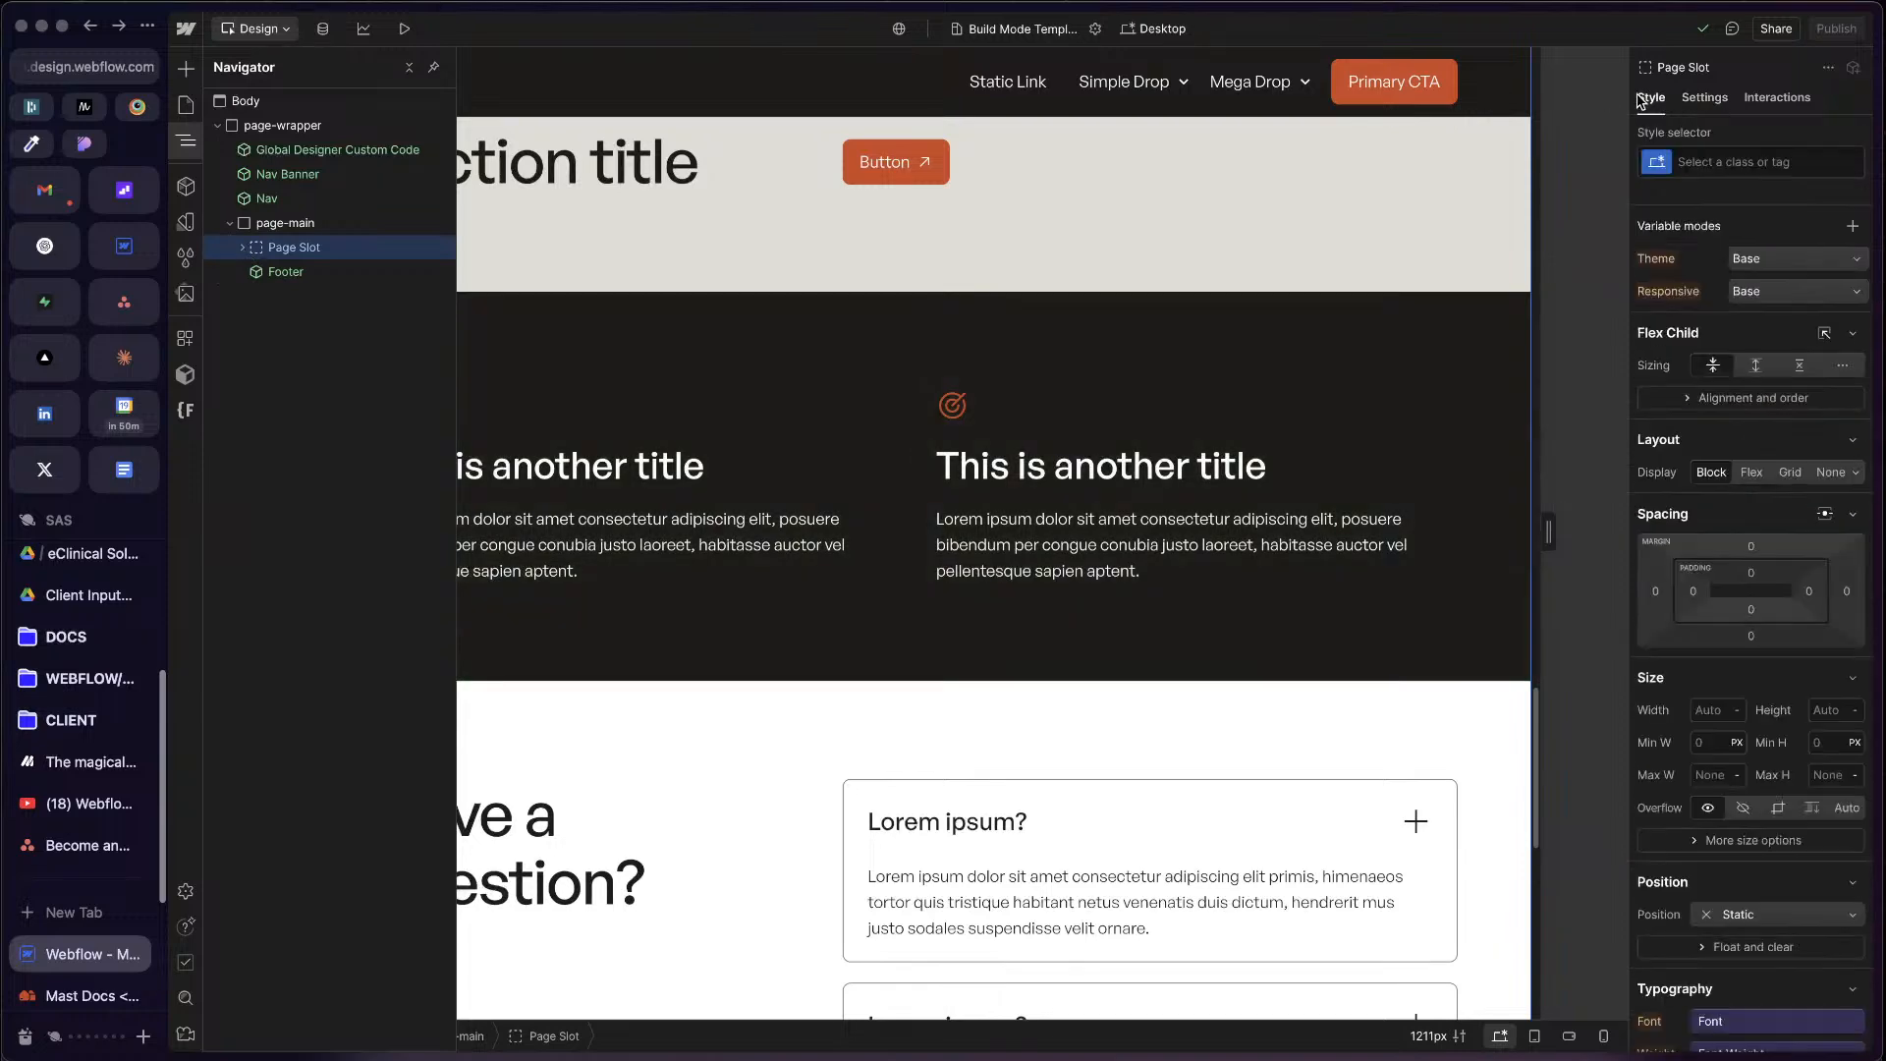
{"action": "left_click", "coordinate": [301, 272]}
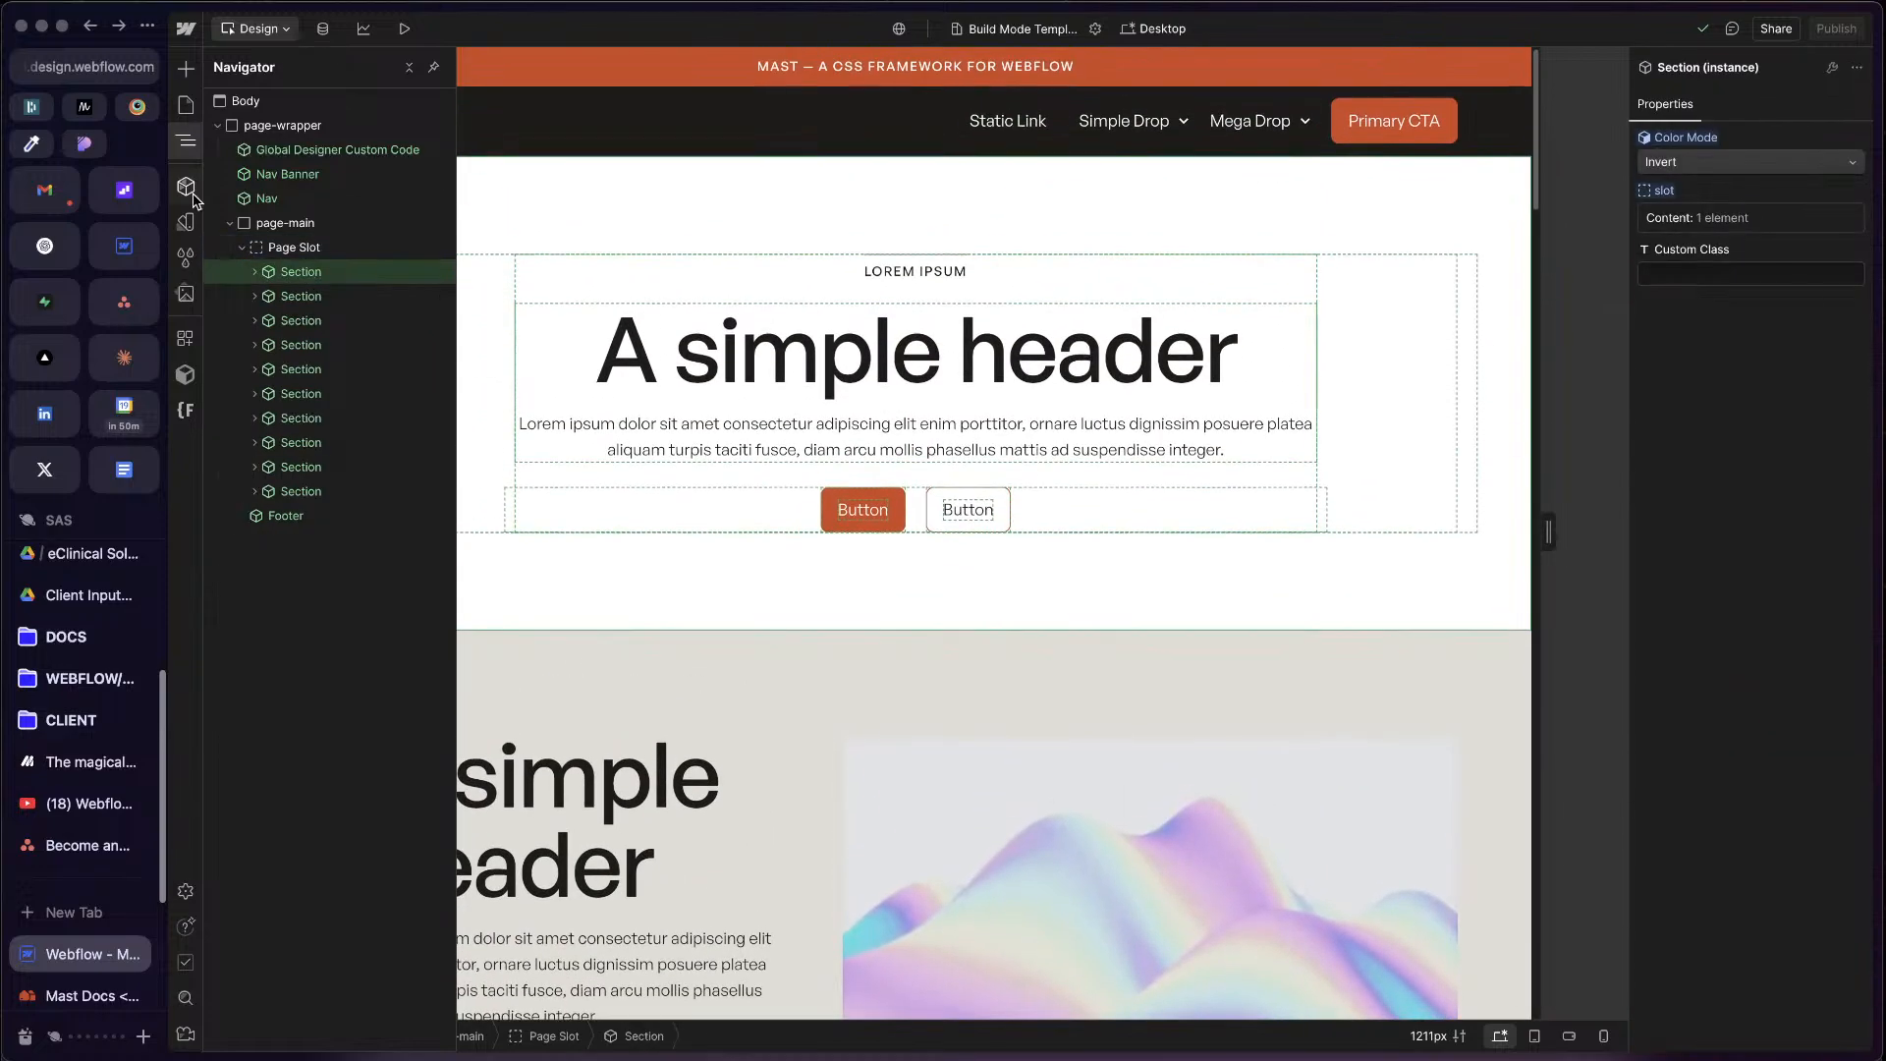
Step: Examine the site's component list, focusing on the Build Mode group
{"action": "left_click", "coordinate": [185, 187]}
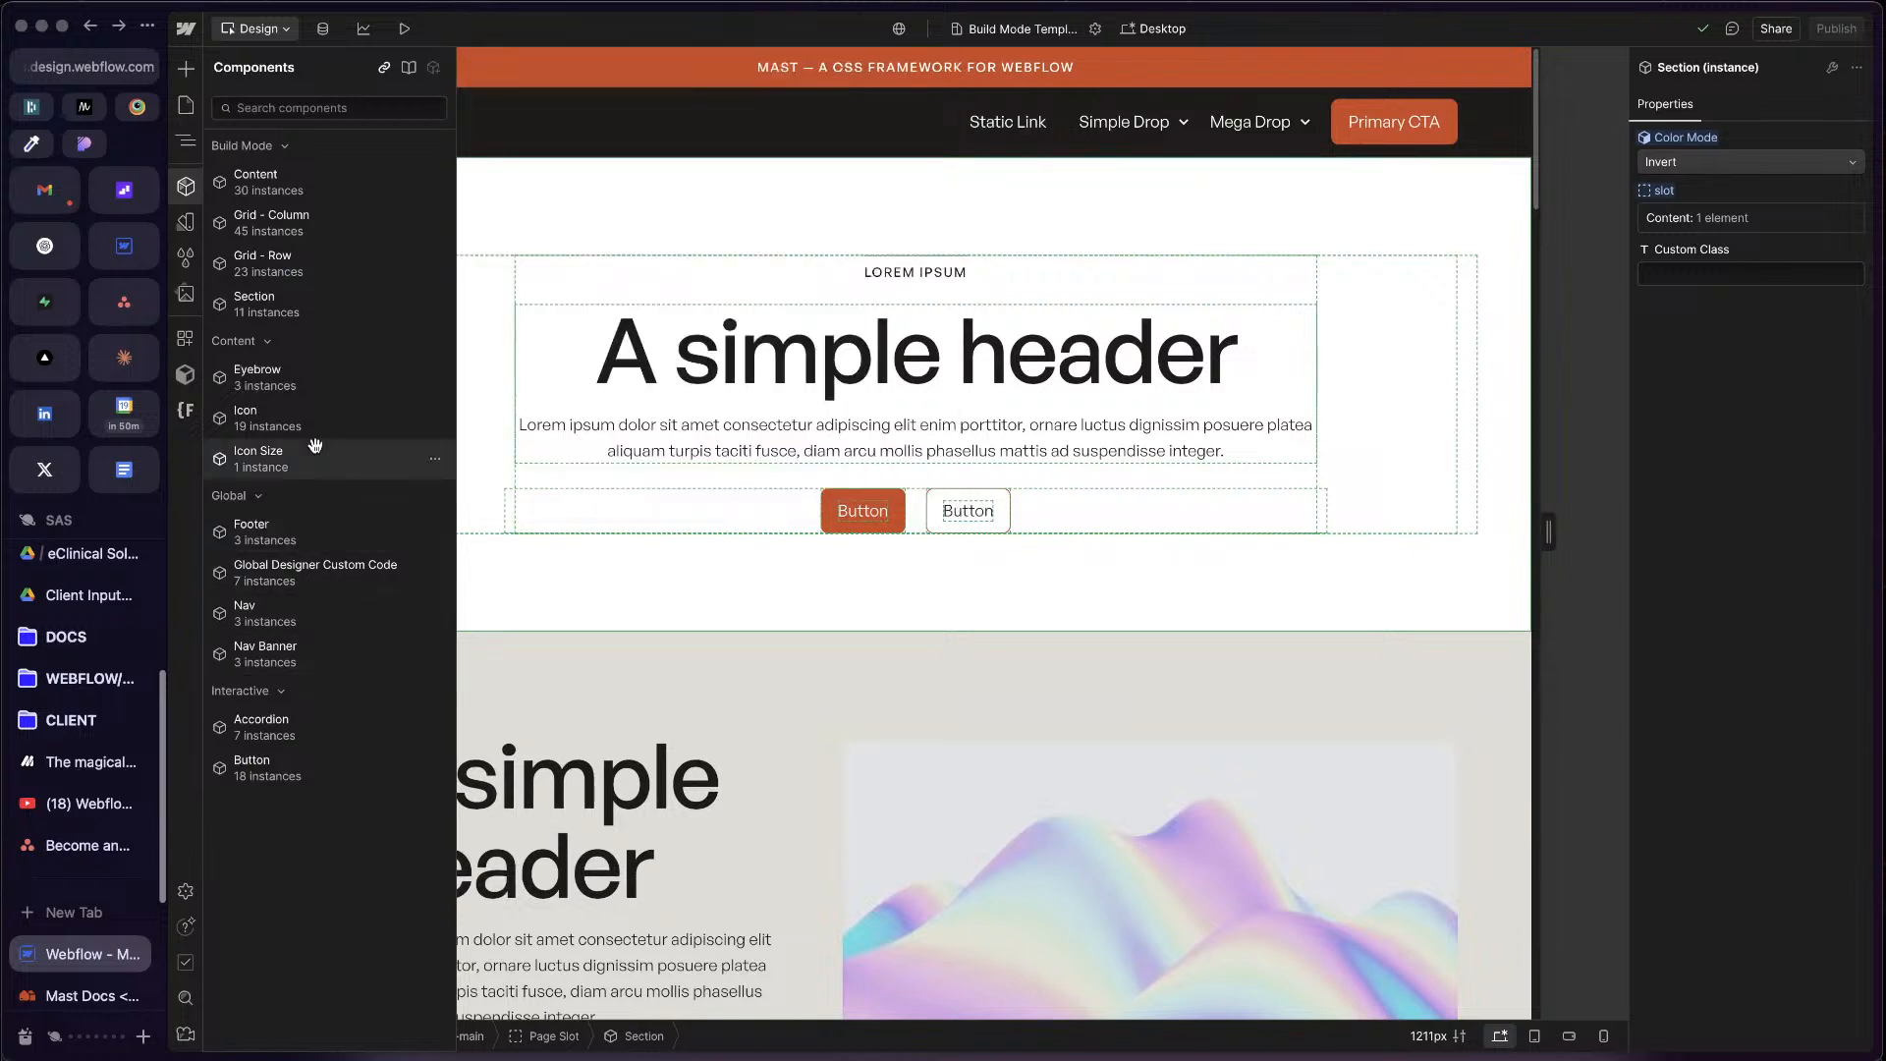
{"action": "left_click", "coordinate": [279, 147]}
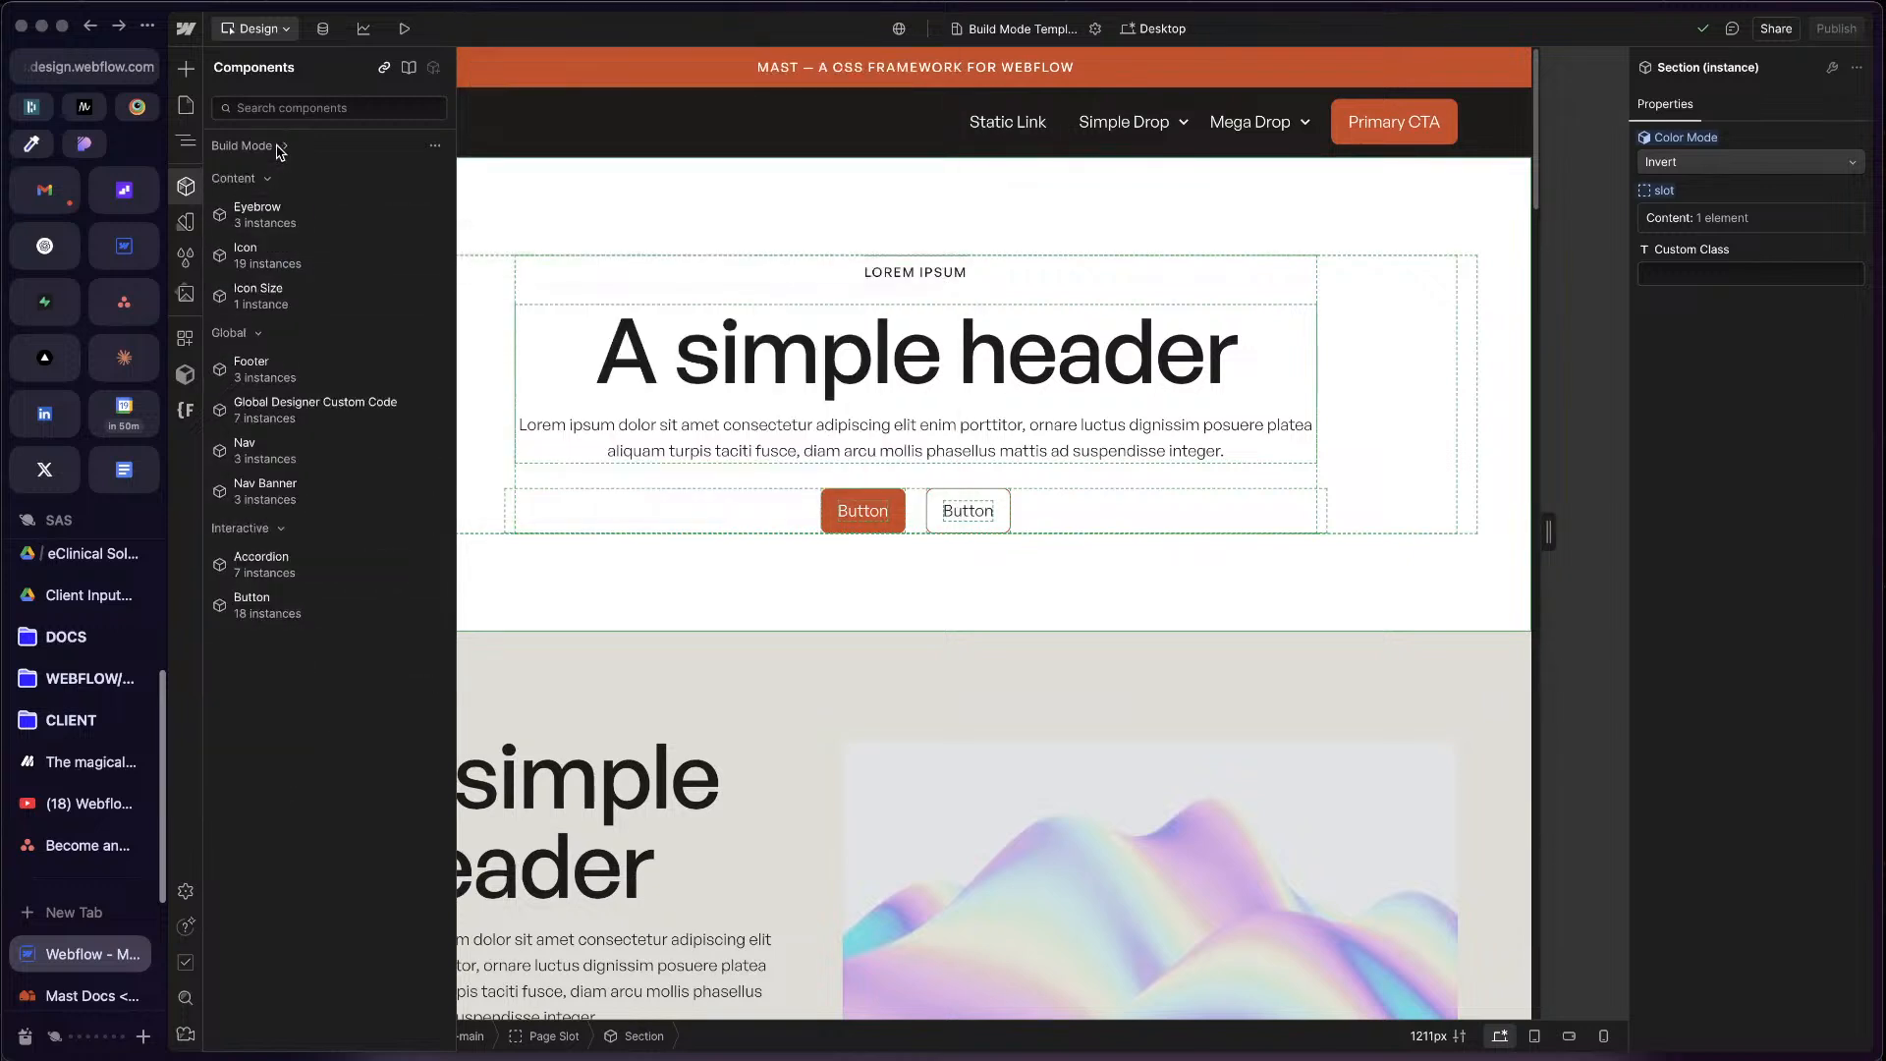
{"action": "left_click", "coordinate": [279, 148]}
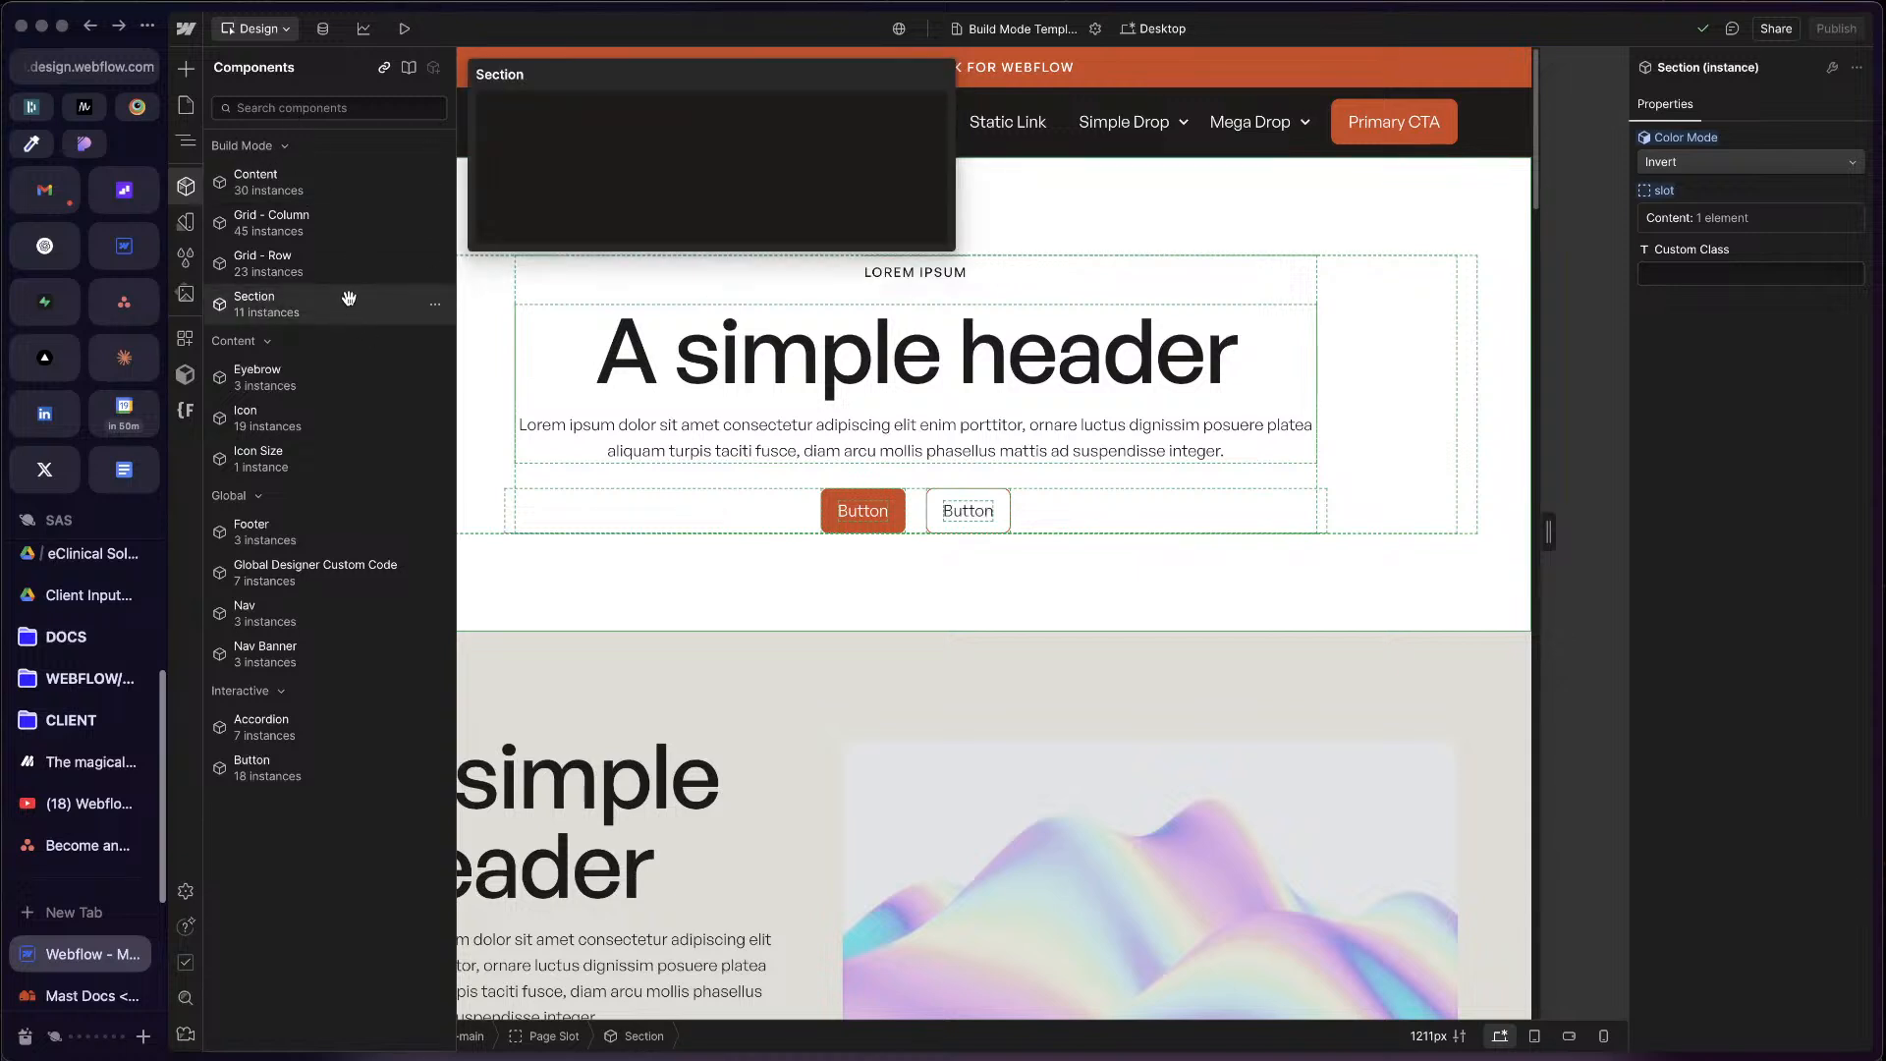
Step: Inspect the first section's nested structure and look inside the main Section component, returning to the page
{"action": "left_click", "coordinate": [188, 144]}
{"action": "left_click", "coordinate": [254, 273]}
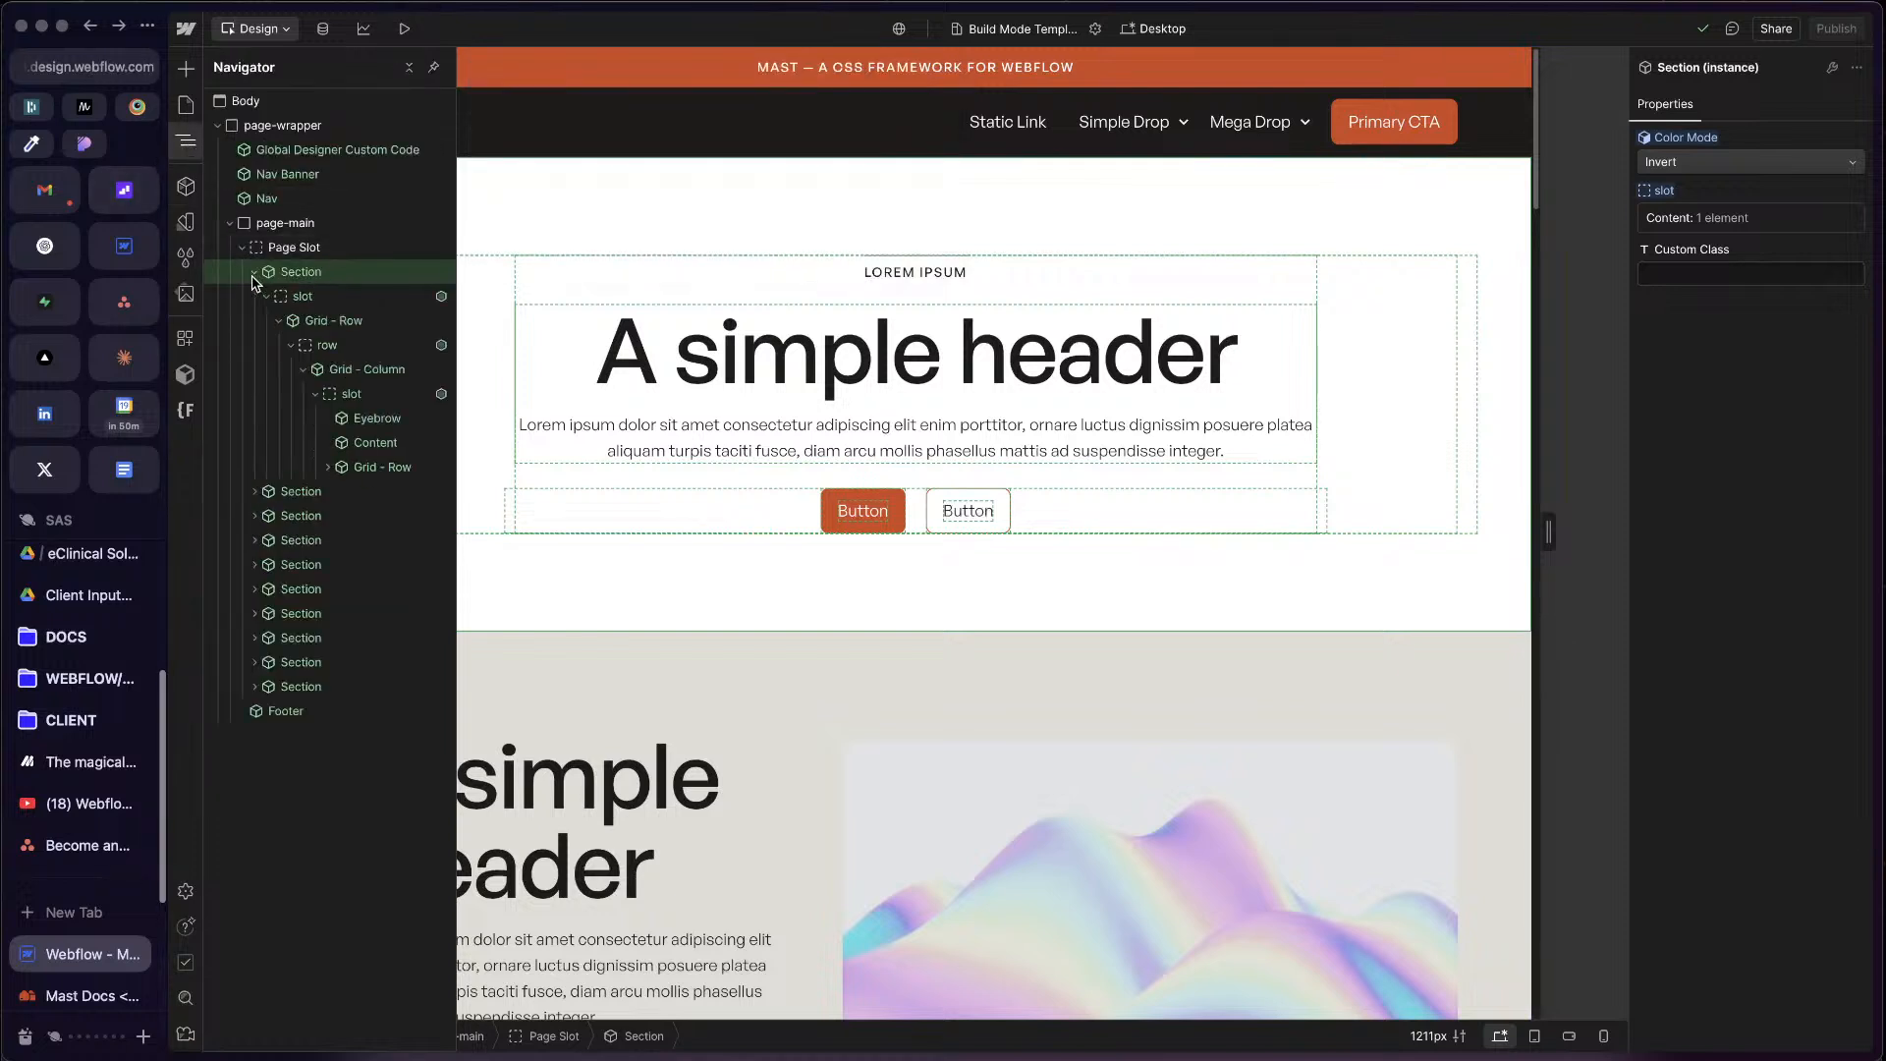
{"action": "left_click", "coordinate": [255, 274]}
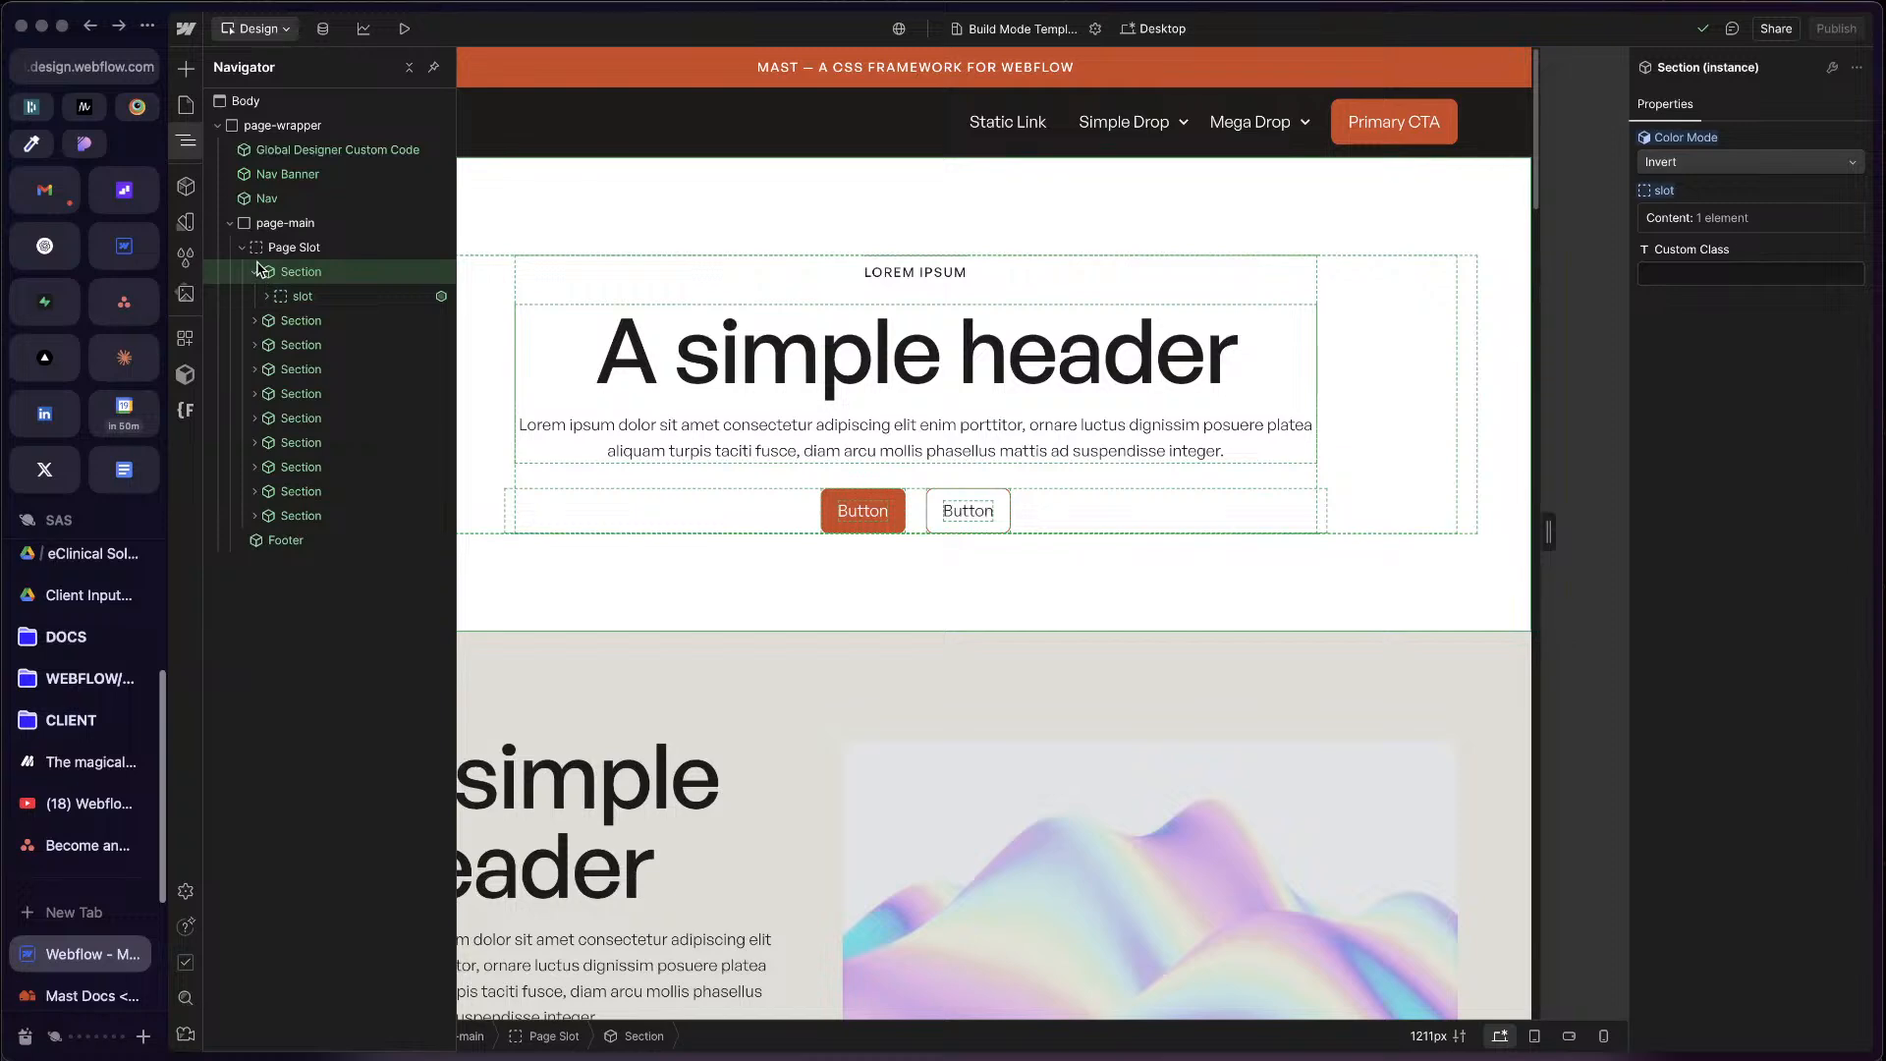
{"action": "double_click", "coordinate": [259, 271]}
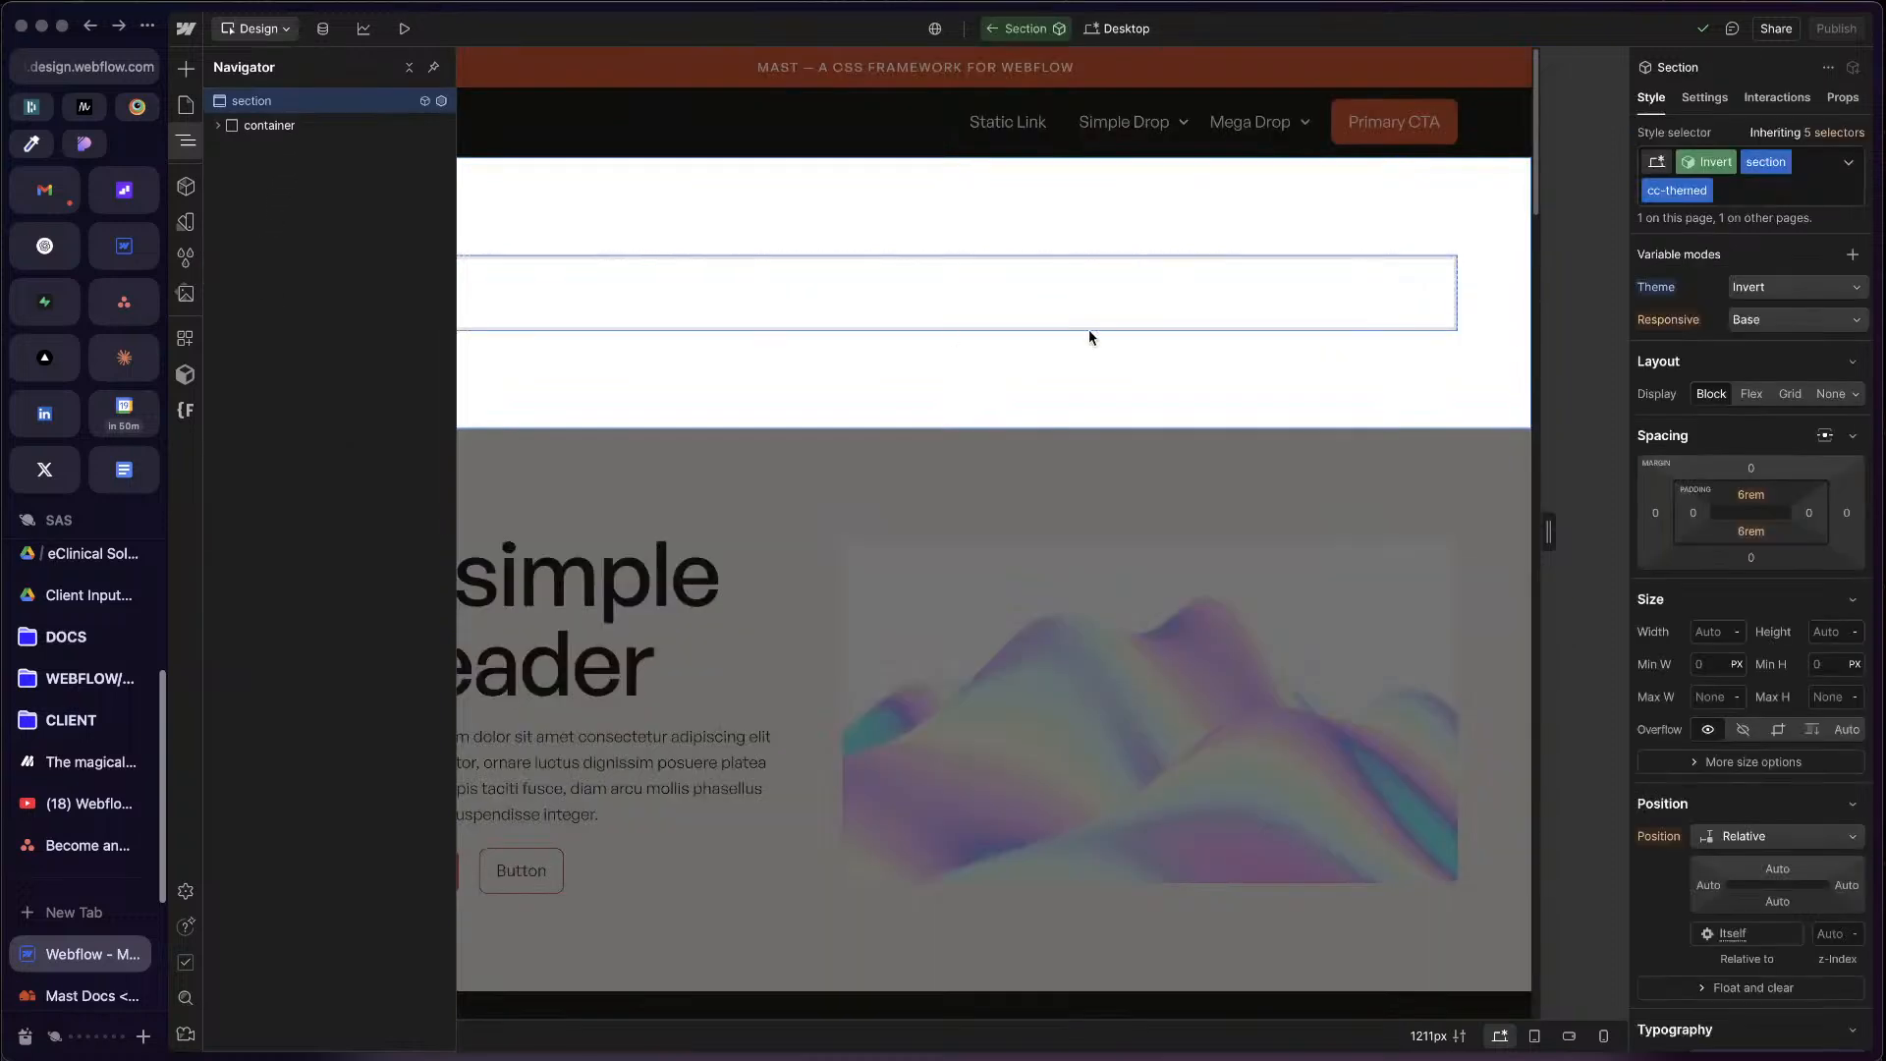
{"action": "left_click", "coordinate": [1089, 330]}
{"action": "double_click", "coordinate": [1070, 600]}
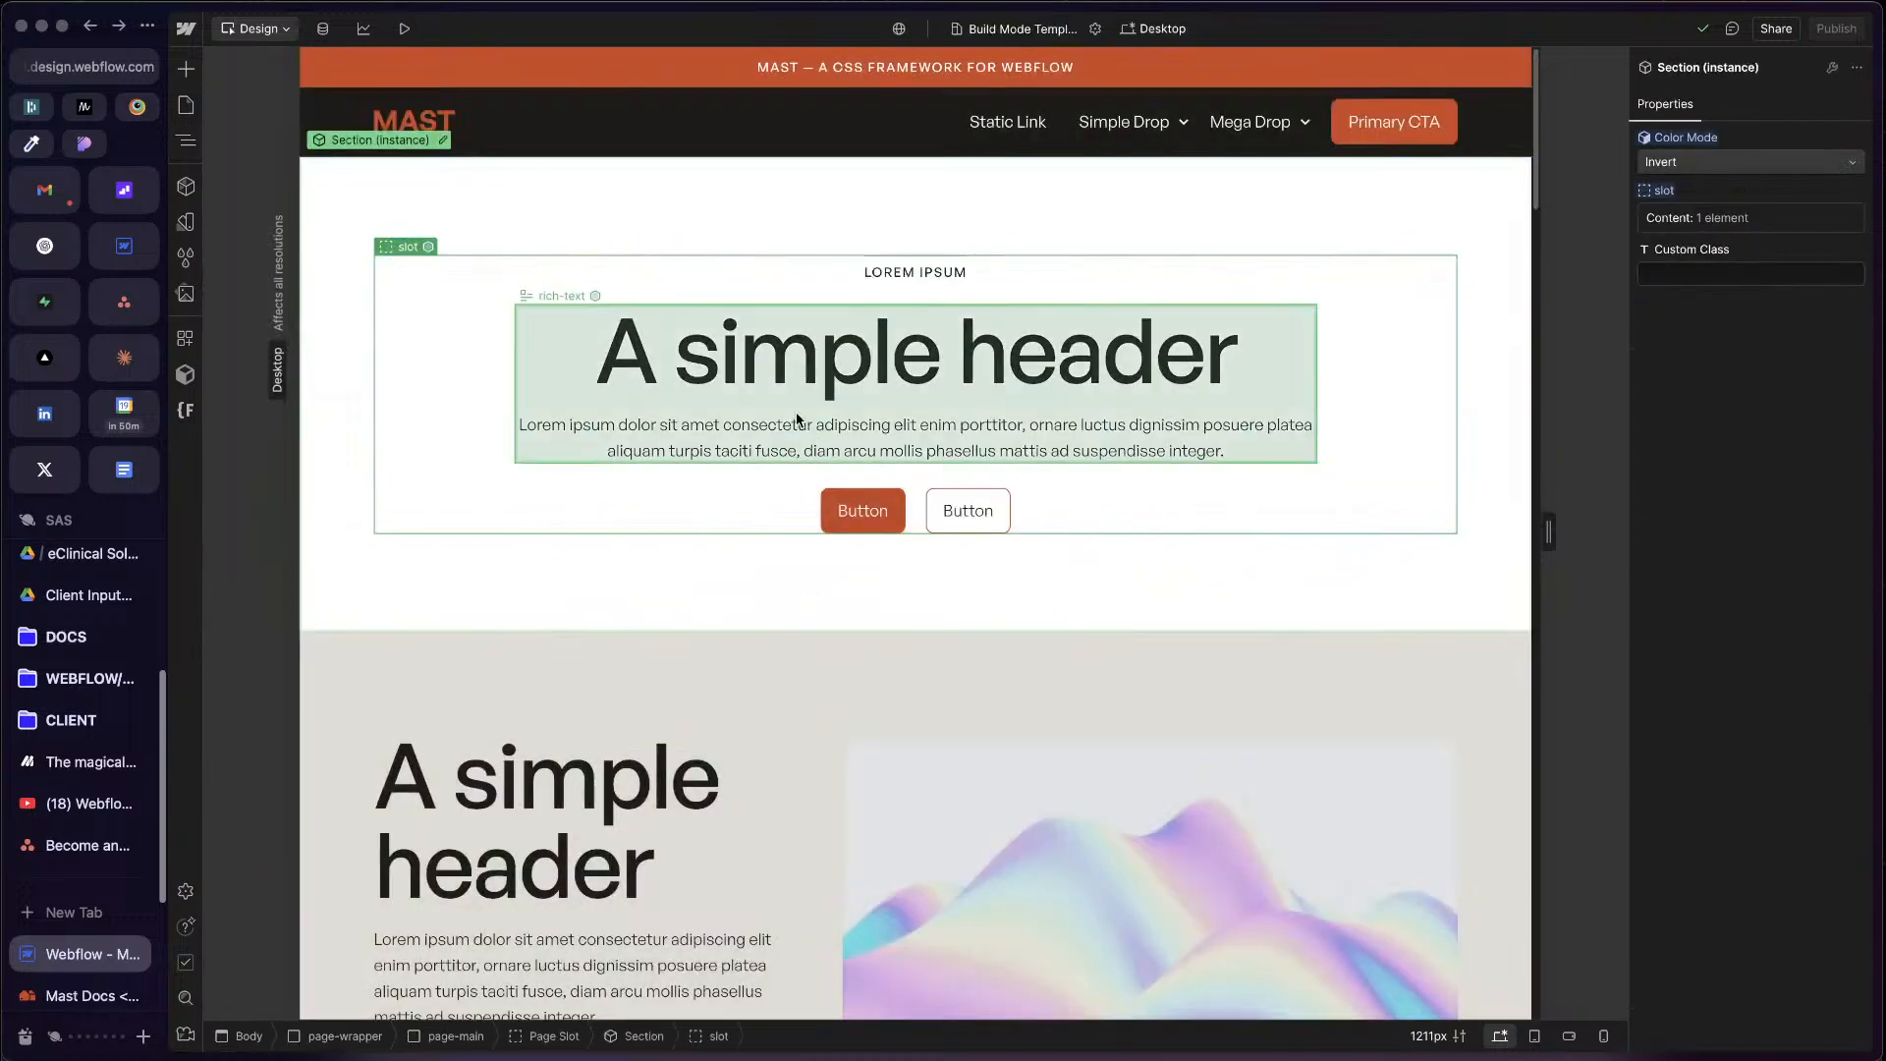
Step: Insert a Section component from Build Mode into the first section's slot
{"action": "key", "text": "z"}
{"action": "left_click", "coordinate": [185, 186]}
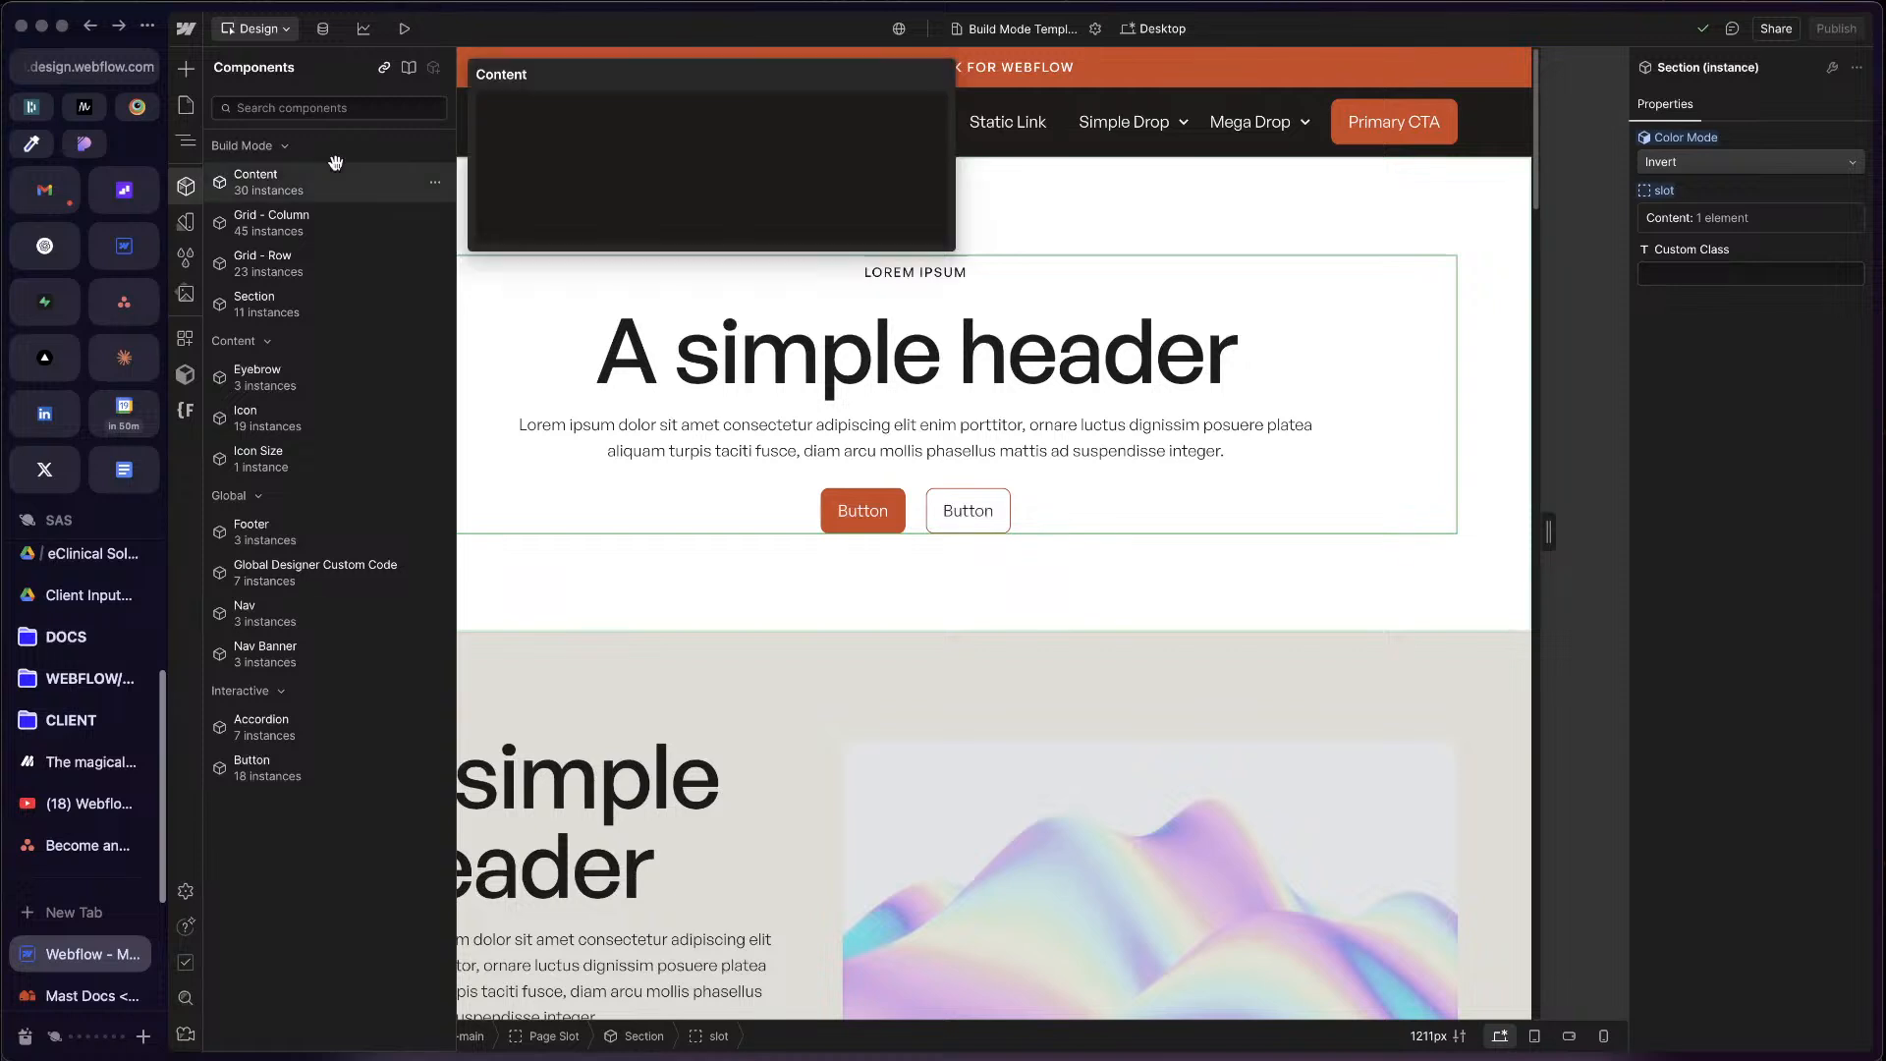
{"action": "left_click", "coordinate": [347, 310]}
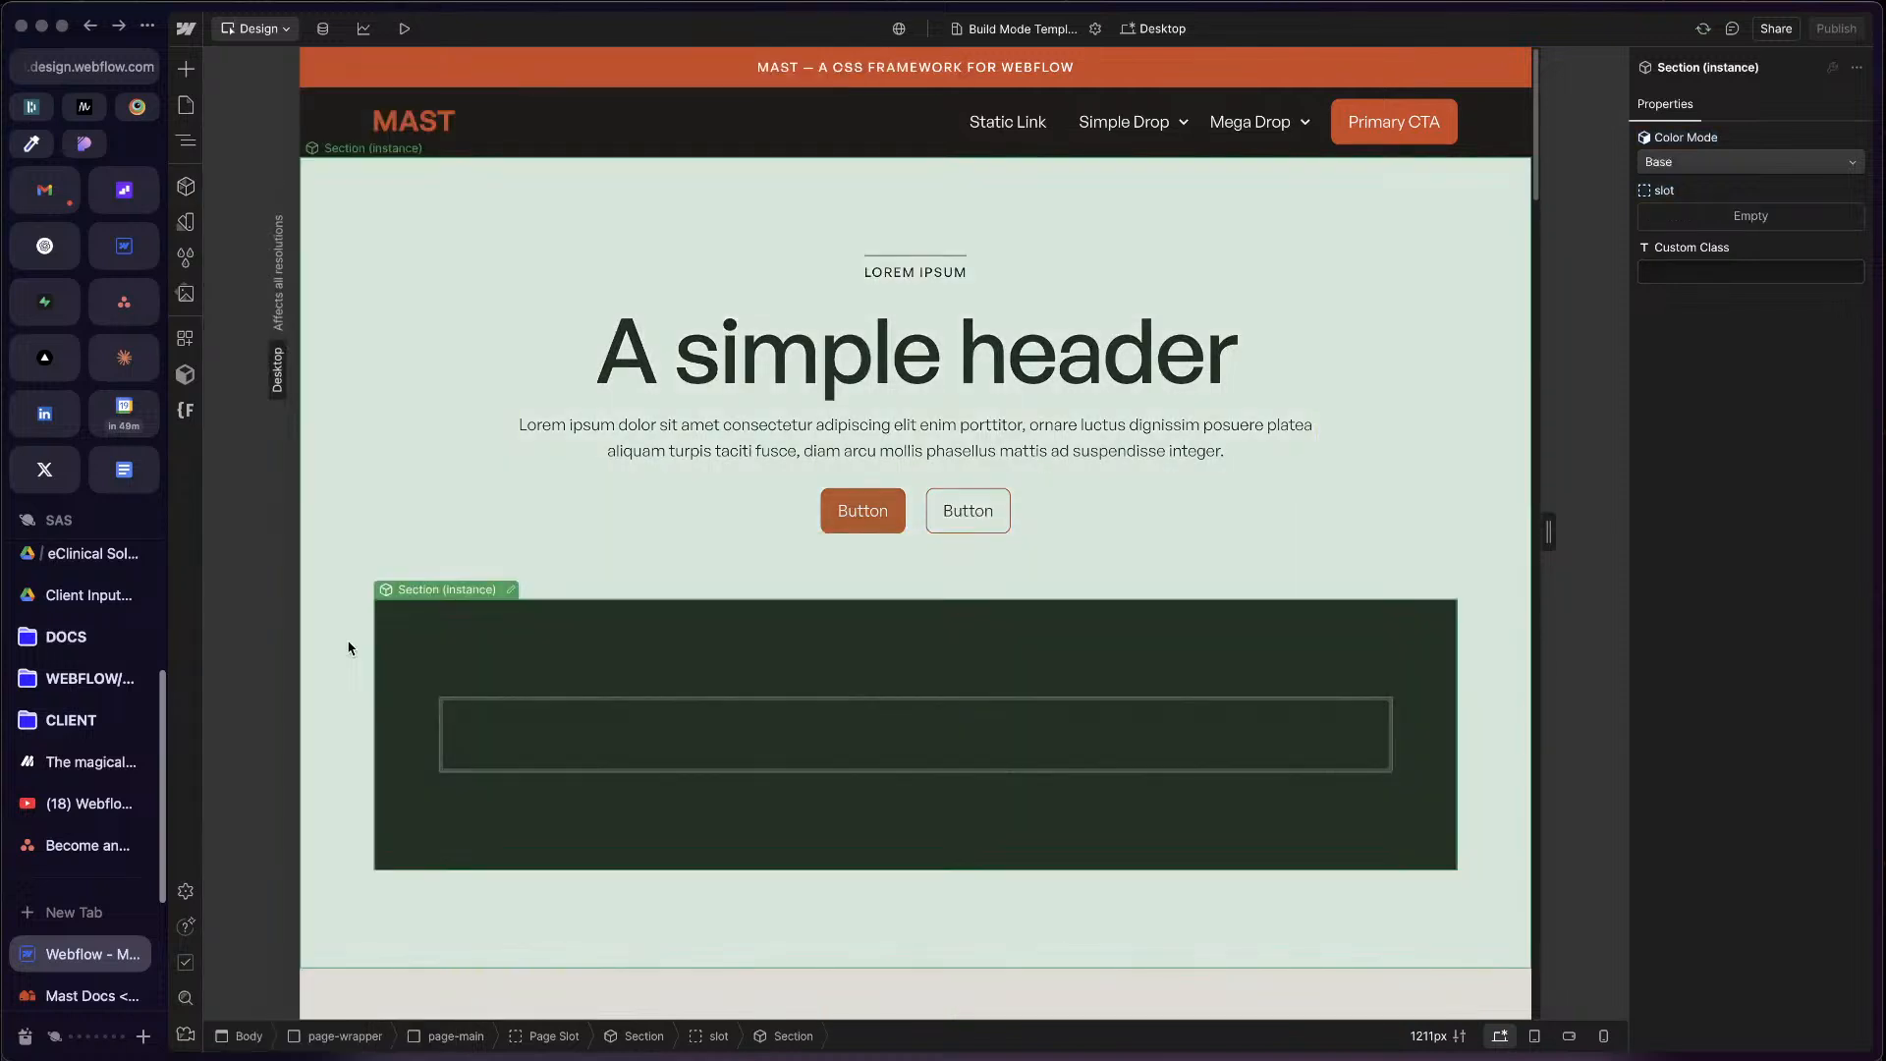
Step: Move the newly added nested Section out of the first section to the end of the Page Slot
{"action": "key", "text": "z"}
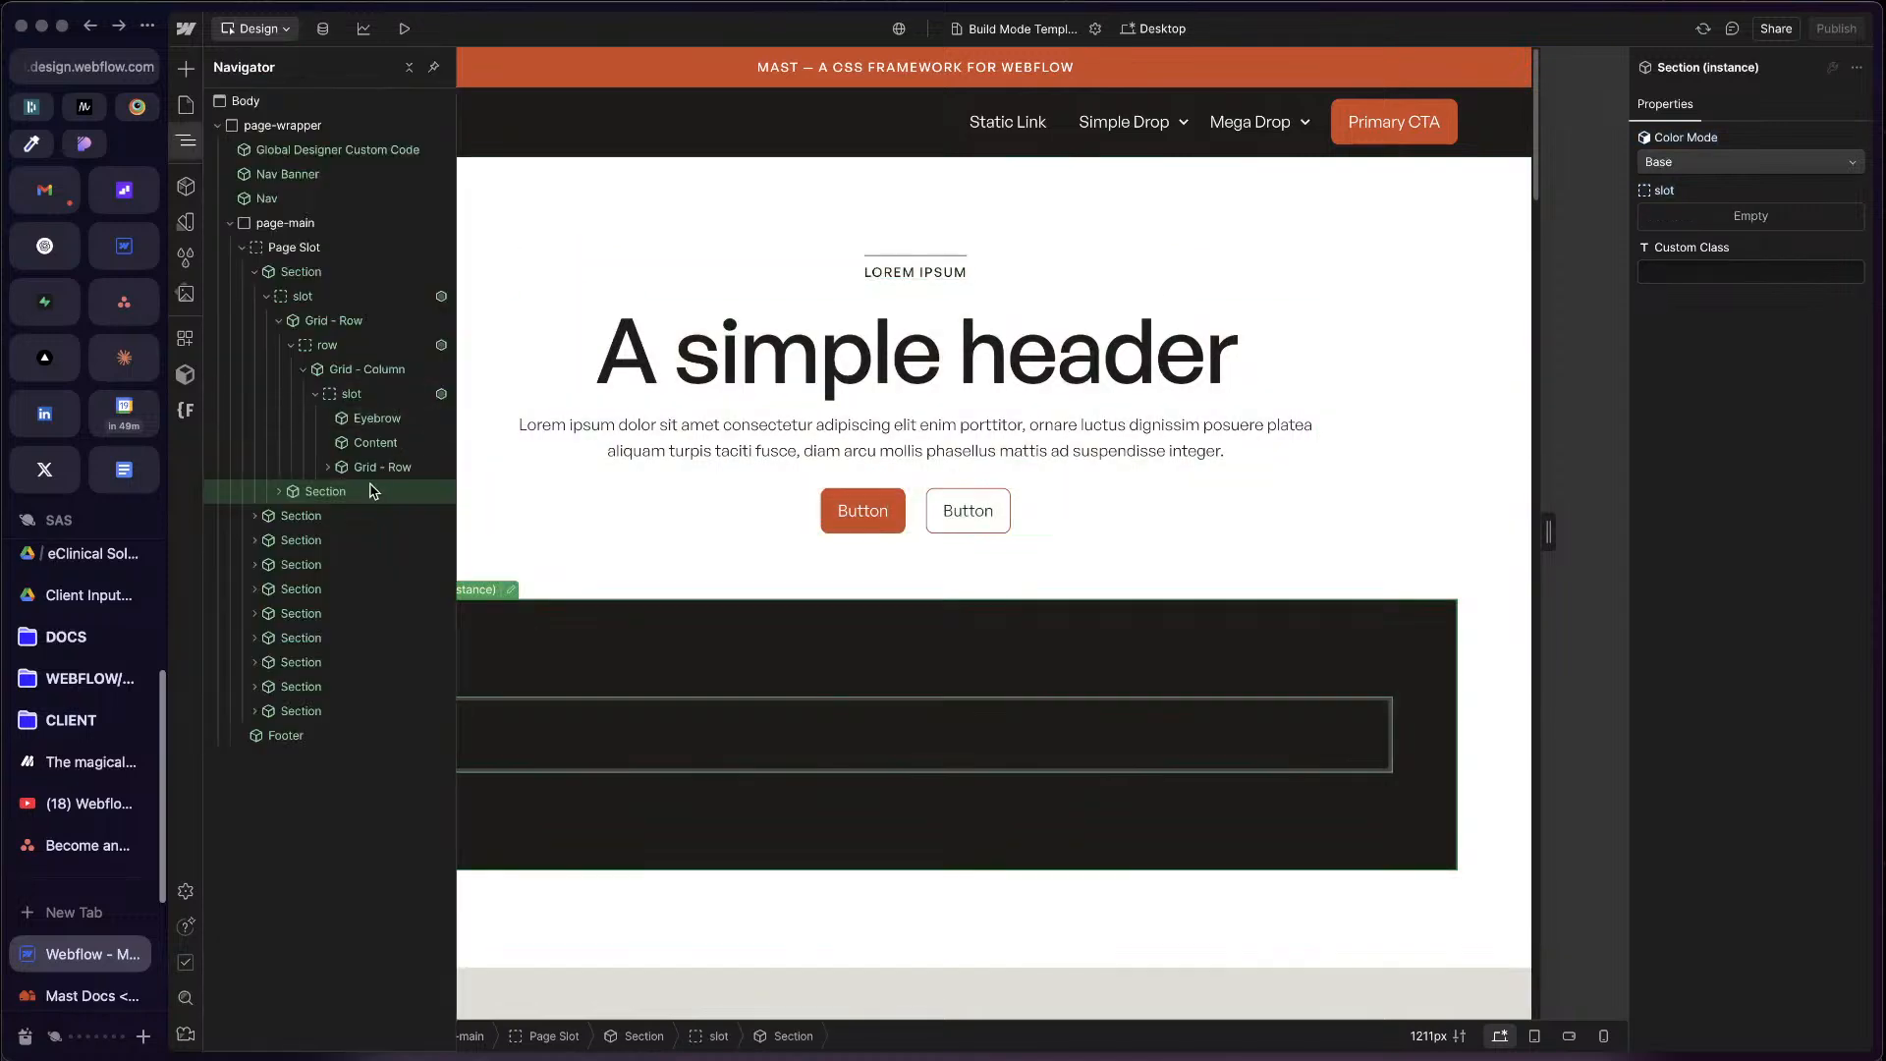
{"action": "key", "text": "Delete"}
{"action": "left_click", "coordinate": [255, 272]}
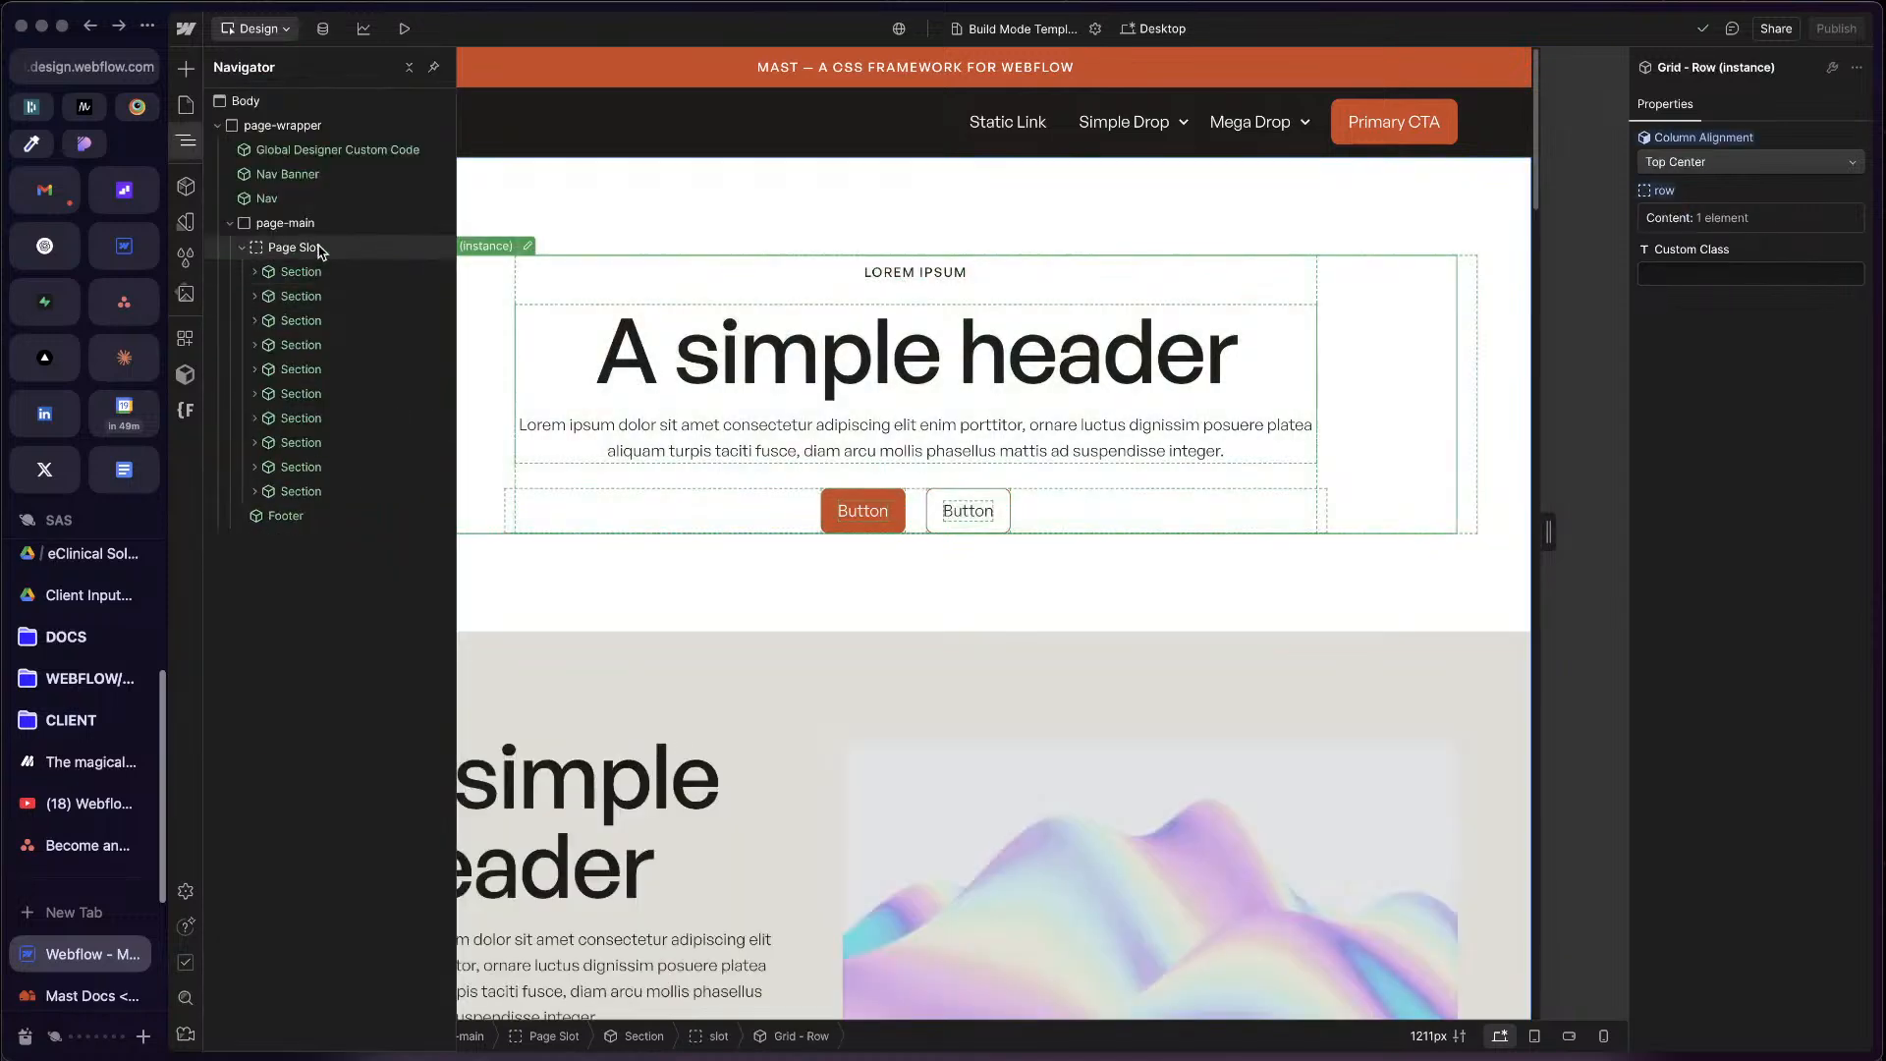
{"action": "left_click", "coordinate": [320, 251]}
{"action": "left_click", "coordinate": [294, 515]}
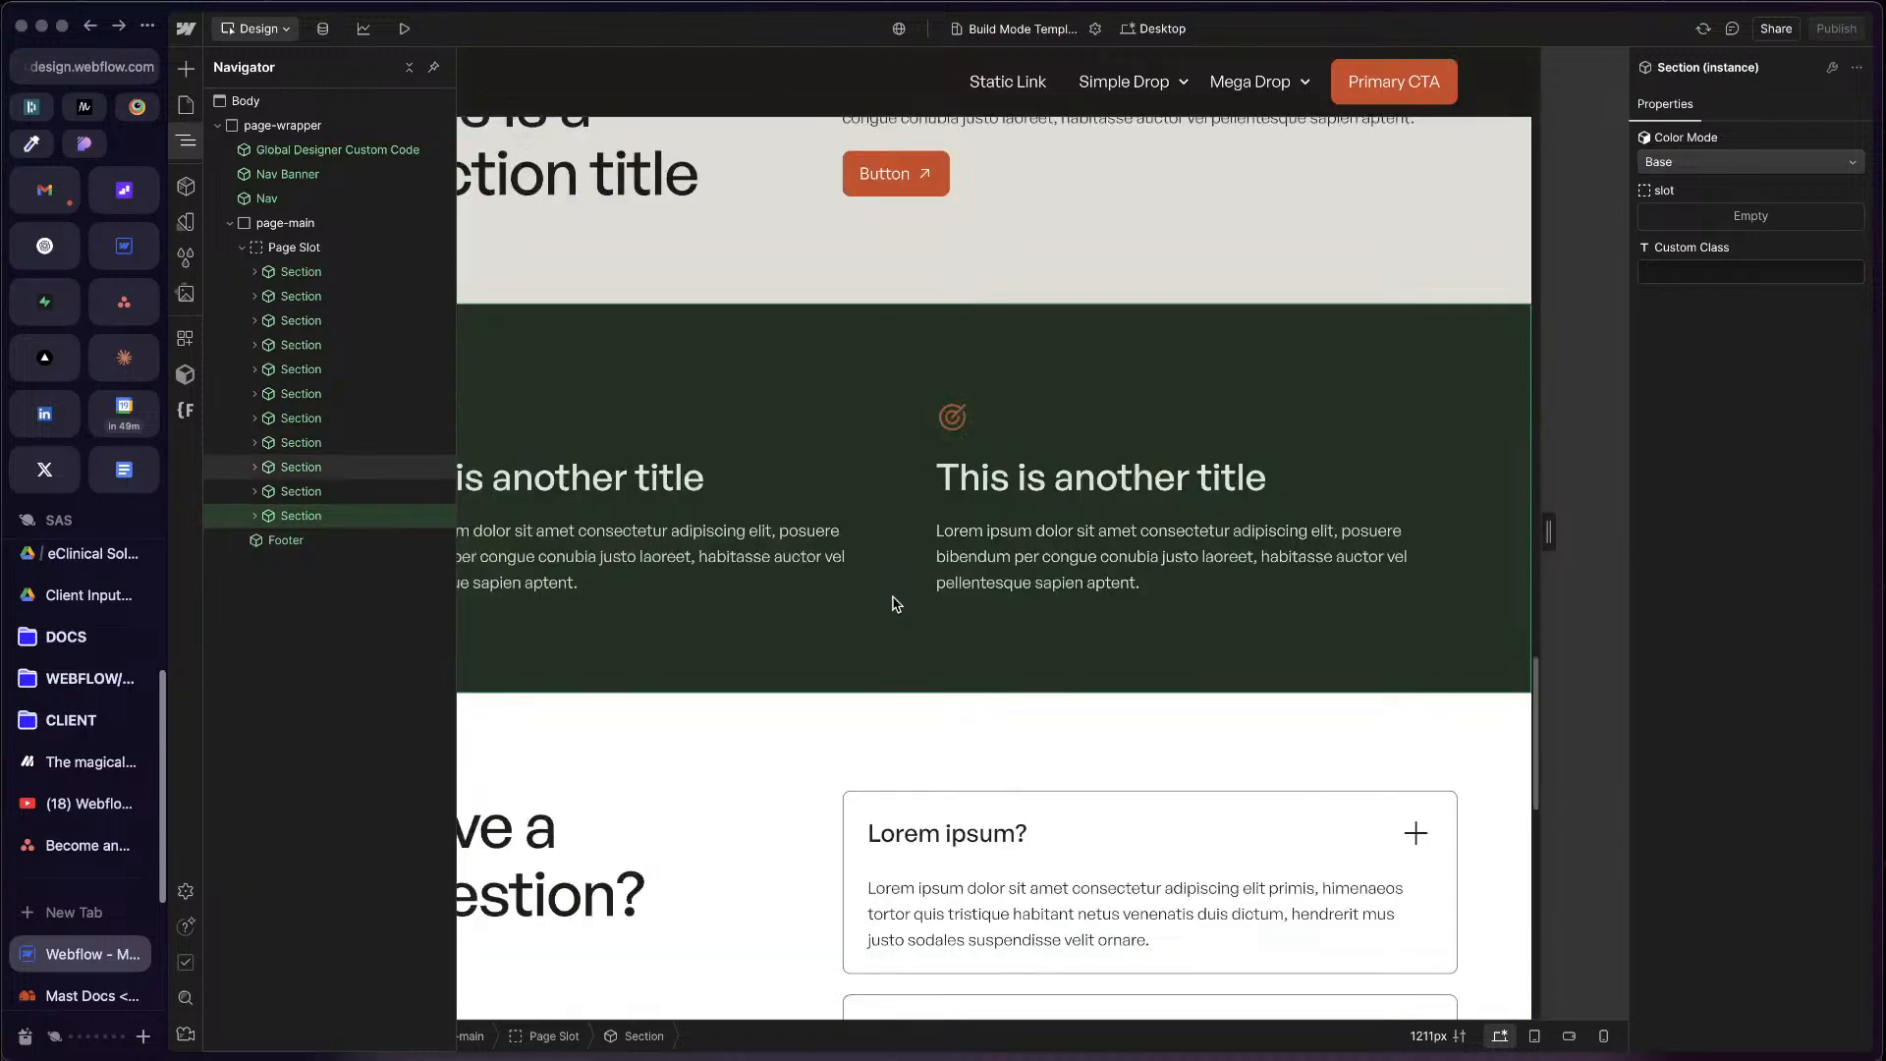
{"action": "scroll", "coordinate": [1407, 774], "scroll_direction": "down", "scroll_amount": 12}
Step: Preview the color modes on the new section above the footer and set it to Base
{"action": "key", "text": "z"}
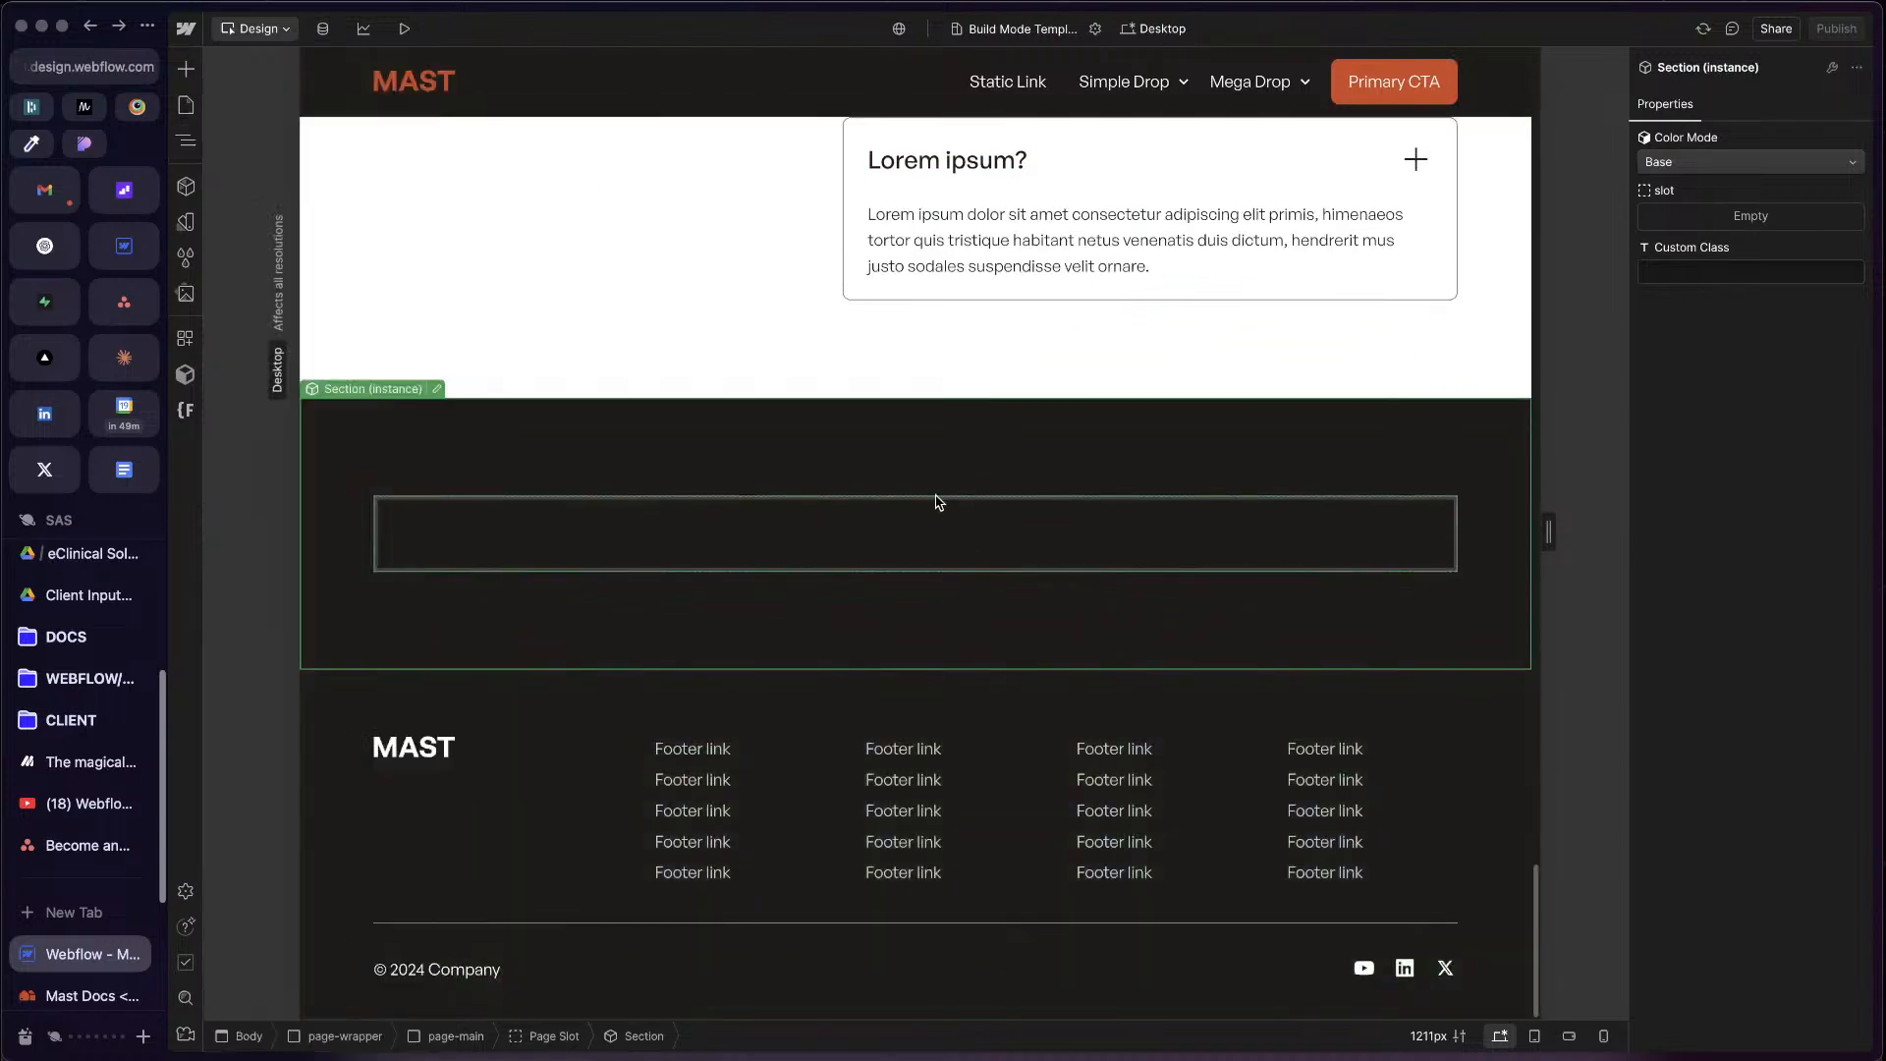
{"action": "key", "text": "z"}
{"action": "key", "text": "z"}
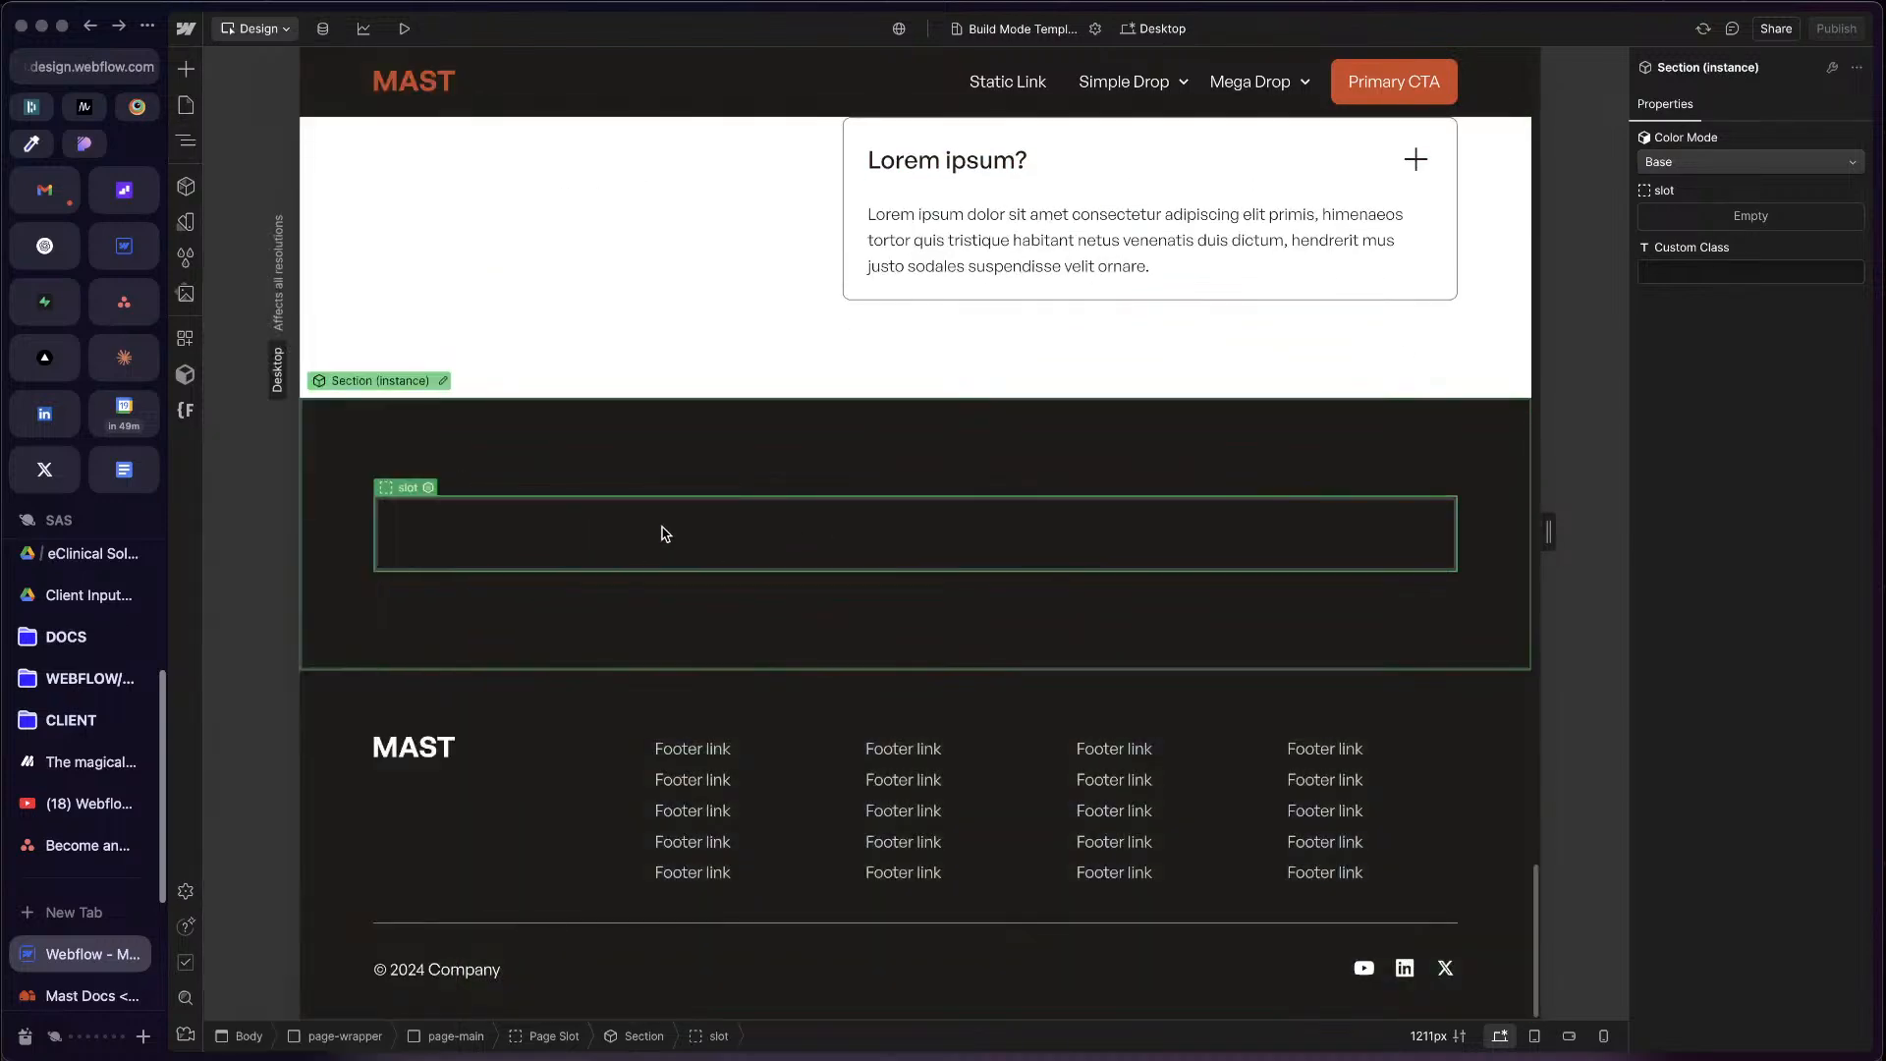
{"action": "left_click", "coordinate": [1739, 166]}
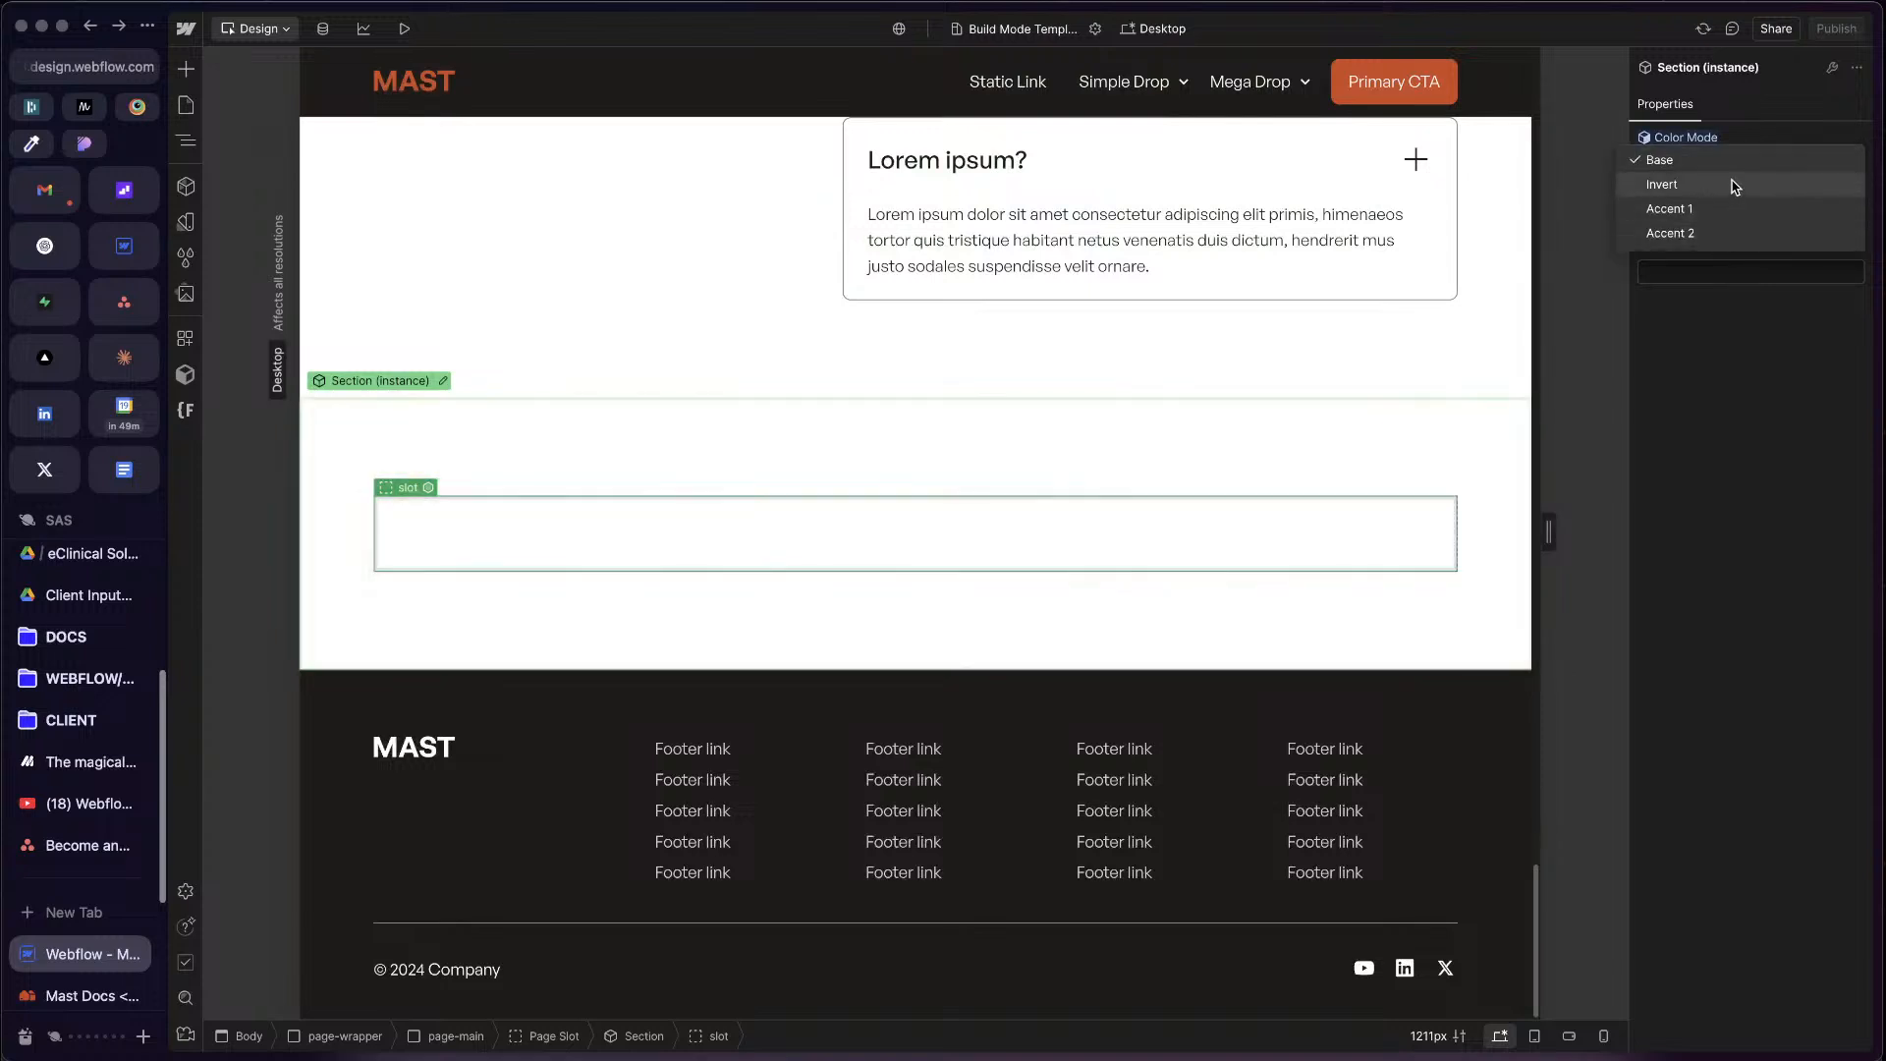
{"action": "left_click", "coordinate": [1739, 162]}
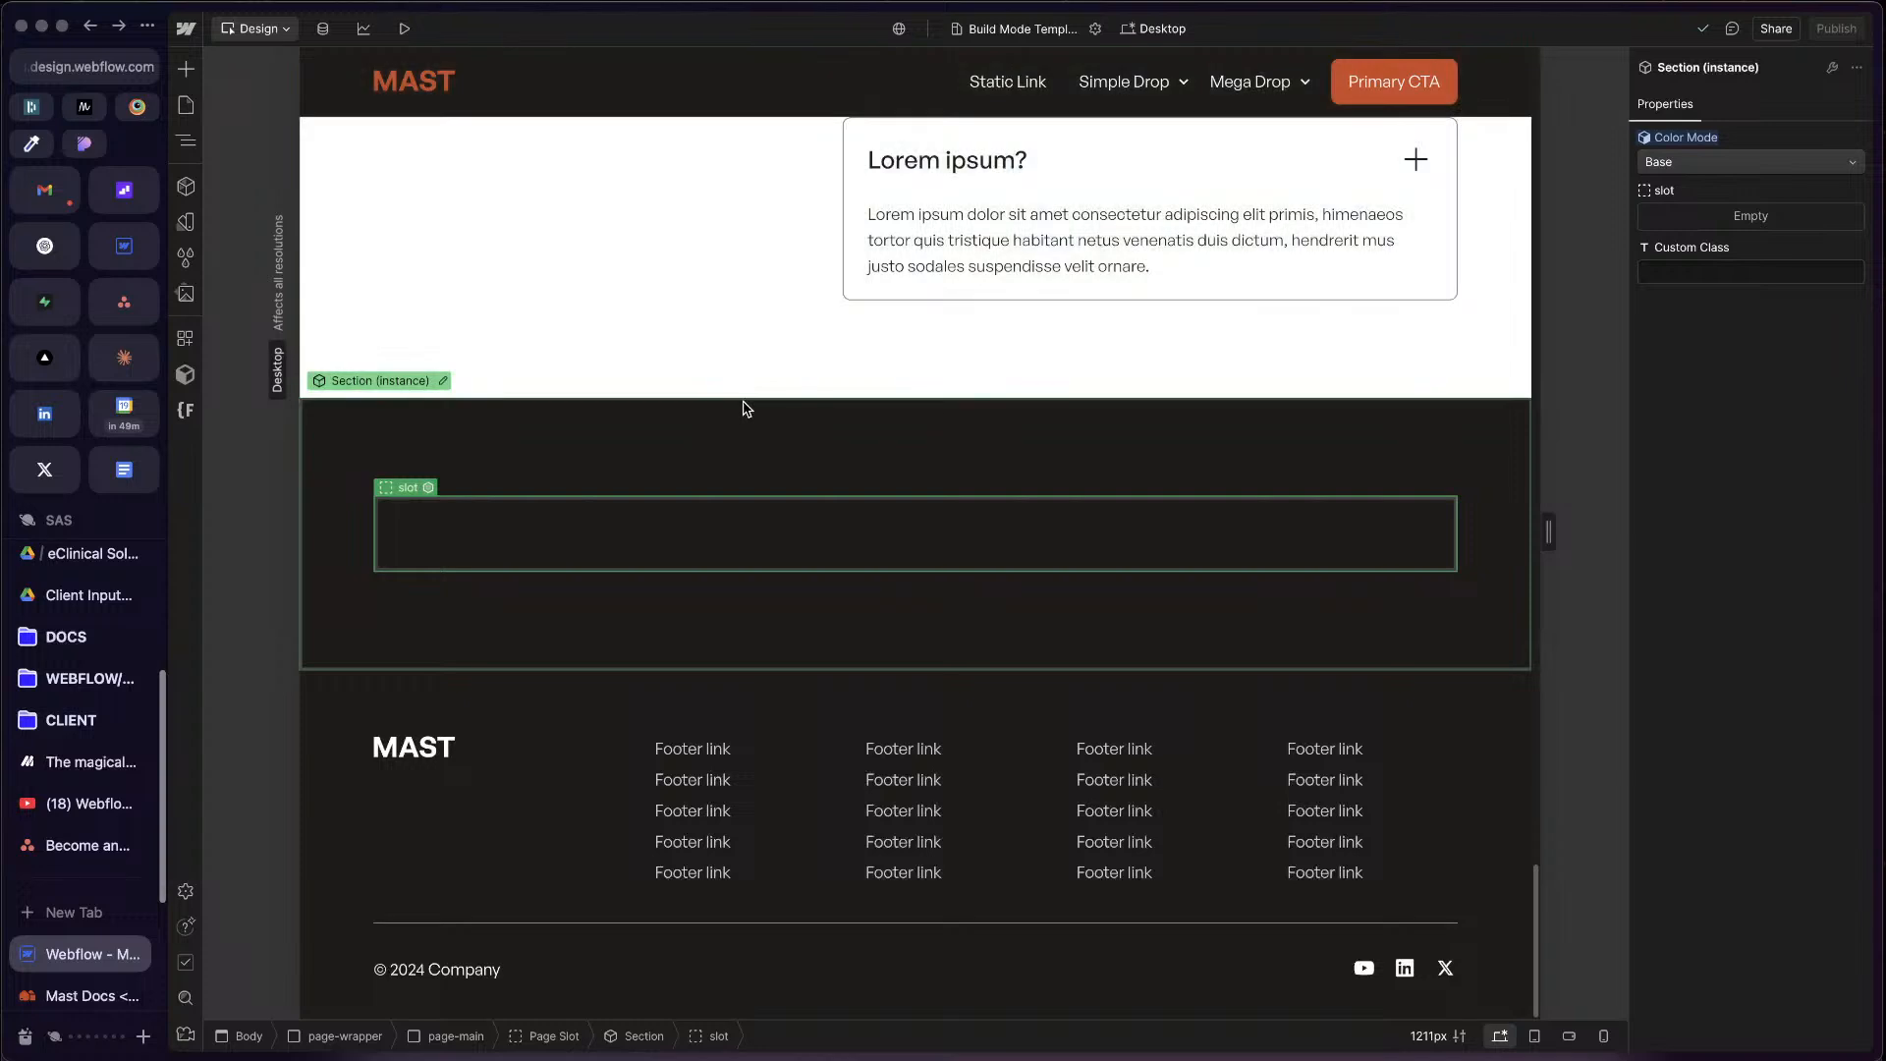
Step: Review the new section's empty slot and the Build Mode components available to fill it
{"action": "left_click", "coordinate": [186, 141]}
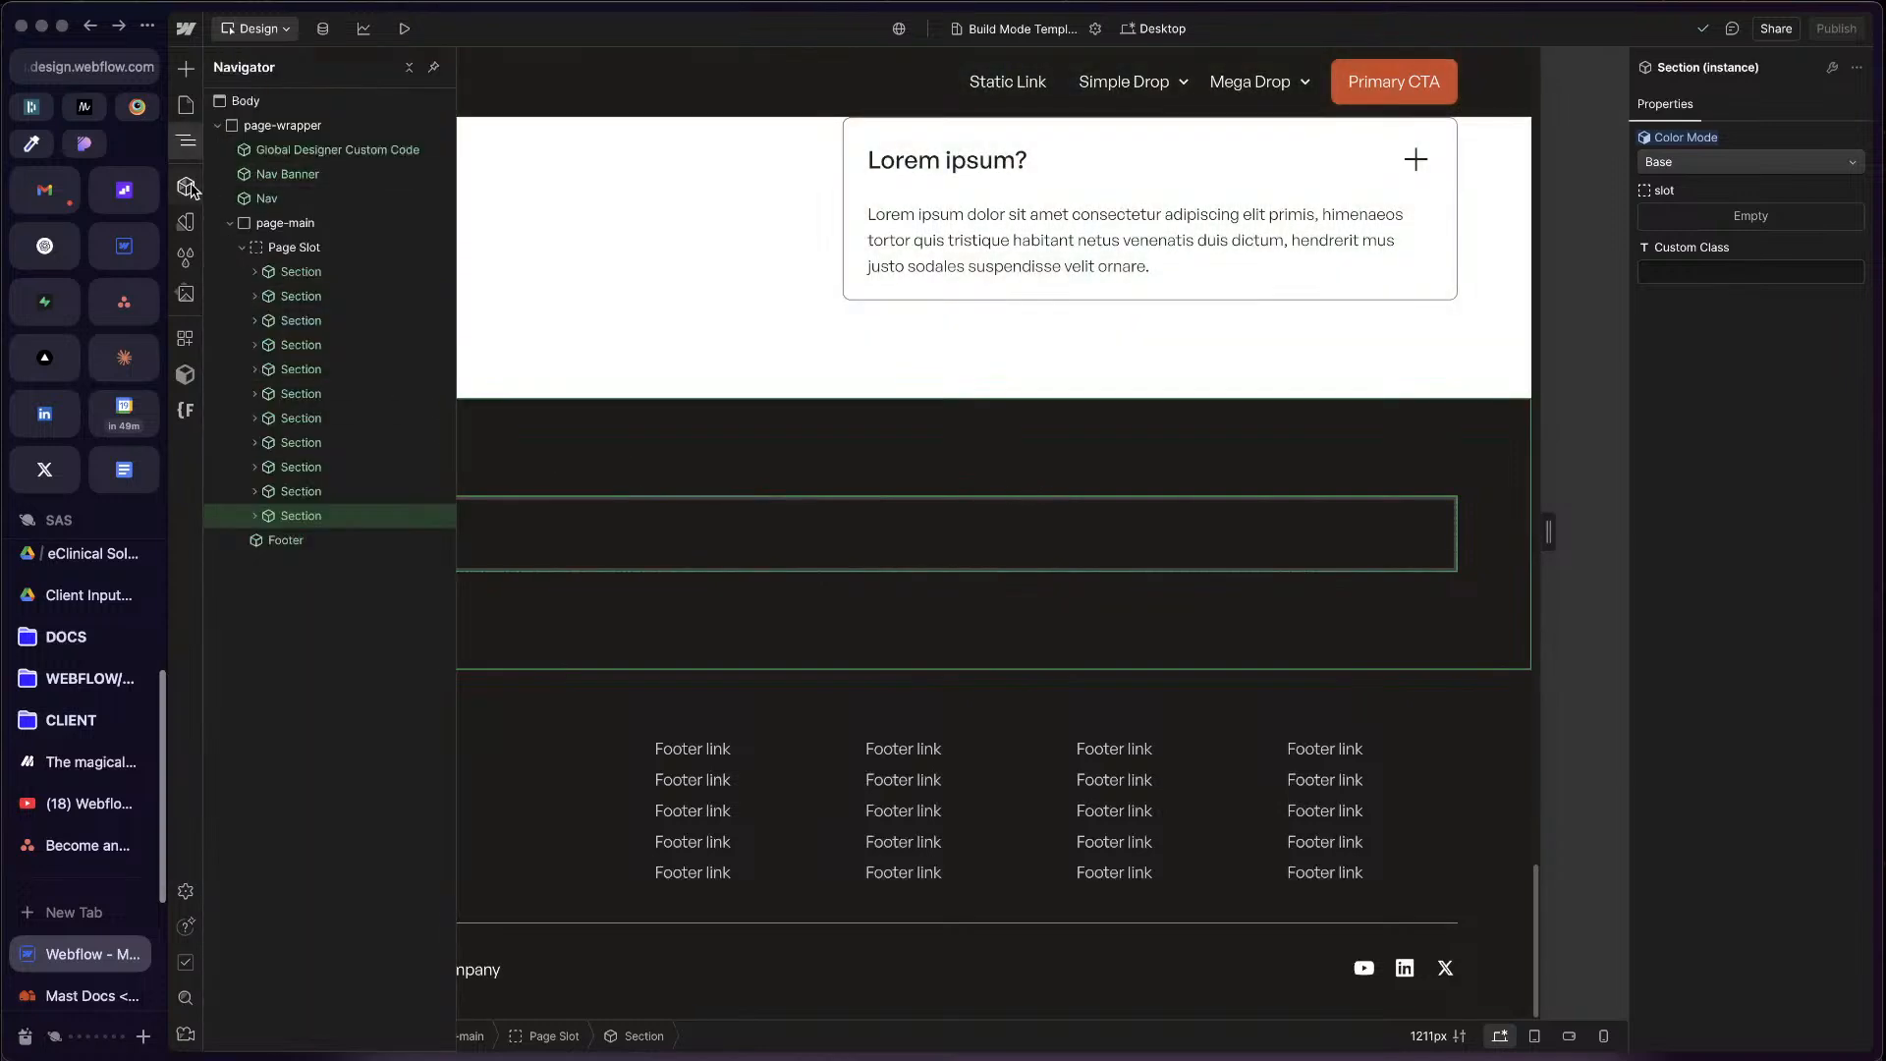
{"action": "left_click", "coordinate": [185, 185]}
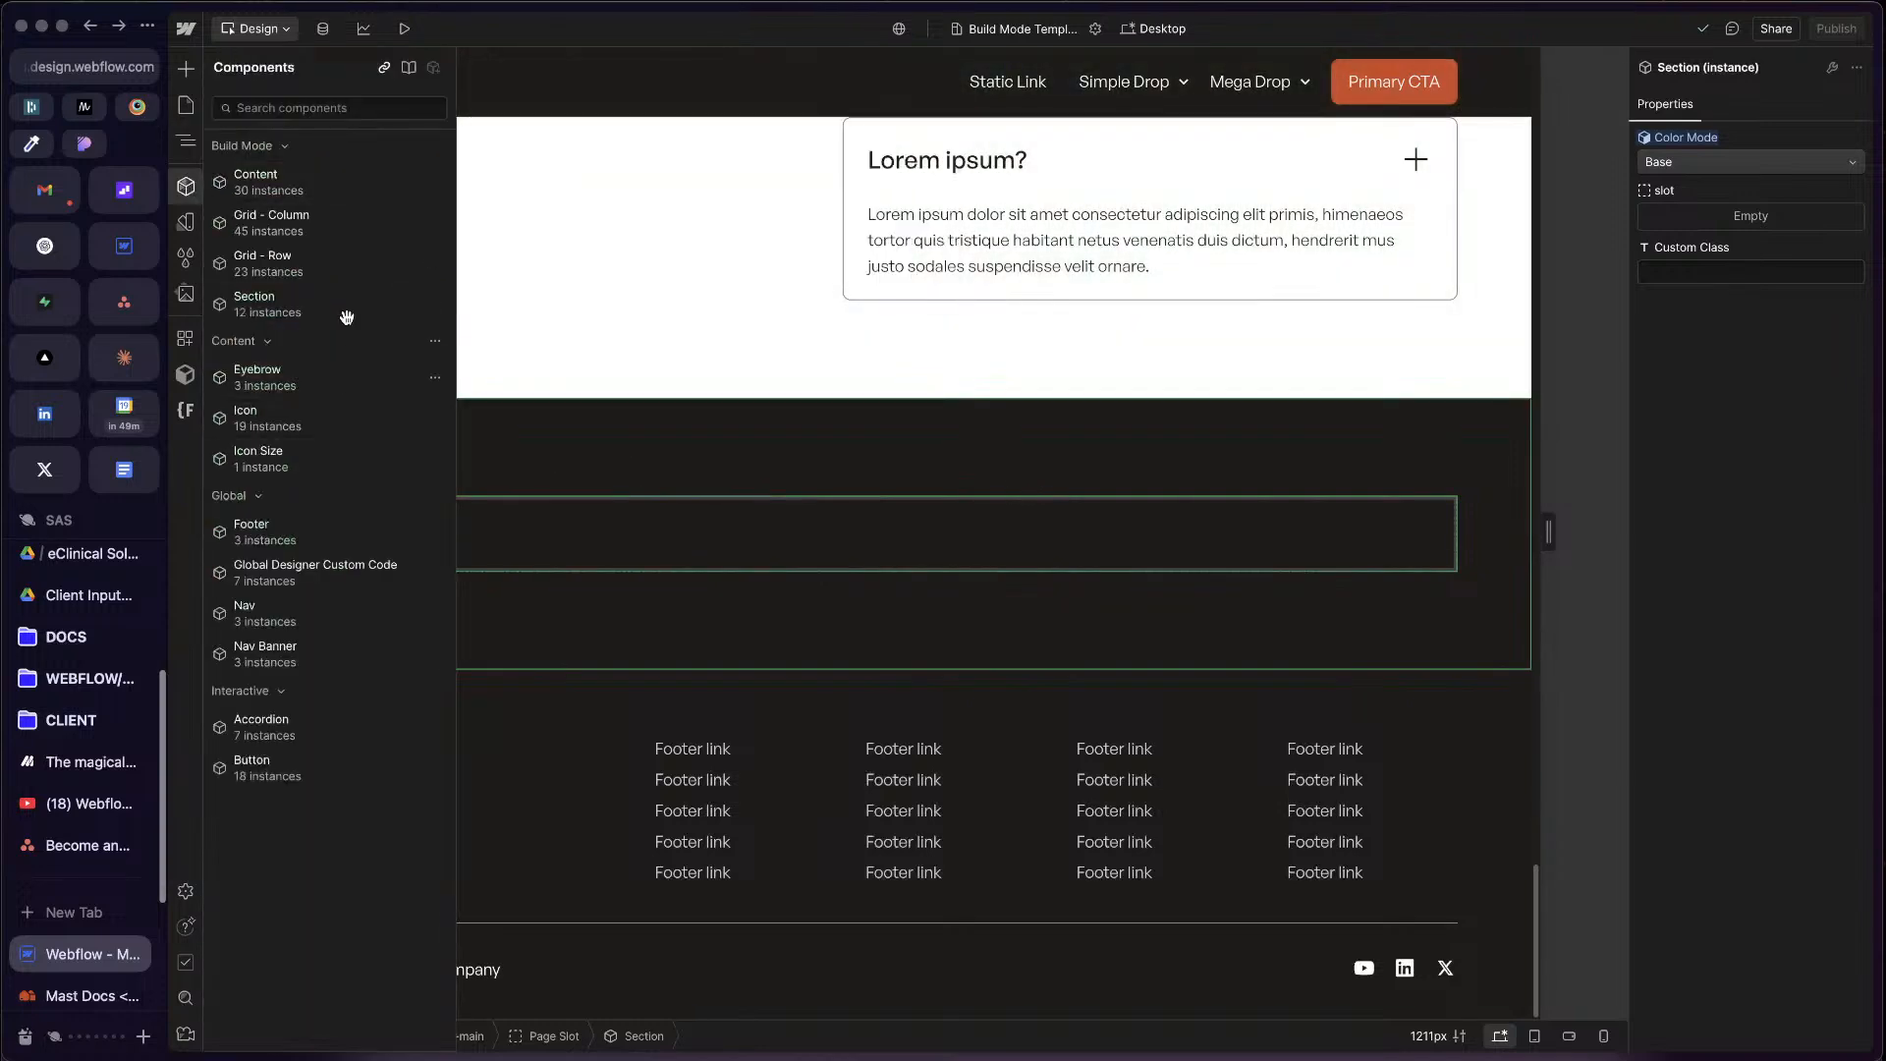
{"action": "mouse_move", "coordinate": [349, 310]}
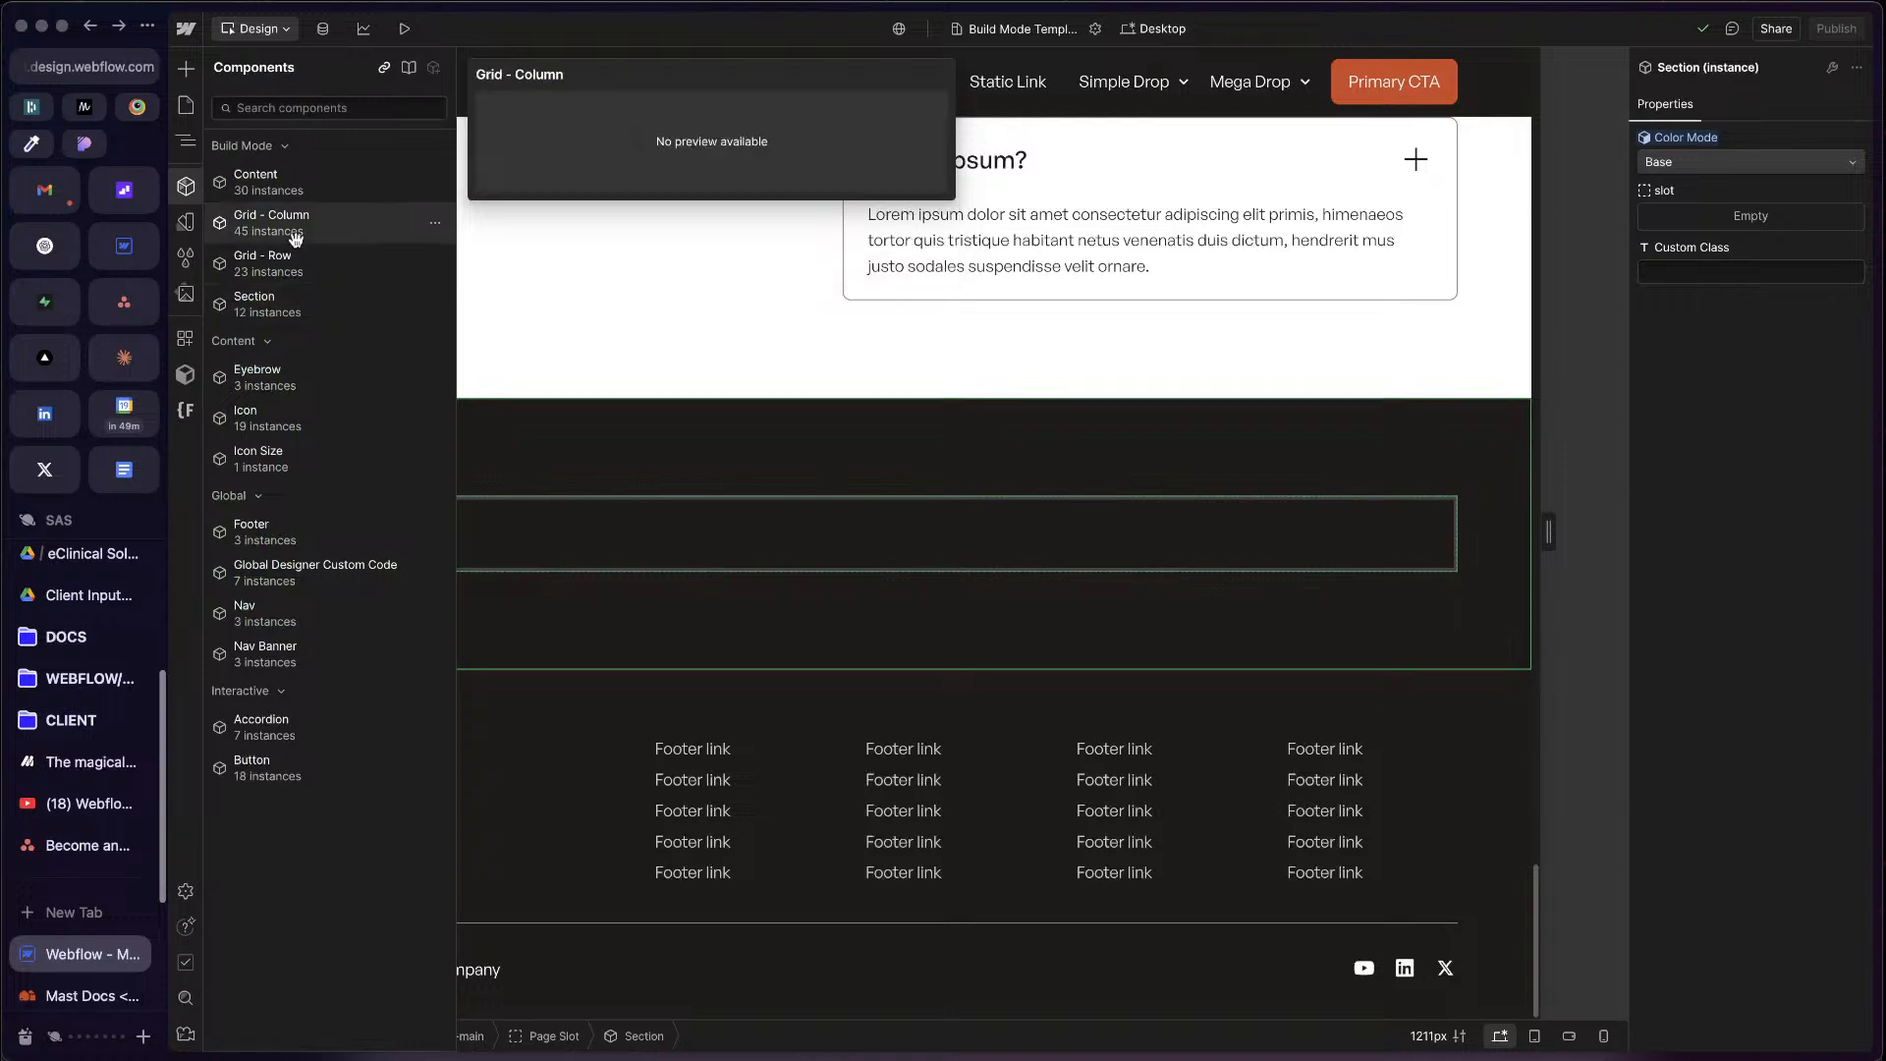
{"action": "left_click", "coordinate": [619, 529]}
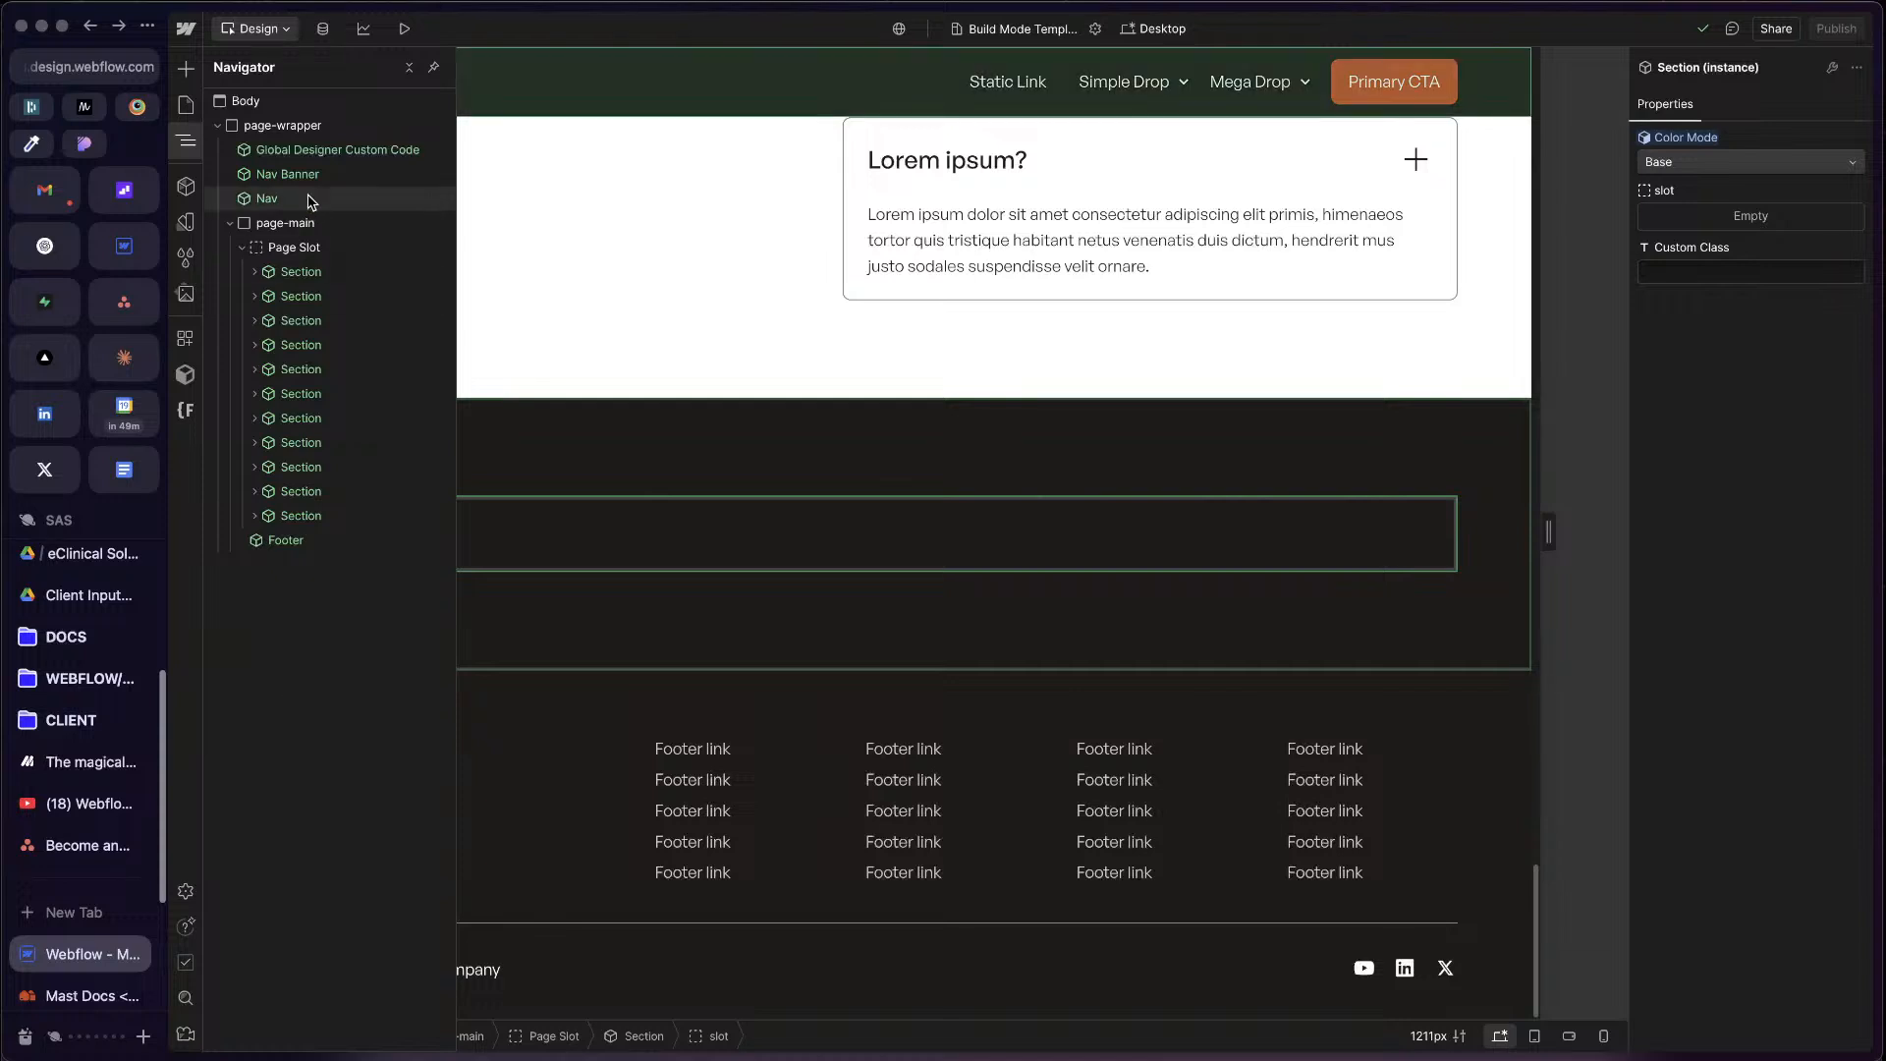
{"action": "left_click", "coordinate": [226, 227]}
{"action": "left_click", "coordinate": [186, 186]}
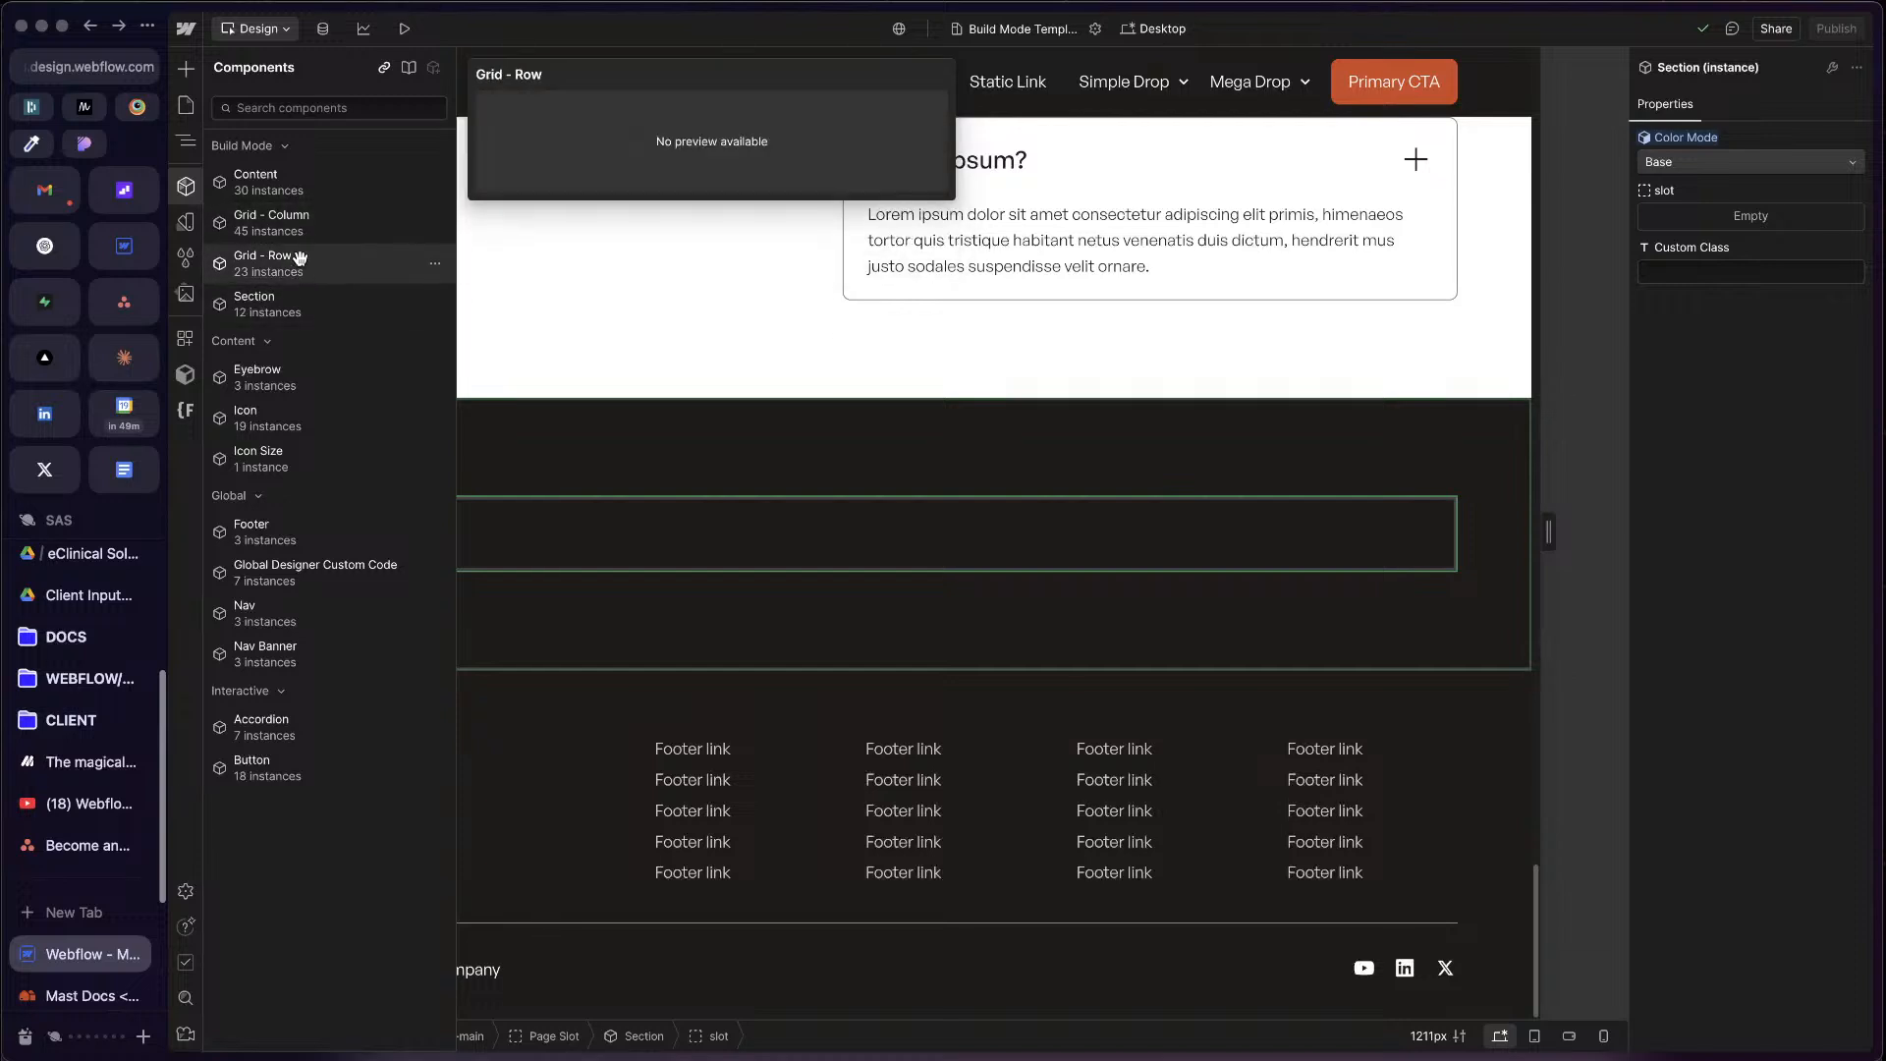
Step: Try placing a Grid - Column component directly in the last section's slot and inspect its nesting
{"action": "left_click", "coordinate": [342, 227]}
{"action": "left_click", "coordinate": [682, 543]}
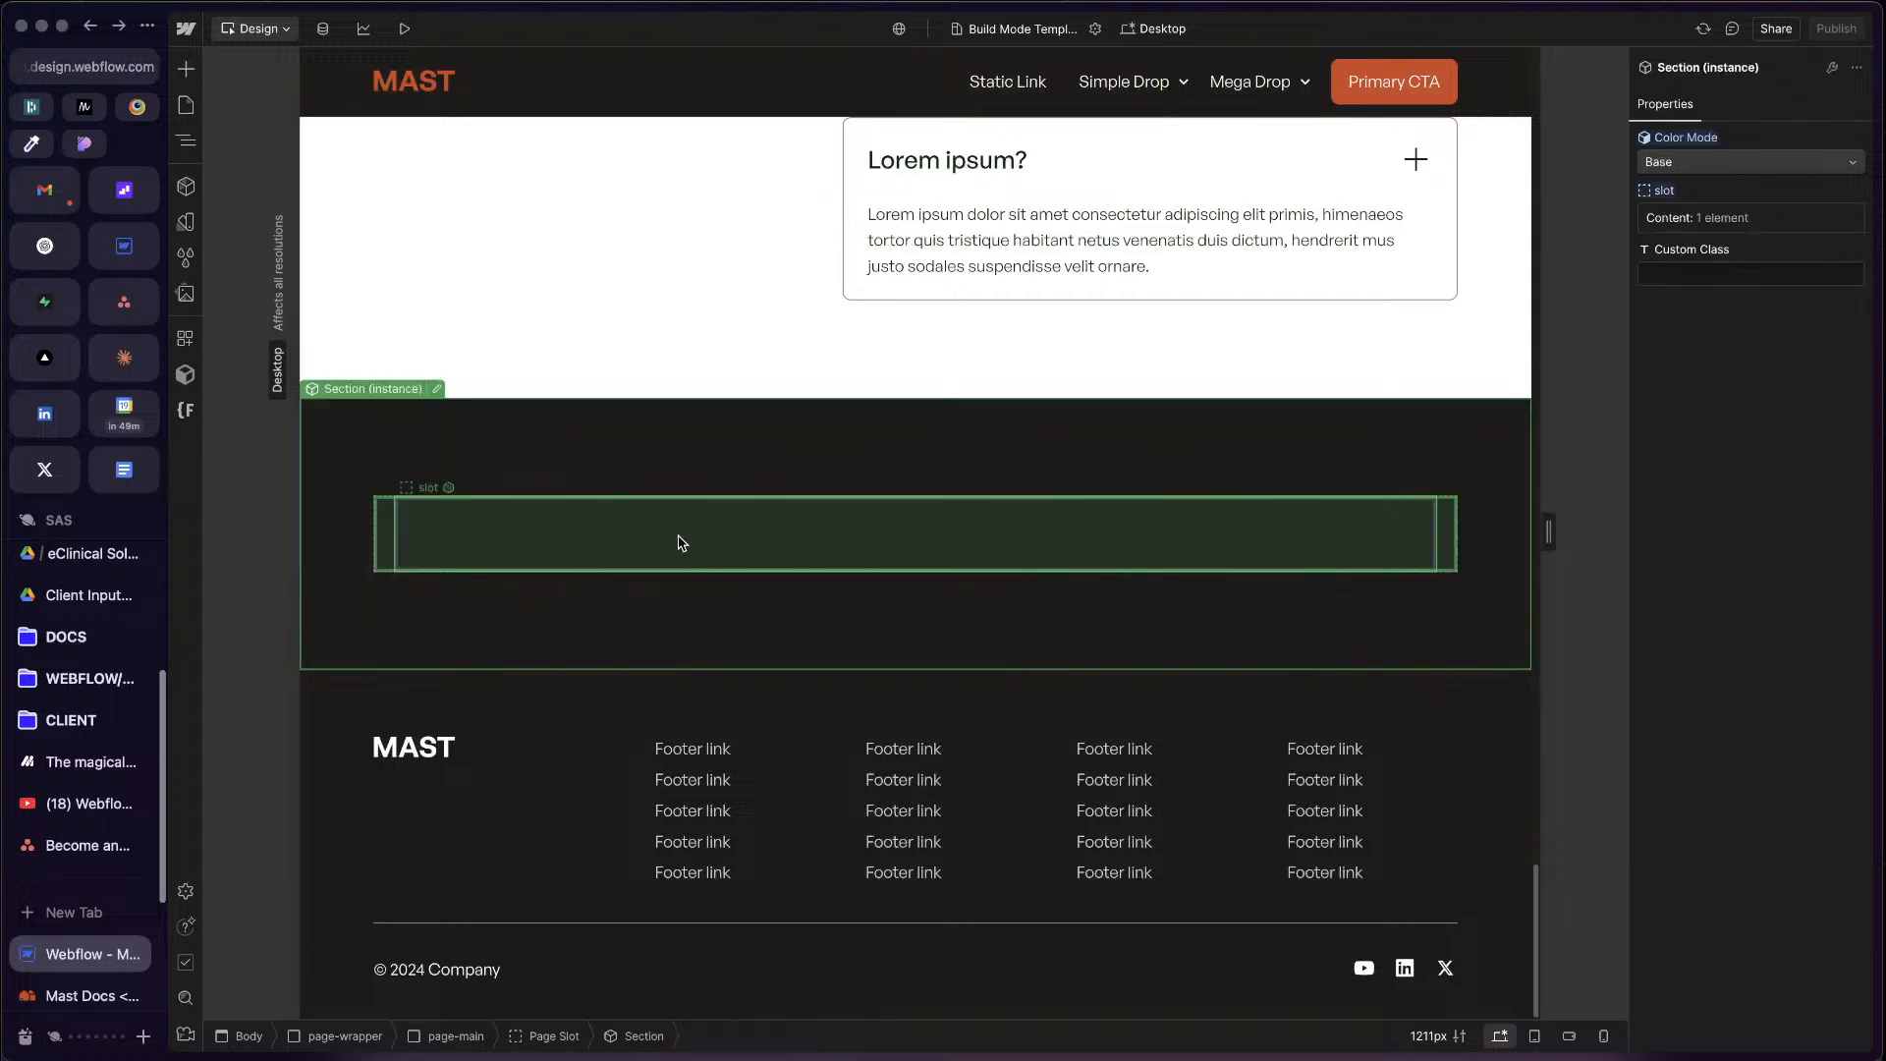
{"action": "left_click", "coordinate": [680, 540]}
{"action": "key", "text": "z"}
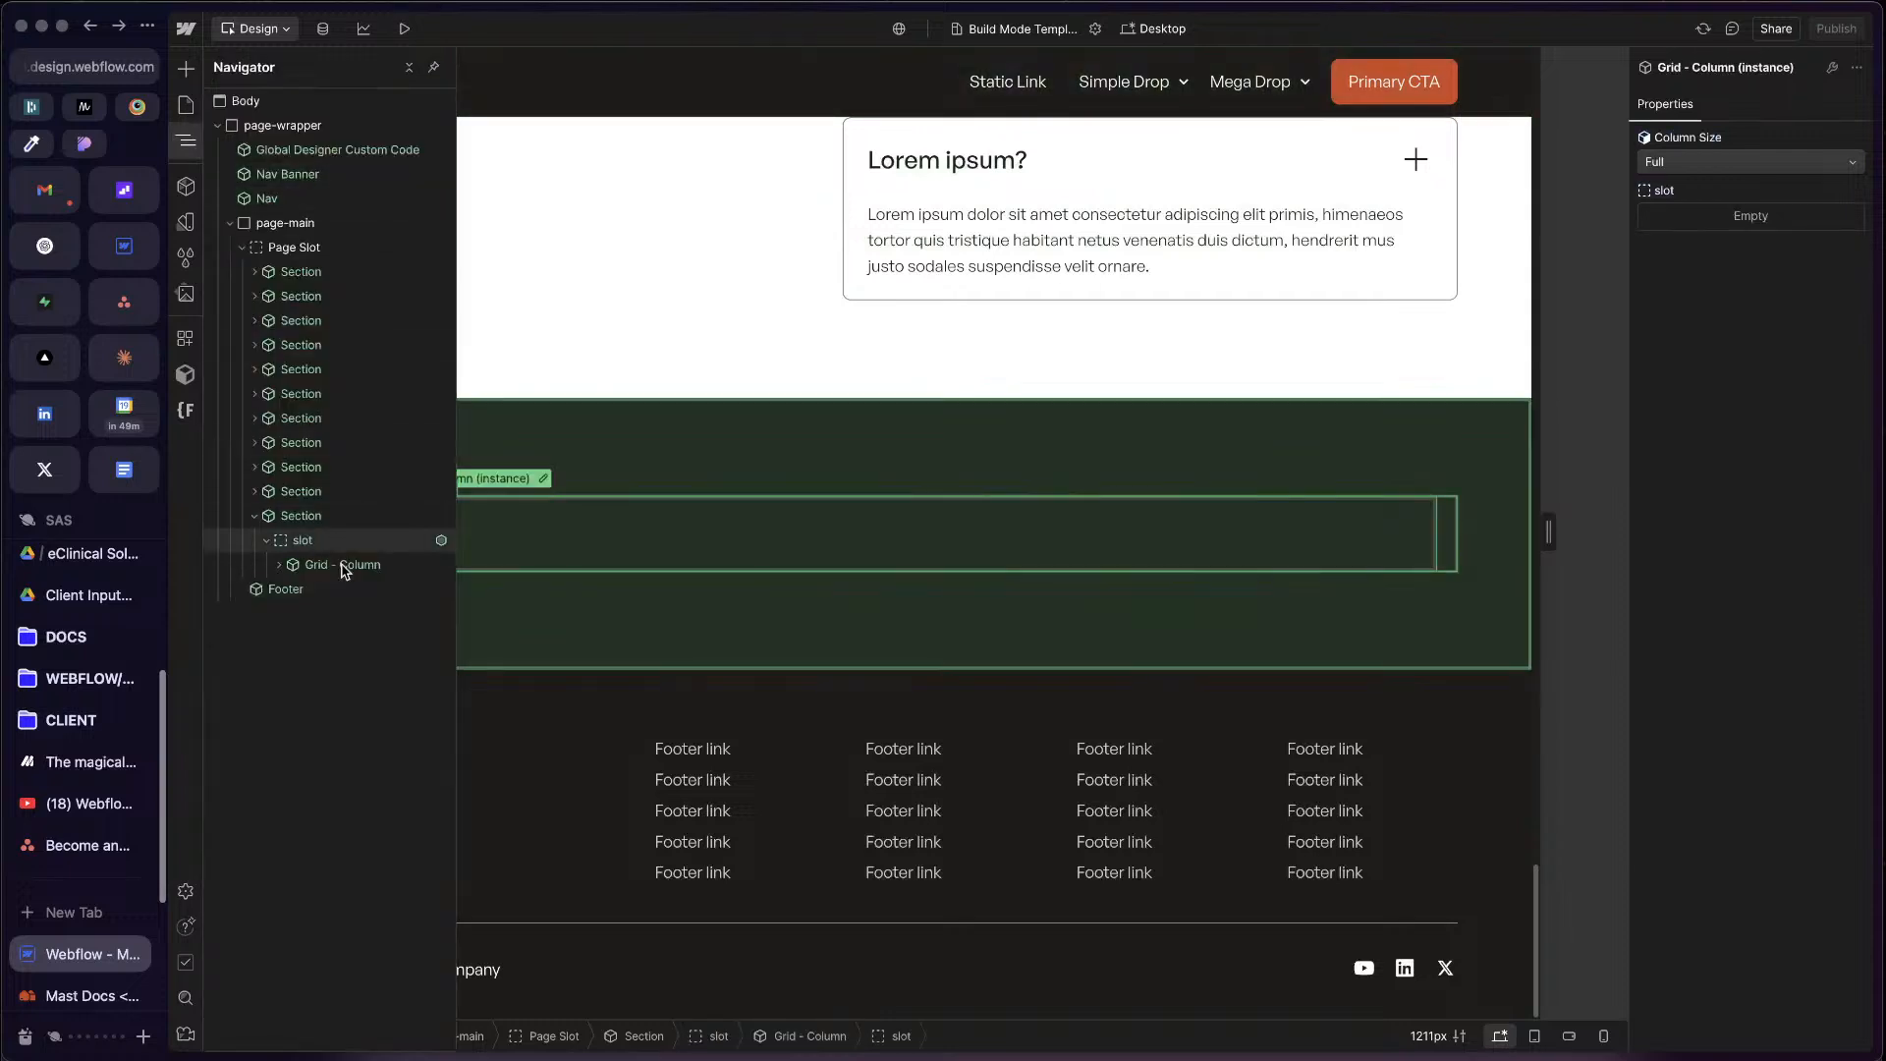
{"action": "left_click", "coordinate": [344, 568]}
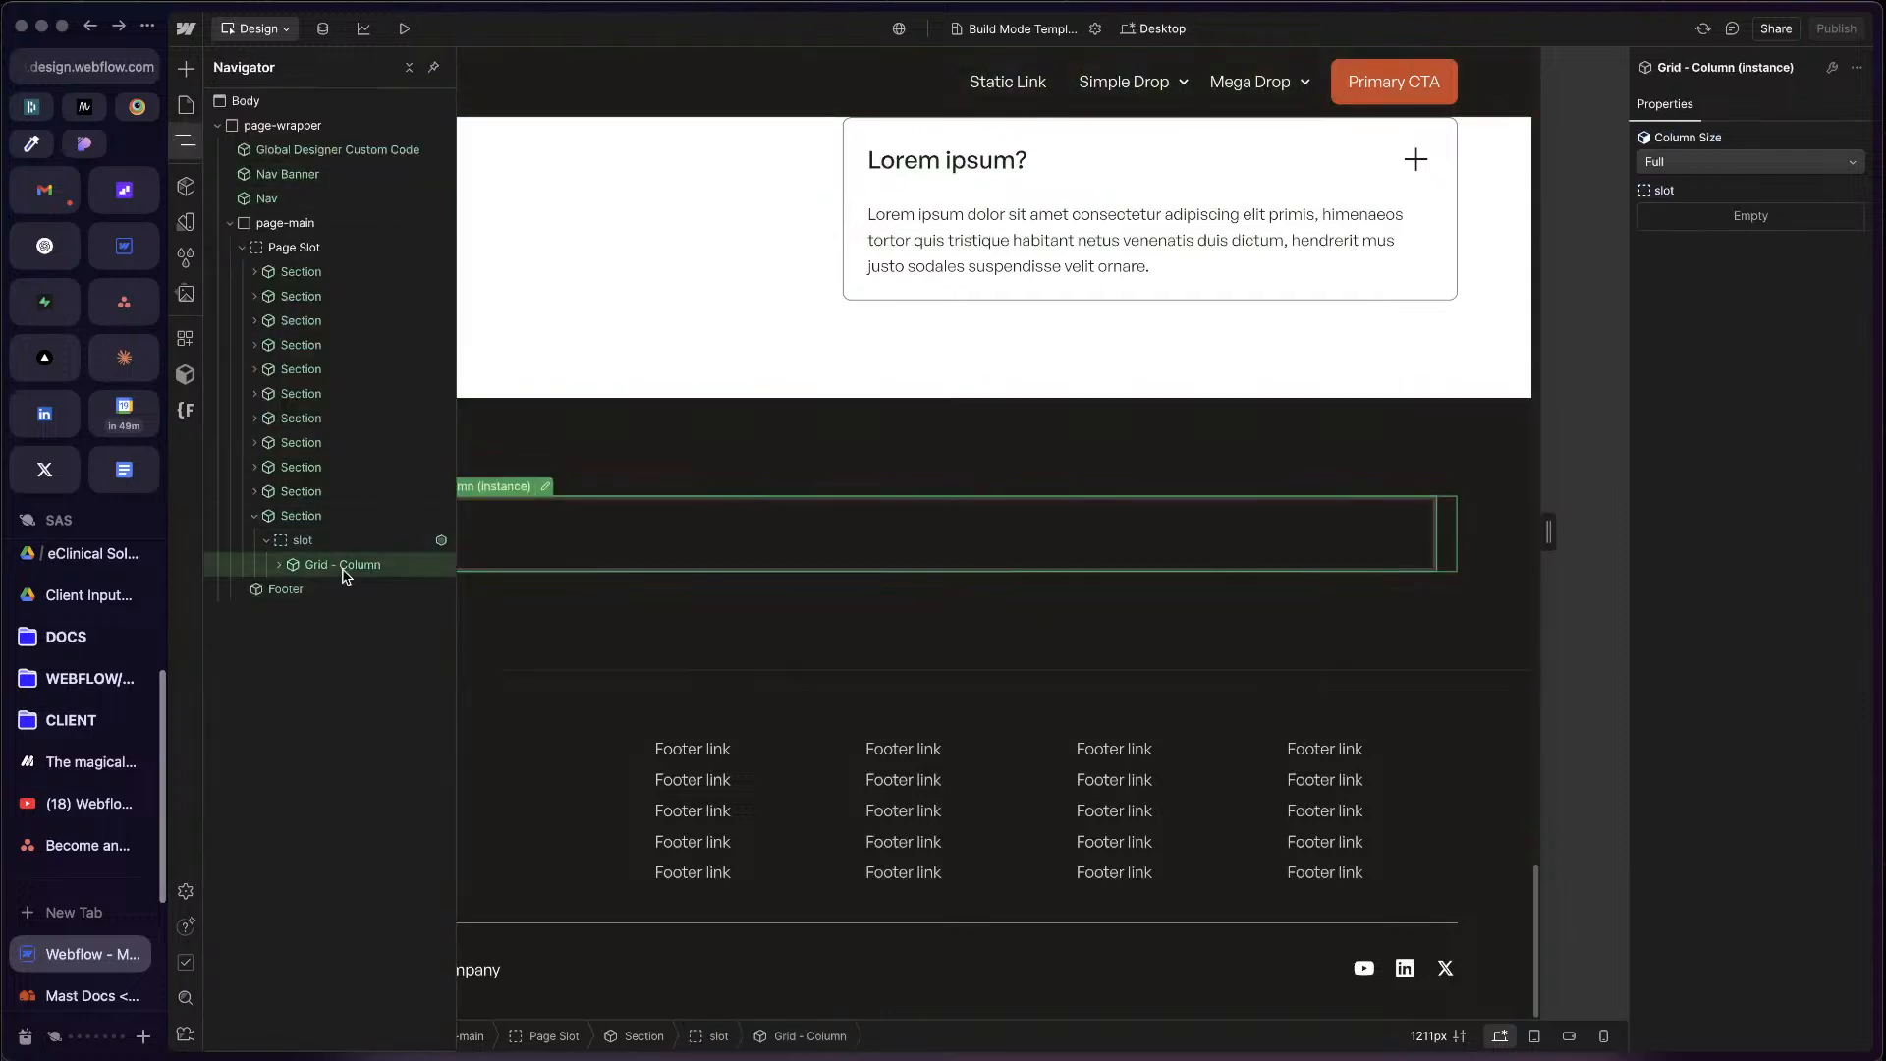
Step: Remove the Grid - Column from the last section's slot
{"action": "left_click", "coordinate": [279, 565]}
{"action": "left_click", "coordinate": [279, 565]}
{"action": "key", "text": "Delete"}
Step: Add a Grid - Row component inside the last section's empty slot
{"action": "left_click", "coordinate": [304, 542]}
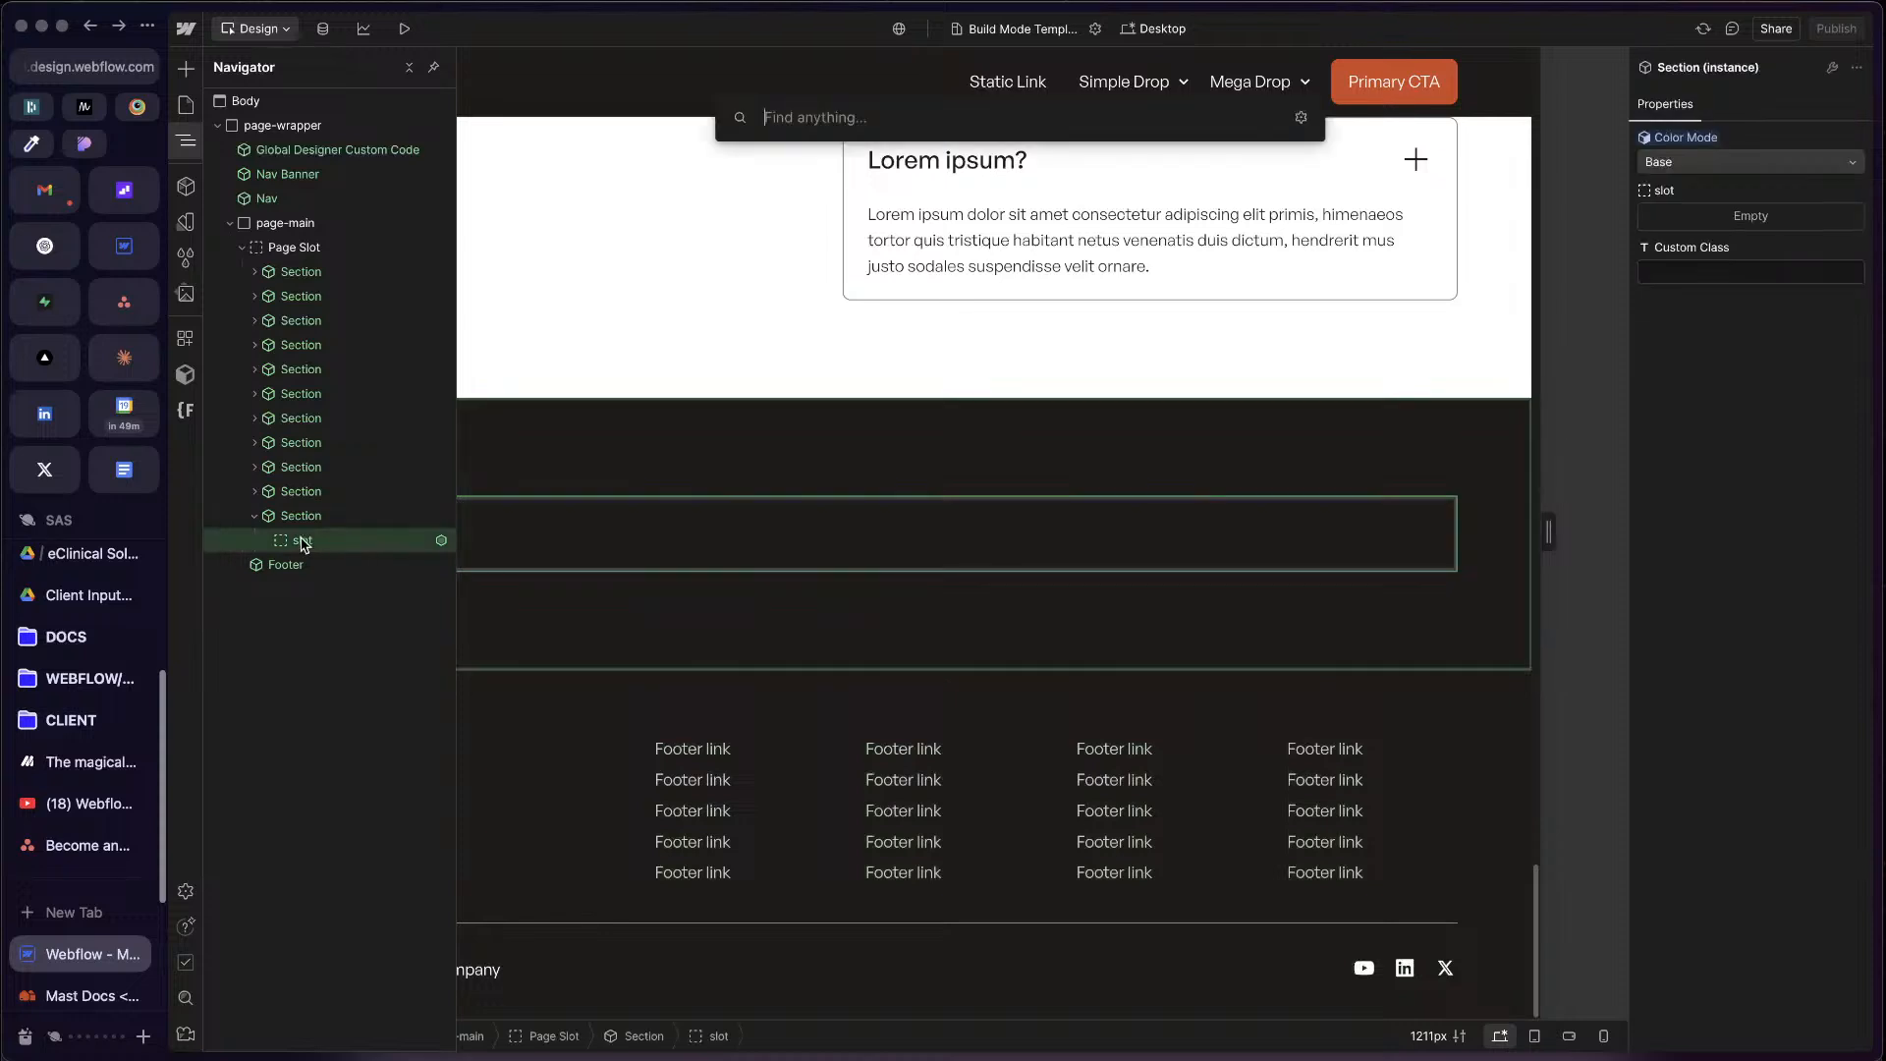
{"action": "type", "text": "grid"}
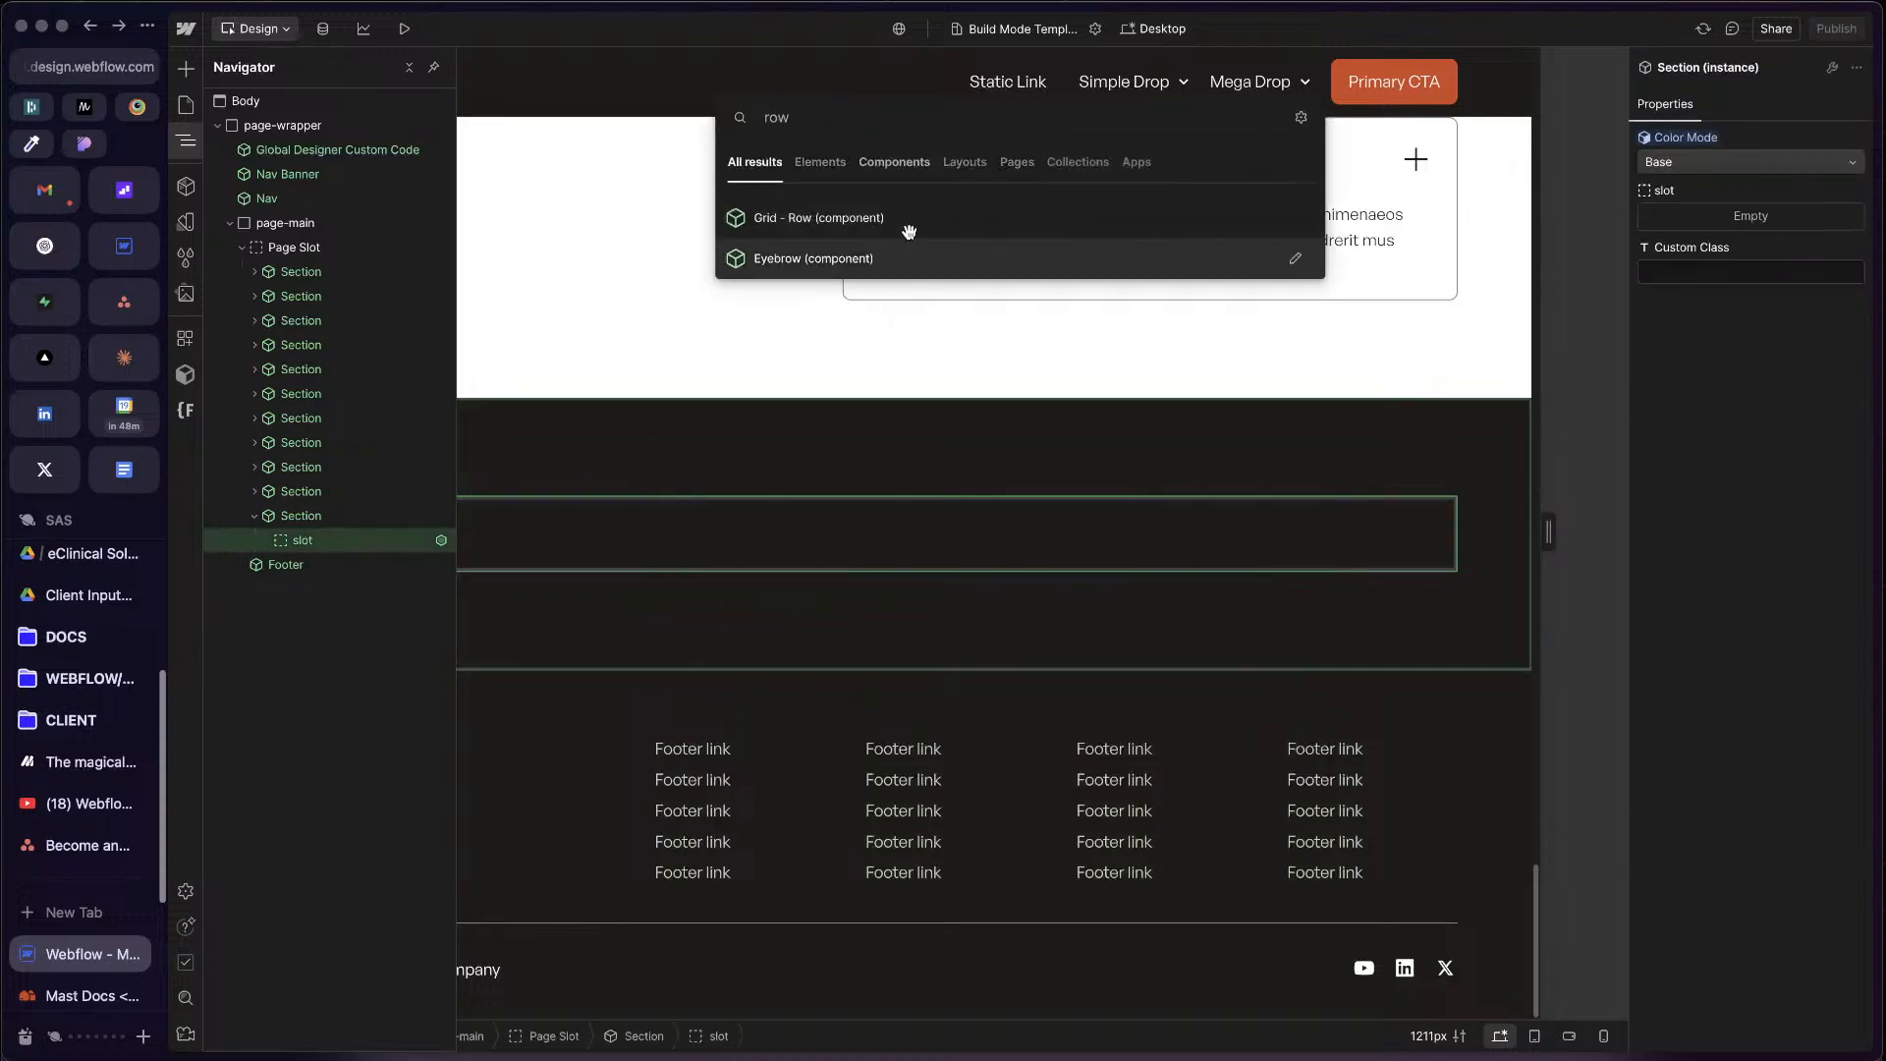
{"action": "left_click", "coordinate": [913, 218]}
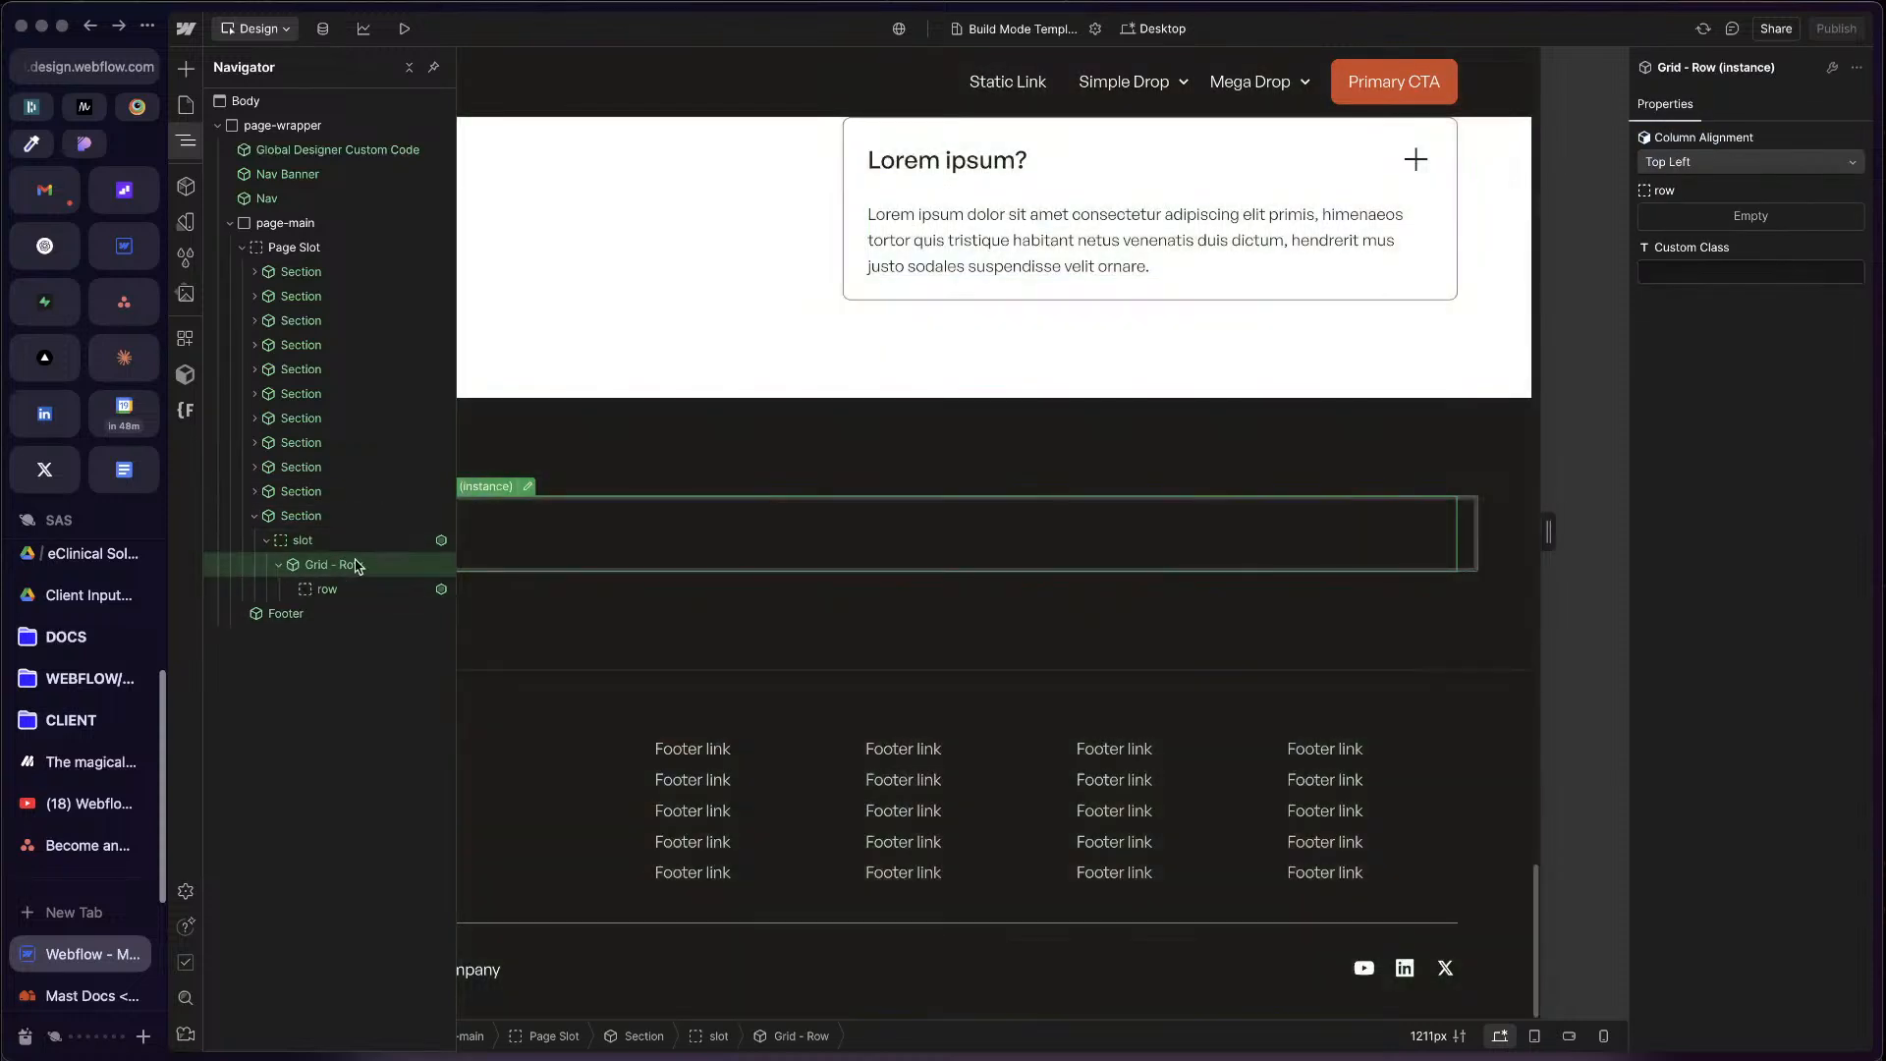
Step: Add a Grid - Column component inside the row slot and duplicate it to make four equal columns
{"action": "left_click", "coordinate": [633, 543]}
{"action": "key", "text": "super+e"}
{"action": "type", "text": "col"}
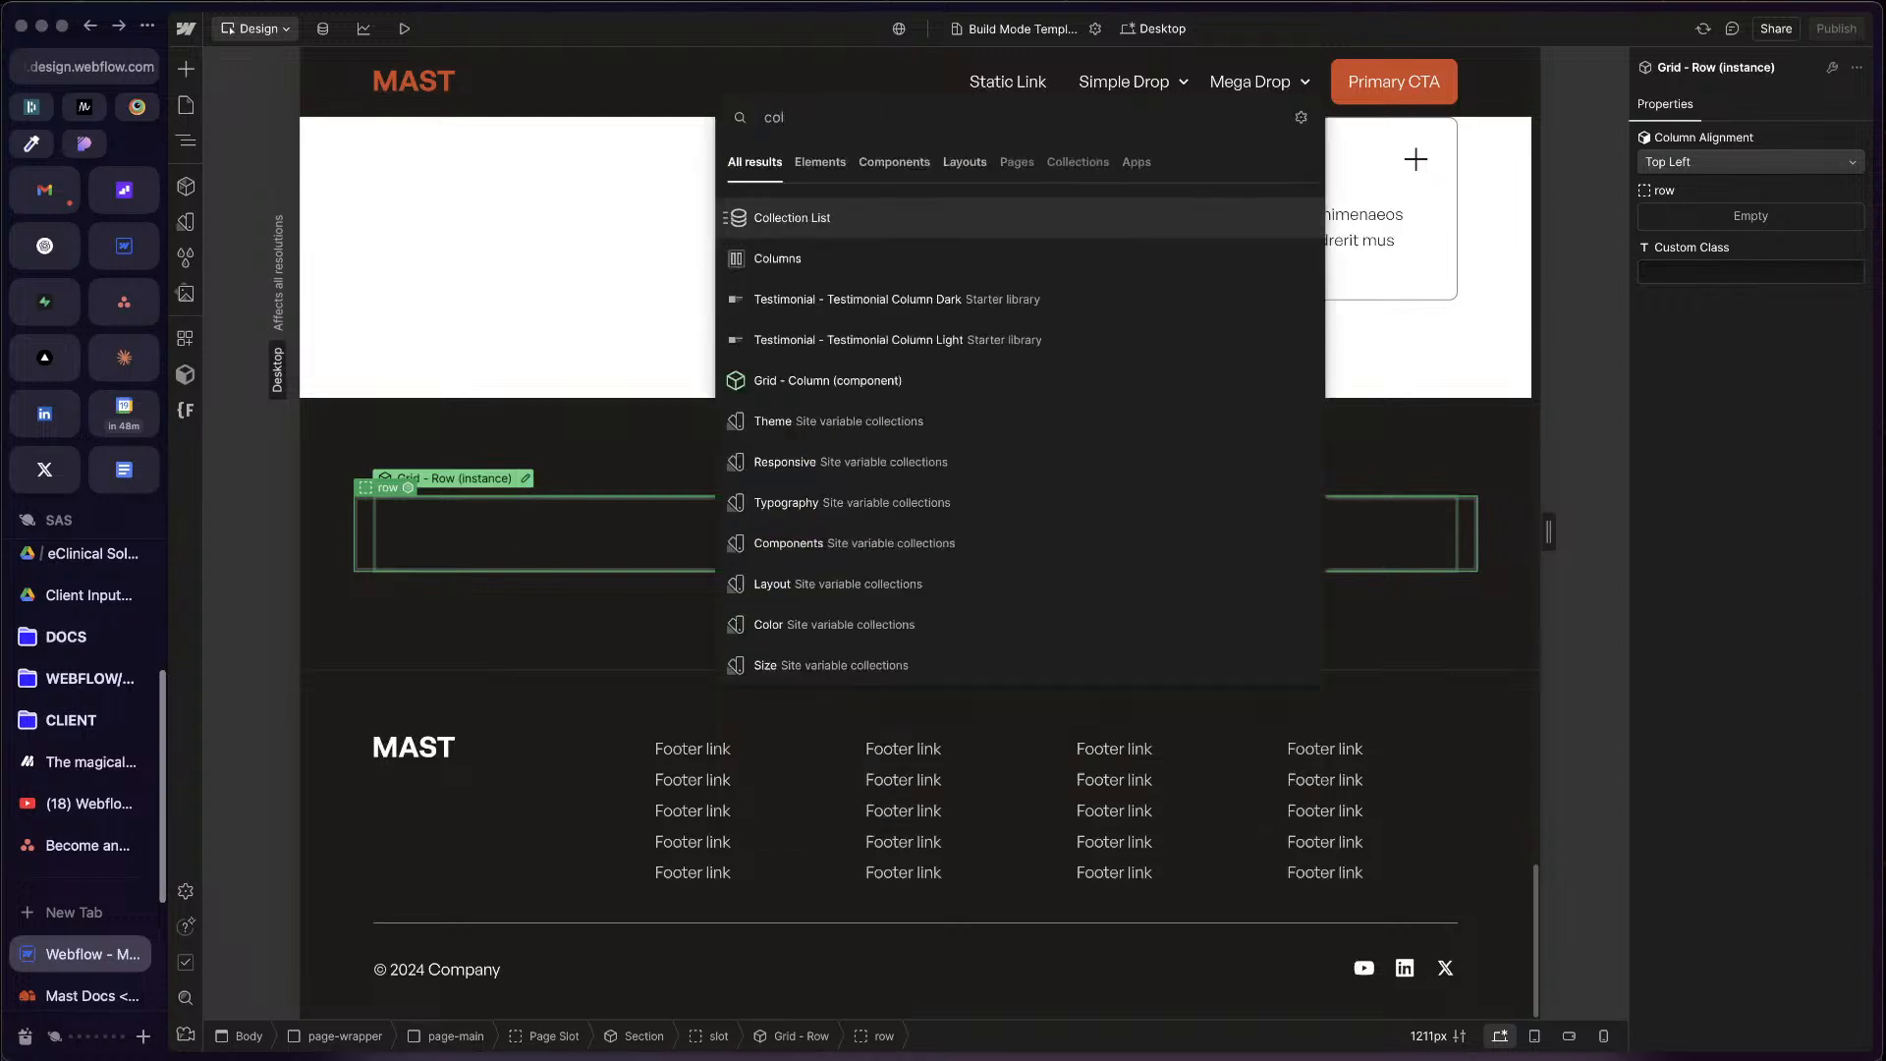
{"action": "left_click", "coordinate": [908, 391]}
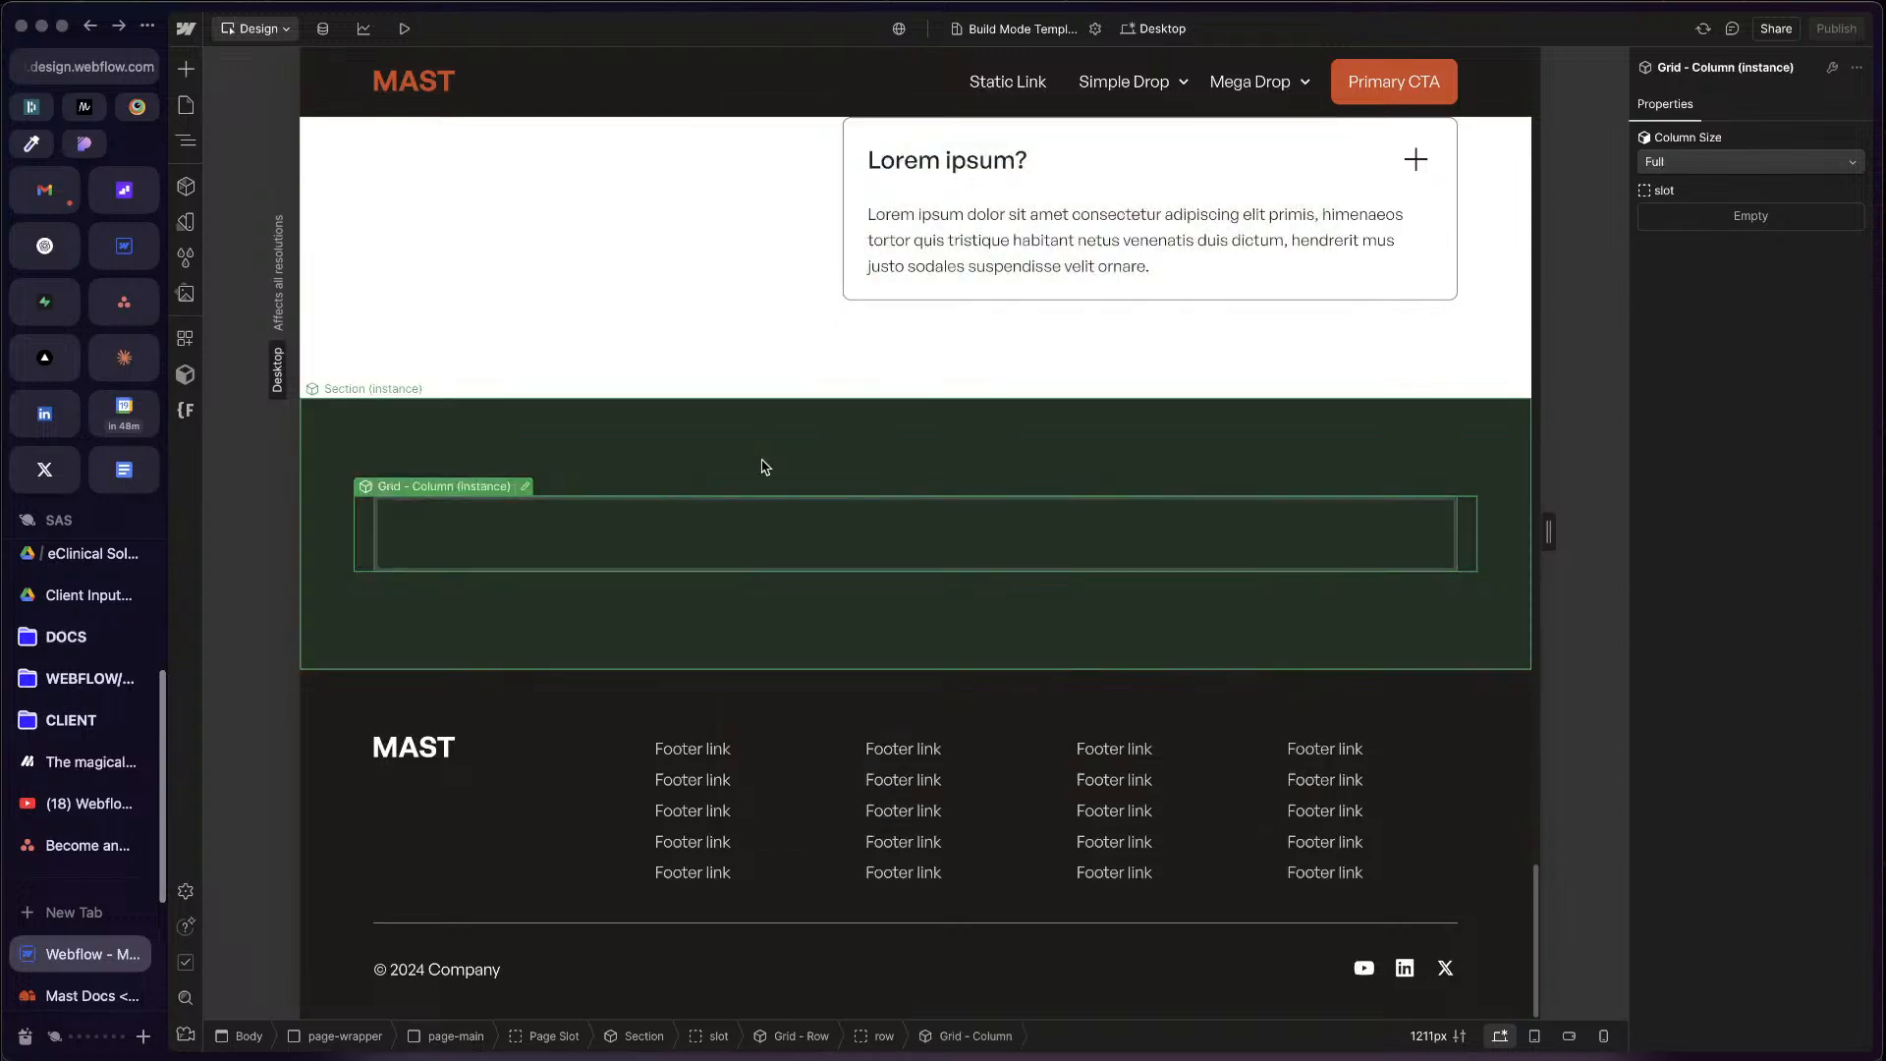
{"action": "key", "text": "super+d"}
{"action": "key", "text": "super+d"}
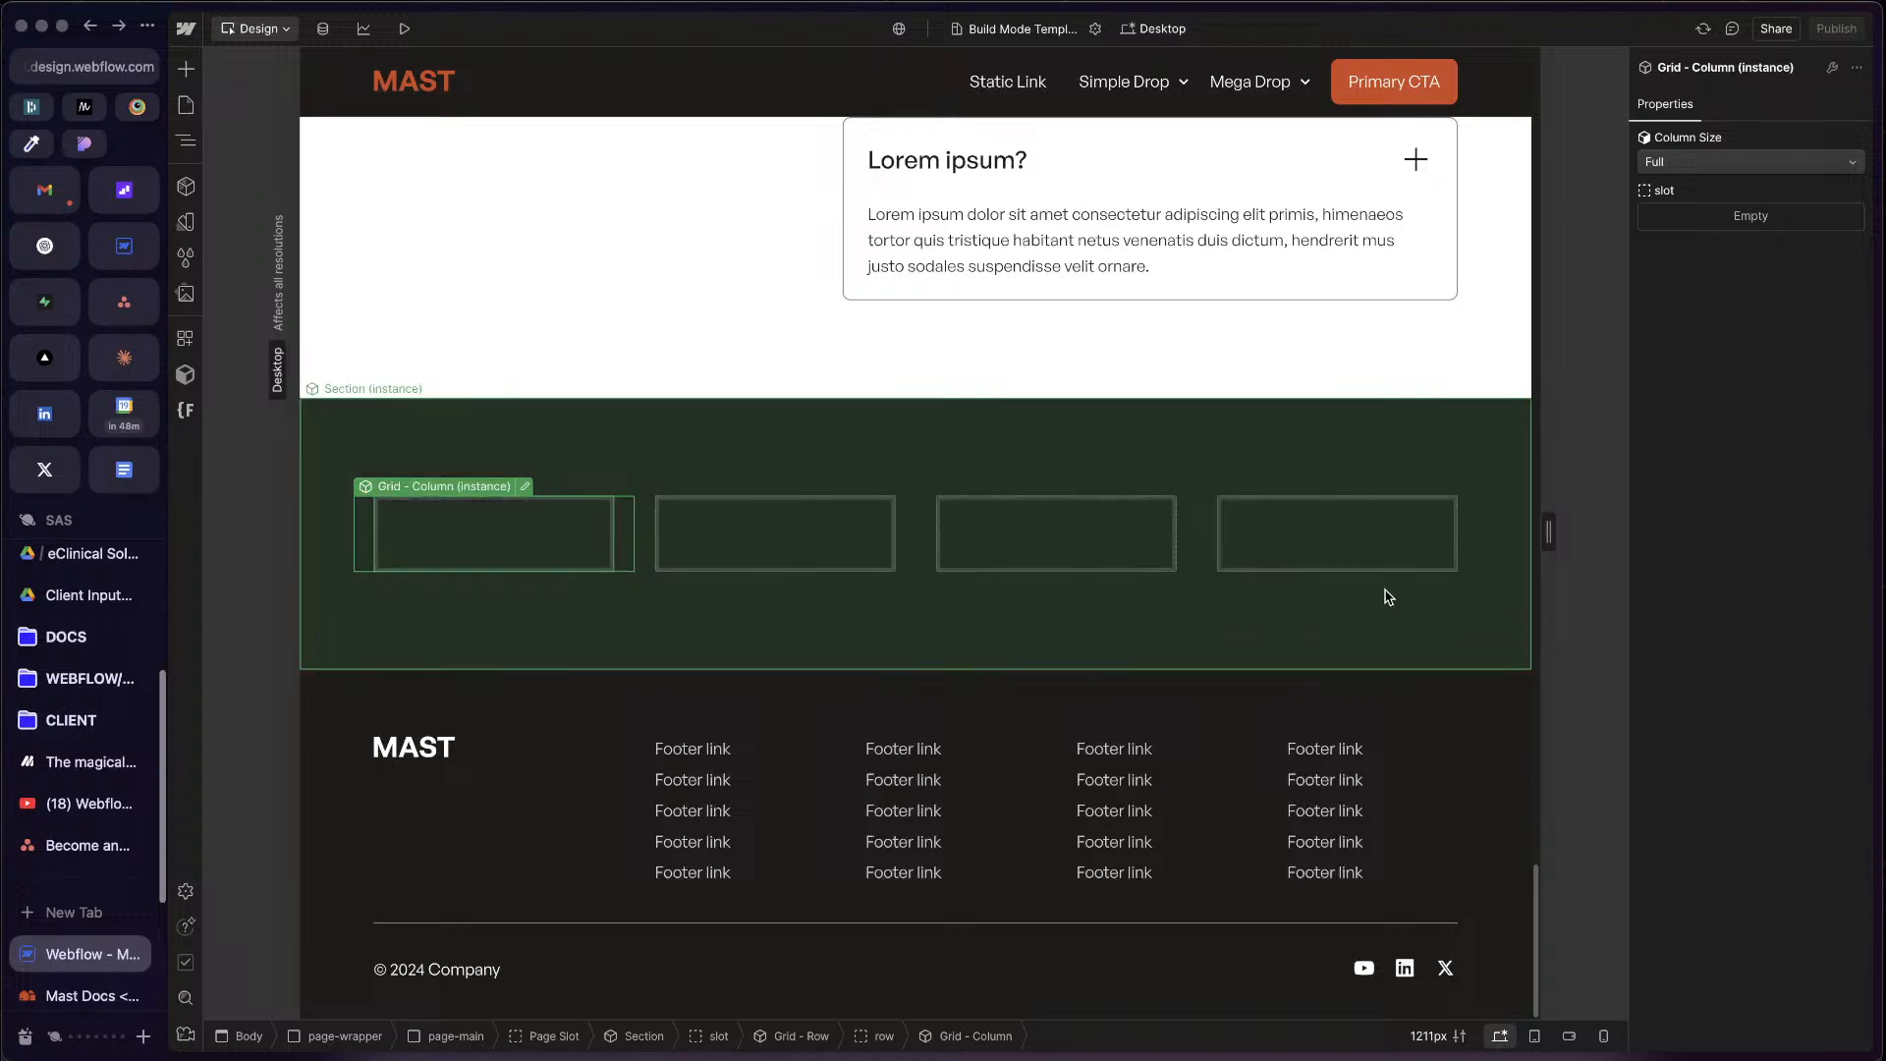
Step: Review the Column Size options of the fourth Grid - Column without changing the size
{"action": "key", "text": "Escape"}
{"action": "left_click", "coordinate": [1273, 568]}
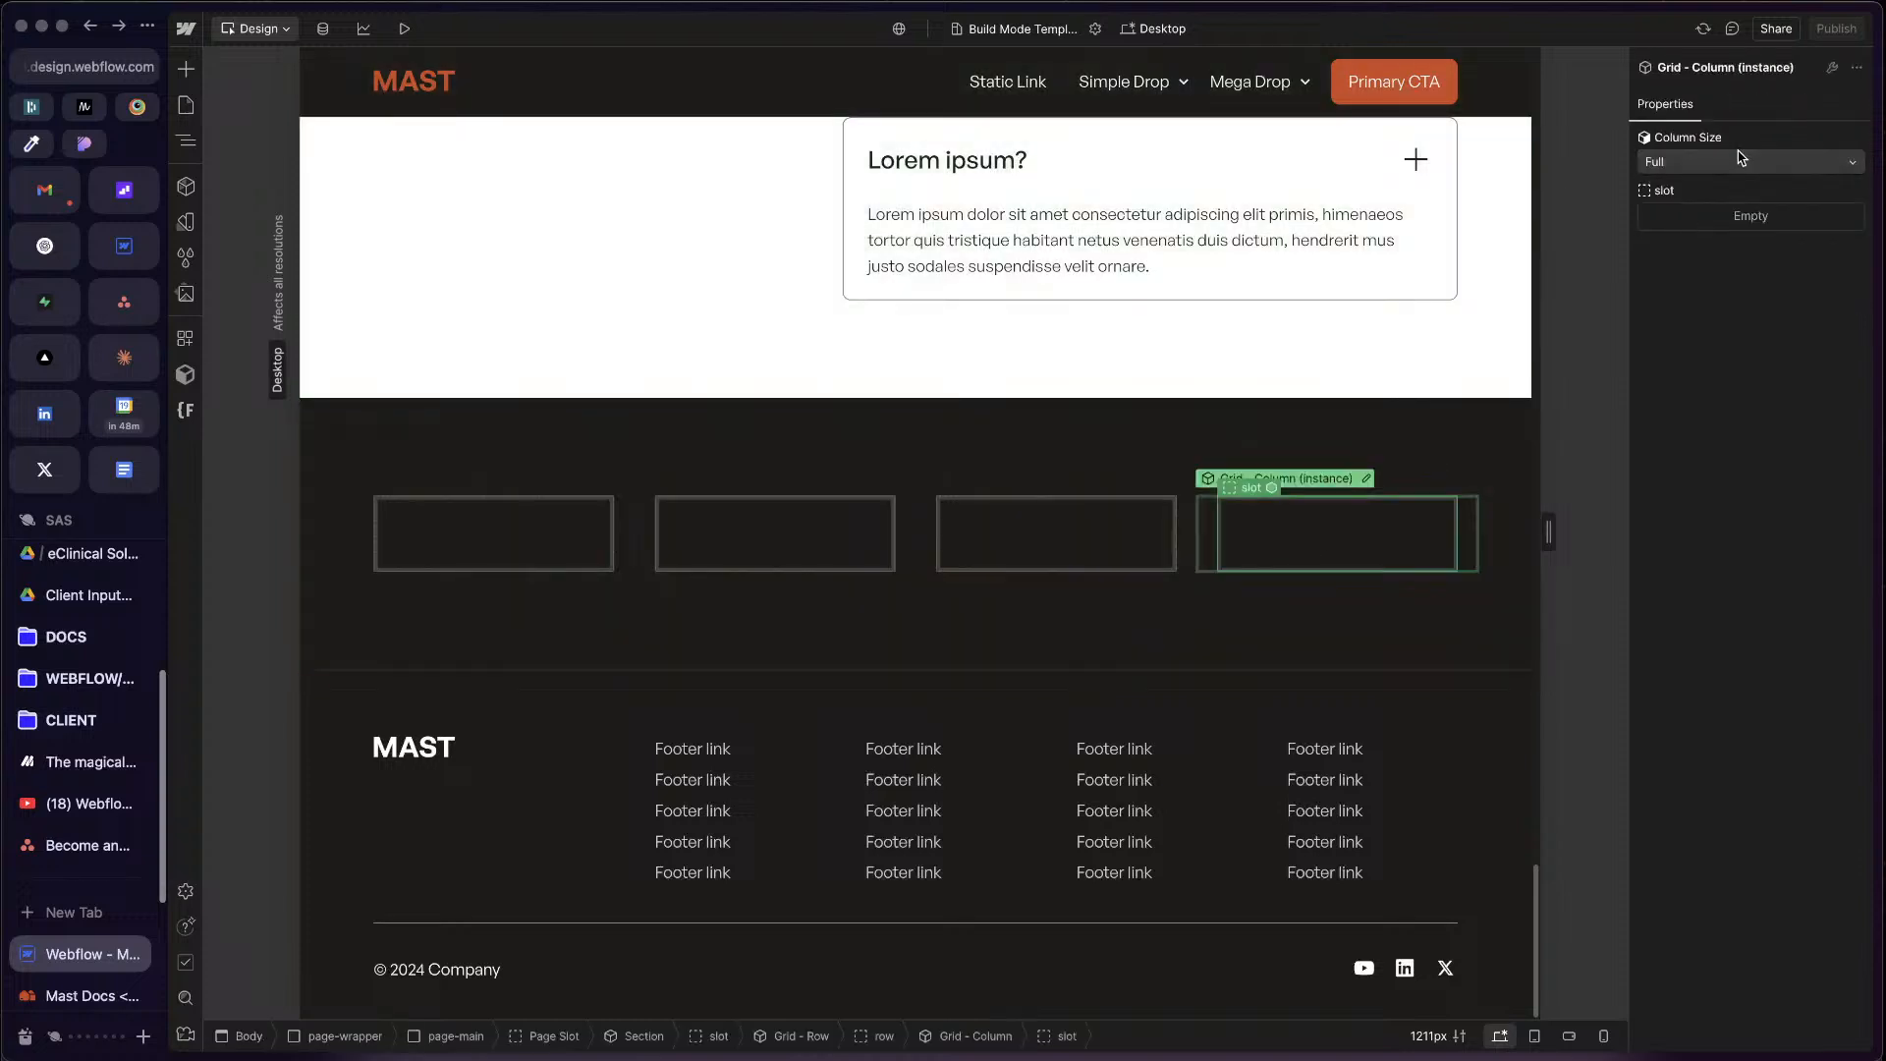
{"action": "left_click", "coordinate": [1742, 160]}
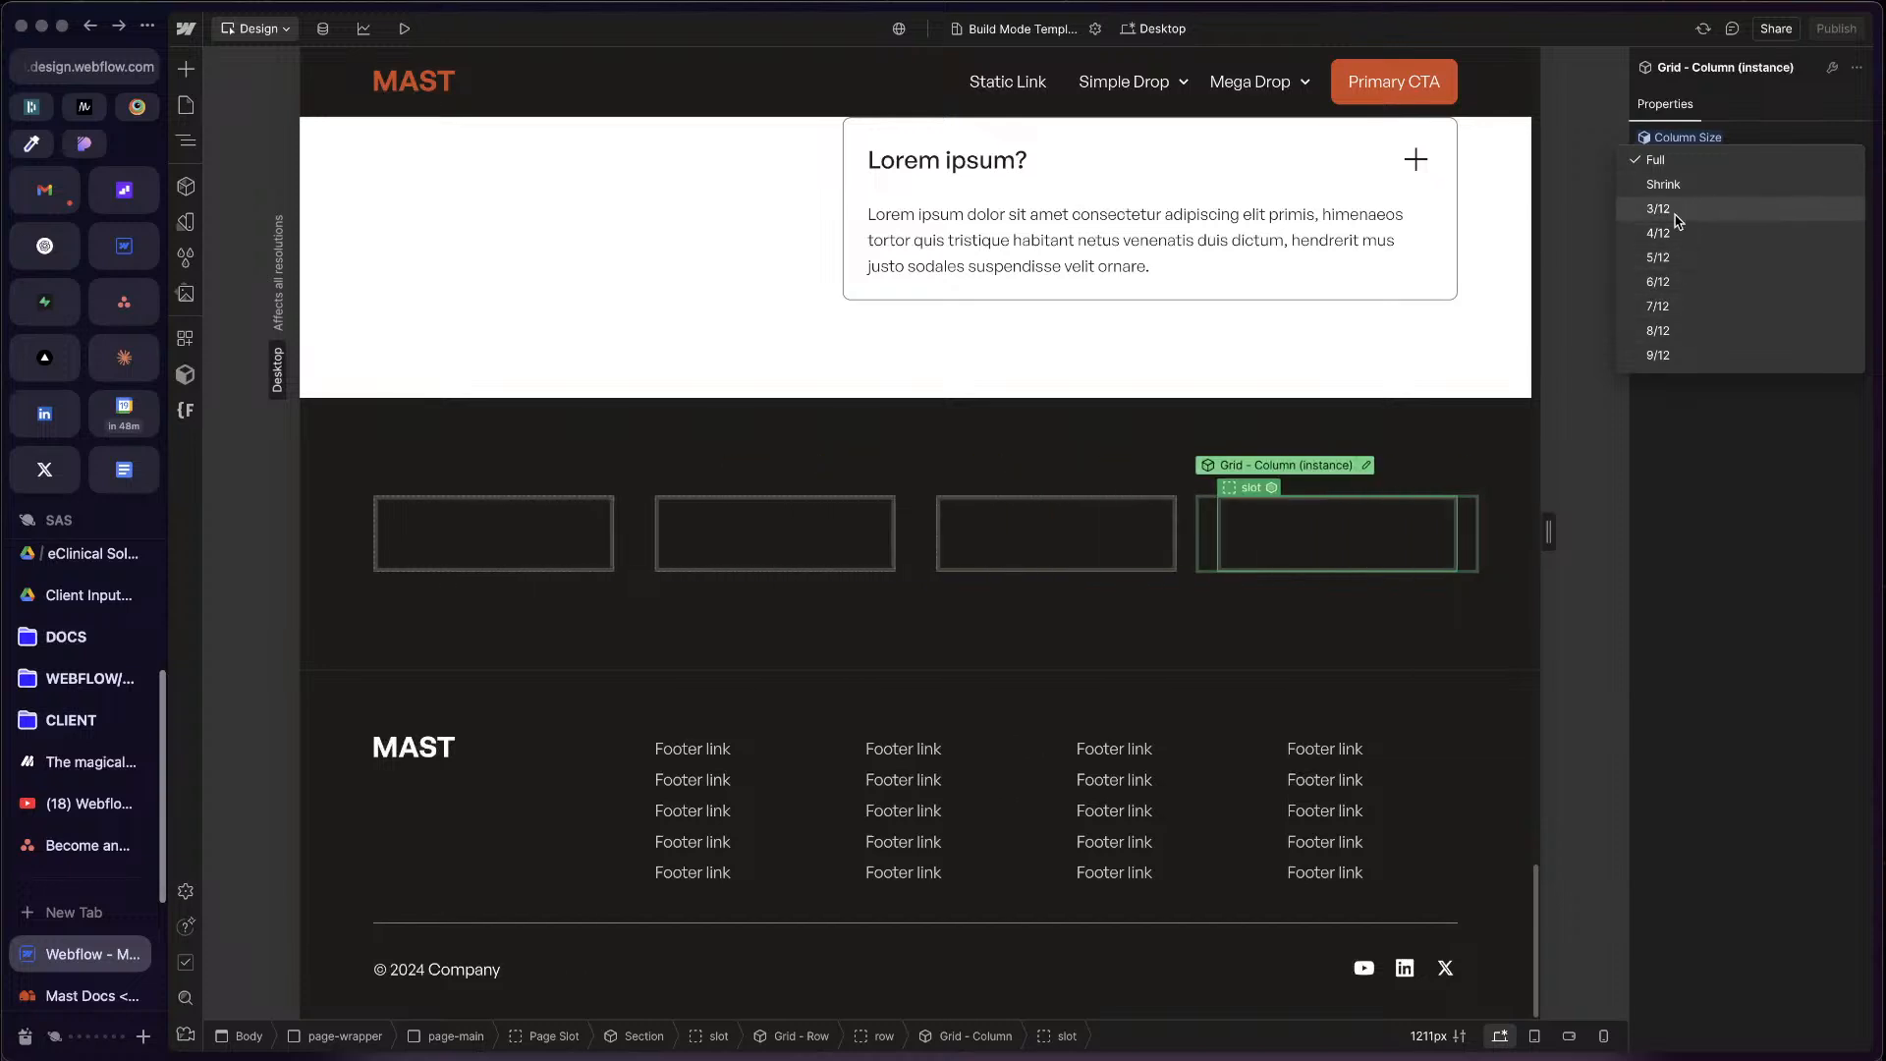
{"action": "left_click", "coordinate": [1721, 644]}
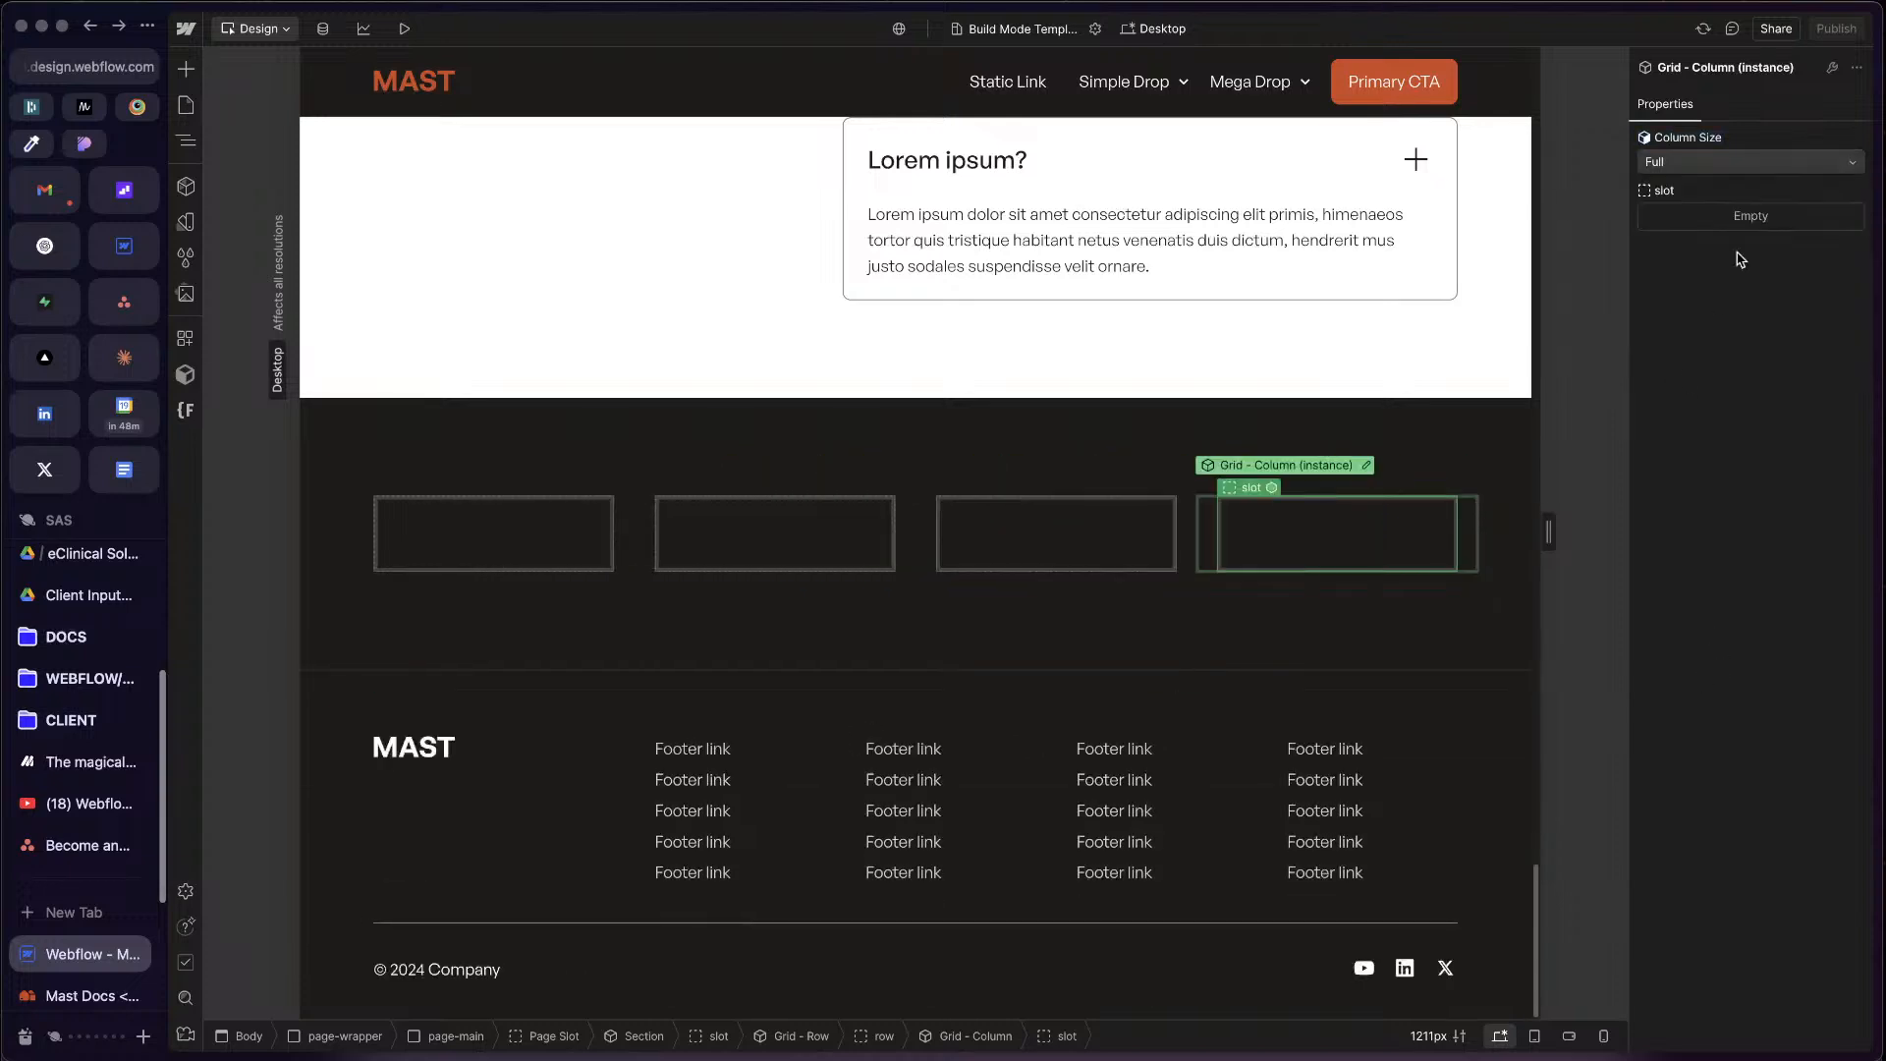
{"action": "left_click", "coordinate": [1116, 476]}
Step: Inspect how the Grid - Row and its columns nest inside the last section
{"action": "key", "text": "z"}
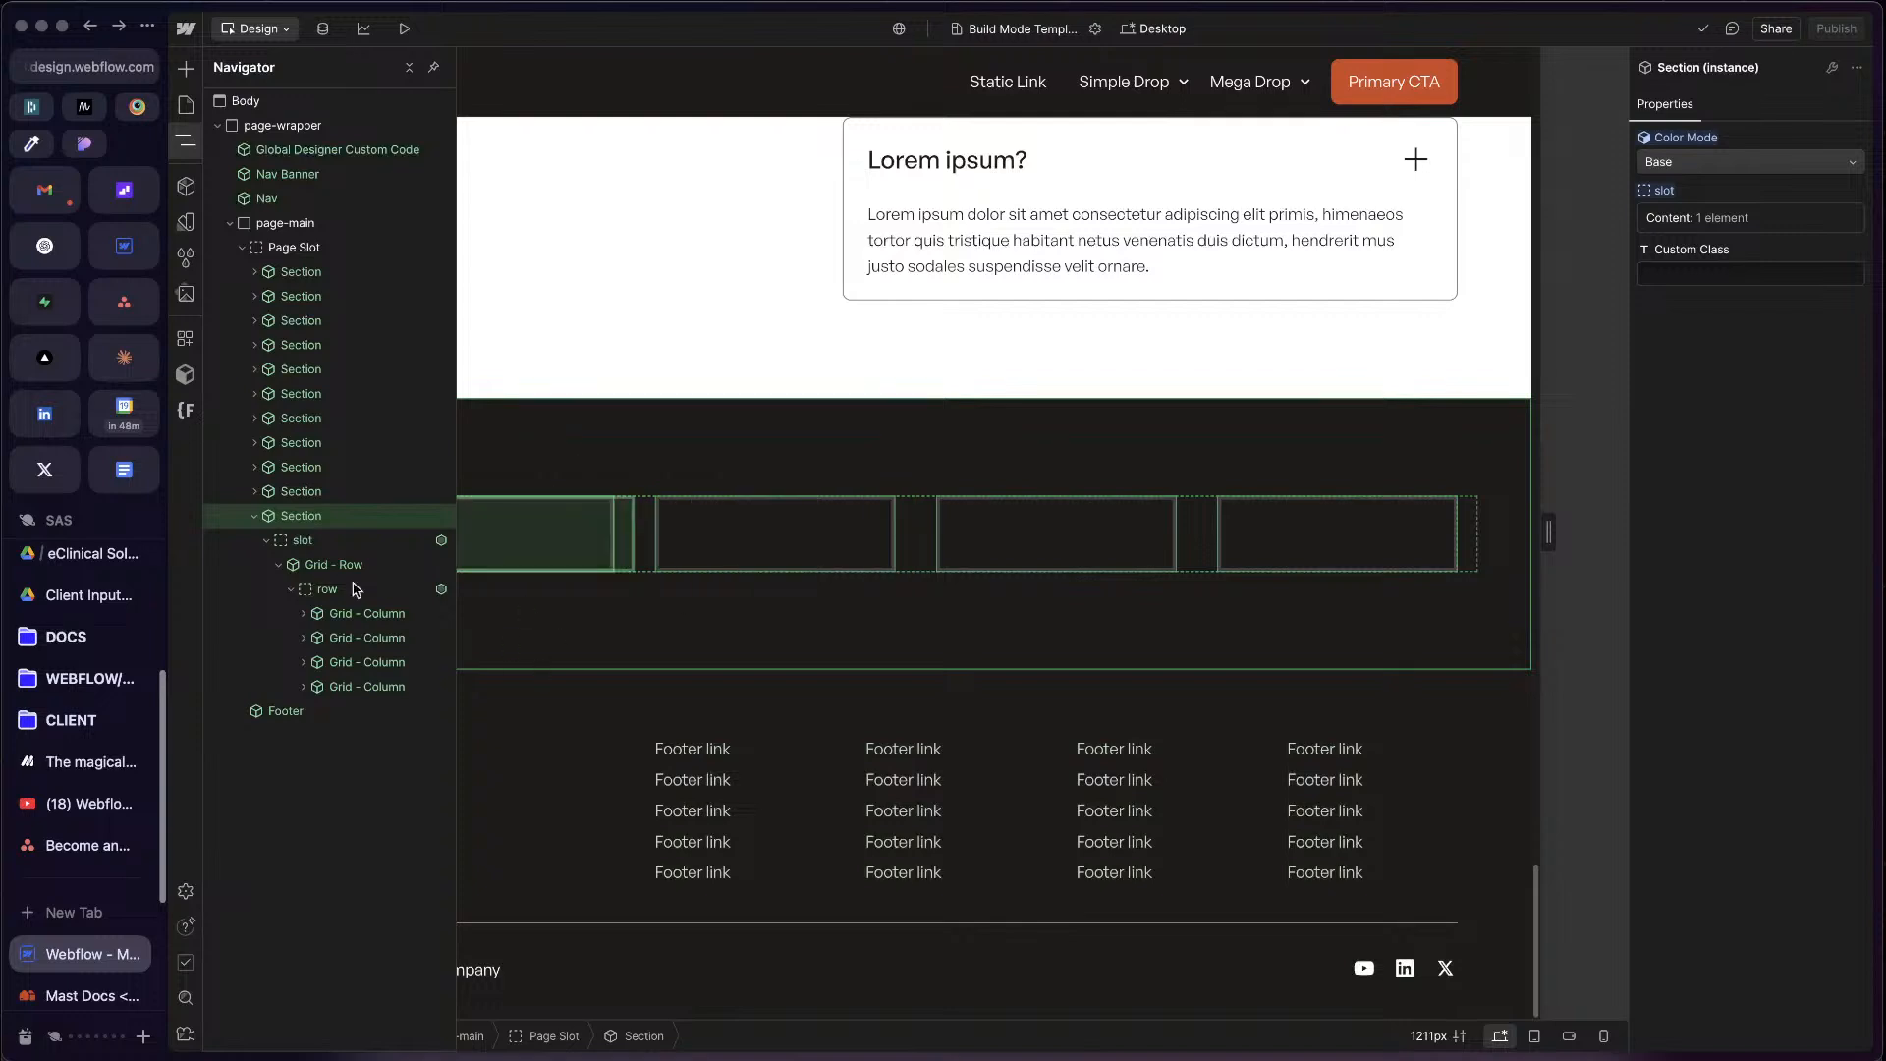
{"action": "left_click", "coordinate": [278, 568]}
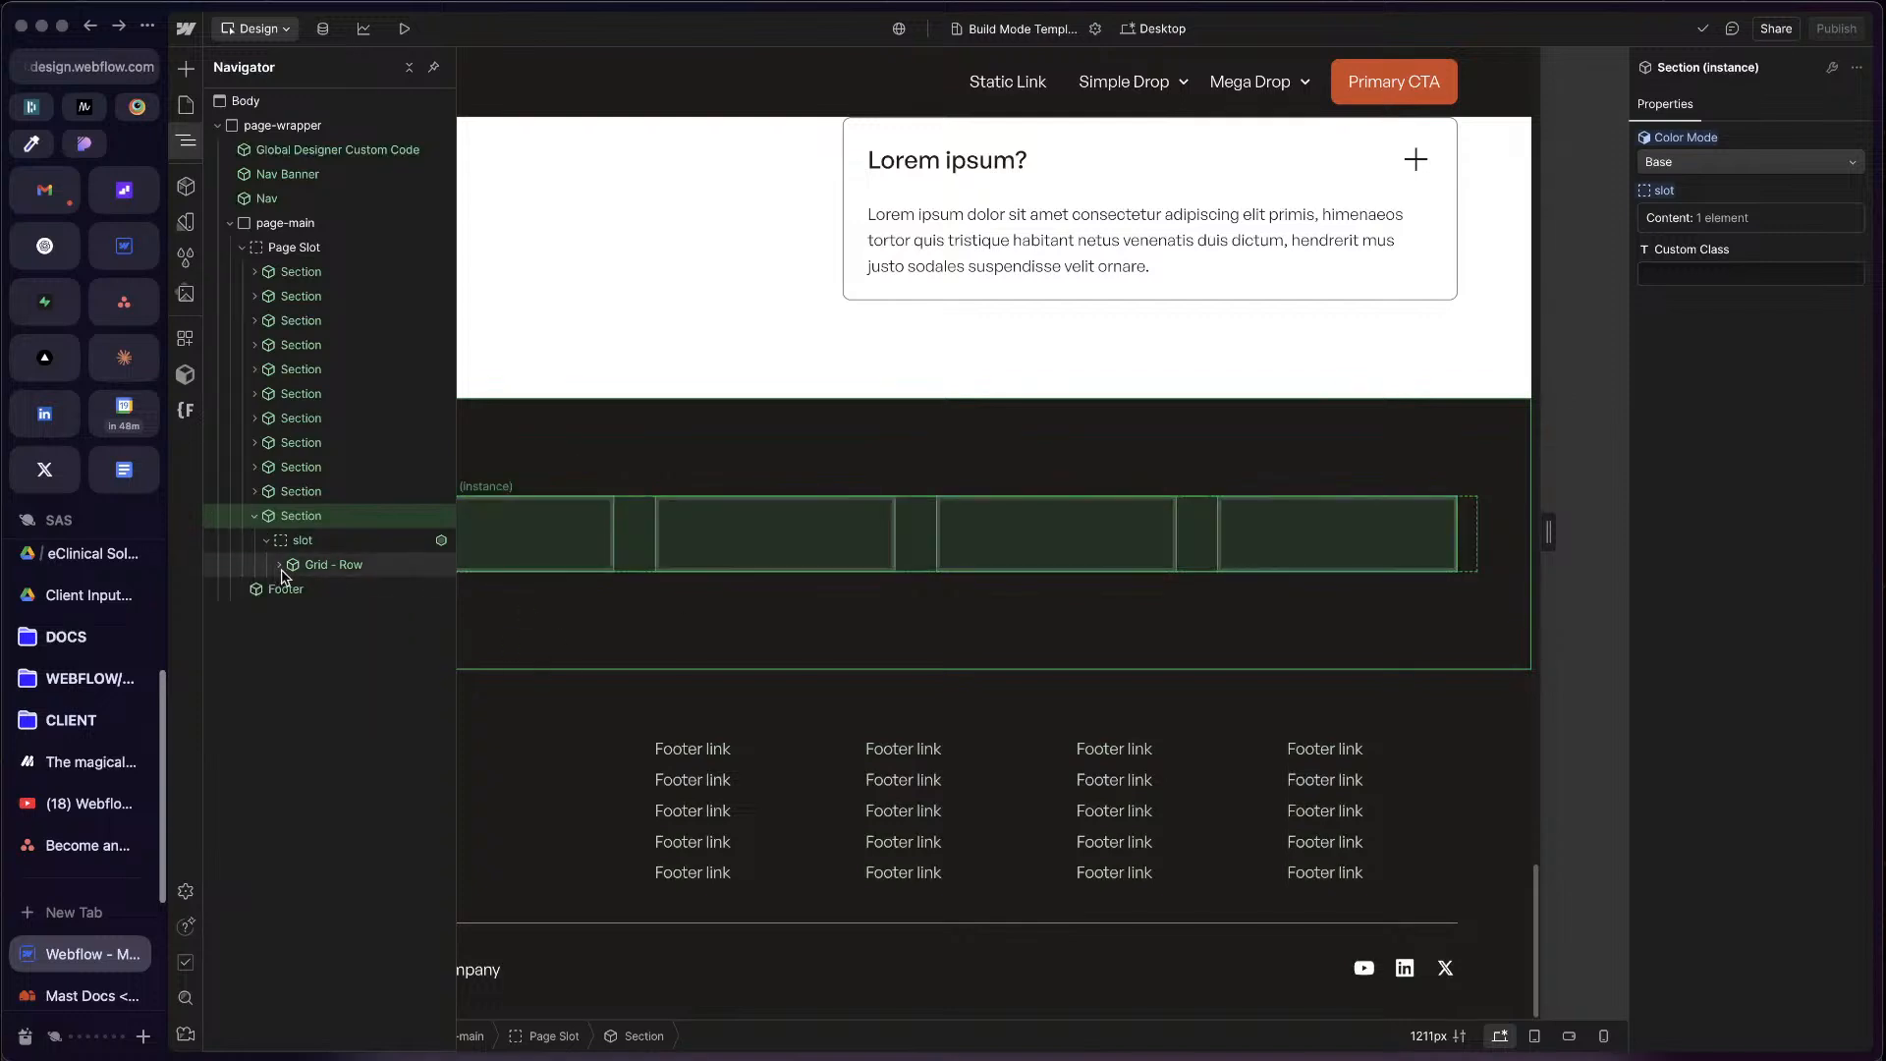
{"action": "left_click", "coordinate": [1071, 538]}
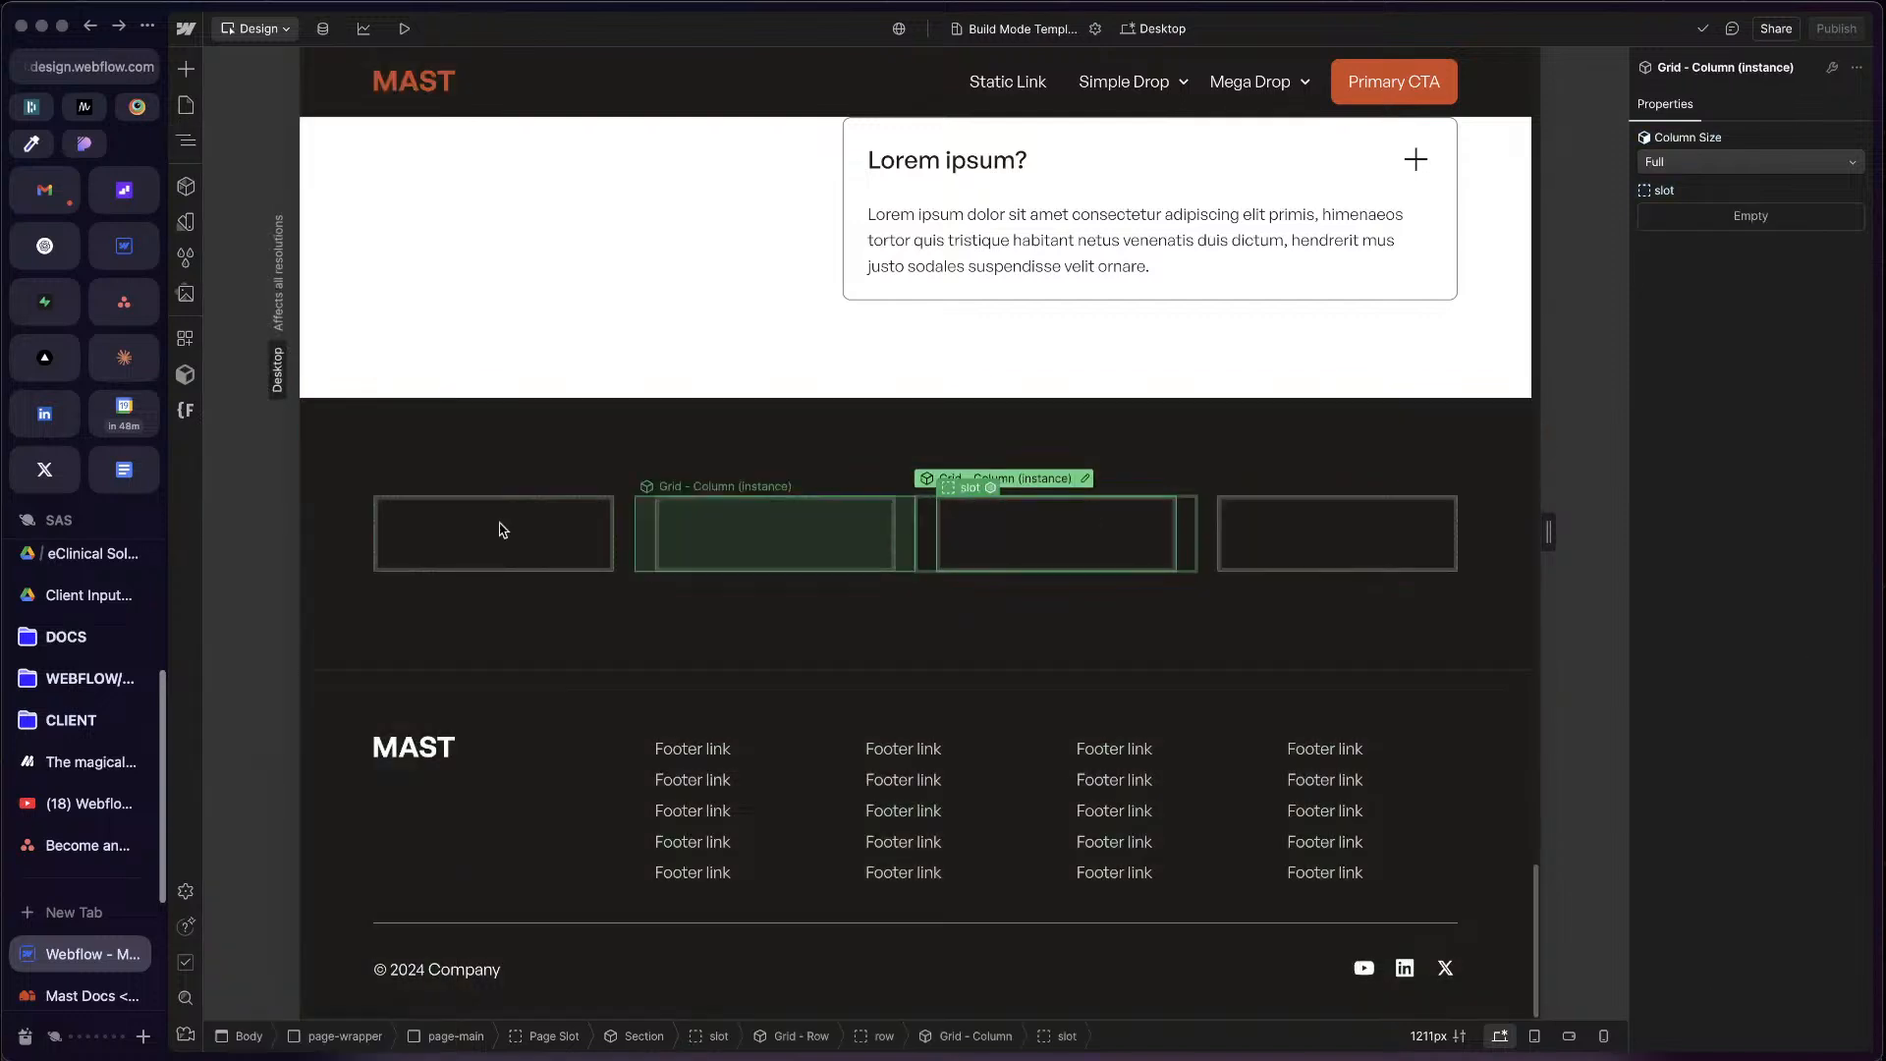
Step: Insert a new Section component directly below the first header section of the page
{"action": "scroll", "coordinate": [536, 506], "scroll_direction": "up", "scroll_amount": 15}
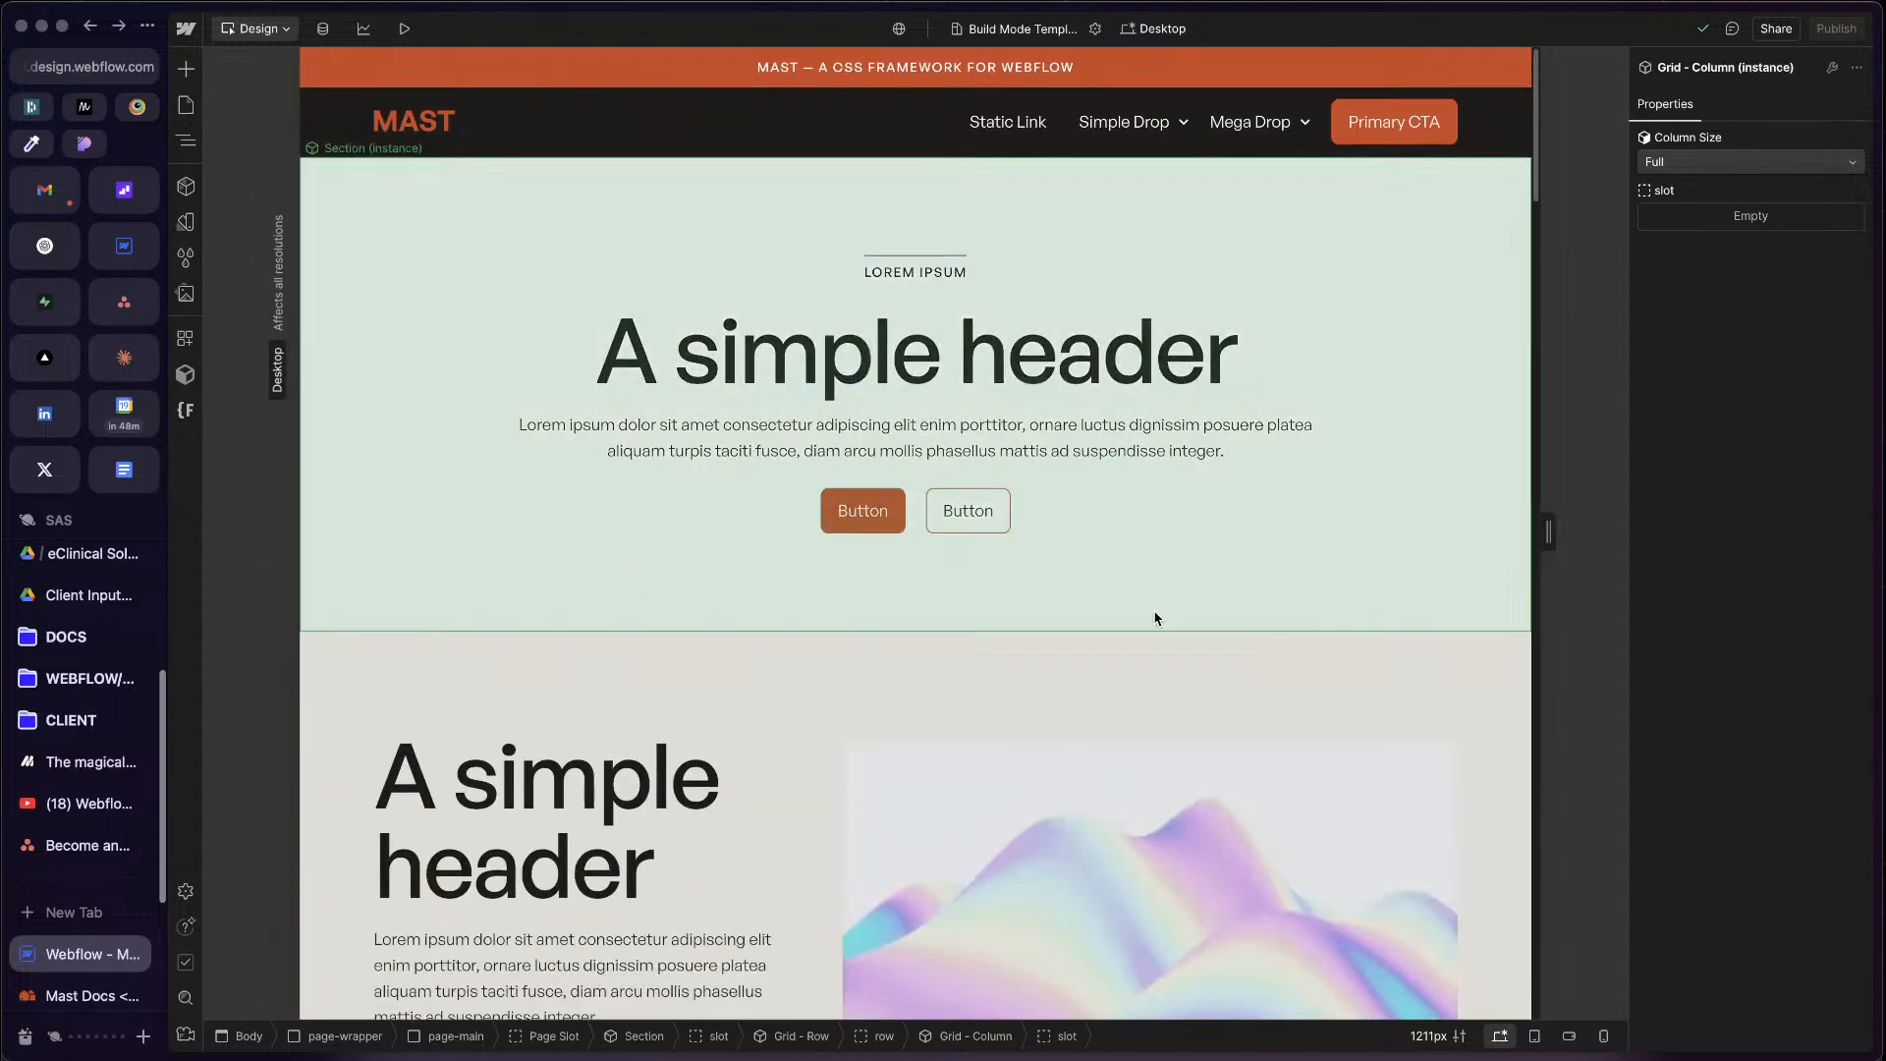
{"action": "left_click", "coordinate": [1154, 613]}
{"action": "key", "text": "z"}
{"action": "key", "text": "shift+a"}
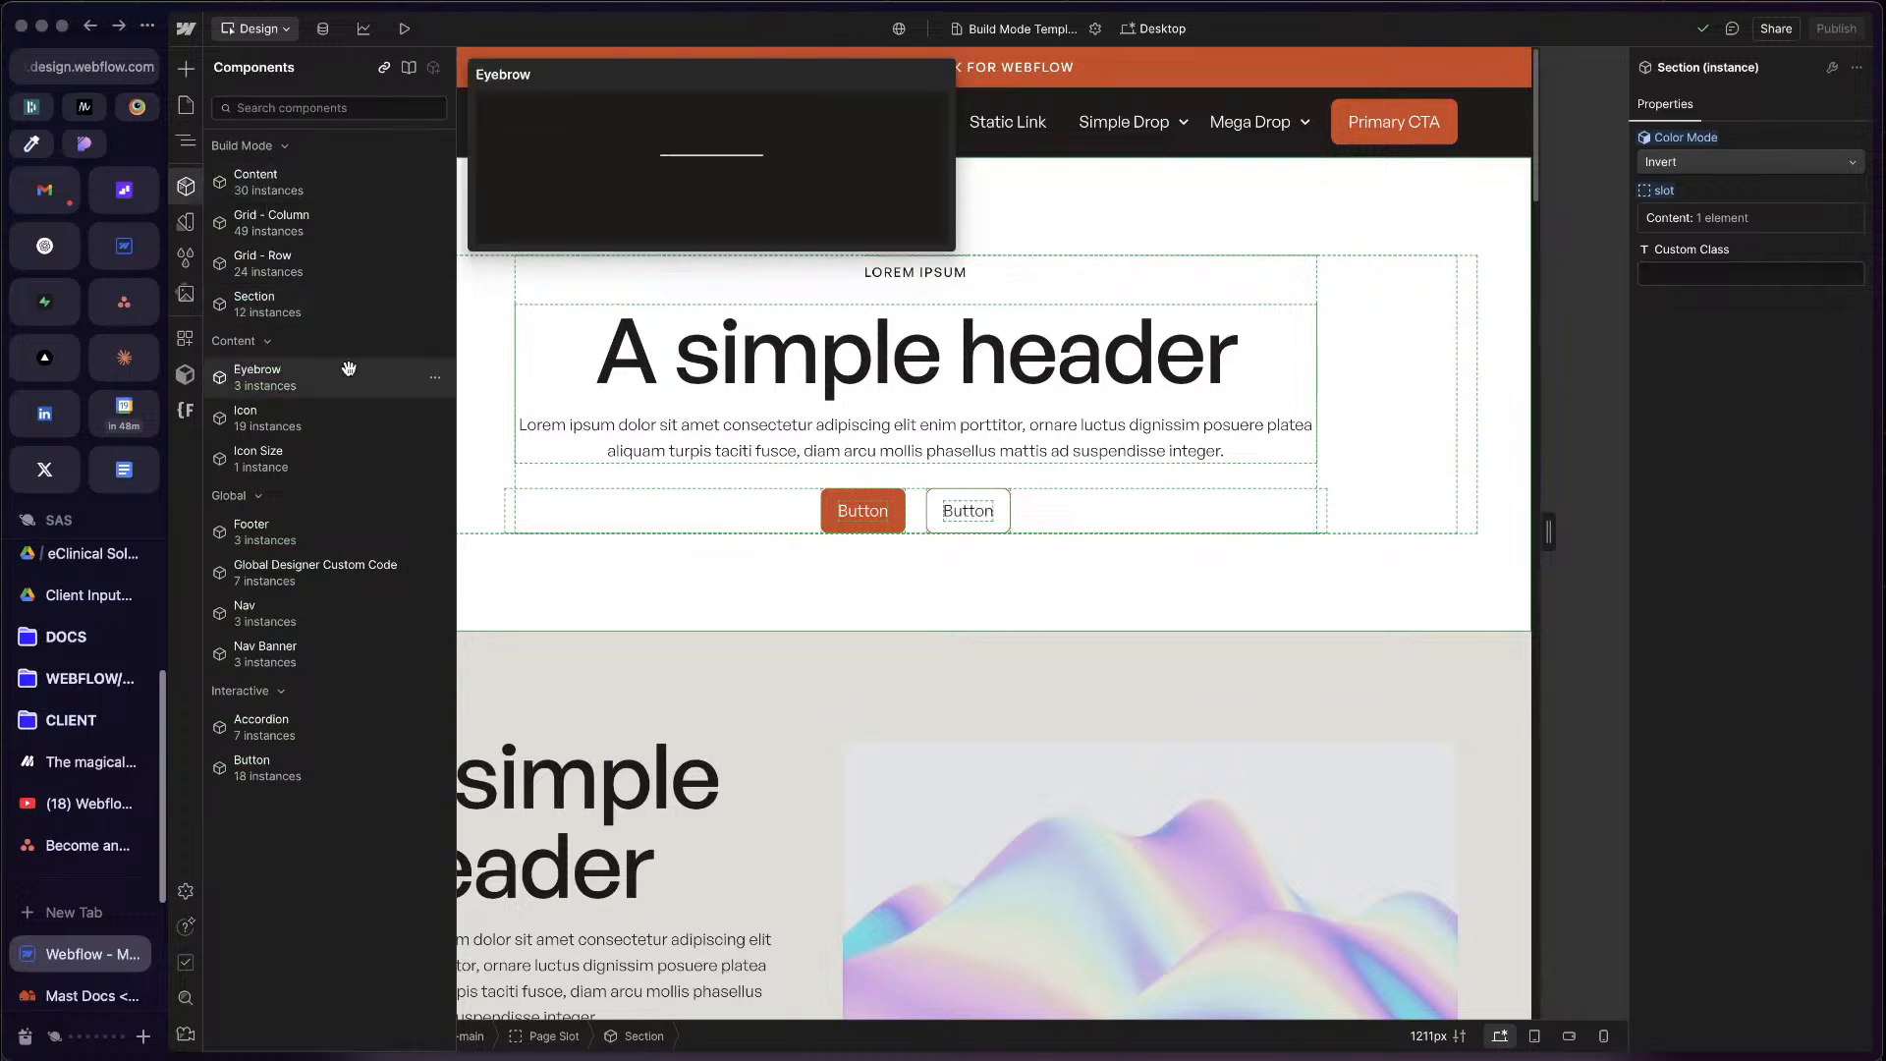
{"action": "left_click_drag", "start_coordinate": [327, 300], "coordinate": [993, 754]}
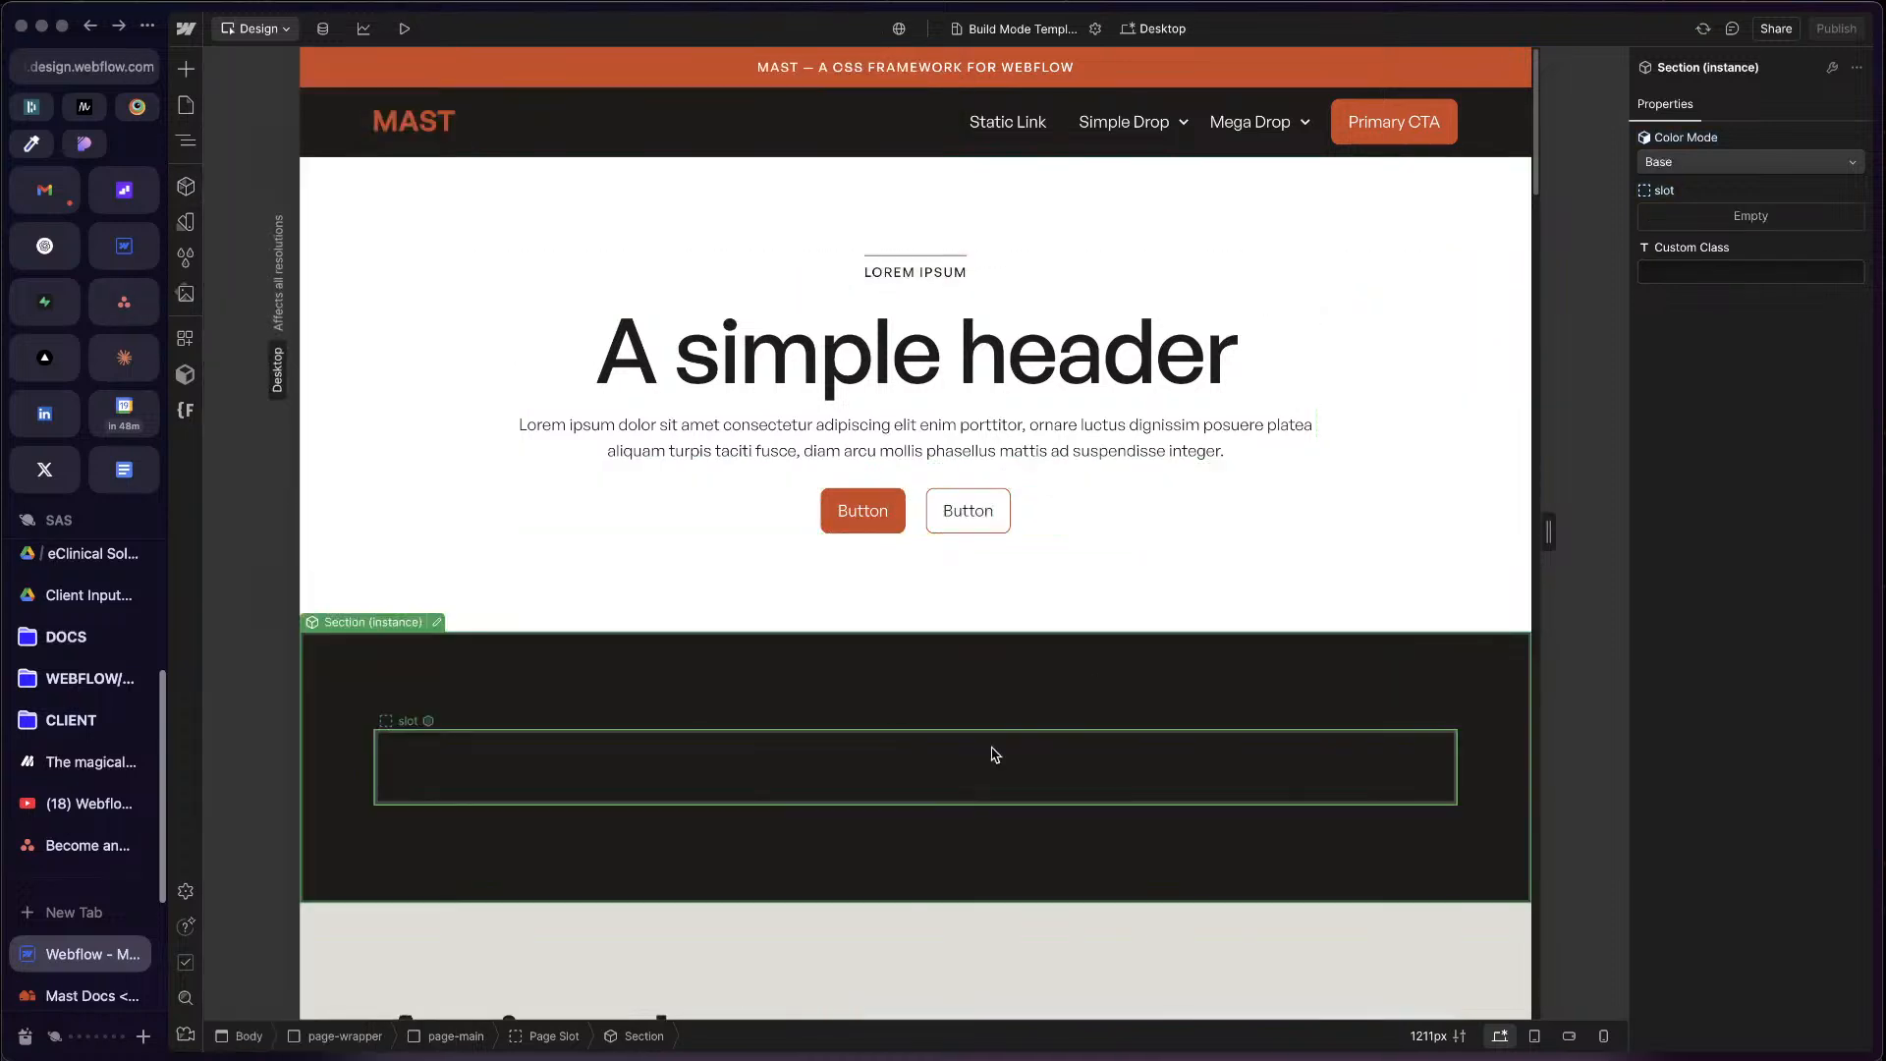
Step: Open the new Section's main component for editing and examine the styles on its section element
{"action": "scroll", "coordinate": [993, 753], "scroll_direction": "down", "scroll_amount": 2}
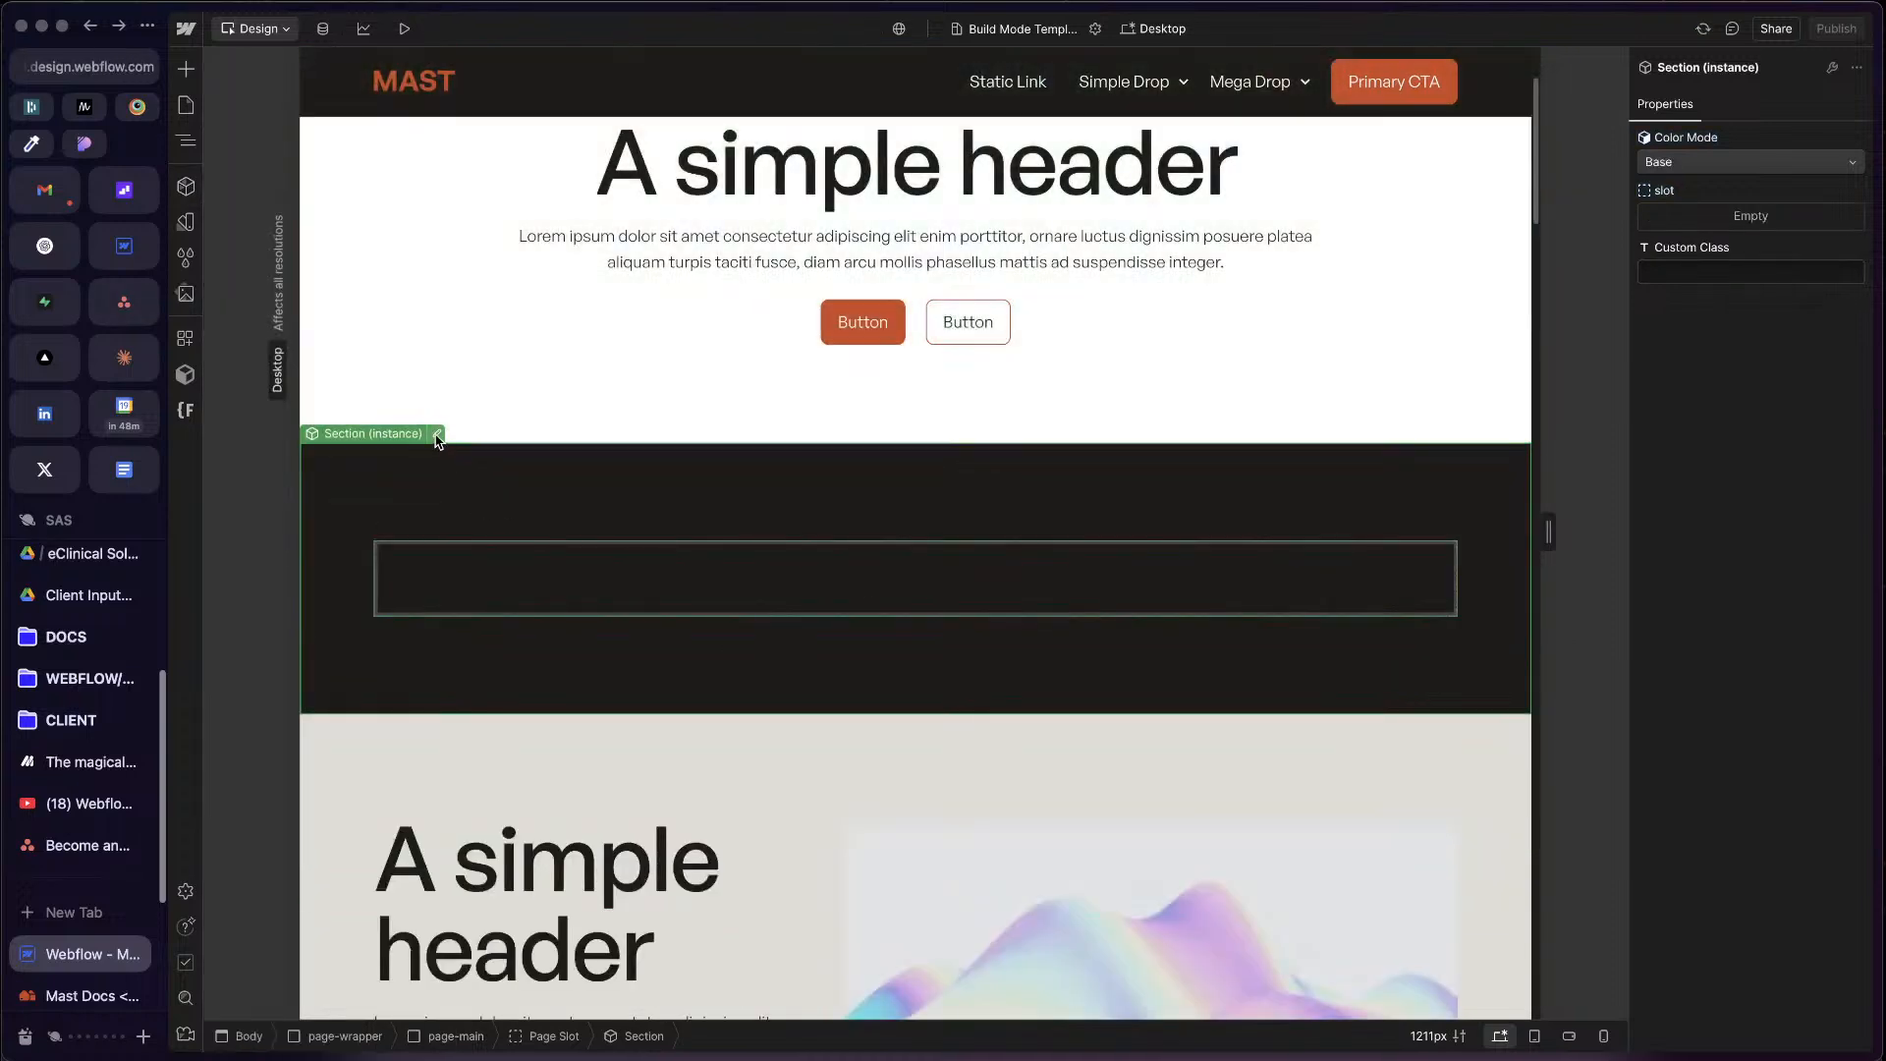
{"action": "left_click", "coordinate": [437, 434]}
{"action": "key", "text": "z"}
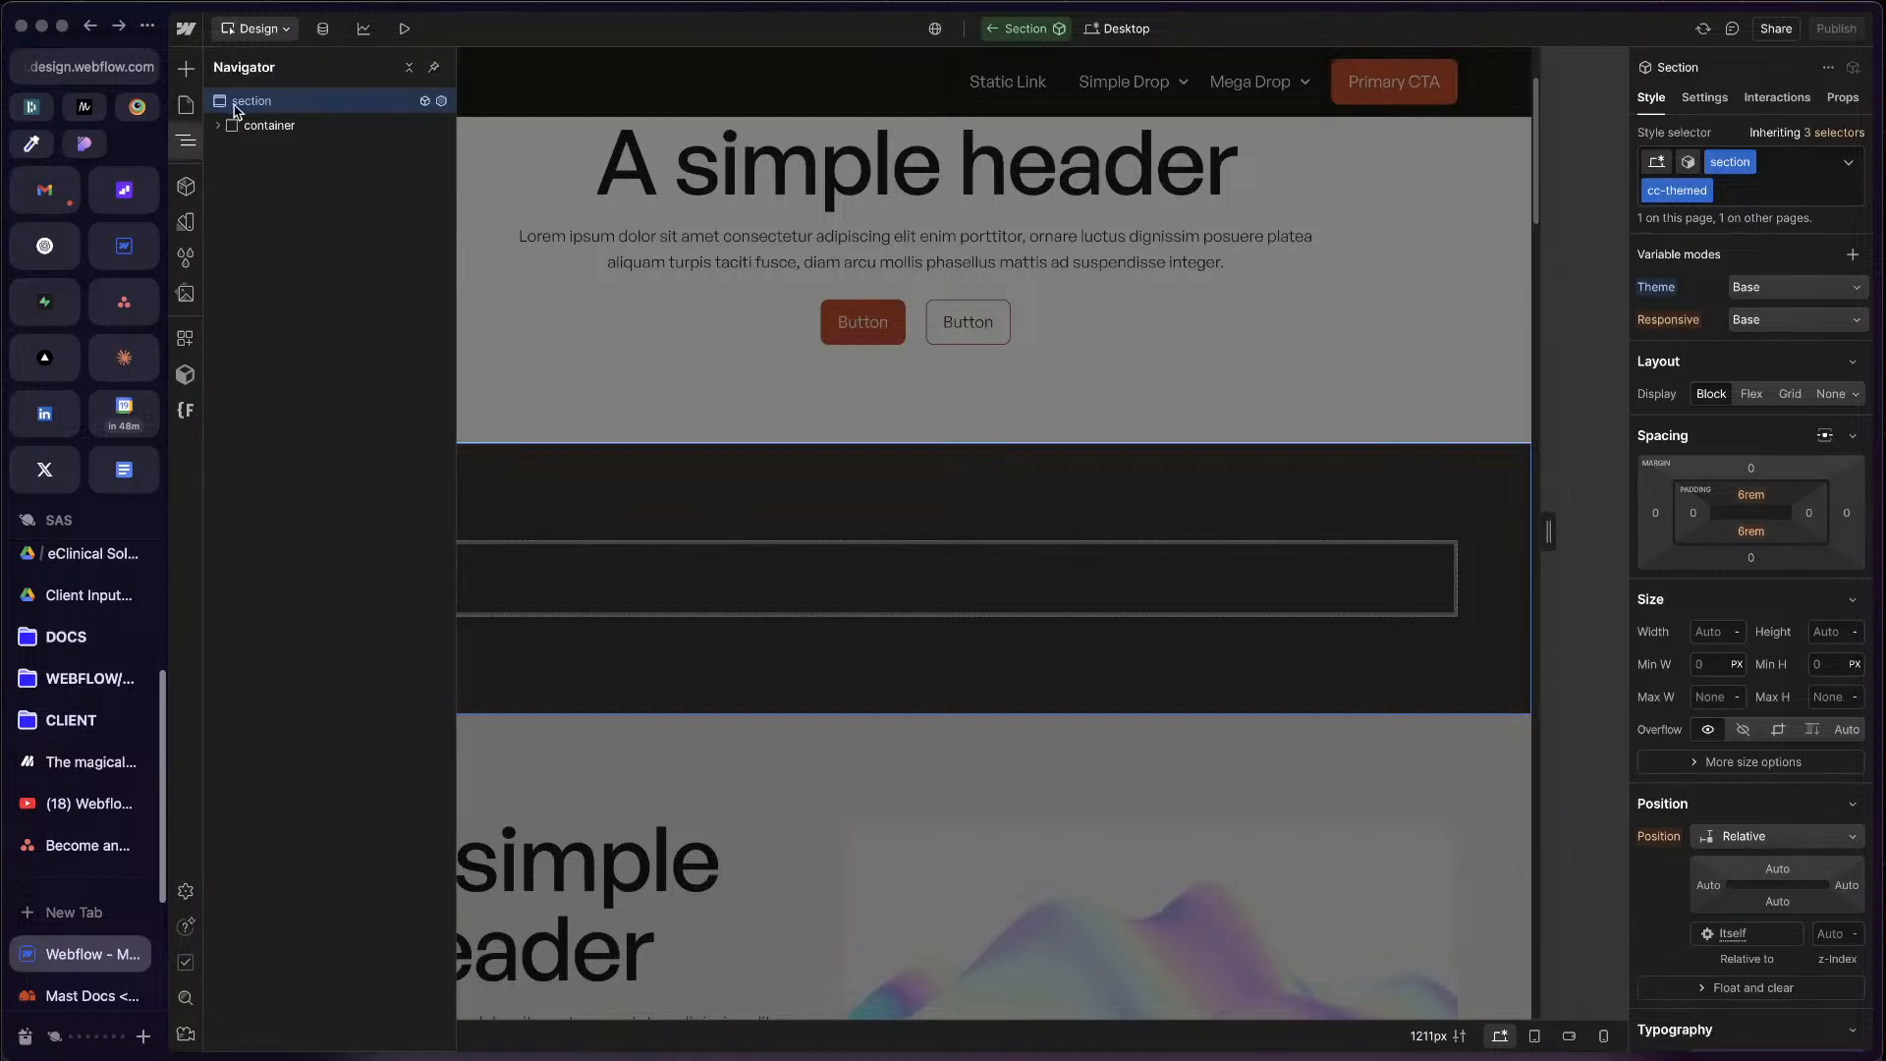
{"action": "scroll", "coordinate": [1795, 603], "scroll_direction": "down", "scroll_amount": 10}
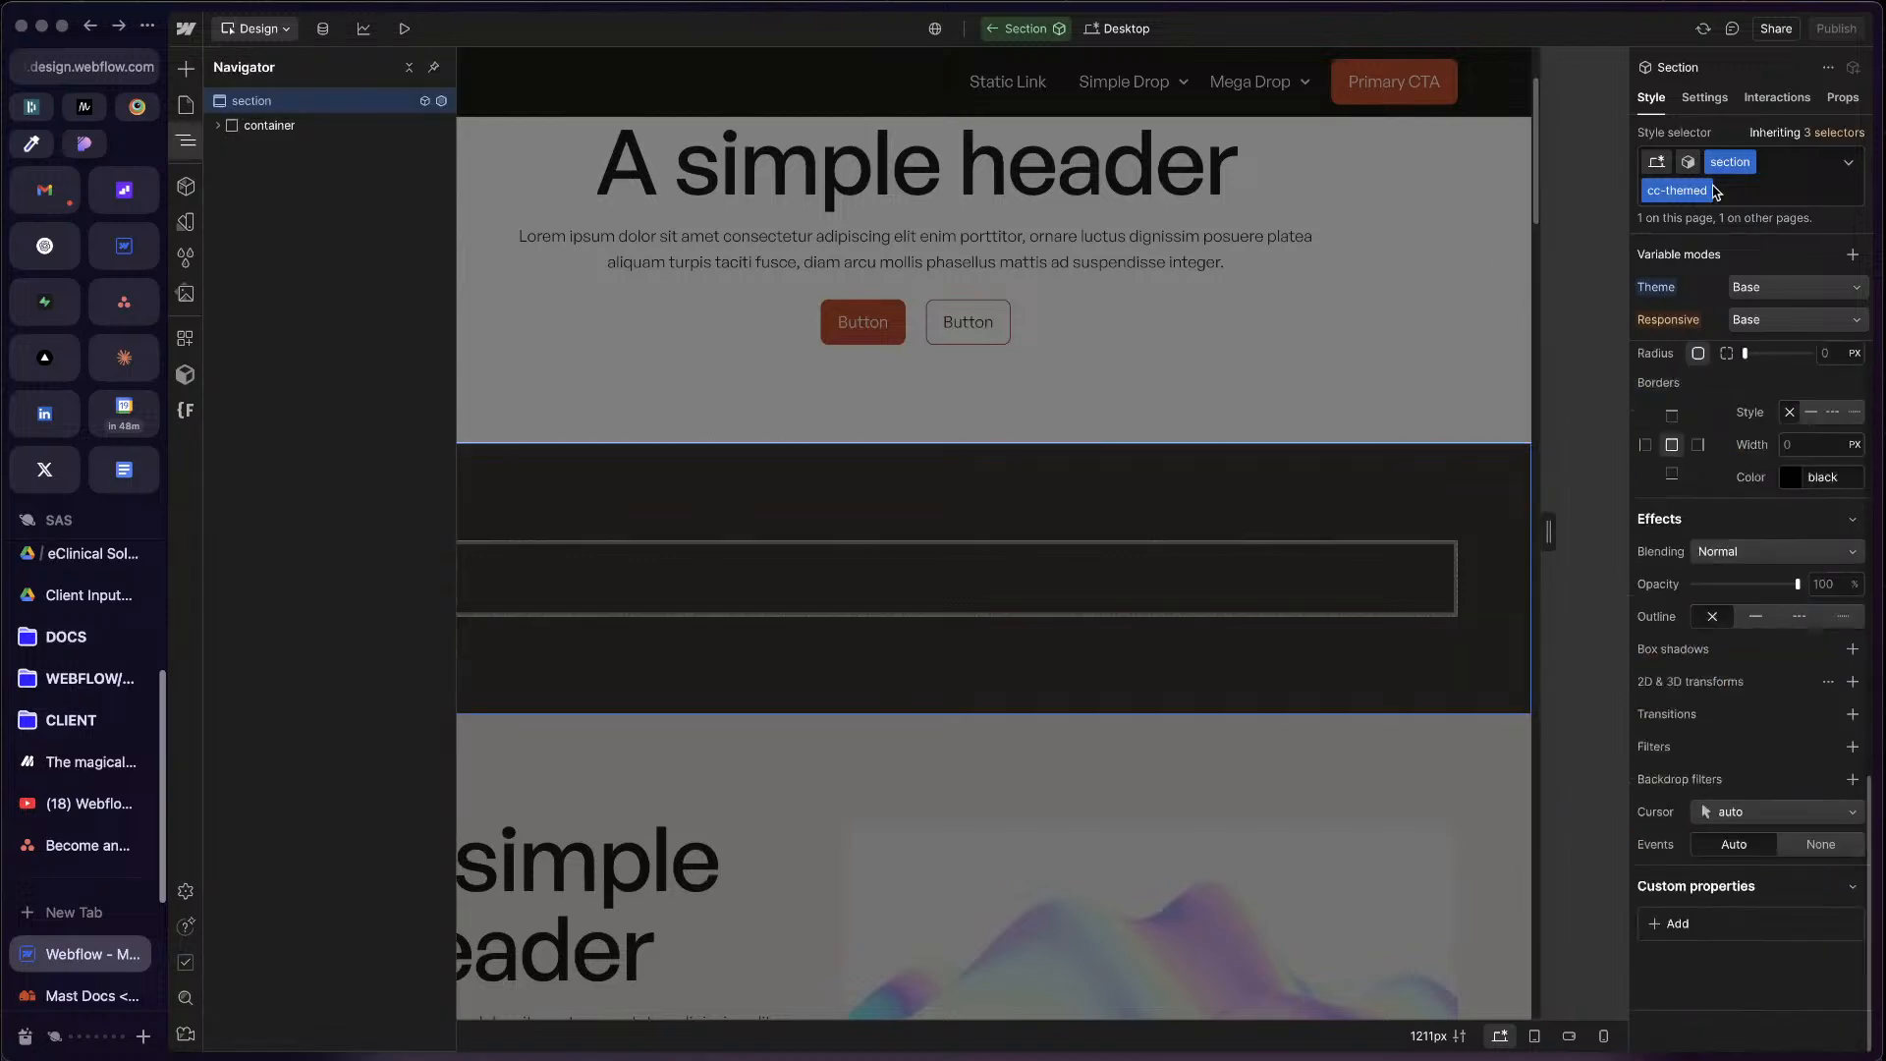
{"action": "scroll", "coordinate": [1703, 383], "scroll_direction": "up", "scroll_amount": 10}
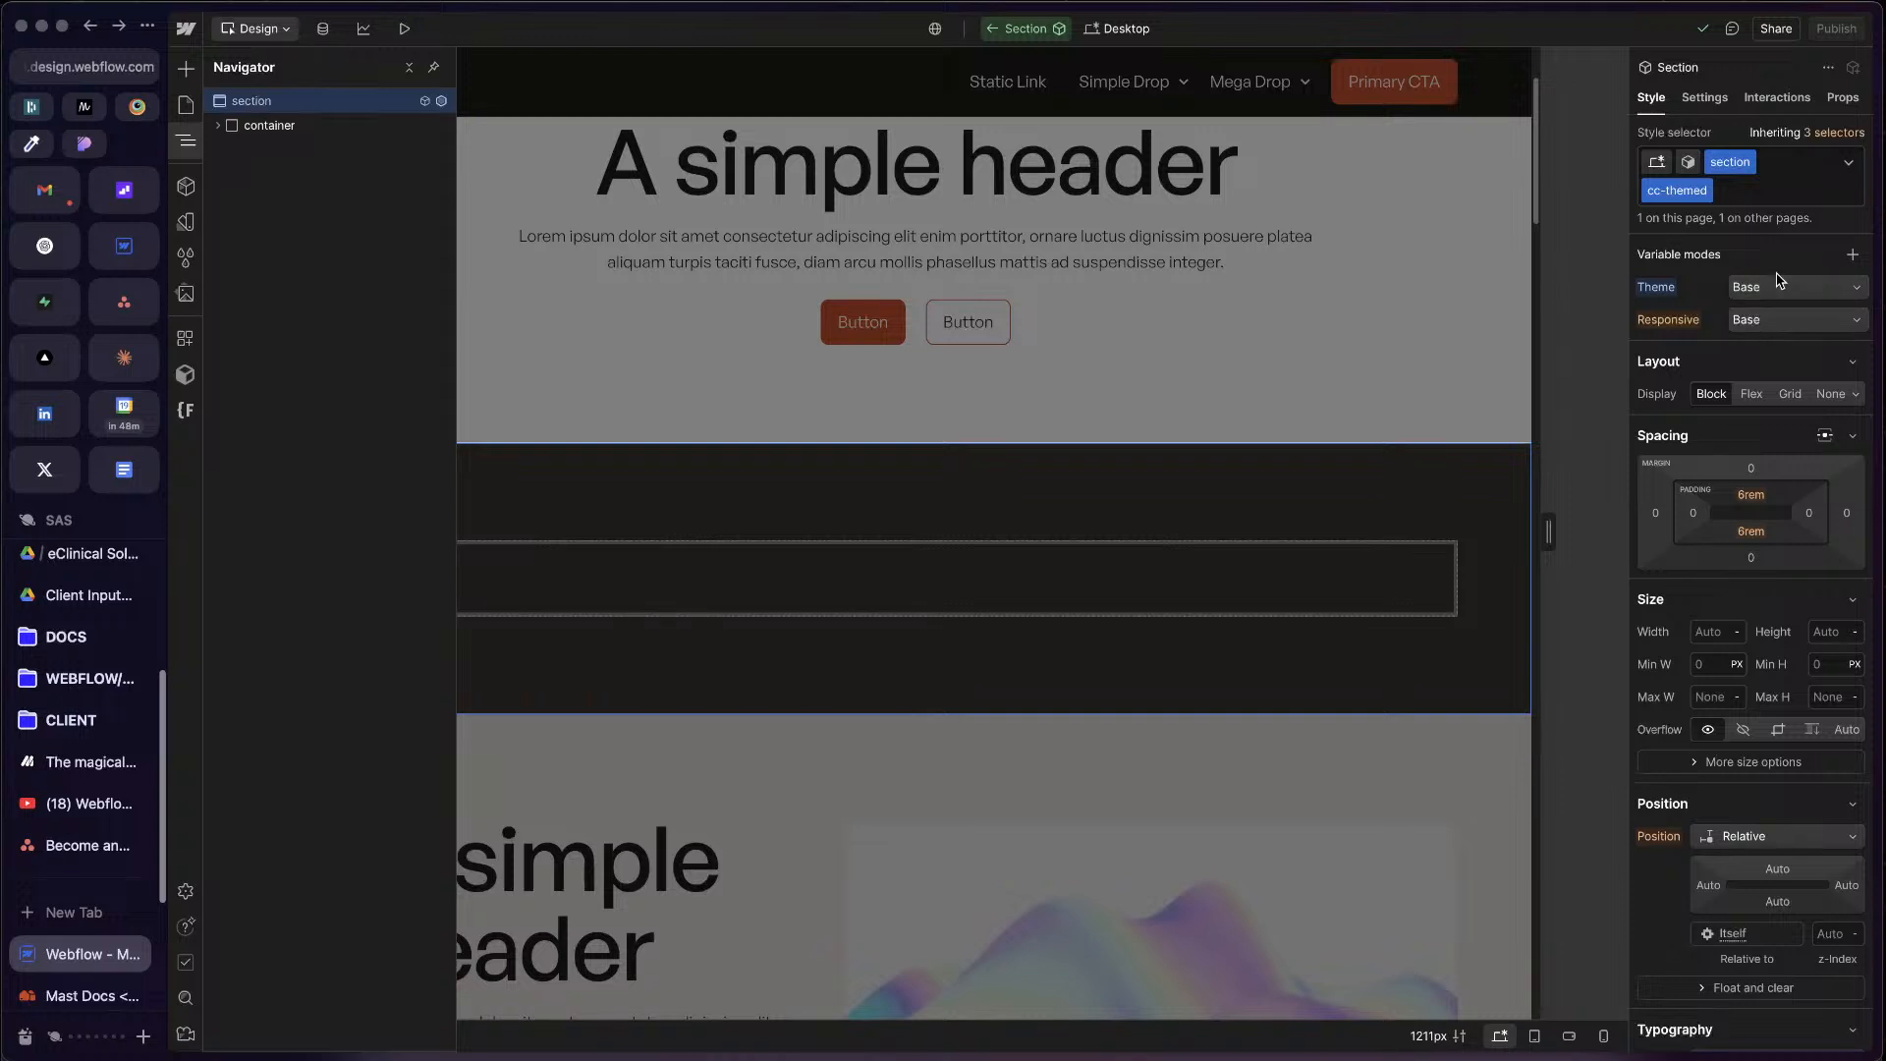
Step: Review the section's Theme variable mode options and the color values per mode in the Theme variable collection
{"action": "left_click", "coordinate": [1780, 289]}
{"action": "left_click", "coordinate": [1780, 289]}
{"action": "left_click", "coordinate": [1755, 294]}
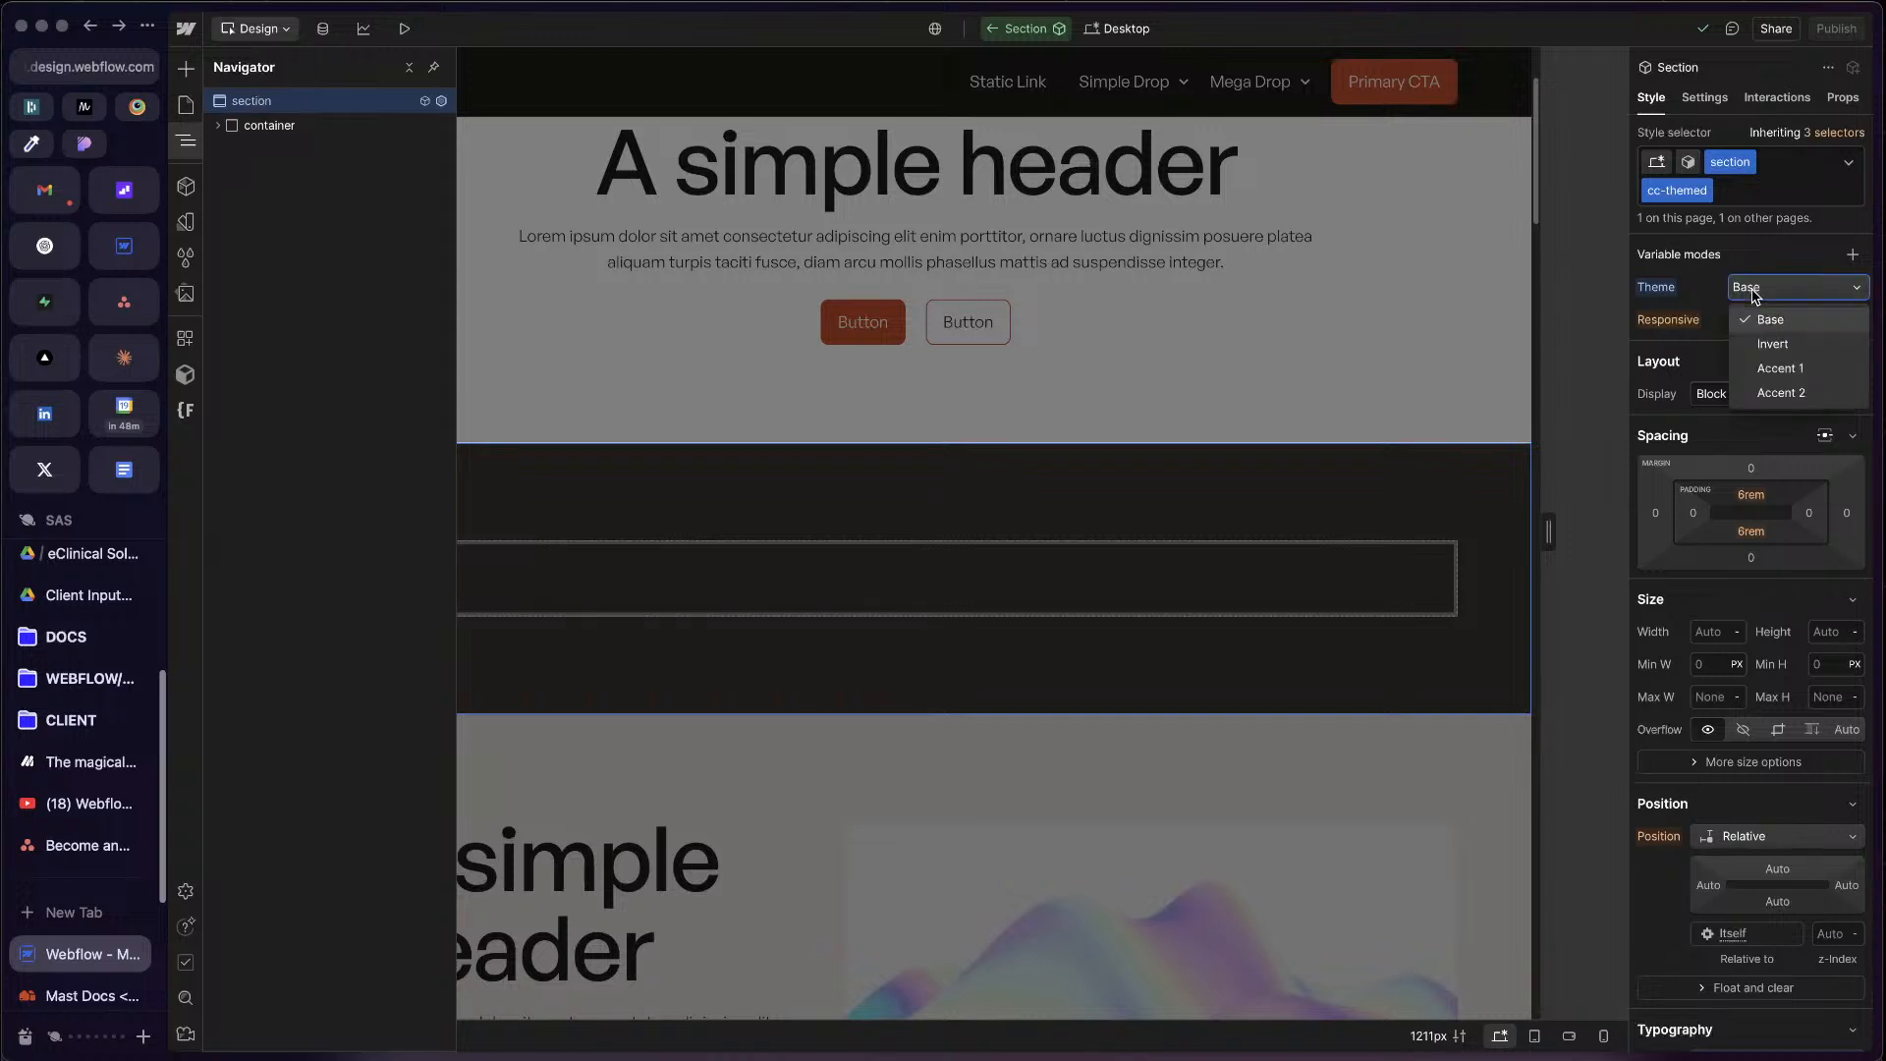
{"action": "left_click", "coordinate": [1710, 290]}
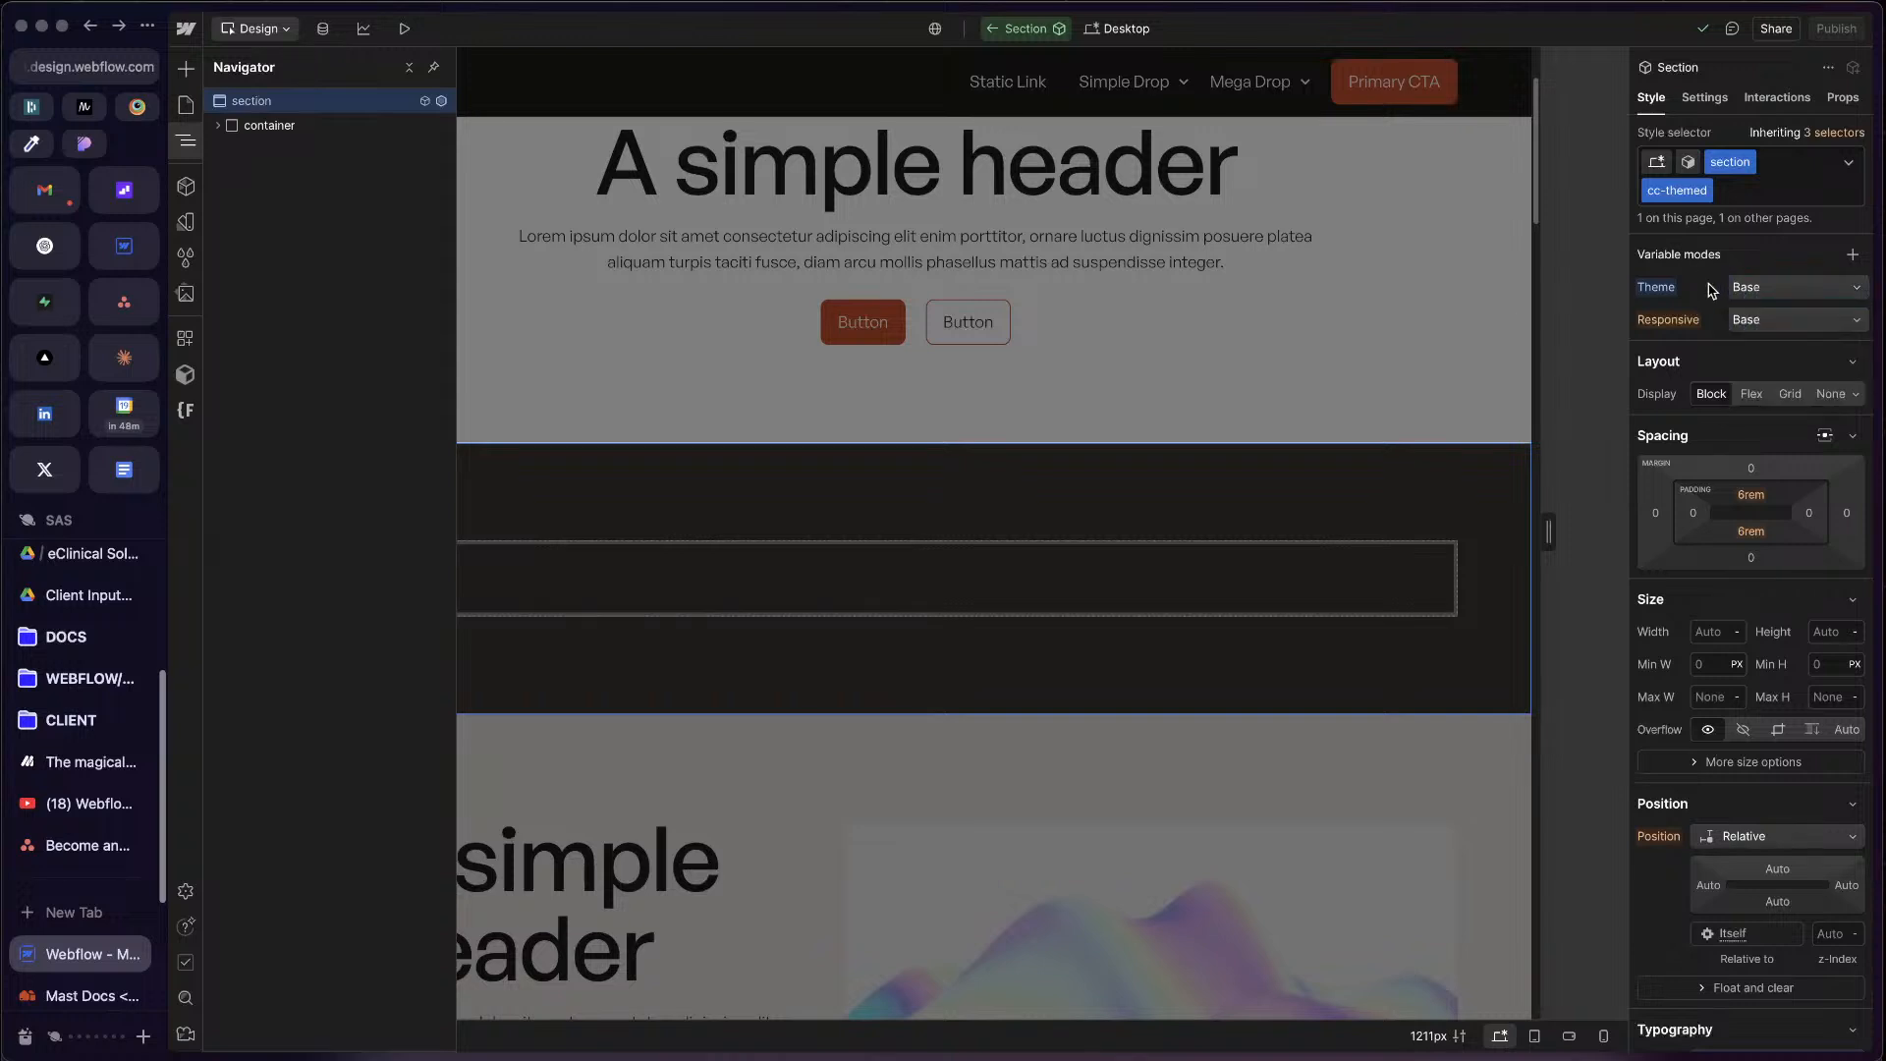
{"action": "left_click", "coordinate": [1765, 290]}
{"action": "left_click", "coordinate": [1709, 286]}
{"action": "left_click", "coordinate": [185, 222]}
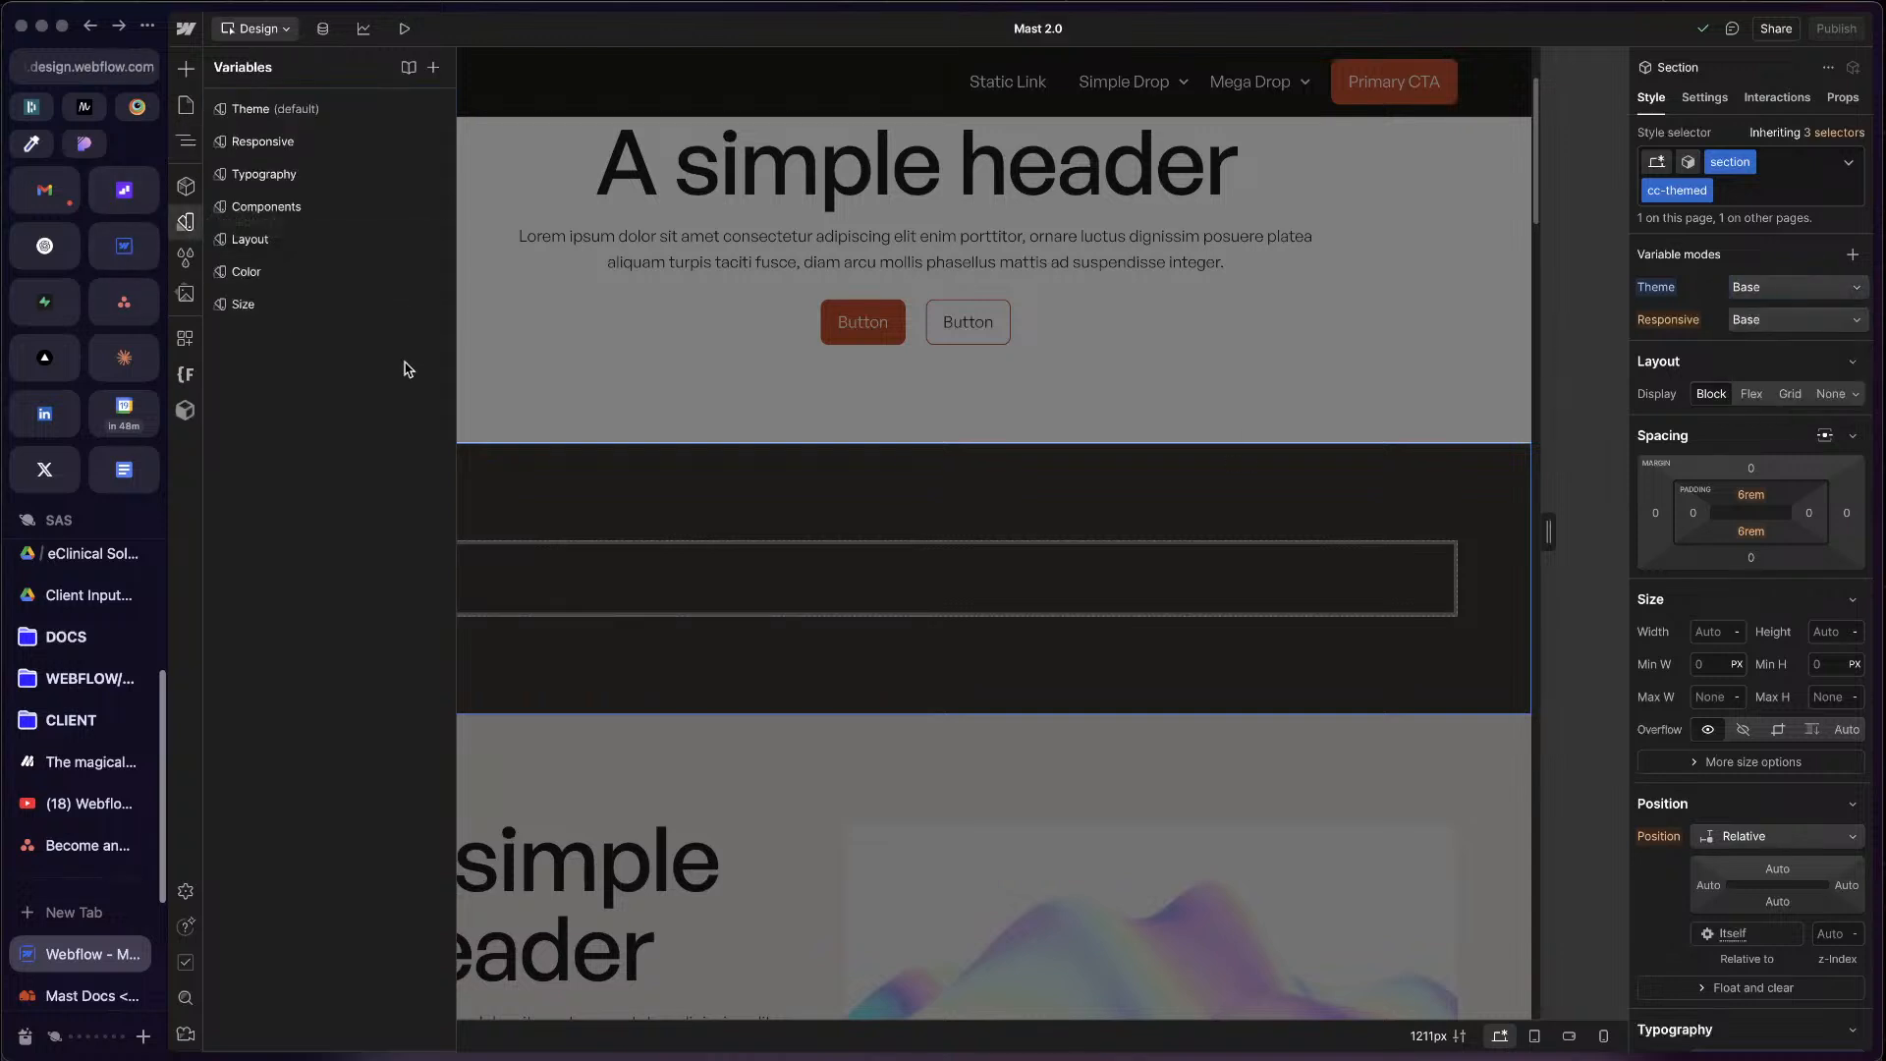
{"action": "left_click", "coordinate": [317, 114]}
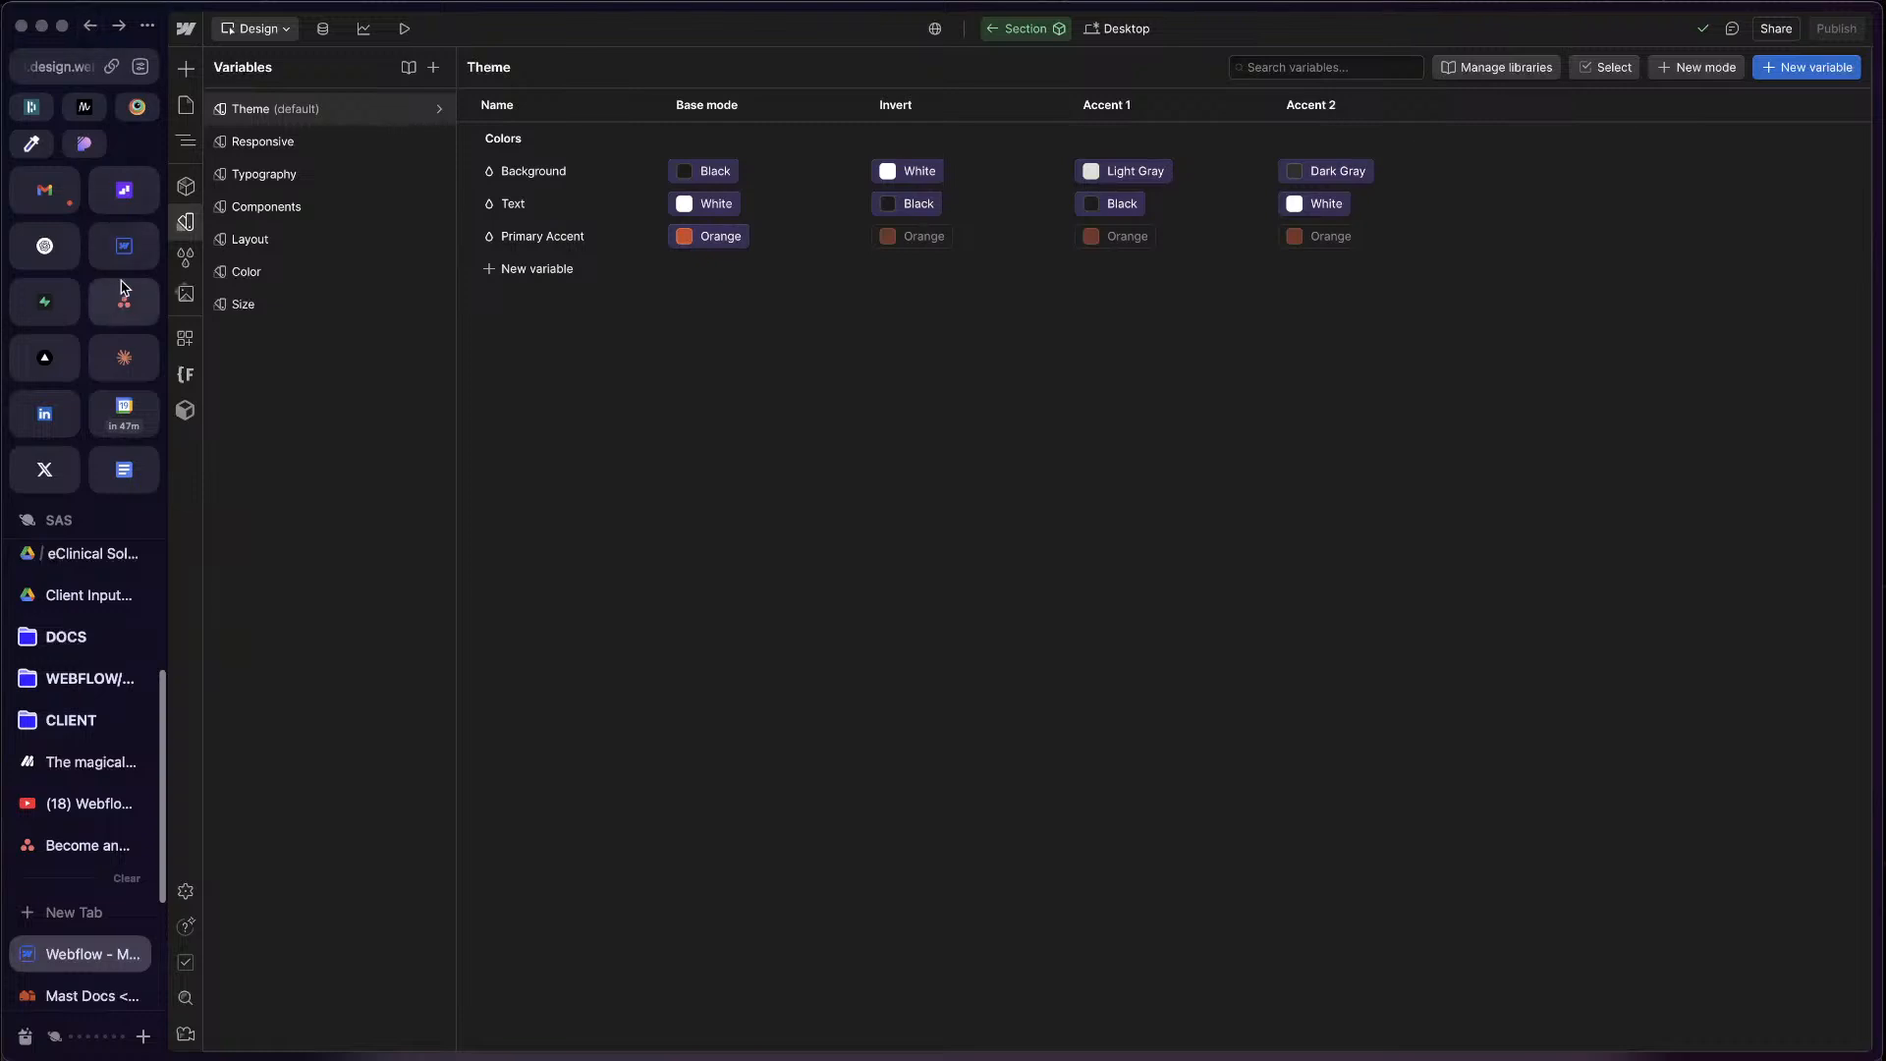
Step: Switch to the APP project in Webflow and create a new variable collection named Theme
{"action": "left_click", "coordinate": [124, 245]}
{"action": "left_click", "coordinate": [481, 300]}
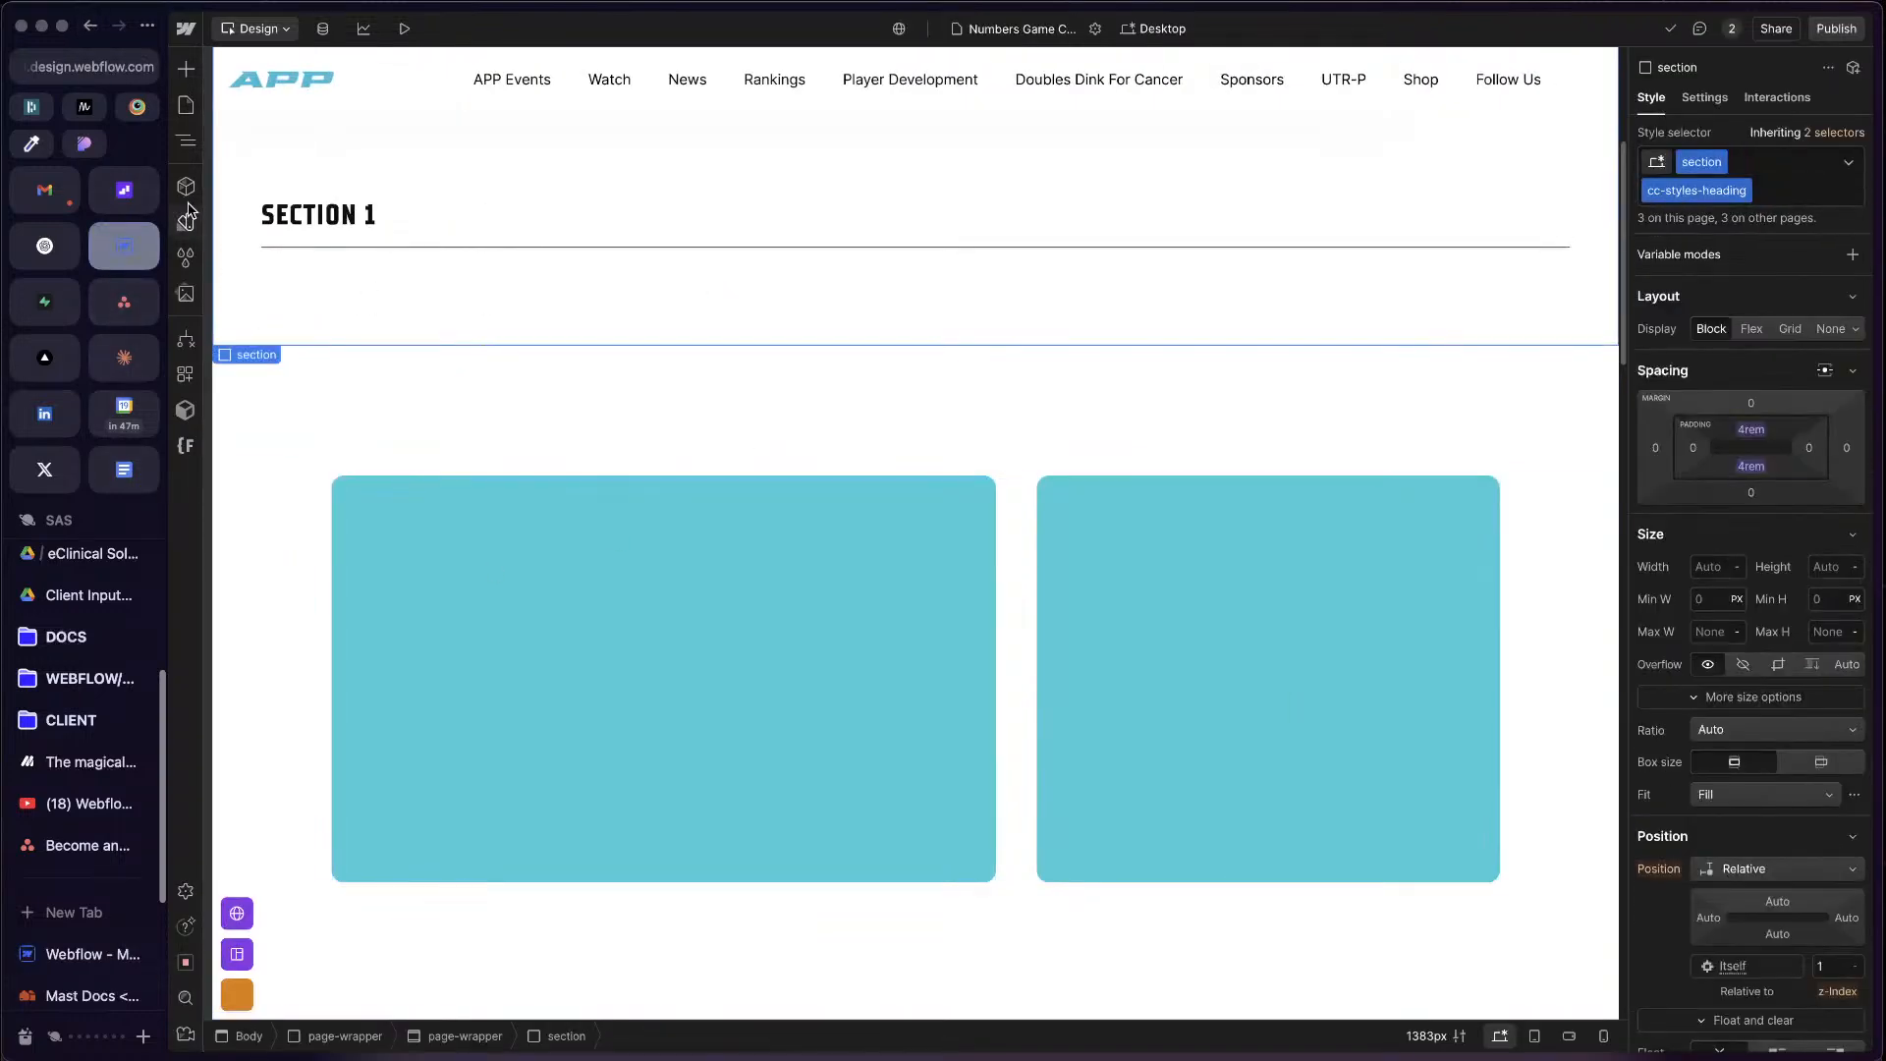
{"action": "left_click", "coordinate": [185, 221]}
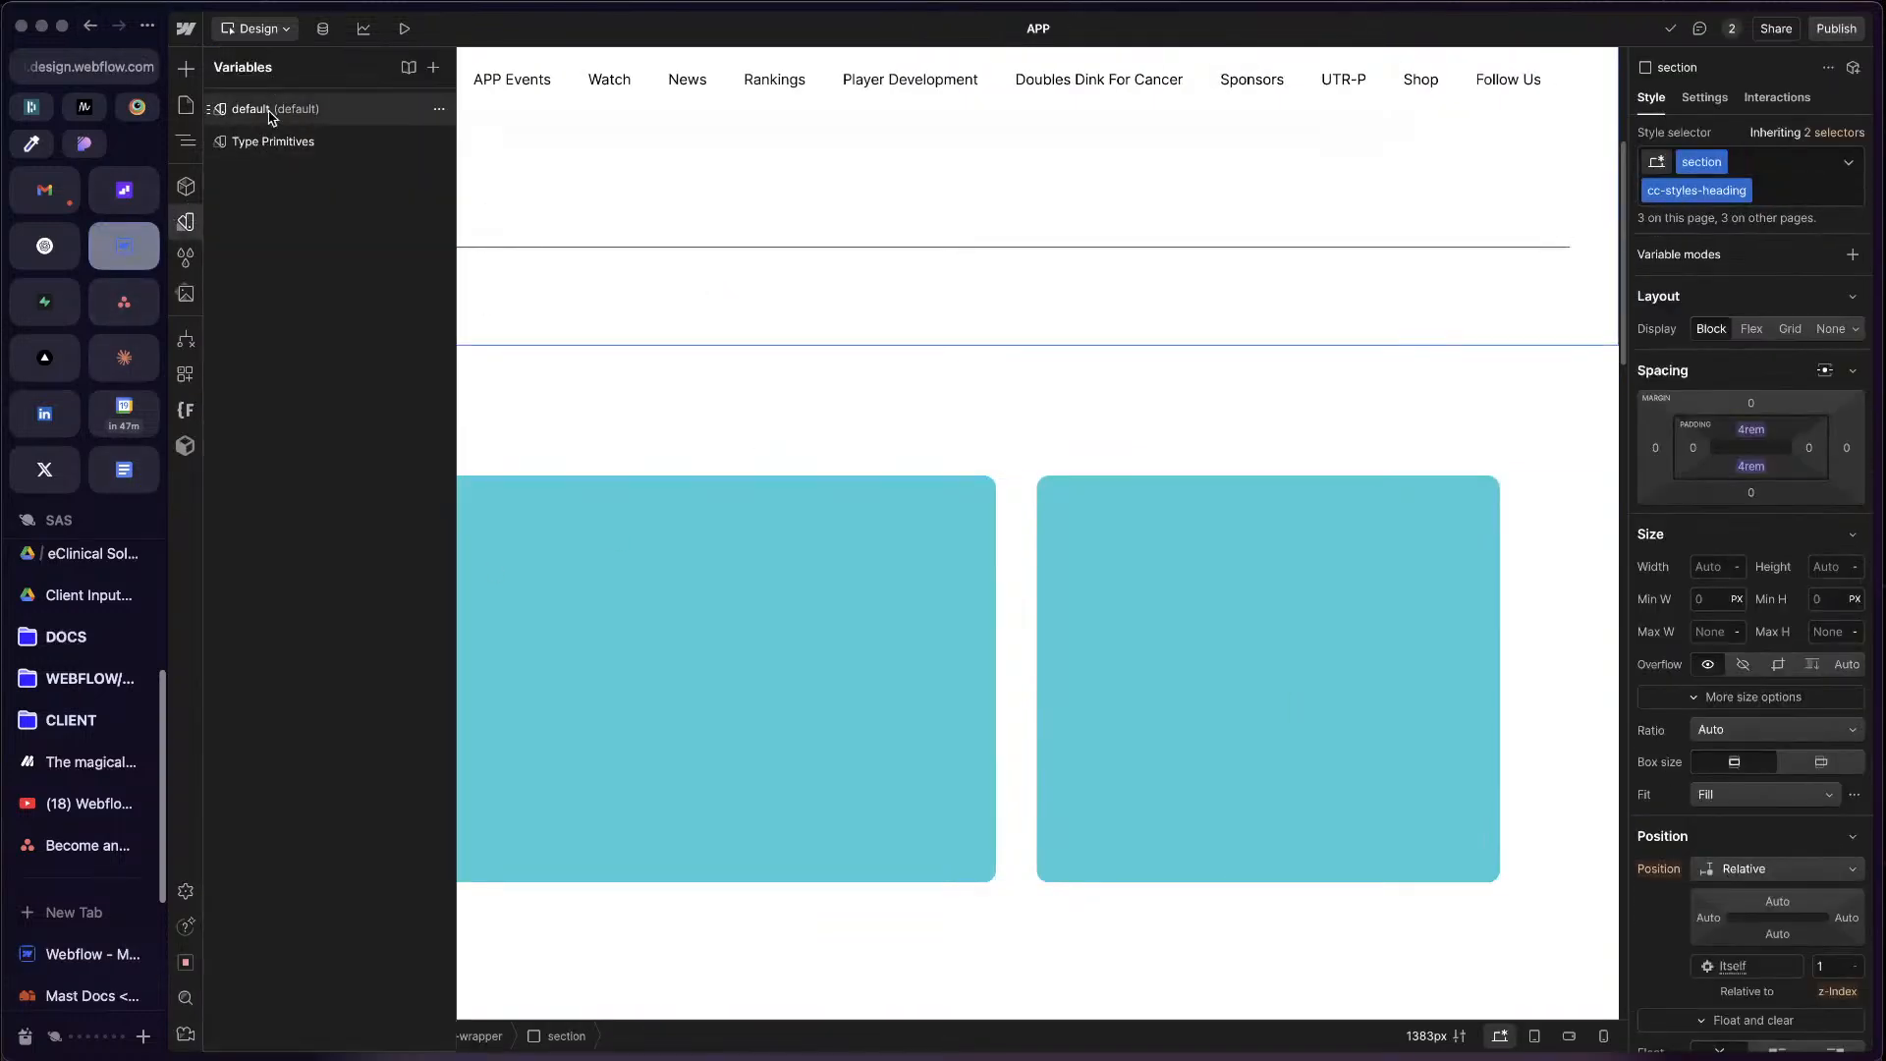
{"action": "left_click", "coordinate": [434, 67]}
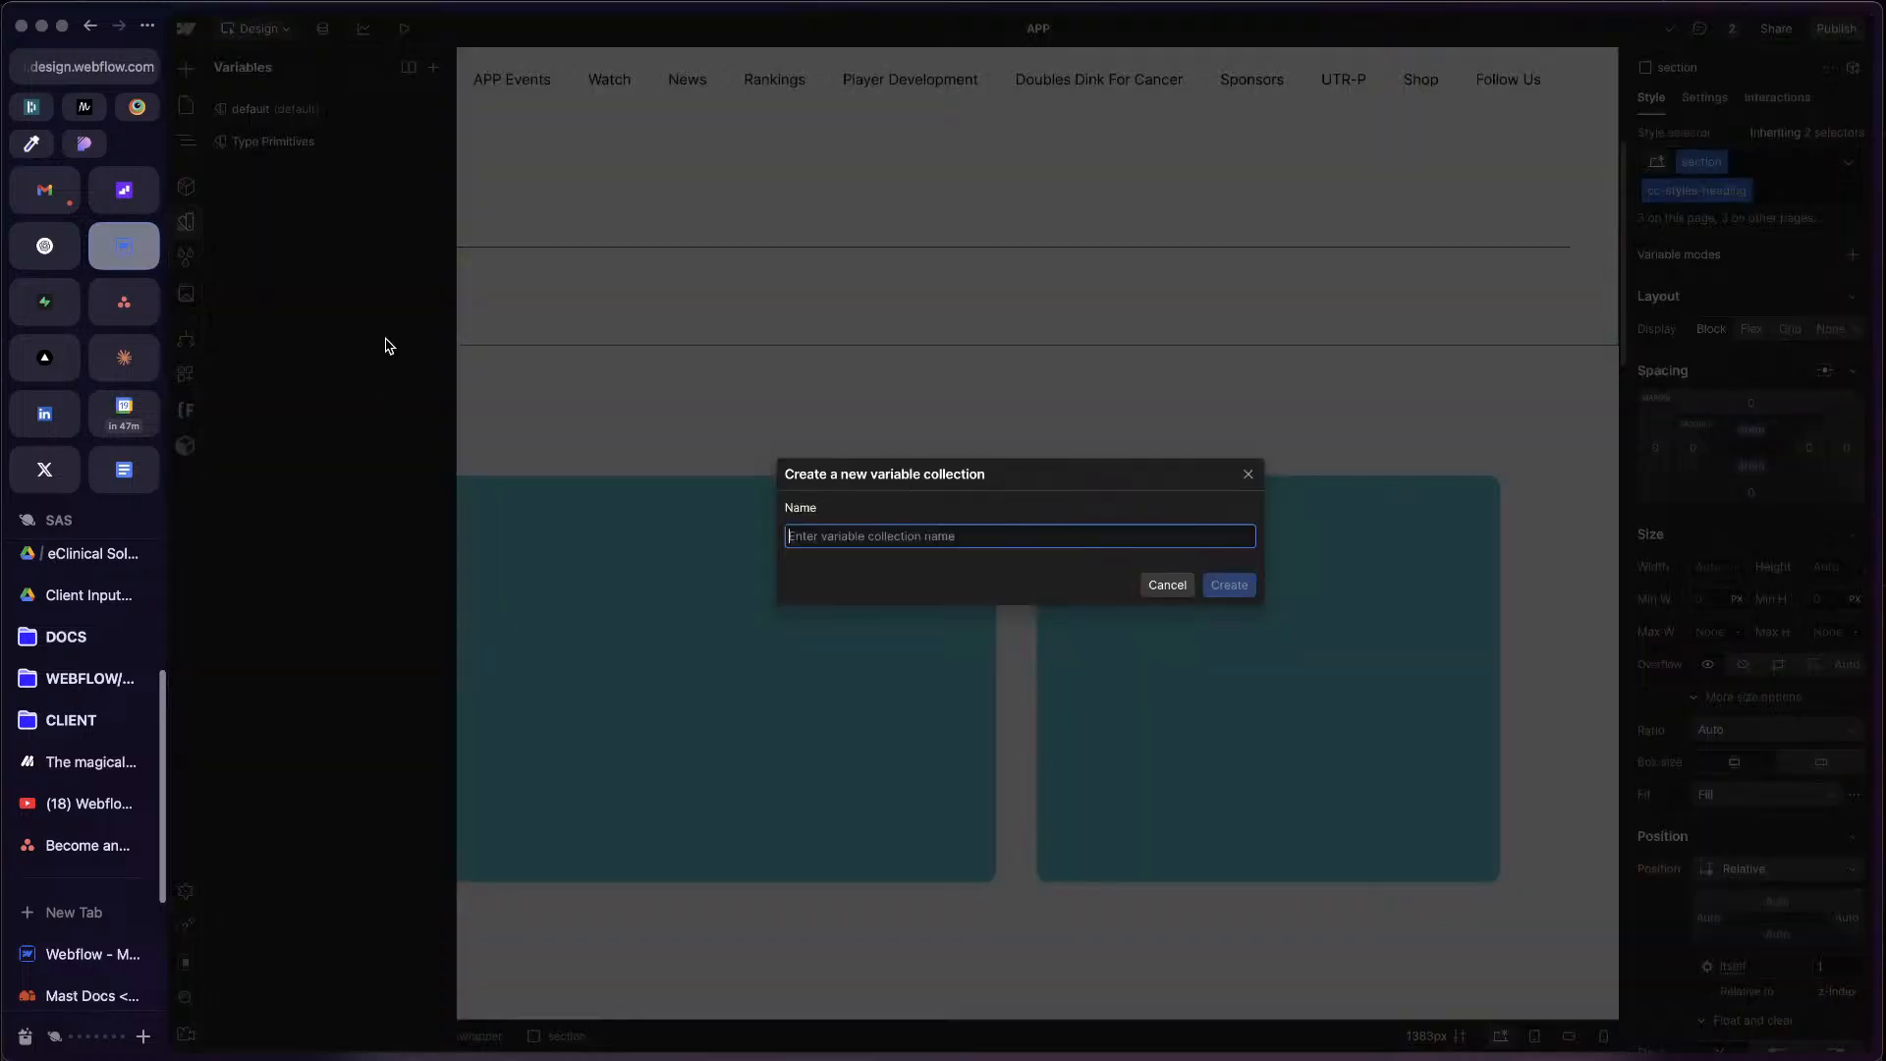
{"action": "type", "text": "Theme"}
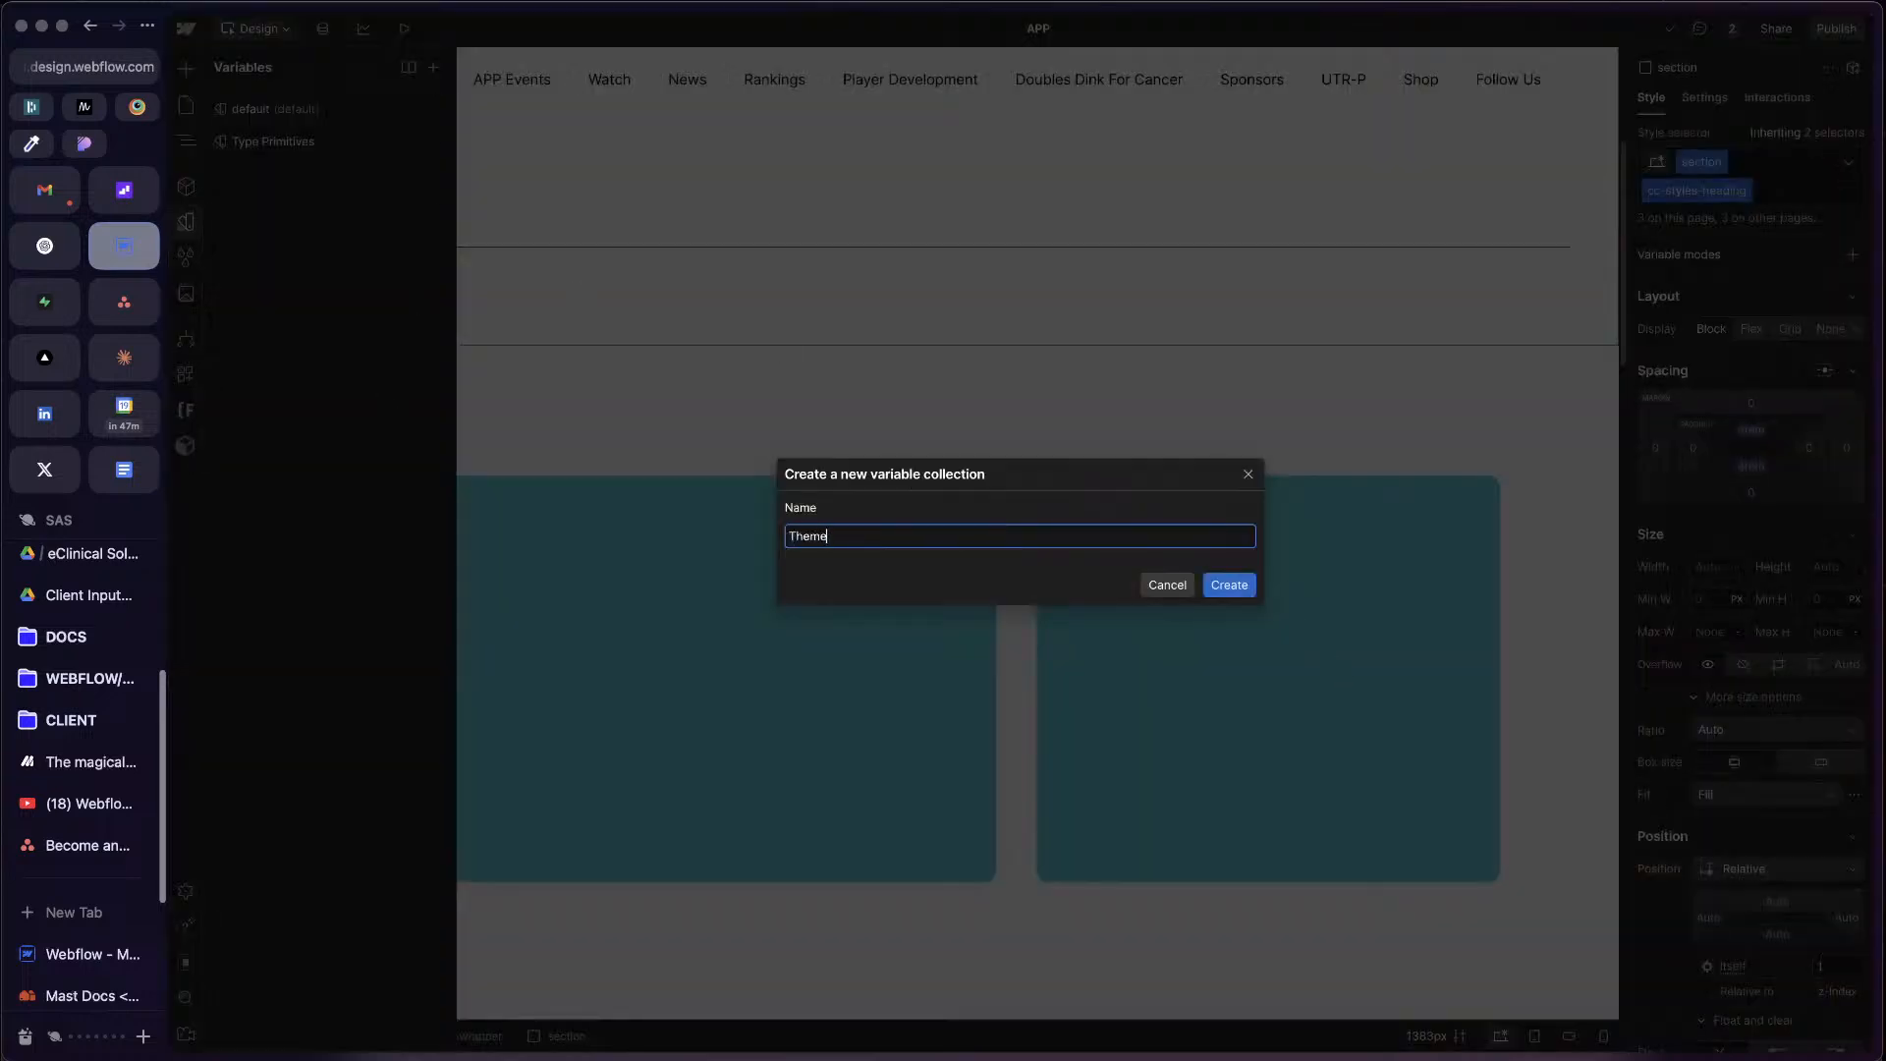
{"action": "left_click", "coordinate": [1236, 586]}
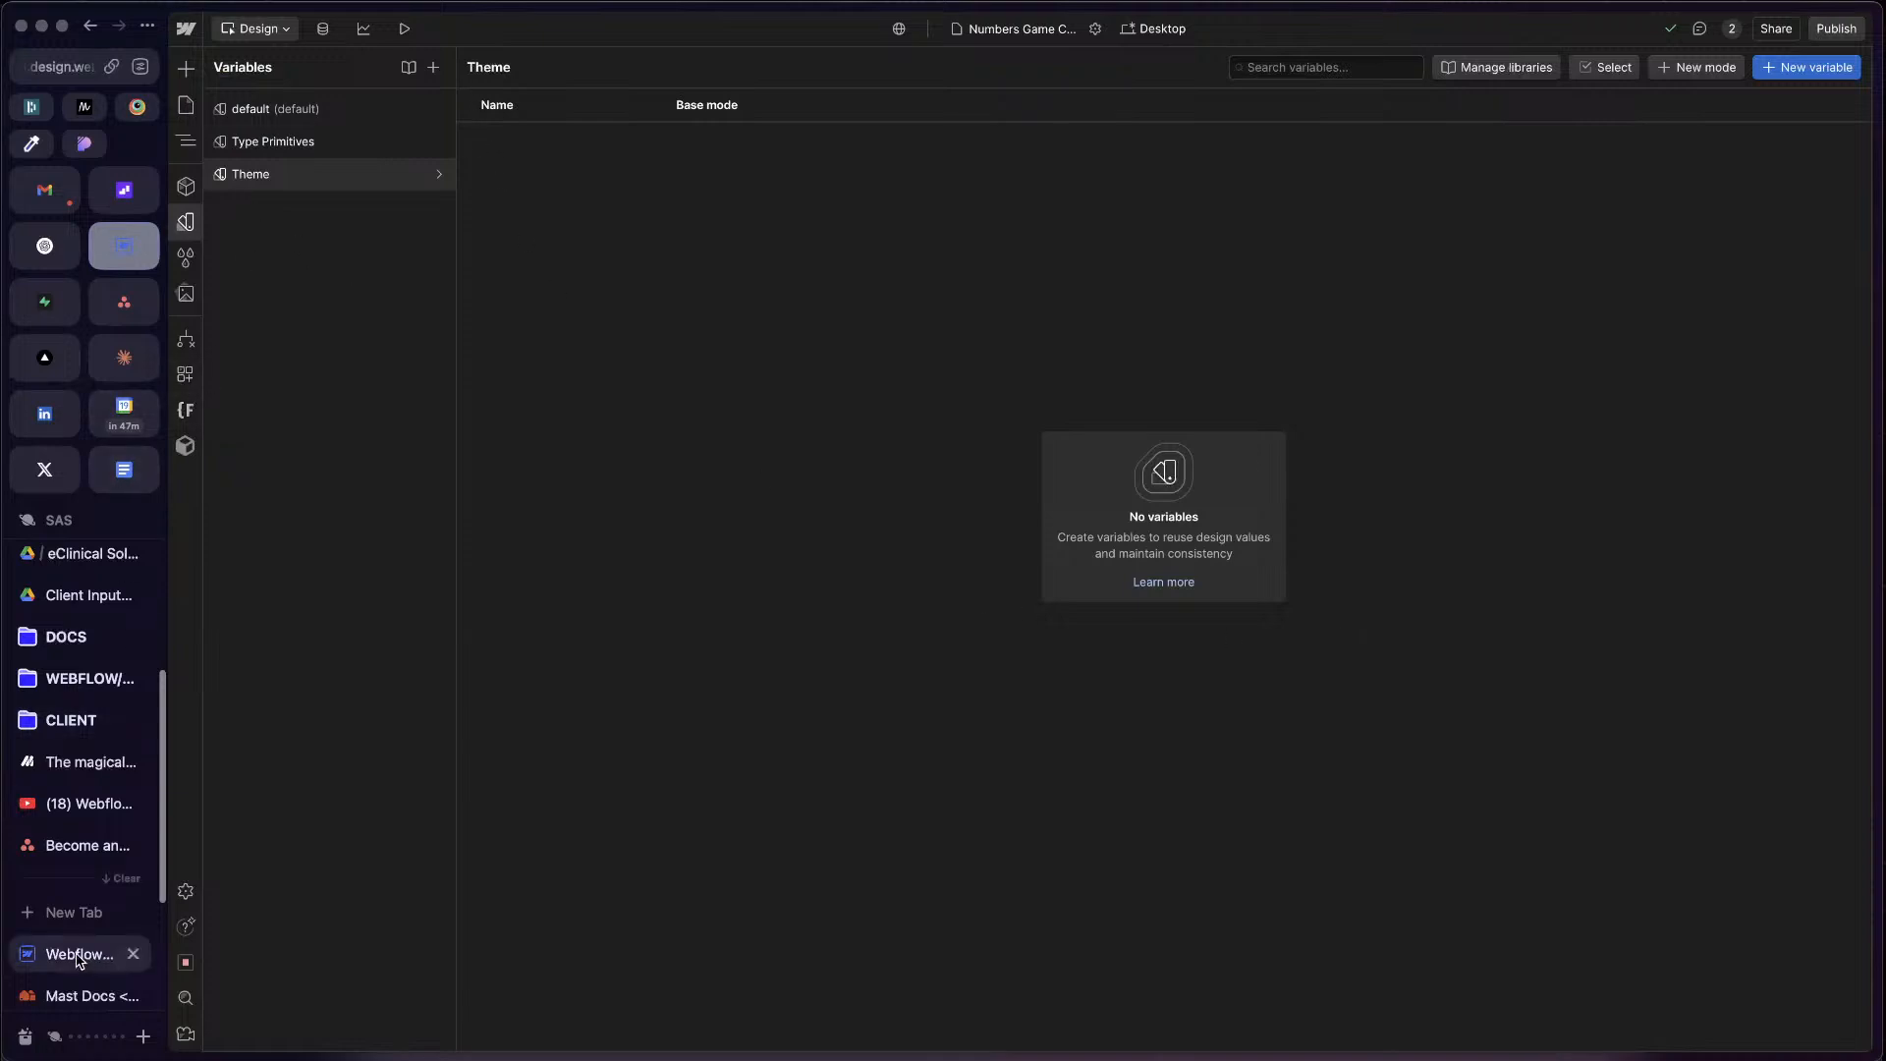
Step: Place the Mast 2.0 project in split view beside the APP project and widen the APP pane to nearly full width
{"action": "left_click_drag", "start_coordinate": [78, 959], "coordinate": [1372, 752]}
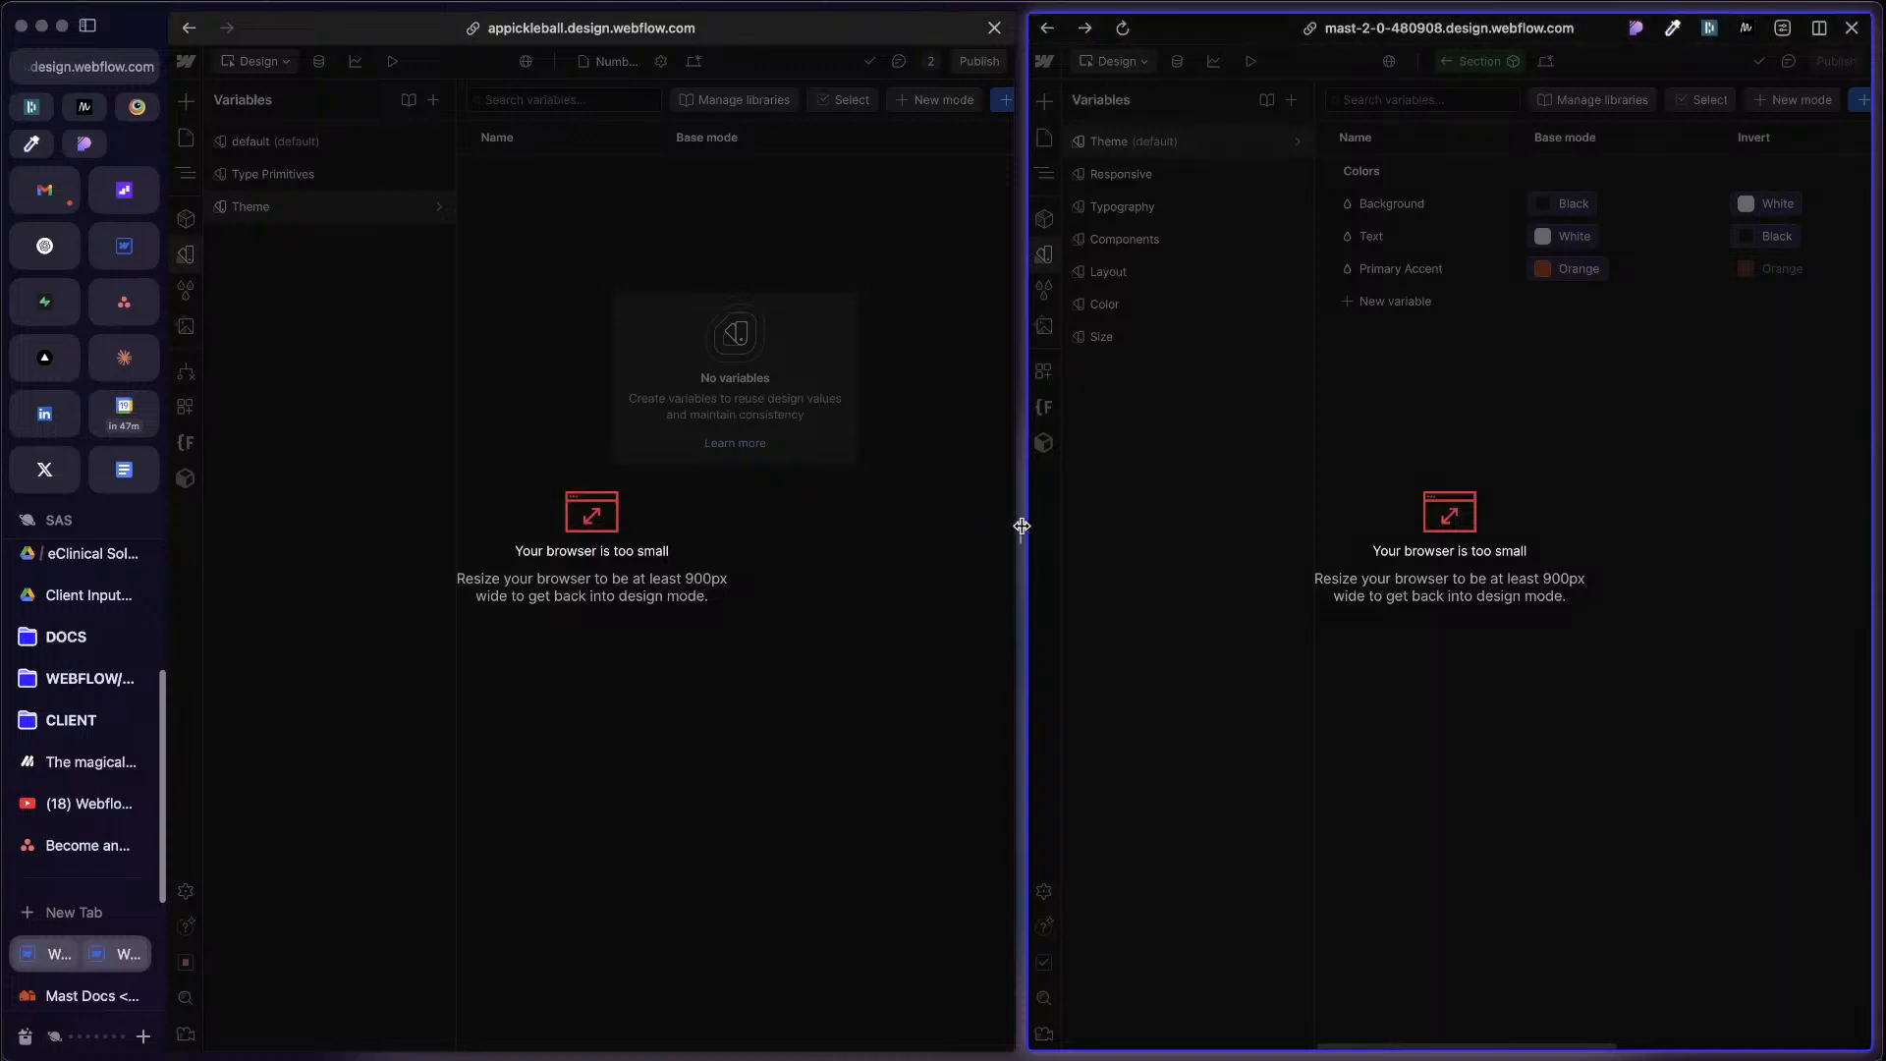
{"action": "left_click_drag", "start_coordinate": [1022, 527], "coordinate": [1813, 531]}
{"action": "left_click_drag", "start_coordinate": [1813, 699], "coordinate": [1882, 627]}
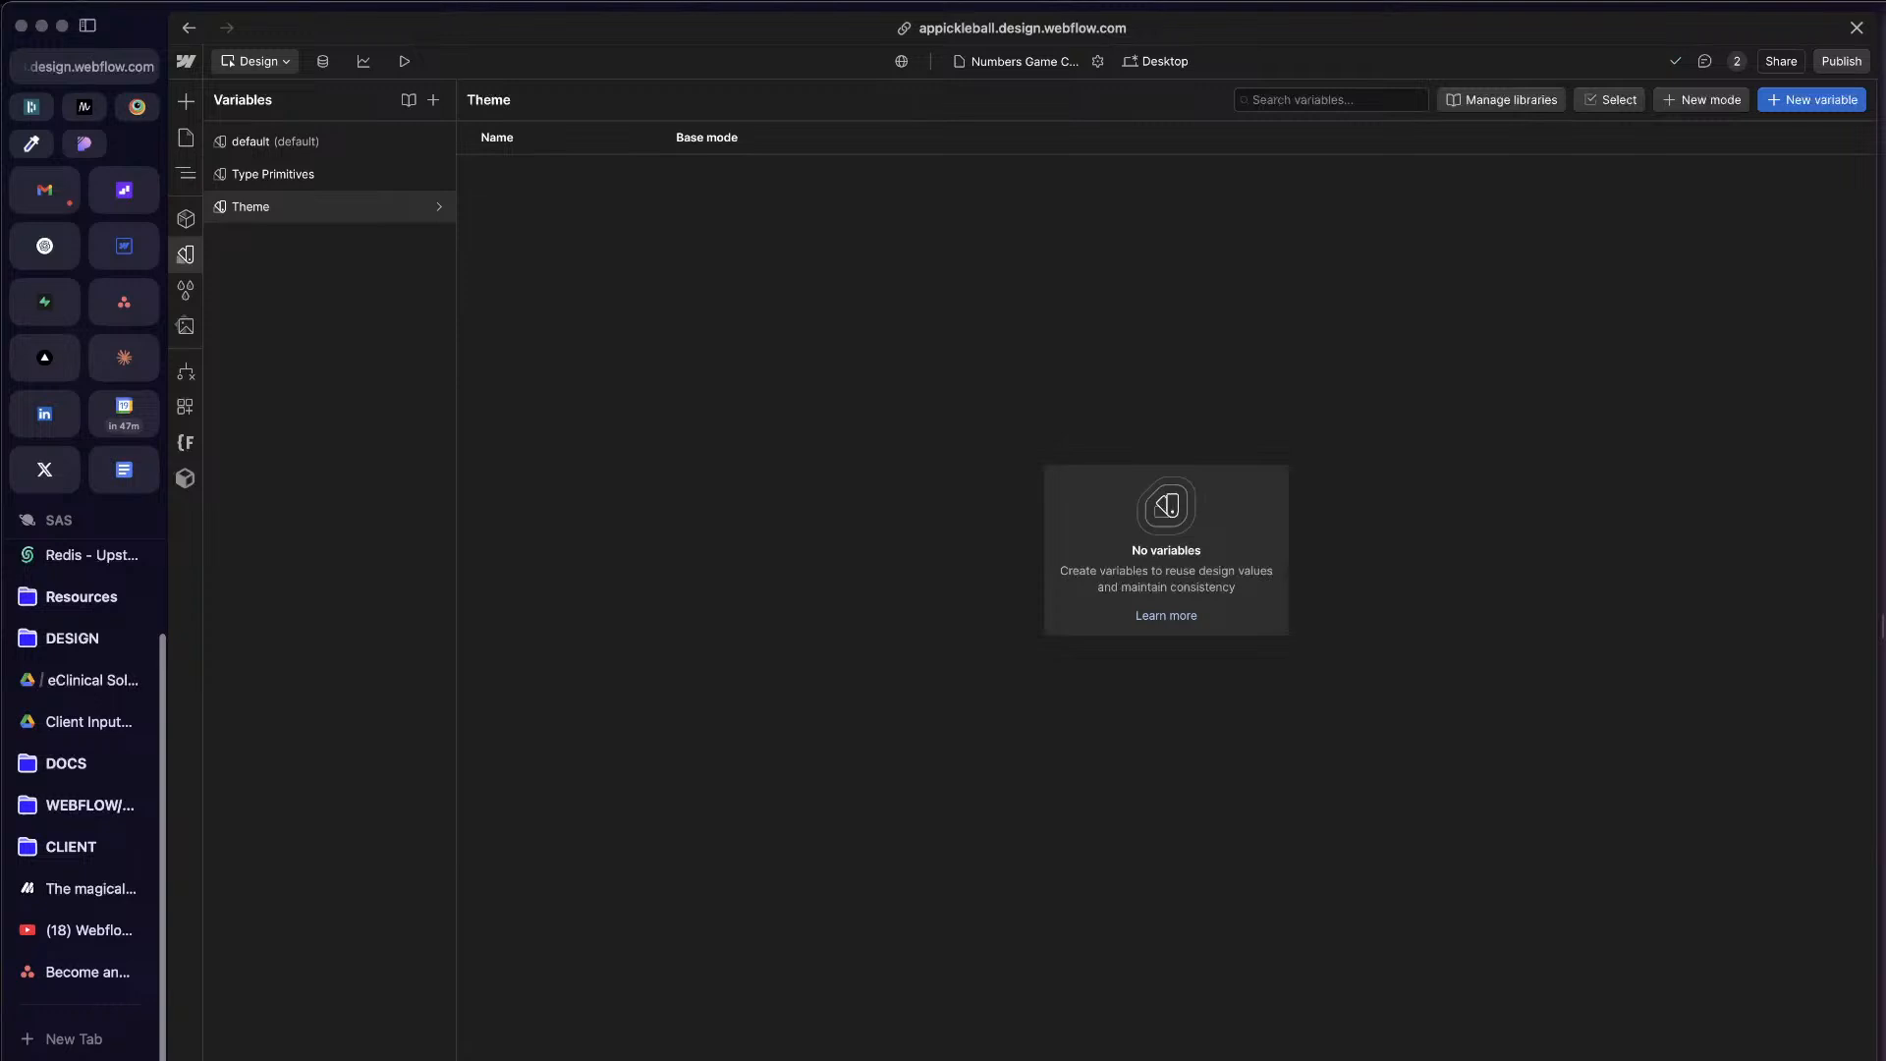
{"action": "mouse_move", "coordinate": [1882, 628]}
{"action": "left_mouse_down"}
{"action": "mouse_move", "coordinate": [1885, 717]}
{"action": "mouse_move", "coordinate": [1885, 687]}
{"action": "mouse_move", "coordinate": [1819, 678]}
{"action": "mouse_move", "coordinate": [1857, 644]}
{"action": "mouse_move", "coordinate": [1874, 654]}
{"action": "left_mouse_up"}
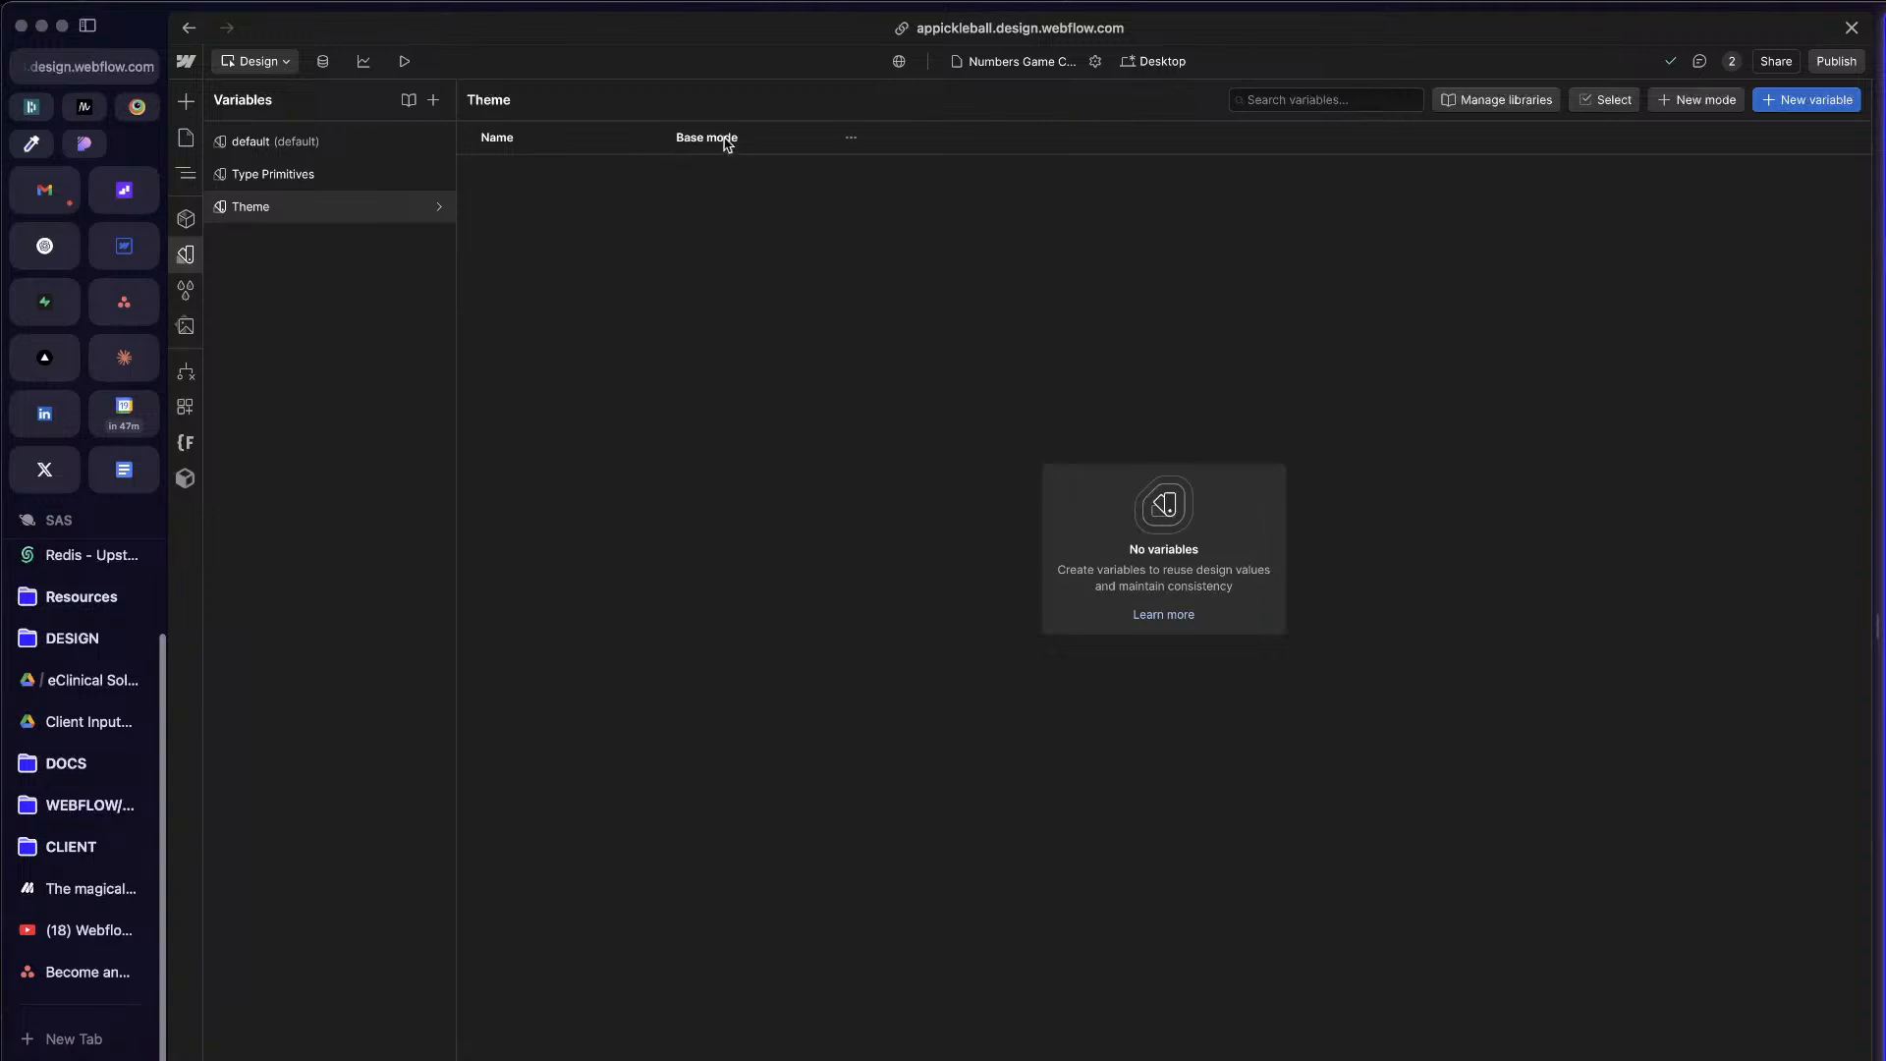
Step: Add a manual mode named Invert to the APP project's Theme variable collection
{"action": "left_click", "coordinate": [851, 138]}
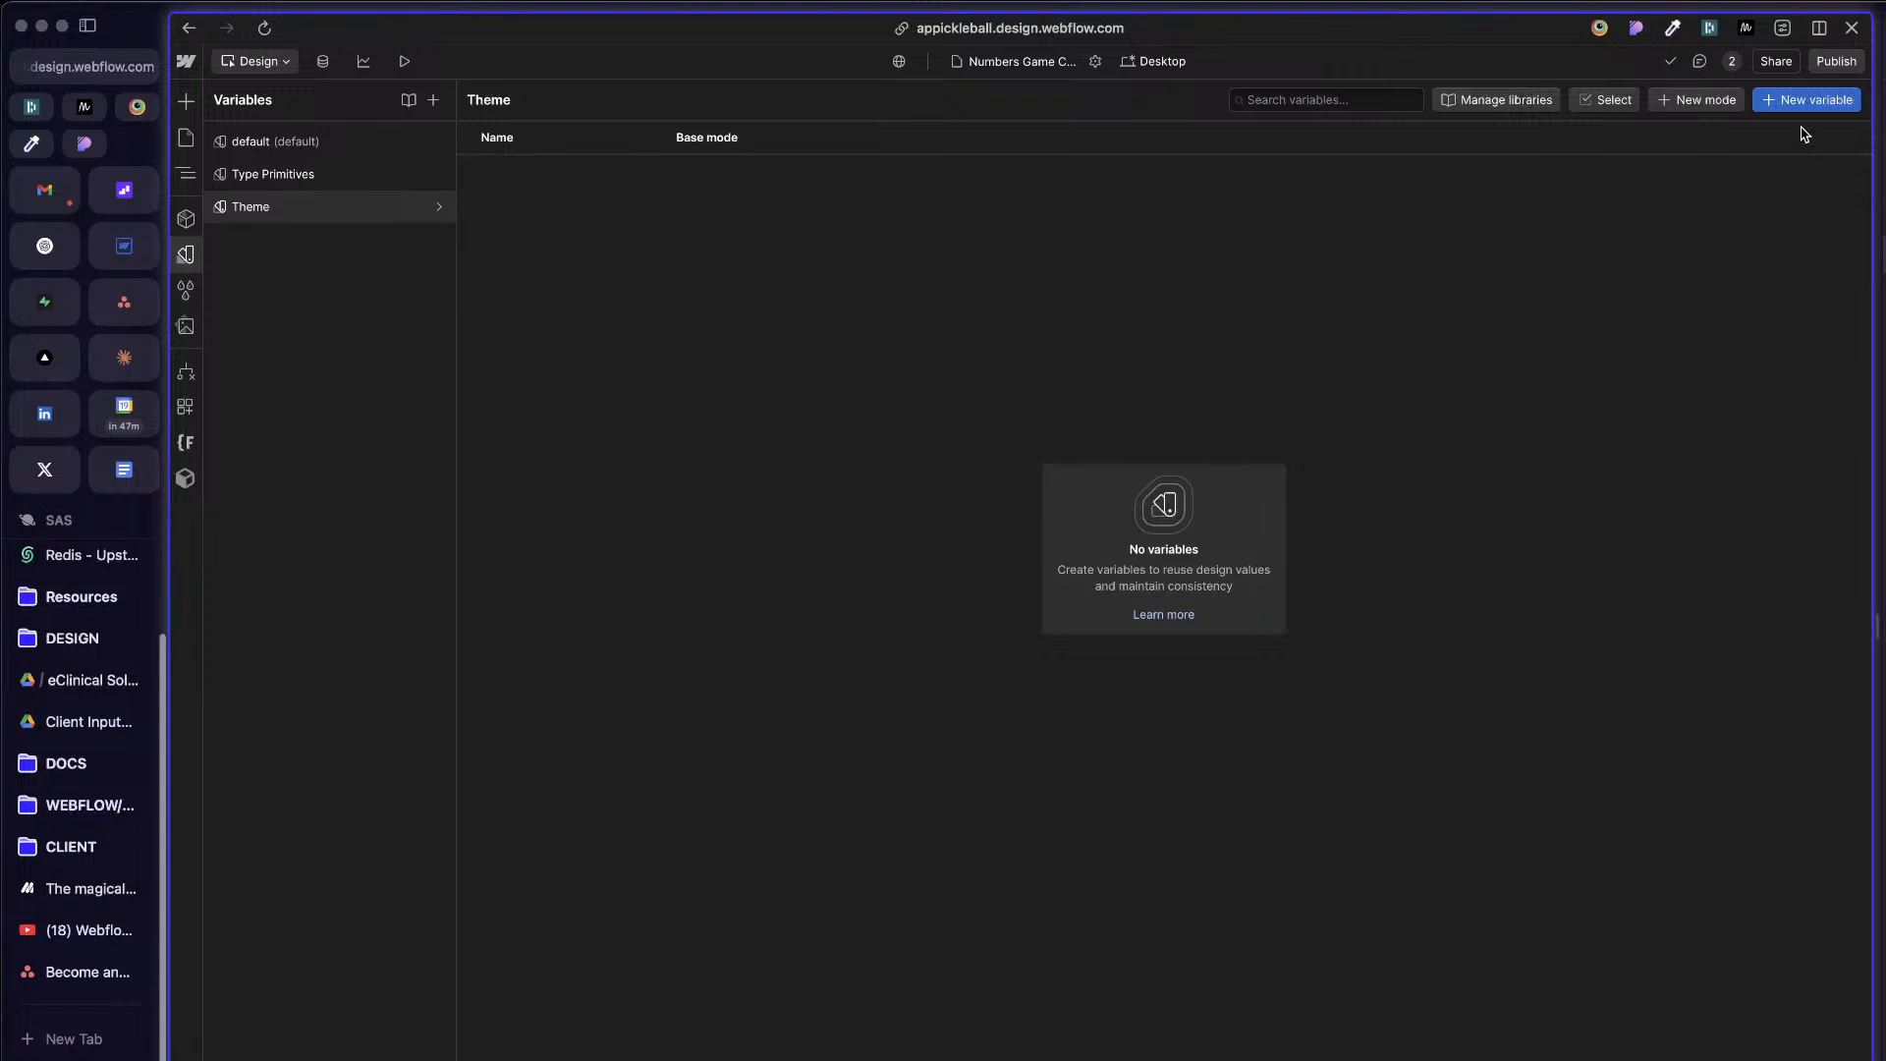
{"action": "left_click", "coordinate": [1699, 100]}
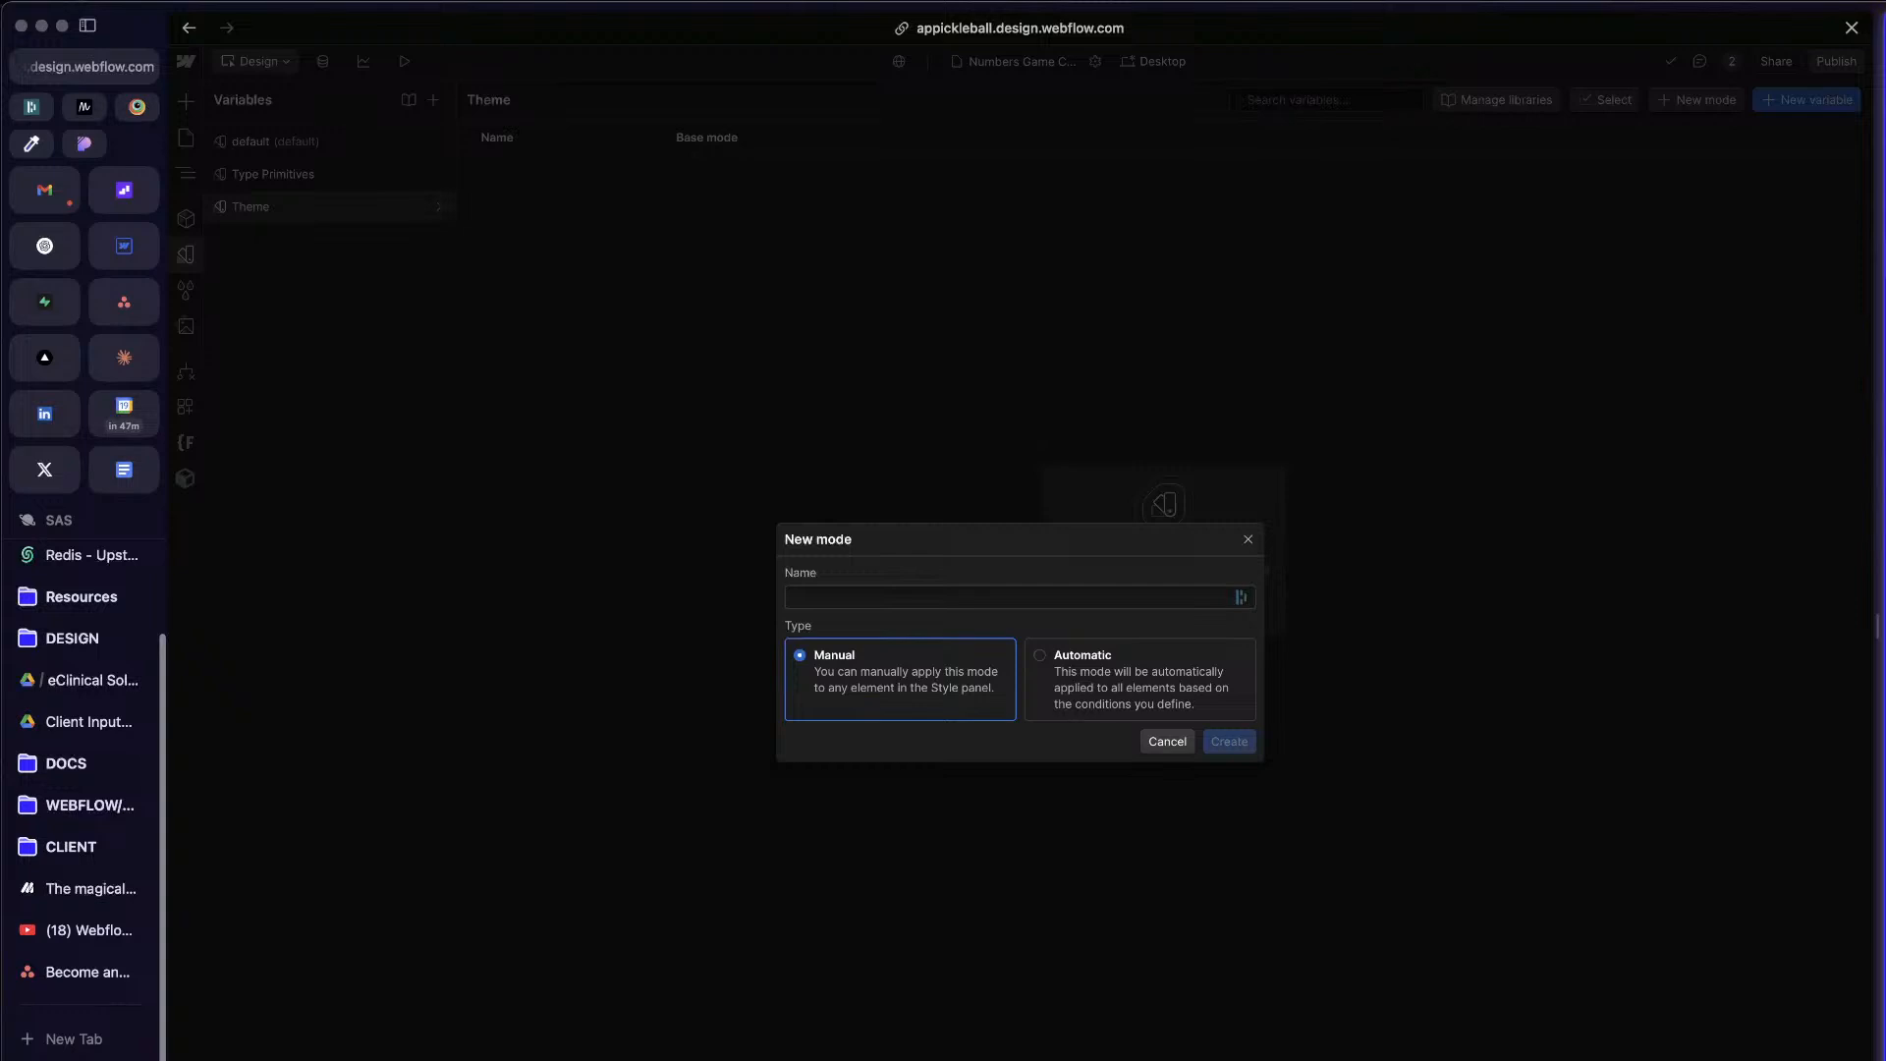
{"action": "left_click", "coordinate": [1077, 594]}
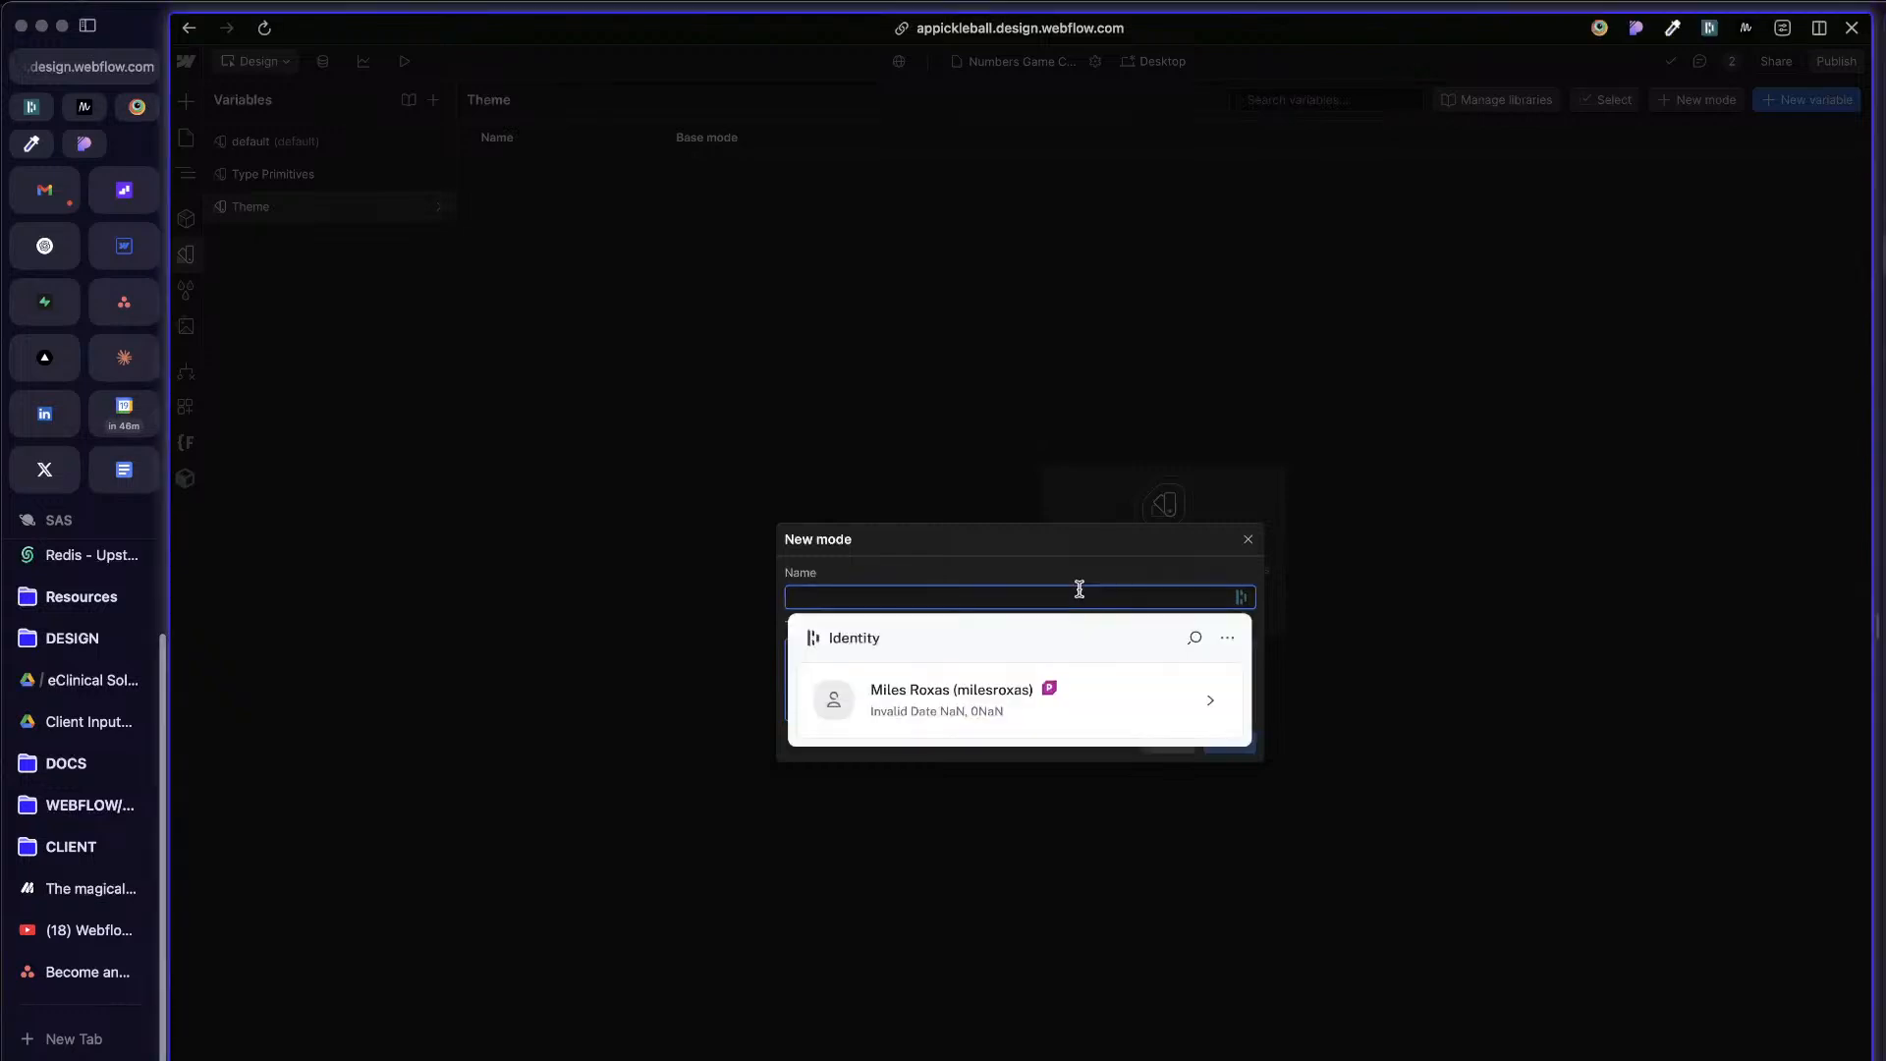
{"action": "type", "text": "Invert"}
{"action": "key", "text": "Return"}
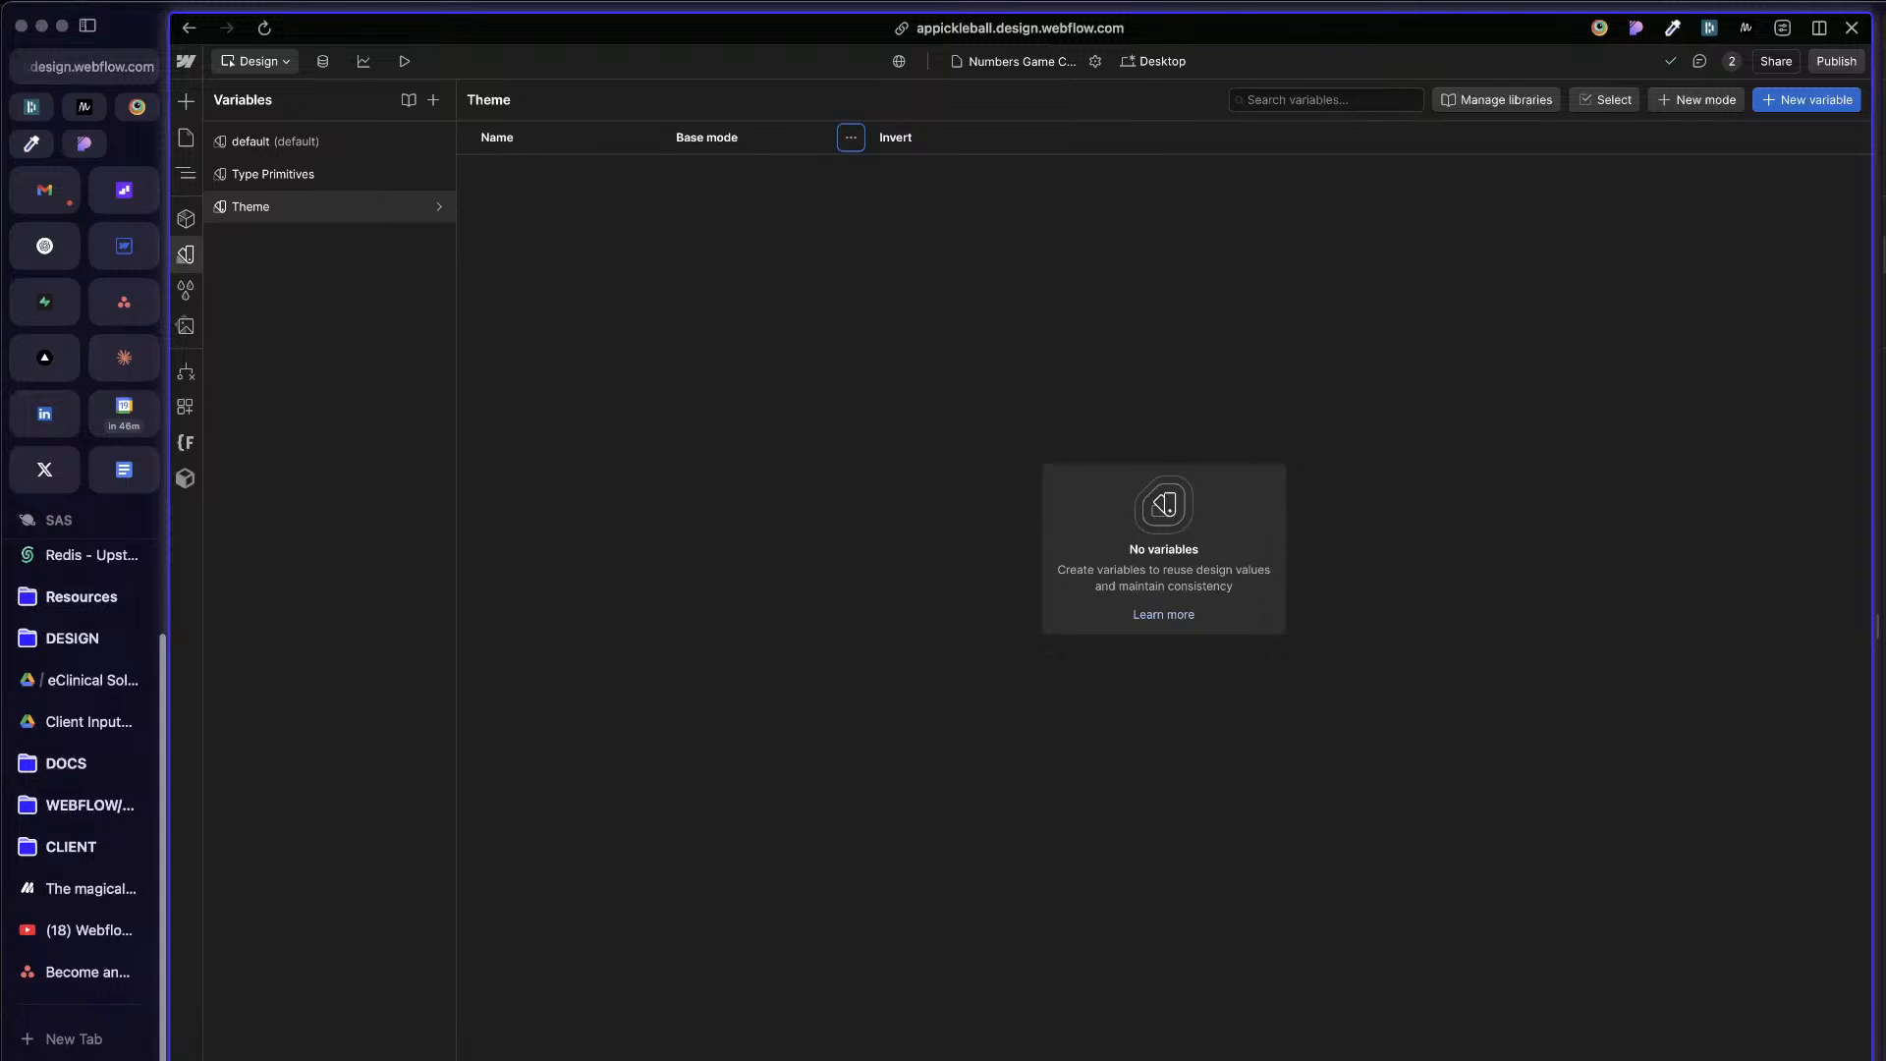
{"action": "left_click", "coordinate": [1054, 136]}
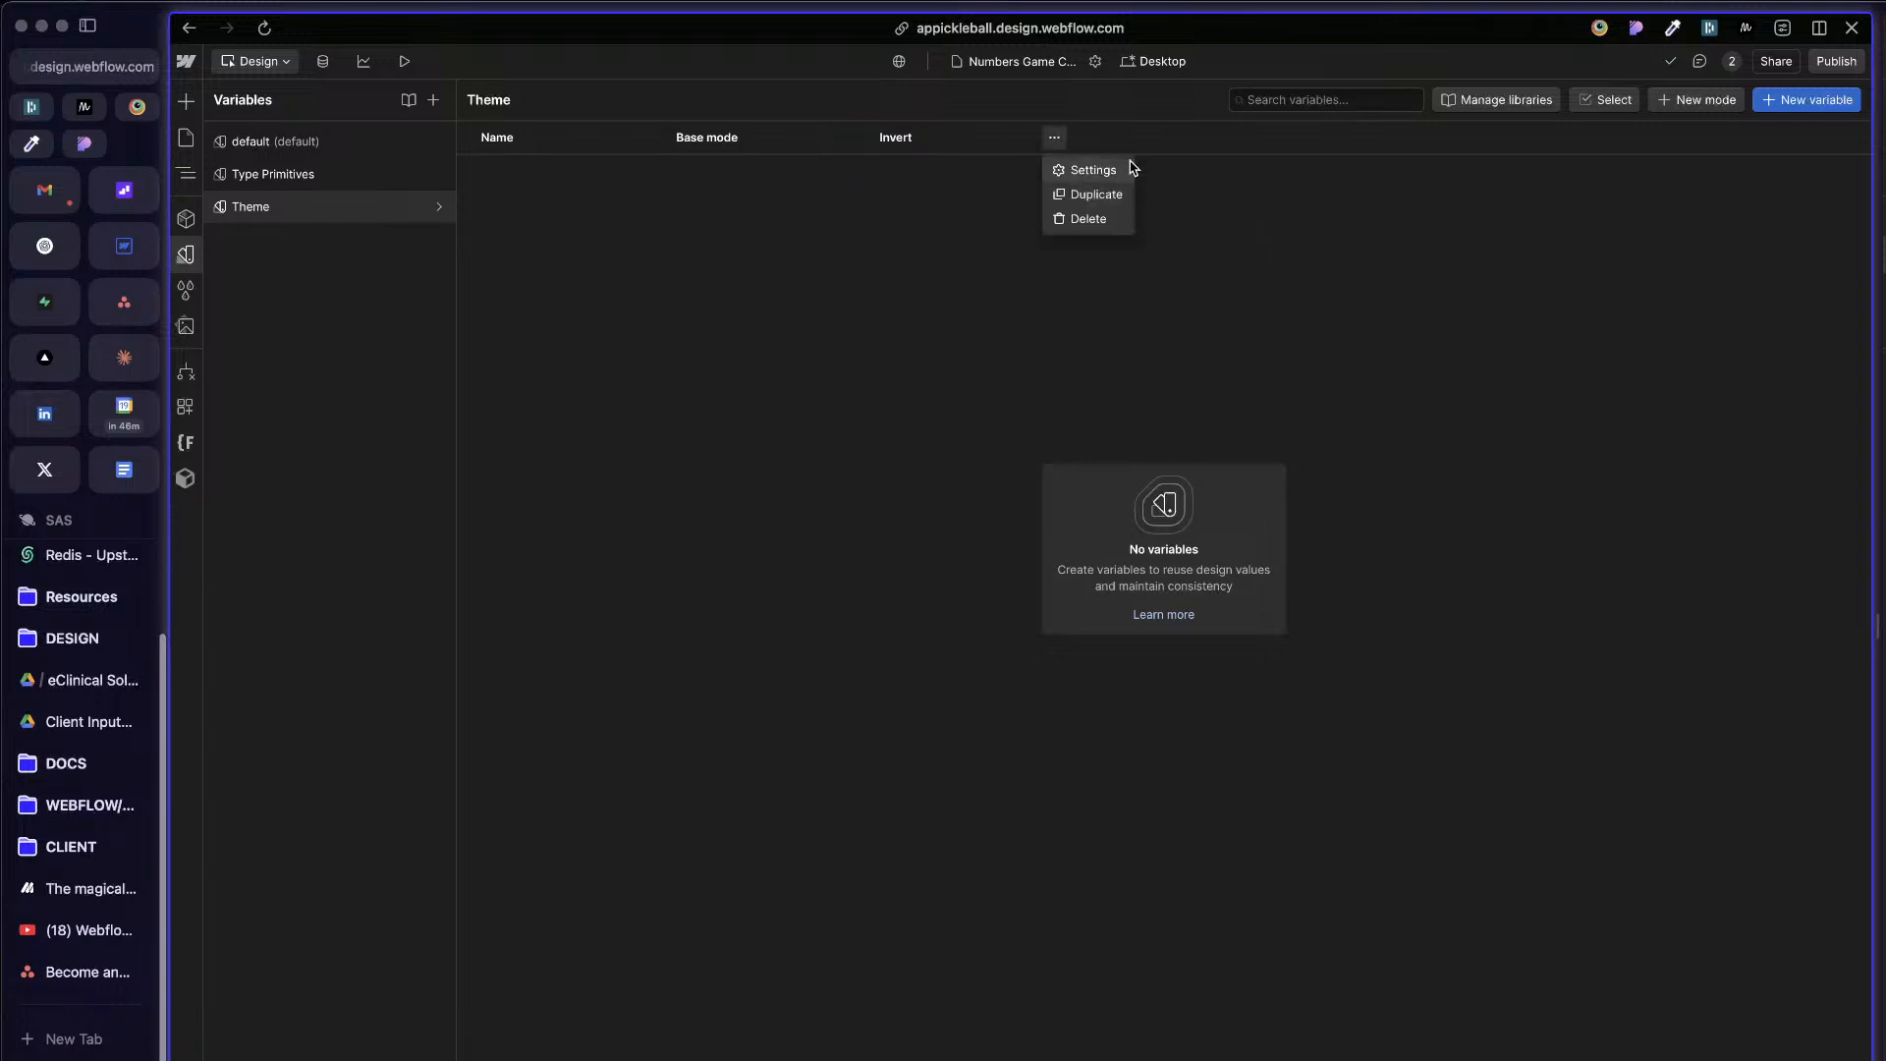
{"action": "left_click", "coordinate": [1093, 169]}
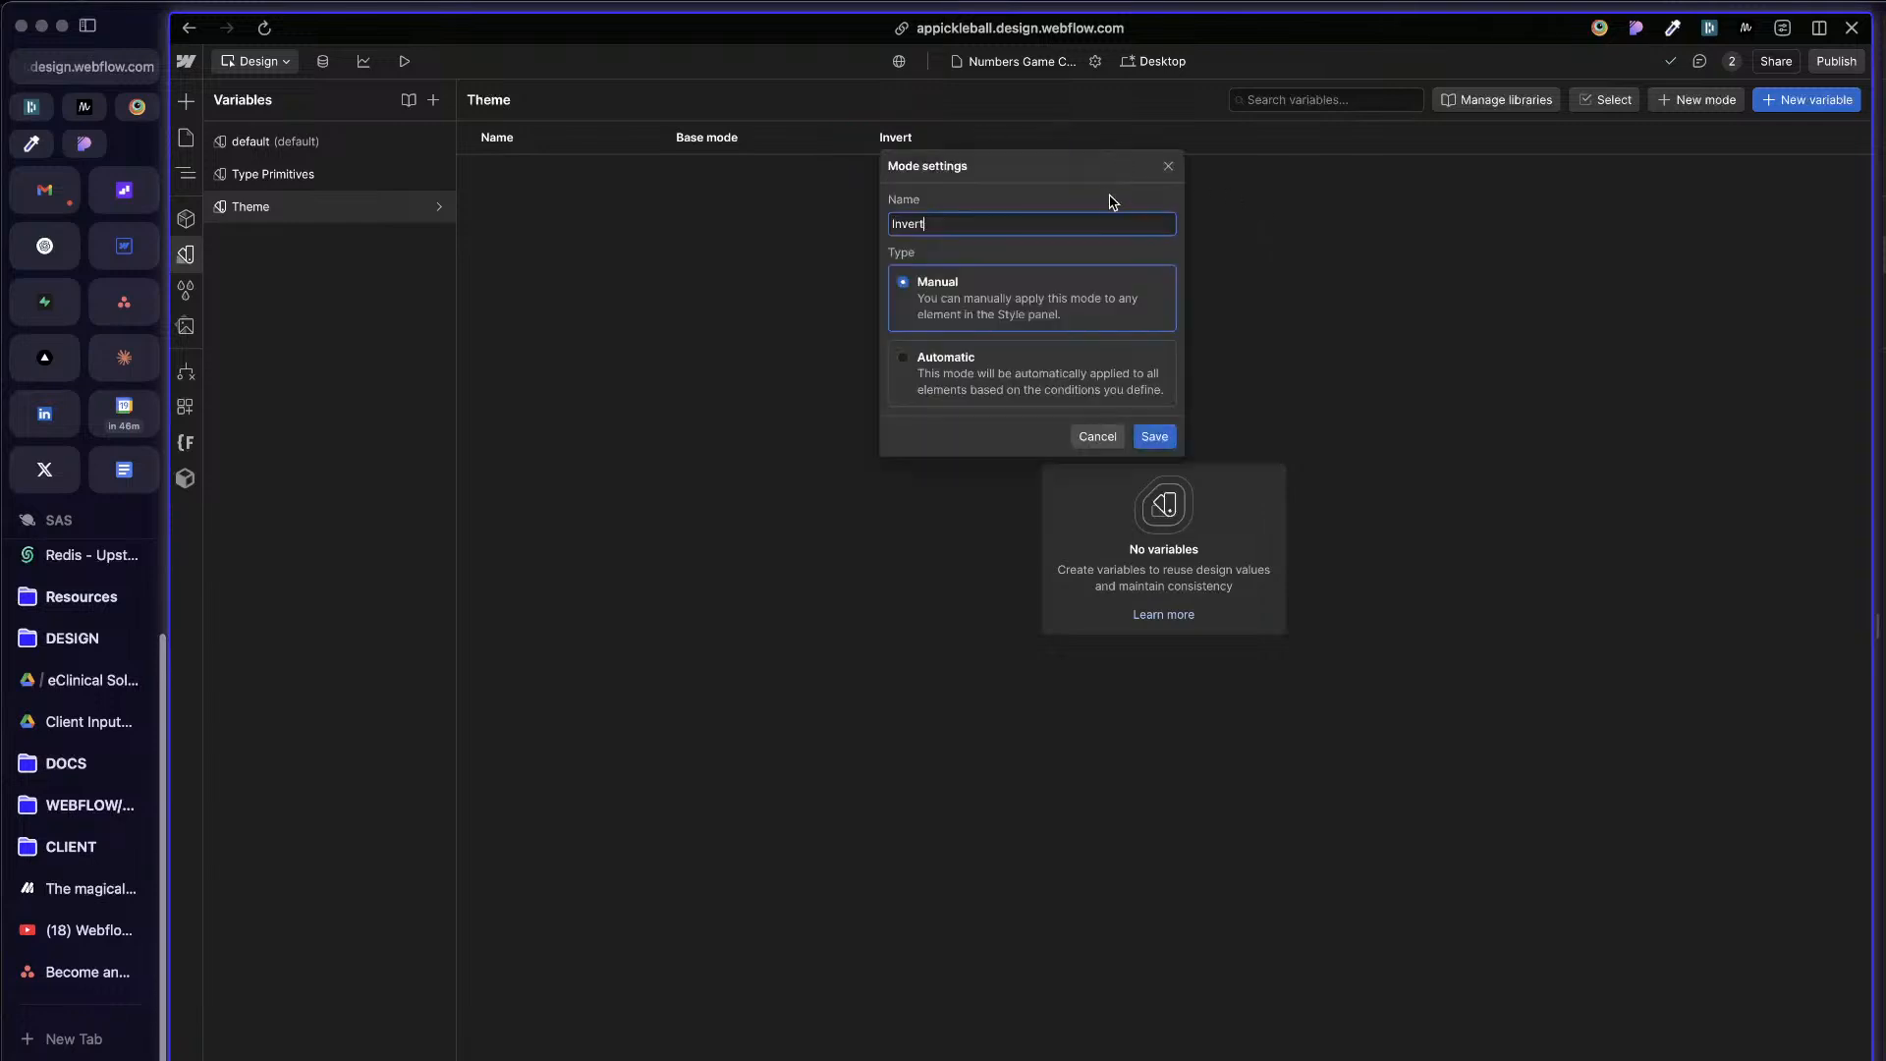
{"action": "double_click", "coordinate": [1091, 223]}
{"action": "type", "text": "A"}
{"action": "key", "text": "Return"}
Step: Add a manual mode named Accent 1 to the APP project's Theme variable collection
{"action": "left_click", "coordinate": [1698, 100]}
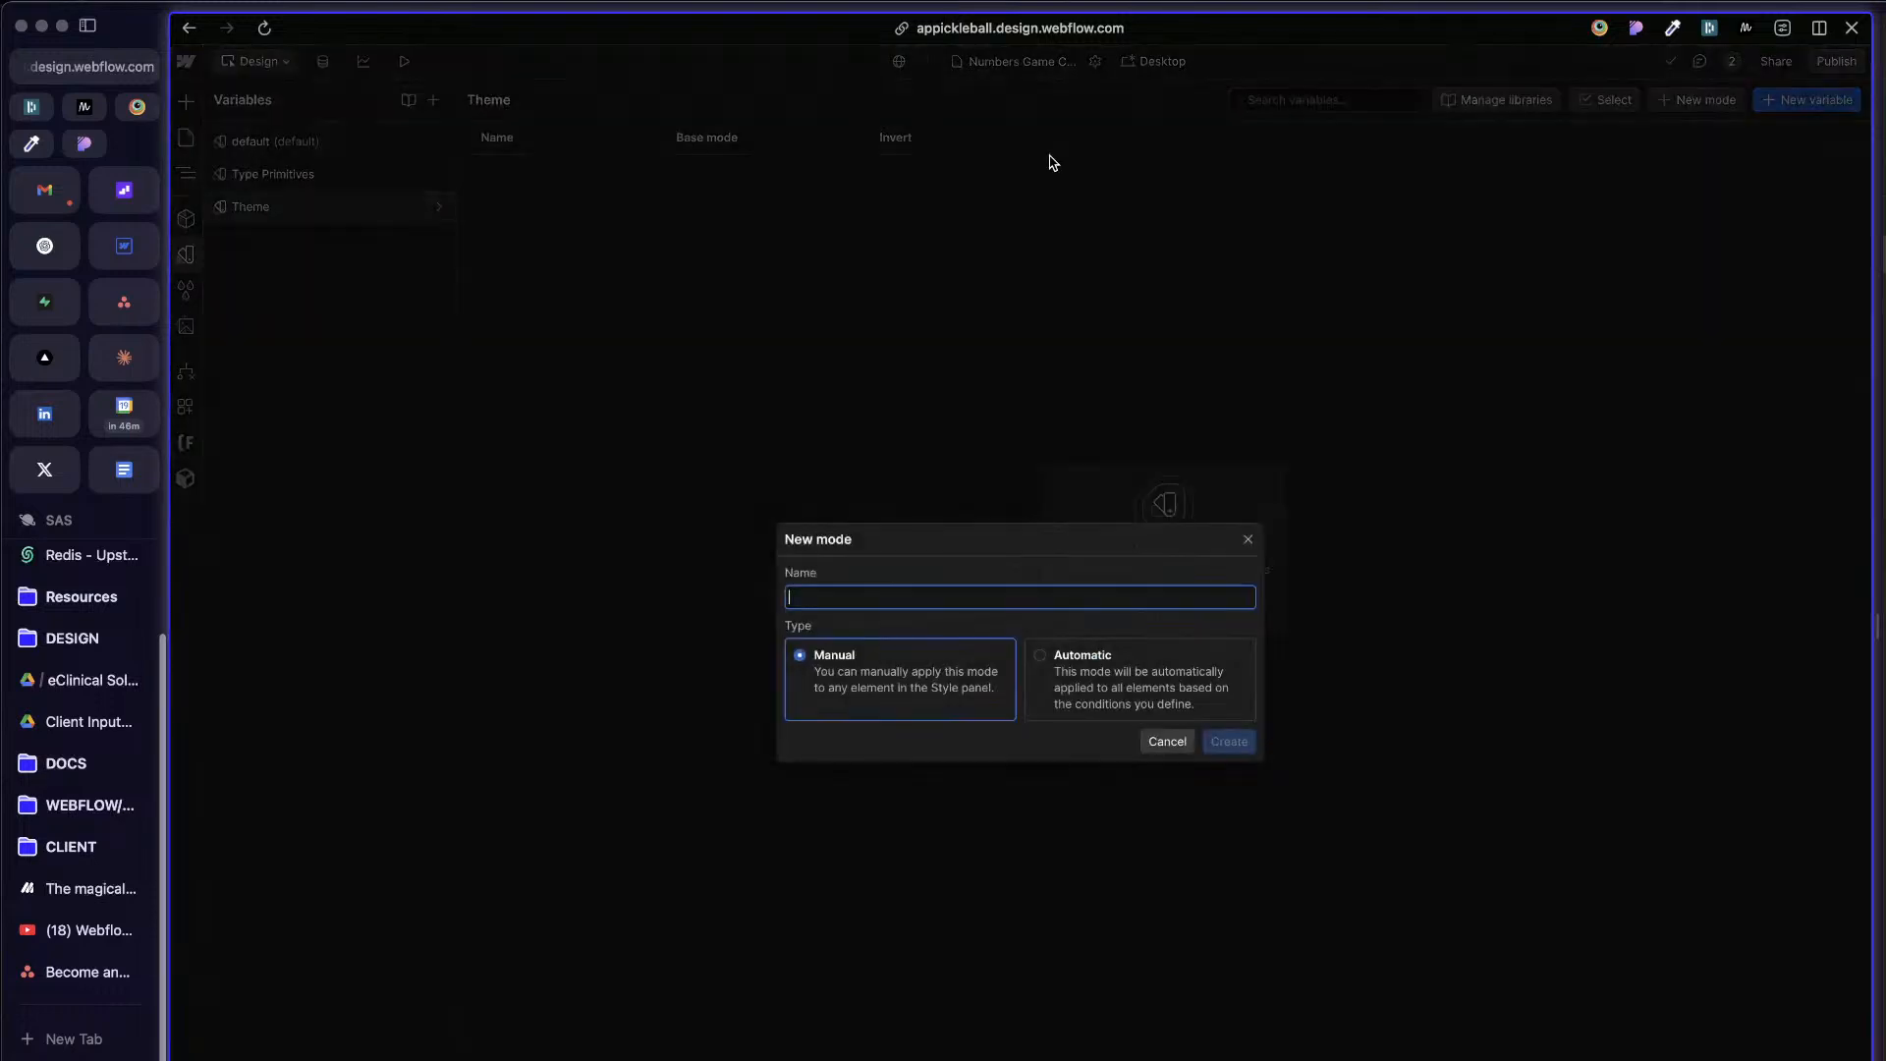
{"action": "type", "text": "Accent"}
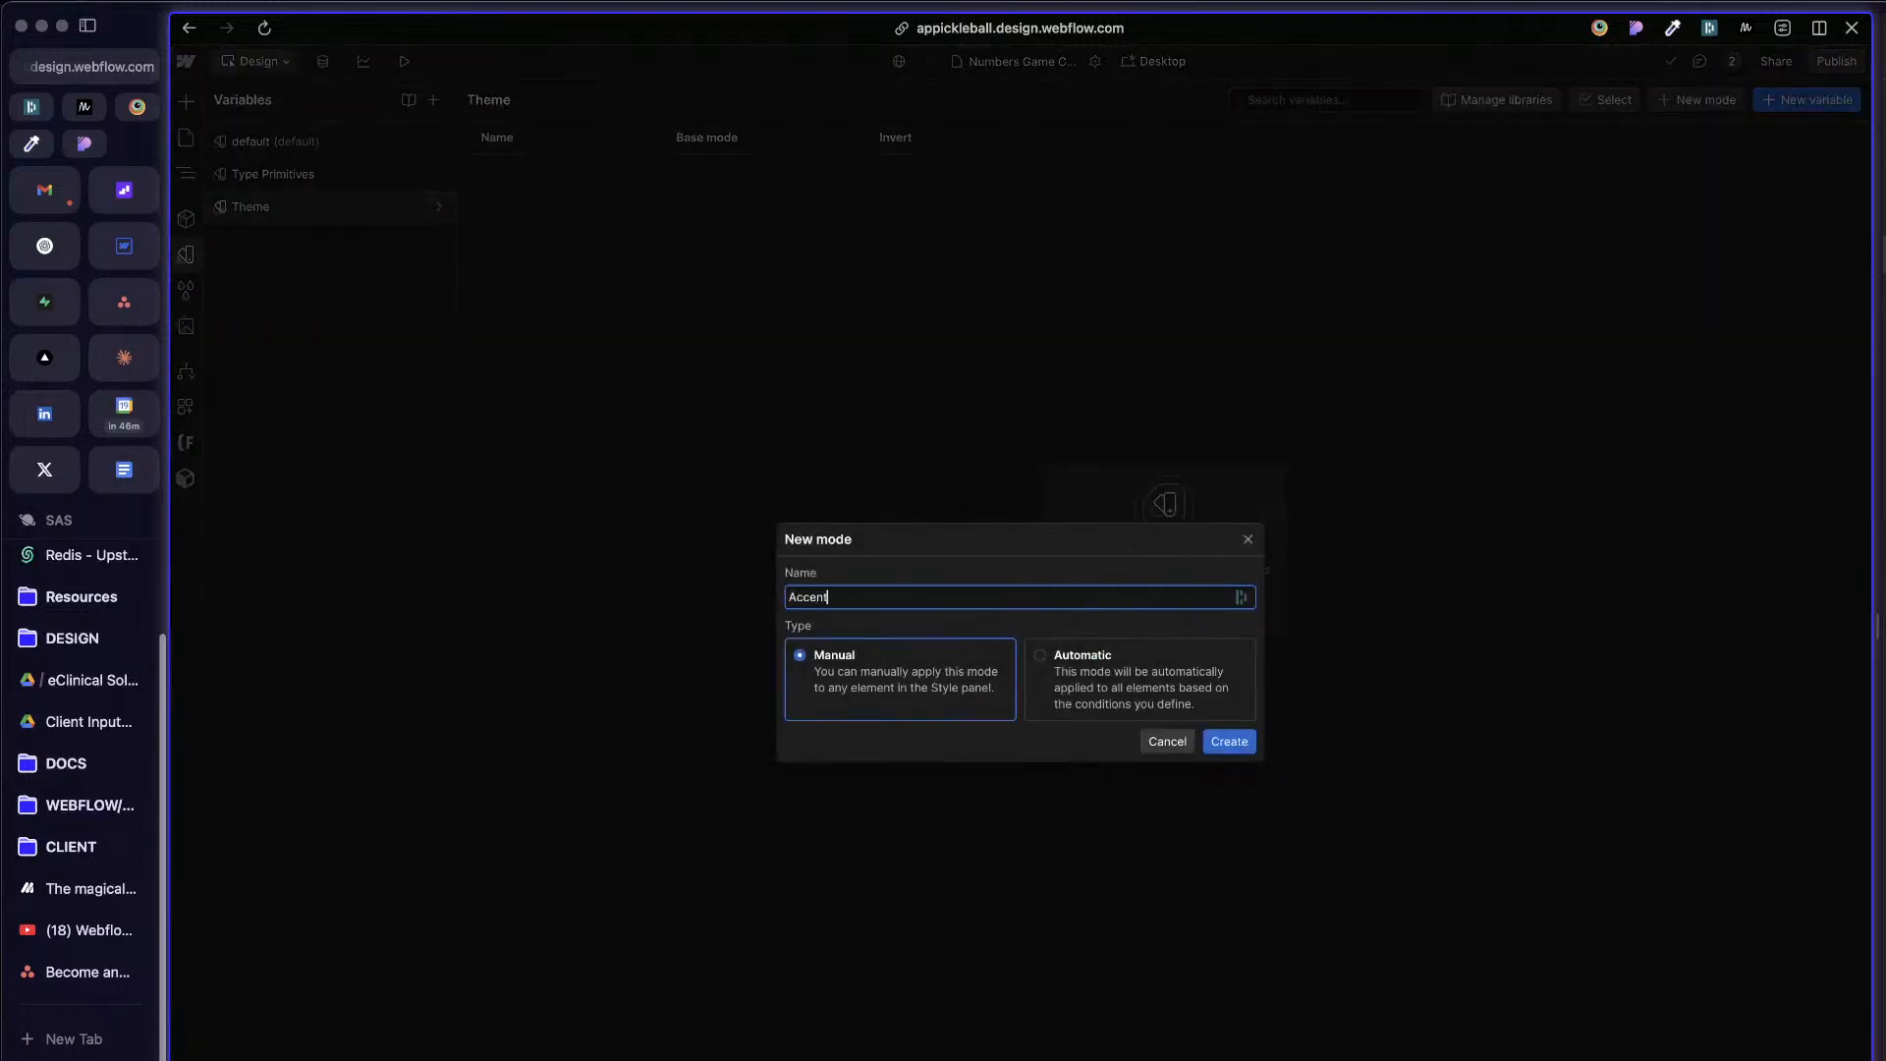
{"action": "type", "text": " 1"}
{"action": "key", "text": "Return"}
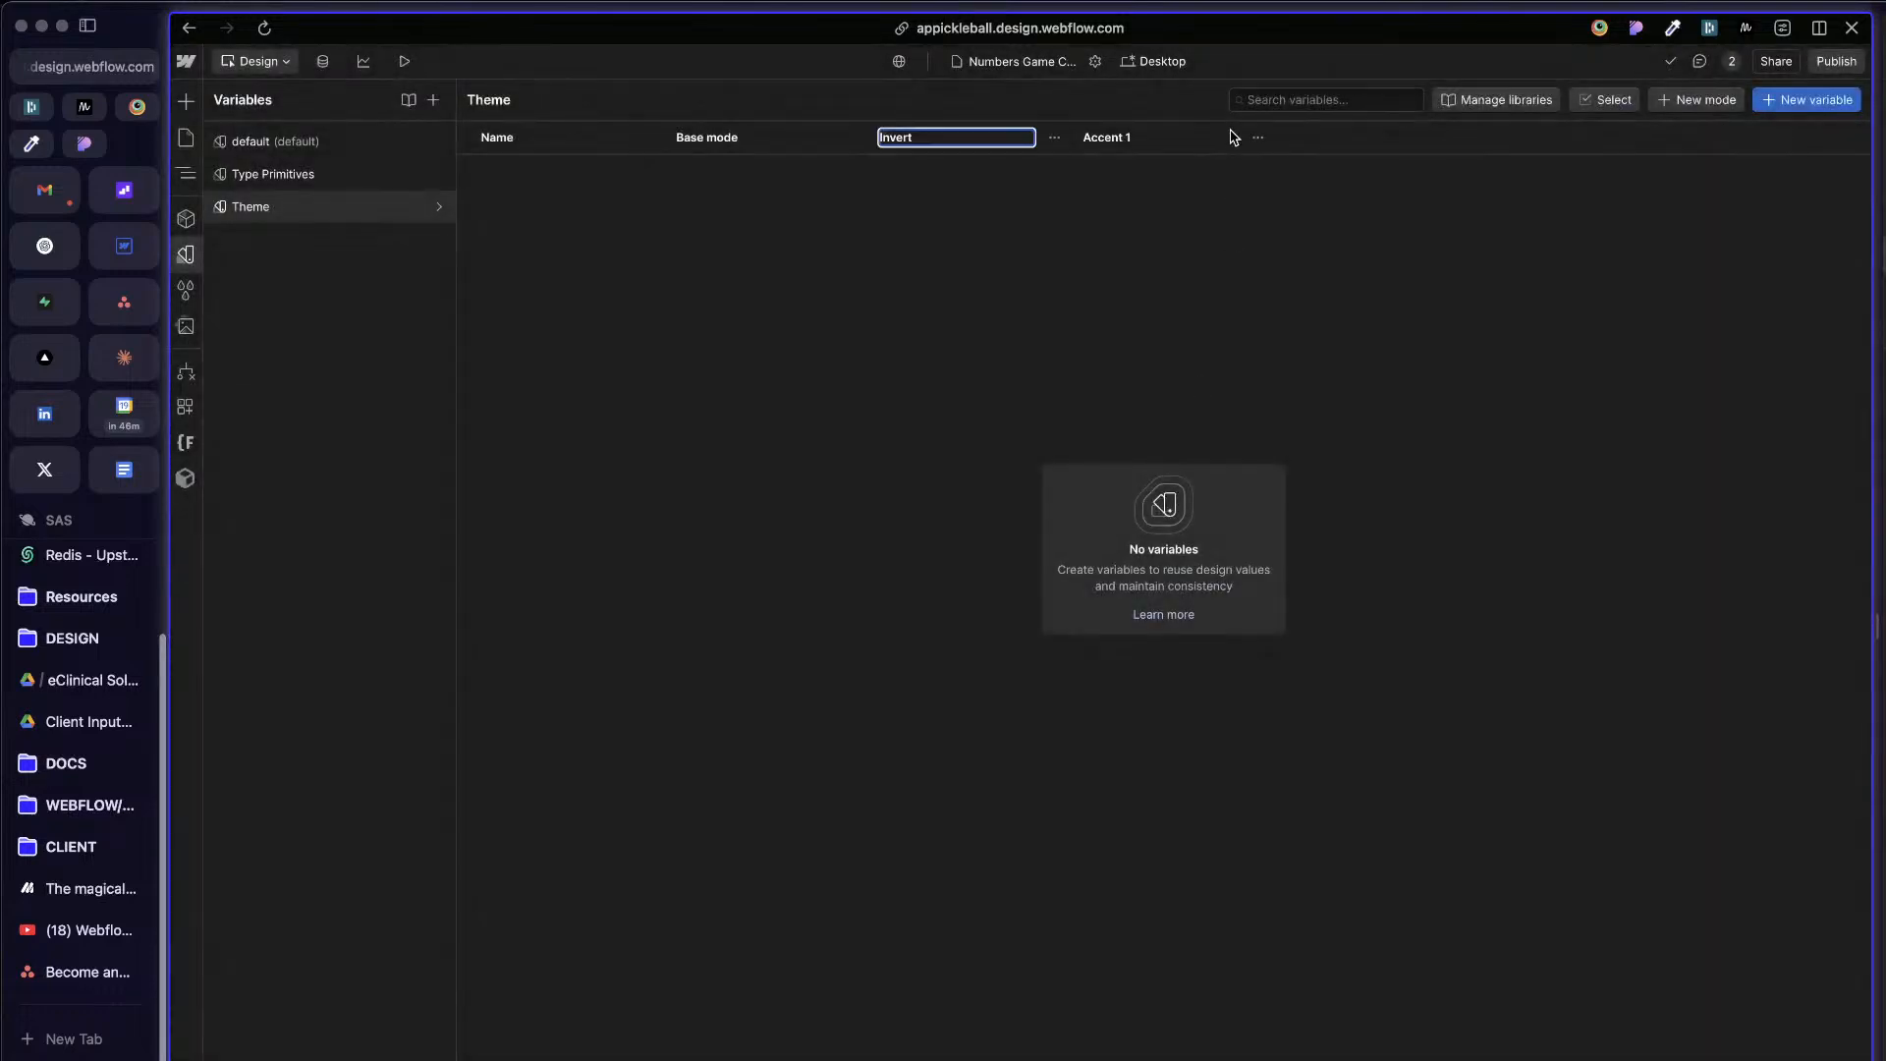
{"action": "left_click", "coordinate": [964, 171]}
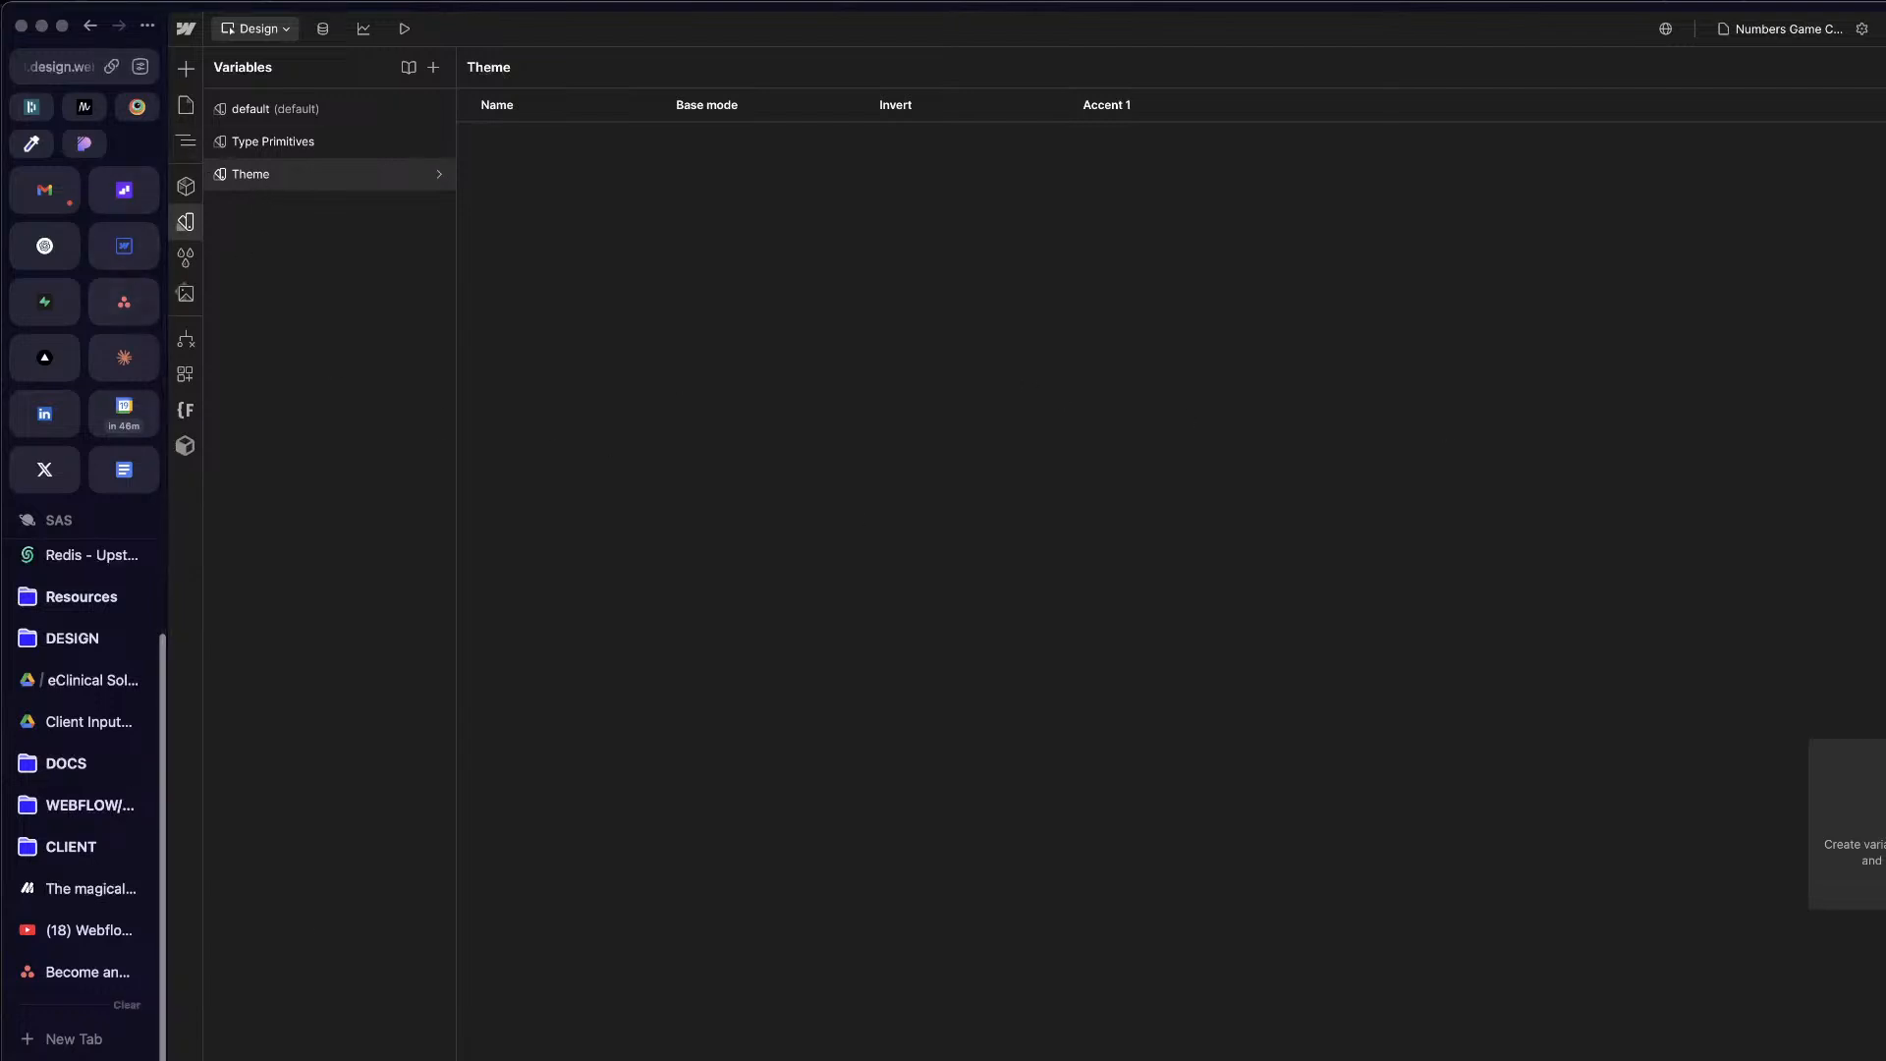
Step: Place the APP project's Build mode page in split view beside its Theme variables and widen the Build mode pane
{"action": "left_click", "coordinate": [123, 251]}
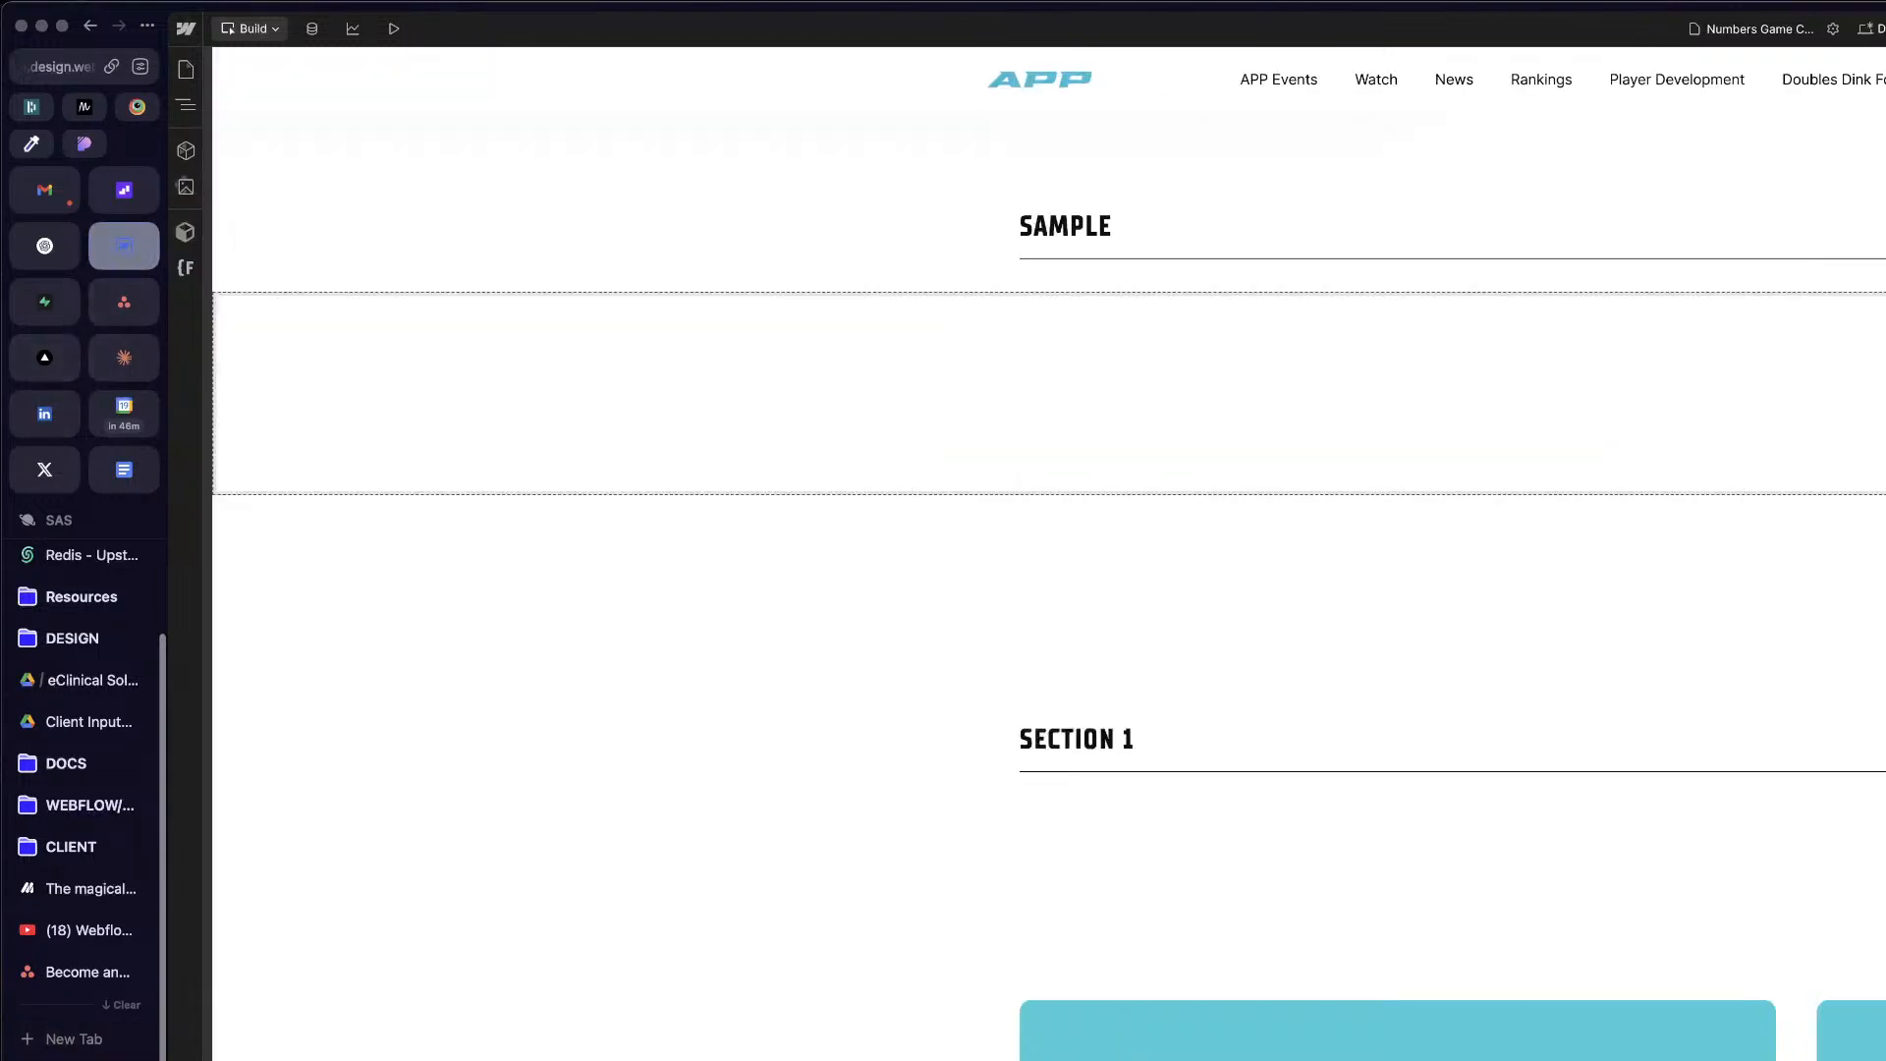
{"action": "key", "text": "ctrl+Tab"}
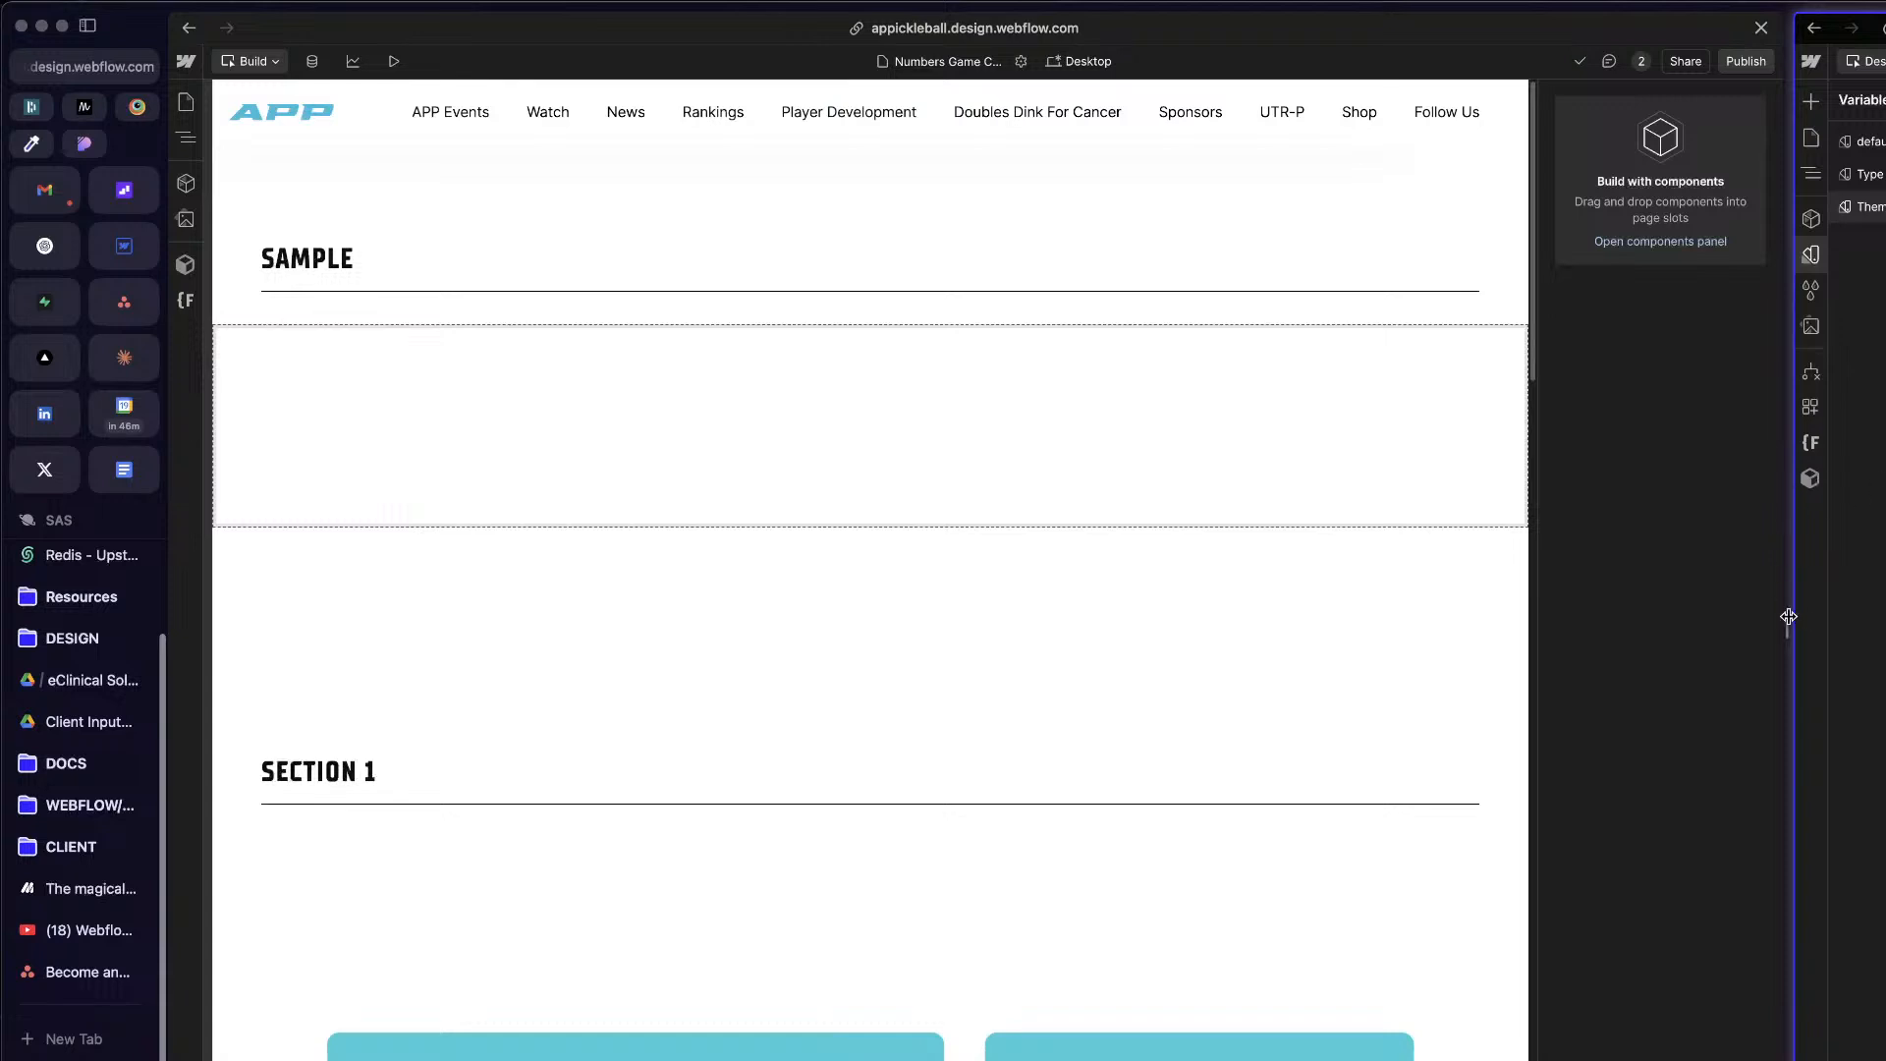
{"action": "left_click_drag", "start_coordinate": [1789, 622], "coordinate": [1874, 620]}
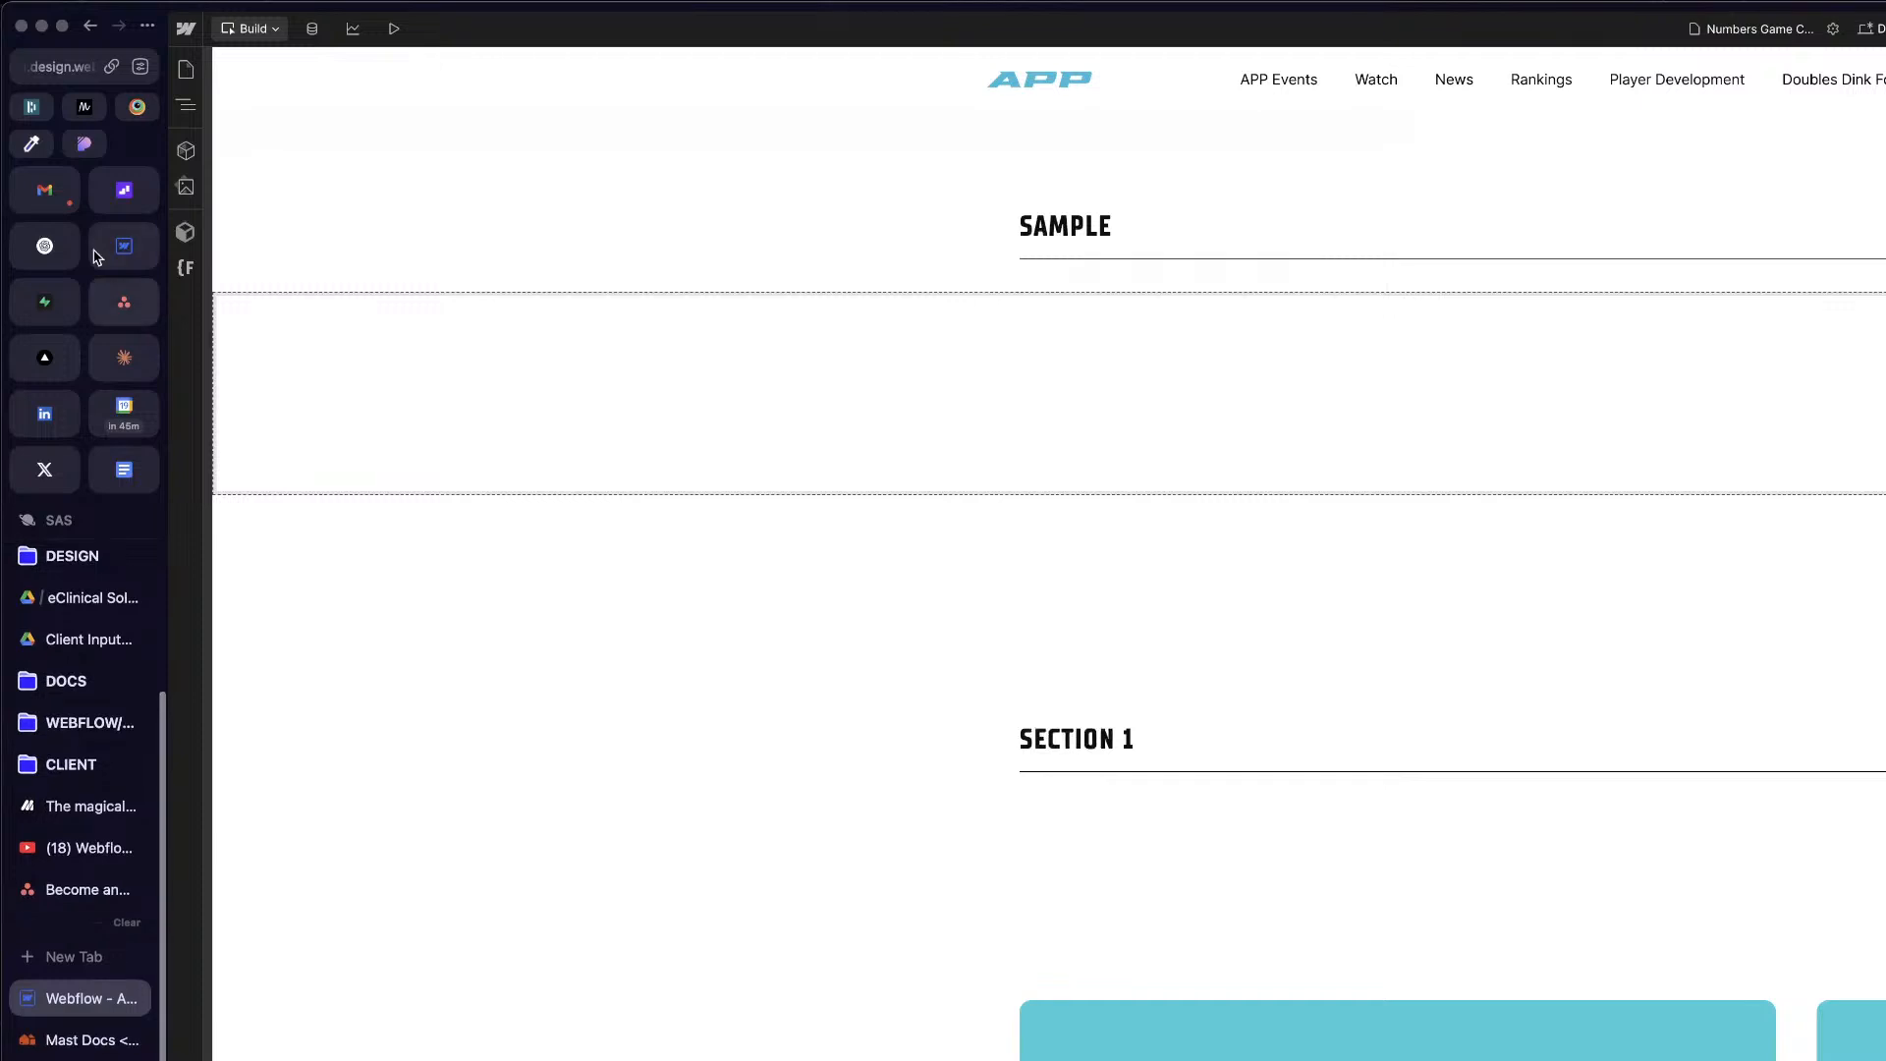
Step: Archive the extra Webflow tab of the APP project and open the 2025 Daytona Numbers Game article
{"action": "left_click", "coordinate": [113, 235]}
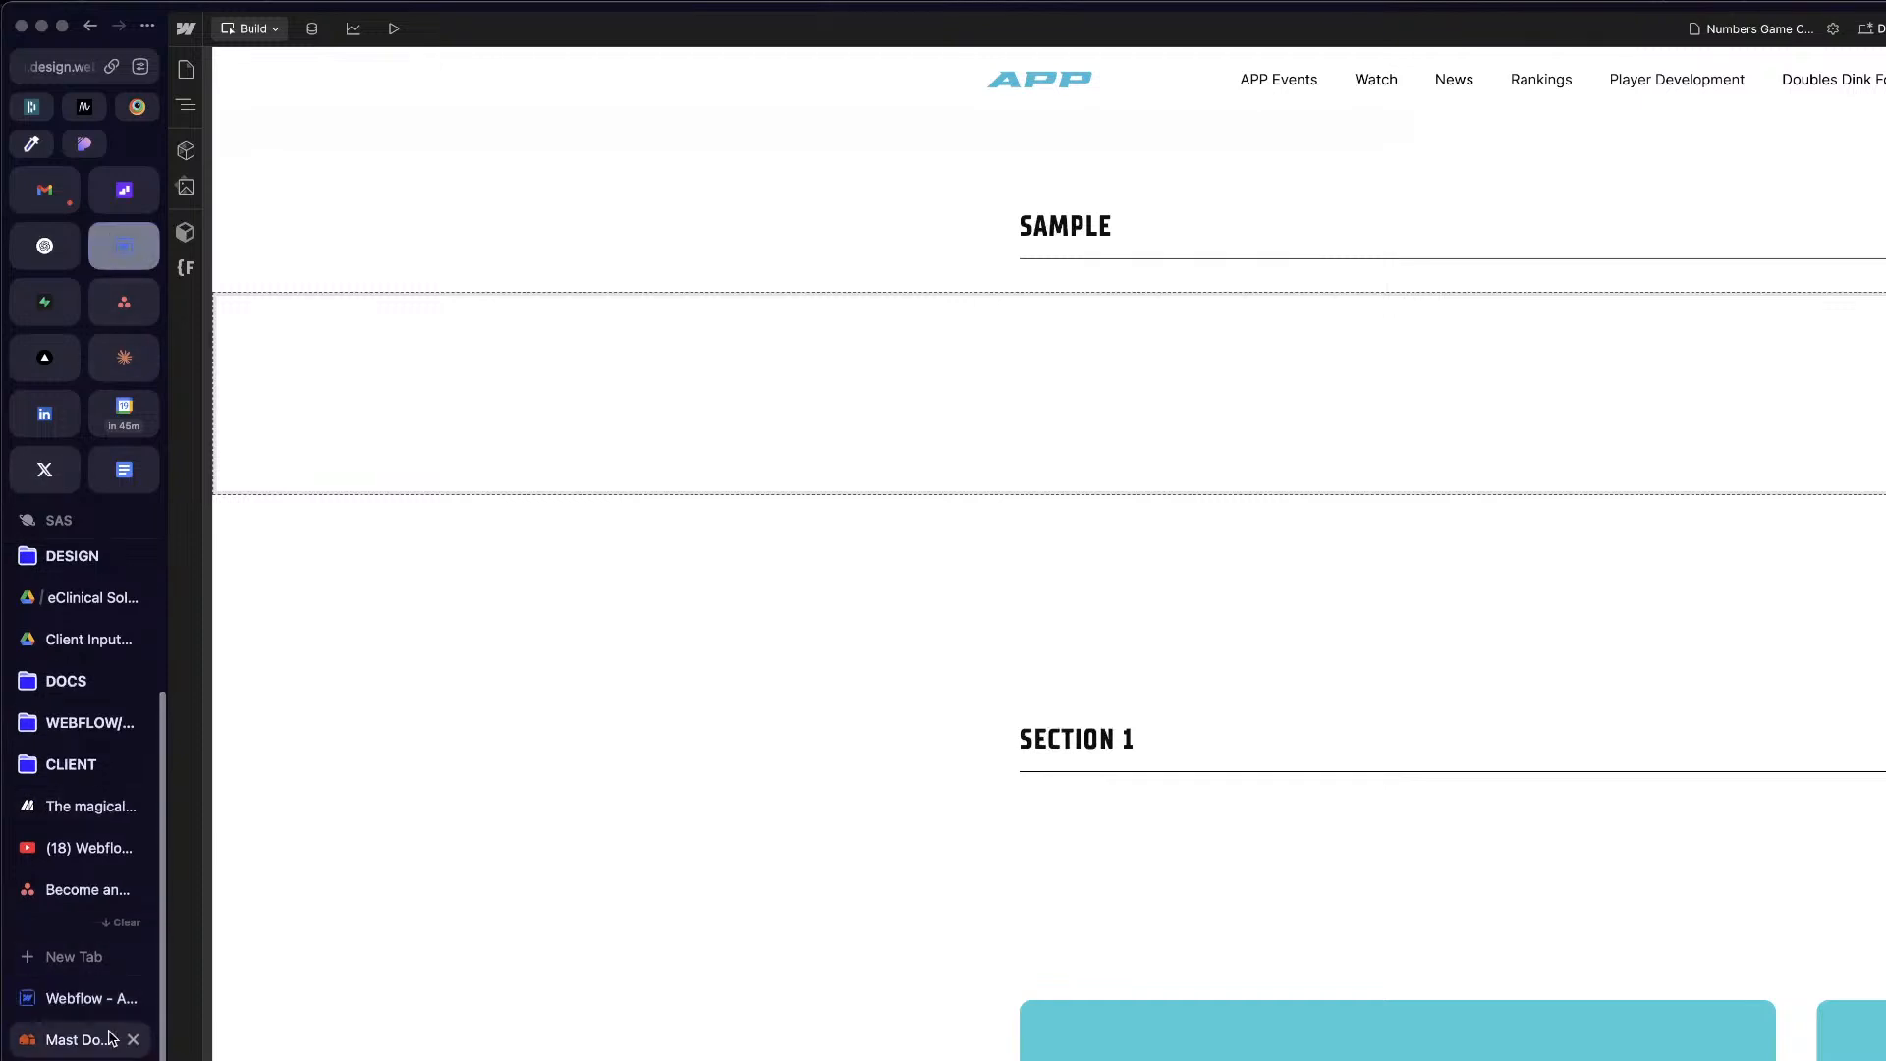
{"action": "left_click", "coordinate": [133, 998]}
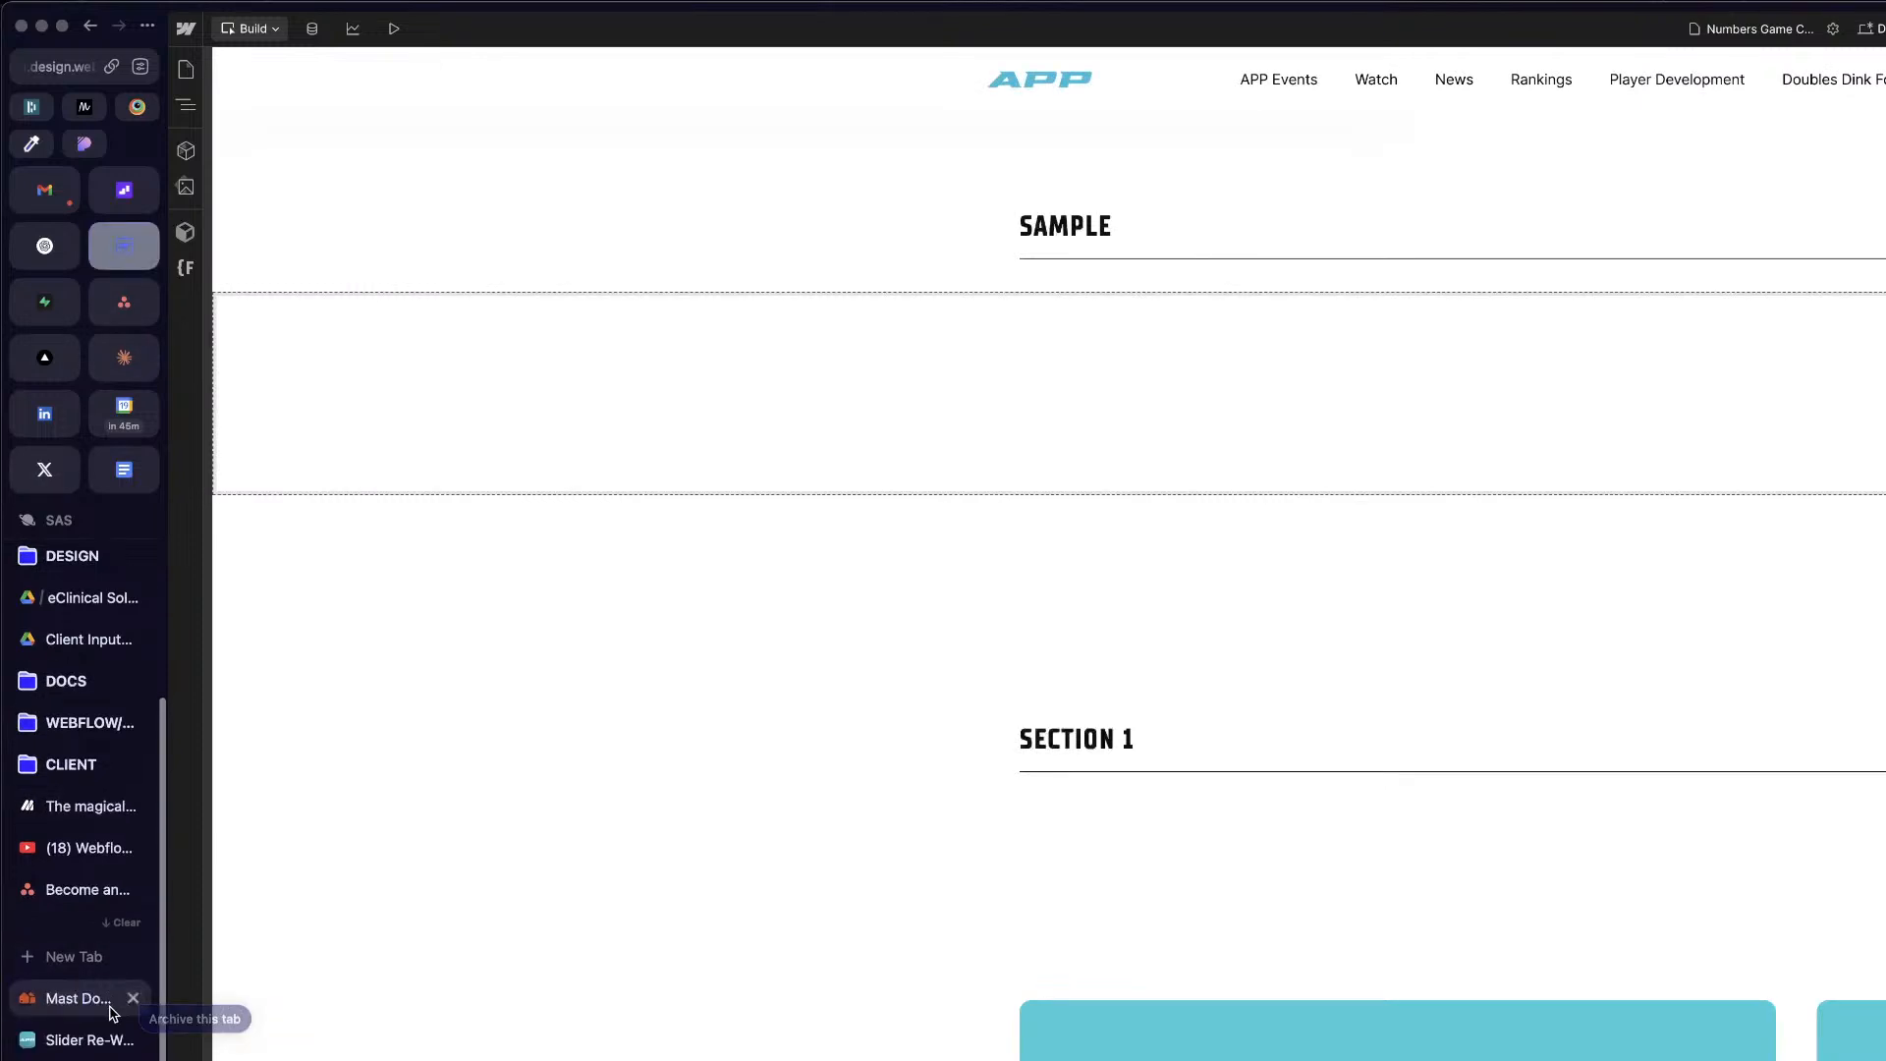
{"action": "left_click", "coordinate": [89, 1060]}
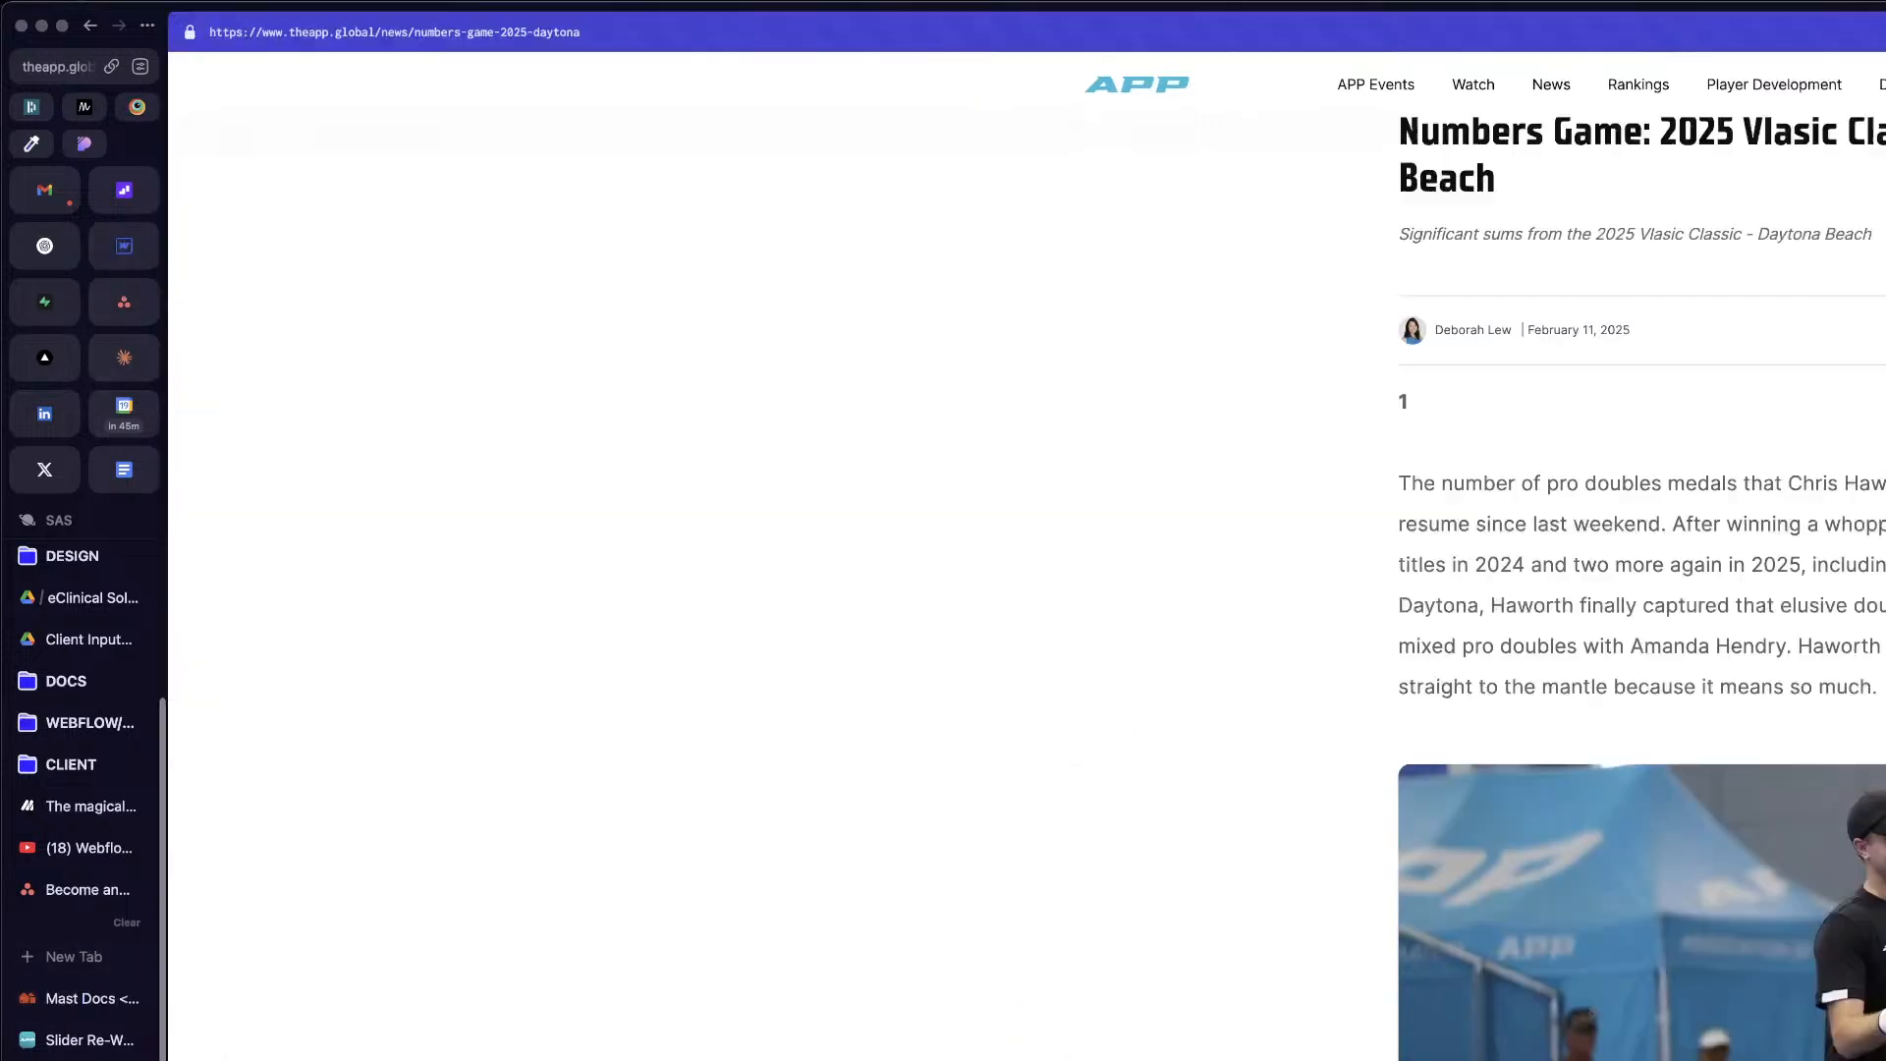
Step: Open weblow.com in a new browser tab
{"action": "key", "text": "super+t"}
{"action": "type", "text": "we"}
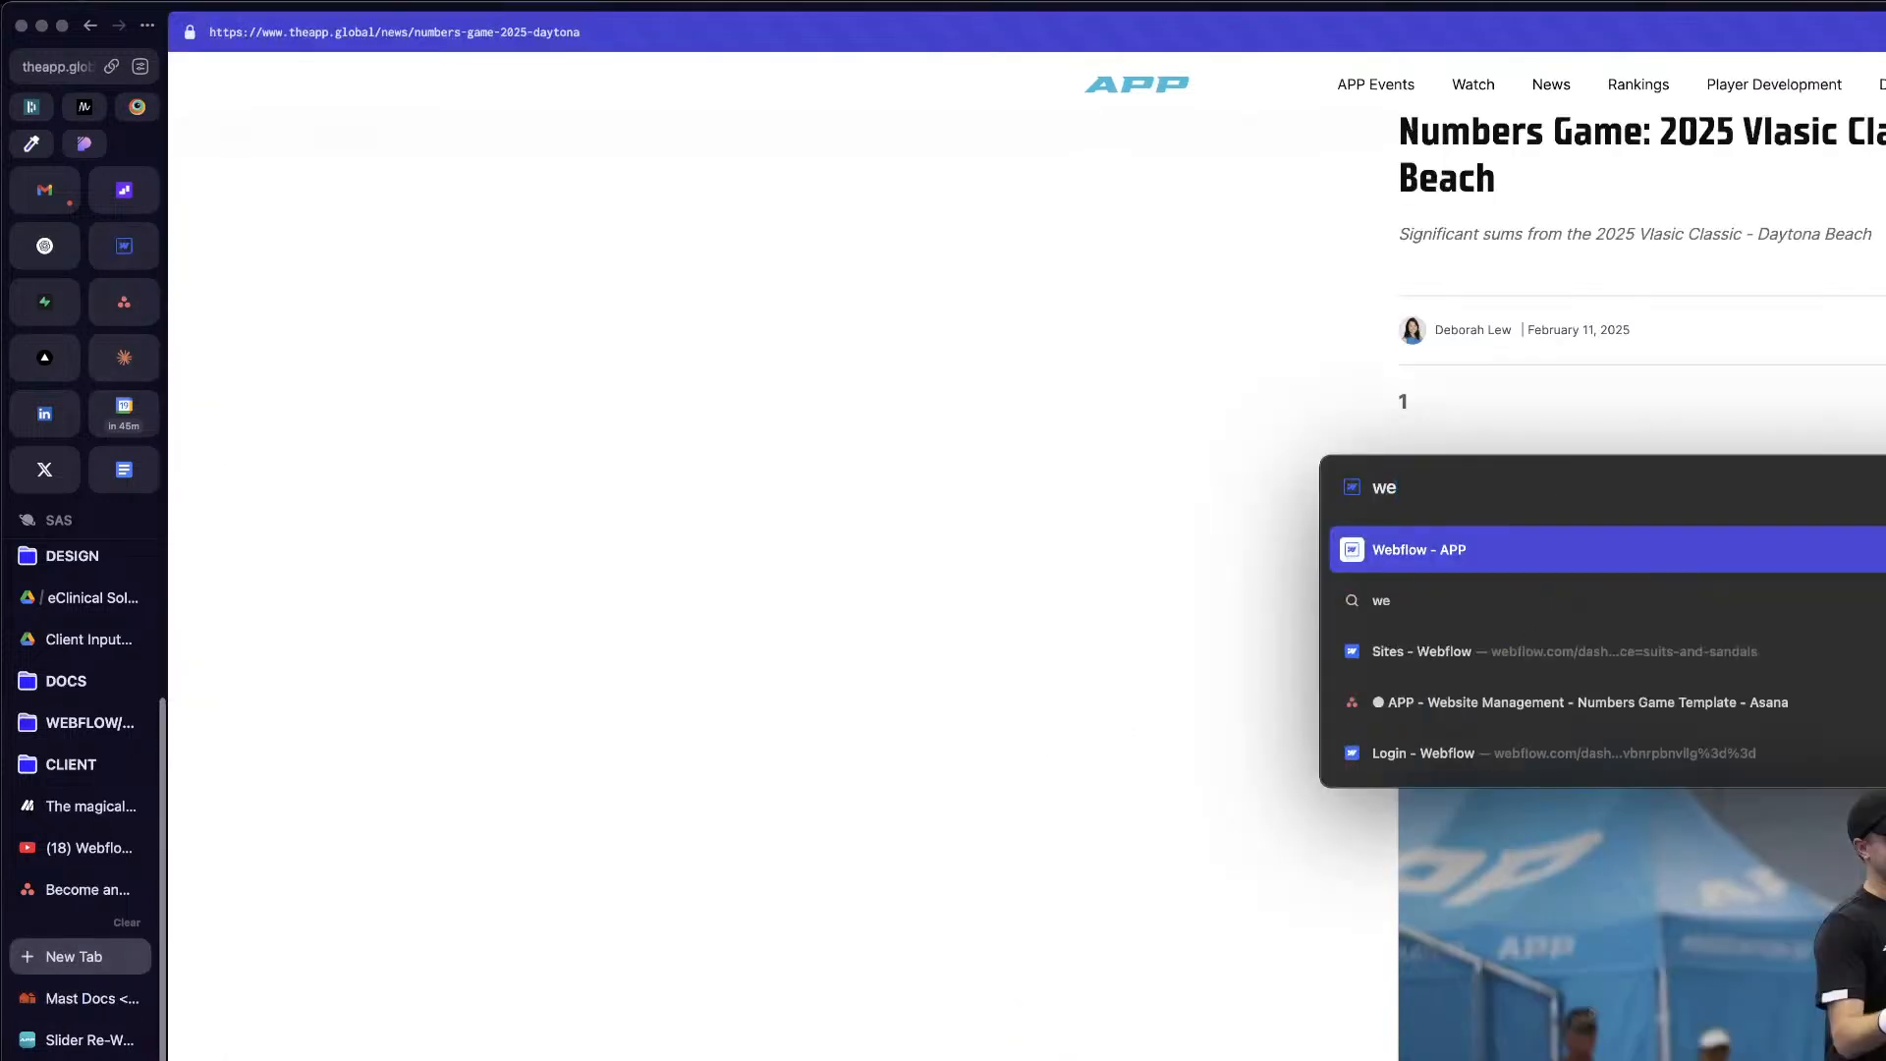
{"action": "type", "text": "blow.com"}
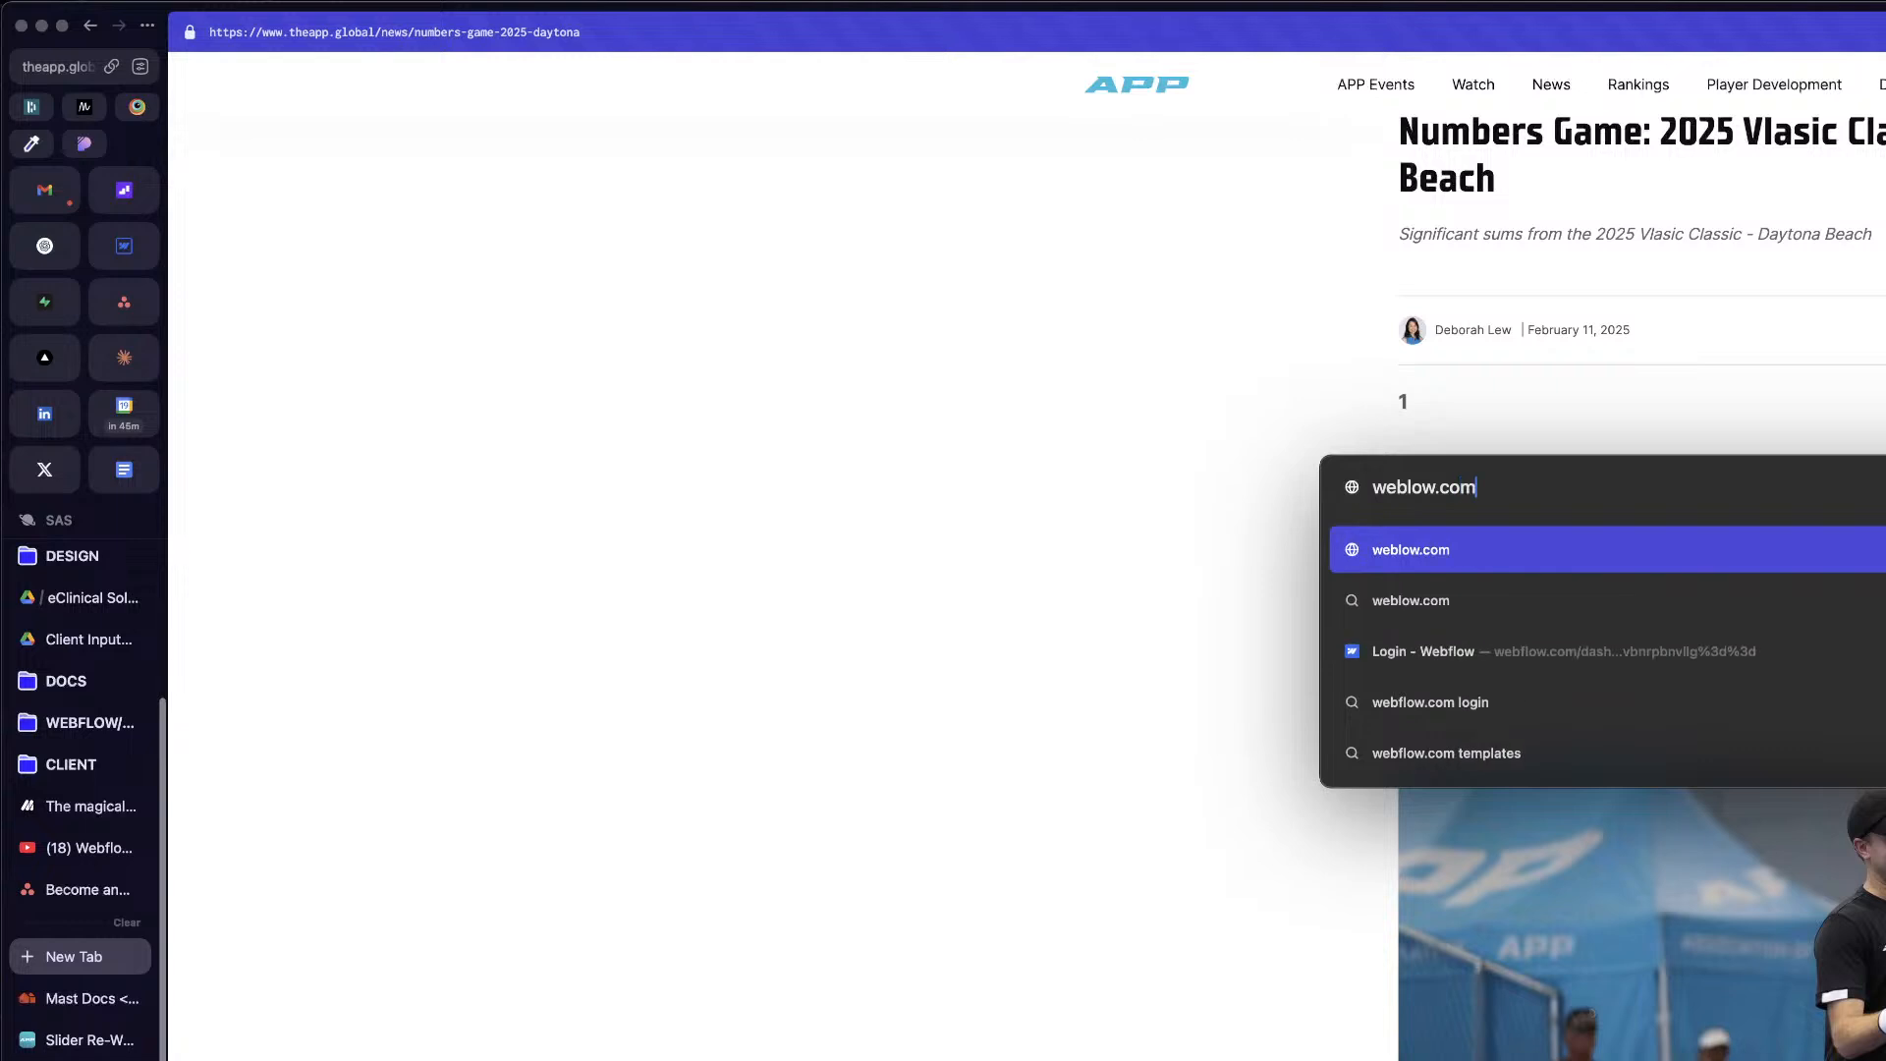
{"action": "key", "text": "Return"}
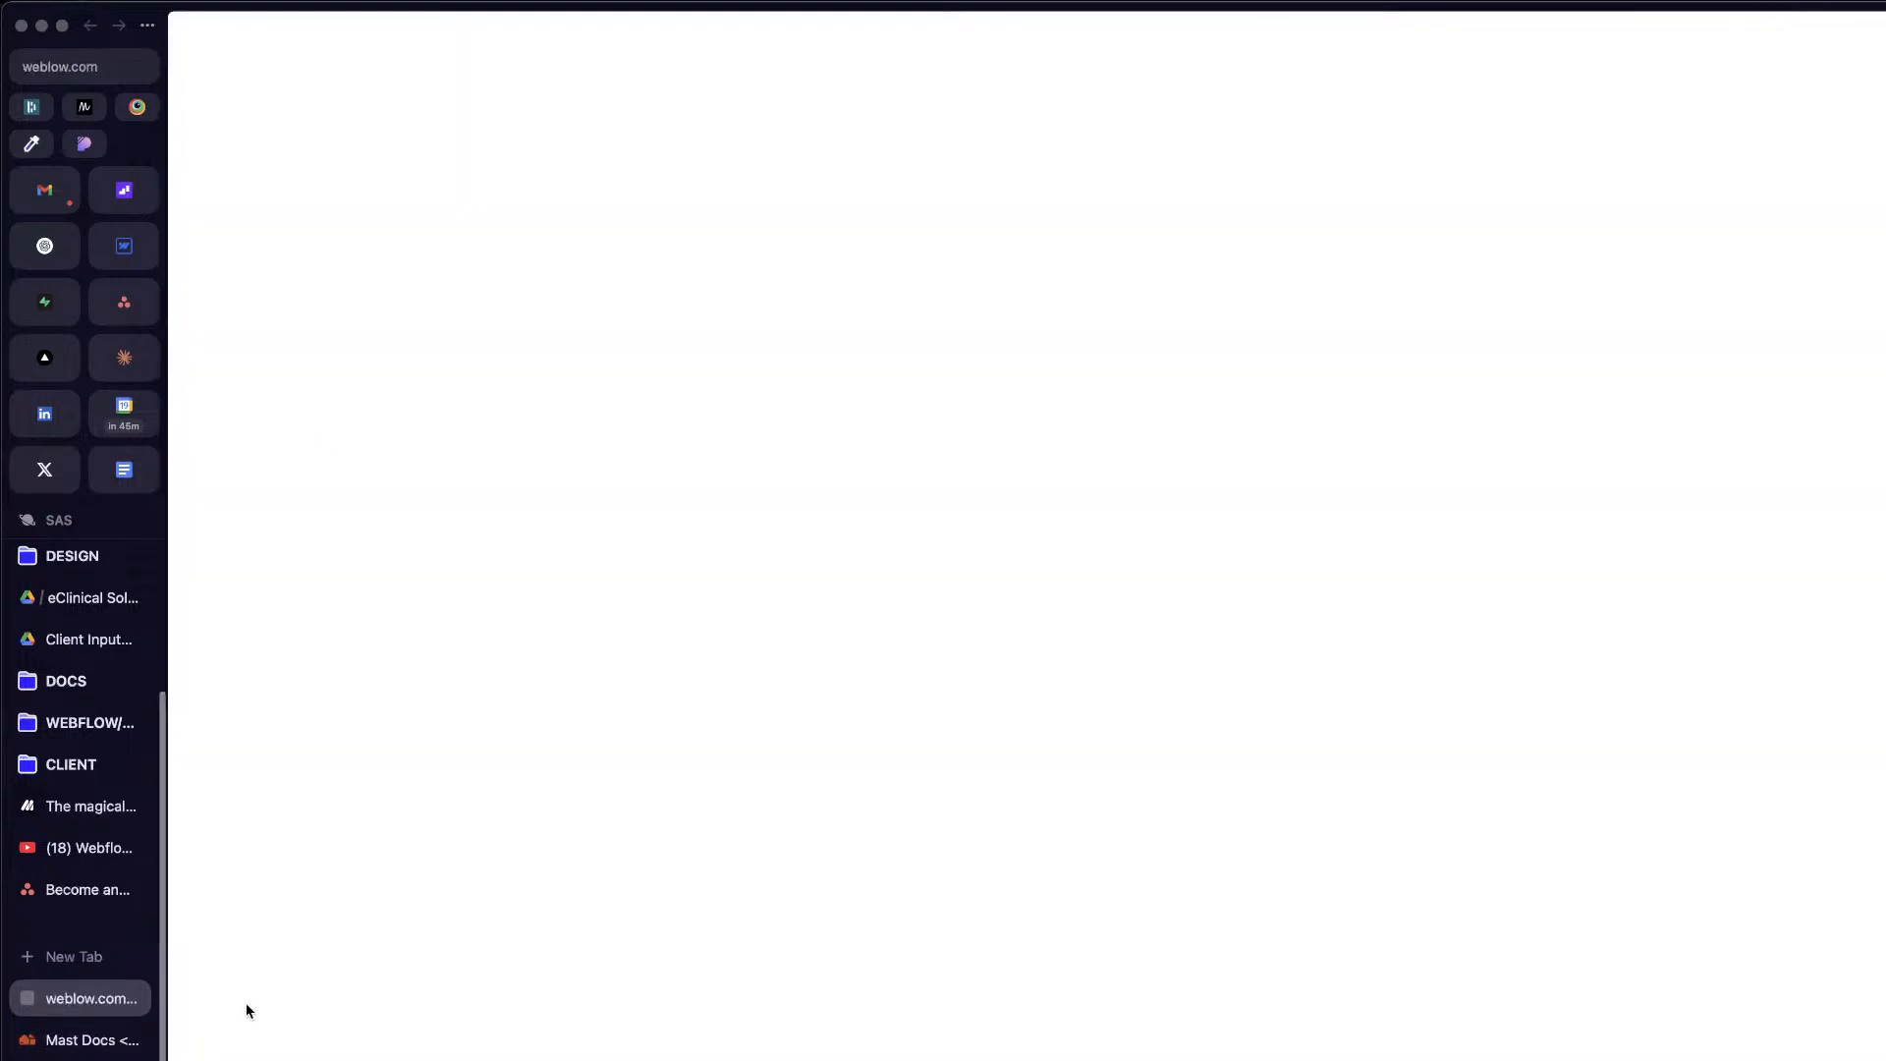
Step: Place the weblow.com tab in split view beside the APP project's Build mode page
{"action": "left_click", "coordinate": [124, 245]}
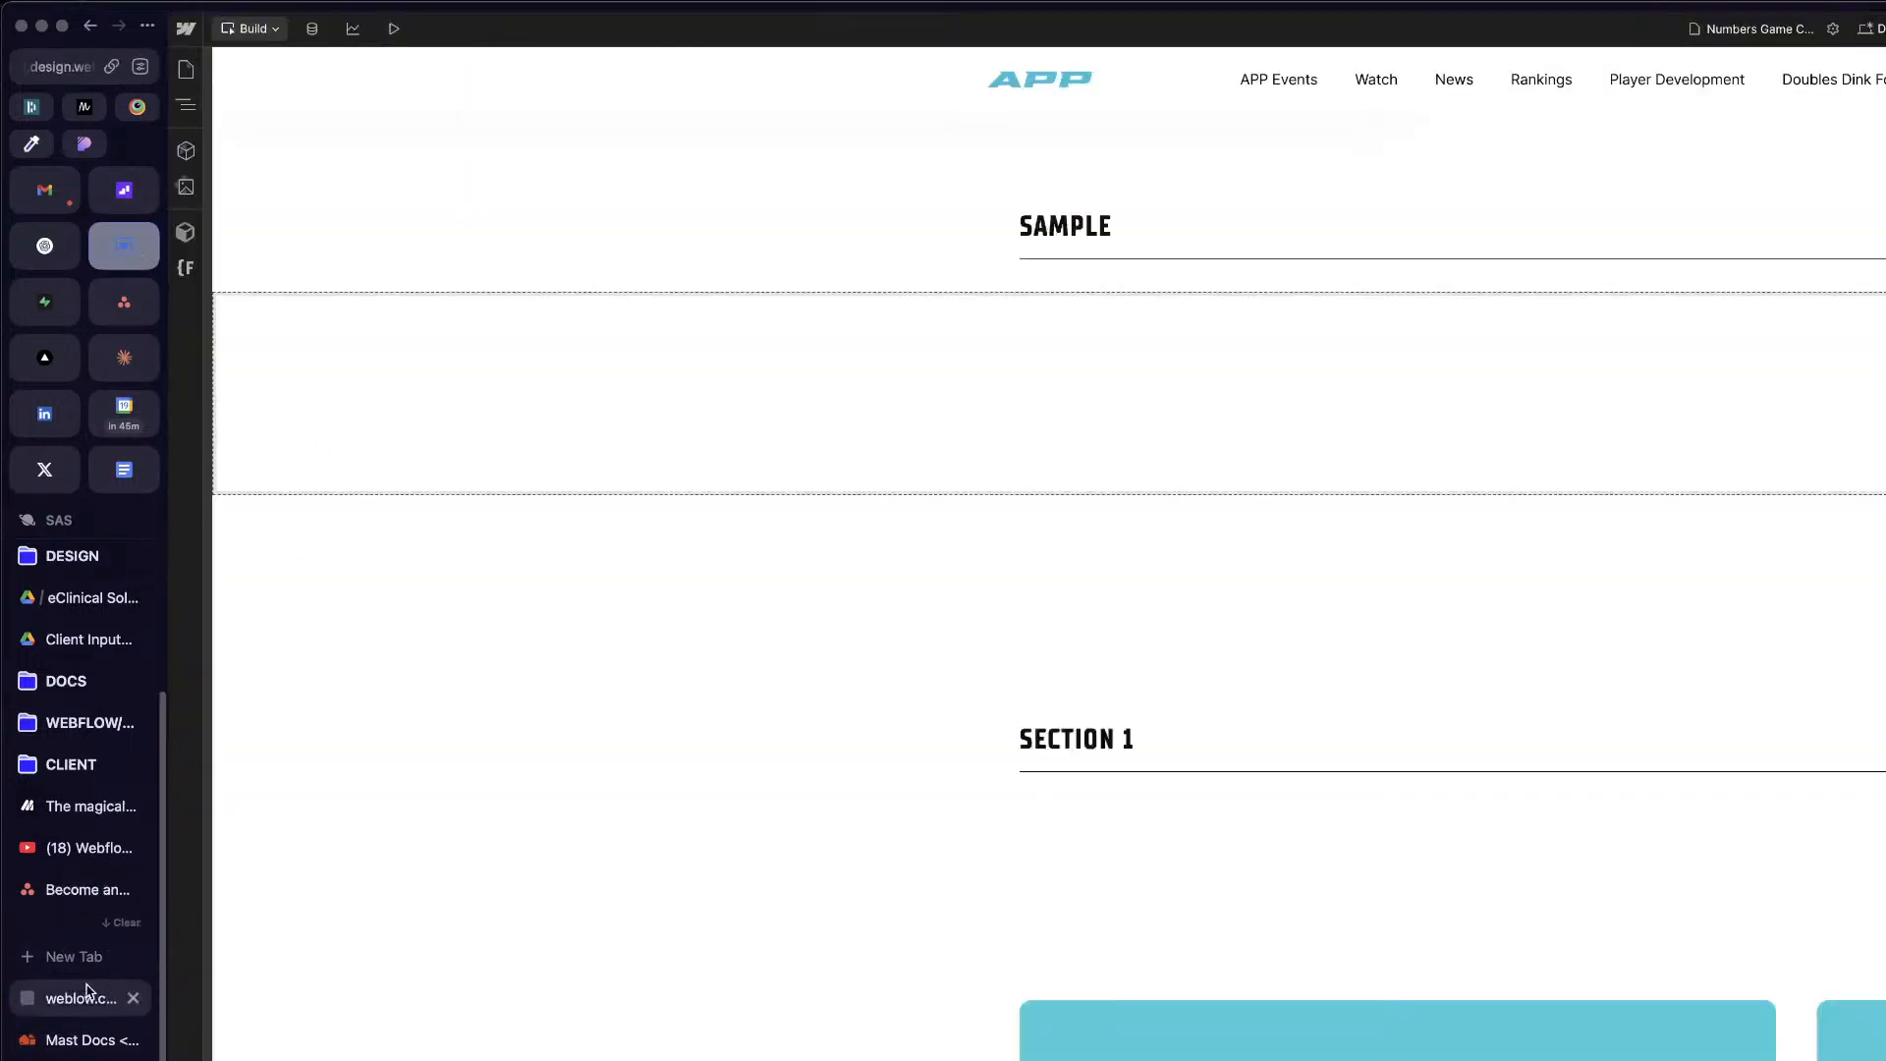
{"action": "right_click", "coordinate": [84, 990]}
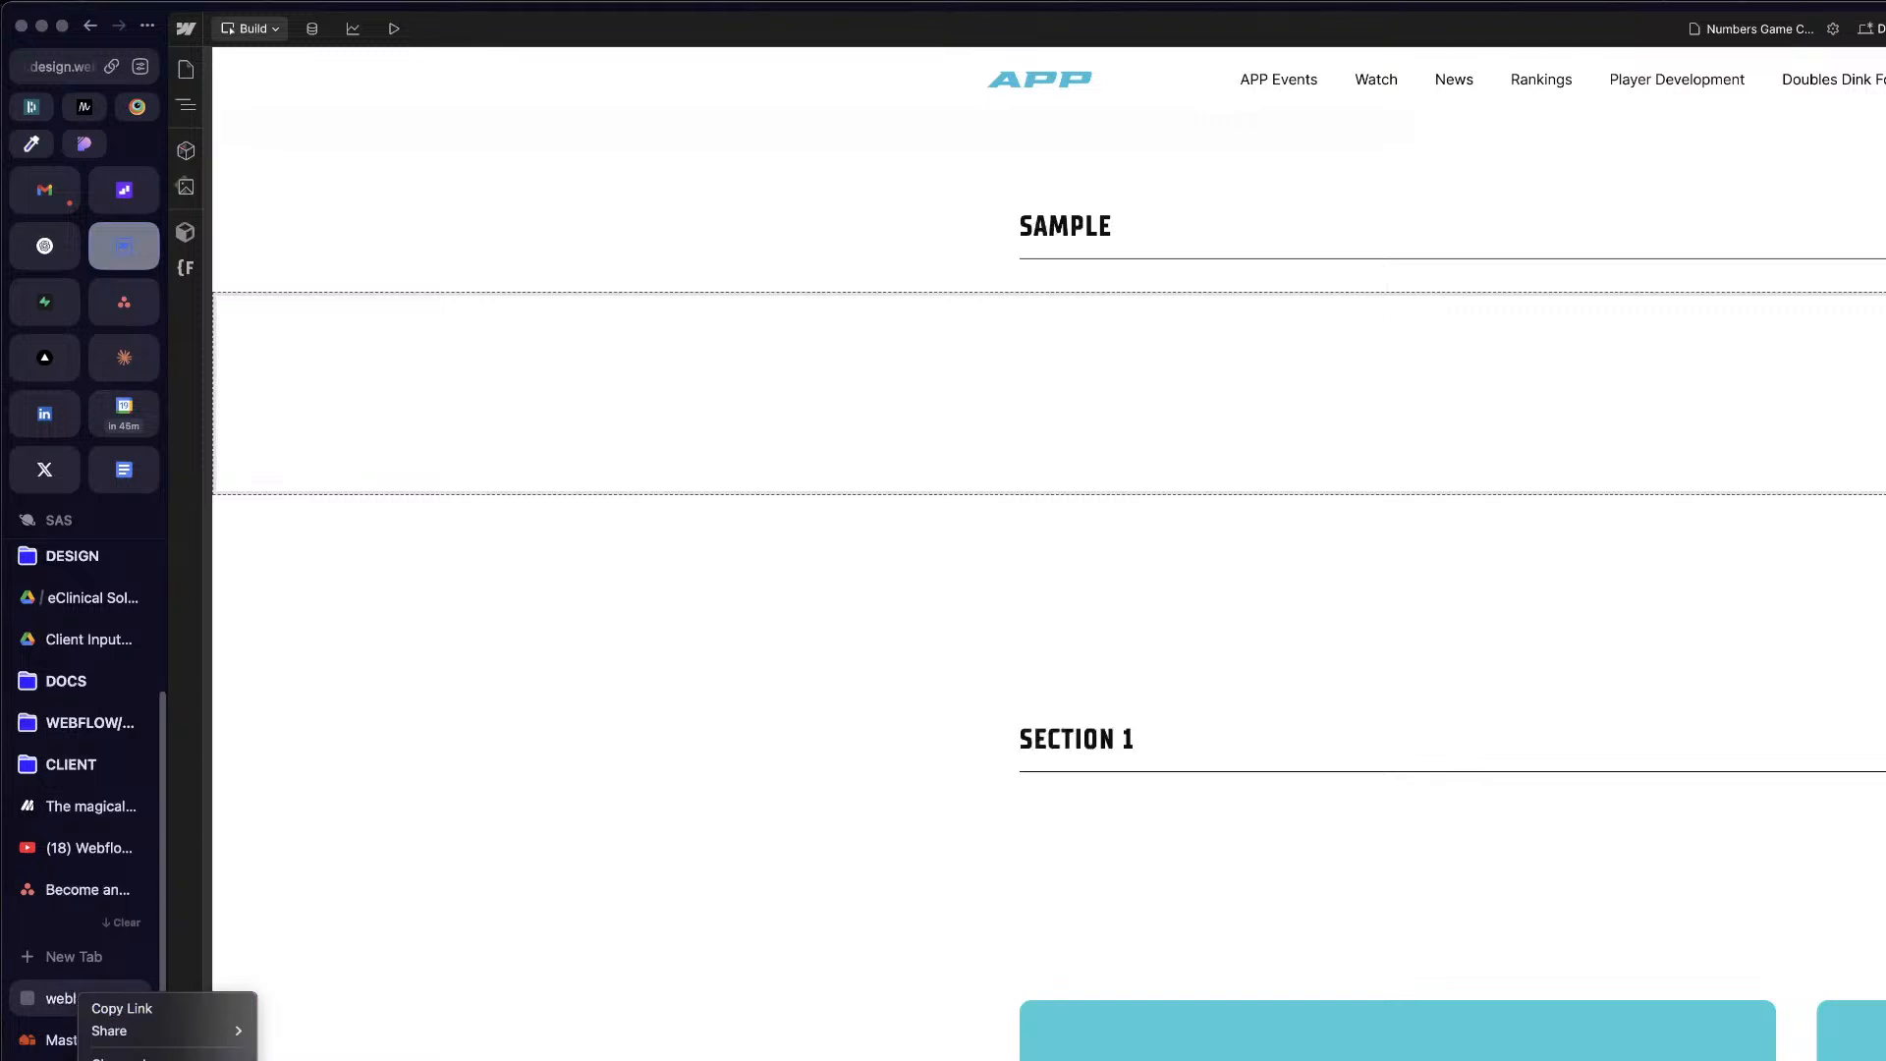
{"action": "left_click", "coordinate": [147, 1059]}
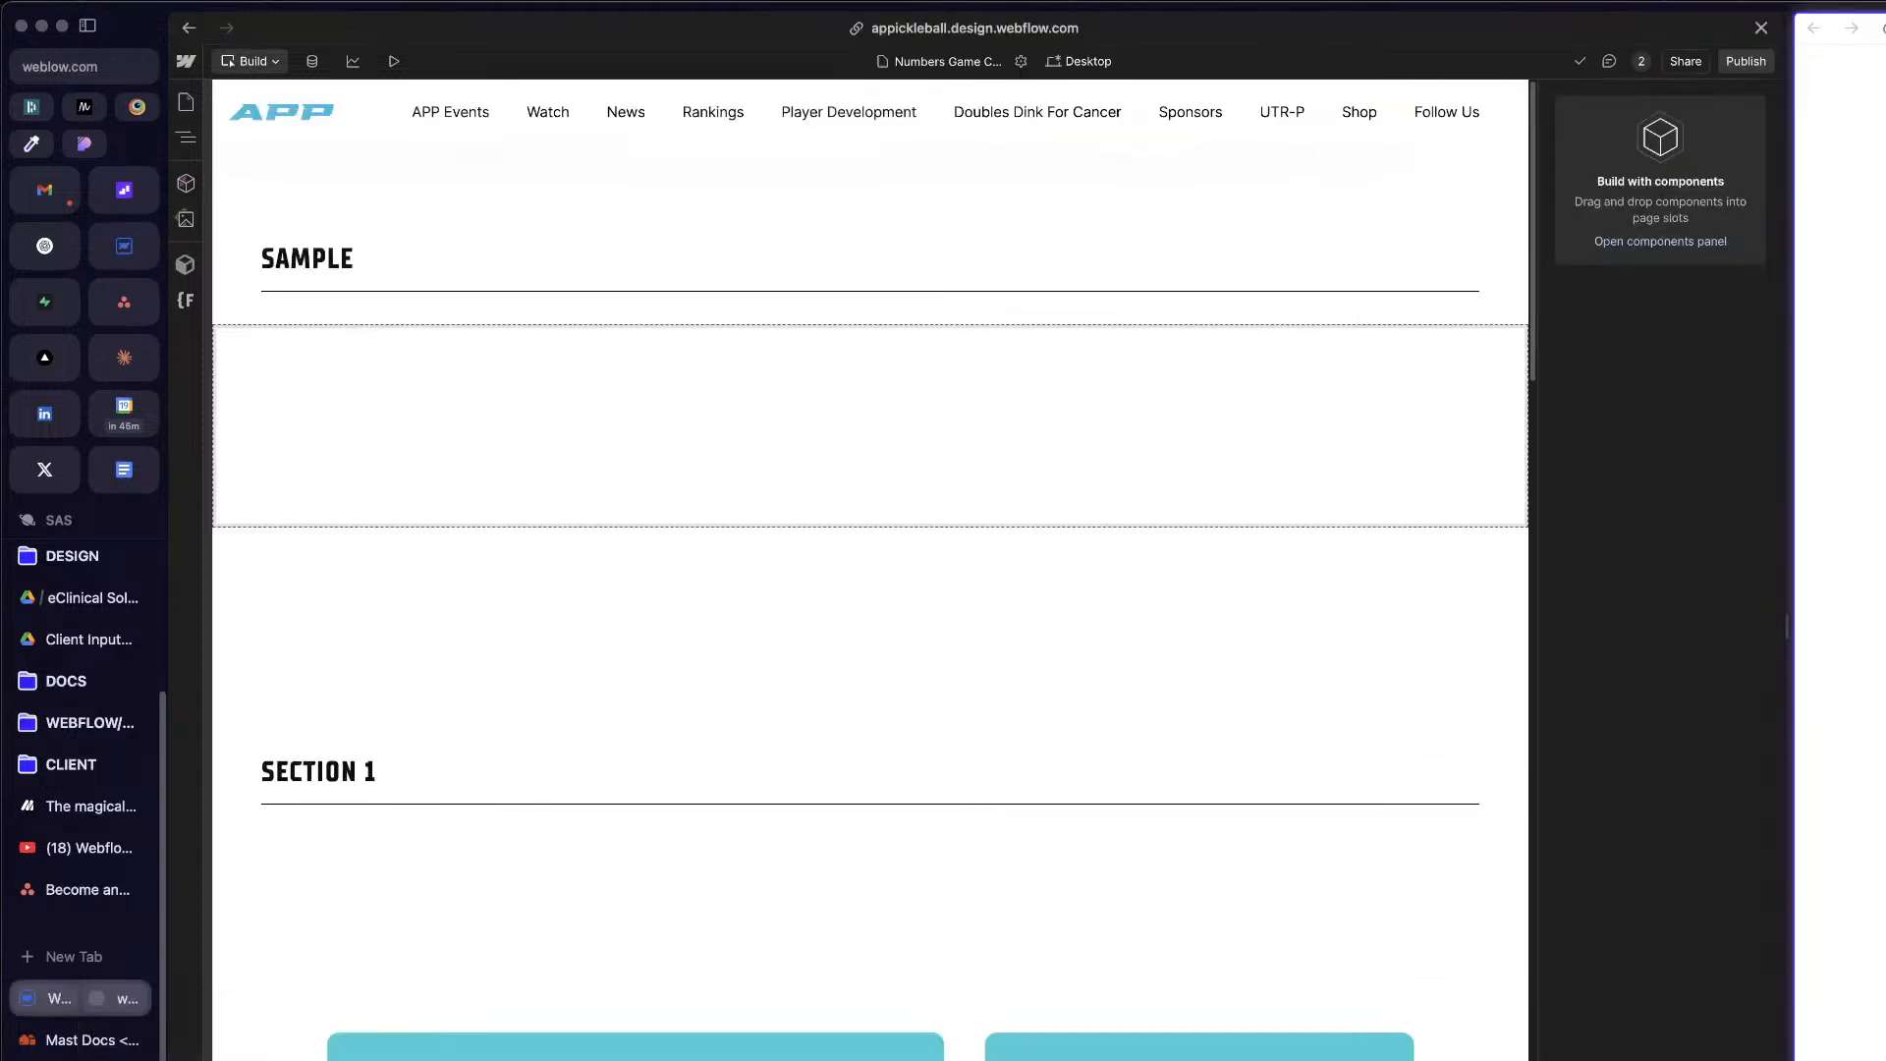
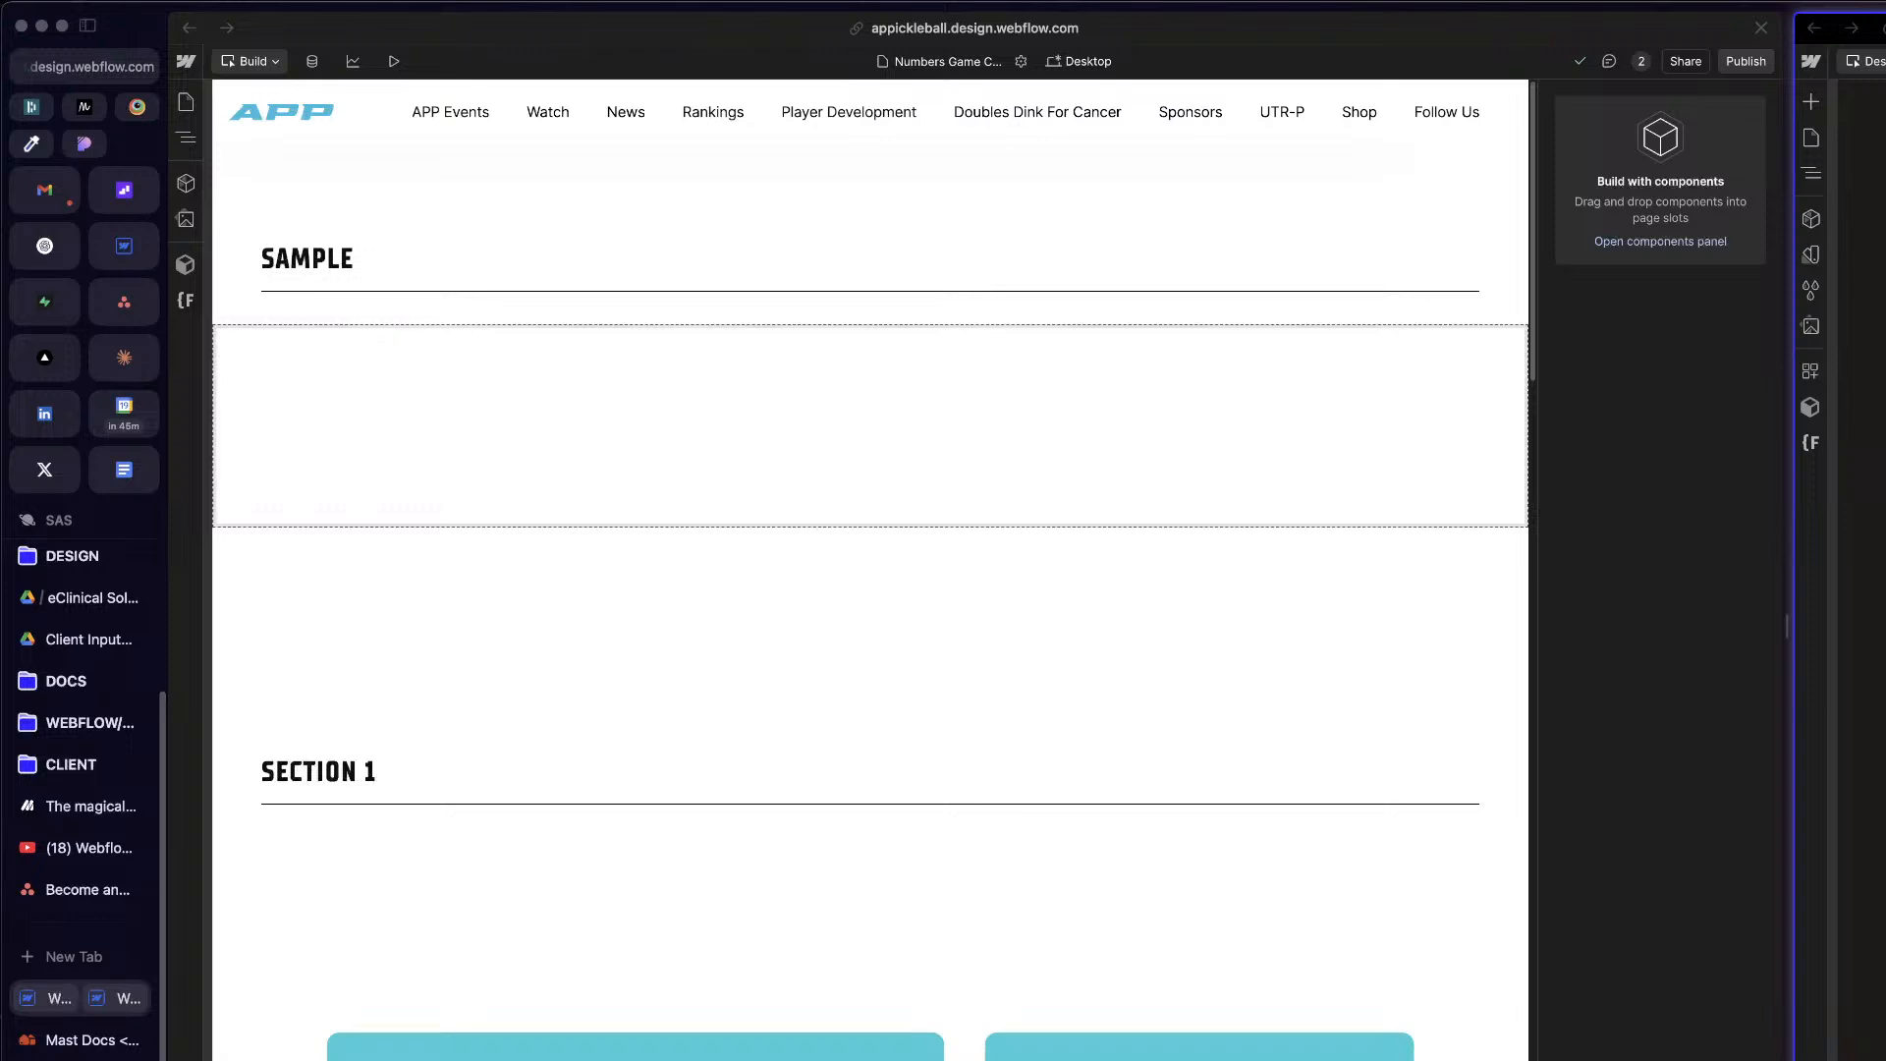
Step: Check the variable collections of the neighbouring split-view Webflow project, close them, and show its page structure in the Navigator
{"action": "left_click", "coordinate": [1865, 570]}
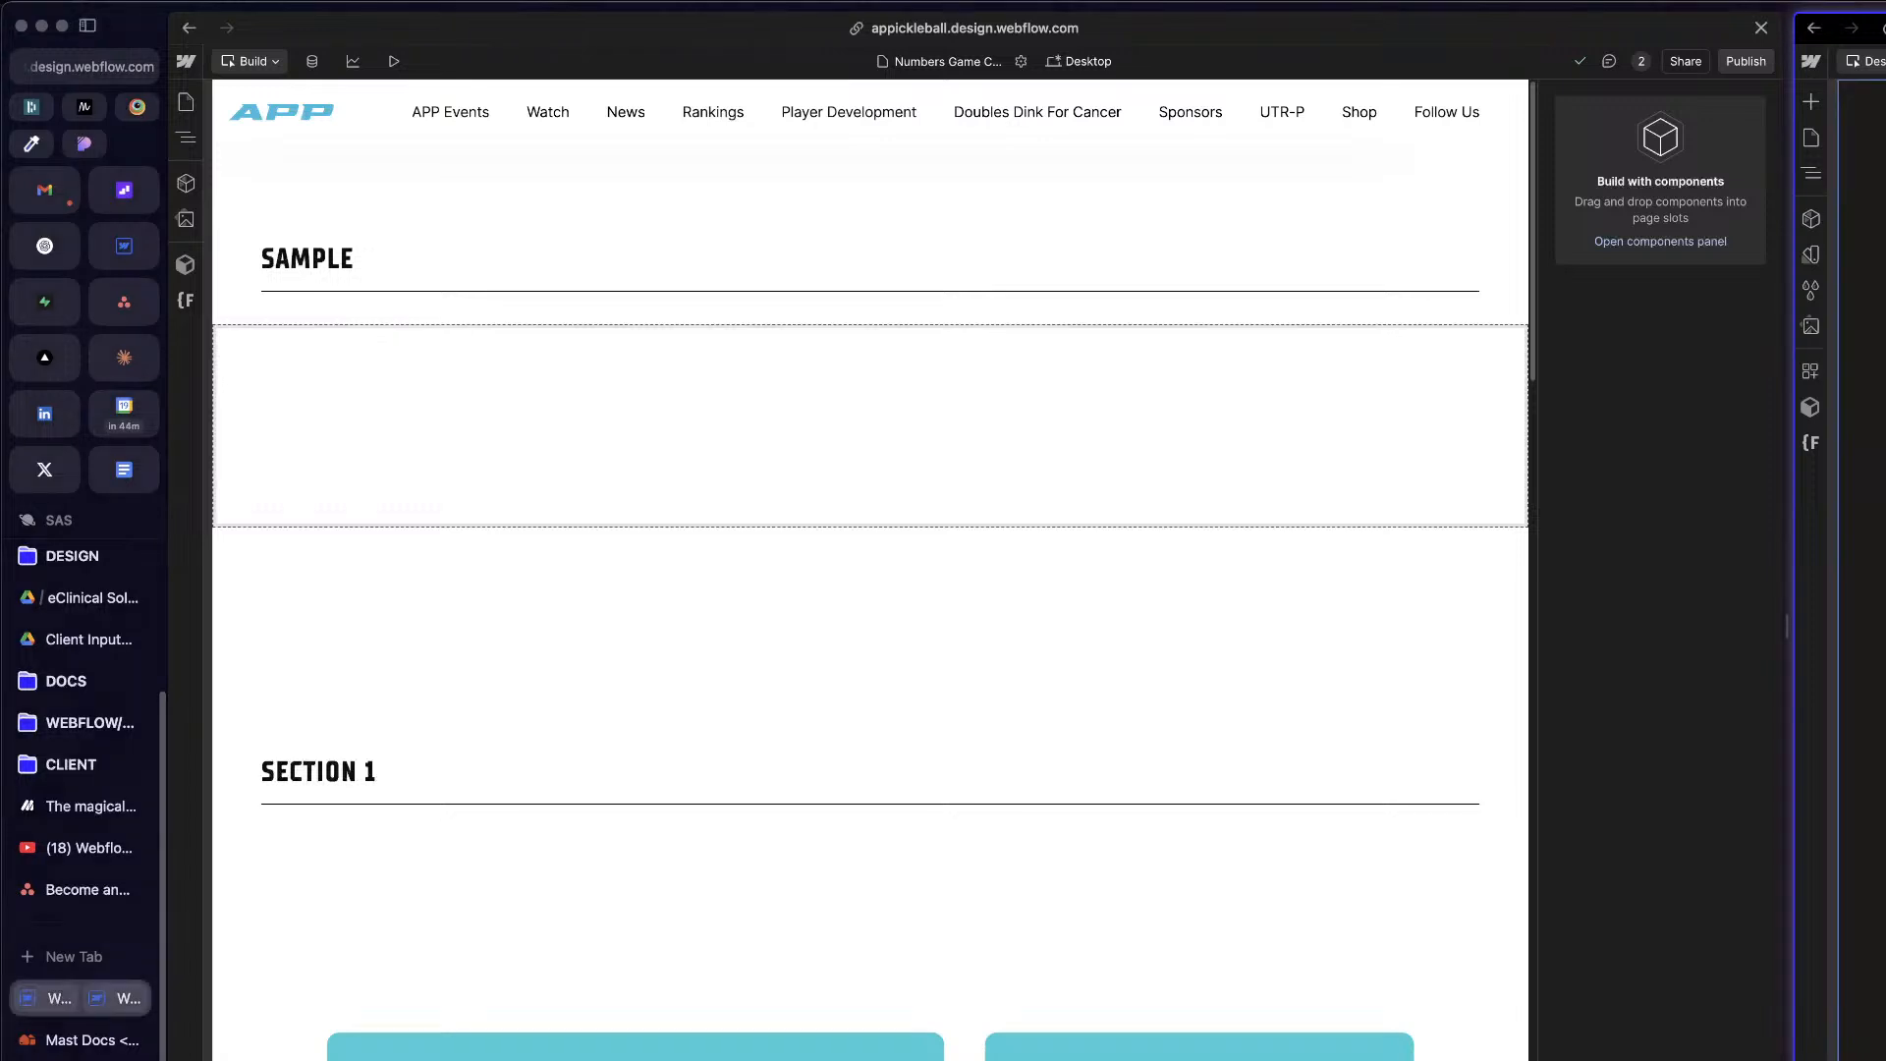
{"action": "left_click", "coordinate": [1816, 143]}
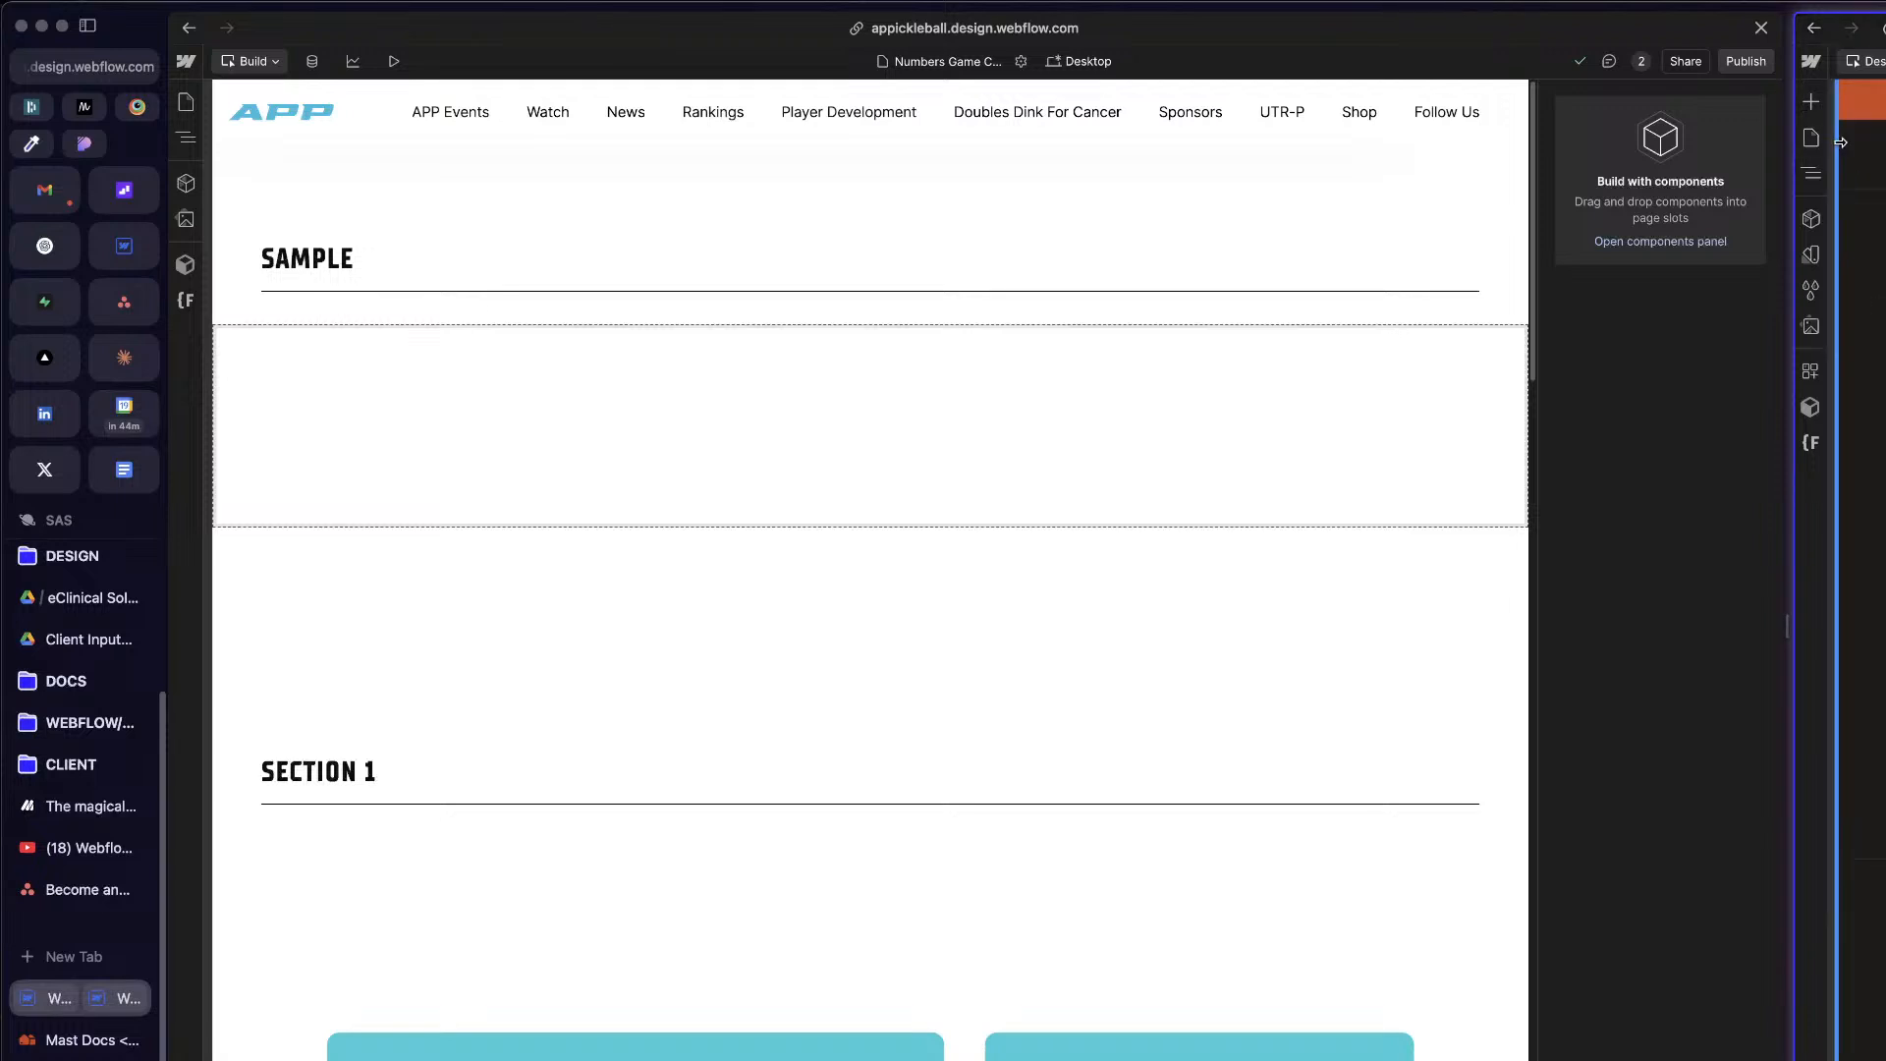
{"action": "left_click", "coordinate": [1861, 333]}
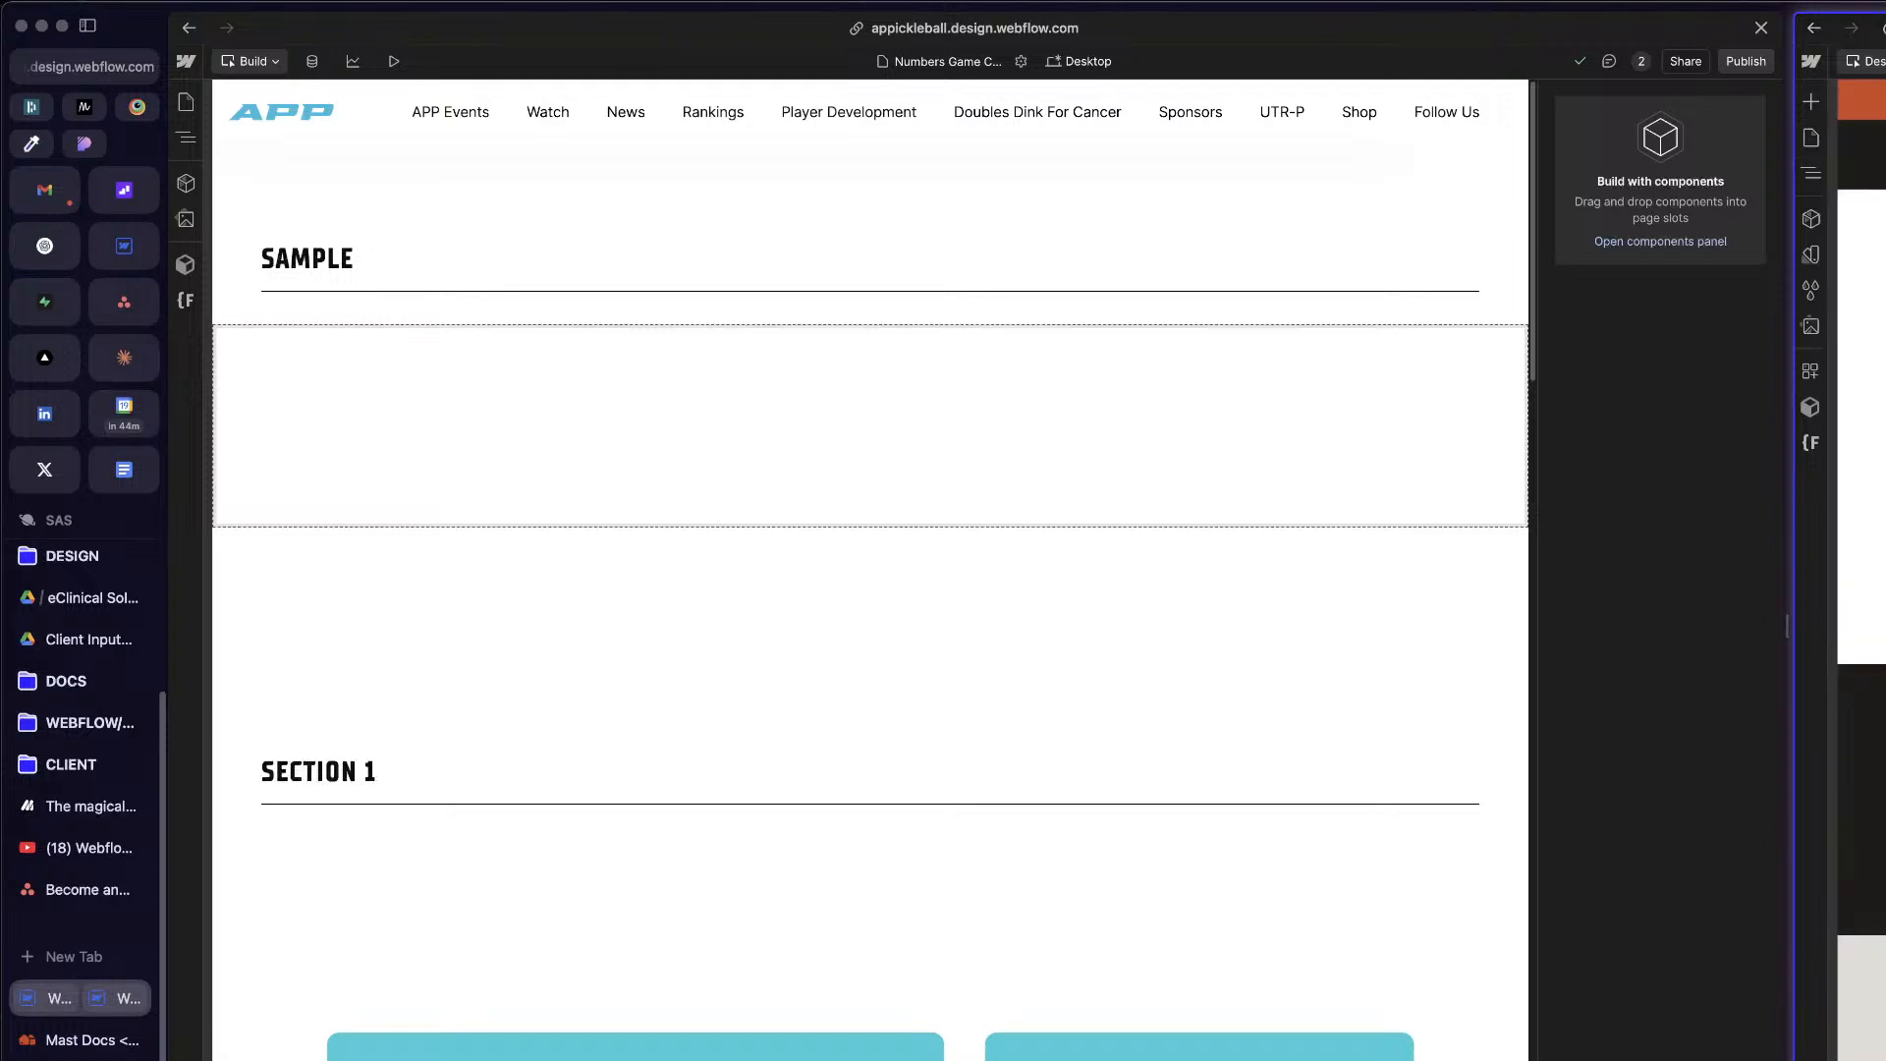
{"action": "left_click", "coordinate": [1813, 258]}
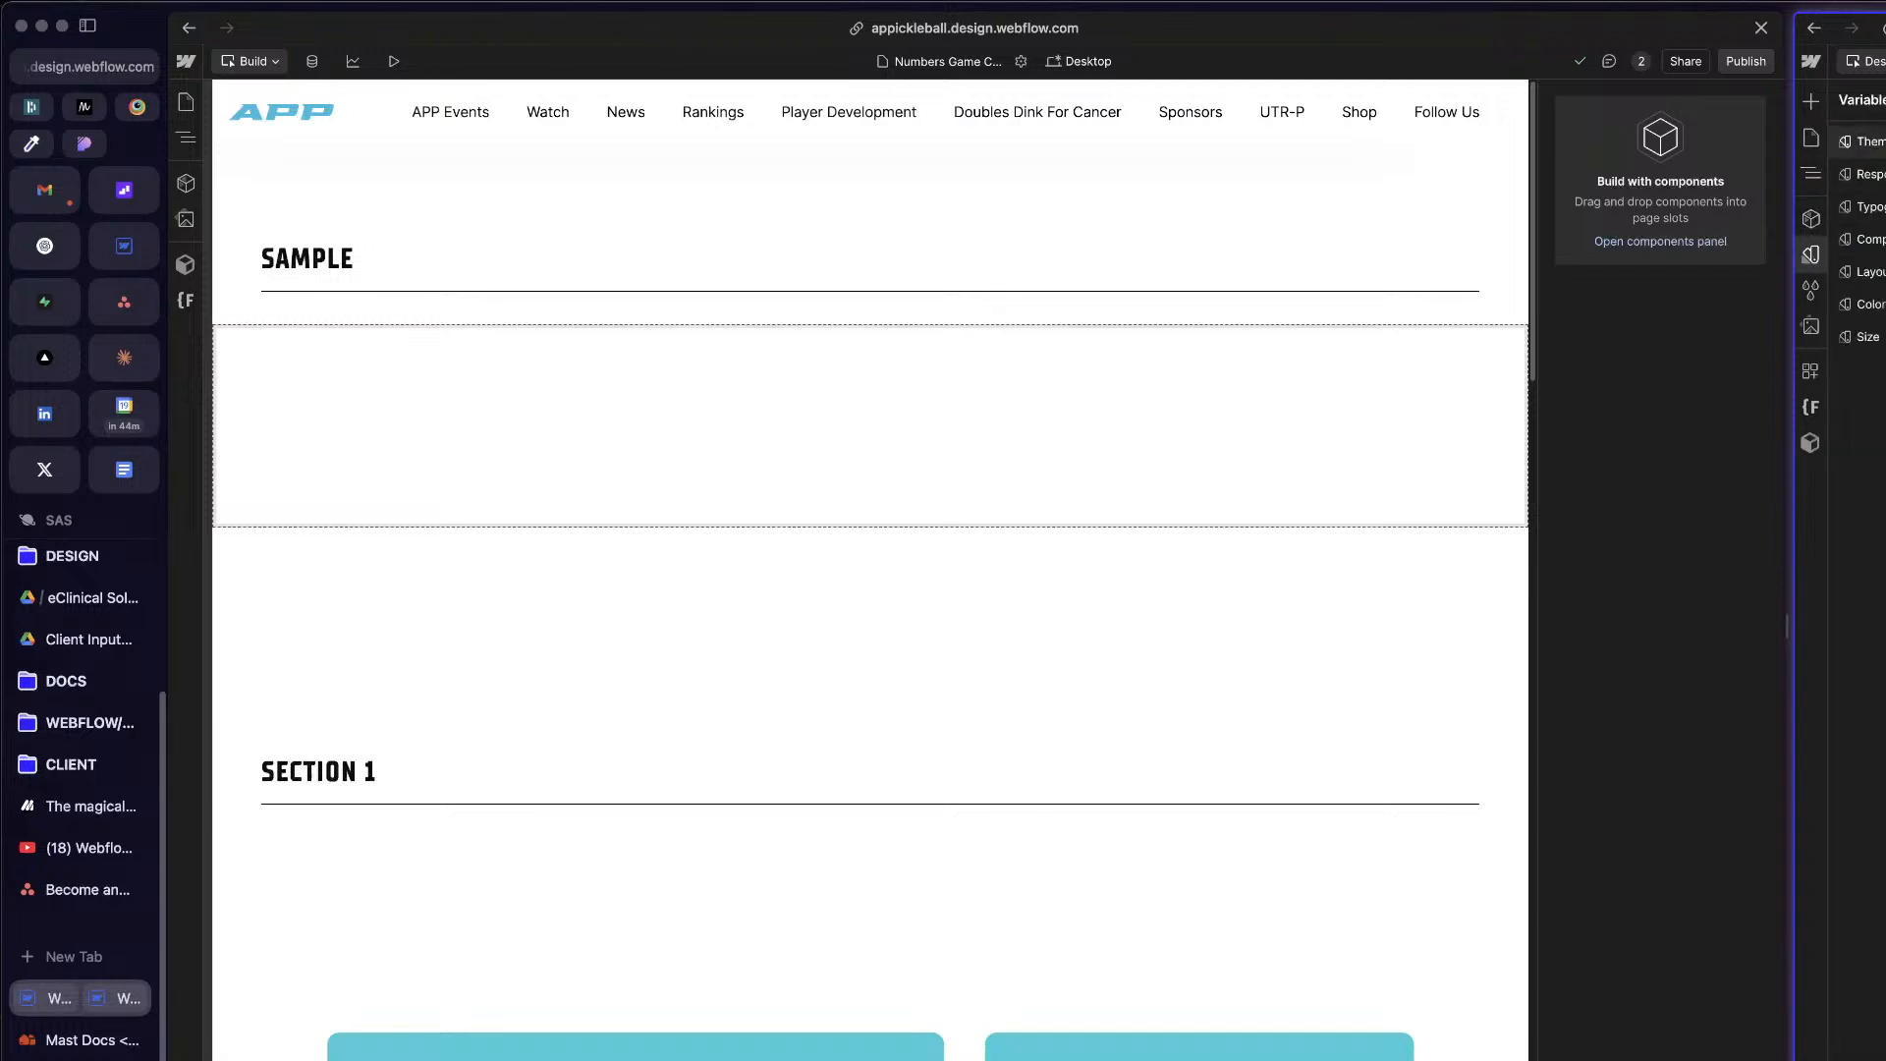
{"action": "key", "text": "Escape"}
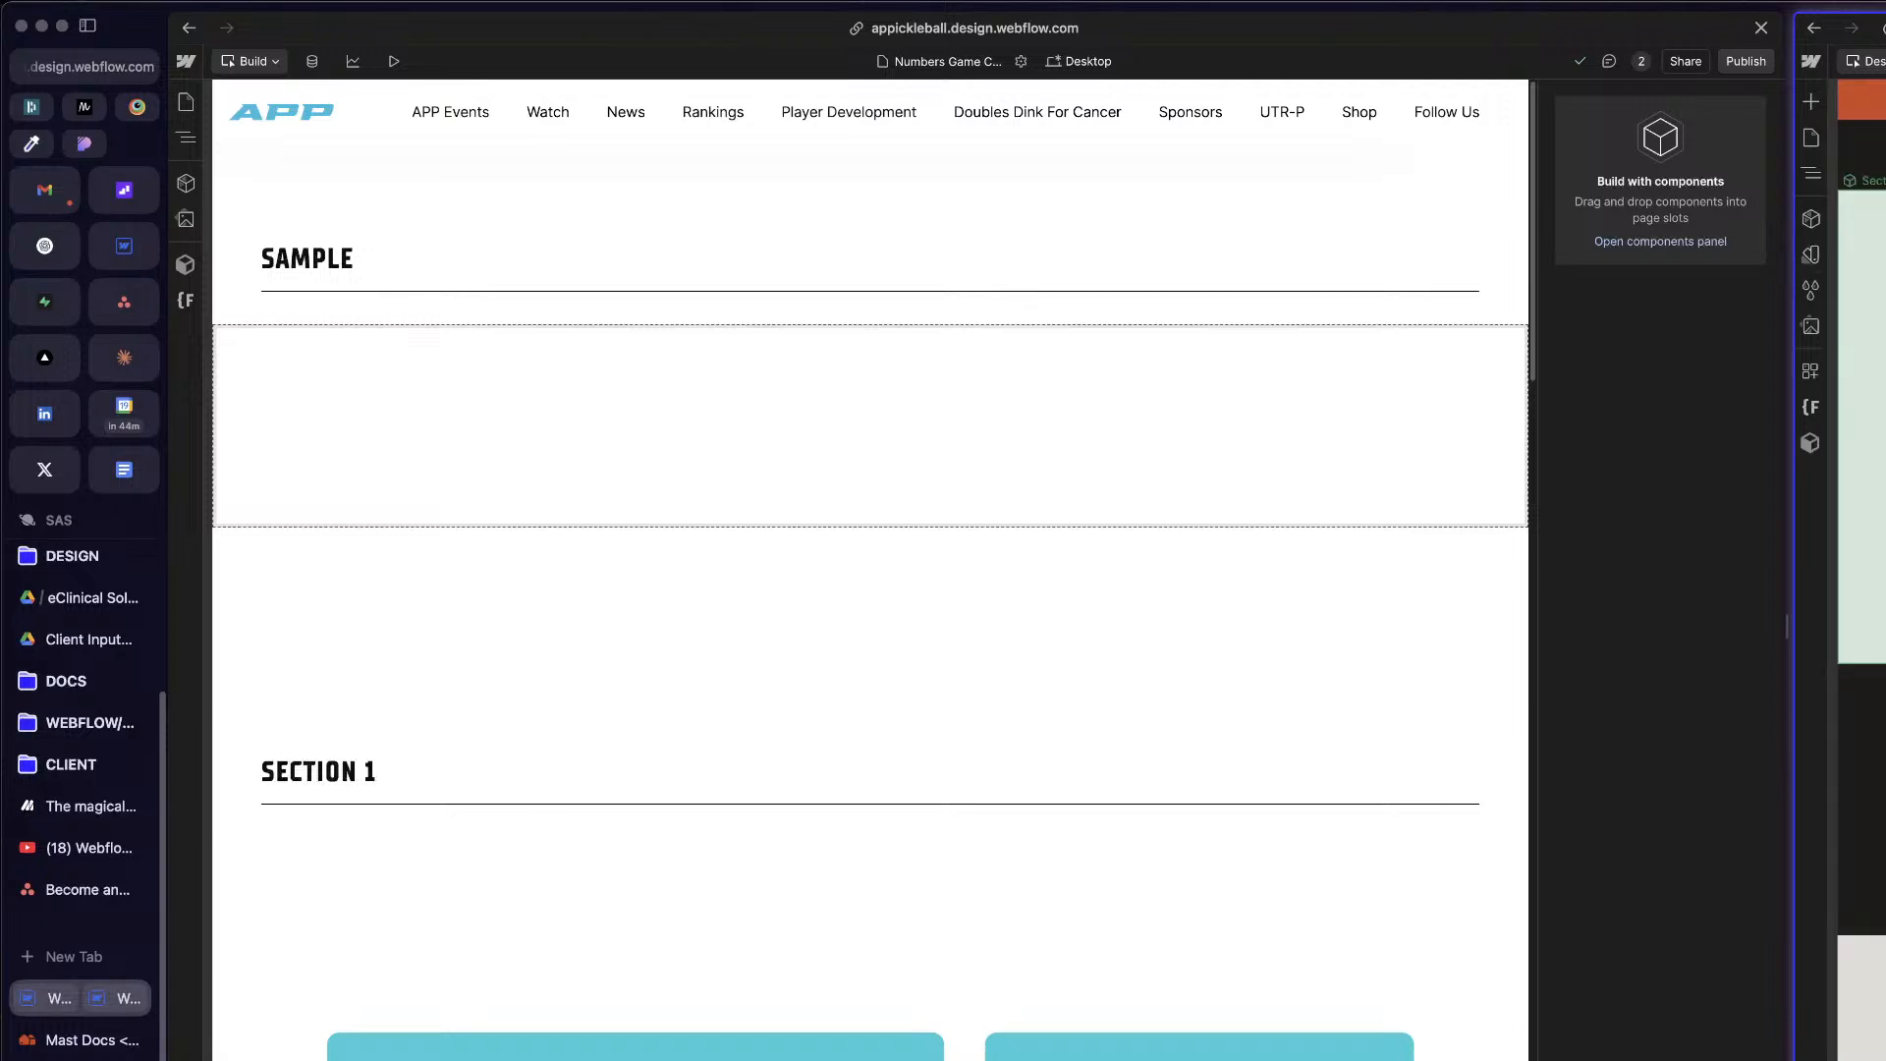
{"action": "key", "text": "z"}
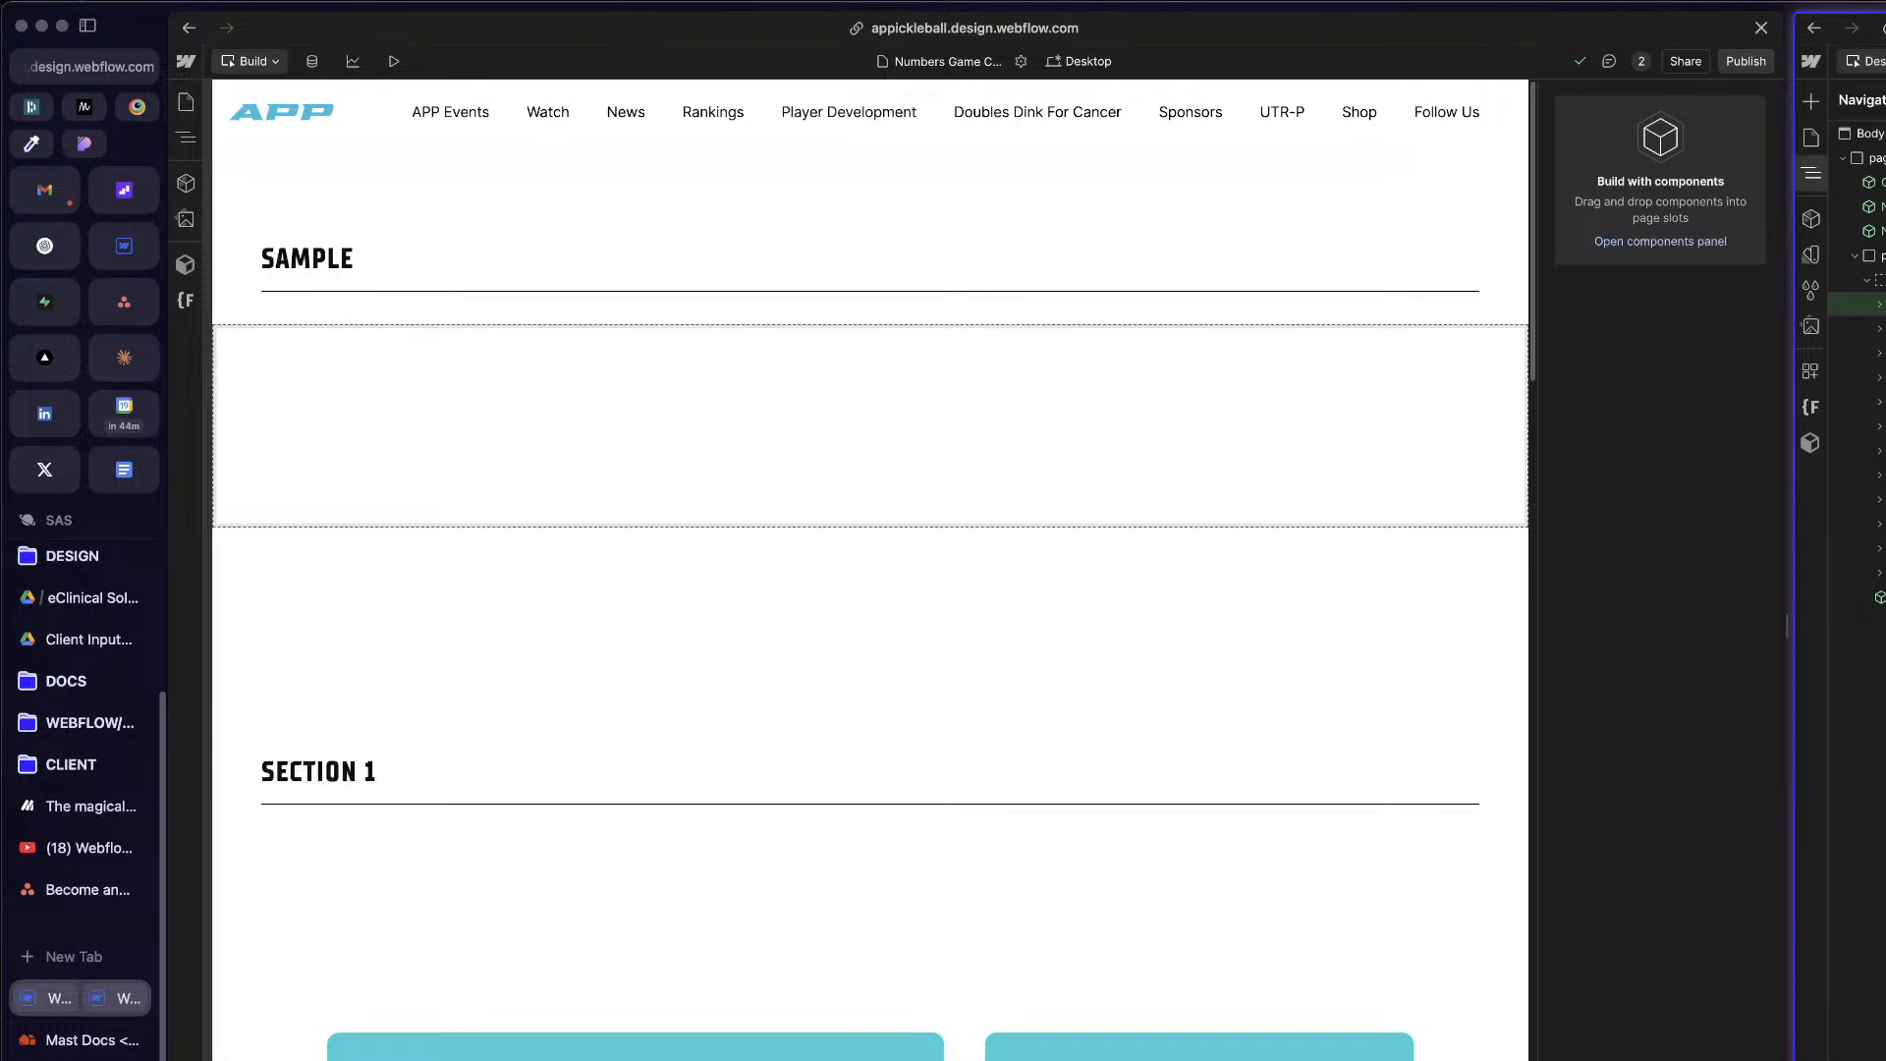
{"action": "scroll", "coordinate": [918, 480], "scroll_direction": "down", "scroll_amount": 7}
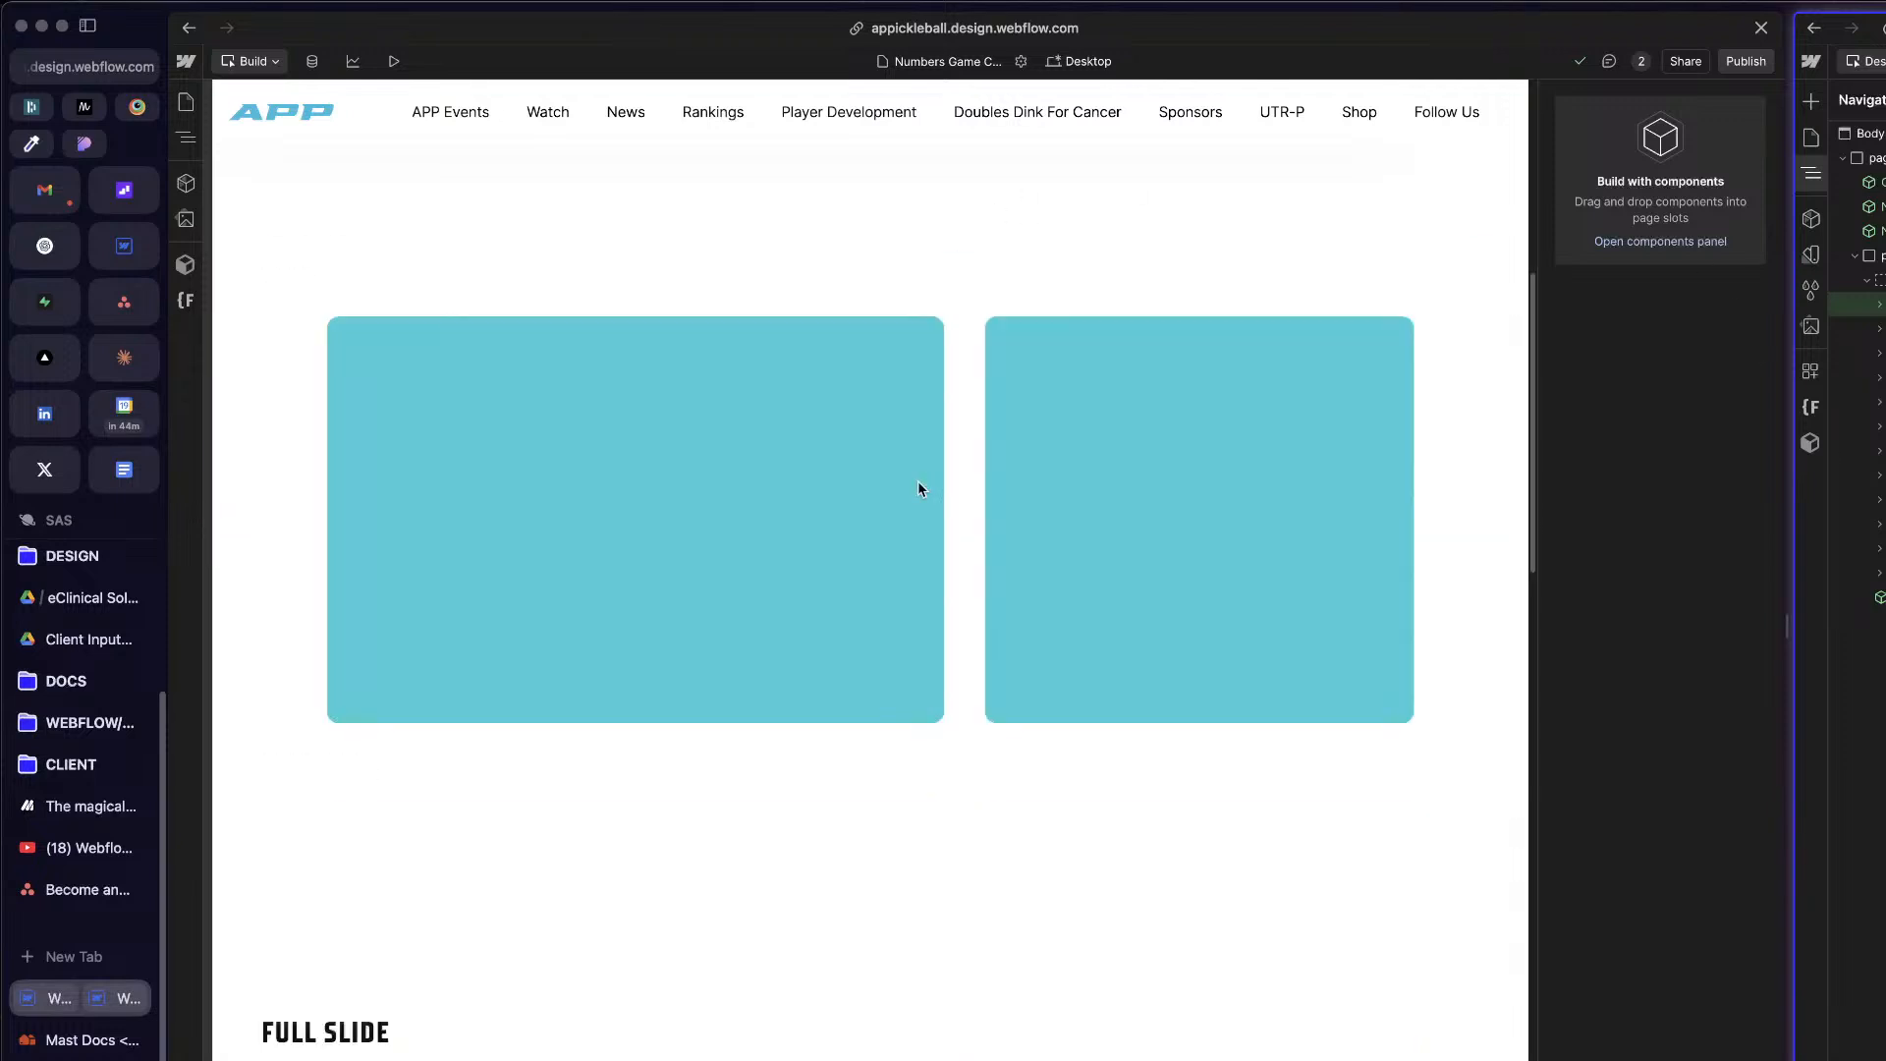
{"action": "scroll", "coordinate": [918, 481], "scroll_direction": "up", "scroll_amount": 5}
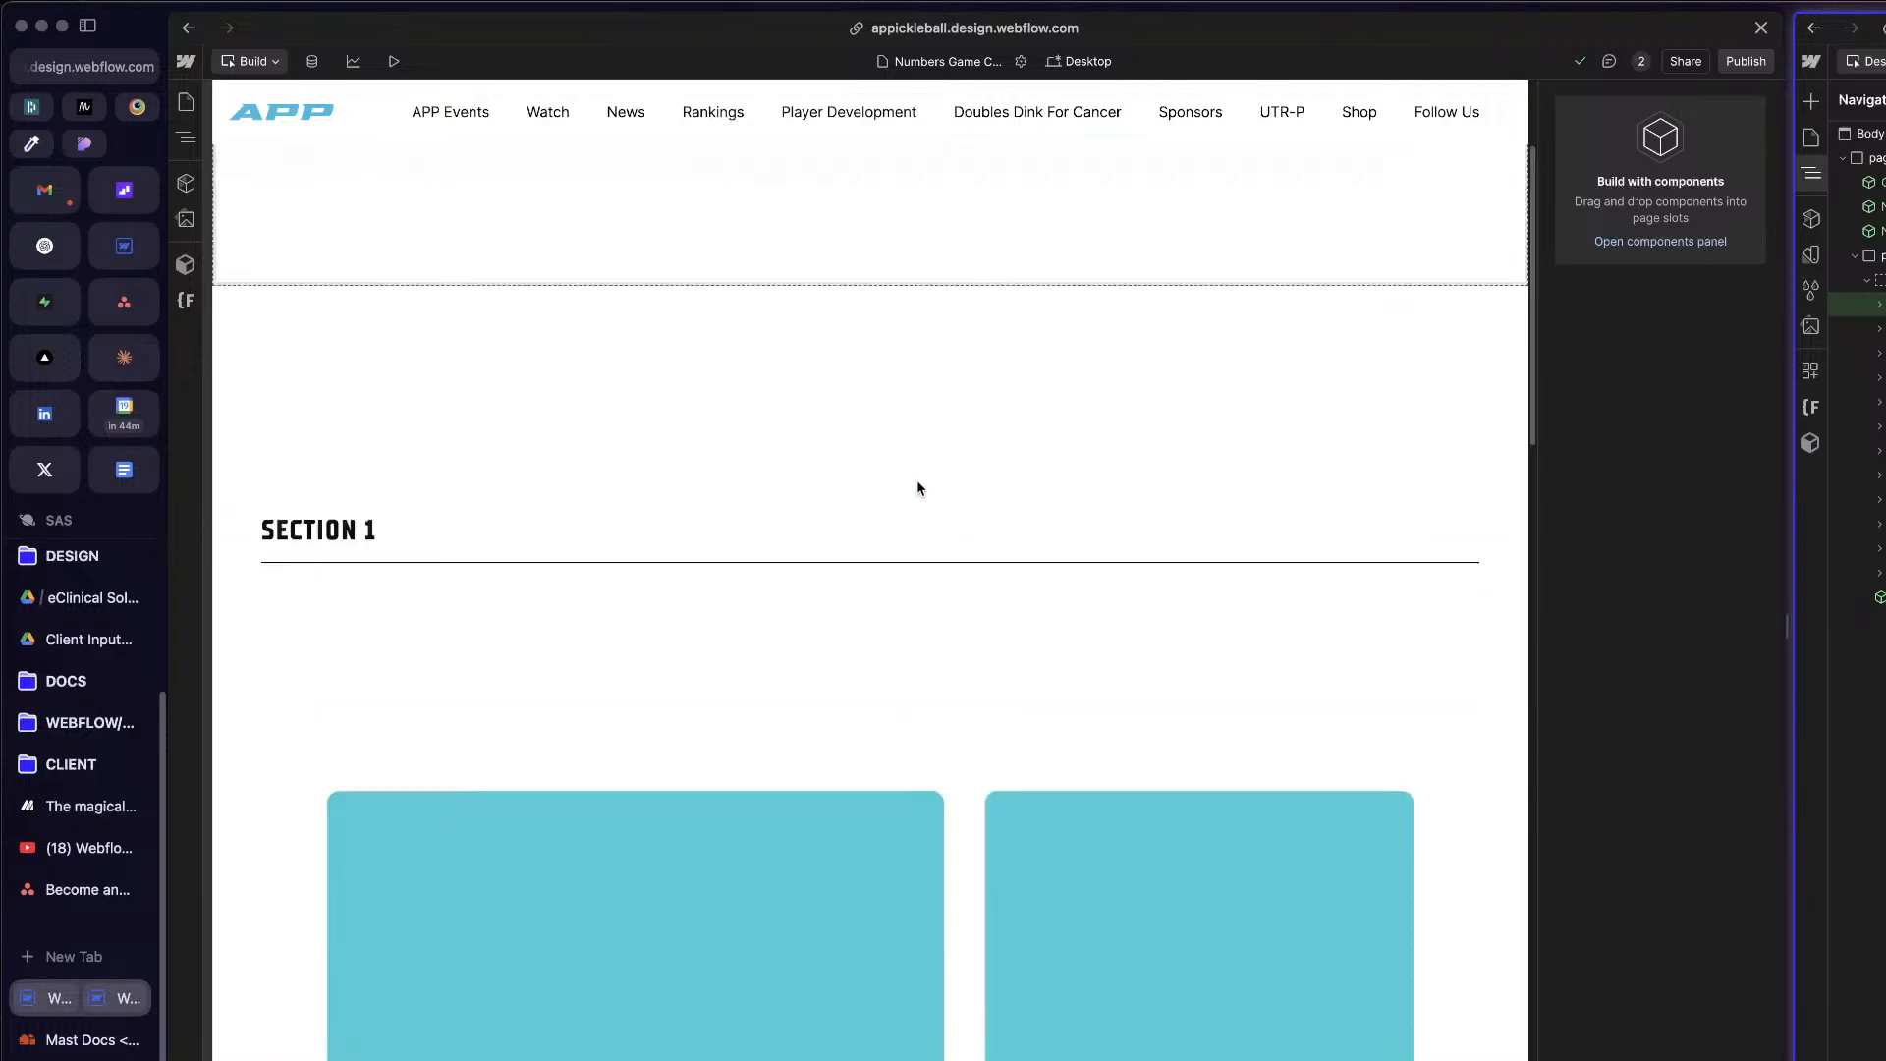
{"action": "left_click", "coordinate": [124, 248]}
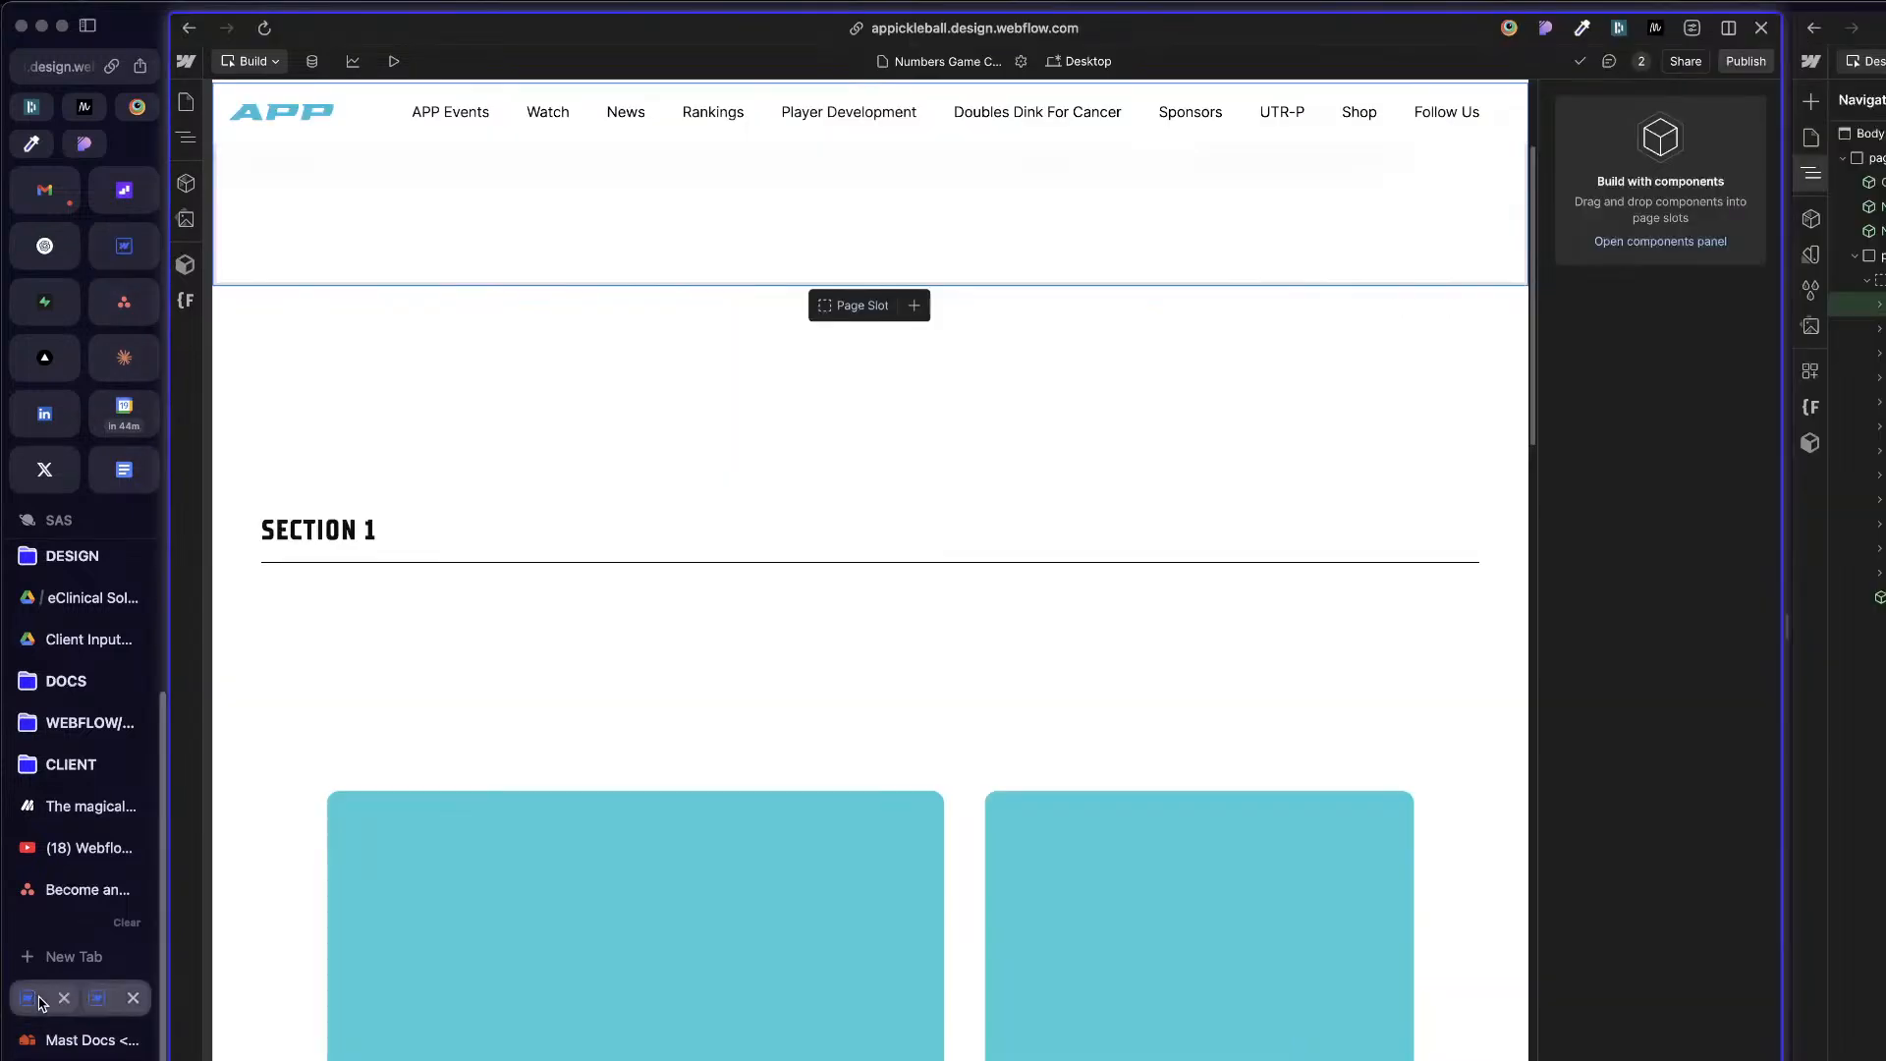
{"action": "left_click", "coordinate": [59, 999]}
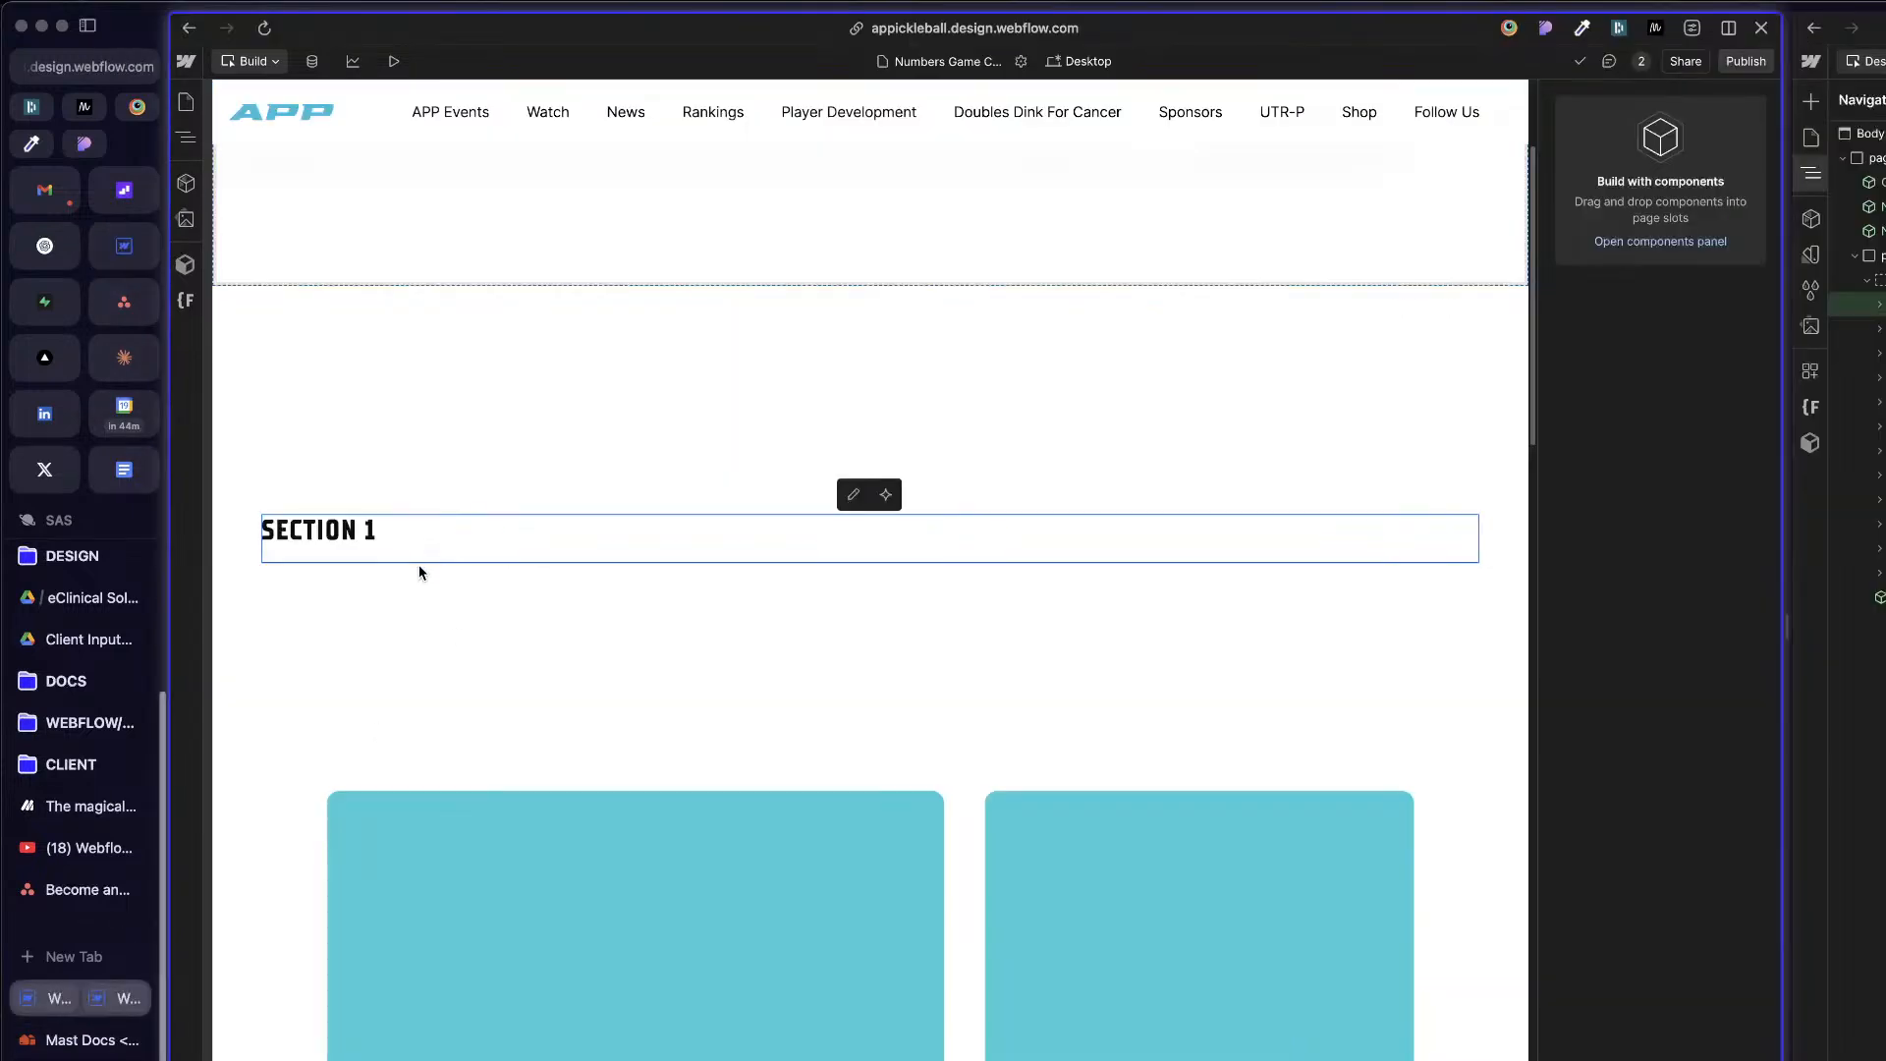
Step: Switch the APP project from Build to Design mode and open its Theme variable collection
{"action": "left_click", "coordinate": [260, 61]}
{"action": "left_click", "coordinate": [260, 97]}
{"action": "left_click", "coordinate": [1025, 469]}
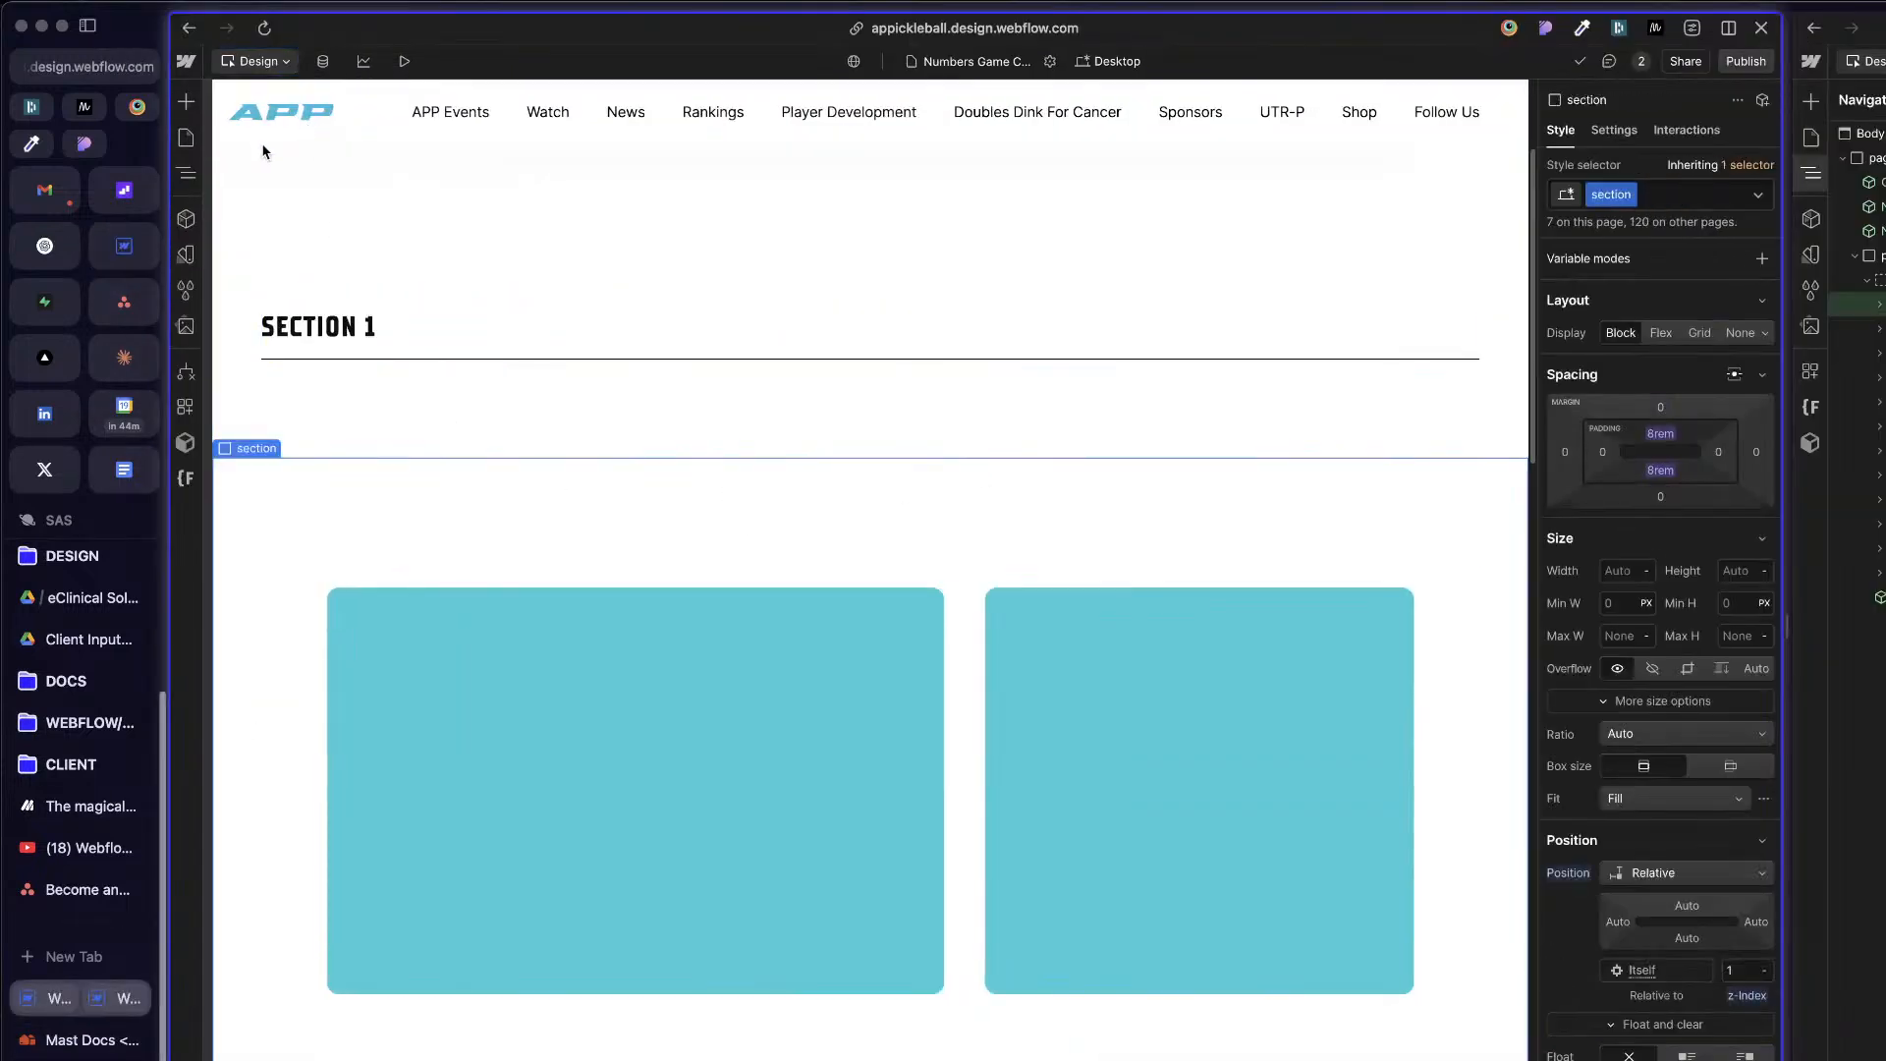
{"action": "left_click", "coordinate": [186, 254]}
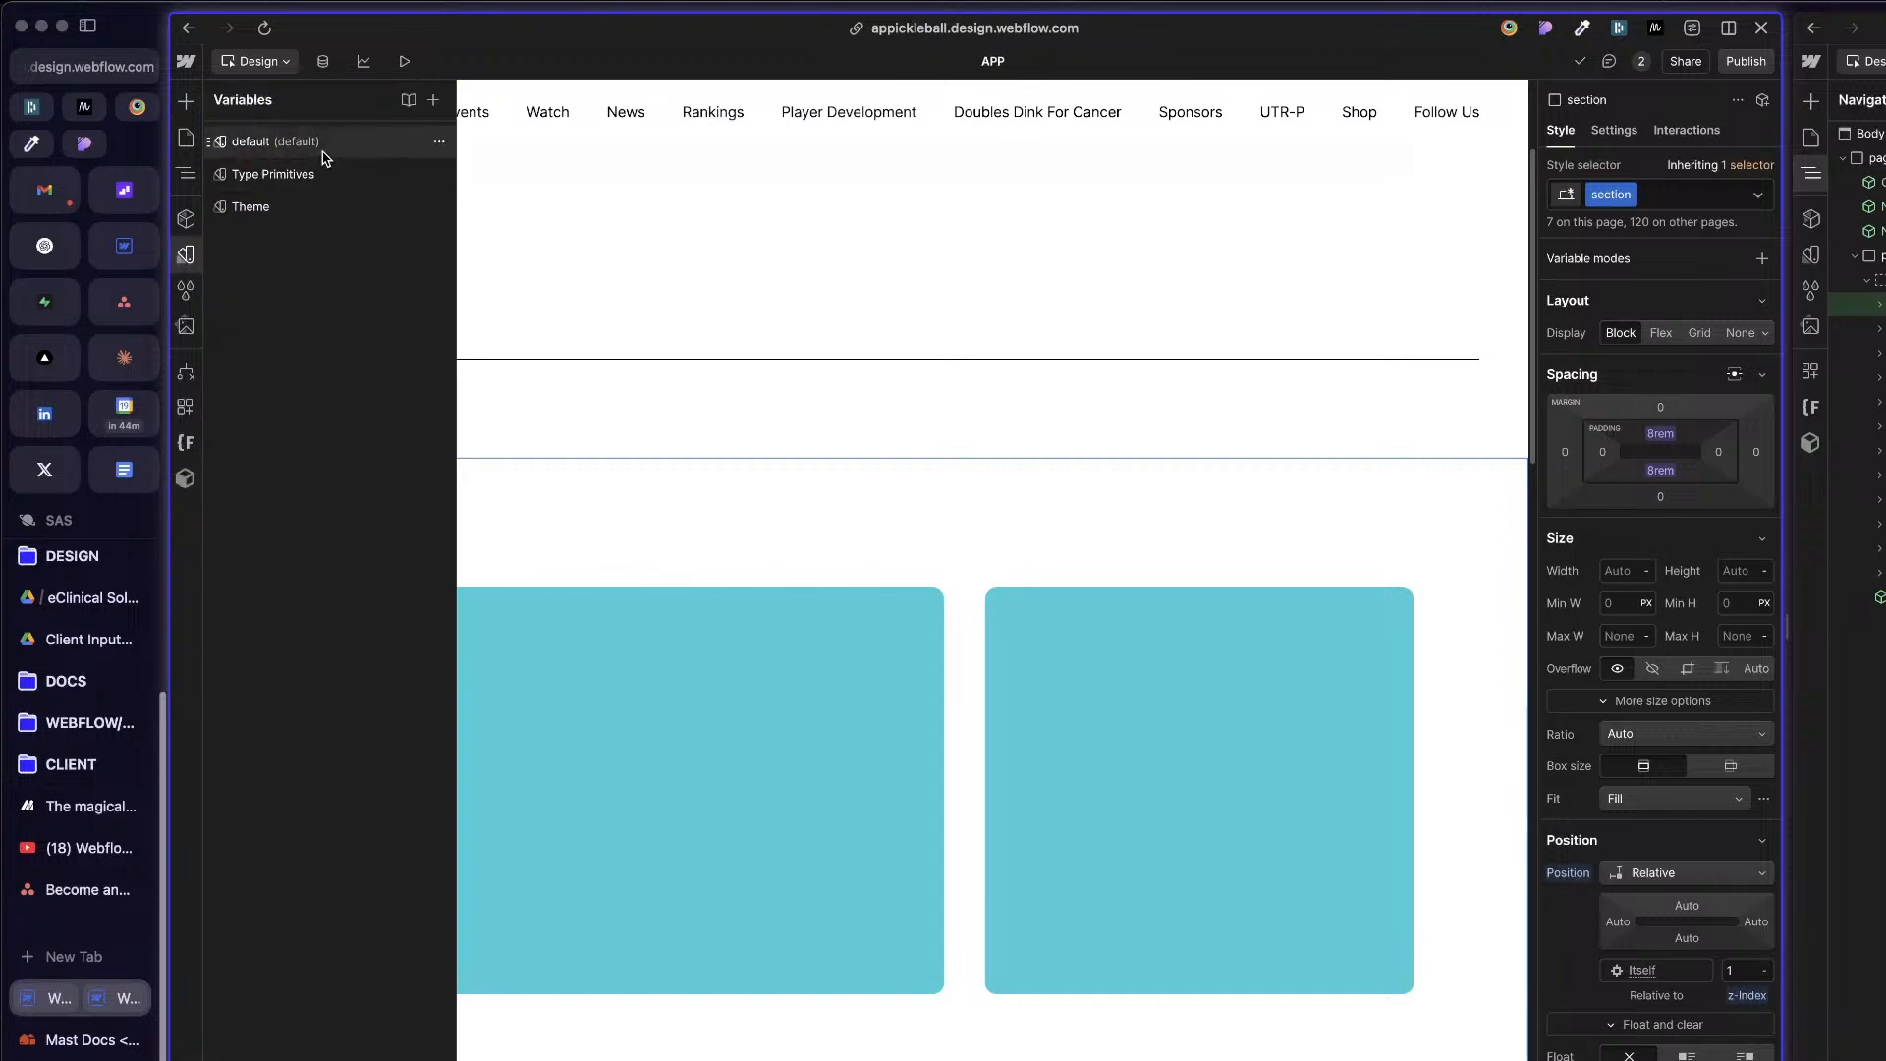
{"action": "left_click", "coordinate": [282, 208]}
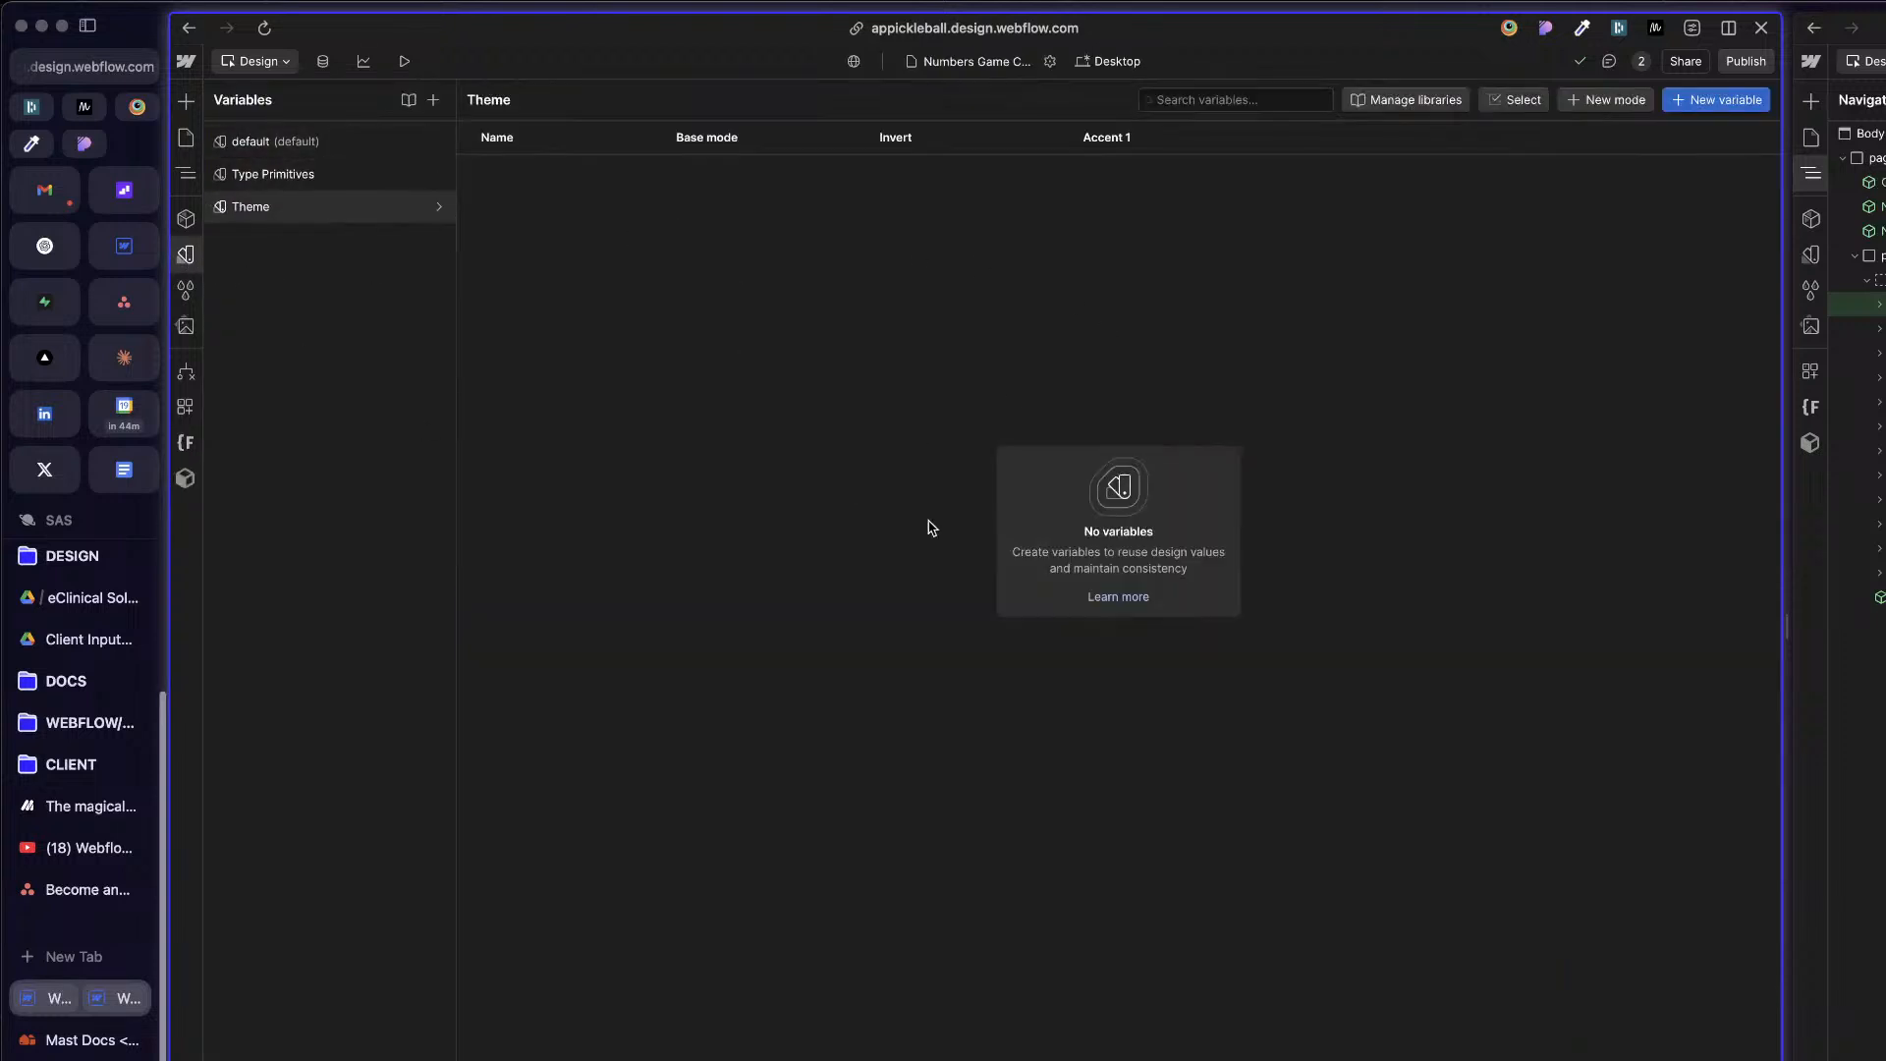
Step: Add a color variable named Background to the APP project's Theme collection
{"action": "left_click", "coordinate": [1735, 98]}
{"action": "left_click", "coordinate": [1710, 131]}
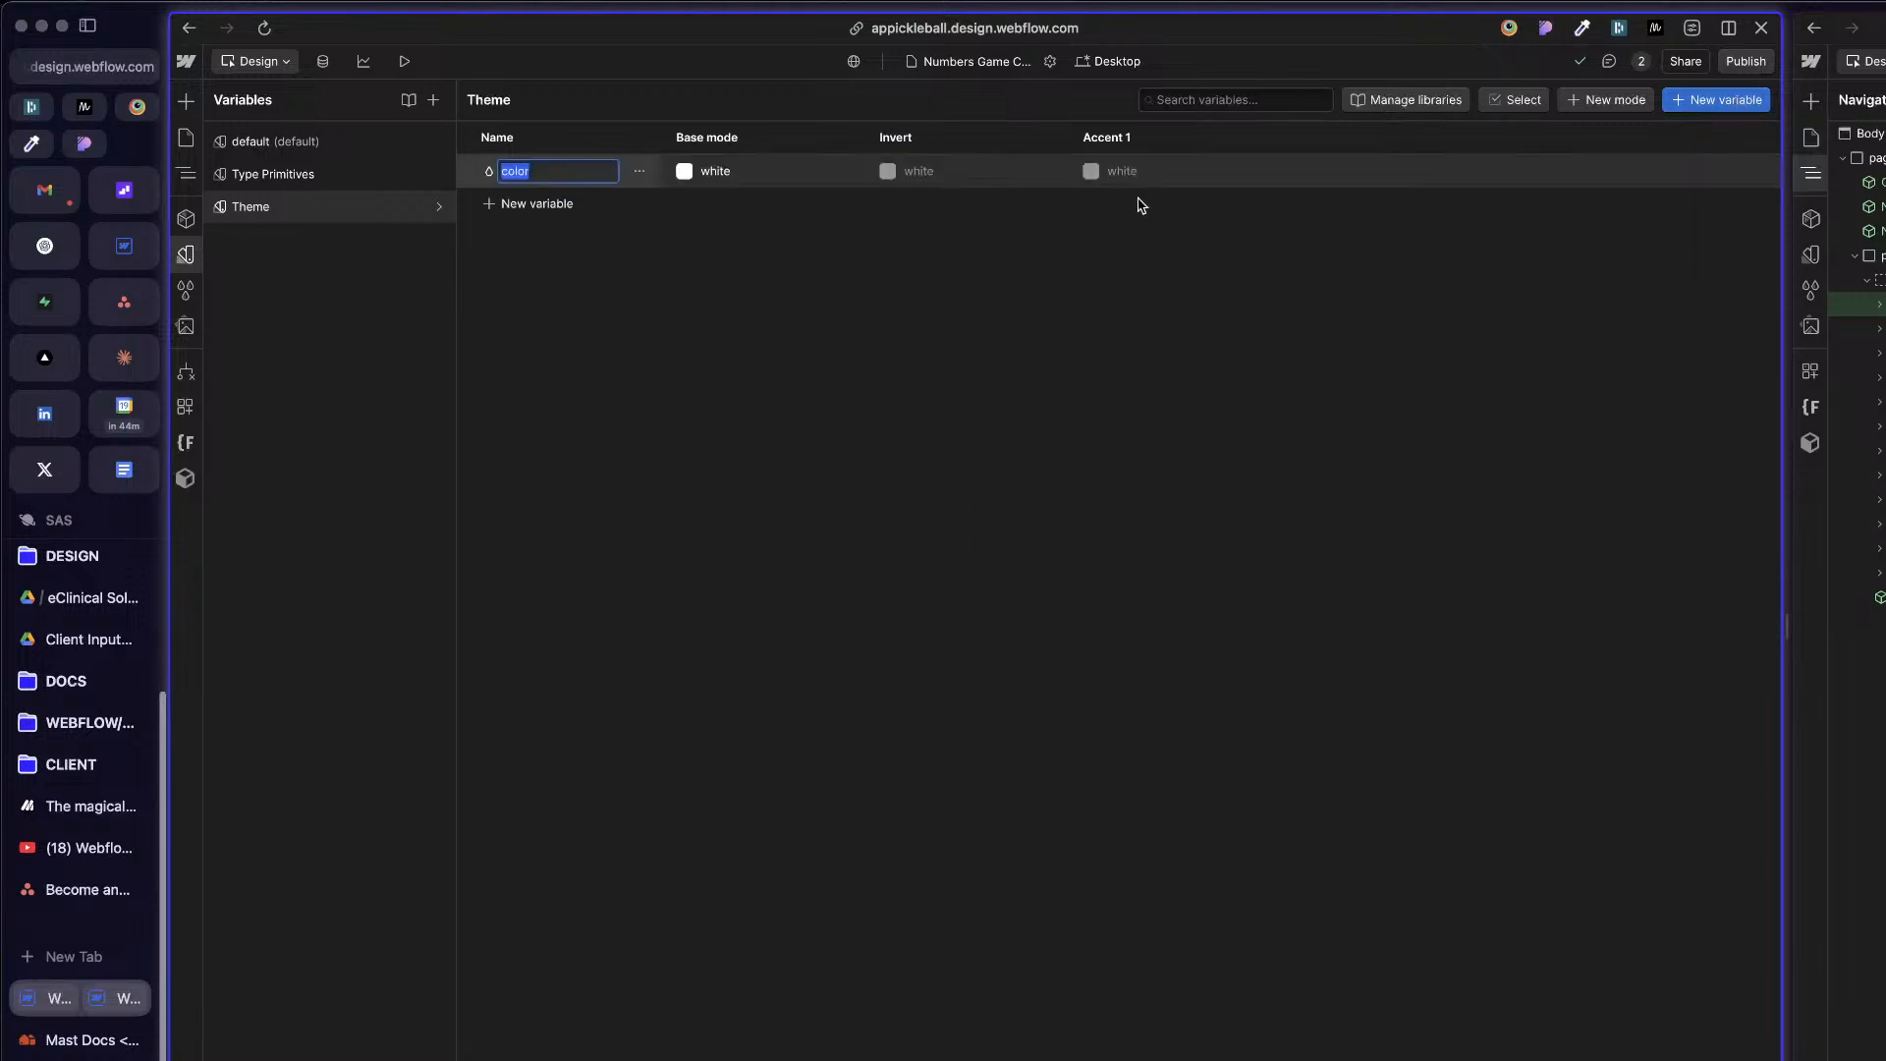
{"action": "type", "text": "Background"}
{"action": "key", "text": "Return"}
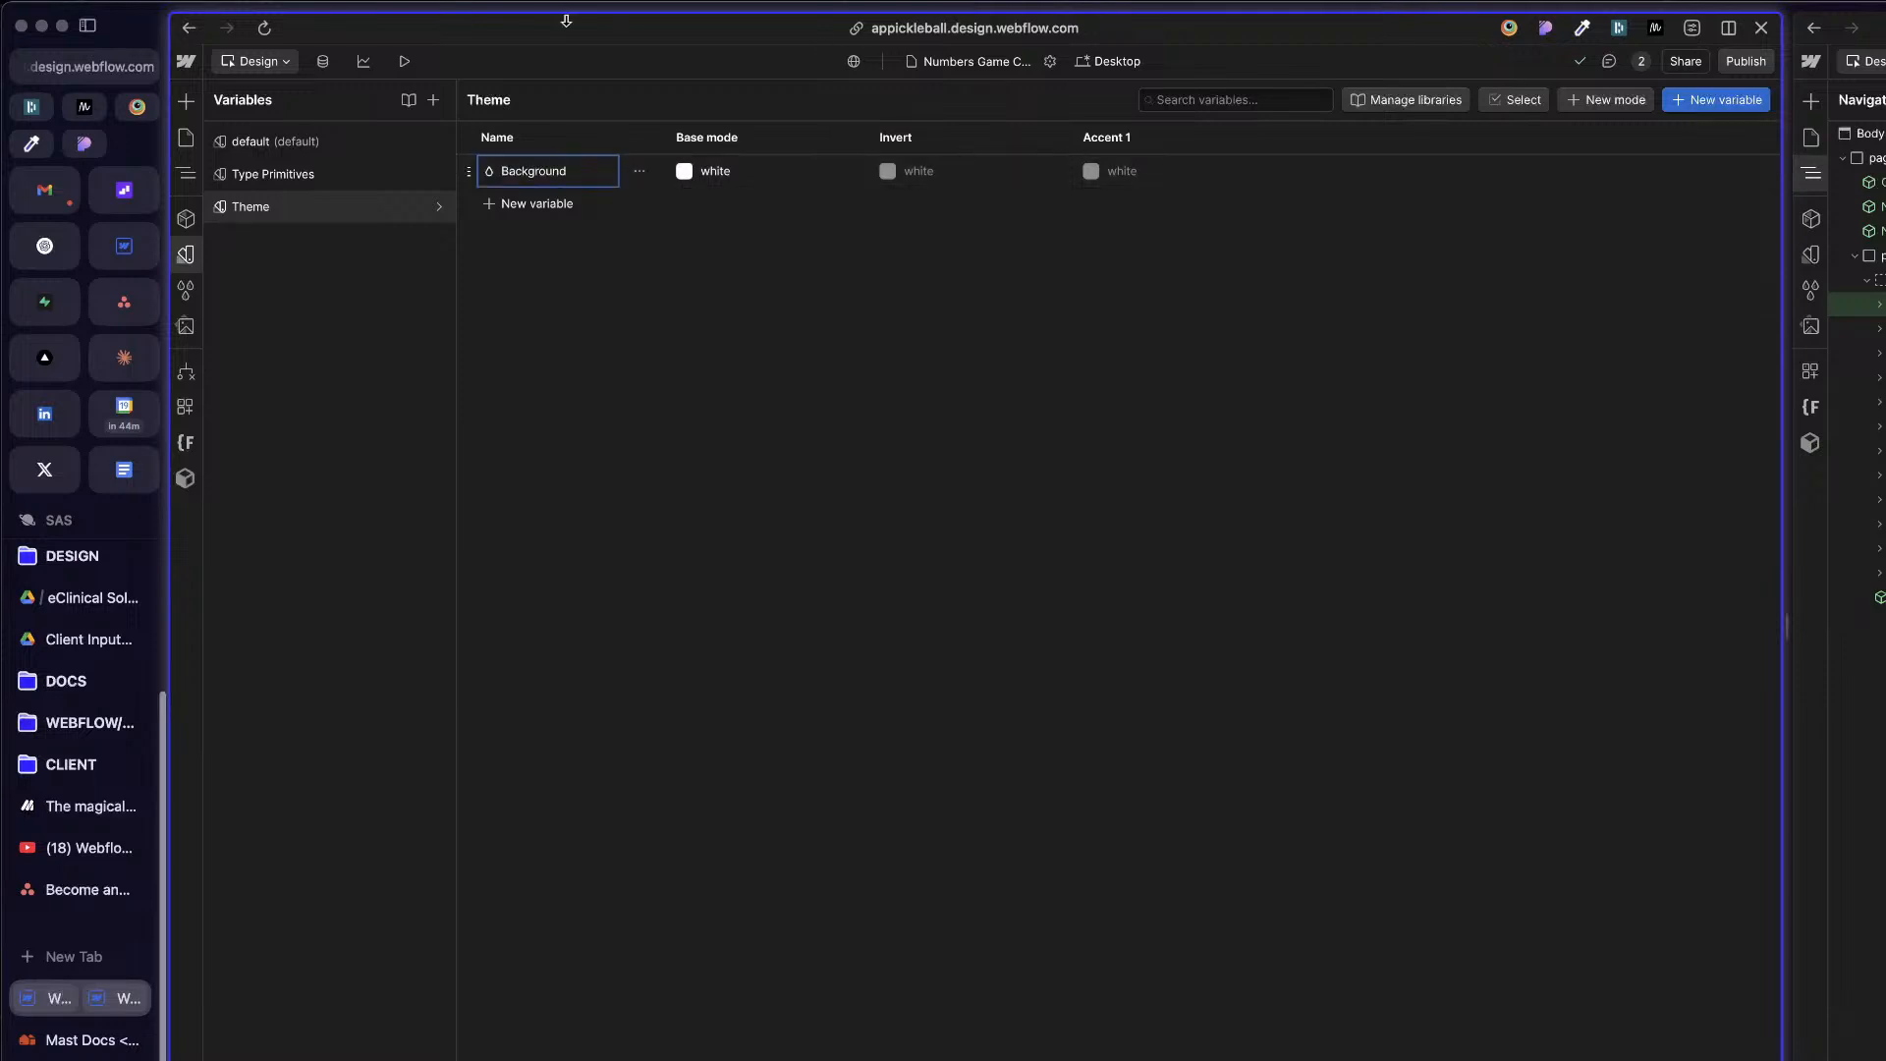
Step: Show the neighbouring project's variable collections for reference and add color variables named Text and Primary to the APP Theme collection
{"action": "left_click", "coordinate": [1821, 257]}
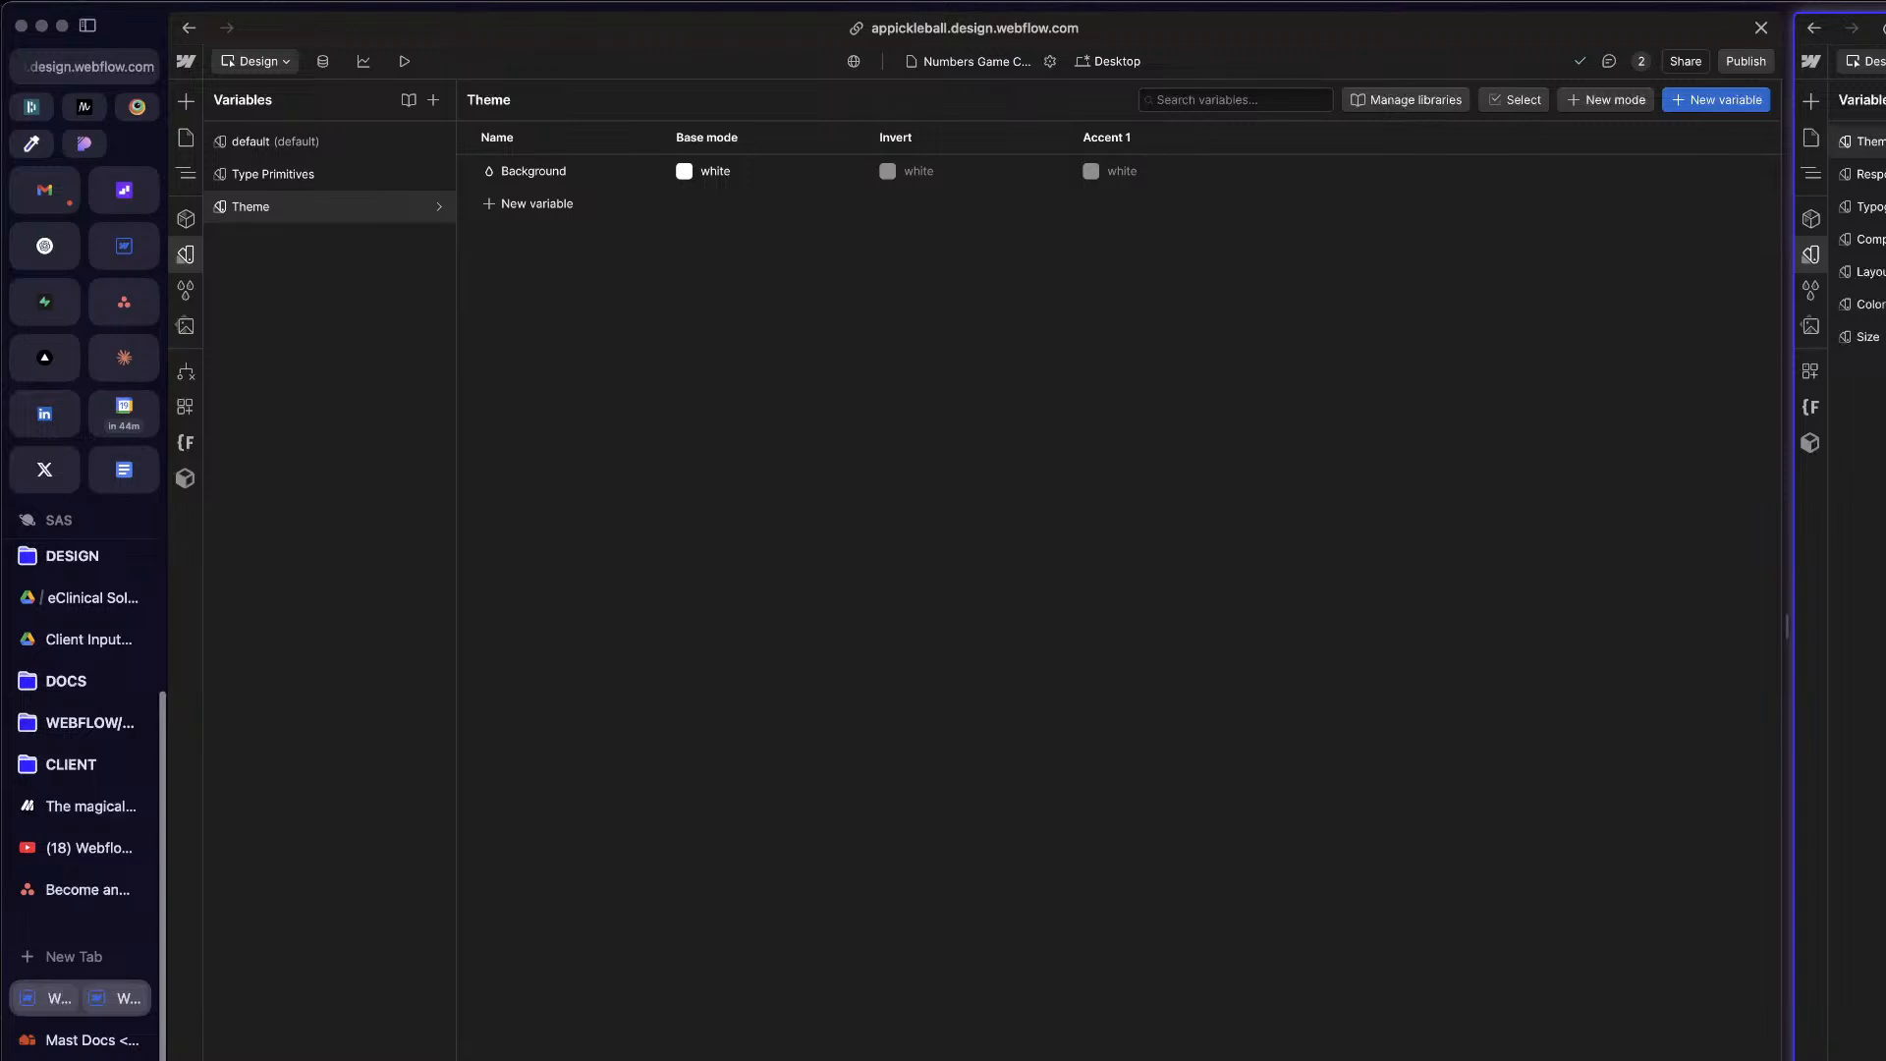
{"action": "left_click", "coordinate": [547, 207]}
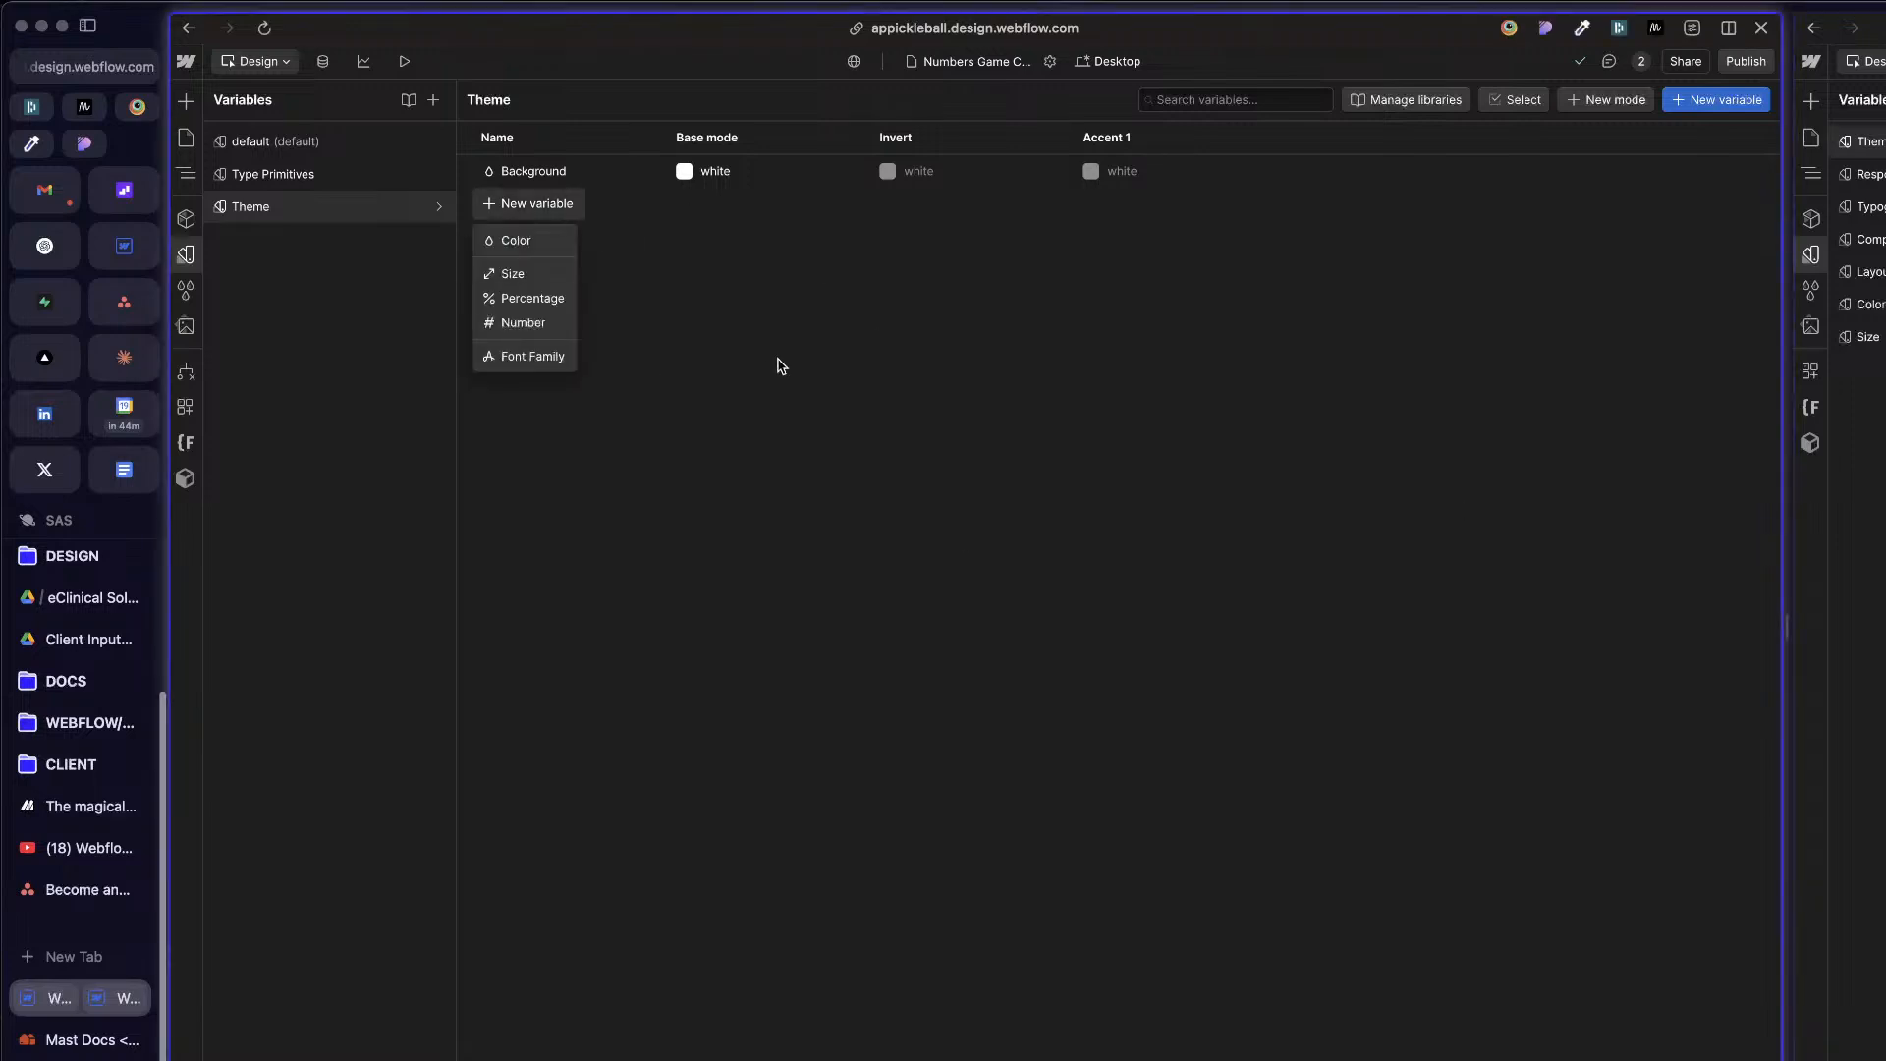
{"action": "left_click", "coordinate": [552, 246]}
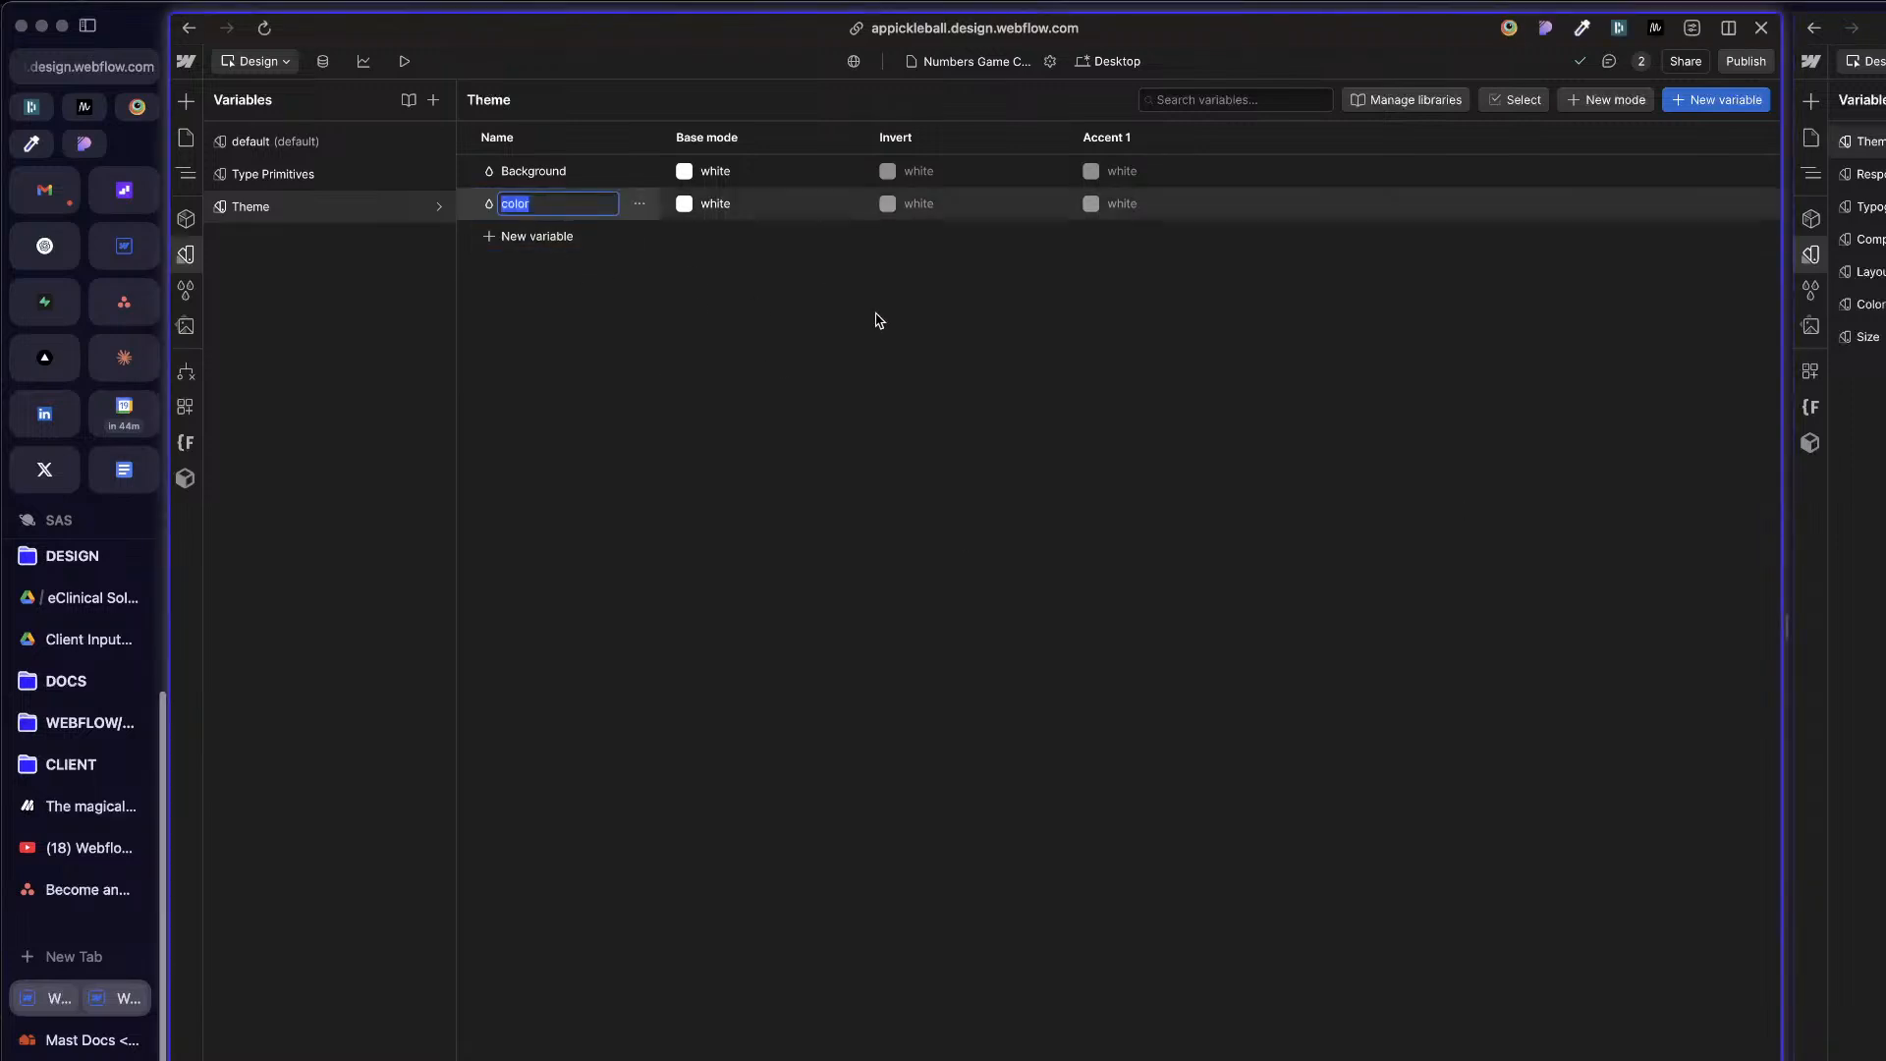
{"action": "type", "text": "Text"}
{"action": "key", "text": "Return"}
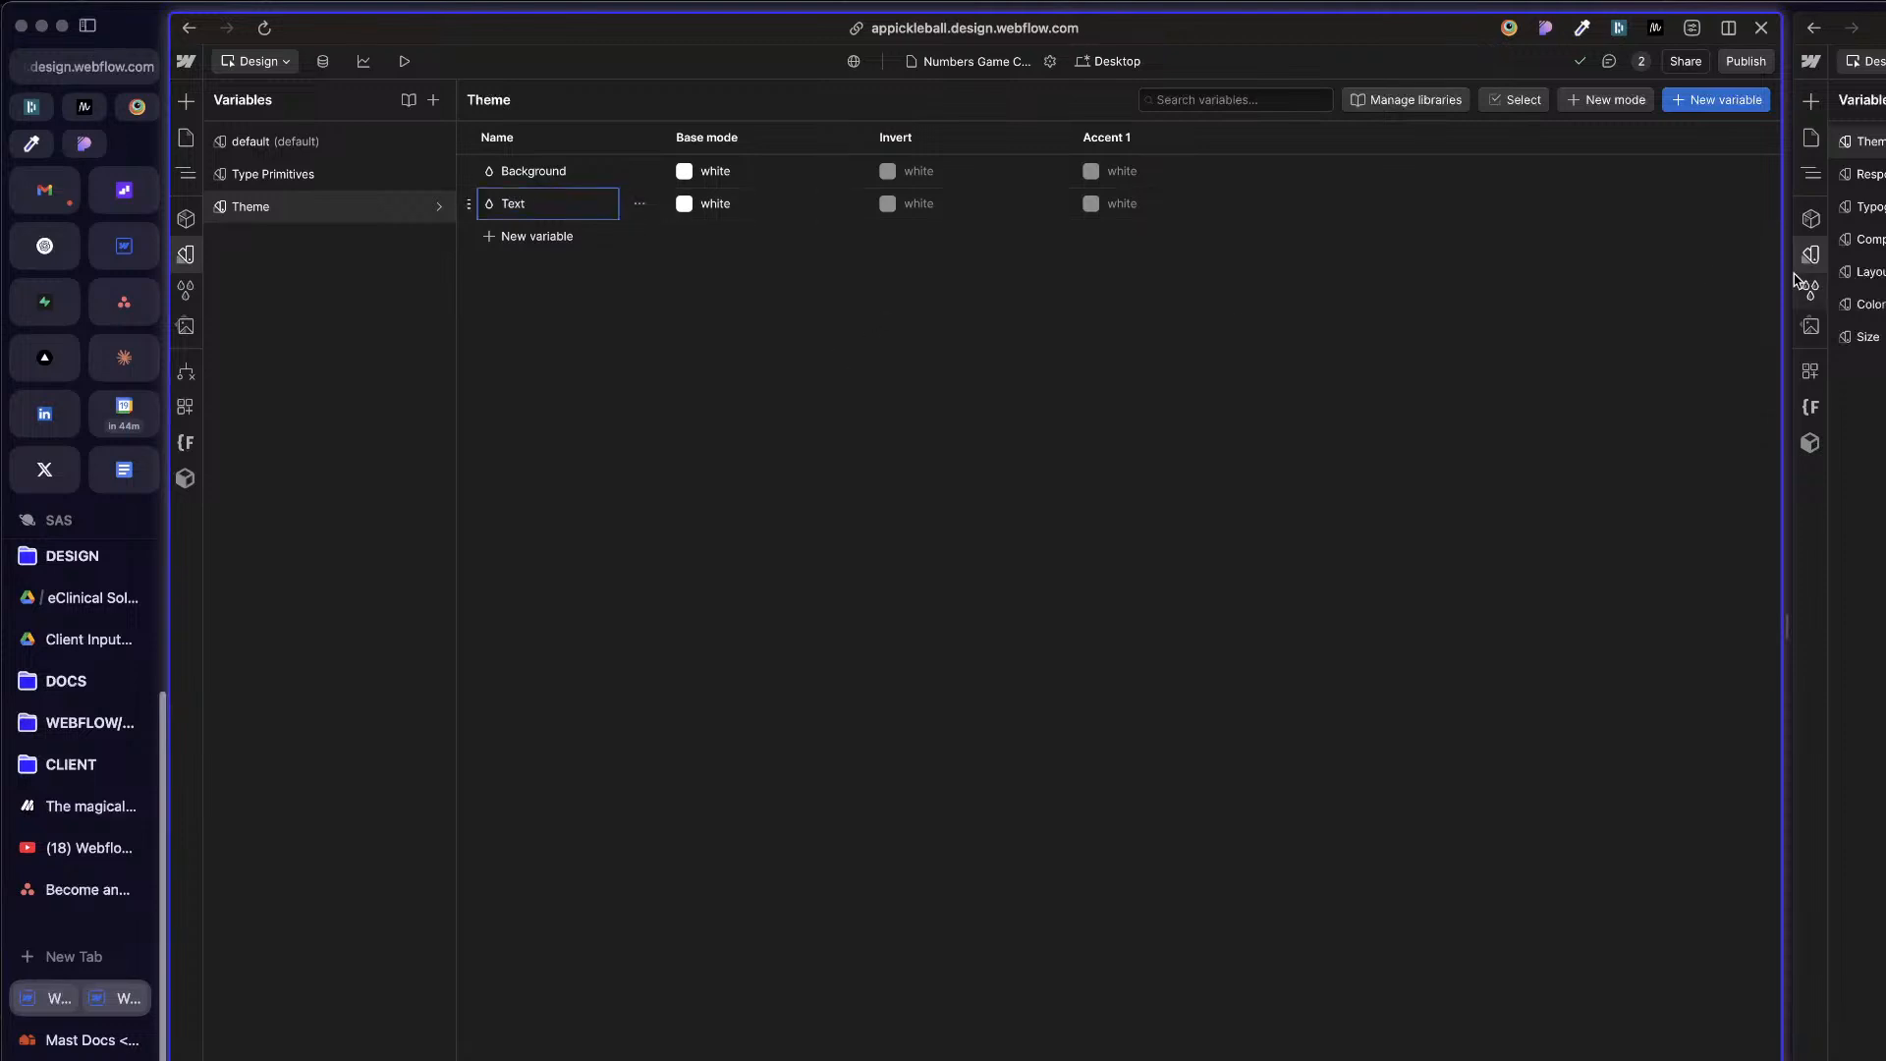
{"action": "left_click", "coordinate": [520, 238]}
{"action": "left_click", "coordinate": [526, 270]}
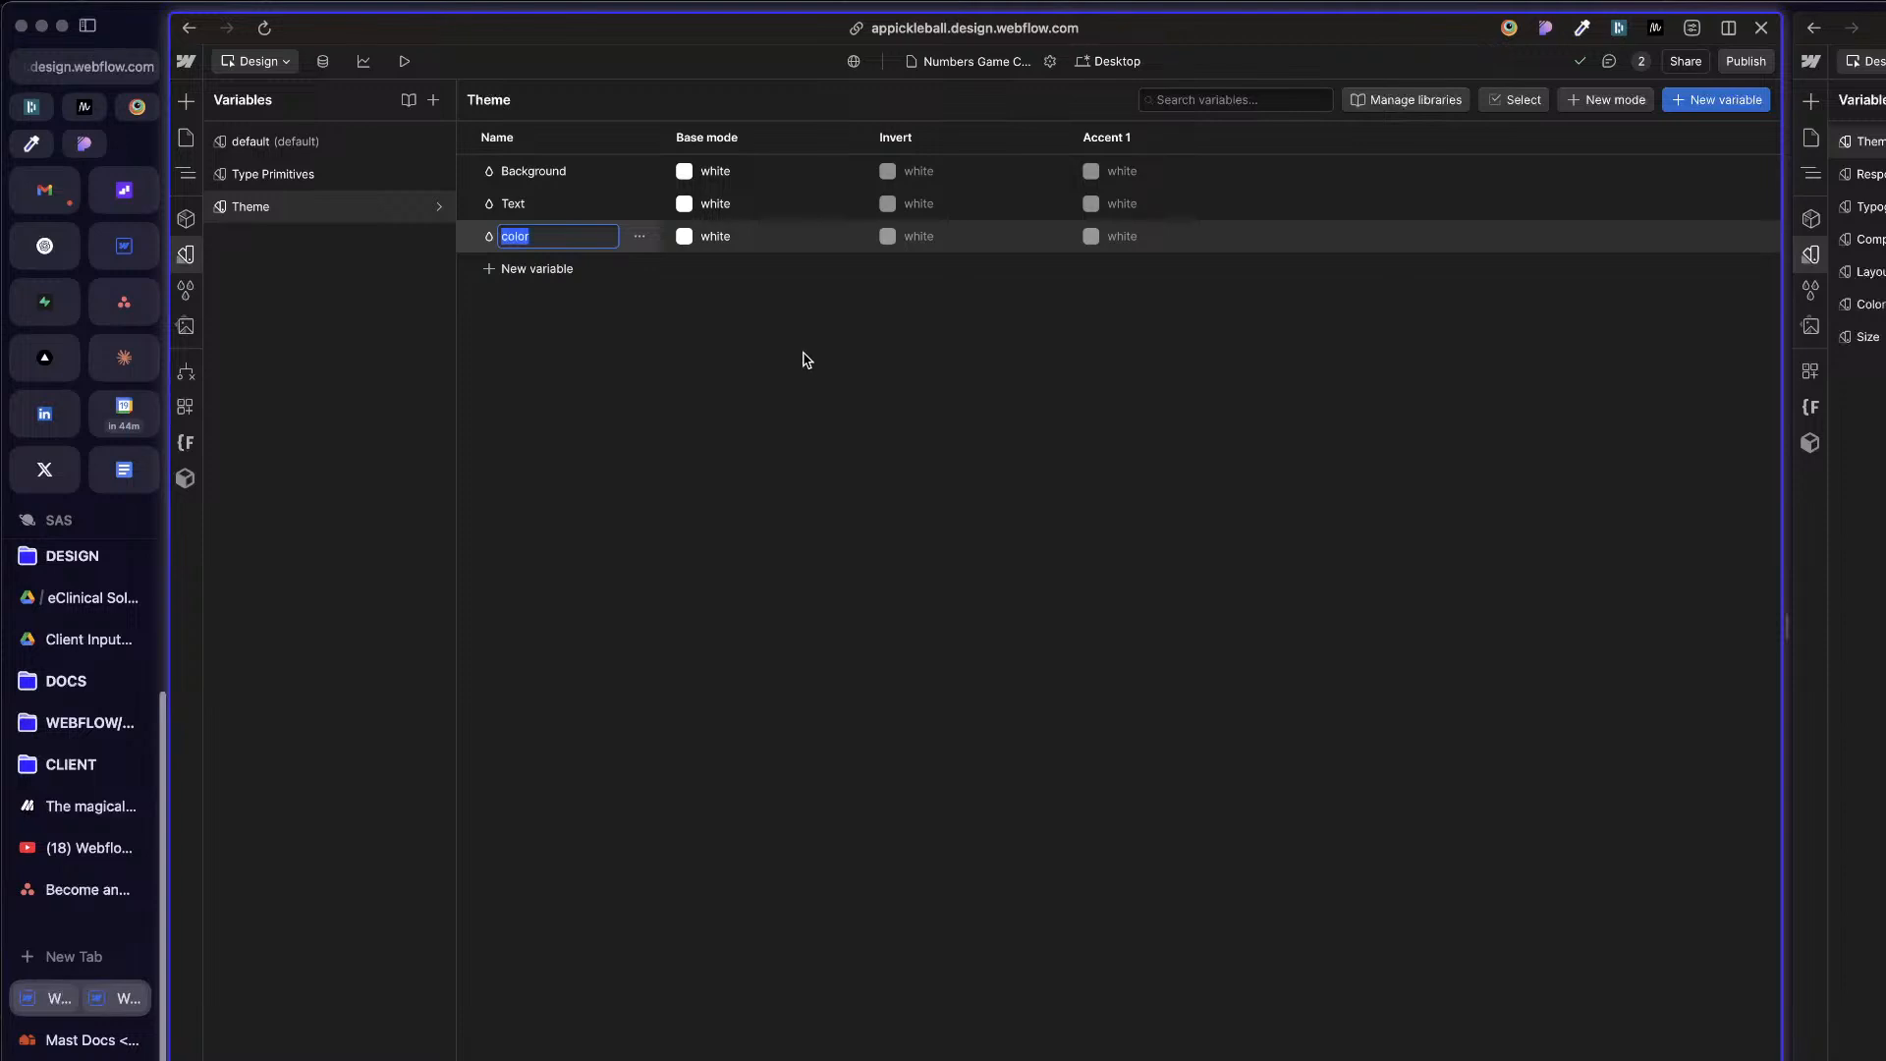
{"action": "type", "text": "Primary"}
Step: Rename the Background variable as Colors/Background to place it in a Colors group
{"action": "double_click", "coordinate": [520, 171]}
{"action": "key", "text": "Left"}
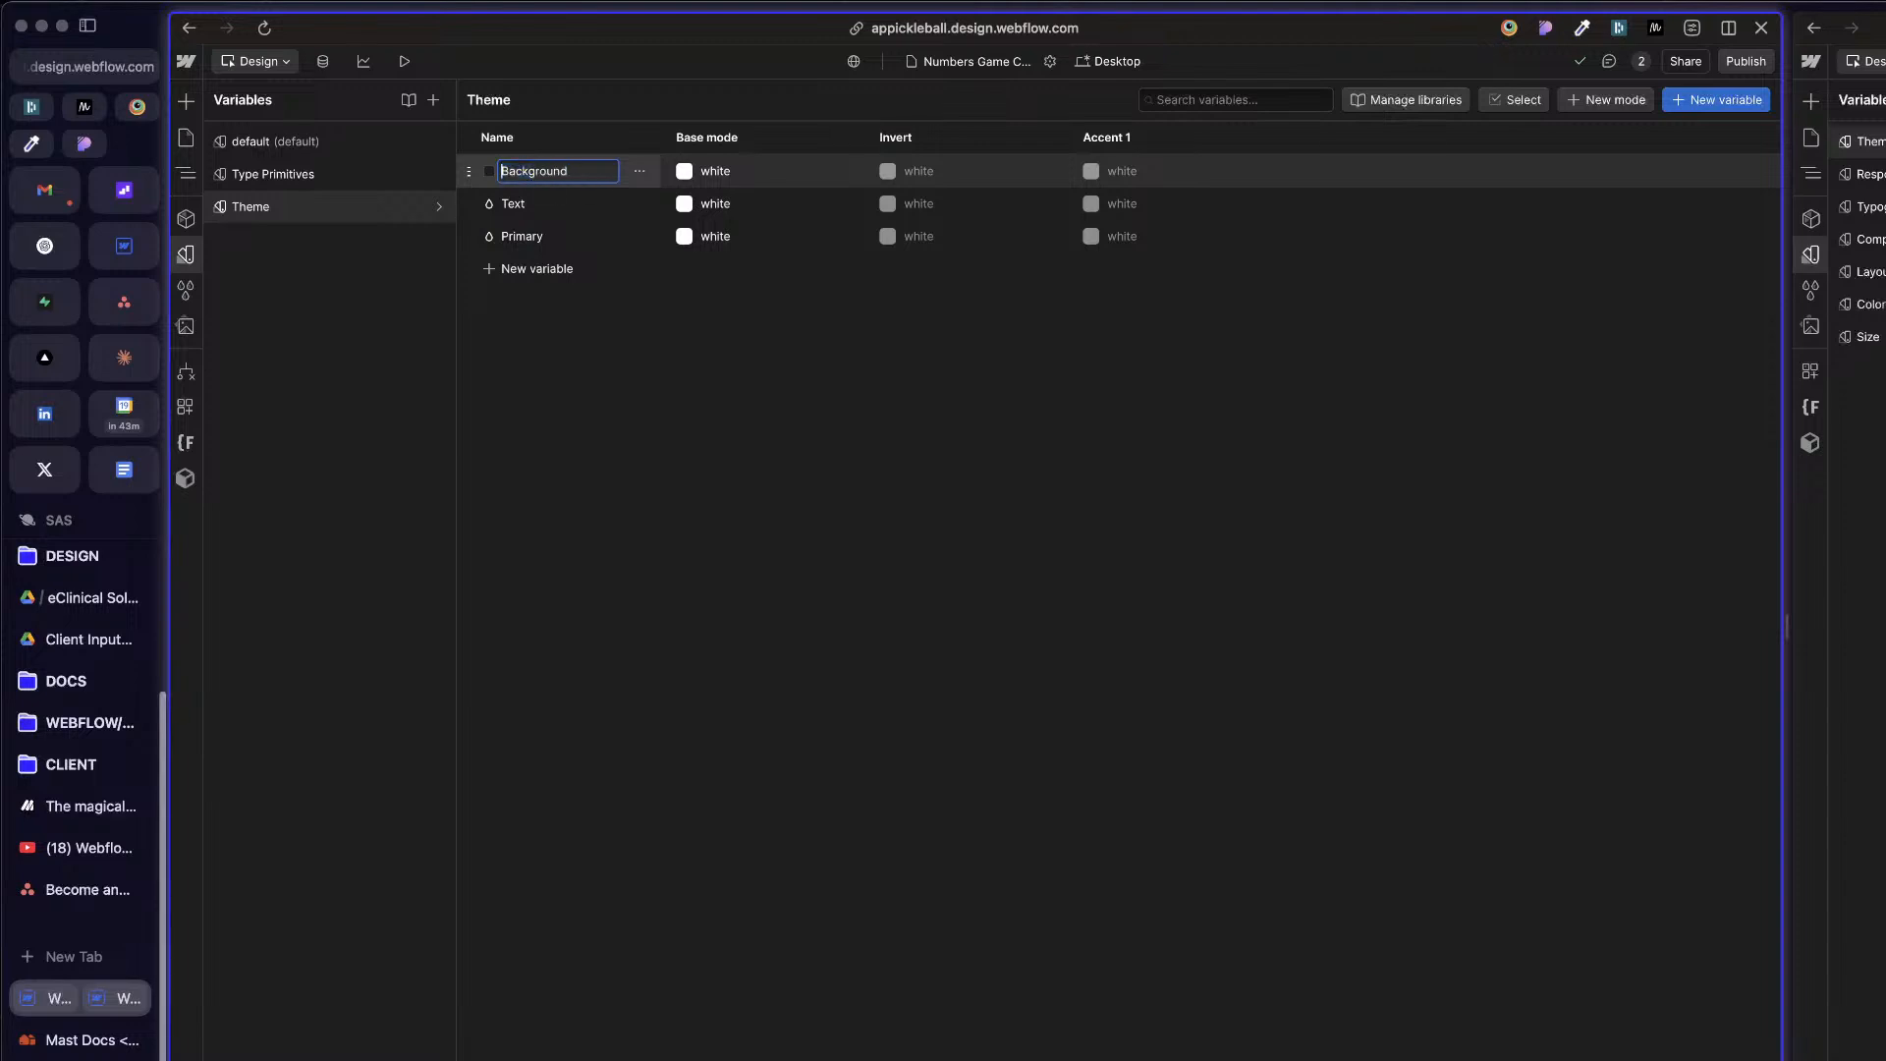
{"action": "type", "text": "Colors/"}
{"action": "double_click", "coordinate": [542, 168]}
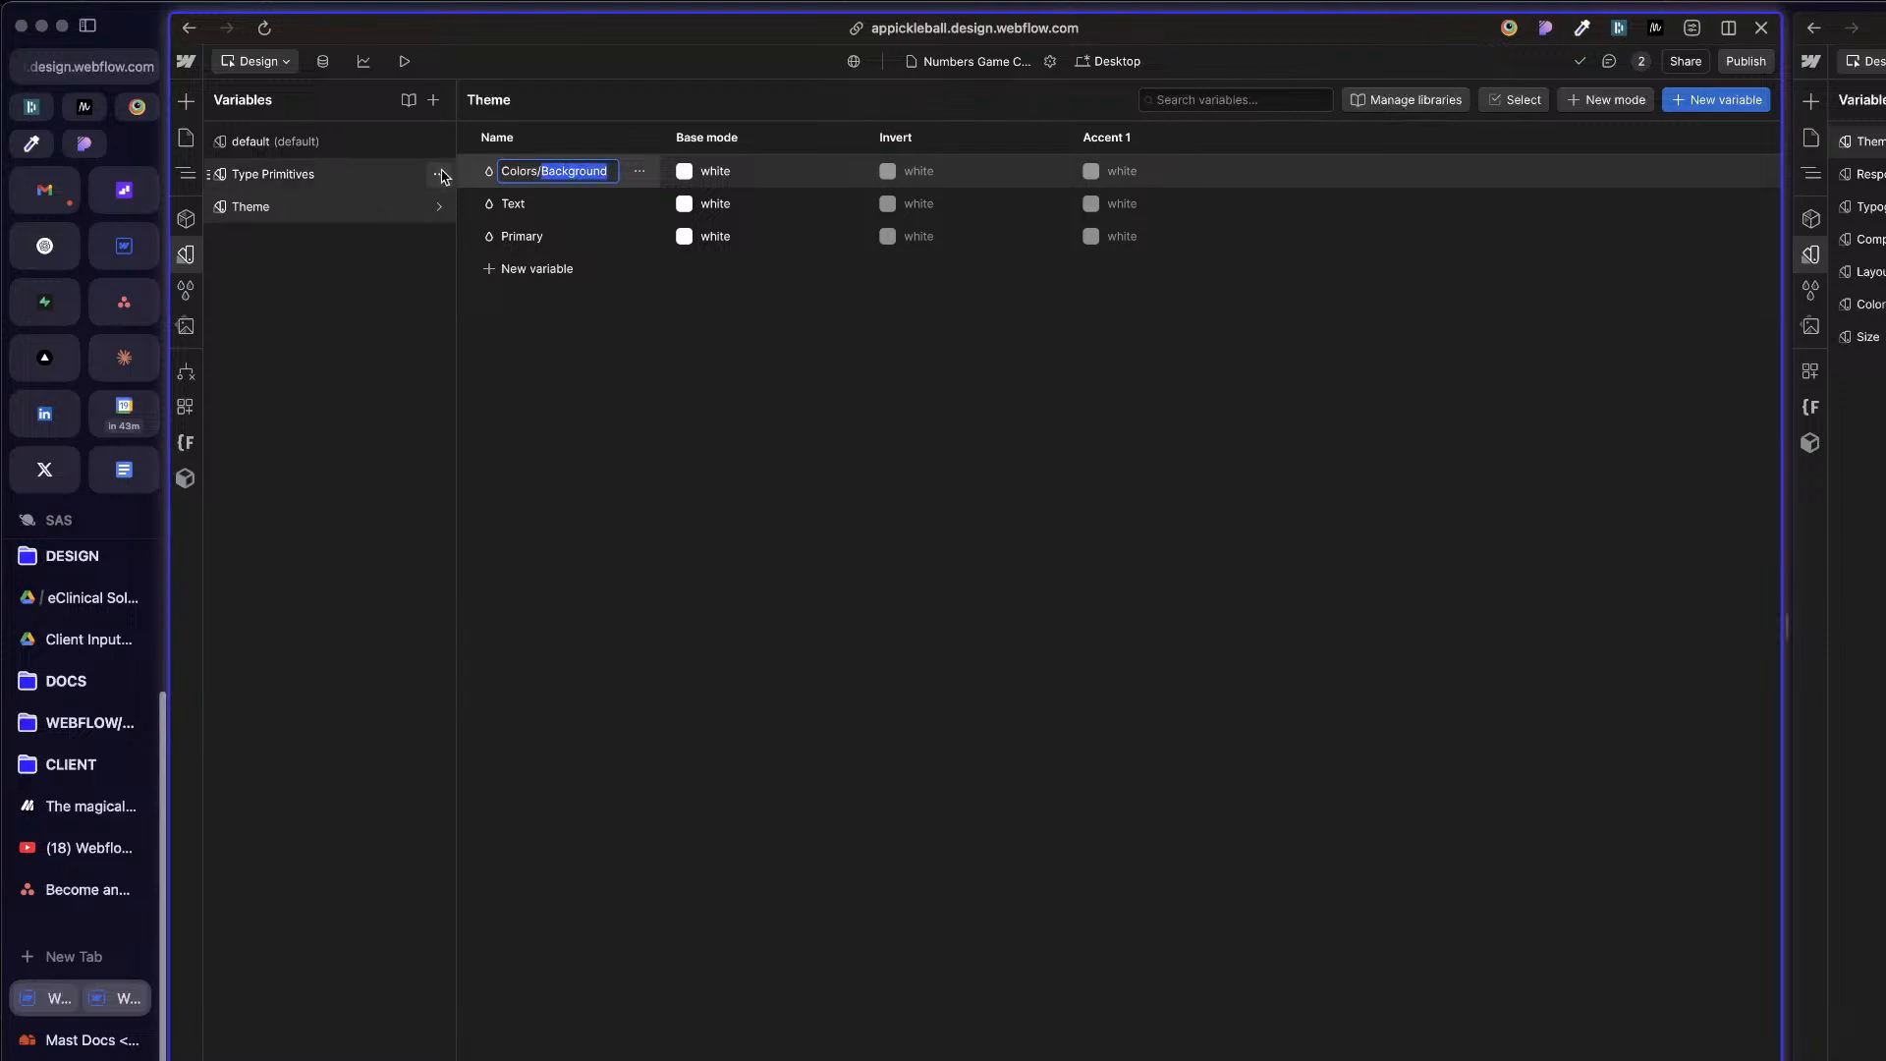
{"action": "left_click_drag", "start_coordinate": [541, 169], "coordinate": [489, 177]}
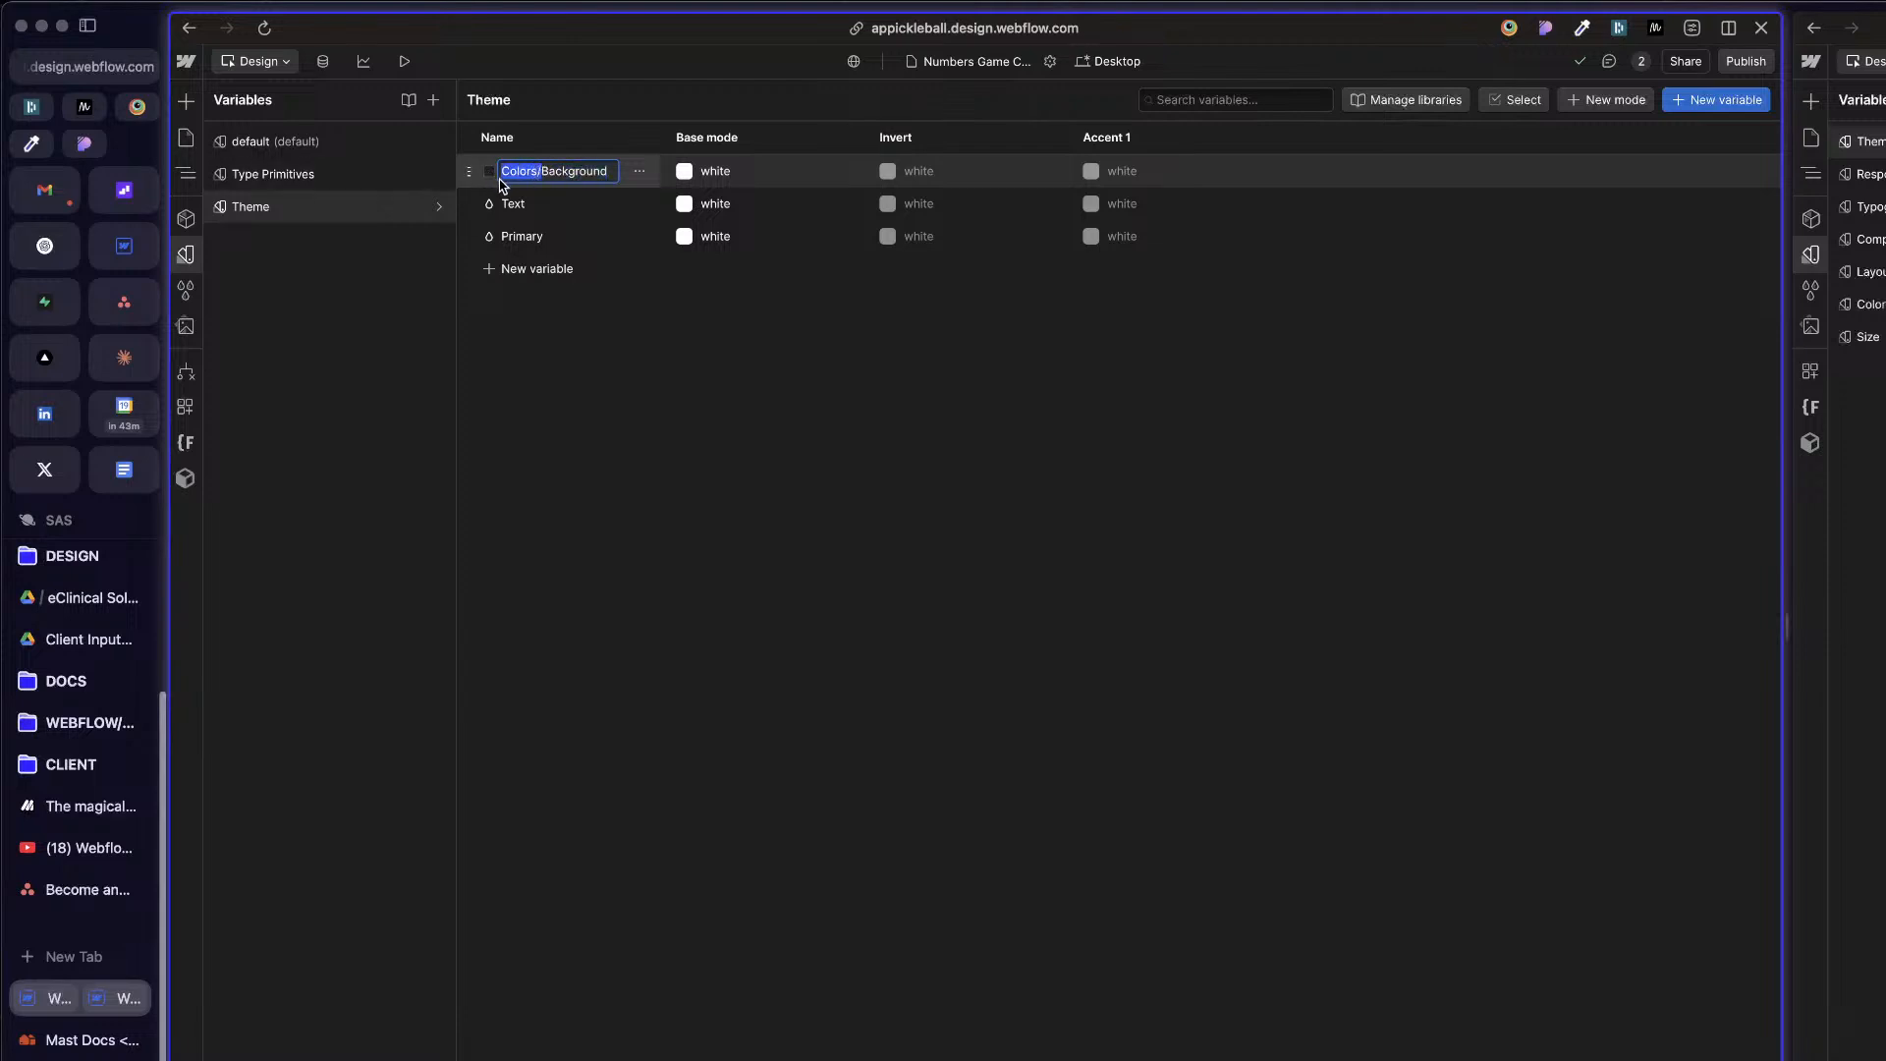
{"action": "key", "text": "Return"}
Step: Move the Text and Primary variables into the Colors group below Background
{"action": "double_click", "coordinate": [519, 173]}
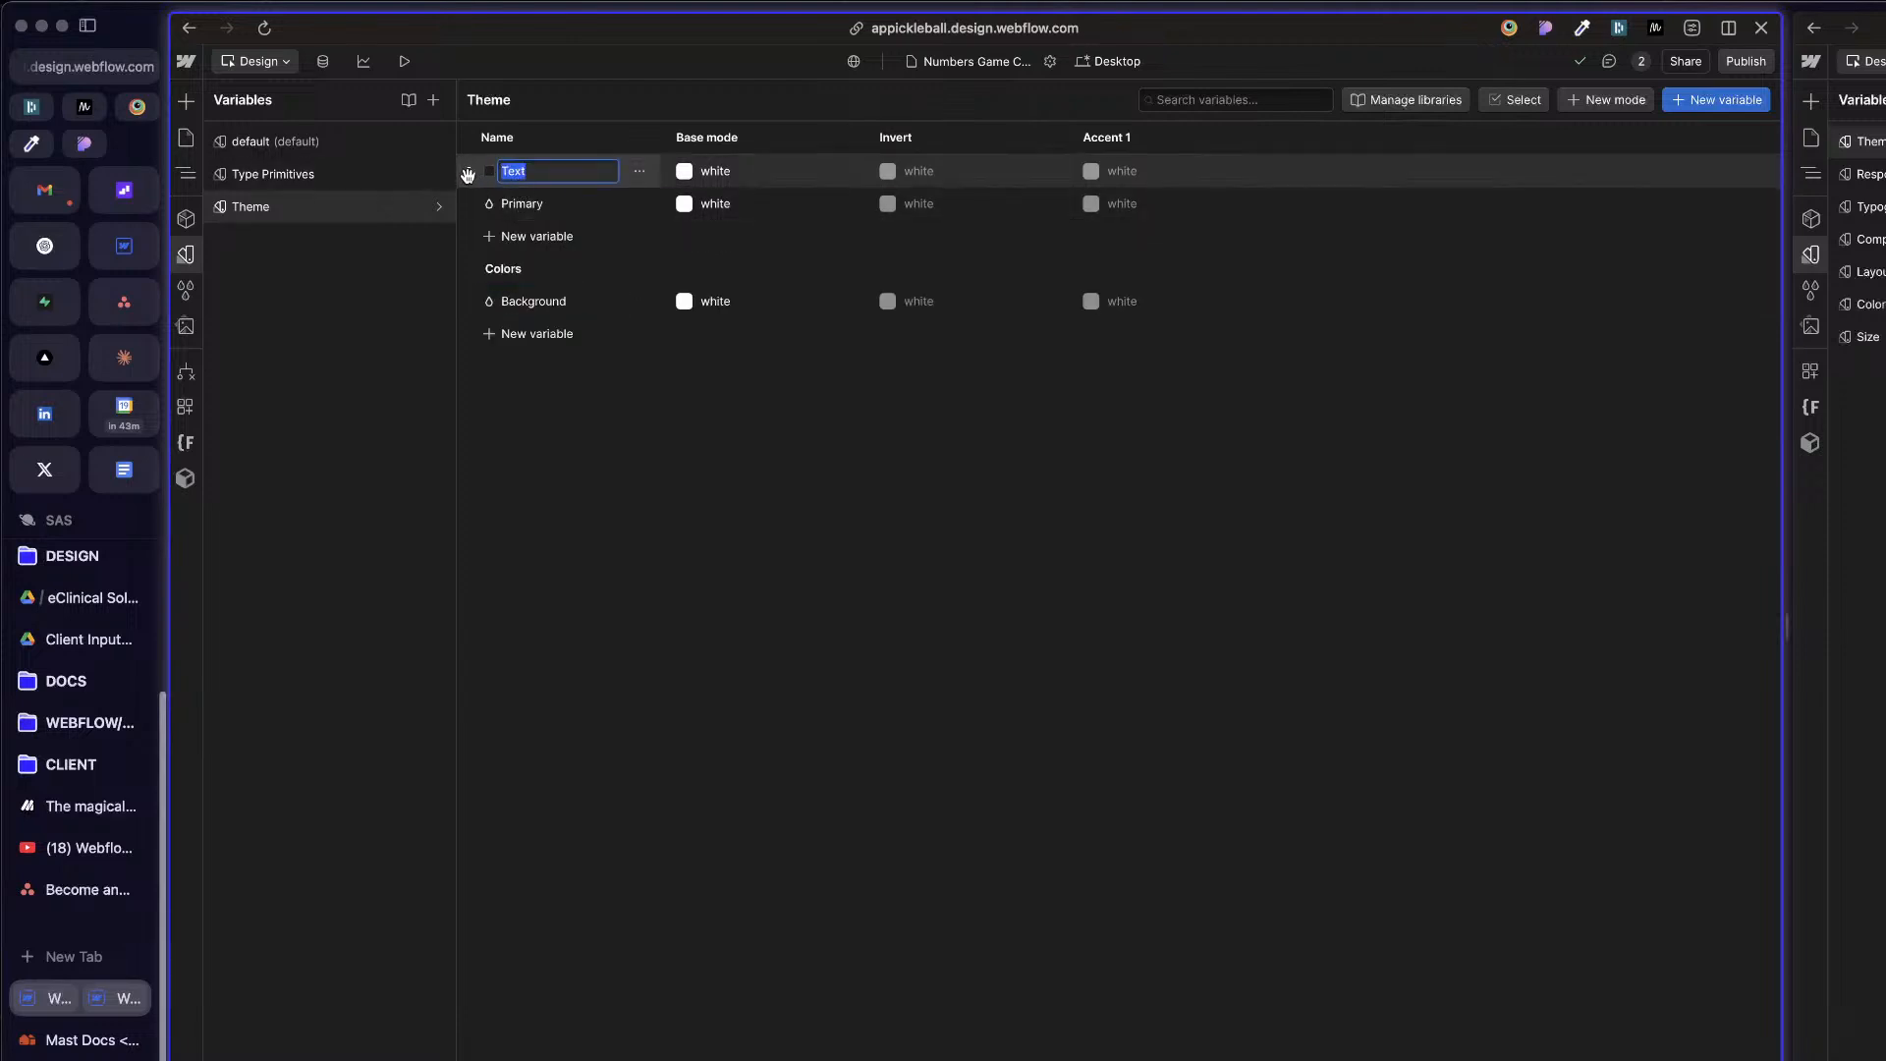
{"action": "left_click_drag", "start_coordinate": [468, 174], "coordinate": [547, 318]}
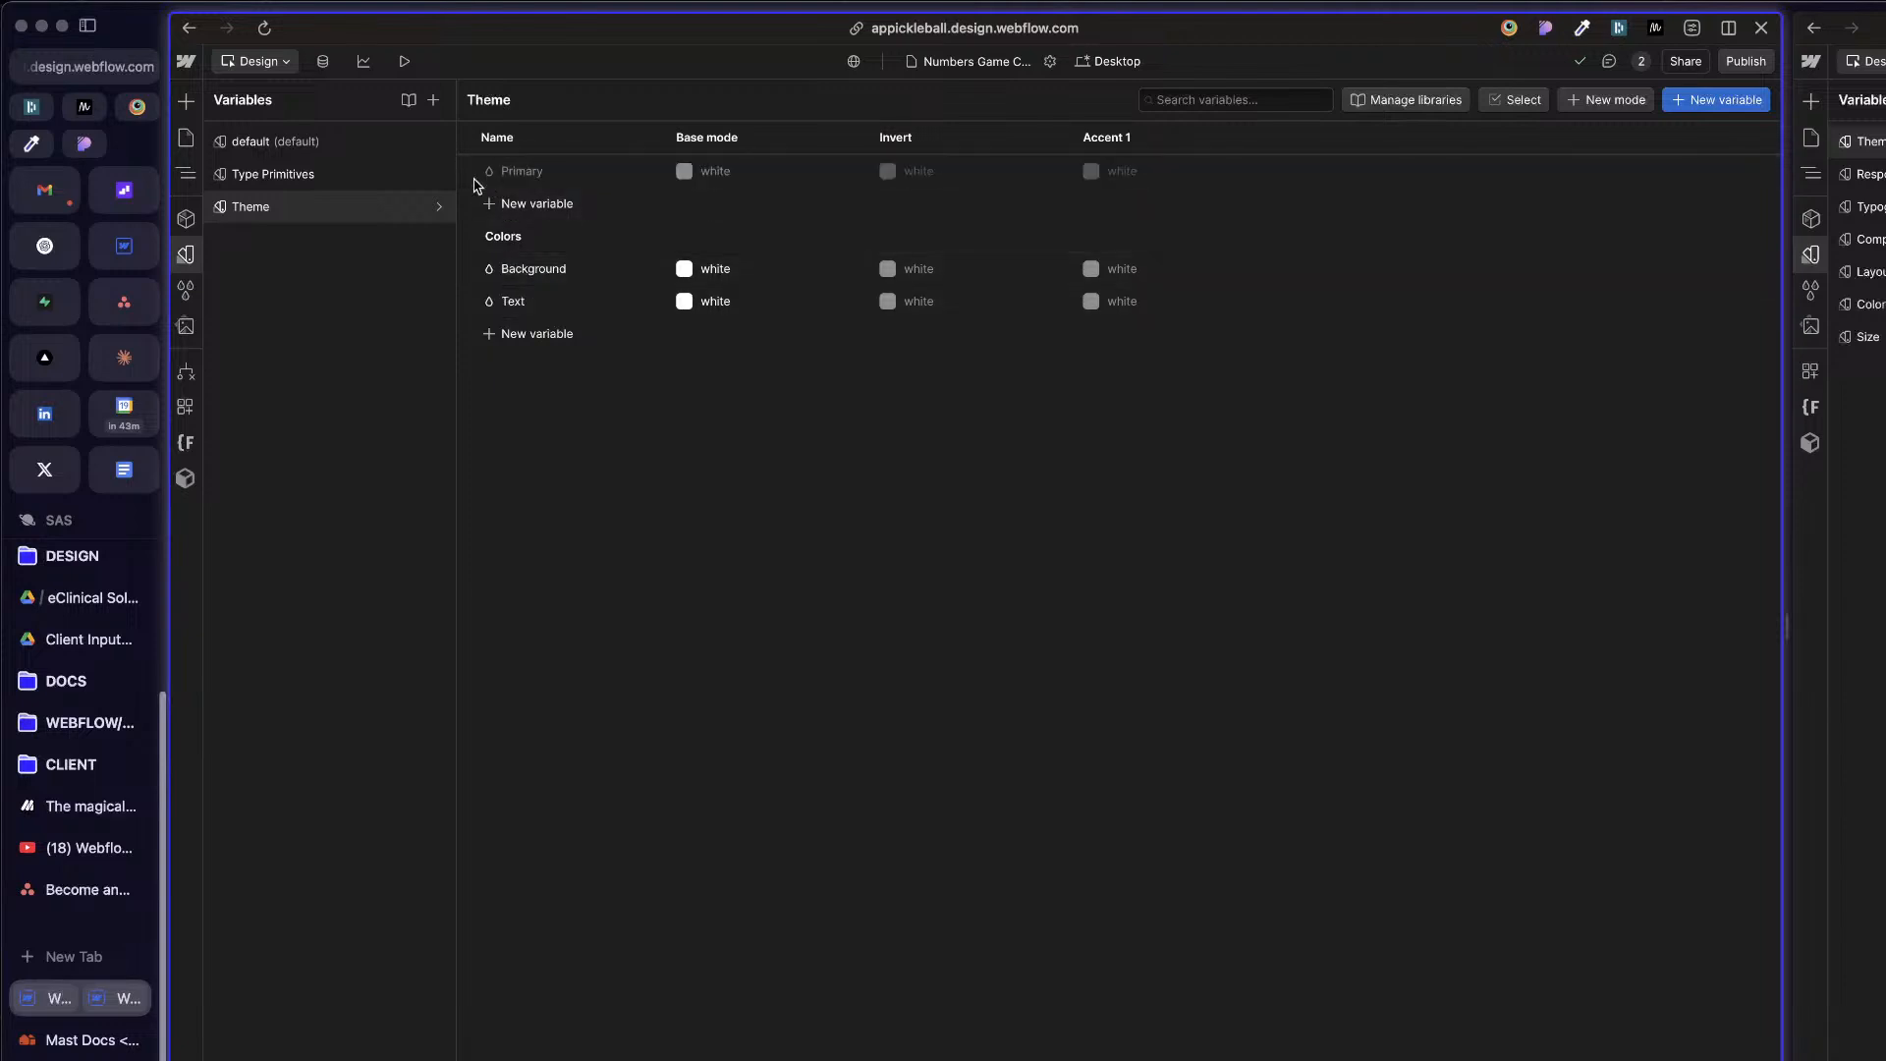
{"action": "left_click_drag", "start_coordinate": [476, 187], "coordinate": [531, 319]}
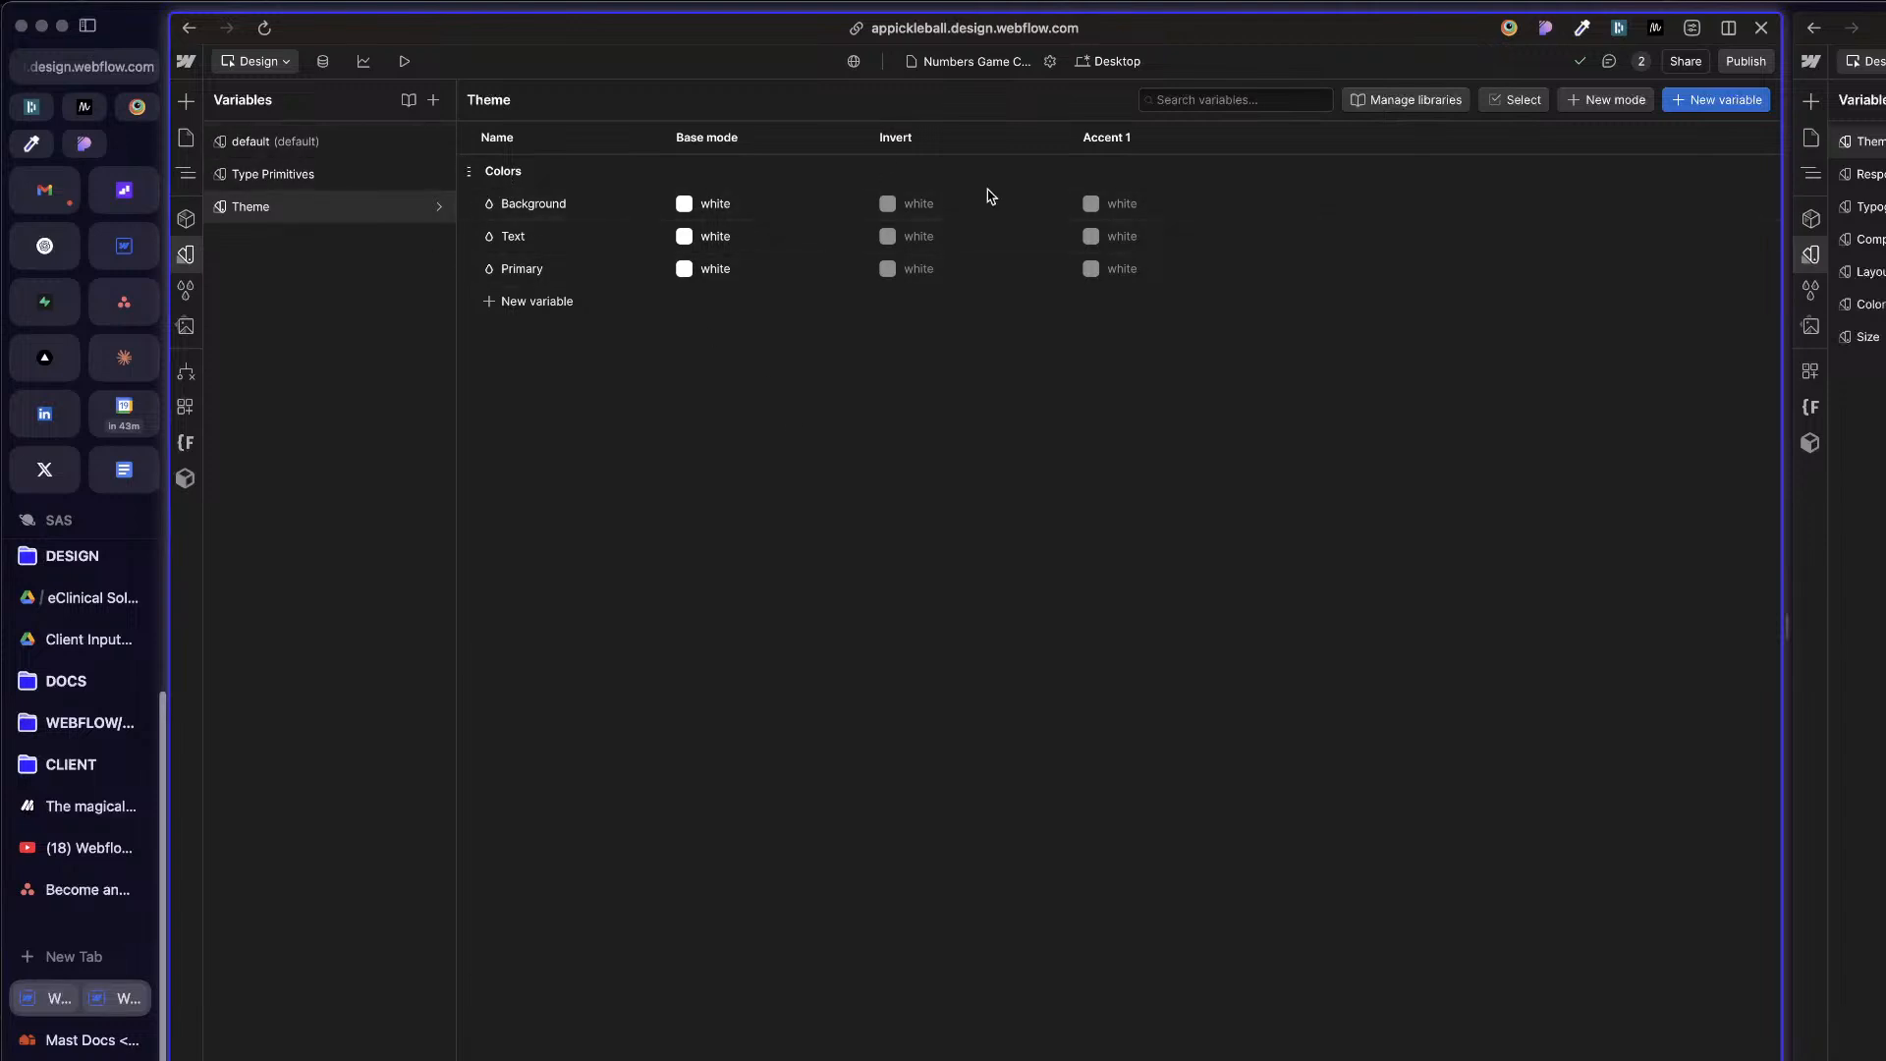
Step: Link the Background variable's base mode value to the white variable in the default collection's base group
{"action": "left_click", "coordinate": [844, 203]}
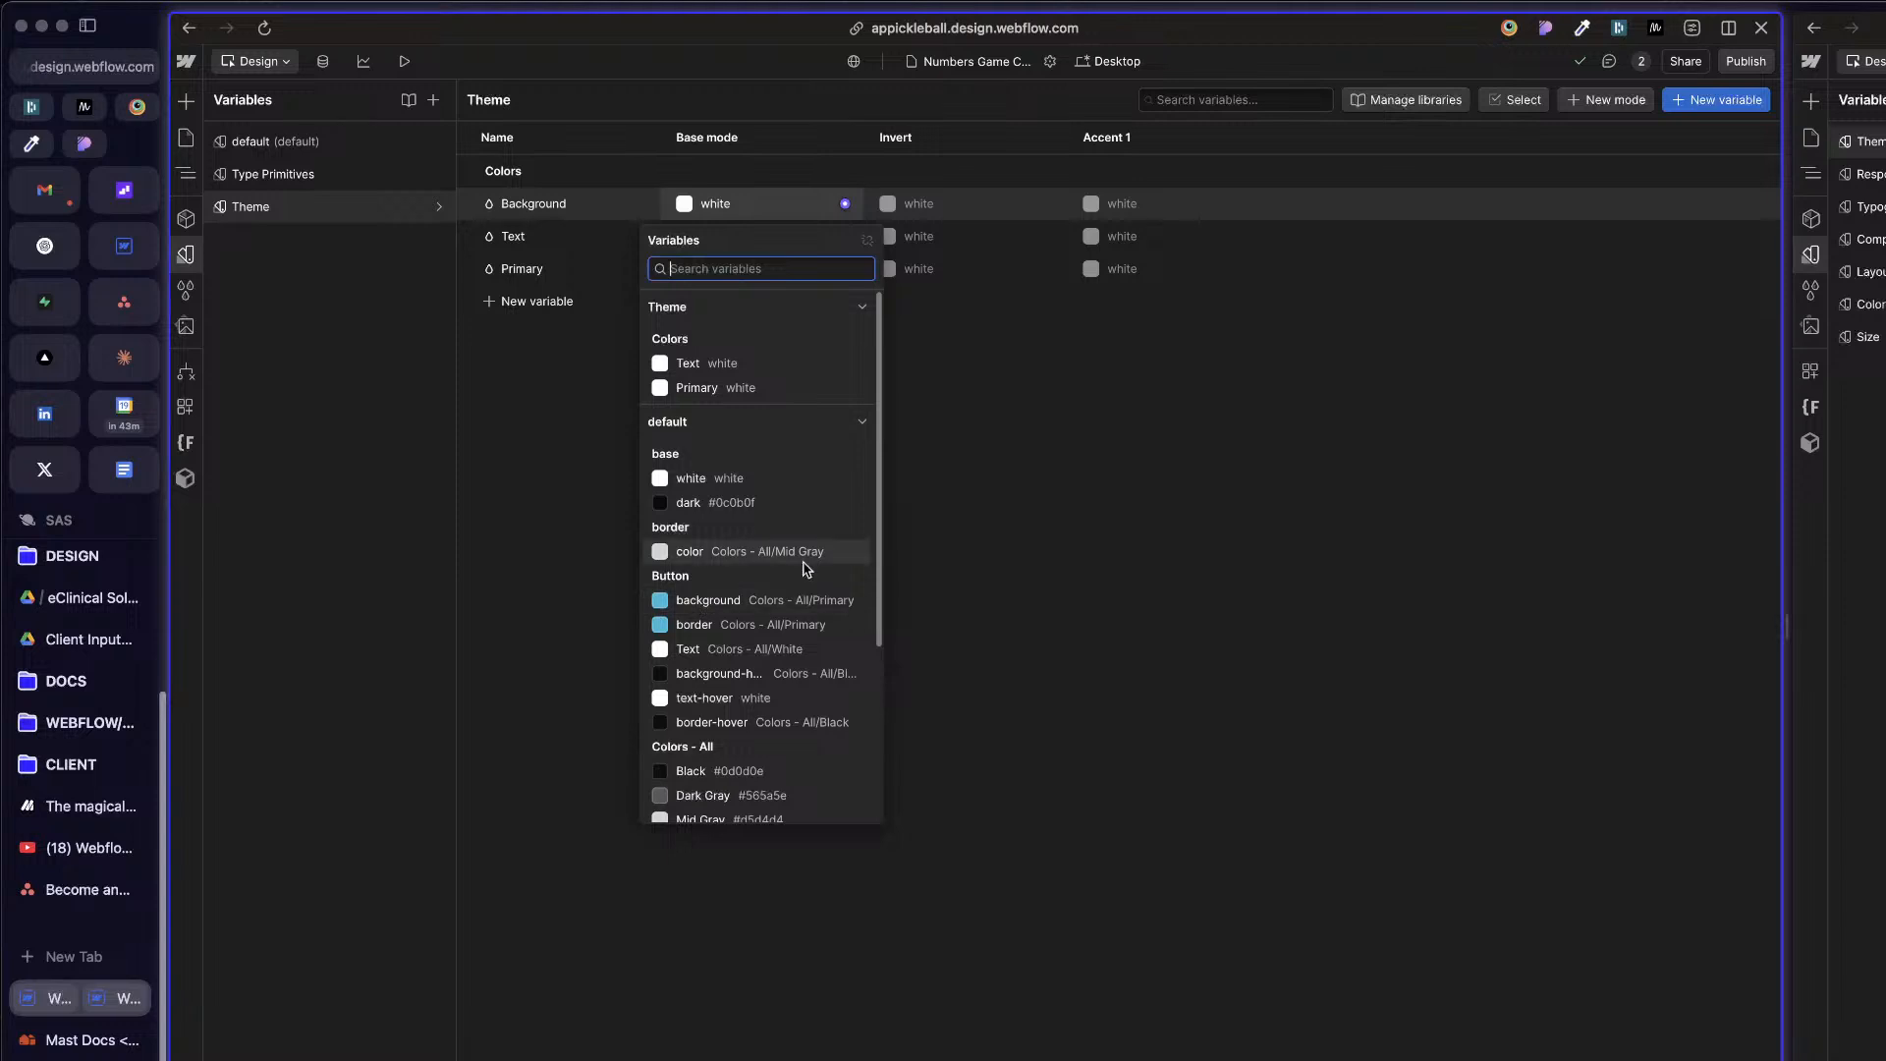
{"action": "scroll", "coordinate": [747, 668], "scroll_direction": "down", "scroll_amount": 1}
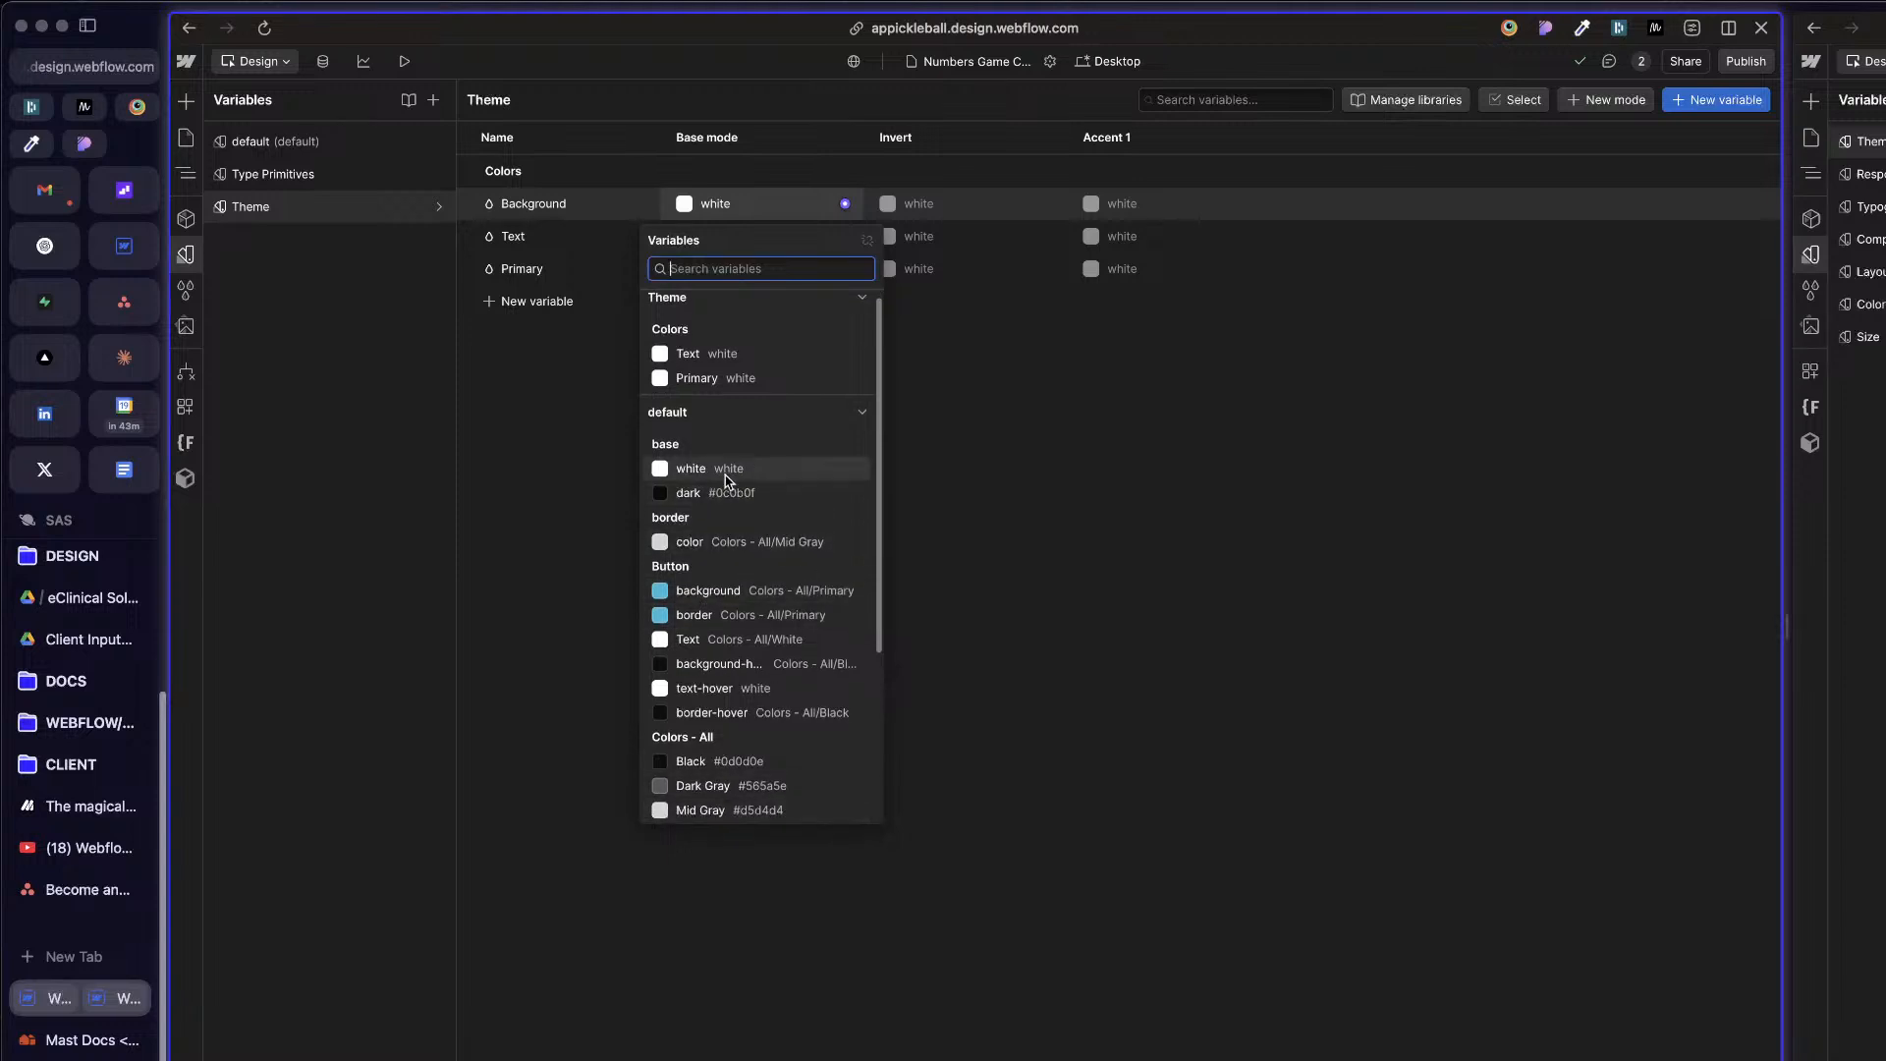
{"action": "scroll", "coordinate": [727, 478], "scroll_direction": "down", "scroll_amount": 3}
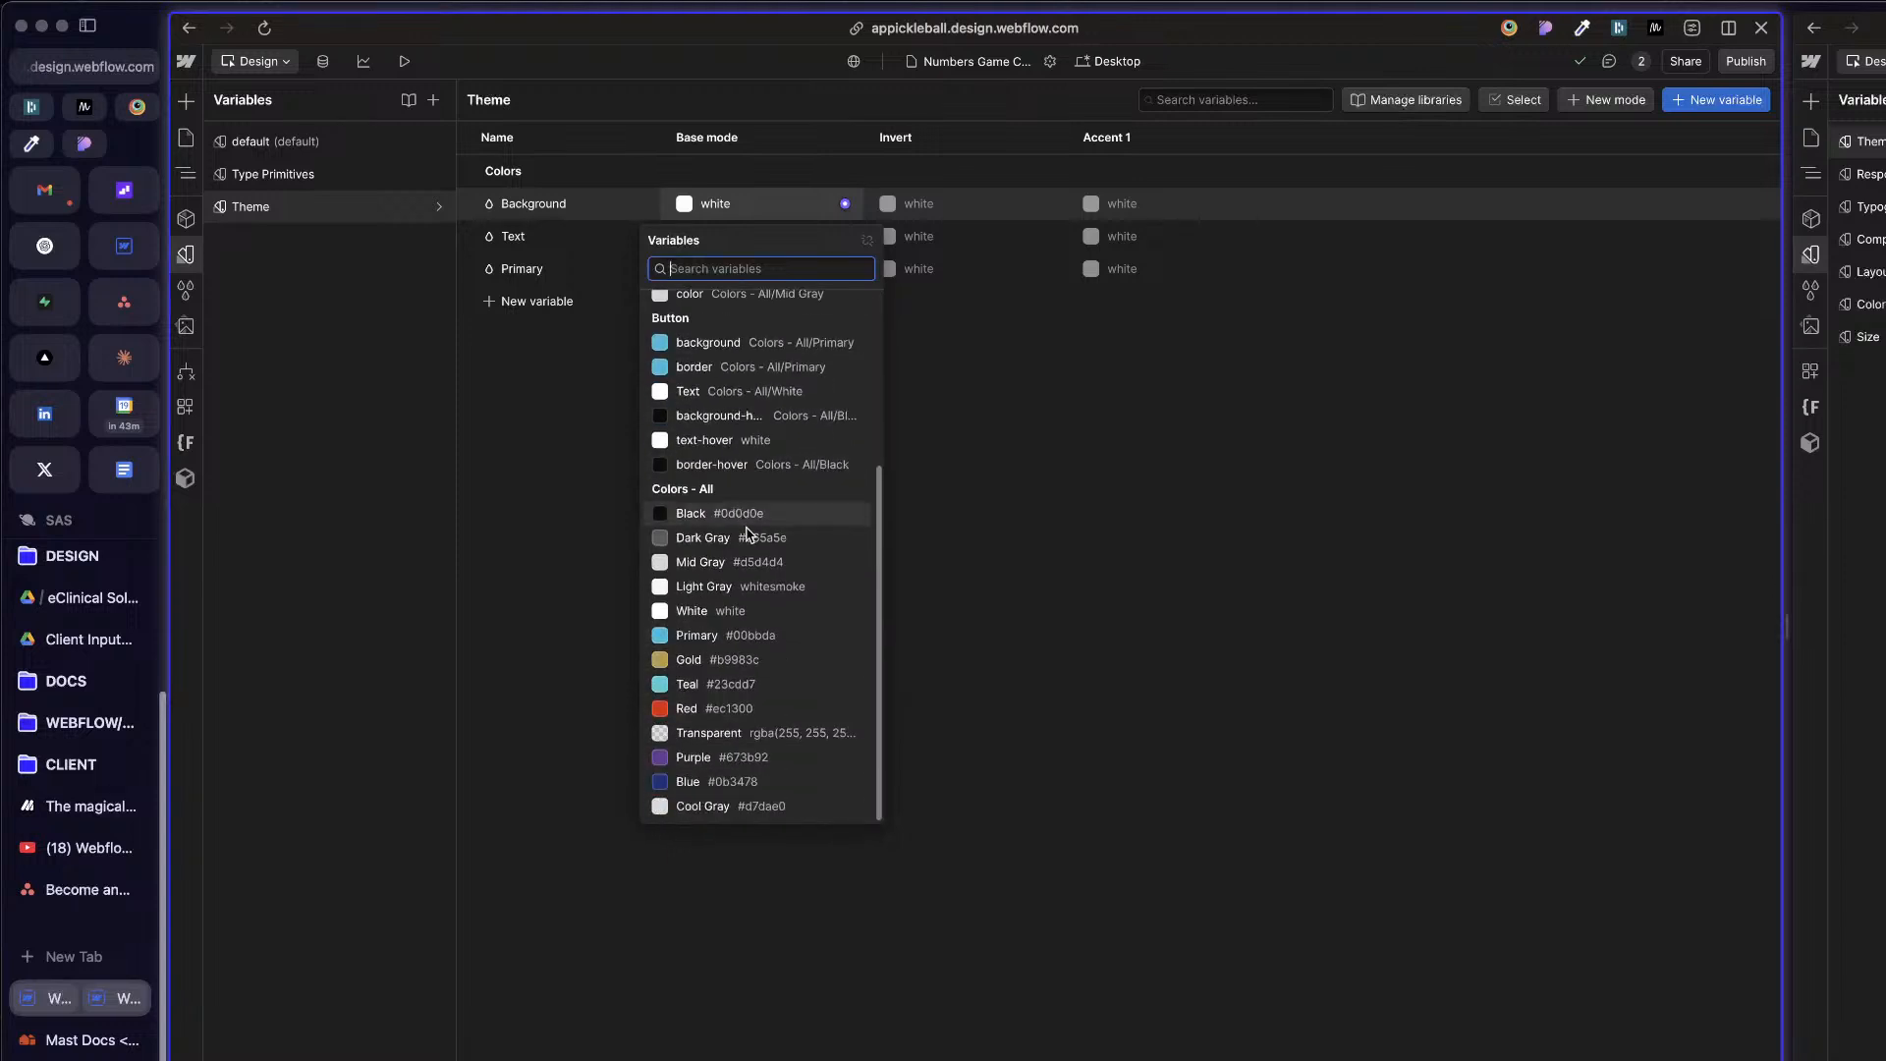
{"action": "scroll", "coordinate": [747, 599], "scroll_direction": "up", "scroll_amount": 3}
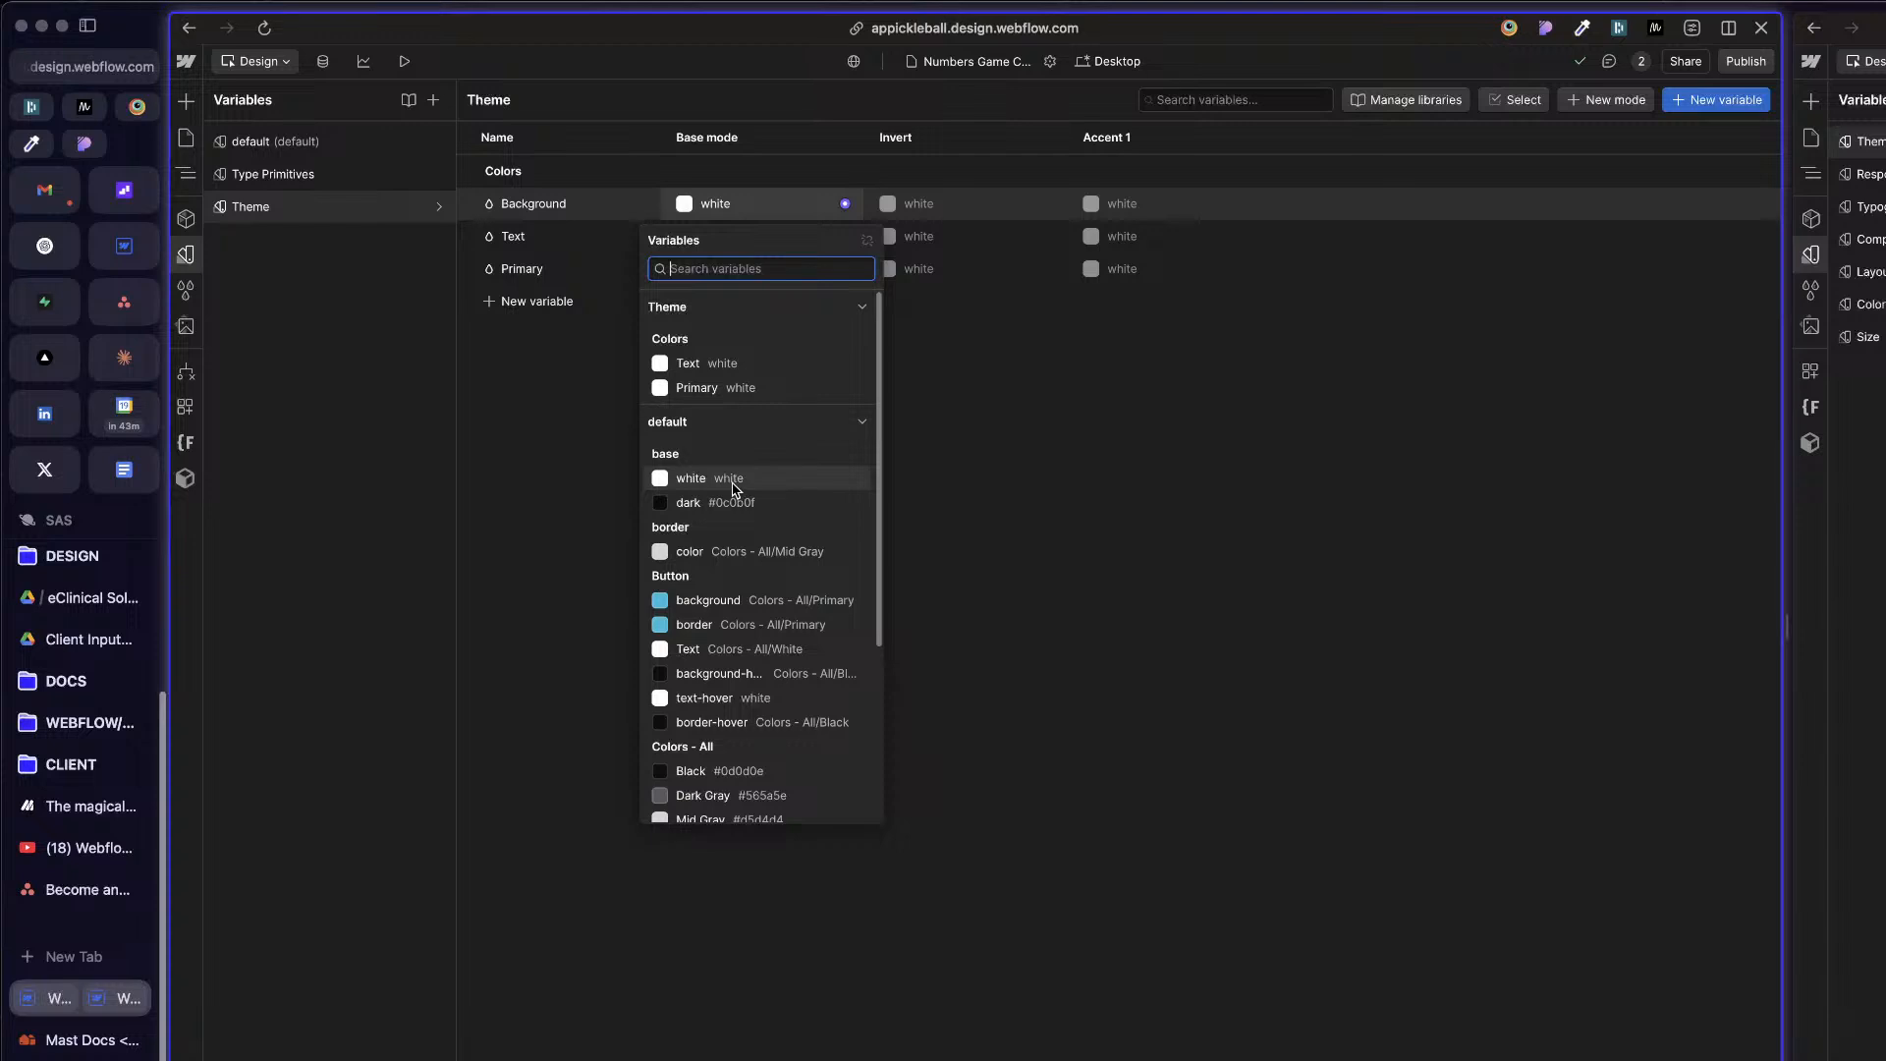
{"action": "left_click", "coordinate": [732, 488]}
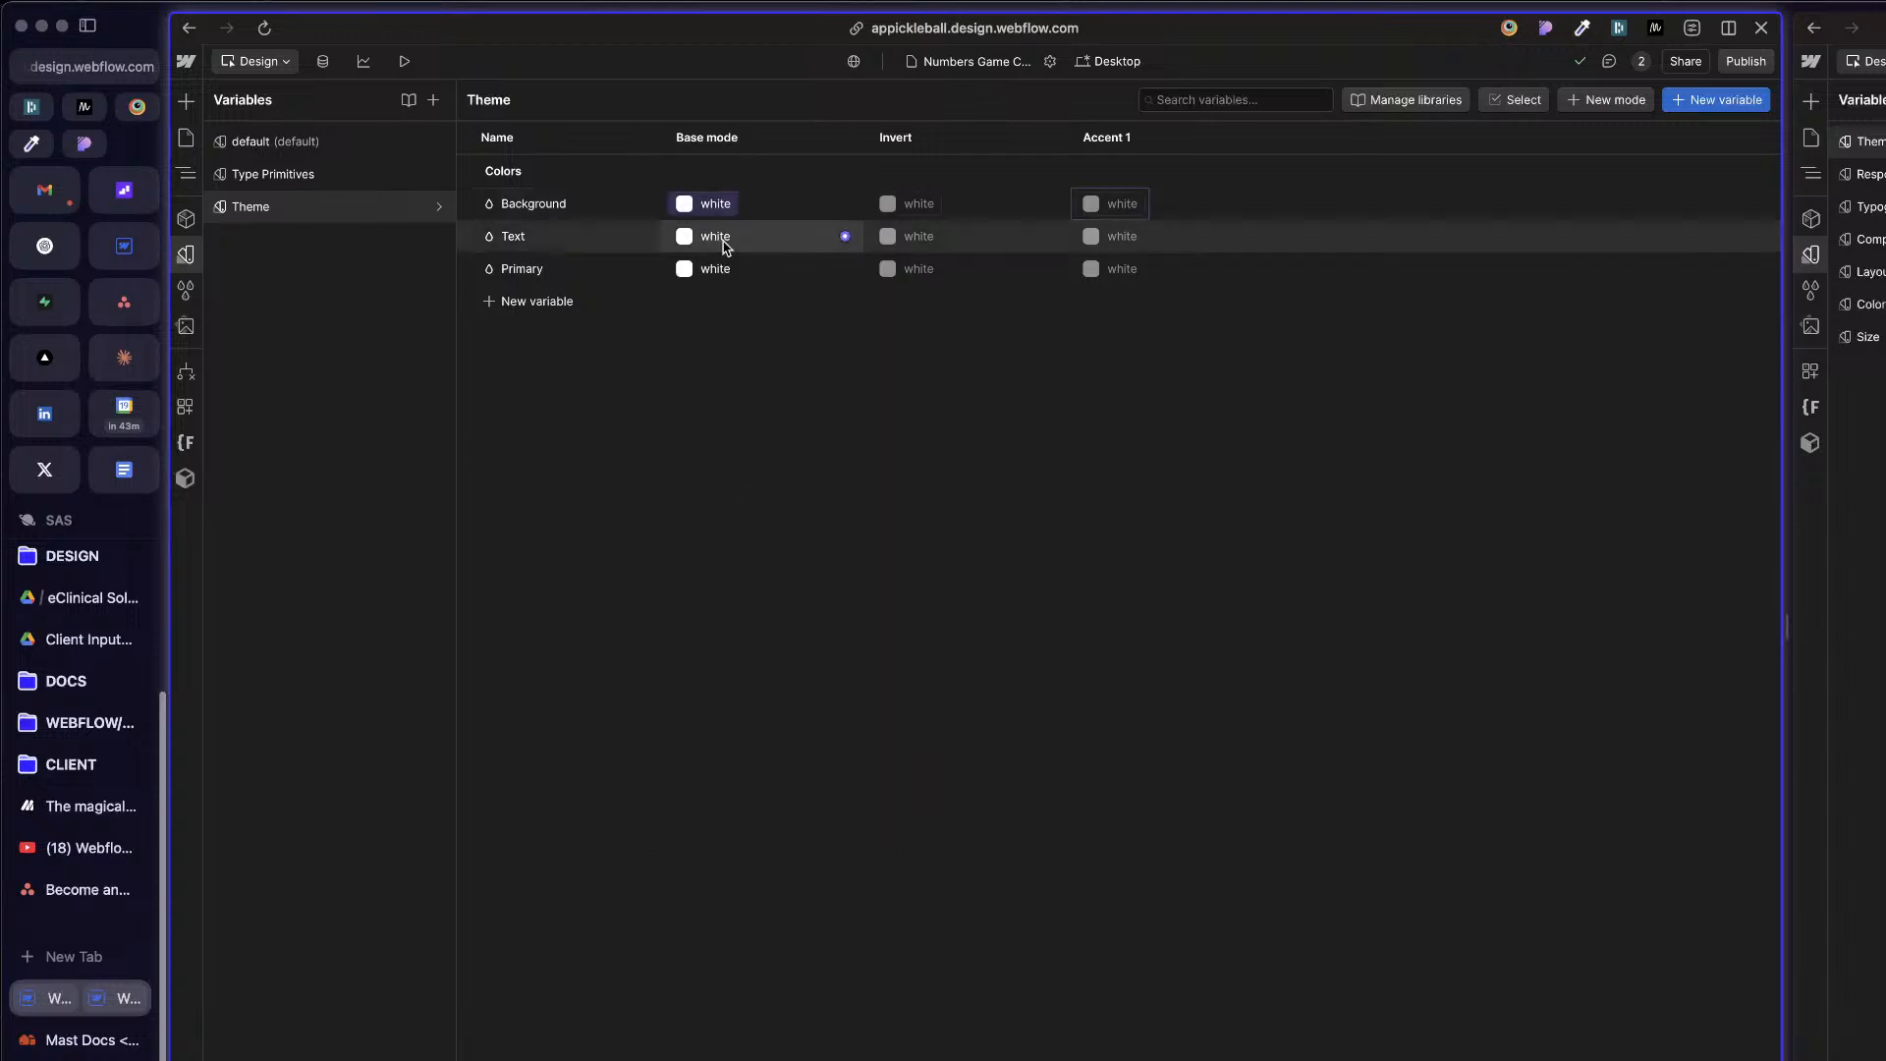
Step: Link the Text variable's base mode value to the Black variable in the Colors - All group
{"action": "left_click", "coordinate": [845, 235]}
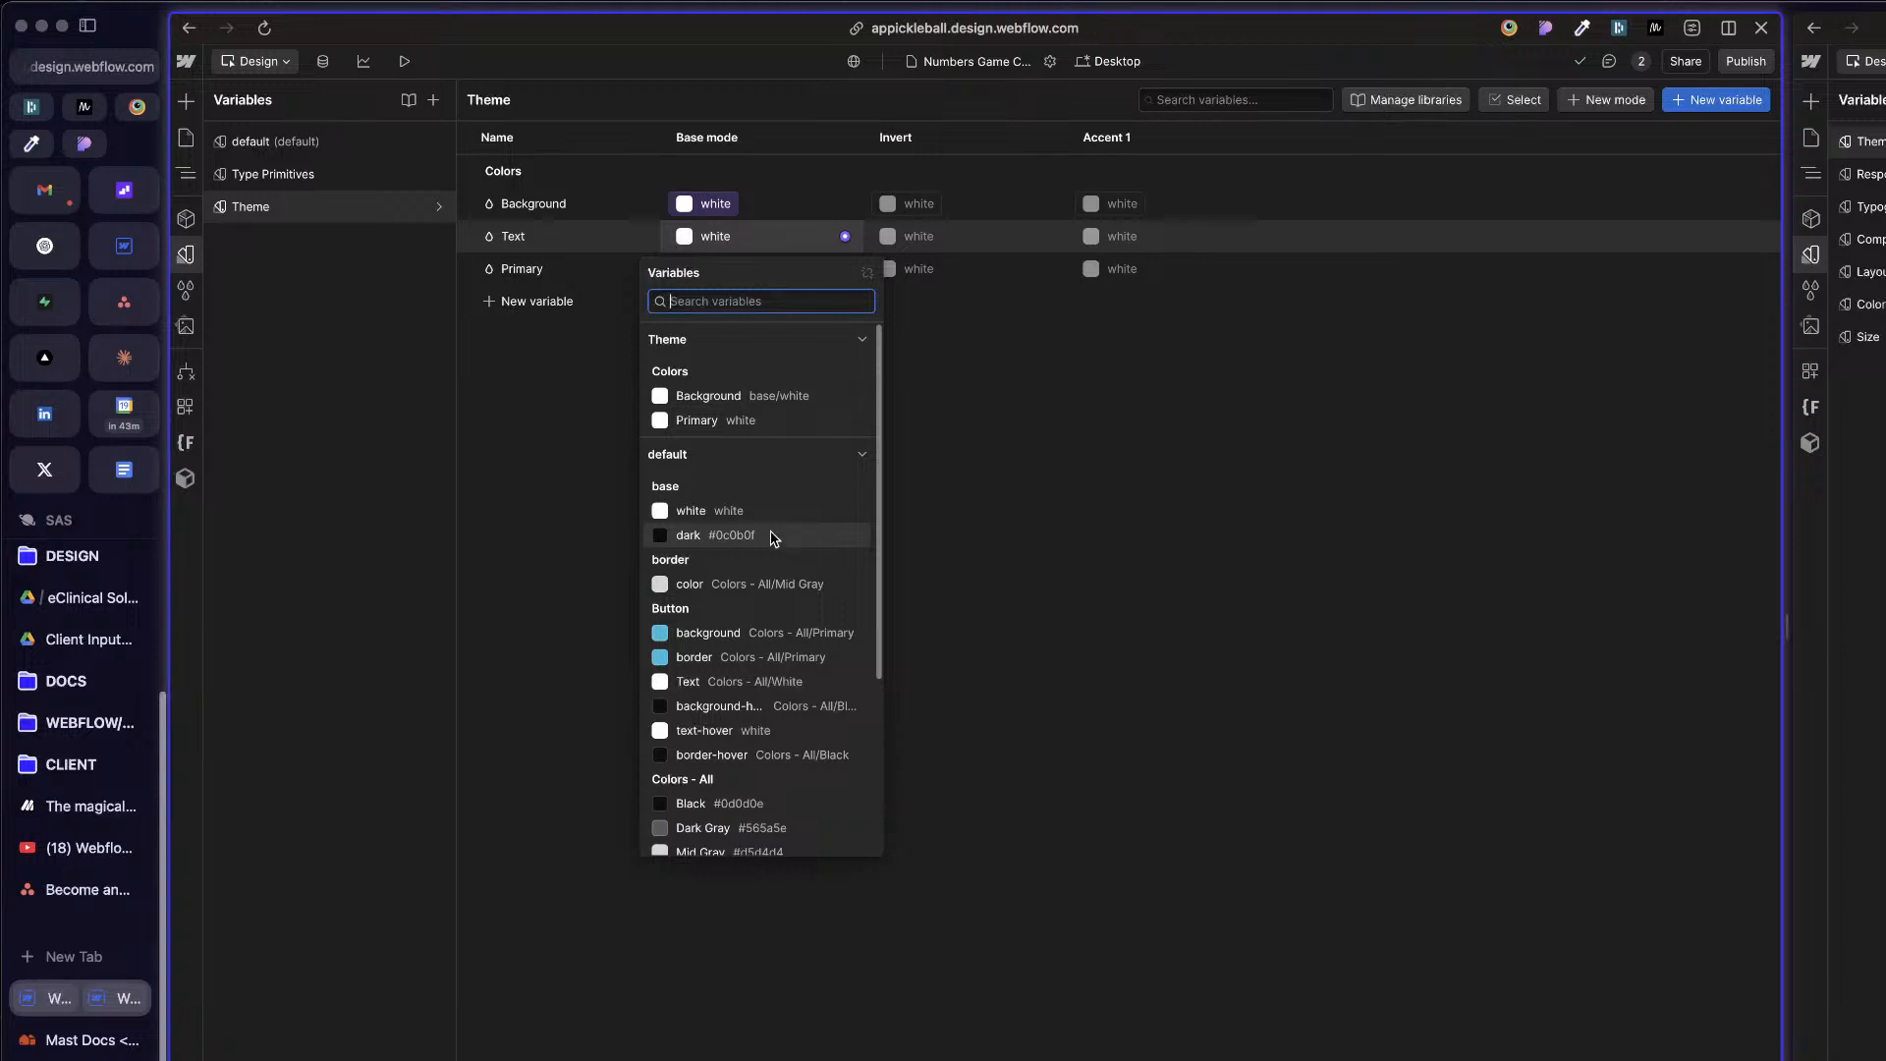
{"action": "scroll", "coordinate": [766, 545], "scroll_direction": "down", "scroll_amount": 5}
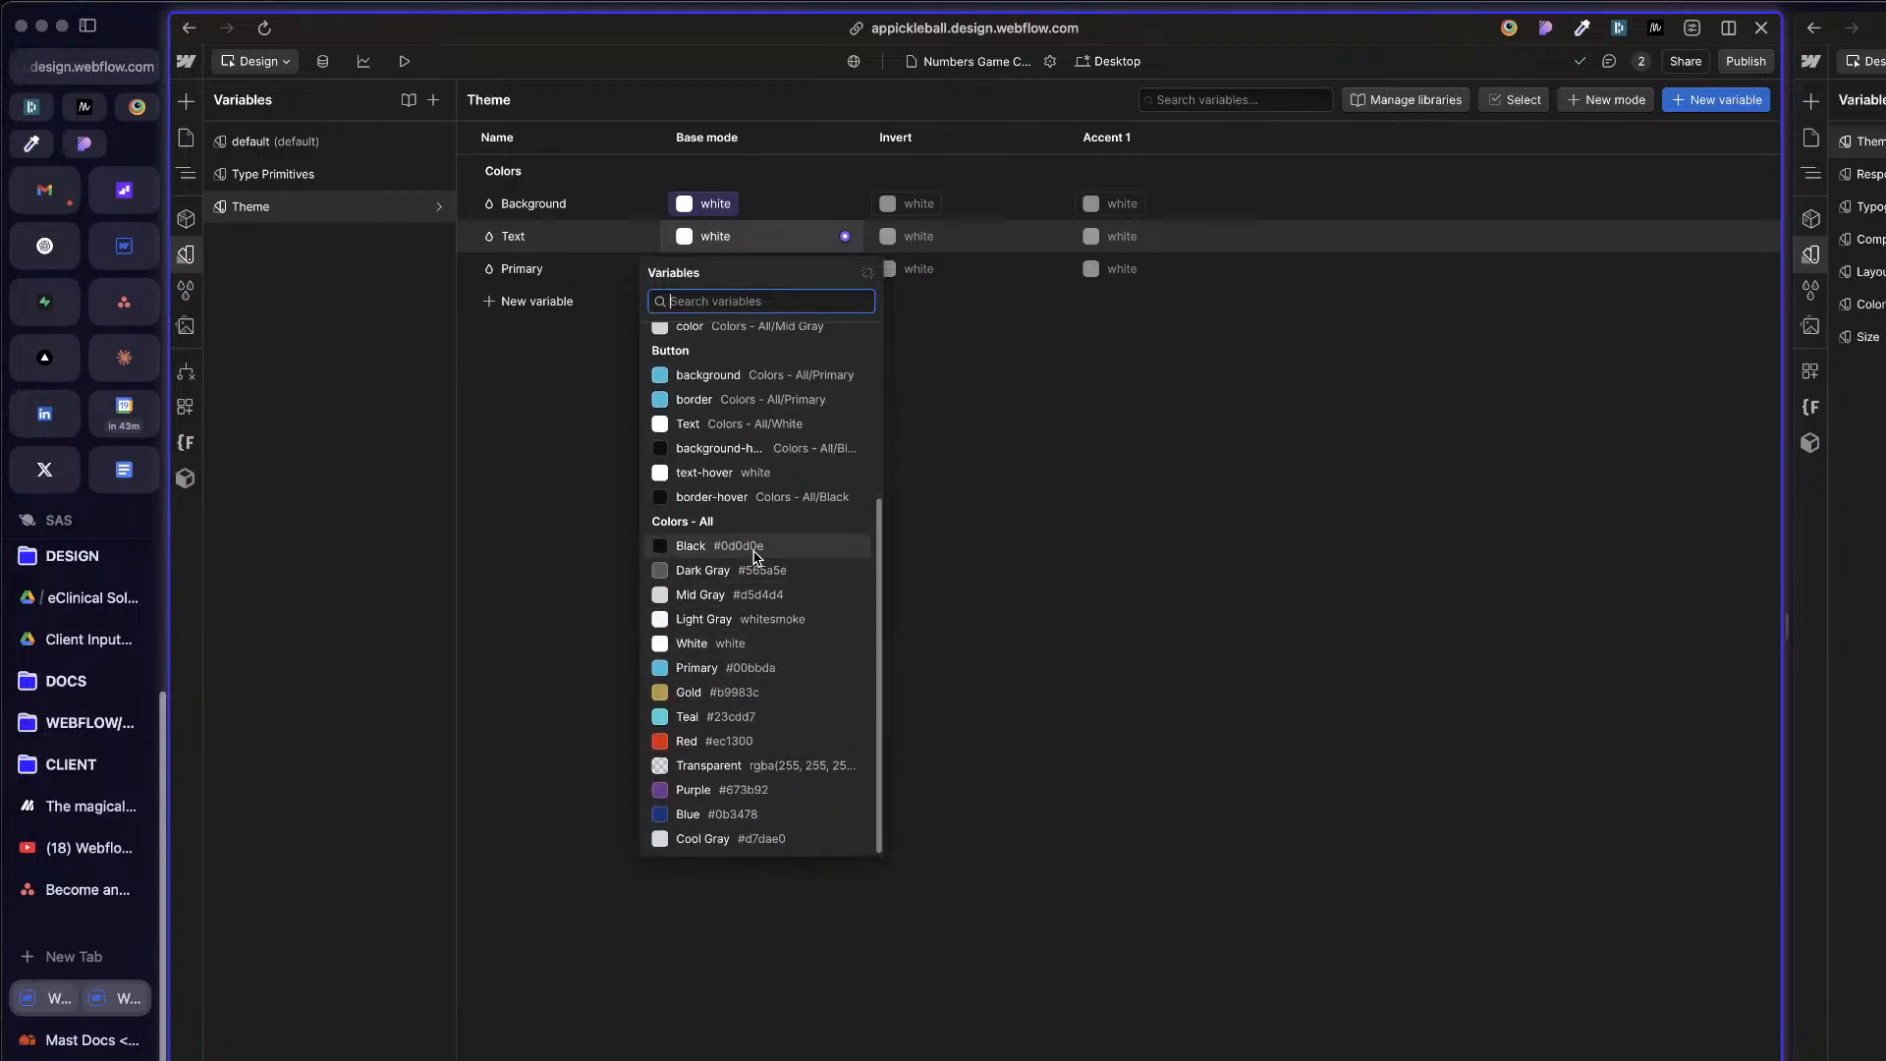
{"action": "left_click", "coordinate": [756, 548]}
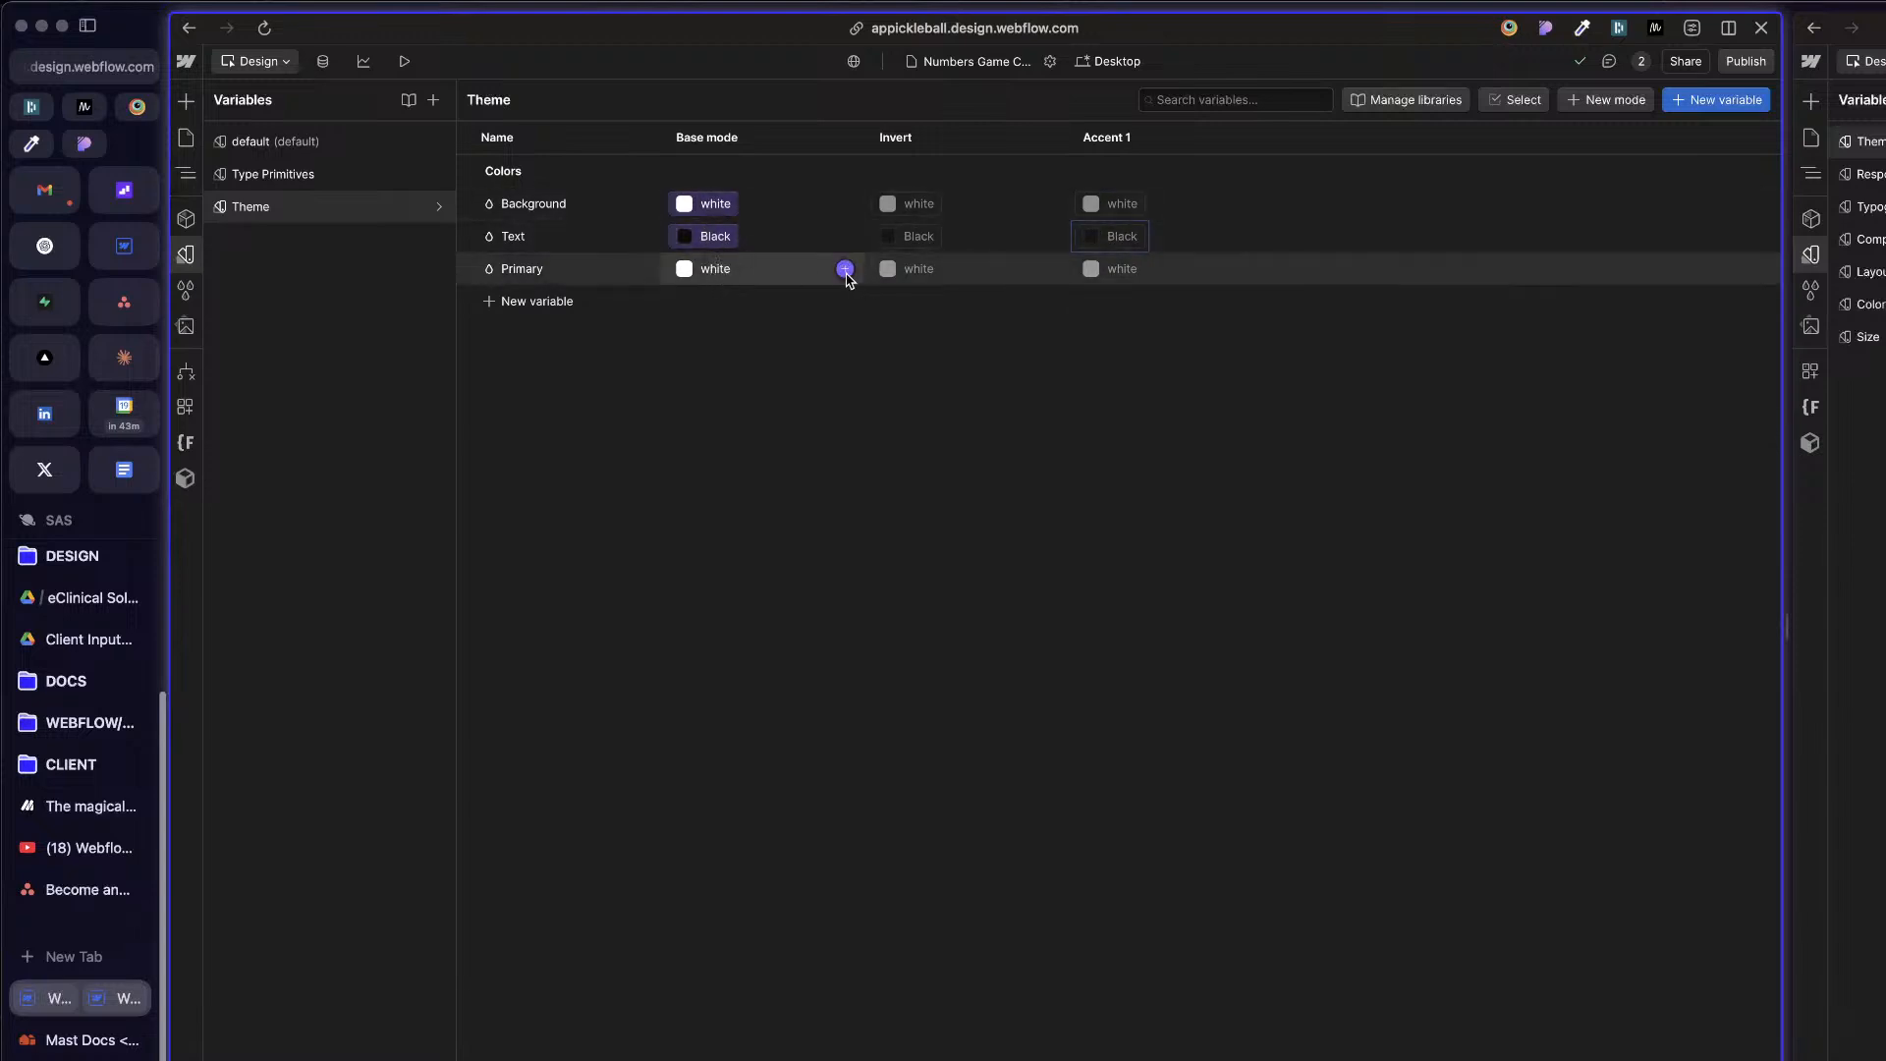
Step: Link the Primary variable's base mode value to the Primary variable in the Colors - All group
{"action": "left_click", "coordinate": [845, 268]}
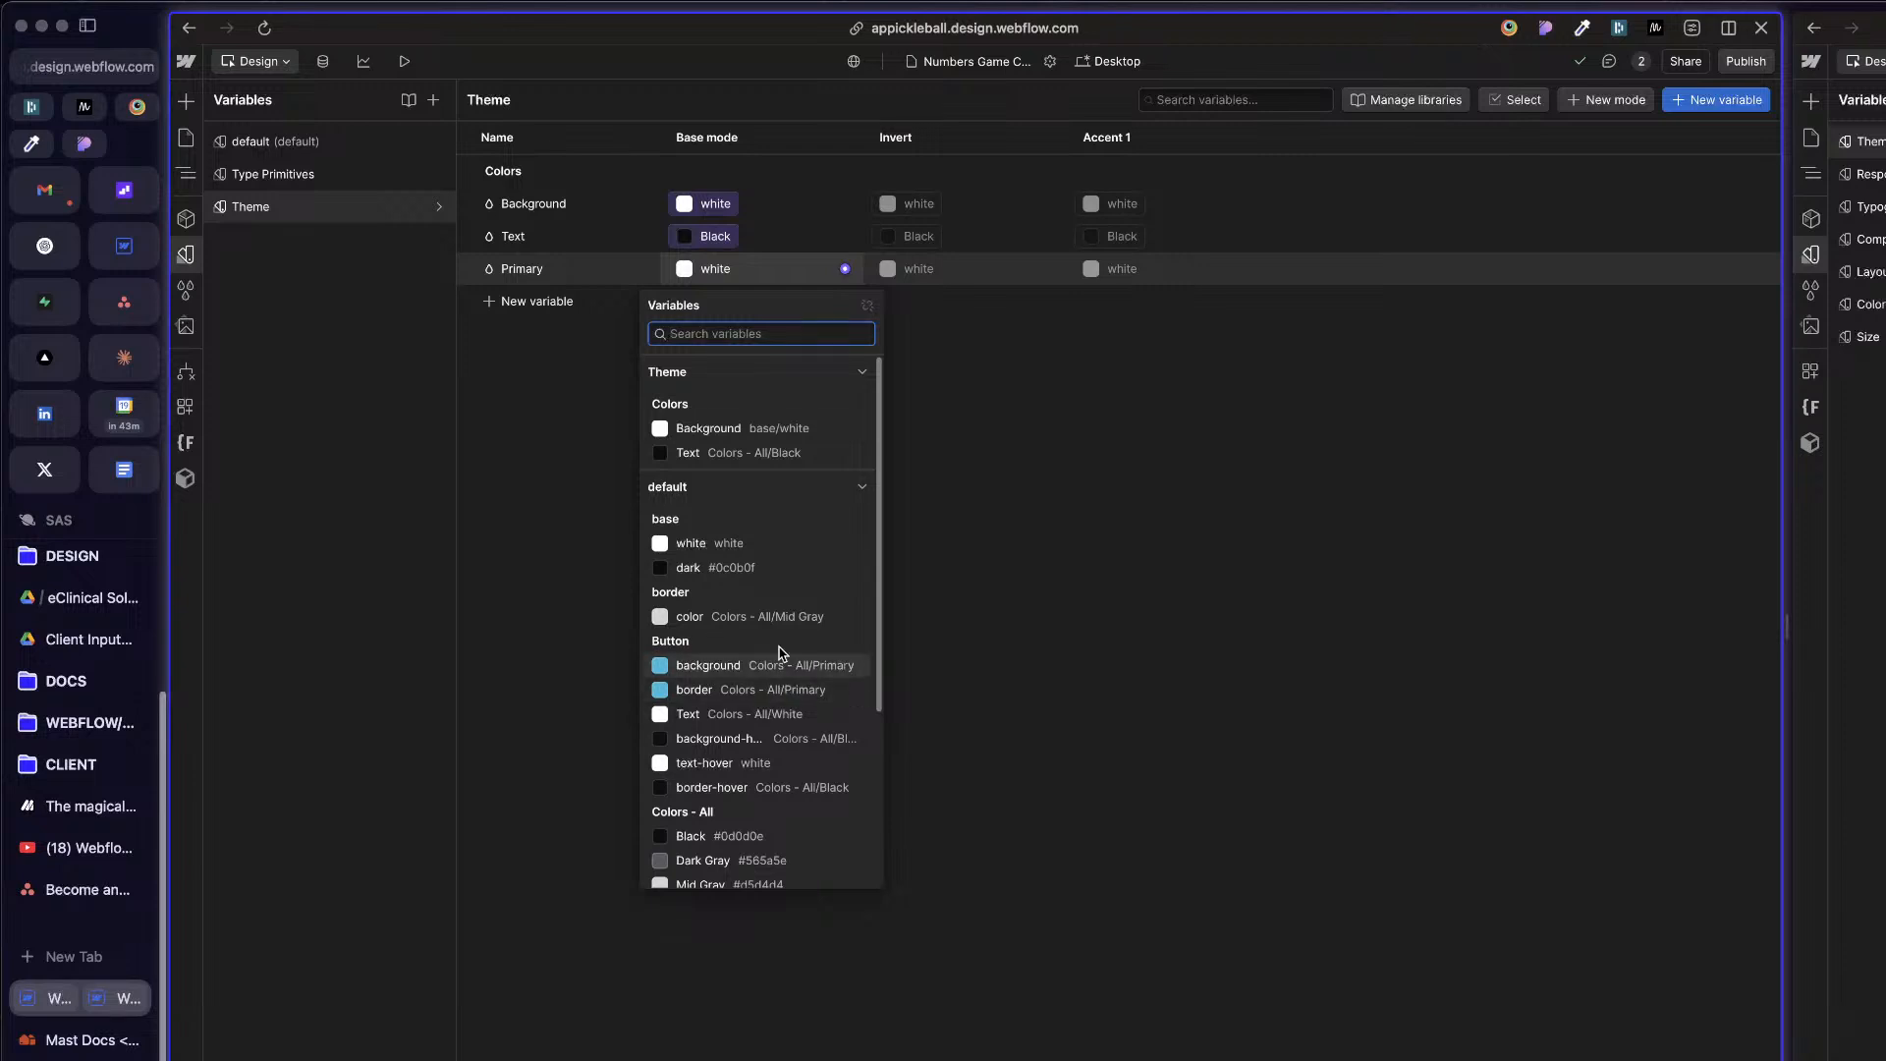
{"action": "scroll", "coordinate": [782, 678], "scroll_direction": "down", "scroll_amount": 5}
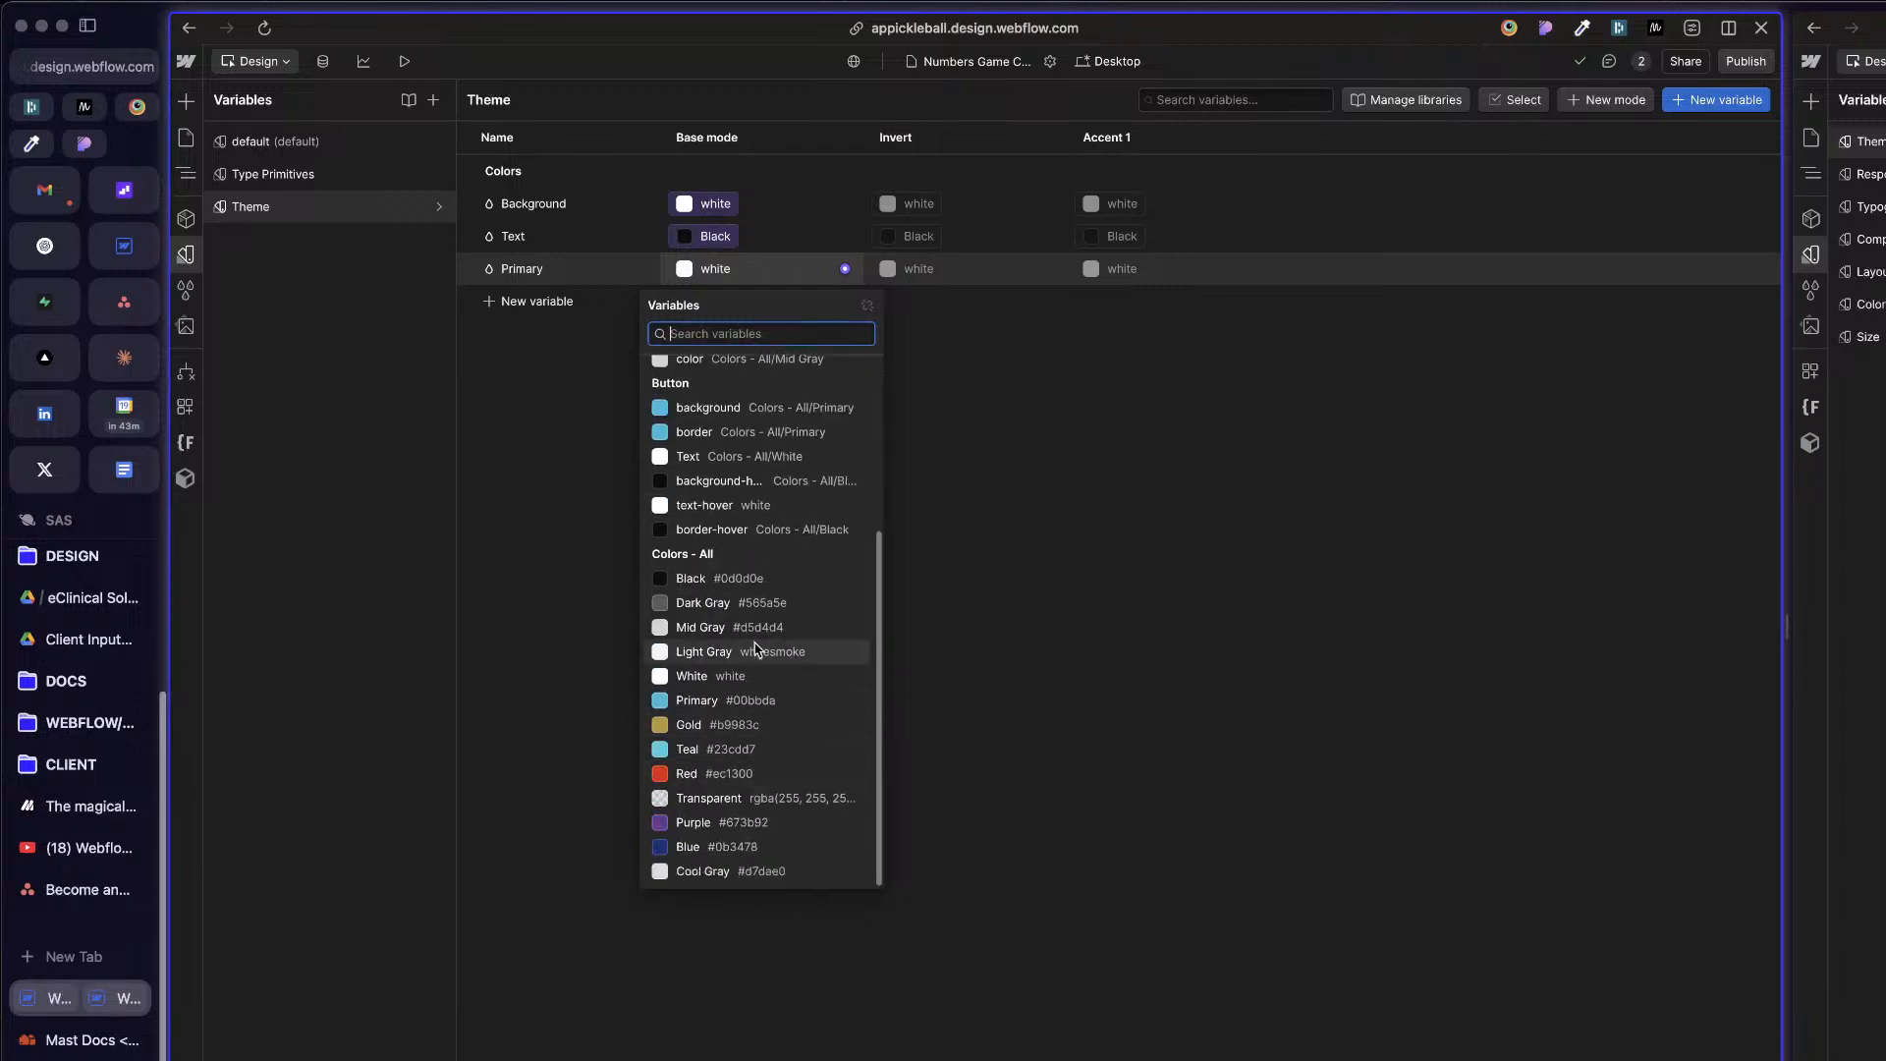
{"action": "left_click", "coordinate": [757, 700]}
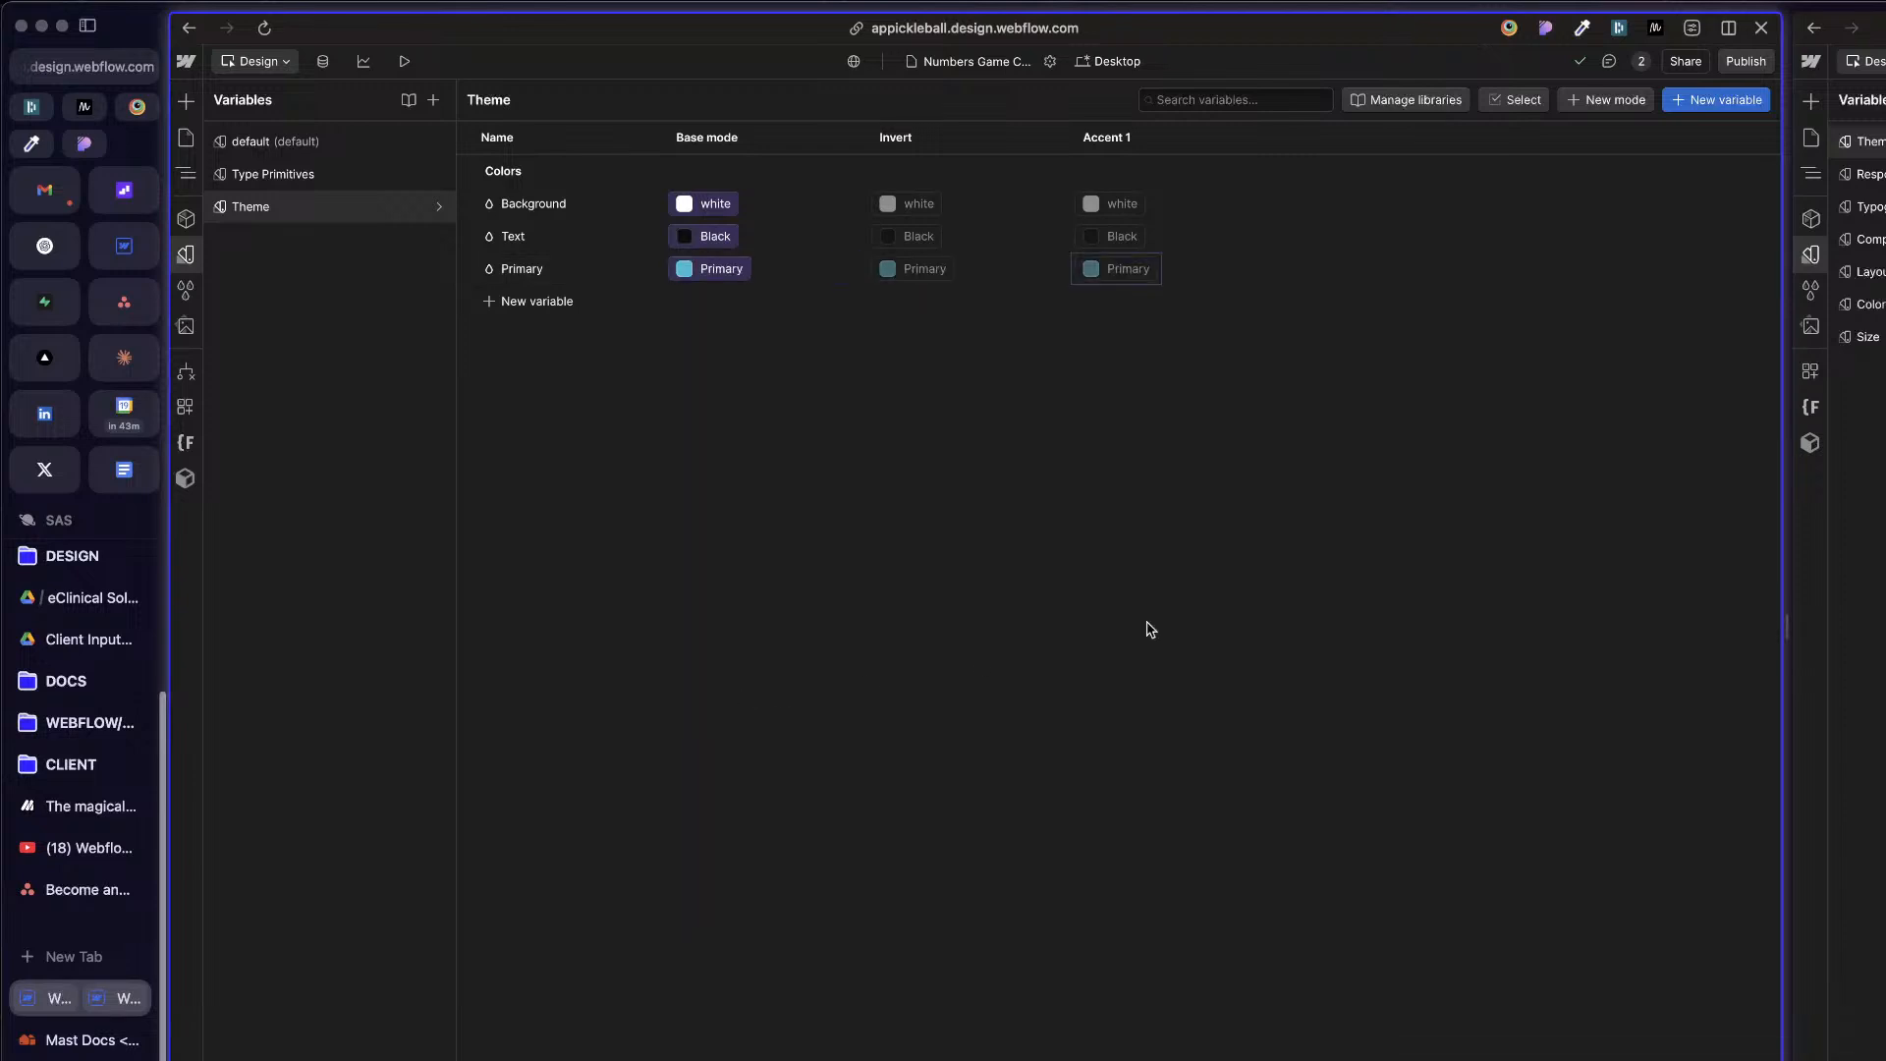
Step: Add a color variable named Secondary to the Theme collection's Colors group
{"action": "left_click", "coordinate": [548, 303]}
{"action": "left_click", "coordinate": [539, 337]}
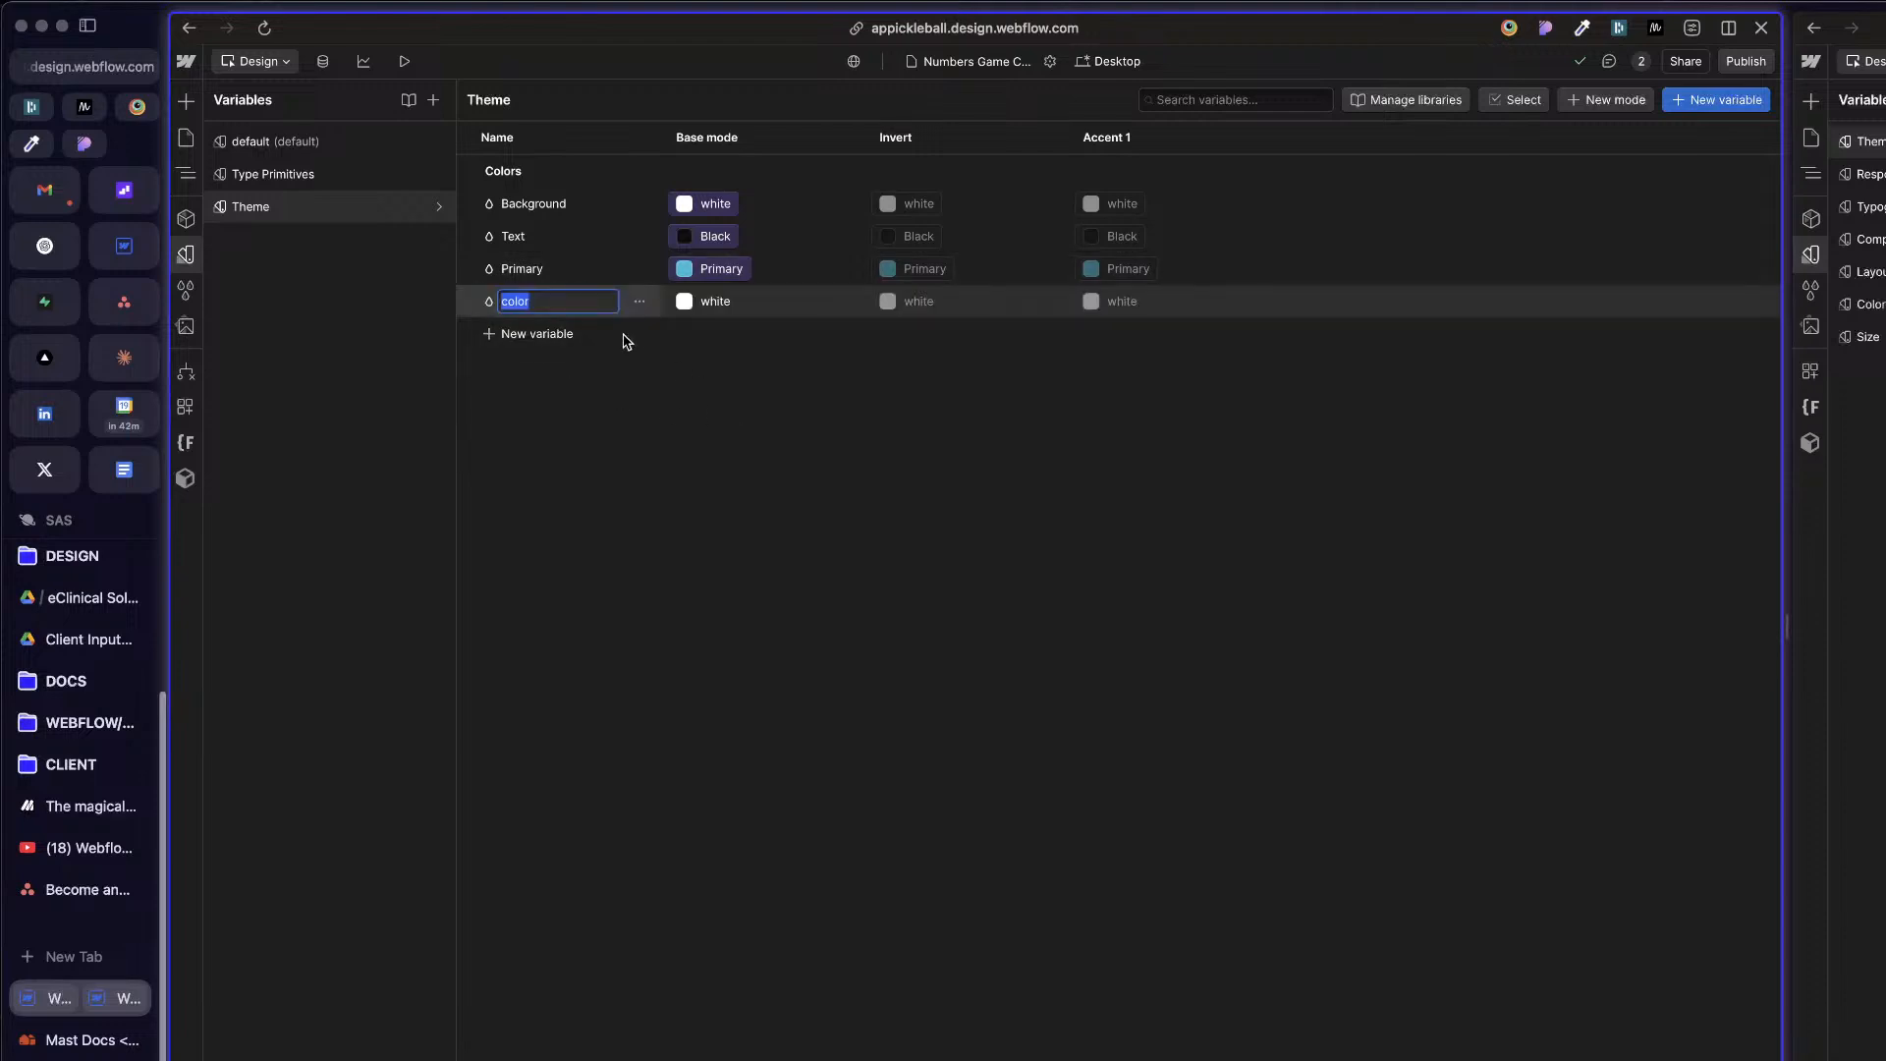
{"action": "type", "text": "Secondary"}
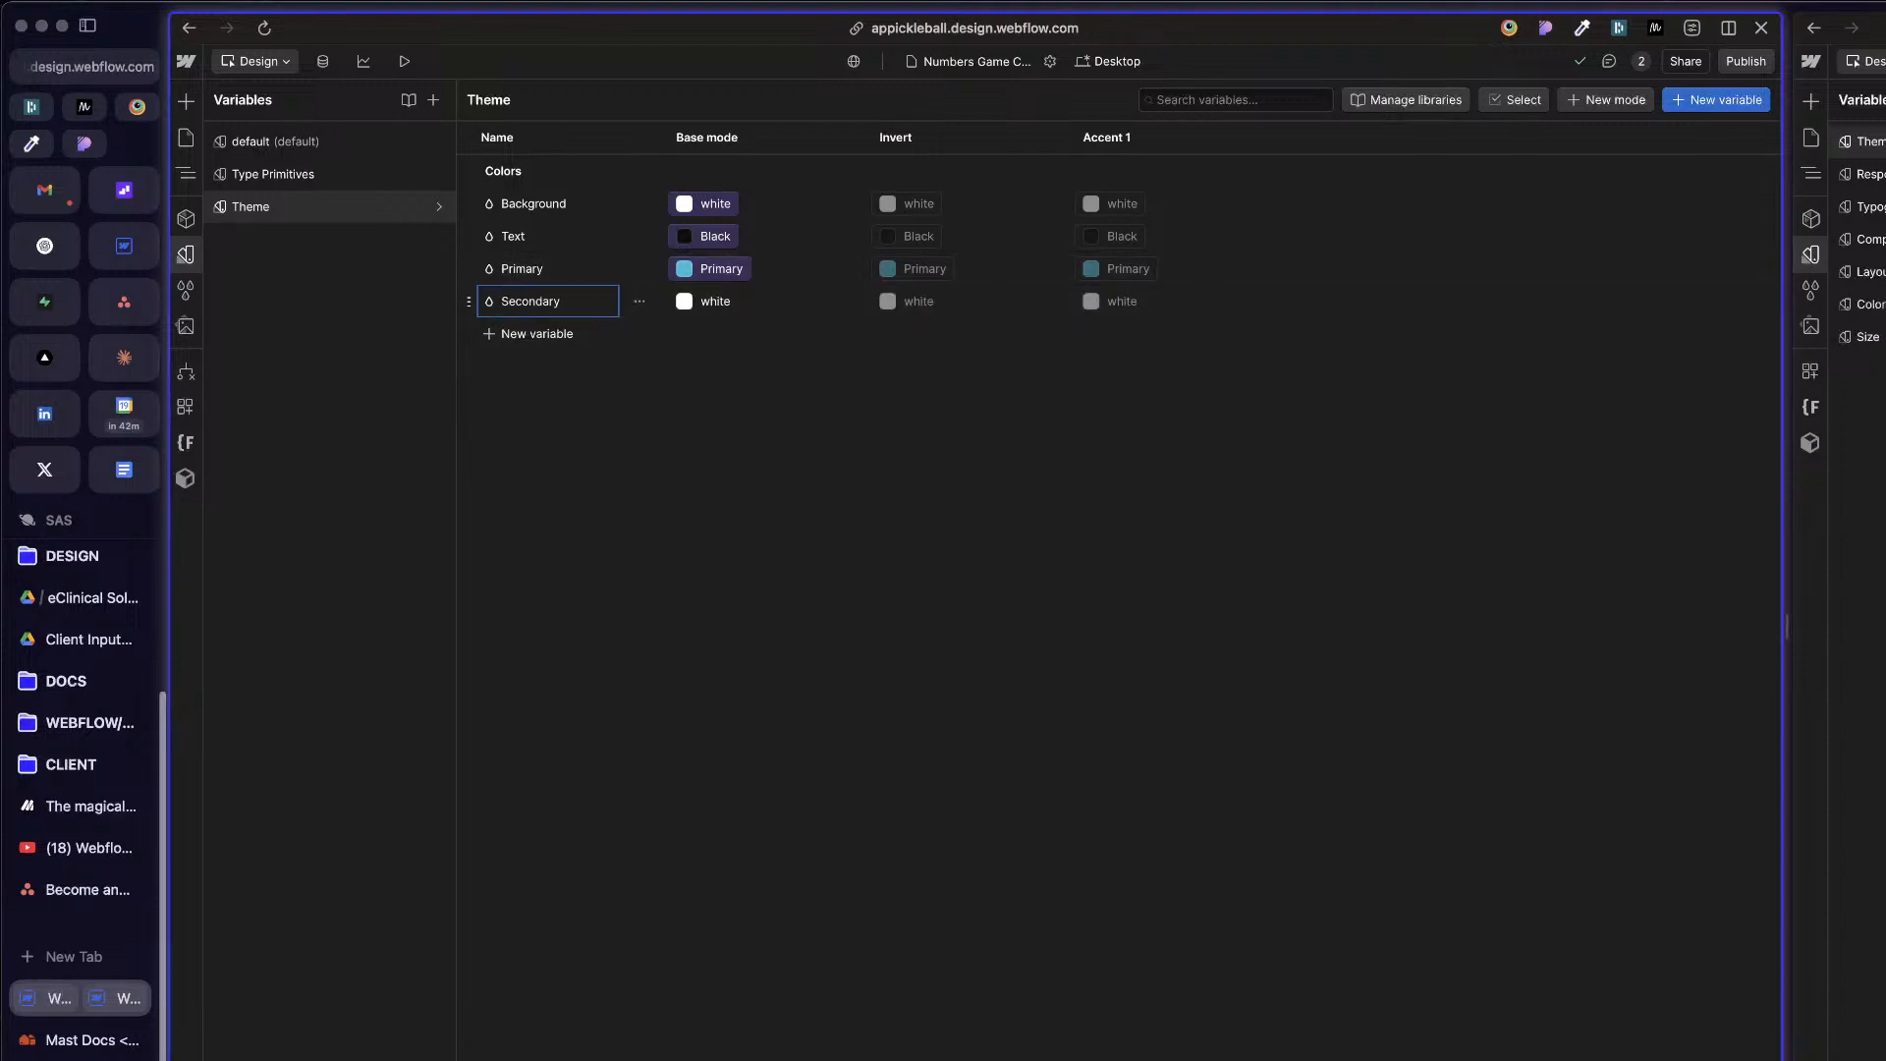
{"action": "key", "text": "Return"}
Step: Link the Secondary variable's base mode value to the Teal variable in the Colors - All group
{"action": "left_click", "coordinate": [845, 301]}
{"action": "scroll", "coordinate": [815, 676], "scroll_direction": "down", "scroll_amount": 1}
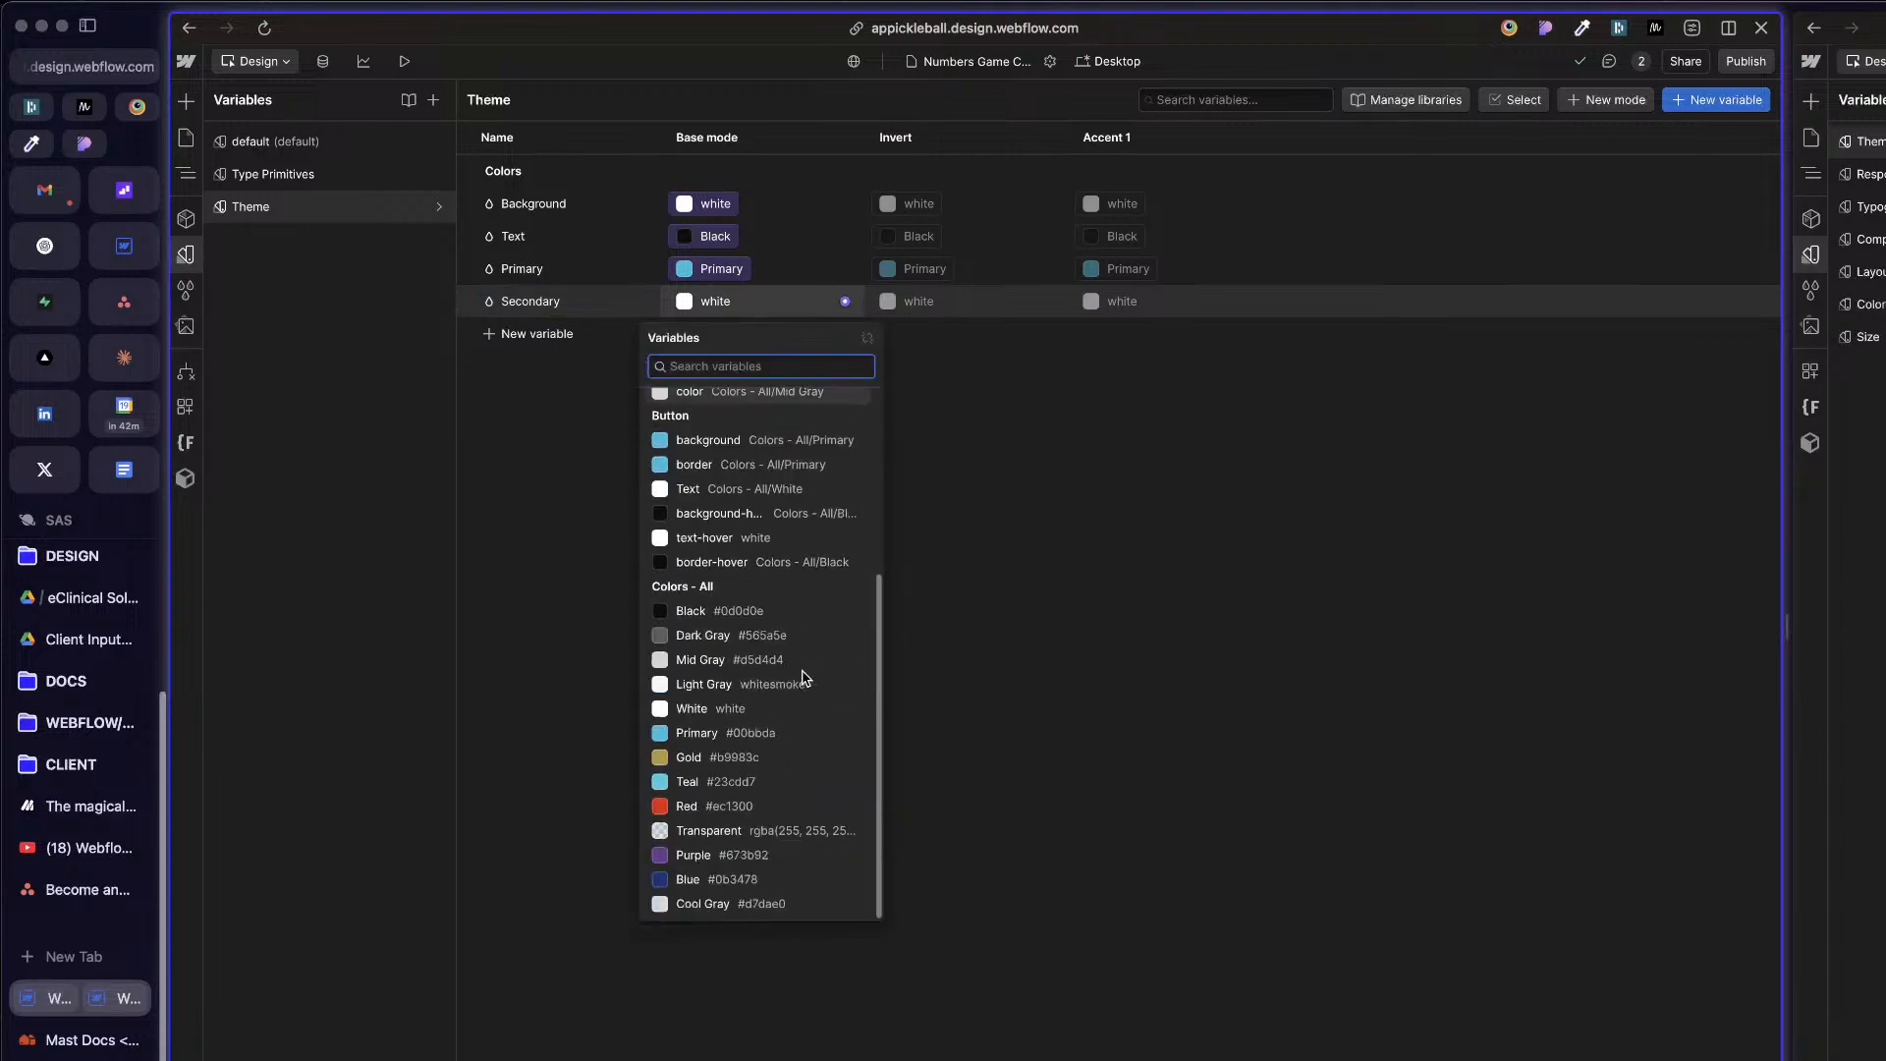
{"action": "scroll", "coordinate": [786, 688], "scroll_direction": "up", "scroll_amount": 1}
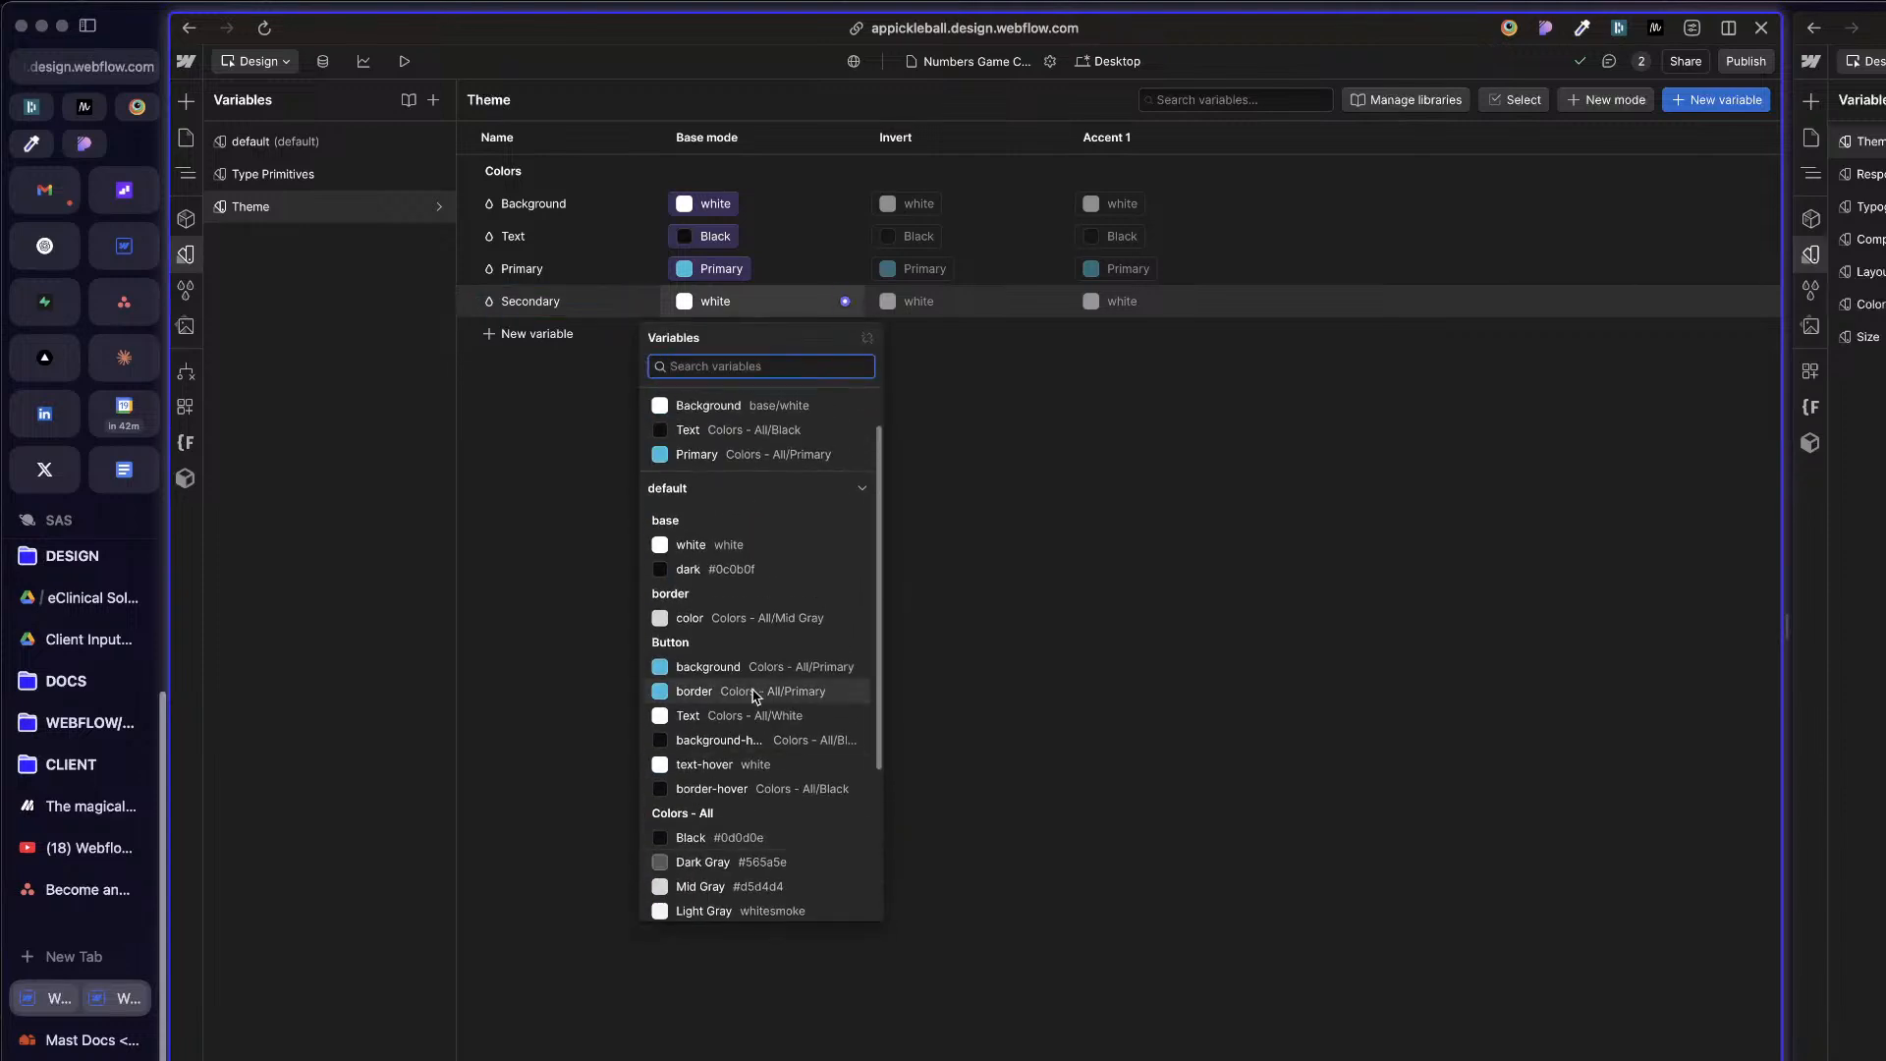
{"action": "scroll", "coordinate": [790, 713], "scroll_direction": "down", "scroll_amount": 3}
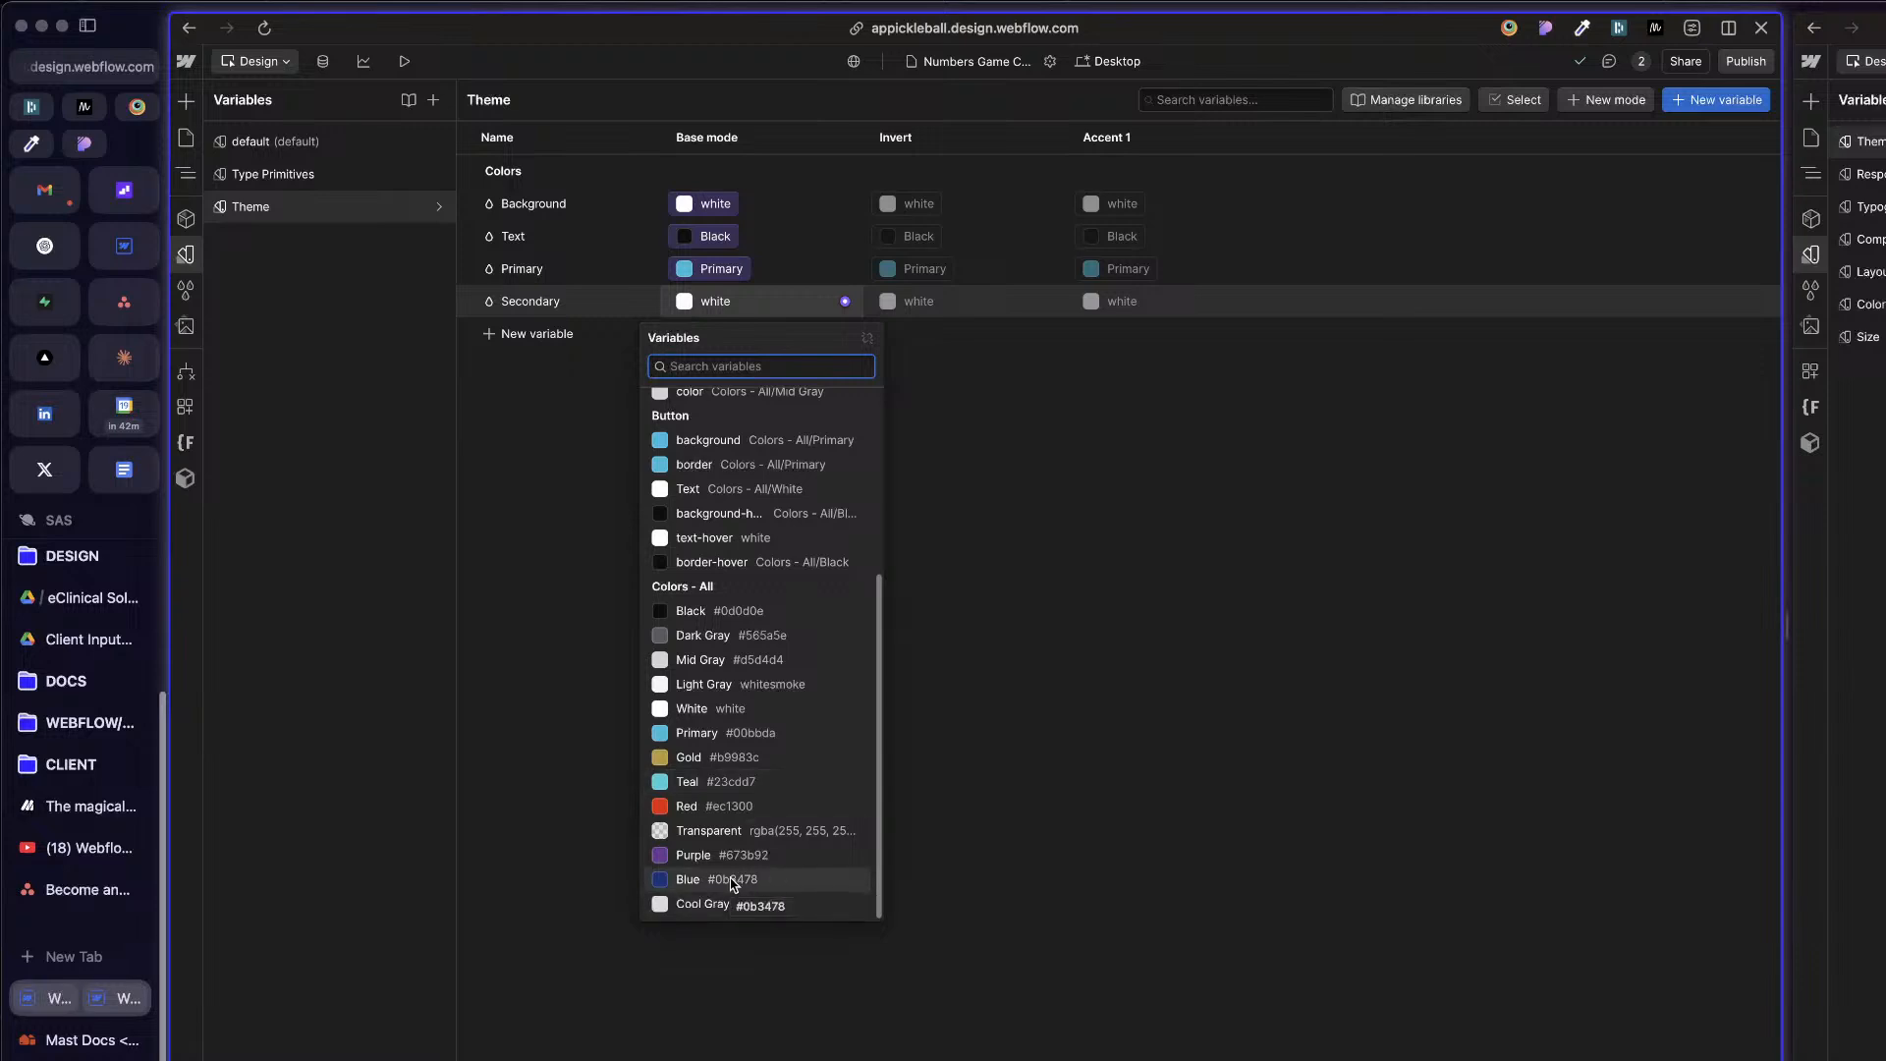
{"action": "left_click", "coordinate": [733, 785]}
Step: Add a color variable named Tertiary to the Theme collection's Colors group
{"action": "left_click", "coordinate": [519, 339]}
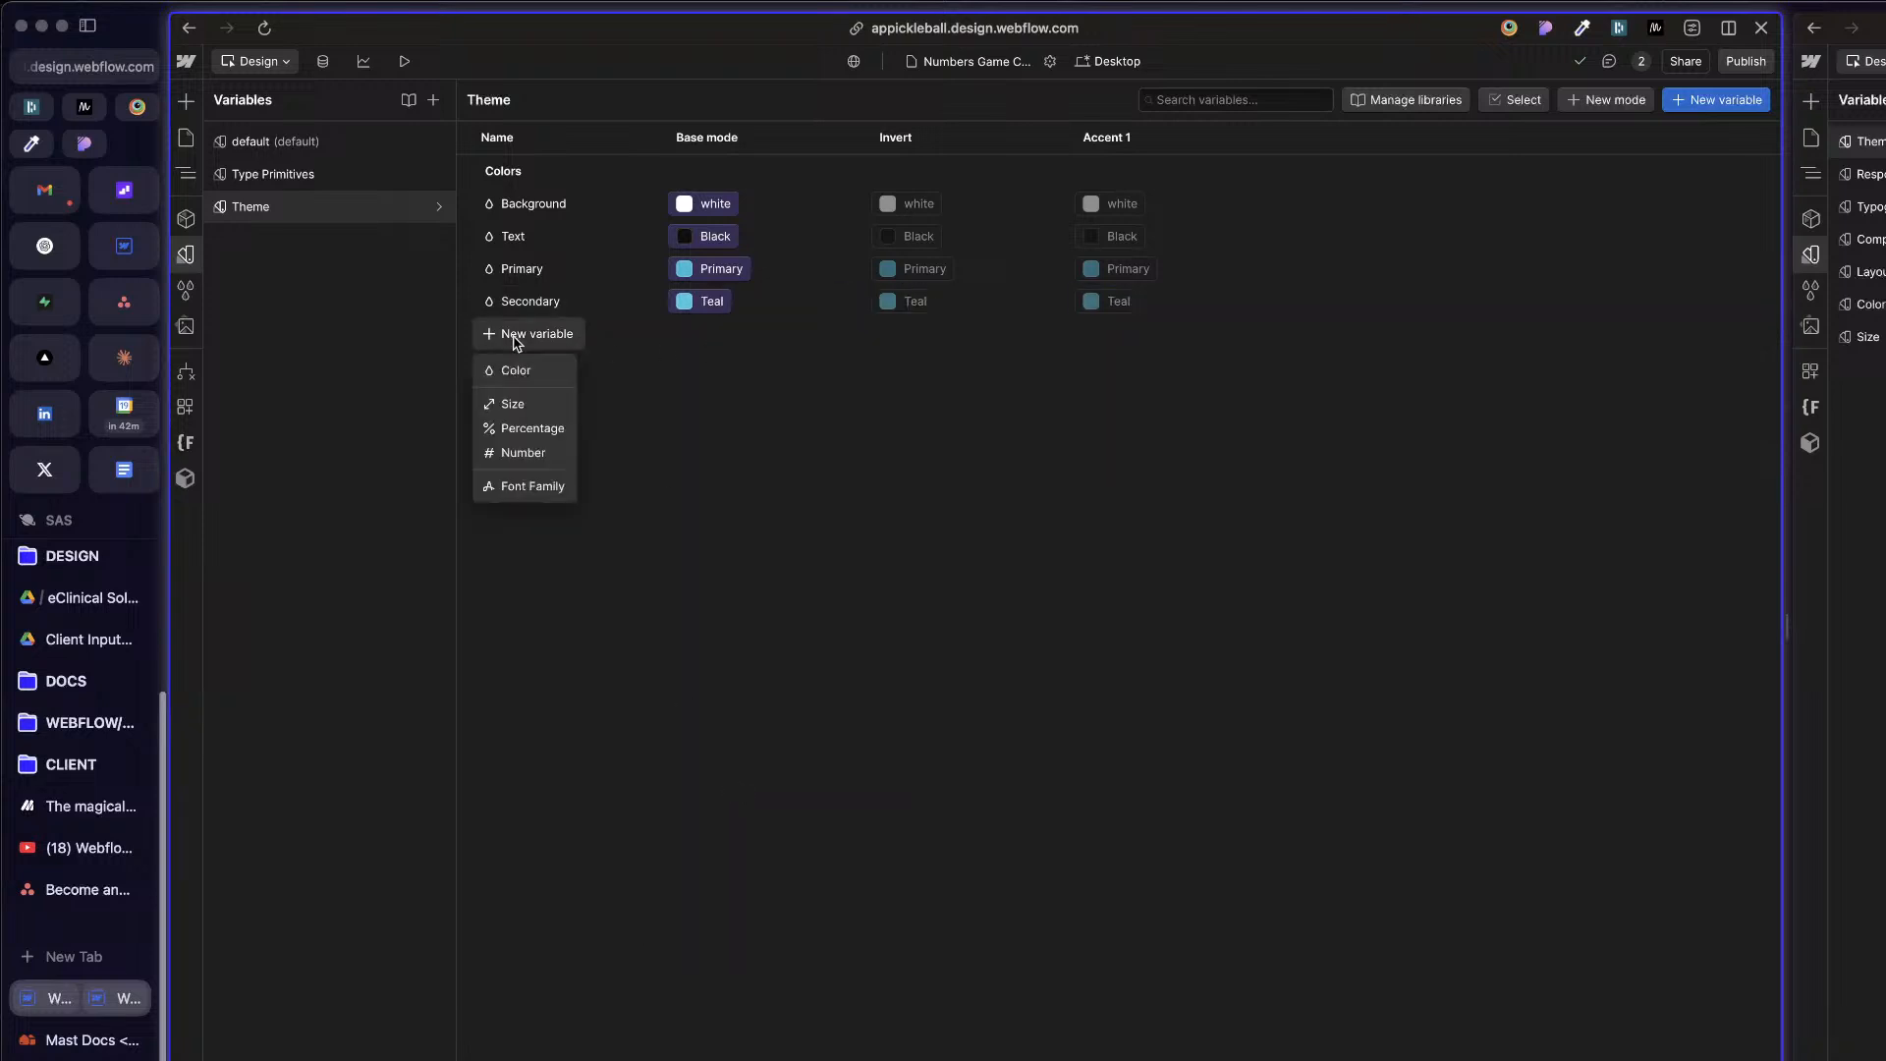
{"action": "left_click", "coordinate": [548, 379]}
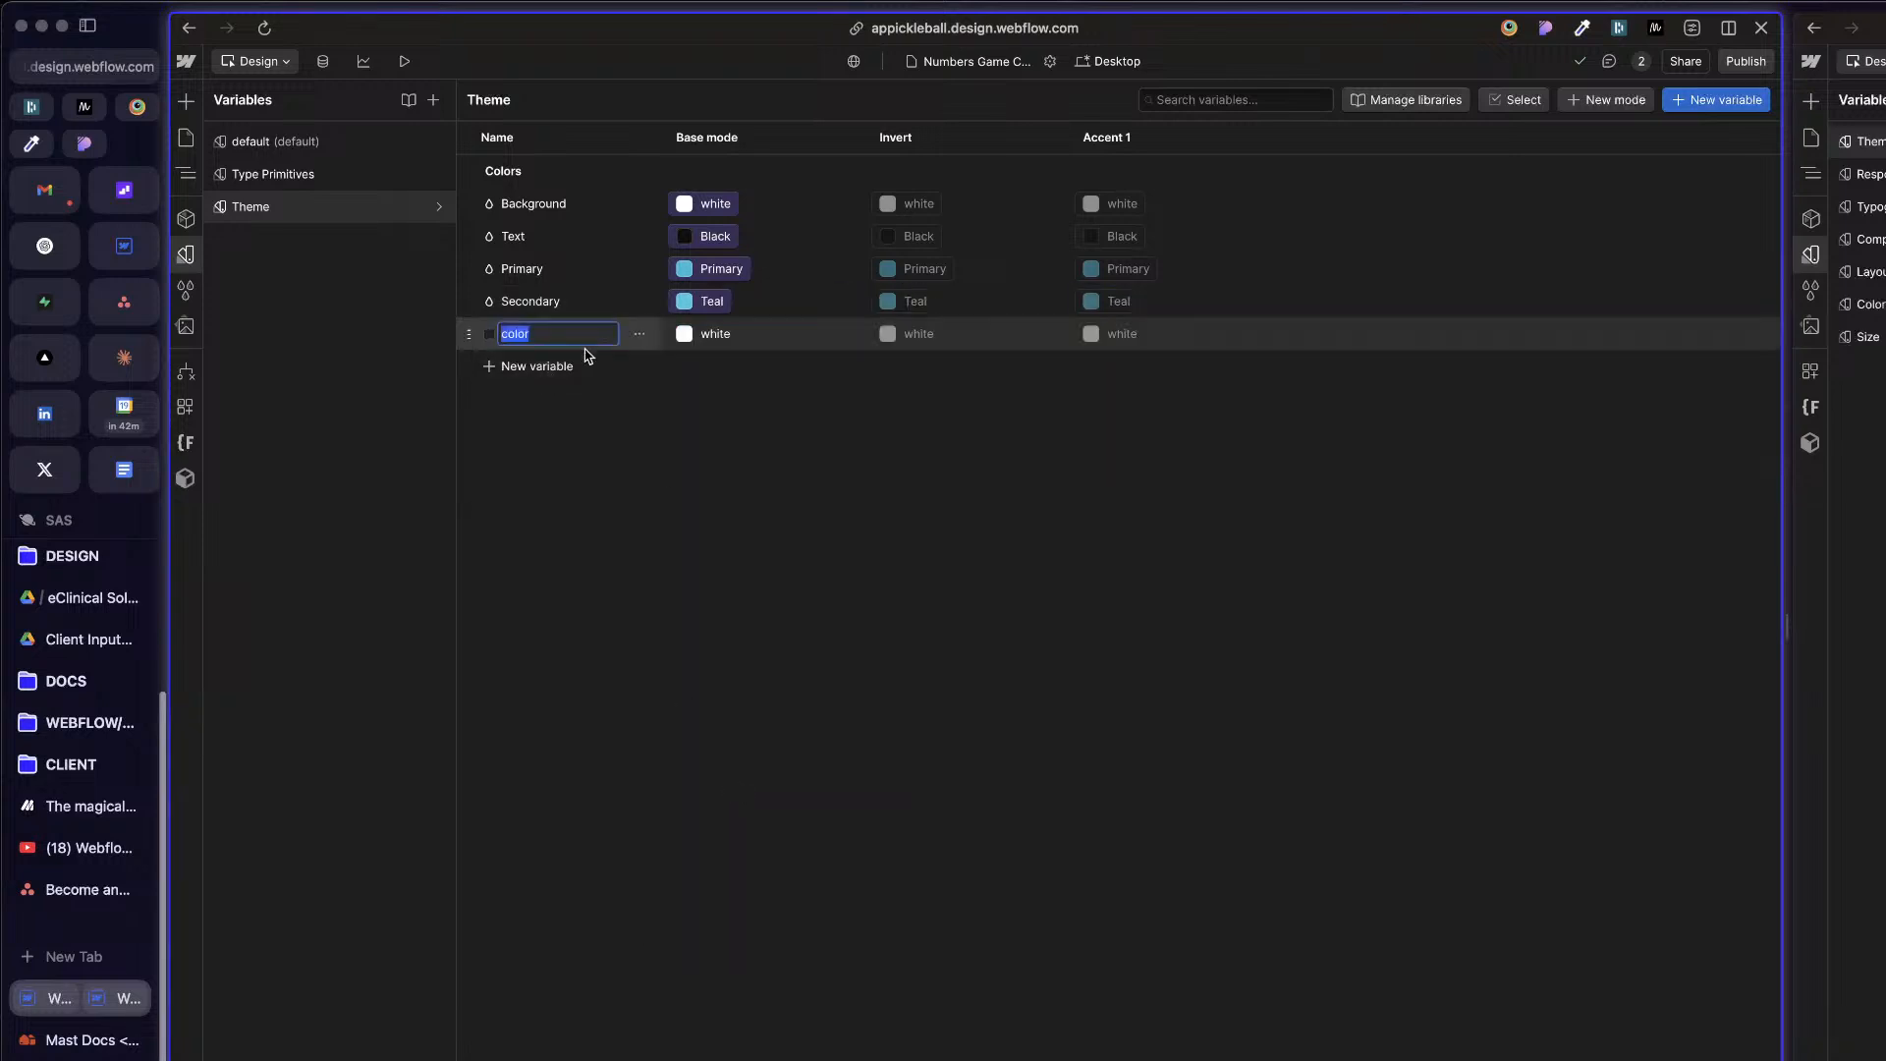
{"action": "type", "text": "Tertiary"}
{"action": "key", "text": "Return"}
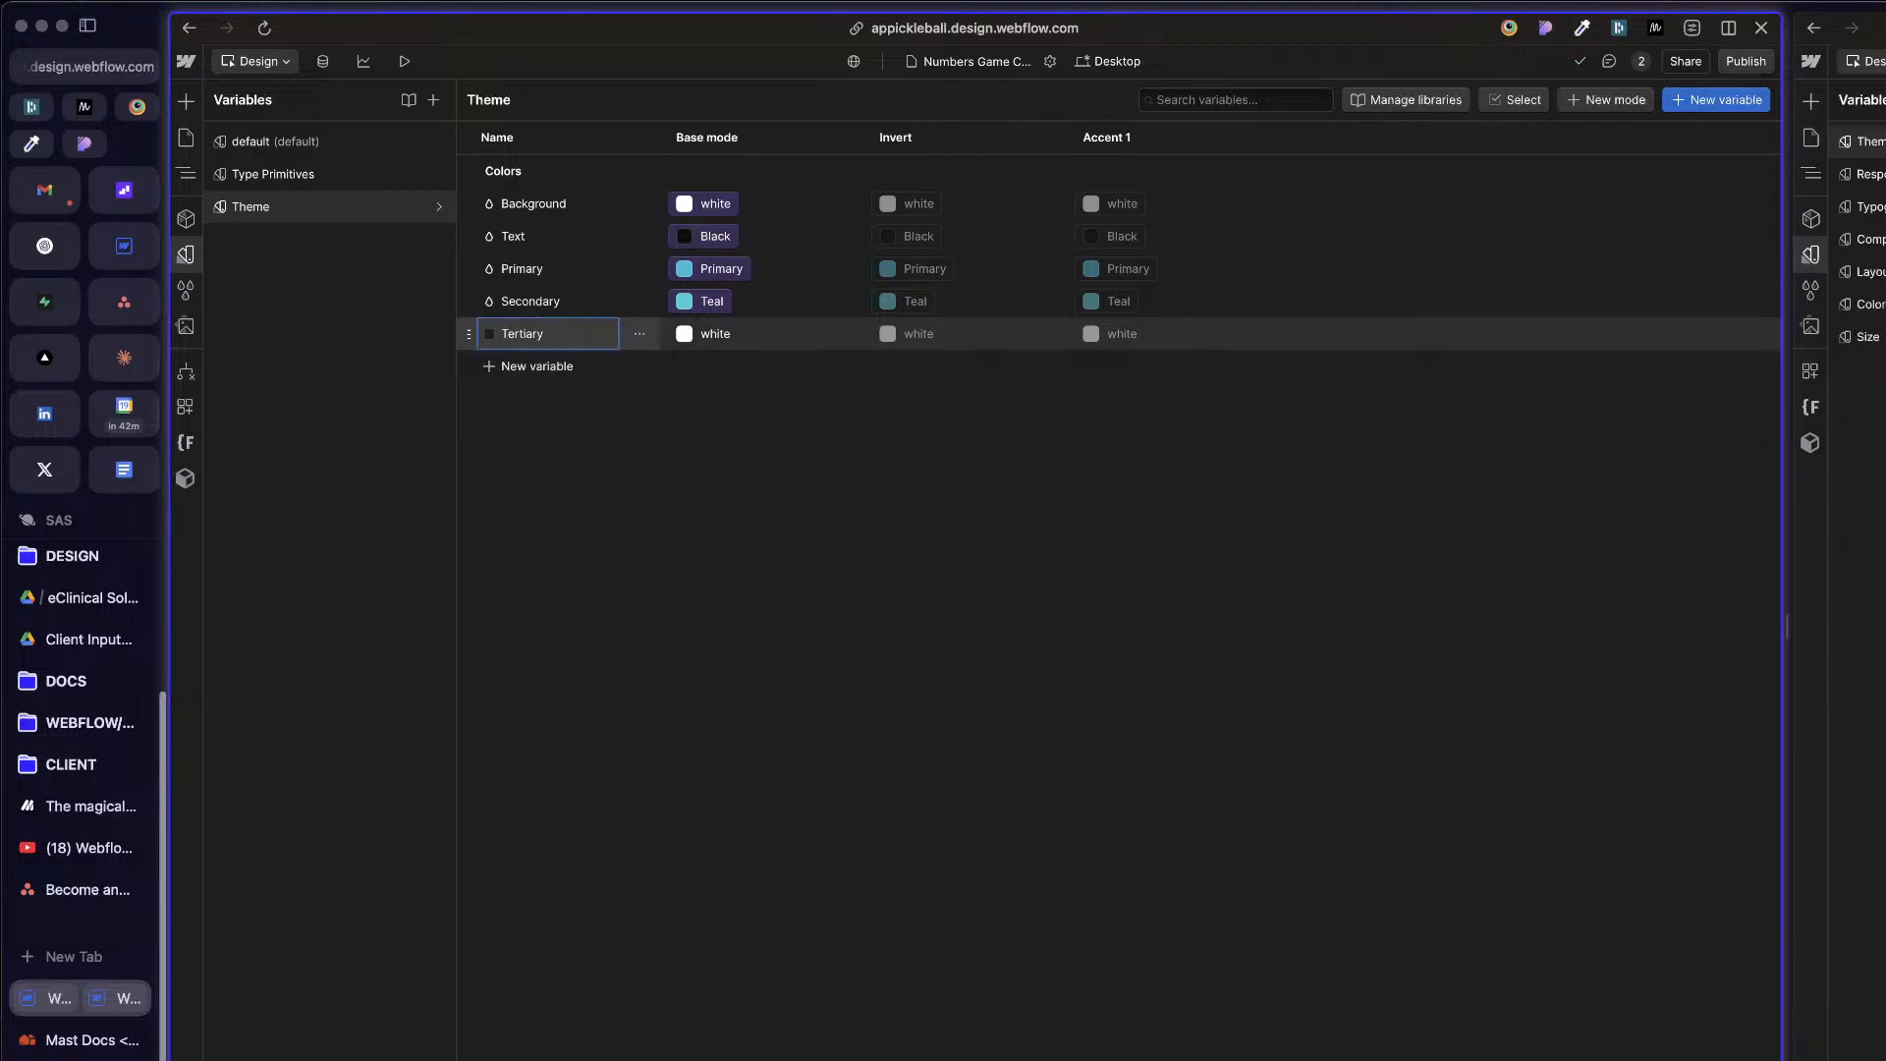
Step: Link the Tertiary variable's base mode value to the Blue variable in the Colors - All group
{"action": "left_click", "coordinate": [844, 334]}
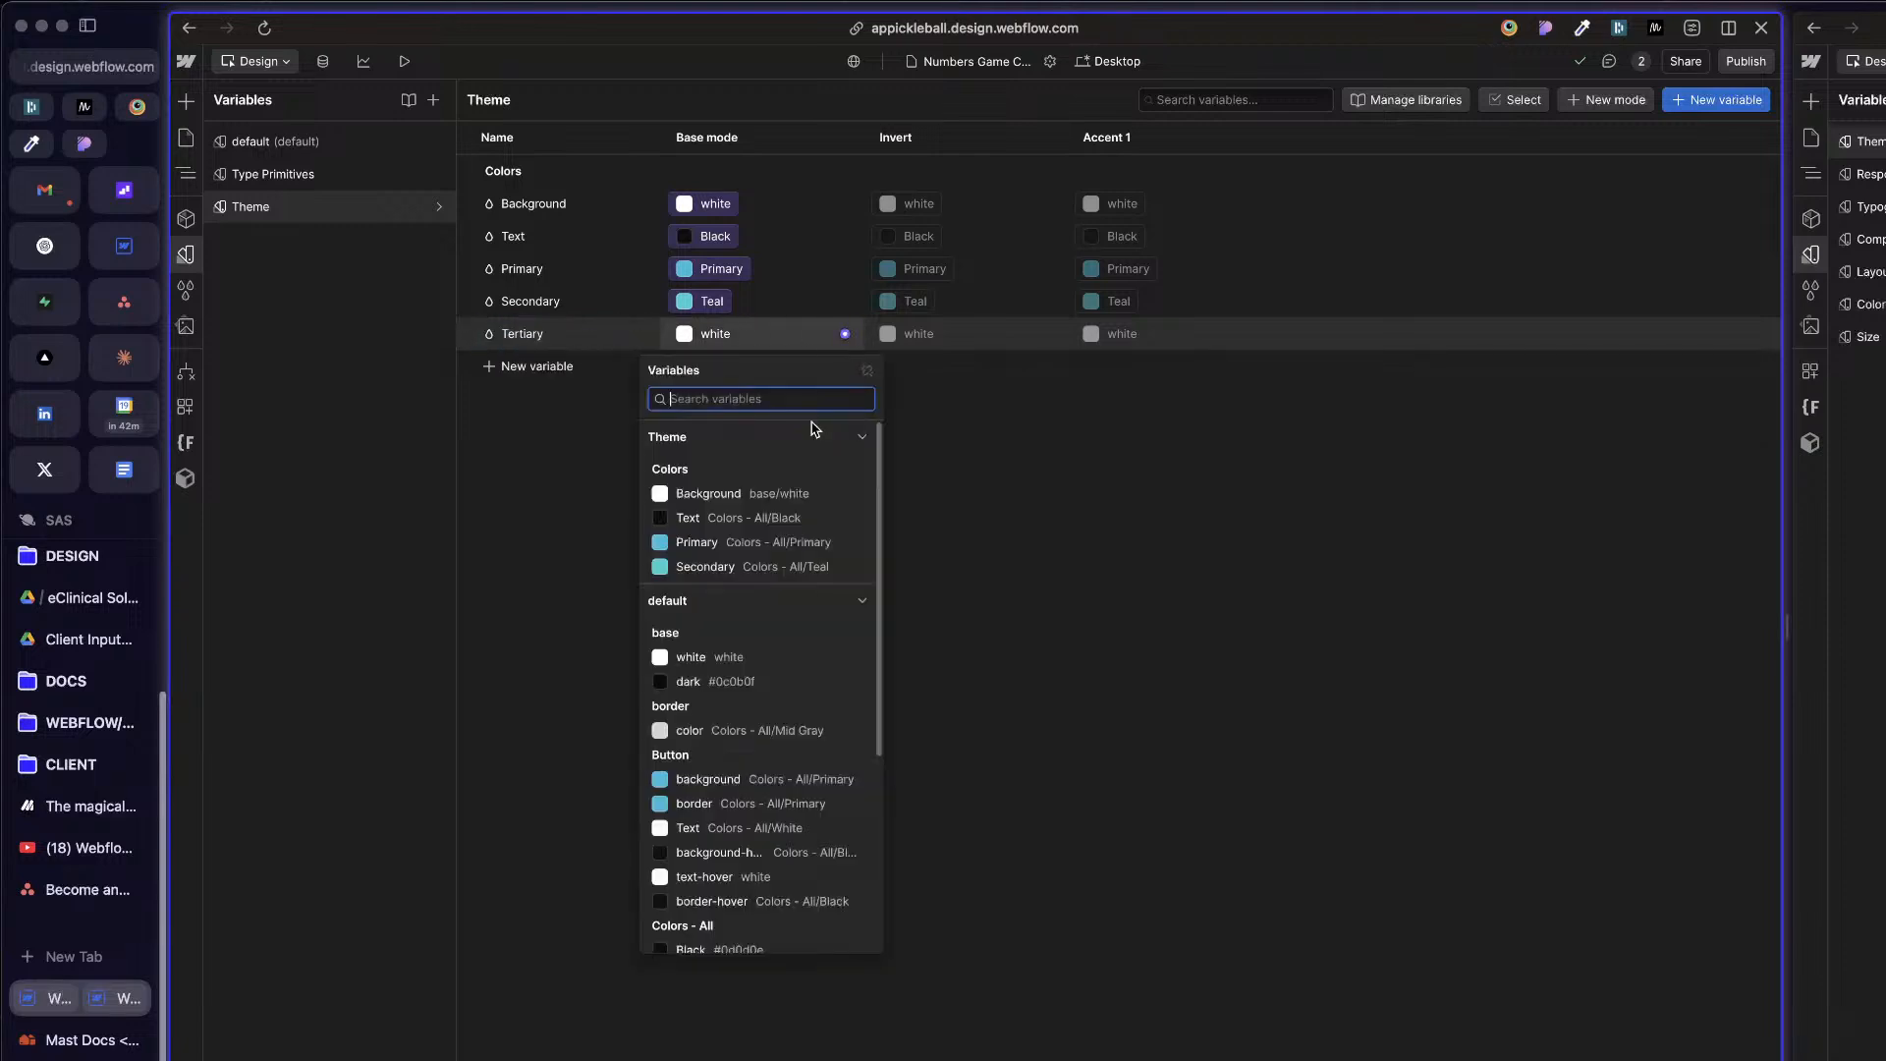
{"action": "scroll", "coordinate": [794, 914], "scroll_direction": "down", "scroll_amount": 5}
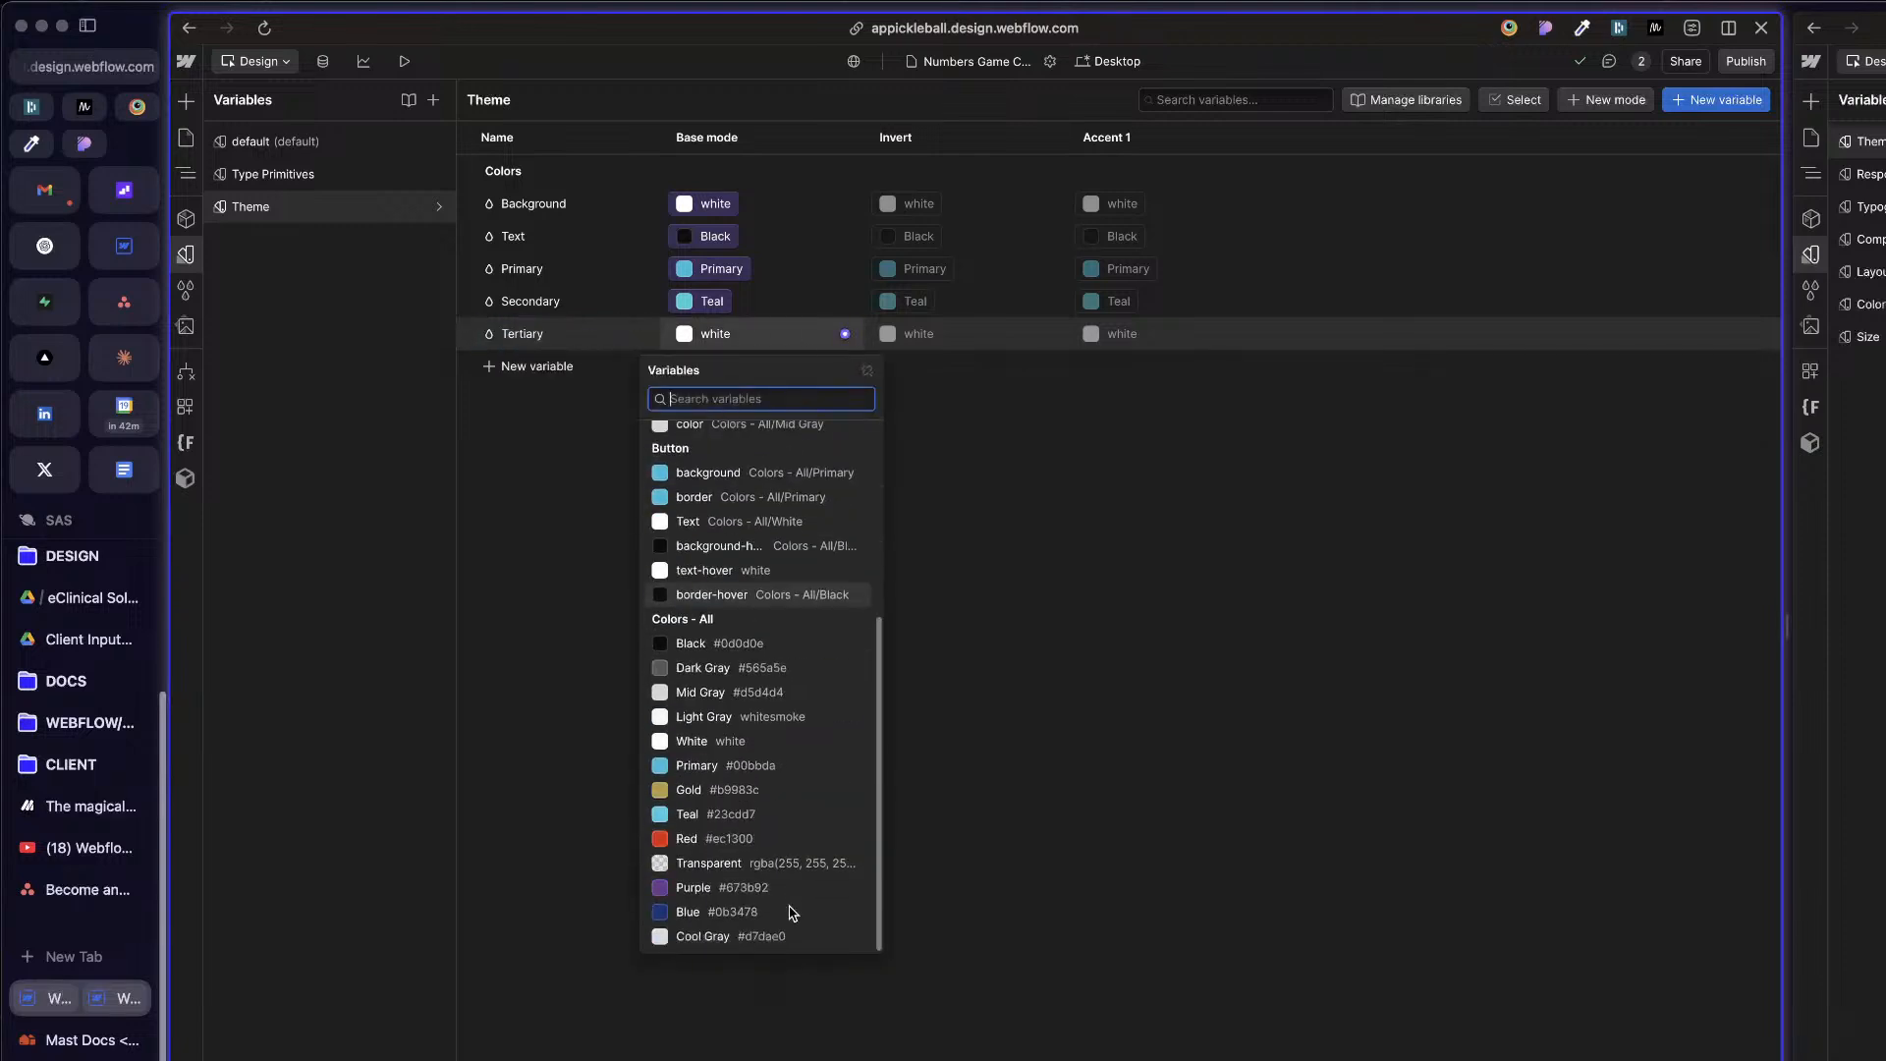
{"action": "left_click", "coordinate": [714, 912]}
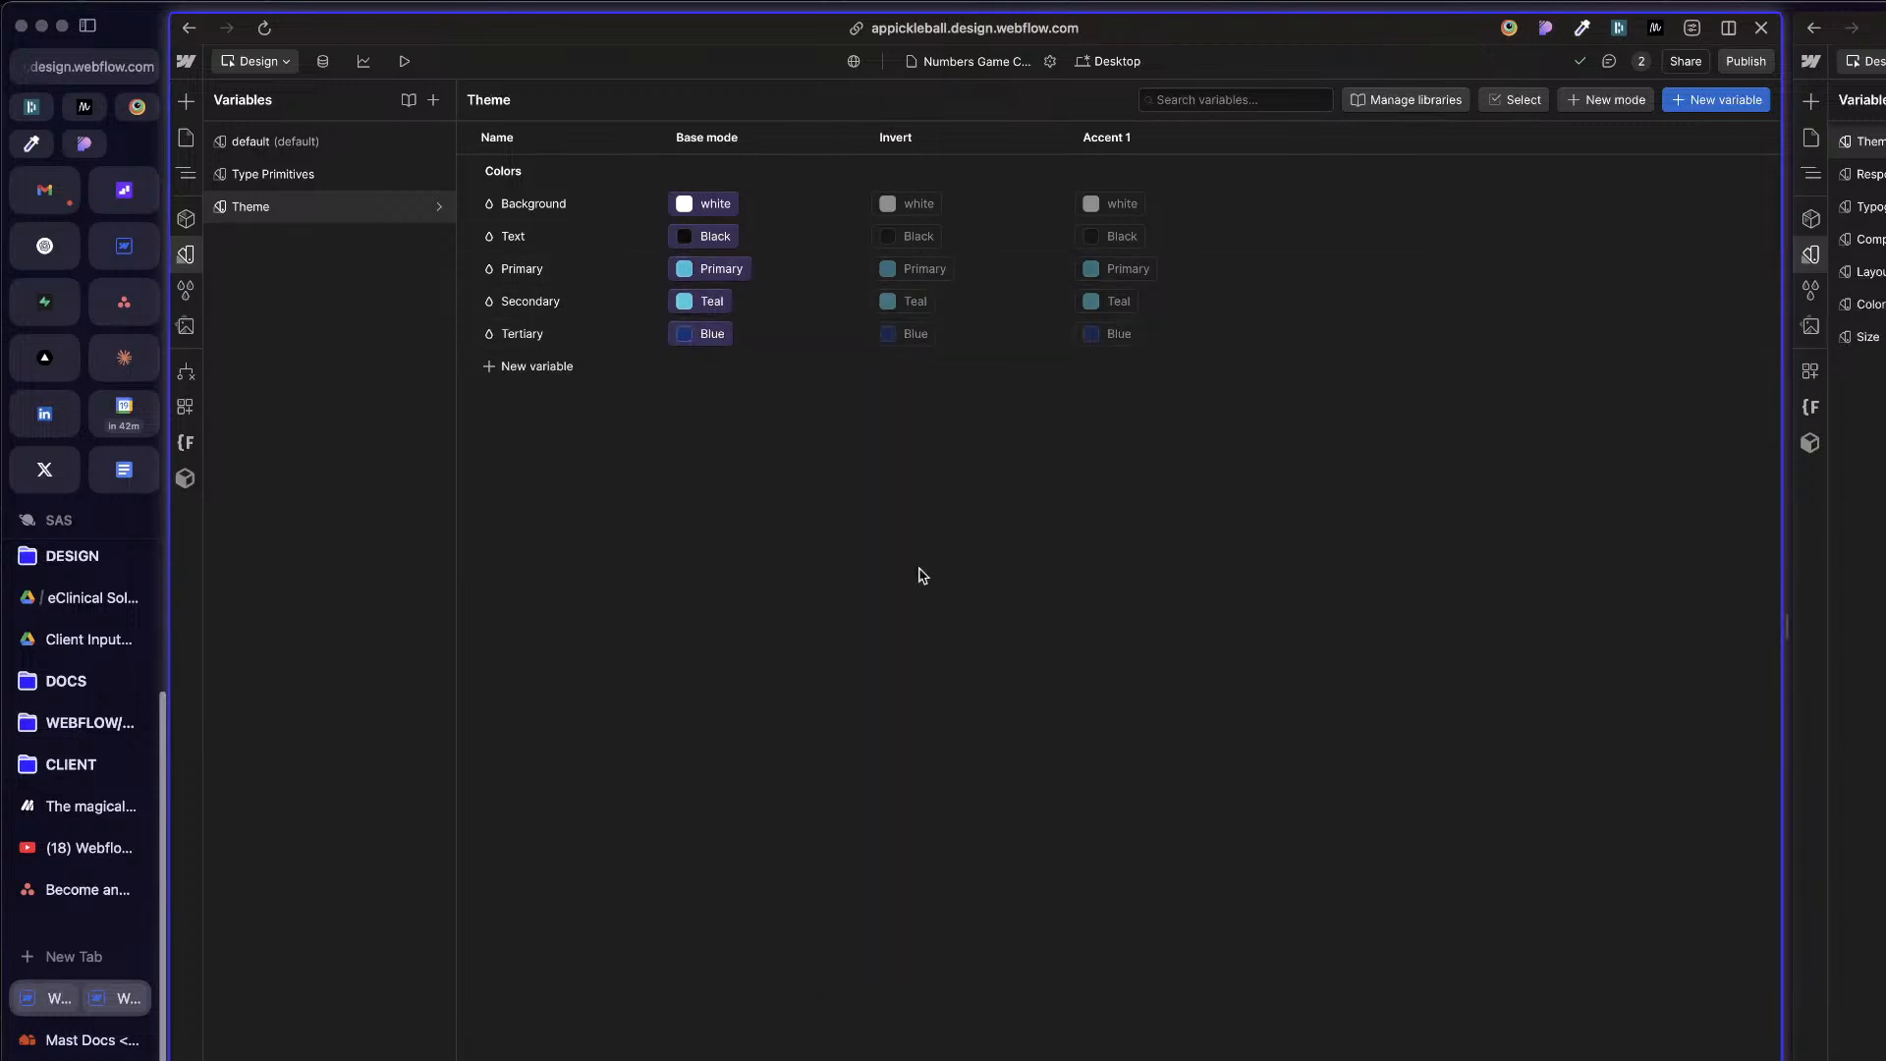
Step: Link the Background variable's Invert mode value to the Black variable in the Colors - All group
{"action": "left_click", "coordinate": [931, 203]}
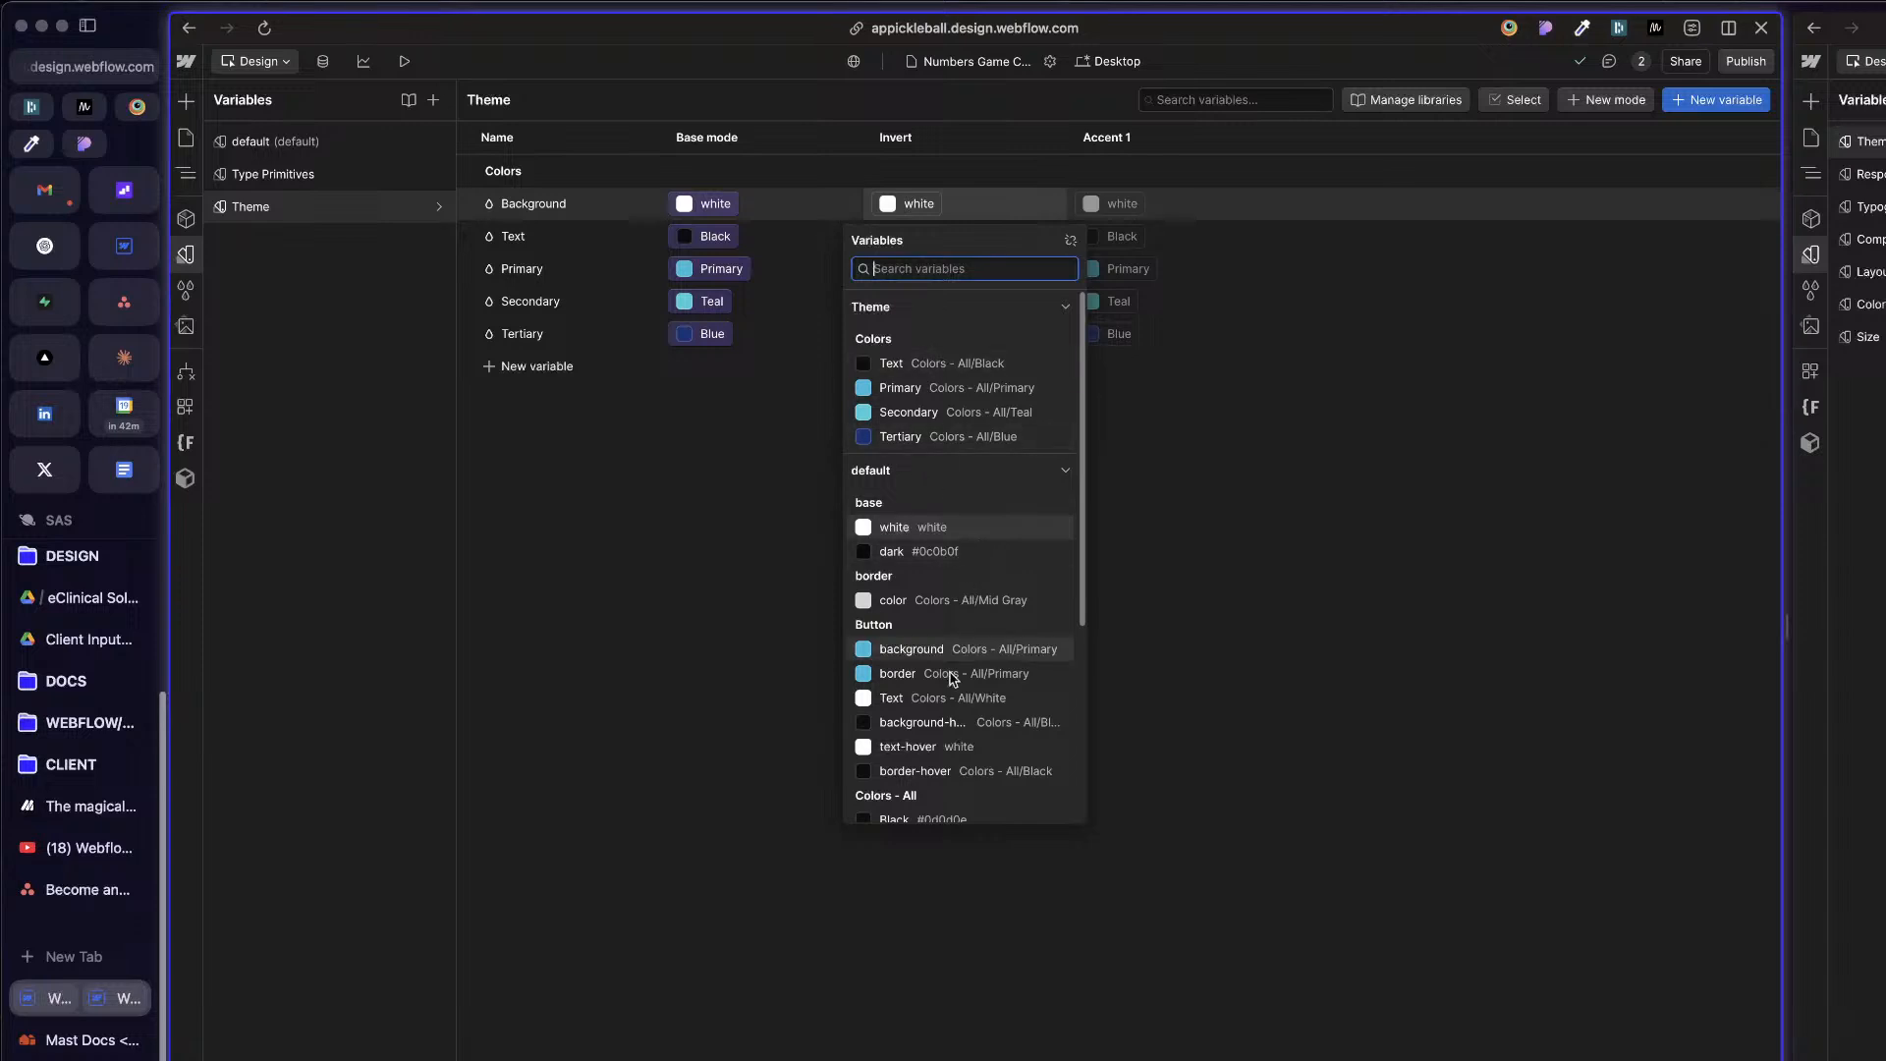
{"action": "scroll", "coordinate": [943, 668], "scroll_direction": "down", "scroll_amount": 5}
{"action": "scroll", "coordinate": [948, 697], "scroll_direction": "up", "scroll_amount": 5}
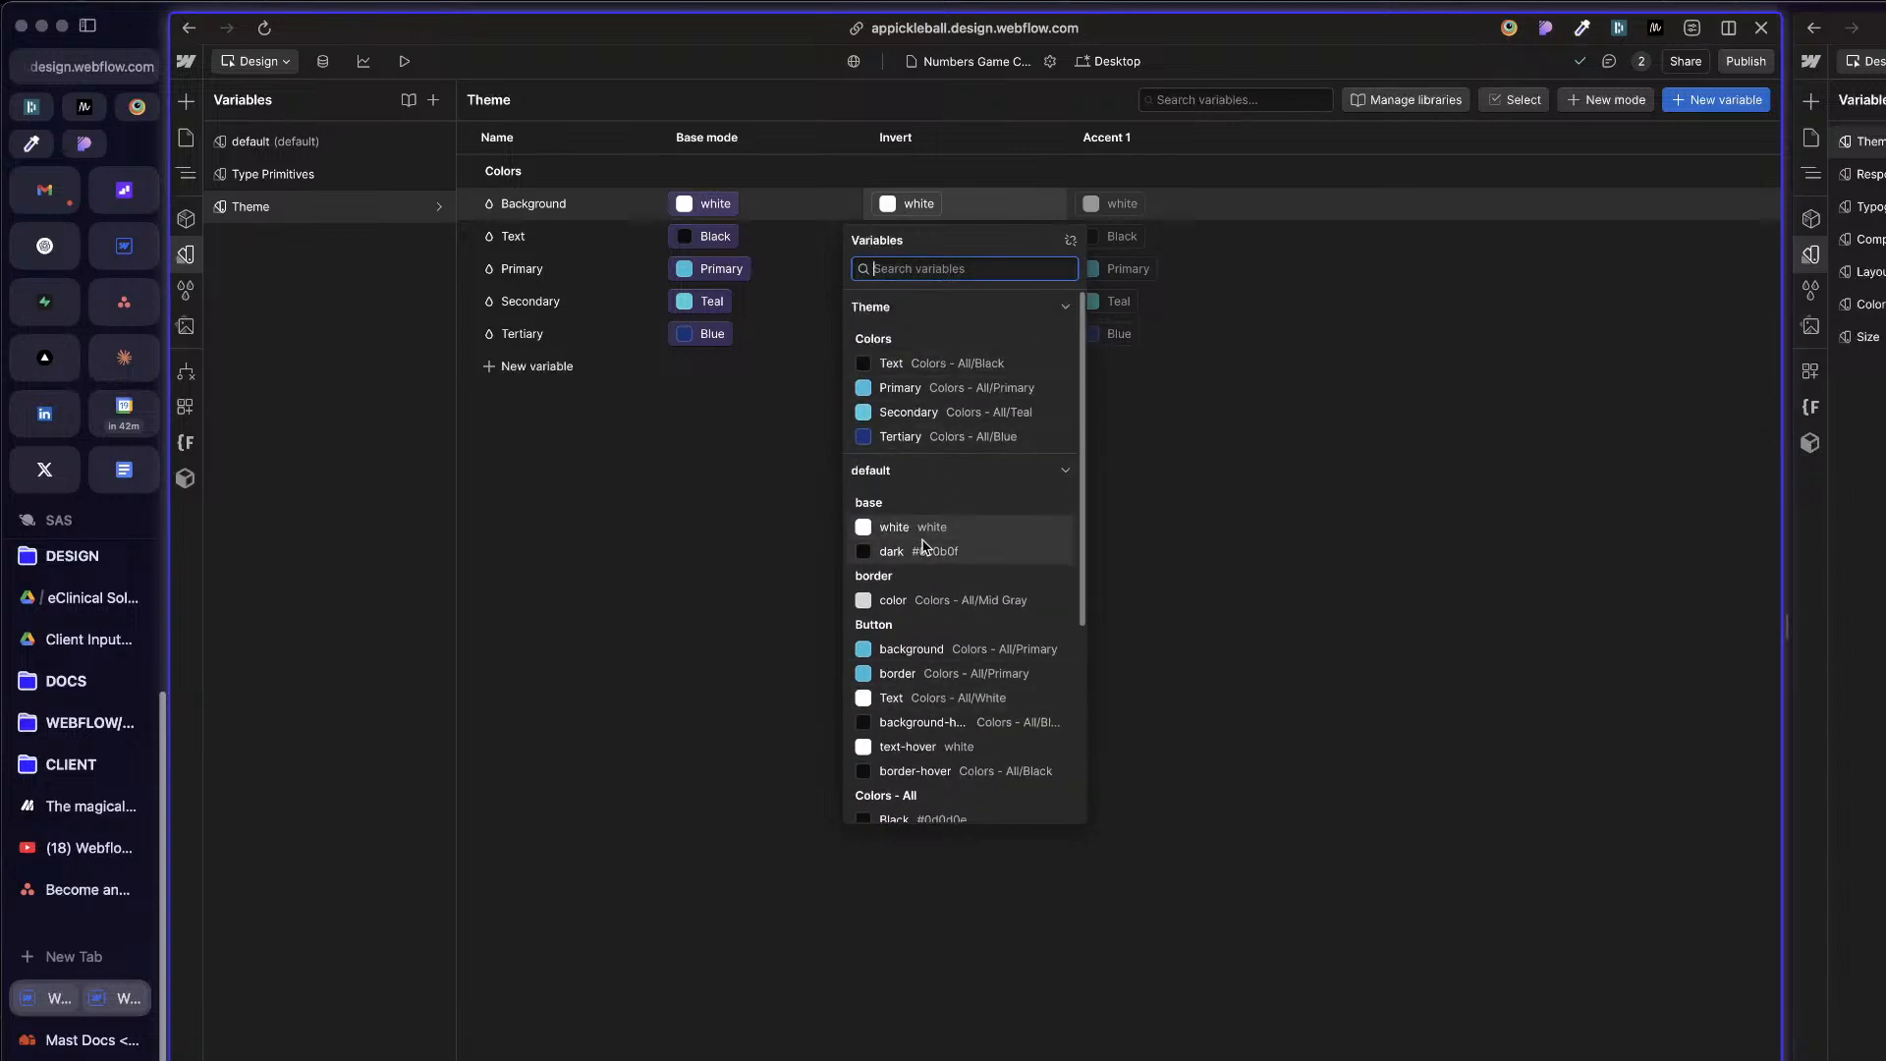
{"action": "scroll", "coordinate": [943, 723], "scroll_direction": "down", "scroll_amount": 3}
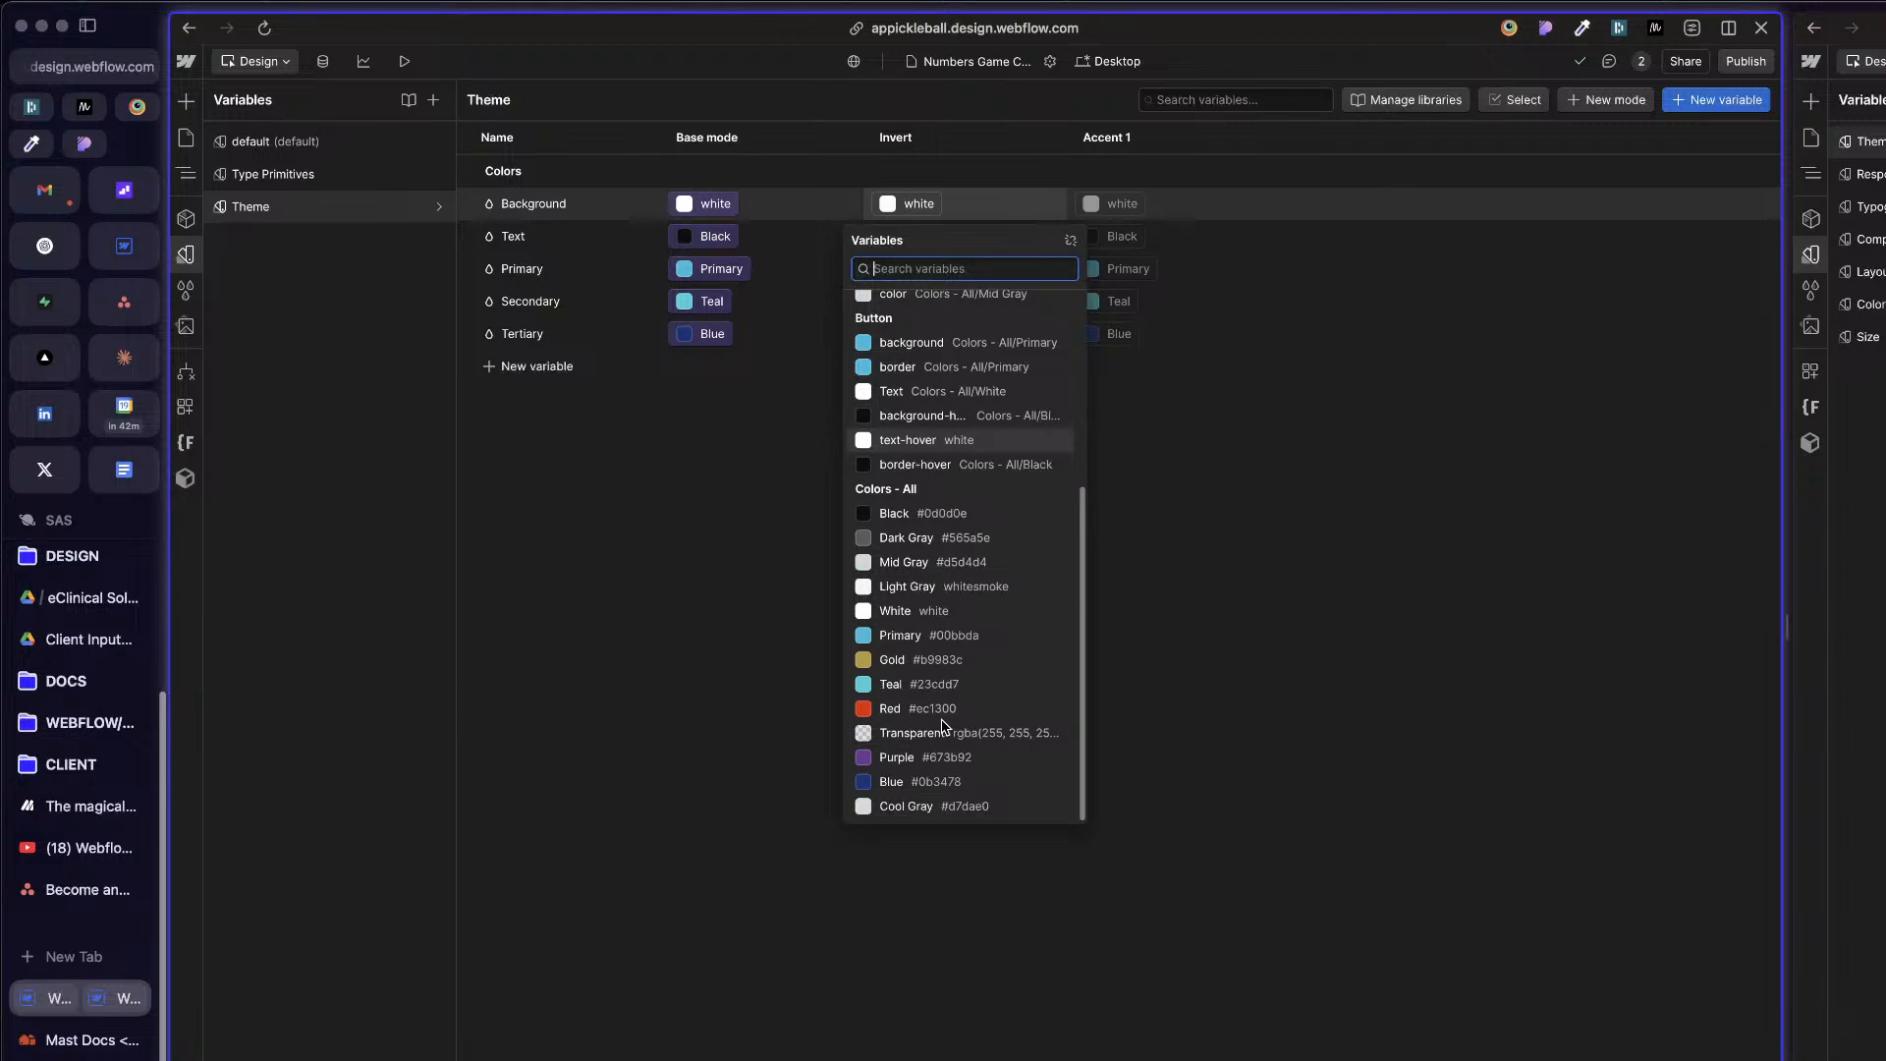
{"action": "scroll", "coordinate": [943, 727], "scroll_direction": "up", "scroll_amount": 4}
{"action": "left_click", "coordinate": [918, 755]}
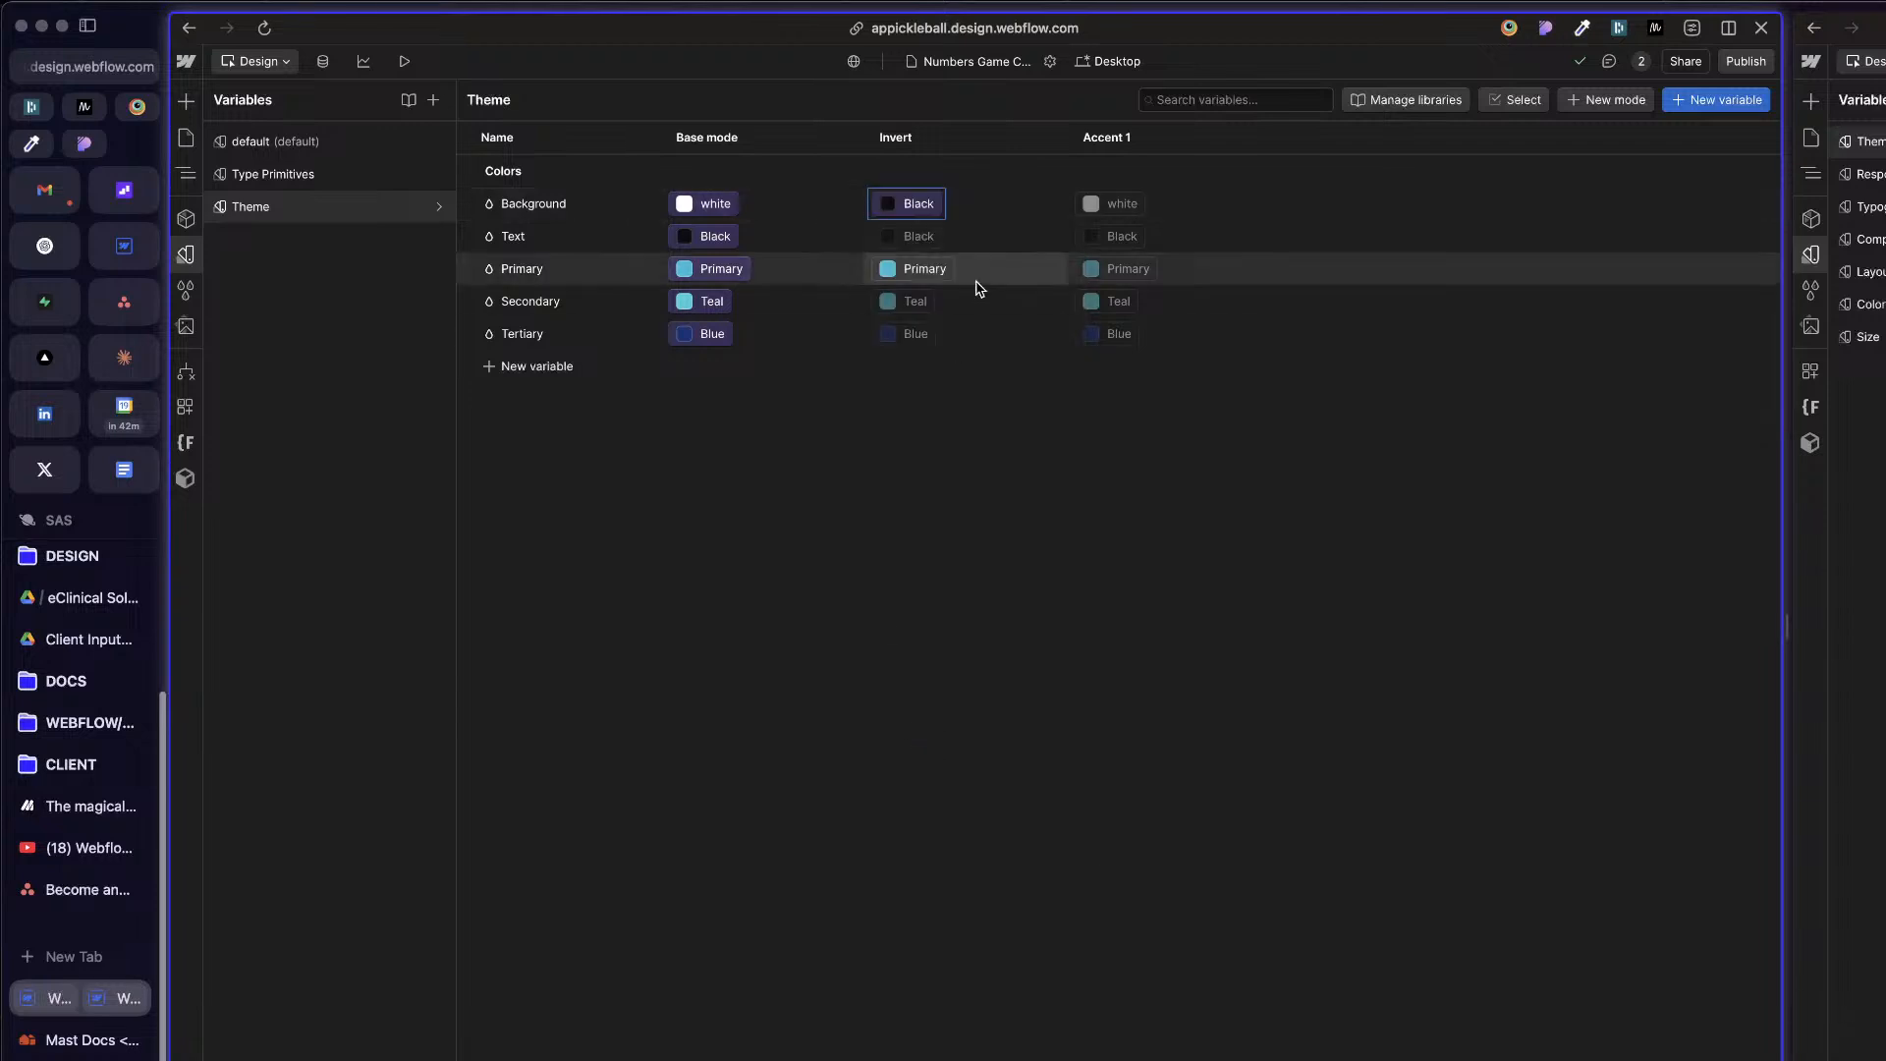
Step: Link the Text variable's Invert mode value to the White variable in the Colors - All group
{"action": "left_click", "coordinate": [906, 237]}
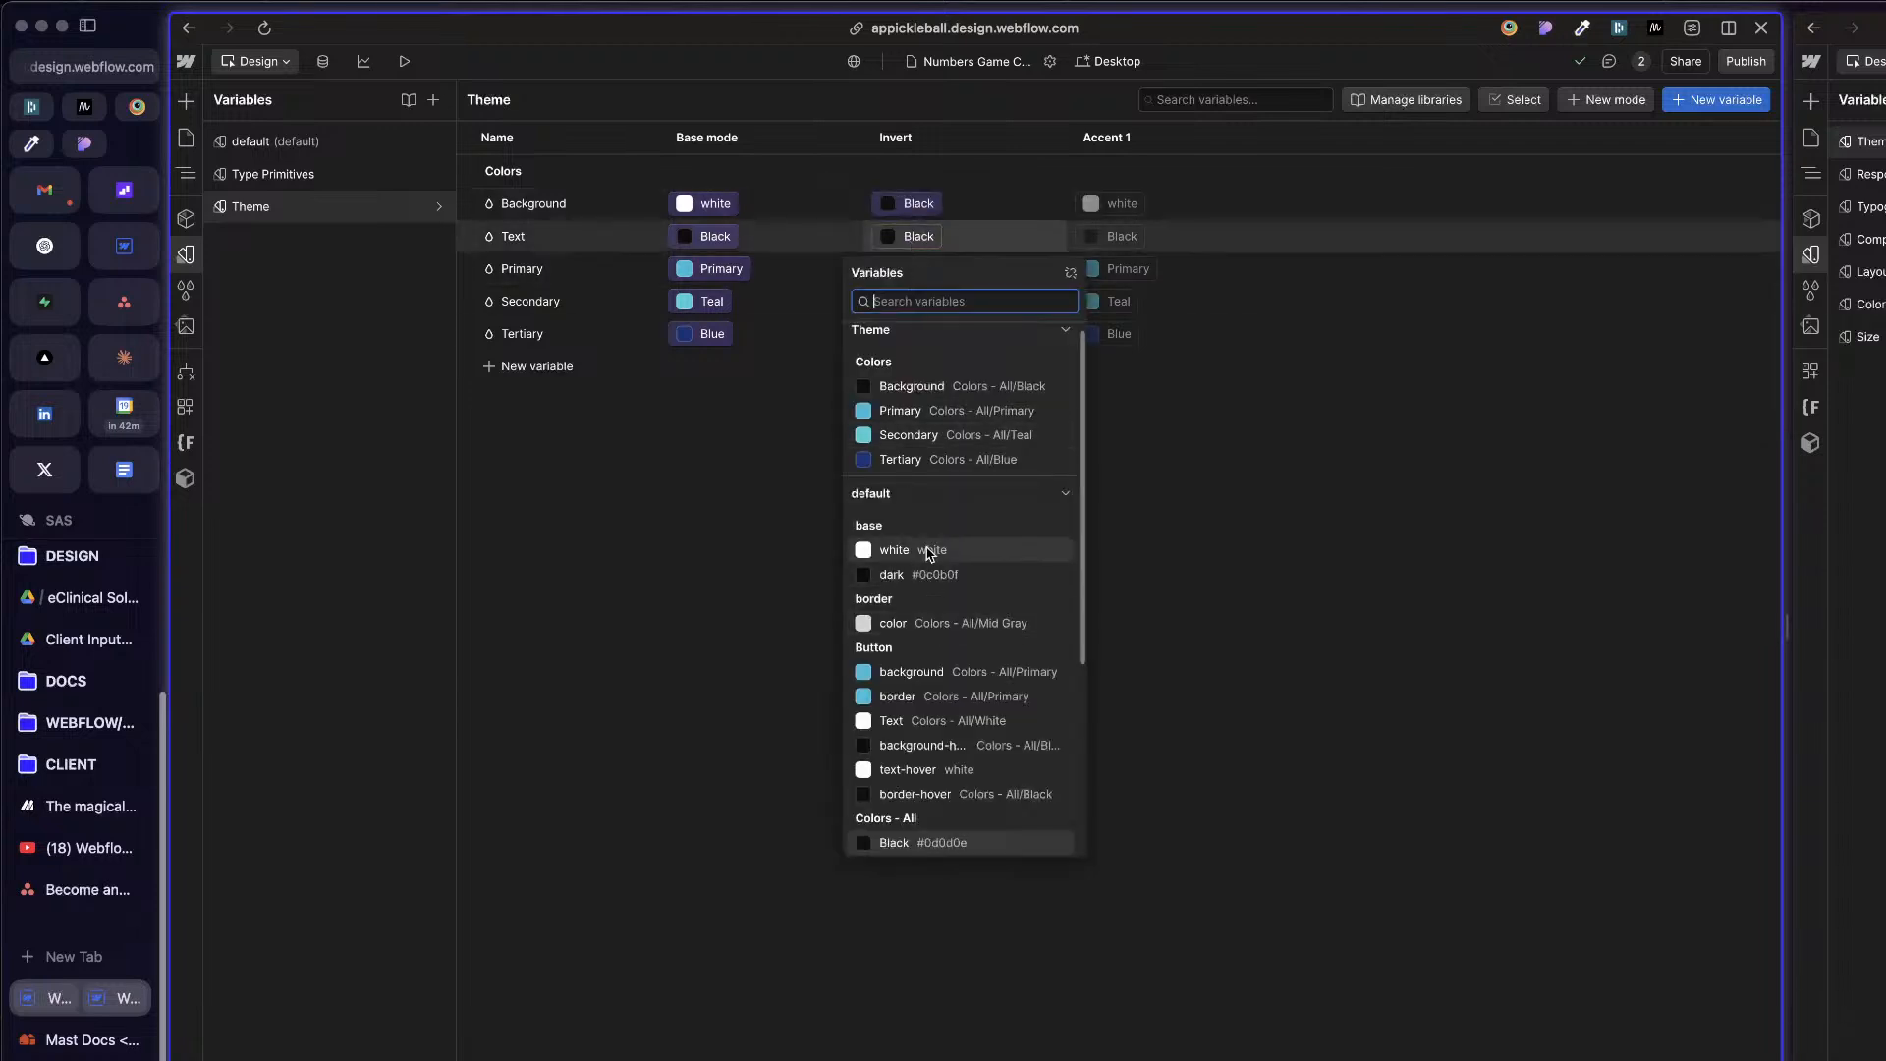
{"action": "scroll", "coordinate": [944, 658], "scroll_direction": "down", "scroll_amount": 3}
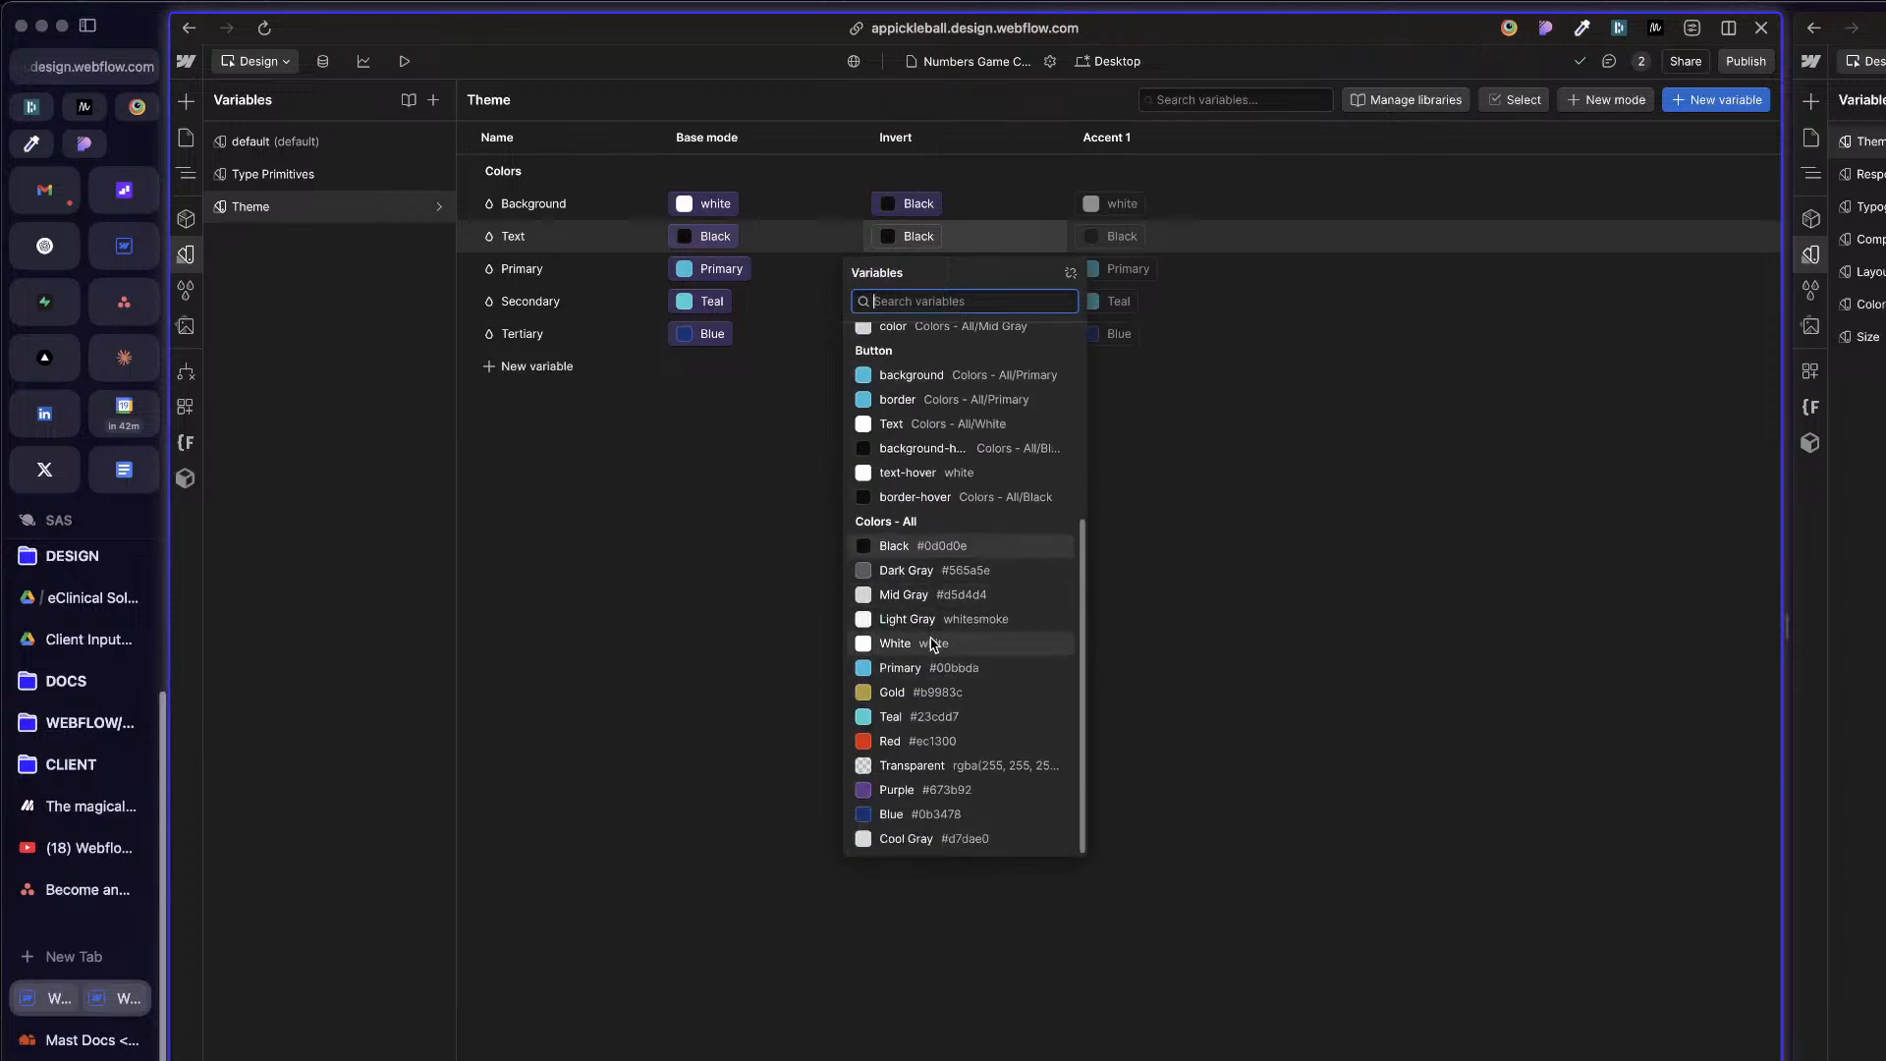
{"action": "left_click", "coordinate": [930, 642]}
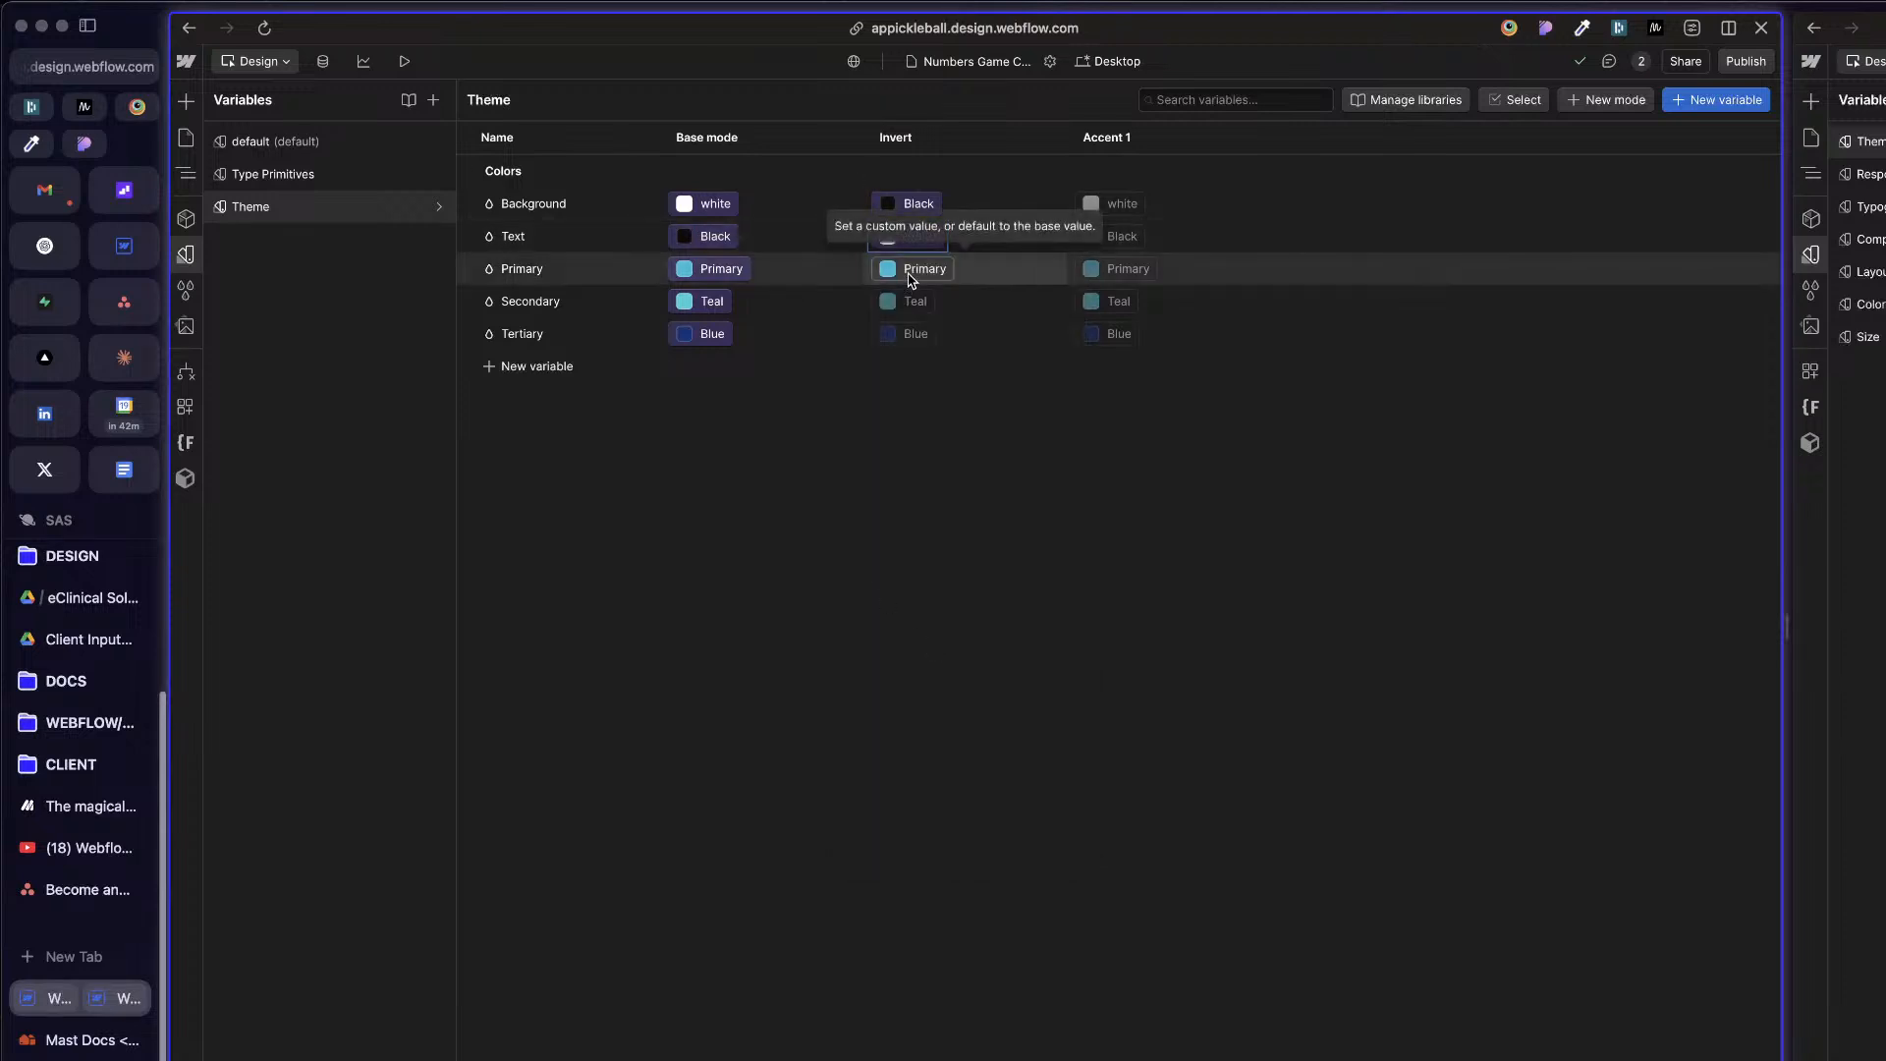
Step: Link the Tertiary variable's Invert mode value to the Mid Gray variable in the Colors - All group
{"action": "left_click", "coordinate": [910, 335]}
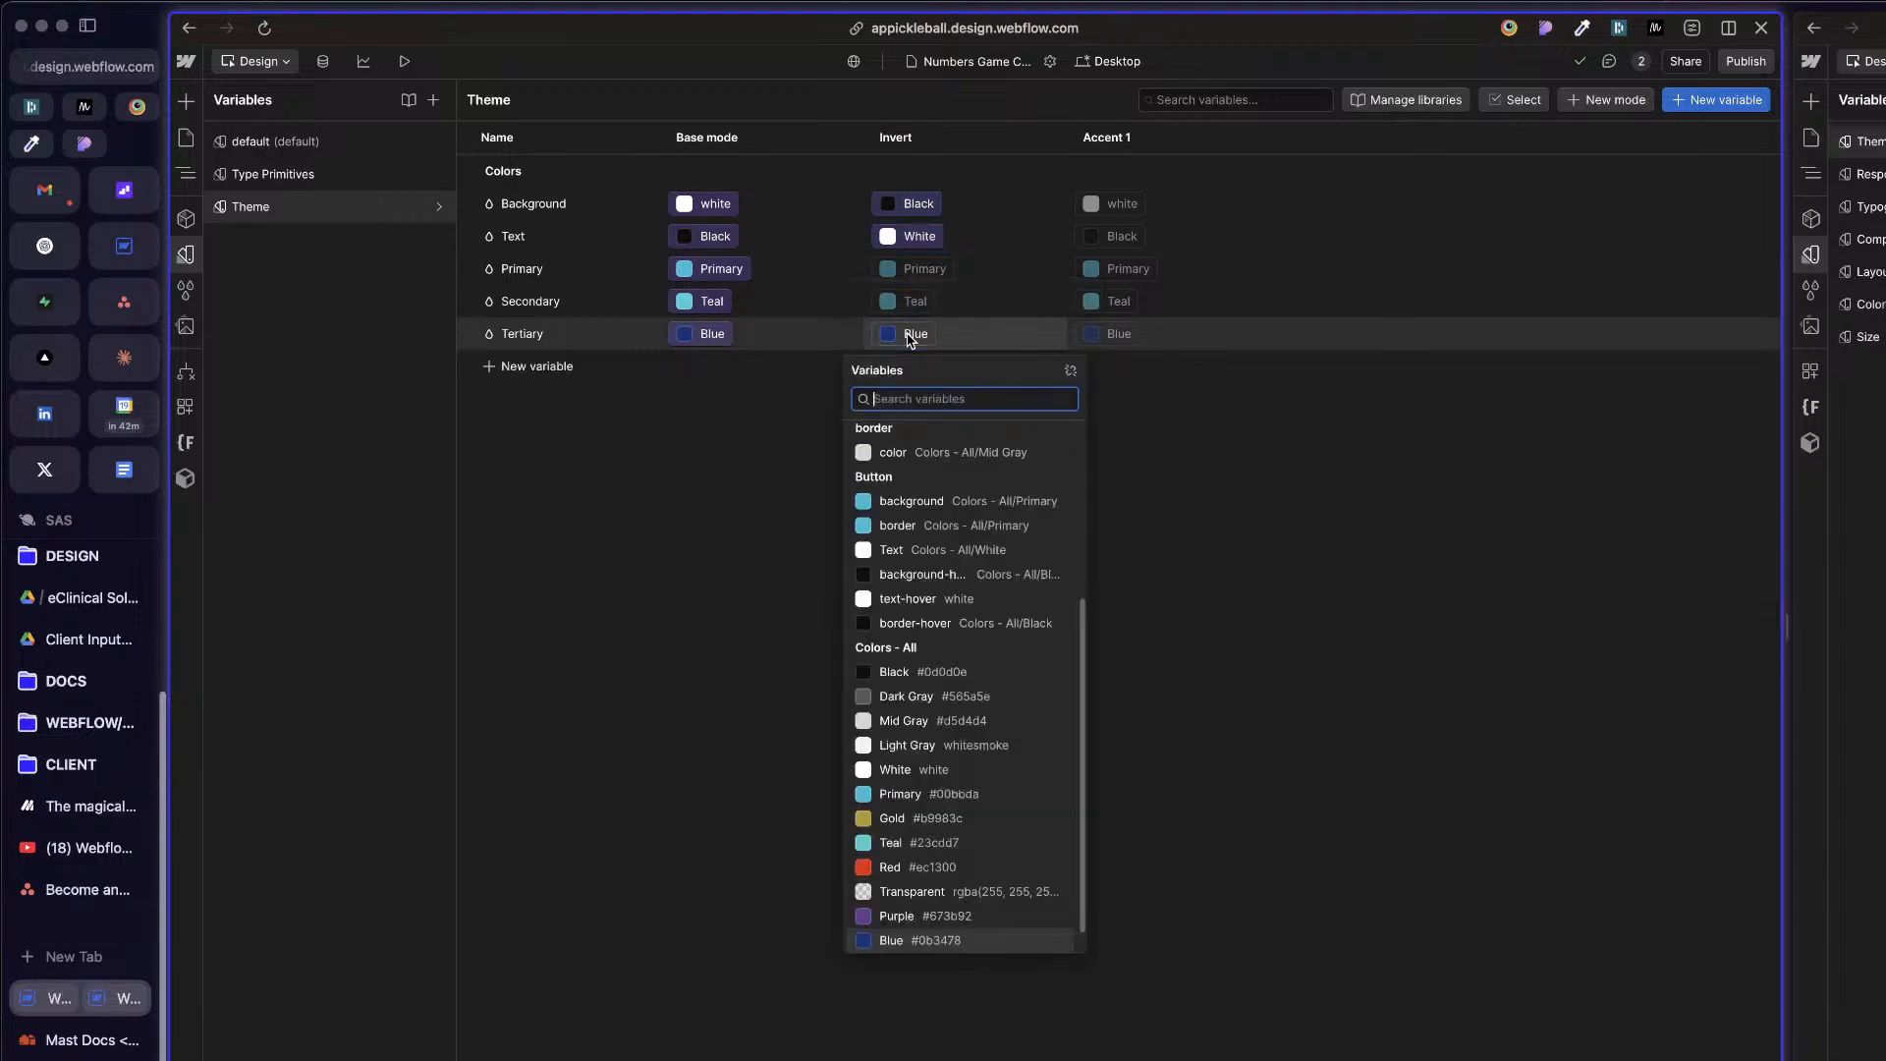
{"action": "scroll", "coordinate": [934, 776], "scroll_direction": "down", "scroll_amount": 1}
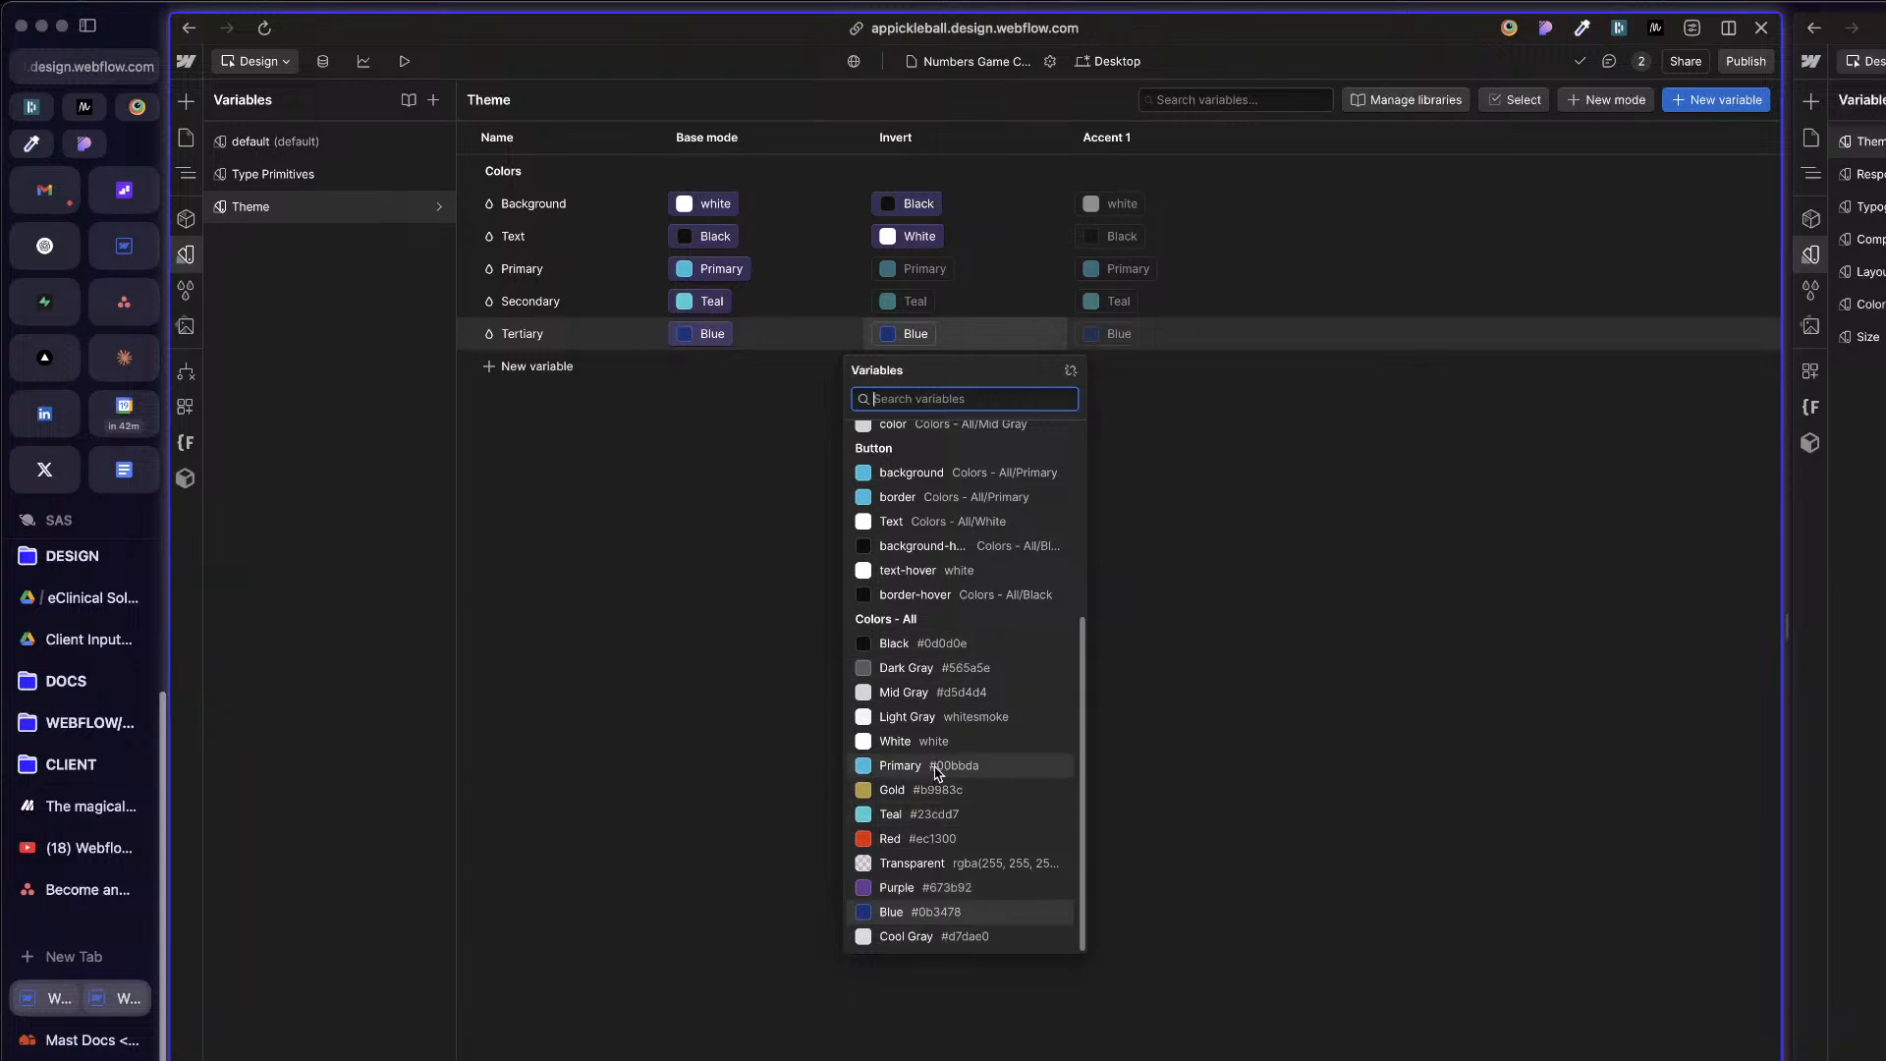
{"action": "left_click", "coordinate": [936, 695]}
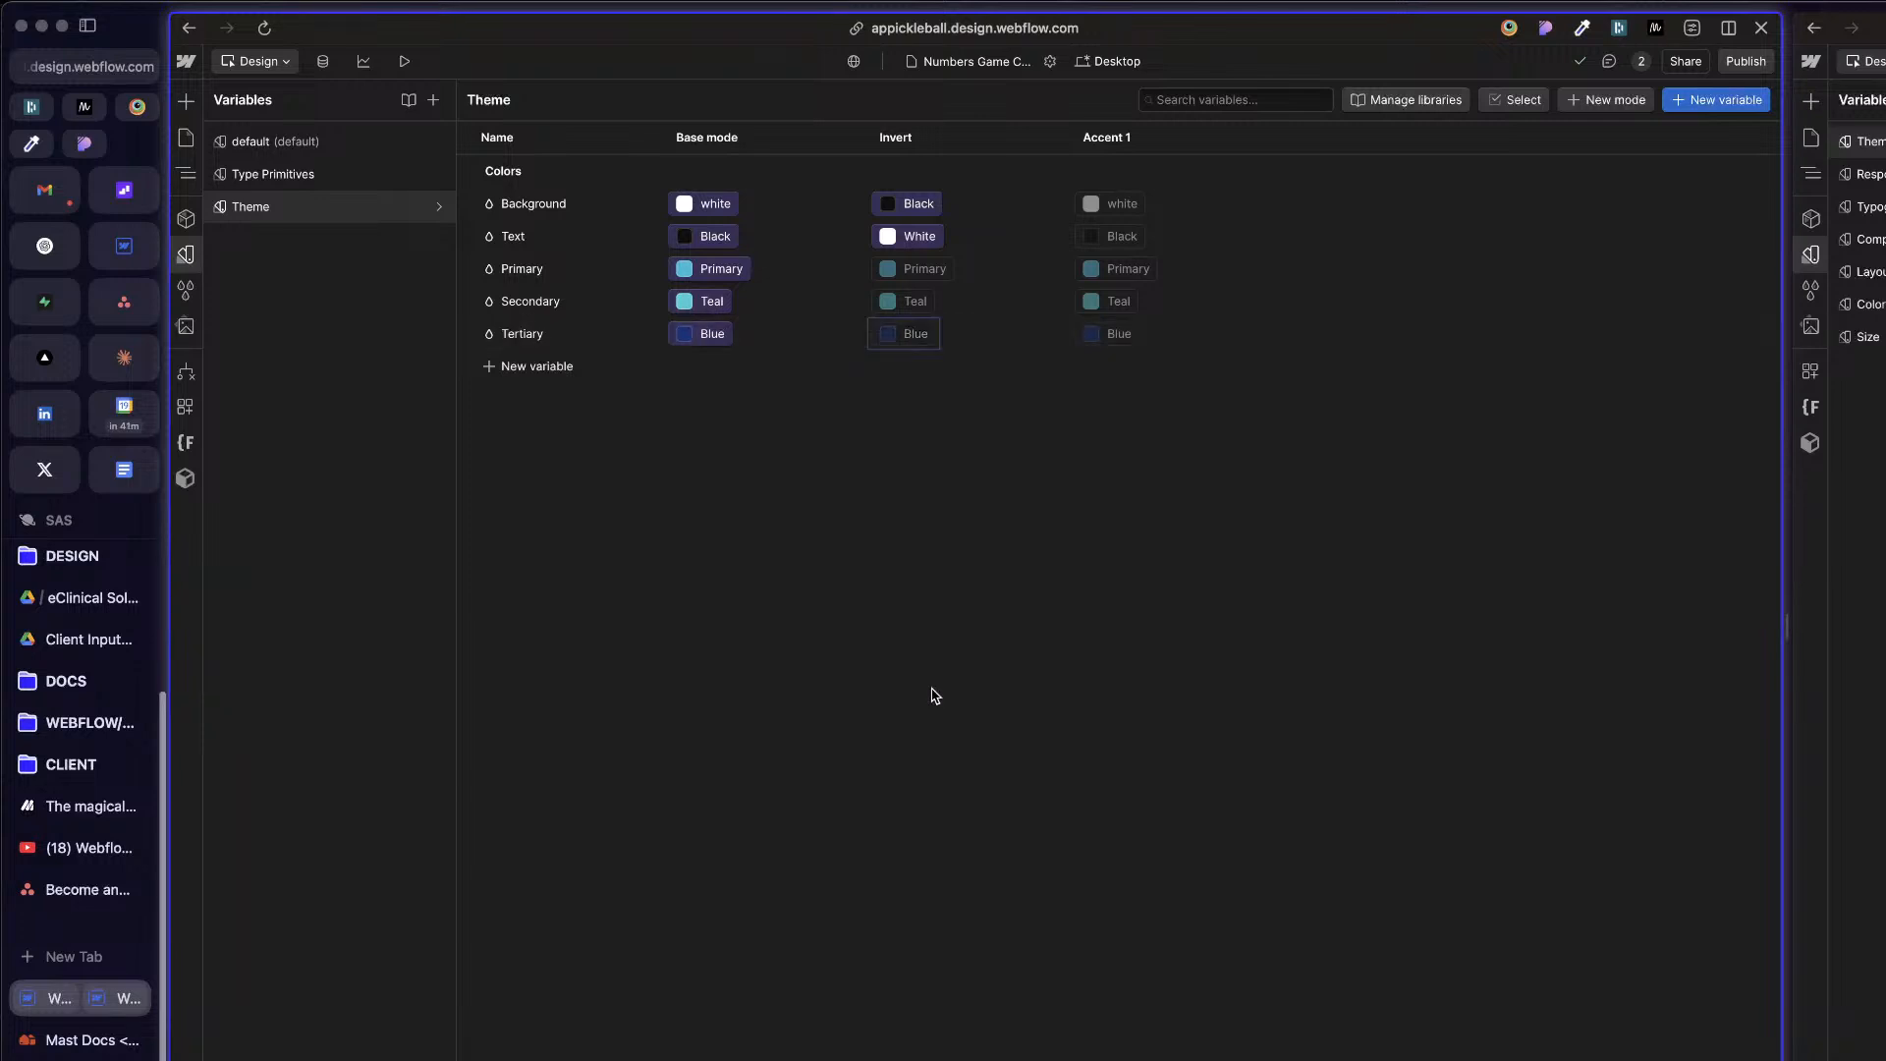
Step: Link the Tertiary variable's Accent 1 mode value to the Red variable in the Colors - All group
{"action": "left_click", "coordinate": [1130, 334]}
{"action": "scroll", "coordinate": [1120, 815], "scroll_direction": "down", "scroll_amount": 1}
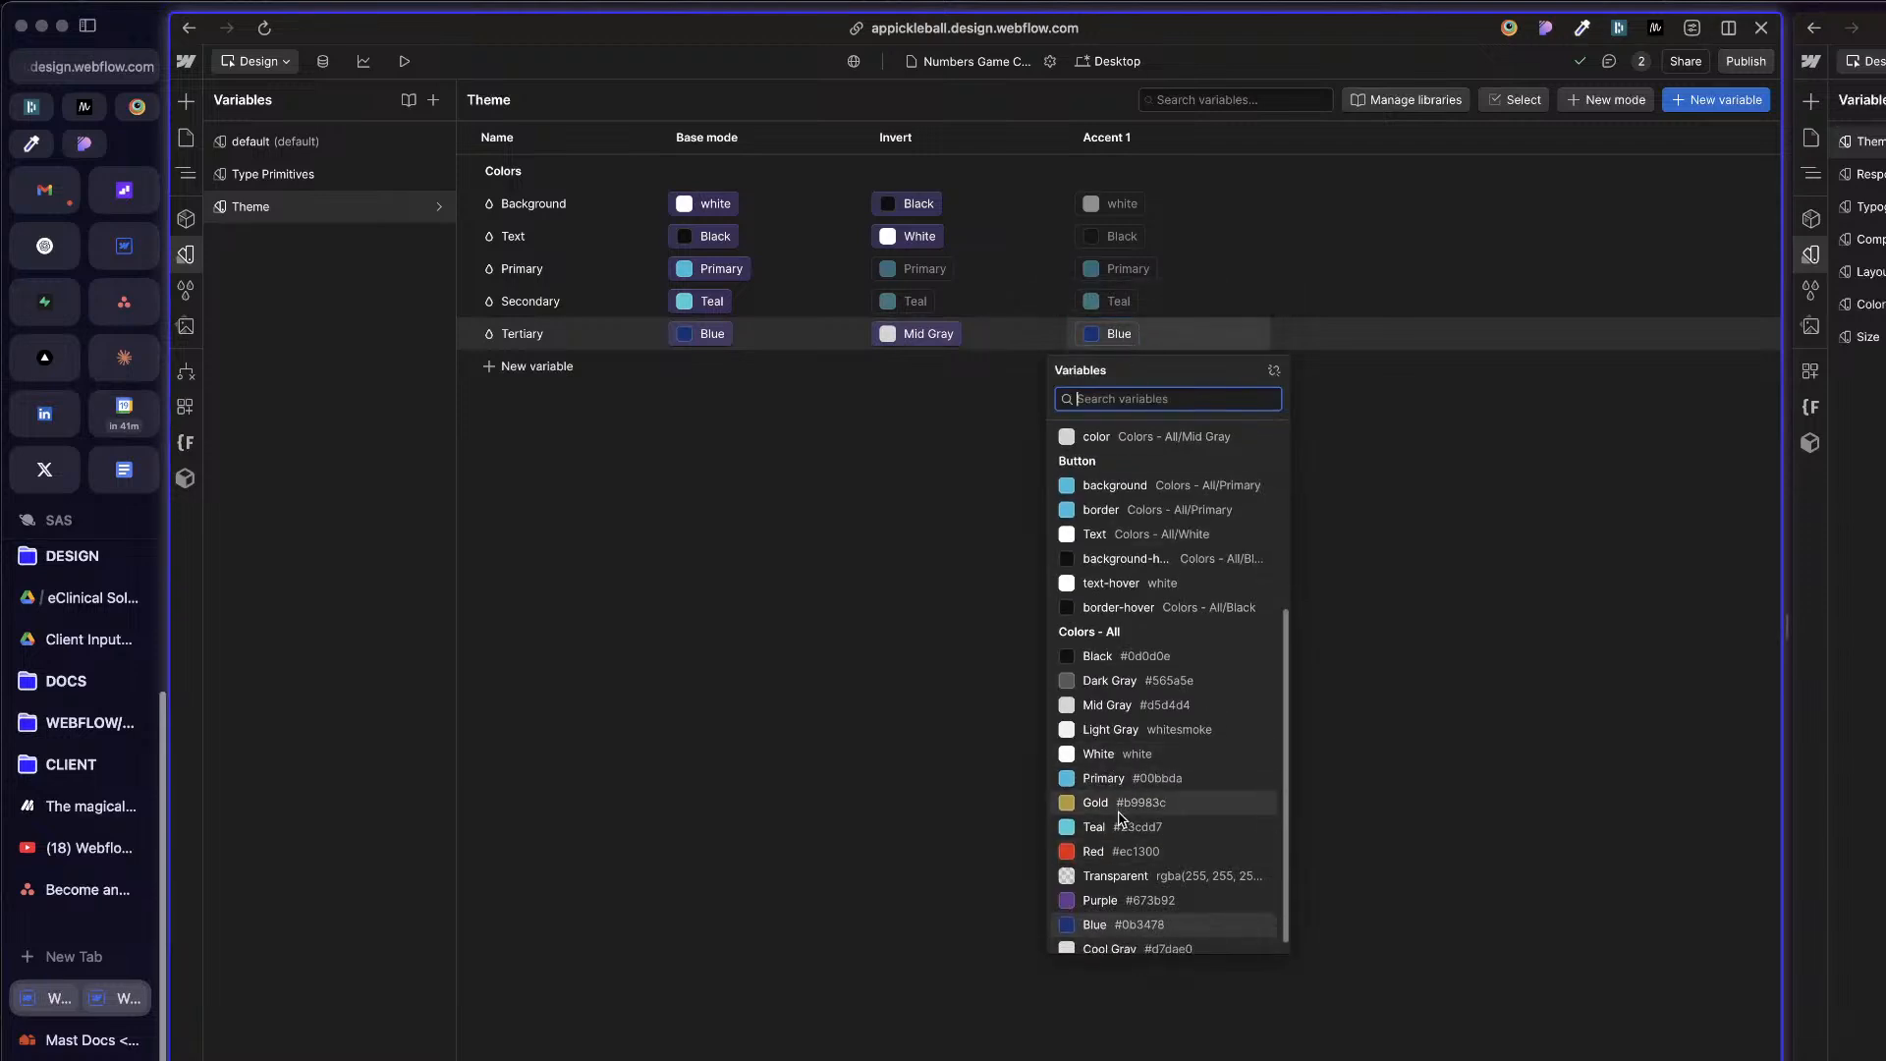
{"action": "left_click", "coordinate": [1125, 851]}
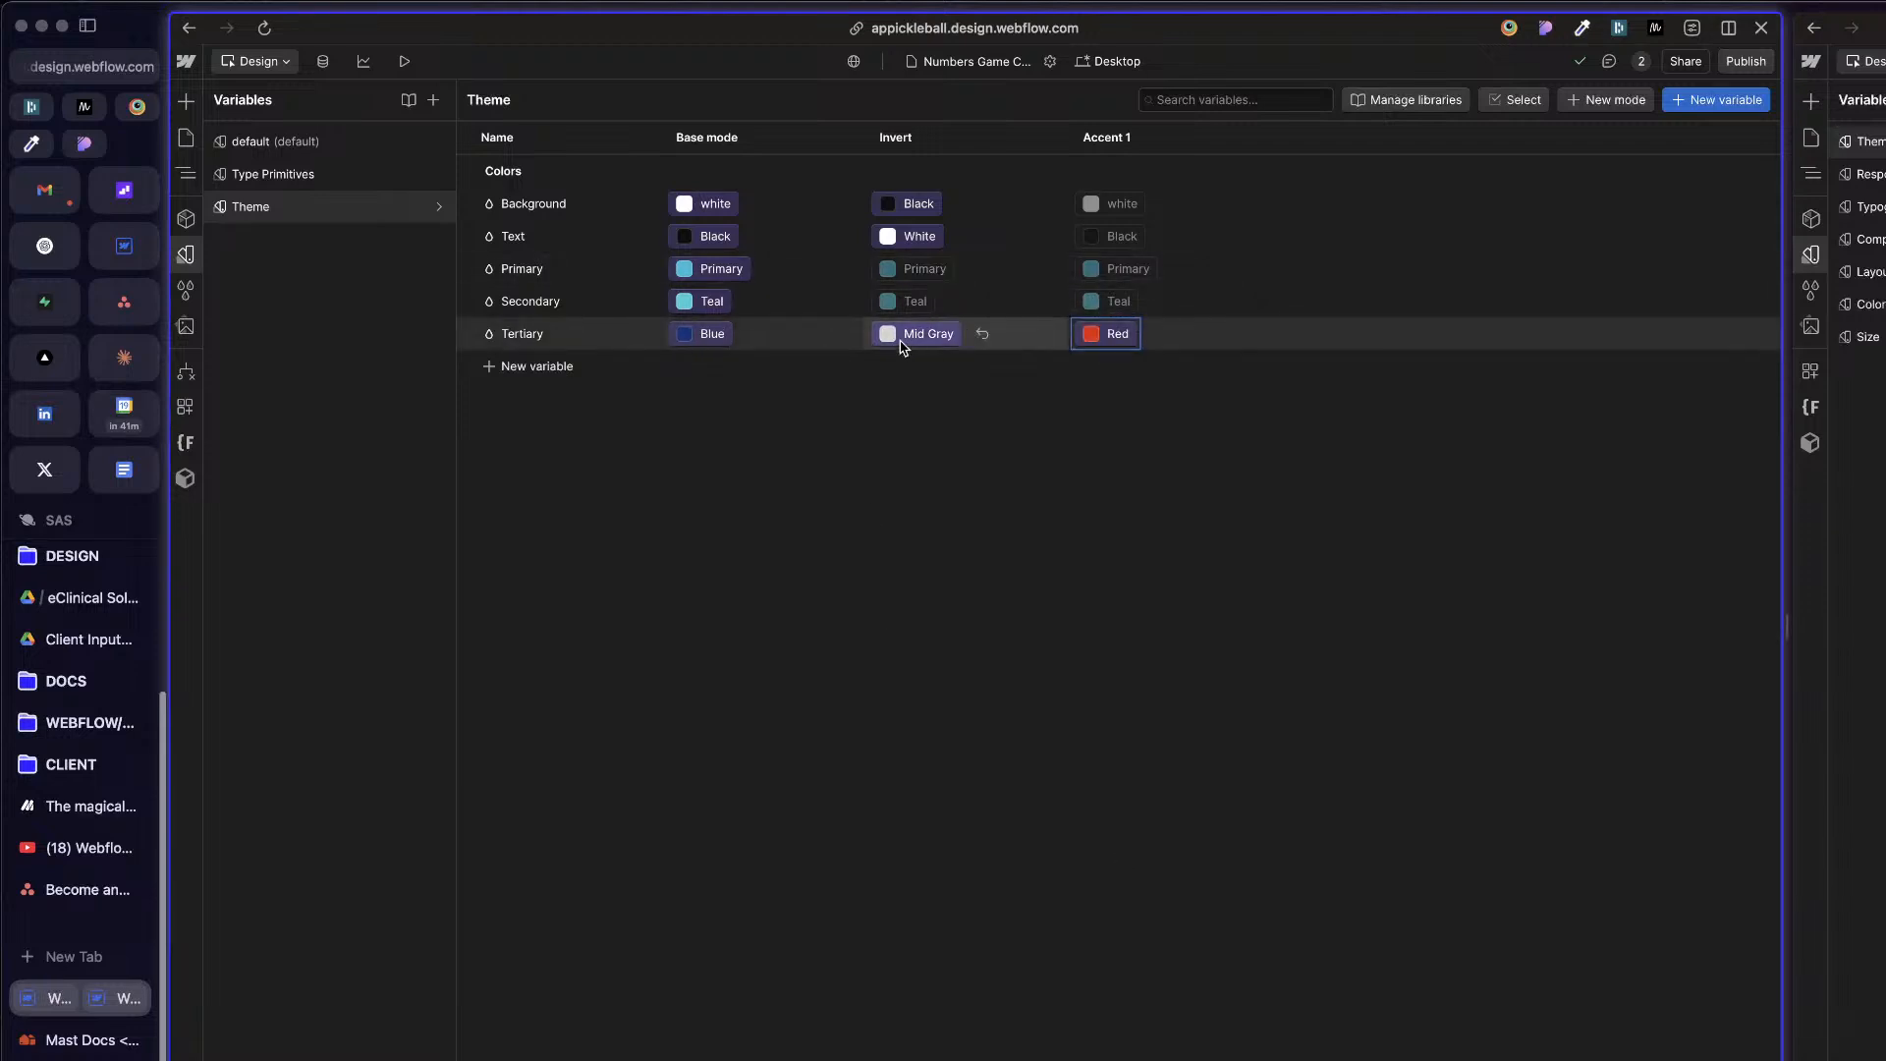
Step: Link the Tertiary variable's Invert mode value to the Red variable in the Colors - All group
{"action": "left_click", "coordinate": [899, 336]}
{"action": "scroll", "coordinate": [976, 853], "scroll_direction": "down", "scroll_amount": 5}
{"action": "left_click", "coordinate": [973, 843]}
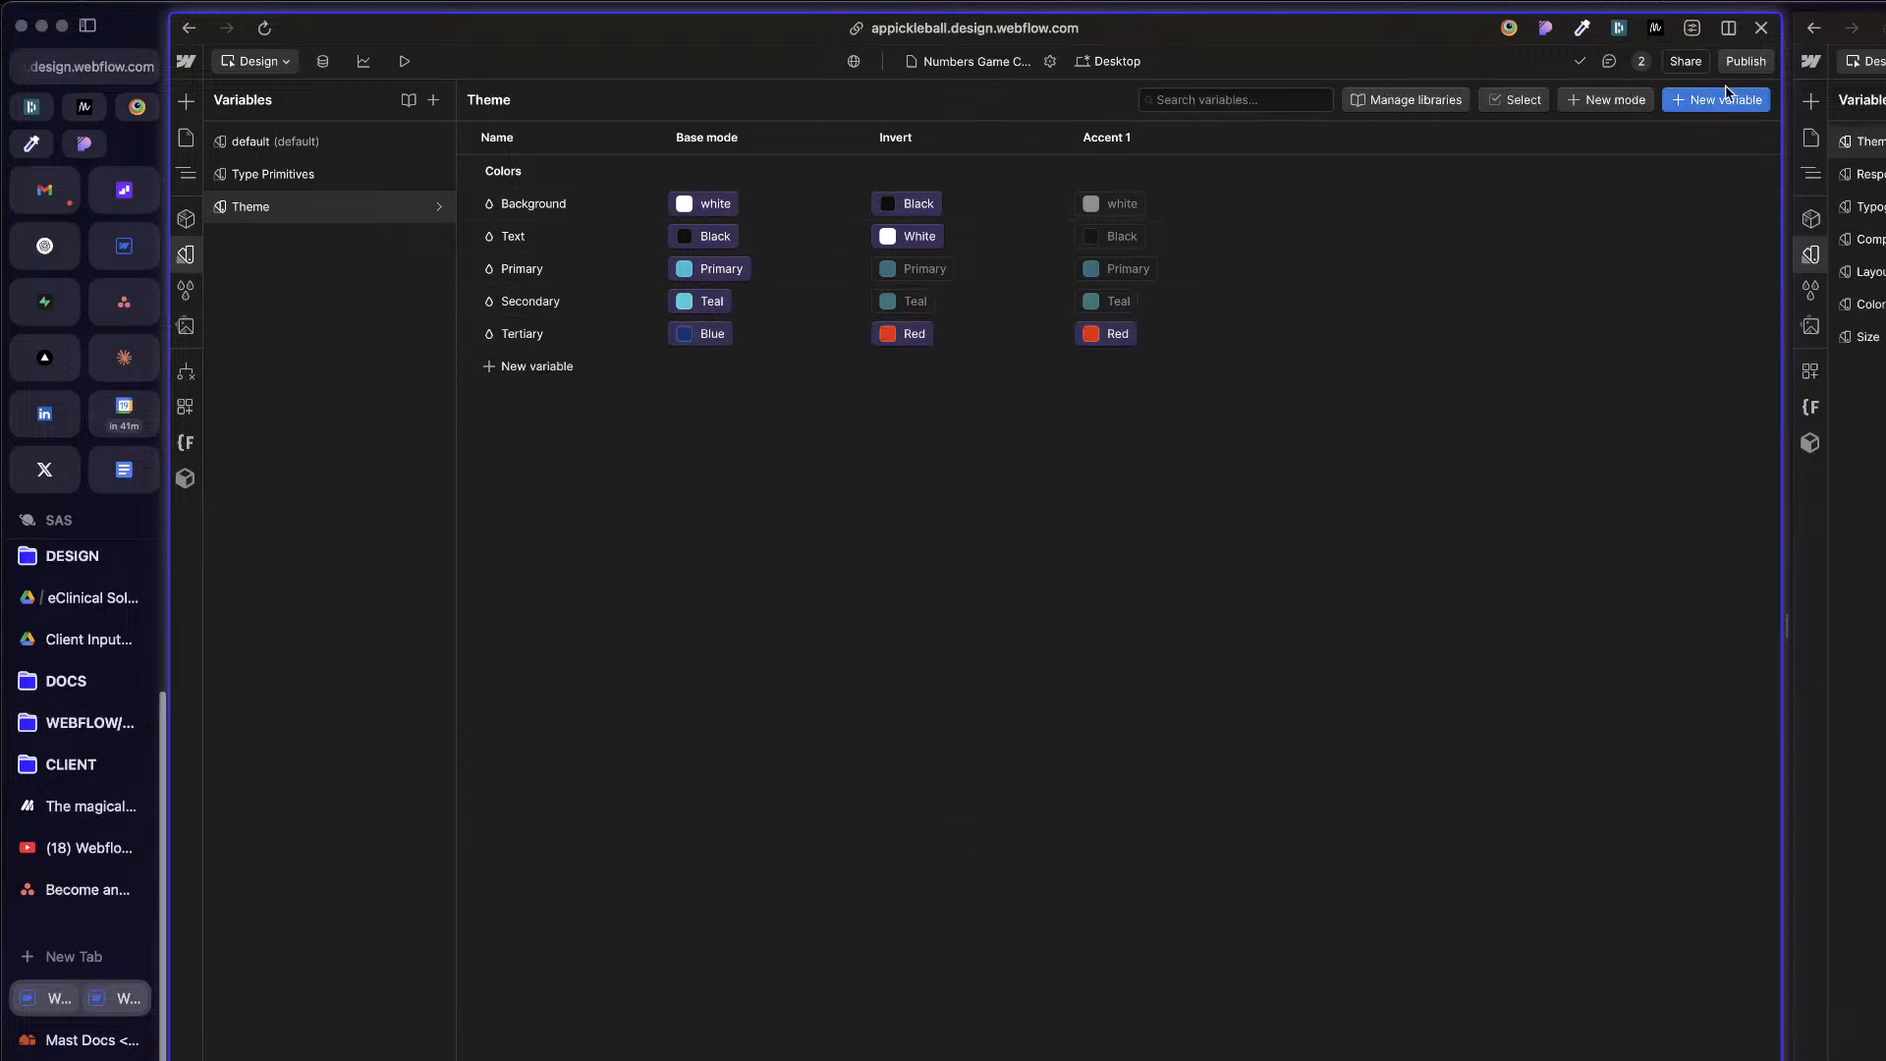
{"action": "left_click", "coordinate": [187, 137]}
{"action": "left_click", "coordinate": [682, 306]}
{"action": "key", "text": "z"}
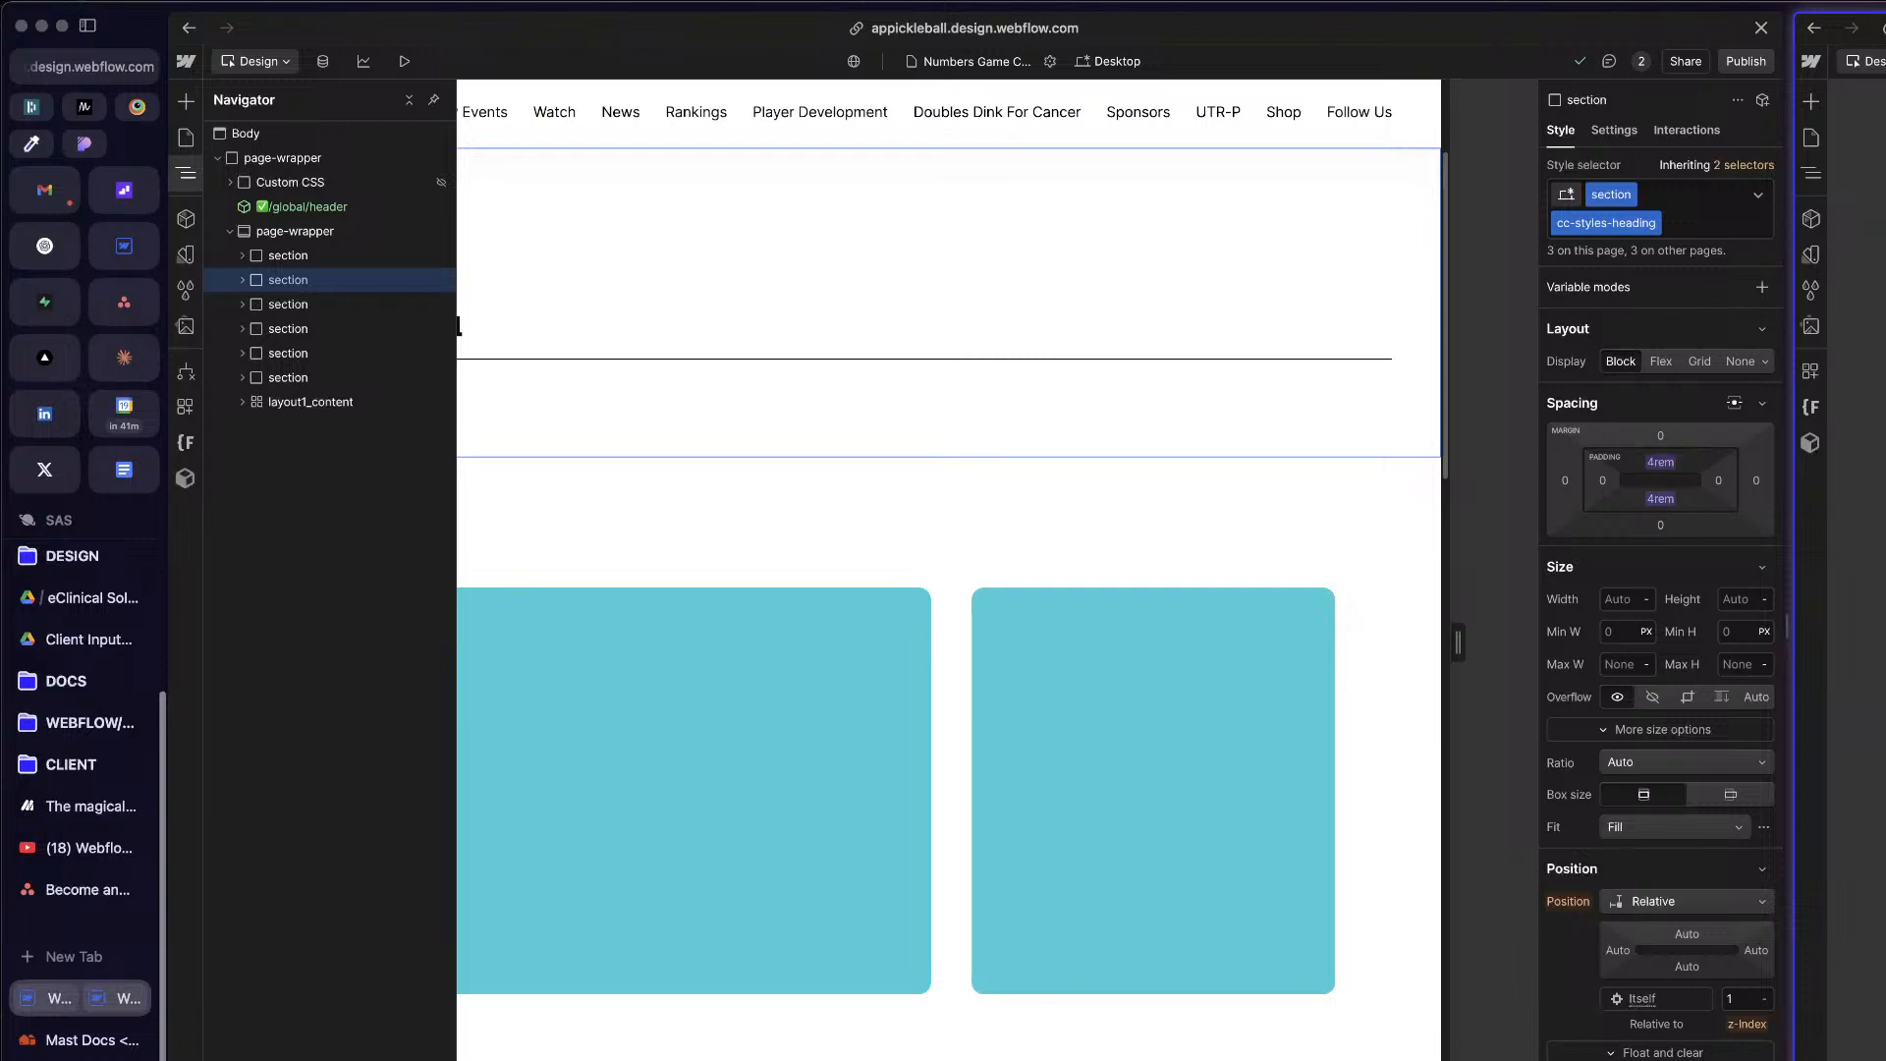
{"action": "left_click", "coordinate": [323, 254]}
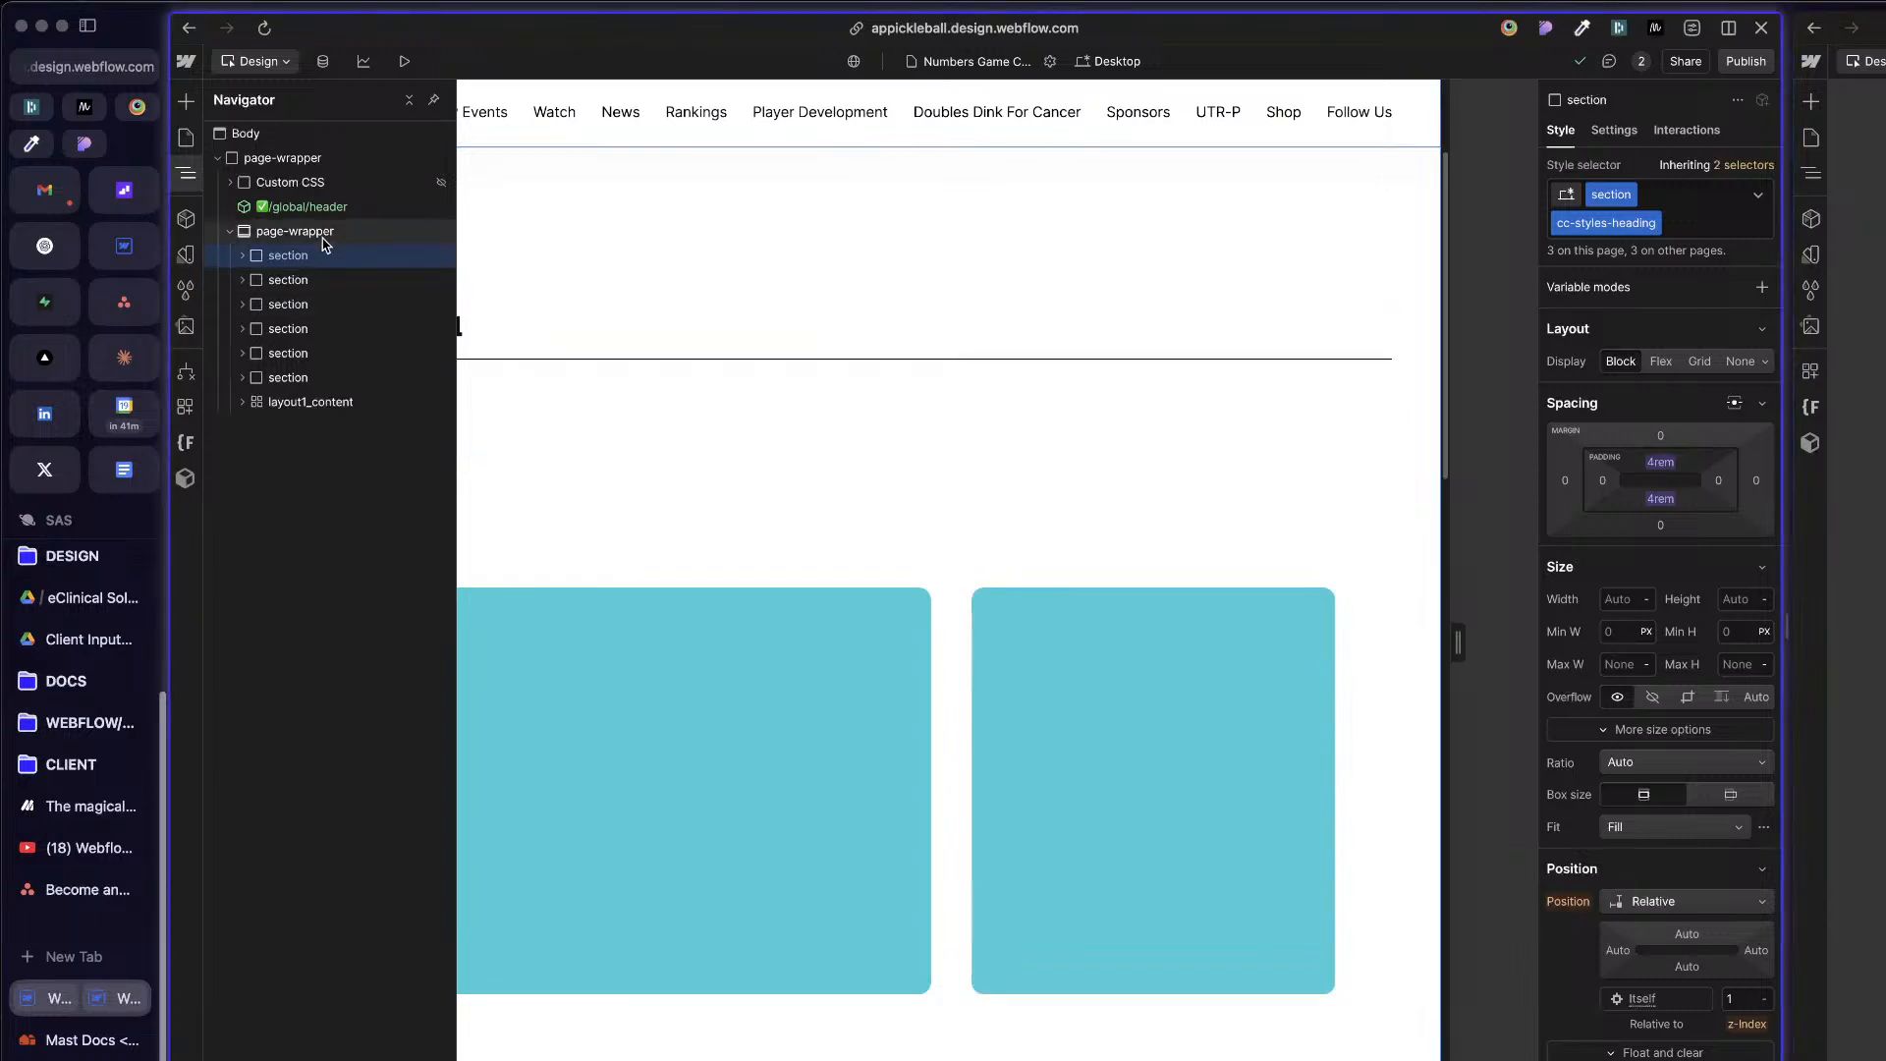
{"action": "left_click", "coordinate": [294, 232]}
{"action": "left_click", "coordinate": [315, 255]}
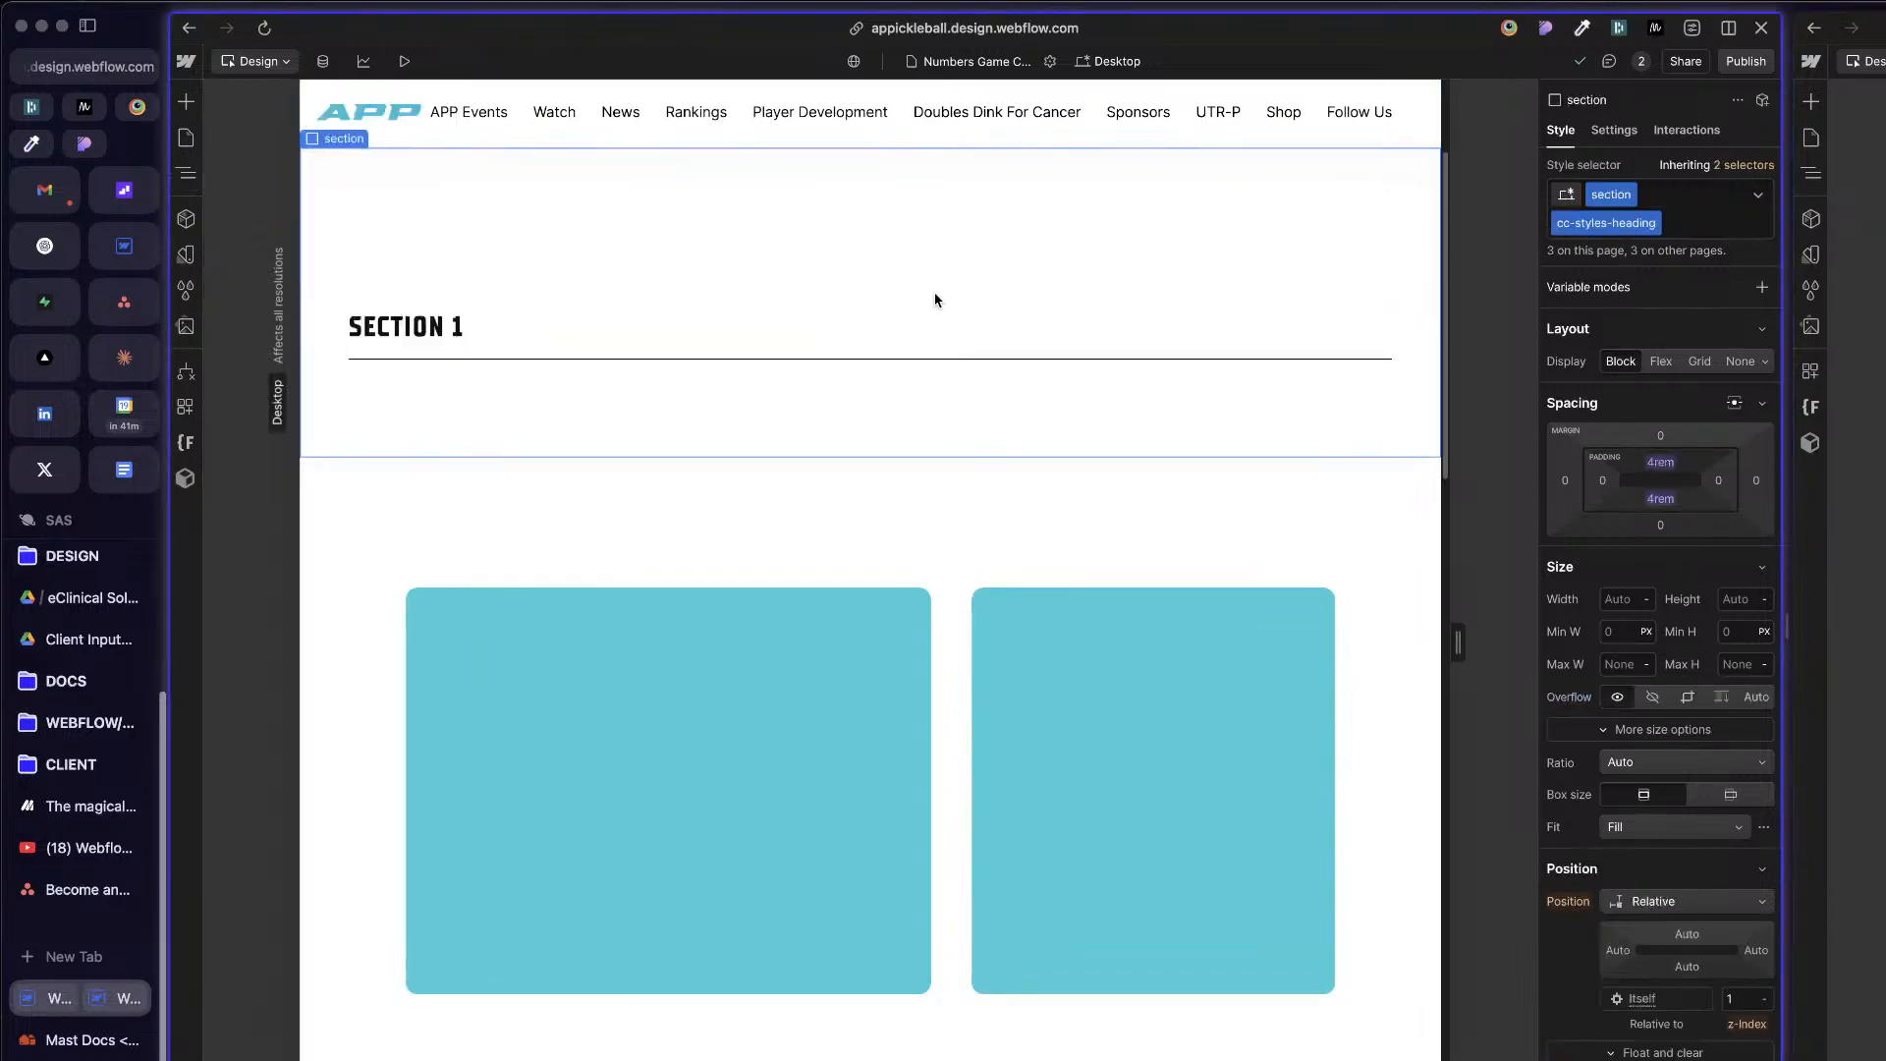
{"action": "left_click", "coordinate": [185, 138]}
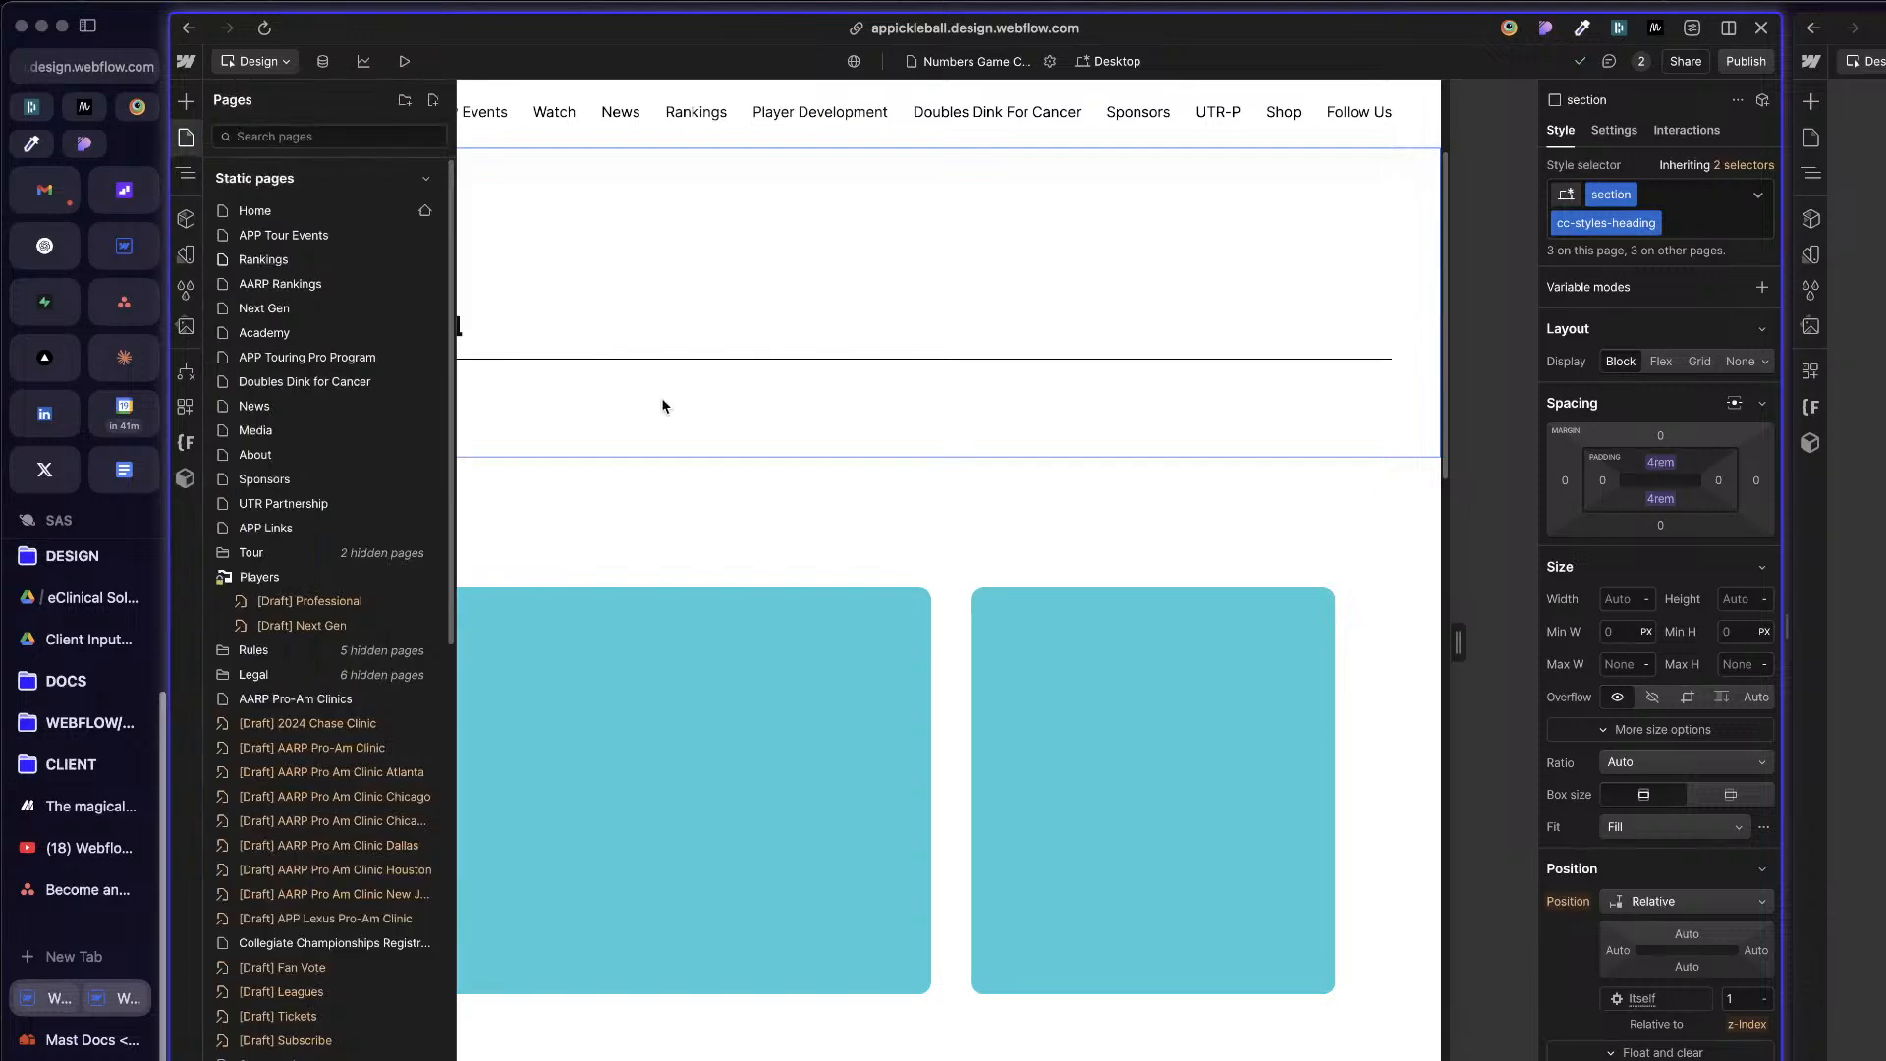
{"action": "scroll", "coordinate": [319, 849], "scroll_direction": "down", "scroll_amount": 5}
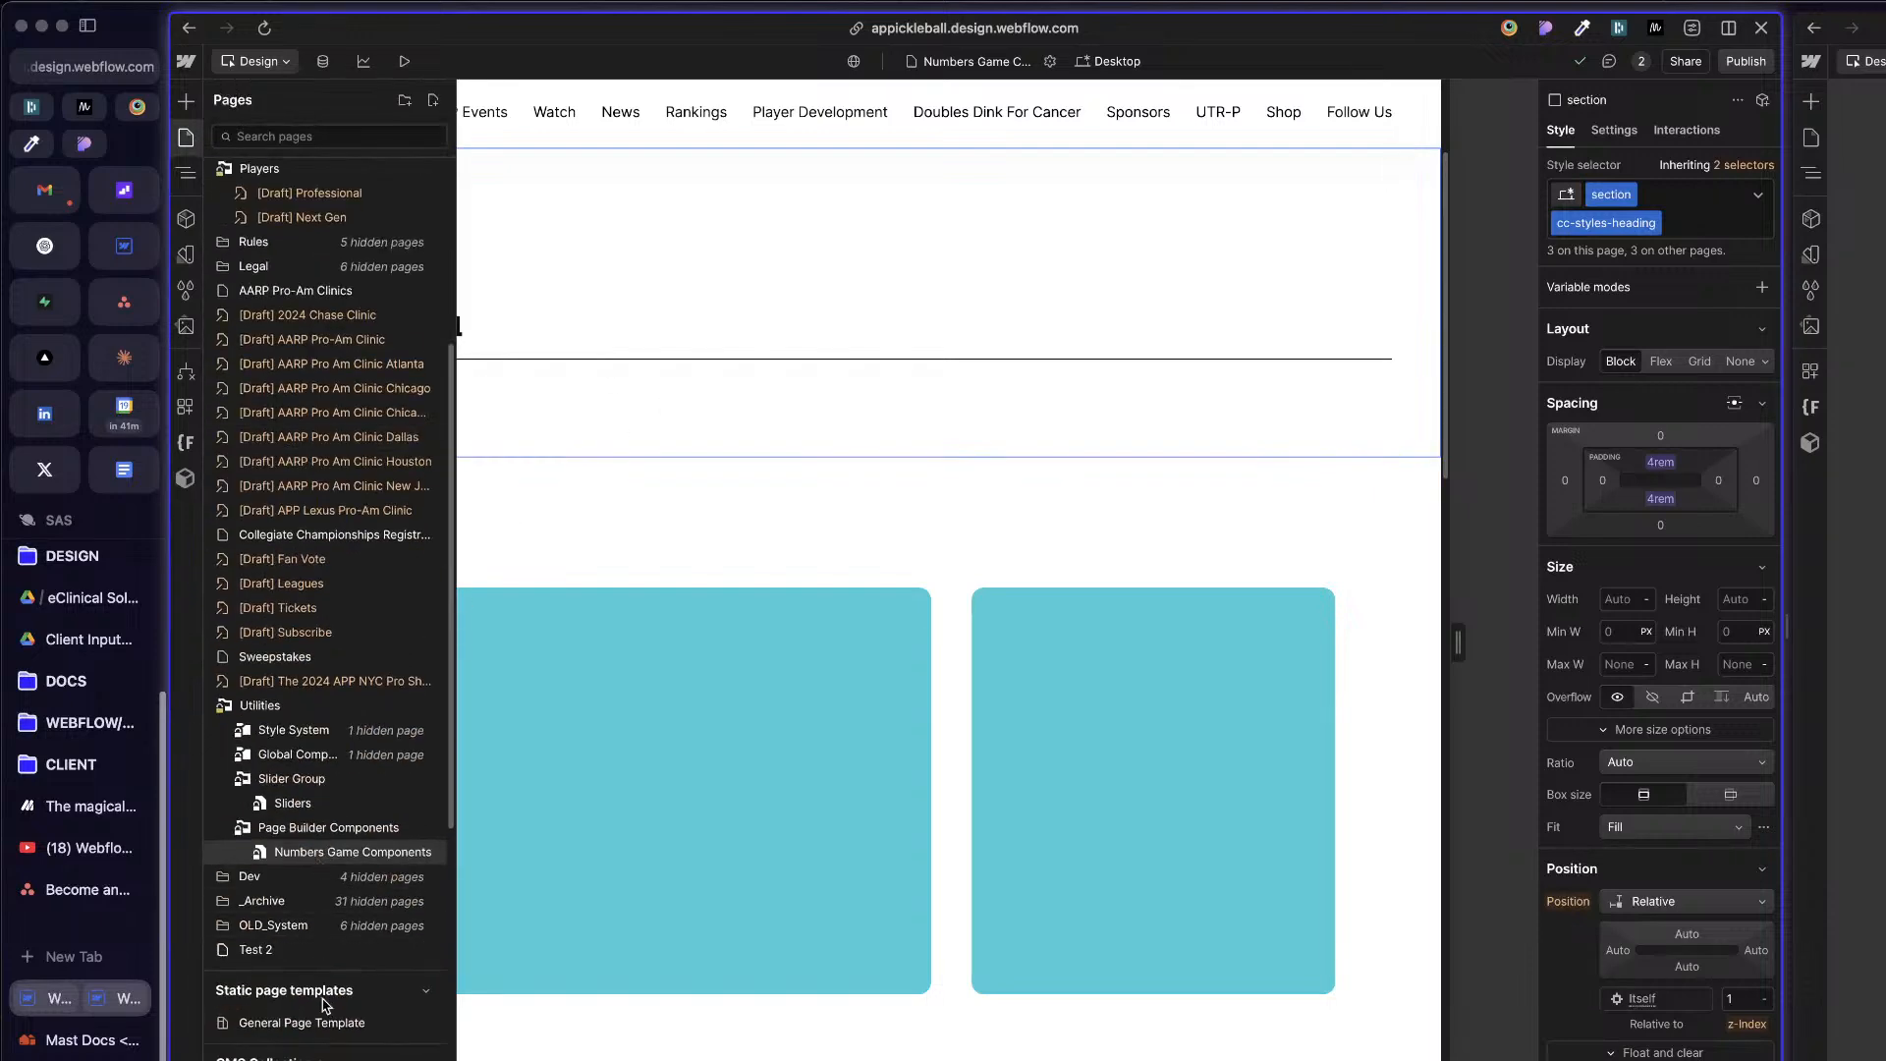
{"action": "mouse_move", "coordinate": [212, 1021]}
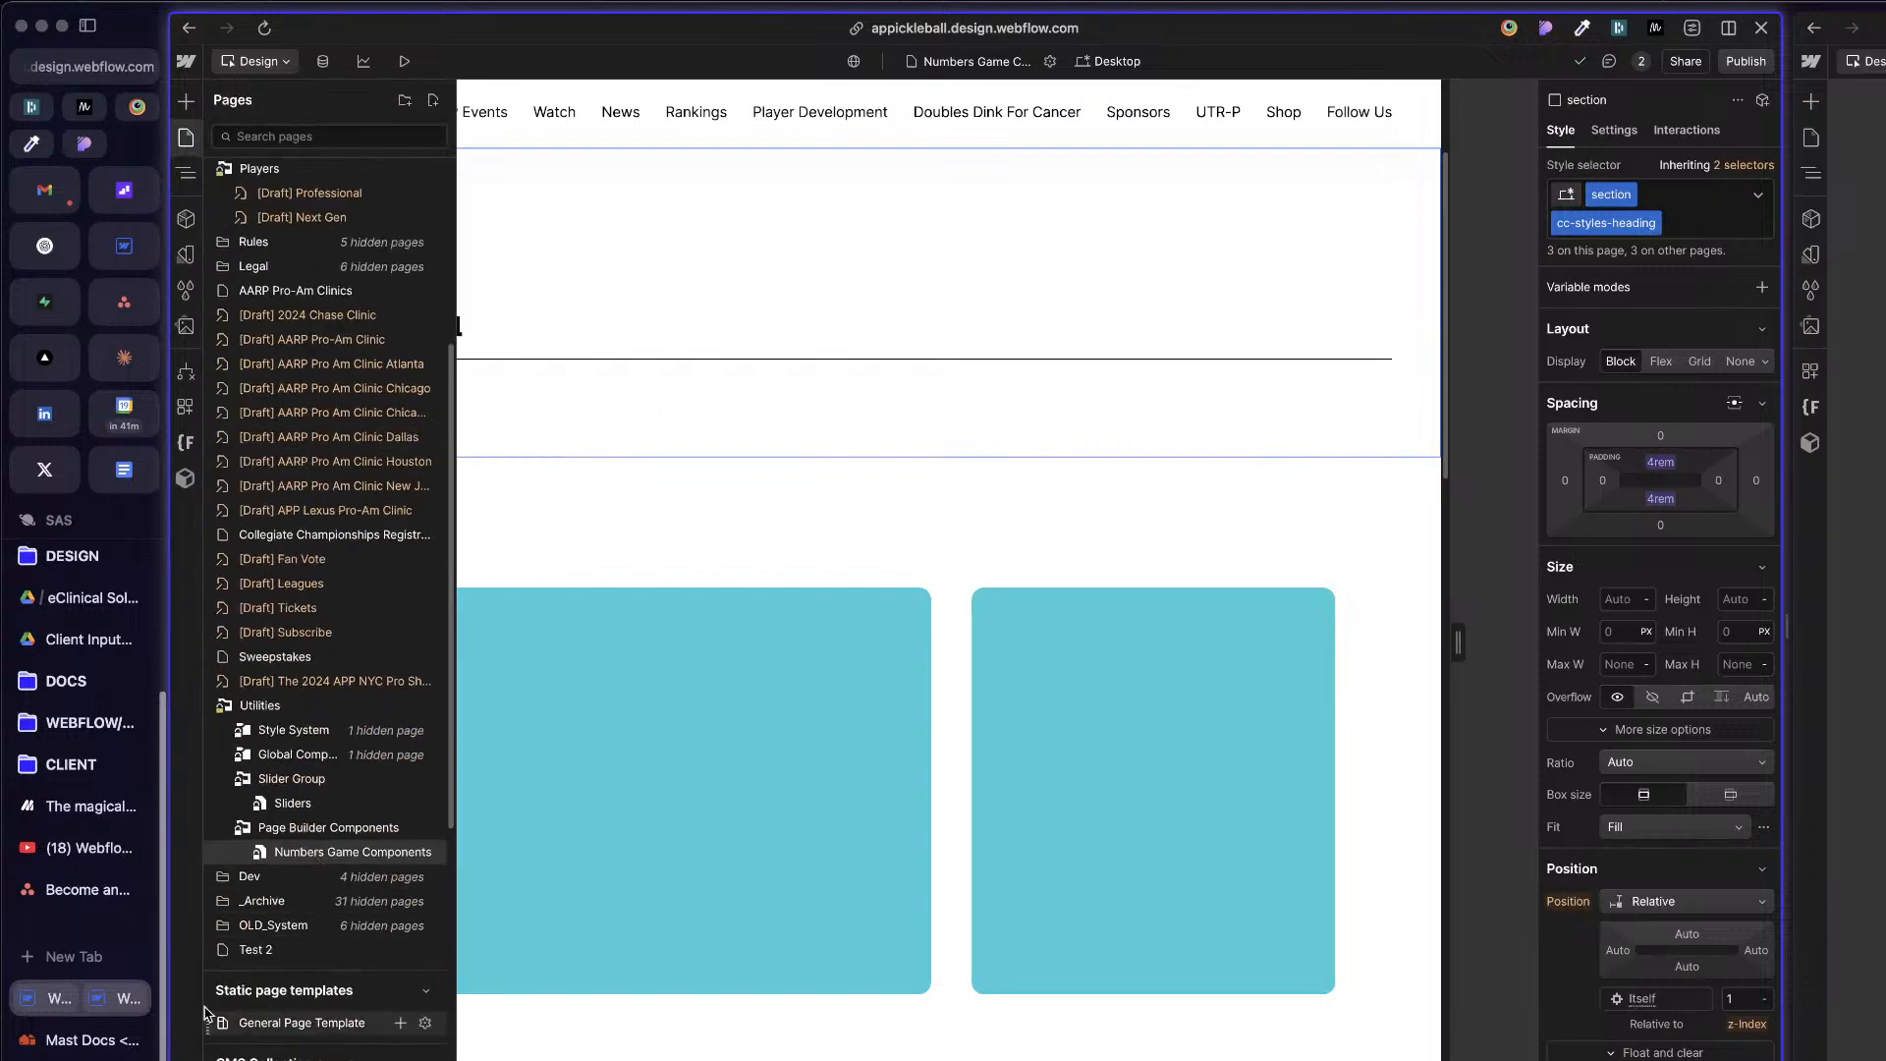
{"action": "left_click", "coordinate": [400, 1023]}
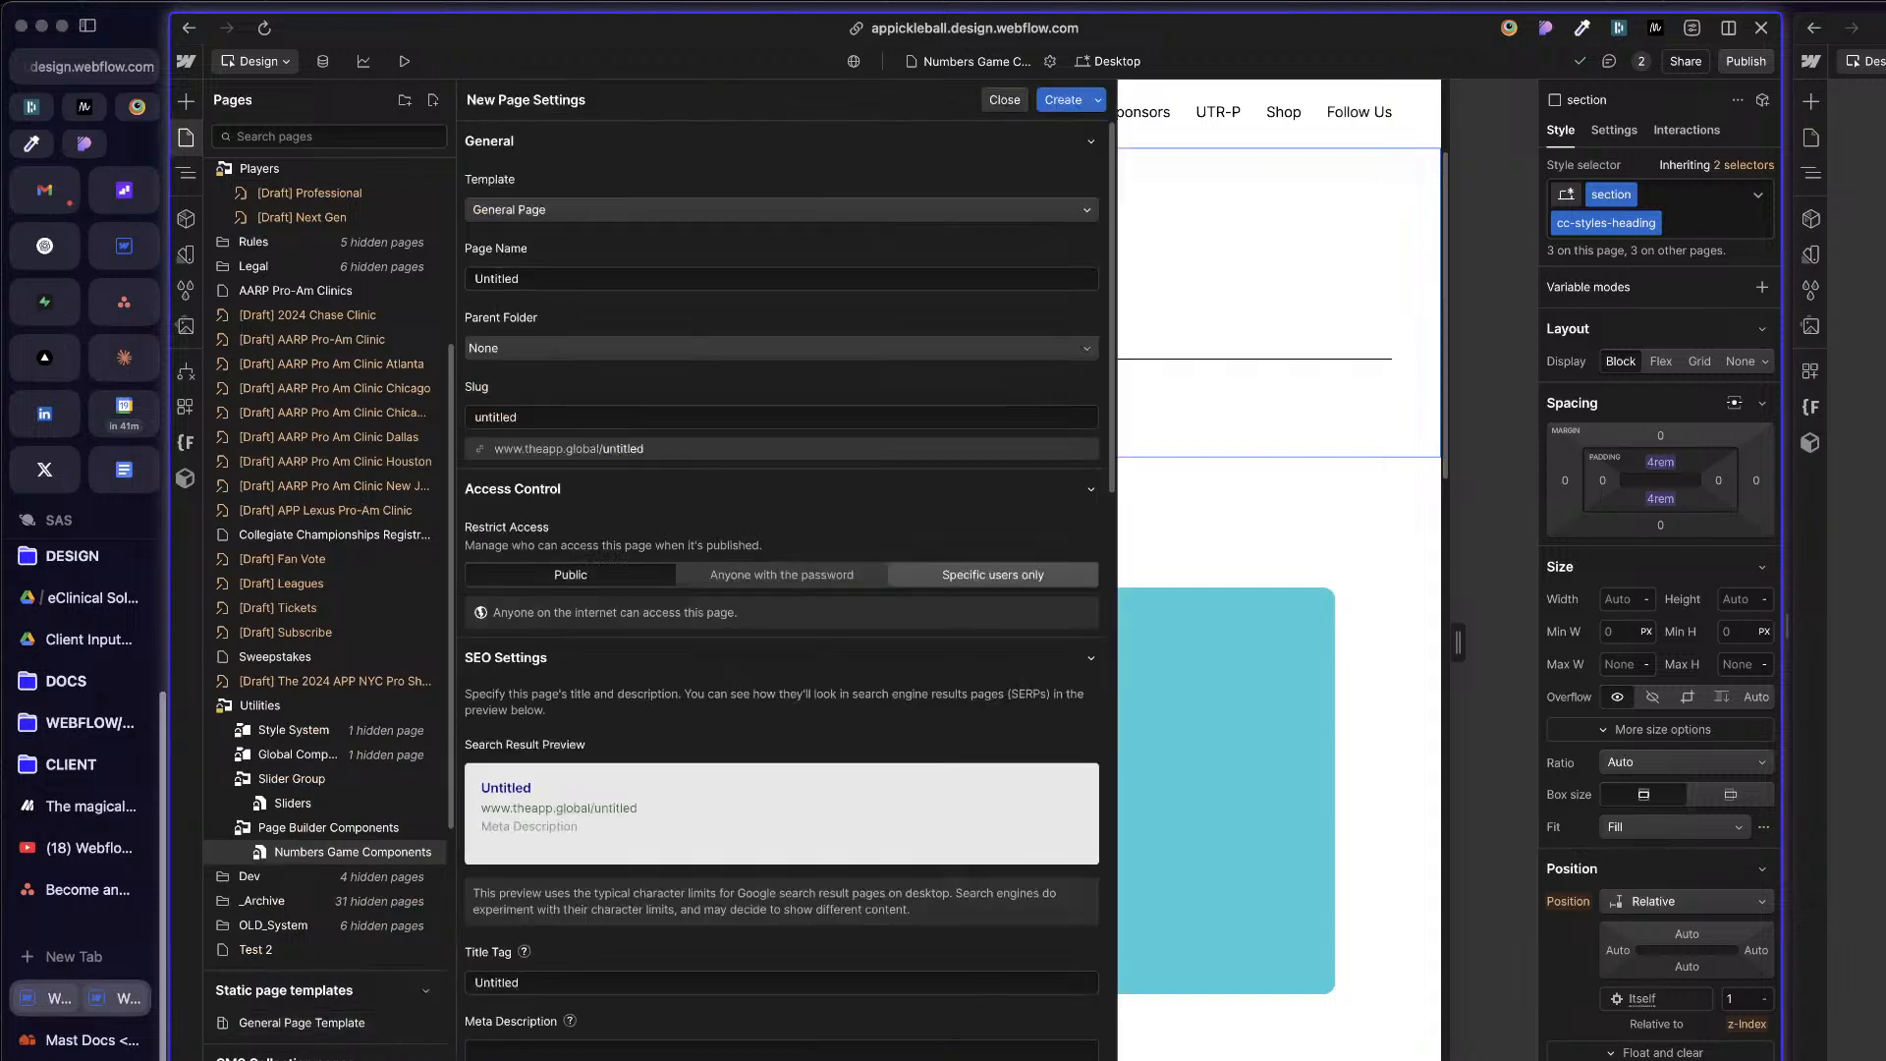
{"action": "left_click", "coordinate": [673, 215]}
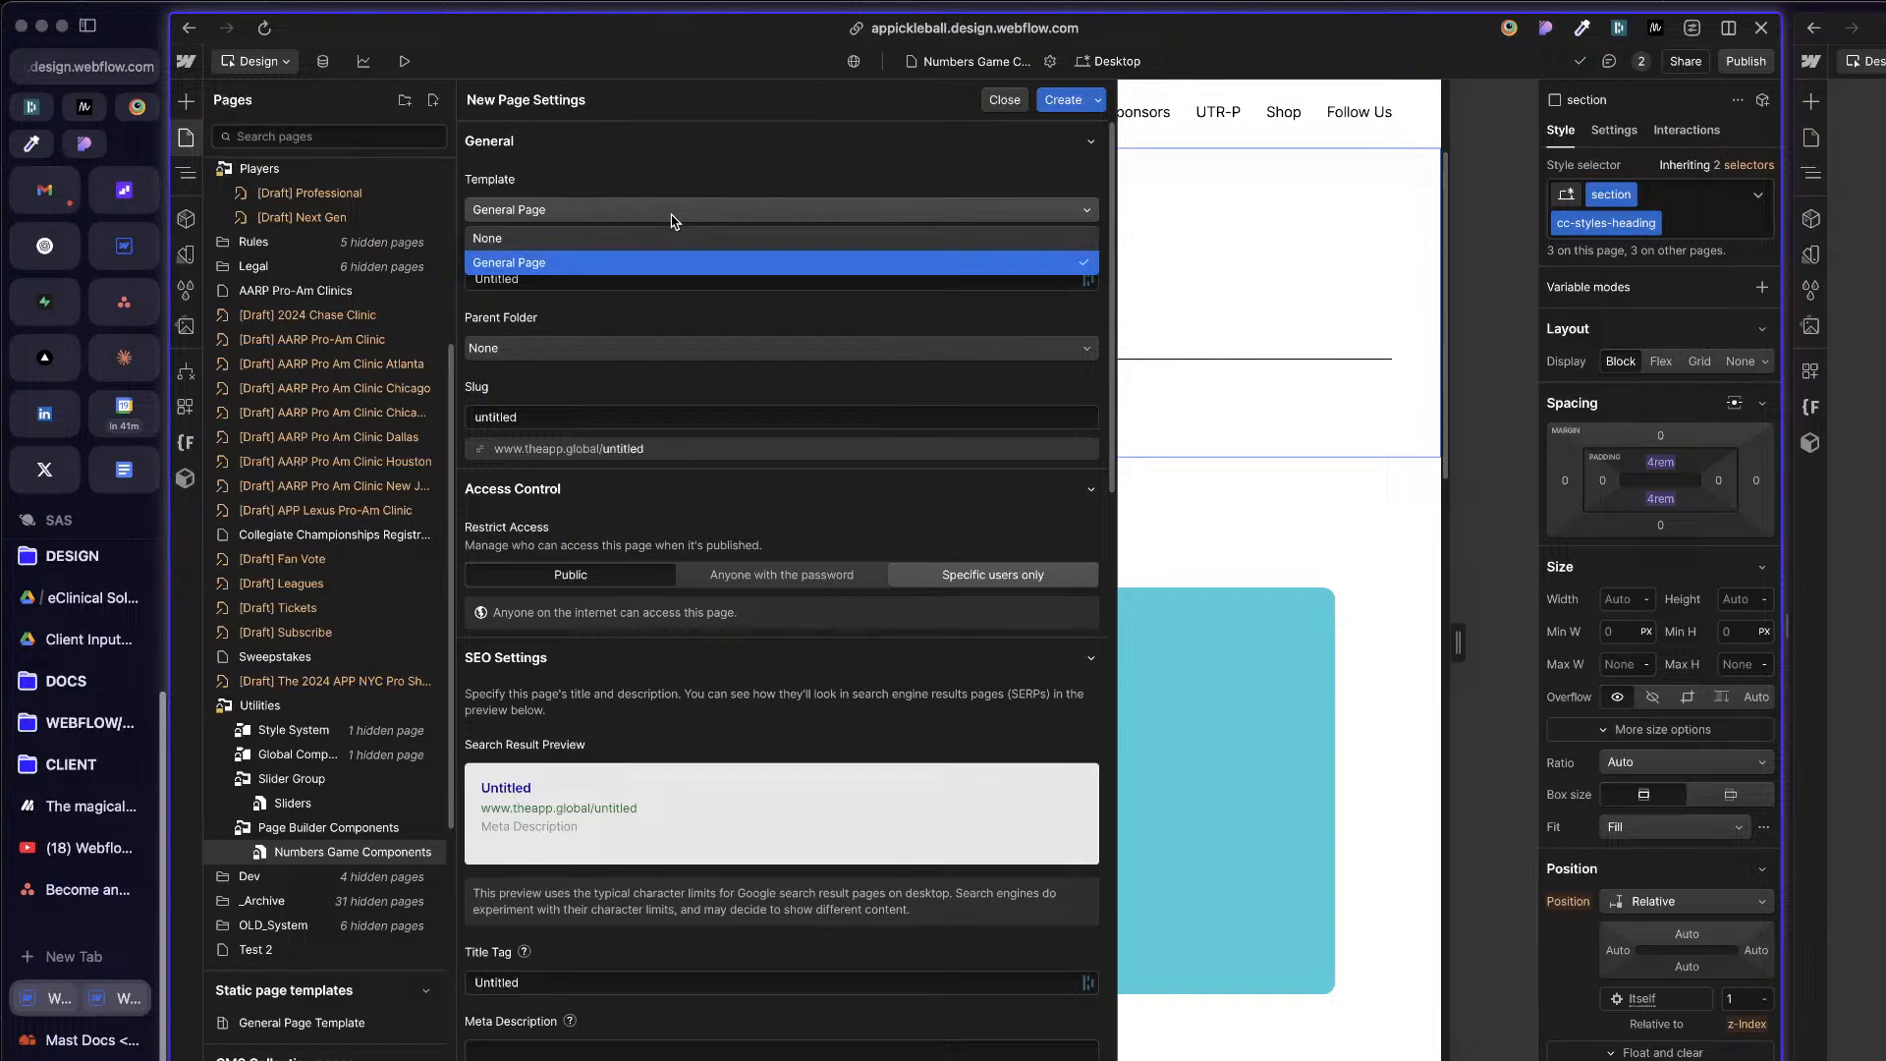
{"action": "left_click", "coordinate": [673, 215]}
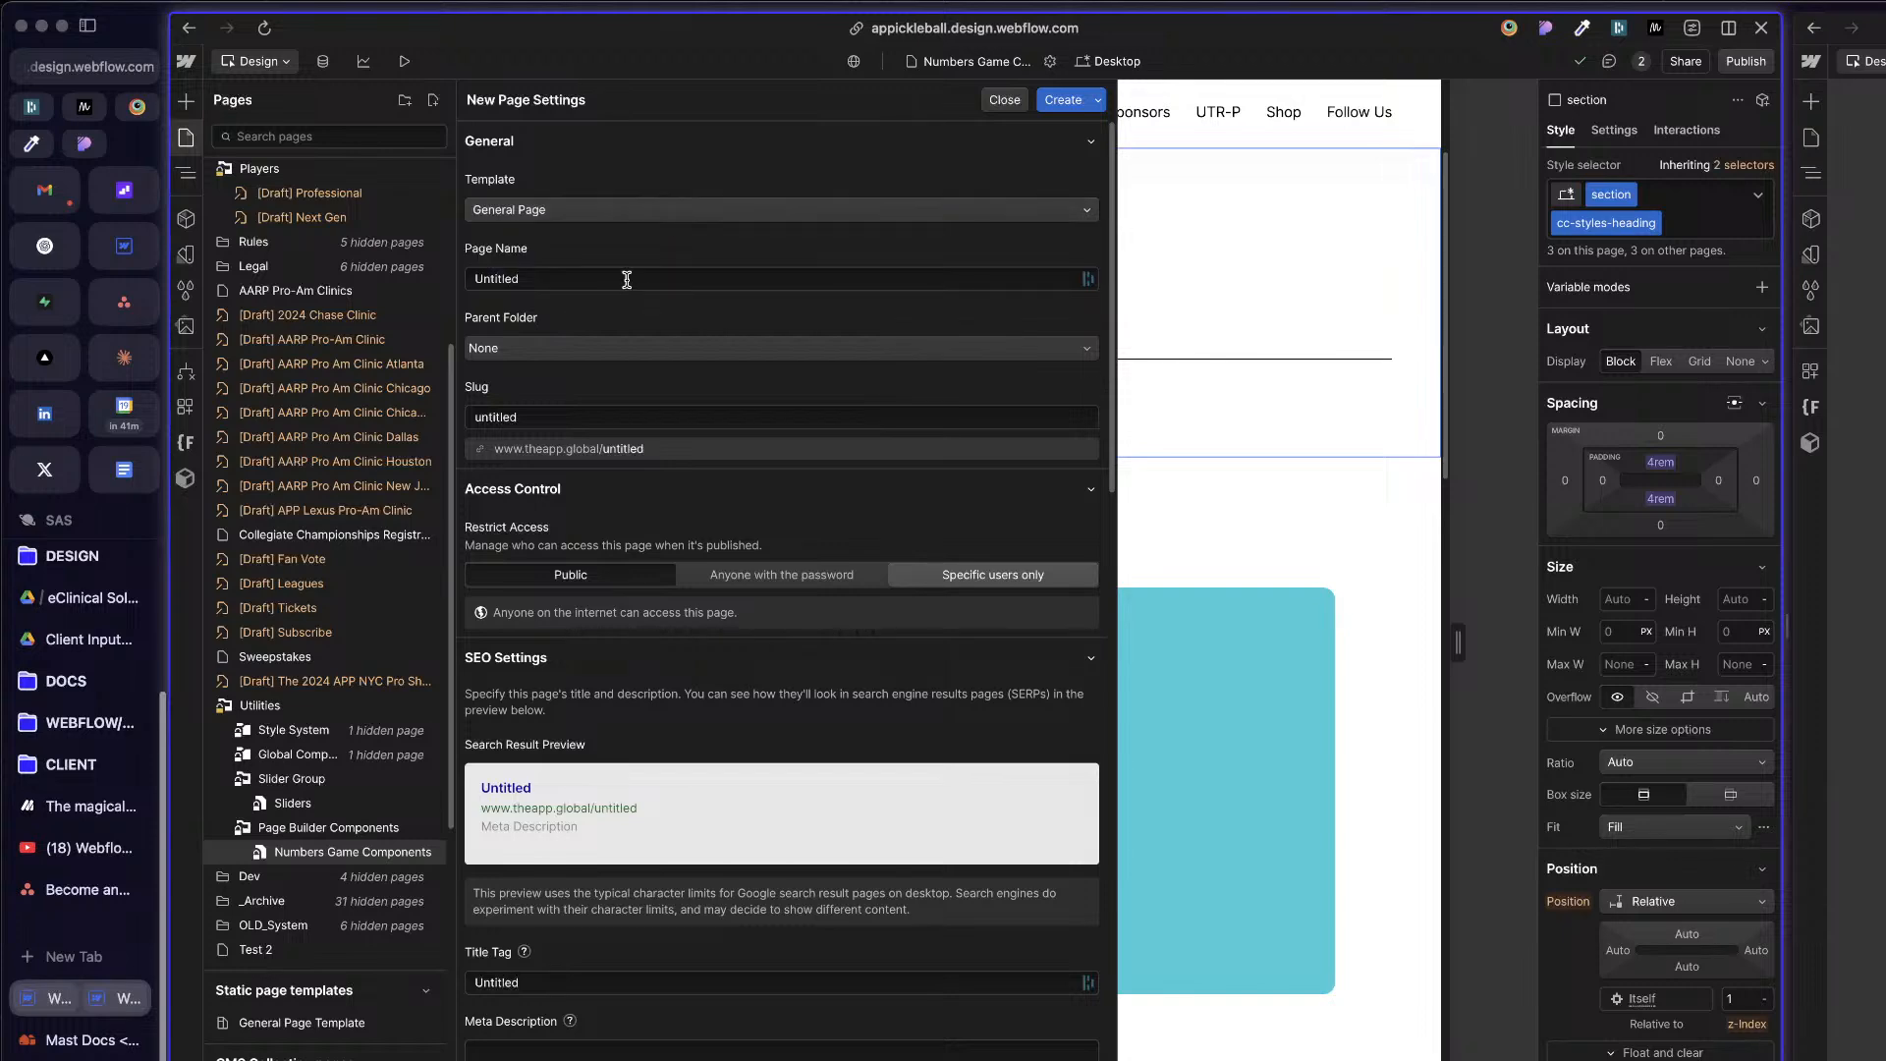
{"action": "left_click", "coordinate": [1005, 100]}
{"action": "left_click", "coordinate": [812, 695]}
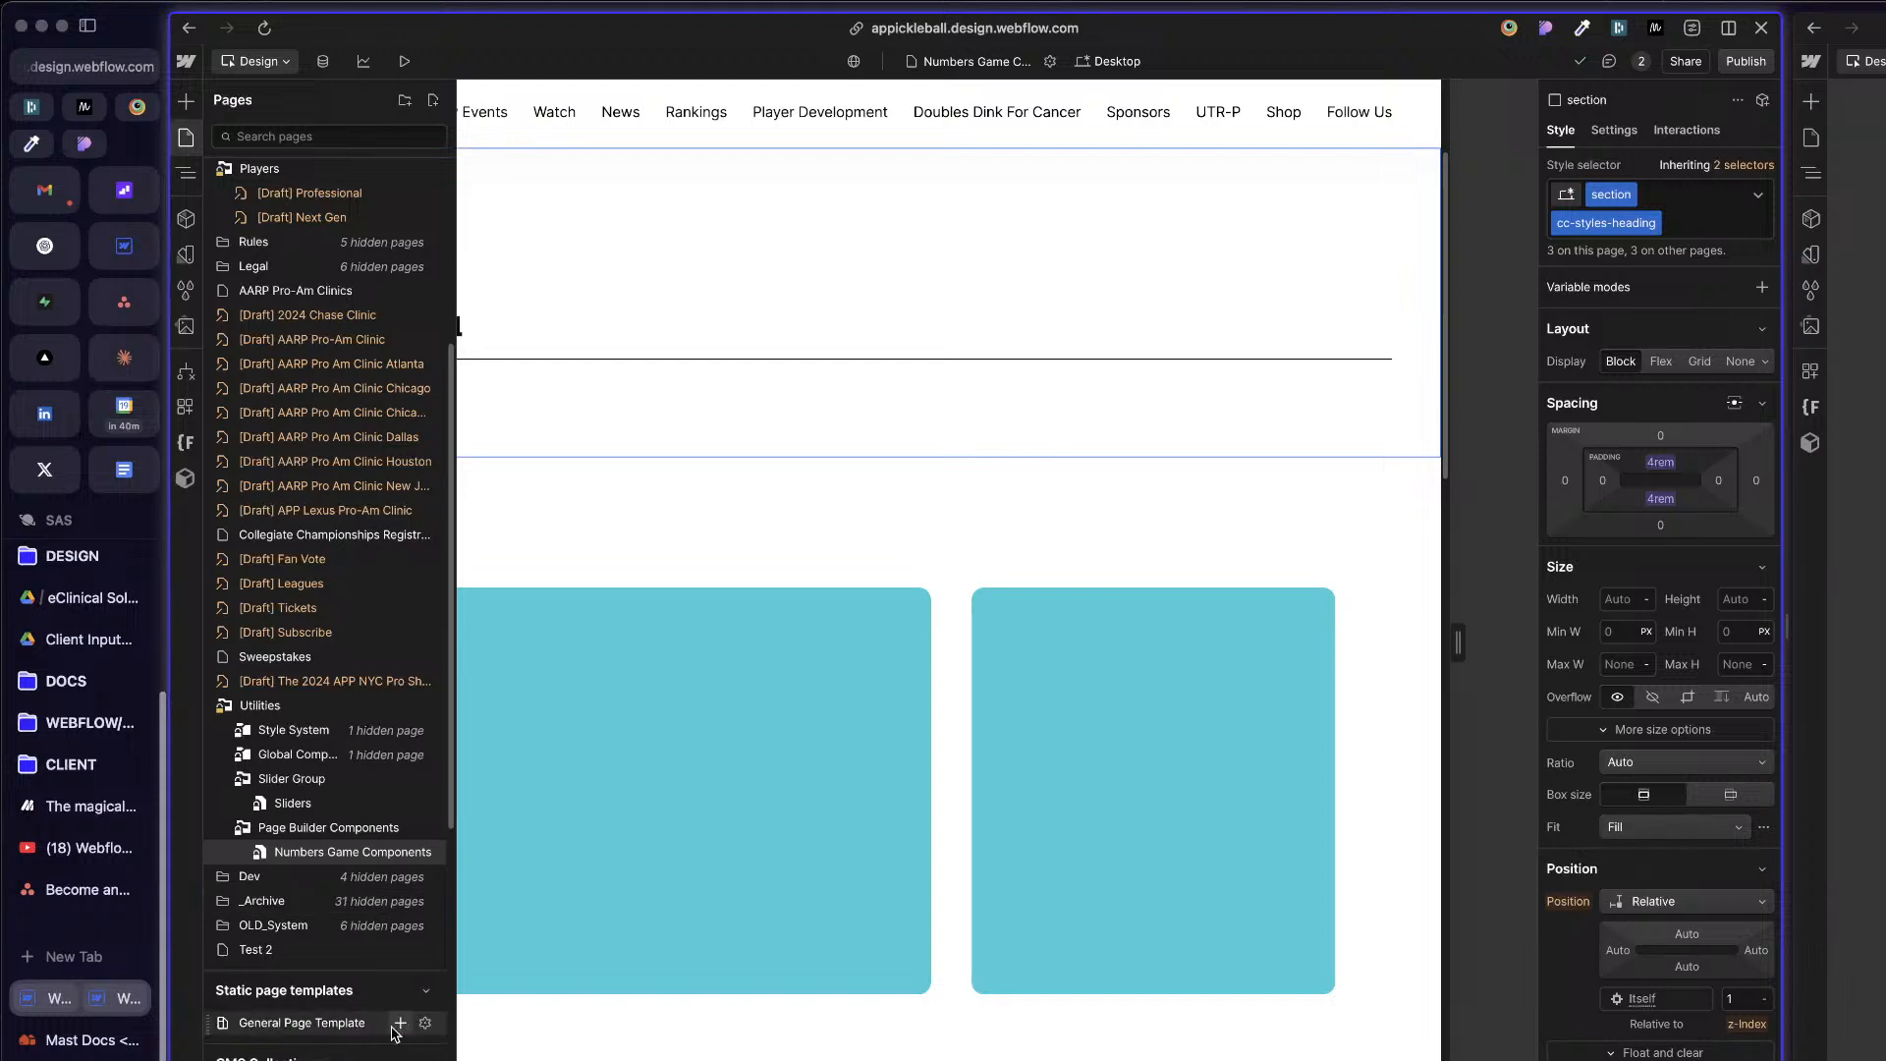
Step: Open the General Page Template and examine its element structure
{"action": "left_click", "coordinate": [334, 1023]}
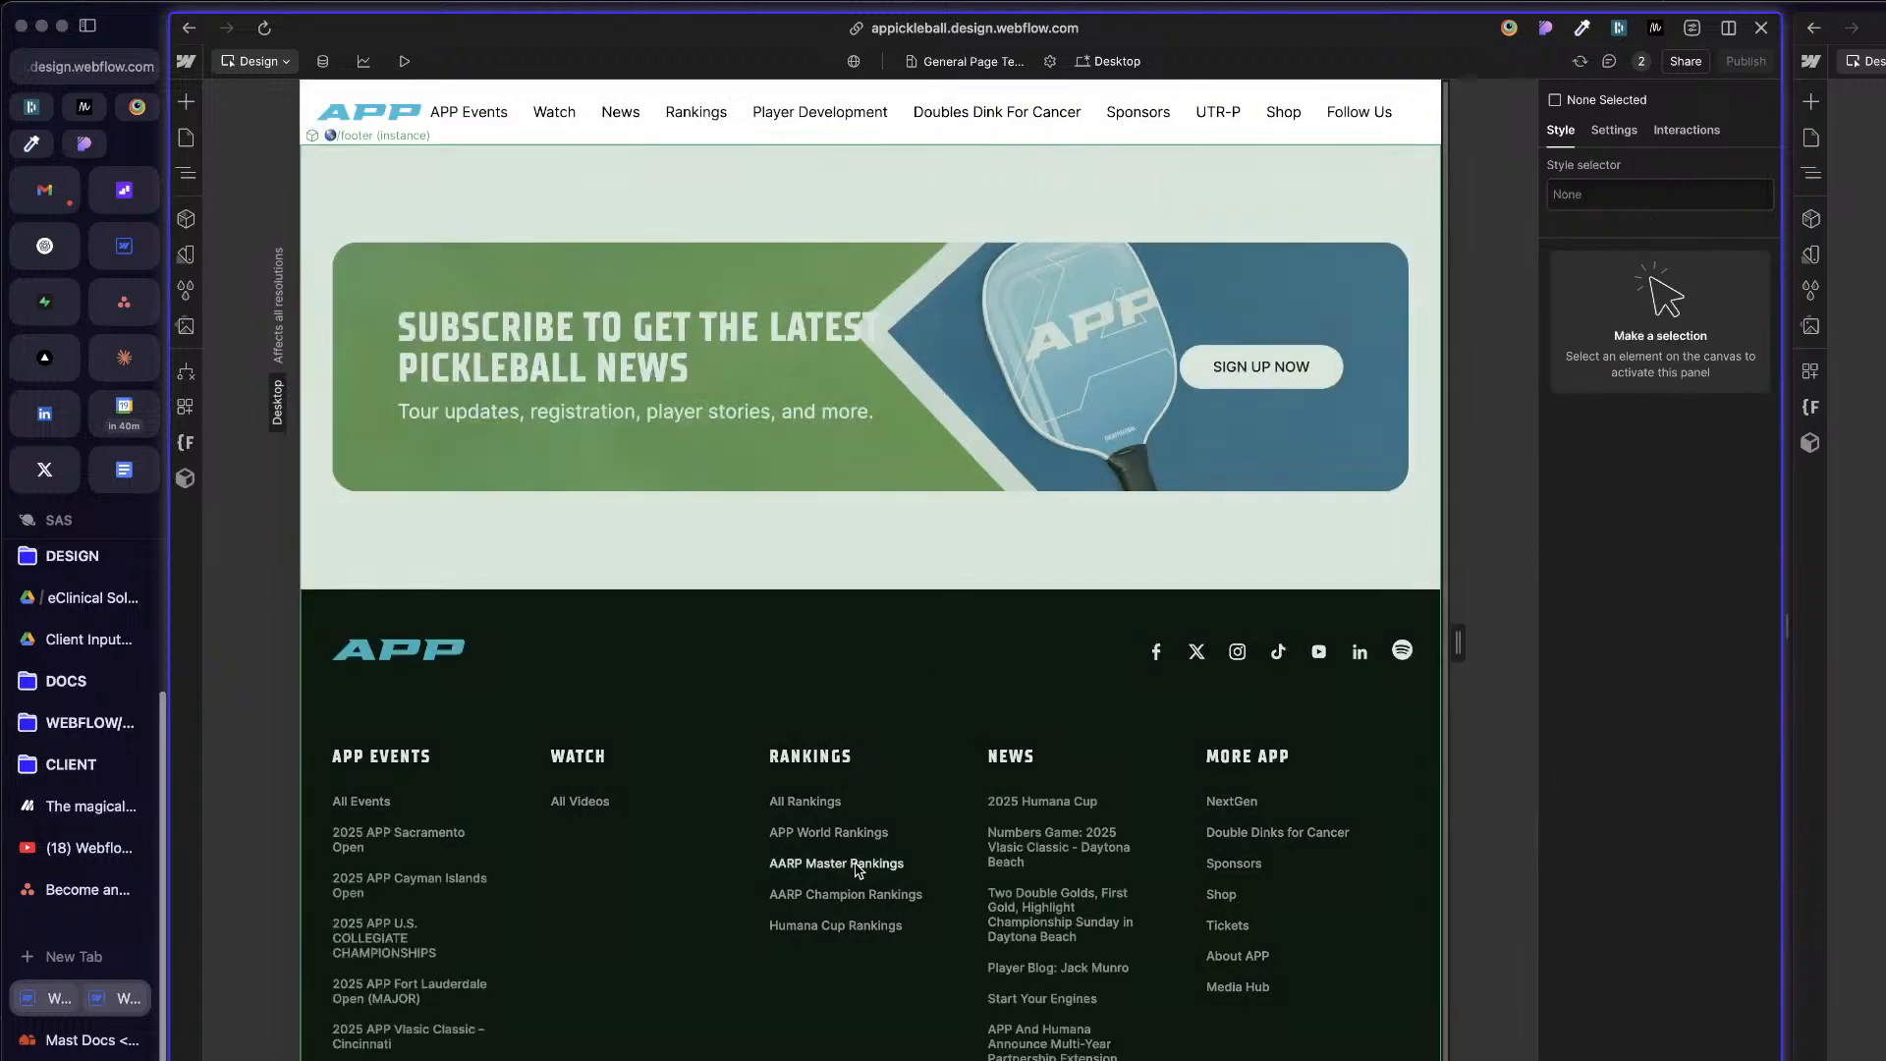
{"action": "left_click", "coordinate": [560, 339]}
{"action": "left_click", "coordinate": [186, 137]}
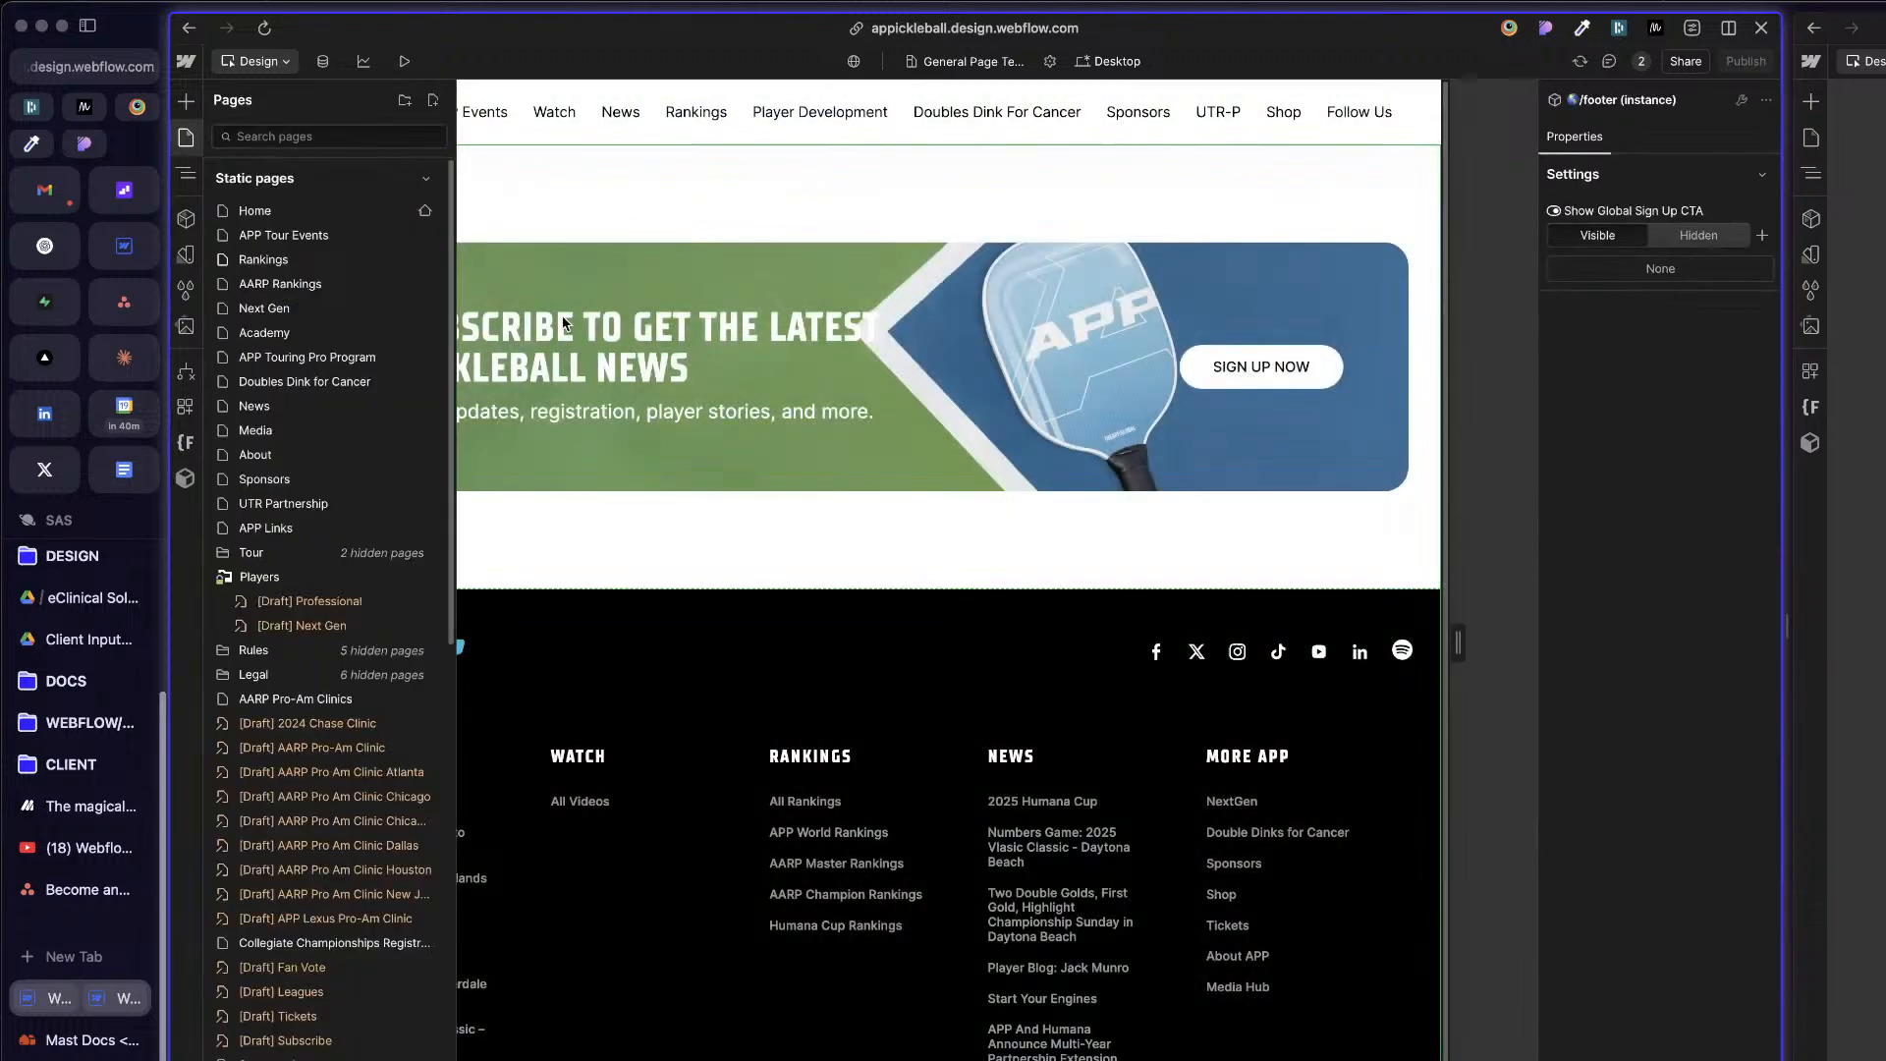
{"action": "left_click", "coordinate": [186, 174]}
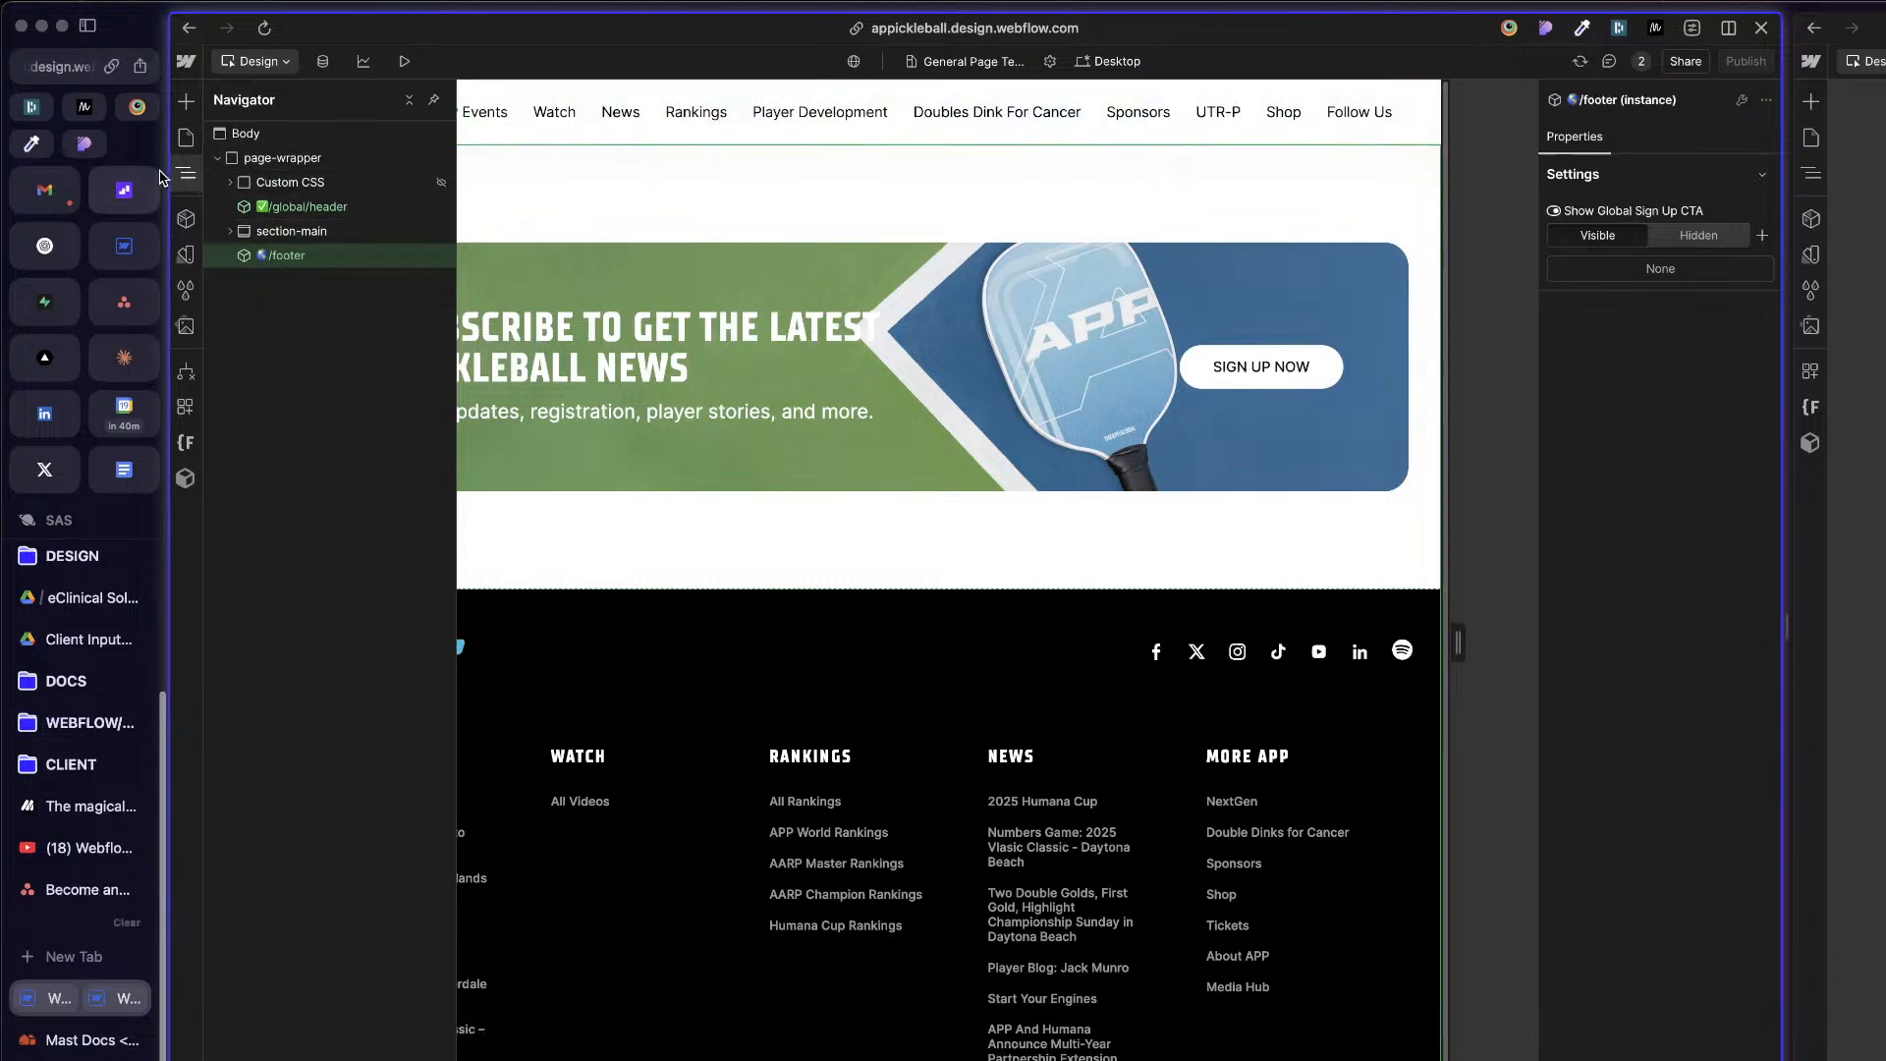
Step: Start a new static page template in the APP project and name it Build Mode
{"action": "key", "text": "p"}
{"action": "scroll", "coordinate": [370, 842], "scroll_direction": "down", "scroll_amount": 10}
{"action": "scroll", "coordinate": [412, 809], "scroll_direction": "up", "scroll_amount": 6}
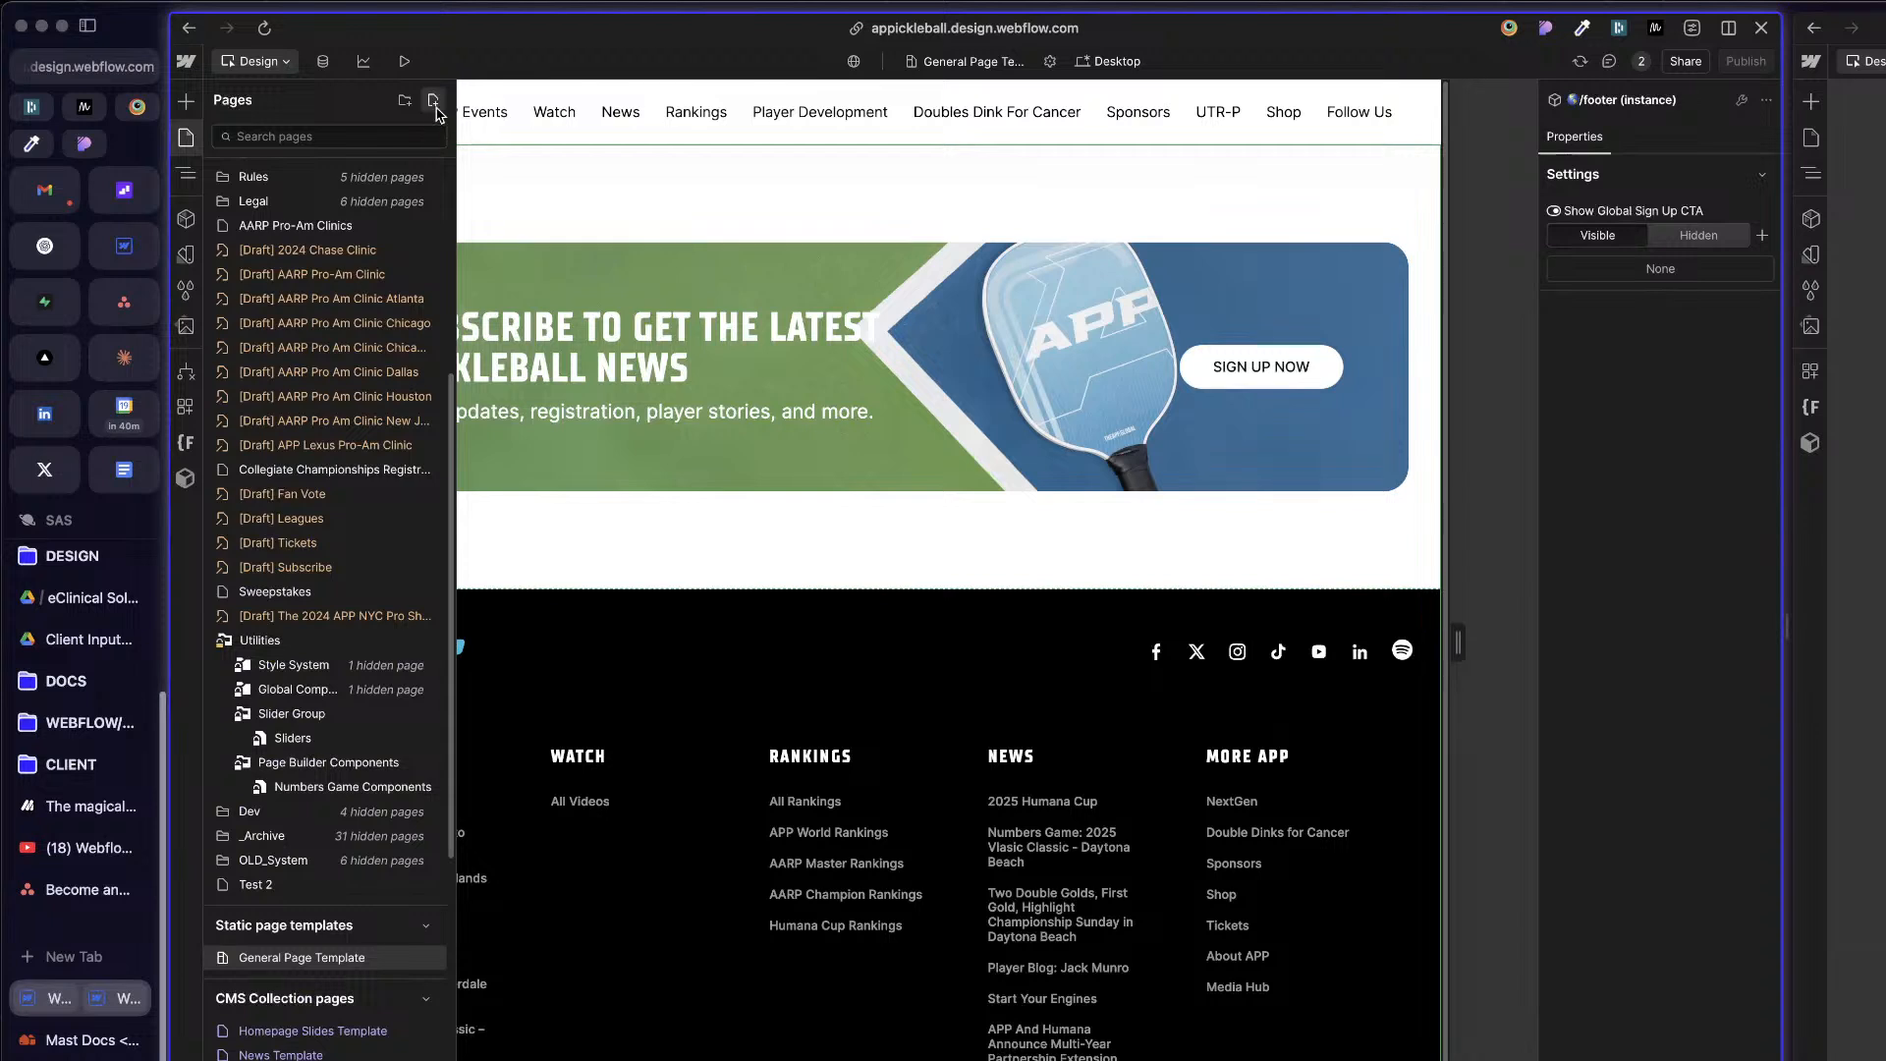
{"action": "left_click", "coordinate": [436, 102]}
{"action": "left_click", "coordinate": [501, 154]}
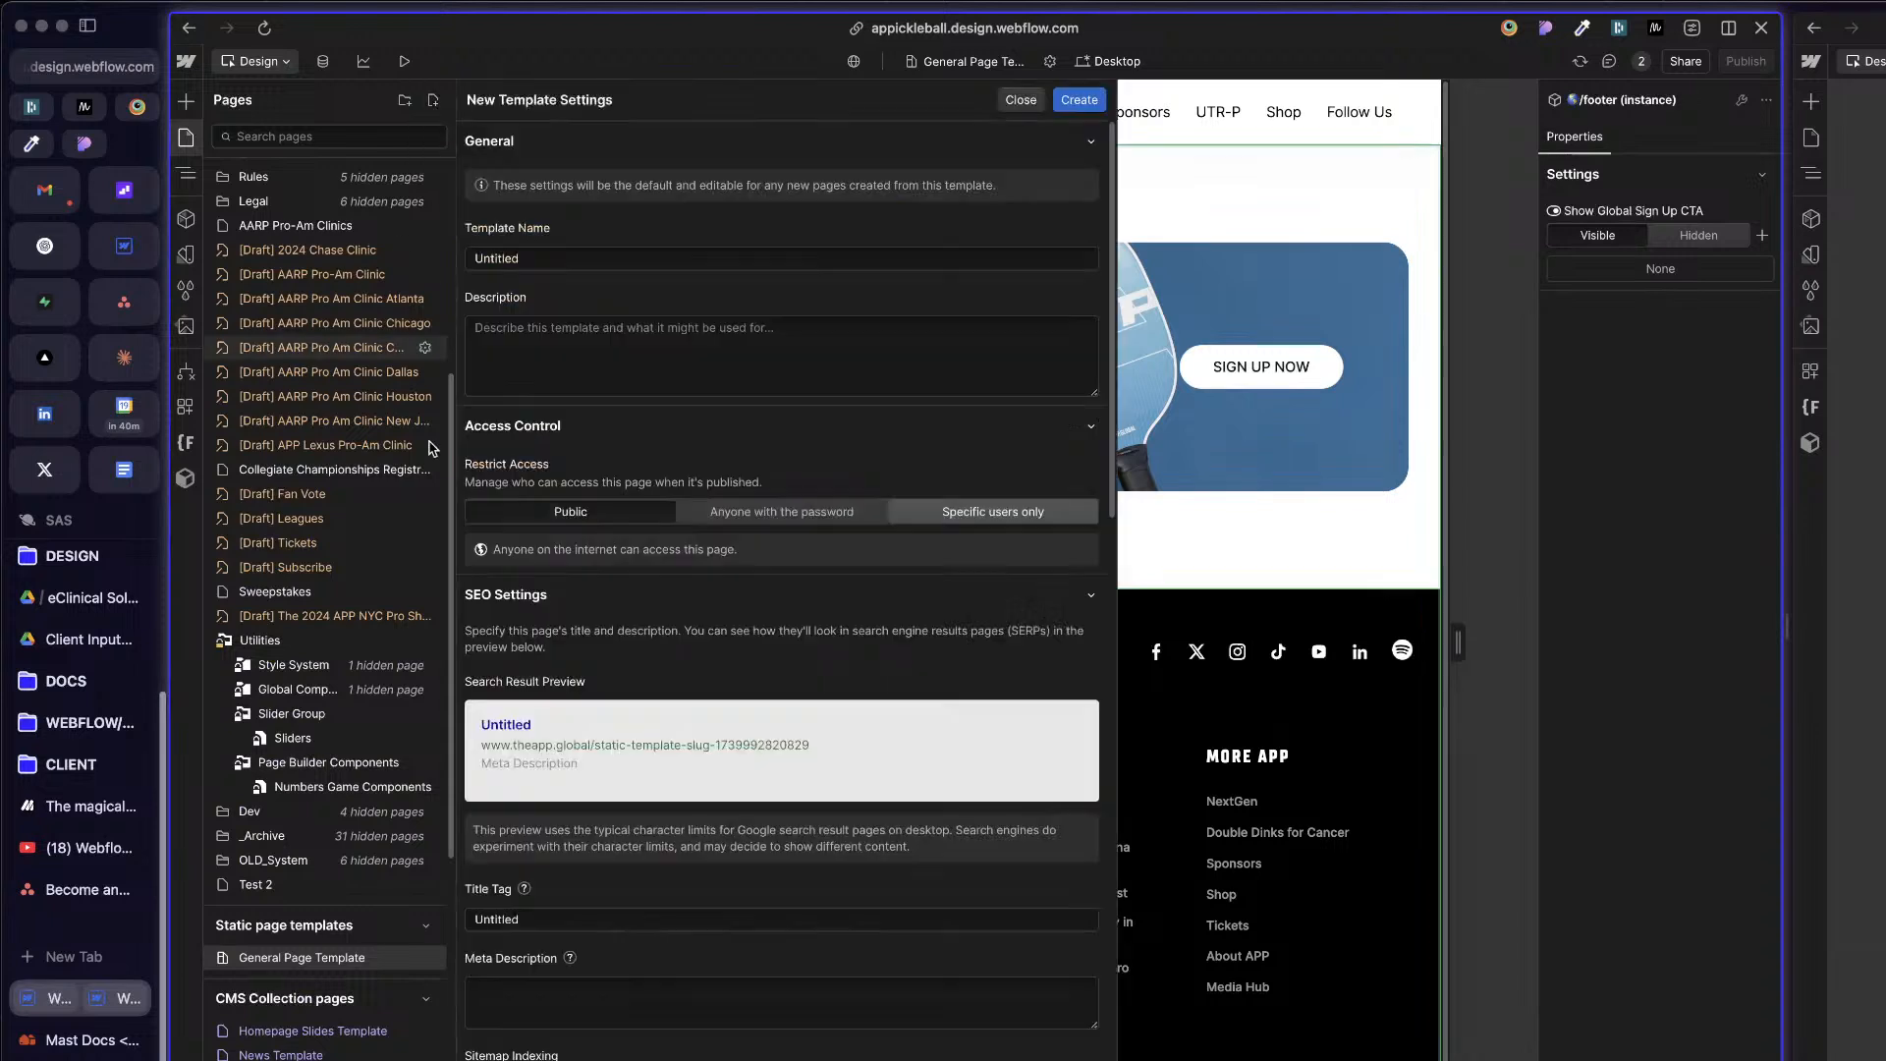
{"action": "left_click", "coordinate": [626, 259]}
{"action": "double_click", "coordinate": [623, 258]}
{"action": "type", "text": "Bui"}
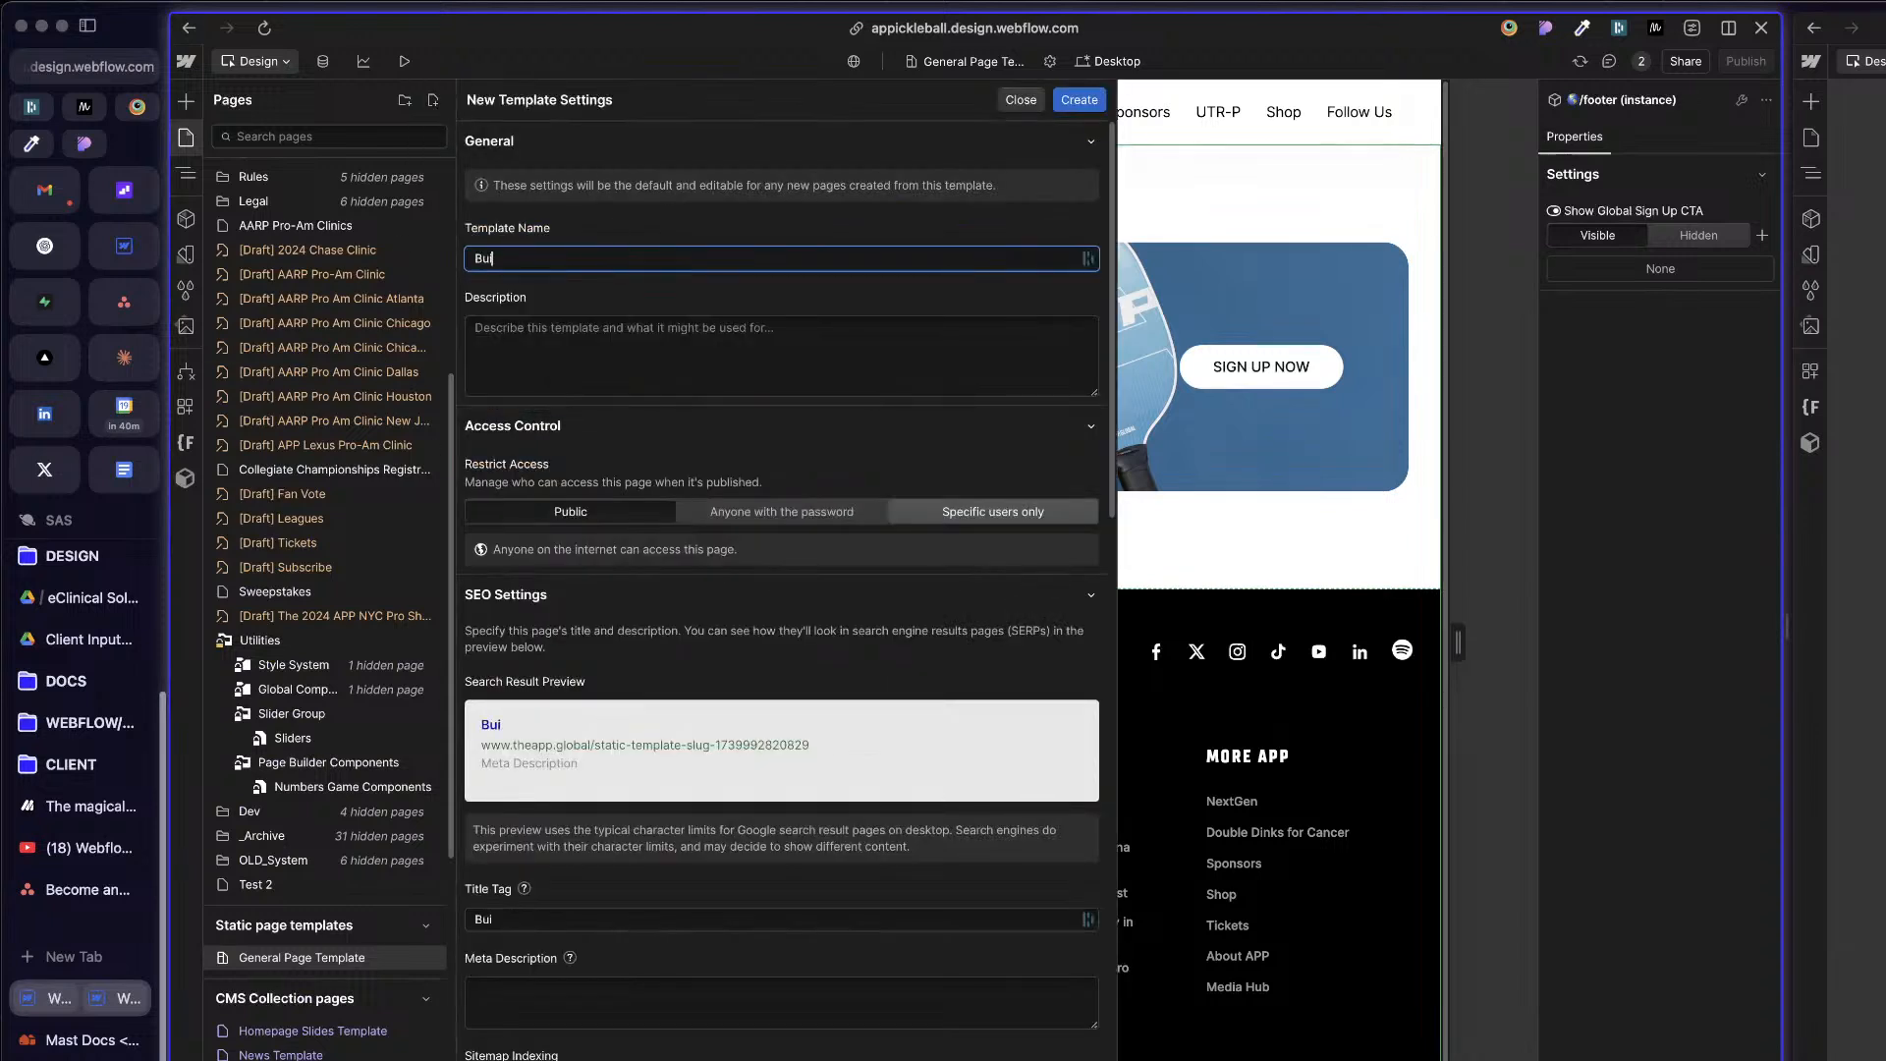
{"action": "type", "text": "ld Mode"}
Step: Check the reference project's page list, complete the new template's name as Build Mode Template, and create it
{"action": "left_click", "coordinate": [1836, 258]}
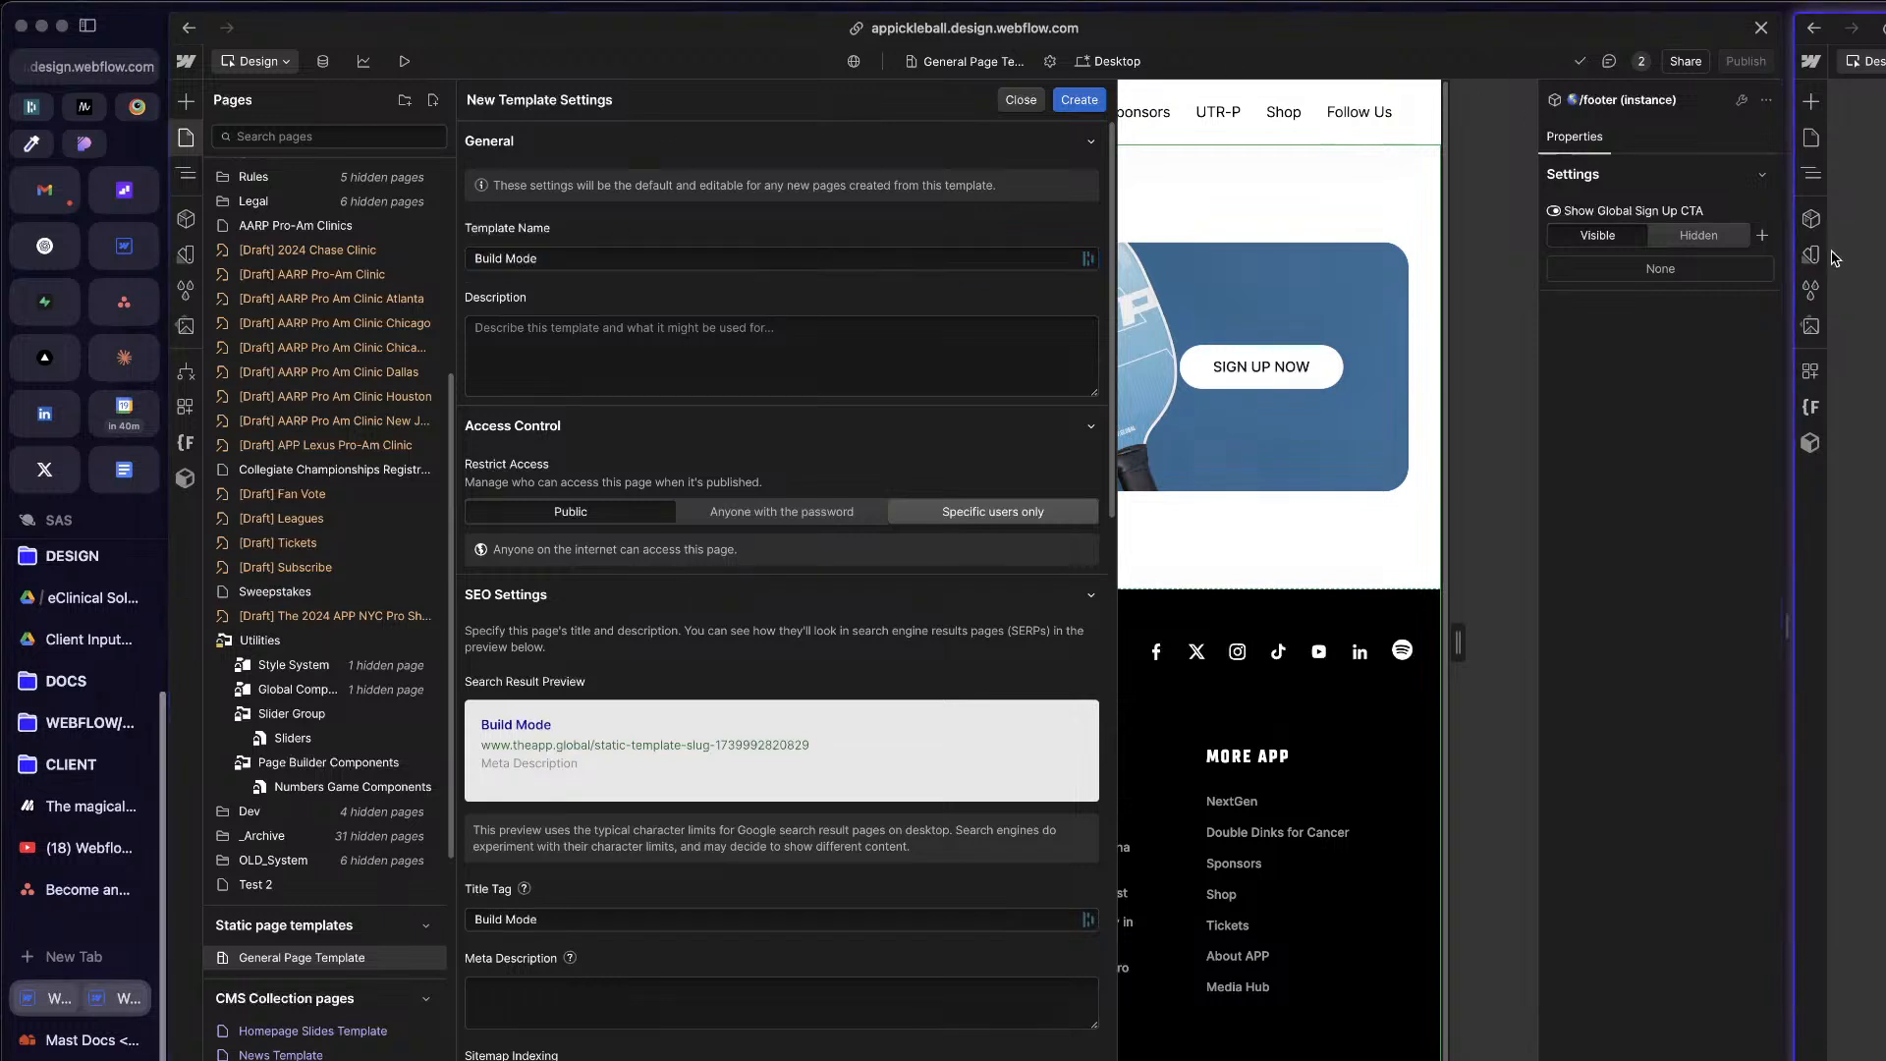
{"action": "left_click", "coordinate": [1810, 138]}
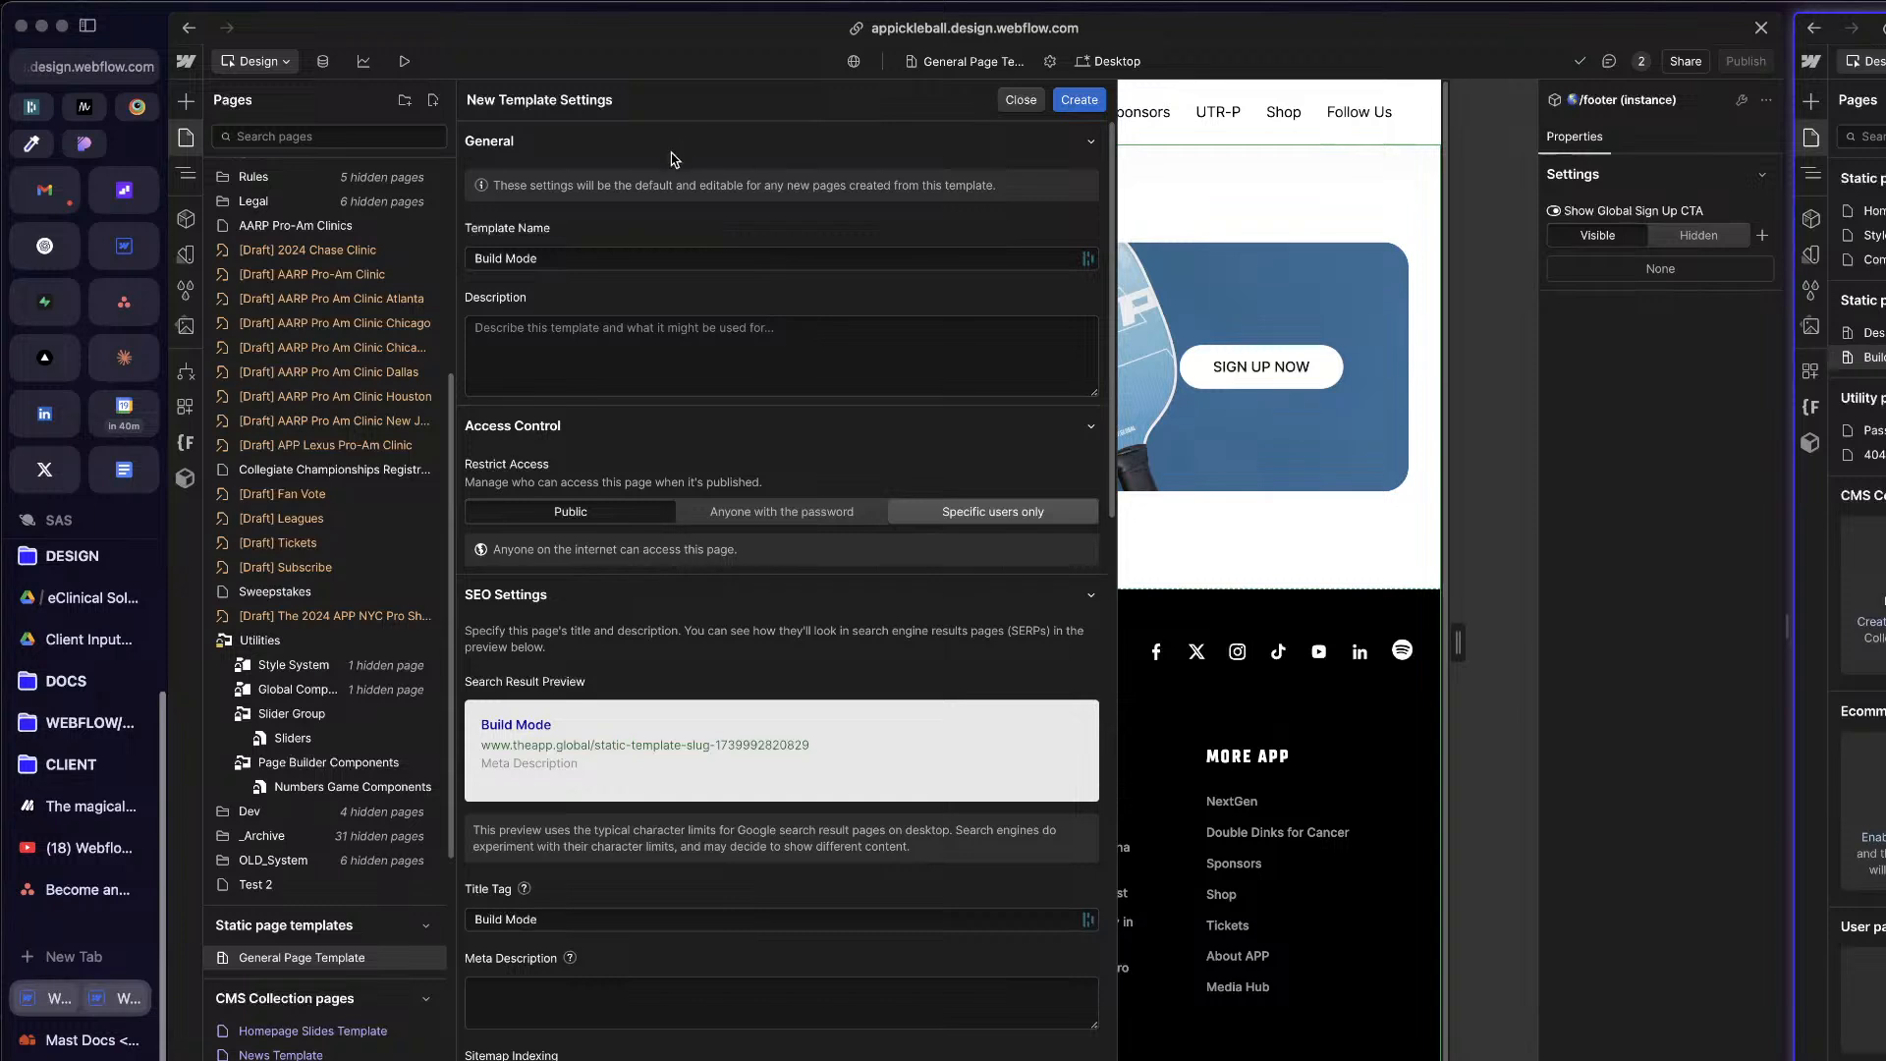
{"action": "left_click", "coordinate": [626, 254]}
{"action": "type", "text": "Template"}
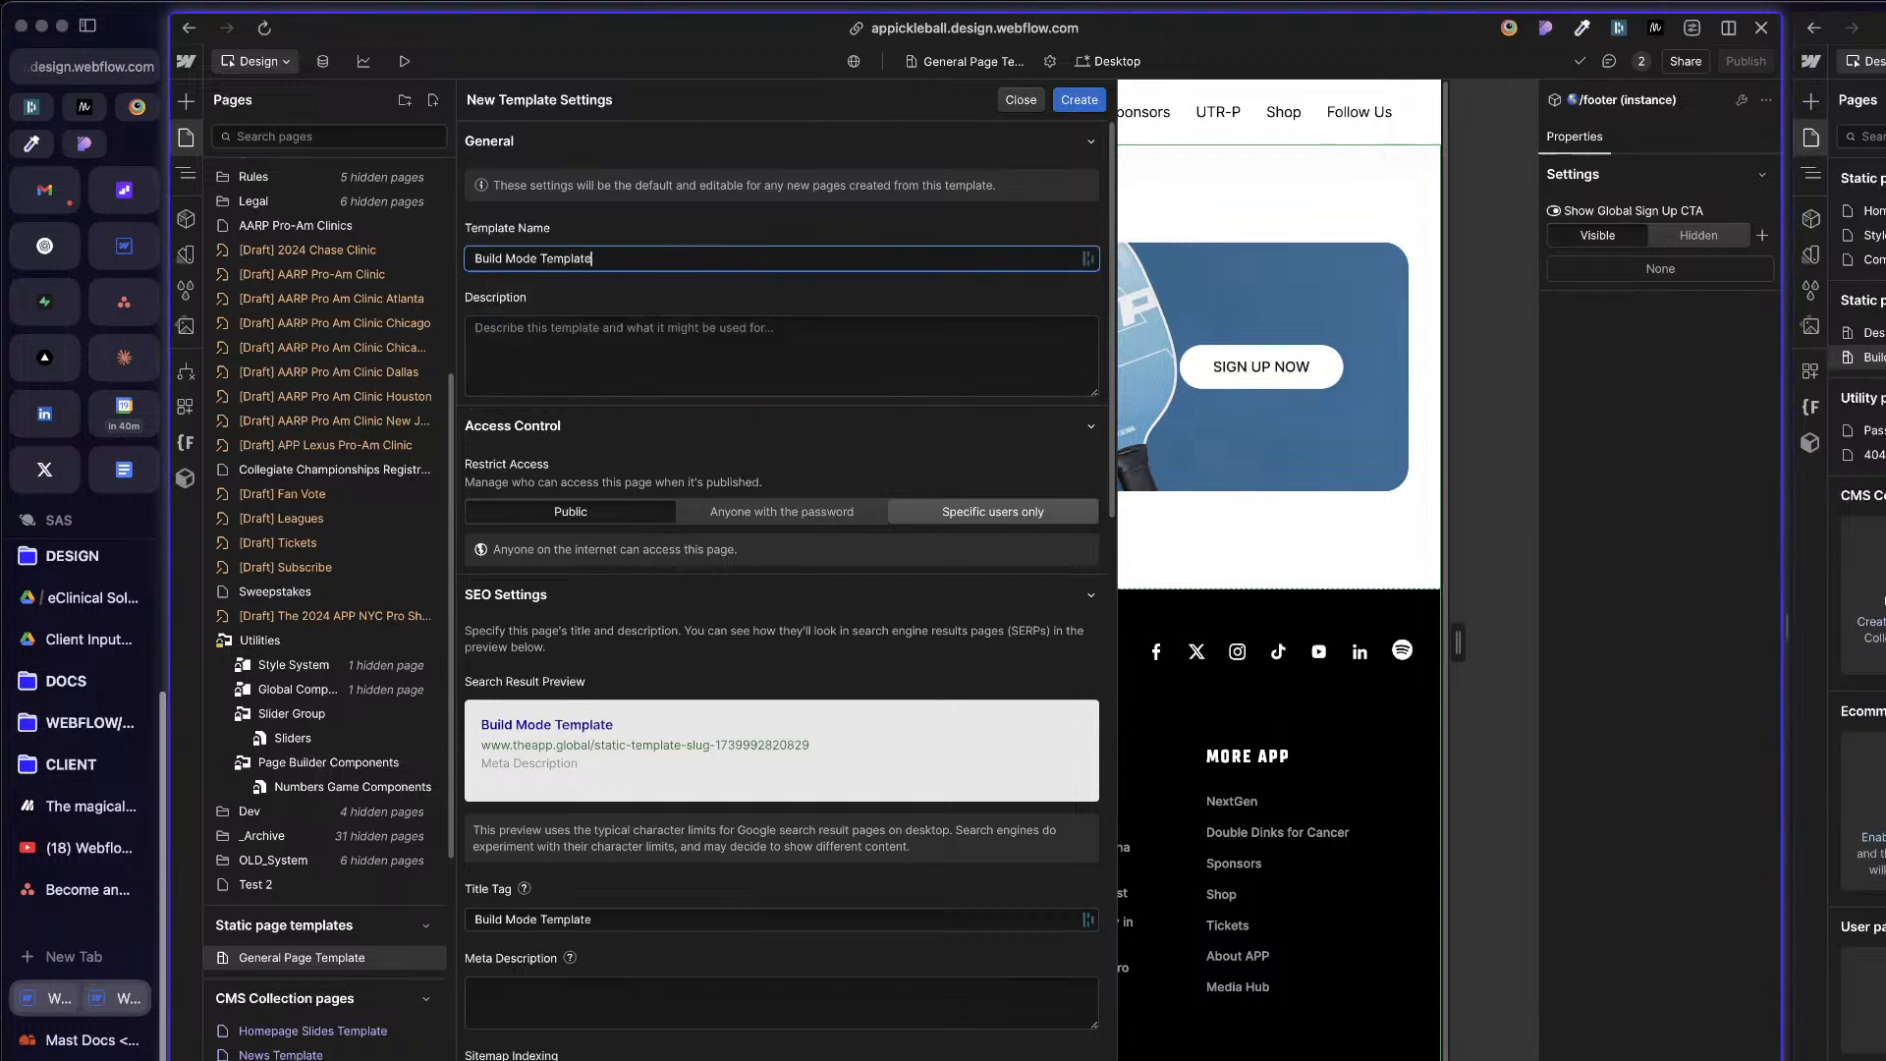
{"action": "left_click", "coordinate": [657, 307]}
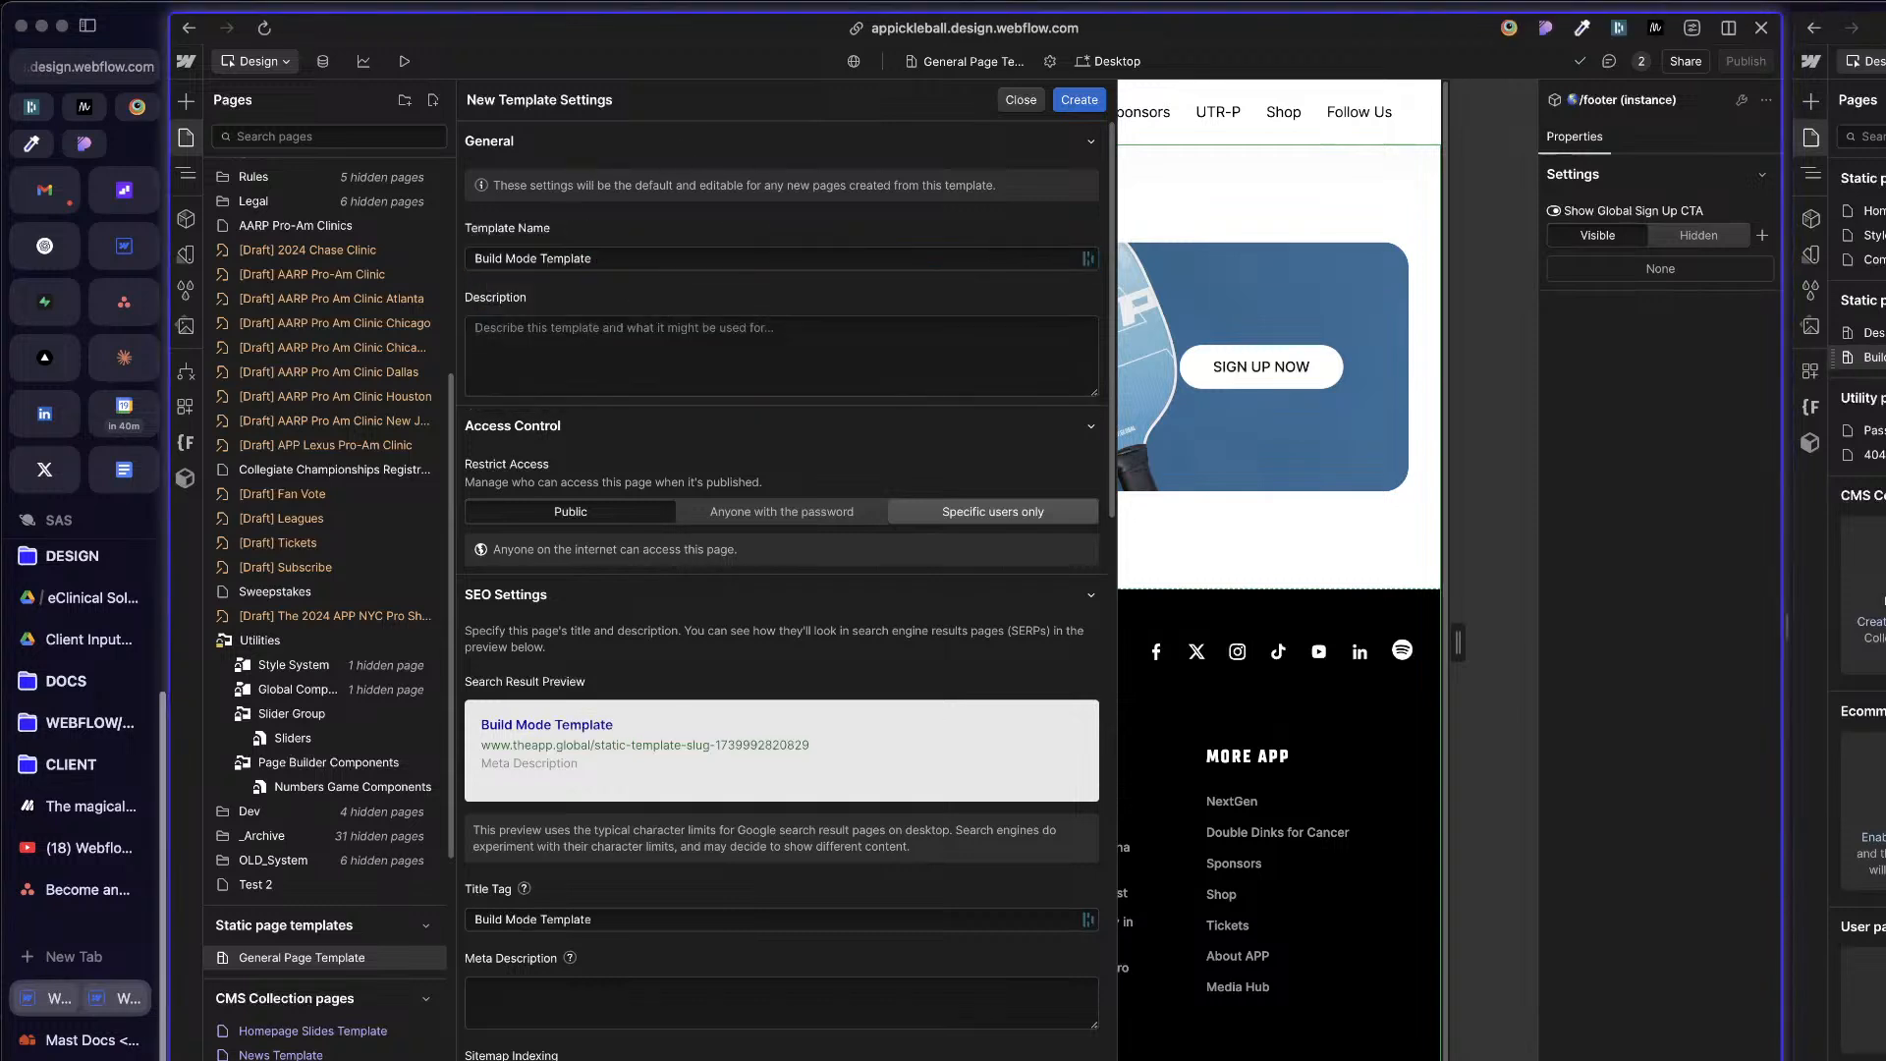
{"action": "left_click", "coordinate": [1866, 589]}
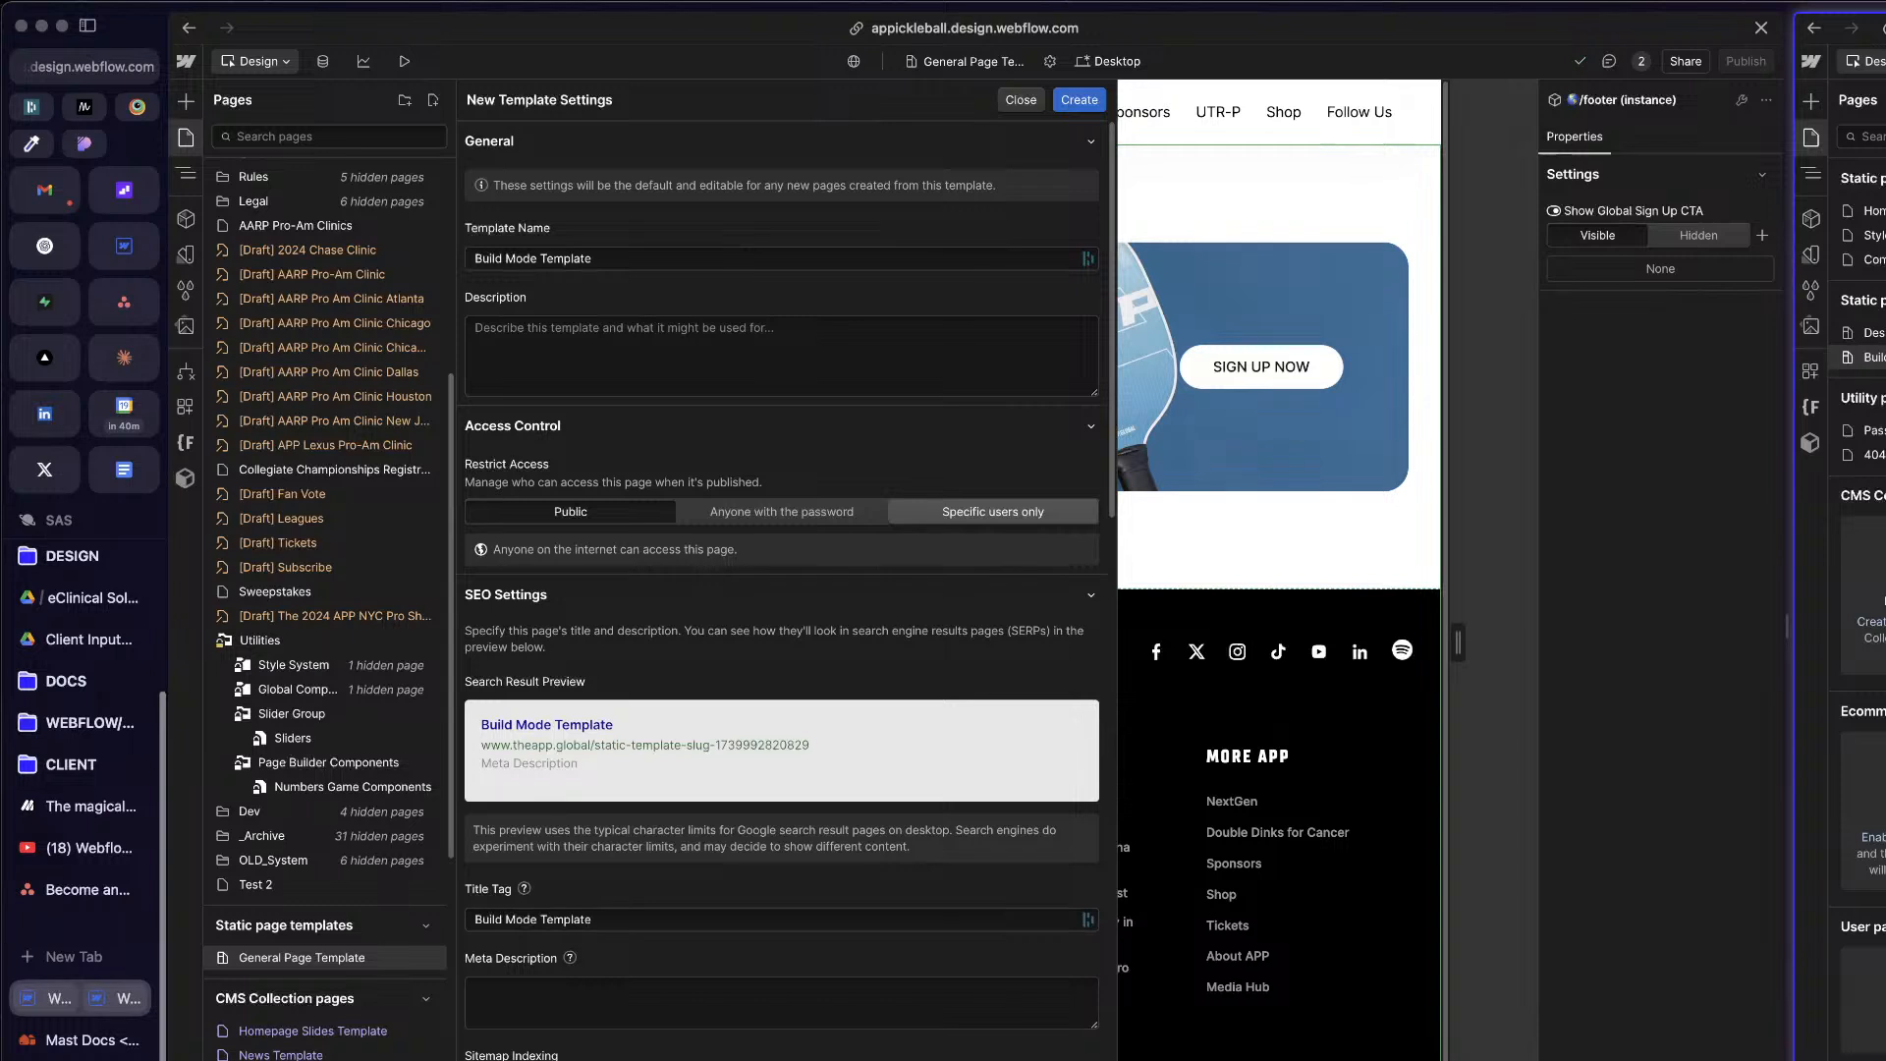
{"action": "left_click", "coordinate": [884, 387]}
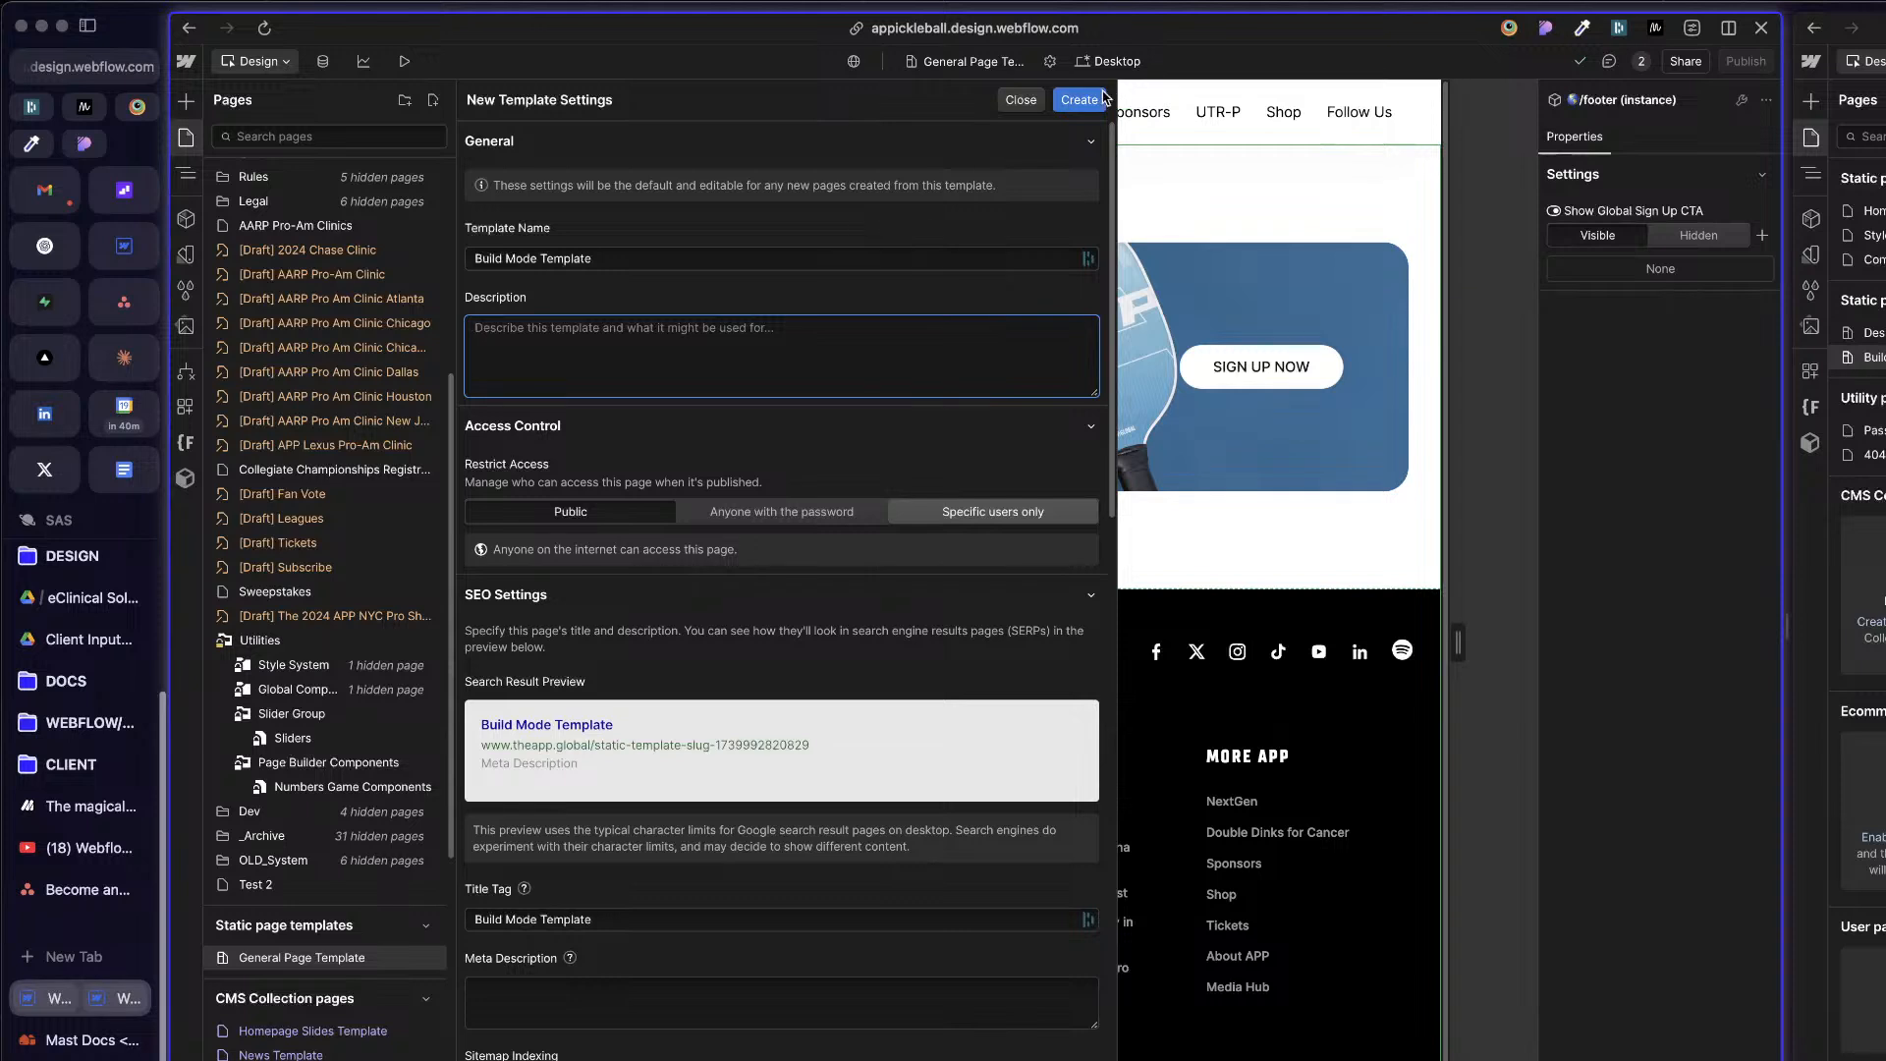
{"action": "left_click", "coordinate": [1098, 100]}
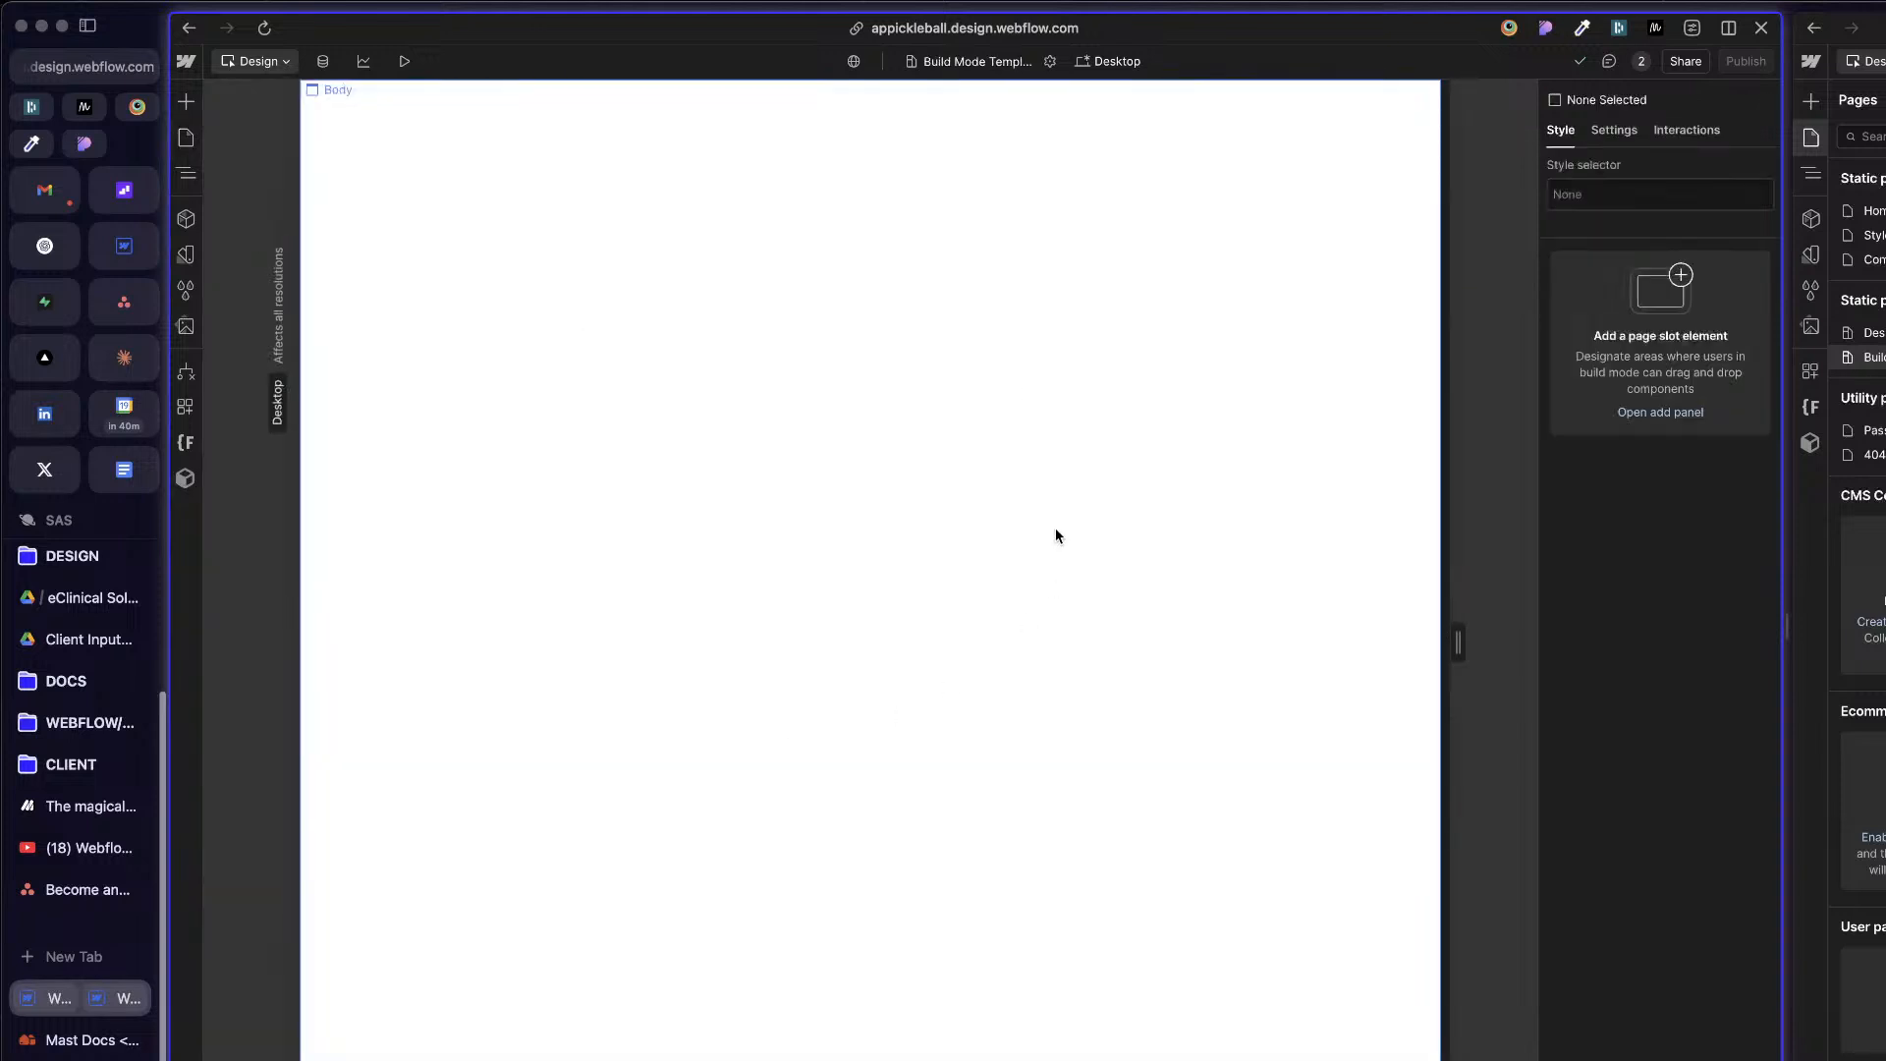
Step: Examine the element structure of the build template in the Mast reference project
{"action": "left_click", "coordinate": [1877, 383]}
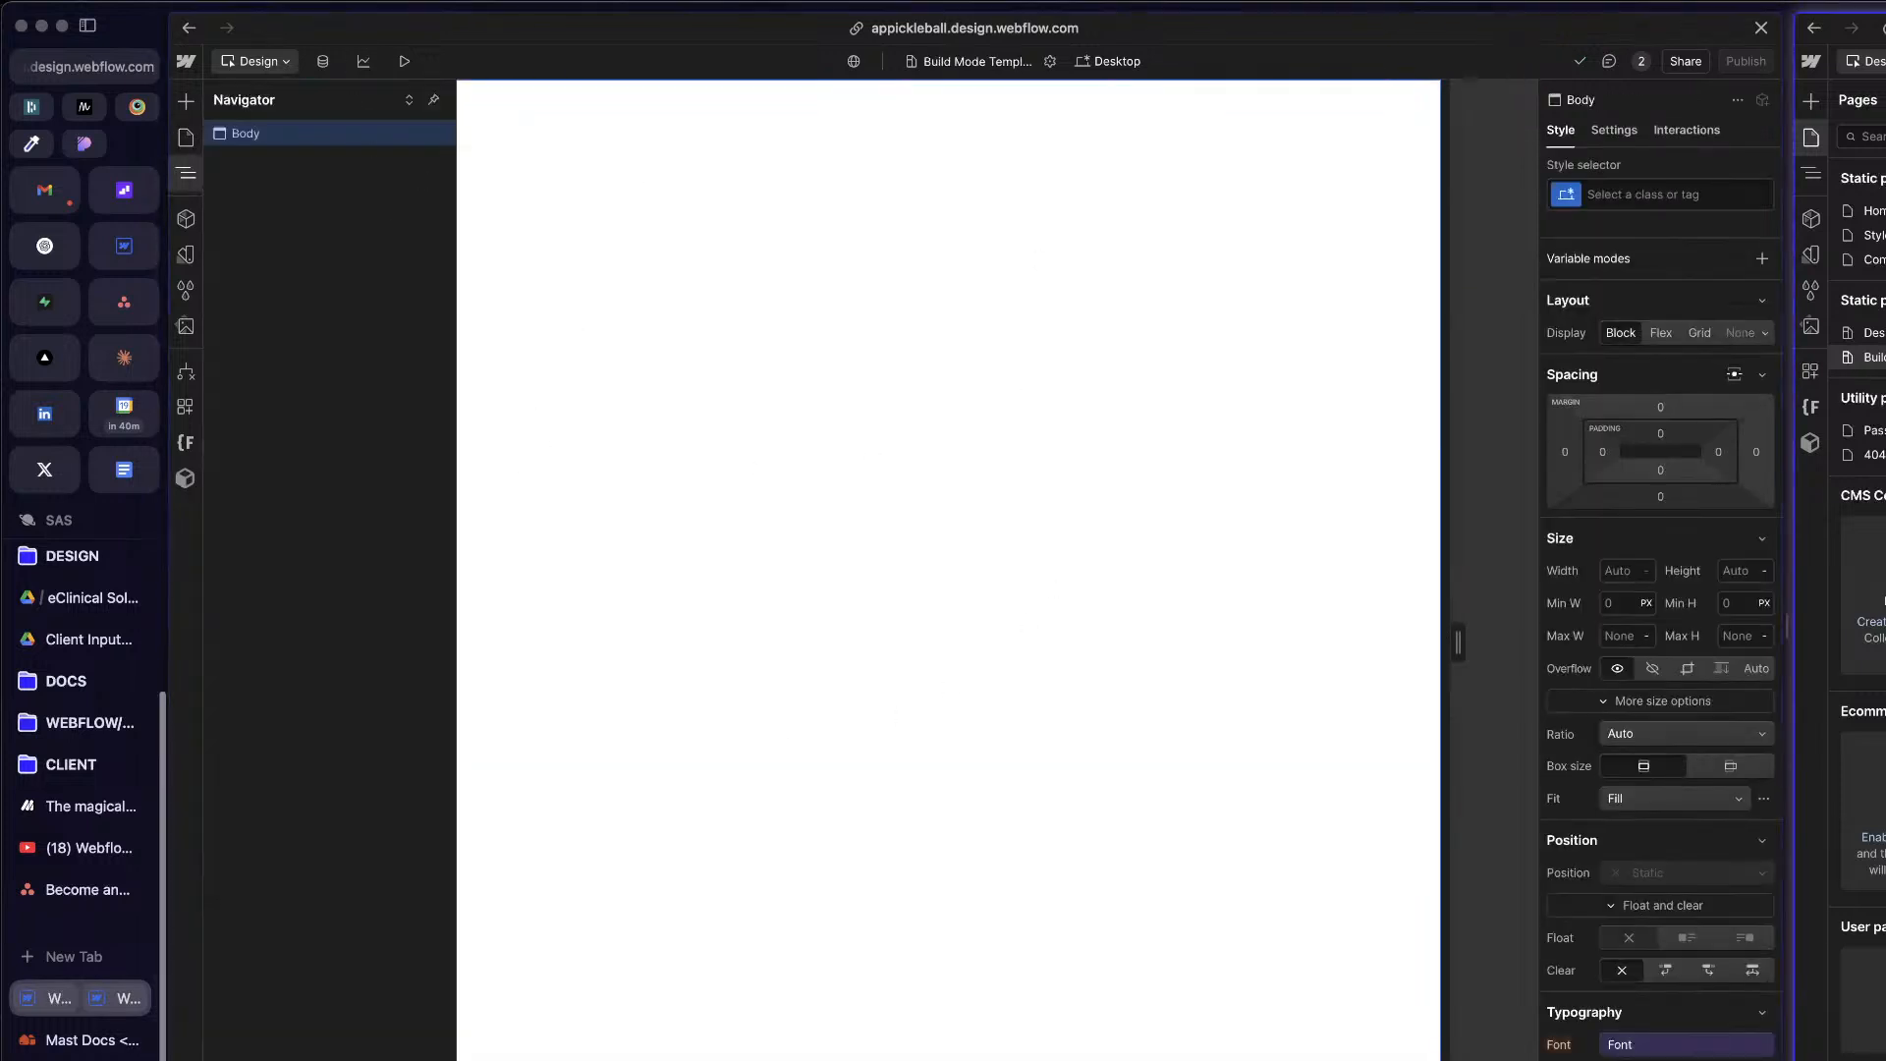
{"action": "left_click", "coordinate": [1813, 174]}
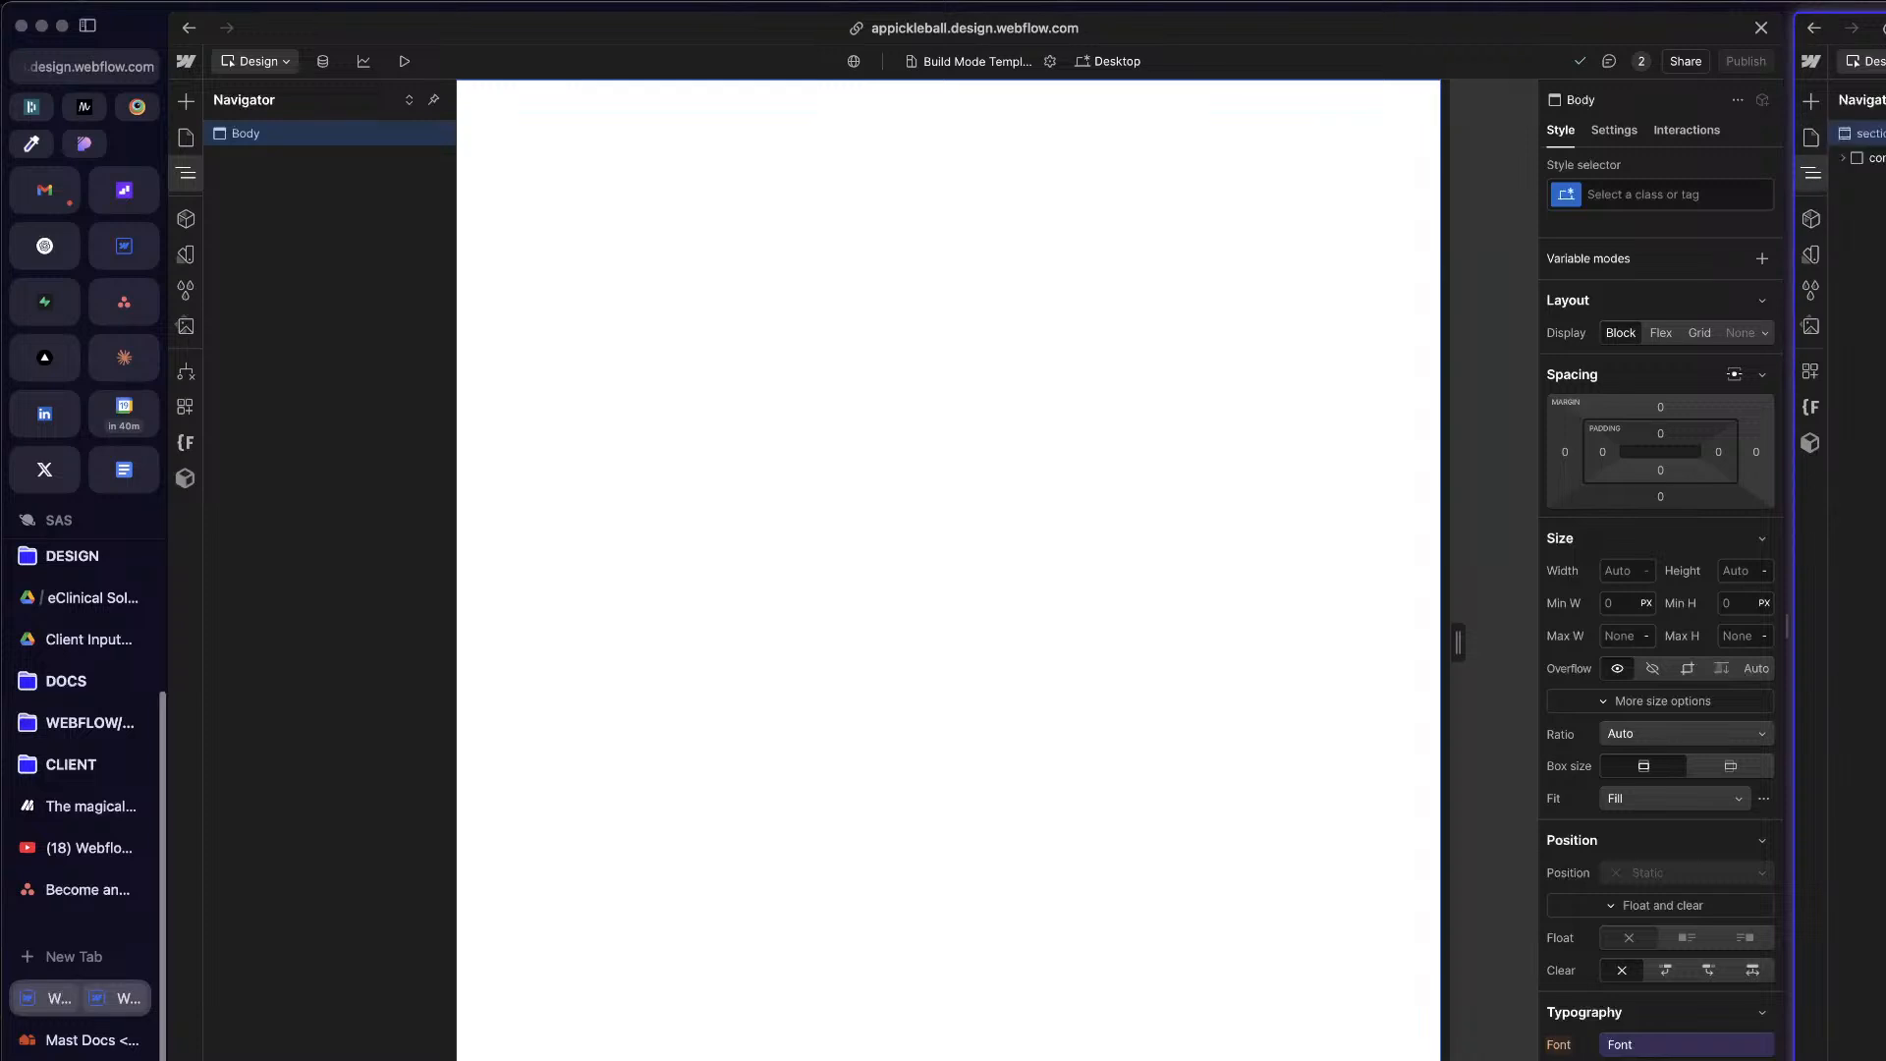
{"action": "left_click", "coordinate": [1811, 174]}
{"action": "left_click", "coordinate": [1812, 174]}
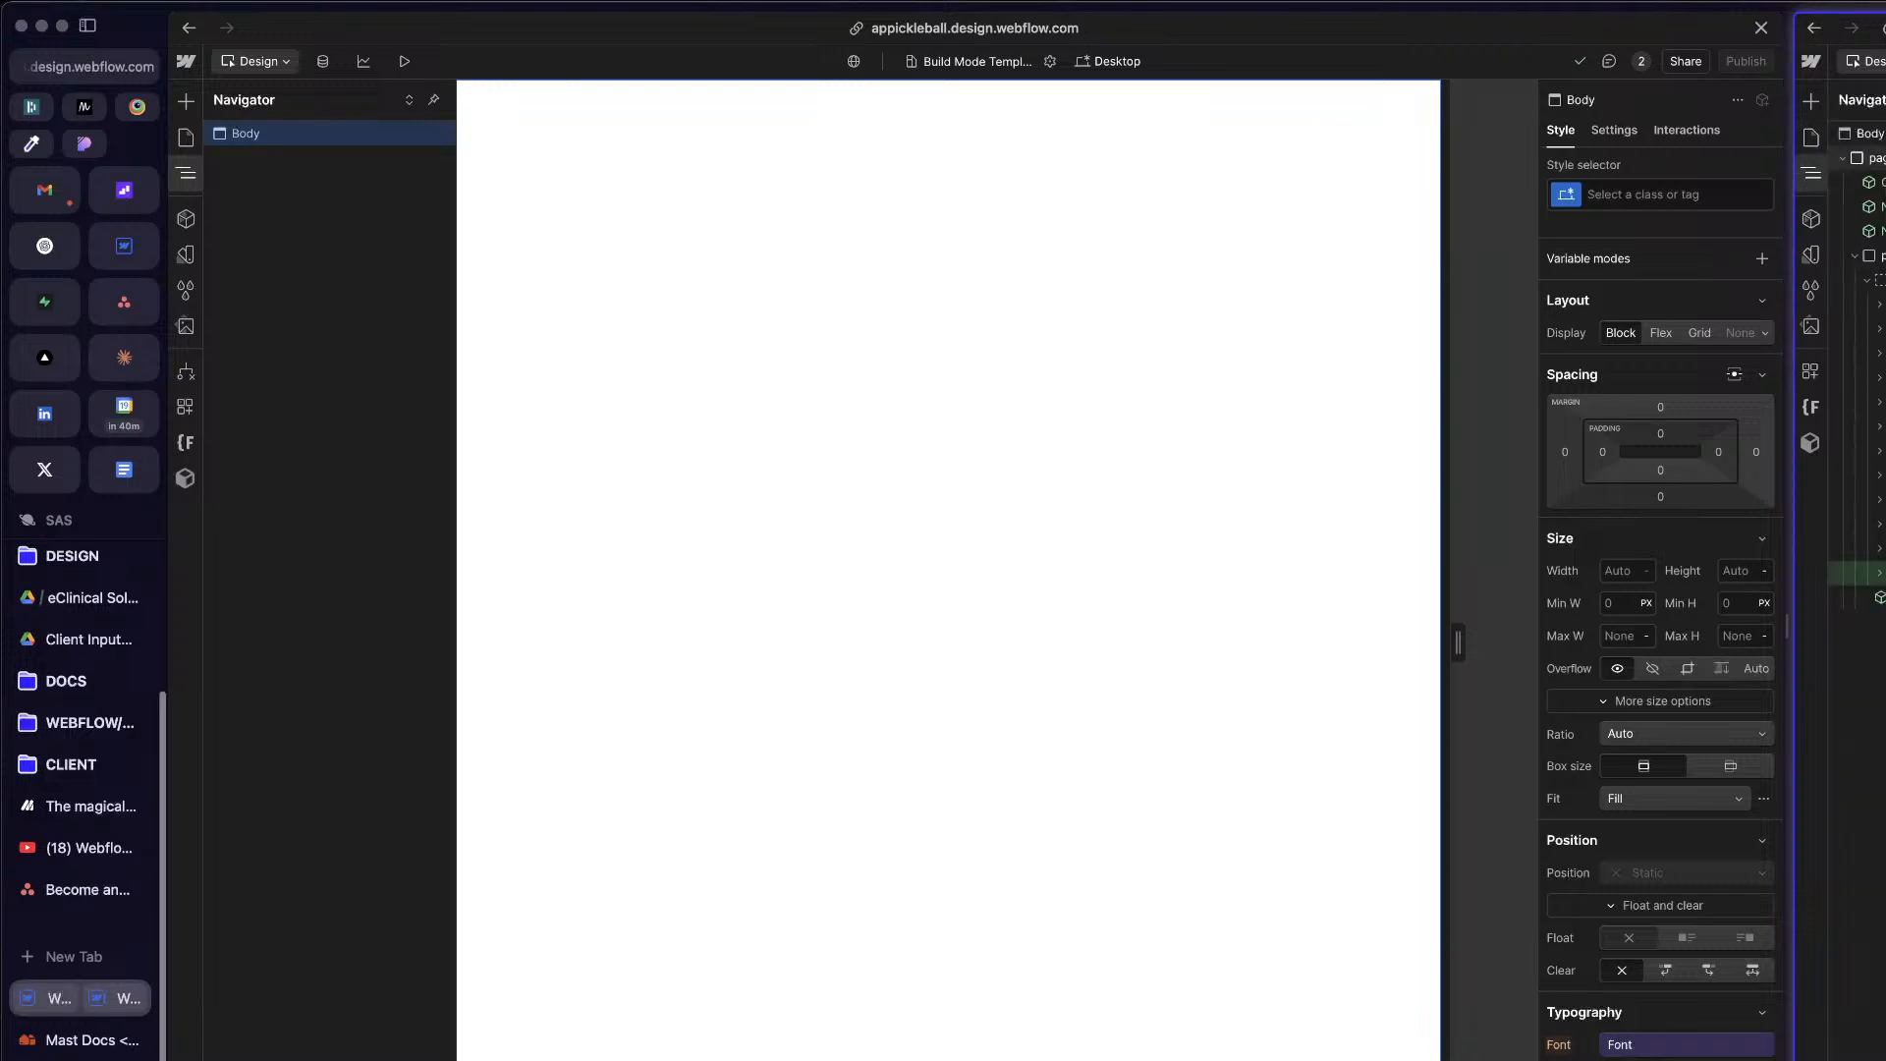
Step: Add a Div Block inside the Body of the Build Mode Template
{"action": "left_click", "coordinate": [904, 265]}
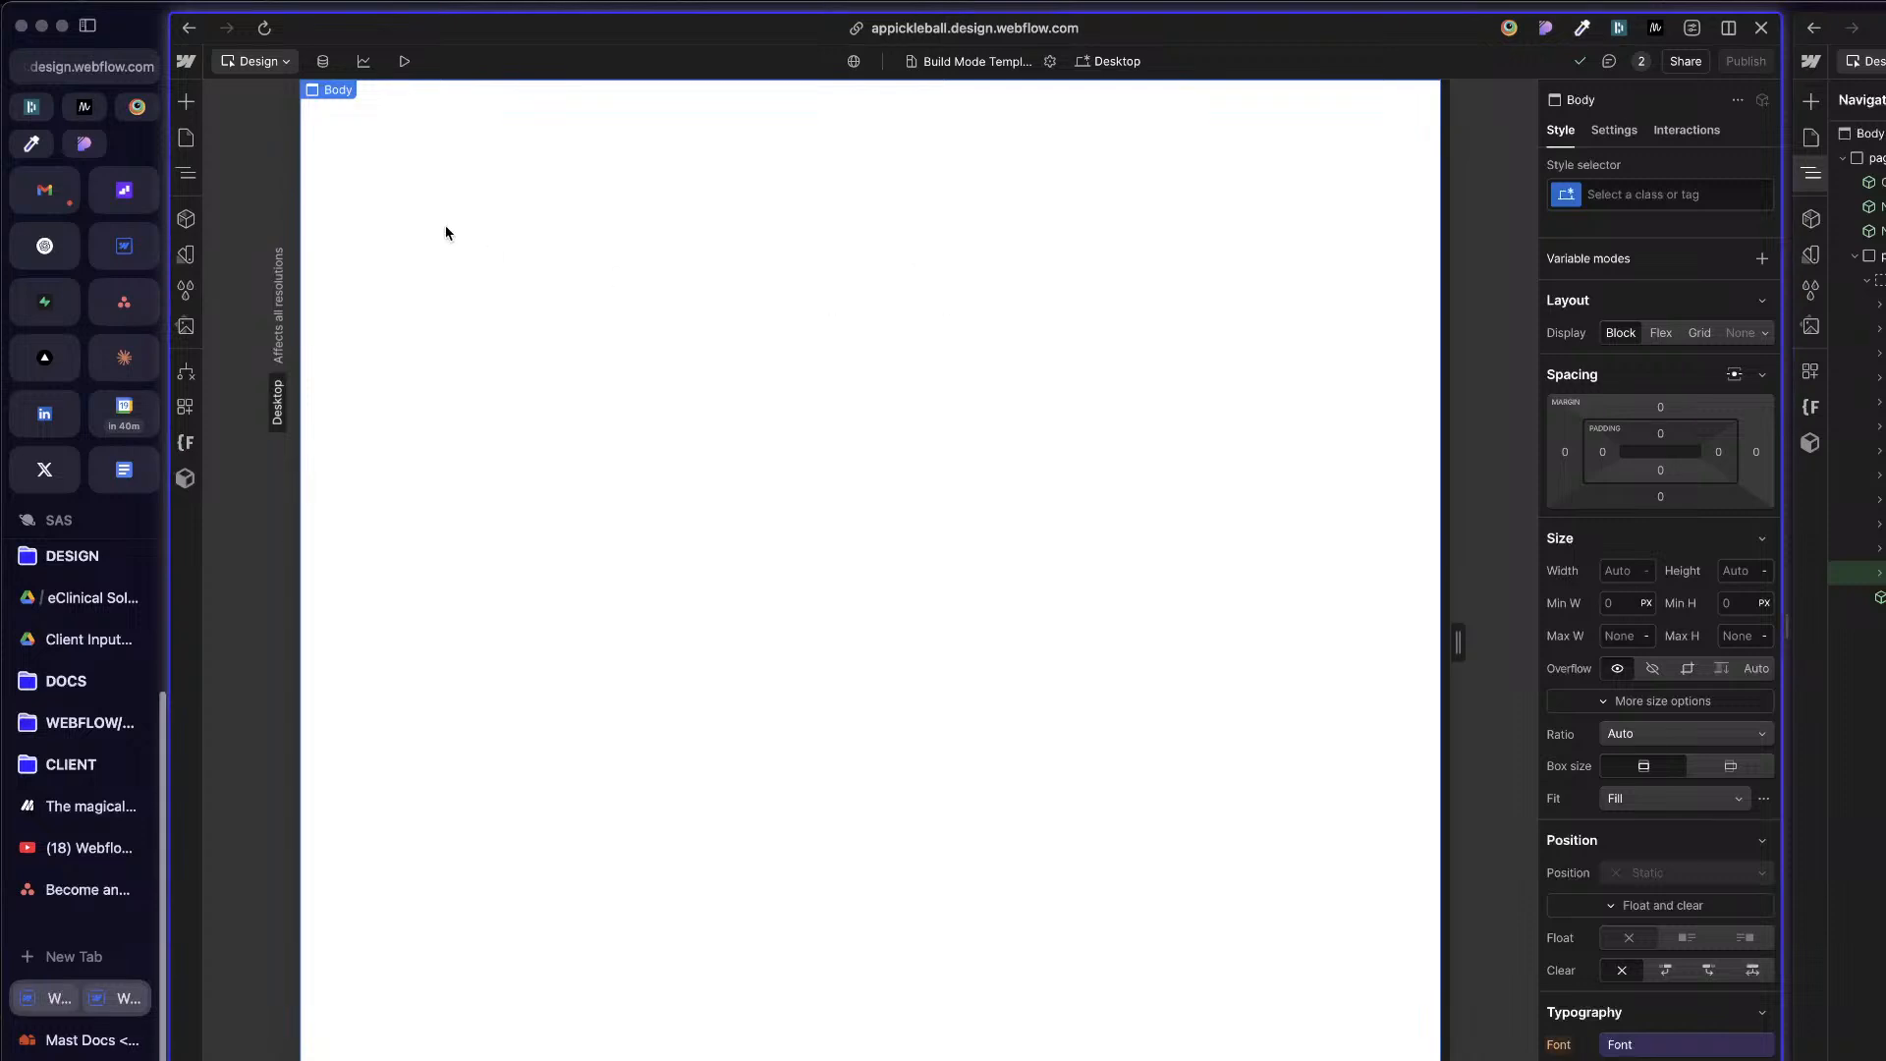
{"action": "key", "text": "z"}
{"action": "key", "text": "super+k"}
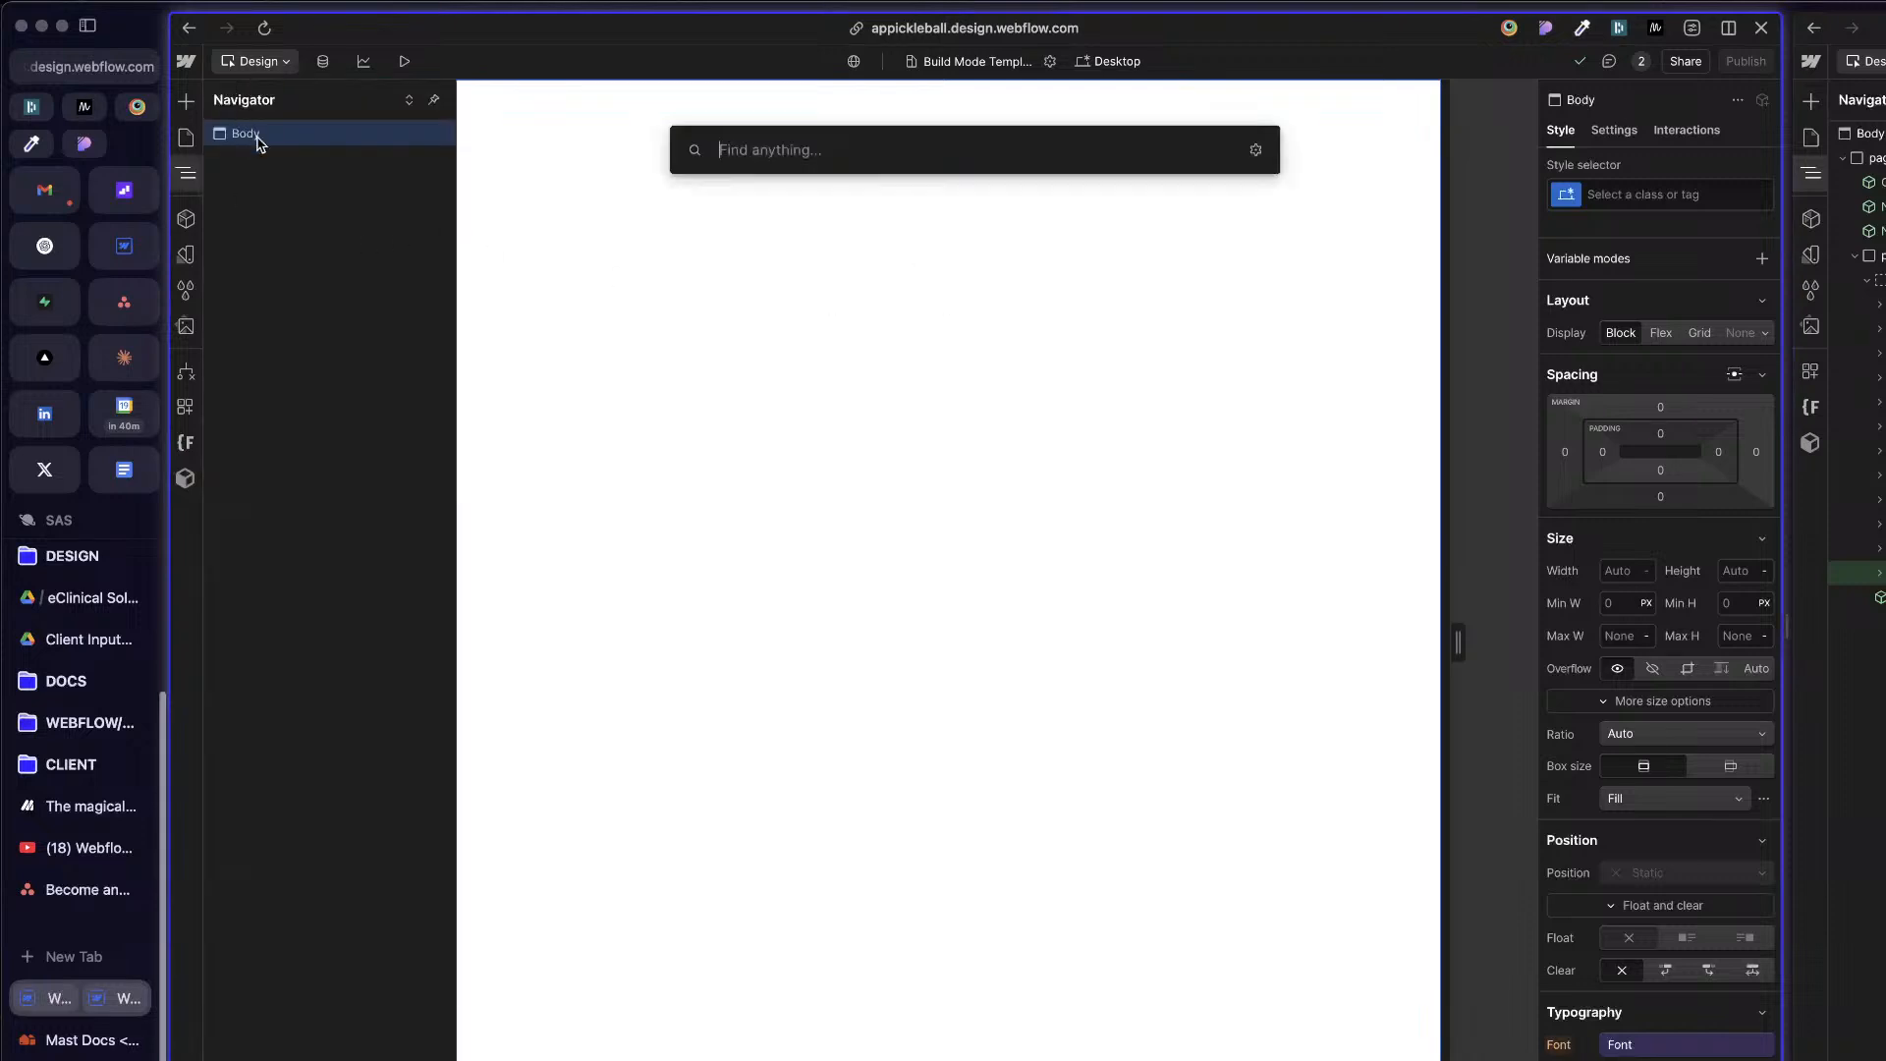
{"action": "type", "text": "di"}
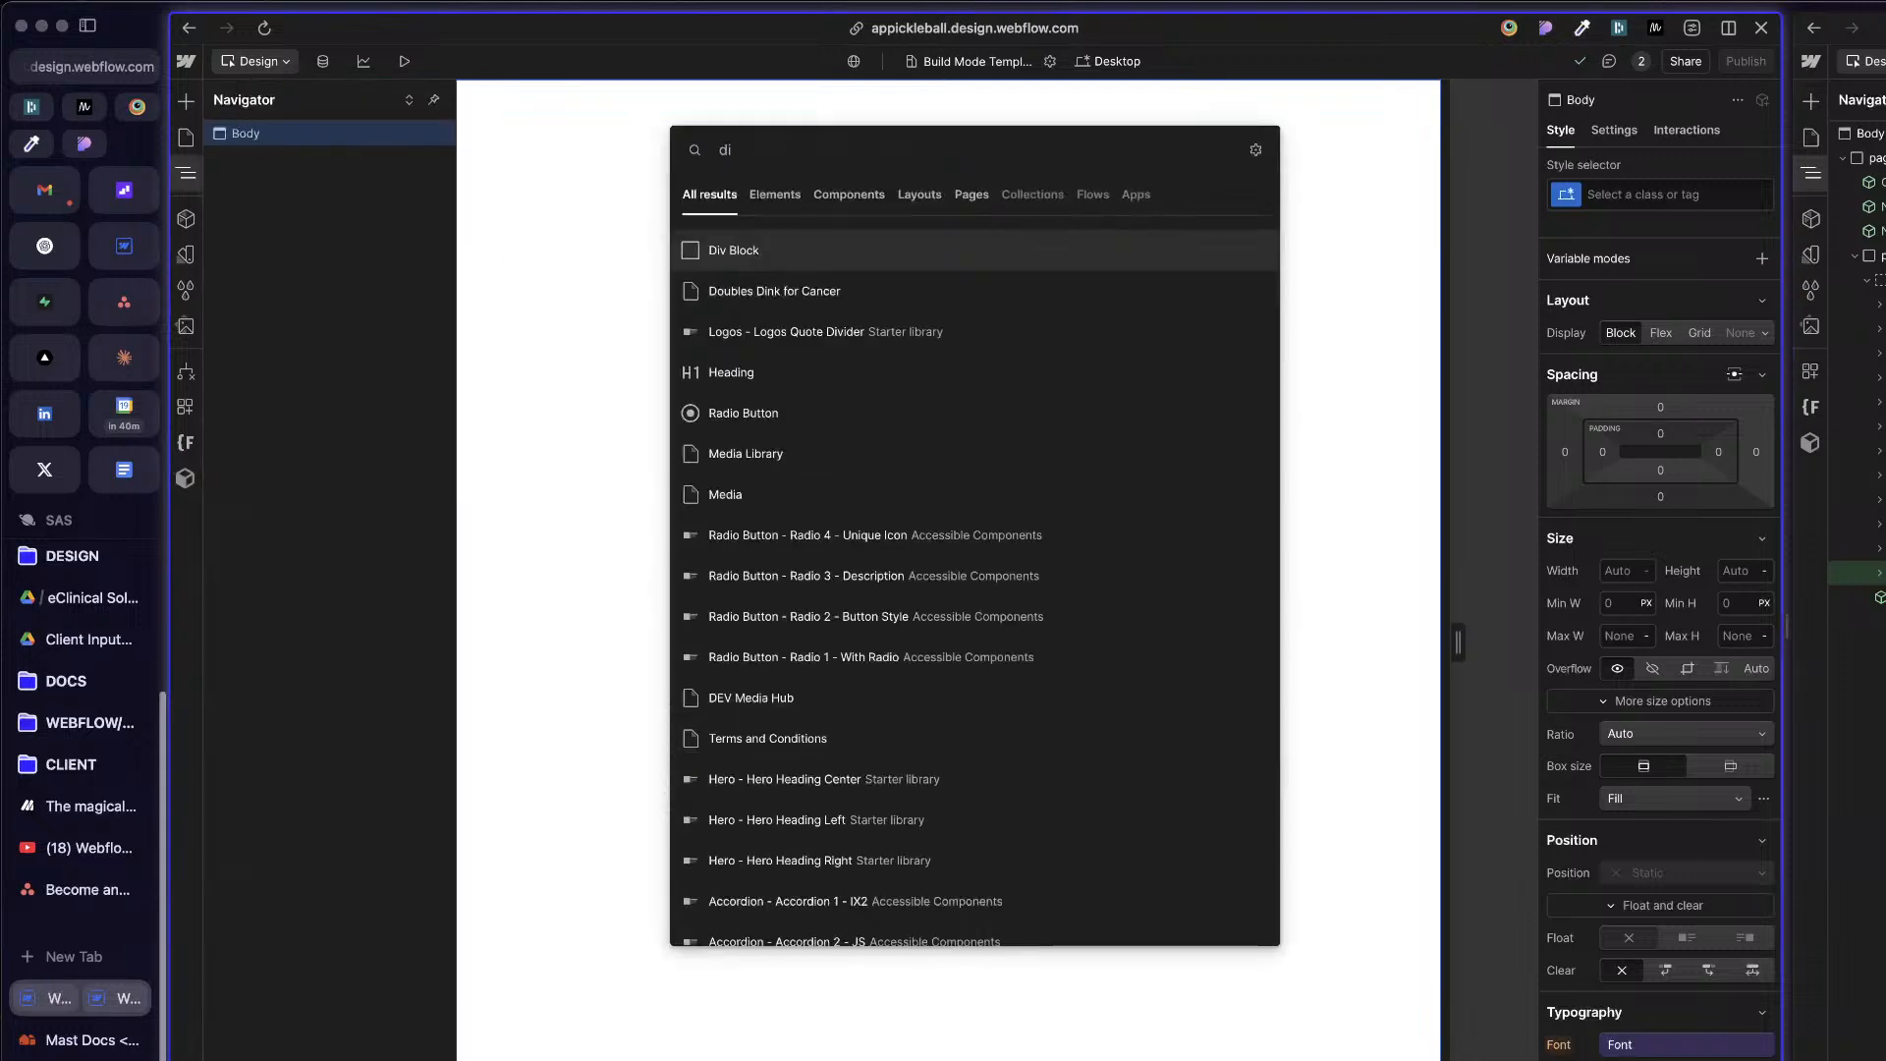
{"action": "left_click", "coordinate": [1870, 158]}
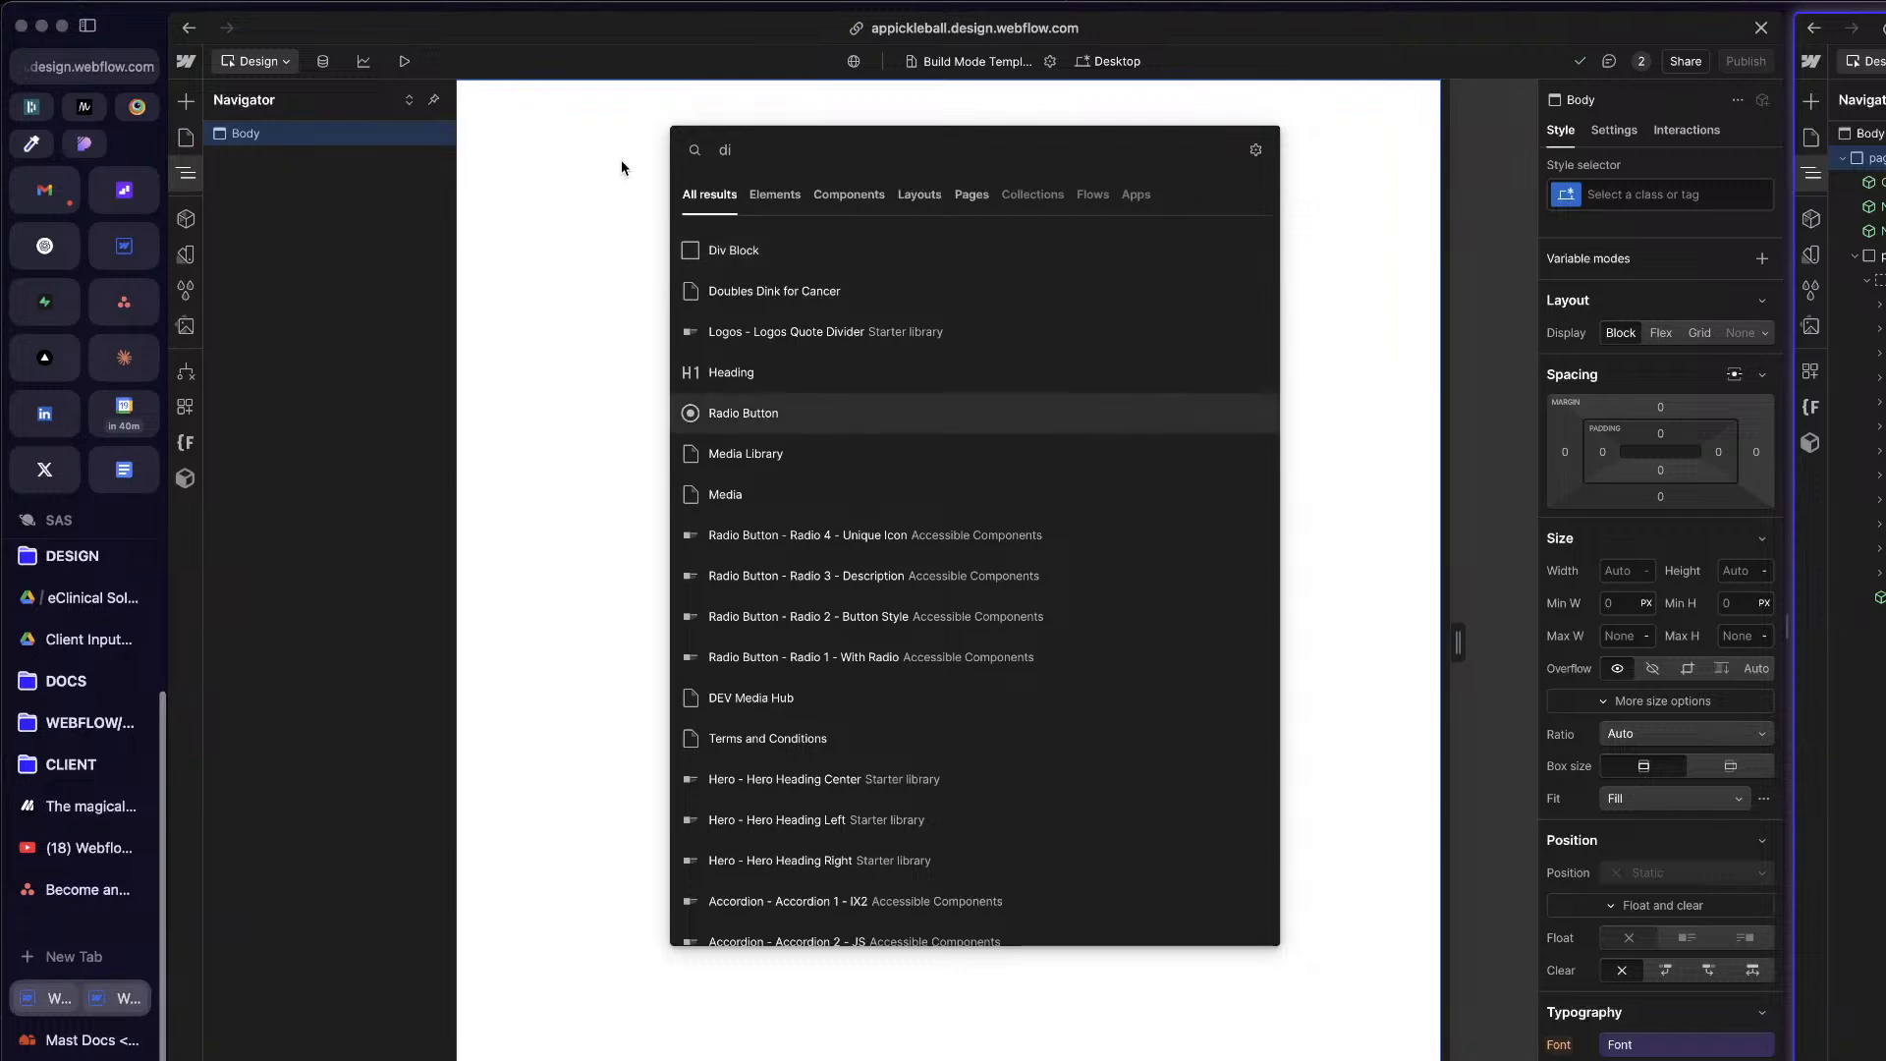
{"action": "left_click", "coordinate": [934, 262]}
Step: Apply the existing page-wrapper class to the new Div Block
{"action": "key", "text": "super+Return"}
{"action": "type", "text": "page=w"}
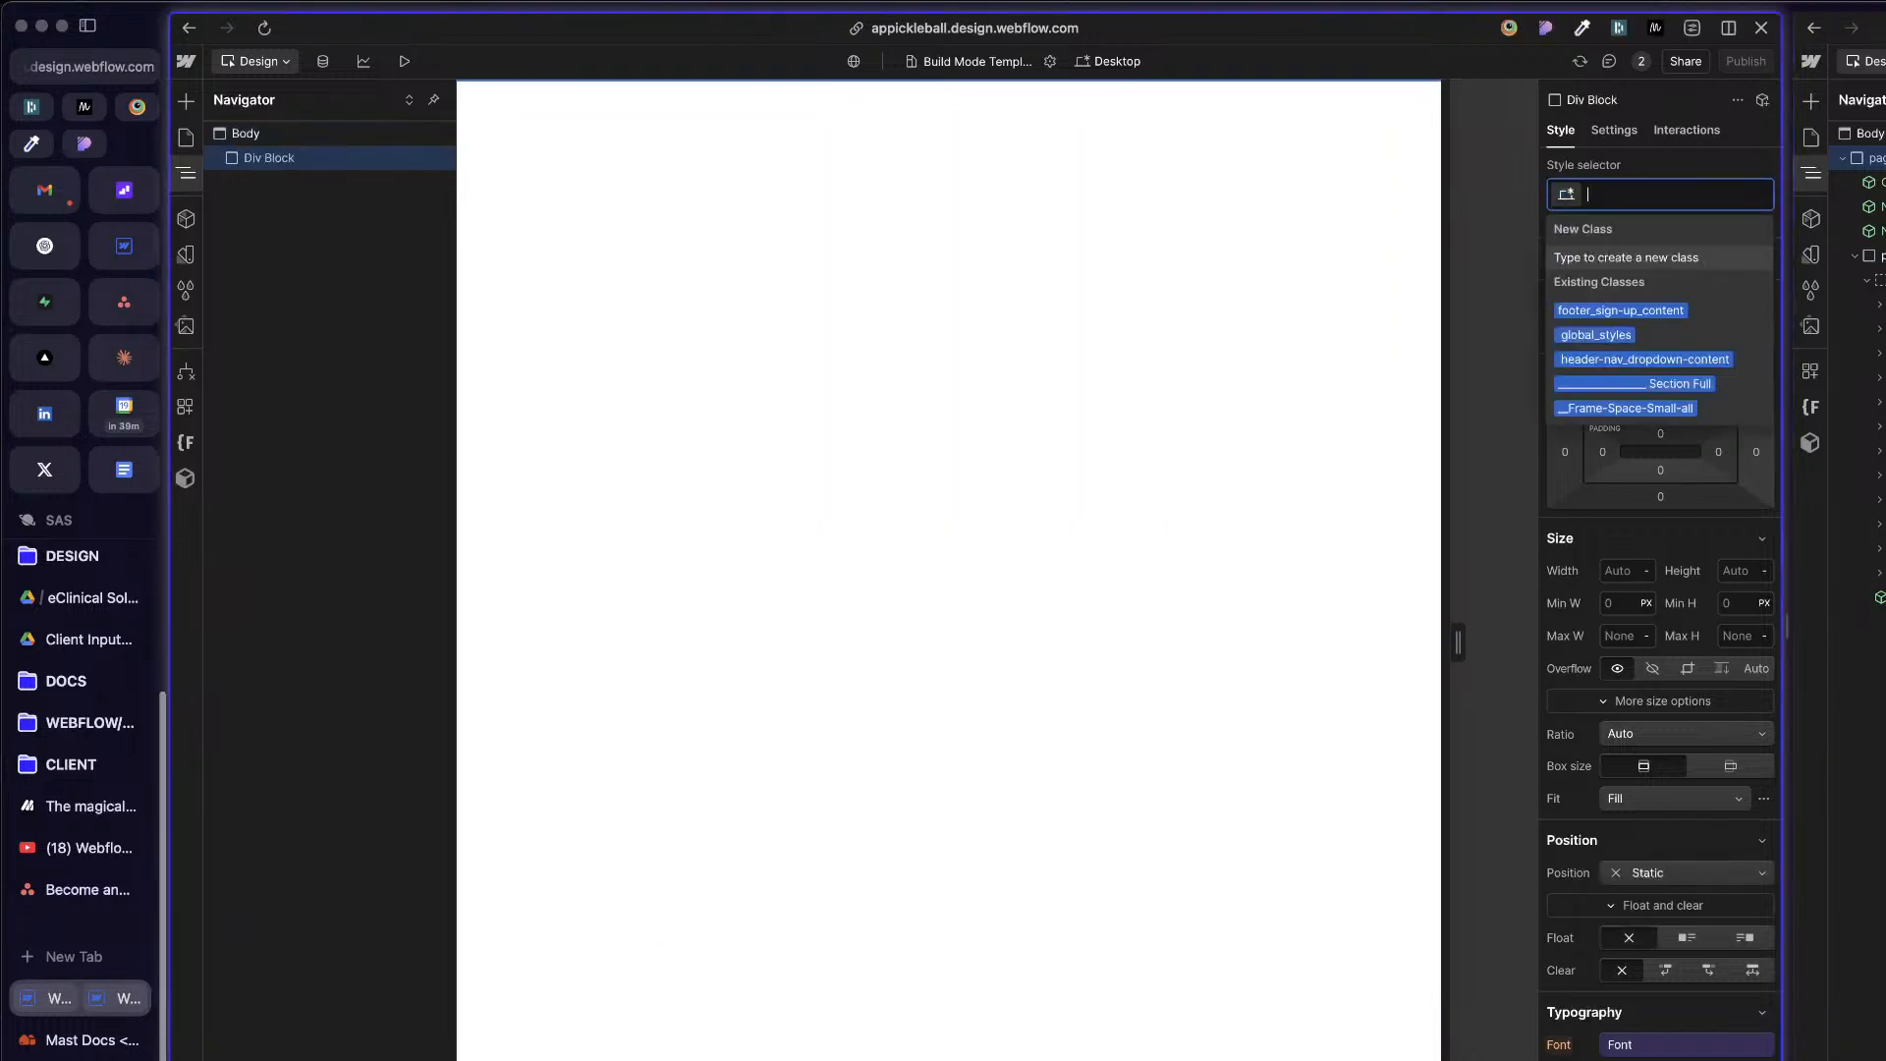
{"action": "key", "text": "BackSpace"}
{"action": "key", "text": "BackSpace"}
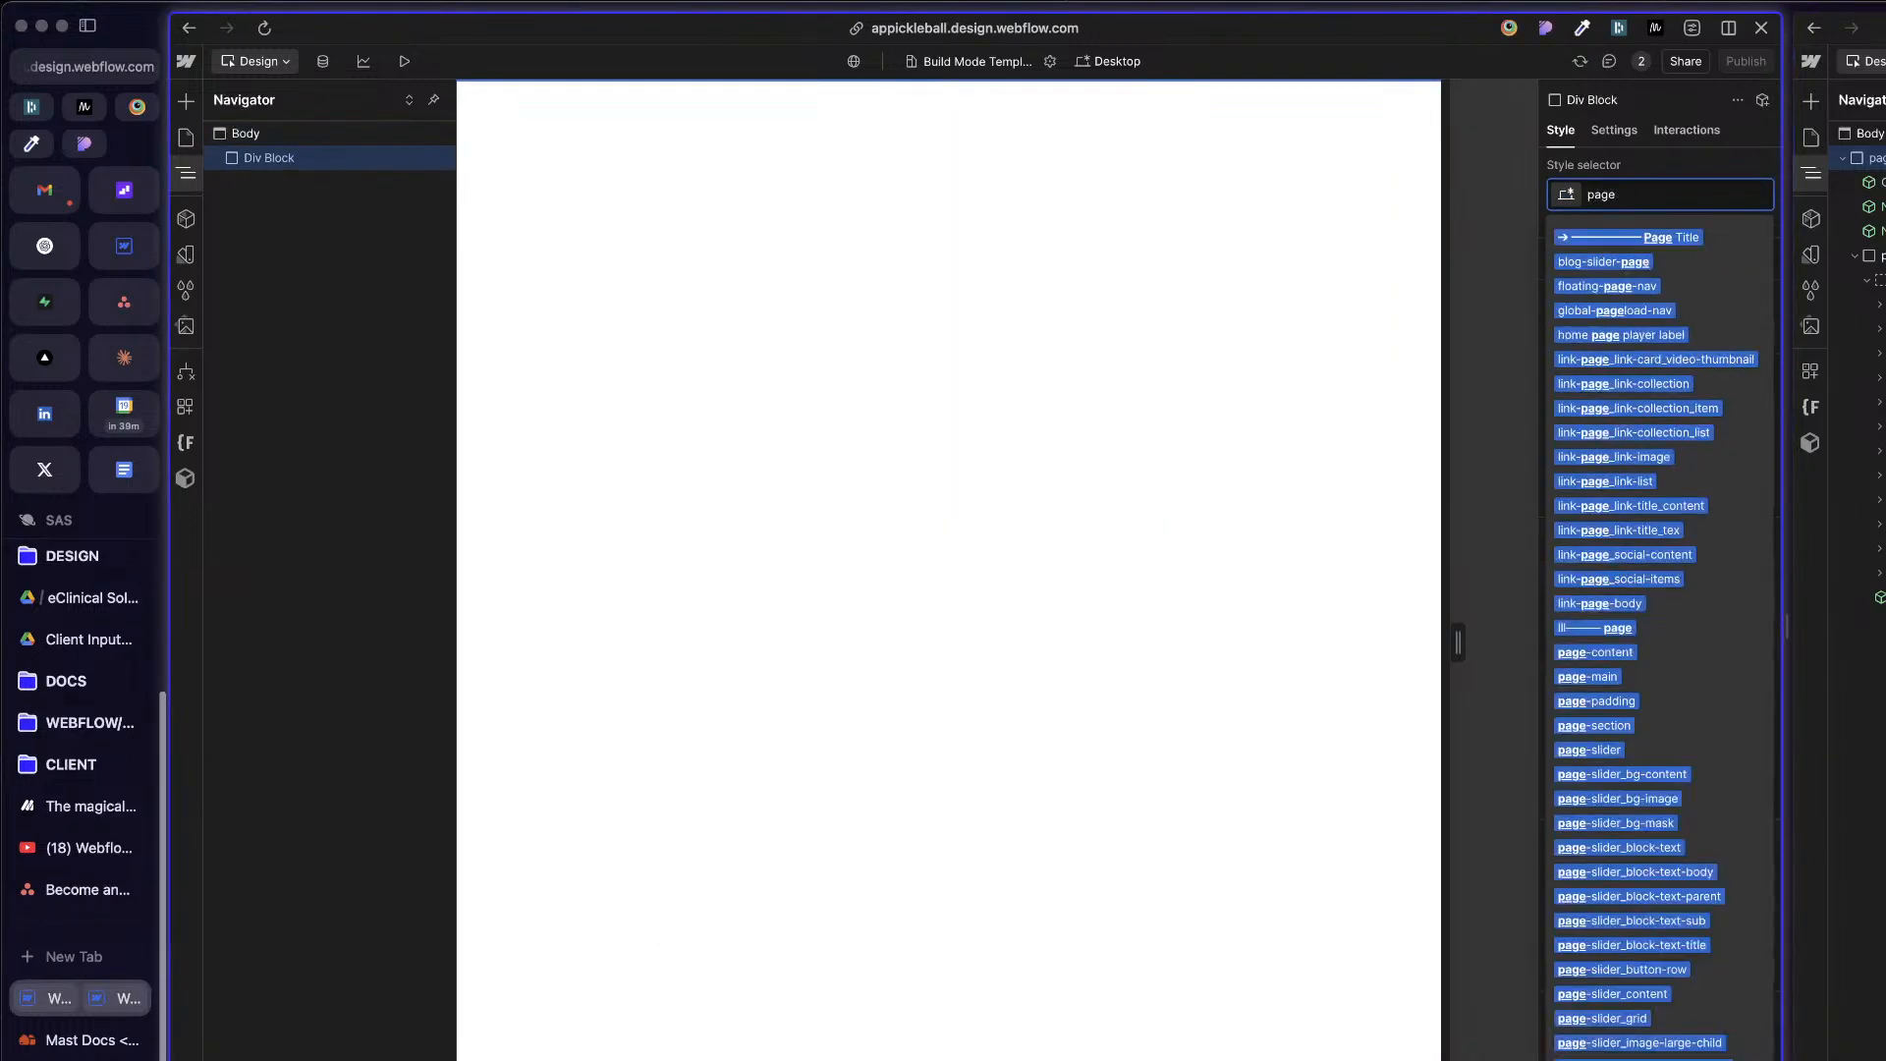
{"action": "type", "text": "-wrap"}
{"action": "key", "text": "Down"}
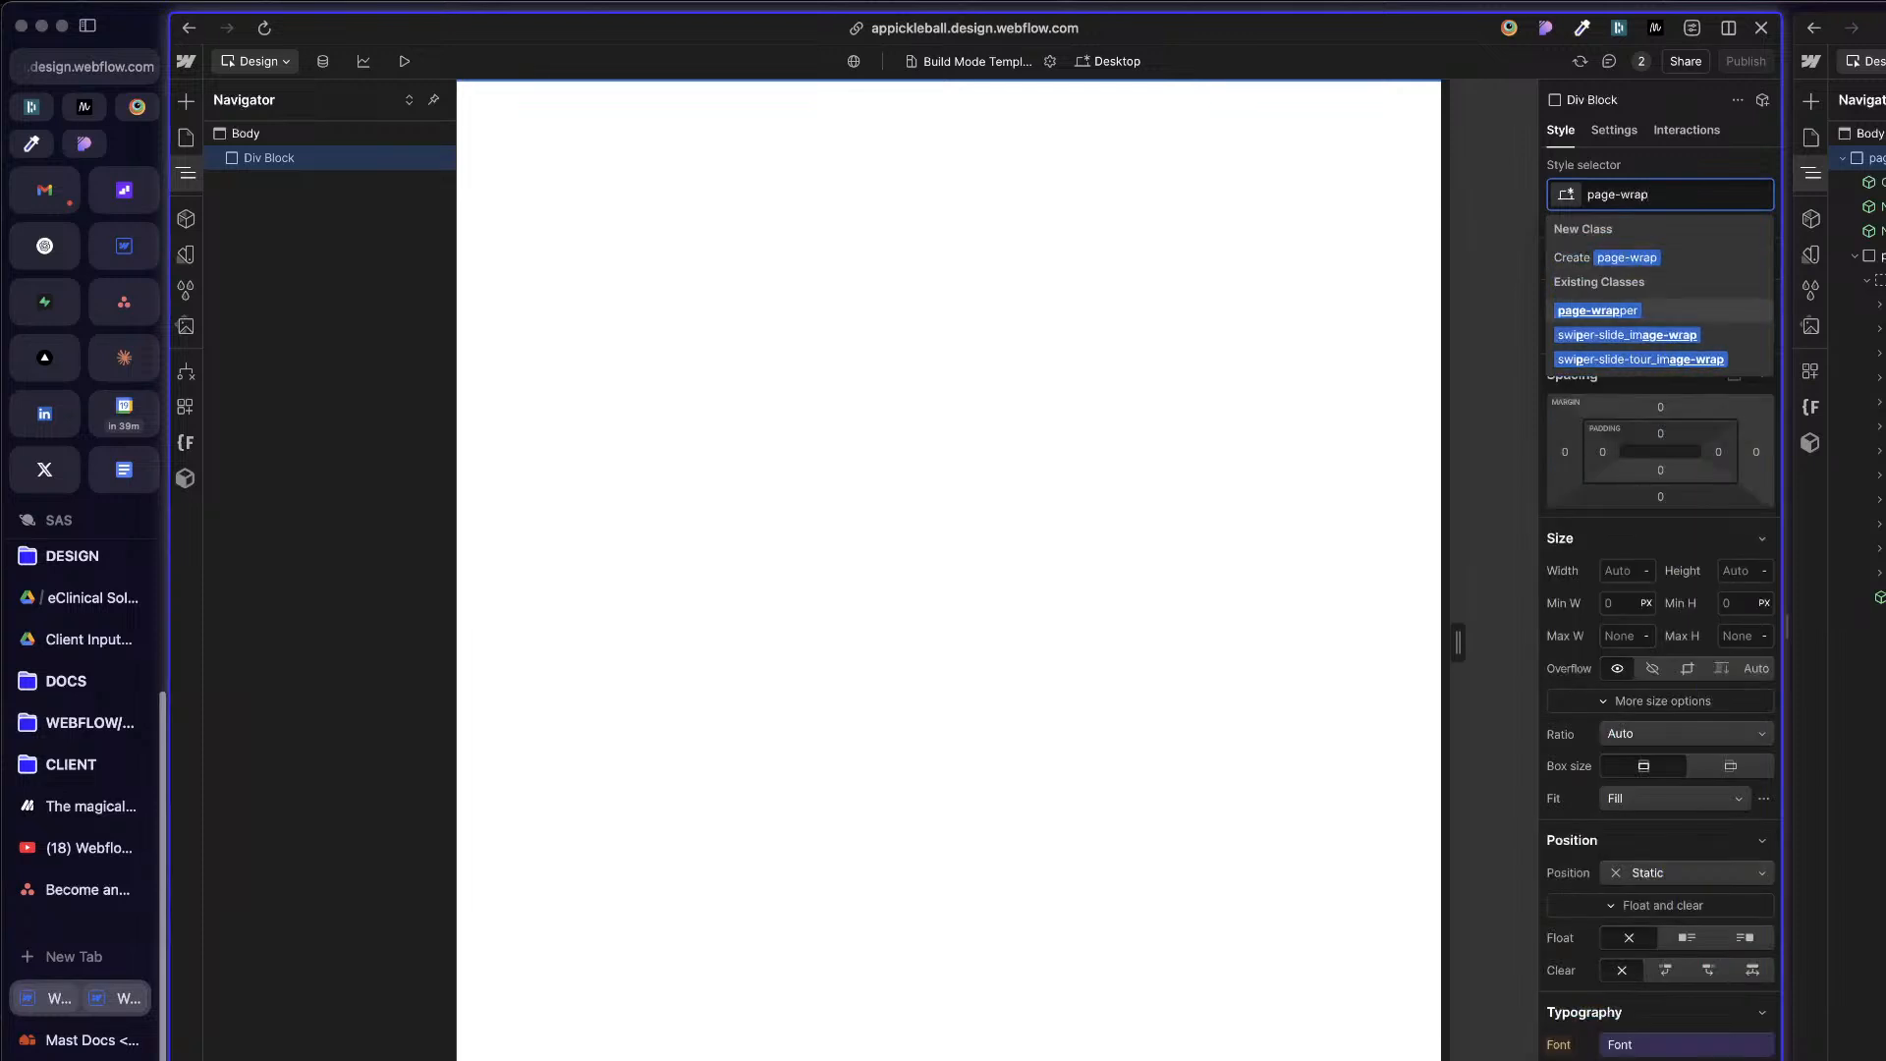
{"action": "key", "text": "Return"}
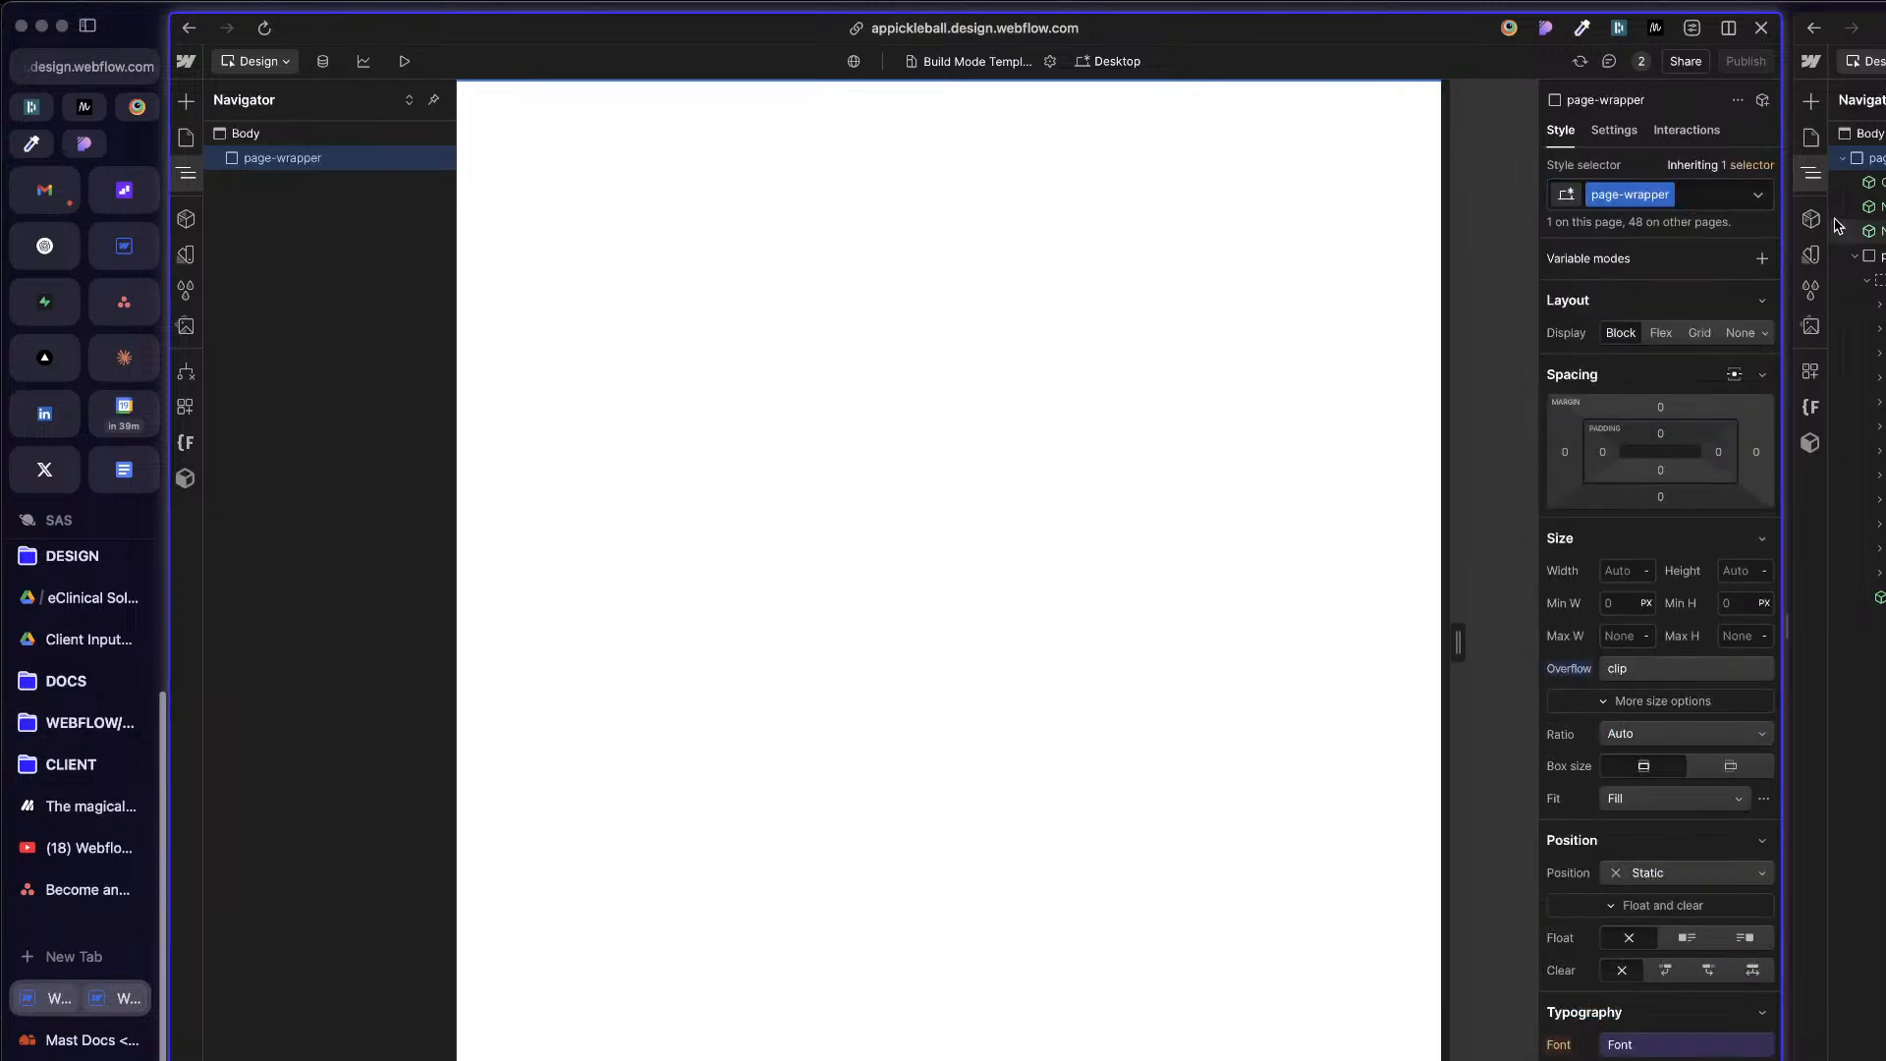
Step: Add the global combo class u-minh-100vh to the page-wrapper element
{"action": "left_click", "coordinate": [1715, 196]}
{"action": "type", "text": "u"}
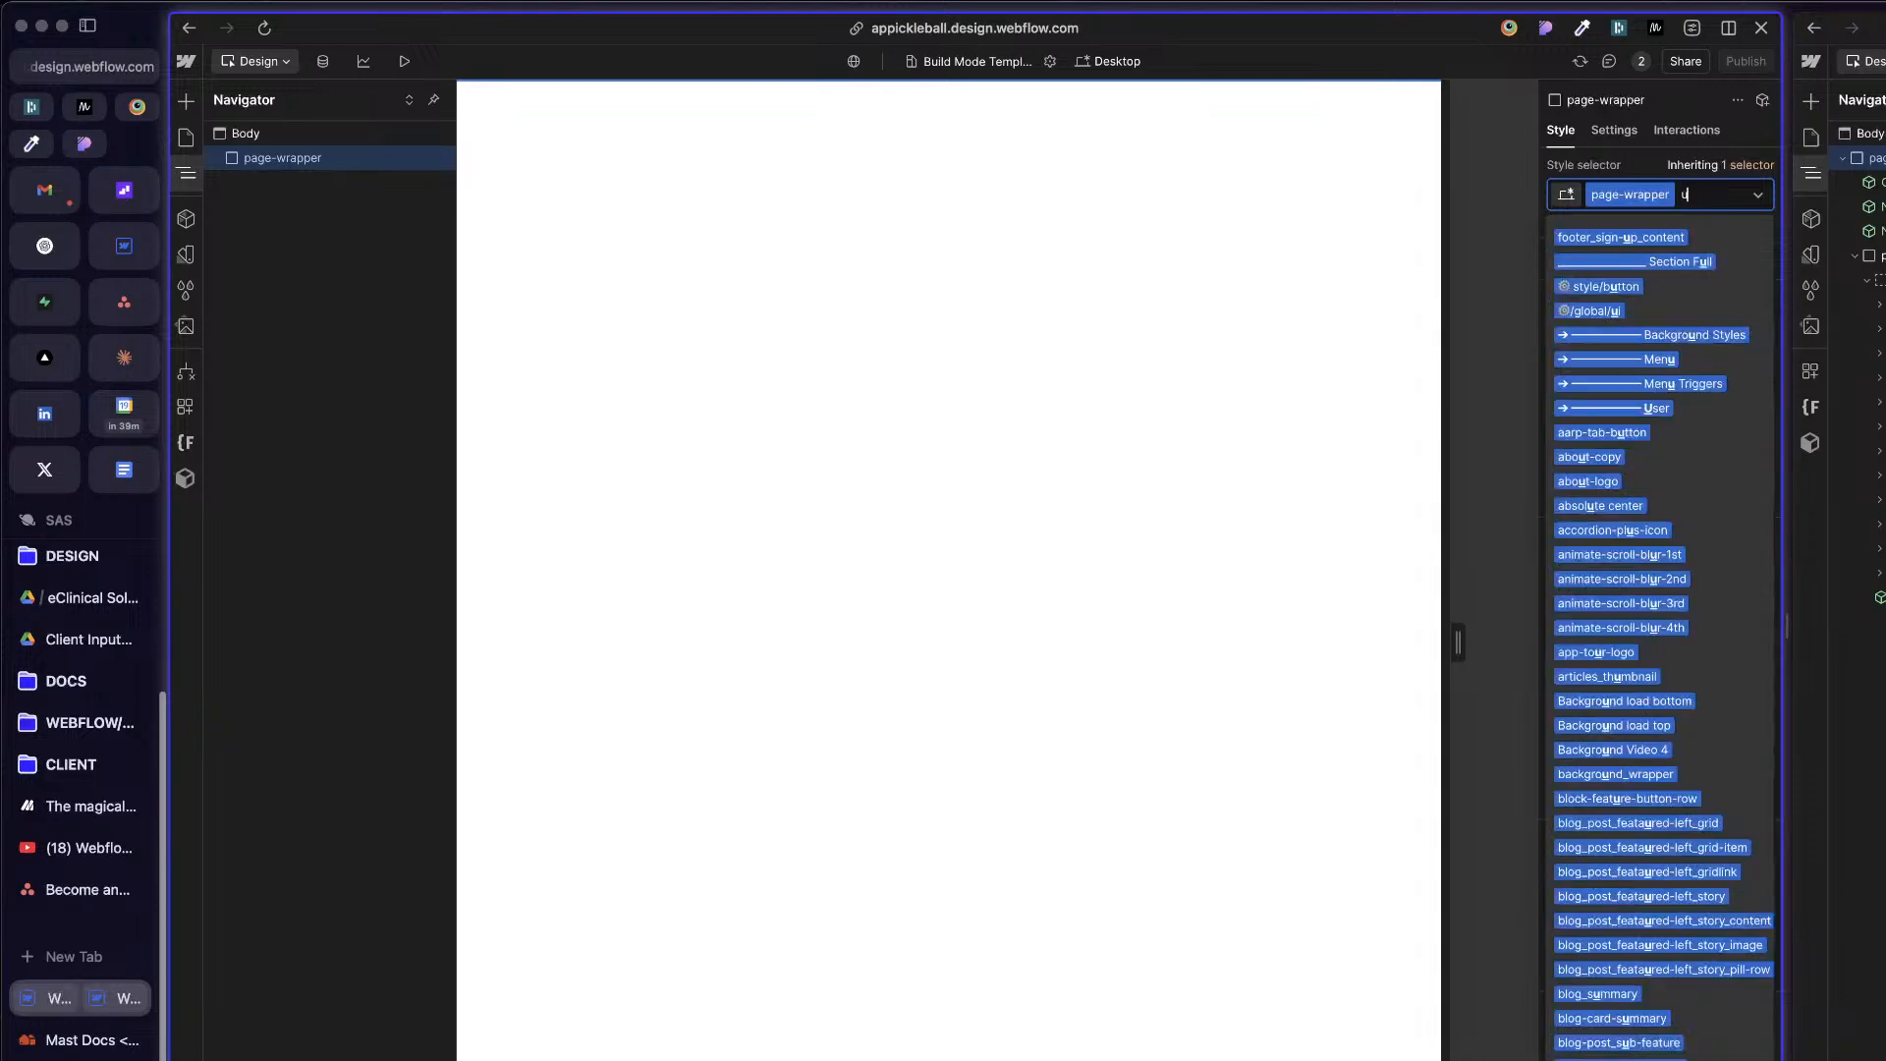
{"action": "type", "text": "-minh"}
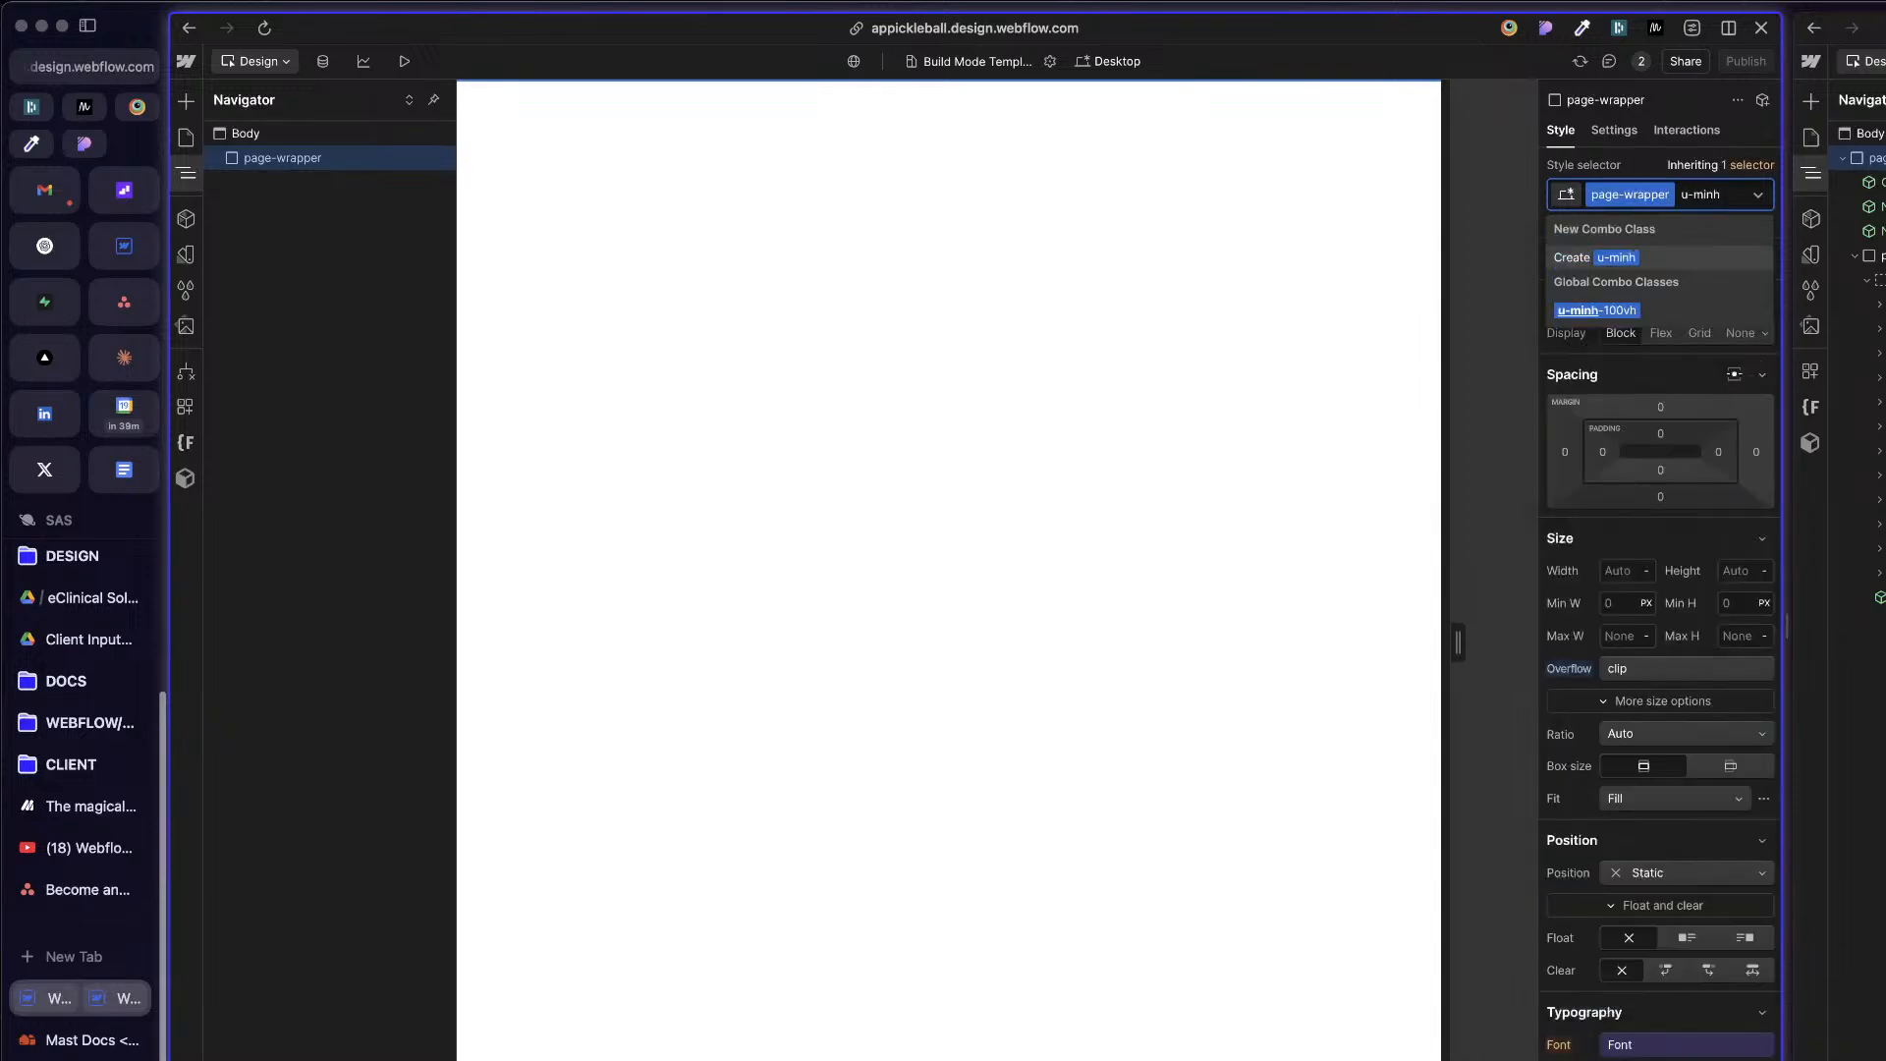
{"action": "key", "text": "Down"}
{"action": "key", "text": "Return"}
{"action": "key", "text": "Escape"}
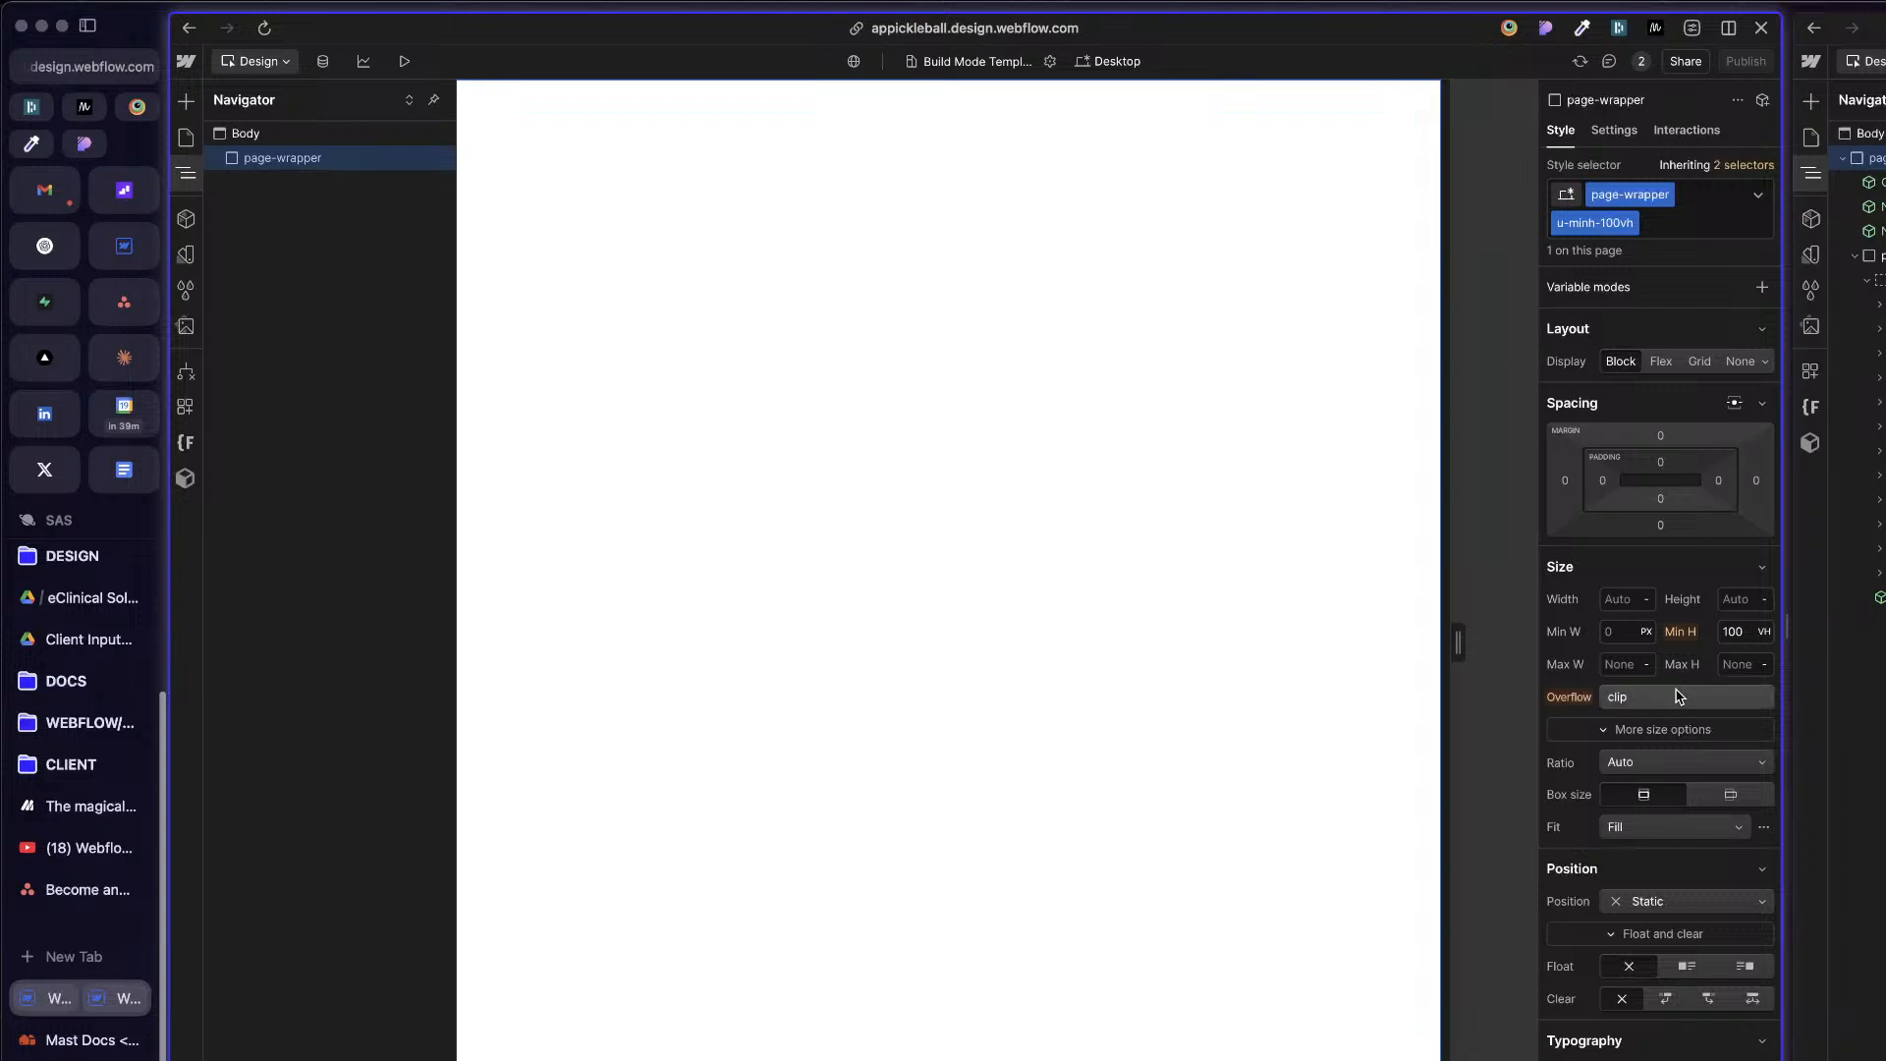
{"action": "scroll", "coordinate": [1592, 732], "scroll_direction": "down", "scroll_amount": 2}
{"action": "scroll", "coordinate": [1562, 496], "scroll_direction": "up", "scroll_amount": 2}
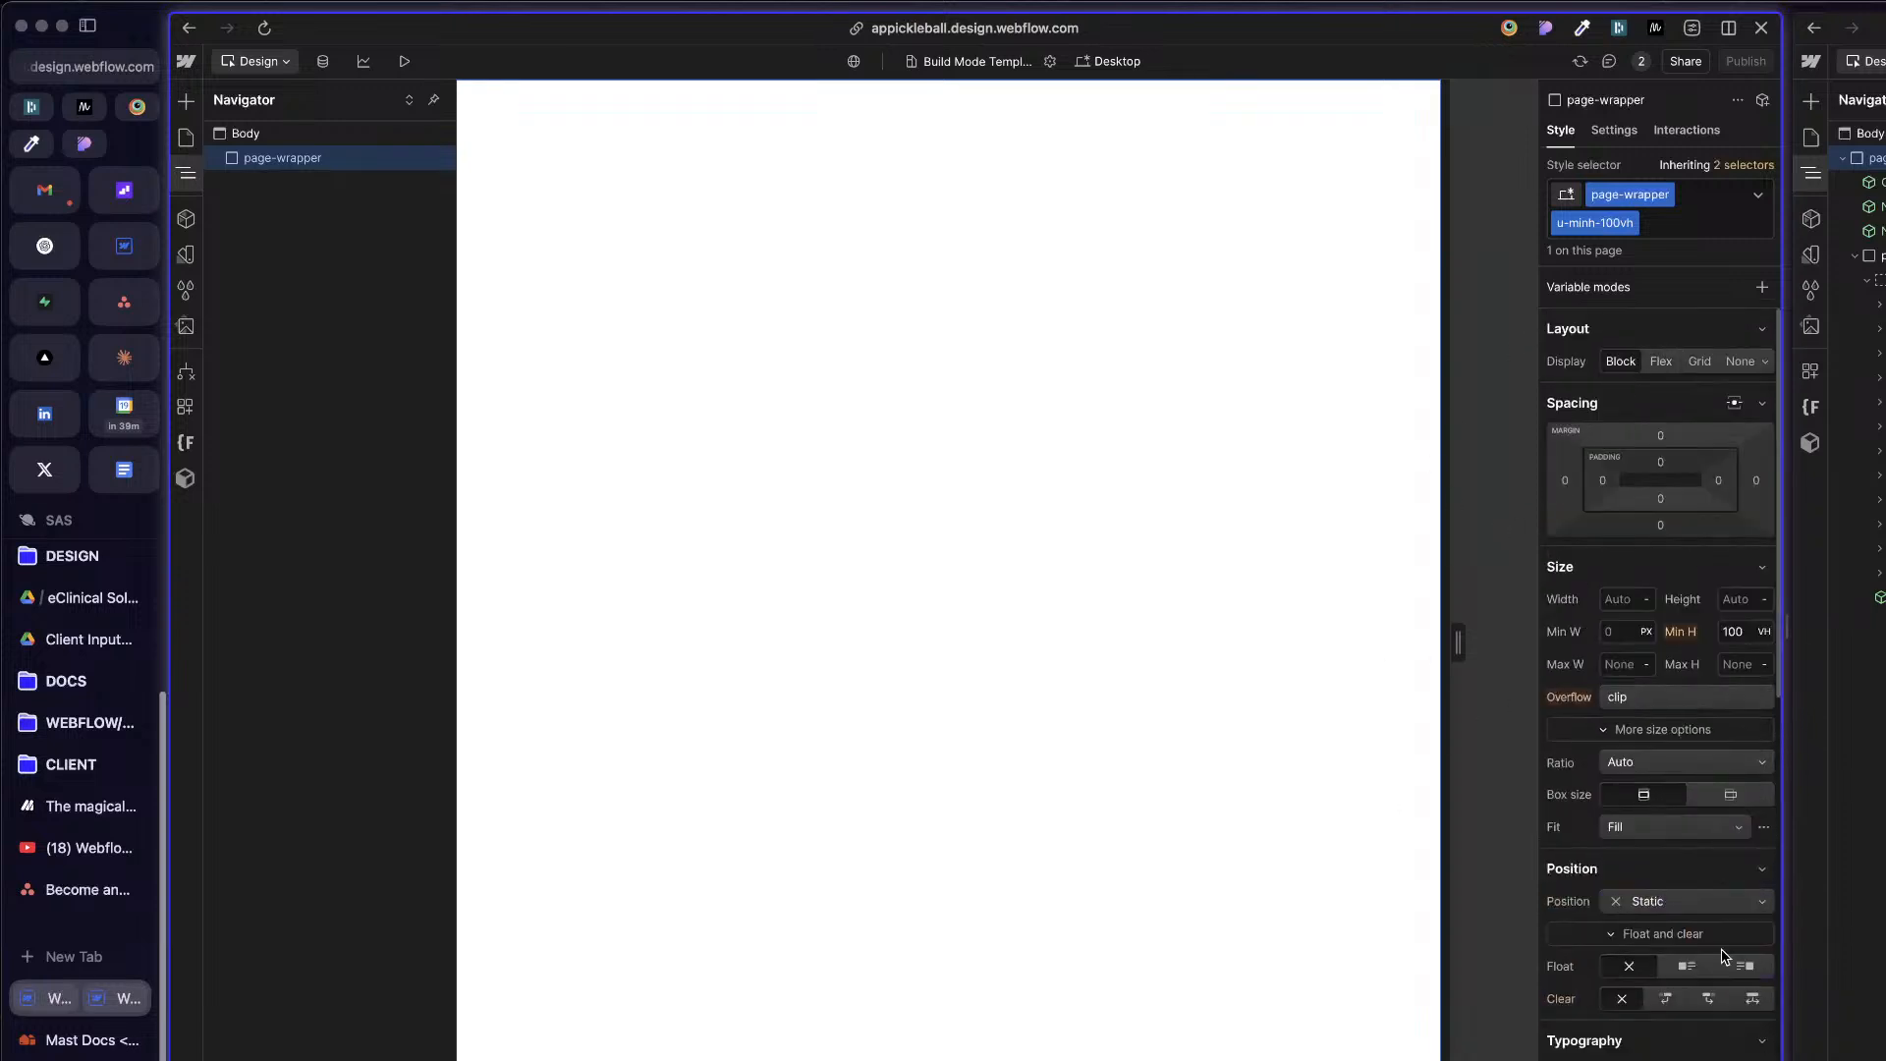
{"action": "scroll", "coordinate": [1722, 959], "scroll_direction": "down", "scroll_amount": 5}
{"action": "scroll", "coordinate": [1729, 923], "scroll_direction": "up", "scroll_amount": 5}
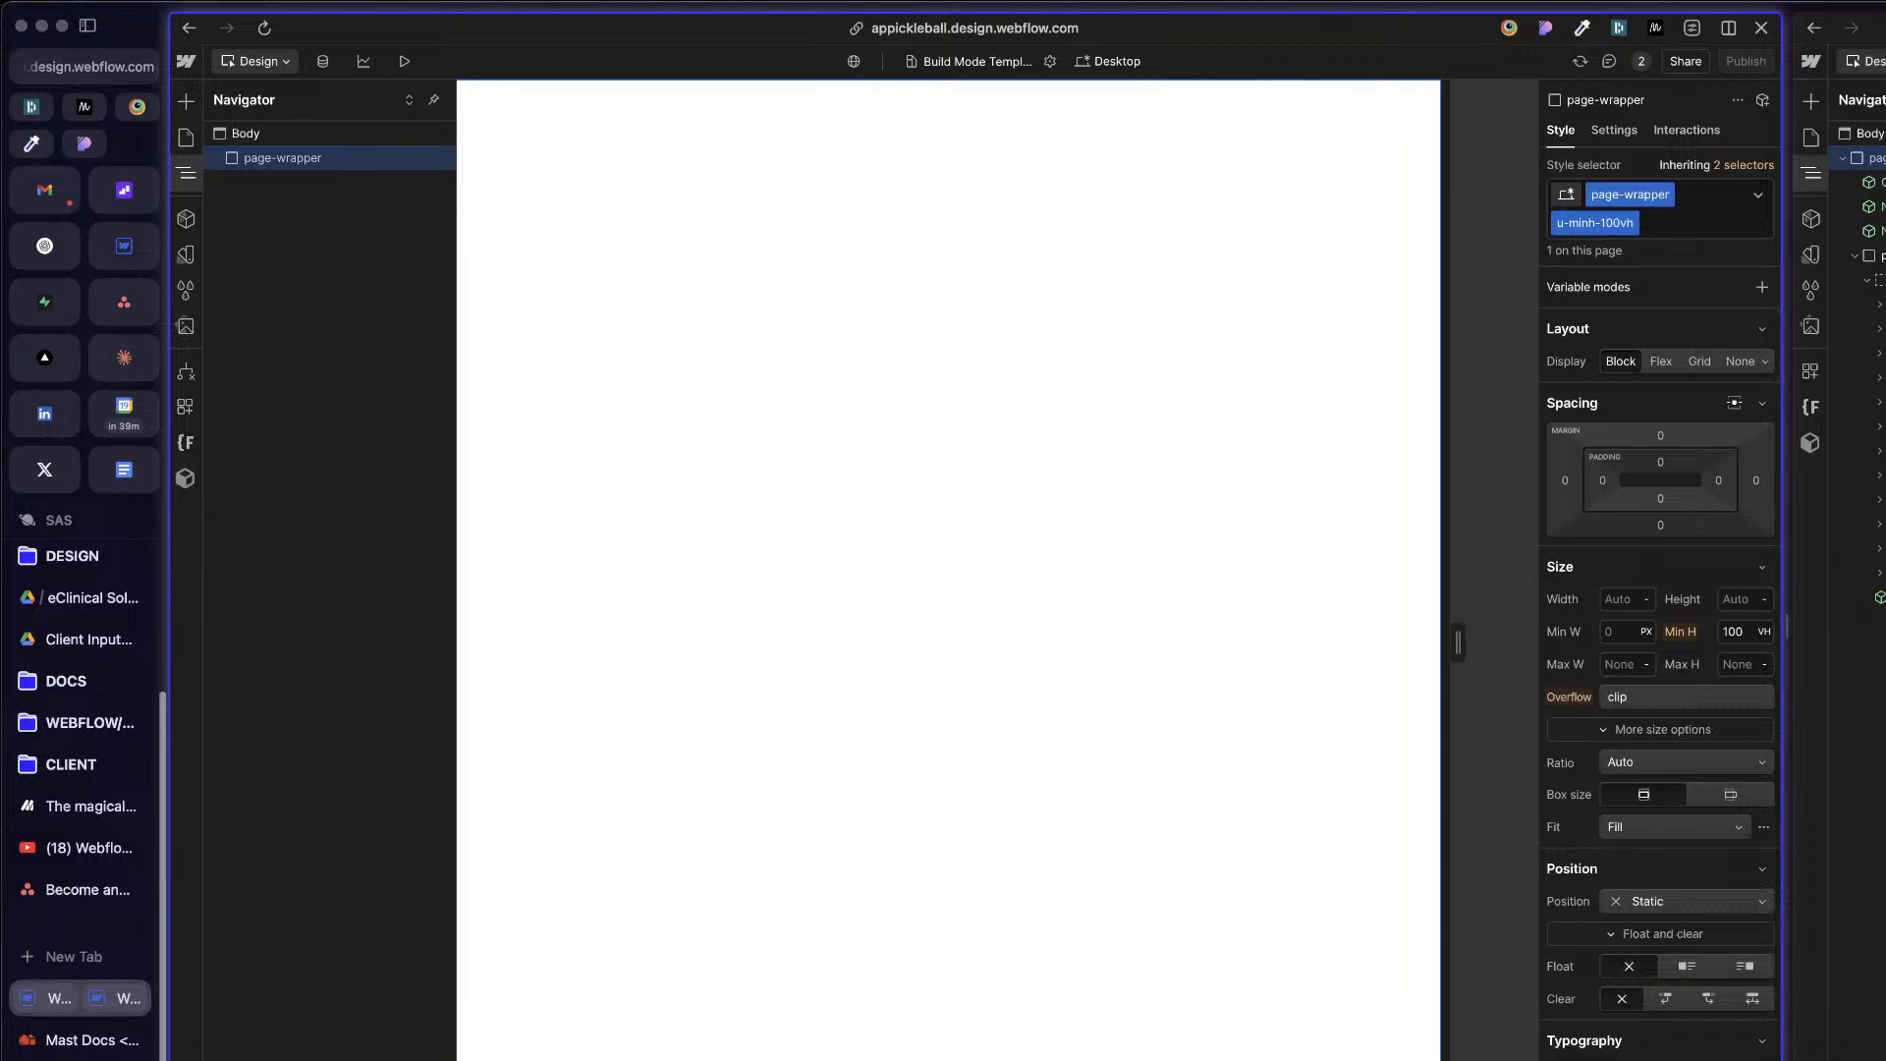
{"action": "left_click", "coordinate": [1878, 629]}
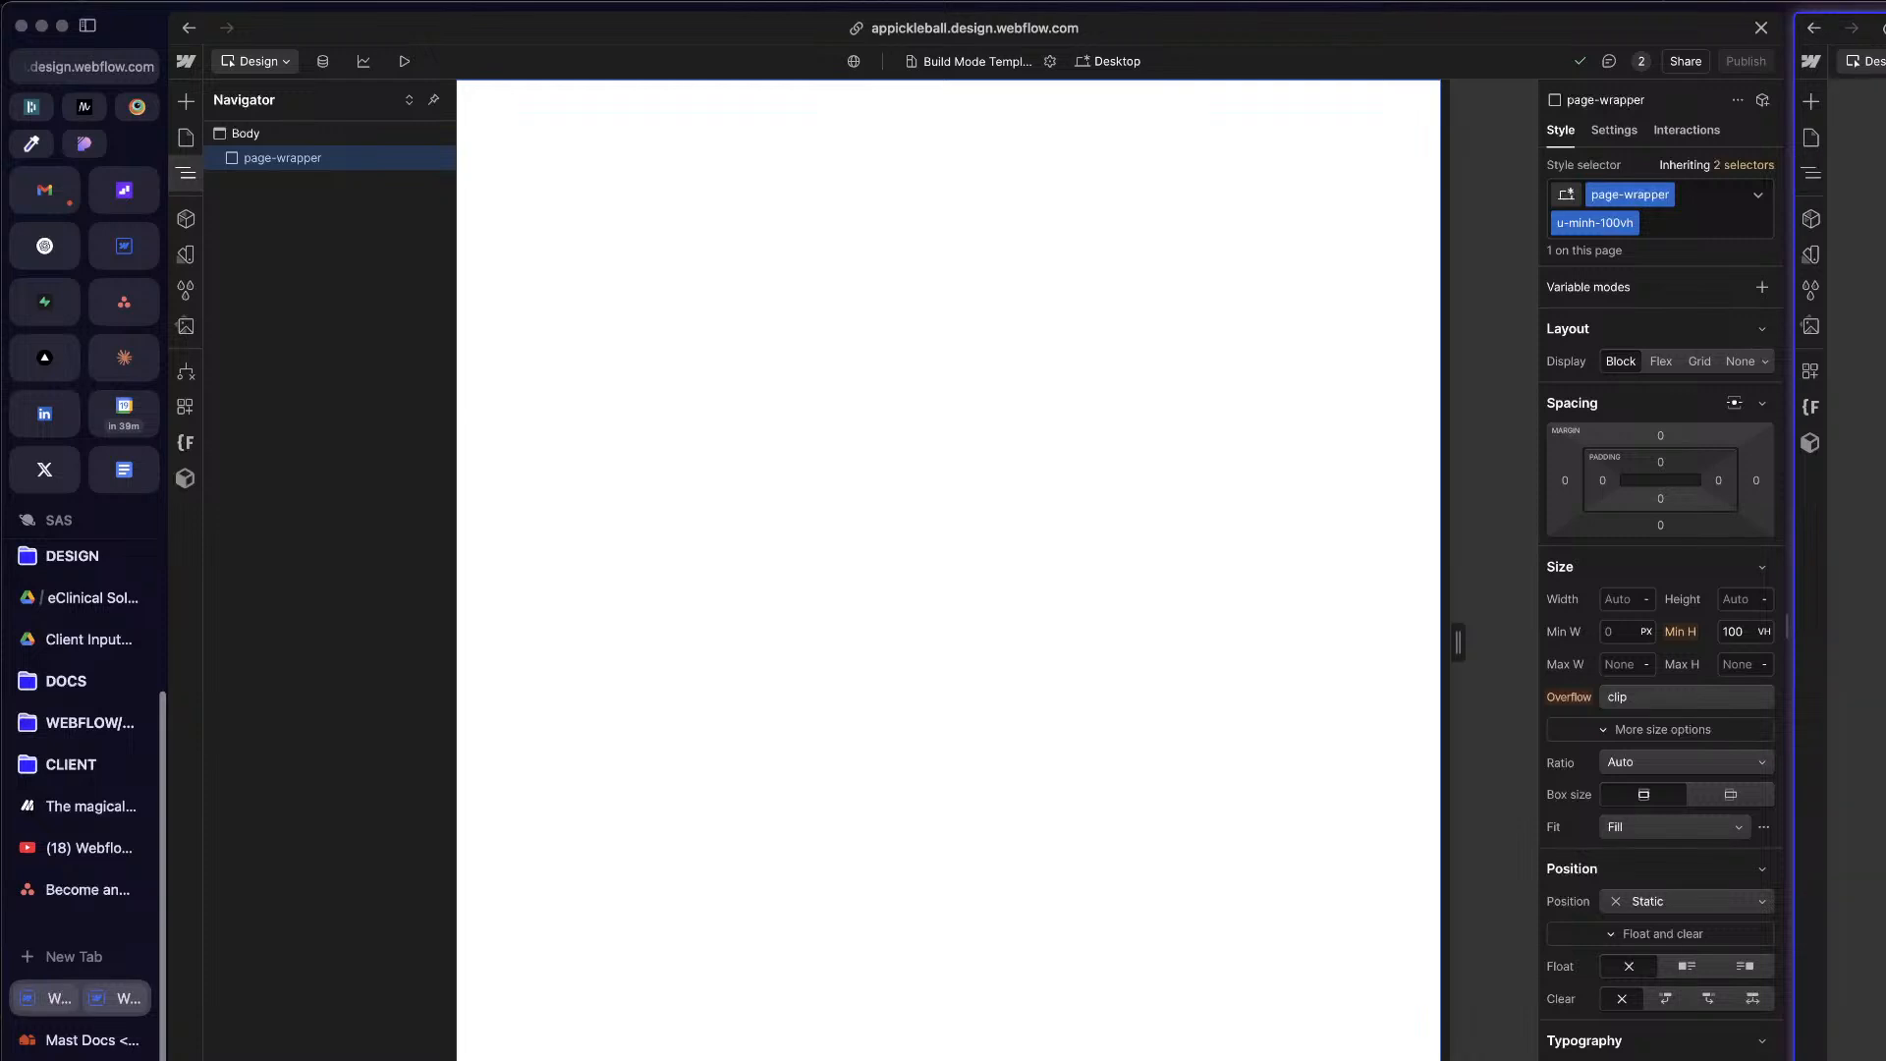
{"action": "left_click", "coordinate": [1635, 171]}
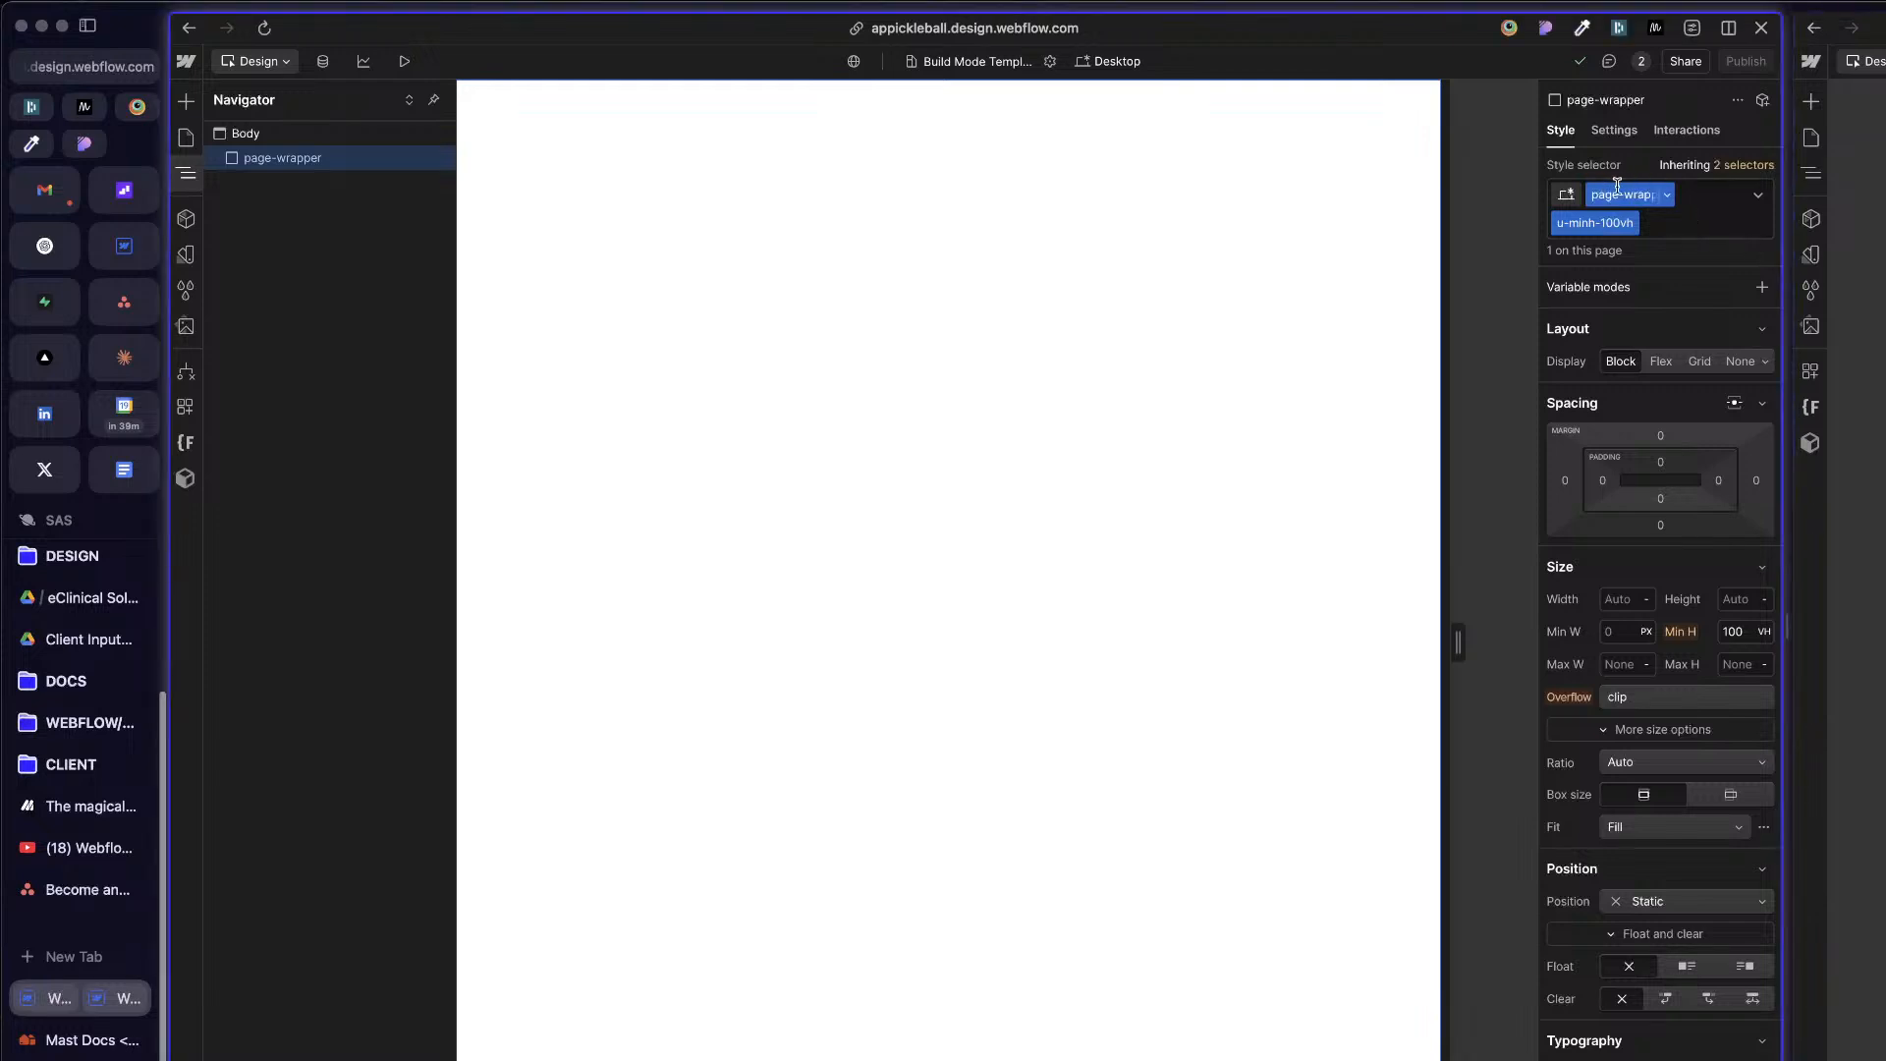
{"action": "left_click", "coordinate": [246, 134]}
{"action": "left_click", "coordinate": [1143, 357]}
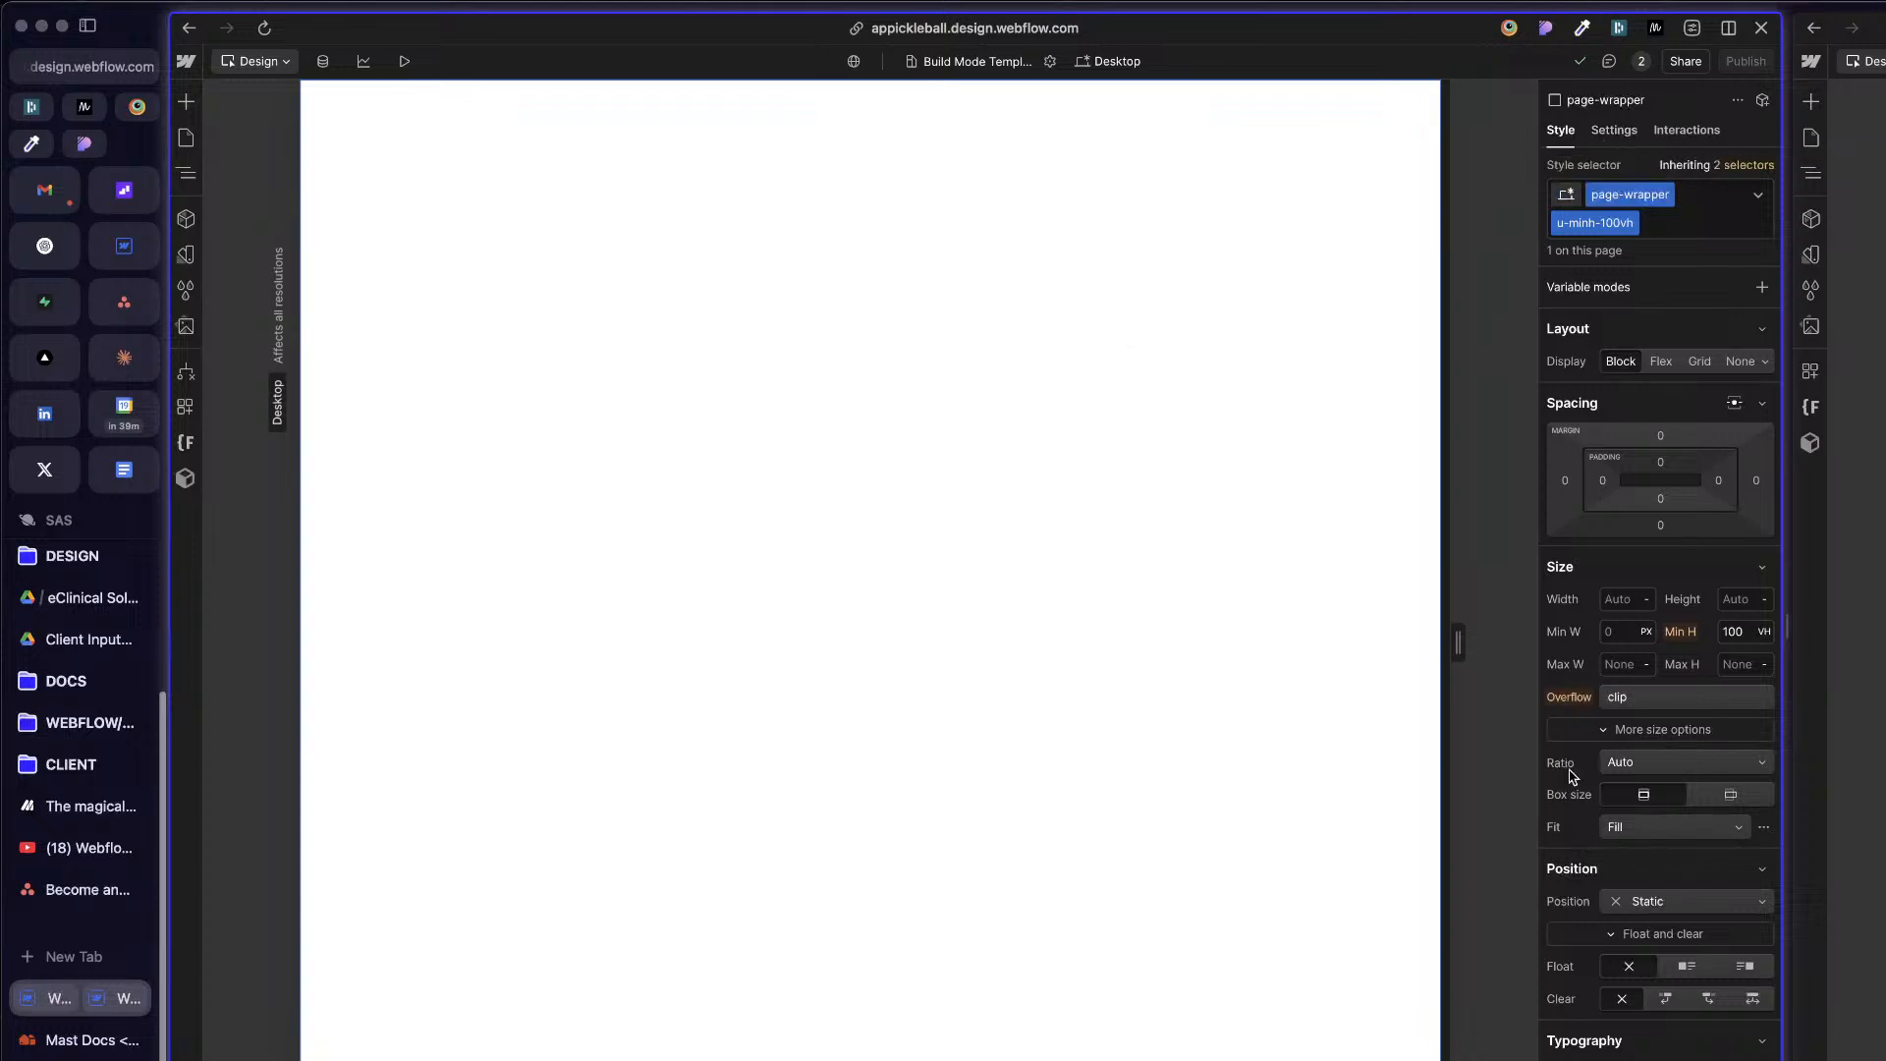
Step: Set the background color of the base page-wrapper class to the Theme collection's Background variable
{"action": "scroll", "coordinate": [1670, 1033], "scroll_direction": "down", "scroll_amount": 6}
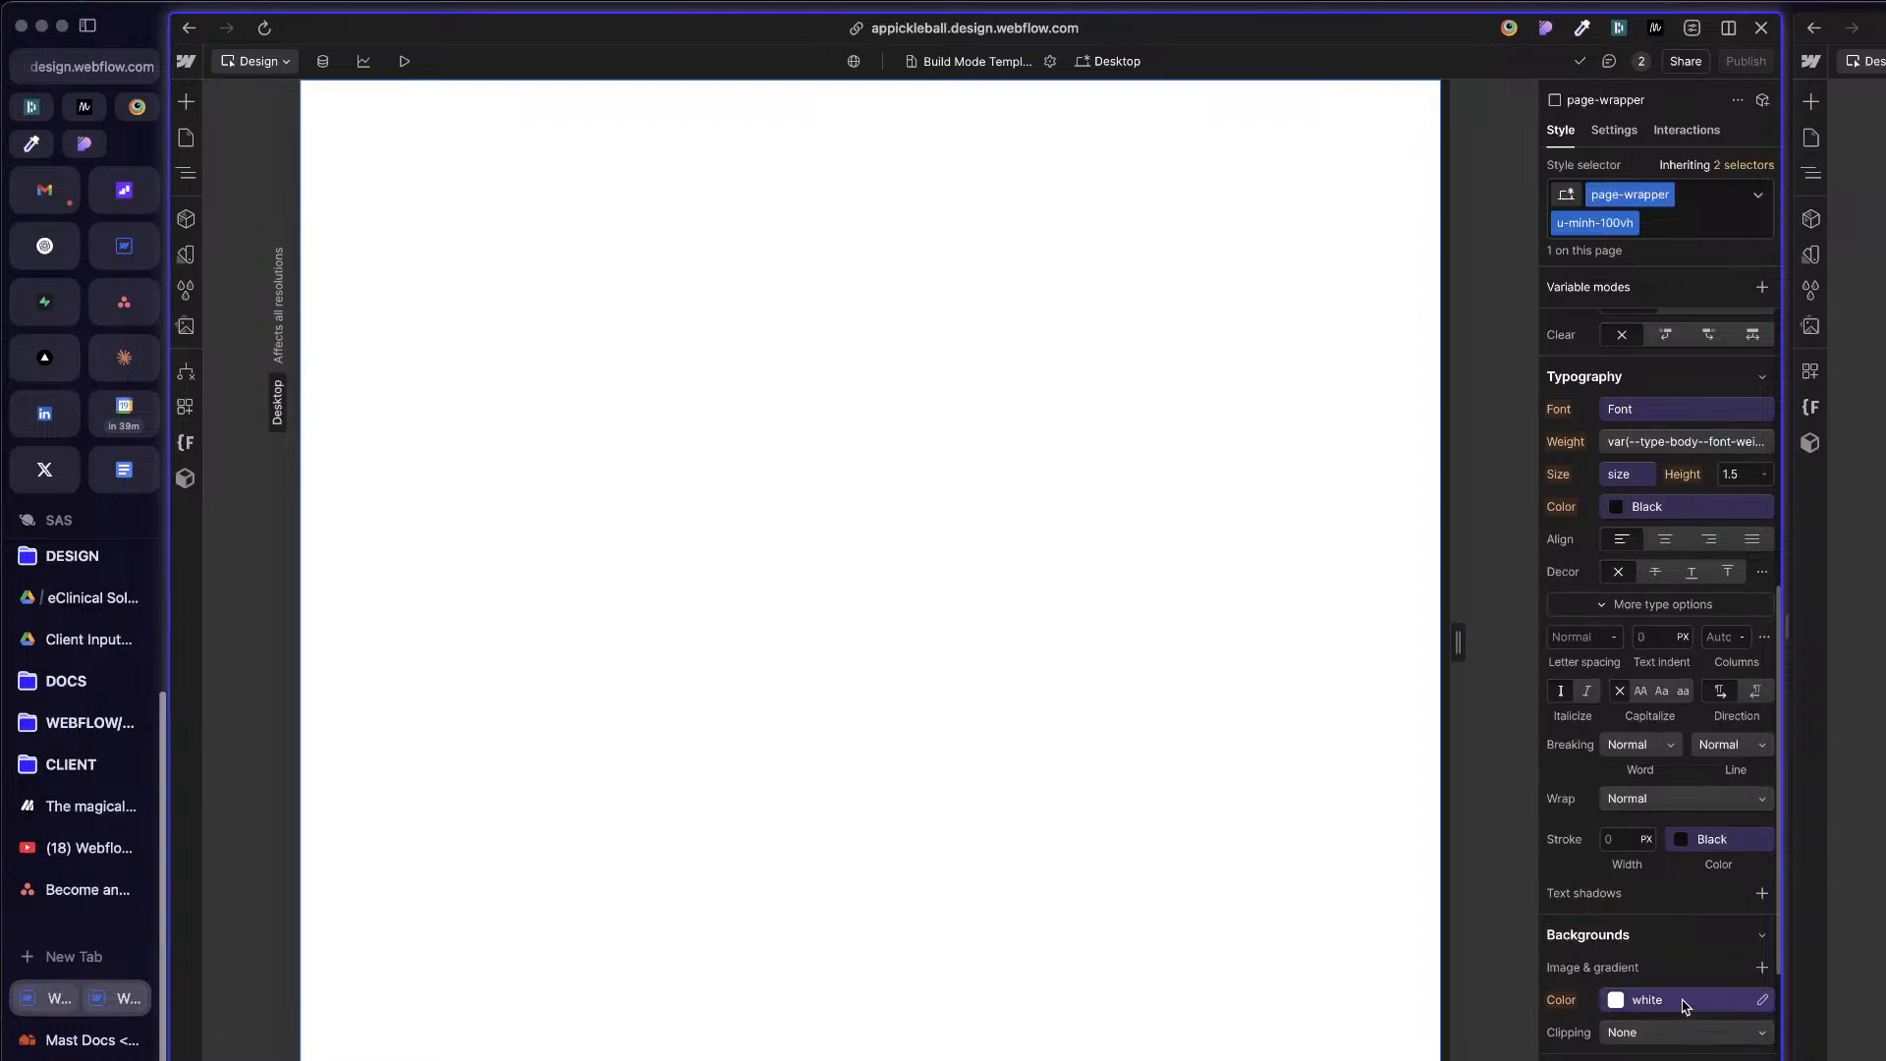
{"action": "left_click", "coordinate": [1684, 1003]}
{"action": "key", "text": "Escape"}
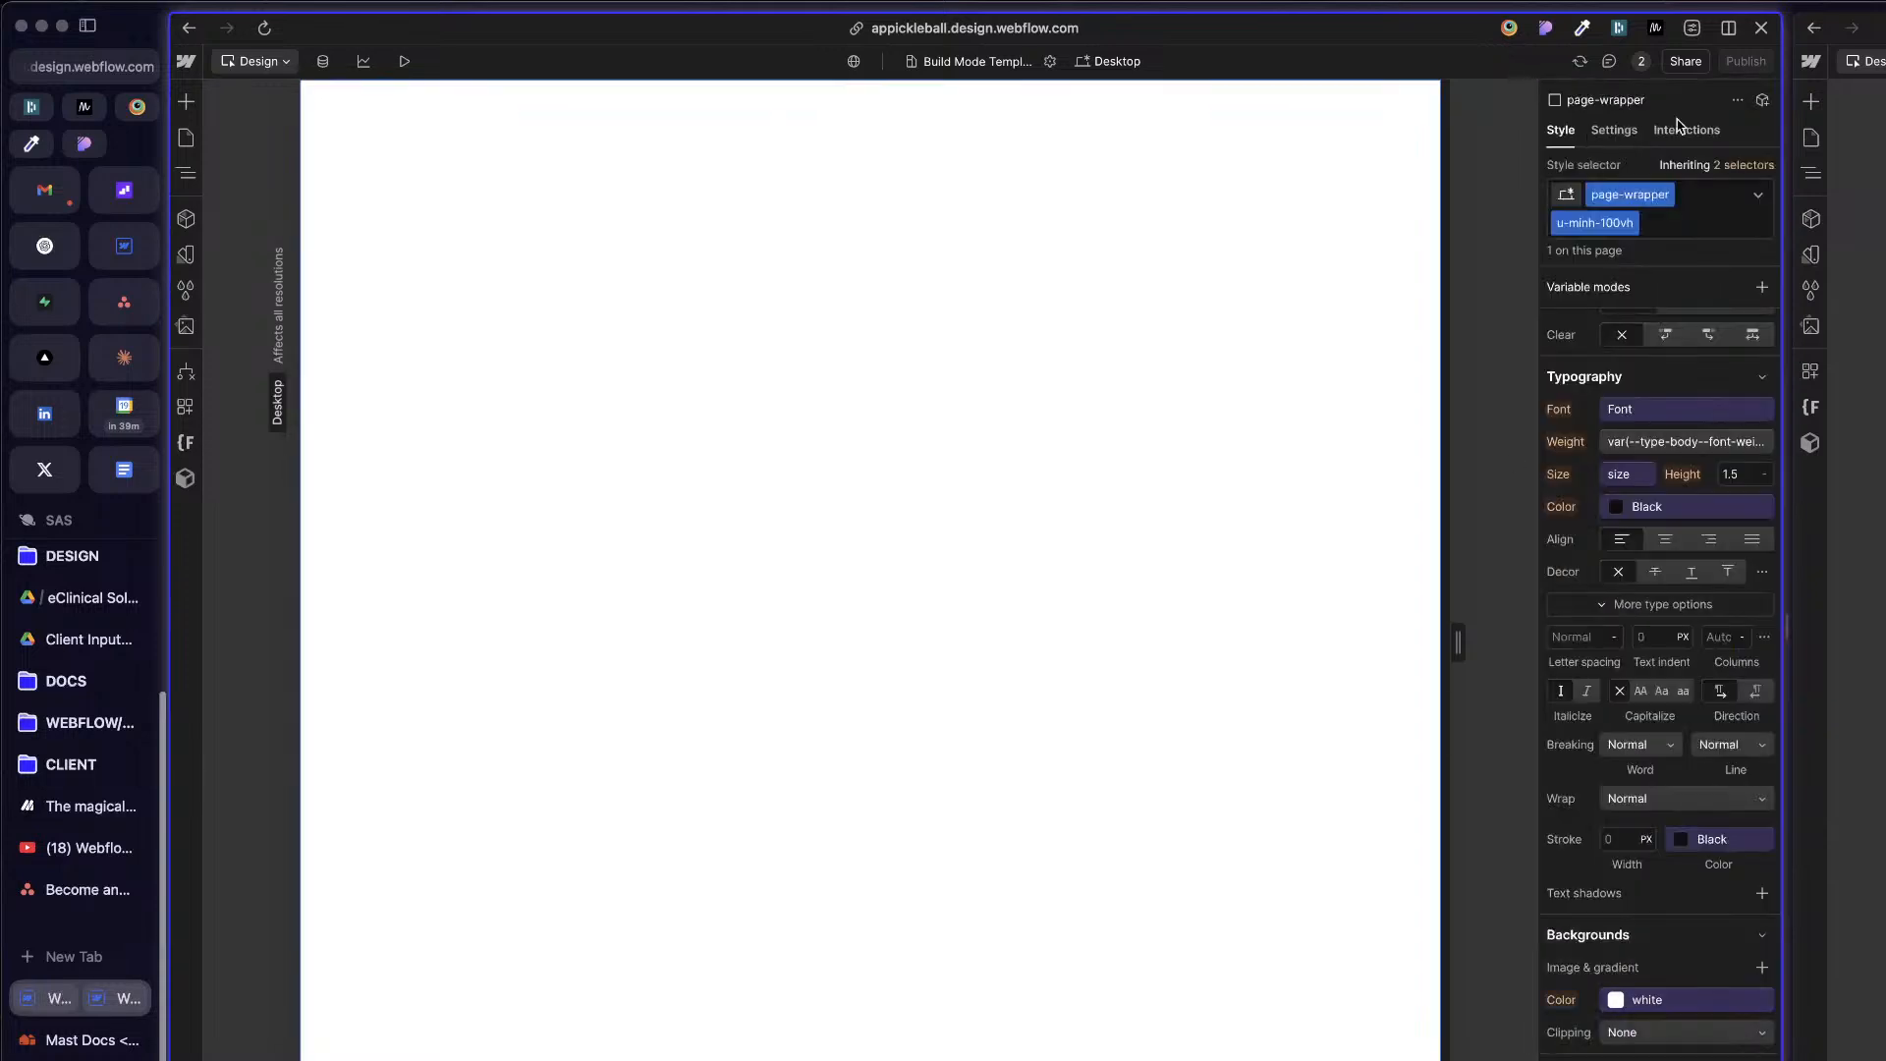
{"action": "left_click", "coordinate": [1739, 165]}
{"action": "left_click", "coordinate": [1649, 316]}
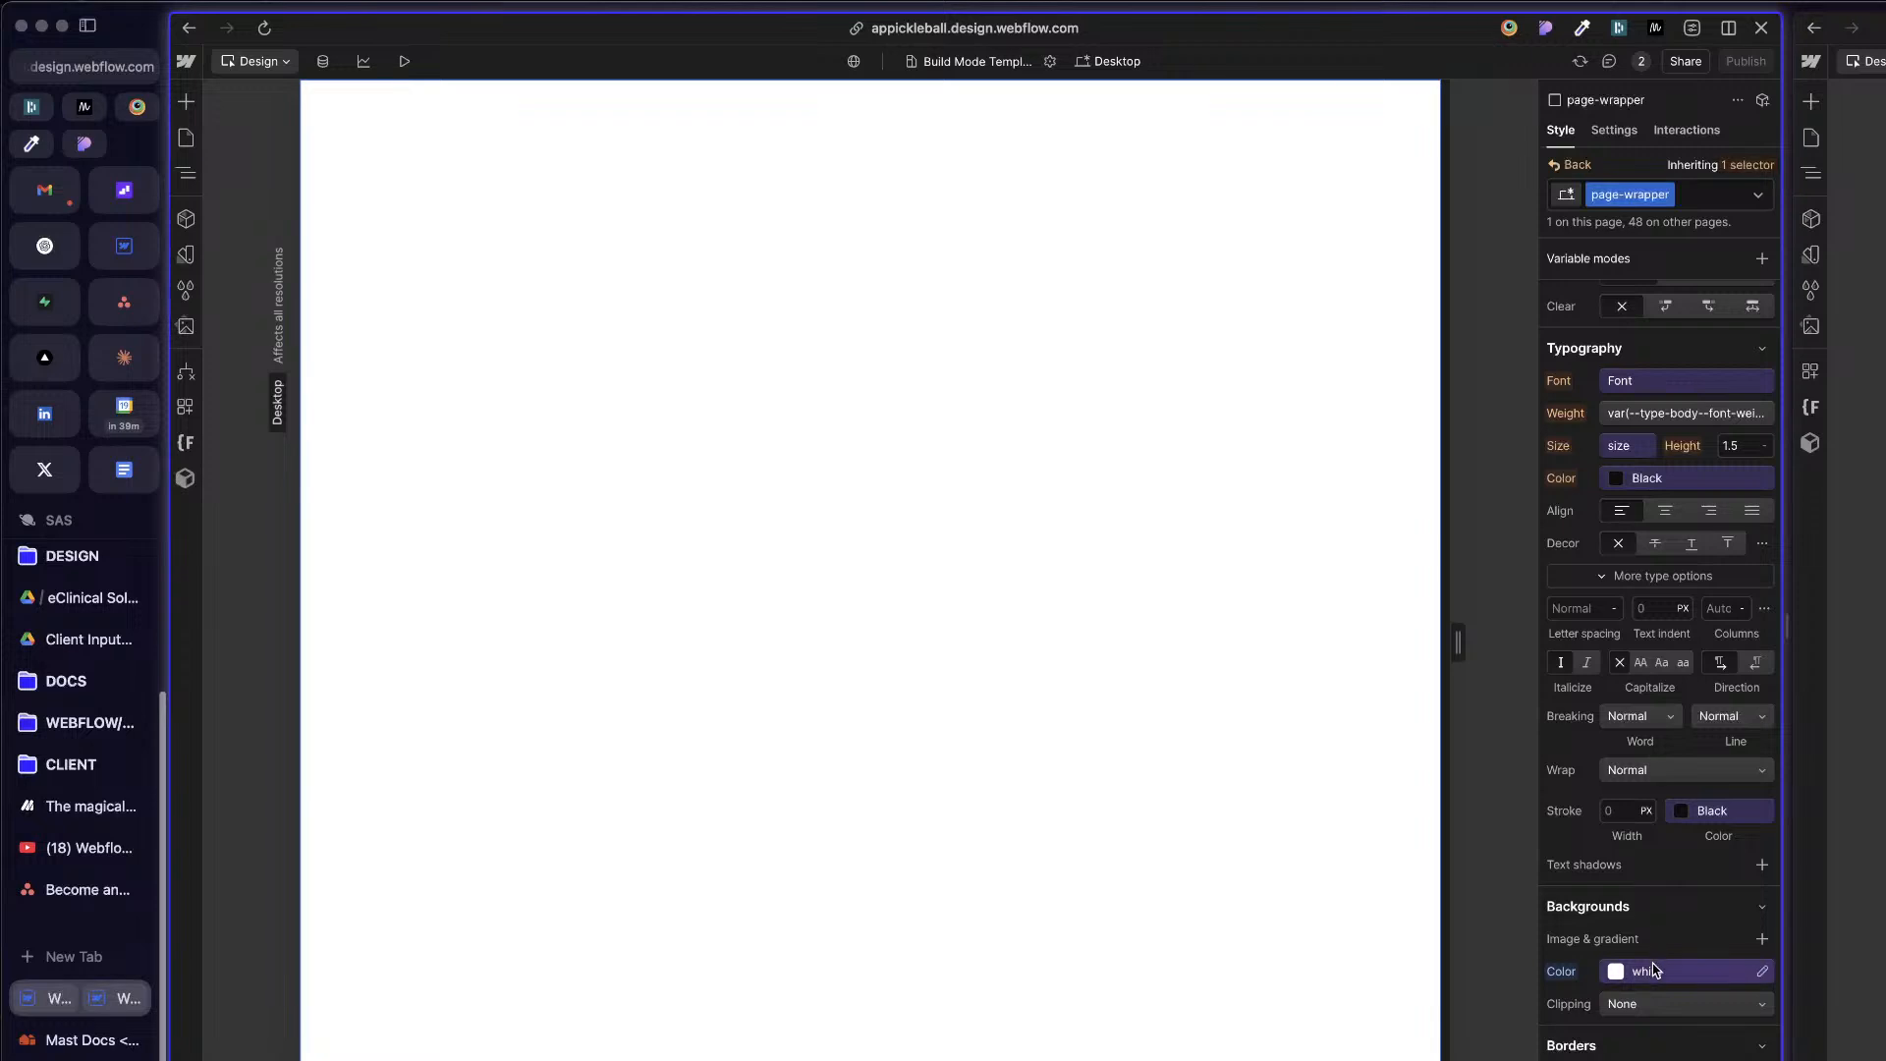
{"action": "left_click", "coordinate": [1677, 972]}
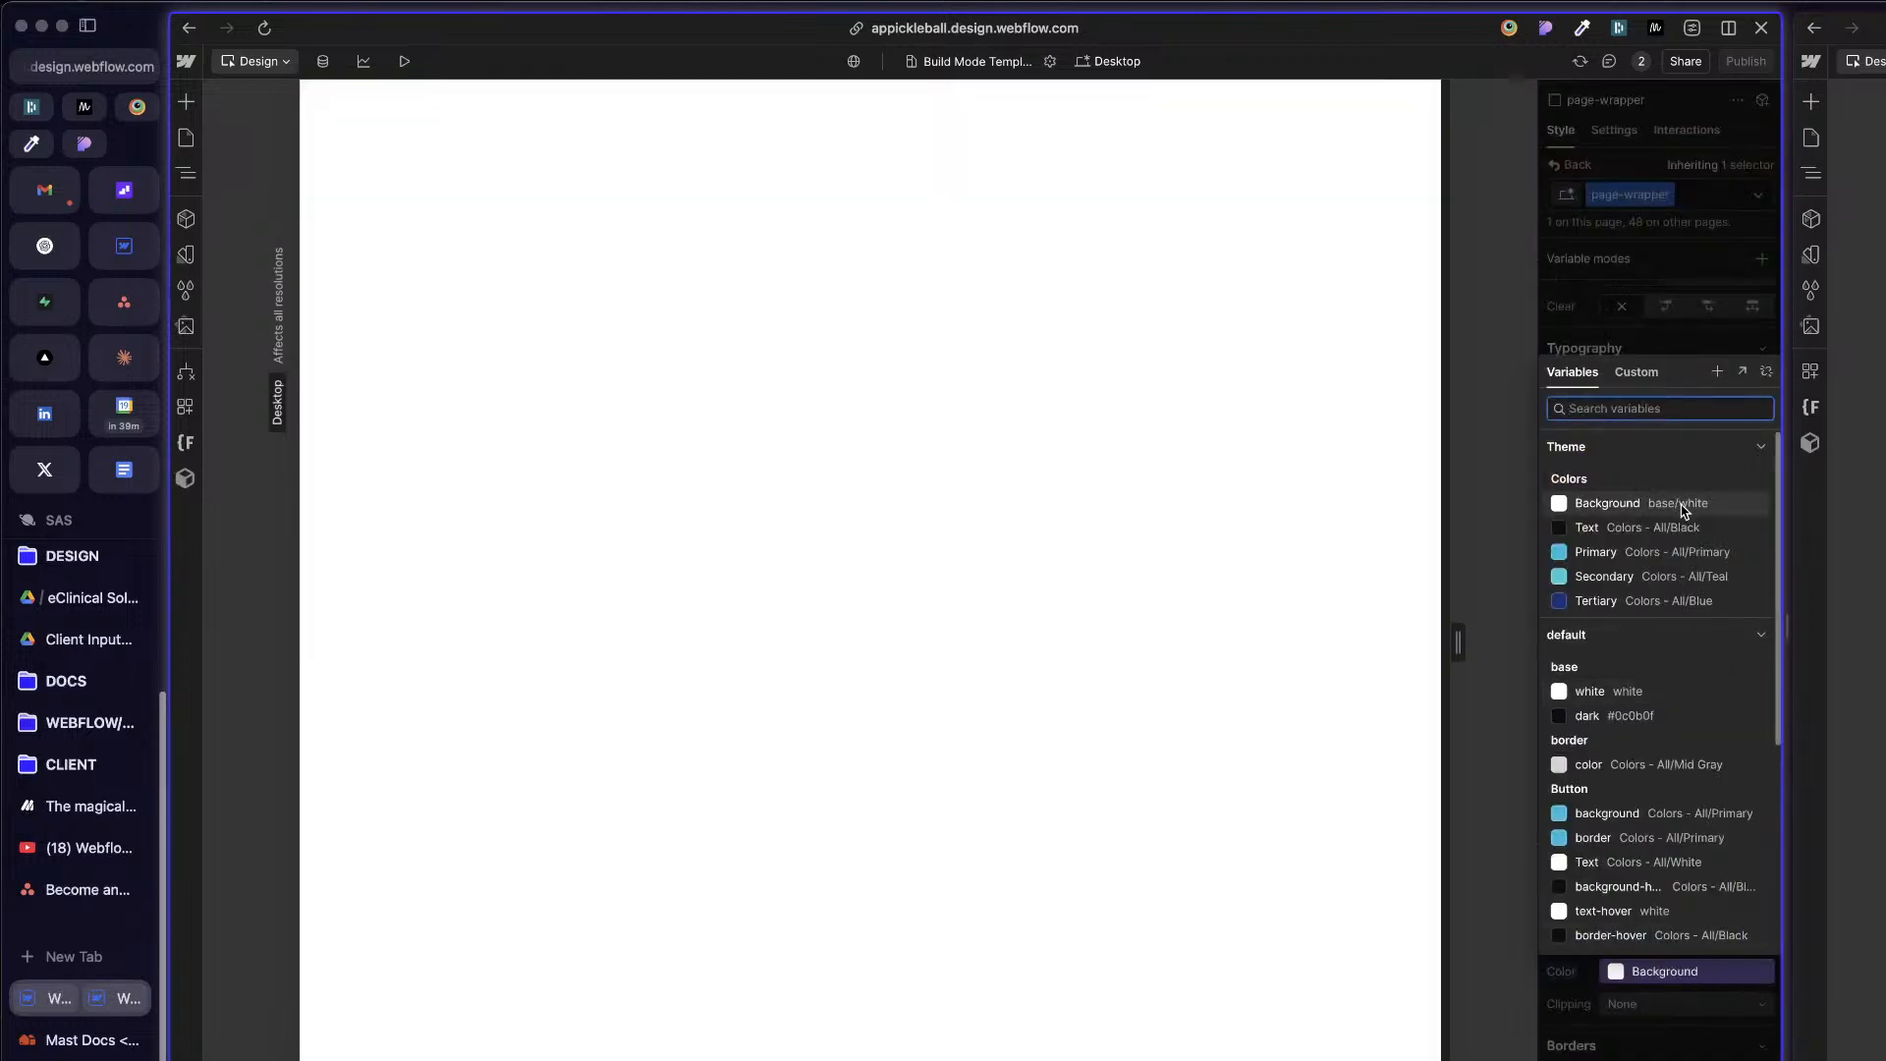
{"action": "left_click", "coordinate": [1682, 506]}
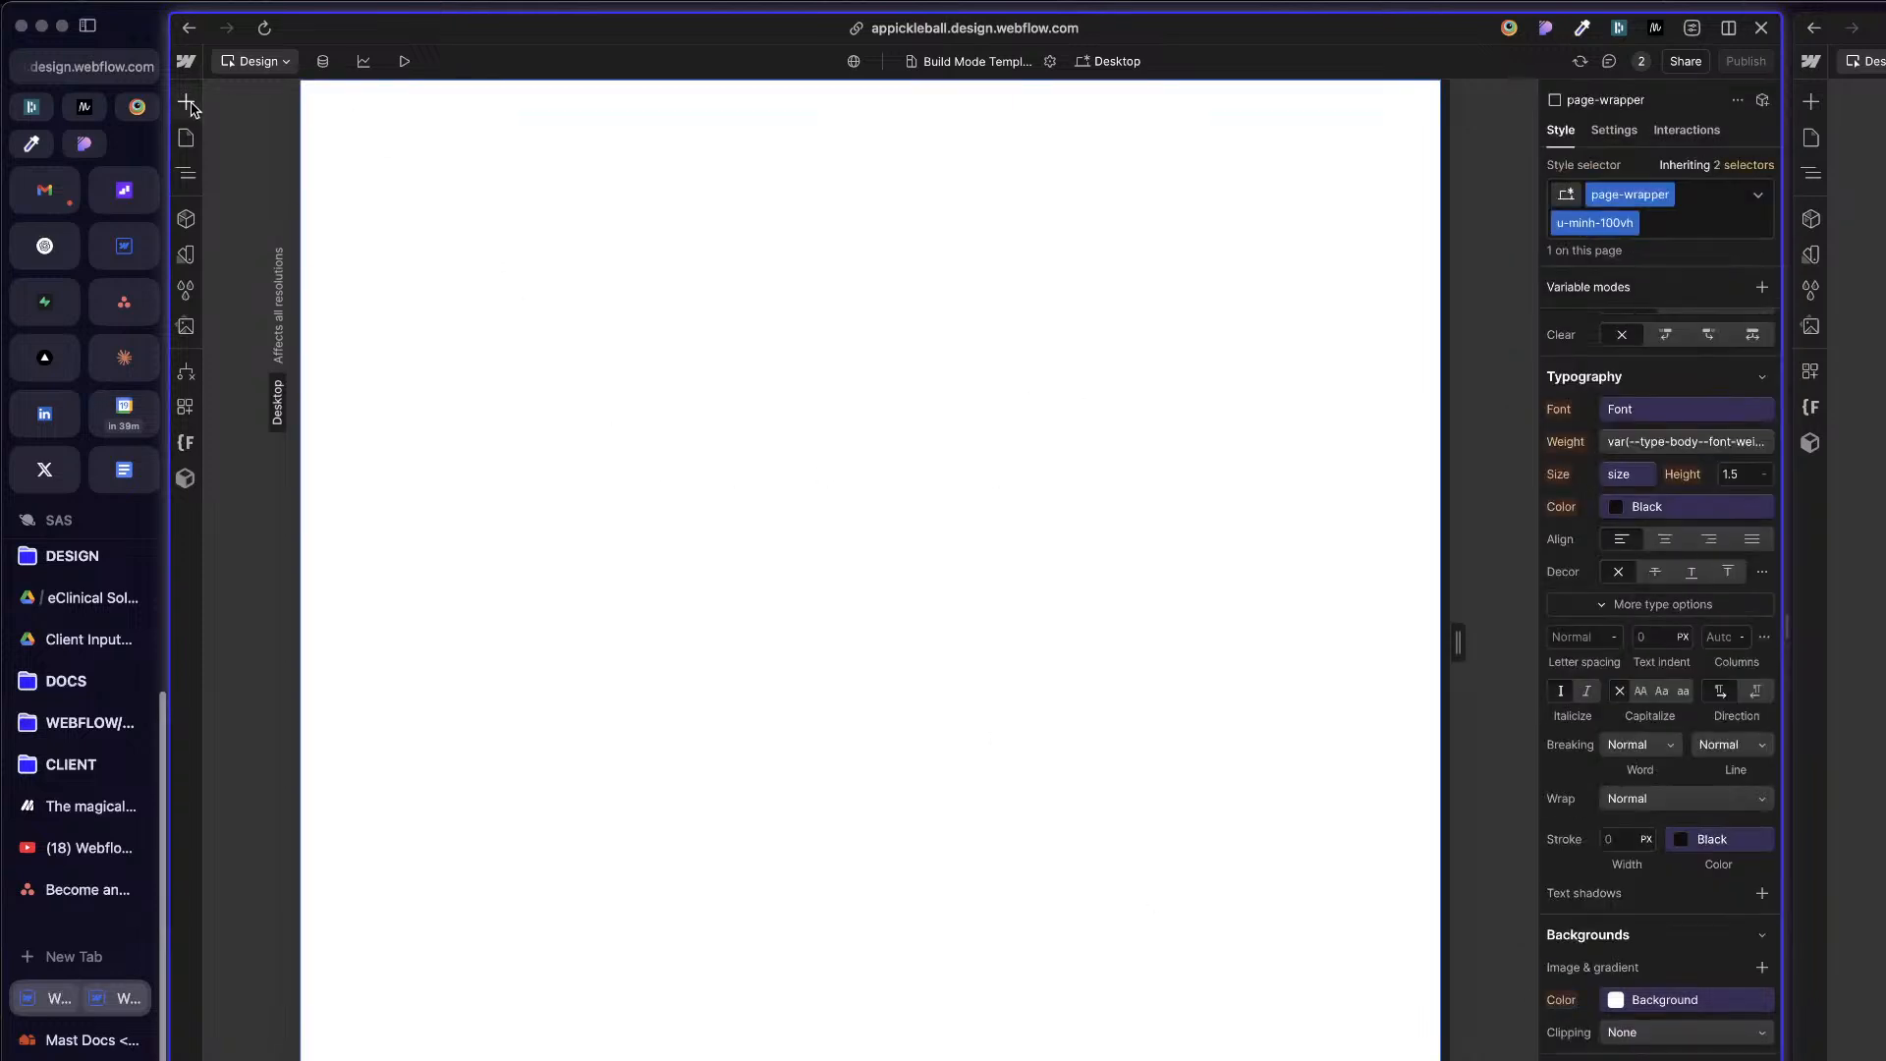
Step: Open the Home page and check how its sections look with the changed page-wrapper background
{"action": "left_click", "coordinate": [186, 138]}
{"action": "left_click", "coordinate": [346, 219]}
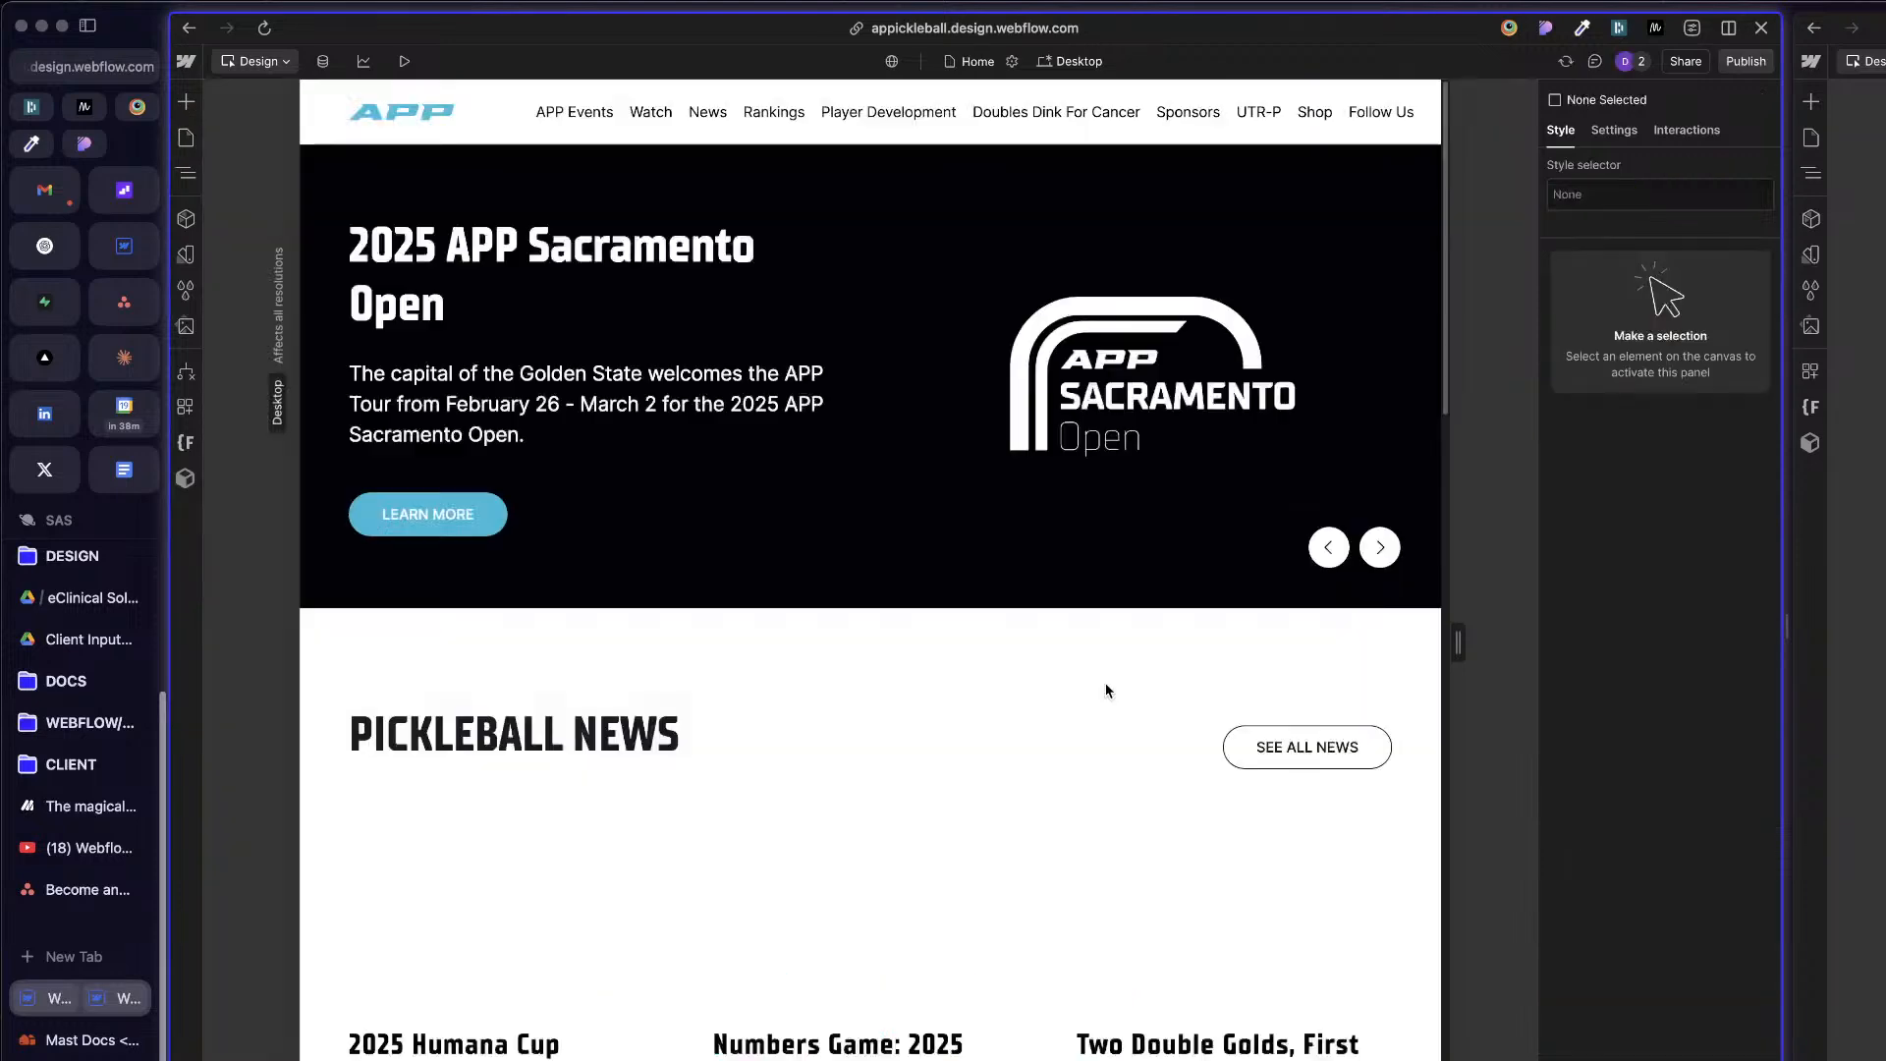
{"action": "scroll", "coordinate": [1106, 691], "scroll_direction": "down", "scroll_amount": 10}
{"action": "scroll", "coordinate": [1108, 693], "scroll_direction": "up", "scroll_amount": 6}
{"action": "scroll", "coordinate": [1061, 777], "scroll_direction": "down", "scroll_amount": 8}
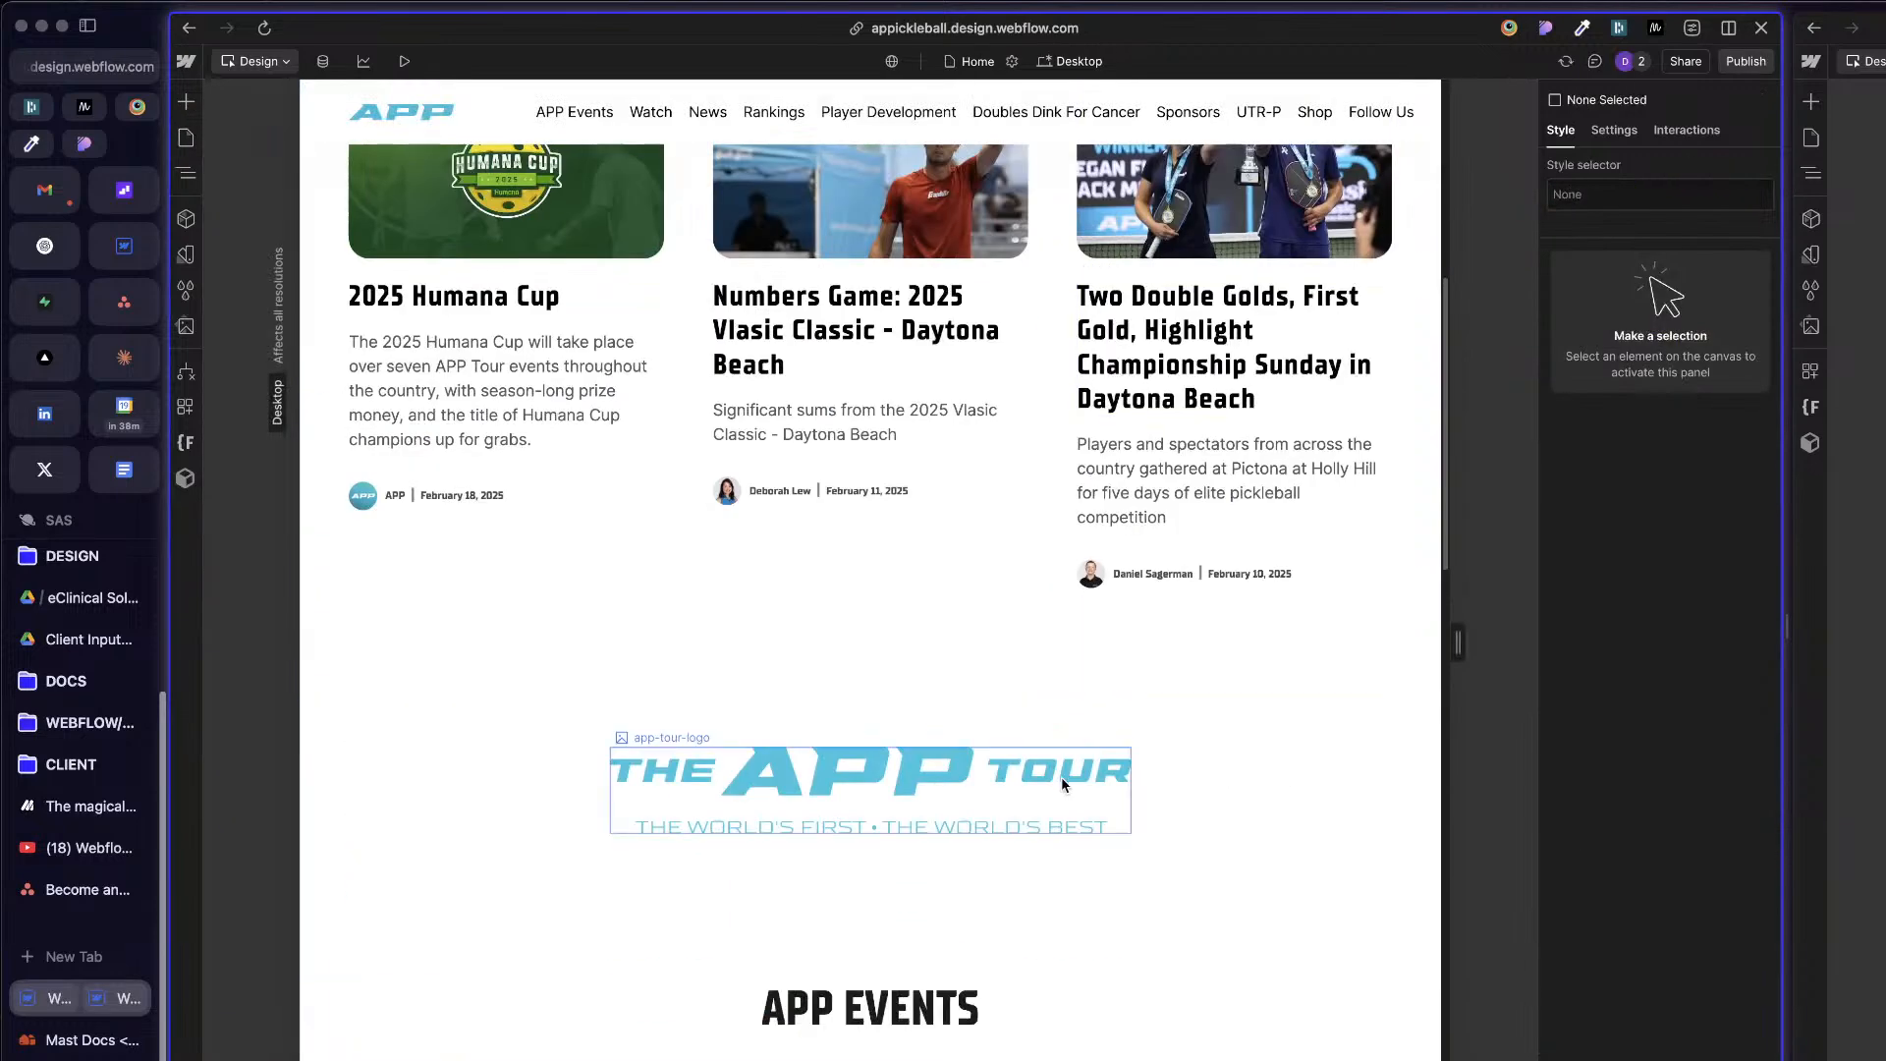
{"action": "scroll", "coordinate": [1047, 772], "scroll_direction": "up", "scroll_amount": 12}
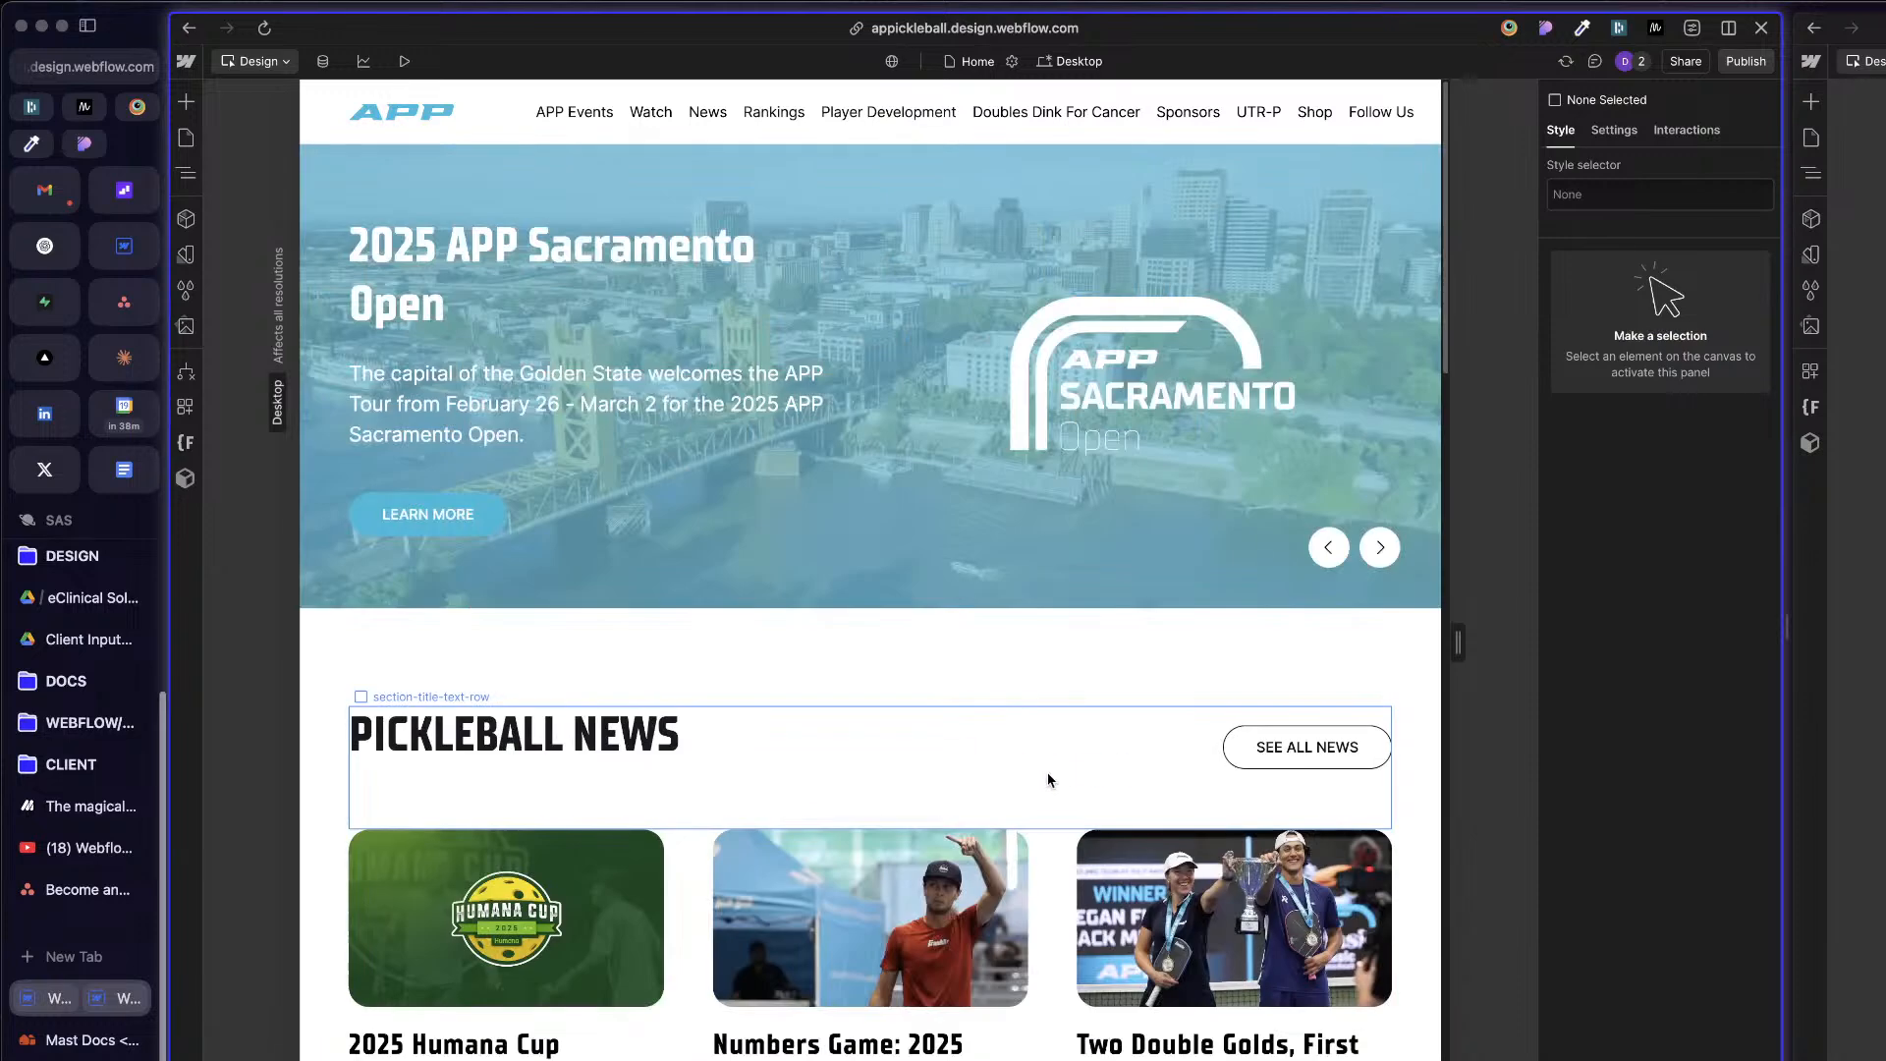
Step: Return to the Build Mode Template page and show its element tree with page-wrapper selected
{"action": "left_click", "coordinate": [185, 137]}
{"action": "scroll", "coordinate": [330, 830], "scroll_direction": "down", "scroll_amount": 5}
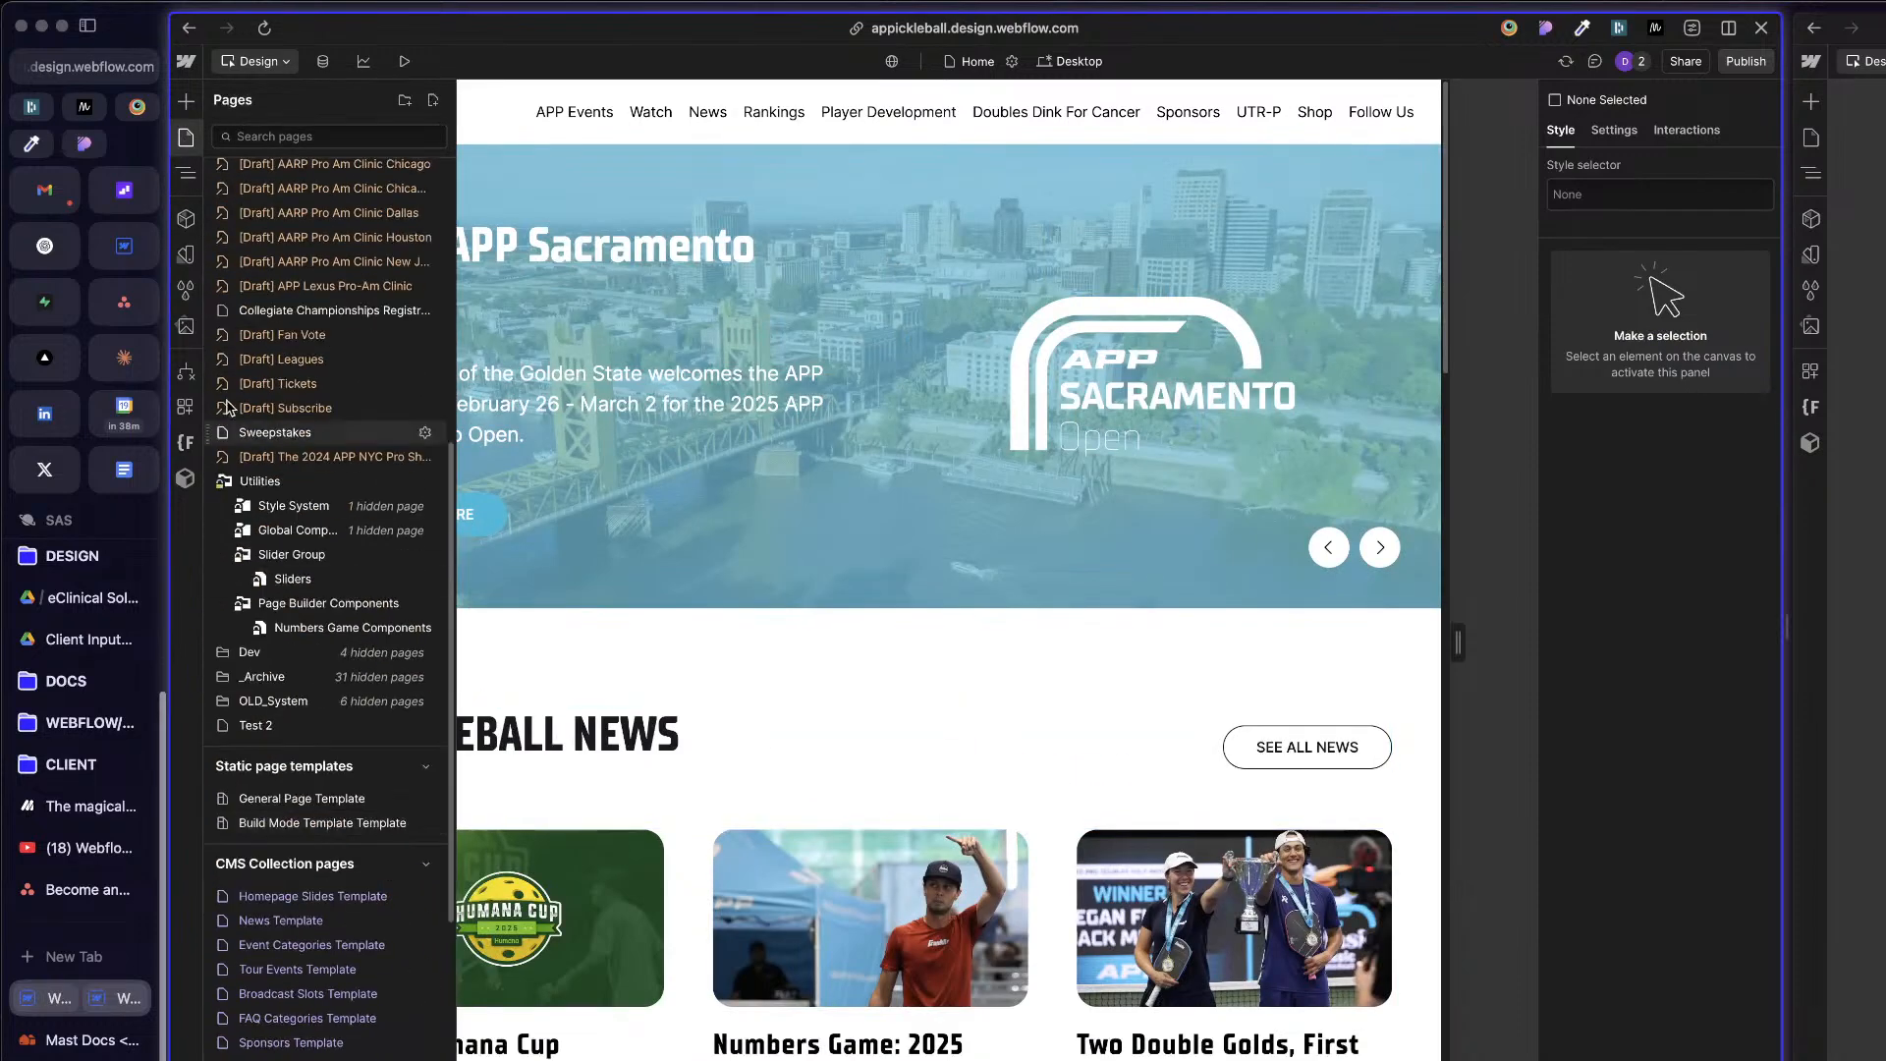
{"action": "scroll", "coordinate": [334, 461], "scroll_direction": "up", "scroll_amount": 5}
{"action": "scroll", "coordinate": [337, 809], "scroll_direction": "down", "scroll_amount": 2}
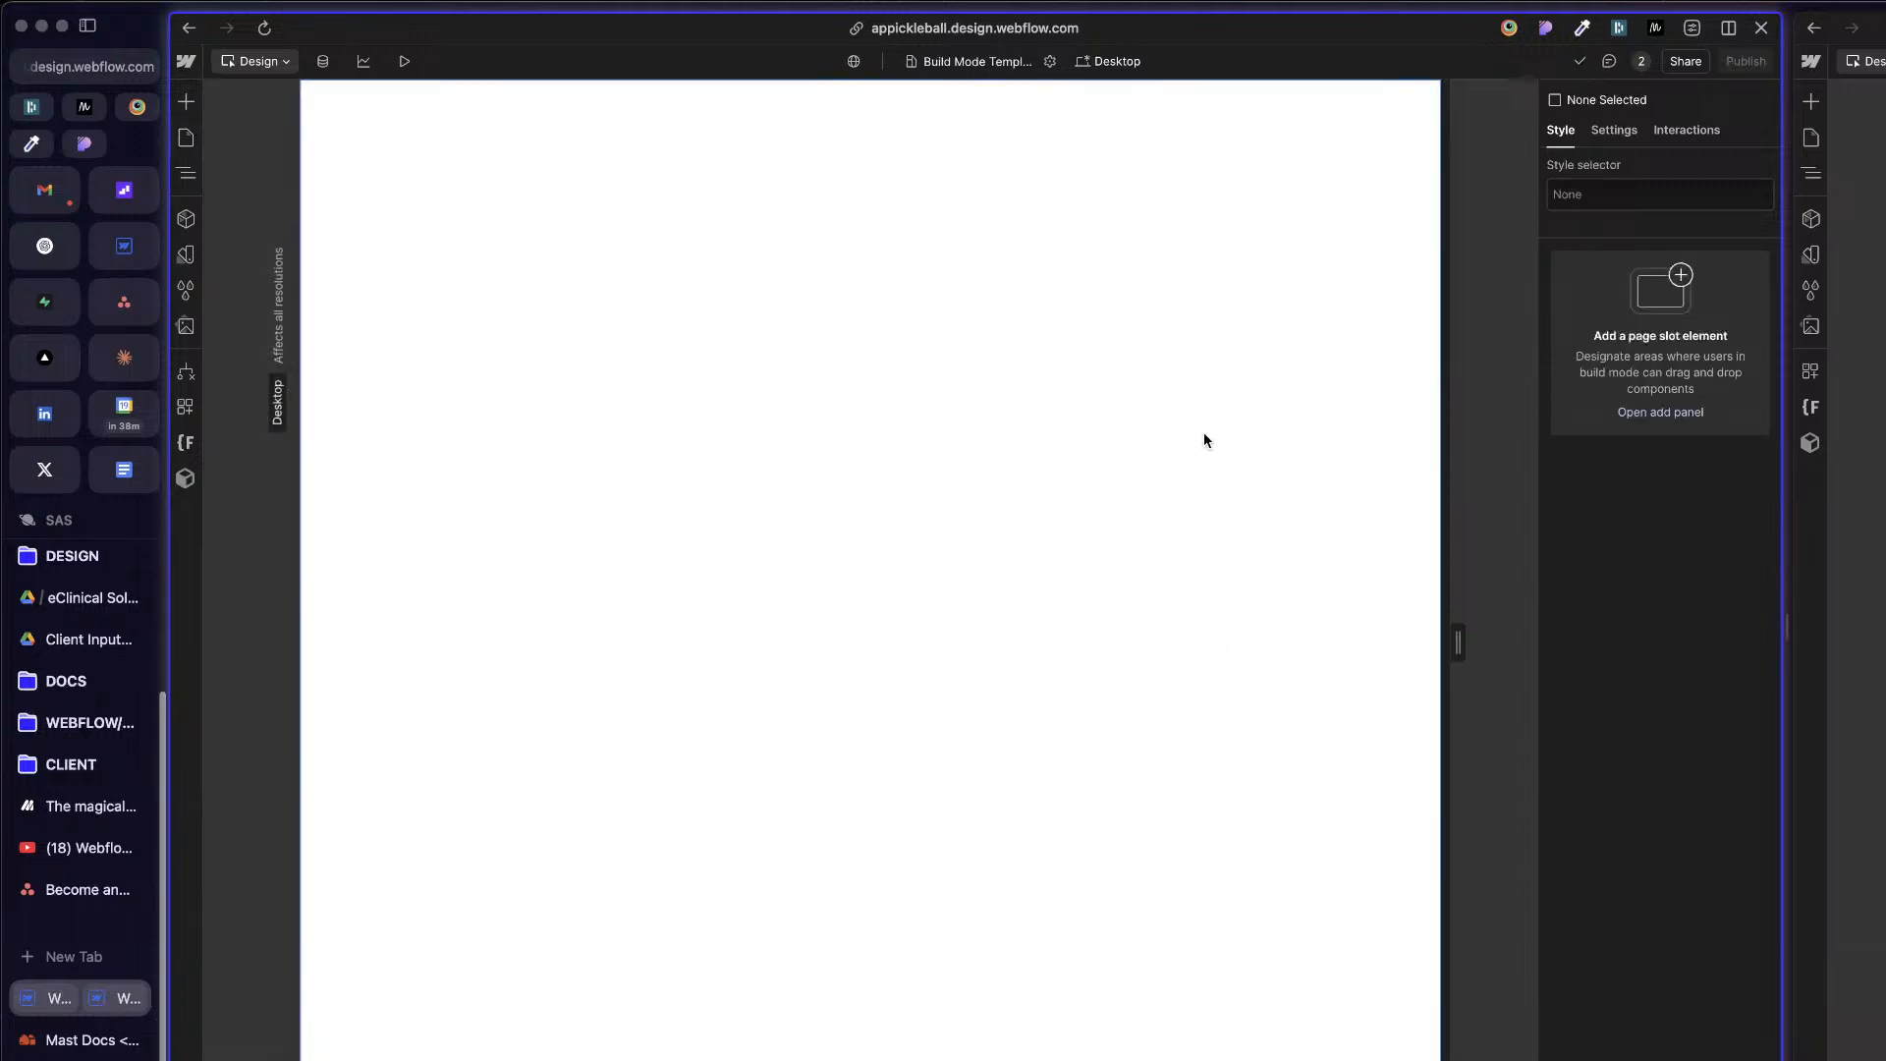
{"action": "left_click", "coordinate": [798, 320]}
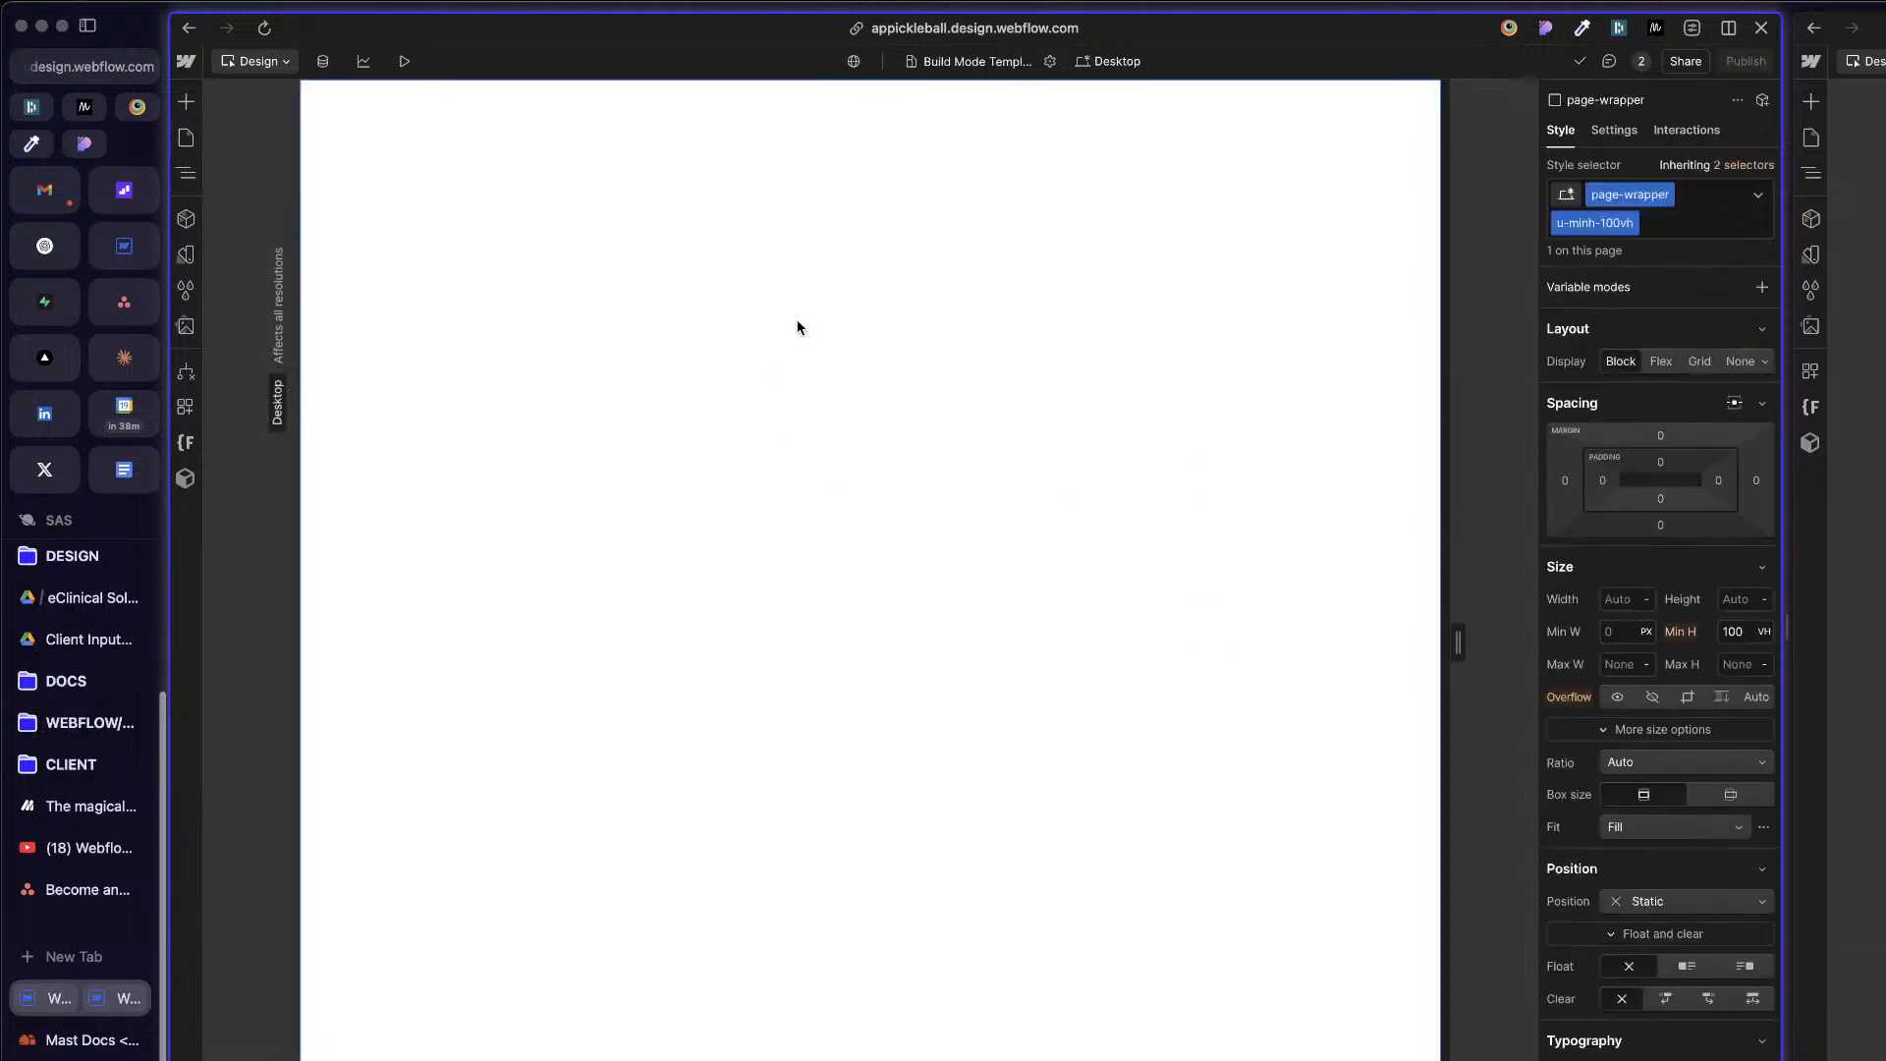
{"action": "key", "text": "z"}
{"action": "key", "text": "z"}
{"action": "key", "text": "z"}
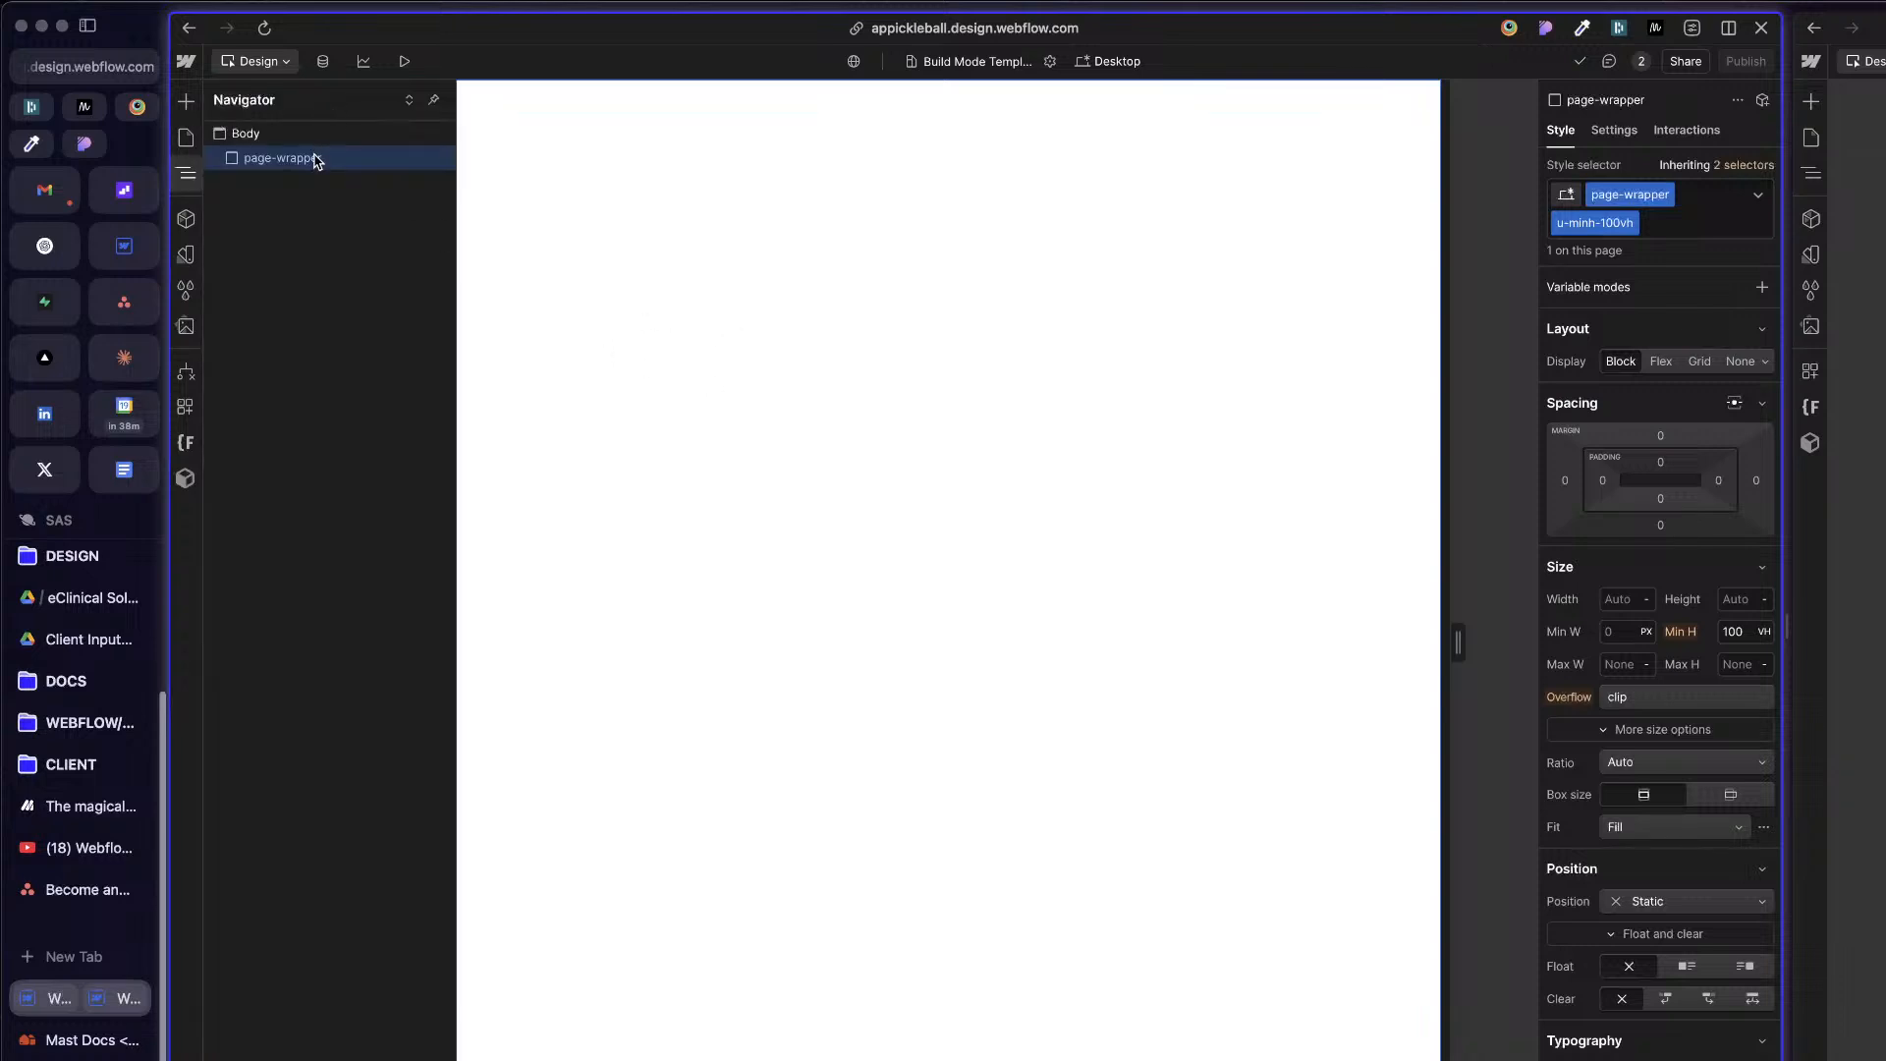
Step: Consult the reference project's element tree and insert the Global Designer Custom Code component inside page-wrapper
{"action": "left_click", "coordinate": [1857, 531]}
{"action": "left_click", "coordinate": [1811, 173]}
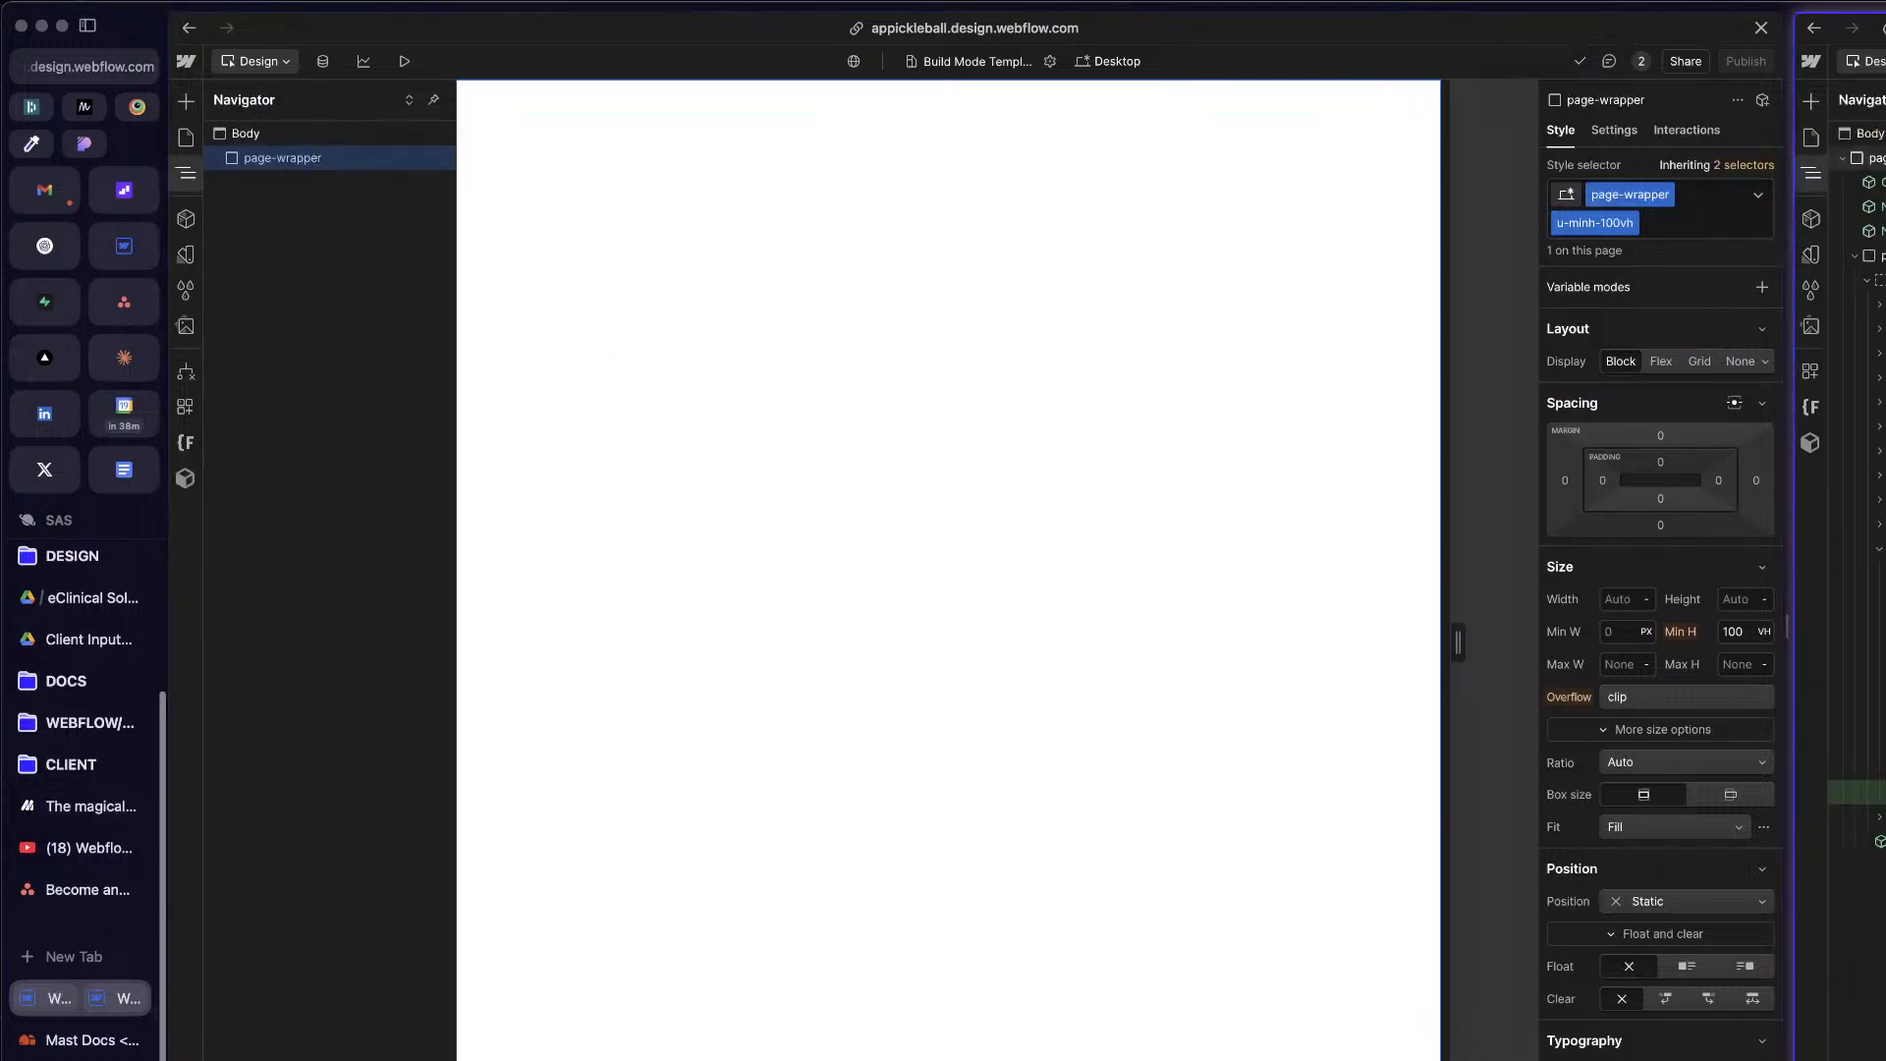
{"action": "left_click", "coordinate": [1109, 350]}
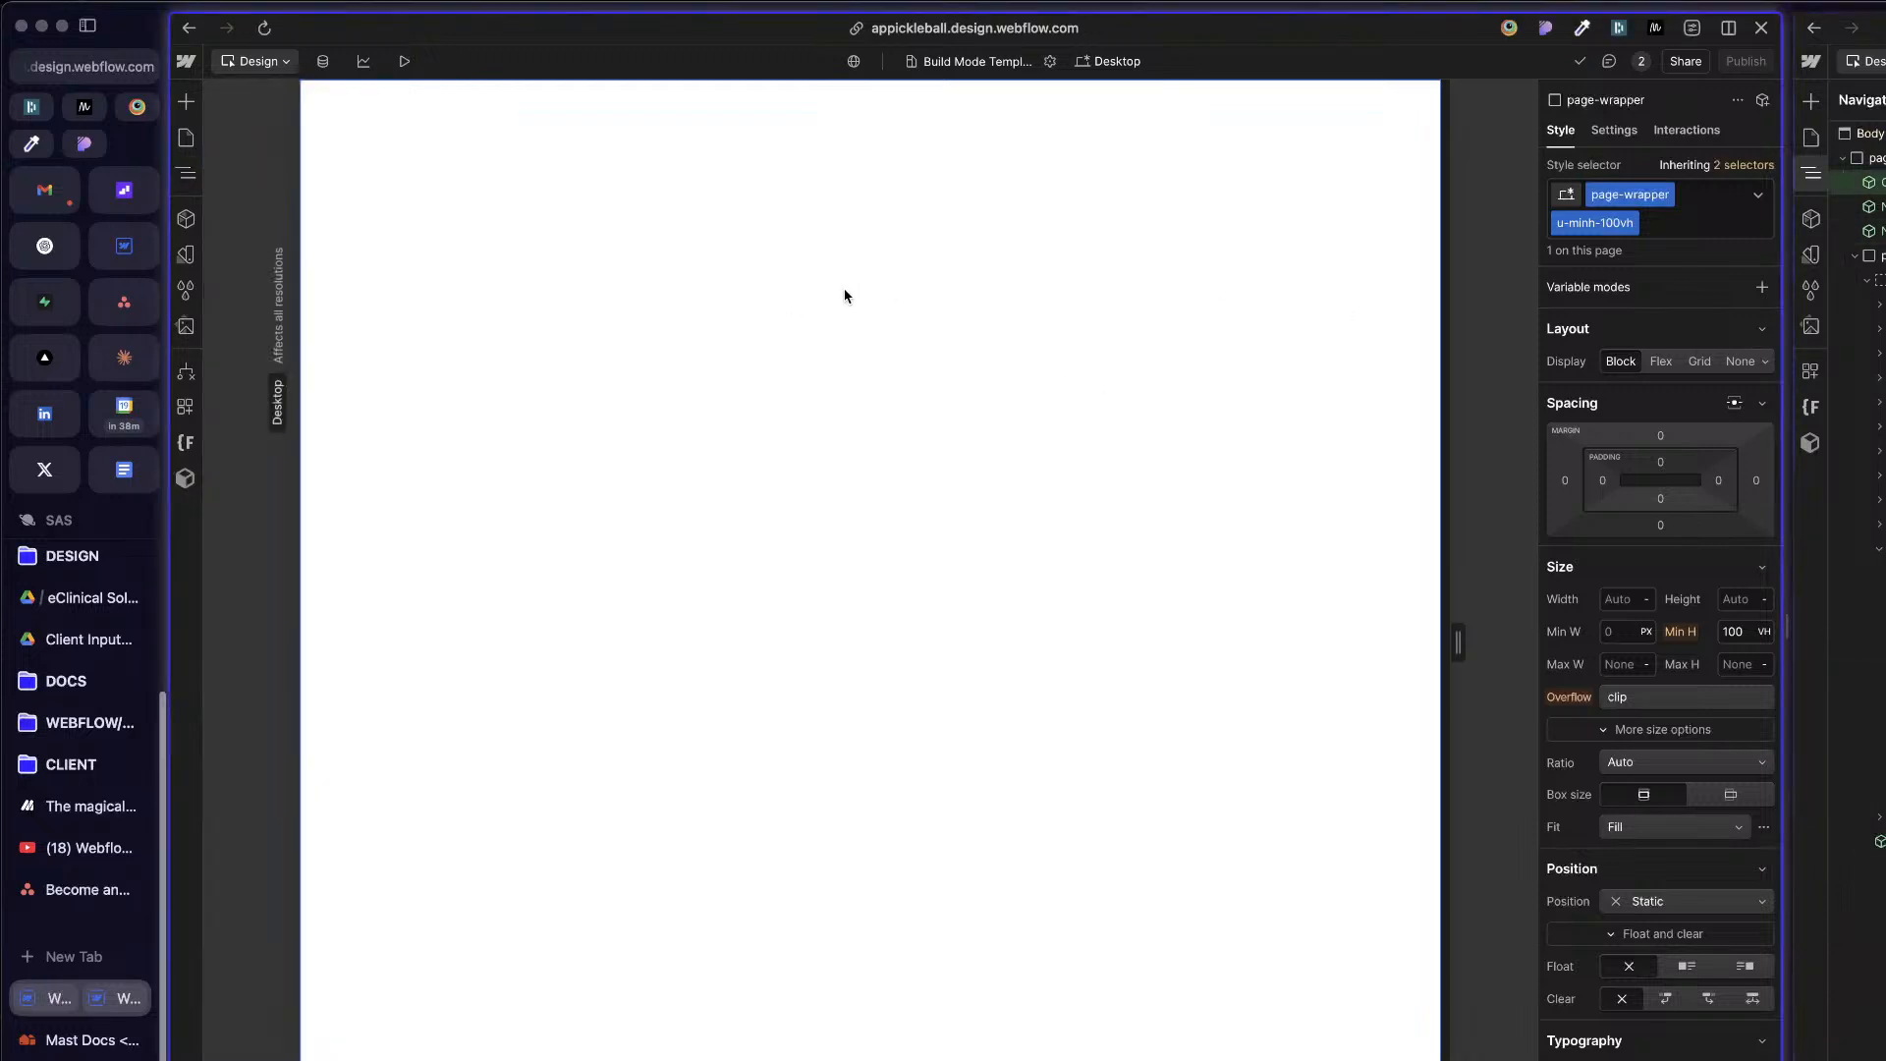
{"action": "key", "text": "super+k"}
{"action": "type", "text": "globa"}
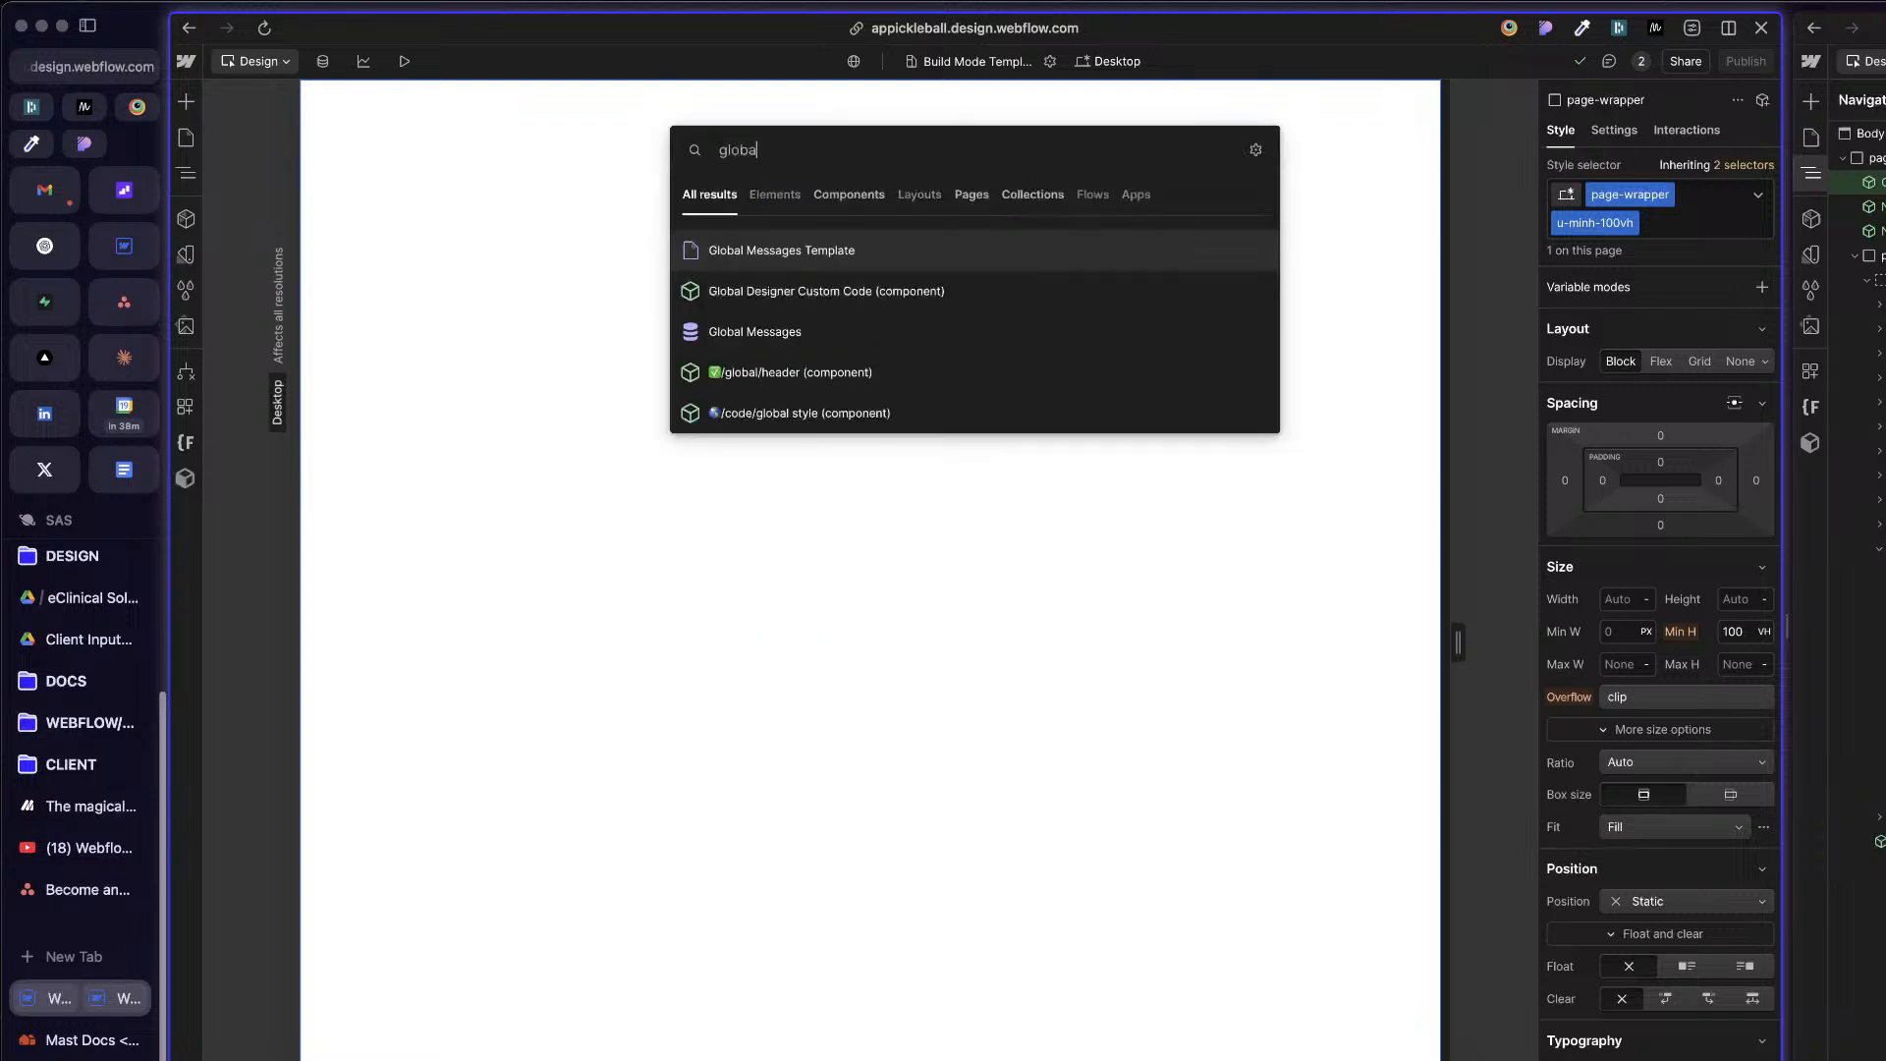
{"action": "key", "text": "Down"}
{"action": "key", "text": "Return"}
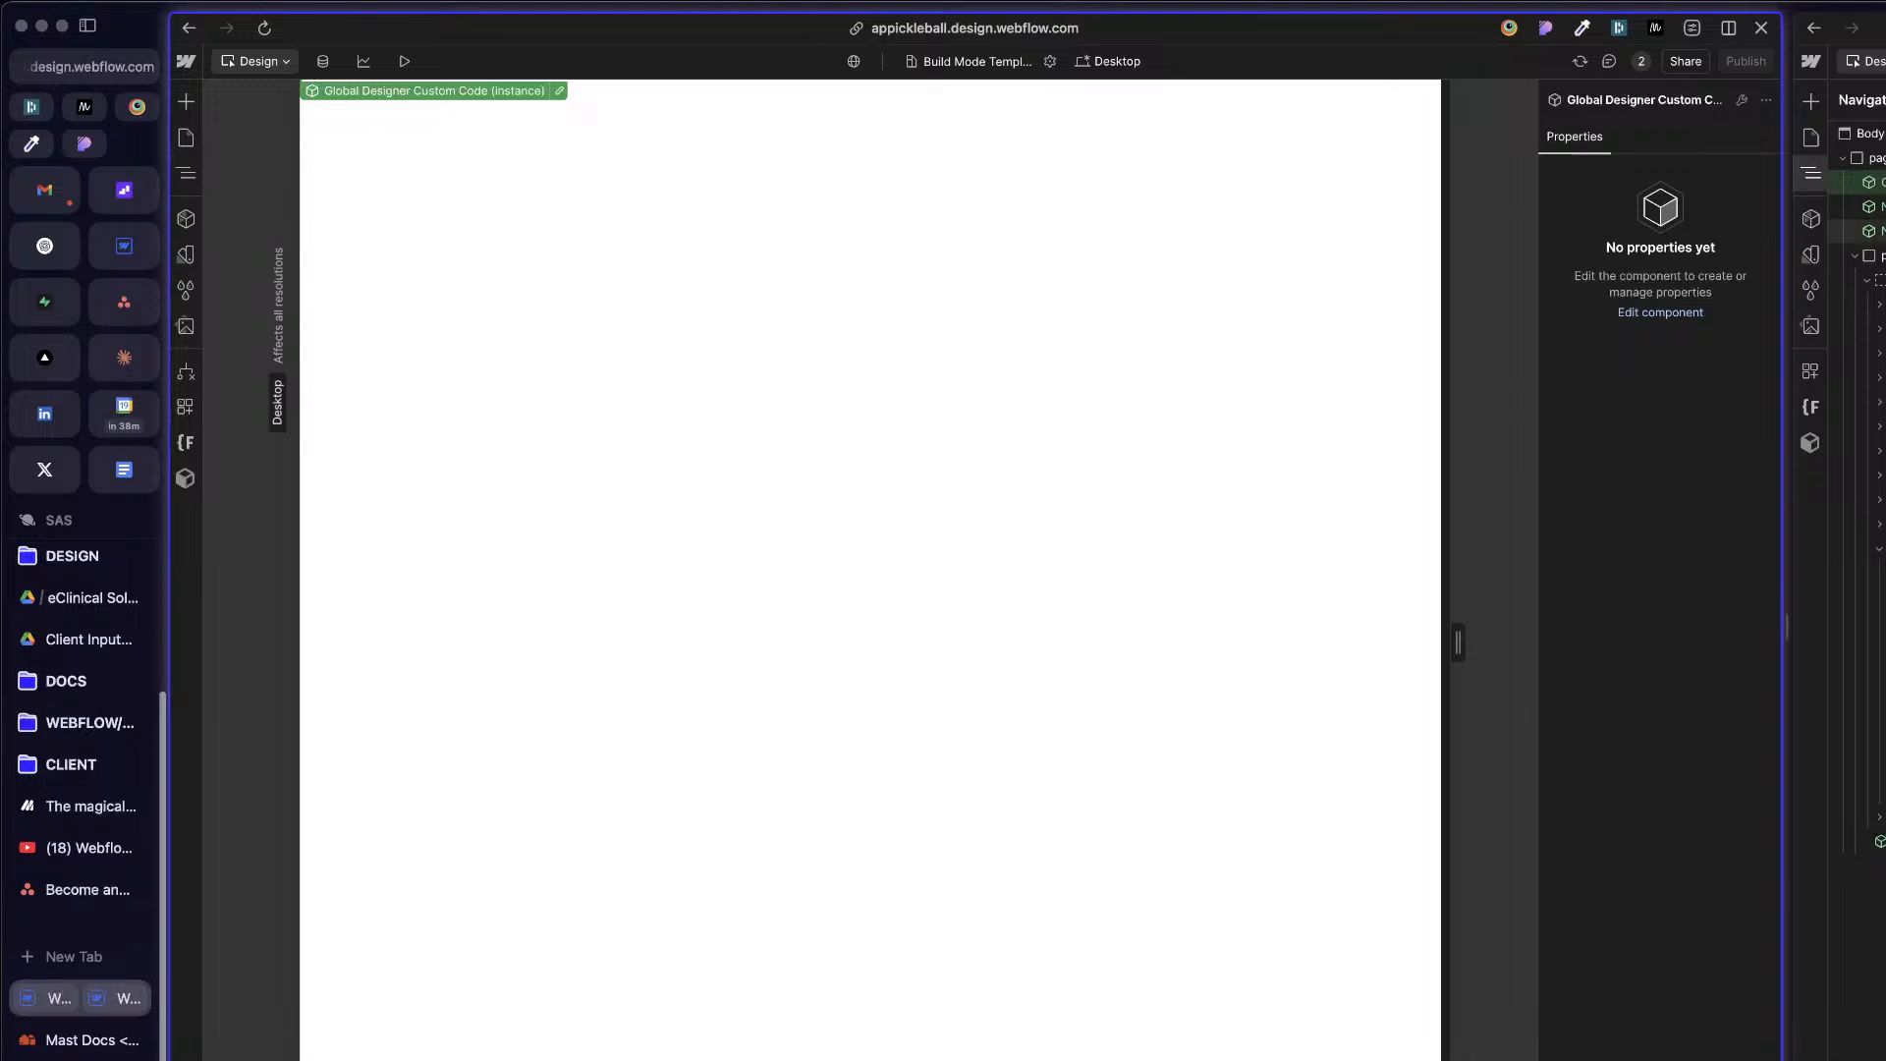
Step: Check the placement of the Global Designer Custom Code component within page-wrapper in the element tree
{"action": "left_click", "coordinate": [783, 286]}
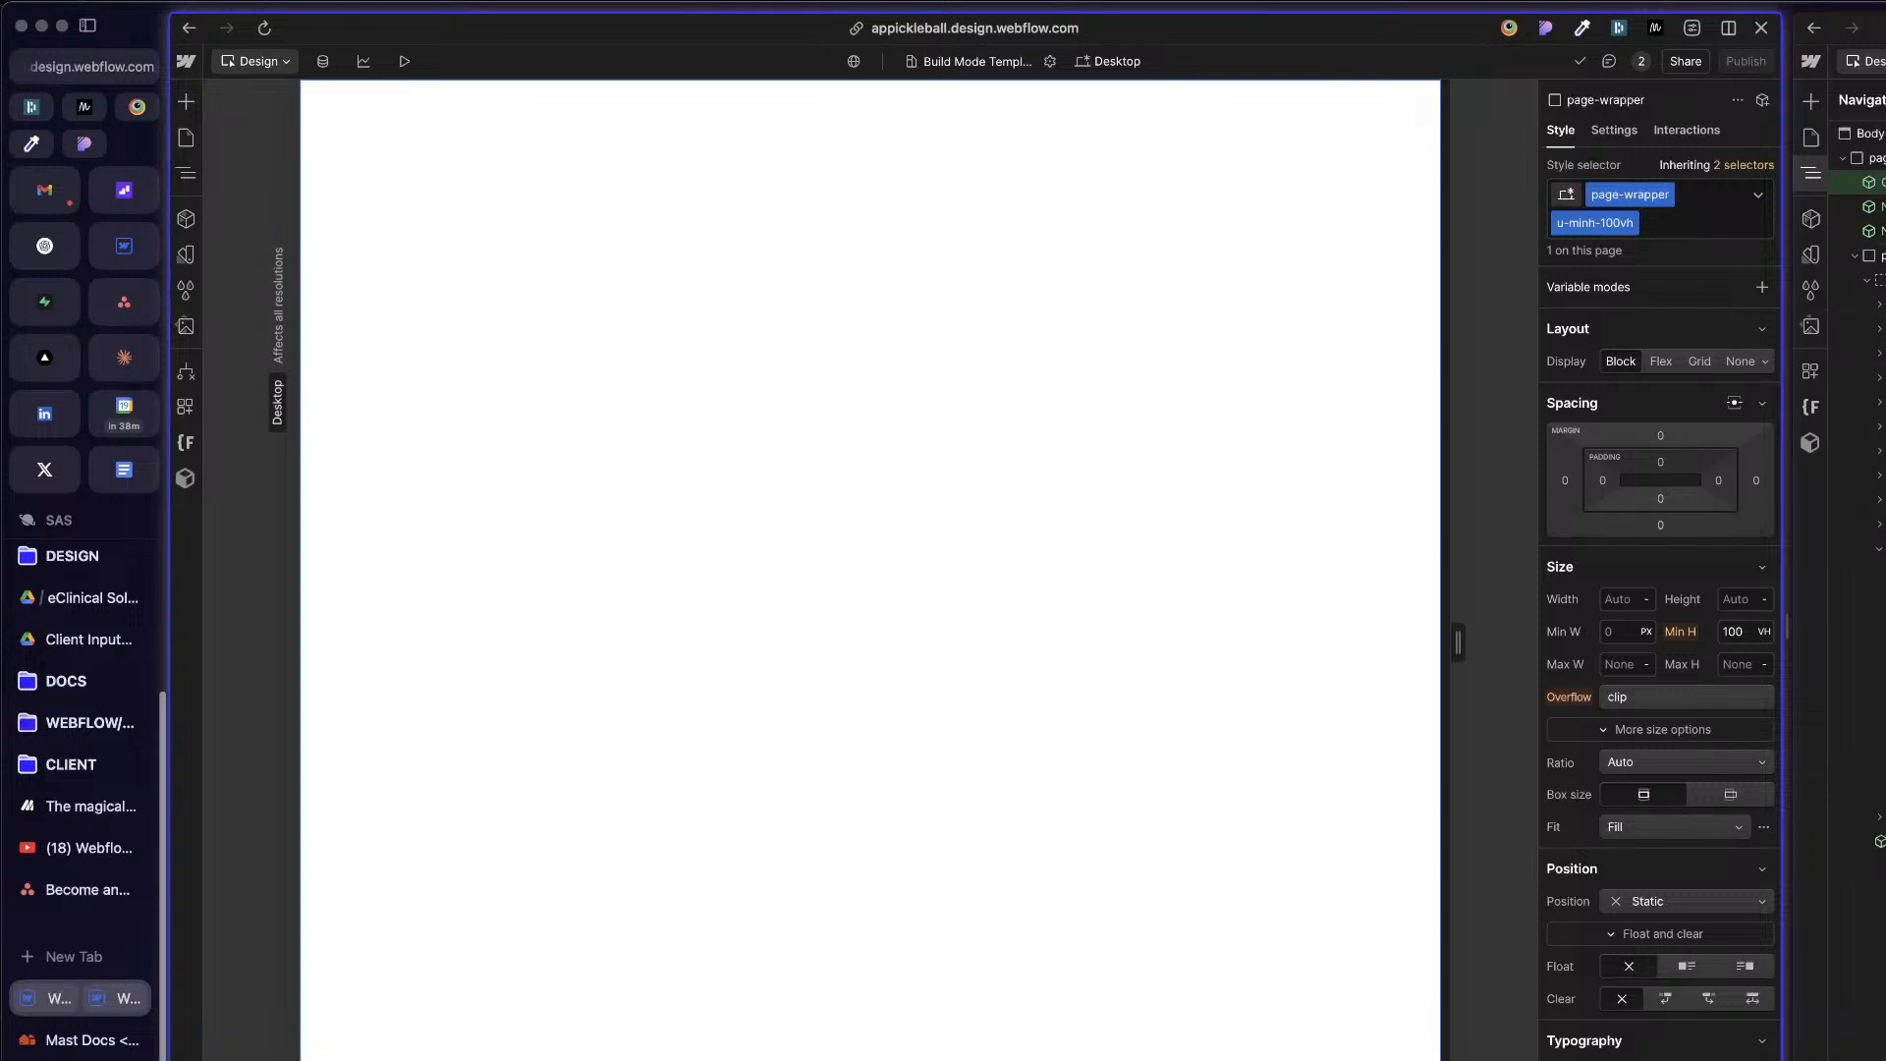
{"action": "left_click", "coordinate": [1810, 173]}
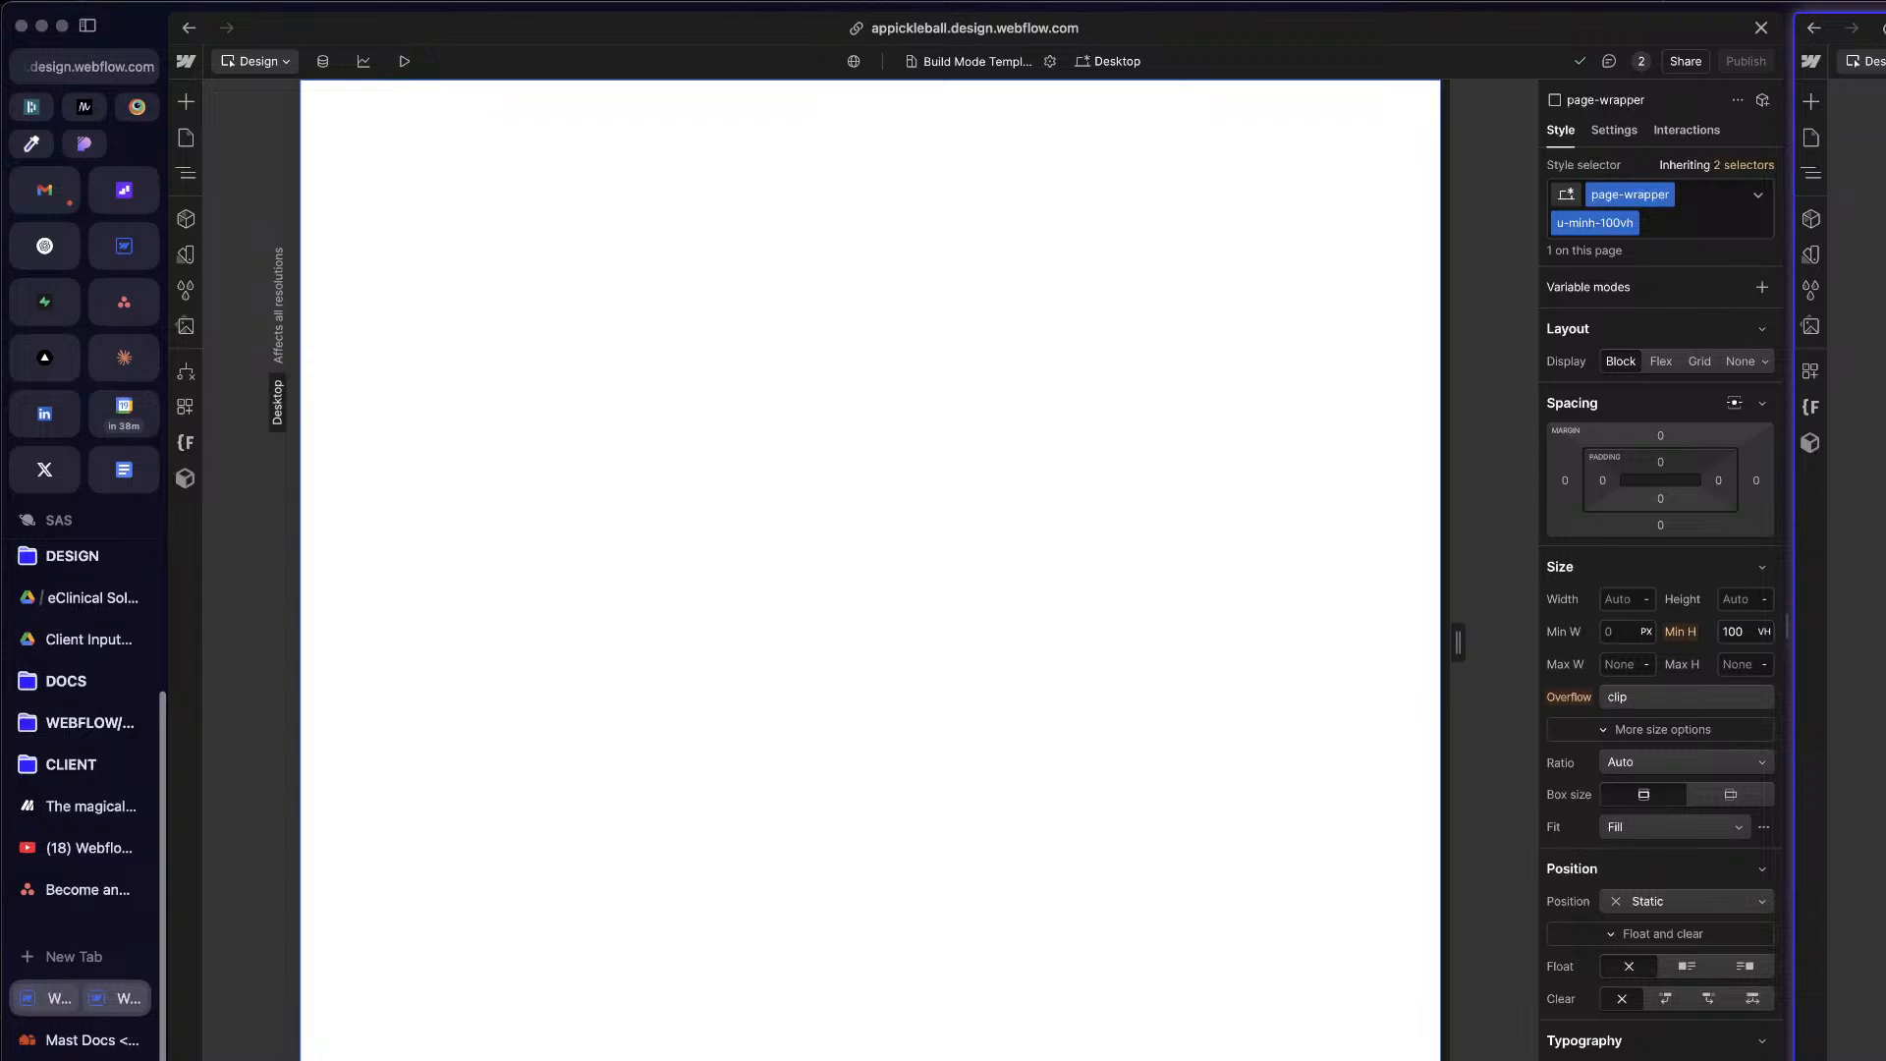
{"action": "left_click", "coordinate": [1082, 232]}
{"action": "key", "text": "z"}
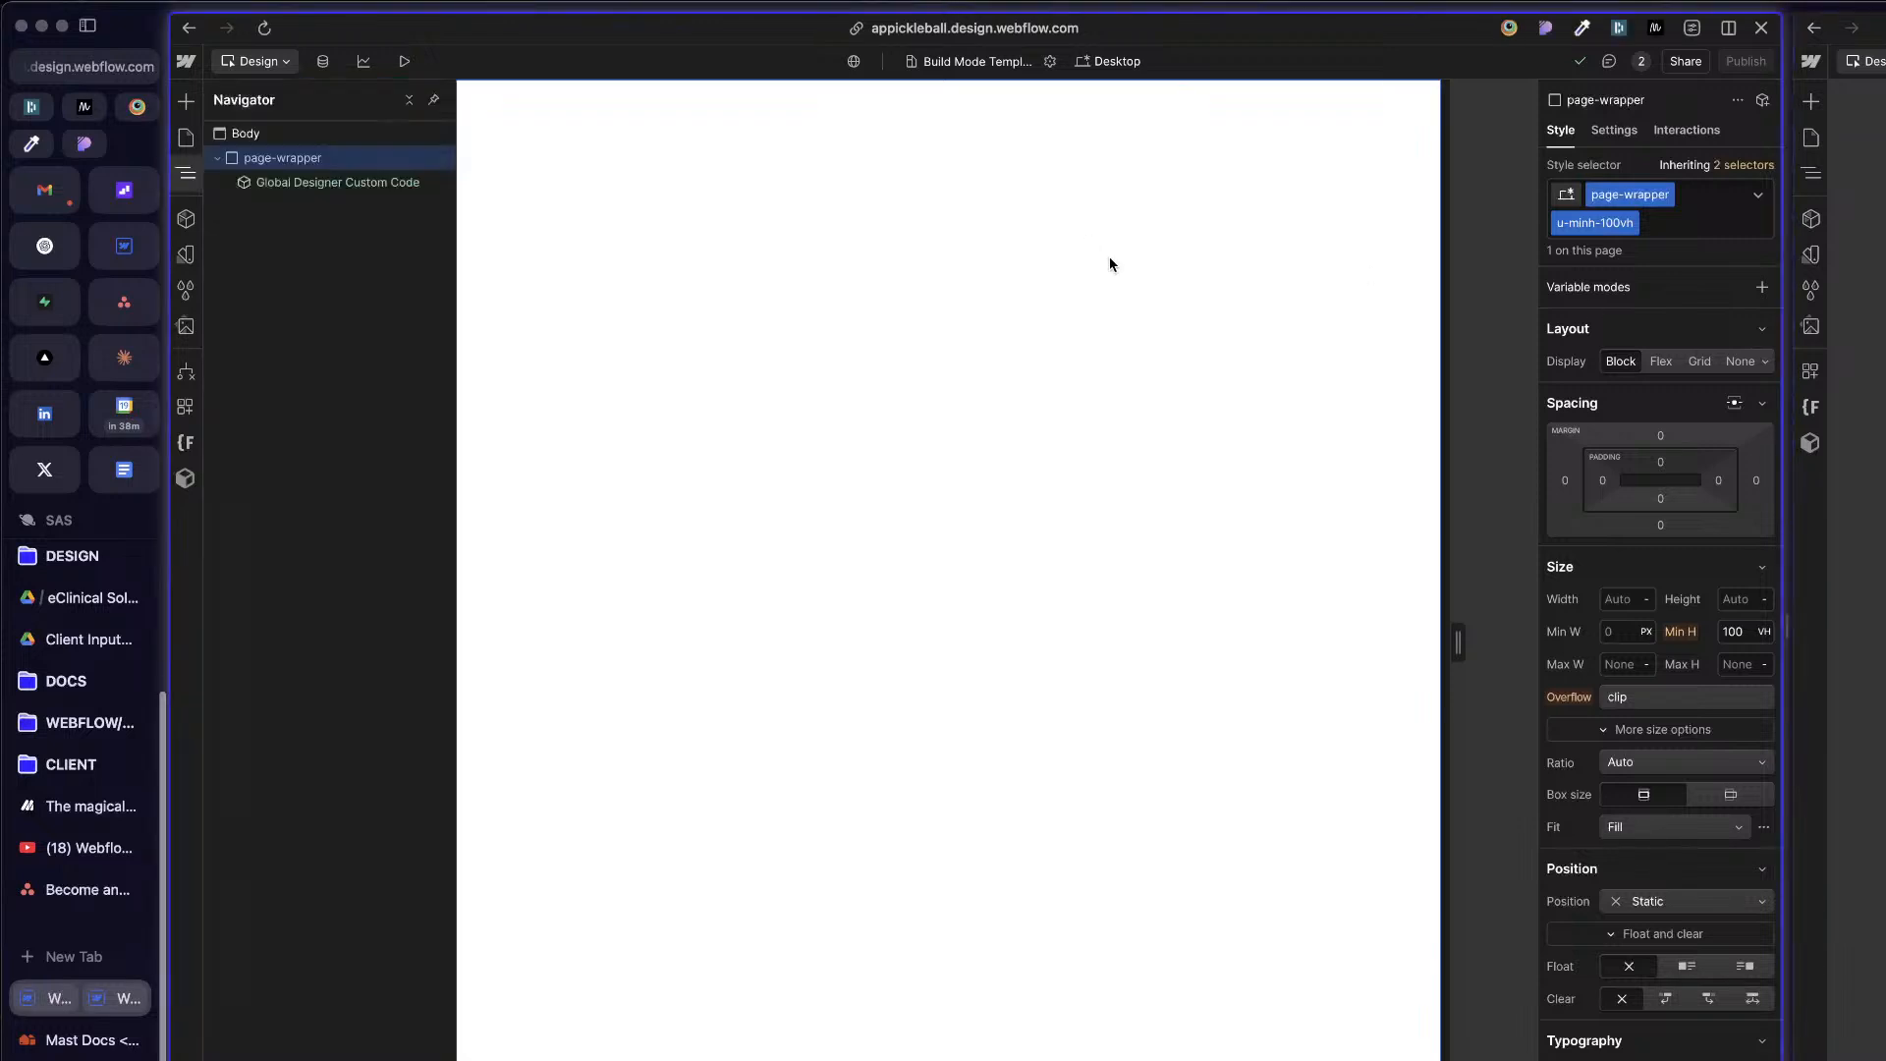
{"action": "left_click", "coordinate": [271, 182]}
{"action": "left_click", "coordinate": [279, 162]}
{"action": "left_click", "coordinate": [289, 186]}
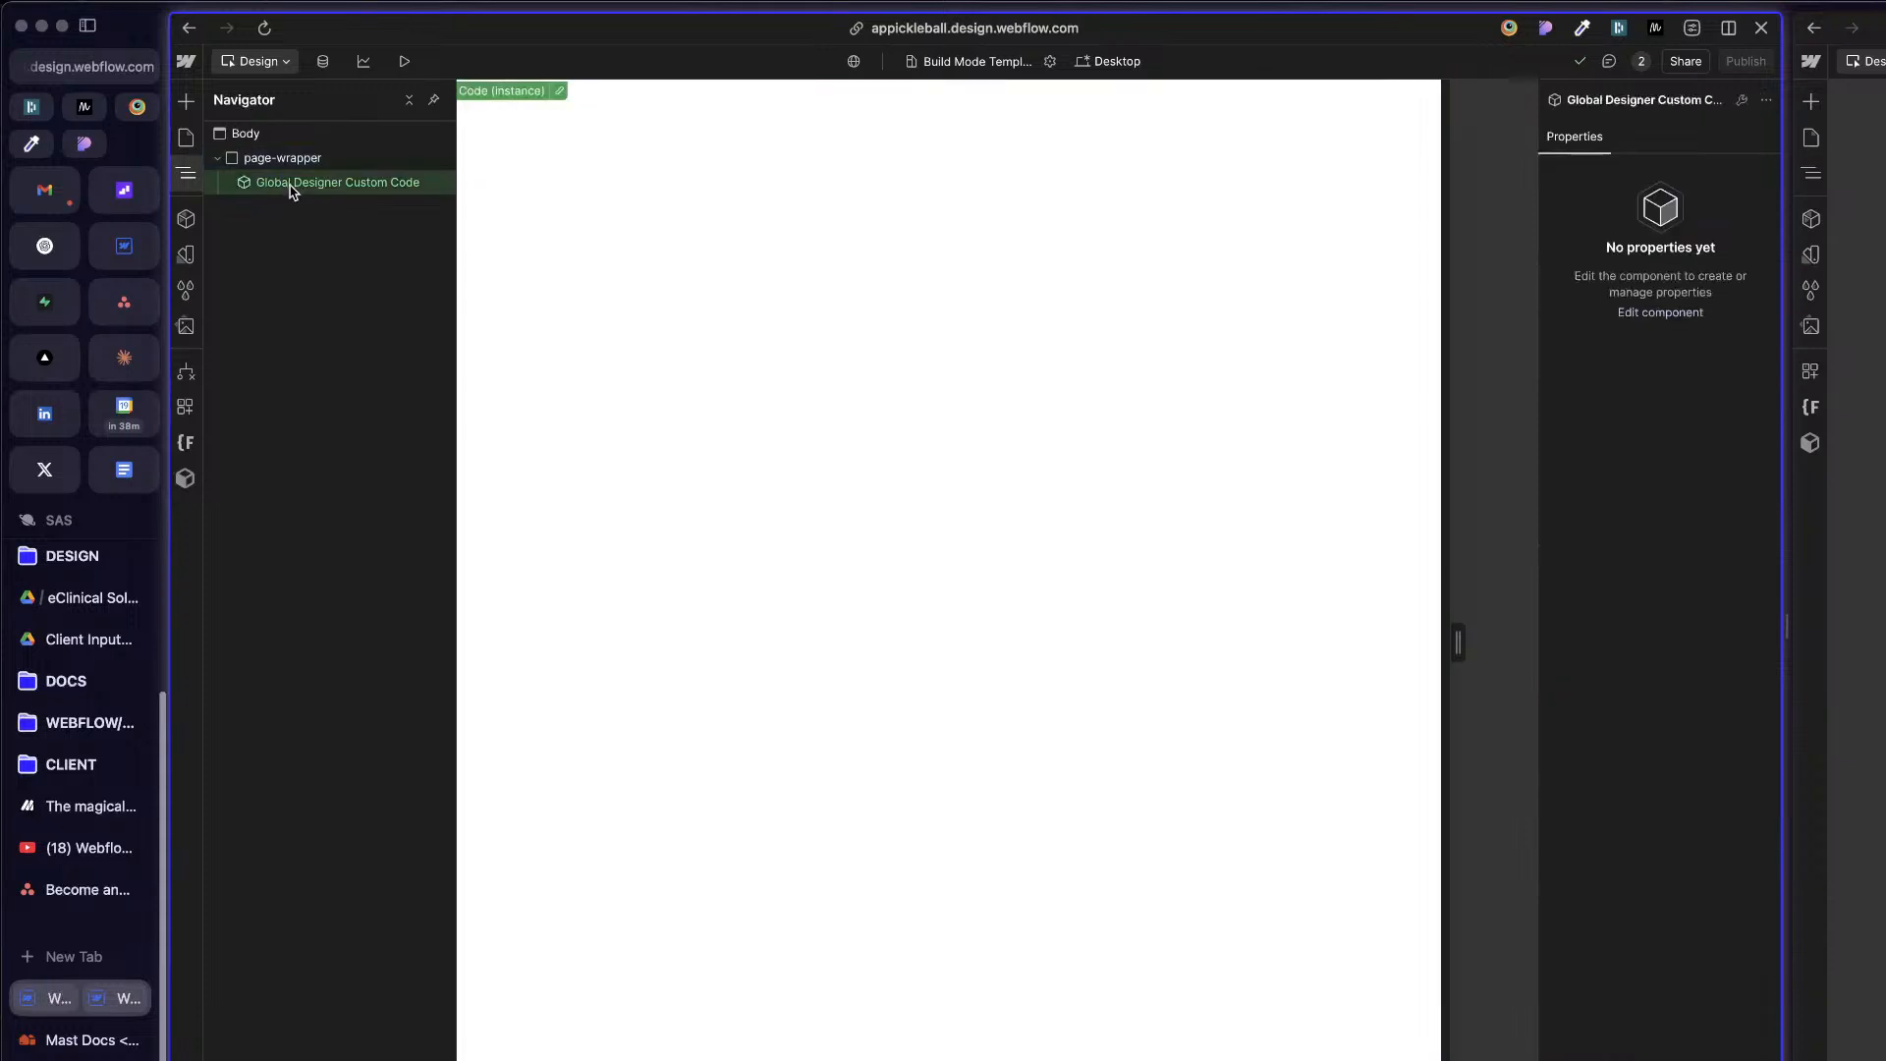
{"action": "left_click", "coordinate": [854, 317]}
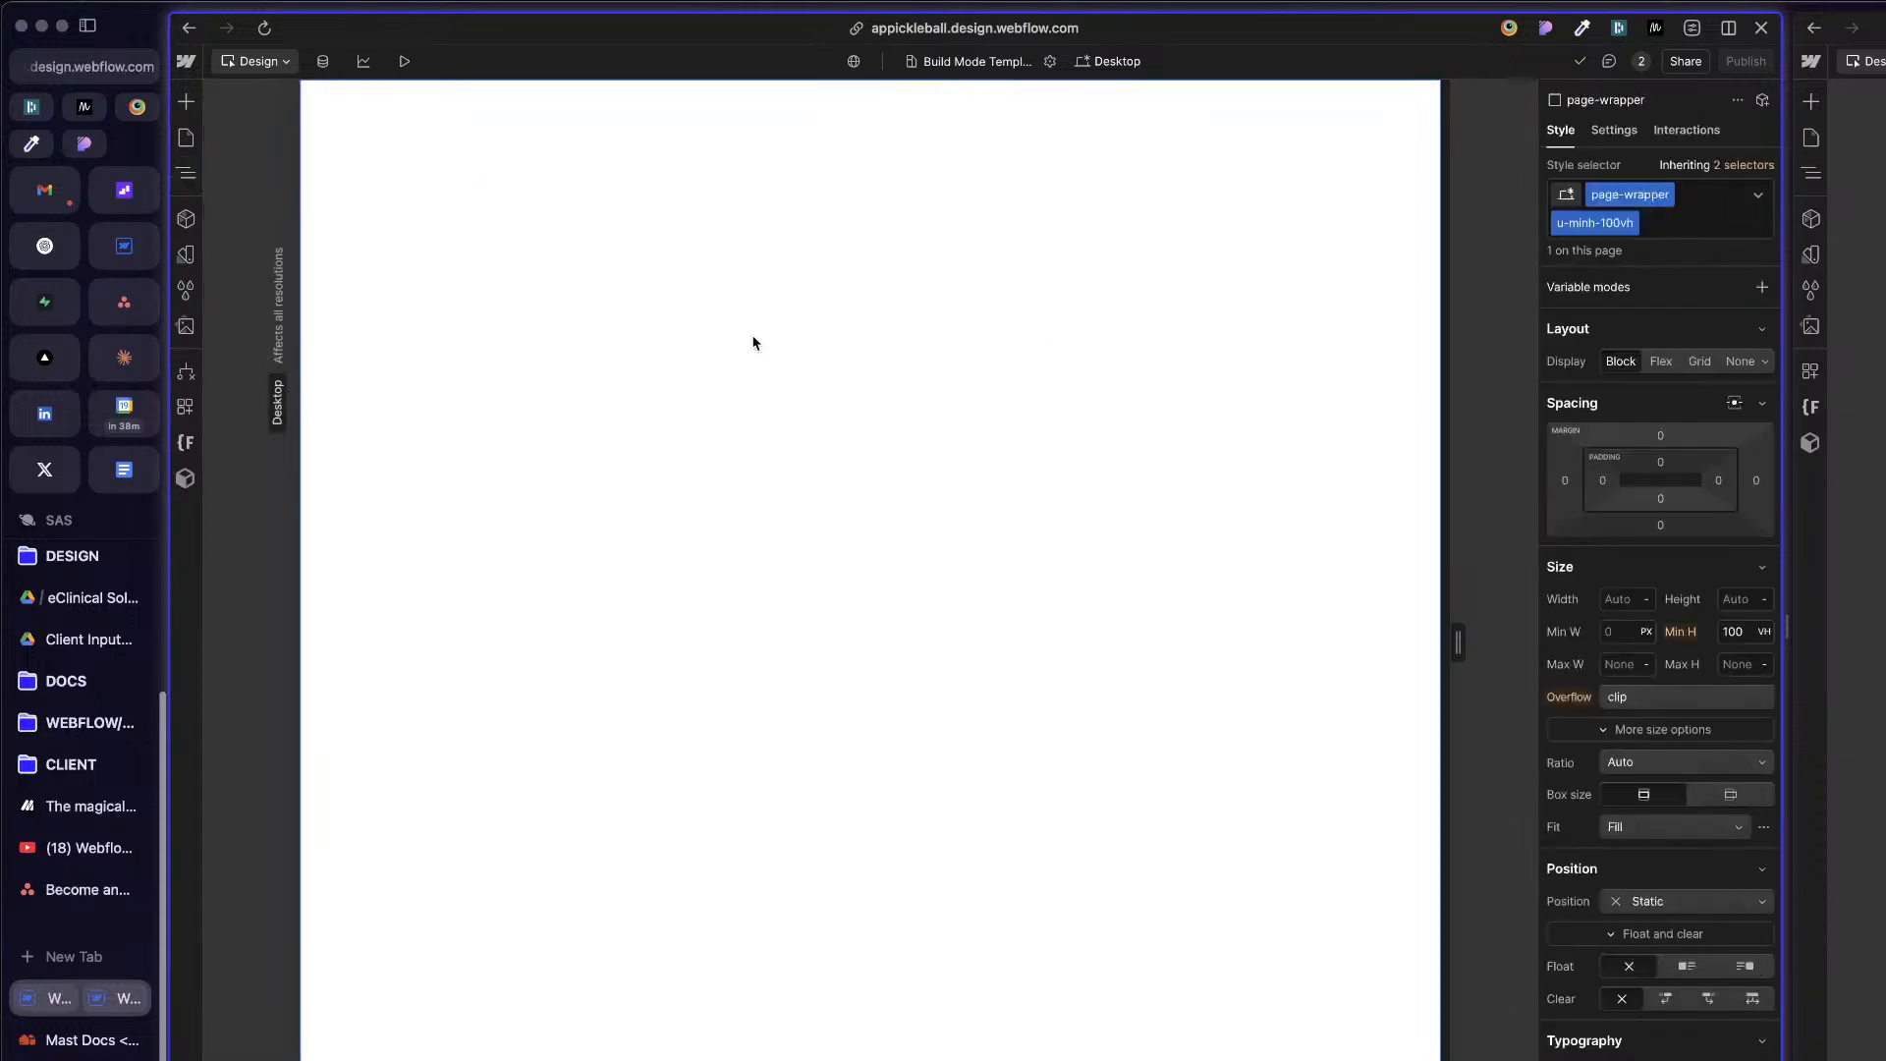
{"action": "key", "text": "z"}
Step: With Global Designer Custom Code selected, search the project for "nav" components and close the search
{"action": "left_click", "coordinate": [305, 184]}
{"action": "key", "text": "super+k"}
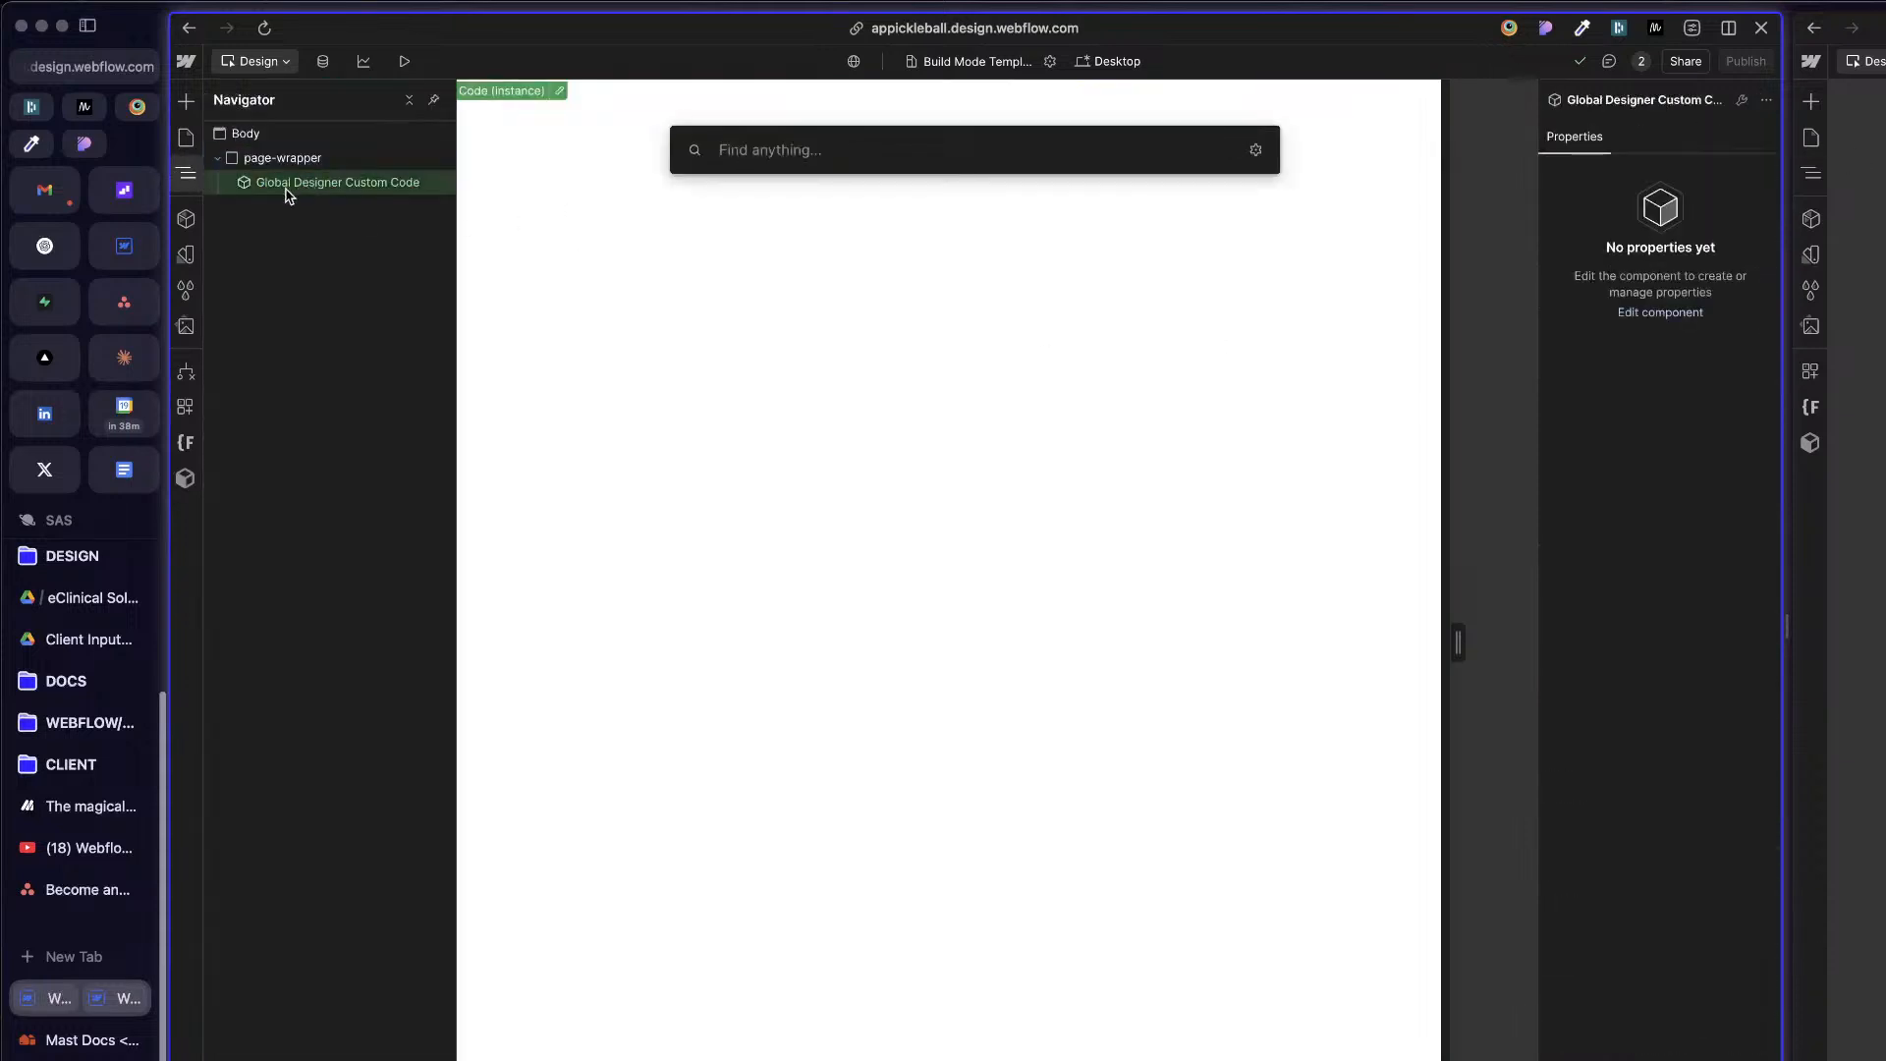
{"action": "type", "text": "nav"}
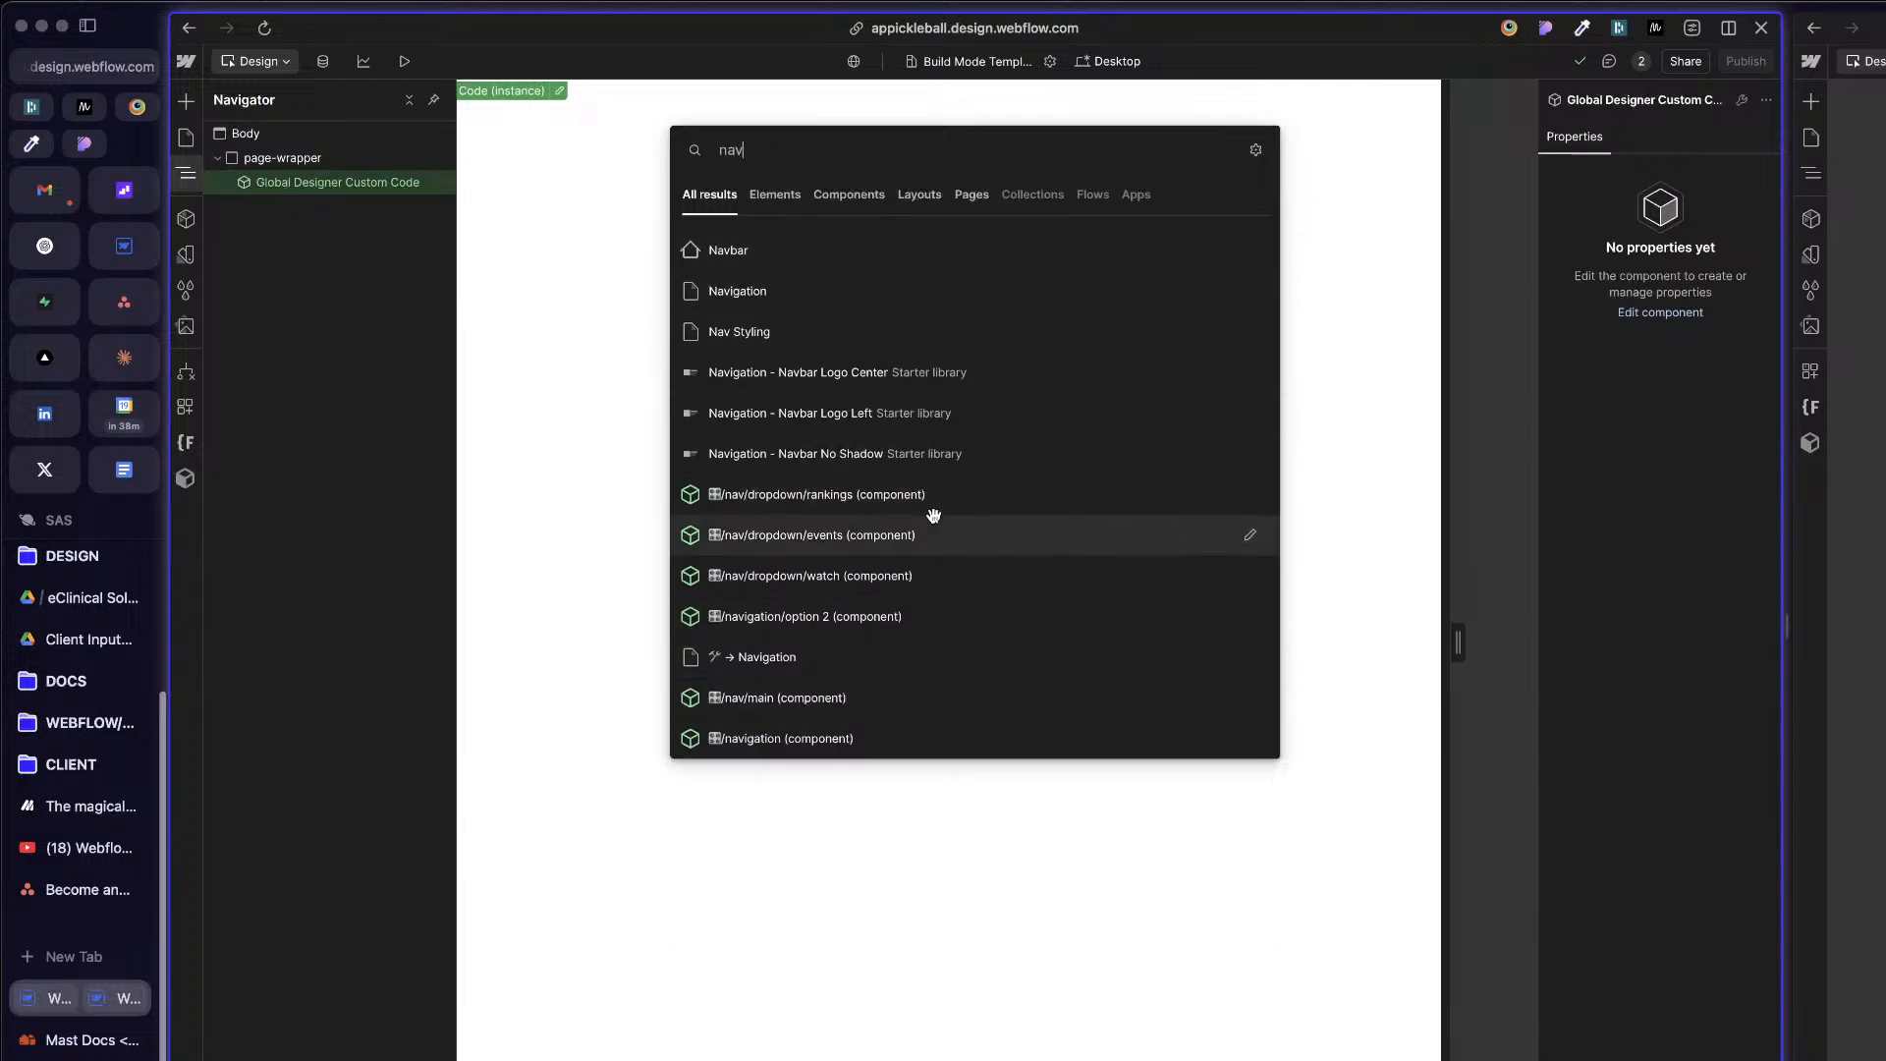
{"action": "key", "text": "Escape"}
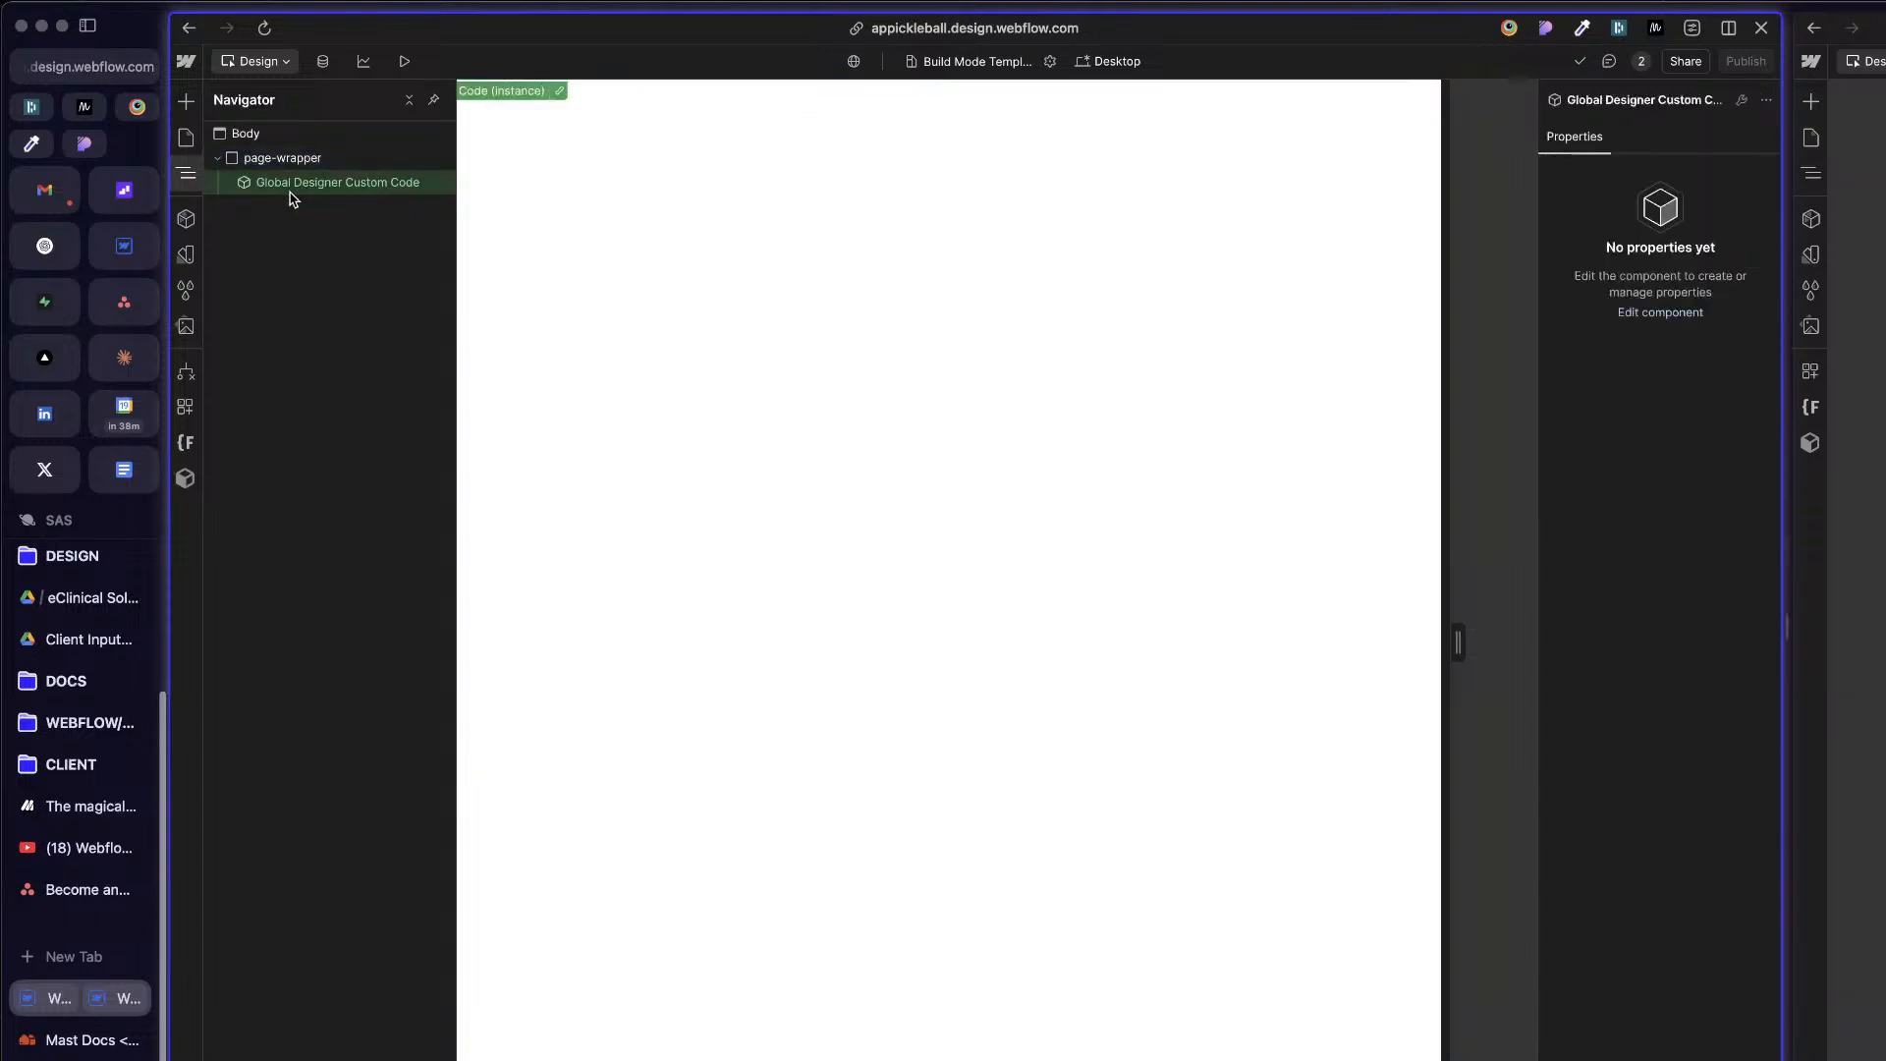
Step: Open the General Page Template and show its element tree
{"action": "left_click", "coordinate": [186, 138]}
{"action": "scroll", "coordinate": [305, 891], "scroll_direction": "down", "scroll_amount": 5}
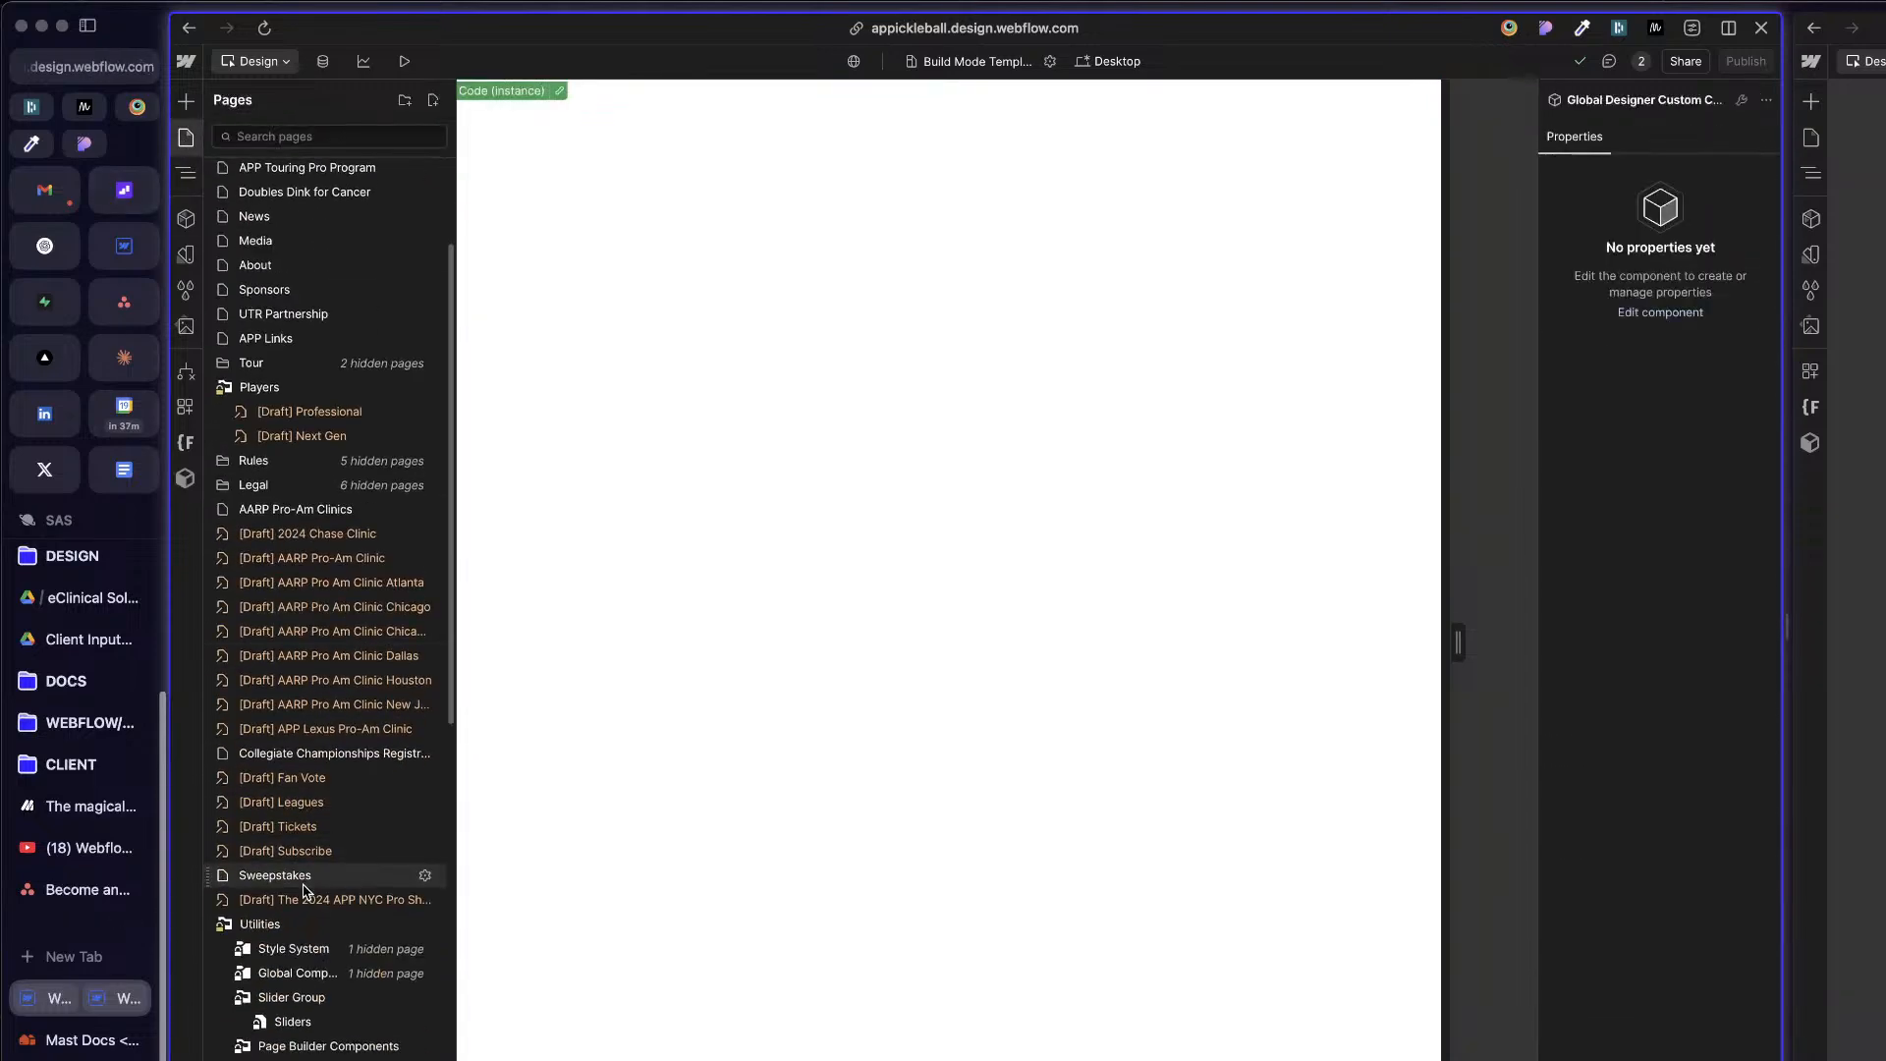
{"action": "scroll", "coordinate": [304, 891], "scroll_direction": "down", "scroll_amount": 5}
{"action": "scroll", "coordinate": [305, 786], "scroll_direction": "up", "scroll_amount": 5}
{"action": "scroll", "coordinate": [306, 776], "scroll_direction": "down", "scroll_amount": 1}
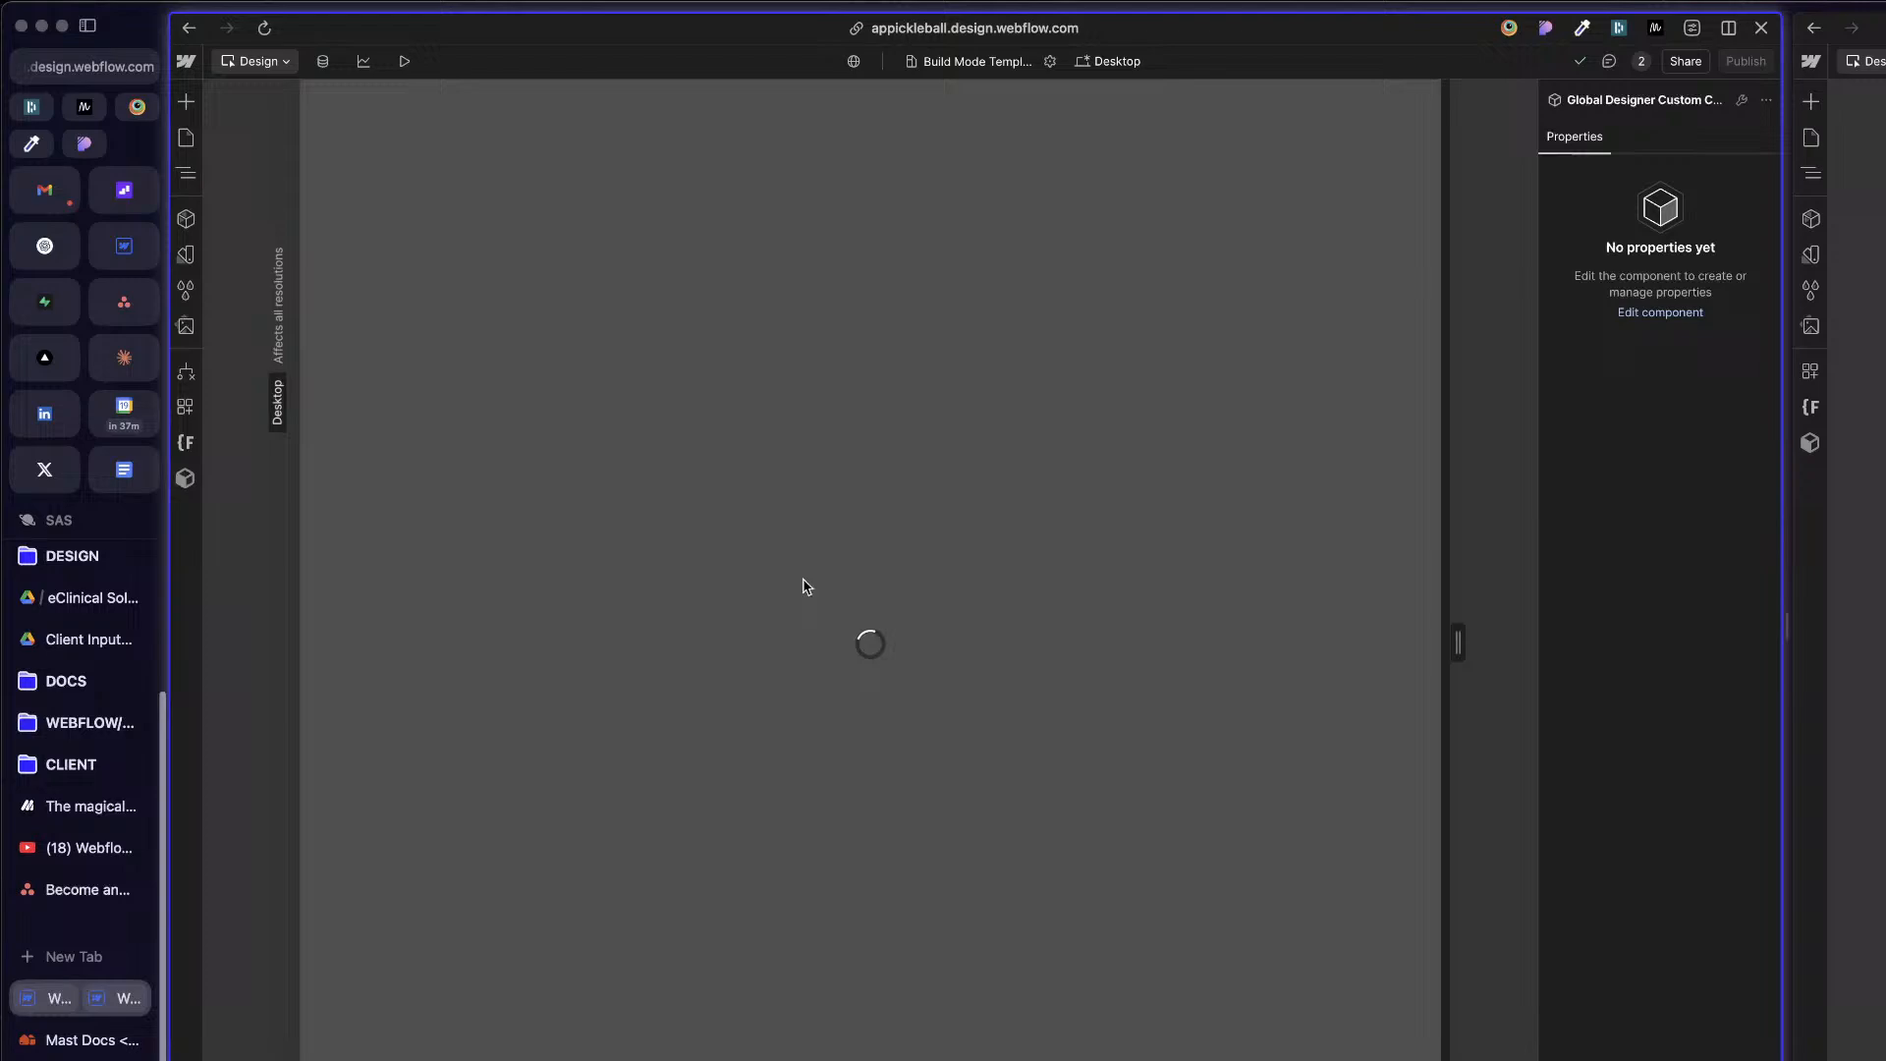
{"action": "left_click", "coordinate": [722, 304]}
{"action": "key", "text": "z"}
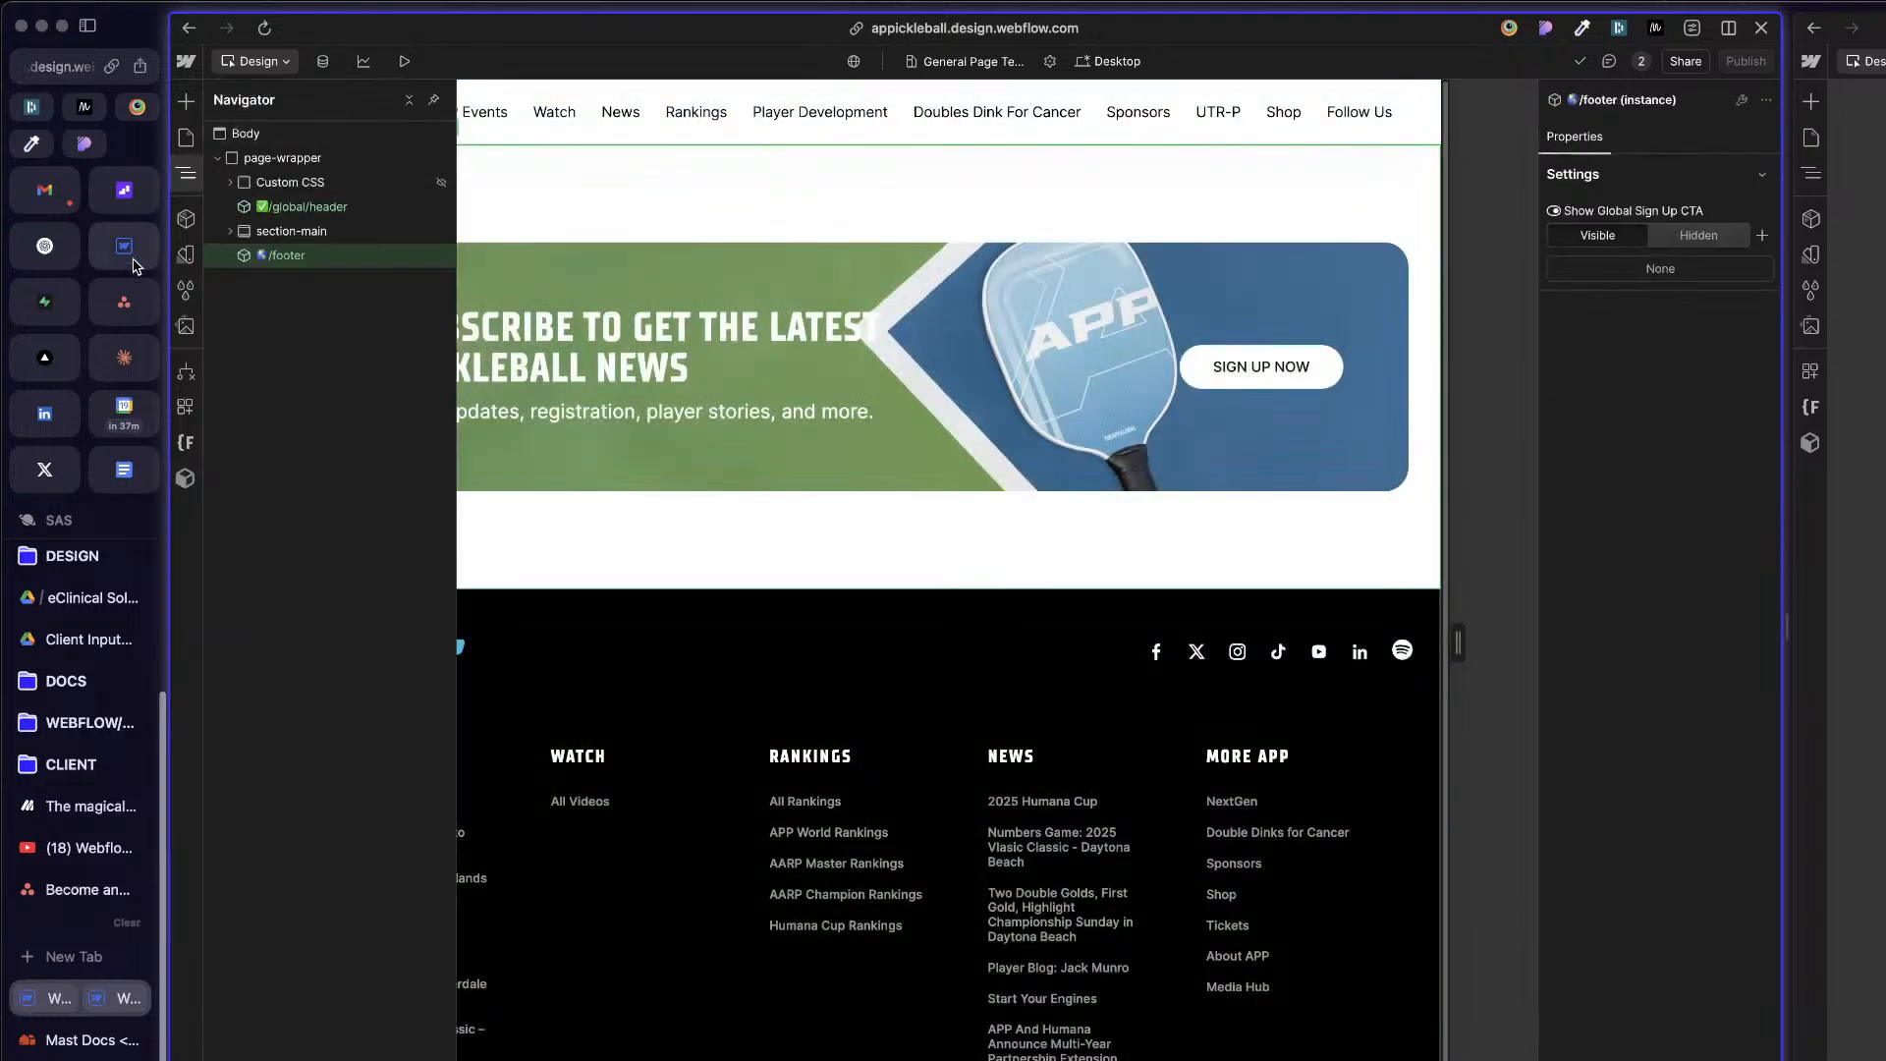
Step: Inspect the Custom CSS block's contents and the global/header component's properties in the General Page Template
{"action": "left_click", "coordinate": [312, 183]}
{"action": "left_click", "coordinate": [229, 183]}
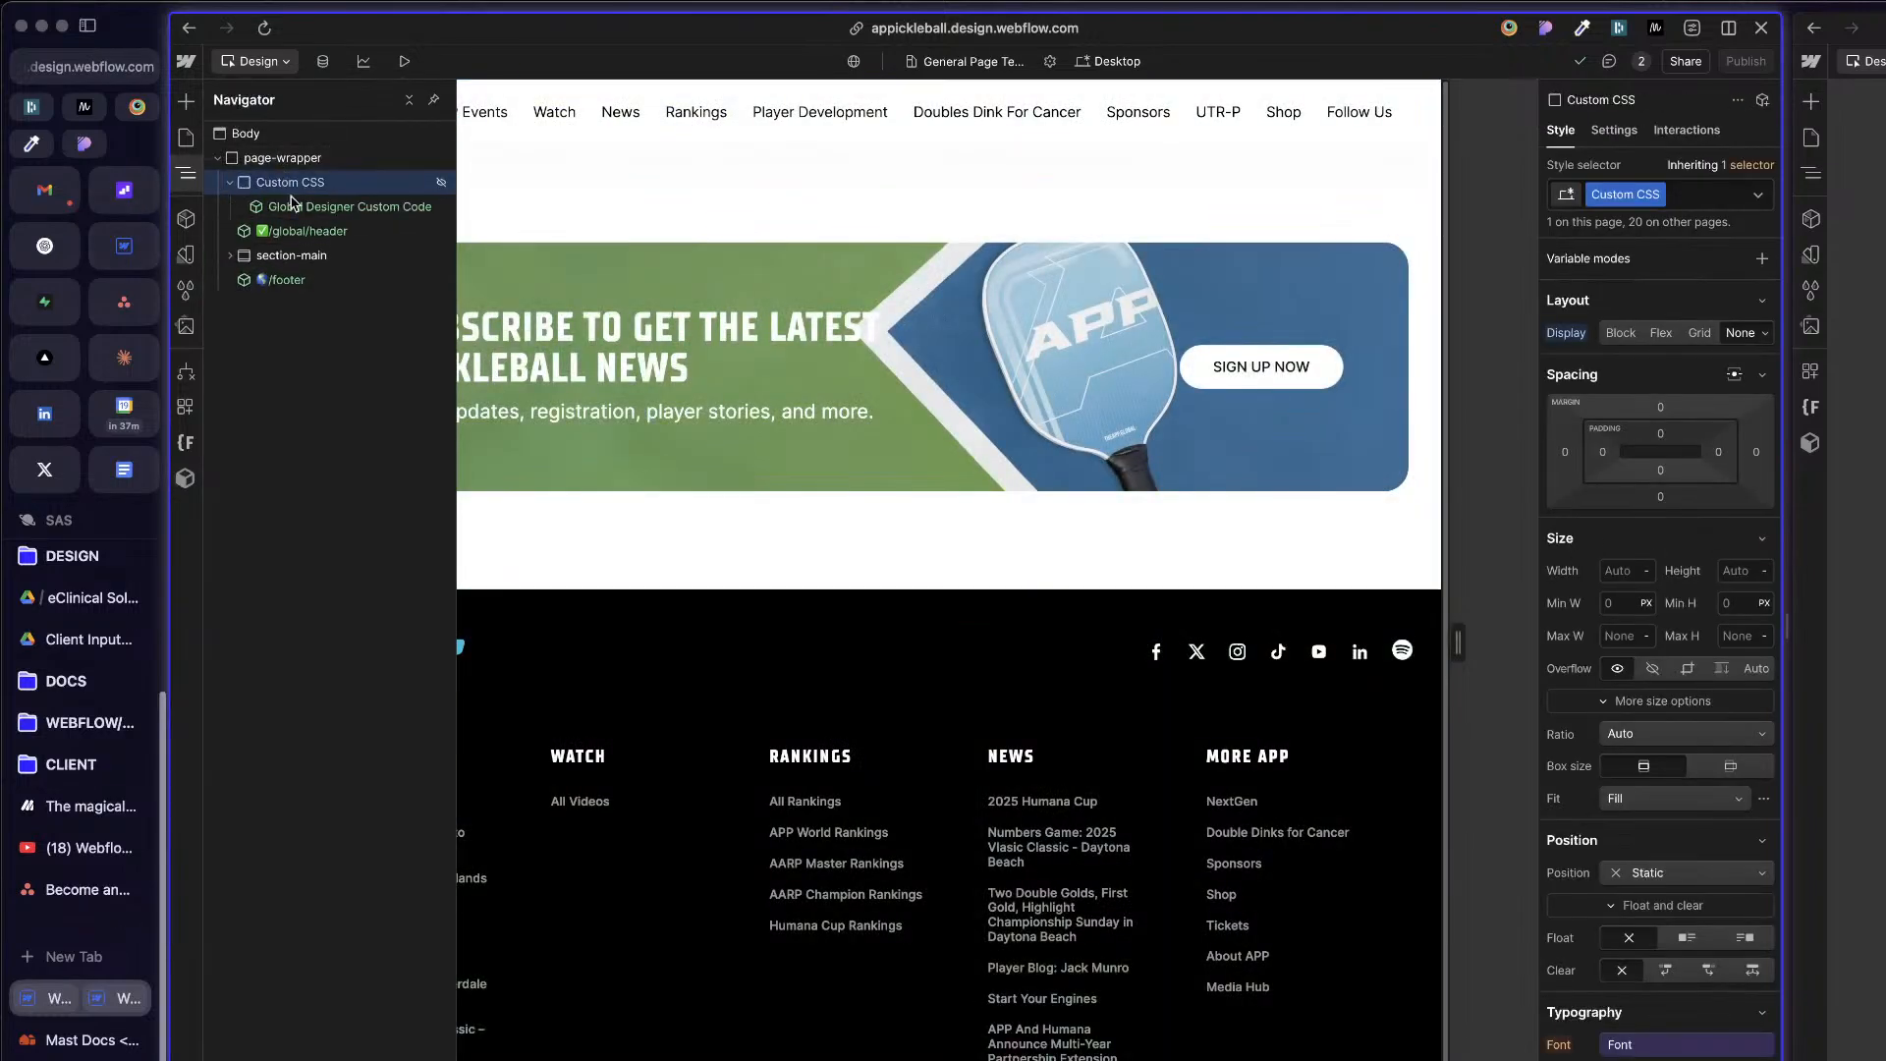
{"action": "left_click", "coordinate": [230, 183]}
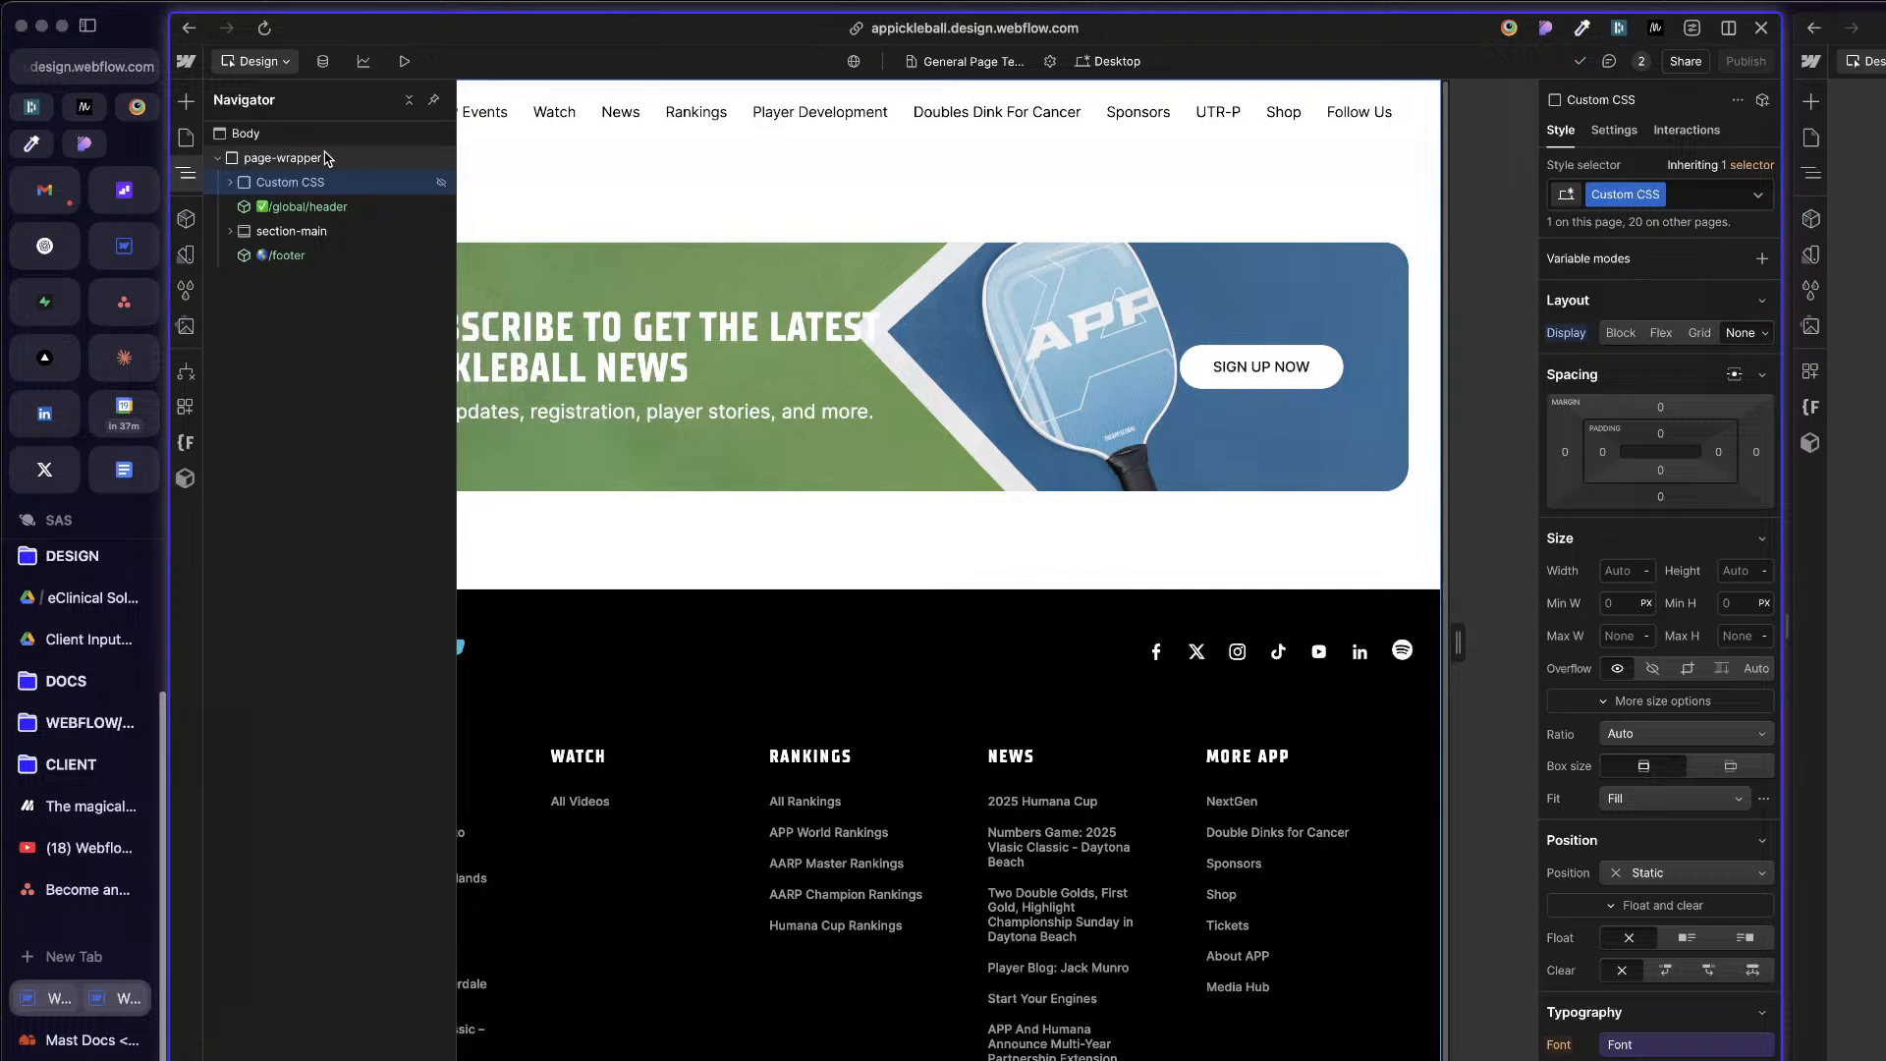
{"action": "left_click", "coordinate": [320, 209]}
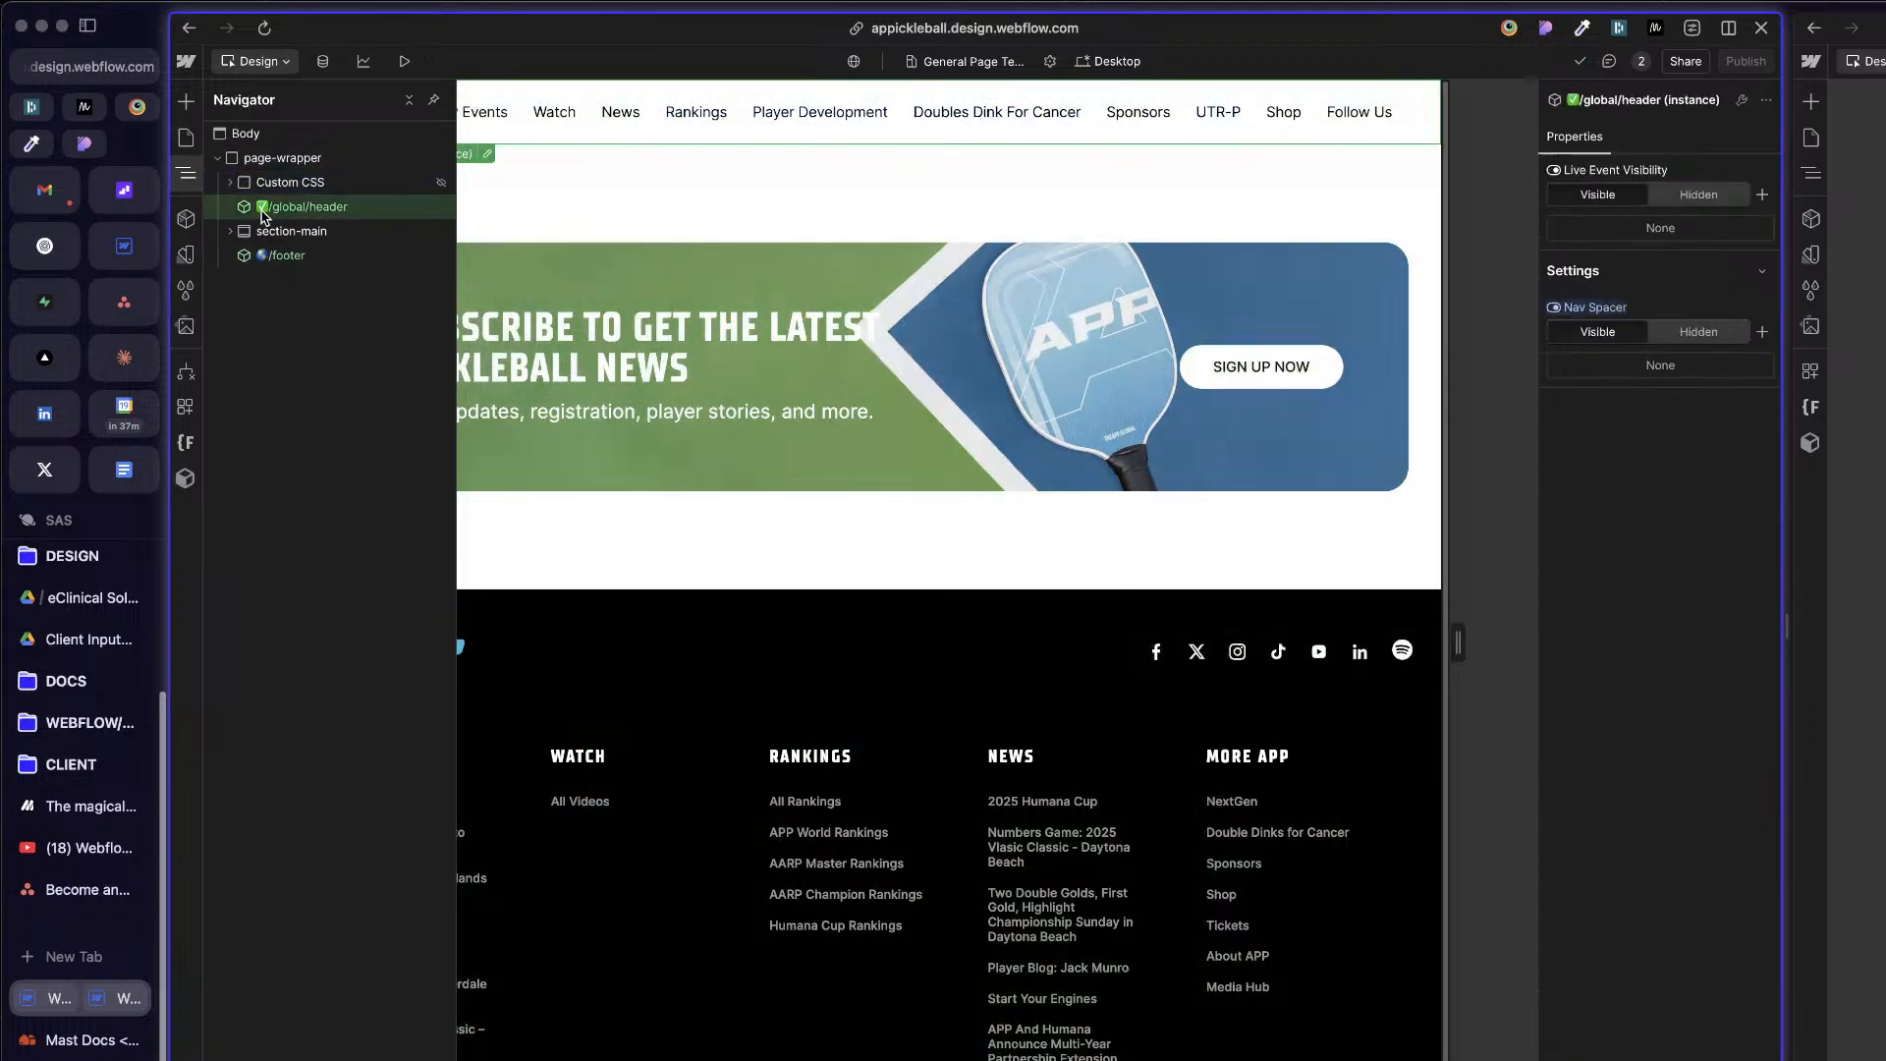
{"action": "left_click", "coordinate": [190, 140]}
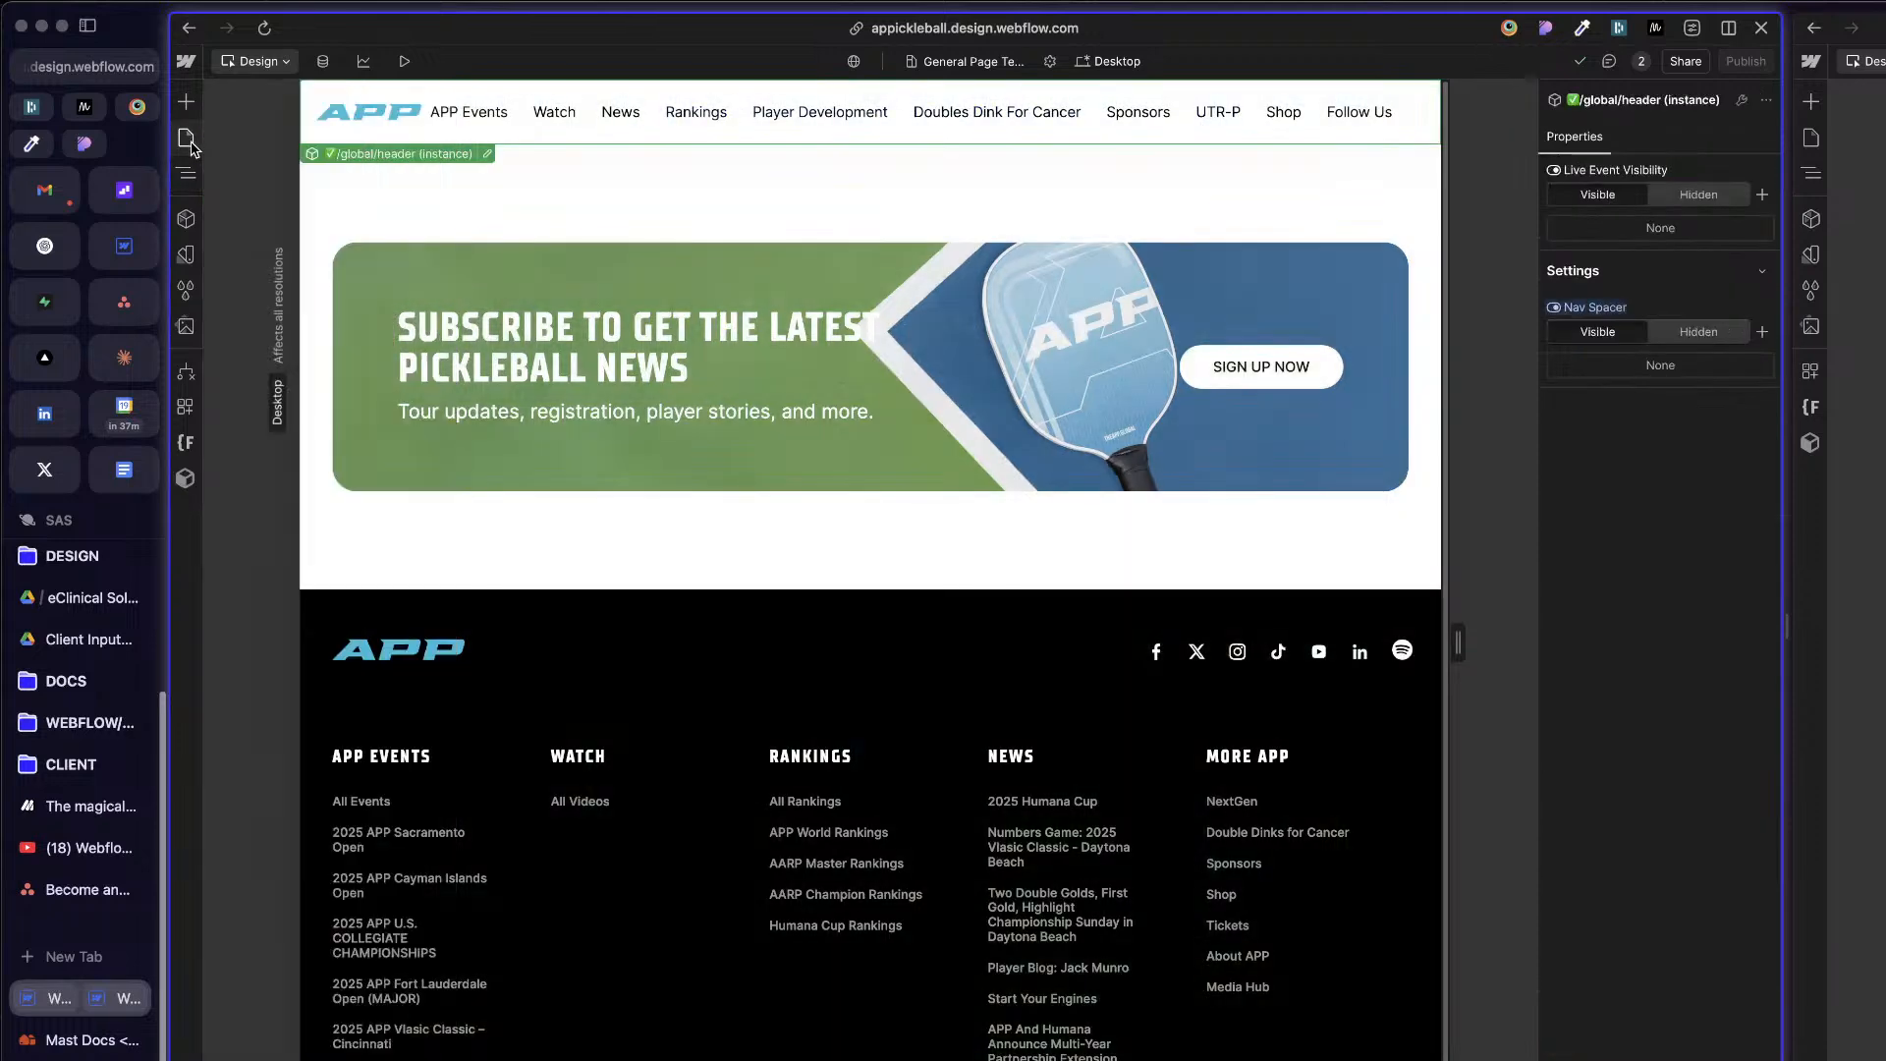
Step: Open the Build Mode Template page and expand page-wrapper in its element tree
{"action": "left_click", "coordinate": [190, 147]}
{"action": "scroll", "coordinate": [378, 731], "scroll_direction": "down", "scroll_amount": 5}
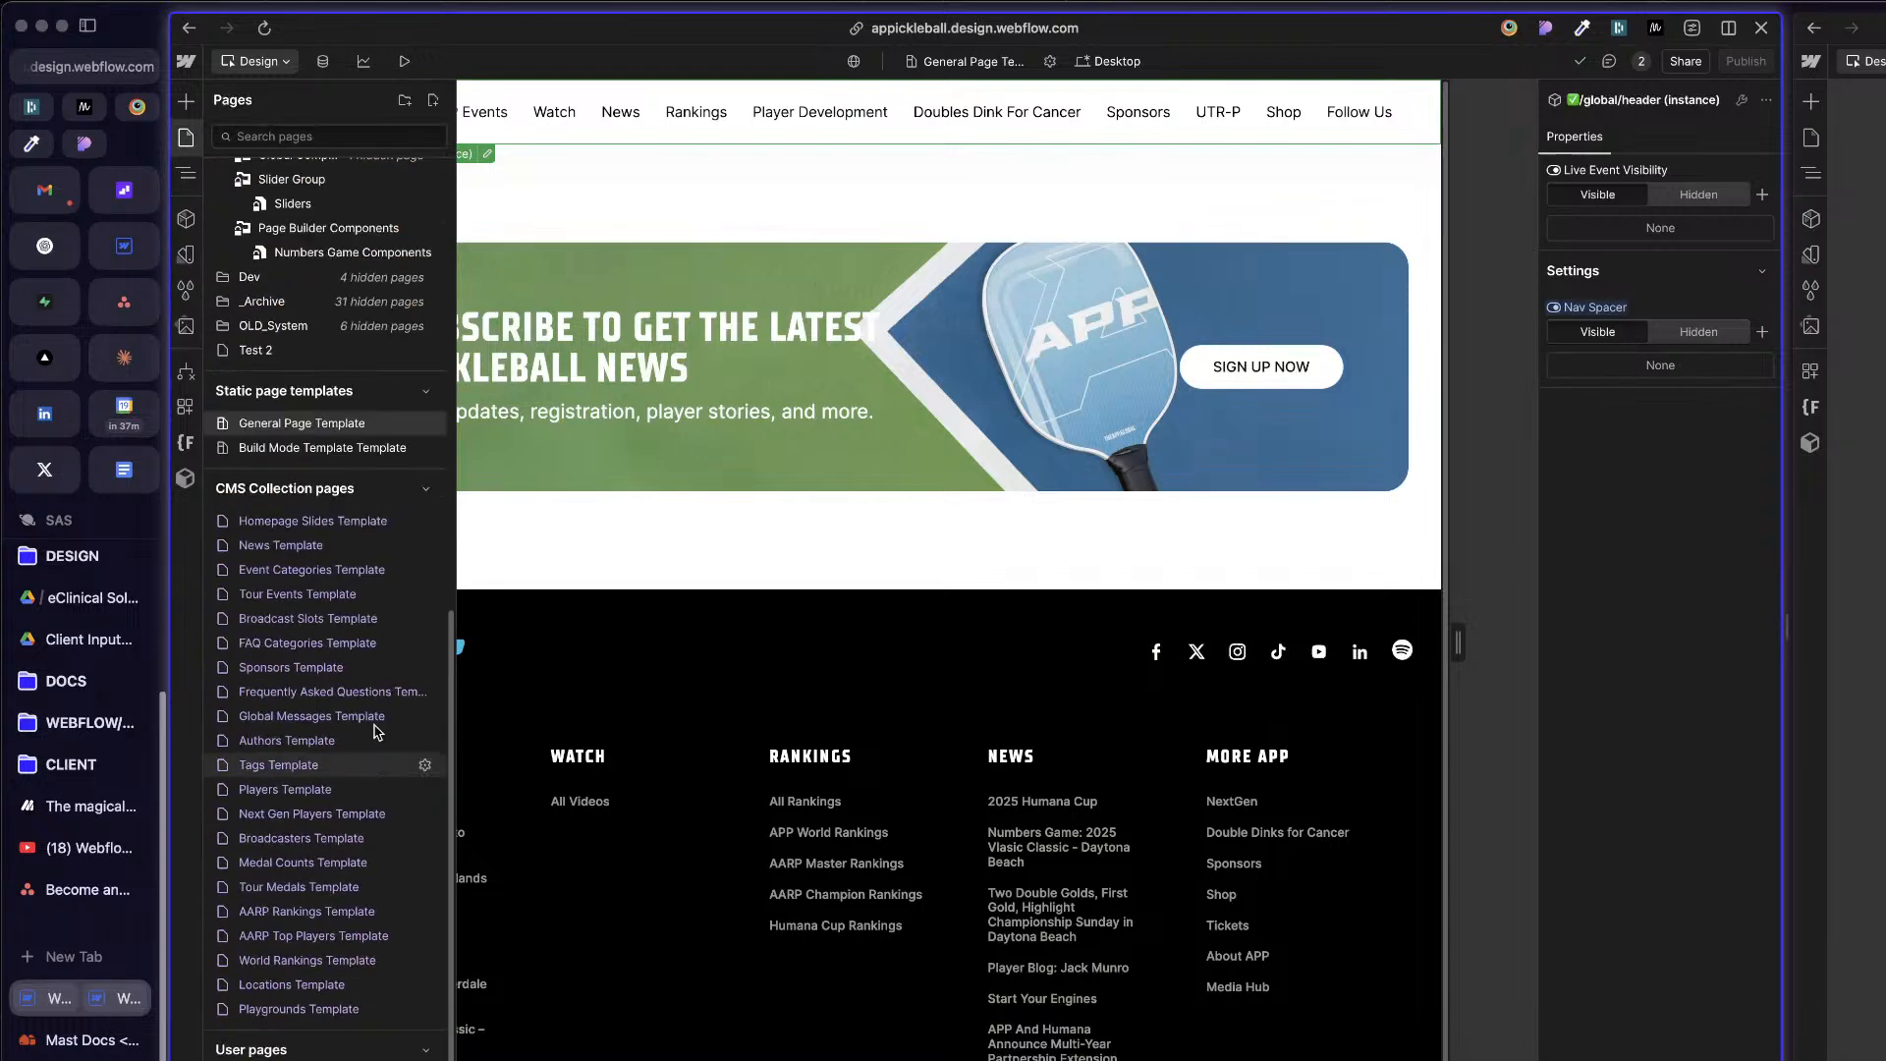
{"action": "left_click", "coordinate": [315, 477]}
{"action": "left_click", "coordinate": [762, 240]}
{"action": "key", "text": "z"}
{"action": "left_click", "coordinate": [281, 140]}
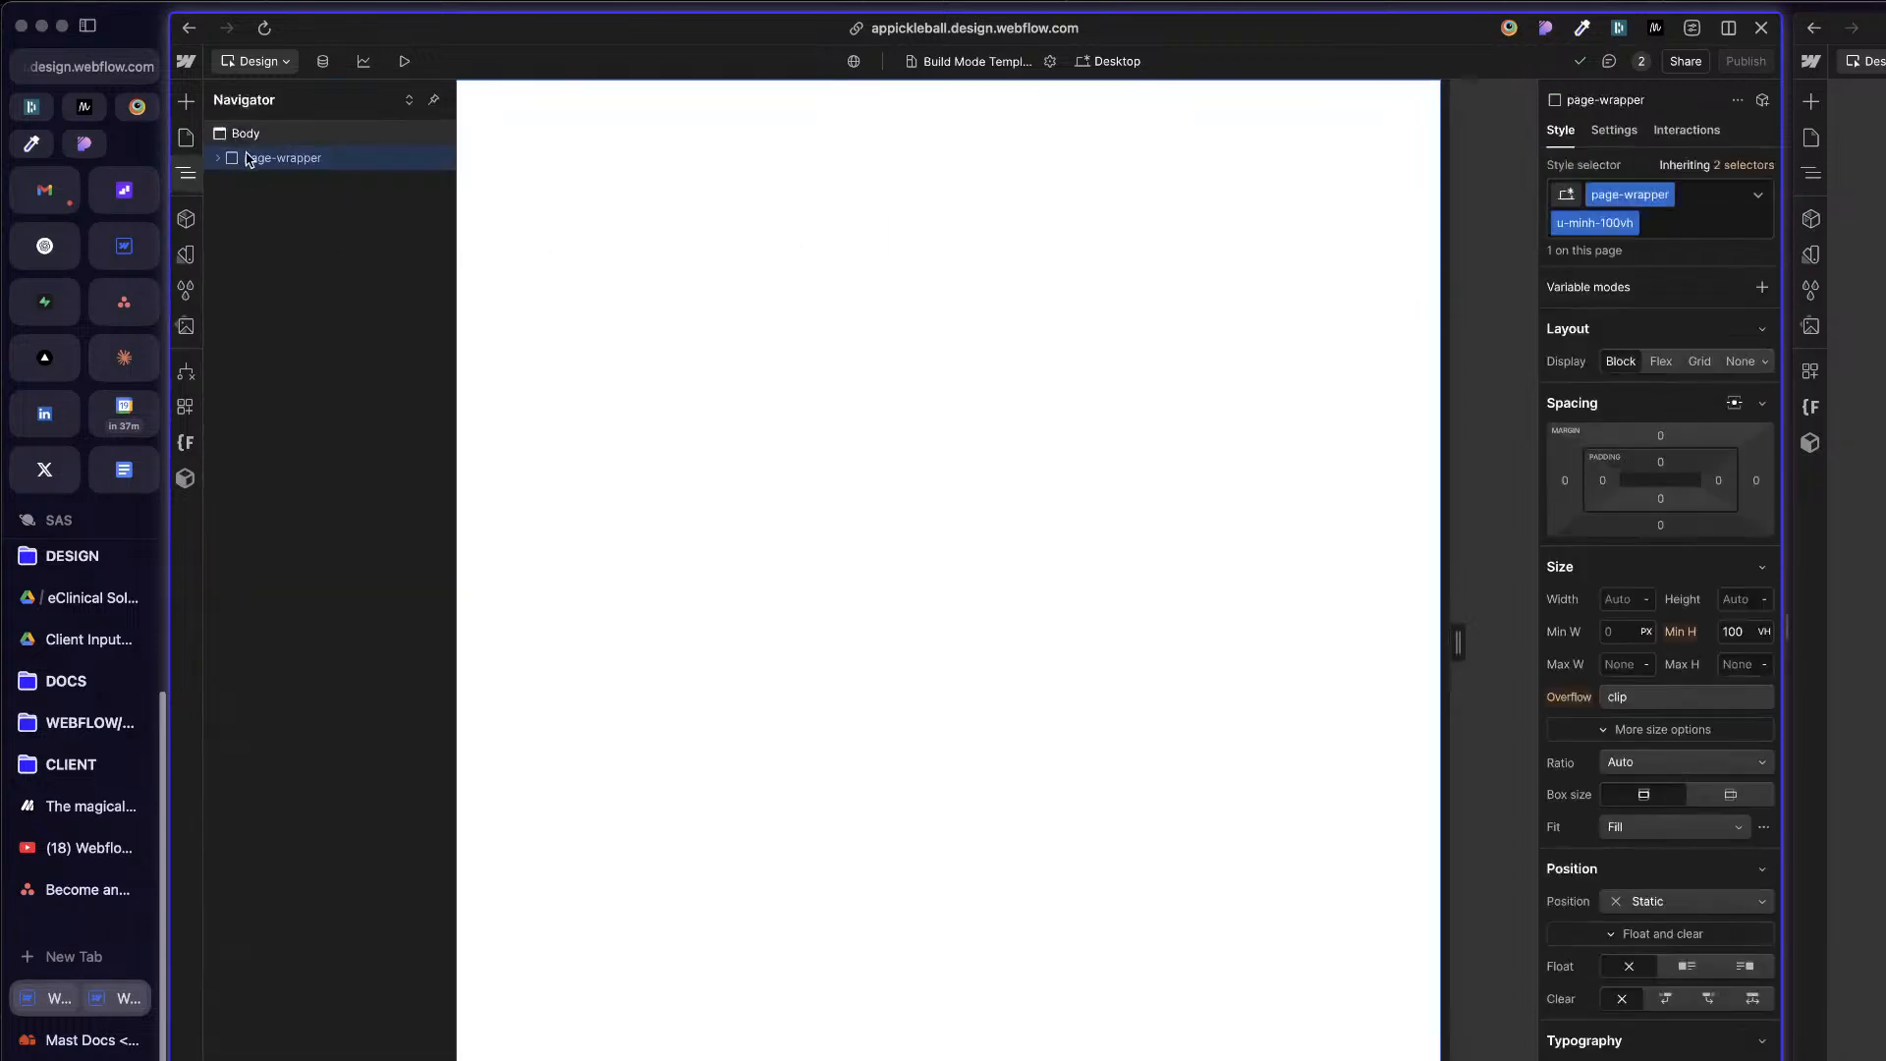
{"action": "left_click", "coordinate": [218, 158]}
{"action": "left_click", "coordinate": [280, 158]}
{"action": "left_click", "coordinate": [305, 184]}
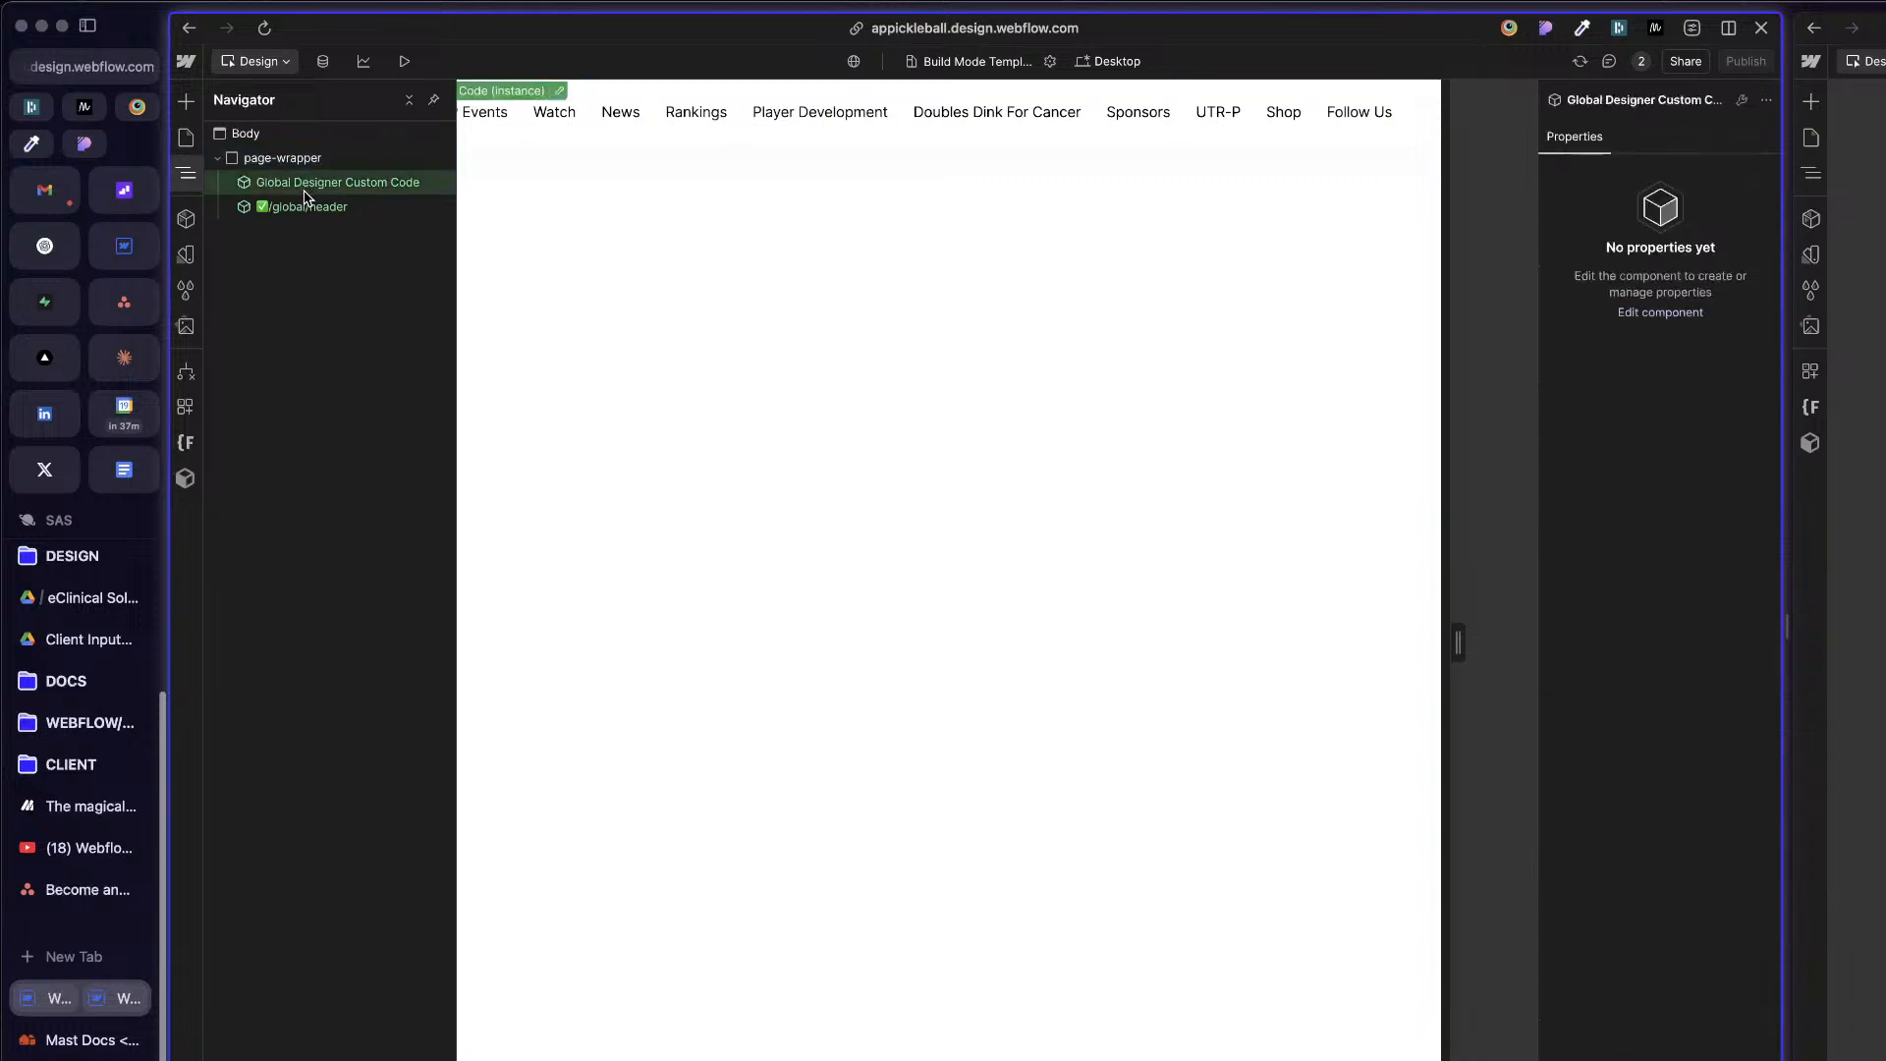
Step: Unlink the global/header component instance inside page-wrapper so its elements become directly editable
{"action": "left_click", "coordinate": [302, 207]}
{"action": "right_click", "coordinate": [301, 208]}
{"action": "left_click", "coordinate": [431, 613]}
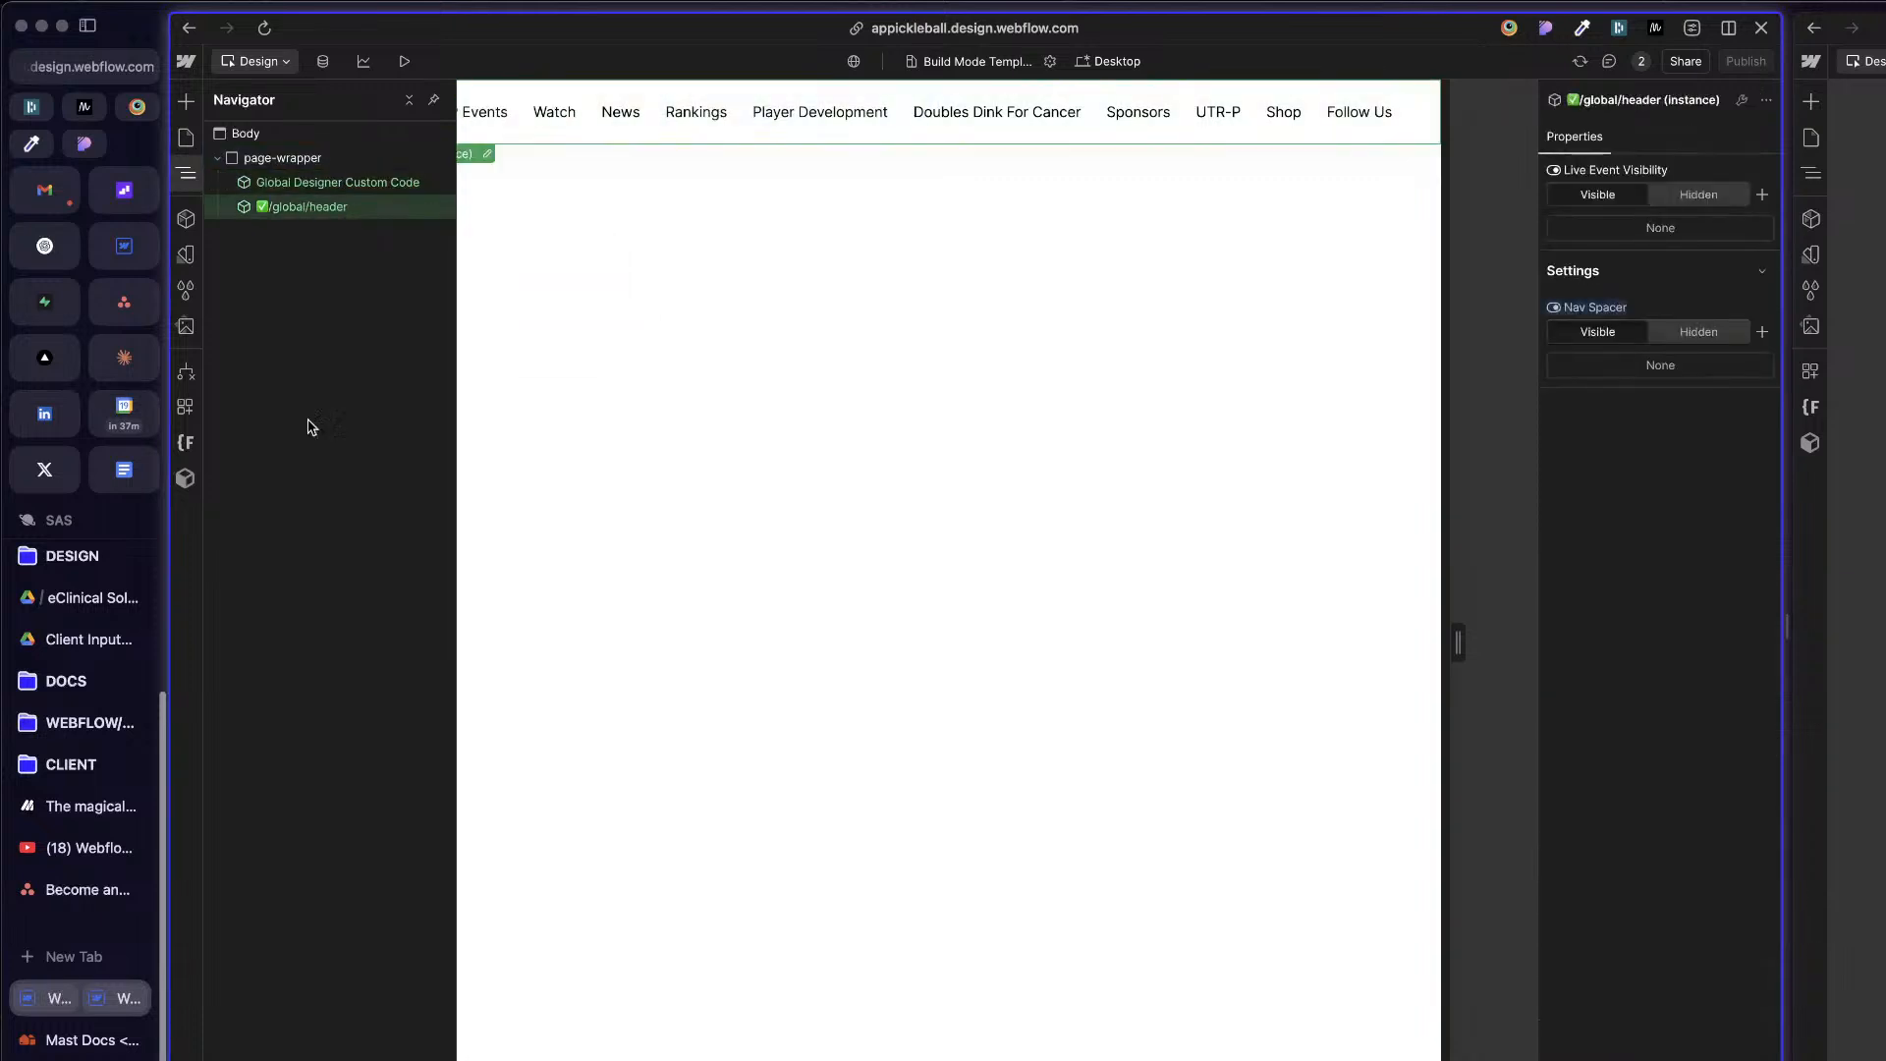
{"action": "right_click", "coordinate": [787, 131]}
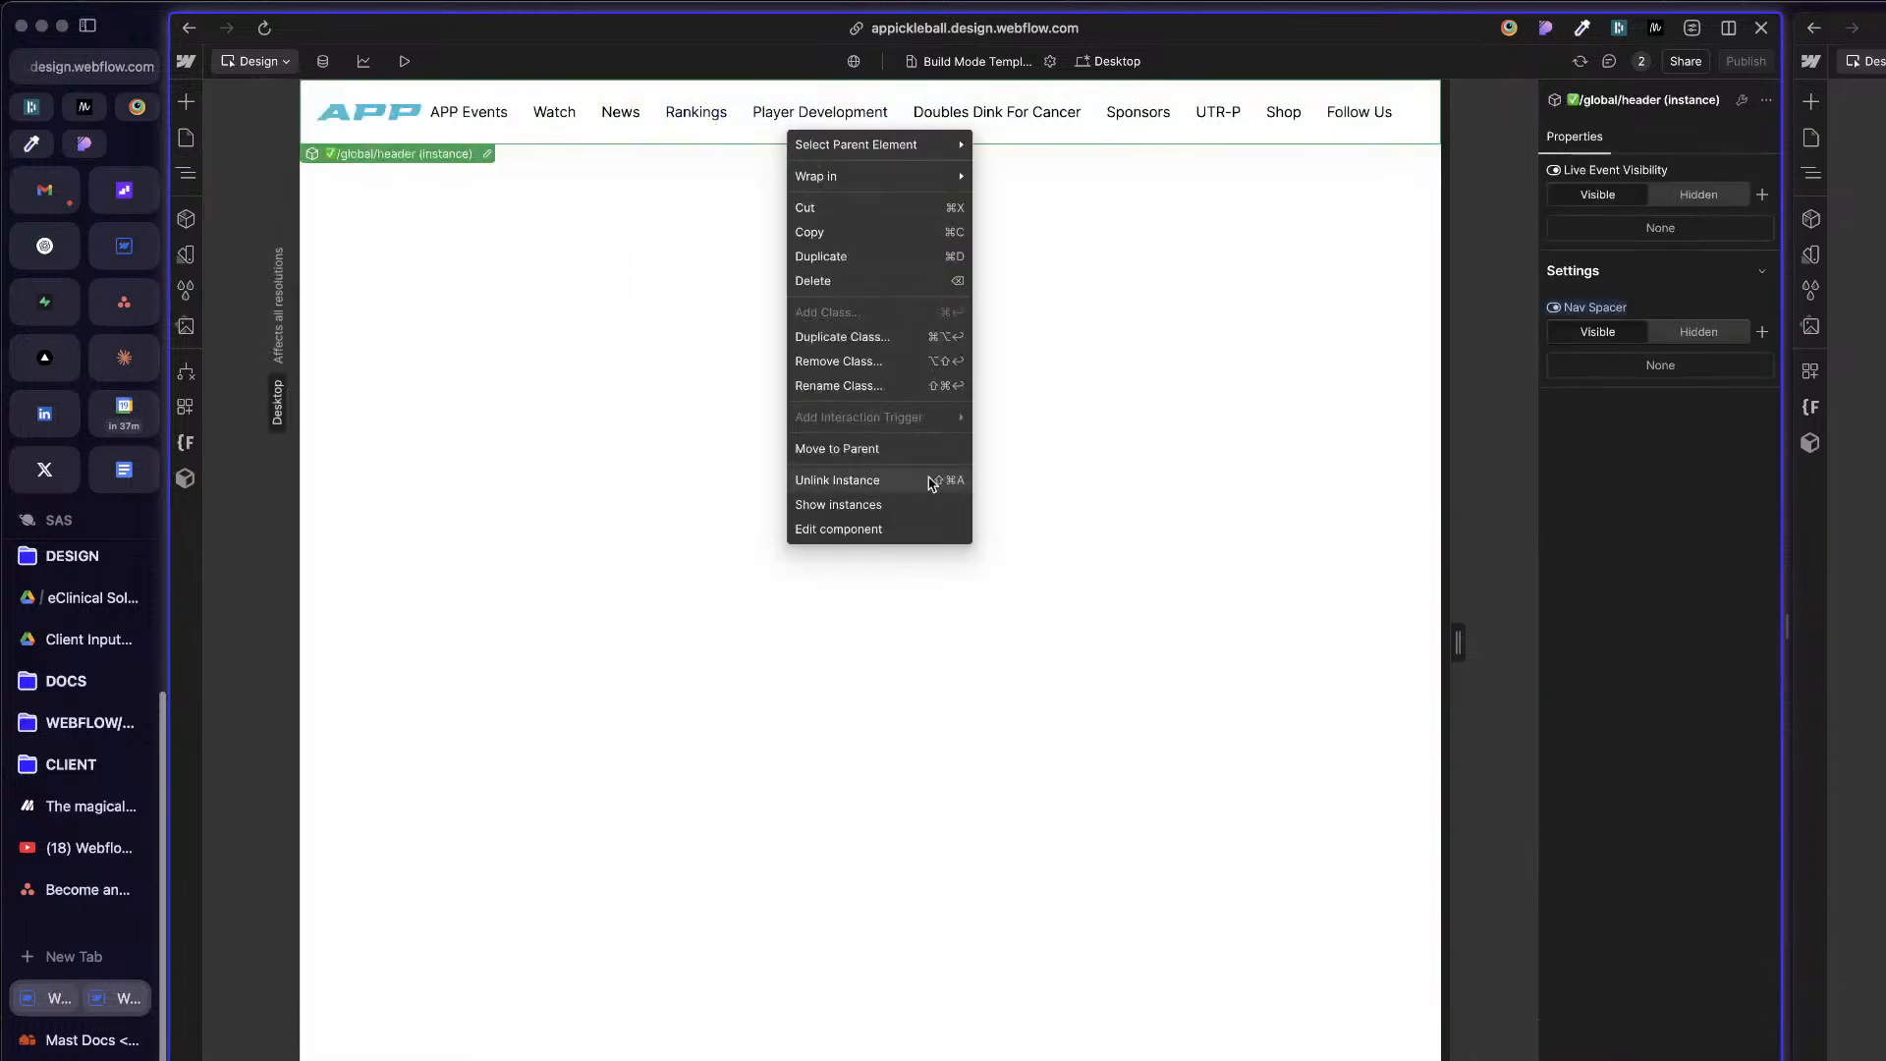
{"action": "left_click", "coordinate": [851, 481]}
{"action": "key", "text": "Escape"}
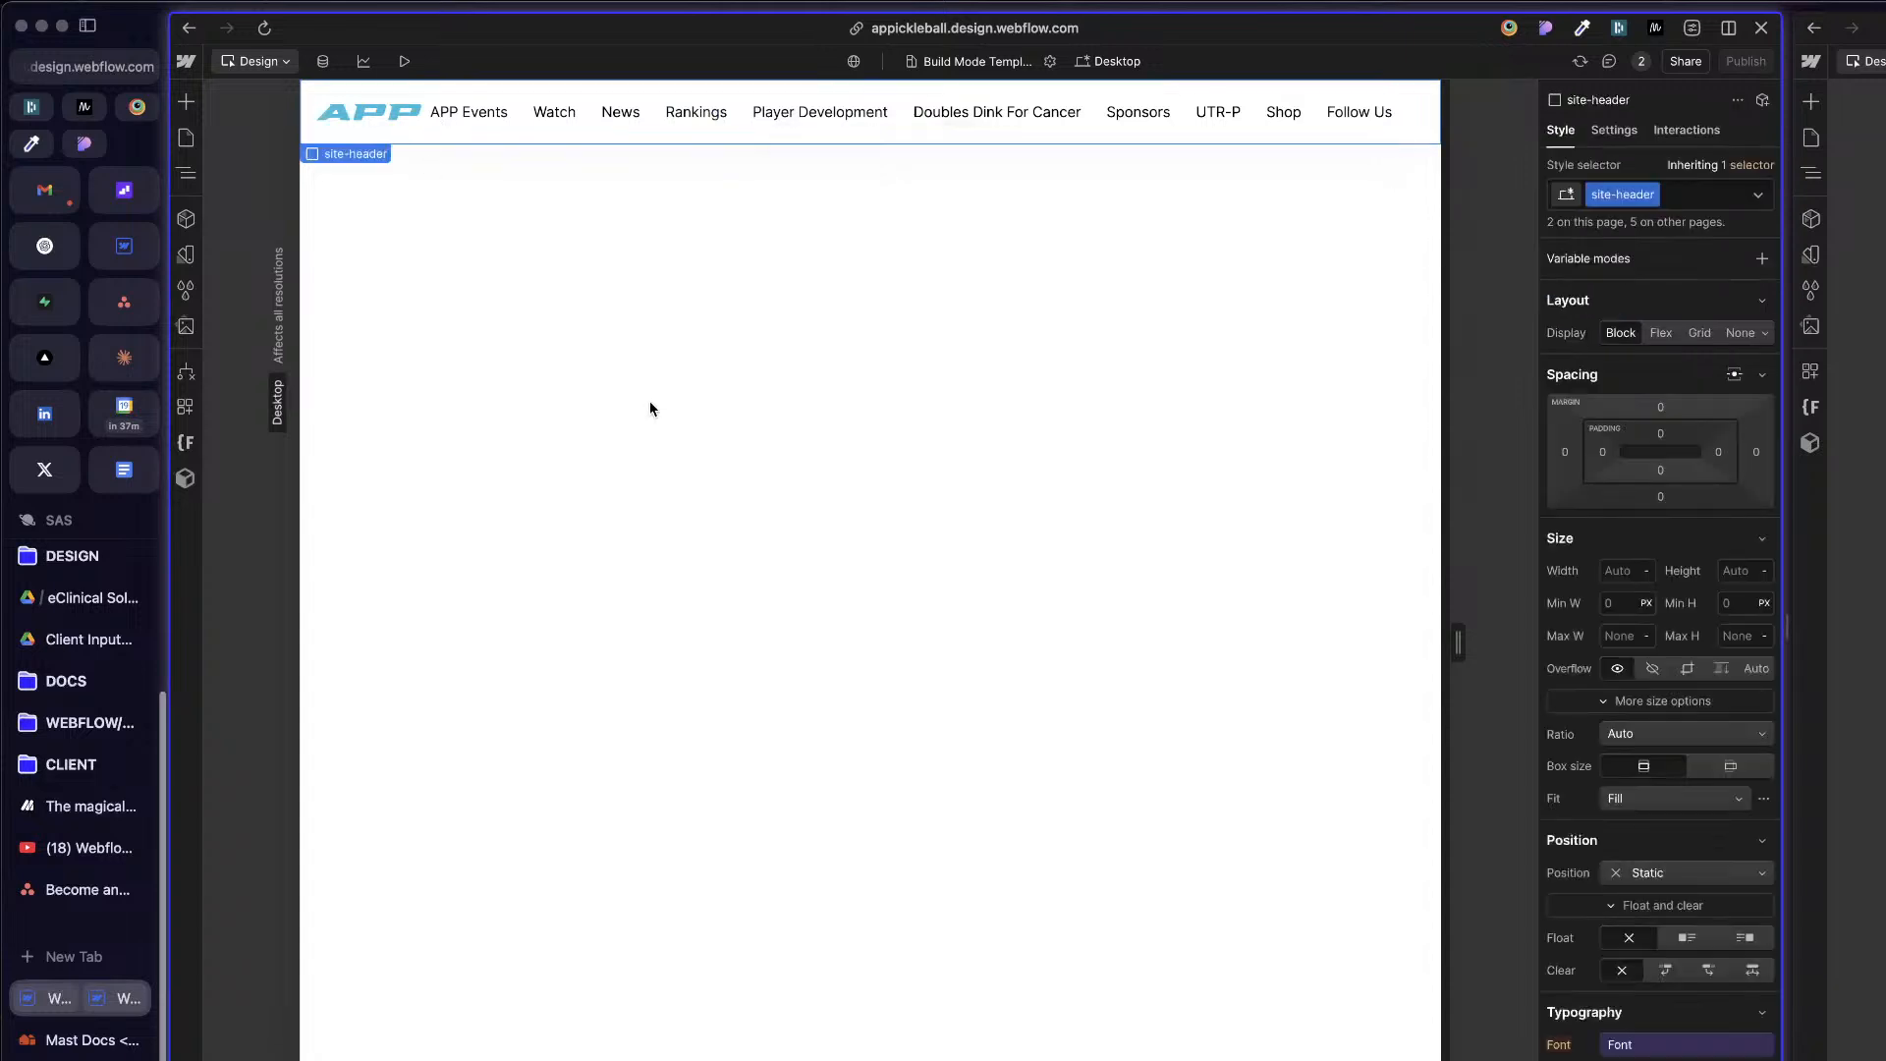
Step: Examine the unlinked site-header's nested structure, including site-nav_old and banner-spacer-wrapper
{"action": "left_click", "coordinate": [503, 115]}
{"action": "key", "text": "z"}
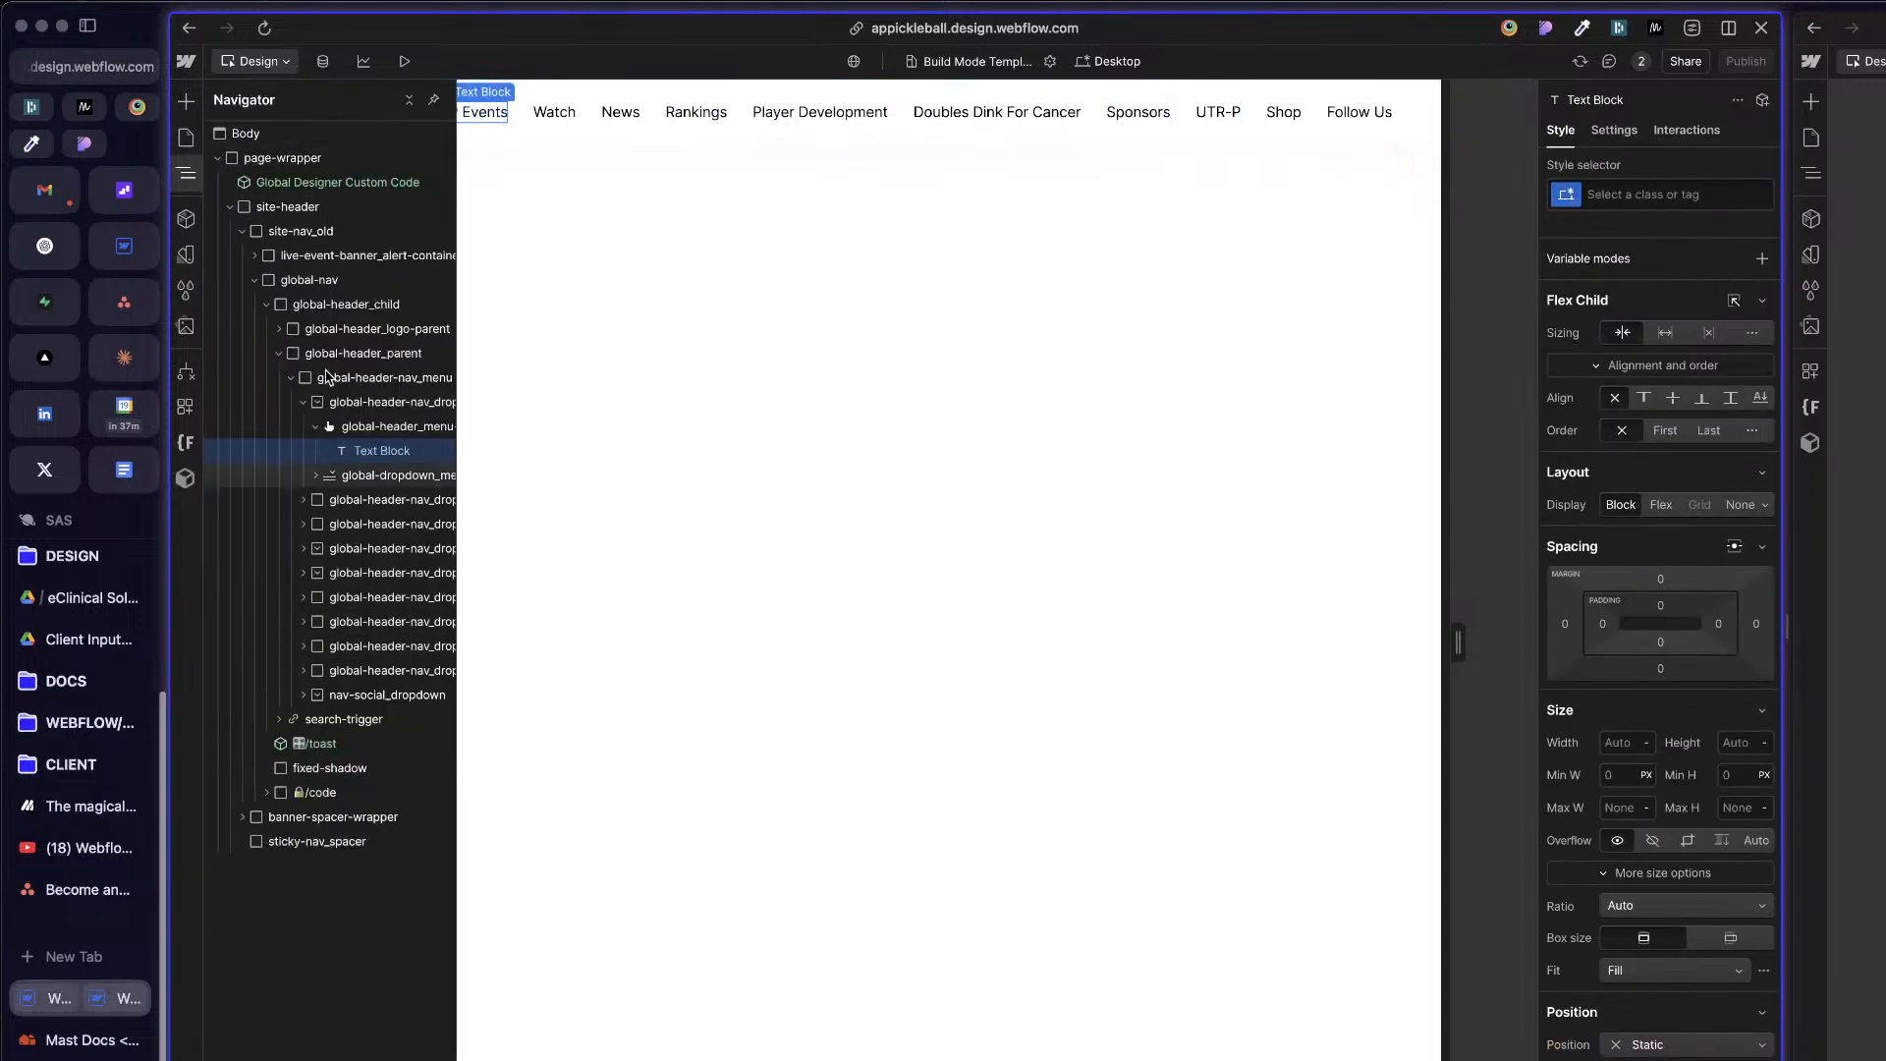
{"action": "left_click", "coordinate": [254, 280]}
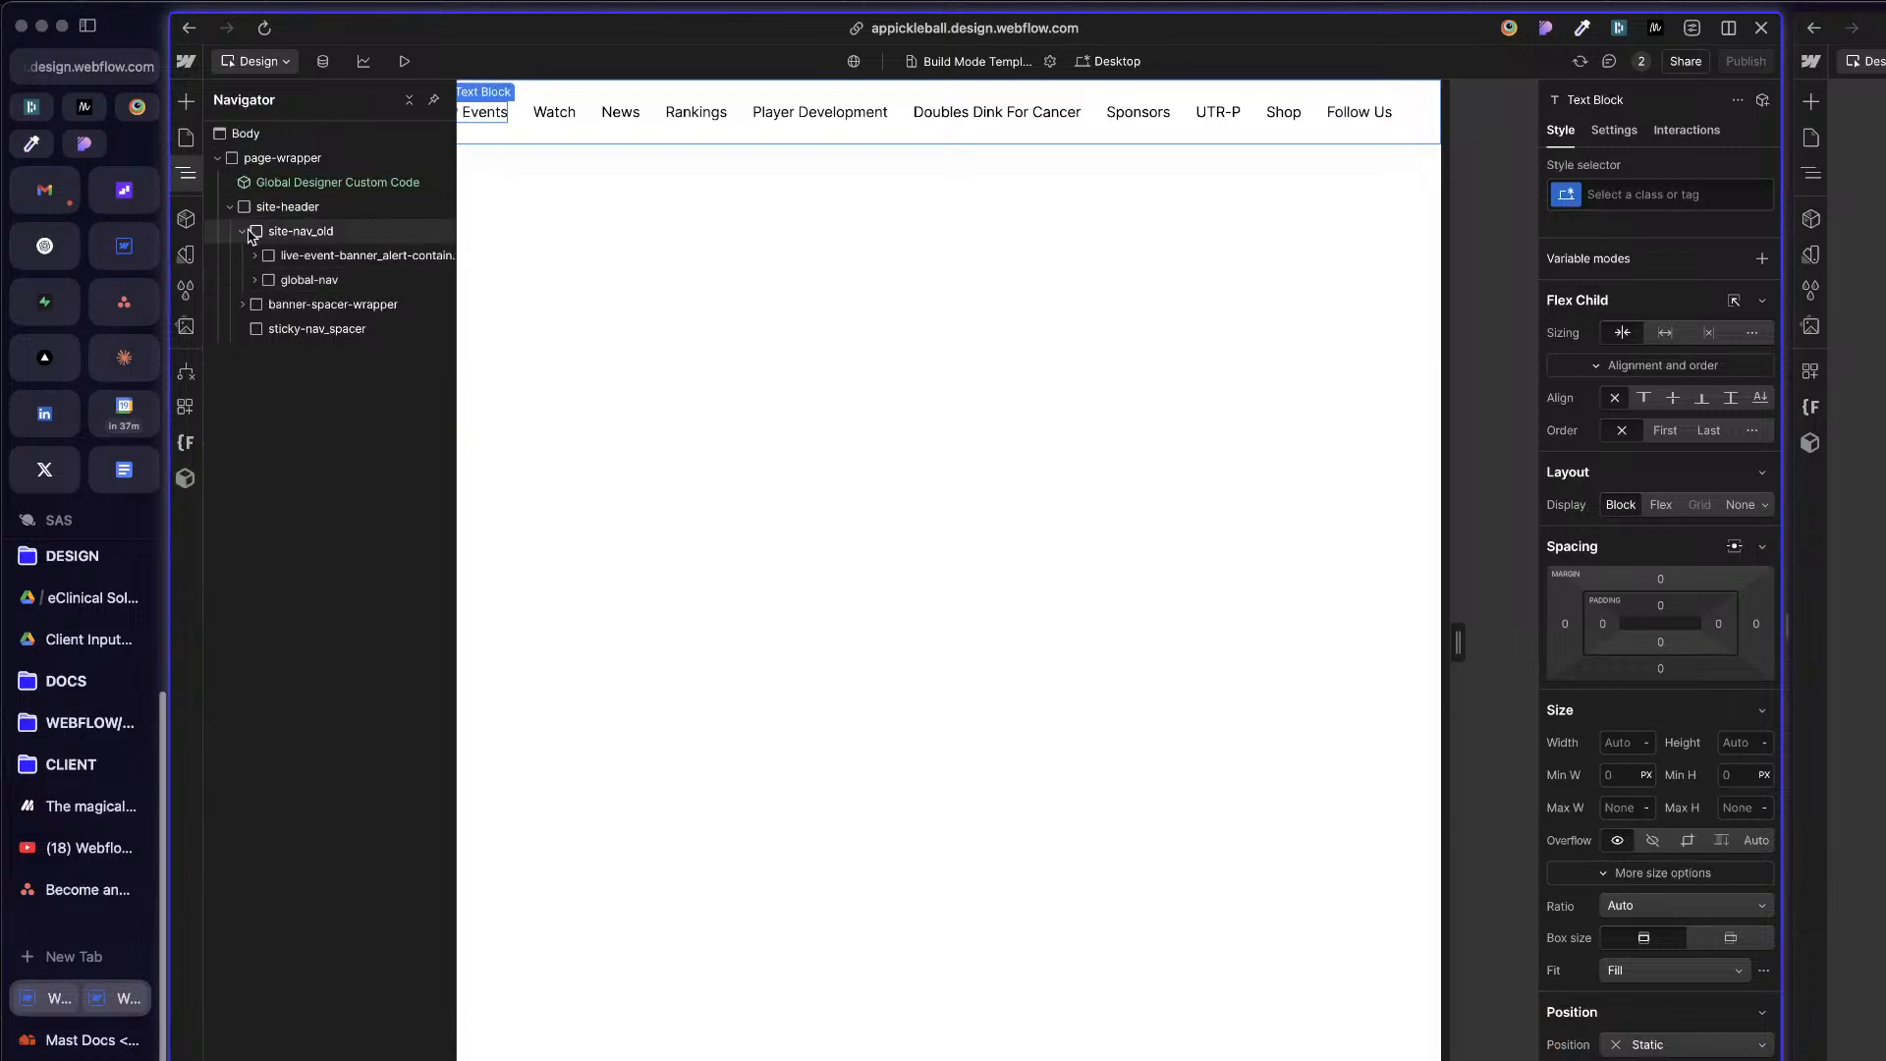
{"action": "left_click", "coordinate": [252, 236]}
{"action": "left_click", "coordinate": [243, 231]}
{"action": "left_click", "coordinate": [305, 257]}
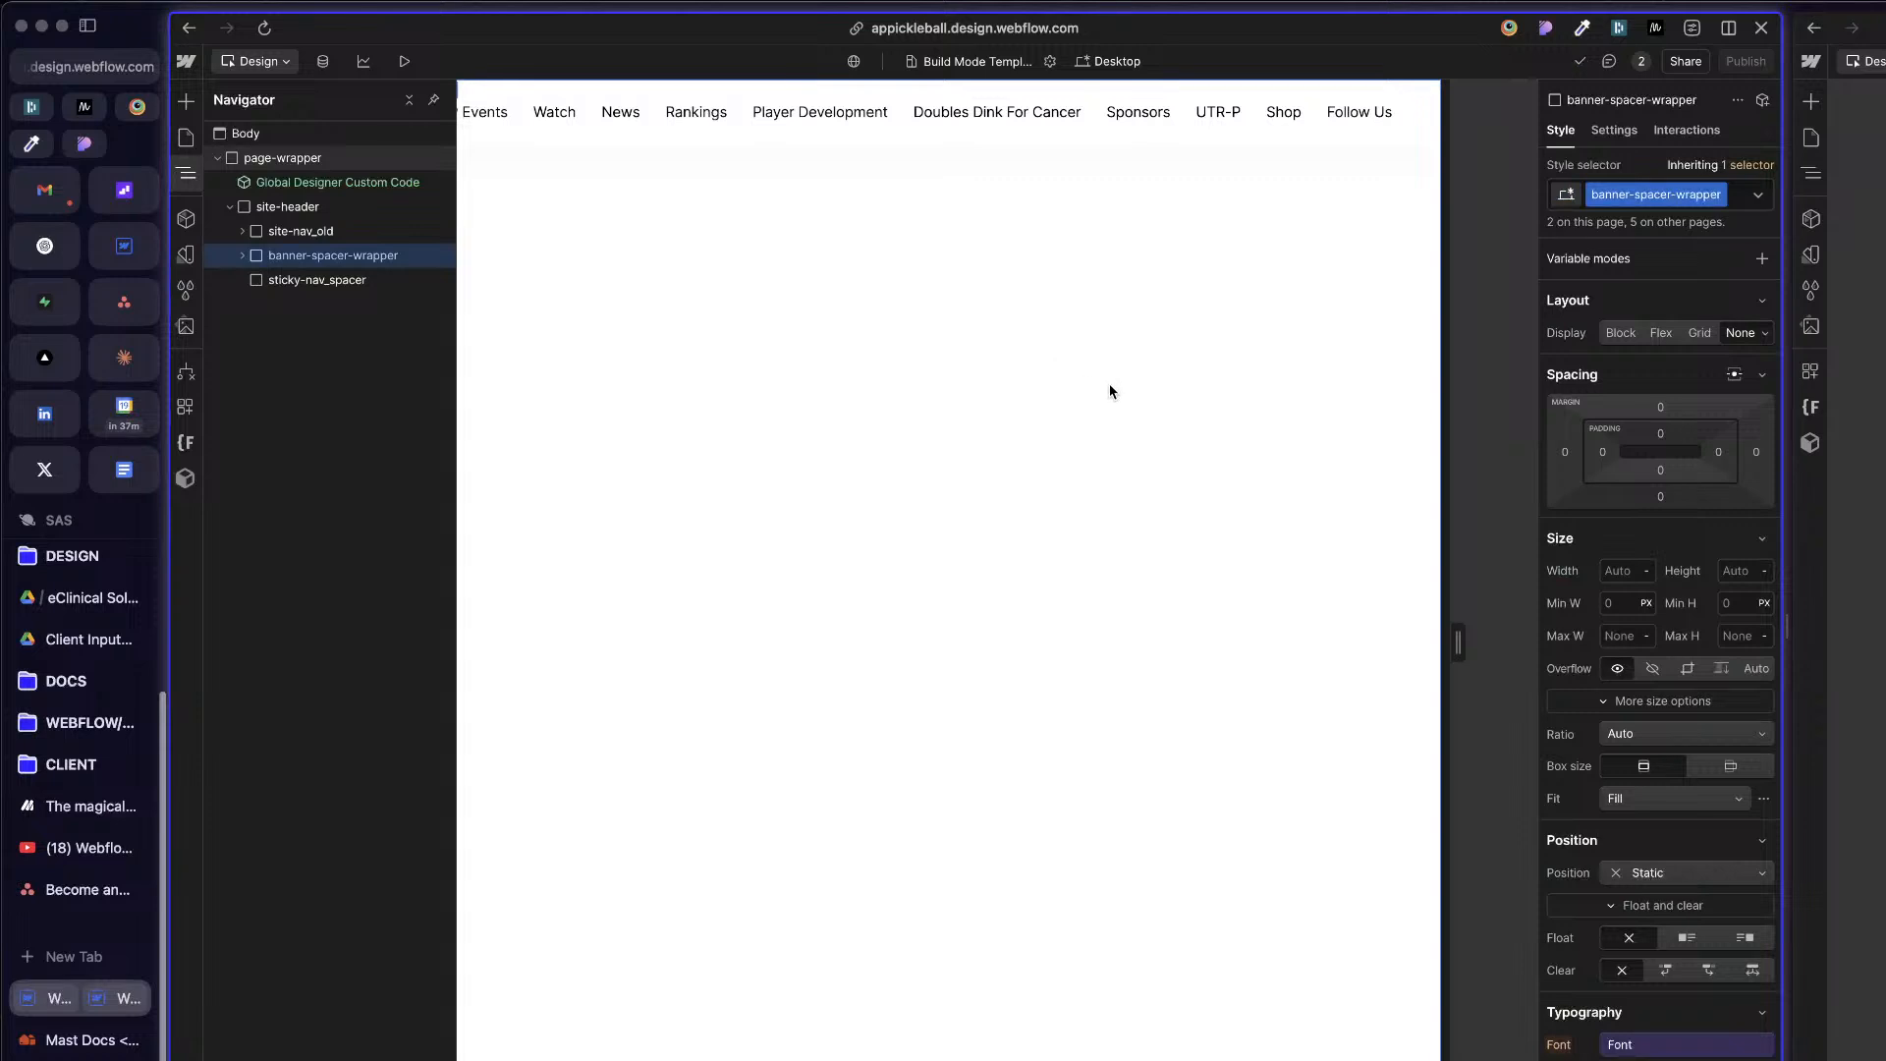
{"action": "left_click", "coordinate": [1859, 530]}
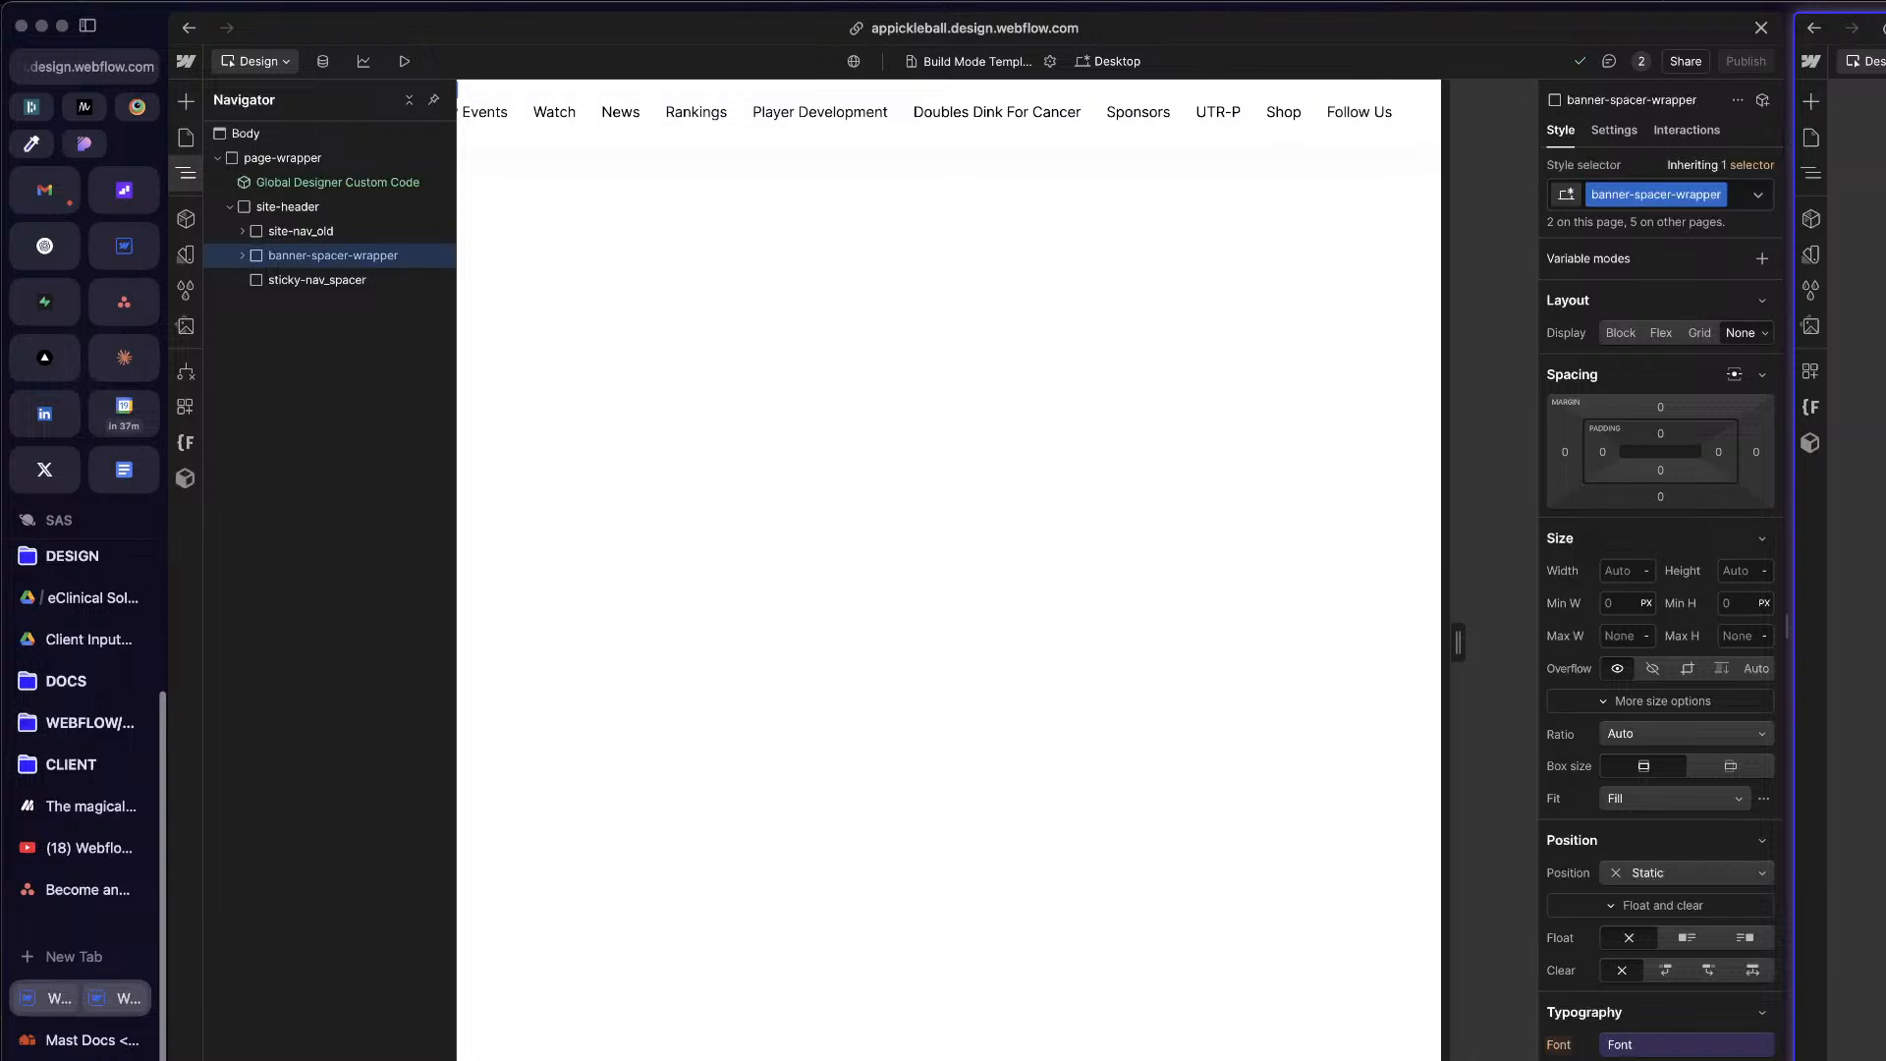
{"action": "left_click", "coordinate": [744, 388]}
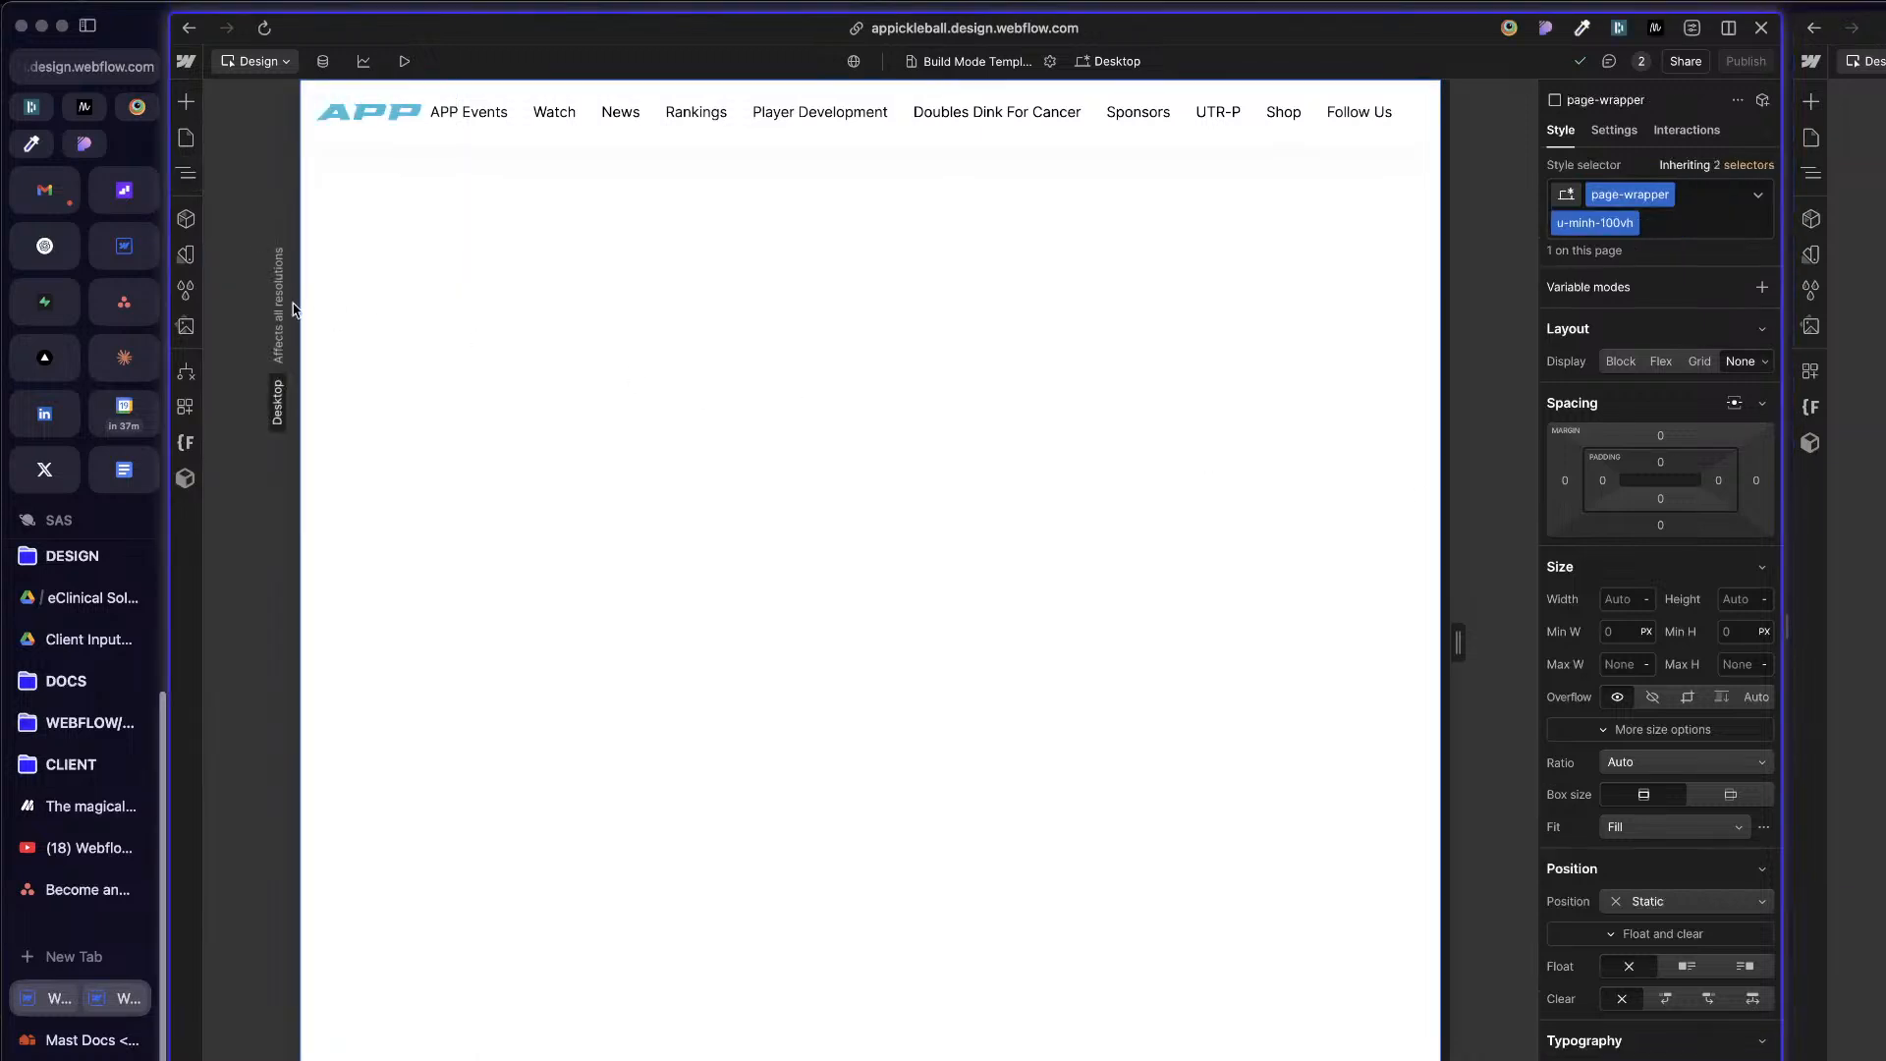
Step: Locate the header logo in the element tree and inspect global-nav and global-header_child with their nested elements and styles
{"action": "left_click", "coordinate": [403, 127]}
{"action": "key", "text": "z"}
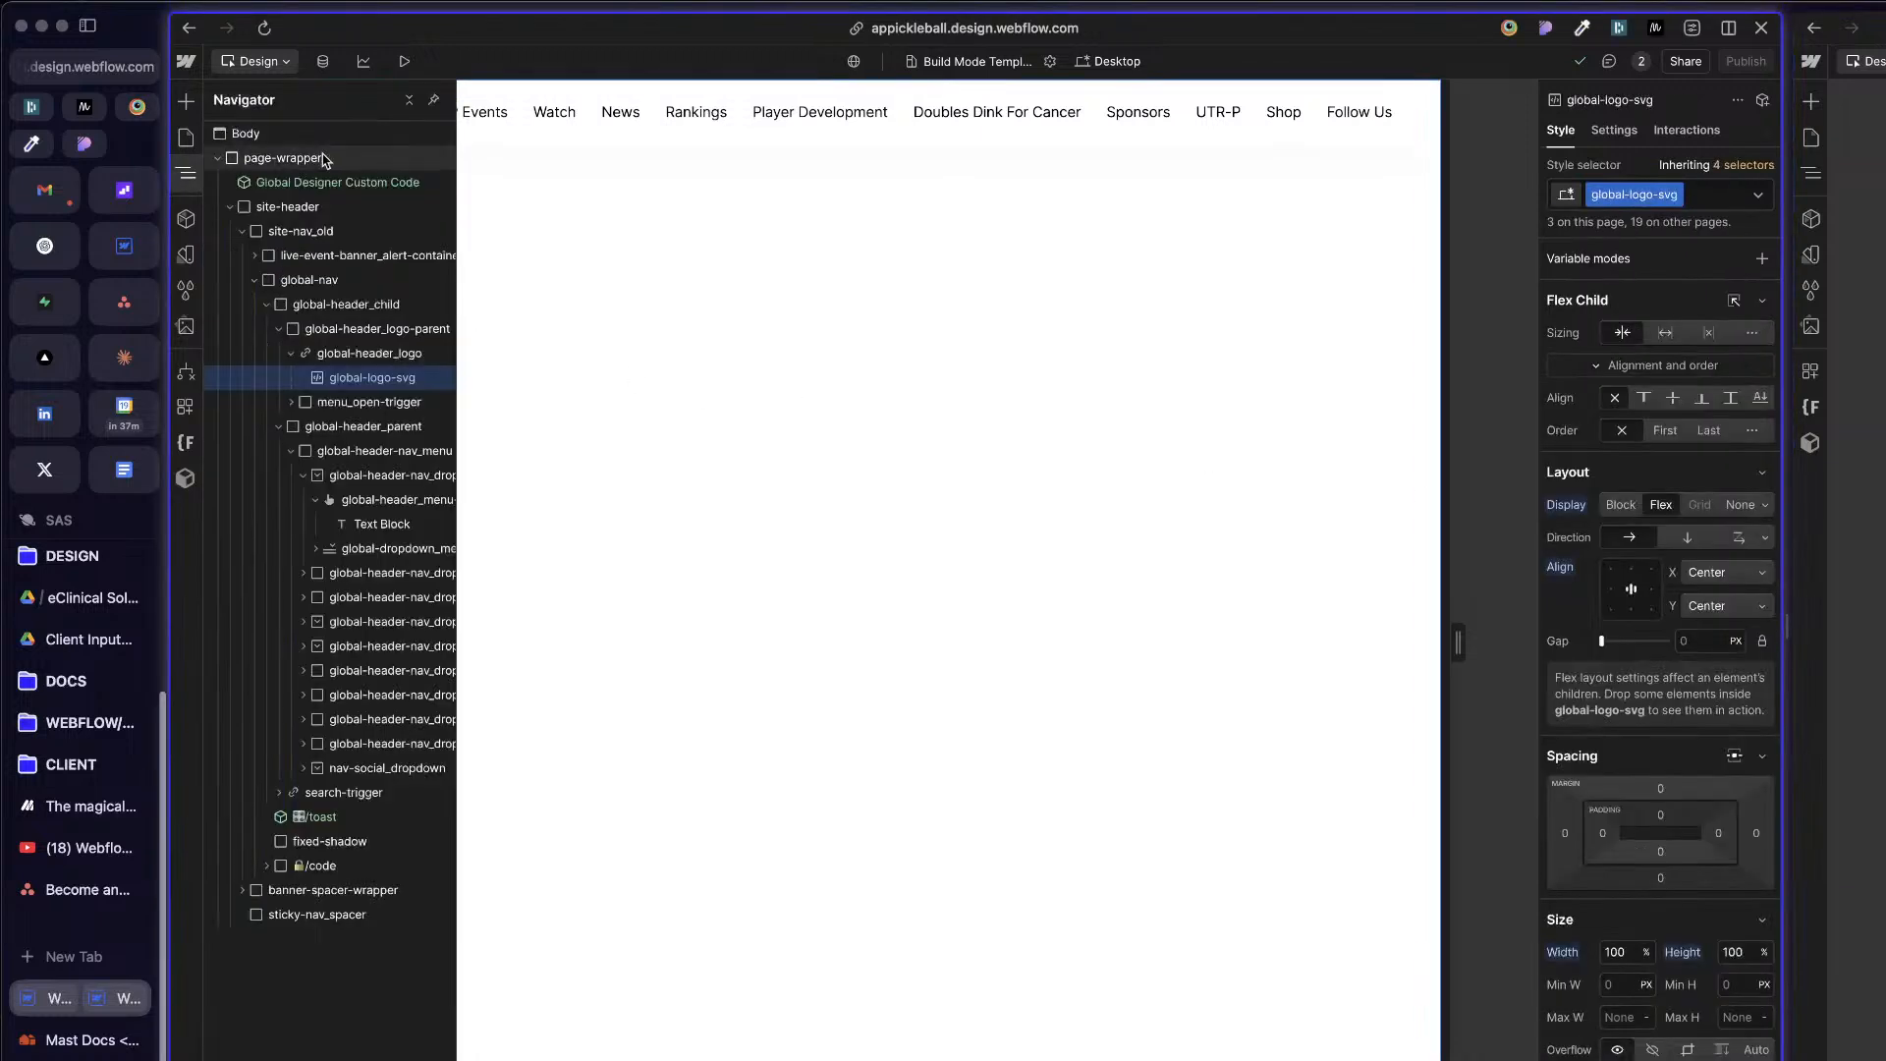
{"action": "left_click", "coordinate": [266, 305]}
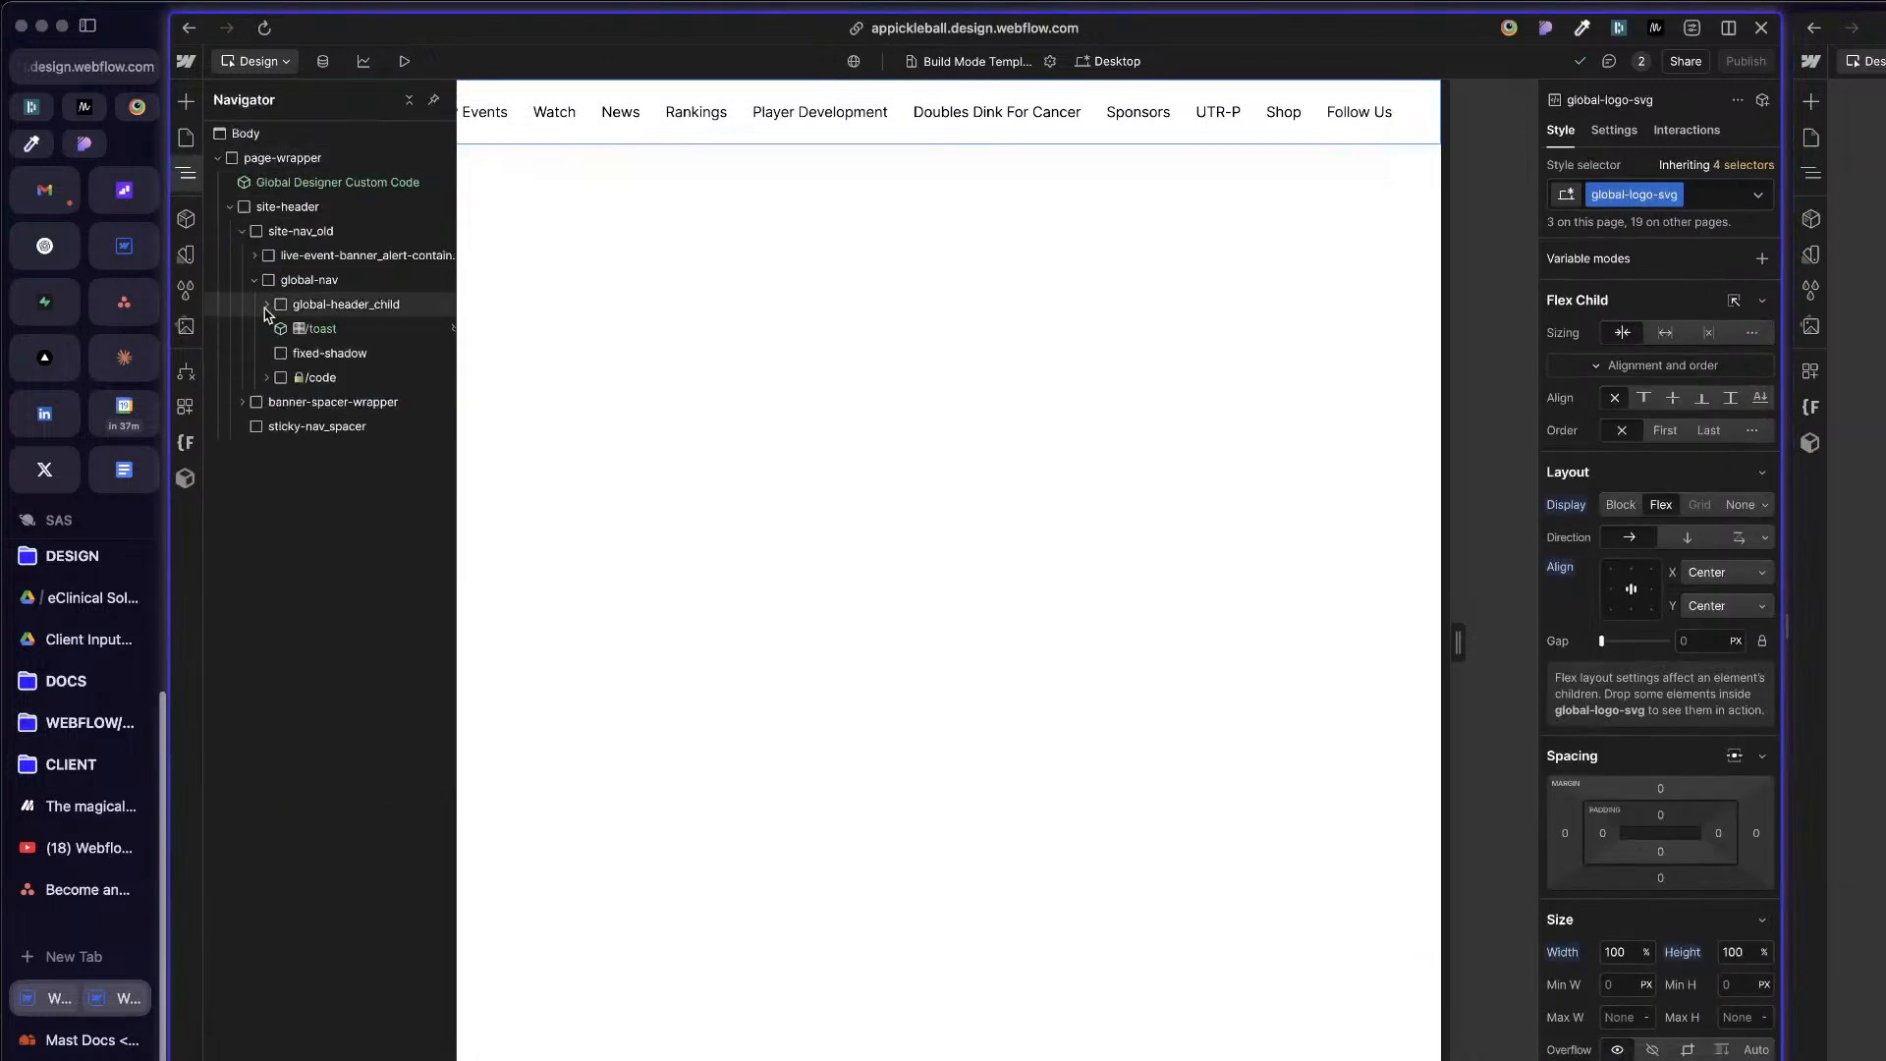
{"action": "left_click", "coordinate": [337, 282]}
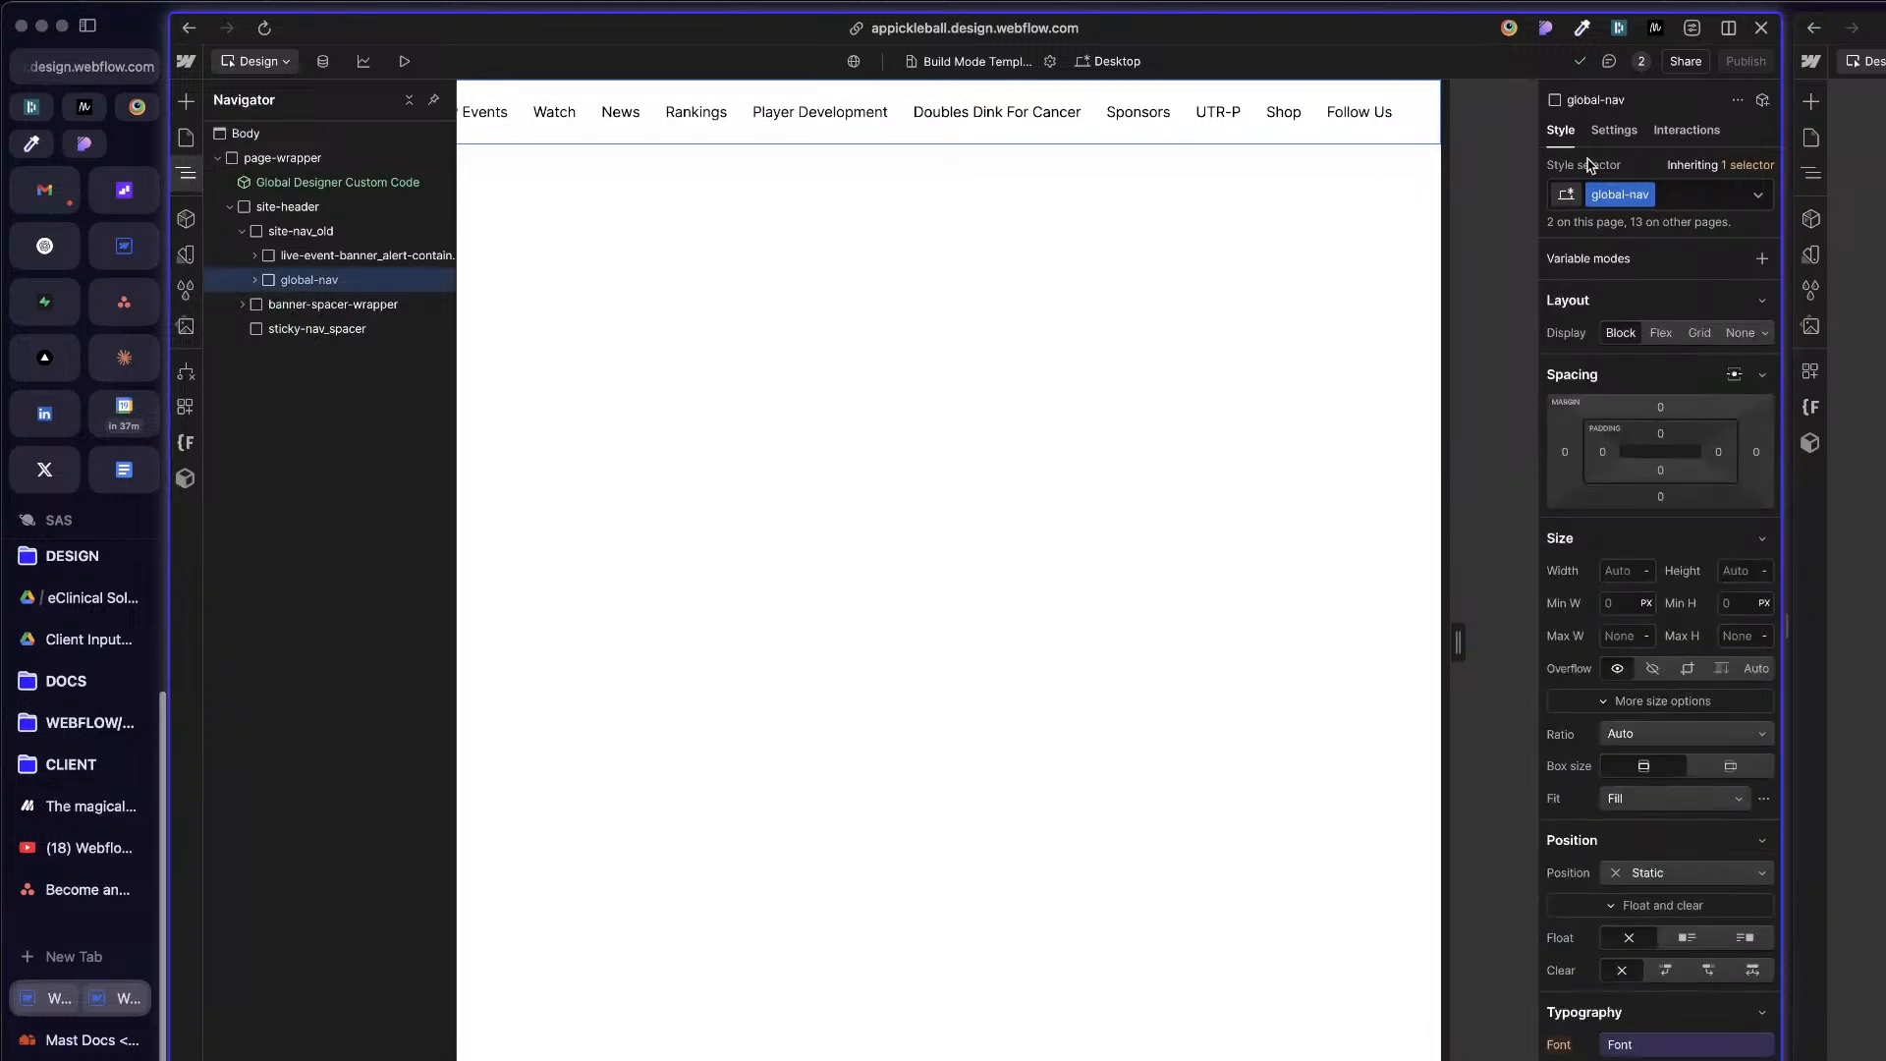
{"action": "left_click", "coordinate": [255, 280]}
{"action": "left_click", "coordinate": [300, 305]}
{"action": "left_click", "coordinate": [297, 283]}
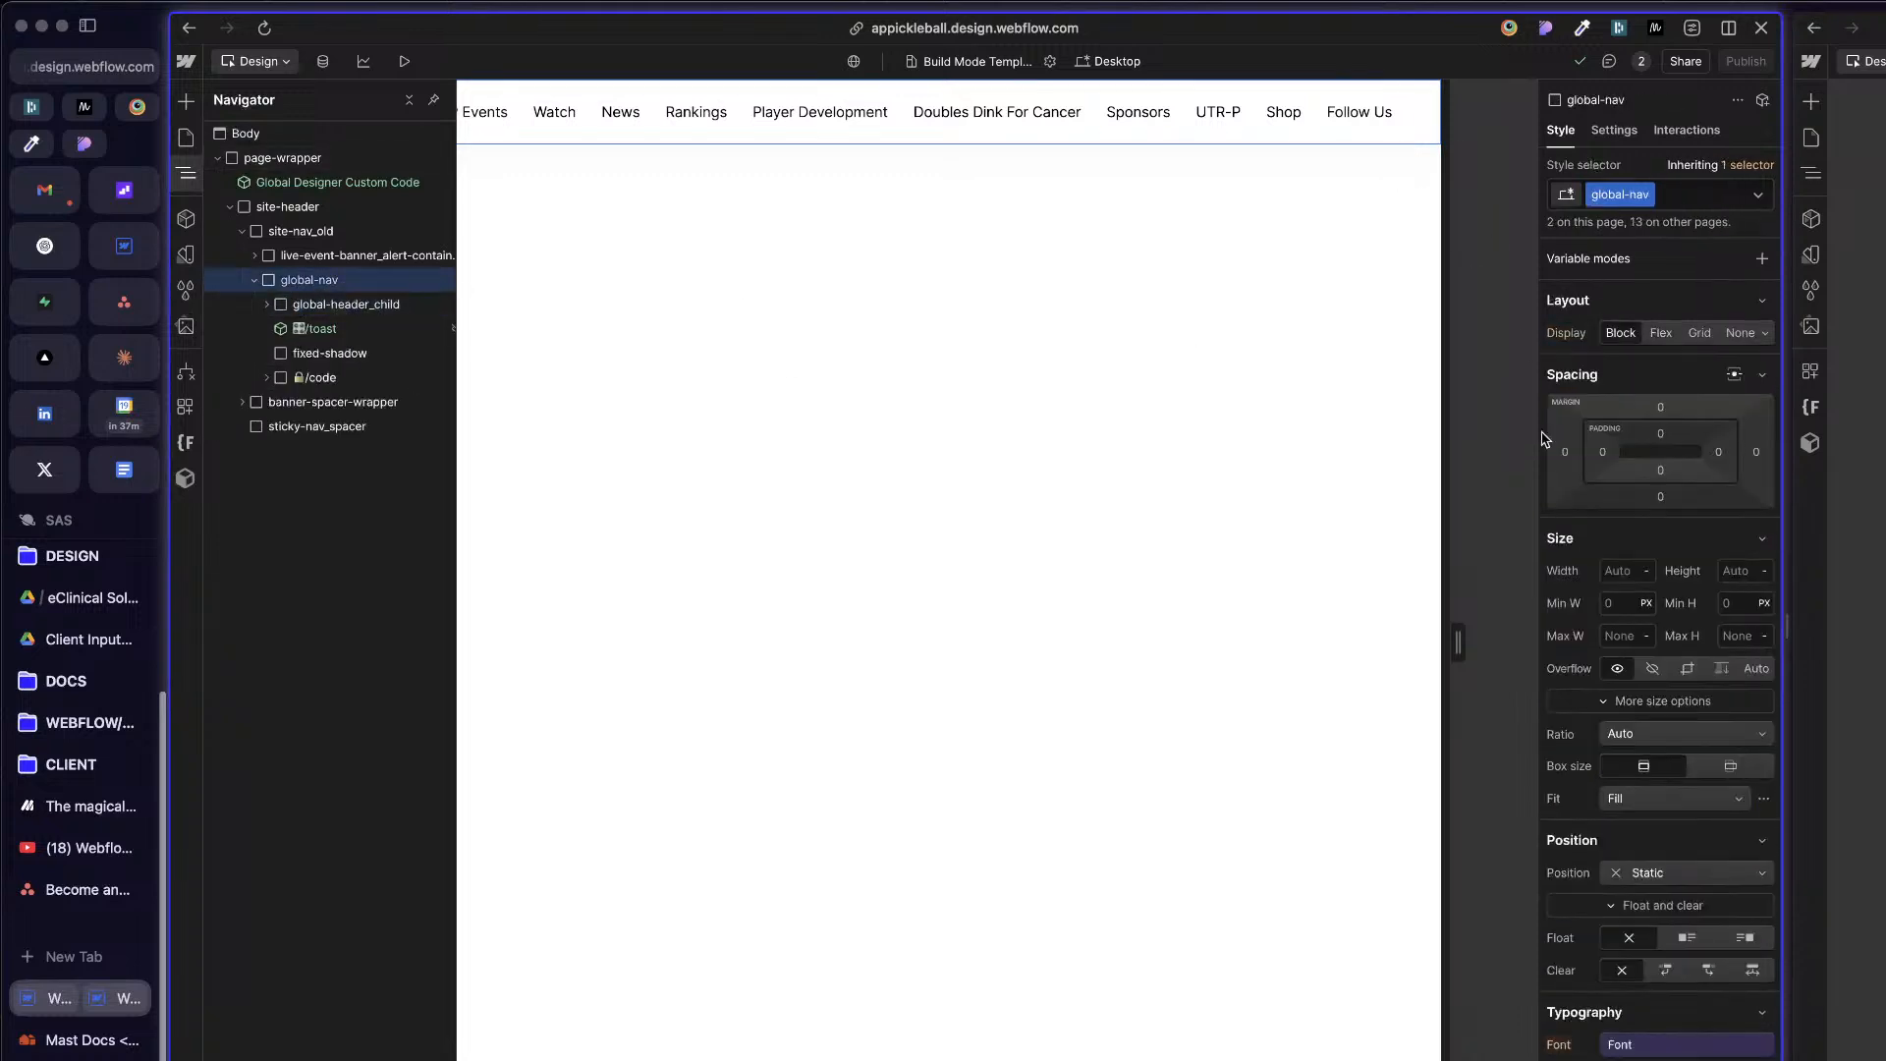
{"action": "scroll", "coordinate": [1642, 627], "scroll_direction": "down", "scroll_amount": 6}
{"action": "scroll", "coordinate": [1642, 627], "scroll_direction": "up", "scroll_amount": 6}
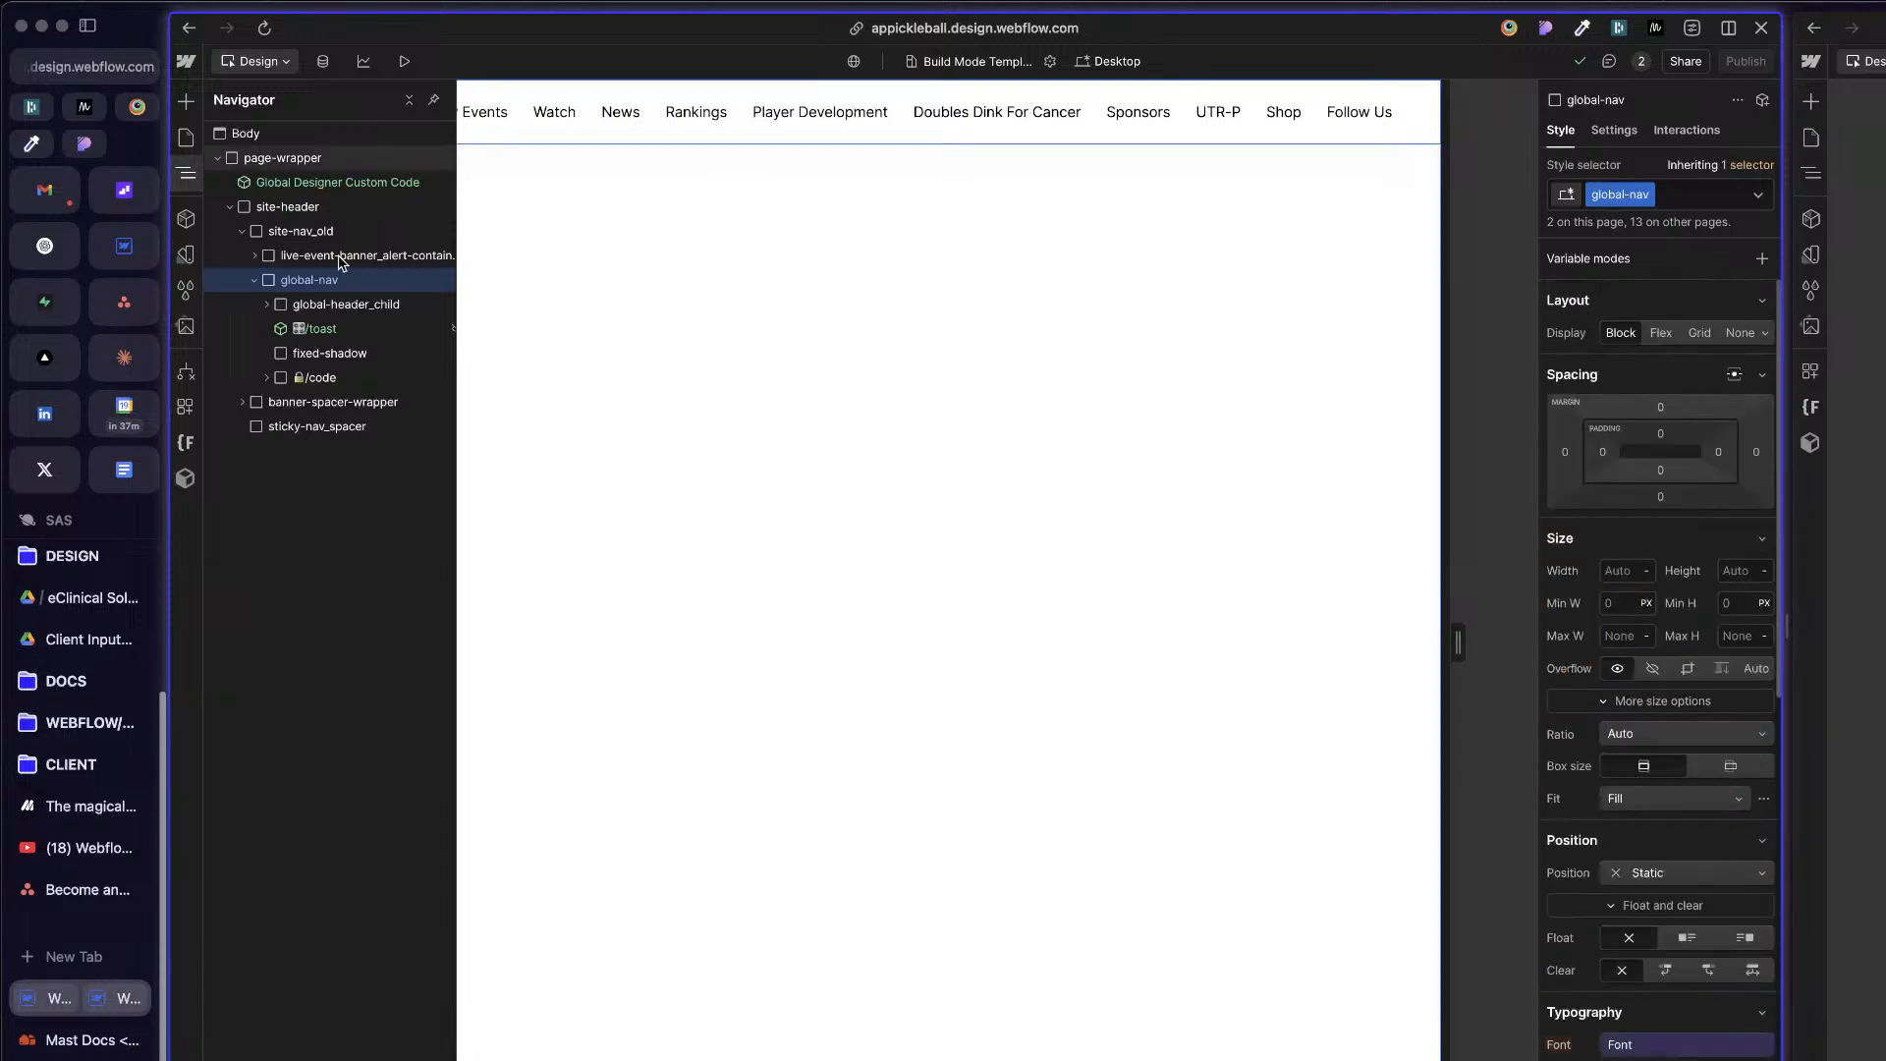
{"action": "left_click", "coordinate": [305, 304]}
{"action": "left_click", "coordinate": [263, 305]}
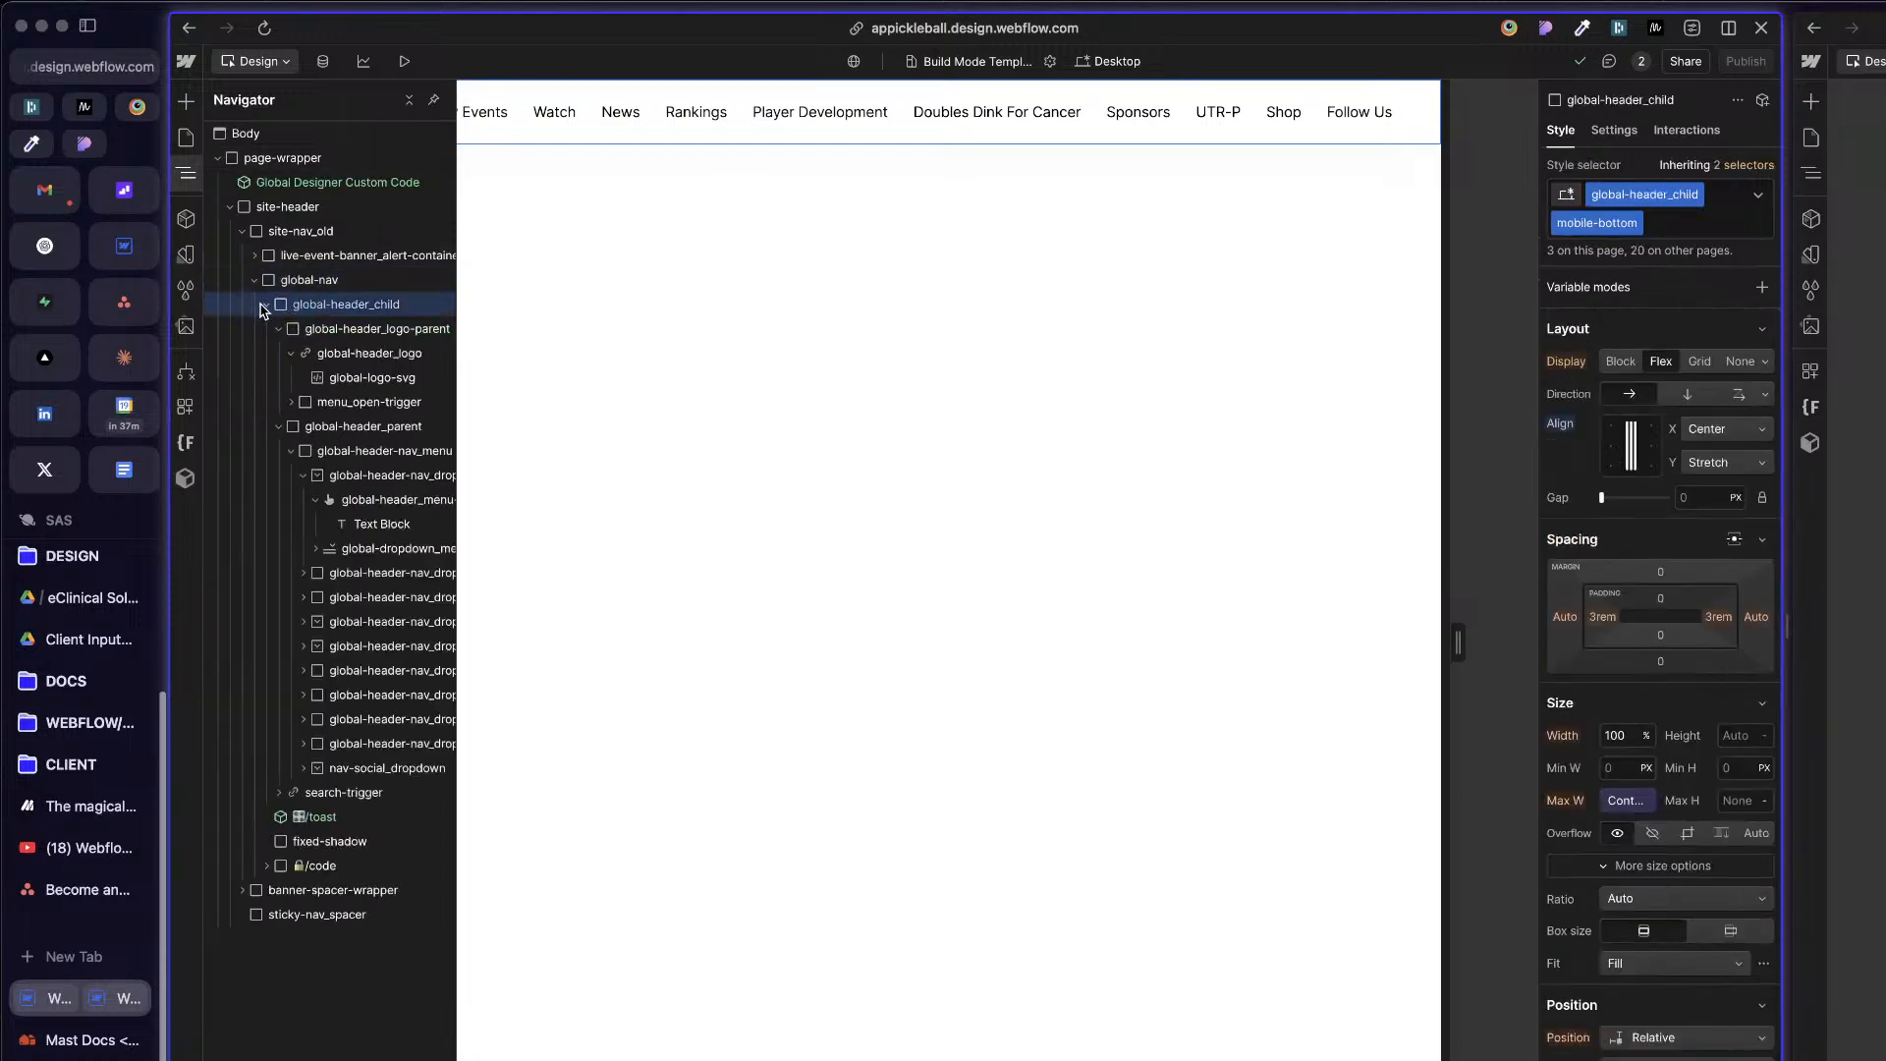
{"action": "left_click", "coordinate": [263, 305]}
{"action": "left_click", "coordinate": [255, 280]}
{"action": "left_click", "coordinate": [313, 280]}
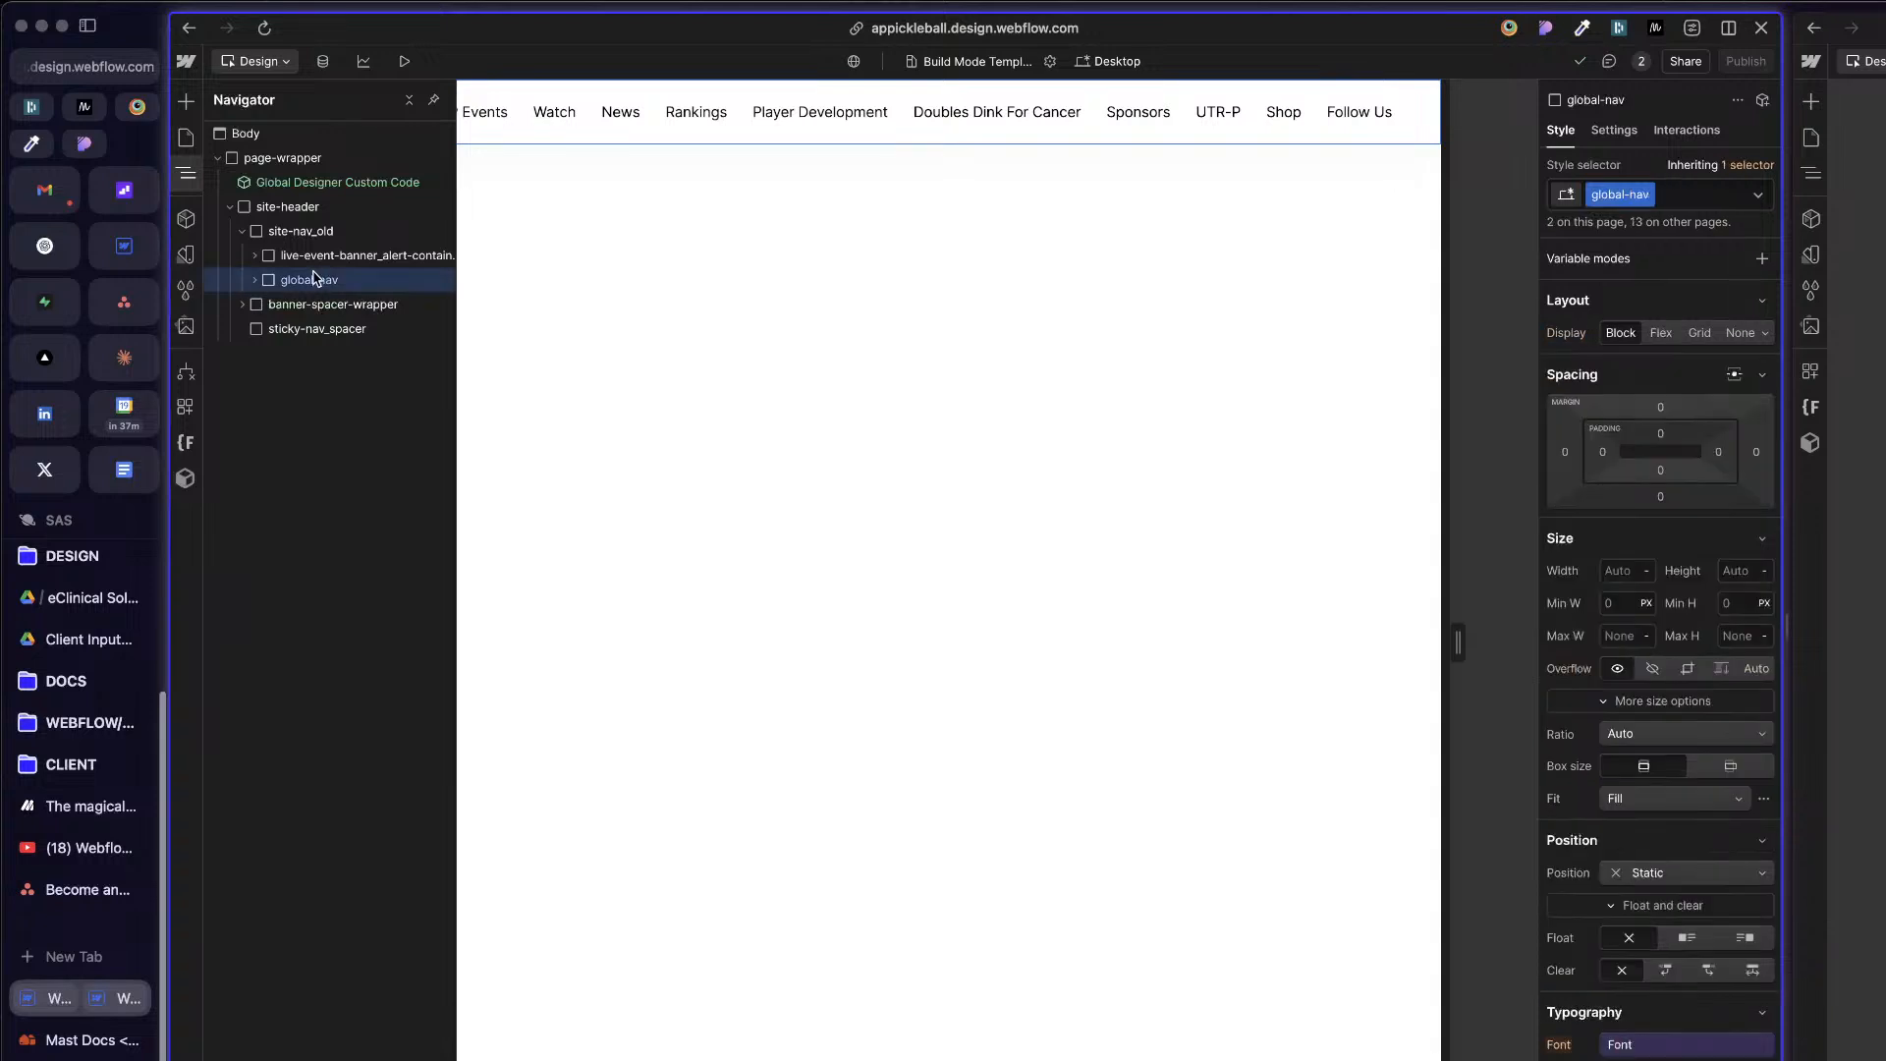
Step: Inspect the styles of the live event banner container, site-nav_old and site-header, and check the site-header class name
{"action": "left_click", "coordinate": [305, 264]}
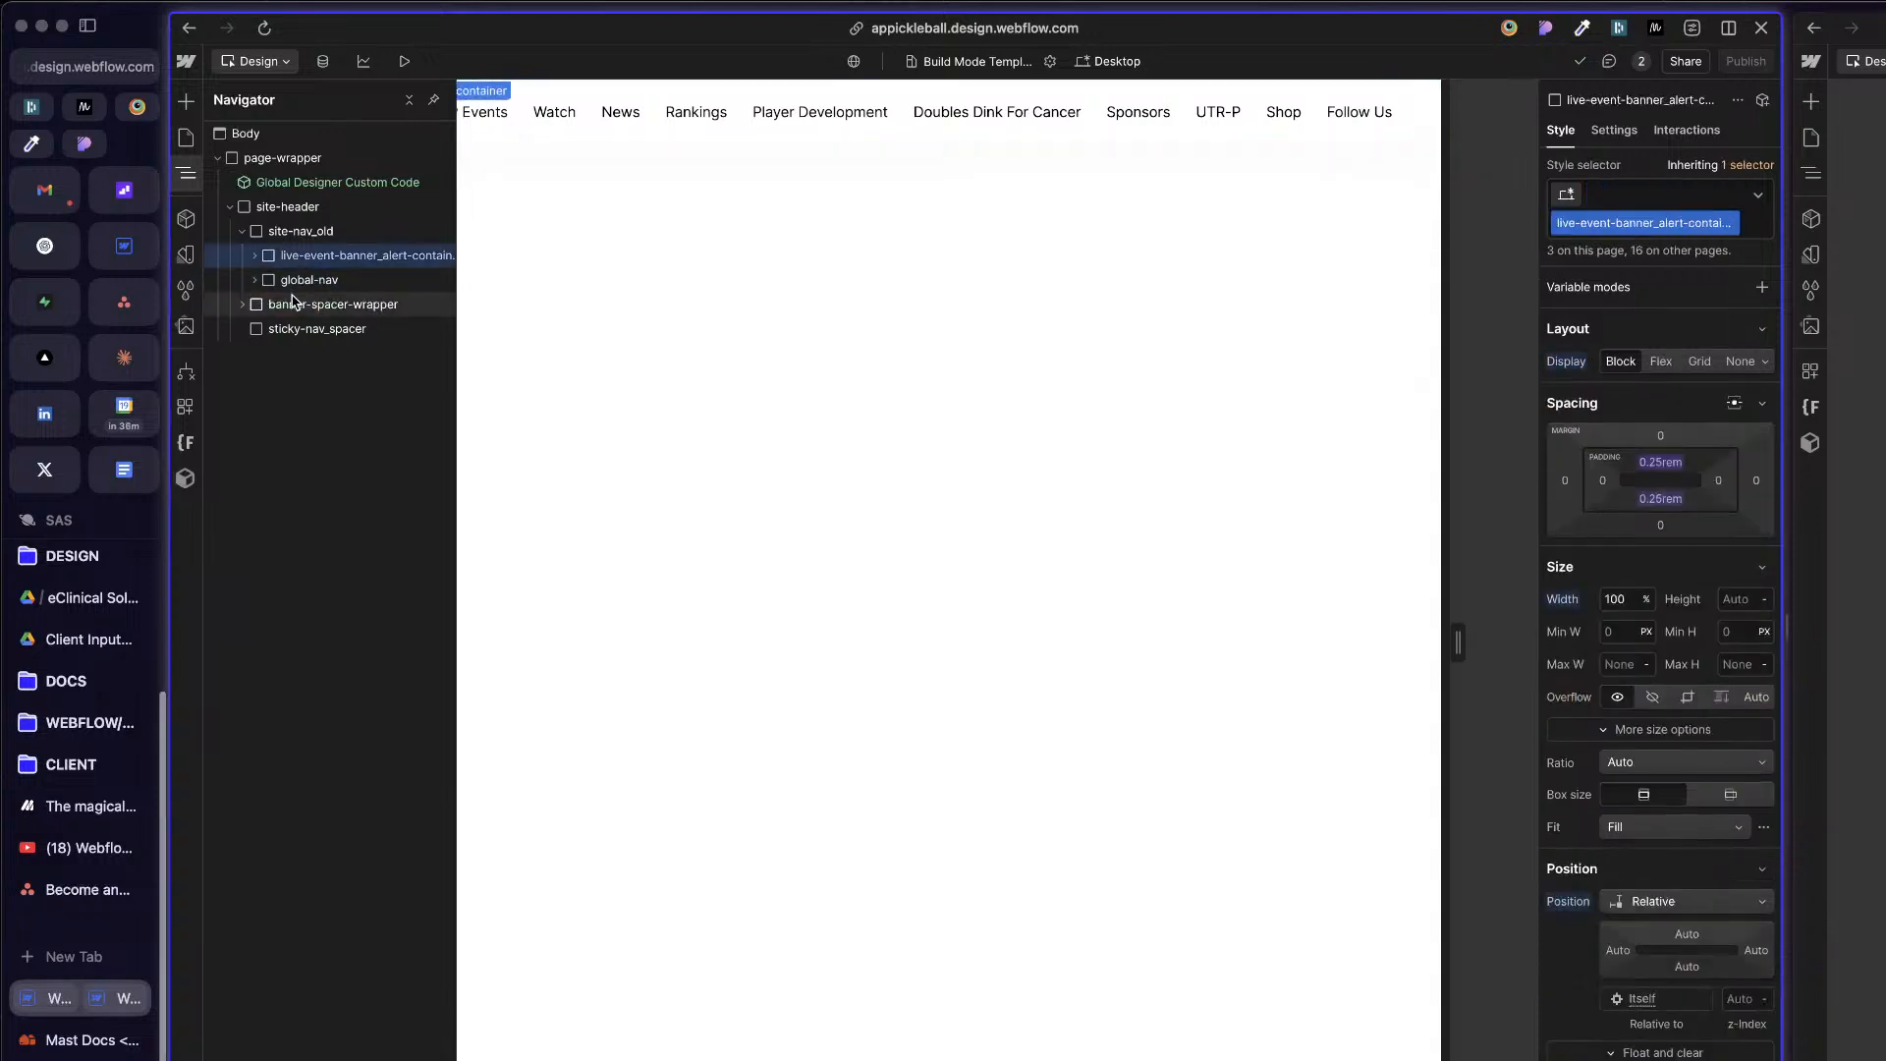
{"action": "left_click", "coordinate": [285, 233]}
{"action": "left_click", "coordinate": [243, 231]}
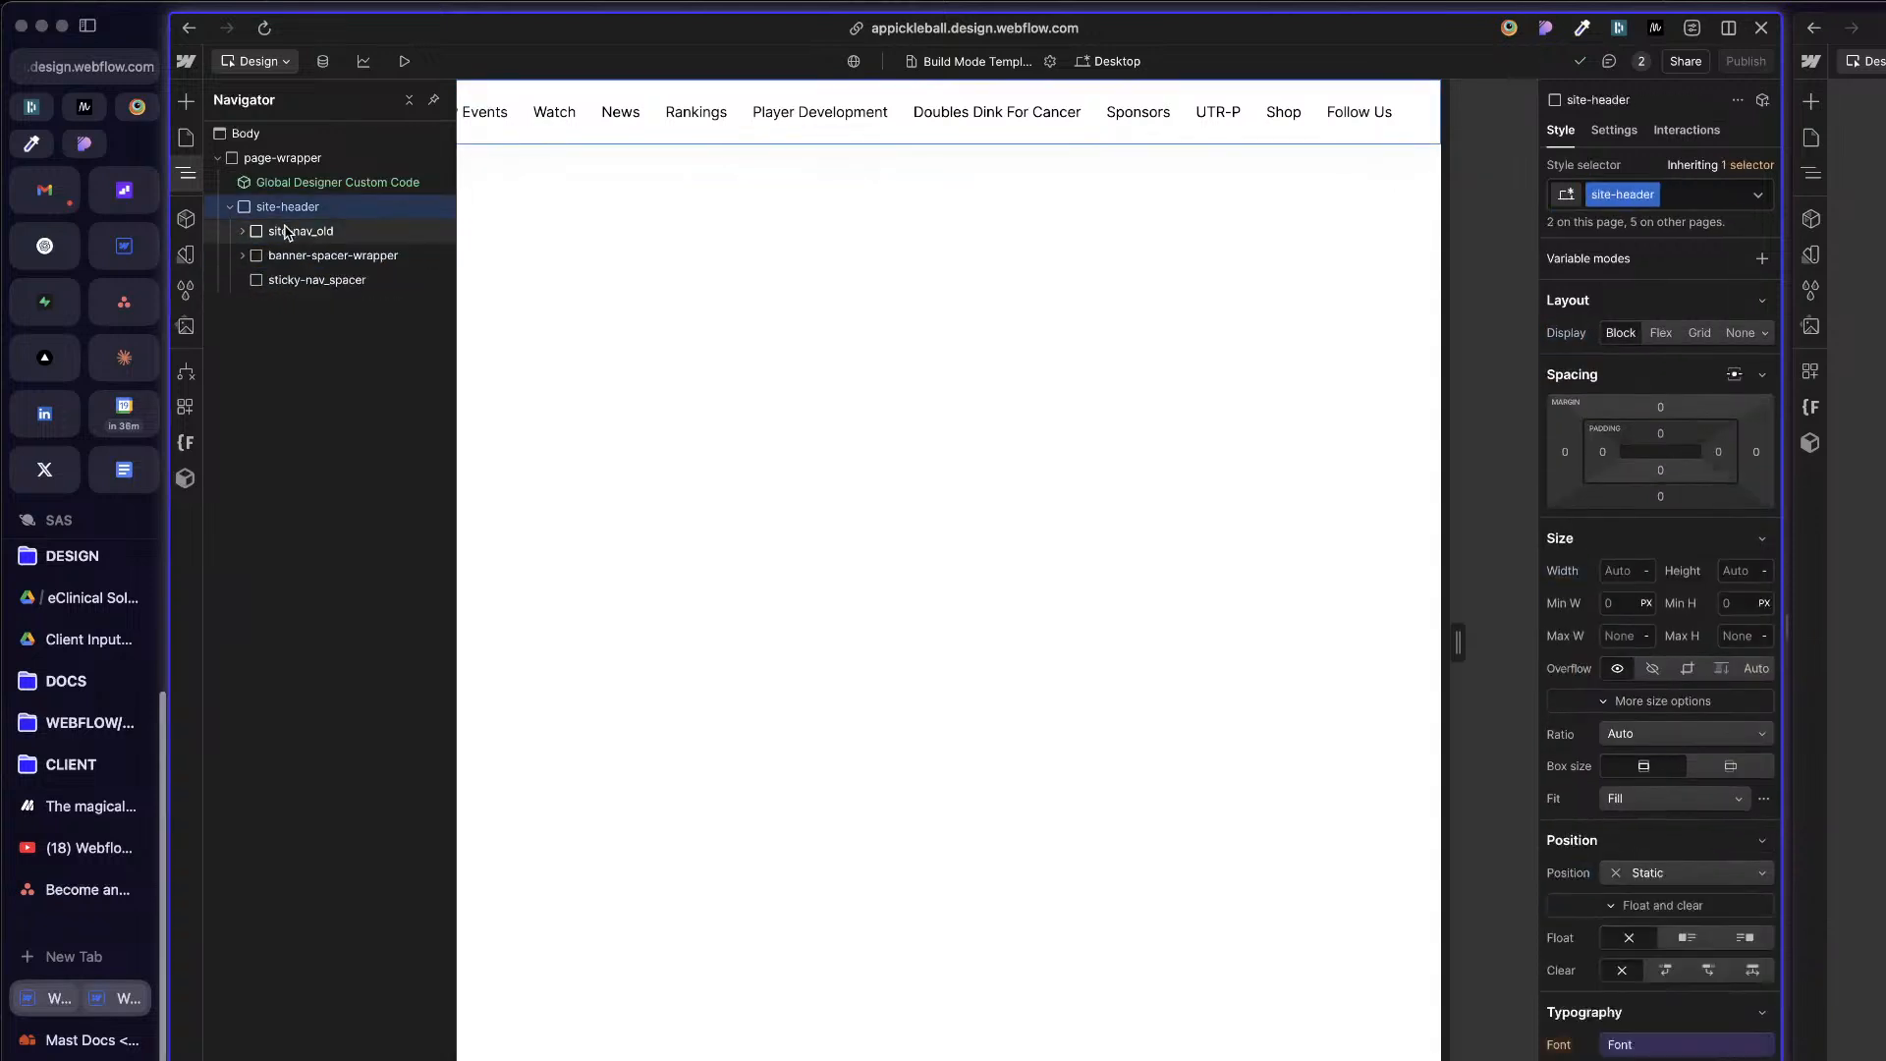
{"action": "left_click", "coordinate": [243, 232]}
{"action": "left_click", "coordinate": [242, 232]}
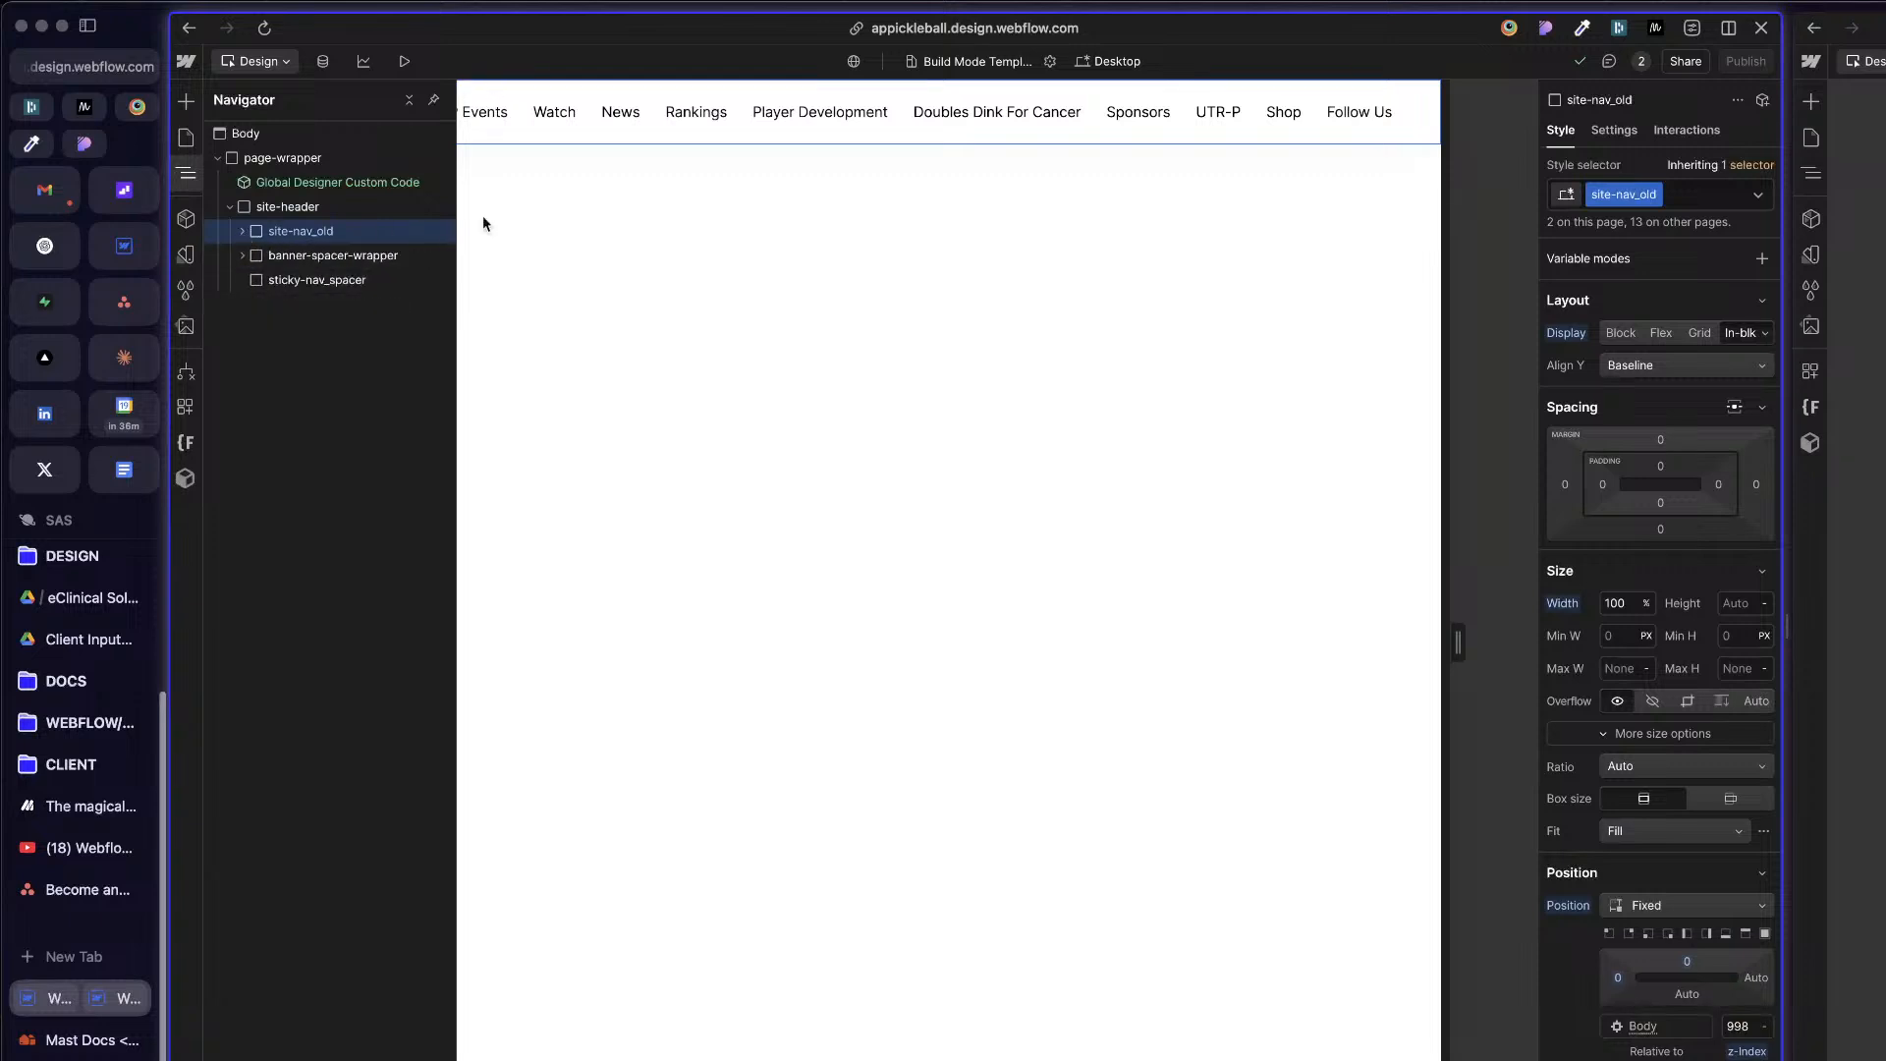
{"action": "left_click", "coordinate": [609, 211]}
{"action": "key", "text": "z"}
{"action": "left_click", "coordinate": [261, 208]}
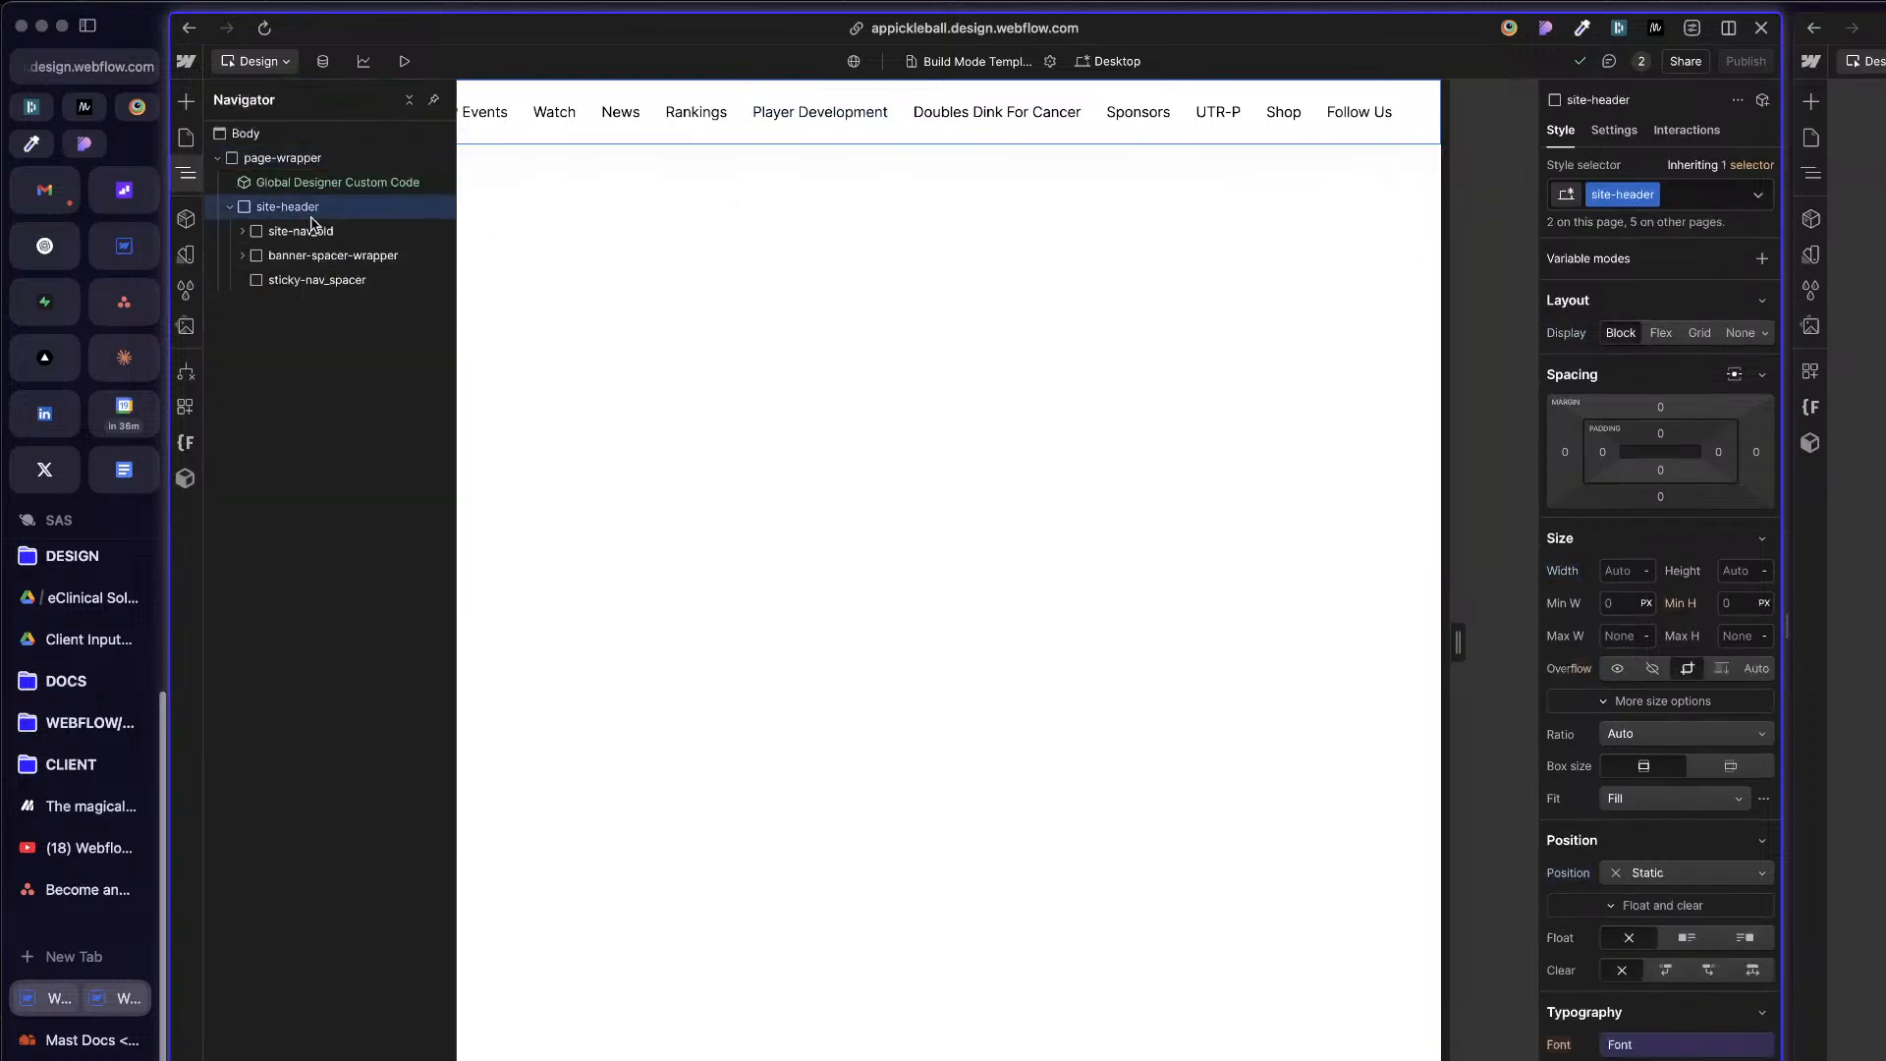
{"action": "left_click", "coordinate": [230, 207]}
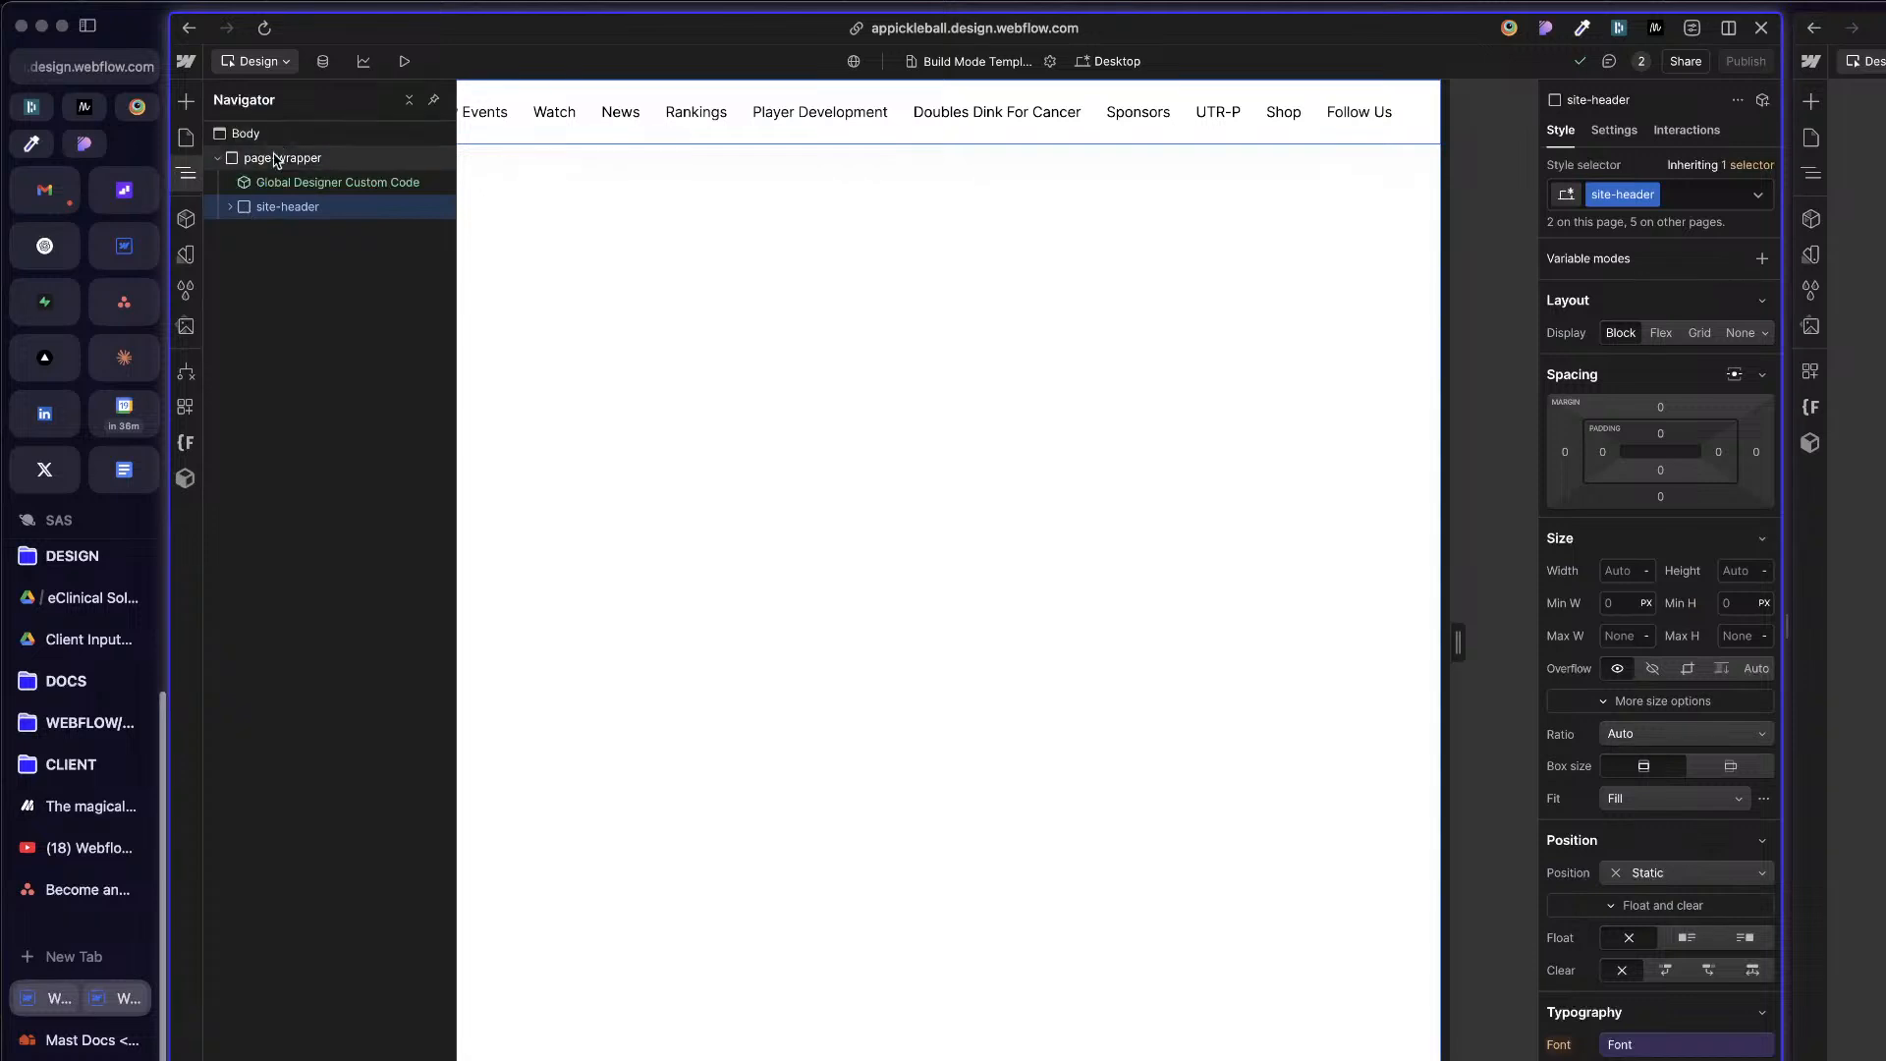
{"action": "double_click", "coordinate": [1599, 194]}
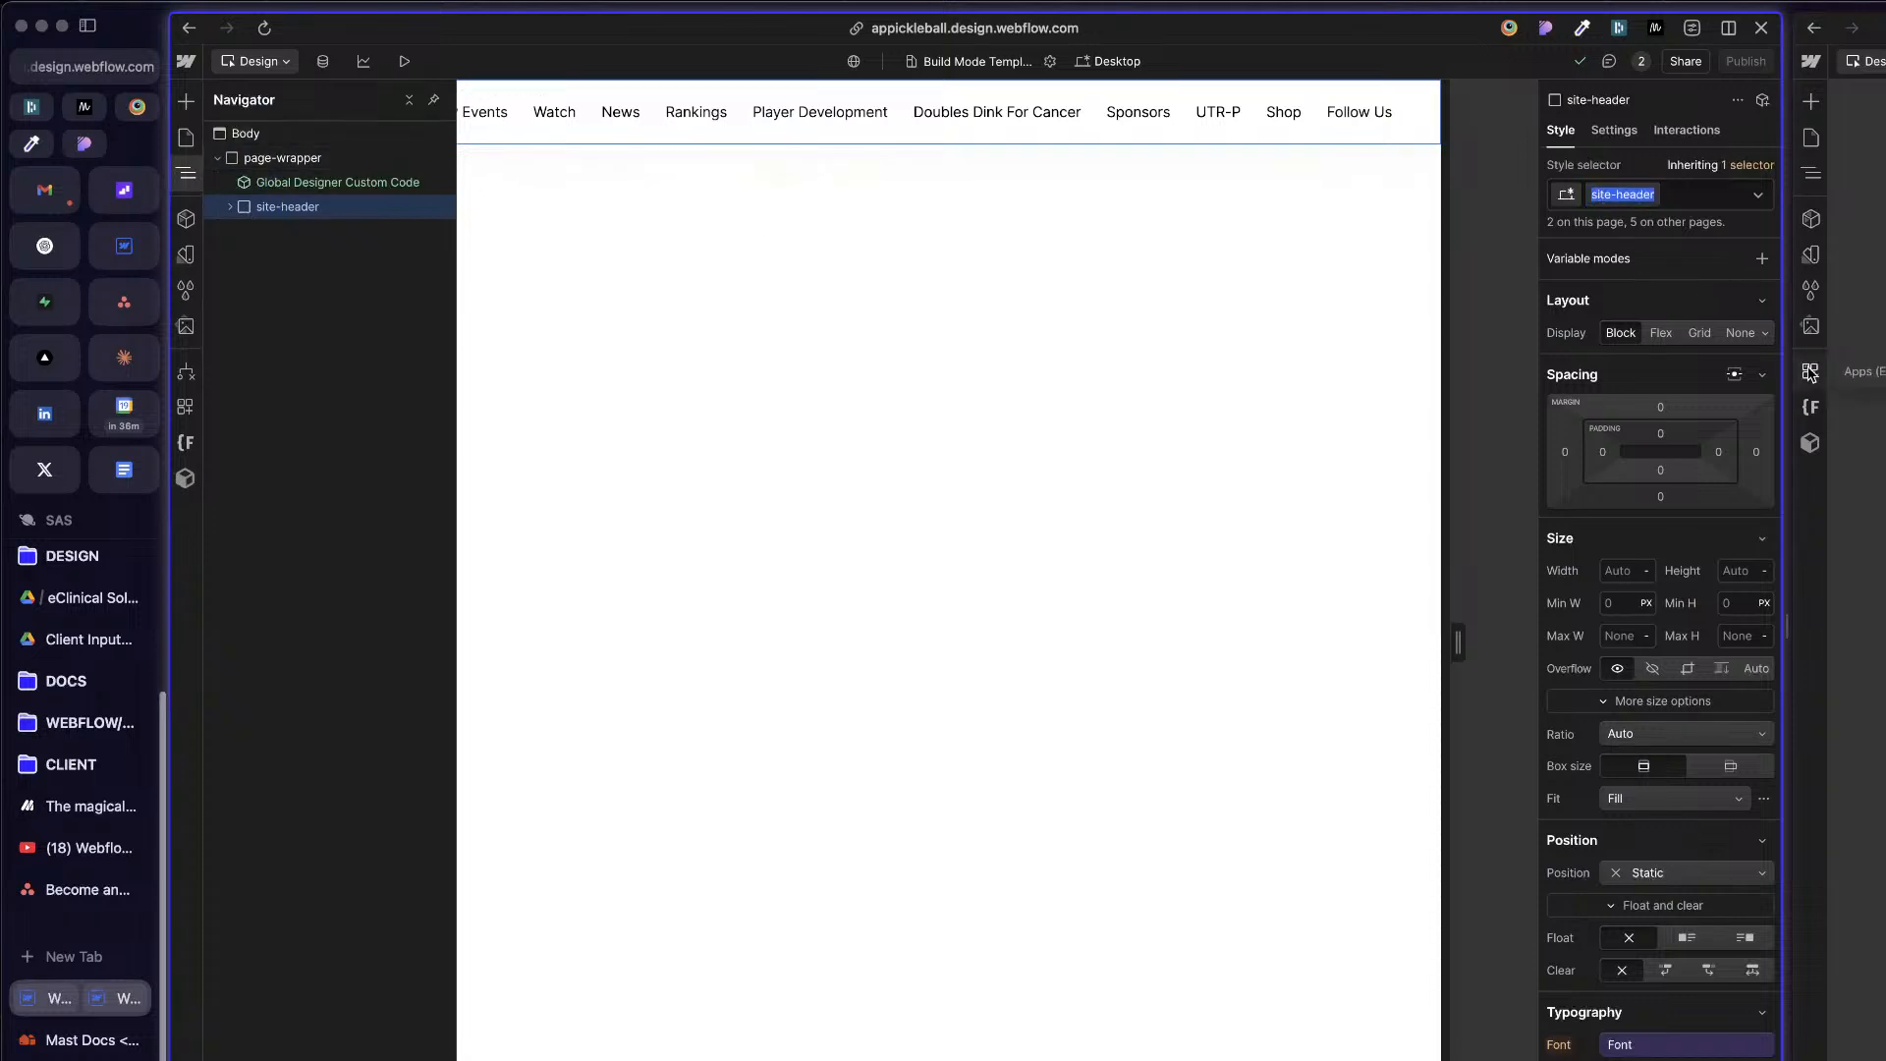
{"action": "left_click", "coordinate": [1878, 374]}
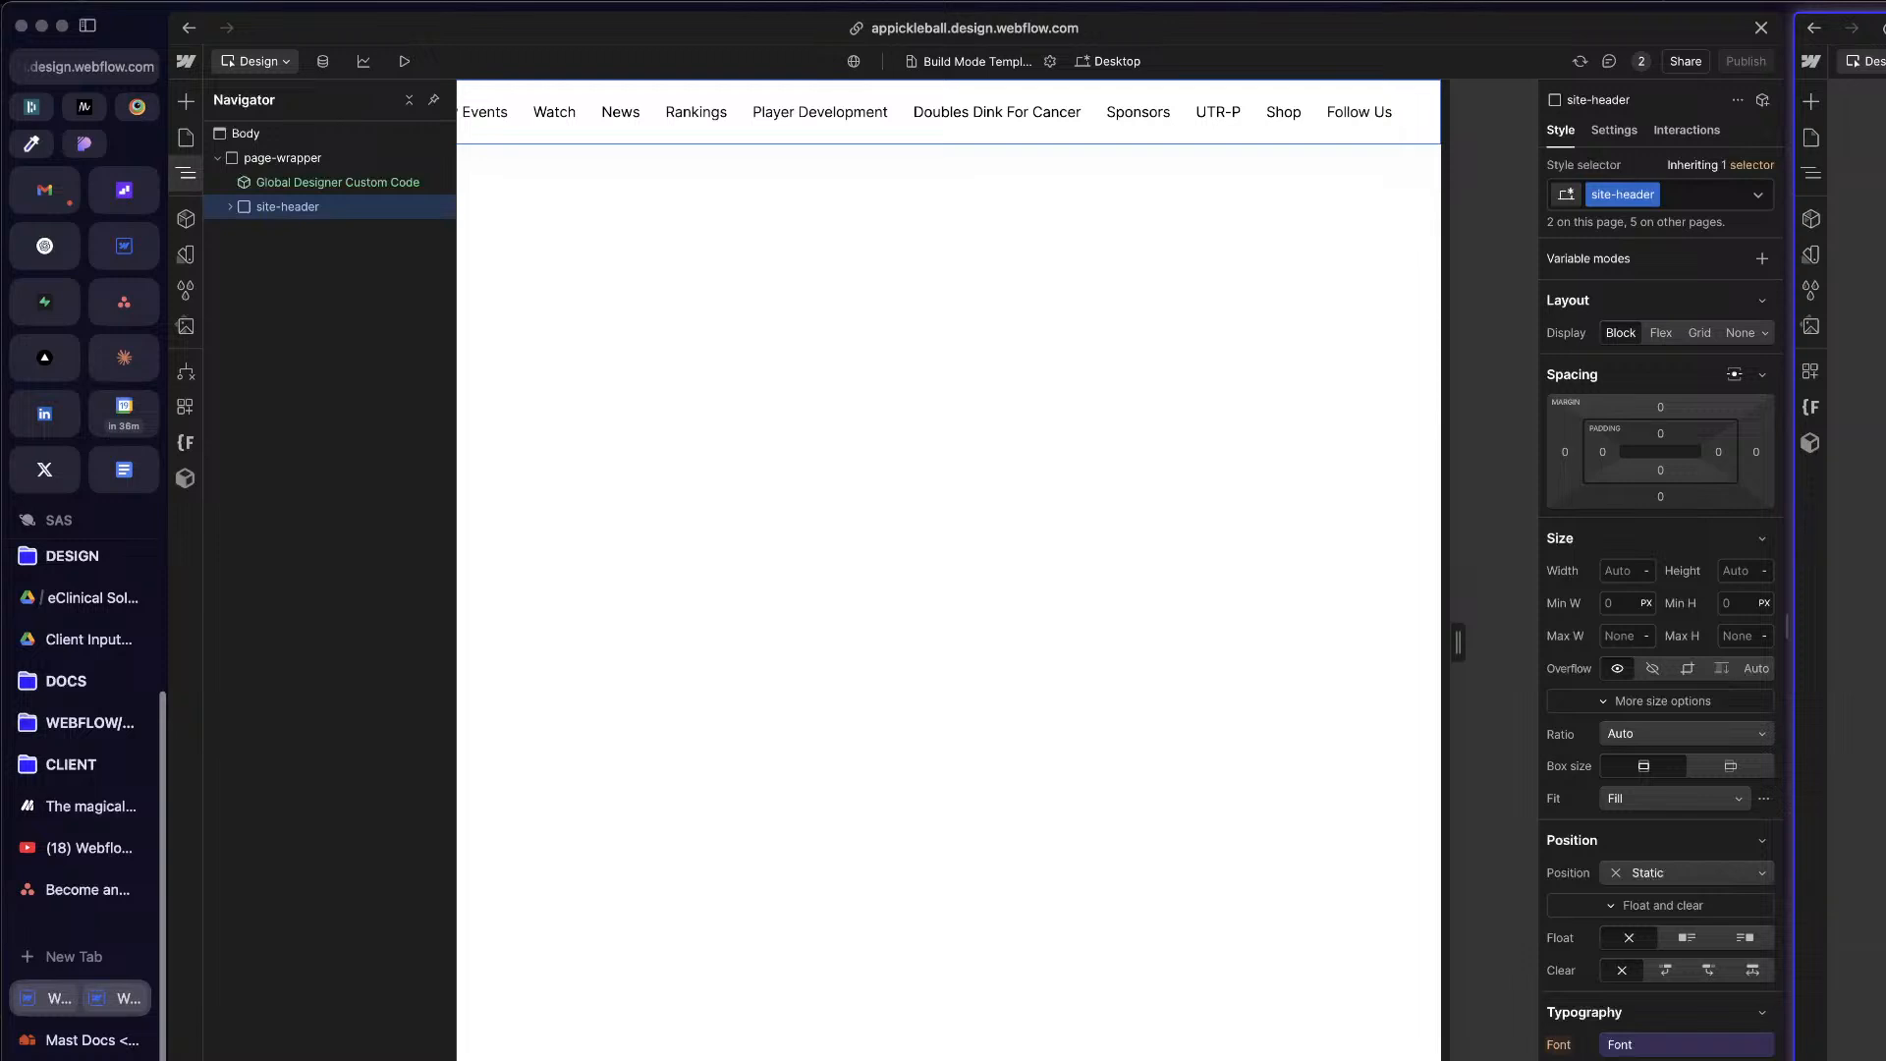
Step: Move banner-spacer-wrapper out of site-header into page-wrapper, directly below Global Designer Custom Code
{"action": "left_click", "coordinate": [976, 180]}
{"action": "key", "text": "z"}
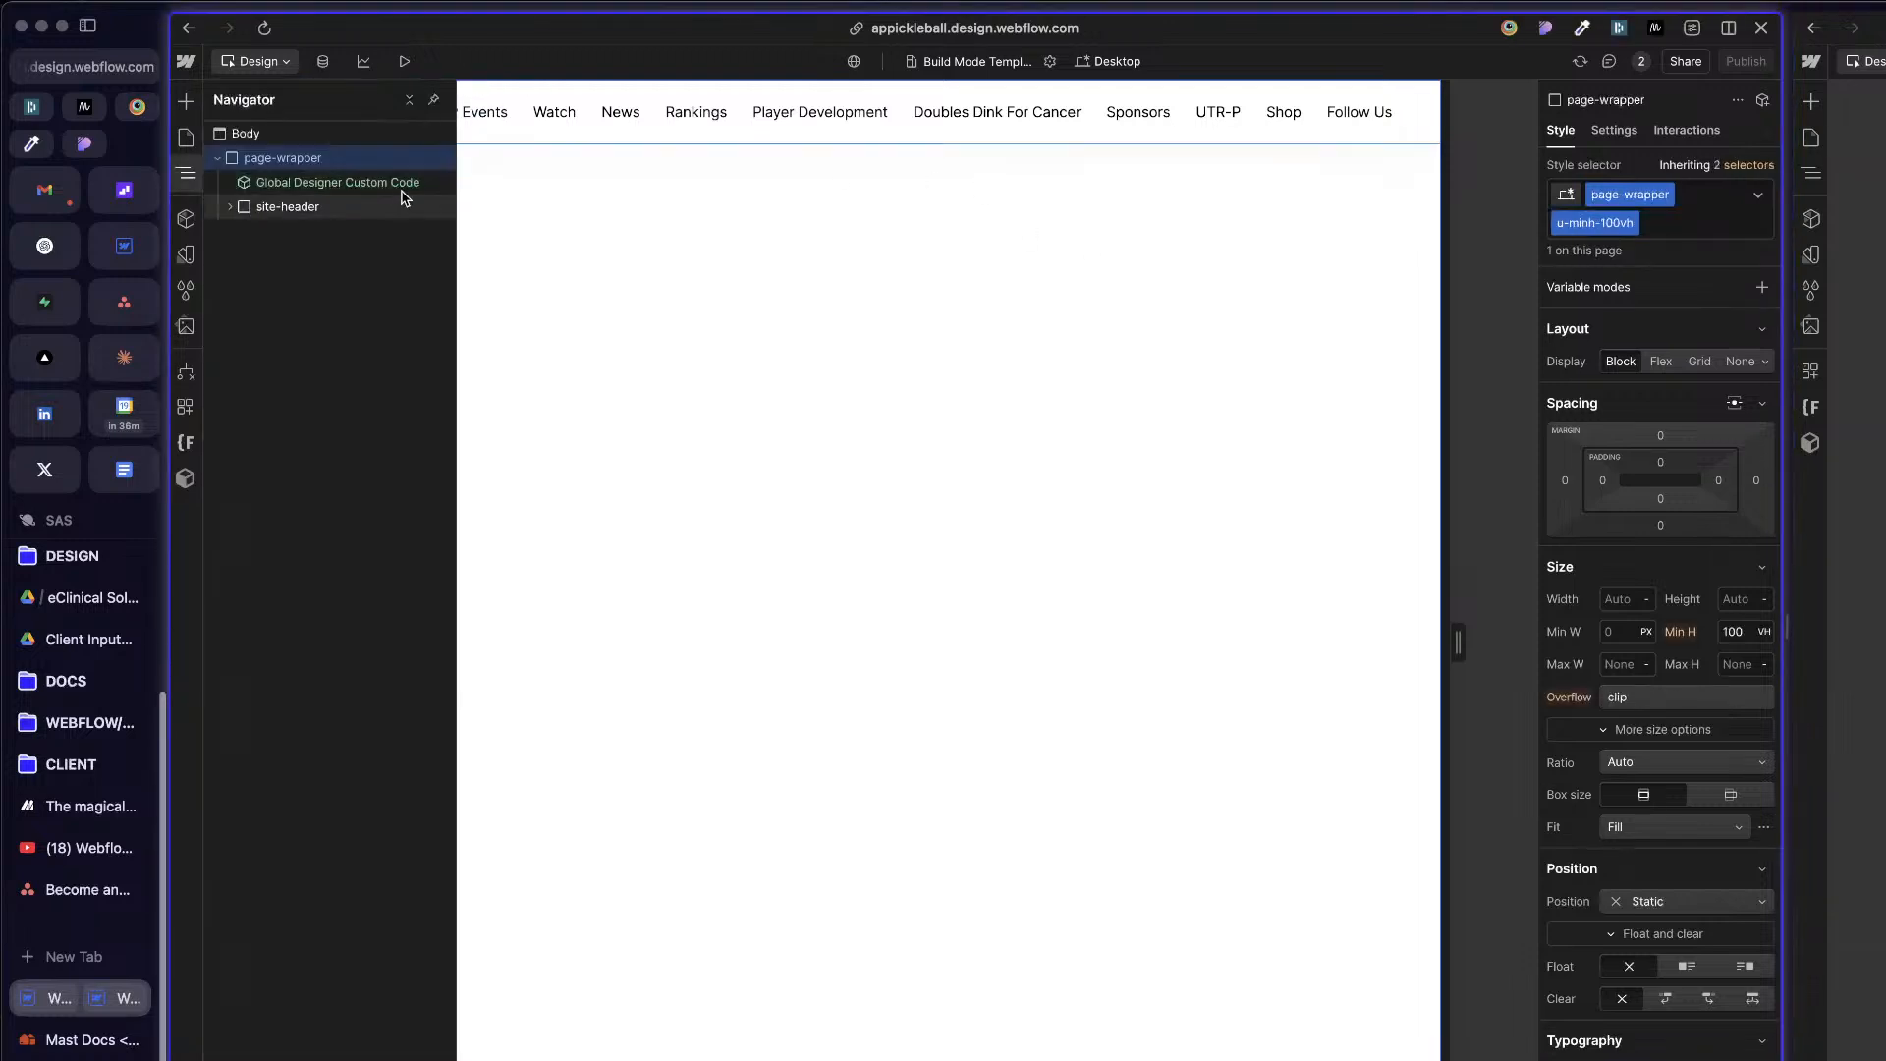
{"action": "left_click", "coordinate": [303, 185]}
{"action": "left_click", "coordinate": [265, 209]}
{"action": "left_click", "coordinate": [230, 208]}
{"action": "left_click", "coordinate": [295, 232]}
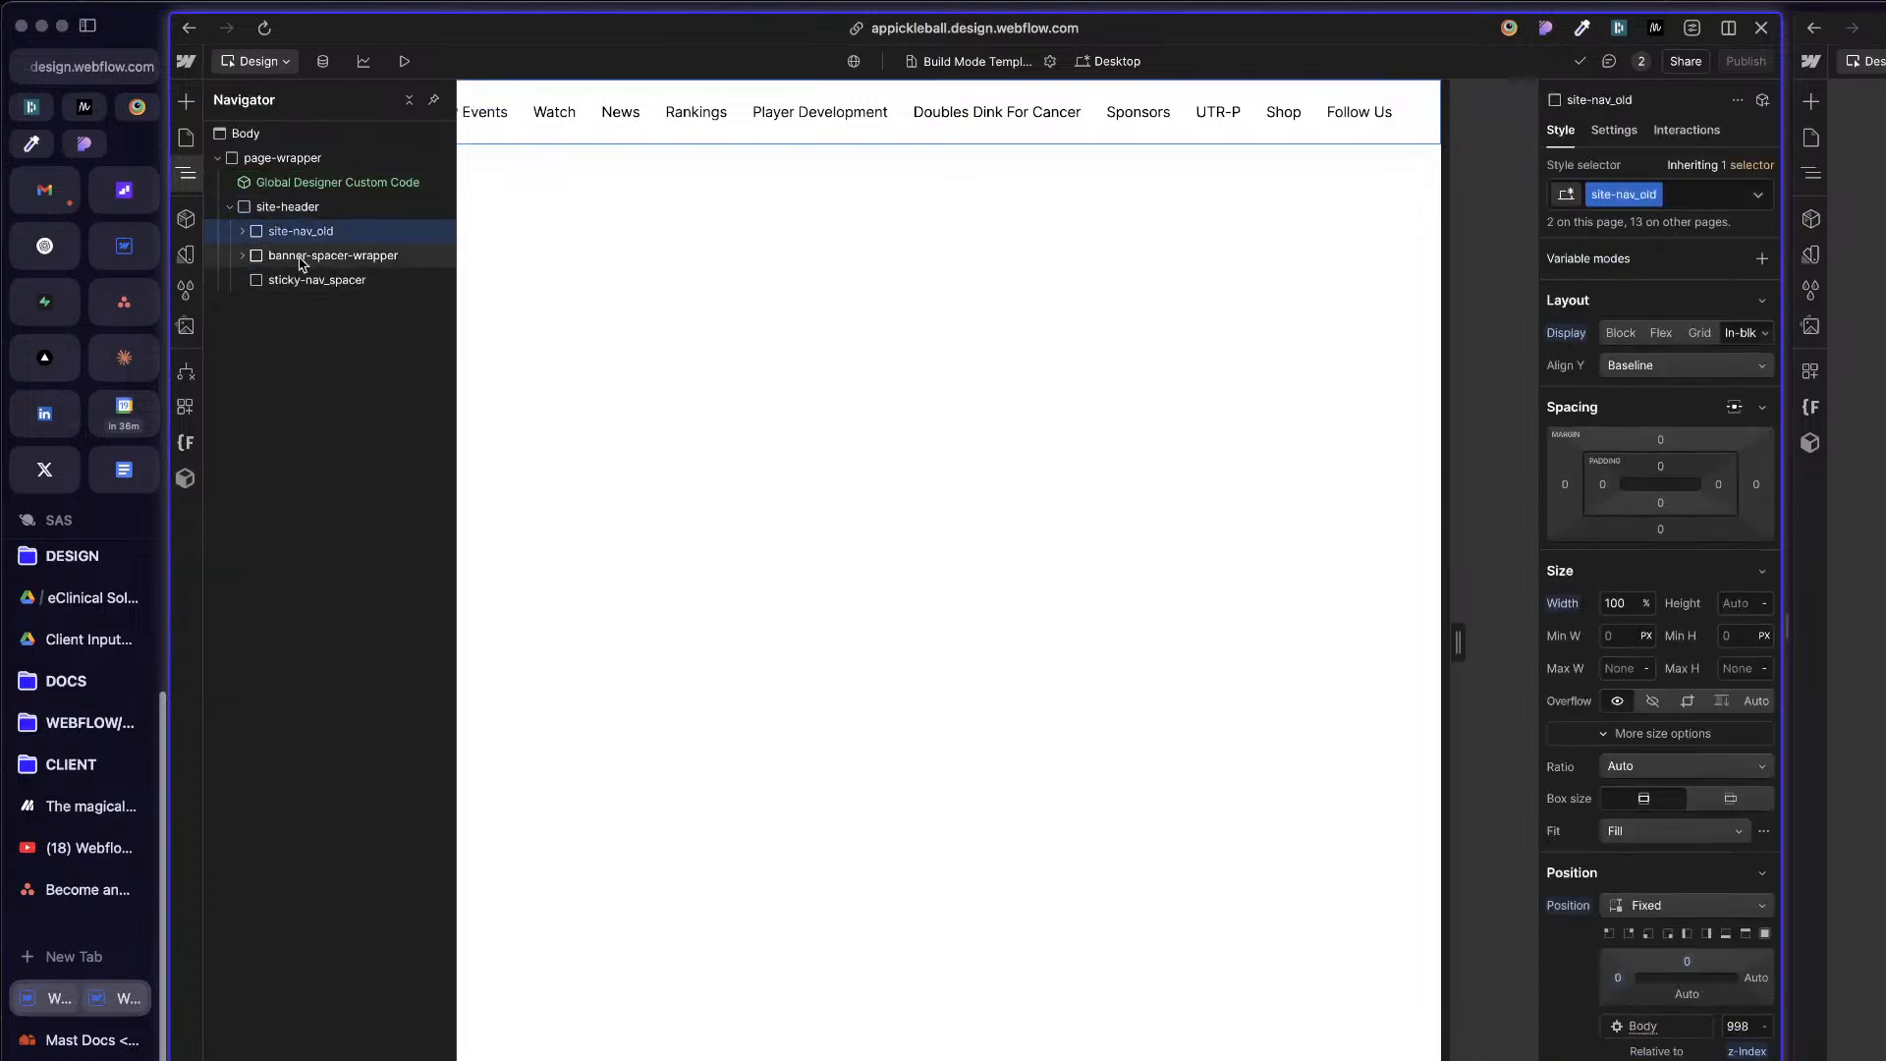
{"action": "left_click", "coordinate": [301, 257]}
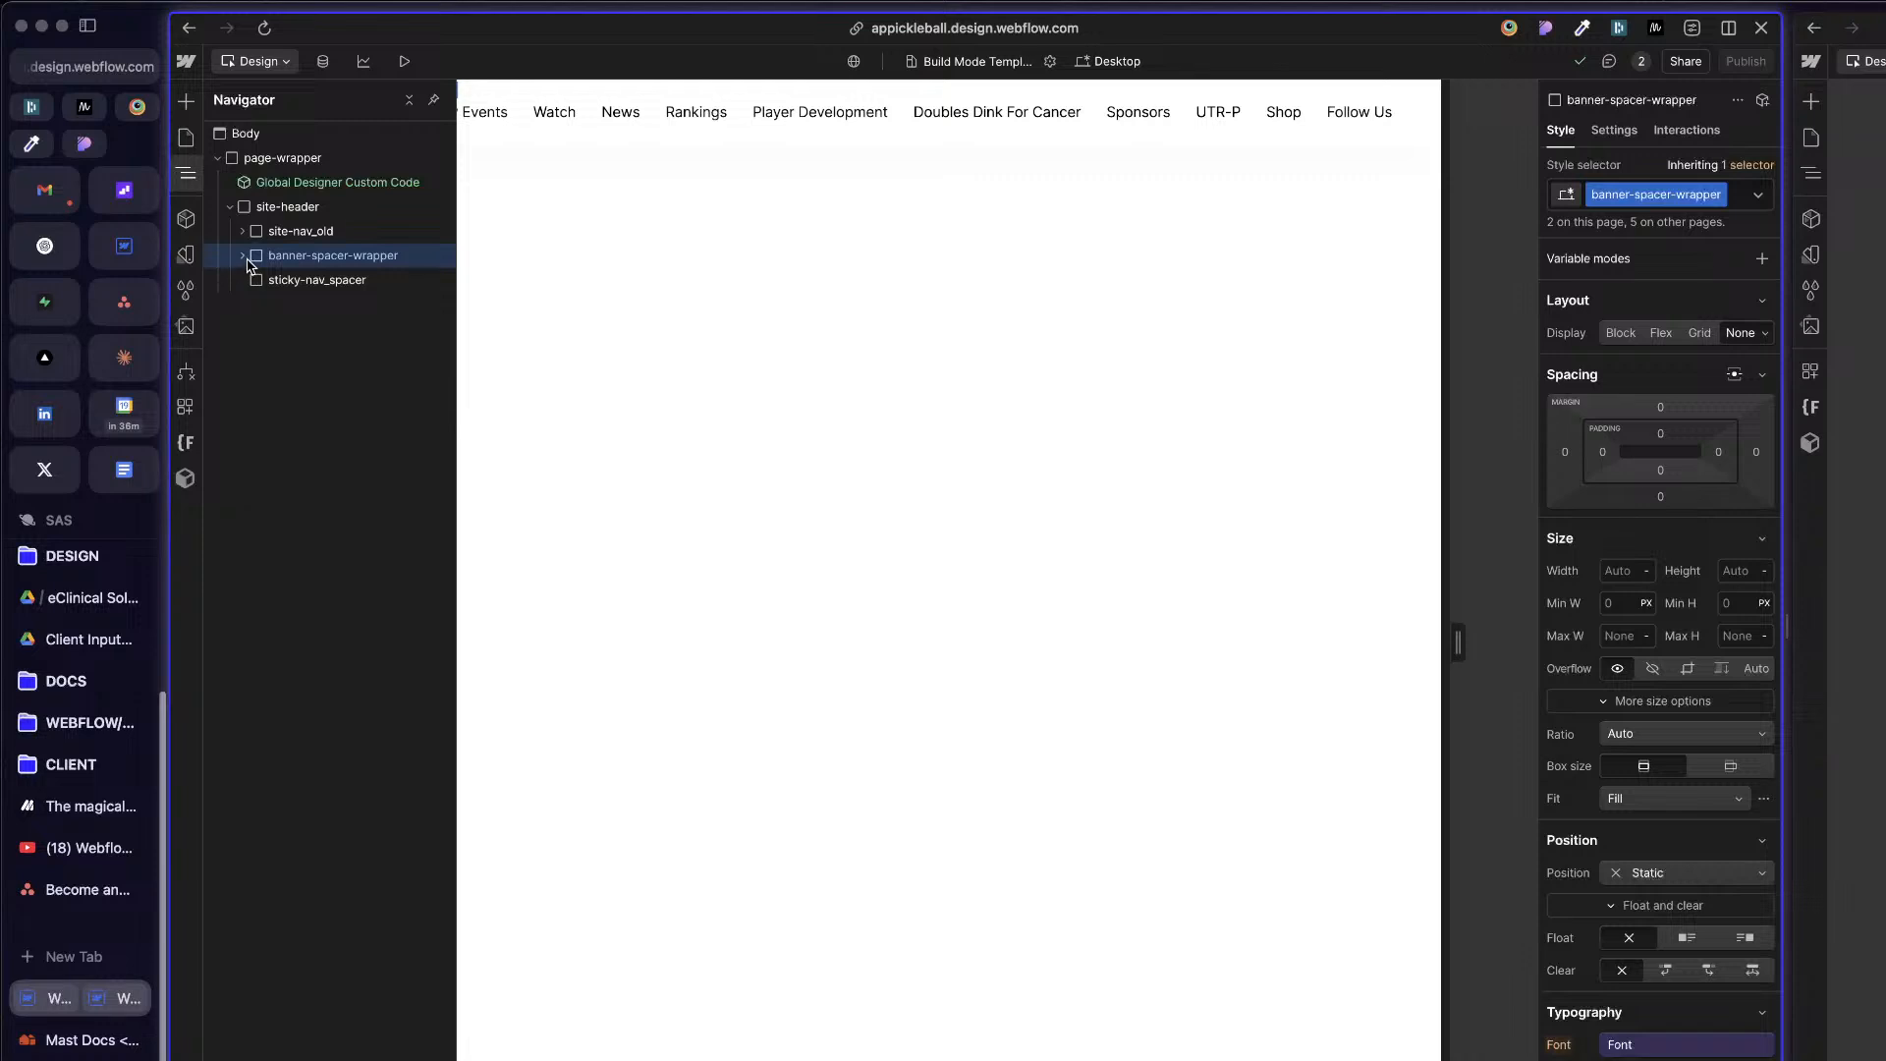
{"action": "left_click", "coordinate": [243, 256]}
{"action": "left_click", "coordinate": [242, 256]}
{"action": "left_click", "coordinate": [241, 256]}
{"action": "left_click", "coordinate": [242, 256]}
{"action": "left_click_drag", "start_coordinate": [321, 257], "coordinate": [302, 192]}
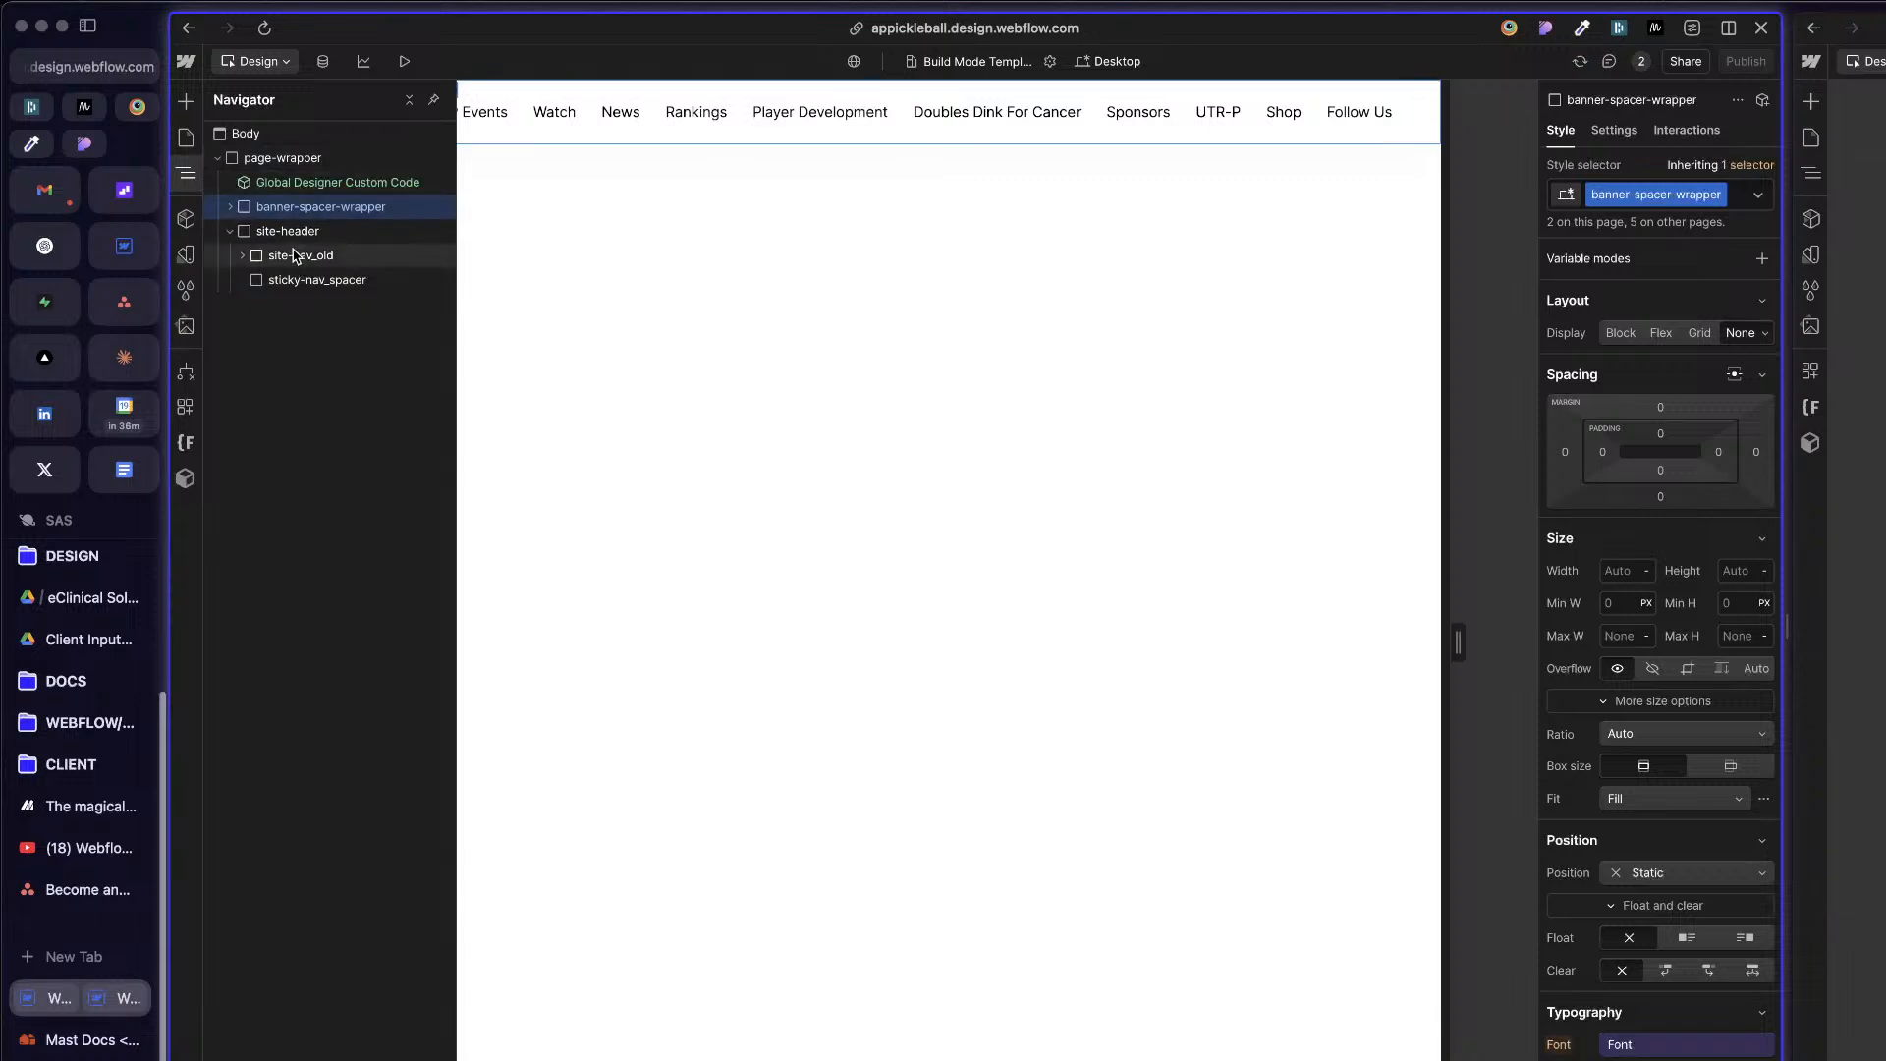
Step: Select site-header and show the nav component's element tree in the second Webflow project for comparison
{"action": "left_click", "coordinate": [299, 234]}
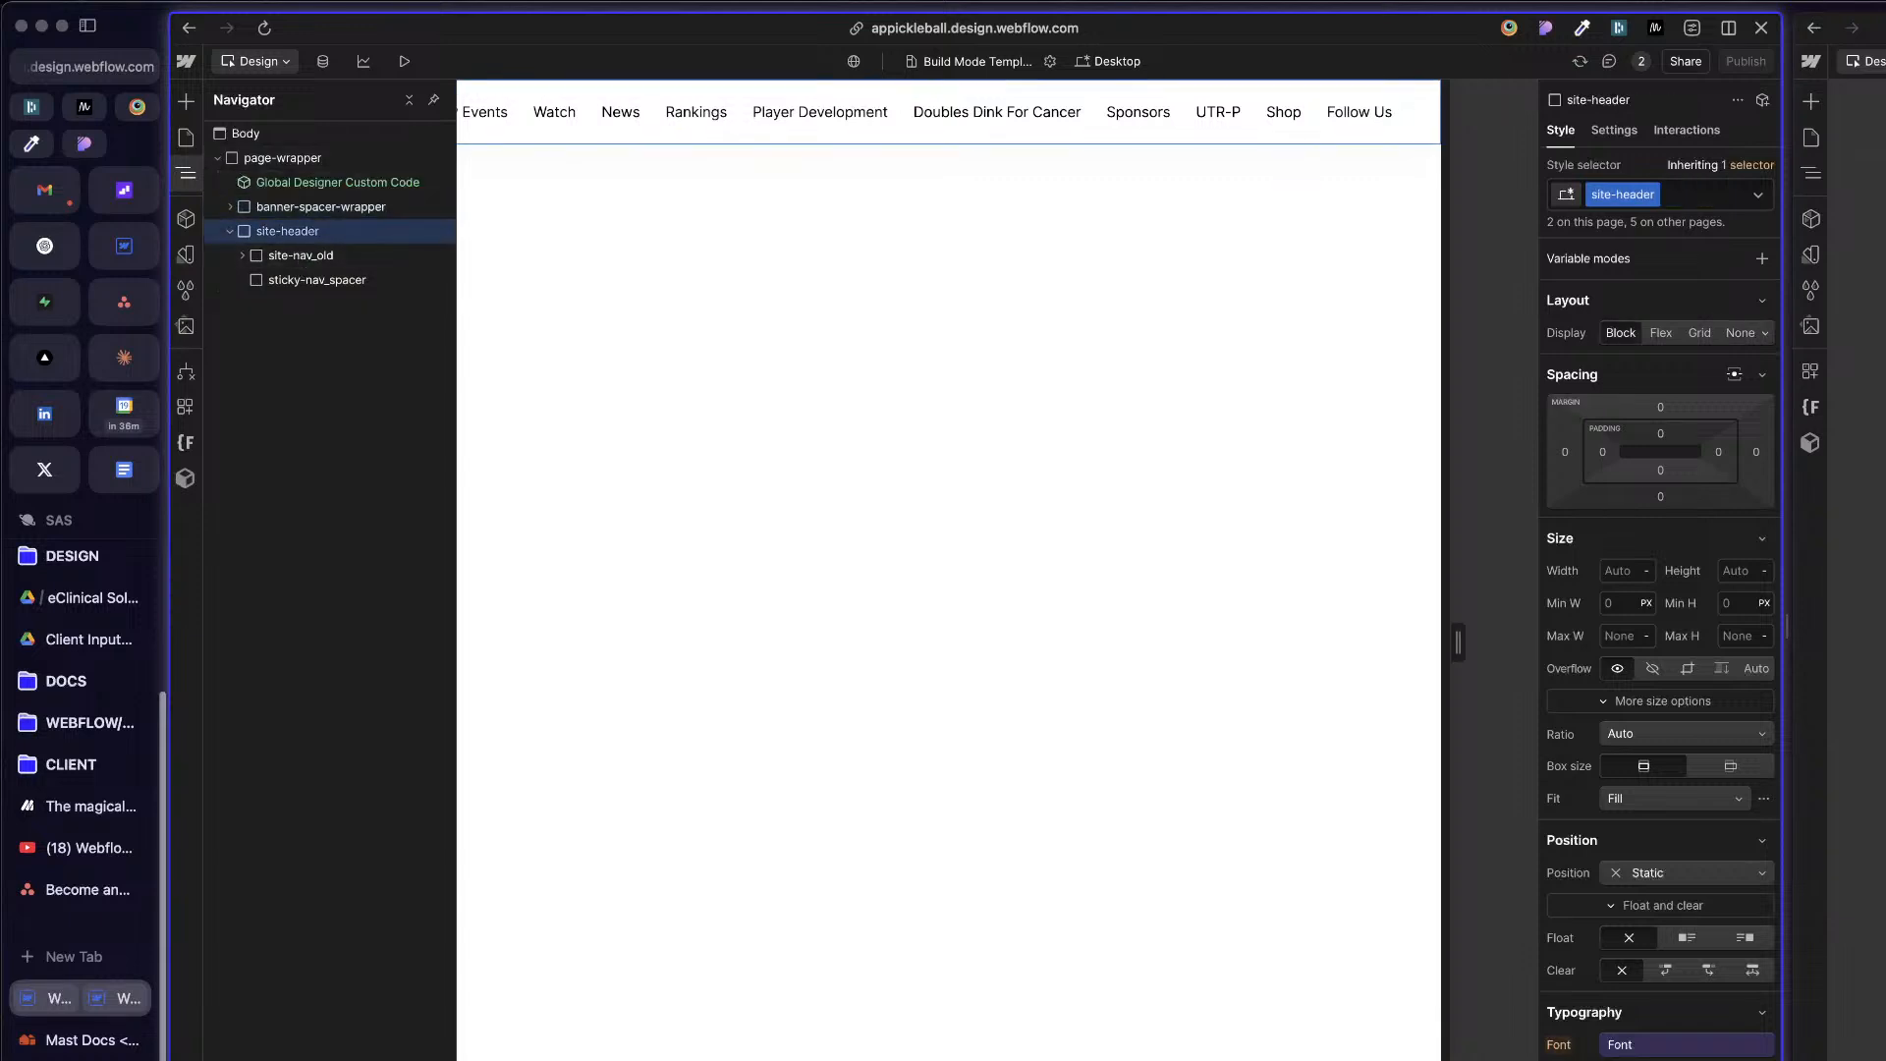
{"action": "left_click", "coordinate": [1811, 173]}
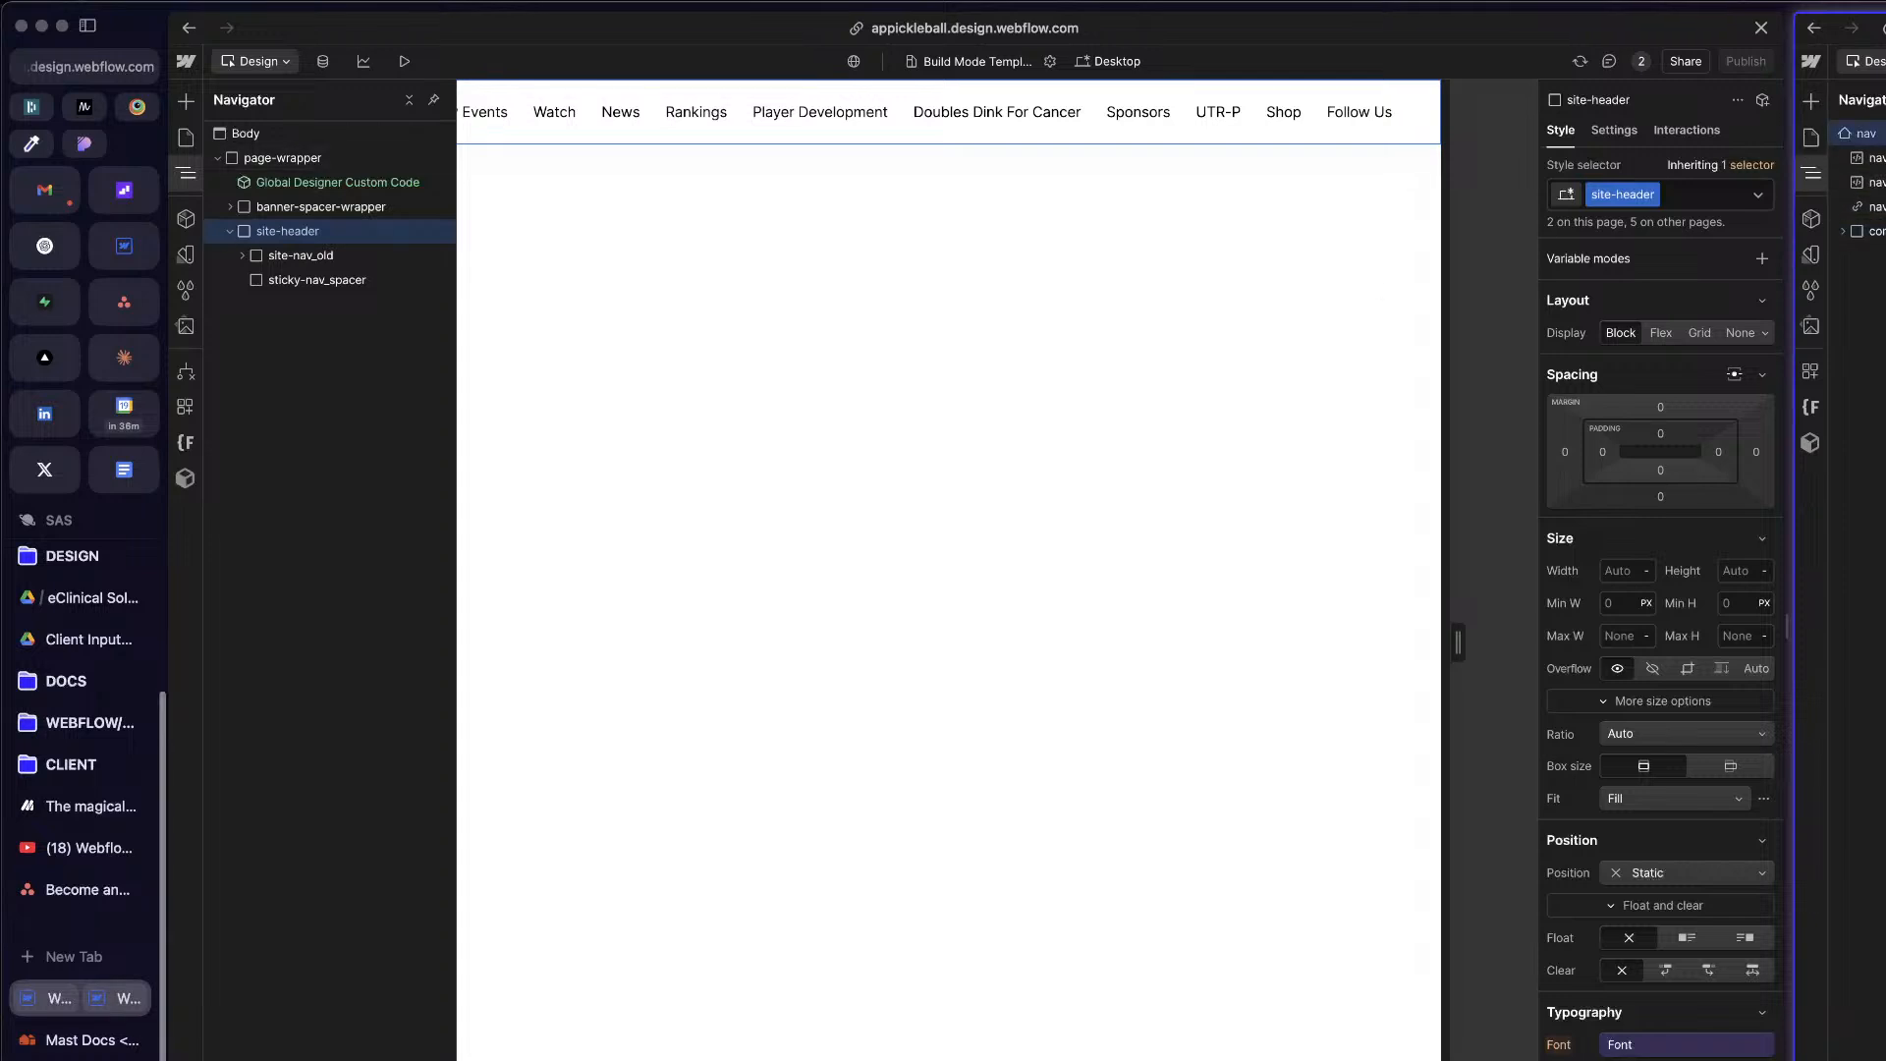
{"action": "left_click", "coordinate": [772, 324]}
Step: Trace the APP Events menu text through site-header's nested elements, then collapse the header in the element tree
{"action": "left_click", "coordinate": [490, 119]}
{"action": "left_click", "coordinate": [186, 173]}
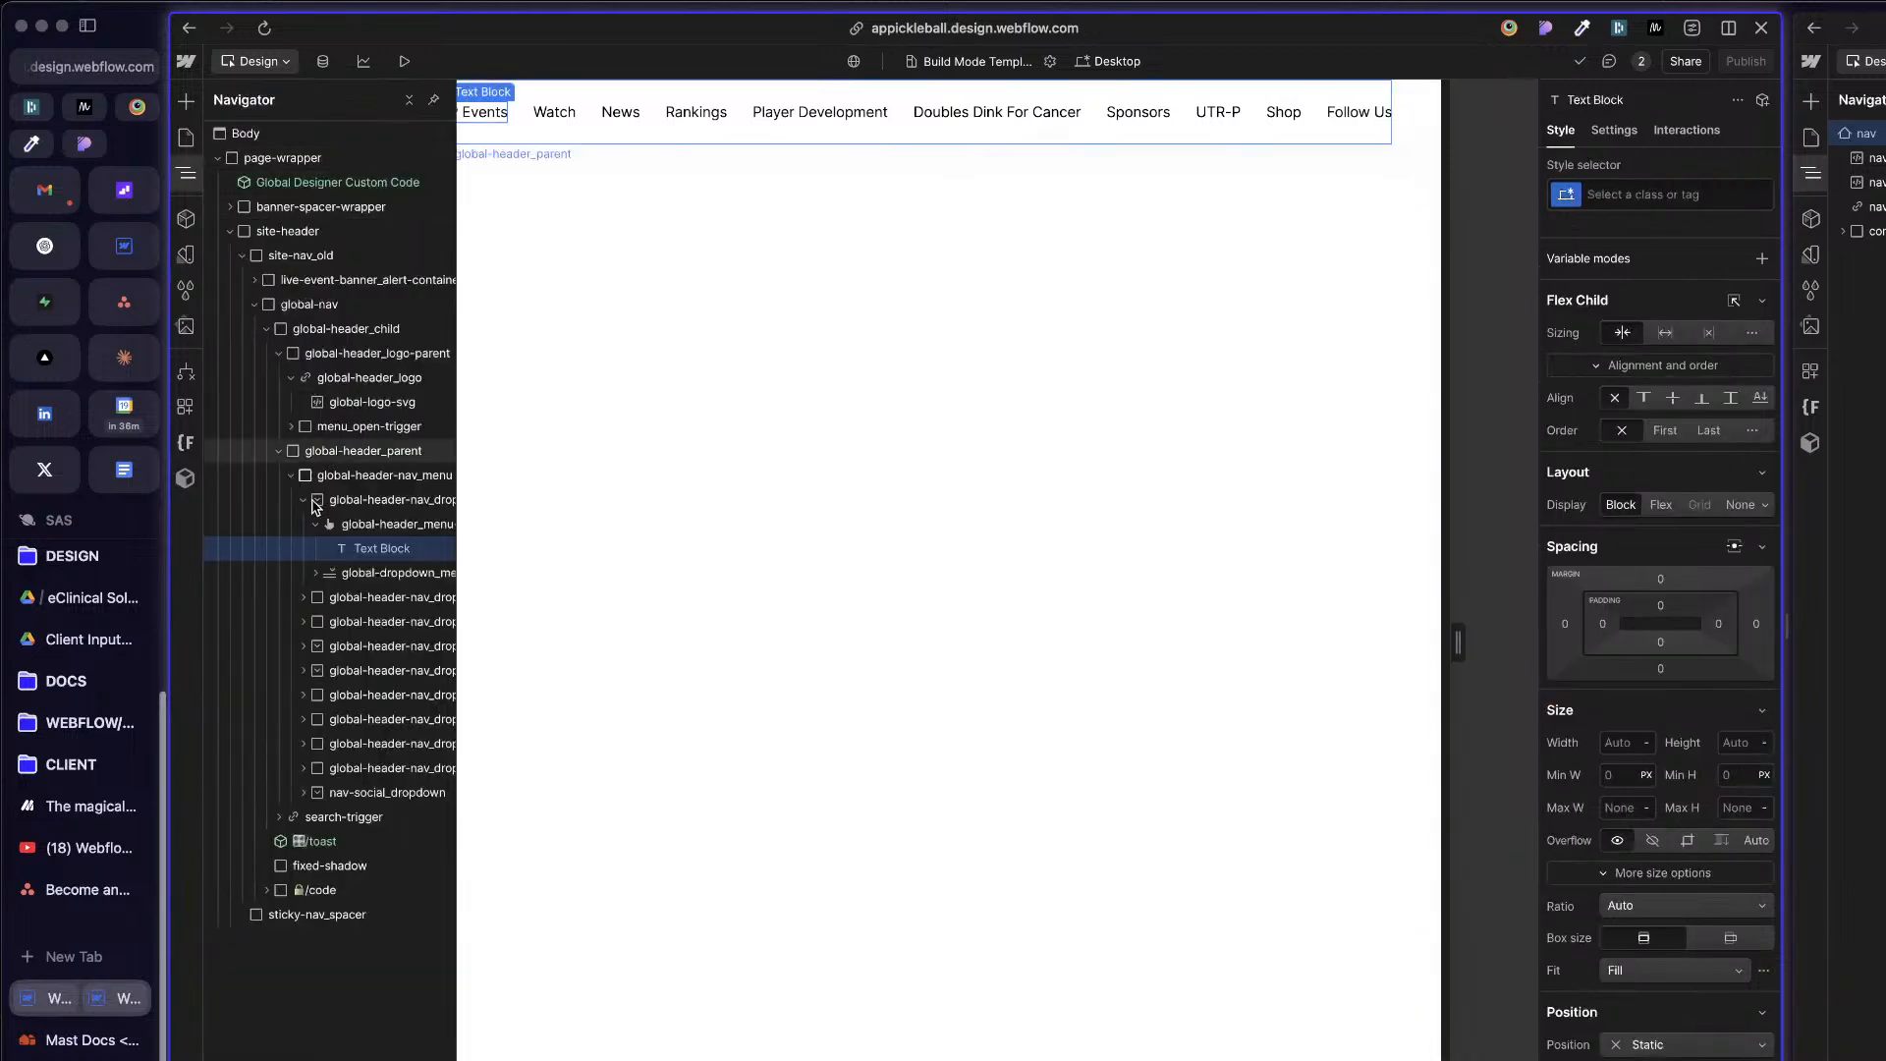
{"action": "left_click", "coordinate": [279, 451]}
{"action": "left_click", "coordinate": [272, 328]}
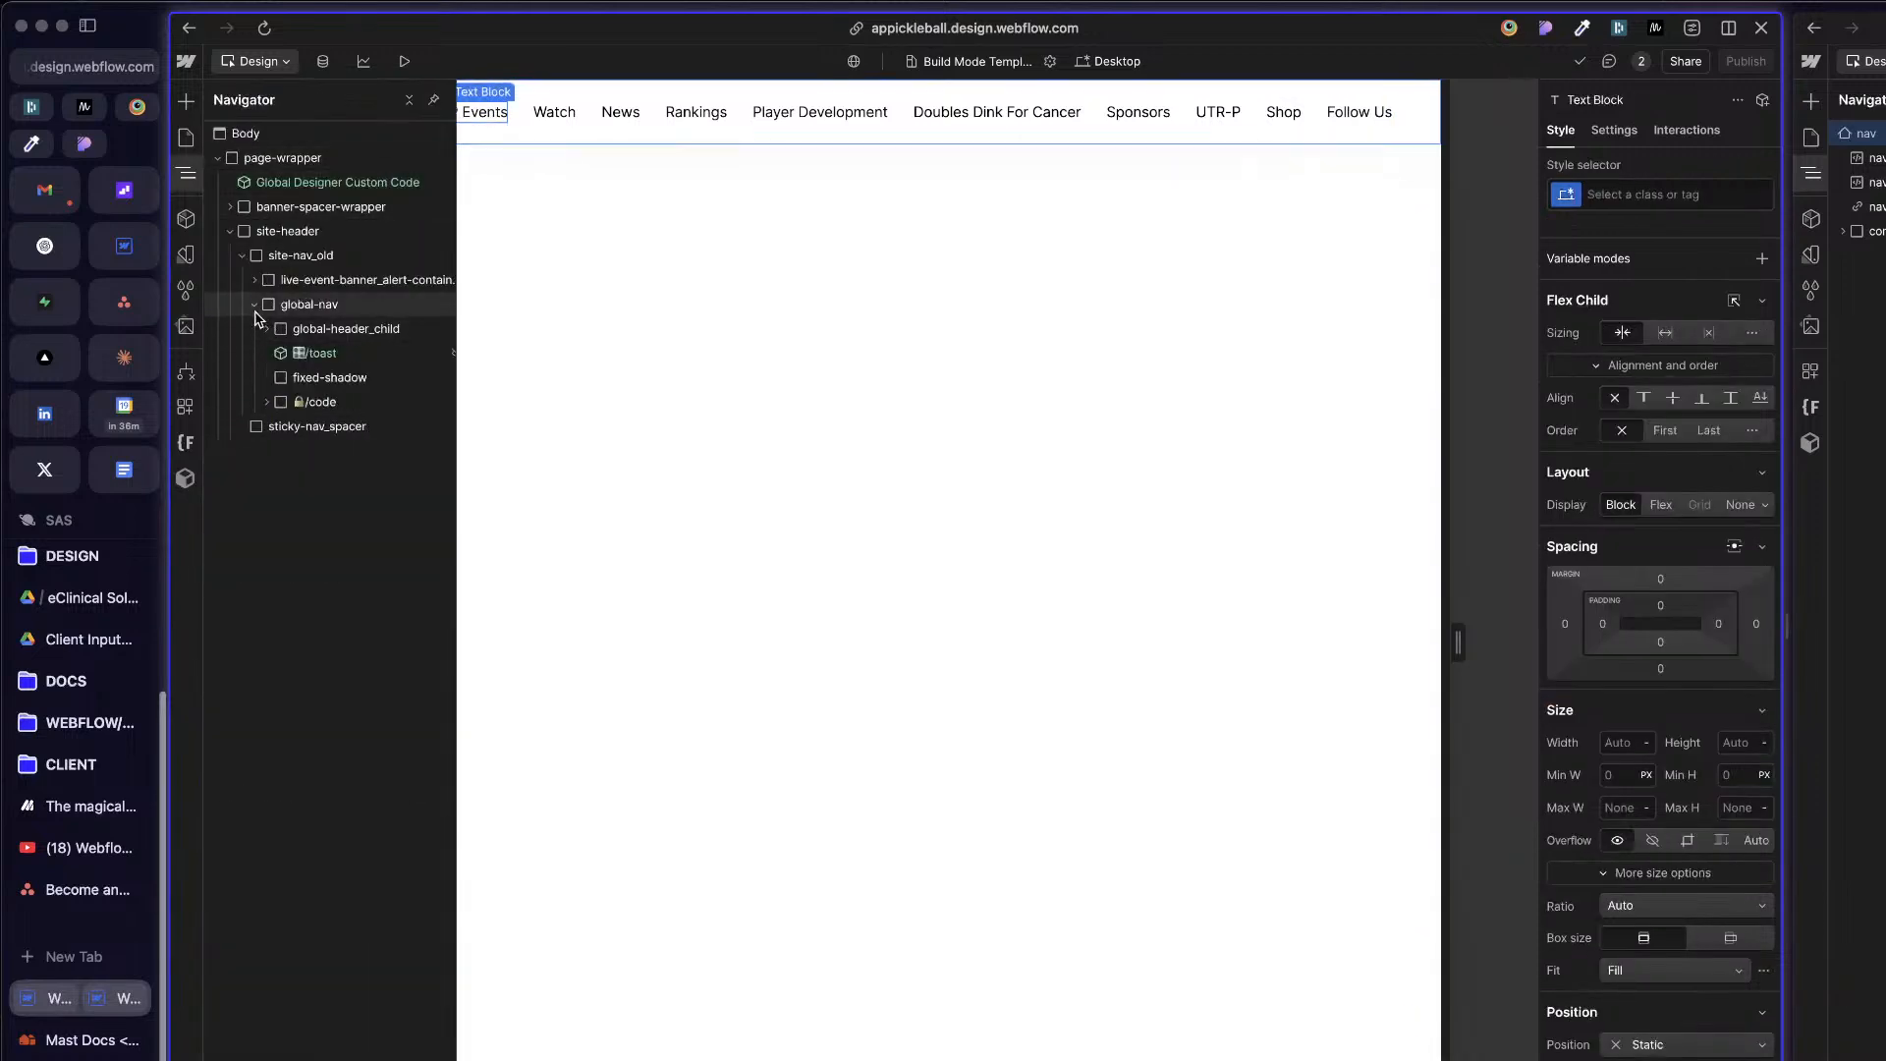
{"action": "left_click", "coordinate": [255, 304]}
{"action": "left_click", "coordinate": [295, 303]}
{"action": "left_click", "coordinate": [311, 255]}
{"action": "left_click", "coordinate": [309, 233]}
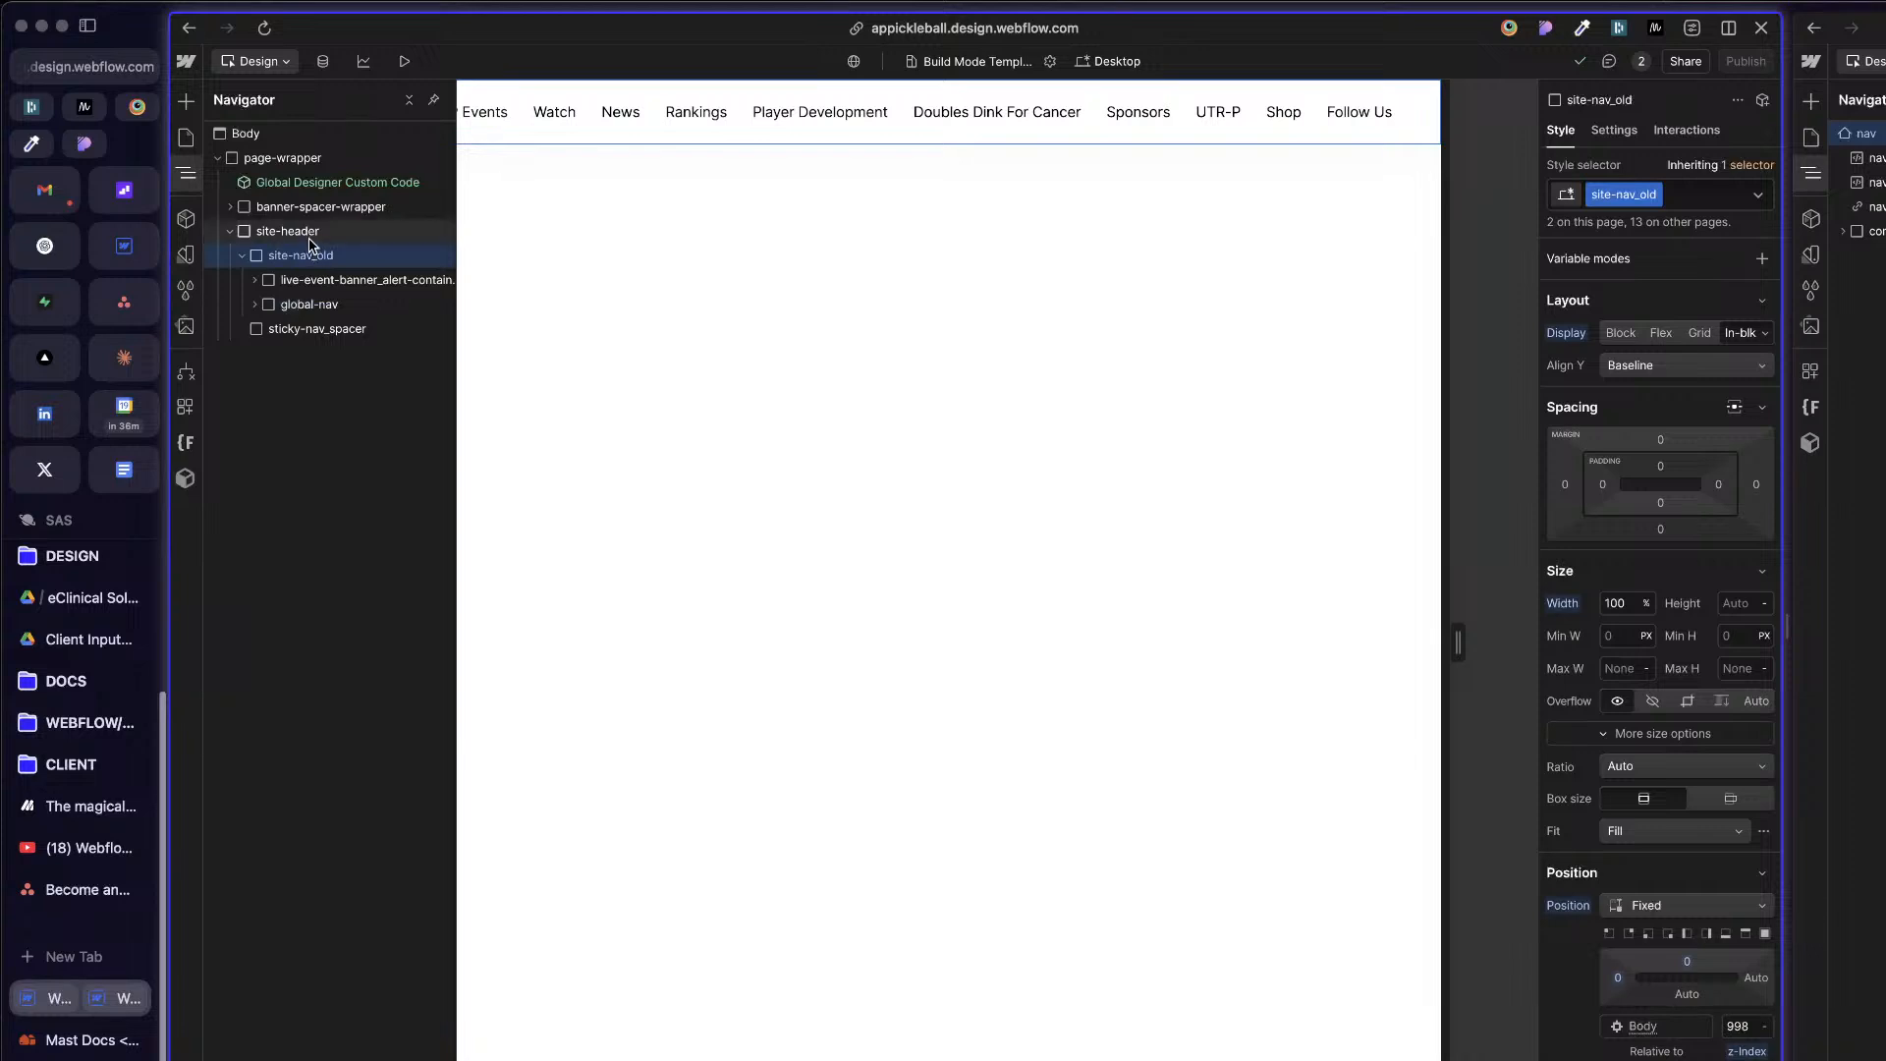
{"action": "left_click", "coordinate": [228, 232]}
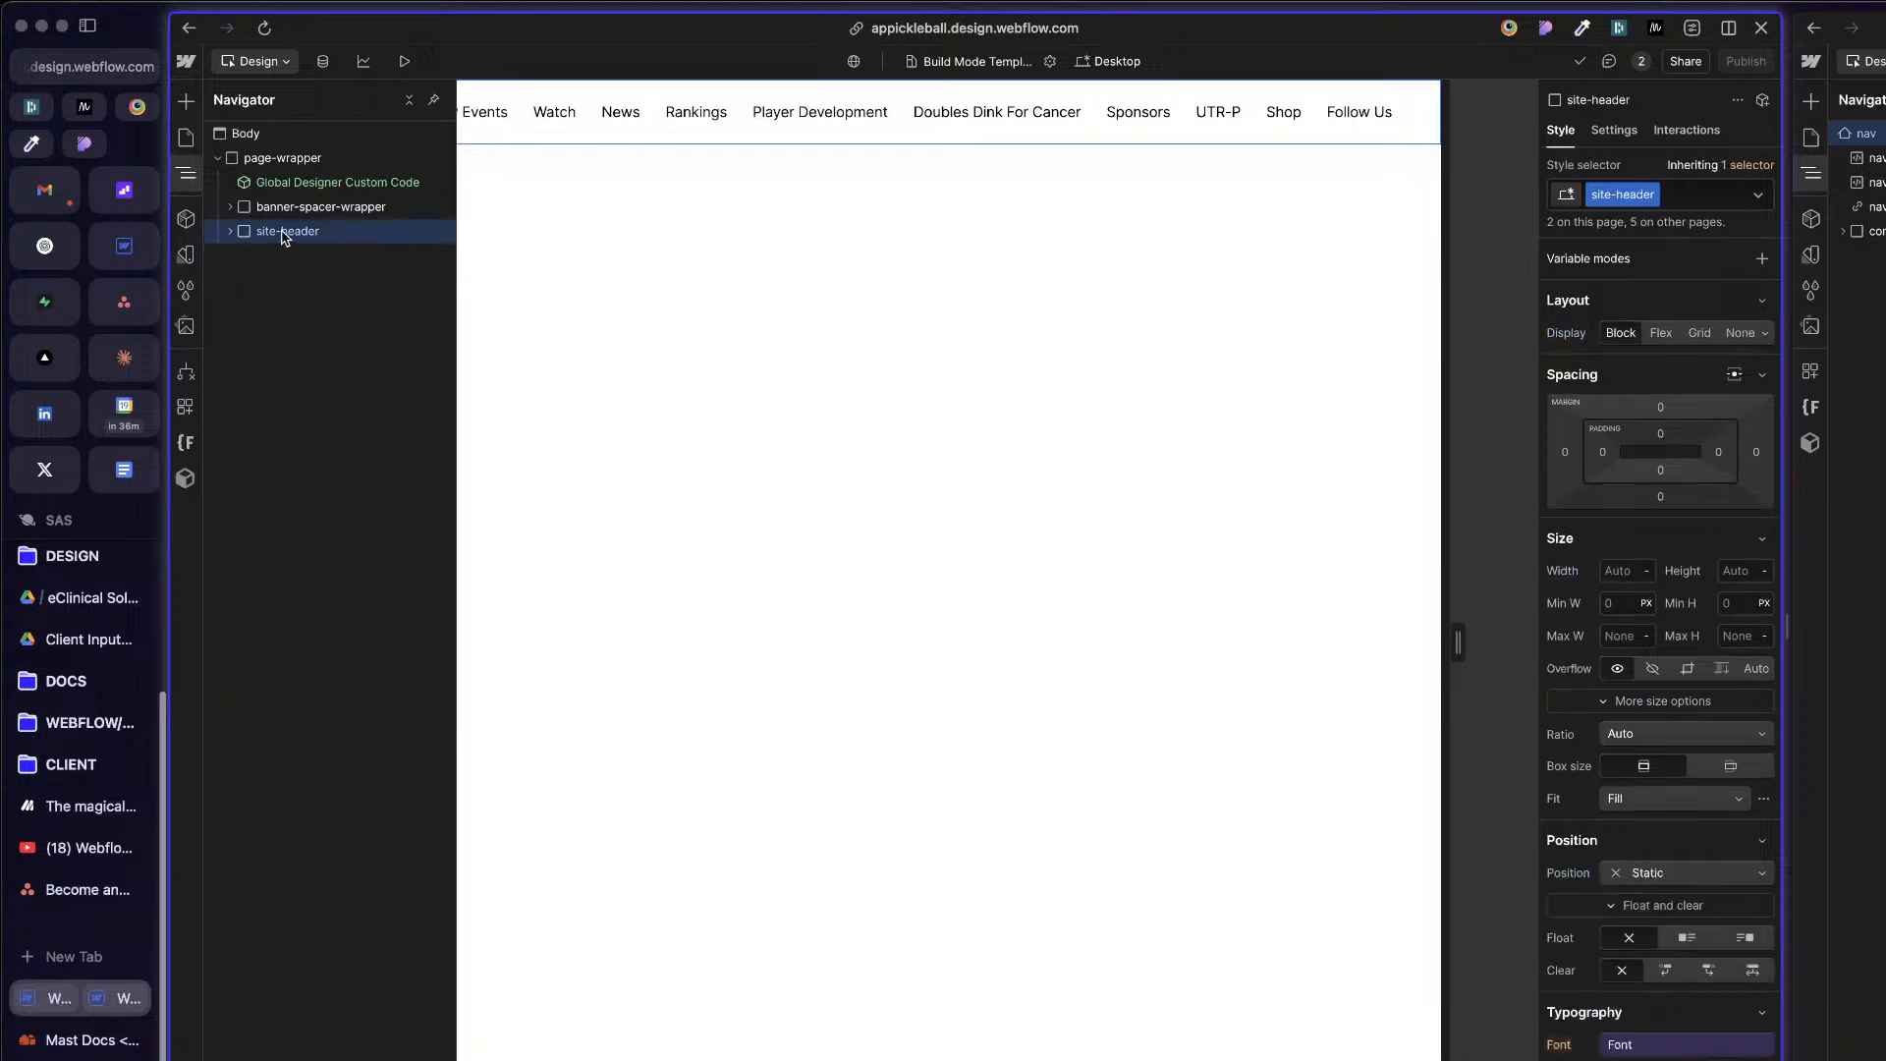
Step: Insert a Navbar element into page-wrapper, directly above site-header
{"action": "left_click", "coordinate": [298, 162]}
{"action": "key", "text": "super+e"}
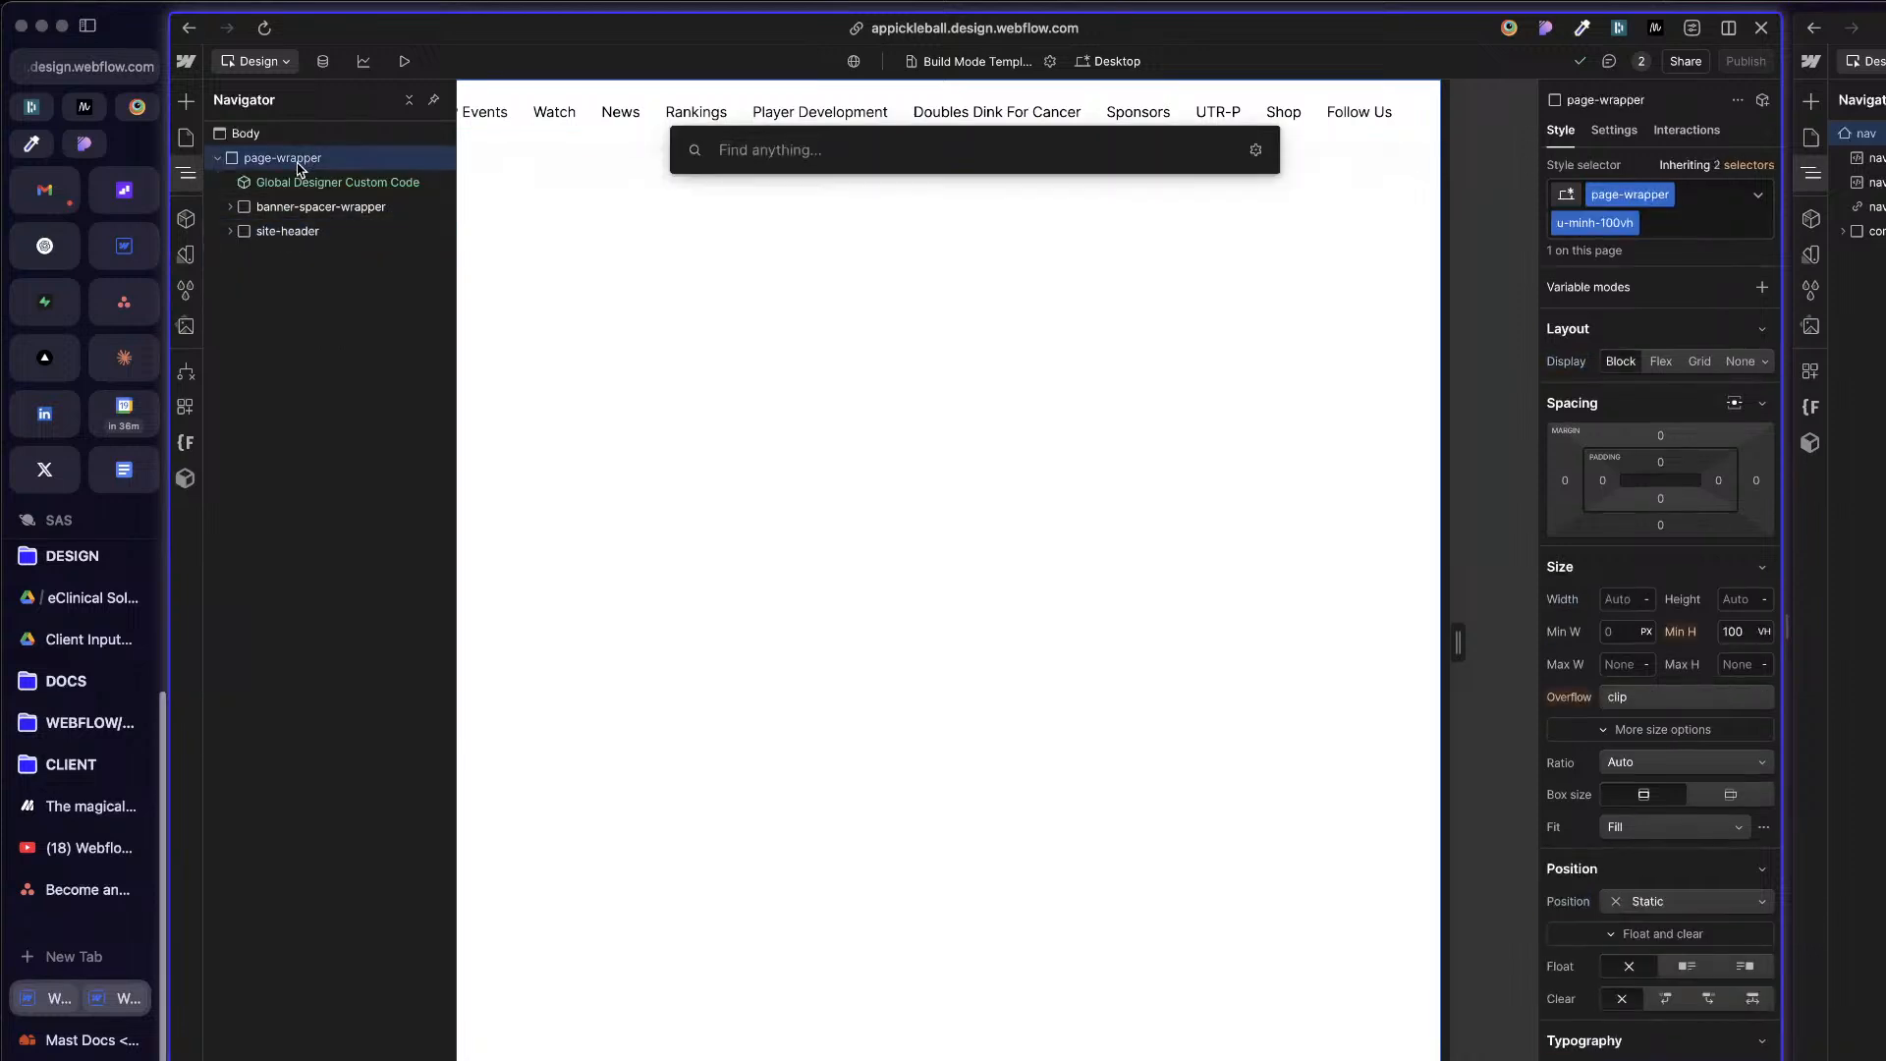
{"action": "type", "text": "nav"}
{"action": "key", "text": "Return"}
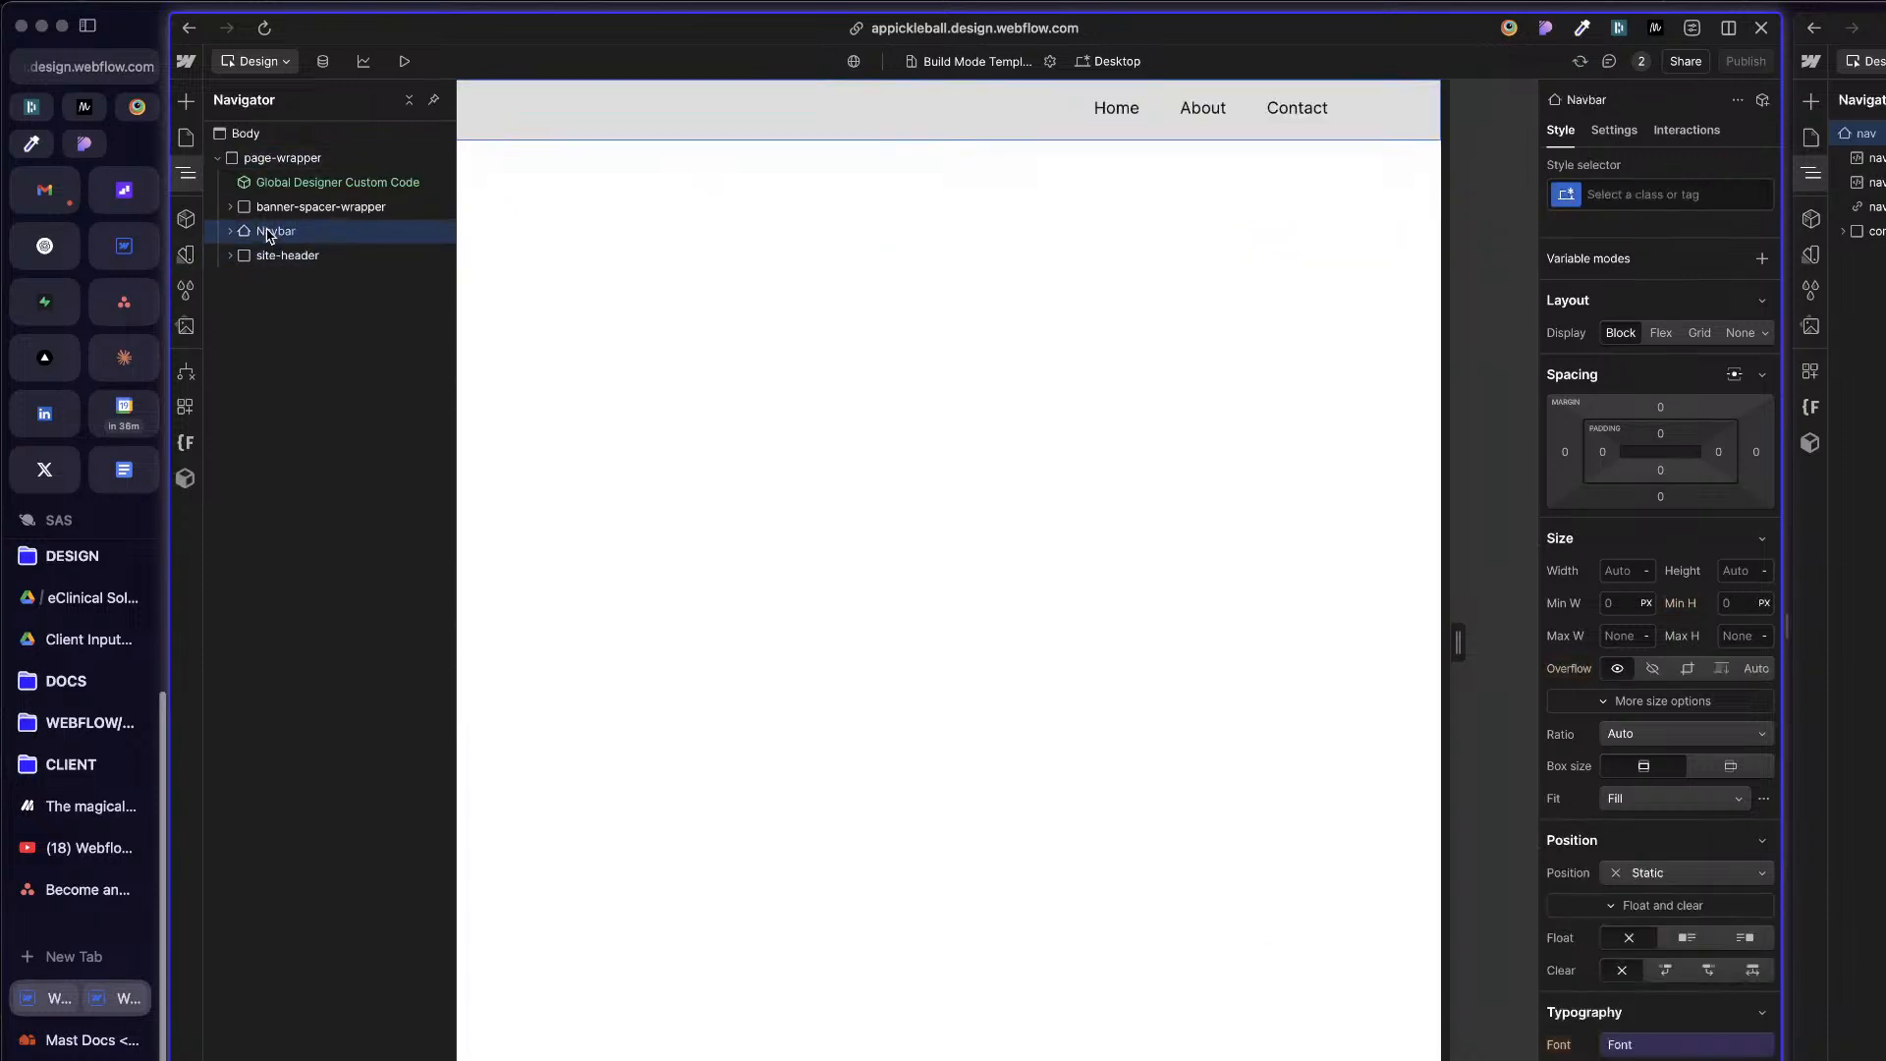
Step: Inspect the nav component's structure and its nav-custom-css embed in the second Webflow project
{"action": "left_click", "coordinate": [1867, 295]}
{"action": "key", "text": "z"}
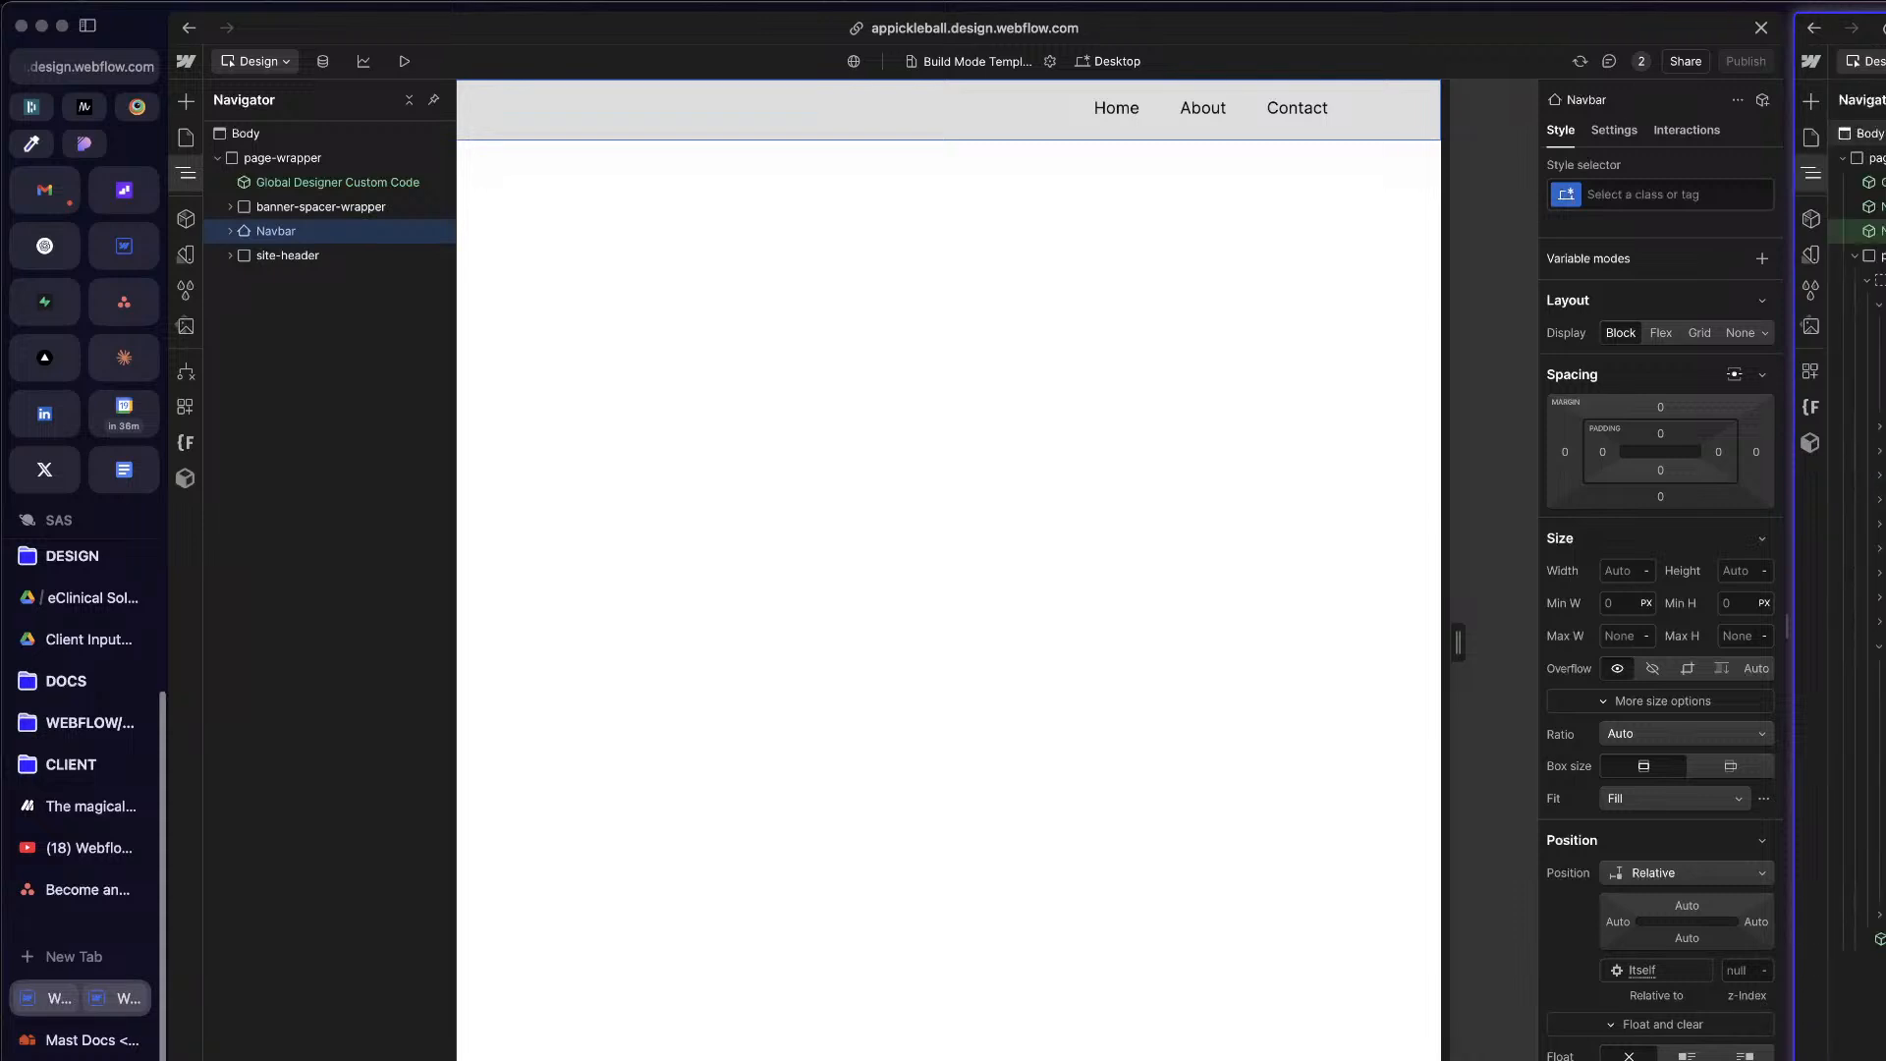
{"action": "key", "text": "Return"}
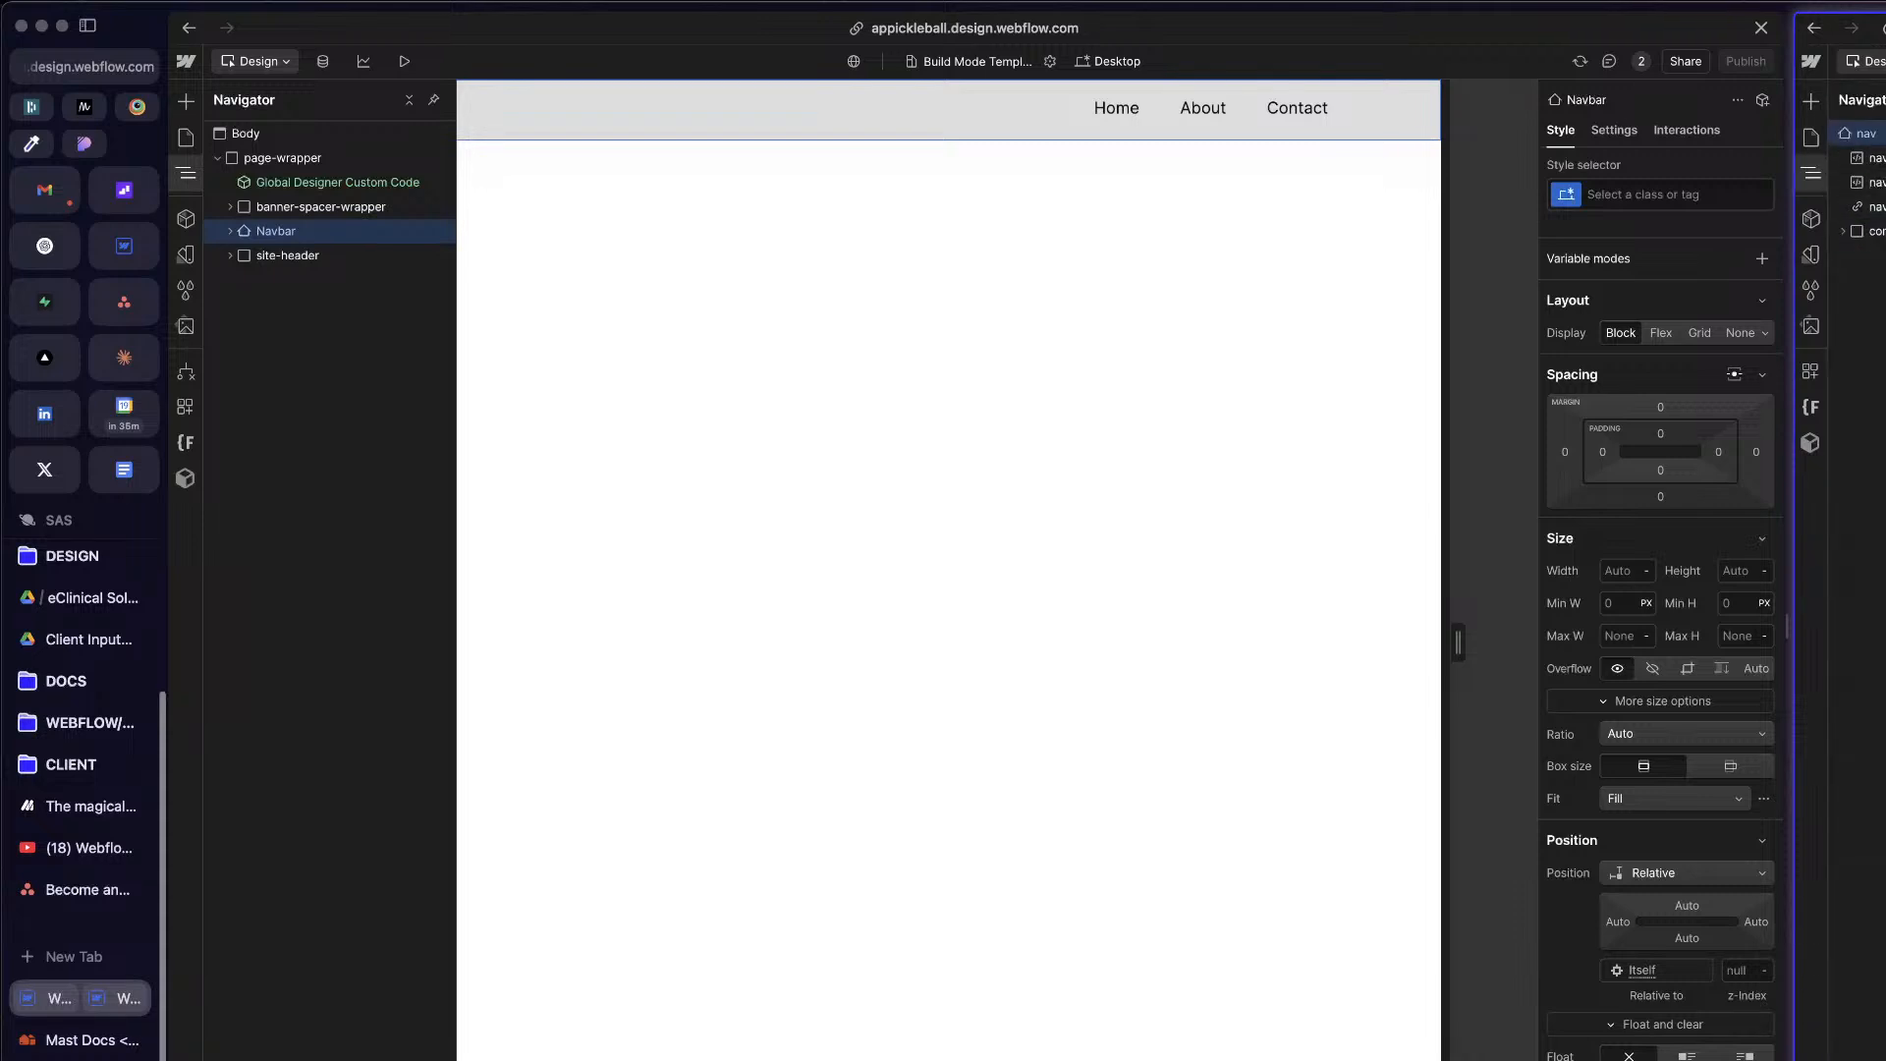
{"action": "left_click", "coordinate": [1875, 158]}
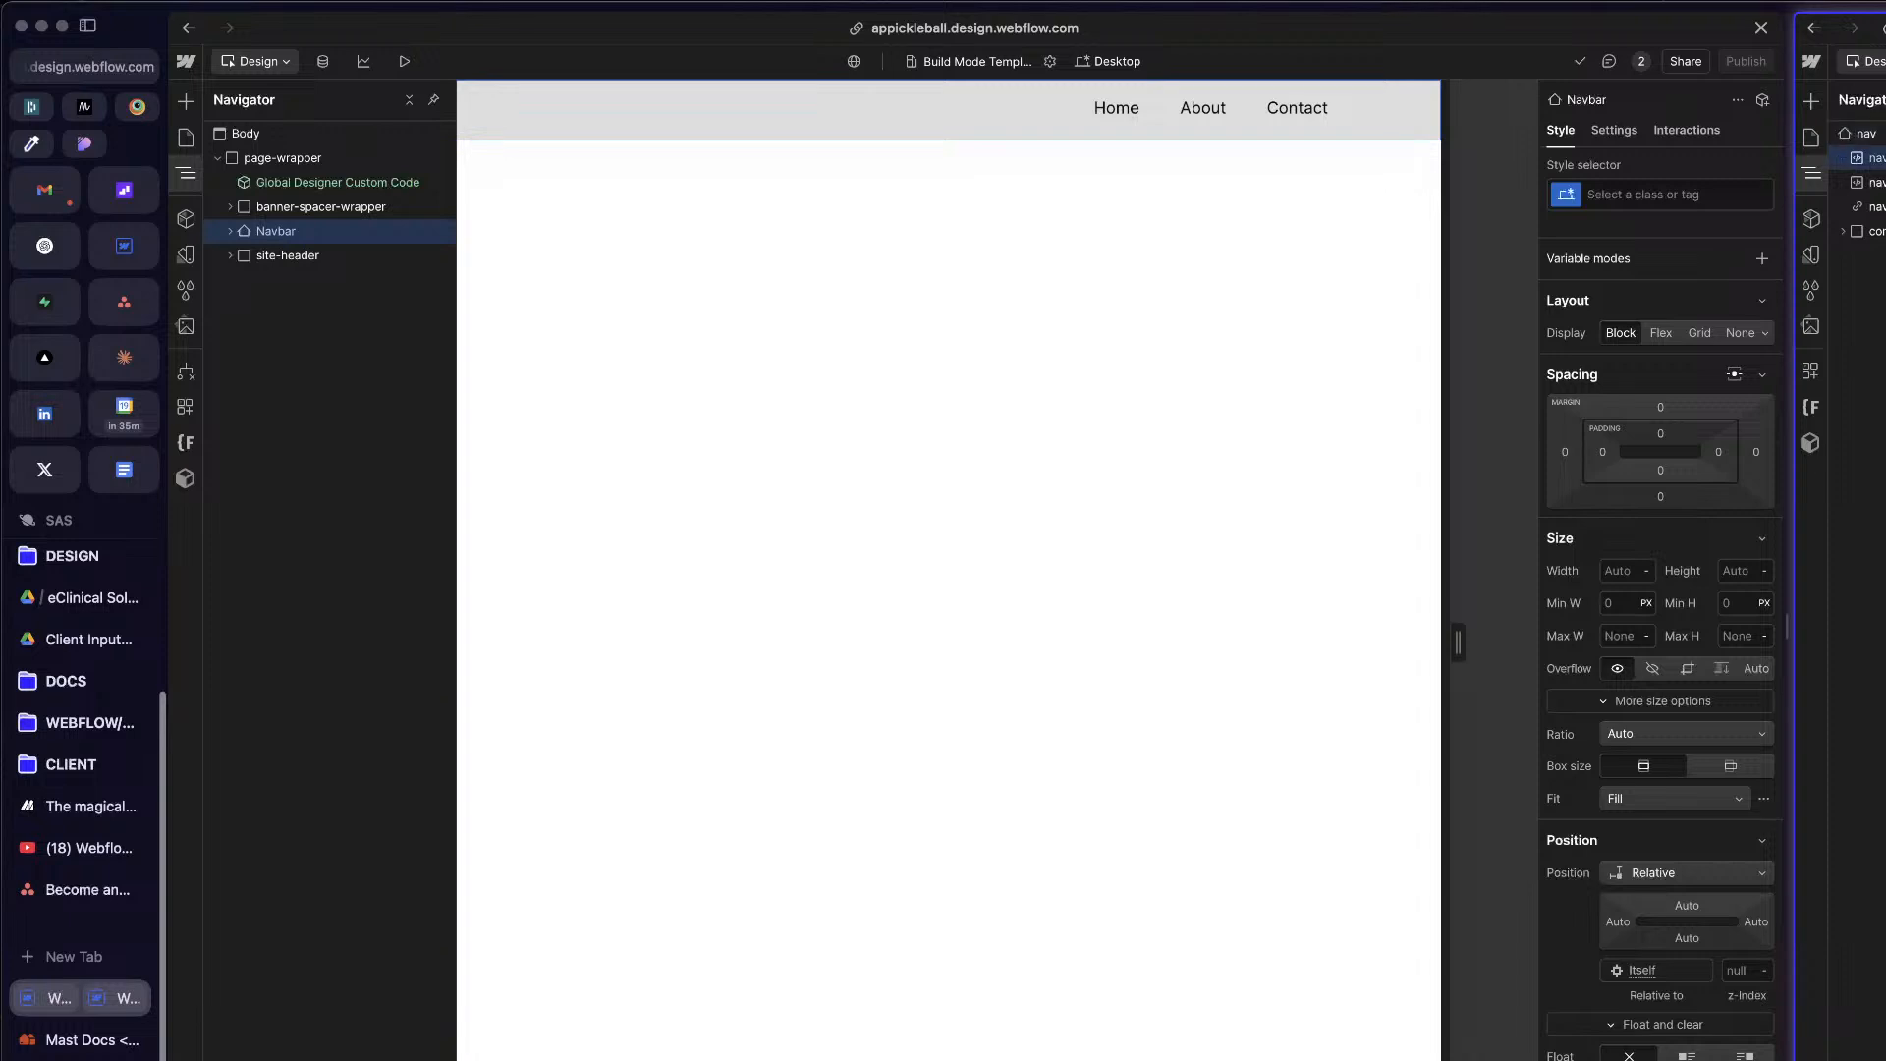
{"action": "key", "text": "Return"}
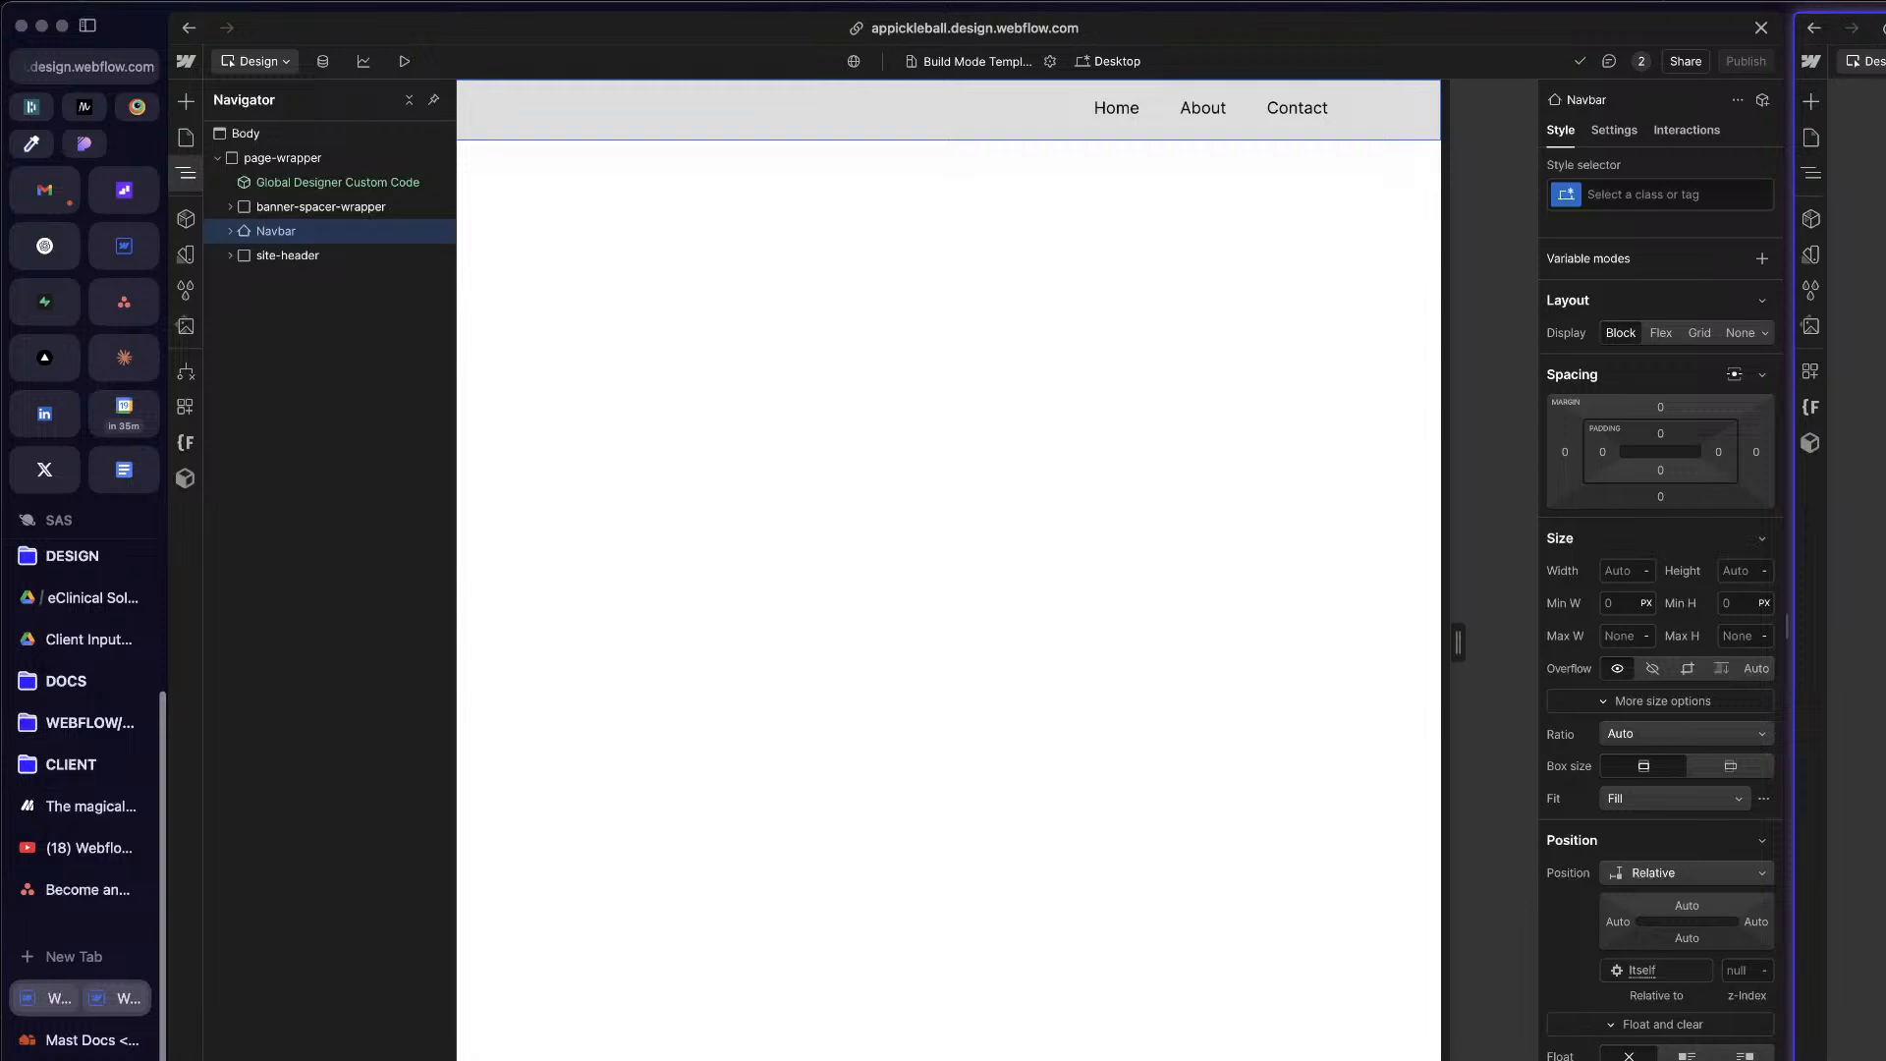
Step: Open the second project's Home page, view the Mast page in a separate browser tab, and return to the designer
{"action": "left_click", "coordinate": [1815, 141]}
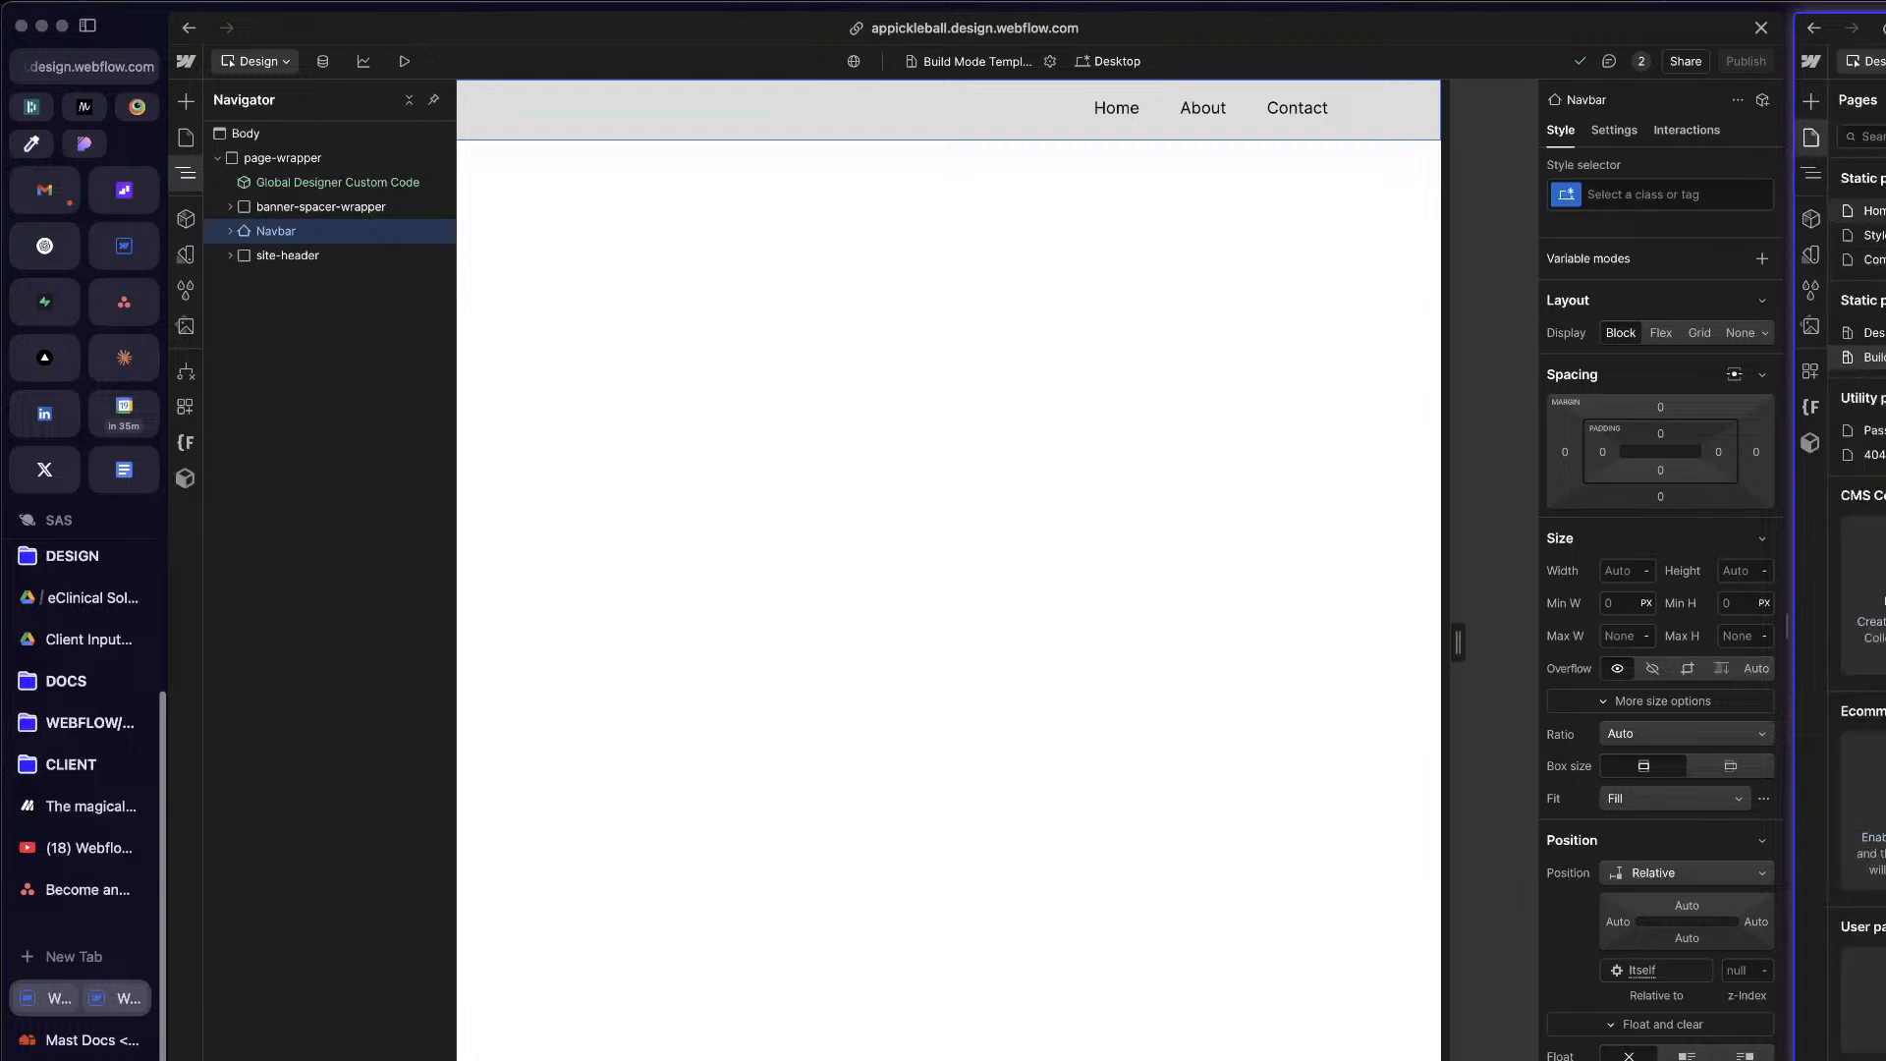
{"action": "left_click", "coordinate": [1881, 211]}
{"action": "key", "text": "z"}
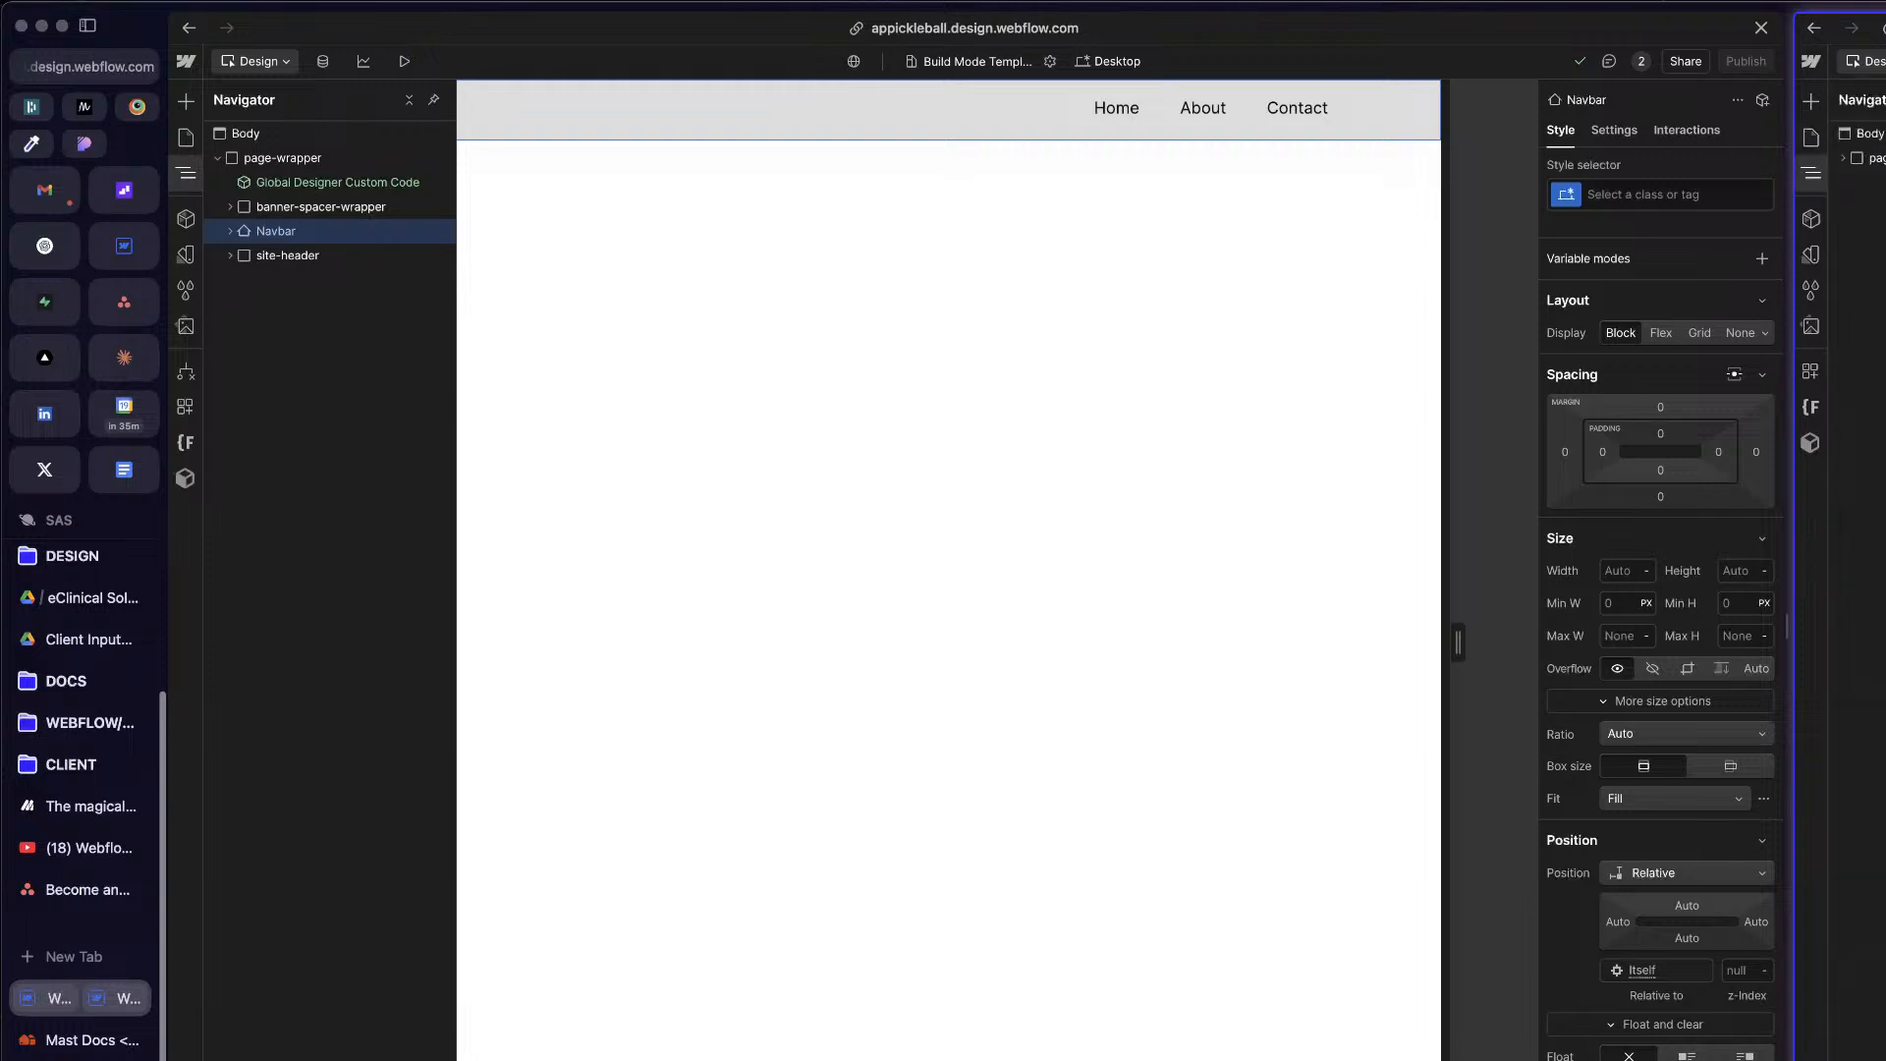
{"action": "left_click", "coordinate": [1812, 137]}
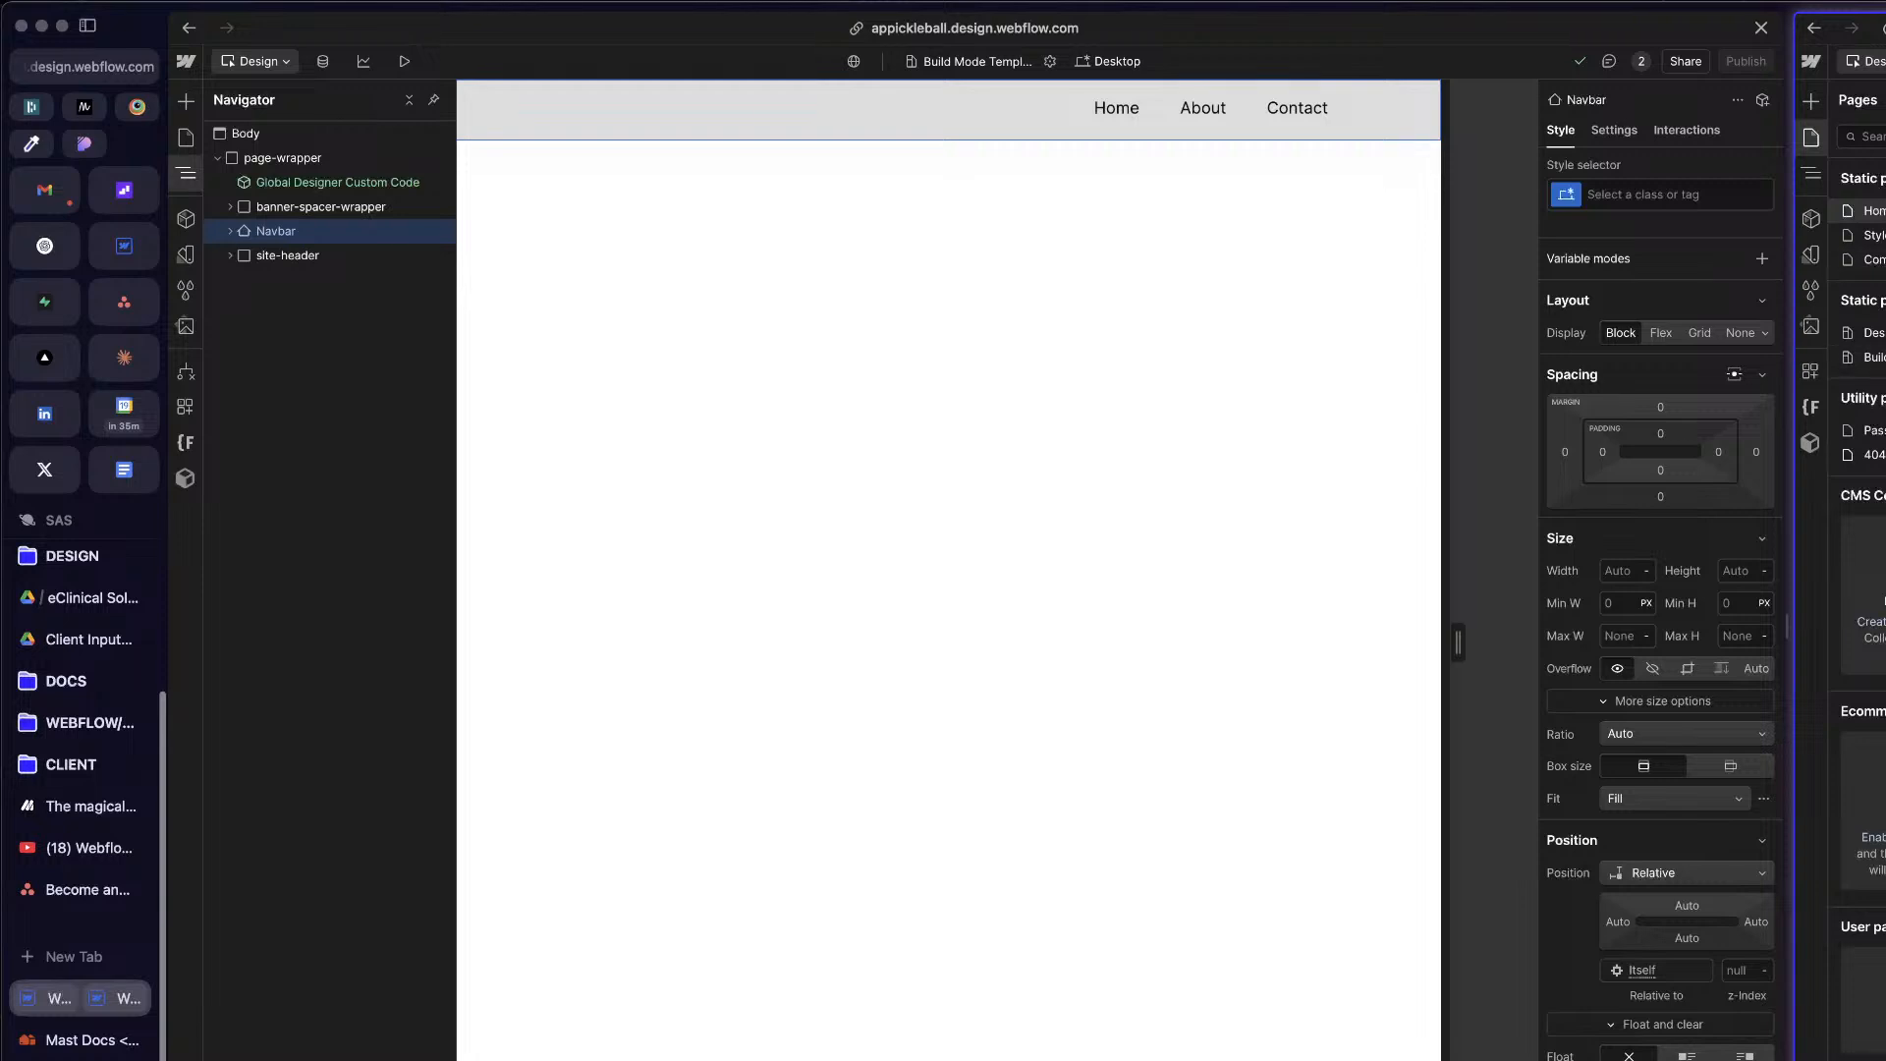
{"action": "key", "text": "p"}
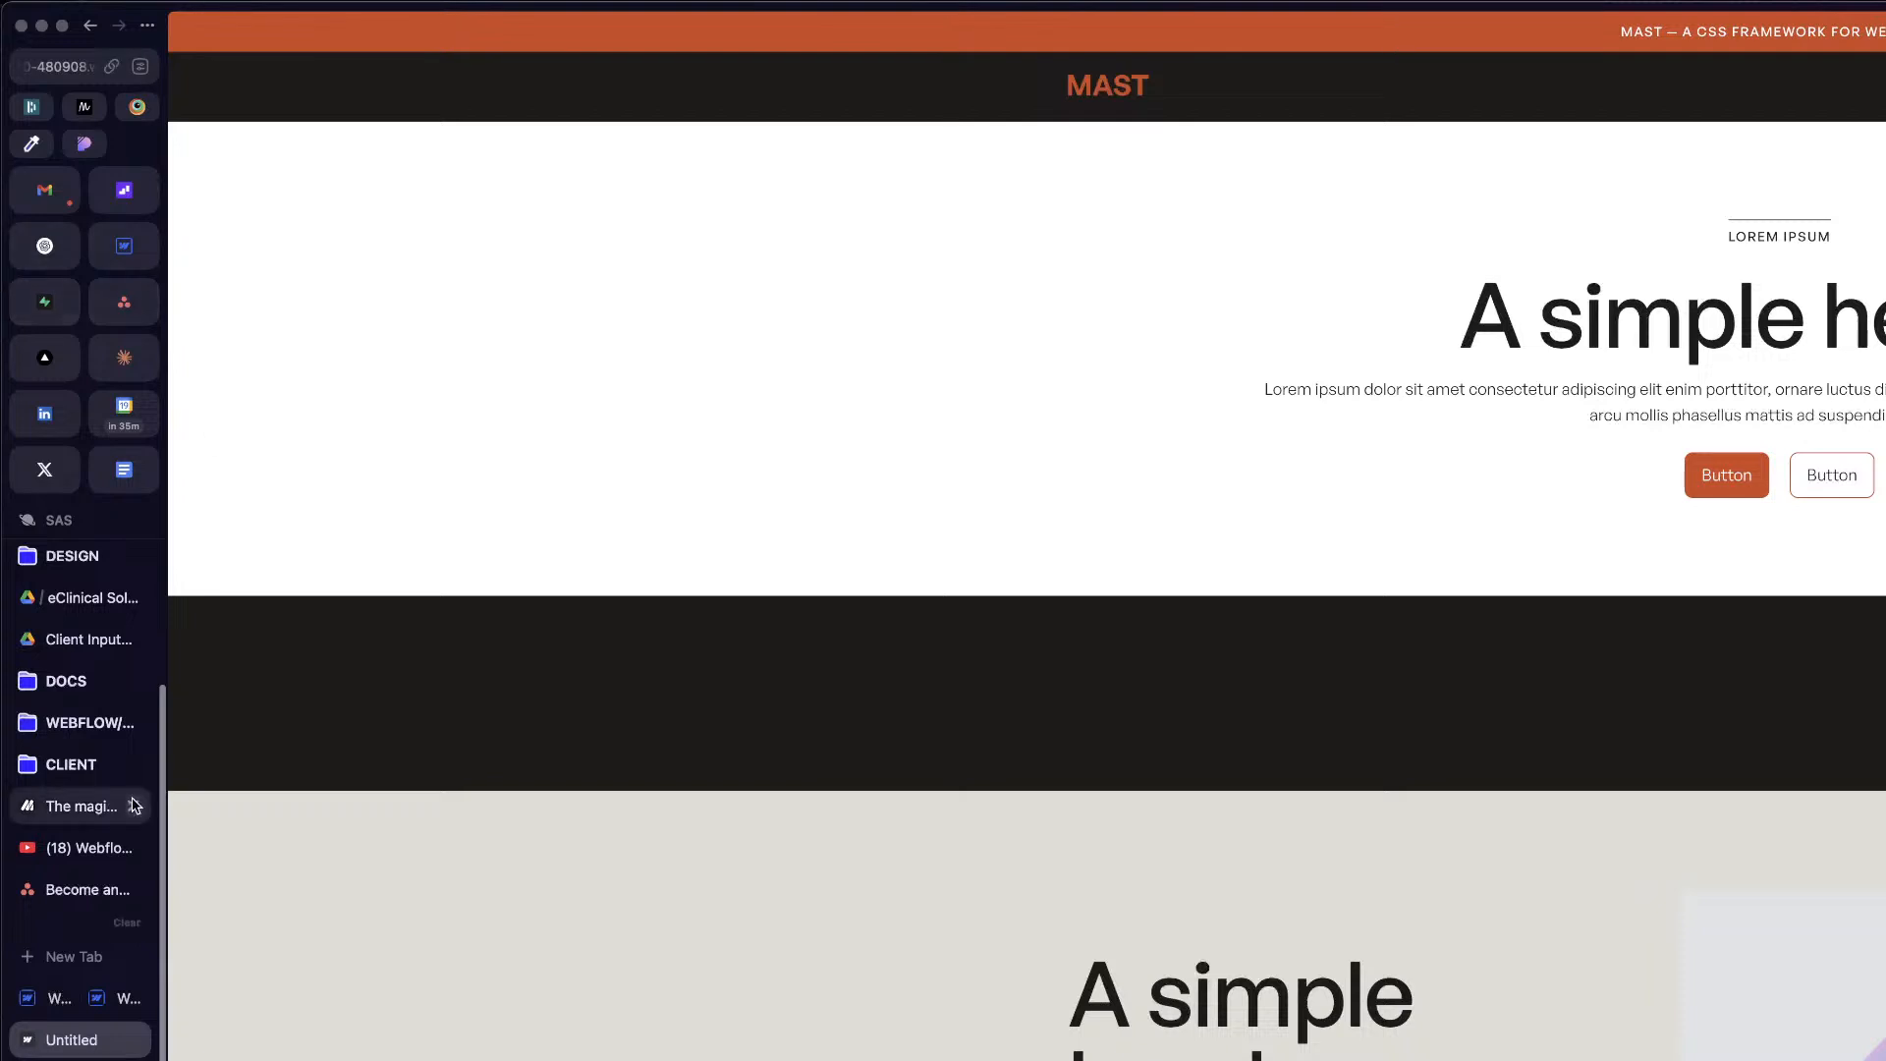
{"action": "left_click", "coordinate": [133, 1040]}
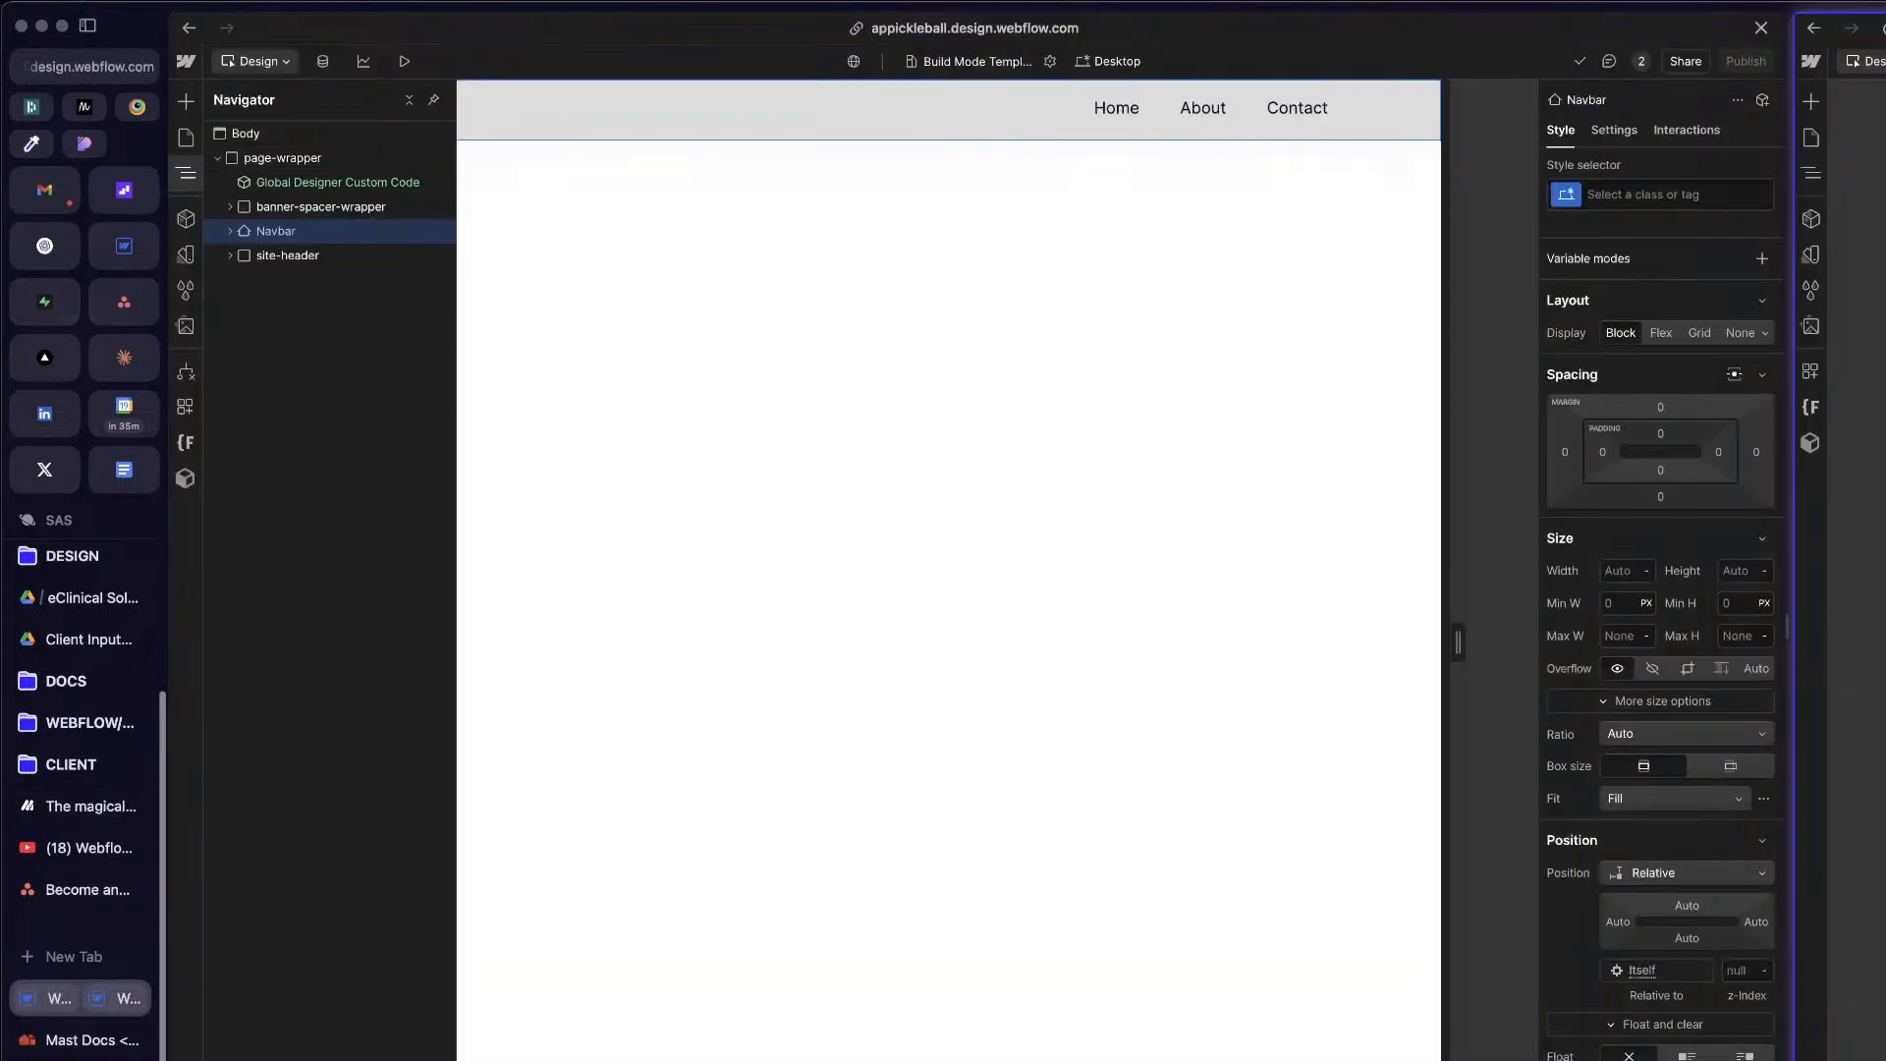
Step: Paste the copied Mast nav into page-wrapper below site-header and dismiss the paste notice
{"action": "left_click", "coordinate": [806, 403]}
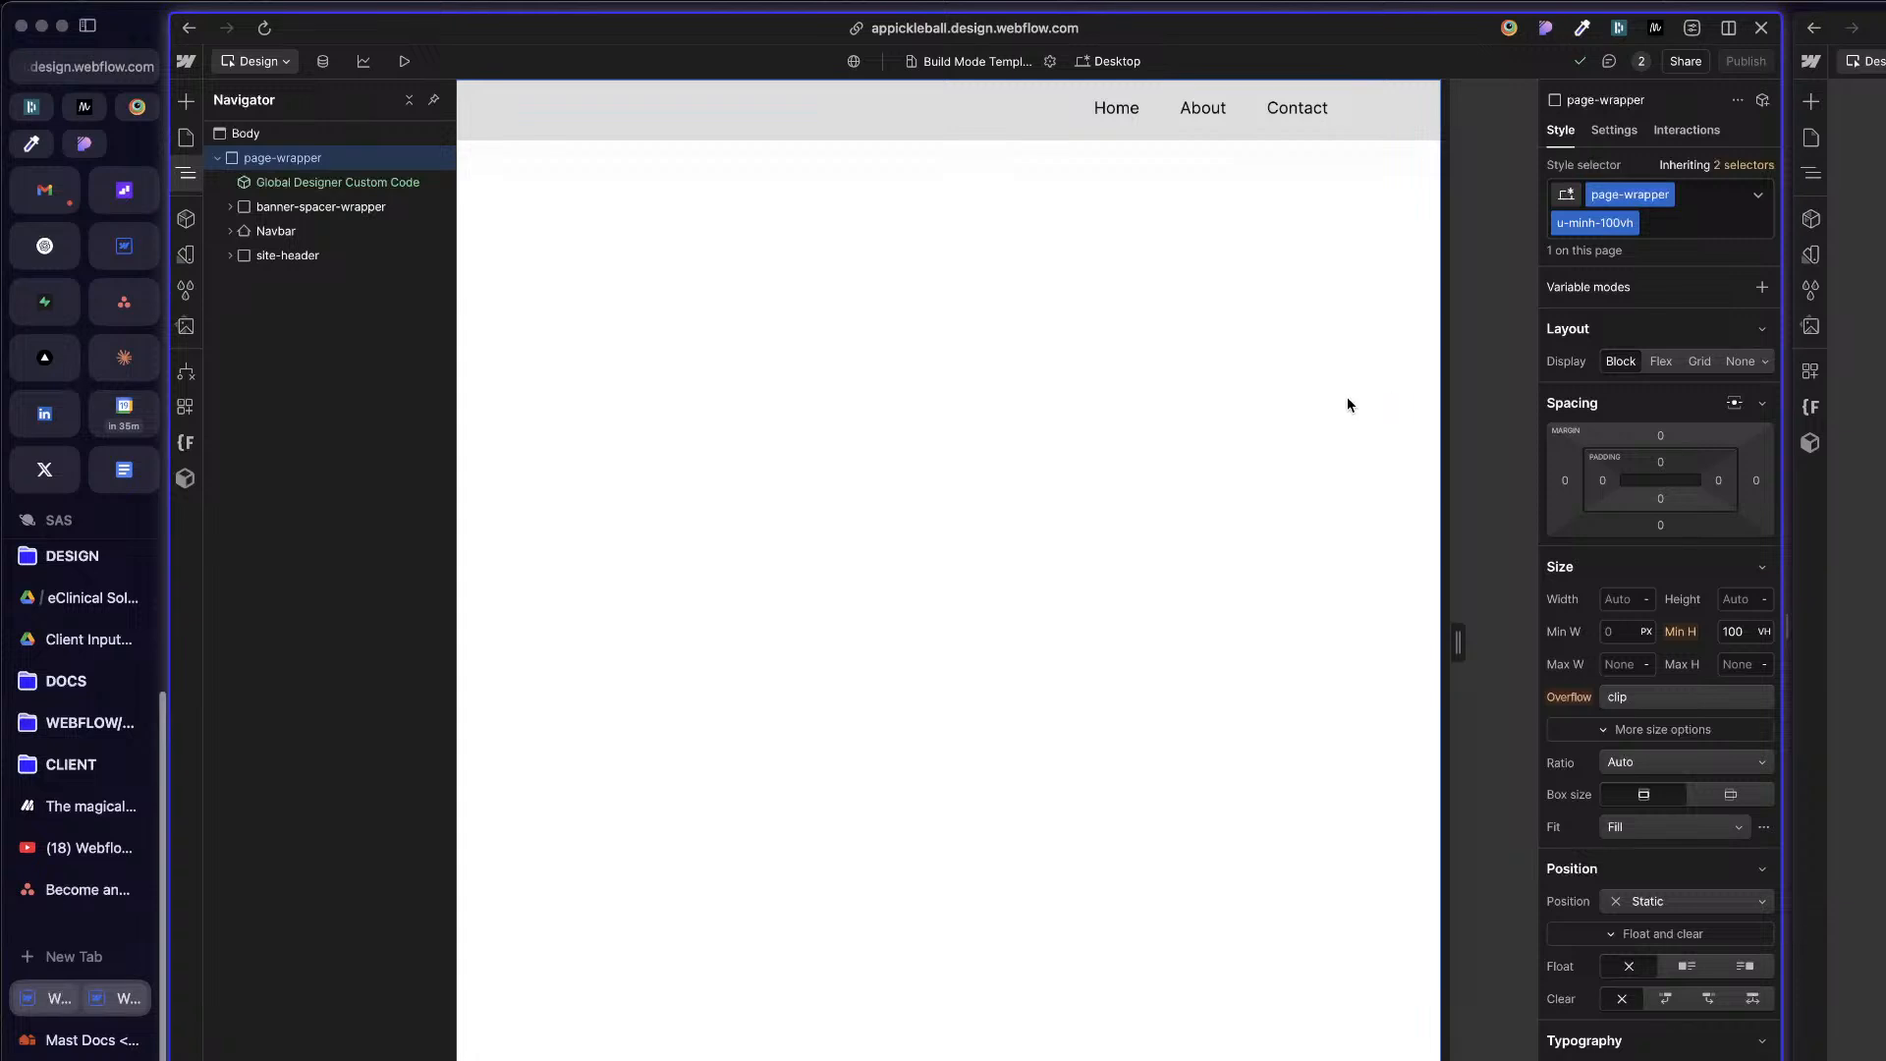
{"action": "left_click", "coordinate": [267, 232]}
{"action": "key", "text": "ctrl+v"}
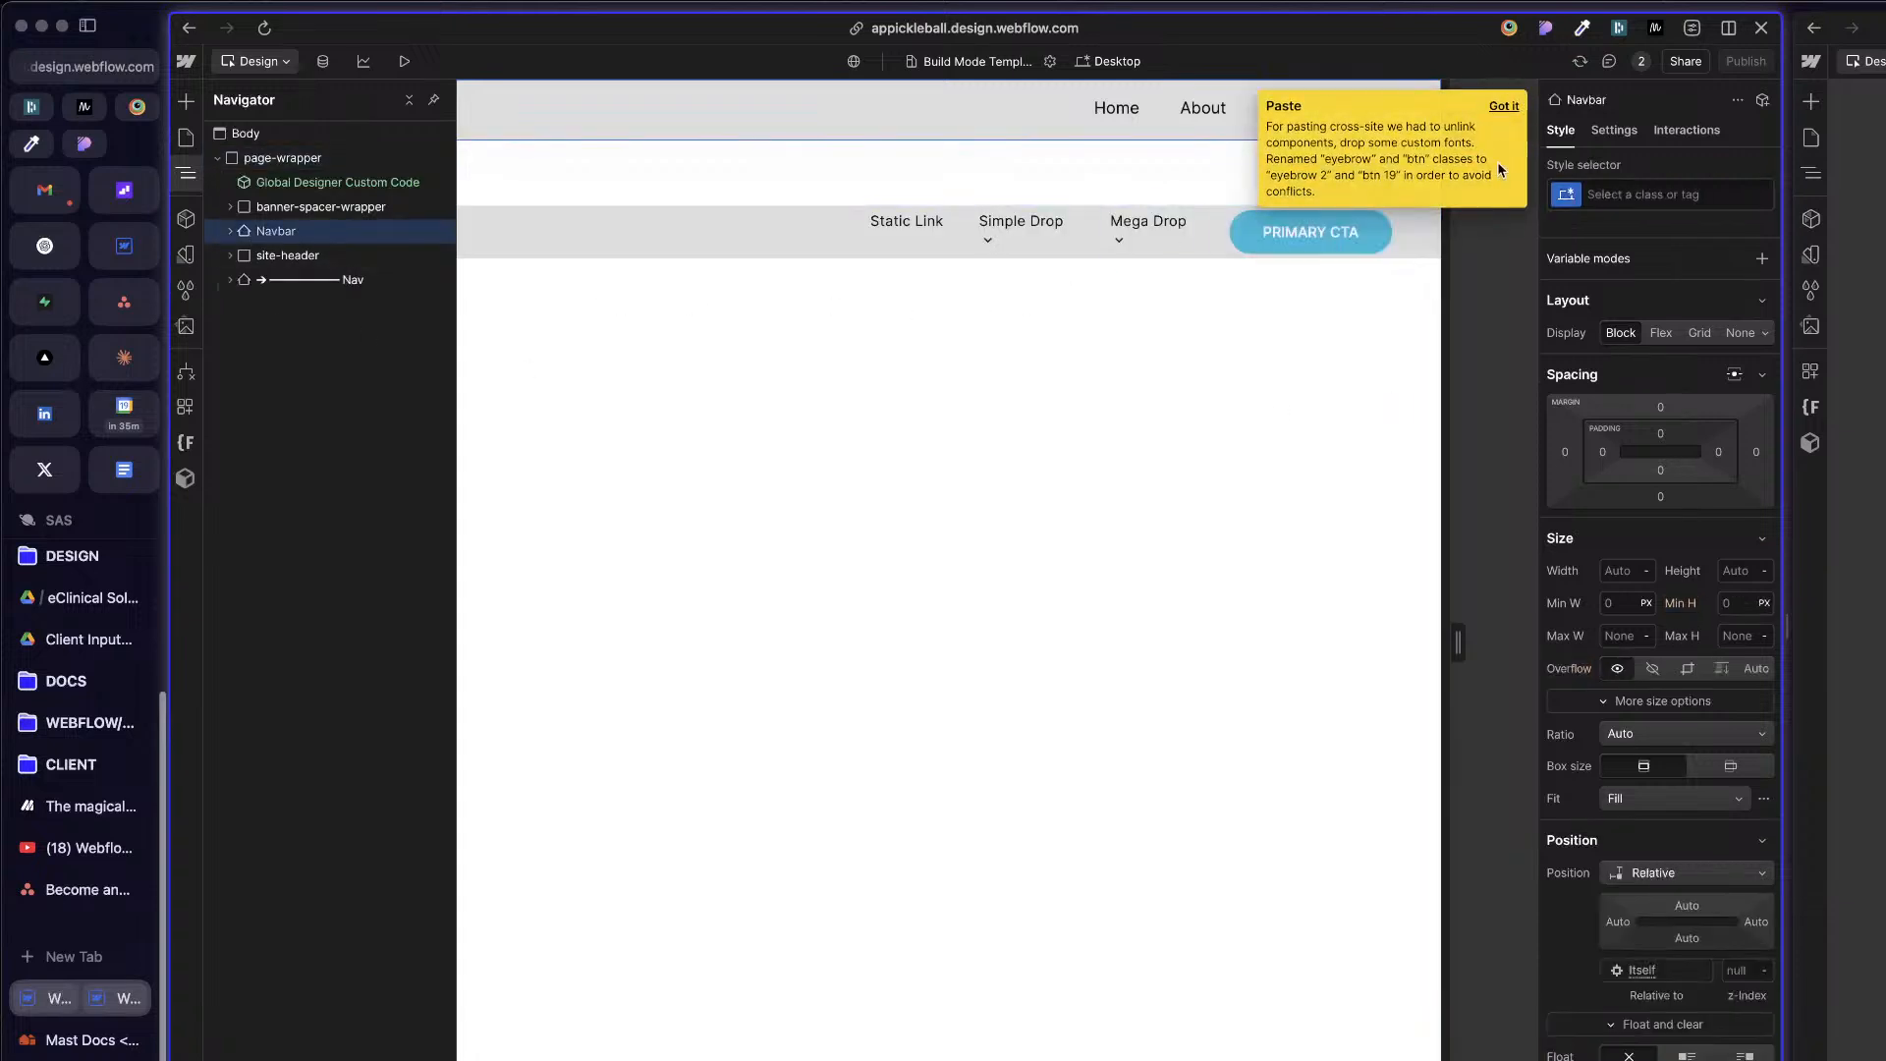
{"action": "left_click", "coordinate": [1497, 117]}
{"action": "left_click", "coordinate": [919, 444]}
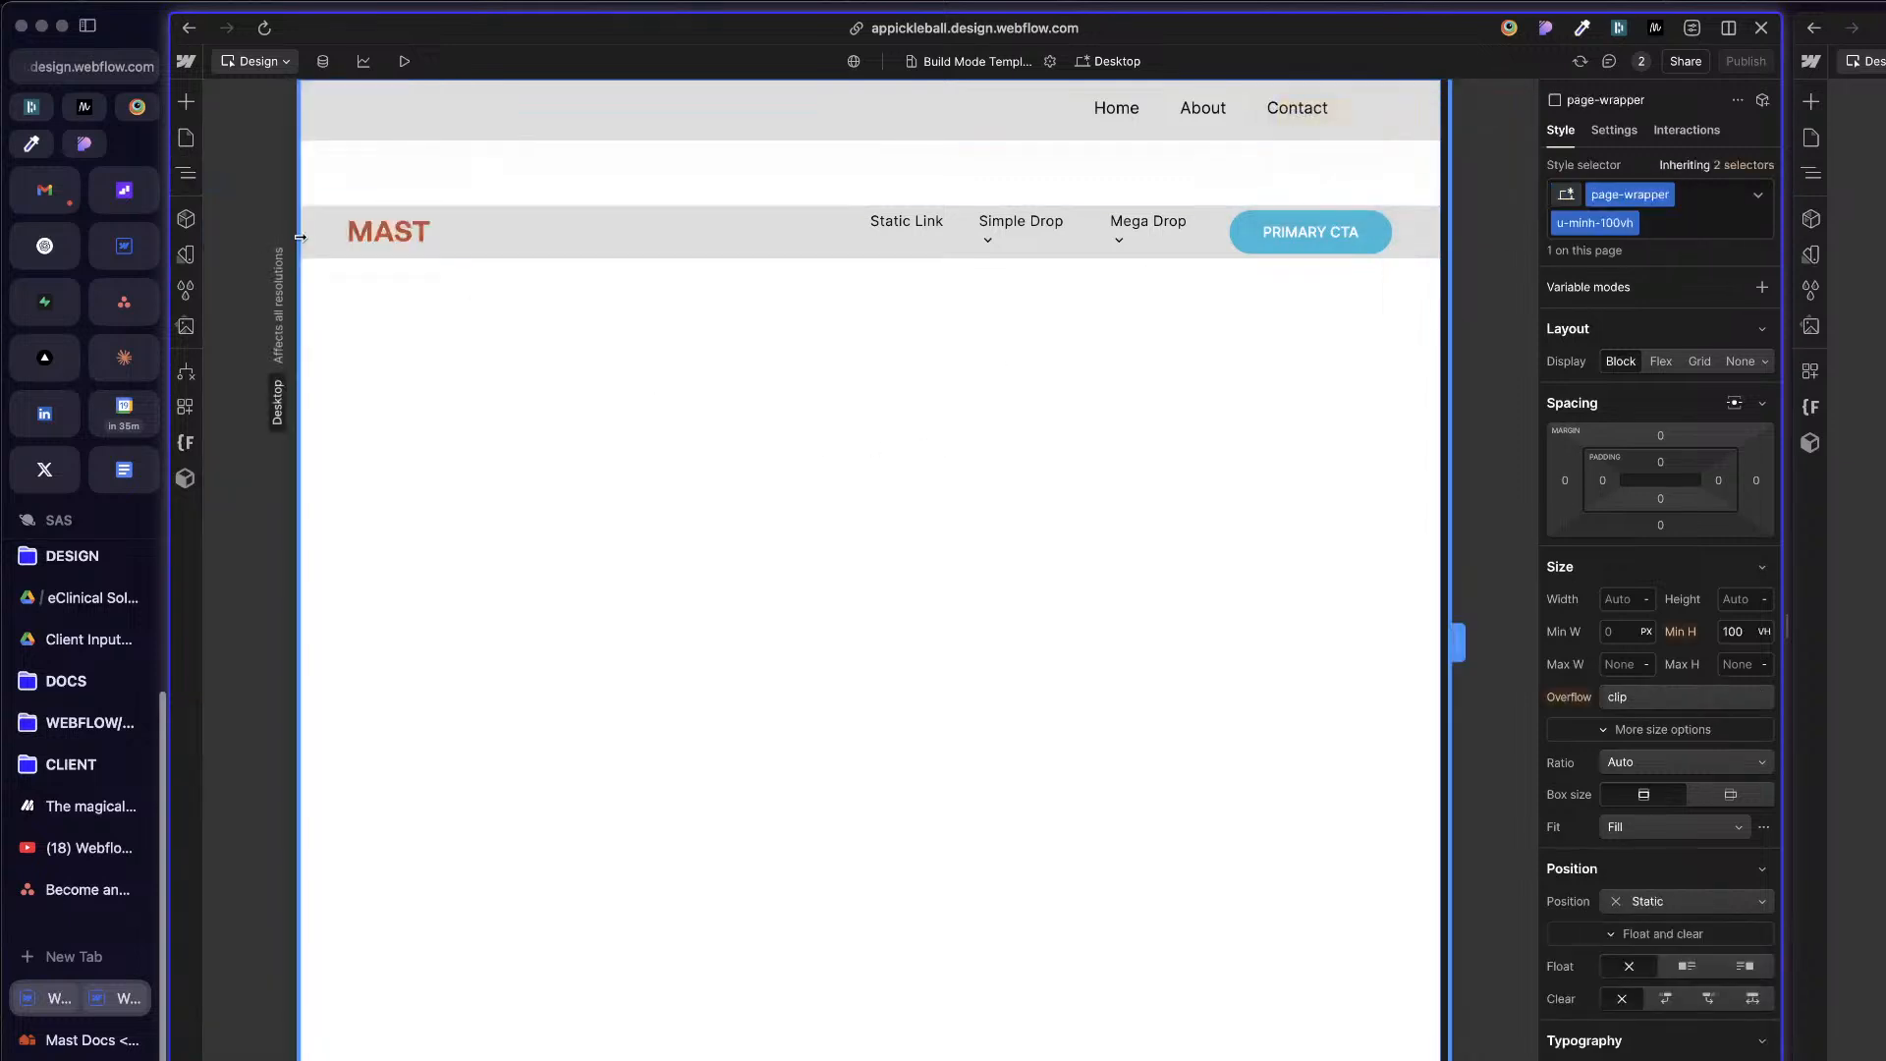
Step: Examine the pasted nav's container and the first menu item of the old global header, then collapse global-nav in the element tree
{"action": "left_click", "coordinate": [511, 230]}
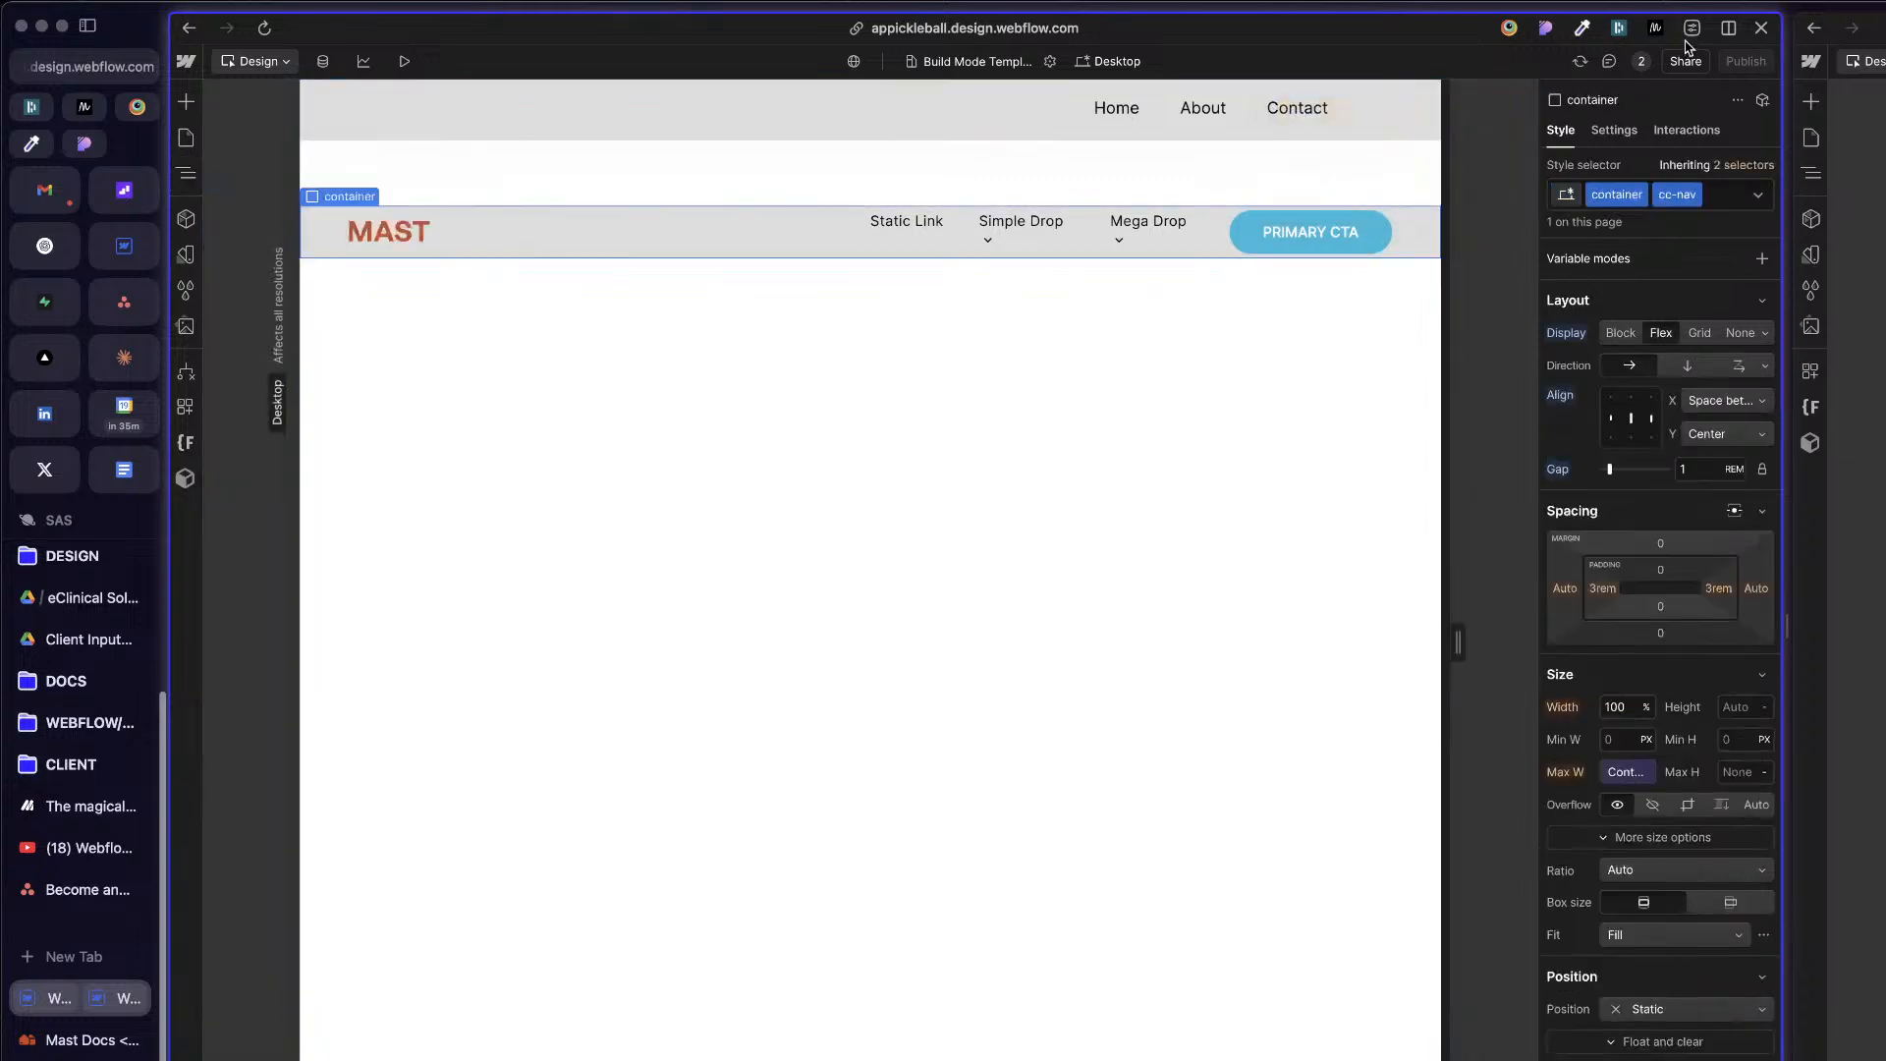
{"action": "left_click", "coordinate": [497, 139]}
{"action": "key", "text": "z"}
{"action": "left_click", "coordinate": [315, 548]}
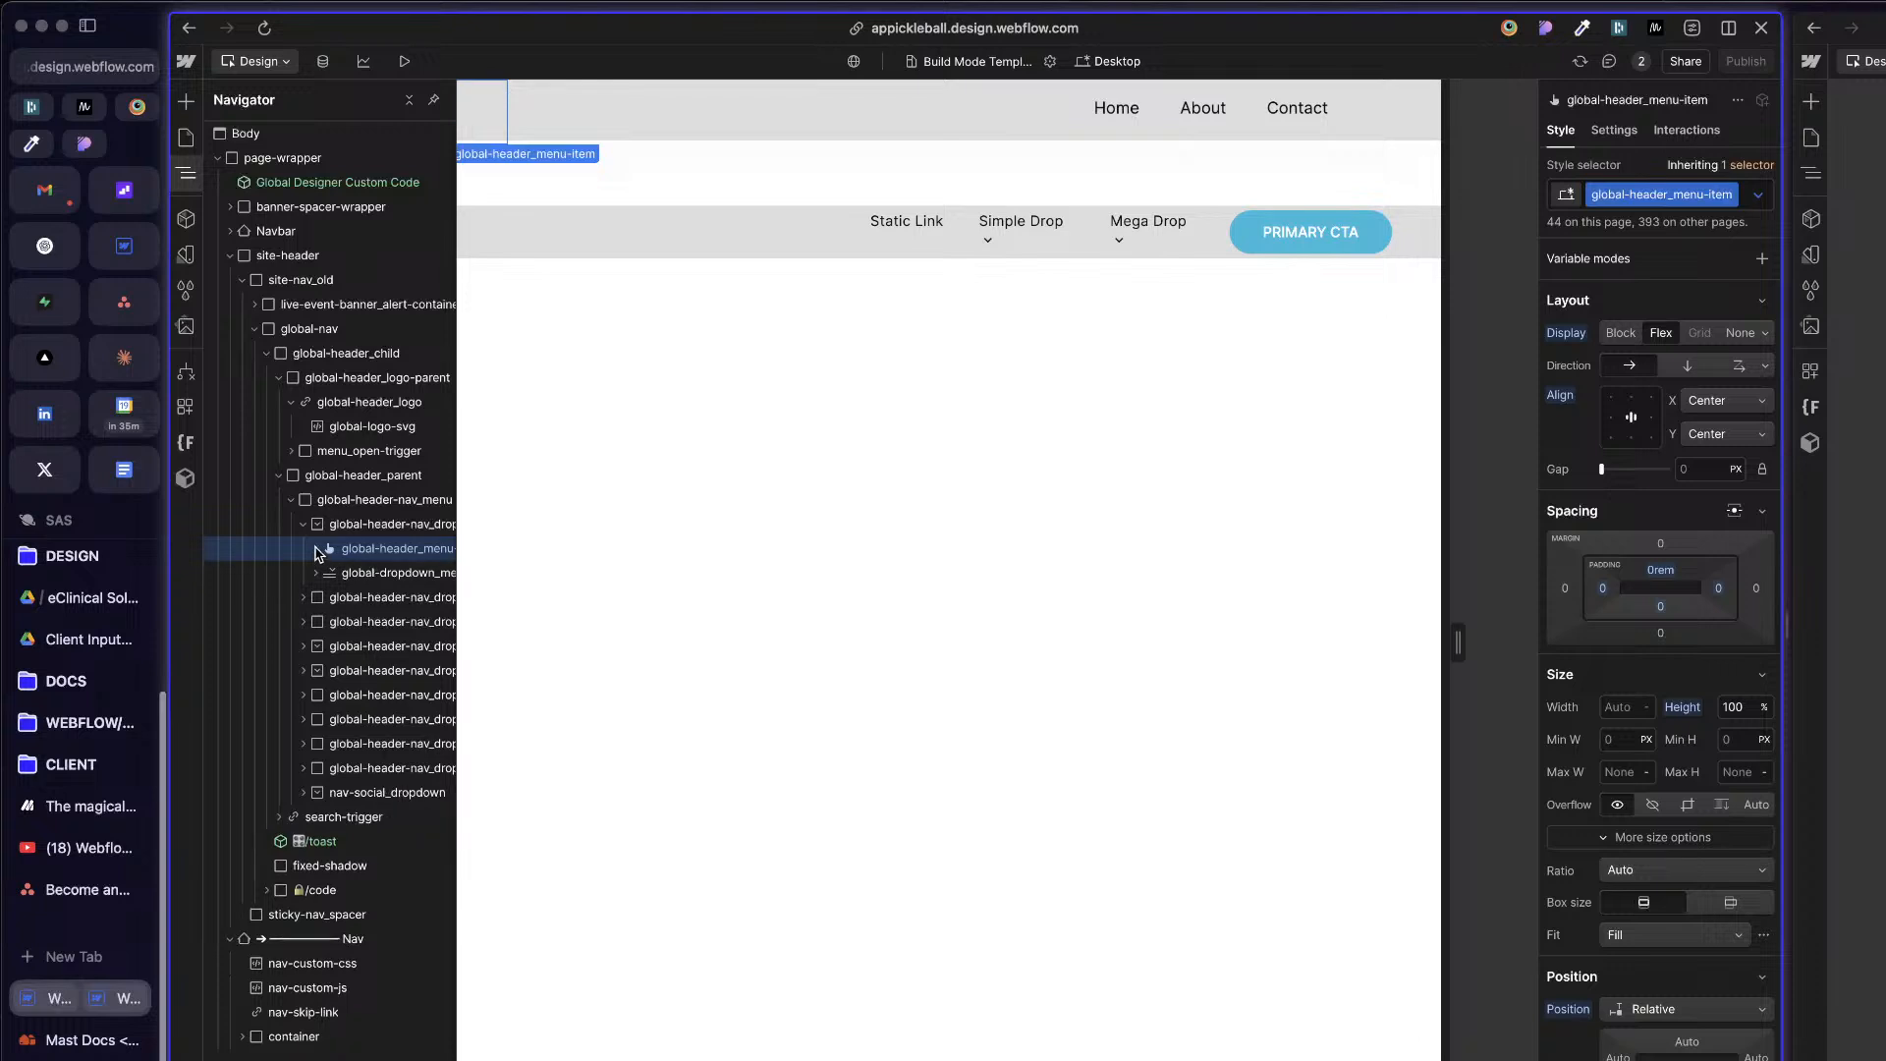
{"action": "left_click", "coordinate": [267, 353]}
{"action": "left_click", "coordinate": [254, 328]}
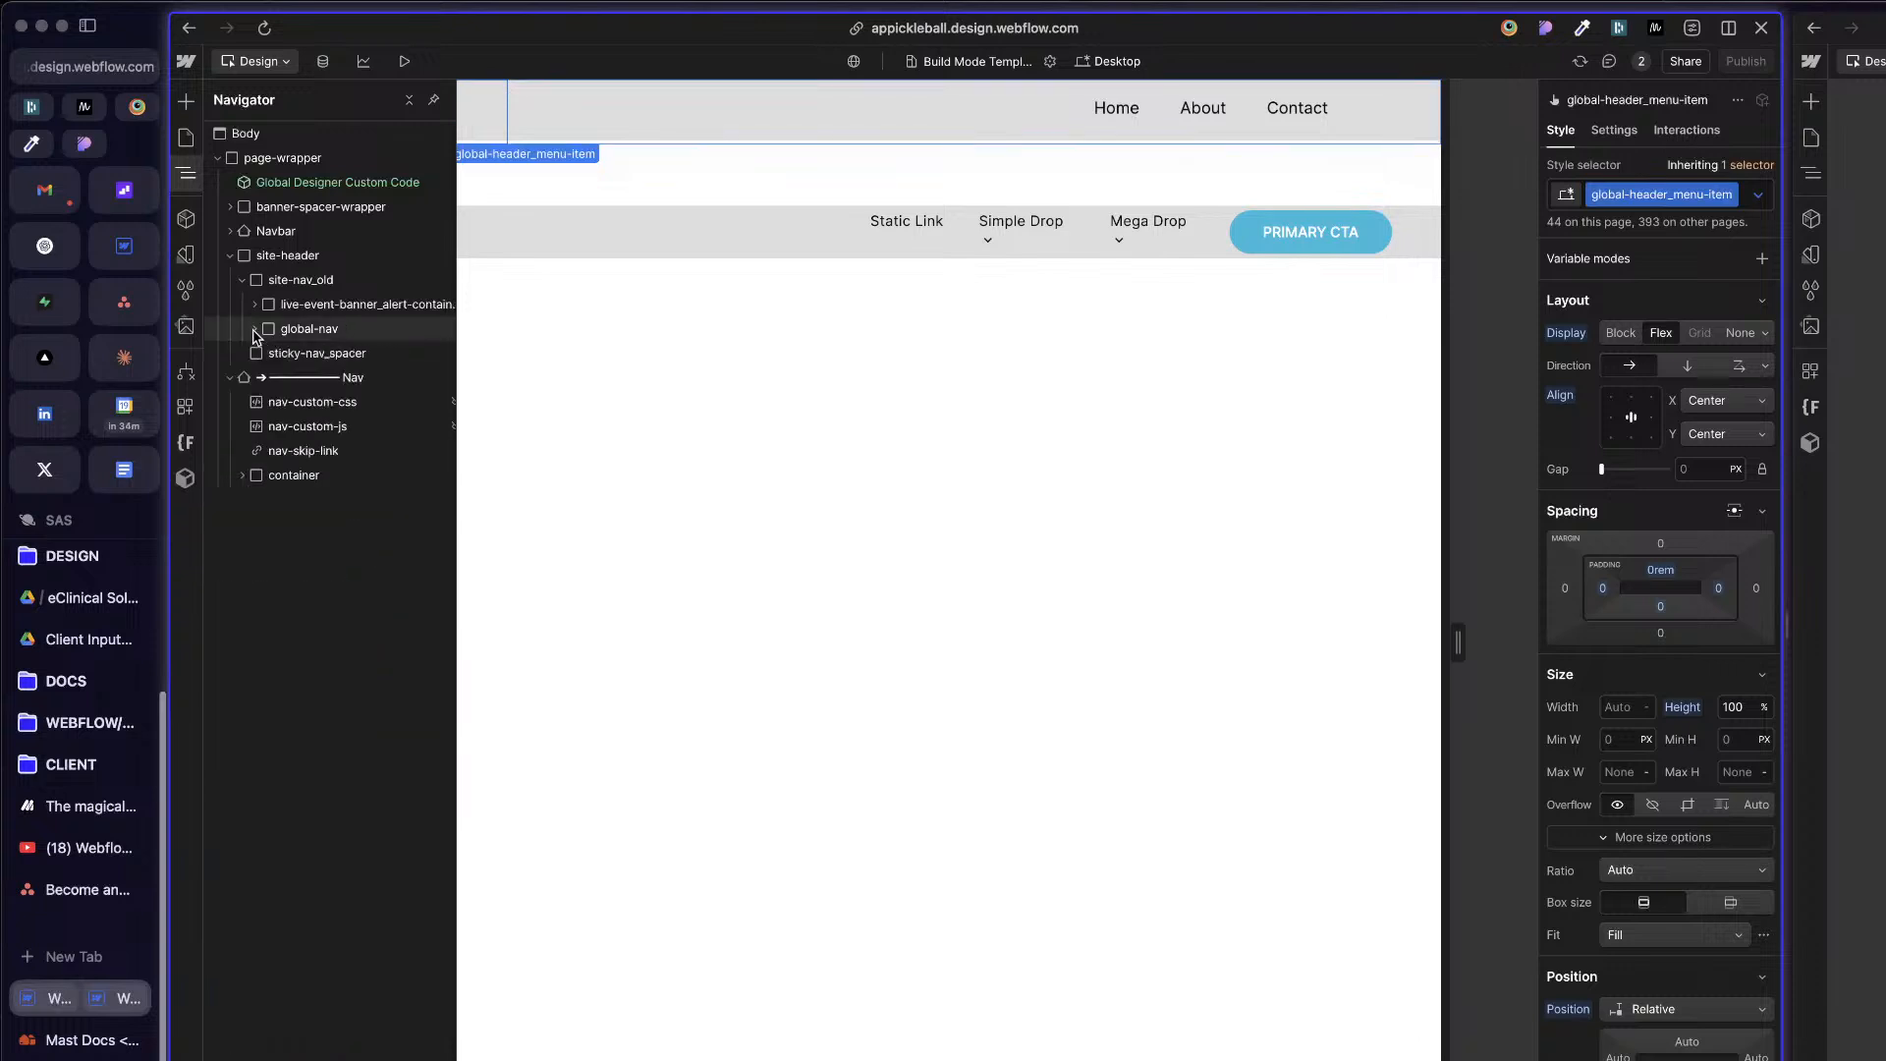
Step: Compare the pasted Nav element and its container with the nav component in the second project
{"action": "left_click", "coordinate": [316, 328]}
{"action": "left_click", "coordinate": [310, 356]}
{"action": "left_click", "coordinate": [309, 376]}
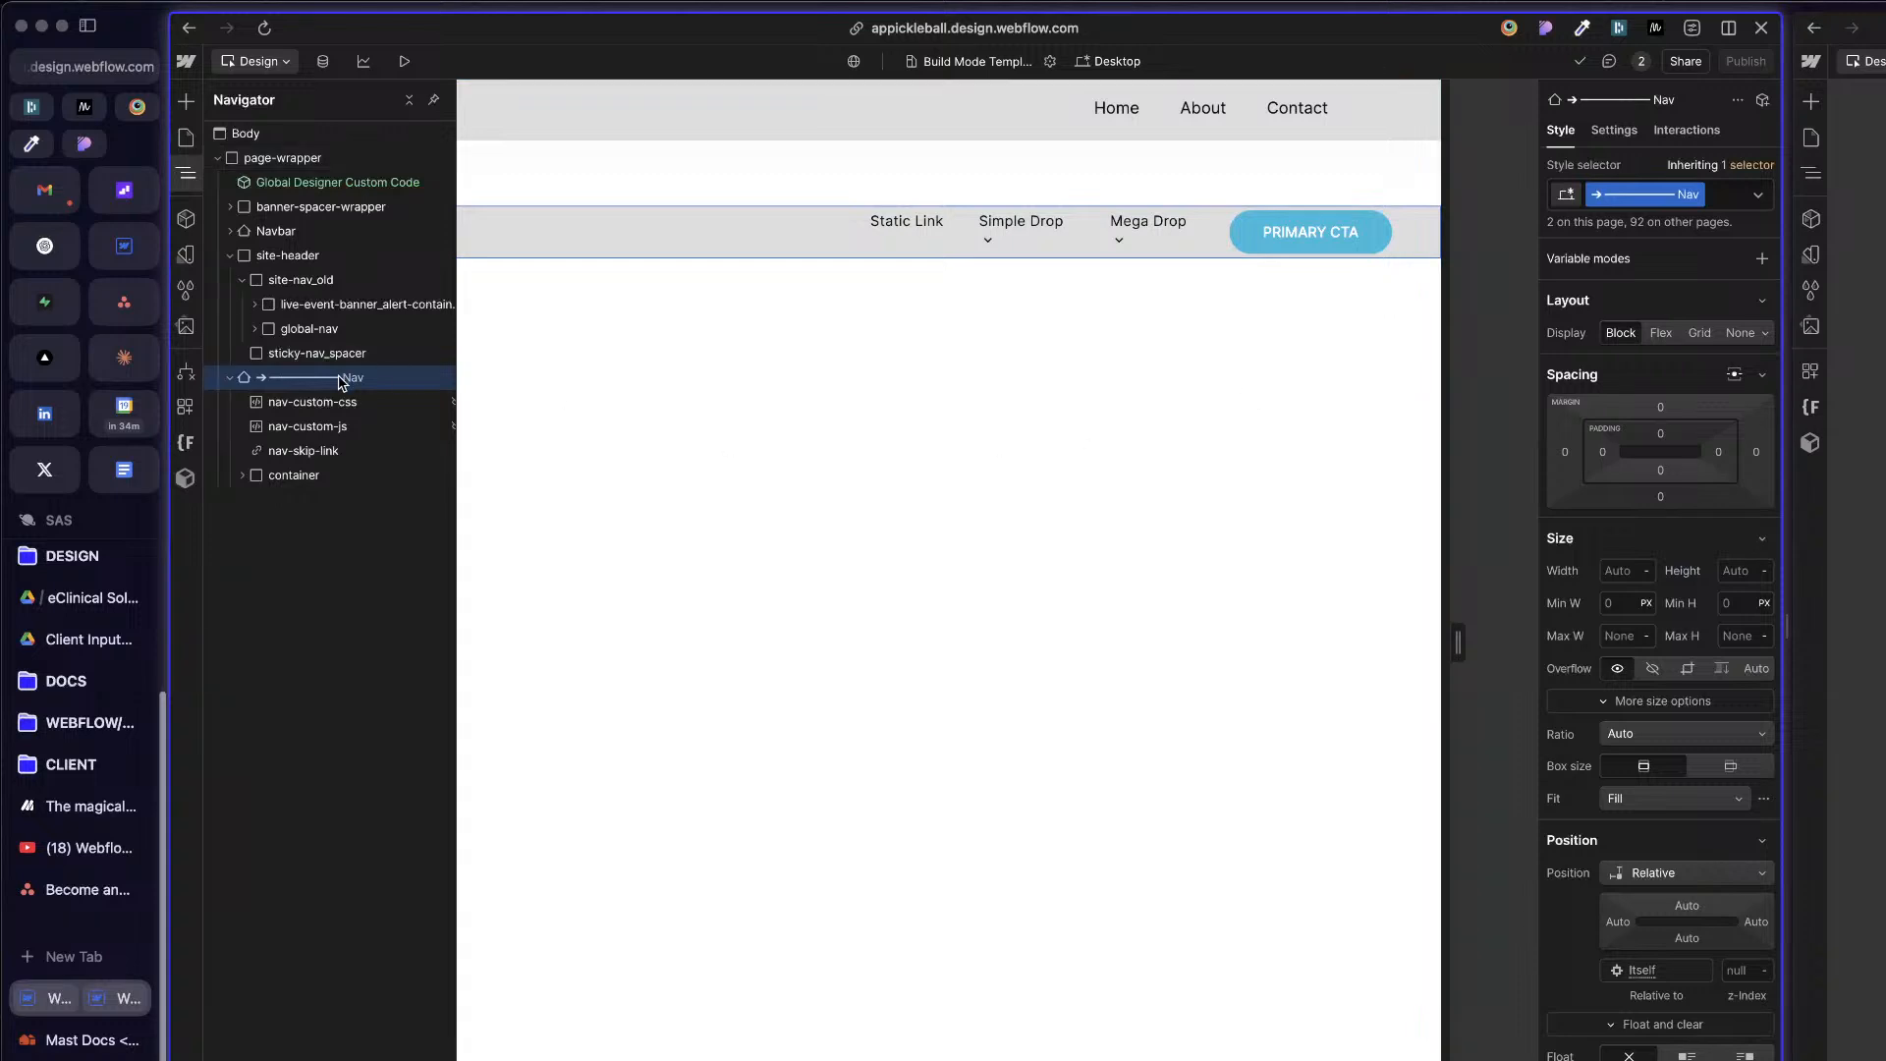
{"action": "left_click", "coordinate": [1862, 531]}
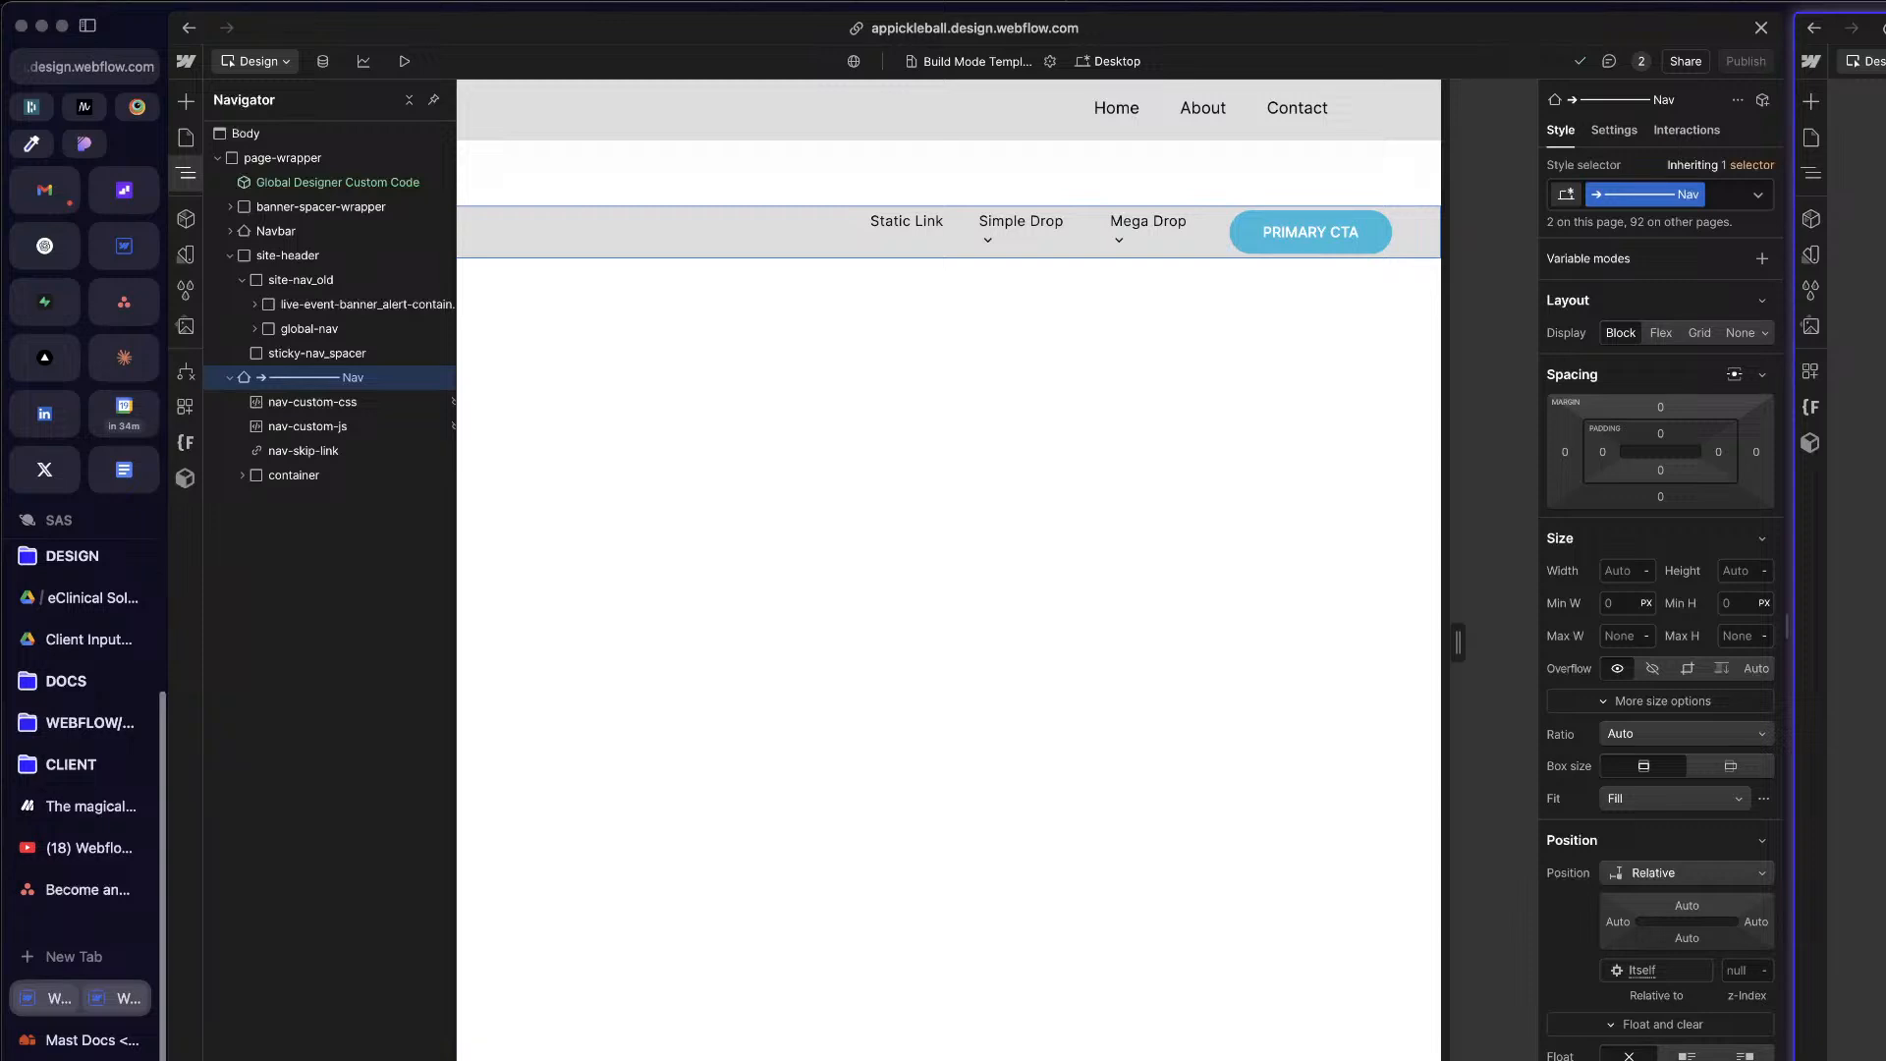
{"action": "key", "text": "z"}
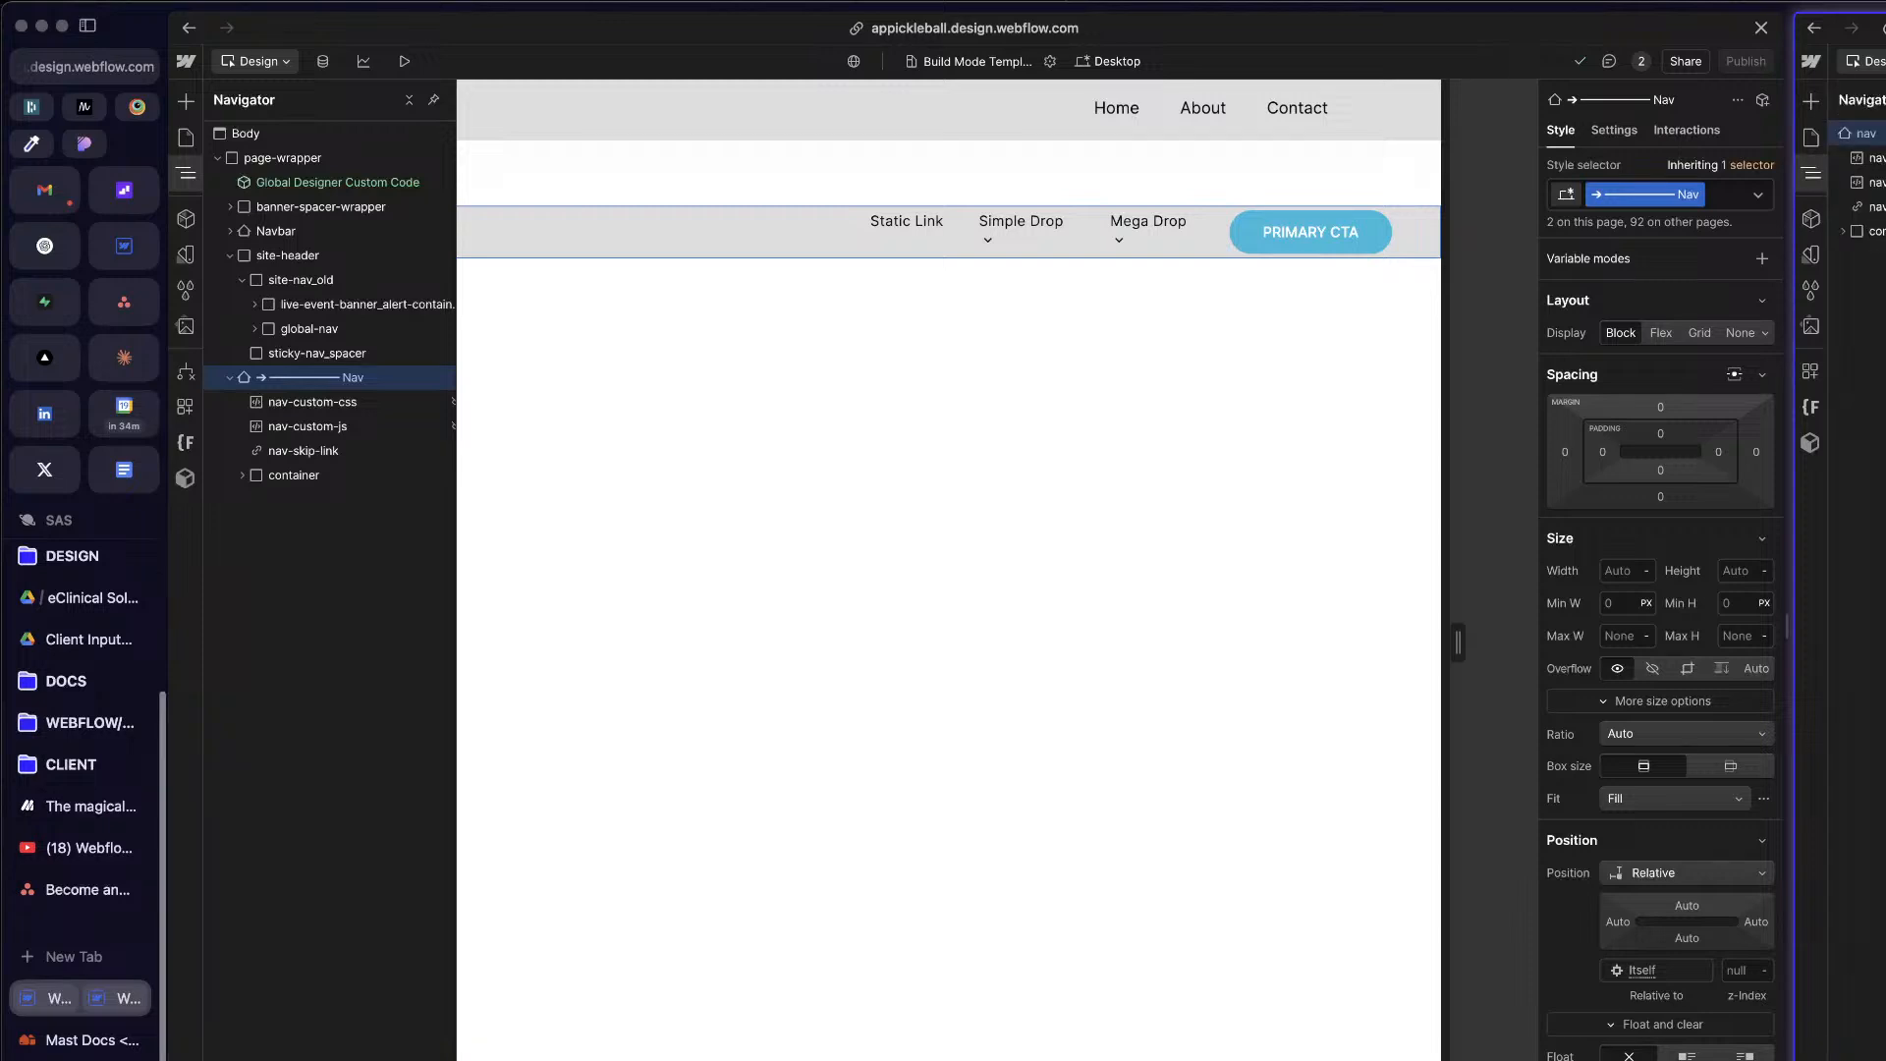
{"action": "left_click", "coordinate": [782, 226]}
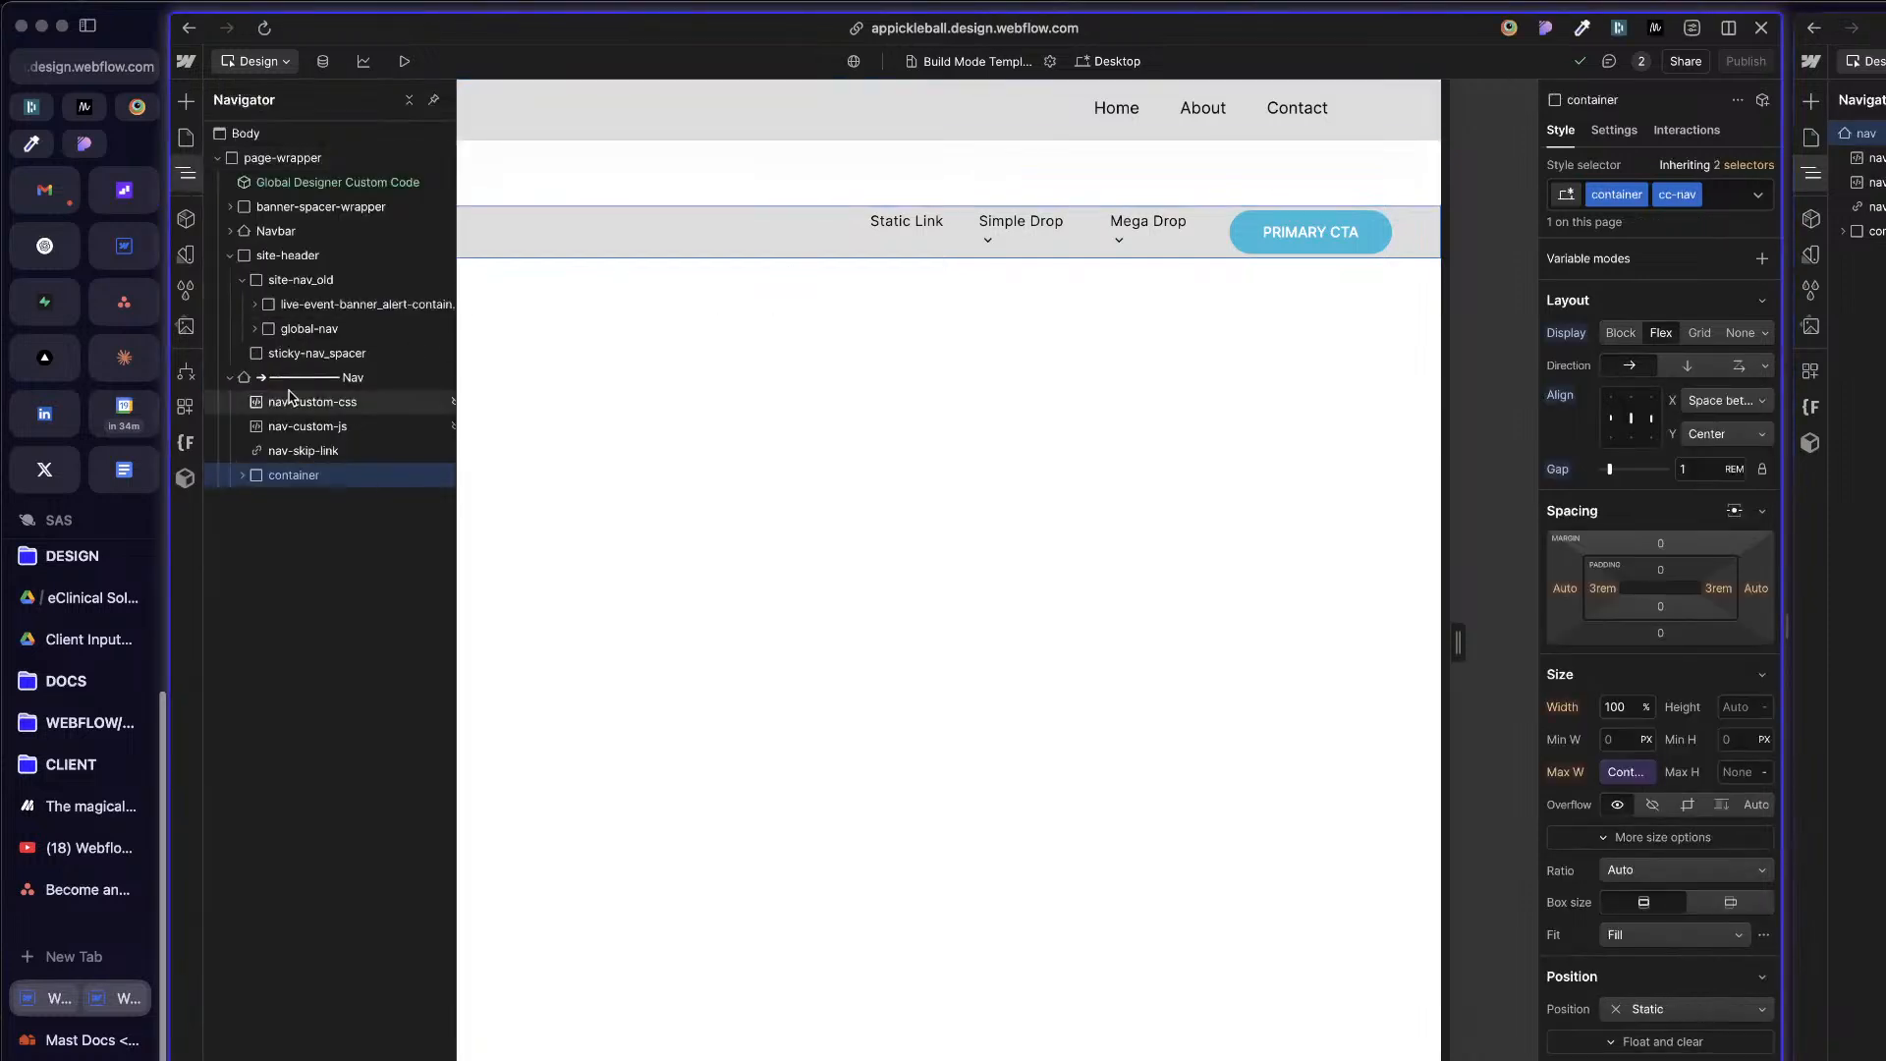
Step: Check the pasted Nav element's class name, then delete the element and collapse site-header
{"action": "left_click", "coordinate": [295, 378]}
{"action": "double_click", "coordinate": [1641, 196]}
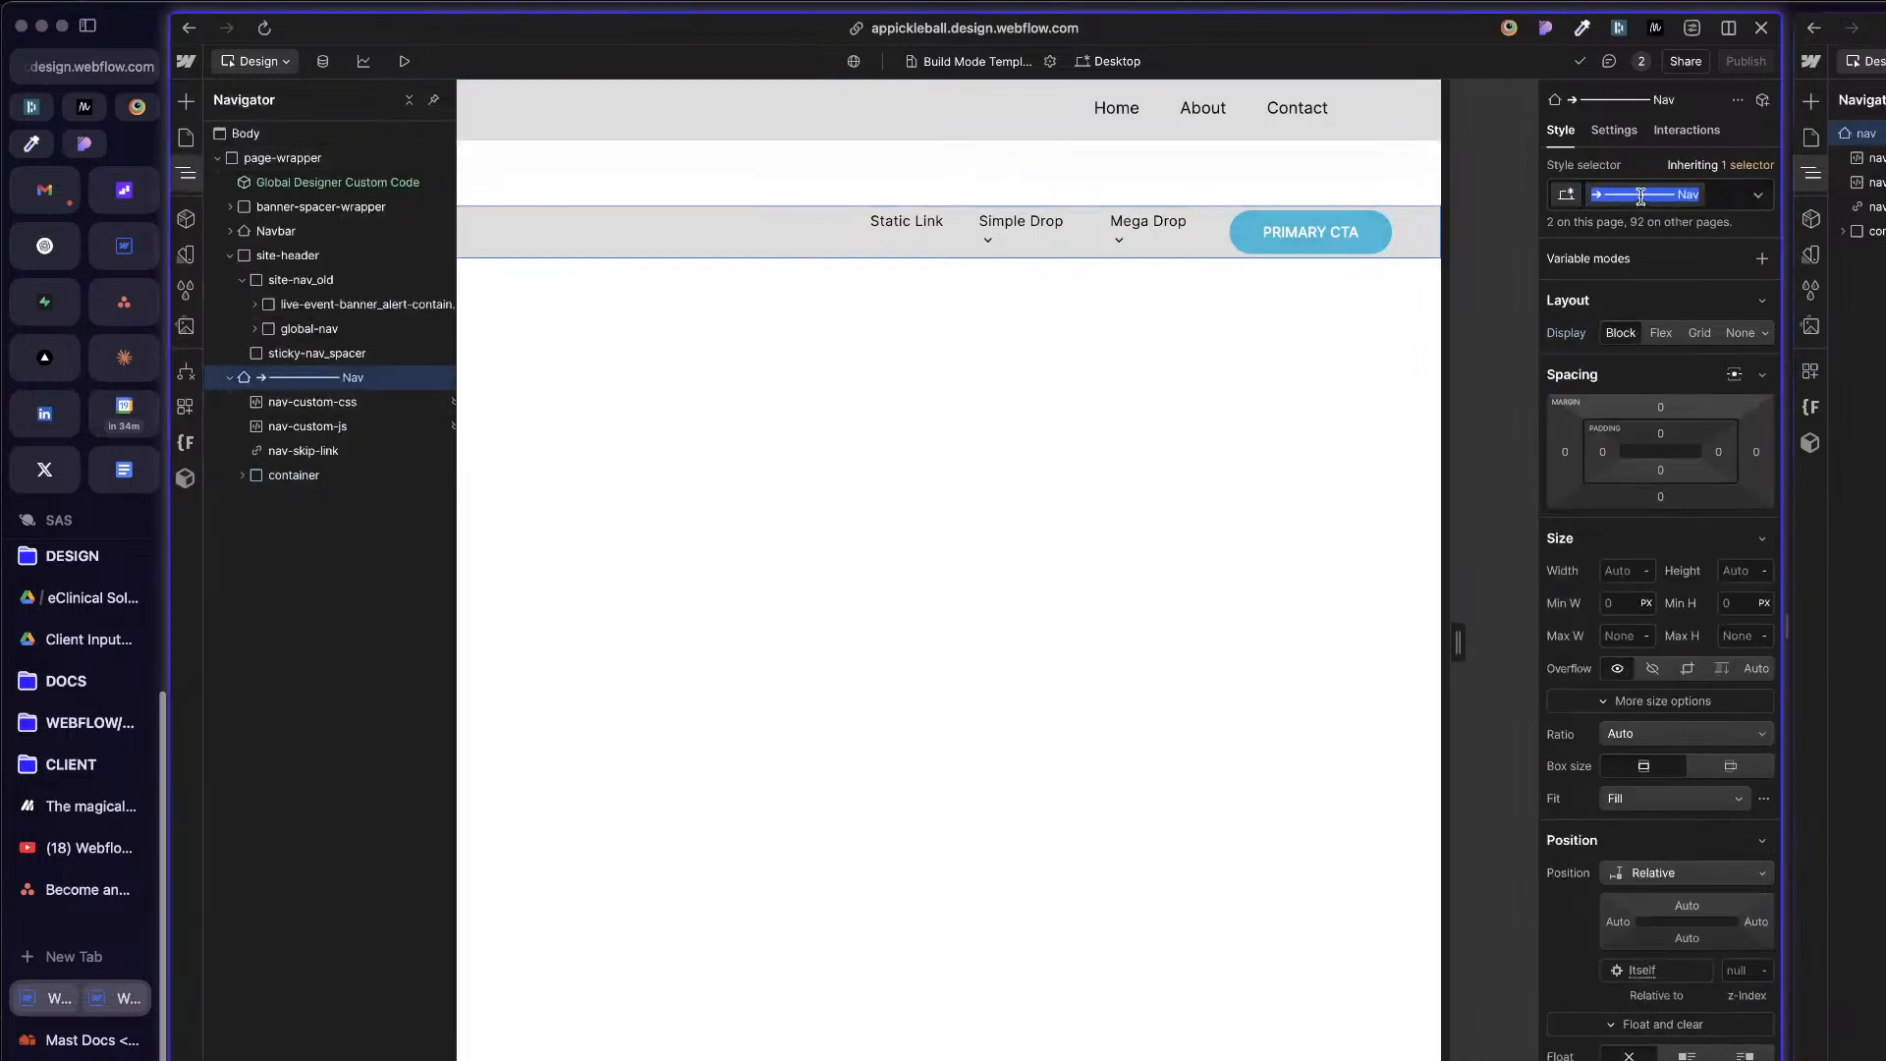
{"action": "left_click", "coordinate": [382, 378]}
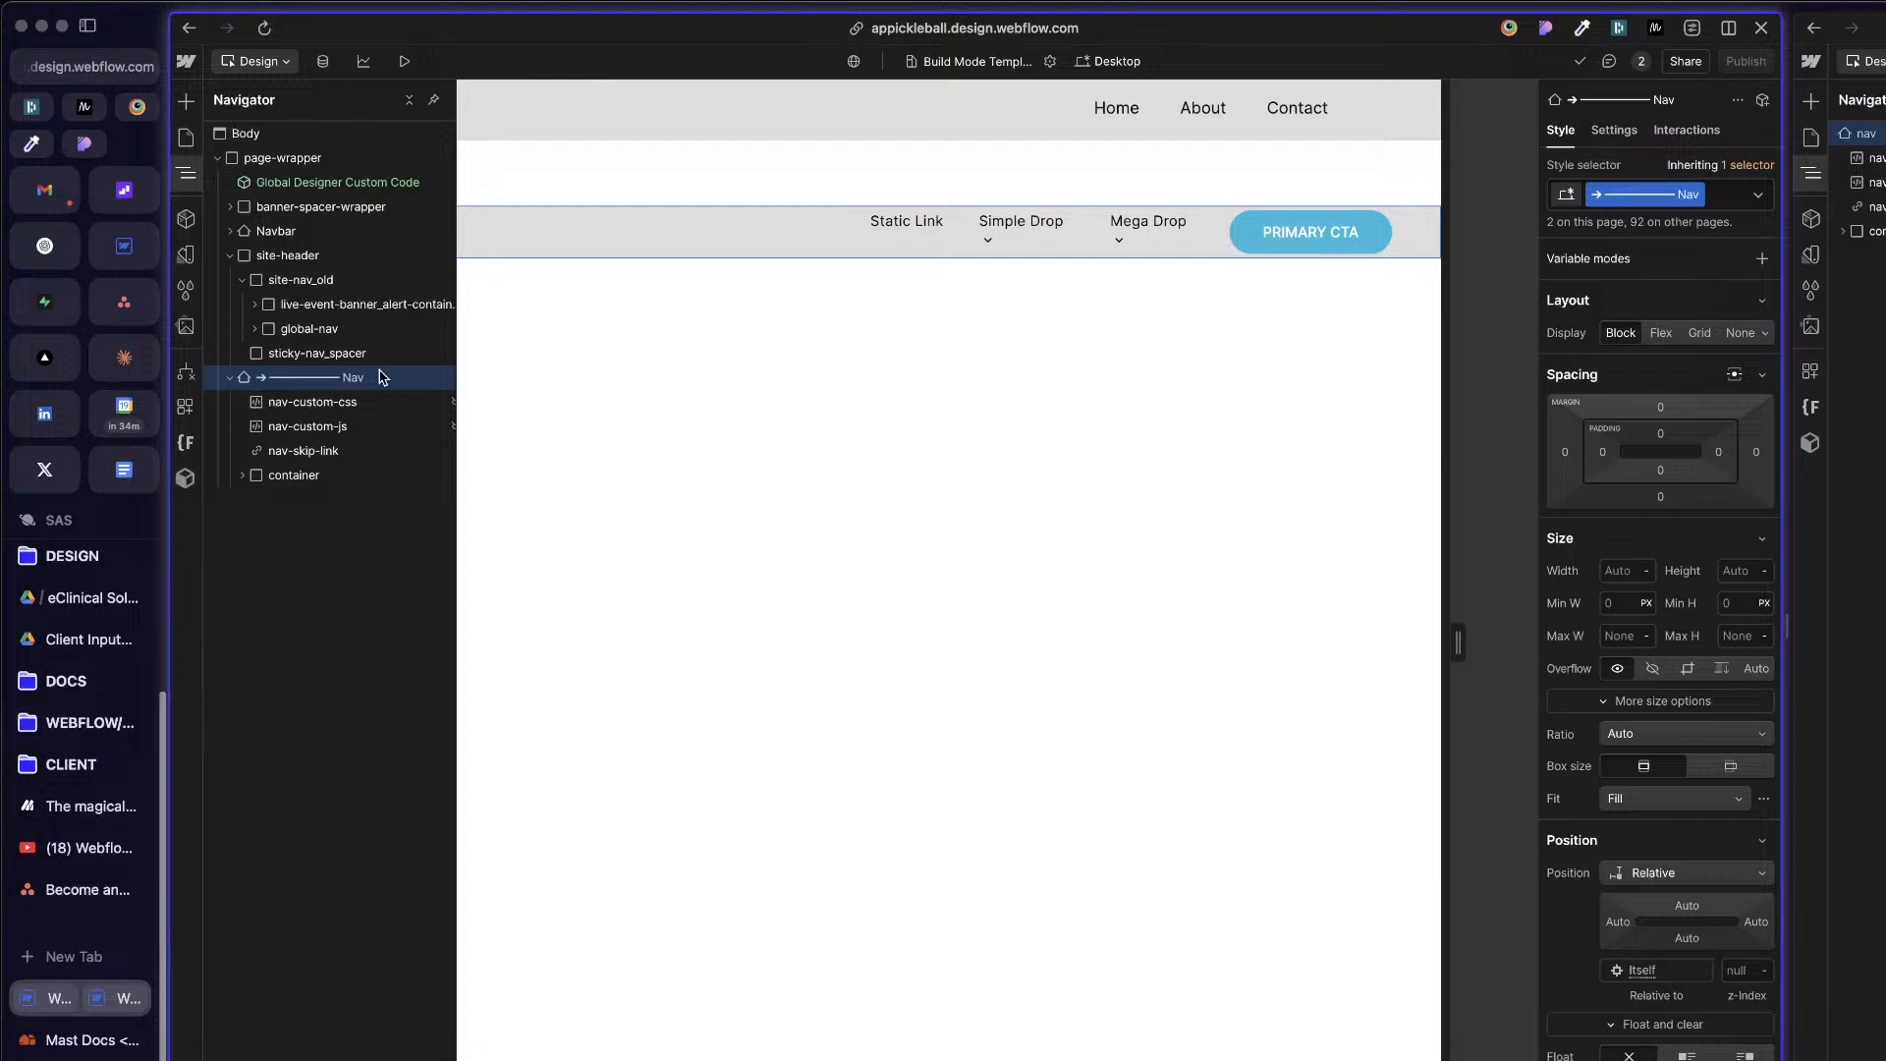
{"action": "key", "text": "Delete"}
{"action": "left_click", "coordinate": [232, 257]}
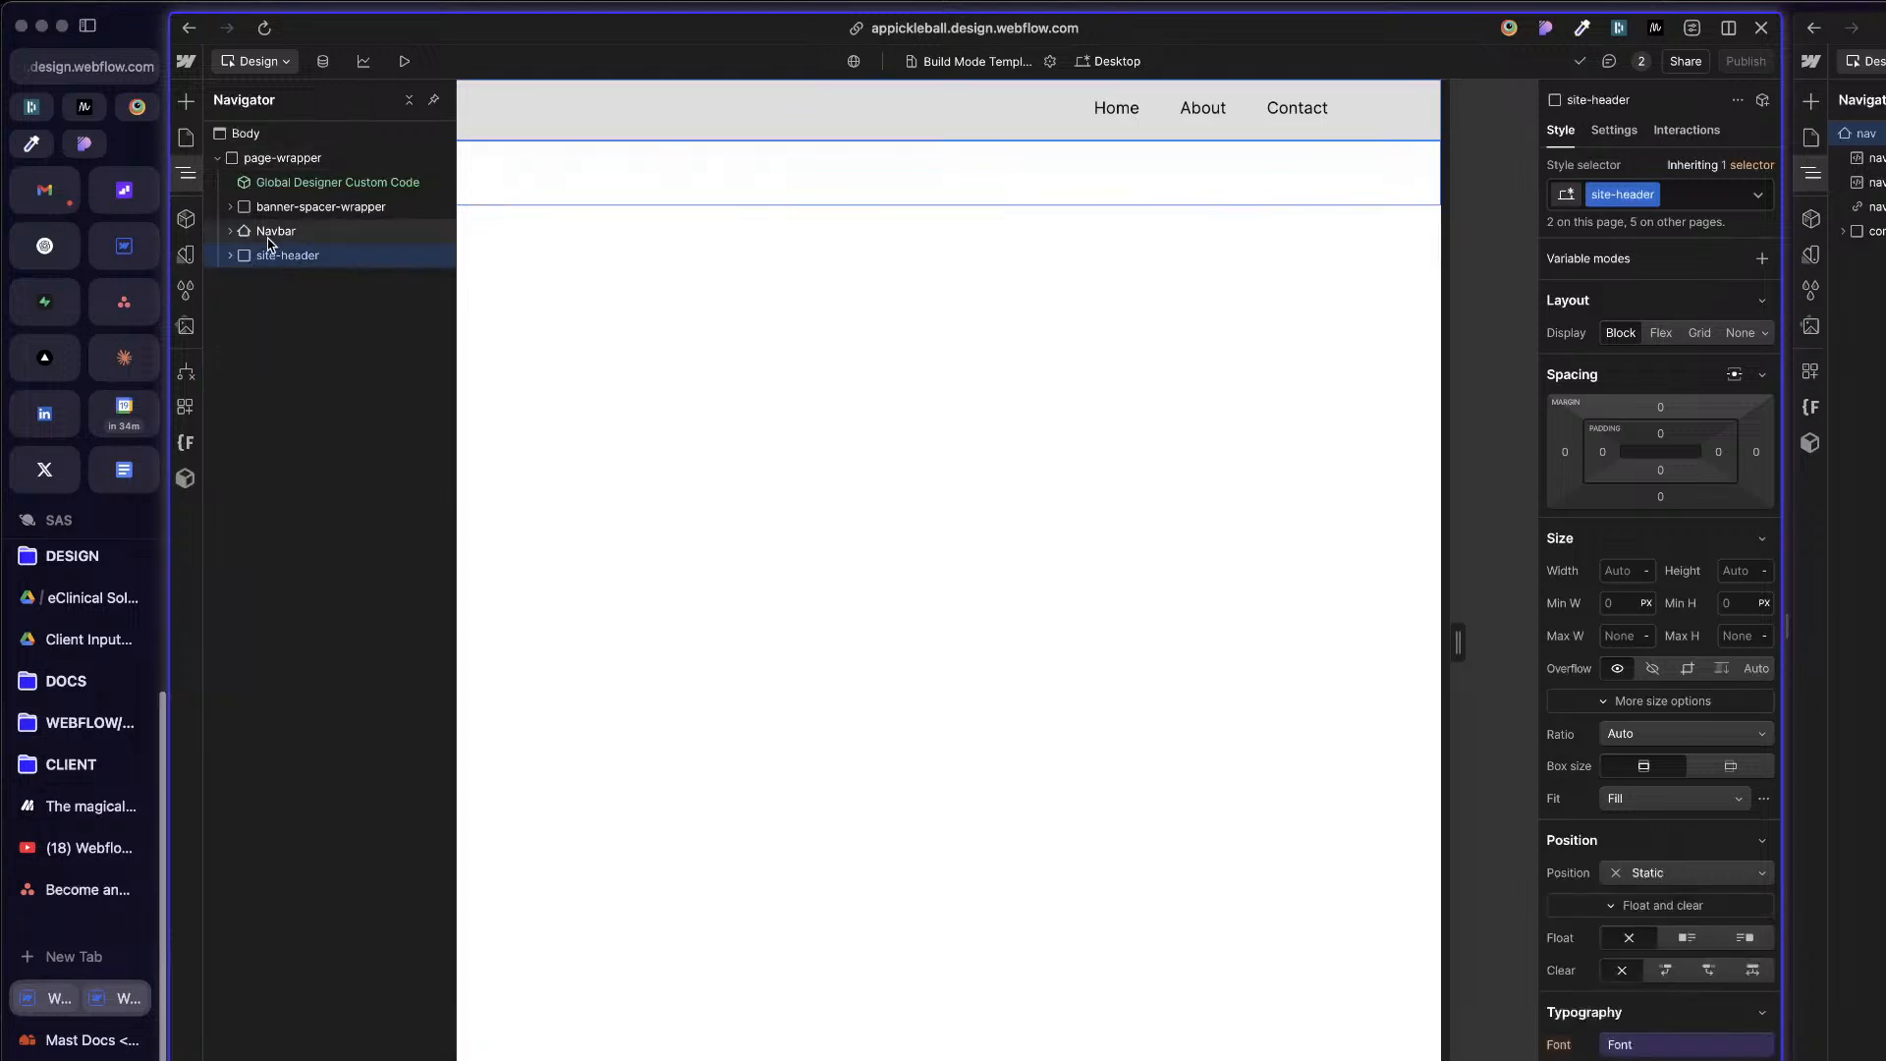
Step: Try applying the existing Nav class to the Navbar element above site-header
{"action": "left_click", "coordinate": [272, 234]}
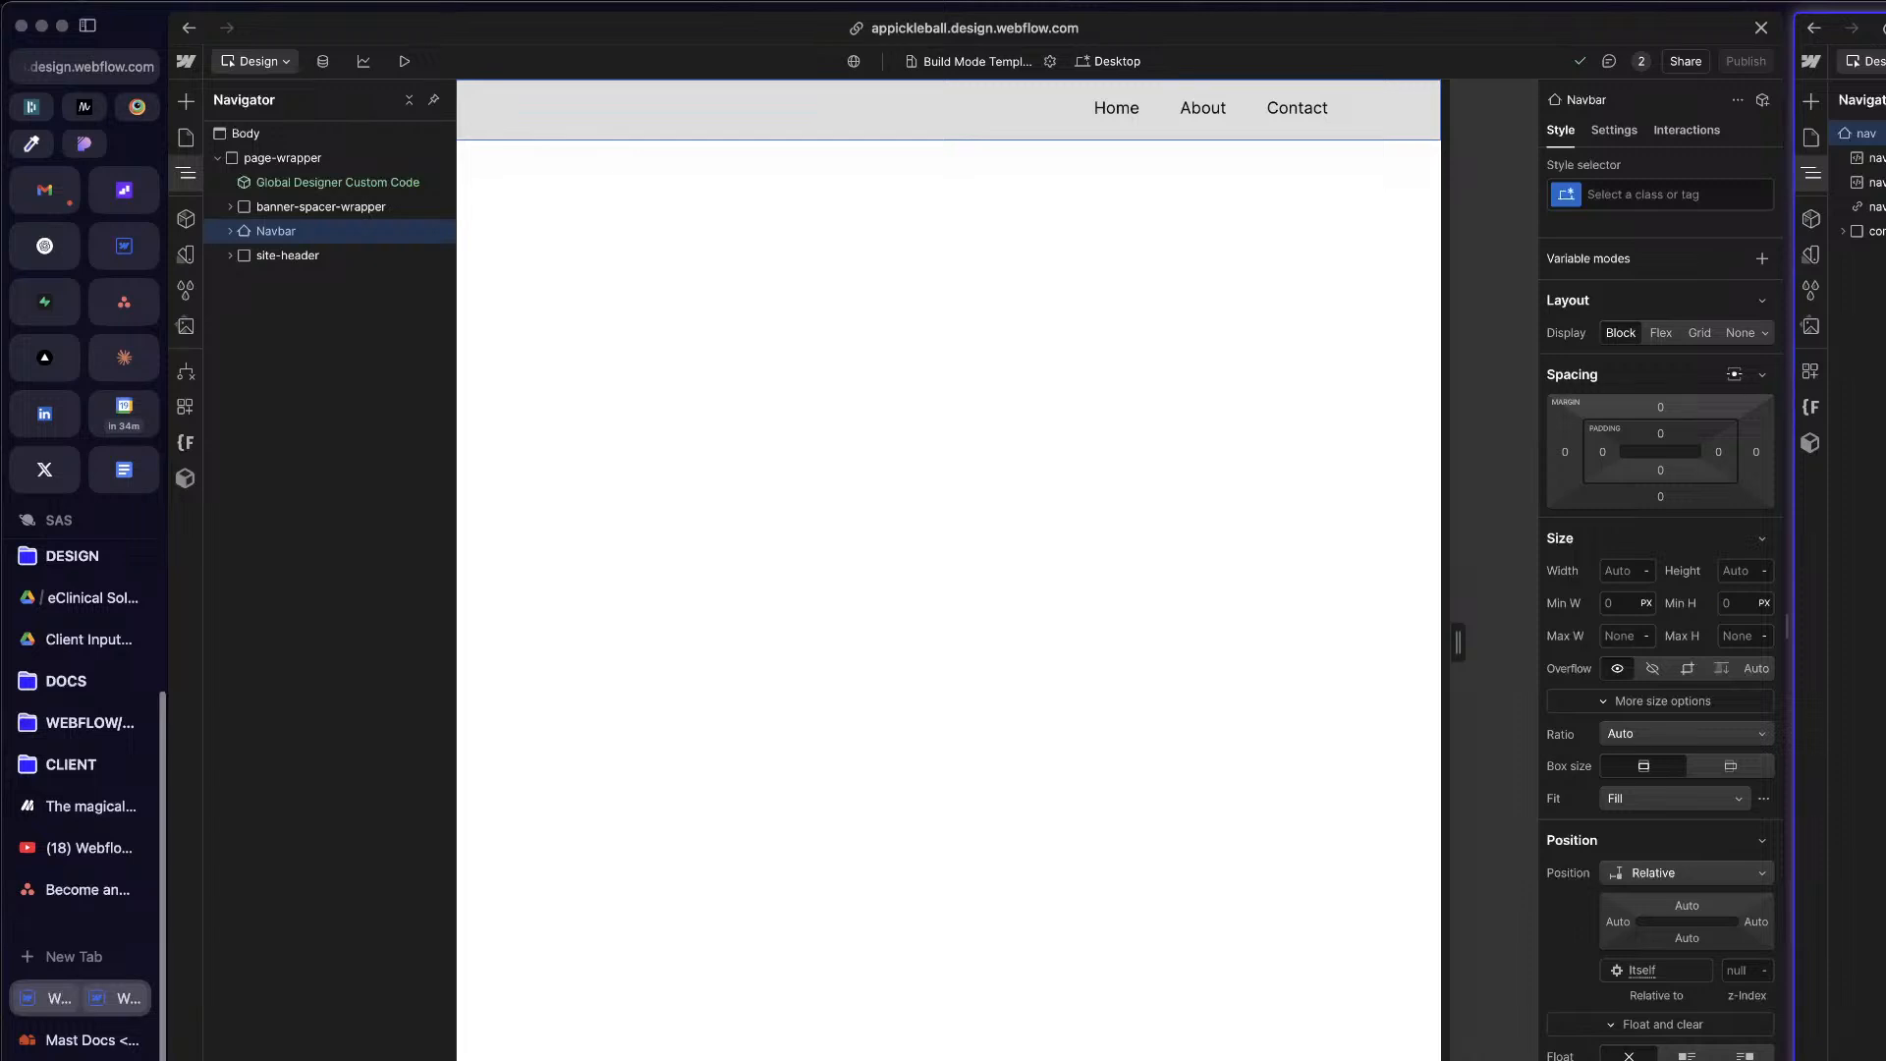
{"action": "left_click", "coordinate": [280, 236]}
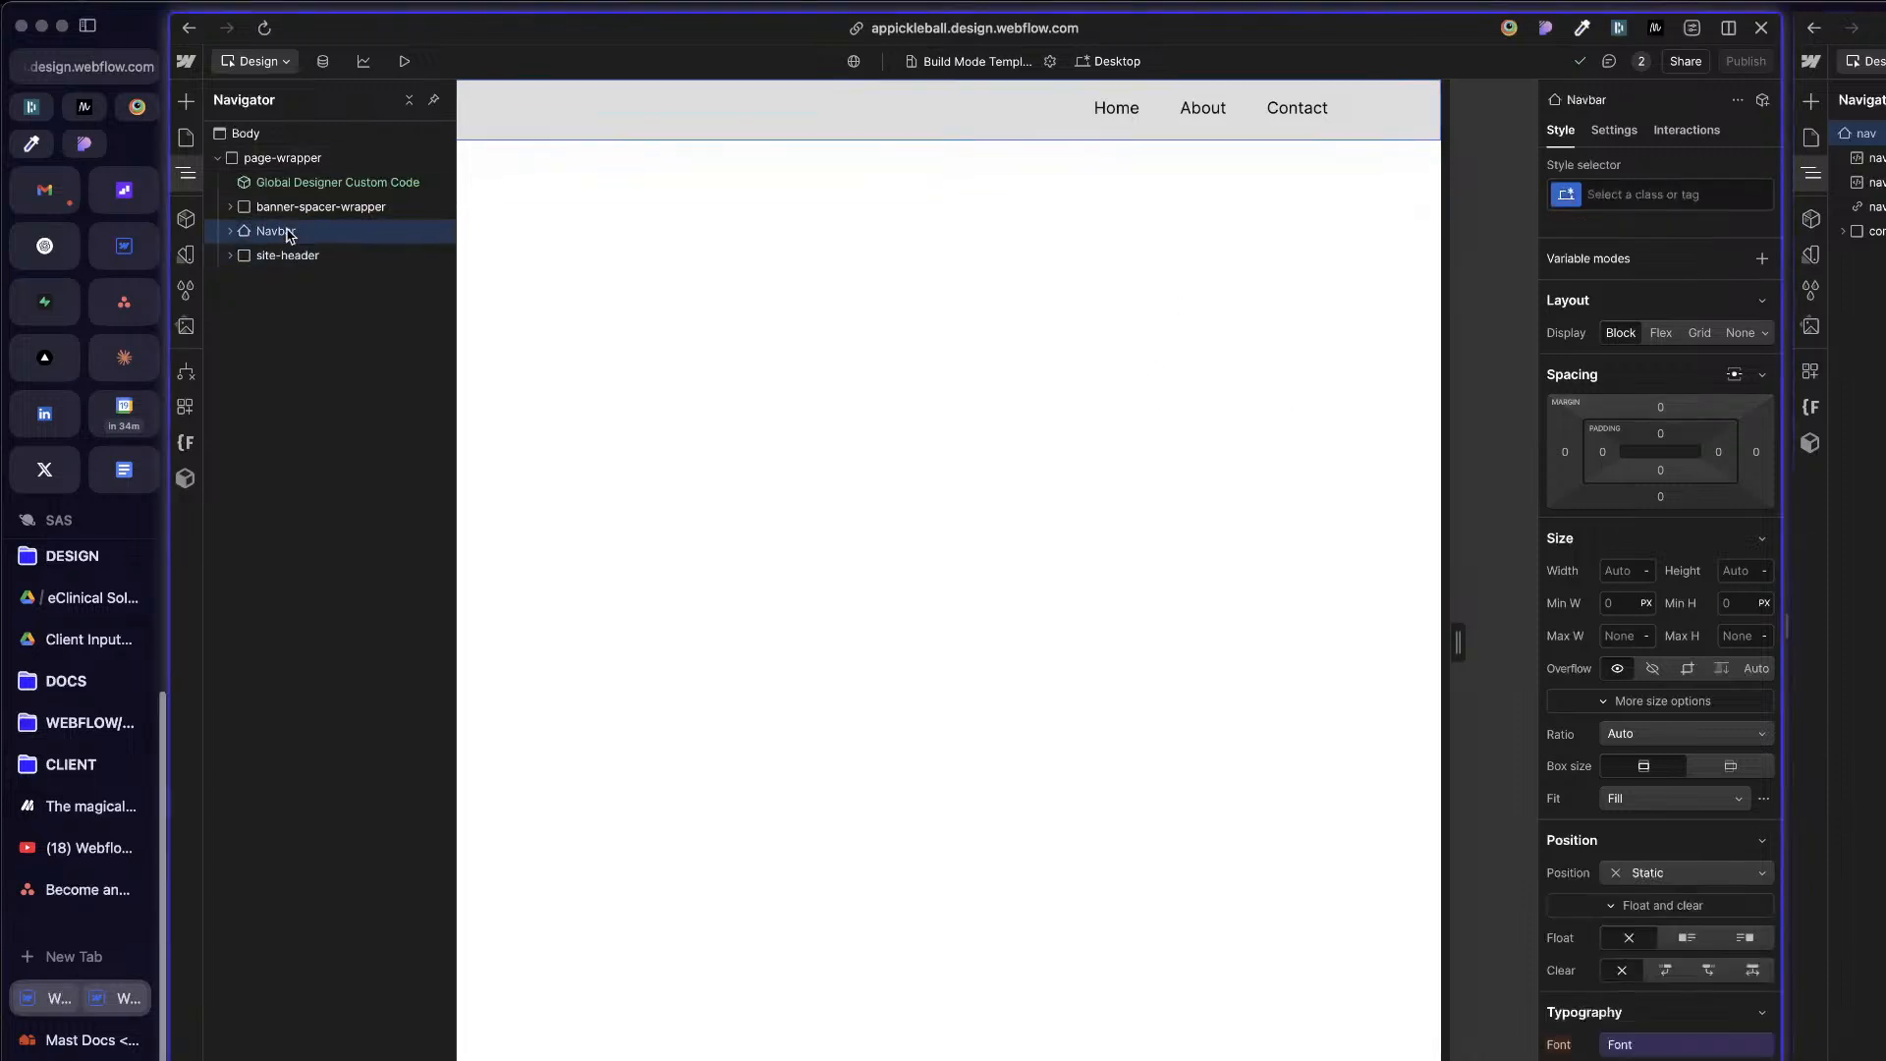
{"action": "left_click", "coordinate": [1658, 202]}
{"action": "type", "text": "nav"}
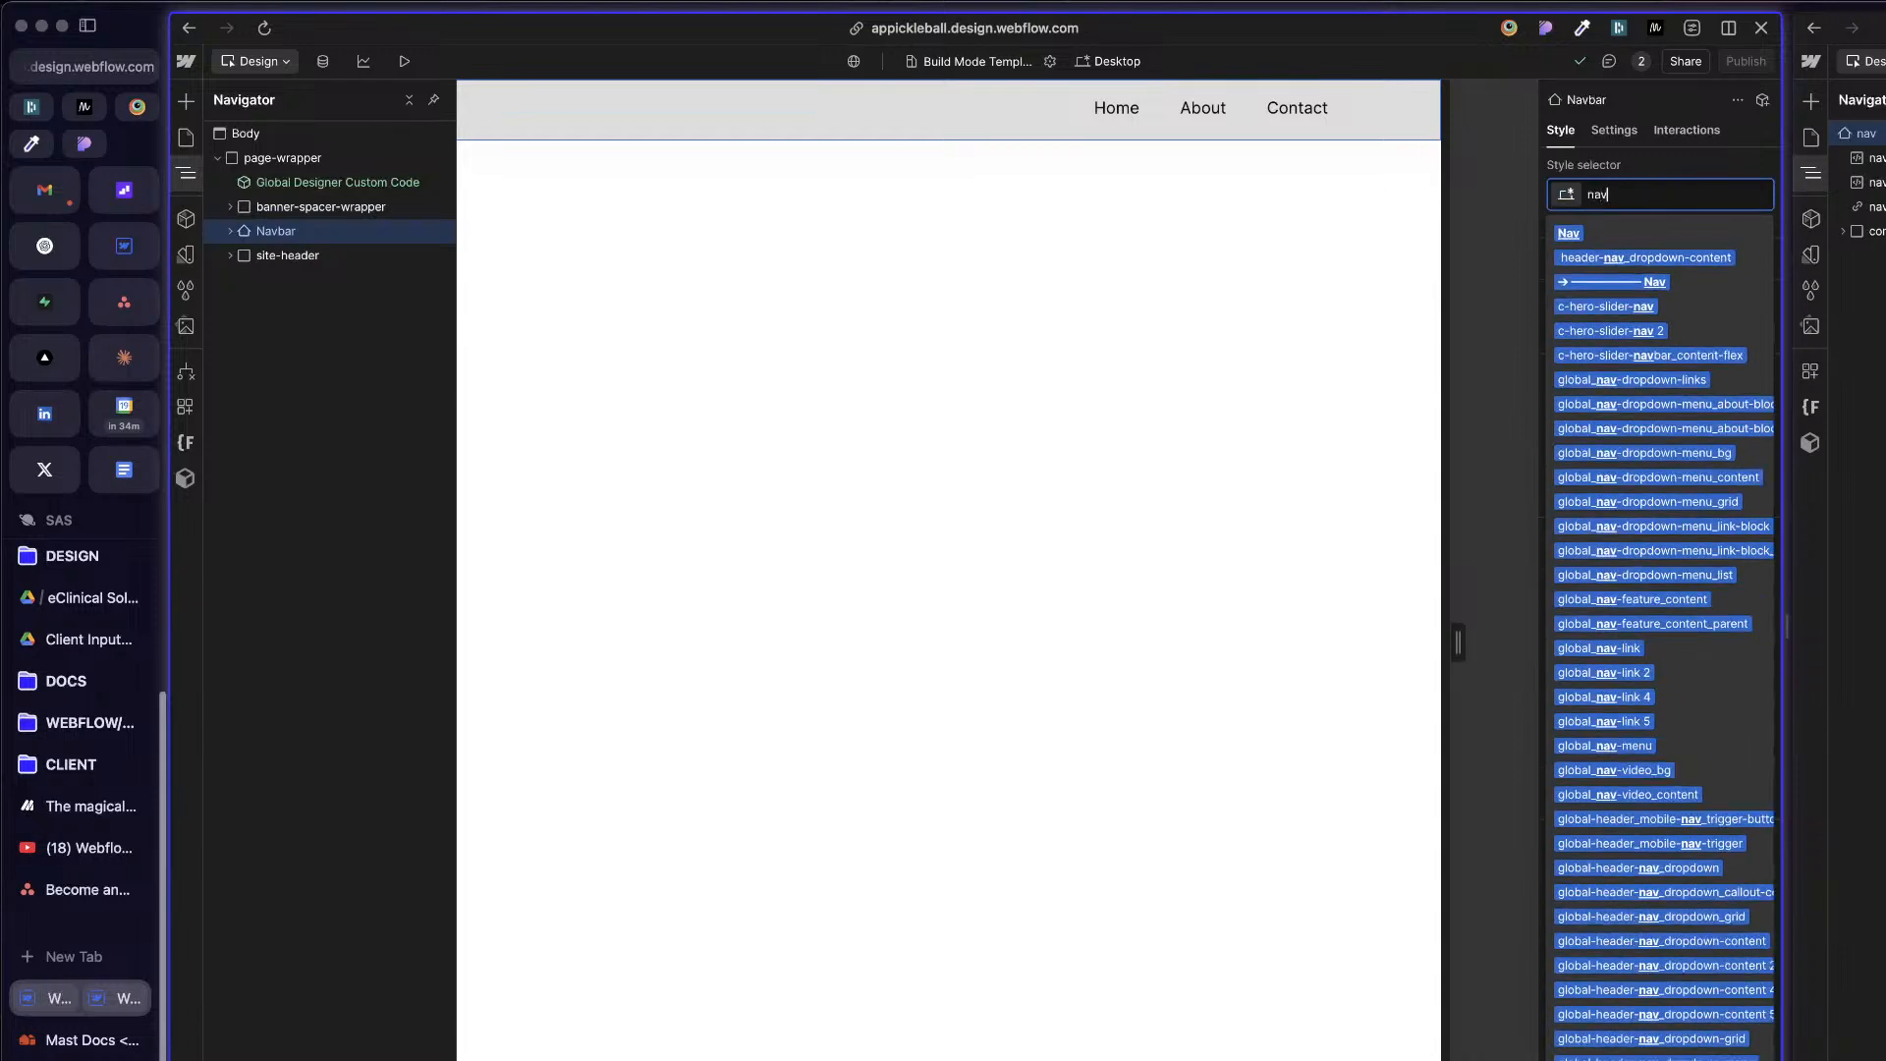
{"action": "key", "text": "Return"}
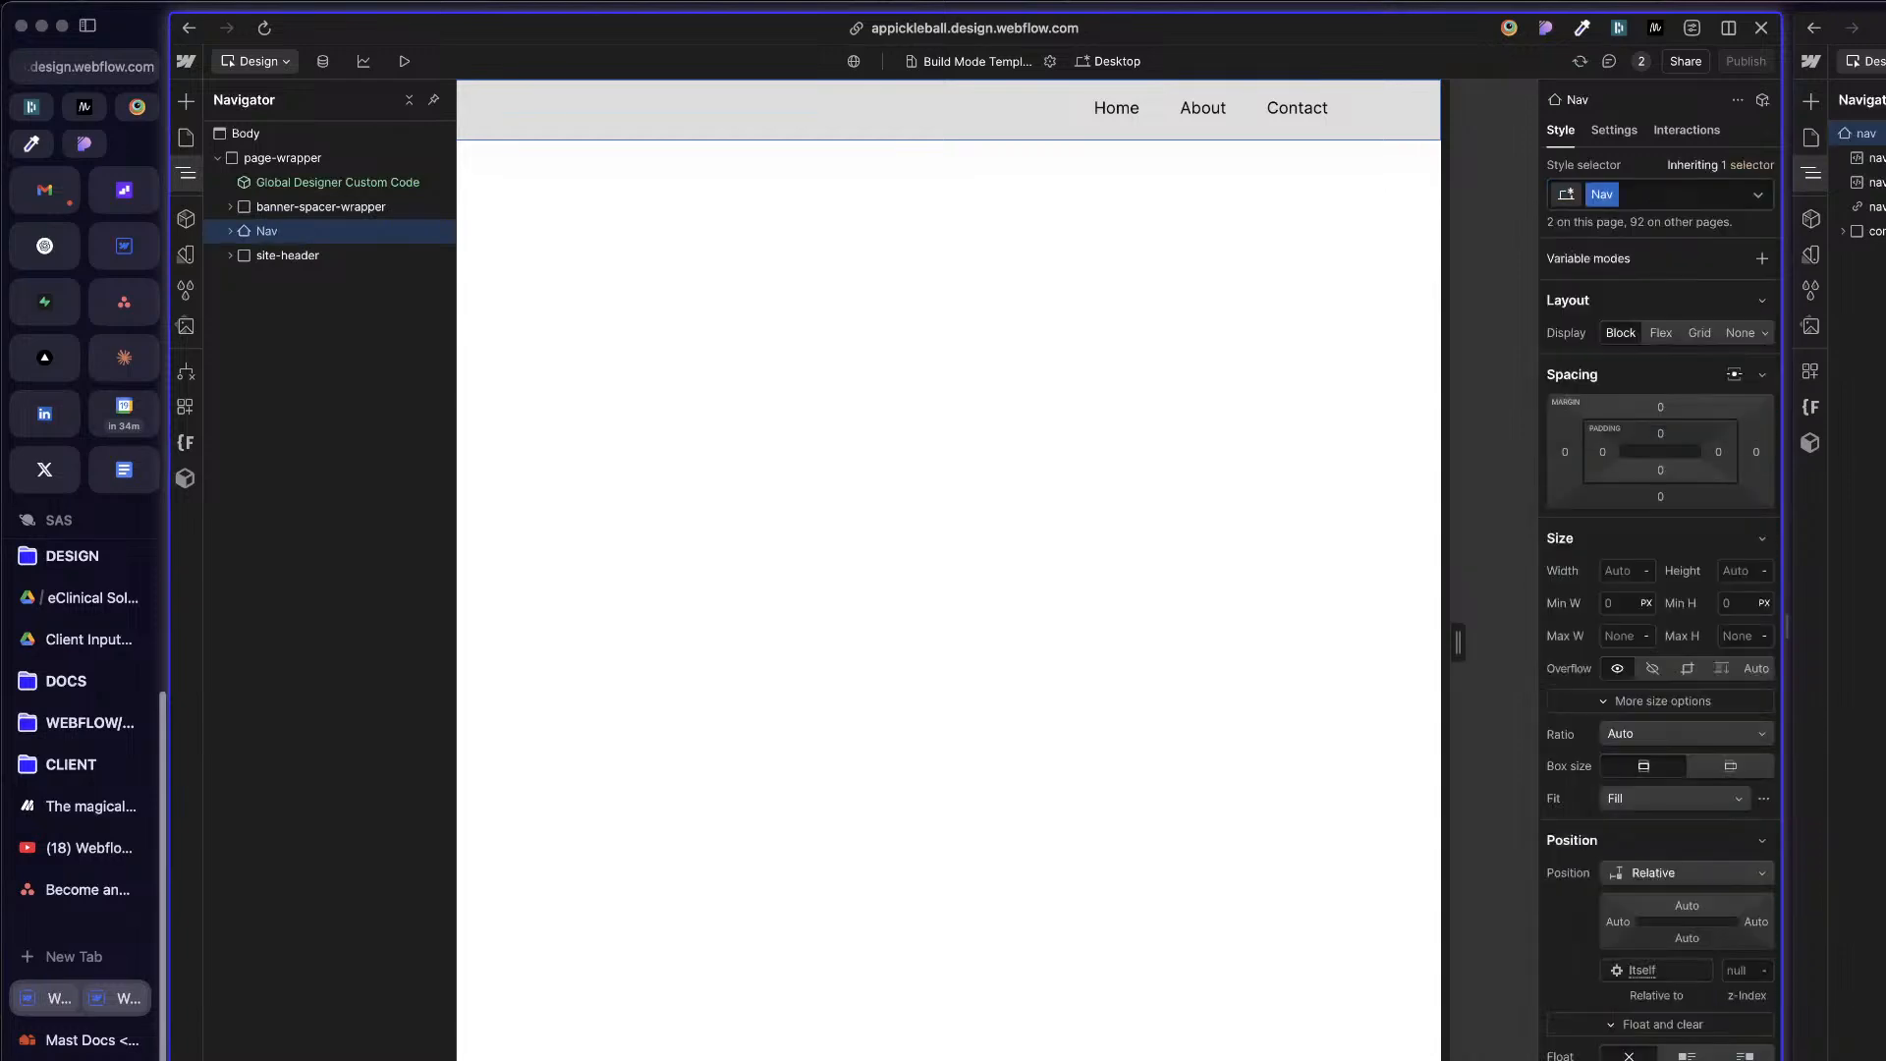
Step: Review the Nav class's style properties, then undo applying the class to the Navbar
{"action": "scroll", "coordinate": [1682, 894], "scroll_direction": "down", "scroll_amount": 10}
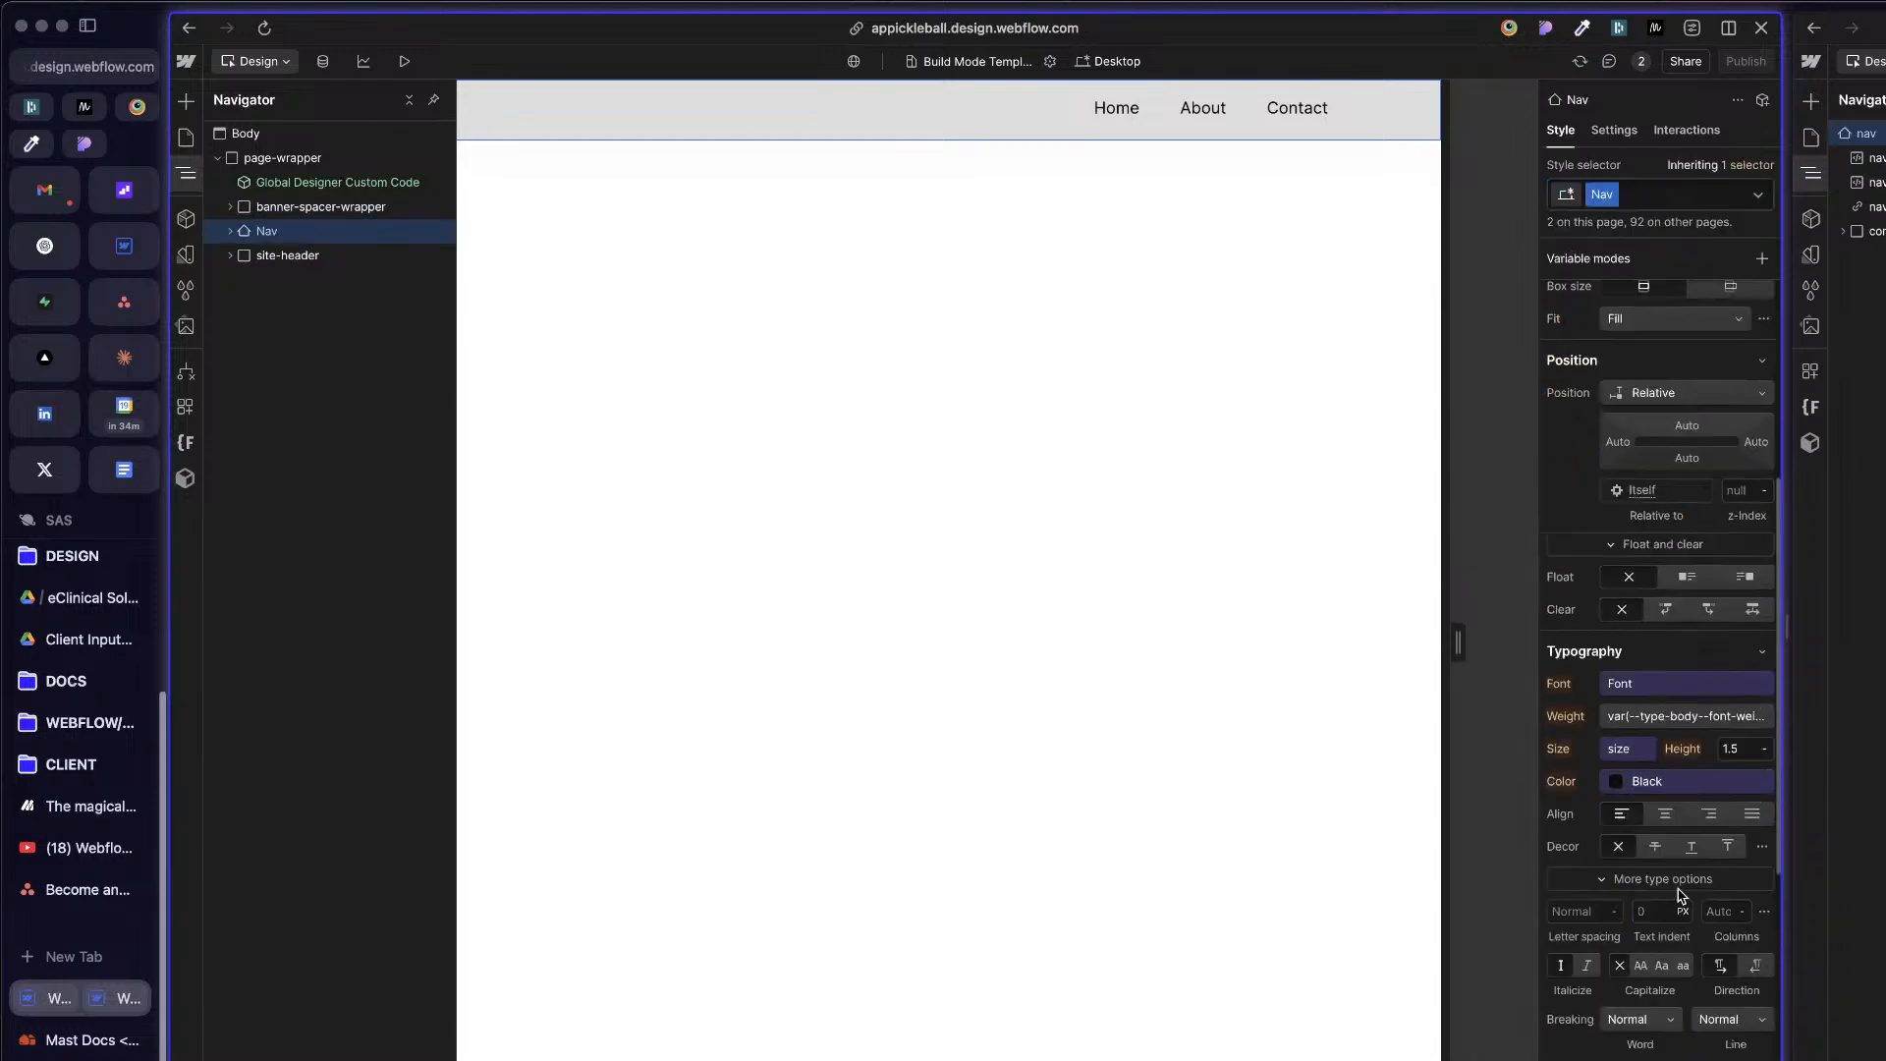
{"action": "scroll", "coordinate": [1682, 894], "scroll_direction": "up", "scroll_amount": 10}
{"action": "scroll", "coordinate": [1682, 894], "scroll_direction": "down", "scroll_amount": 10}
{"action": "scroll", "coordinate": [1676, 892], "scroll_direction": "up", "scroll_amount": 10}
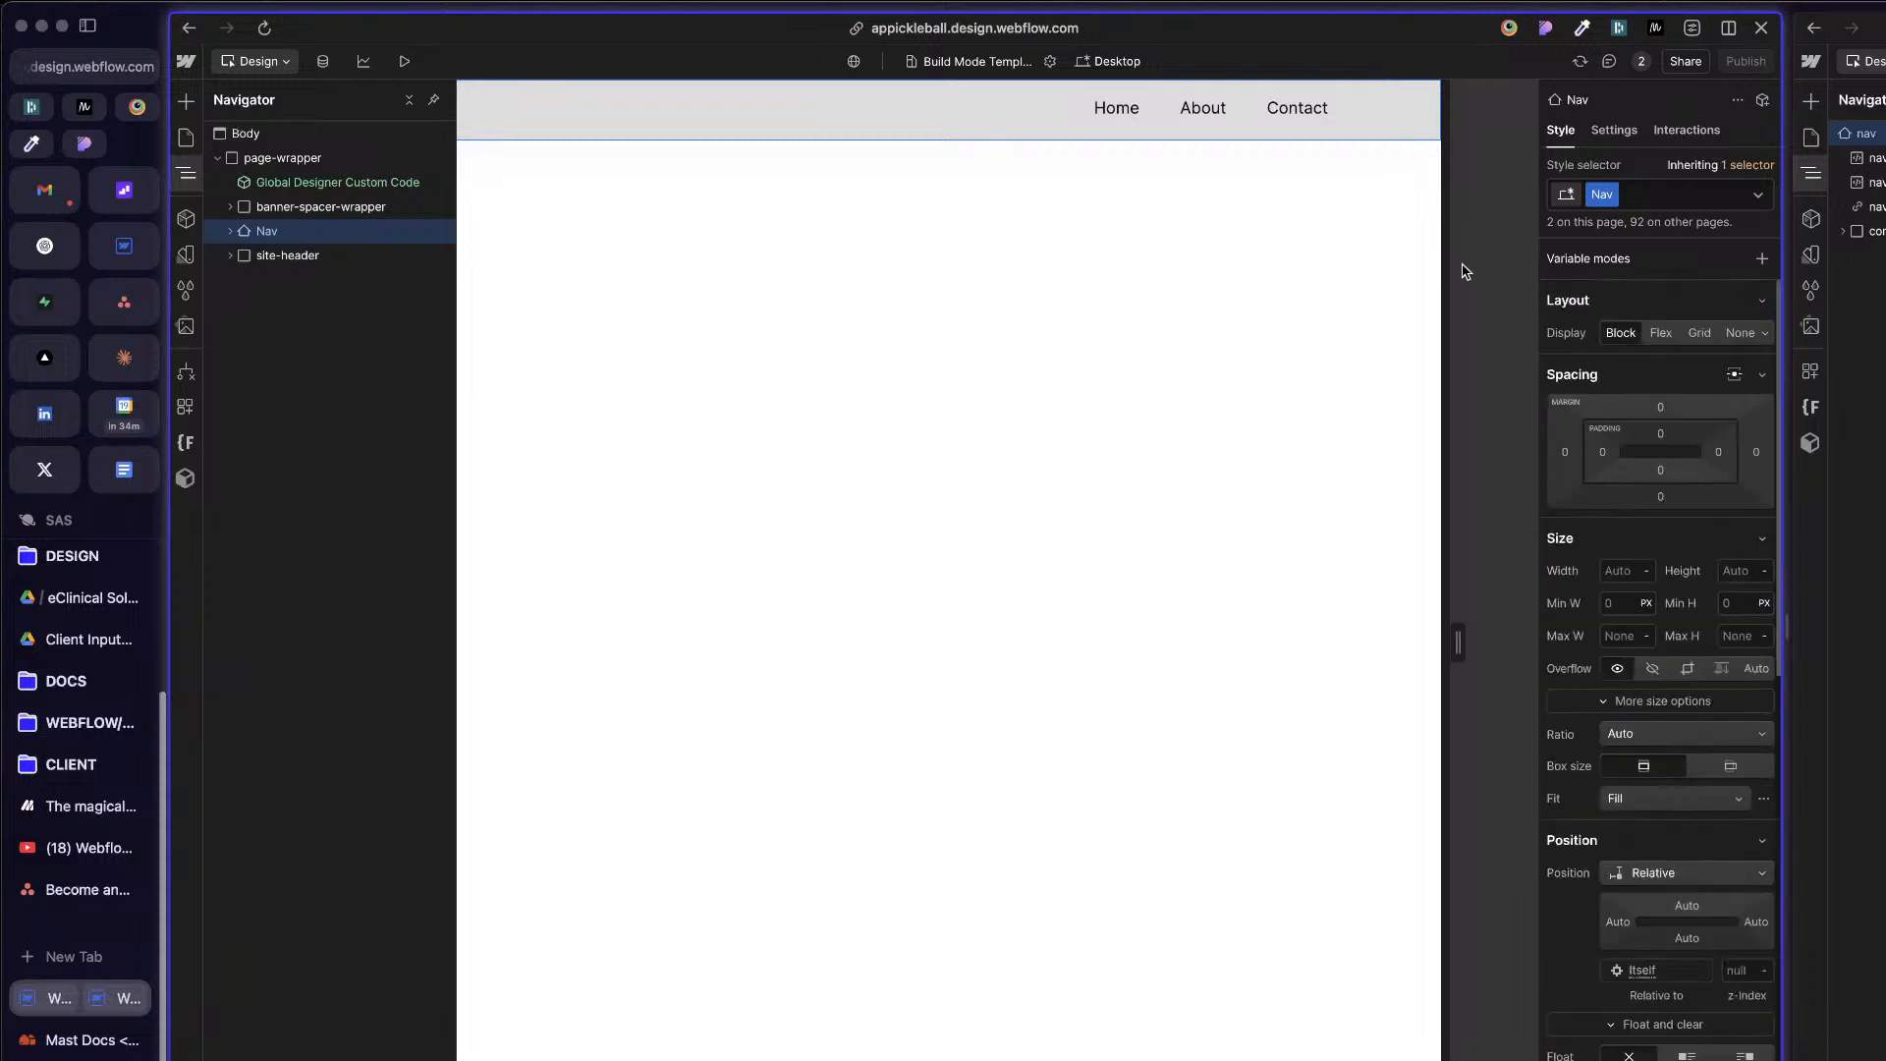
{"action": "key", "text": "super+z"}
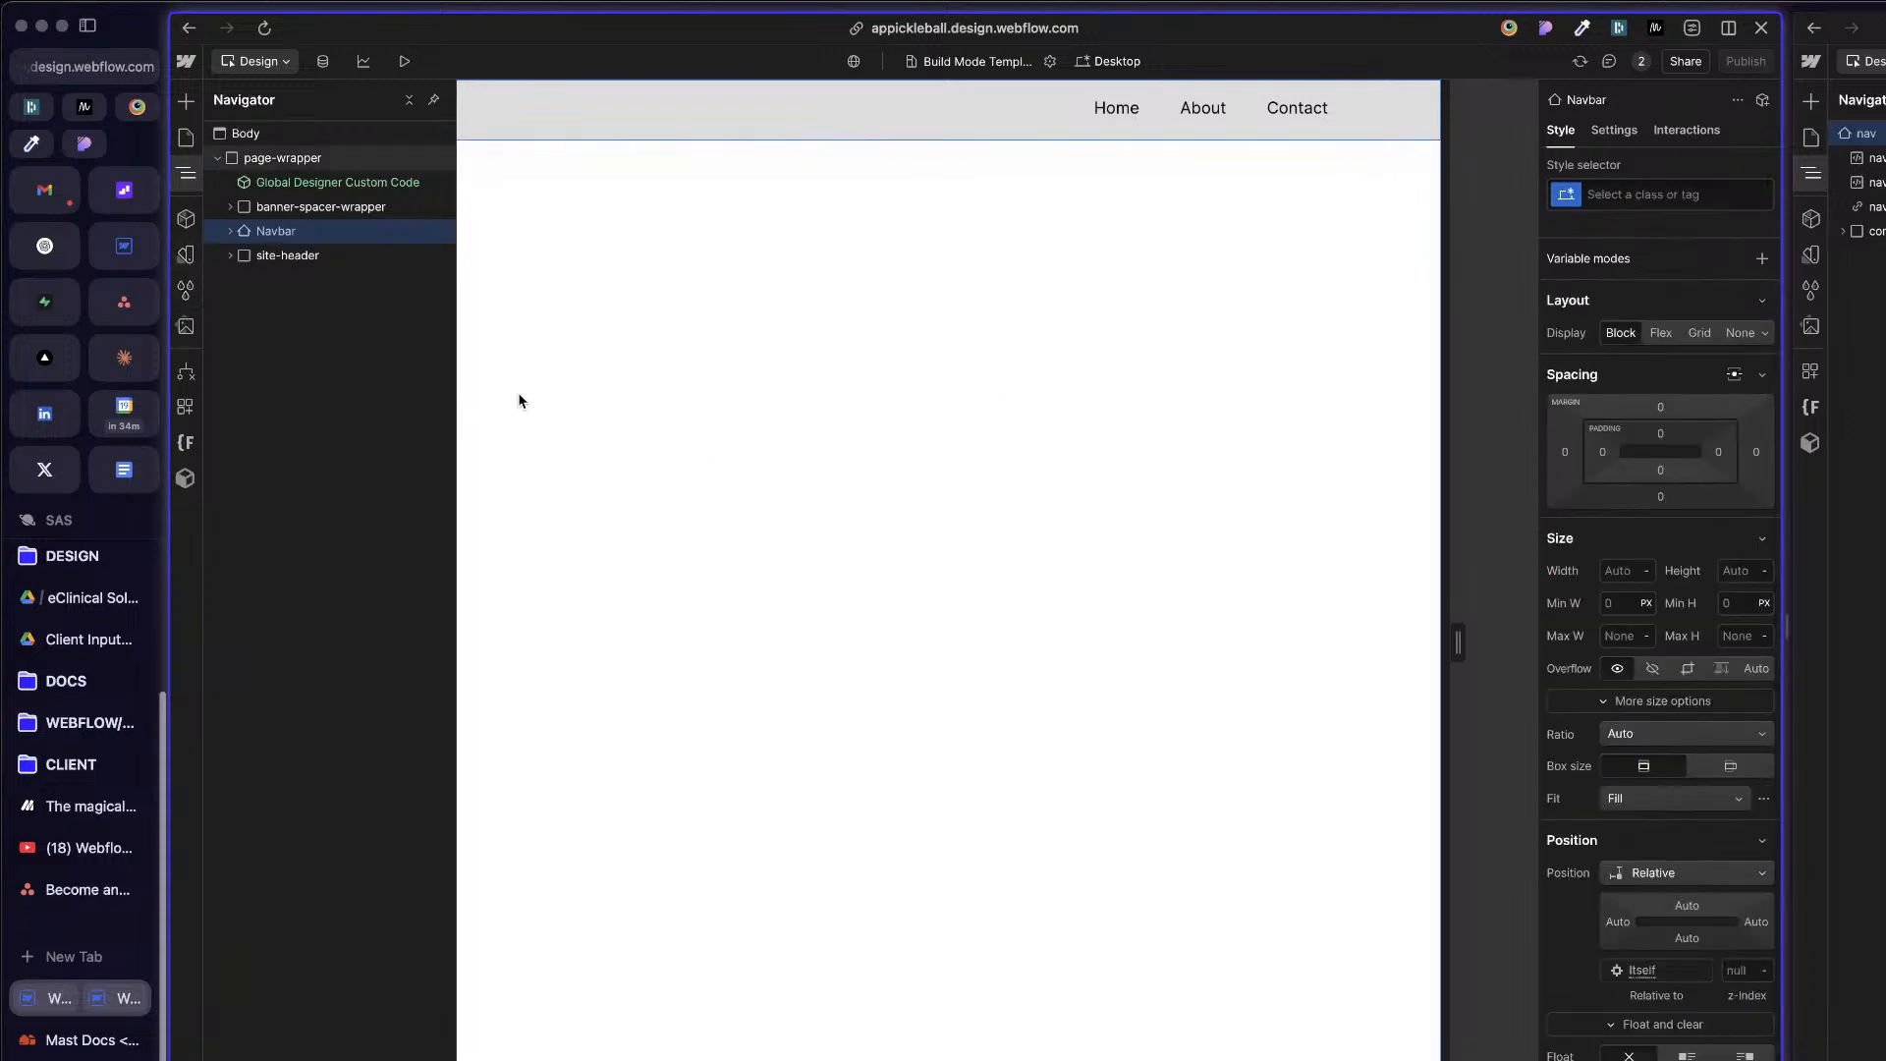
Step: Search the project's style selectors for "nav" and look through the matching classes for an existing nav class
{"action": "left_click", "coordinate": [184, 288]}
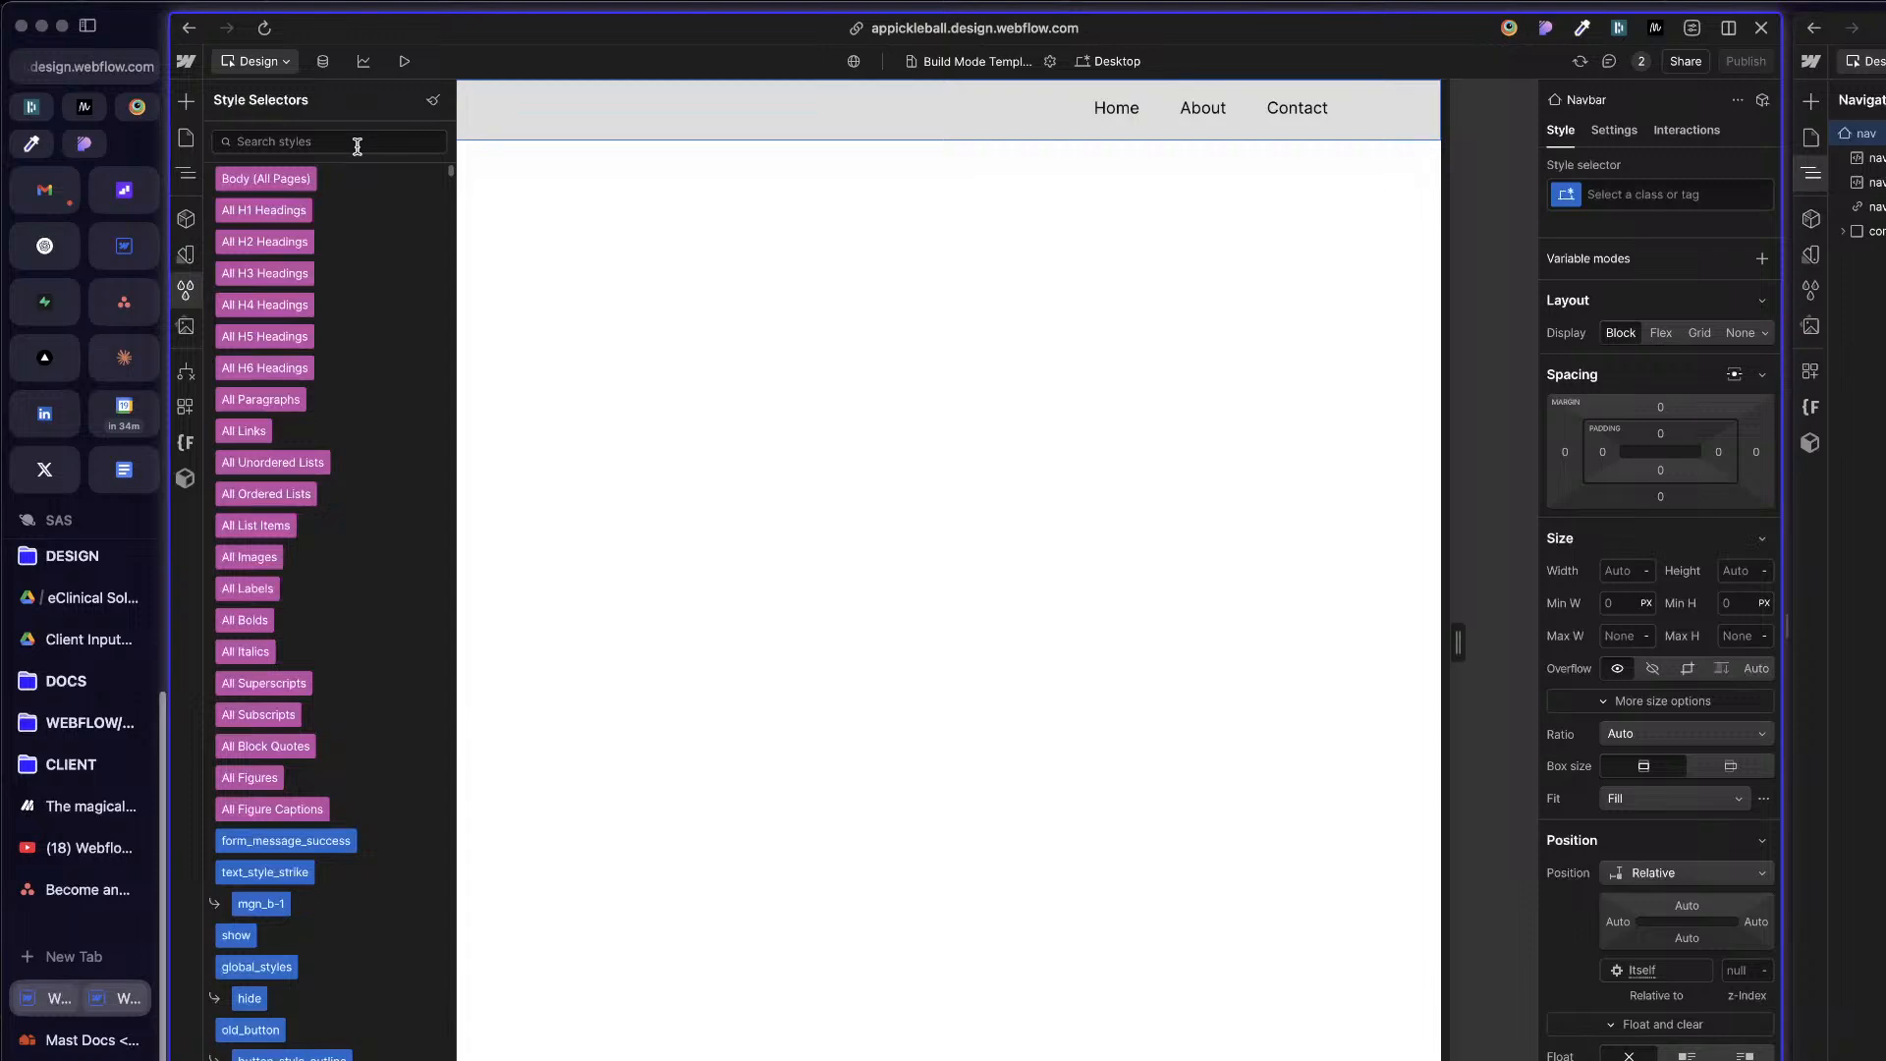
{"action": "left_click", "coordinate": [357, 145]}
{"action": "type", "text": "nav"}
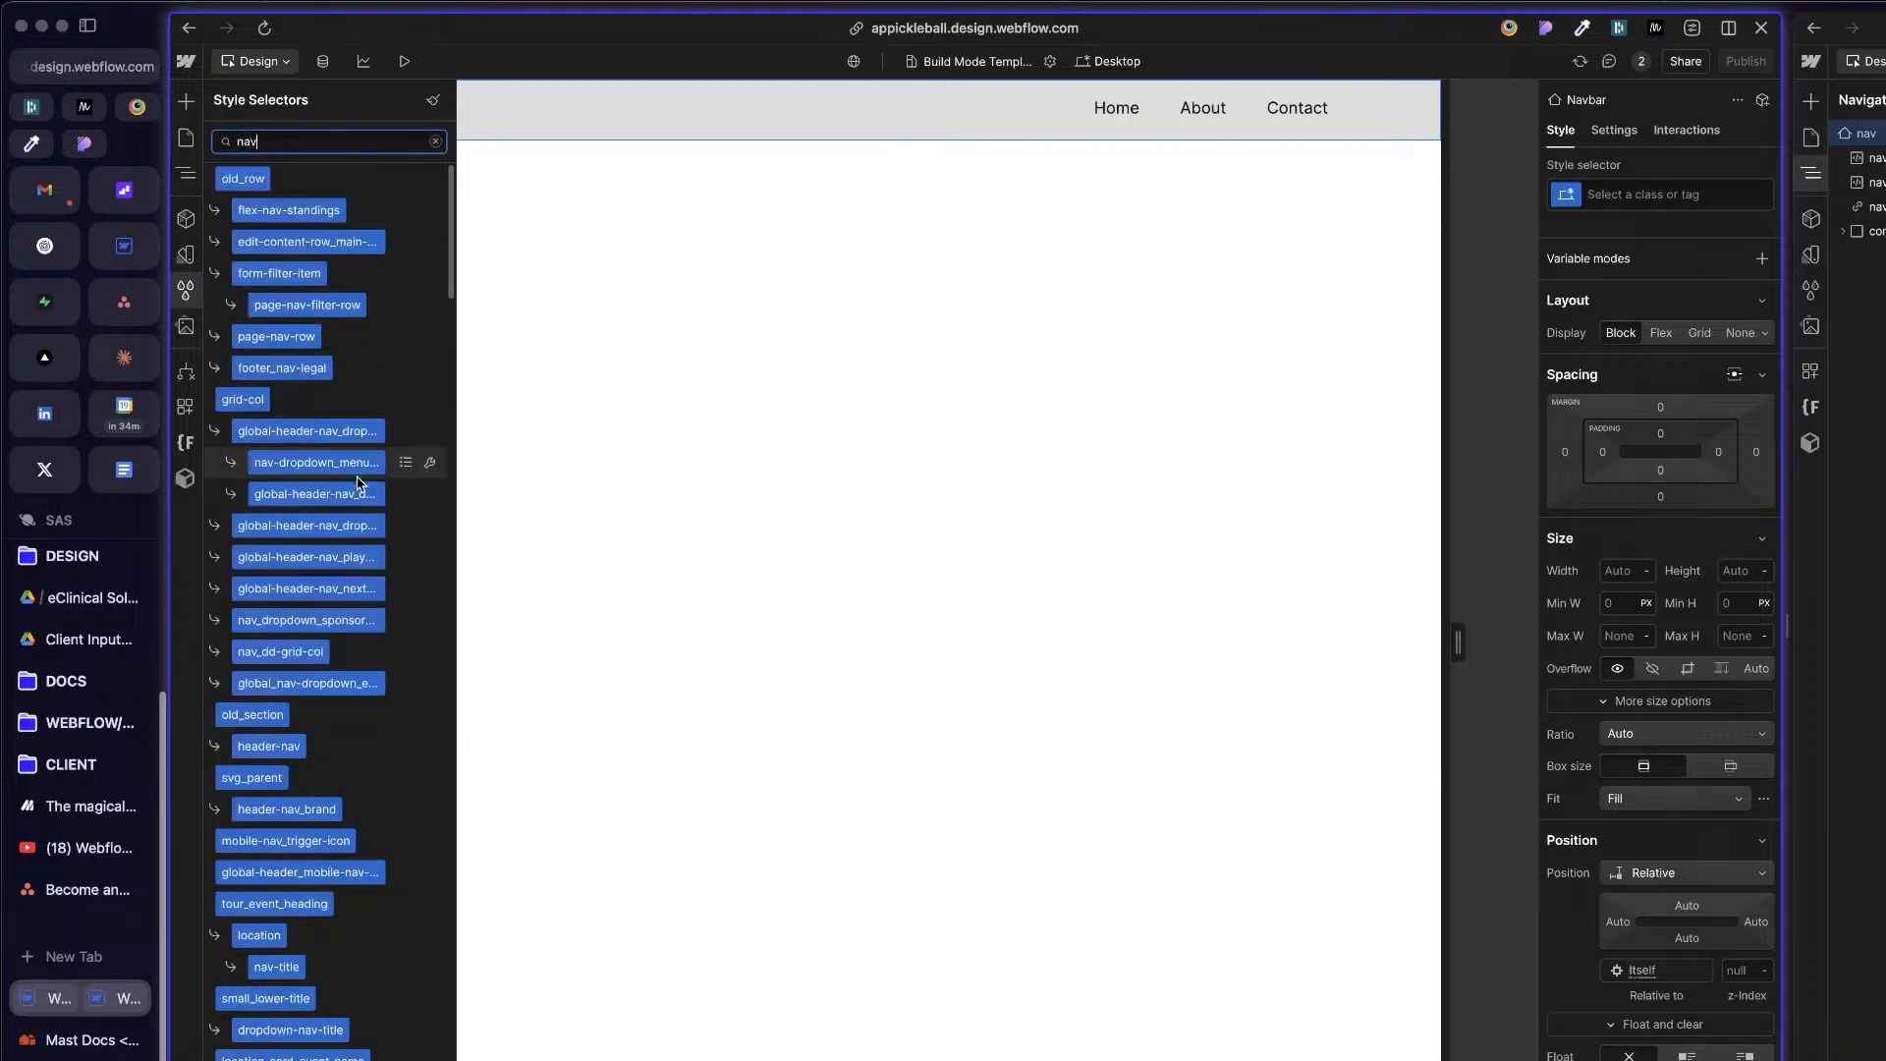
{"action": "scroll", "coordinate": [358, 482], "scroll_direction": "down", "scroll_amount": 10}
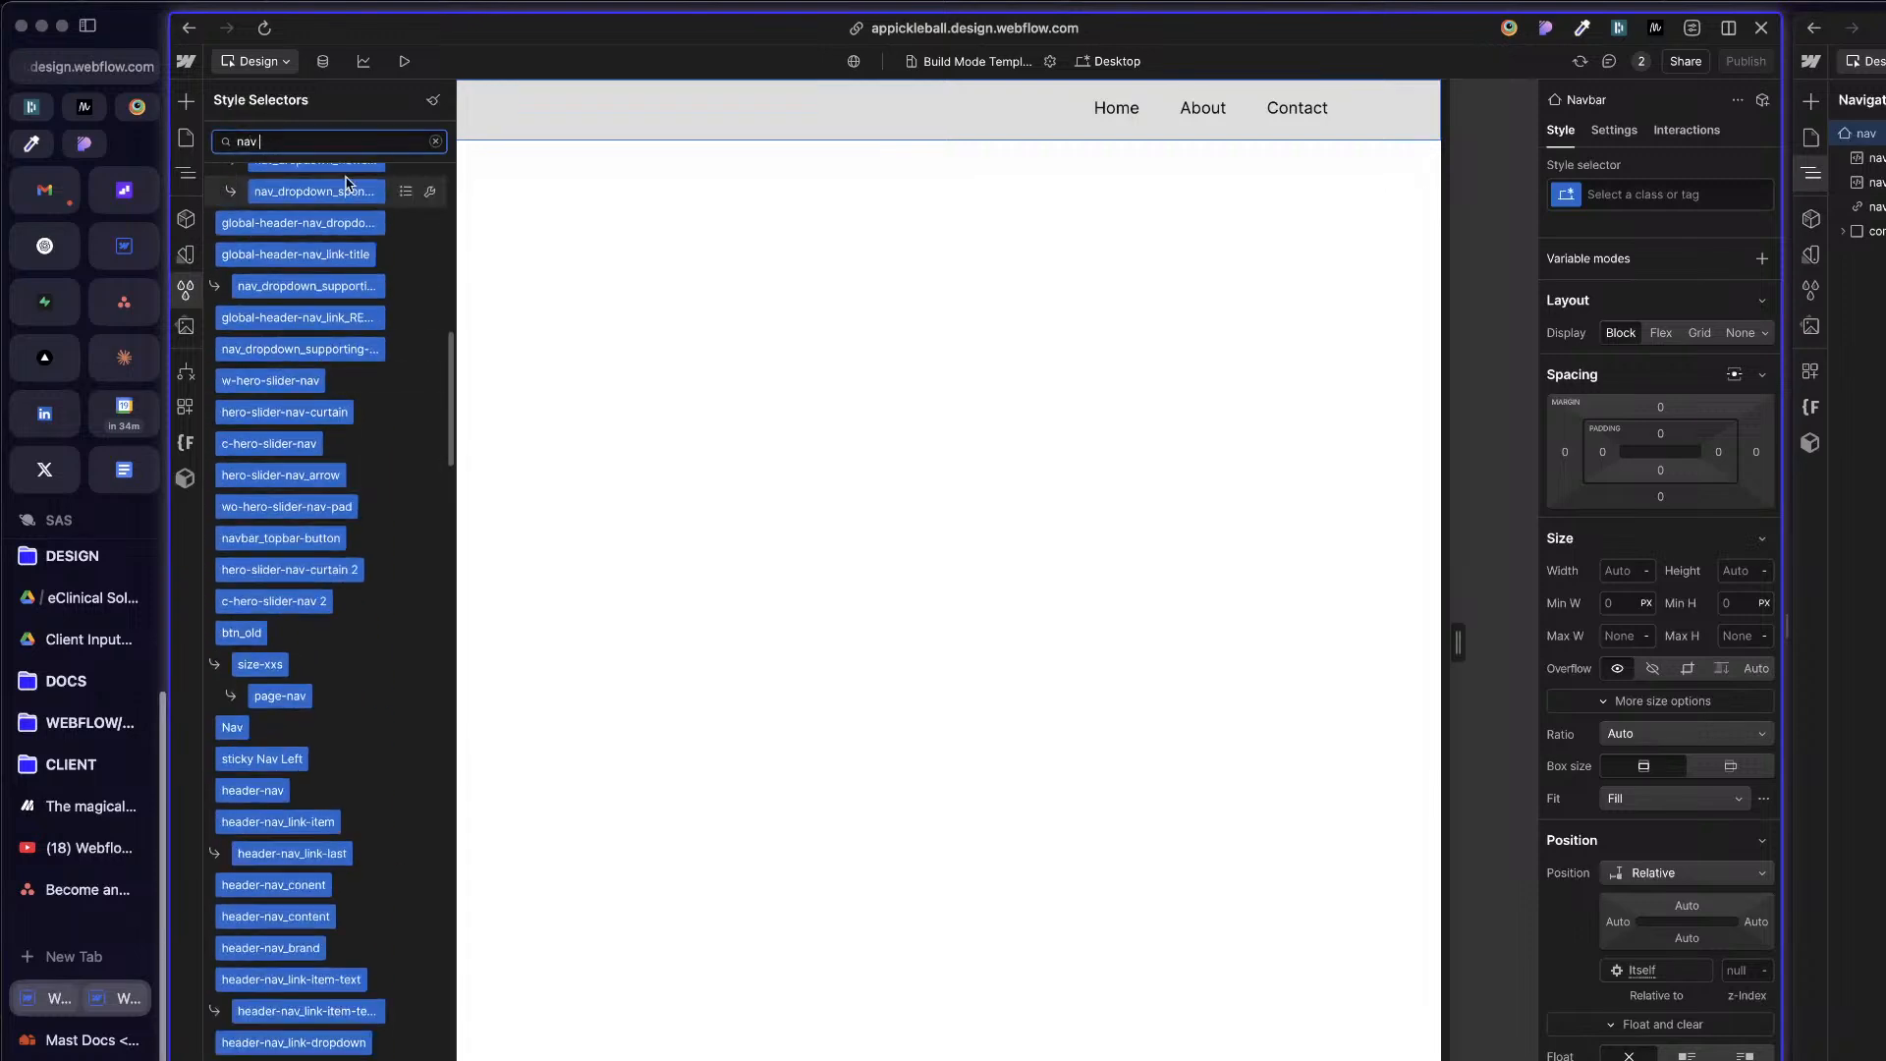
{"action": "scroll", "coordinate": [349, 236], "scroll_direction": "up", "scroll_amount": 8}
{"action": "scroll", "coordinate": [331, 570], "scroll_direction": "down", "scroll_amount": 5}
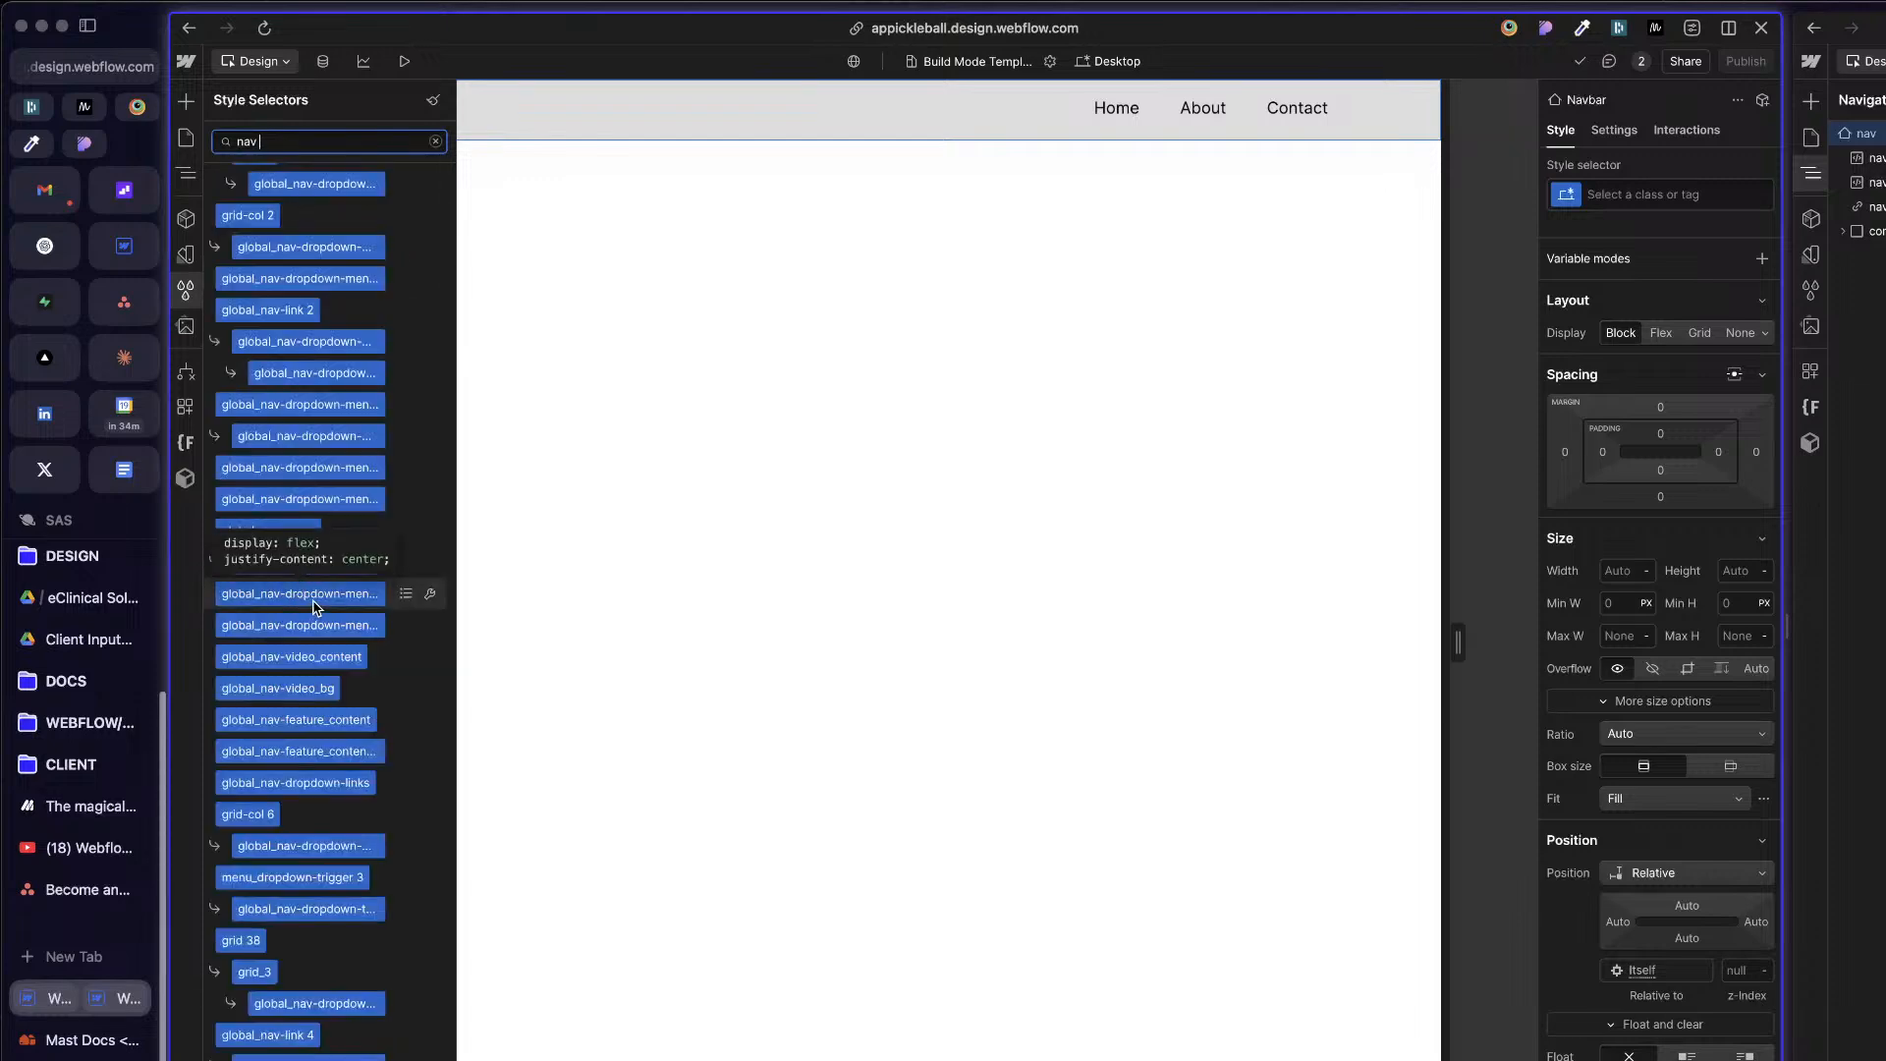
{"action": "scroll", "coordinate": [319, 600], "scroll_direction": "up", "scroll_amount": 4}
{"action": "scroll", "coordinate": [318, 599], "scroll_direction": "up", "scroll_amount": 5}
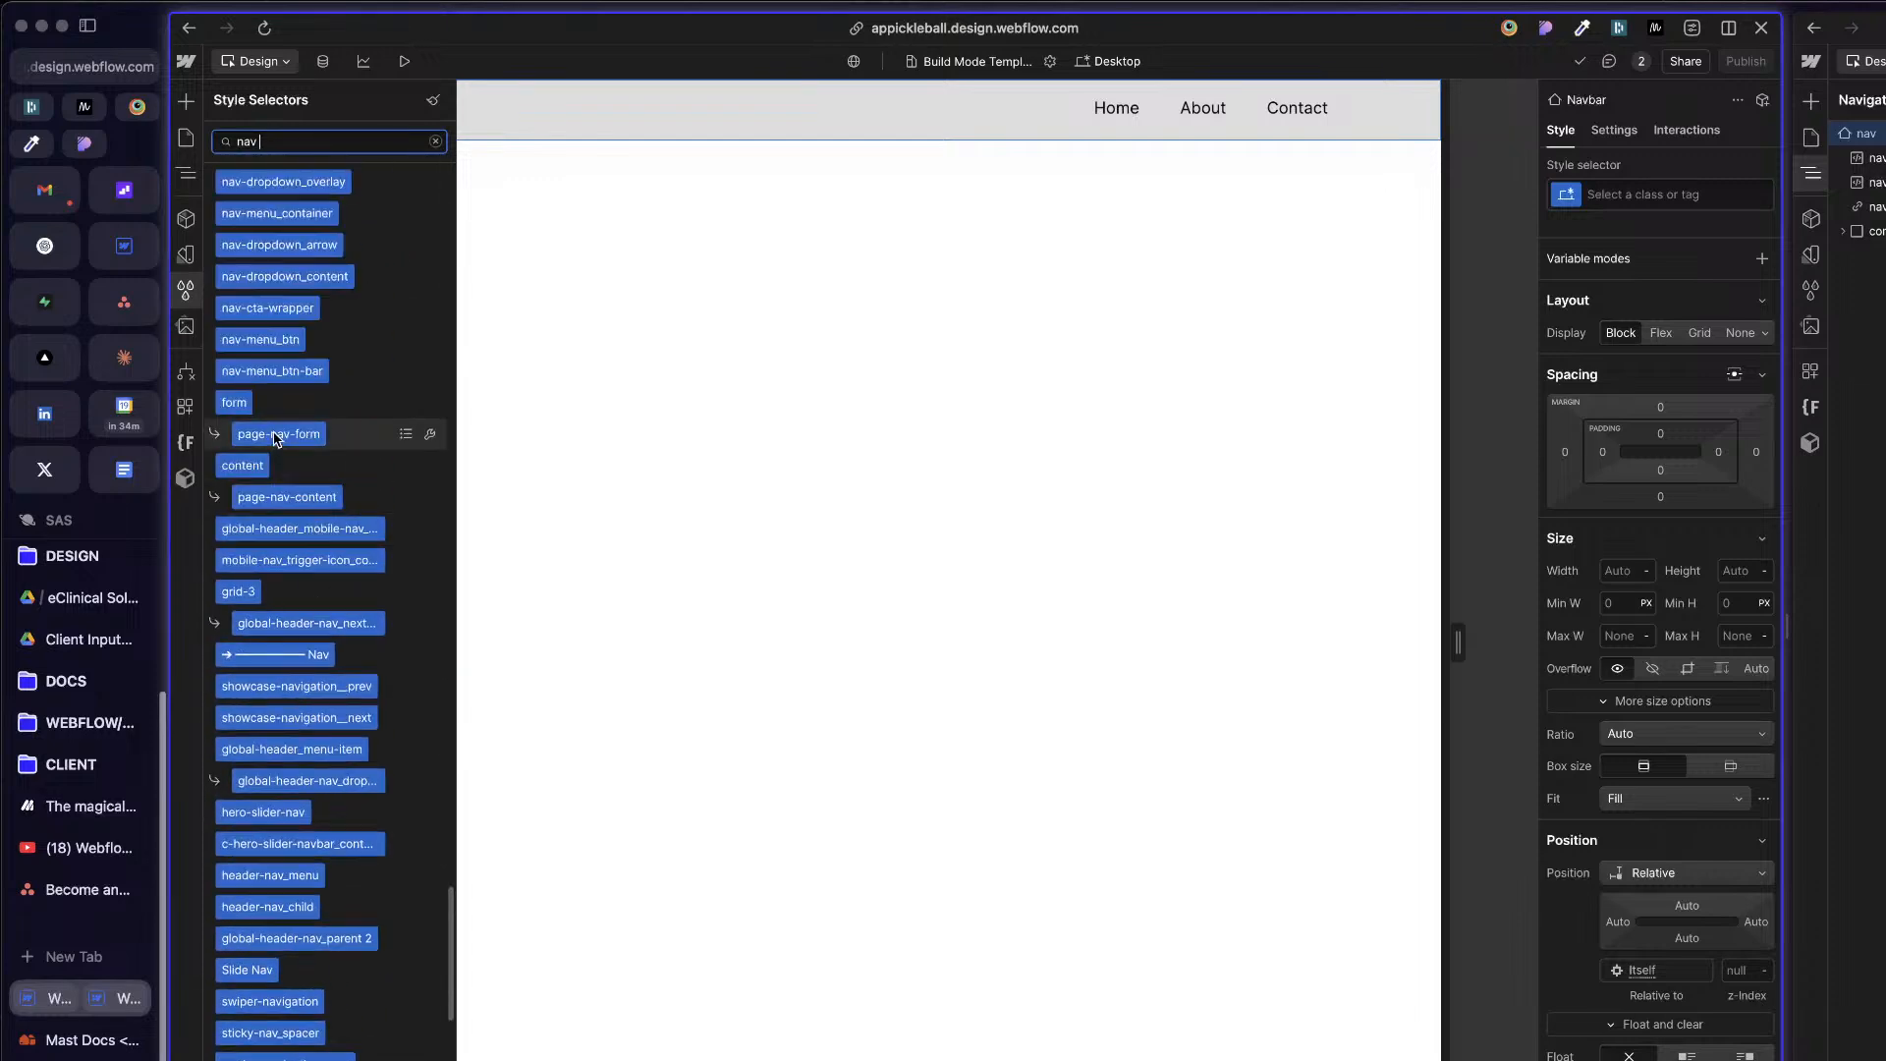
Step: Repeat the "nav" search in a fresh style selector list and check where the plain Nav class is used
{"action": "left_click", "coordinate": [186, 290]}
{"action": "left_click", "coordinate": [185, 290]}
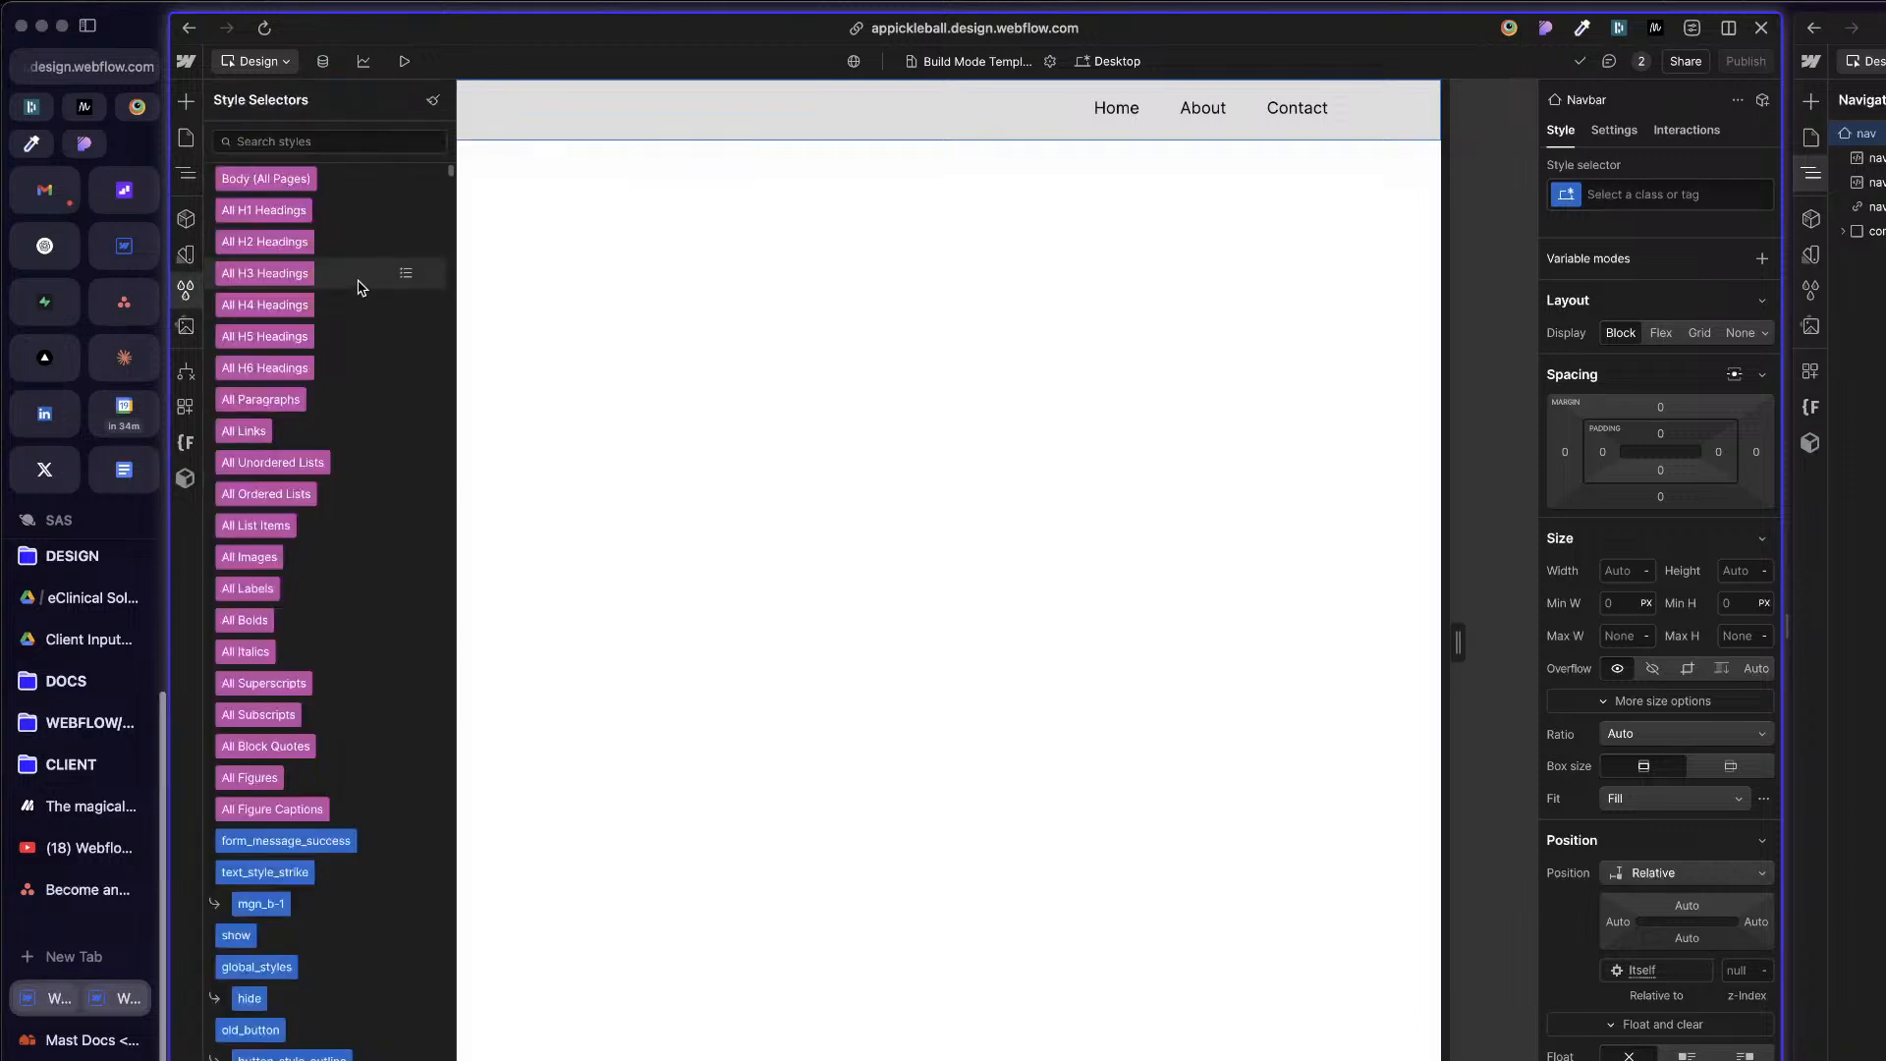
{"action": "left_click", "coordinate": [273, 137]}
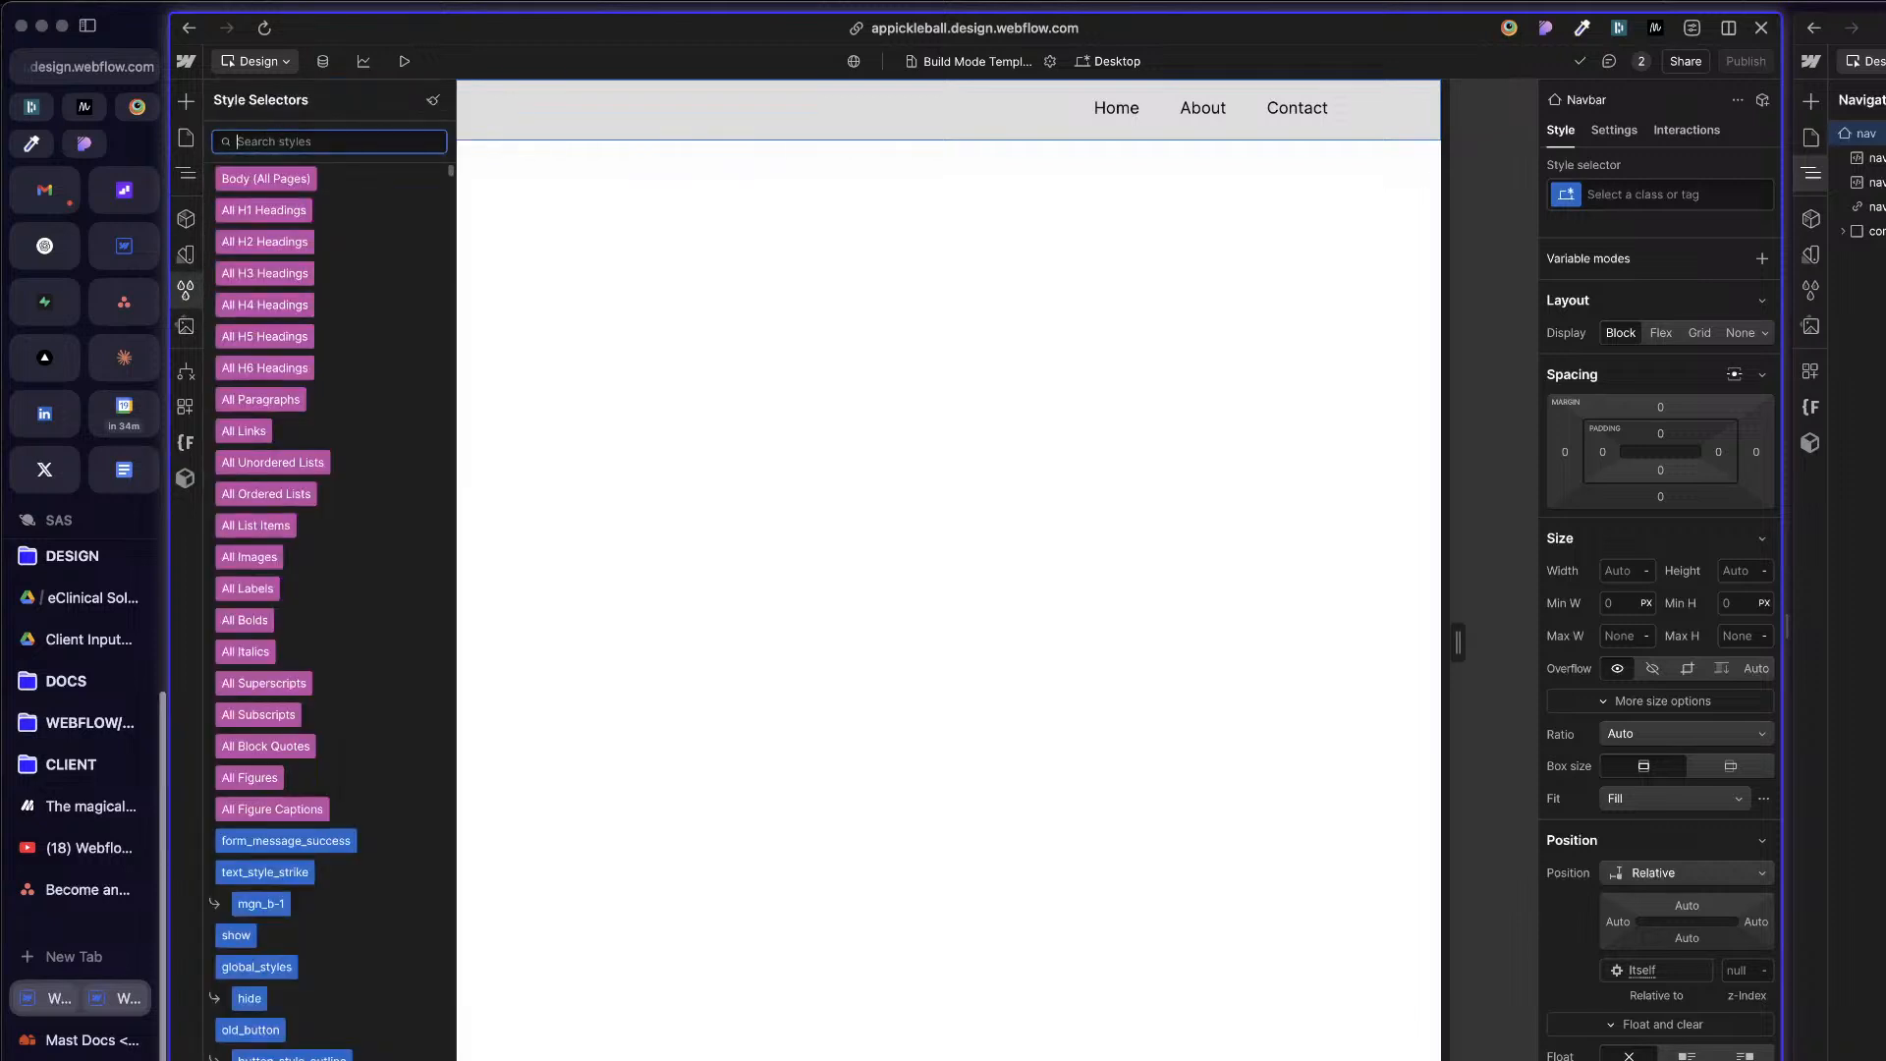
{"action": "type", "text": "nav"}
{"action": "scroll", "coordinate": [359, 550], "scroll_direction": "down", "scroll_amount": 5}
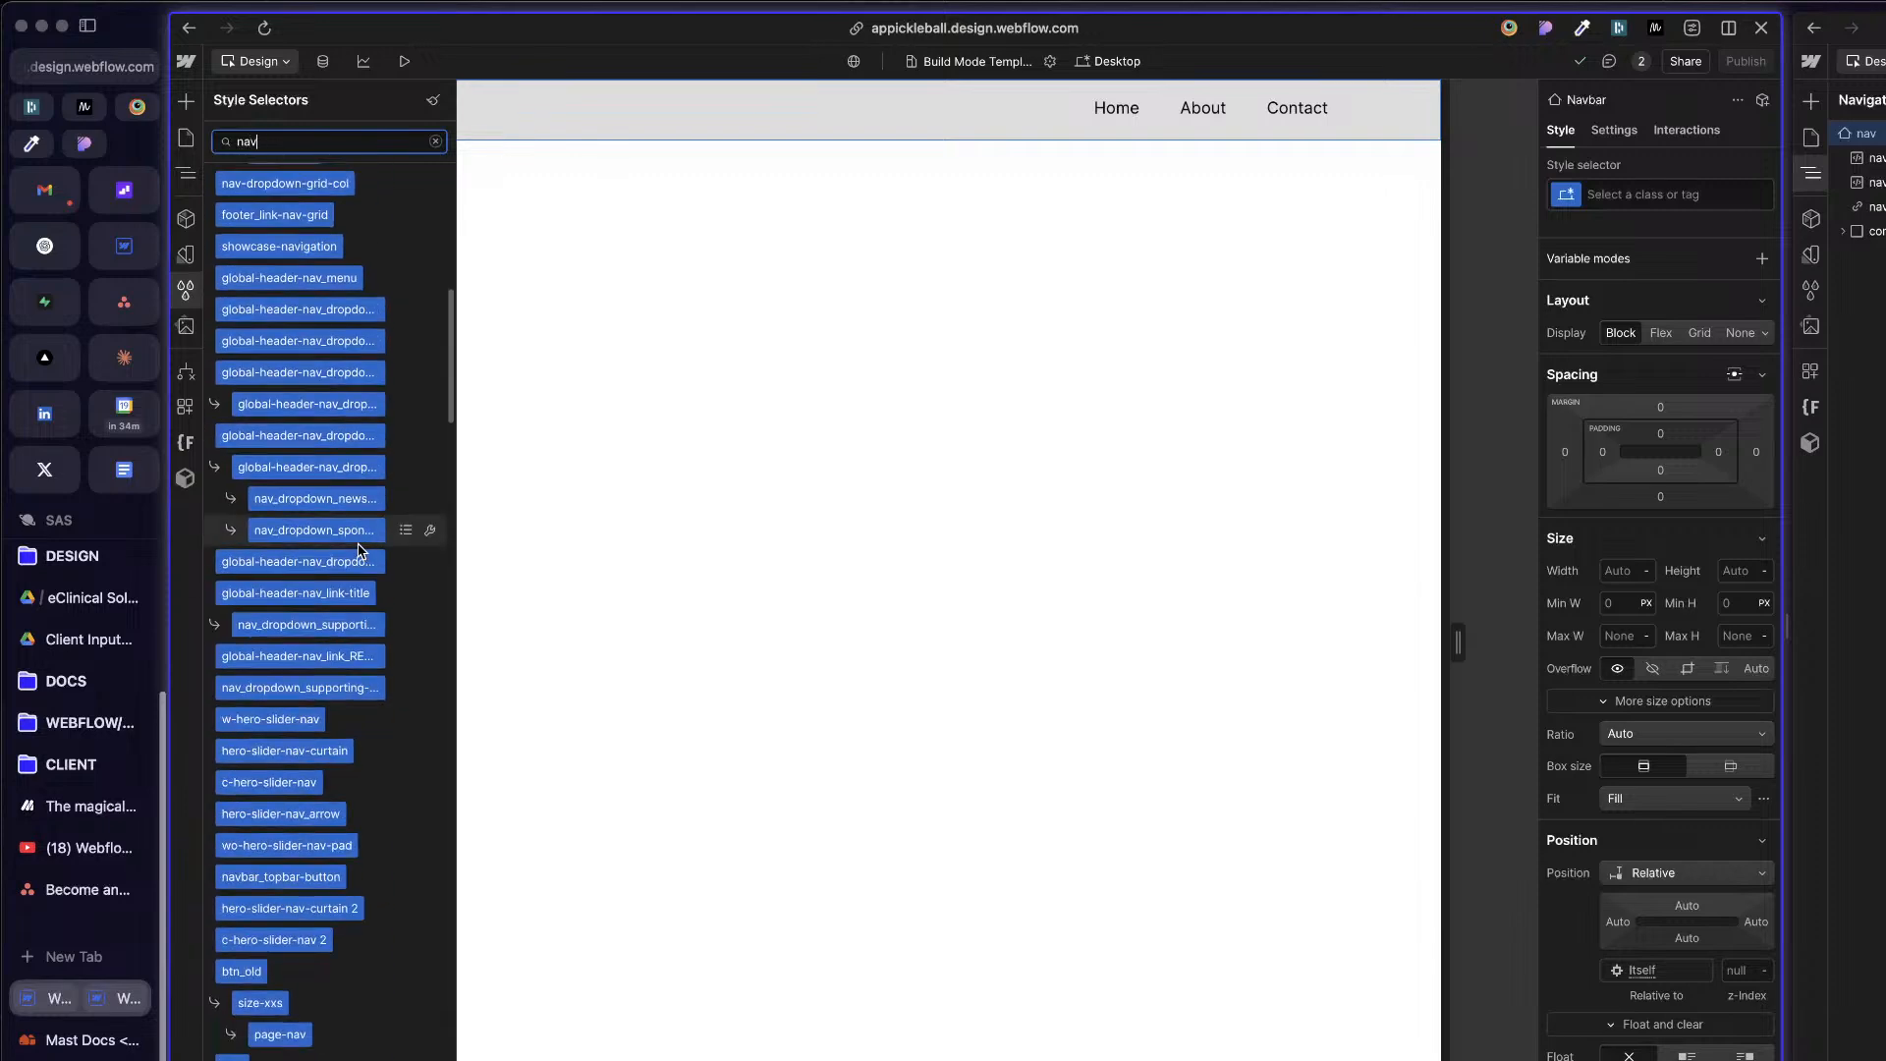
{"action": "key", "text": "BackSpace"}
{"action": "key", "text": "BackSpace"}
{"action": "key", "text": "BackSpace"}
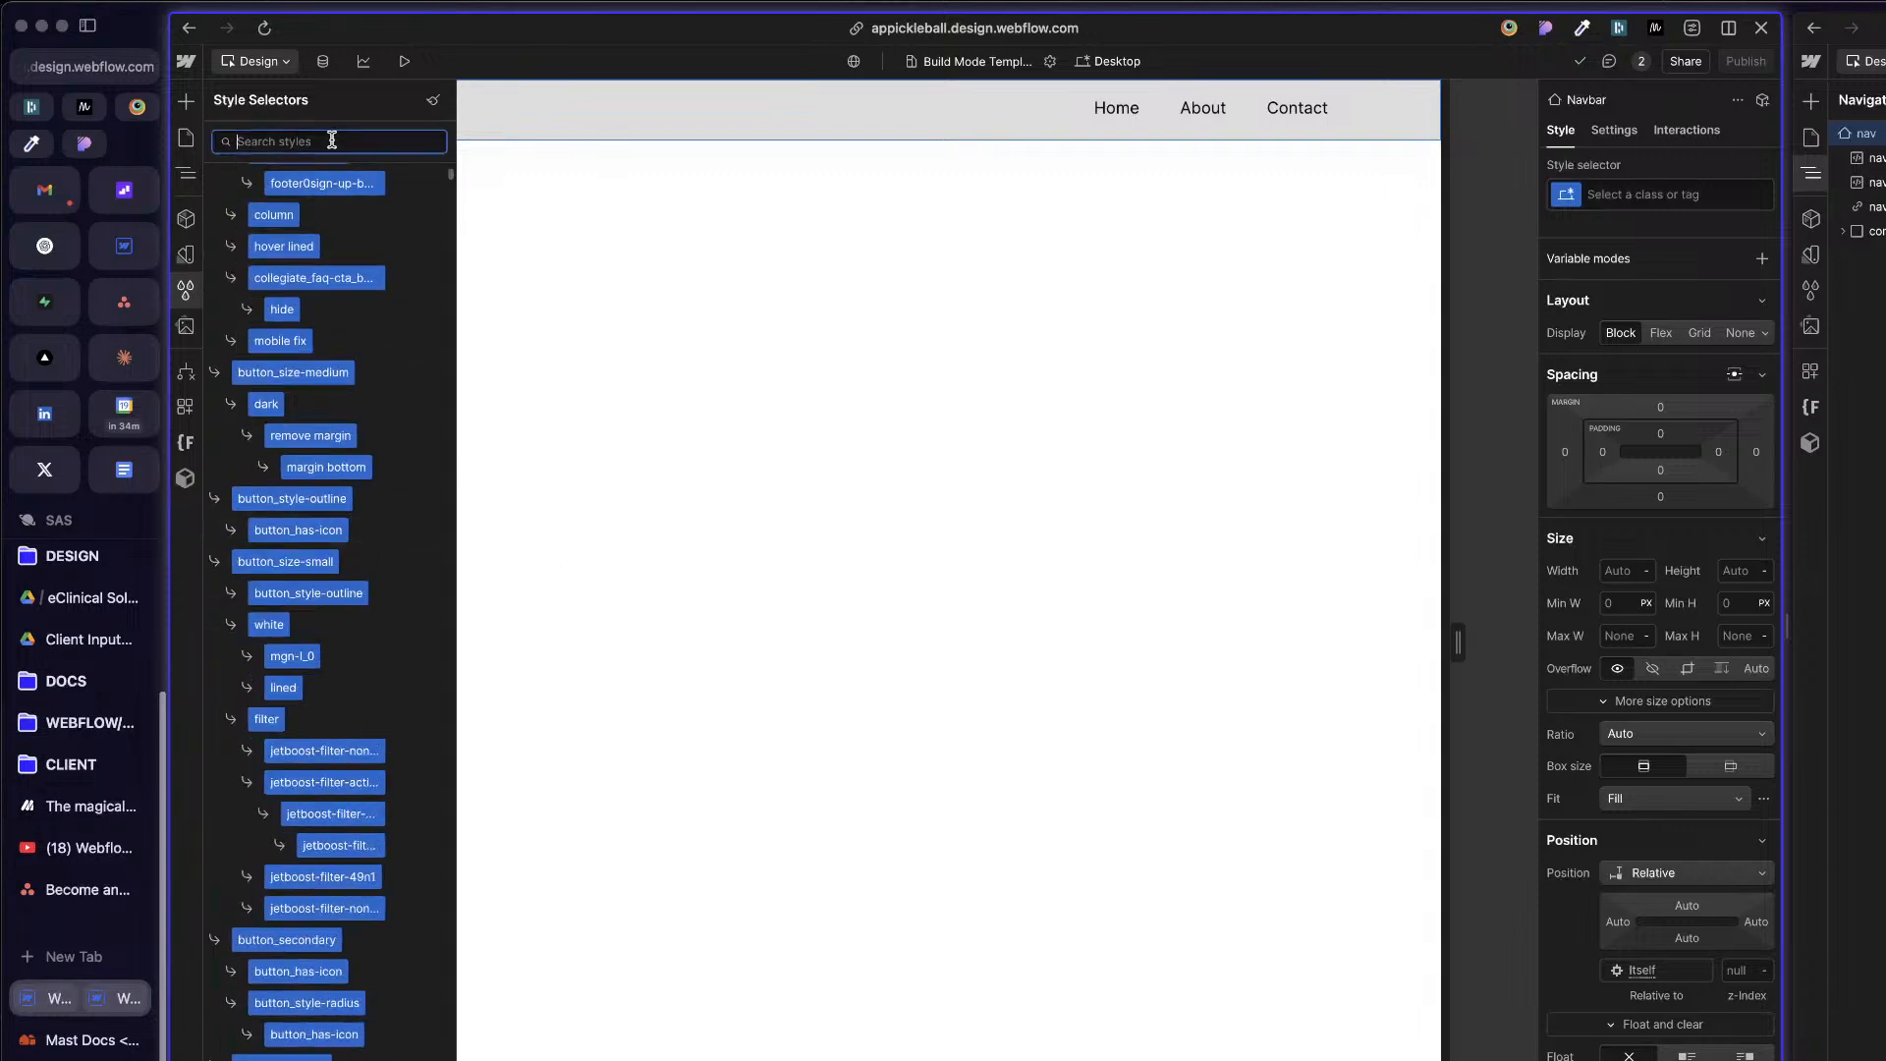
{"action": "type", "text": "nav"}
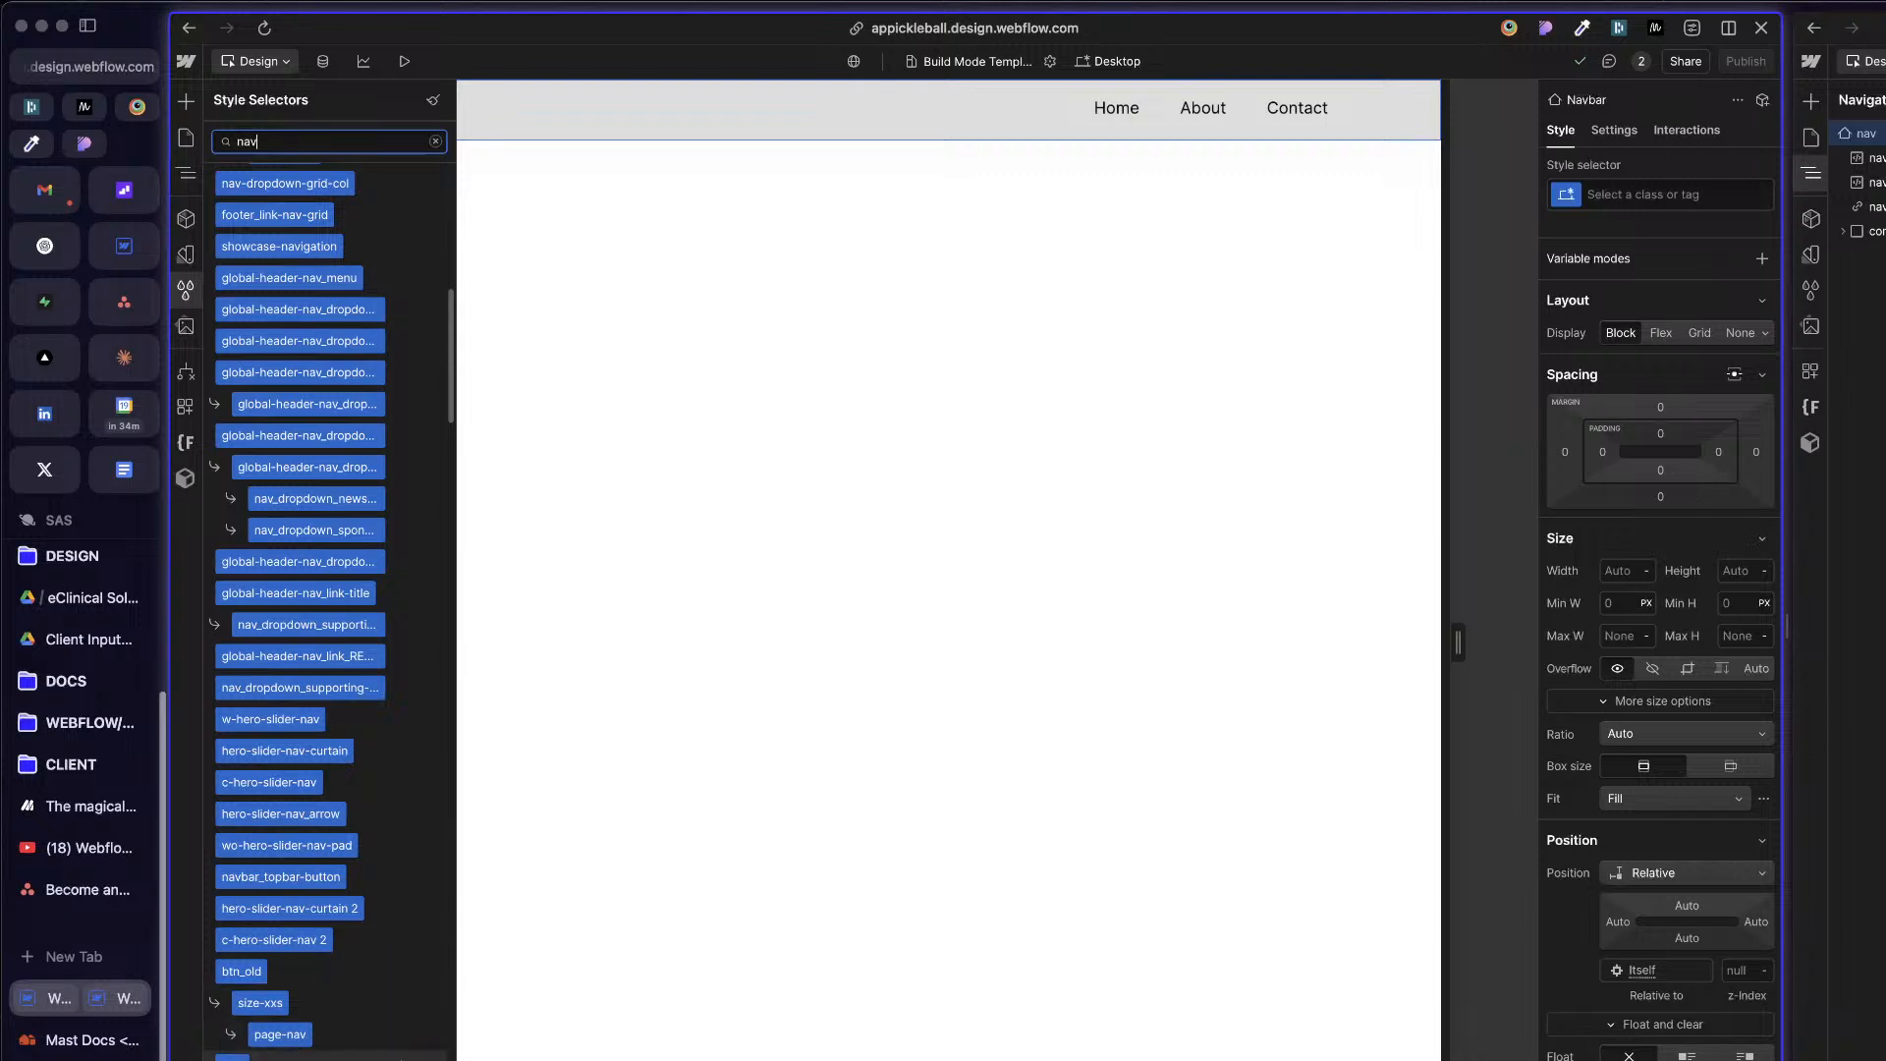
{"action": "left_click", "coordinate": [405, 1059]}
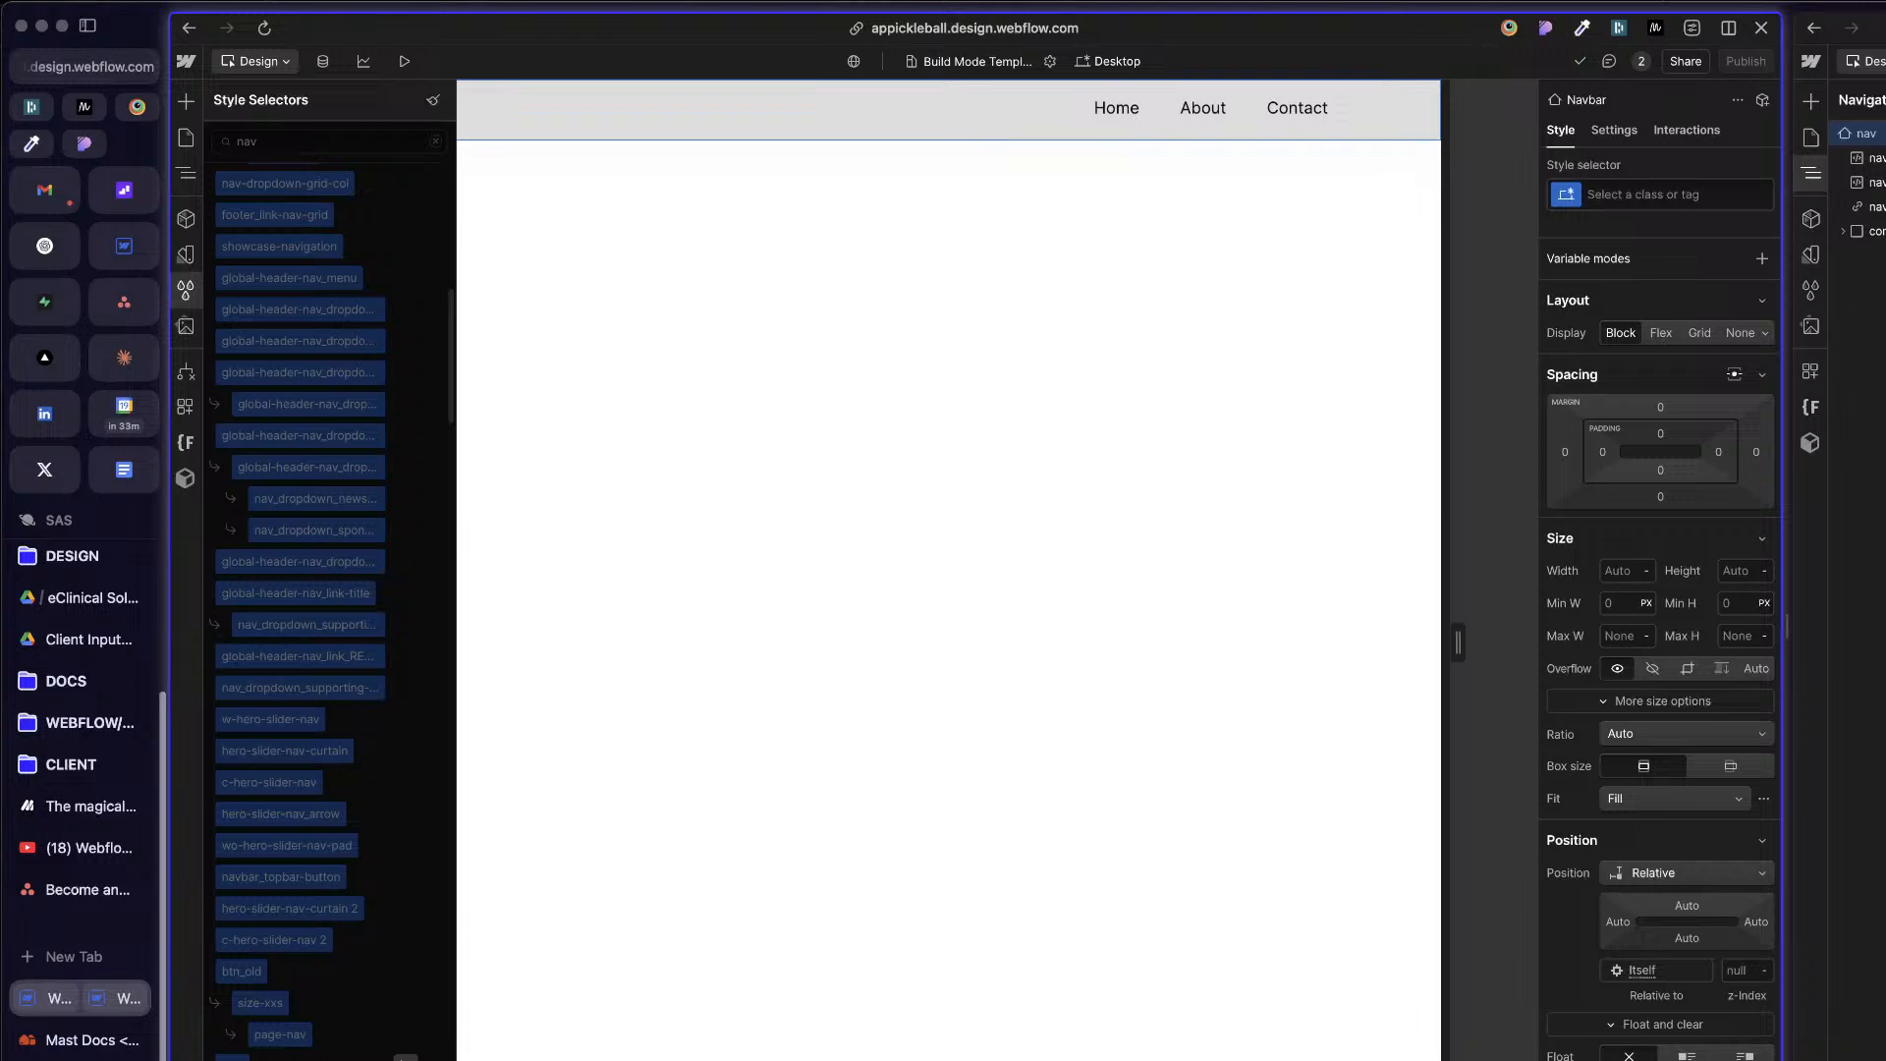
Step: Select the Navbar element again and give it a new class named site-nav
{"action": "left_click", "coordinate": [710, 758]}
{"action": "left_click", "coordinate": [563, 124]}
{"action": "key", "text": "z"}
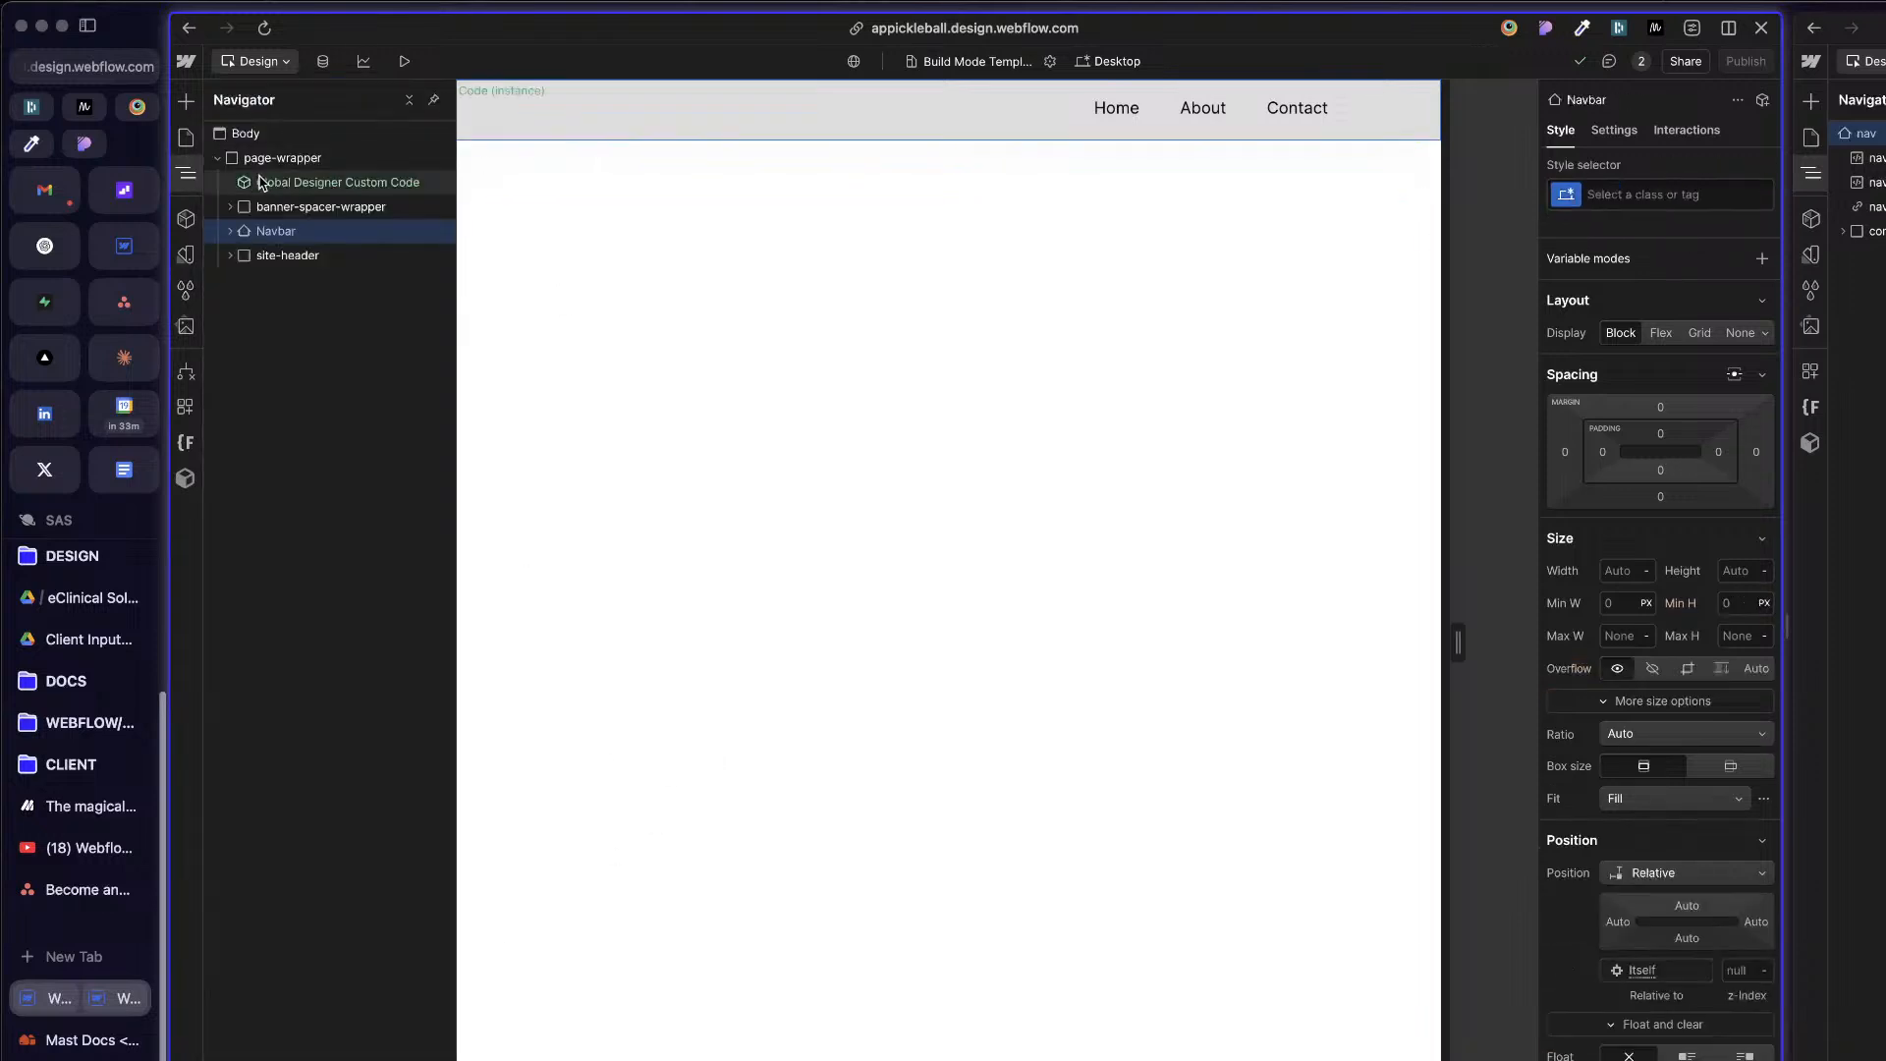
{"action": "left_click", "coordinate": [1660, 194]}
{"action": "type", "text": "site-"}
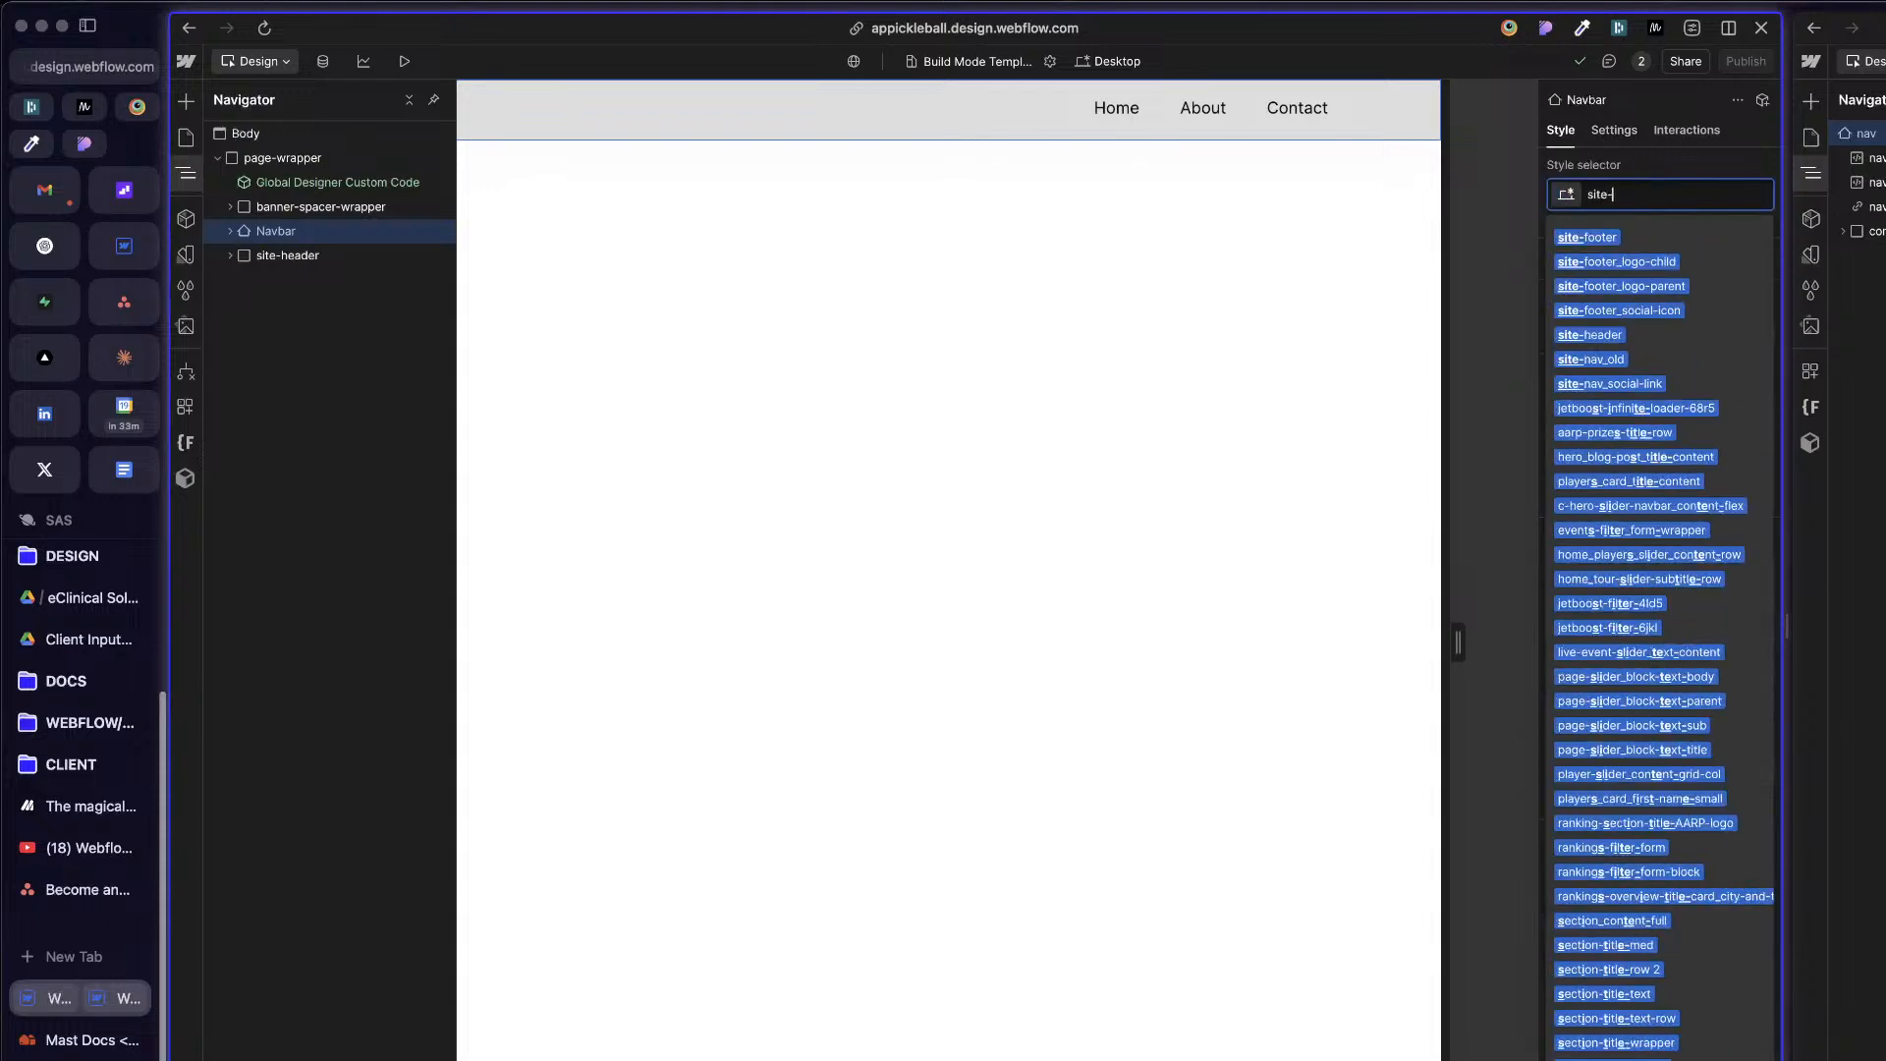
{"action": "type", "text": "nav"}
{"action": "key", "text": "Return"}
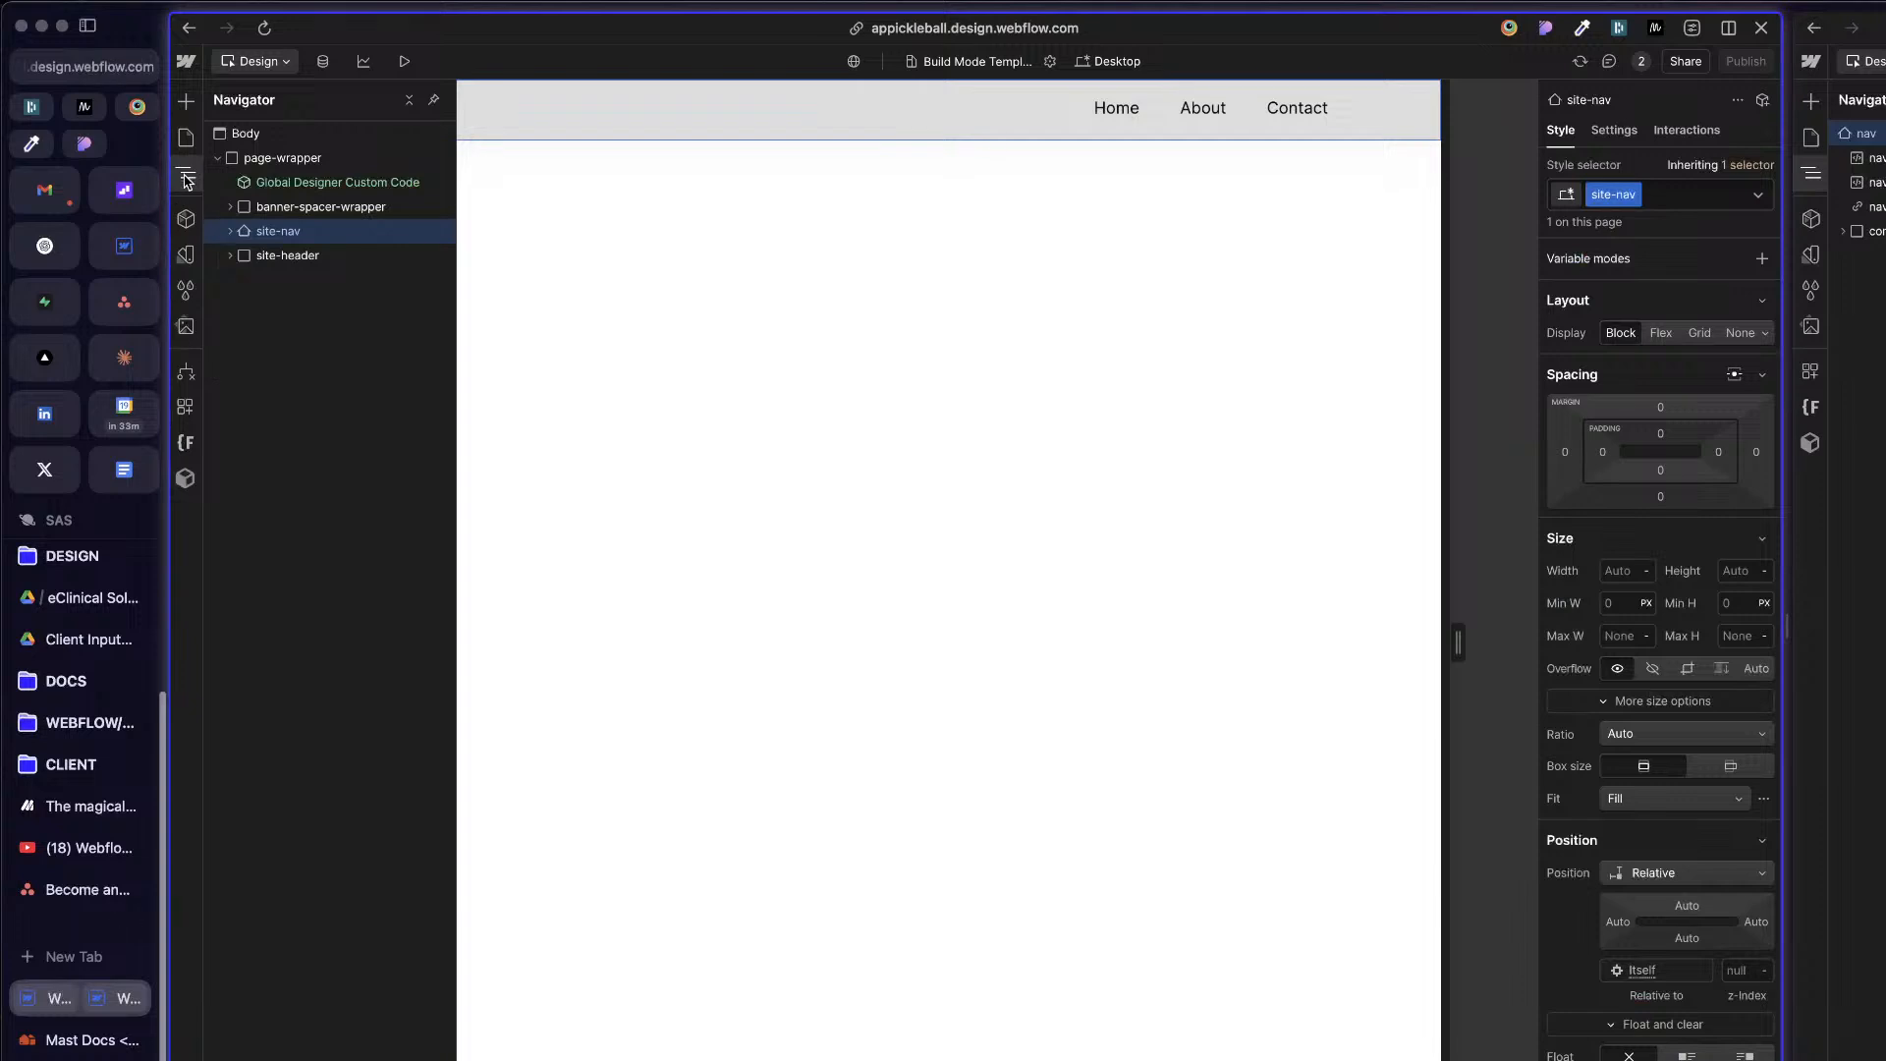
Step: Find the site-nav class among the style selectors, check which elements and components it affects, and reselect the site-nav element
{"action": "left_click", "coordinate": [186, 289]}
{"action": "left_click", "coordinate": [356, 144]}
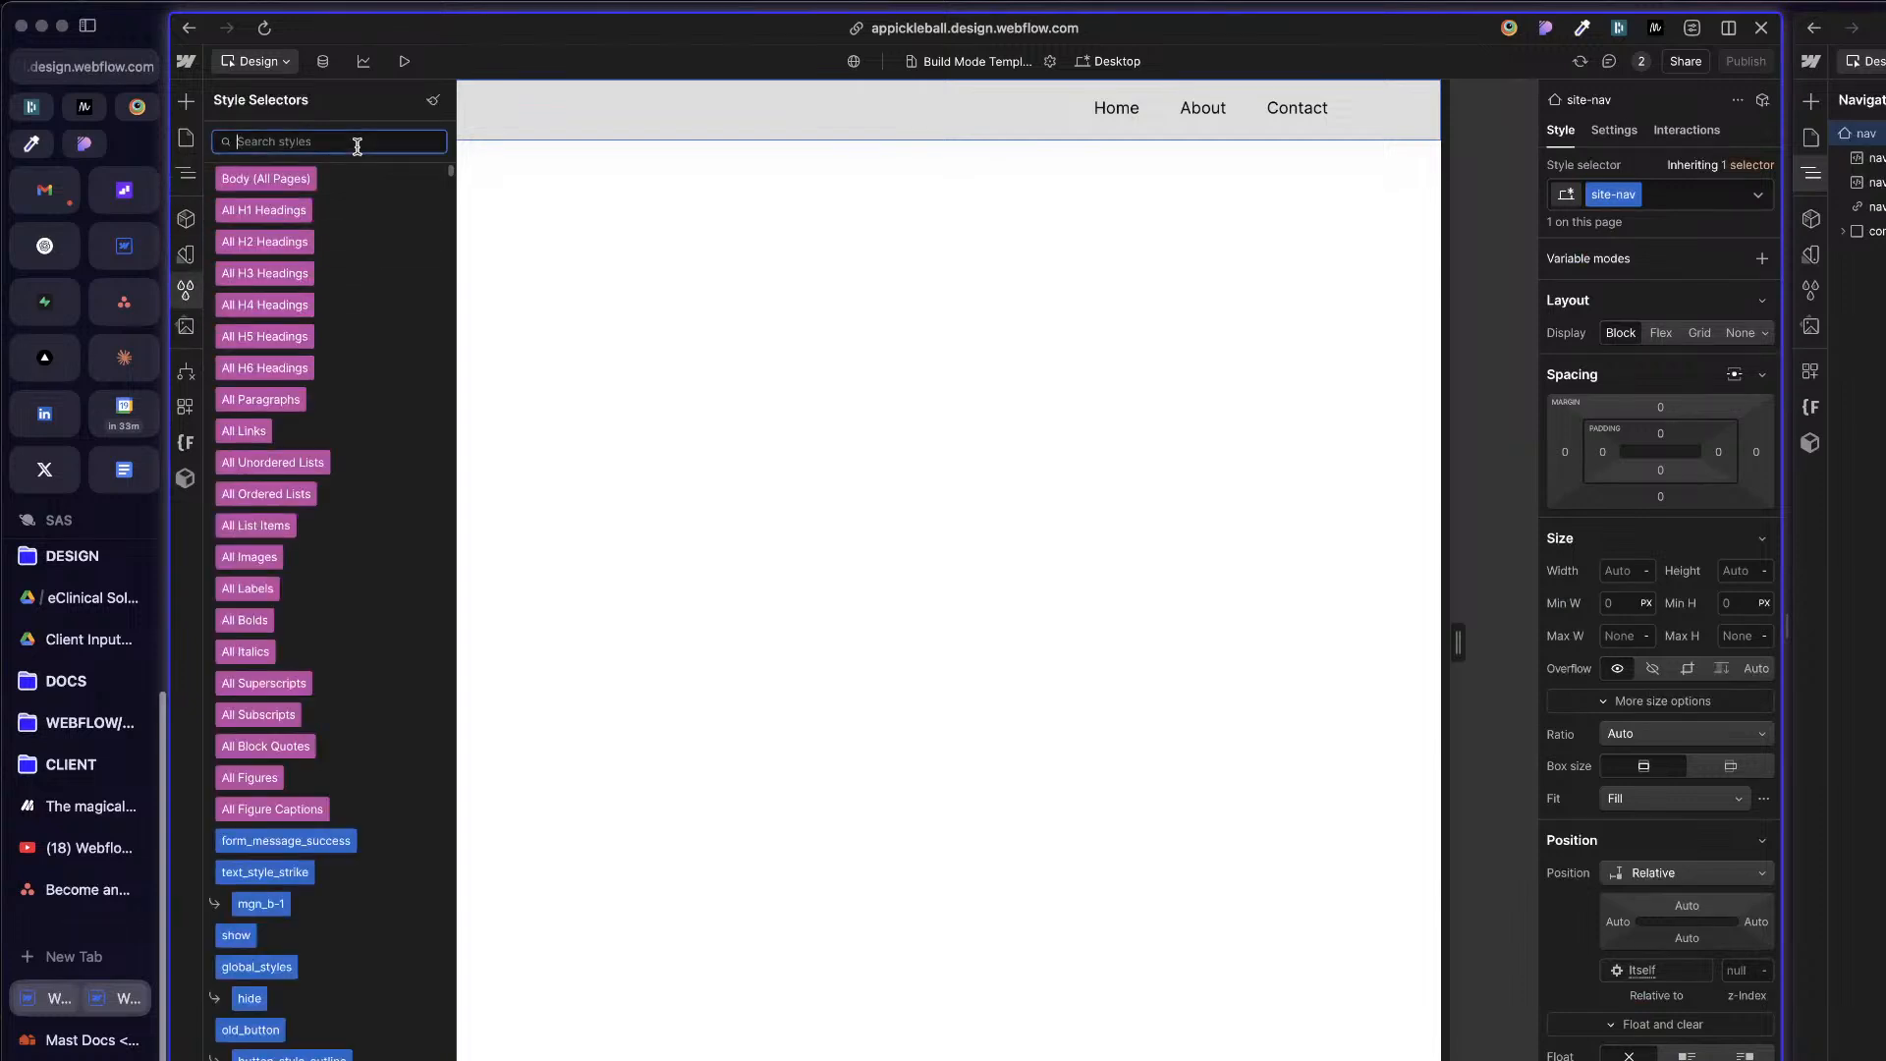
{"action": "type", "text": "site-nav"}
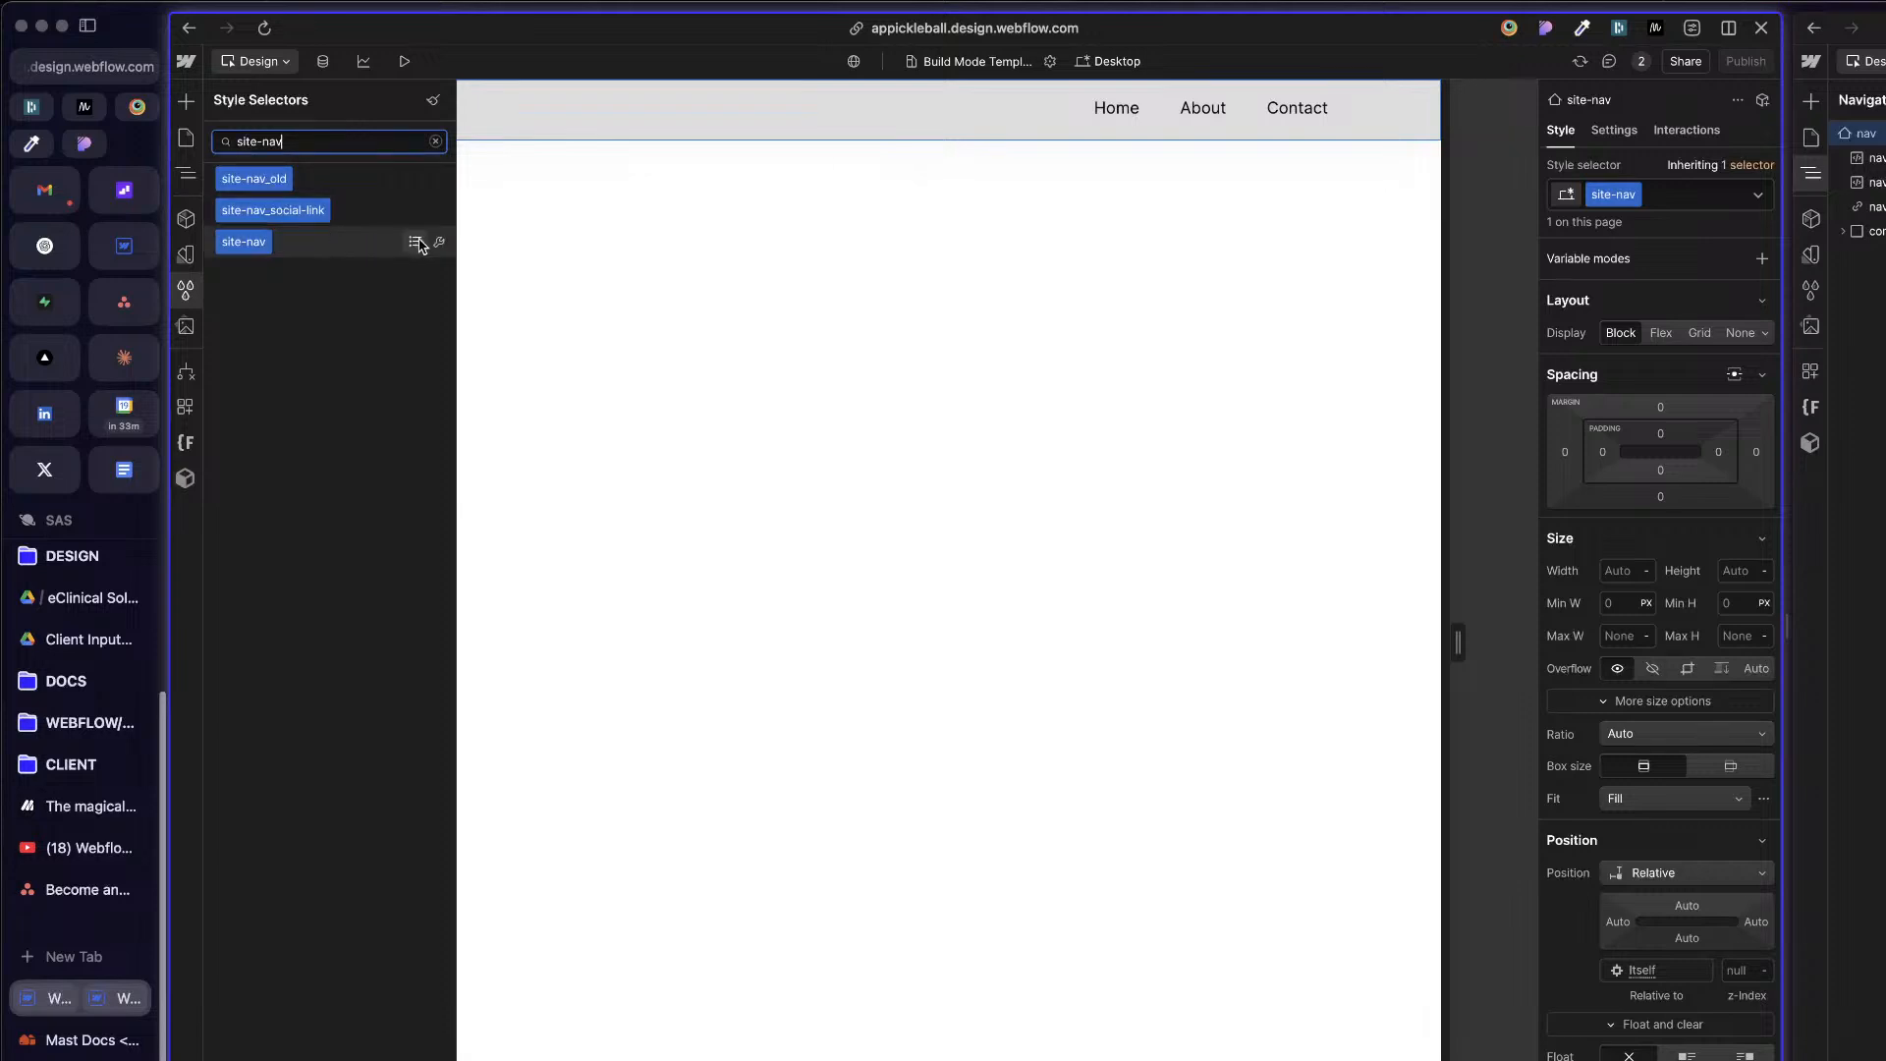
{"action": "left_click", "coordinate": [415, 241]}
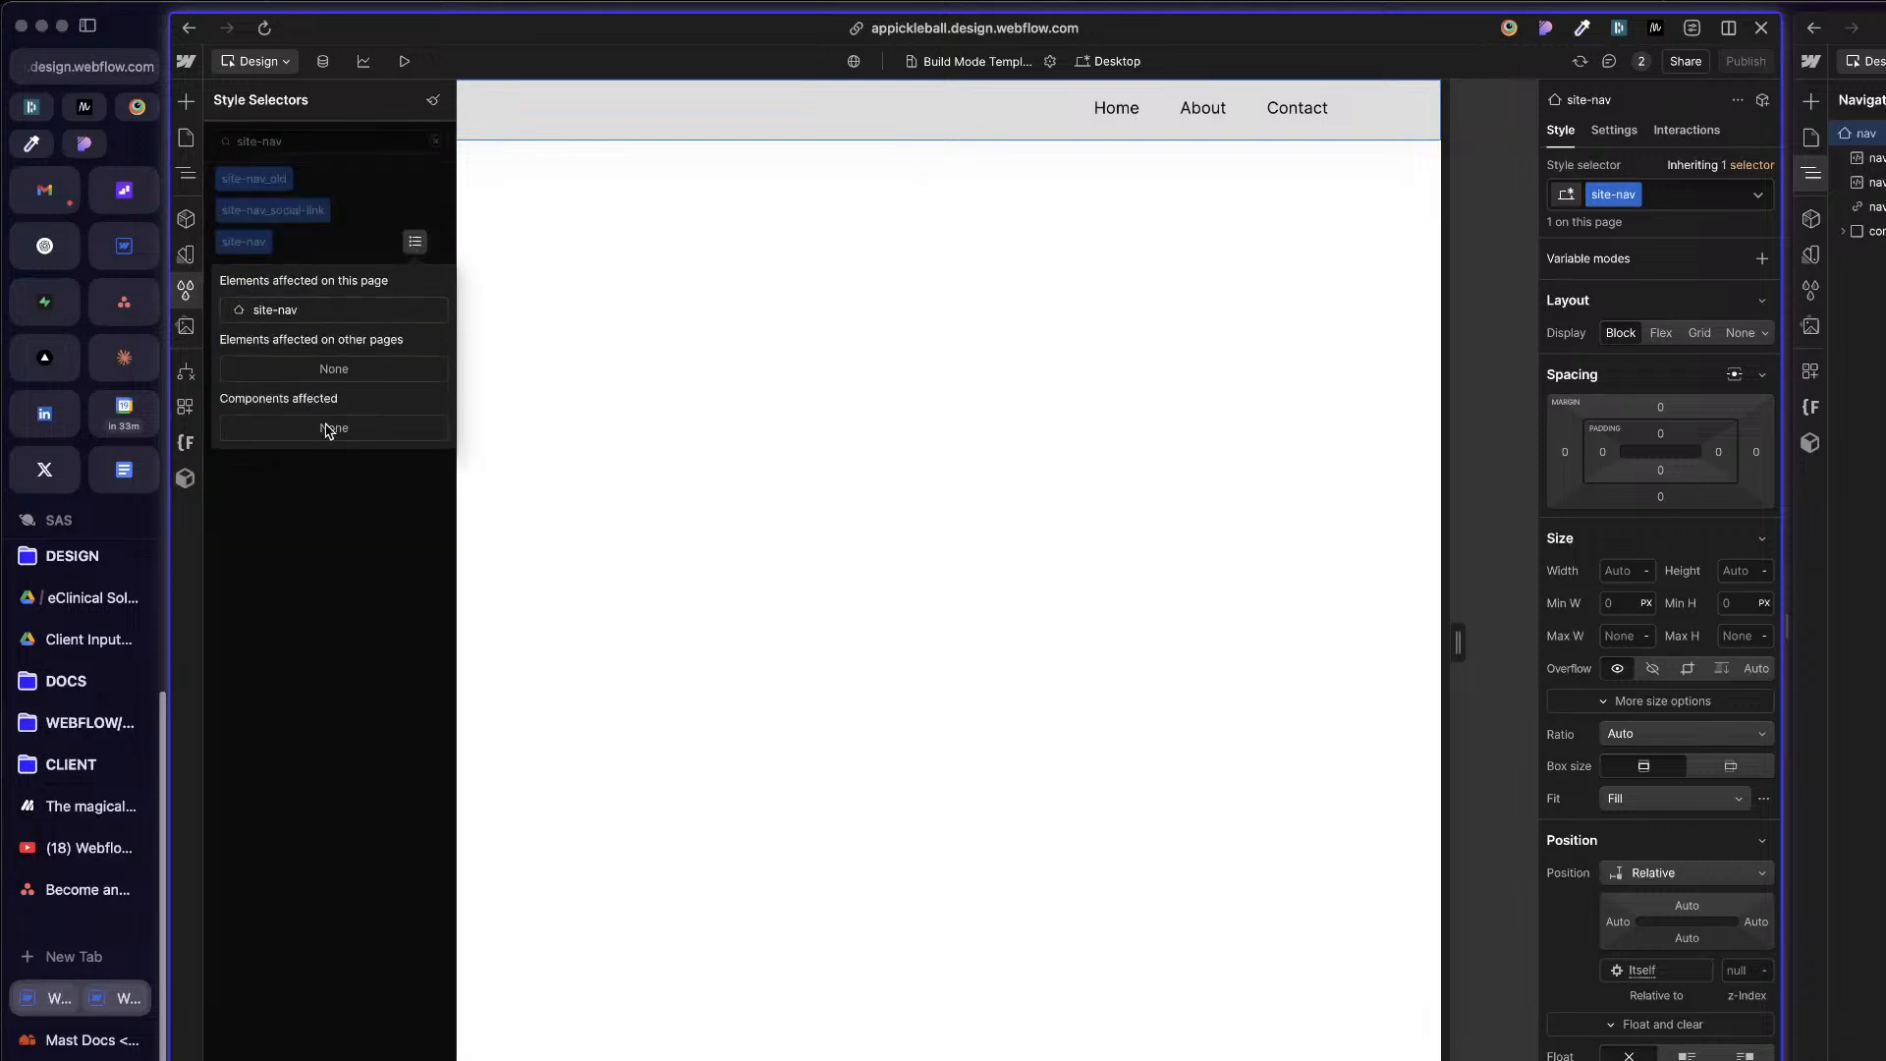
{"action": "left_click", "coordinate": [622, 433]}
{"action": "left_click", "coordinate": [629, 431]}
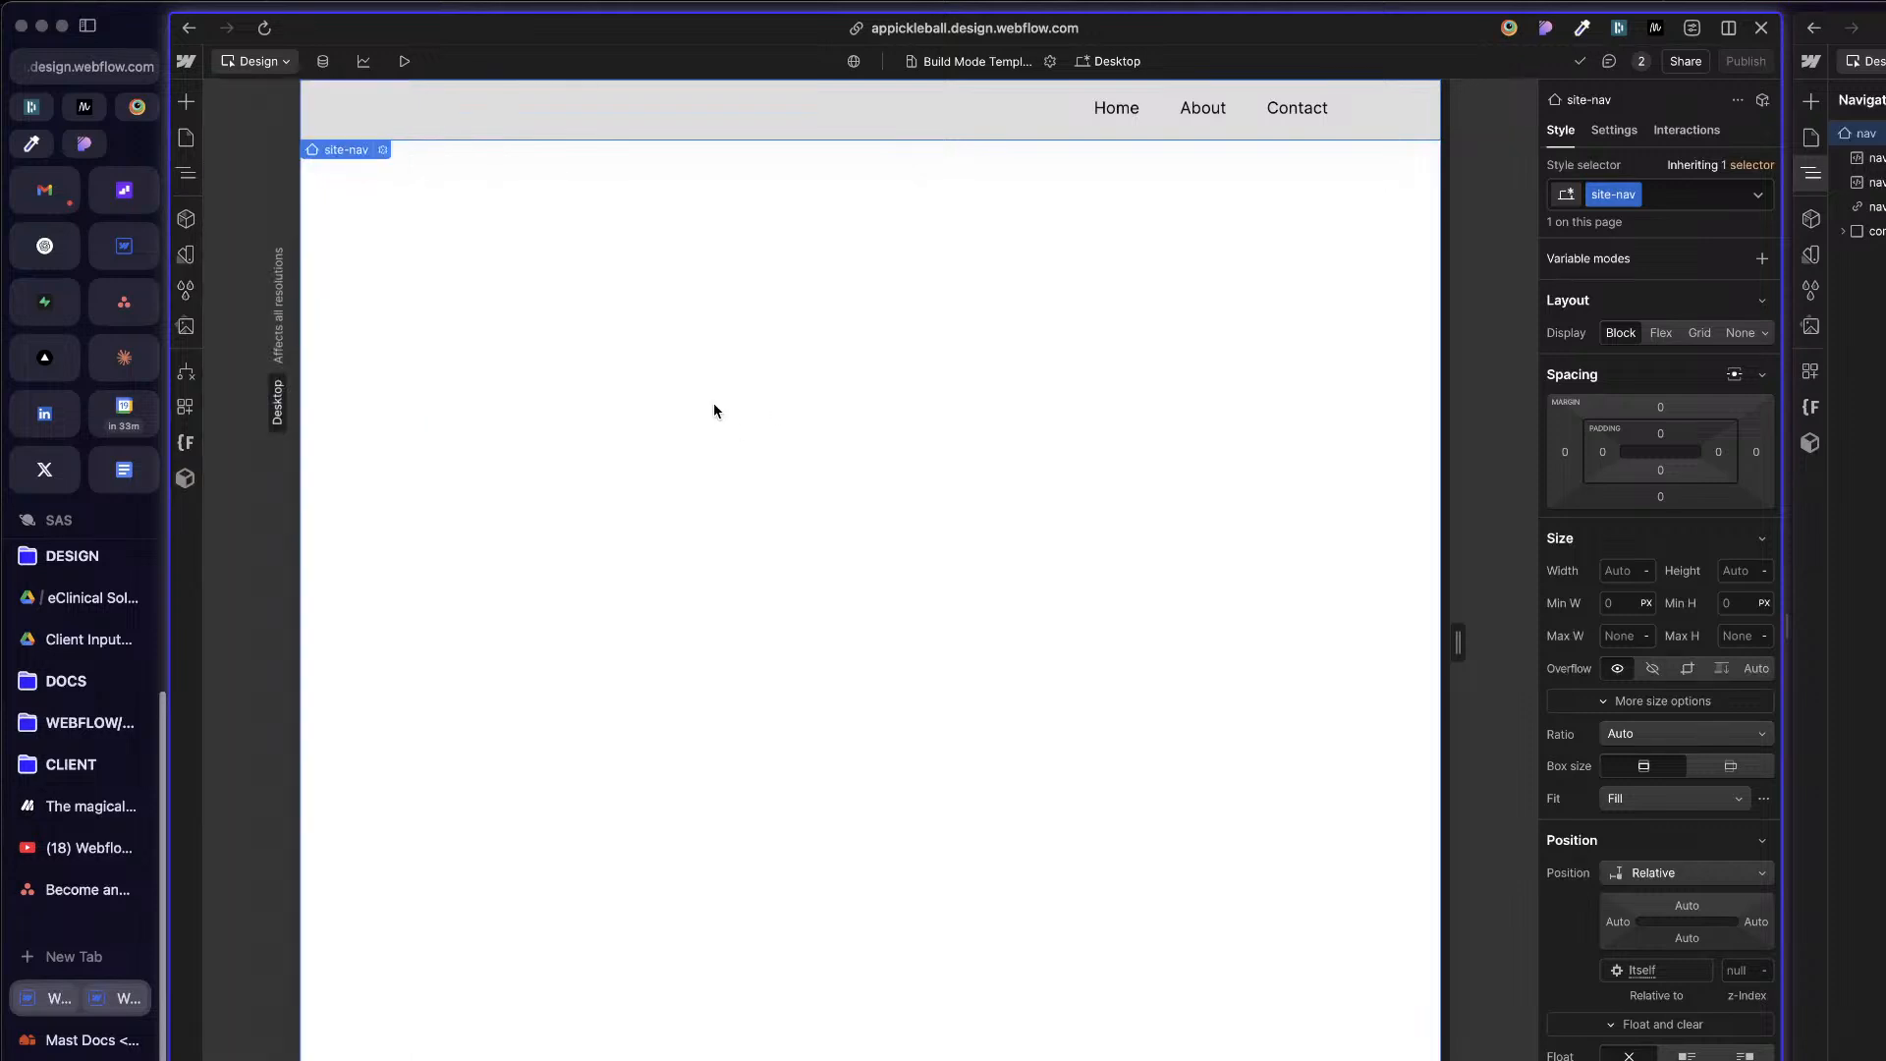
{"action": "left_click", "coordinate": [1376, 136]}
{"action": "key", "text": "z"}
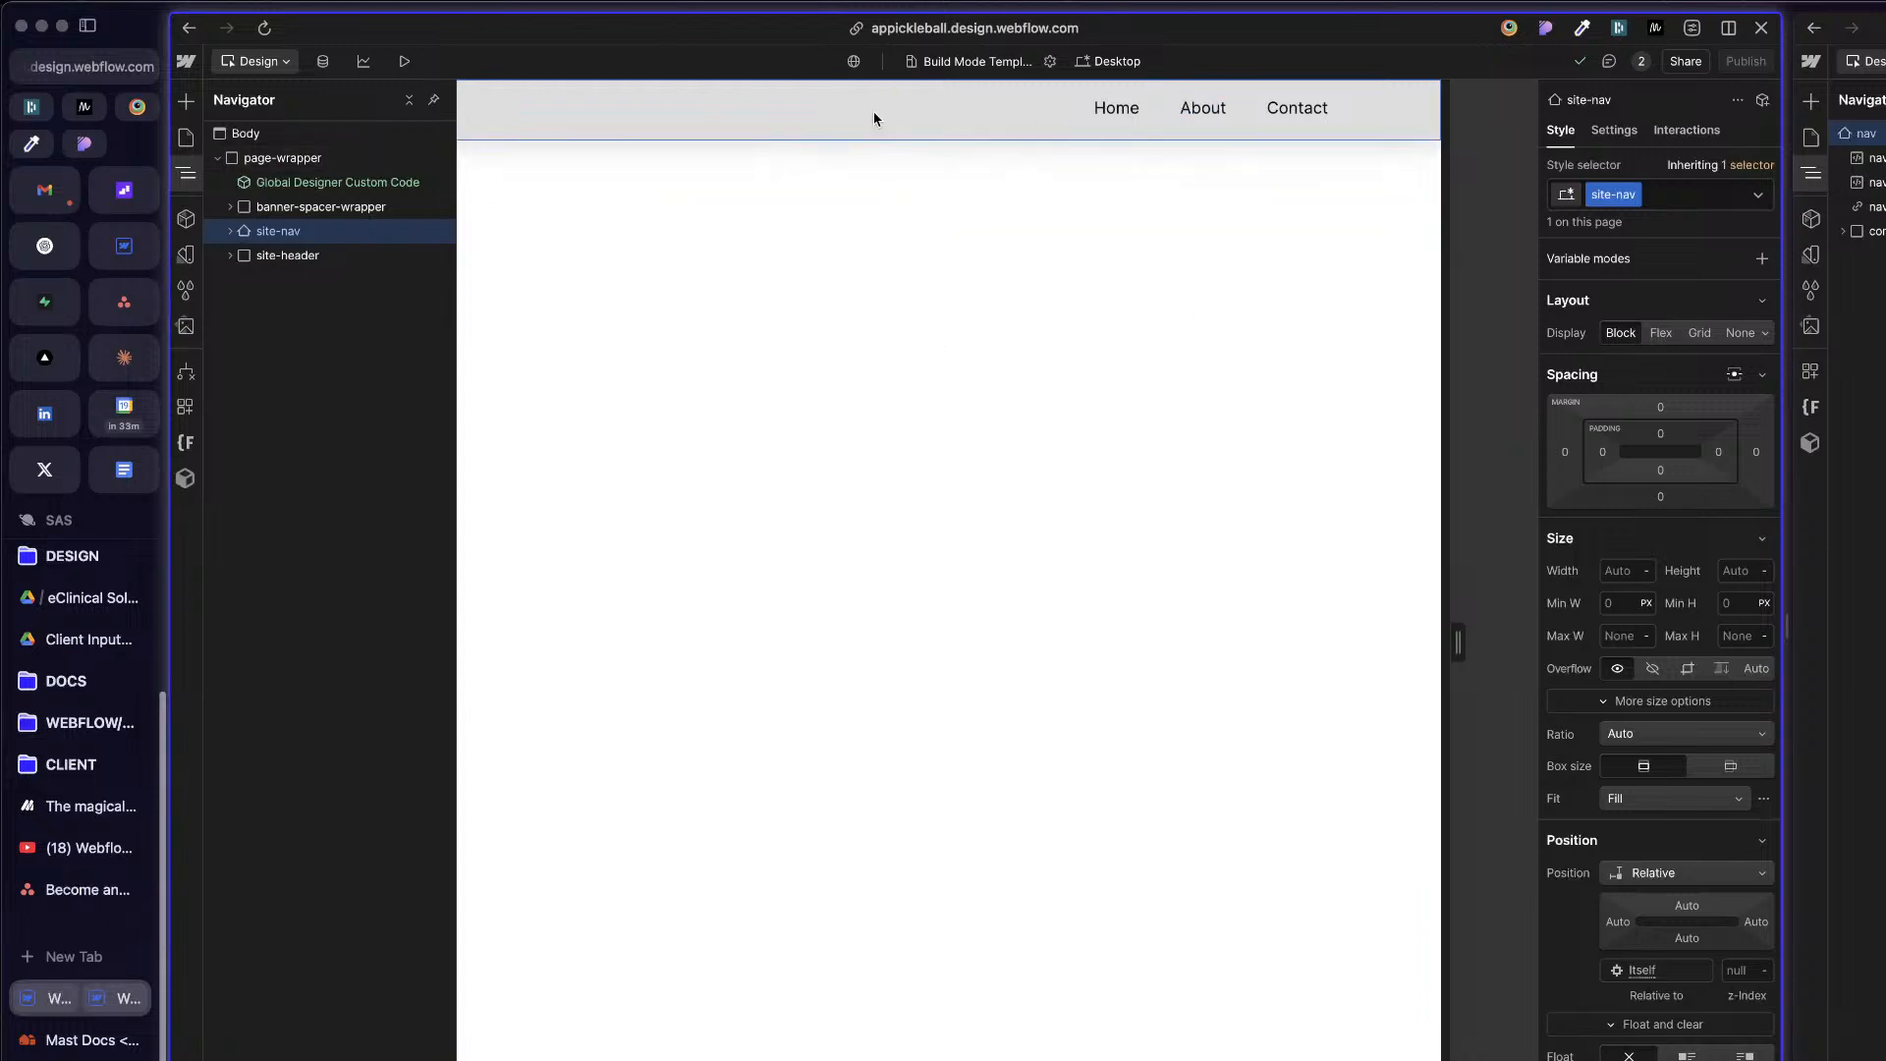
{"action": "left_click", "coordinate": [1878, 491]}
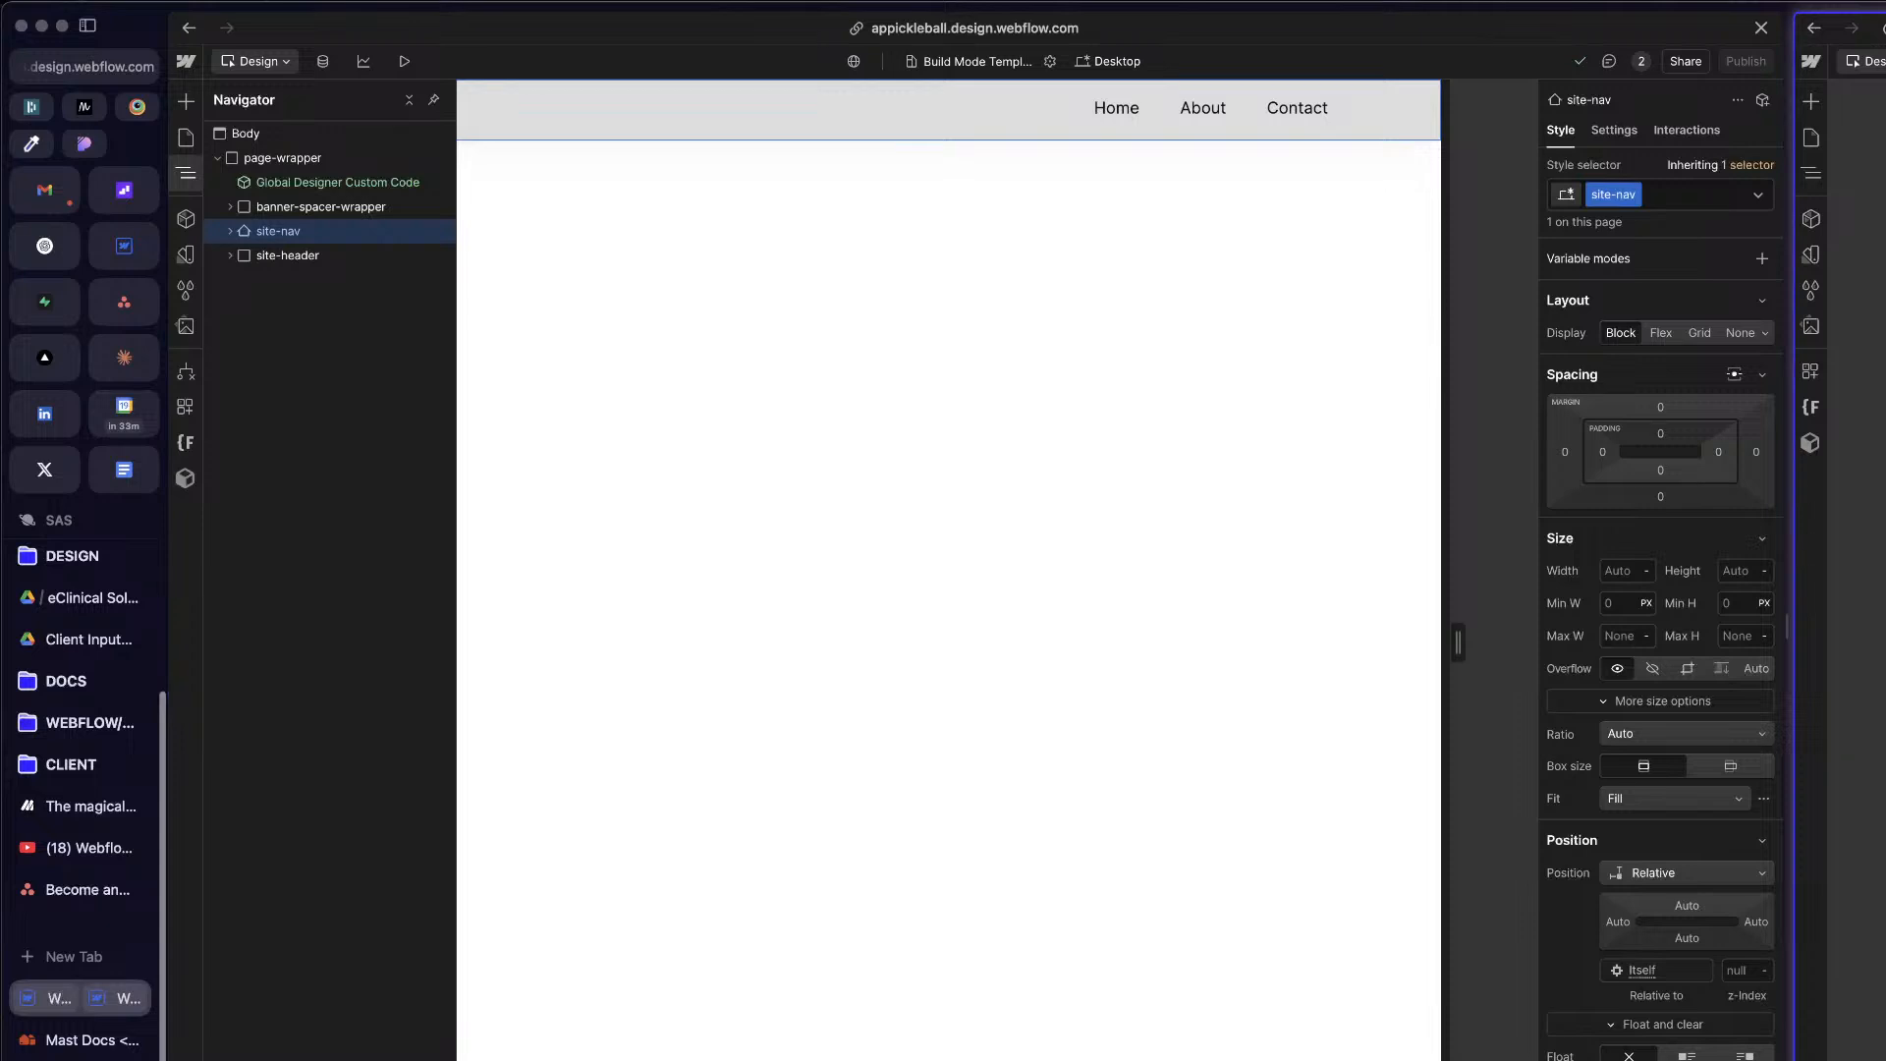
{"action": "left_click", "coordinate": [1280, 263]}
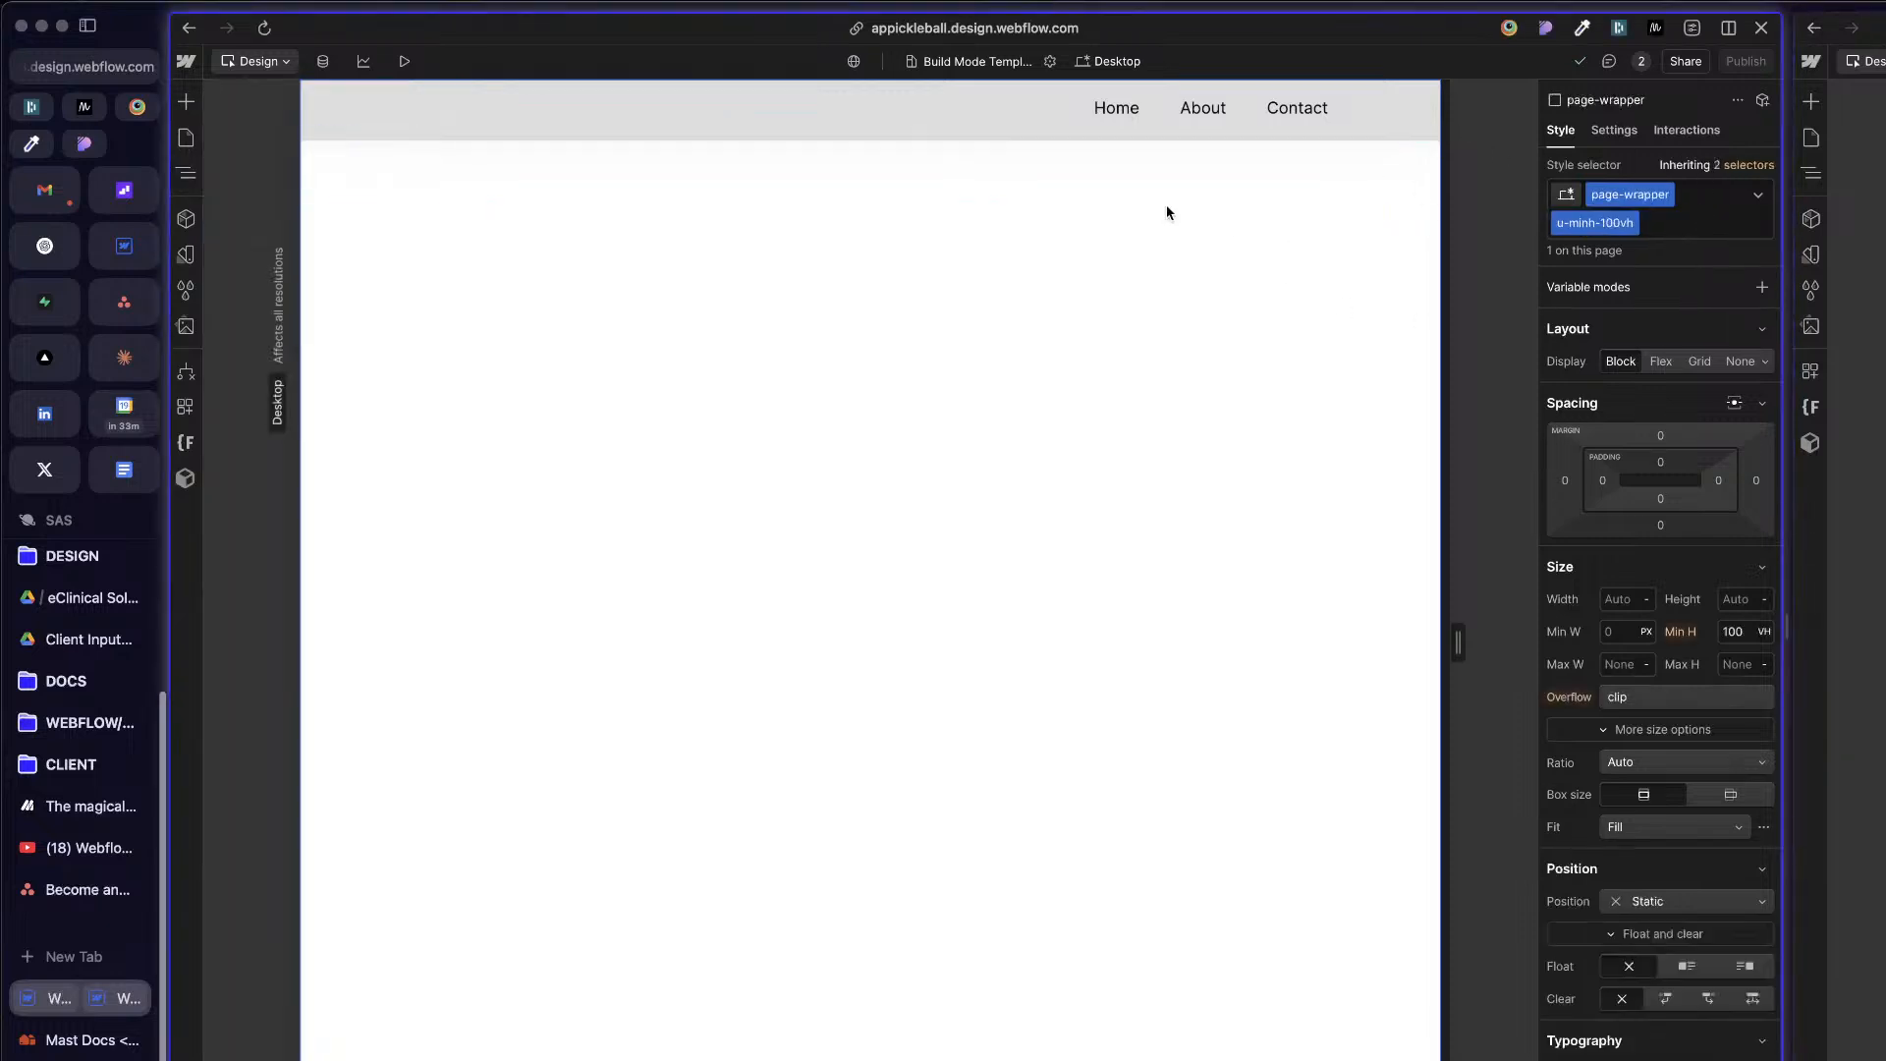
{"action": "left_click", "coordinate": [935, 115]}
{"action": "key", "text": "z"}
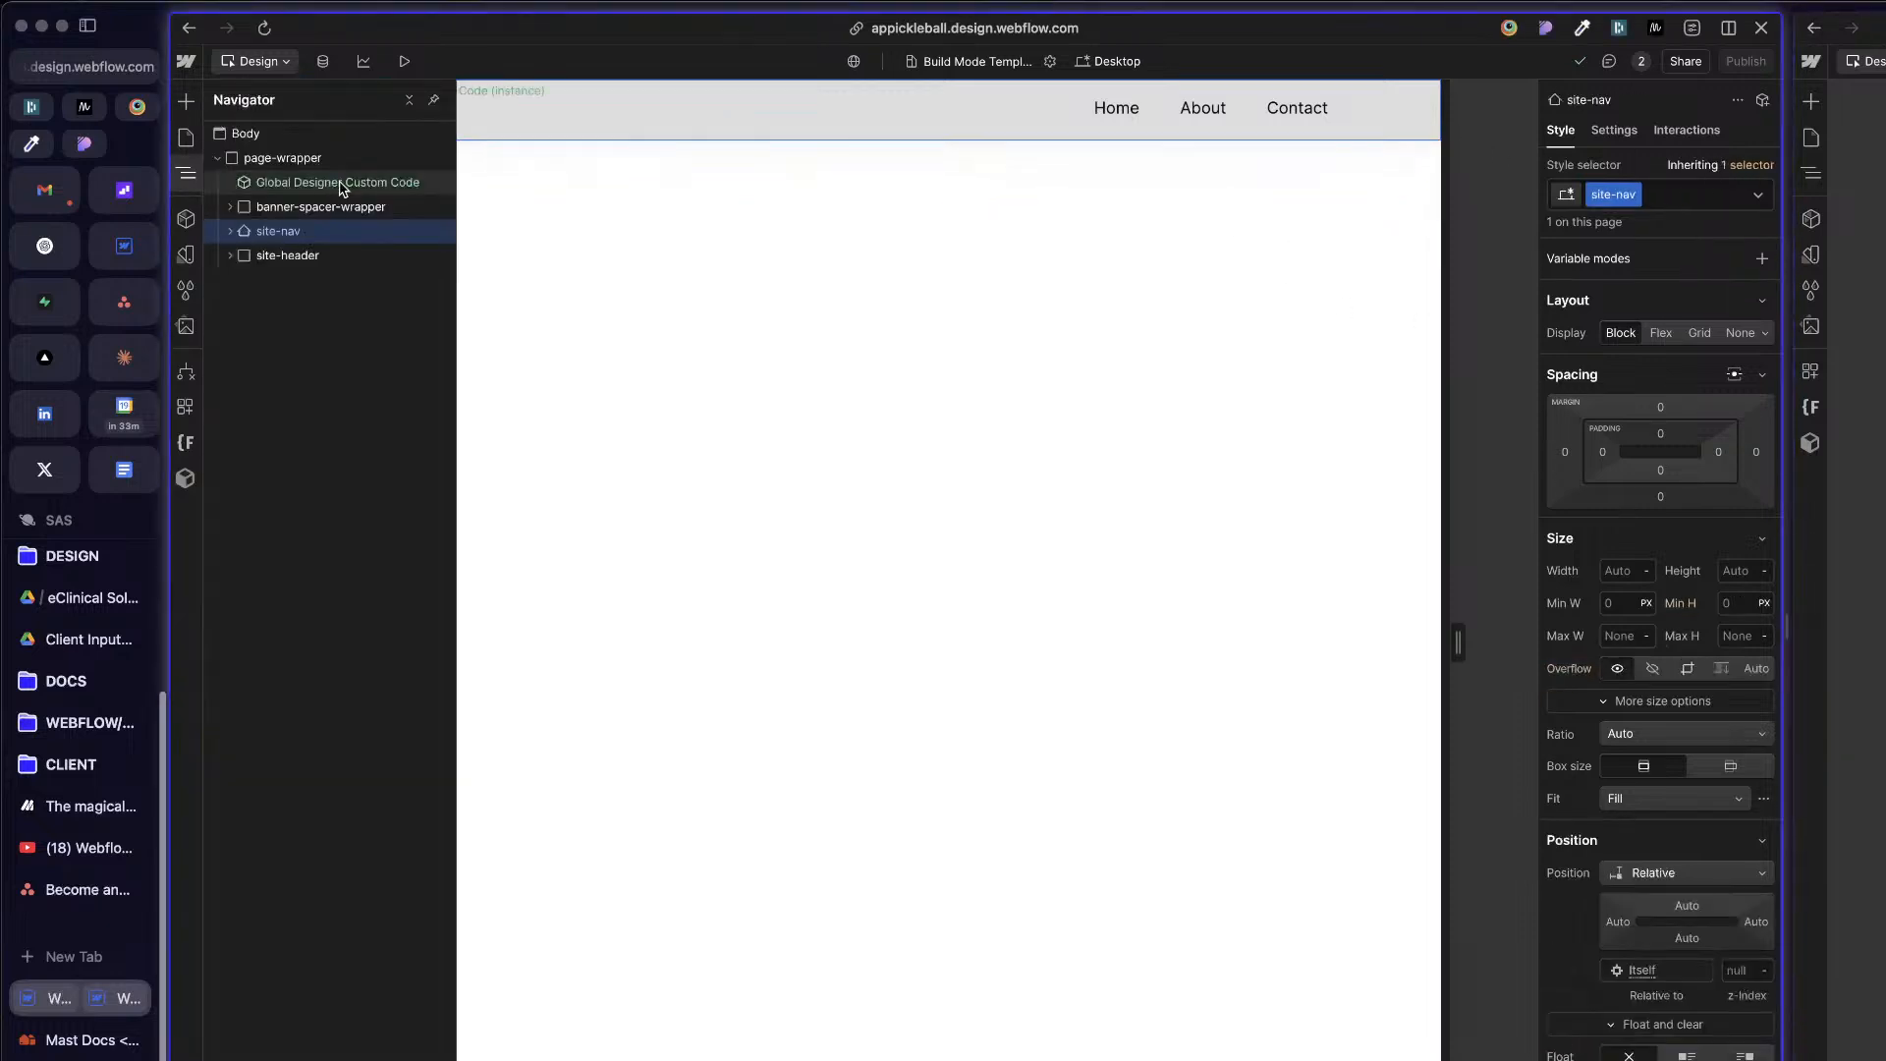
{"action": "left_click", "coordinate": [1675, 132]}
{"action": "left_click", "coordinate": [1560, 129]}
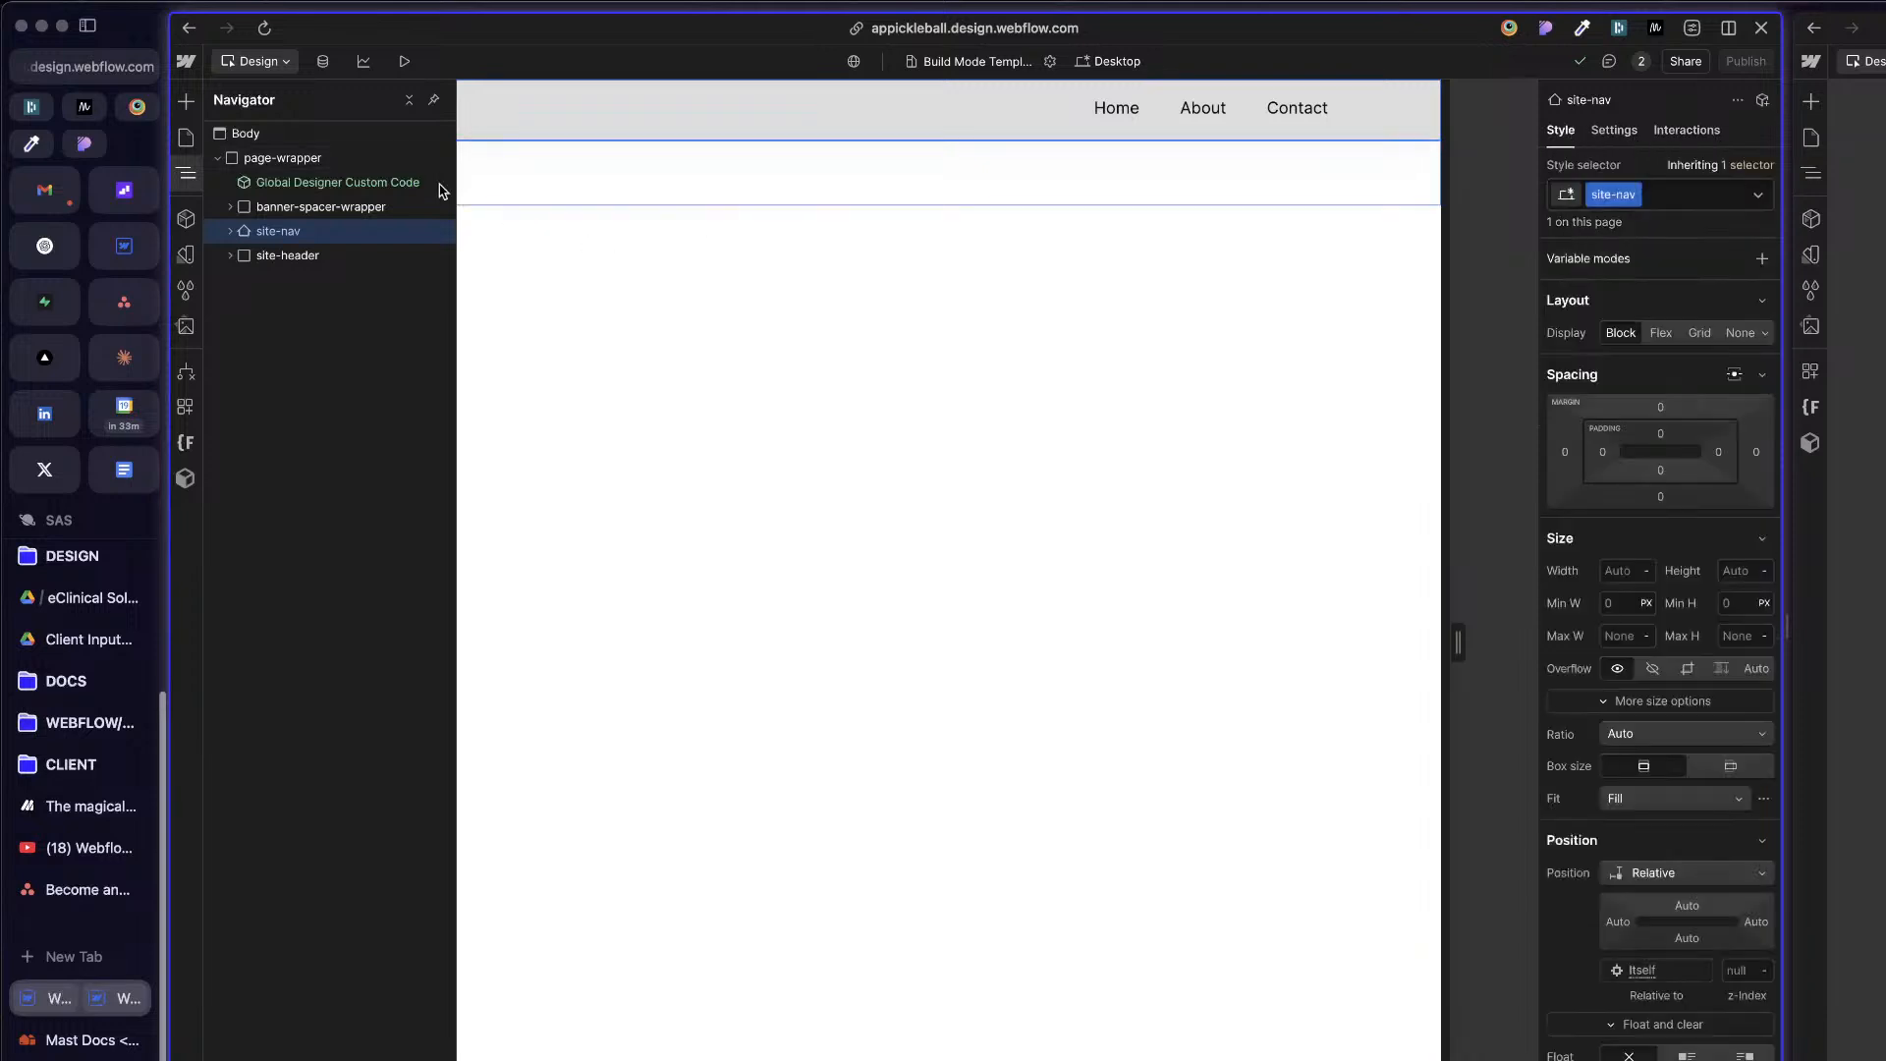
Step: Review the embedded code inside the Global Designer Custom Code component and leave the component without changing it
{"action": "left_click", "coordinate": [346, 181]}
{"action": "double_click", "coordinate": [347, 179]}
{"action": "key", "text": "d"}
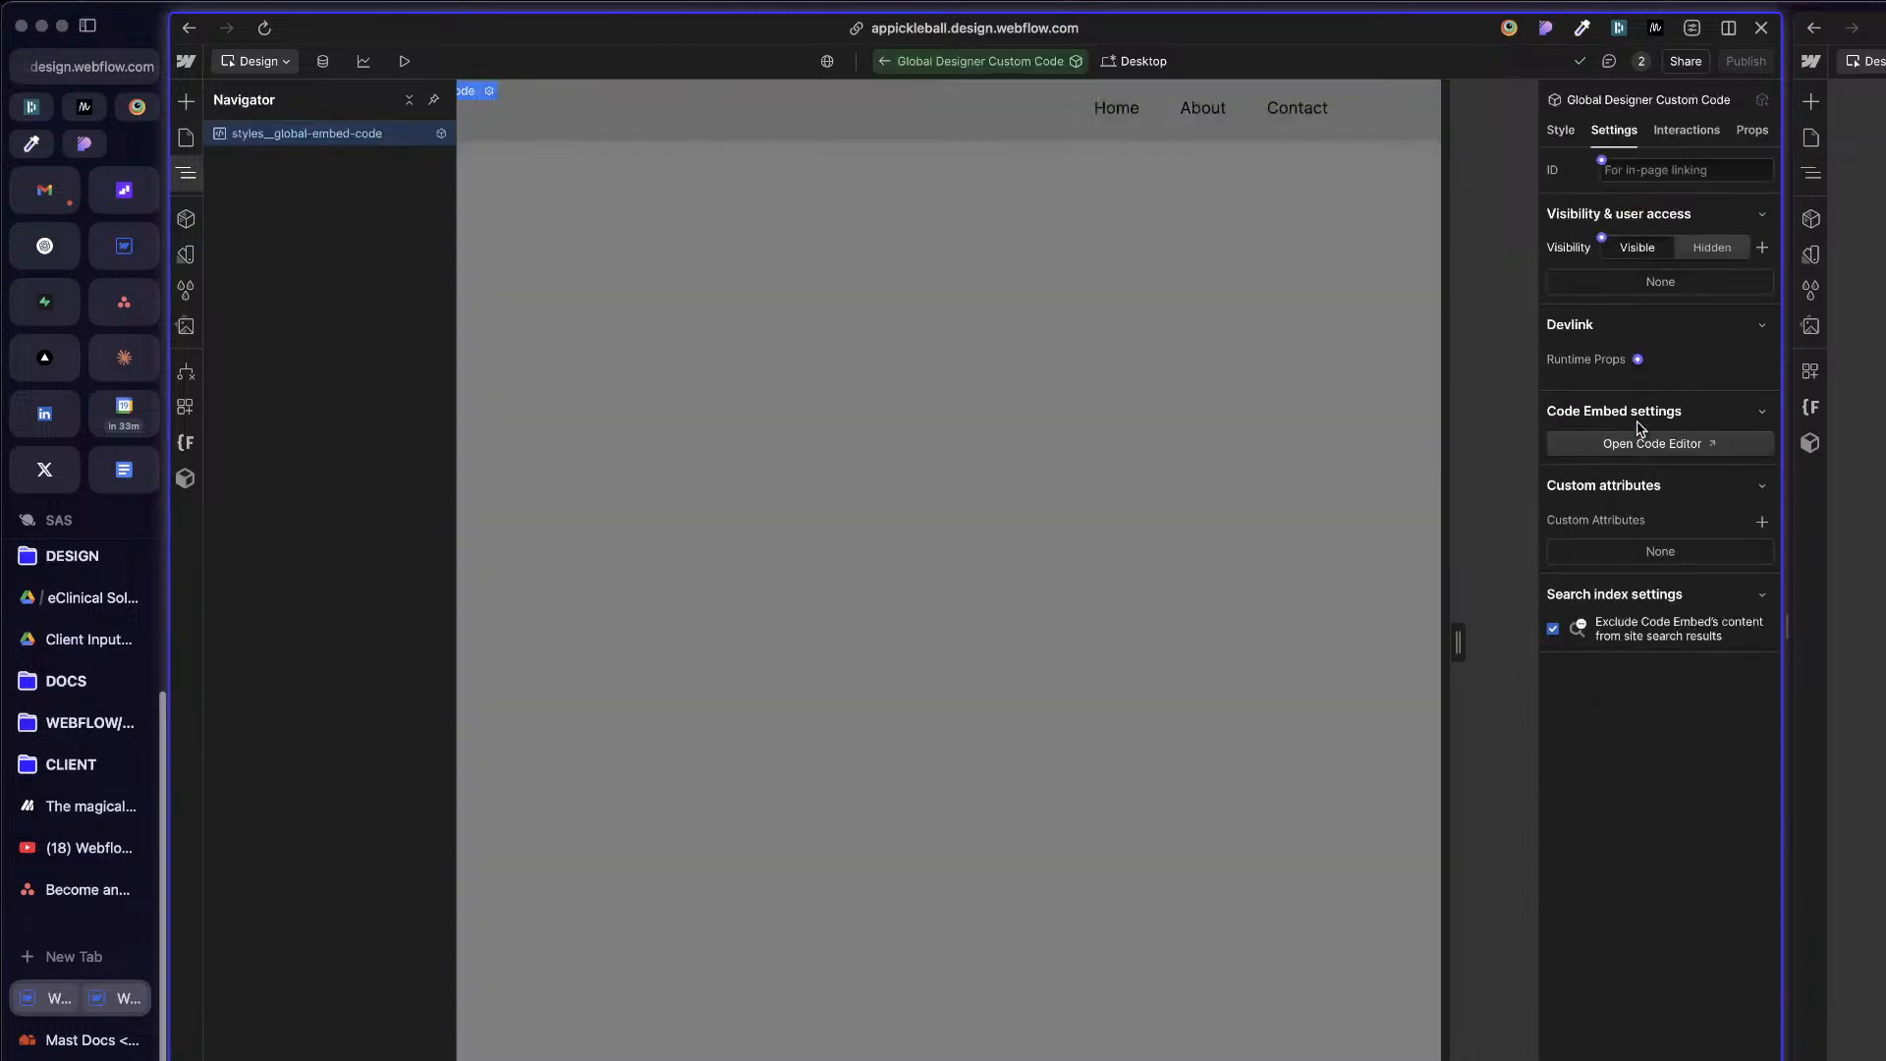
{"action": "left_click", "coordinate": [1635, 443]}
{"action": "scroll", "coordinate": [1058, 606], "scroll_direction": "up", "scroll_amount": 5}
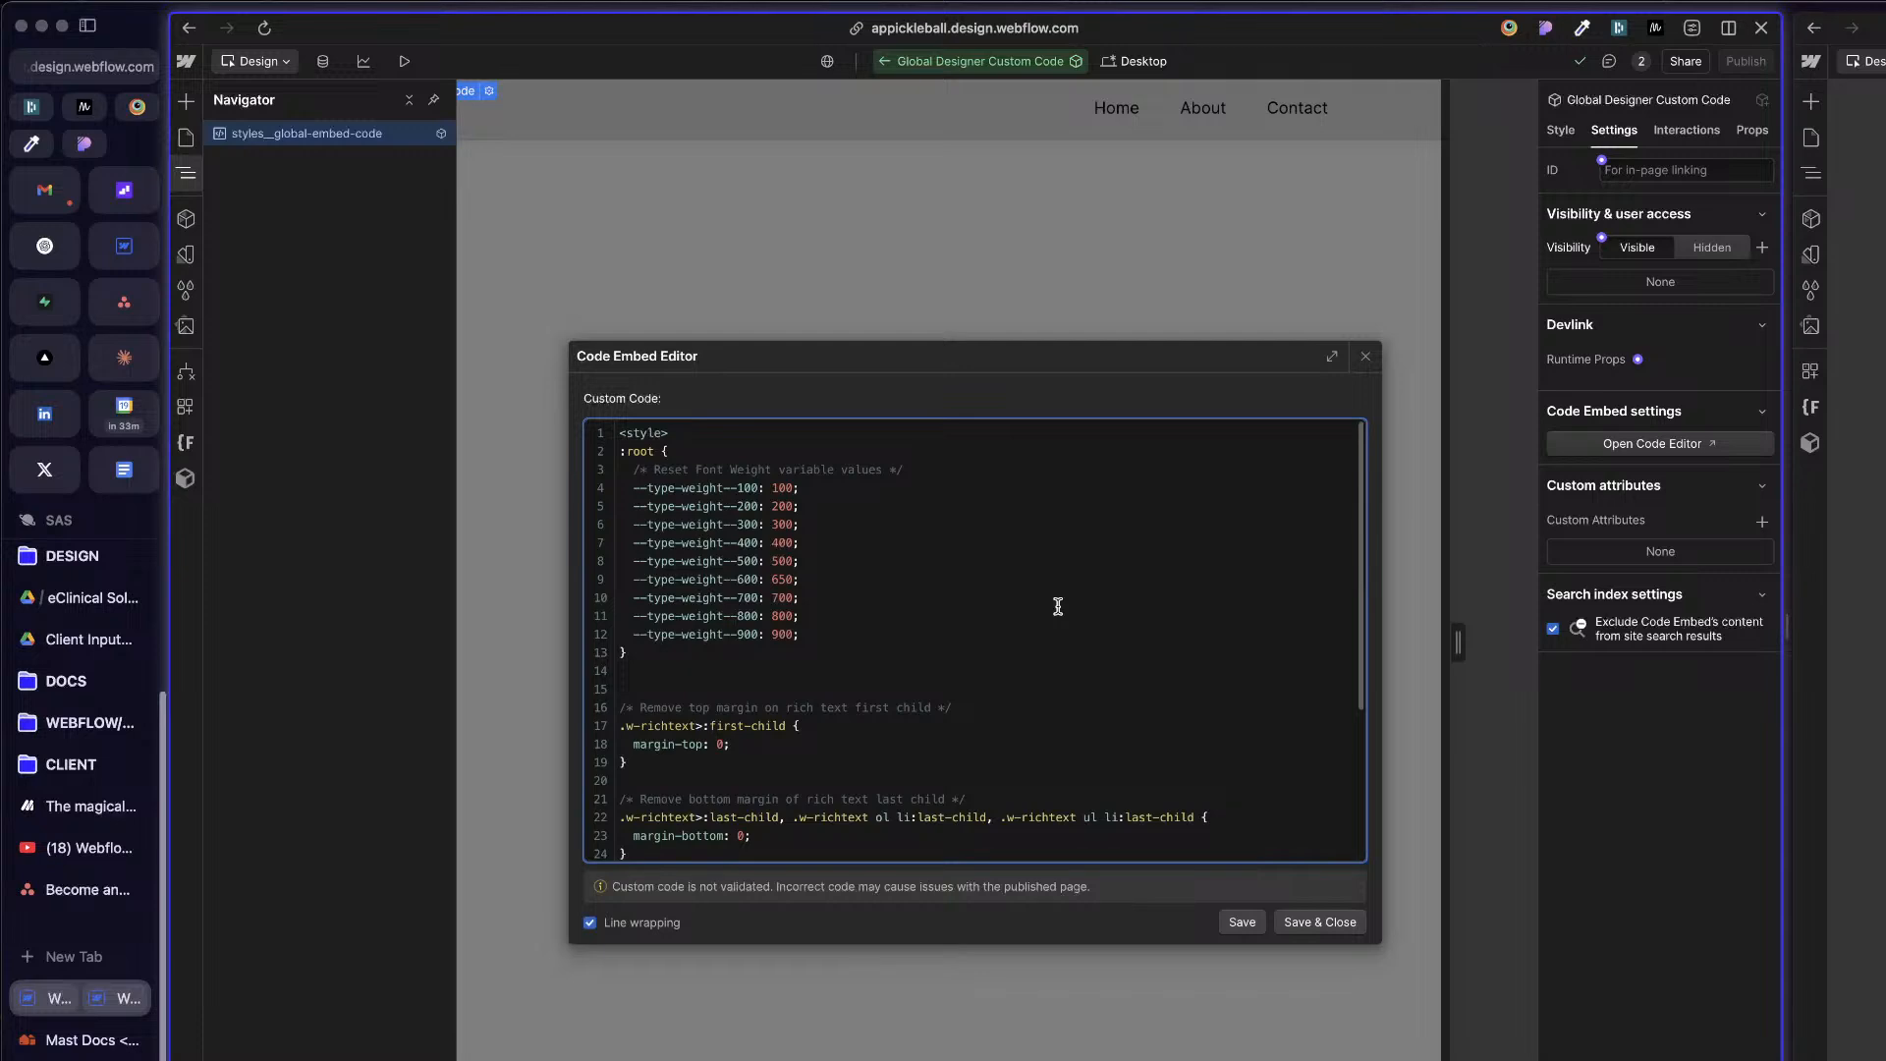
{"action": "scroll", "coordinate": [1058, 607], "scroll_direction": "down", "scroll_amount": 5}
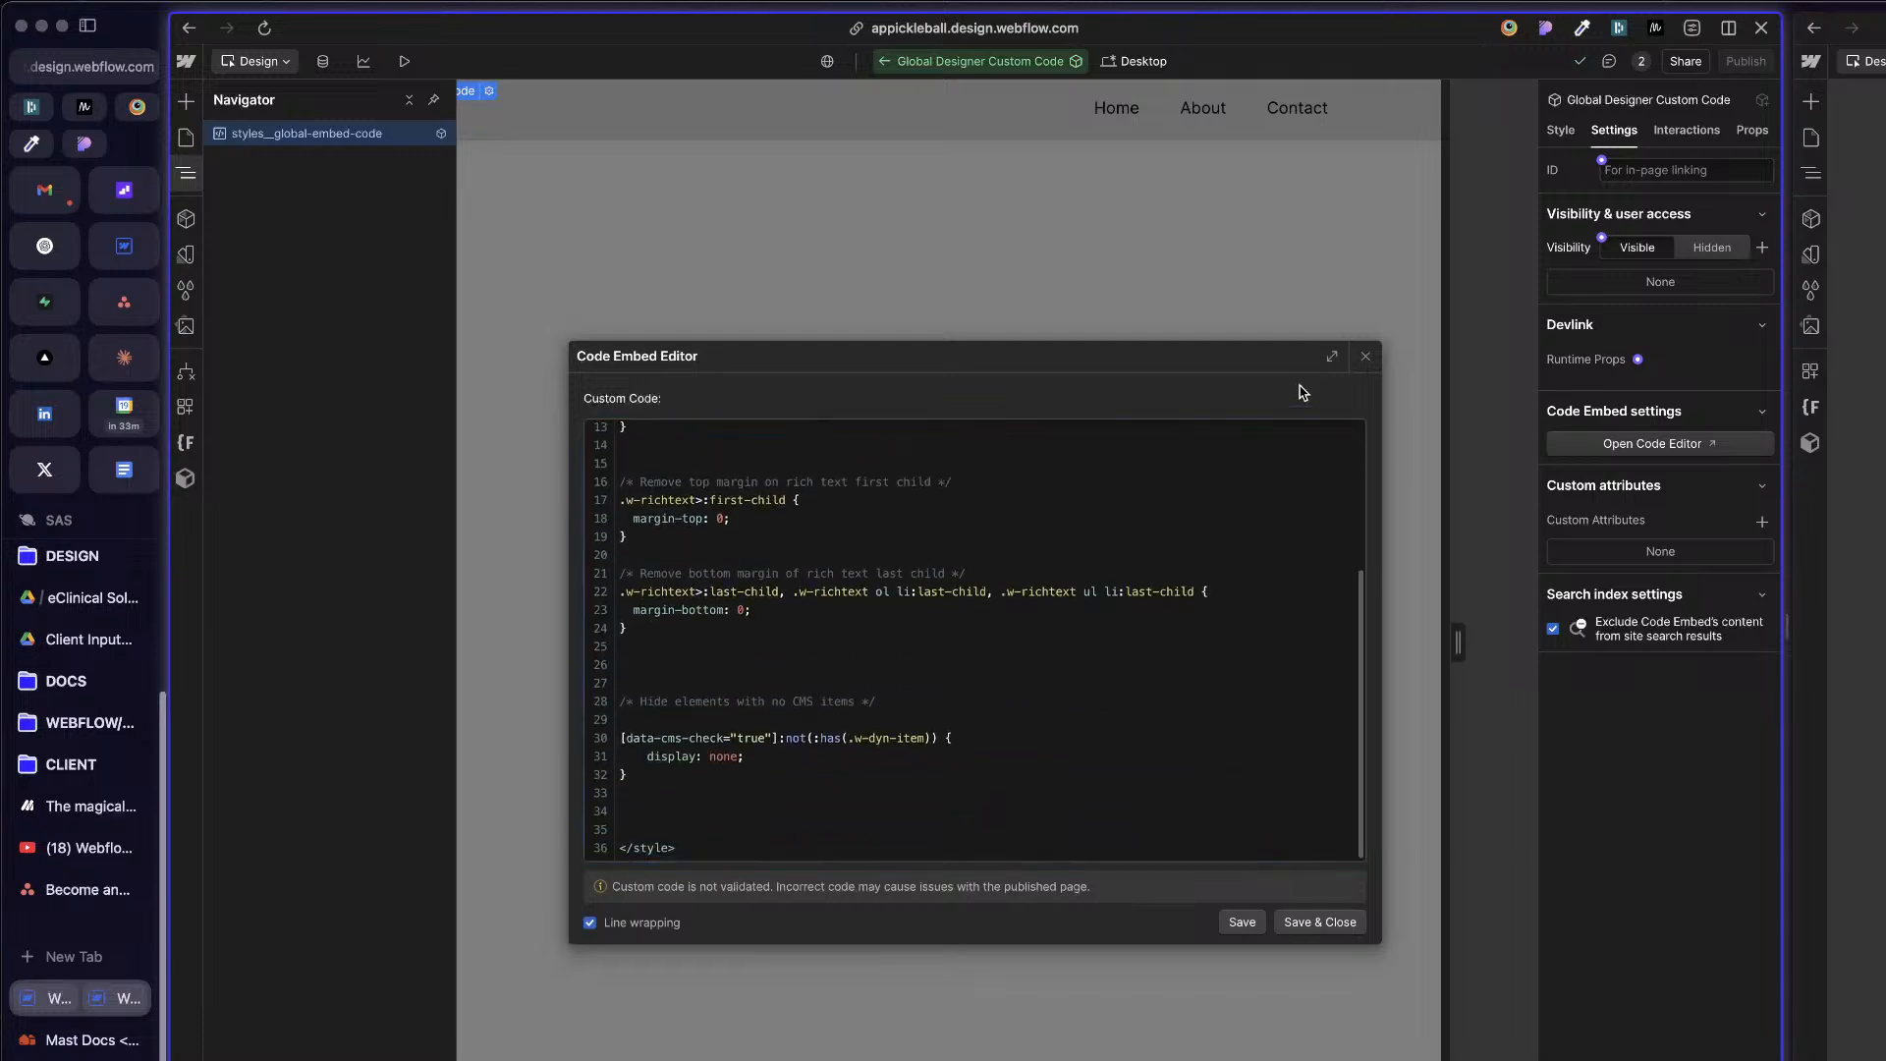
{"action": "left_click", "coordinate": [1362, 356]}
{"action": "left_click", "coordinate": [808, 128]}
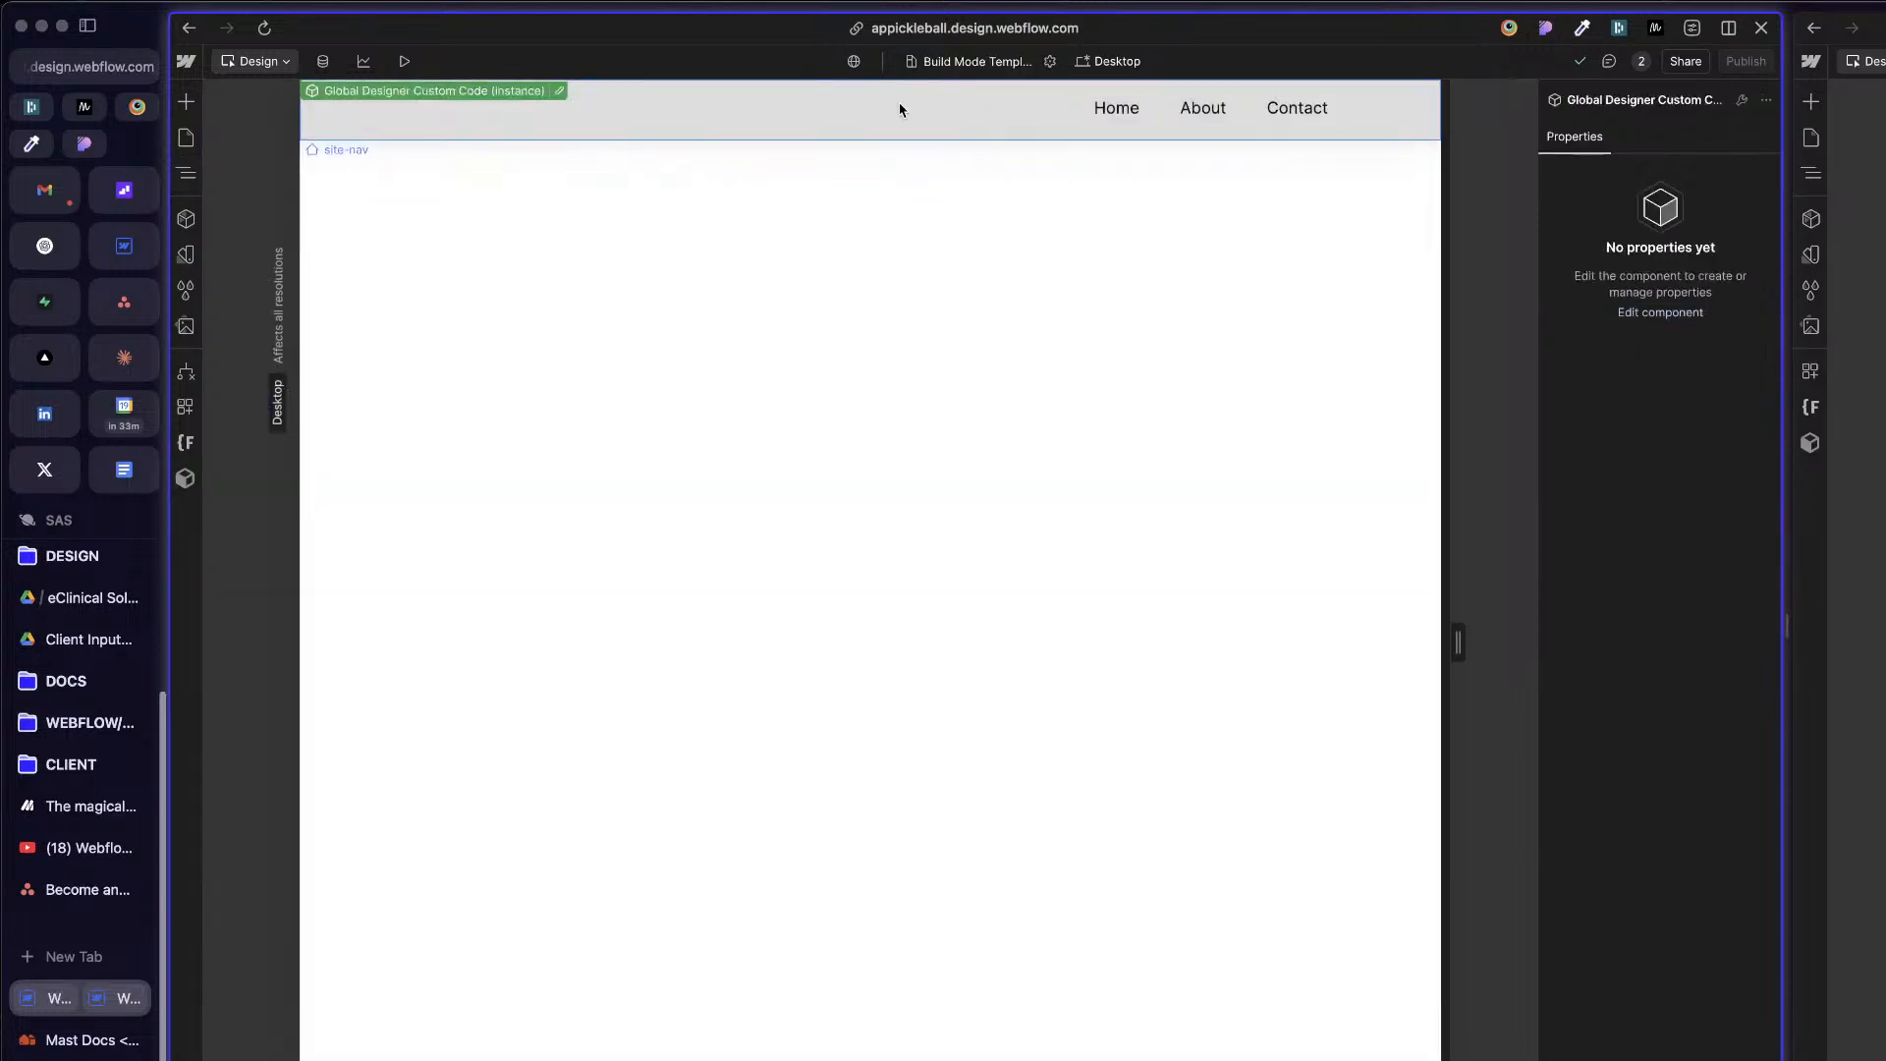
Step: Select the site-nav element and set its position to Sticky with a top offset of 10
{"action": "left_click", "coordinate": [857, 399]}
{"action": "left_click", "coordinate": [640, 128]}
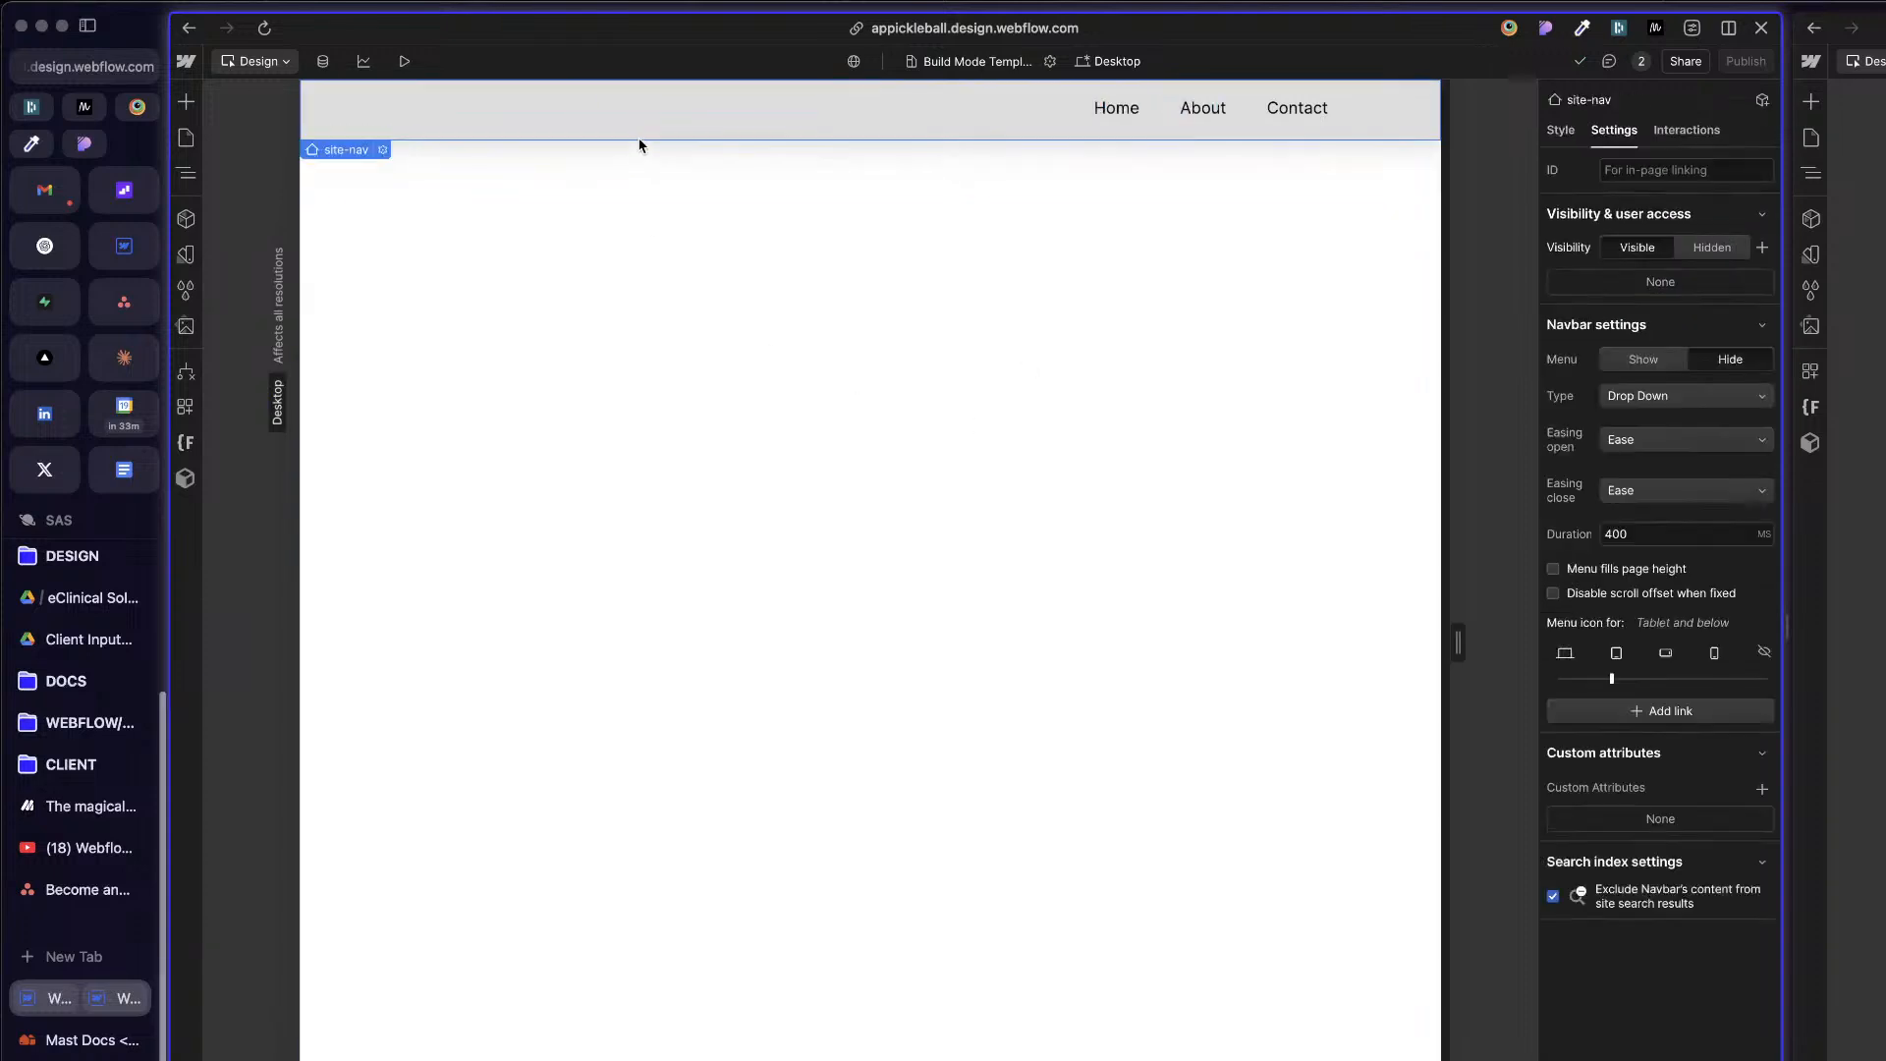
{"action": "left_click", "coordinate": [185, 173]}
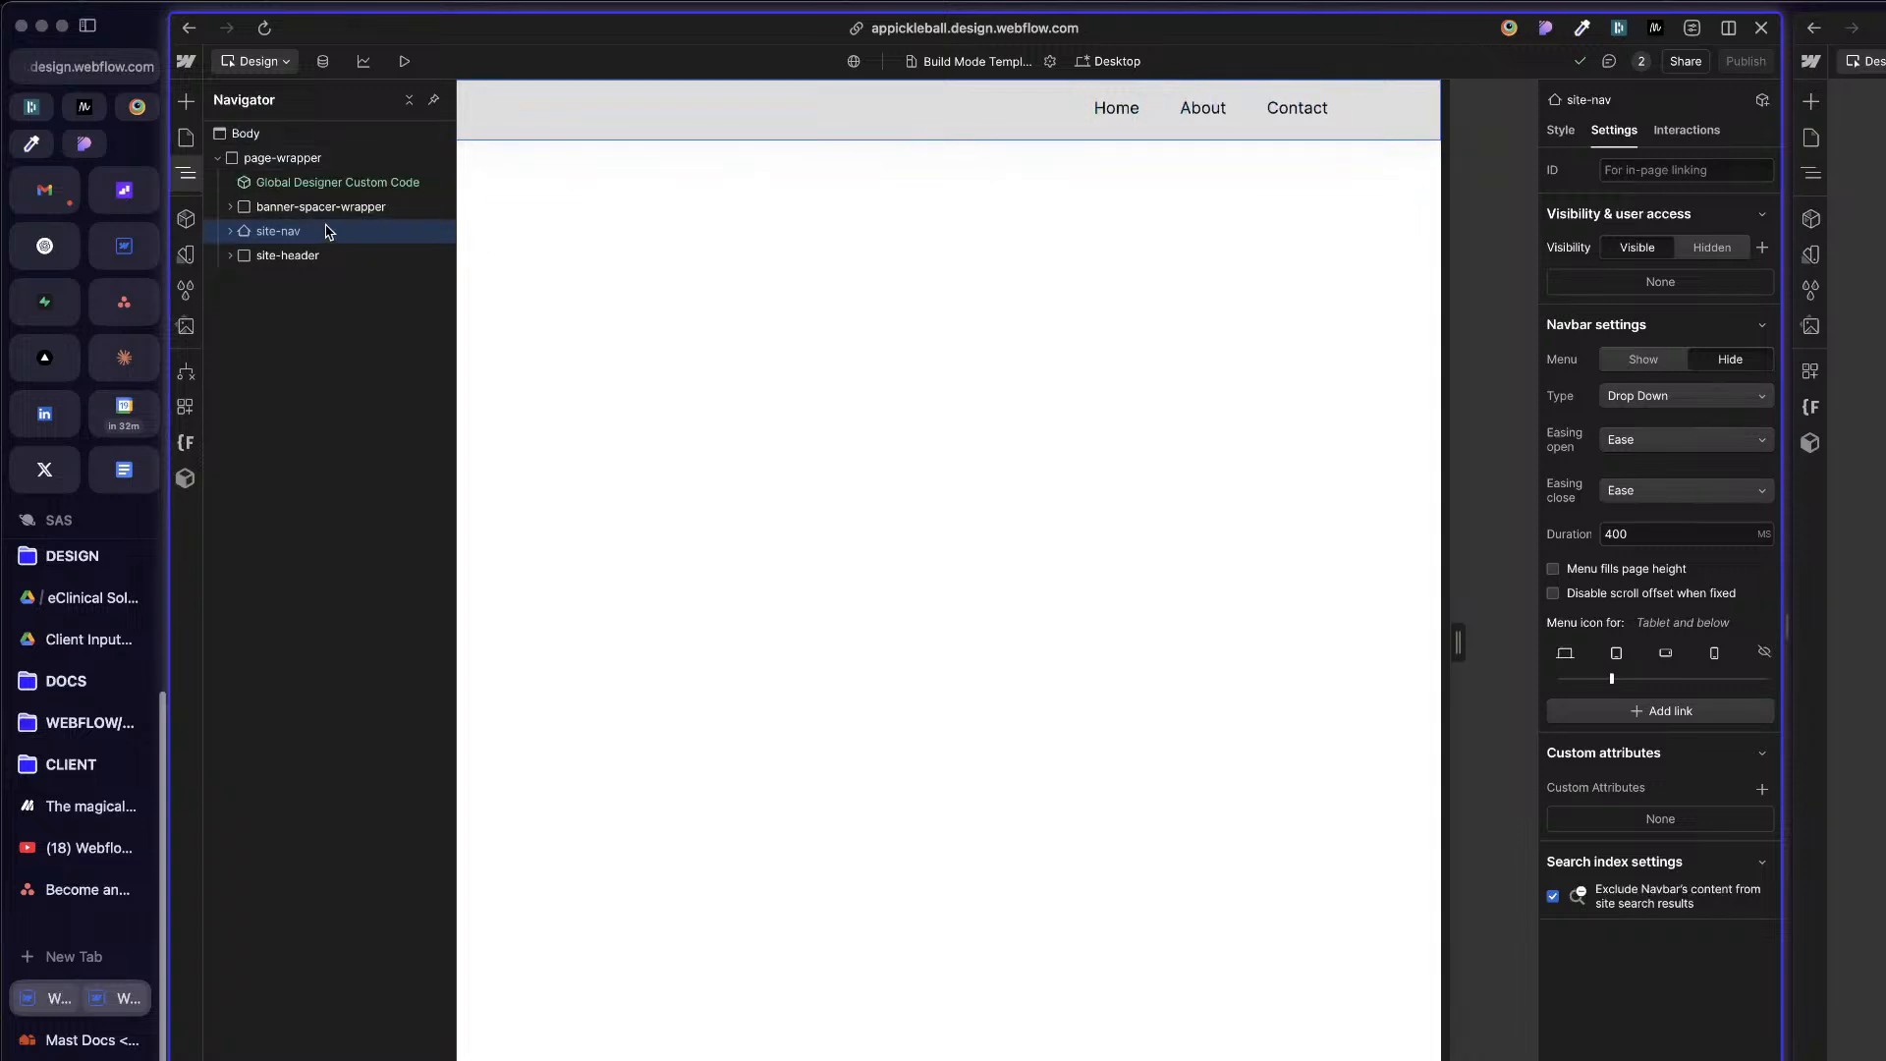
{"action": "left_click", "coordinate": [1564, 130]}
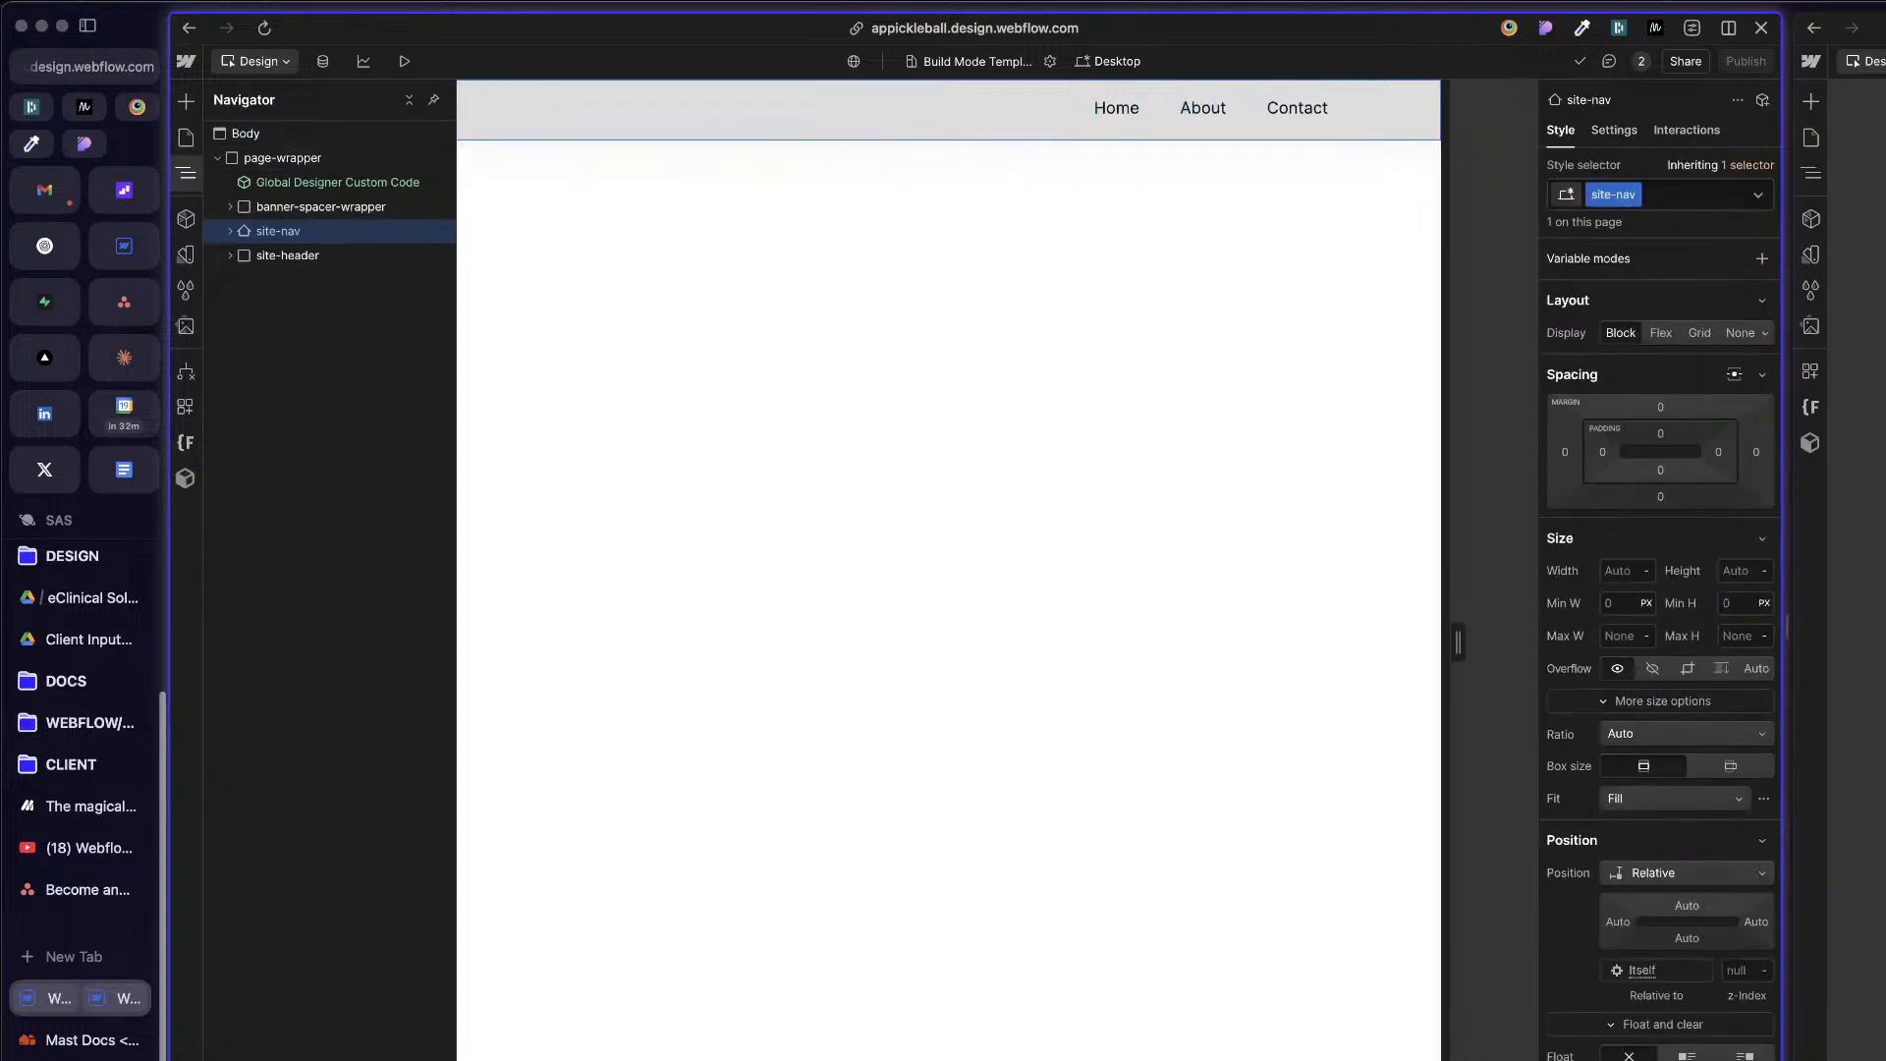
{"action": "left_click", "coordinate": [1859, 551]}
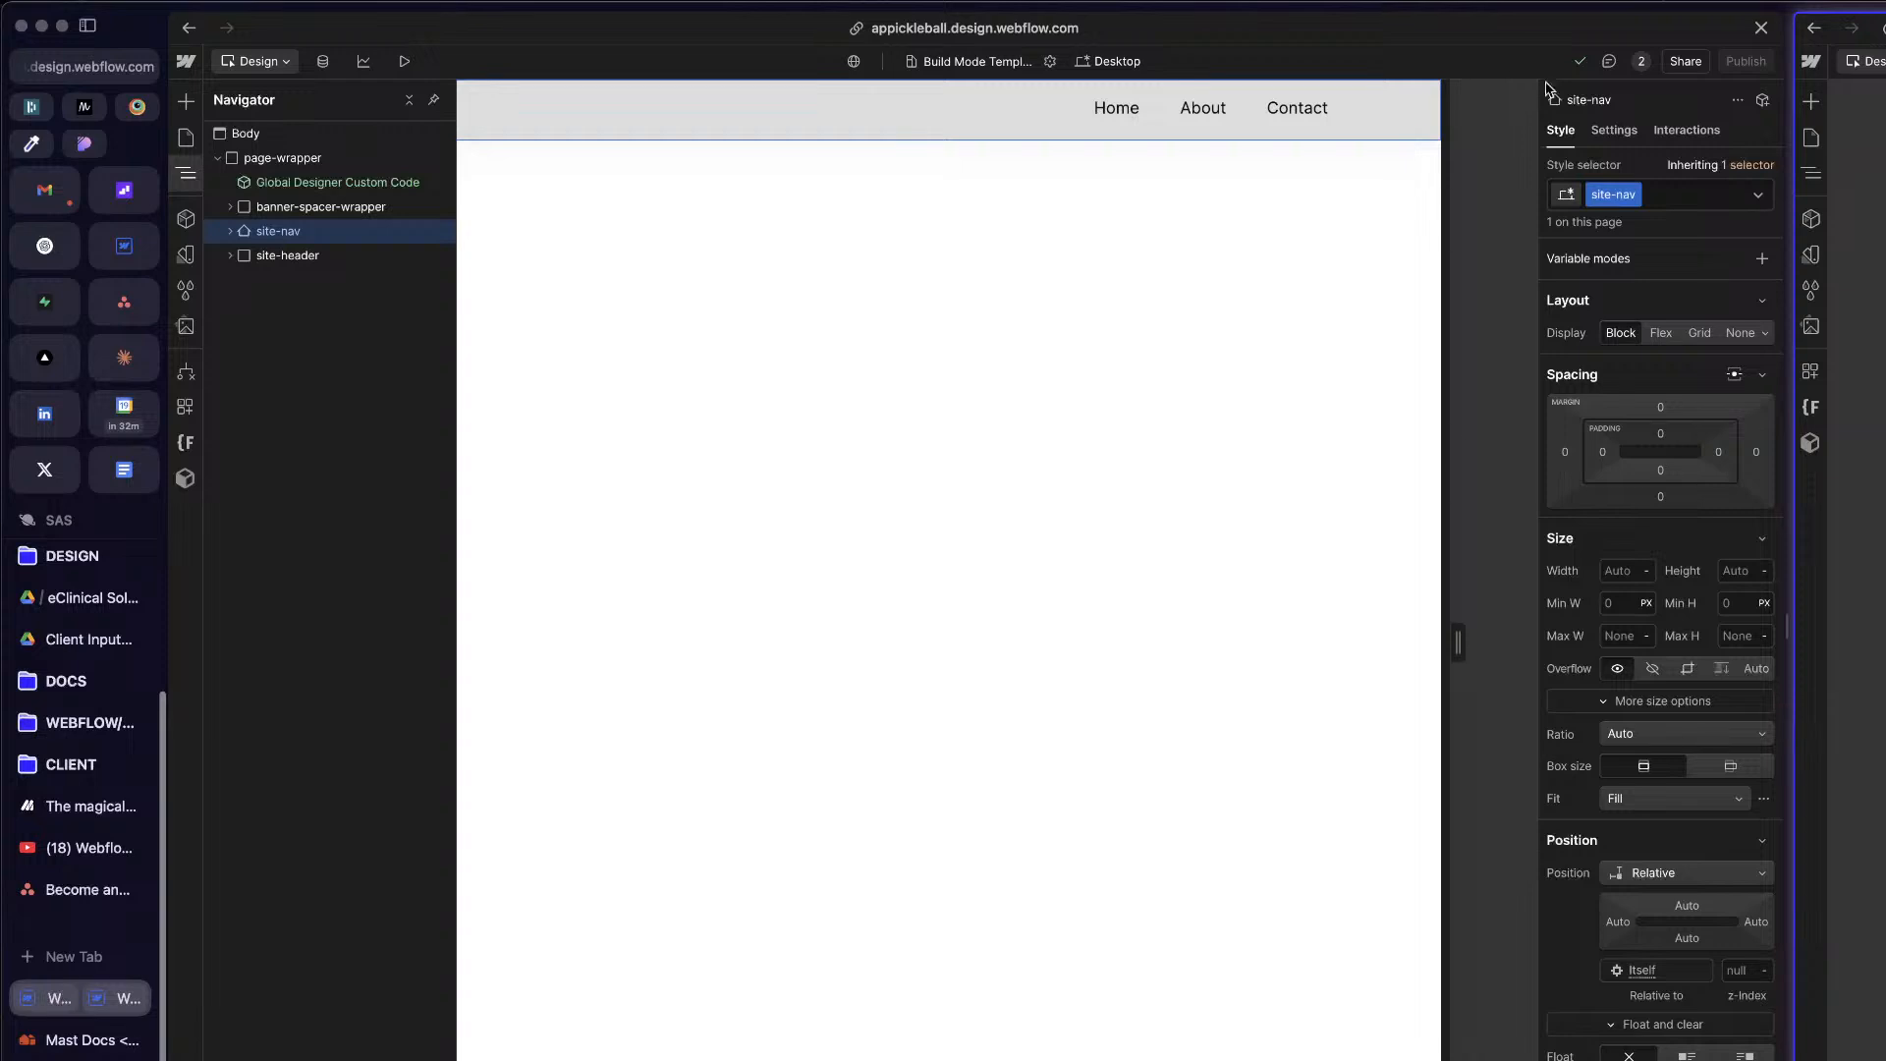
{"action": "left_click", "coordinate": [1706, 878]}
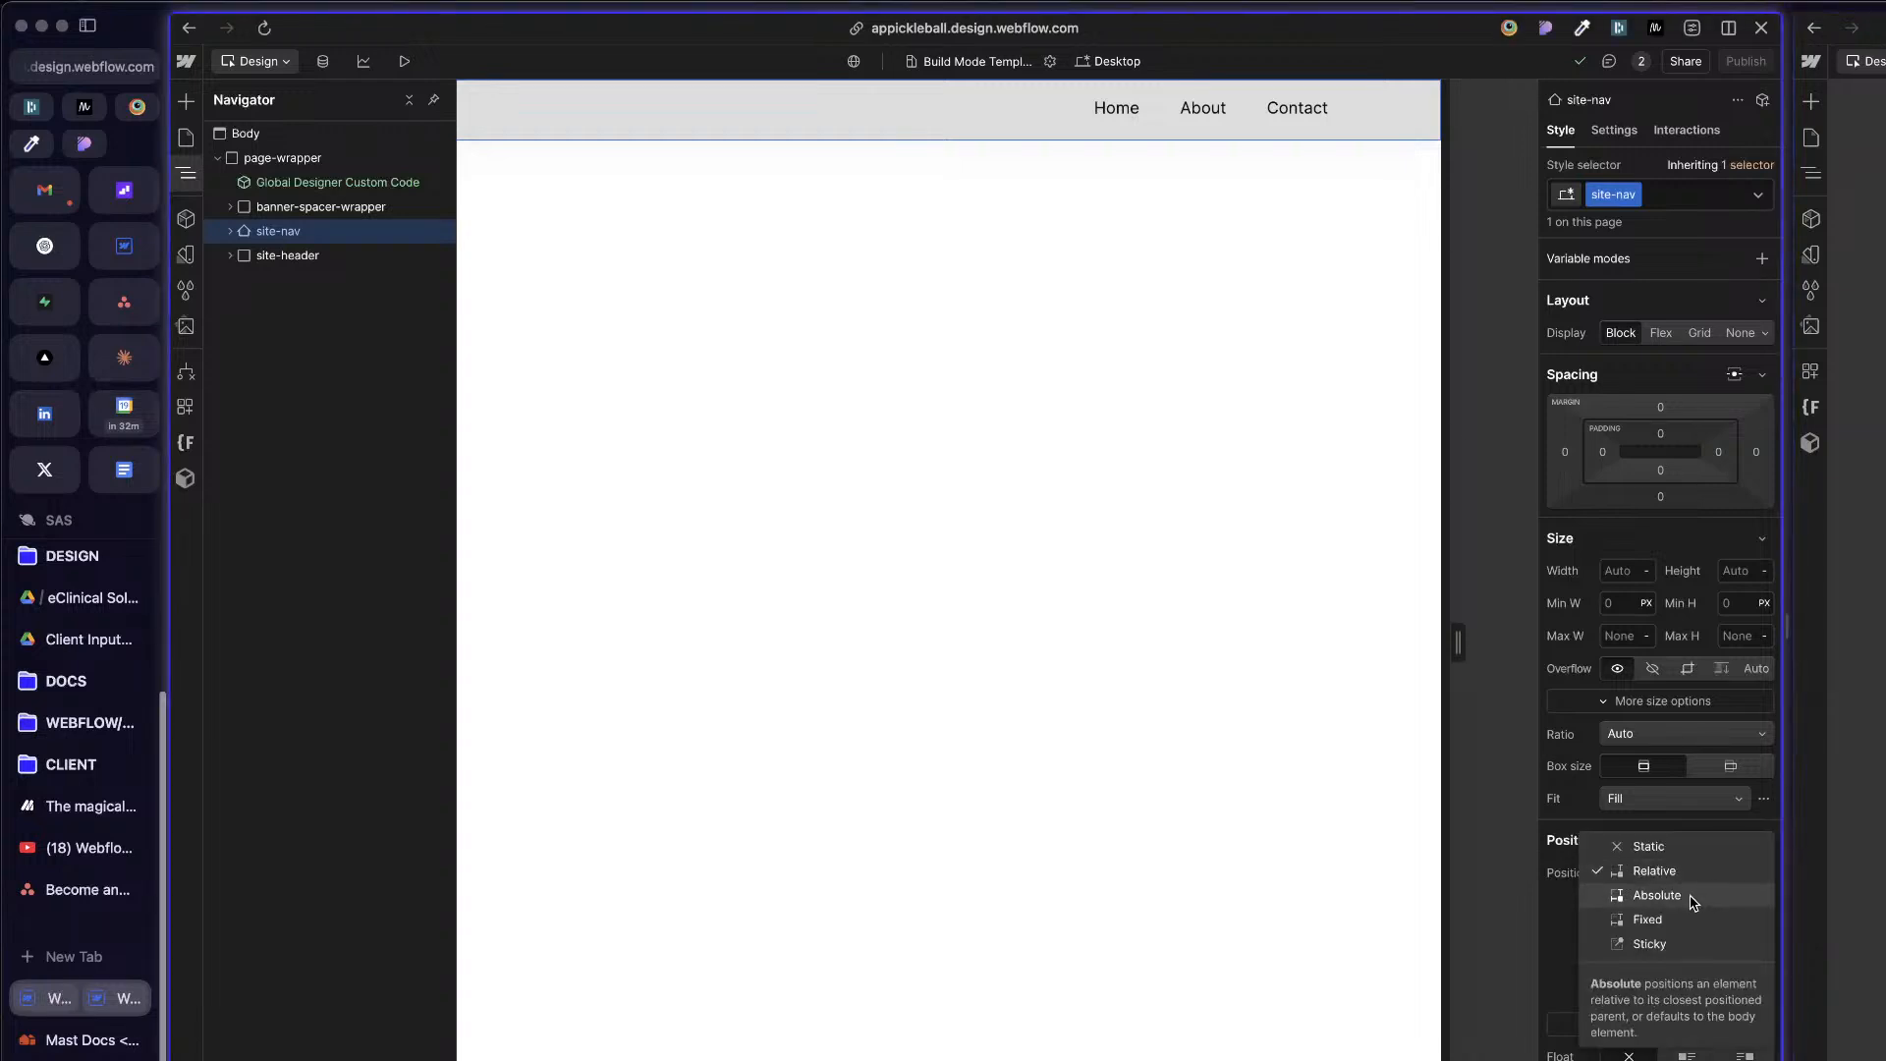
{"action": "left_click", "coordinate": [1682, 941]}
{"action": "left_click", "coordinate": [1689, 904]}
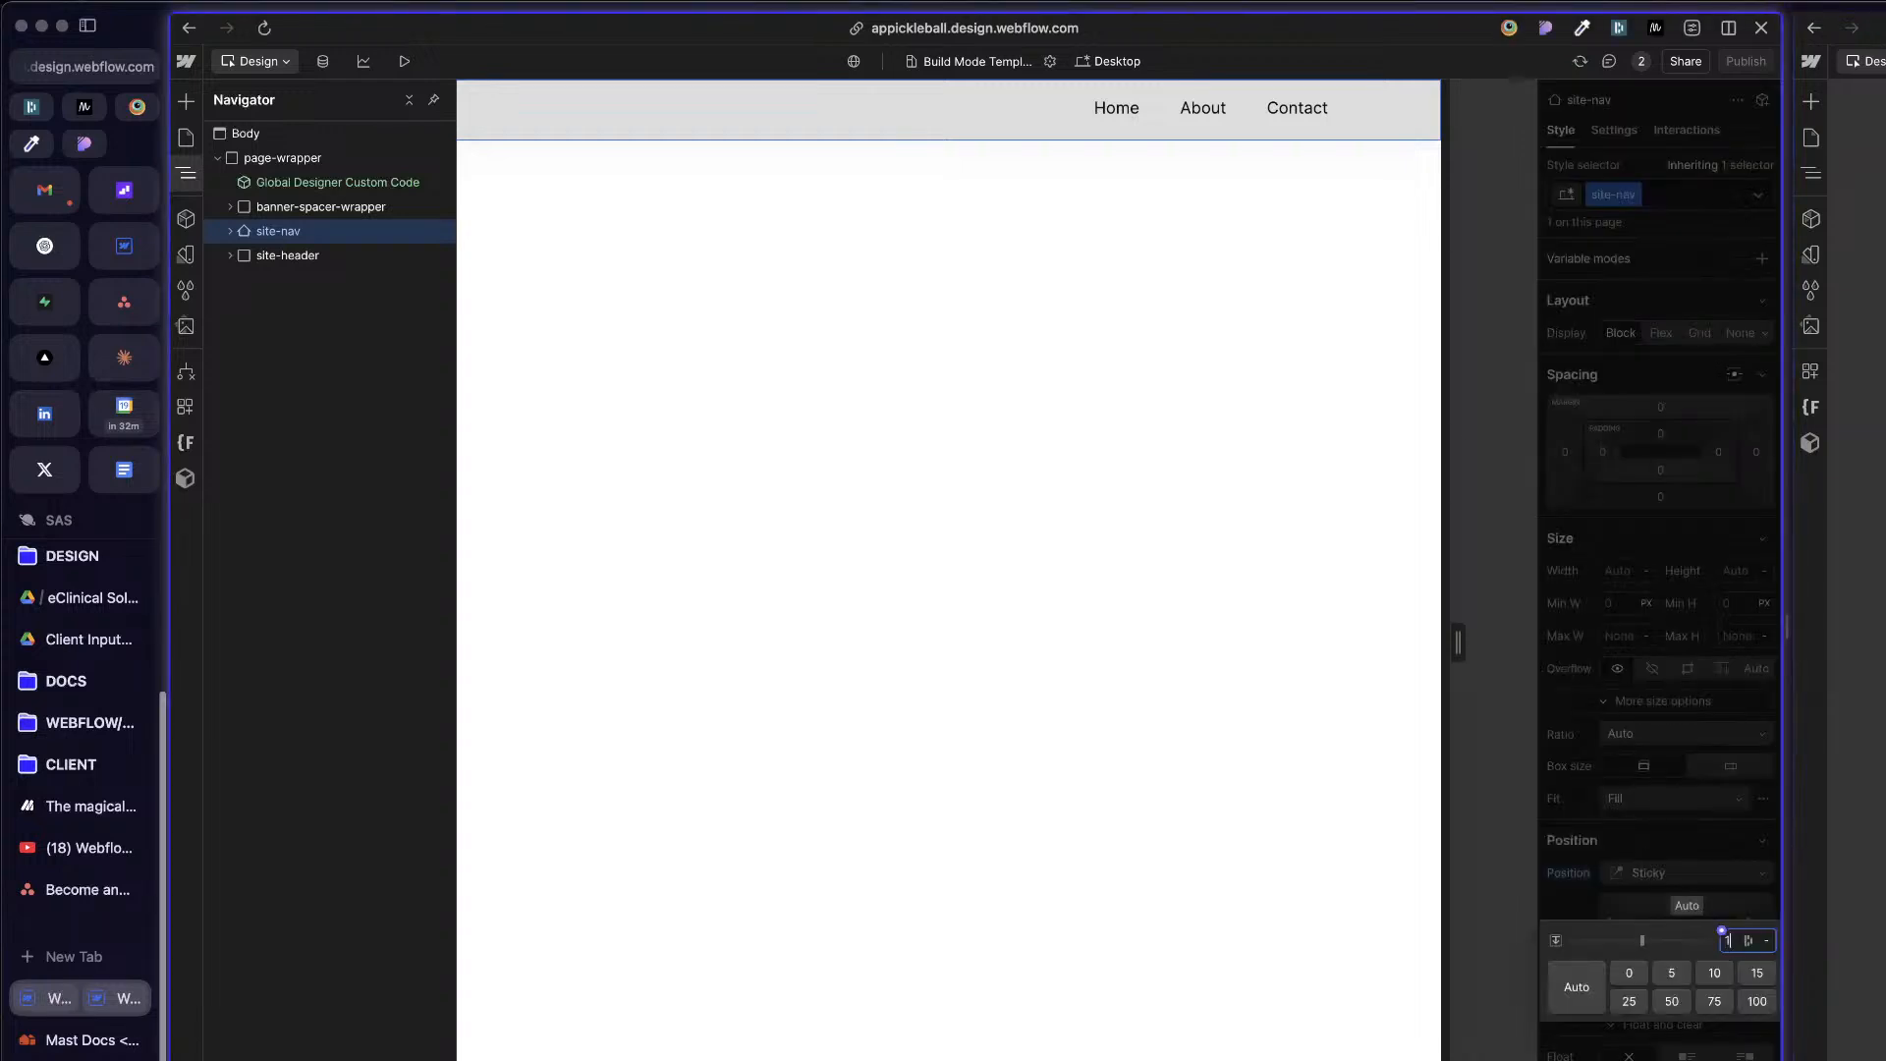
{"action": "type", "text": "10"}
{"action": "key", "text": "Return"}
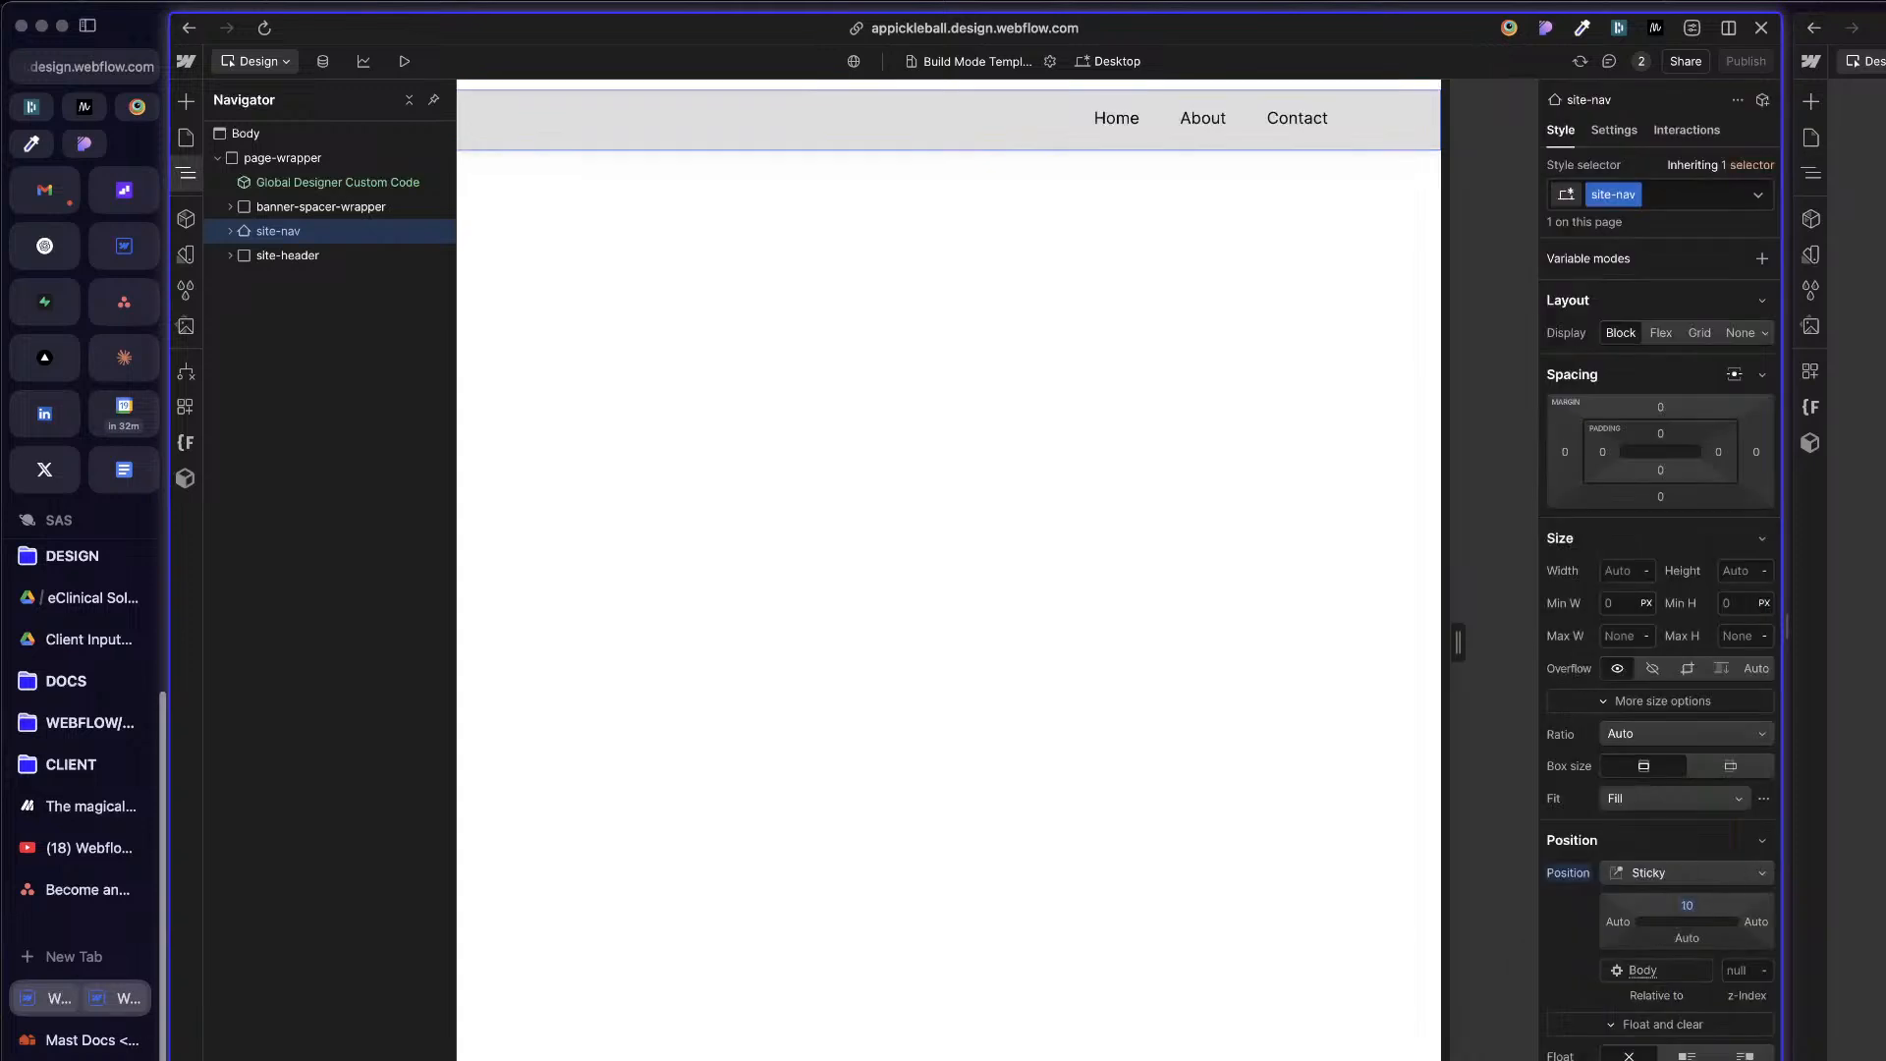
Step: Set the sticky site-nav element's top offset to 0
{"action": "left_click", "coordinate": [1687, 907]}
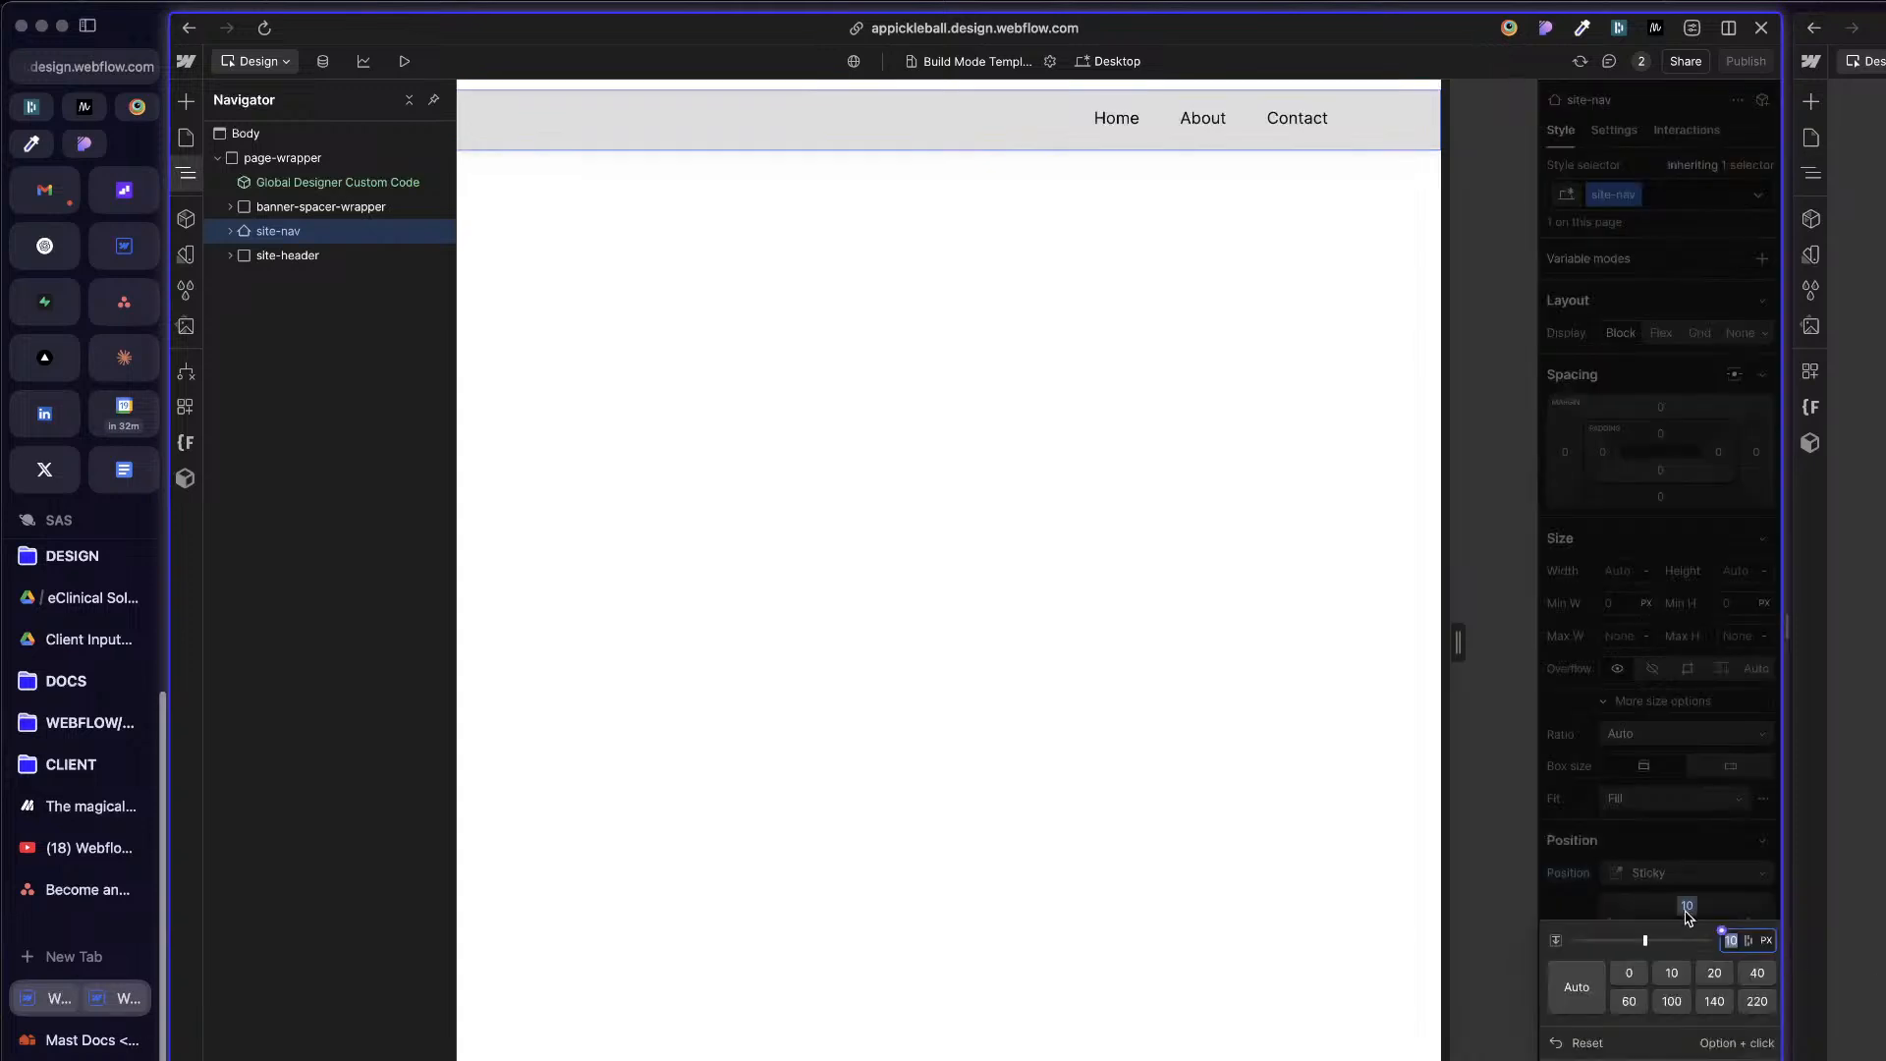
{"action": "type", "text": "0"}
{"action": "key", "text": "Return"}
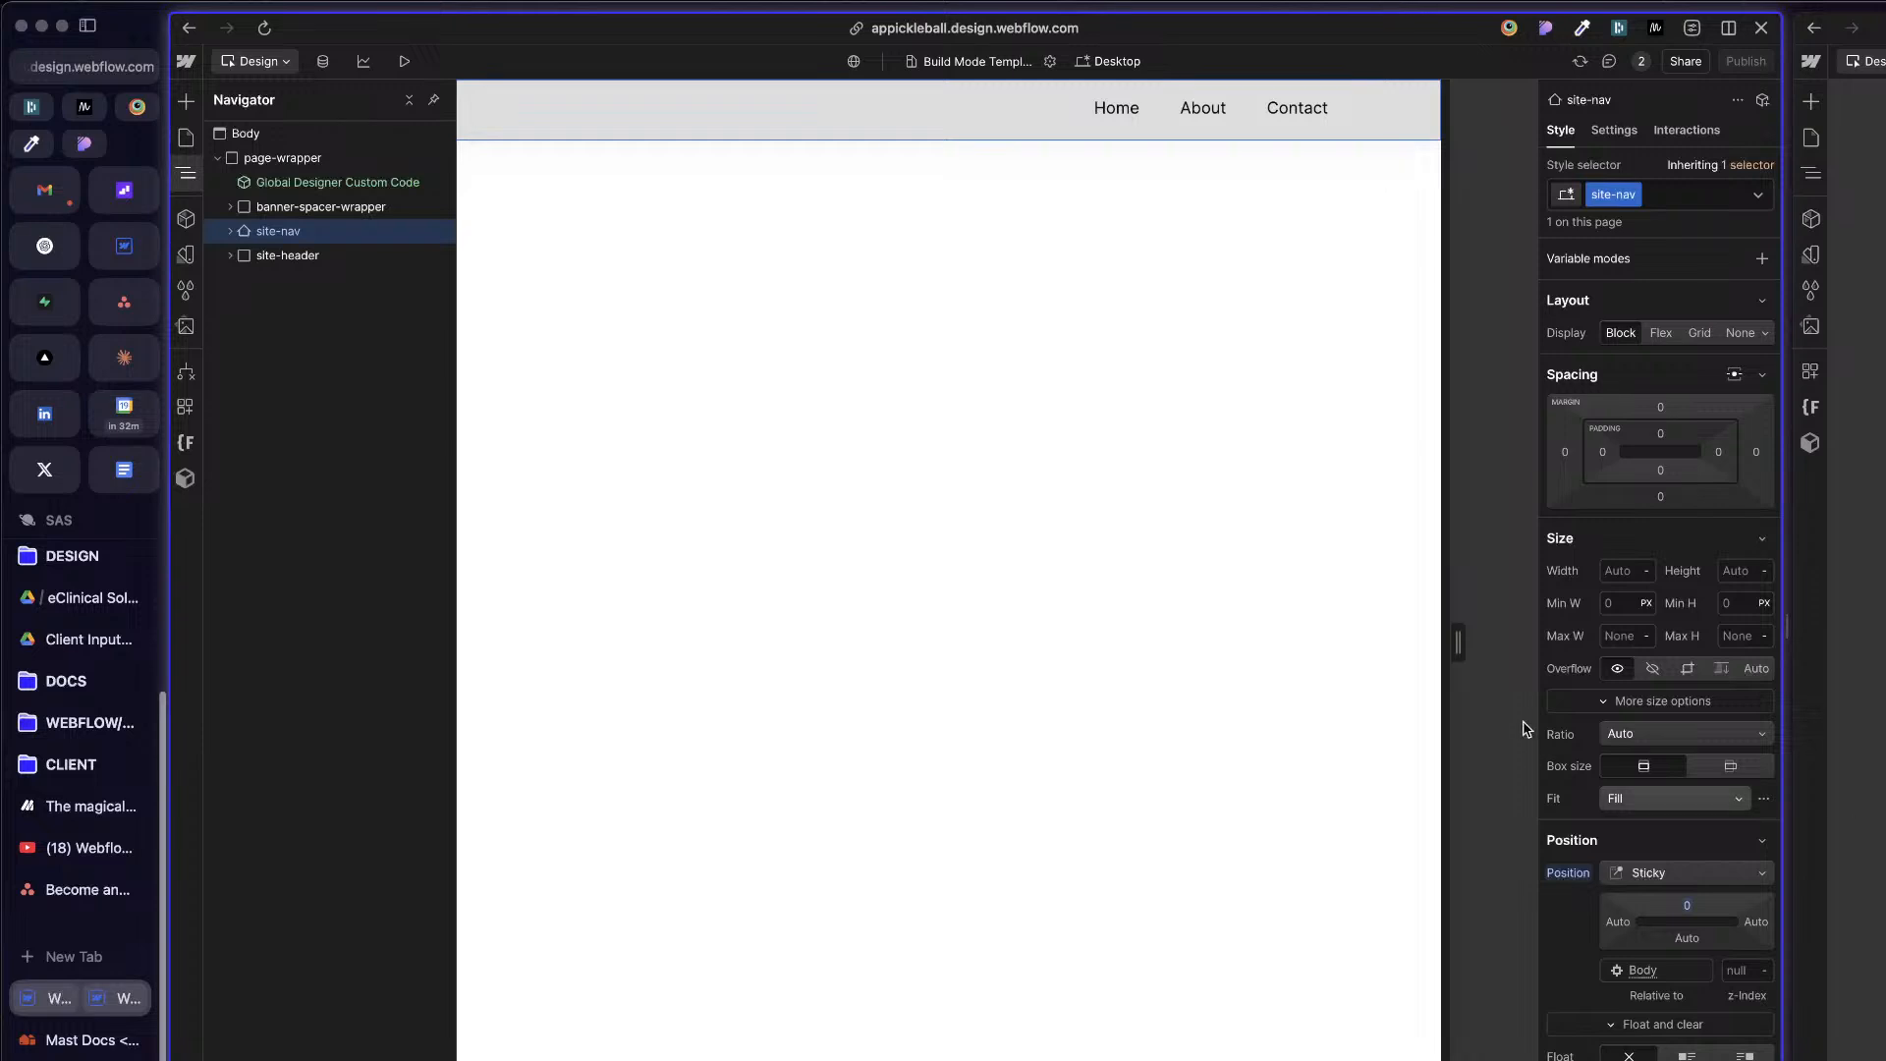
Step: Set the site-nav element's top and bottom padding to 10 px each
{"action": "left_click", "coordinate": [1661, 436]}
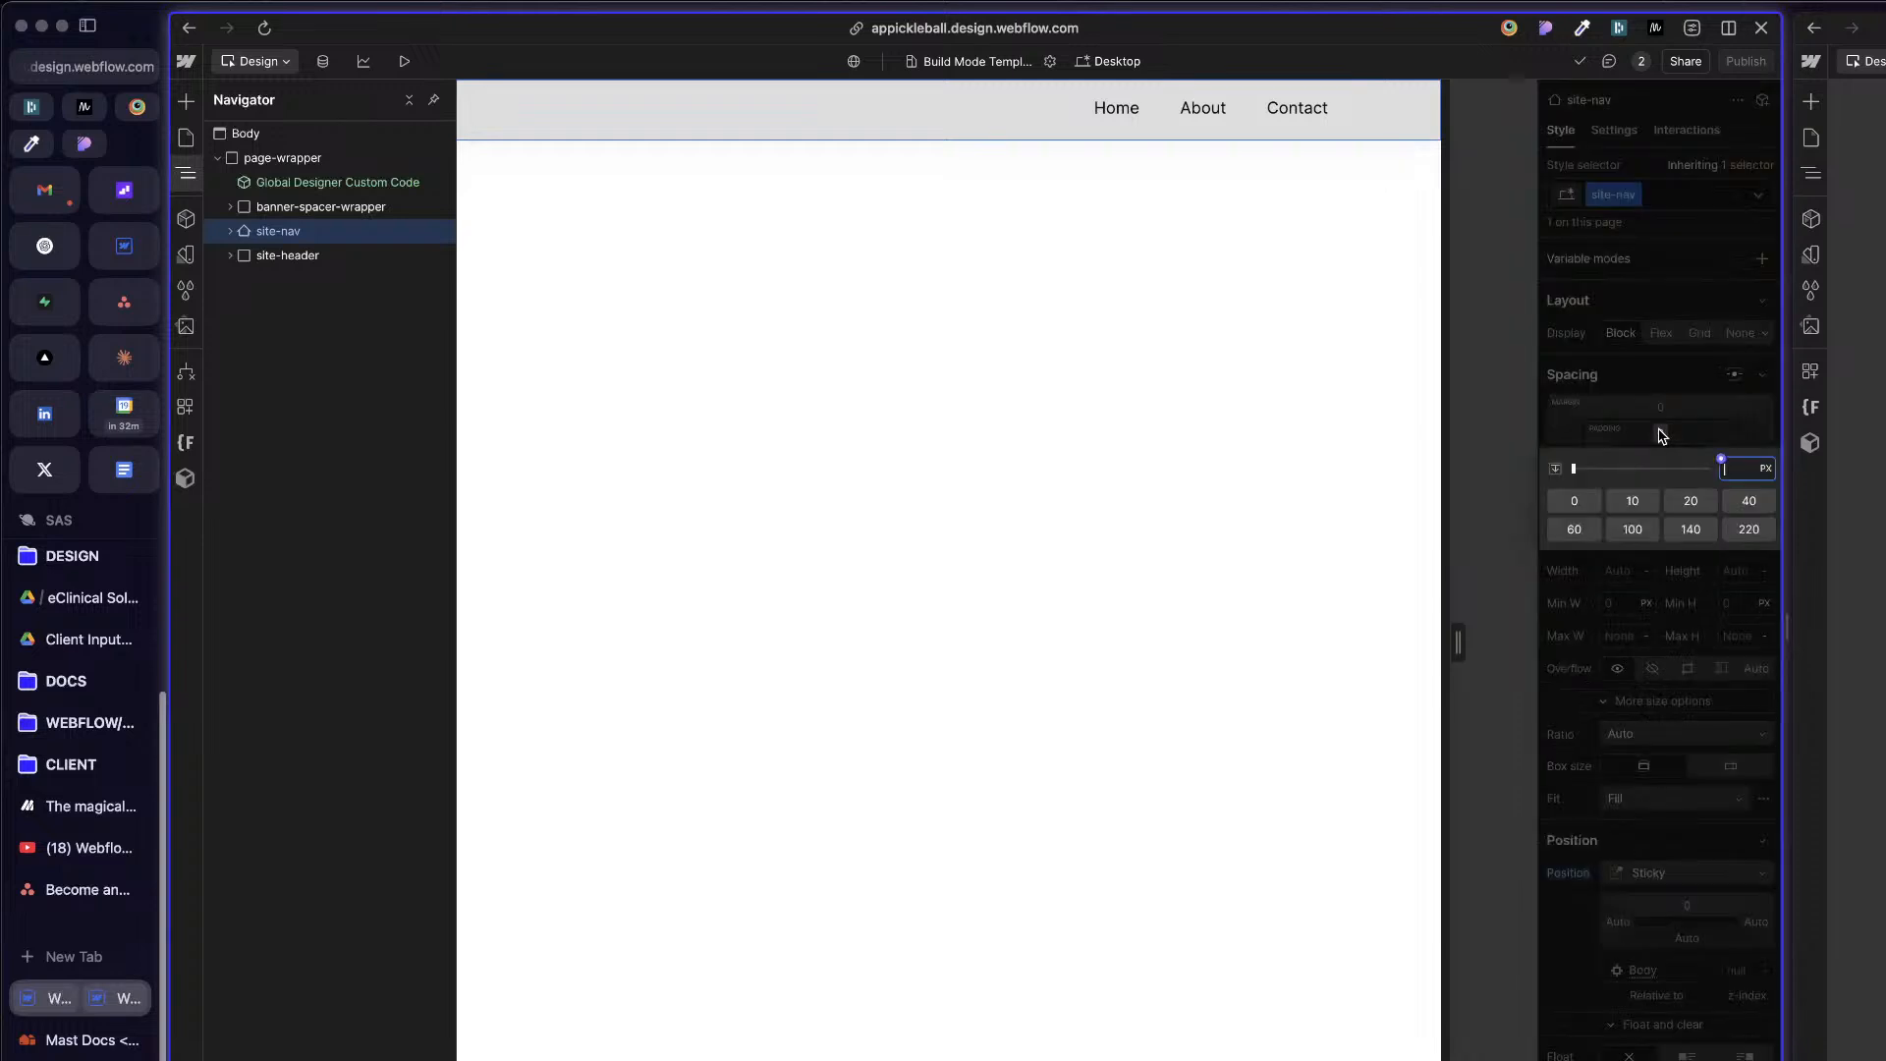
{"action": "type", "text": "10"}
{"action": "key", "text": "Return"}
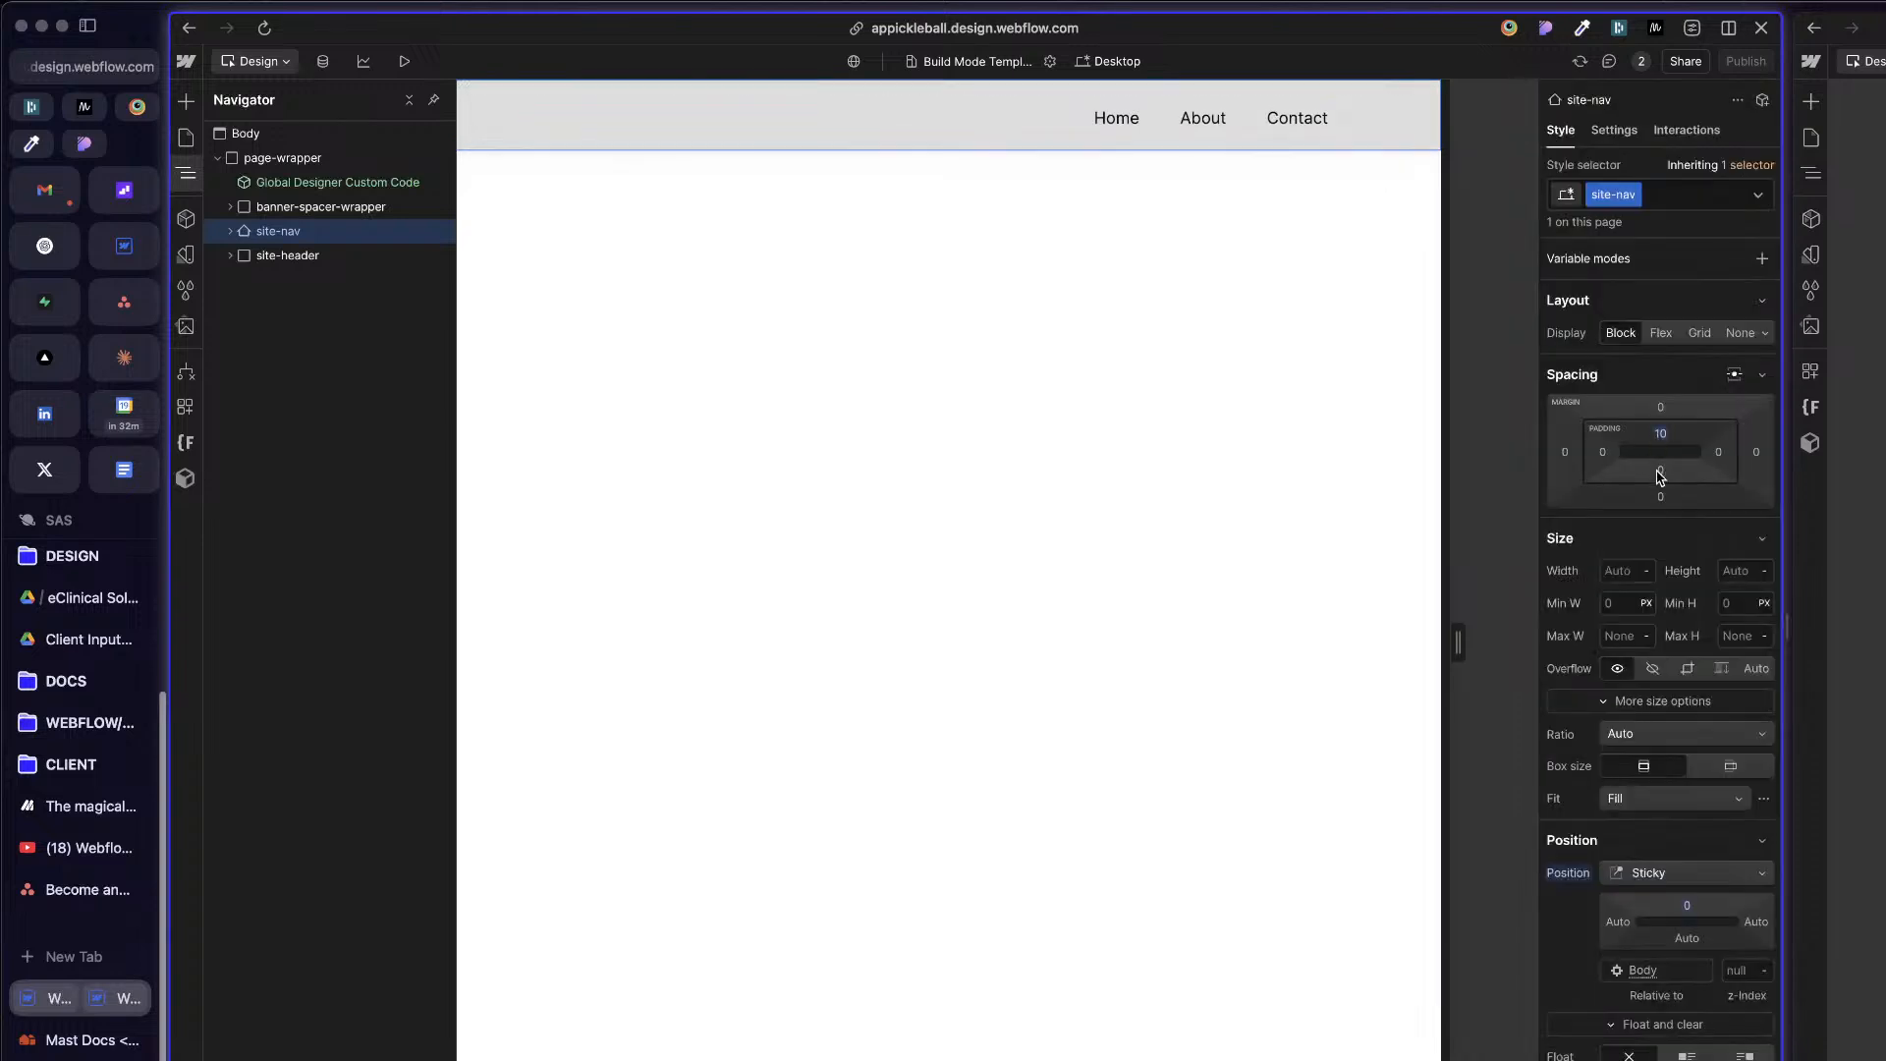
{"action": "left_click", "coordinate": [1660, 470]}
{"action": "type", "text": "120"}
{"action": "key", "text": "Return"}
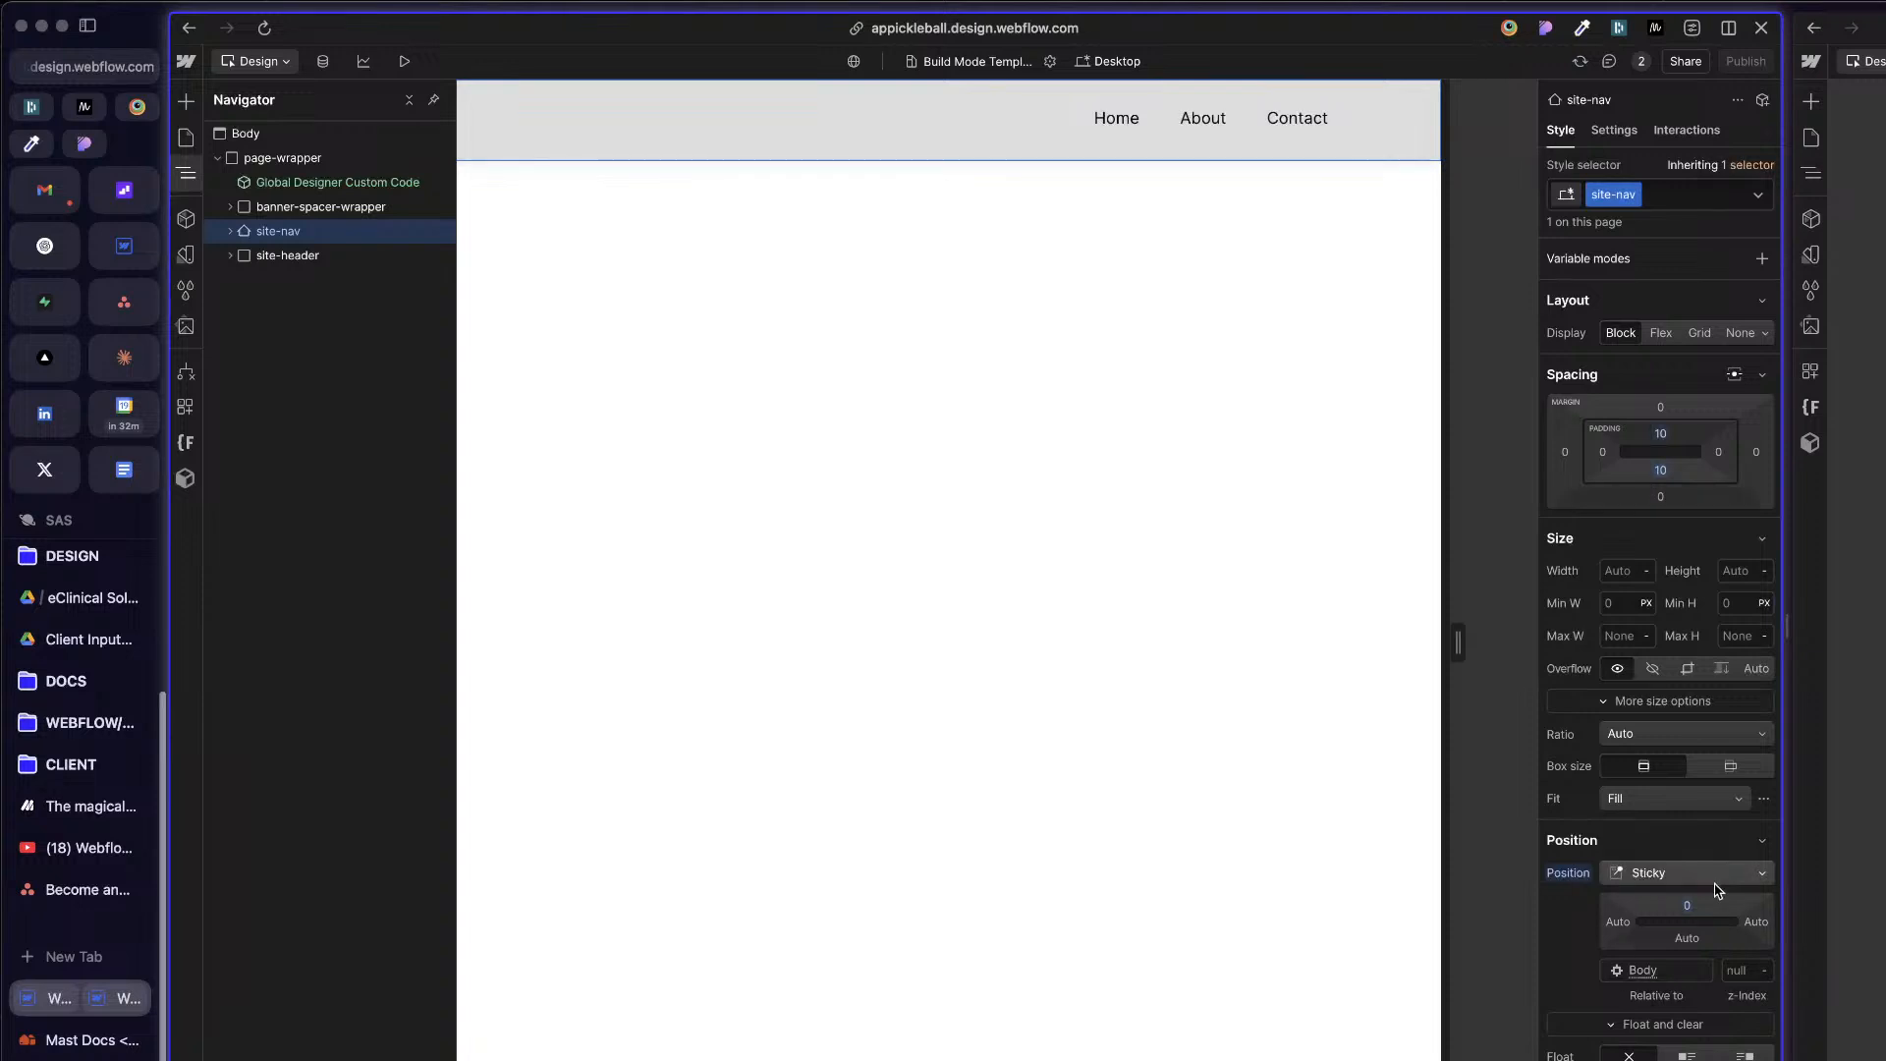
Step: Set the site-nav element's z-index to 999
{"action": "left_click", "coordinate": [1735, 969]}
{"action": "type", "text": "9999"}
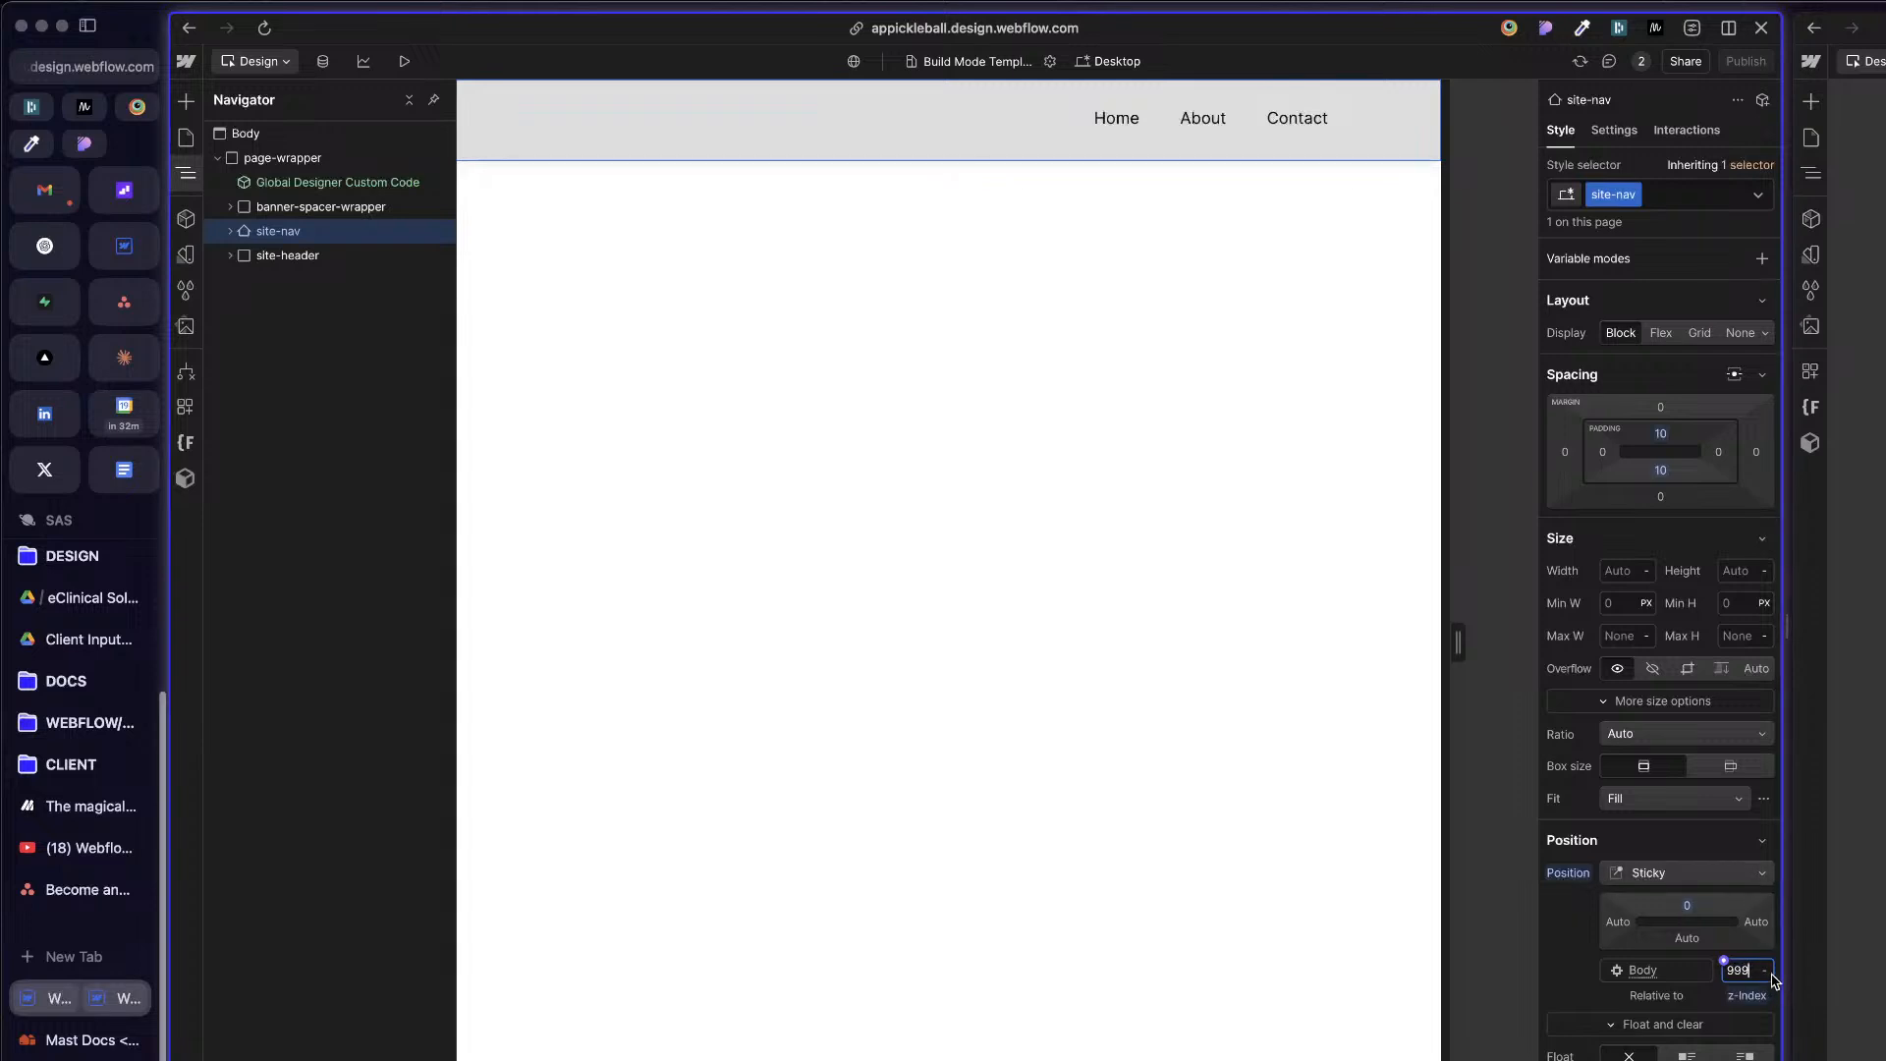
{"action": "scroll", "coordinate": [1734, 970], "scroll_direction": "down", "scroll_amount": 1}
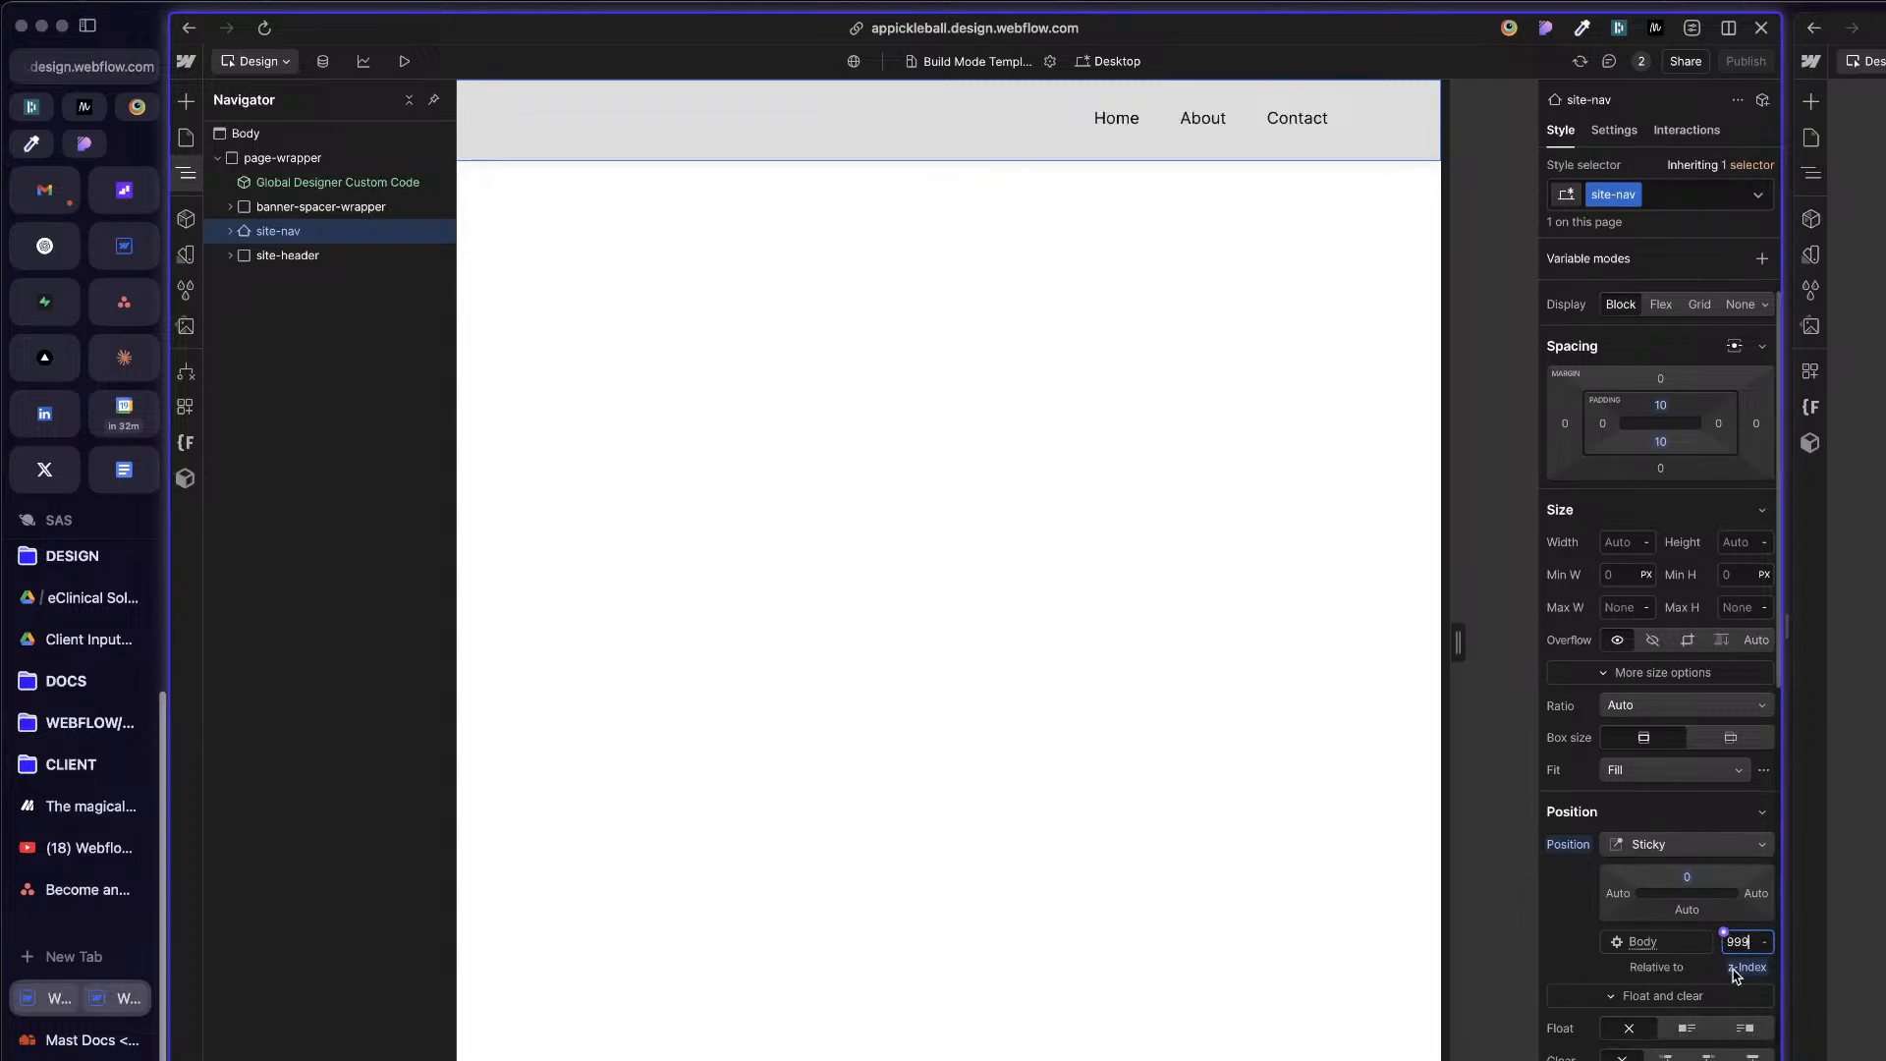
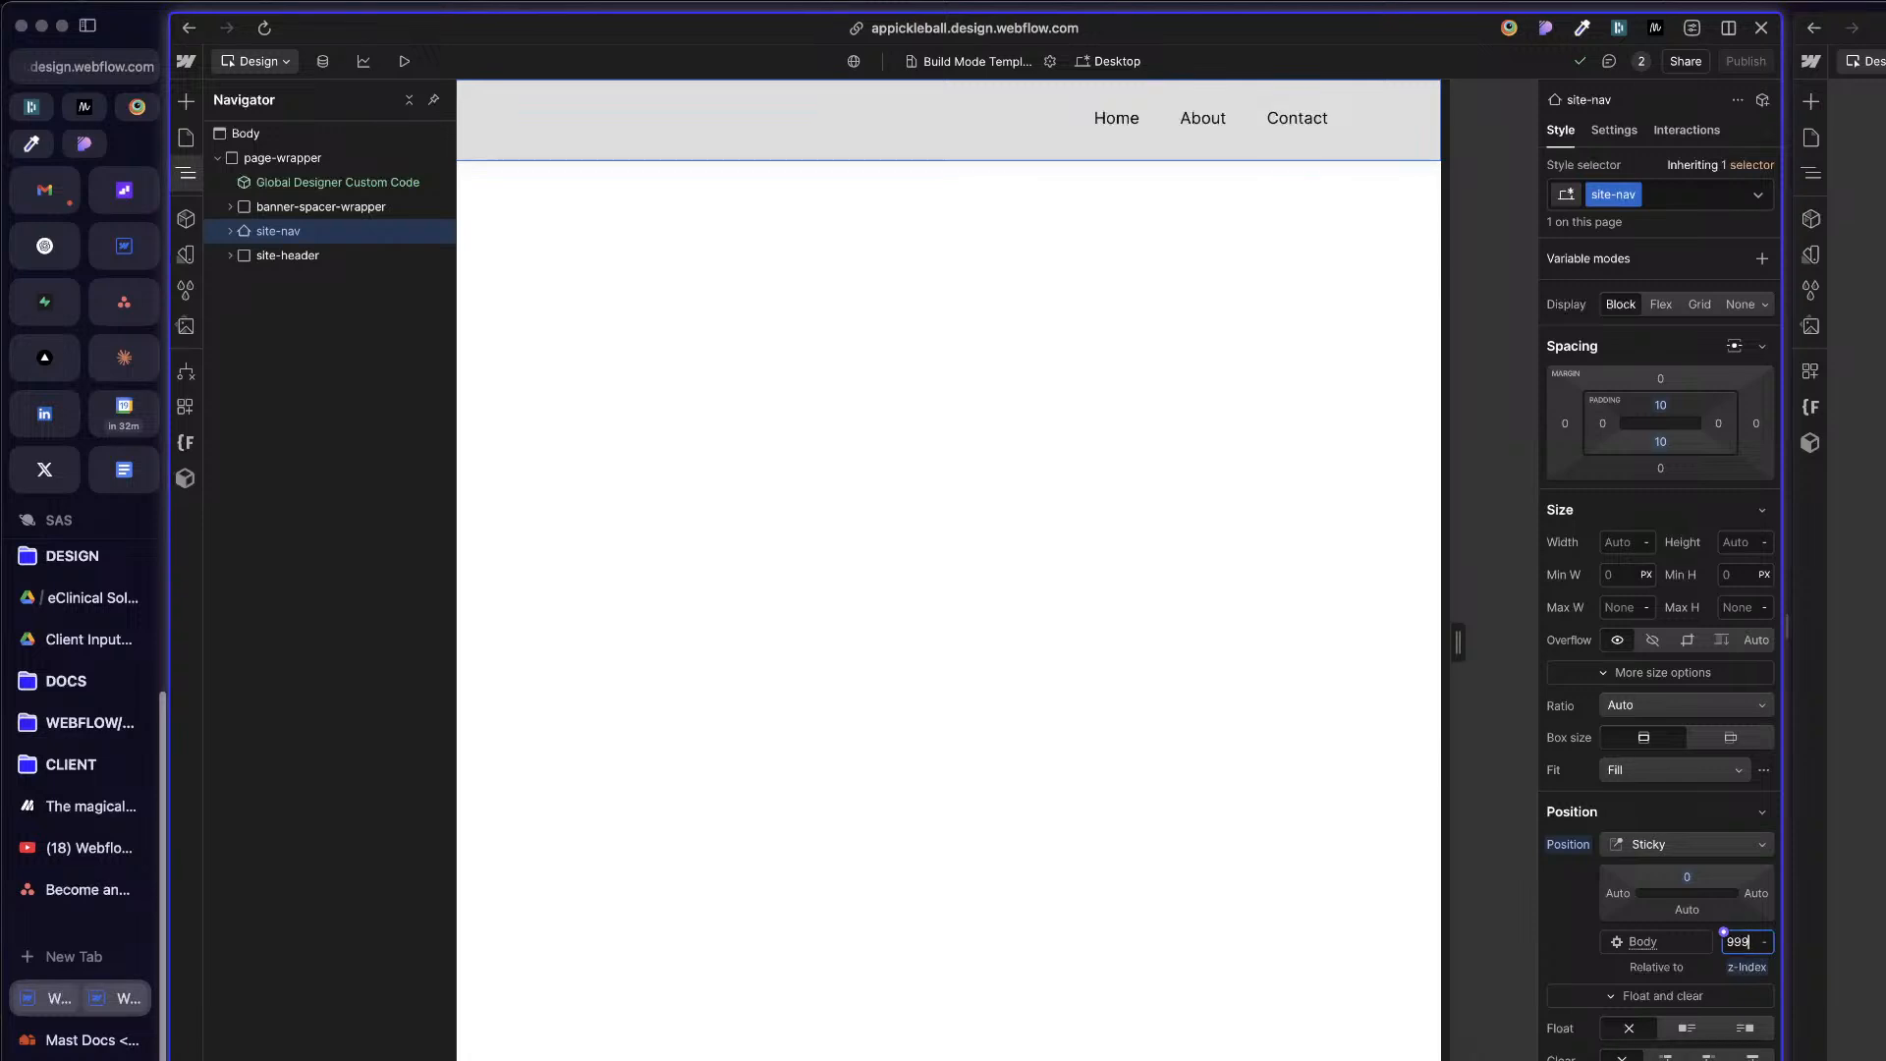
{"action": "left_click", "coordinate": [1857, 550]}
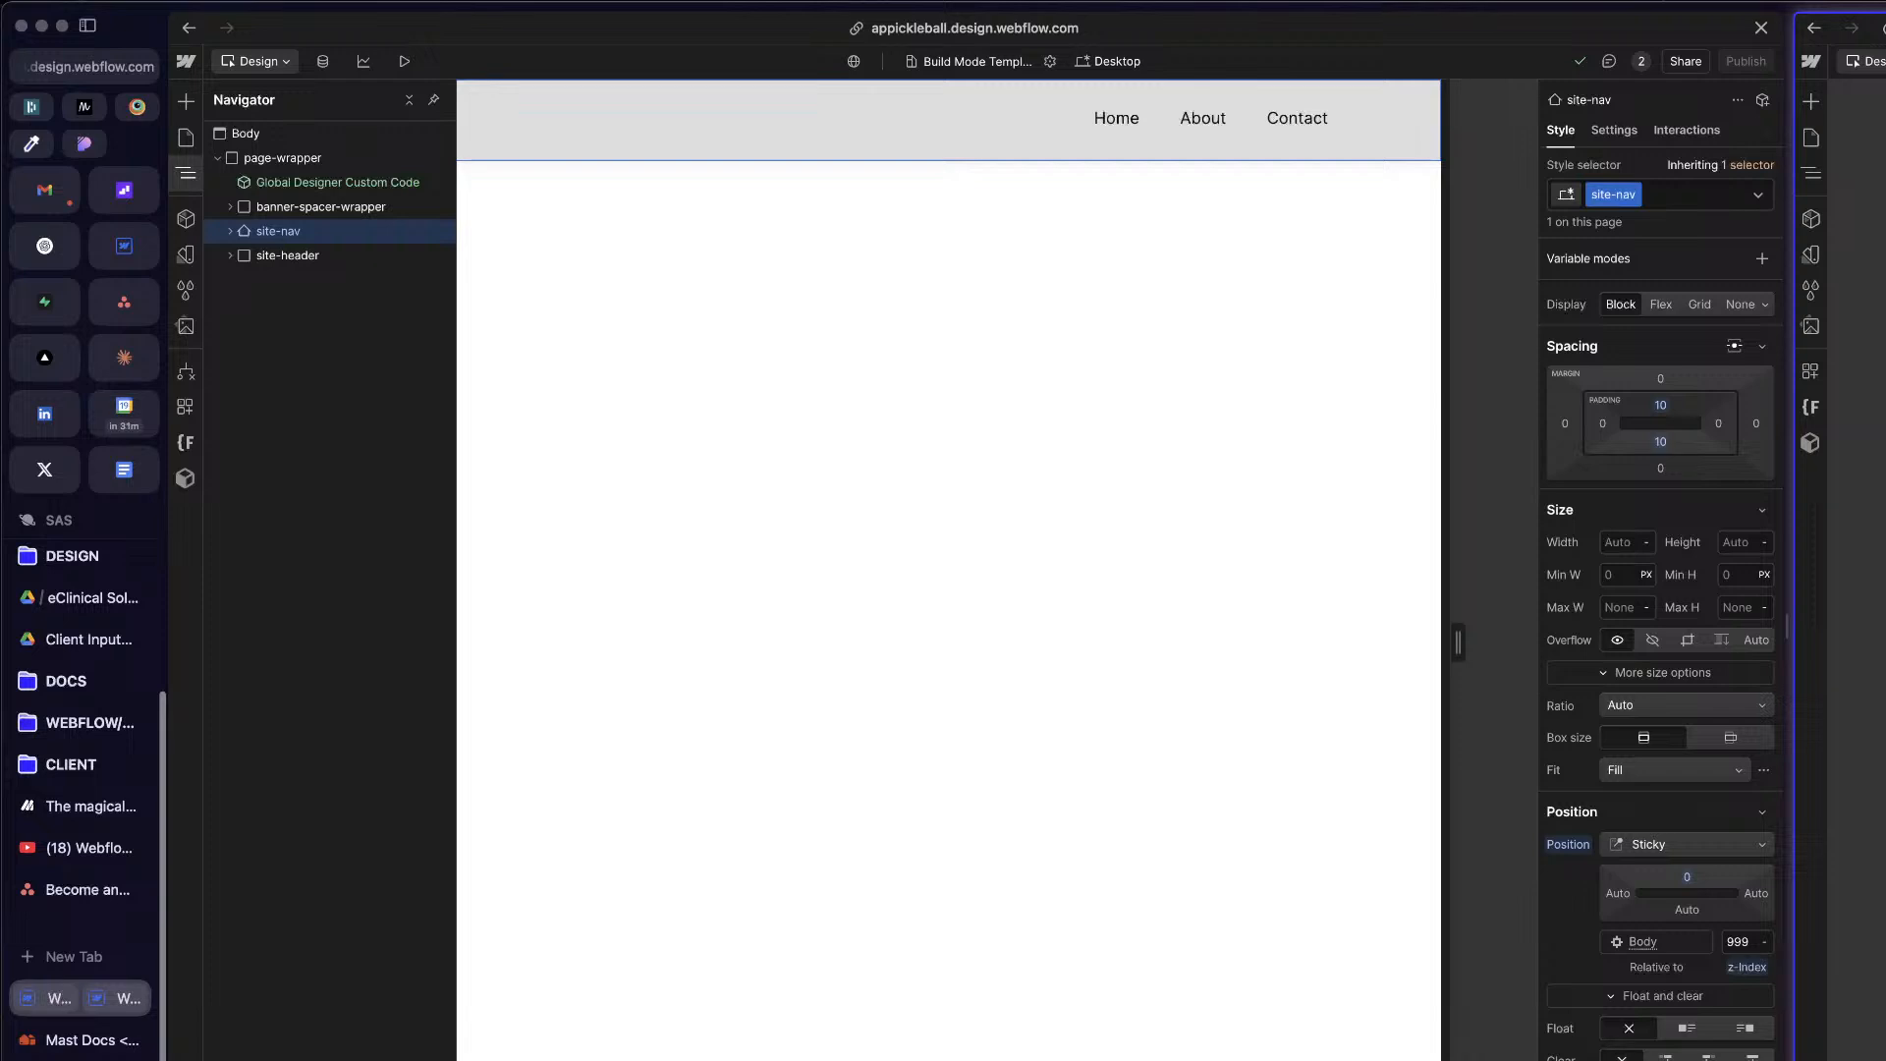
{"action": "left_click", "coordinate": [1048, 439]}
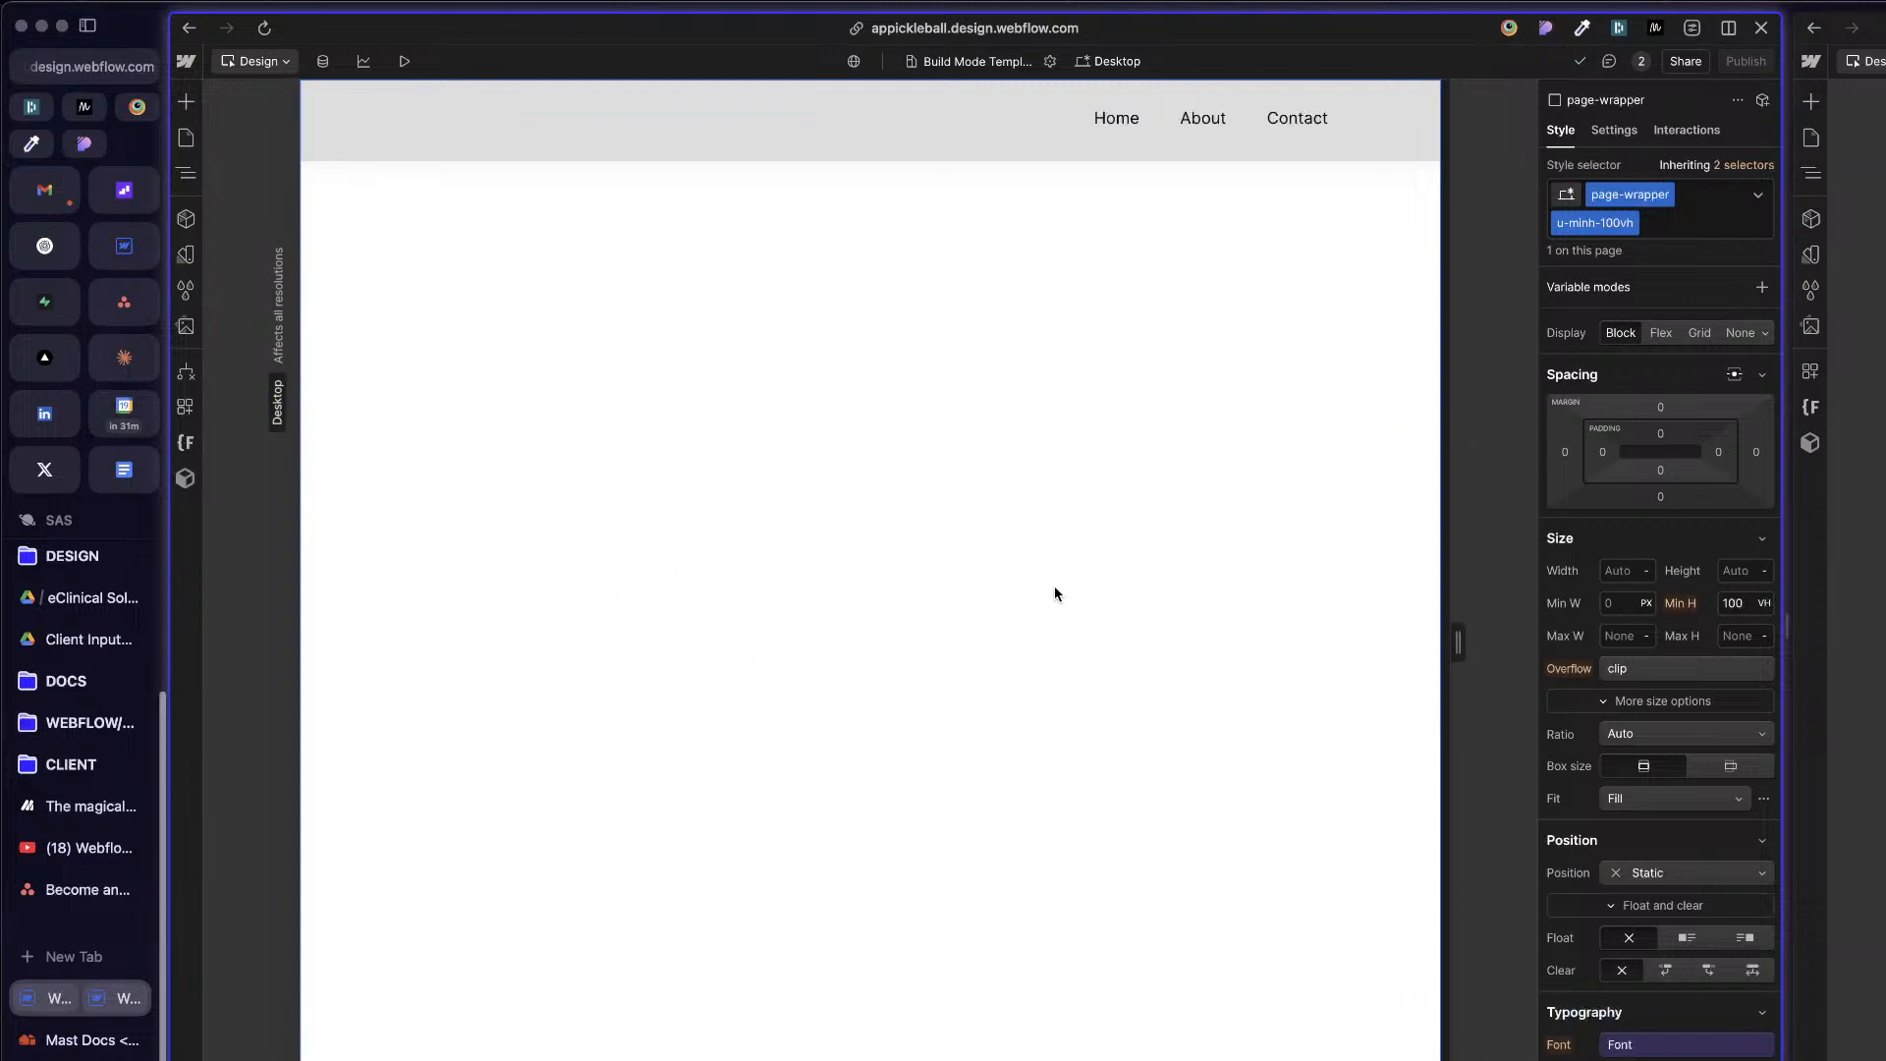
Step: Examine the nested collection list structure inside banner-spacer-wrapper, down to the banner-spacer div
{"action": "left_click", "coordinate": [709, 116]}
{"action": "key", "text": "z"}
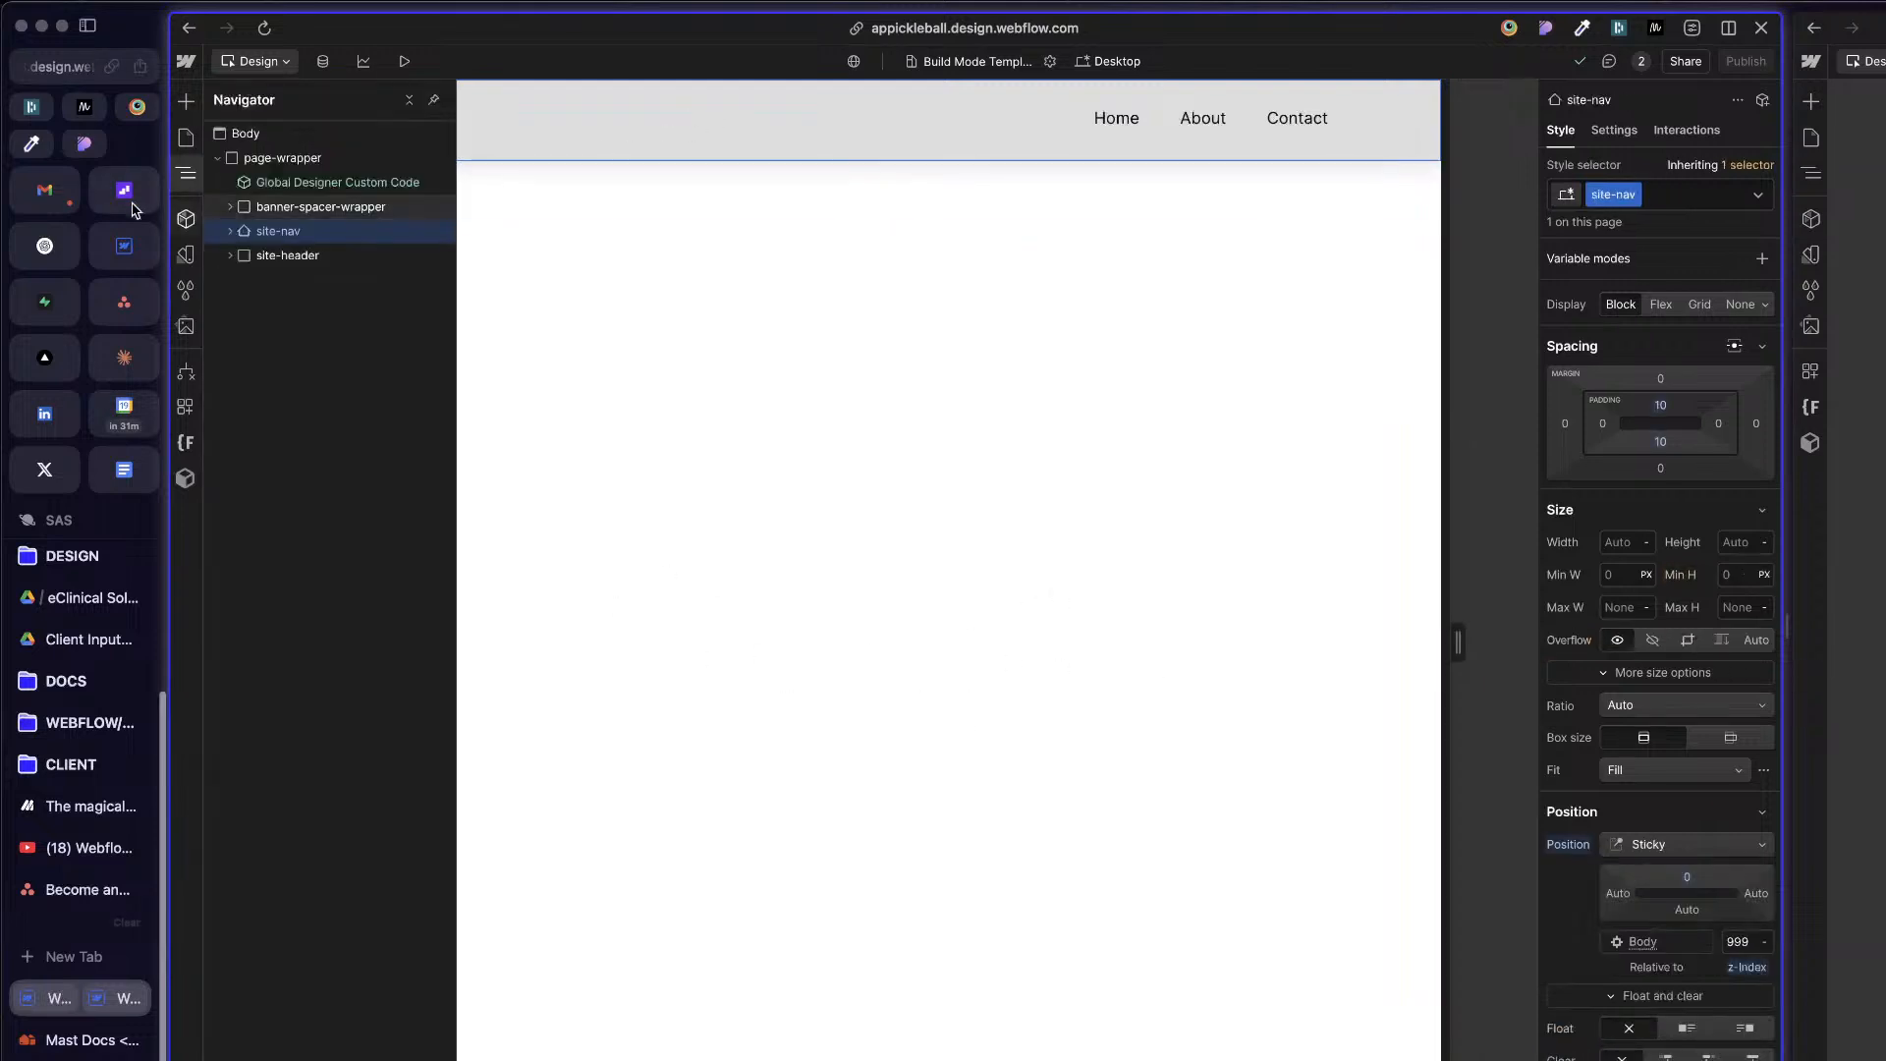
{"action": "left_click", "coordinate": [293, 212]}
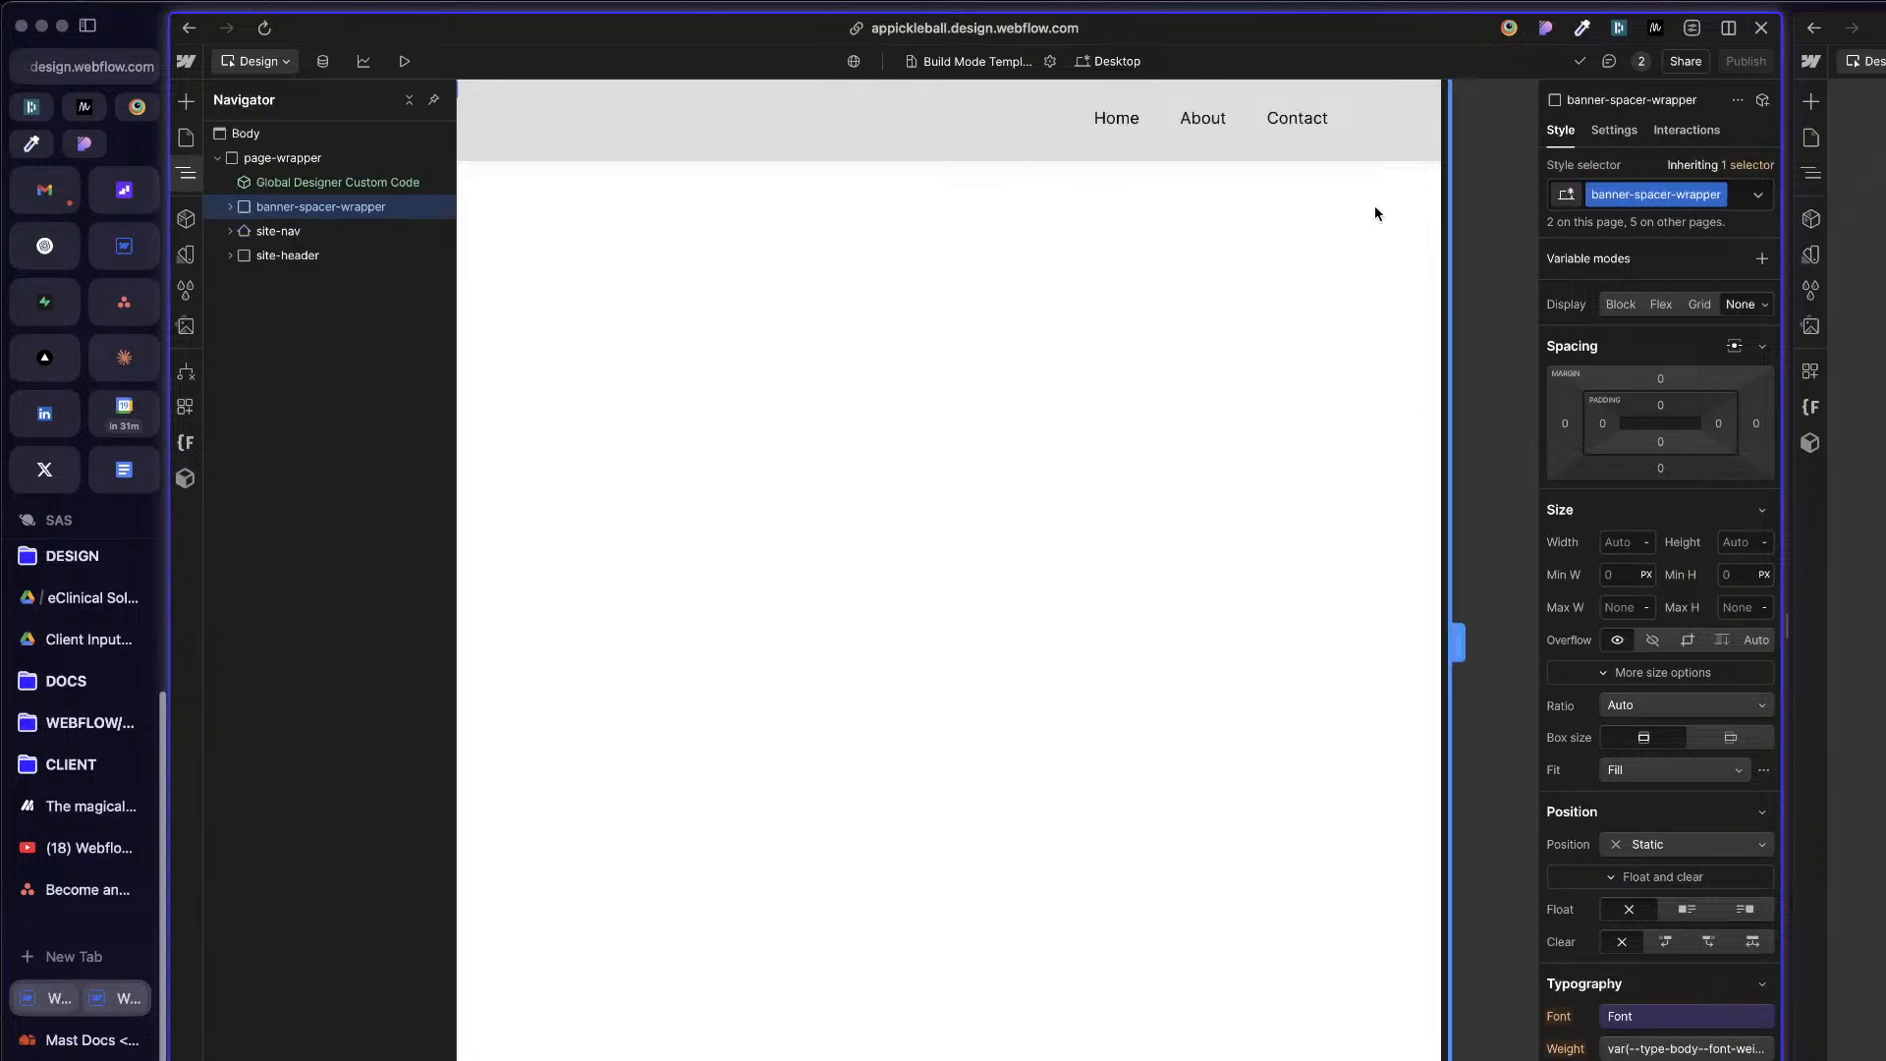
{"action": "left_click", "coordinate": [232, 207]}
{"action": "left_click", "coordinate": [246, 233]}
{"action": "left_click", "coordinate": [243, 231]}
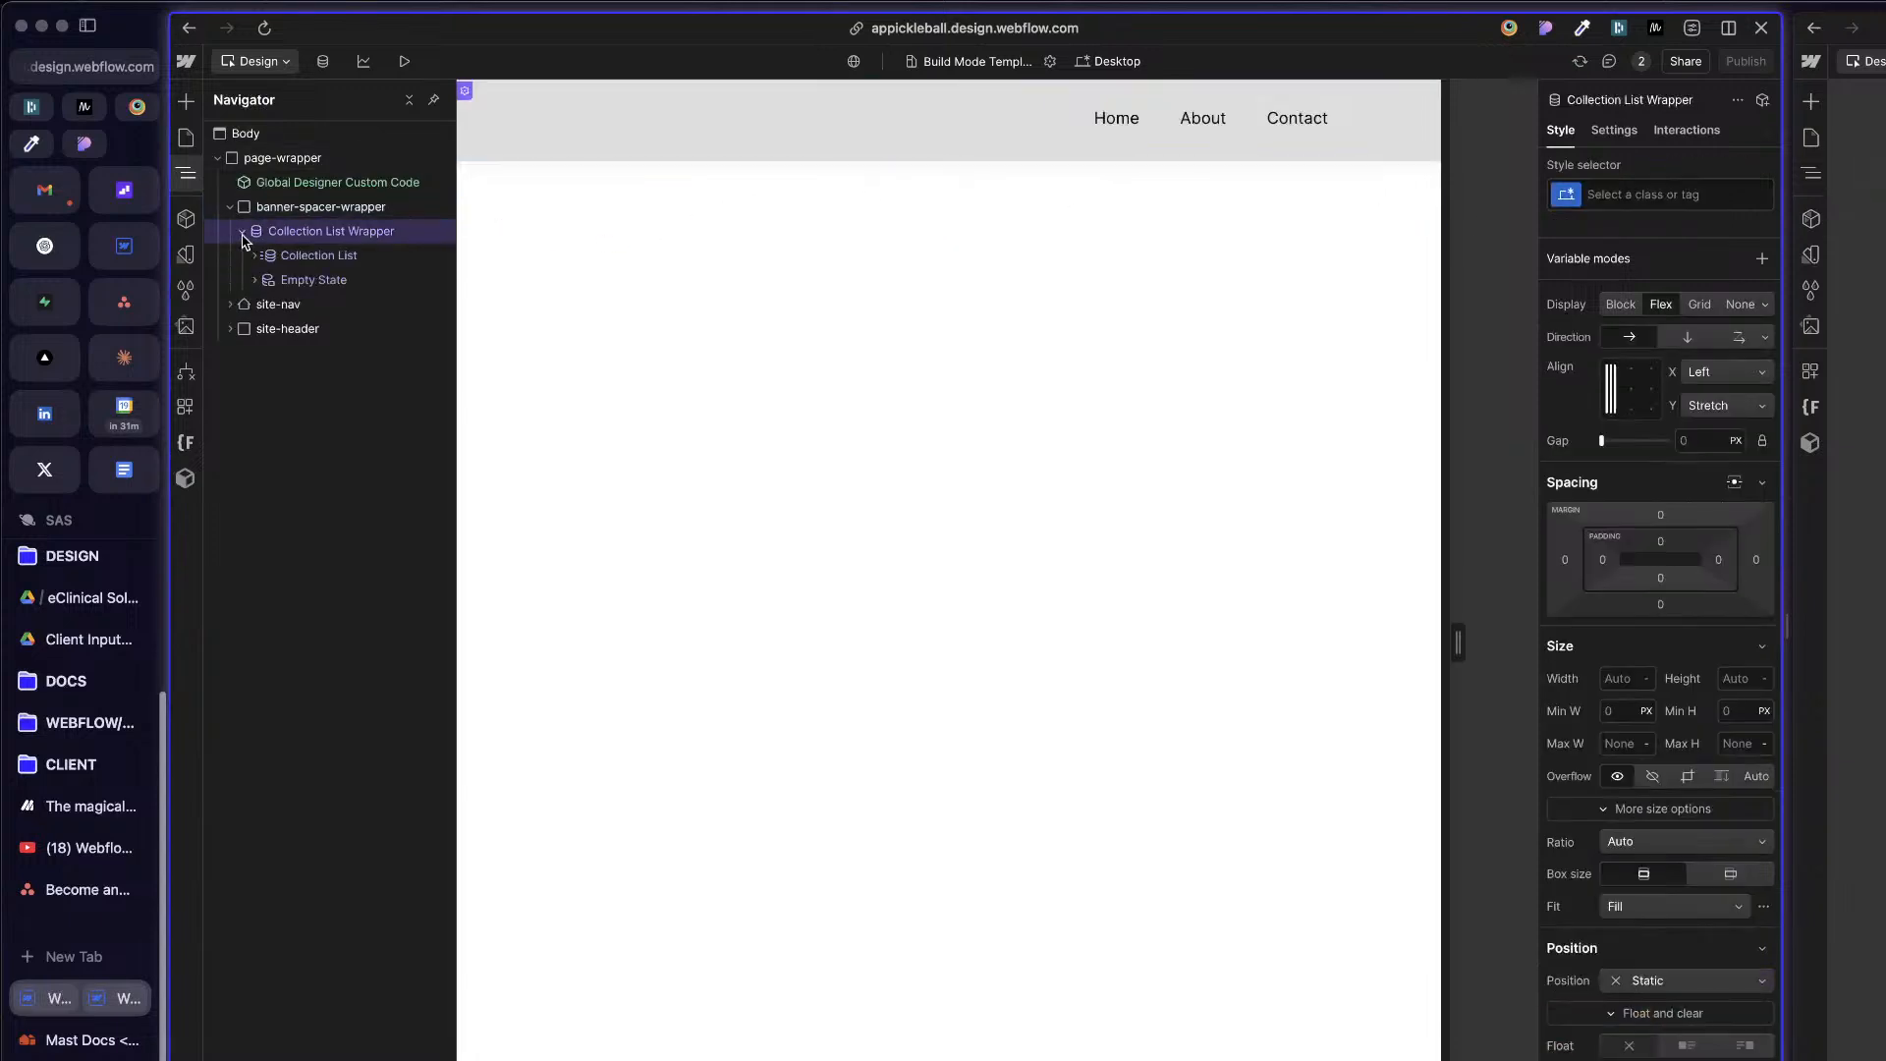
{"action": "left_click", "coordinate": [242, 232]}
{"action": "left_click", "coordinate": [243, 232]}
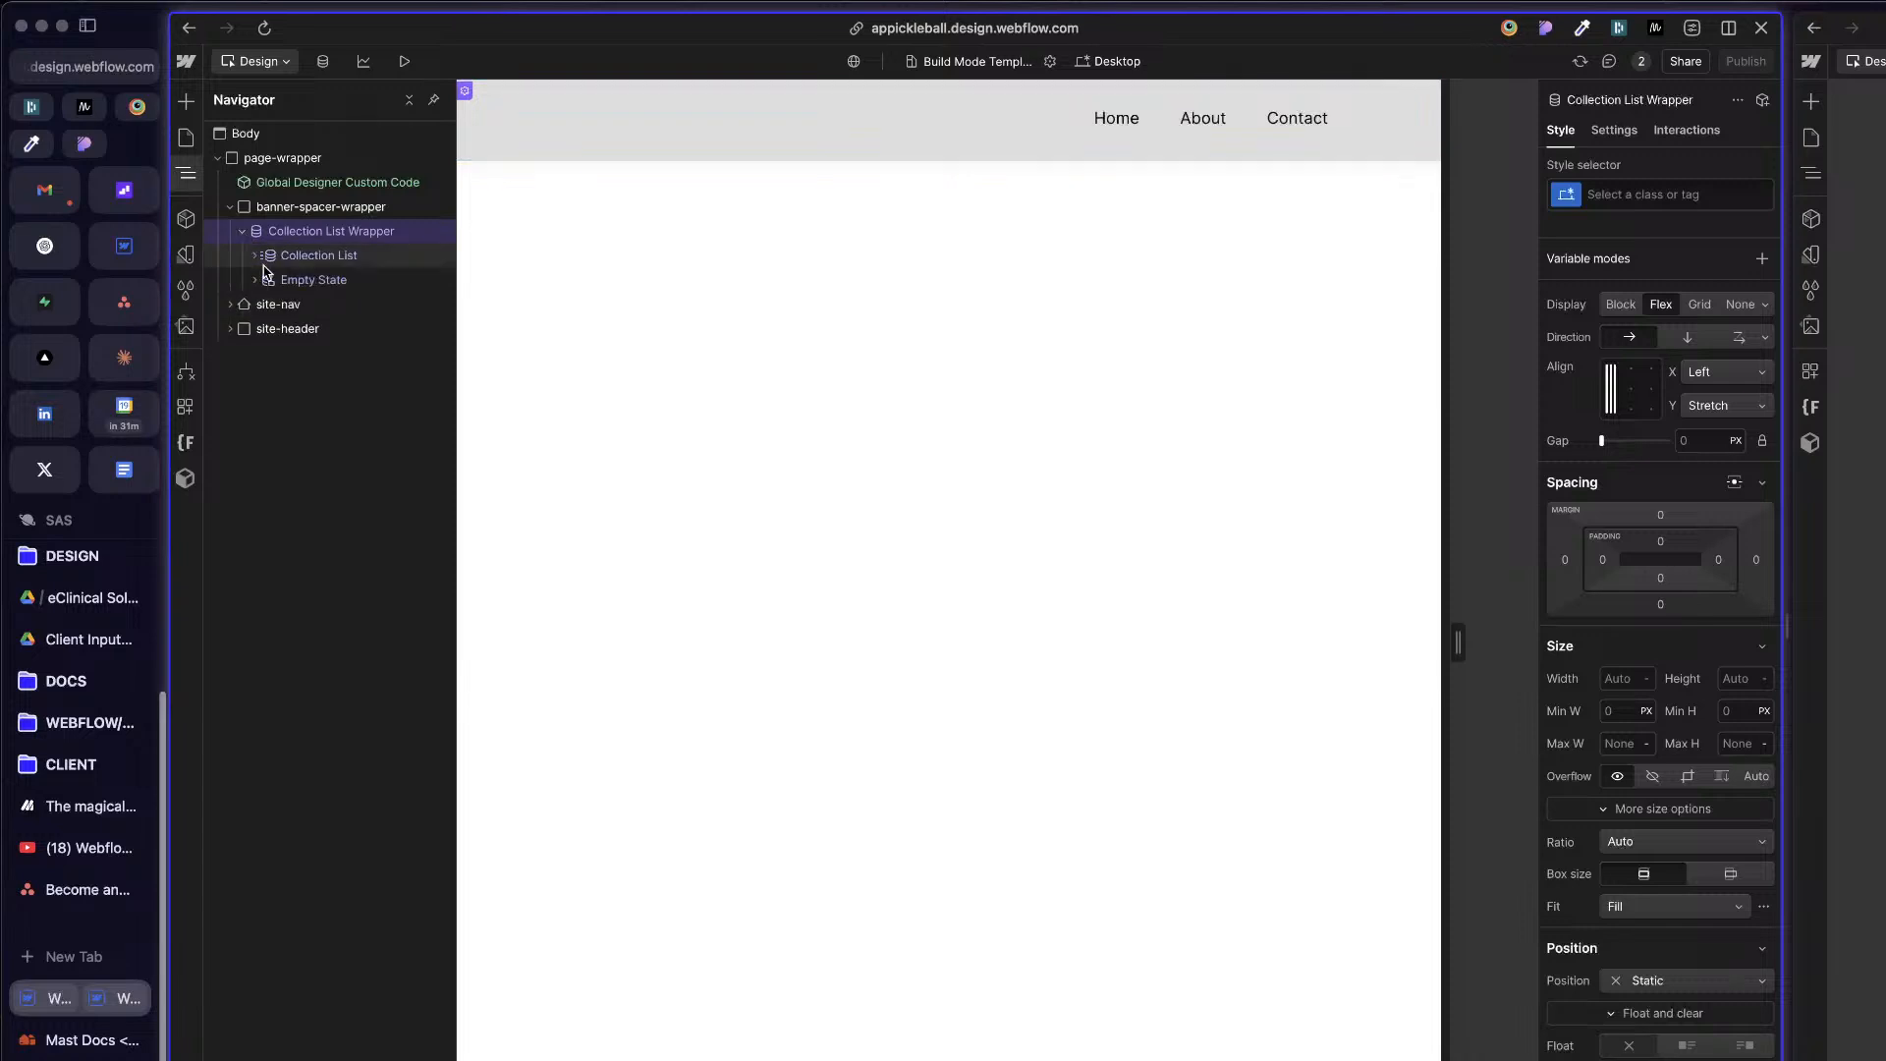
{"action": "left_click", "coordinate": [261, 257]}
{"action": "left_click", "coordinate": [256, 257]}
{"action": "left_click", "coordinate": [274, 283]}
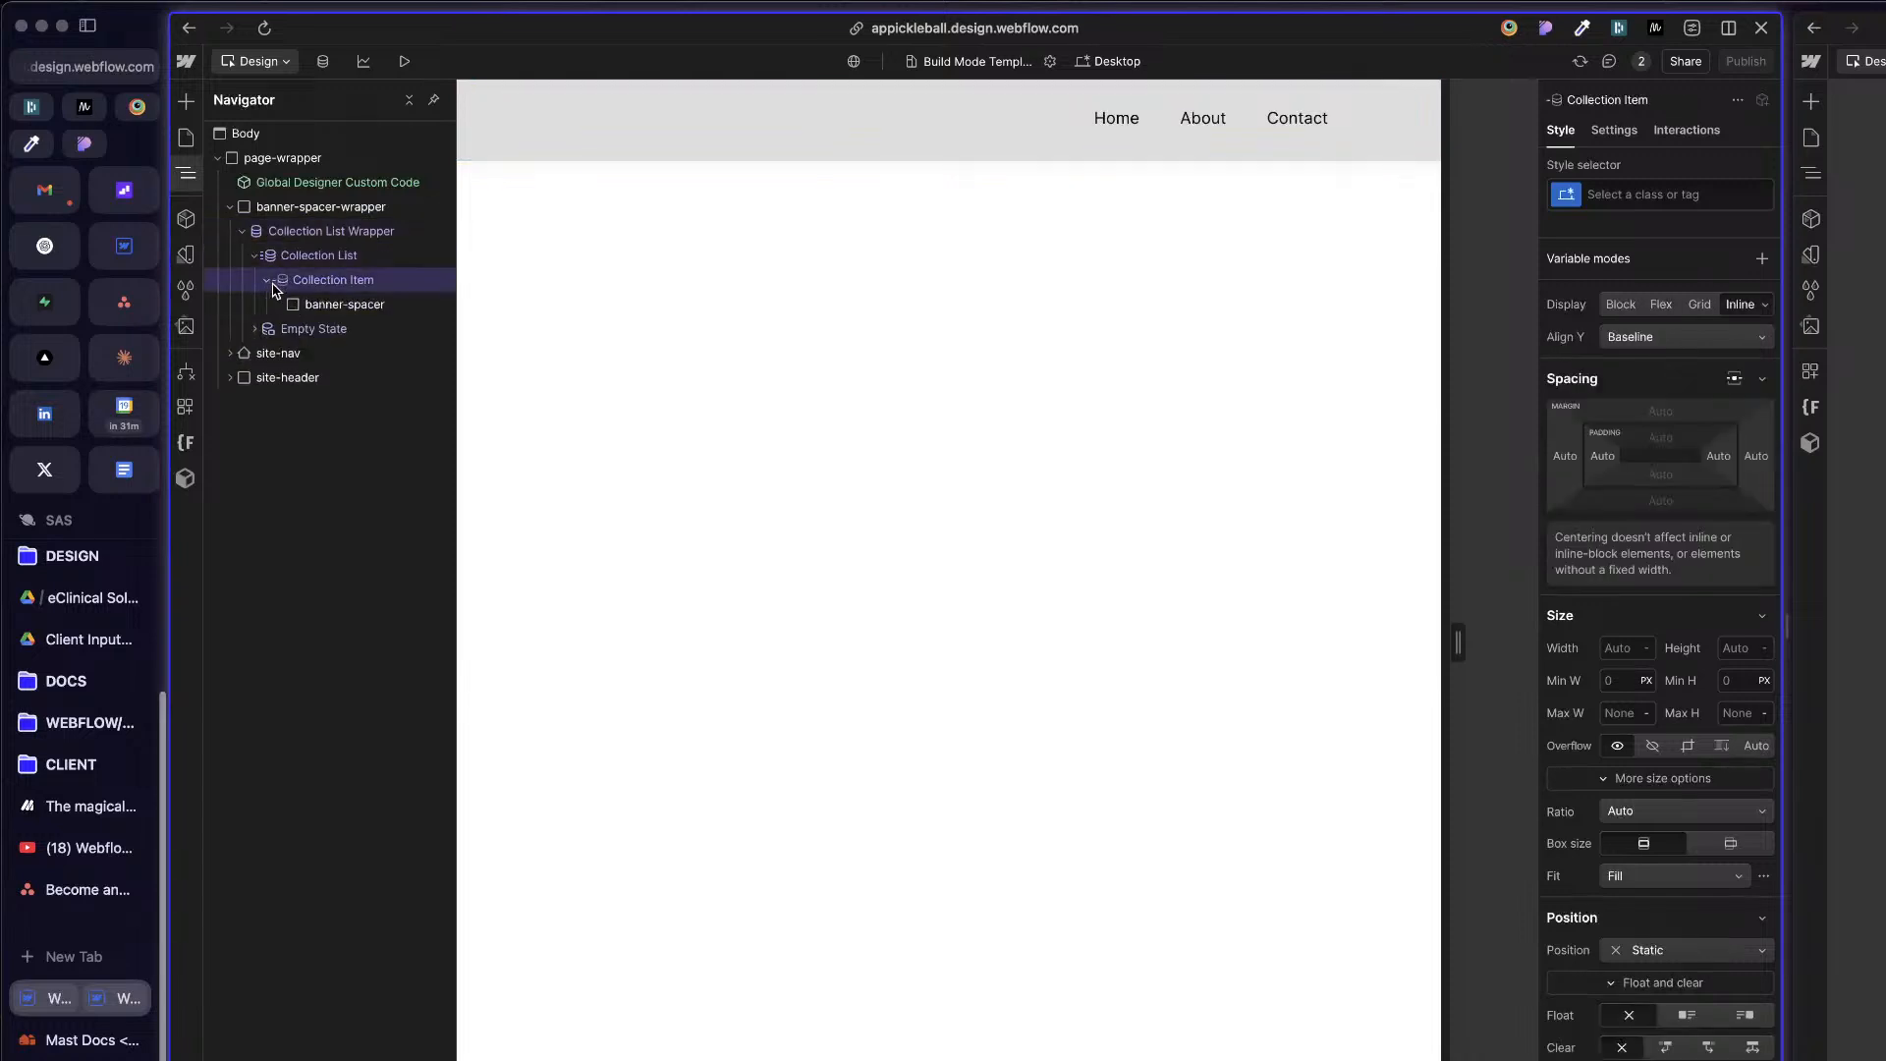
{"action": "left_click", "coordinate": [315, 304]}
{"action": "left_click", "coordinate": [325, 282]}
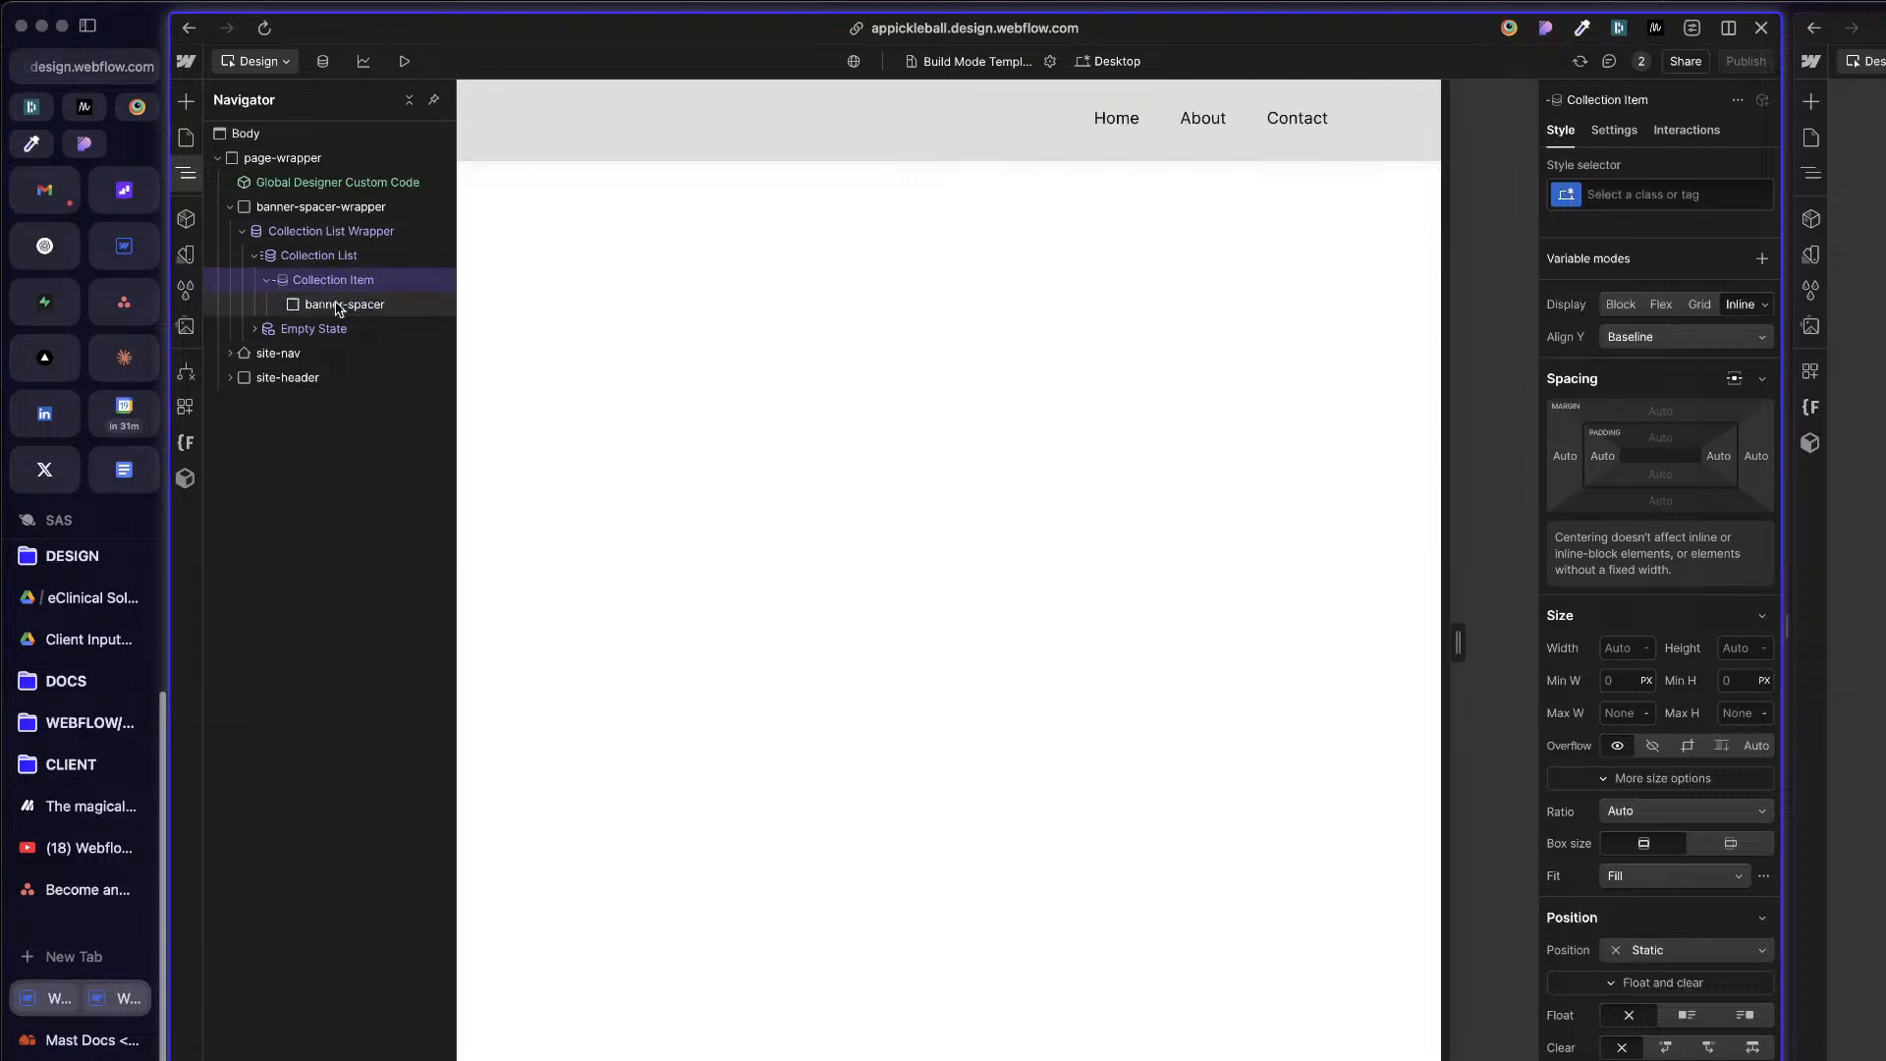
{"action": "left_click", "coordinate": [379, 306]}
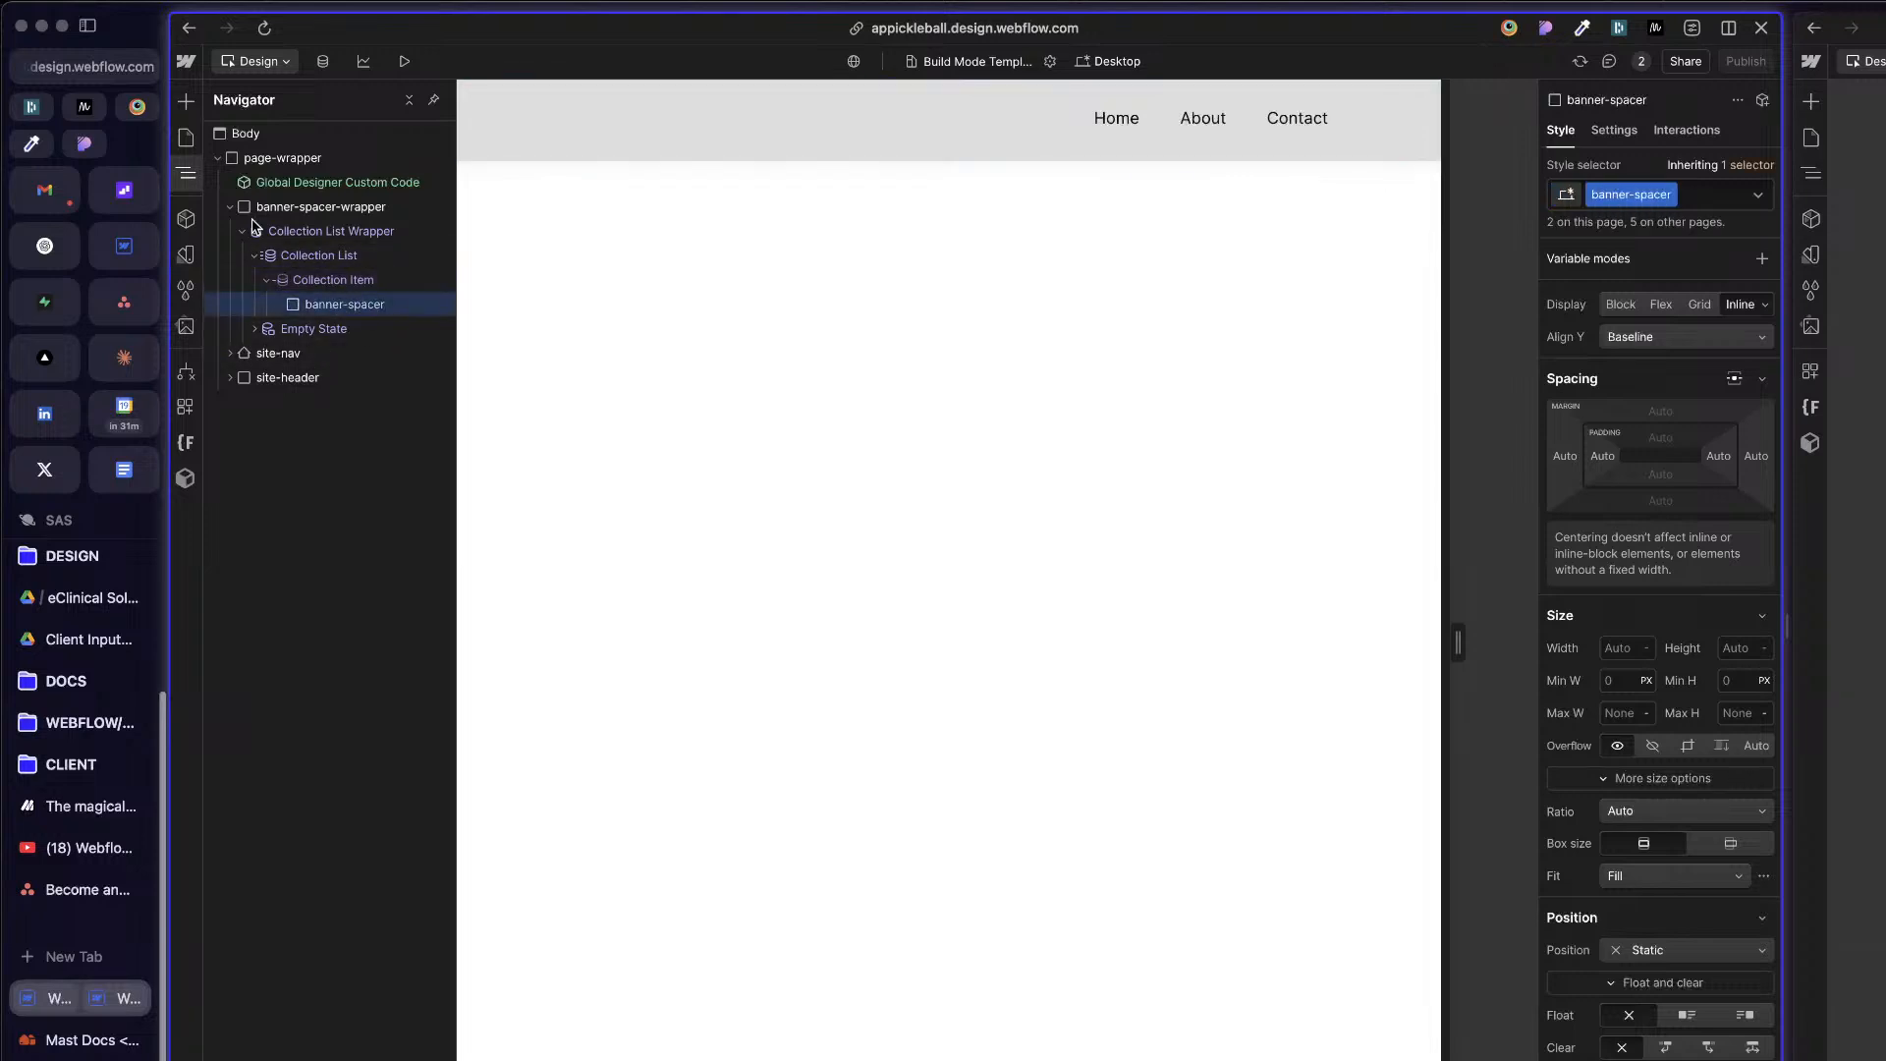
Step: Delete banner-spacer-wrapper from page-wrapper
{"action": "left_click", "coordinate": [242, 232]}
{"action": "left_click", "coordinate": [230, 206]}
{"action": "left_click", "coordinate": [351, 214]}
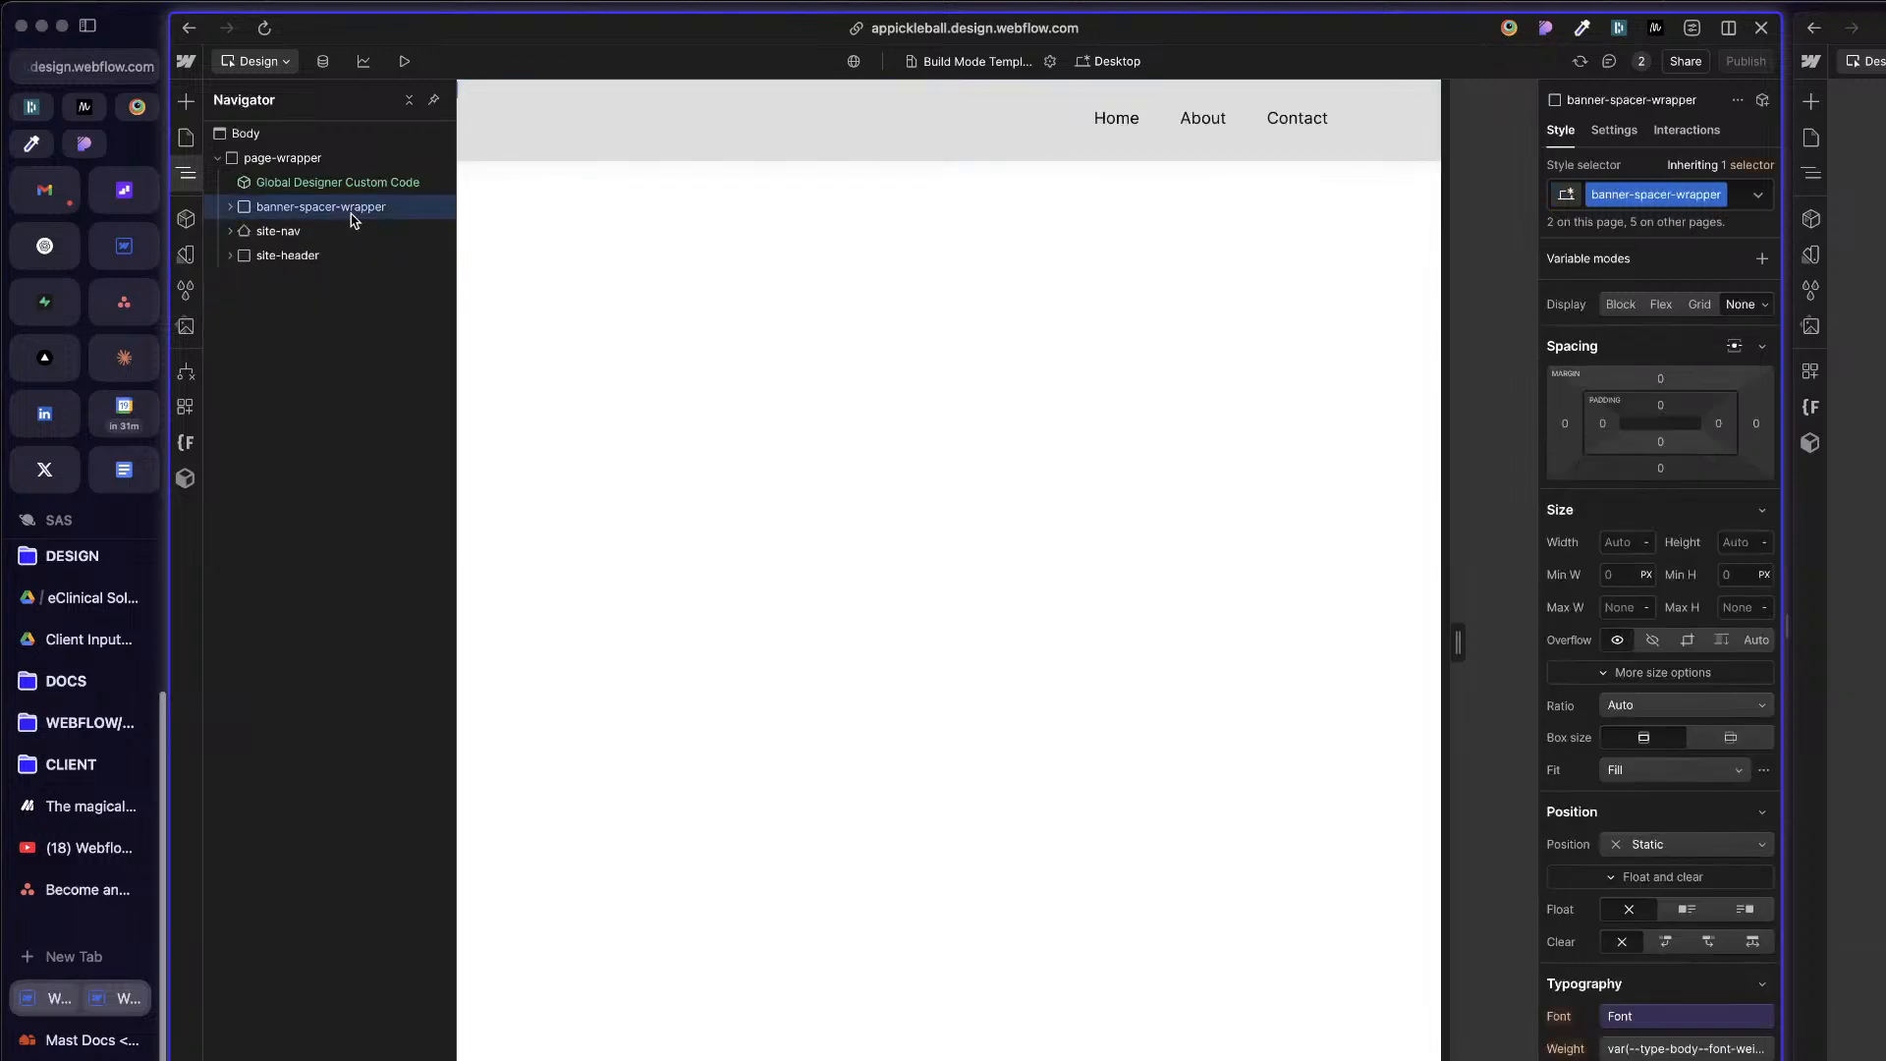
{"action": "key", "text": "Delete"}
Step: Move live-event-banner_alert-container out of site-nav_old to directly above site-nav, and delete site-header
{"action": "left_click", "coordinate": [230, 230]}
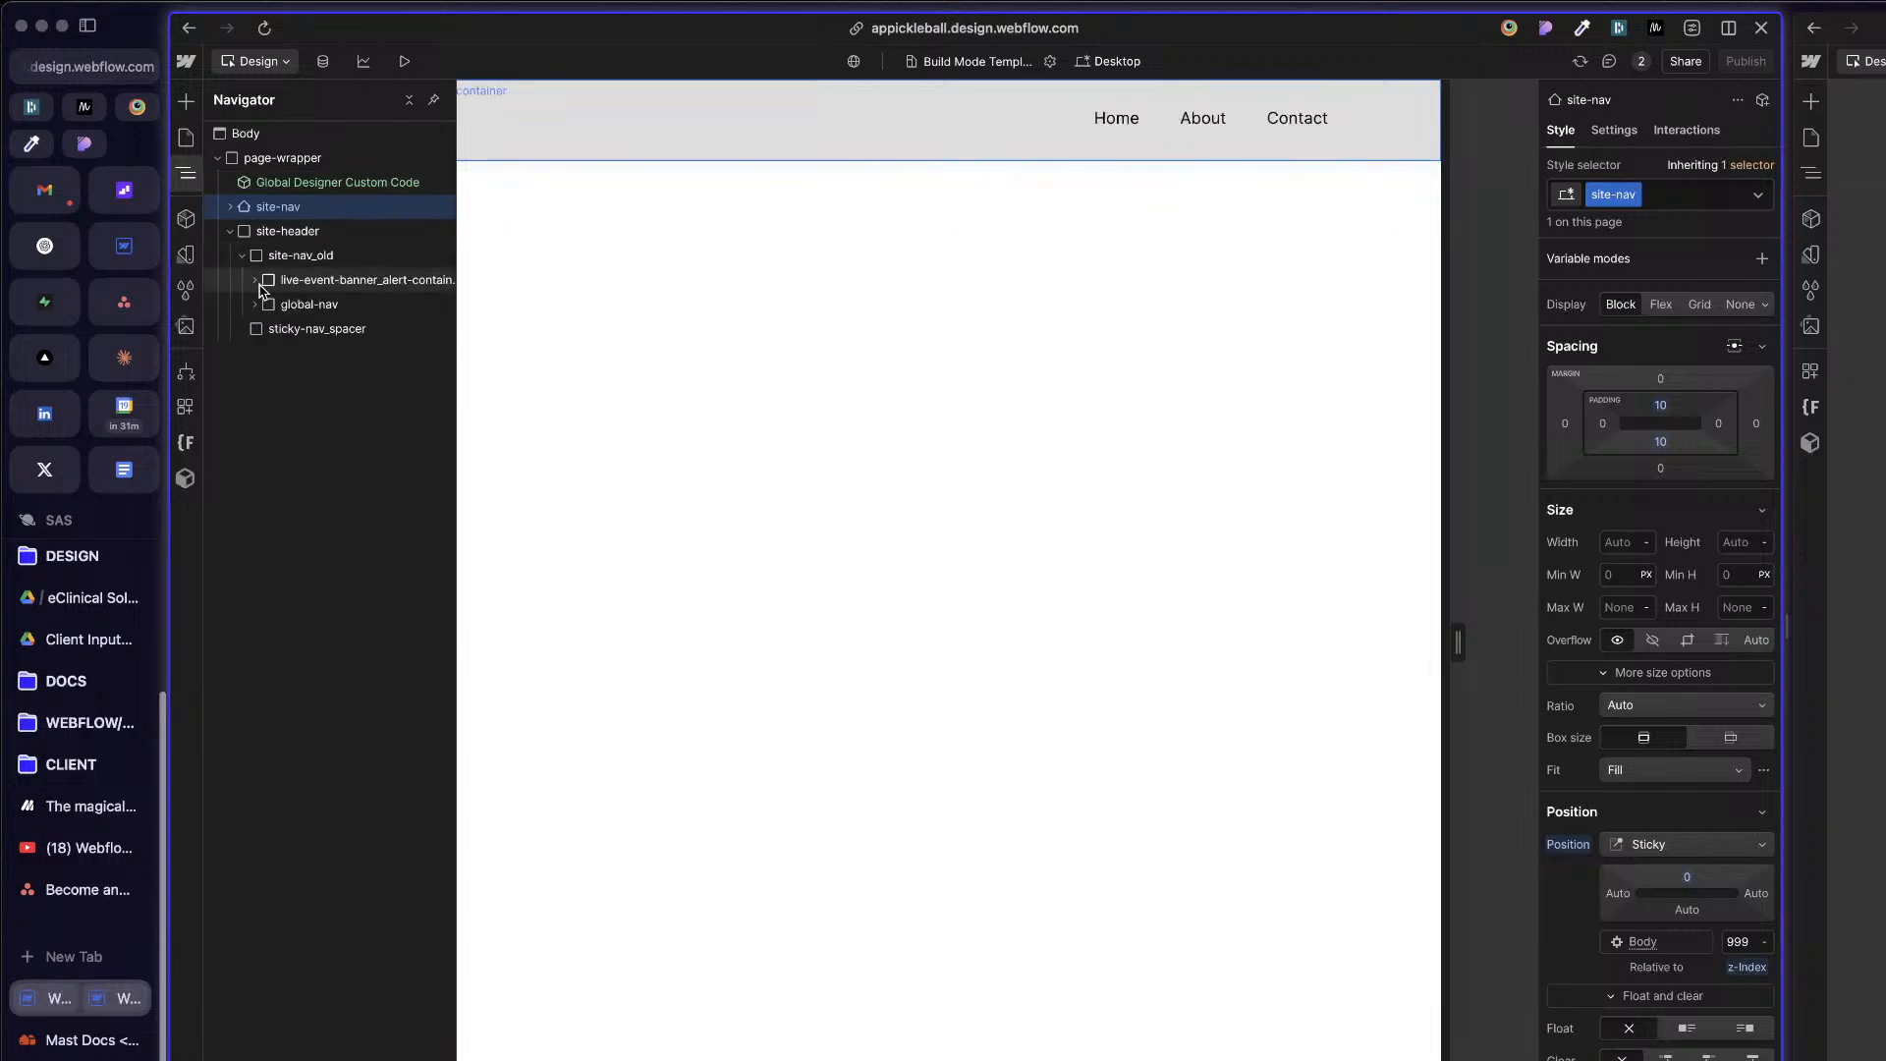
{"action": "left_click", "coordinate": [256, 281]}
{"action": "left_click", "coordinate": [253, 285]}
{"action": "left_click", "coordinate": [329, 281]}
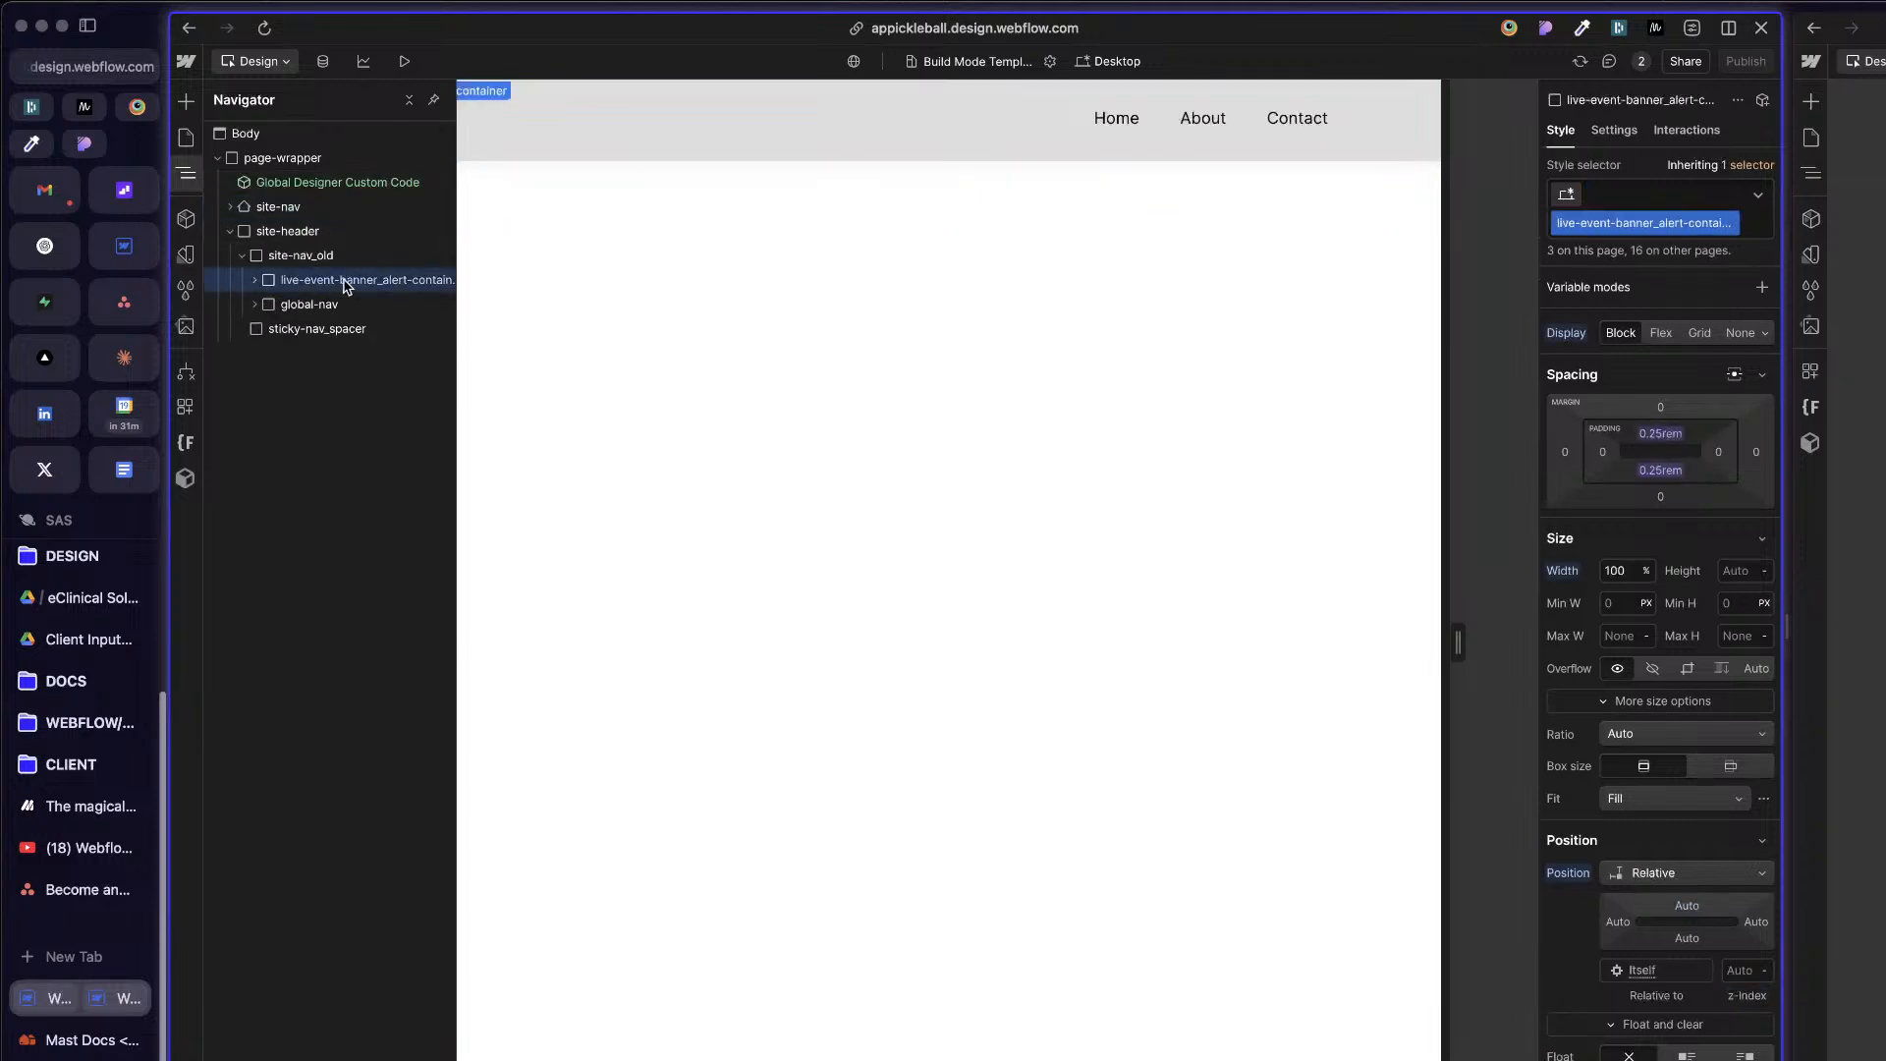
{"action": "left_click_drag", "start_coordinate": [320, 229], "coordinate": [319, 204]}
{"action": "left_click", "coordinate": [292, 256]}
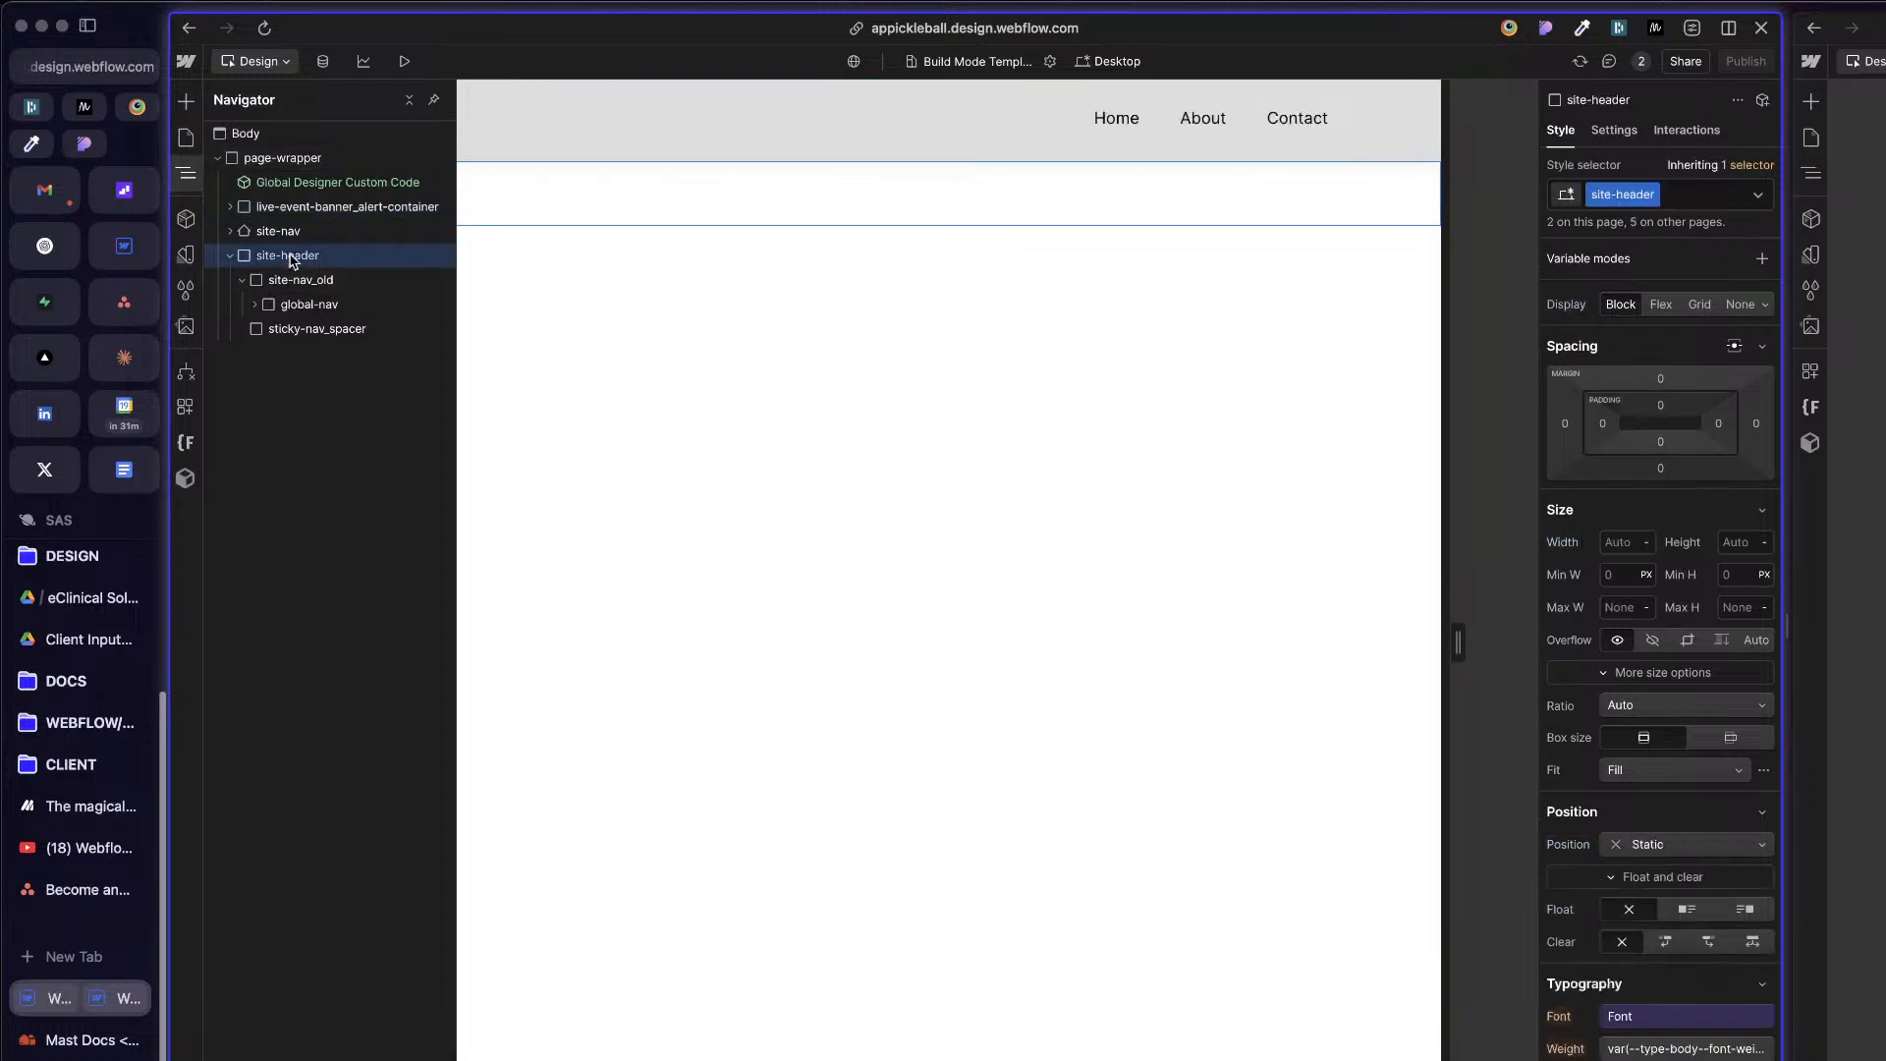
{"action": "key", "text": "Delete"}
Step: Examine the nested elements of live-event-banner_alert-container, including the container's collection list settings and the live-event_sign-container's styles and settings
{"action": "left_click", "coordinate": [325, 207]}
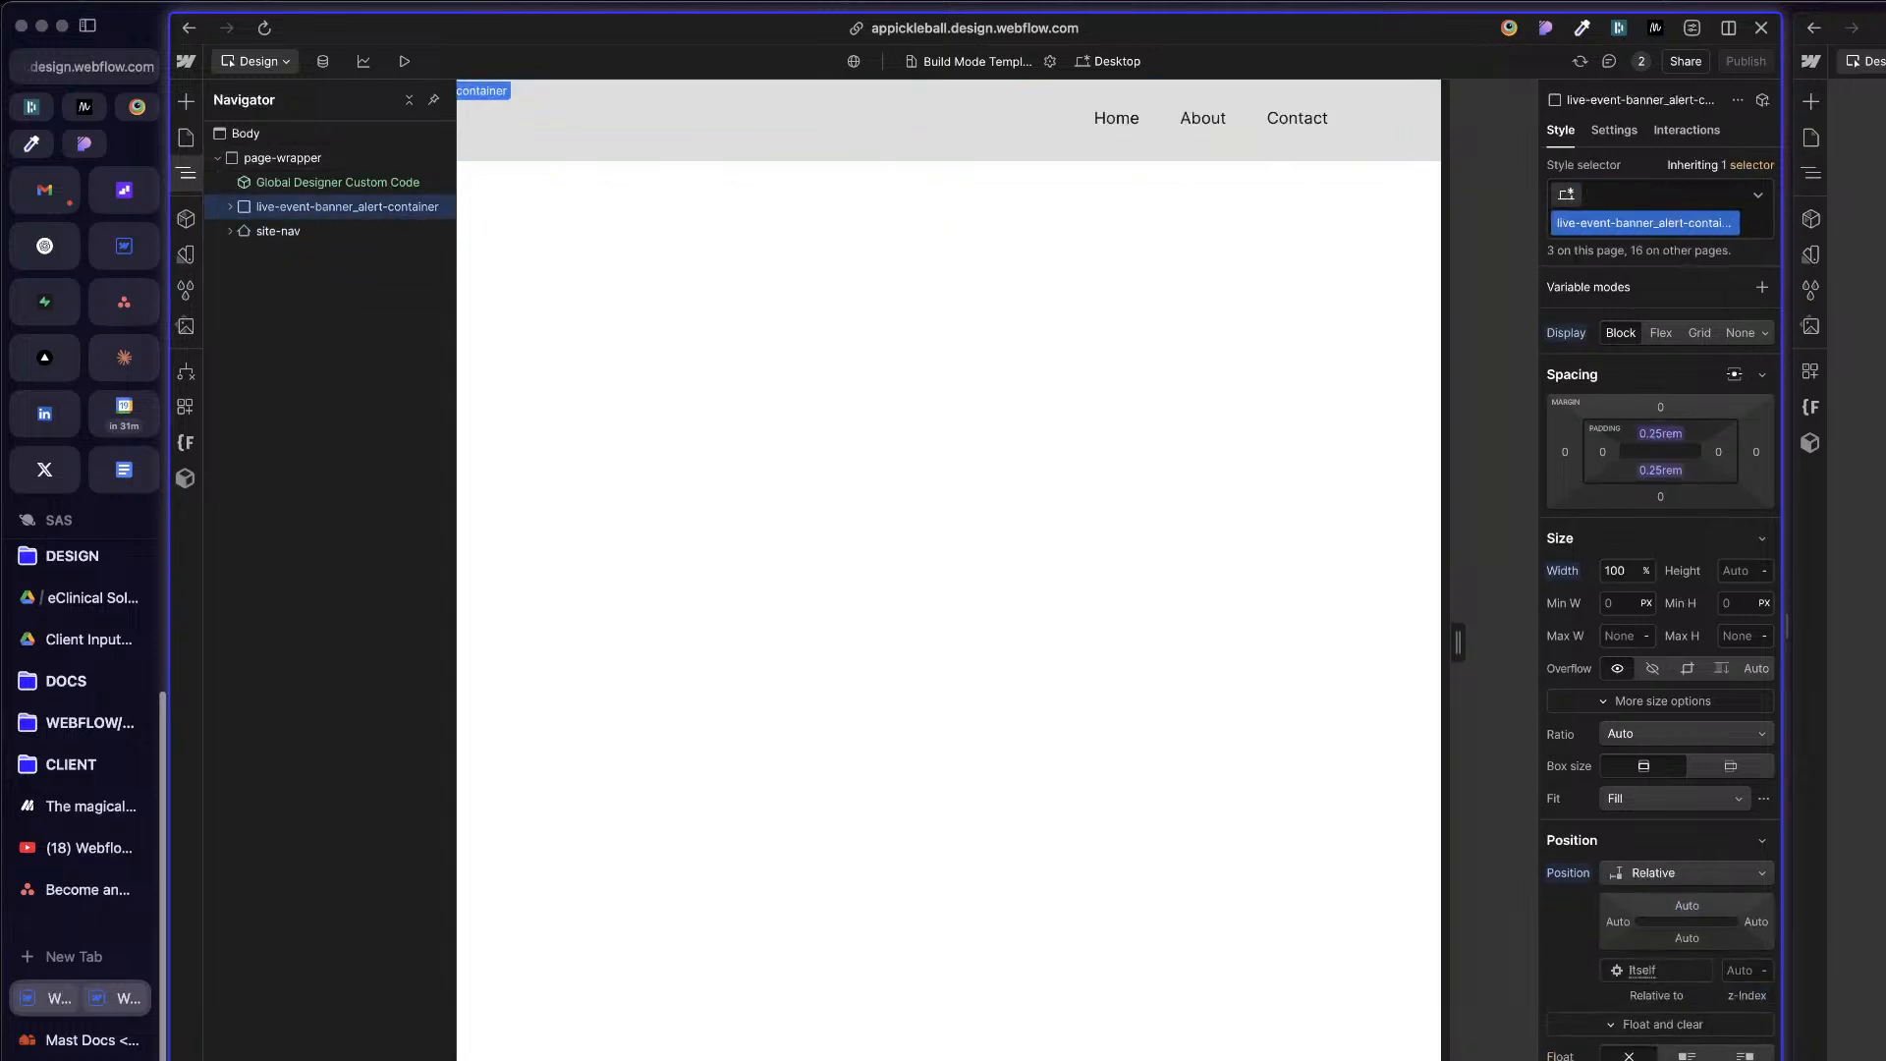
{"action": "left_click", "coordinate": [230, 209]}
{"action": "left_click", "coordinate": [287, 232]}
{"action": "left_click", "coordinate": [242, 232]}
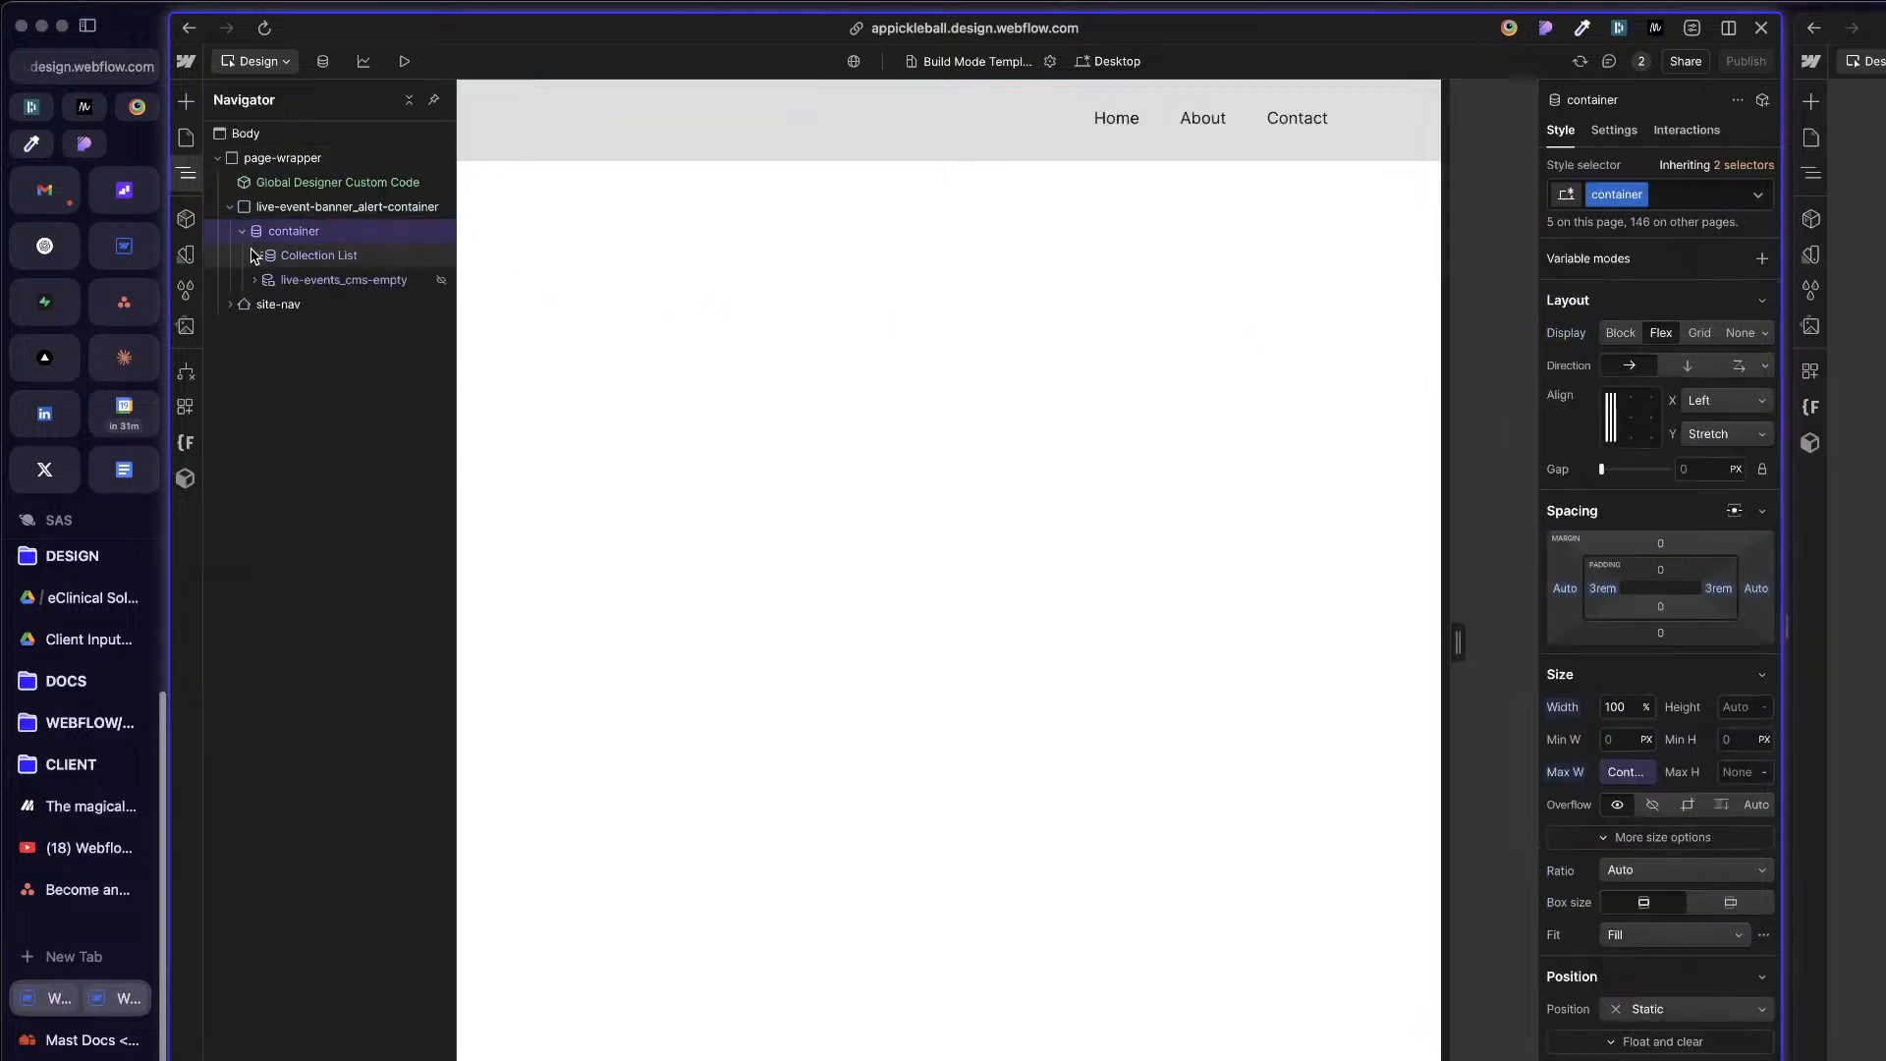
{"action": "left_click", "coordinate": [255, 255]}
{"action": "left_click", "coordinate": [267, 280]}
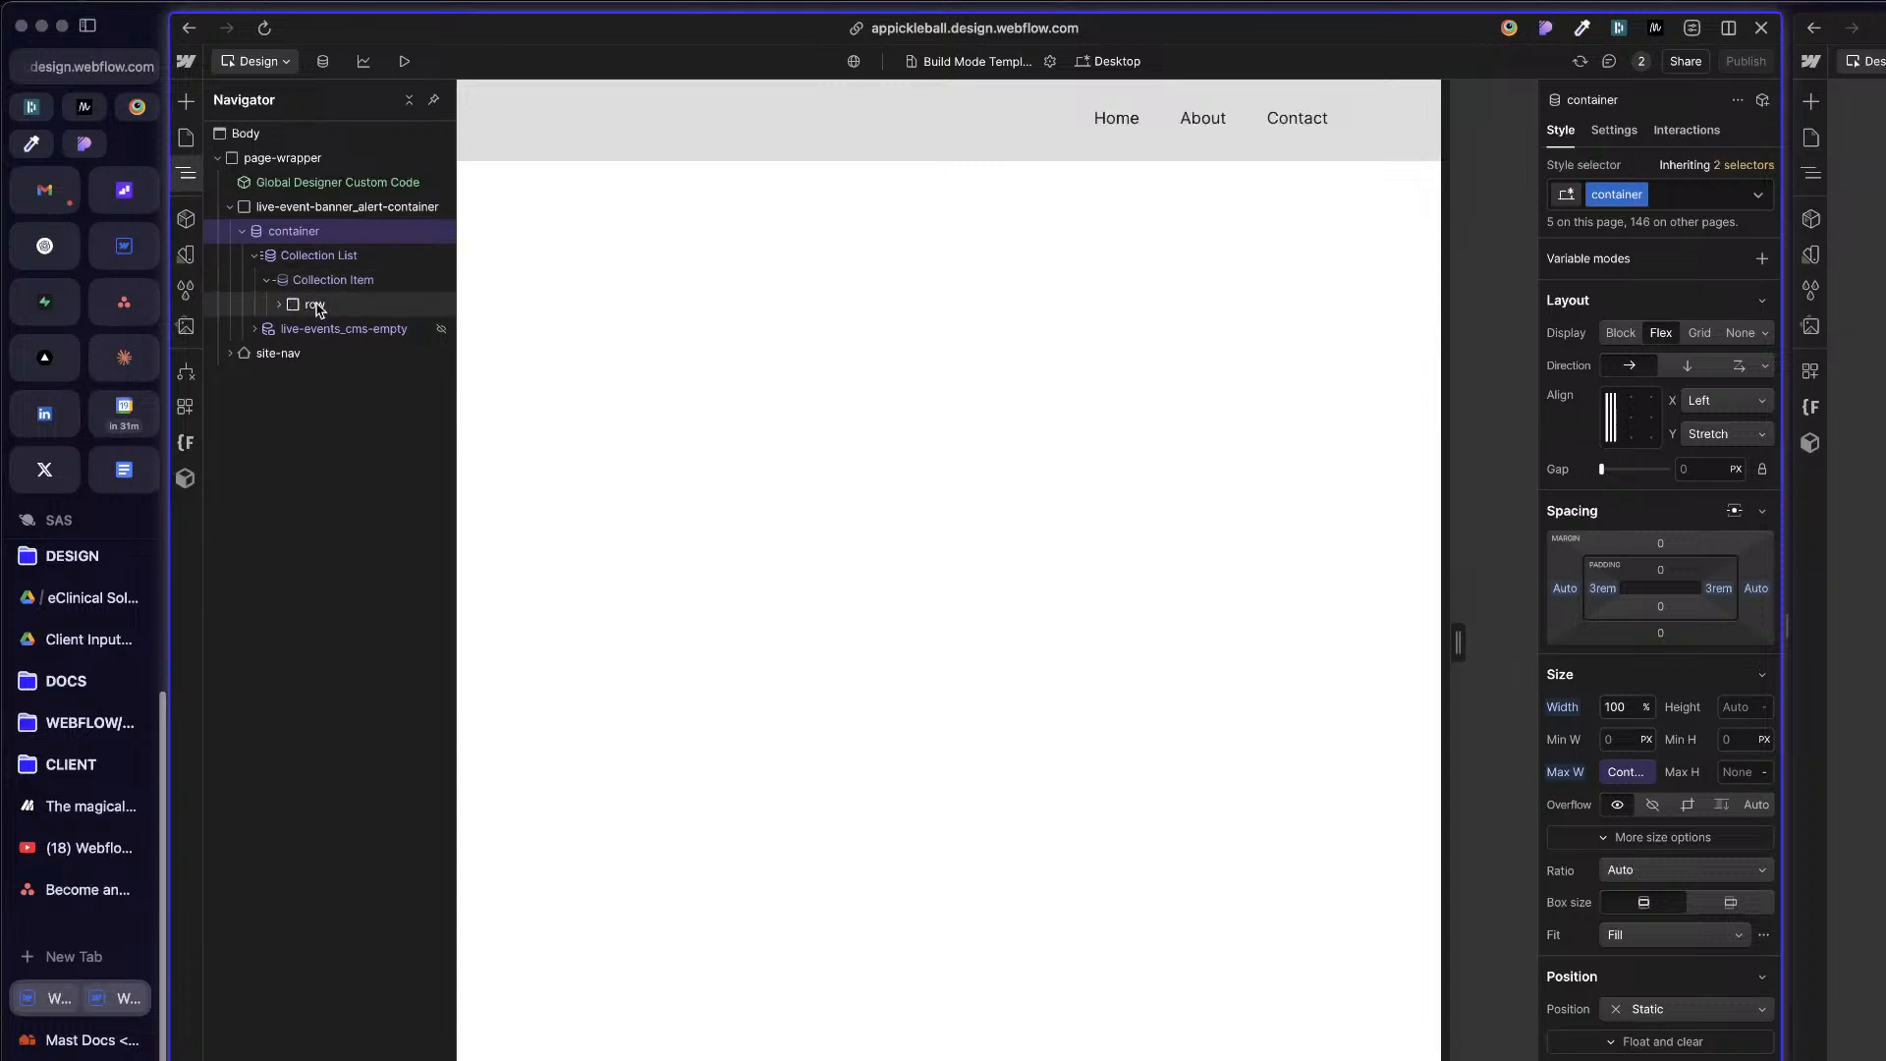
{"action": "left_click", "coordinate": [290, 311]}
{"action": "left_click", "coordinate": [280, 305]}
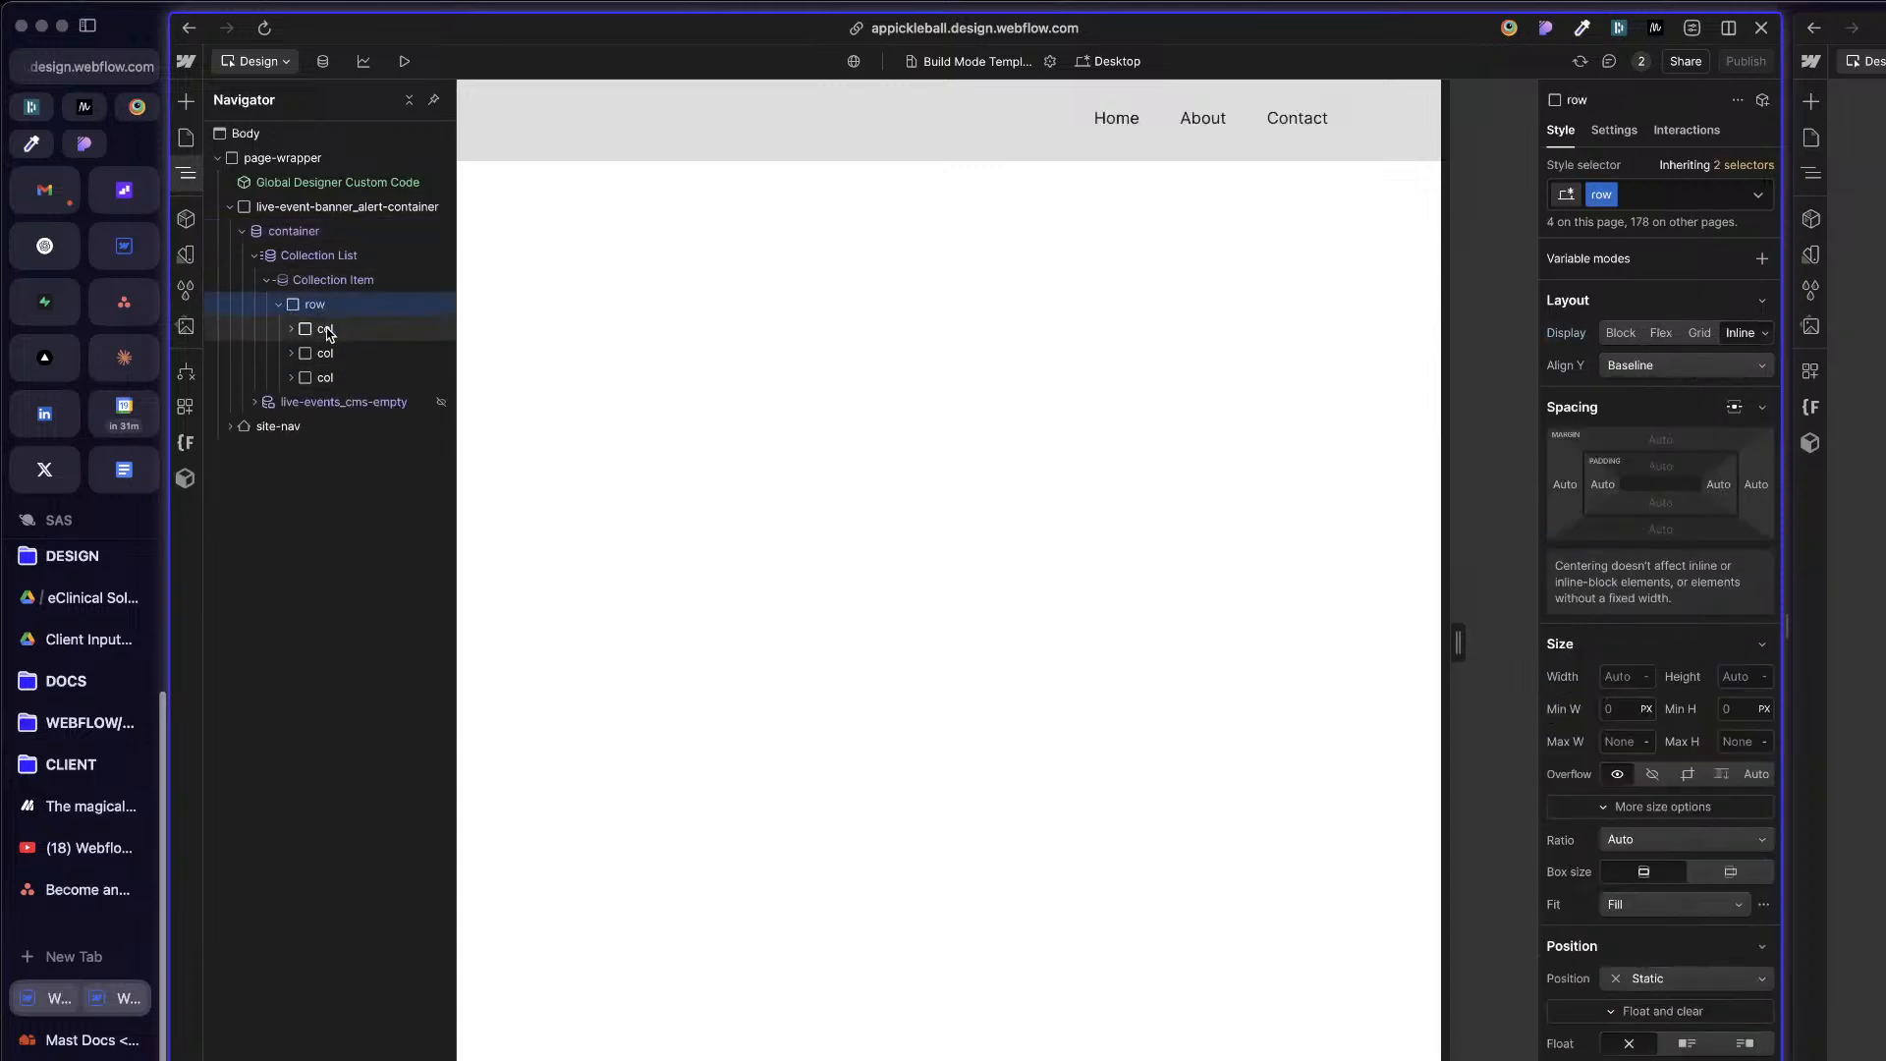
{"action": "left_click", "coordinate": [303, 232]}
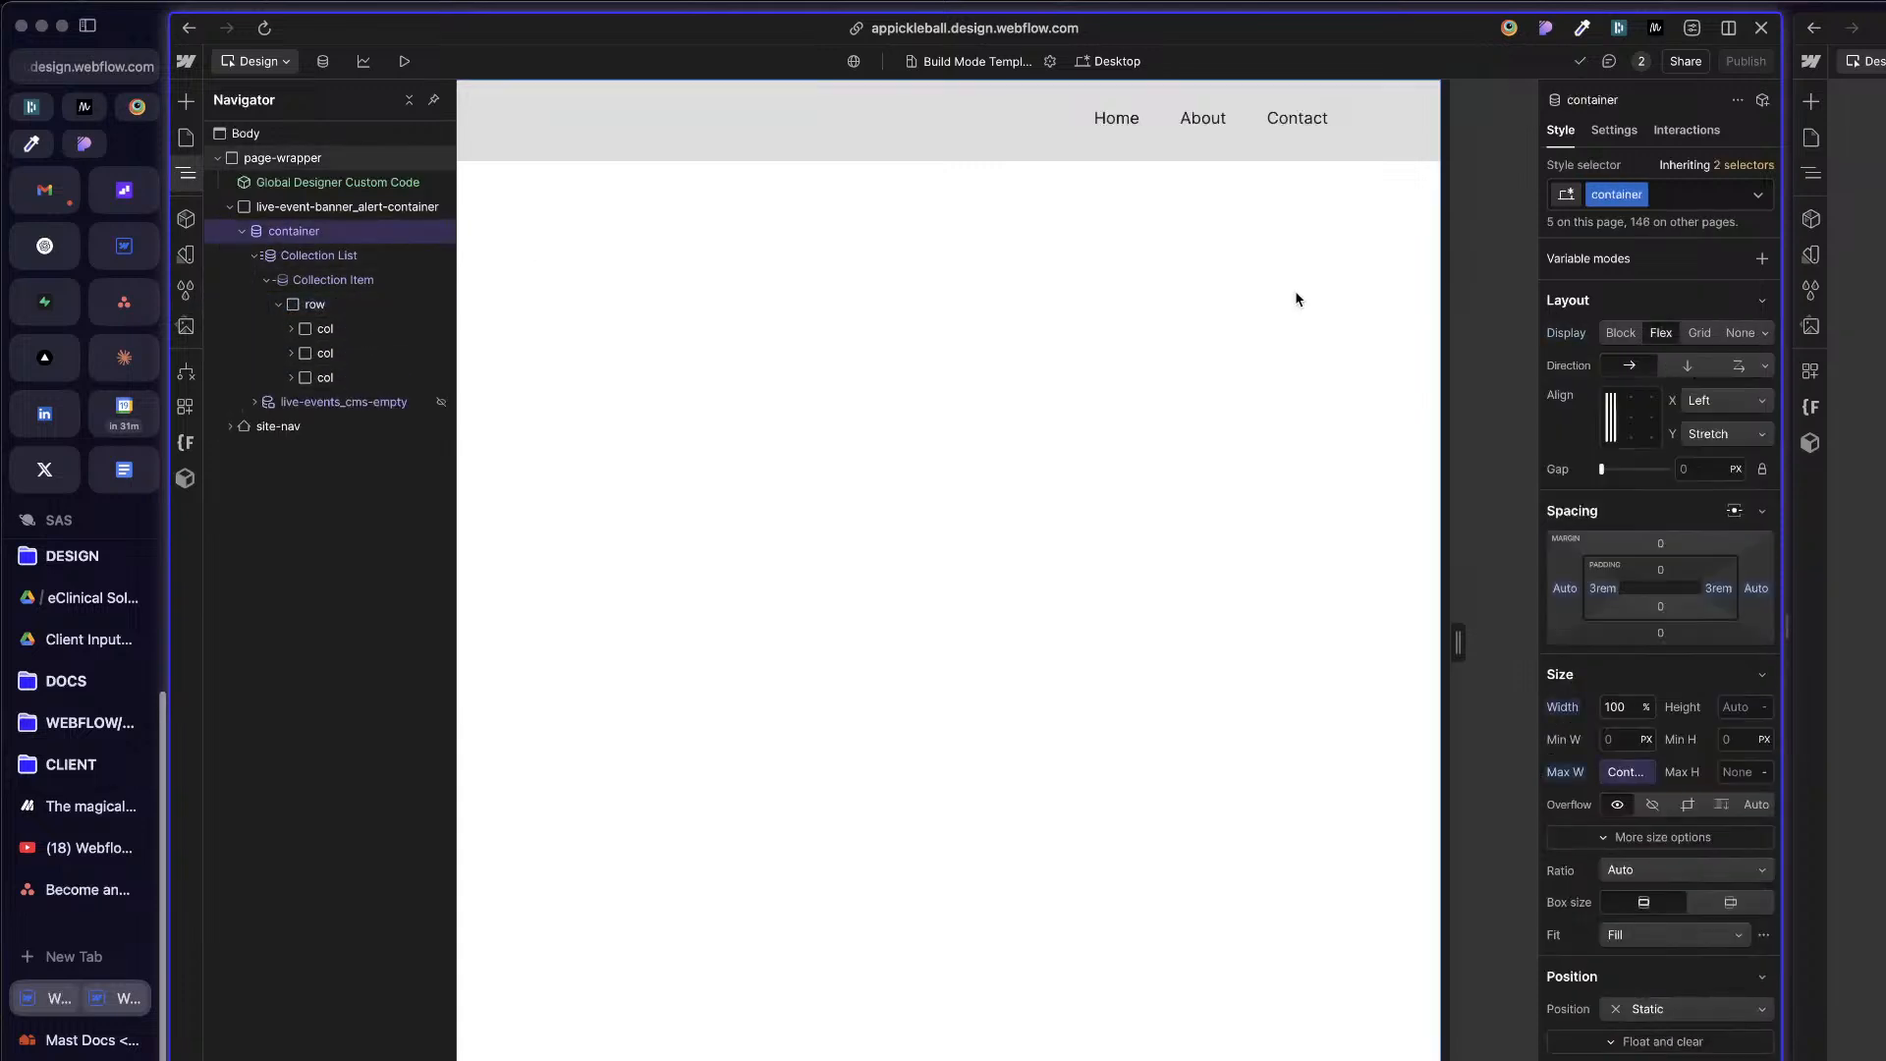
{"action": "left_click", "coordinate": [1621, 132]}
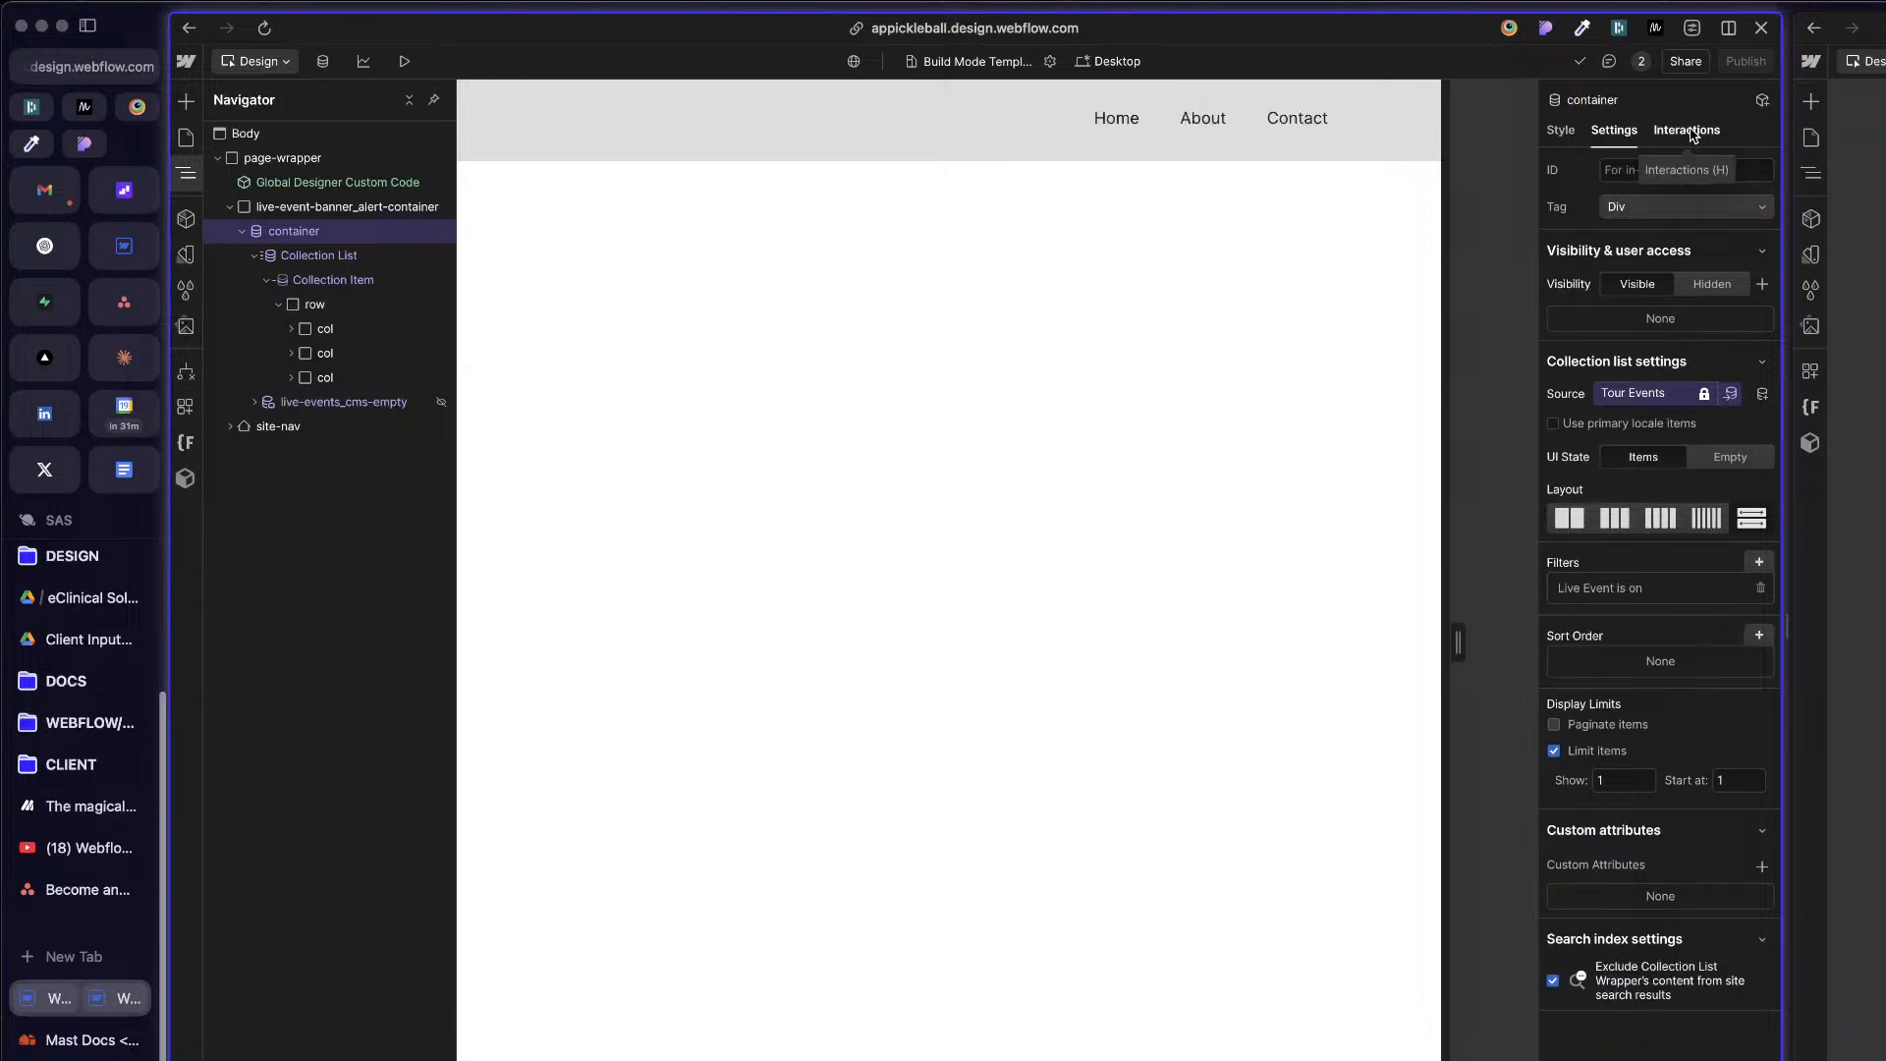
{"action": "key", "text": "s"}
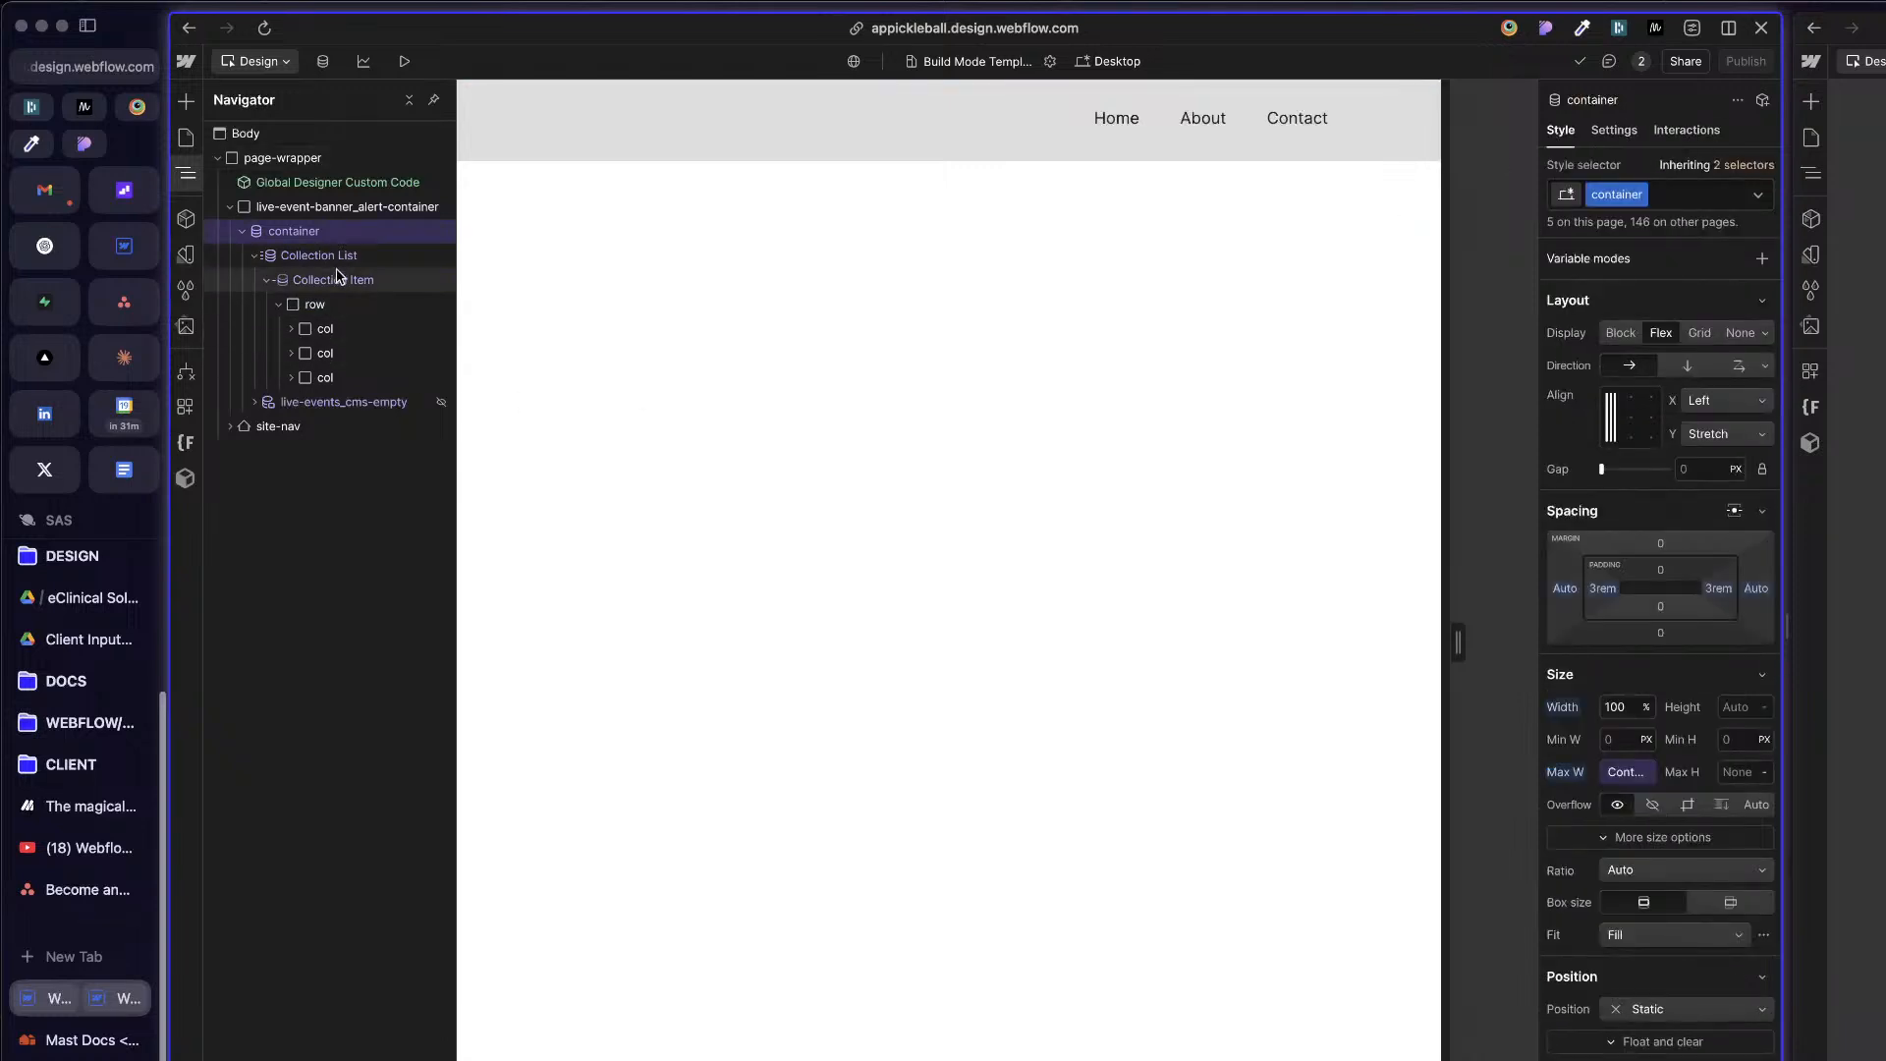
{"action": "left_click", "coordinate": [354, 344]}
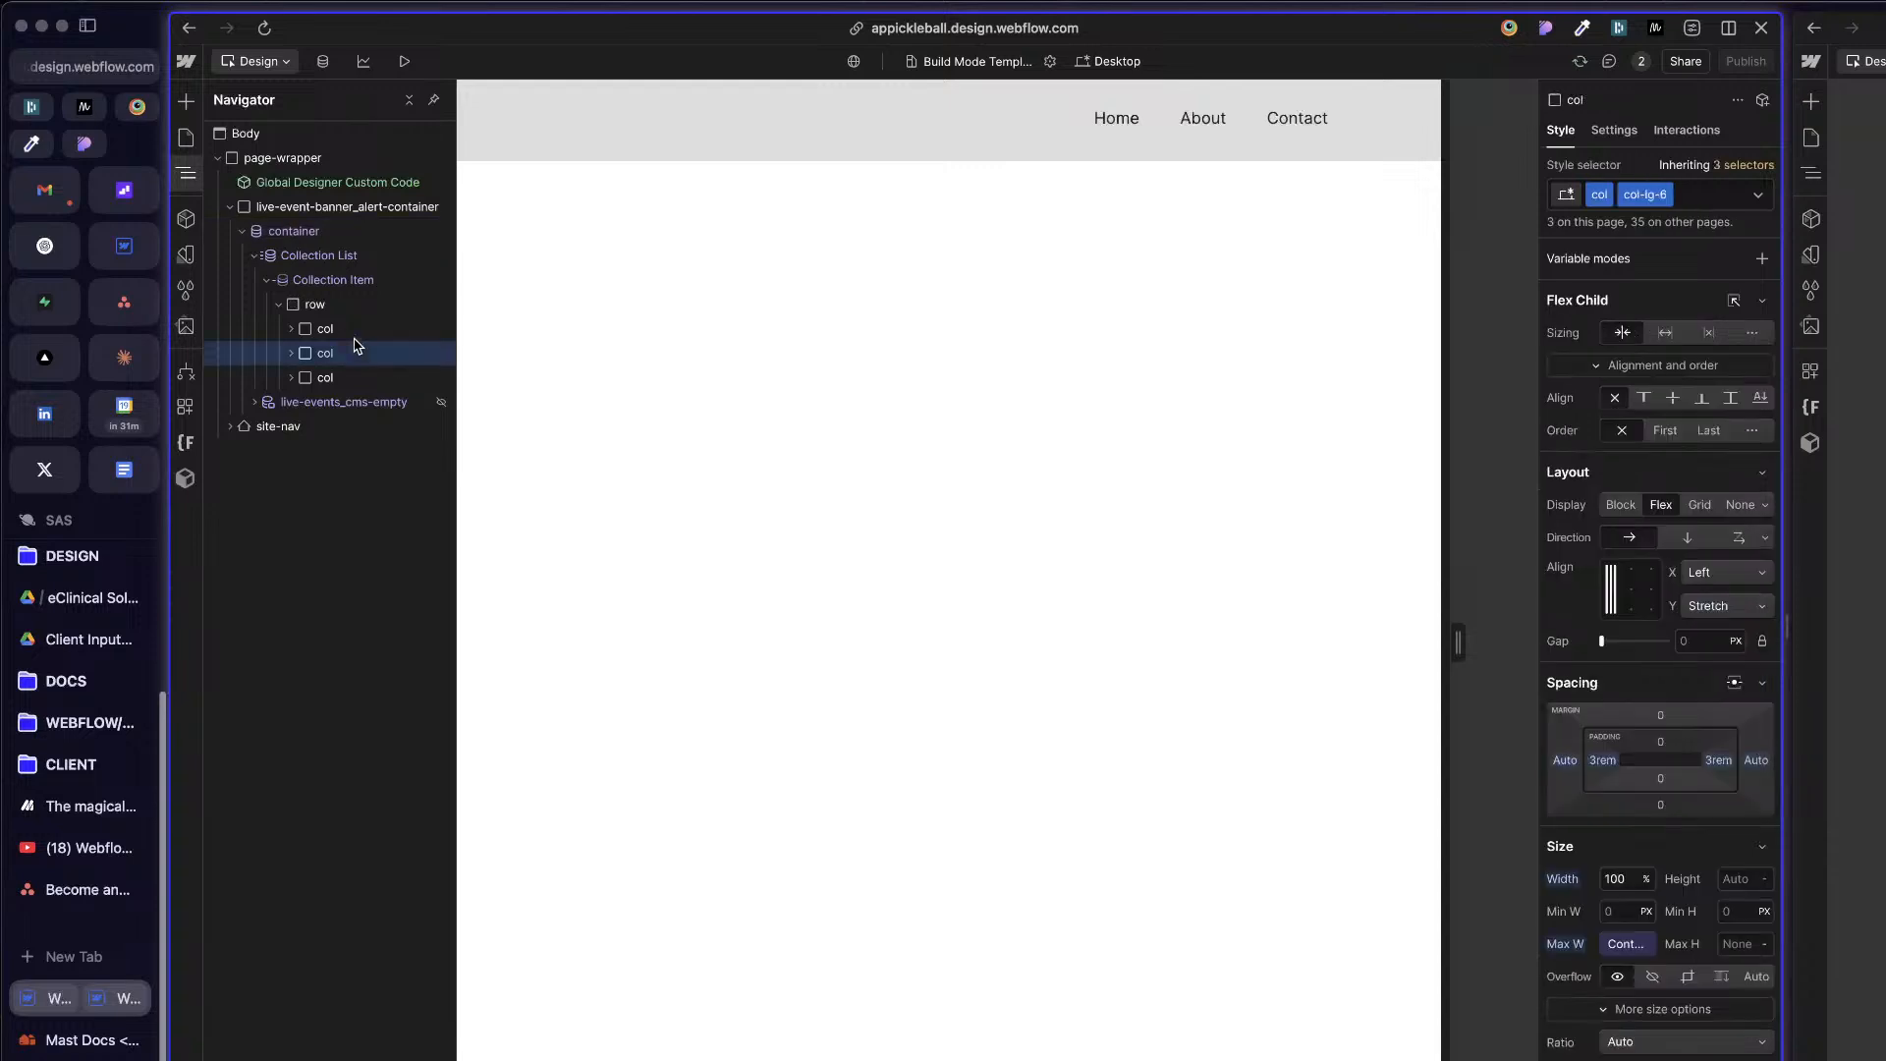
{"action": "left_click", "coordinate": [291, 328]}
{"action": "left_click", "coordinate": [329, 354]}
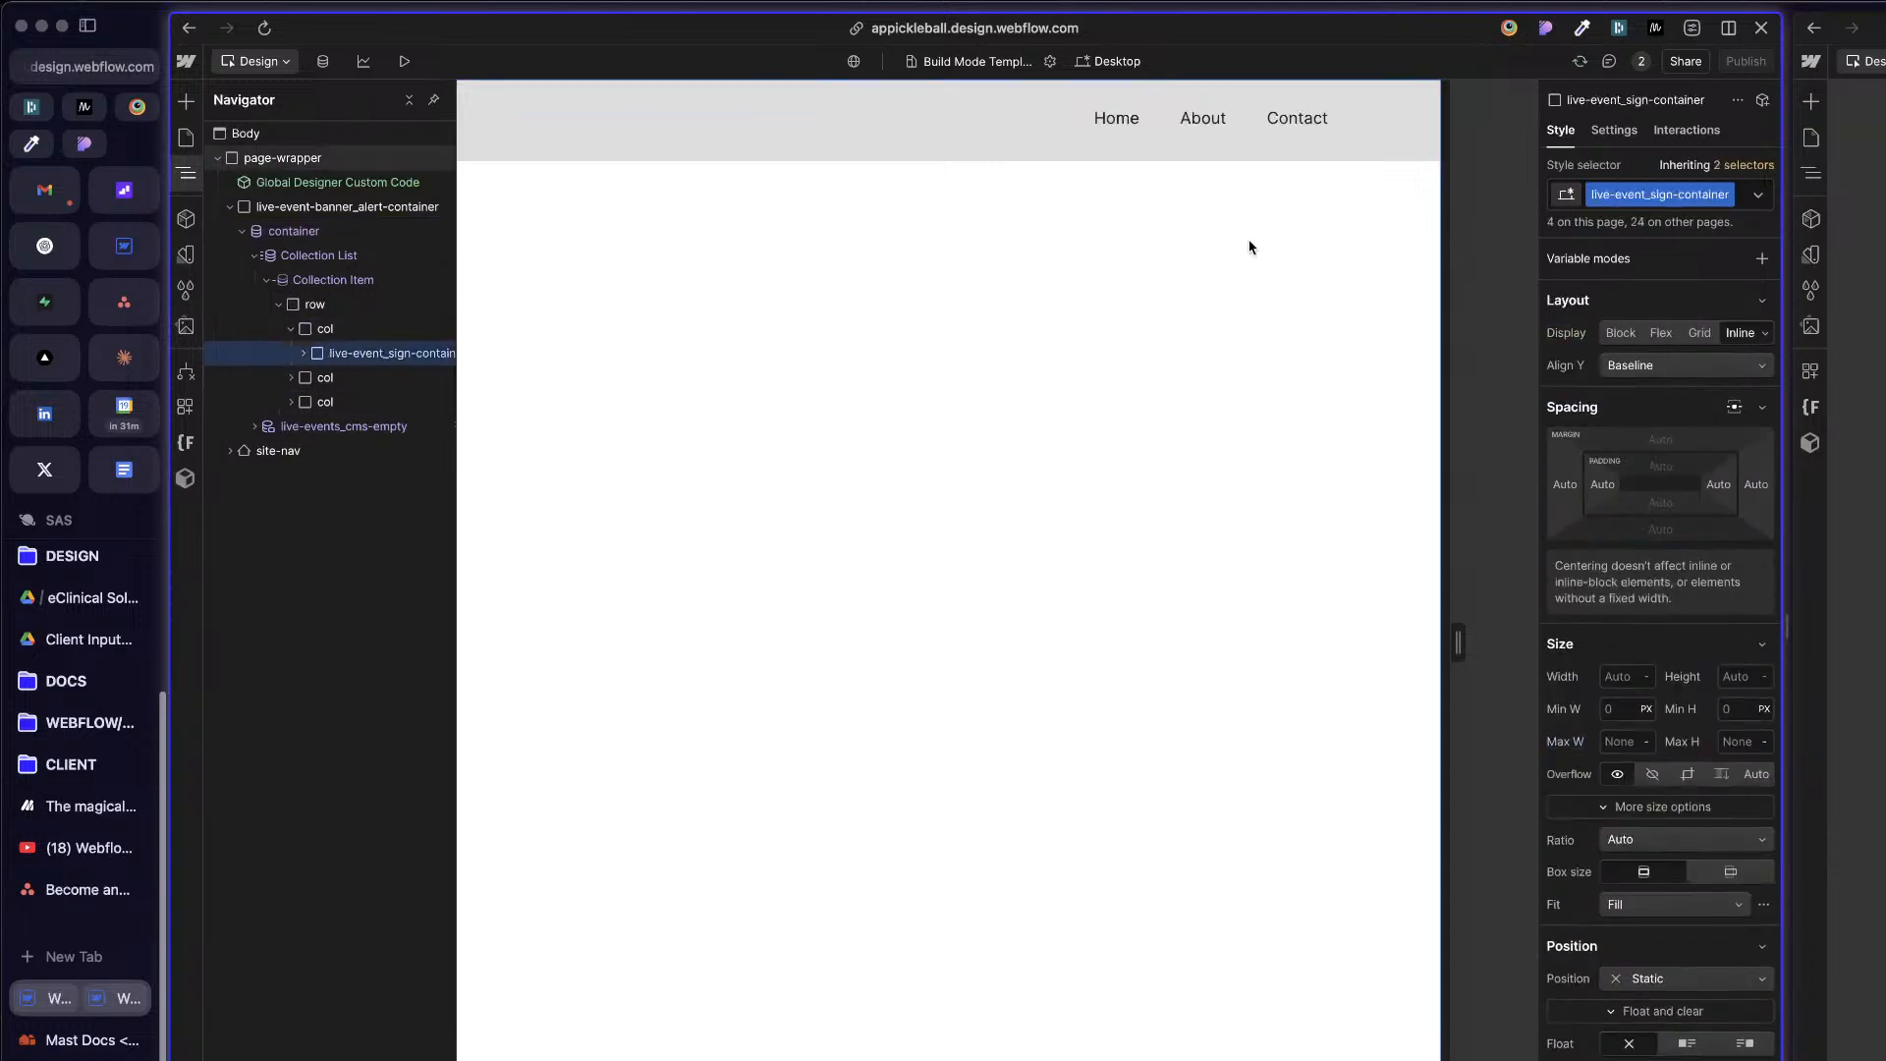
{"action": "left_click", "coordinate": [1614, 131]}
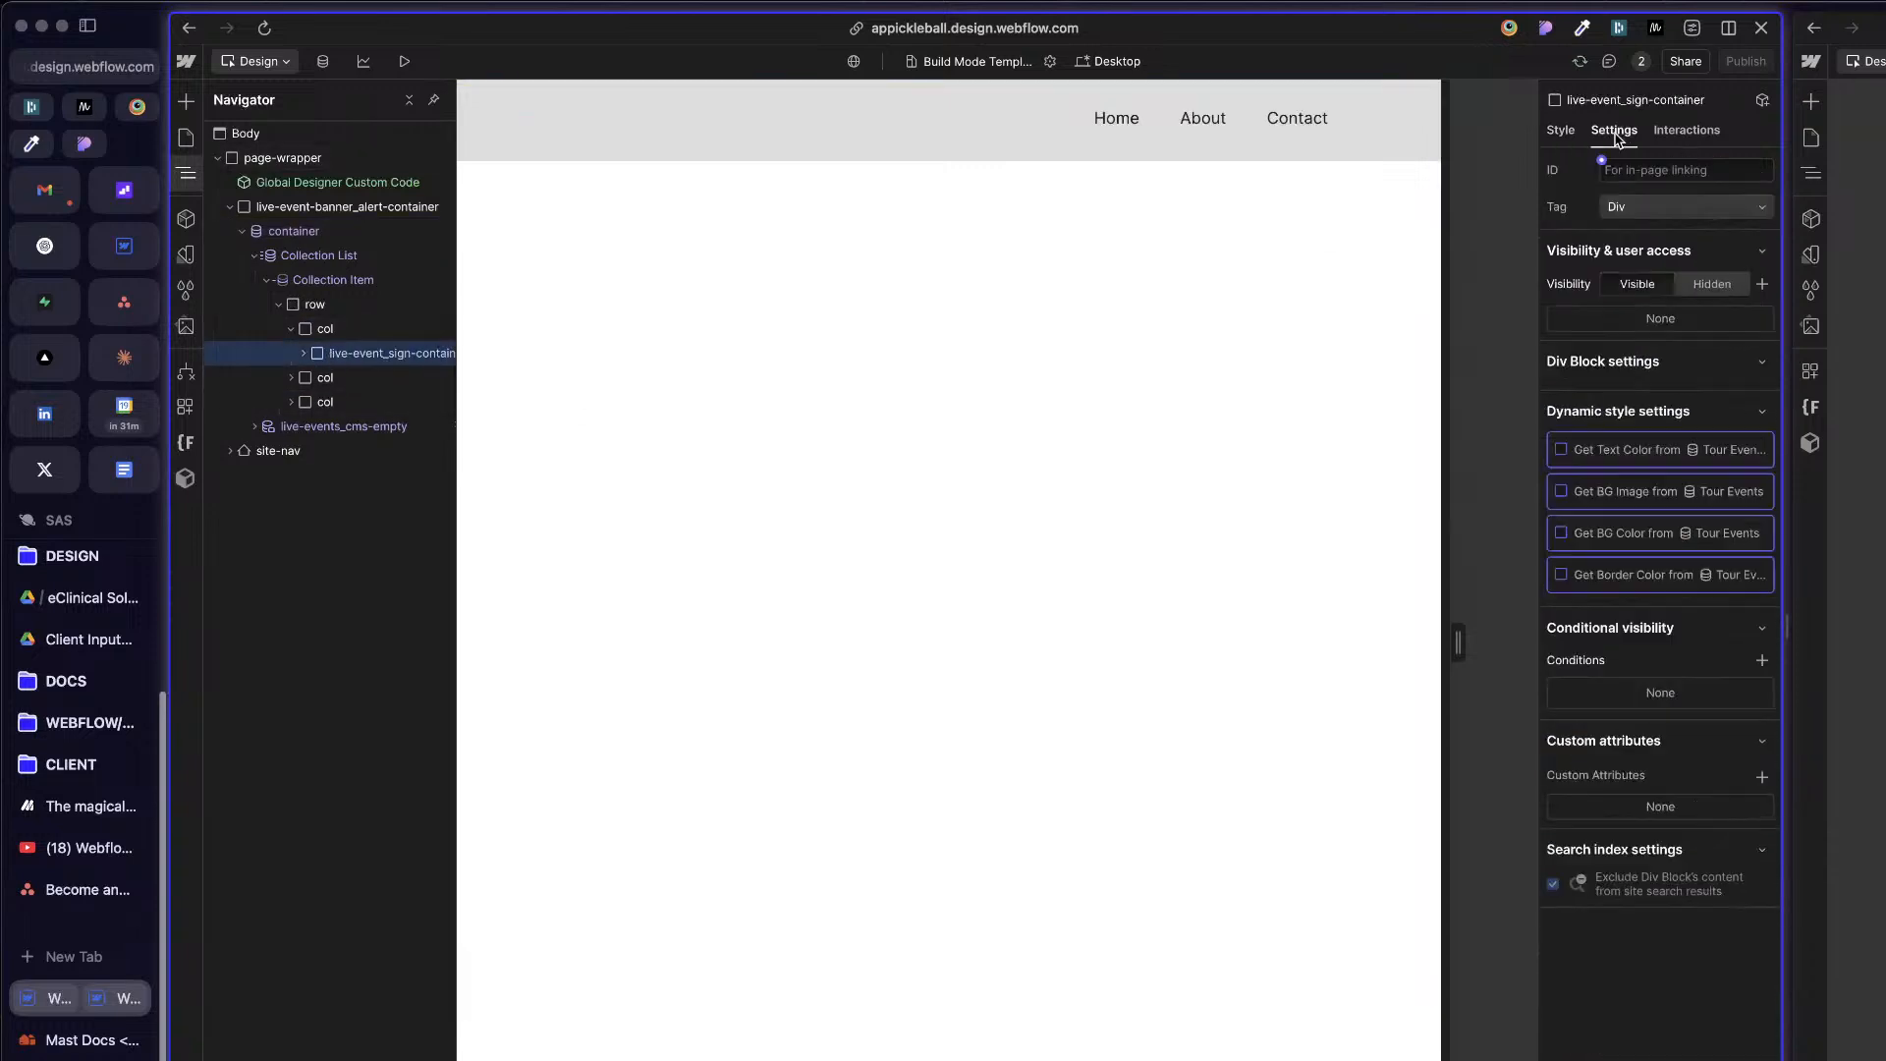
{"action": "left_click", "coordinate": [1561, 131]}
{"action": "left_click", "coordinate": [303, 354]}
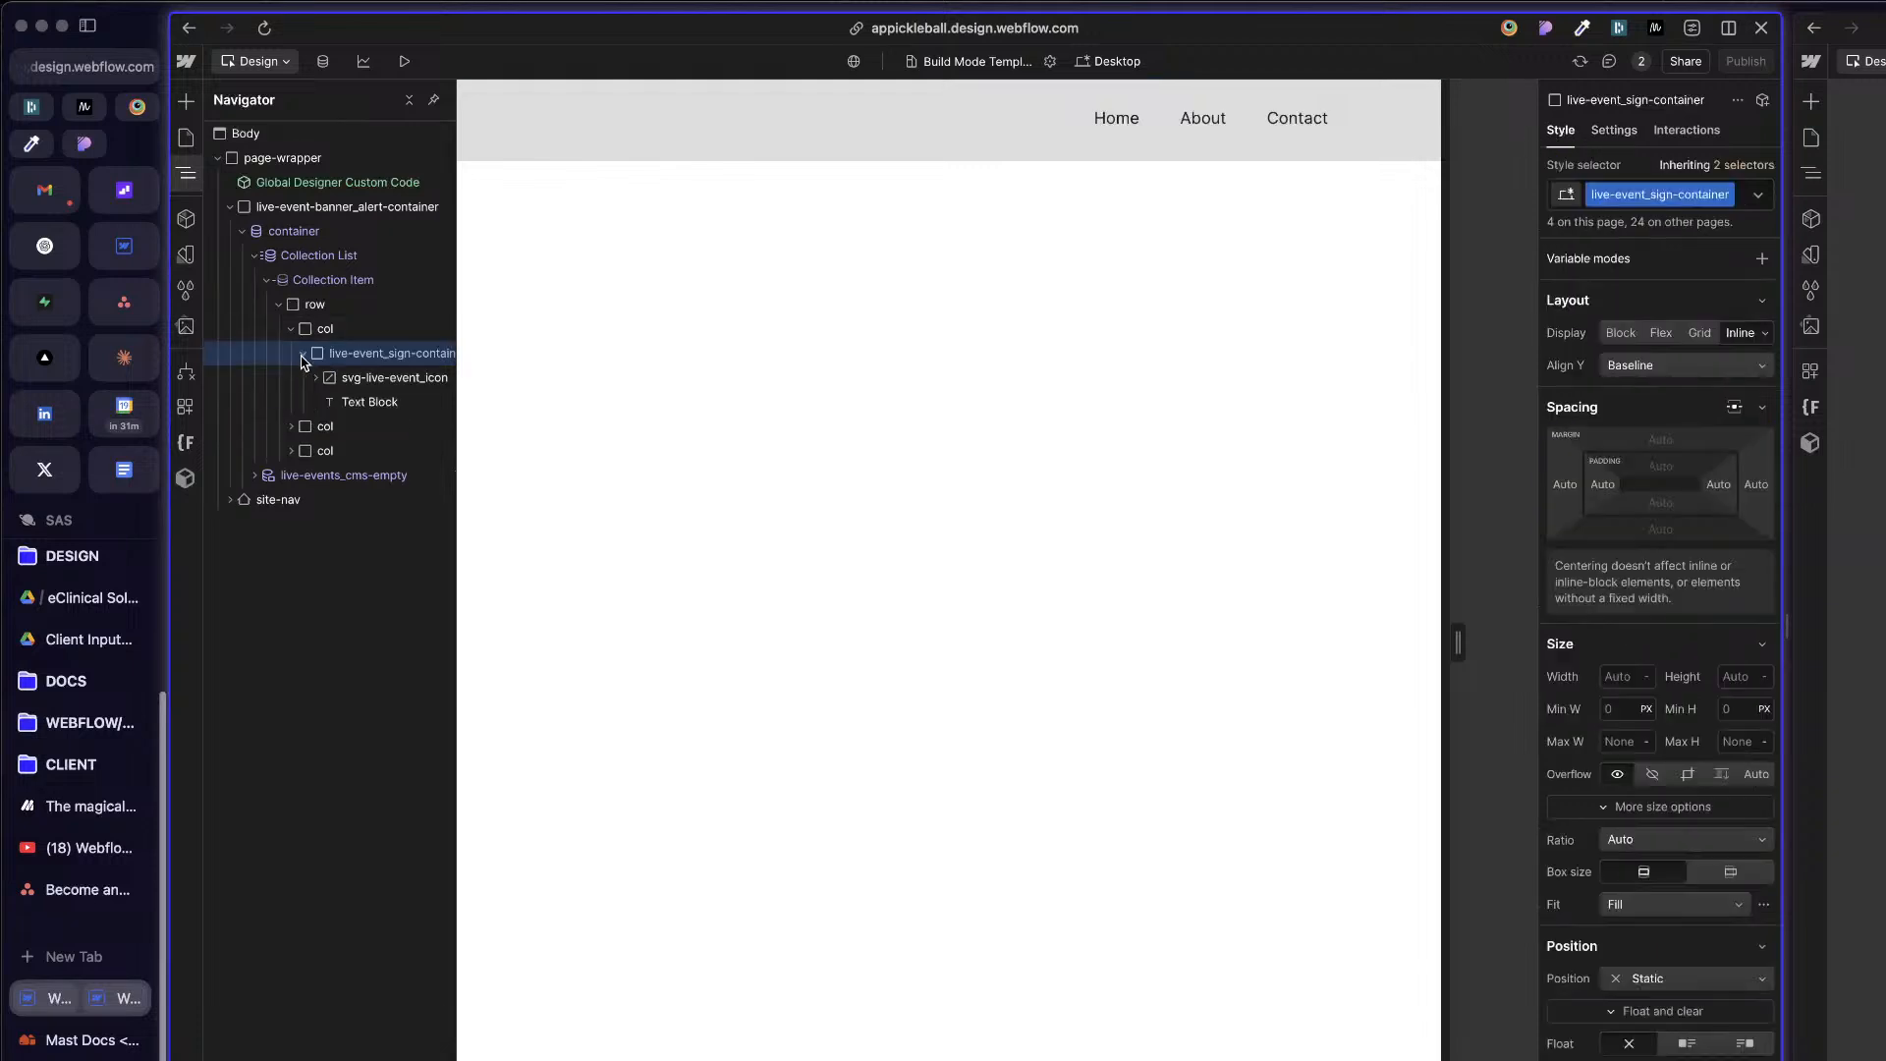
{"action": "left_click", "coordinate": [303, 354]}
Step: Delete the container collection list inside live-event-banner_alert-container
{"action": "left_click", "coordinate": [266, 279]}
{"action": "left_click", "coordinate": [255, 254]}
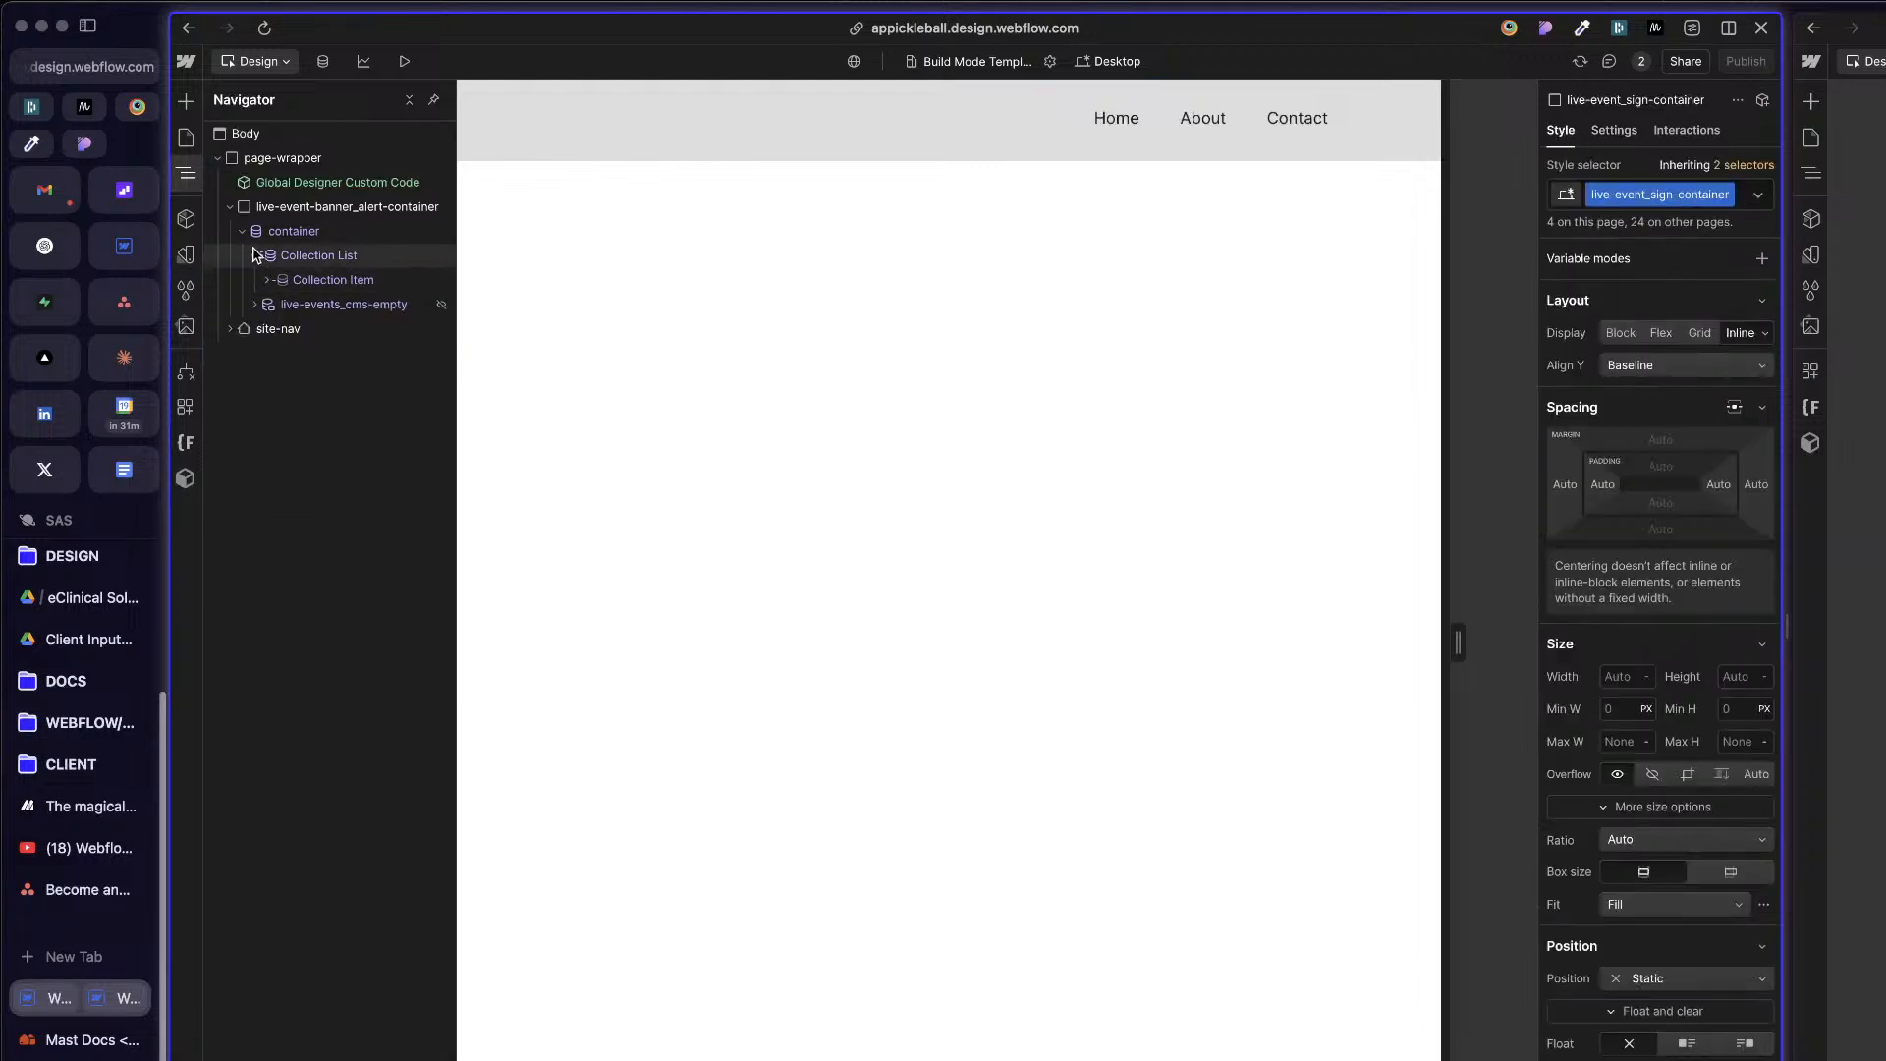
{"action": "left_click", "coordinate": [242, 231]}
{"action": "left_click", "coordinate": [318, 206]}
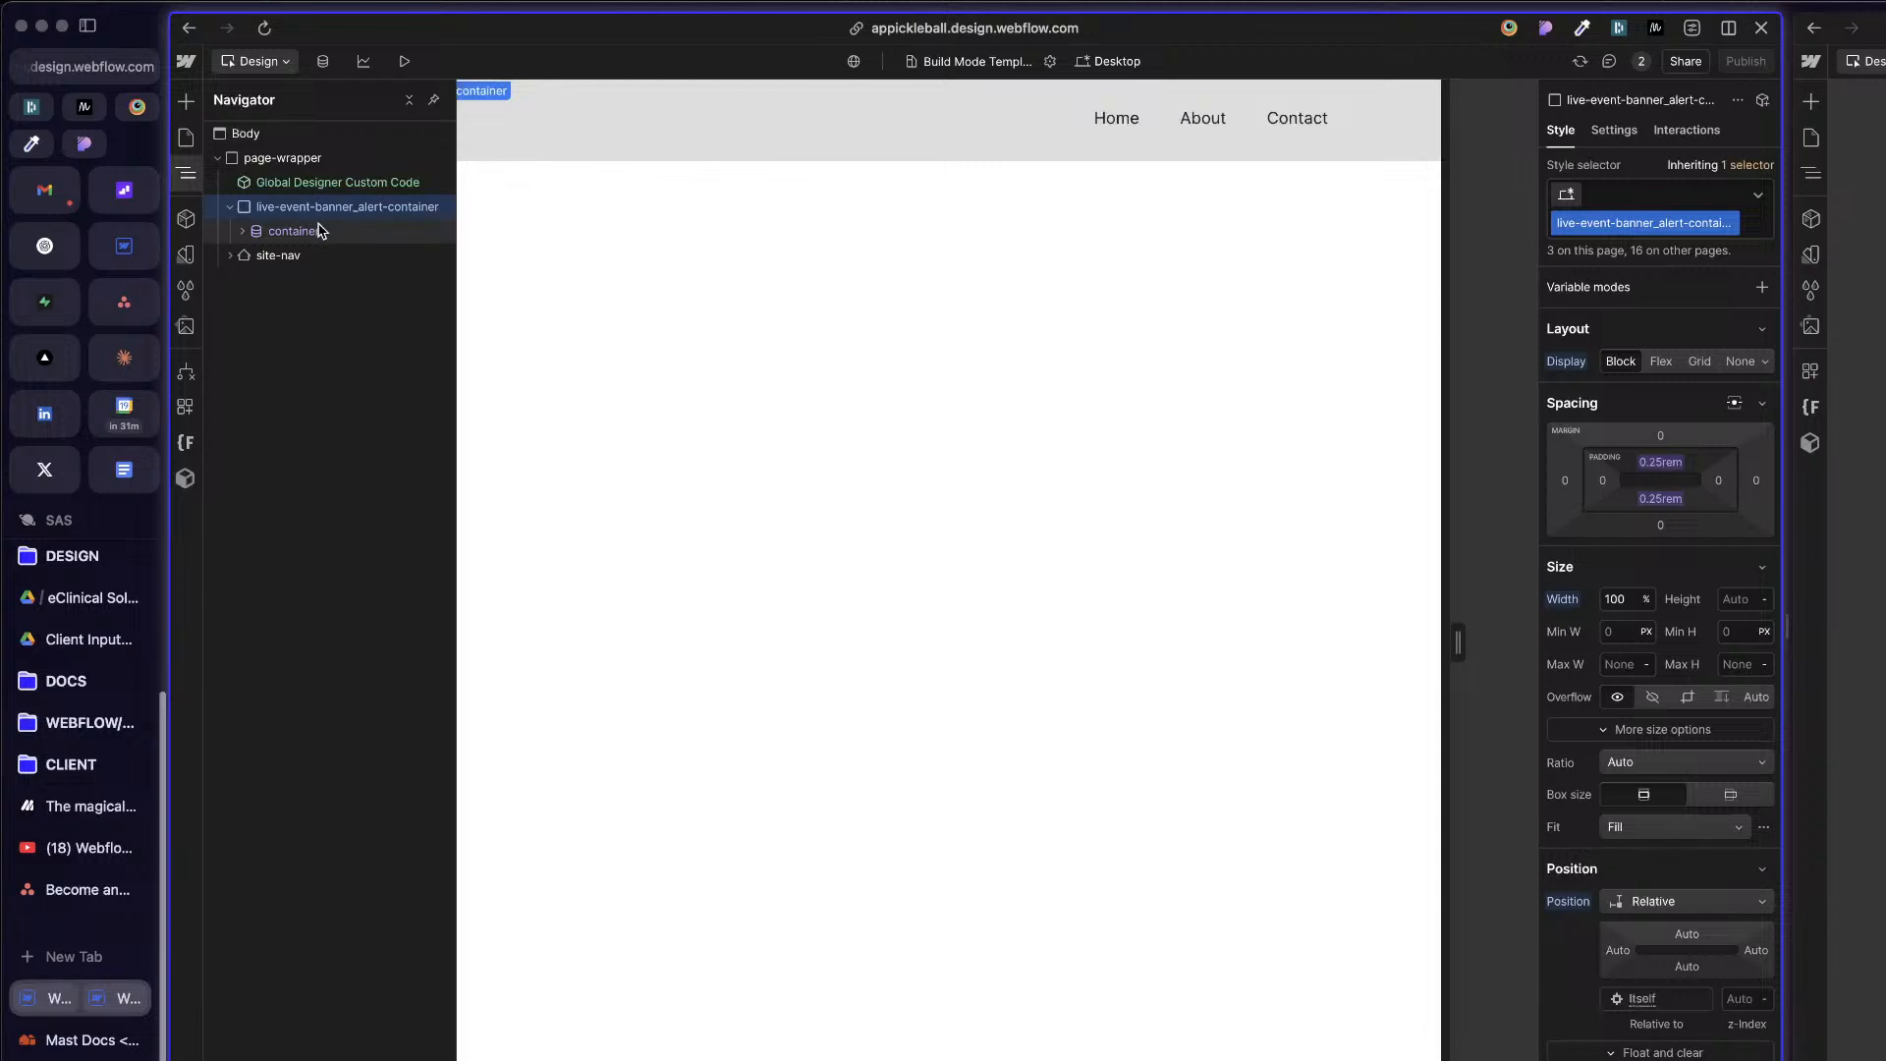
{"action": "left_click", "coordinate": [295, 231]}
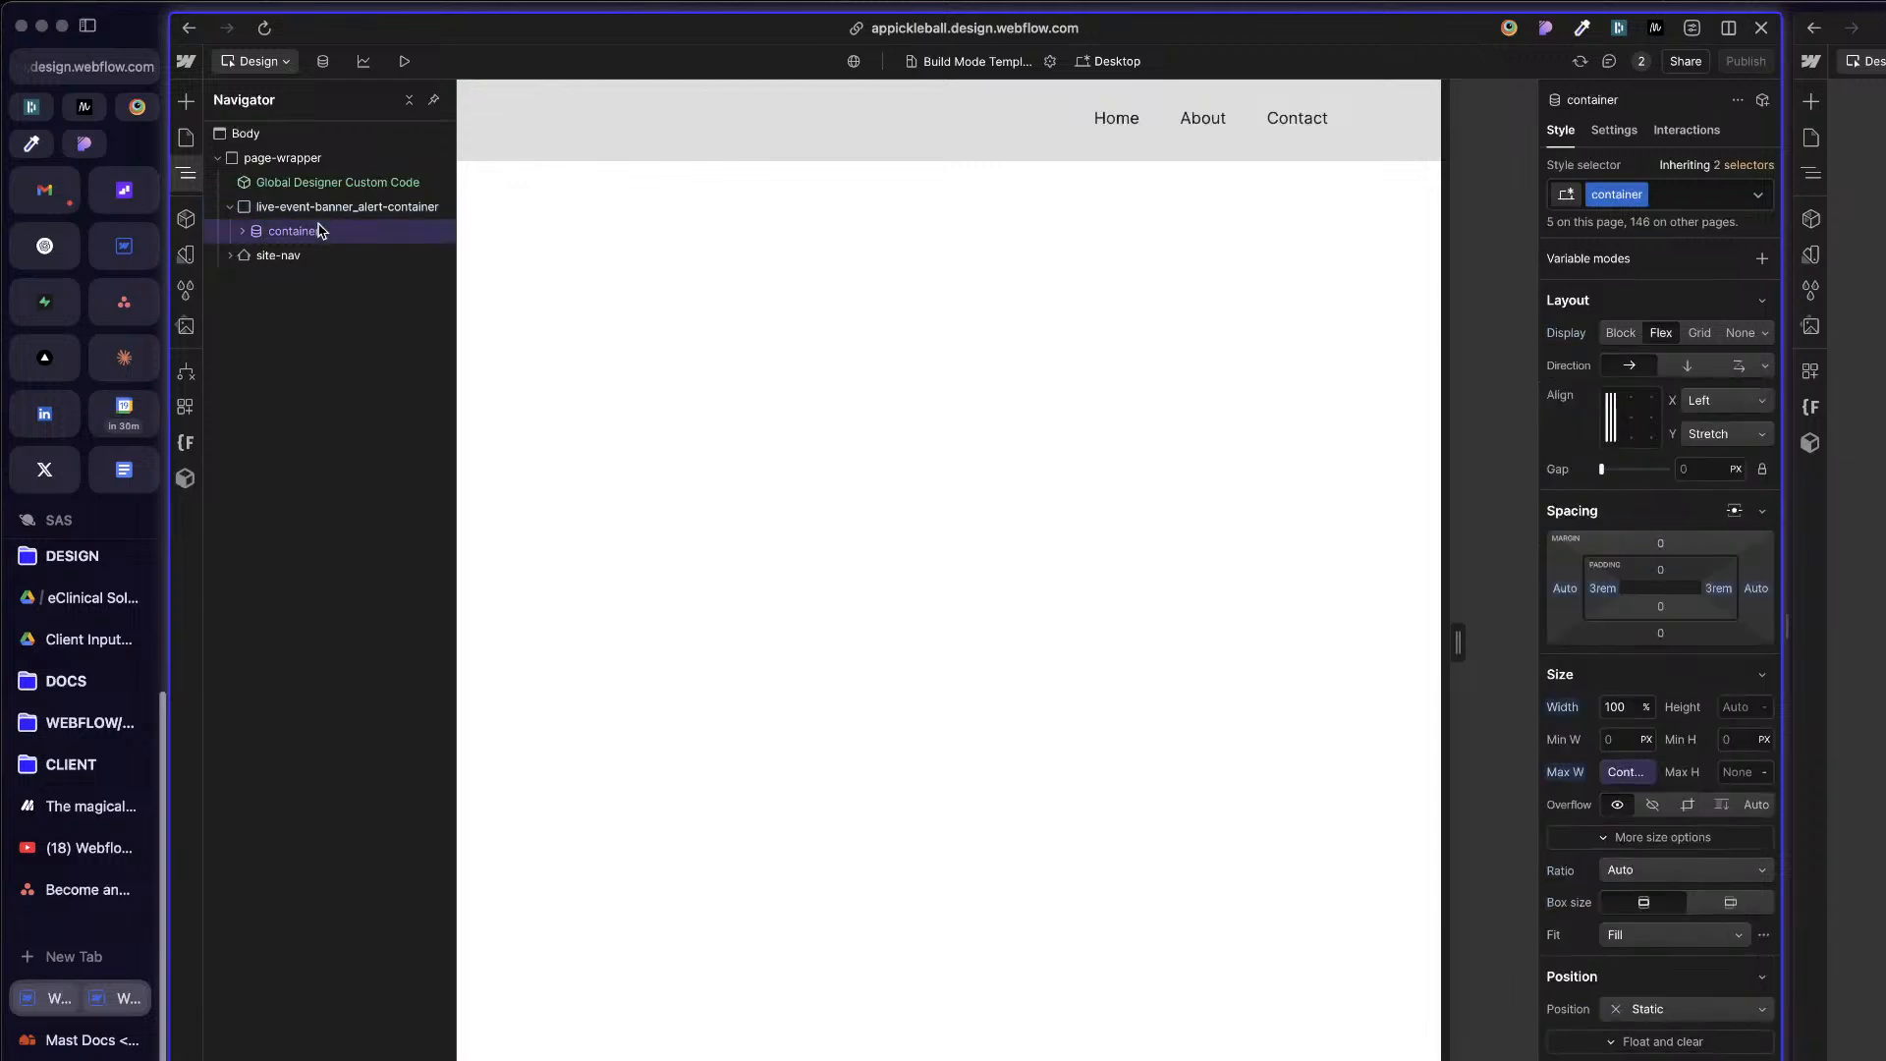
{"action": "key", "text": "Delete"}
Step: Duplicate the live-event-banner_alert-container class on the emptied div and rename the copy event-banner
{"action": "left_click", "coordinate": [321, 209]}
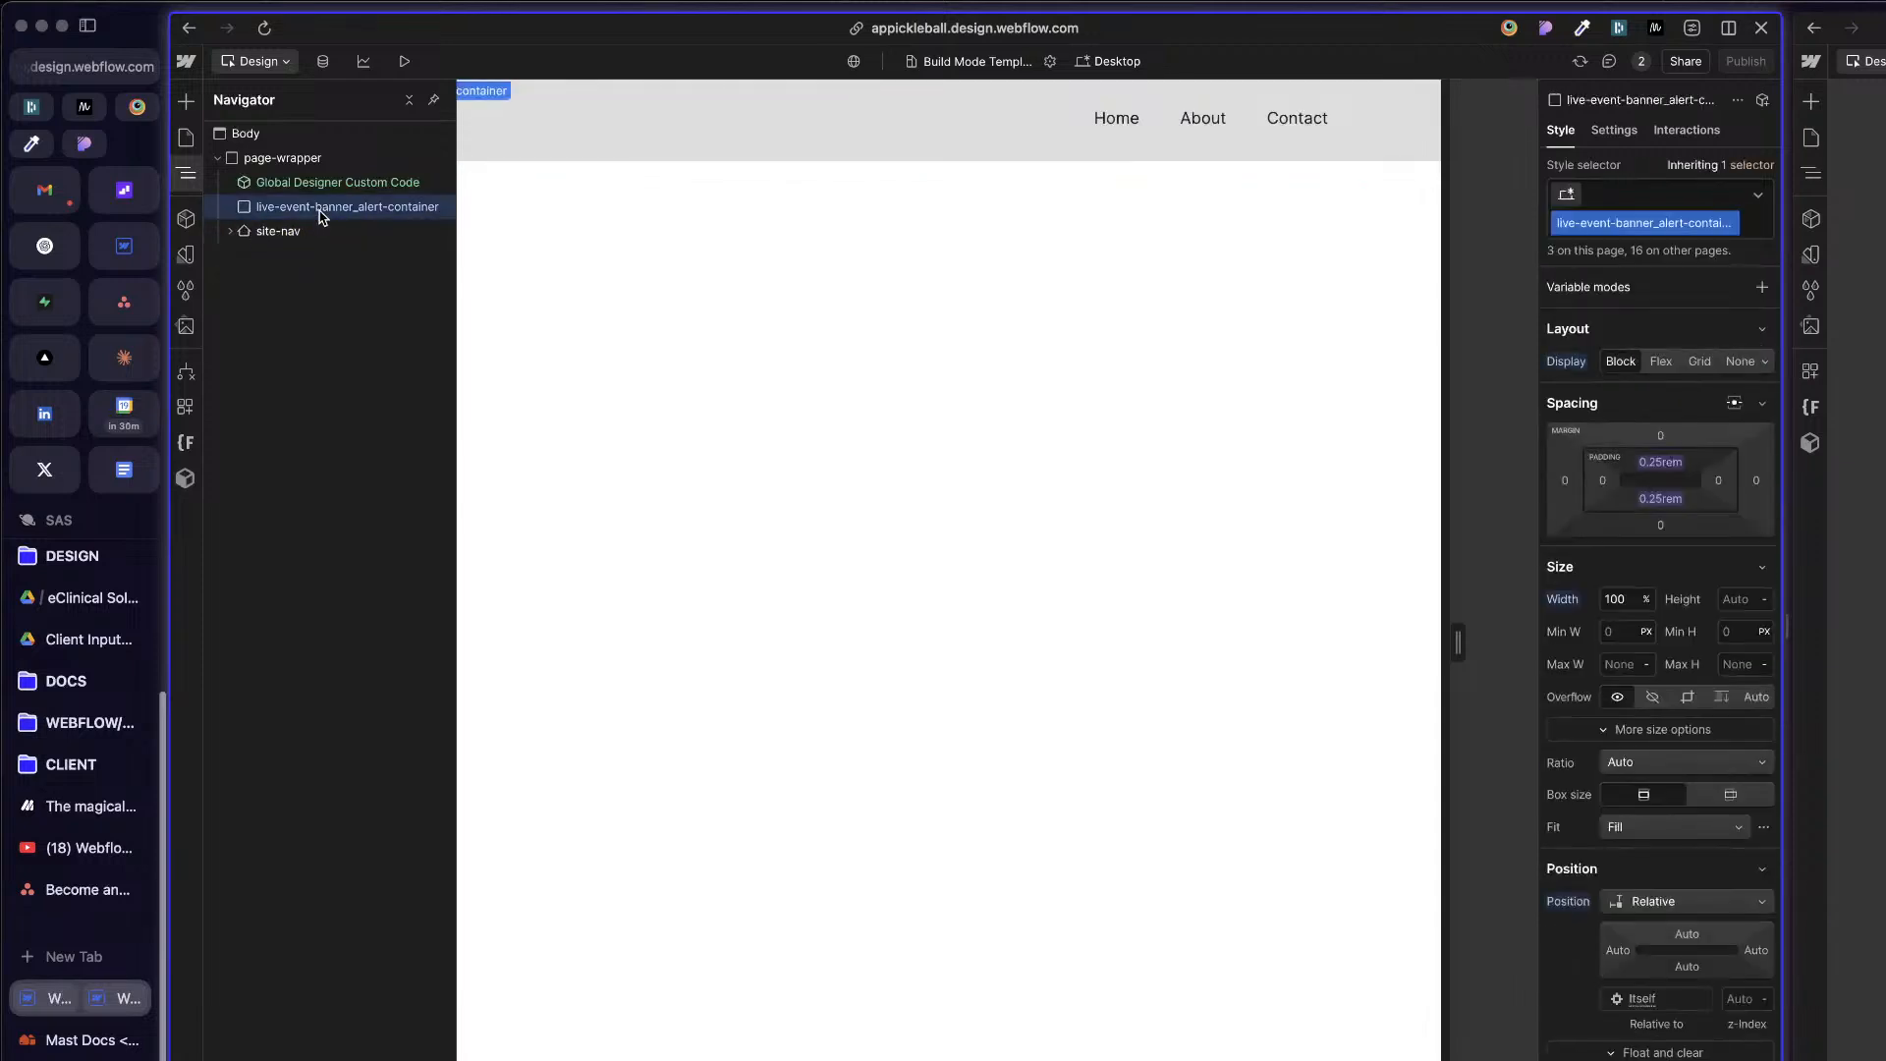
{"action": "key", "text": "super+Return"}
{"action": "key", "text": "Escape"}
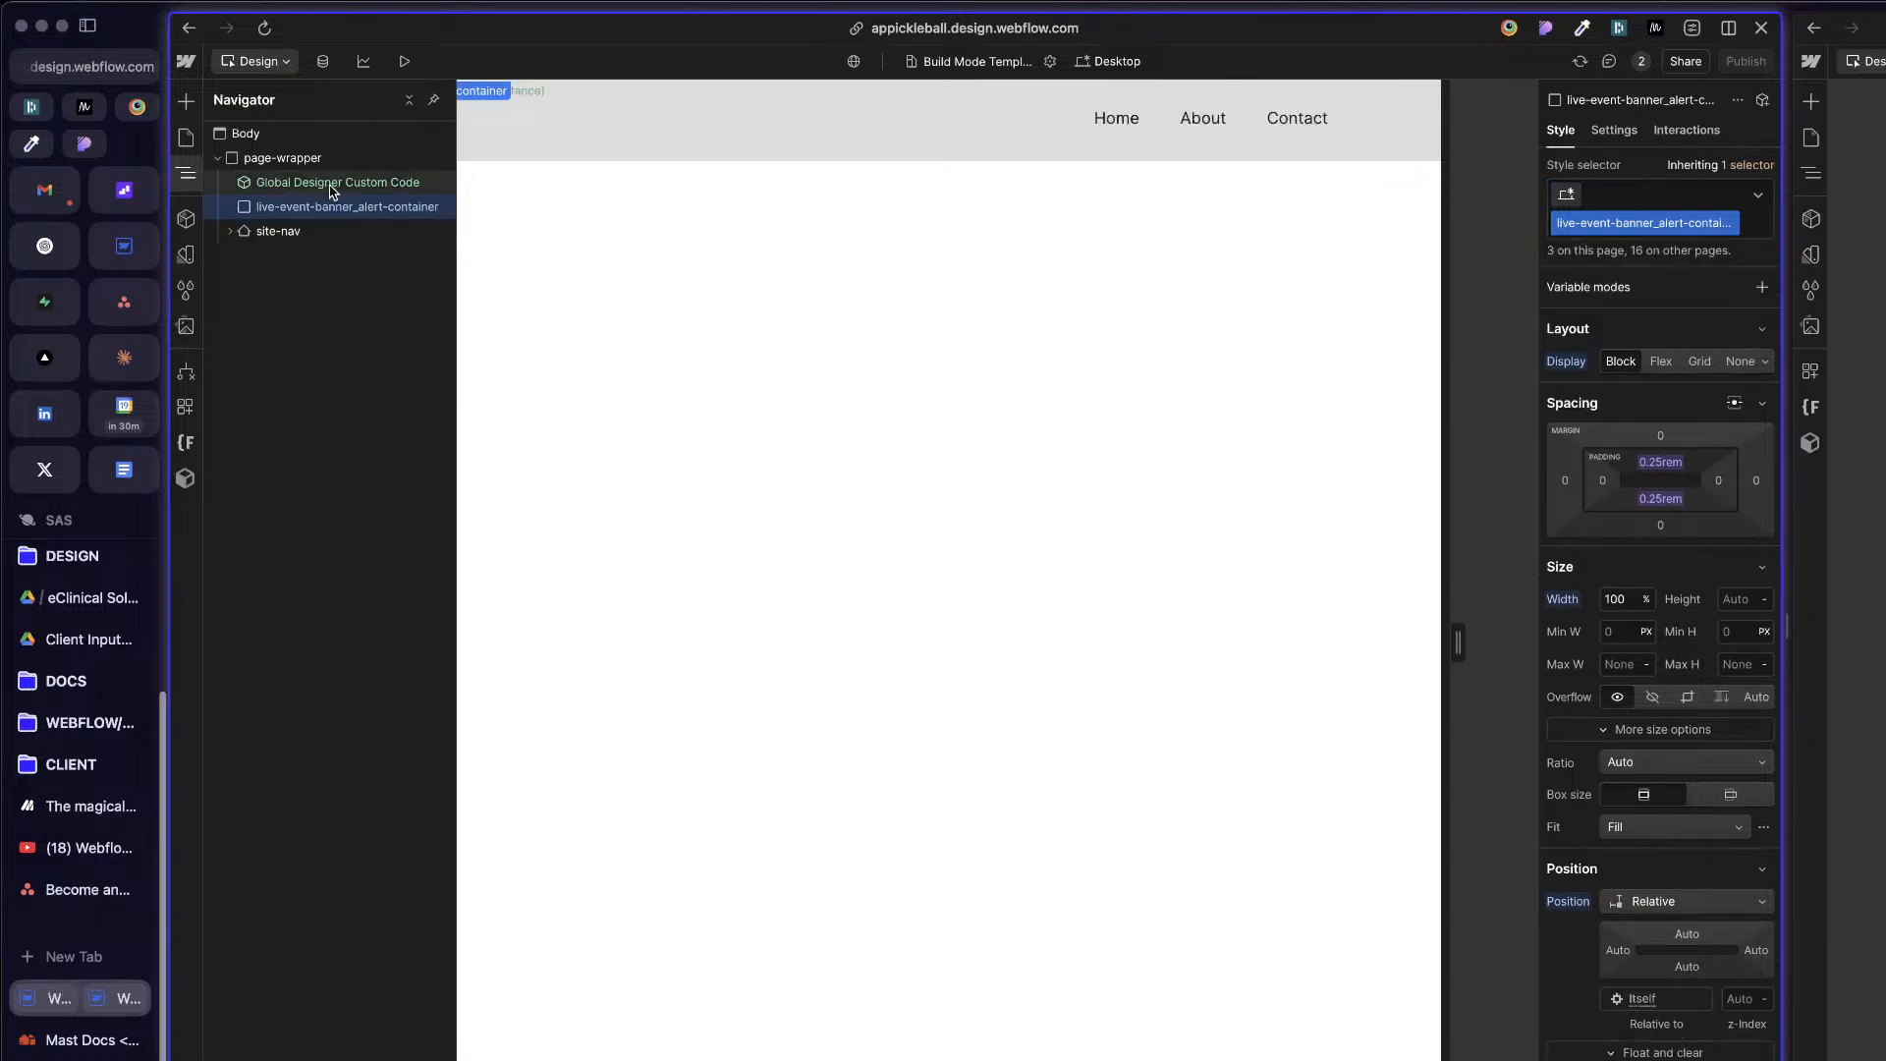
{"action": "left_click", "coordinate": [1732, 224]}
{"action": "left_click", "coordinate": [1679, 274]}
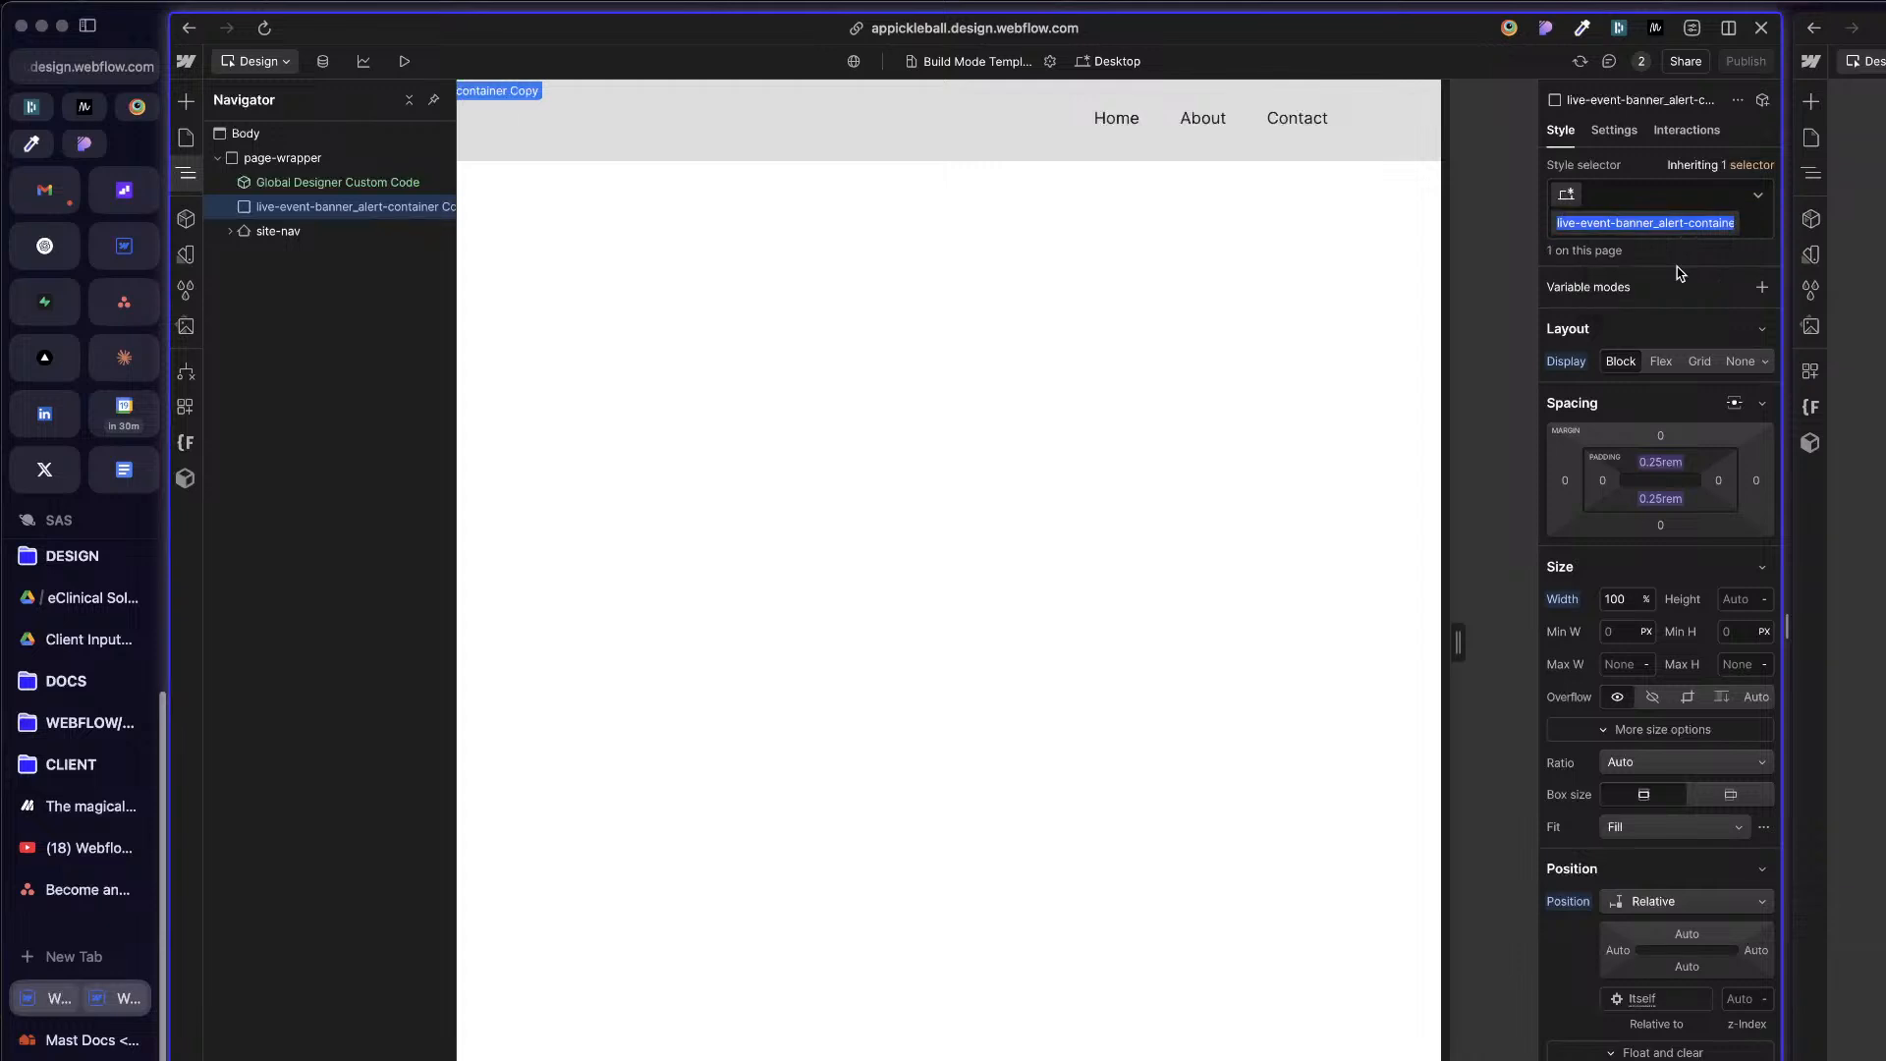
{"action": "type", "text": "ba"}
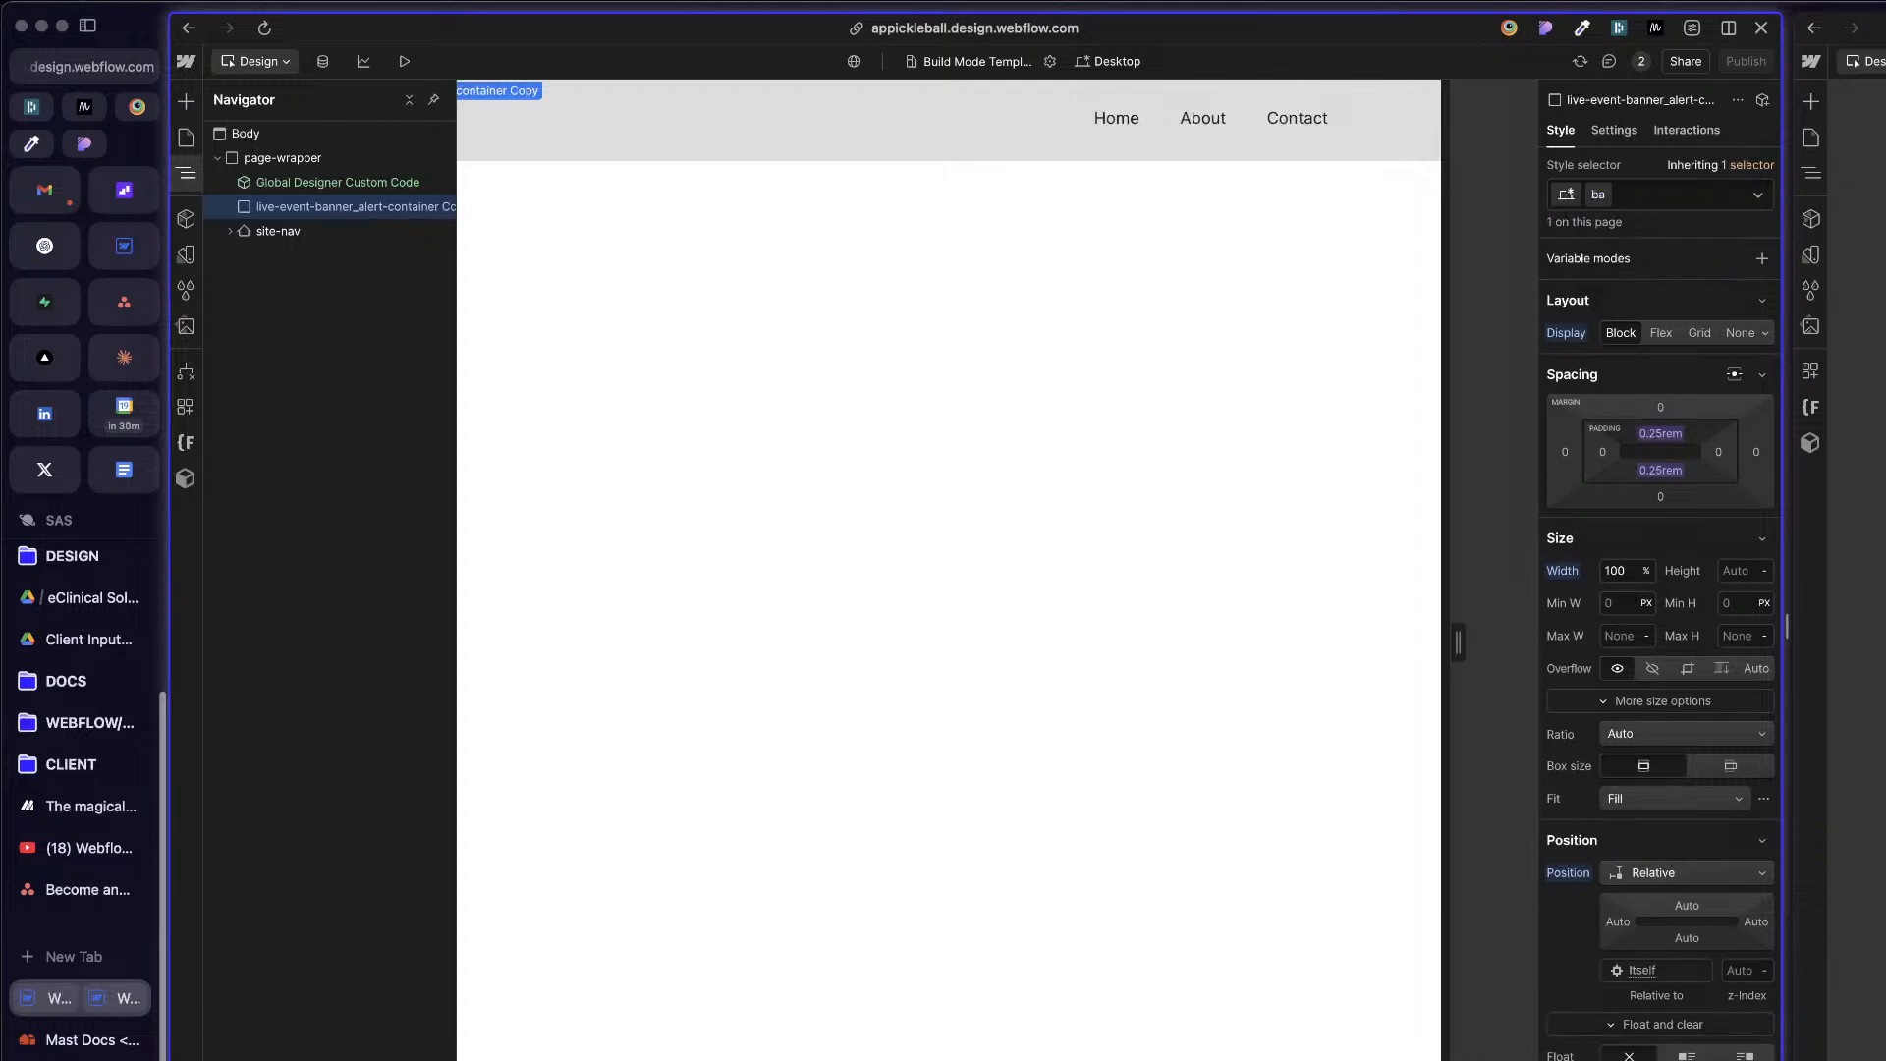
{"action": "type", "text": "event-banner"}
{"action": "key", "text": "Return"}
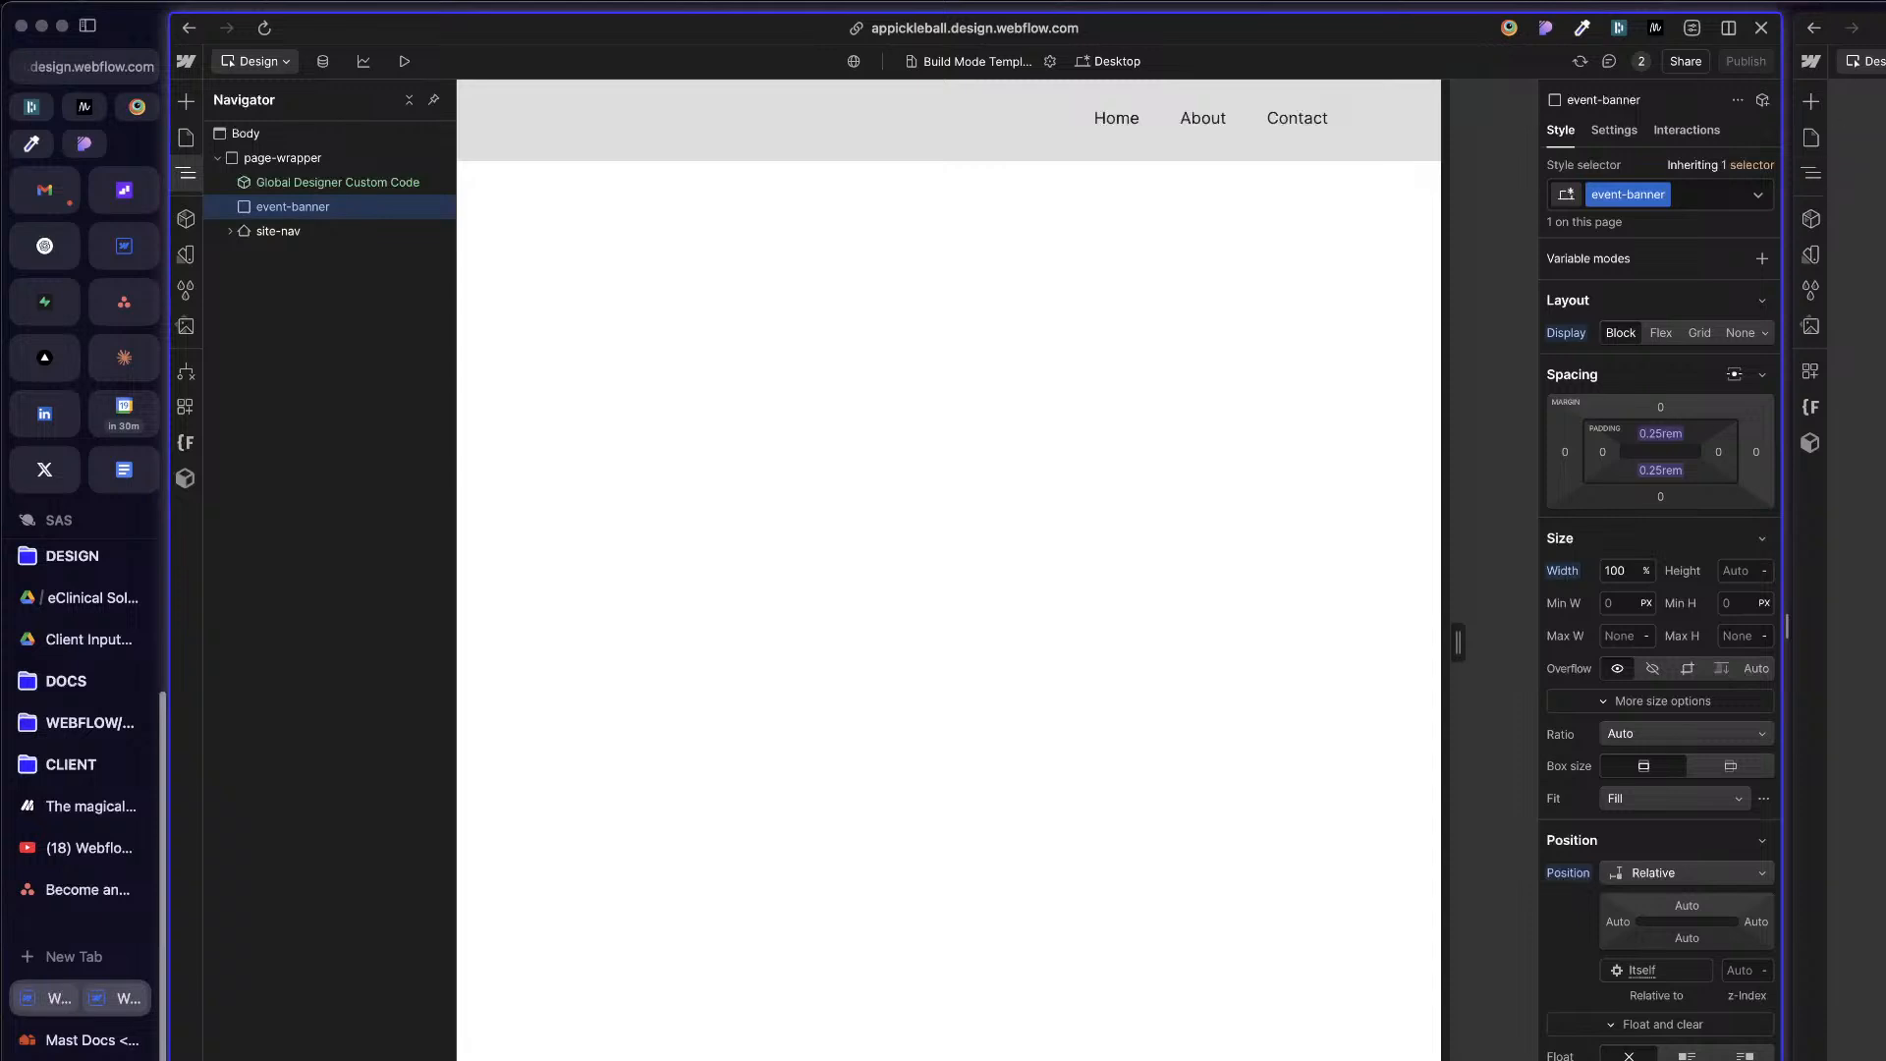
Step: Restore the deleted base/black variable used for event-banner's background color
{"action": "left_click", "coordinate": [1857, 551]}
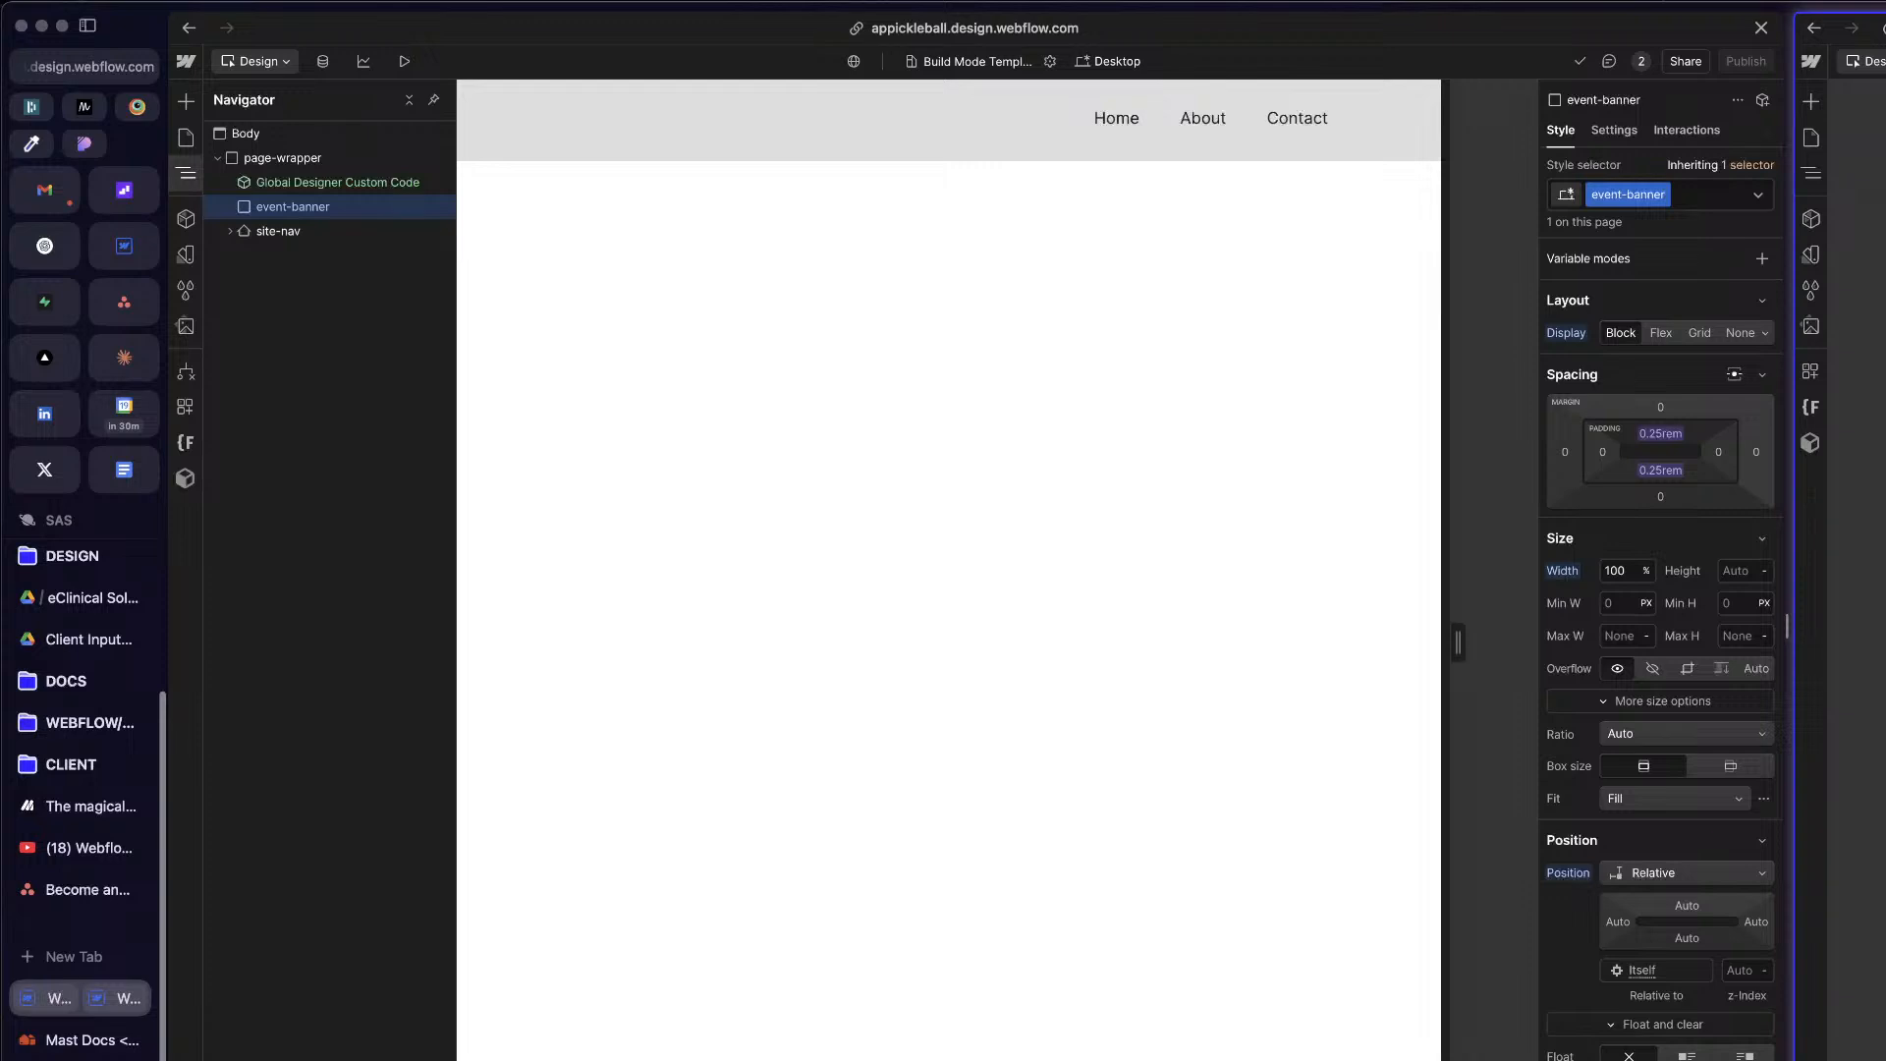
{"action": "left_click", "coordinate": [1677, 441]}
{"action": "left_click", "coordinate": [1678, 441]}
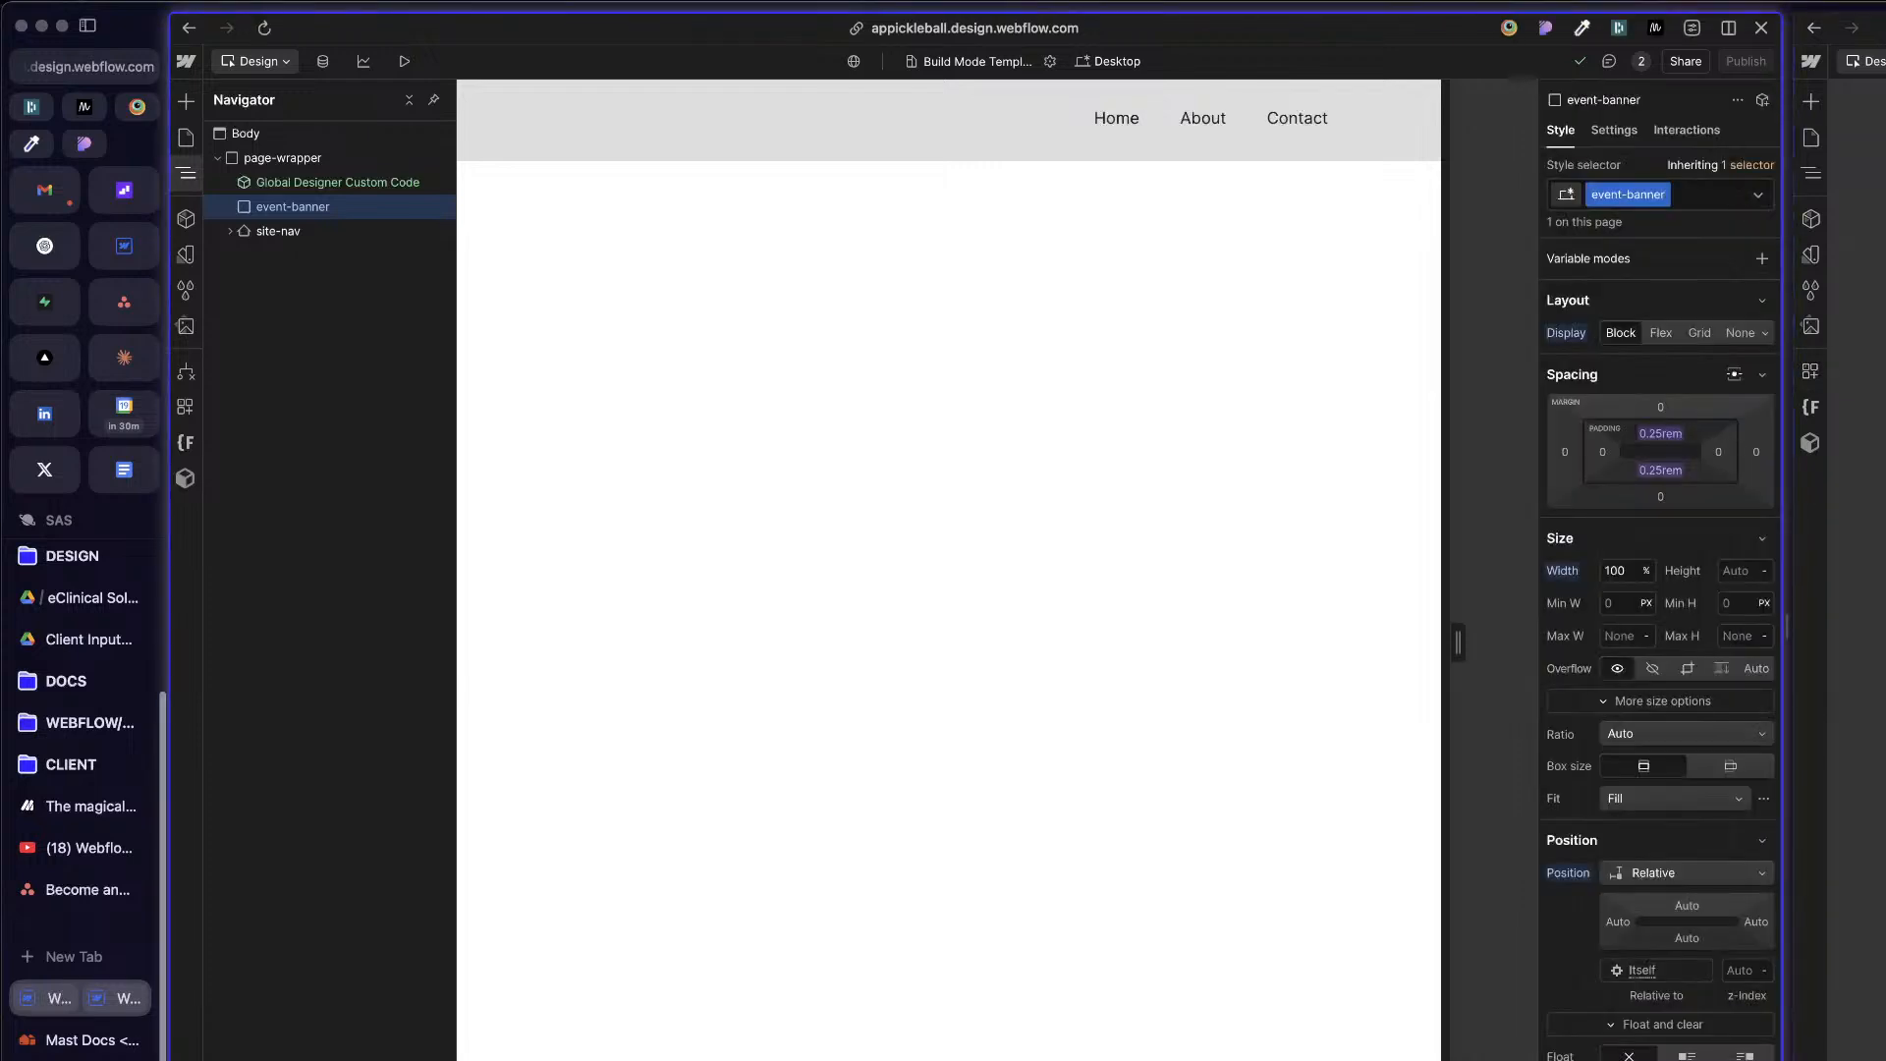
{"action": "scroll", "coordinate": [1621, 412], "scroll_direction": "down", "scroll_amount": 10}
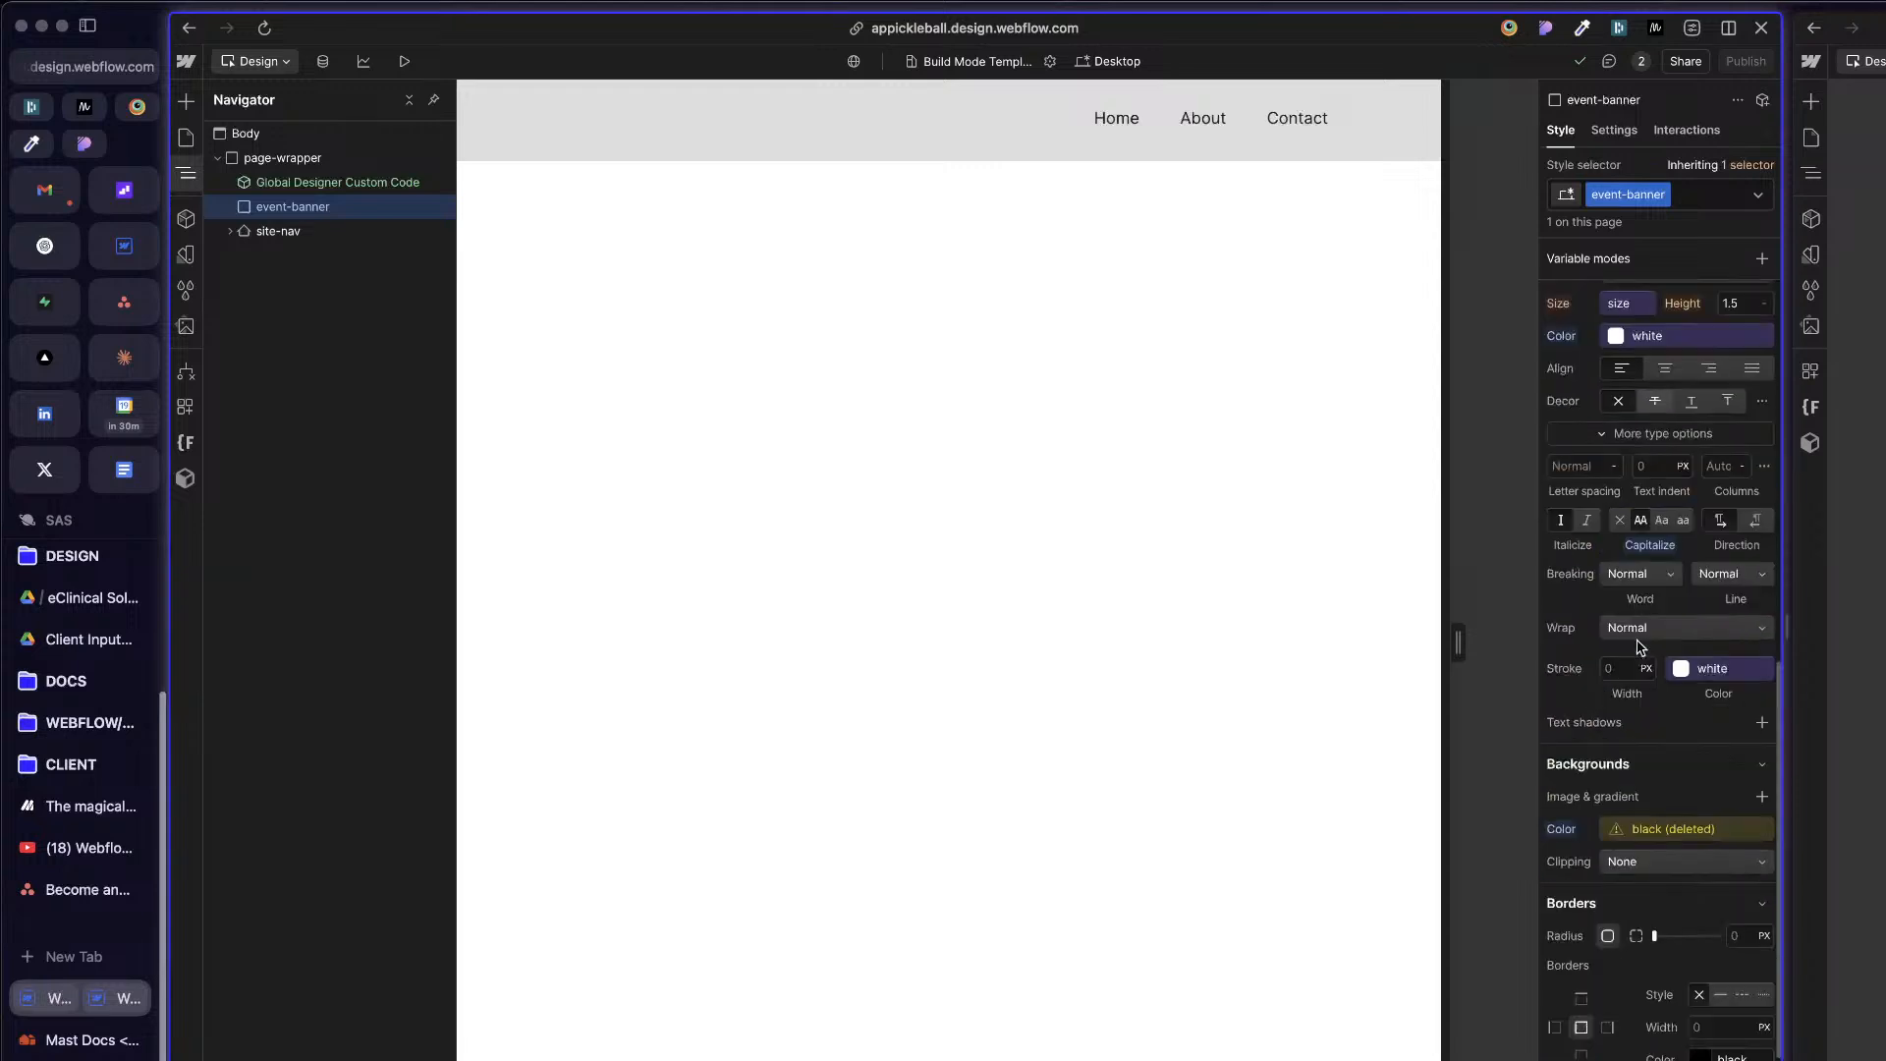
{"action": "left_click", "coordinate": [1631, 831]}
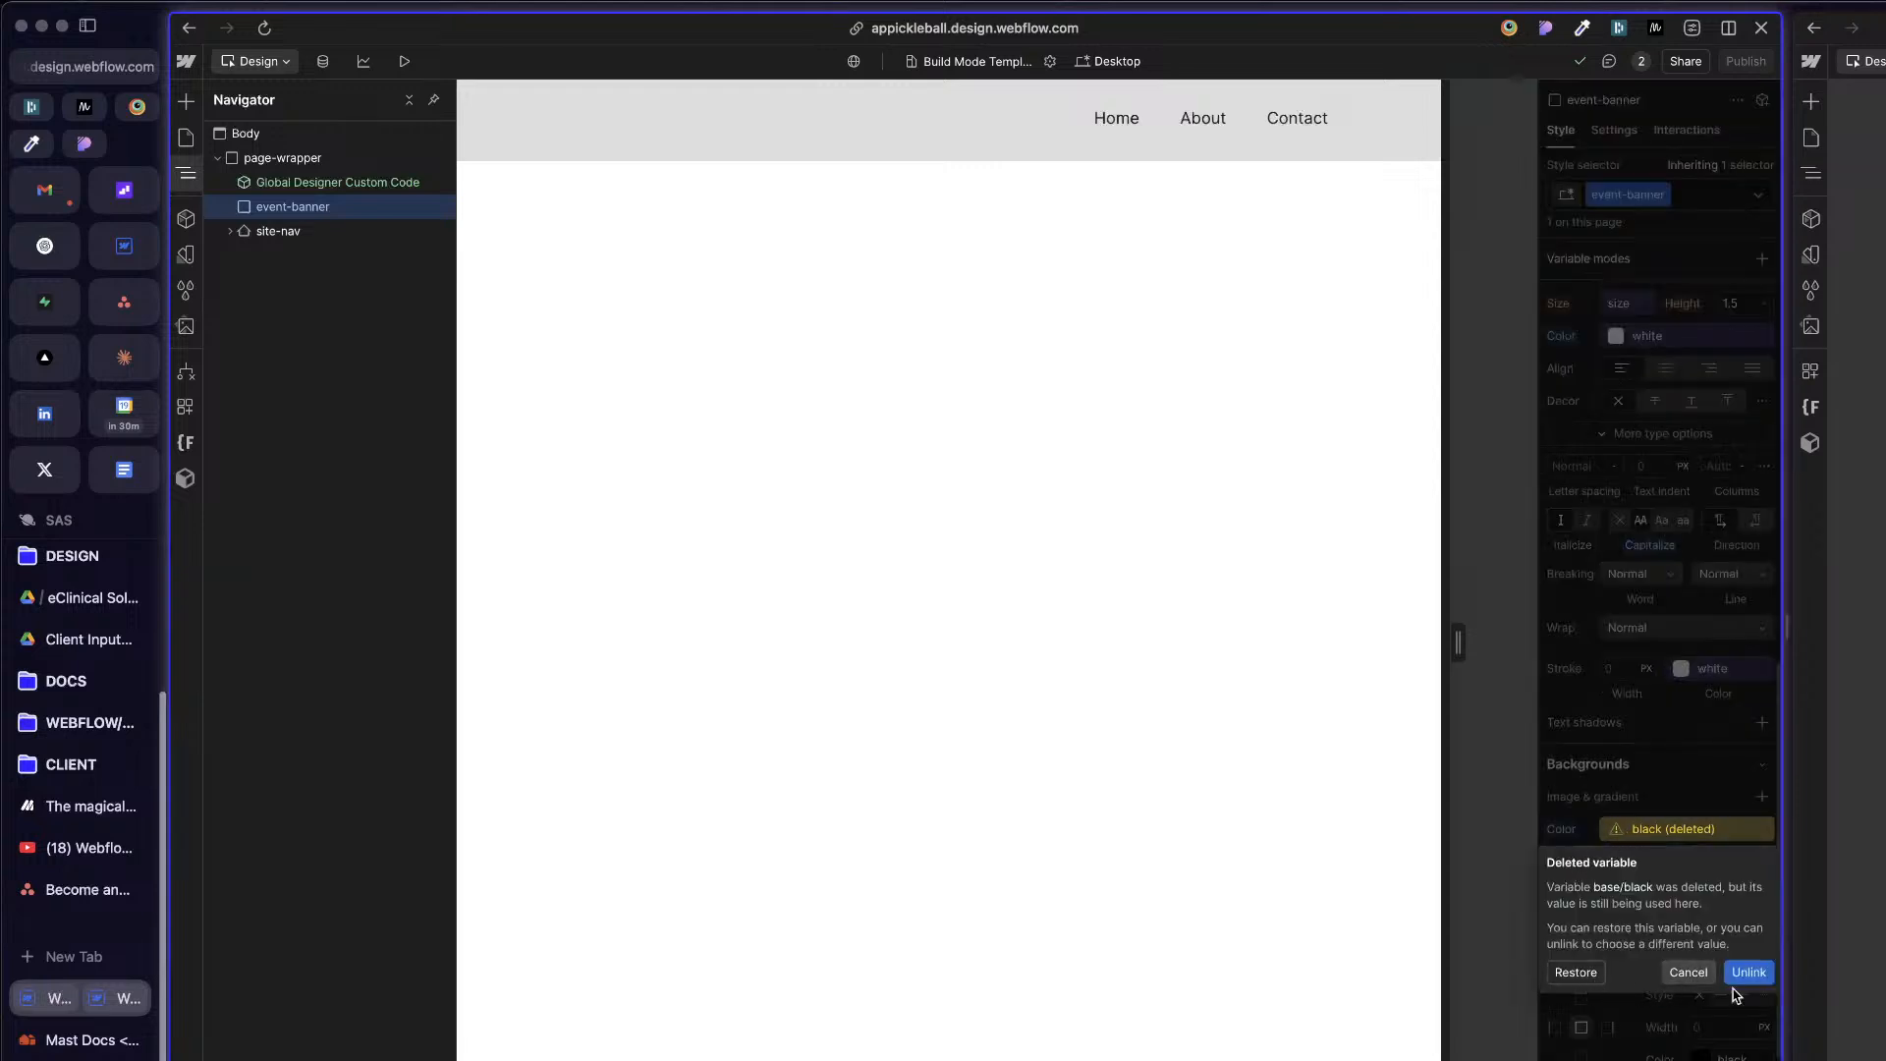
{"action": "left_click", "coordinate": [1576, 972]}
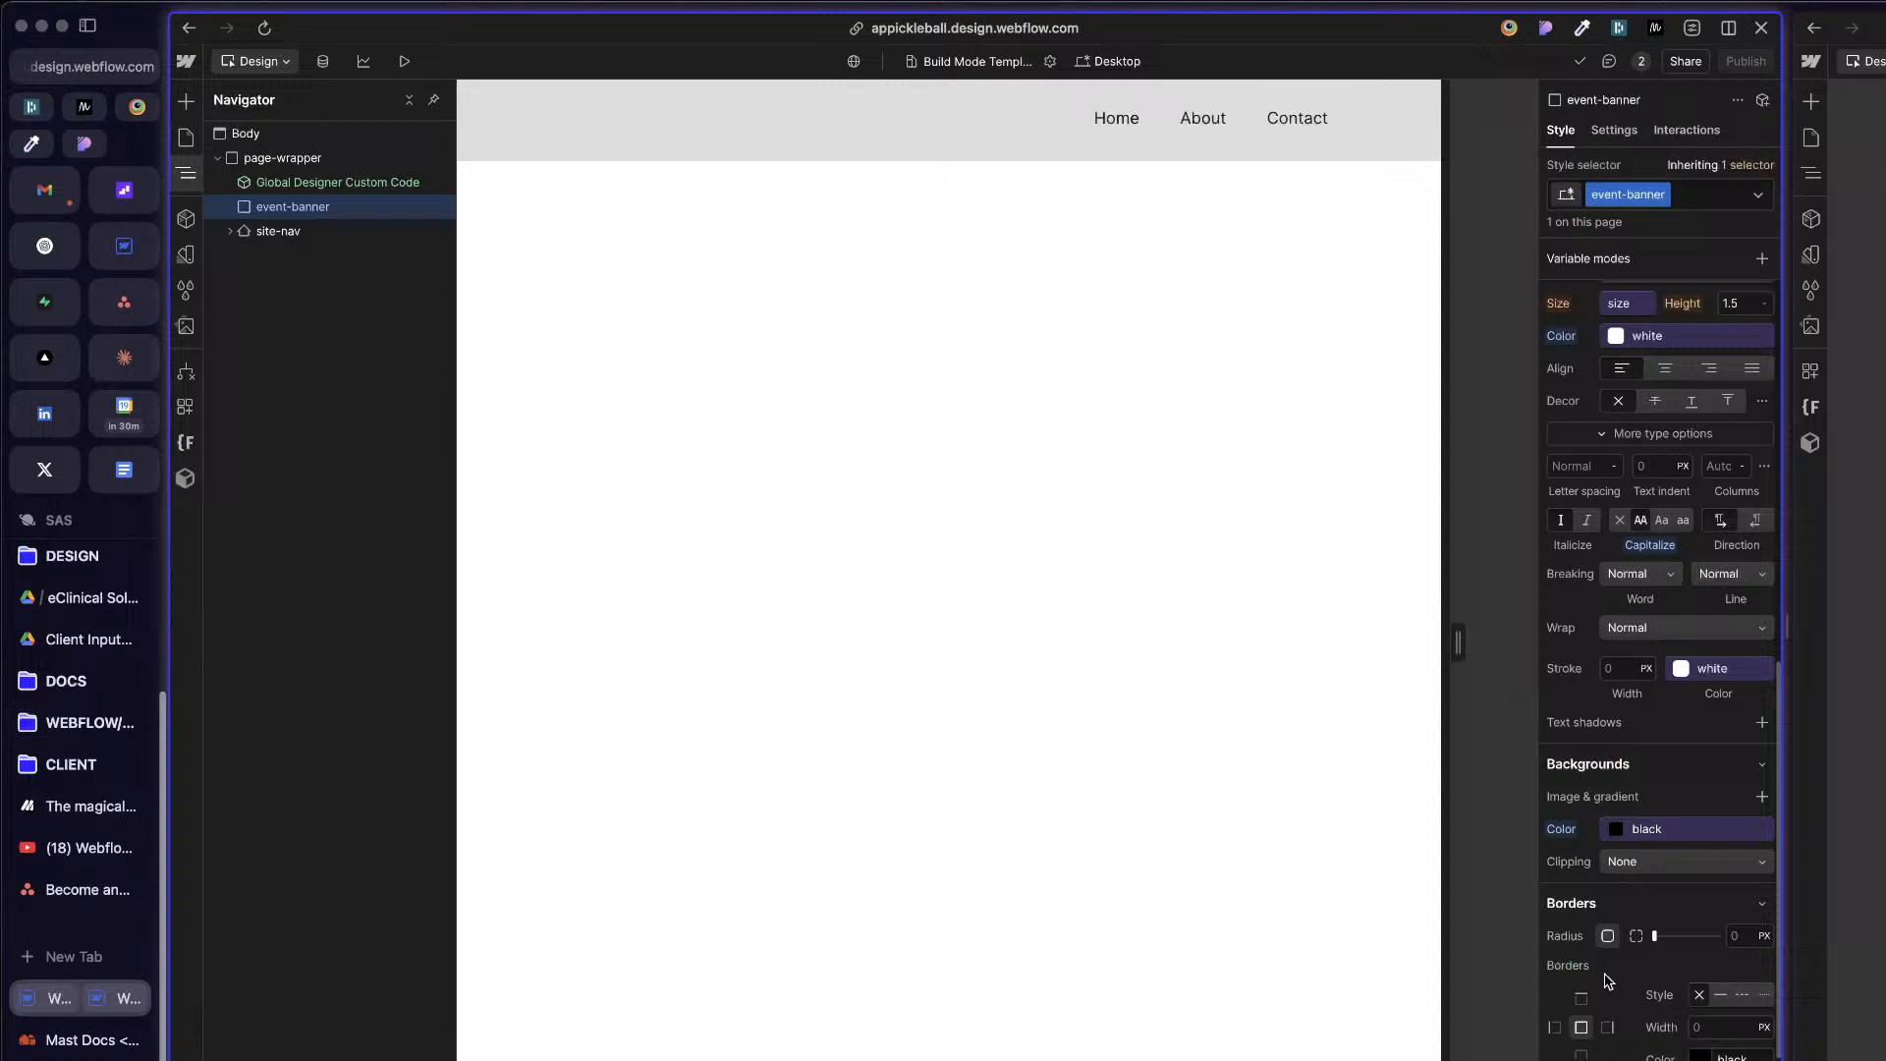
Step: Set event-banner's background color to the Theme collection's Background variable
{"action": "left_click", "coordinate": [1665, 830]}
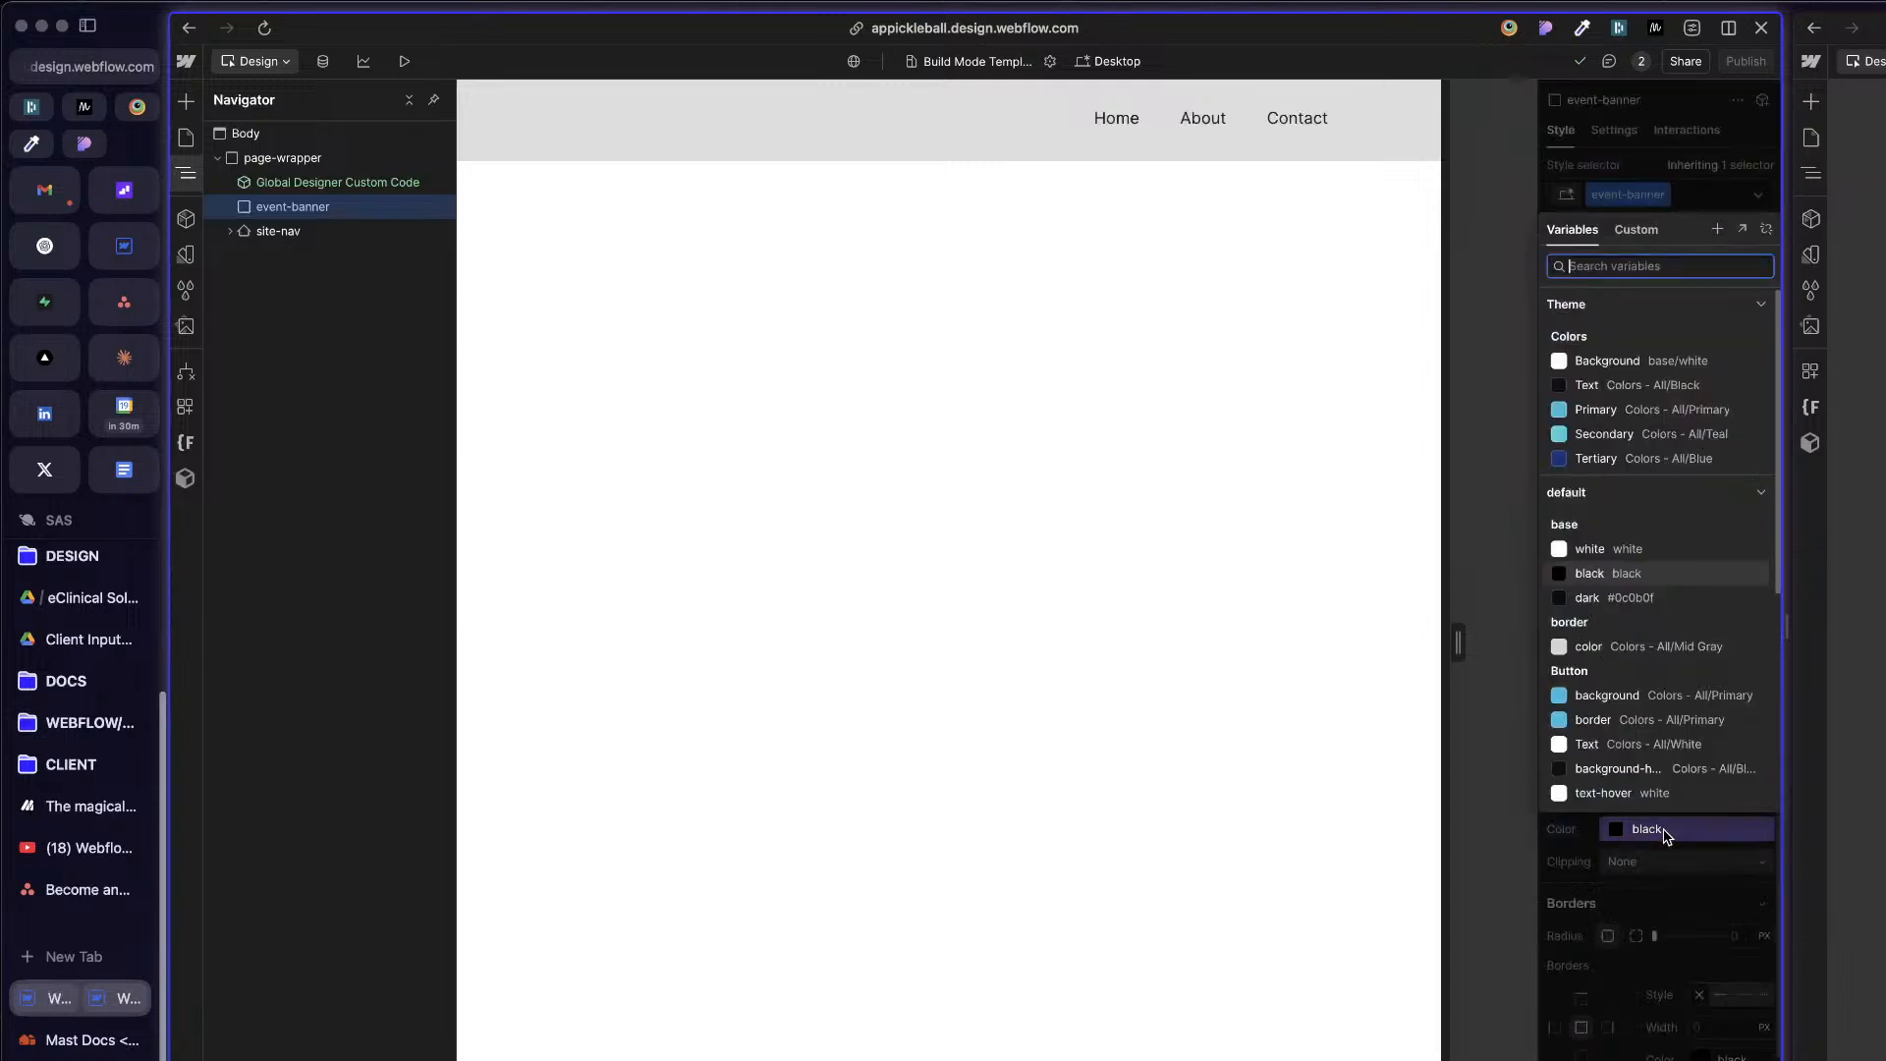
{"action": "left_click", "coordinate": [1660, 646]}
{"action": "scroll", "coordinate": [1632, 768], "scroll_direction": "down", "scroll_amount": 4}
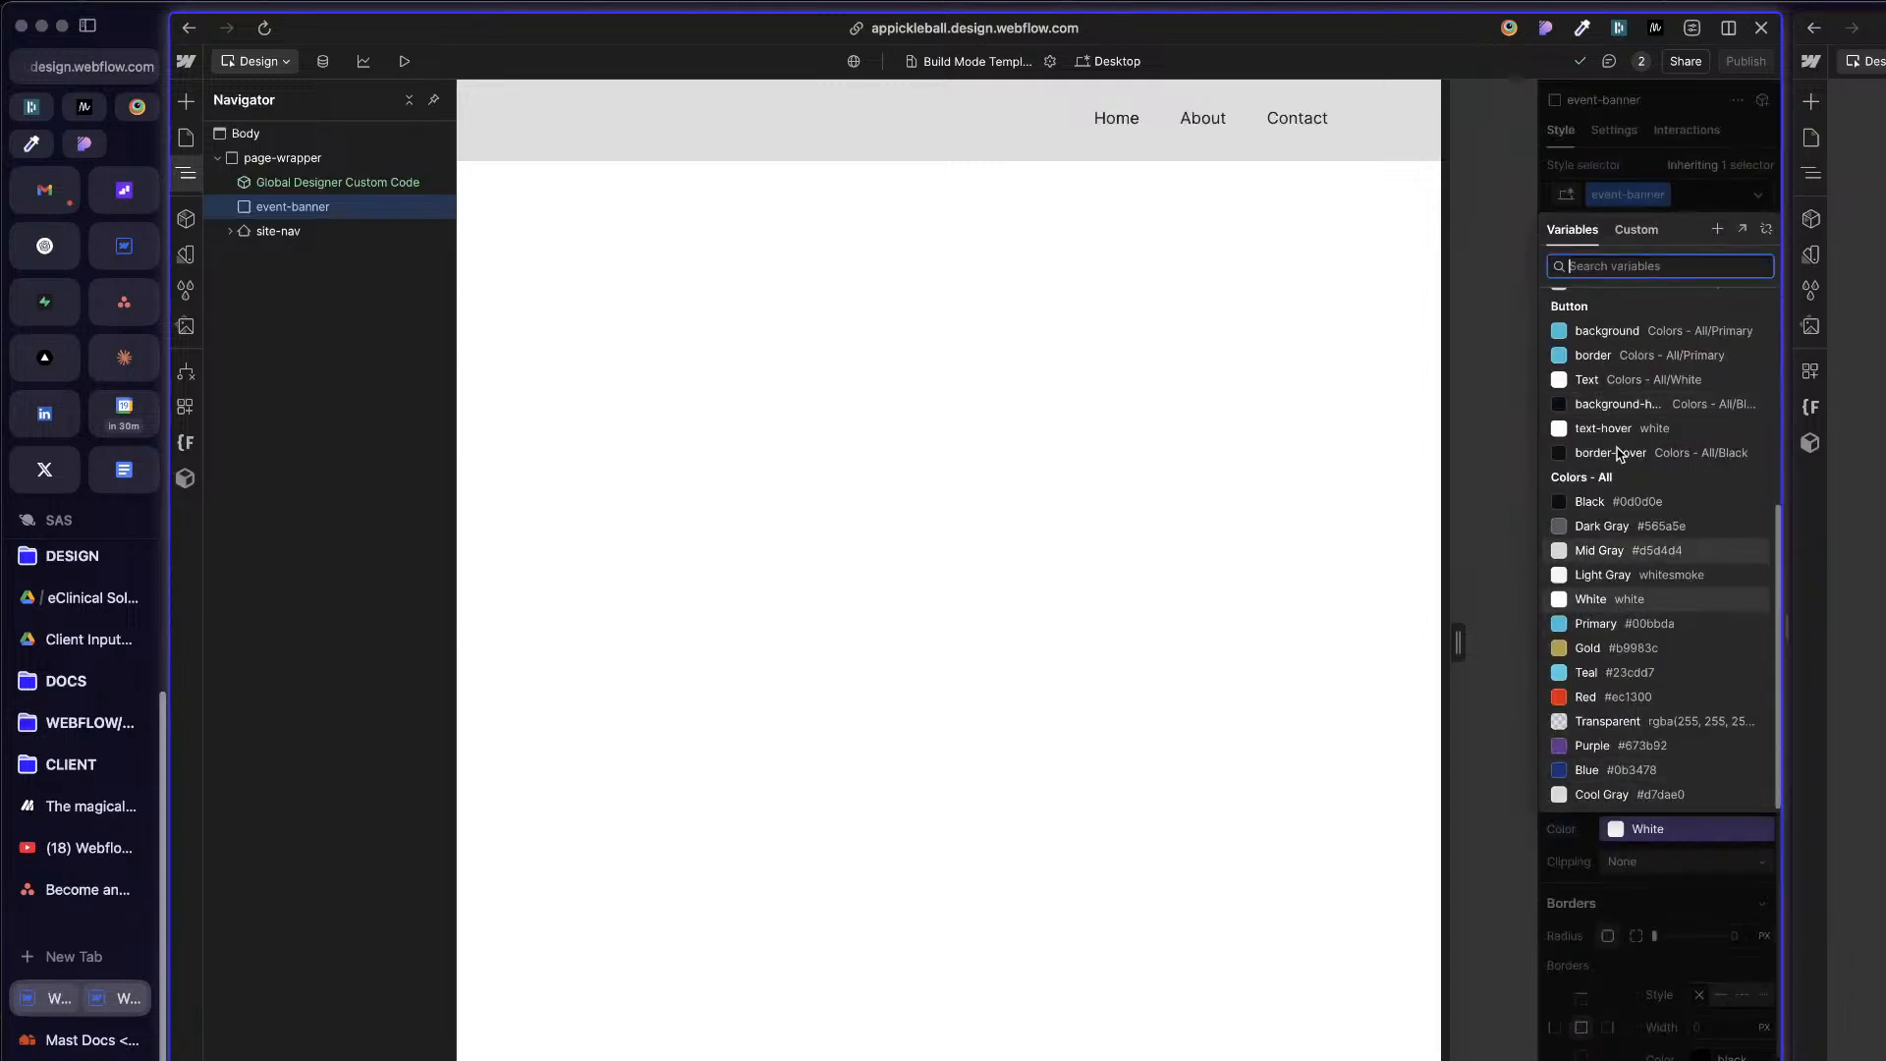
{"action": "scroll", "coordinate": [1631, 501], "scroll_direction": "up", "scroll_amount": 4}
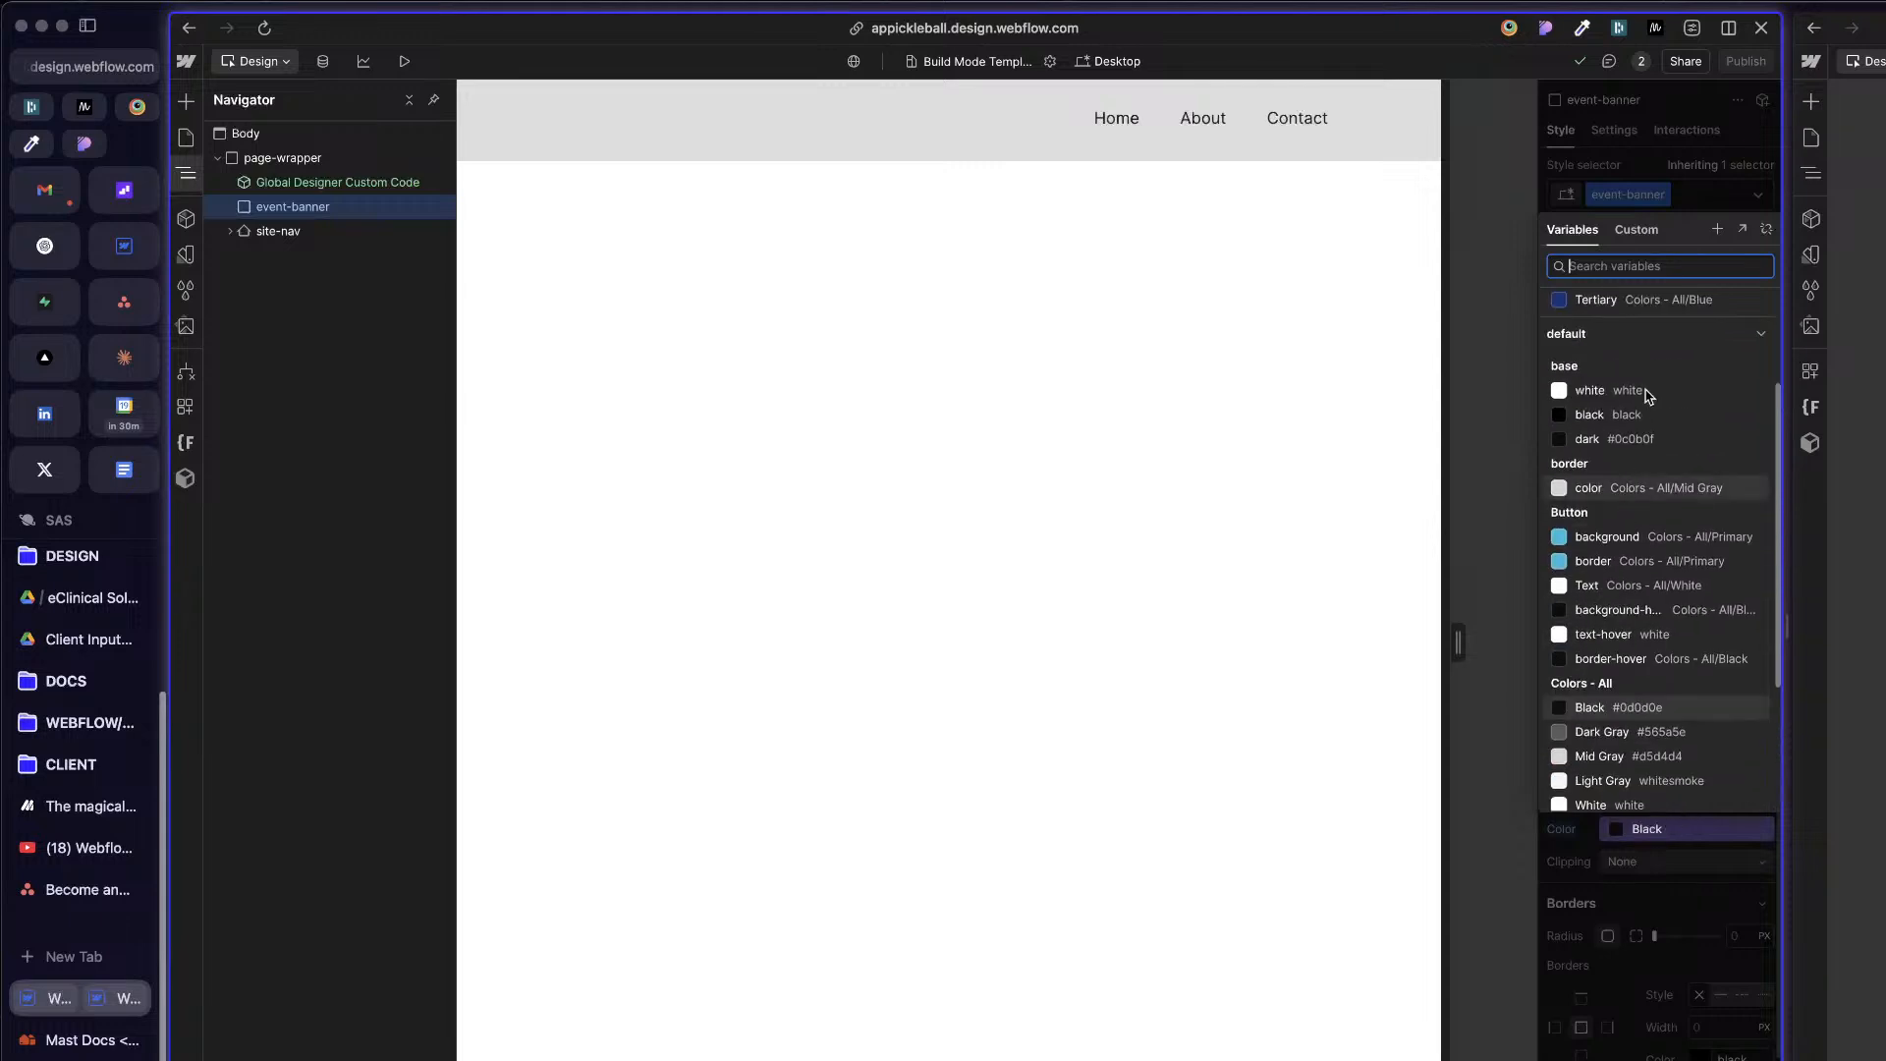
{"action": "scroll", "coordinate": [1638, 413], "scroll_direction": "up", "scroll_amount": 3}
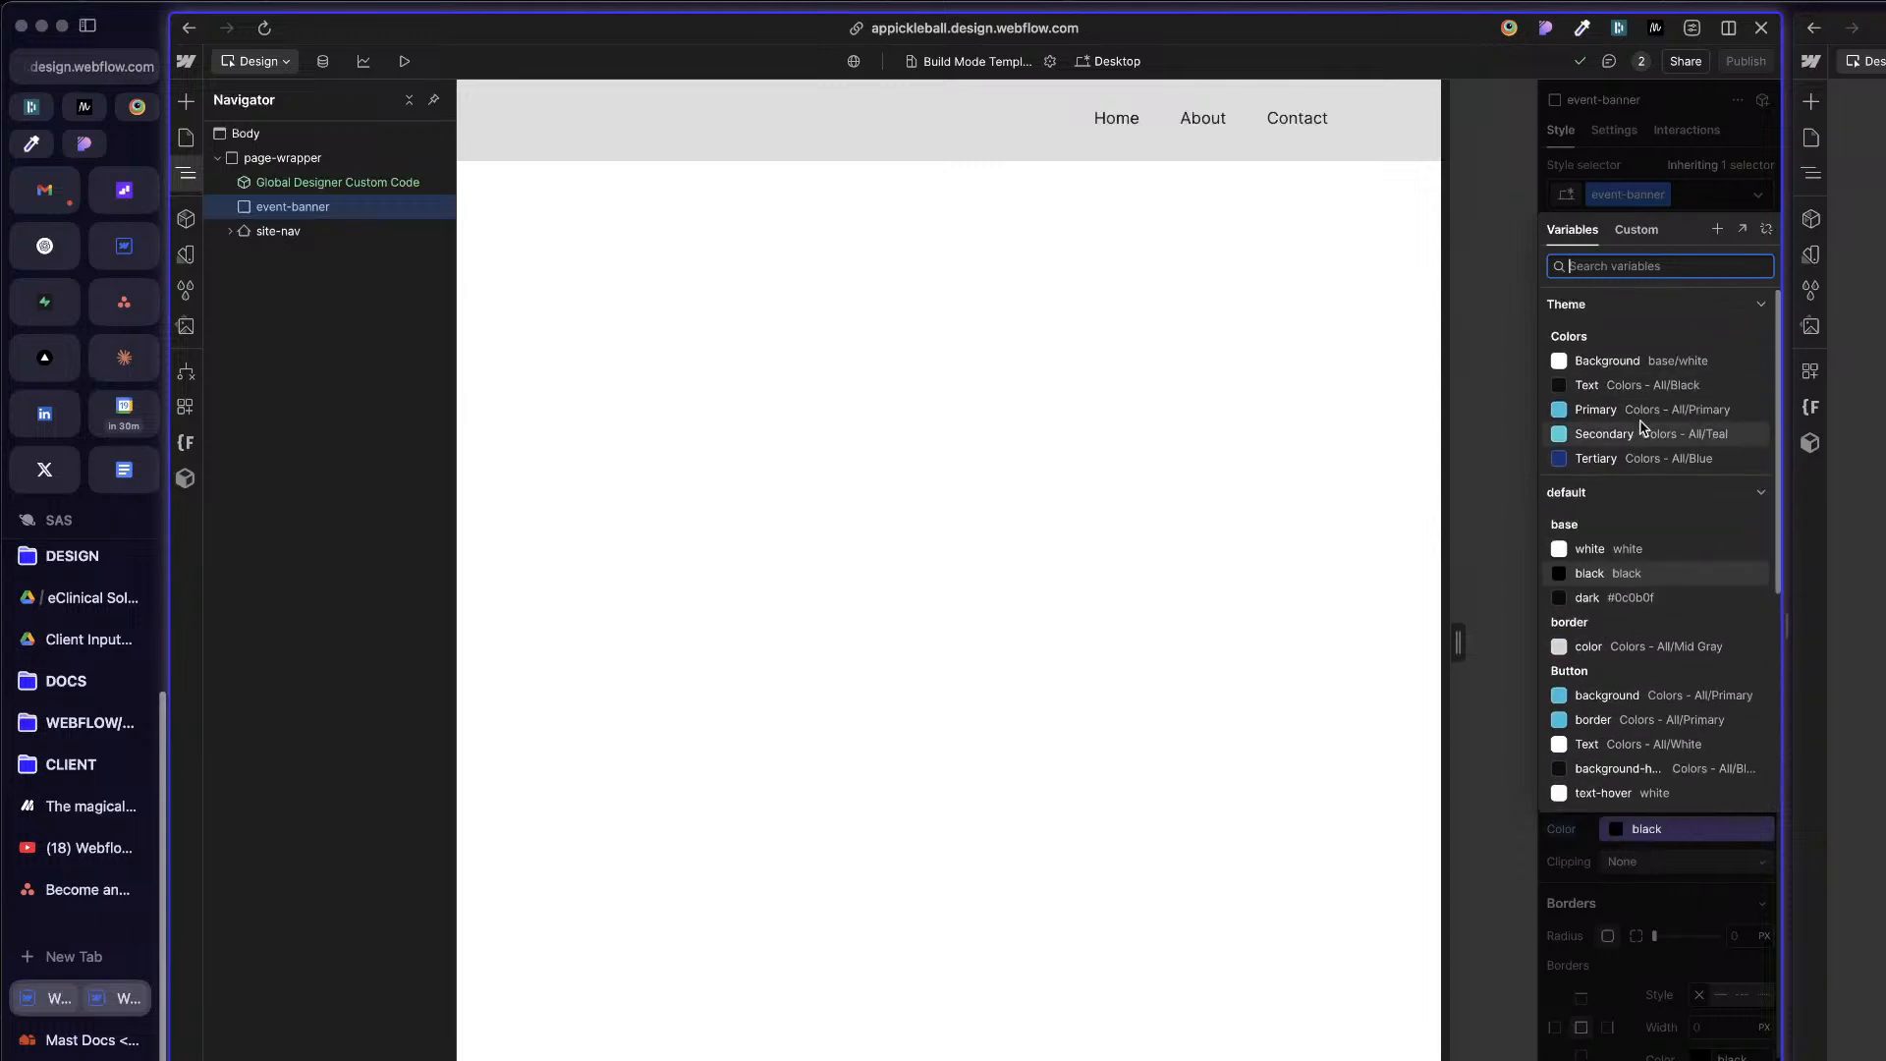
{"action": "left_click", "coordinate": [1631, 363]}
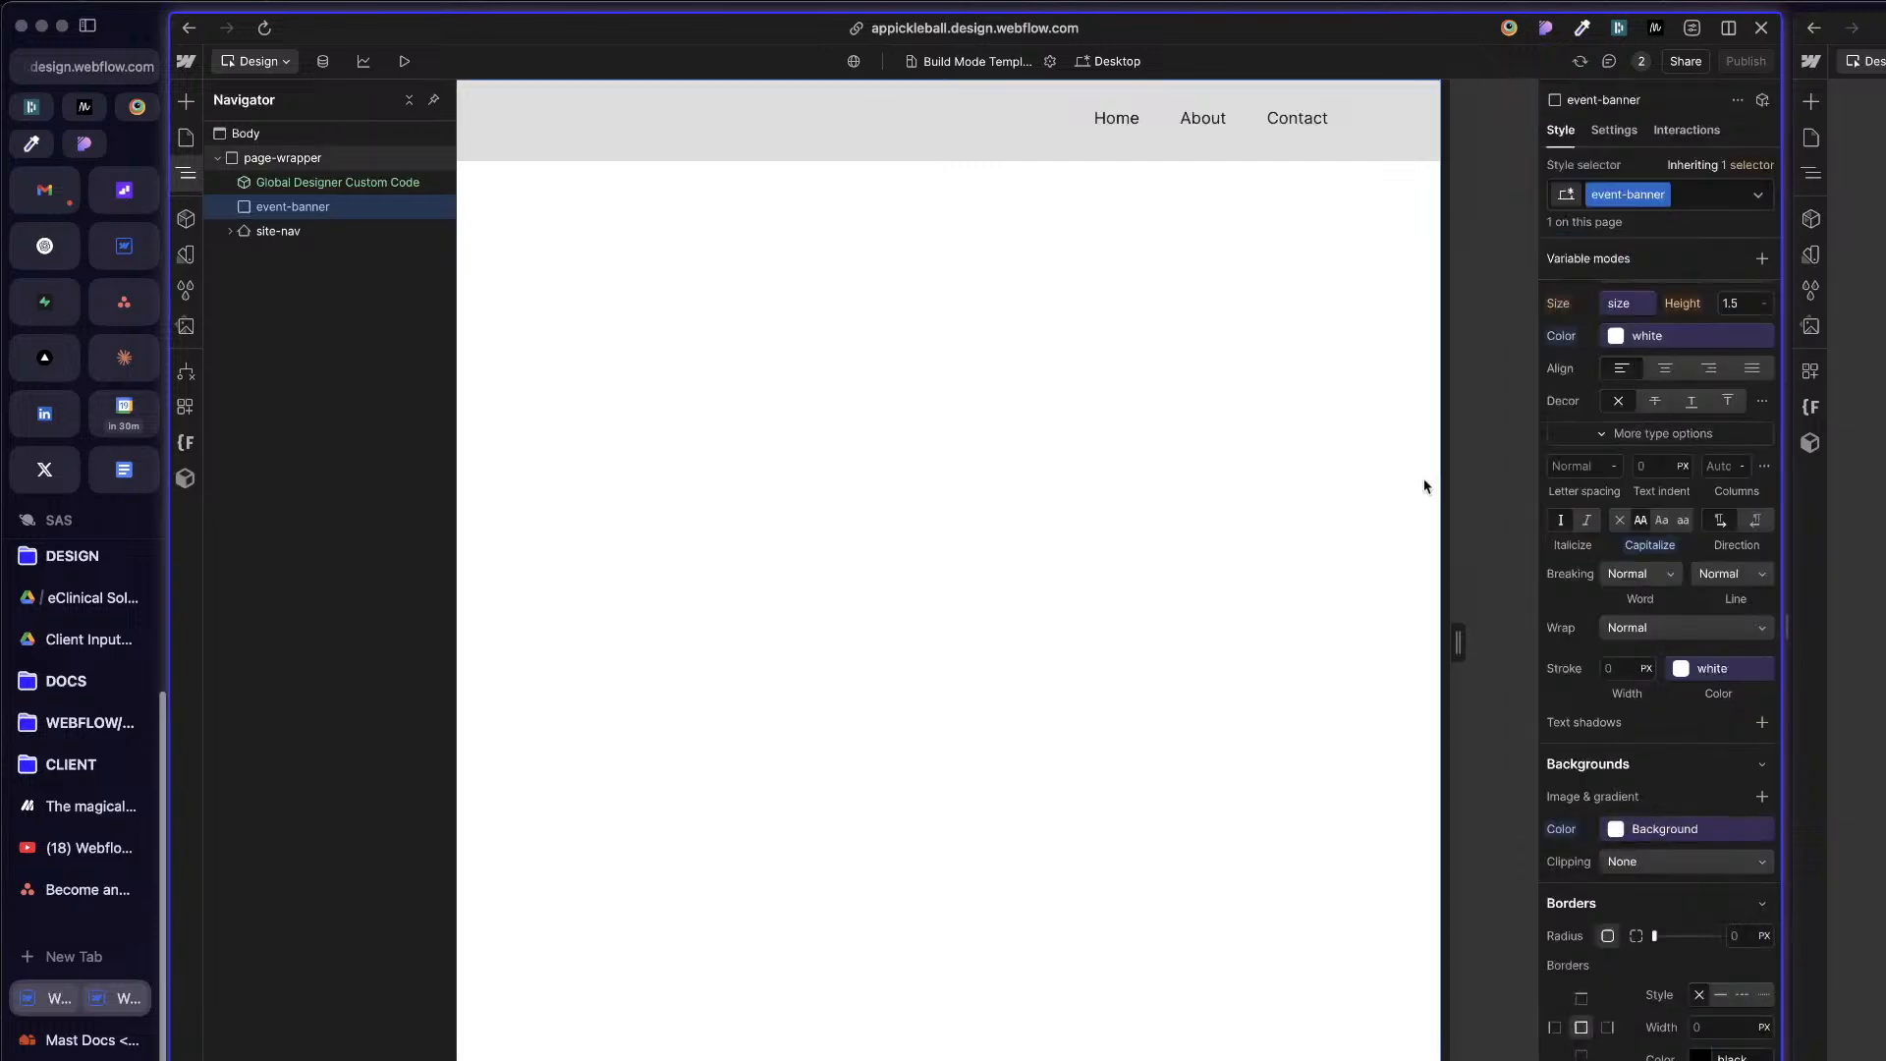
Step: Examine event-banner's element settings and compare its position styles with those of site-nav
{"action": "left_click", "coordinate": [1597, 130]}
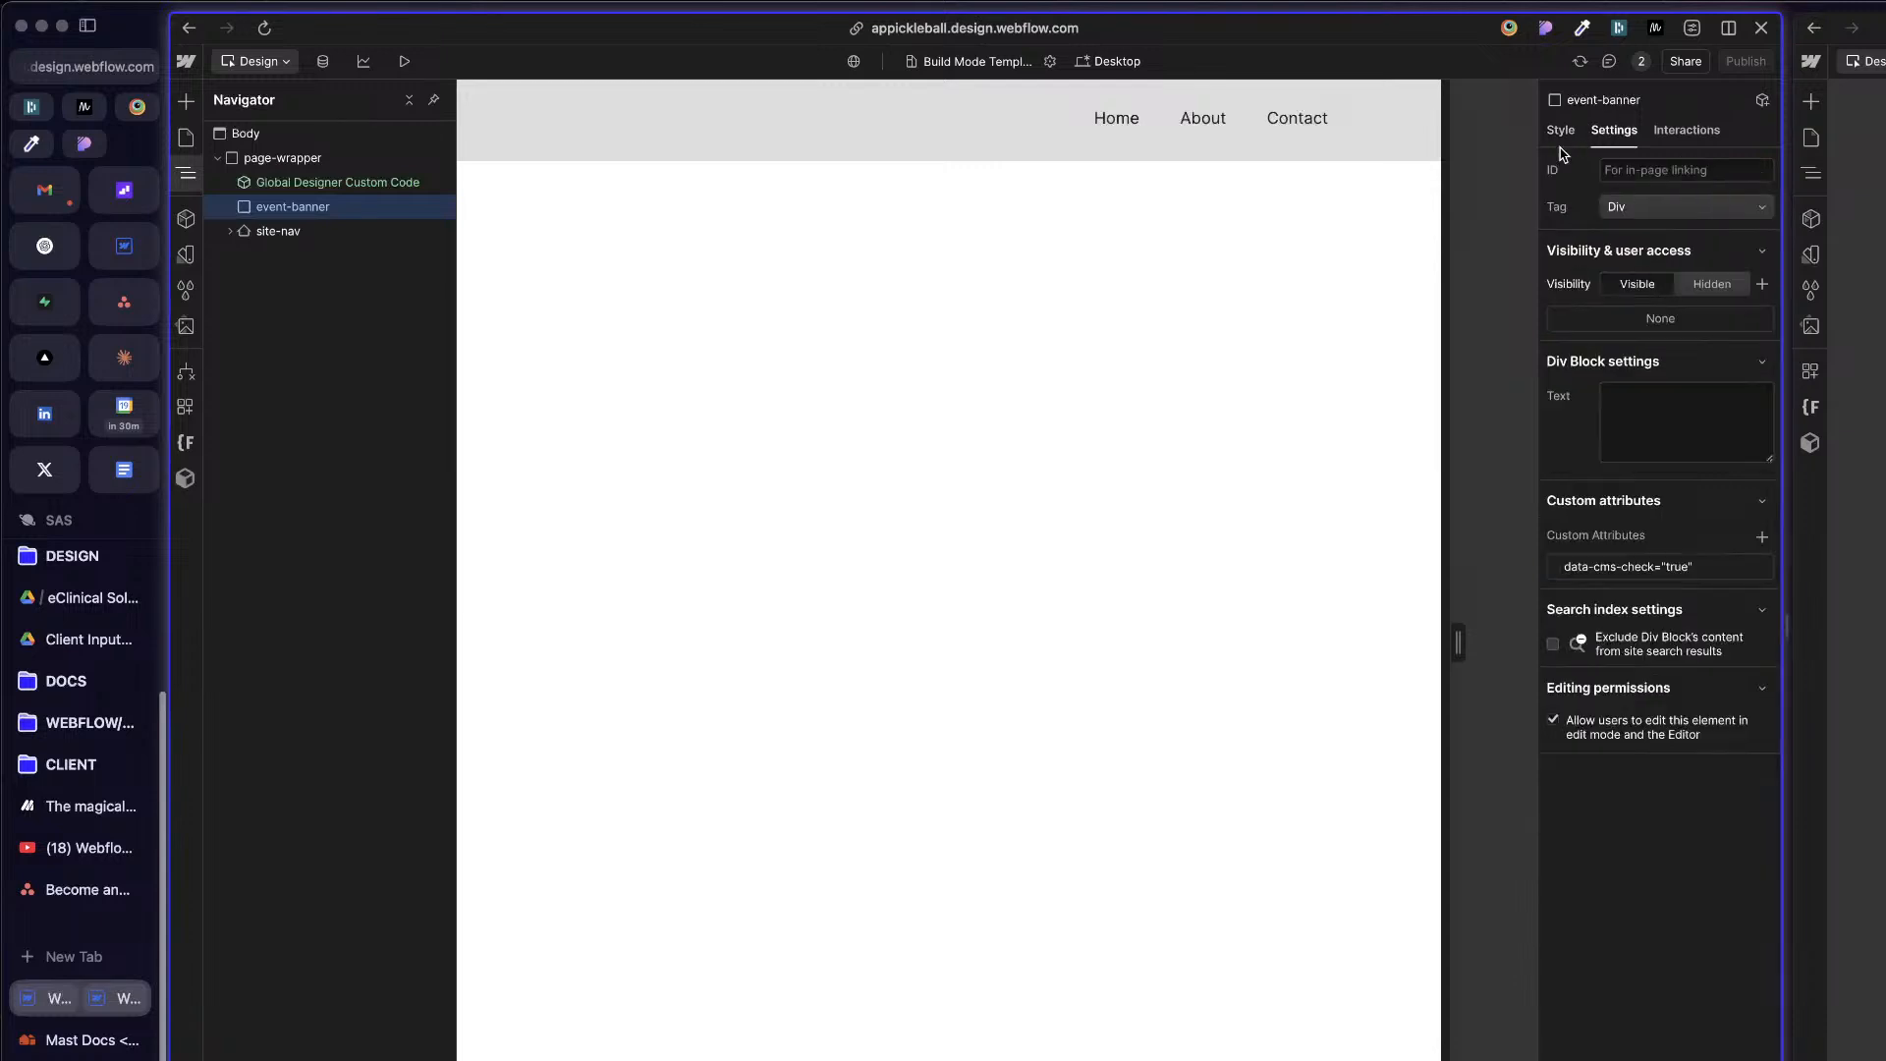
{"action": "left_click", "coordinate": [1562, 131]}
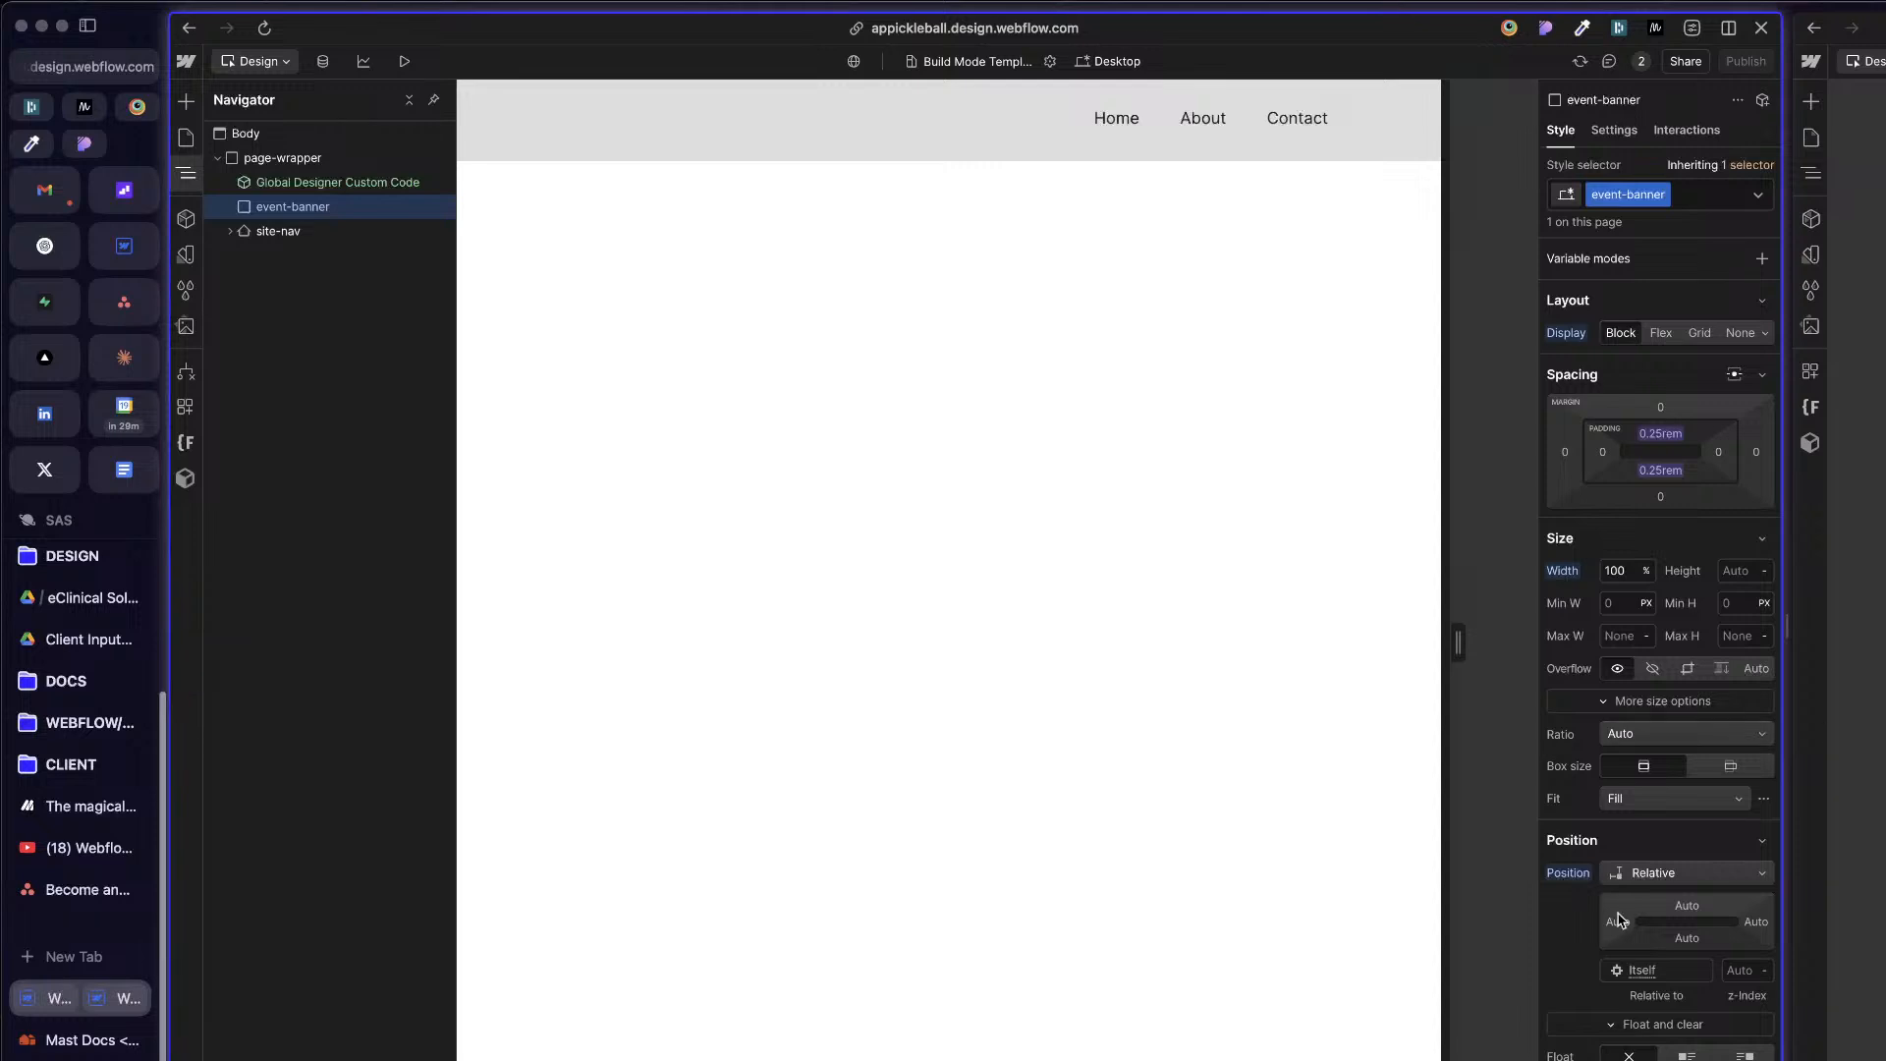
{"action": "scroll", "coordinate": [1621, 921], "scroll_direction": "down", "scroll_amount": 4}
{"action": "left_click", "coordinate": [284, 231]}
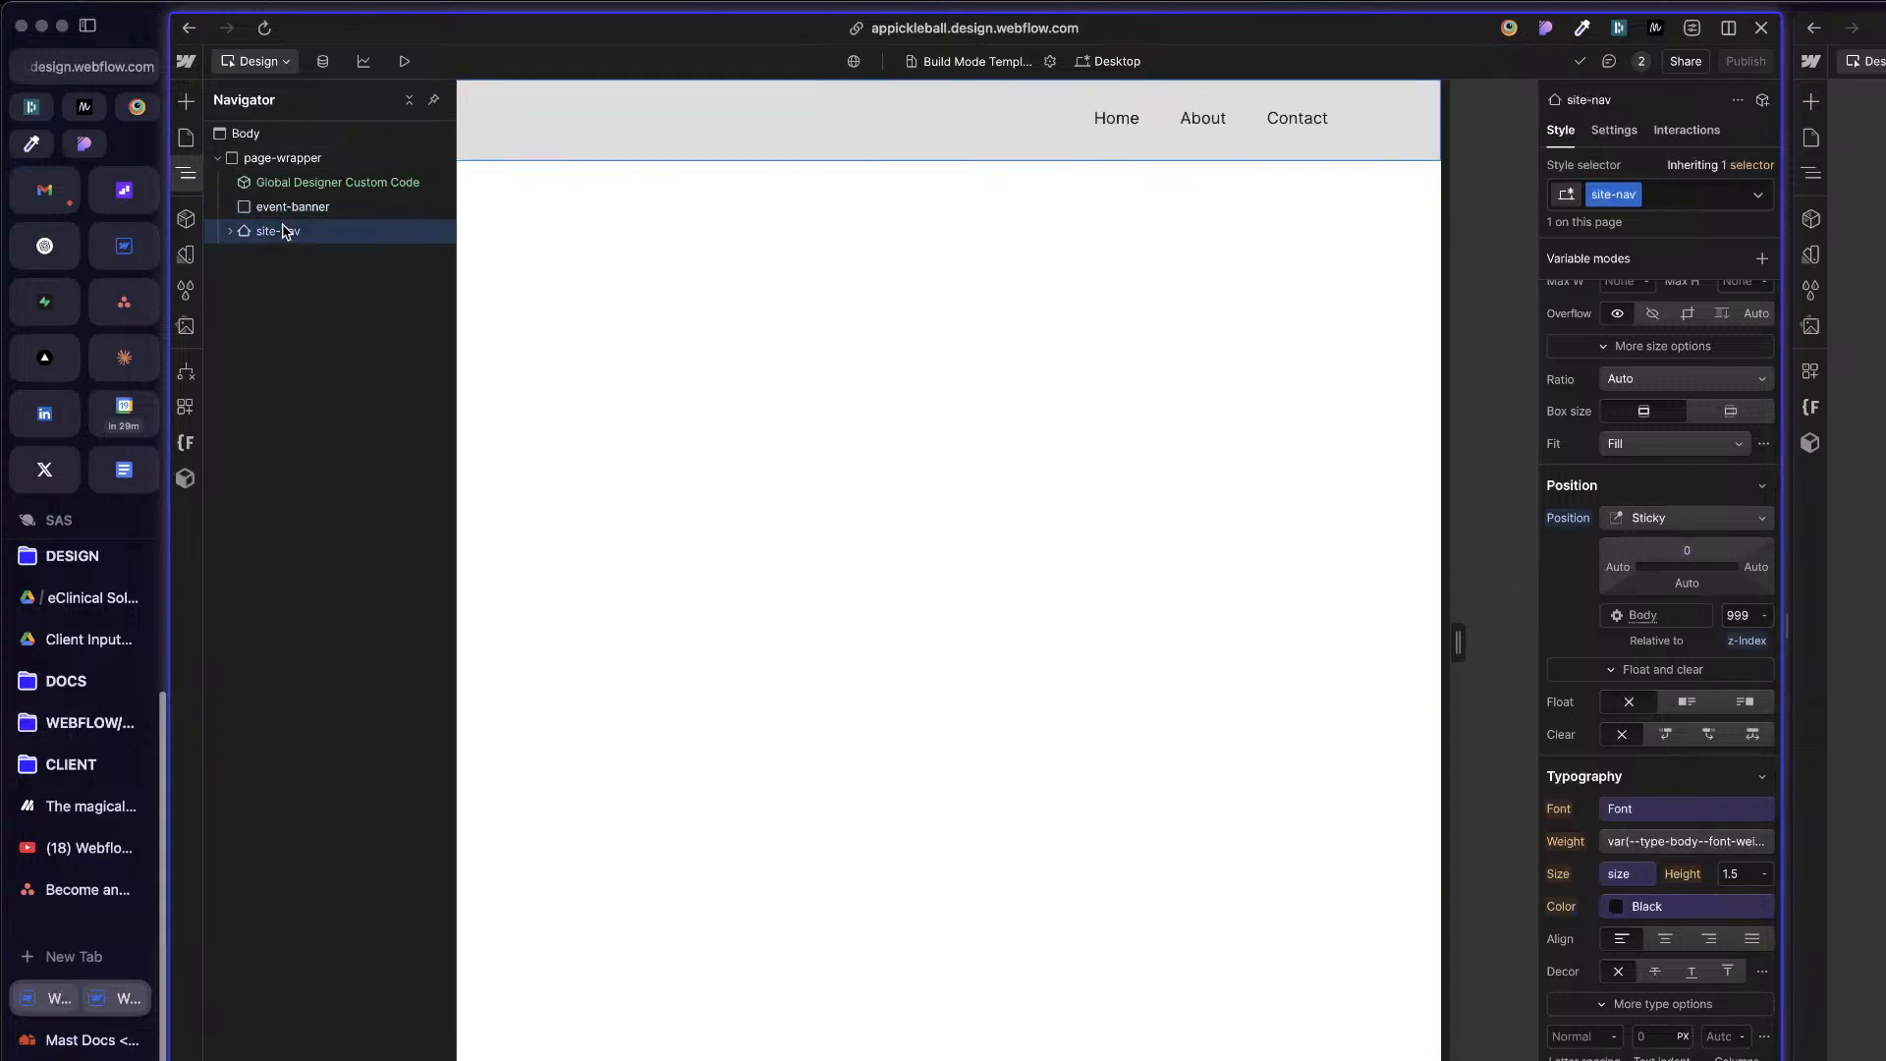
{"action": "left_click", "coordinate": [295, 207]}
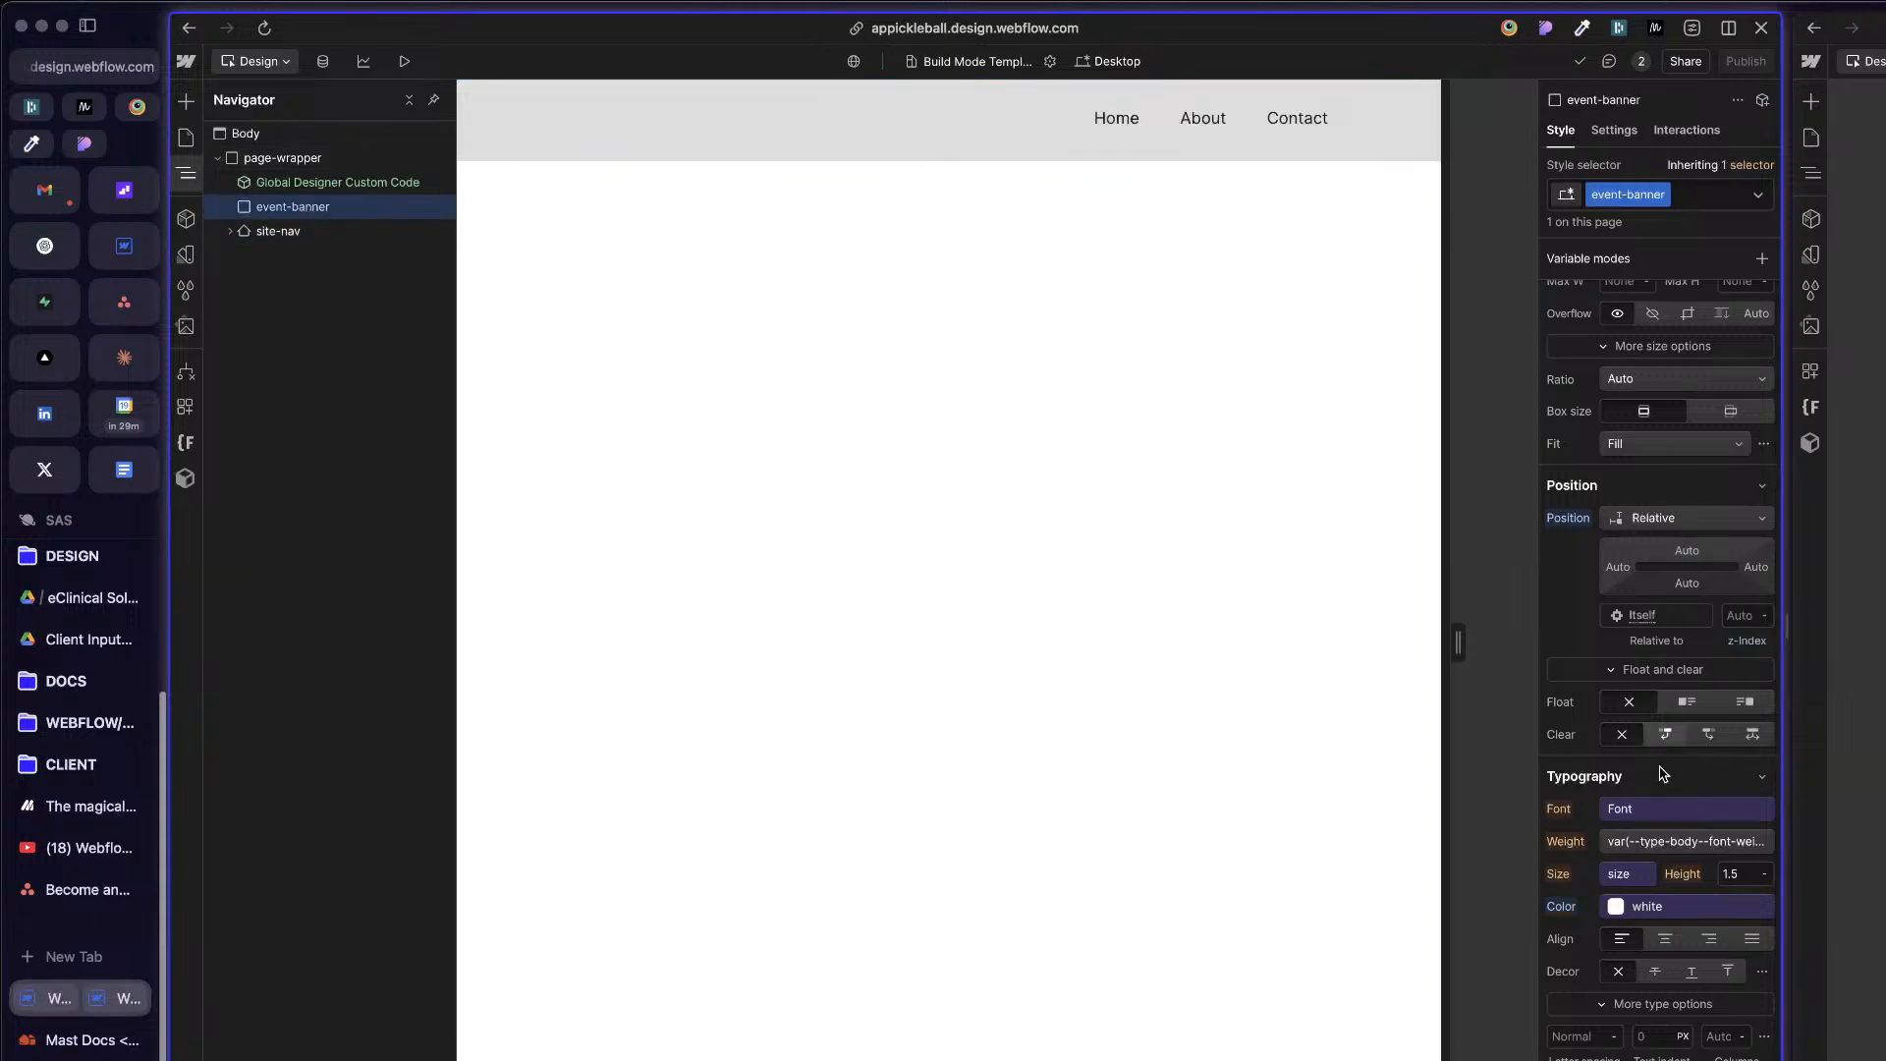
{"action": "scroll", "coordinate": [1662, 774], "scroll_direction": "up", "scroll_amount": 4}
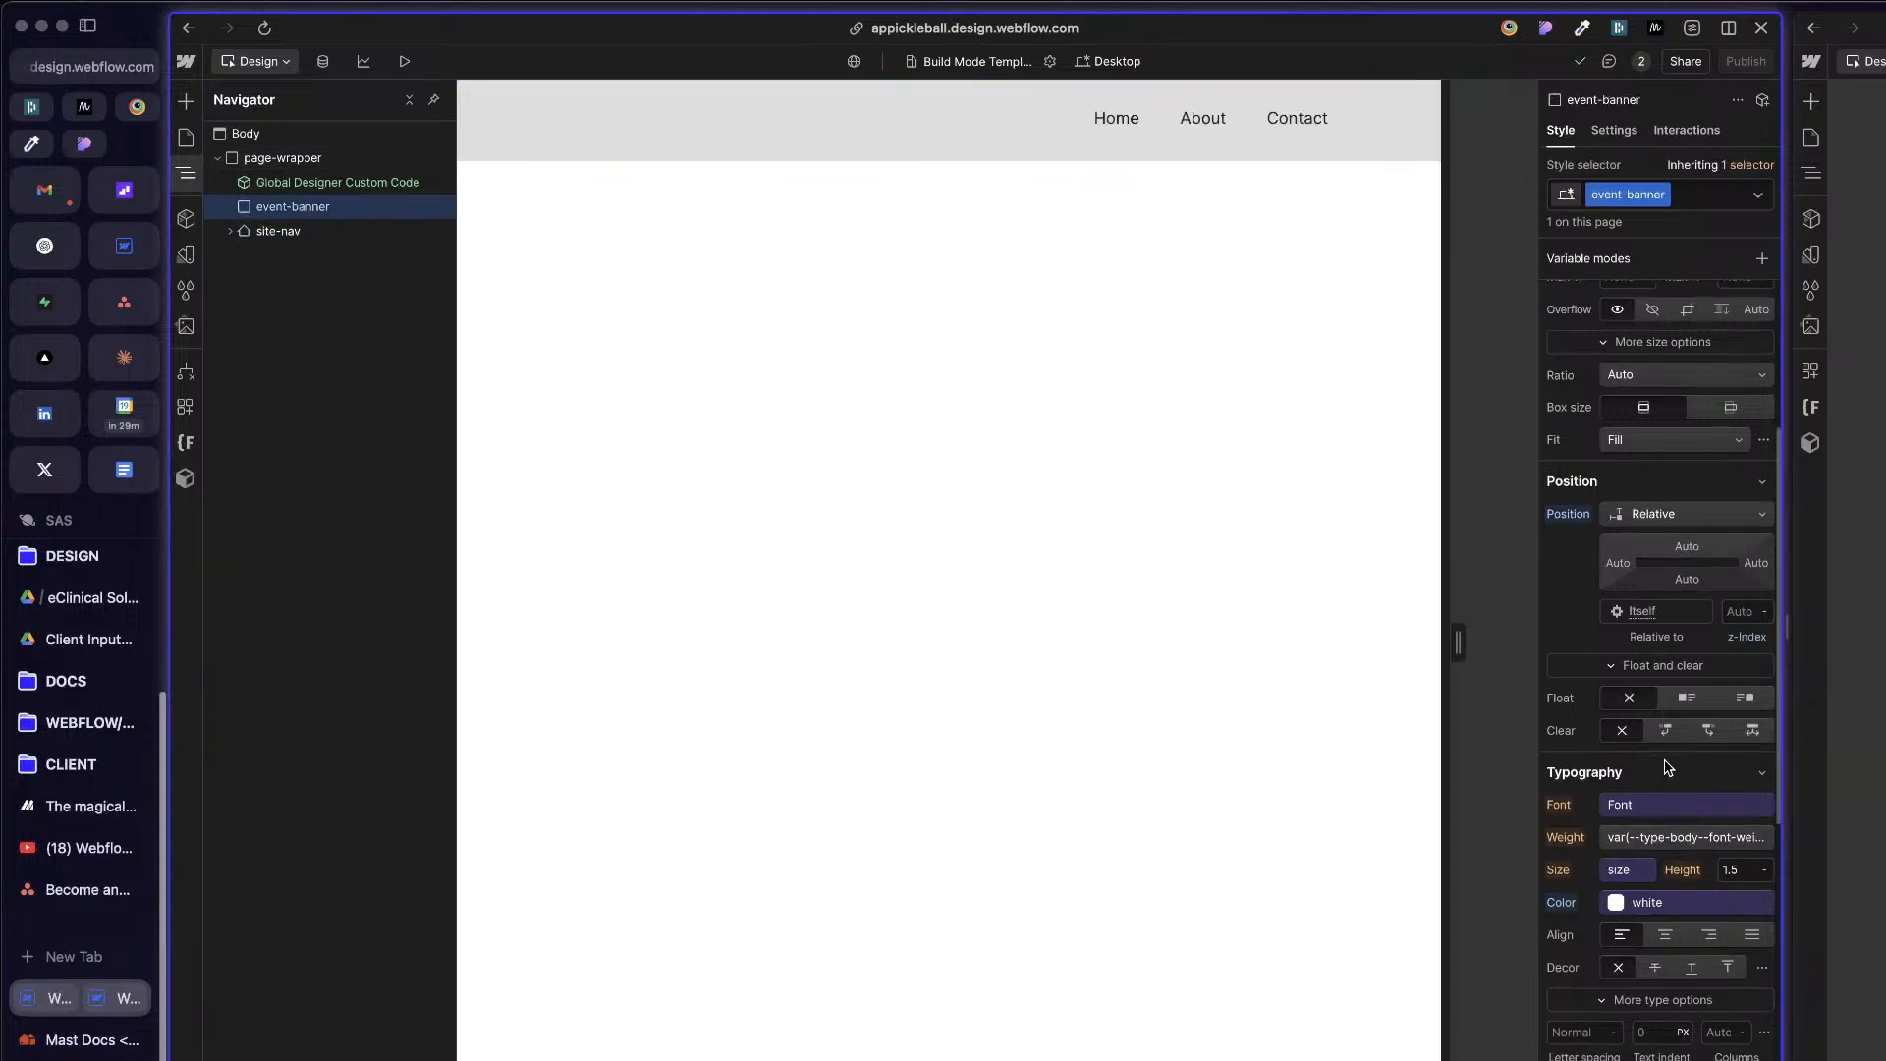
Step: Add a Div Block inside event-banner
{"action": "left_click", "coordinate": [295, 231]}
{"action": "left_click", "coordinate": [293, 209]}
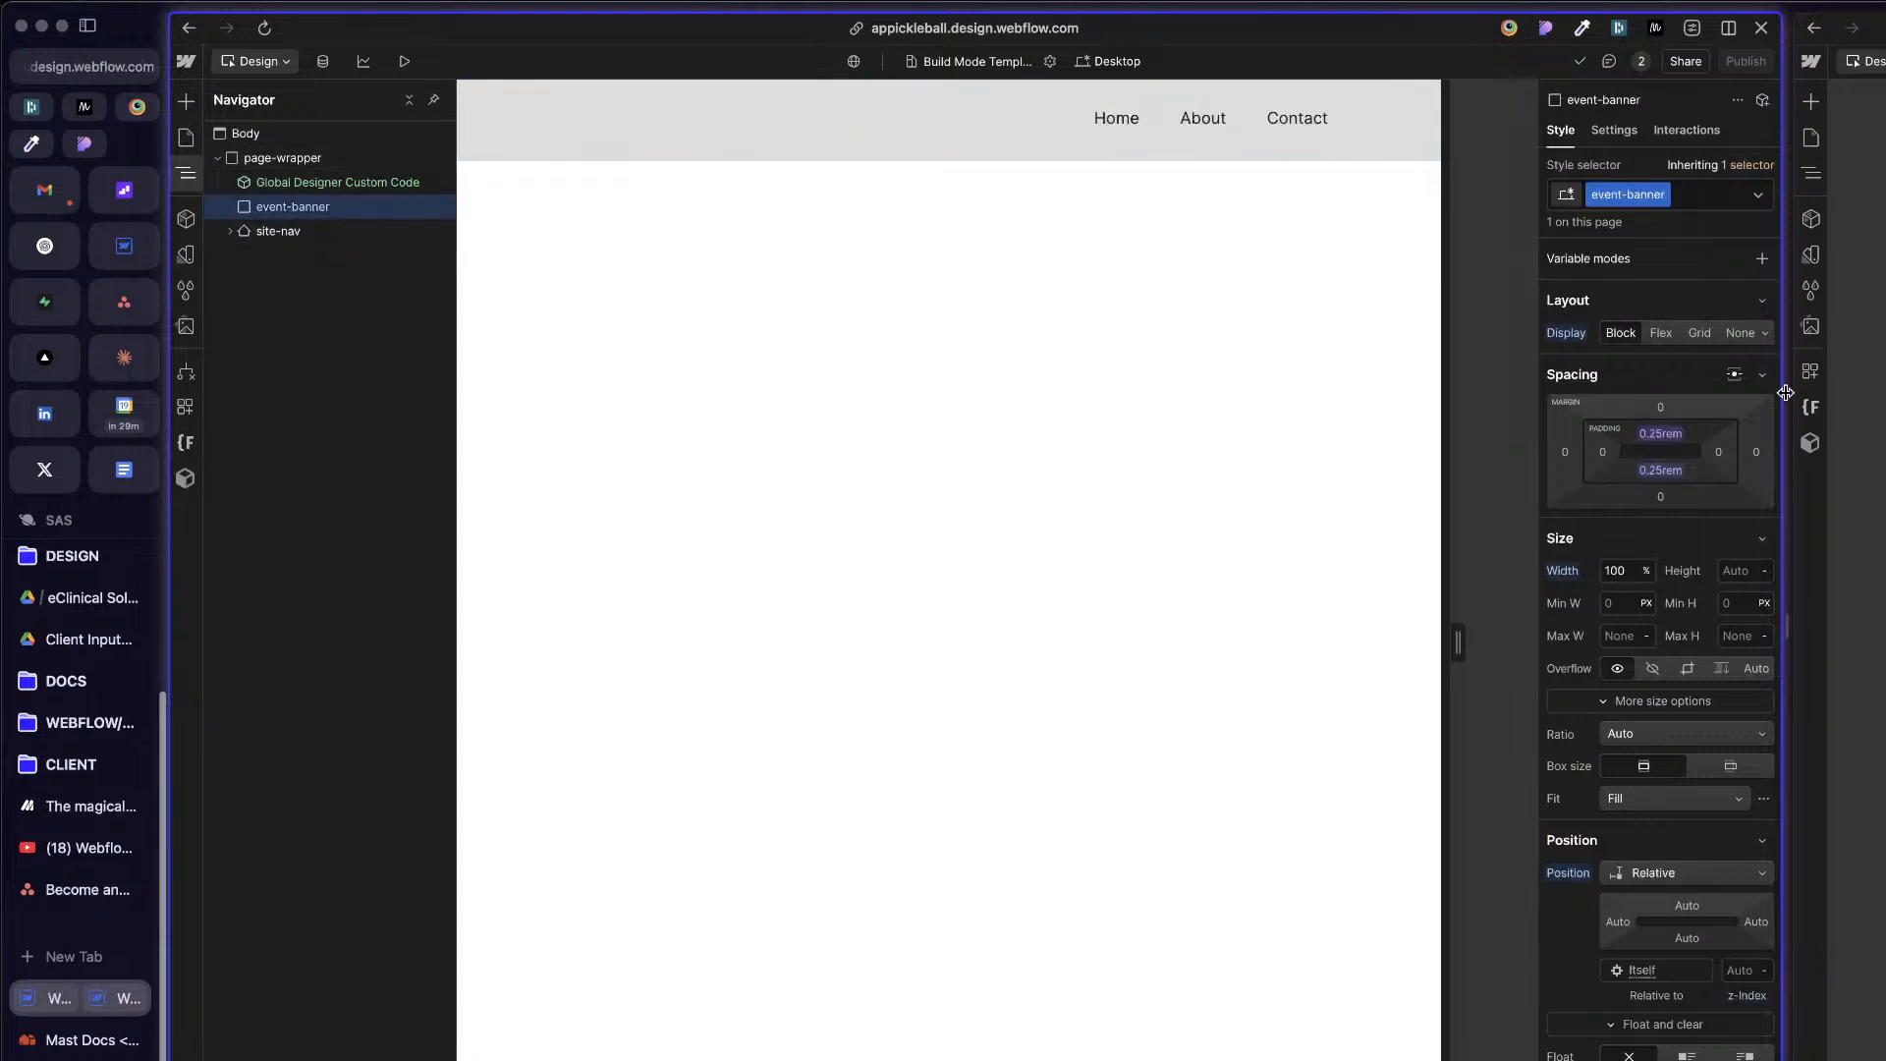
{"action": "key", "text": "super+e"}
{"action": "type", "text": "d"}
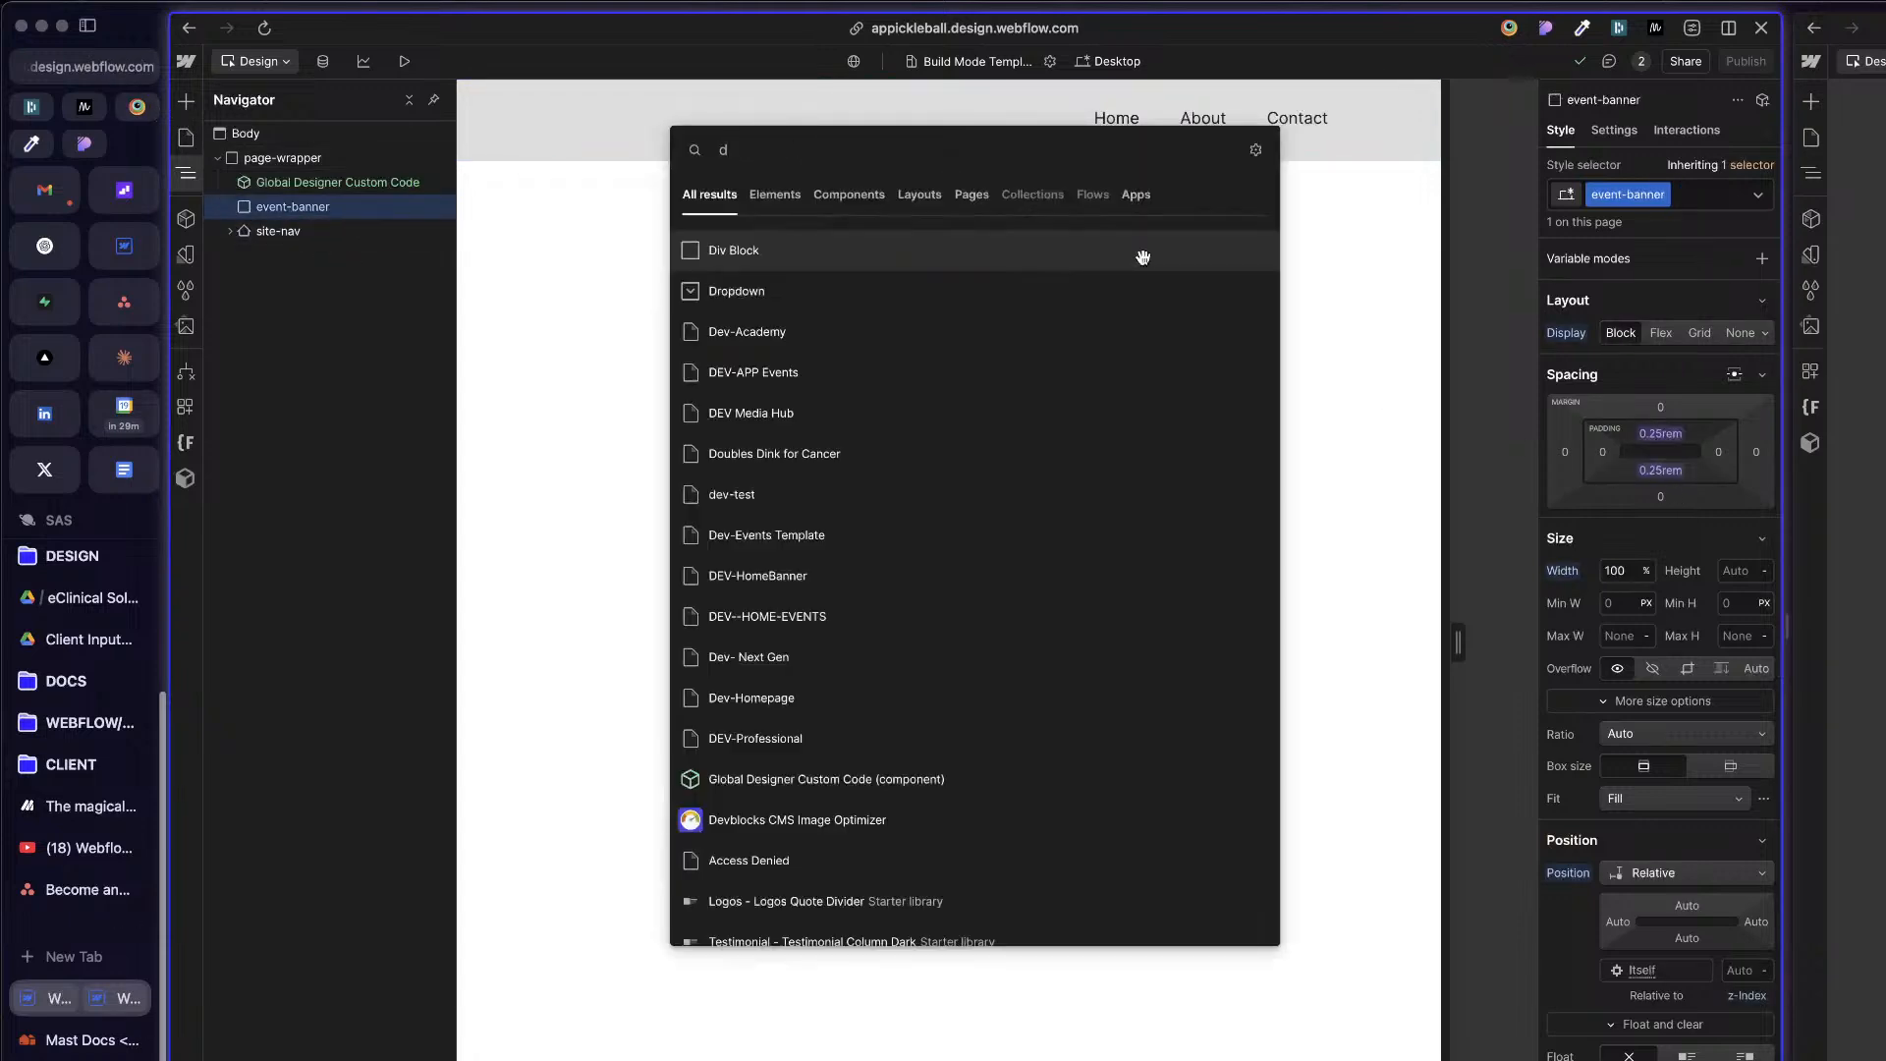
{"action": "key", "text": "Return"}
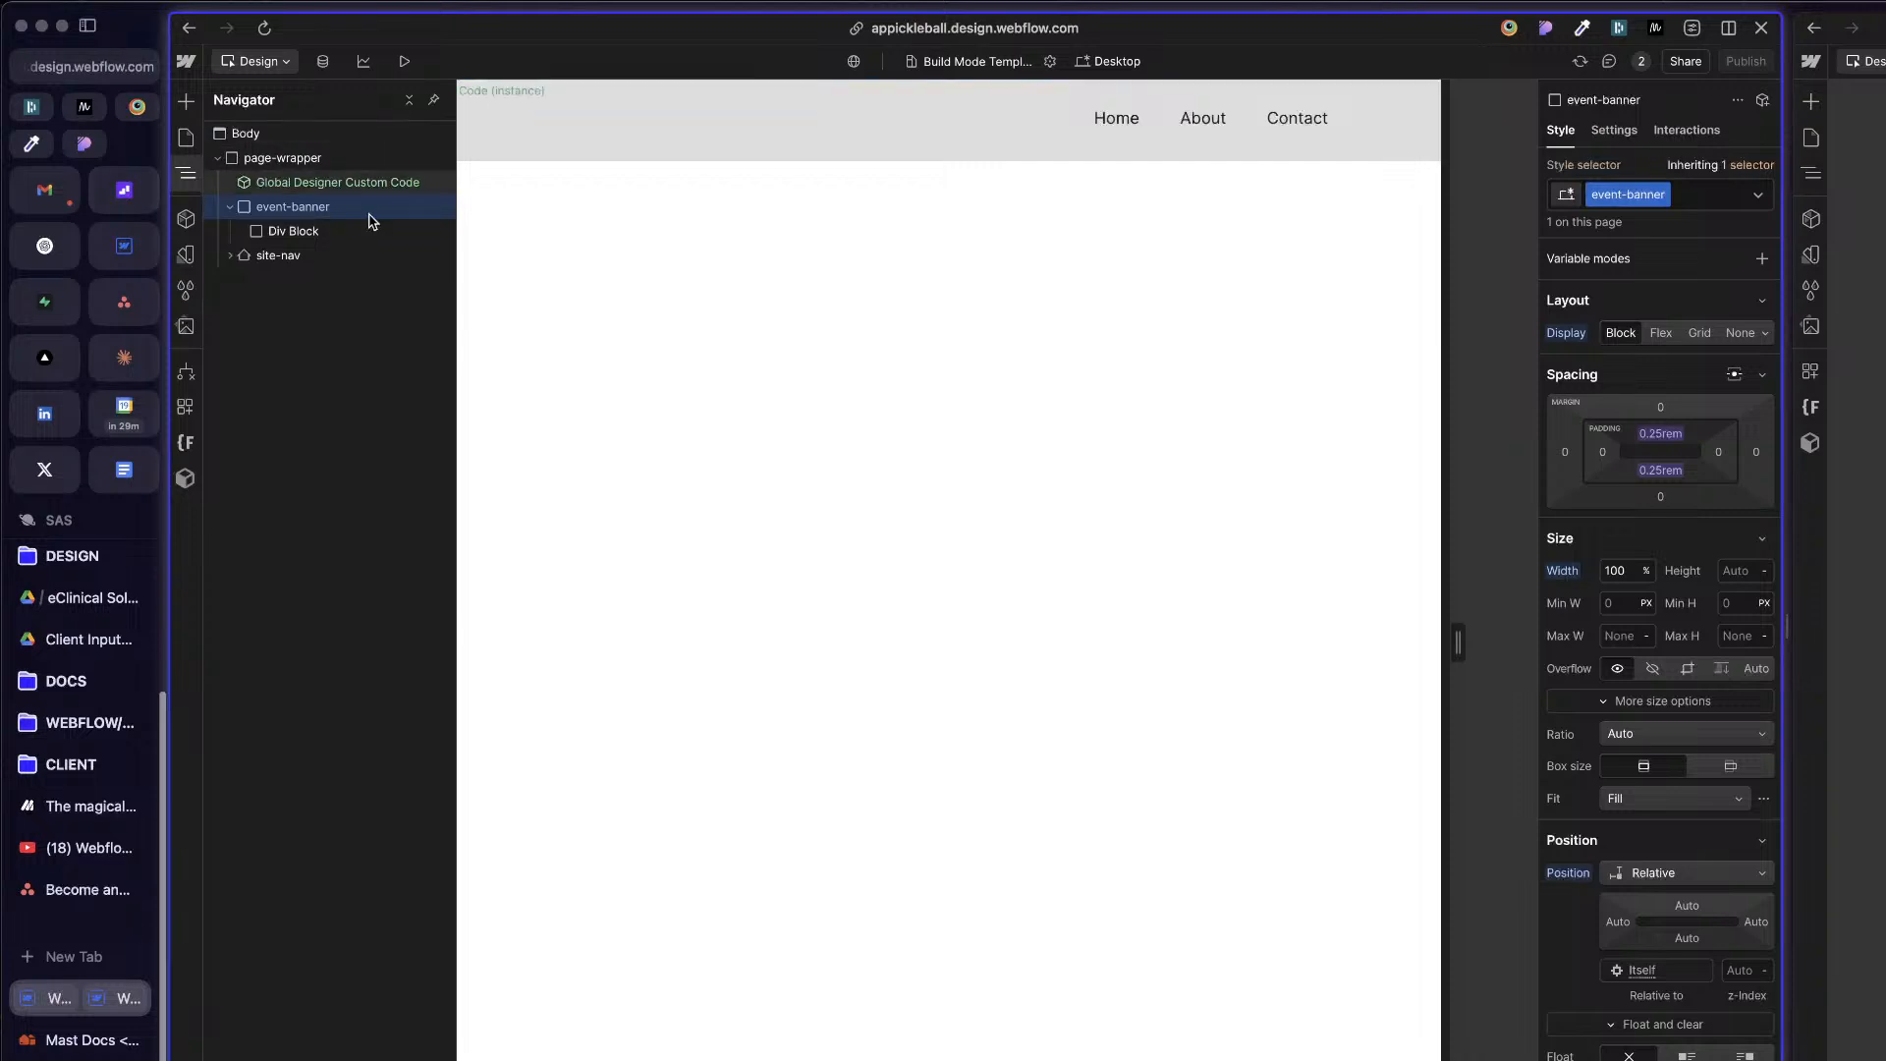
Step: Delete the data-cms-check custom attribute from event-banner
{"action": "left_click", "coordinate": [1614, 130]}
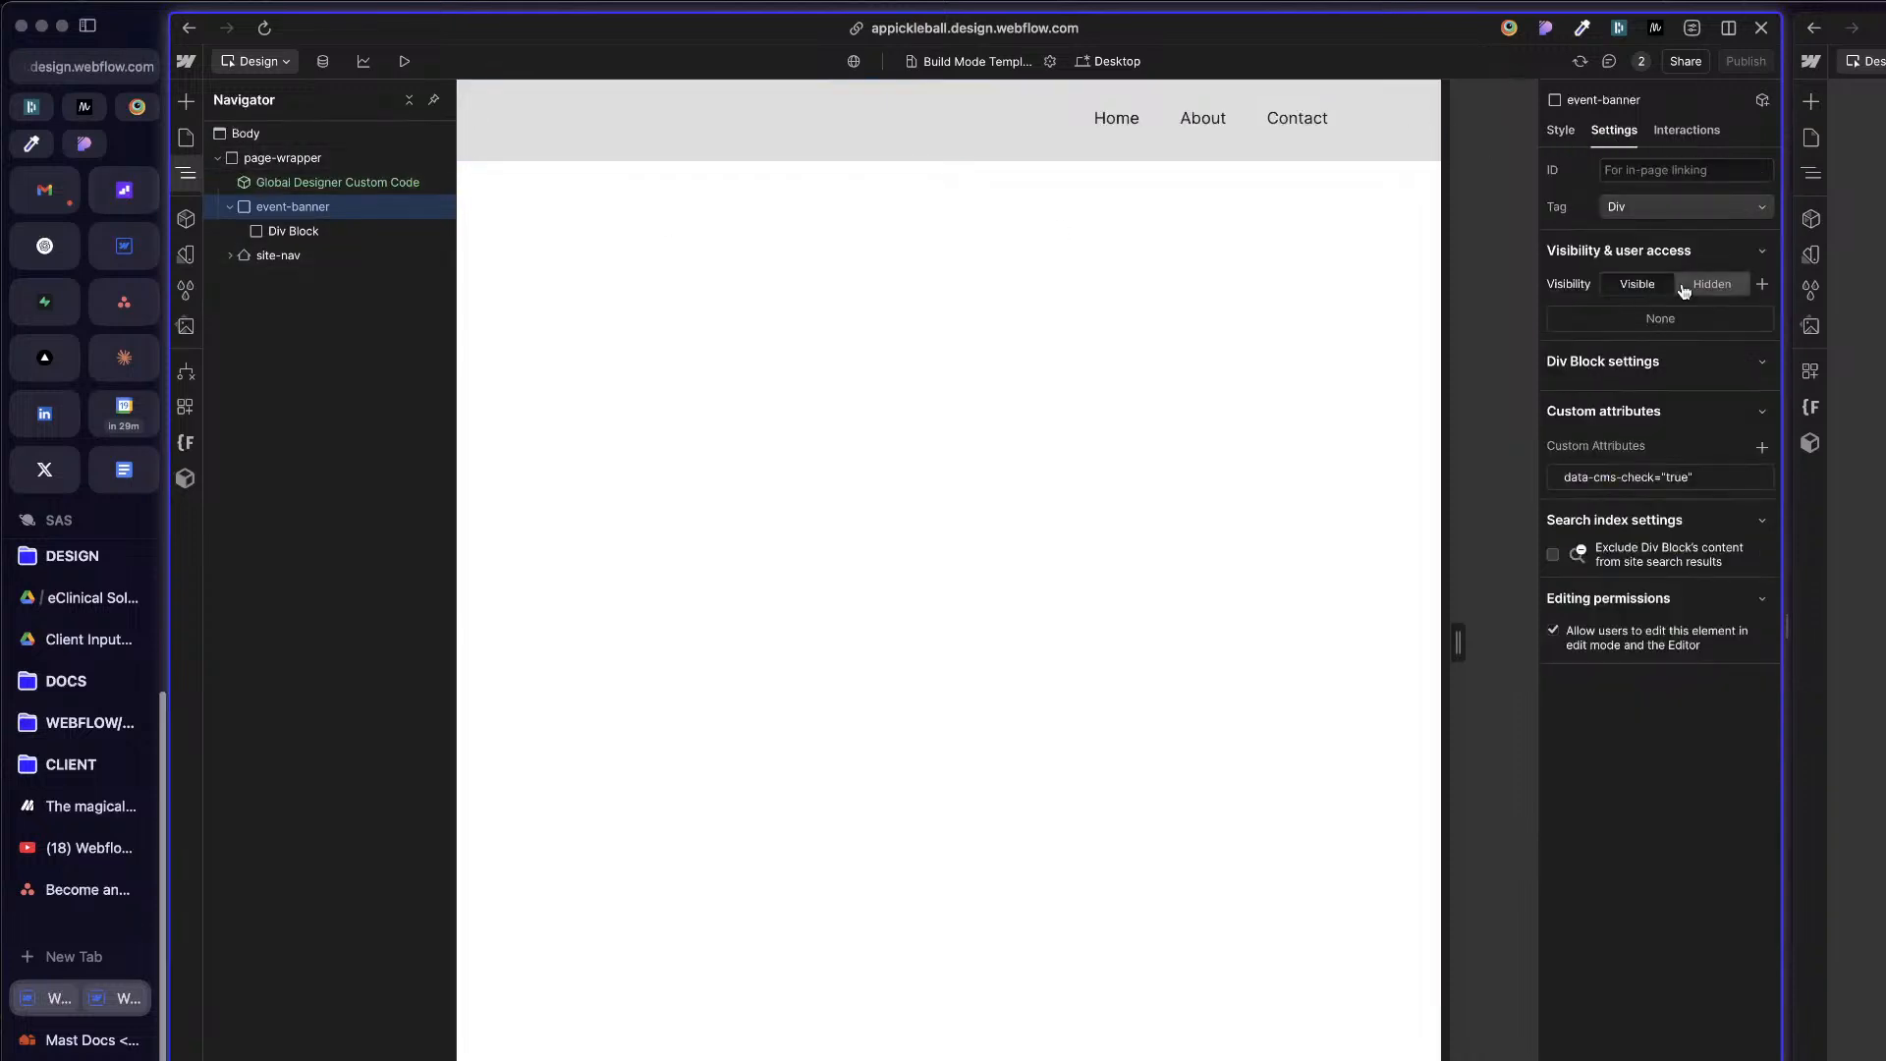
{"action": "left_click", "coordinate": [1759, 478]}
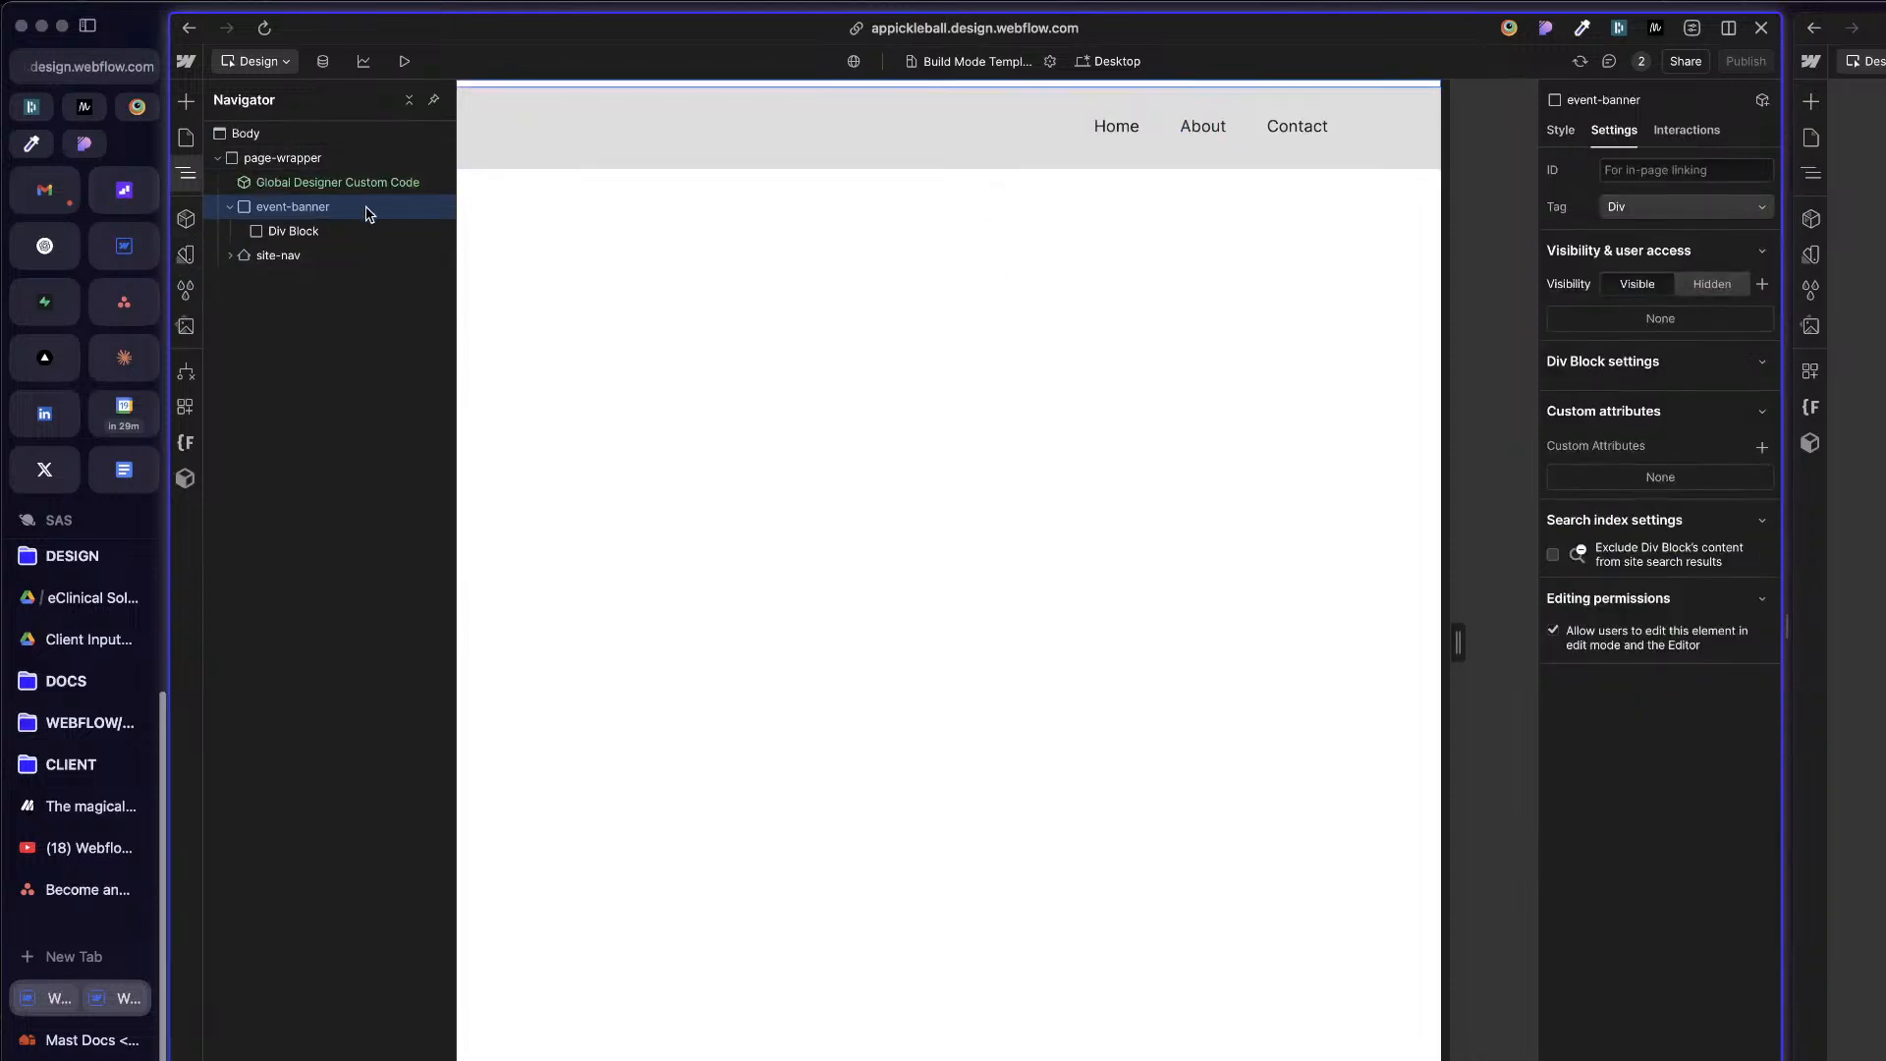
{"action": "left_click", "coordinate": [1562, 132]}
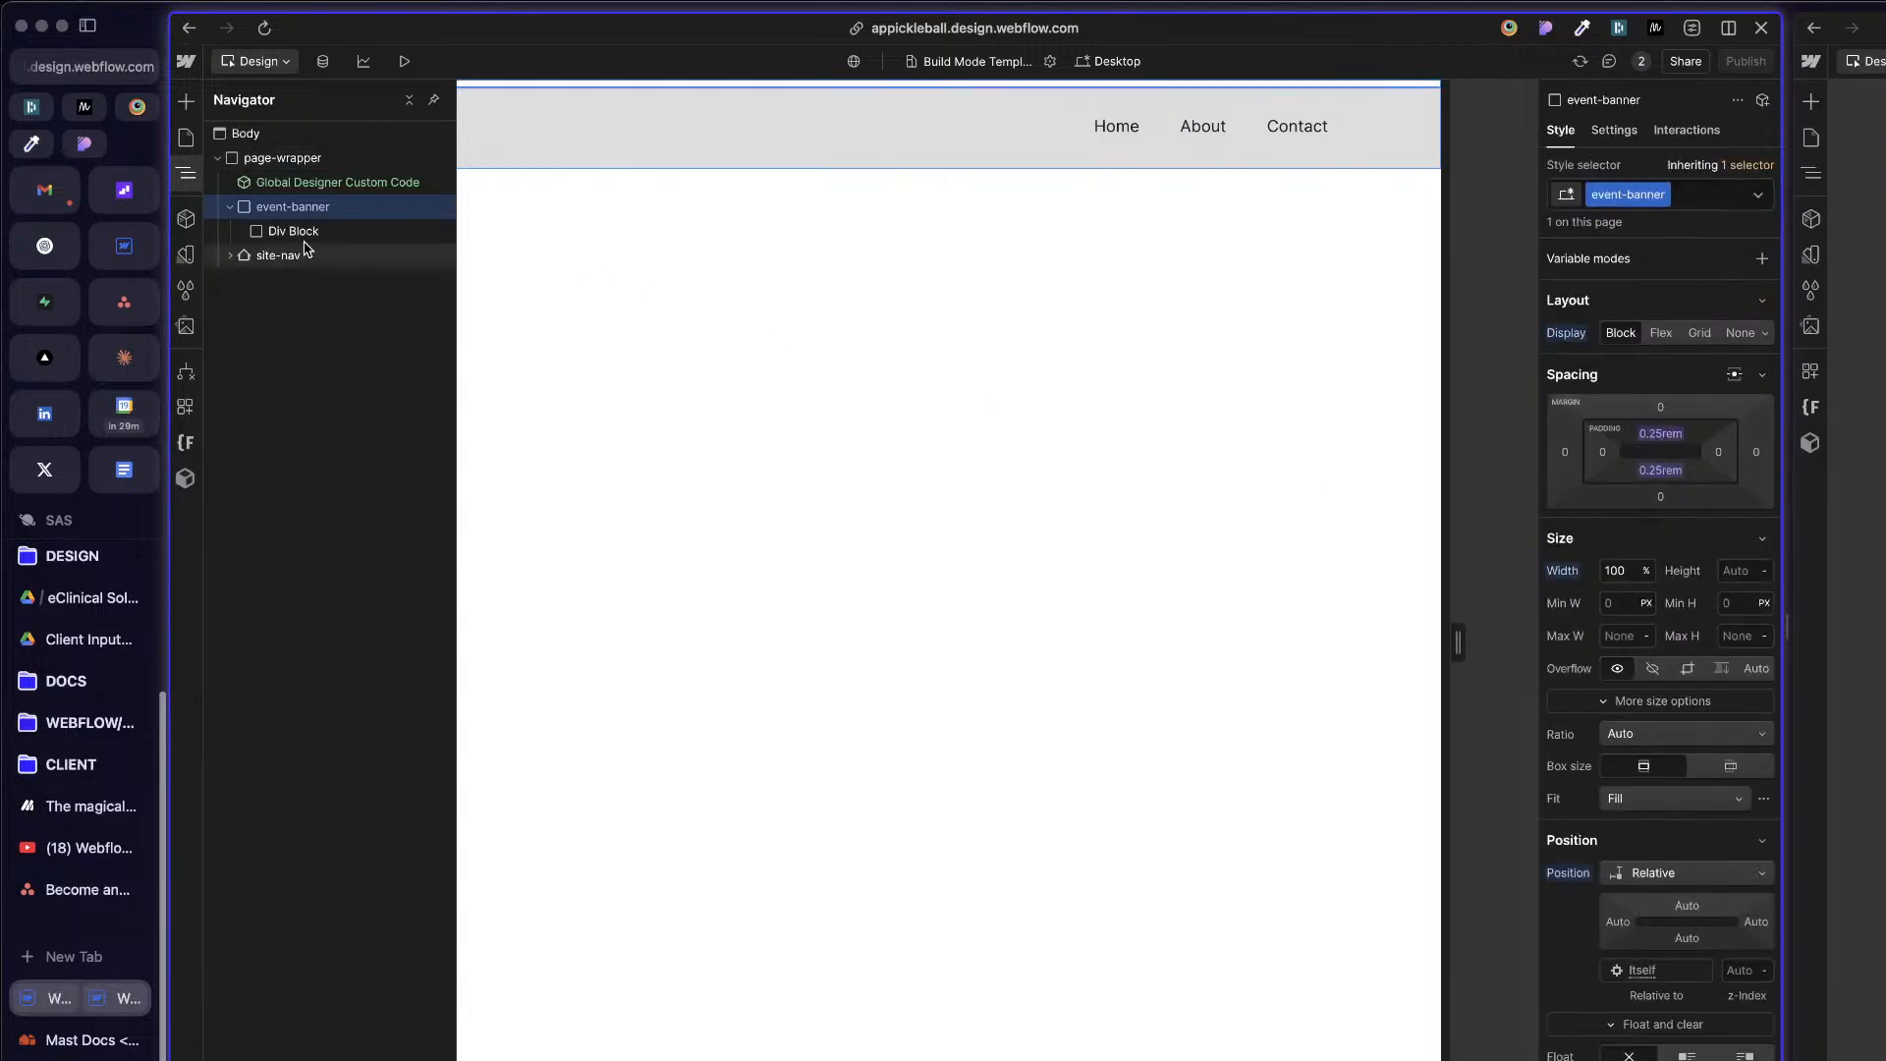
Step: Add a Text Block inside event-banner's Div Block
{"action": "left_click", "coordinate": [380, 233]}
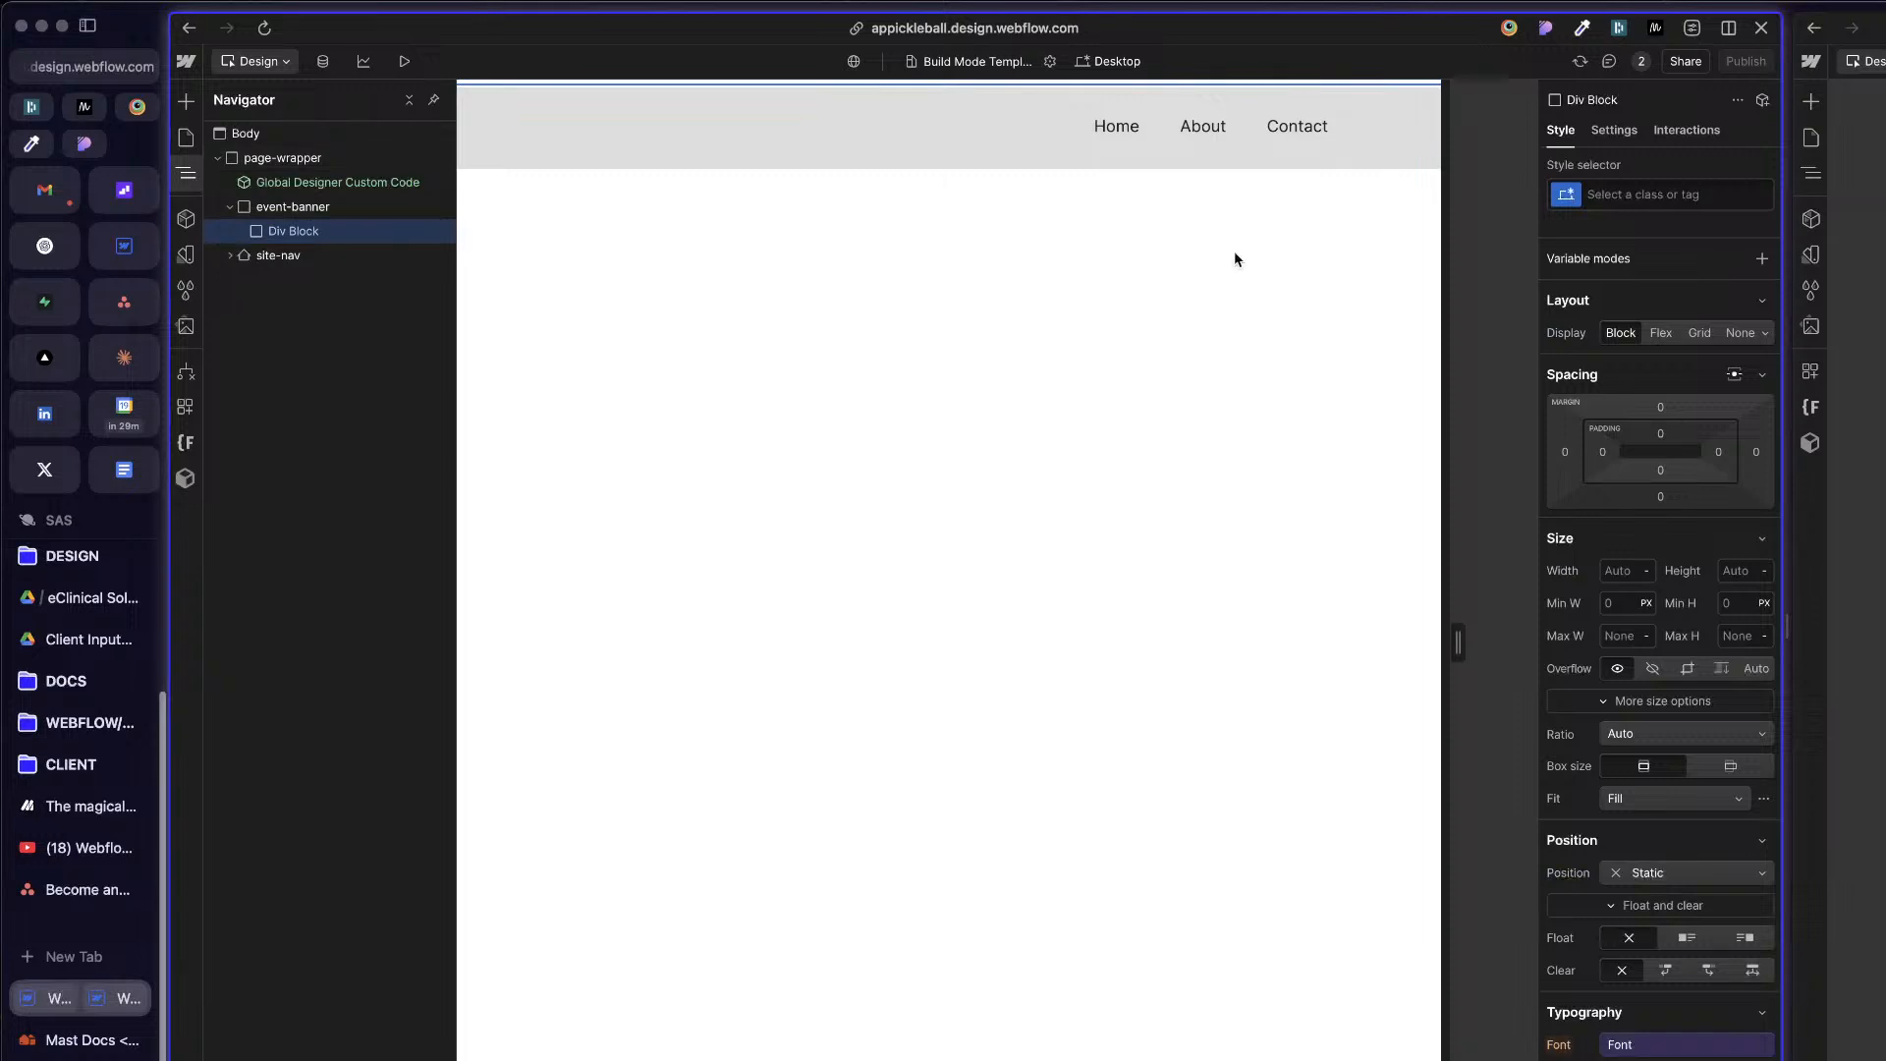
{"action": "key", "text": "super+k"}
{"action": "type", "text": "te"}
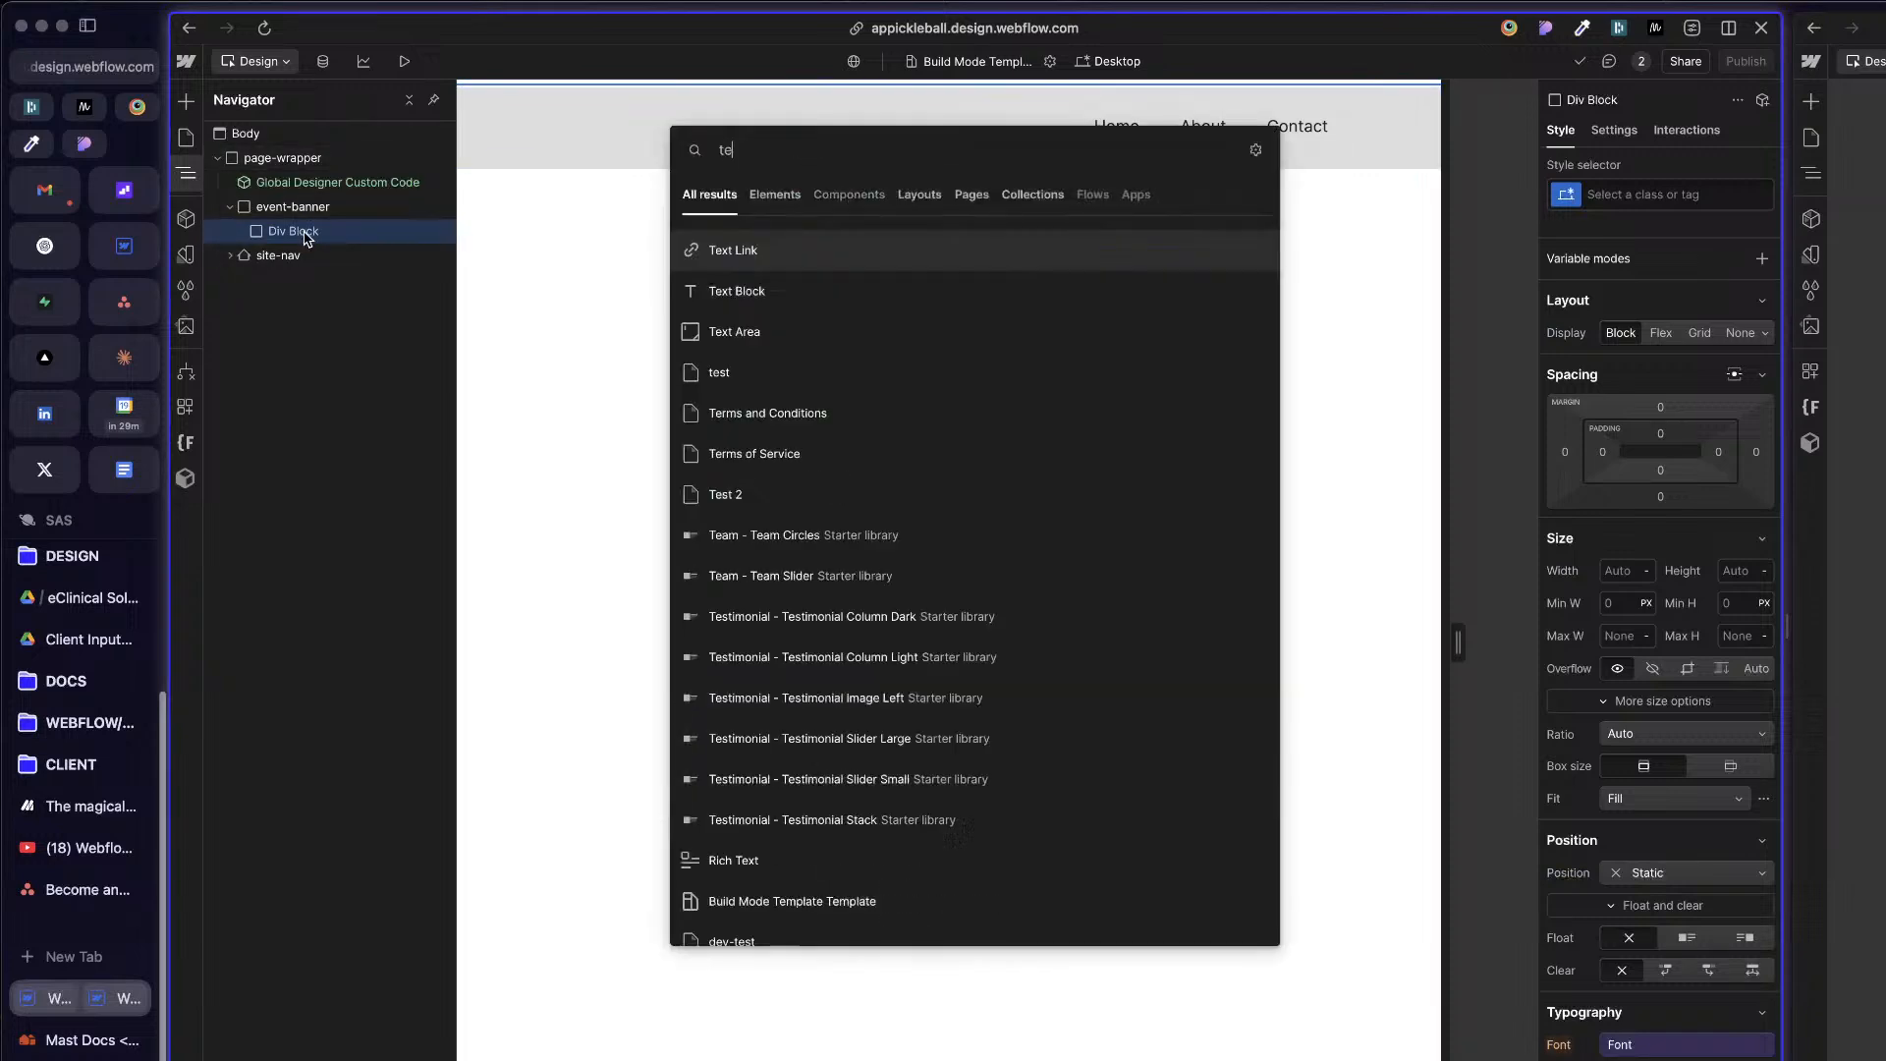
{"action": "left_click", "coordinate": [846, 310]}
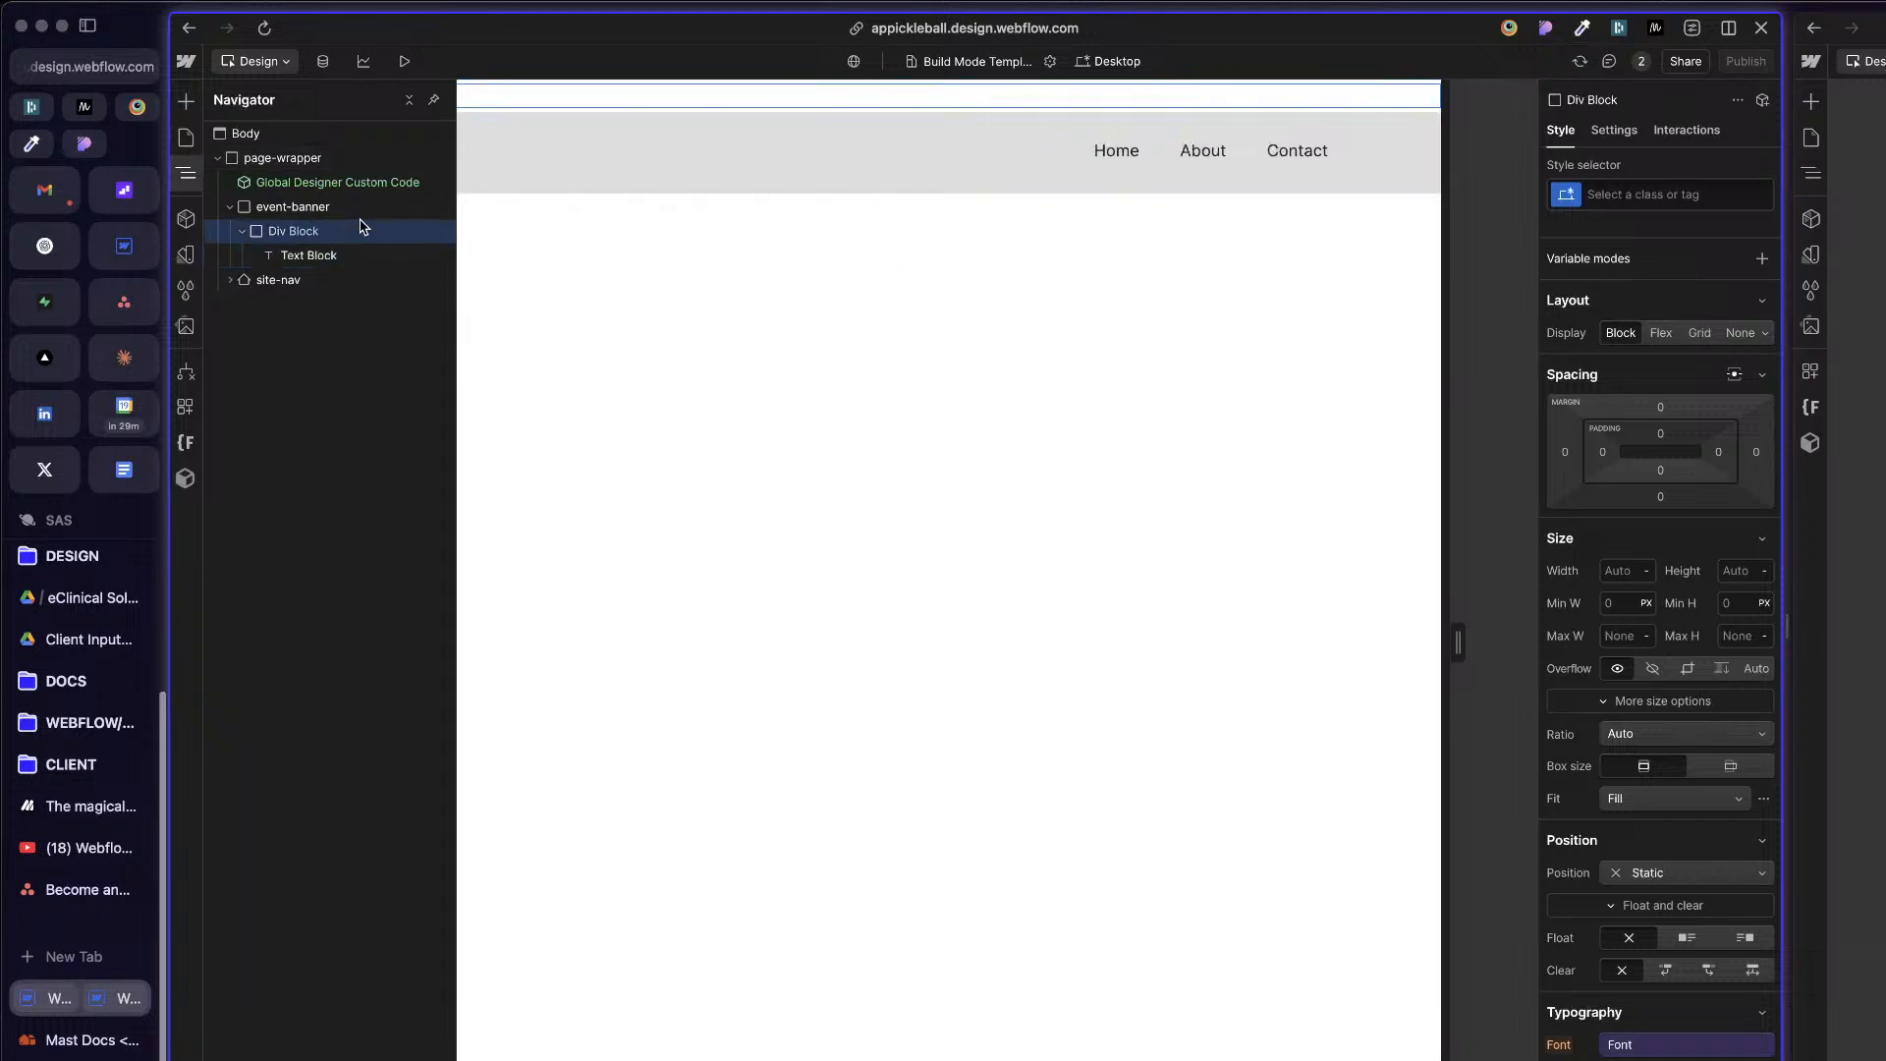
Step: Apply the existing eyebrow class to the Text Block inside event-banner
{"action": "left_click", "coordinate": [1862, 462]}
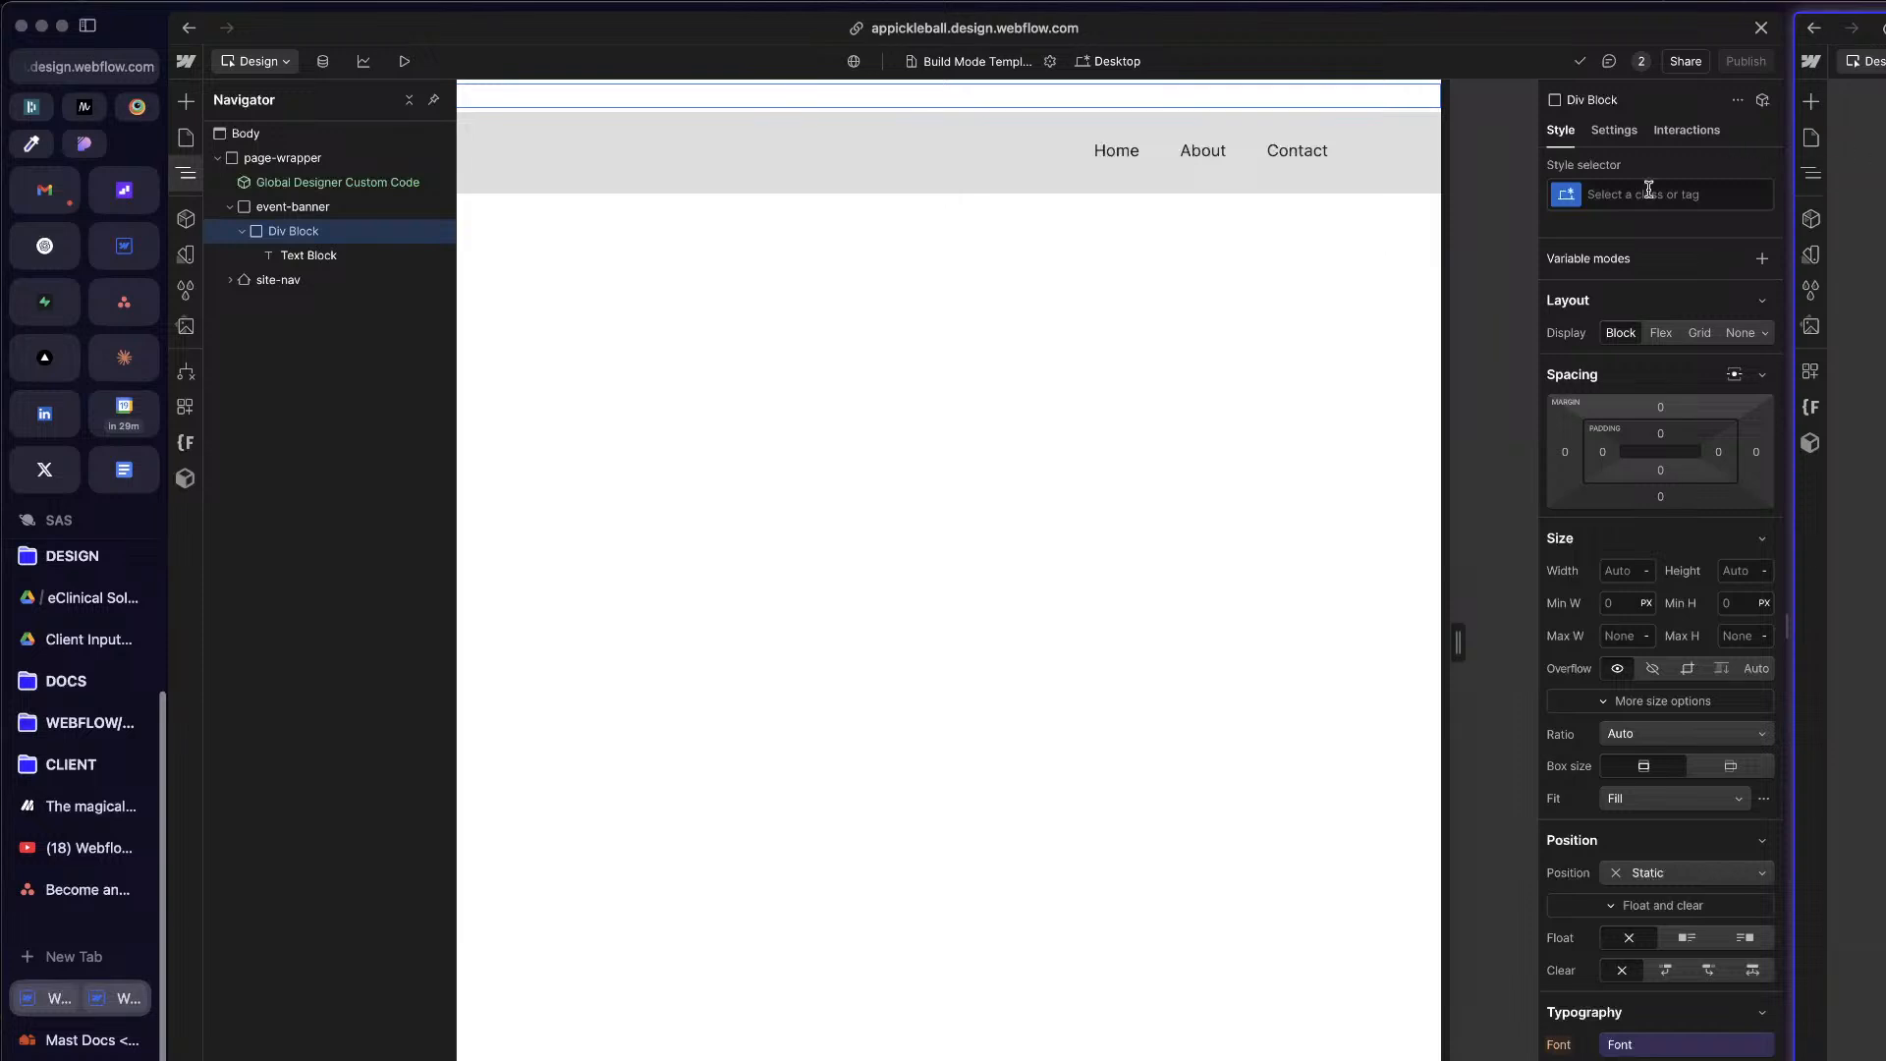
{"action": "left_click", "coordinate": [308, 254]}
{"action": "left_click", "coordinate": [1656, 193]}
{"action": "type", "text": "eyebrow"}
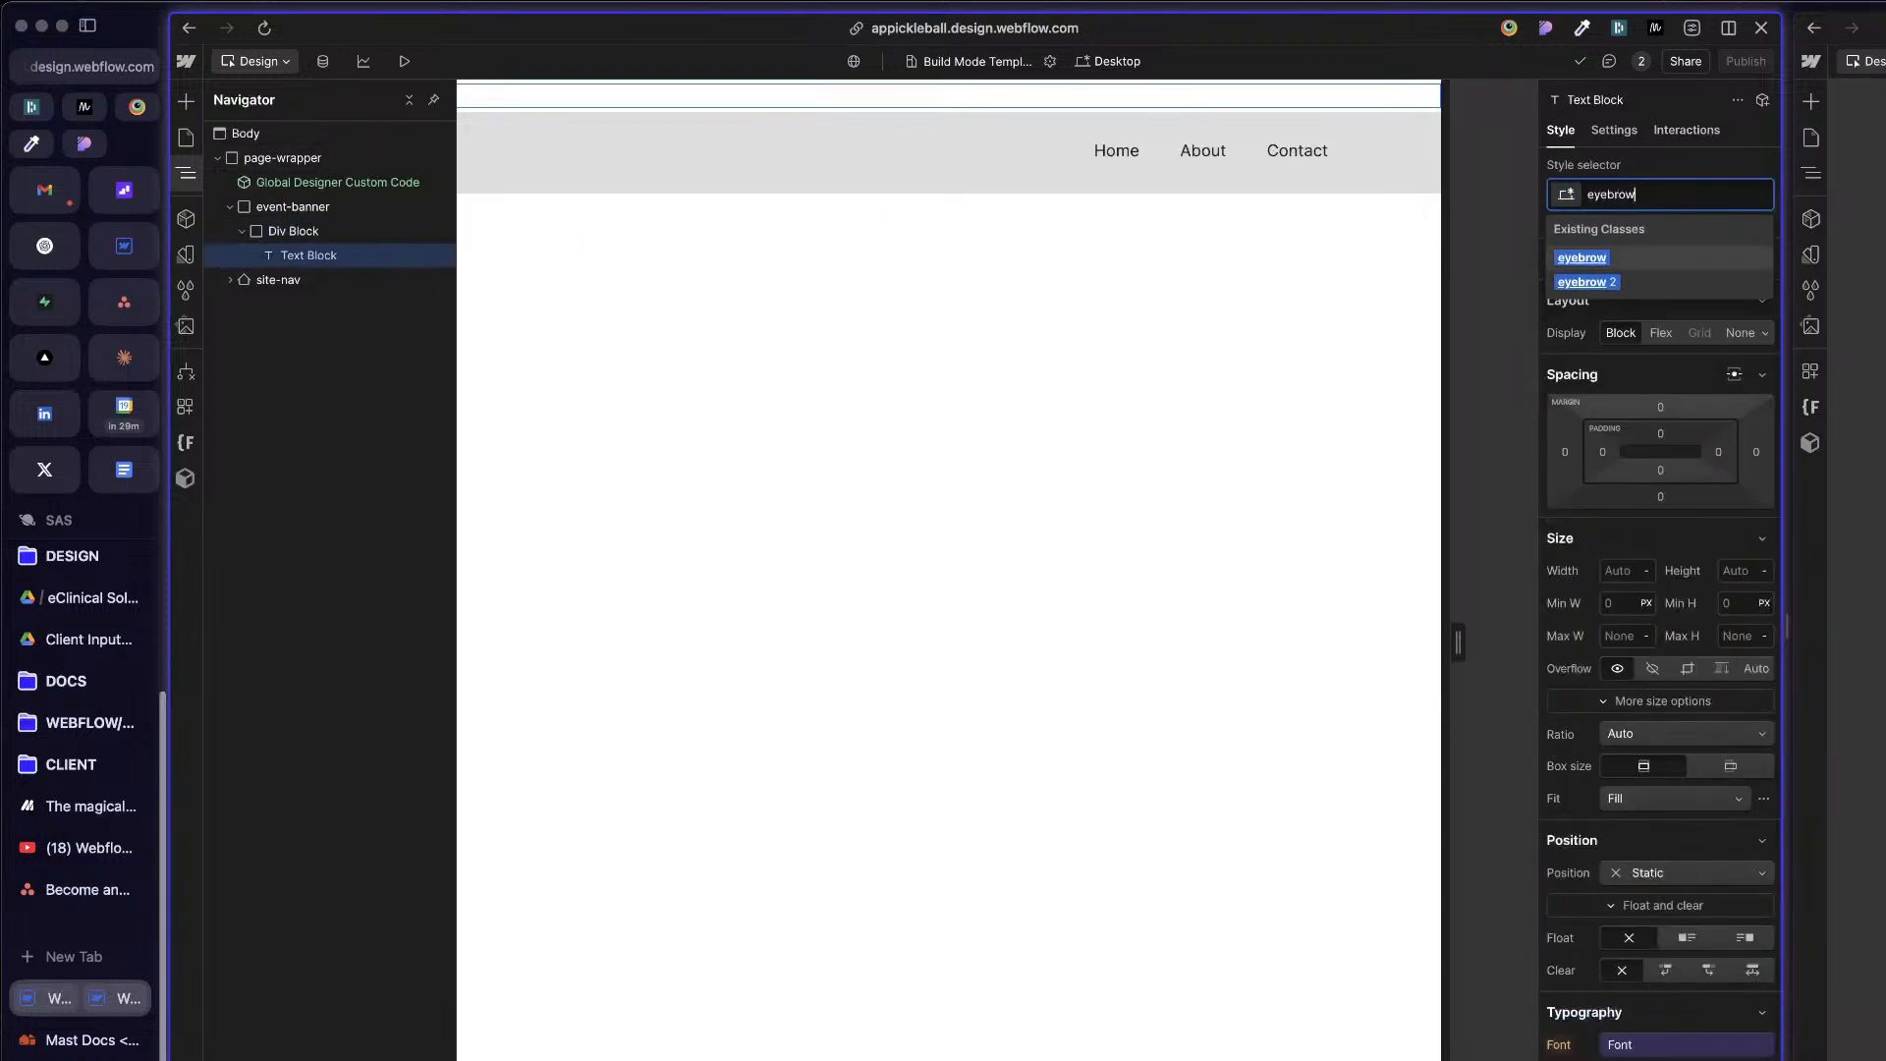
{"action": "key", "text": "Return"}
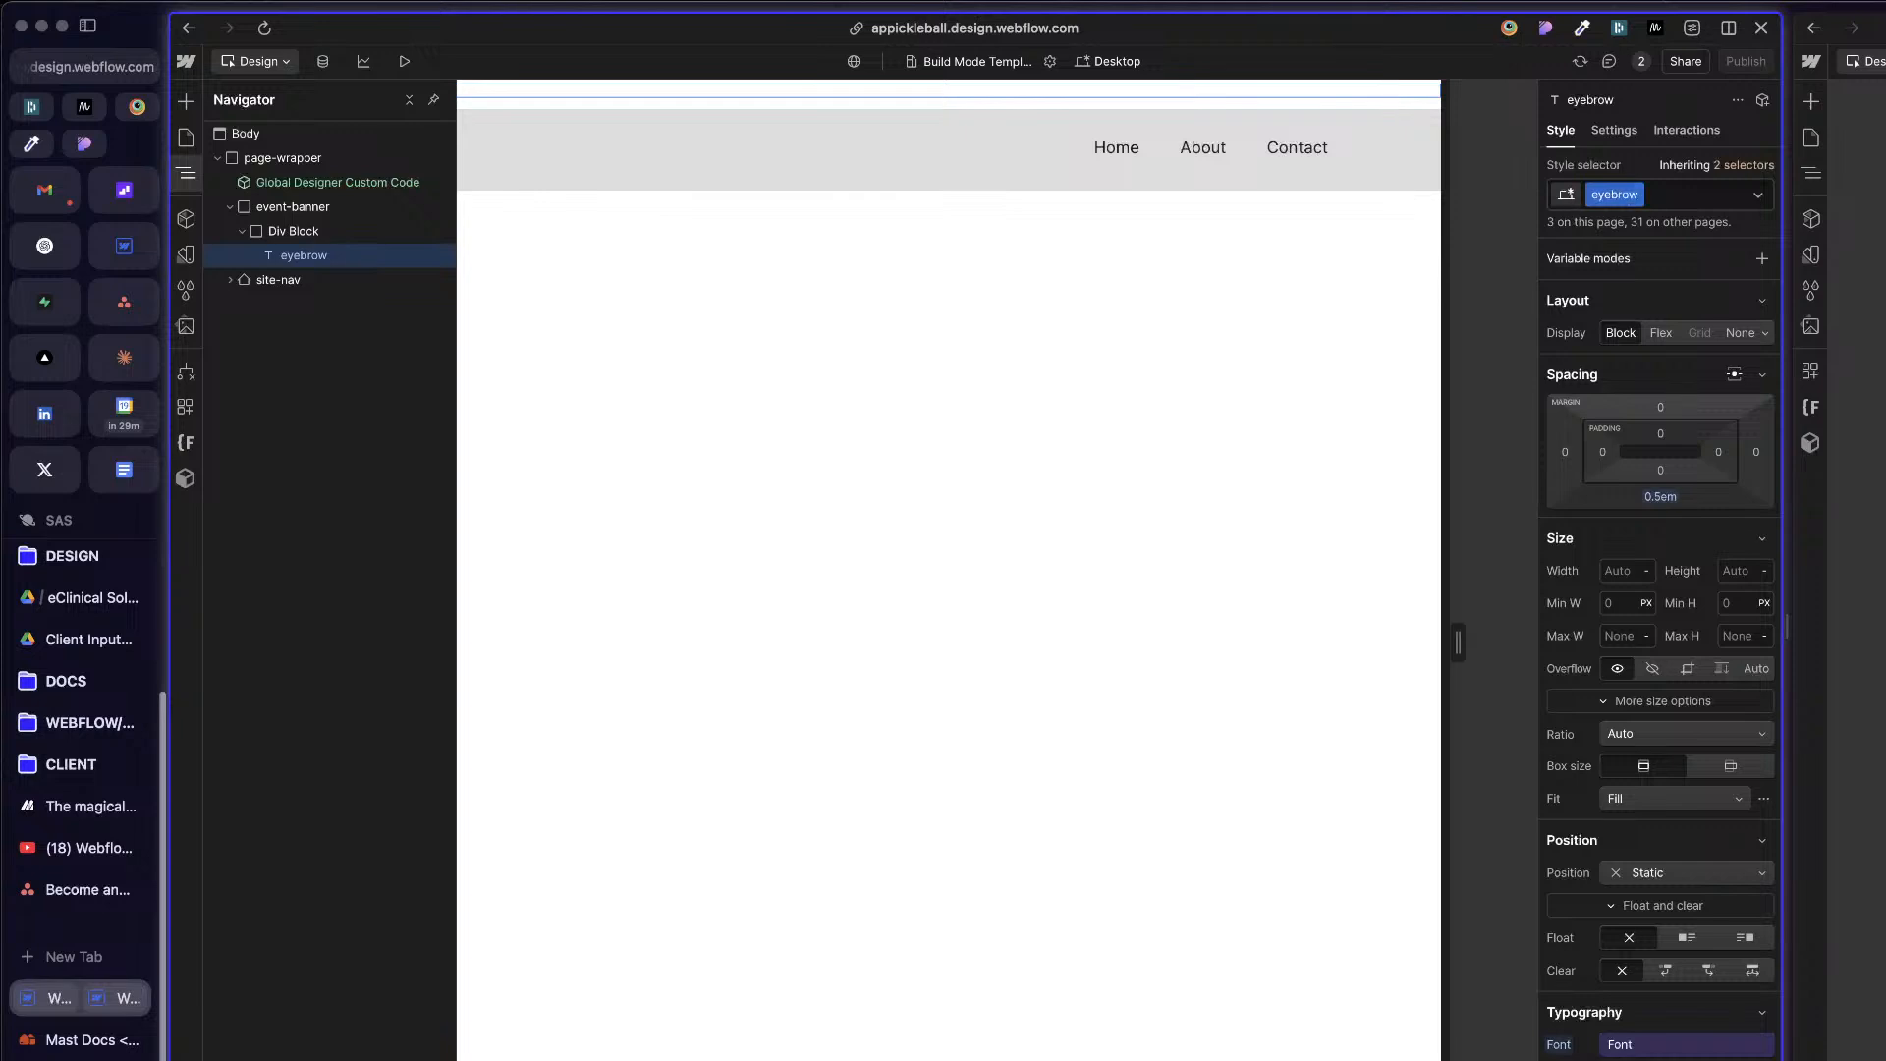
Step: Check the banner's container in the adjacent reference project, and apply the existing container class to event-banner's Div Block
{"action": "left_click", "coordinate": [1859, 550]}
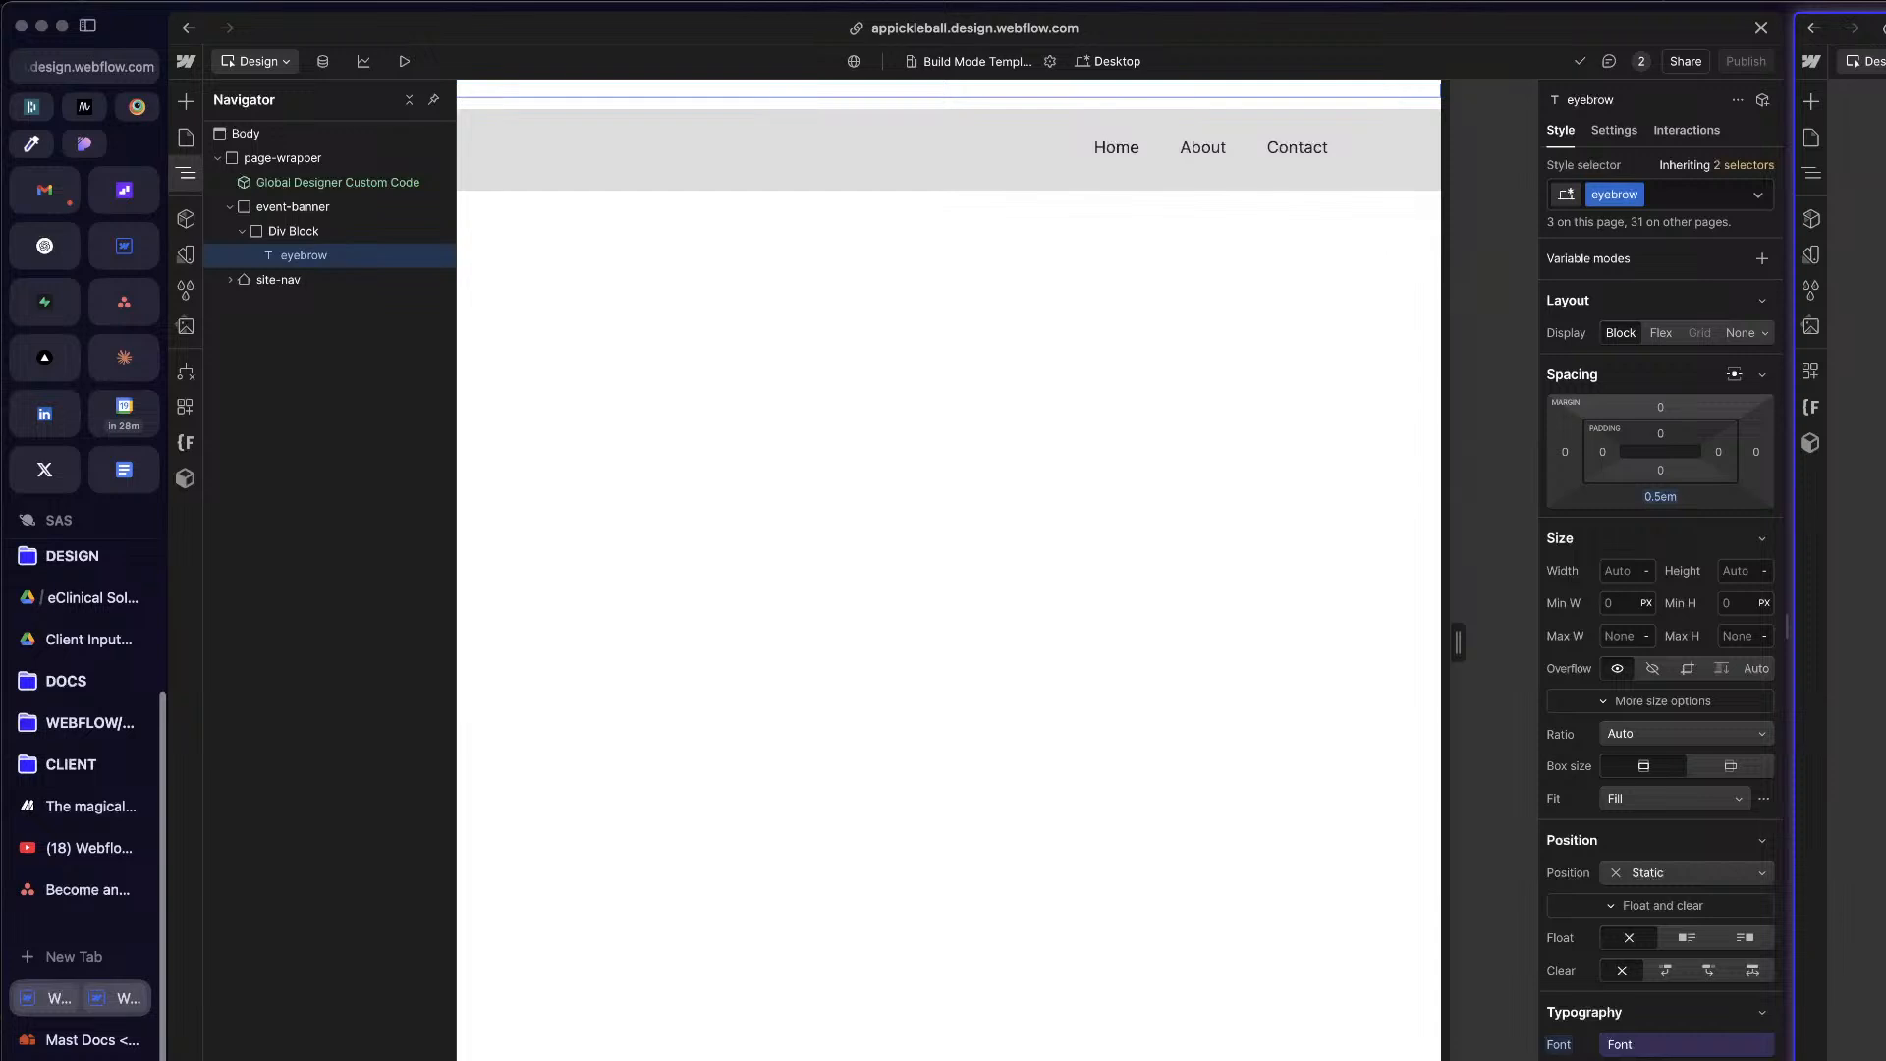
{"action": "key", "text": "z"}
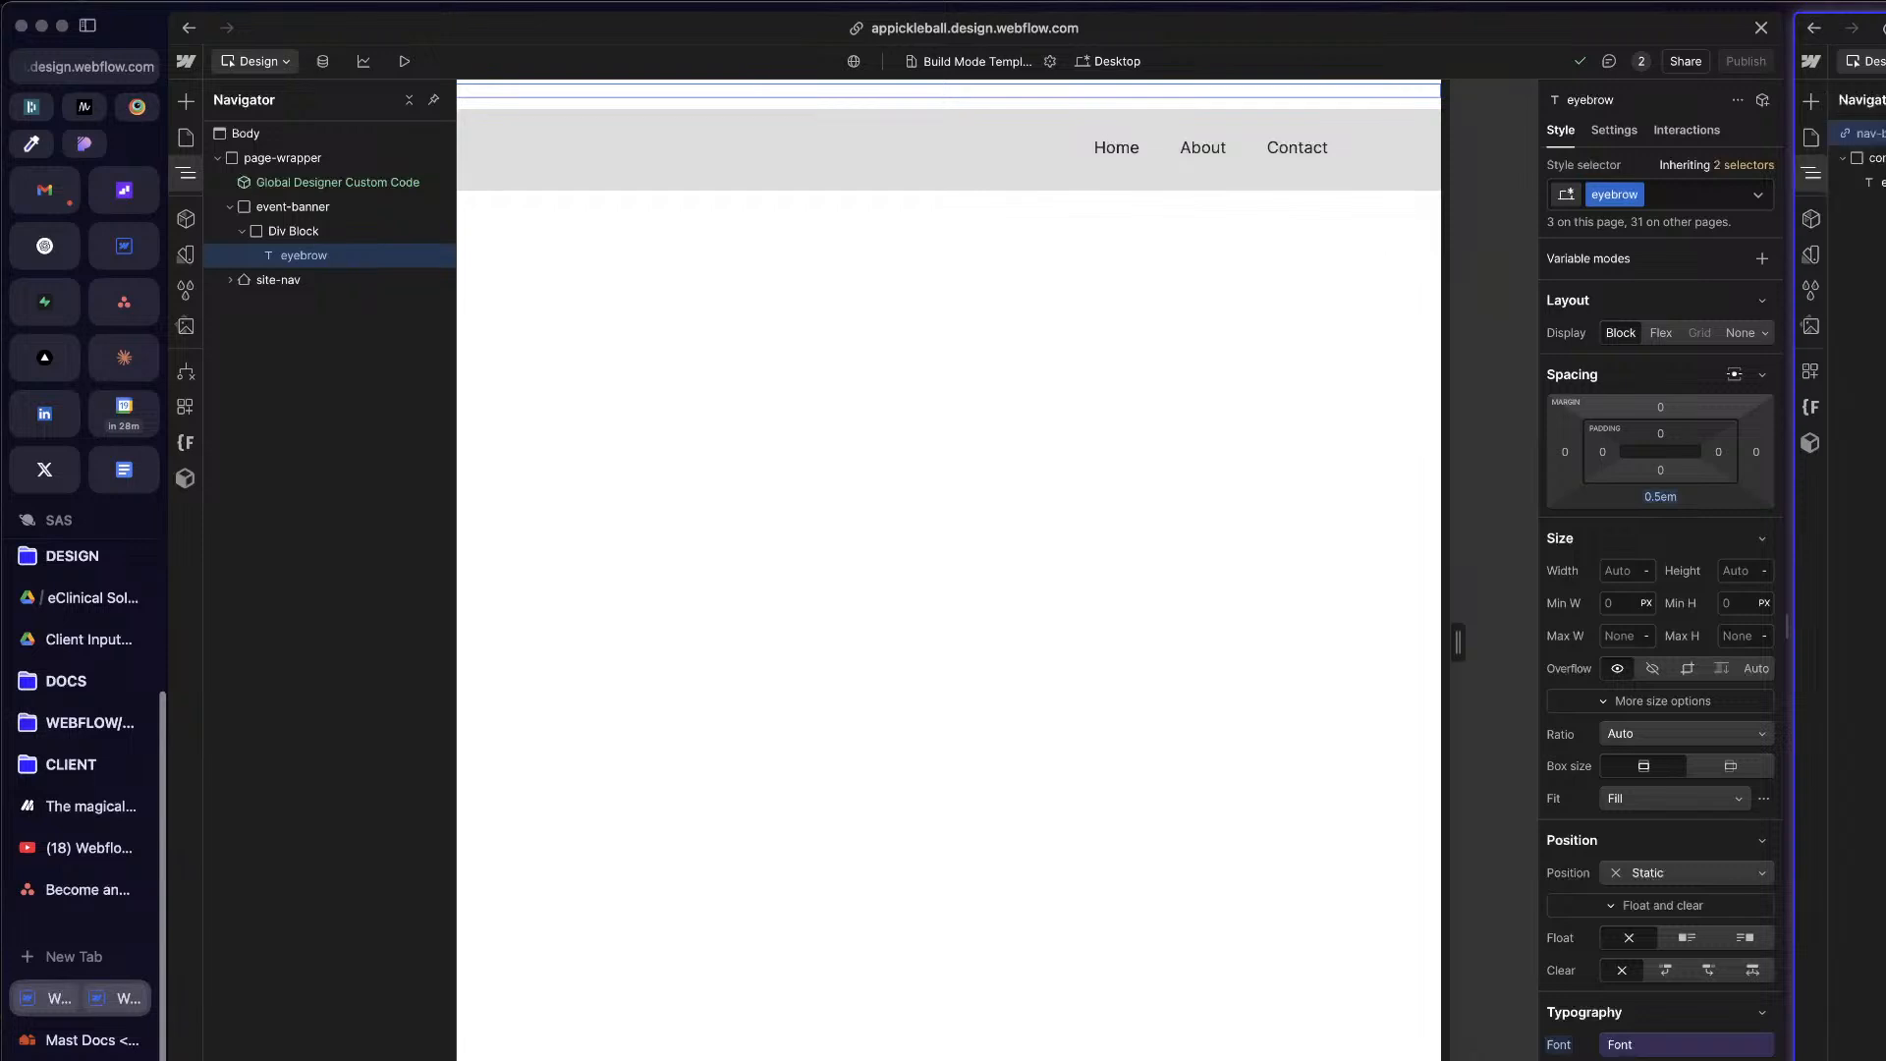
{"action": "left_click", "coordinate": [1876, 158]}
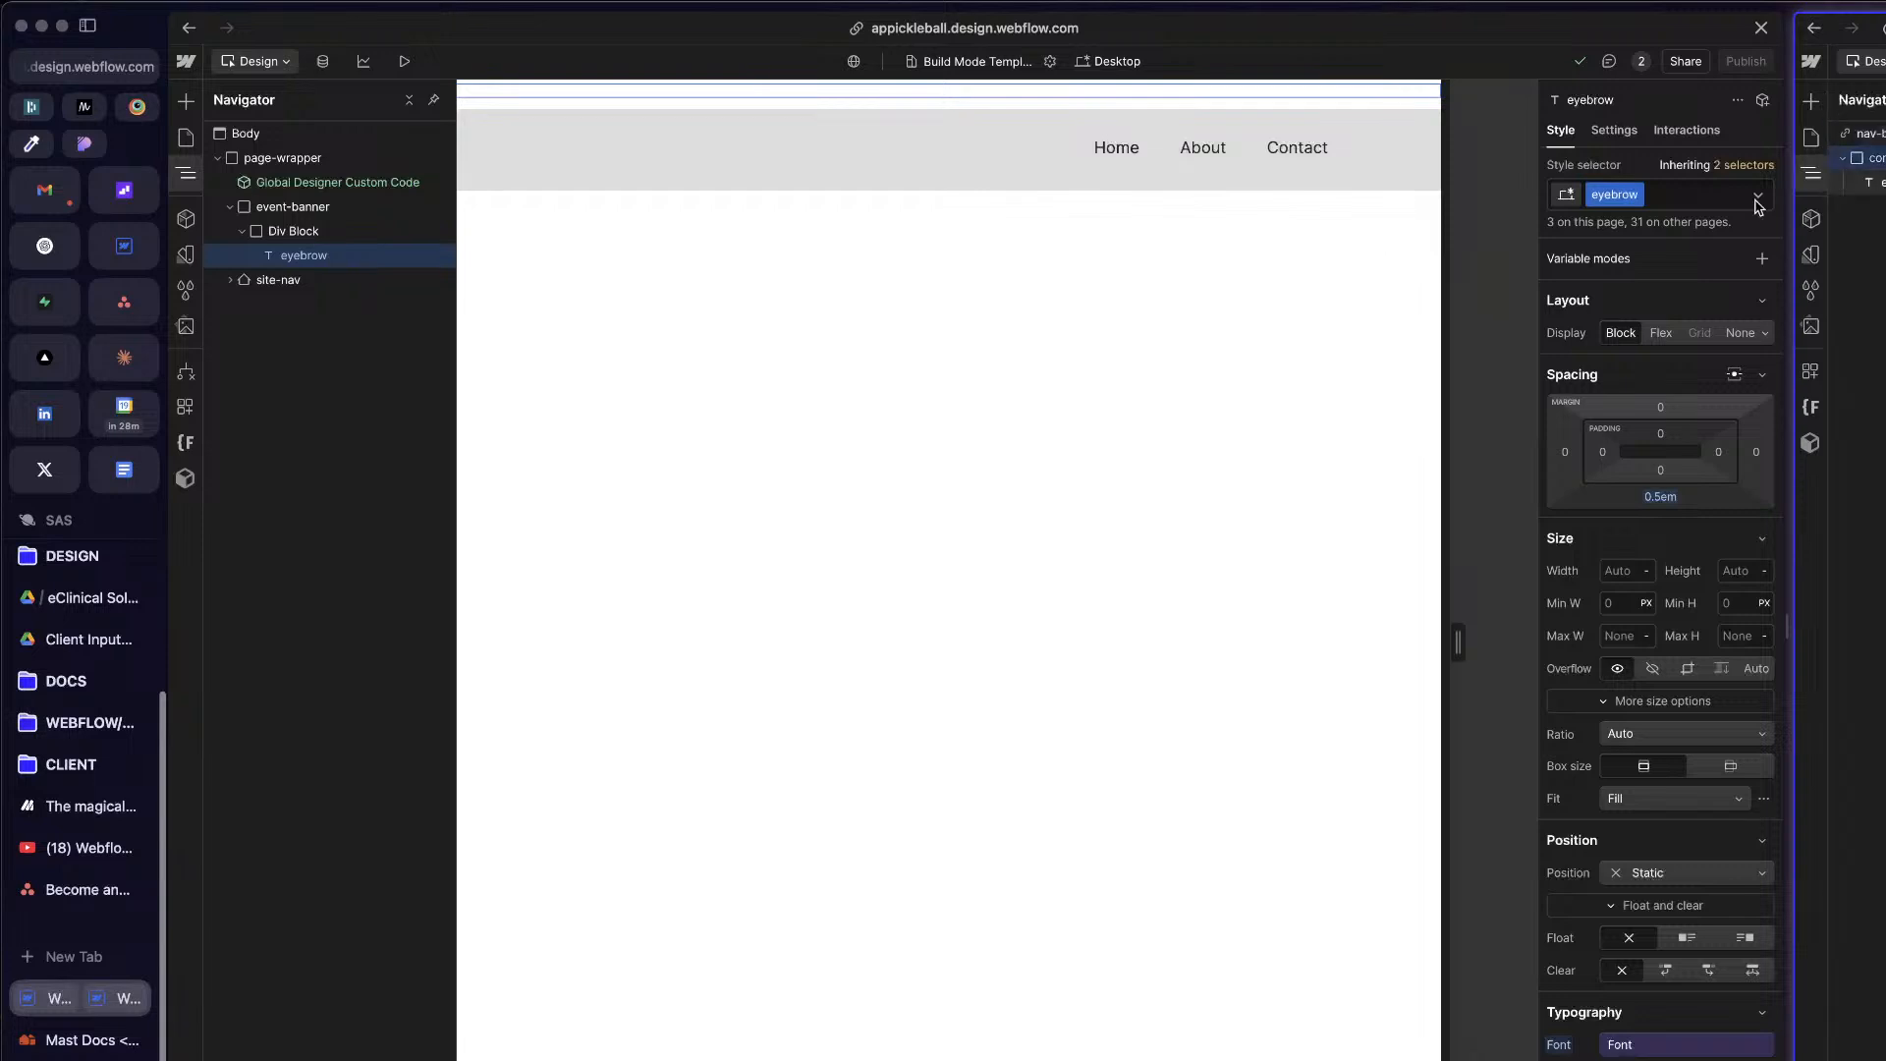
{"action": "left_click", "coordinate": [308, 240]}
{"action": "key", "text": "super+Return"}
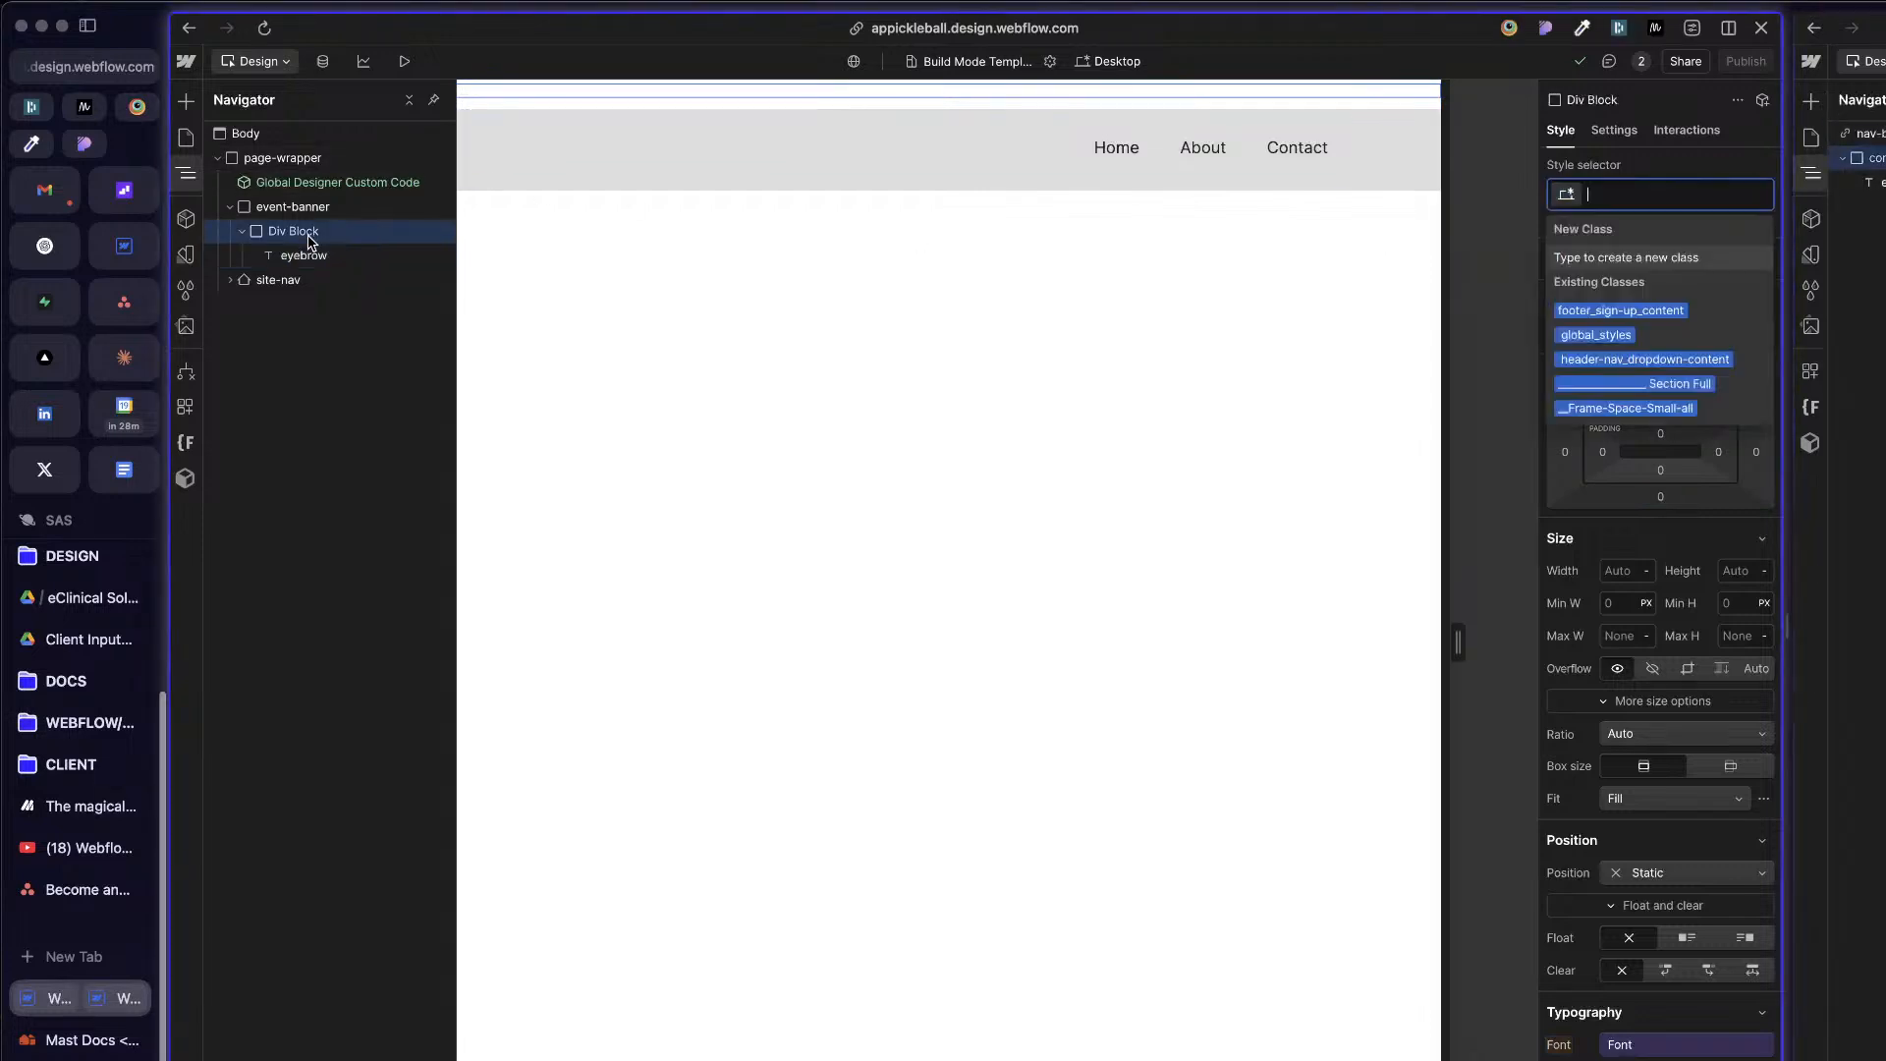
{"action": "type", "text": "contaion"}
{"action": "key", "text": "BackSpace"}
{"action": "key", "text": "BackSpace"}
{"action": "key", "text": "BackSpace"}
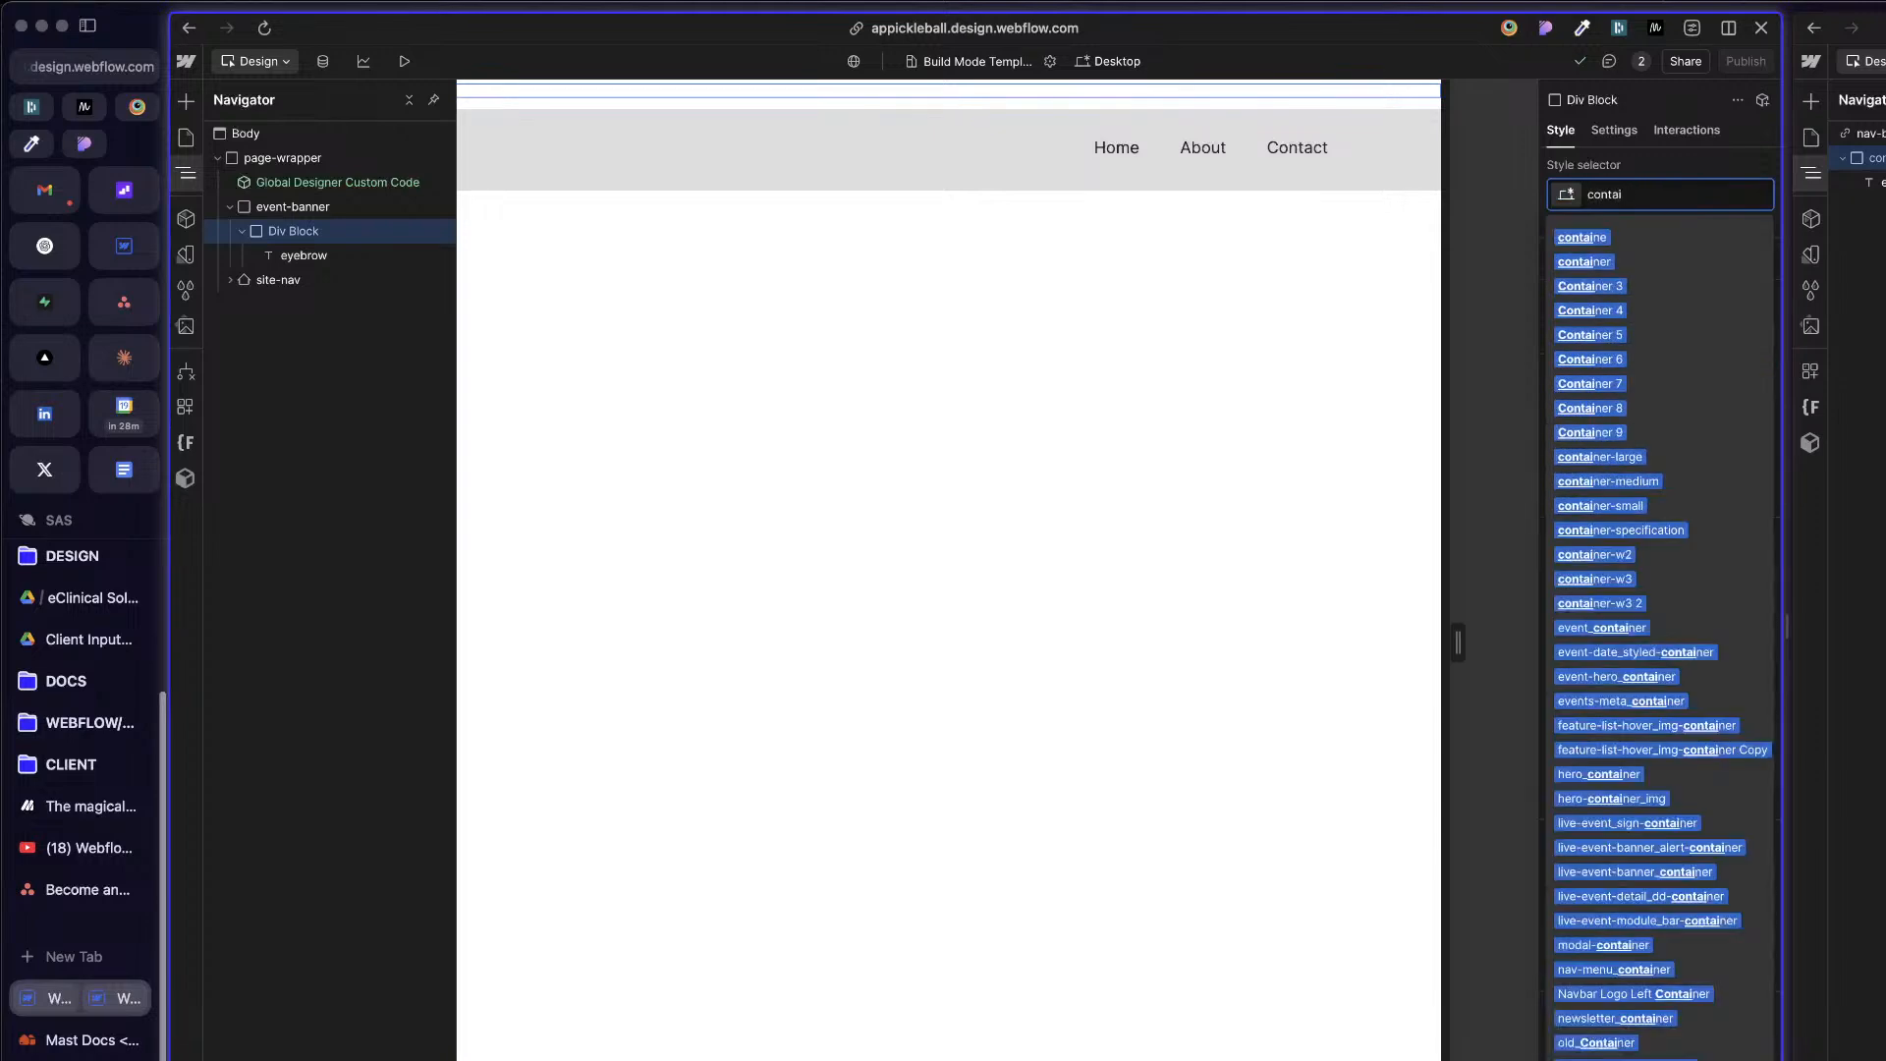
{"action": "type", "text": "iner"}
{"action": "key", "text": "Return"}
Step: Add the u-text-center combo class to event-banner's container and select the eyebrow text inside it
{"action": "key", "text": "super+Return"}
{"action": "type", "text": "u-text"}
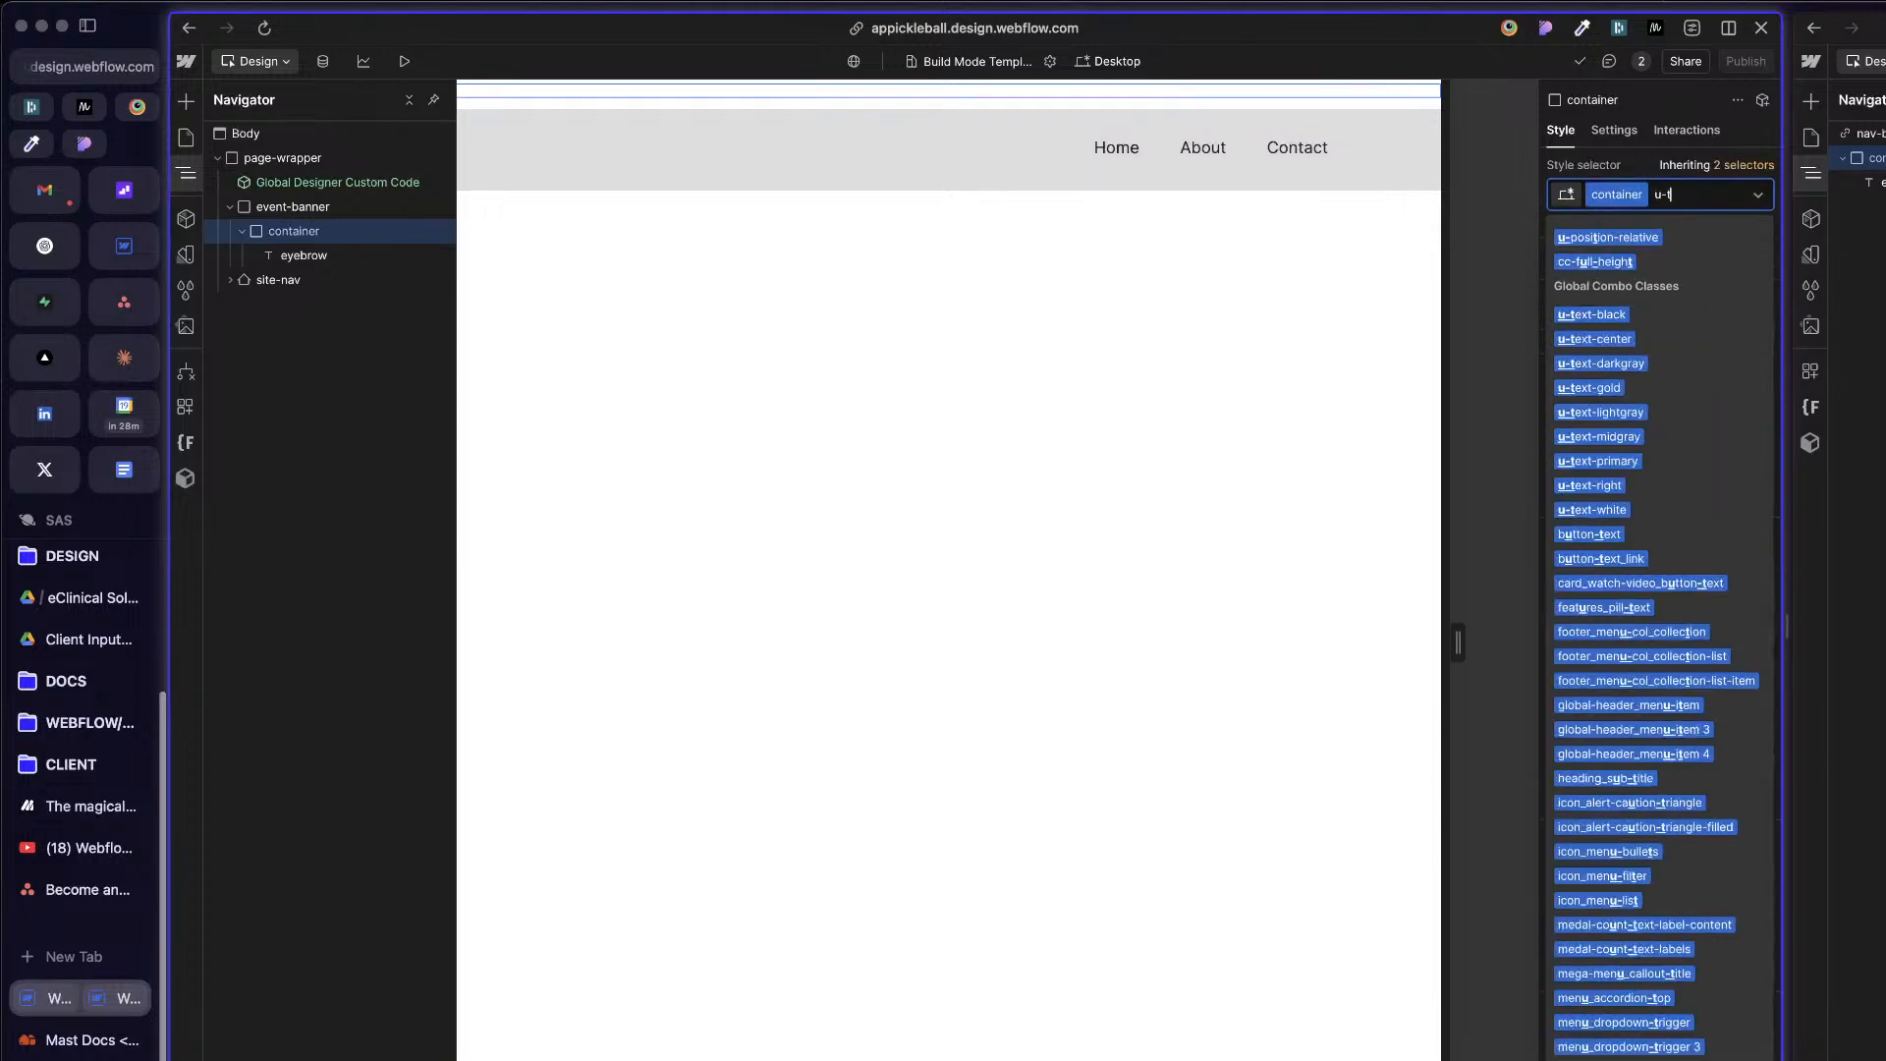
{"action": "key", "text": "Down"}
{"action": "key", "text": "Down"}
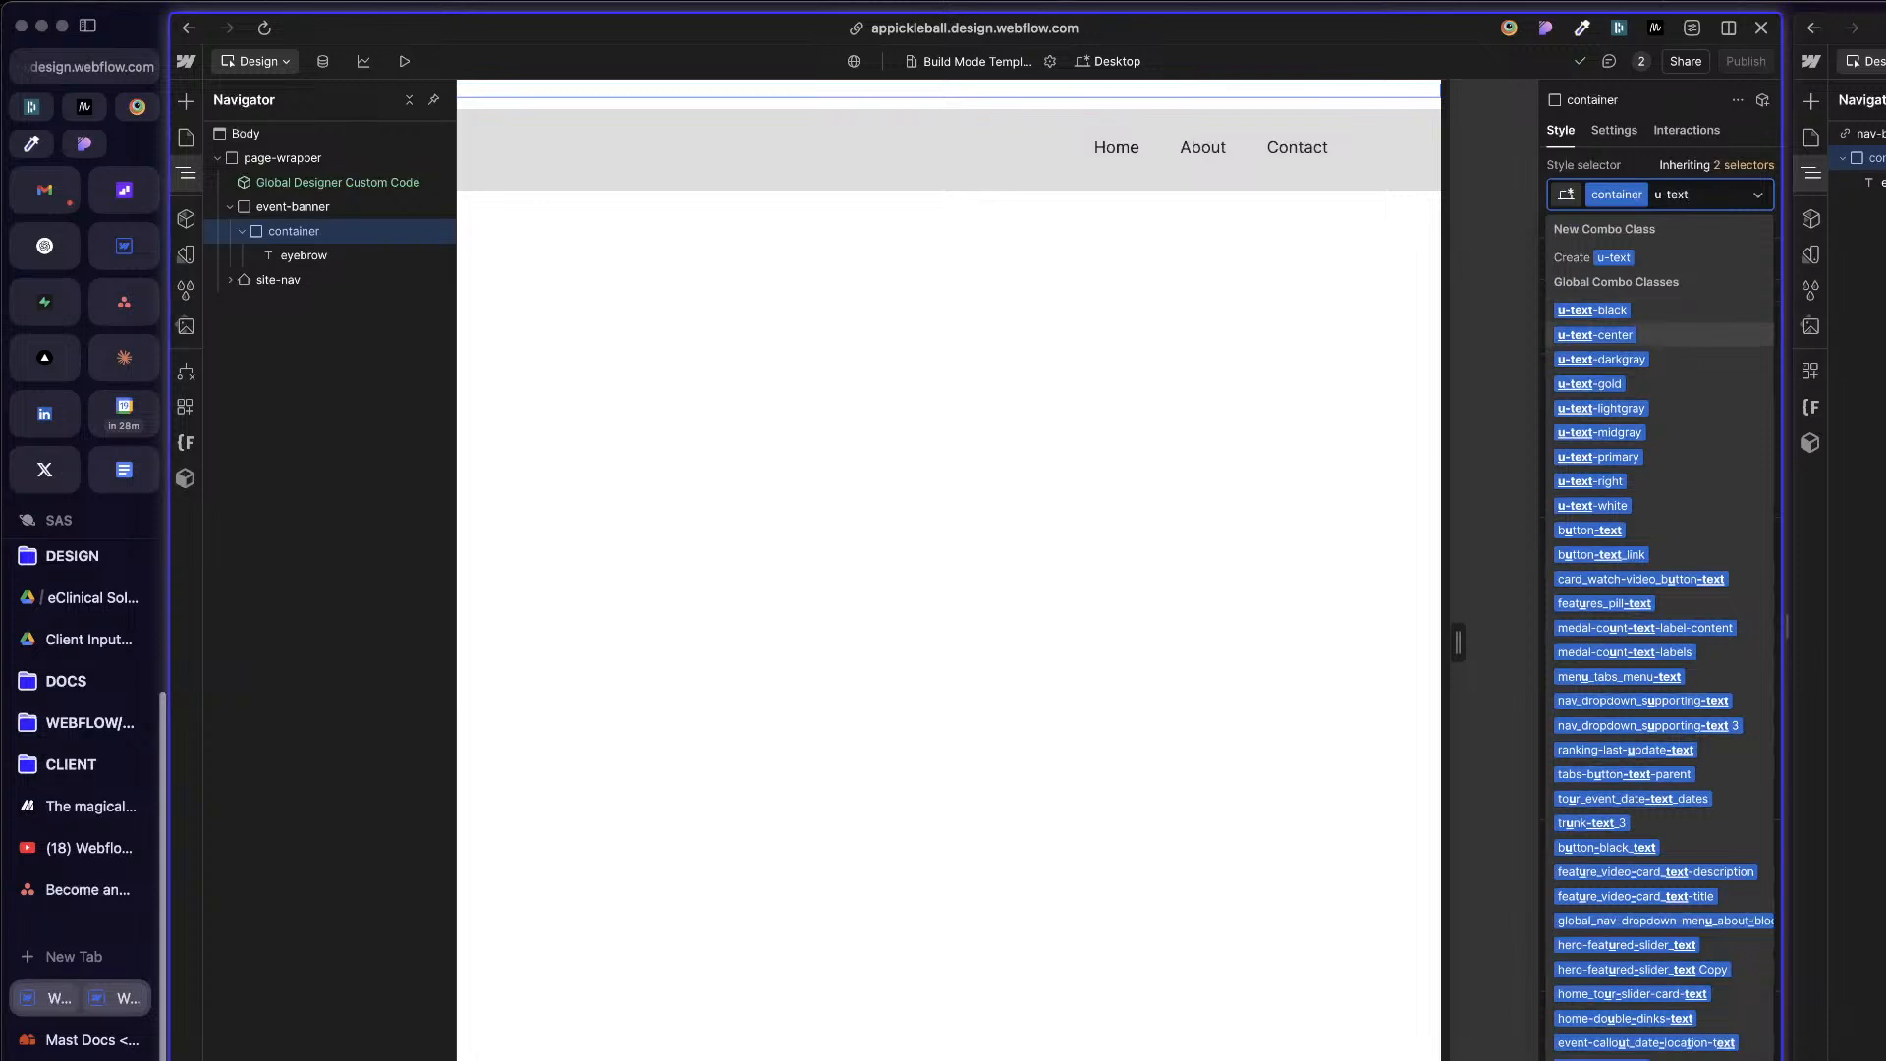
{"action": "key", "text": "Return"}
{"action": "left_click", "coordinate": [766, 103]}
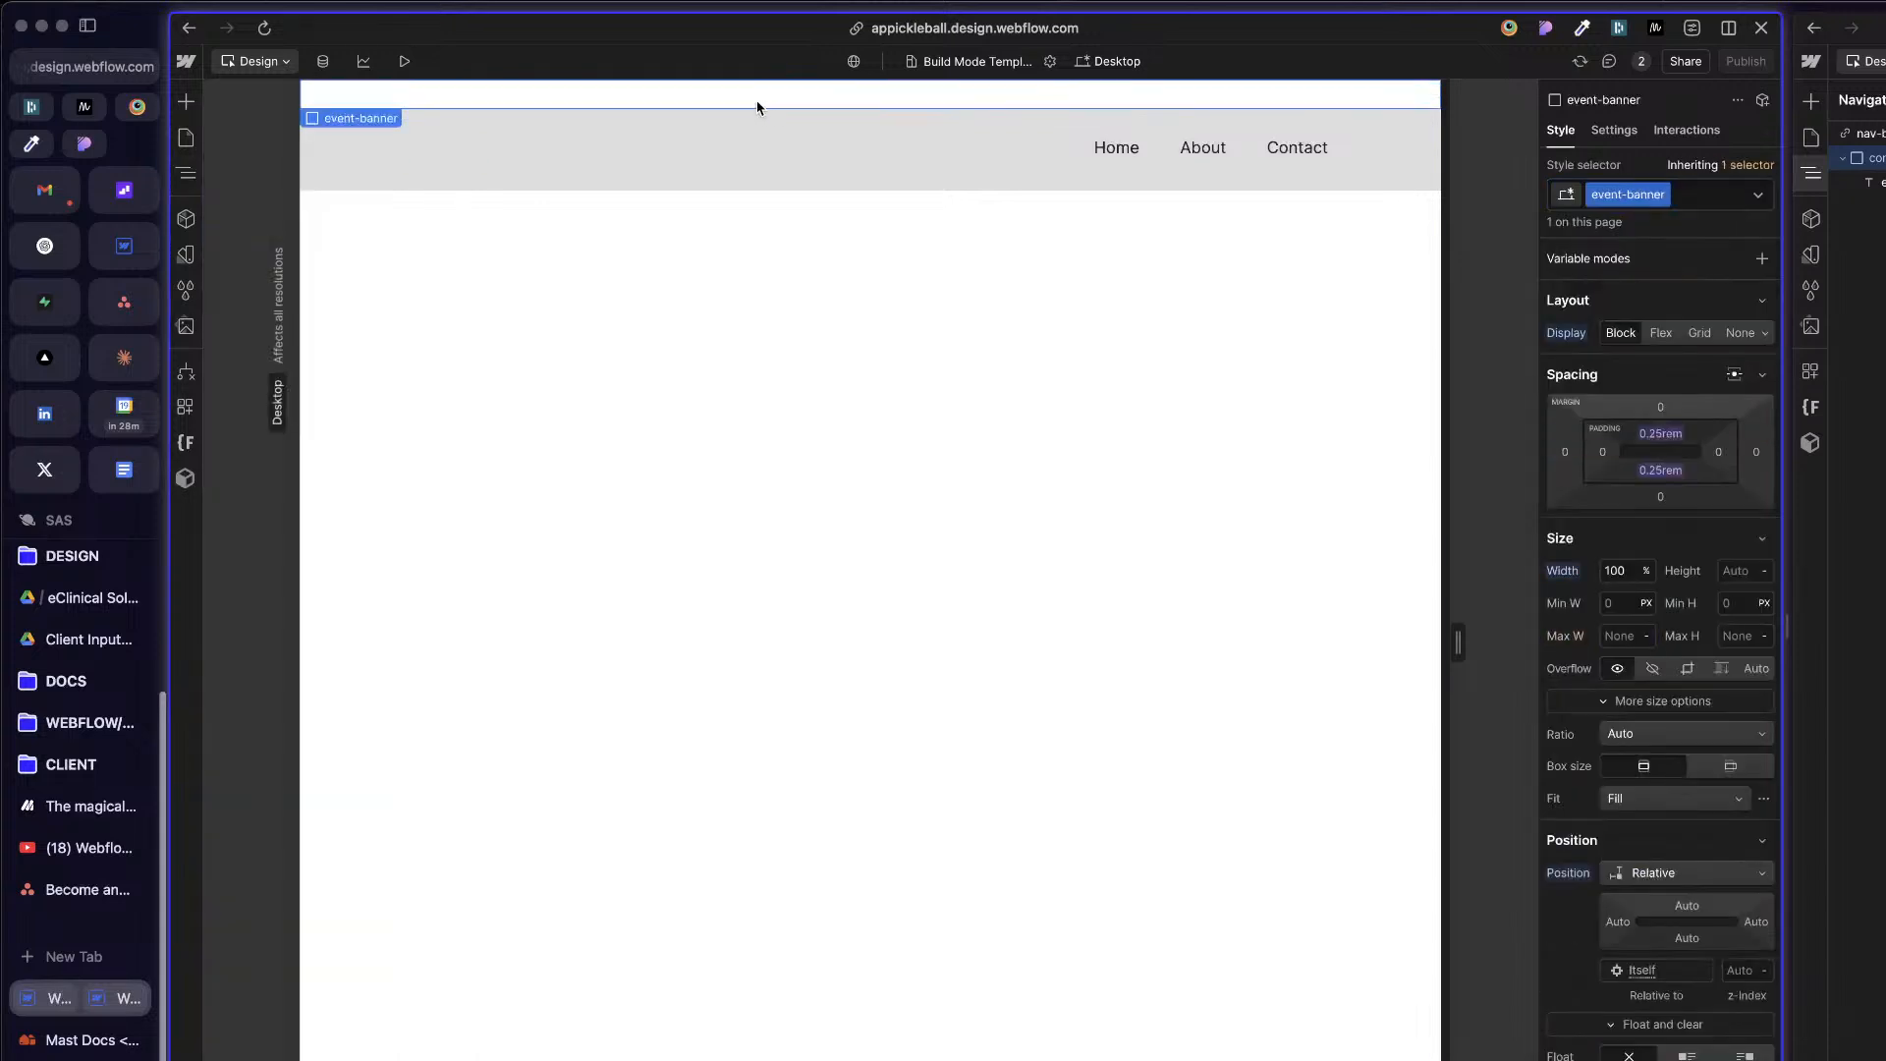
{"action": "left_click", "coordinate": [704, 89]}
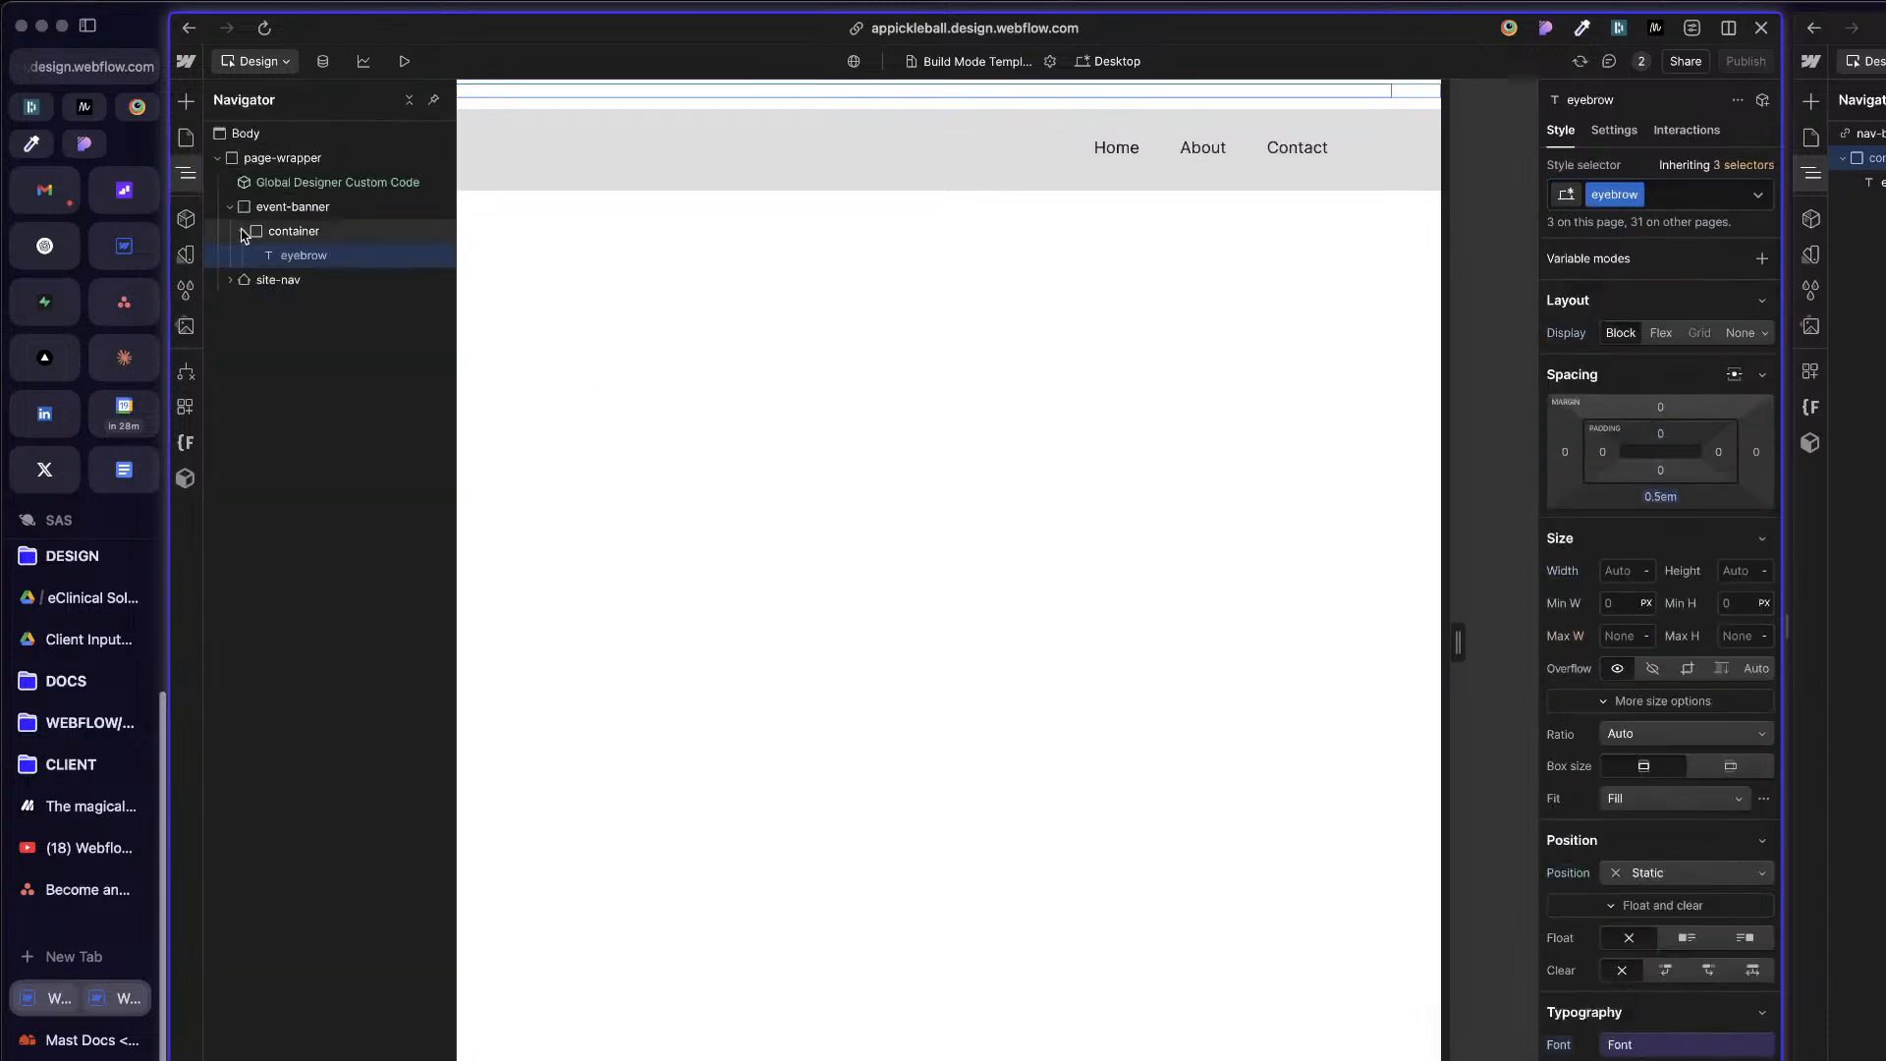
Step: Set event-banner's background color to the Primary variable
{"action": "left_click", "coordinate": [362, 208]}
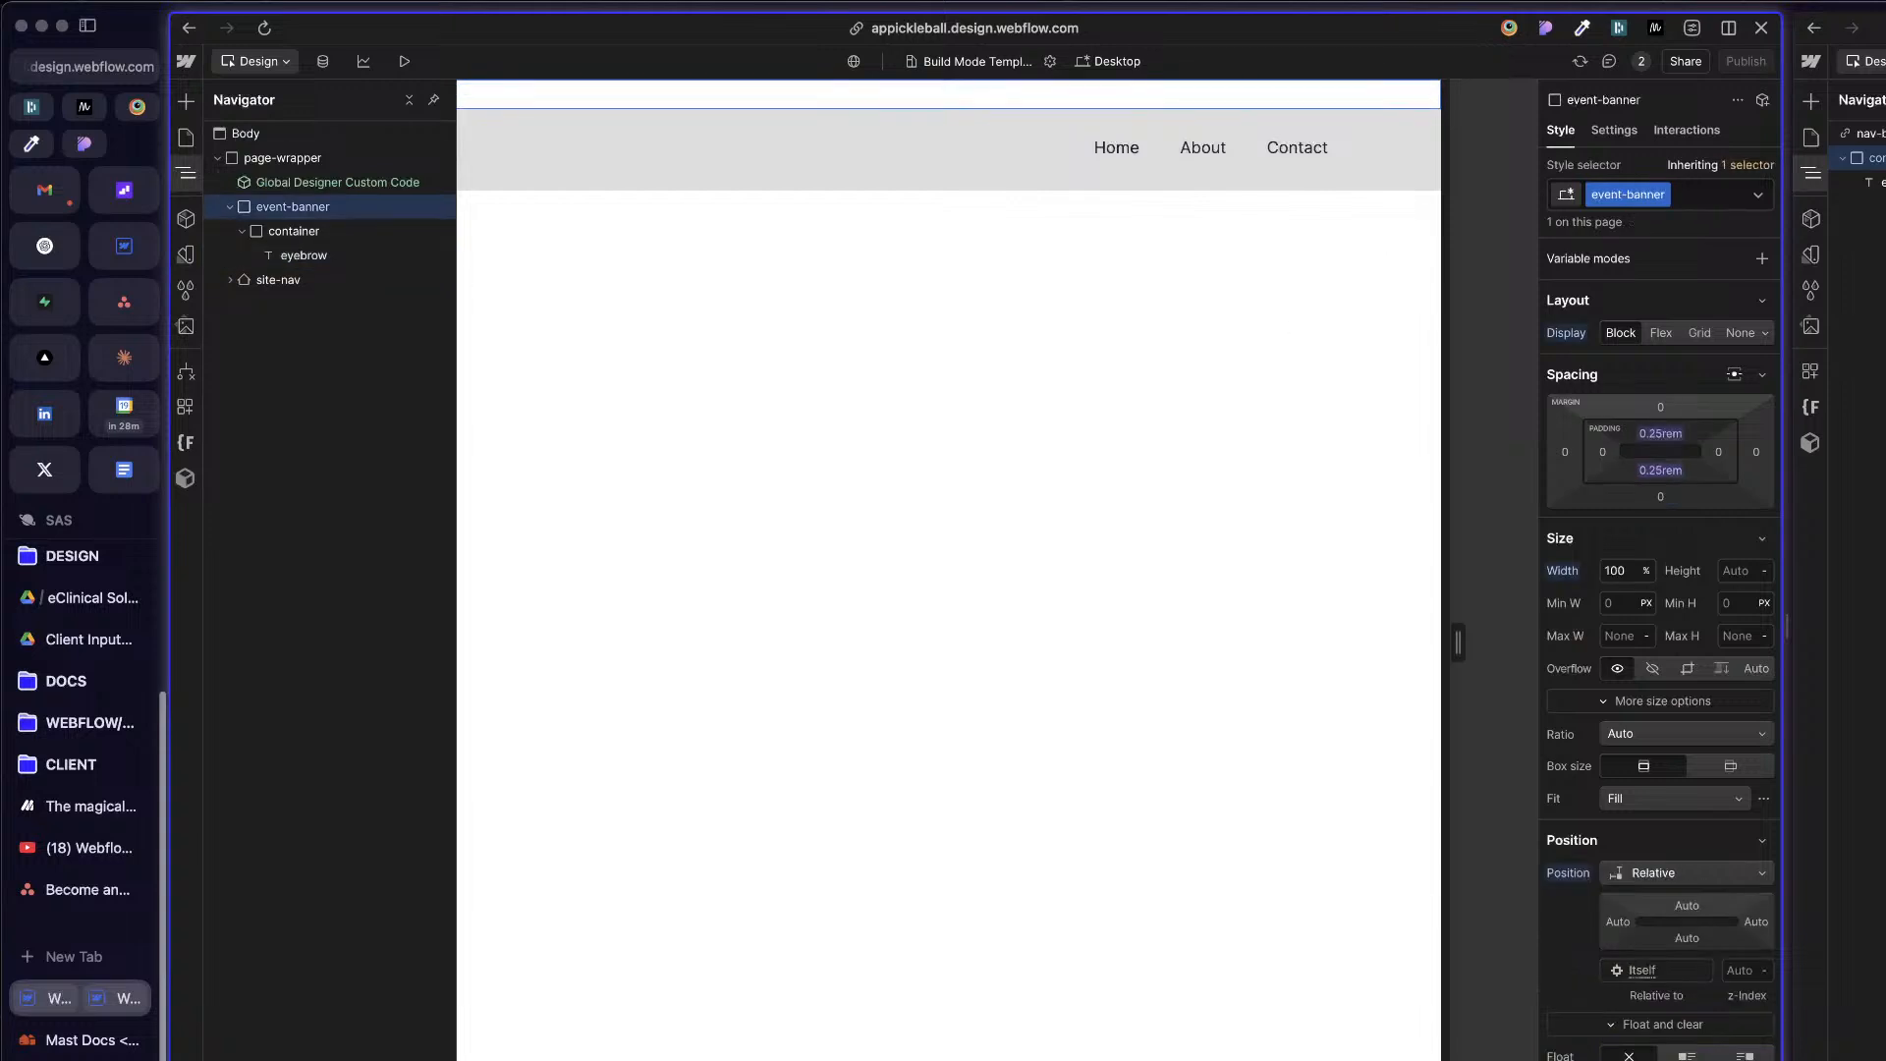
{"action": "left_click", "coordinate": [1396, 105]}
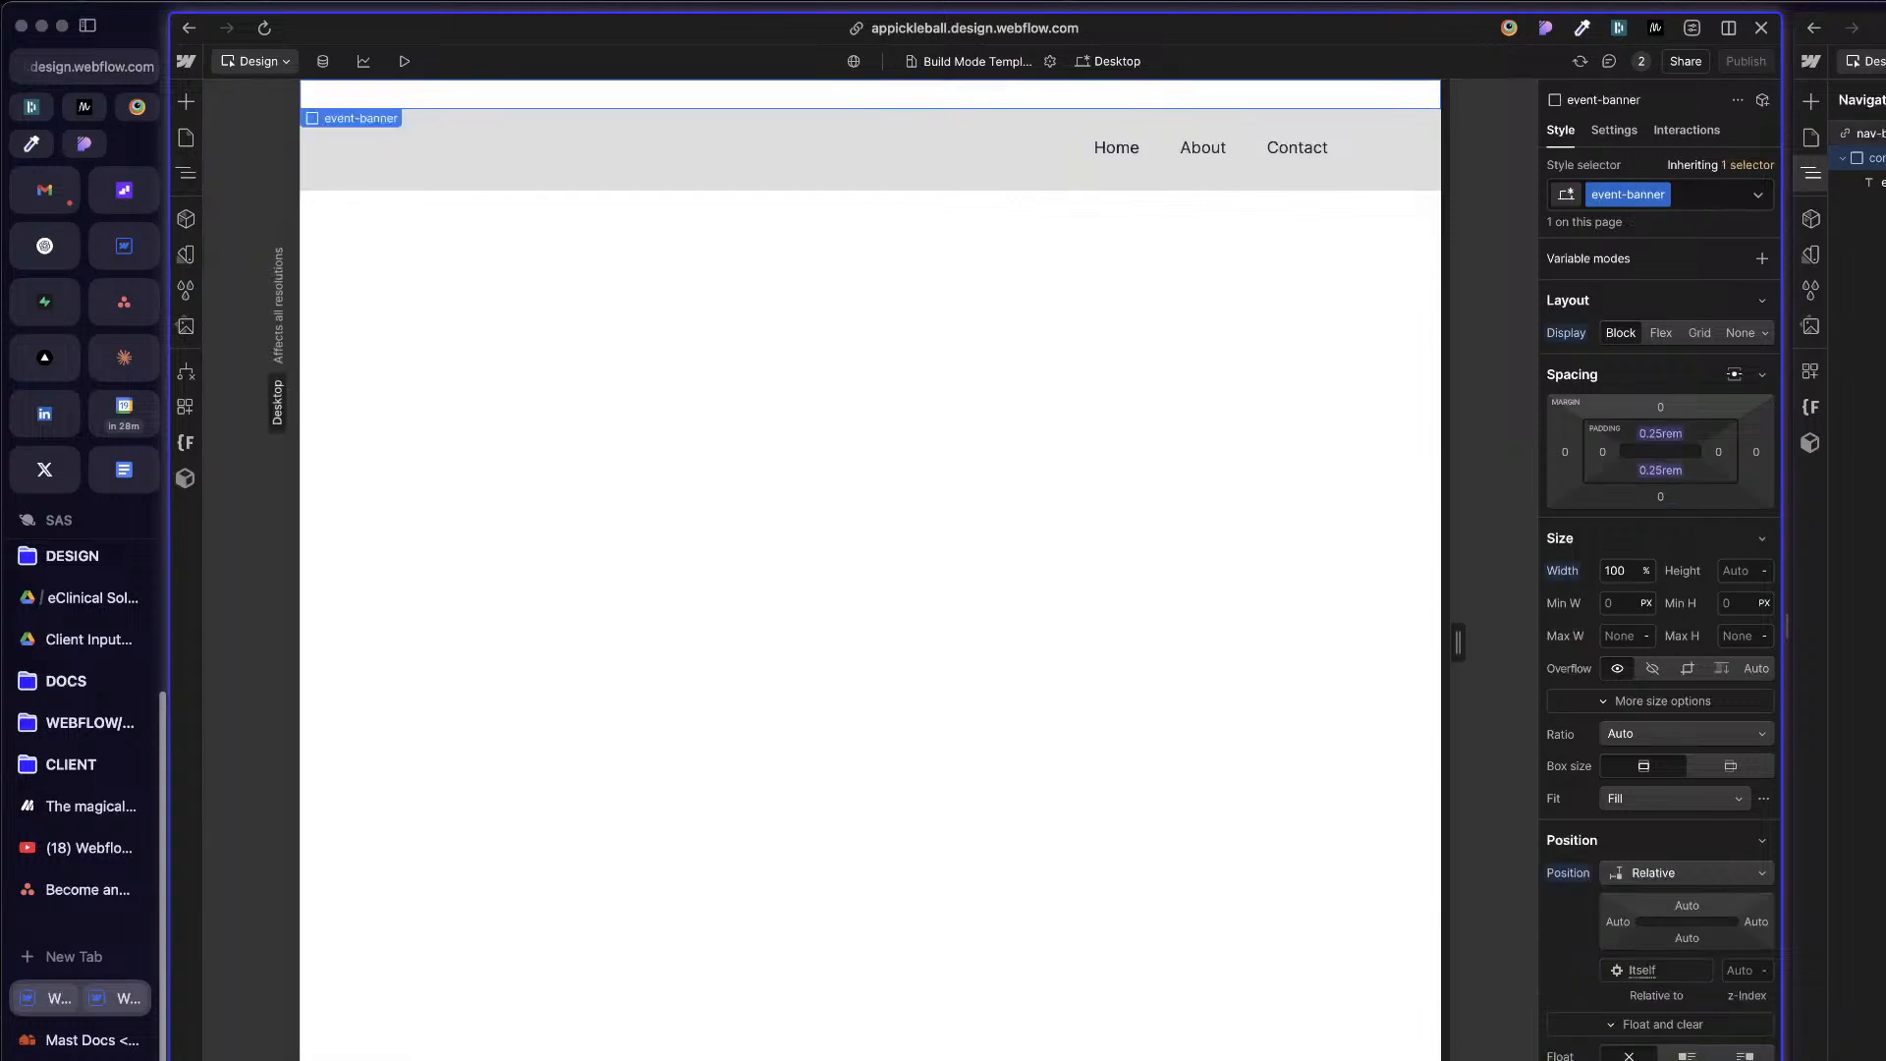
{"action": "left_click", "coordinate": [1871, 134]}
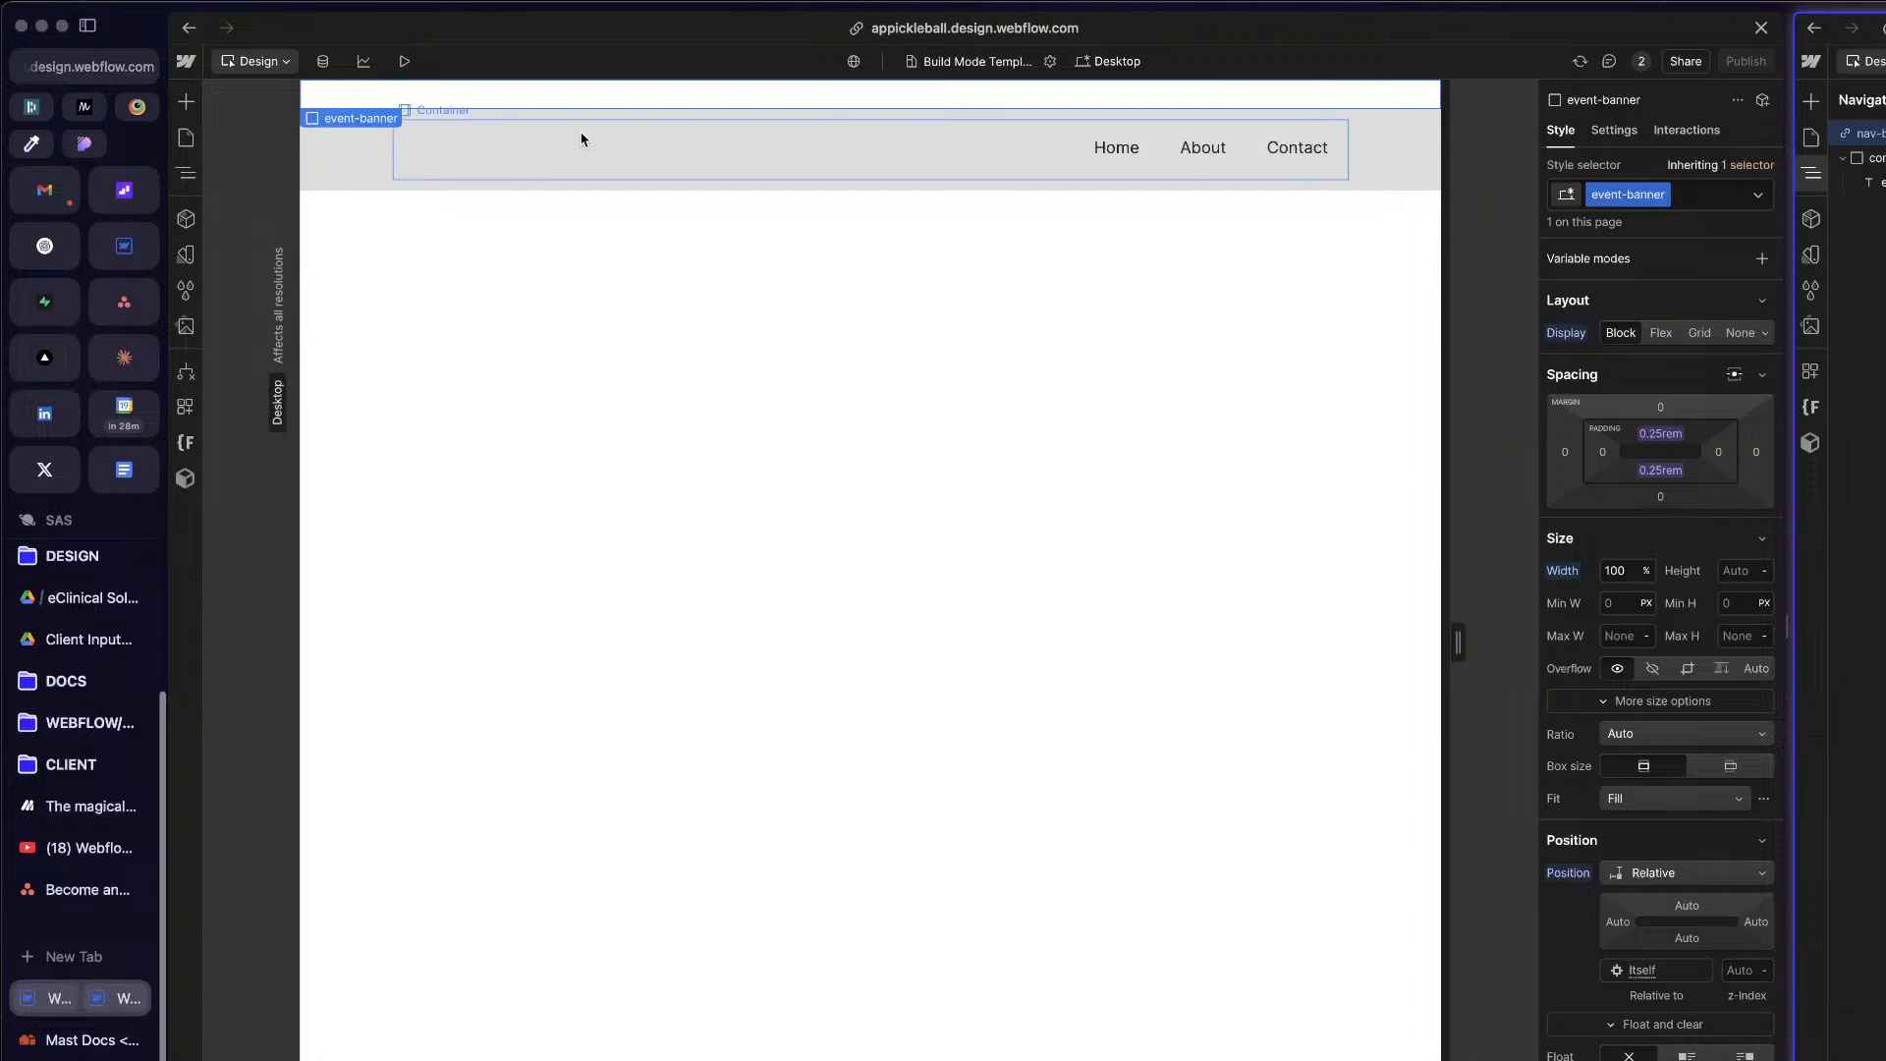
{"action": "left_click", "coordinate": [588, 95]}
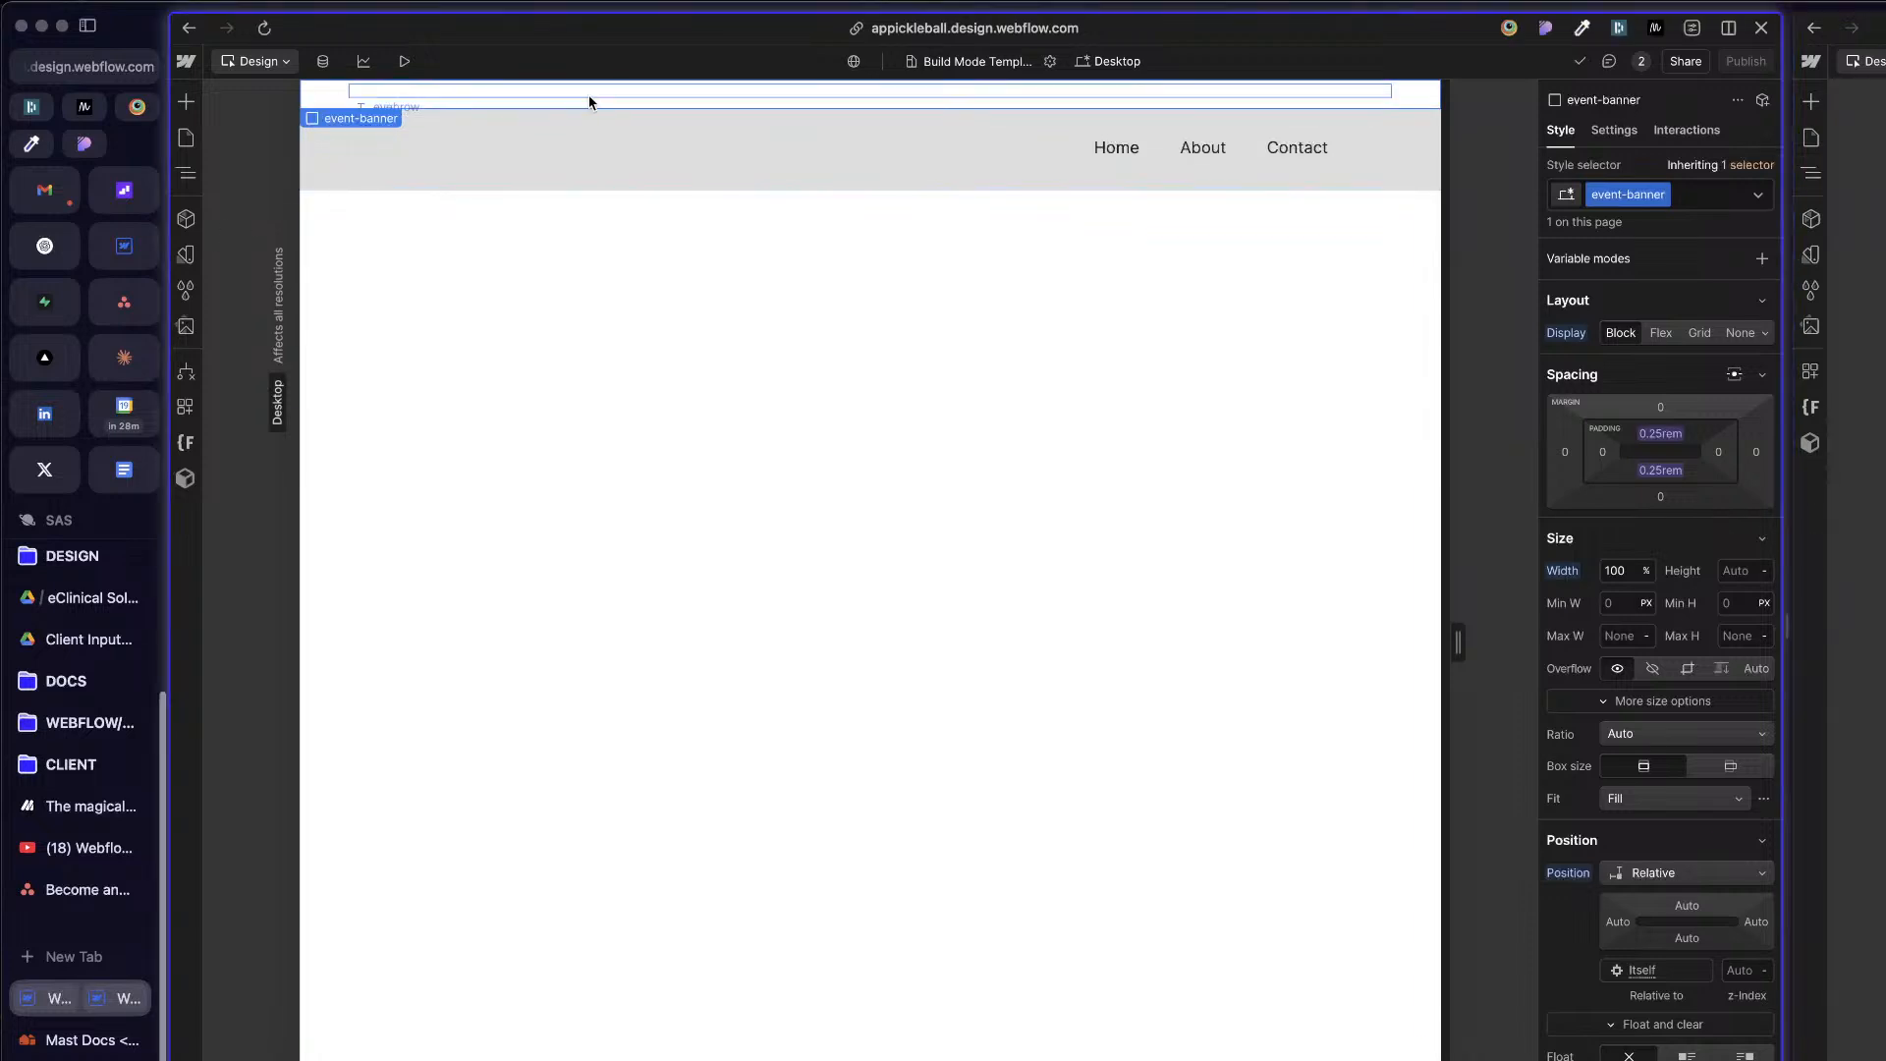
{"action": "left_click", "coordinate": [578, 110]}
{"action": "key", "text": "z"}
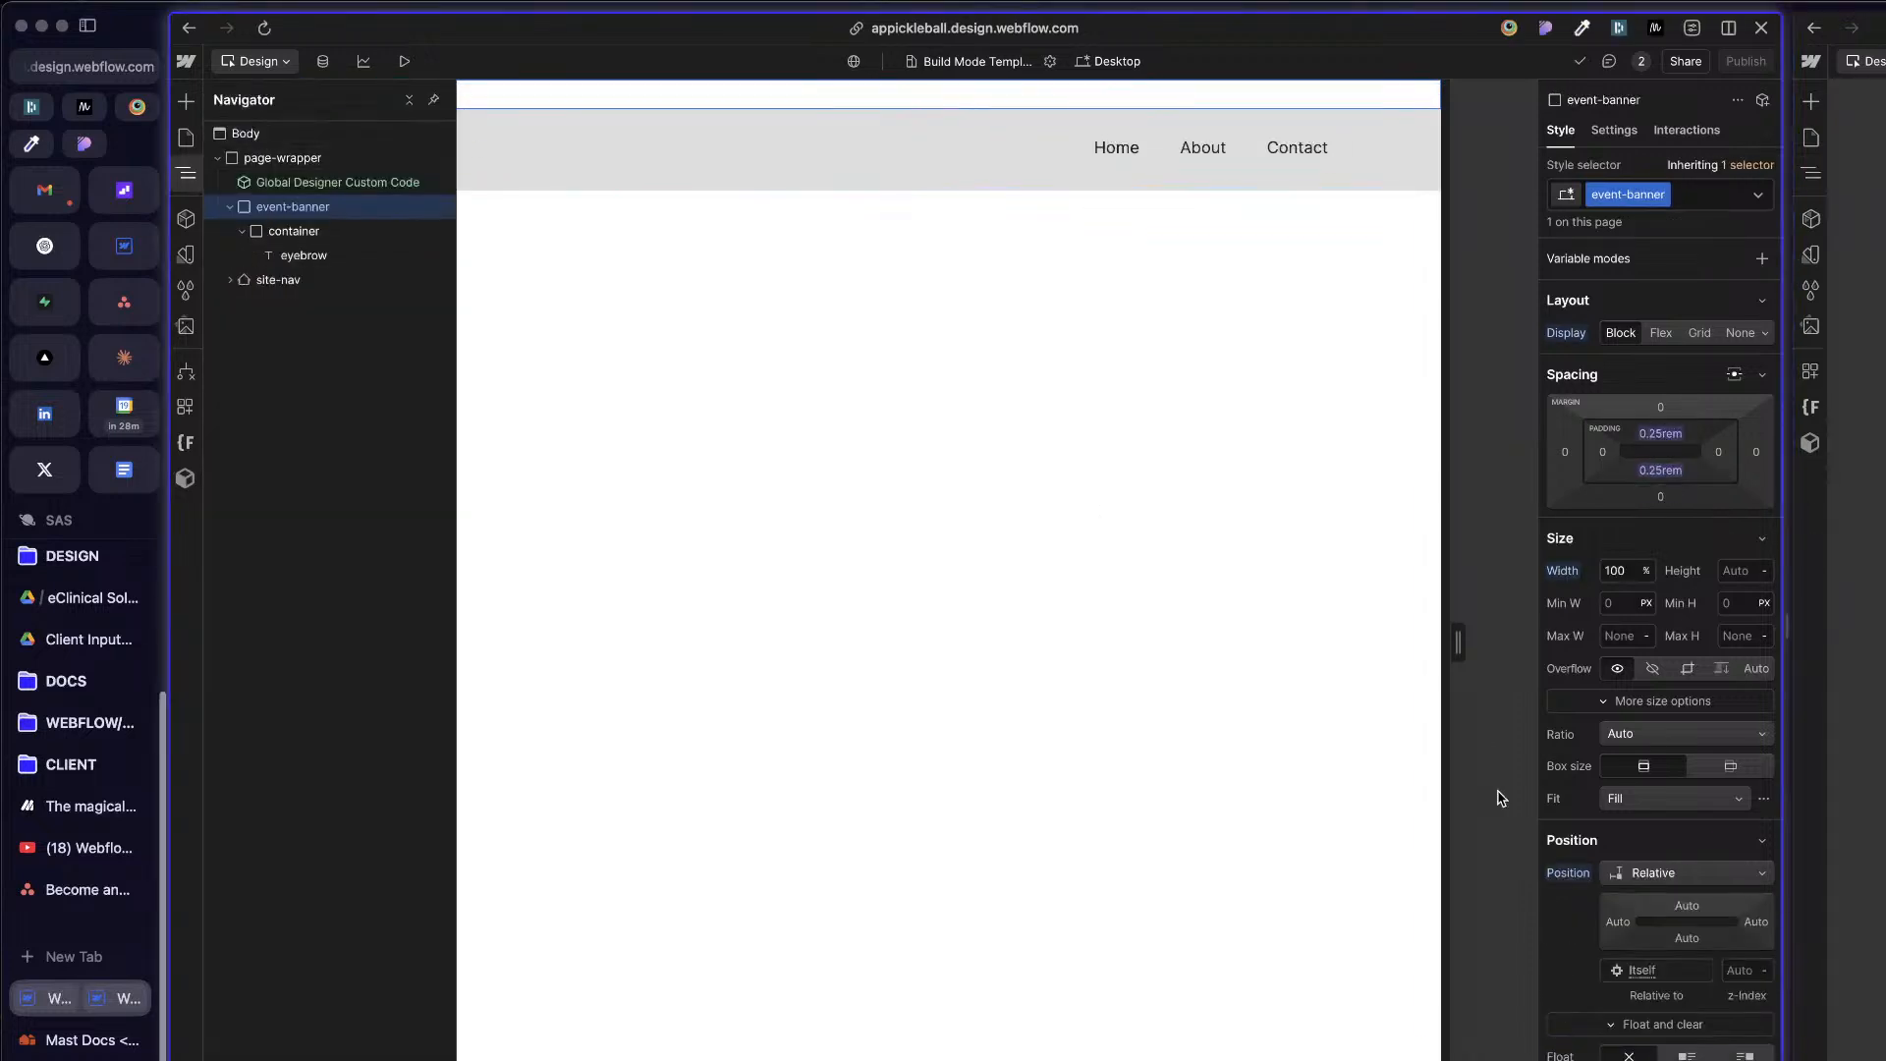
{"action": "scroll", "coordinate": [1636, 931], "scroll_direction": "down", "scroll_amount": 1}
{"action": "scroll", "coordinate": [1636, 932], "scroll_direction": "down", "scroll_amount": 10}
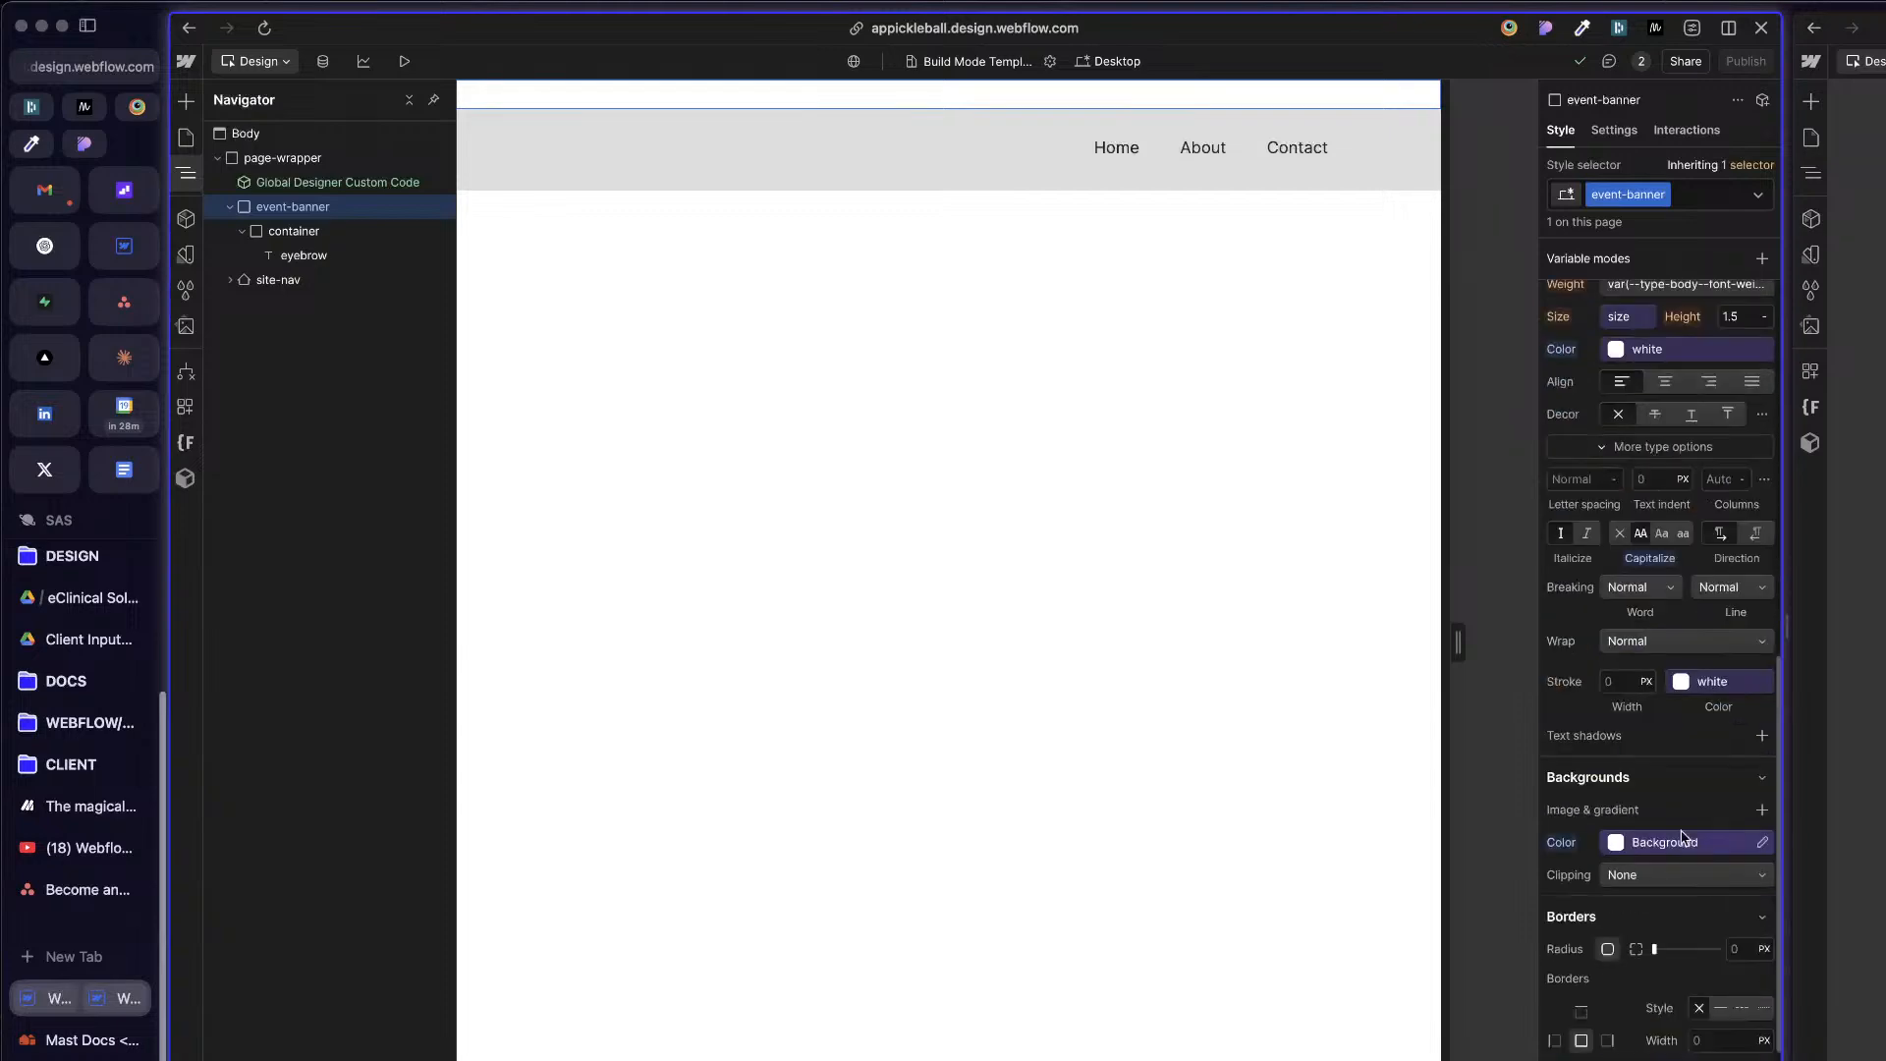
{"action": "left_click", "coordinate": [1664, 850]}
{"action": "left_click", "coordinate": [1621, 422]}
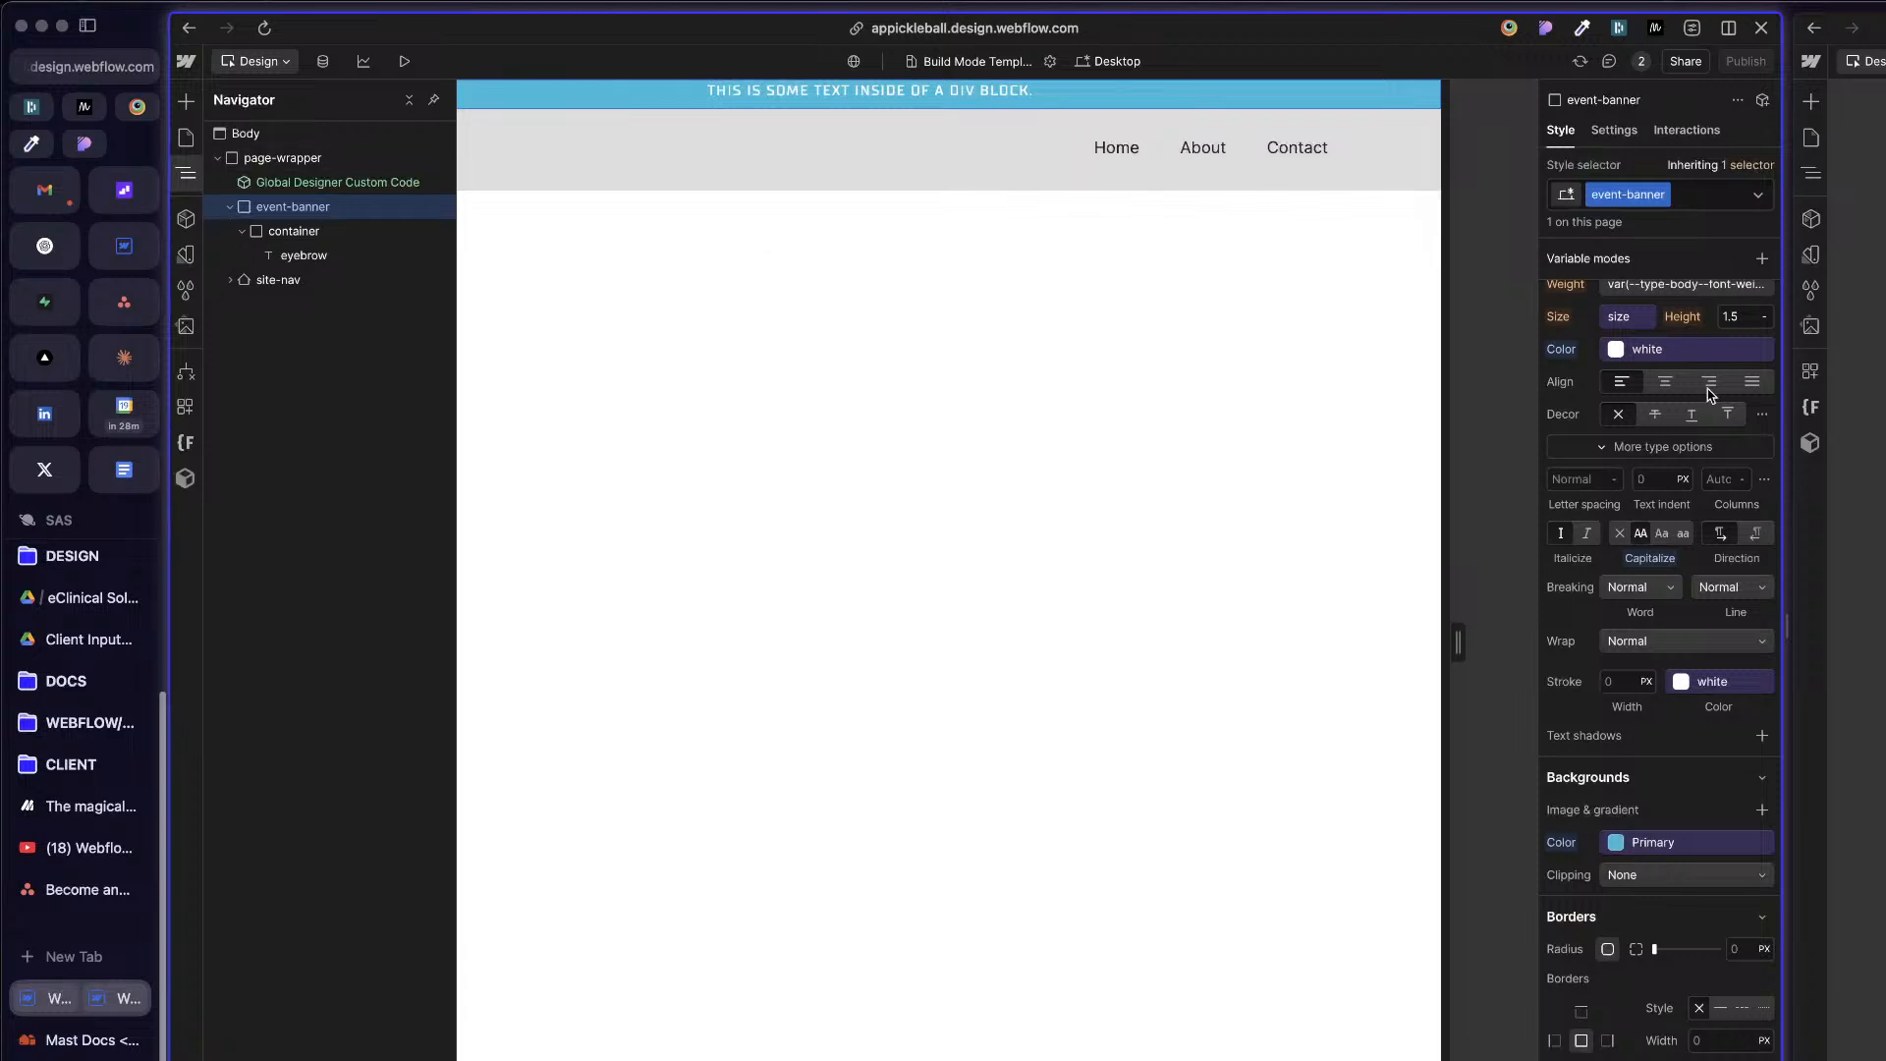
{"action": "scroll", "coordinate": [1677, 439], "scroll_direction": "up", "scroll_amount": 8}
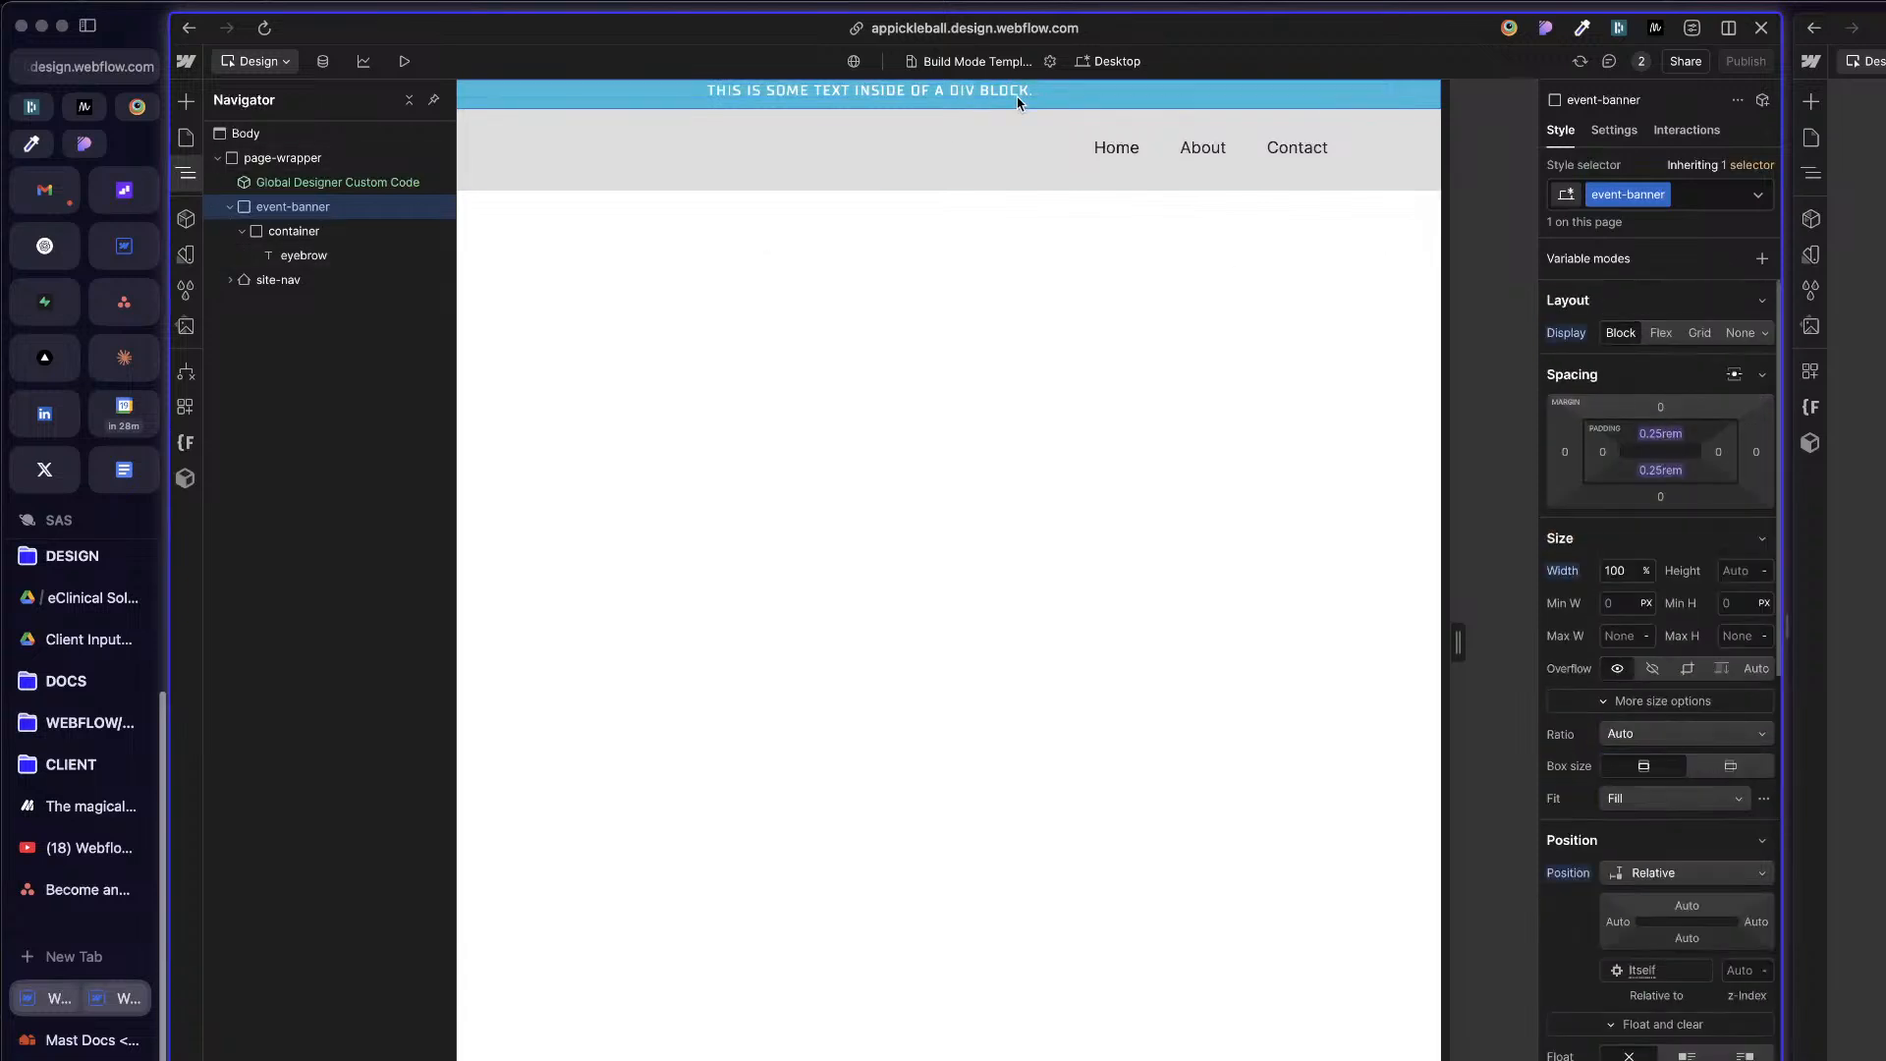
Step: Examine the spacing, position, typography and background styles of site-nav, event-banner, its container and the eyebrow text
{"action": "left_click", "coordinate": [1183, 113]}
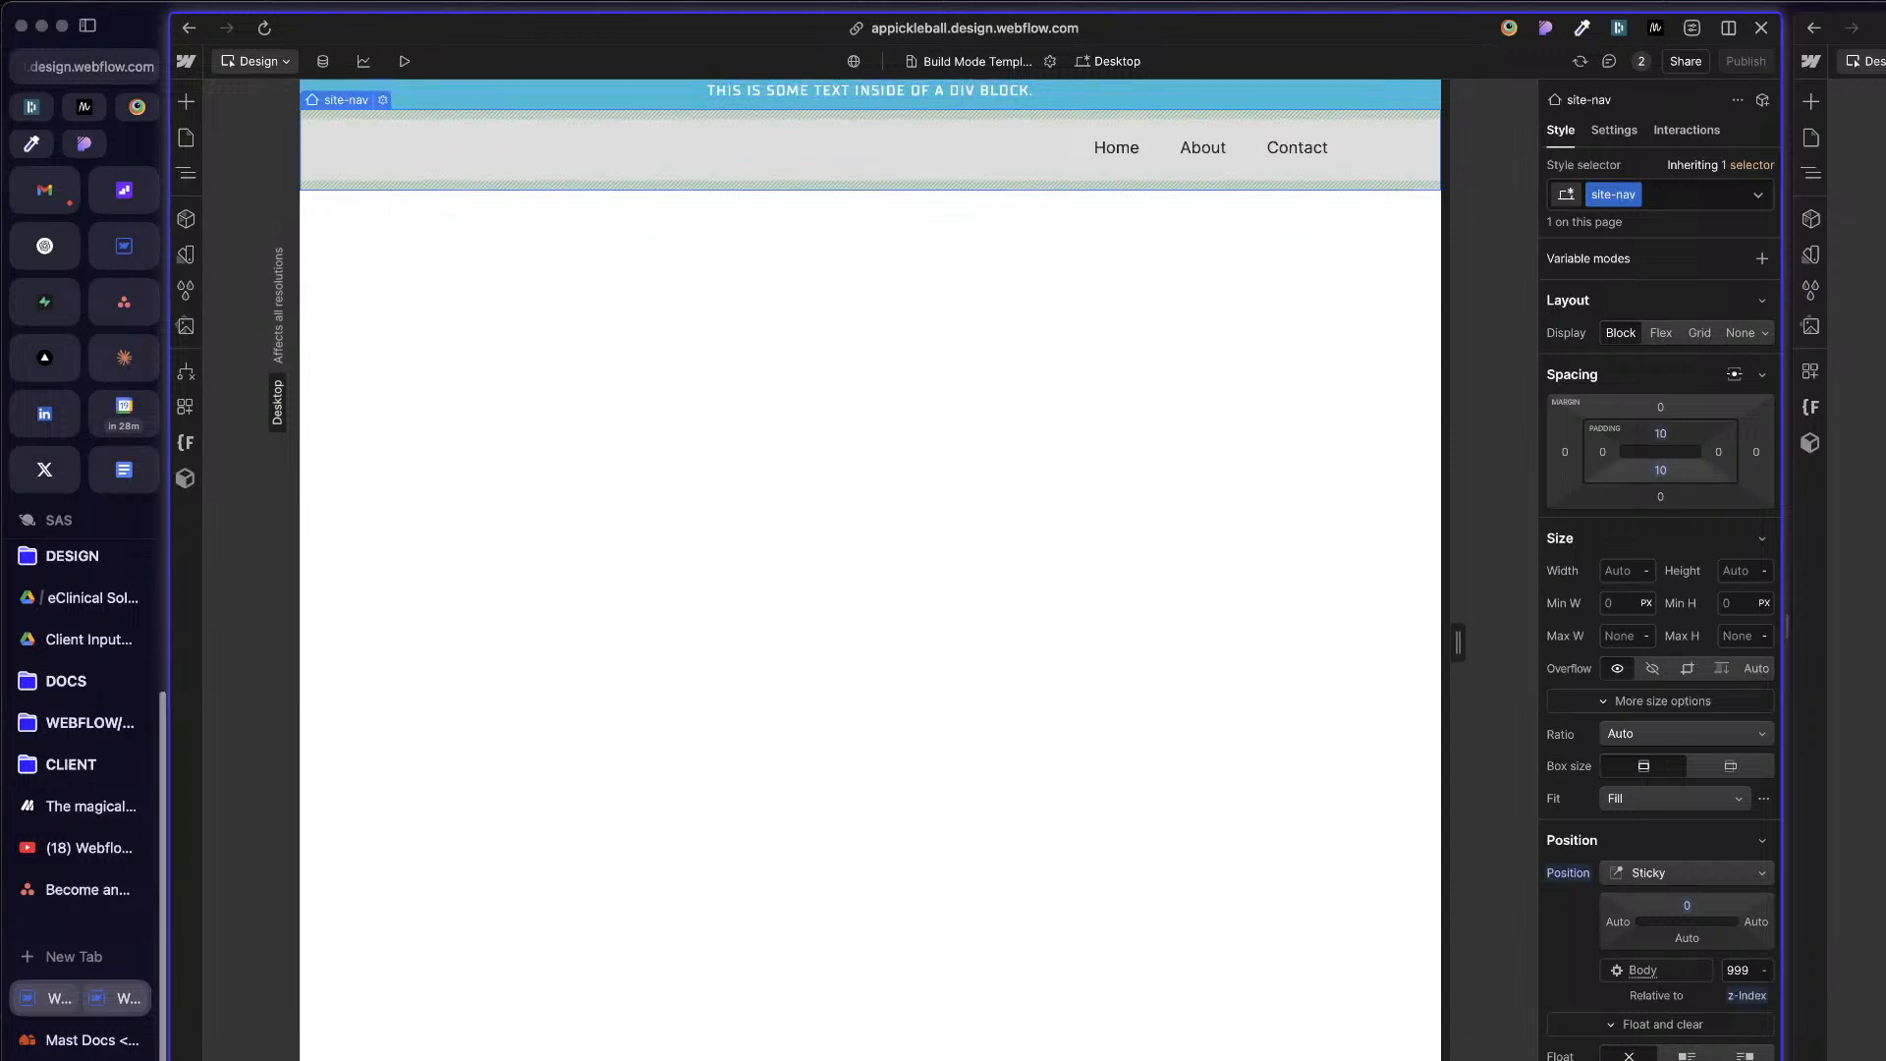
{"action": "scroll", "coordinate": [1696, 499], "scroll_direction": "down", "scroll_amount": 2}
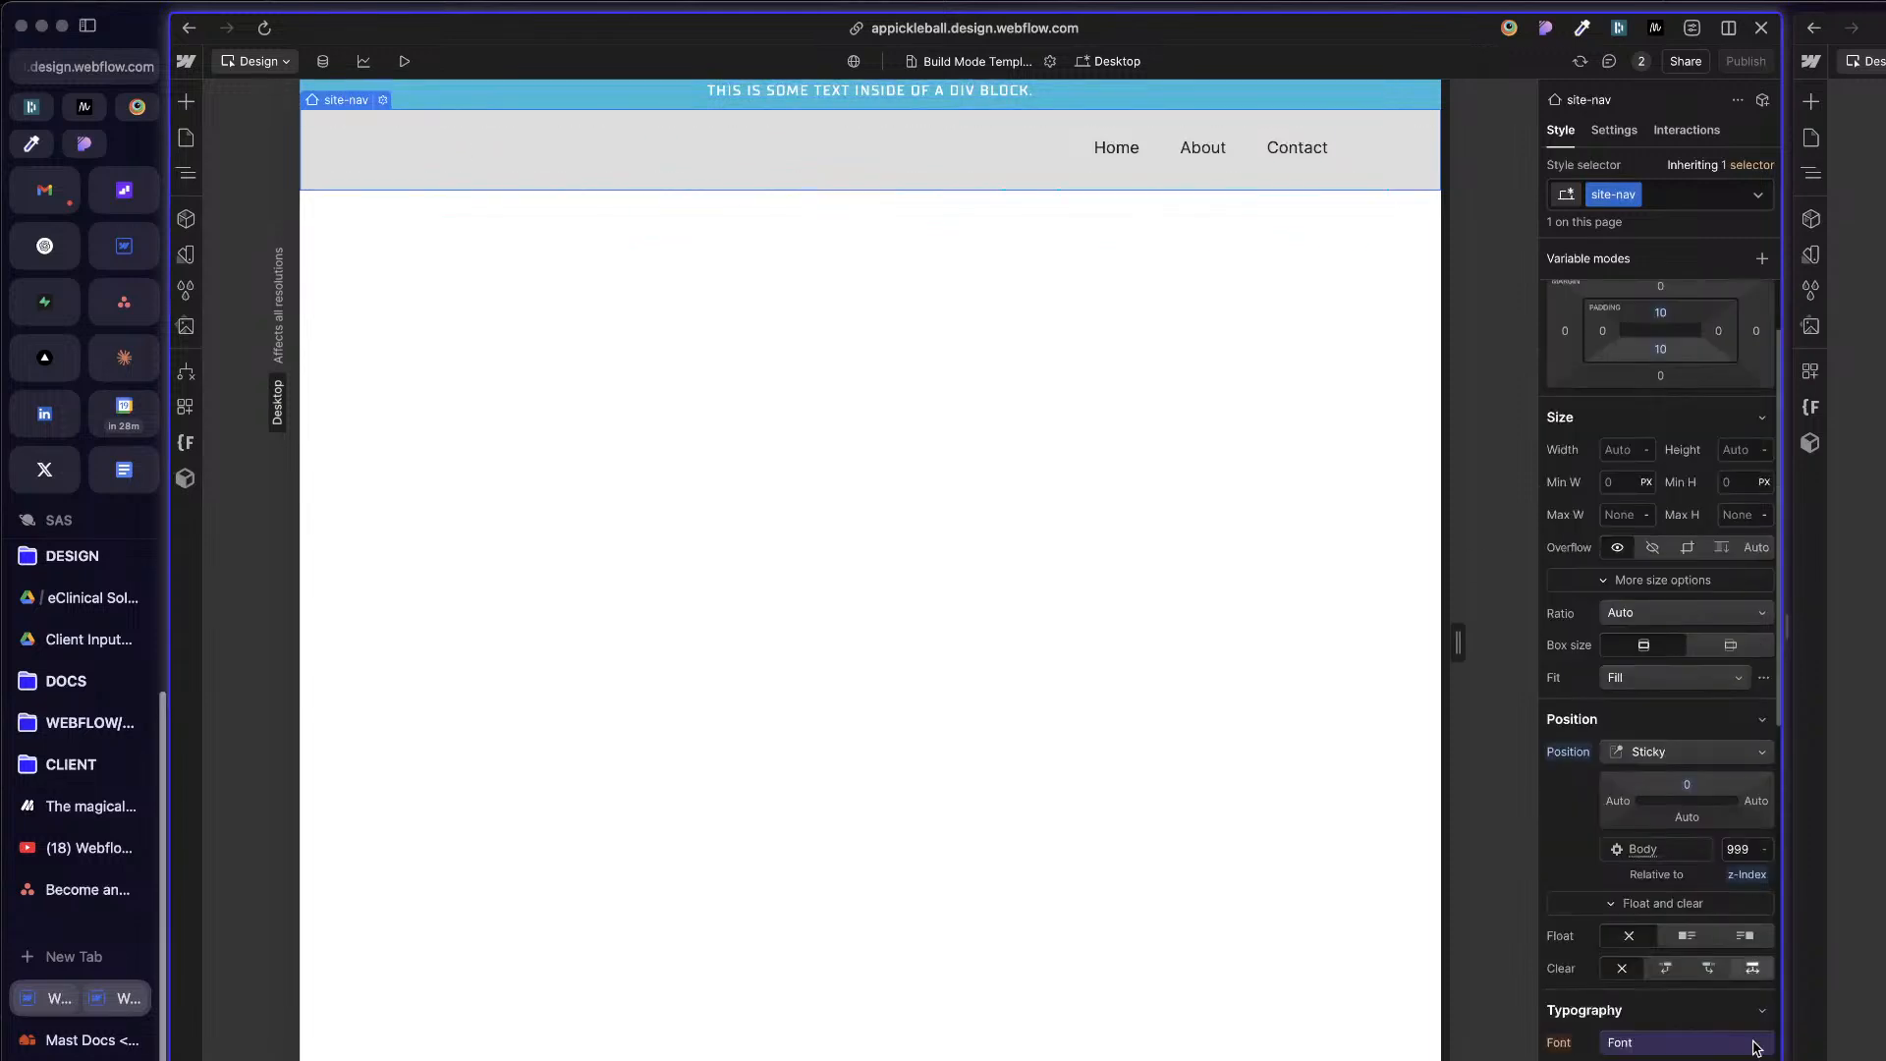
{"action": "left_click_drag", "start_coordinate": [1660, 322], "coordinate": [1658, 348]}
{"action": "key", "text": "super+z"}
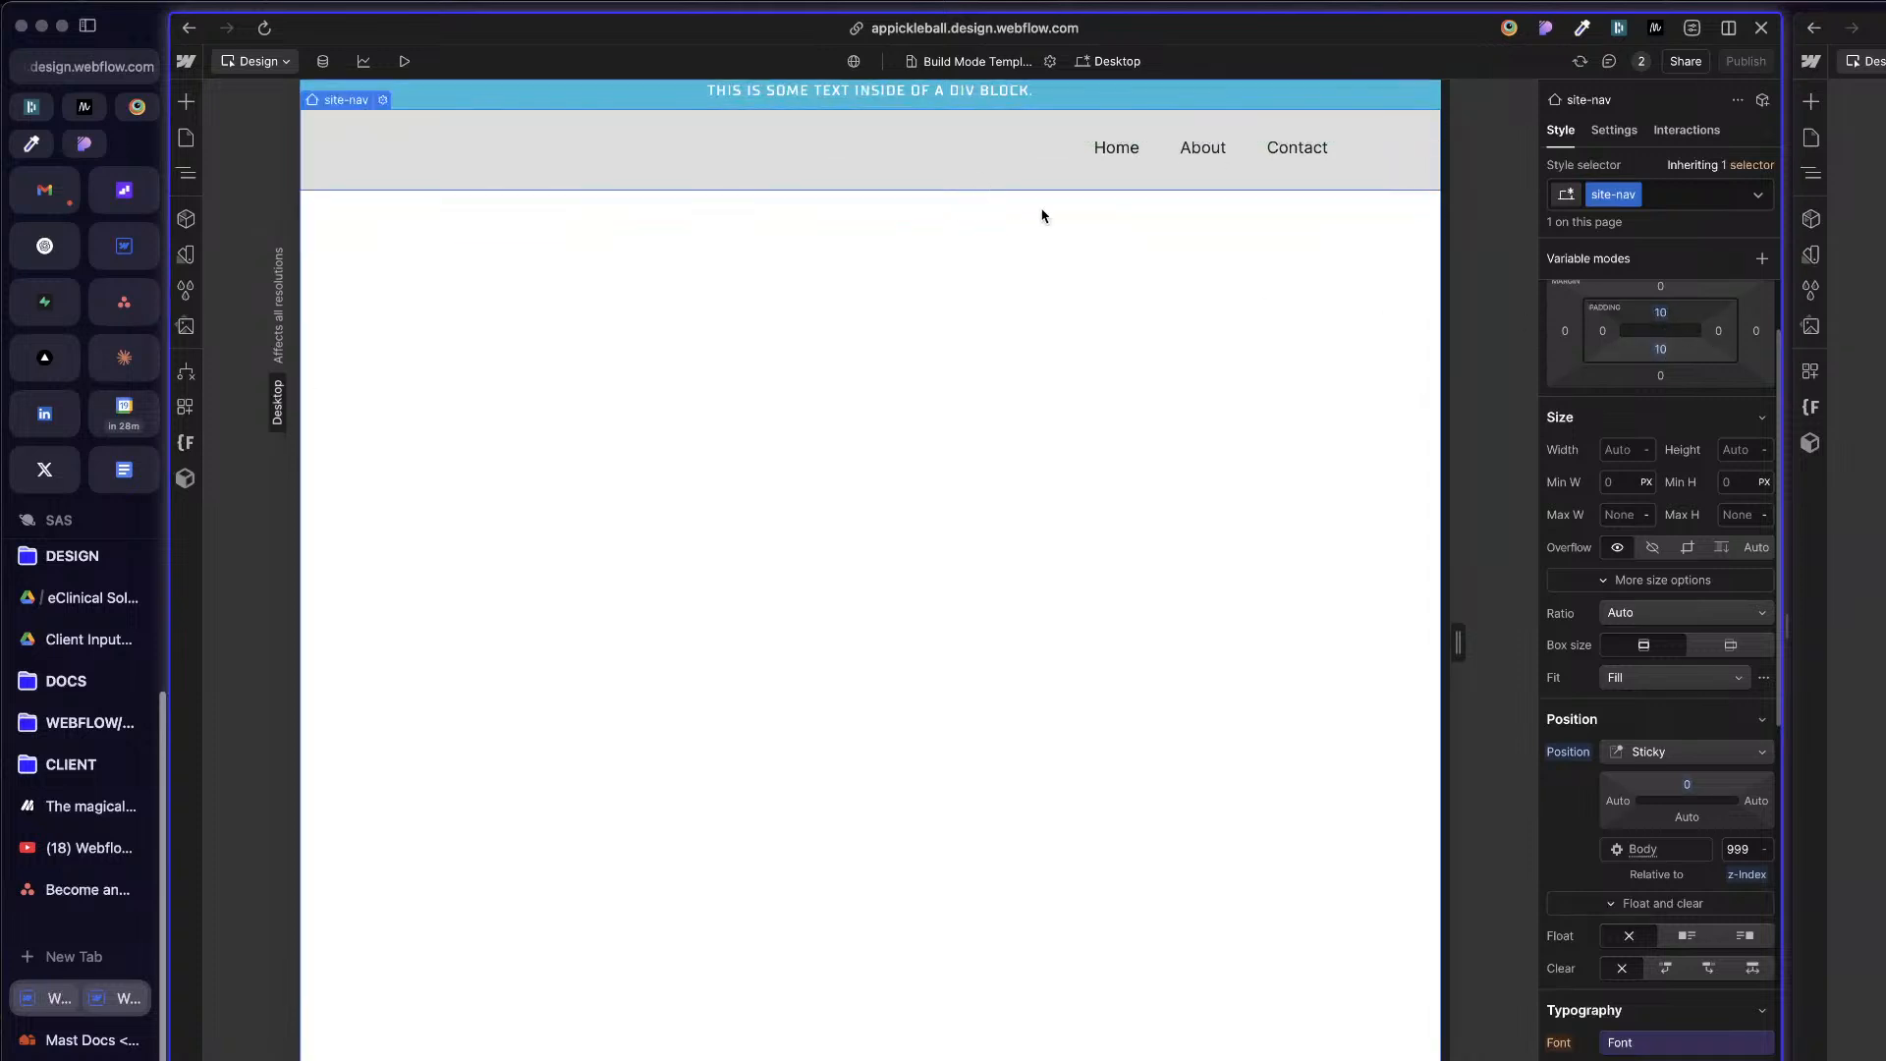
{"action": "key", "text": "z"}
{"action": "left_click", "coordinate": [313, 233]}
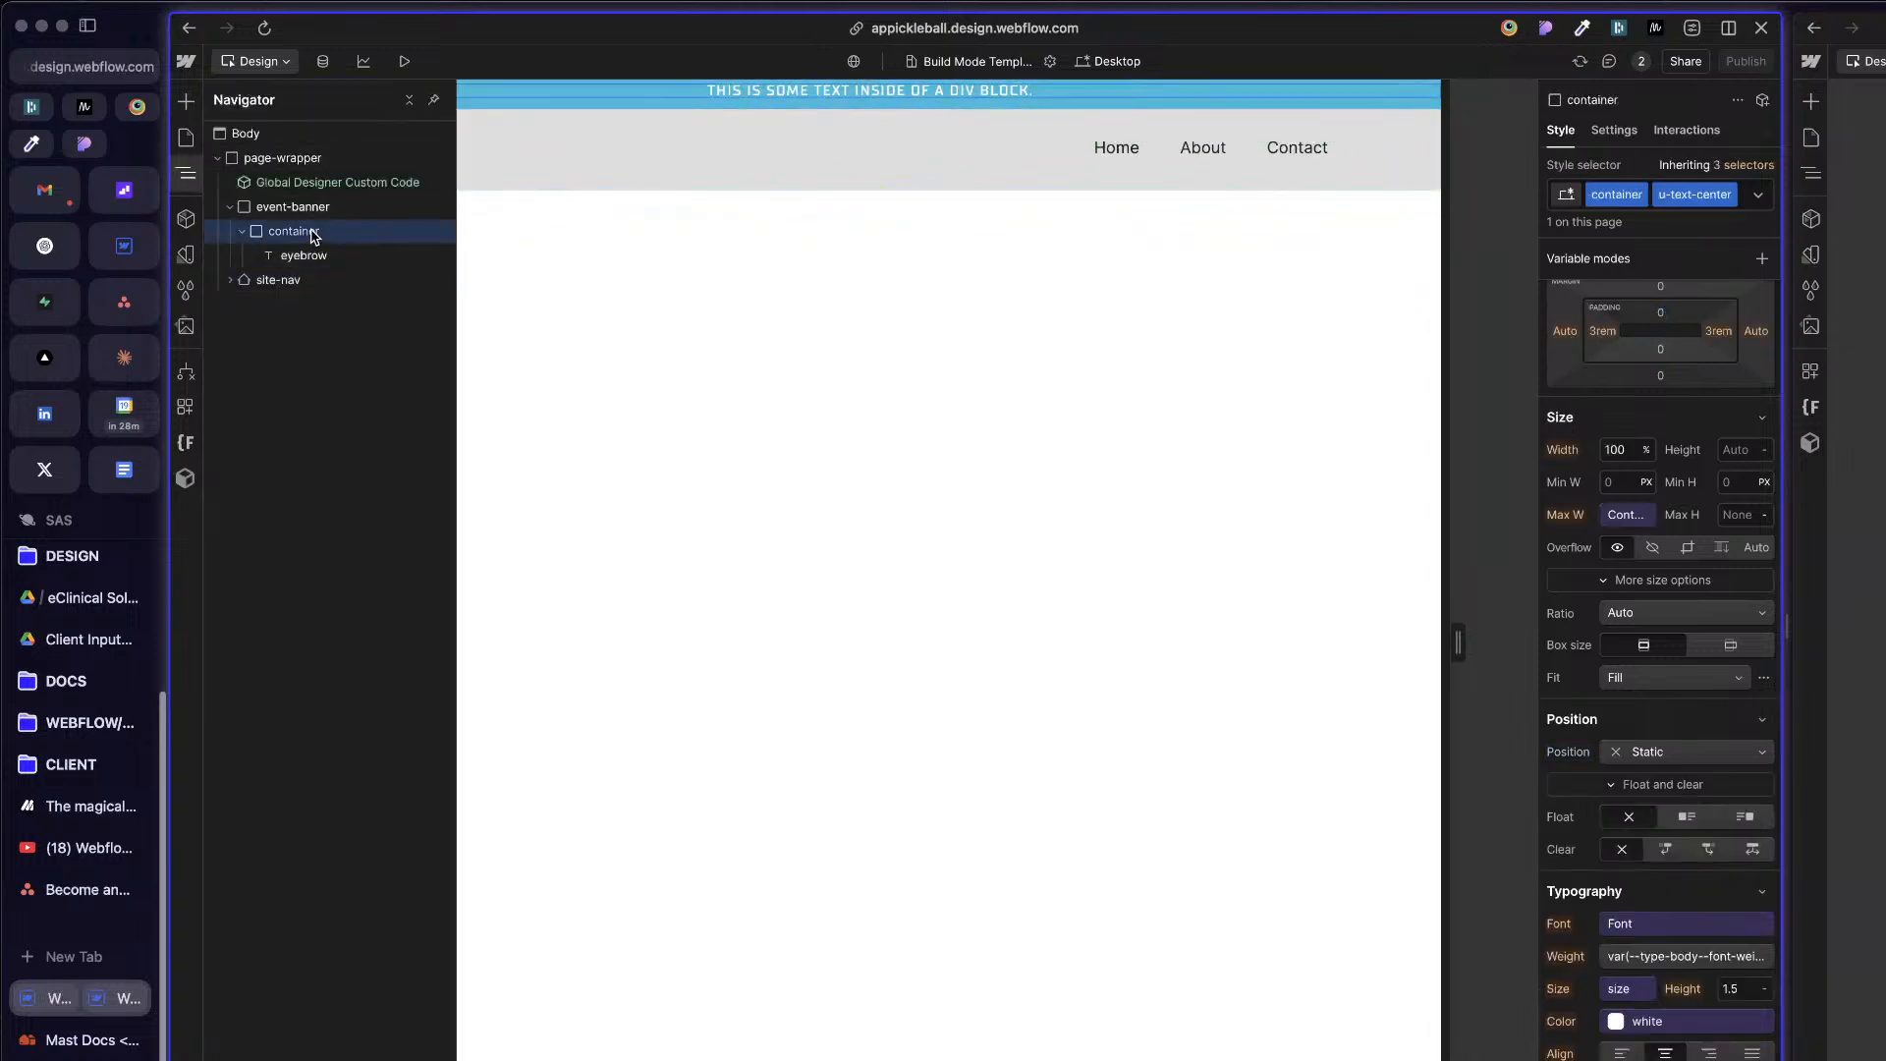
{"action": "left_click", "coordinate": [322, 255]}
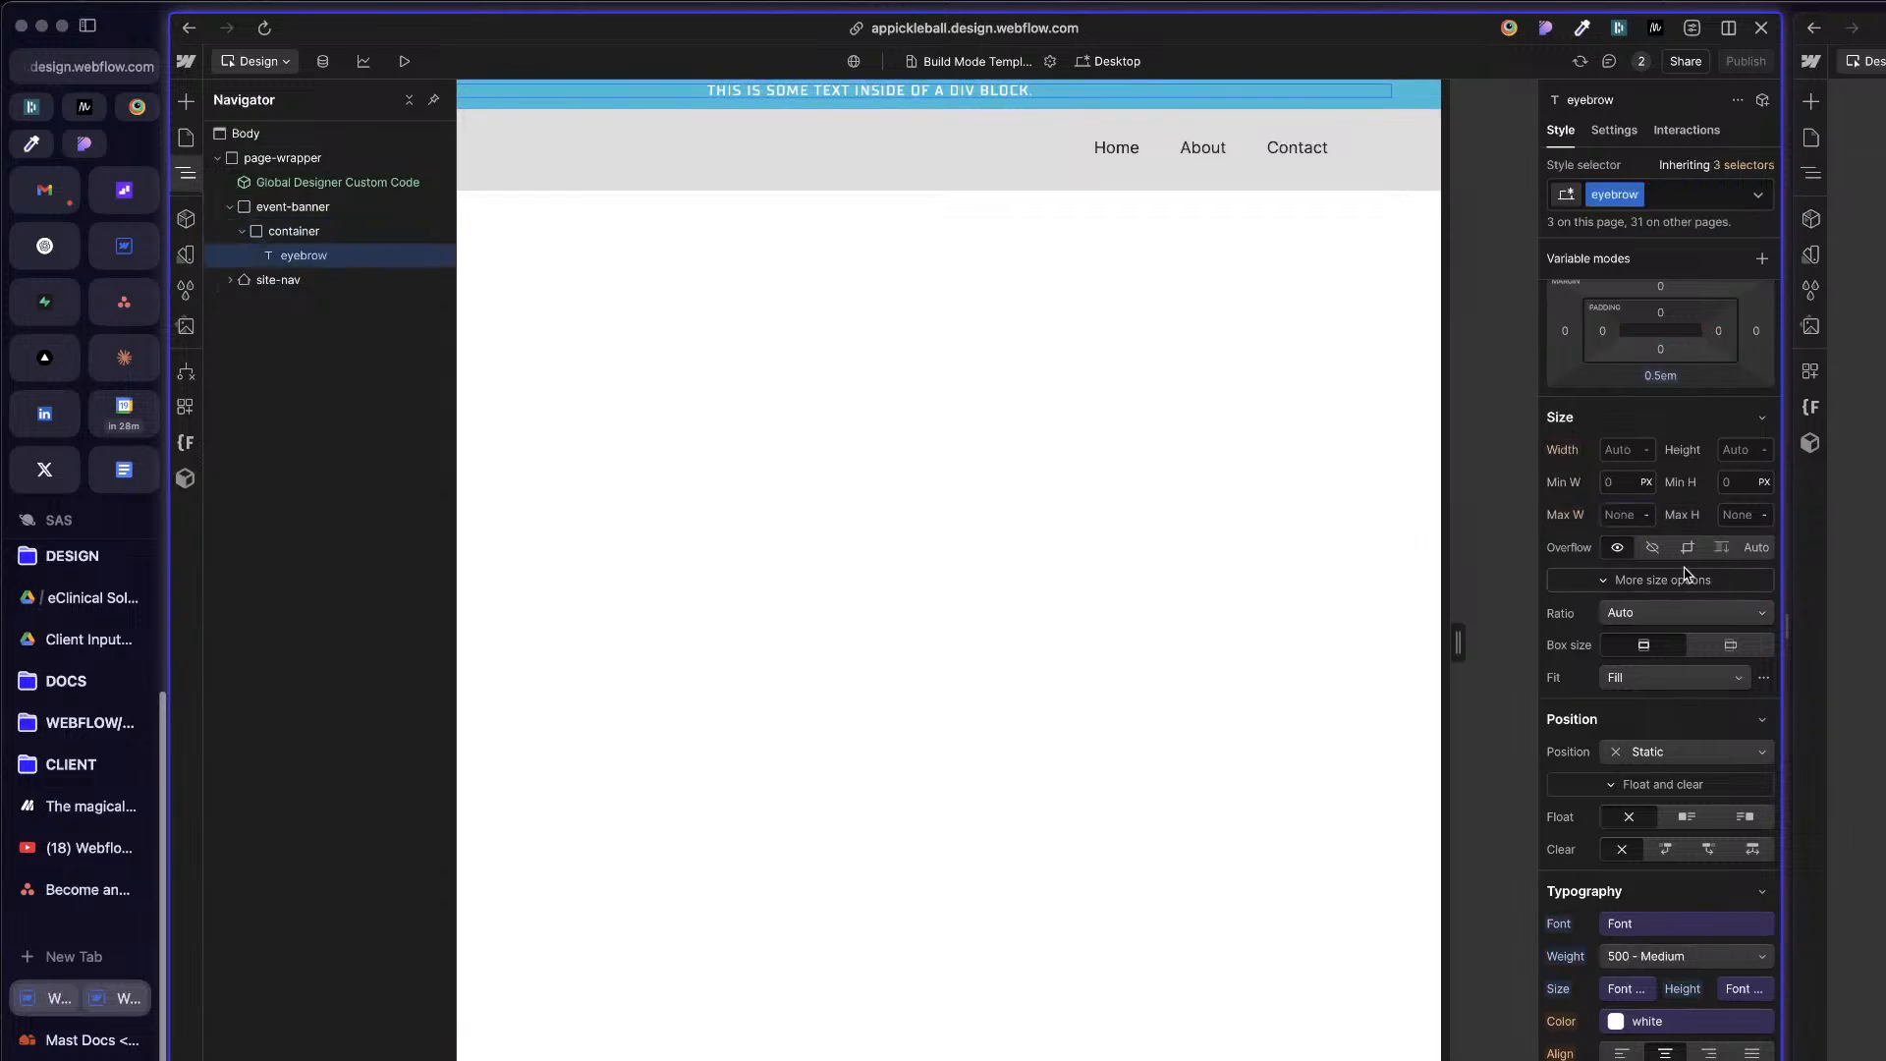
{"action": "left_click", "coordinate": [328, 233]}
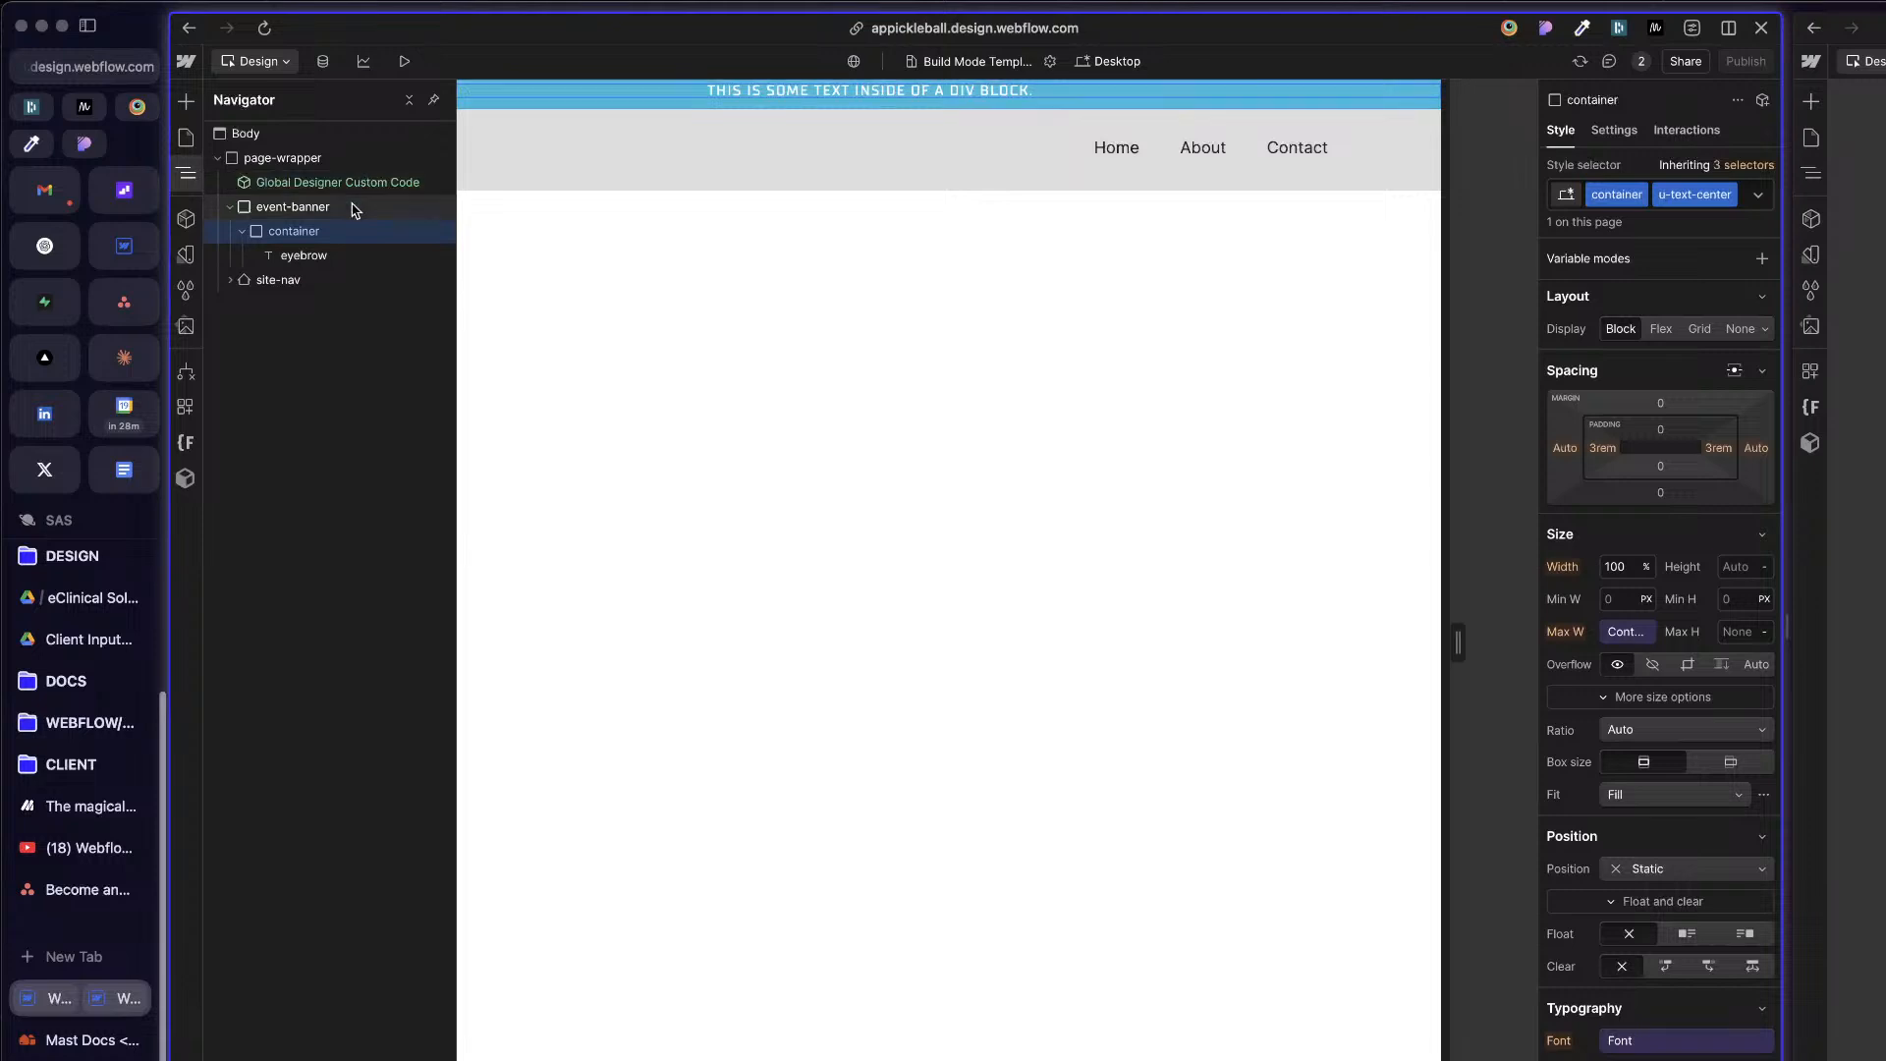
{"action": "left_click", "coordinate": [356, 208]}
{"action": "scroll", "coordinate": [1699, 771], "scroll_direction": "down", "scroll_amount": 3}
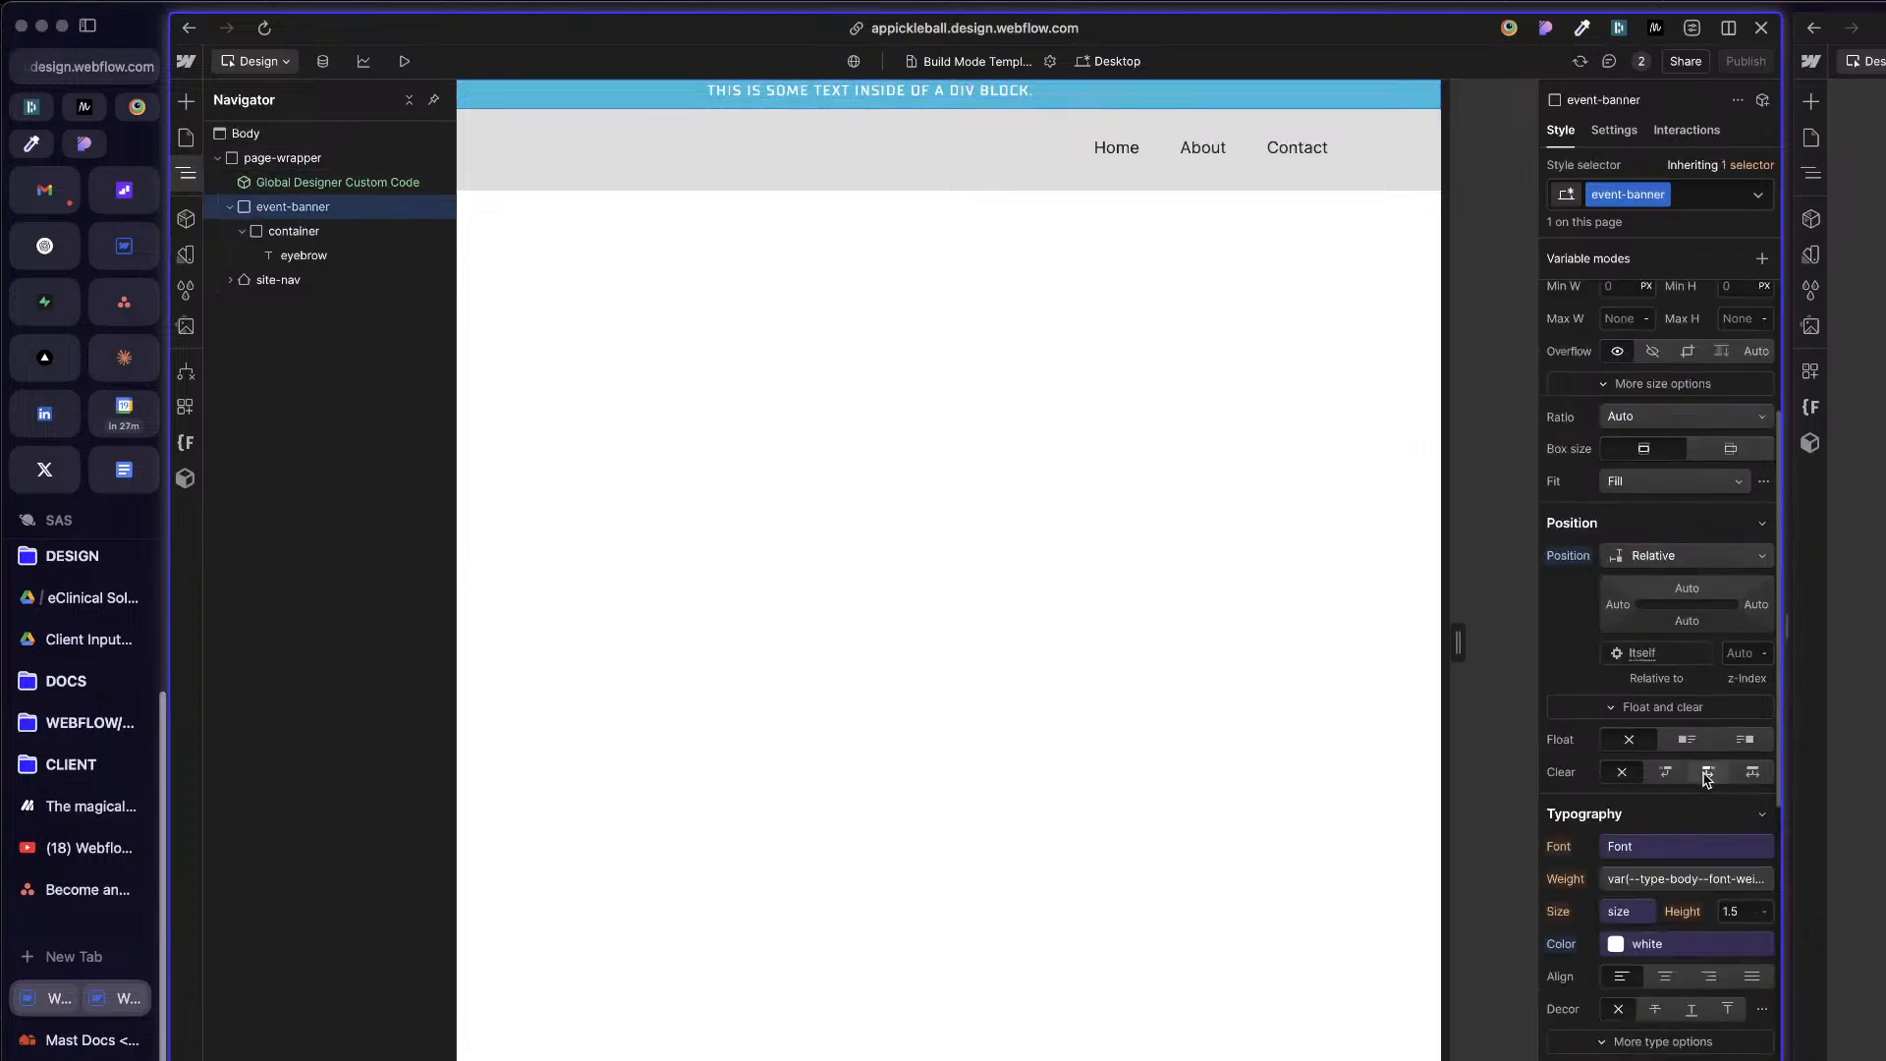
{"action": "scroll", "coordinate": [1744, 823], "scroll_direction": "down", "scroll_amount": 5}
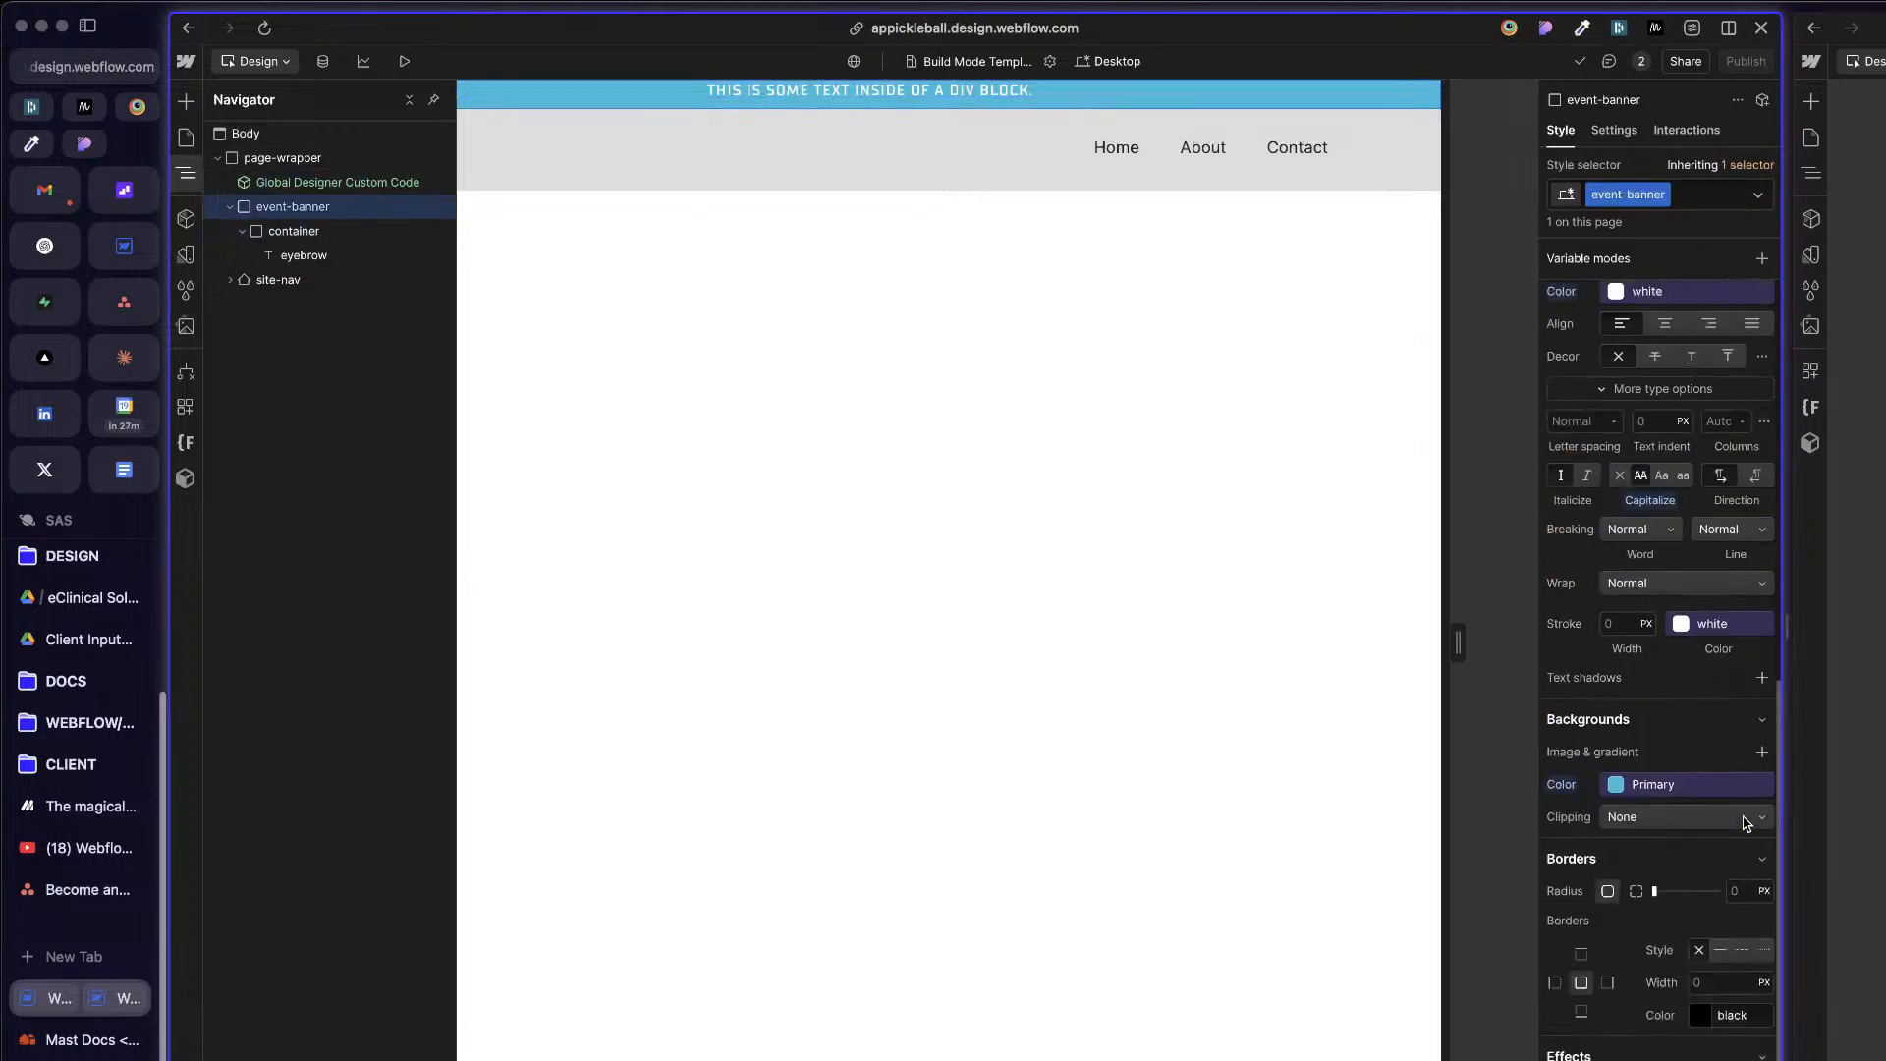
{"action": "scroll", "coordinate": [1729, 786], "scroll_direction": "up", "scroll_amount": 10}
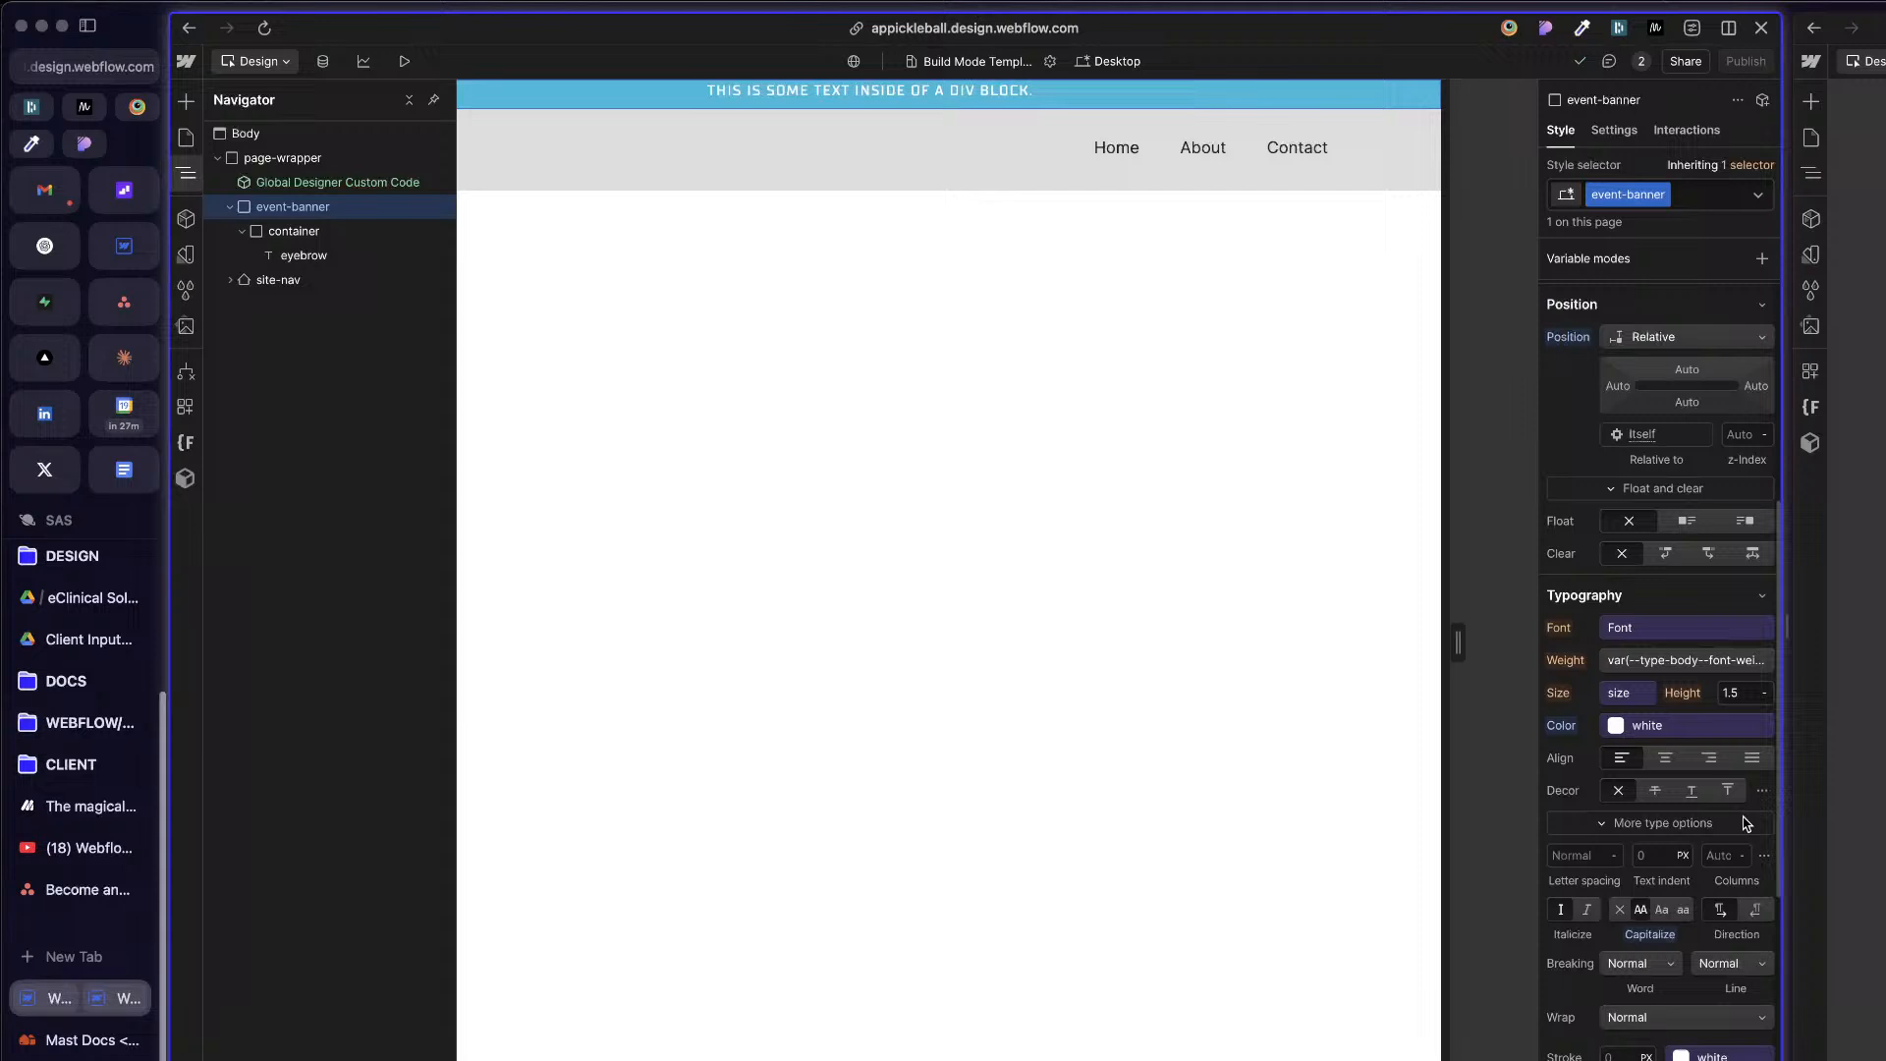
Step: Compare the padding and margins of event-banner's container and eyebrow text with event-banner's own spacing
{"action": "left_click", "coordinate": [300, 230]}
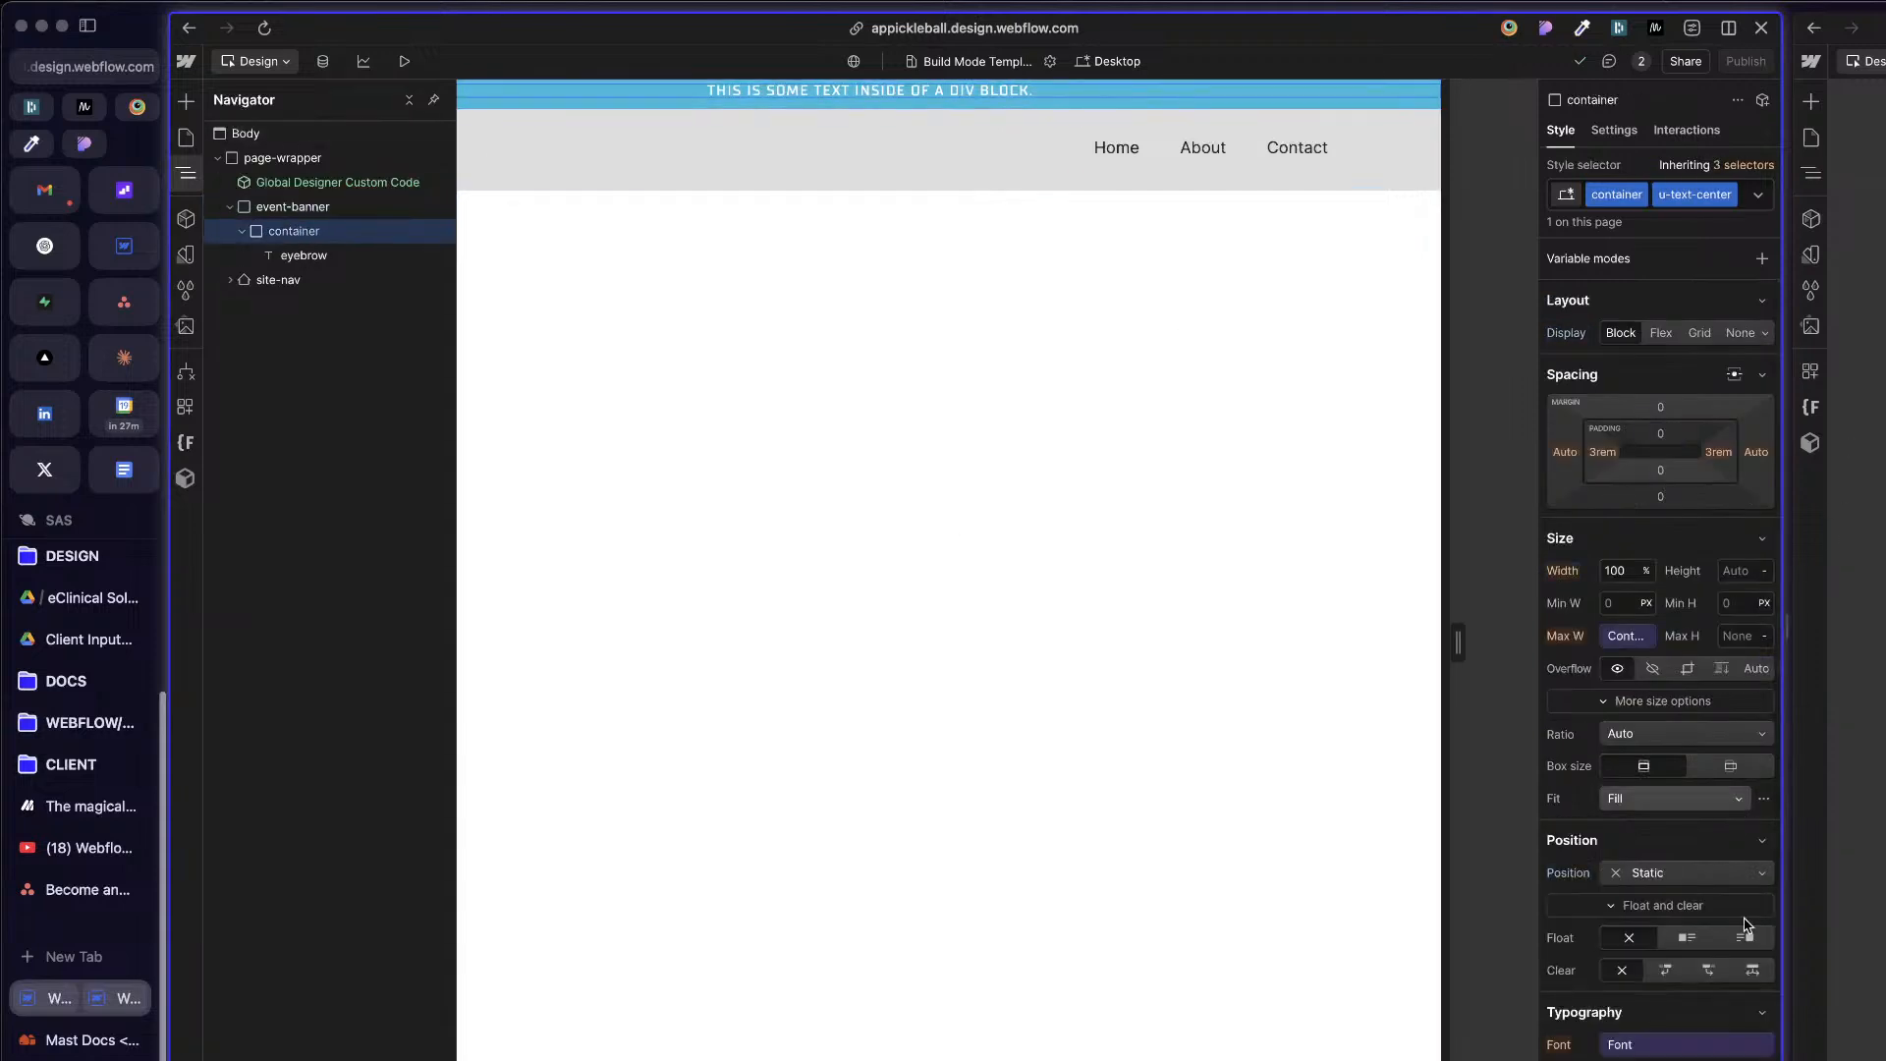
{"action": "scroll", "coordinate": [1746, 973], "scroll_direction": "down", "scroll_amount": 5}
{"action": "scroll", "coordinate": [1747, 982], "scroll_direction": "up", "scroll_amount": 5}
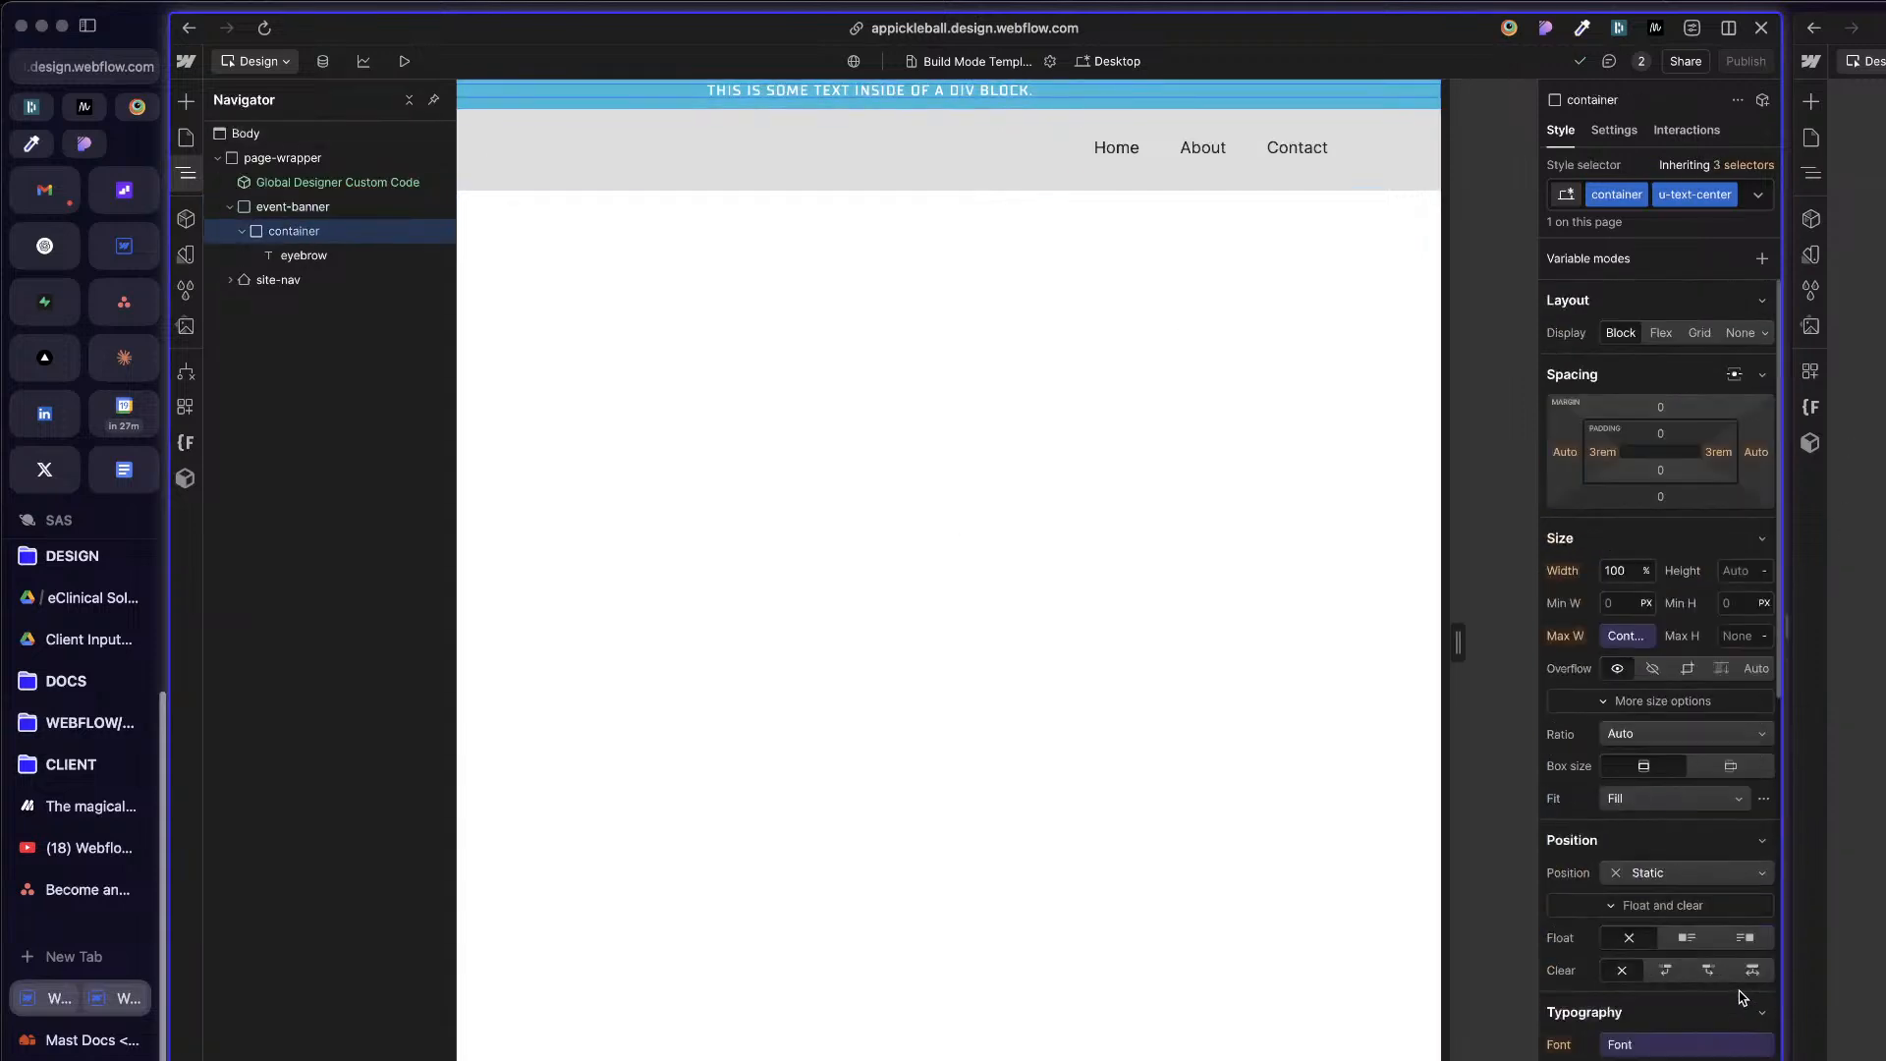
{"action": "left_click", "coordinate": [295, 206]}
{"action": "left_click", "coordinate": [230, 206]}
{"action": "left_click", "coordinate": [680, 92]}
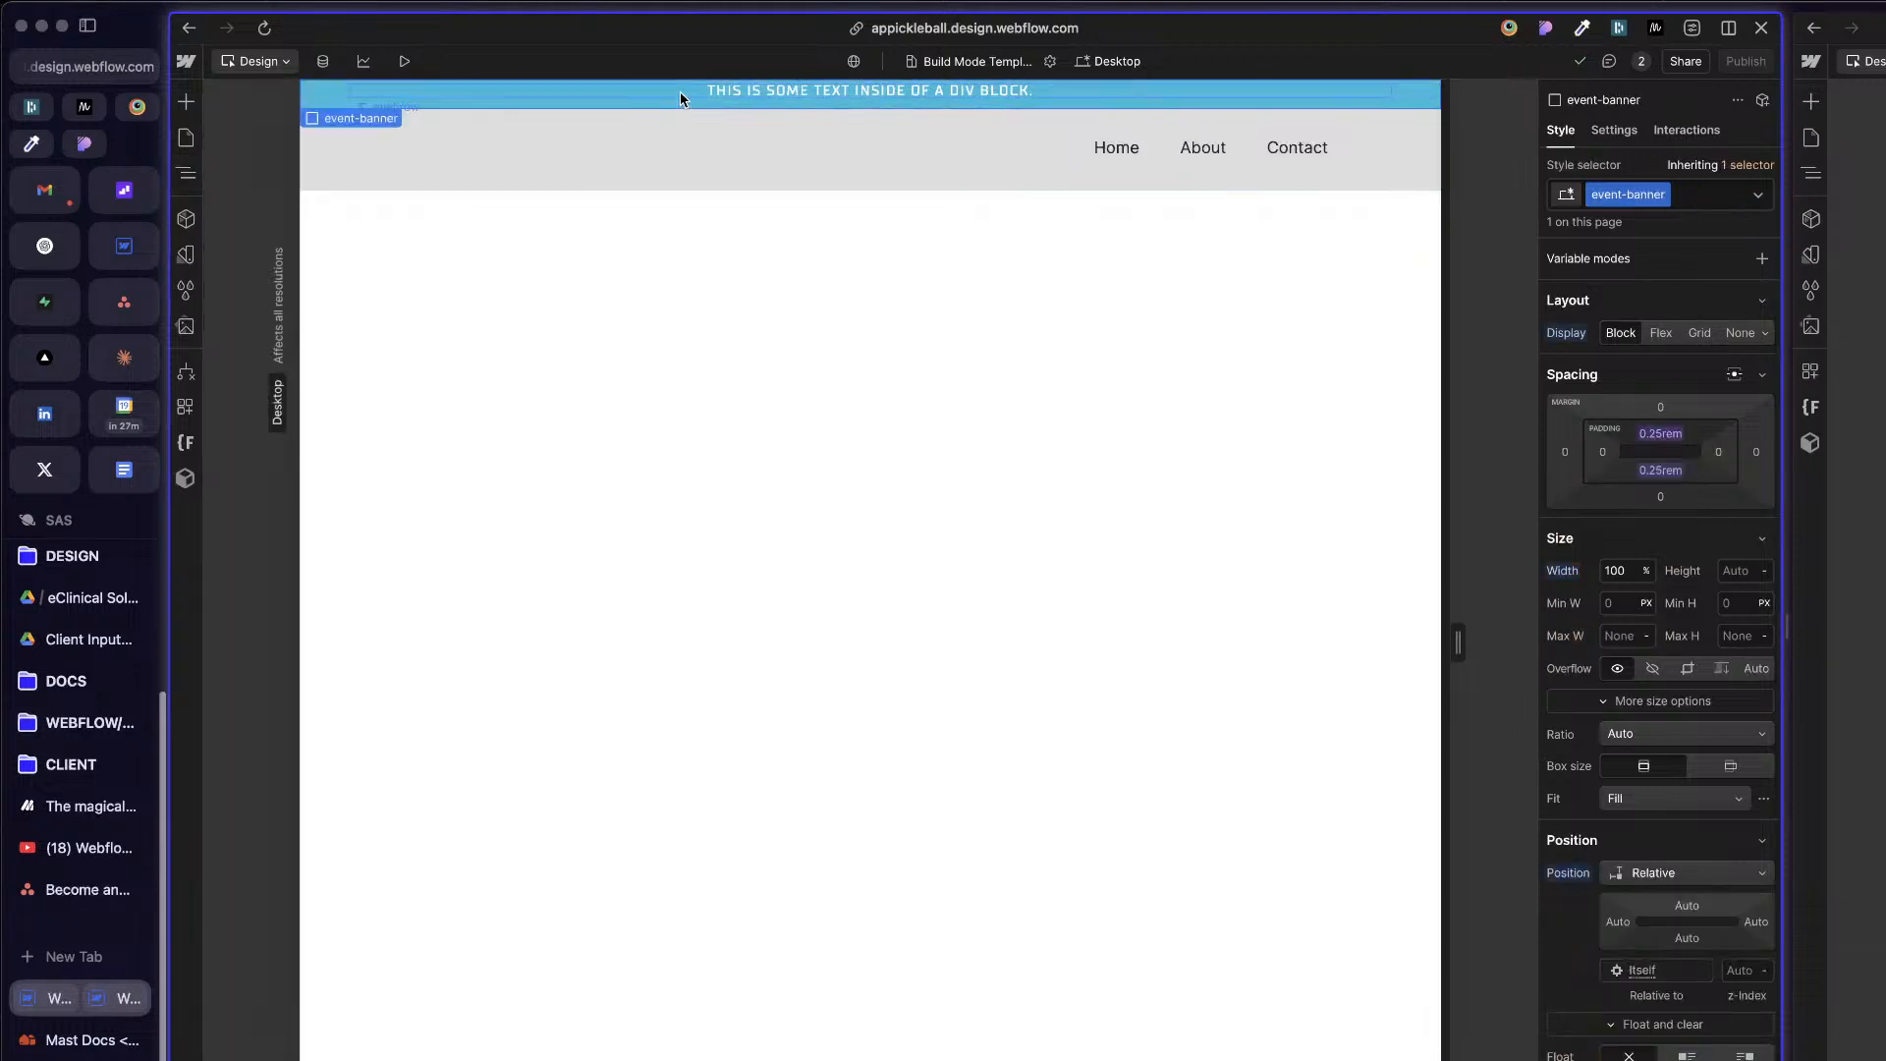
{"action": "left_click", "coordinate": [589, 104]}
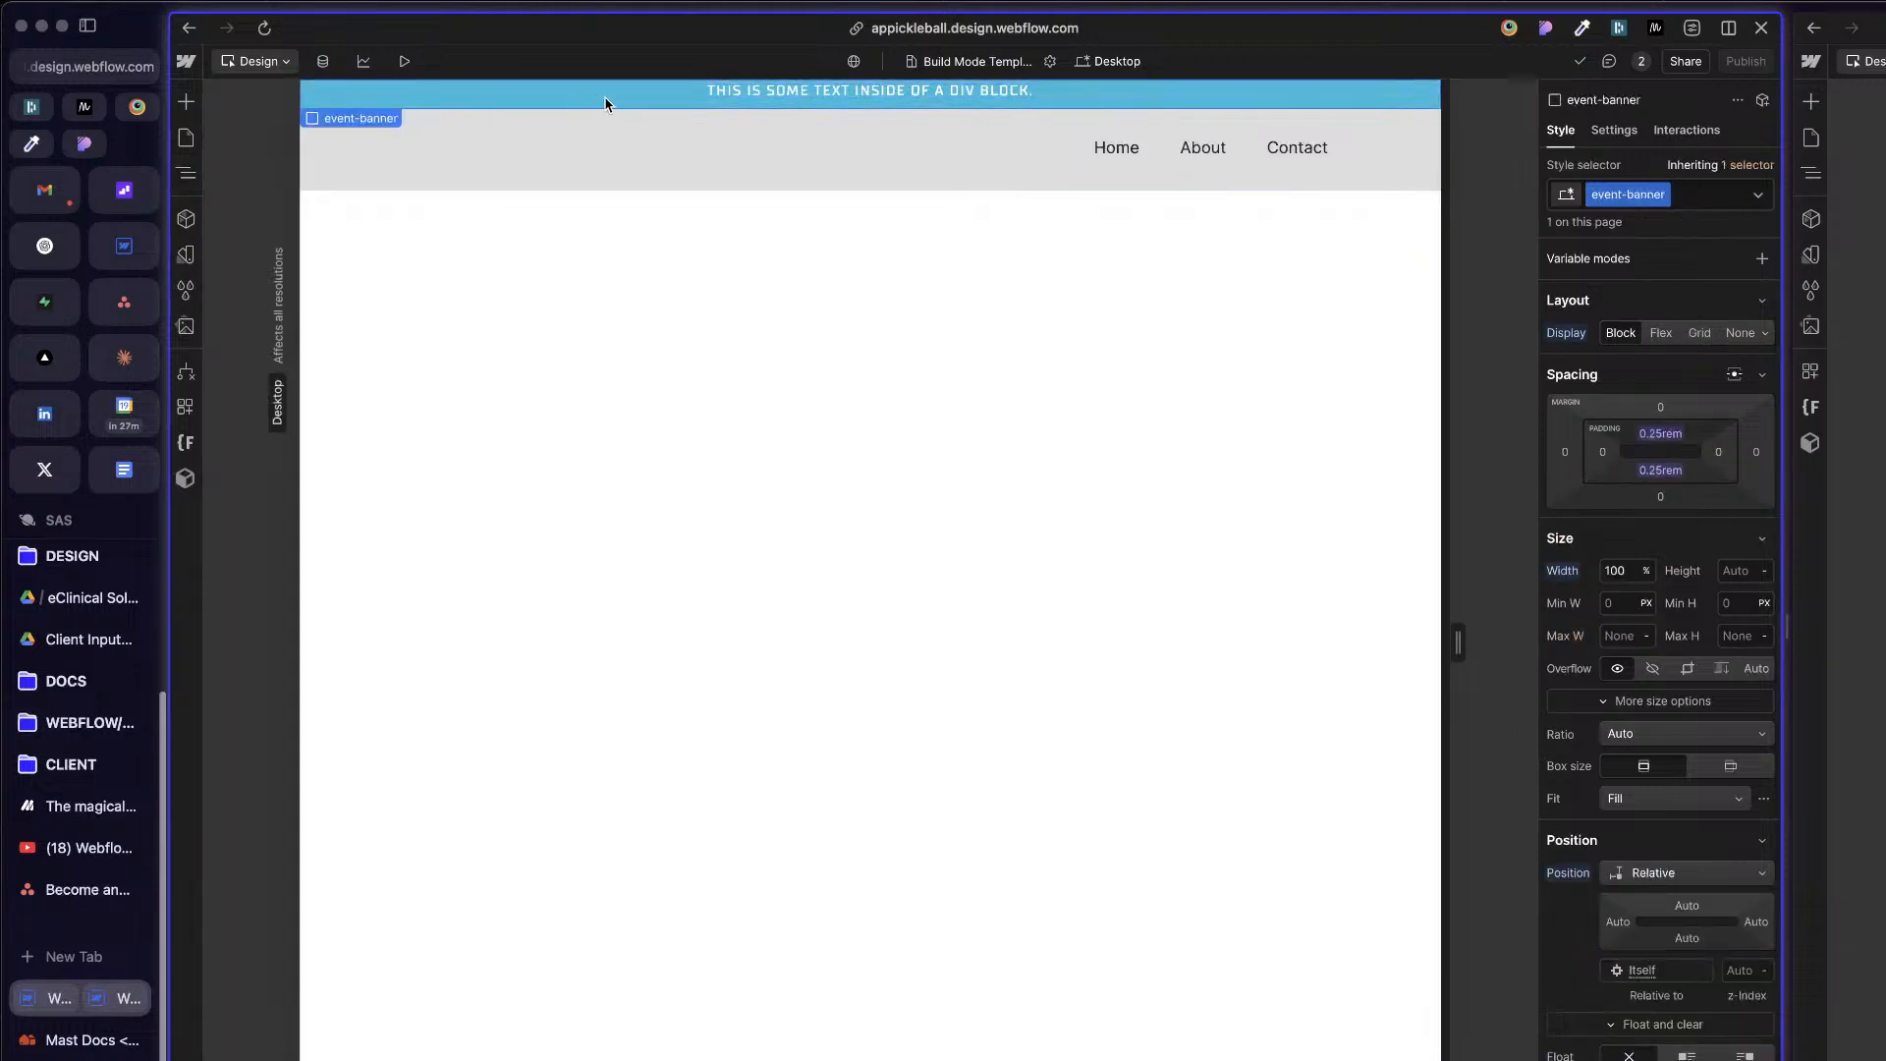
{"action": "left_click", "coordinate": [830, 93]}
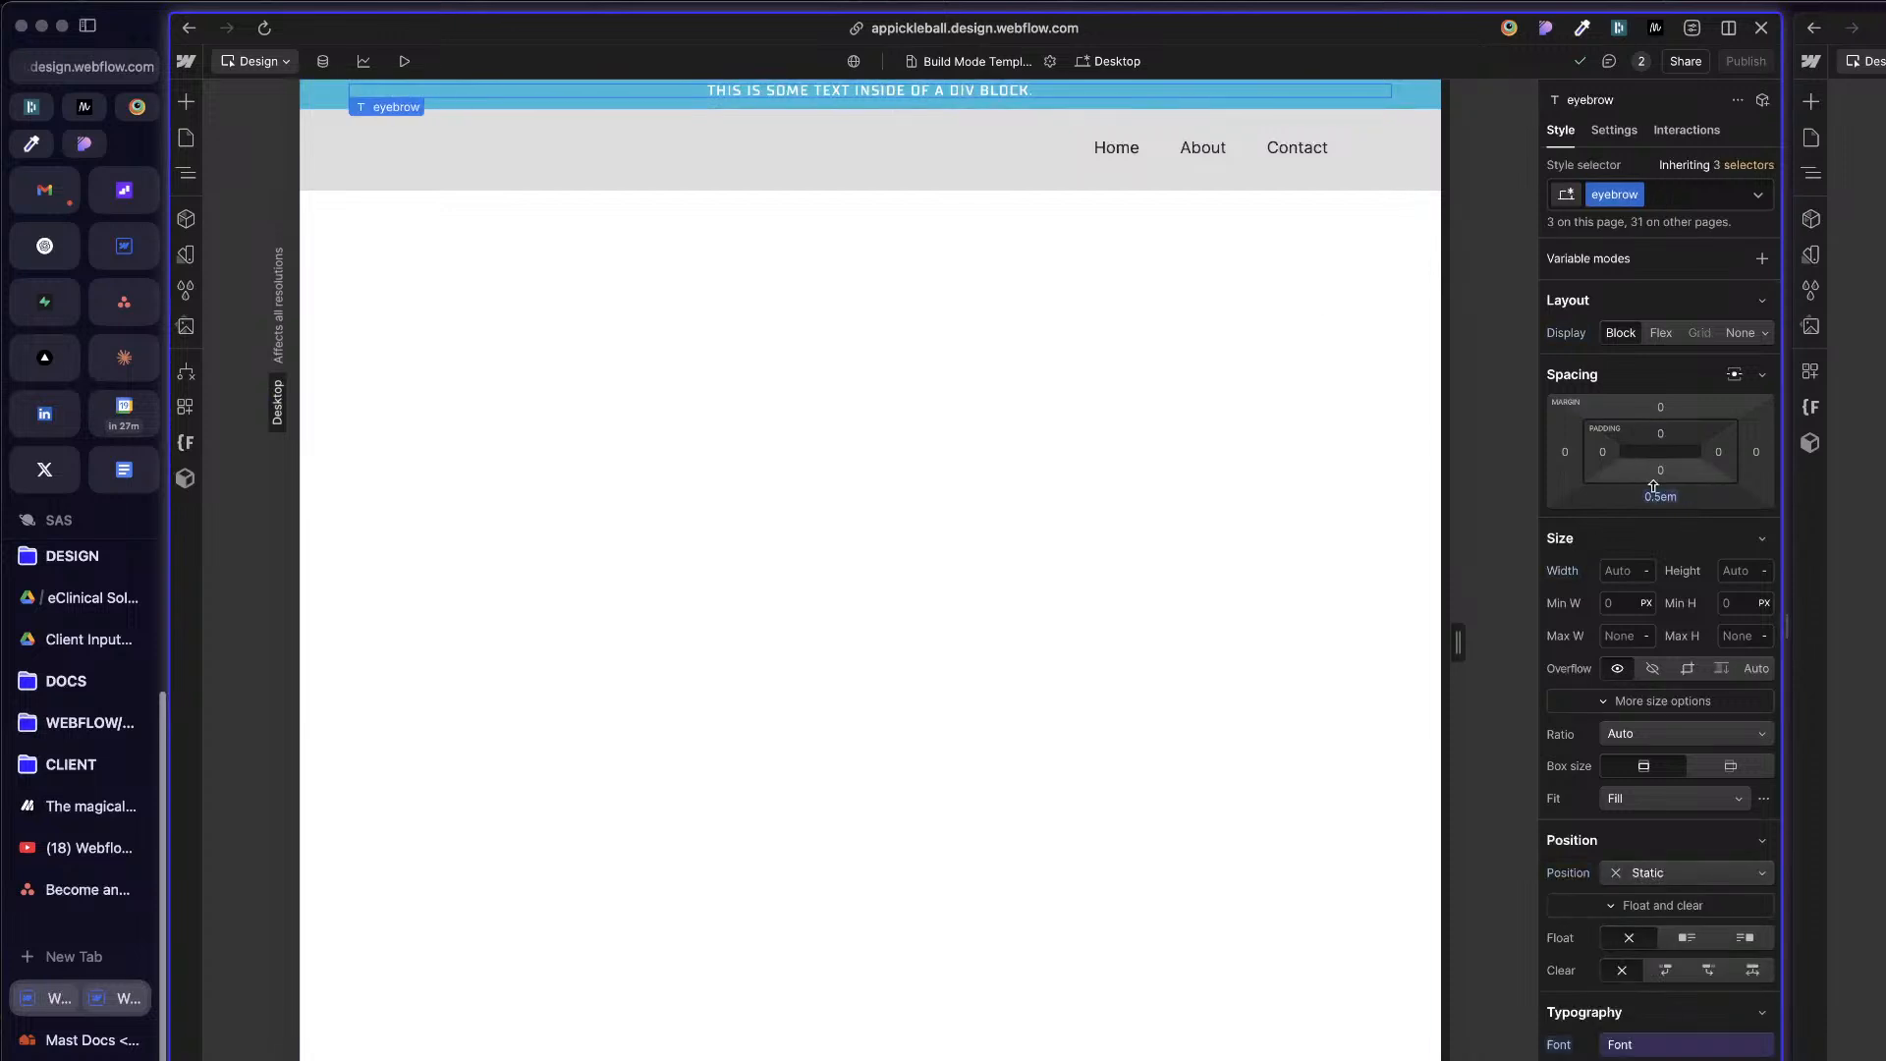
{"action": "scroll", "coordinate": [1660, 506], "scroll_direction": "down", "scroll_amount": 2}
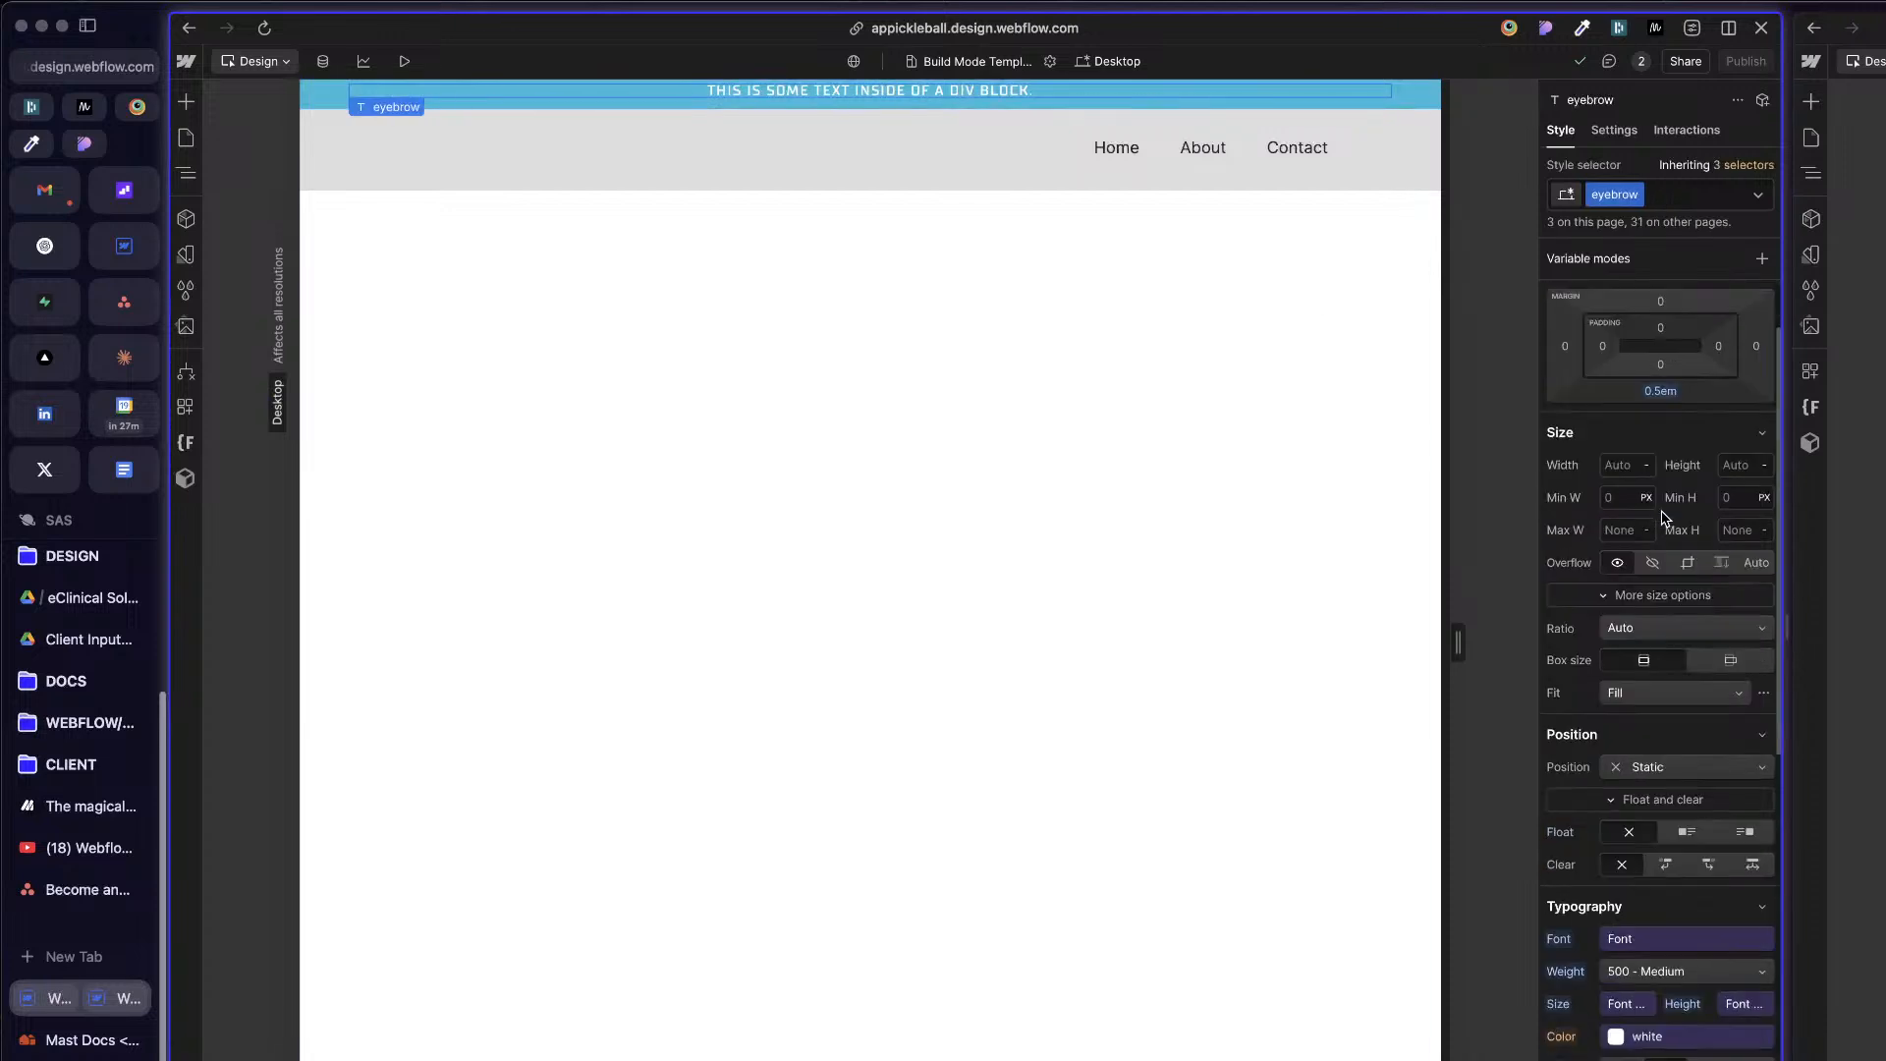
Step: Set event-banner's top padding to the 0.5rem Size - Utility REM variable
{"action": "left_click", "coordinate": [1313, 102]}
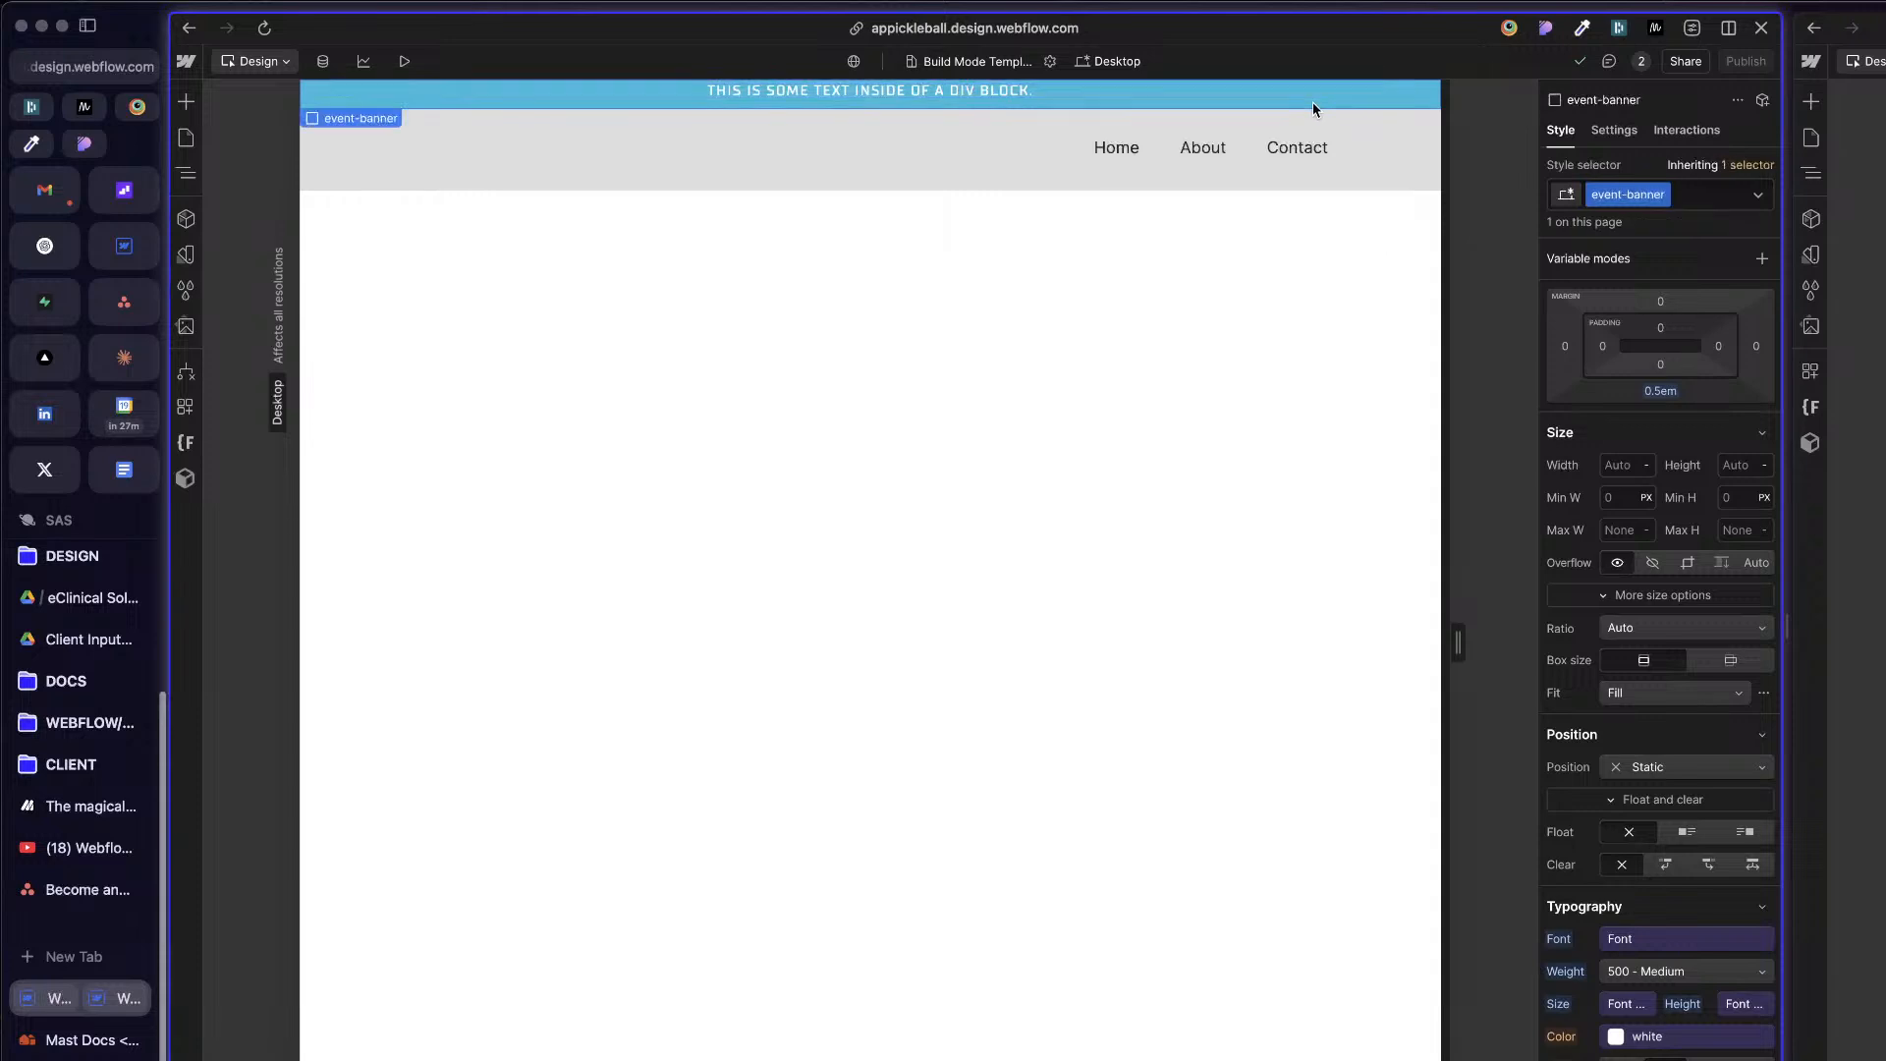
{"action": "left_click", "coordinate": [1659, 328]}
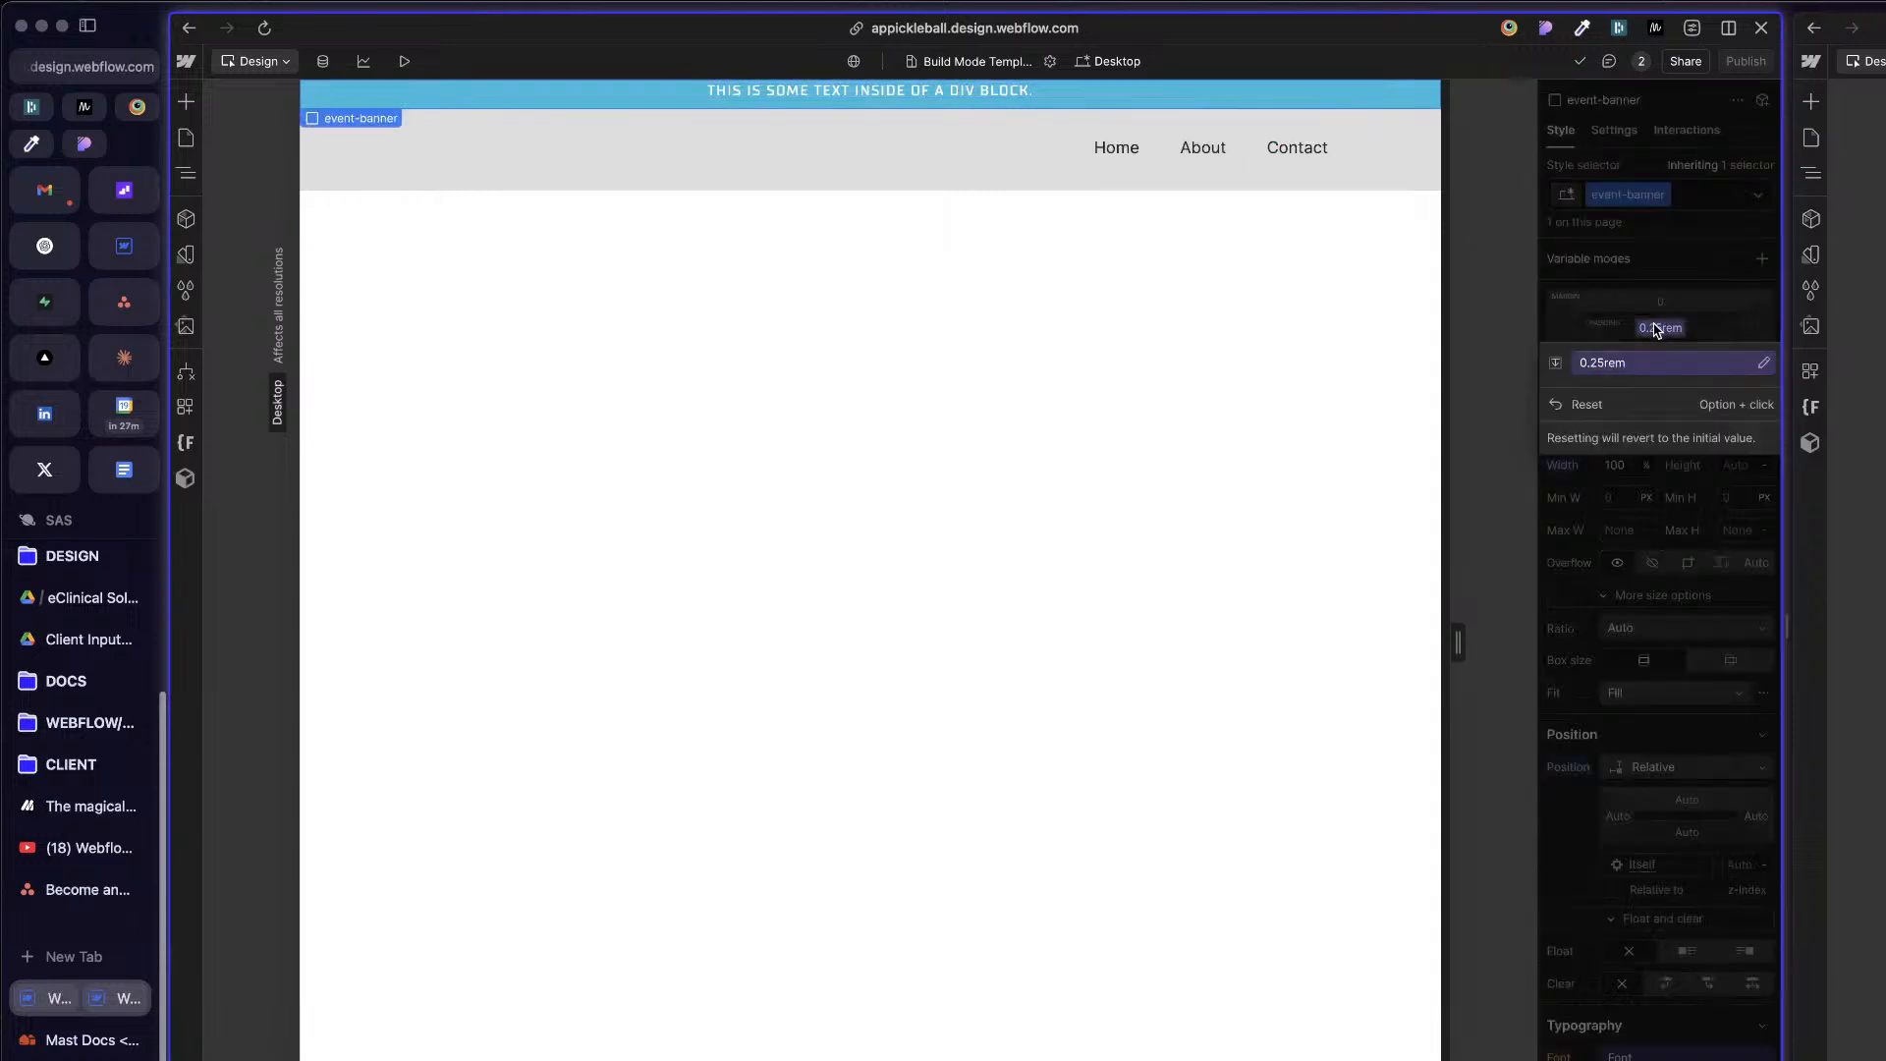
{"action": "left_click", "coordinate": [1649, 365]}
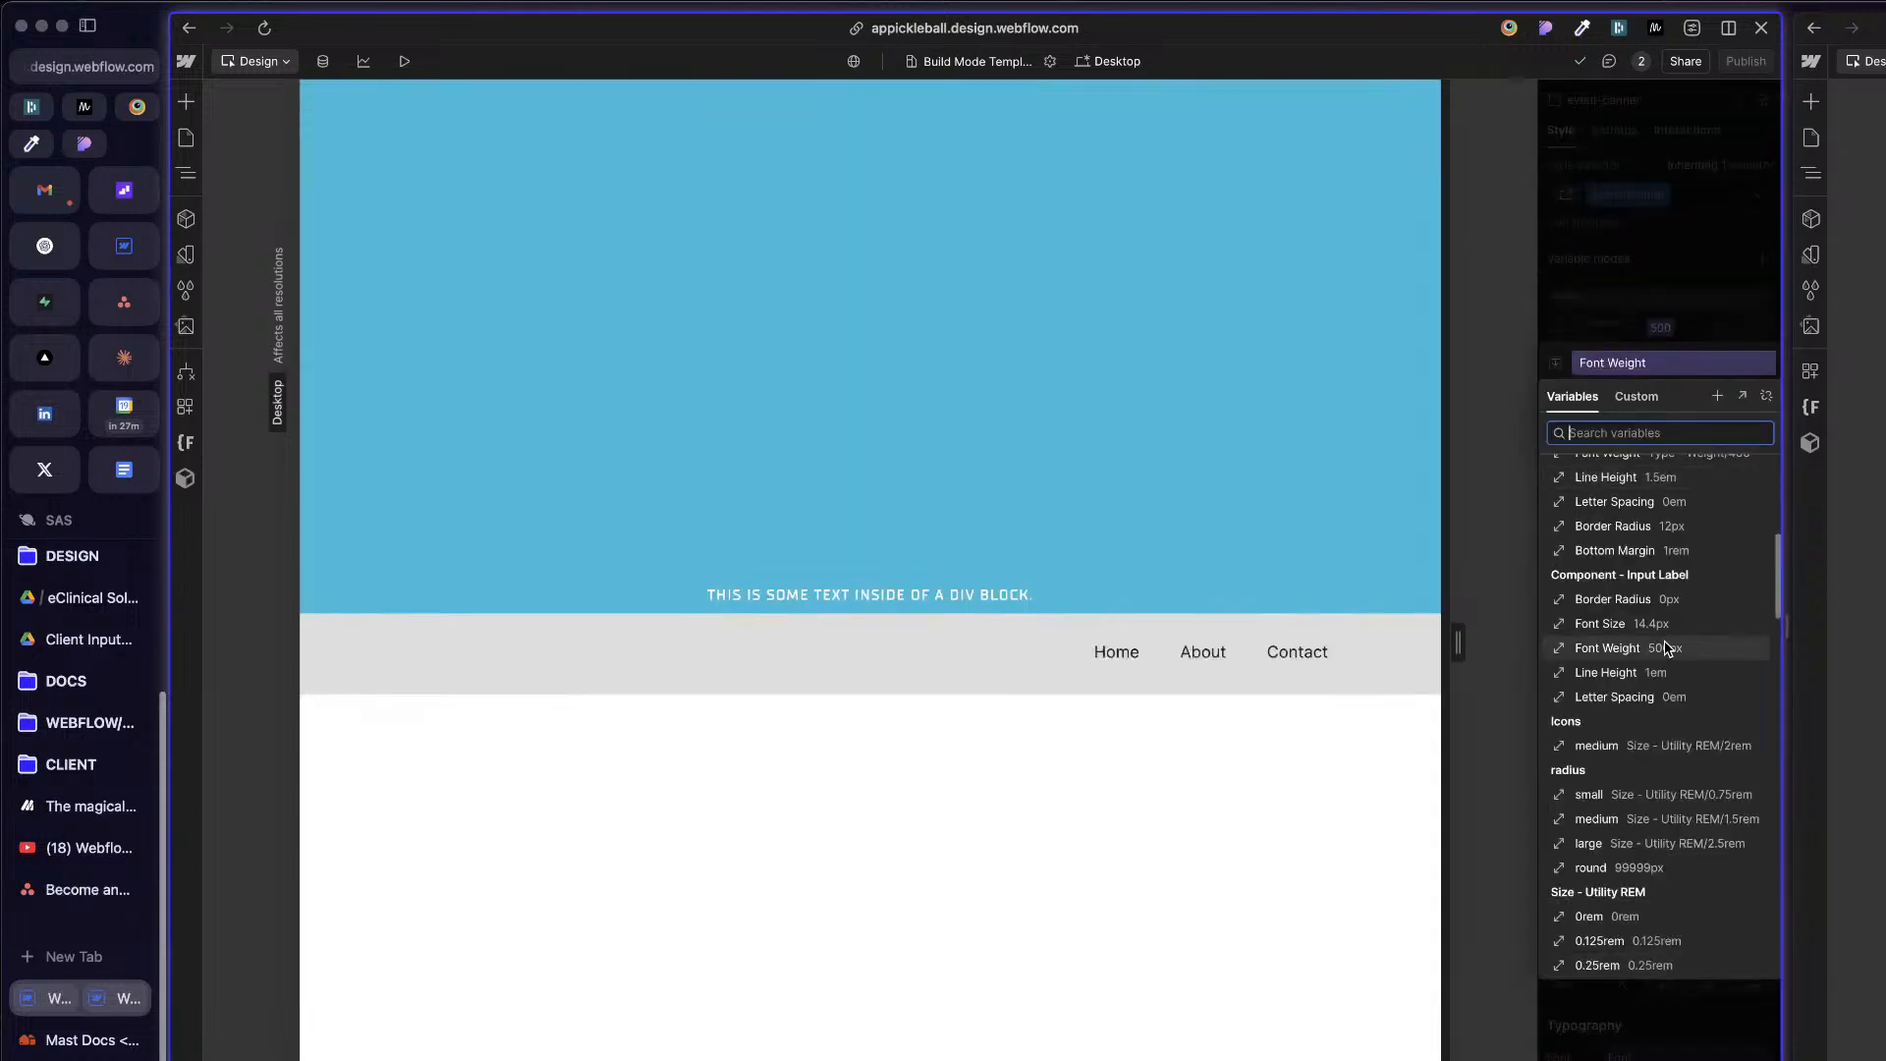
{"action": "scroll", "coordinate": [1666, 646], "scroll_direction": "down", "scroll_amount": 5}
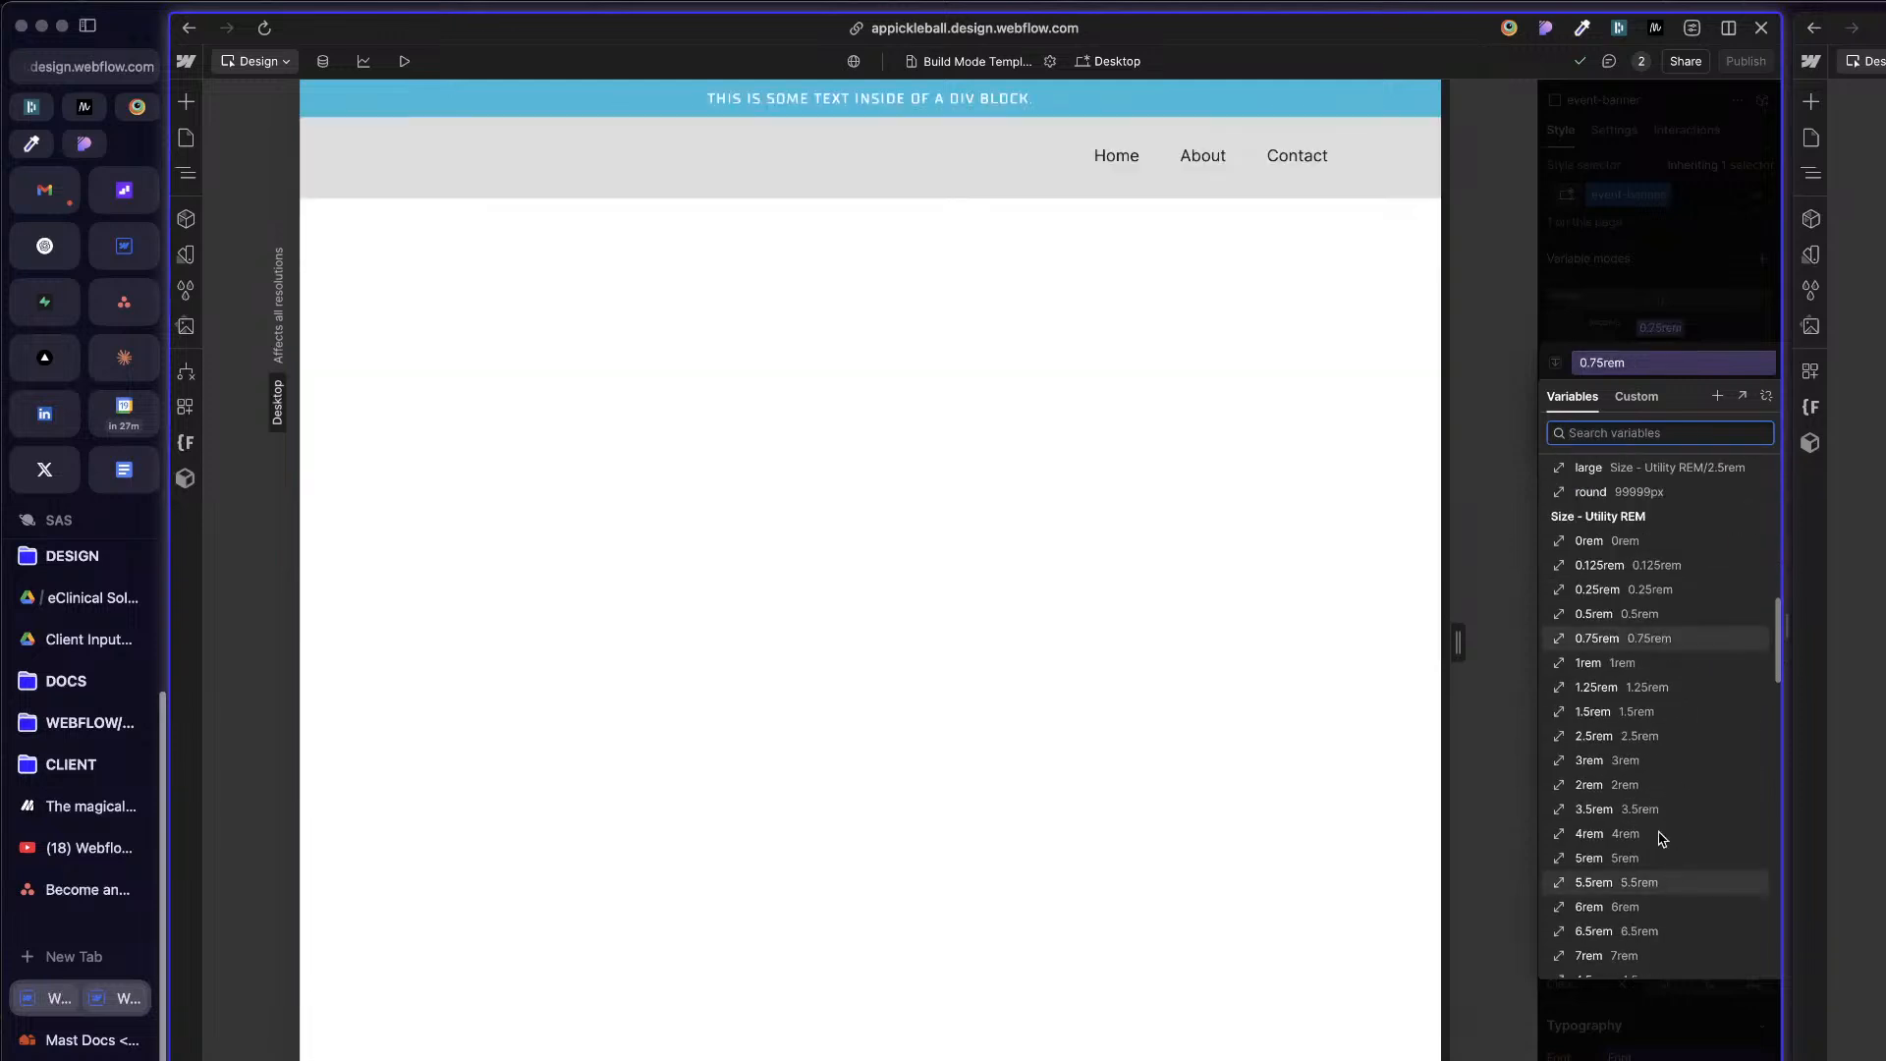
{"action": "left_click", "coordinate": [1594, 614]}
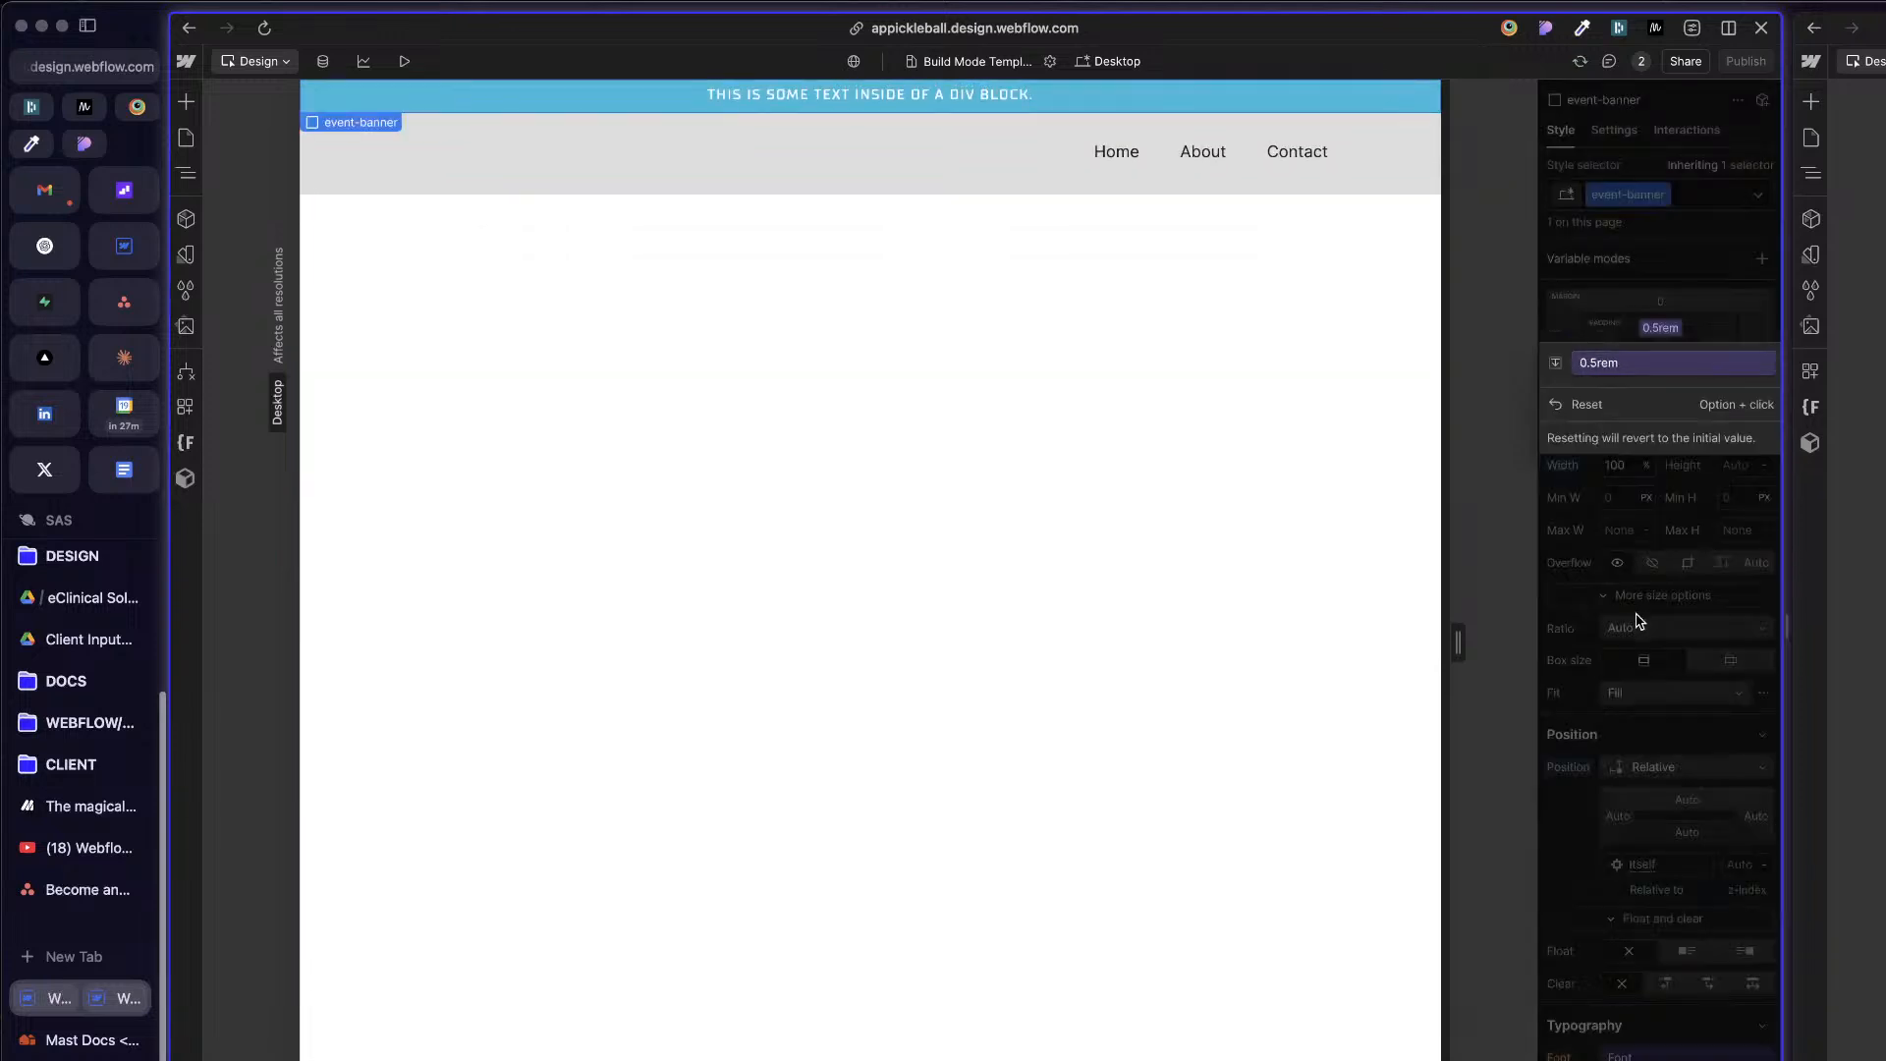
{"action": "left_click", "coordinate": [1661, 329]}
{"action": "left_click", "coordinate": [1660, 365]}
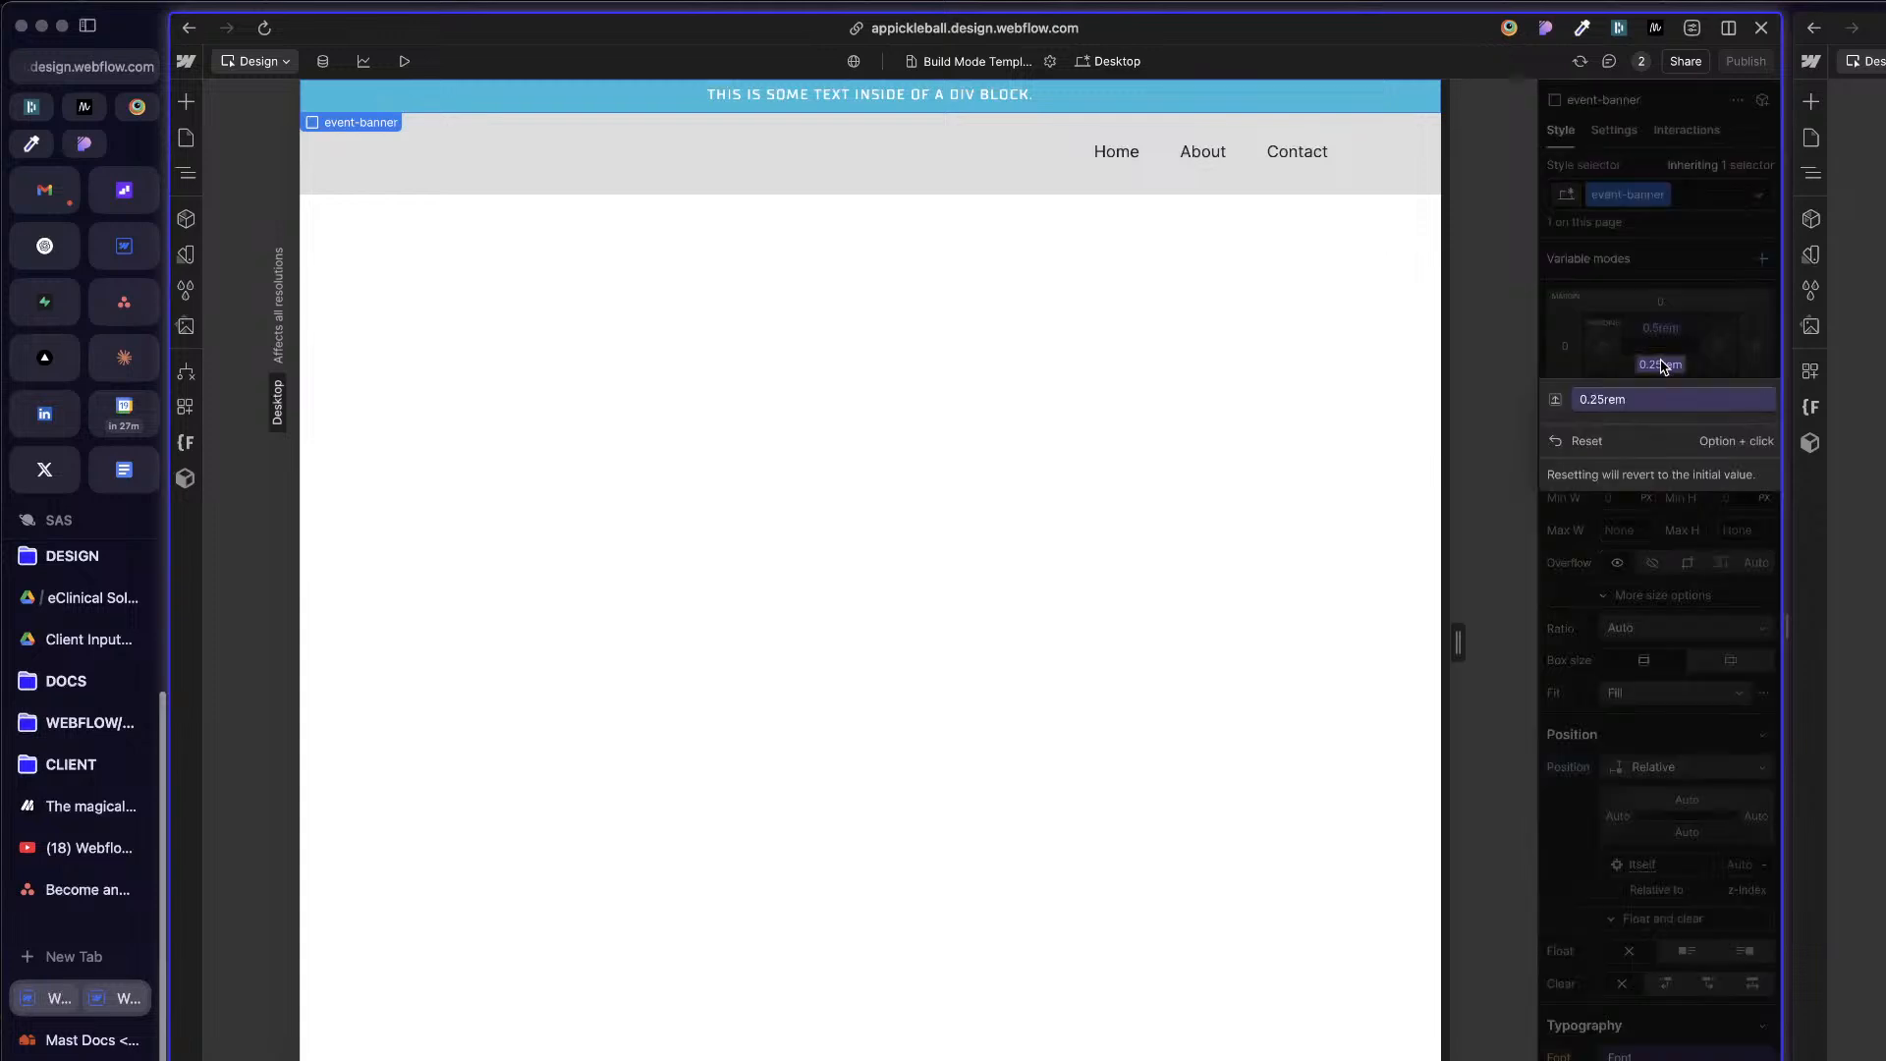
{"action": "left_click", "coordinate": [1653, 399]}
{"action": "scroll", "coordinate": [1658, 531], "scroll_direction": "up", "scroll_amount": 10}
{"action": "left_click", "coordinate": [1657, 539]}
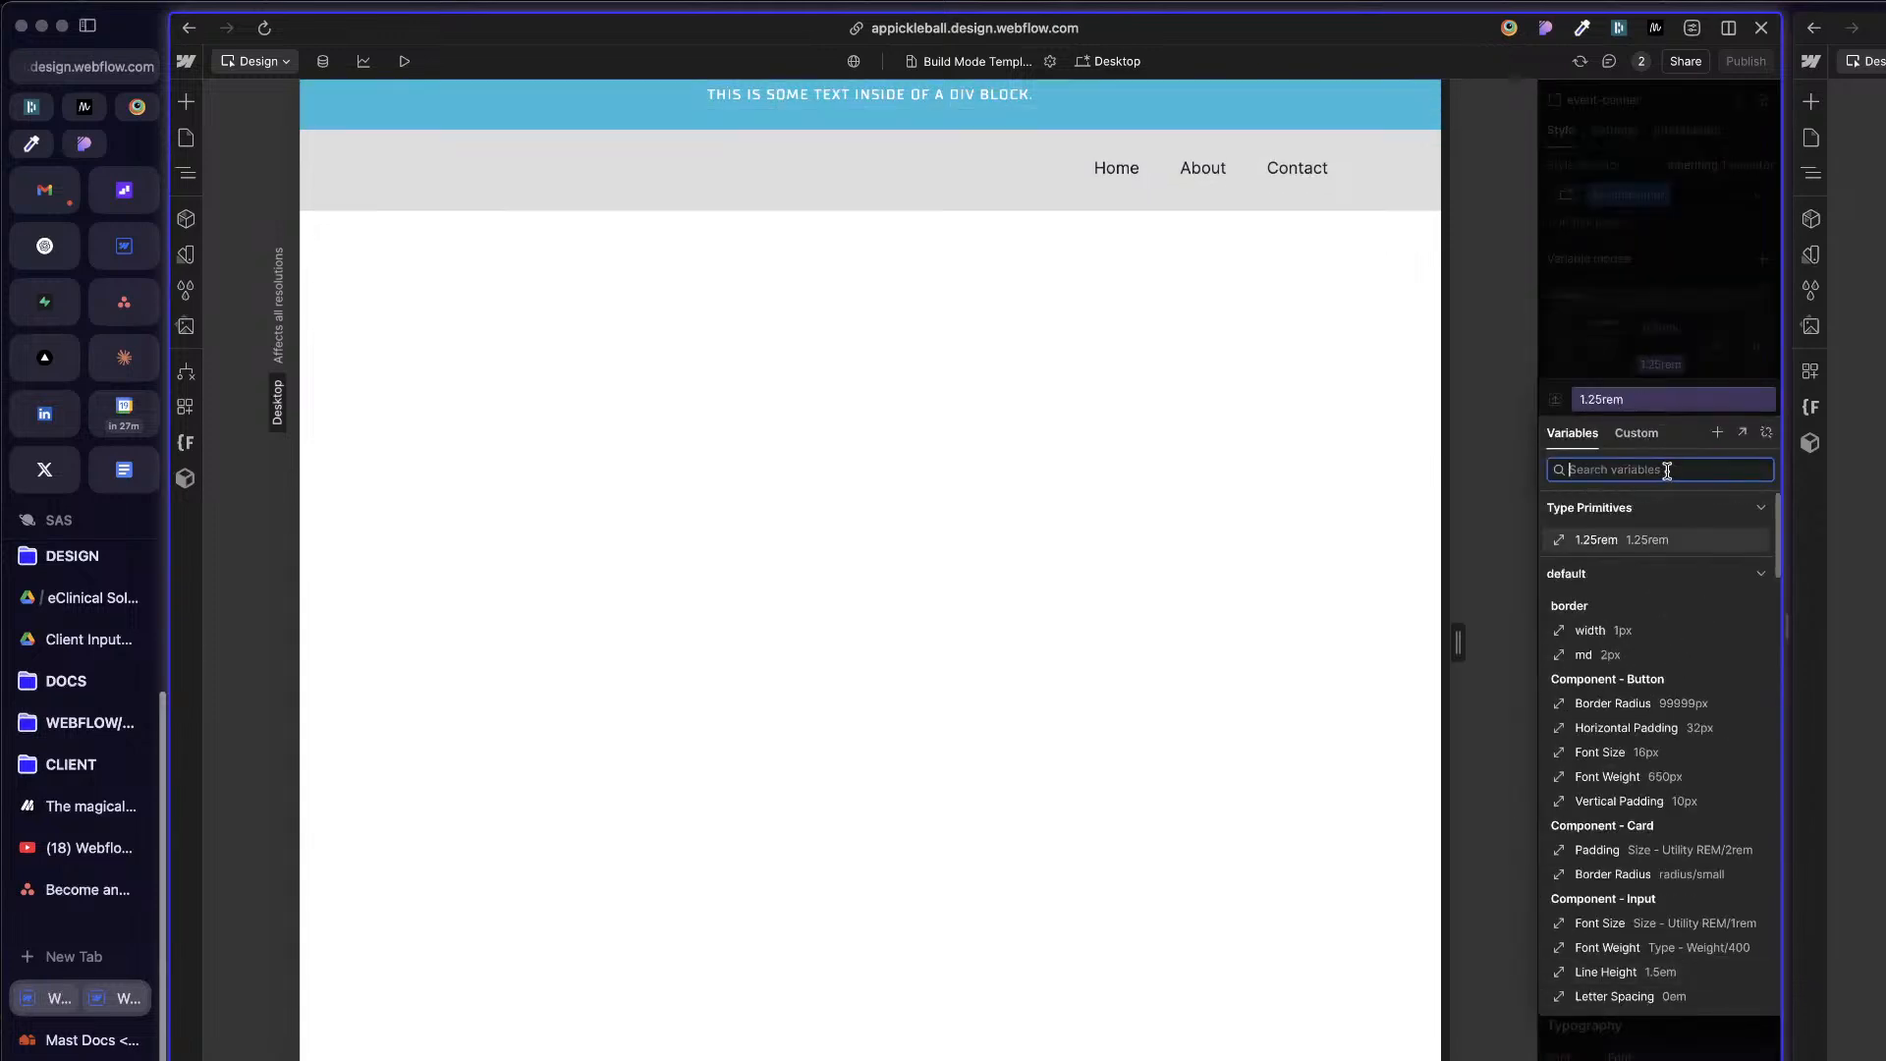
{"action": "key", "text": "Escape"}
{"action": "key", "text": "super+z"}
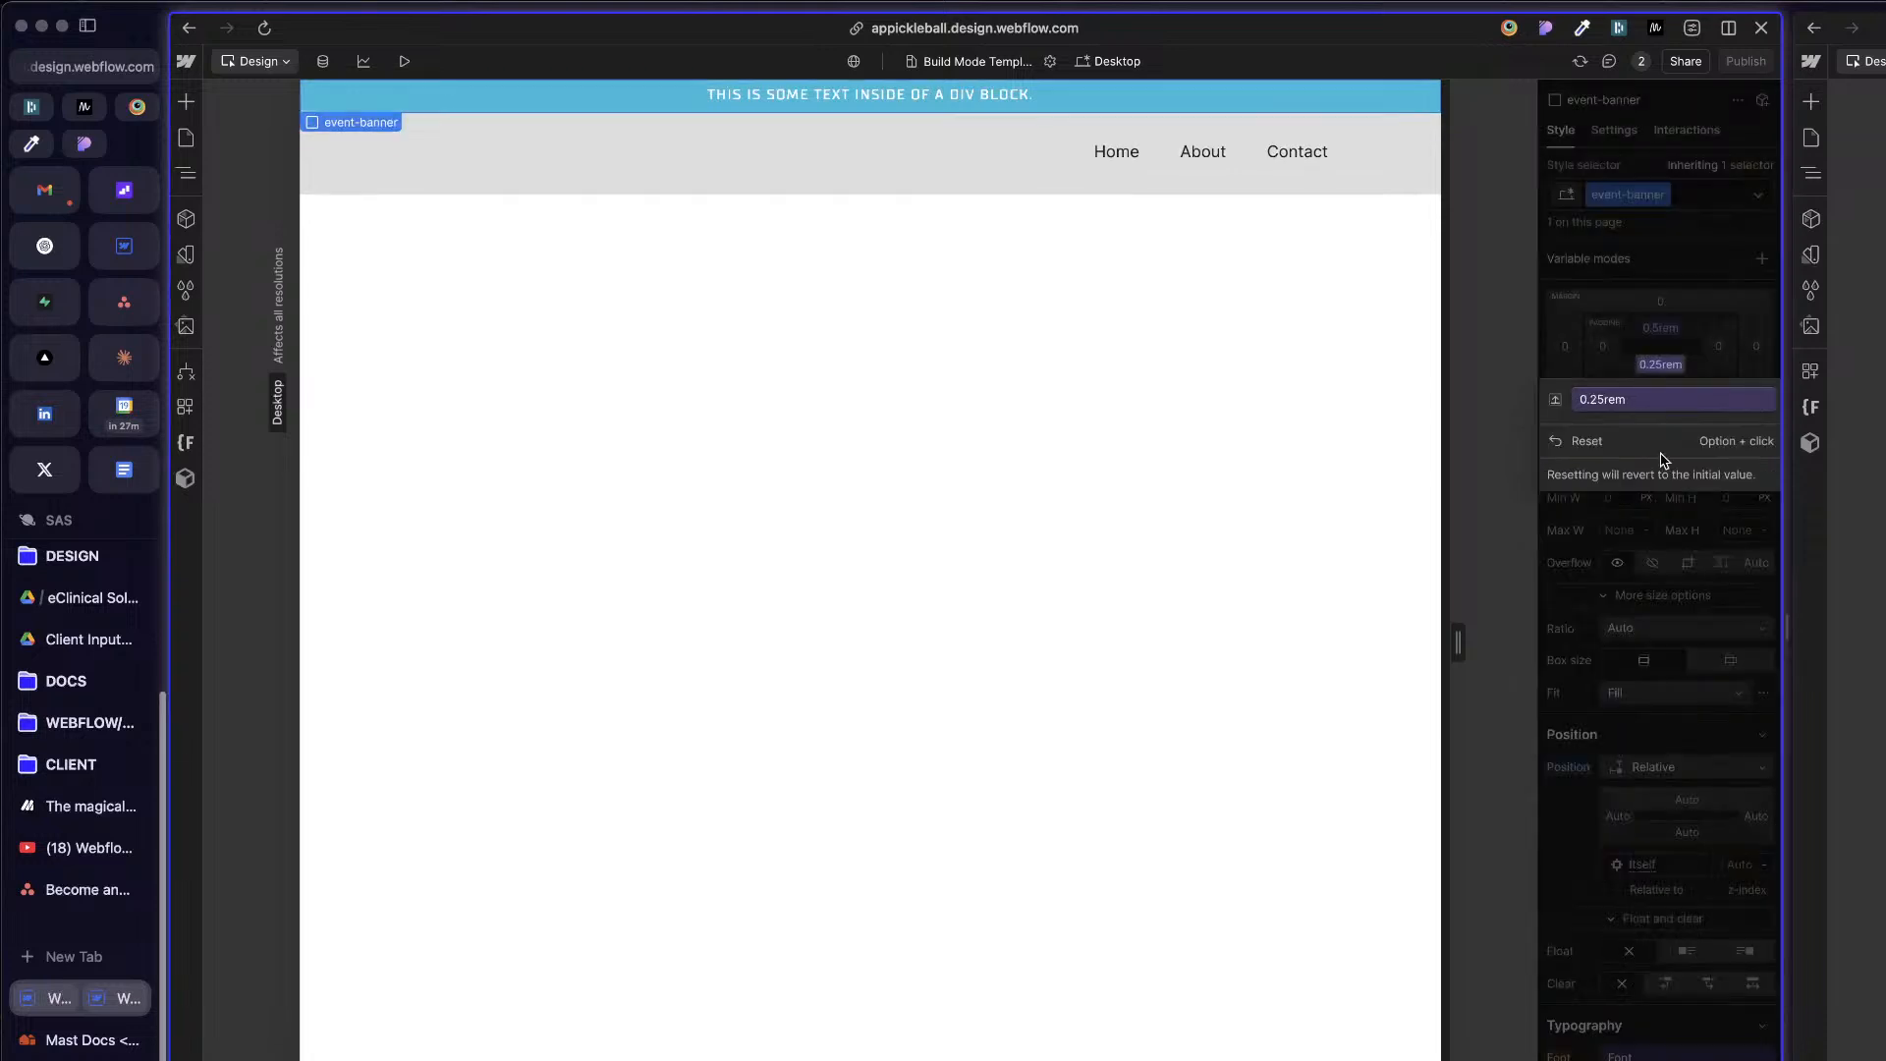
Step: Set event-banner's top padding to the 0.75rem Size - Utility REM variable
{"action": "left_click", "coordinate": [1670, 366]}
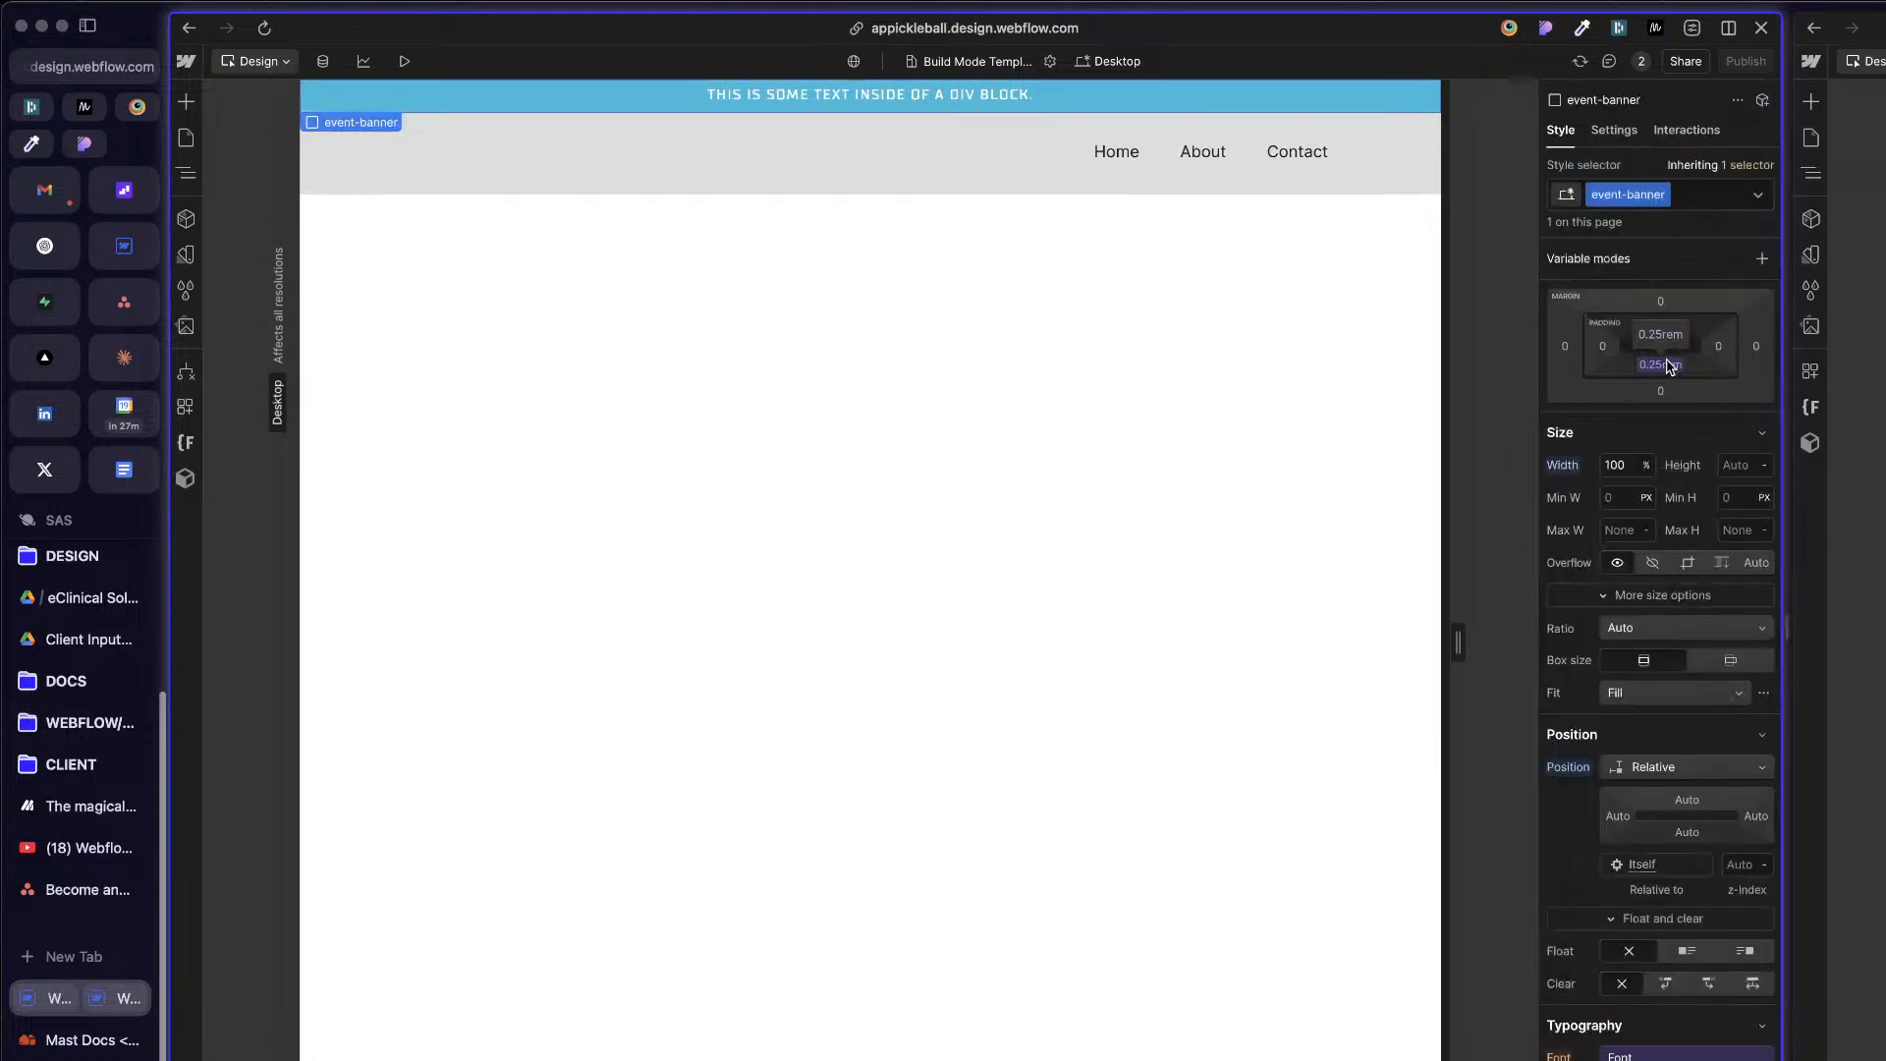
{"action": "left_click", "coordinate": [1662, 334]}
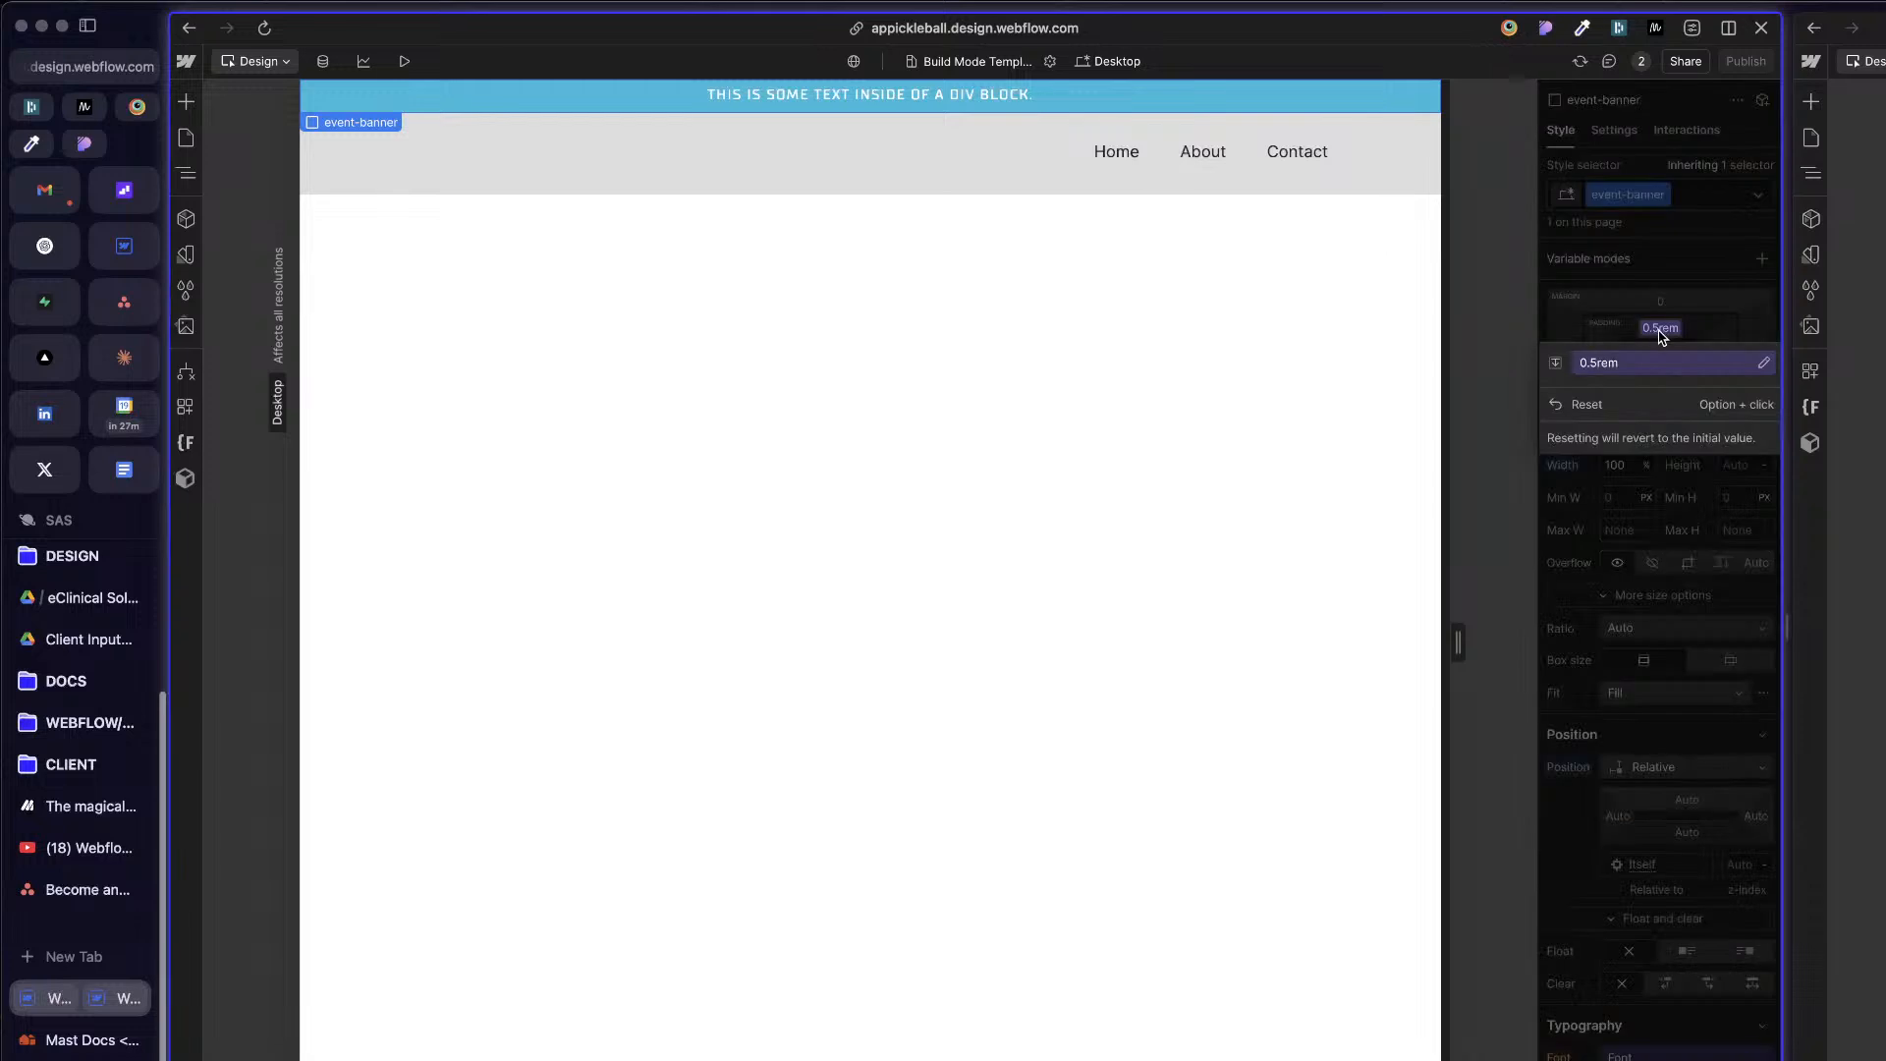
{"action": "left_click", "coordinate": [1650, 372]}
{"action": "scroll", "coordinate": [1660, 885], "scroll_direction": "down", "scroll_amount": 1}
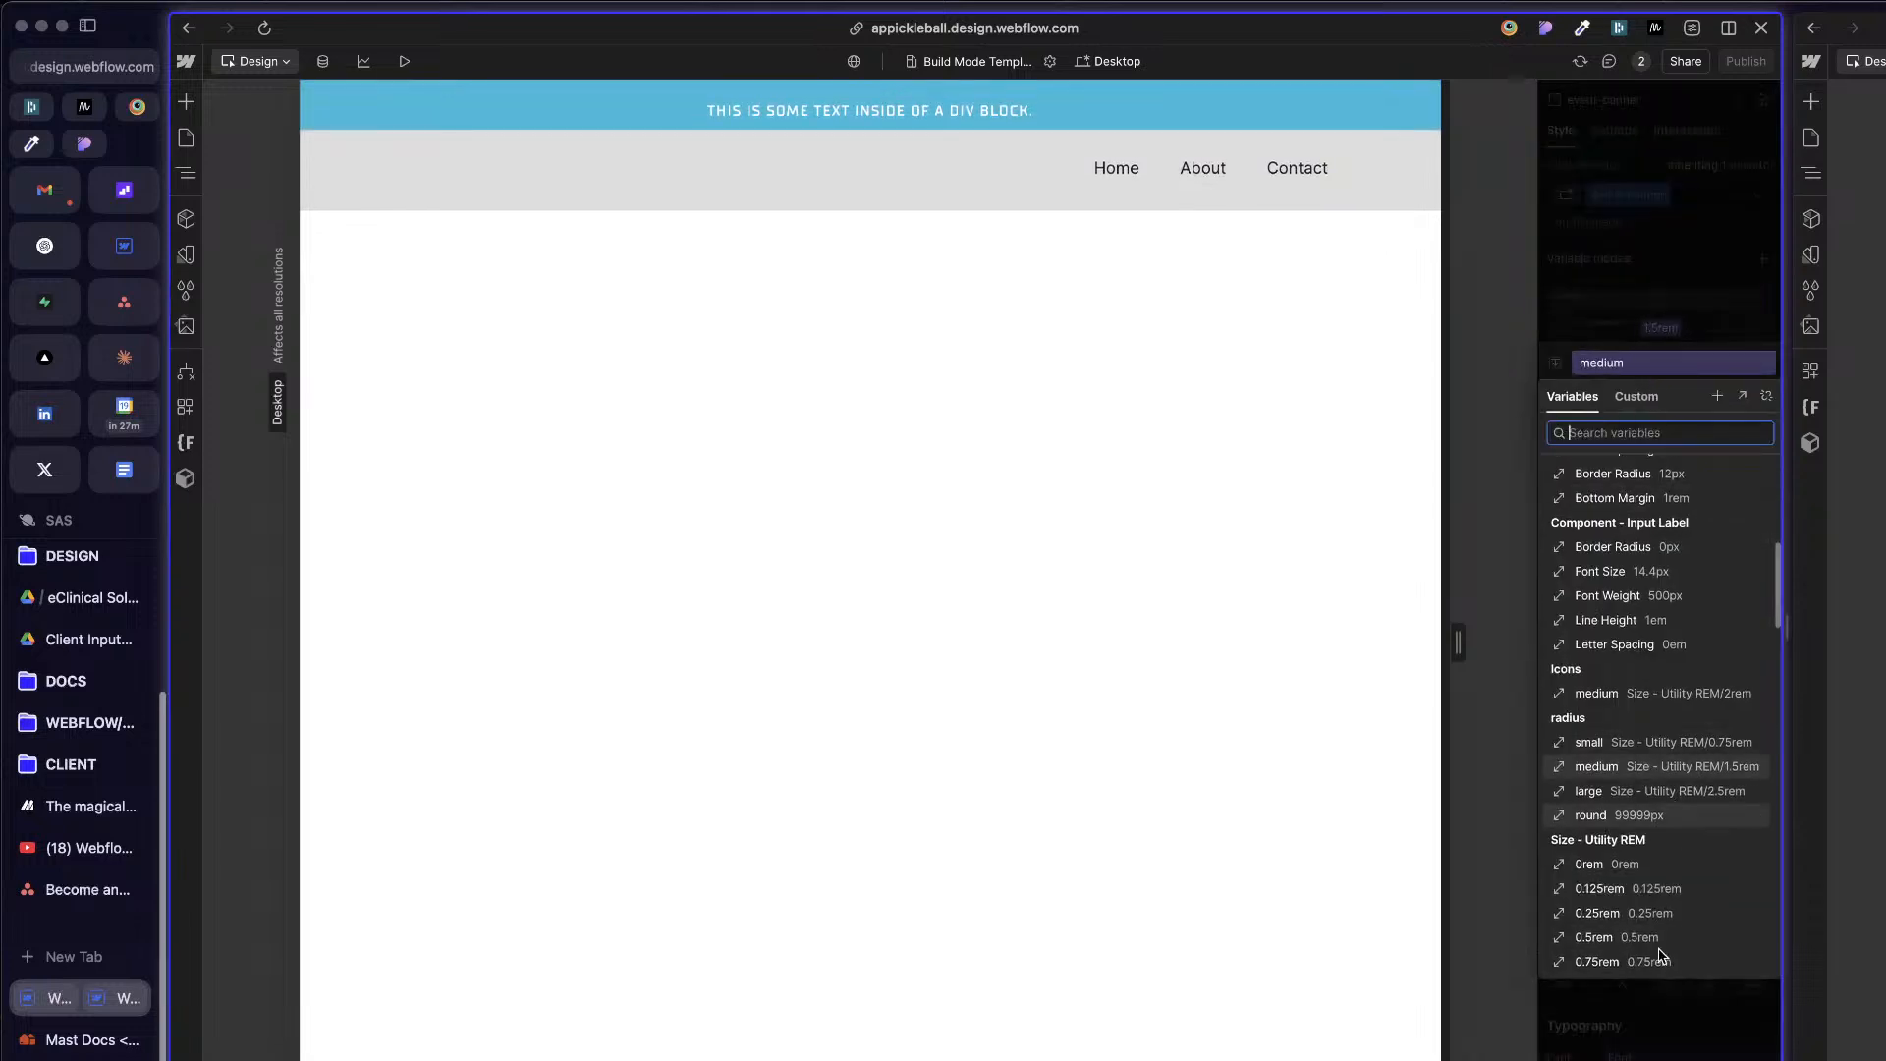
{"action": "left_click", "coordinate": [1656, 961]}
{"action": "left_click", "coordinate": [1091, 393]}
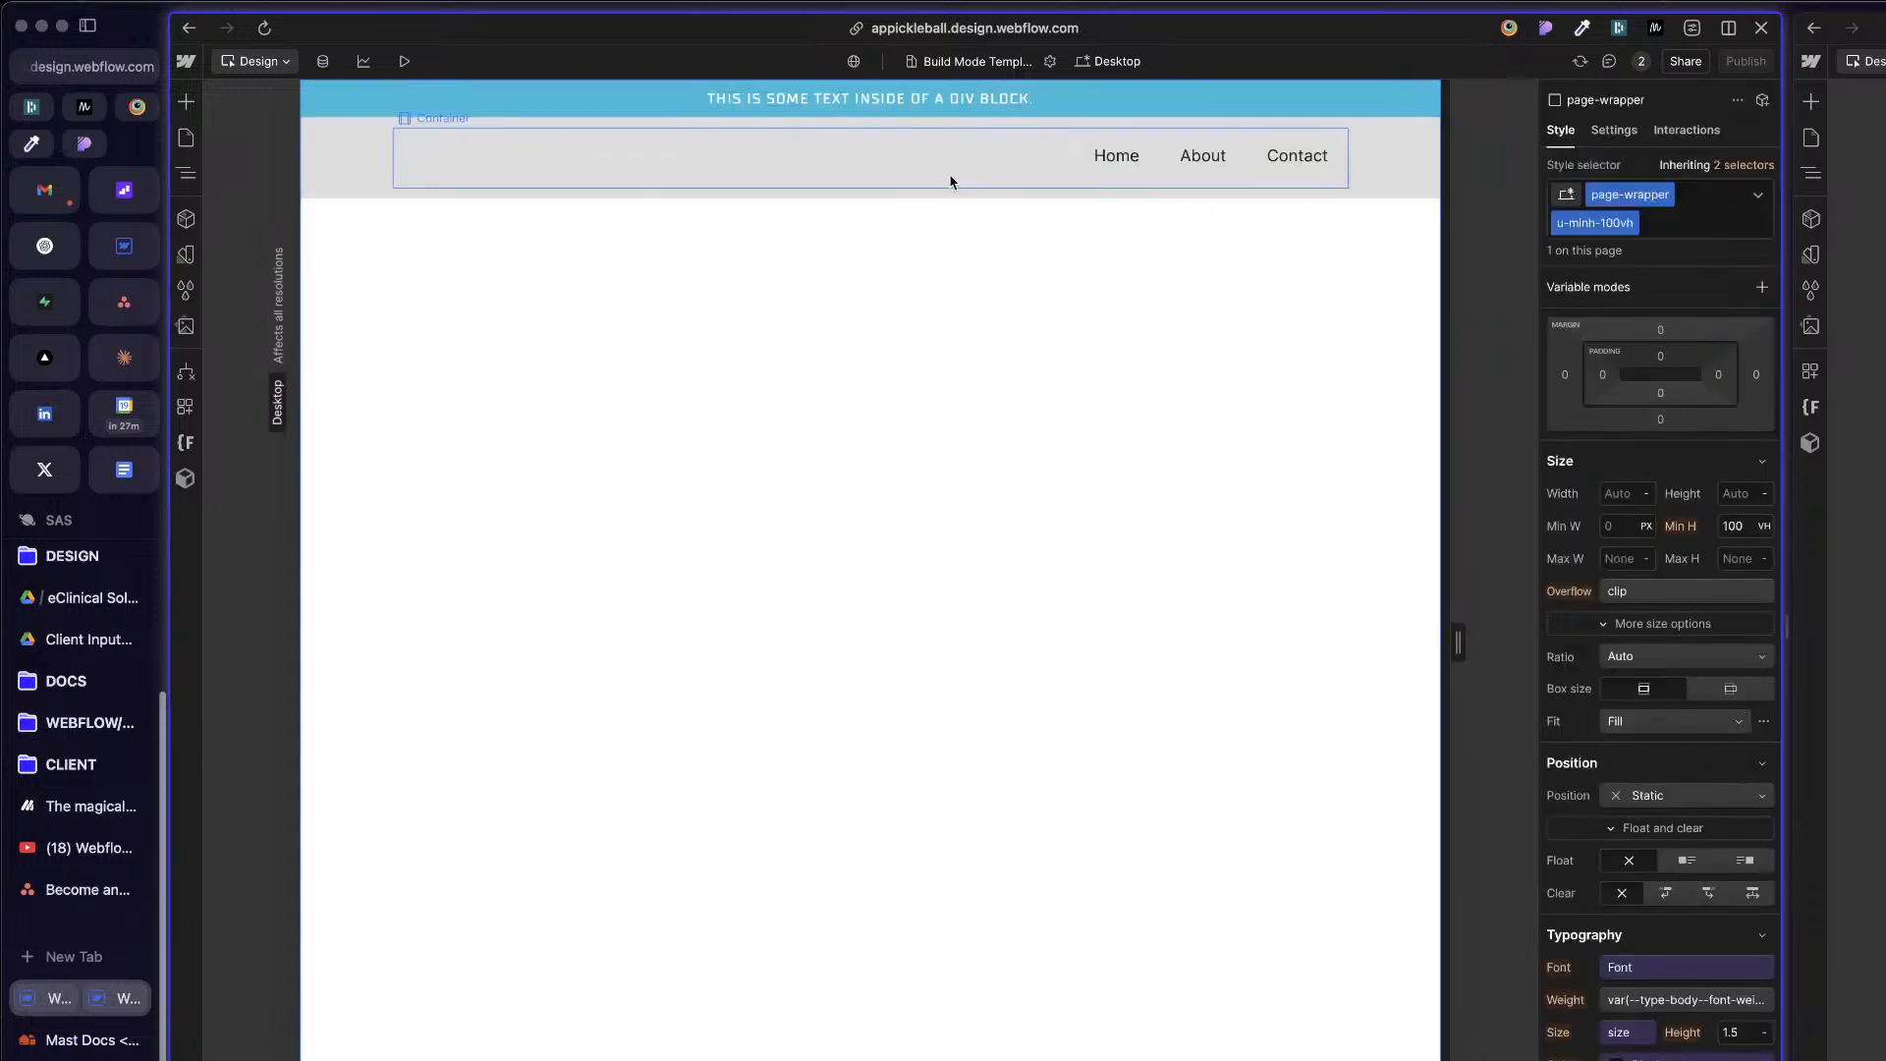
Step: Replace the eyebrow text inside event-banner with BANNER FPO
{"action": "double_click", "coordinate": [877, 101]}
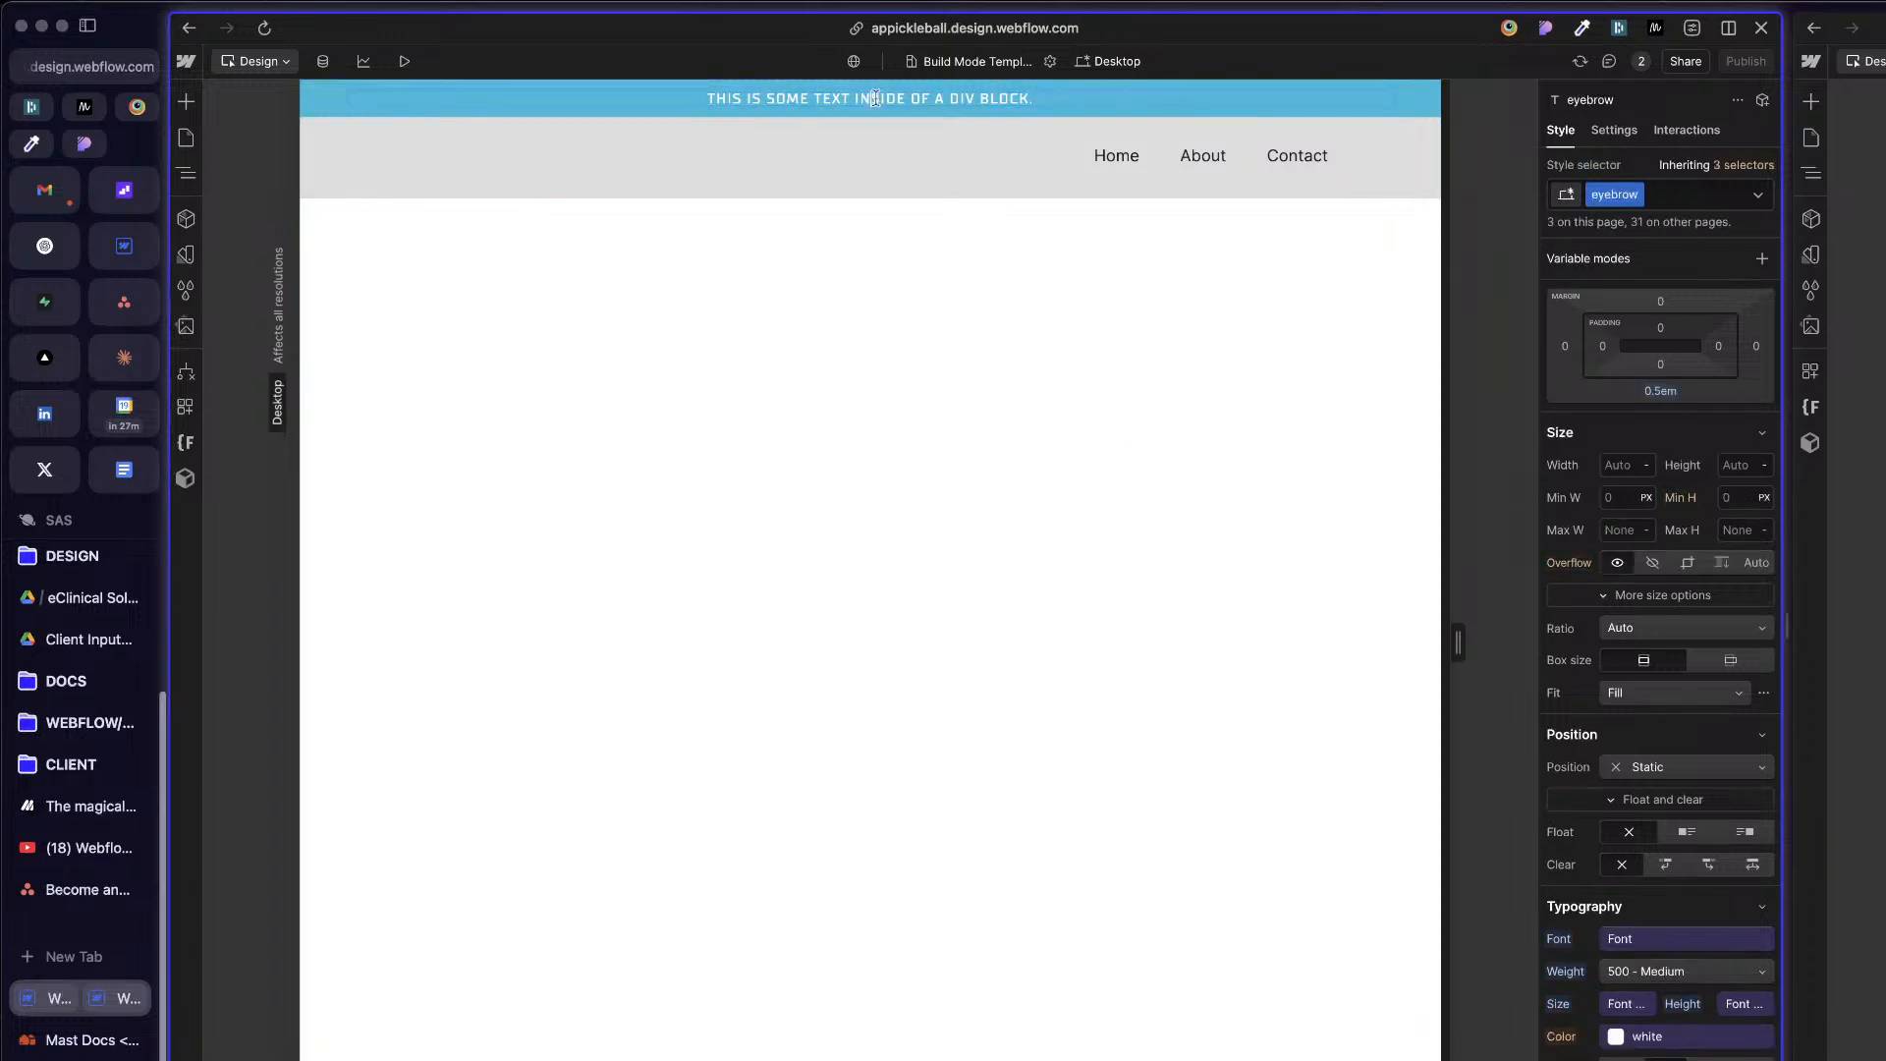
{"action": "key", "text": "super+a"}
{"action": "type", "text": "BANNER FPO"}
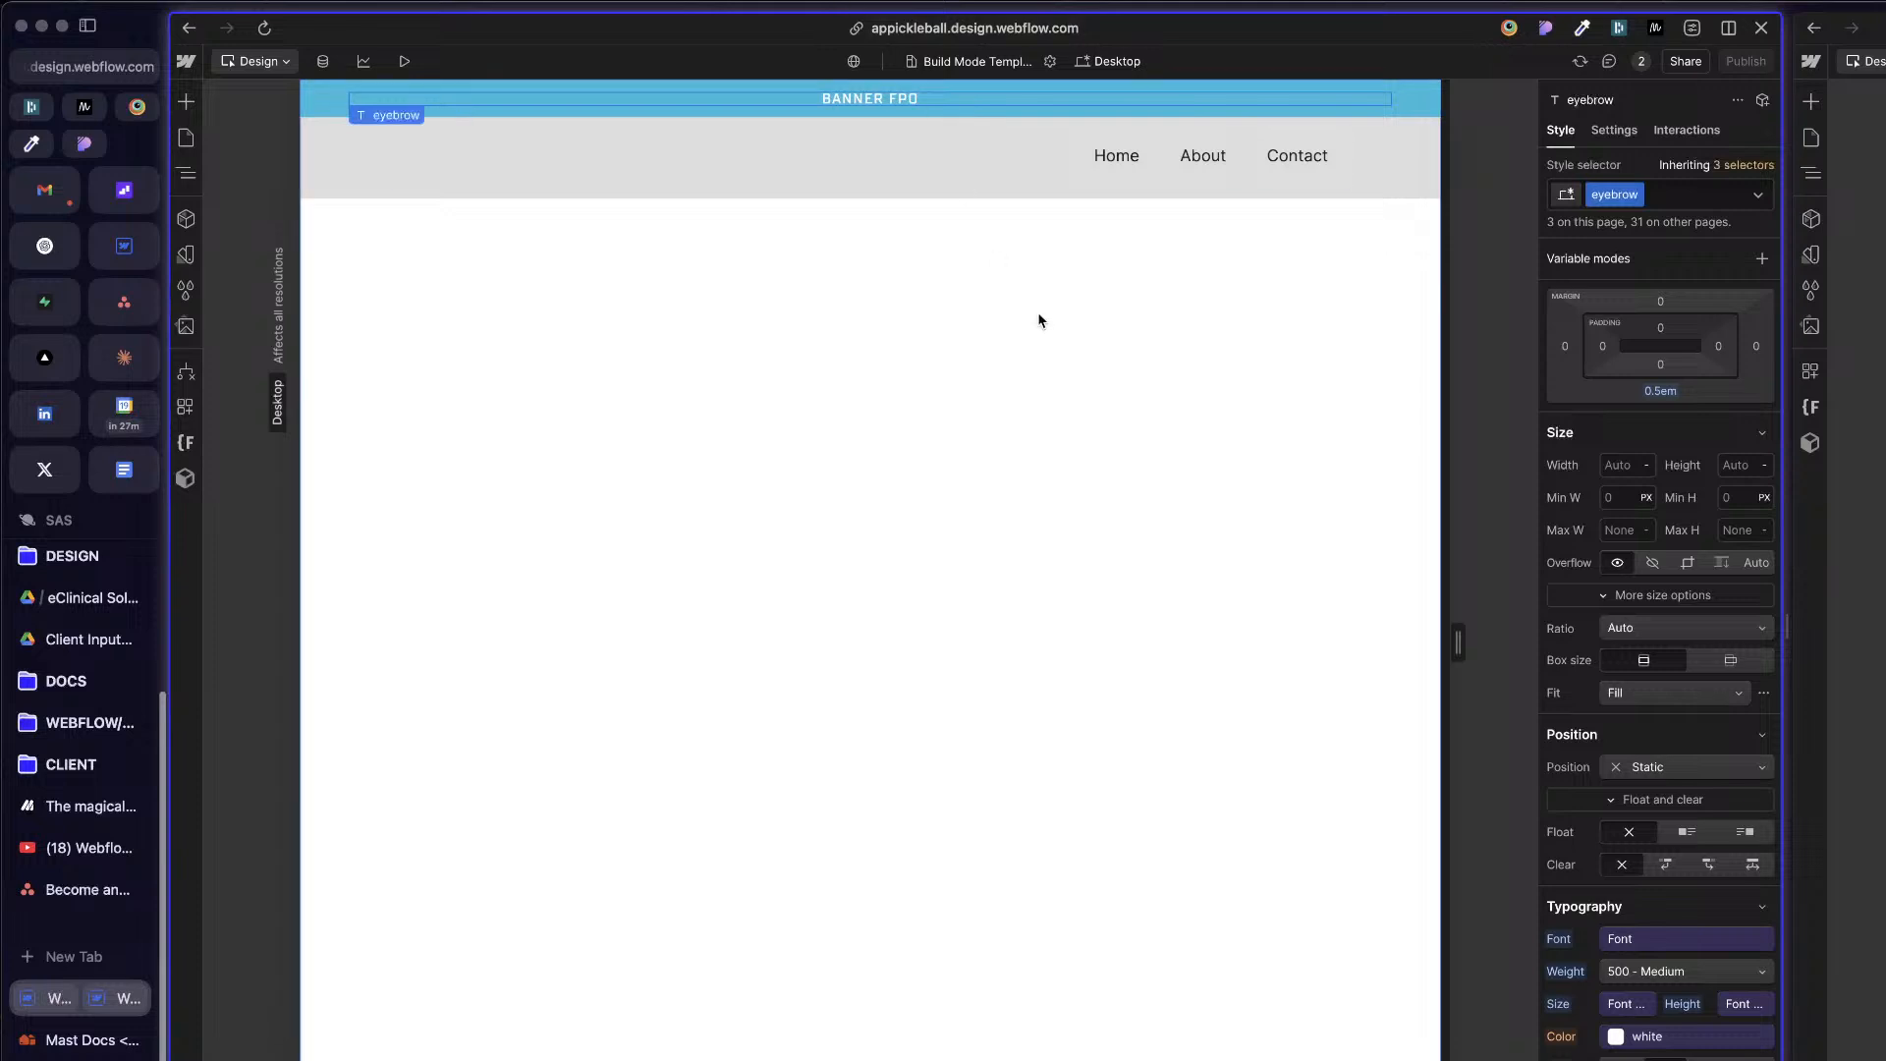
{"action": "left_click", "coordinate": [606, 155]}
{"action": "left_click", "coordinate": [362, 170]}
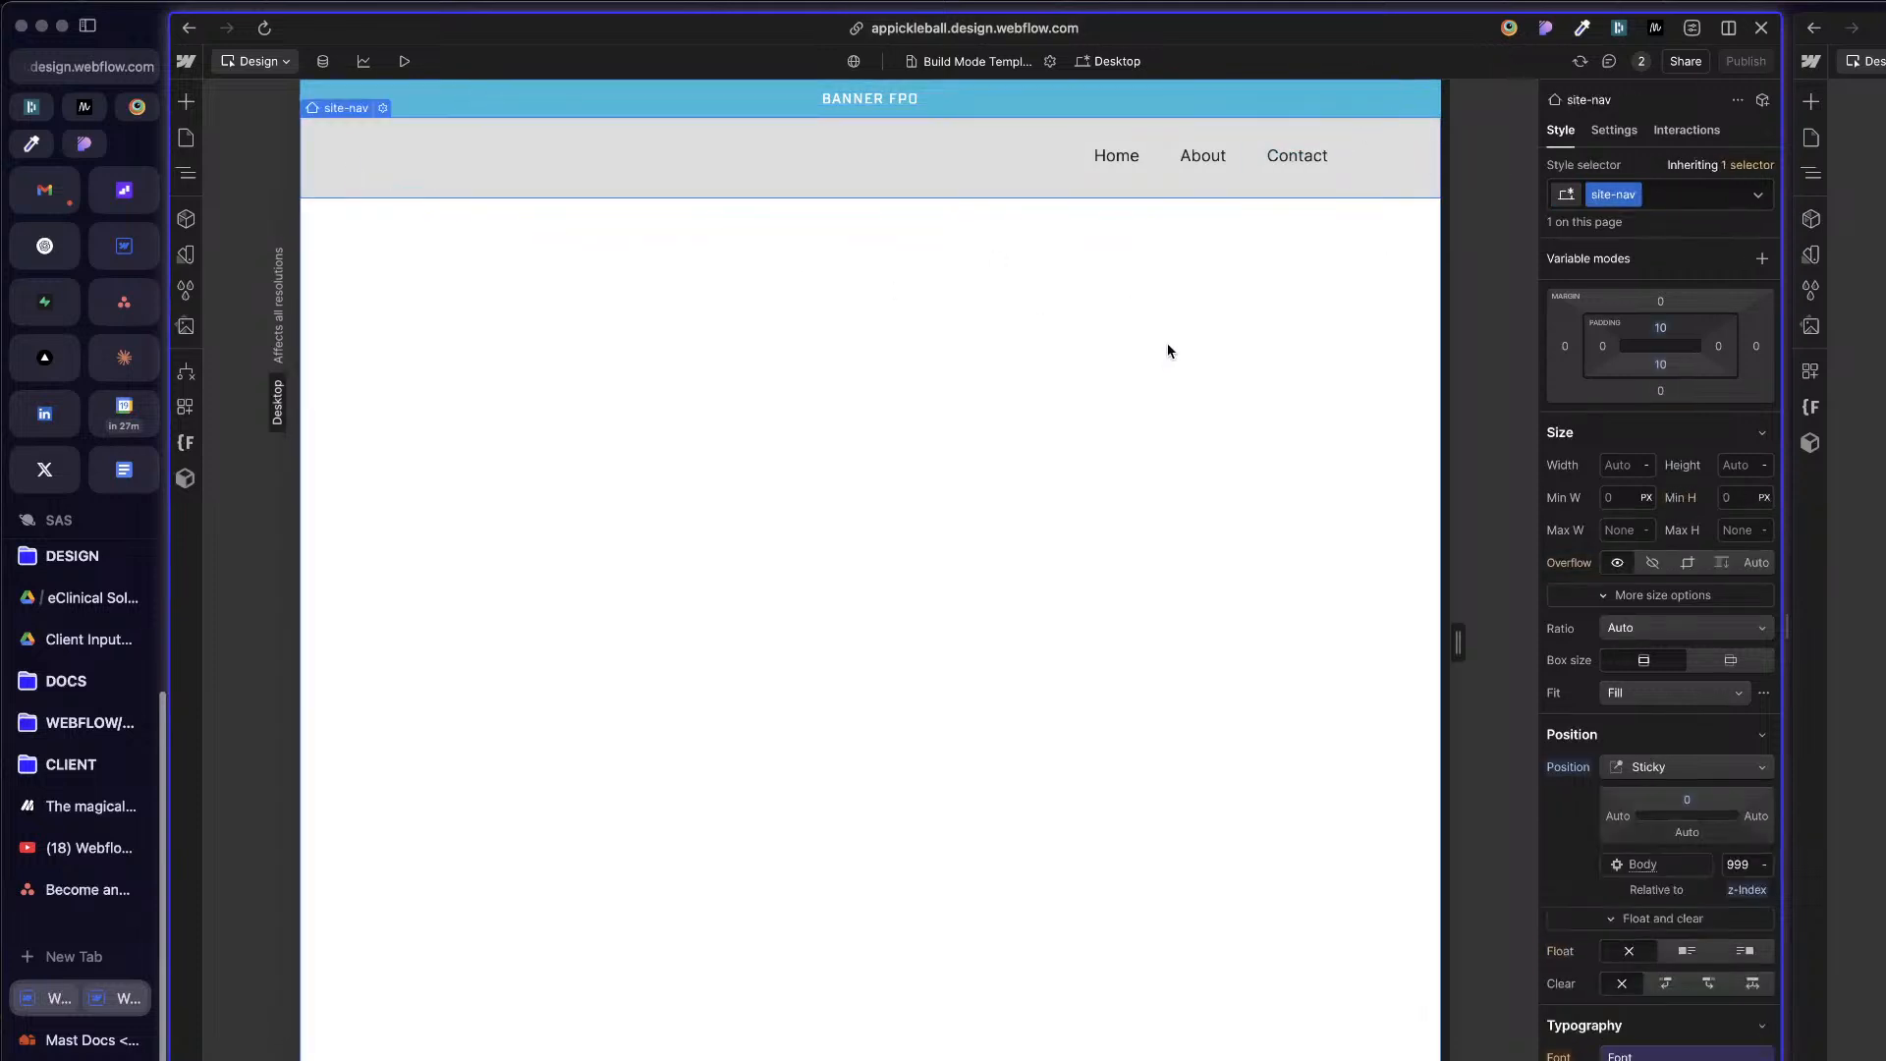
Step: Insert five instances of the Slide component into page-wrapper below site-nav
{"action": "left_click", "coordinate": [1199, 542]}
{"action": "left_click", "coordinate": [950, 191]}
{"action": "left_click", "coordinate": [1269, 444]}
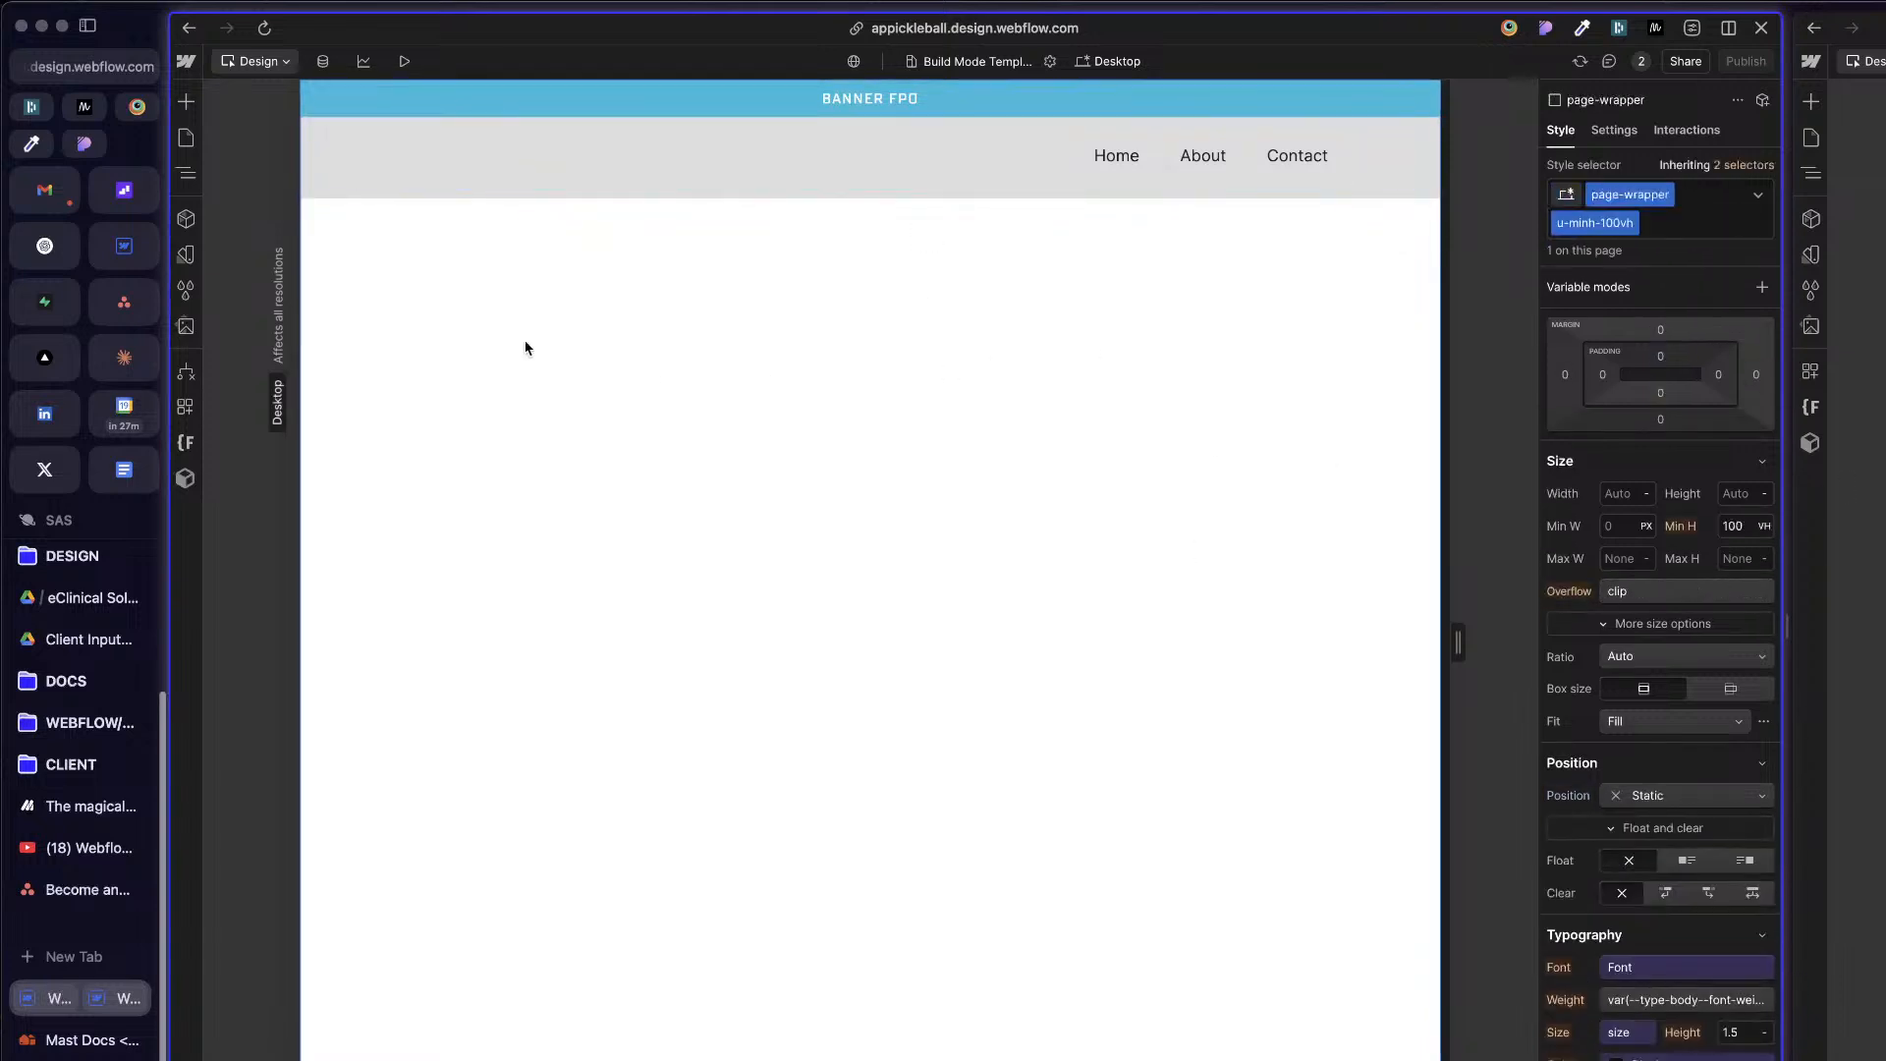
{"action": "key", "text": "shift+a"}
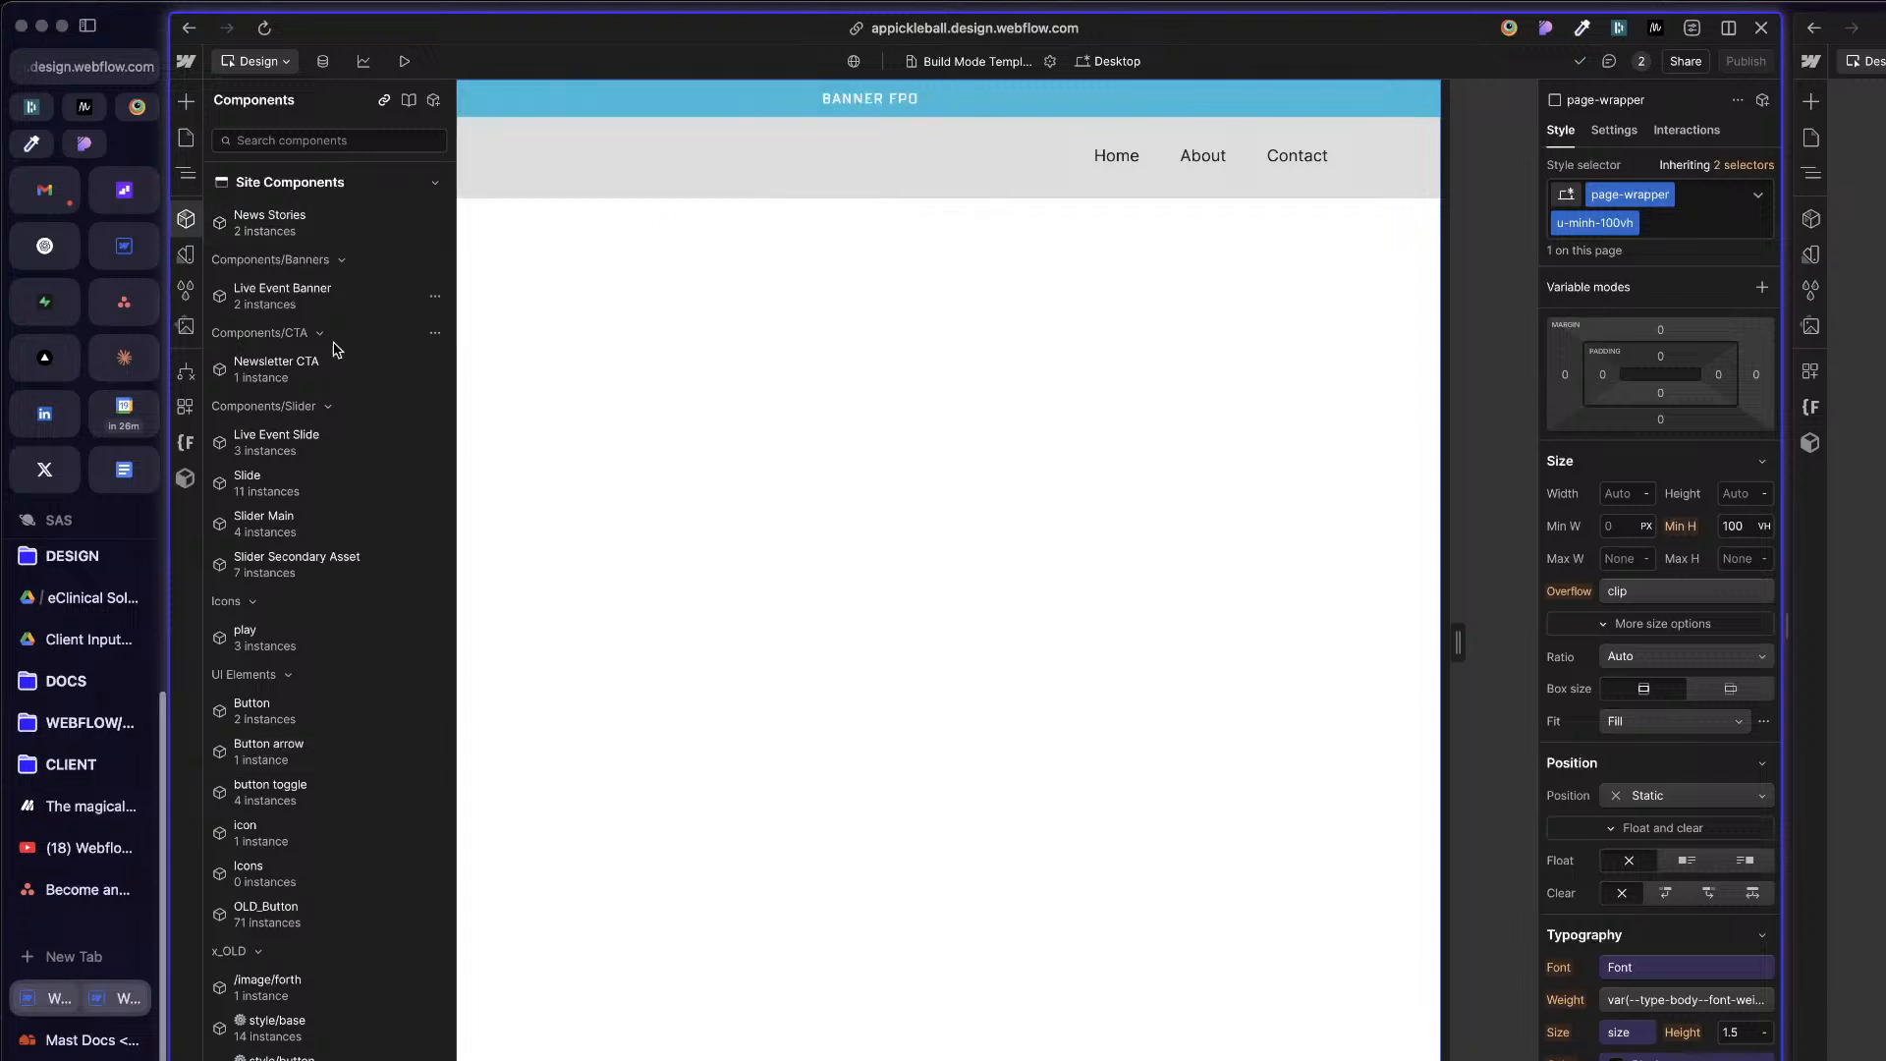
{"action": "left_click", "coordinate": [335, 480]}
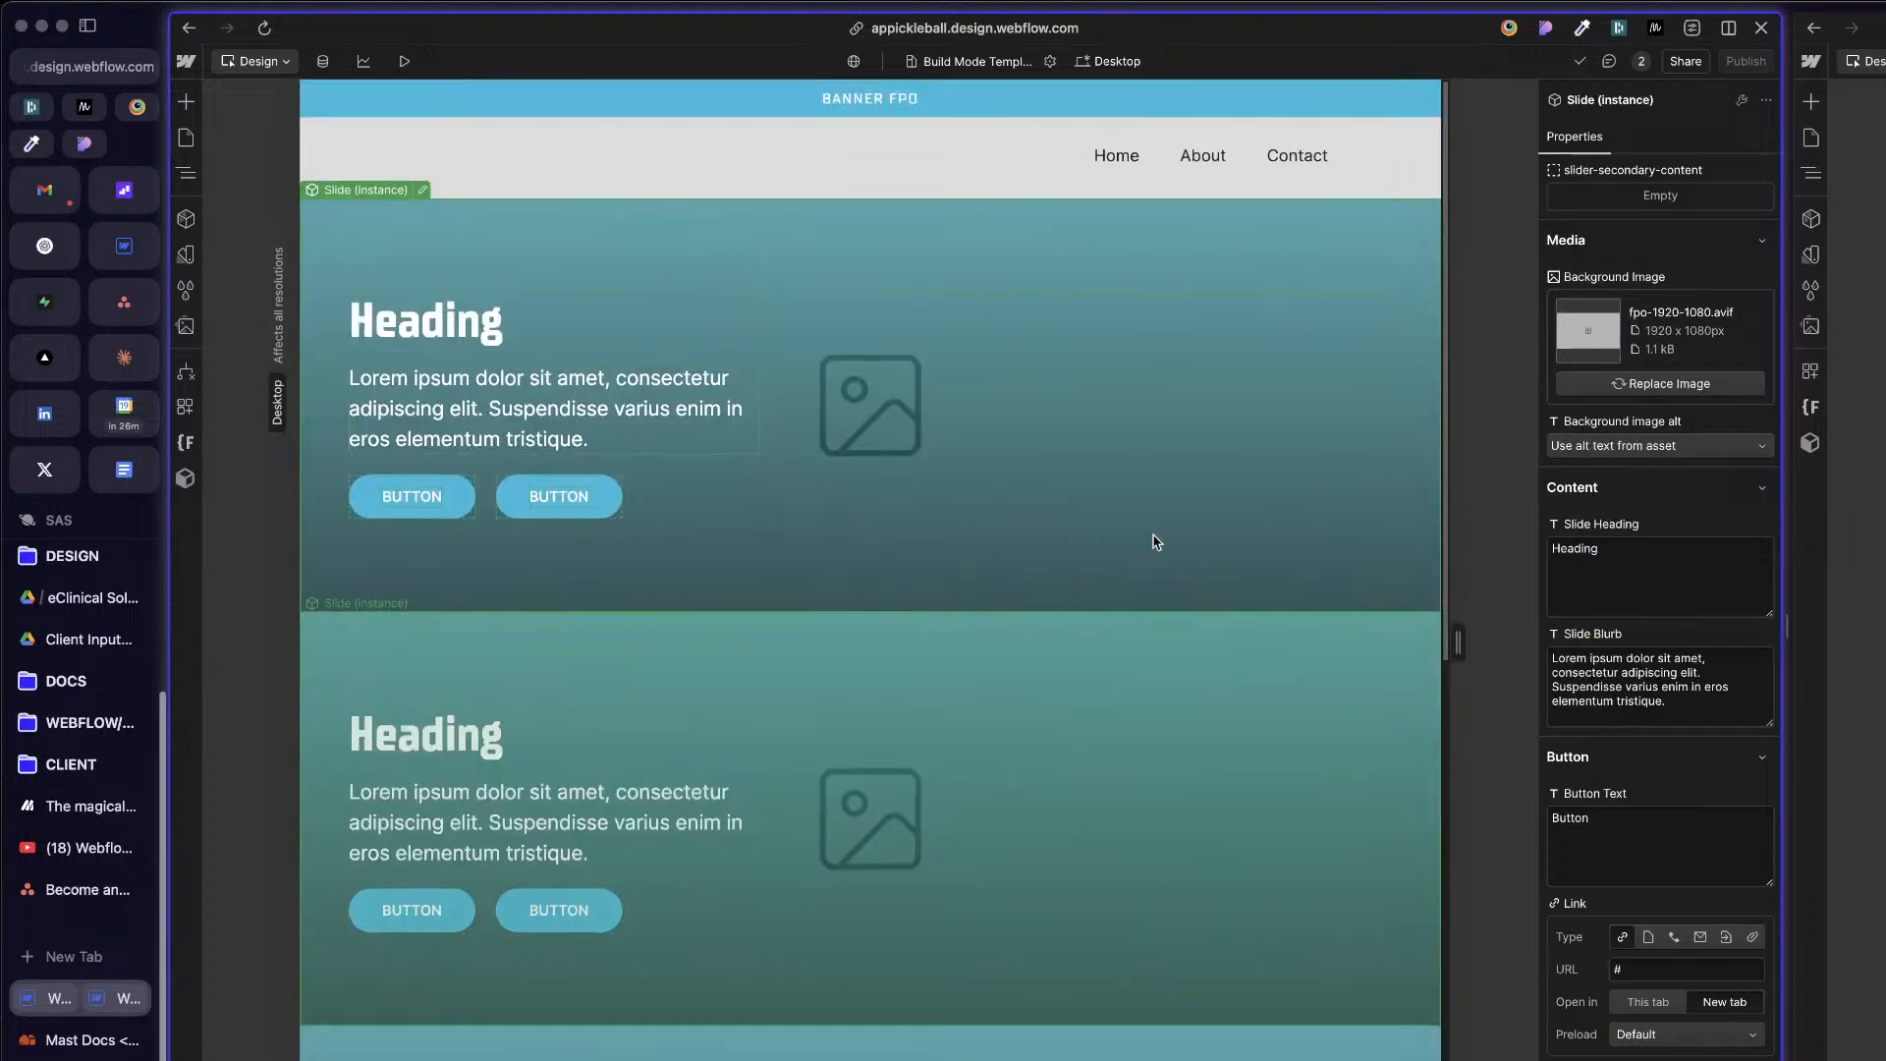
Step: Check how event-banner and the sticky site-nav behave as the slides move past beneath them
{"action": "scroll", "coordinate": [1156, 542], "scroll_direction": "down", "scroll_amount": 4}
{"action": "scroll", "coordinate": [1156, 539], "scroll_direction": "up", "scroll_amount": 4}
{"action": "scroll", "coordinate": [1155, 536], "scroll_direction": "down", "scroll_amount": 9}
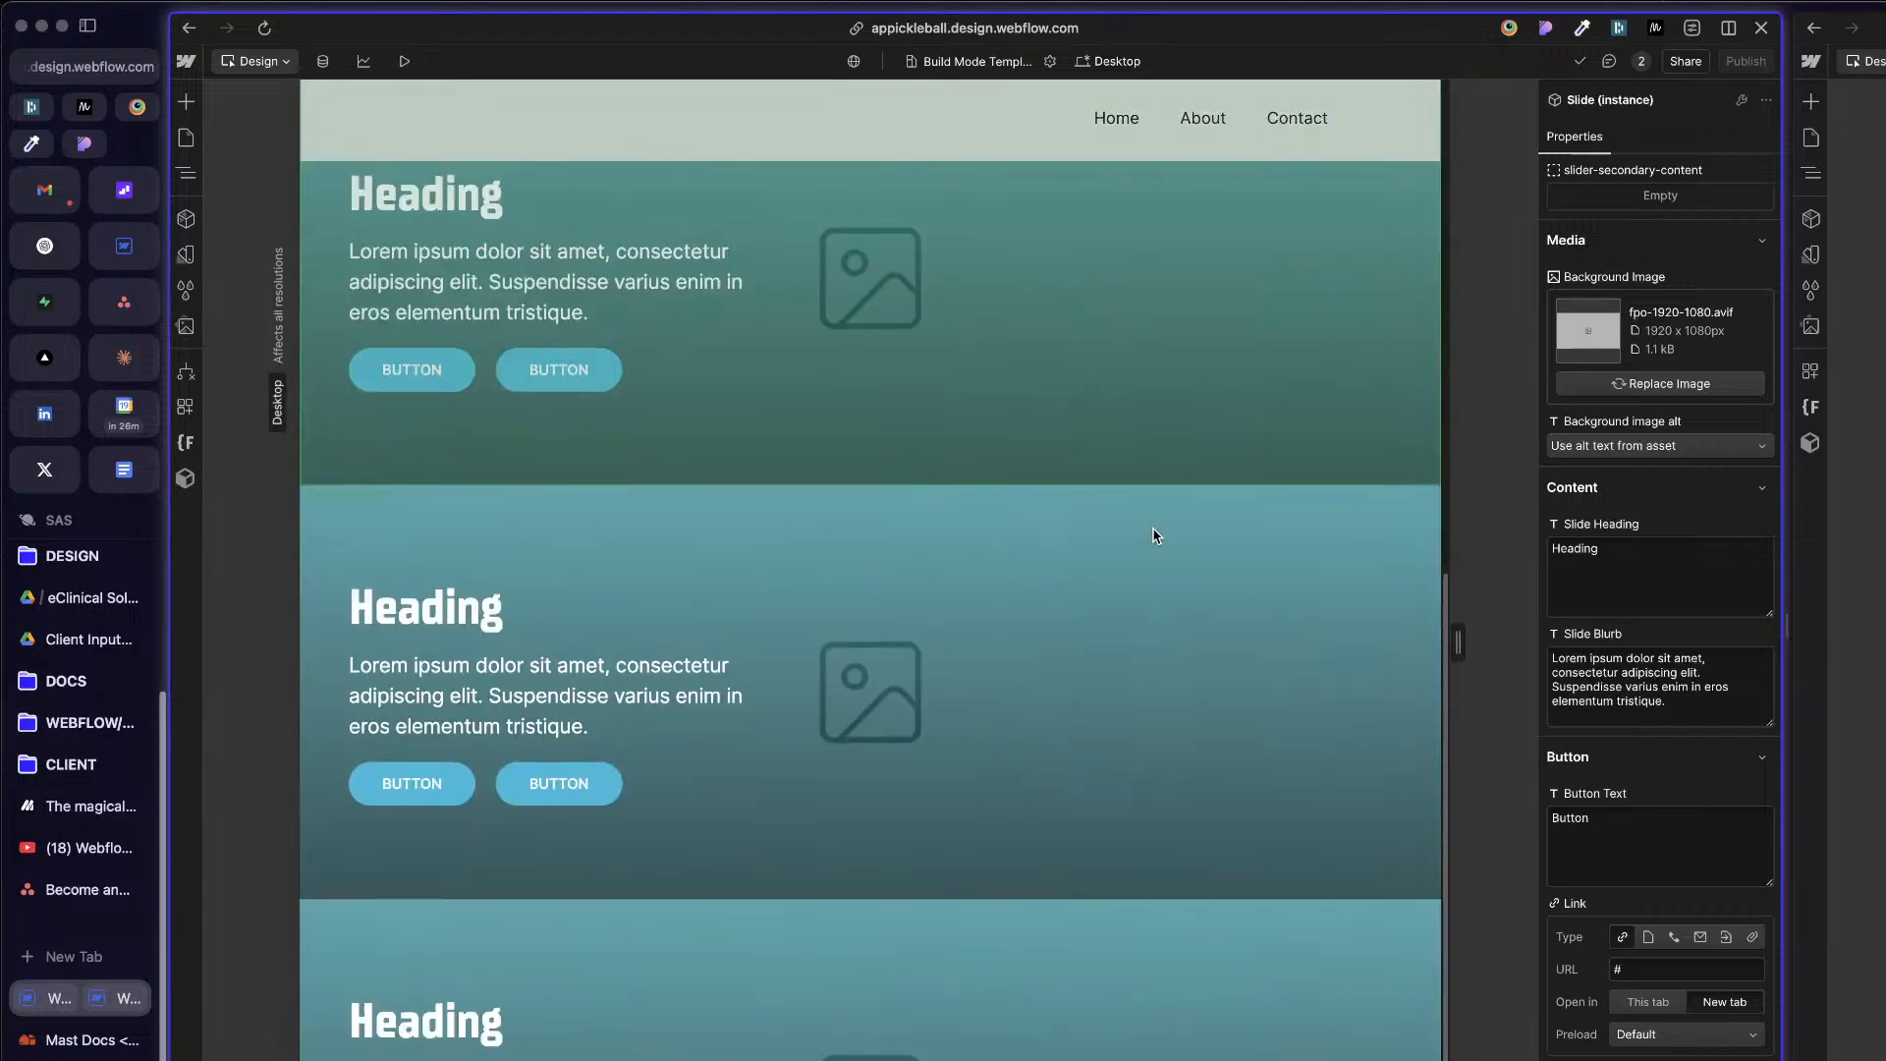
{"action": "scroll", "coordinate": [1155, 537], "scroll_direction": "up", "scroll_amount": 10}
{"action": "scroll", "coordinate": [1156, 536], "scroll_direction": "down", "scroll_amount": 8}
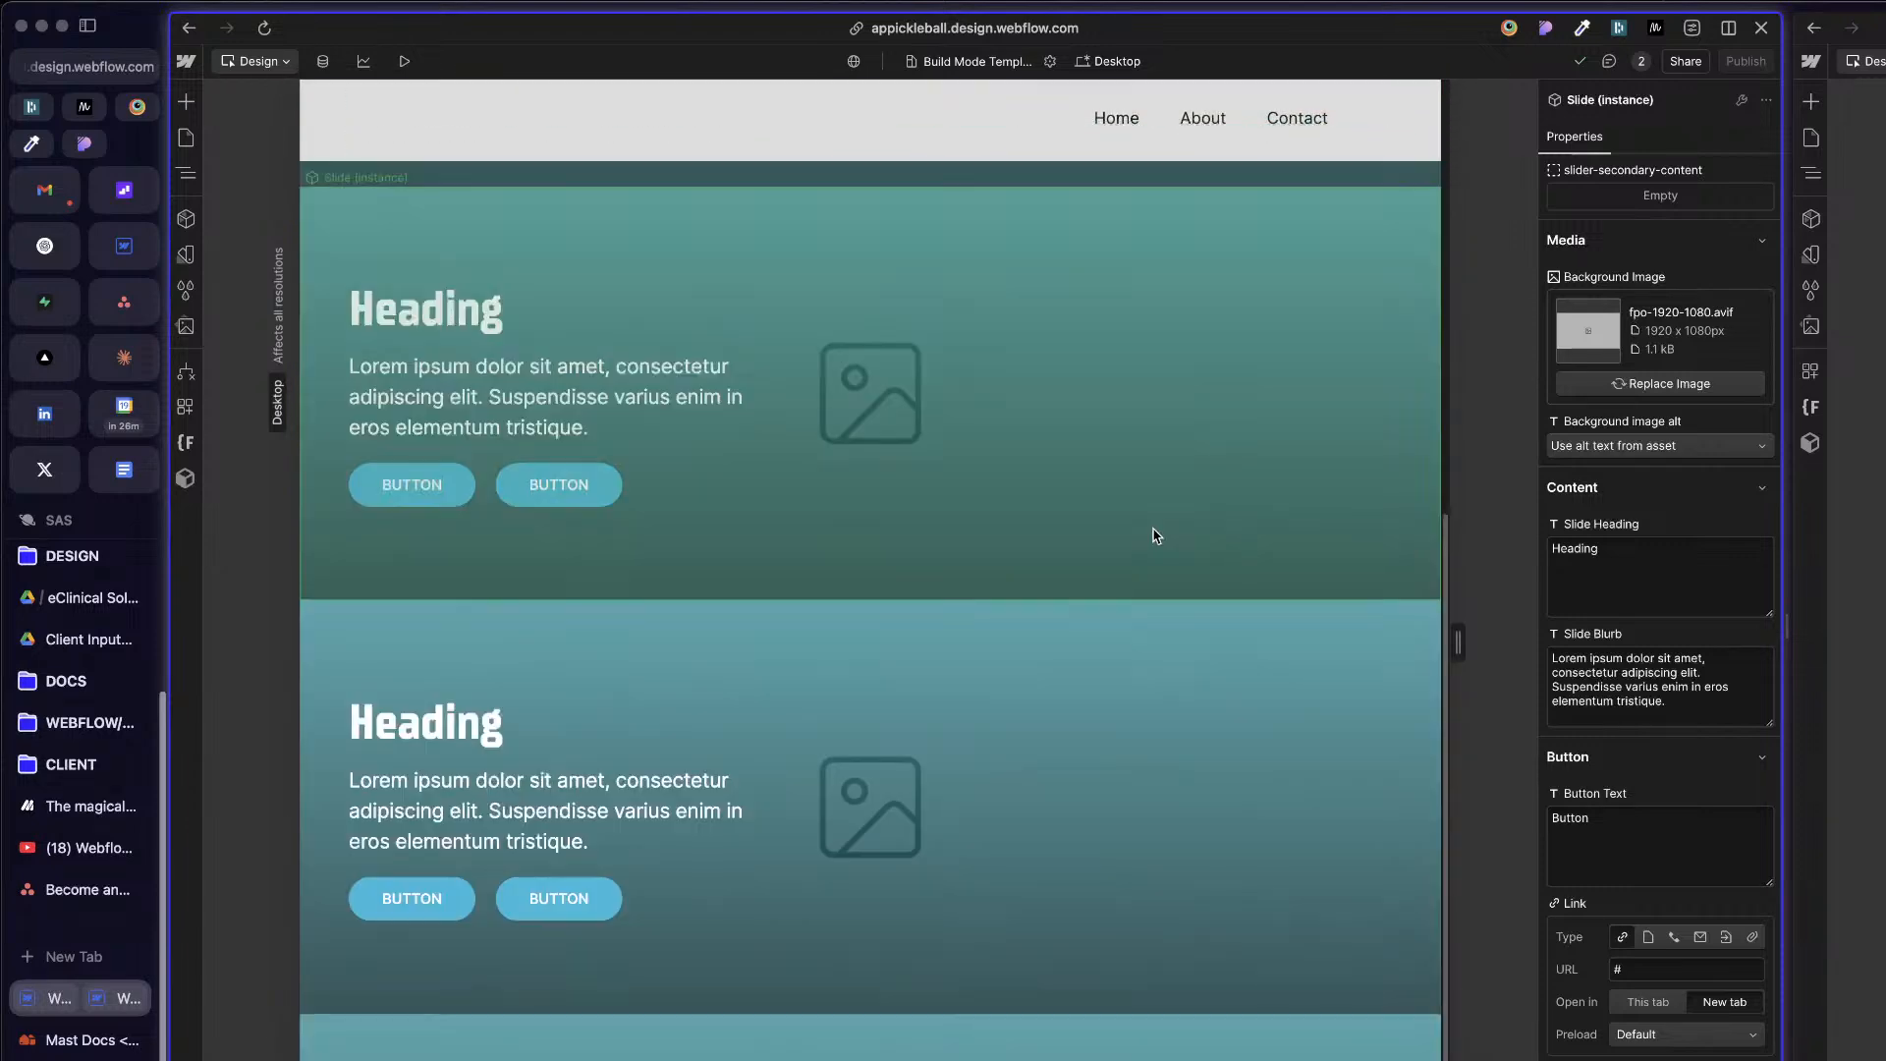
{"action": "scroll", "coordinate": [1156, 536], "scroll_direction": "up", "scroll_amount": 8}
{"action": "scroll", "coordinate": [1154, 537], "scroll_direction": "down", "scroll_amount": 6}
{"action": "scroll", "coordinate": [1153, 539], "scroll_direction": "up", "scroll_amount": 6}
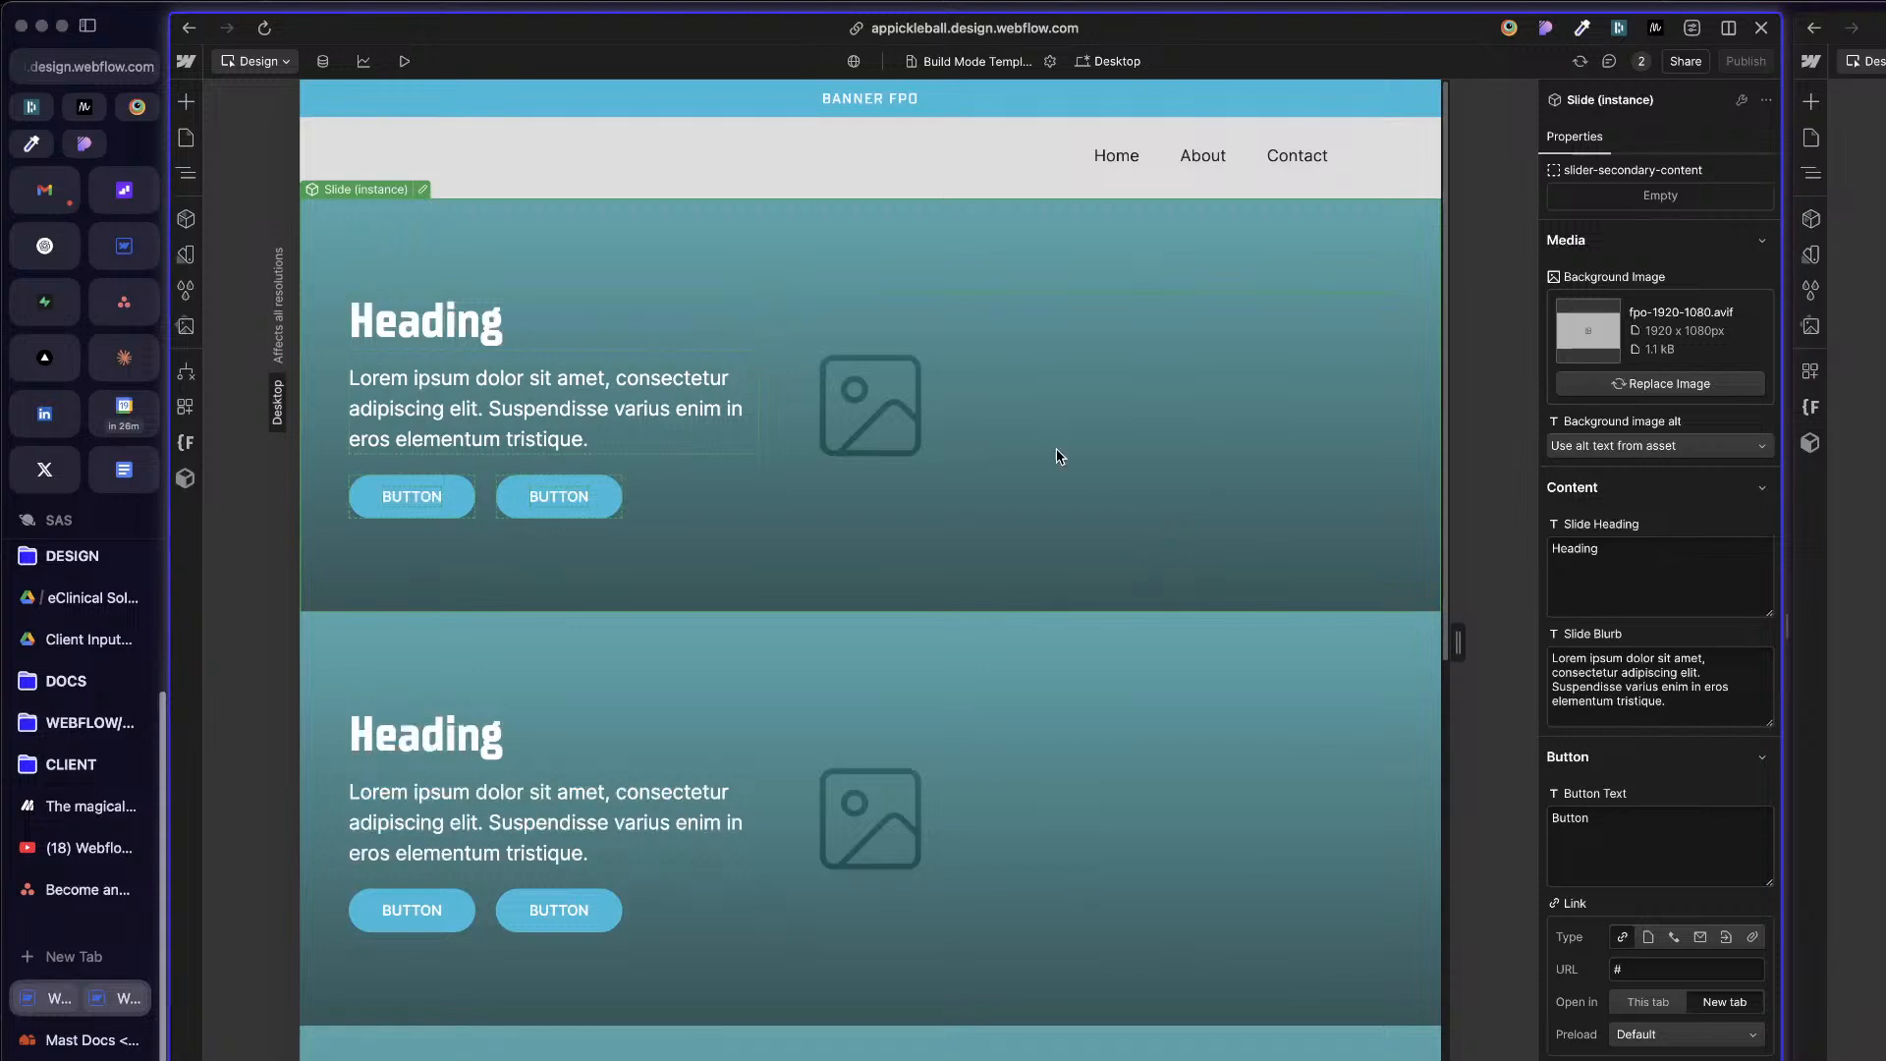
Step: Delete all the Slide instances from page-wrapper and reselect page-wrapper
{"action": "key", "text": "z"}
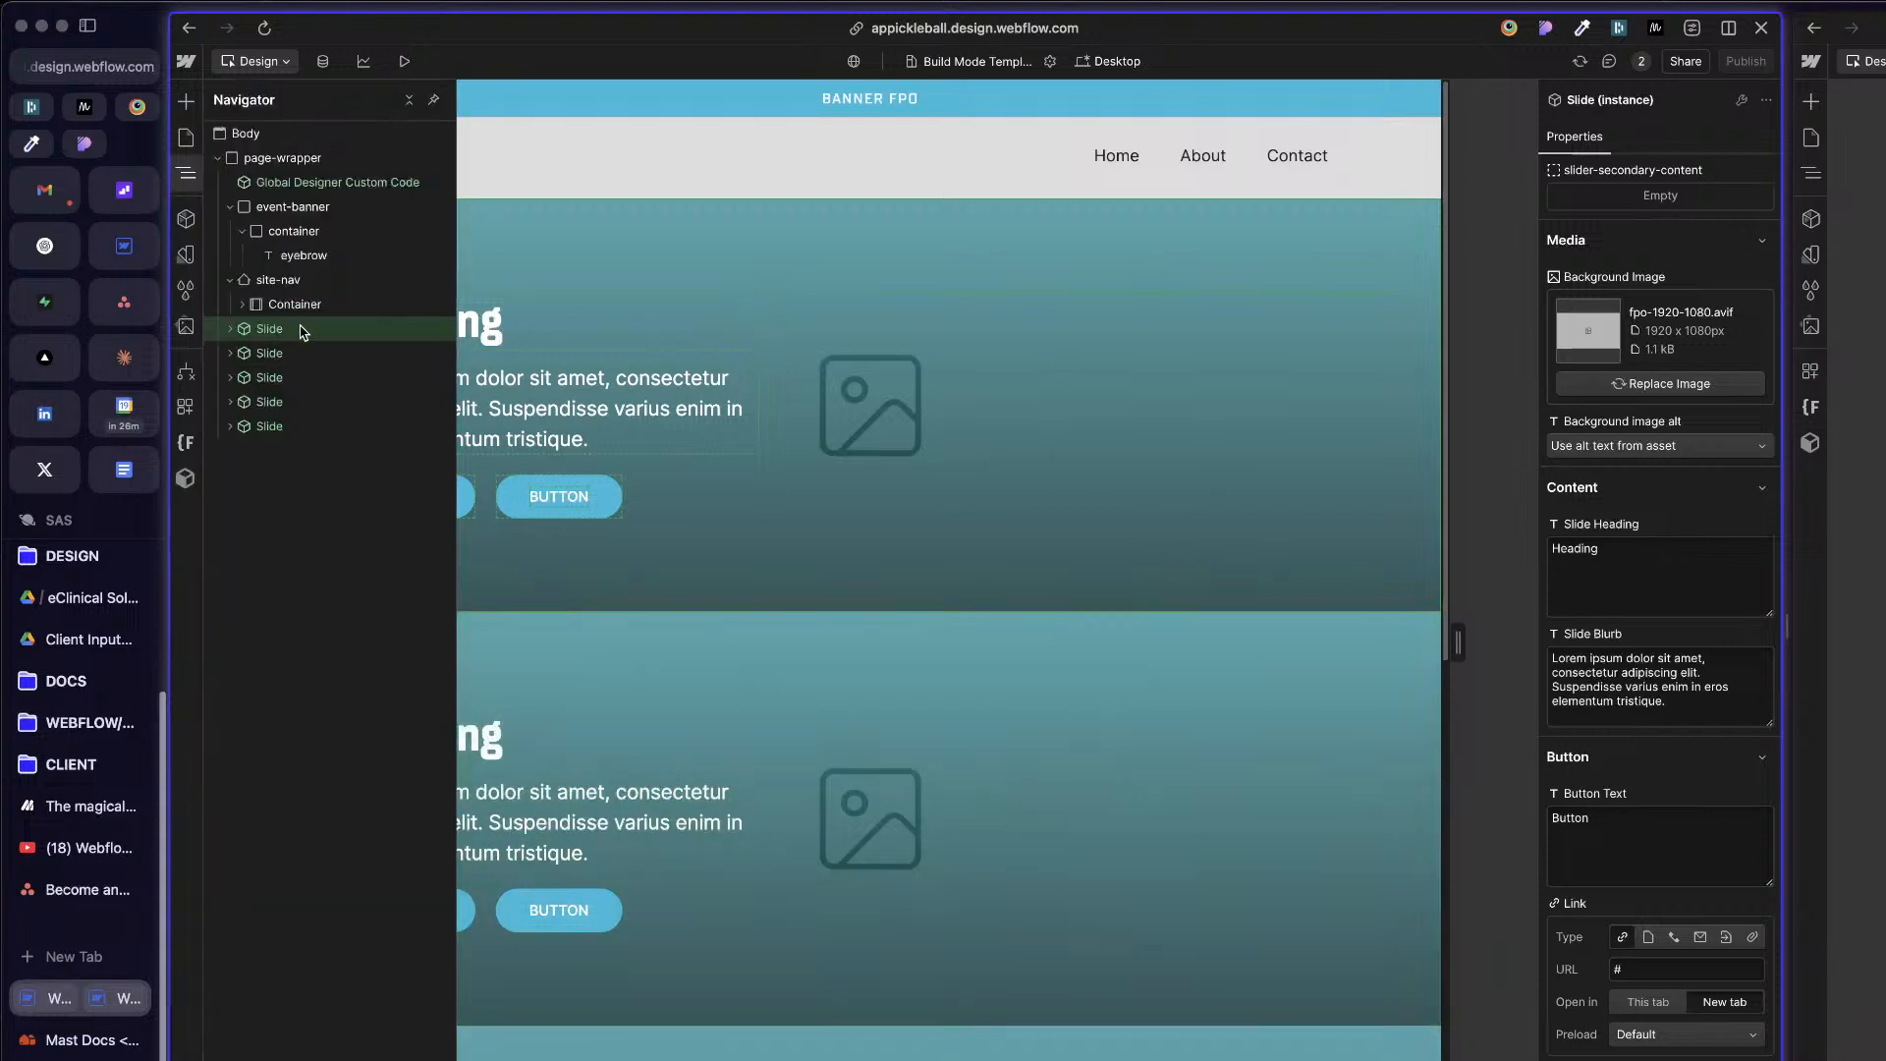
{"action": "key", "text": "Delete"}
{"action": "key", "text": "Delete"}
{"action": "key", "text": "Delete"}
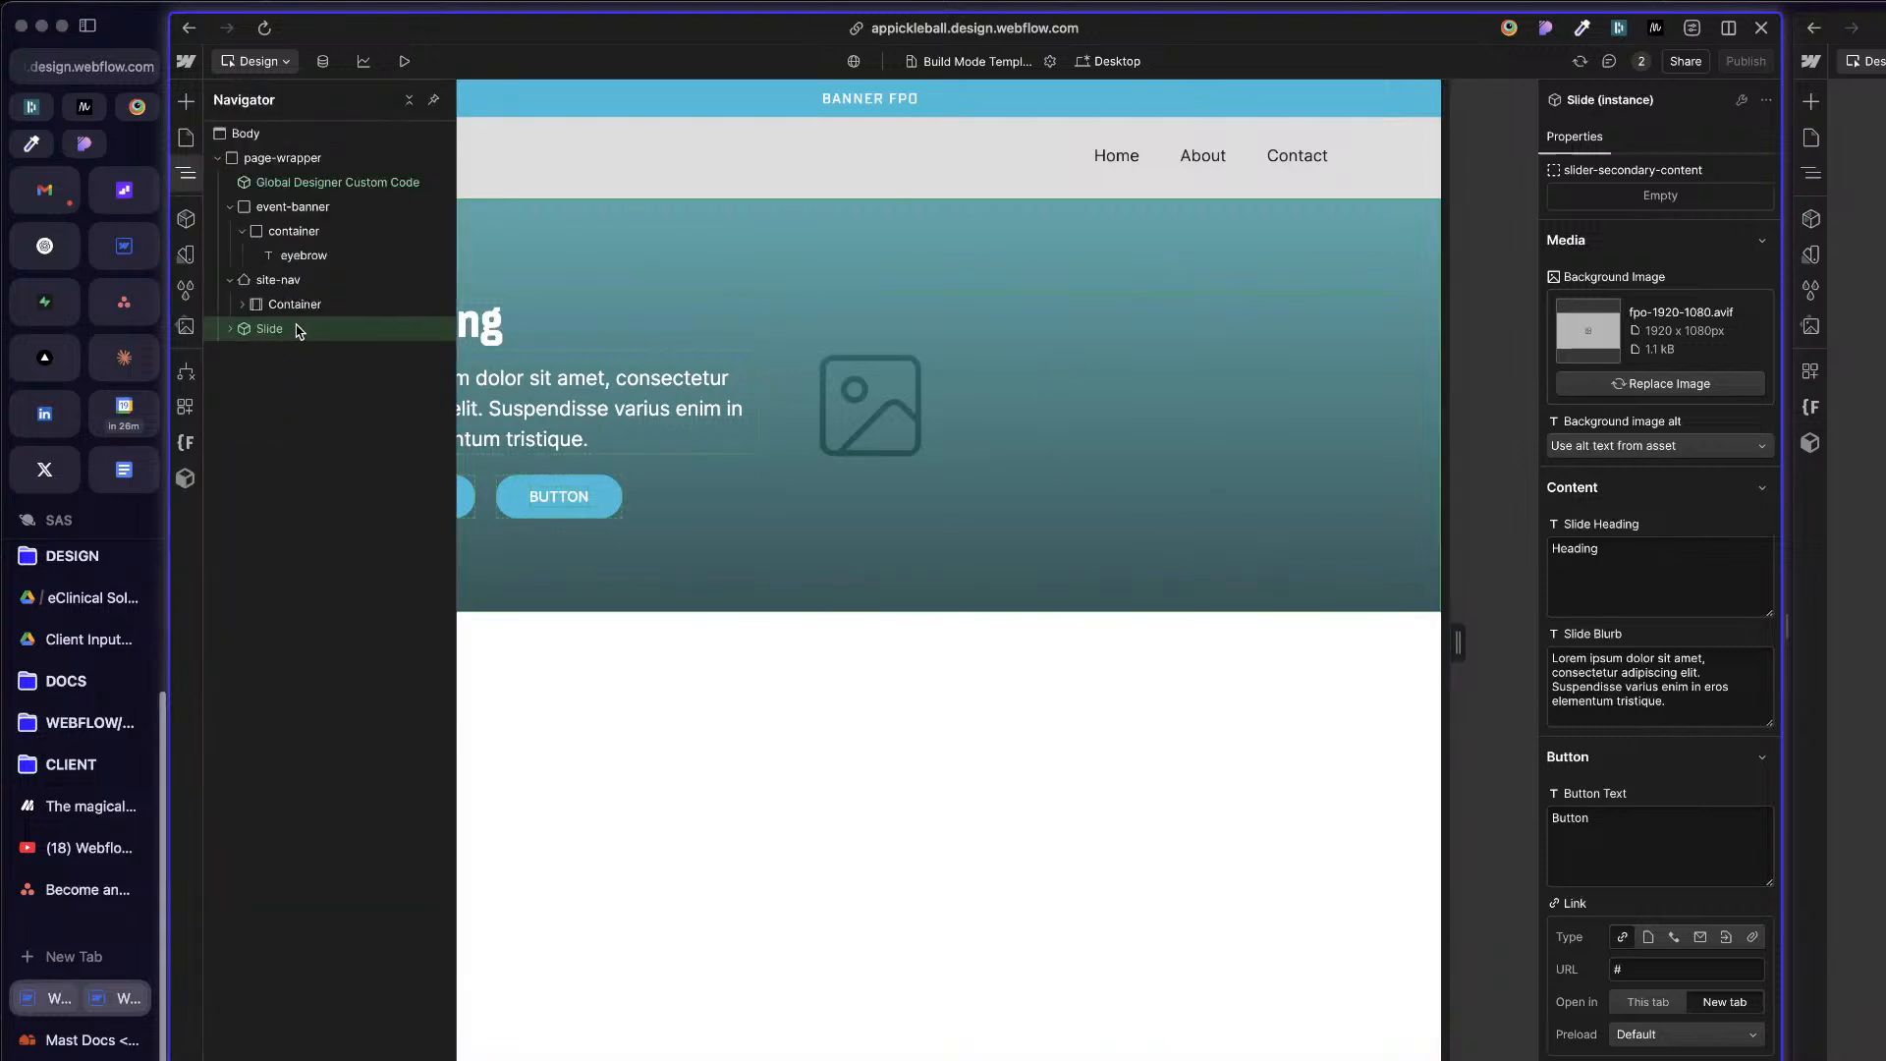
{"action": "key", "text": "Delete"}
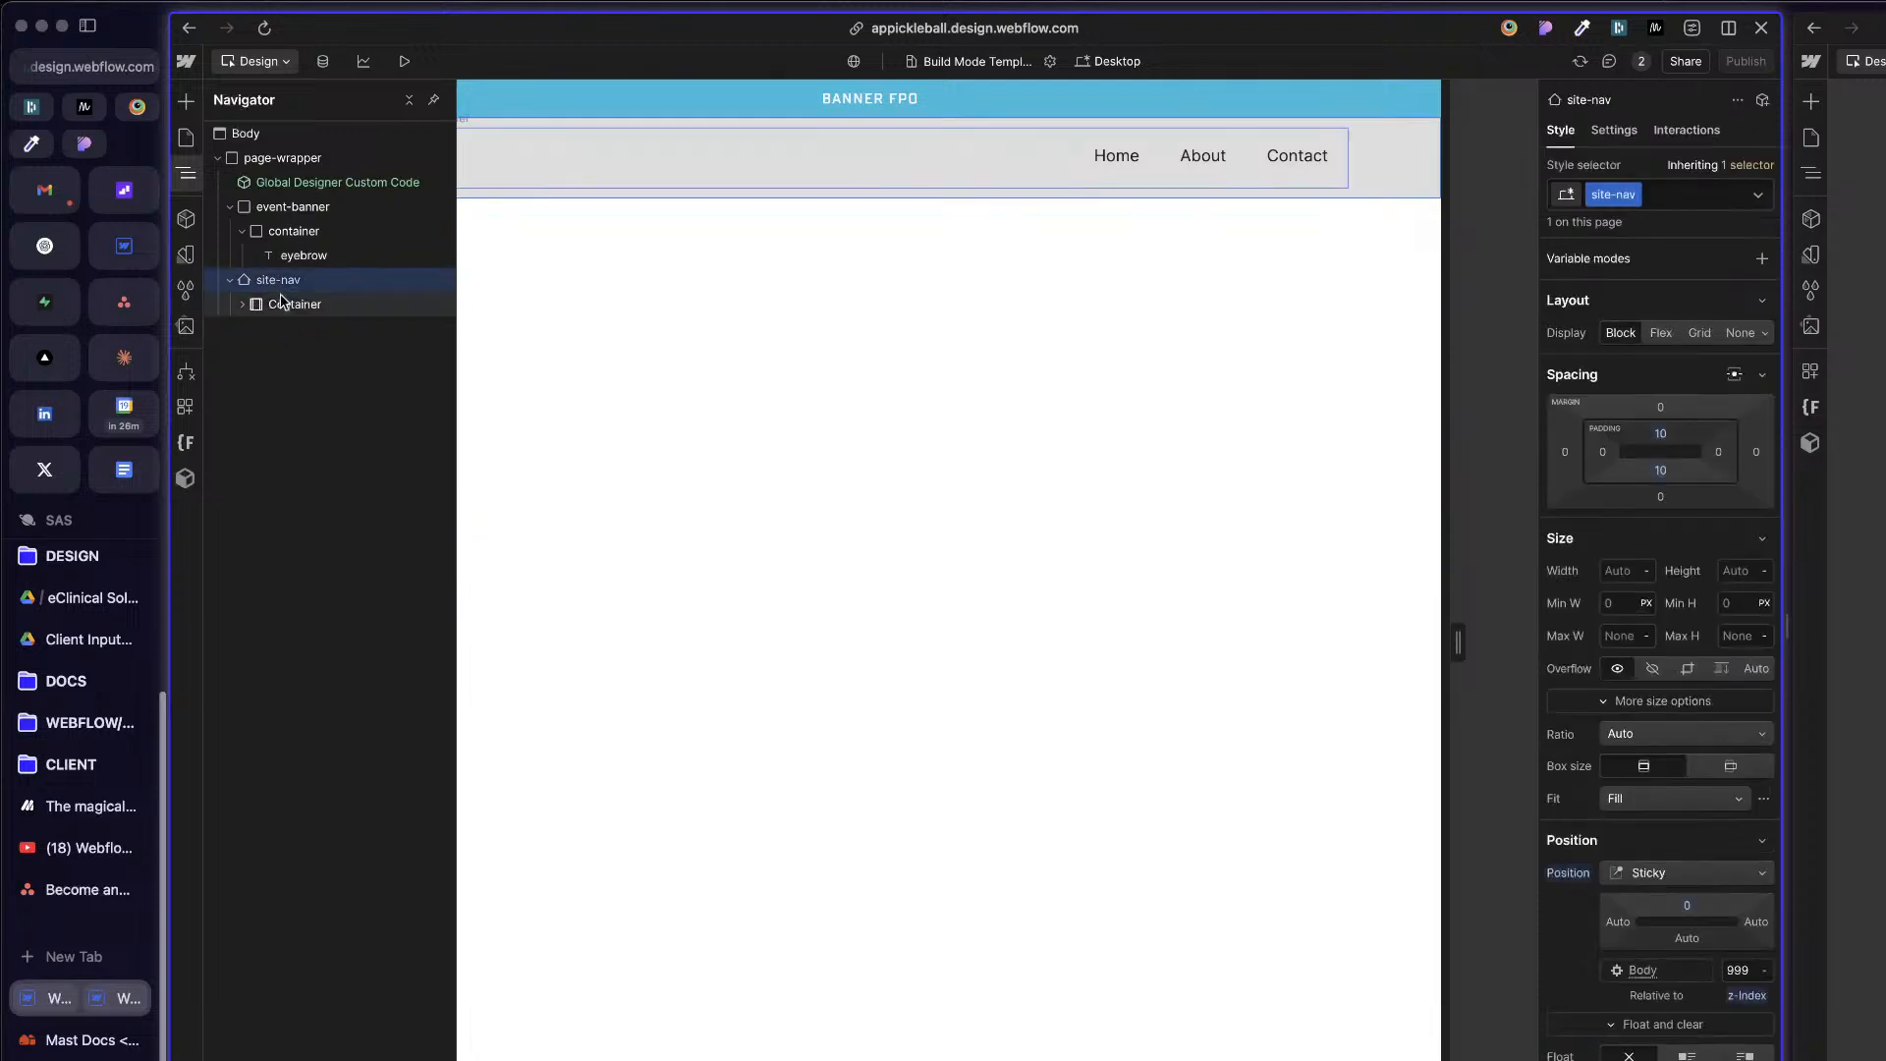
{"action": "left_click", "coordinate": [230, 206]}
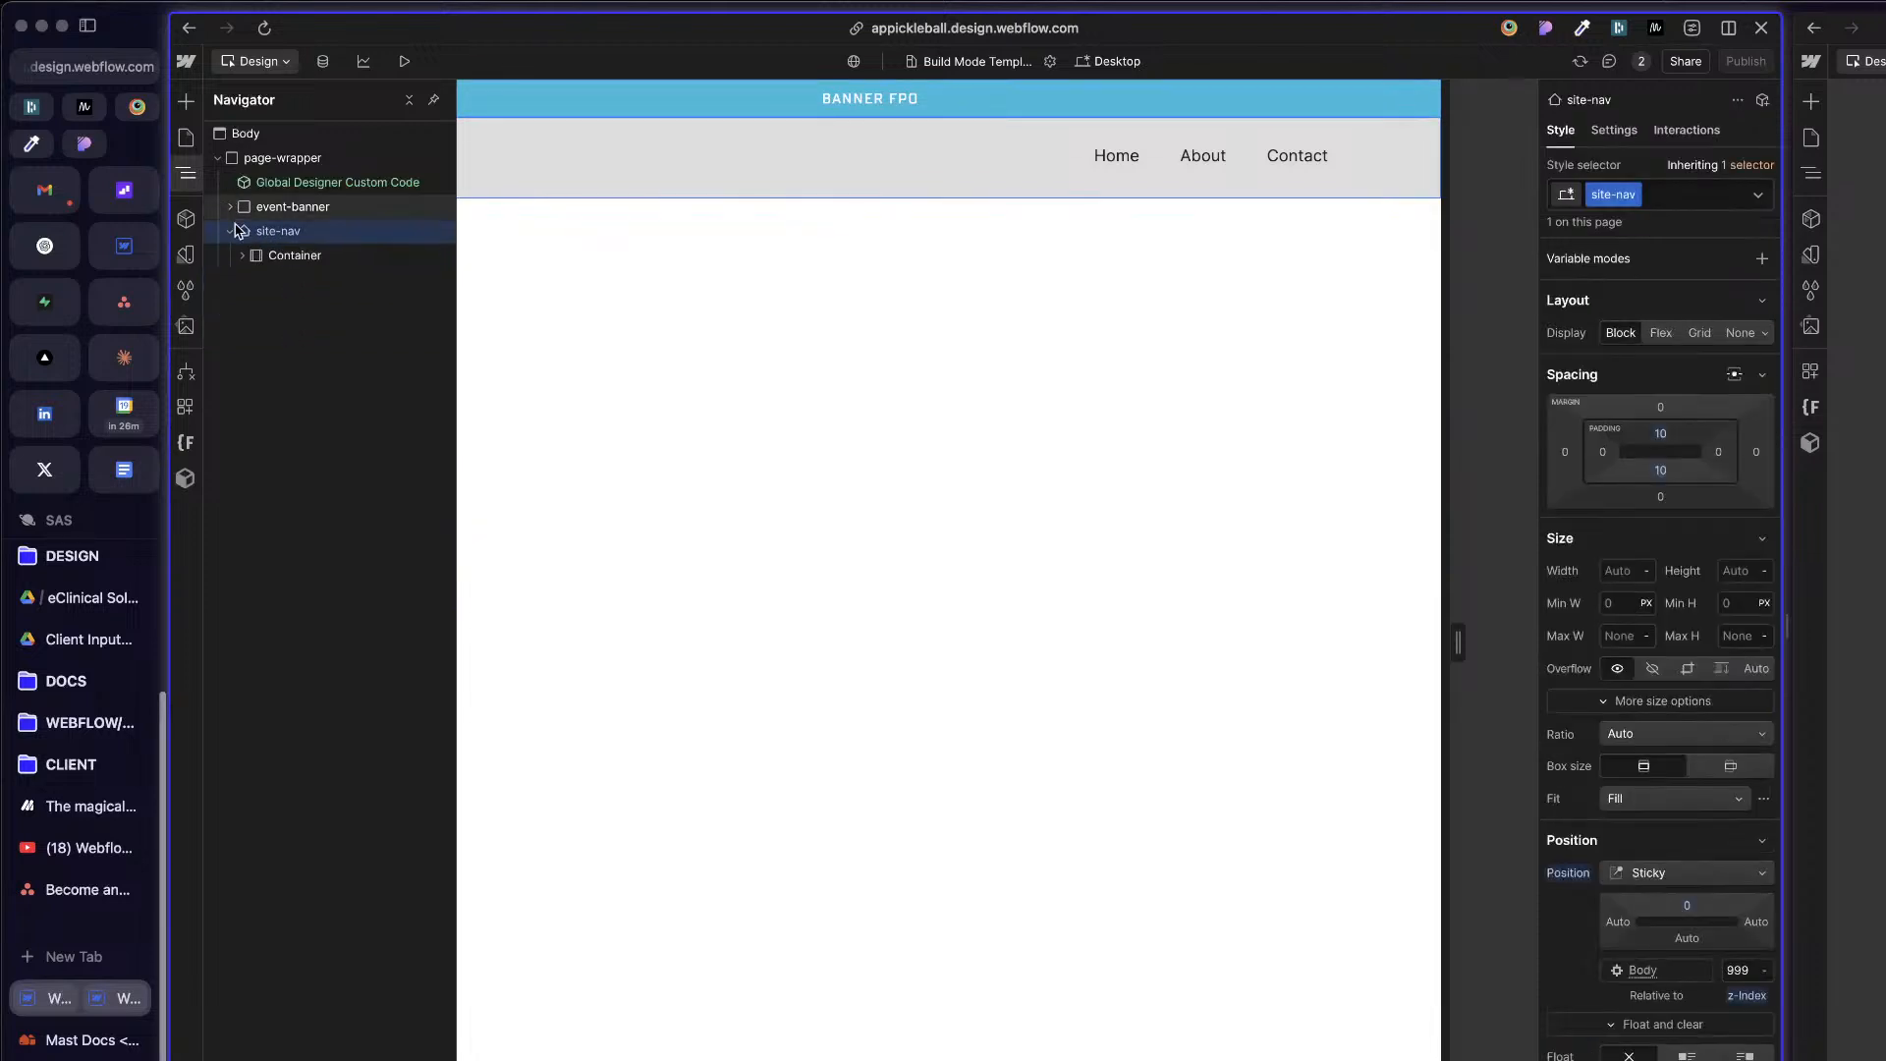
{"action": "left_click", "coordinate": [315, 157]}
{"action": "left_click", "coordinate": [975, 433]}
Step: Examine the page structure in the other Webflow view and browse the APP project's pages and site components
{"action": "left_click", "coordinate": [1867, 550]}
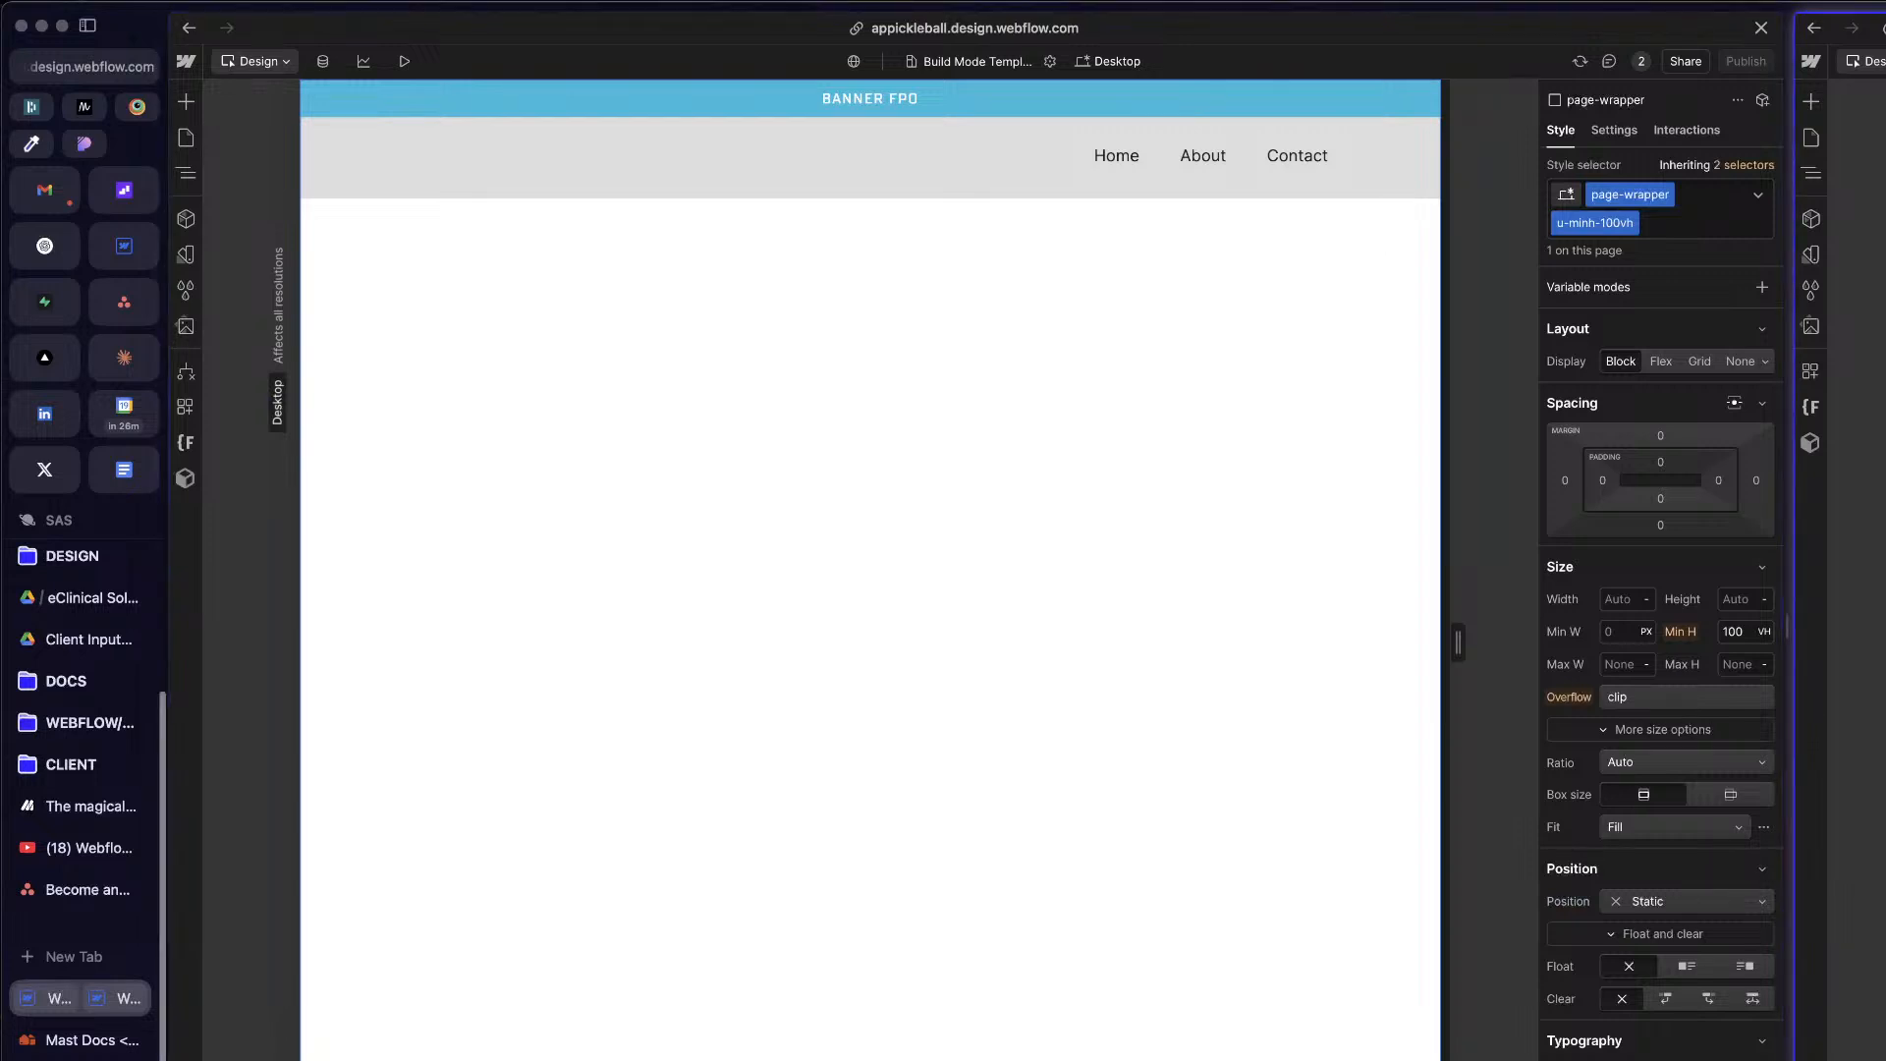
{"action": "key", "text": "z"}
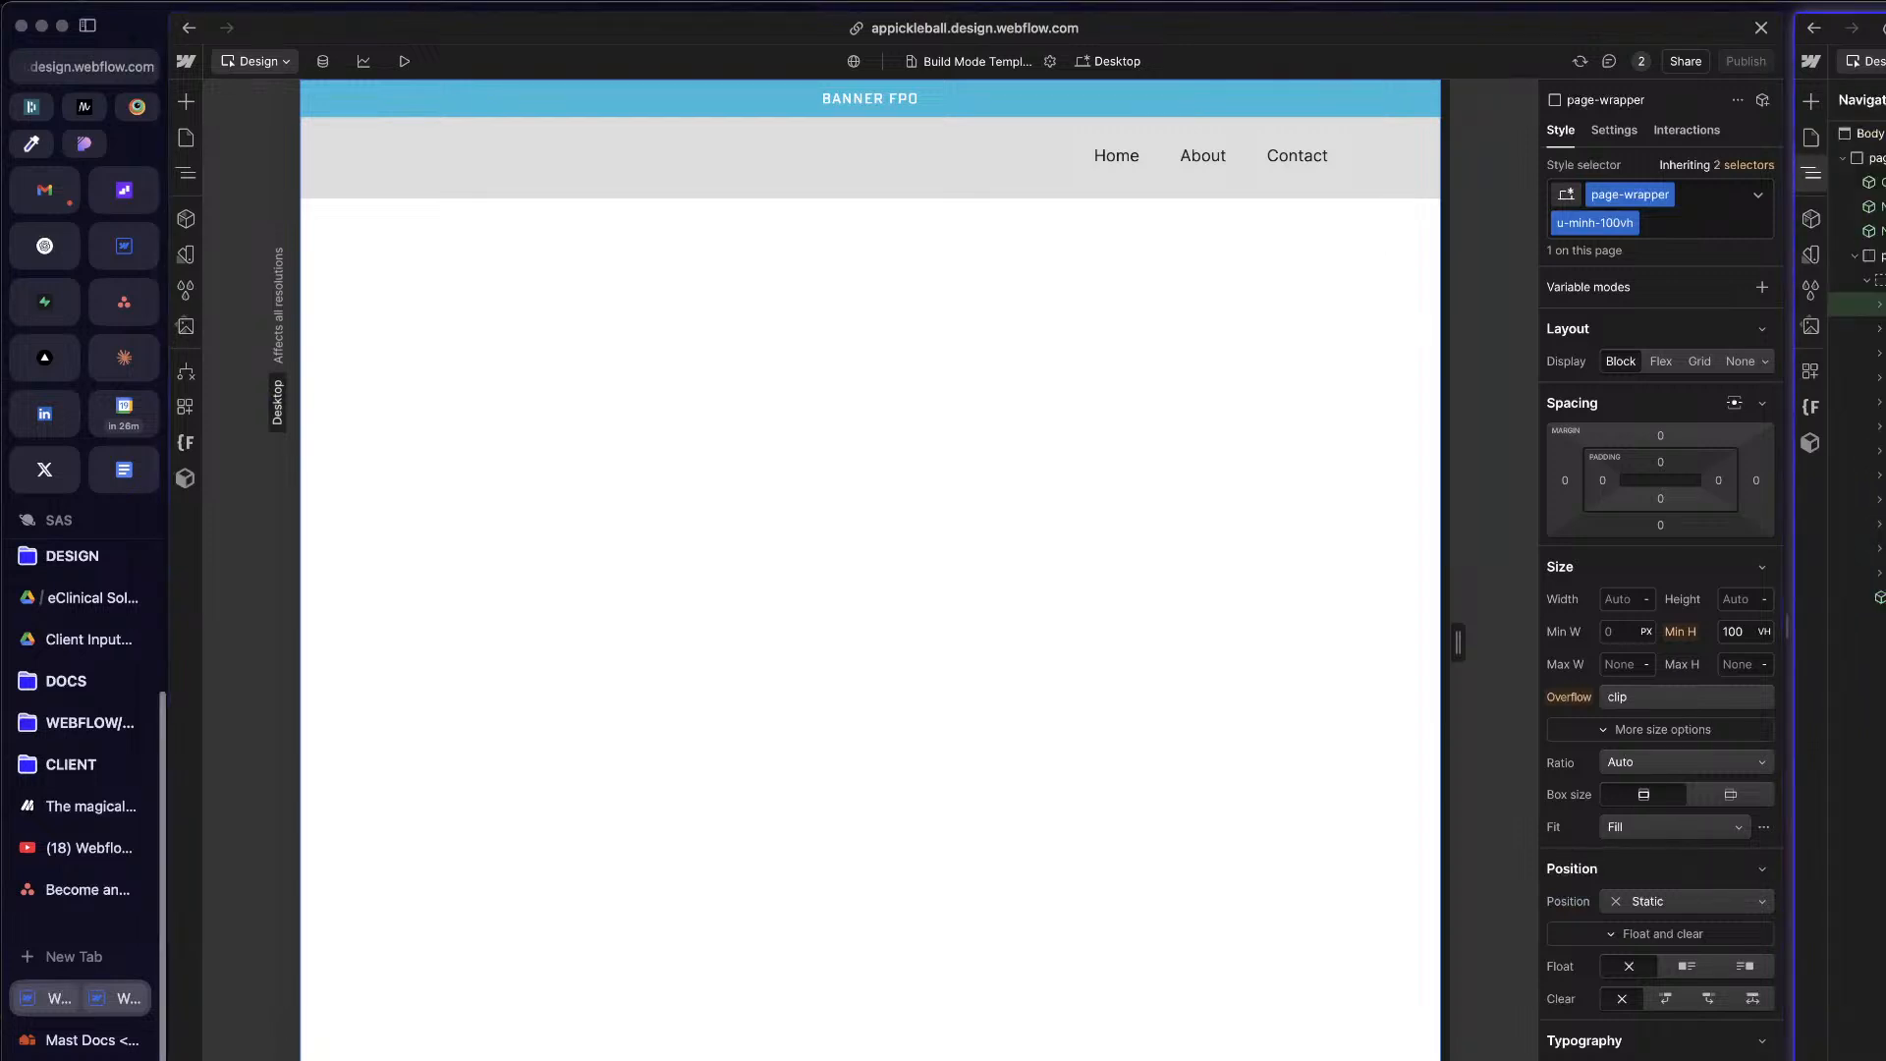
{"action": "left_click", "coordinate": [511, 389]}
{"action": "key", "text": "z"}
{"action": "left_click", "coordinate": [190, 228]}
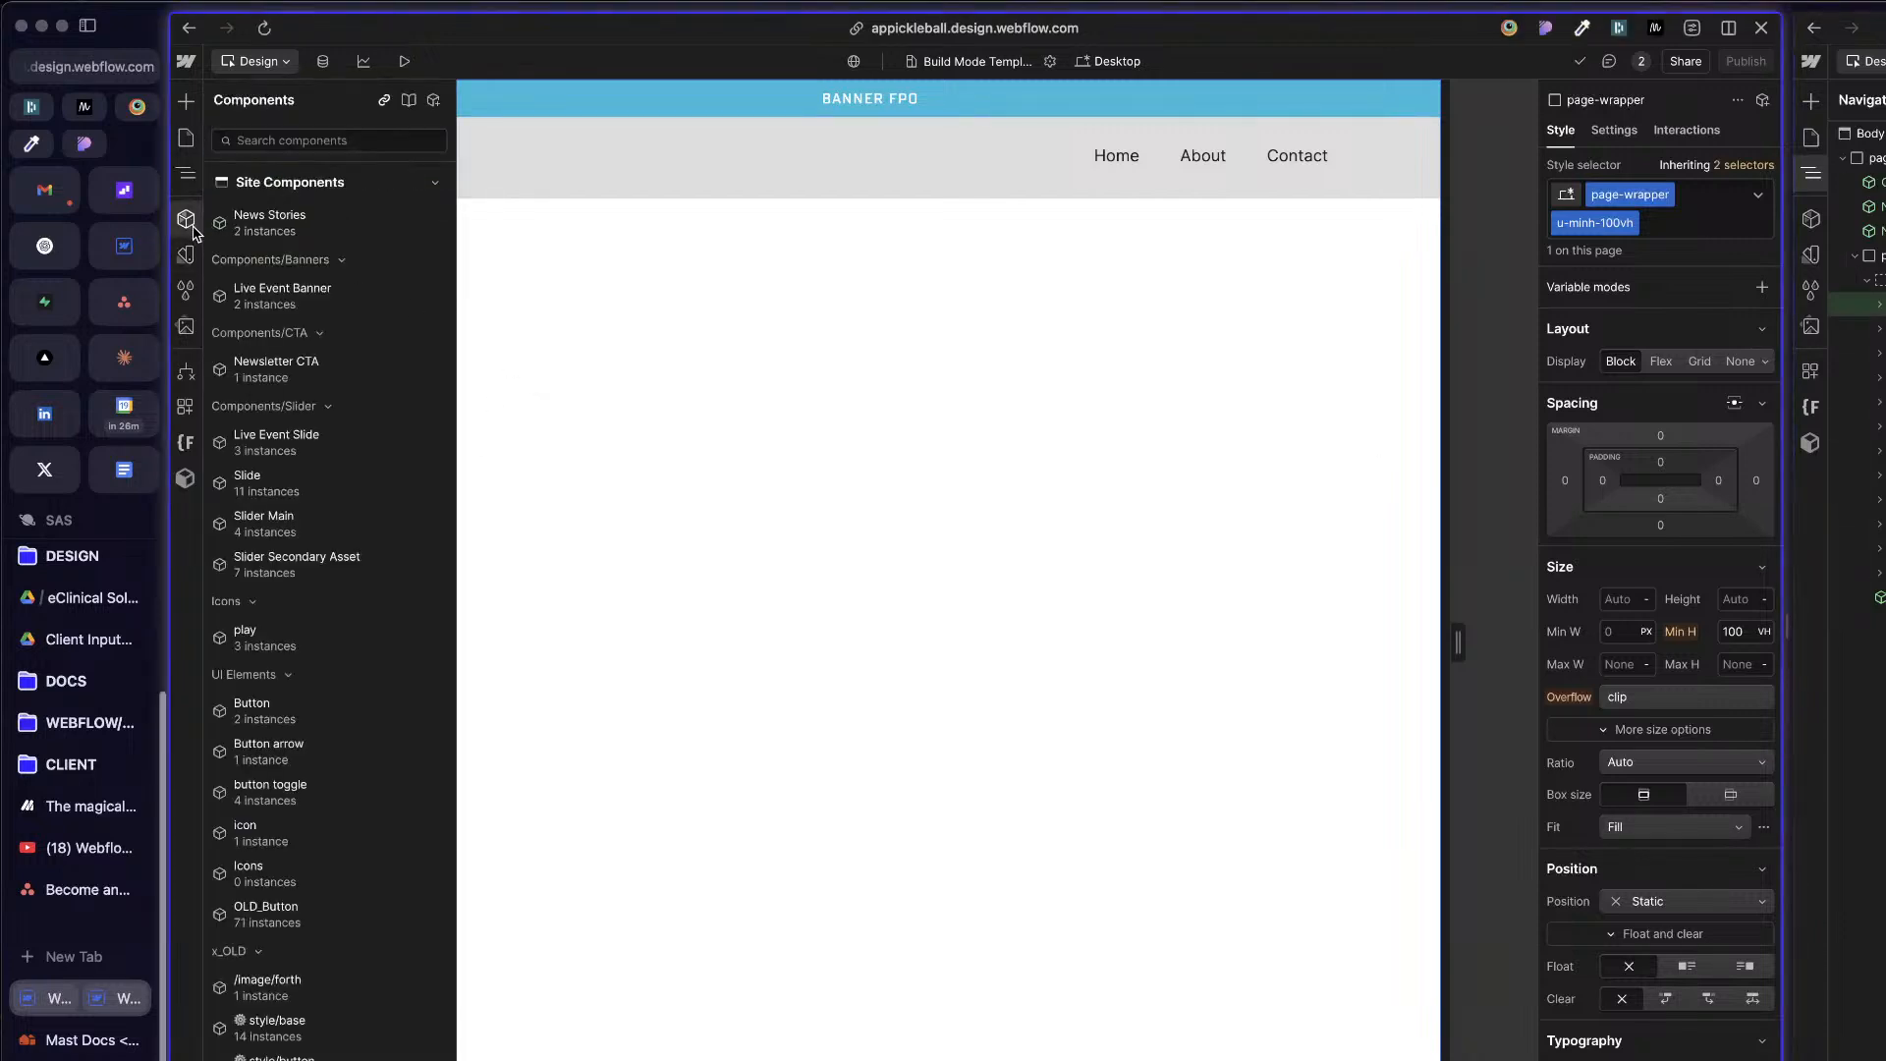
{"action": "left_click", "coordinate": [186, 137]}
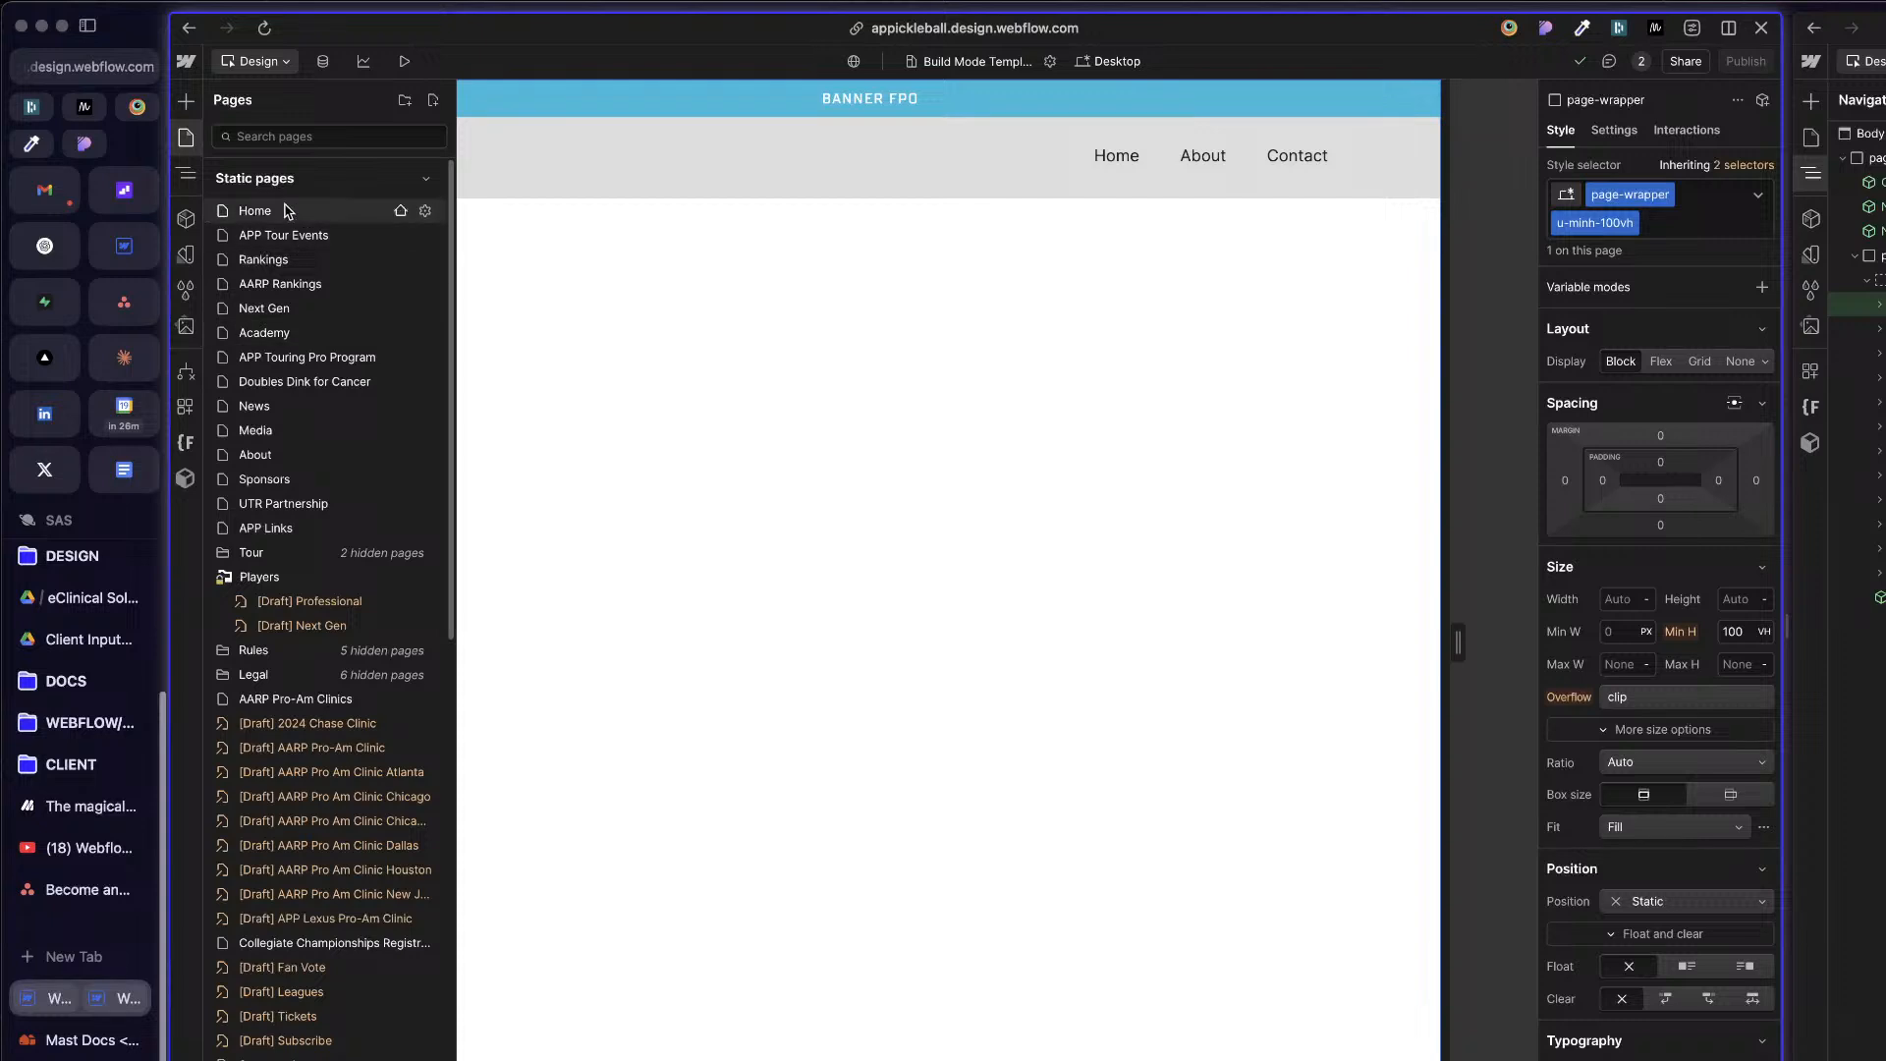
{"action": "left_click", "coordinate": [187, 222]}
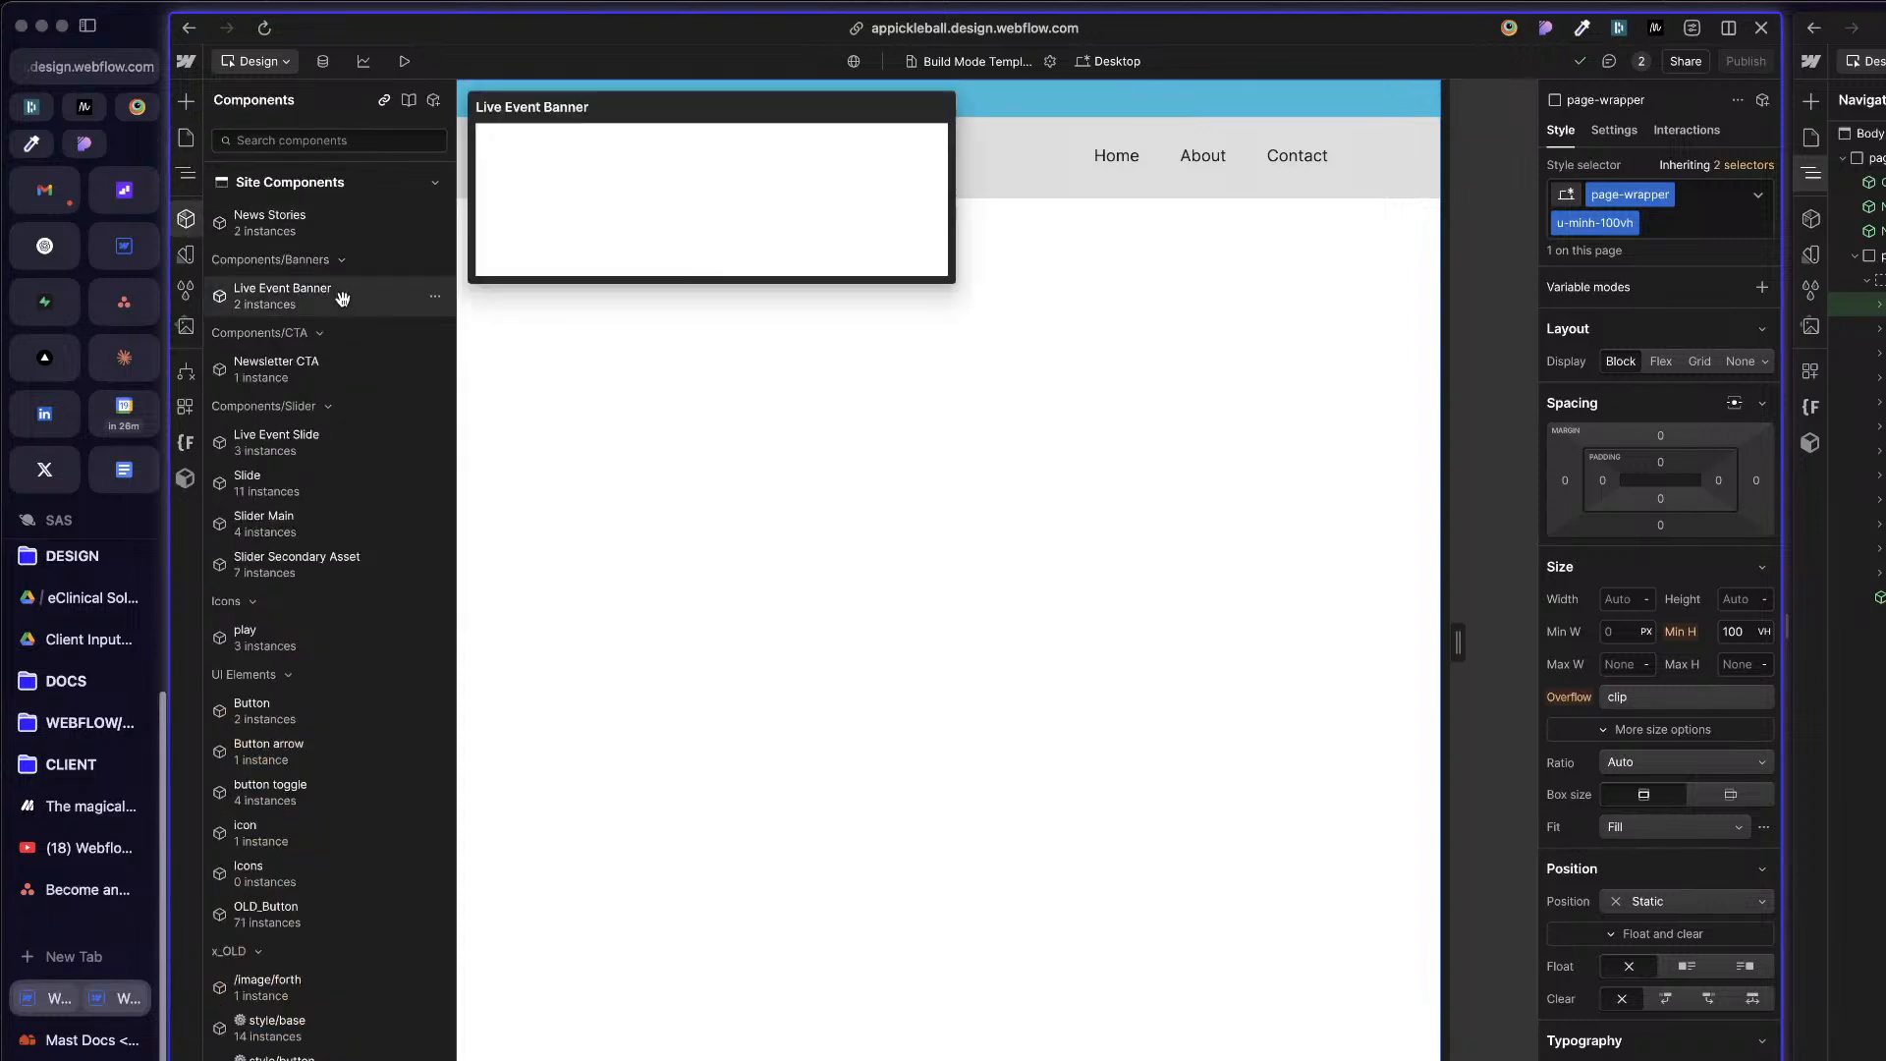
{"action": "scroll", "coordinate": [388, 550], "scroll_direction": "down", "scroll_amount": 10}
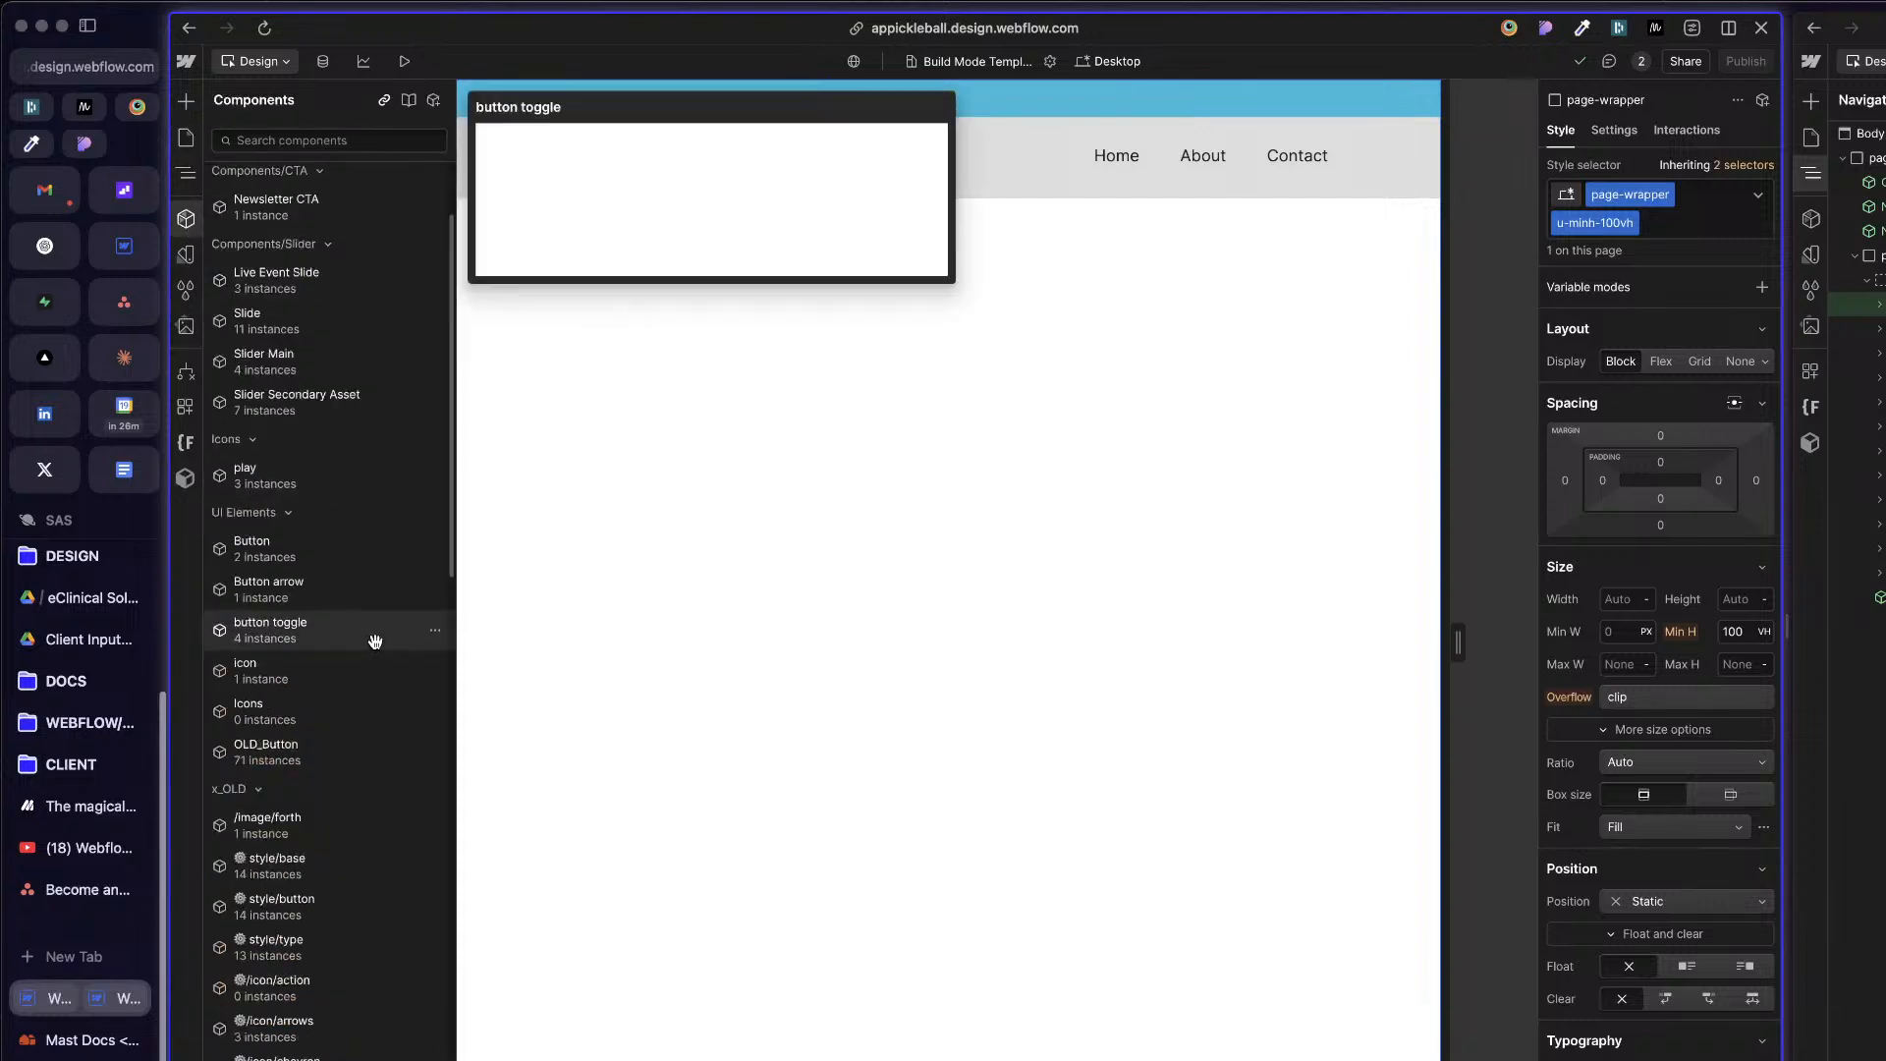
{"action": "scroll", "coordinate": [399, 641], "scroll_direction": "up", "scroll_amount": 10}
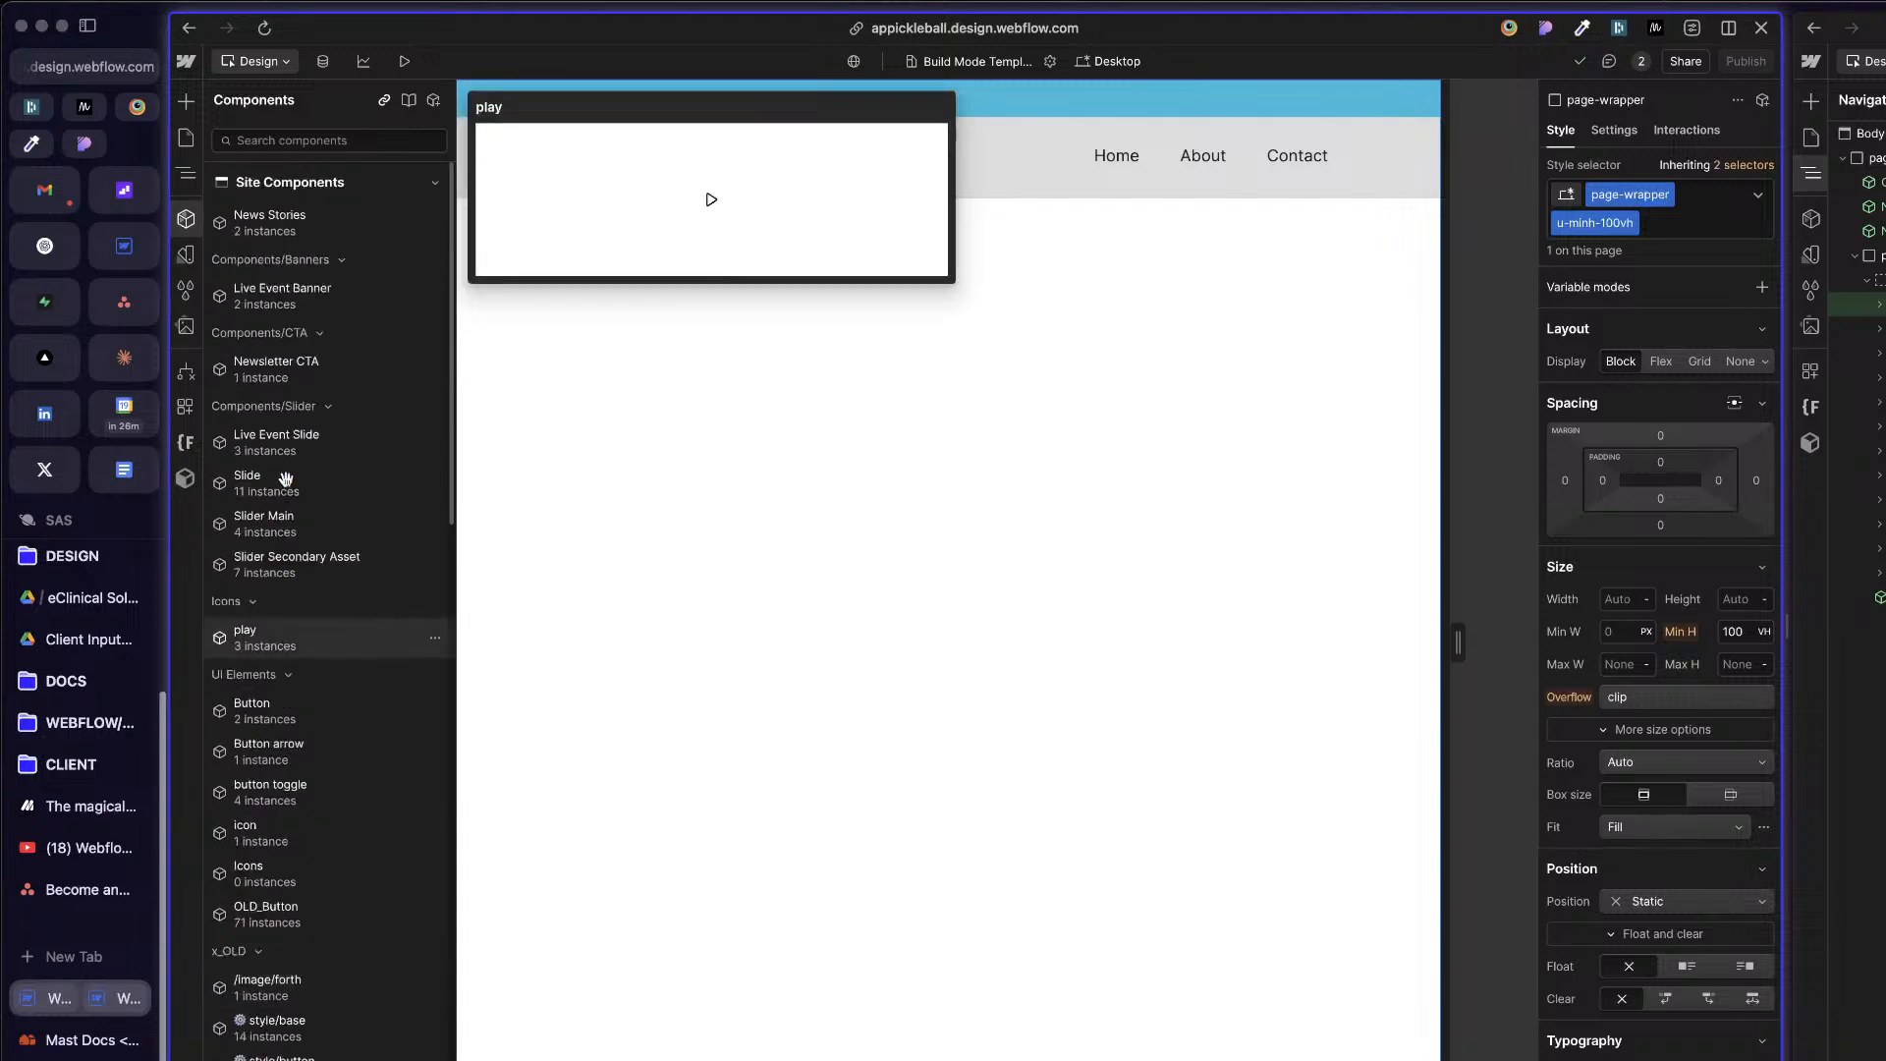
Step: Collapse the Banners, CTA, Slider, Icons, UI Elements and x_OLD component groups and preview the News Stories component
{"action": "left_click", "coordinate": [341, 260]}
{"action": "left_click", "coordinate": [324, 291]}
{"action": "left_click", "coordinate": [324, 326]}
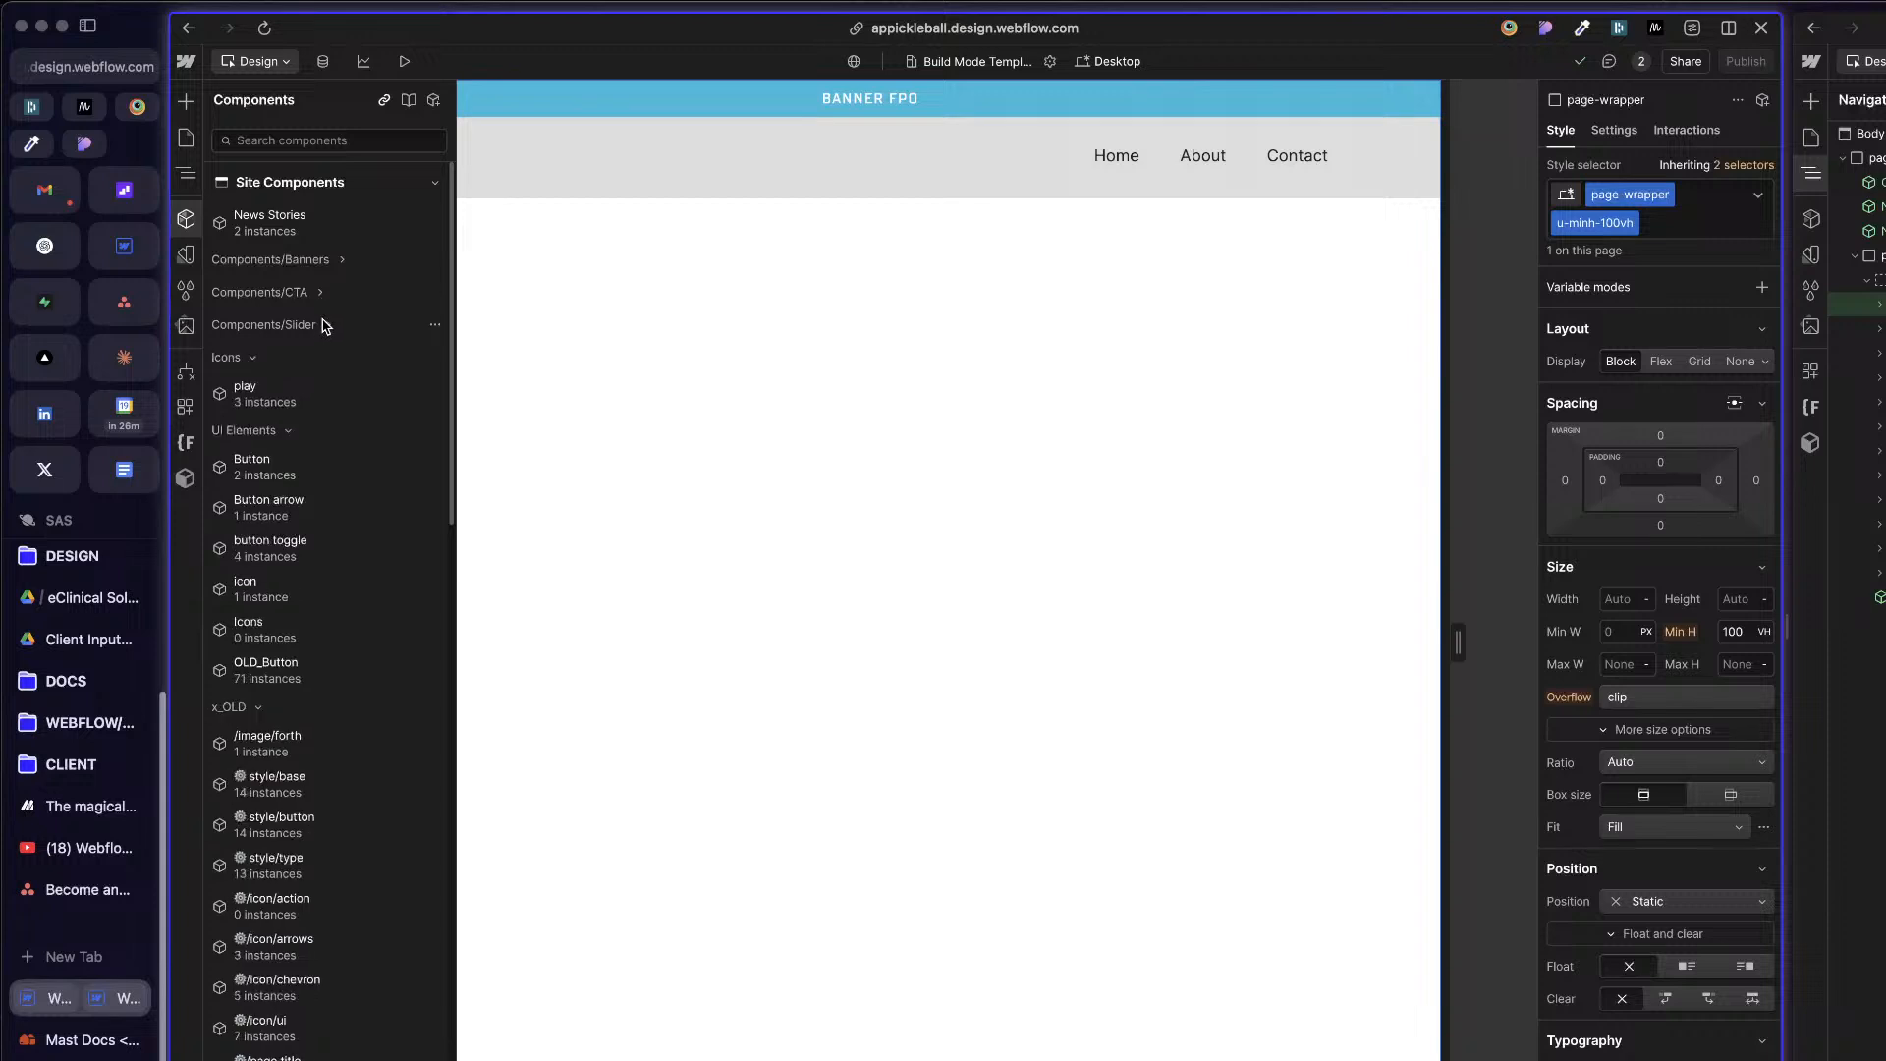
{"action": "left_click", "coordinate": [255, 358]}
{"action": "left_click", "coordinate": [287, 391]}
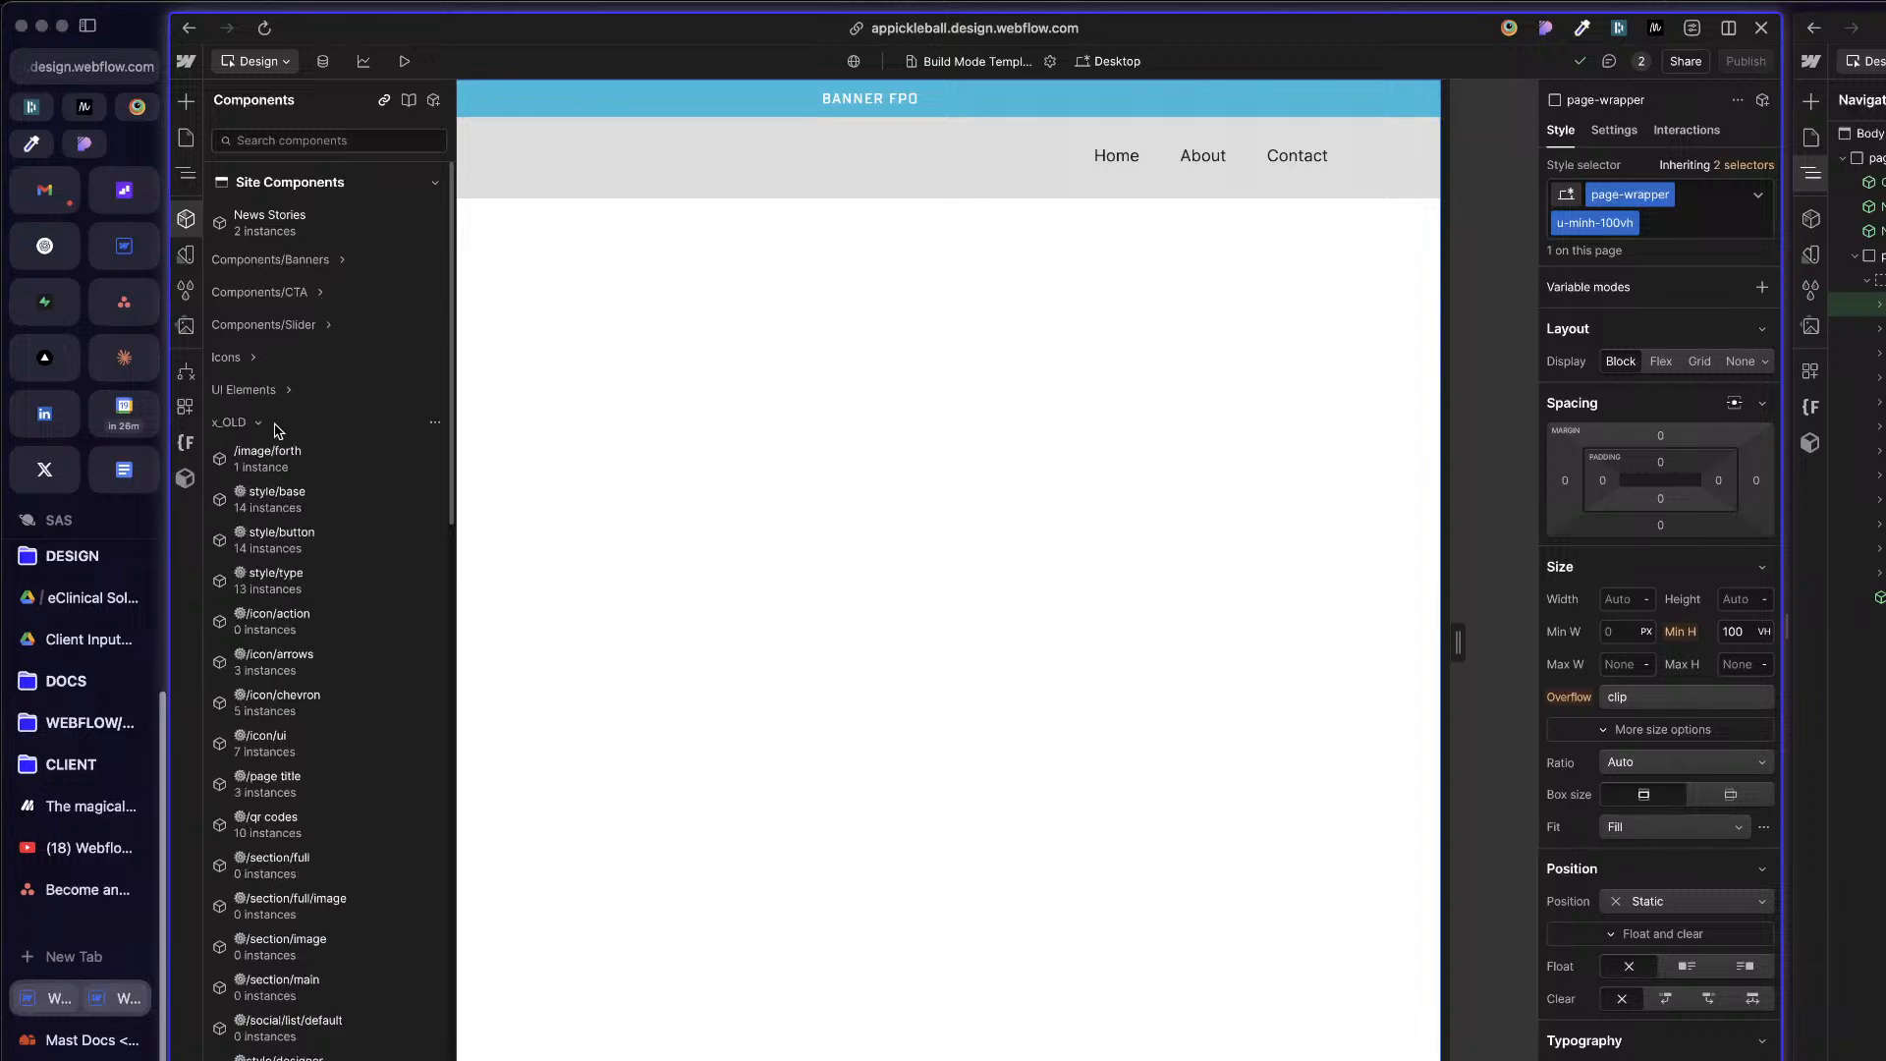
{"action": "left_click", "coordinate": [259, 421]}
{"action": "mouse_move", "coordinate": [292, 236]}
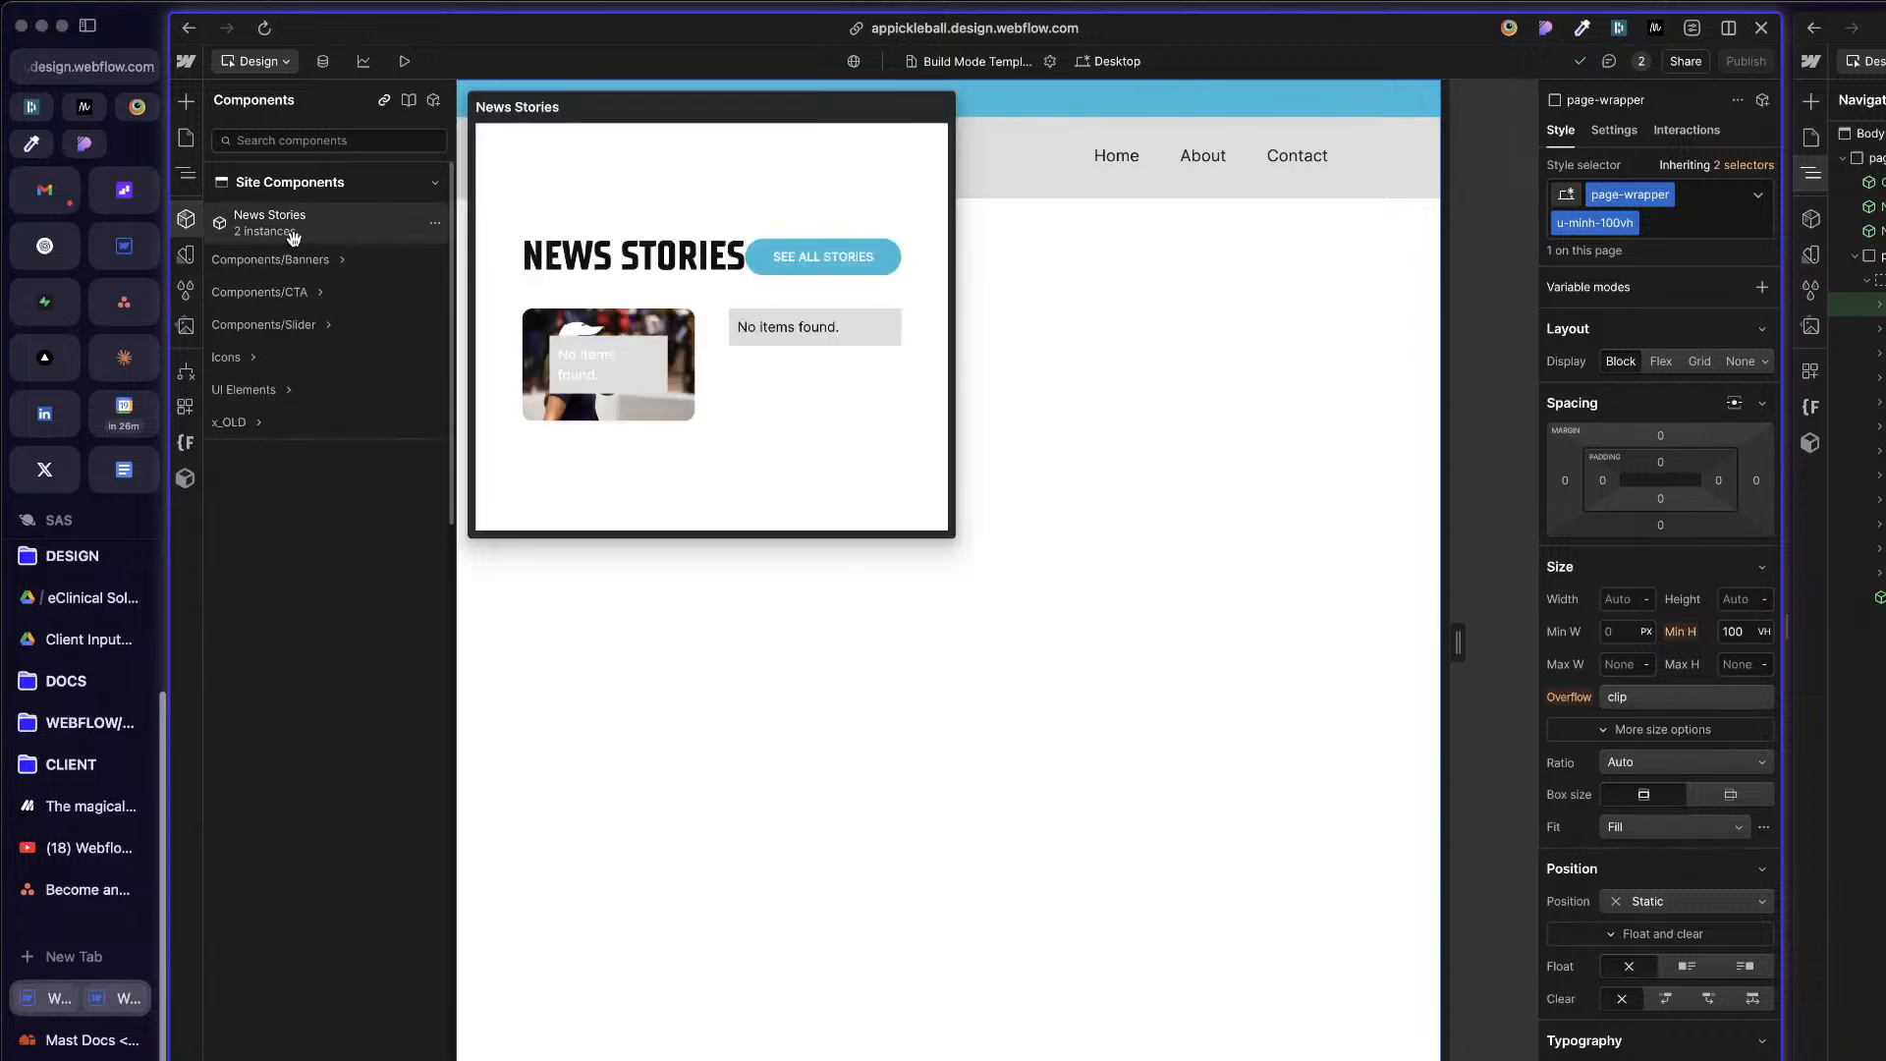
Step: Inspect the Container nested in site-nav and the styles of site-nav itself
{"action": "left_click", "coordinate": [829, 573]}
{"action": "left_click", "coordinate": [987, 184]}
{"action": "key", "text": "z"}
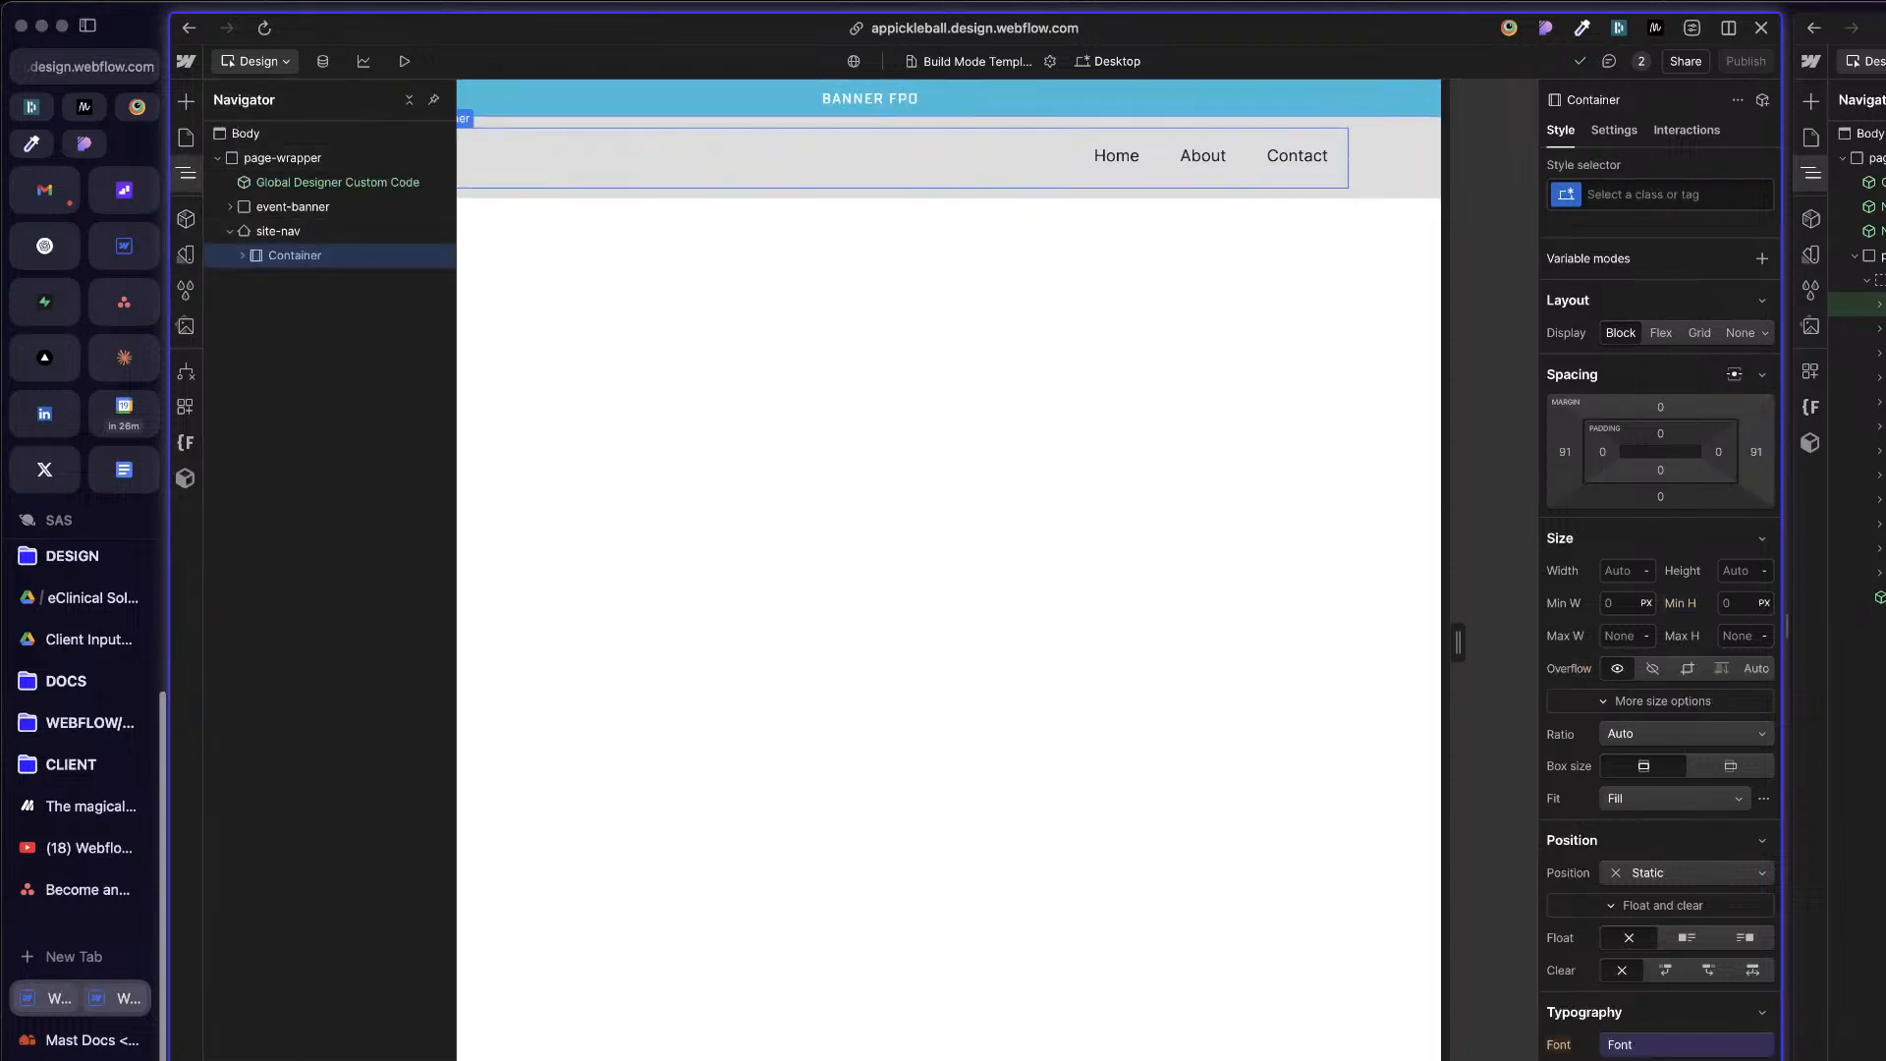
{"action": "left_click", "coordinate": [769, 358]}
{"action": "left_click", "coordinate": [362, 174]}
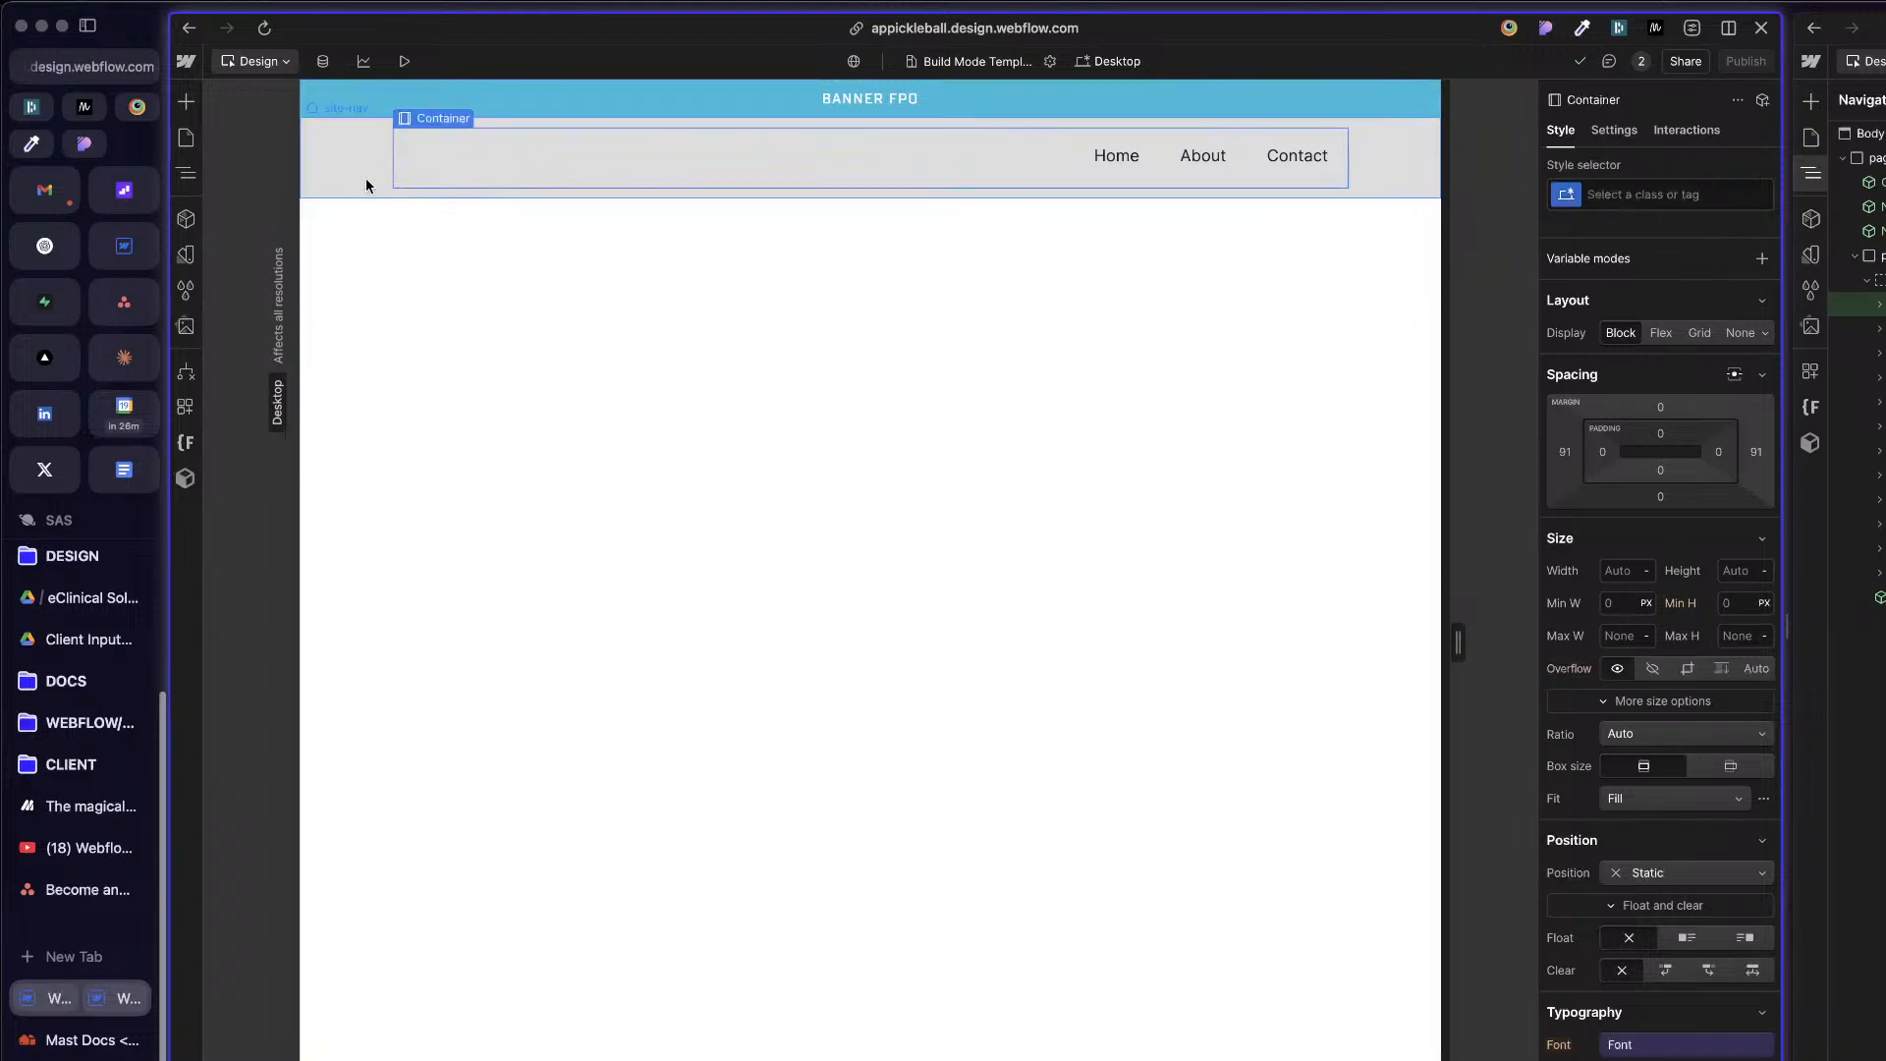
Step: Open the Numbers Game Components page from the Page Builder Components folder under Utilities
{"action": "left_click", "coordinate": [186, 138]}
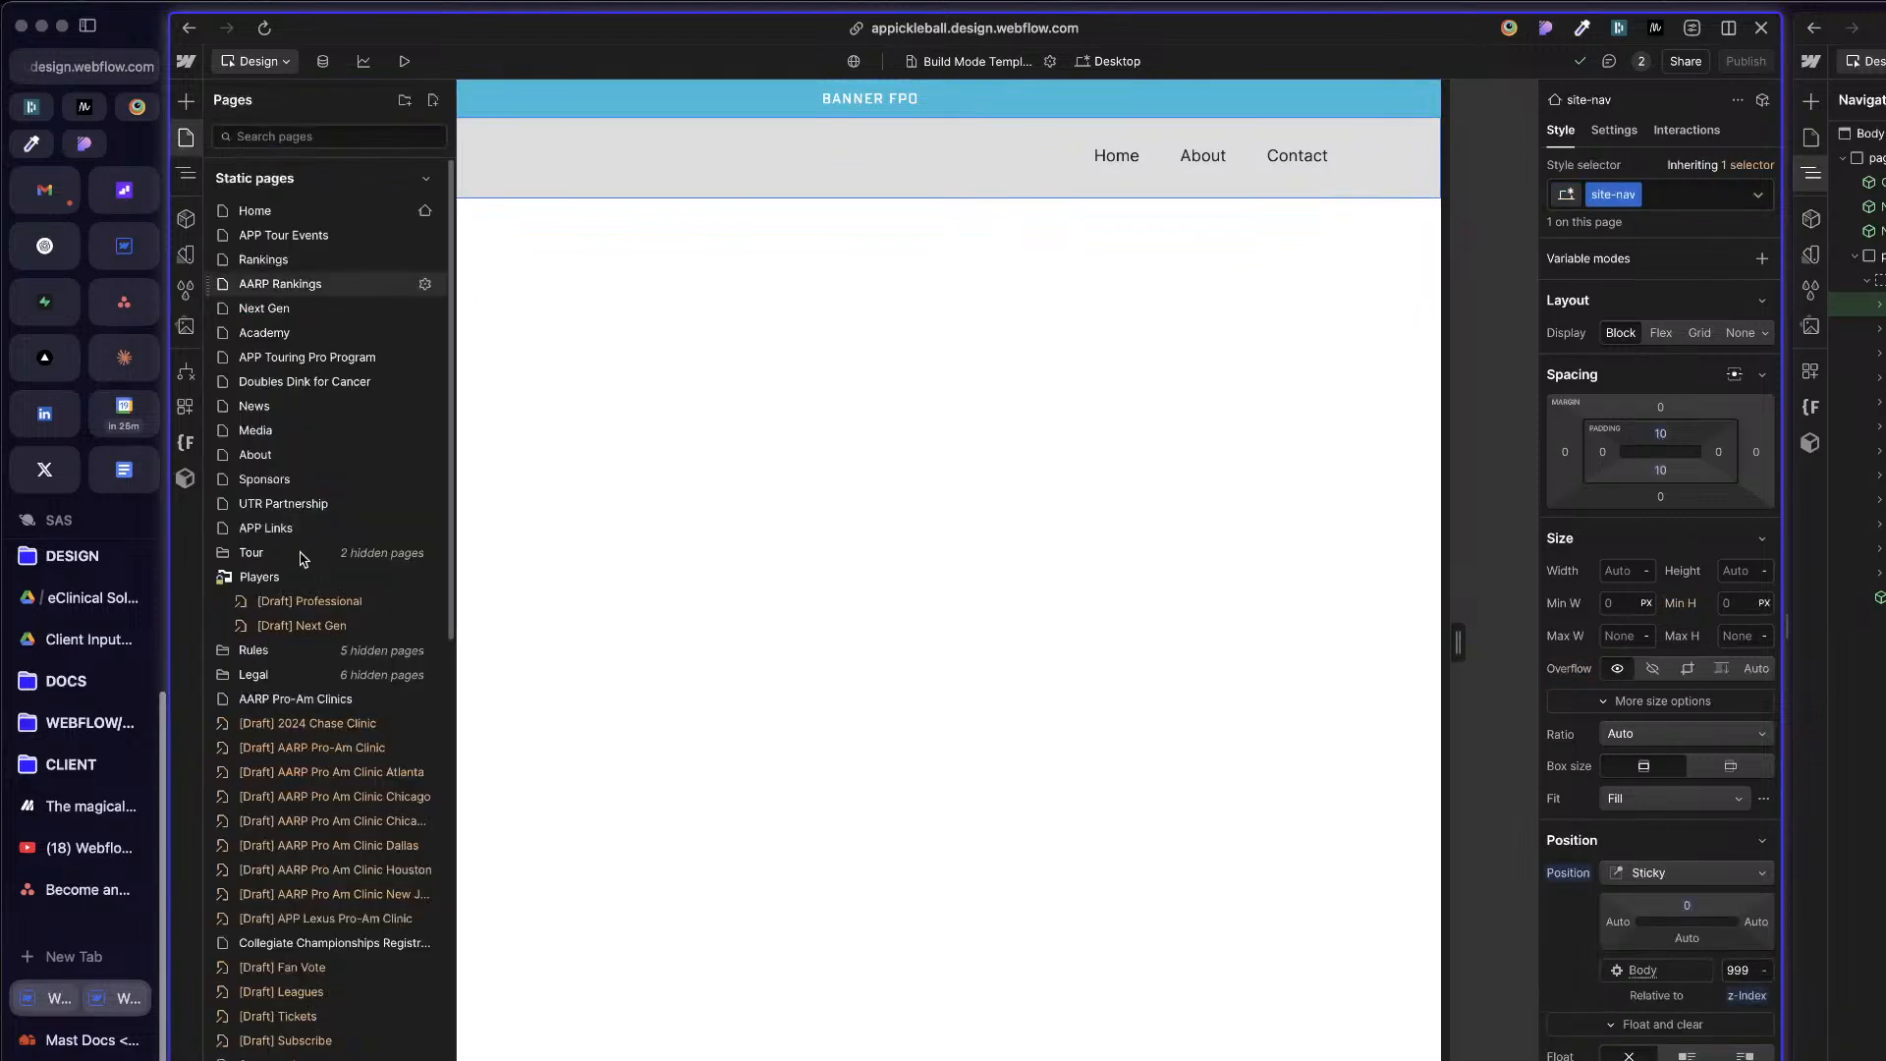
{"action": "scroll", "coordinate": [362, 1022], "scroll_direction": "down", "scroll_amount": 10}
{"action": "scroll", "coordinate": [359, 1026], "scroll_direction": "down", "scroll_amount": 4}
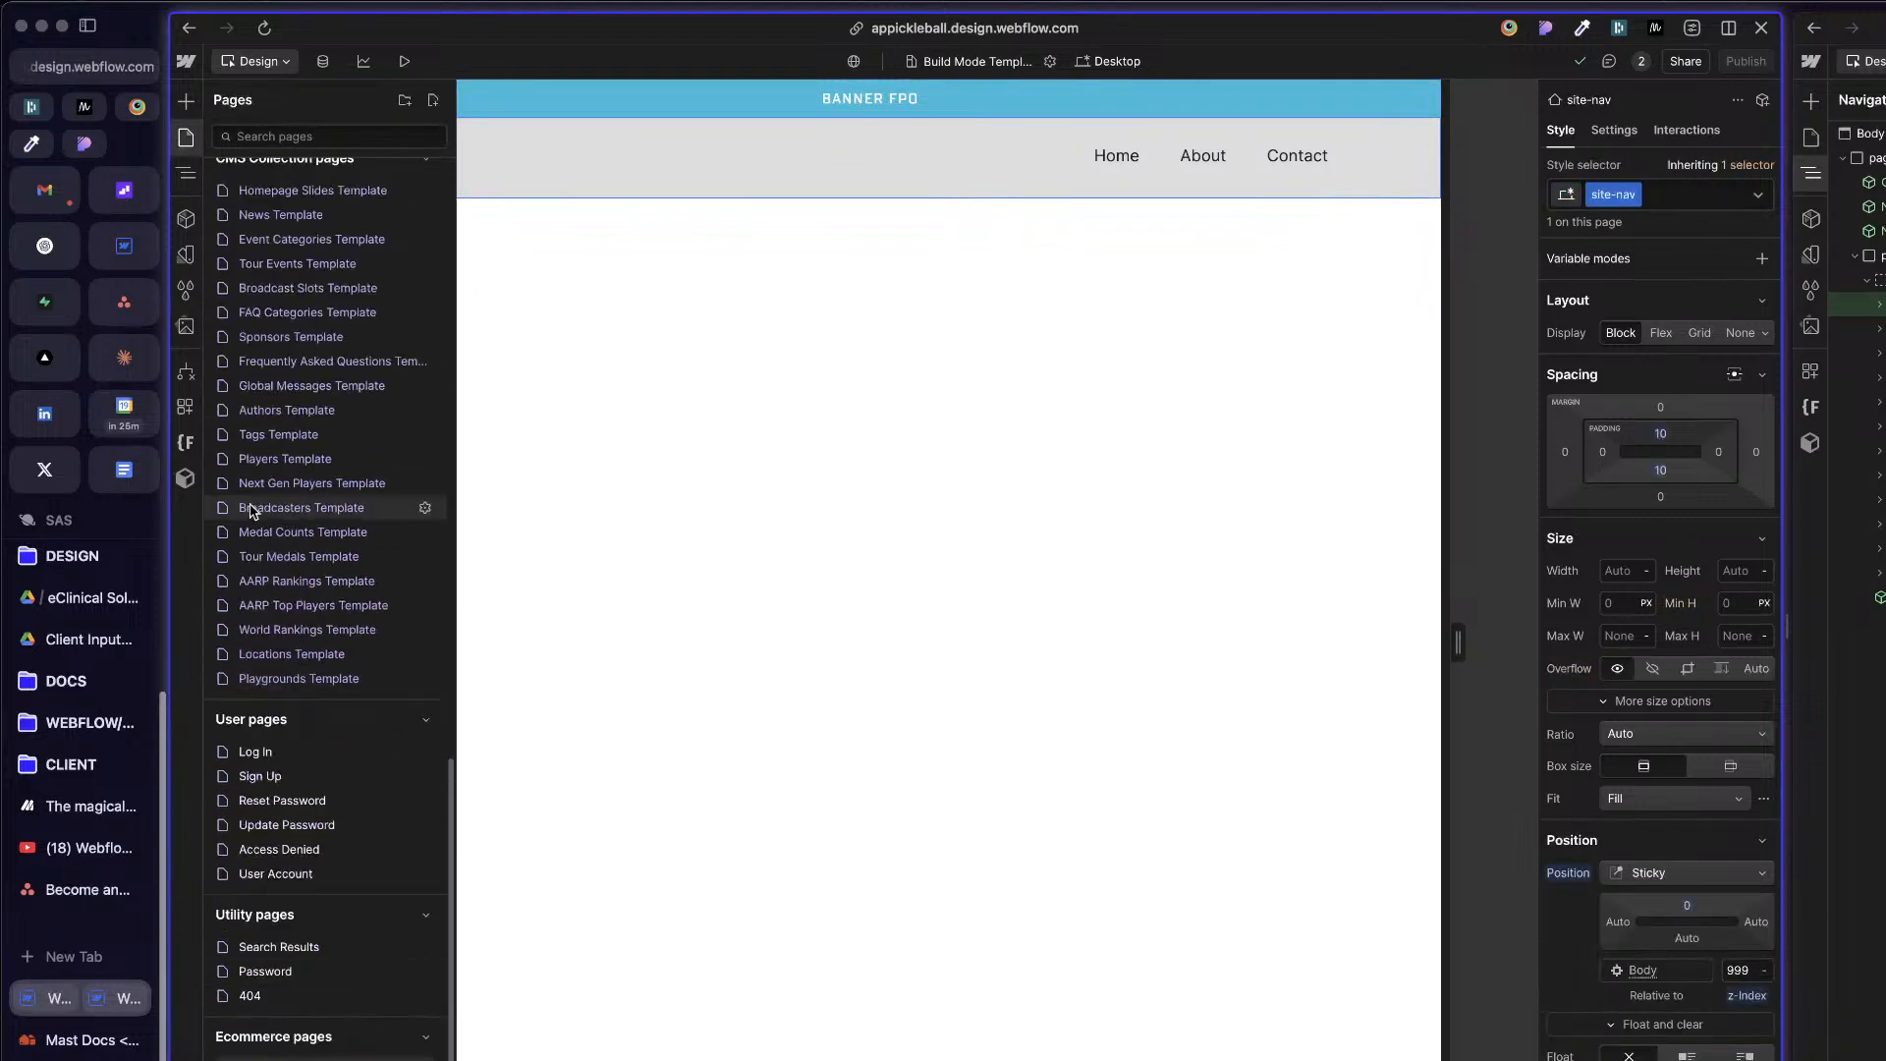
{"action": "scroll", "coordinate": [413, 442], "scroll_direction": "up", "scroll_amount": 6}
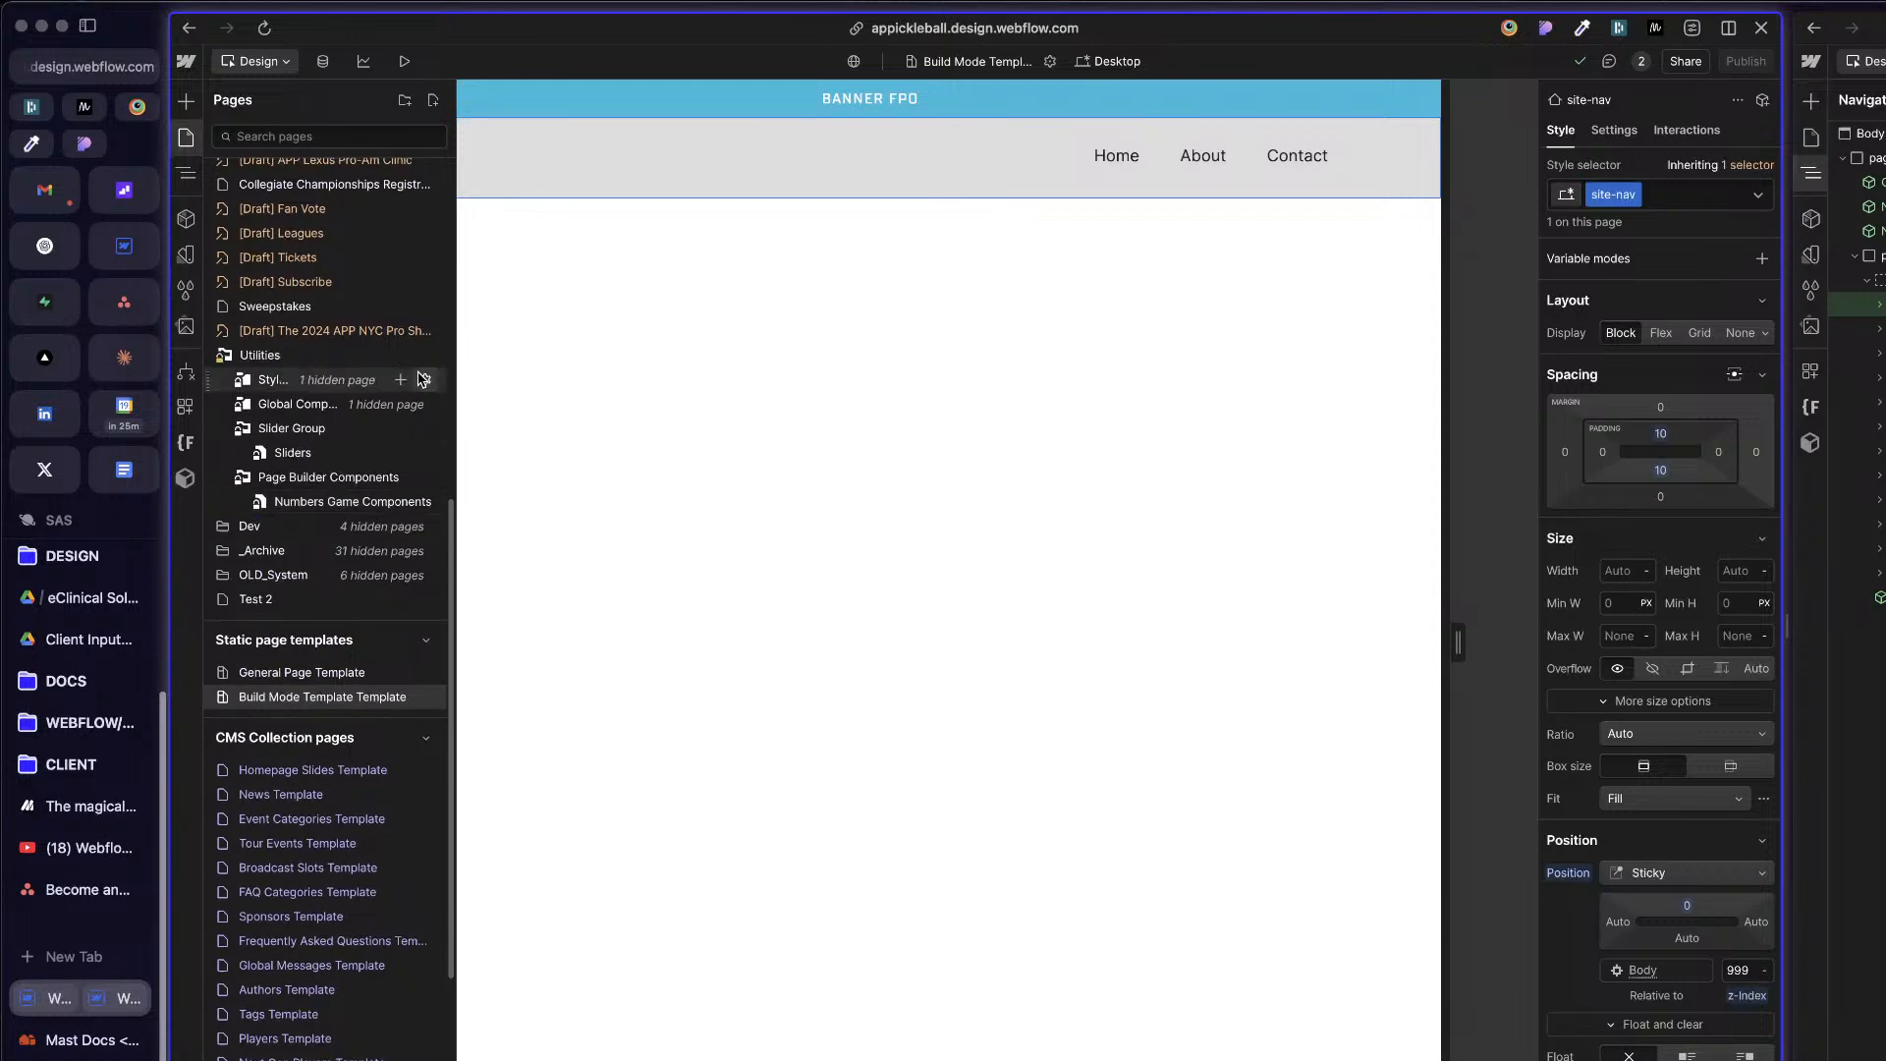
{"action": "left_click", "coordinate": [310, 507]}
Step: Examine the page's sections, including the layout1_content grid and the Live Event Slide instance
{"action": "scroll", "coordinate": [1228, 775], "scroll_direction": "down", "scroll_amount": 10}
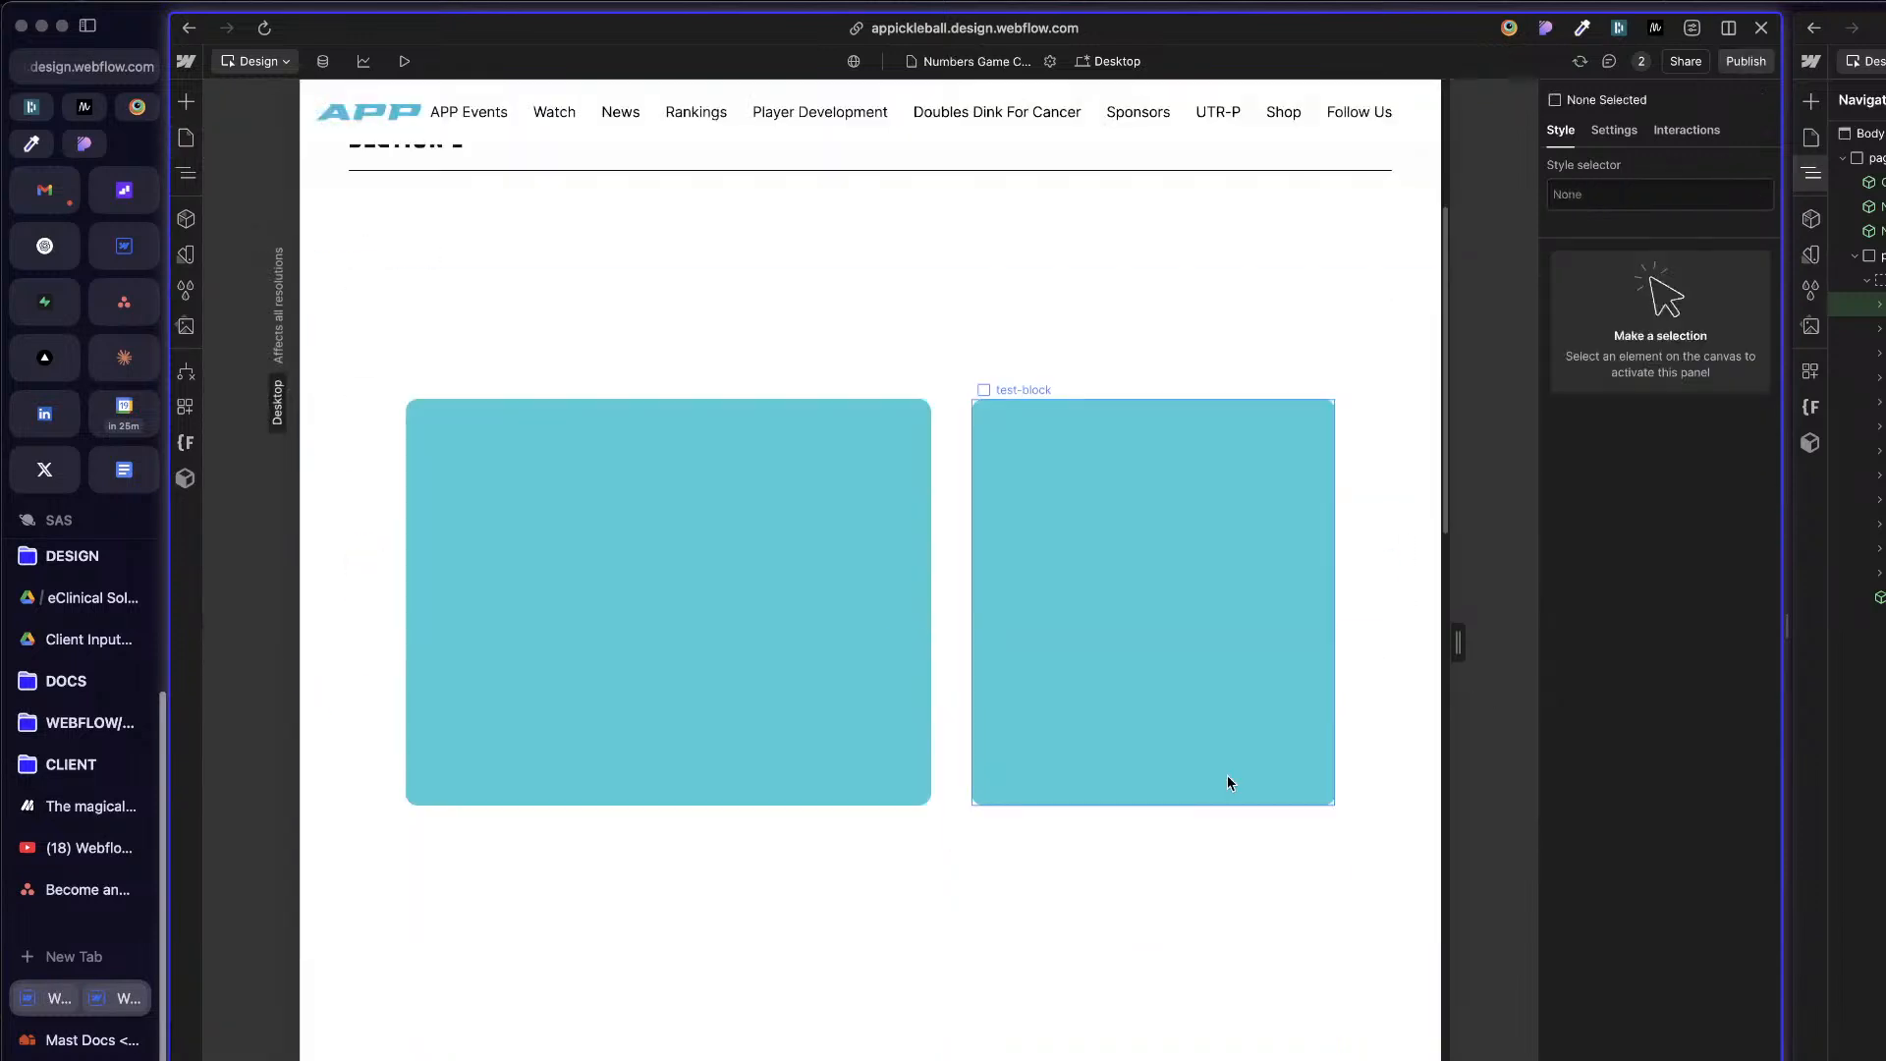
{"action": "scroll", "coordinate": [1107, 838], "scroll_direction": "down", "scroll_amount": 13}
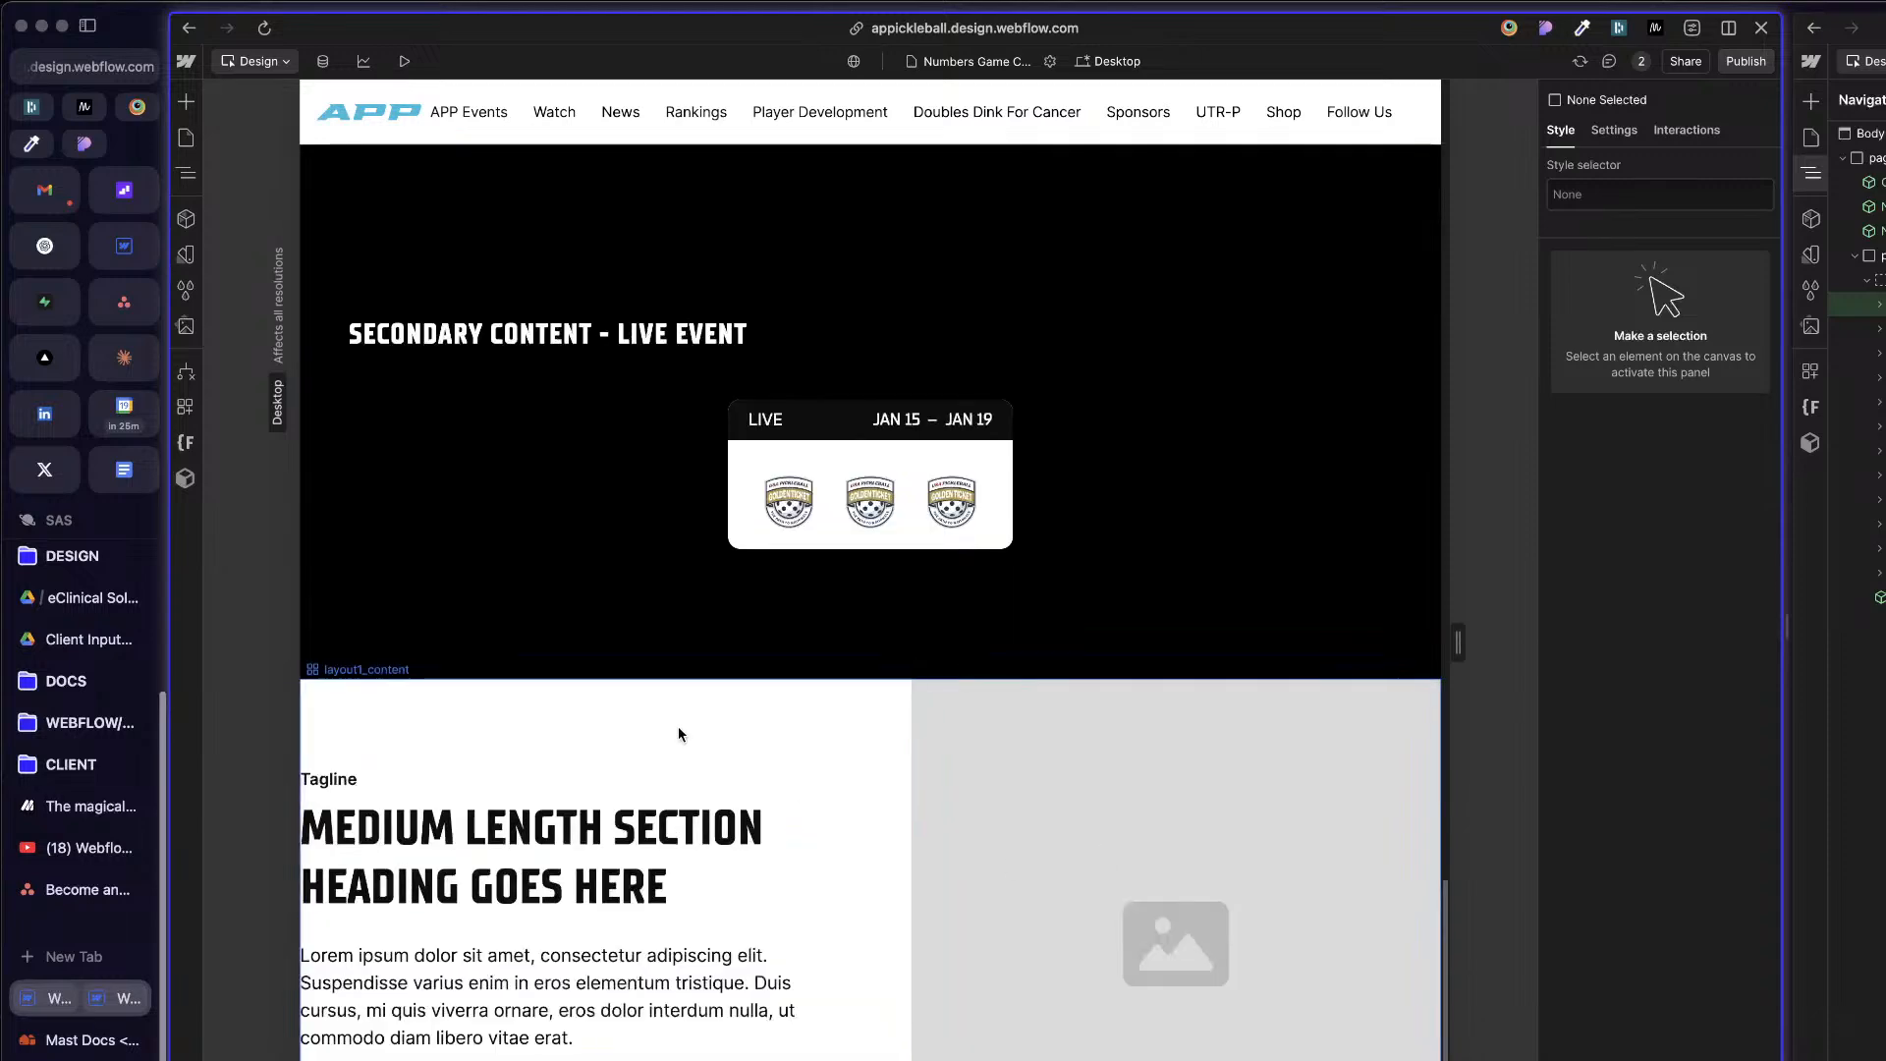
{"action": "left_click", "coordinate": [678, 732]}
{"action": "key", "text": "z"}
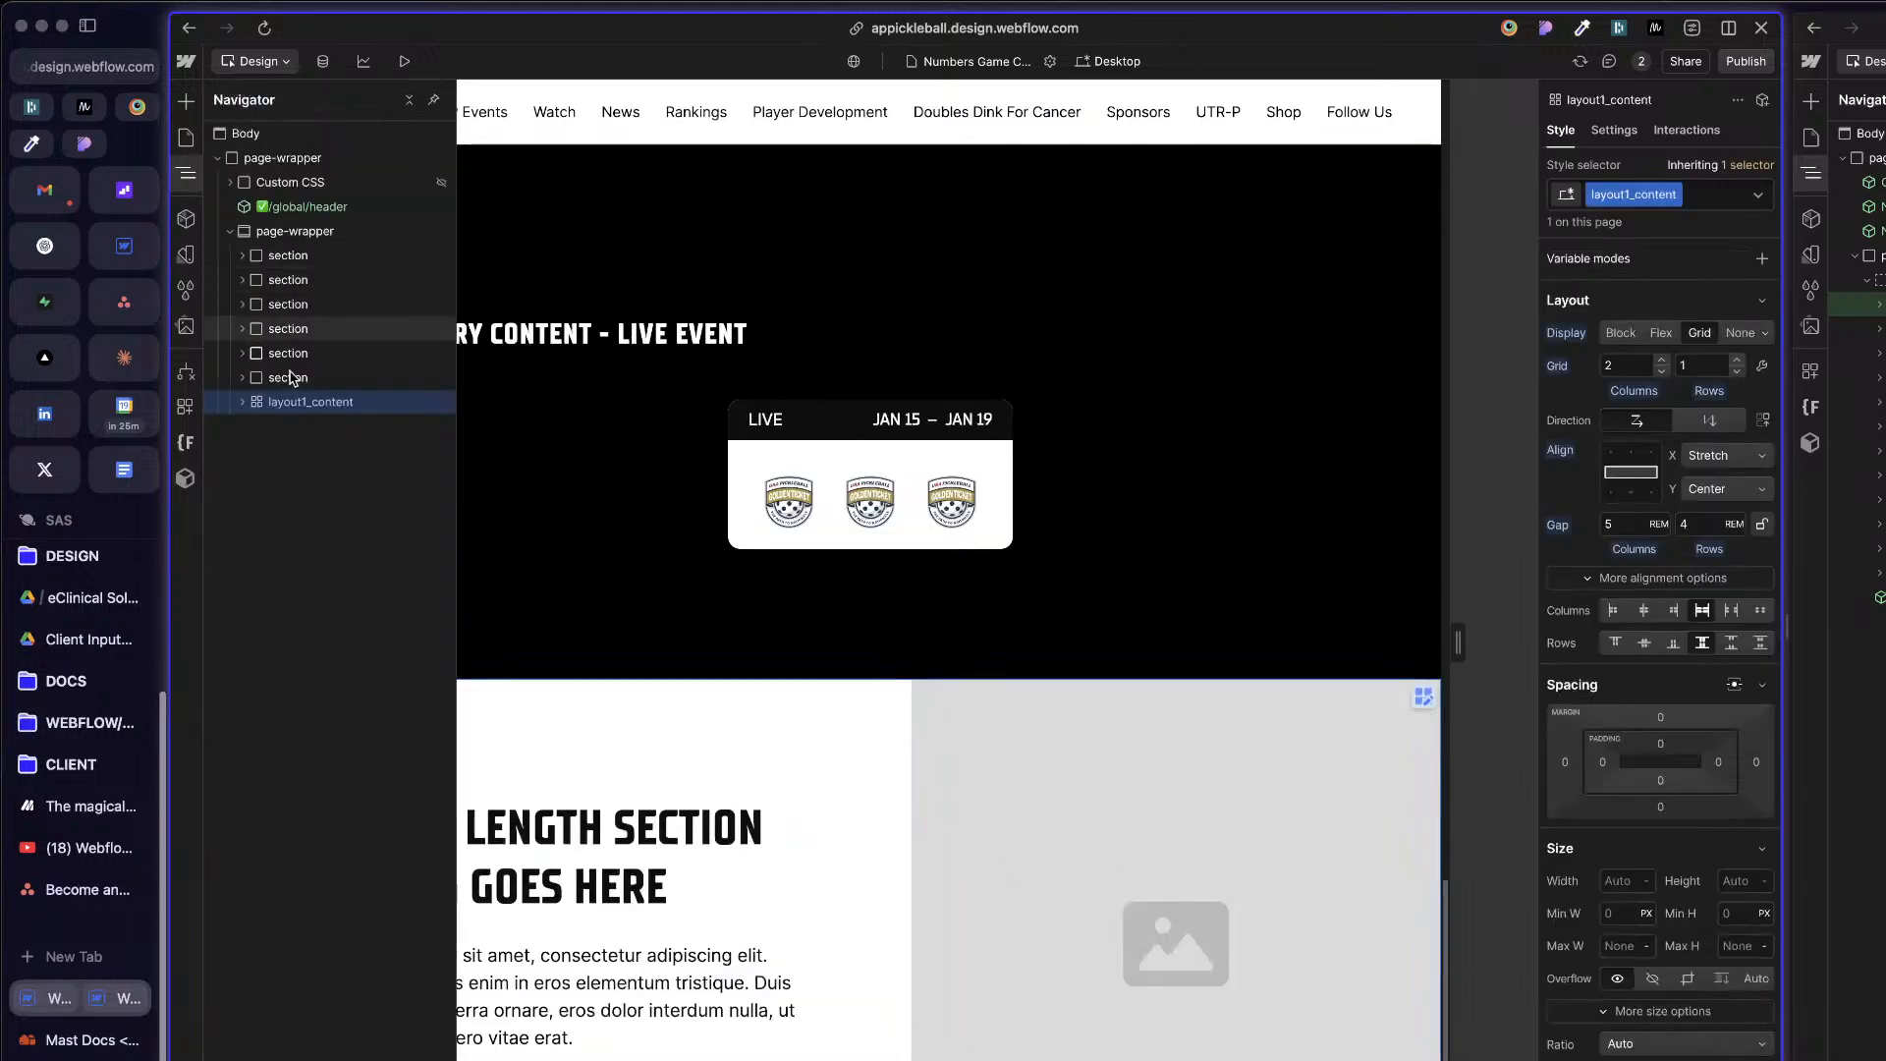
{"action": "left_click", "coordinate": [891, 413]}
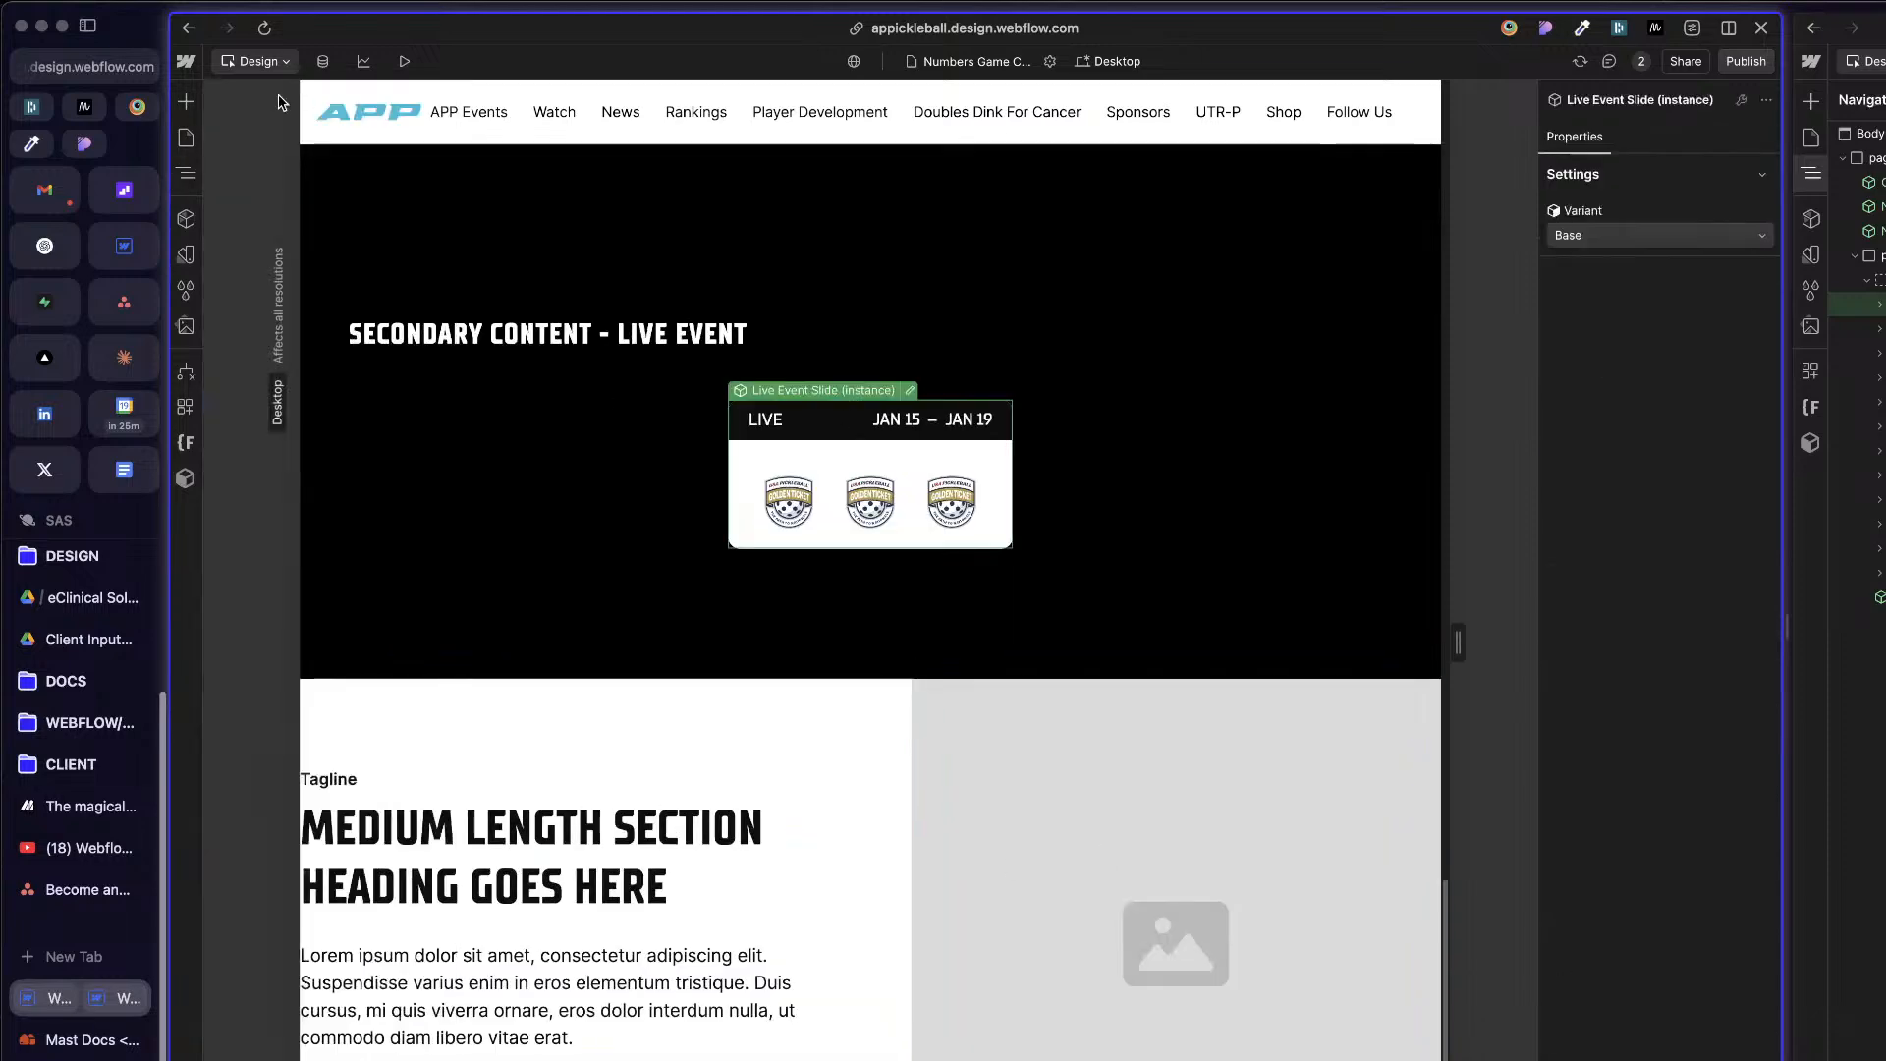
Step: Return to the Build Mode Template page template and select its page-wrapper
{"action": "left_click", "coordinate": [186, 136]}
{"action": "scroll", "coordinate": [315, 943], "scroll_direction": "down", "scroll_amount": 3}
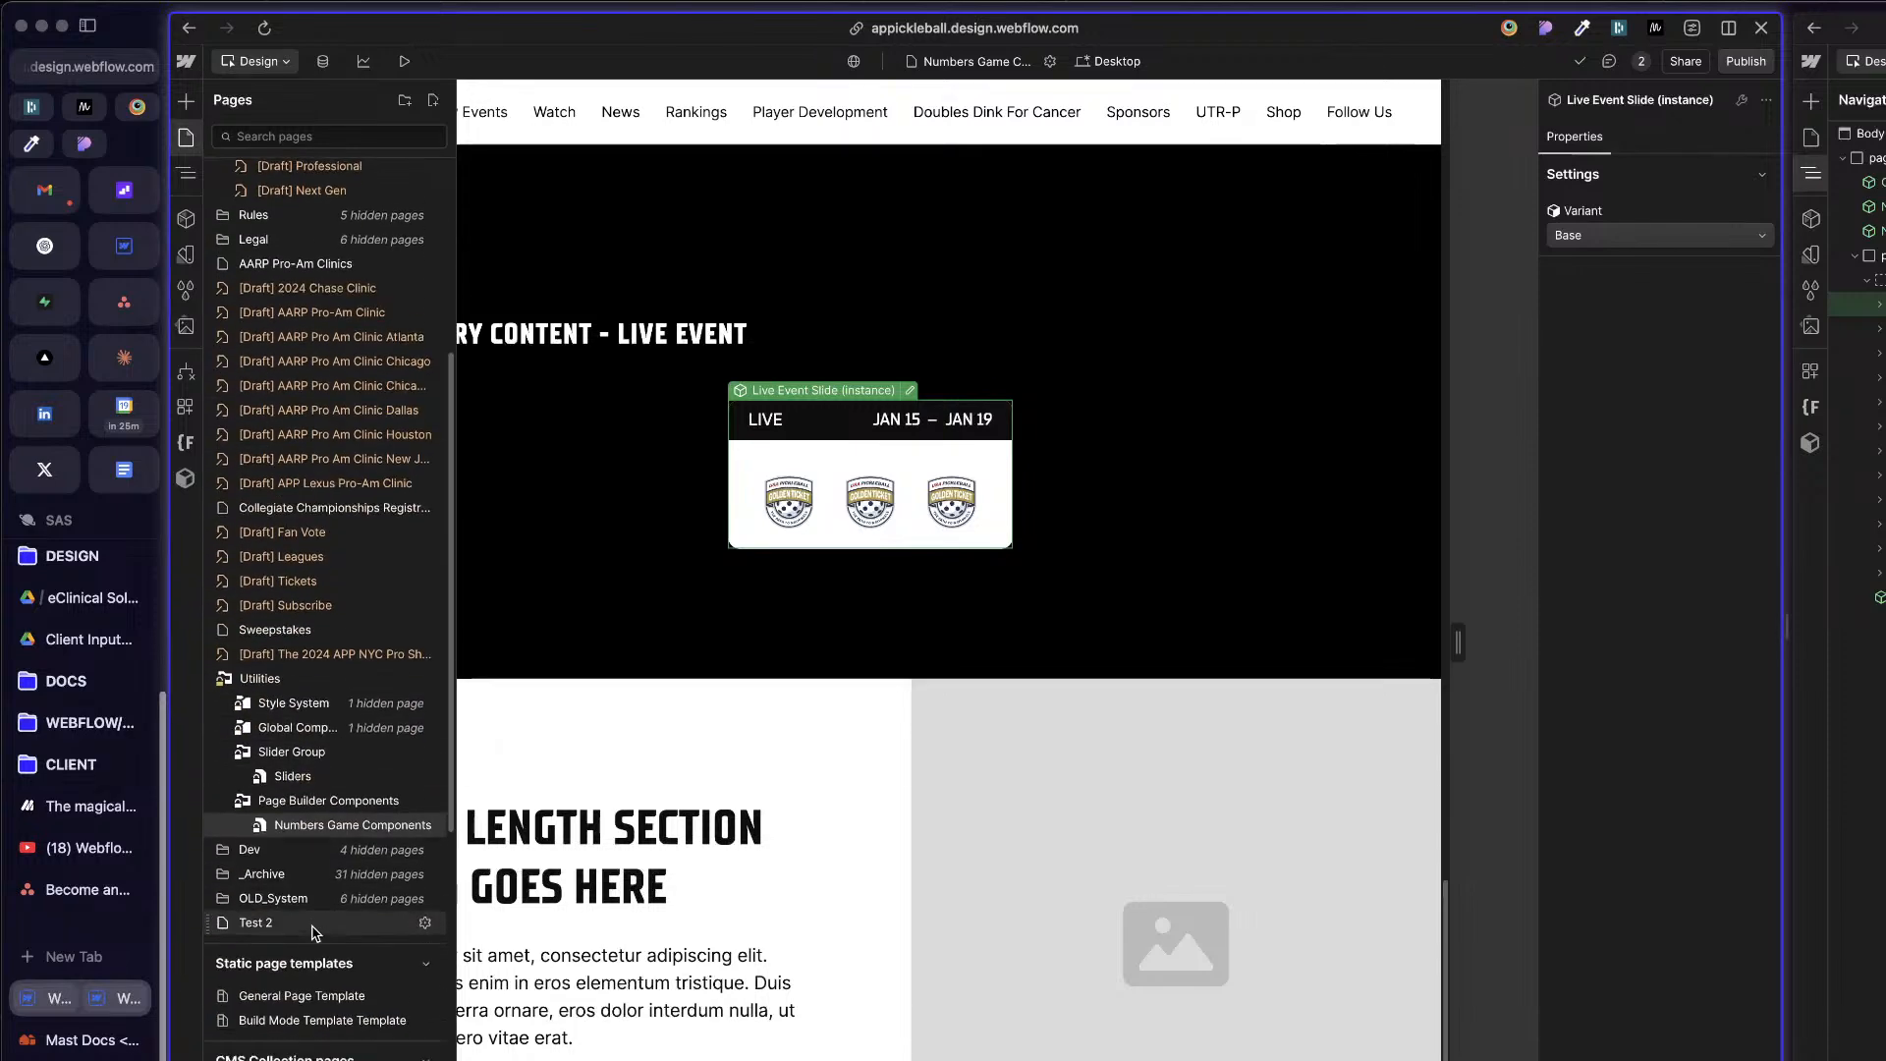
{"action": "left_click", "coordinate": [315, 1019]}
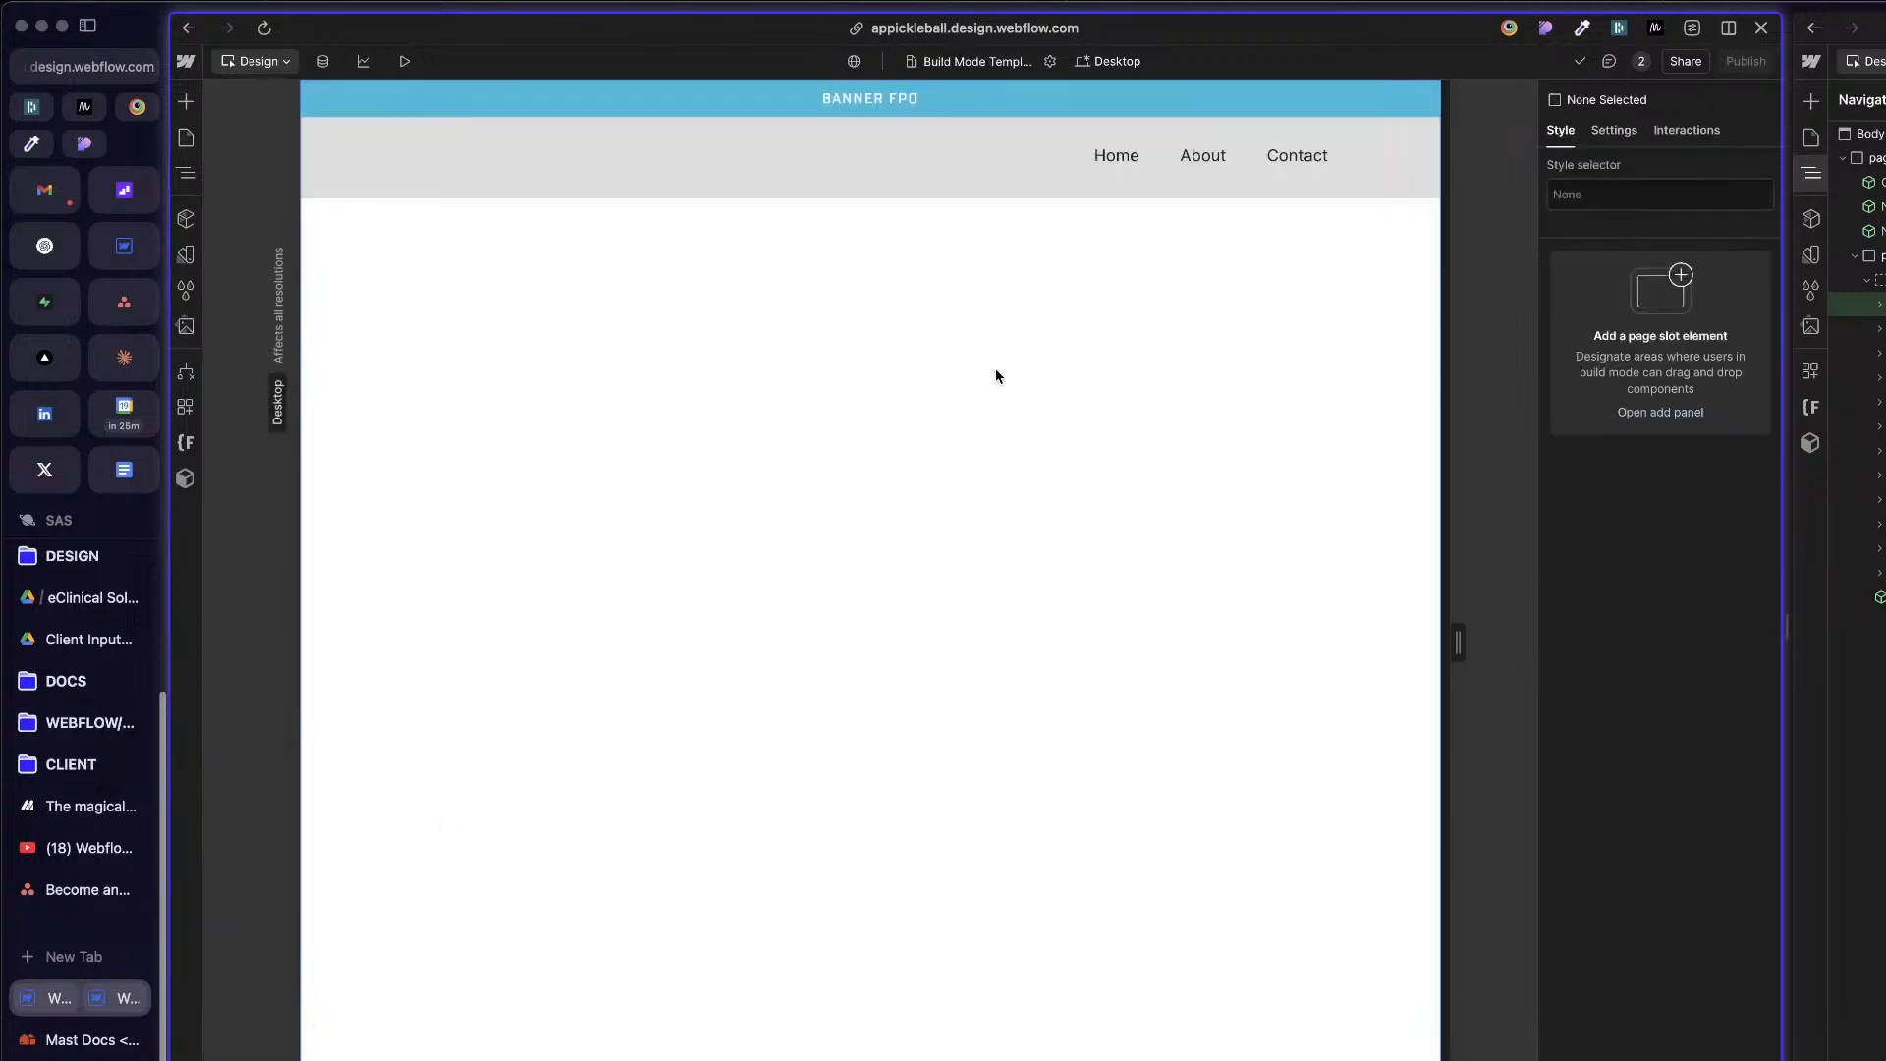
{"action": "left_click", "coordinate": [997, 379]}
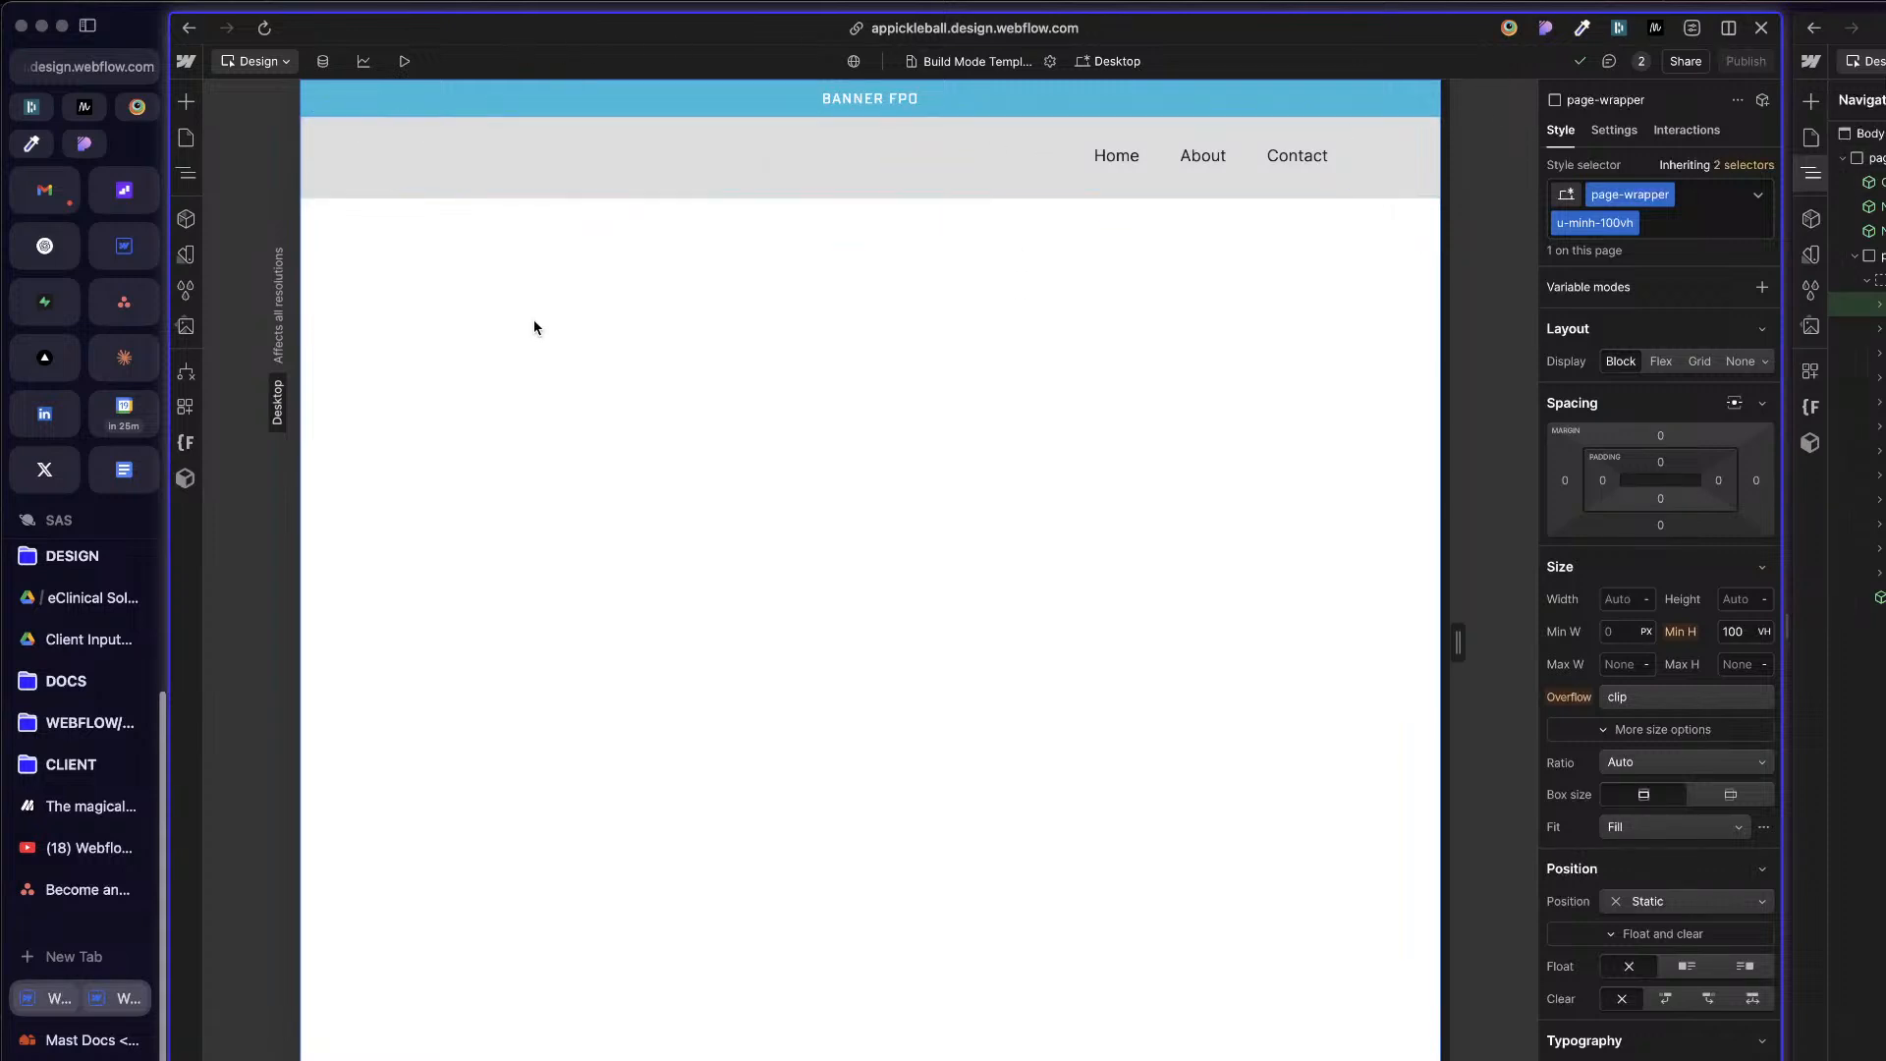
Step: Start a new page inside the Page Builder Components folder under Utilities
{"action": "left_click", "coordinate": [186, 141]}
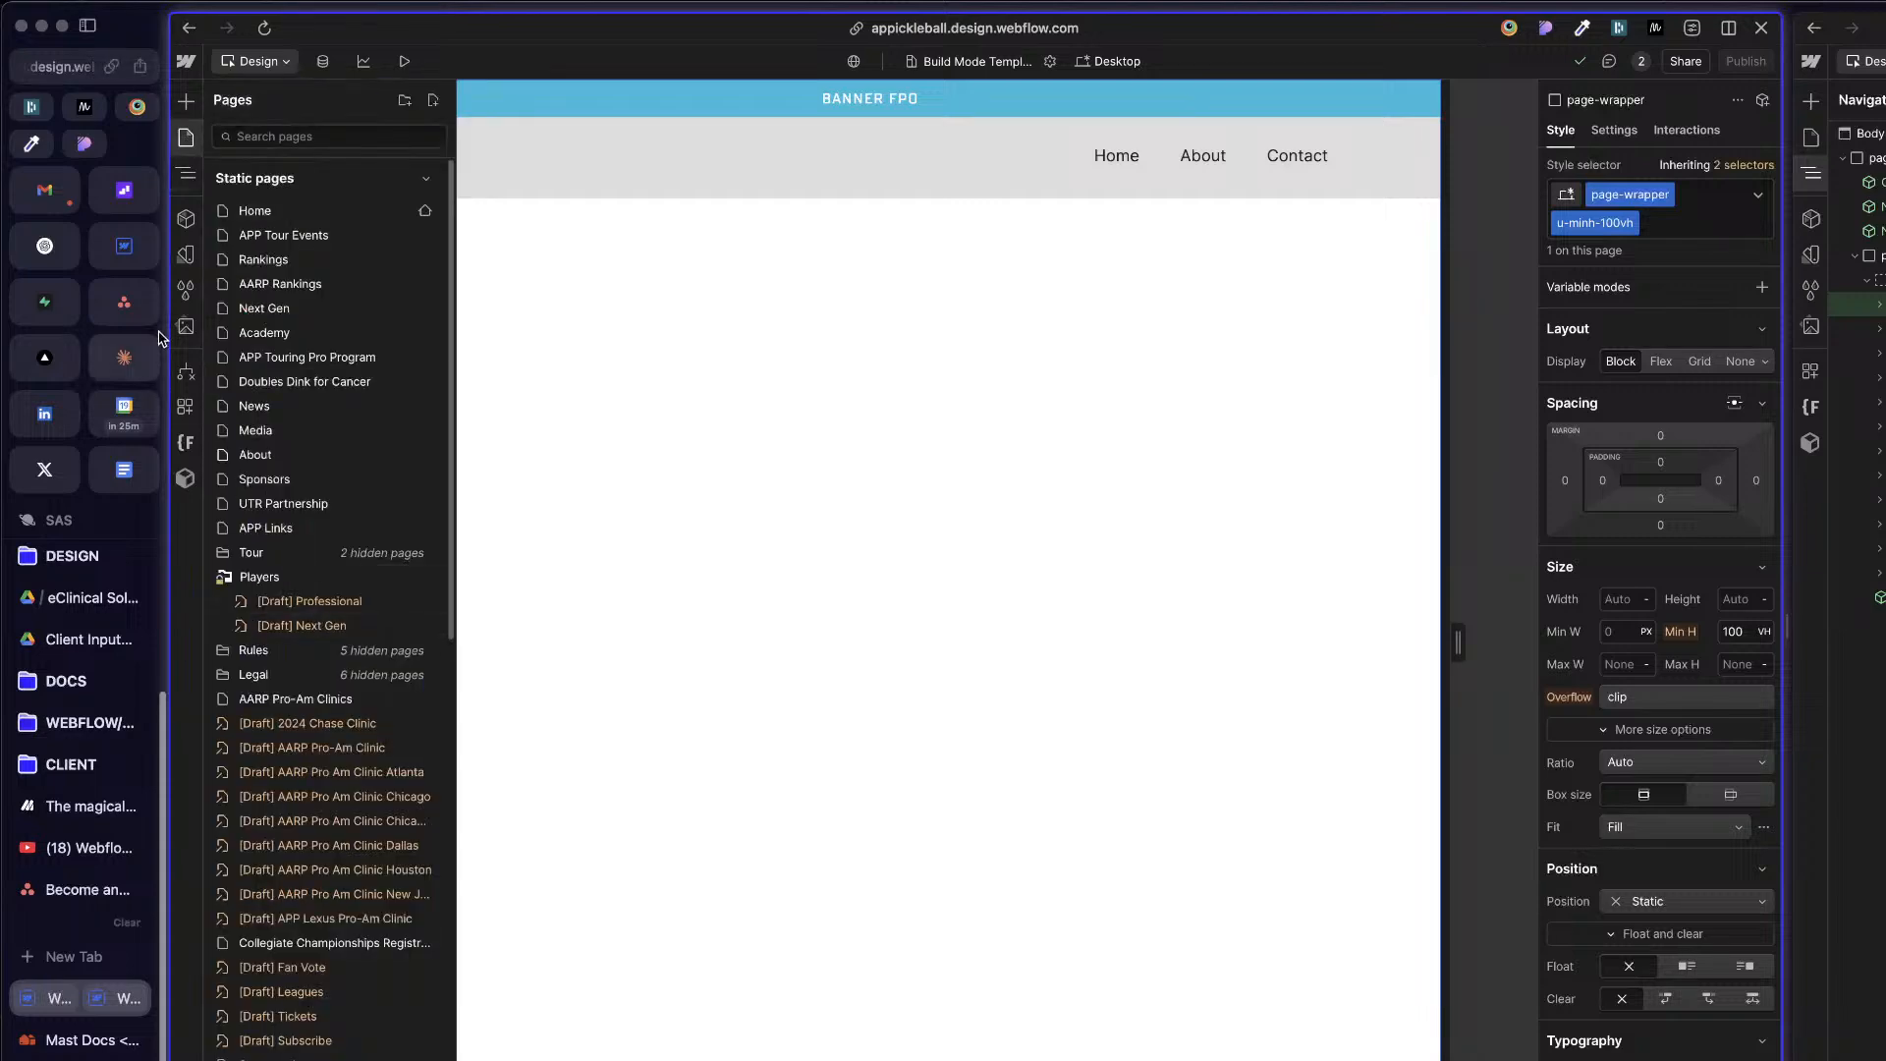
{"action": "left_click", "coordinate": [189, 171]}
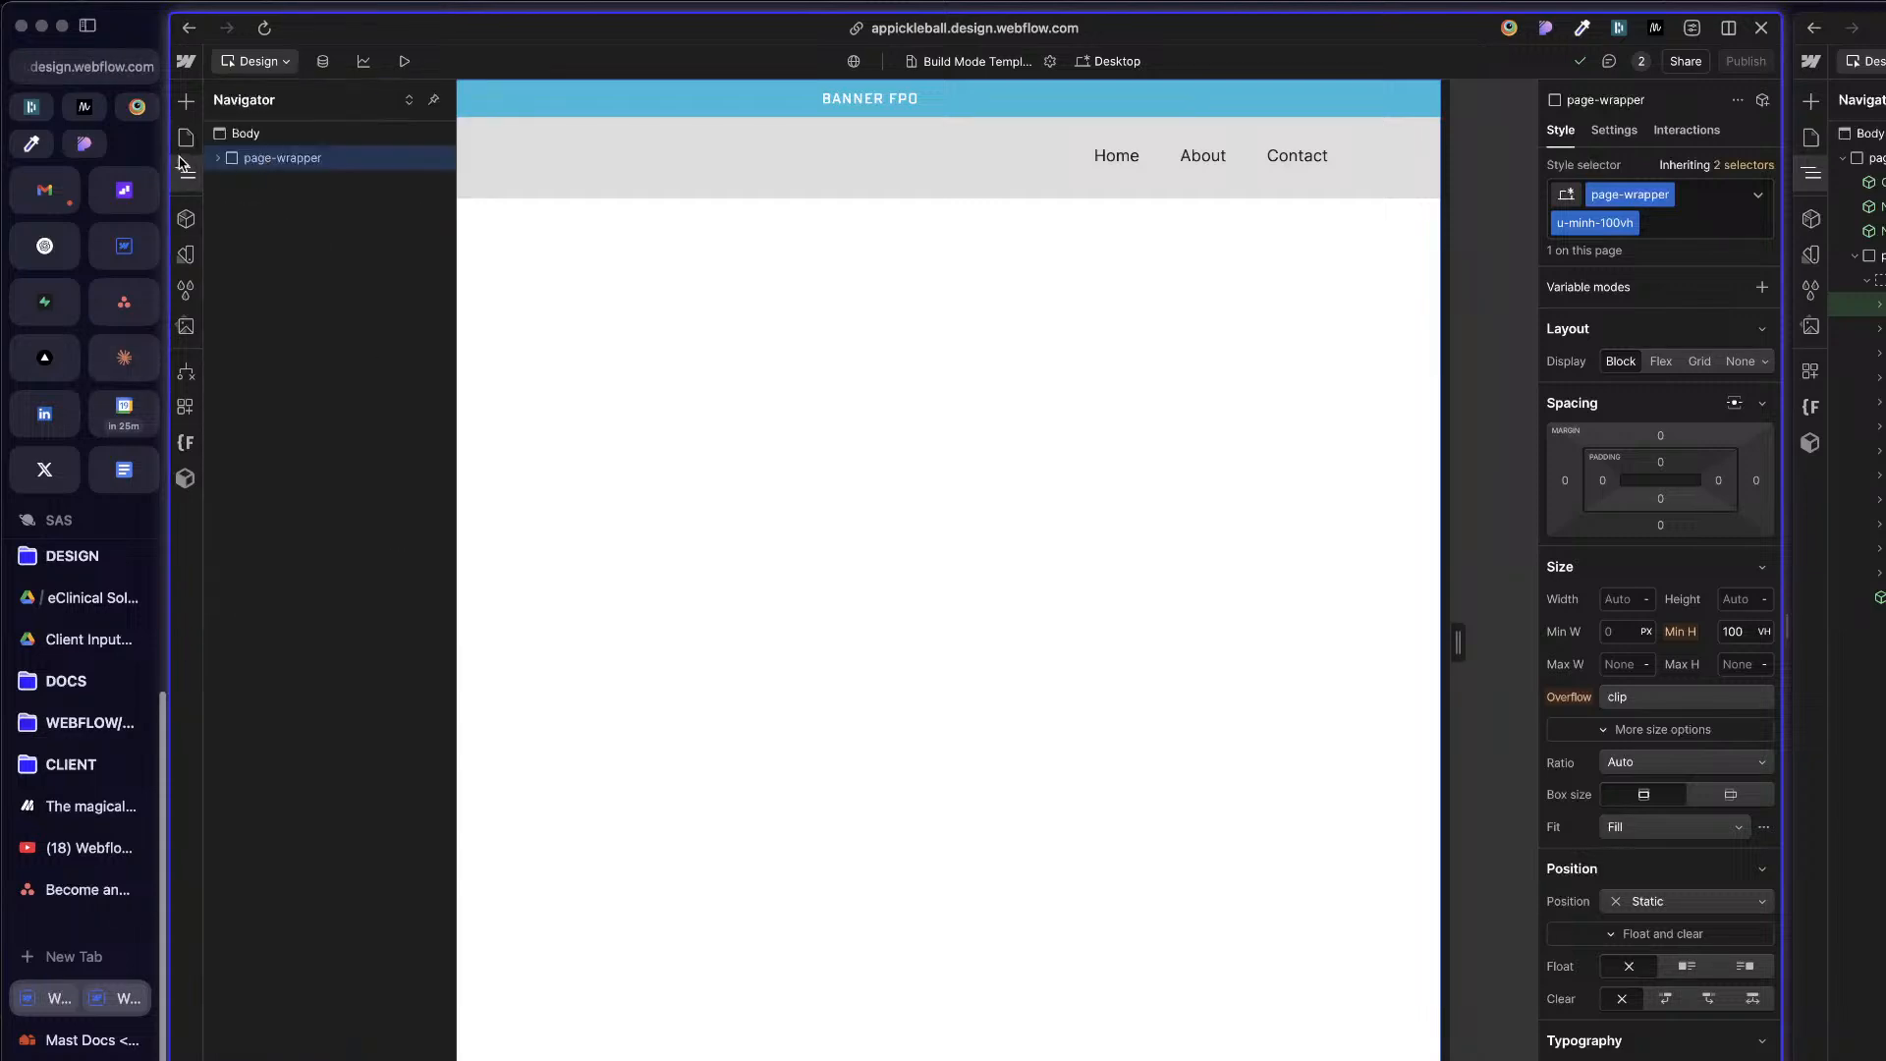
{"action": "left_click", "coordinate": [186, 138]}
{"action": "scroll", "coordinate": [267, 426], "scroll_direction": "down", "scroll_amount": 10}
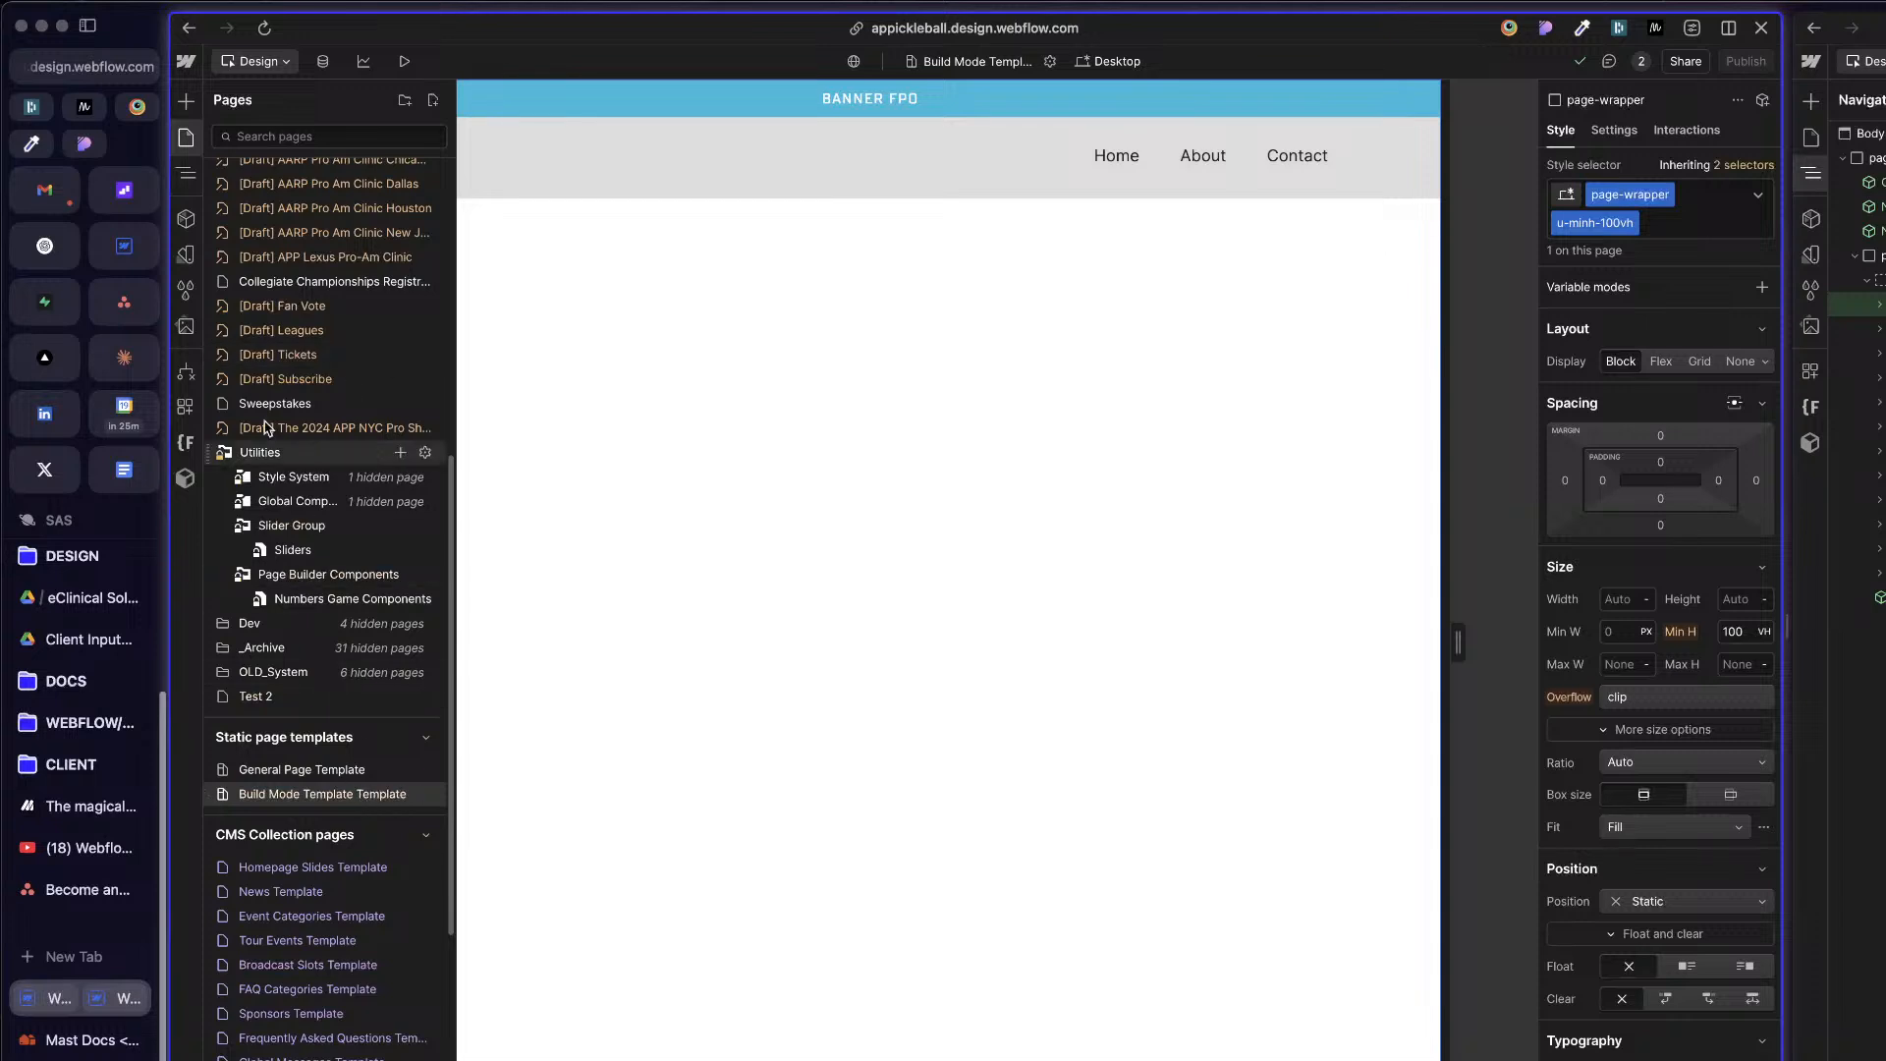
{"action": "left_click", "coordinate": [319, 572]}
{"action": "left_click", "coordinate": [320, 574]}
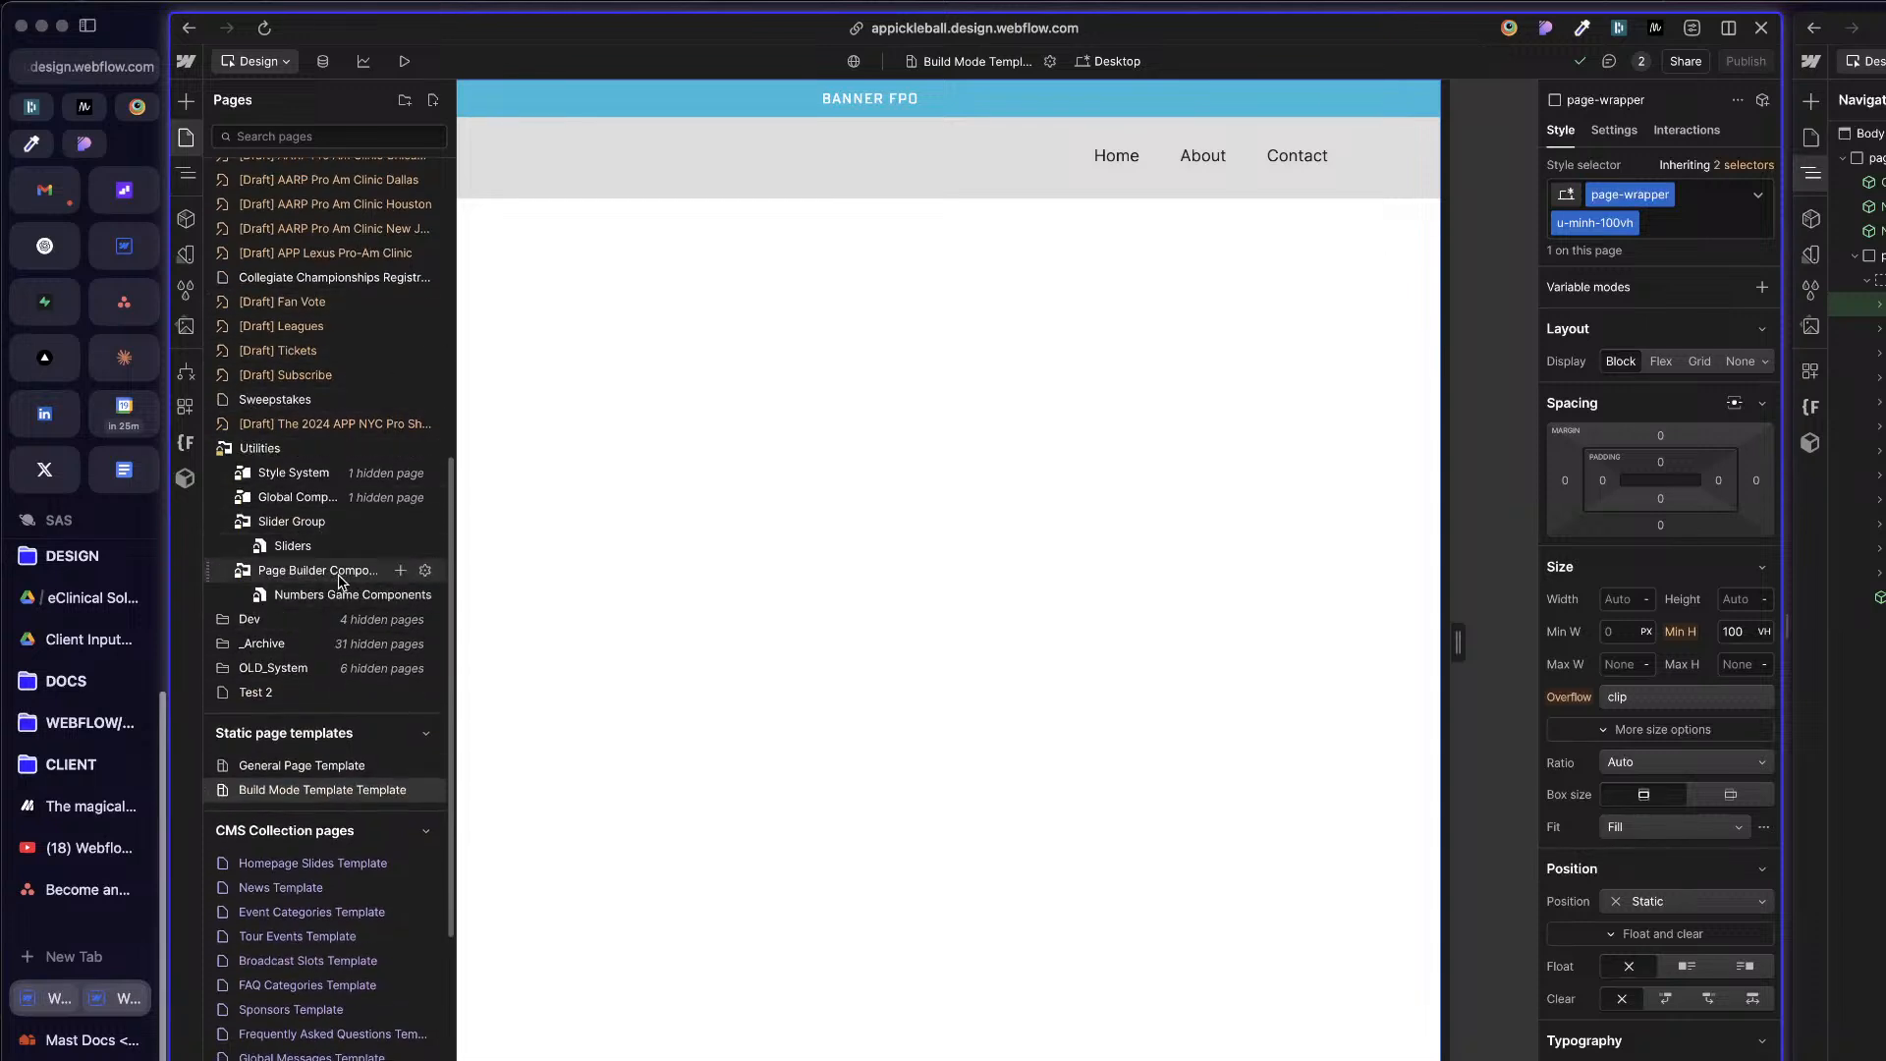
{"action": "left_click", "coordinate": [339, 578]}
{"action": "left_click", "coordinate": [363, 579]}
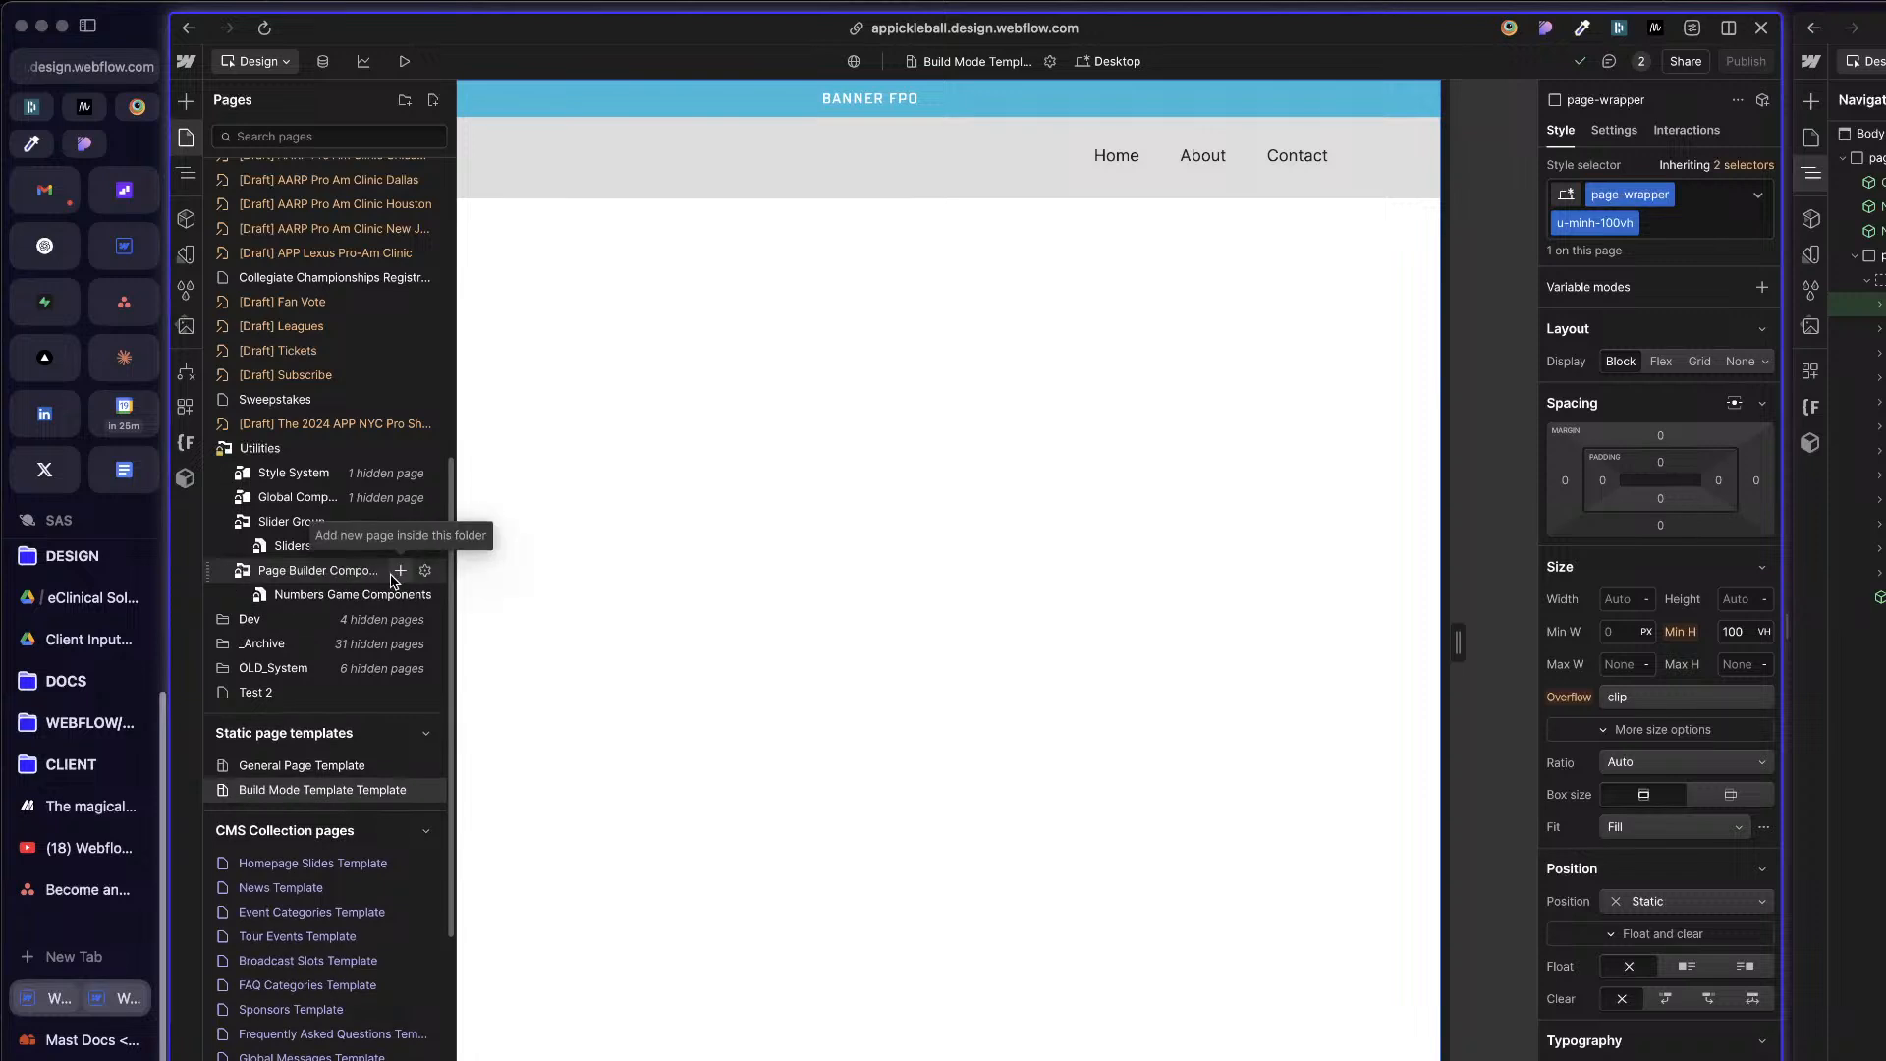
{"action": "left_click", "coordinate": [399, 571]}
Step: Name the new page Page Builder Template, keep its template set to None, and create it
{"action": "left_click", "coordinate": [598, 278]}
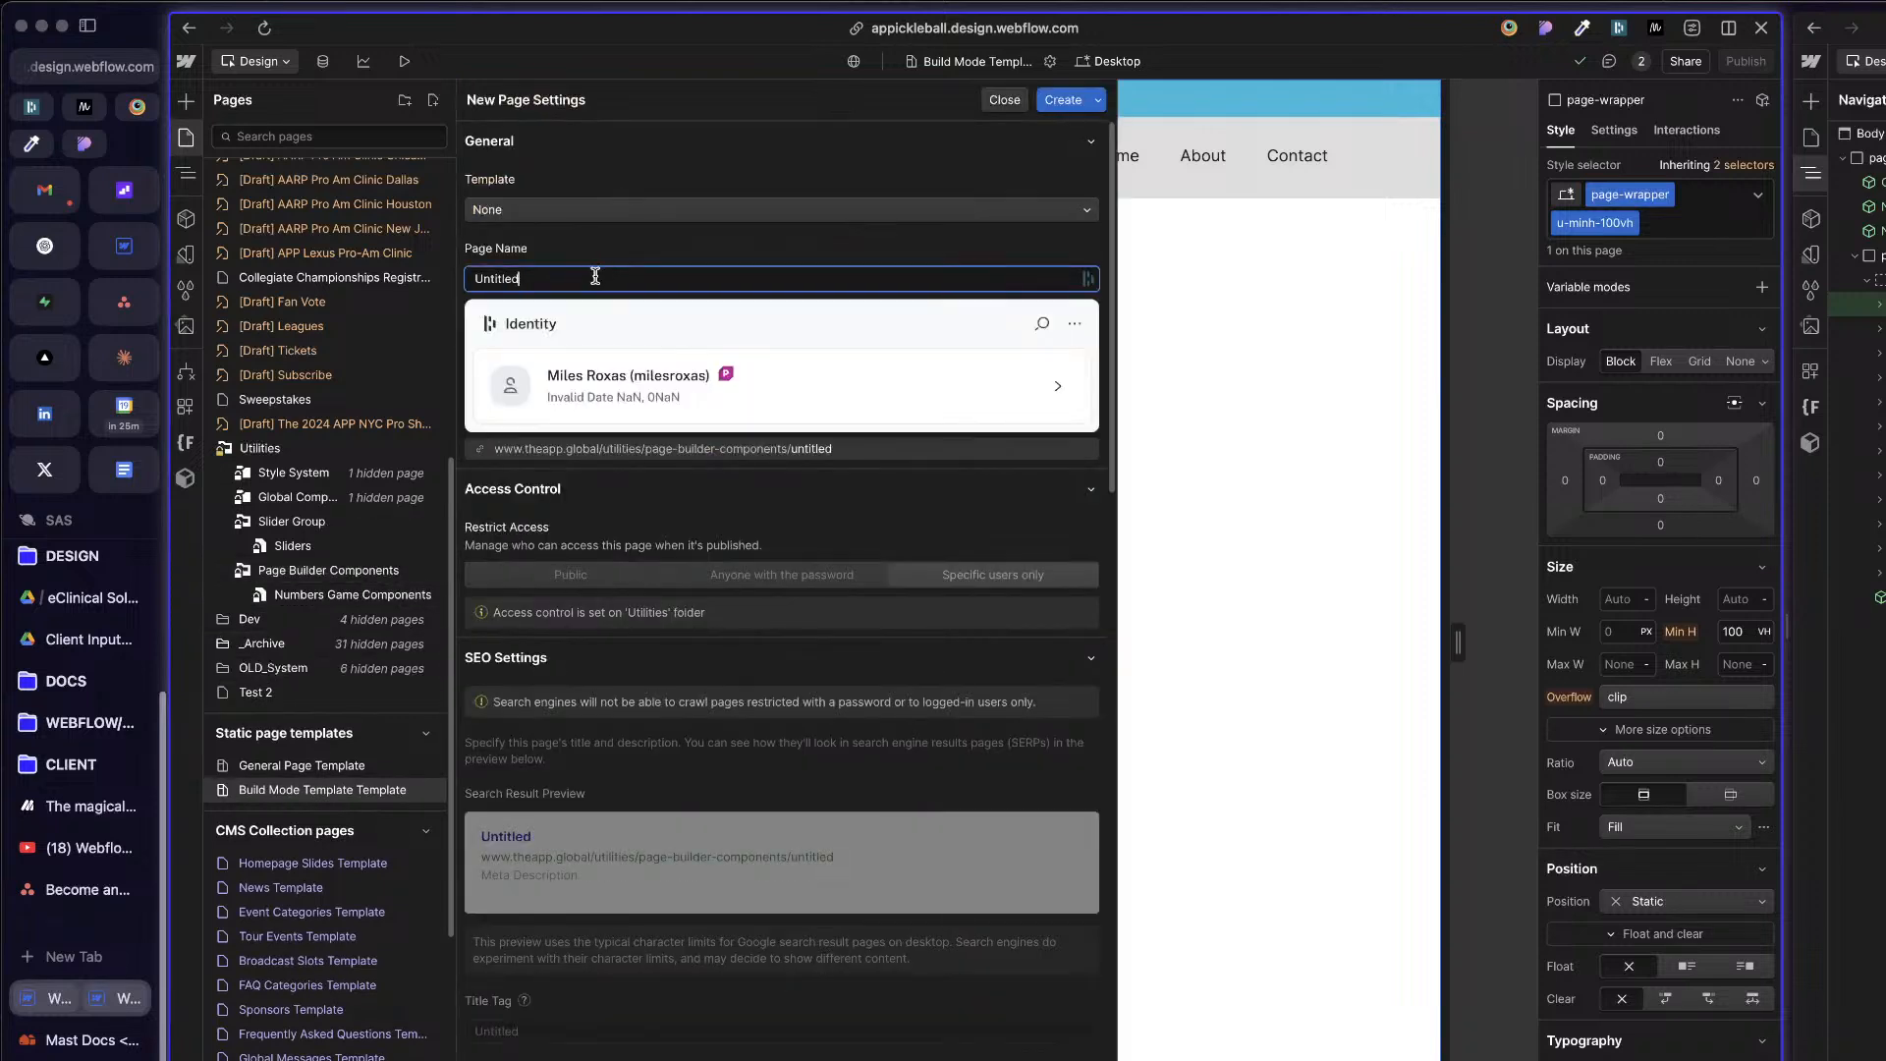
{"action": "key", "text": "super+a"}
{"action": "type", "text": "Page"}
{"action": "key", "text": "super+a"}
{"action": "type", "text": "T"}
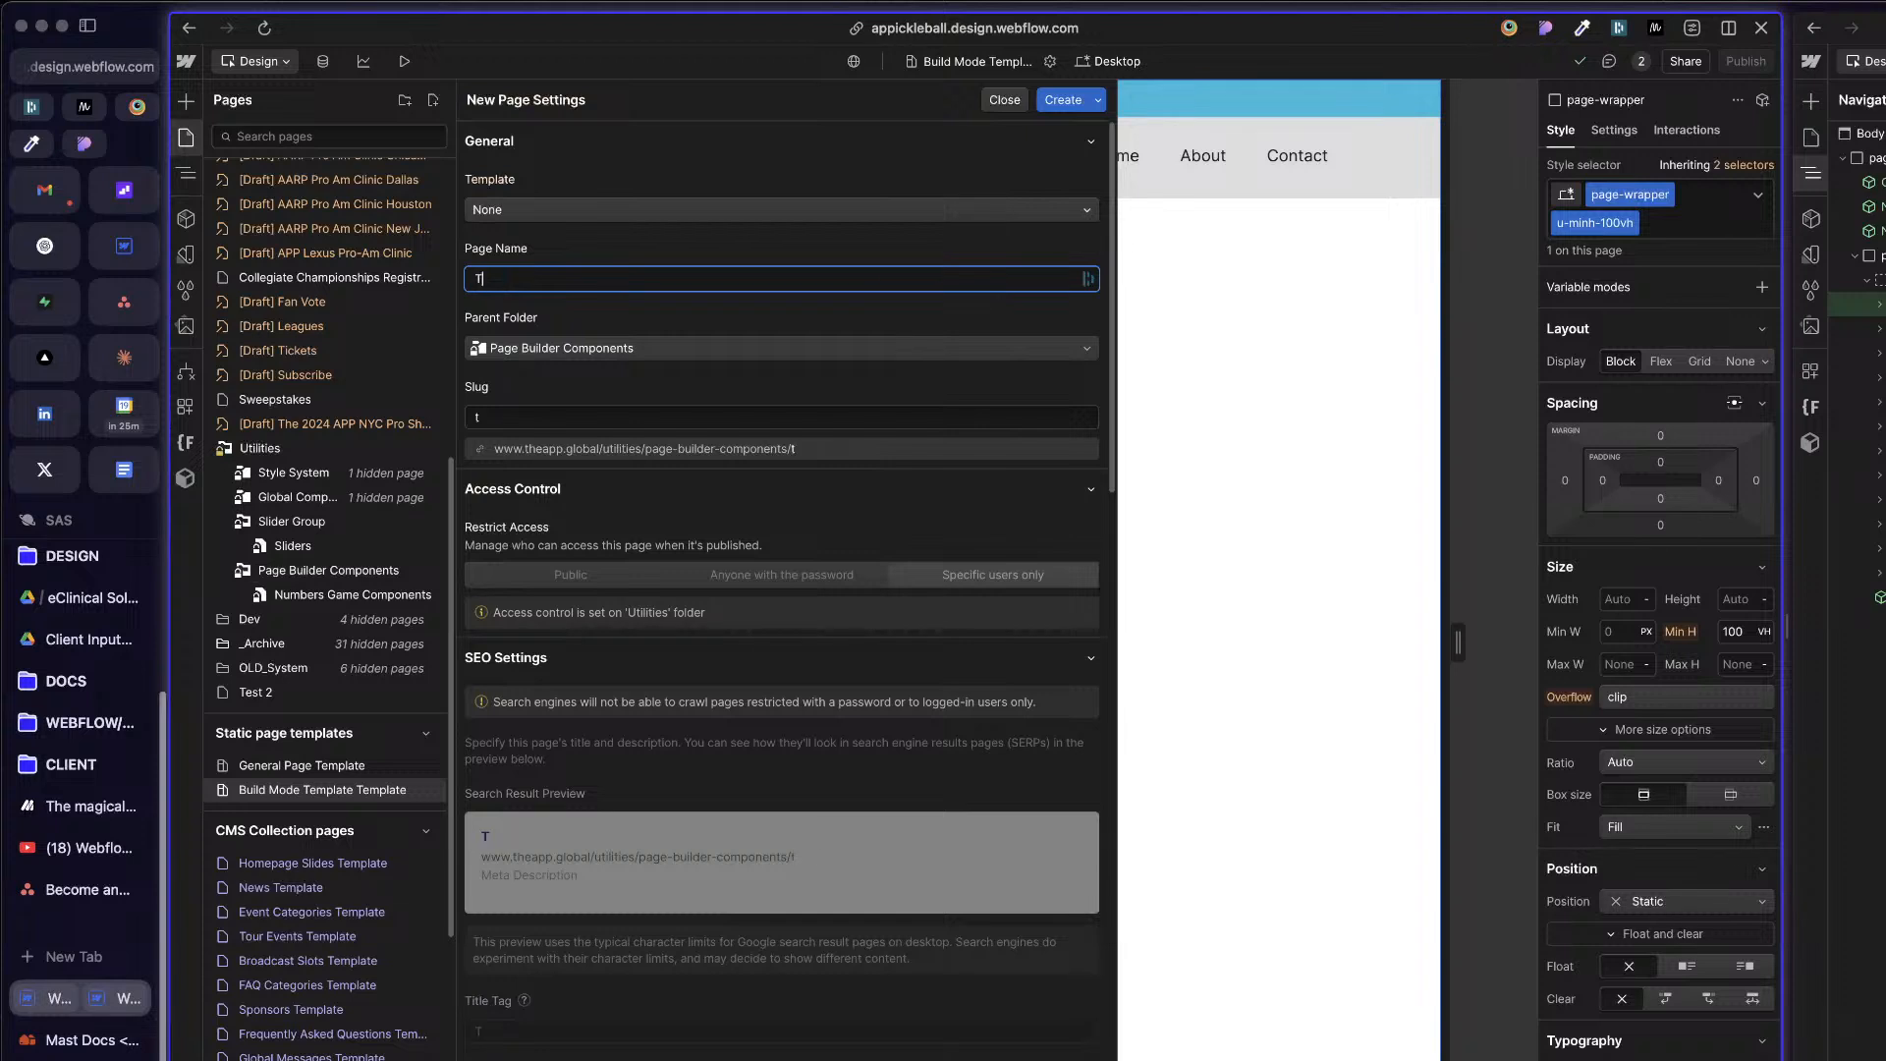
{"action": "type", "text": "age Builder Template"}
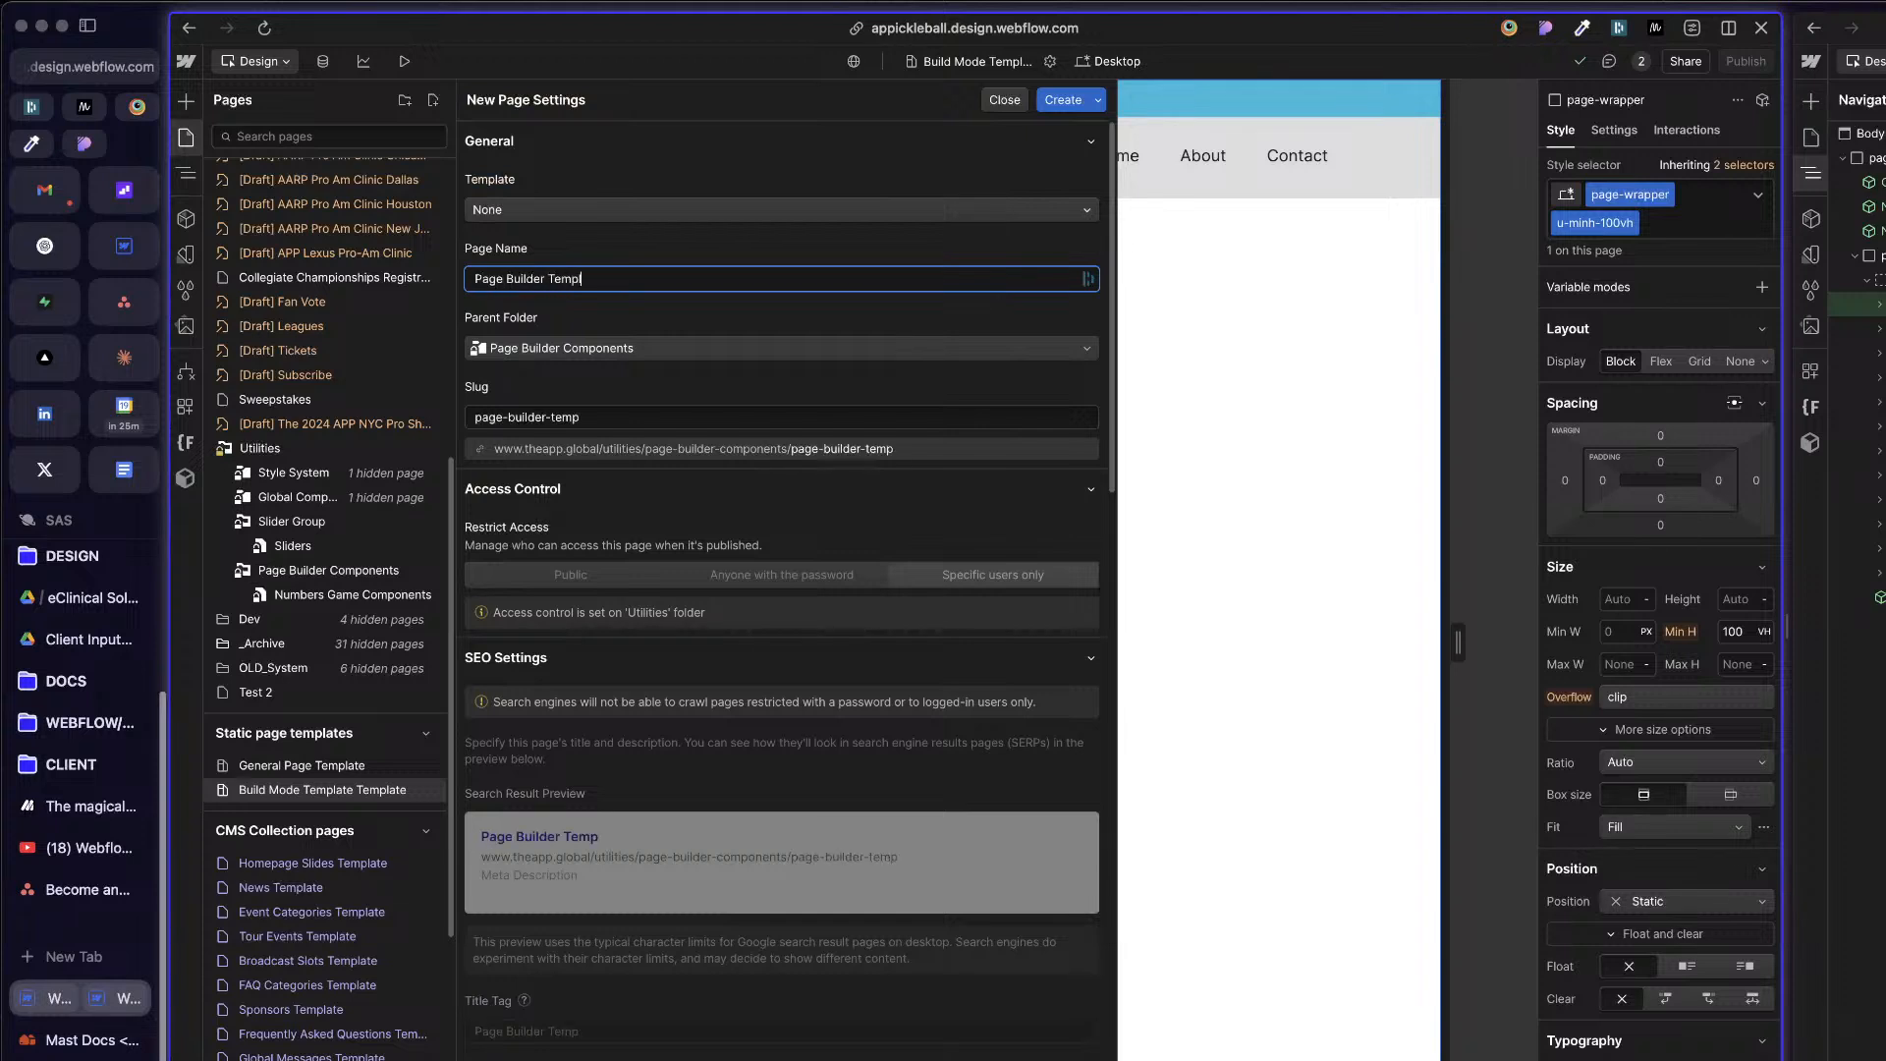
{"action": "left_click", "coordinate": [698, 210]}
{"action": "left_click", "coordinate": [637, 189]}
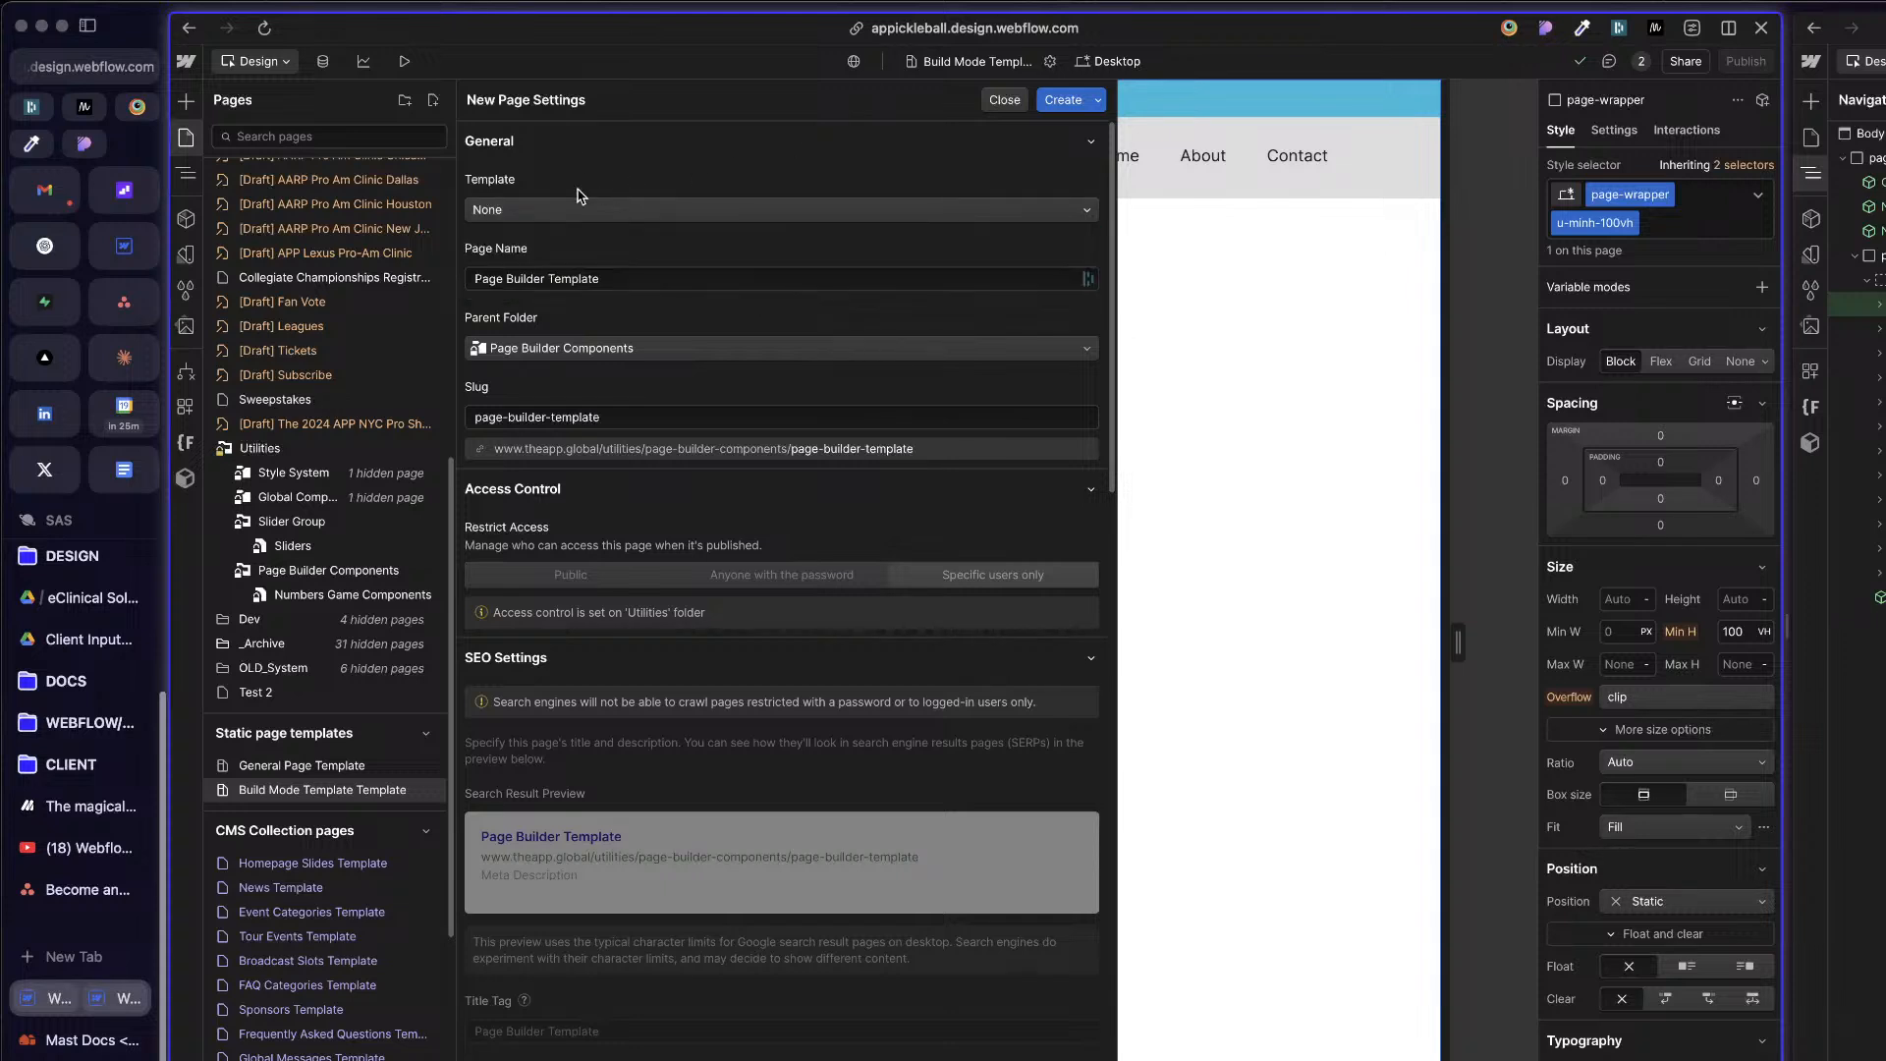
{"action": "left_click", "coordinate": [1047, 104]}
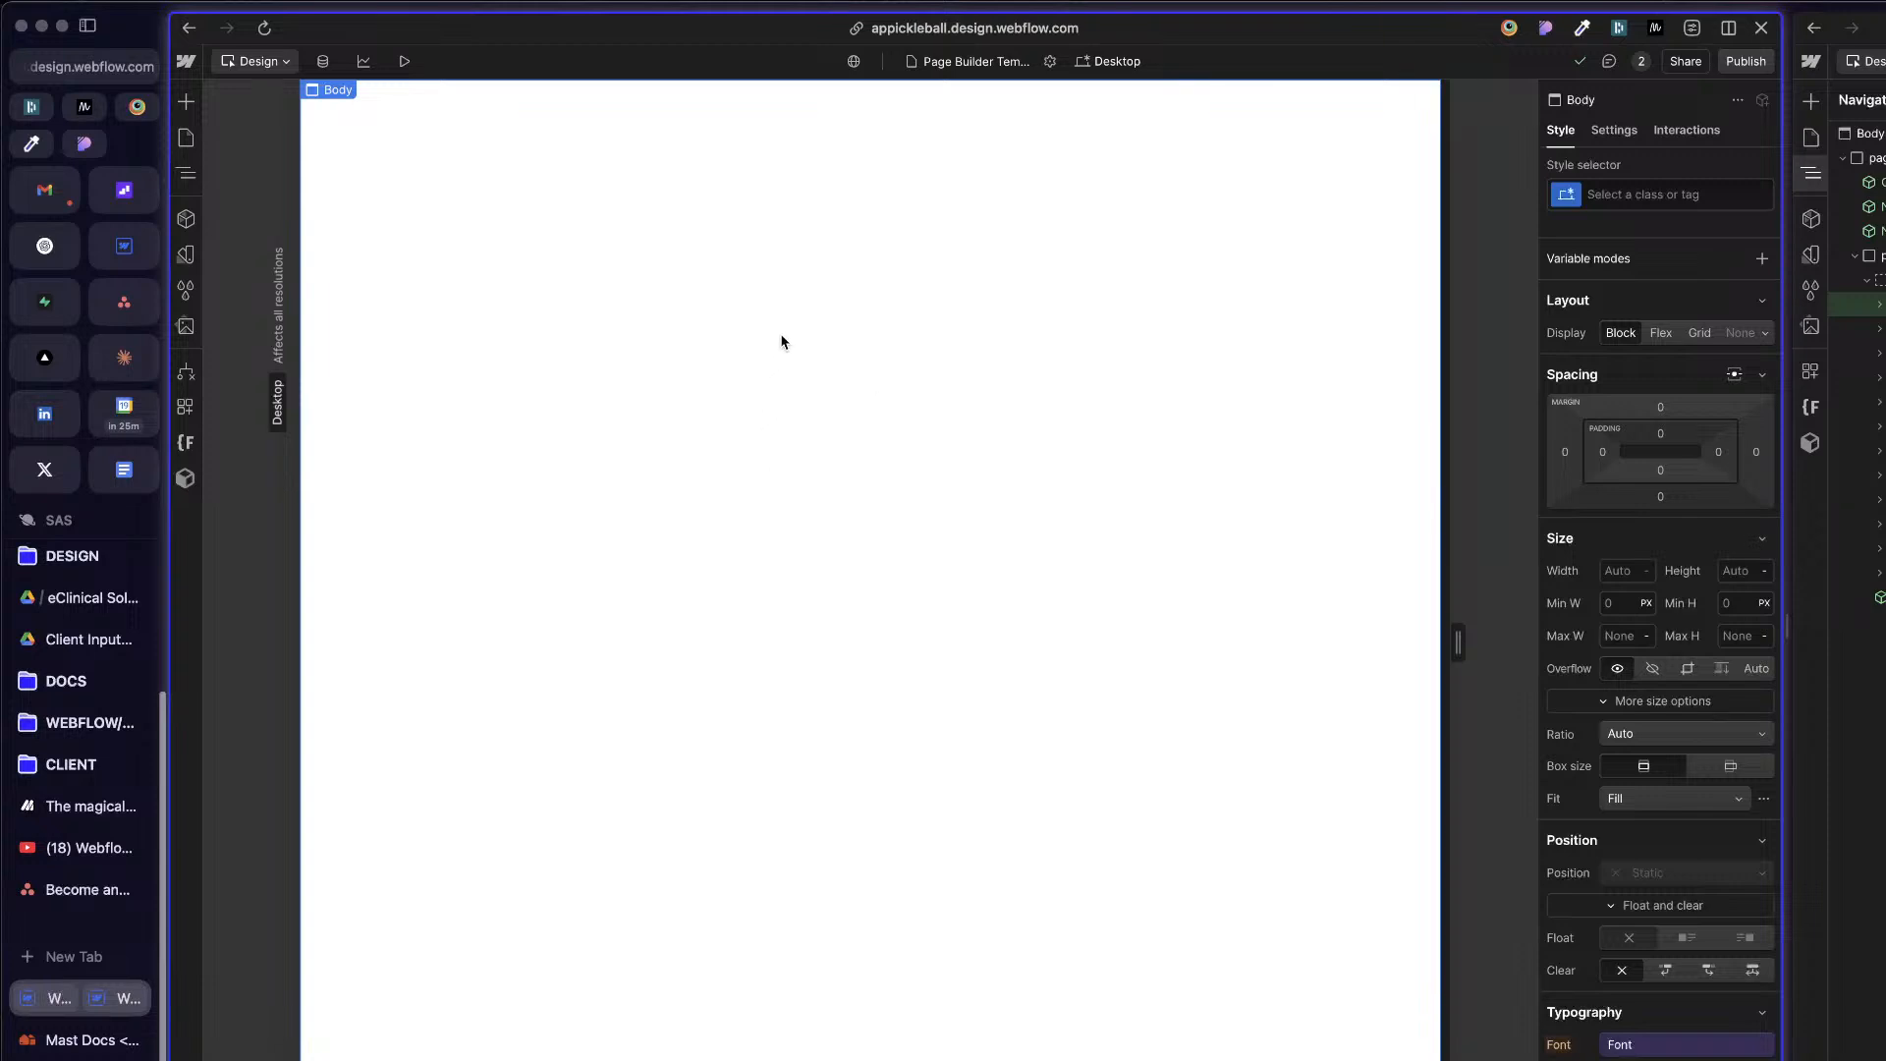
Step: Paste the copied page-wrapper into the new page's Body and select its event-banner
{"action": "left_click", "coordinate": [186, 174]}
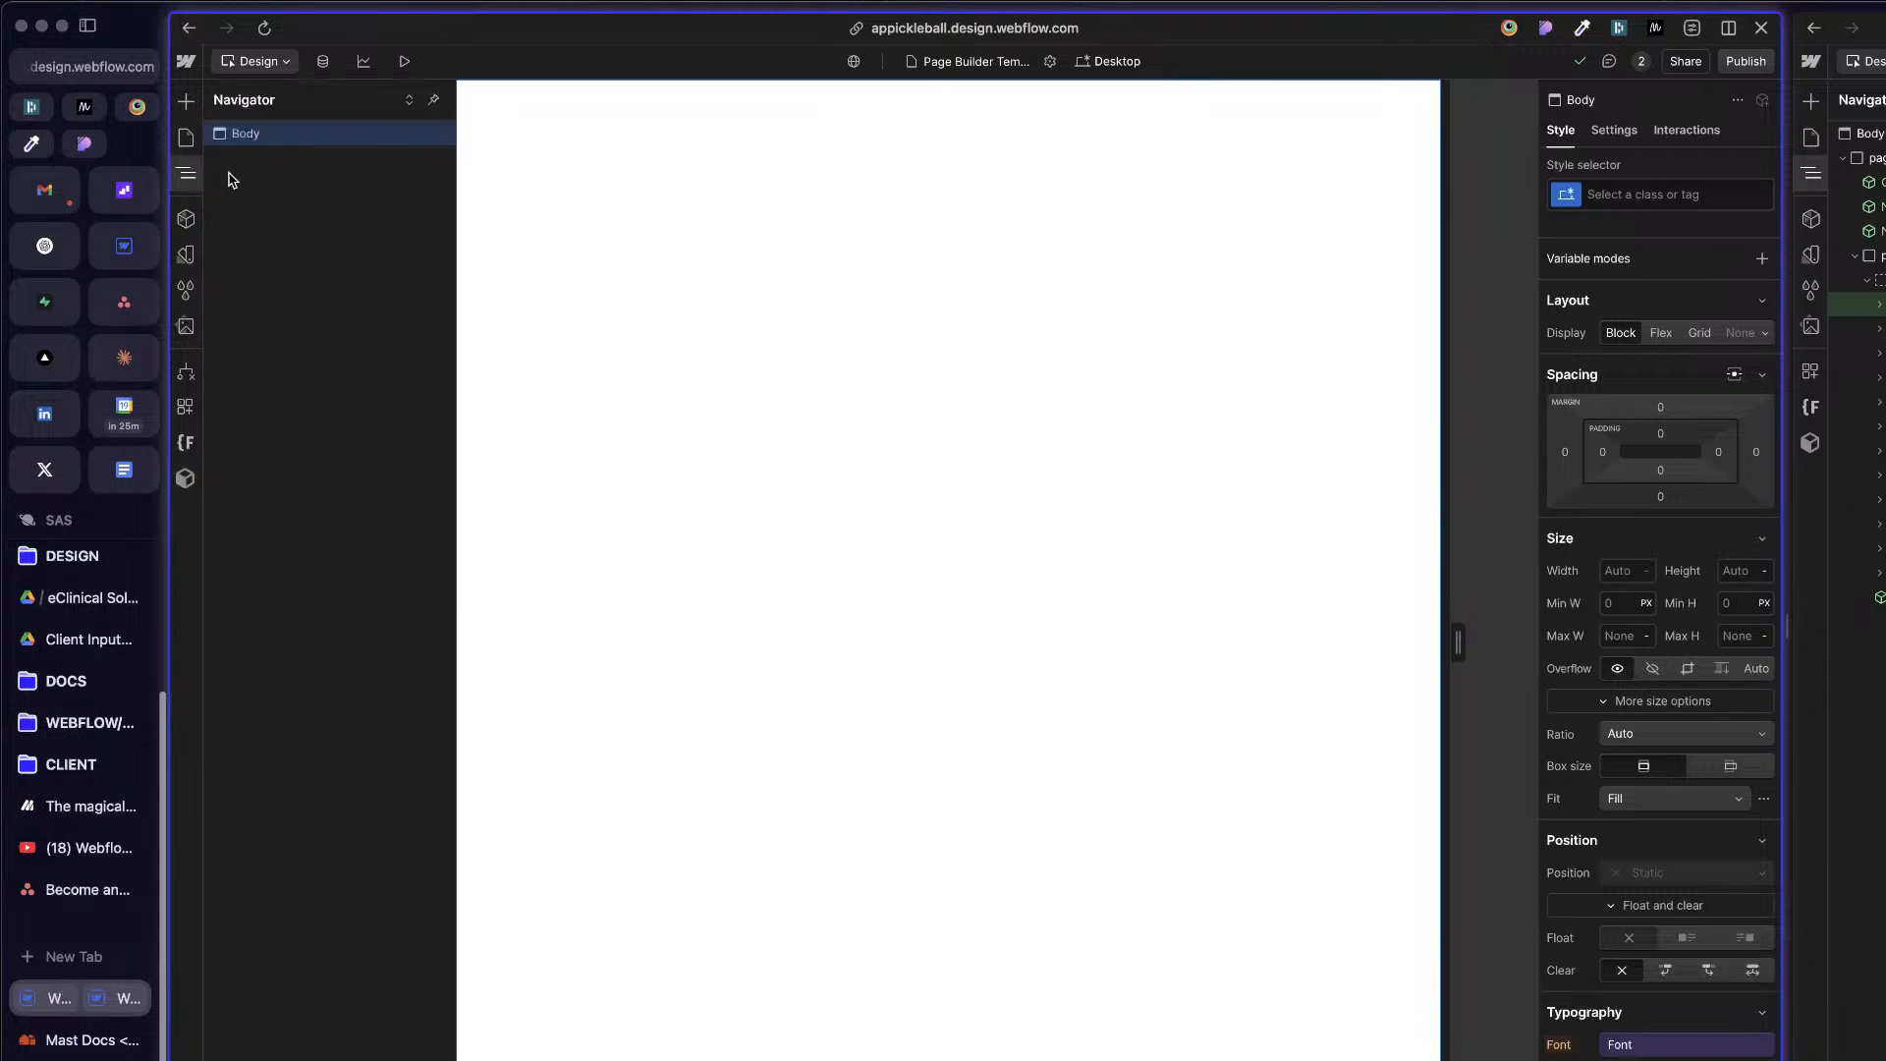
{"action": "key", "text": "cmd+v"}
{"action": "left_click", "coordinate": [892, 93]}
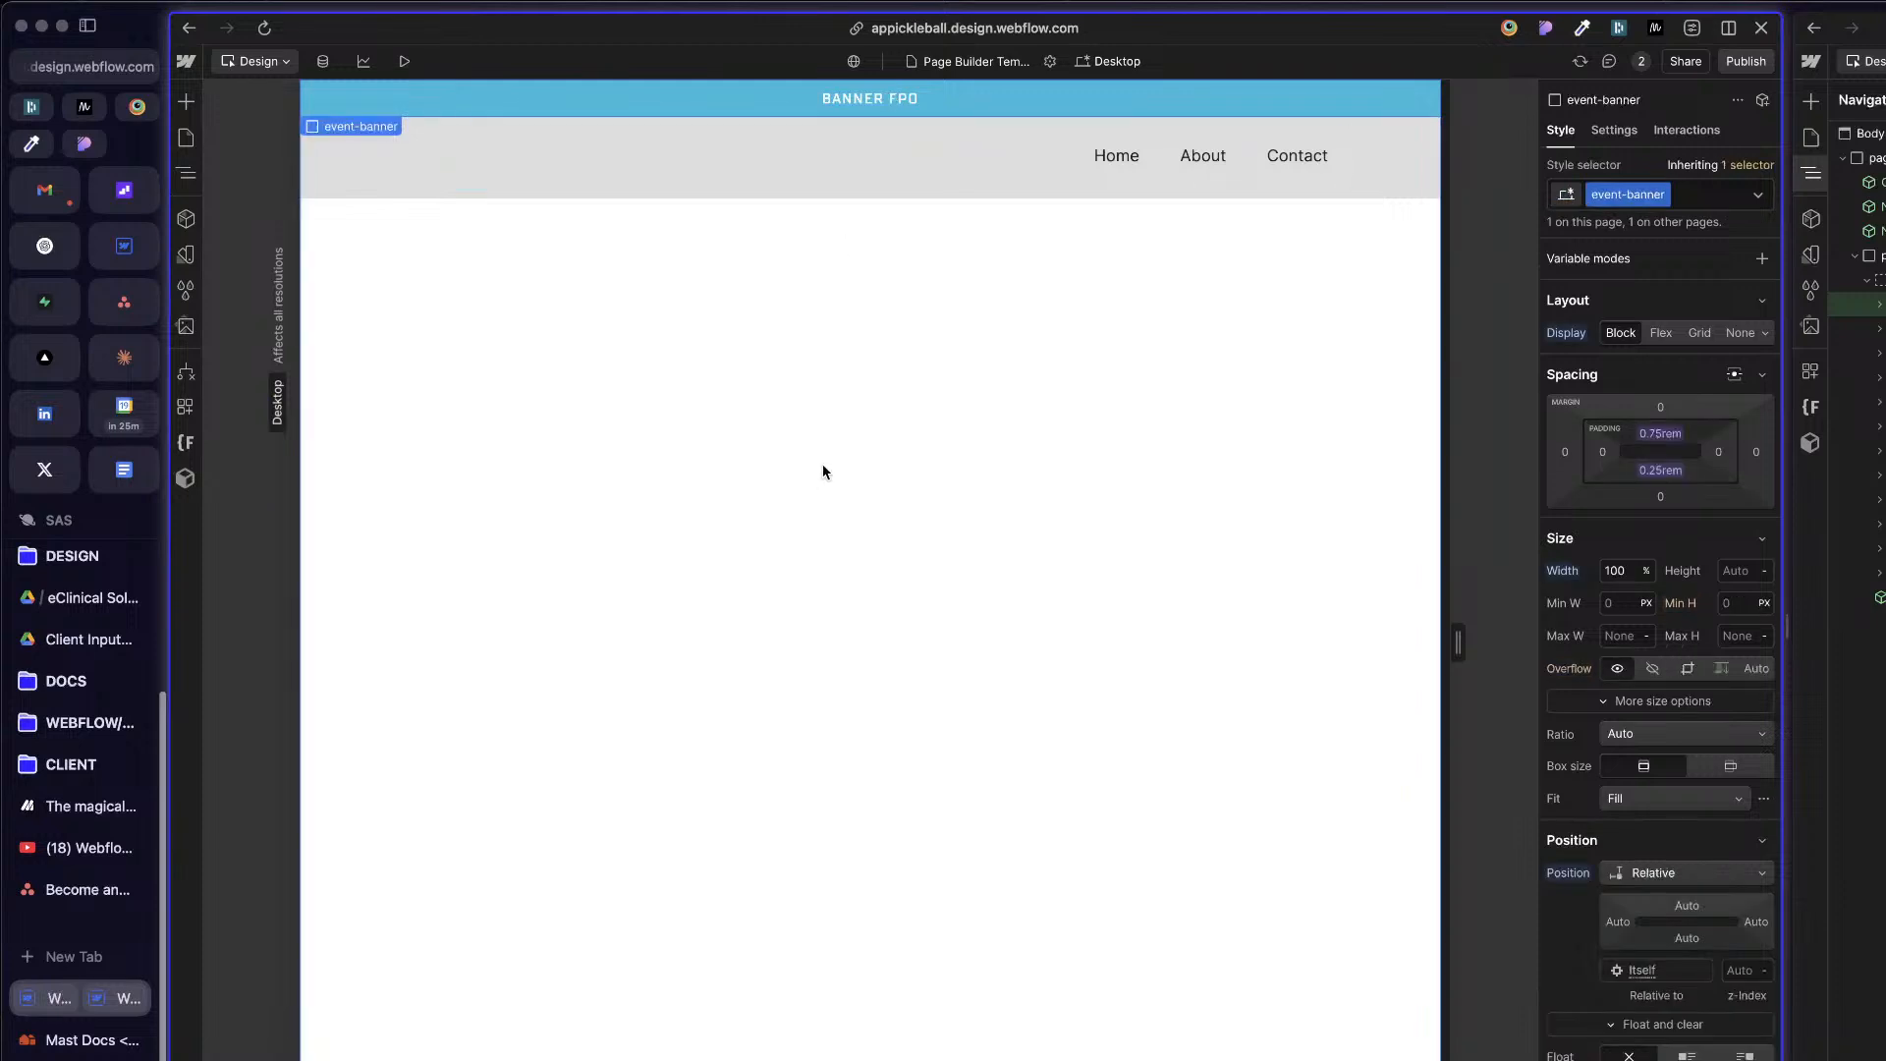
Step: Check the publish destinations without publishing, and inspect site-nav and its nested Container
{"action": "left_click", "coordinate": [1745, 61]}
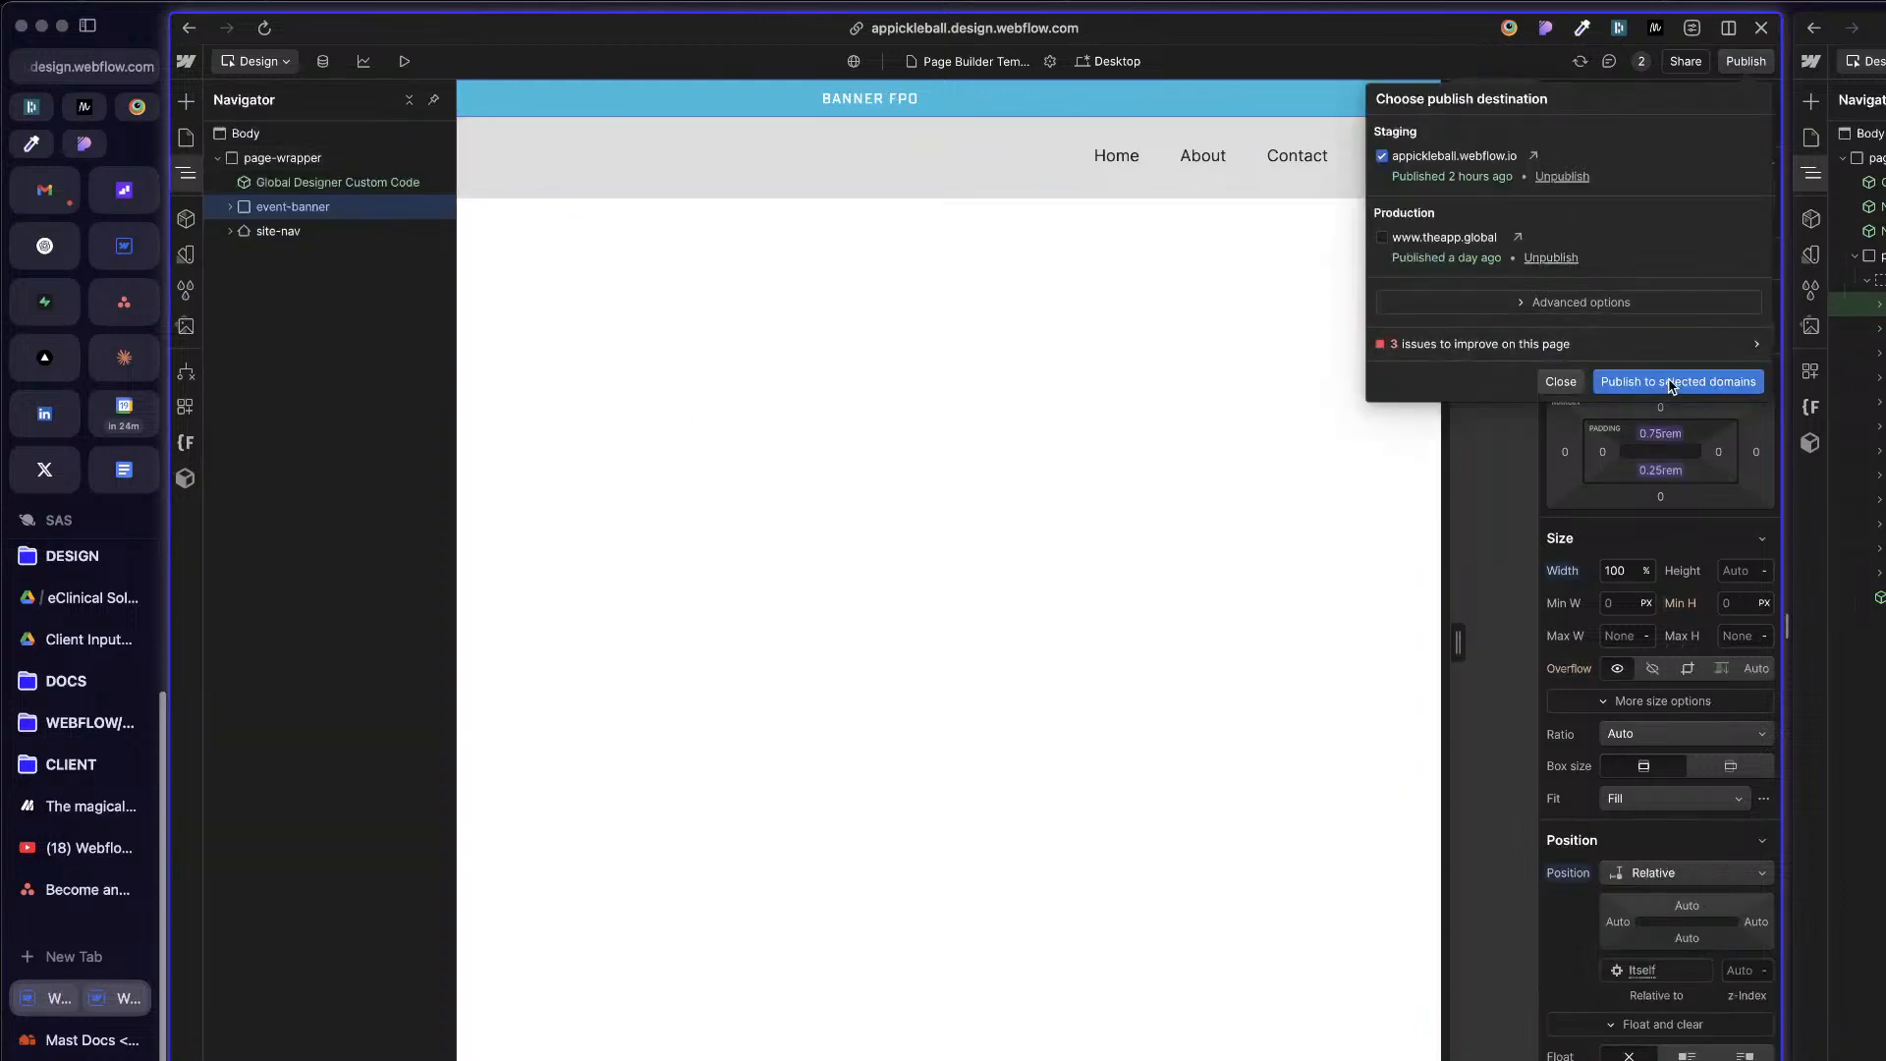
{"action": "left_click", "coordinate": [1560, 382]}
{"action": "left_click", "coordinate": [623, 174]}
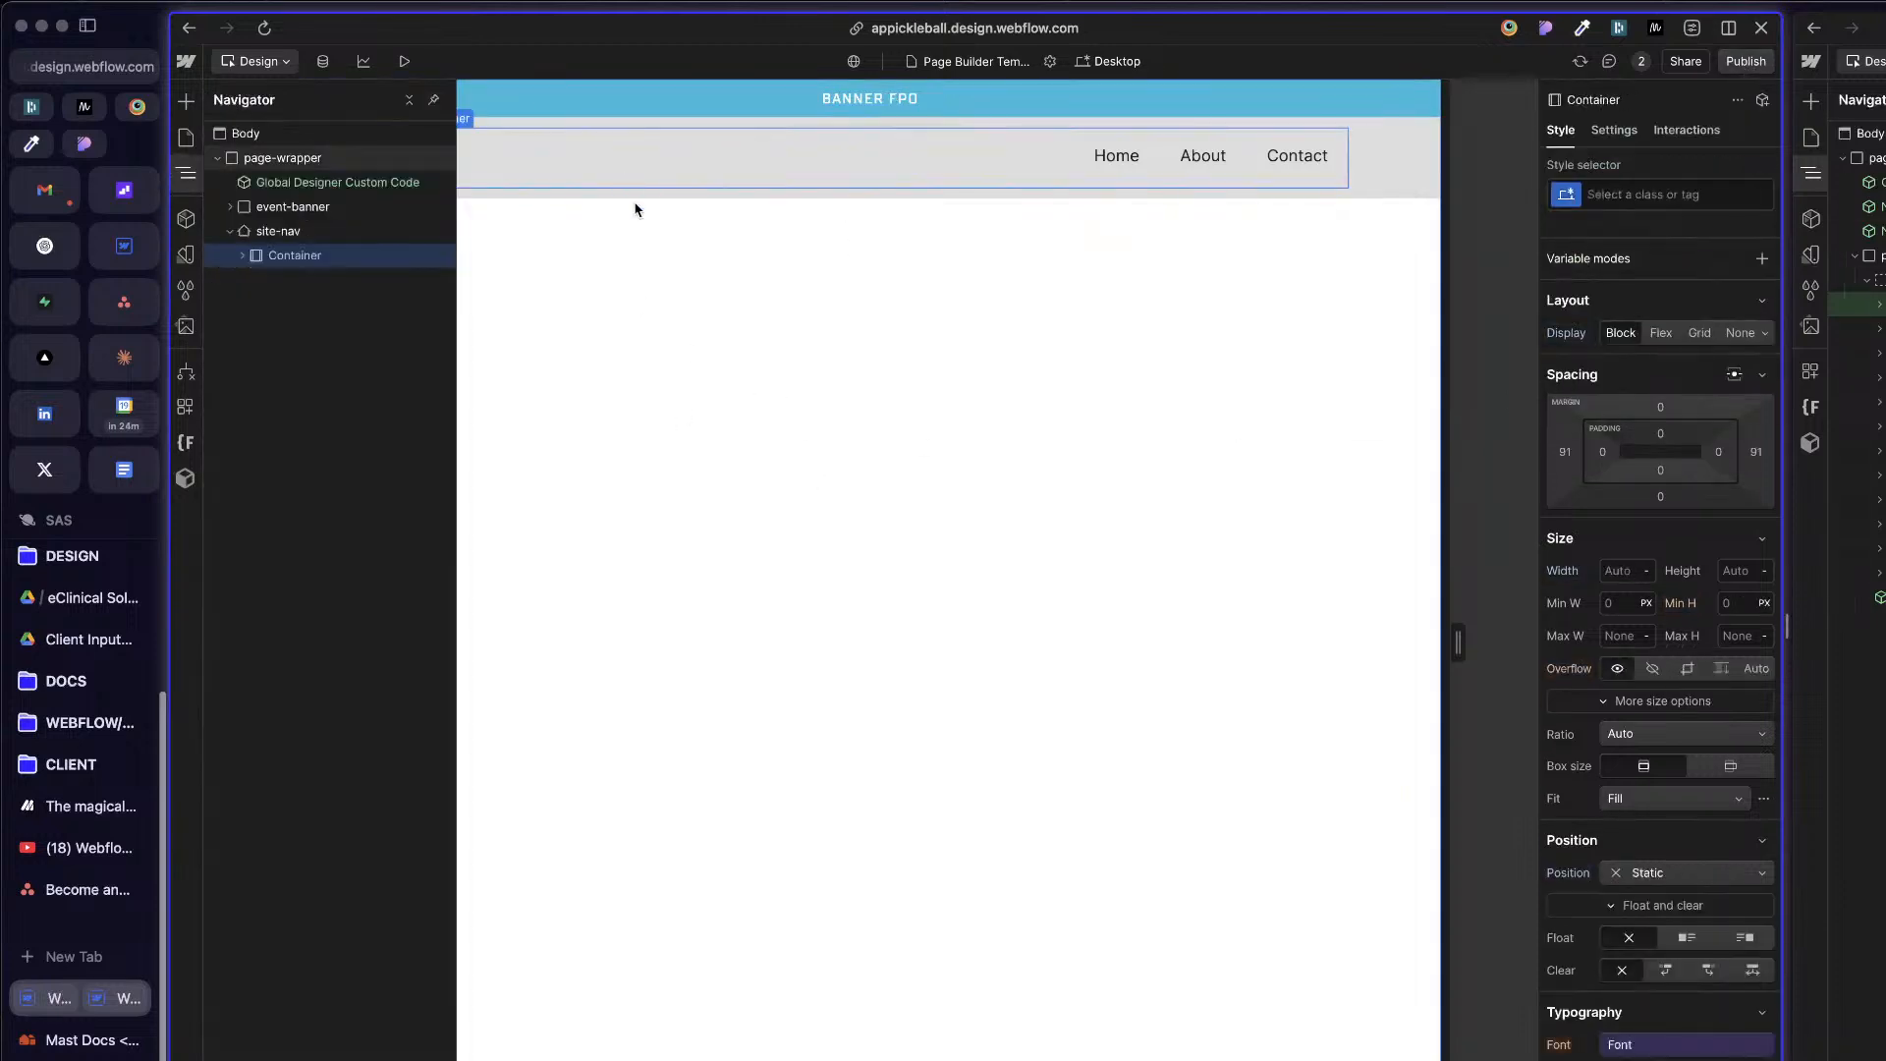
{"action": "left_click", "coordinate": [277, 232]}
{"action": "left_click", "coordinate": [230, 231]}
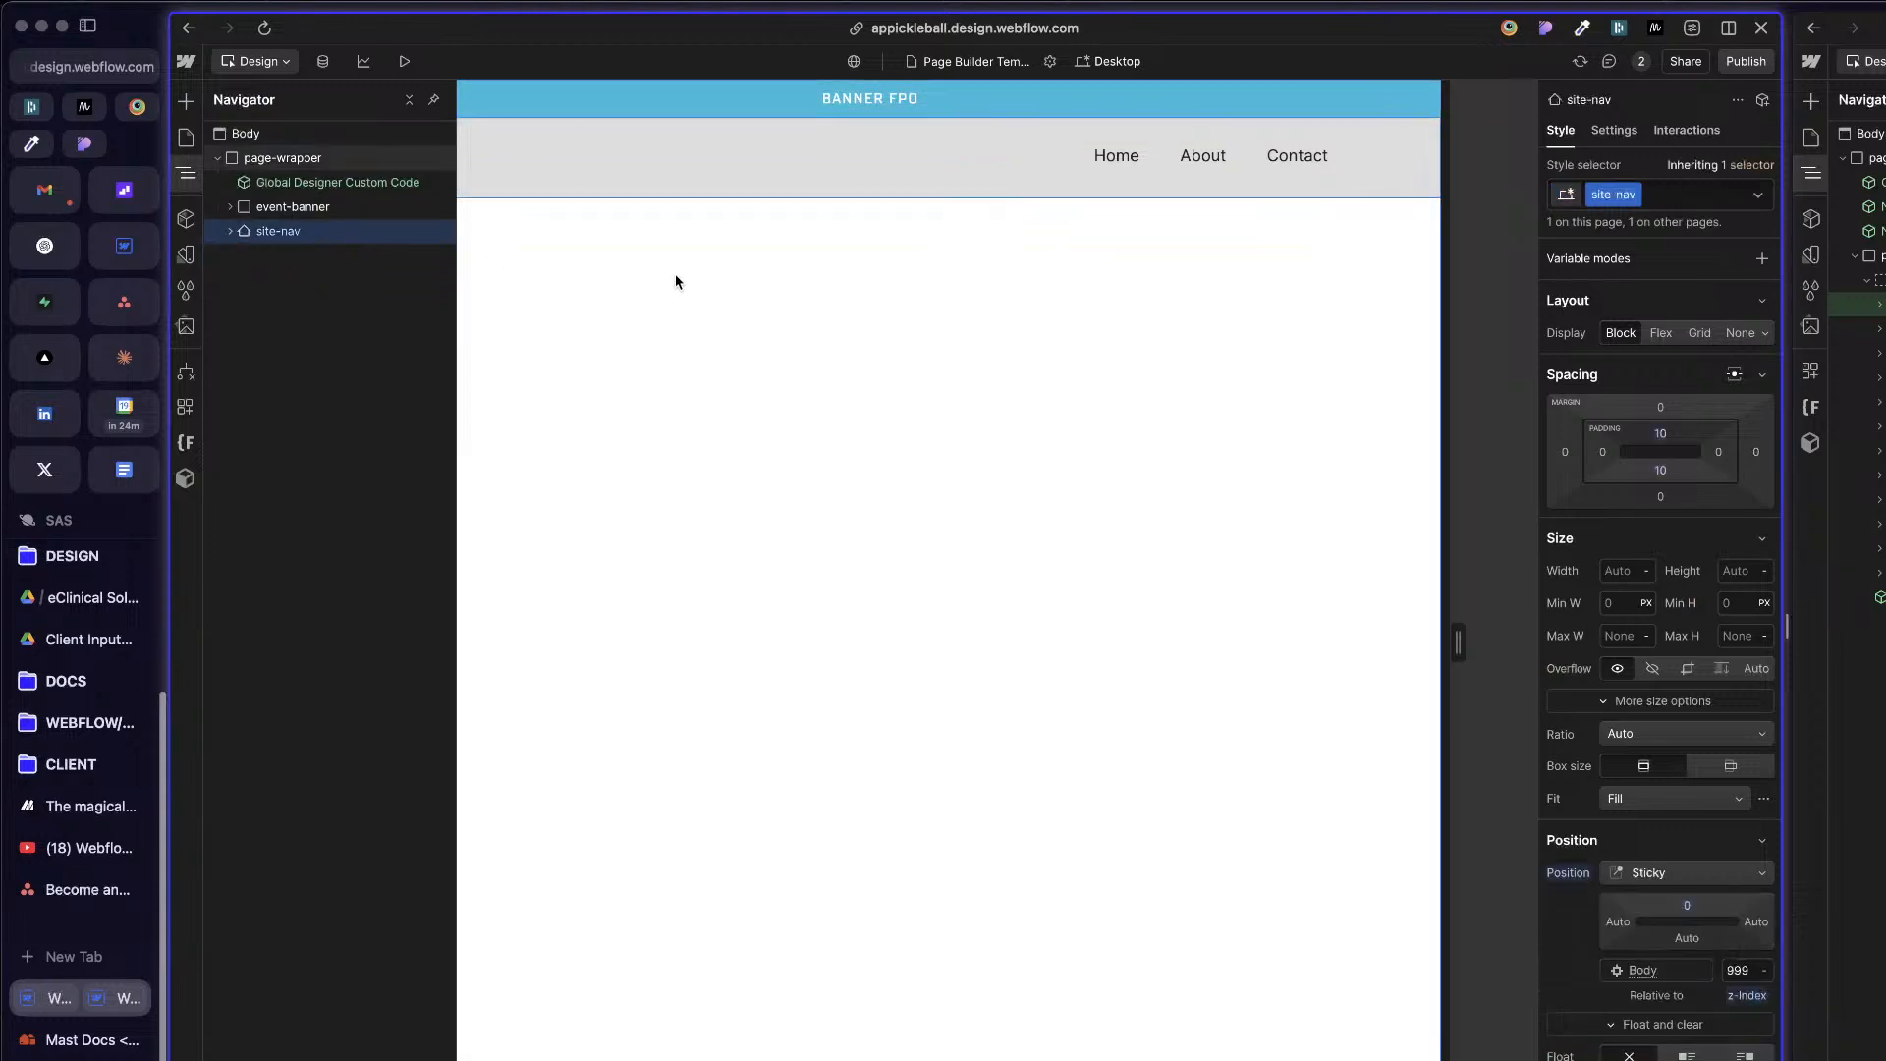
Step: Open the Numbers Game Components page and copy its layout1_content grid
{"action": "left_click", "coordinate": [185, 138]}
{"action": "scroll", "coordinate": [310, 972], "scroll_direction": "down", "scroll_amount": 15}
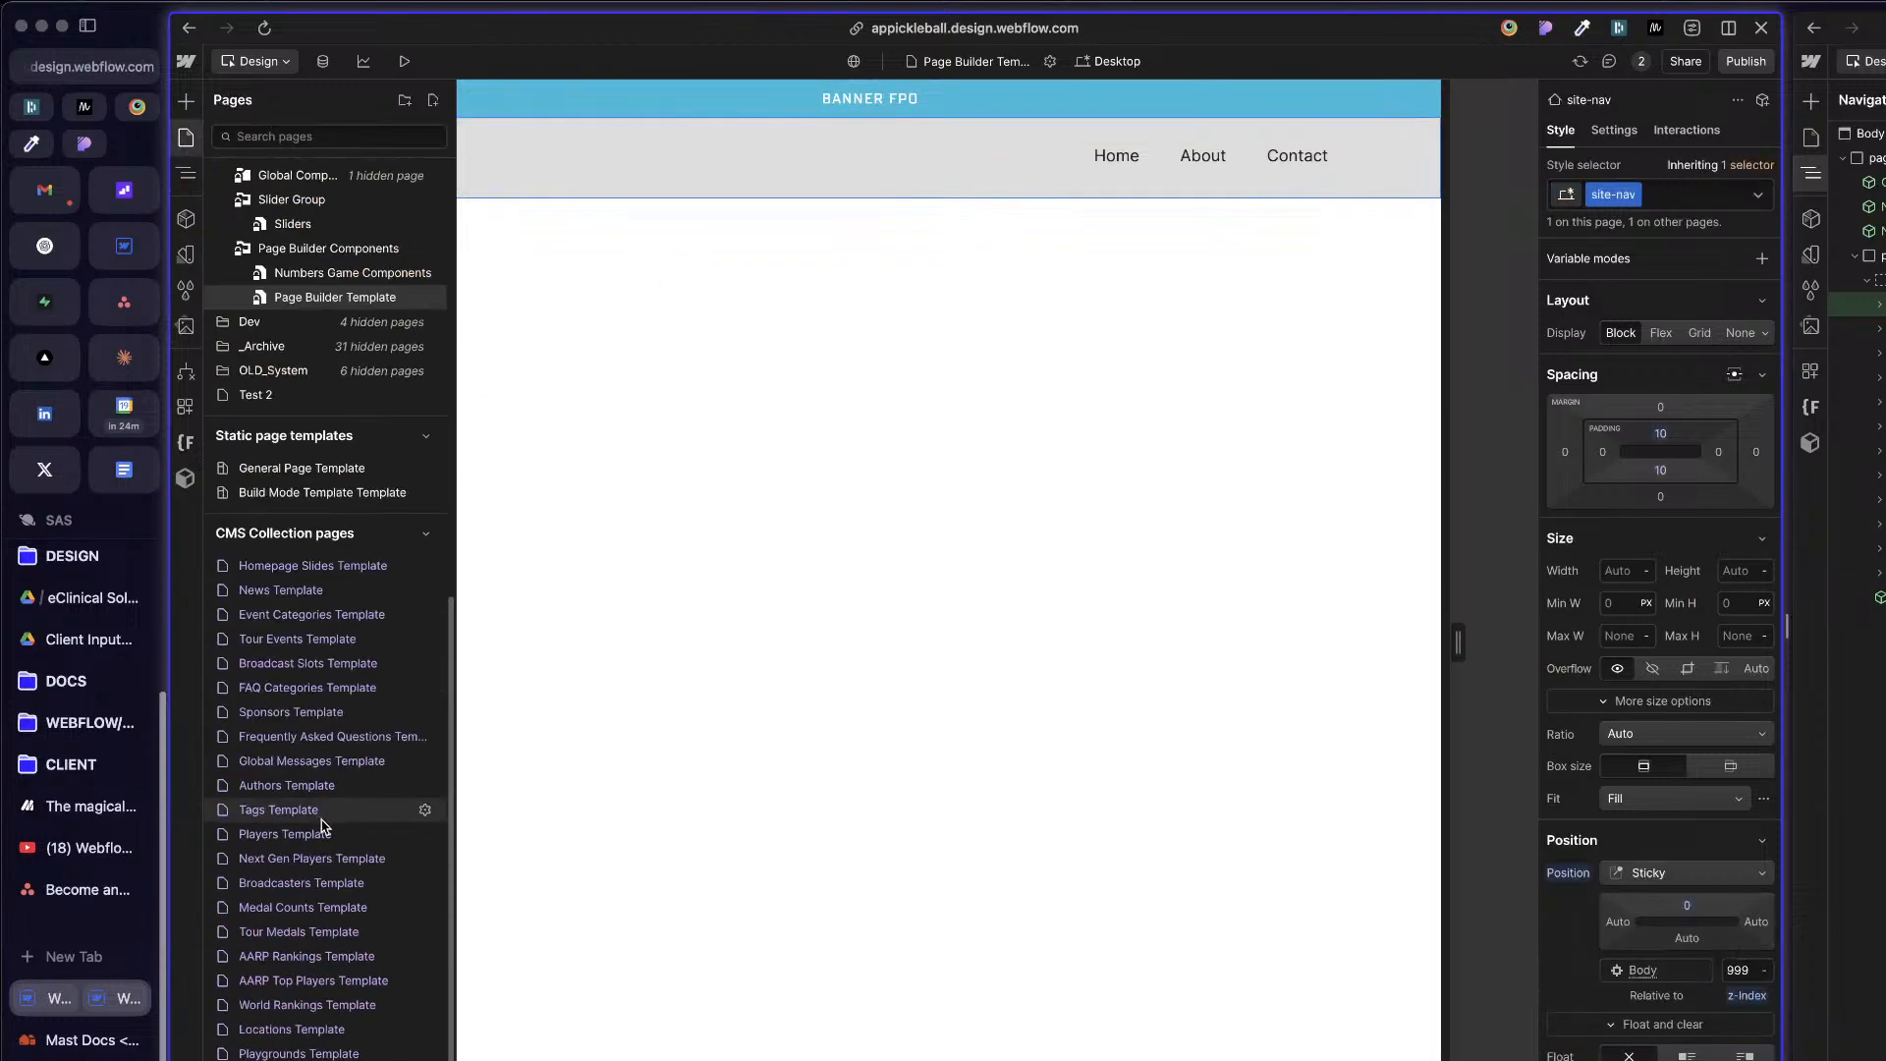
{"action": "scroll", "coordinate": [311, 973], "scroll_direction": "up", "scroll_amount": 10}
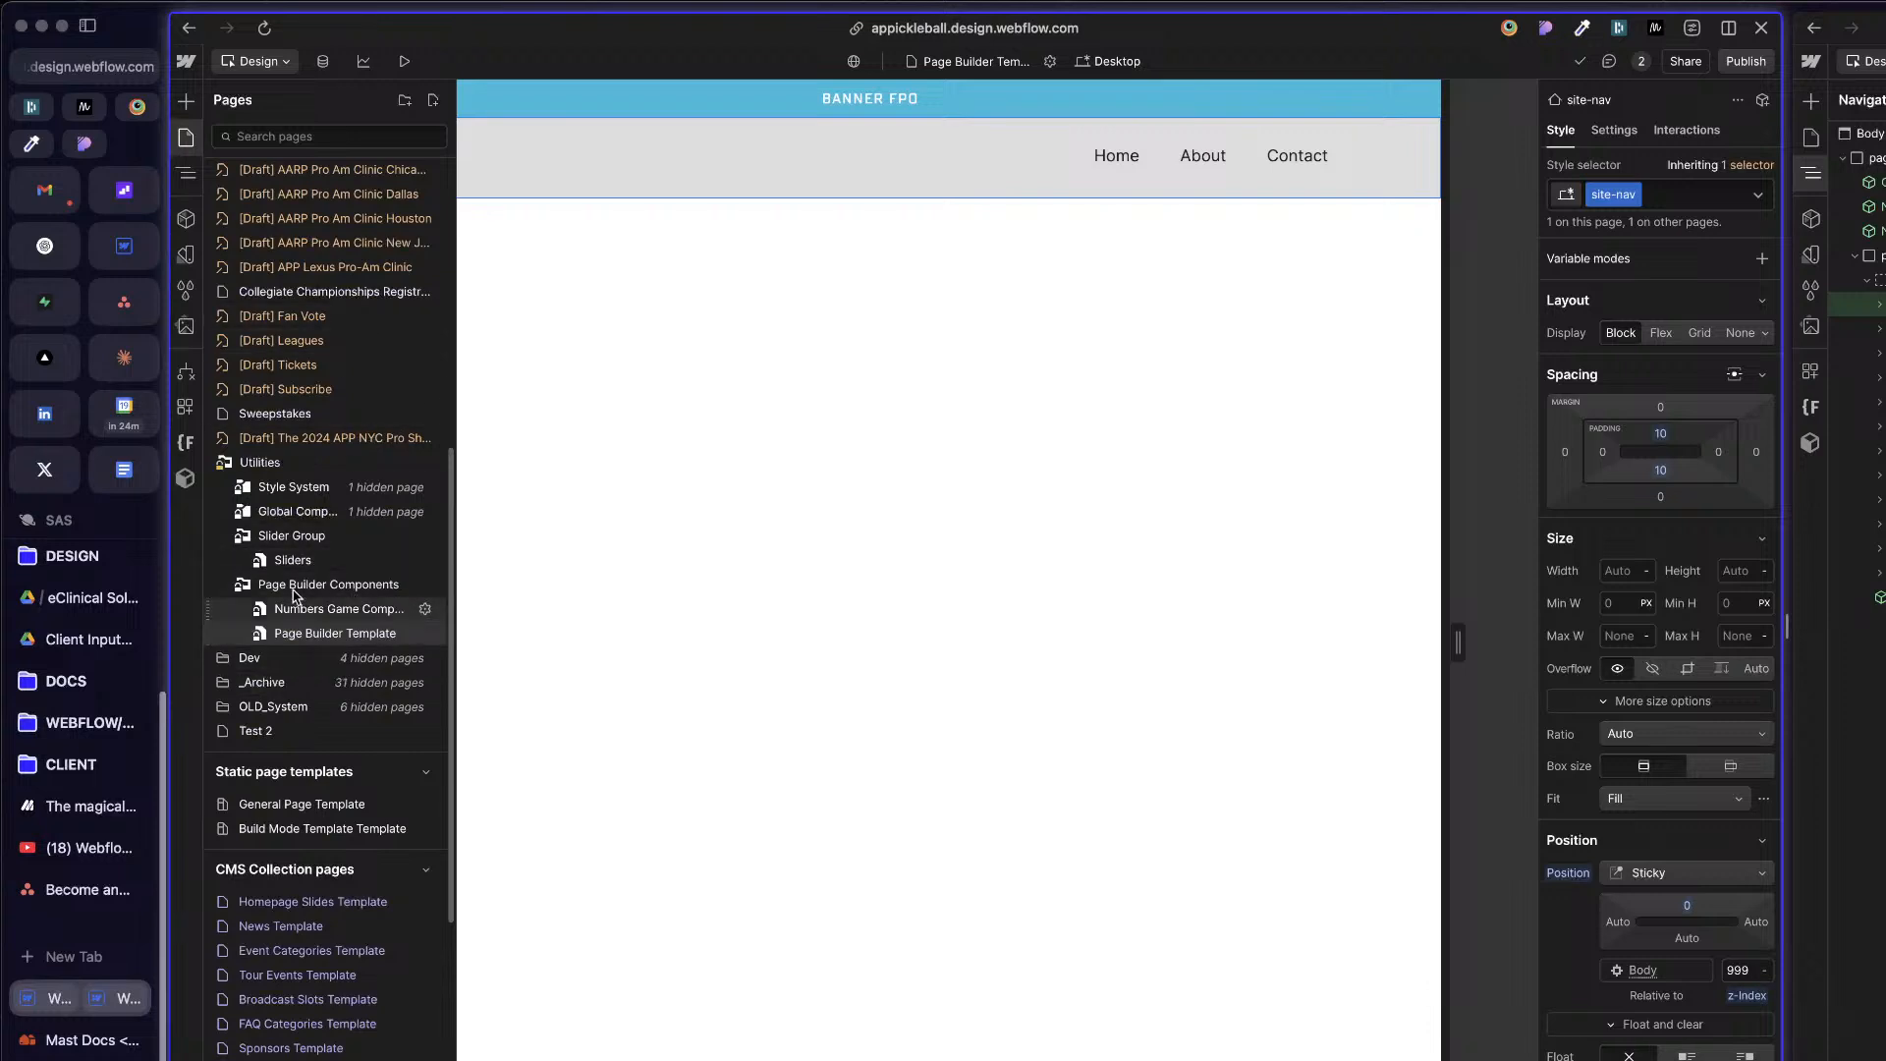
{"action": "left_click", "coordinate": [338, 610]}
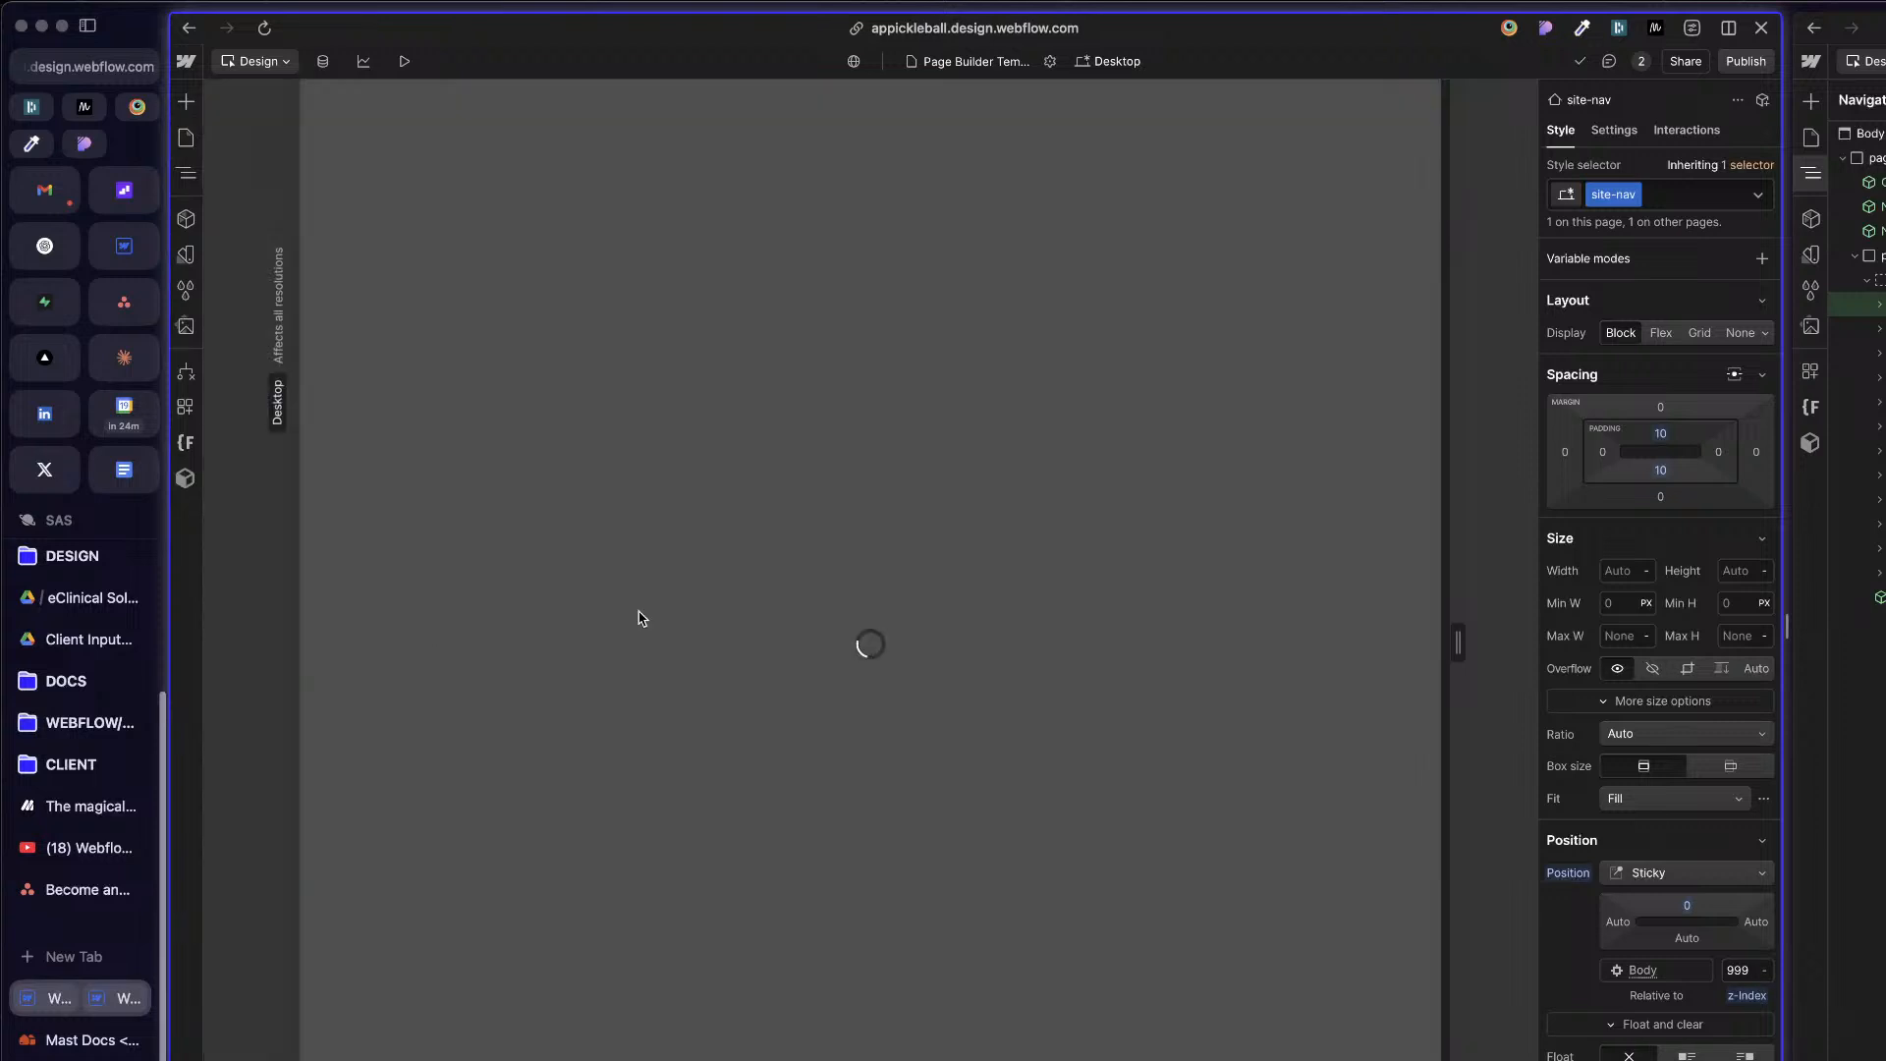
{"action": "scroll", "coordinate": [1057, 783], "scroll_direction": "down", "scroll_amount": 8}
{"action": "left_click", "coordinate": [863, 778]}
{"action": "key", "text": "z"}
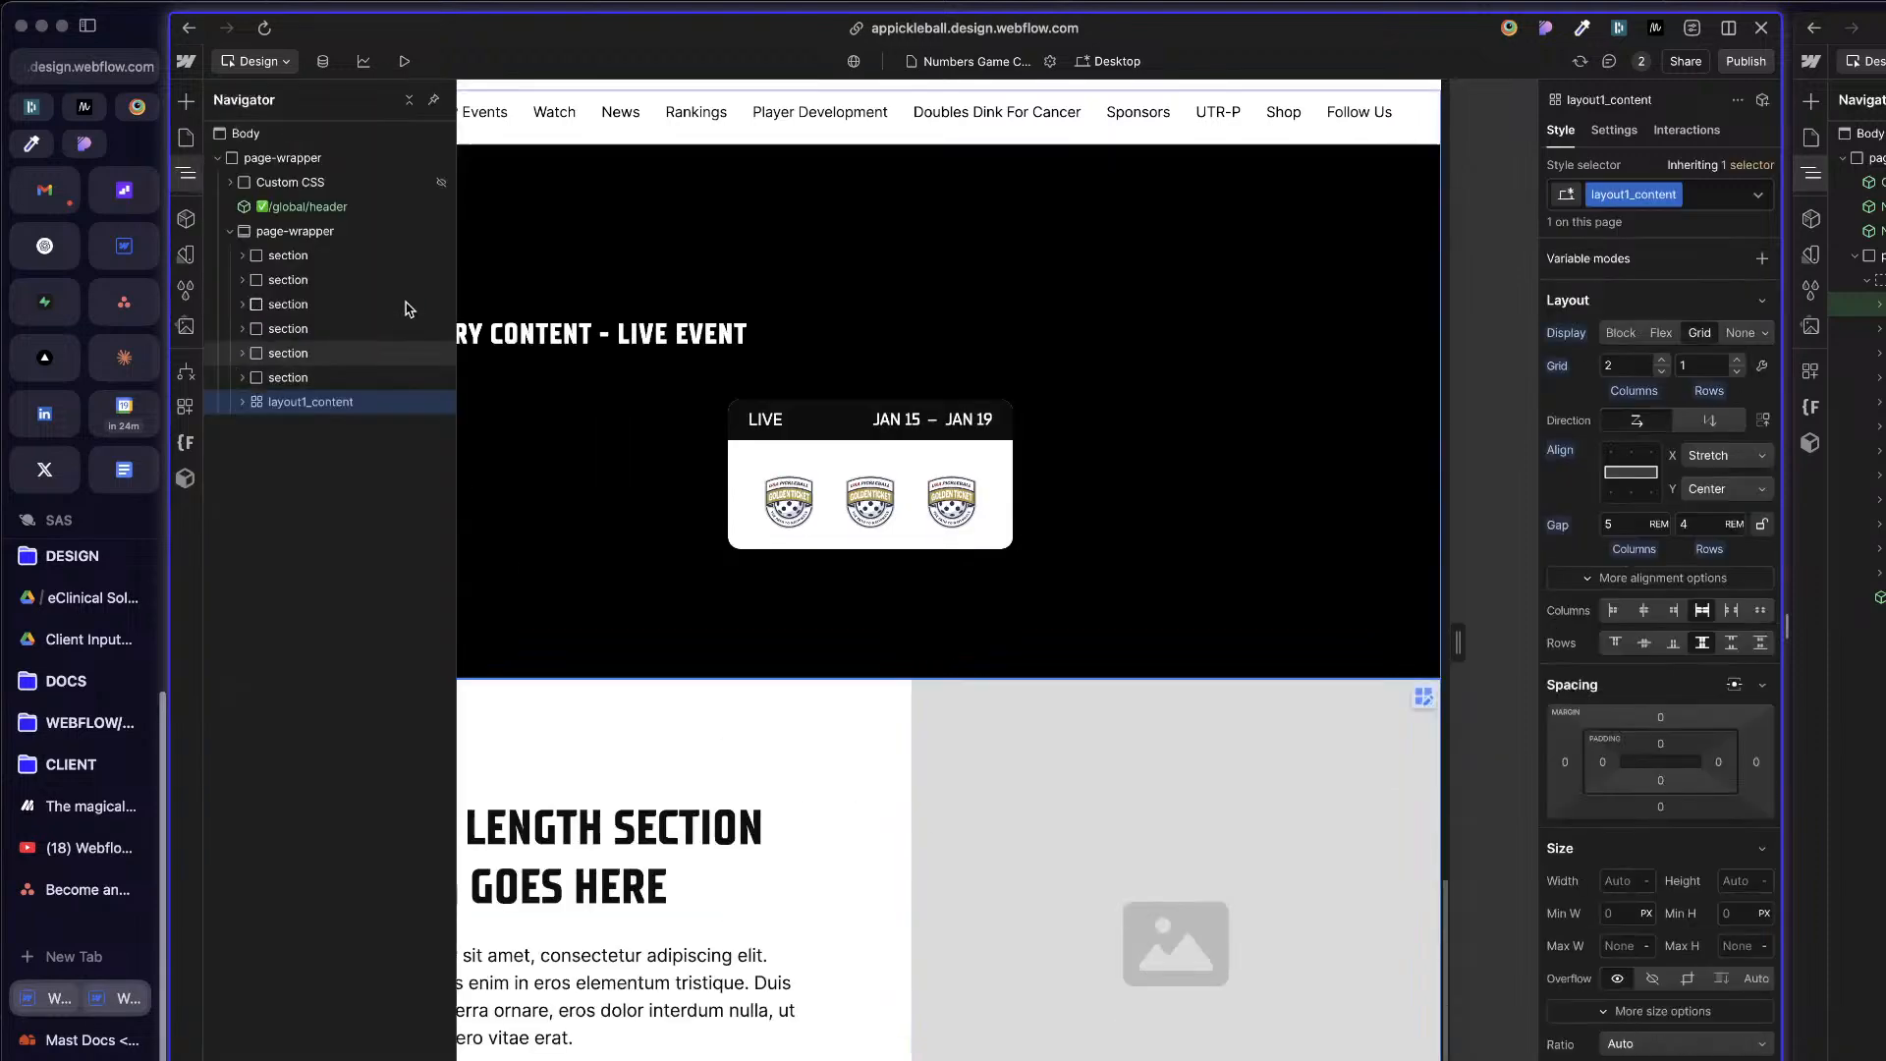
Step: Return to the Page Builder Template page by searching for "page bui"
{"action": "left_click", "coordinate": [180, 142]}
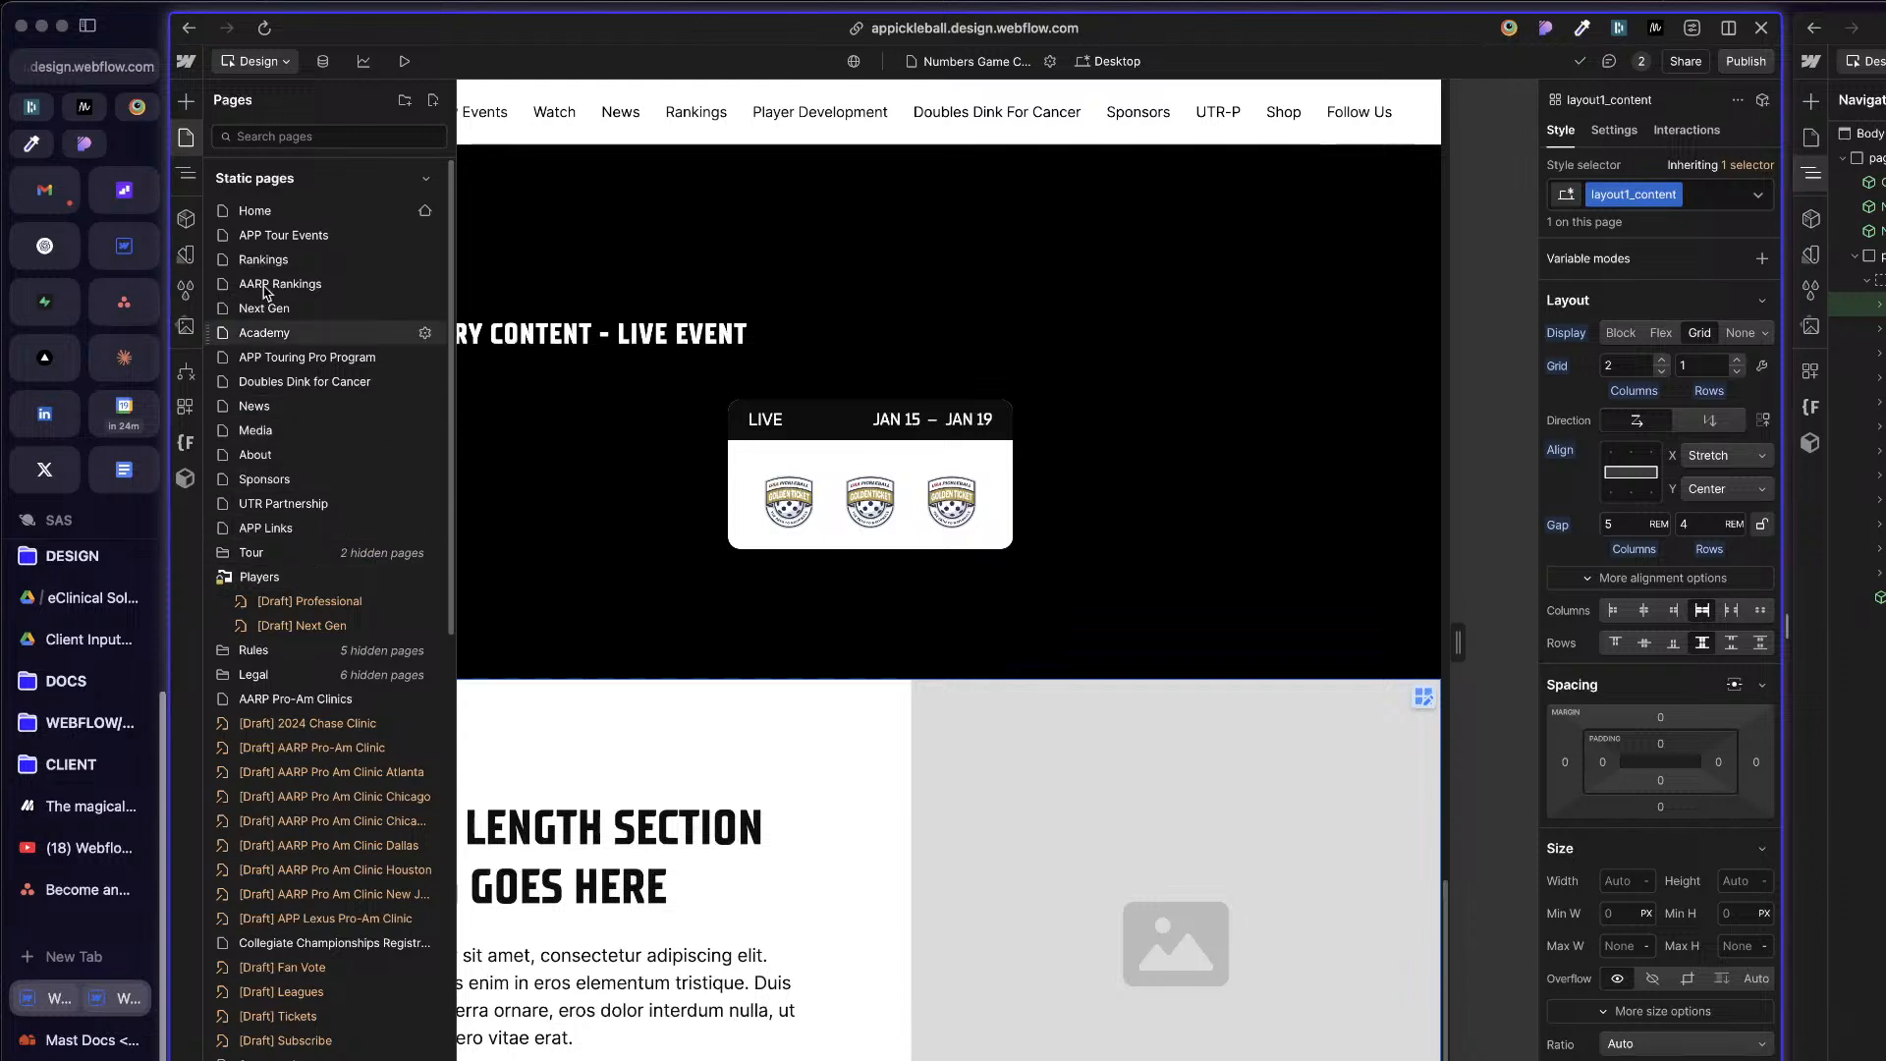
{"action": "left_click", "coordinate": [1132, 799]}
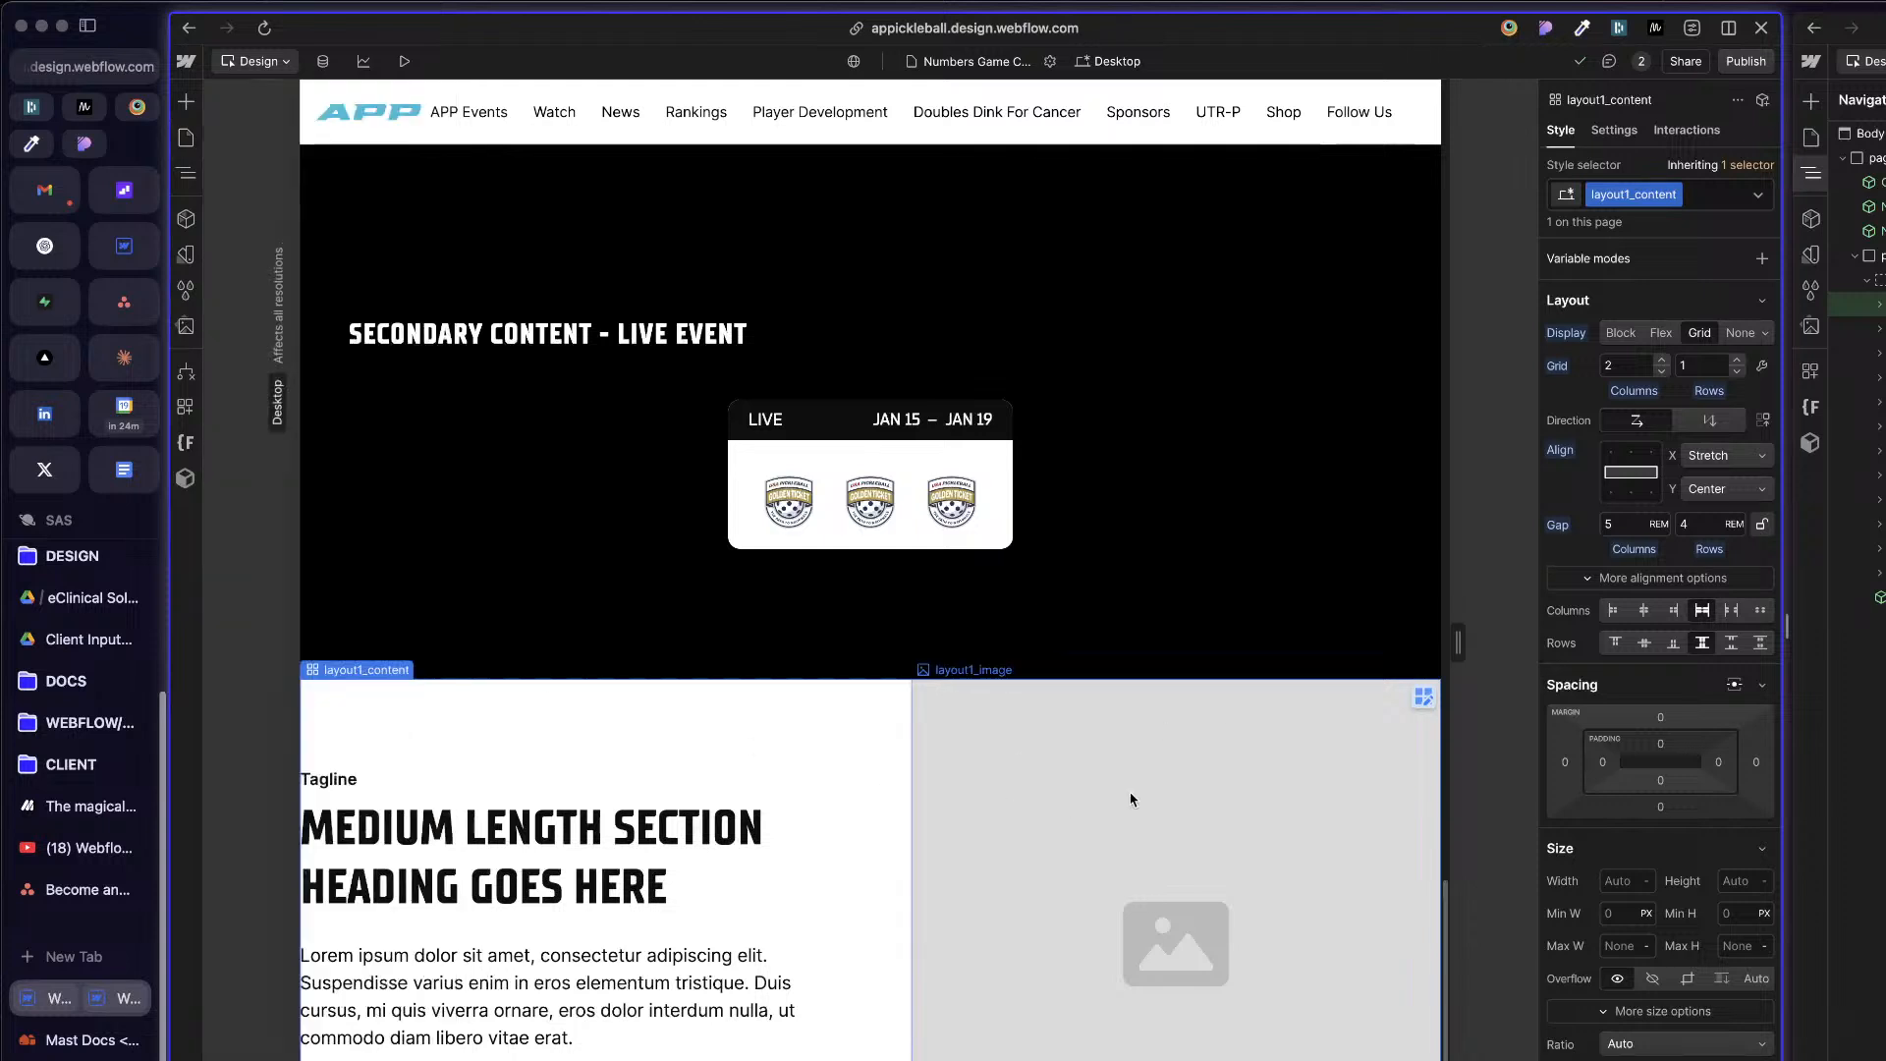
{"action": "key", "text": "super+e"}
{"action": "type", "text": "page"}
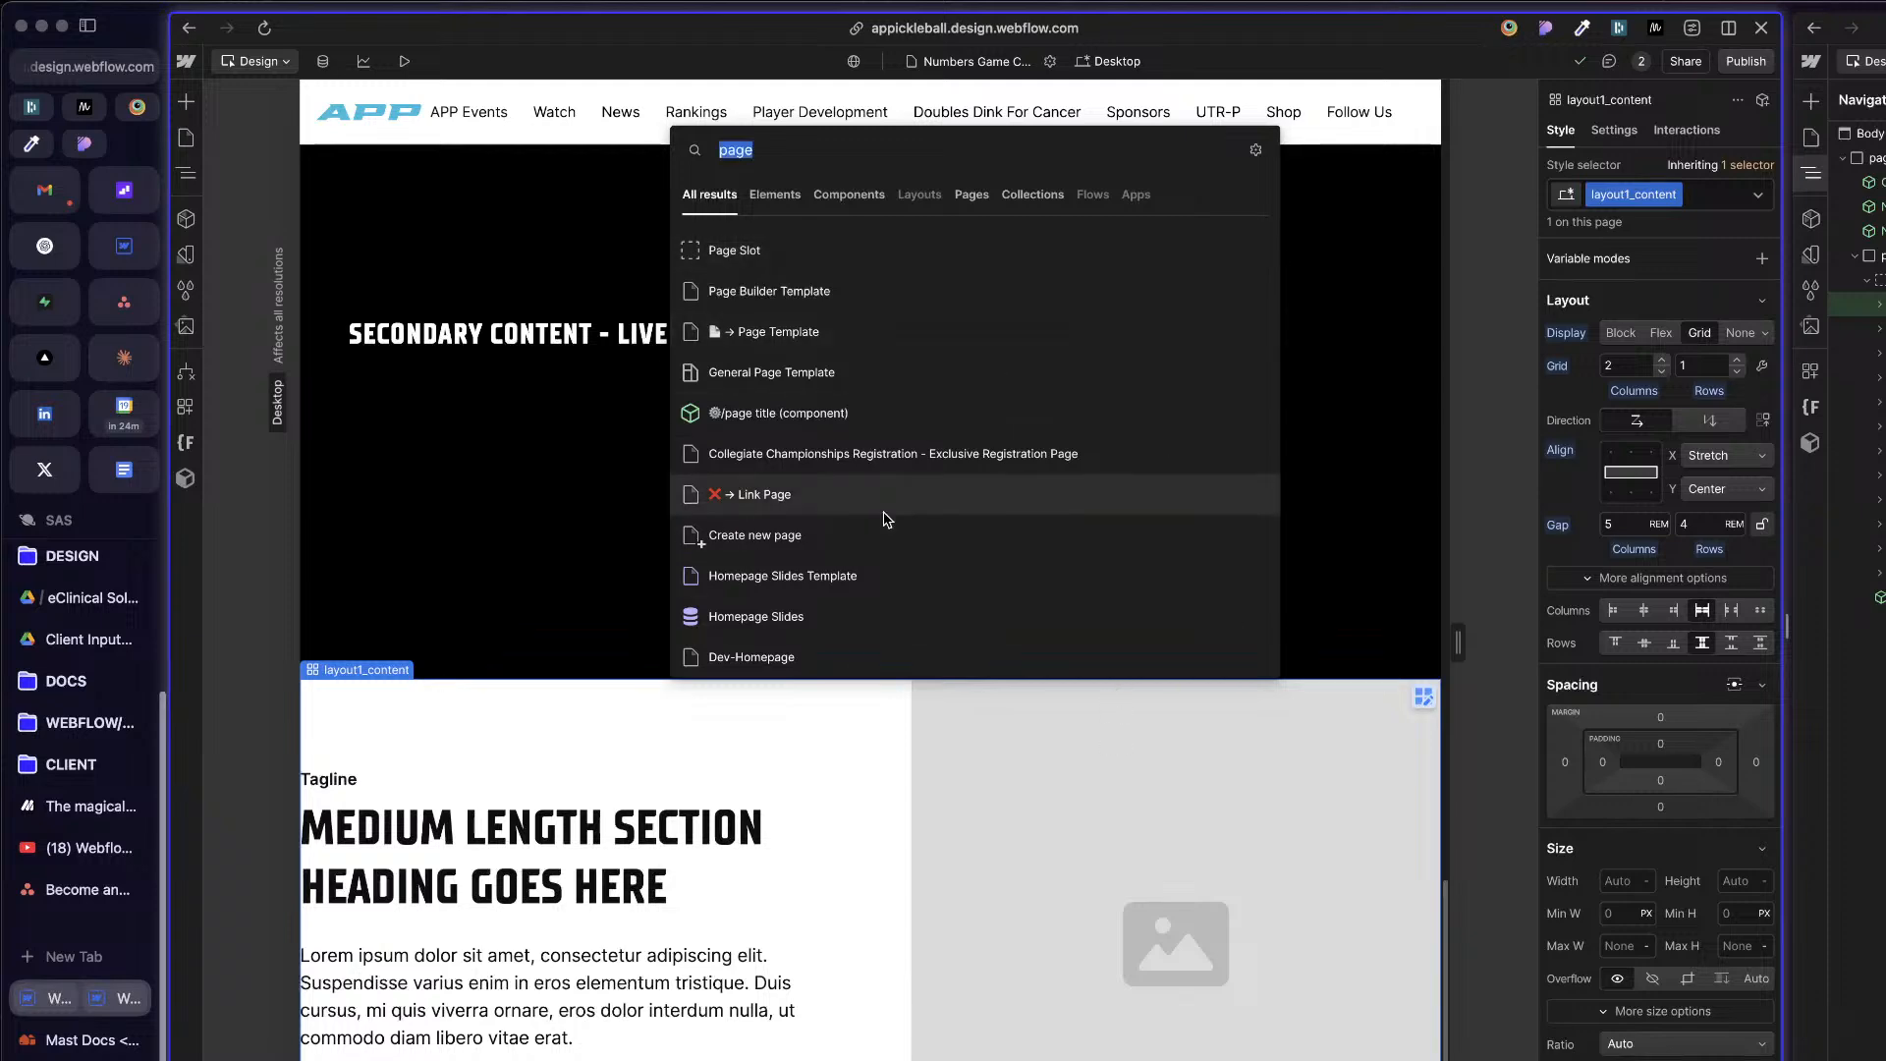
{"action": "type", "text": "page bui"}
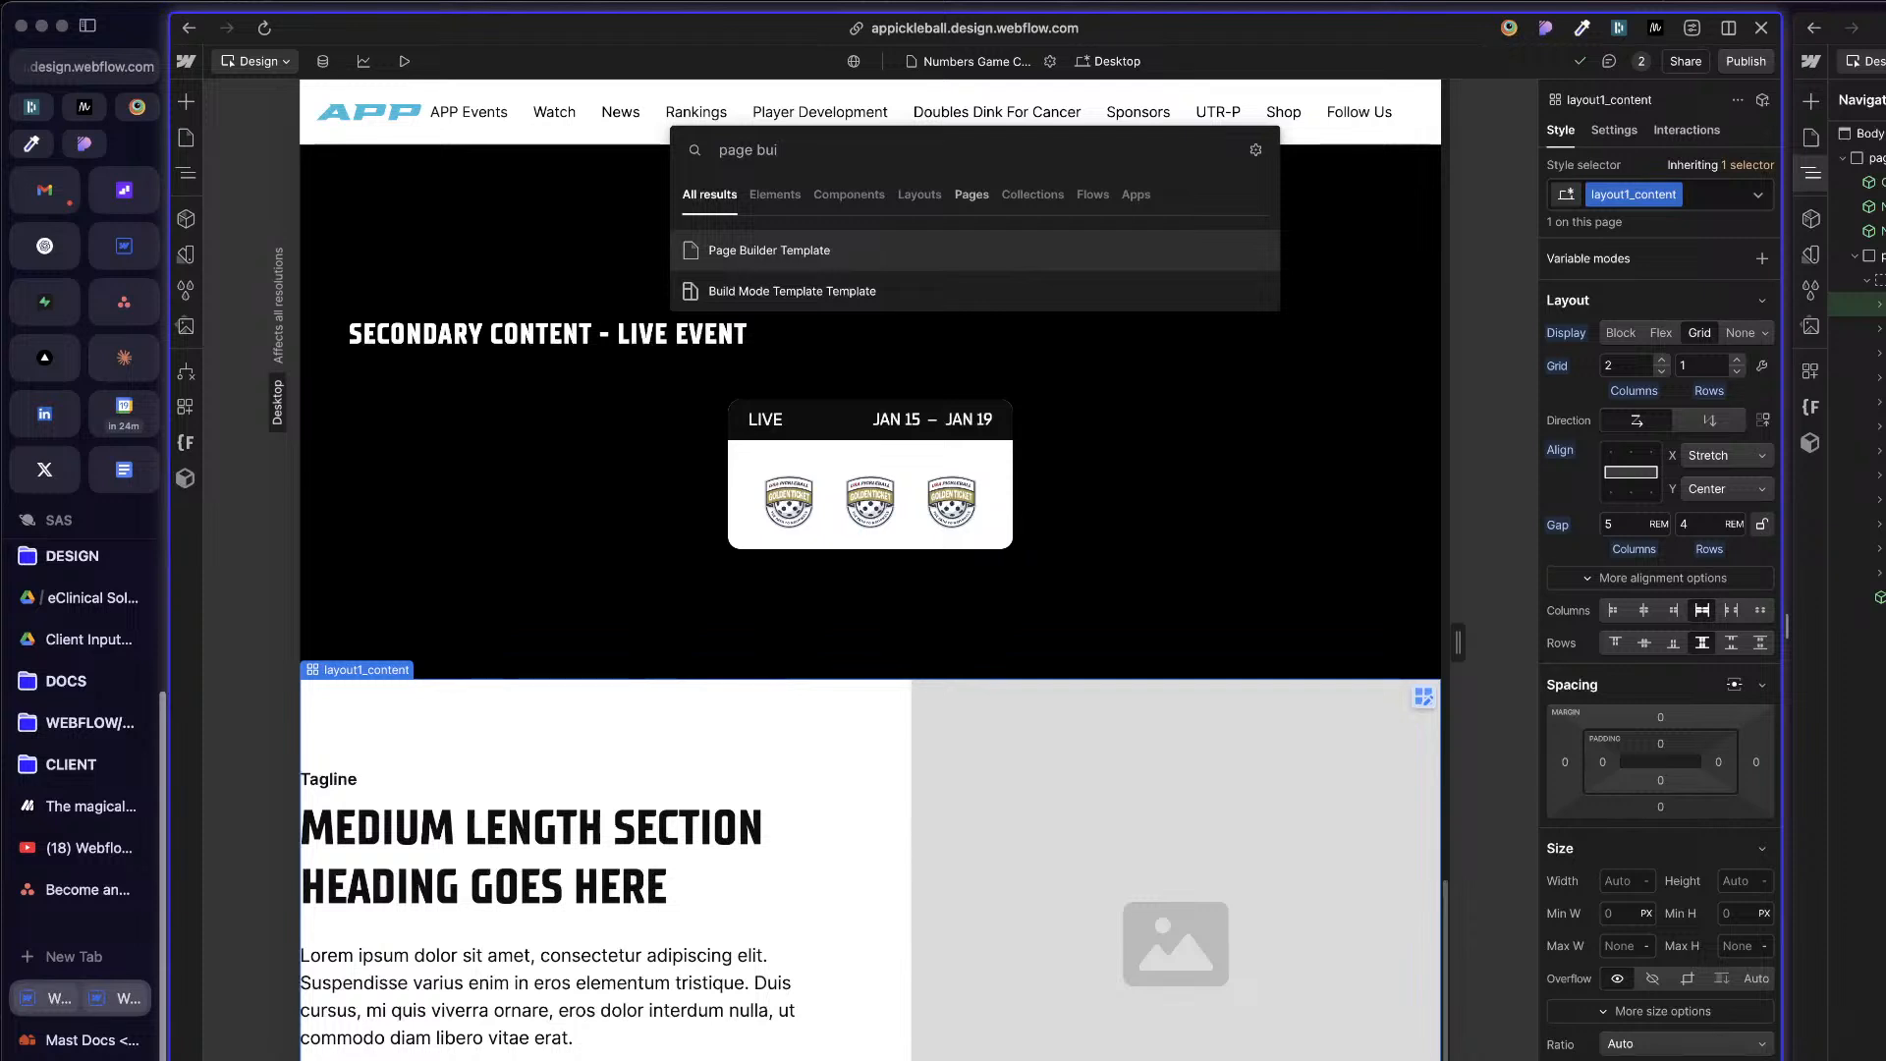
{"action": "key", "text": "Return"}
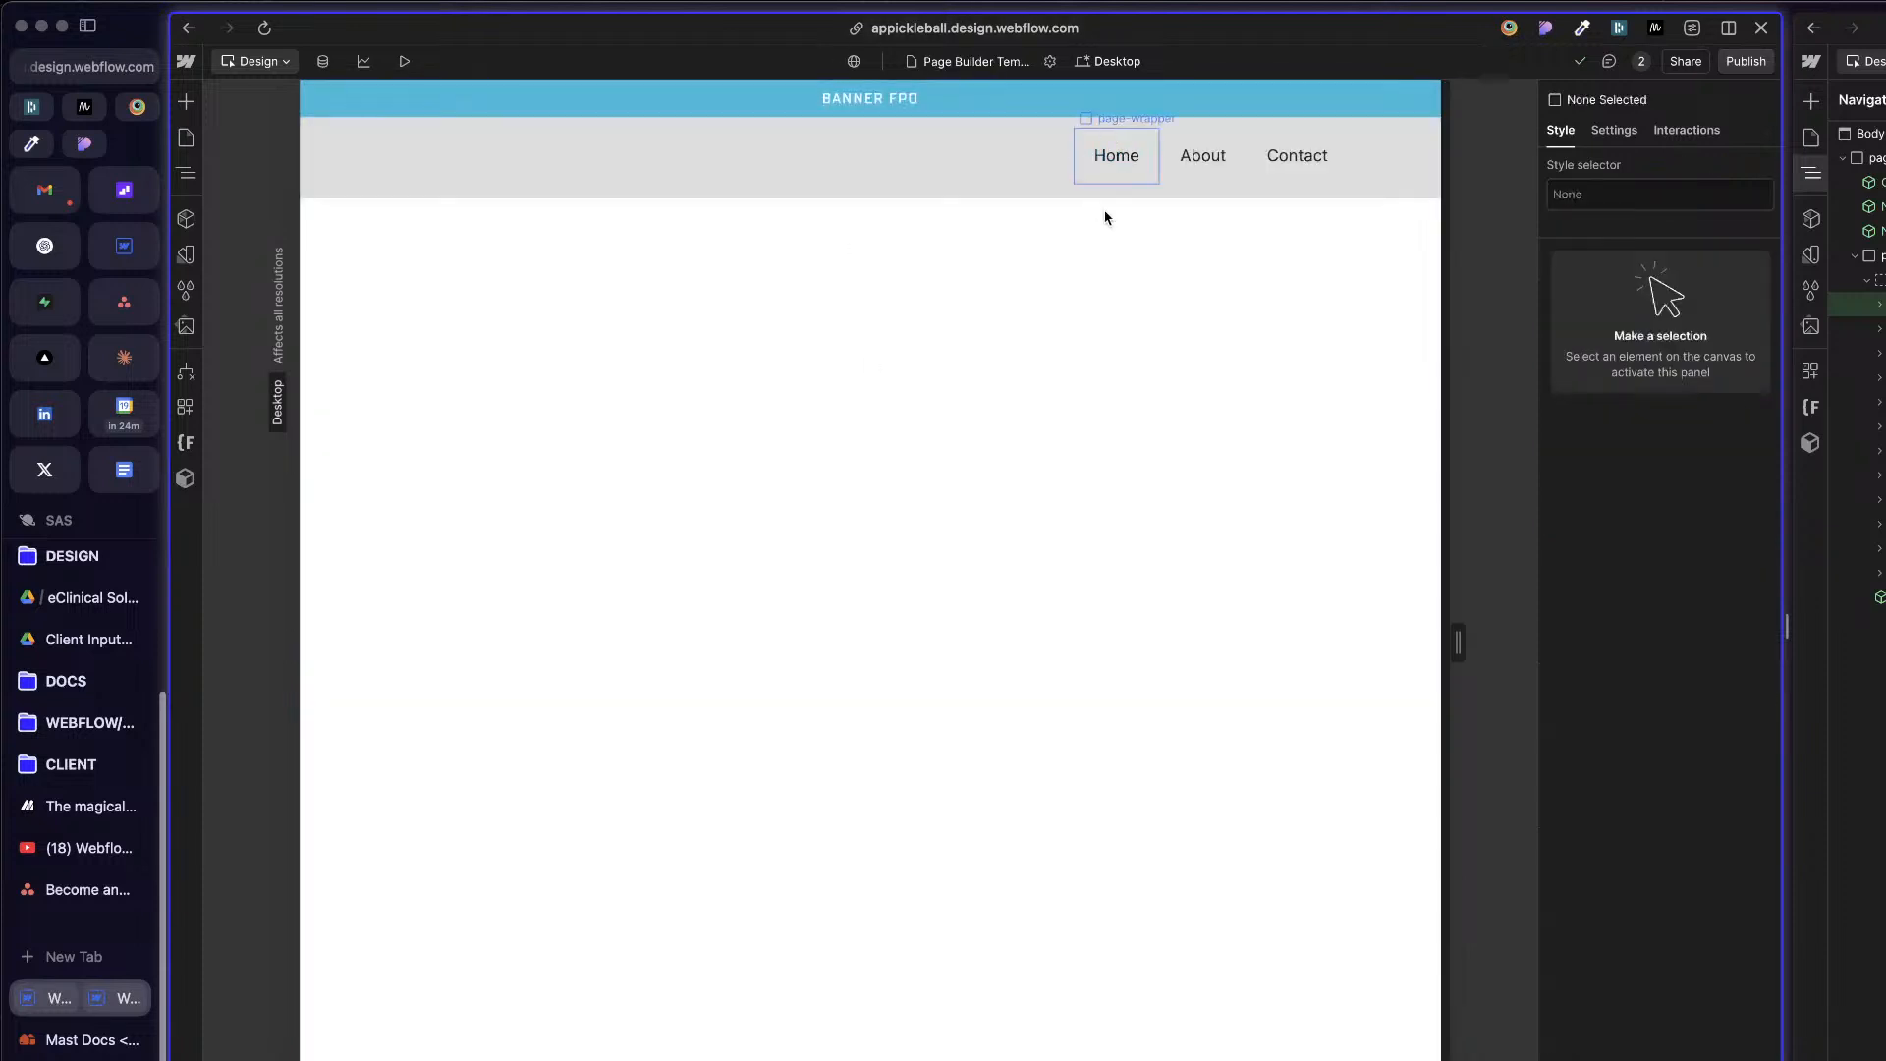
Step: Paste the layout1_content grid into page-wrapper below site-nav
{"action": "left_click", "coordinate": [1165, 240]}
{"action": "key", "text": "z"}
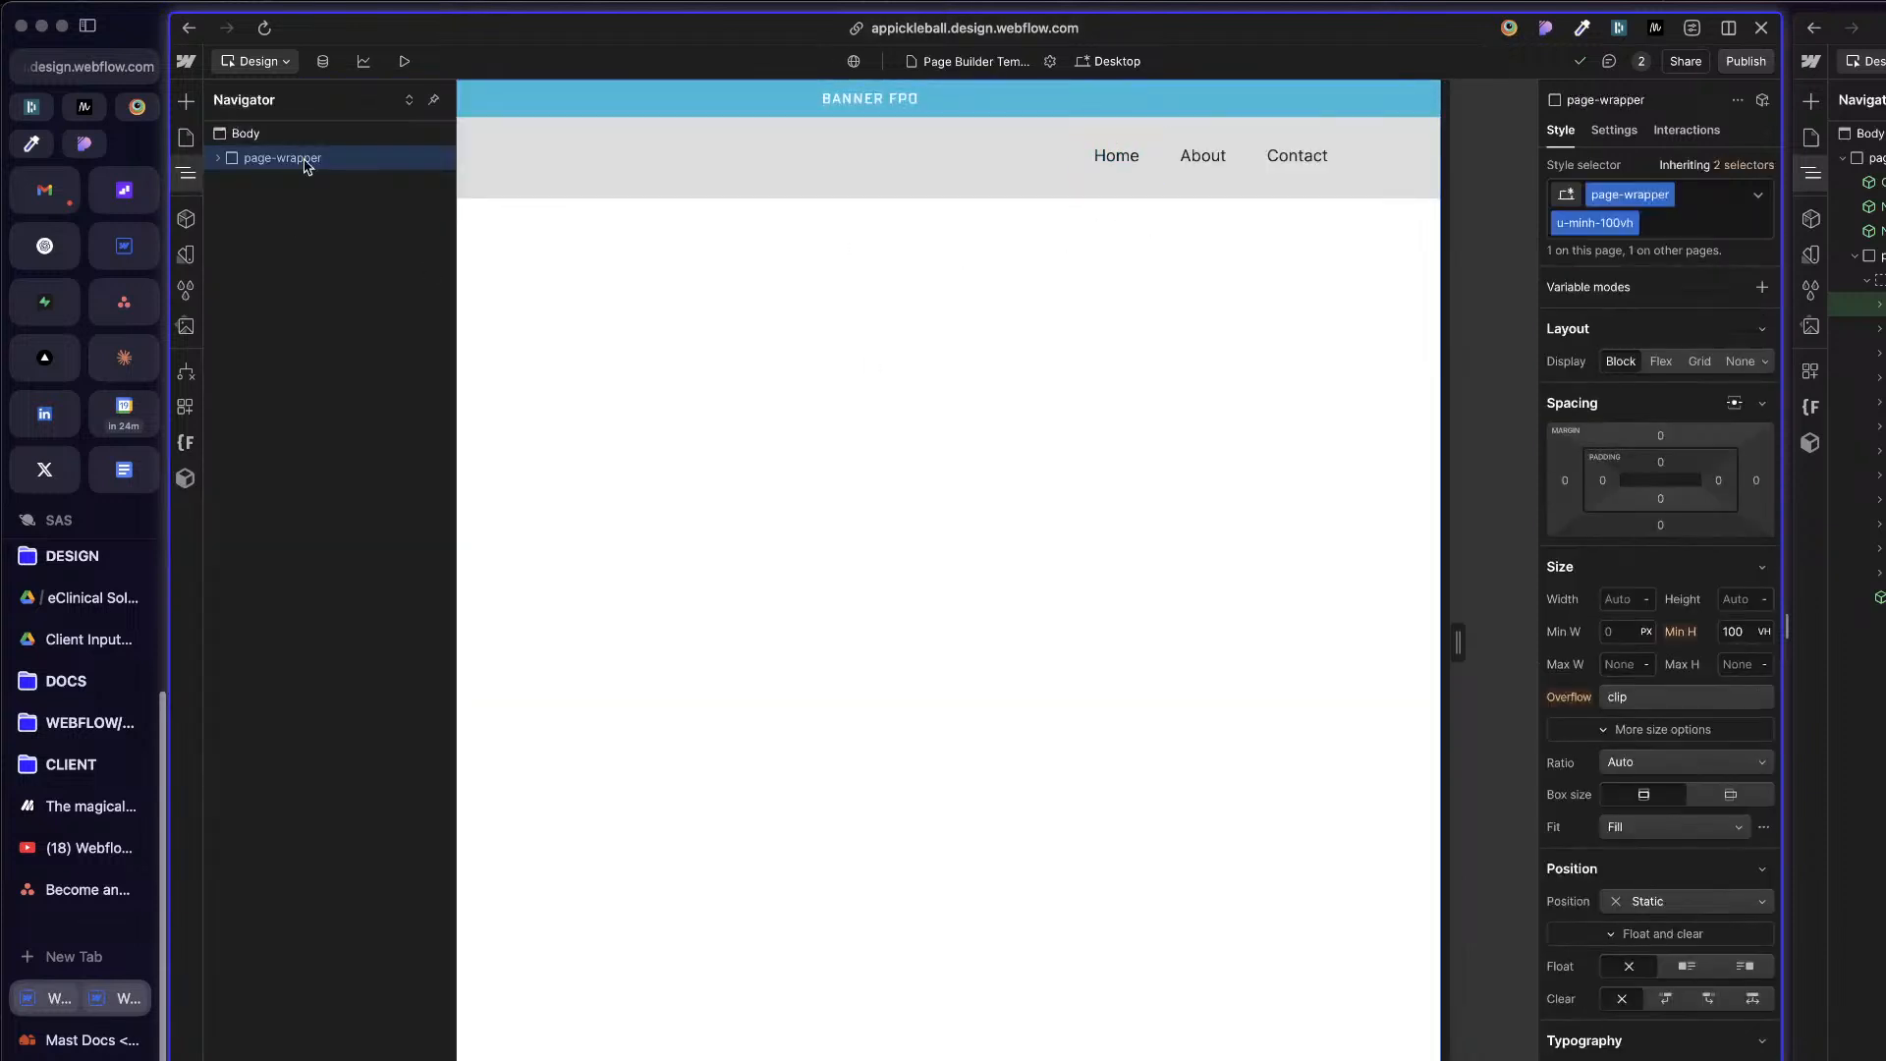
{"action": "left_click", "coordinate": [219, 158]}
{"action": "key", "text": "super+v"}
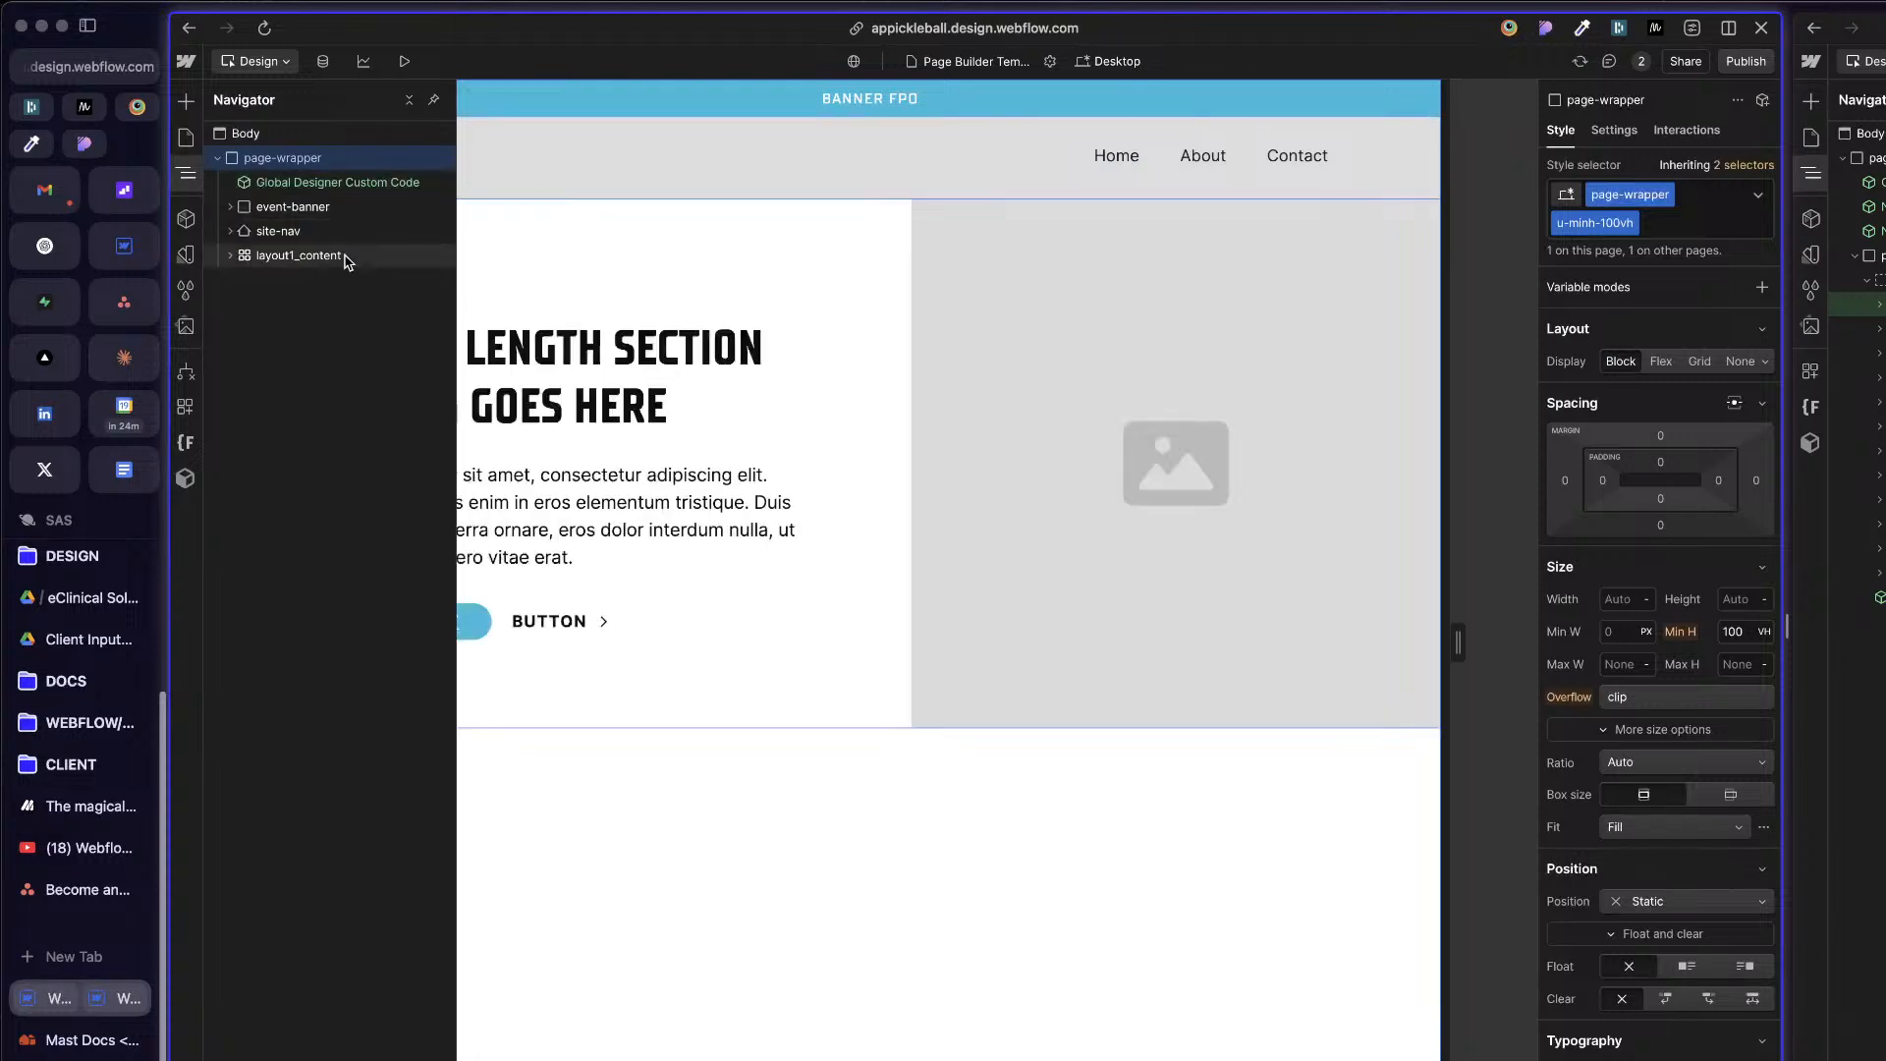
Step: Inspect the nested structure of layout1_content and the styles of layout1_image
{"action": "left_click", "coordinate": [968, 447]}
{"action": "left_click", "coordinate": [733, 265]}
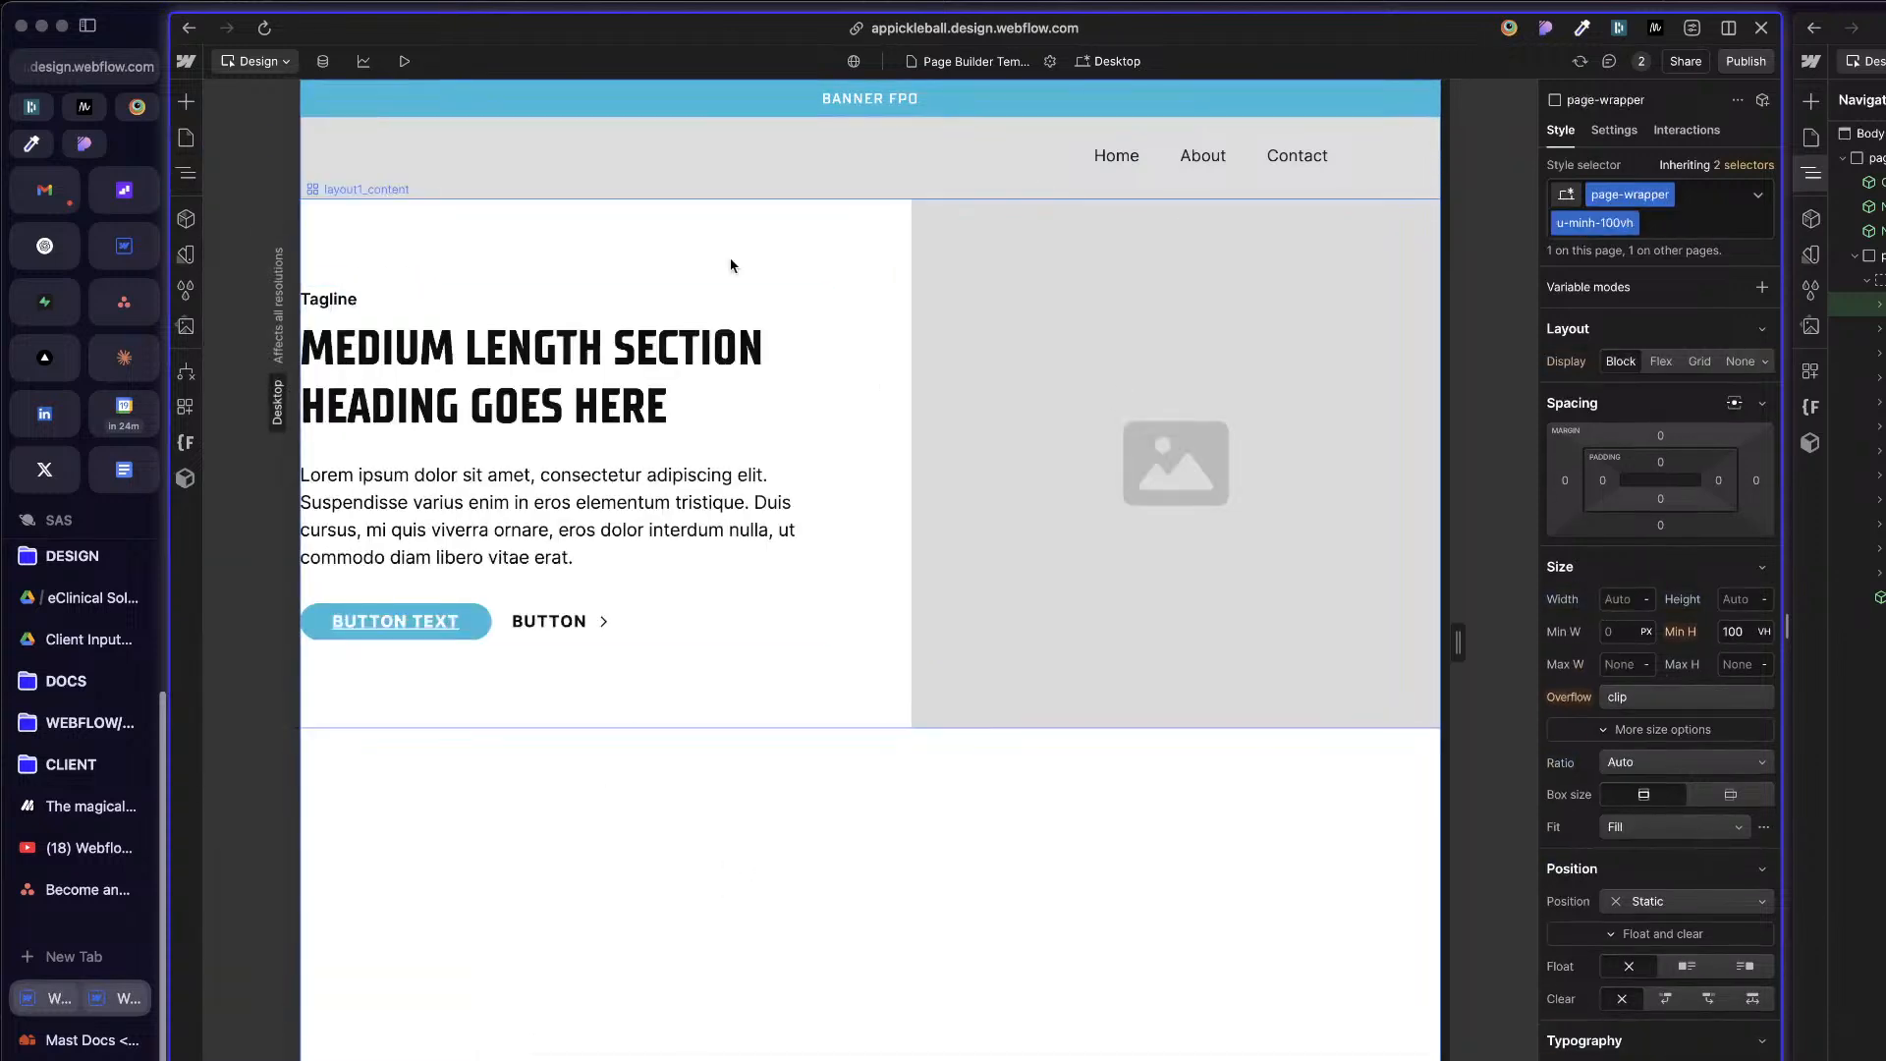
{"action": "key", "text": "z"}
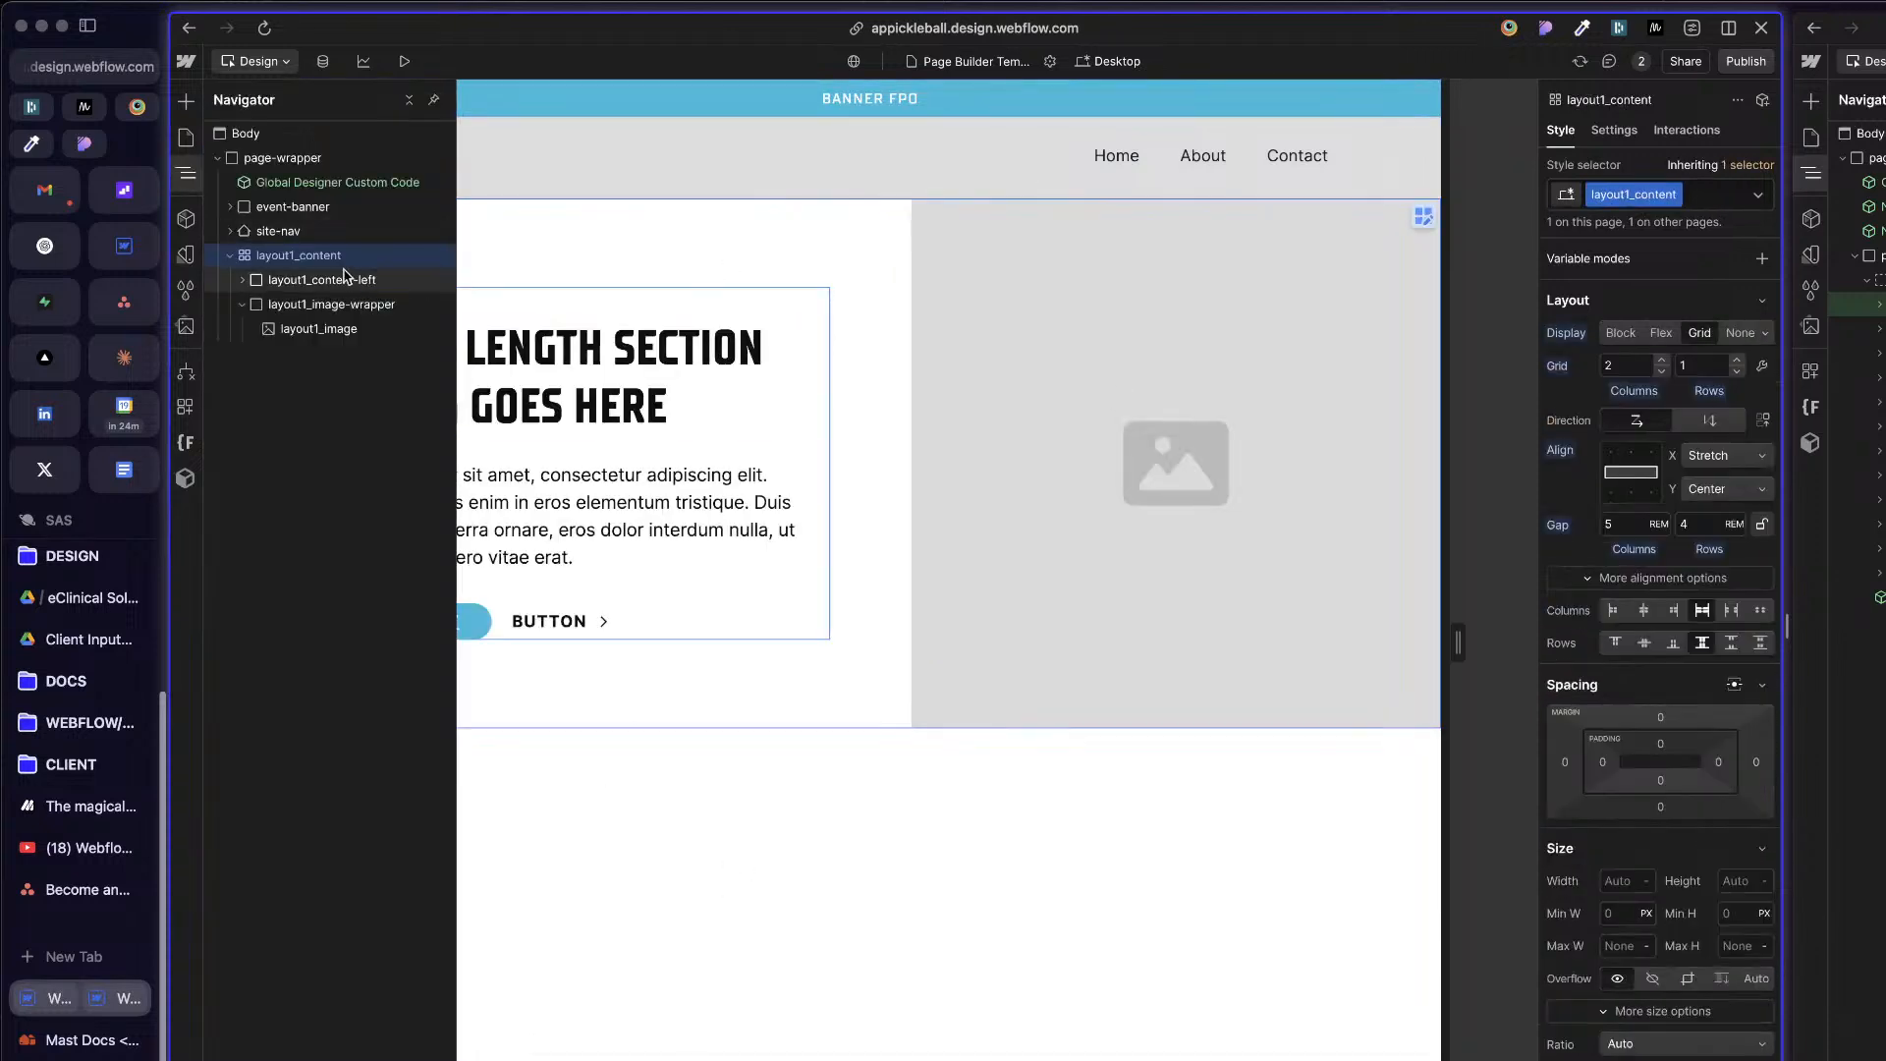
{"action": "left_click", "coordinate": [232, 256]}
{"action": "key", "text": "z"}
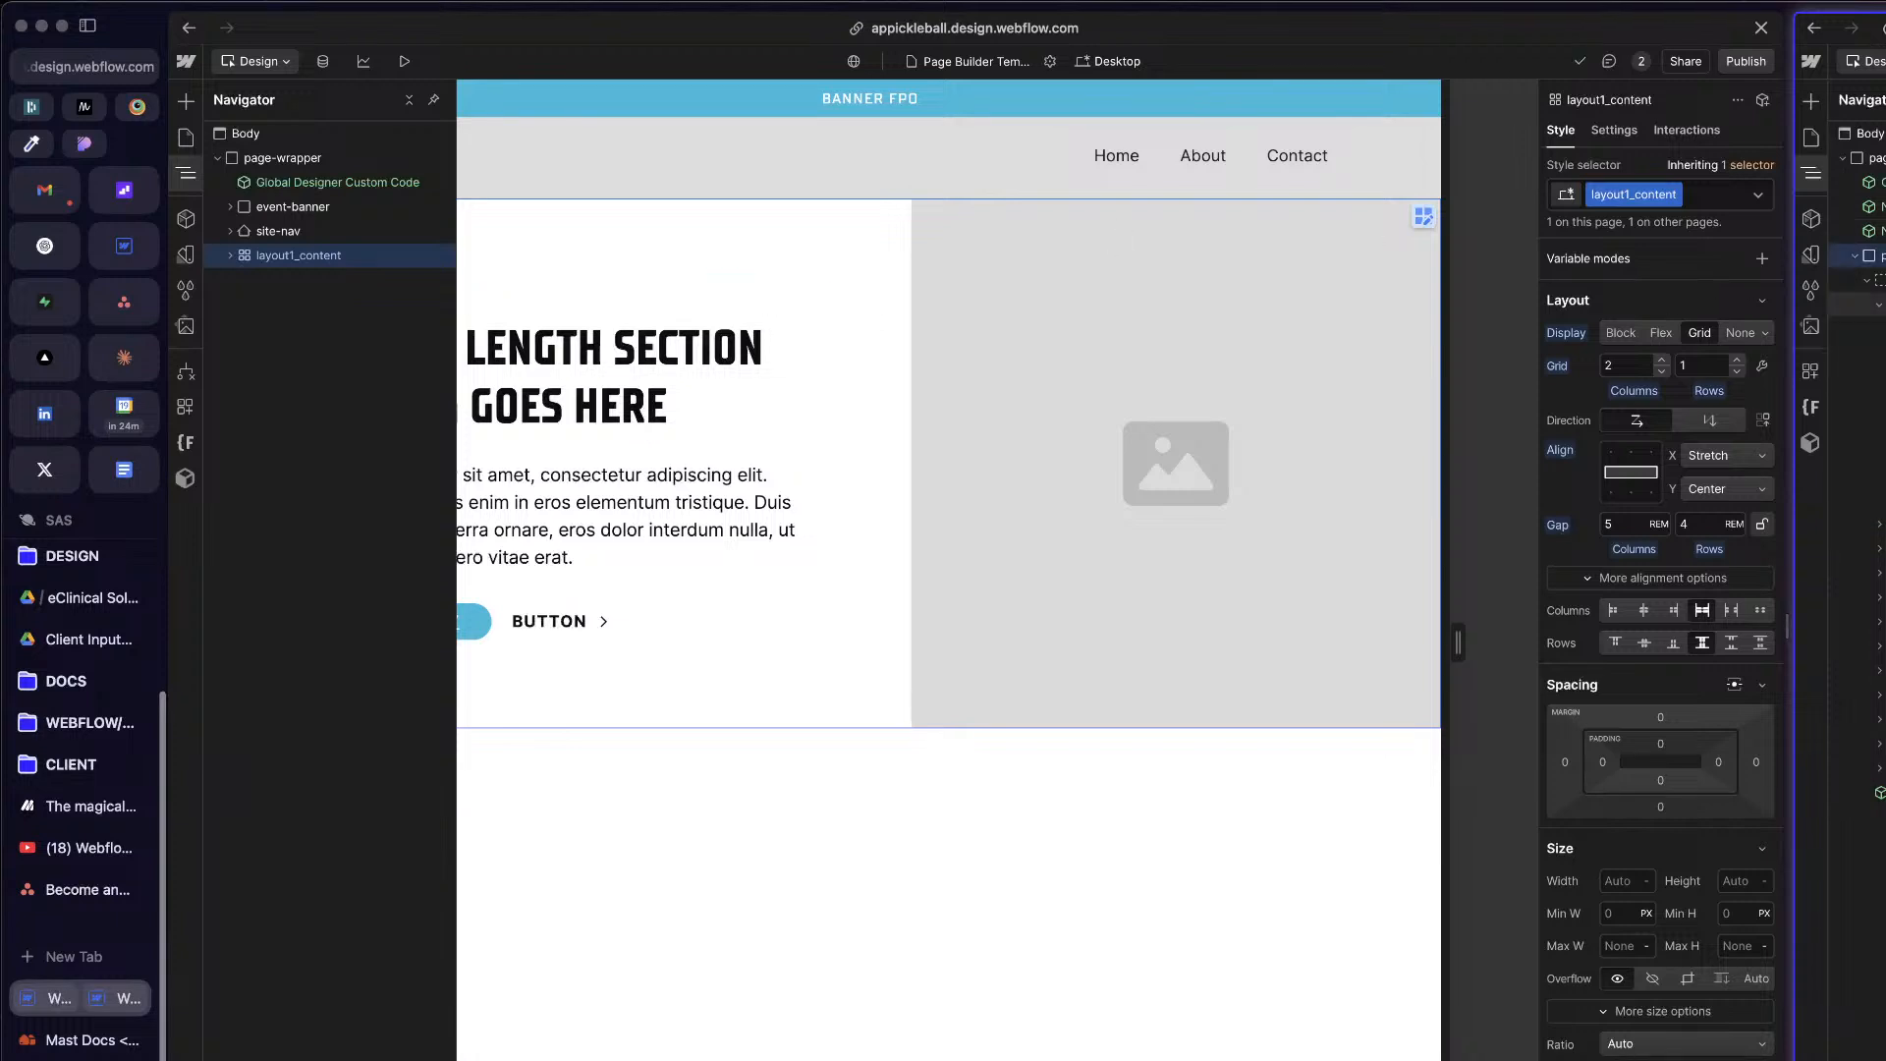
{"action": "left_click", "coordinate": [933, 548]}
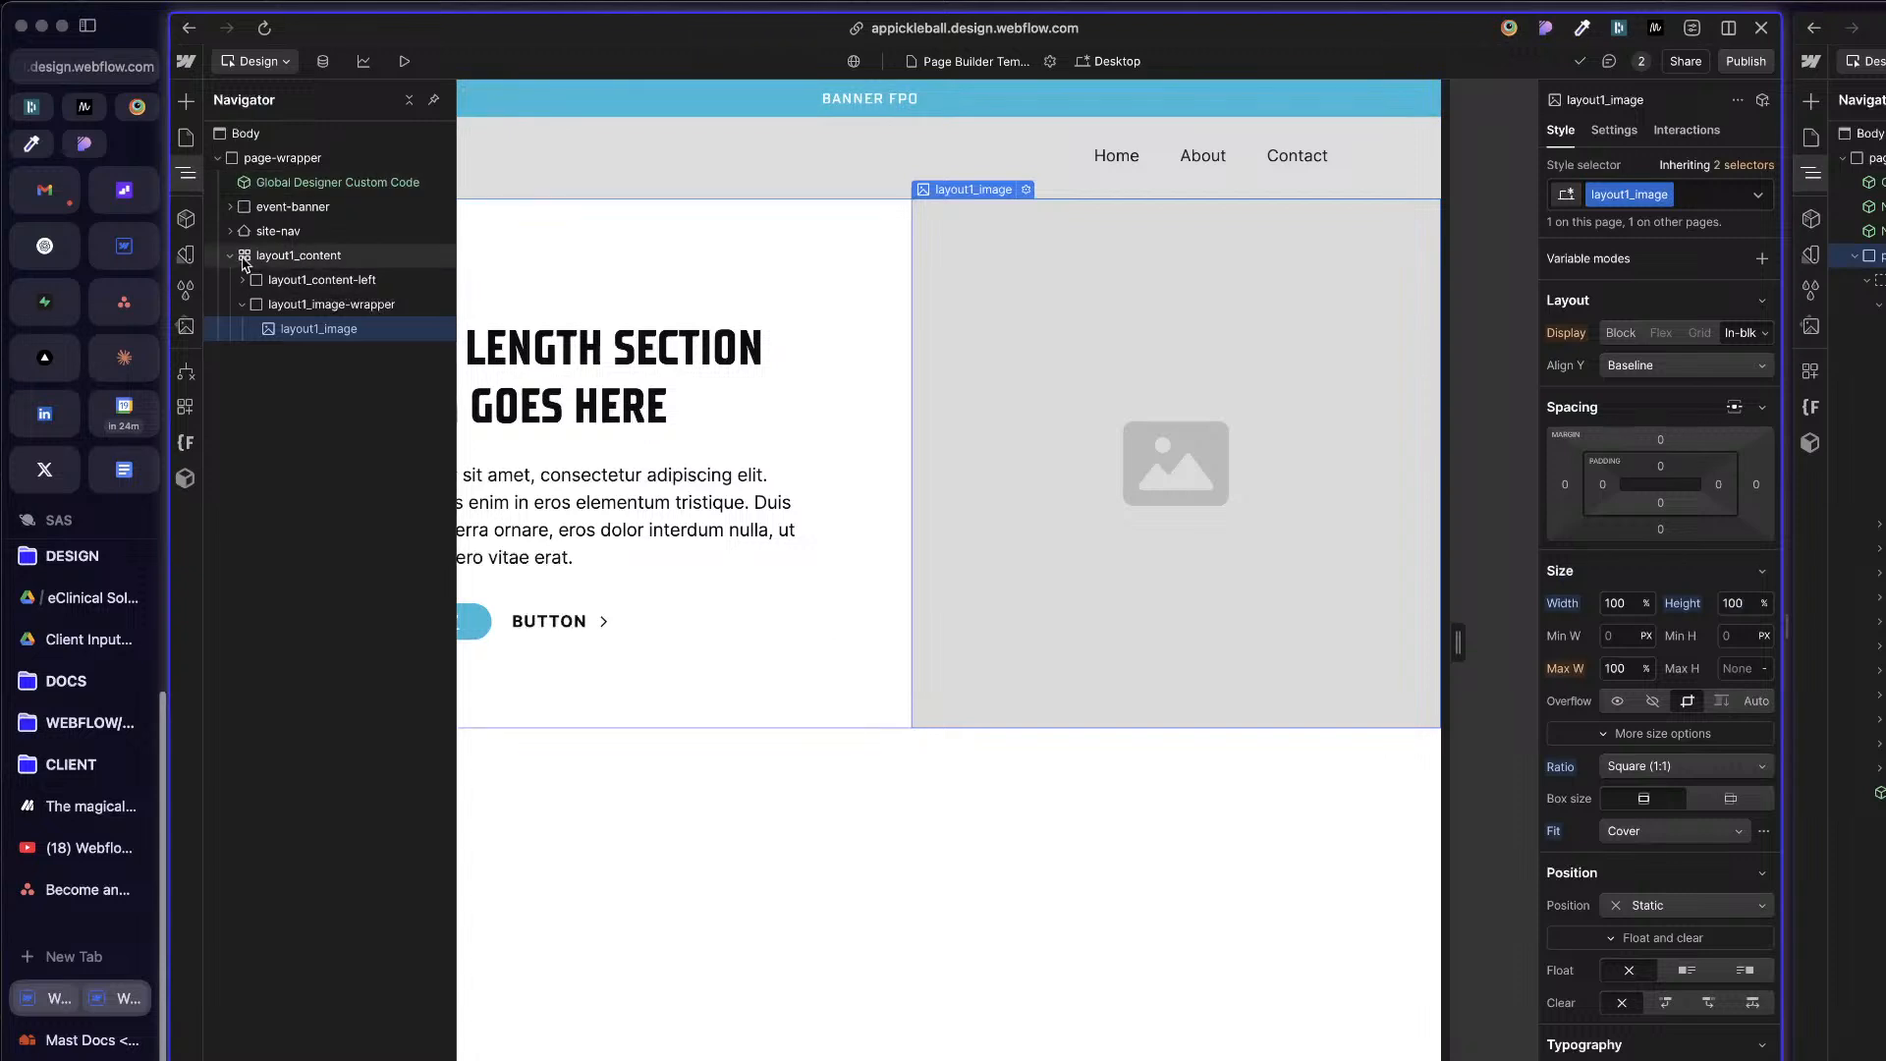
Step: Add a Div Block inside page-wrapper below layout1_content
{"action": "left_click", "coordinate": [294, 159]}
{"action": "key", "text": "super+k"}
{"action": "type", "text": "d"}
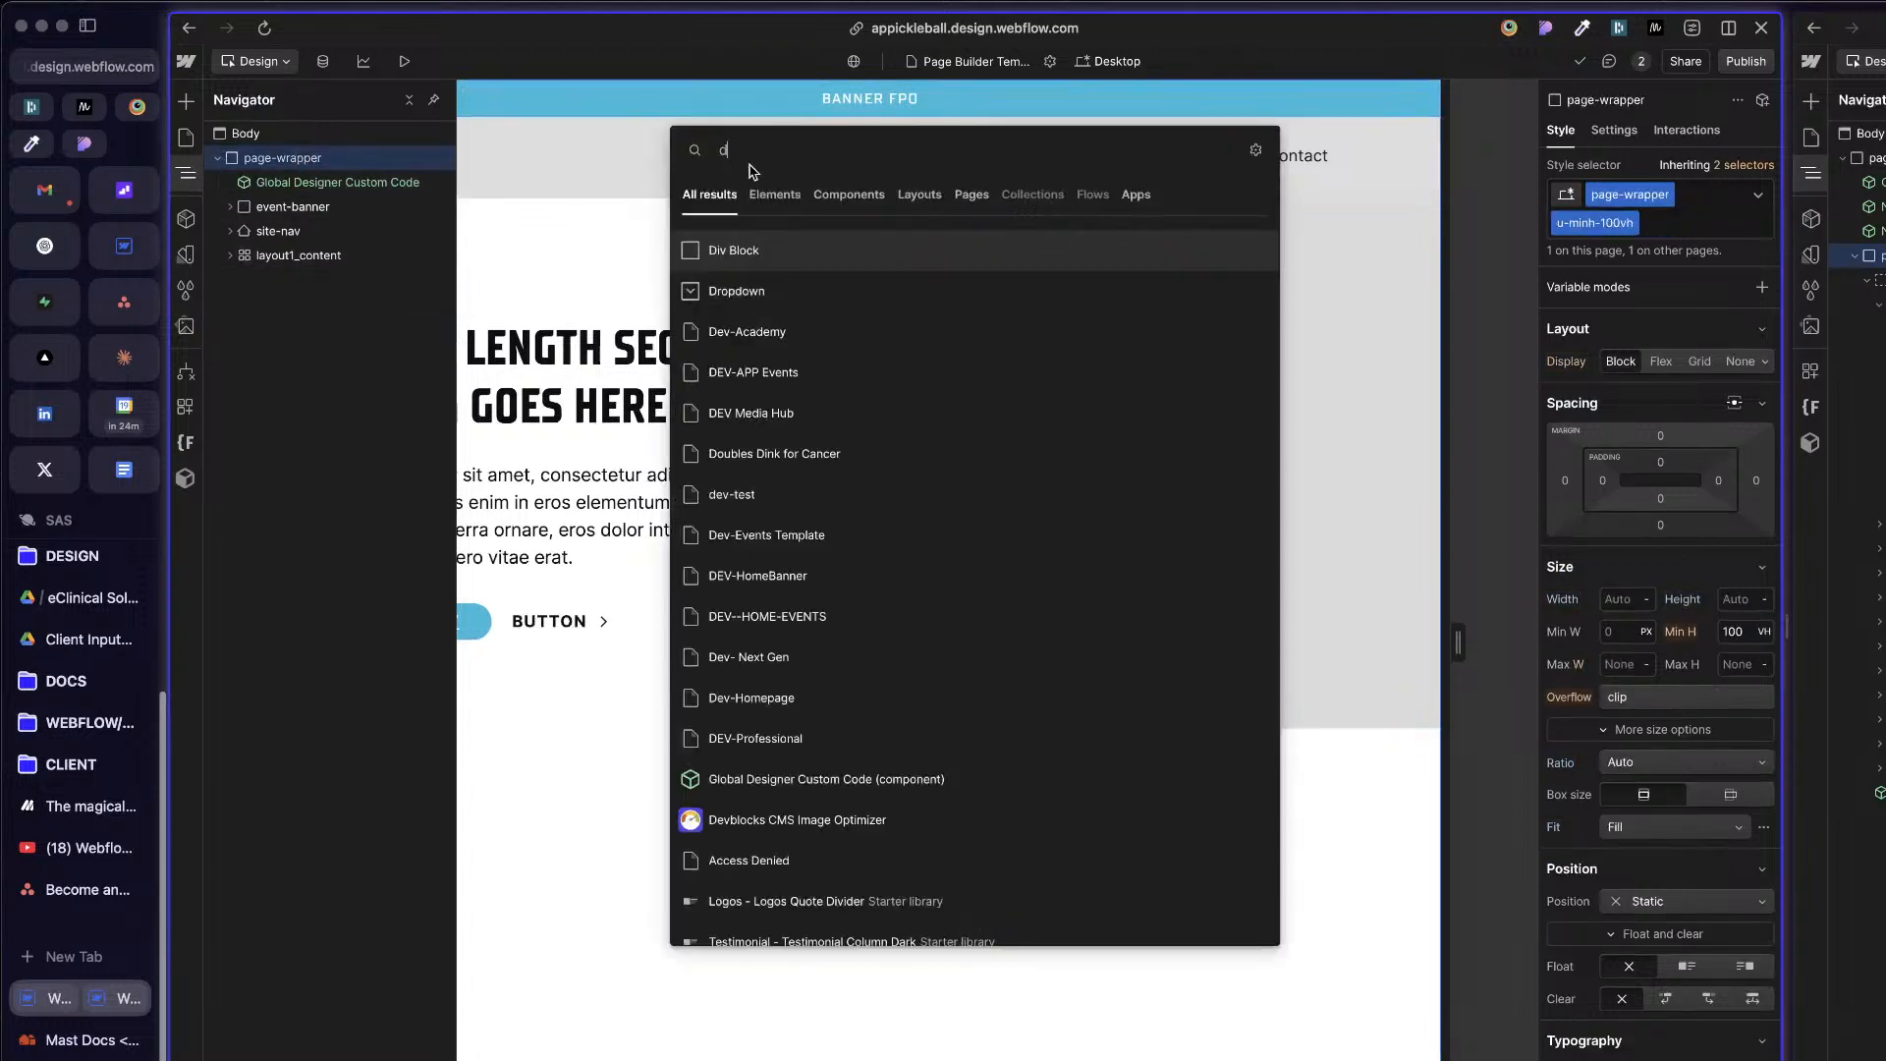
{"action": "left_click", "coordinate": [869, 258]}
Step: Set the new Div Block's tag to Main and nest the layout1_content grid inside it
{"action": "key", "text": "d"}
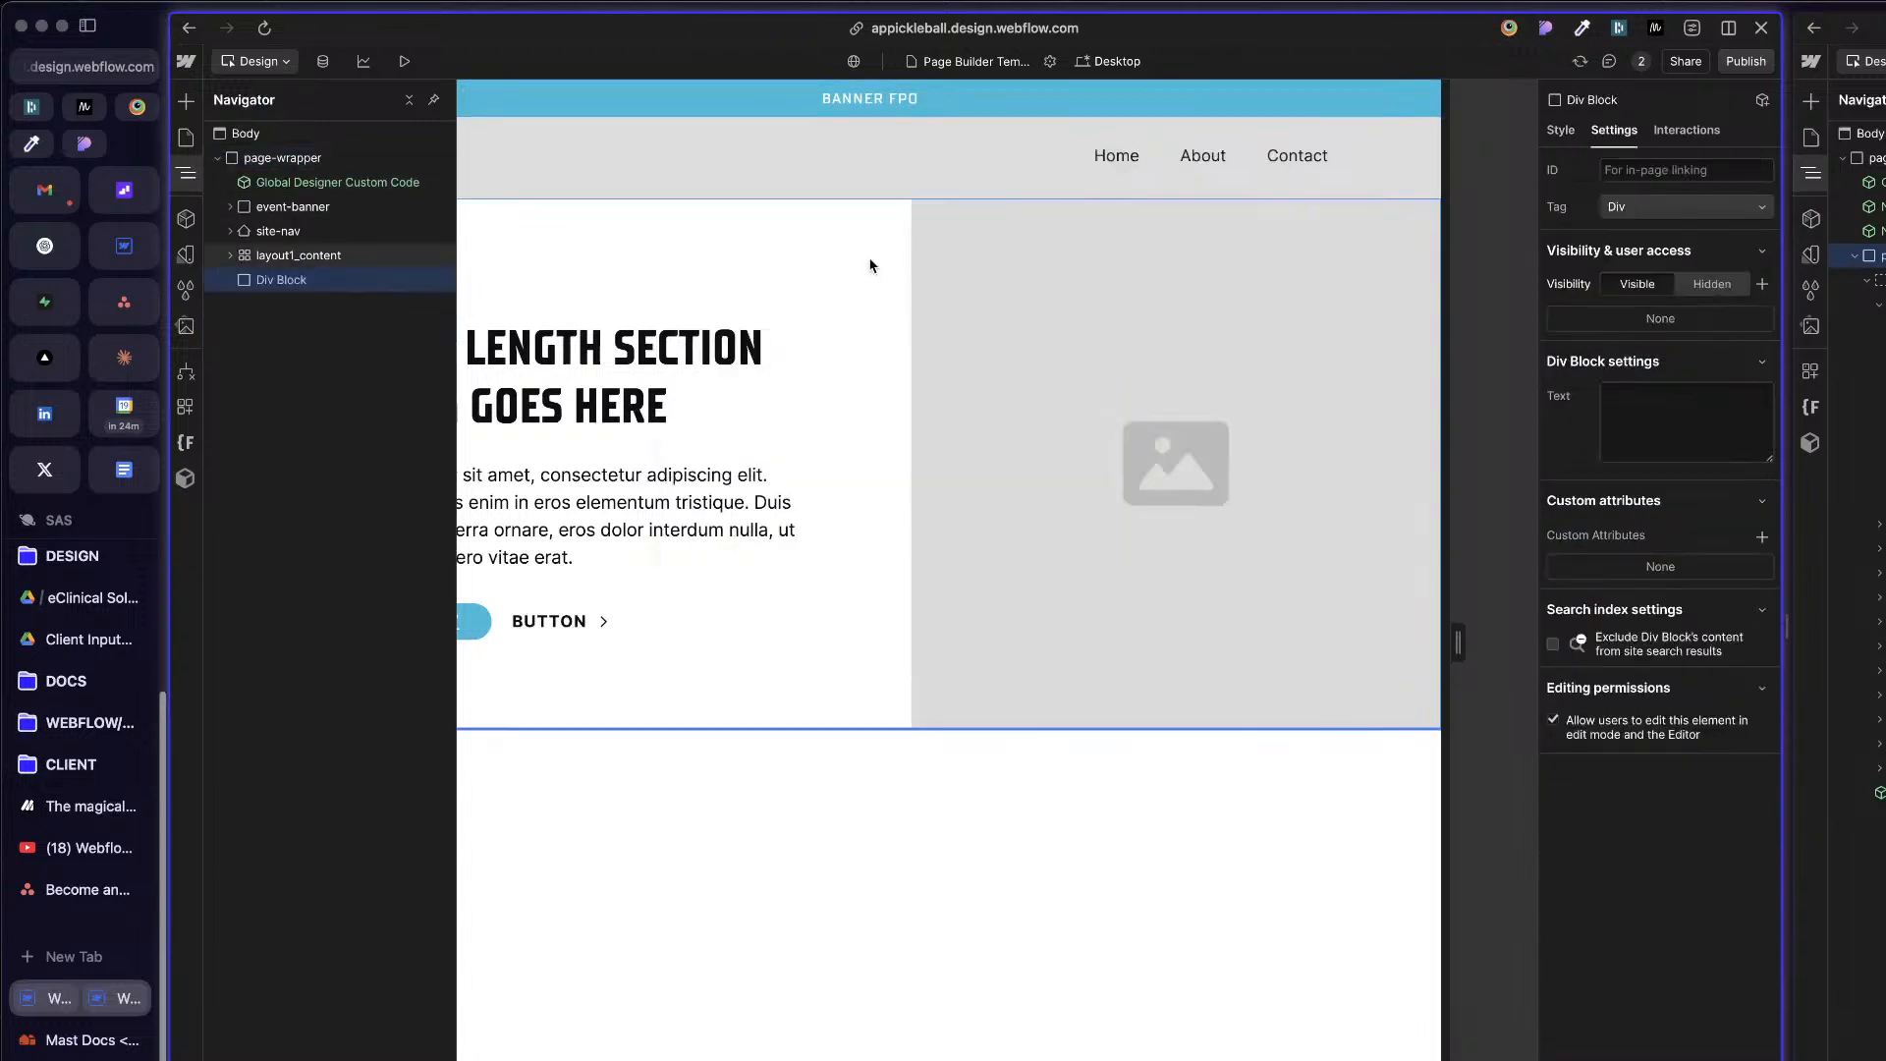
{"action": "left_click", "coordinate": [1697, 206]}
{"action": "left_click", "coordinate": [1649, 156]}
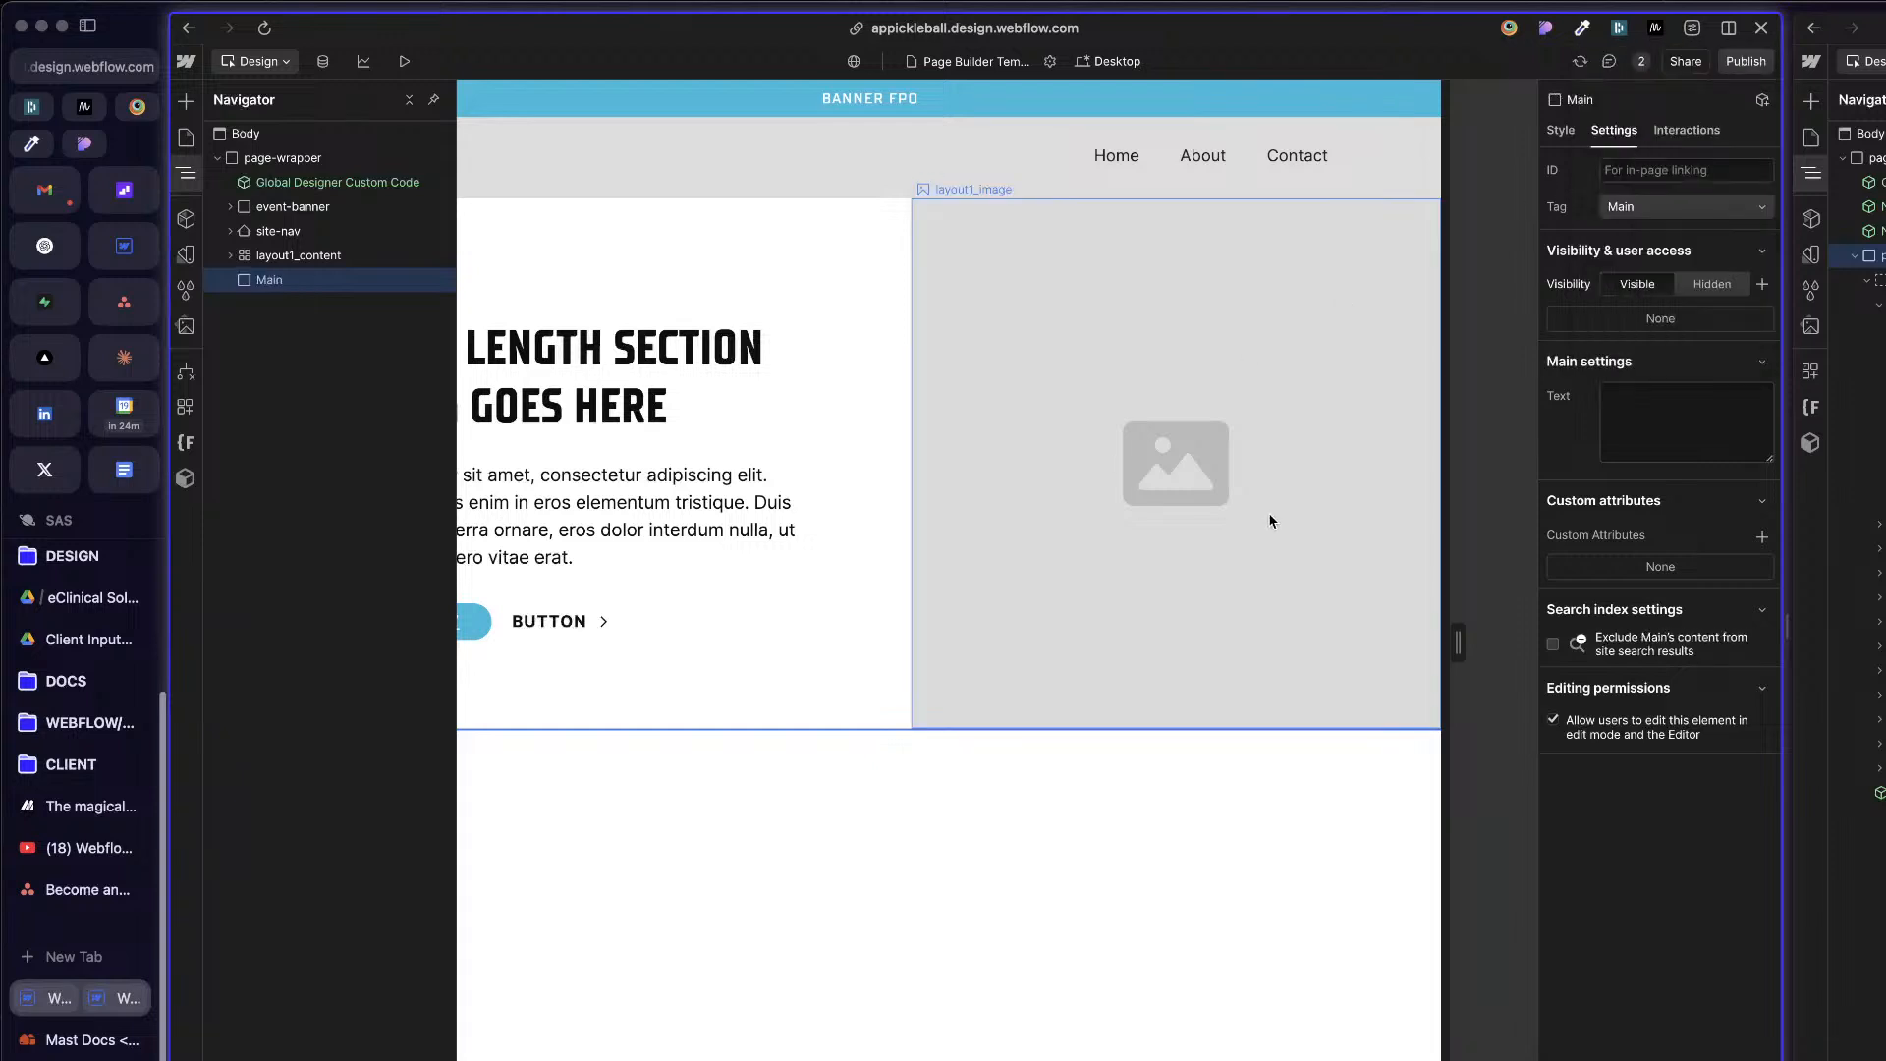
{"action": "mouse_move", "coordinate": [295, 254]}
{"action": "left_mouse_down"}
{"action": "mouse_move", "coordinate": [265, 283]}
{"action": "mouse_move", "coordinate": [289, 281]}
{"action": "left_mouse_up"}
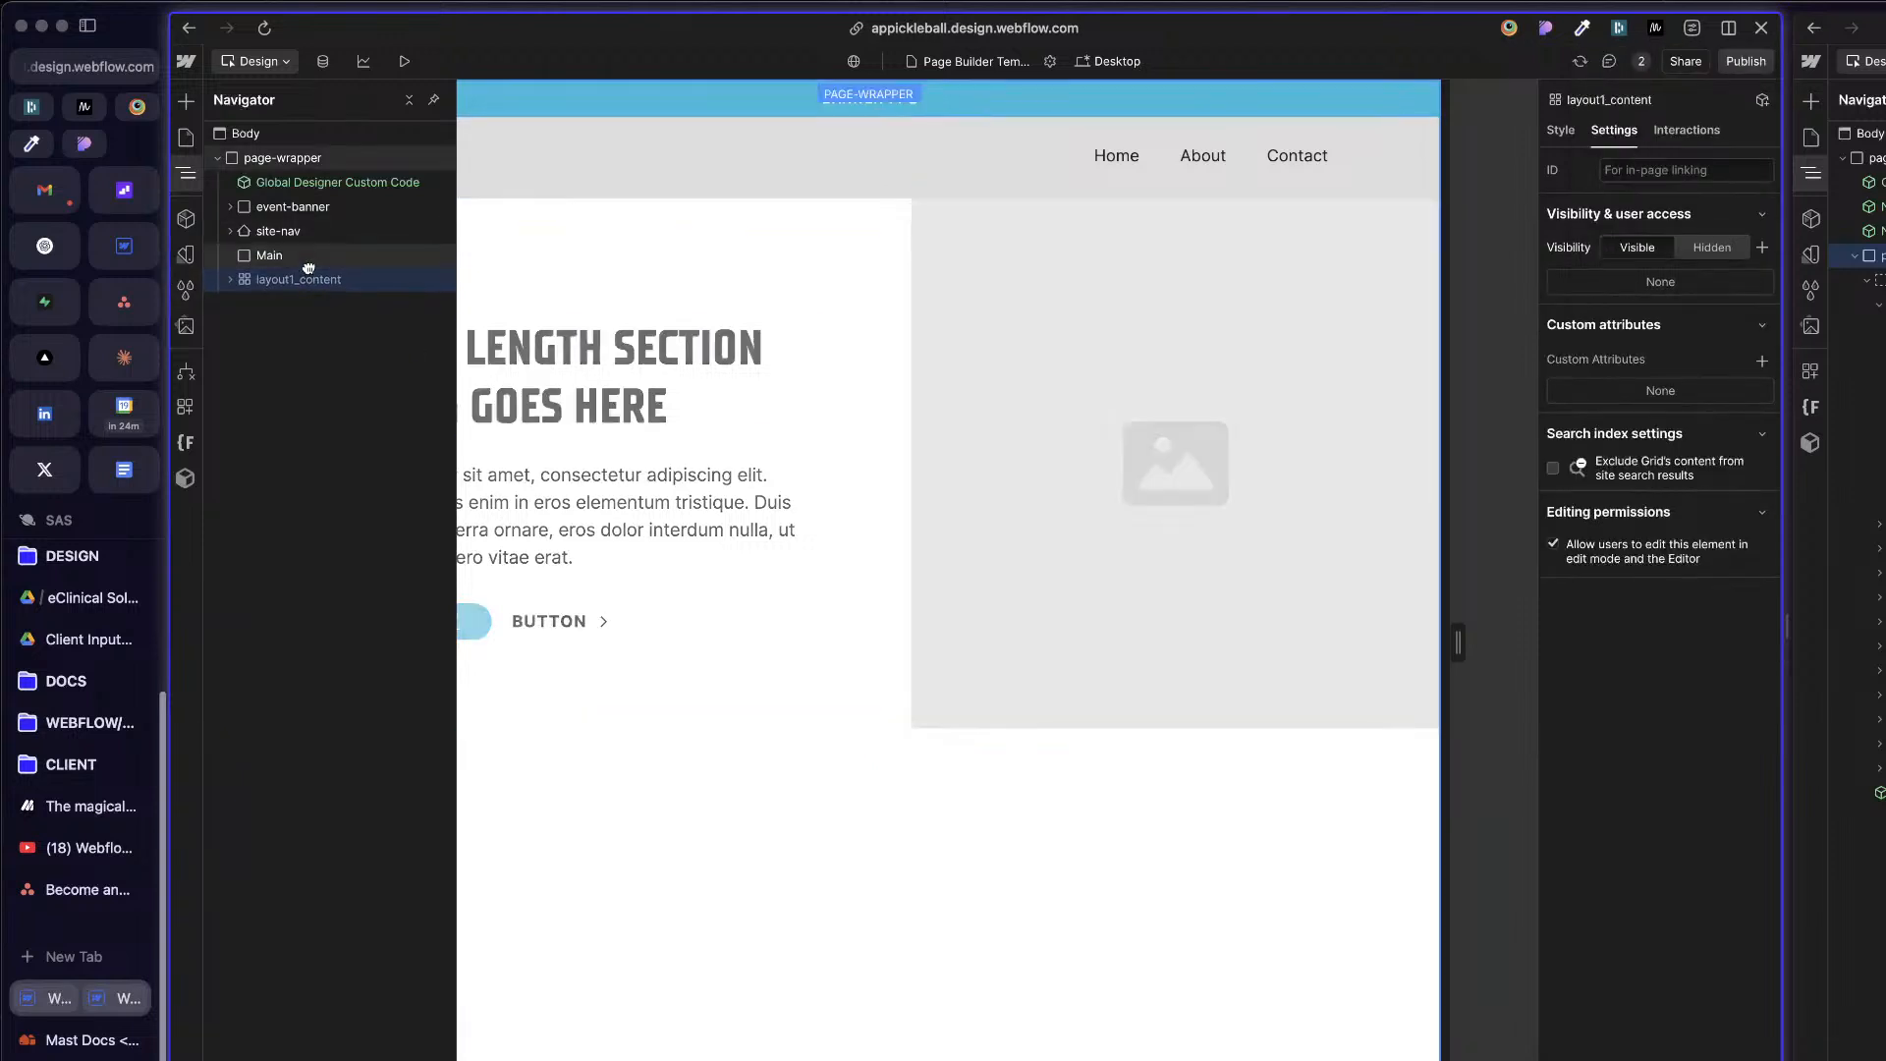
{"action": "left_click", "coordinate": [275, 255]}
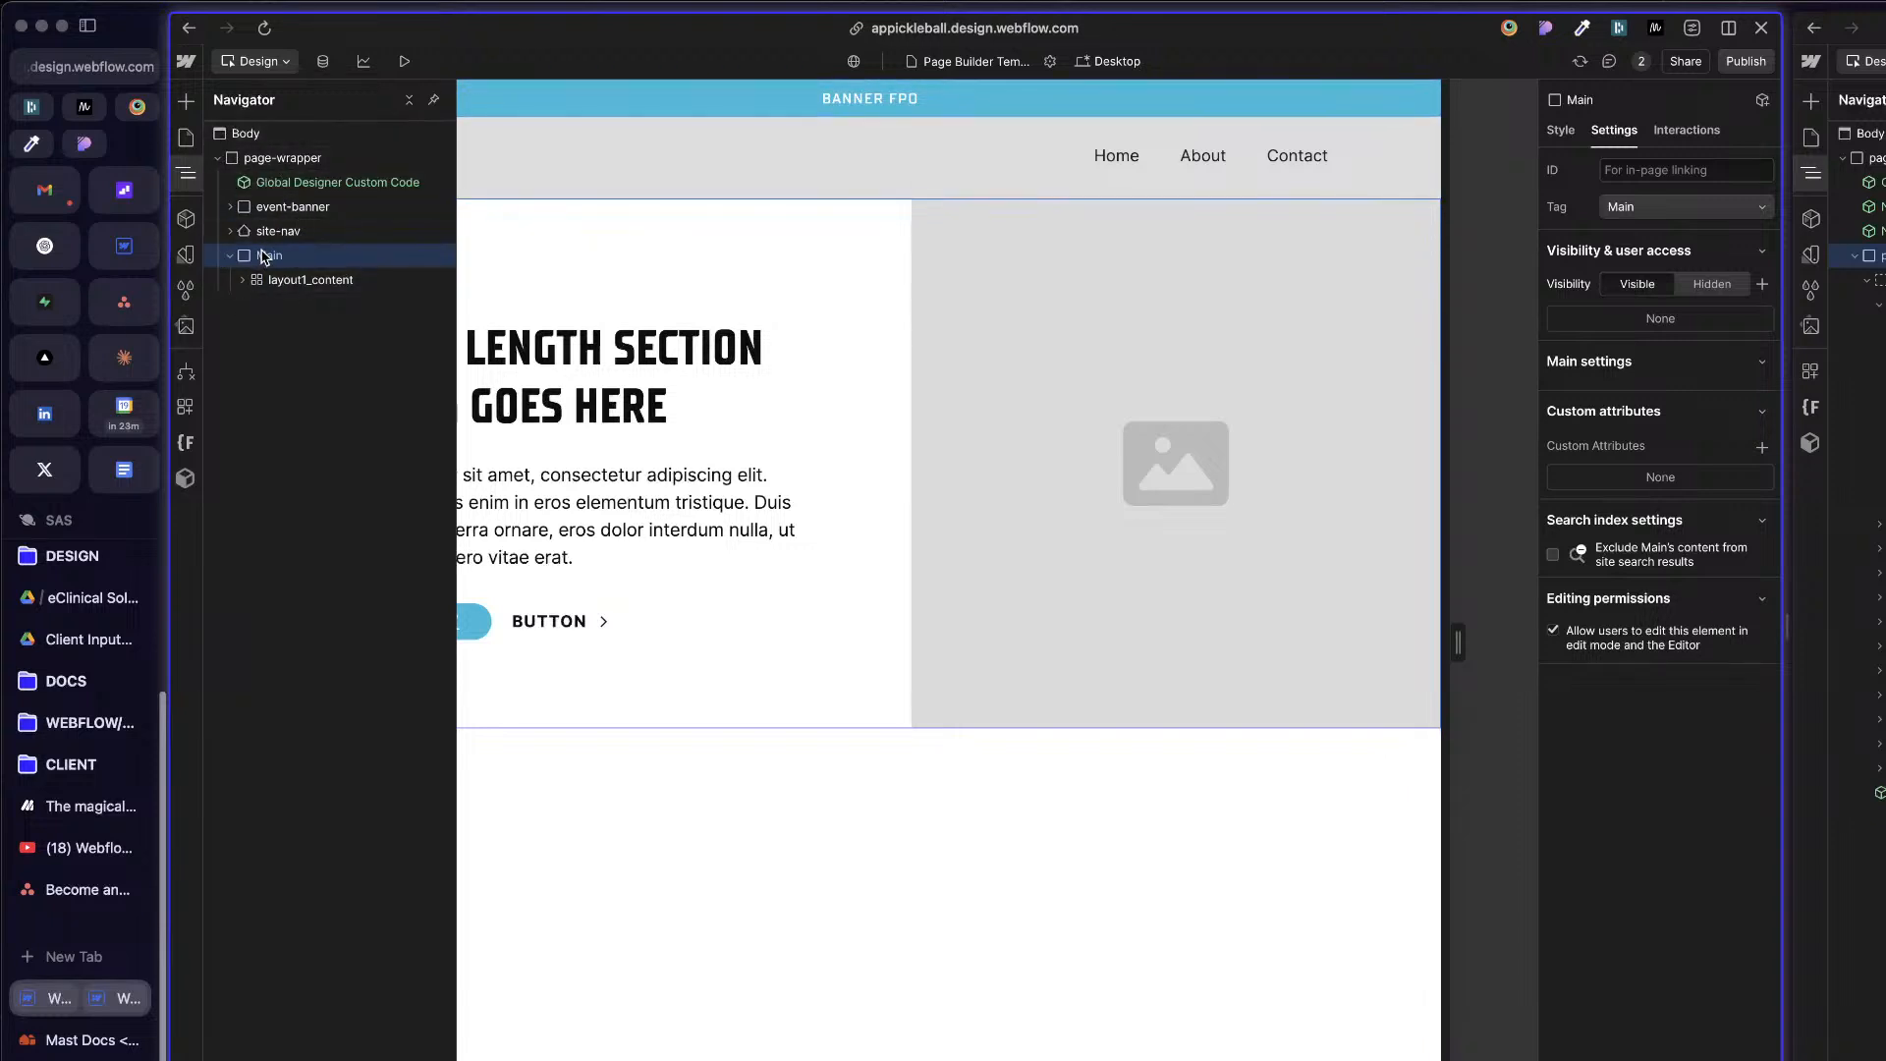
Step: Apply the existing page-main class to the Main element
{"action": "left_click", "coordinate": [1559, 130]}
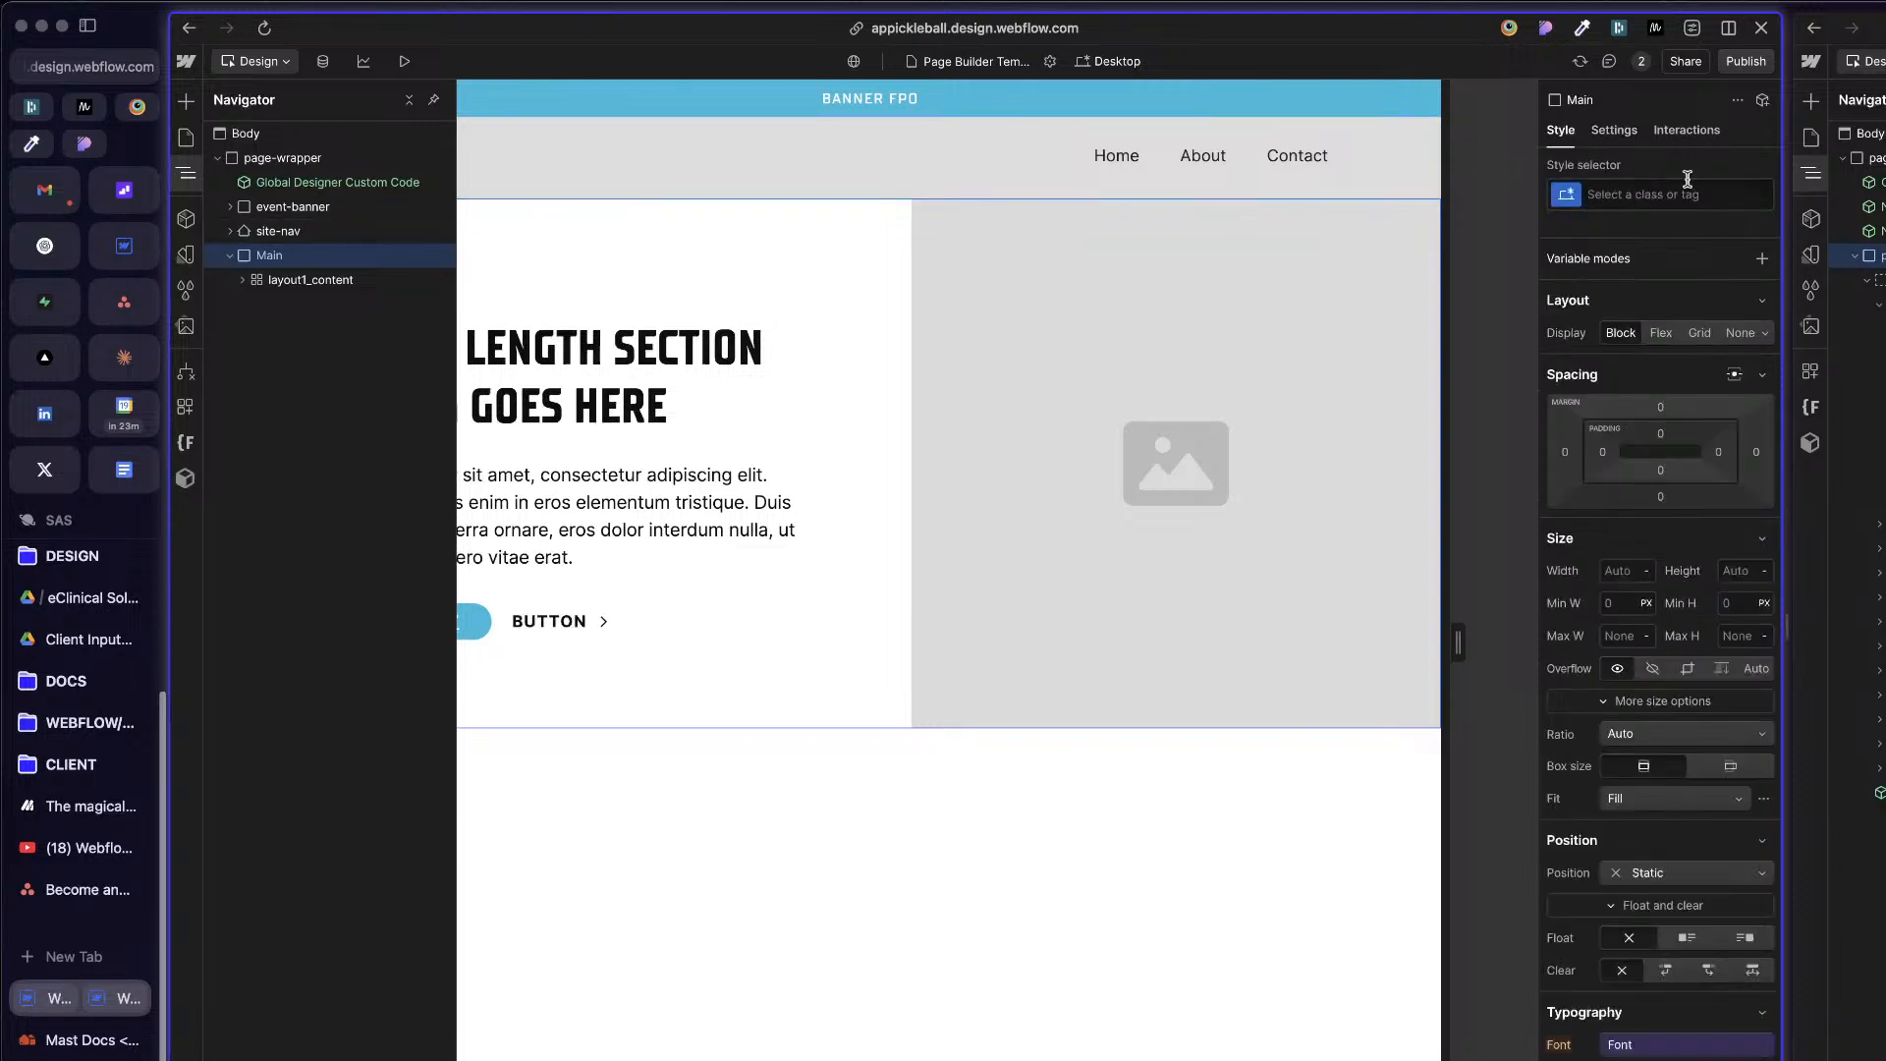
{"action": "left_click", "coordinate": [1684, 193]}
{"action": "type", "text": "page-"}
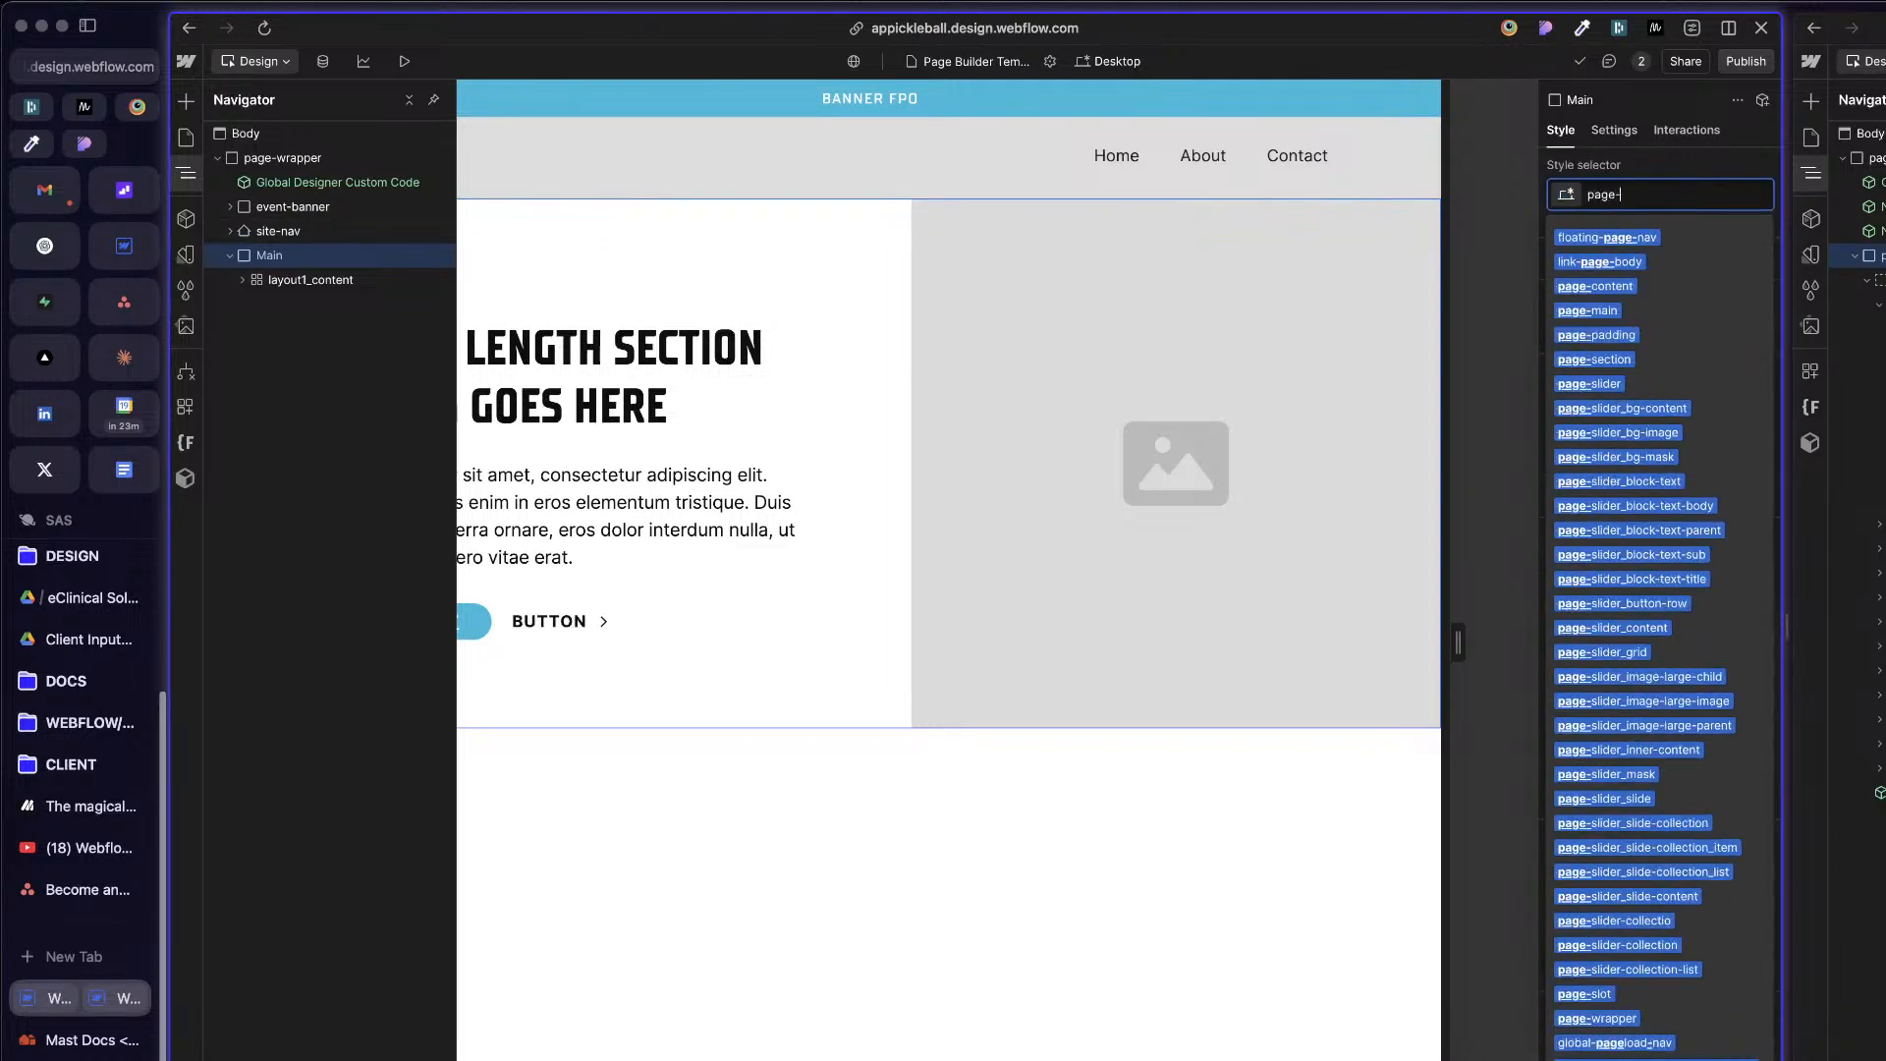
{"action": "type", "text": "nav"}
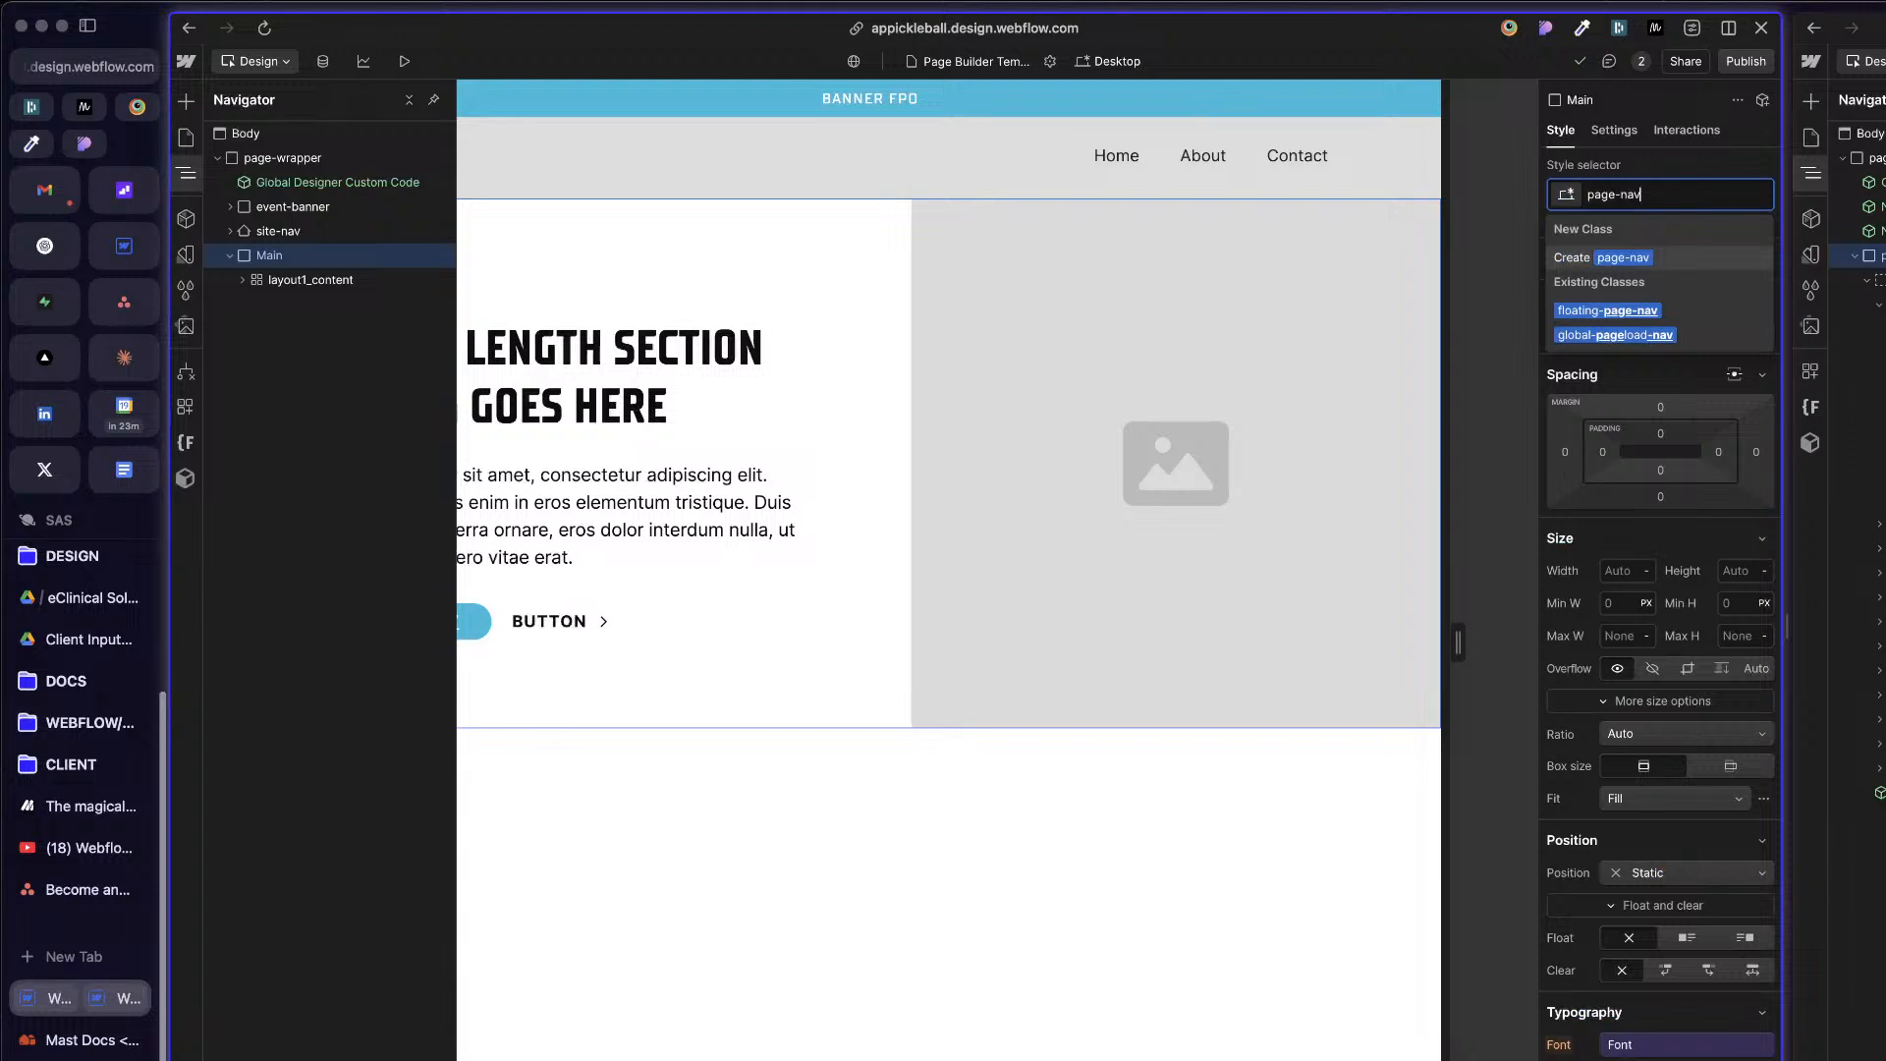
{"action": "key", "text": "BackSpace"}
{"action": "key", "text": "BackSpace"}
{"action": "key", "text": "BackSpace"}
{"action": "type", "text": "main"}
{"action": "key", "text": "Return"}
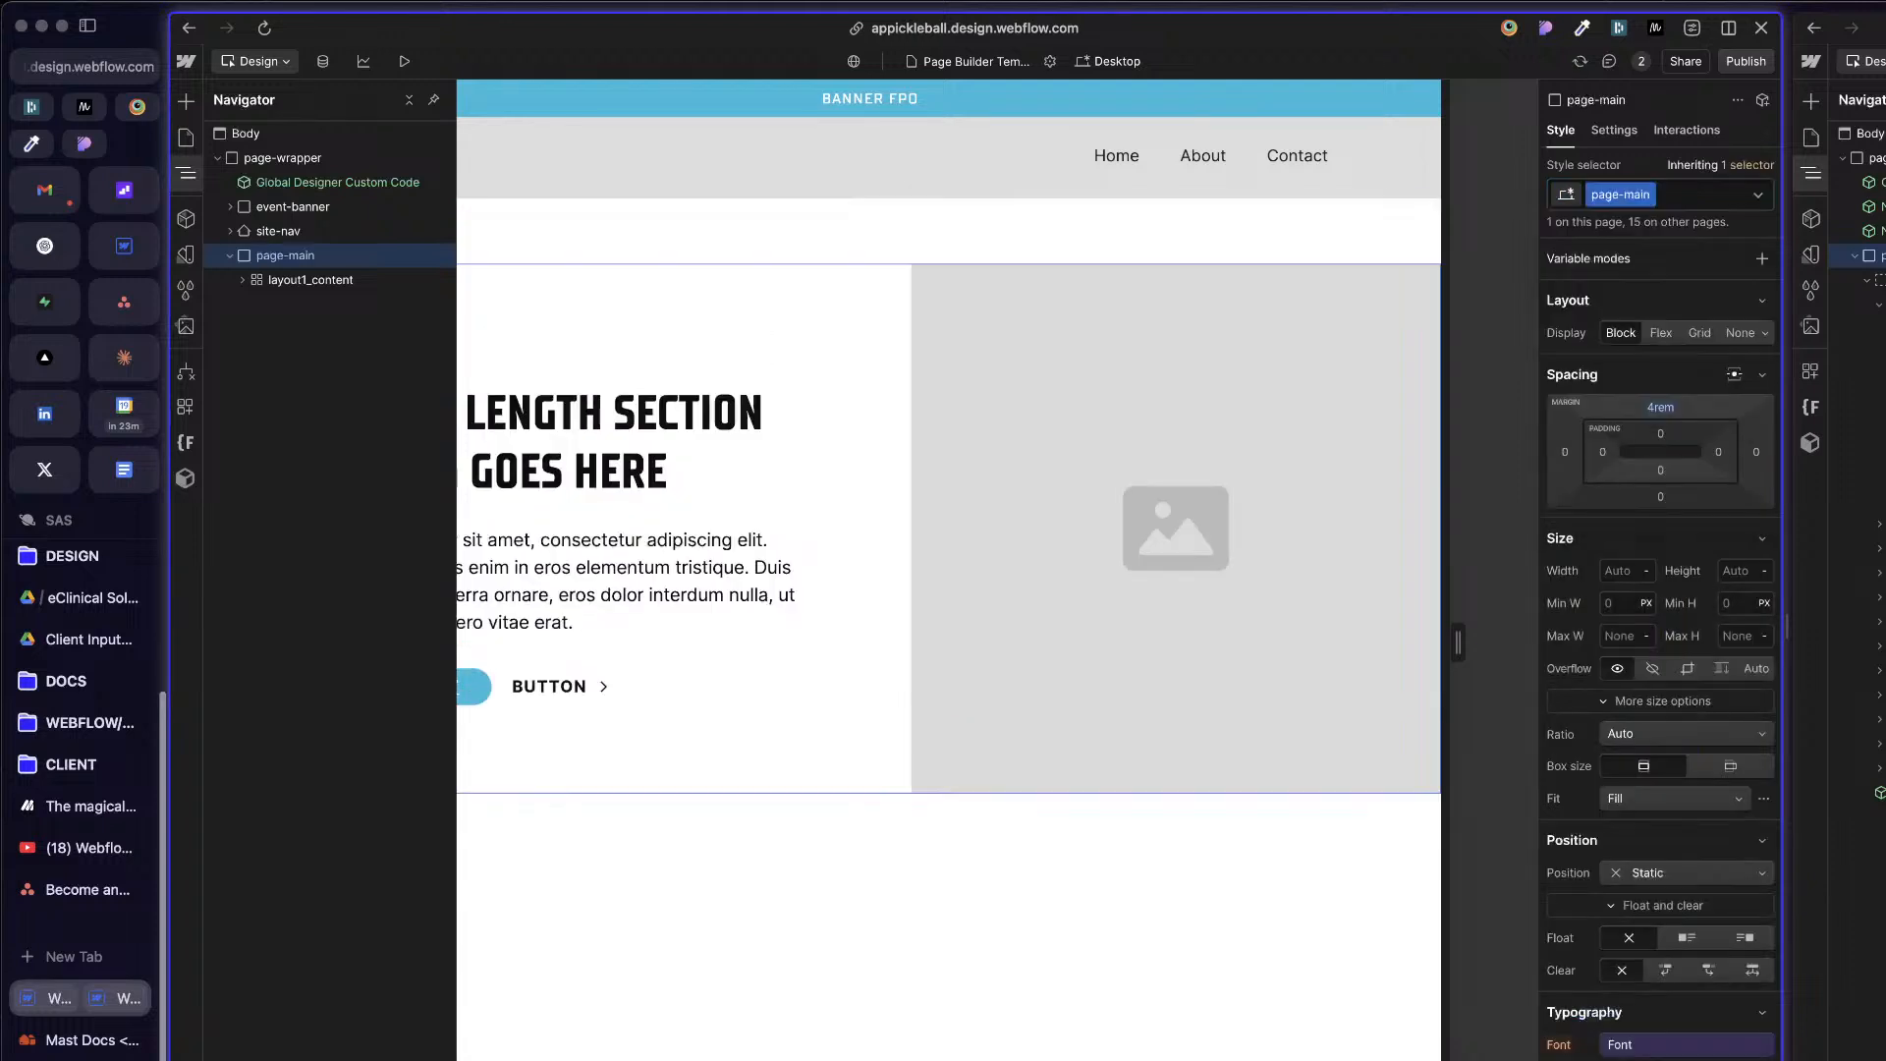
Step: Rename the Main element's page-main class to old_page-main
{"action": "left_click", "coordinate": [1256, 239]}
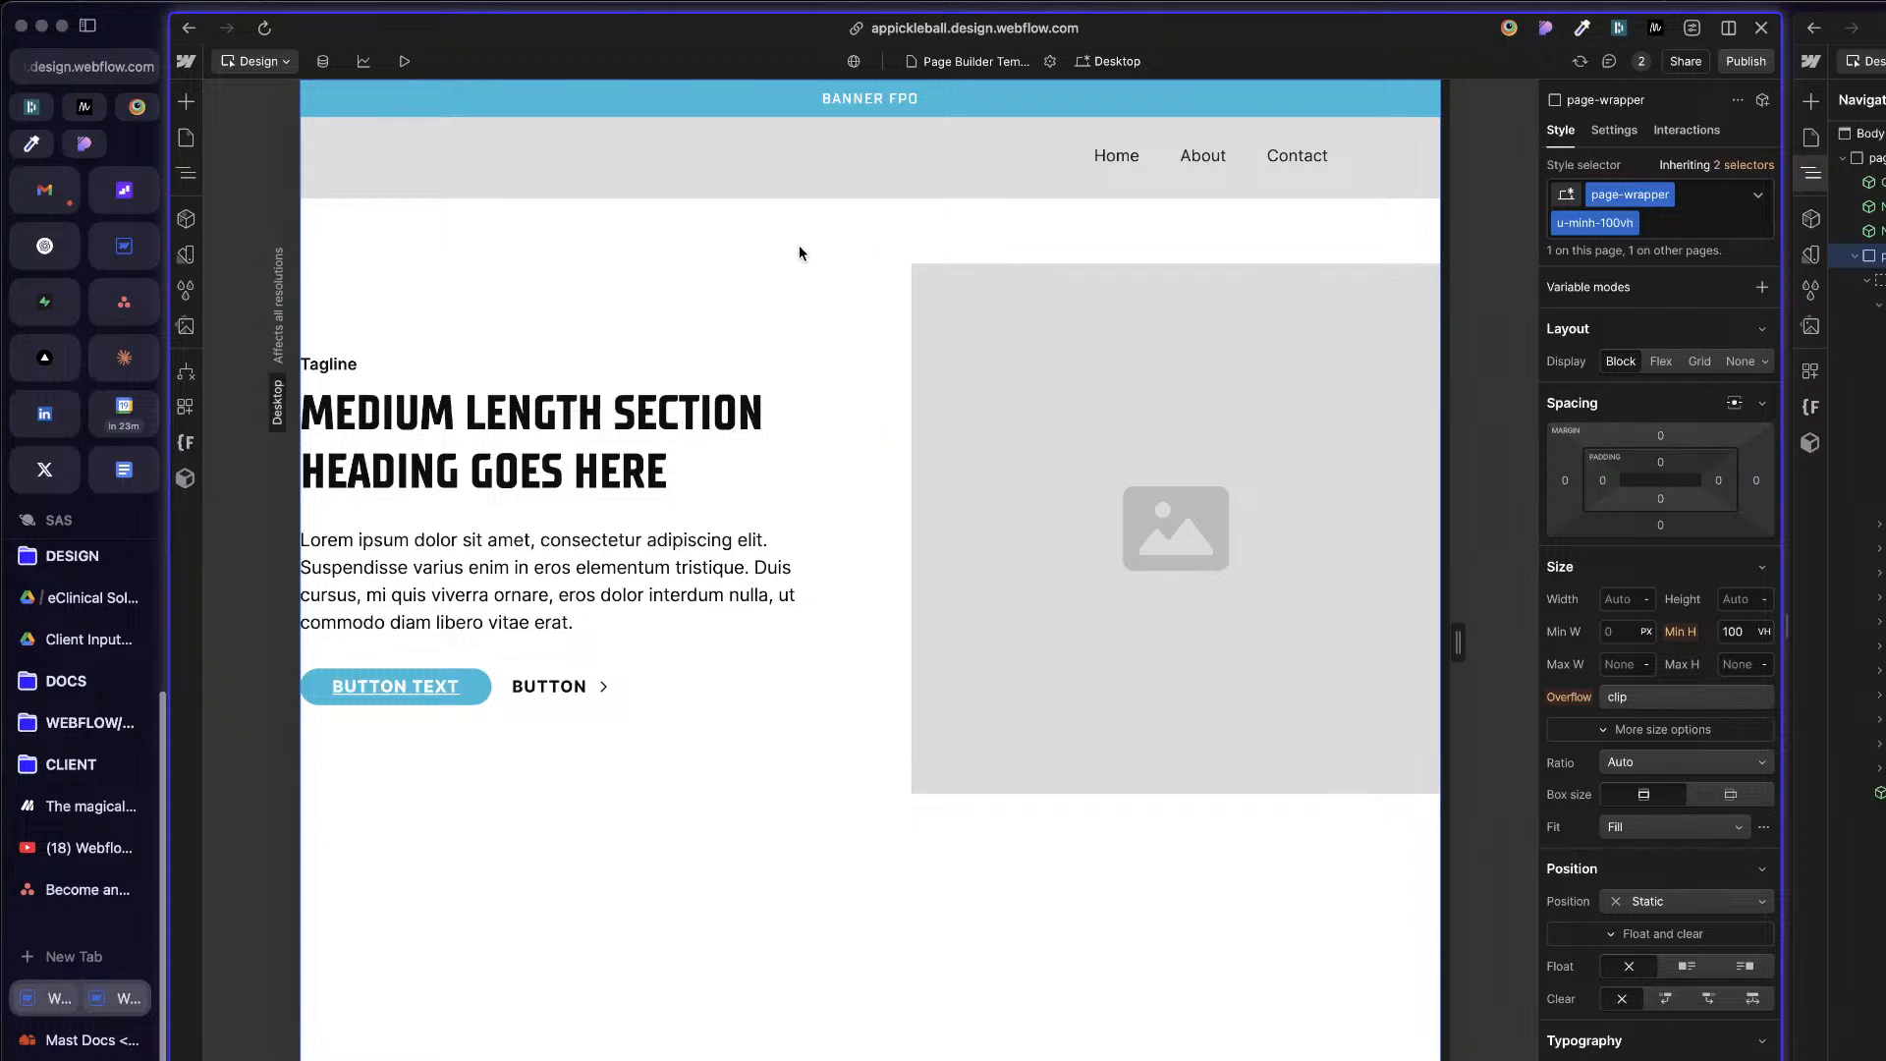
{"action": "key", "text": "z"}
{"action": "left_click", "coordinate": [313, 254]}
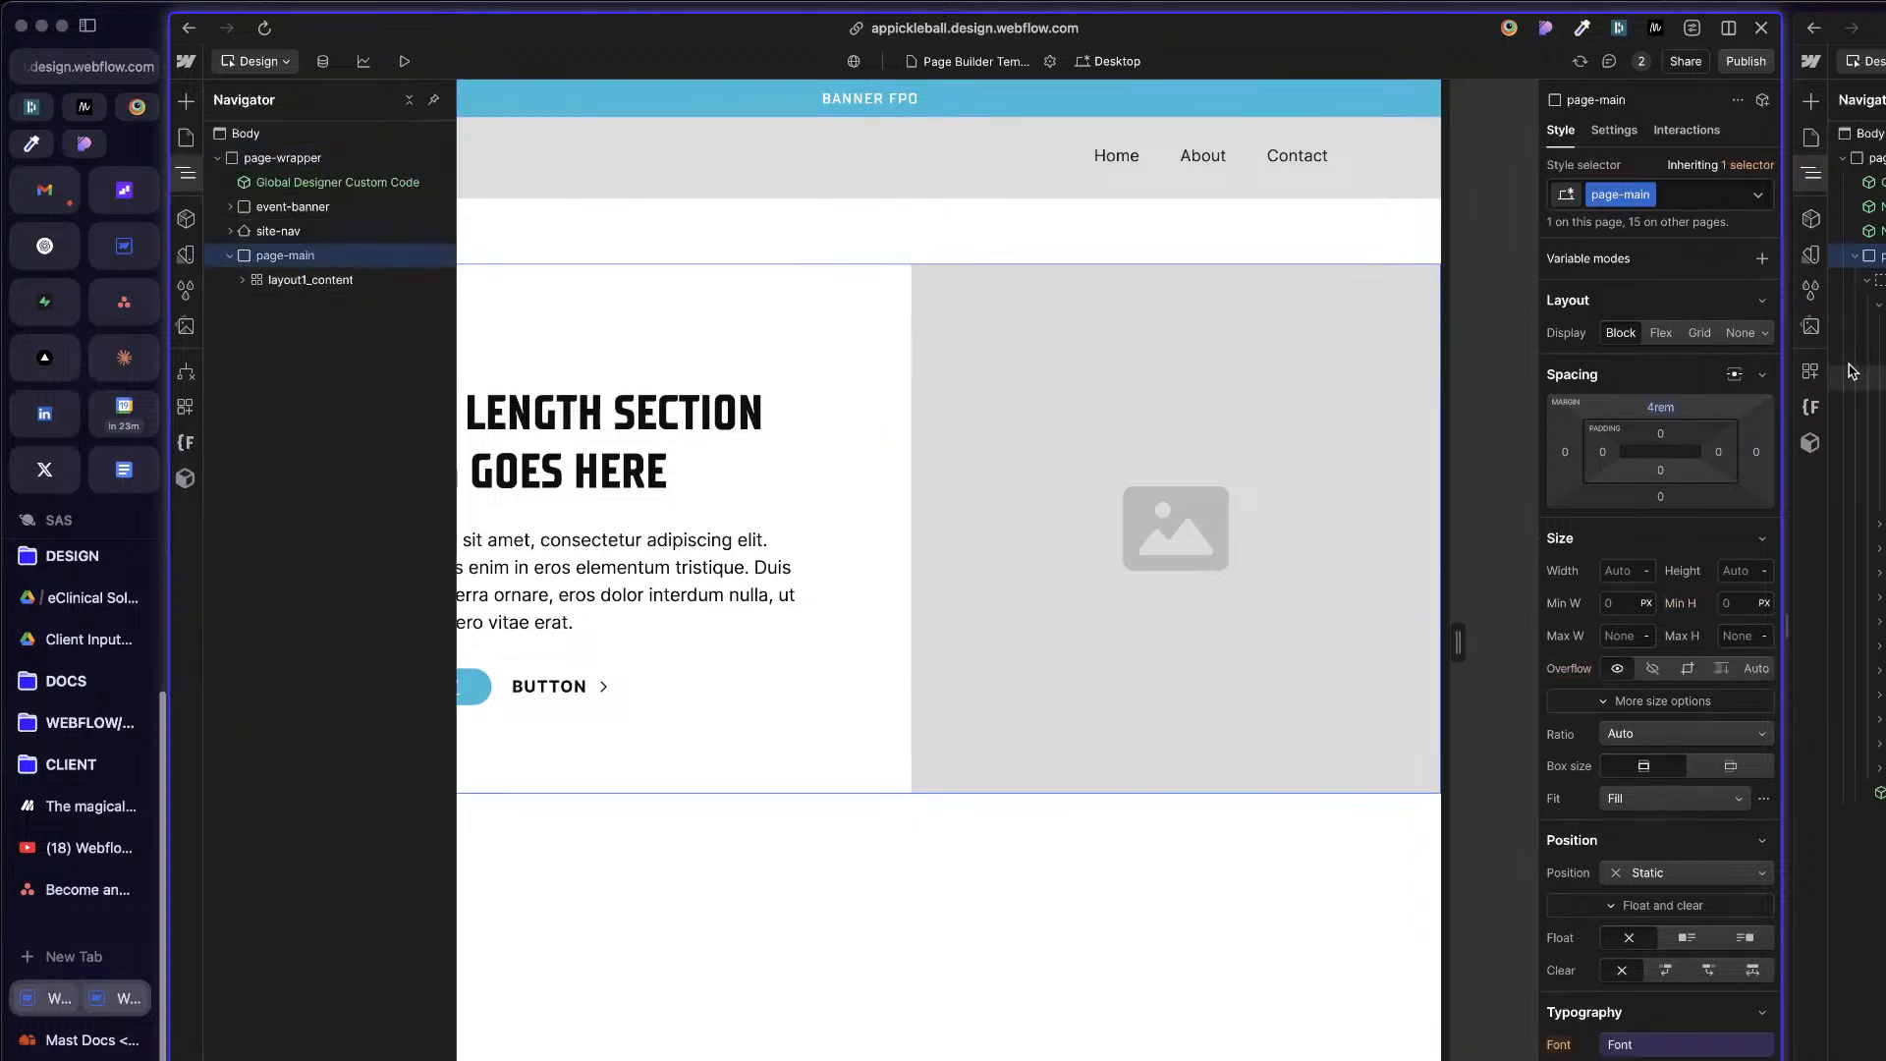
{"action": "double_click", "coordinate": [1608, 194]}
{"action": "key", "text": "Left"}
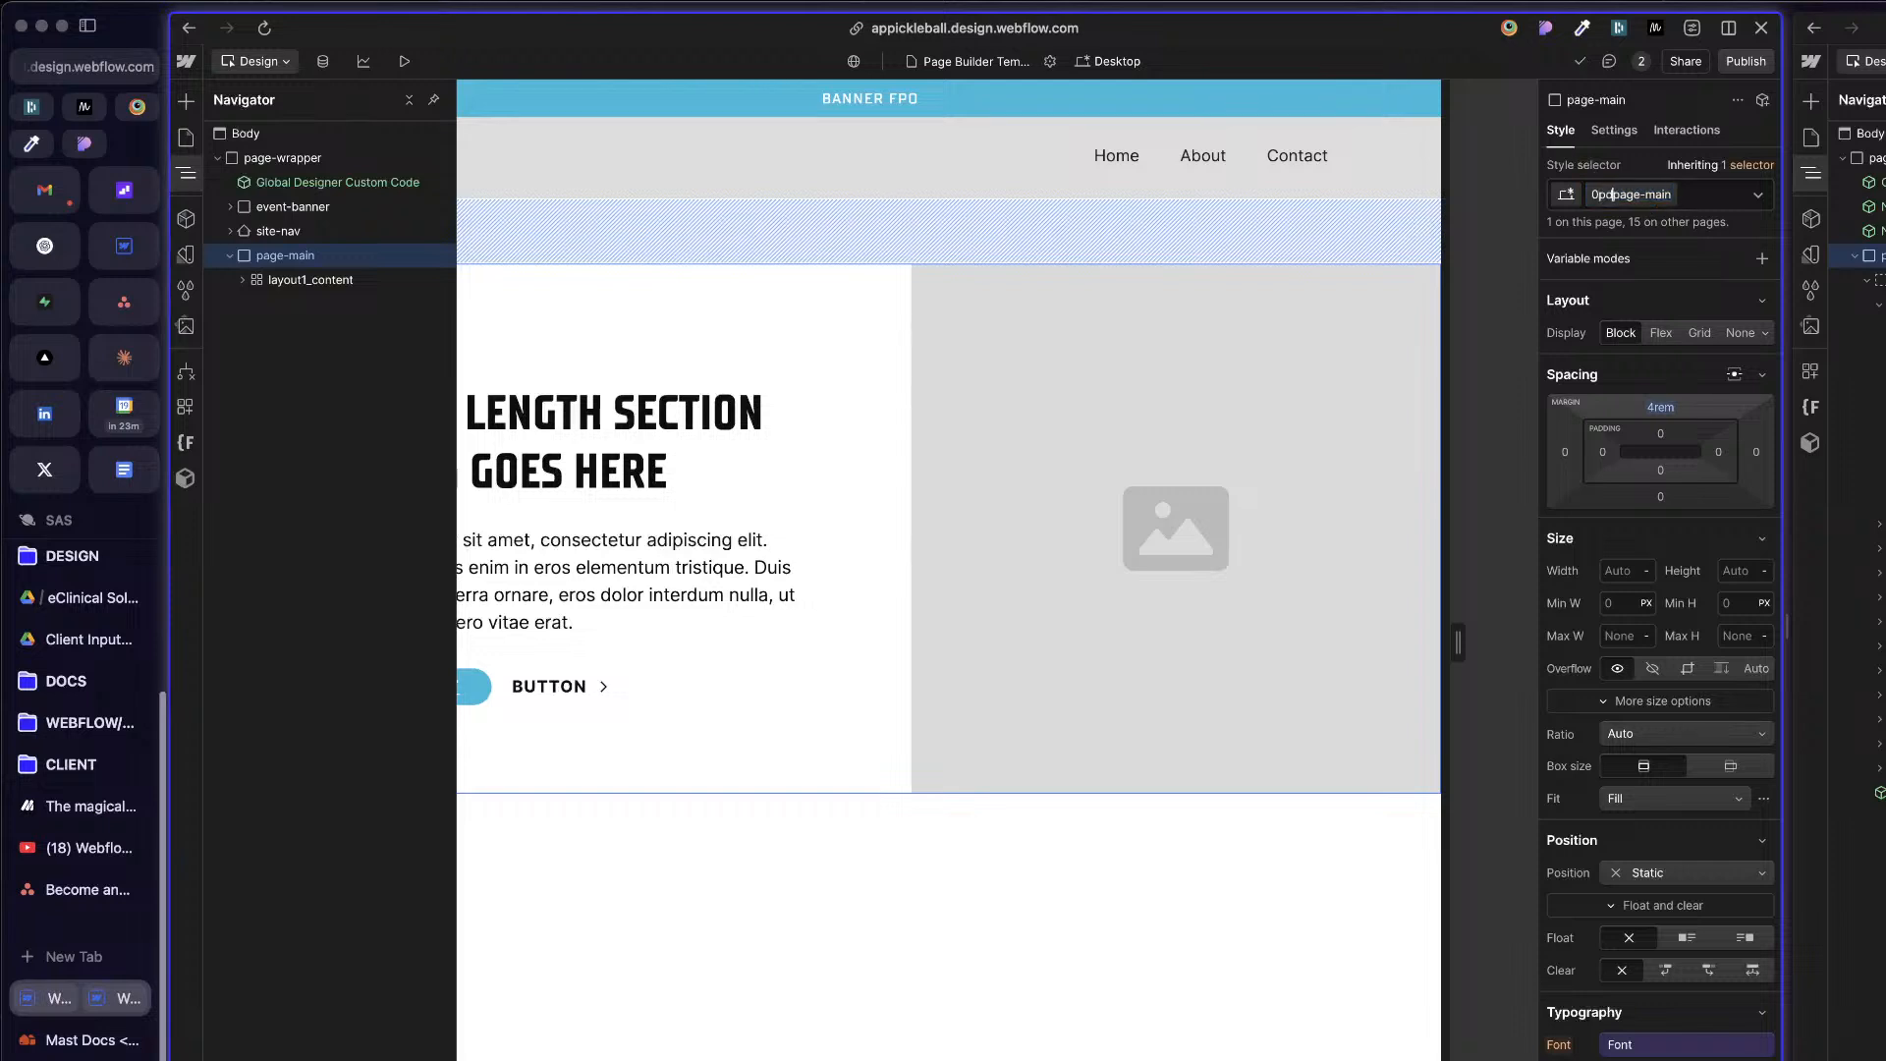
{"action": "type", "text": "d"}
{"action": "type", "text": "old_"}
{"action": "key", "text": "Return"}
{"action": "left_click", "coordinate": [988, 309]}
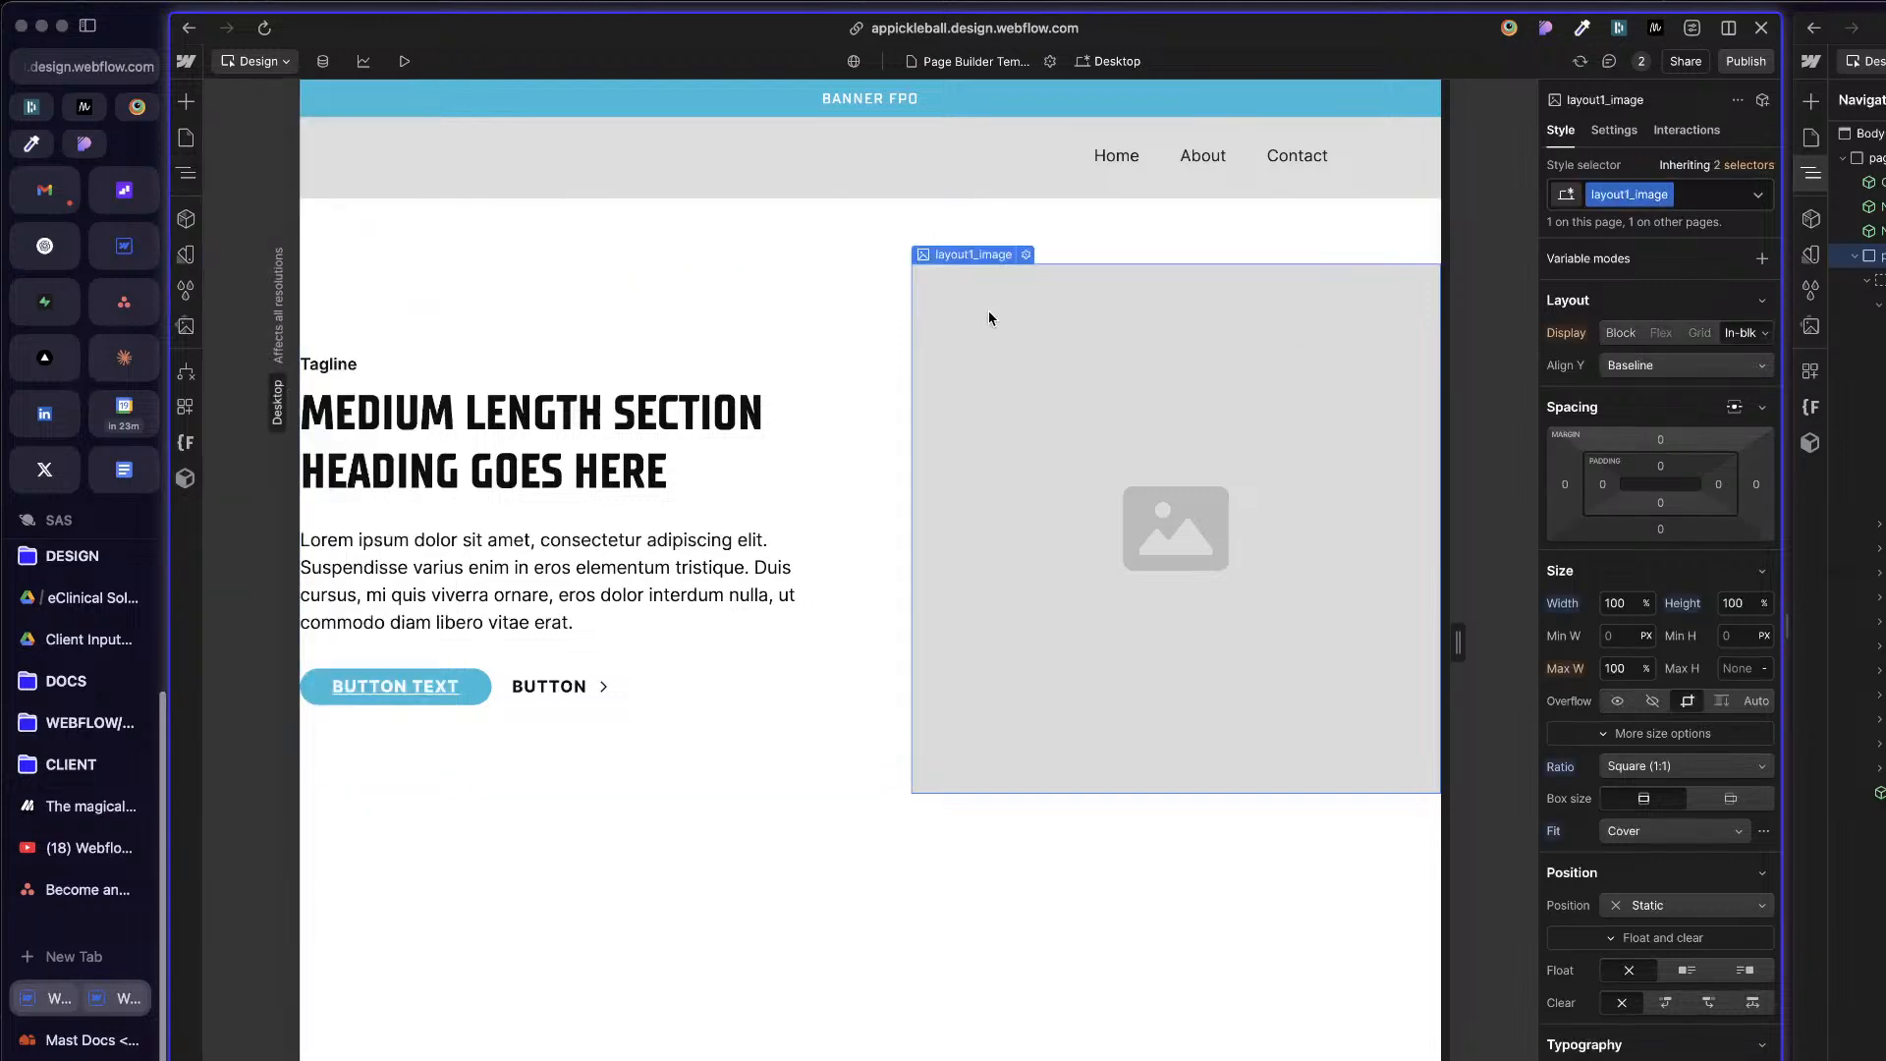
{"action": "key", "text": "z"}
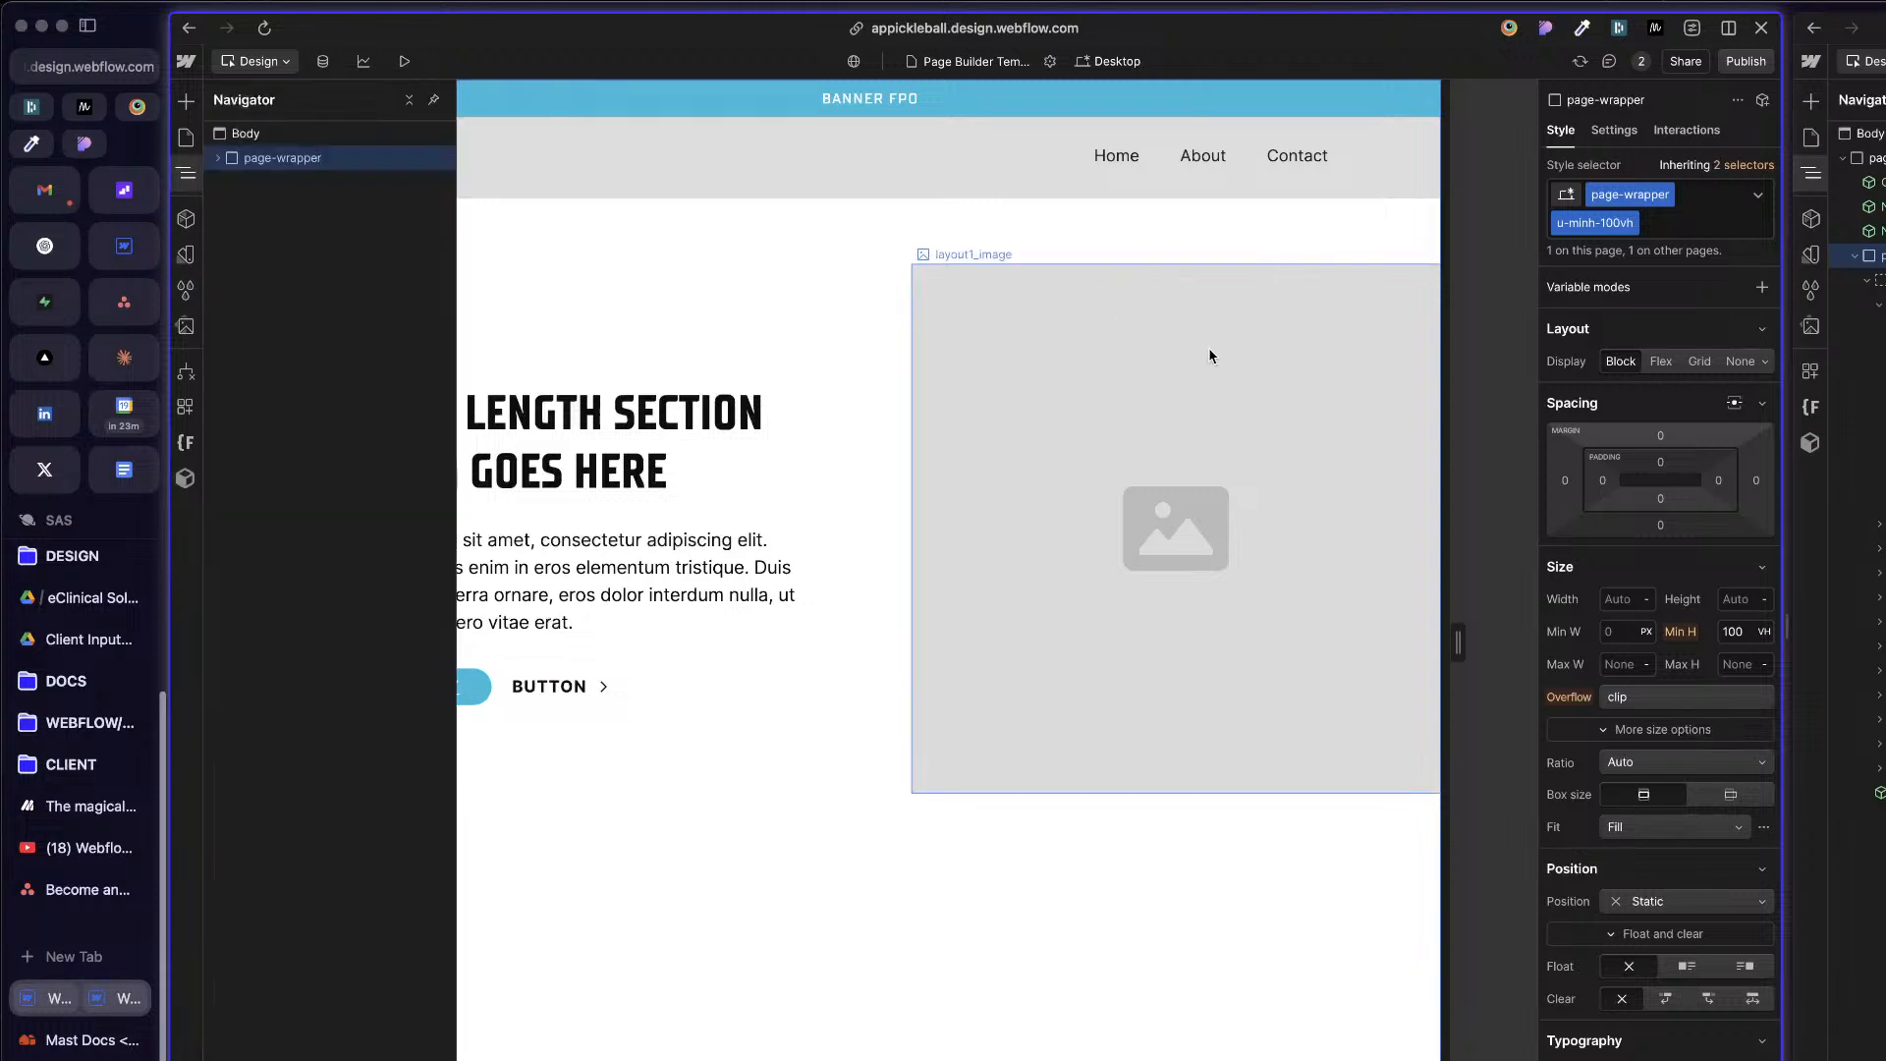
{"action": "left_click", "coordinate": [190, 140]}
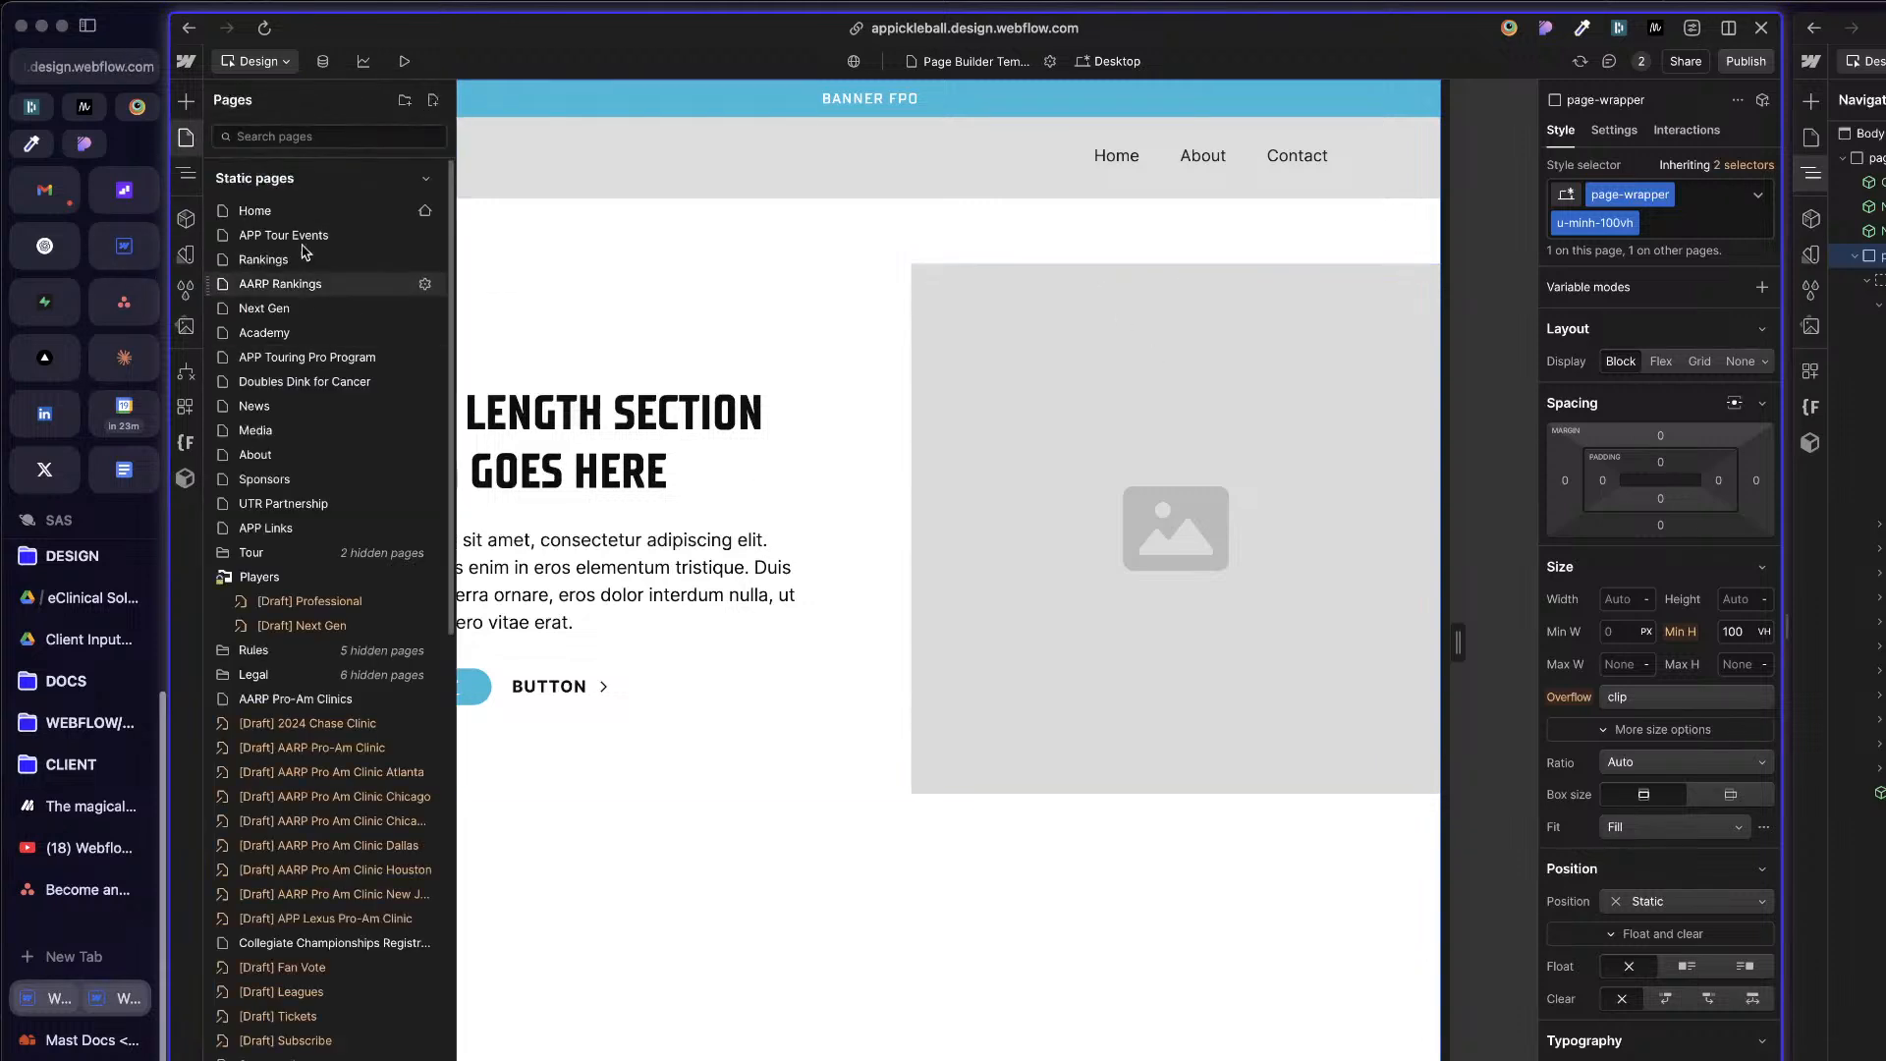
{"action": "left_click", "coordinate": [1130, 215]}
Step: Duplicate the old_page-main class on the Main element and name the copy page-main
{"action": "left_click", "coordinate": [1061, 309]}
{"action": "key", "text": "z"}
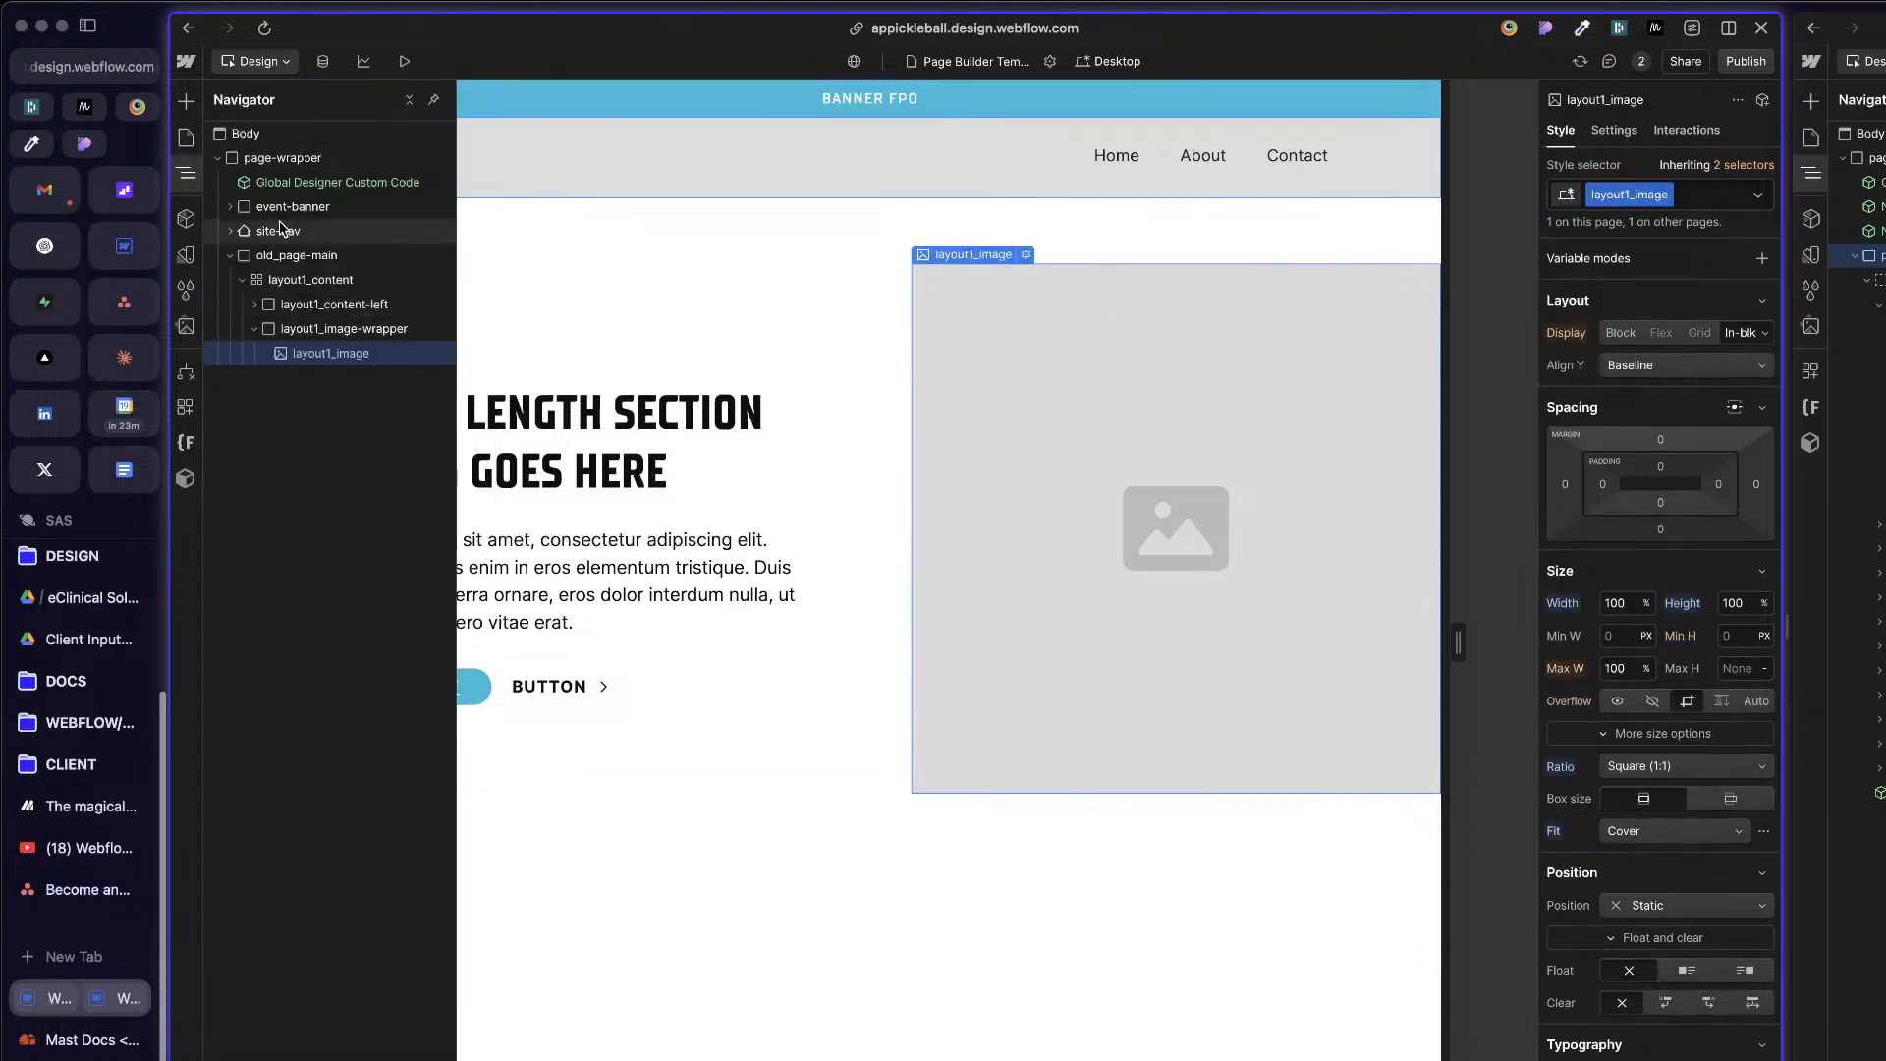
{"action": "left_click", "coordinate": [295, 254]}
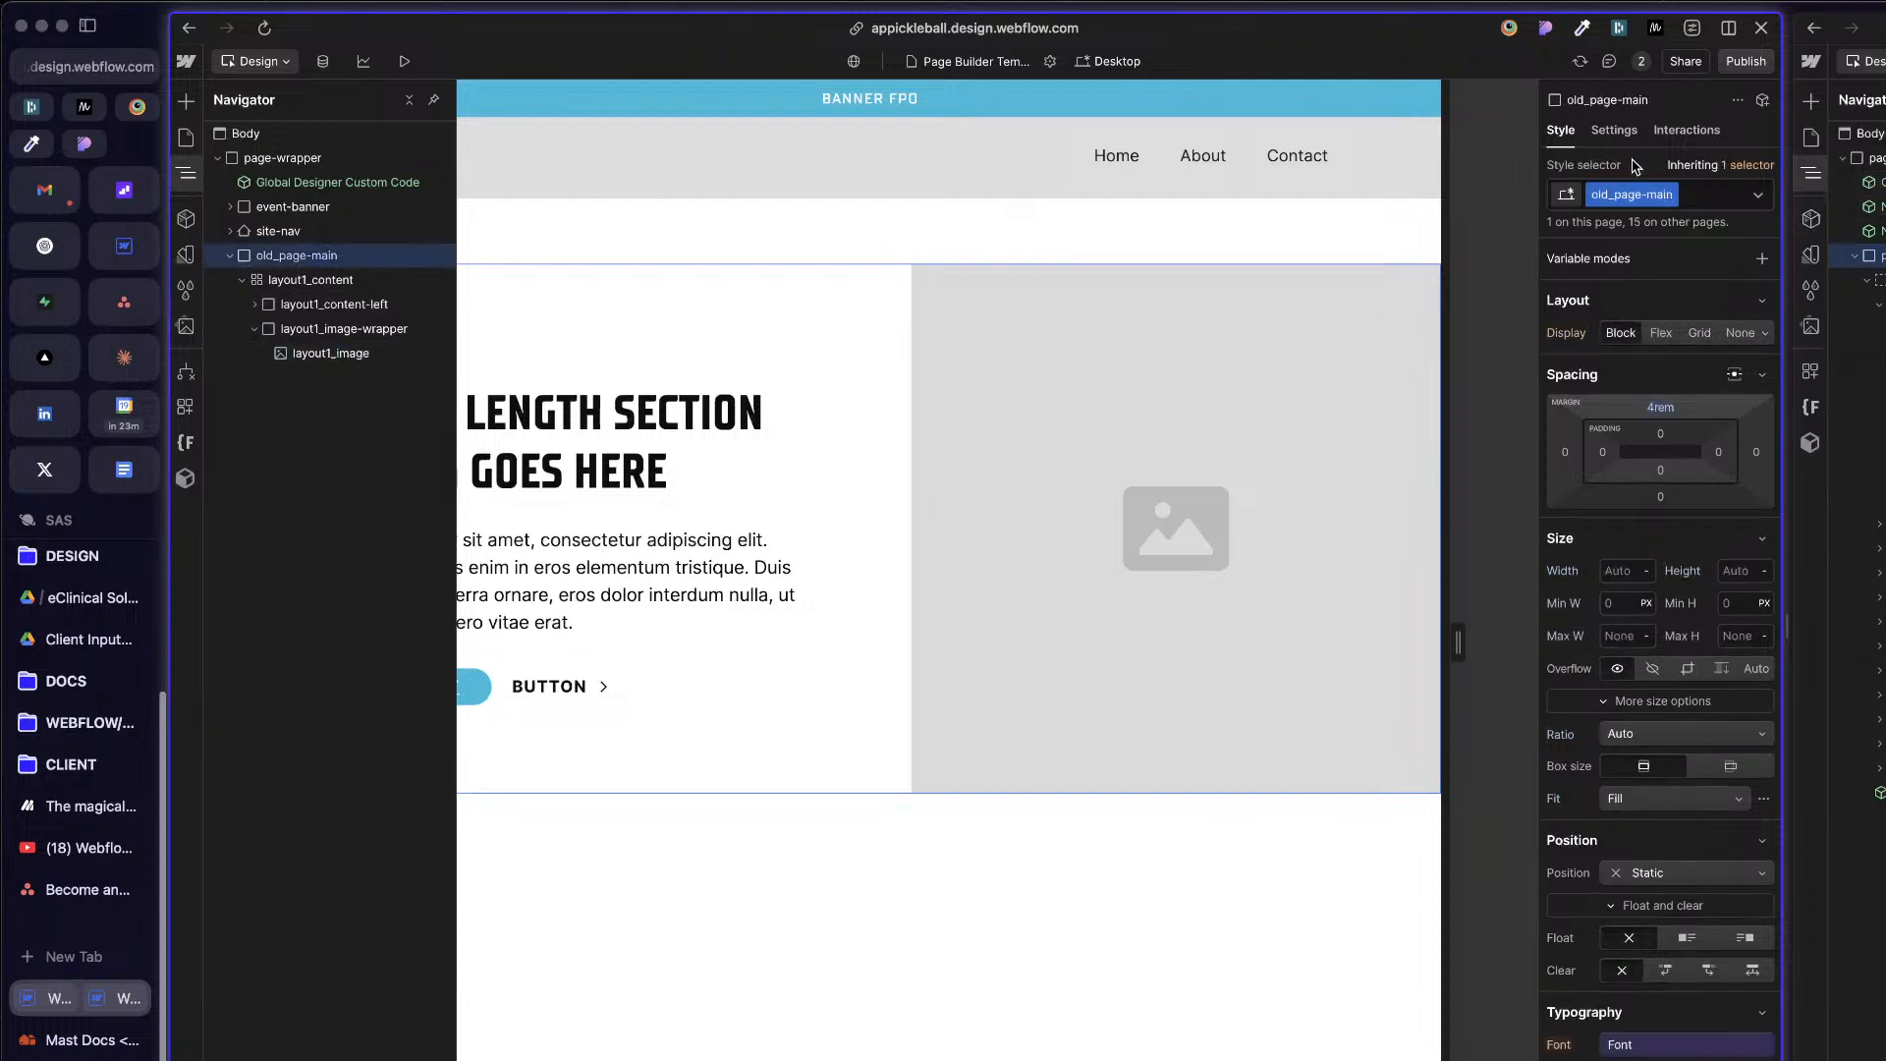
{"action": "left_click", "coordinate": [1672, 196]}
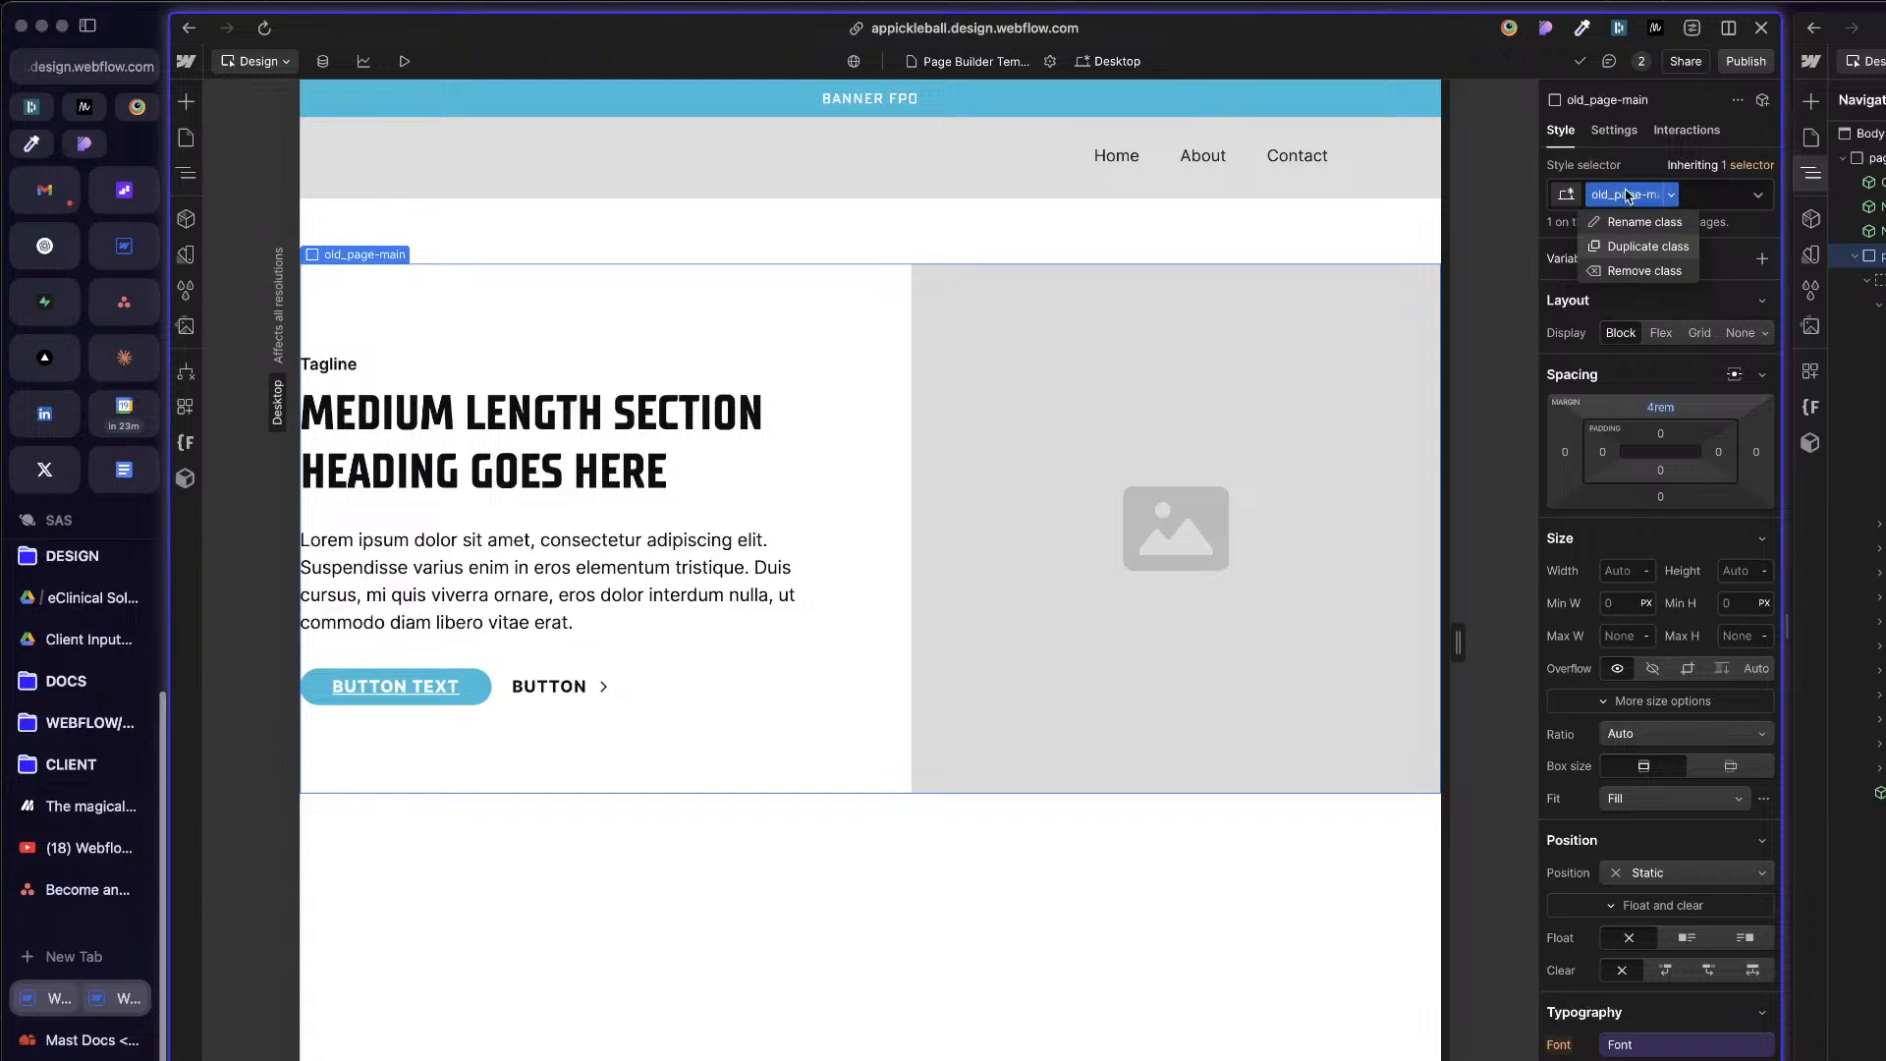
{"action": "left_click", "coordinate": [1643, 246]}
{"action": "type", "text": "page-"}
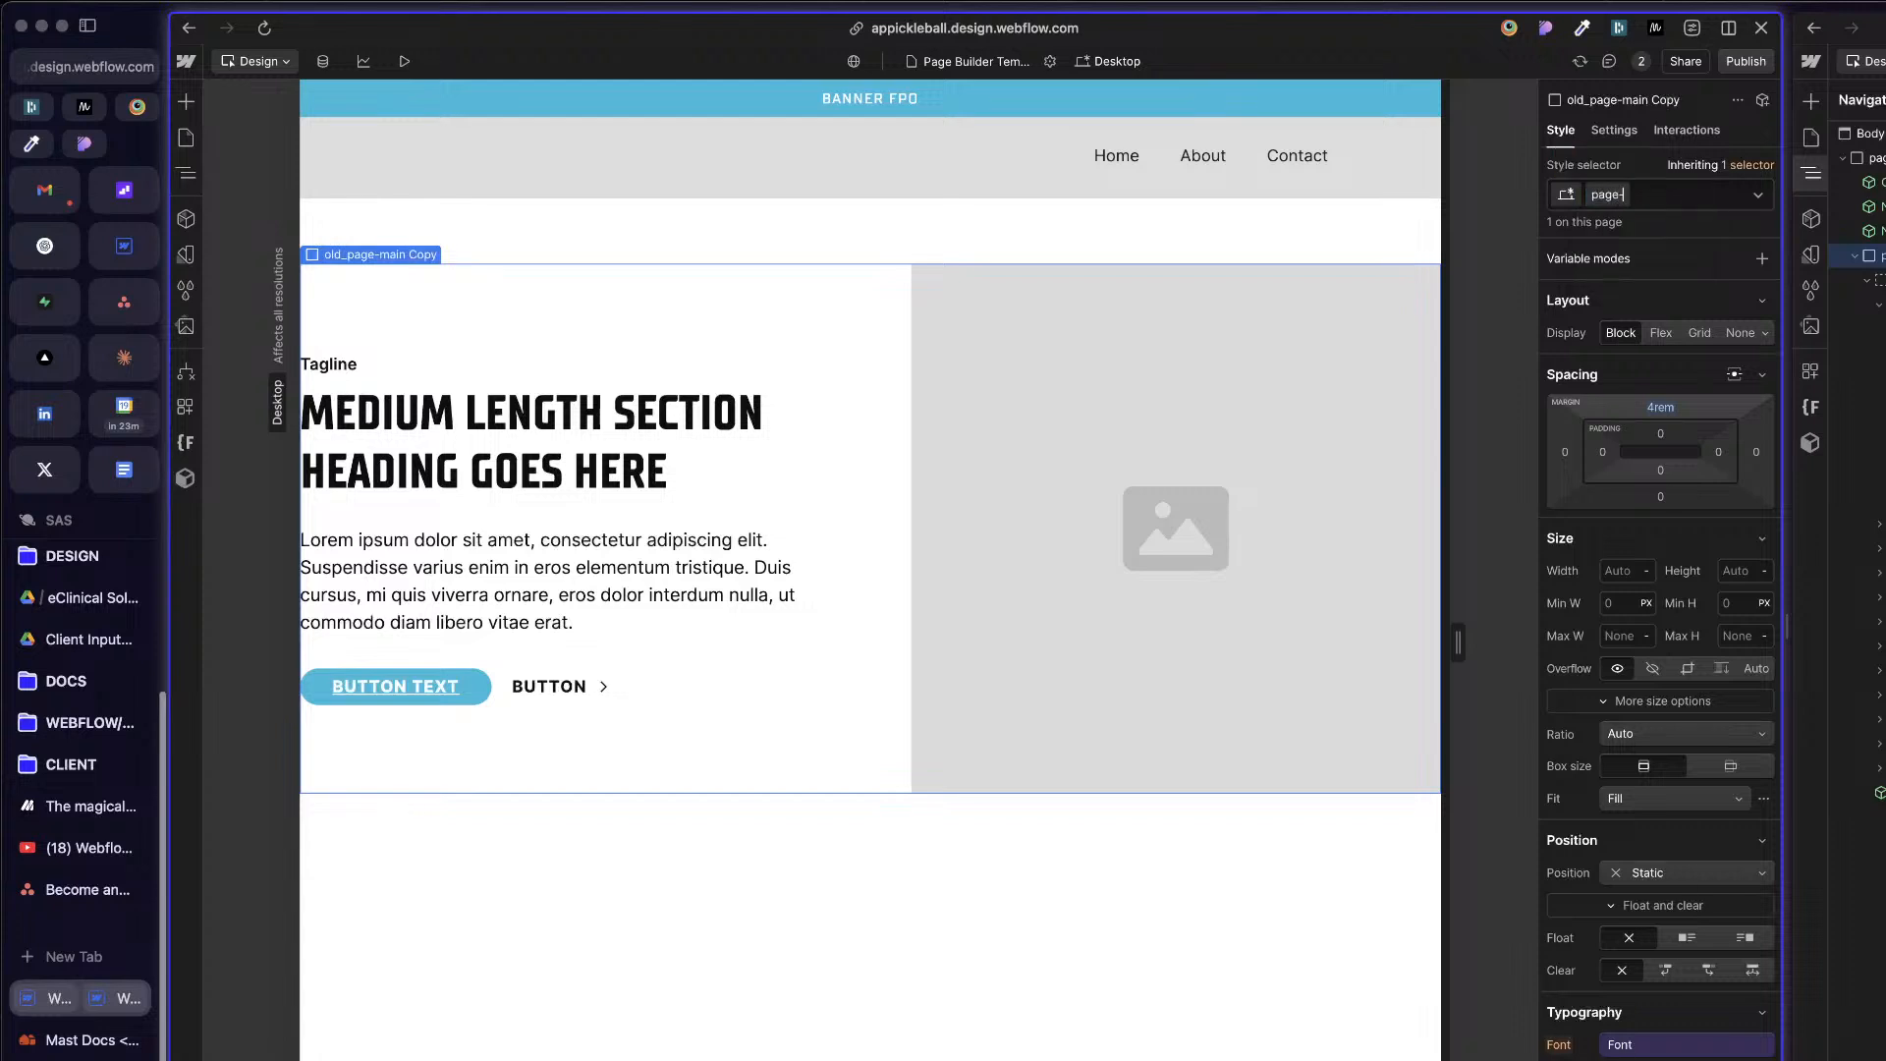
{"action": "type", "text": "main"}
{"action": "key", "text": "Return"}
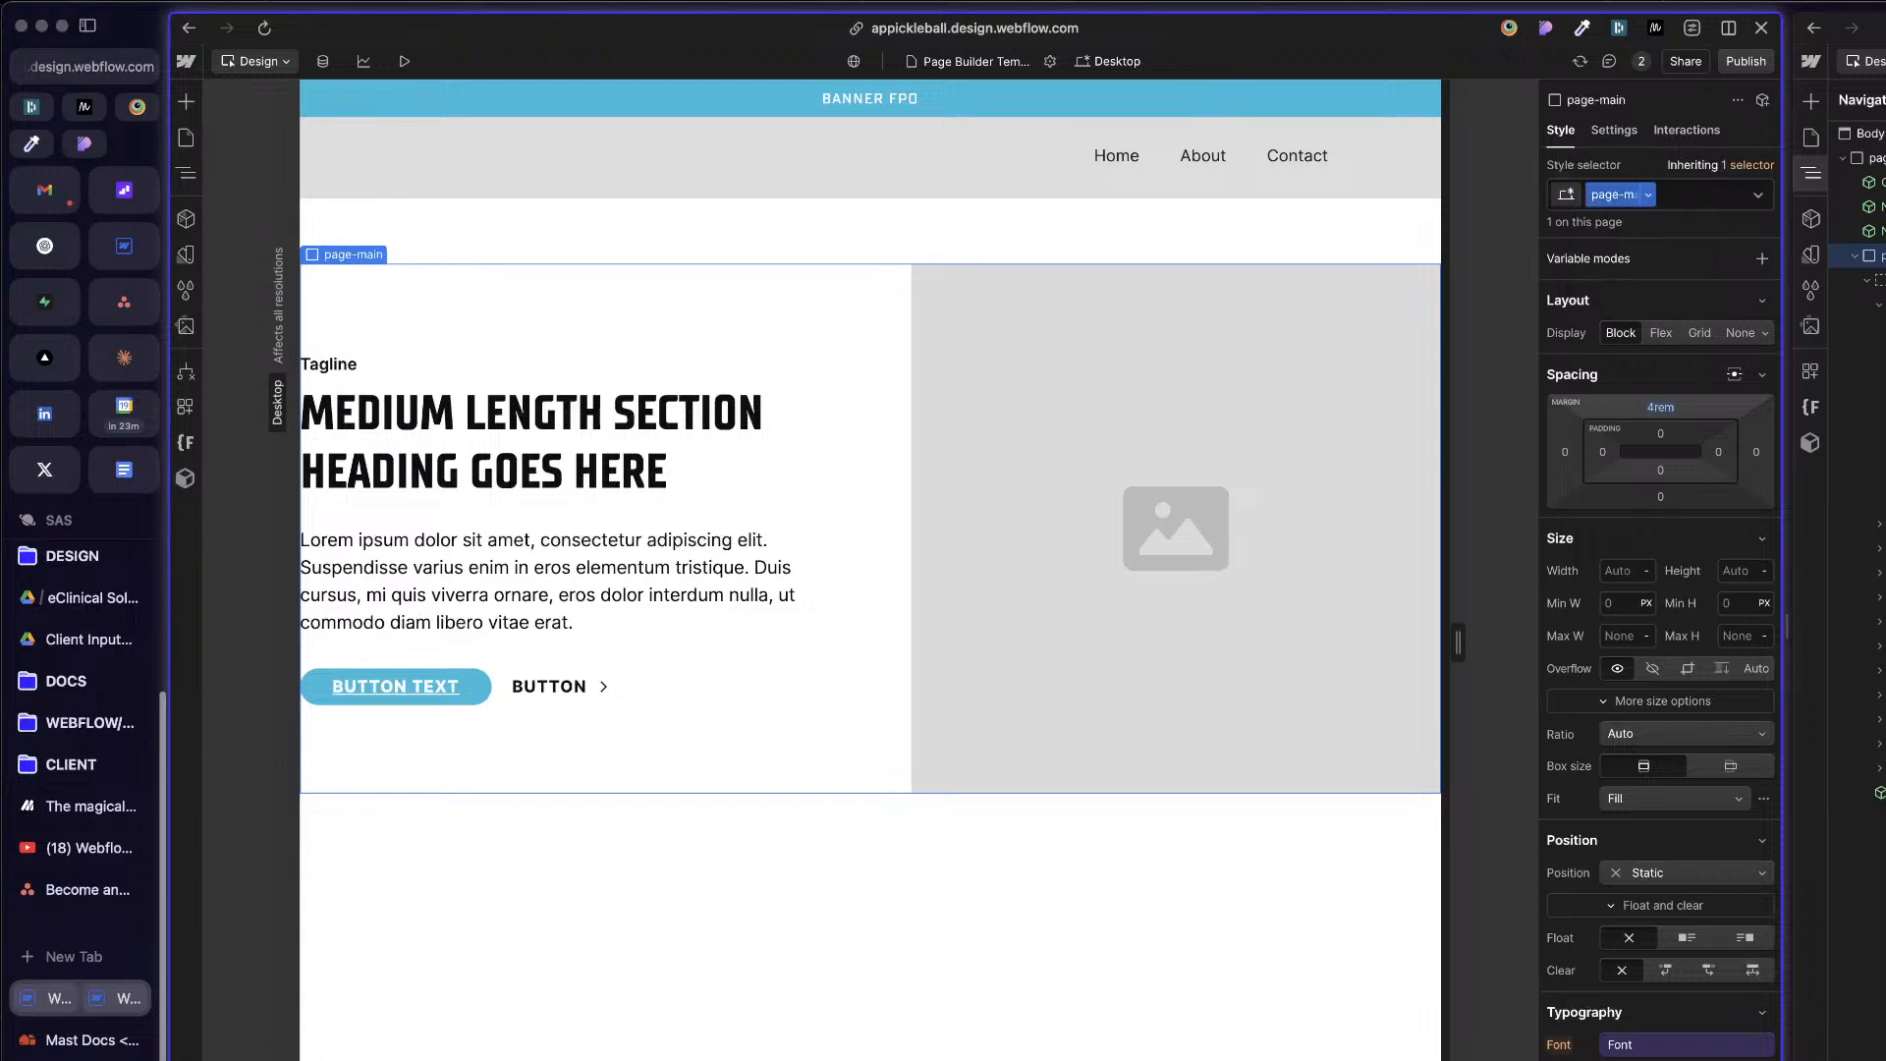
Step: Reset the top margin of the new page-main class to its initial value
{"action": "left_click", "coordinate": [1673, 412]}
{"action": "left_click", "coordinate": [1628, 474]}
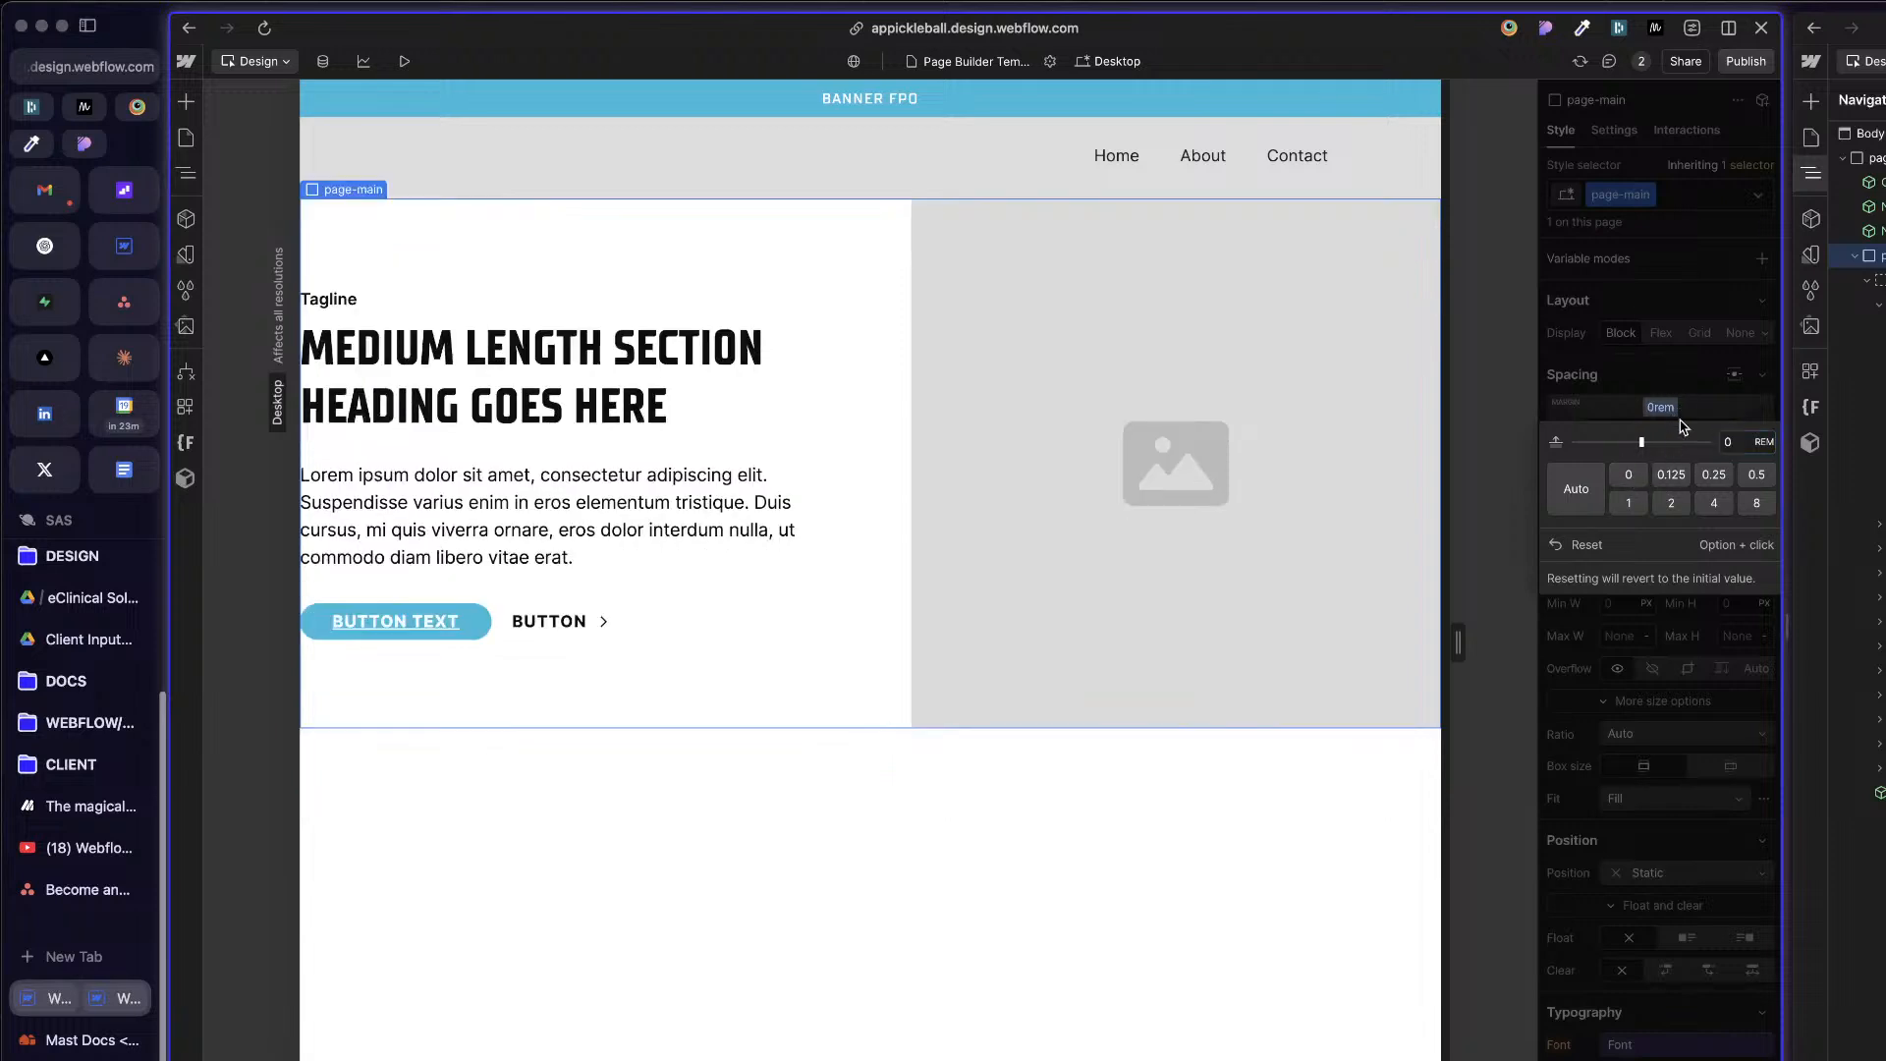
{"action": "left_click", "coordinate": [1671, 412]}
{"action": "left_click", "coordinate": [1670, 410]}
{"action": "left_click", "coordinate": [1555, 545]}
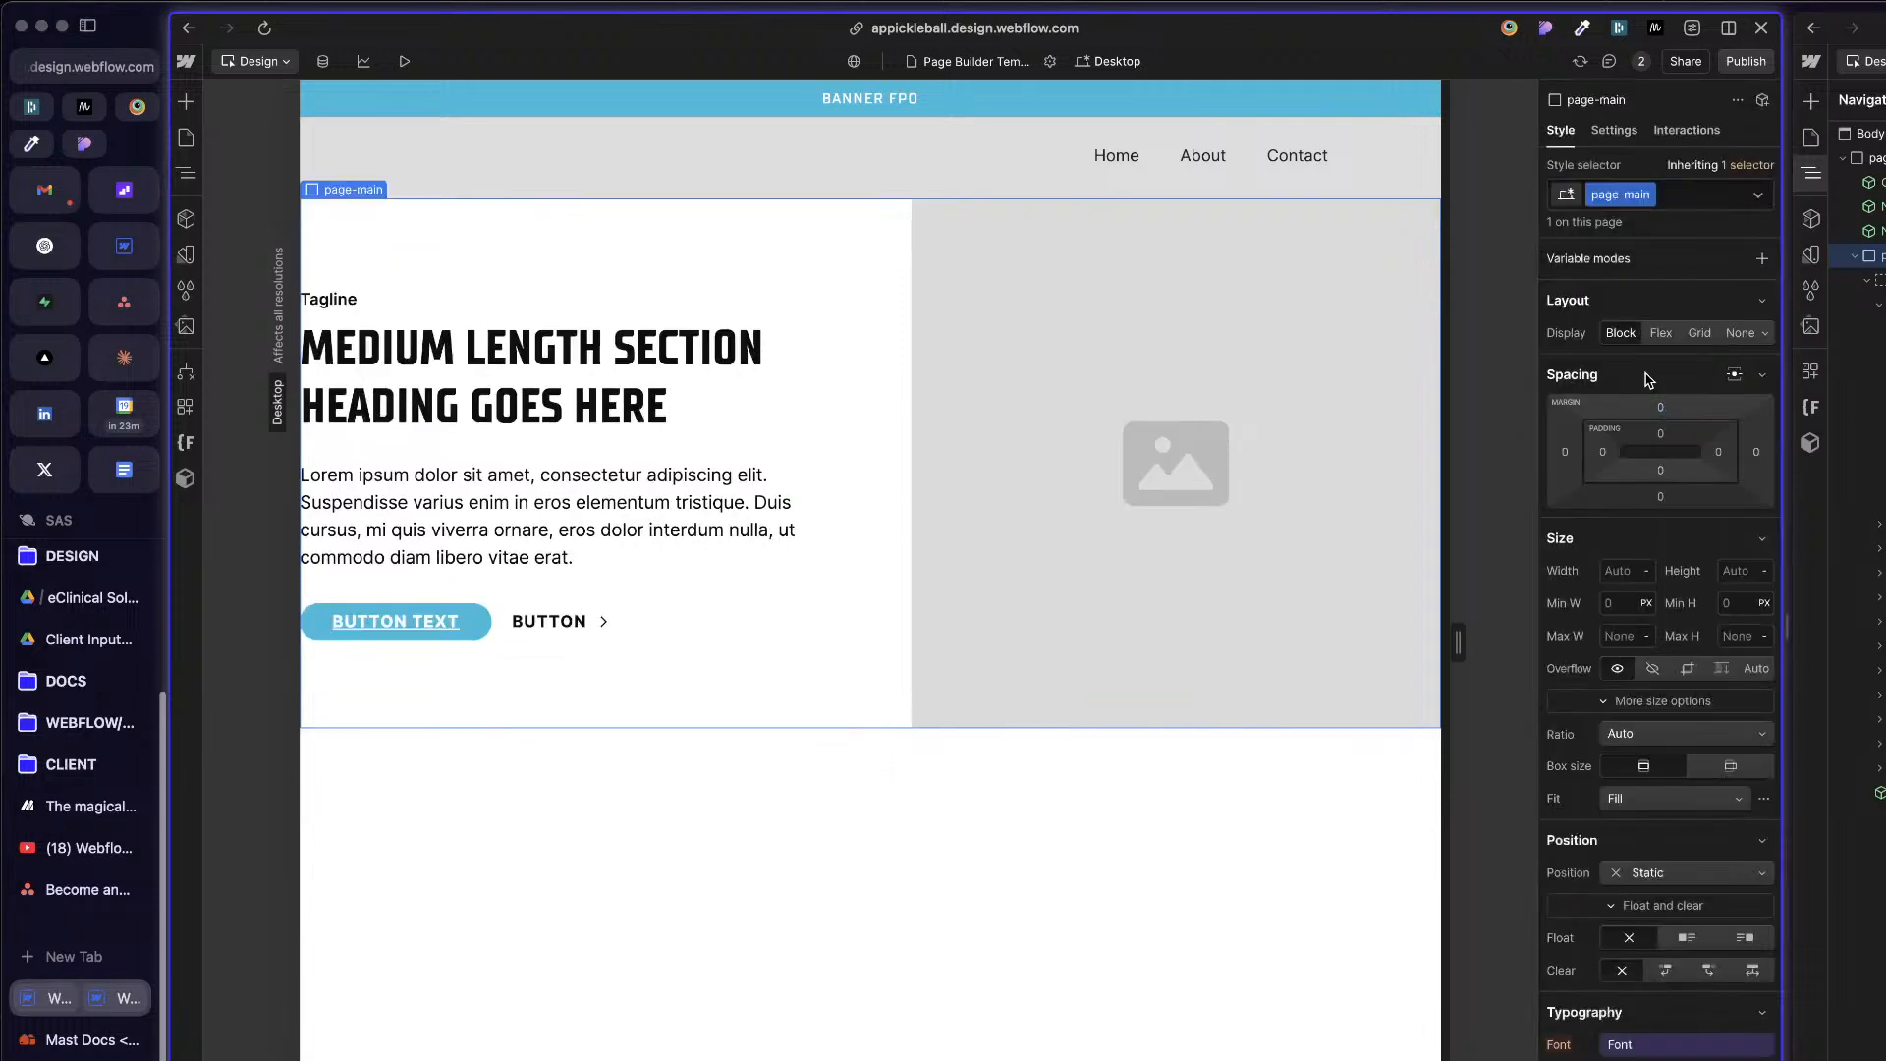
Step: Check the main element in the reference Mast project and set page-main's display to Flex with a vertical direction
{"action": "left_click", "coordinate": [1881, 305]}
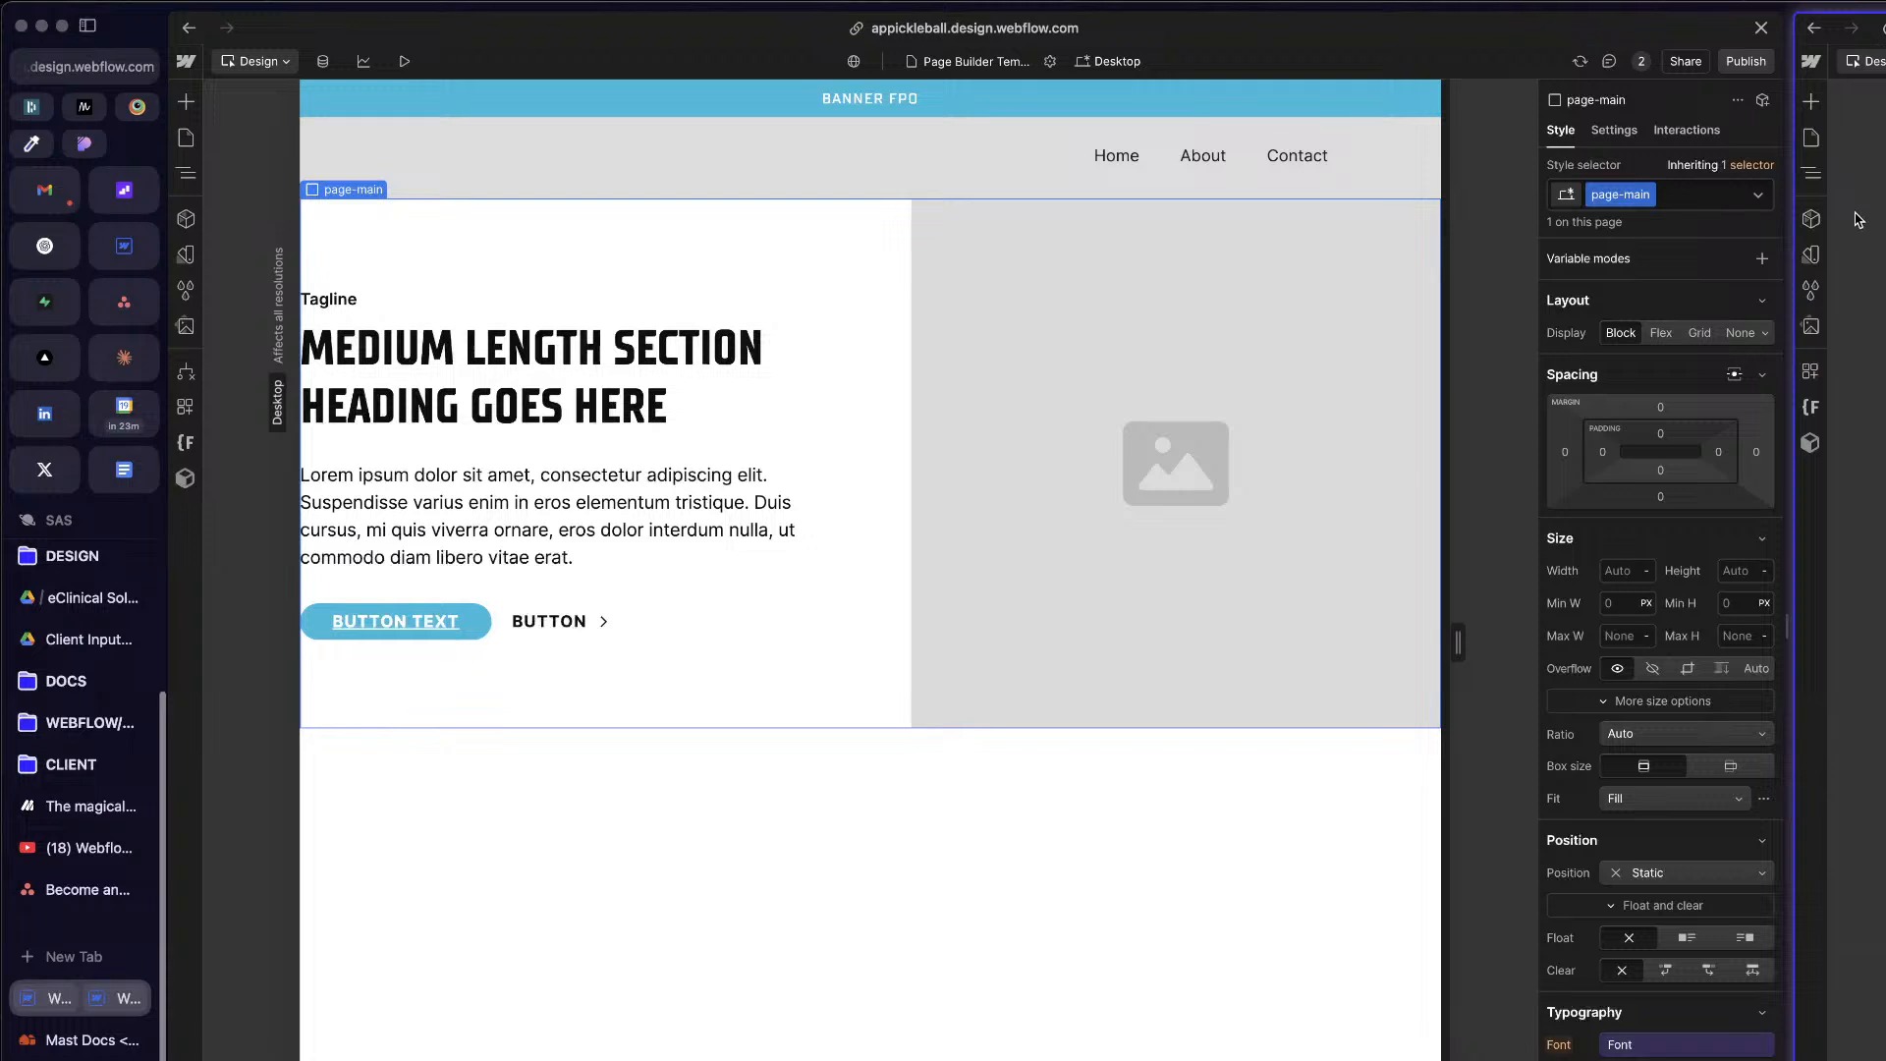
{"action": "key", "text": "z"}
{"action": "left_click", "coordinate": [1876, 260]}
{"action": "left_click", "coordinate": [1660, 336]}
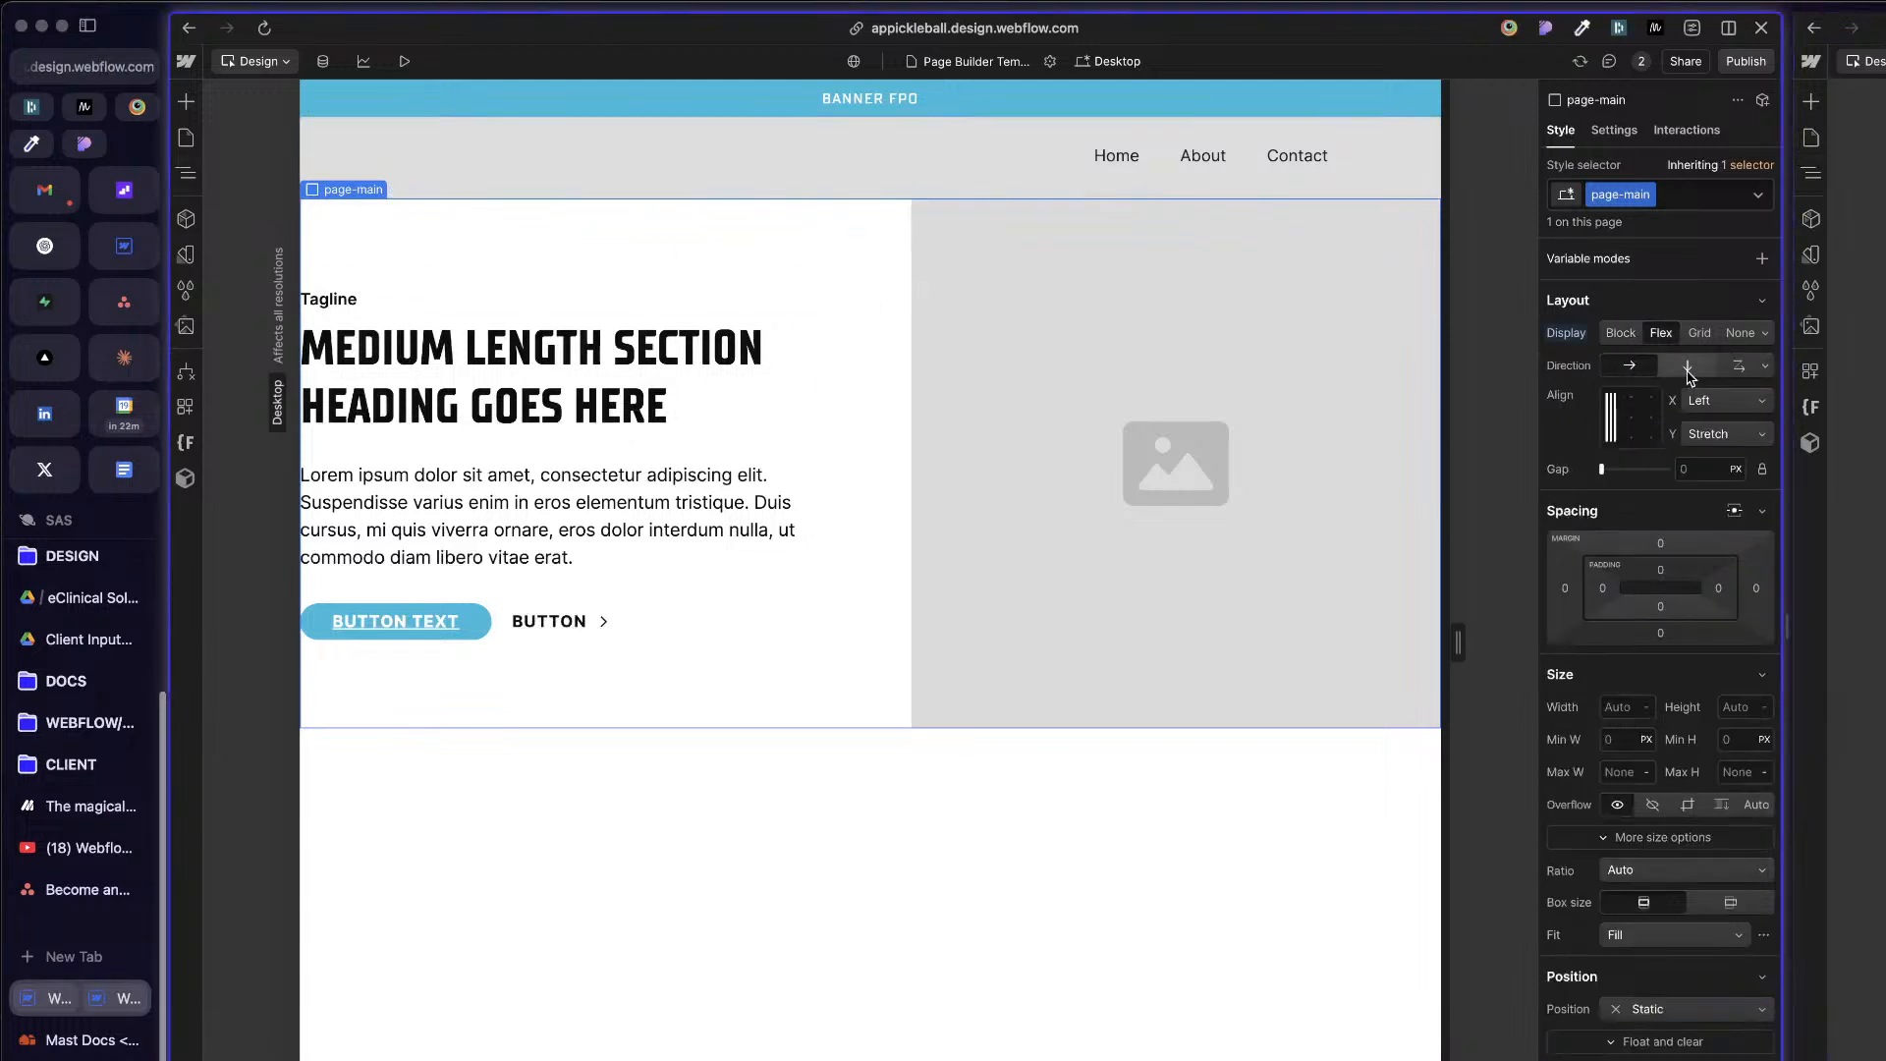
{"action": "left_click", "coordinate": [1688, 367]}
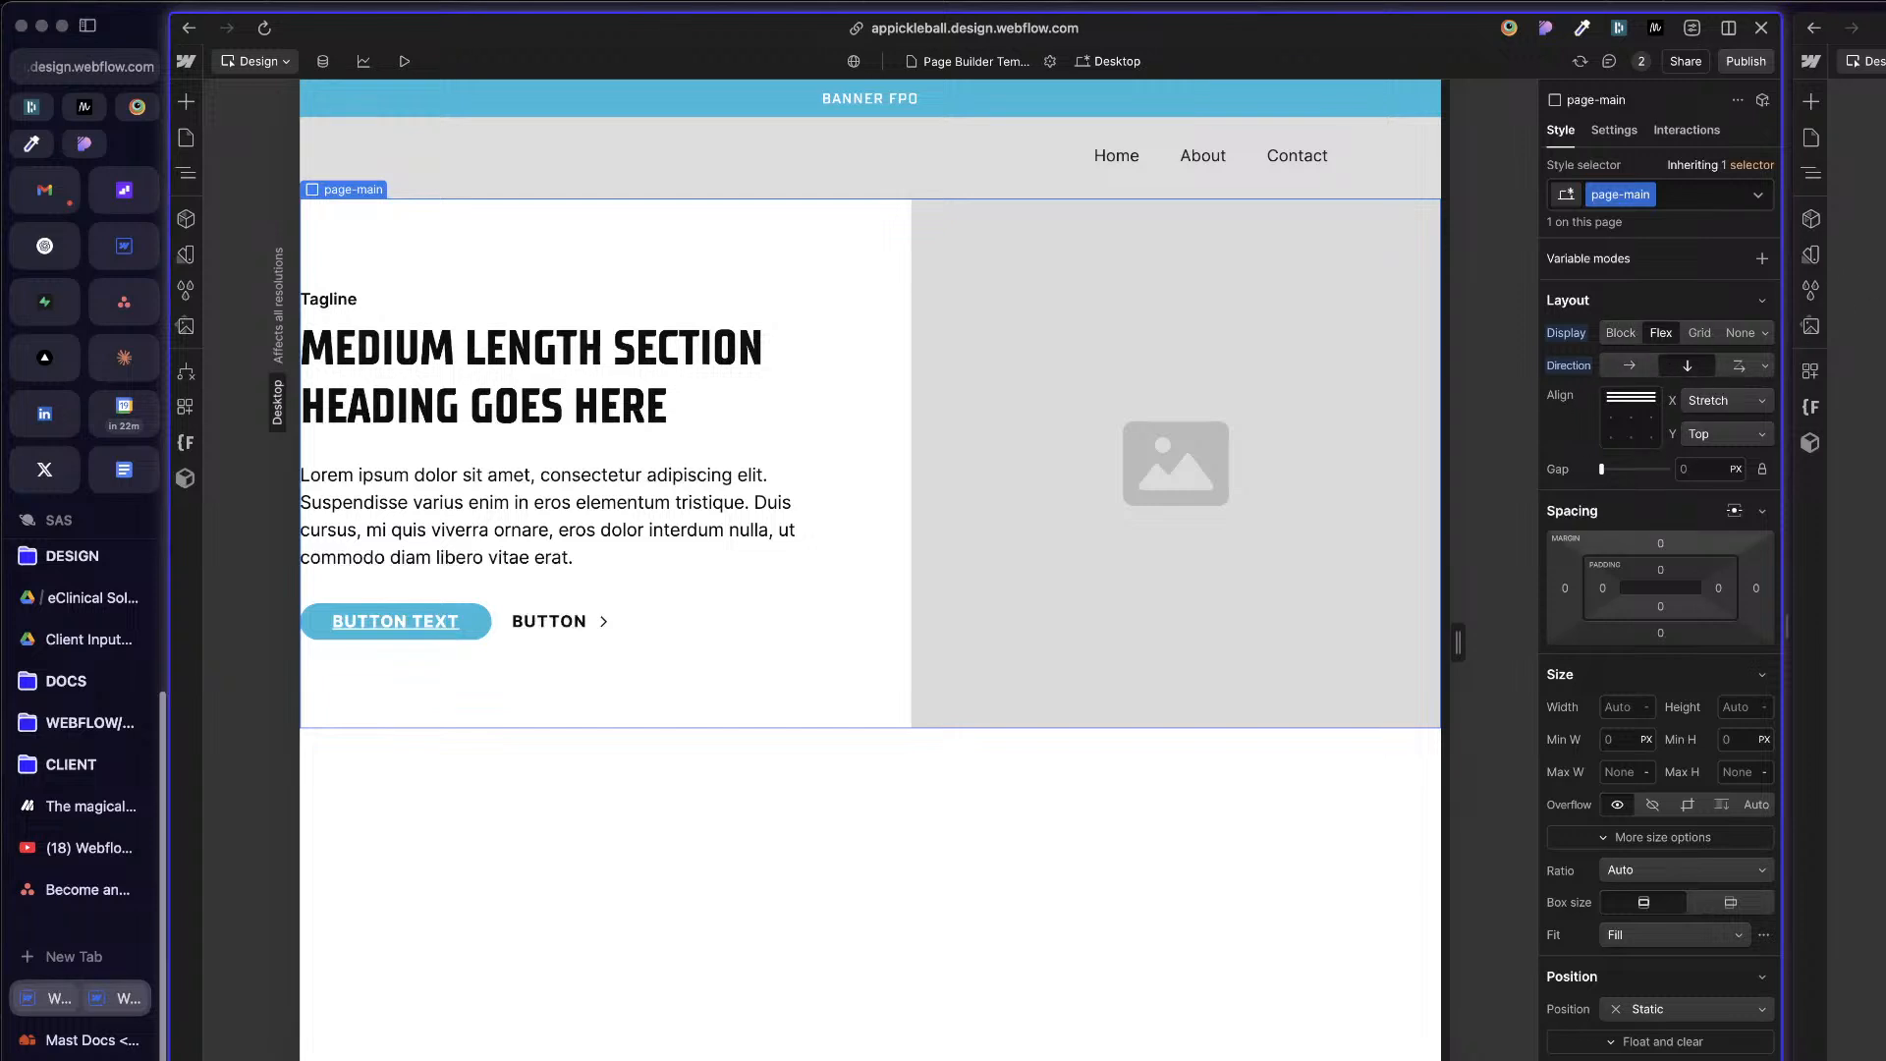
Step: Look through the reference Mast project's pages and element structure, checking its main element and page wrapper
{"action": "key", "text": "z"}
{"action": "key", "text": "z"}
{"action": "left_click", "coordinate": [1857, 551]}
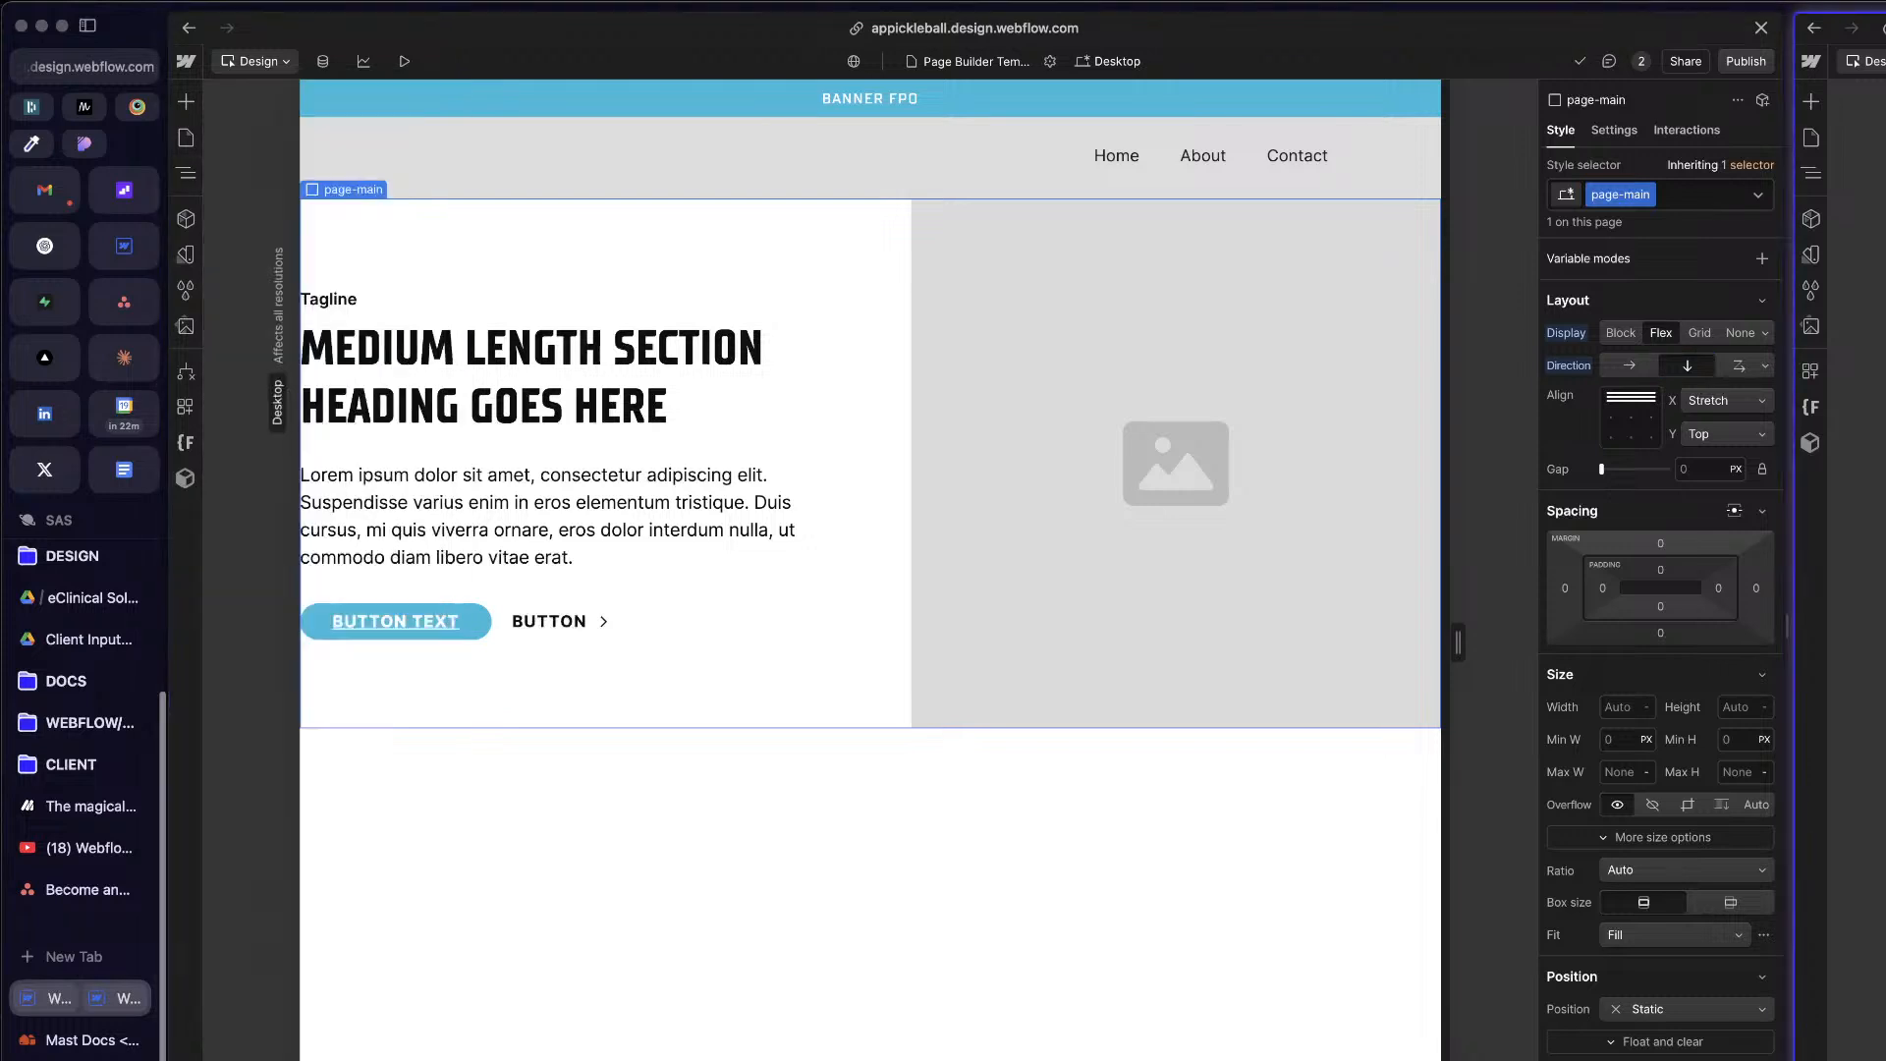
{"action": "left_click", "coordinate": [1813, 150]}
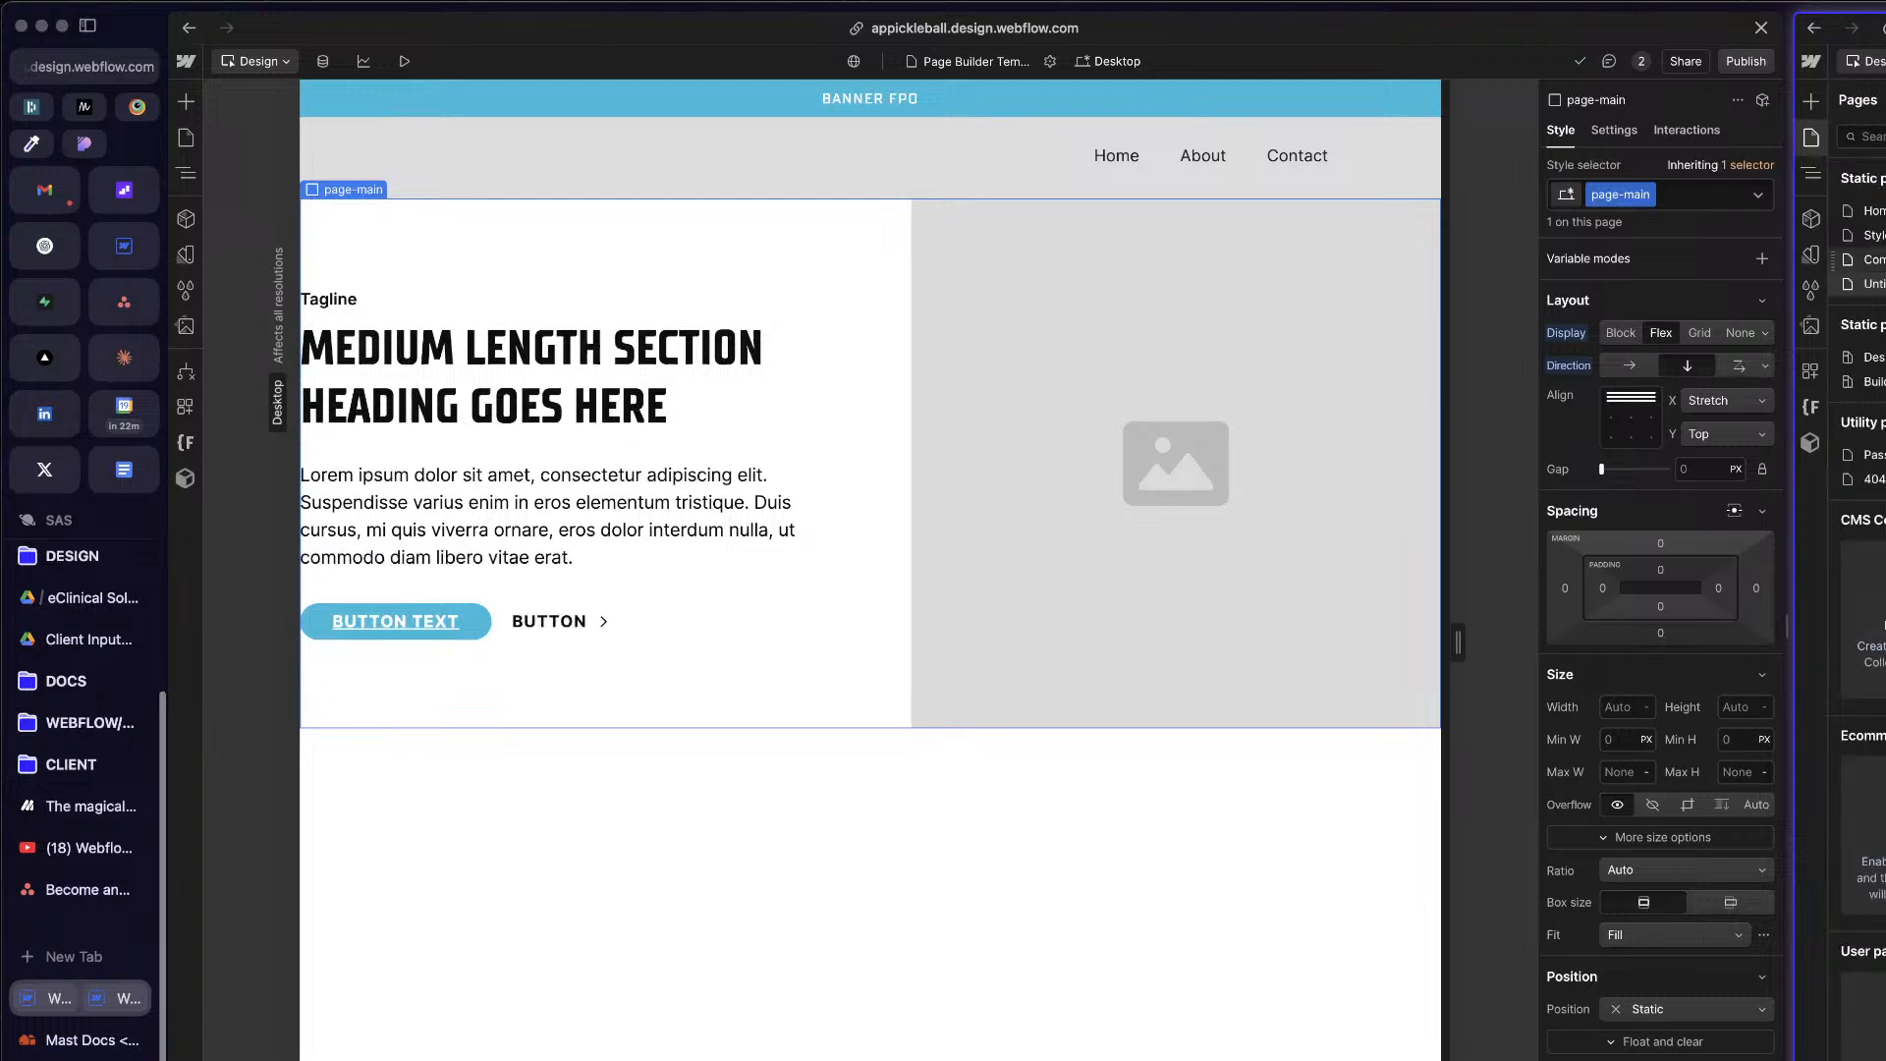
{"action": "key", "text": "z"}
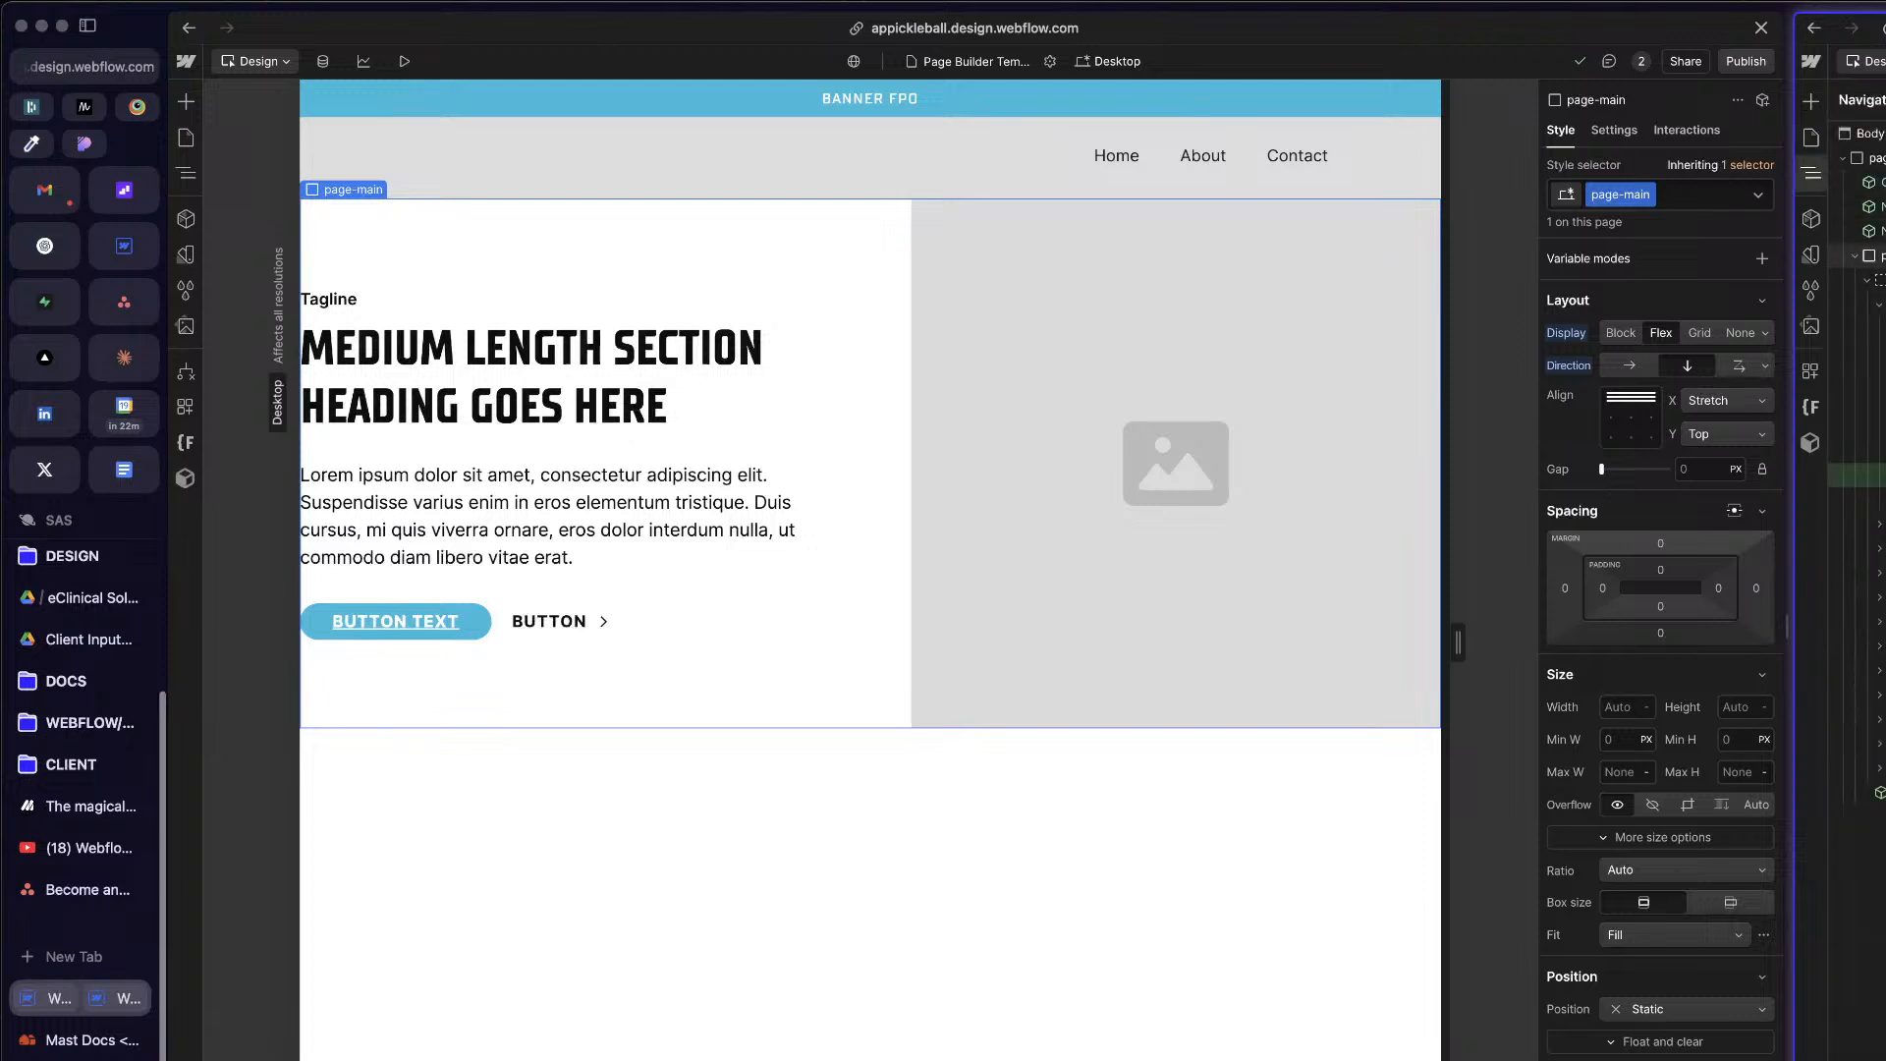
{"action": "left_click", "coordinate": [1876, 255]}
{"action": "left_click", "coordinate": [1875, 158]}
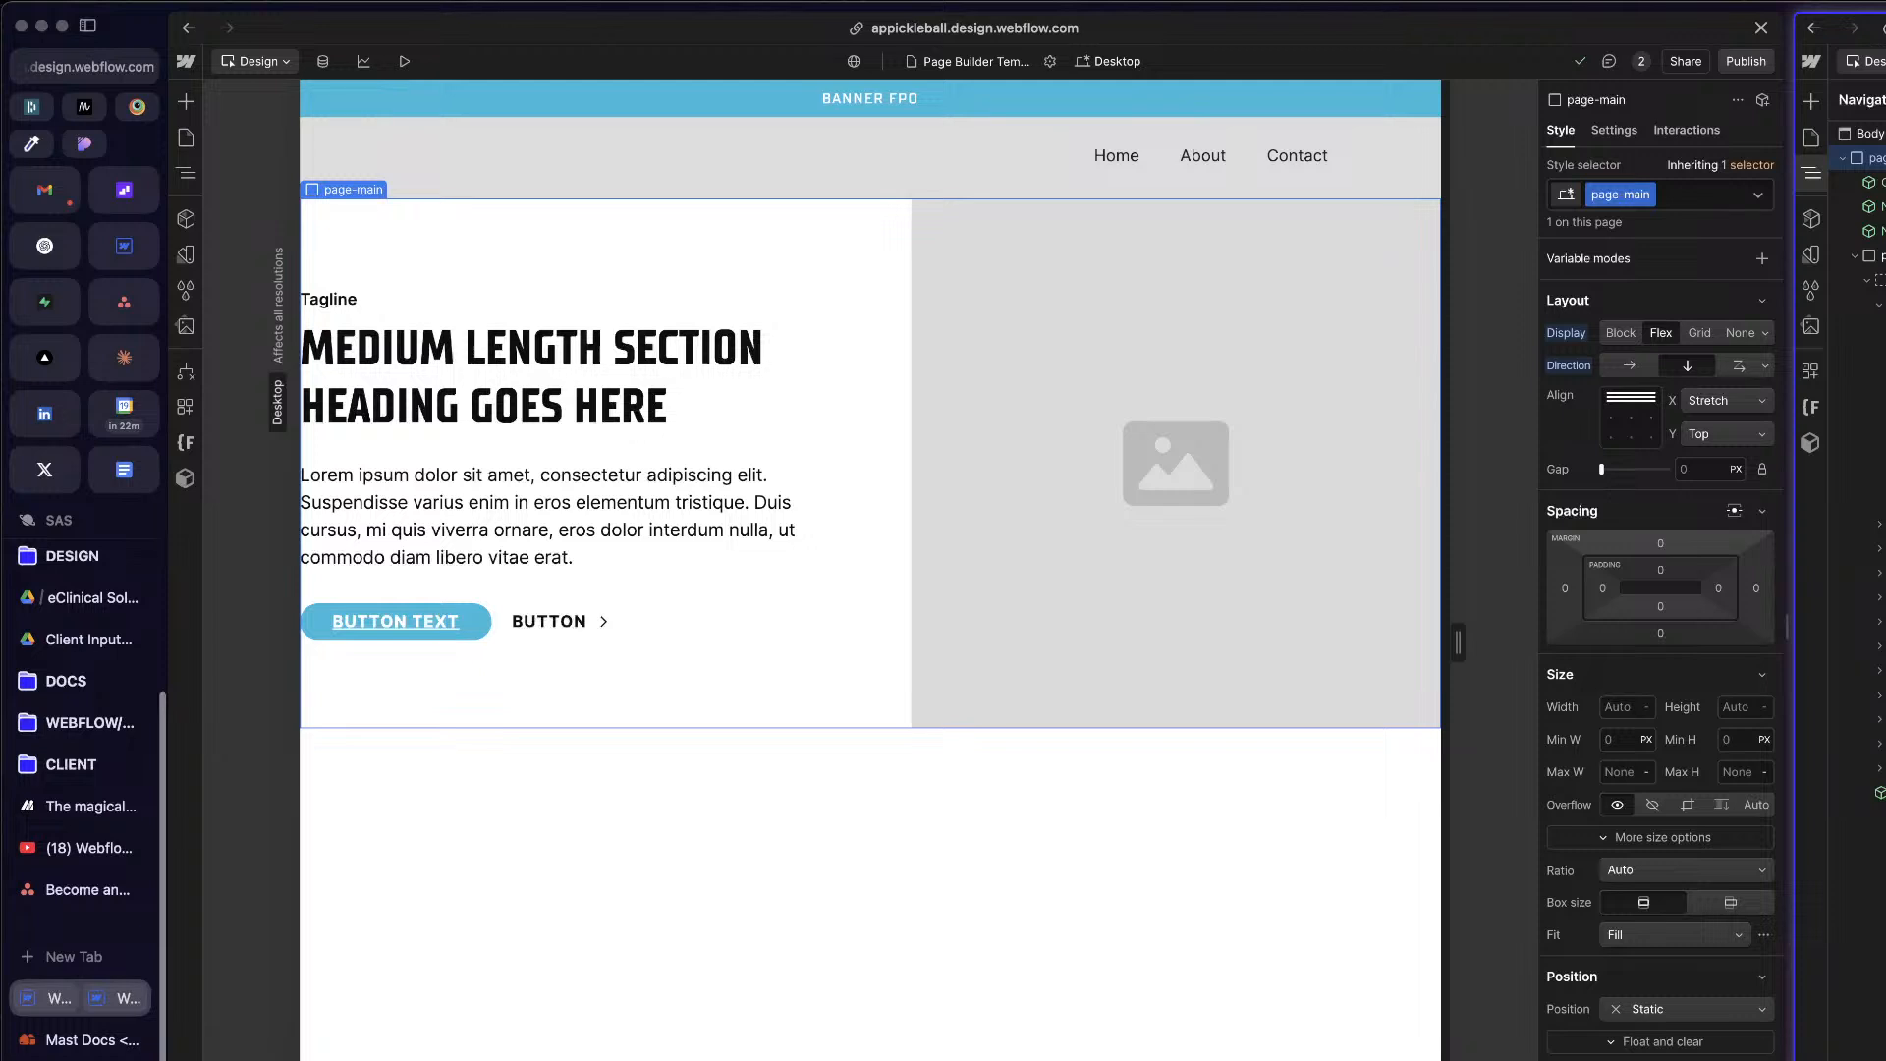
Step: Inspect the base page-wrapper class on the APP page's wrapper, checking its own styles apart from u-minh-100vh
{"action": "left_click", "coordinate": [1006, 310]}
{"action": "key", "text": "z"}
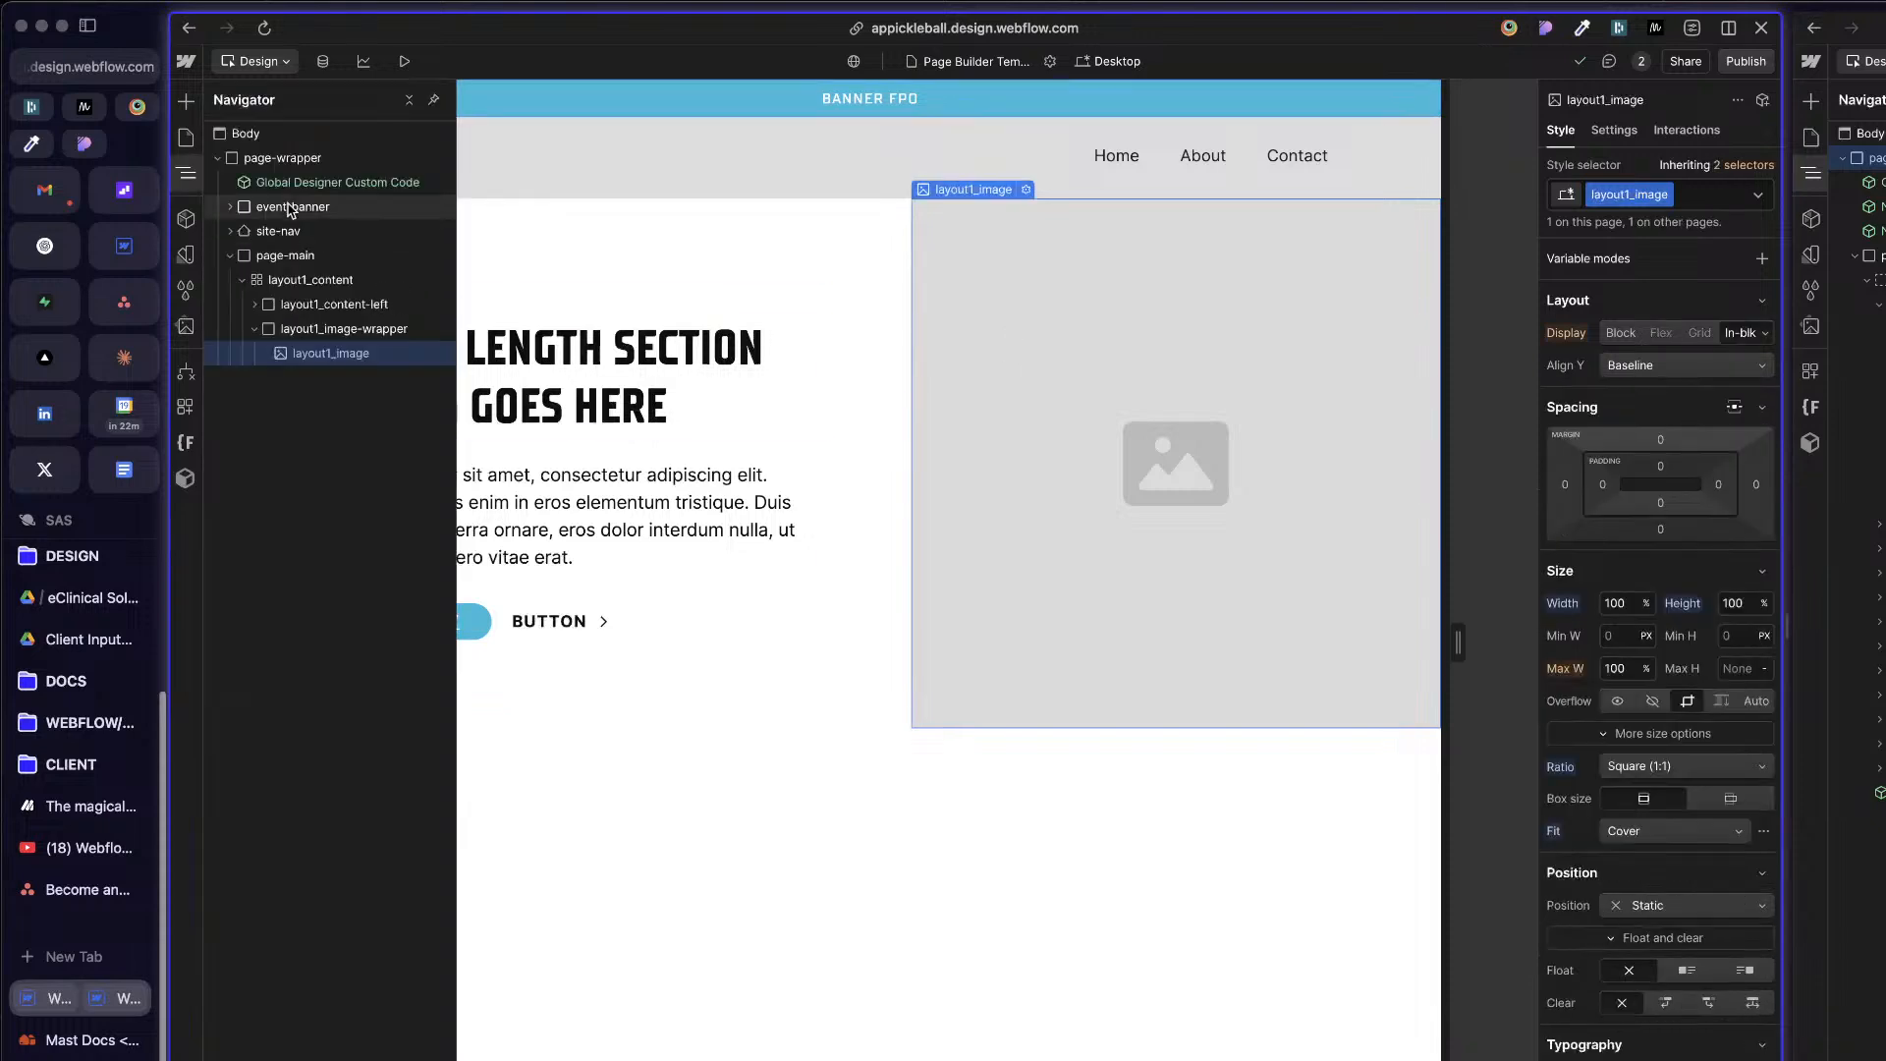
{"action": "left_click", "coordinate": [288, 160]}
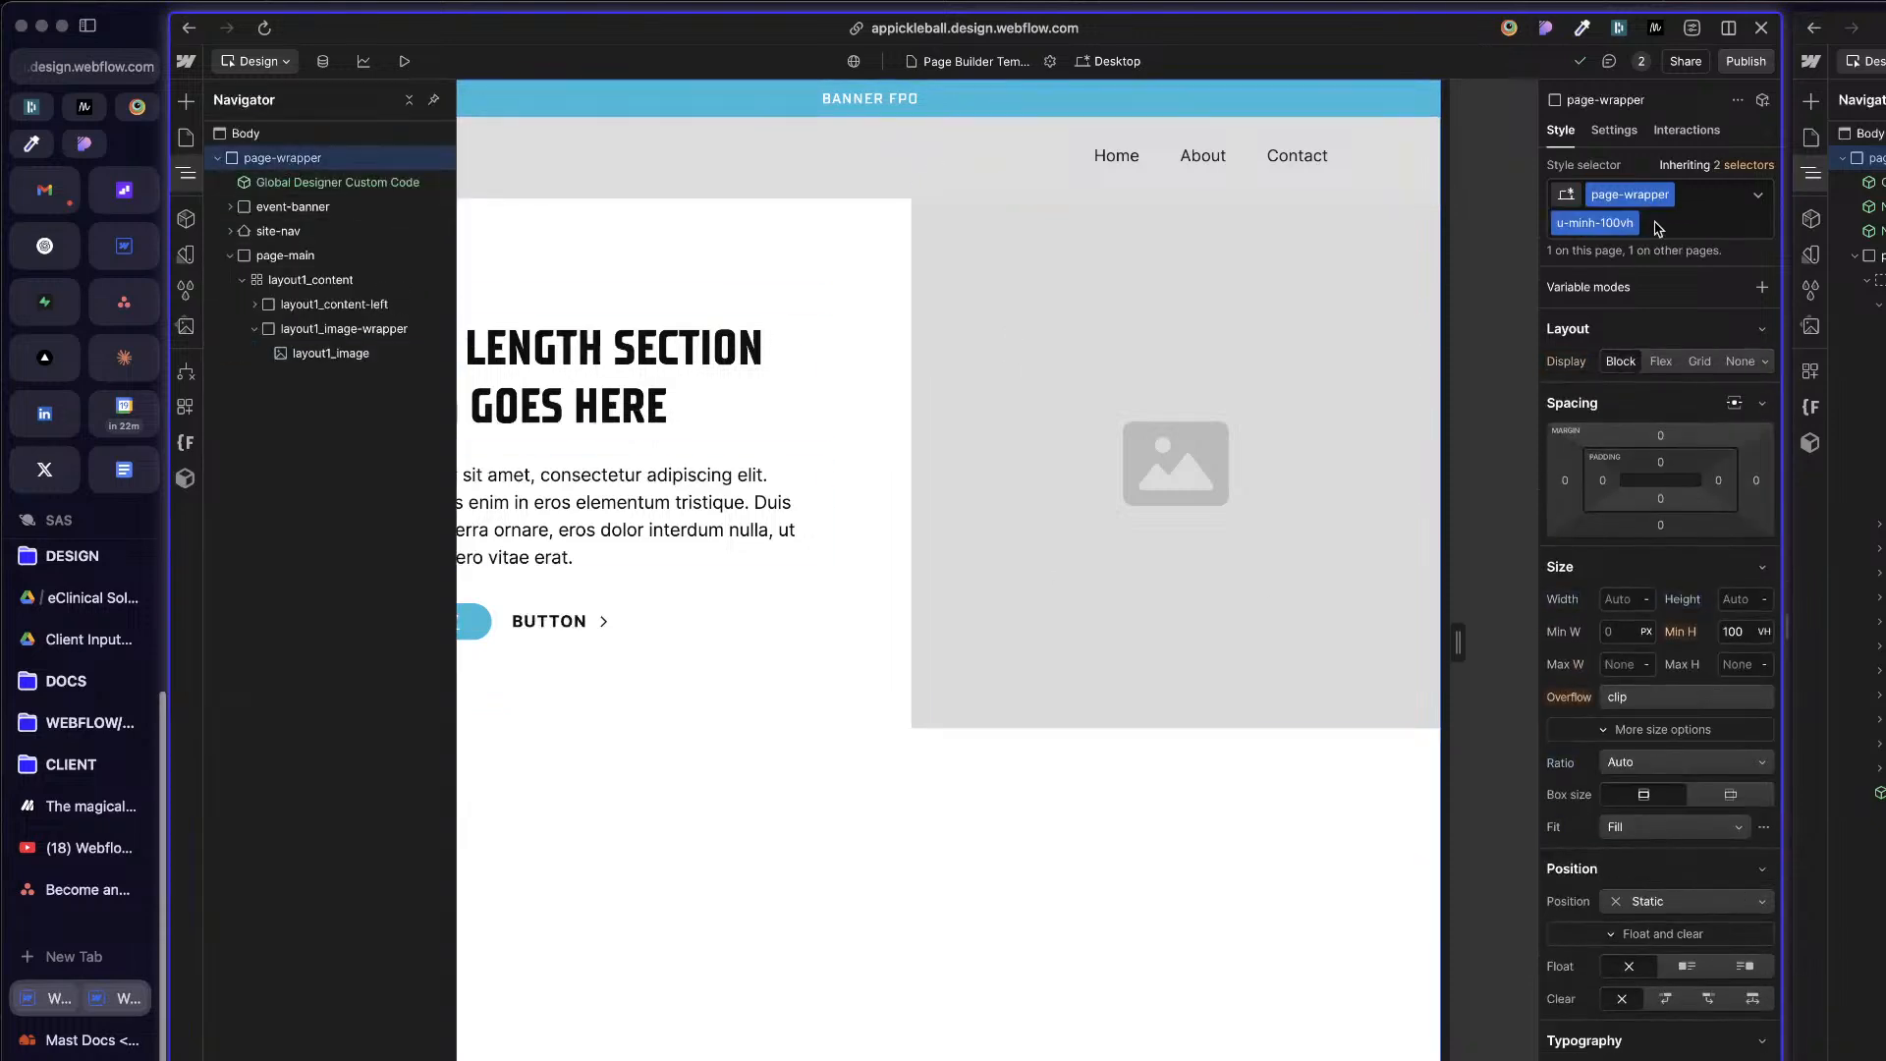
{"action": "left_click", "coordinate": [1753, 167]}
{"action": "left_click", "coordinate": [1689, 316]}
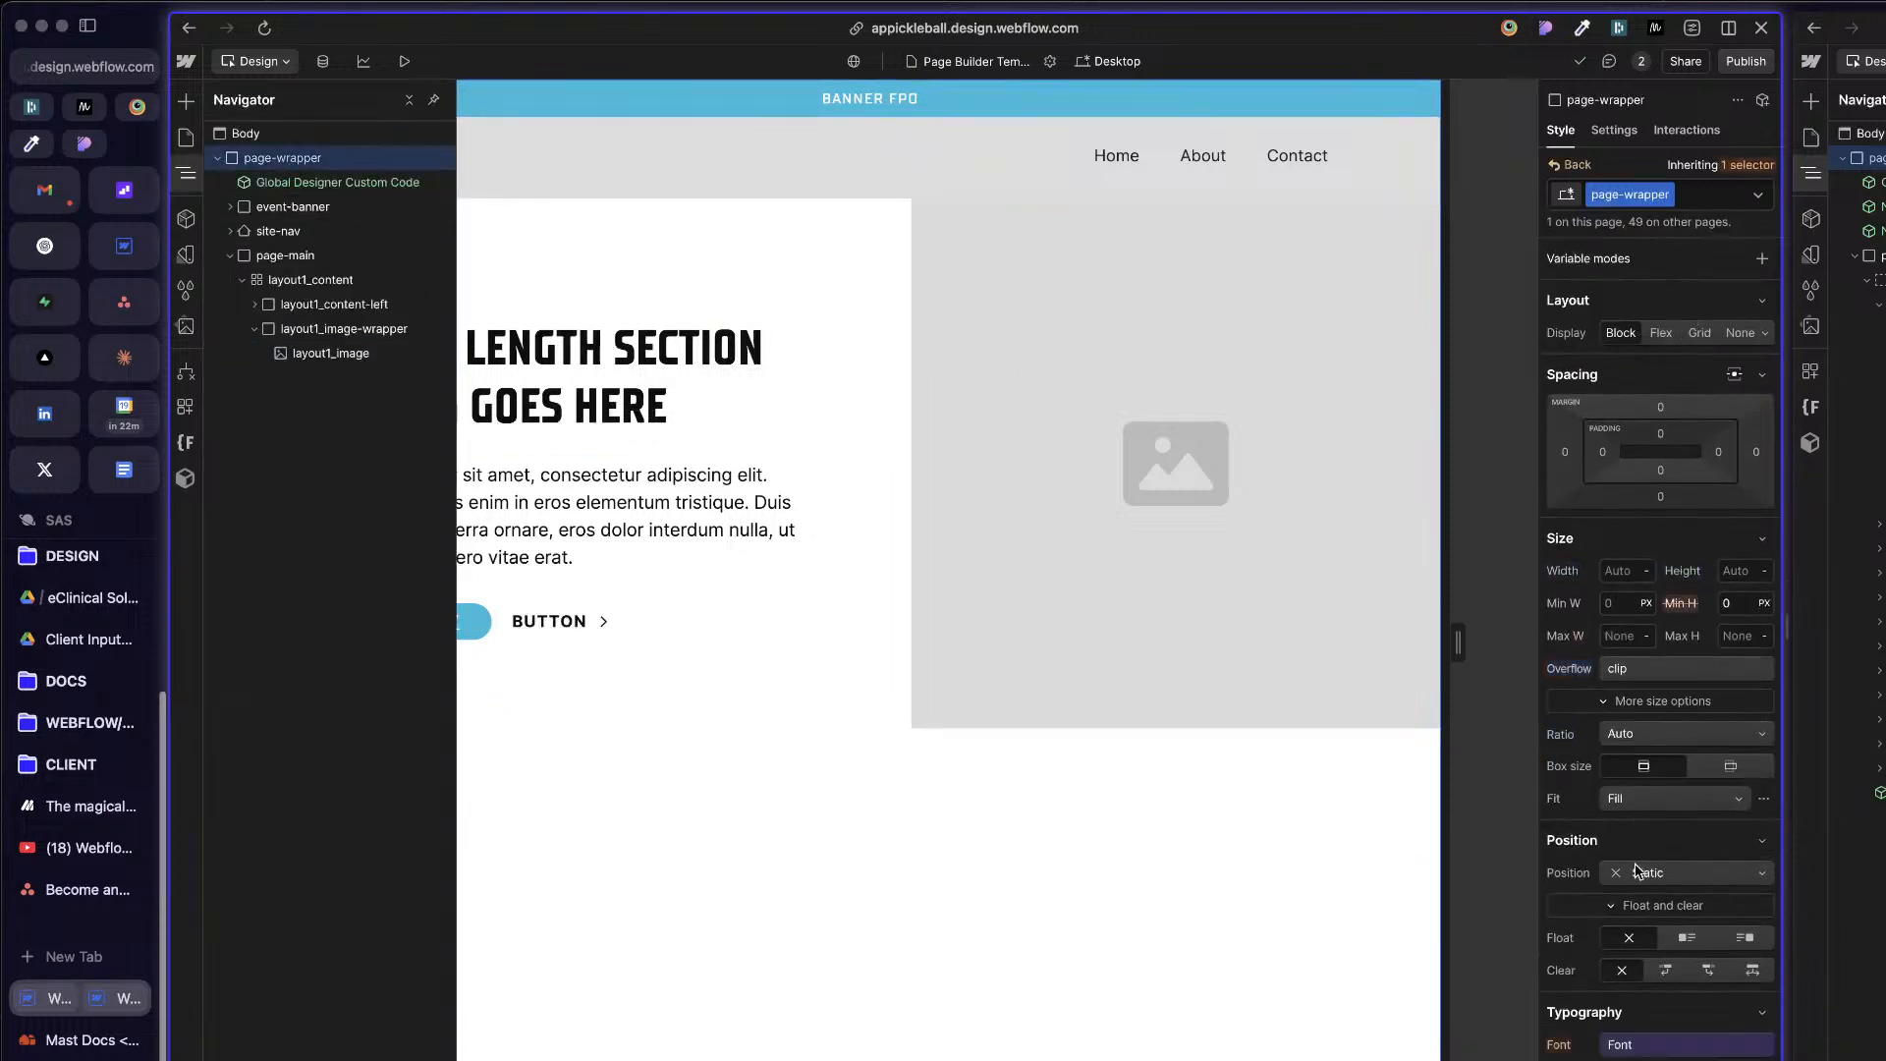
{"action": "scroll", "coordinate": [1641, 871], "scroll_direction": "down", "scroll_amount": 5}
{"action": "scroll", "coordinate": [1636, 864], "scroll_direction": "up", "scroll_amount": 5}
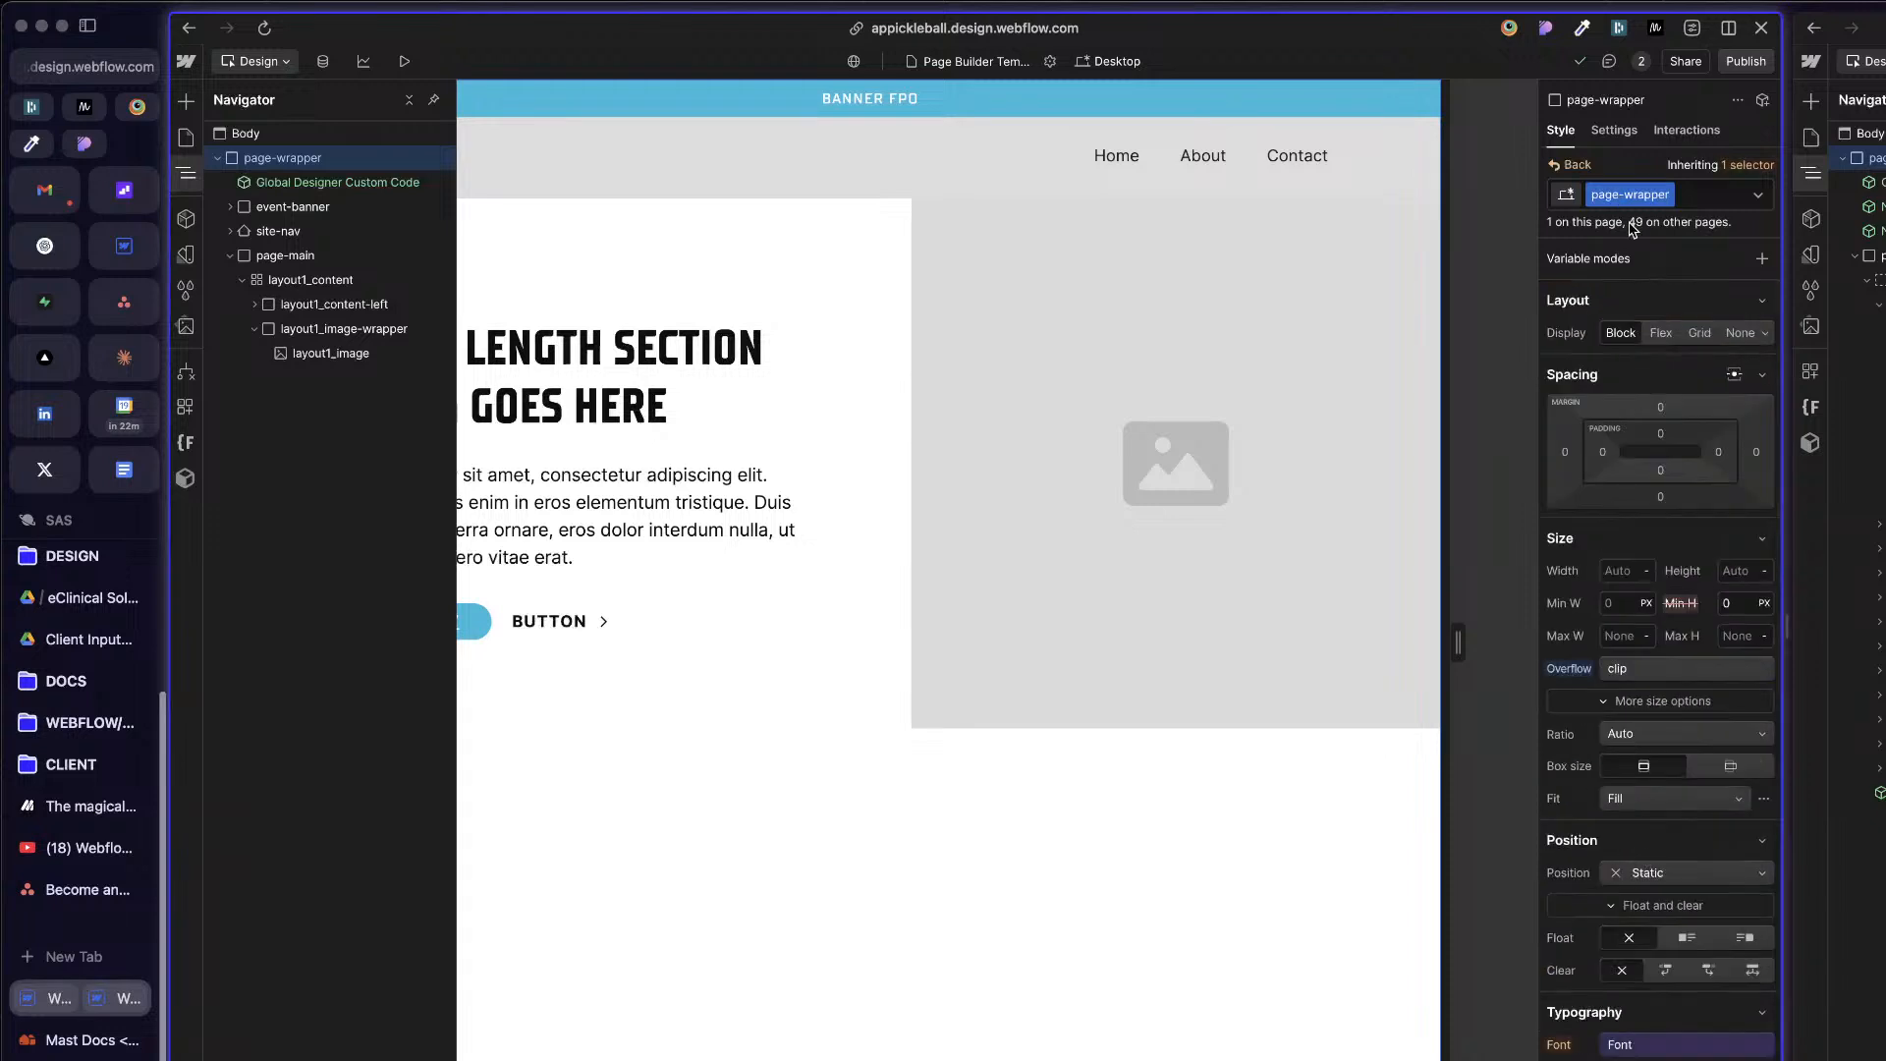
{"action": "key", "text": "Escape"}
{"action": "key", "text": "Escape"}
{"action": "key", "text": "z"}
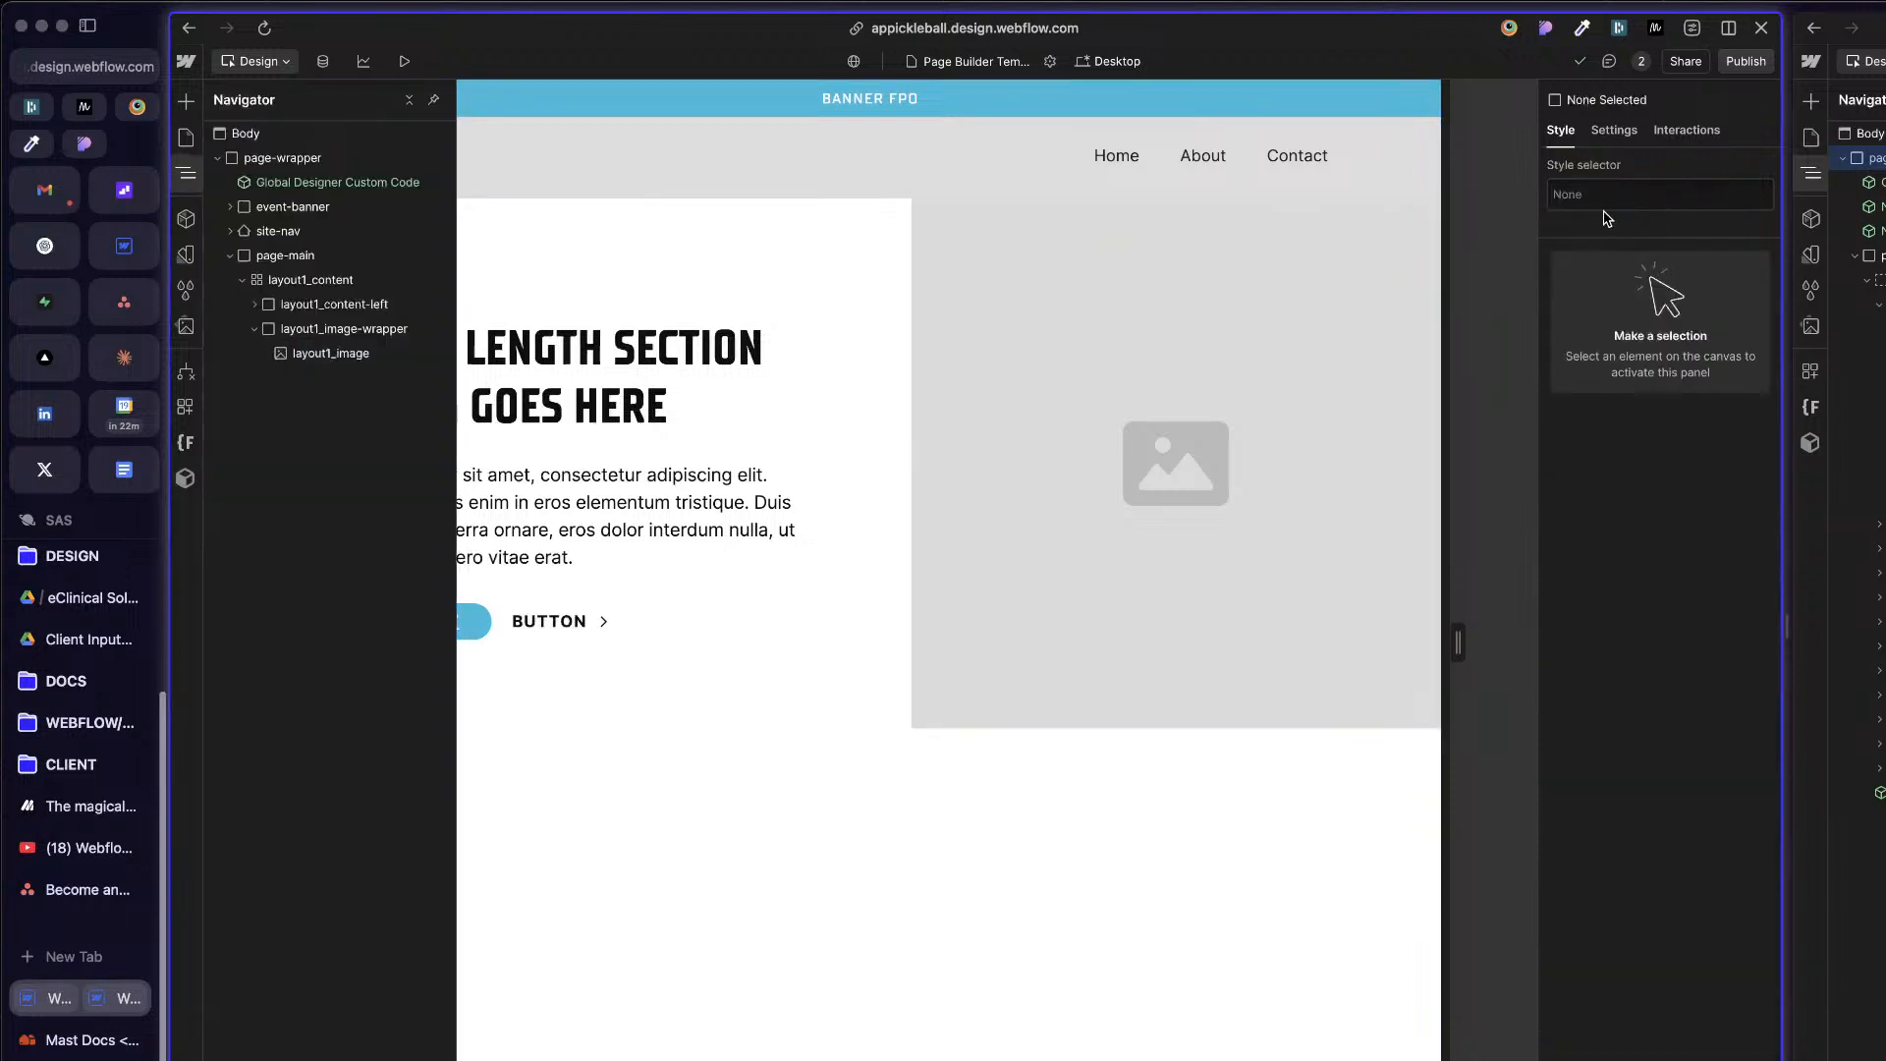
Step: Remove both classes from the page wrapper and reapply only the existing page-wrapper class
{"action": "left_click", "coordinate": [352, 161]}
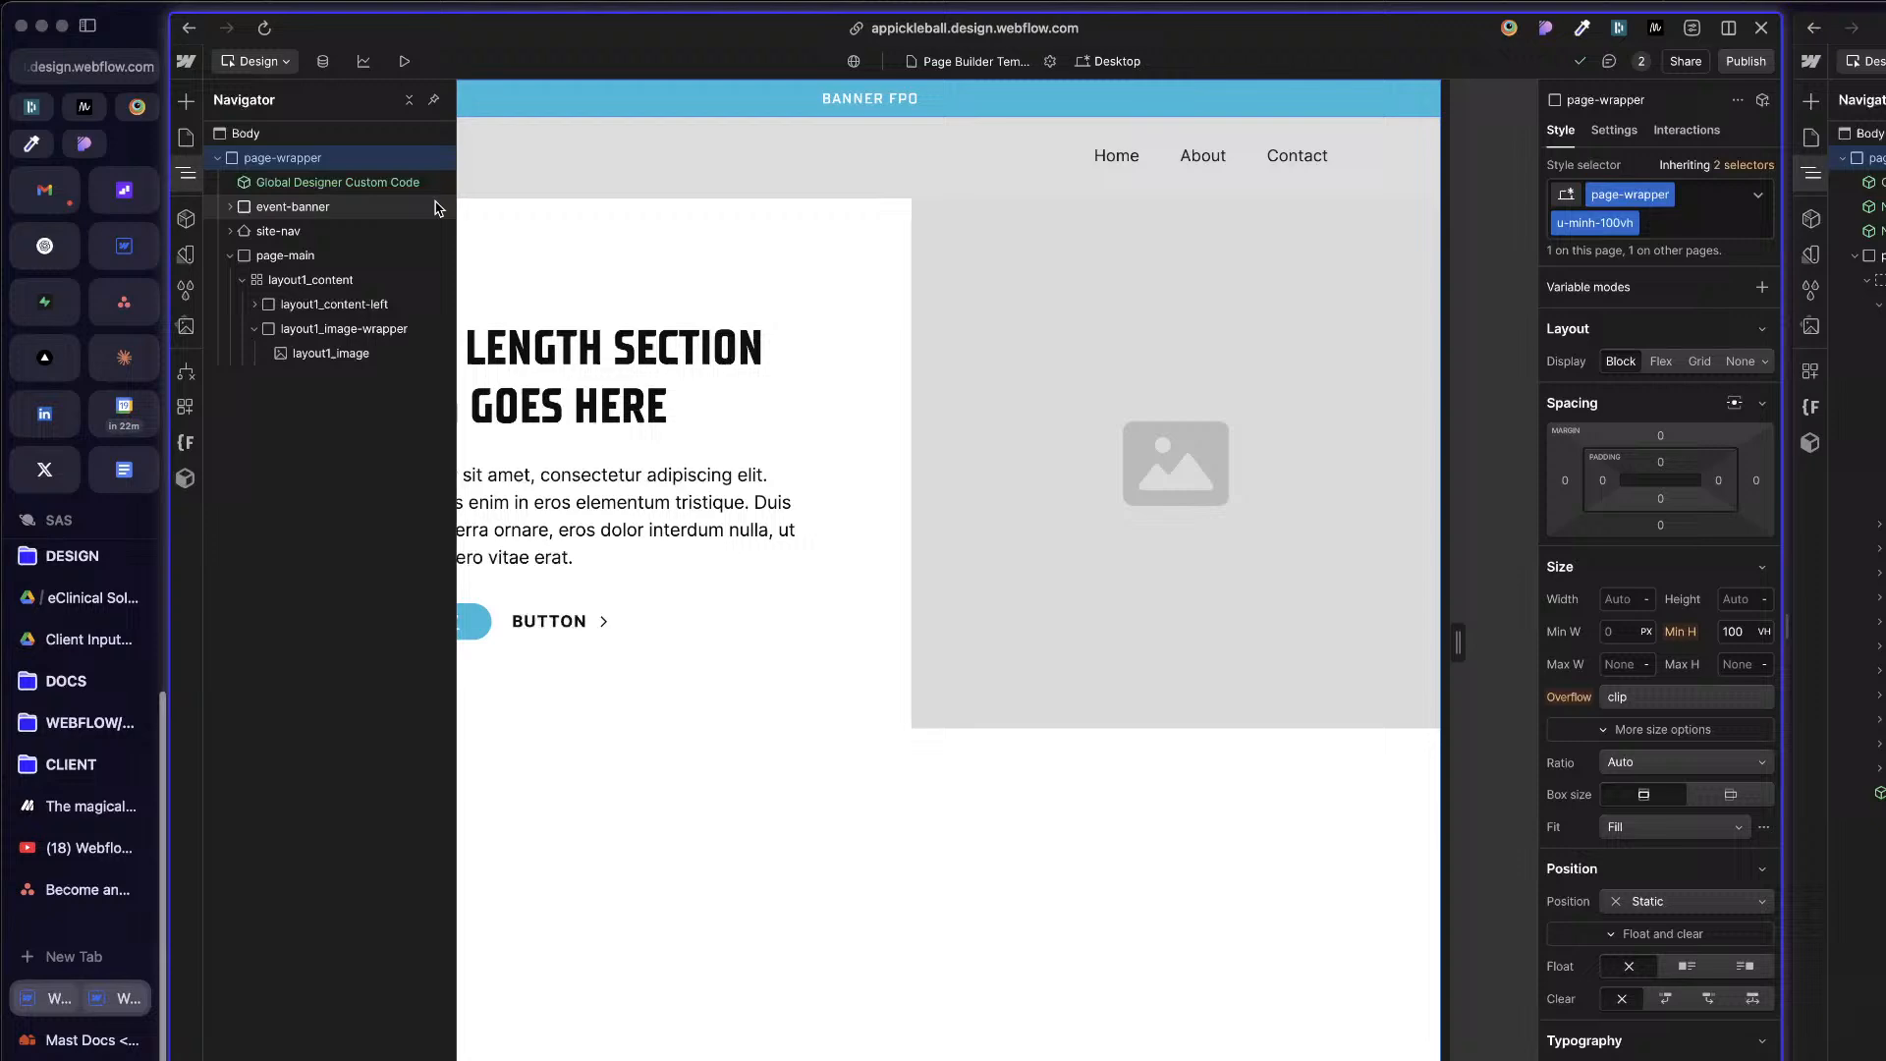
{"action": "left_click", "coordinate": [1700, 229]}
{"action": "key", "text": "BackSpace"}
{"action": "key", "text": "BackSpace"}
{"action": "type", "text": "pa"}
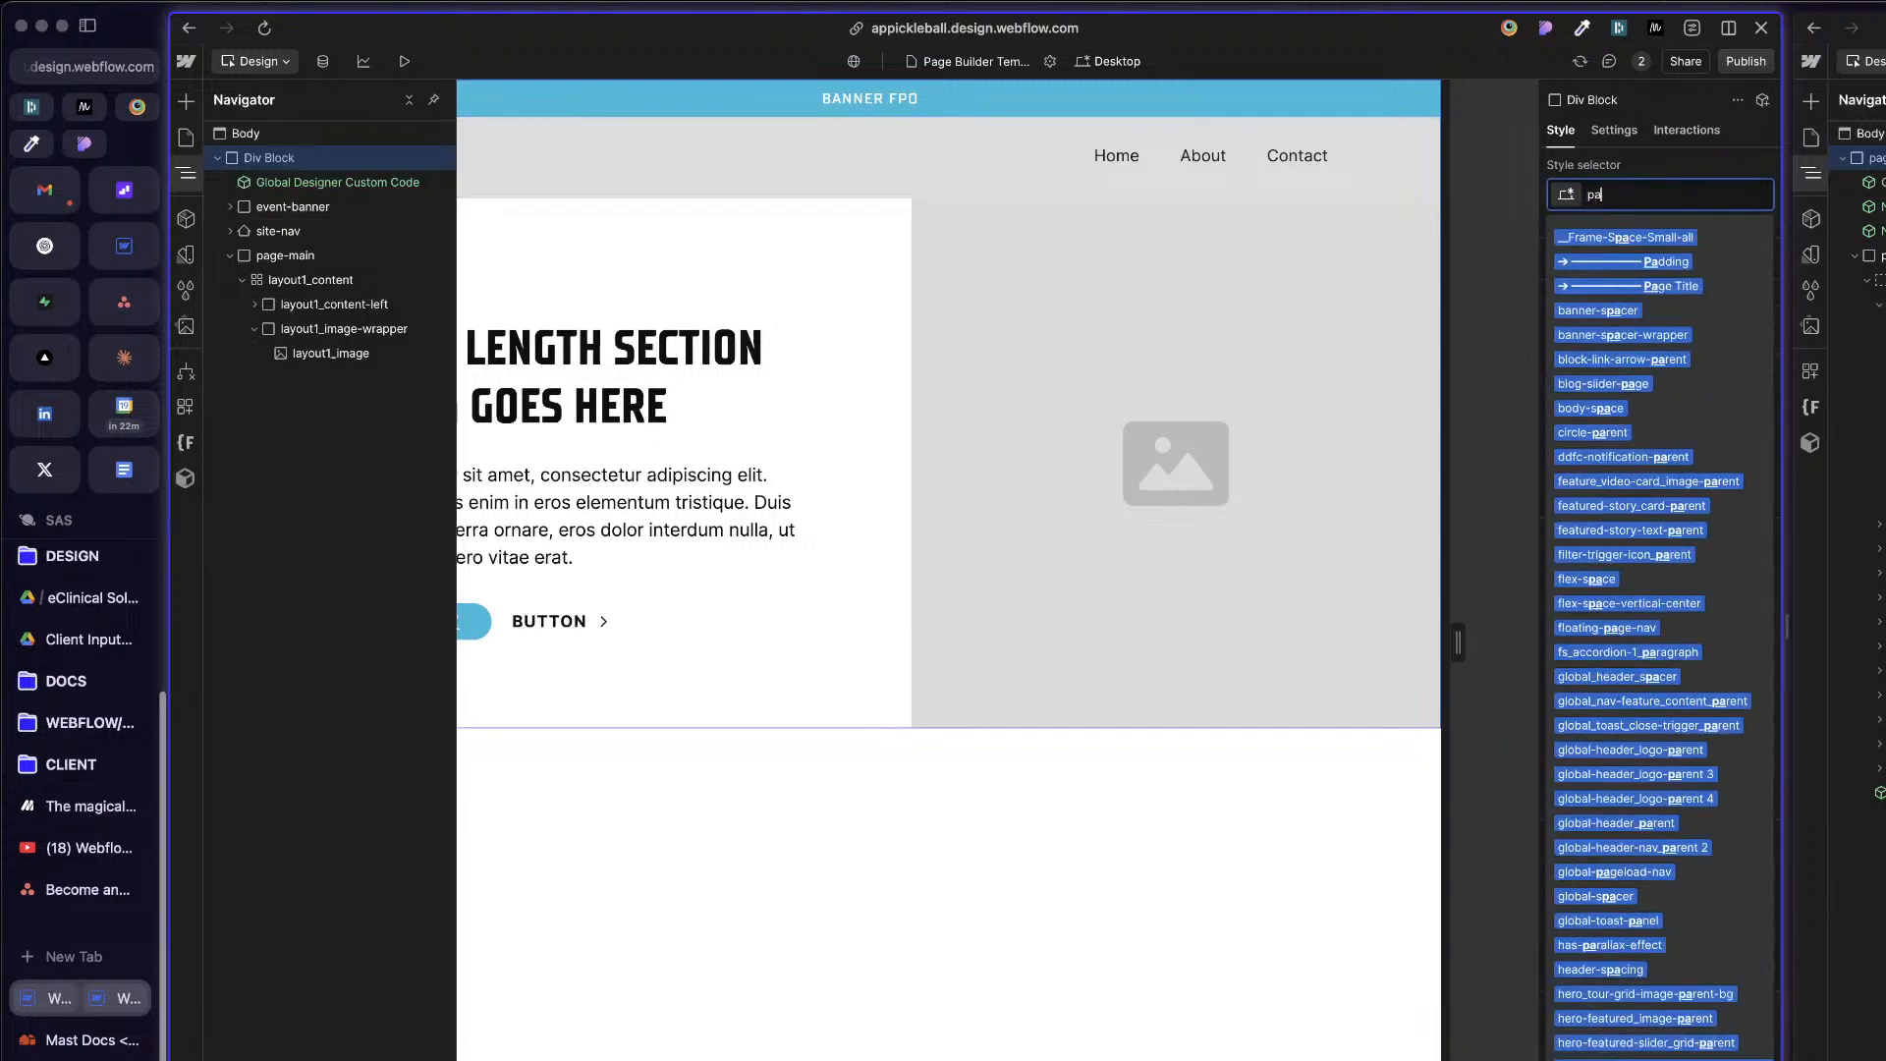
{"action": "type", "text": "ge-wrap"}
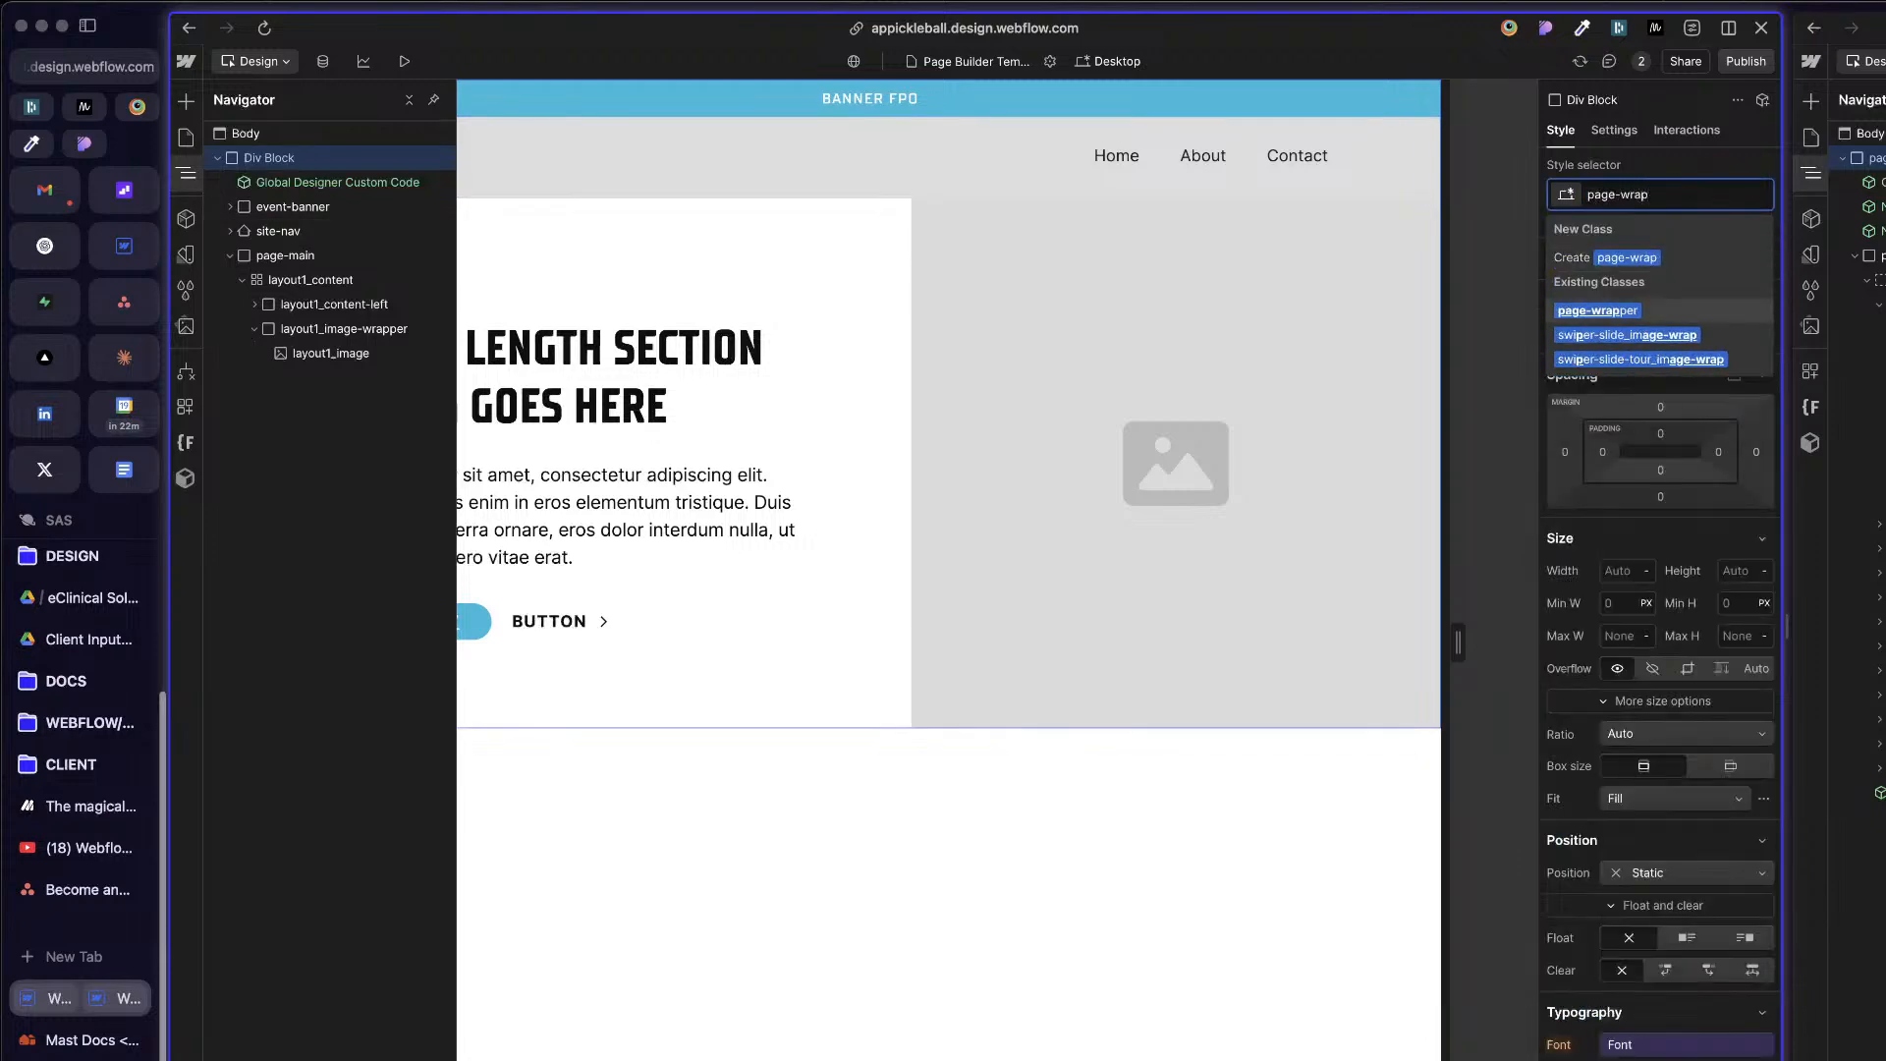
{"action": "key", "text": "Return"}
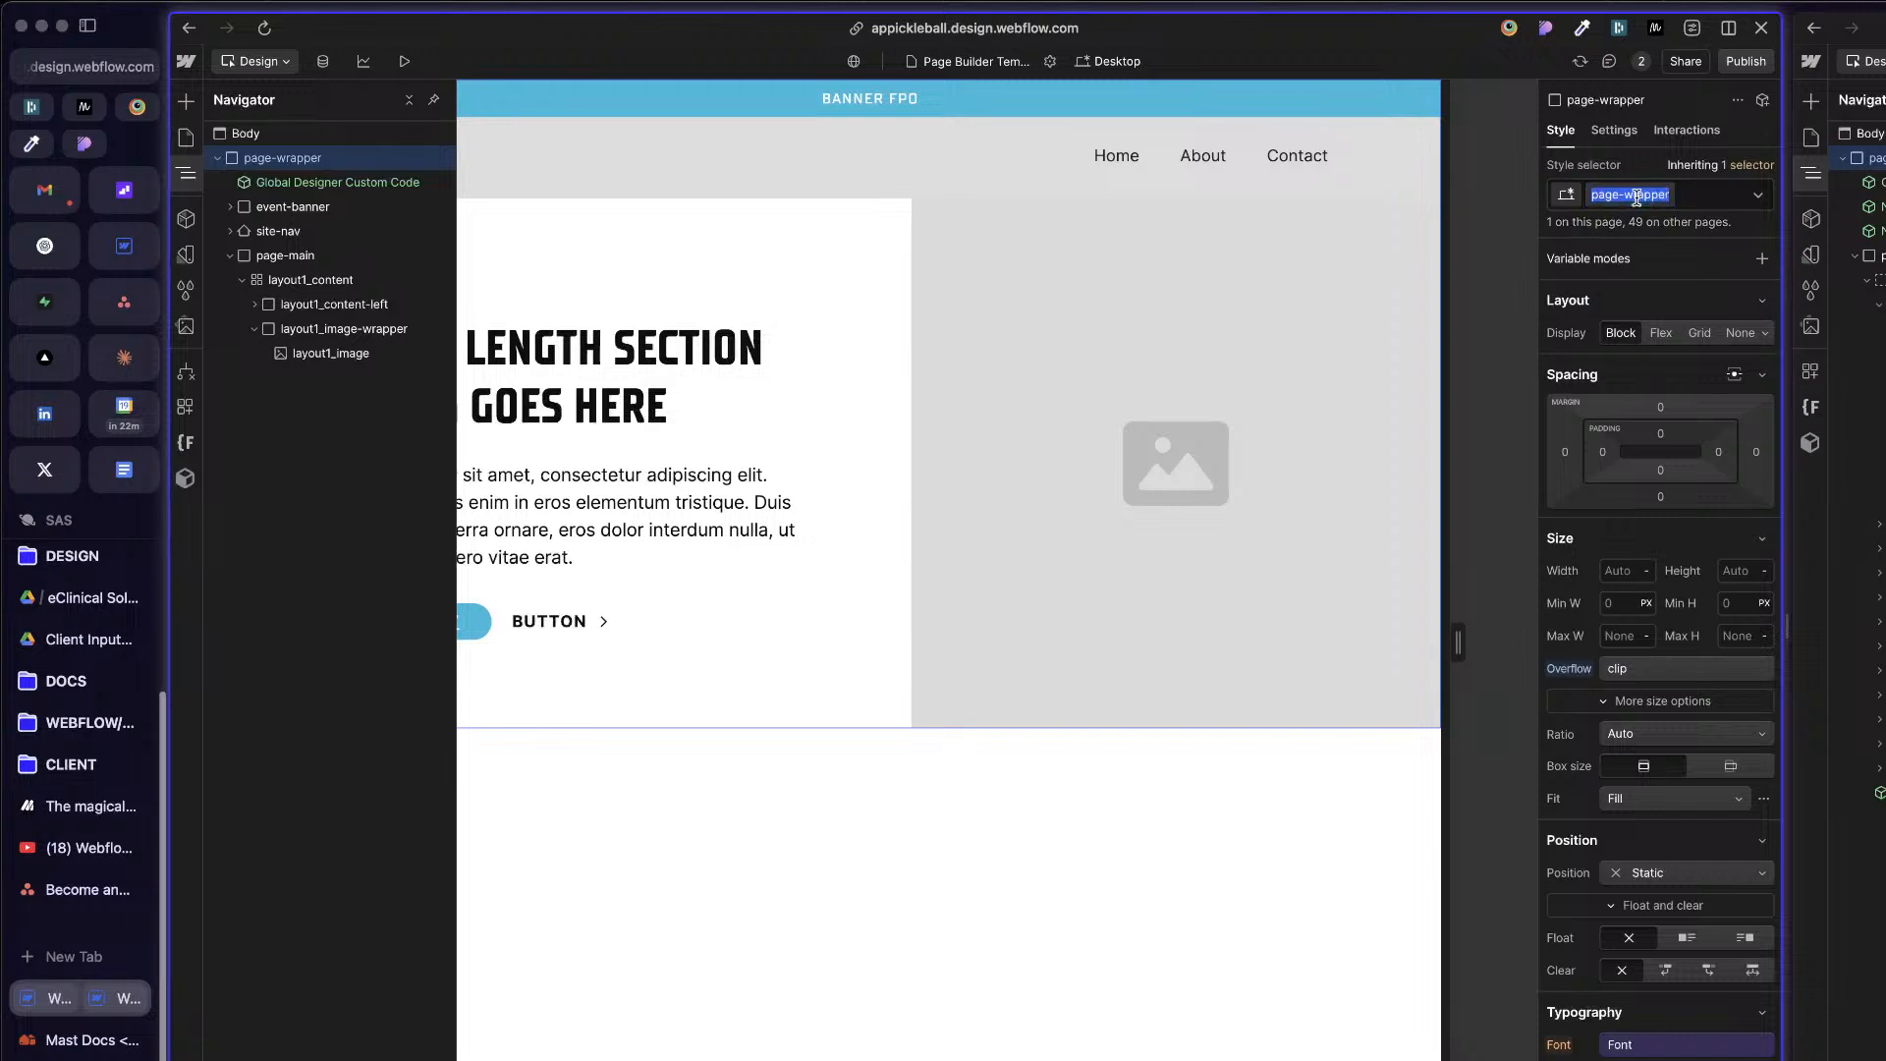
Step: Rename the page-wrapper class to old_page-wrapper
{"action": "key", "text": "Left"}
{"action": "type", "text": "old_"}
{"action": "key", "text": "Return"}
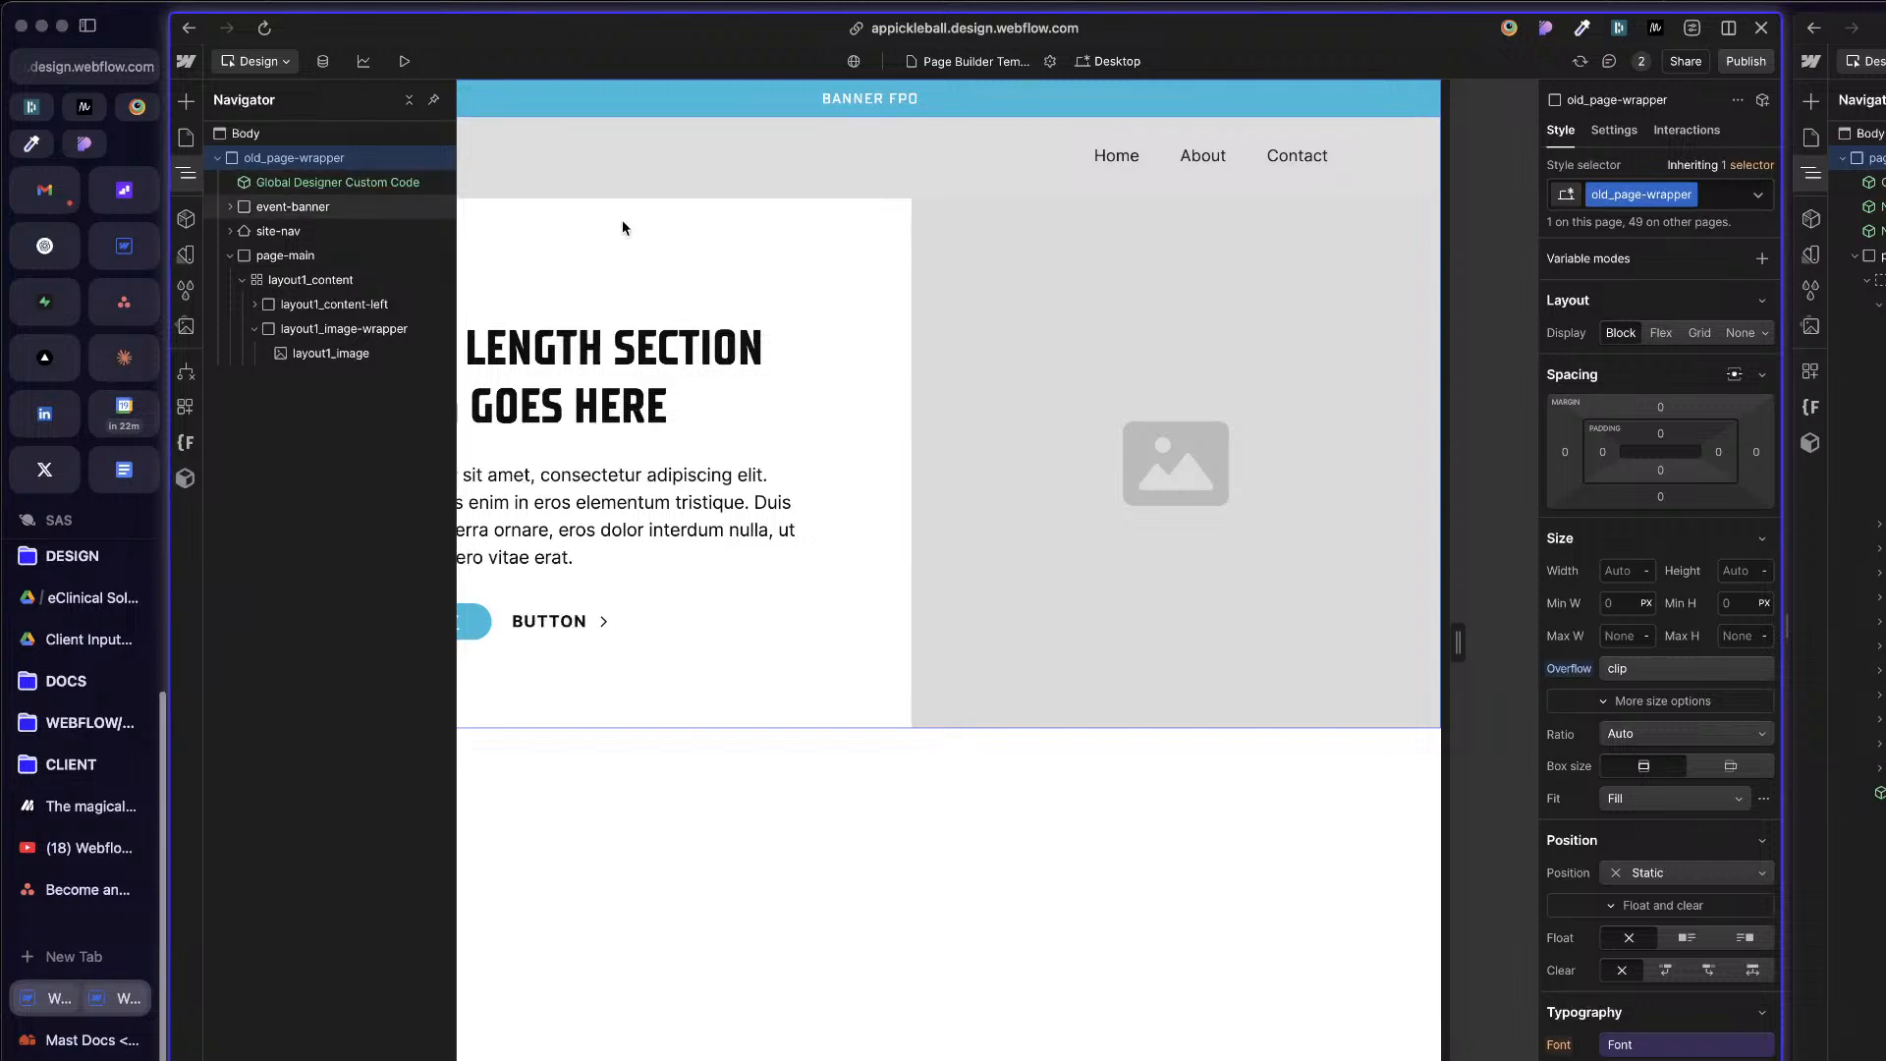
Step: Duplicate the old_page-wrapper class as page-wrapper and give the new class a vertical flex layout
{"action": "left_click", "coordinate": [1690, 196]}
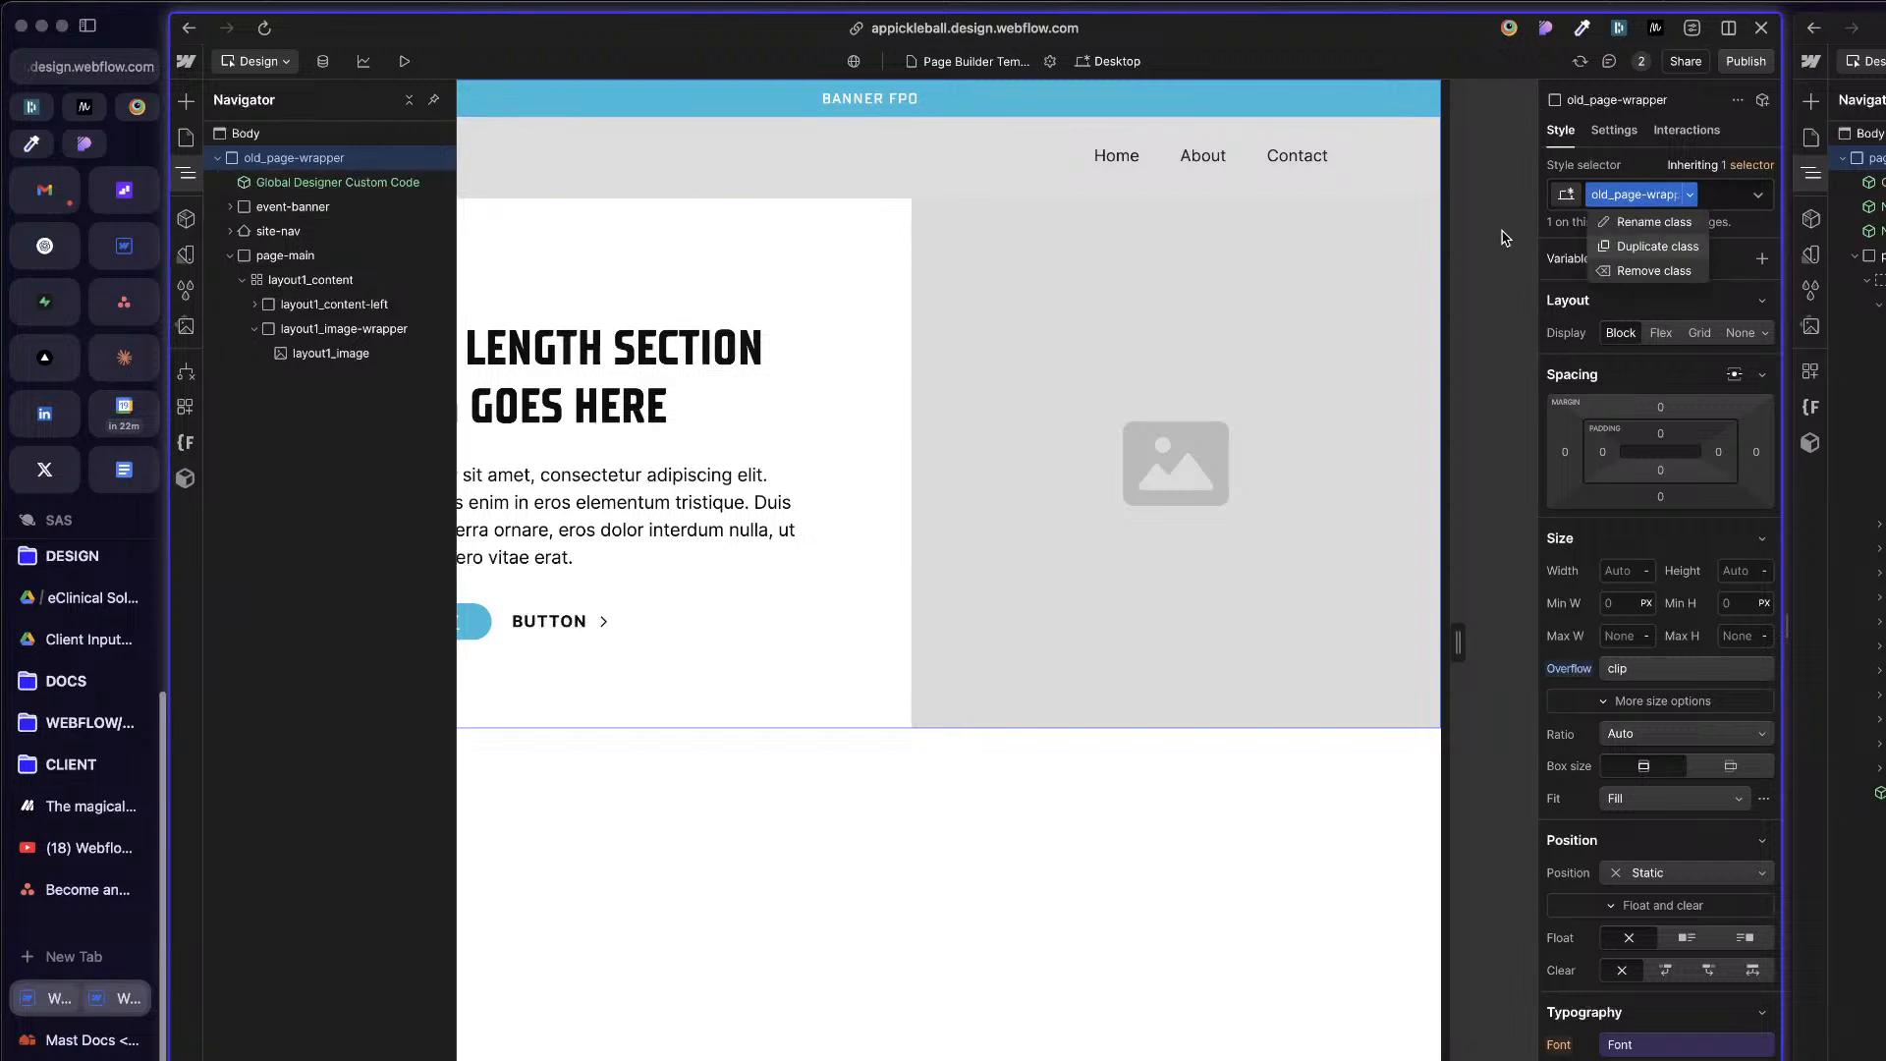
{"action": "left_click", "coordinate": [1657, 247]}
{"action": "type", "text": "page-"}
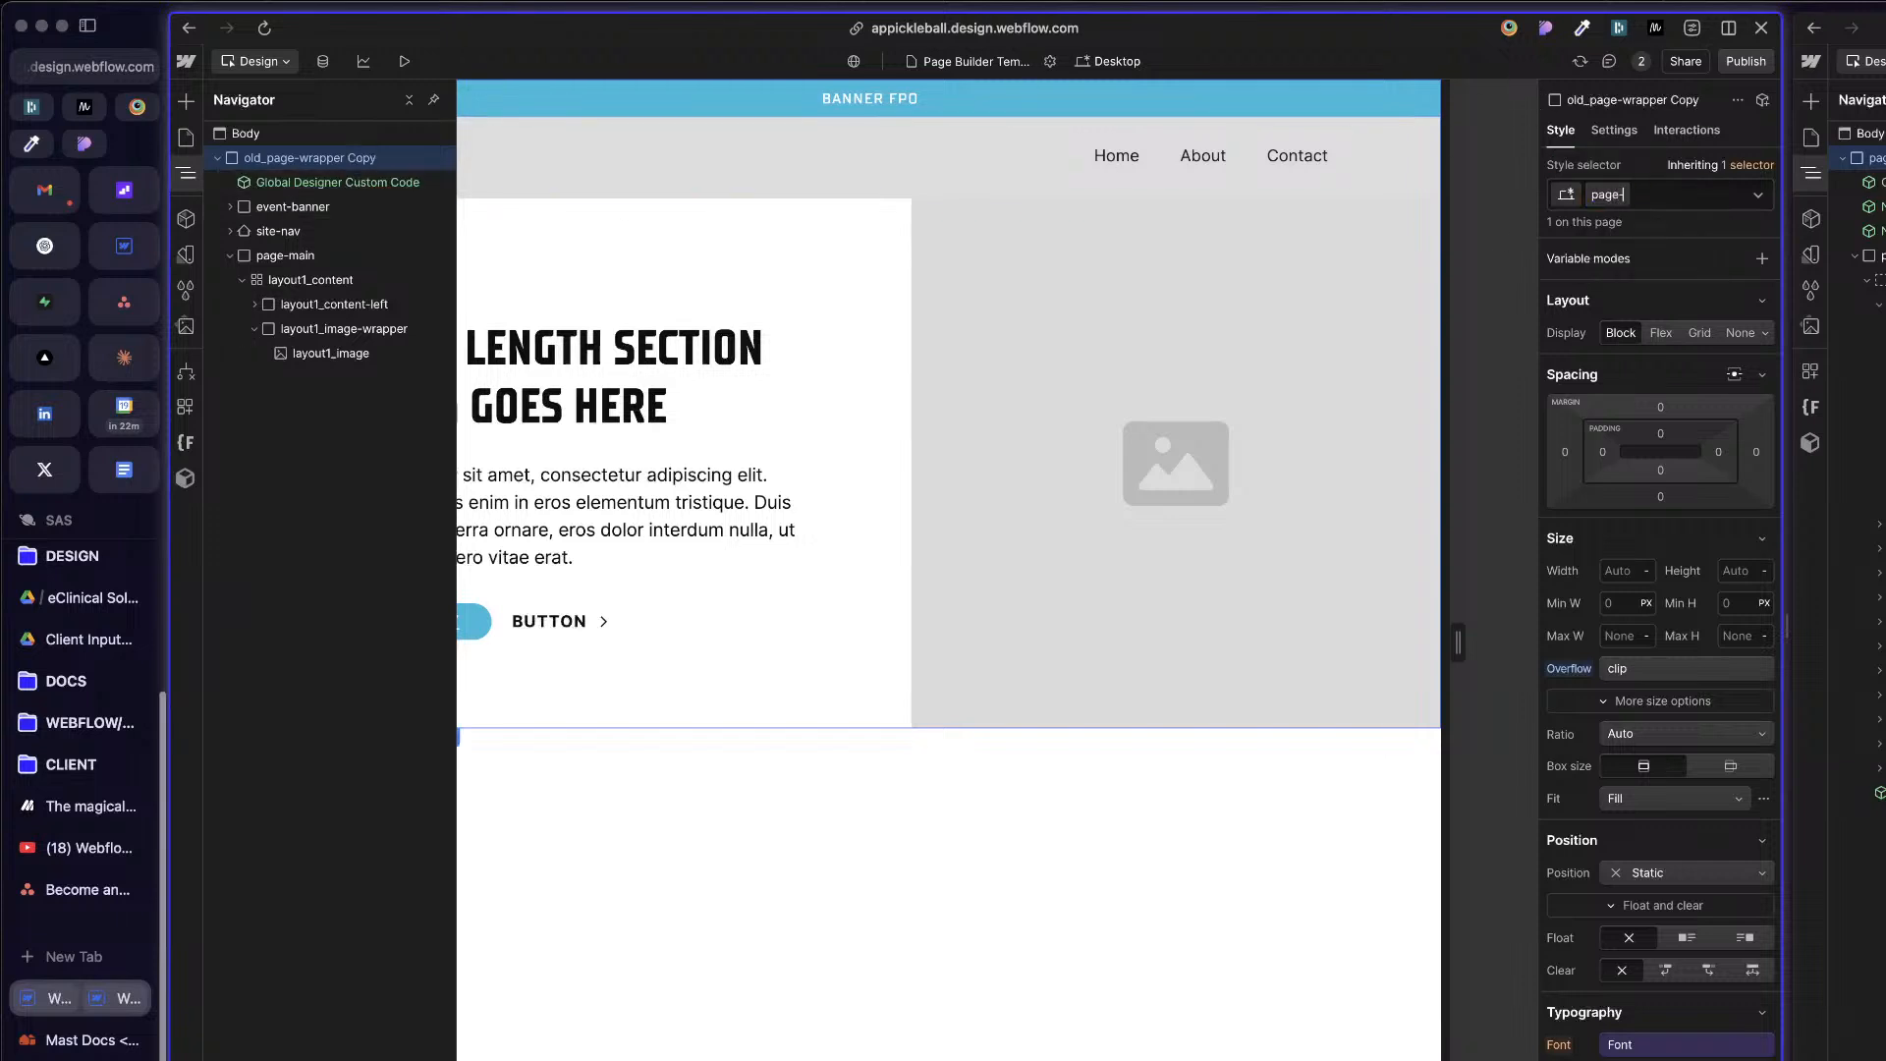
{"action": "type", "text": "wrapper"}
{"action": "key", "text": "Return"}
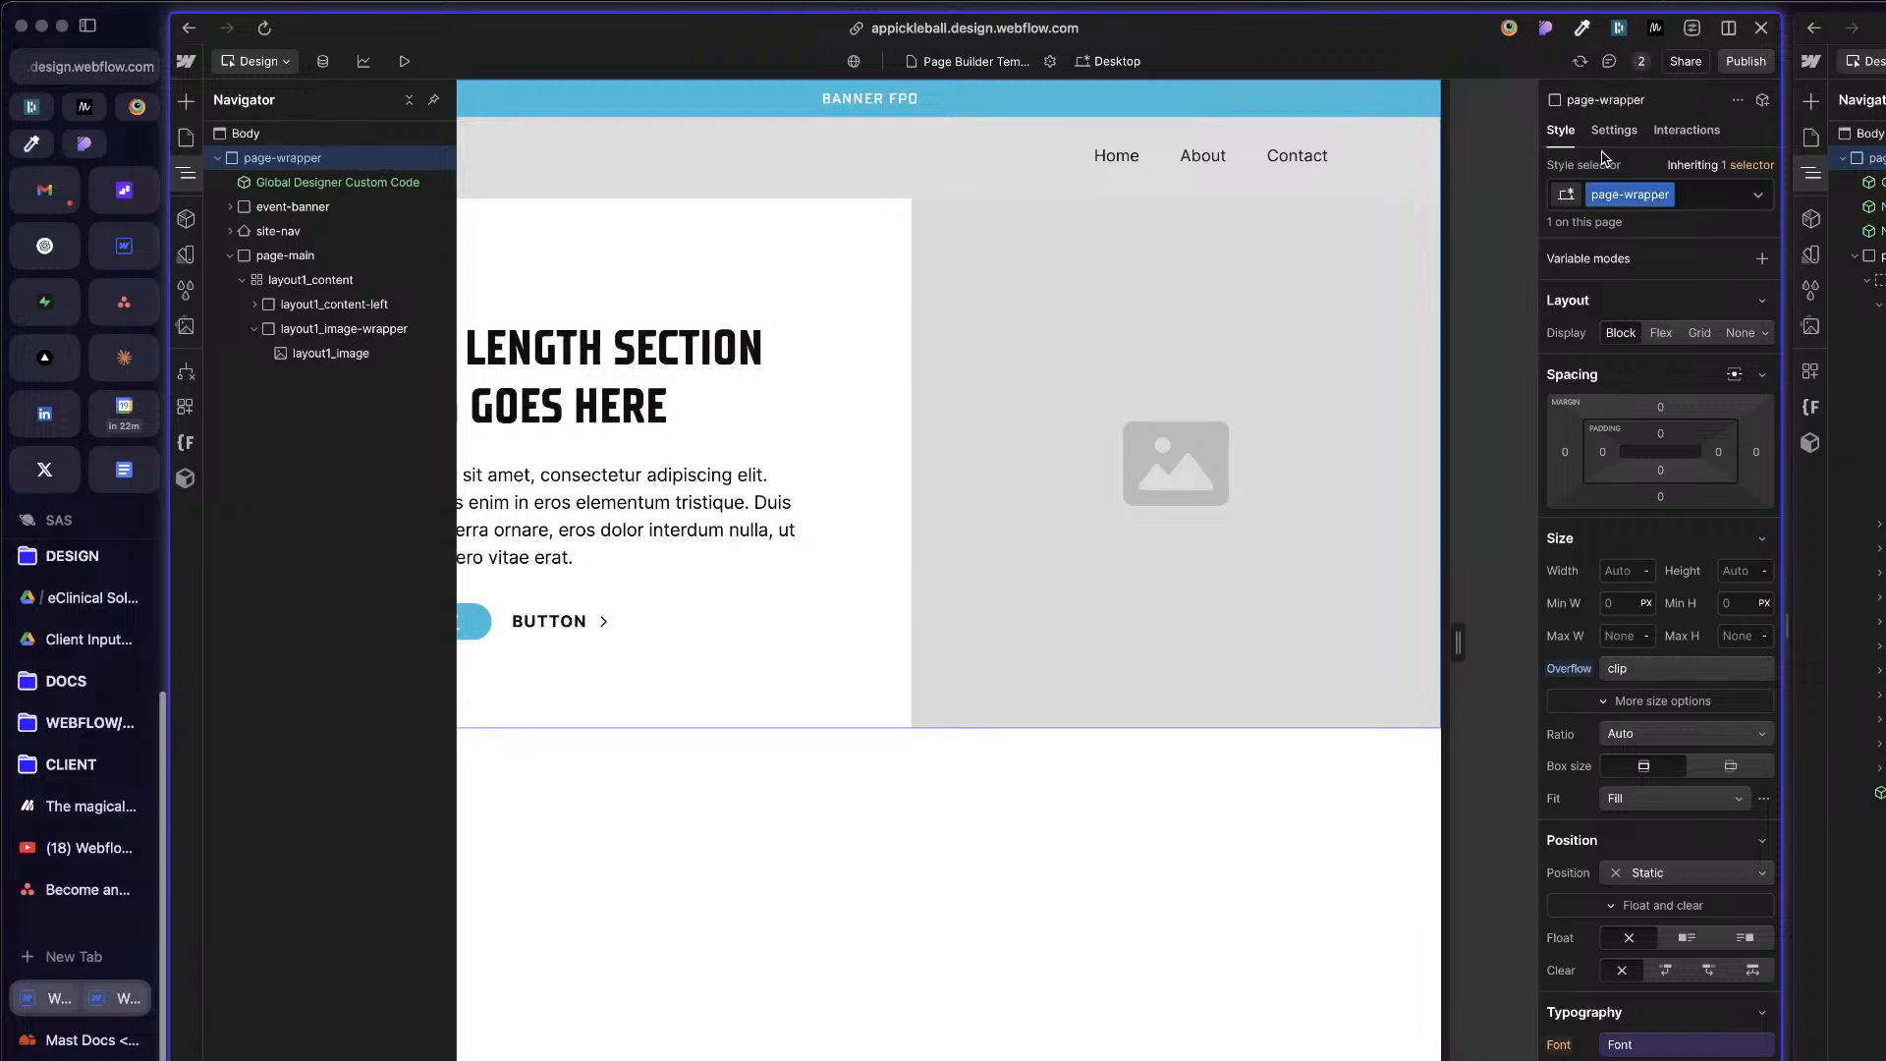
{"action": "key", "text": "super+z"}
{"action": "double_click", "coordinate": [1657, 190]}
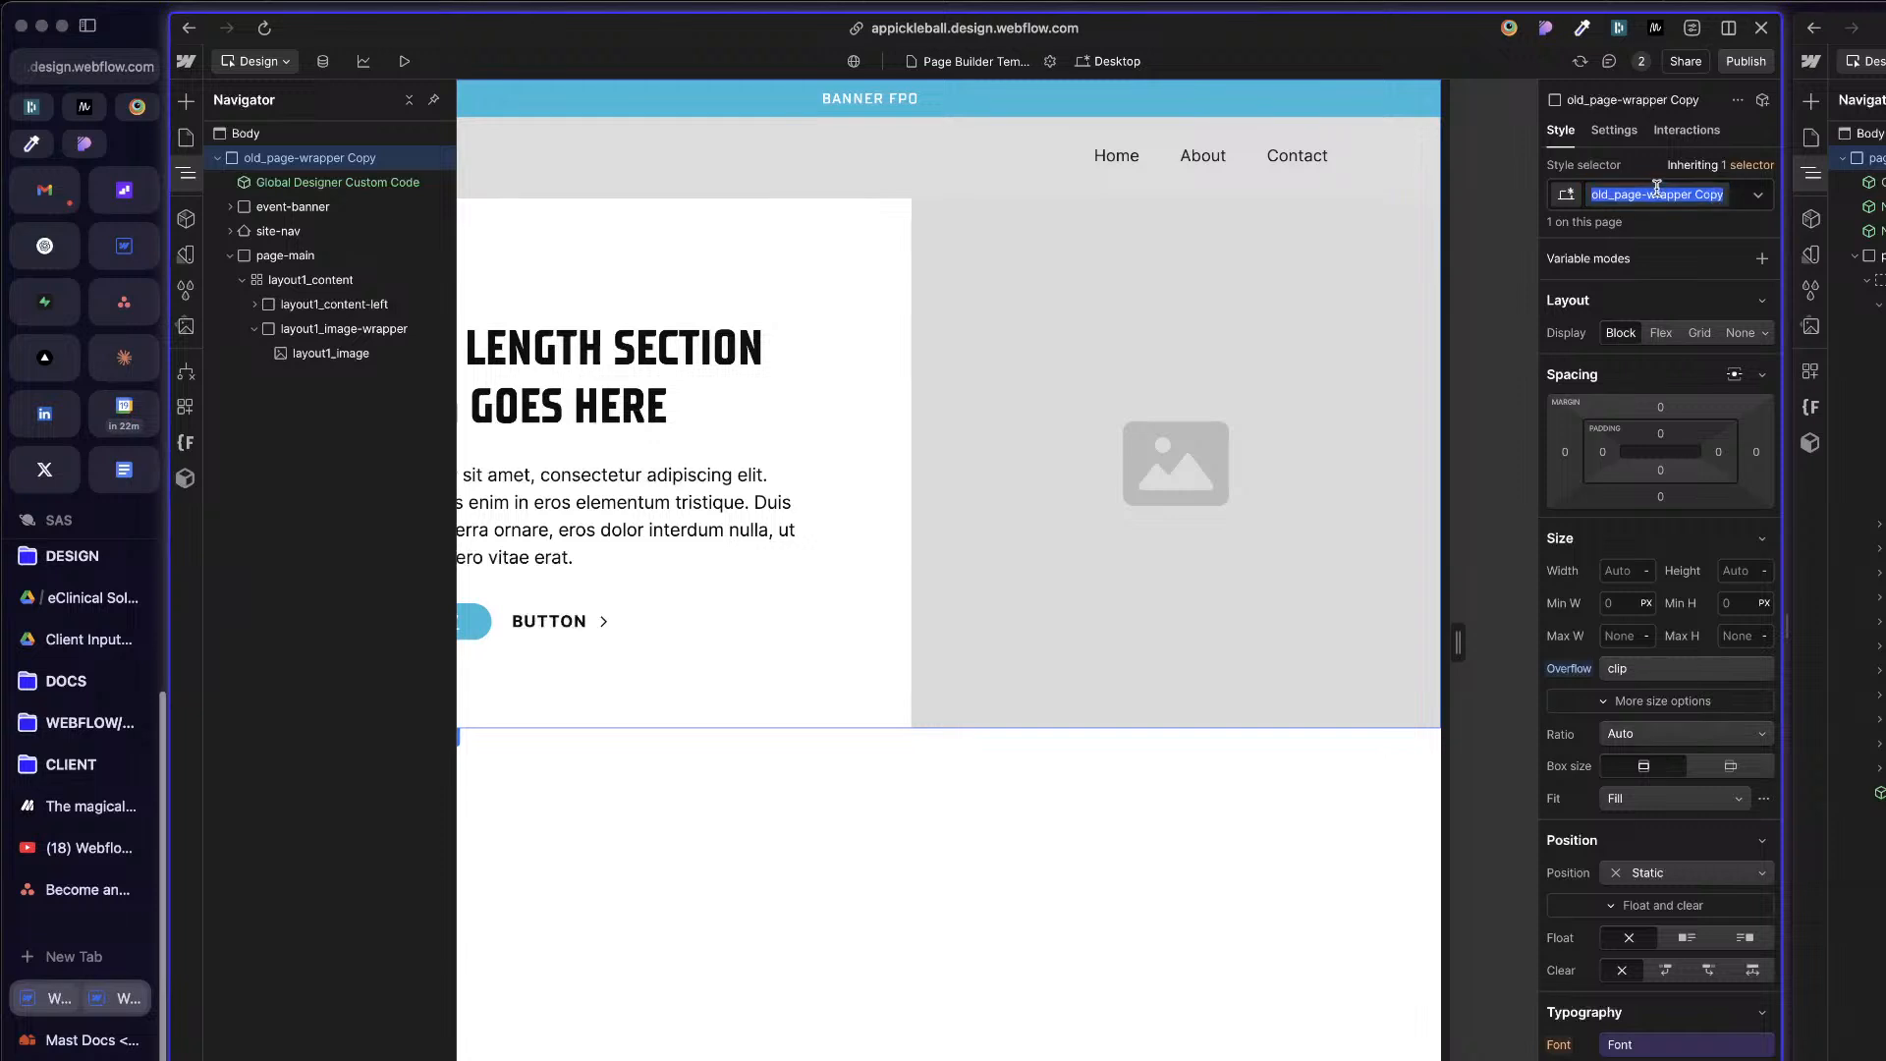
{"action": "type", "text": "page-wrapper"}
{"action": "key", "text": "Return"}
{"action": "left_click", "coordinate": [1660, 332]}
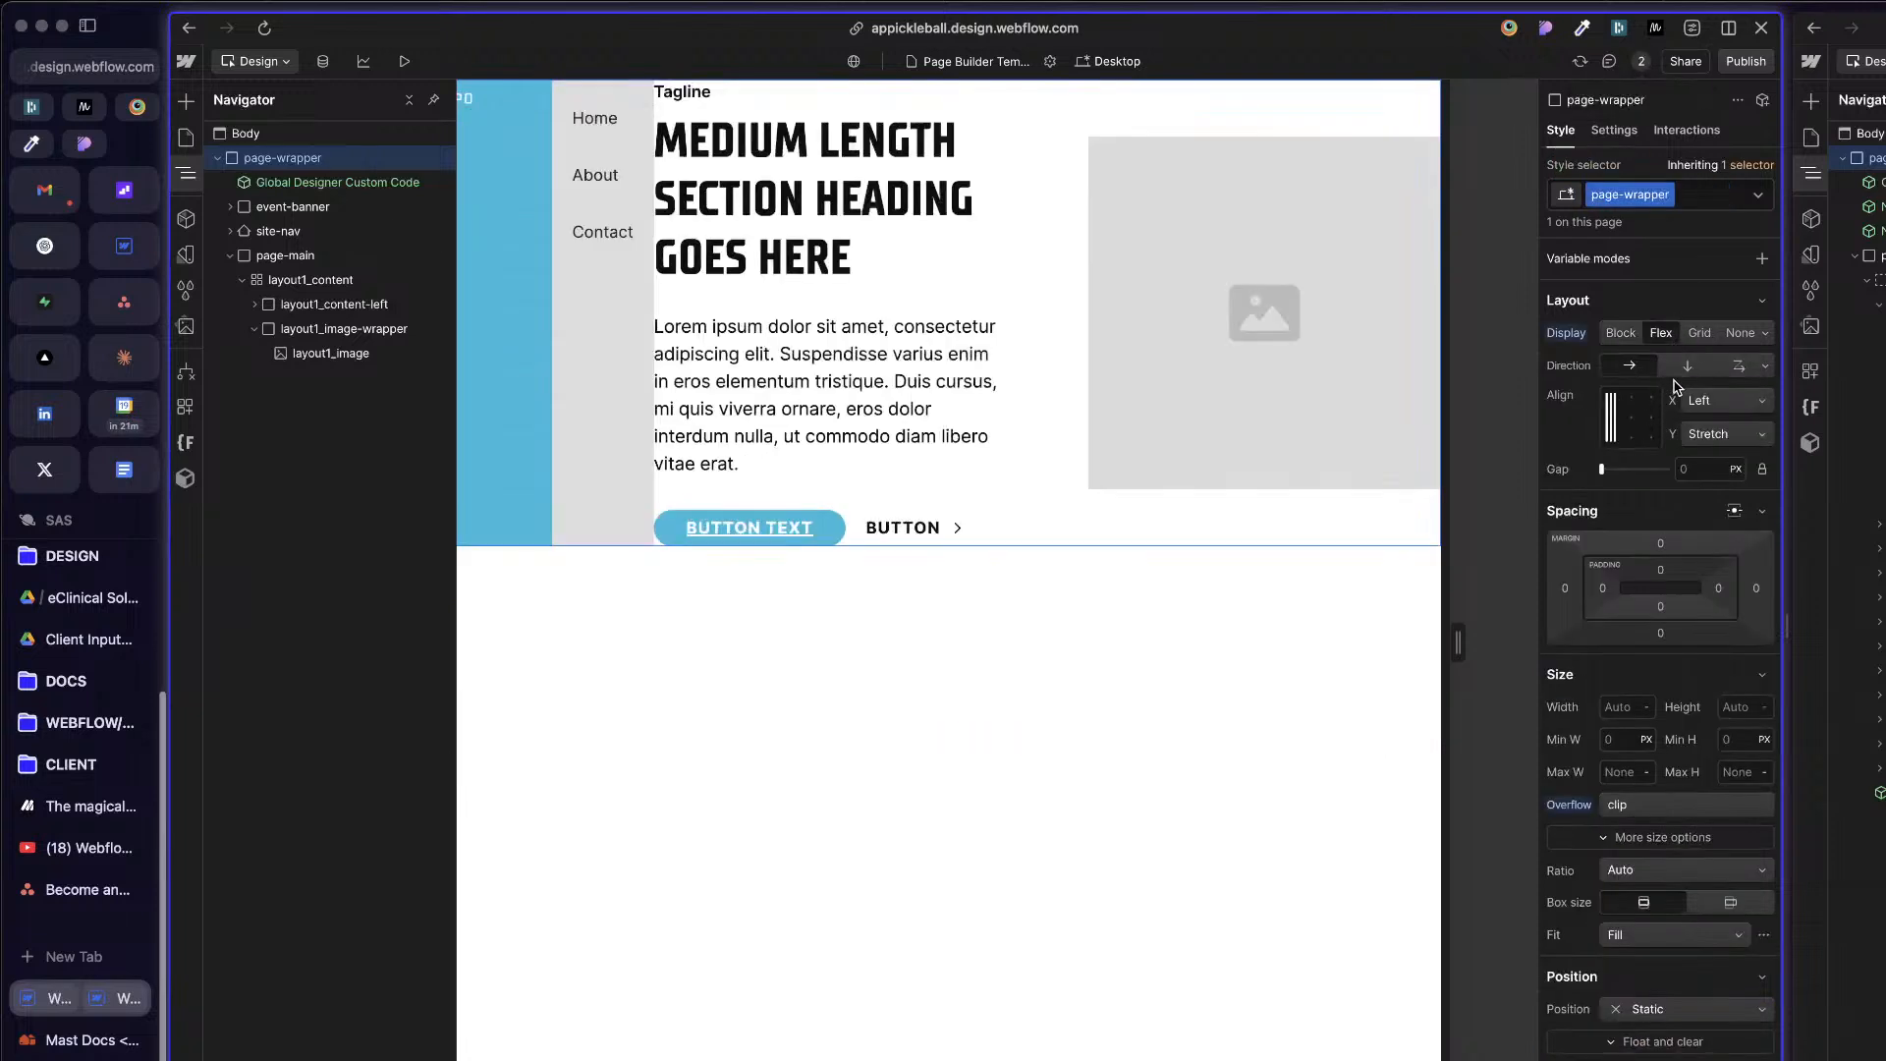
{"action": "left_click", "coordinate": [1687, 365]}
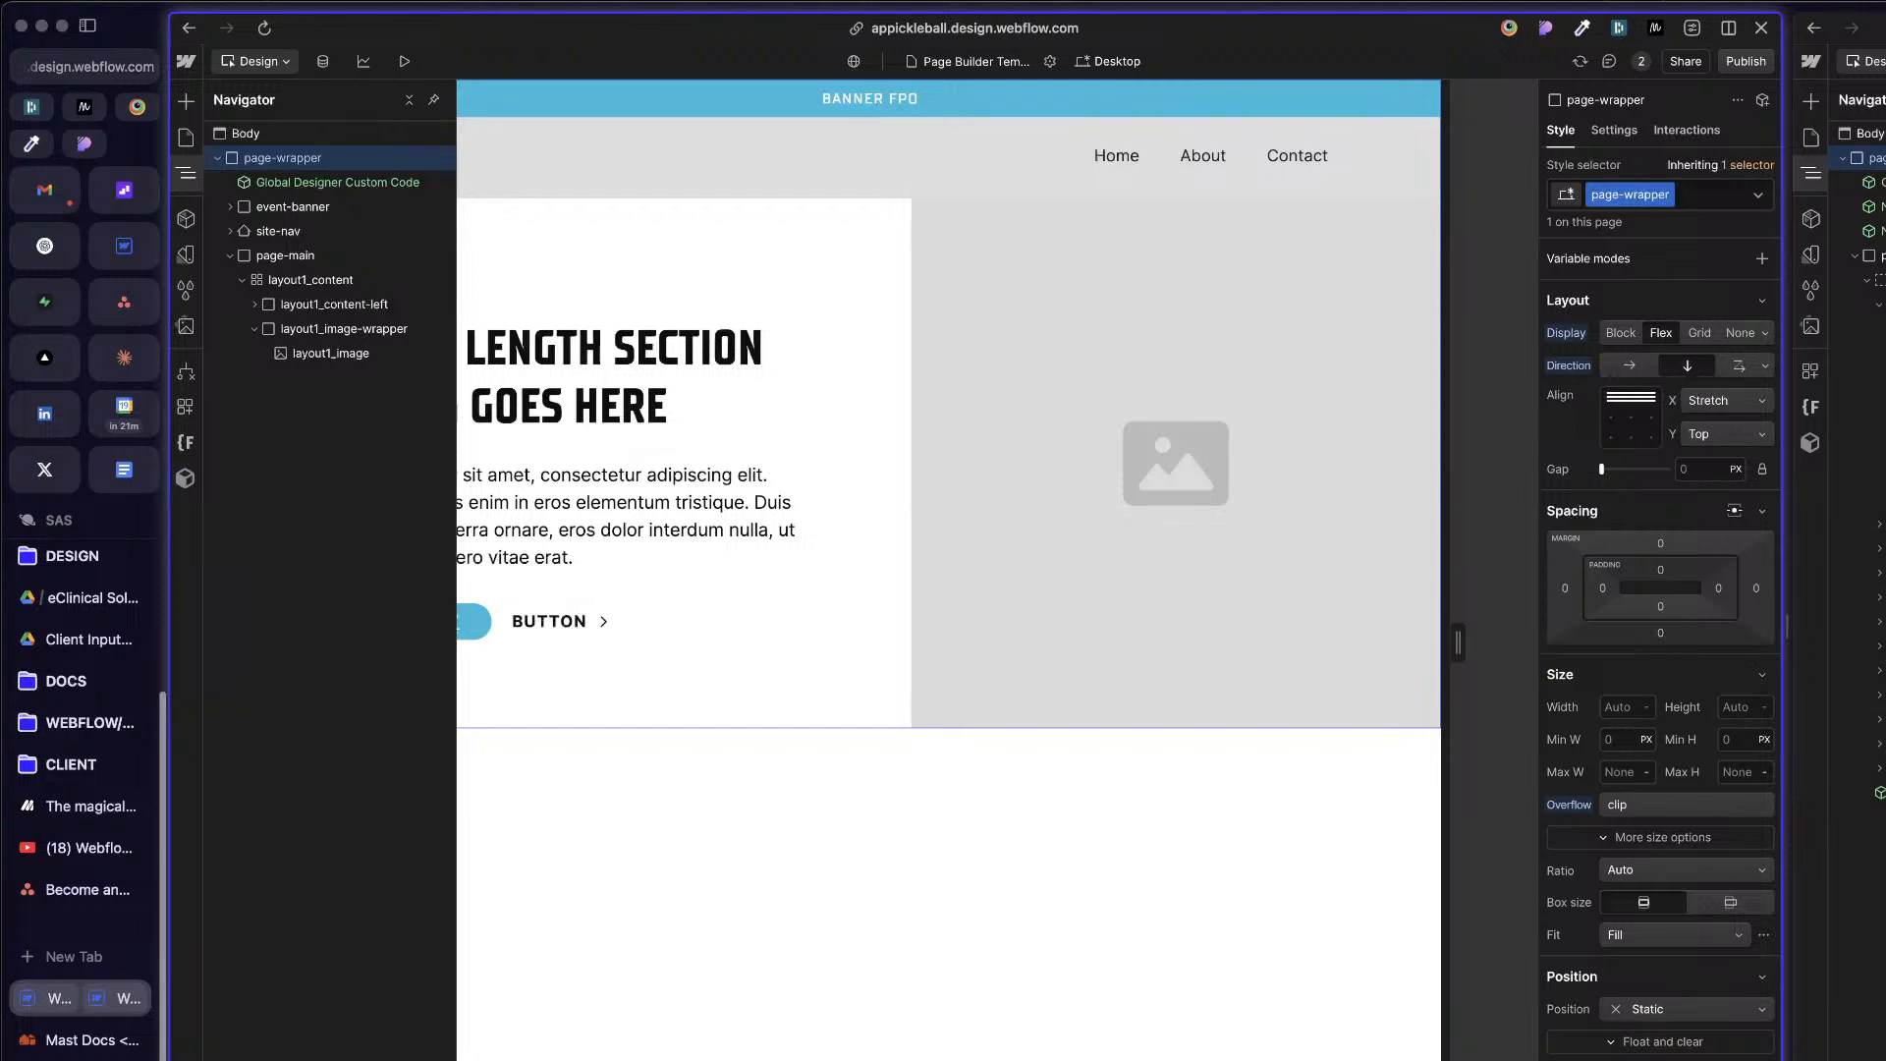
Step: Save a site backup with a description beginning with "Pre-"
{"action": "left_click", "coordinate": [1163, 653]}
{"action": "key", "text": "super+shift+s"}
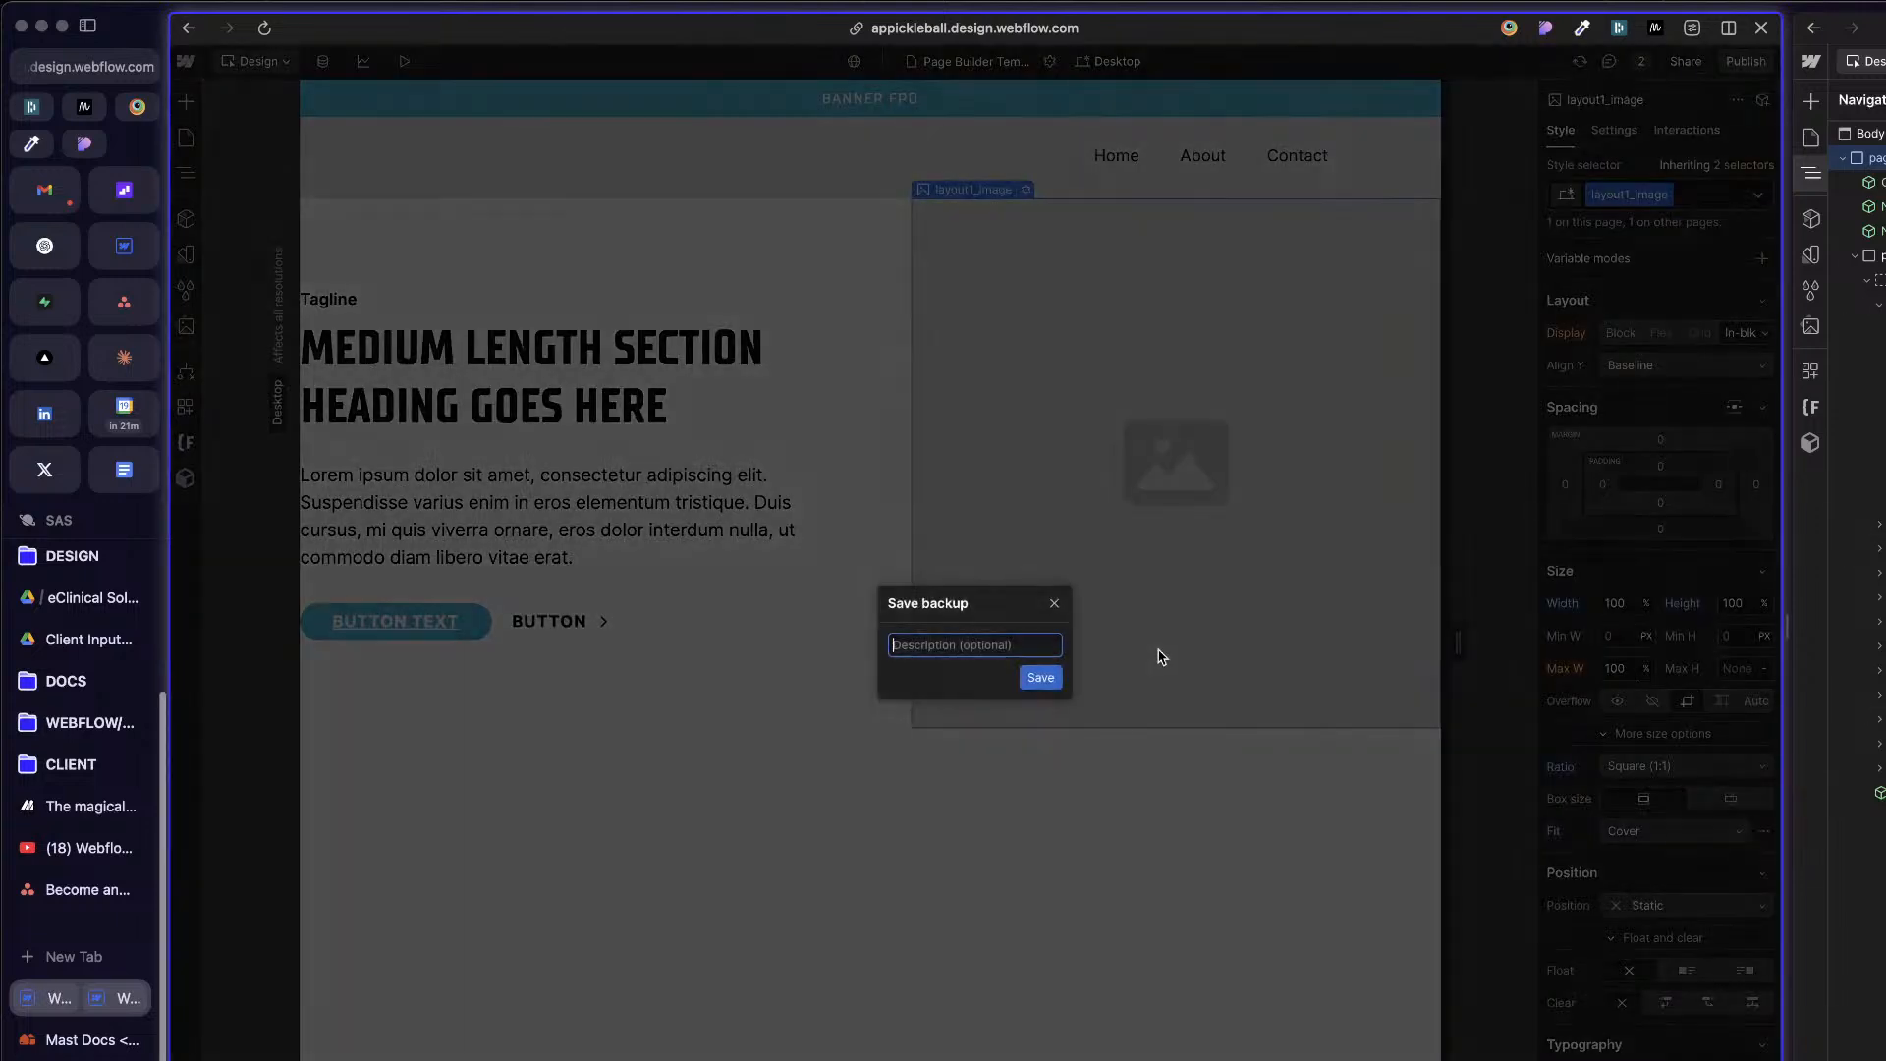
{"action": "type", "text": "Pre-Mast Styles"}
{"action": "key", "text": "Return"}
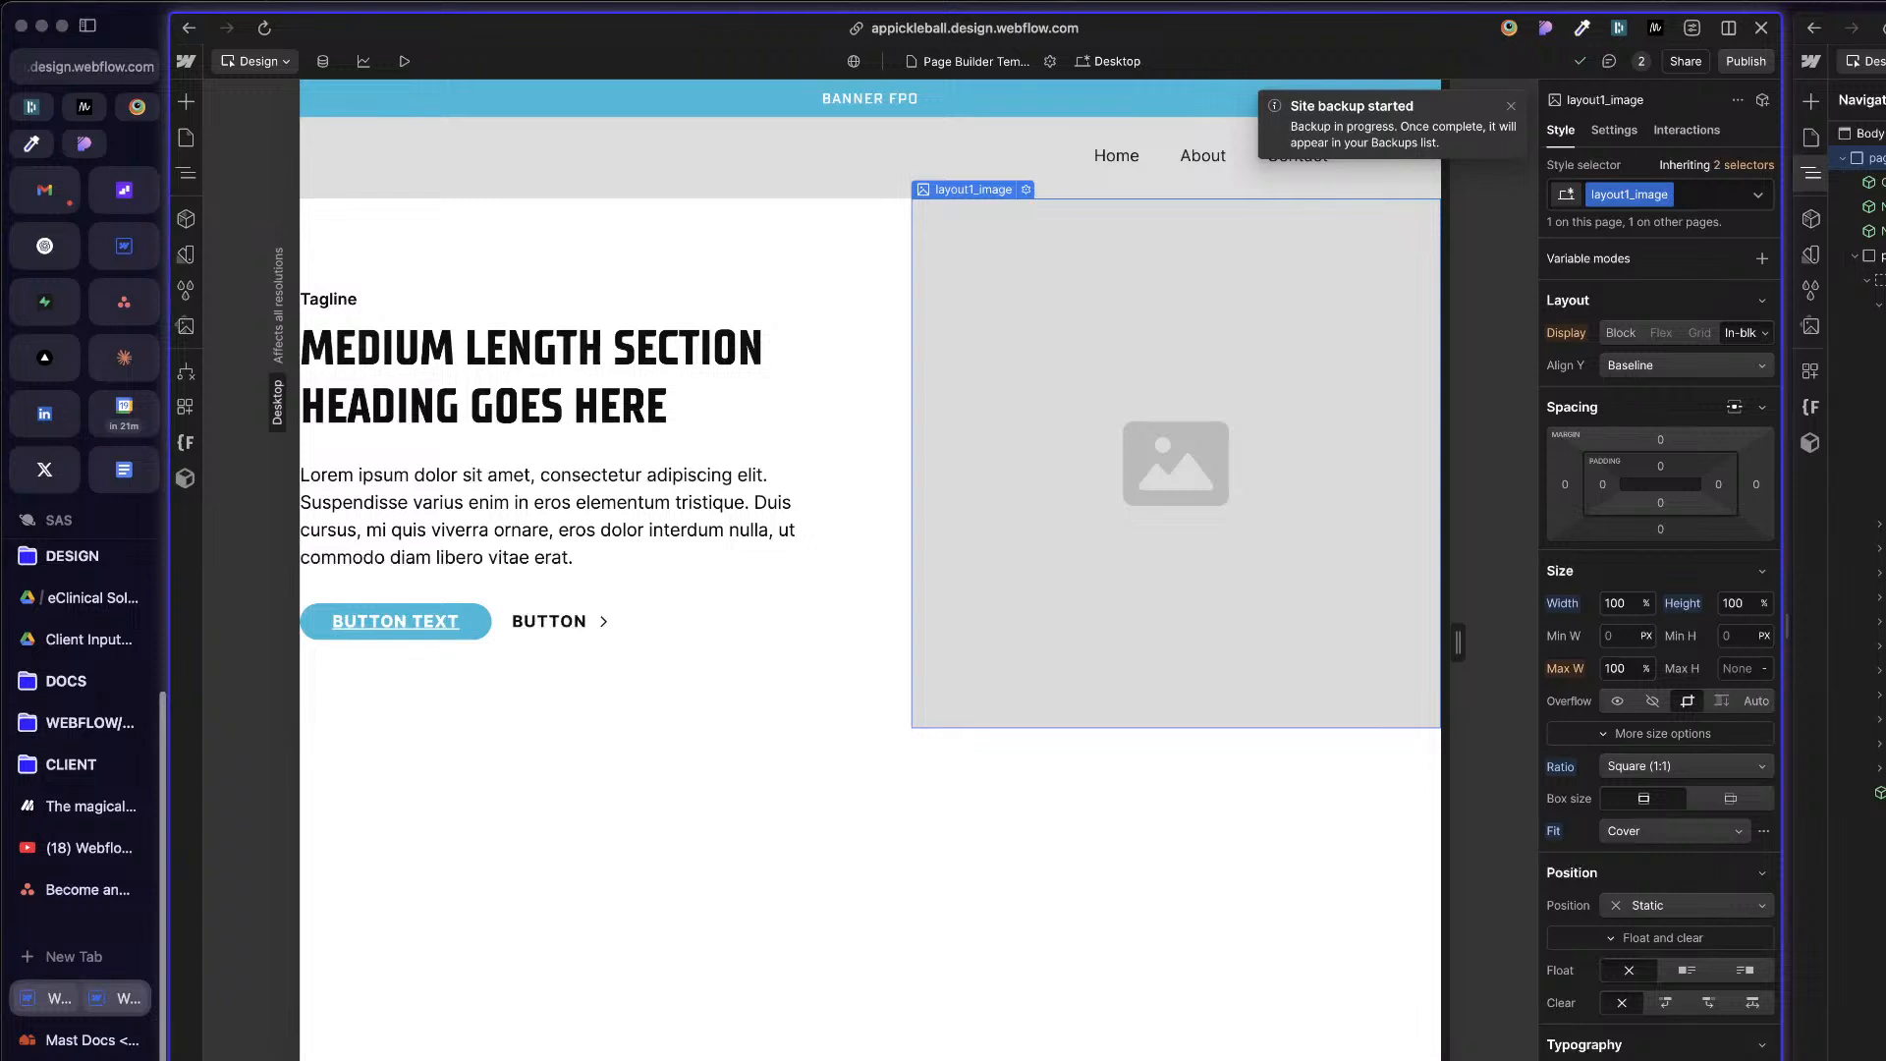
Step: Set the page-wrapper class's position to Relative
{"action": "key", "text": "z"}
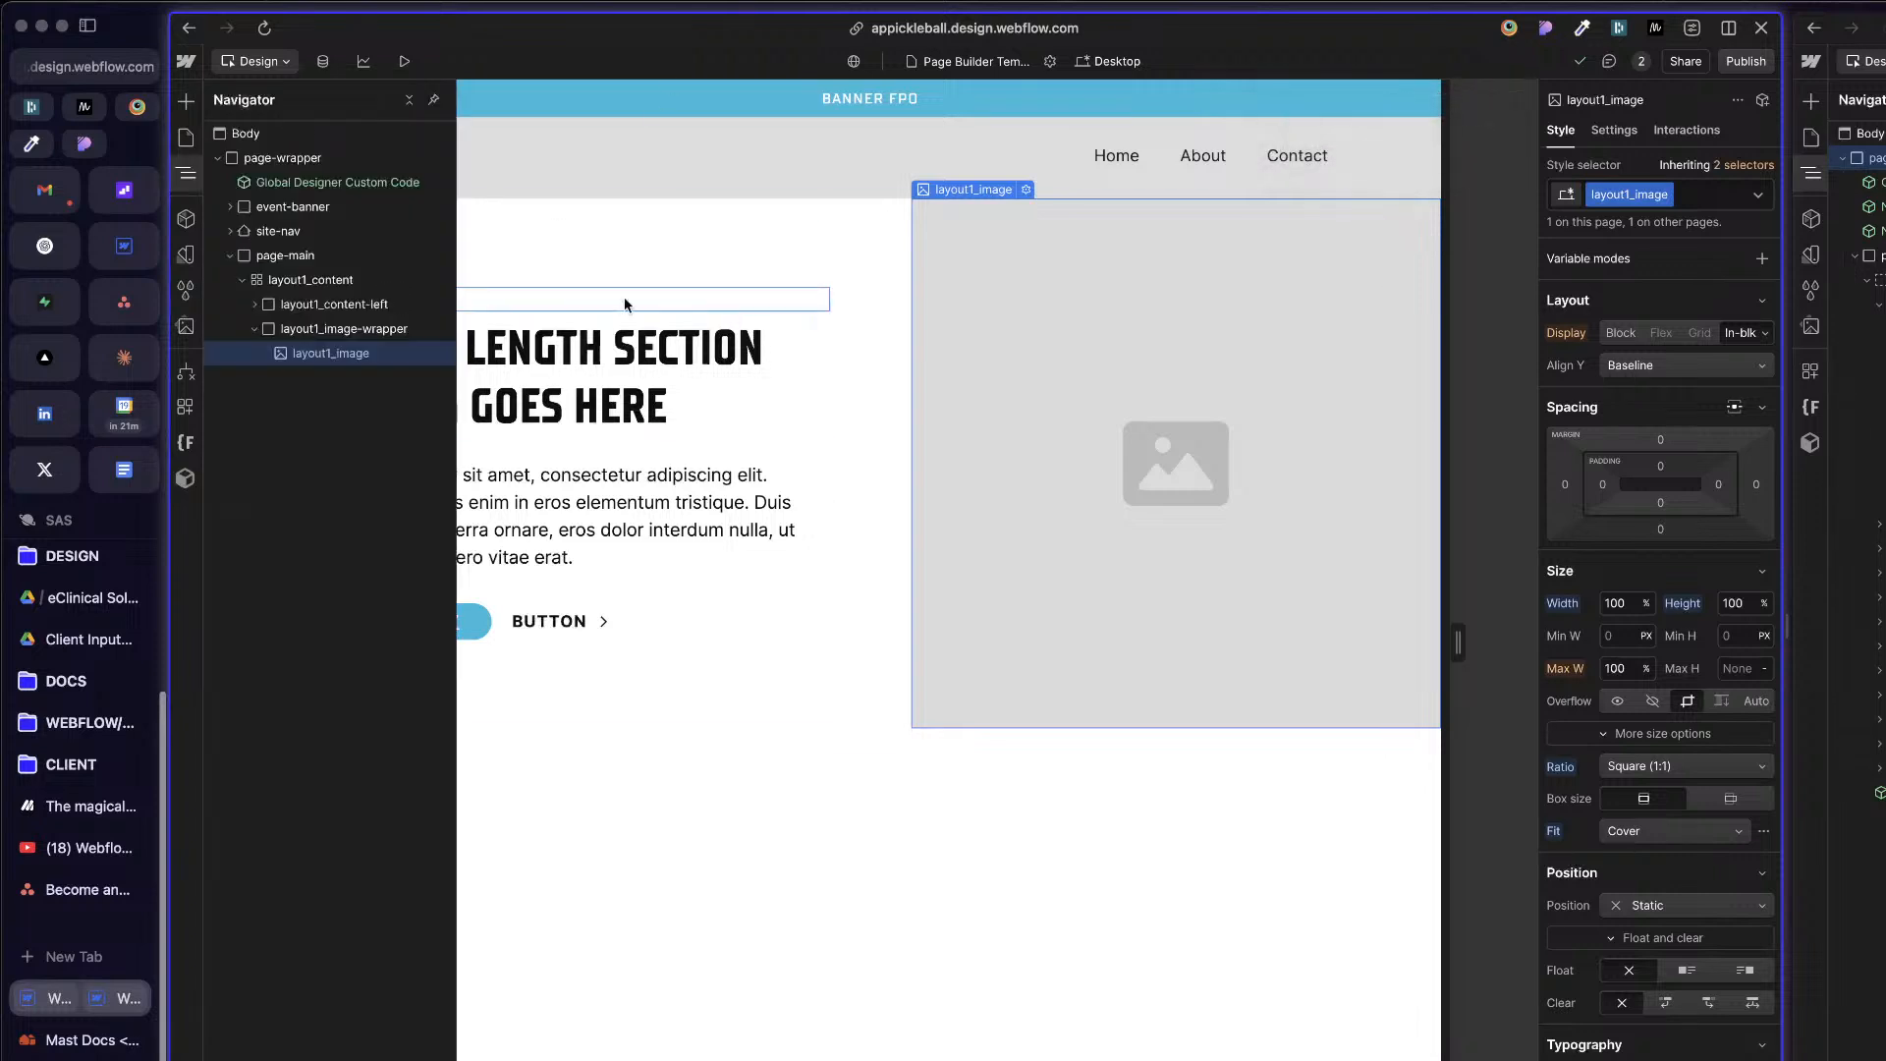
{"action": "left_click", "coordinate": [354, 161]}
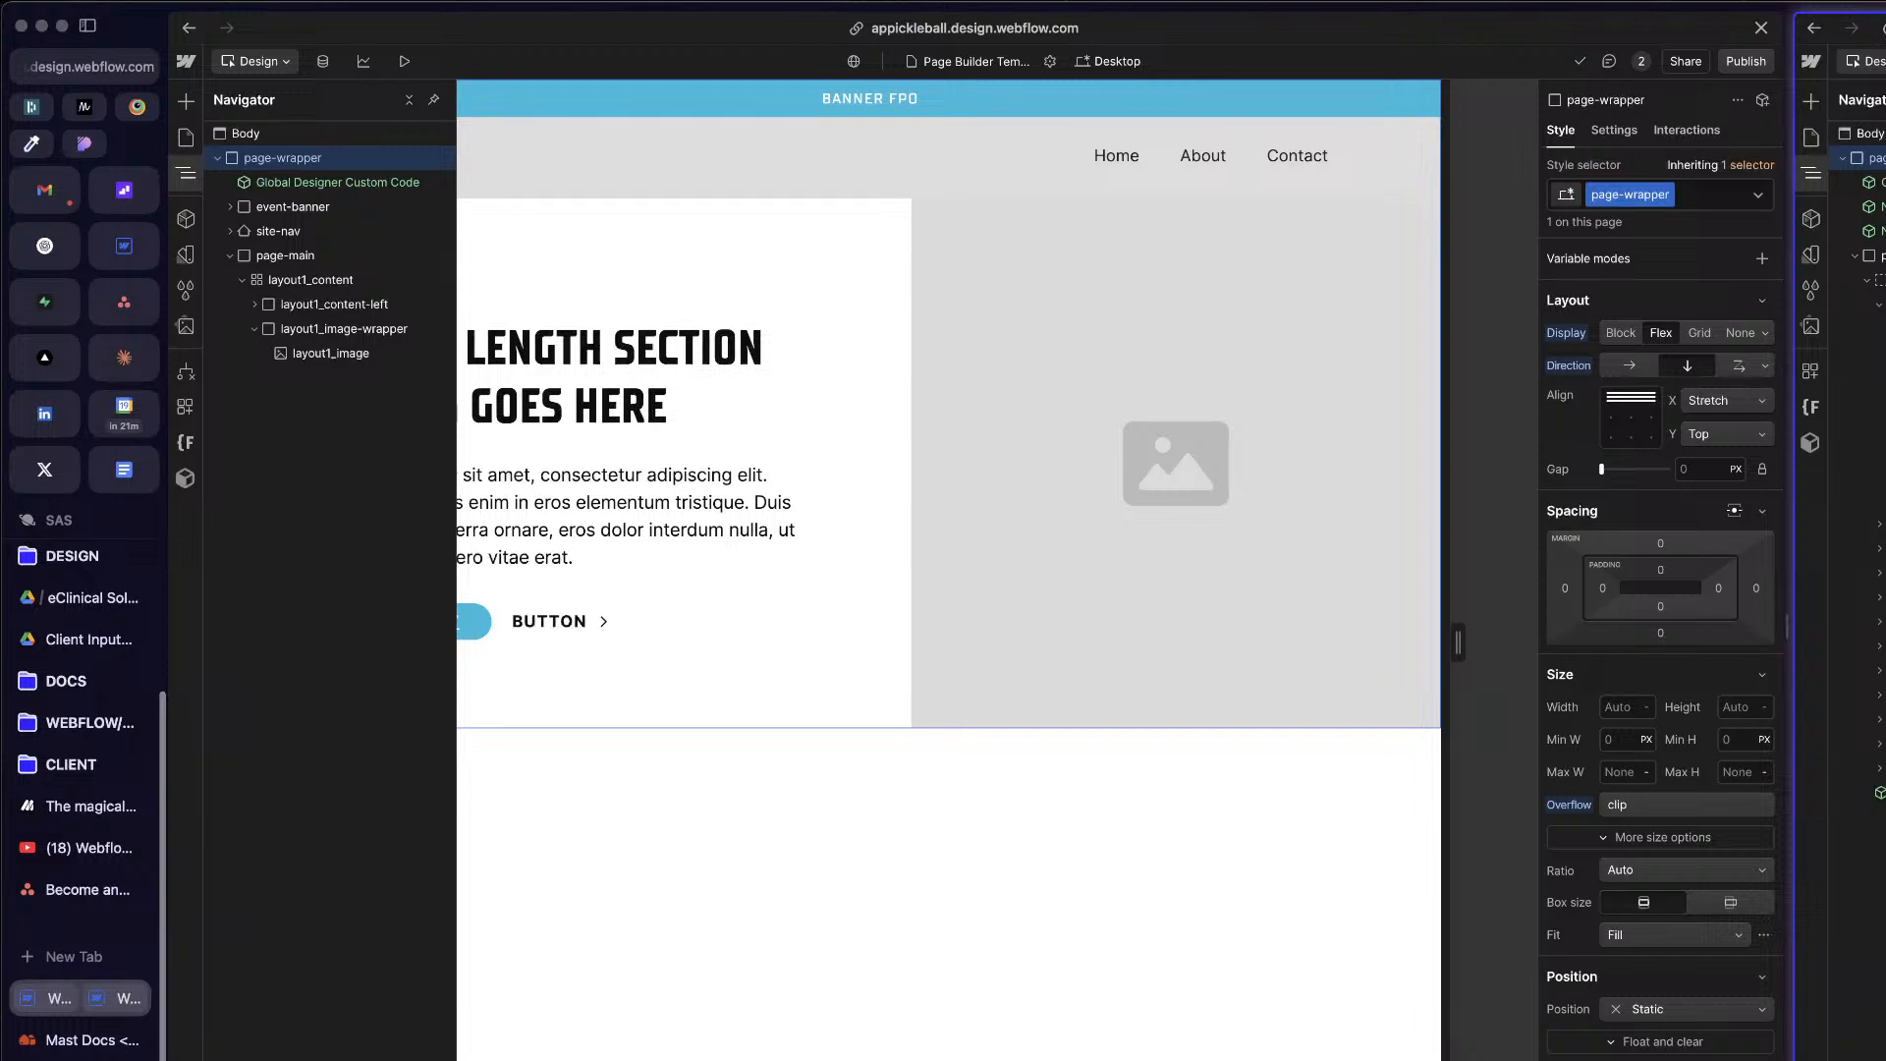
{"action": "scroll", "coordinate": [1704, 865], "scroll_direction": "down", "scroll_amount": 1}
{"action": "left_click", "coordinate": [1679, 1009]}
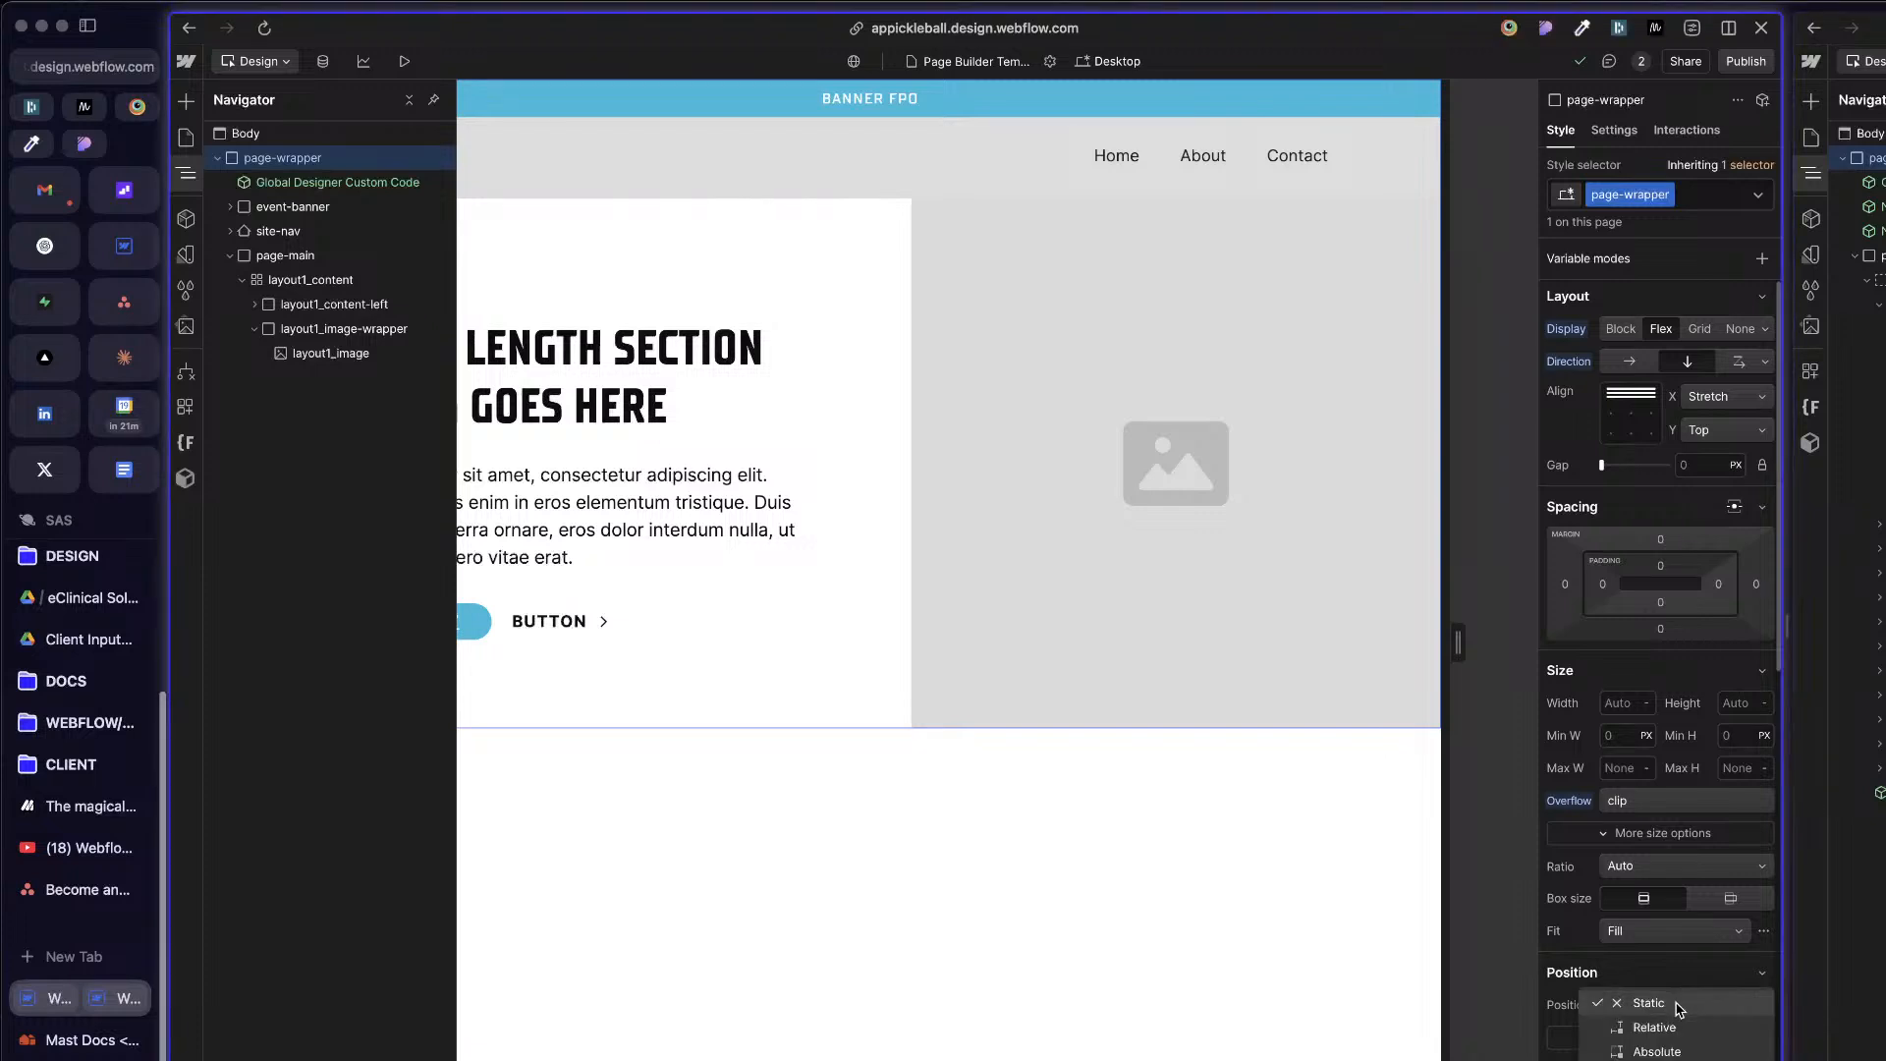
{"action": "left_click", "coordinate": [1659, 1028]}
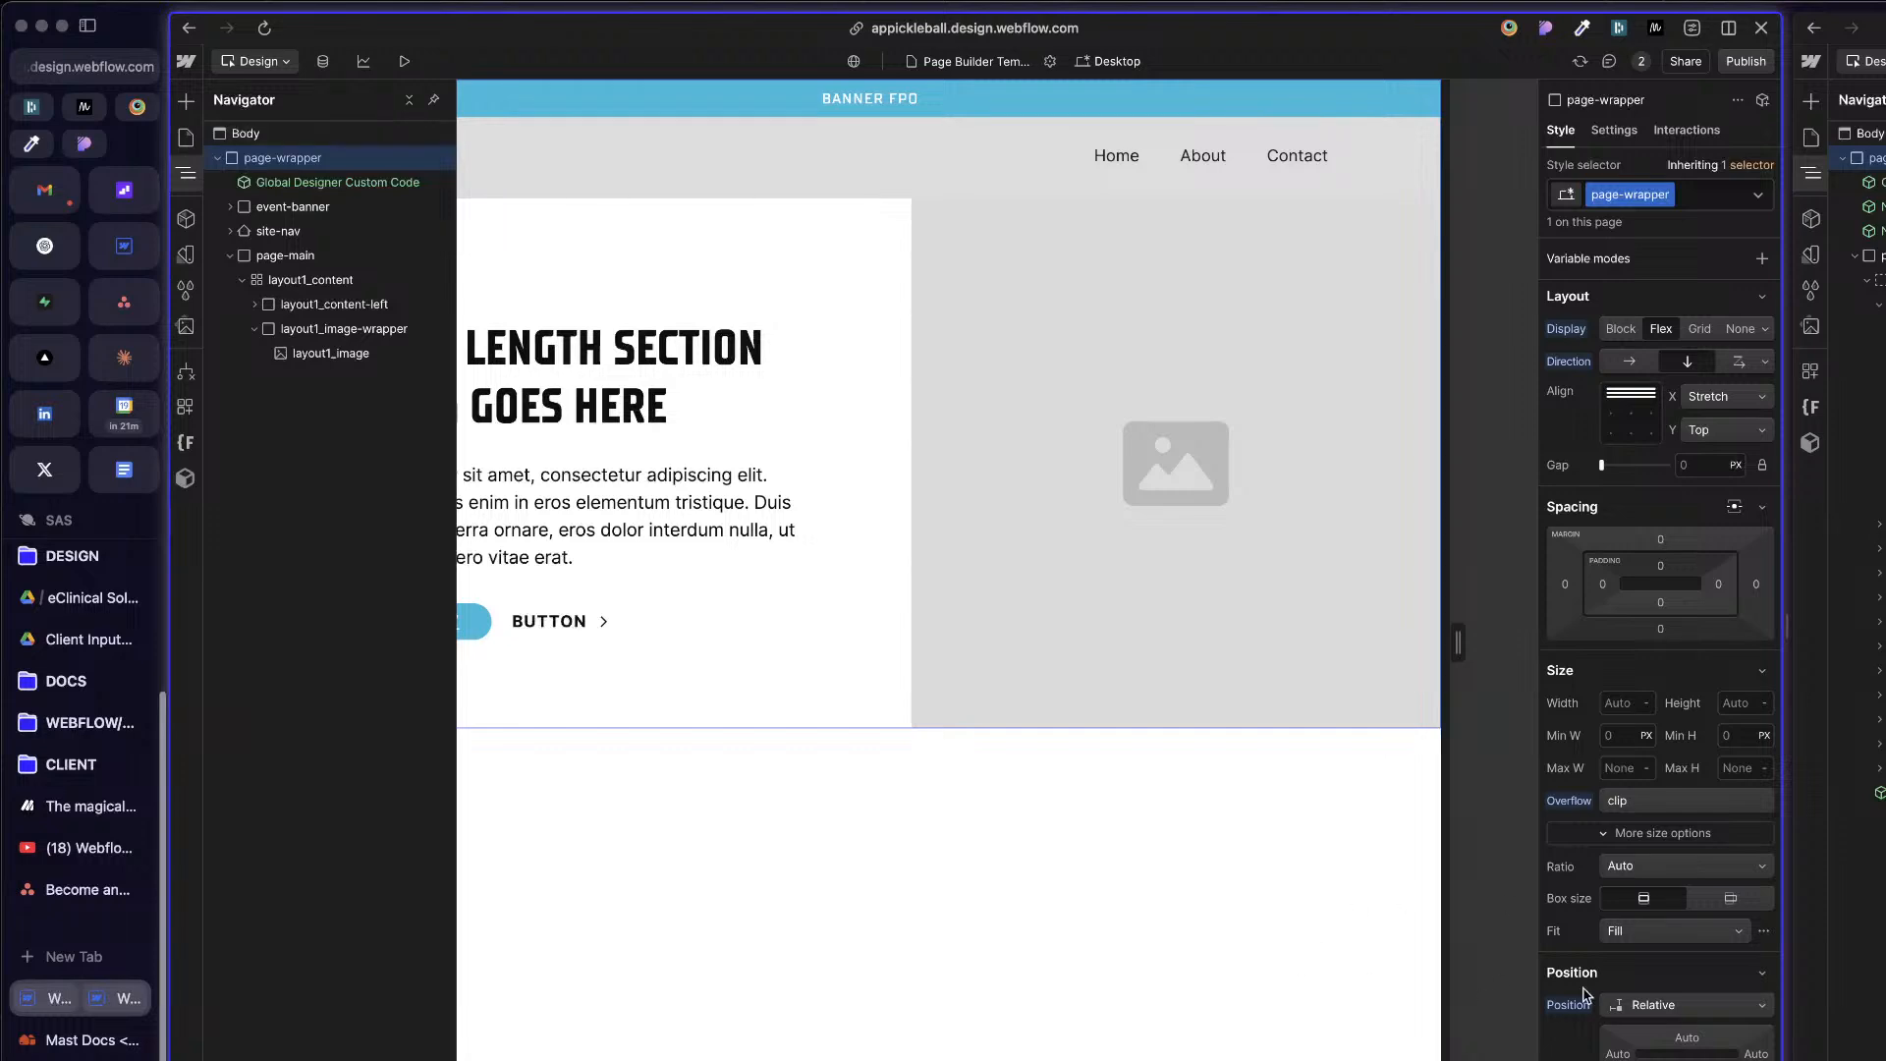
Step: Set the page-wrapper class's typography color to the Theme collection's Text variable
{"action": "scroll", "coordinate": [1705, 968], "scroll_direction": "down", "scroll_amount": 10}
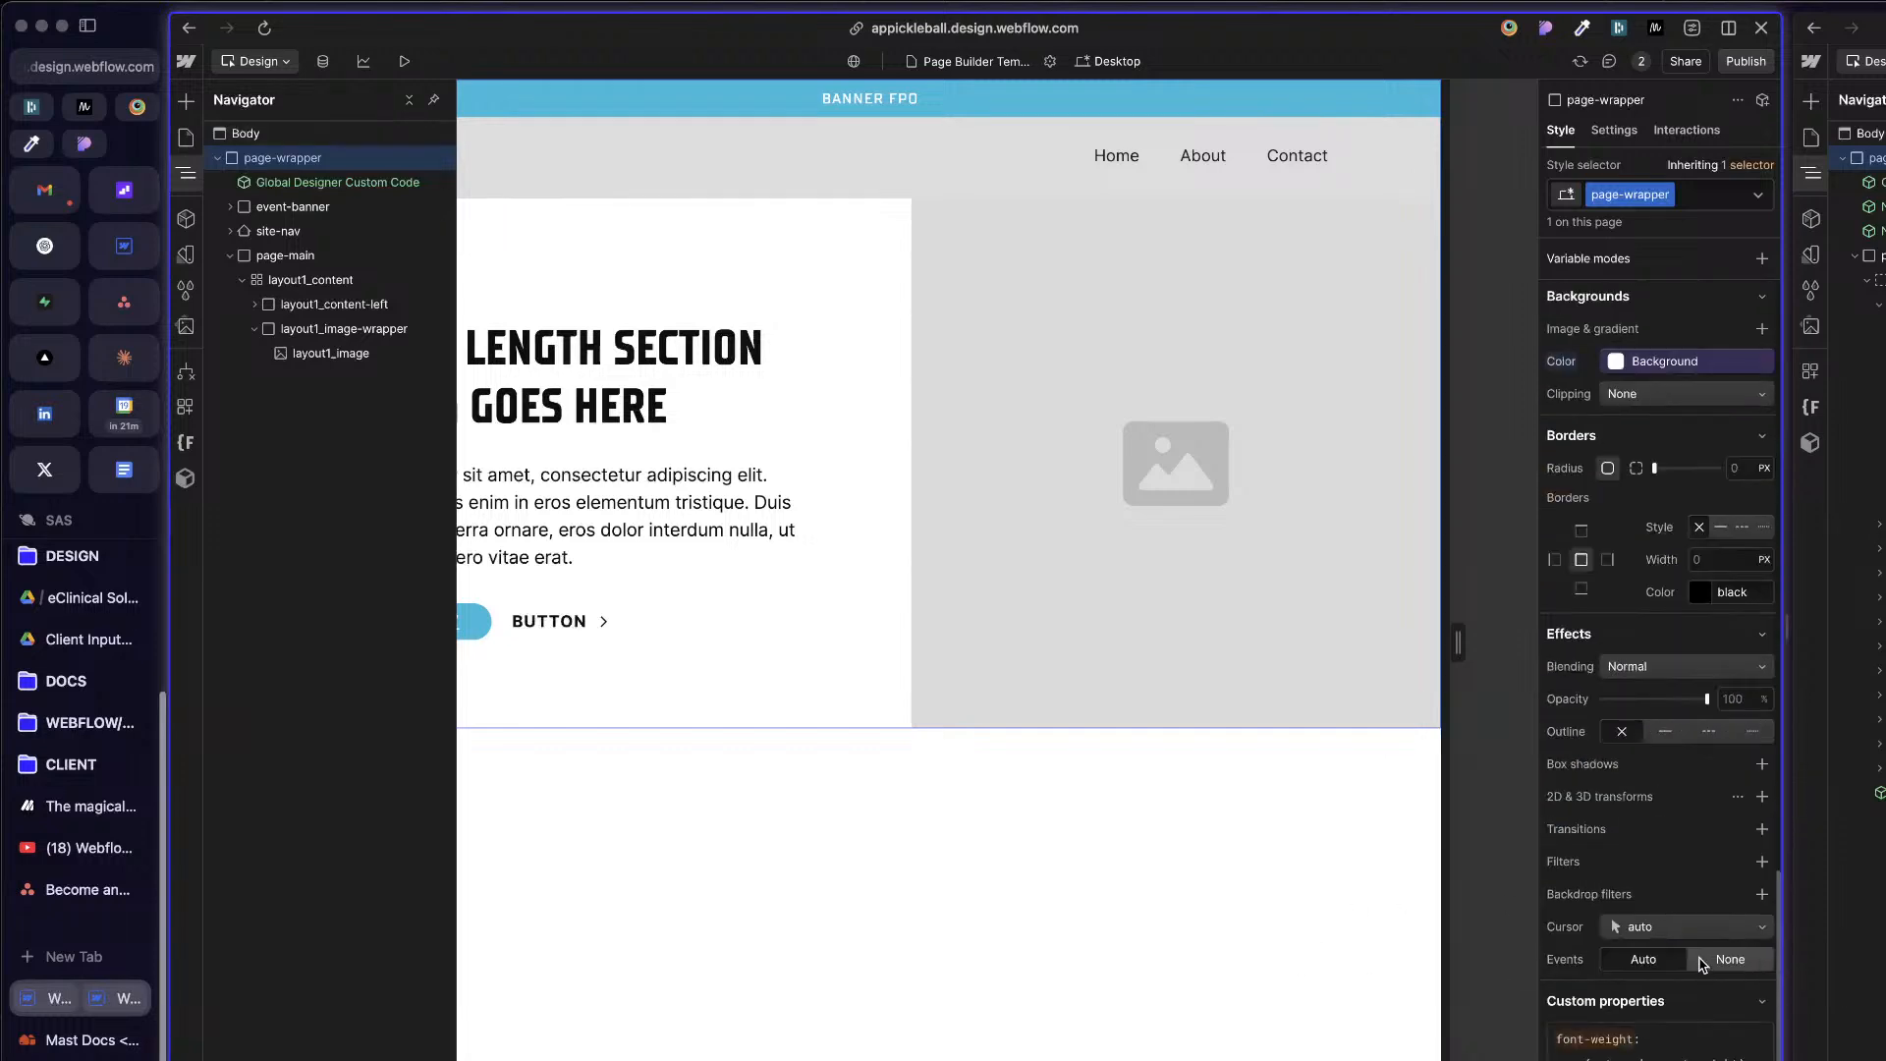
{"action": "scroll", "coordinate": [1702, 965], "scroll_direction": "up", "scroll_amount": 10}
{"action": "scroll", "coordinate": [1697, 964], "scroll_direction": "down", "scroll_amount": 5}
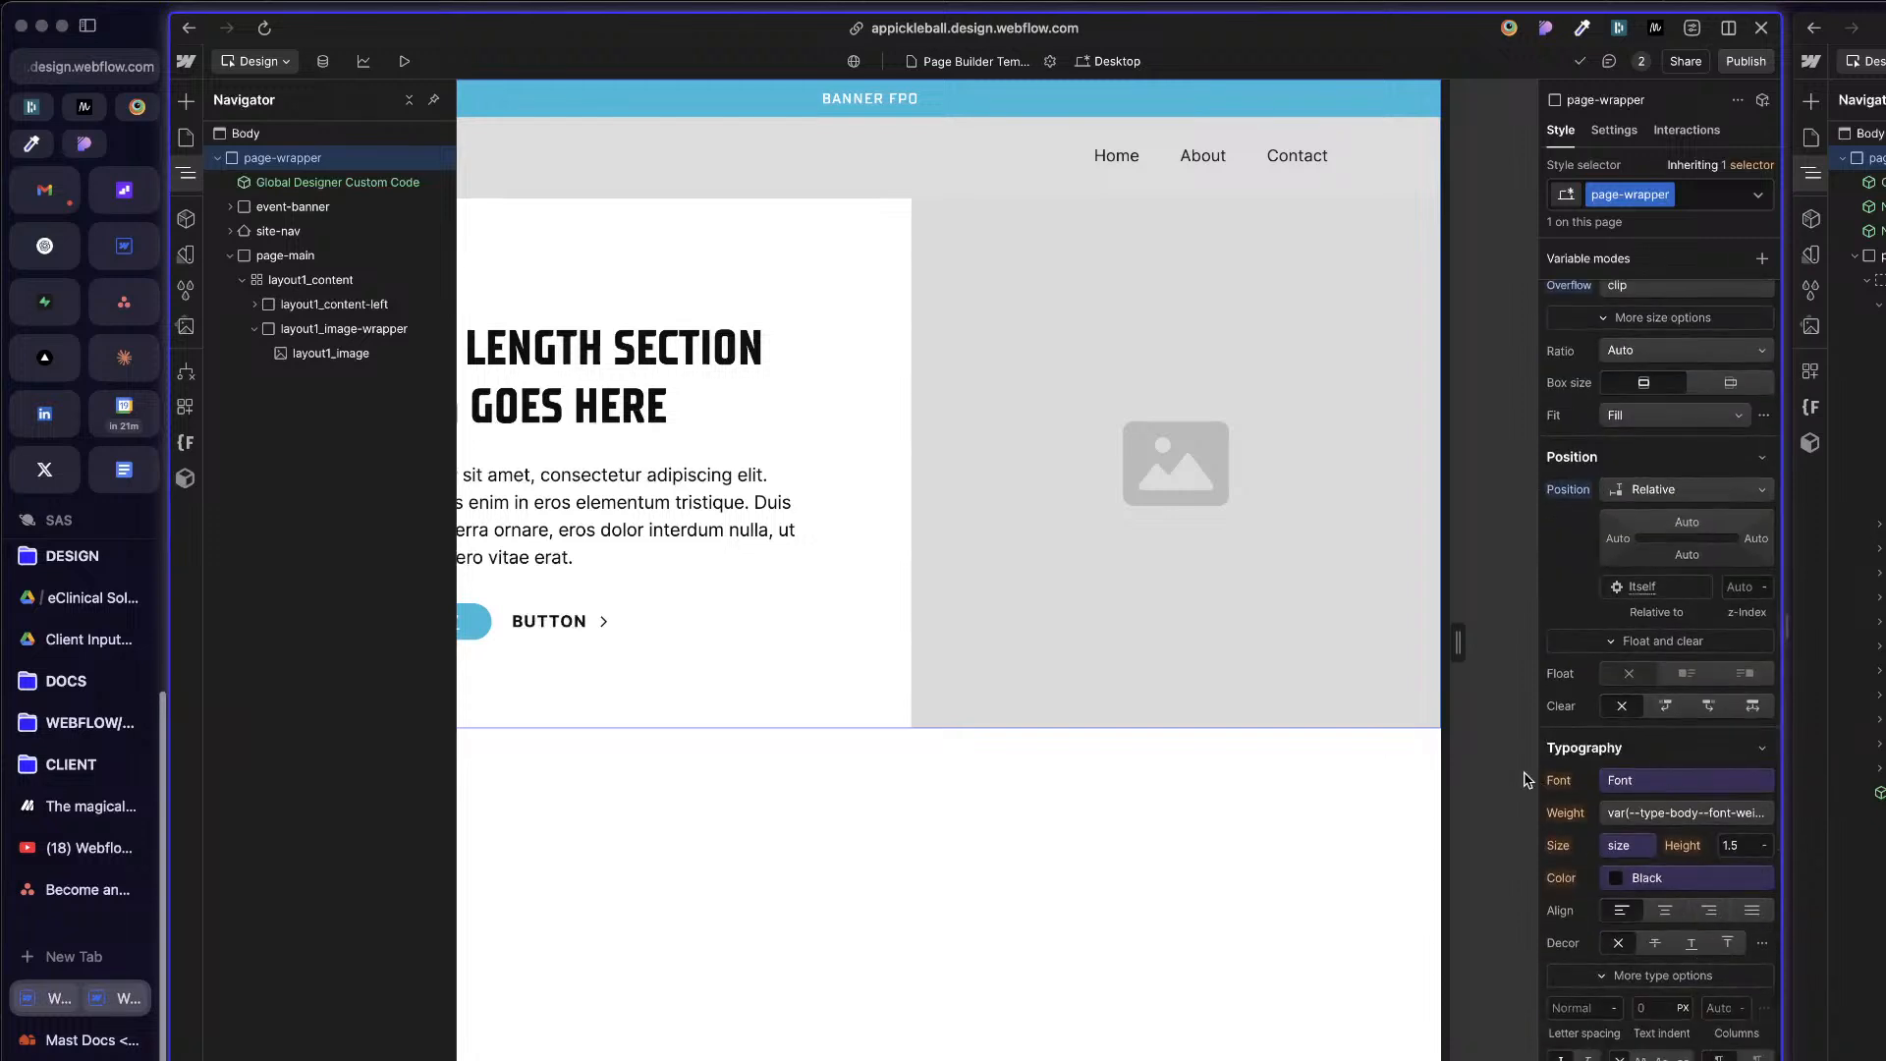
{"action": "scroll", "coordinate": [1612, 919], "scroll_direction": "down", "scroll_amount": 1}
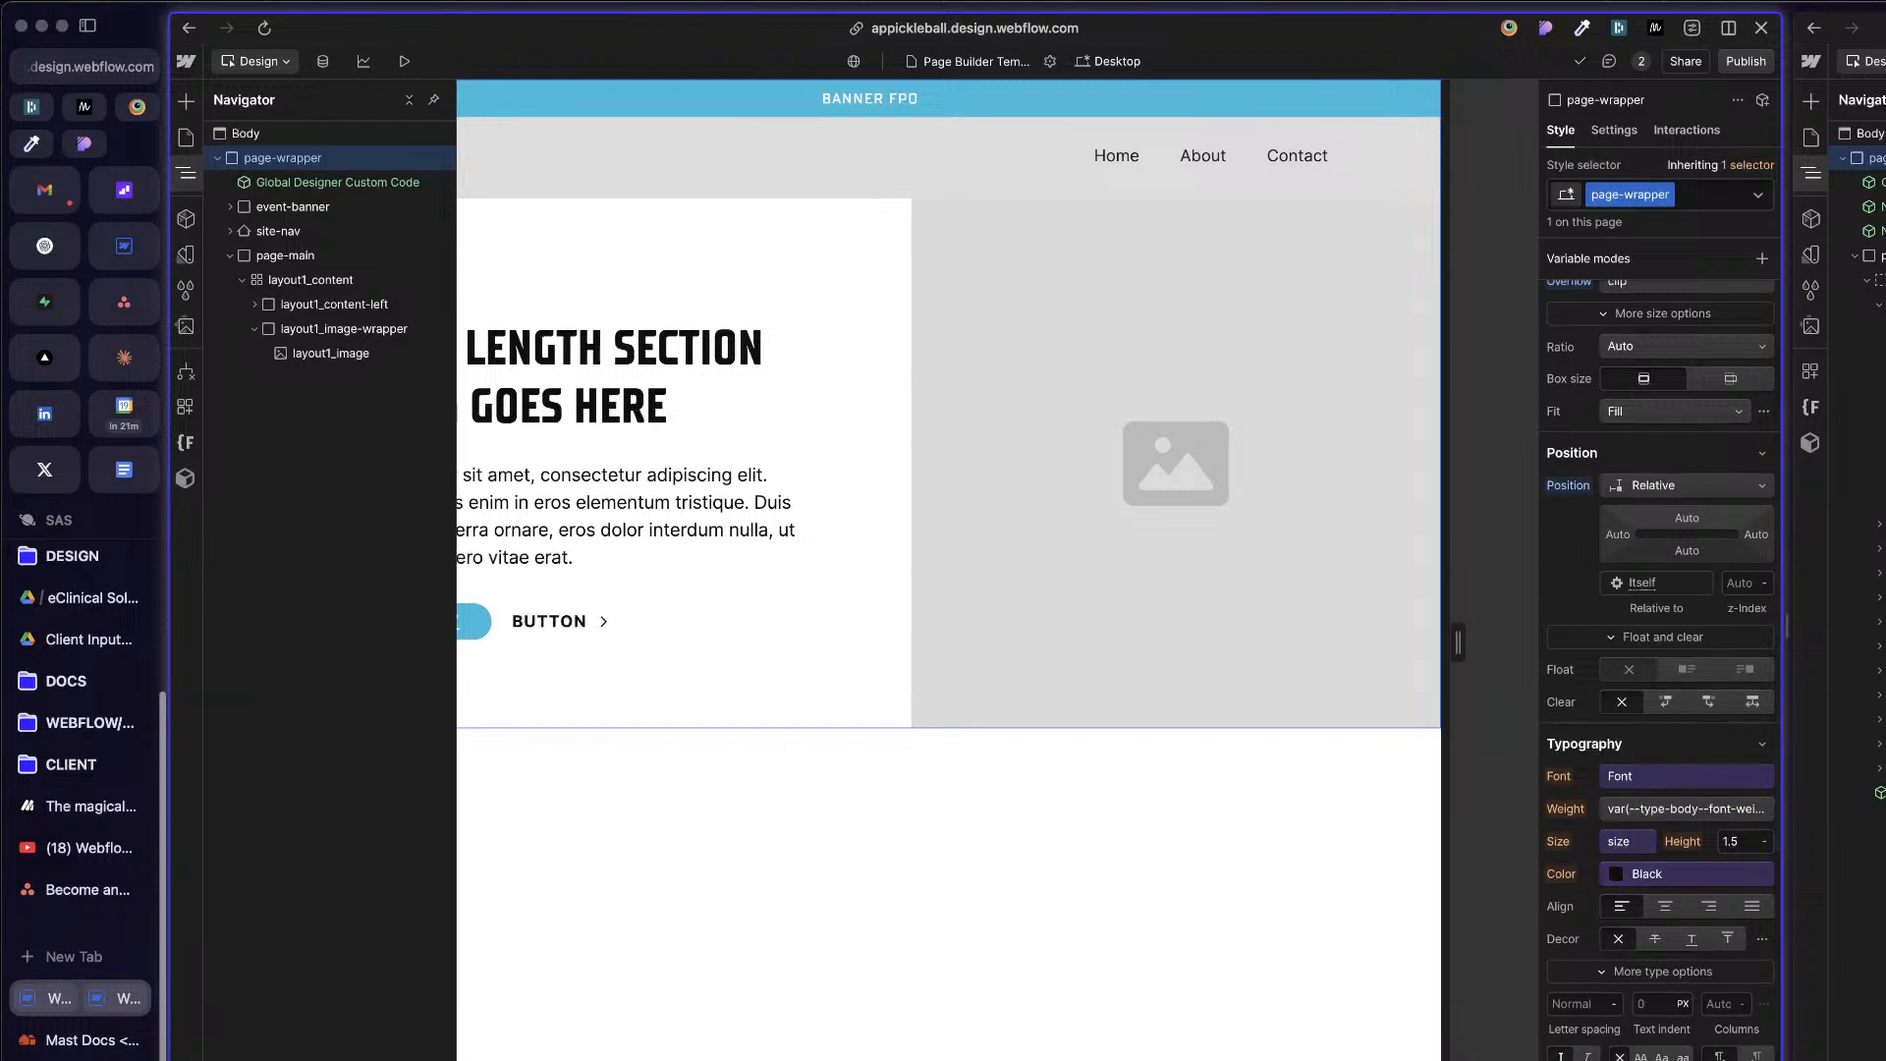
{"action": "left_click", "coordinate": [1855, 472]}
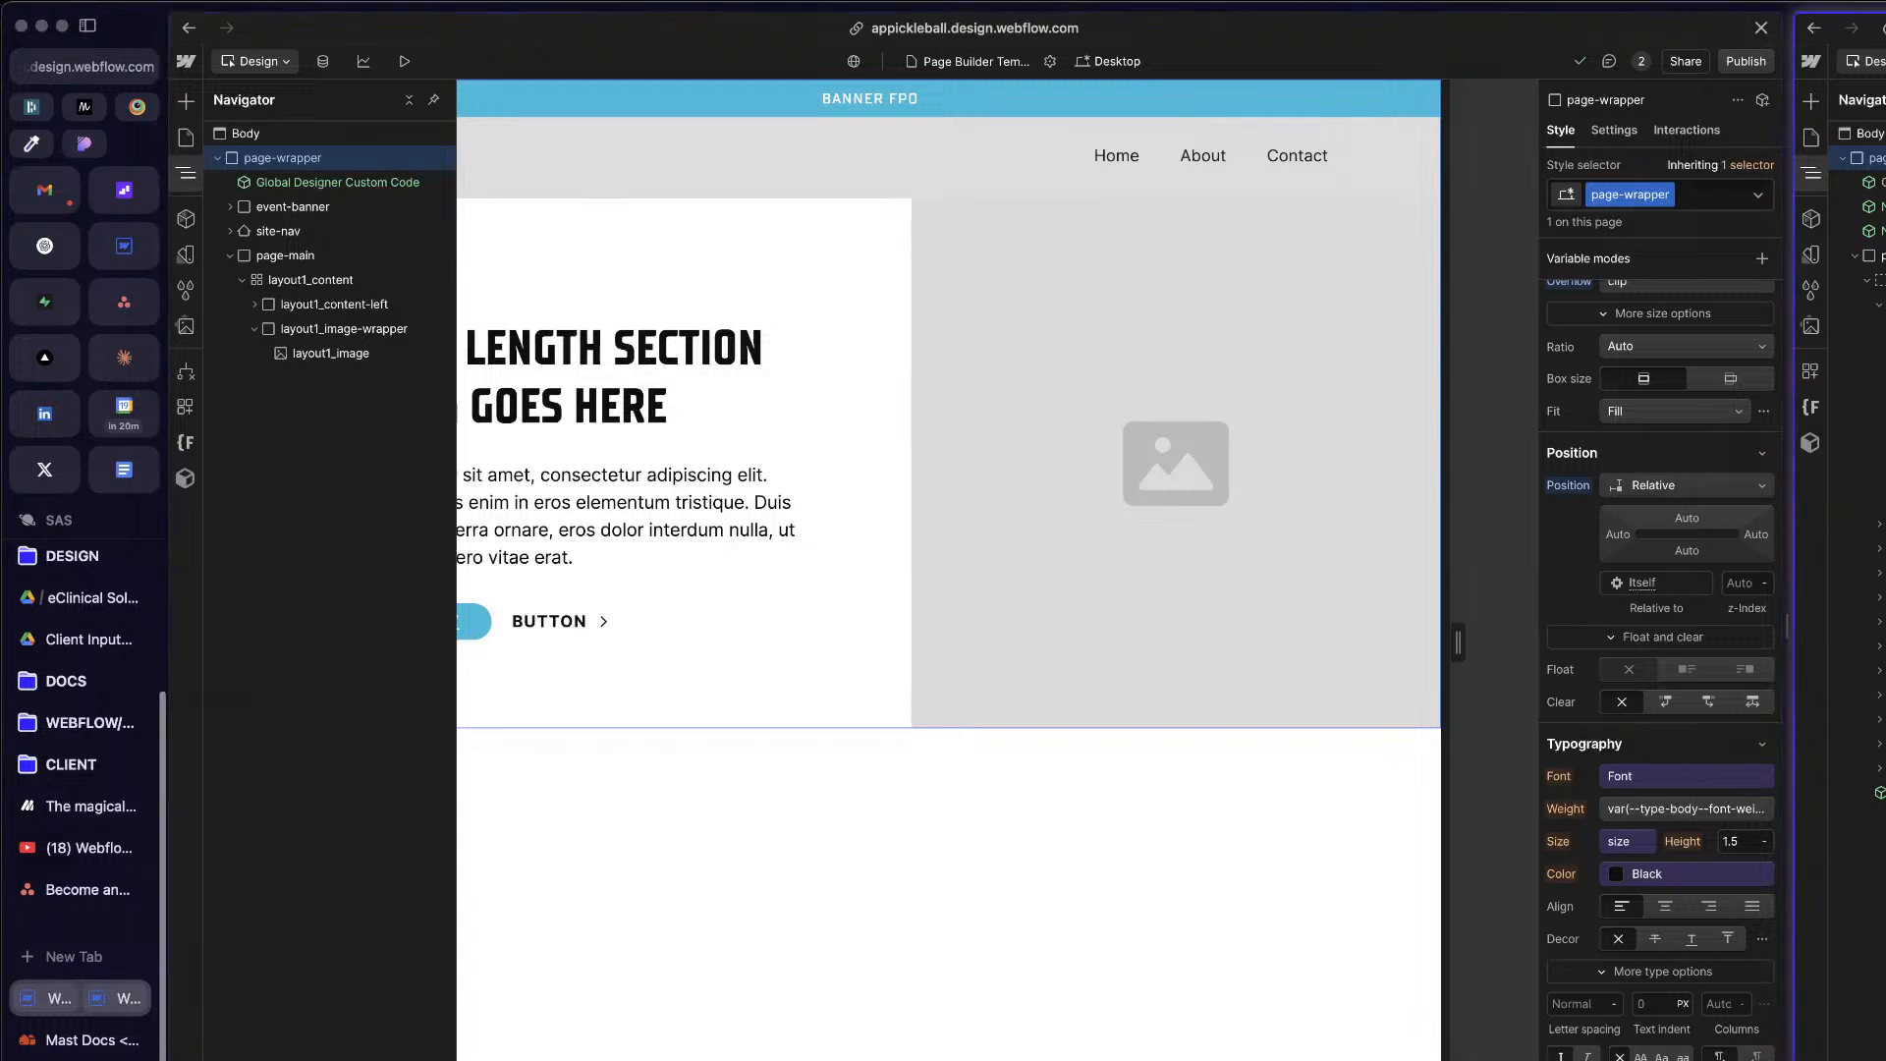
{"action": "left_click", "coordinate": [1659, 881]}
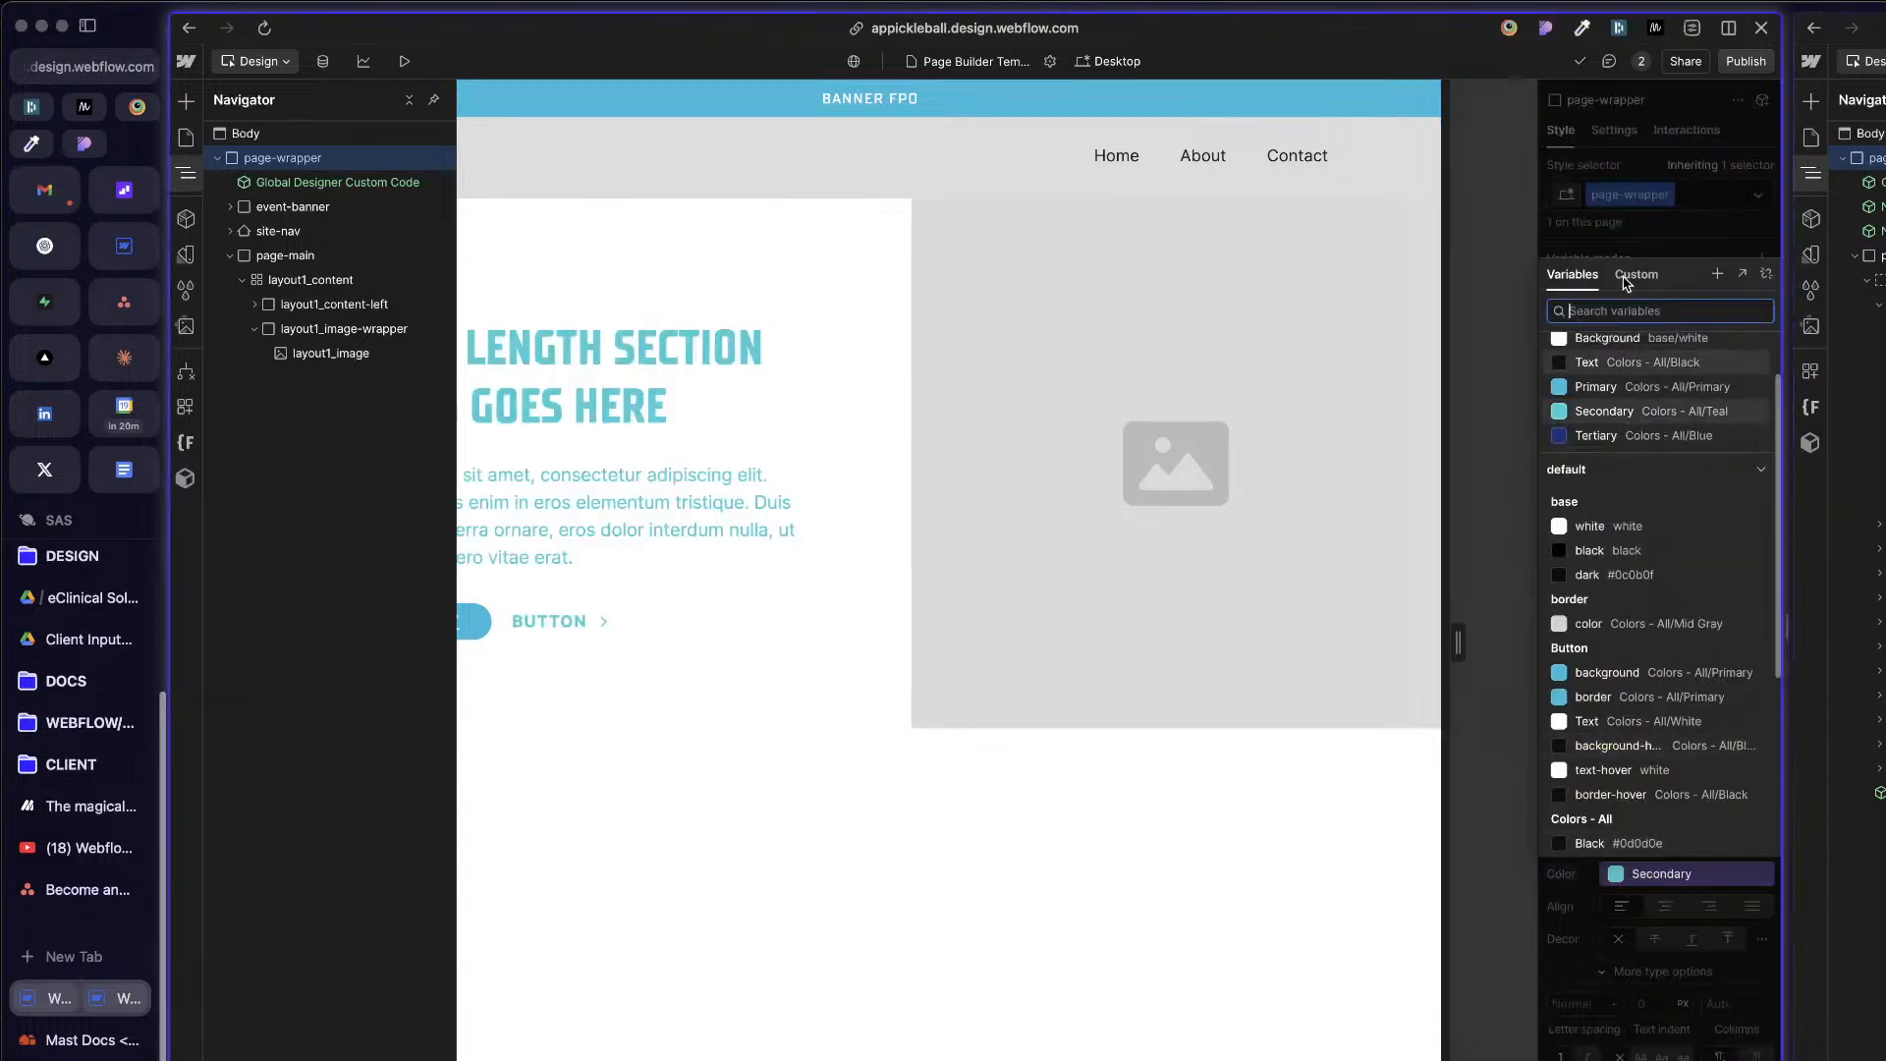
{"action": "scroll", "coordinate": [1627, 413], "scroll_direction": "up", "scroll_amount": 2}
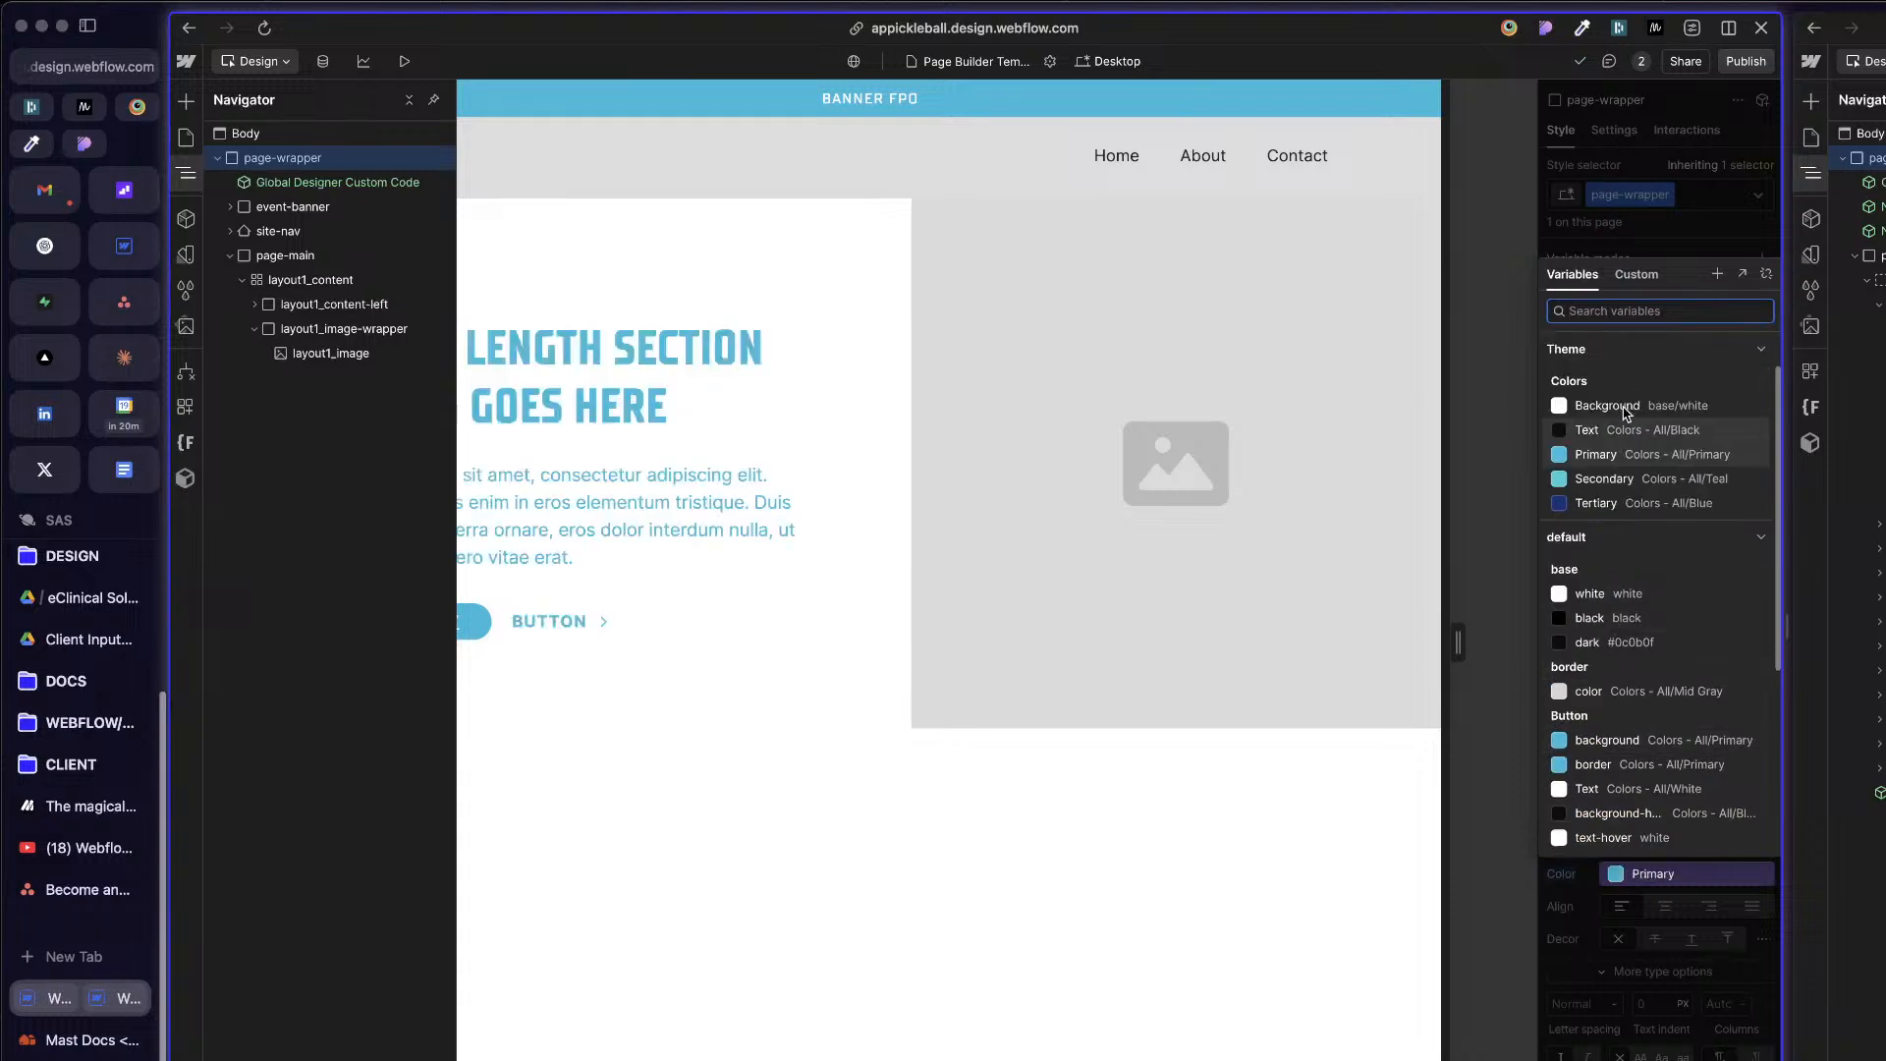
{"action": "left_click", "coordinate": [1619, 430]}
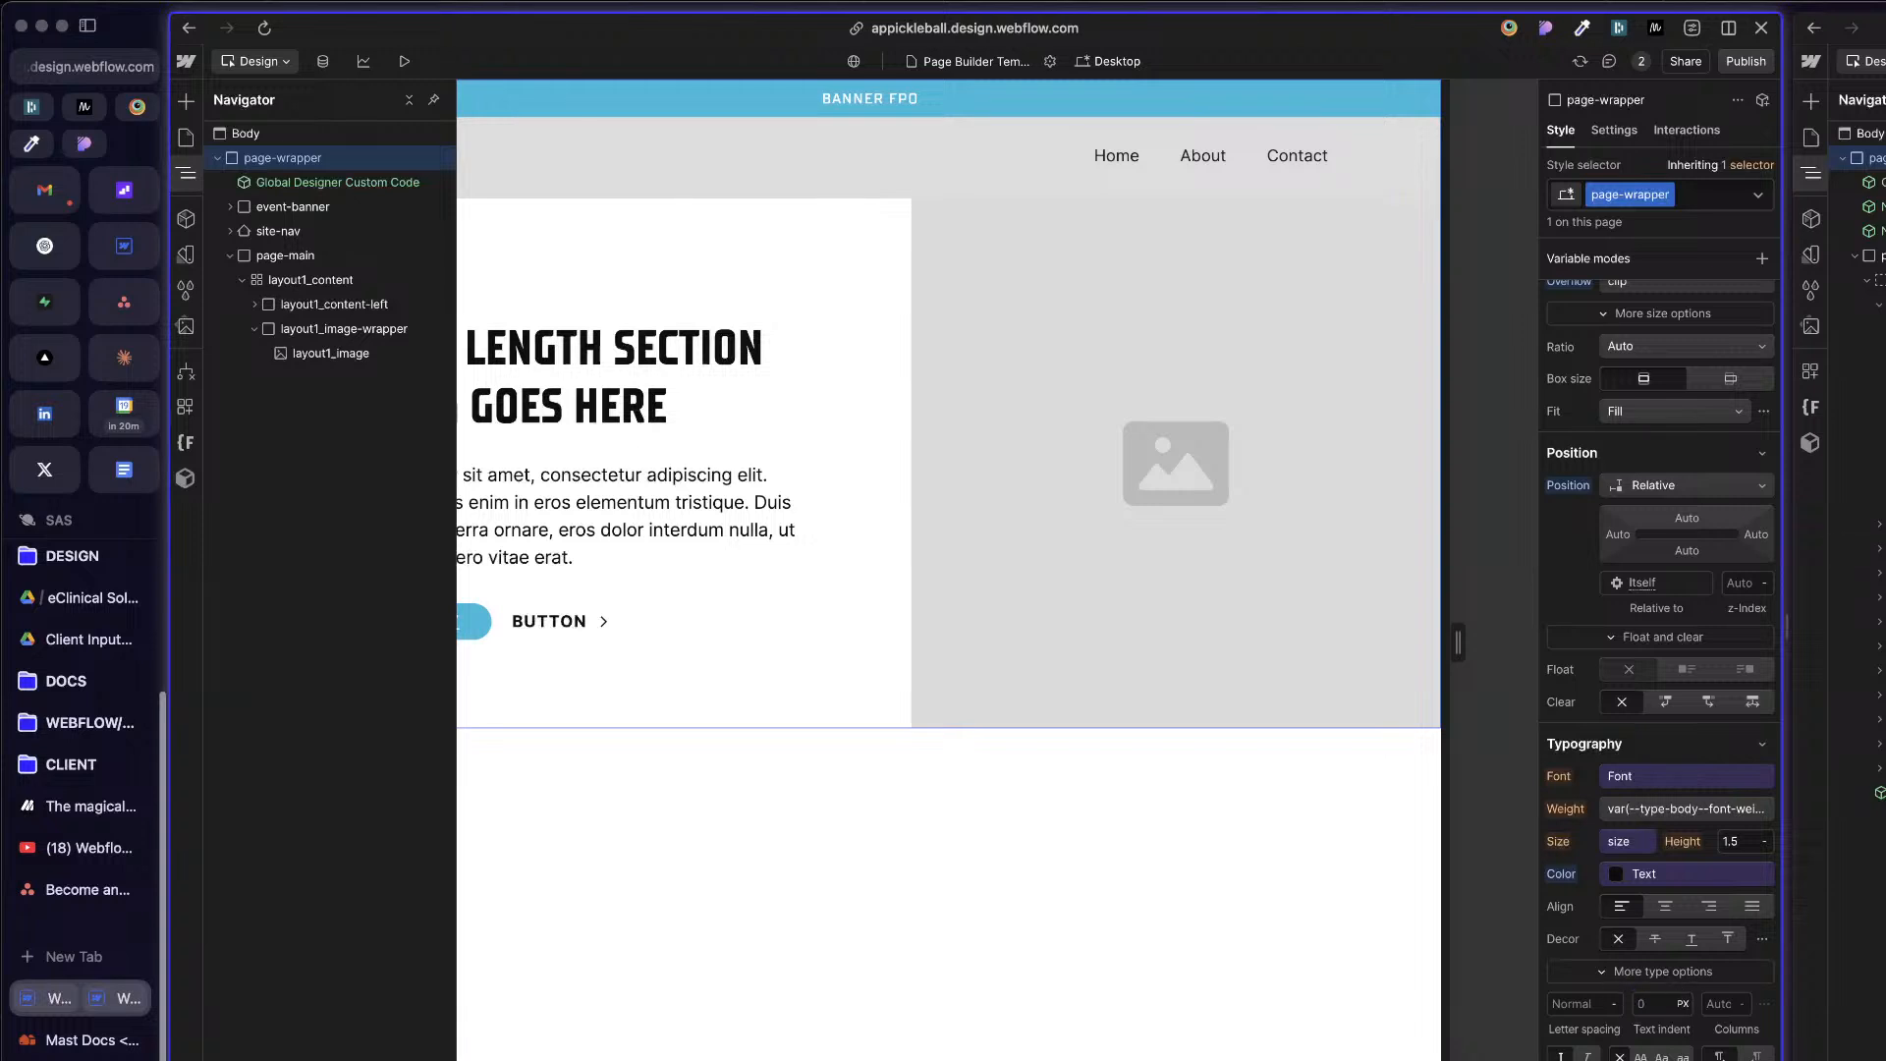
Step: Set the page-wrapper class's background color to the Theme collection's Background variable
{"action": "scroll", "coordinate": [1651, 943], "scroll_direction": "down", "scroll_amount": 5}
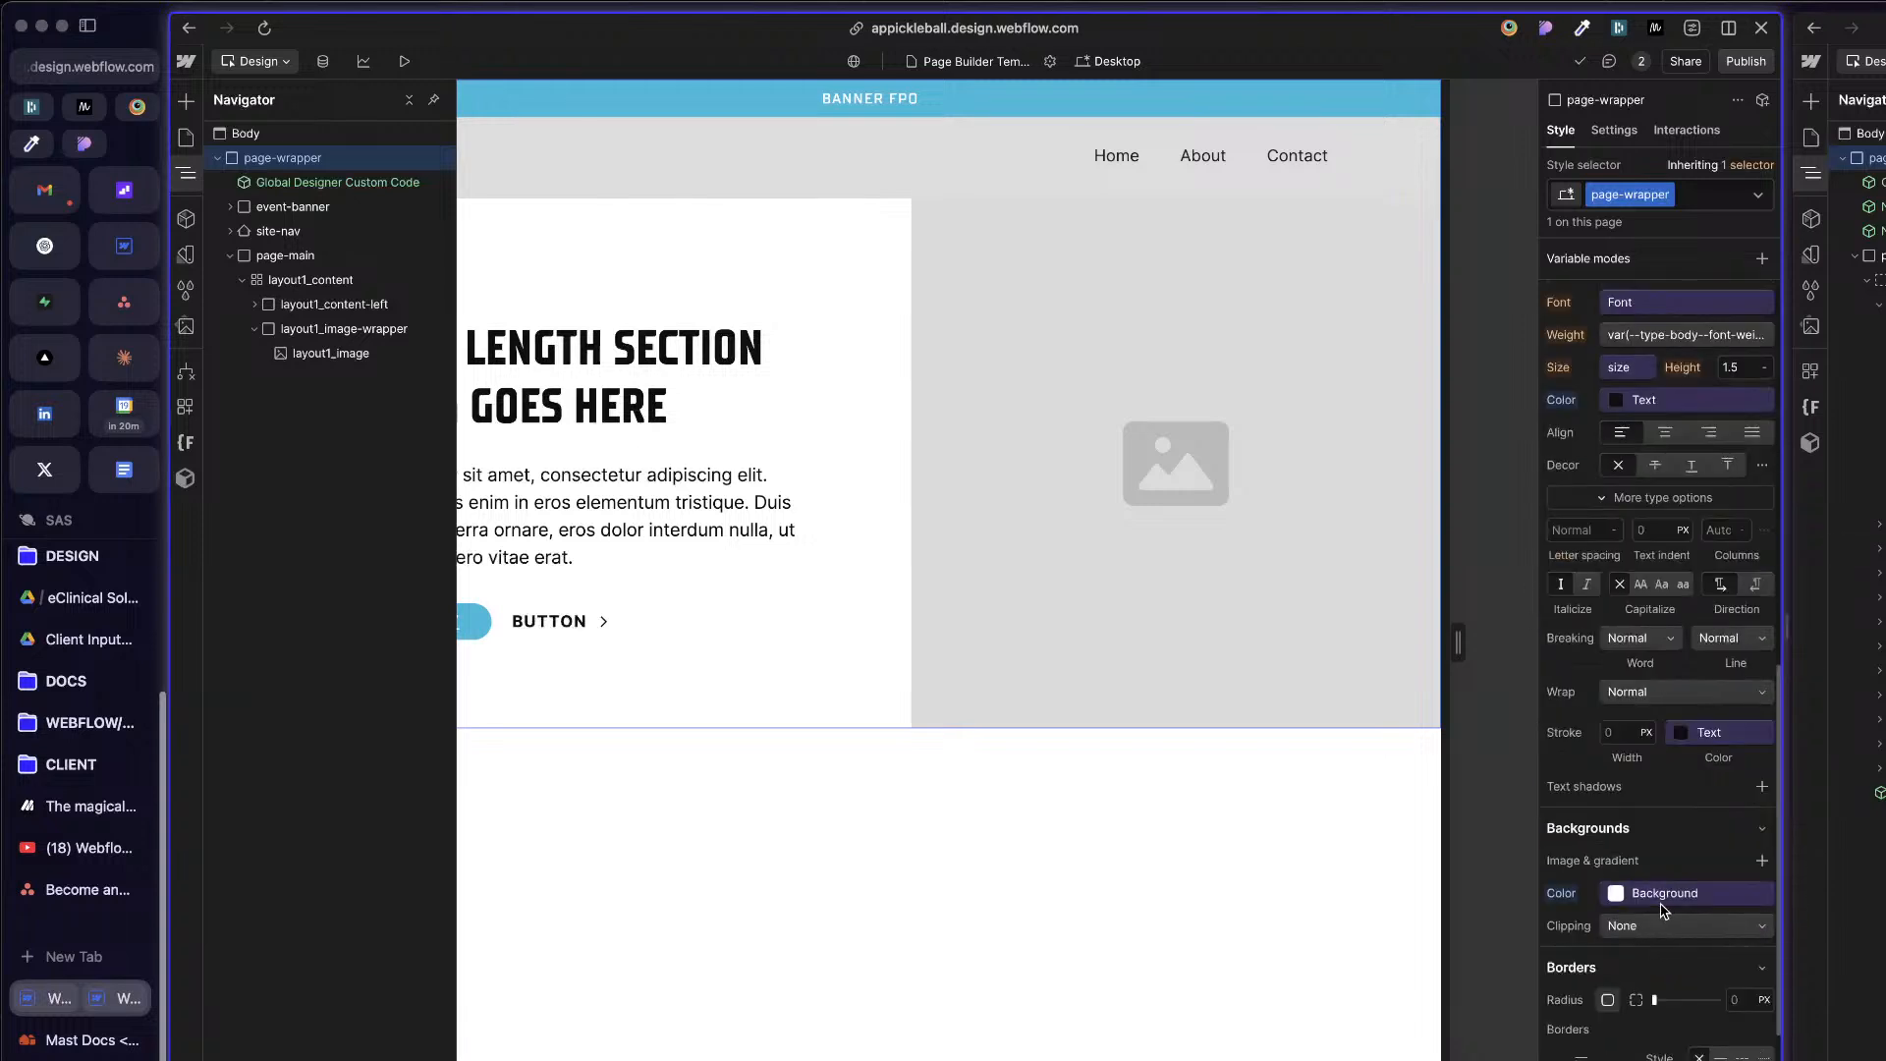
{"action": "left_click", "coordinate": [1670, 893]}
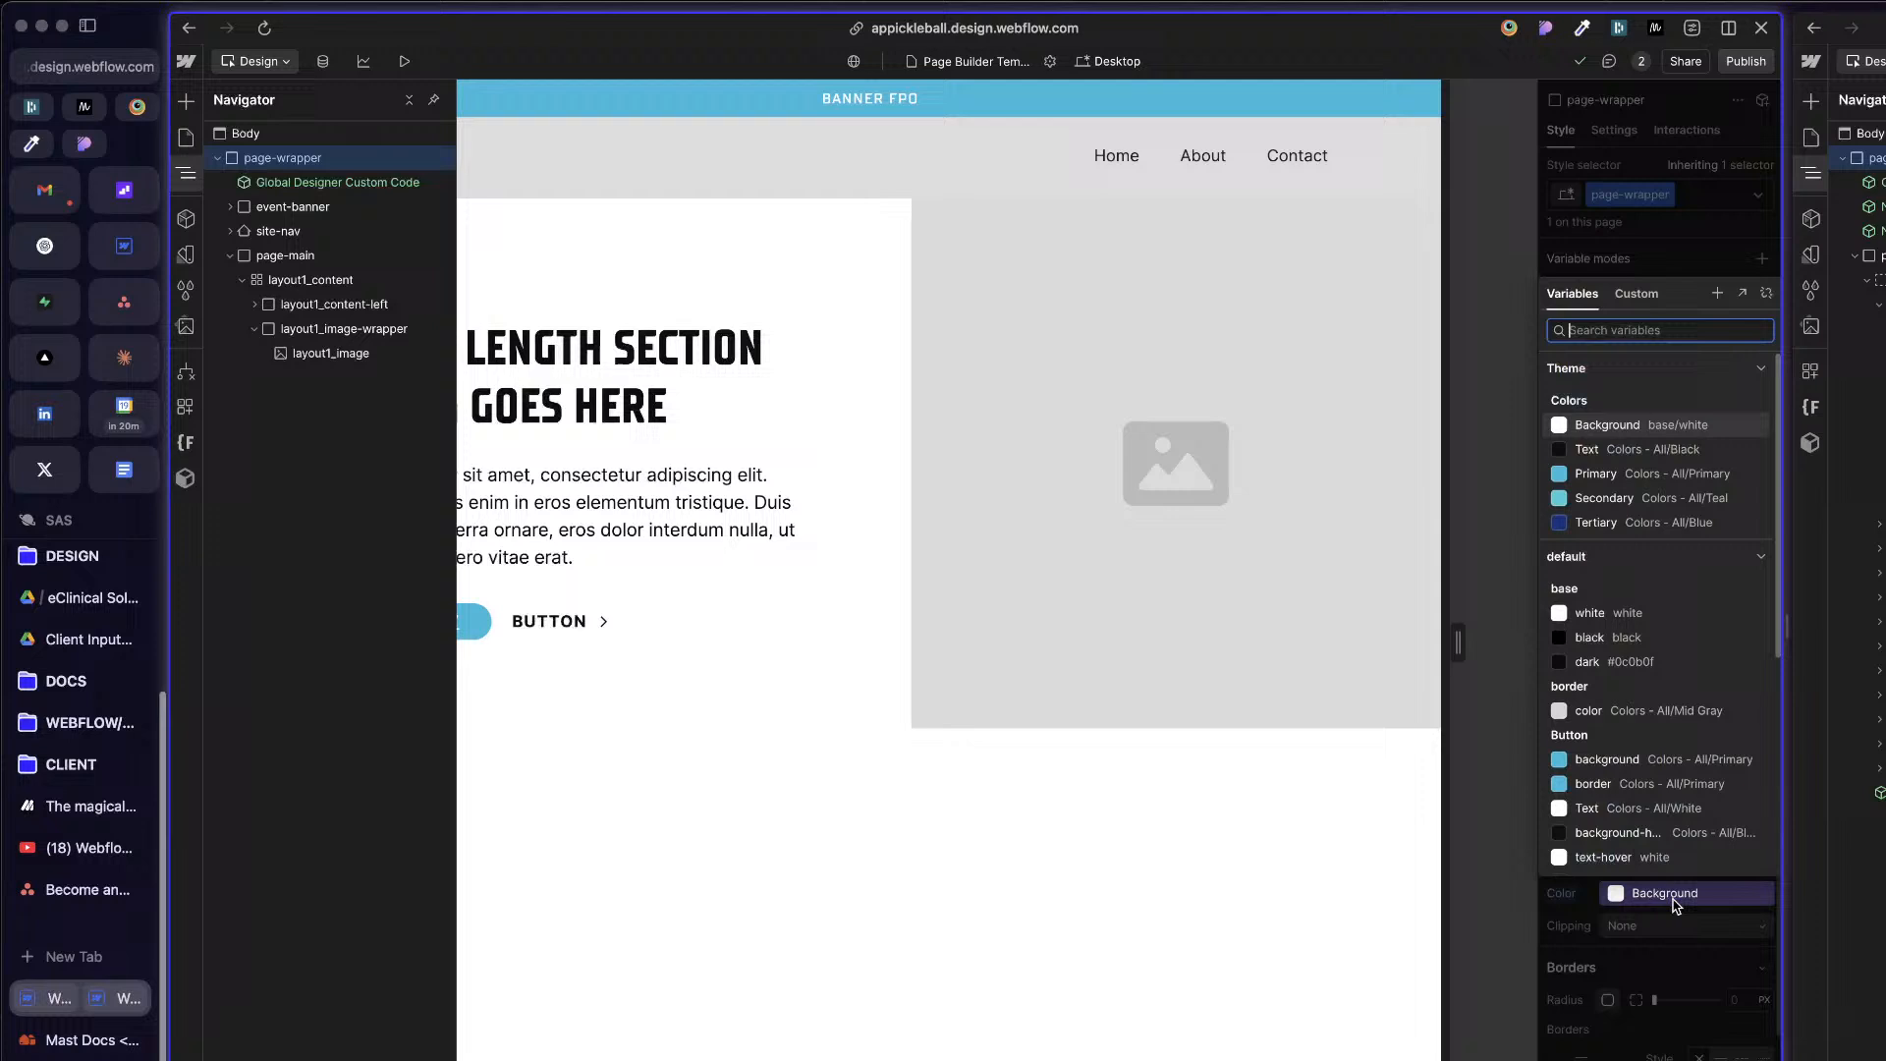
{"action": "left_click", "coordinate": [1616, 426]}
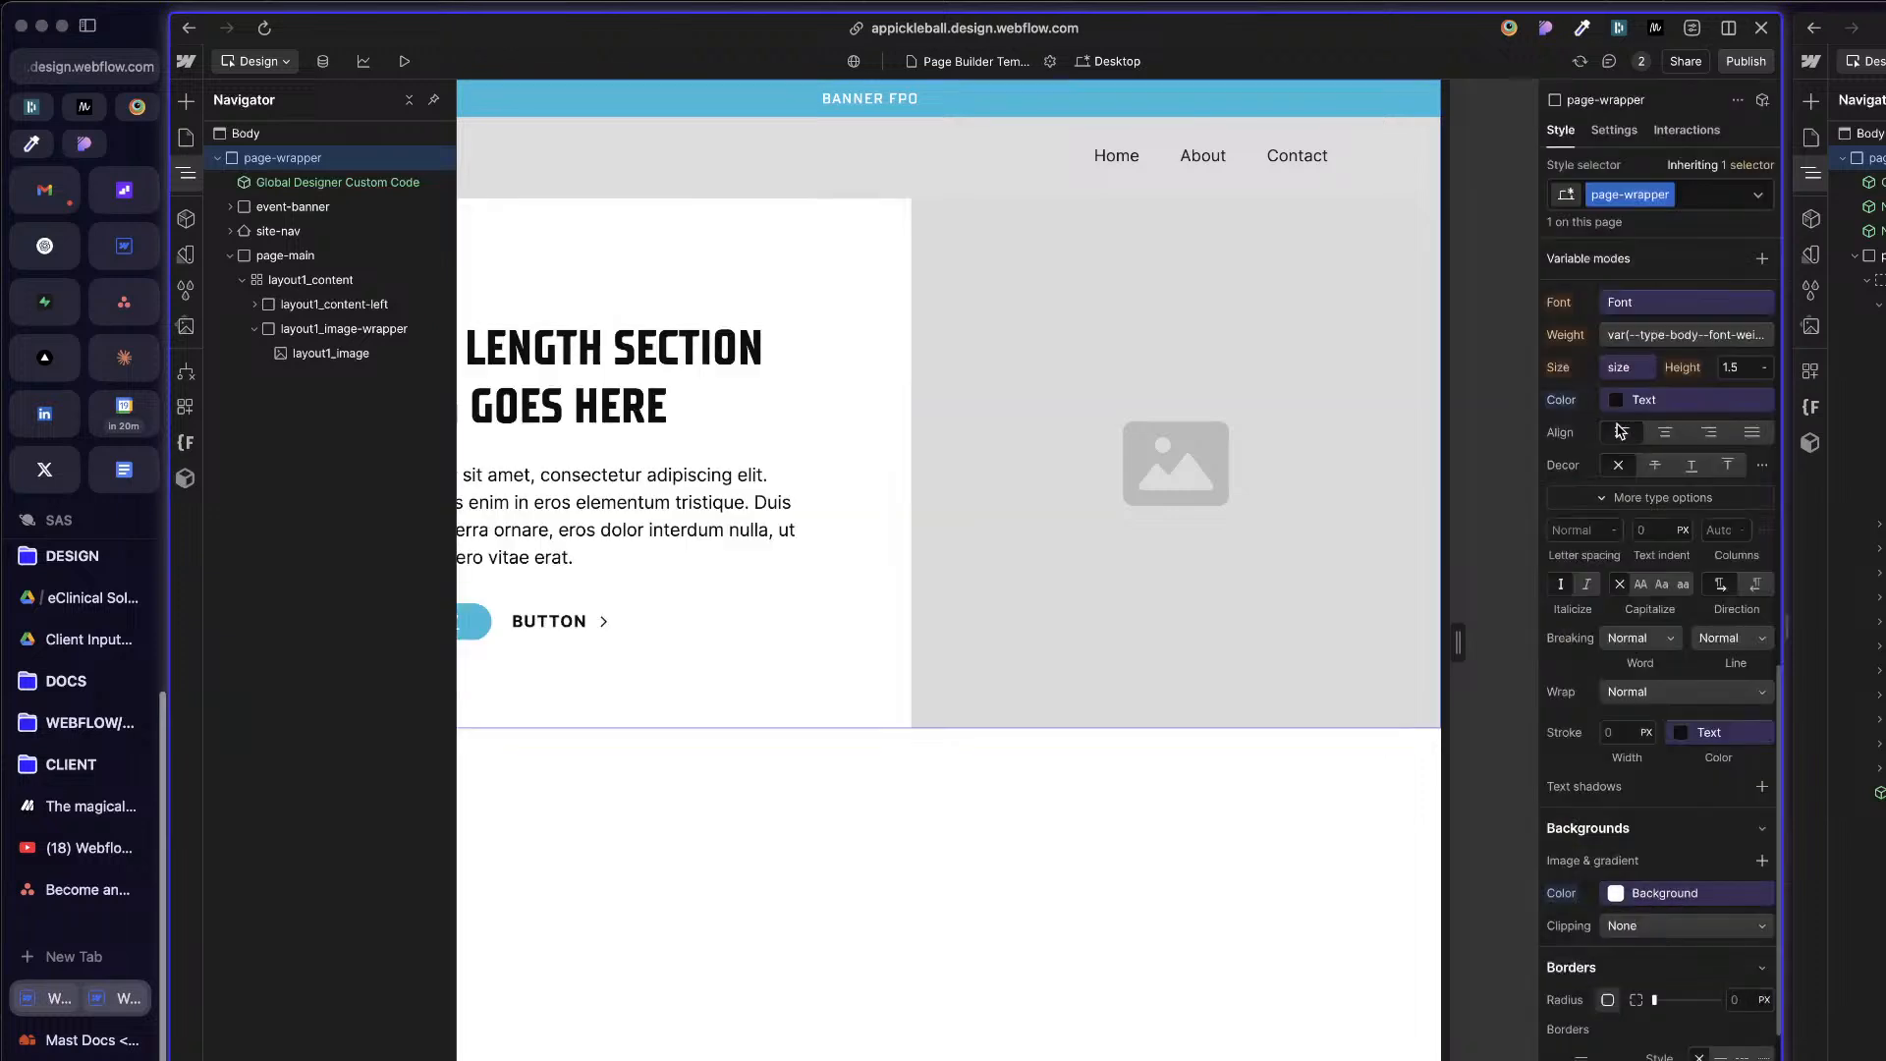
{"action": "scroll", "coordinate": [1677, 934], "scroll_direction": "down", "scroll_amount": 6}
{"action": "scroll", "coordinate": [1677, 933], "scroll_direction": "up", "scroll_amount": 10}
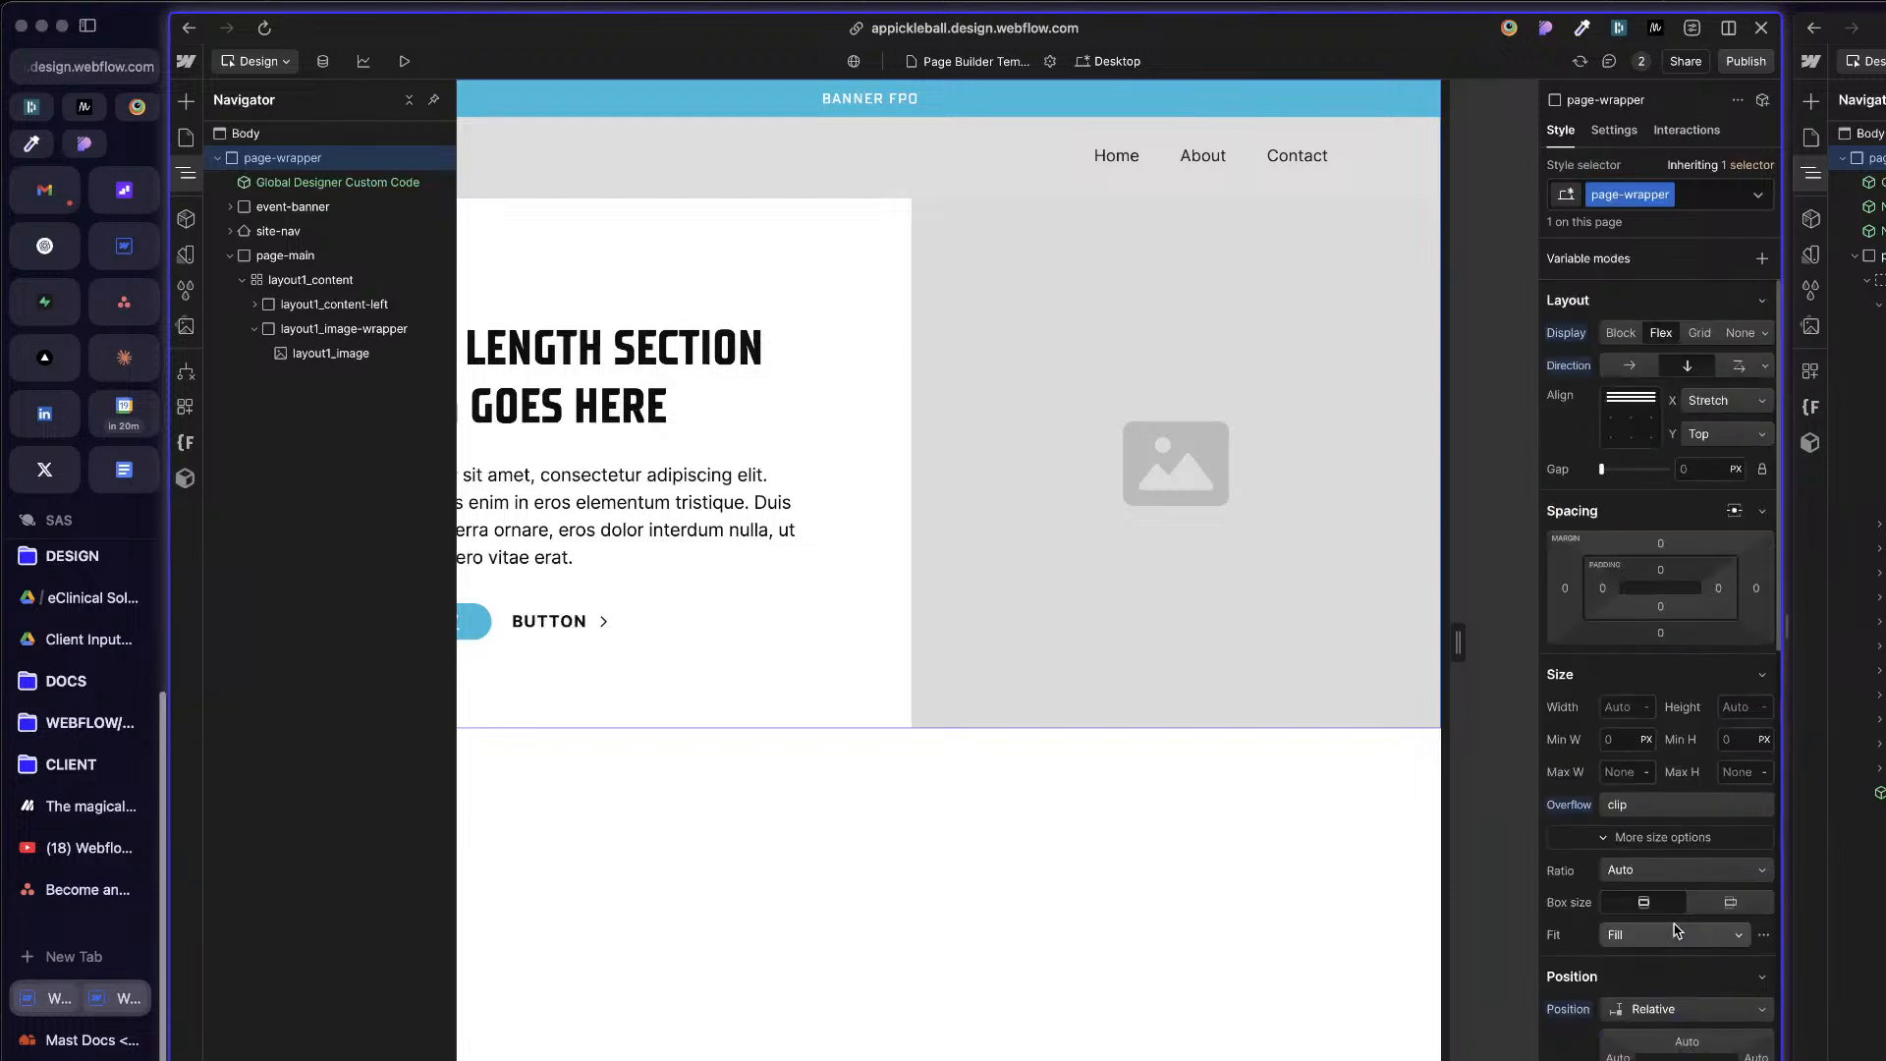
Step: Check the layout styles of page-wrapper, page-main and layout1_content on the APP template page
{"action": "left_click", "coordinate": [884, 518]}
{"action": "left_click", "coordinate": [186, 173]}
{"action": "left_click", "coordinate": [310, 160]}
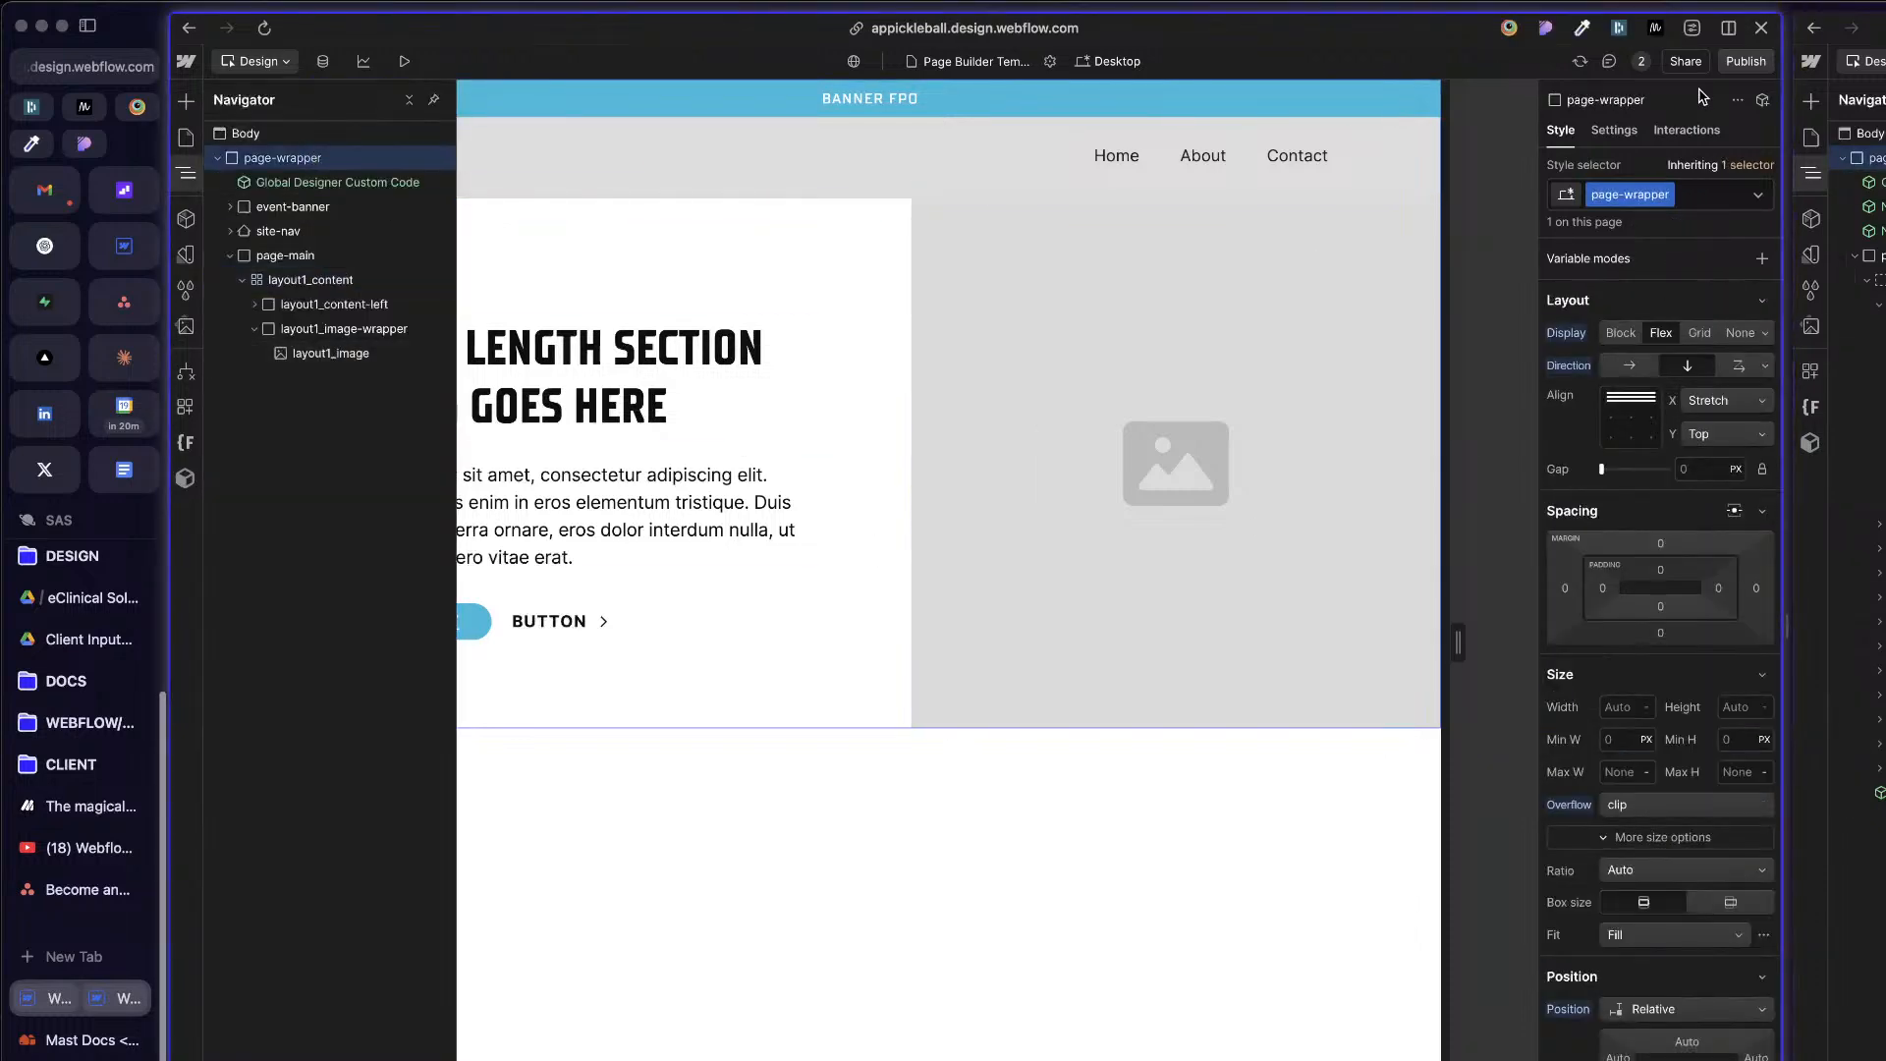
{"action": "left_click", "coordinate": [296, 258]}
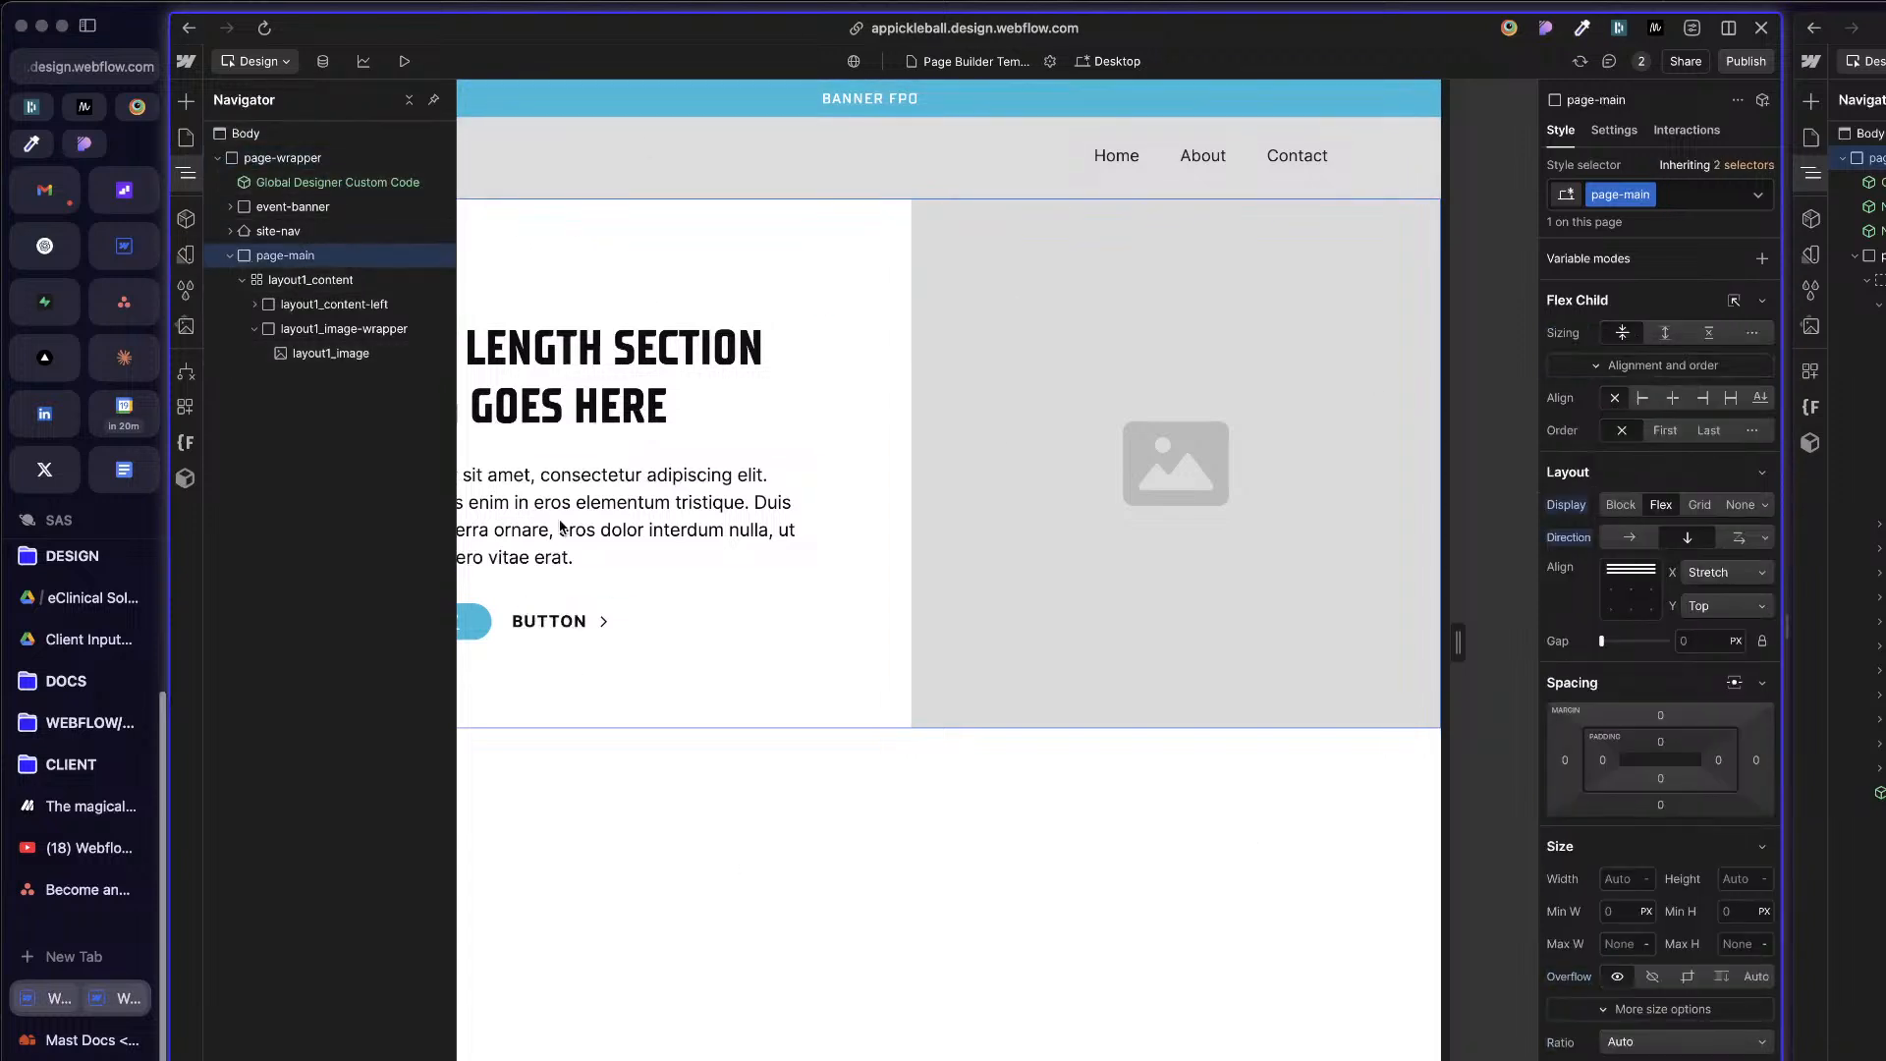
{"action": "left_click", "coordinate": [337, 281]}
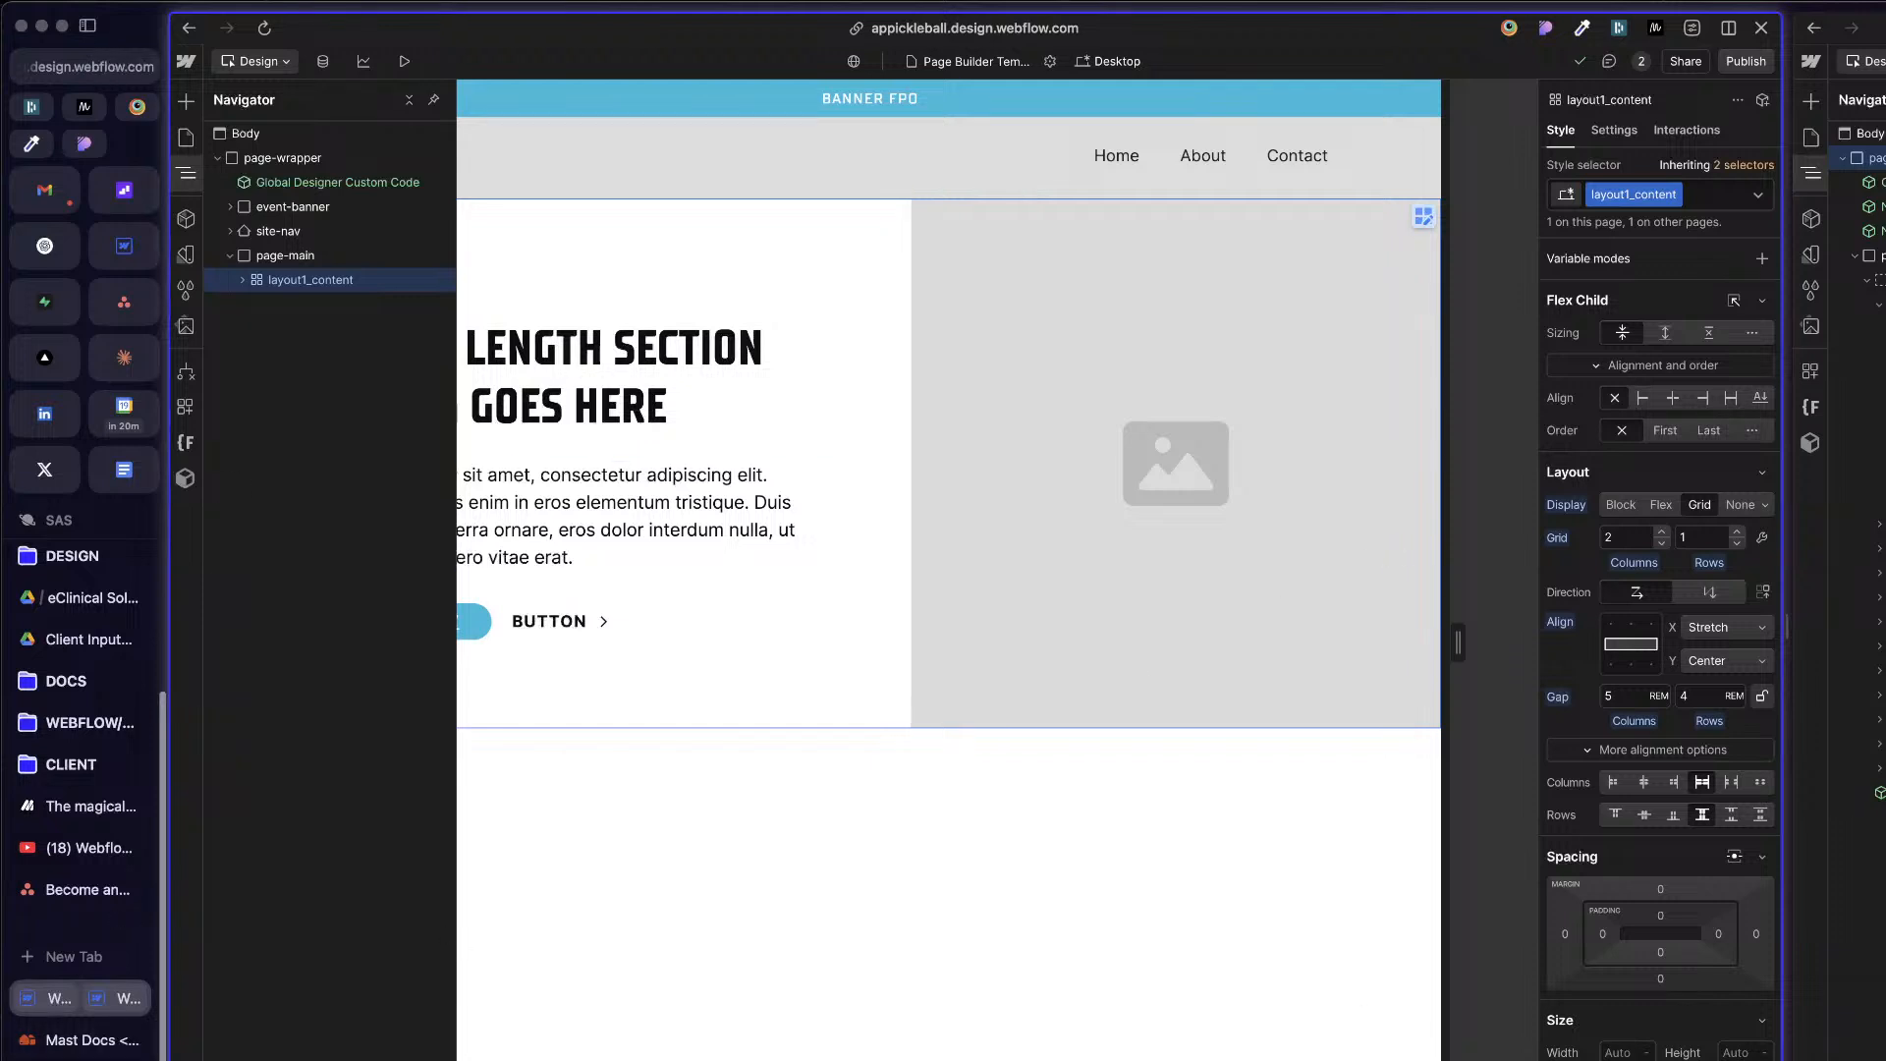
{"action": "key", "text": "super+Tab"}
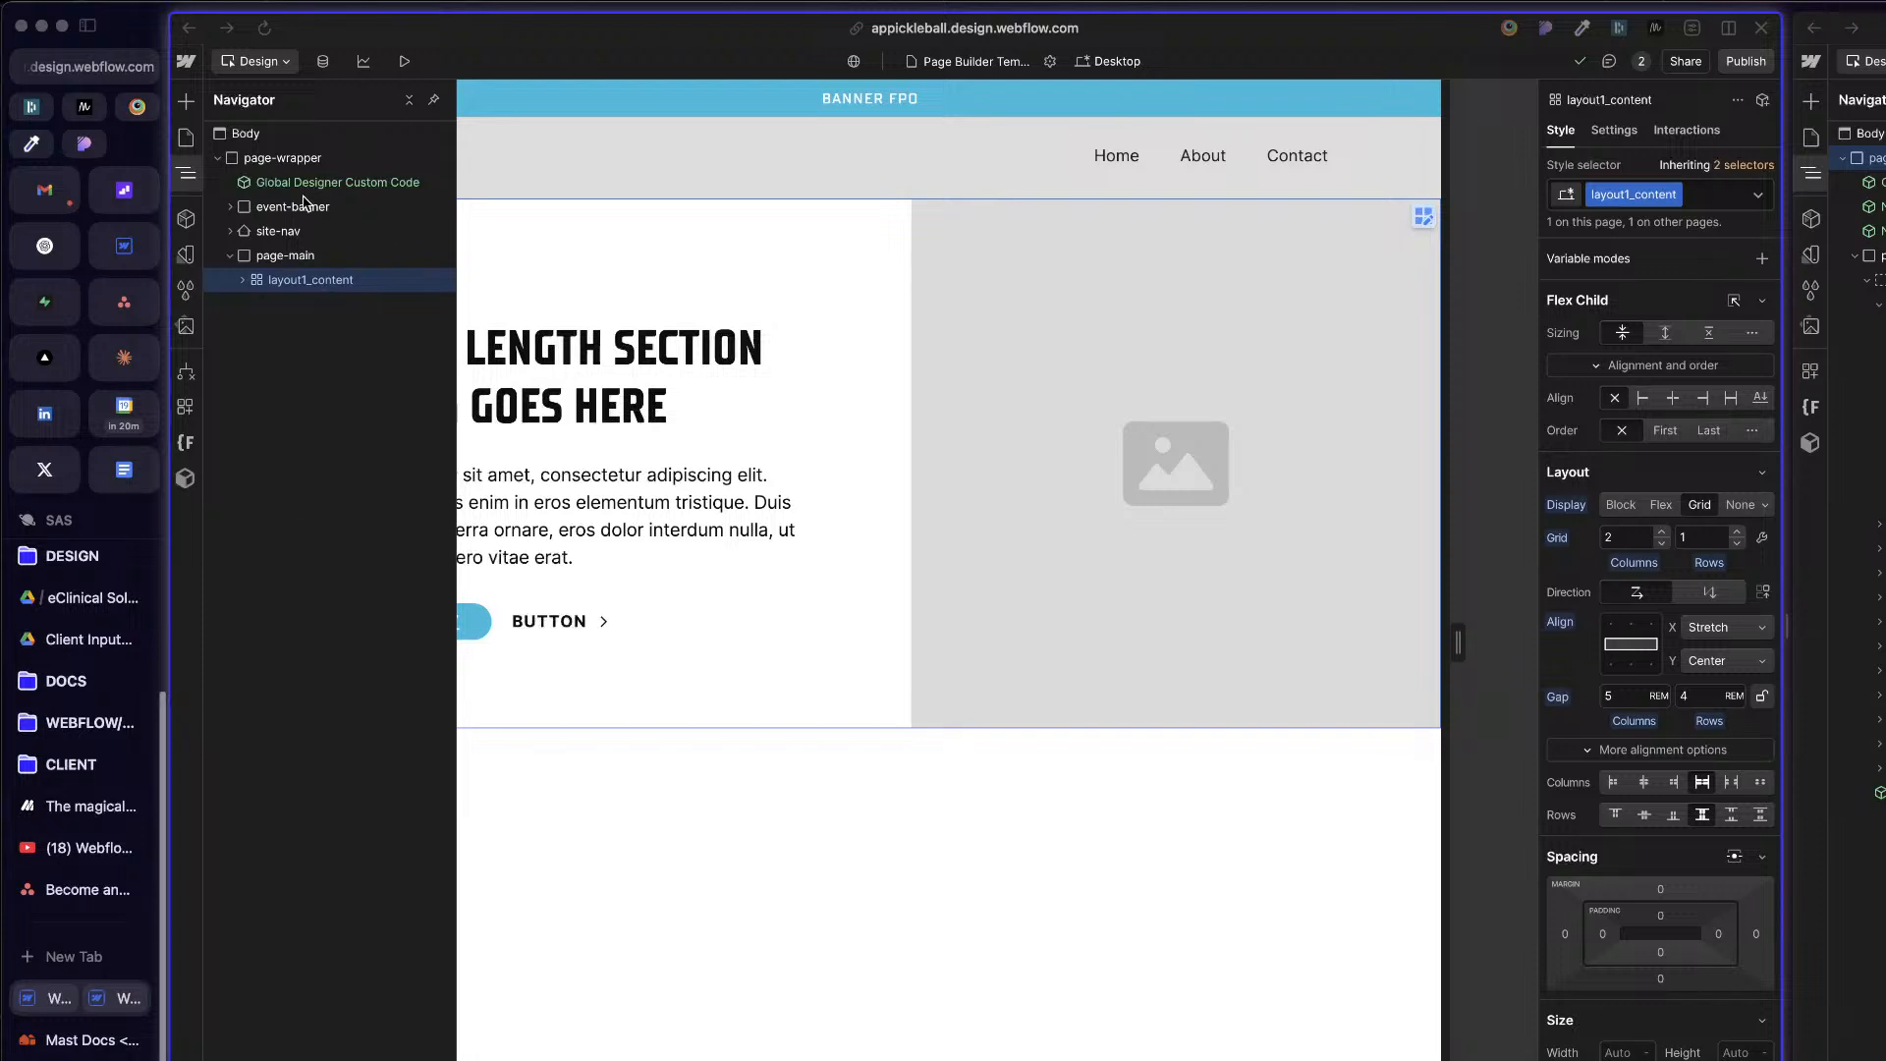
{"action": "left_click", "coordinate": [264, 254]}
{"action": "left_click", "coordinate": [295, 281]}
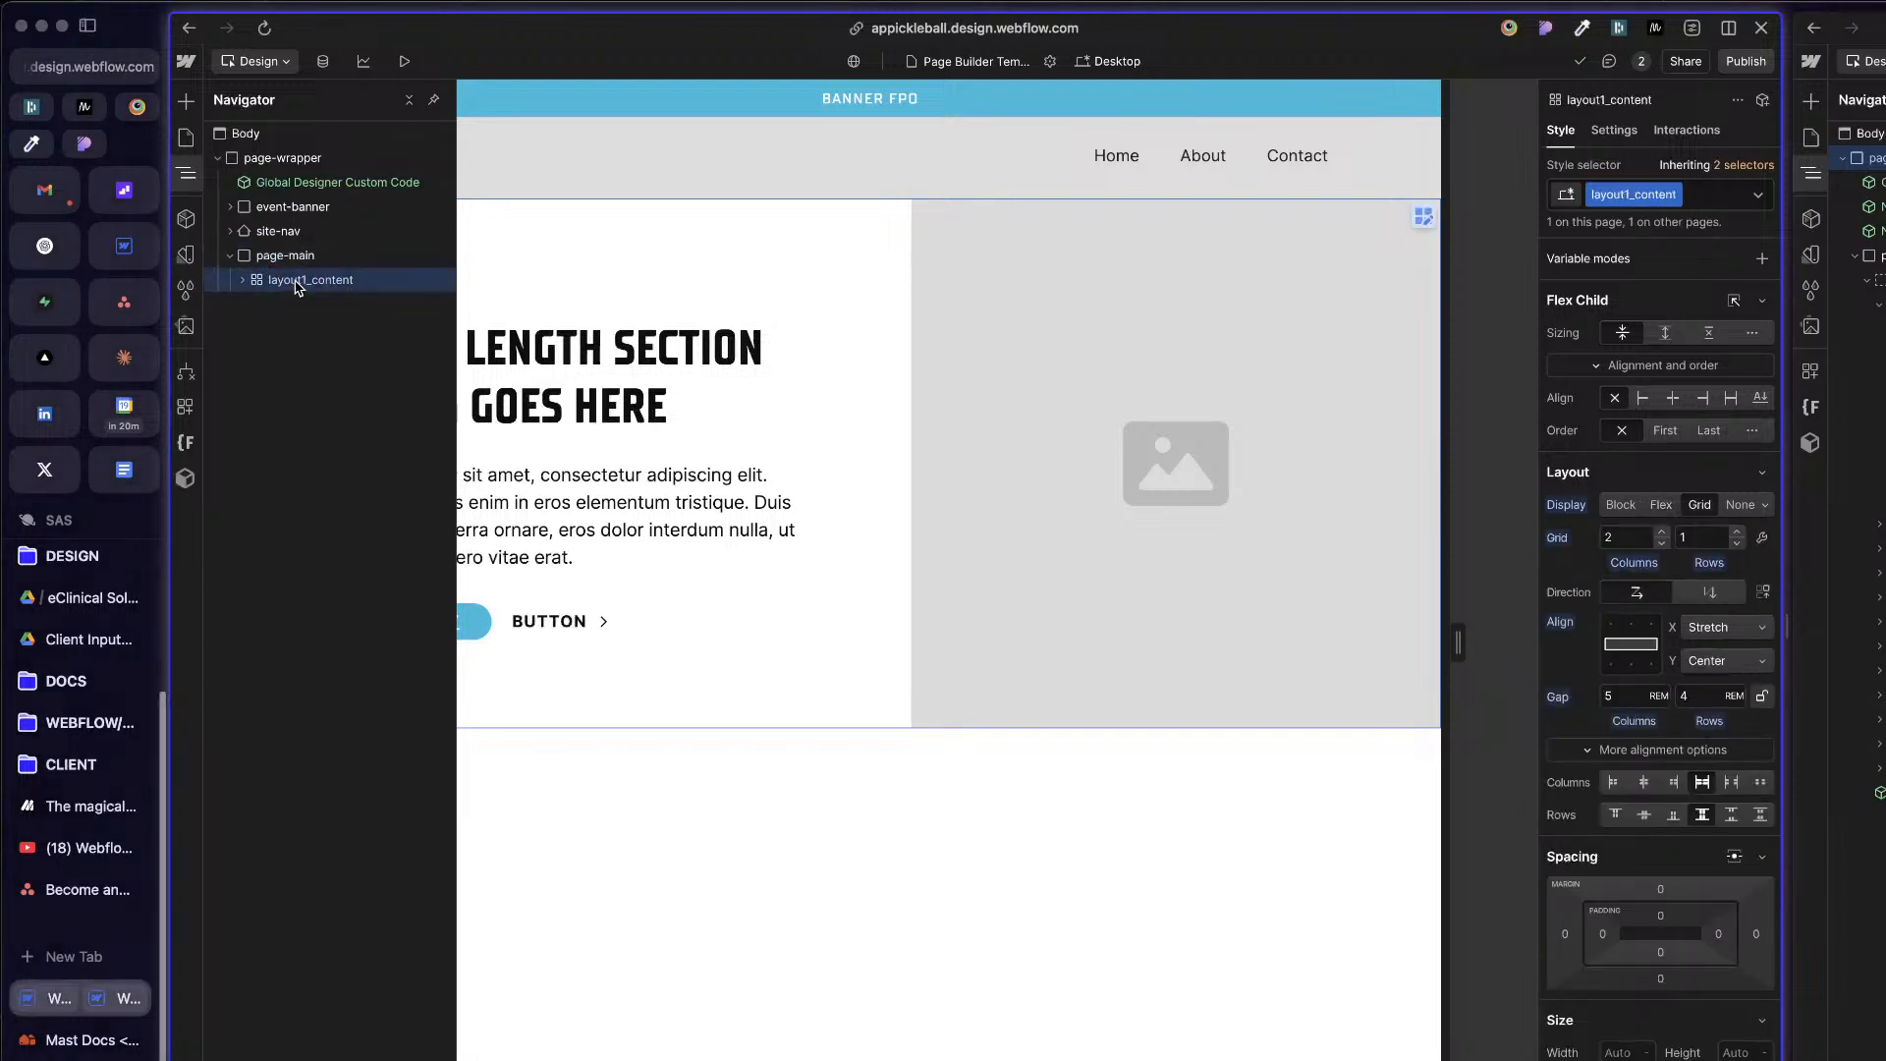
Step: Examine the main element and its nested content in the reference Mast project, comparing them with page-main on the APP page
{"action": "left_click", "coordinate": [1878, 476]}
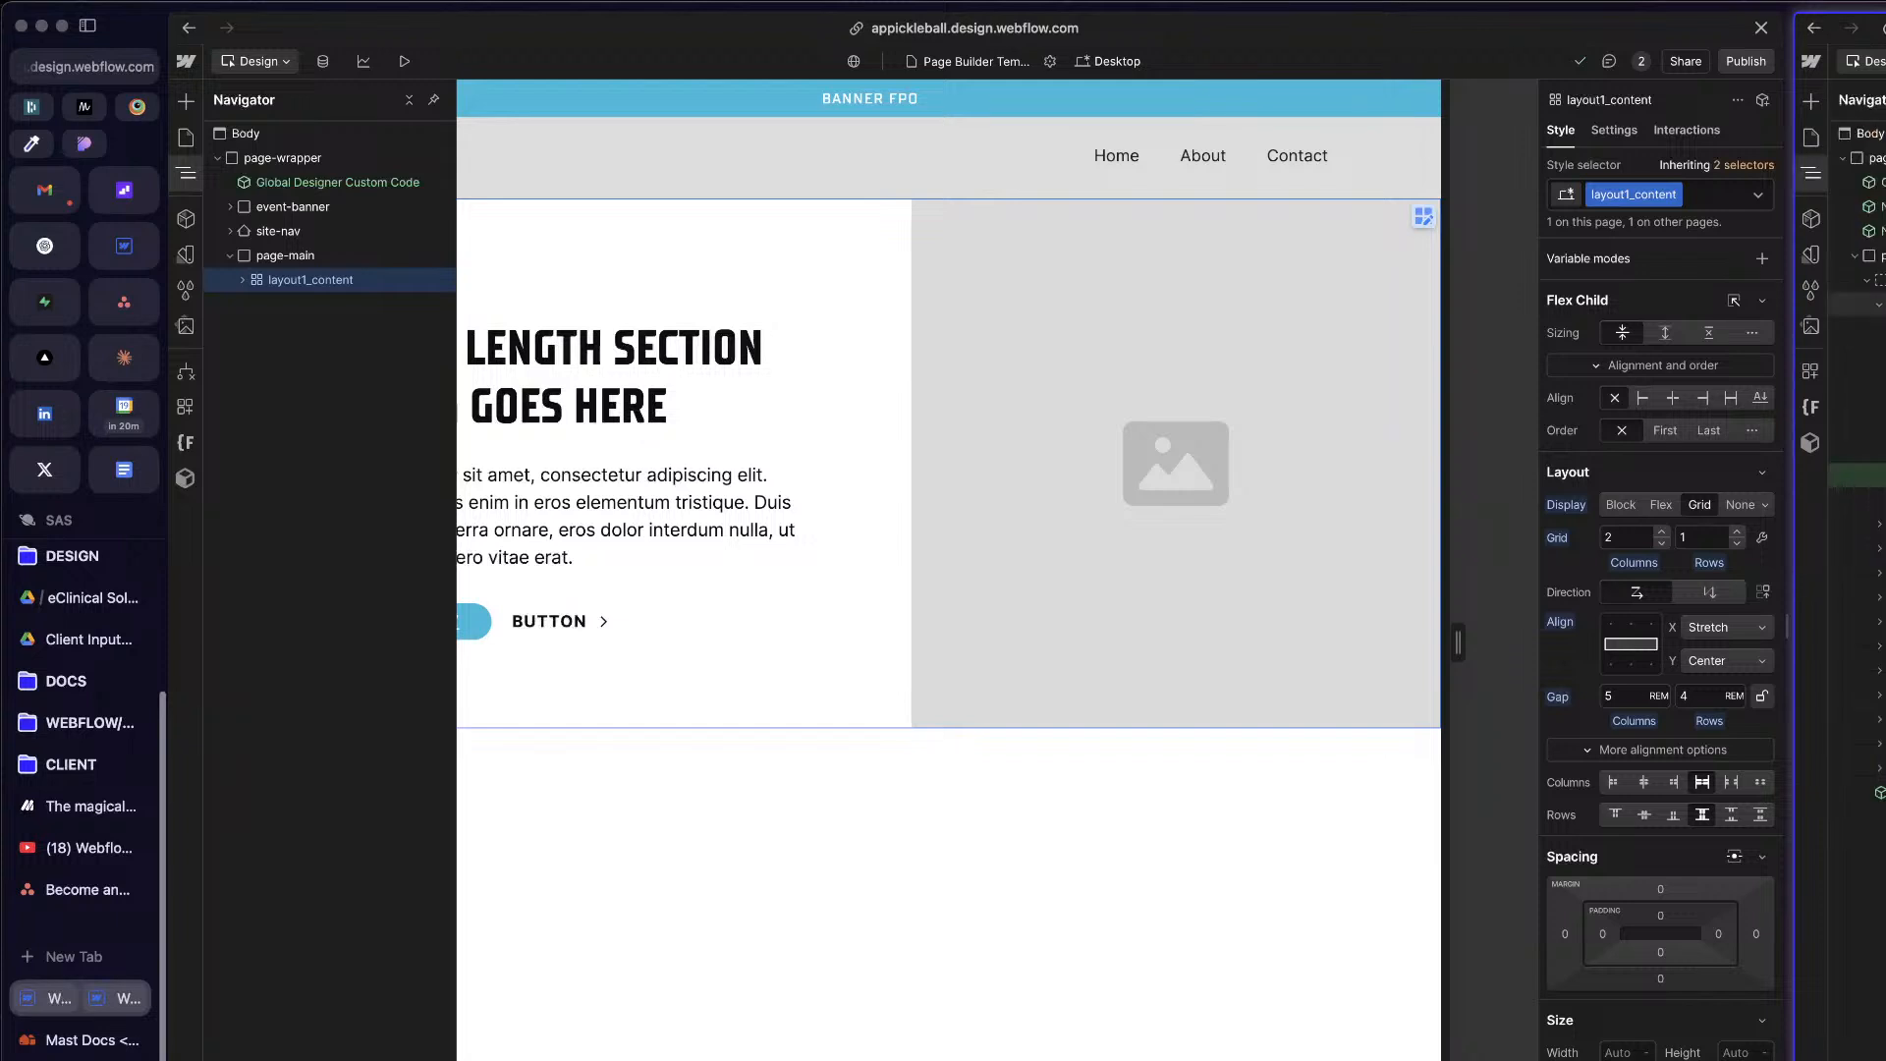
{"action": "key", "text": "z"}
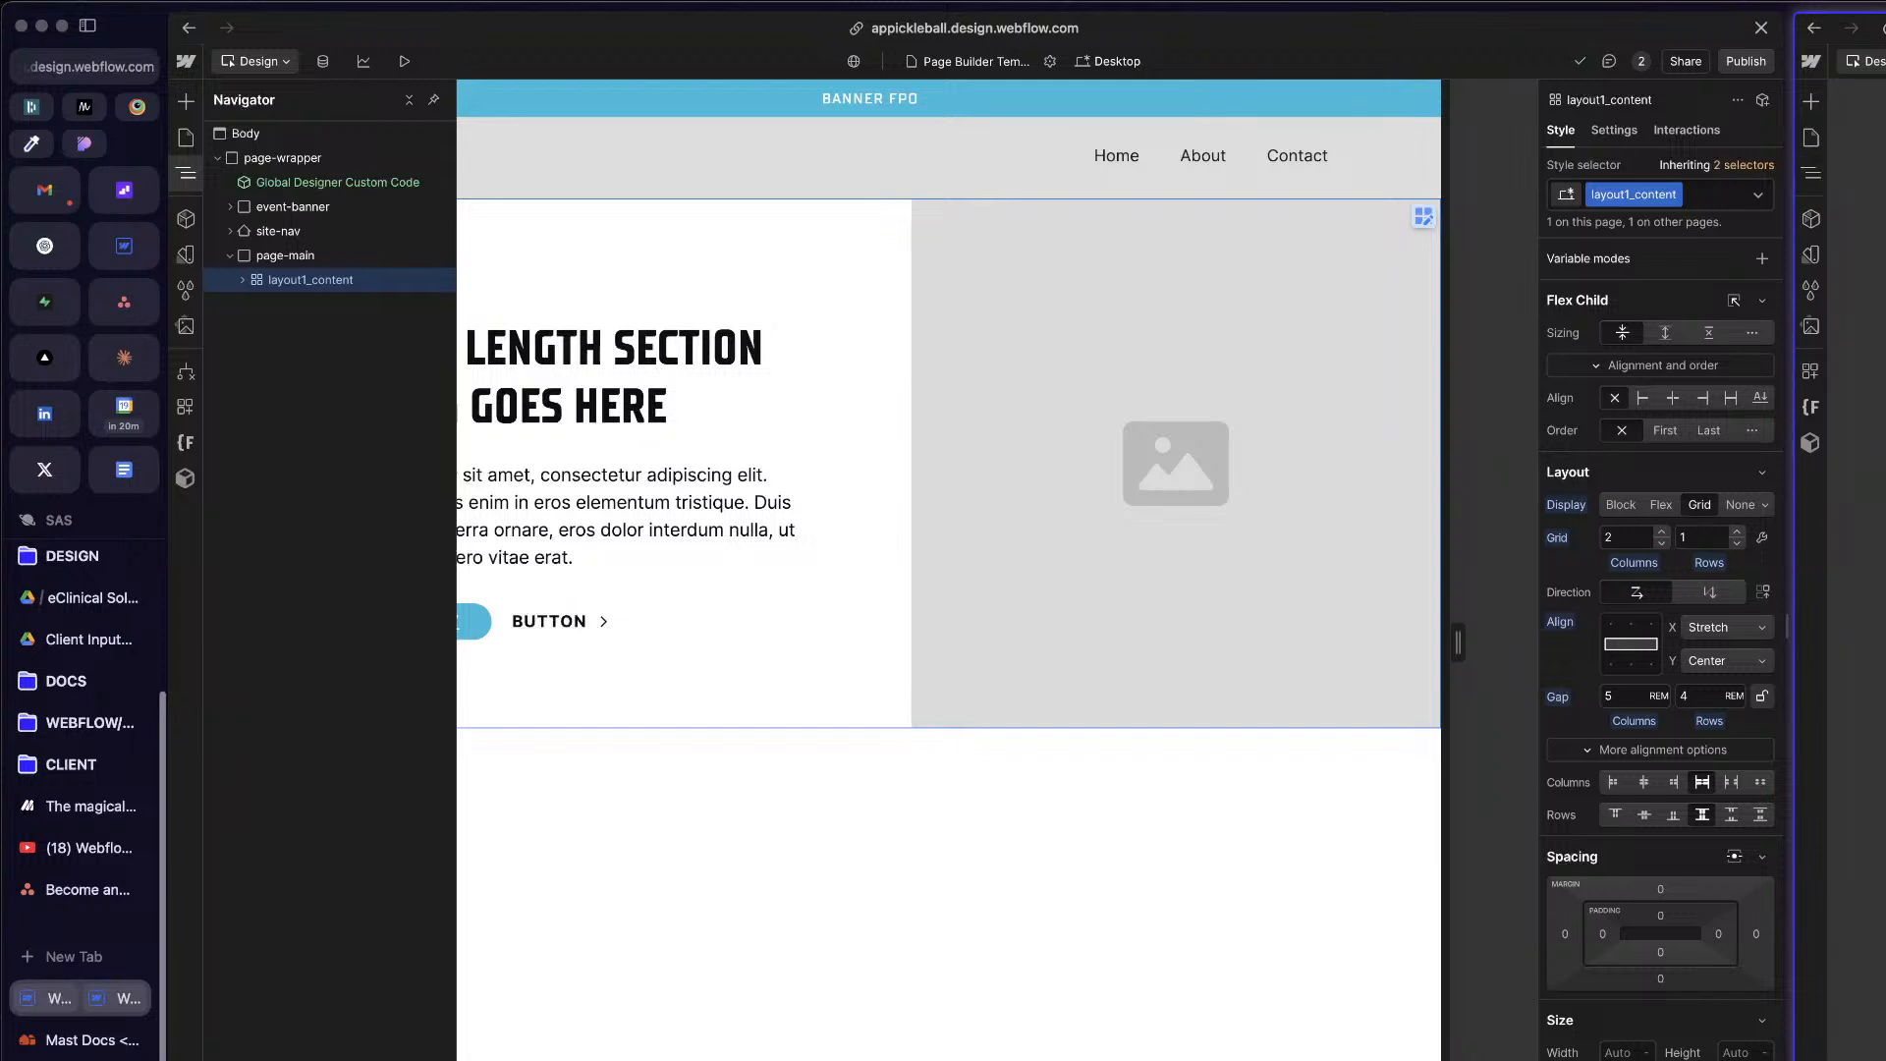
{"action": "key", "text": "z"}
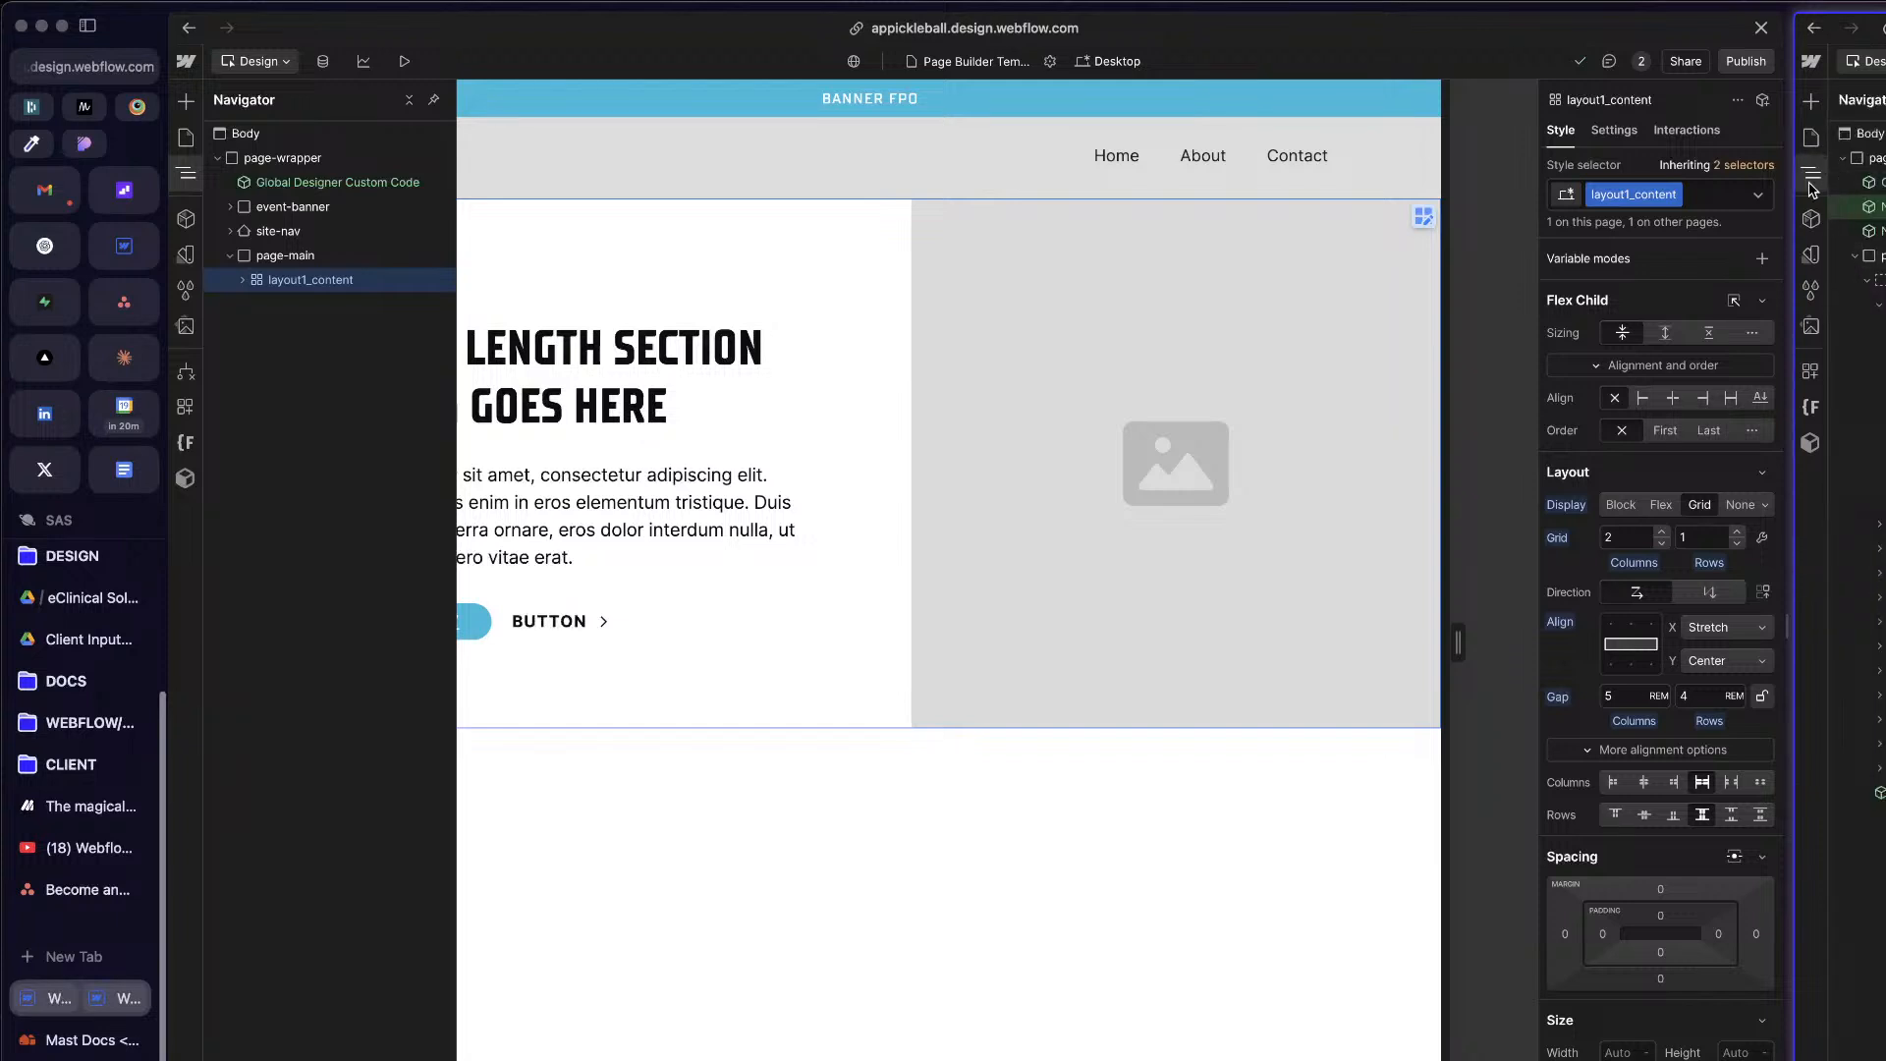
{"action": "left_click", "coordinate": [1879, 305]}
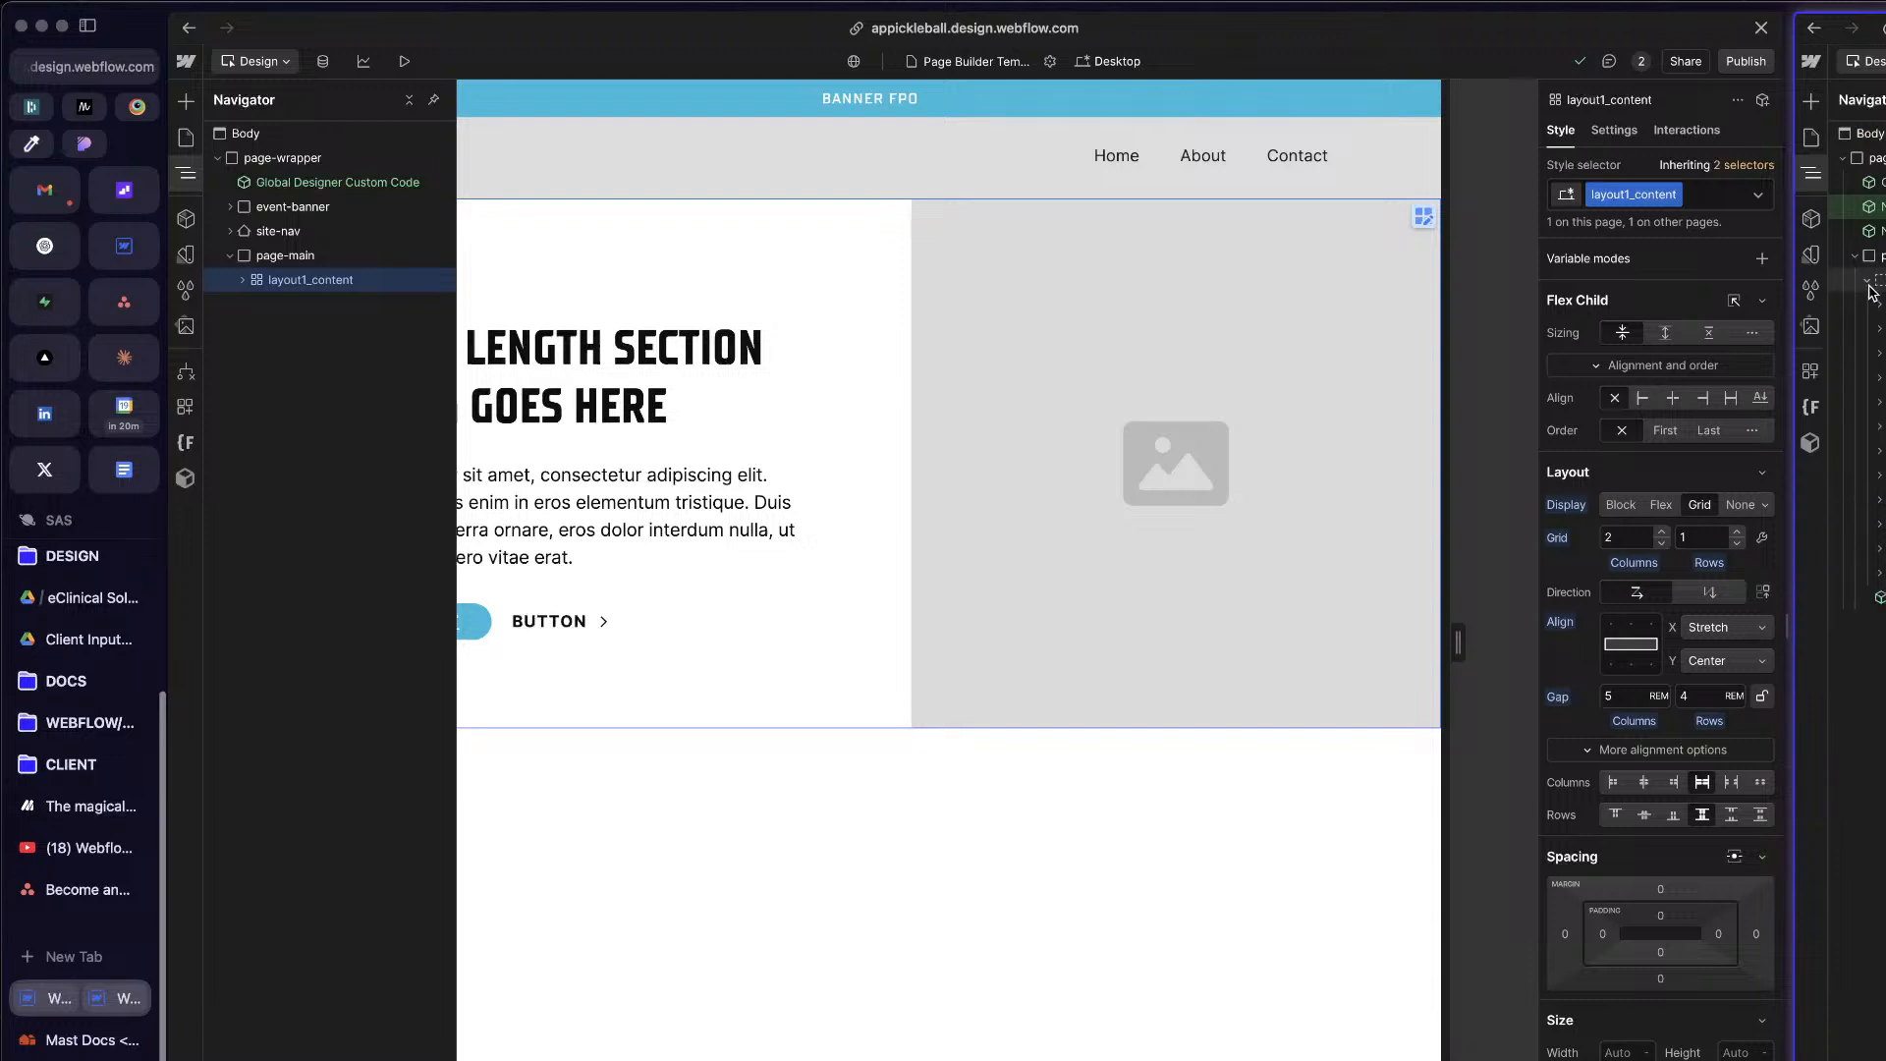
{"action": "left_click", "coordinate": [1869, 281]}
{"action": "key", "text": "z"}
{"action": "key", "text": "z"}
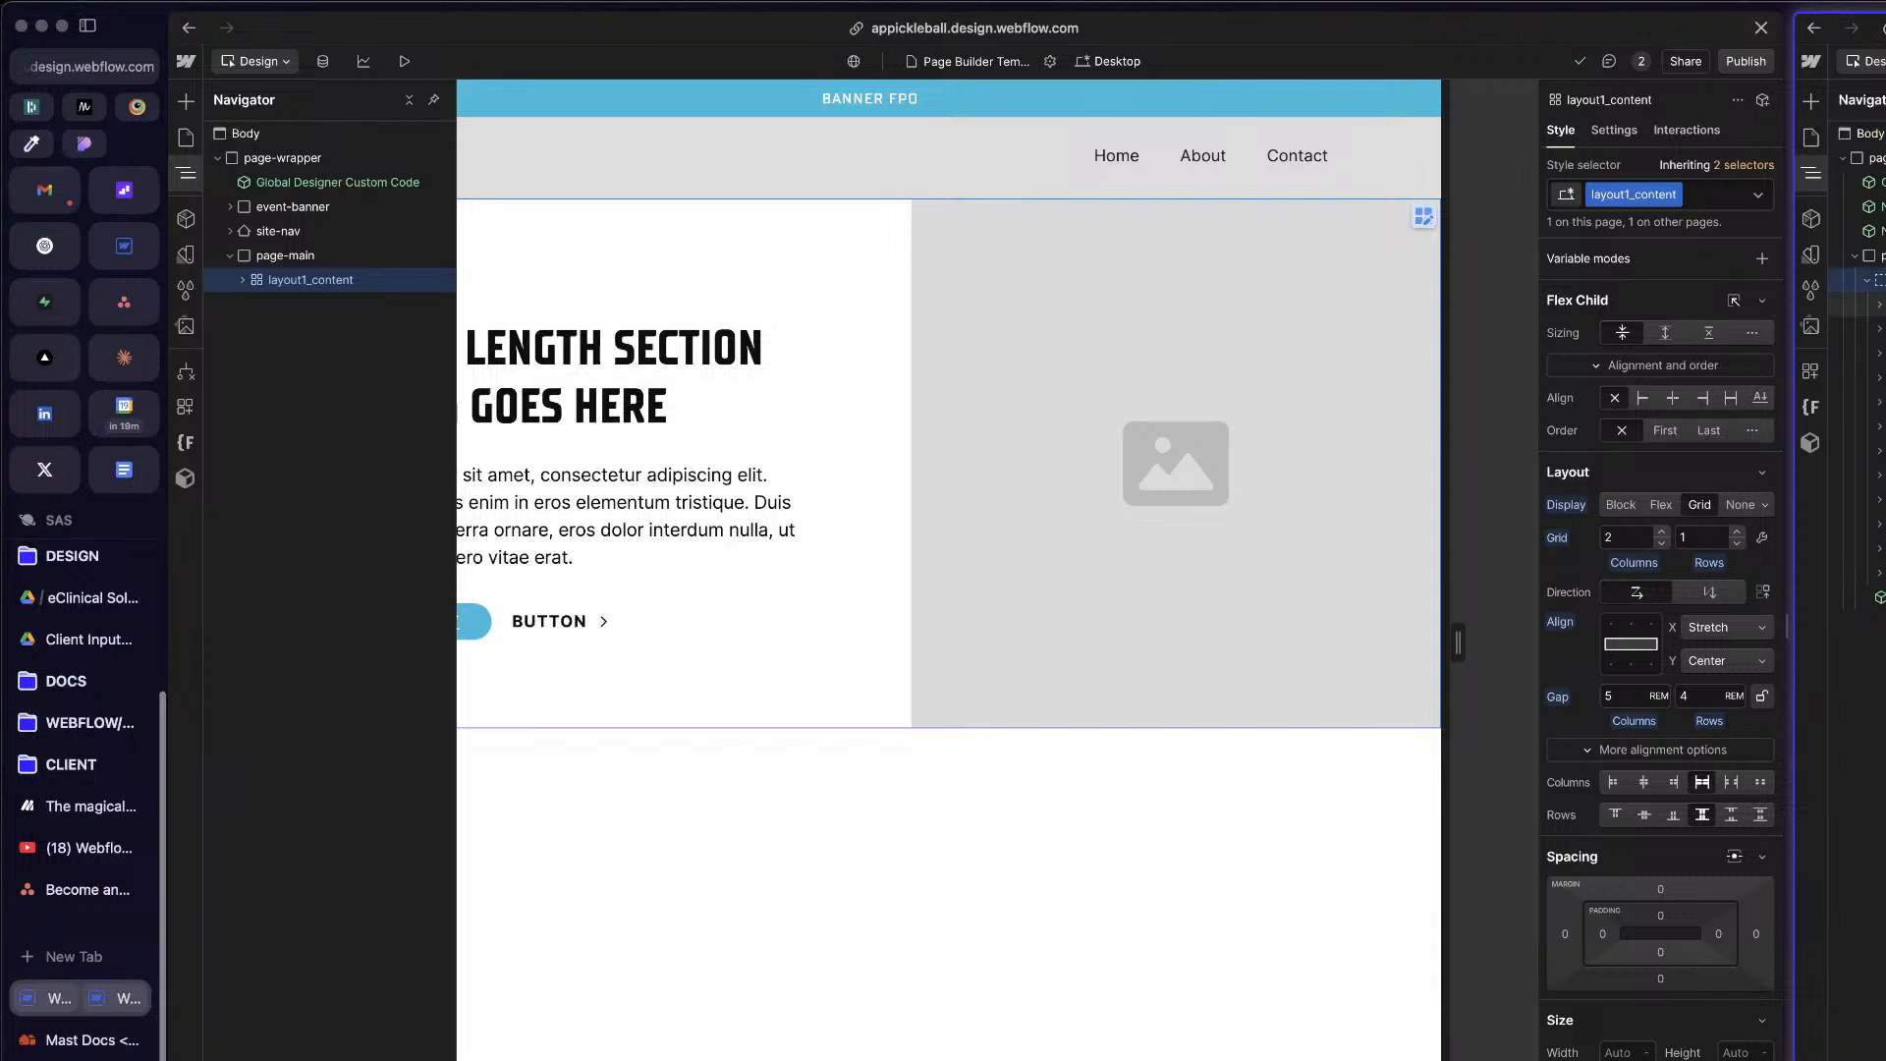
{"action": "left_click", "coordinate": [1878, 255]}
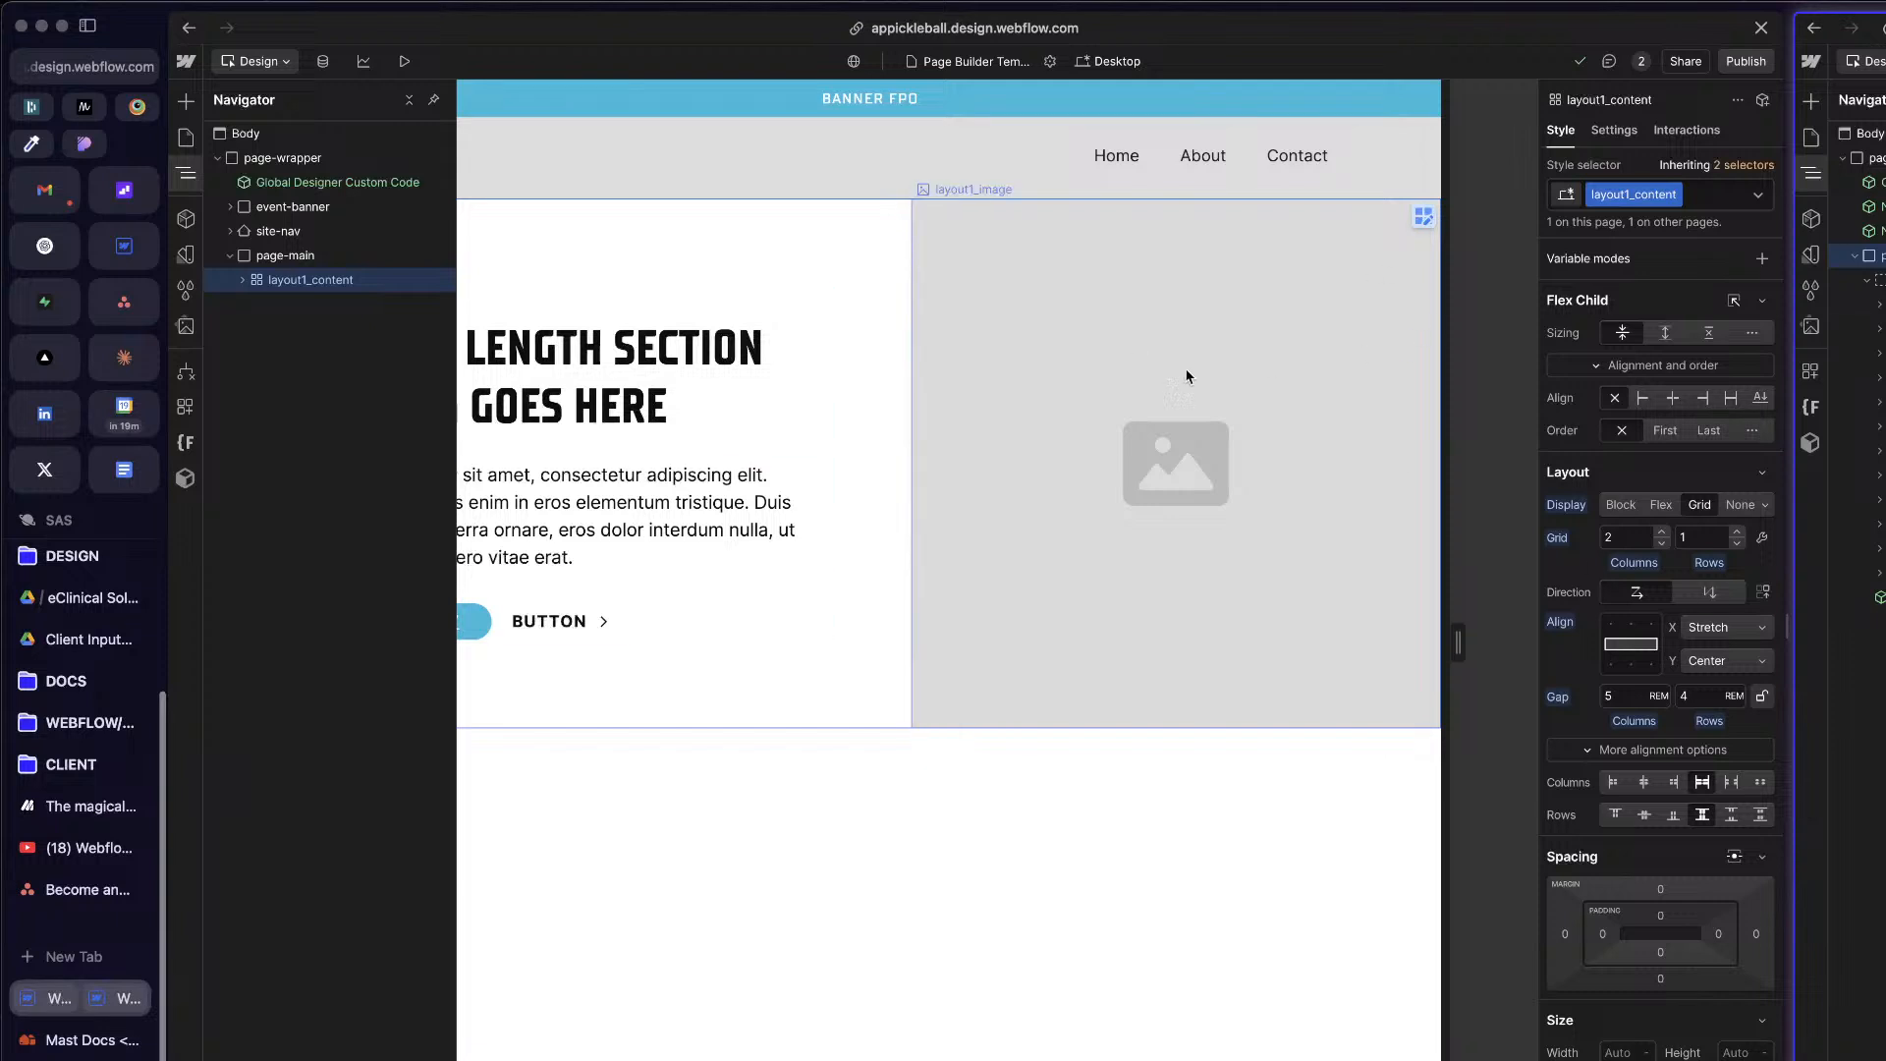
{"action": "left_click", "coordinate": [328, 257]}
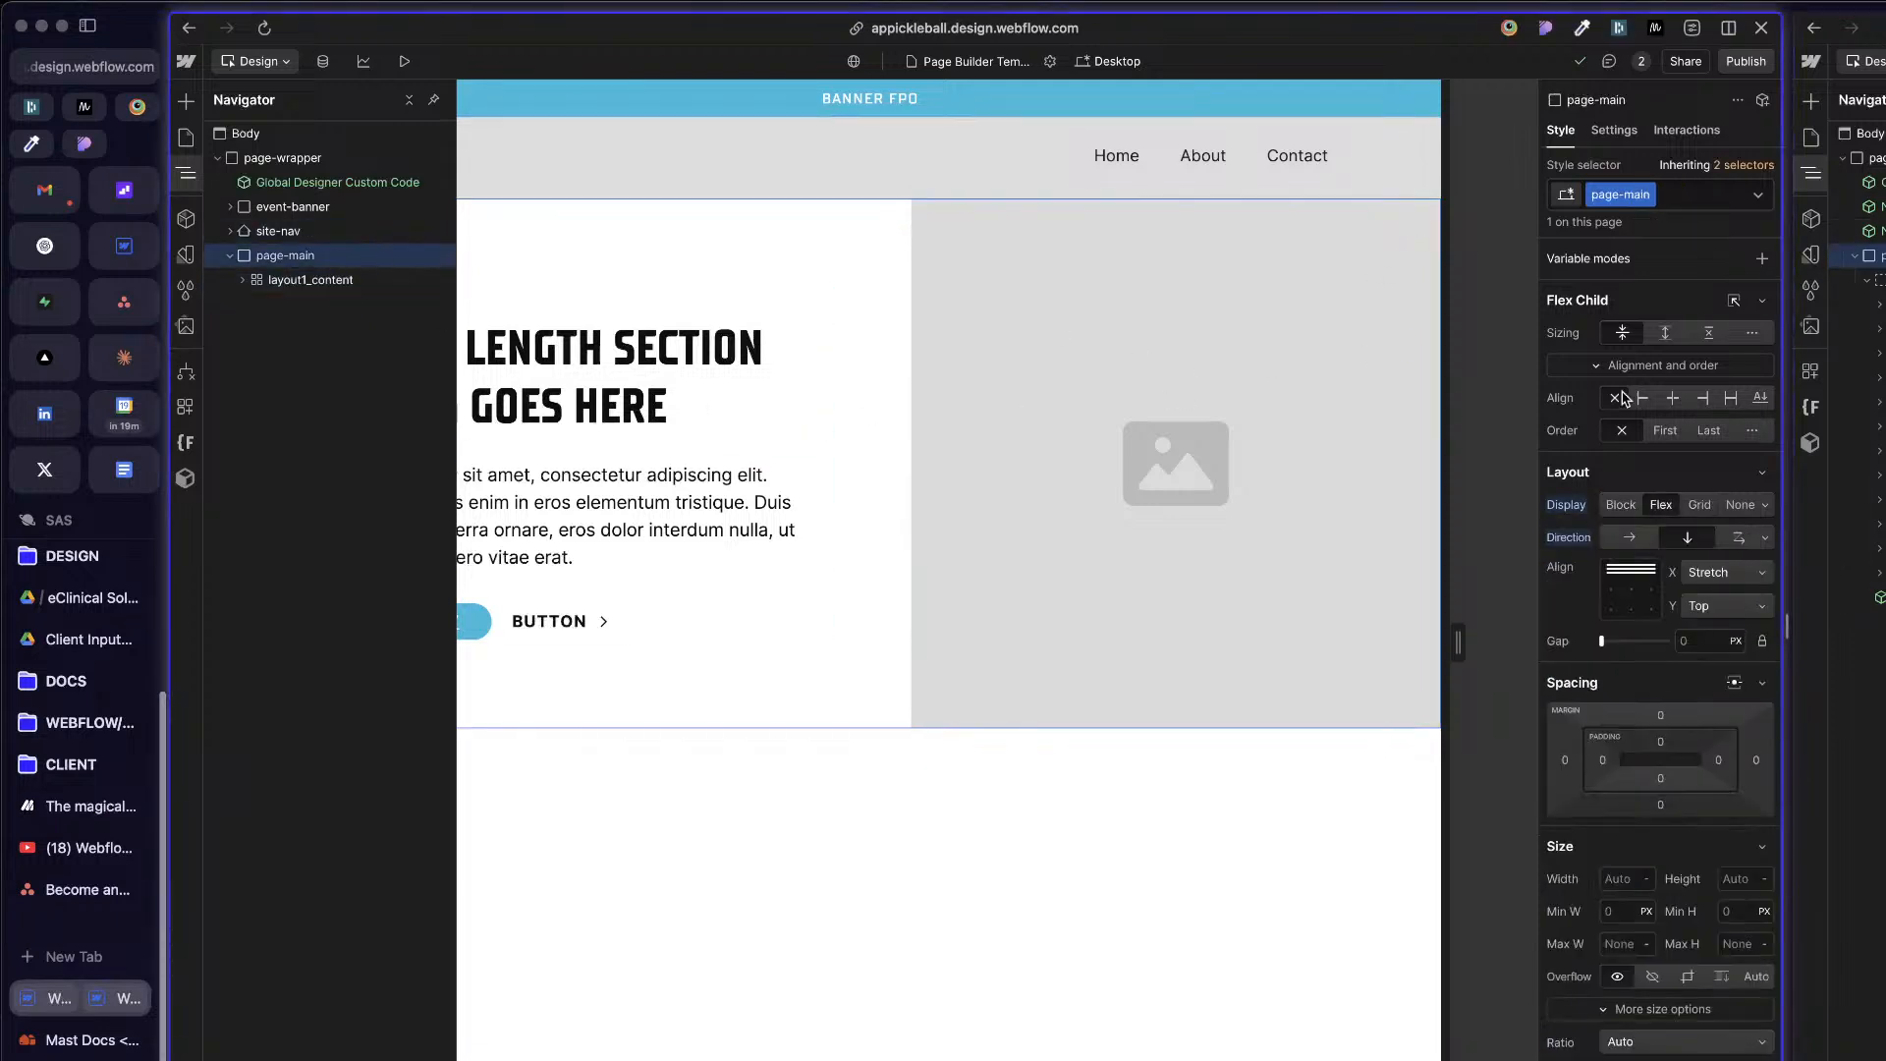
Step: Set page-main's flex child sizing to grow if possible and insert a Page Slot inside it, above layout1_content
{"action": "left_click", "coordinate": [1665, 332]}
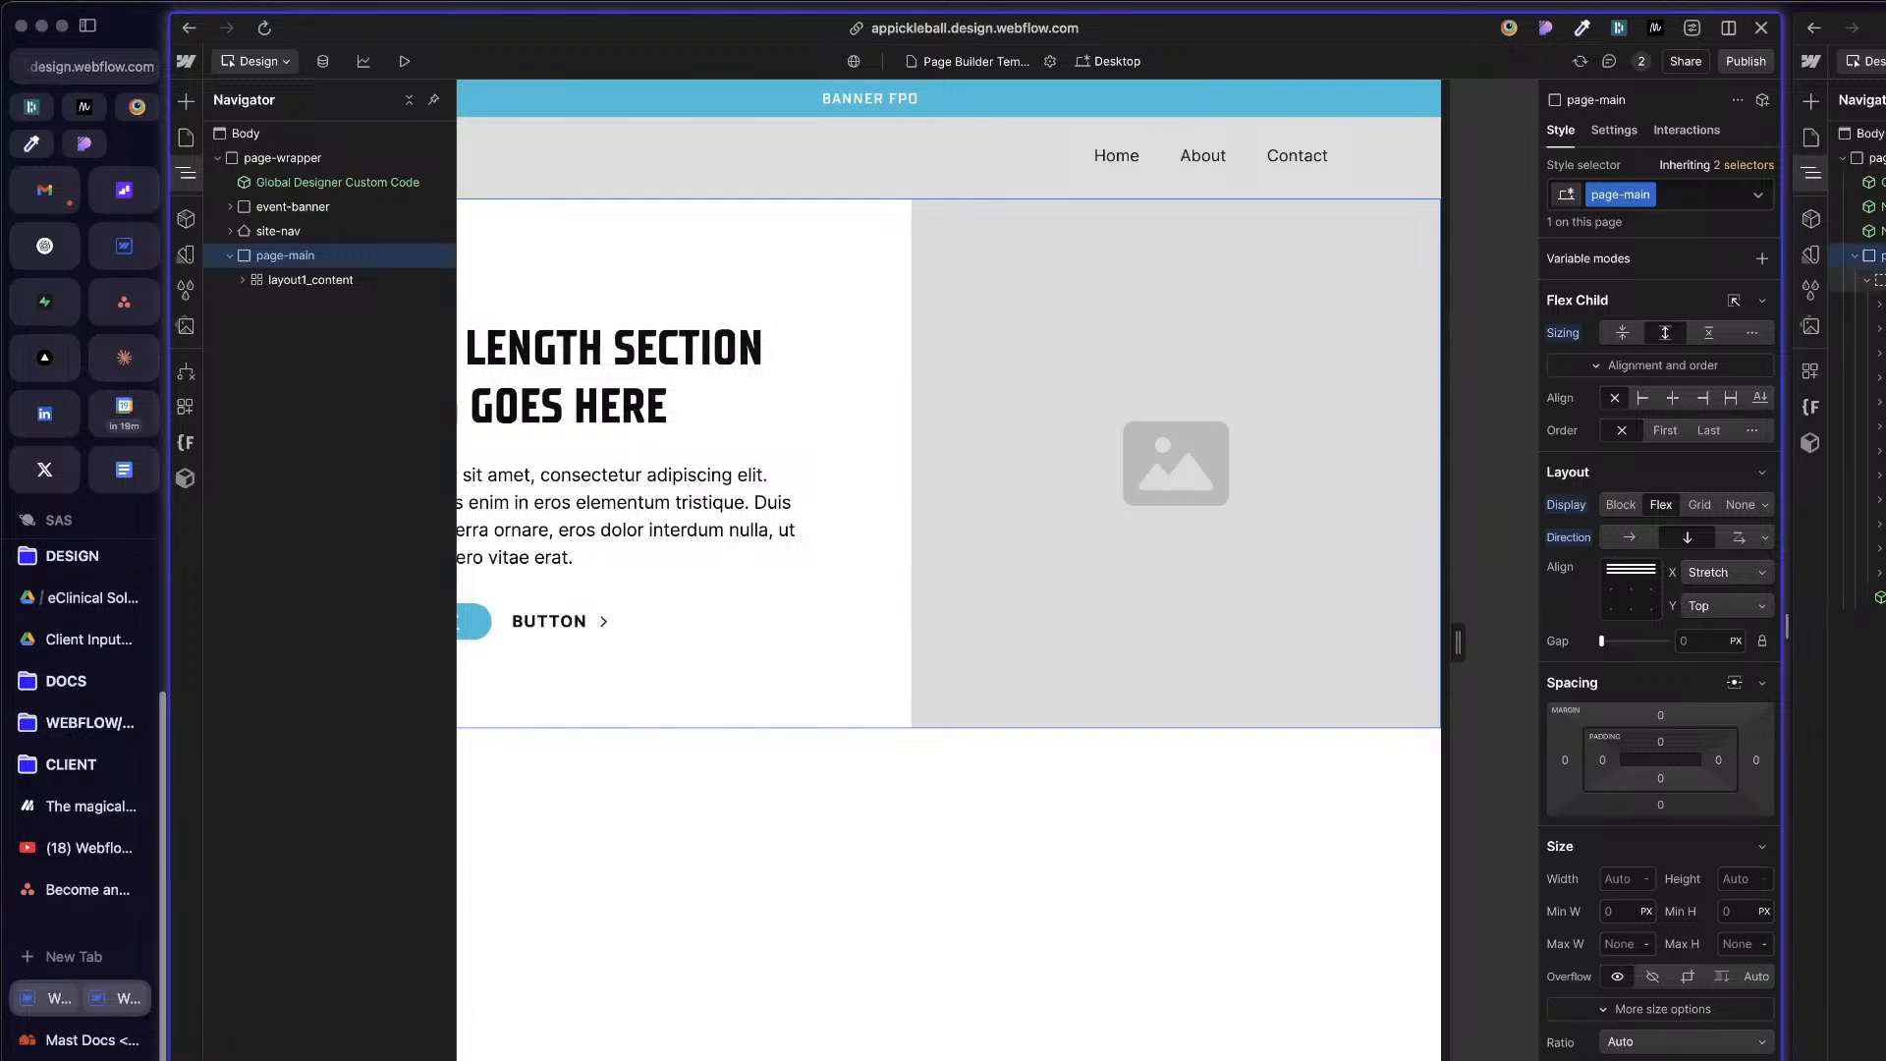
{"action": "key", "text": "super+k"}
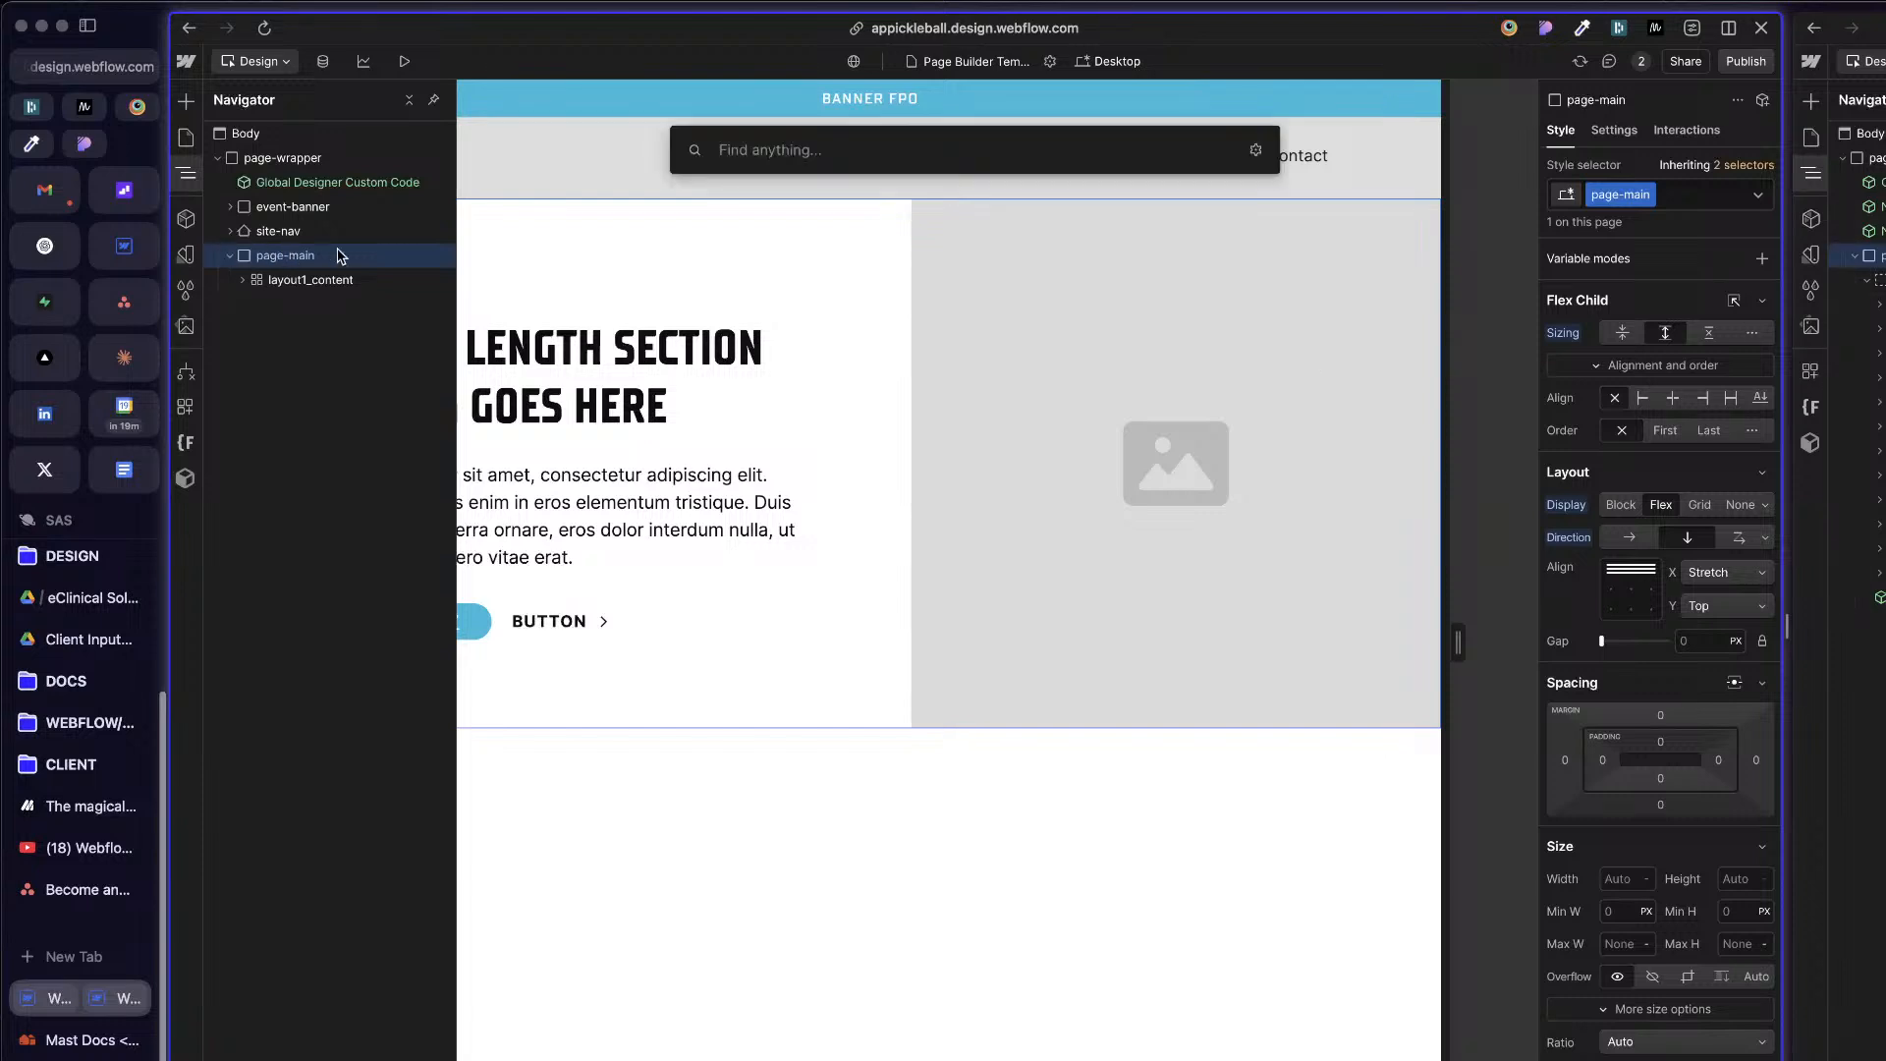
{"action": "type", "text": "s"}
{"action": "scroll", "coordinate": [870, 665], "scroll_direction": "down", "scroll_amount": 5}
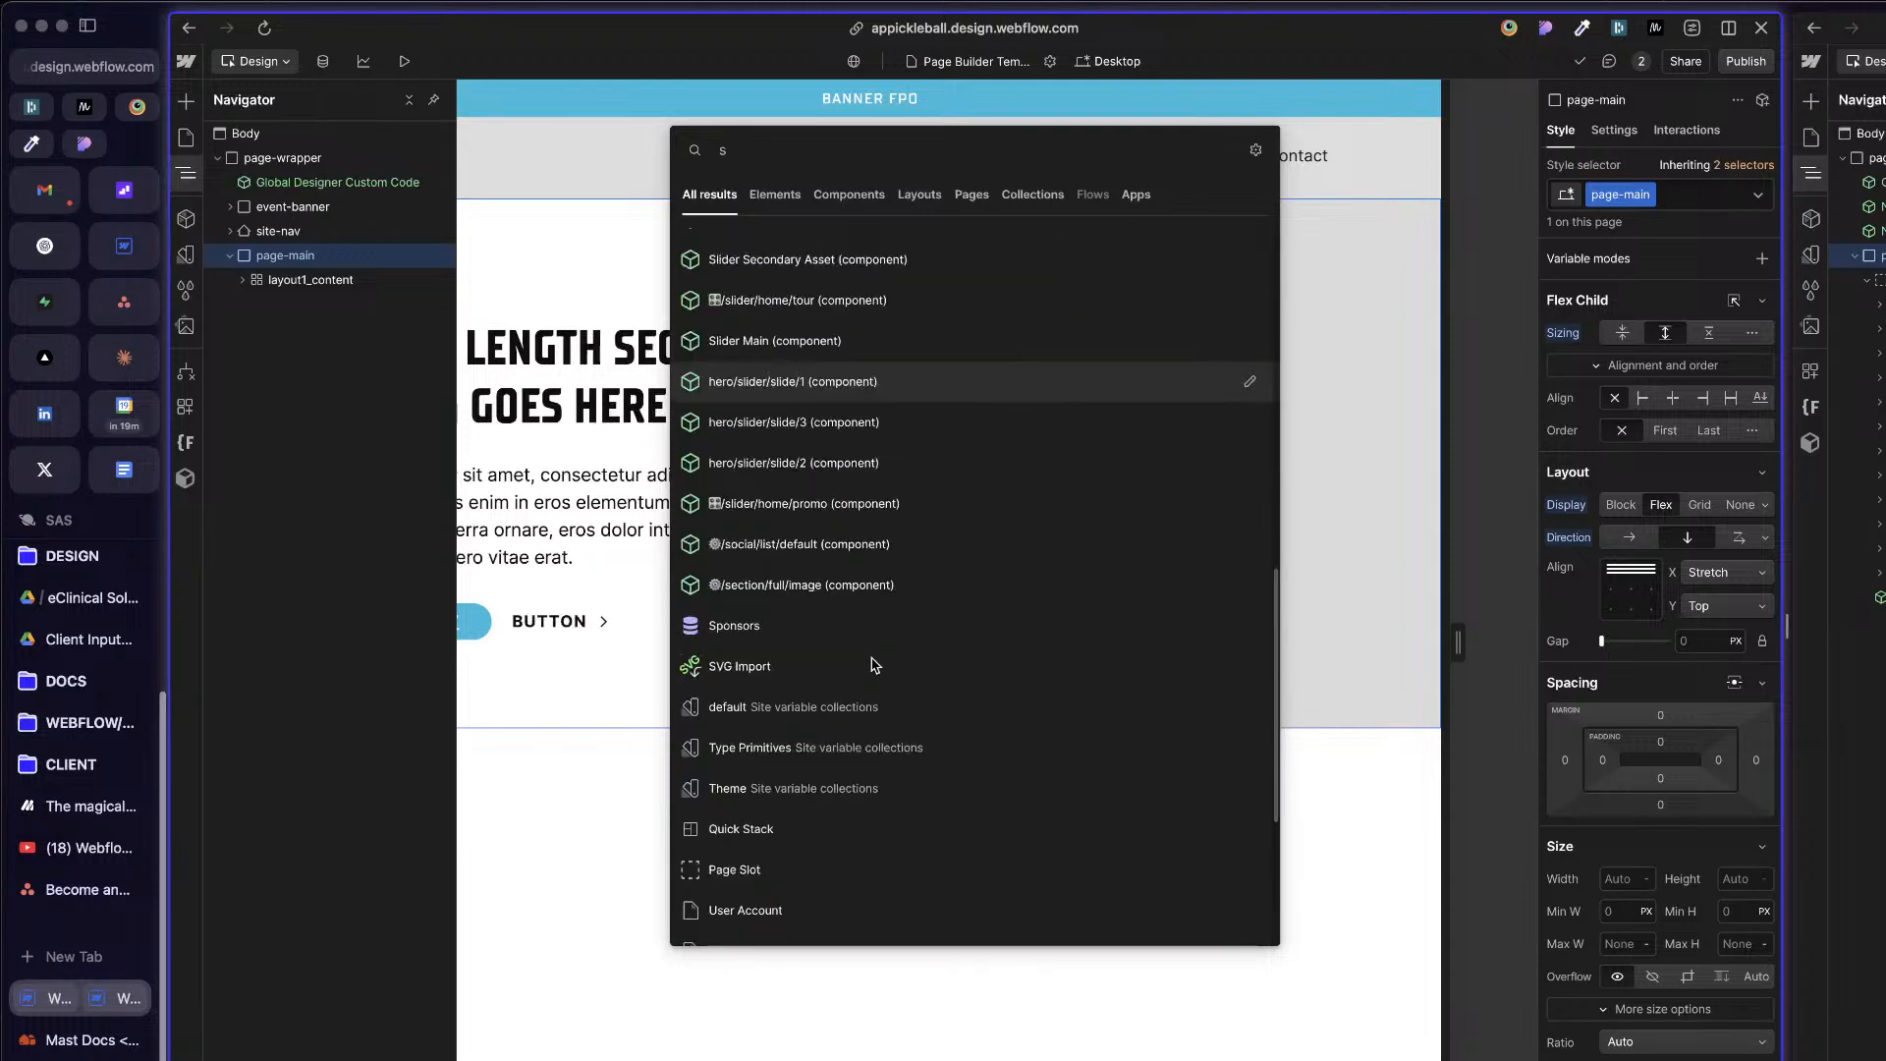
{"action": "left_click", "coordinate": [771, 872]}
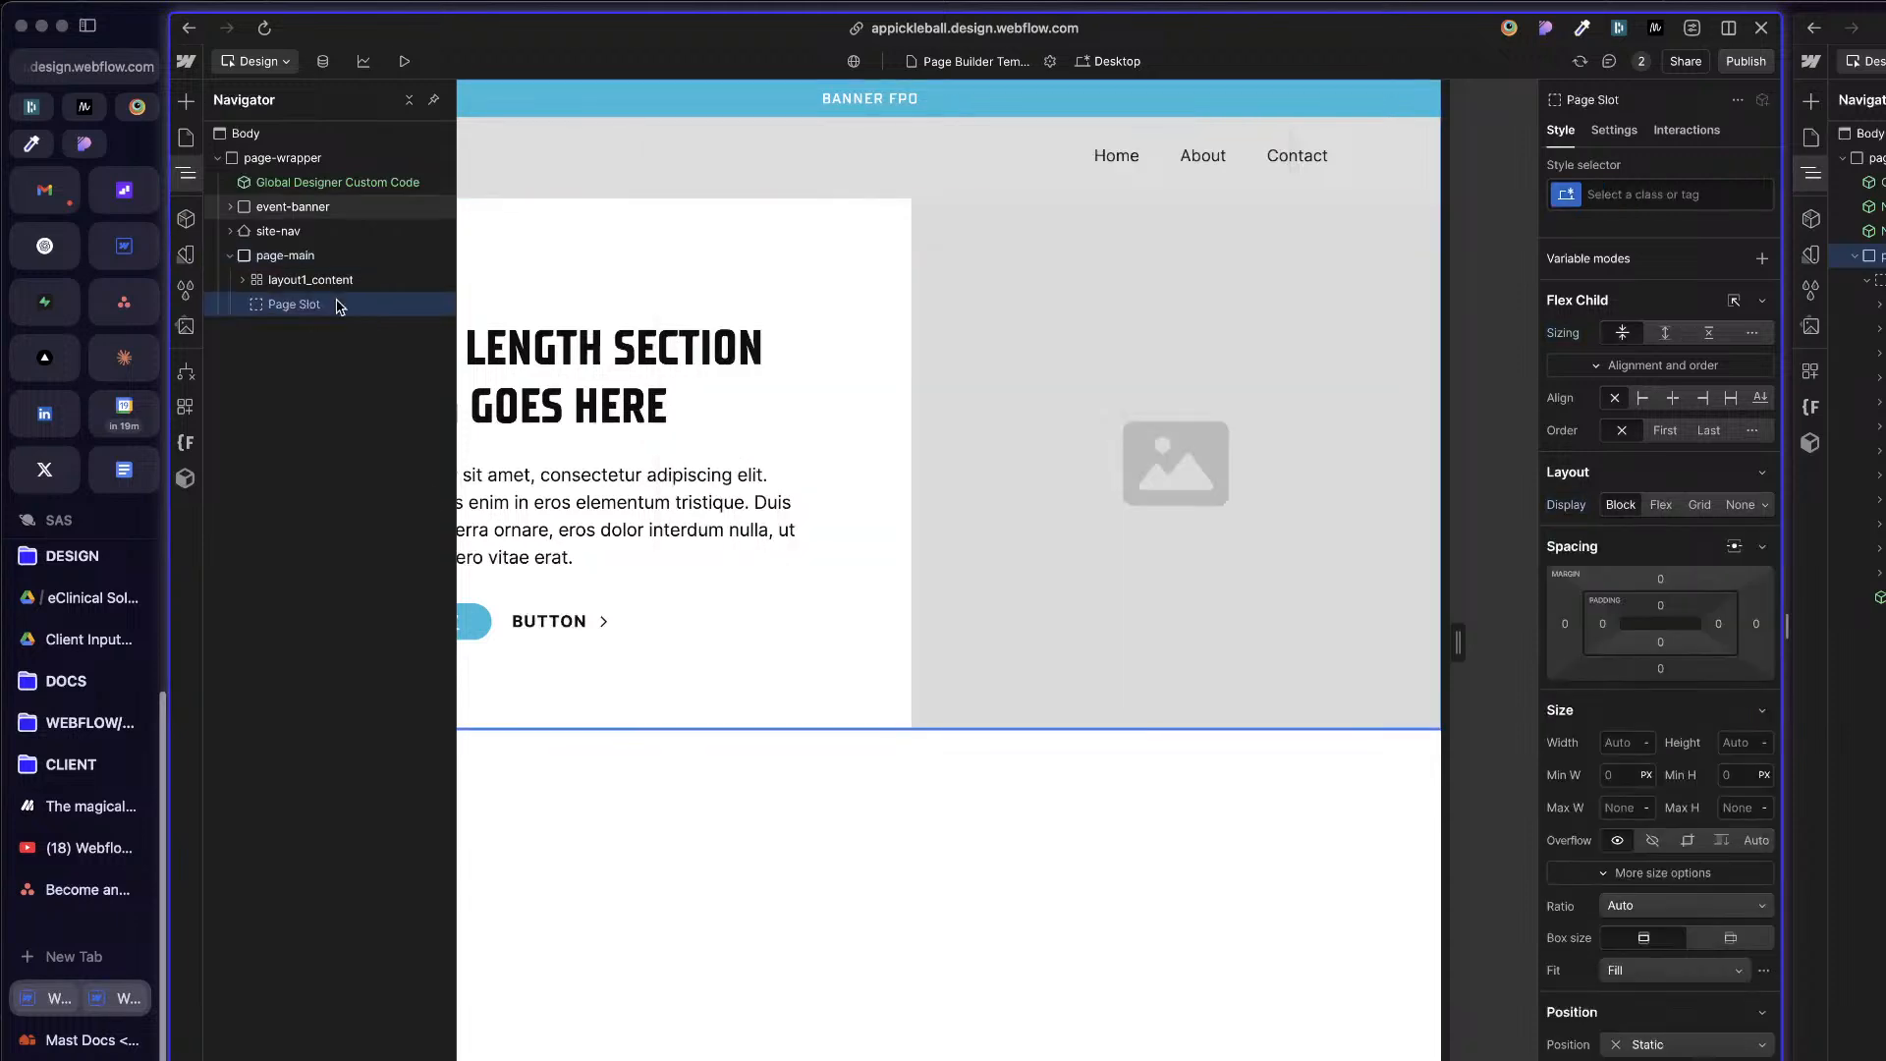
{"action": "left_click_drag", "start_coordinate": [295, 305], "coordinate": [304, 280]}
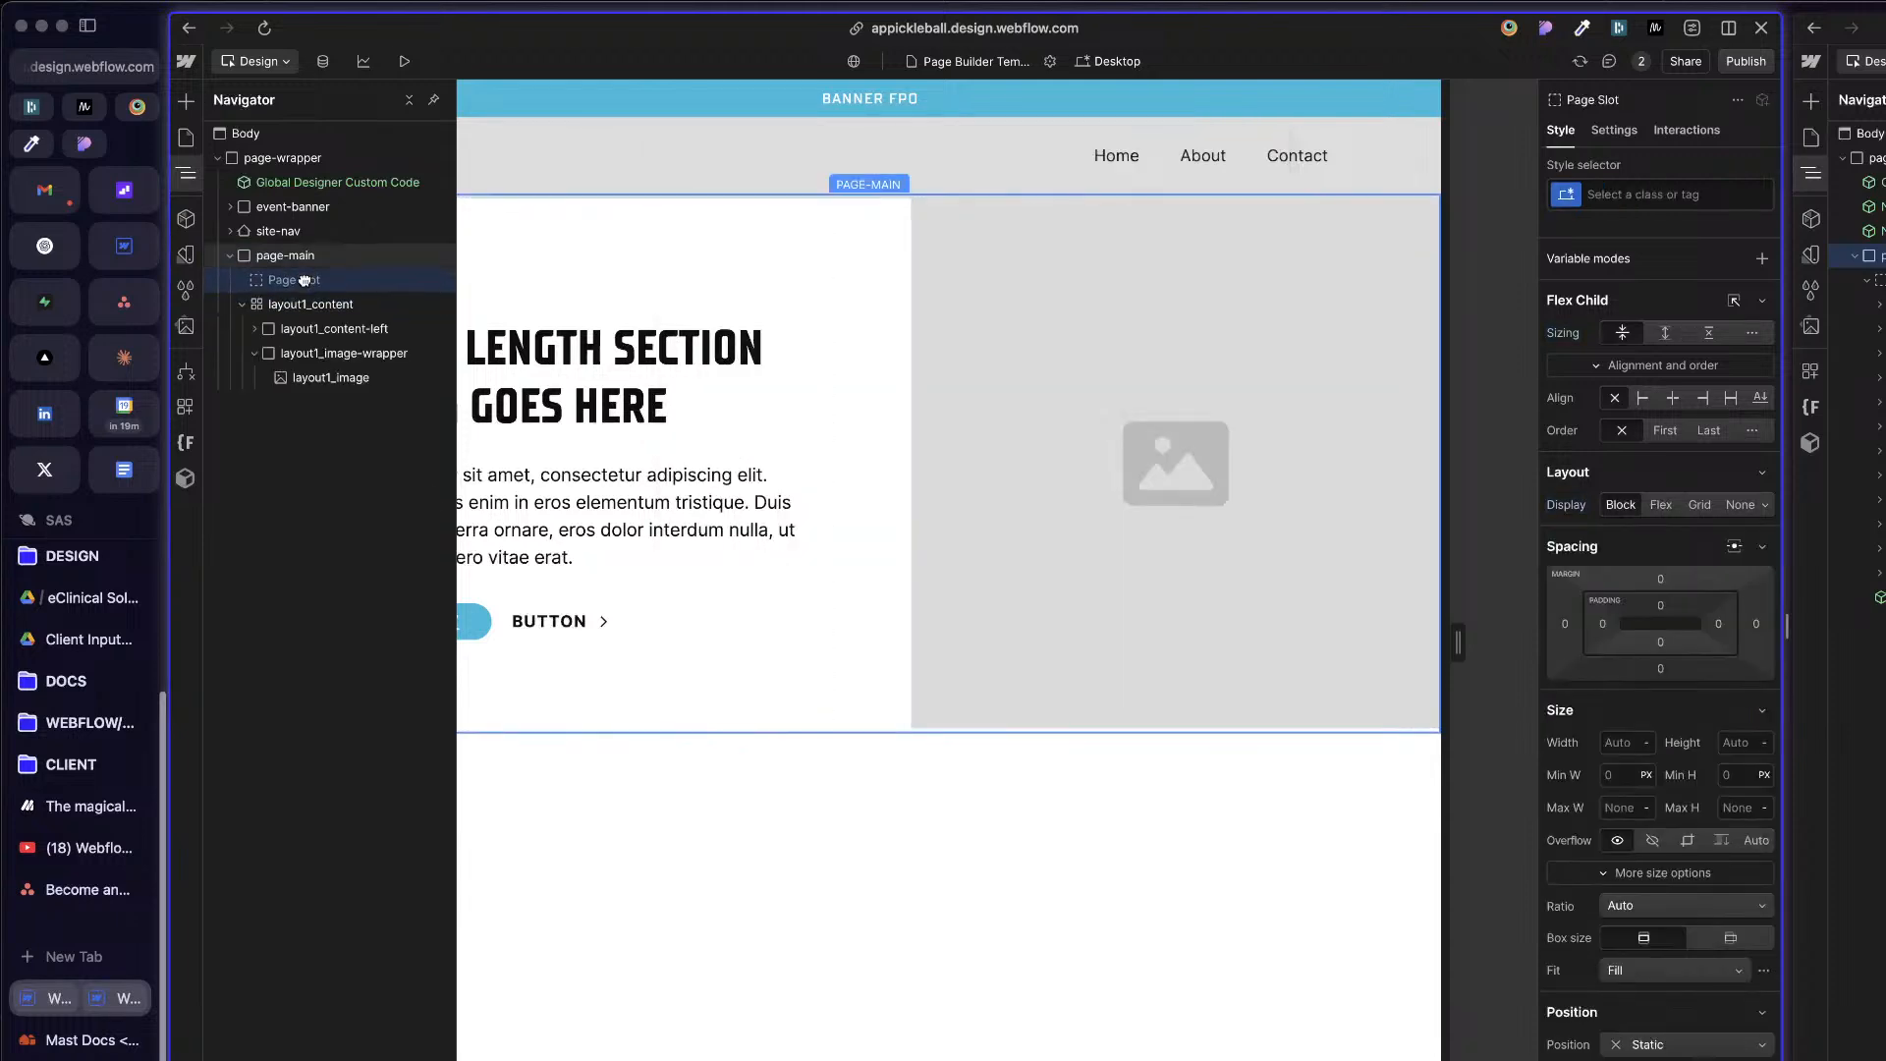
{"action": "left_click", "coordinate": [187, 138]}
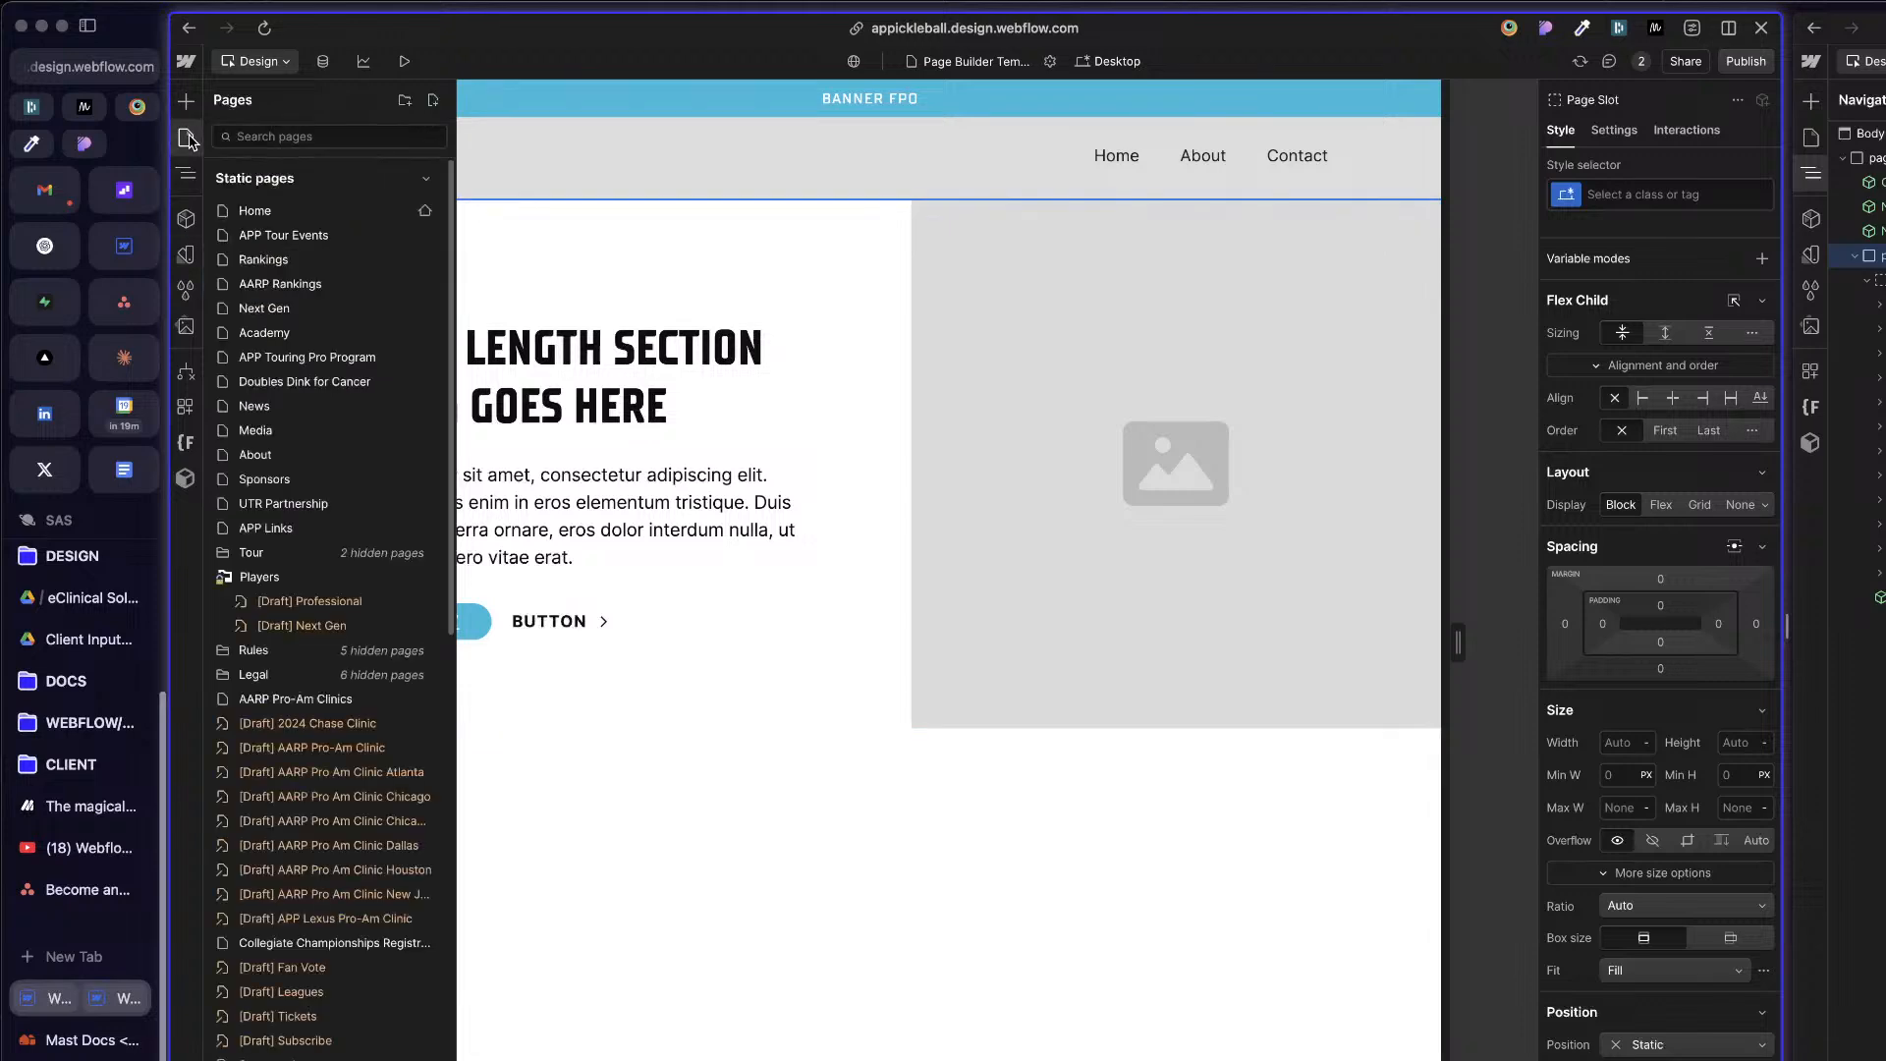
{"action": "scroll", "coordinate": [367, 629], "scroll_direction": "down", "scroll_amount": 10}
{"action": "scroll", "coordinate": [370, 665], "scroll_direction": "up", "scroll_amount": 10}
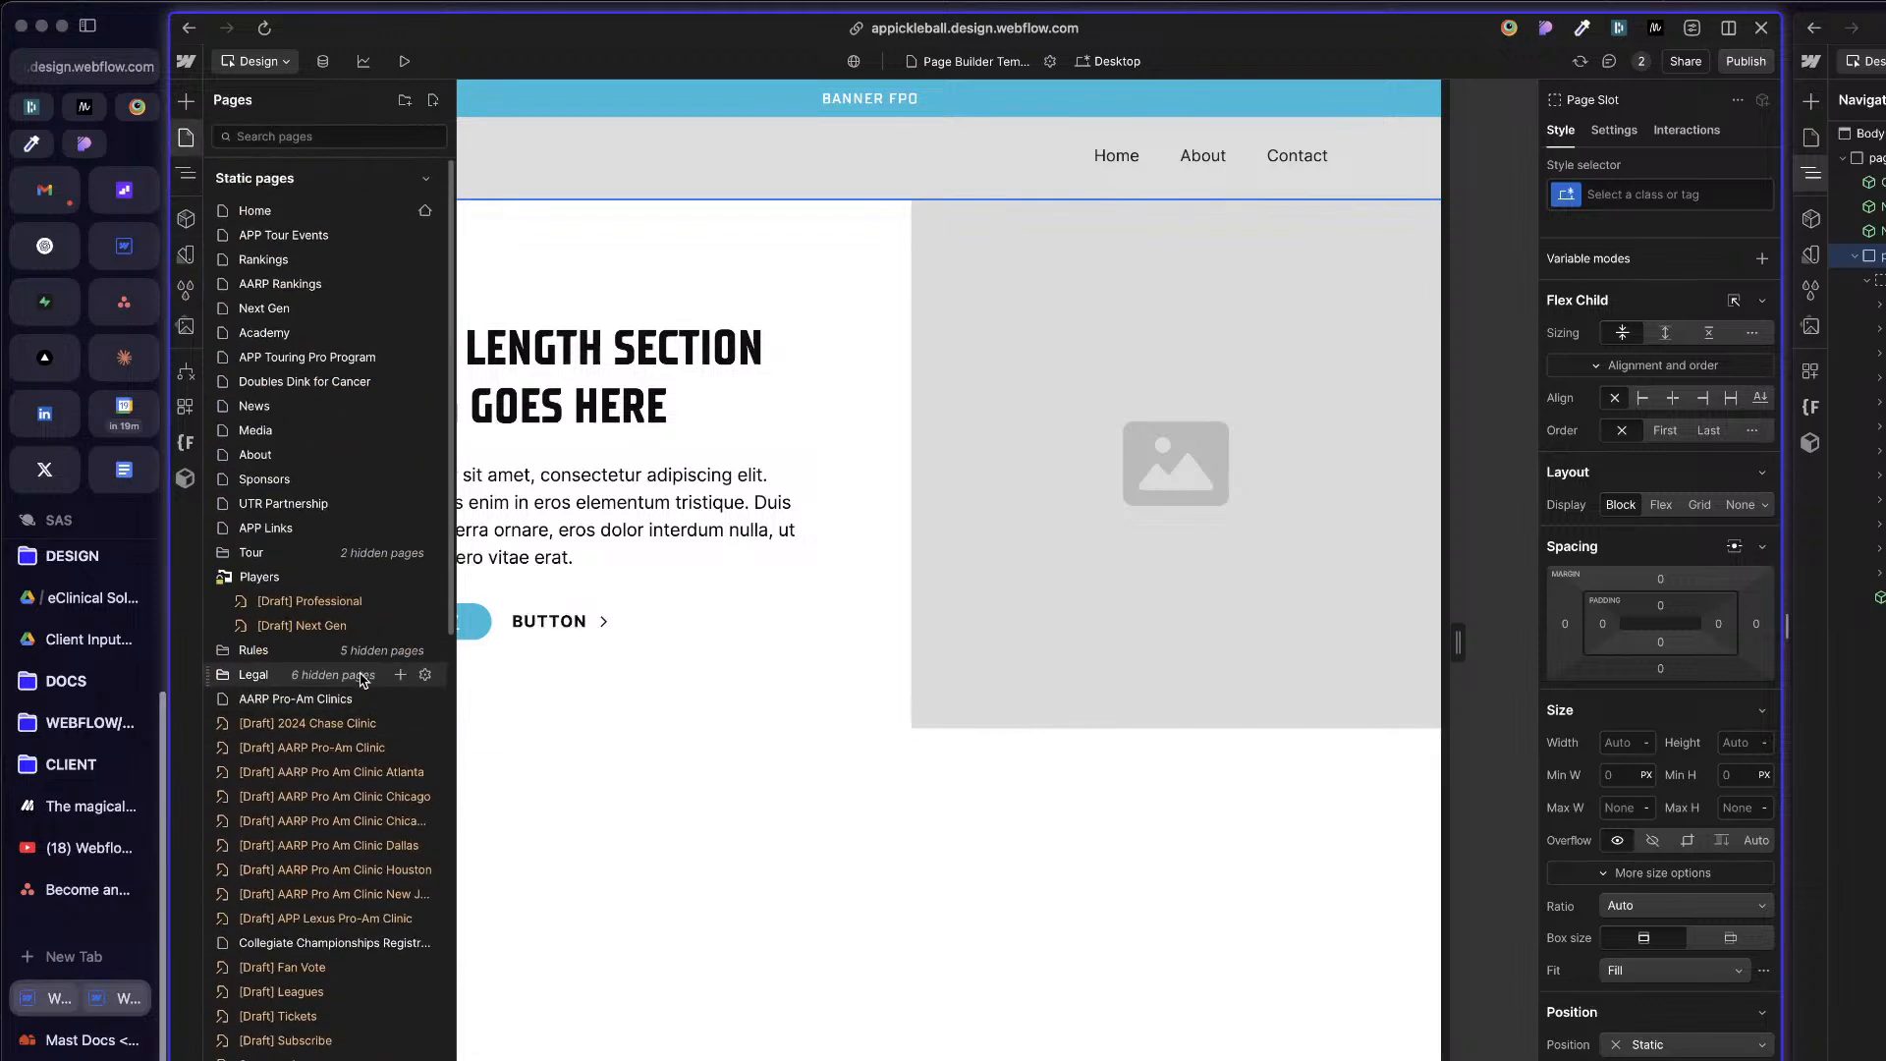
{"action": "scroll", "coordinate": [359, 658], "scroll_direction": "down", "scroll_amount": 12}
{"action": "scroll", "coordinate": [285, 383], "scroll_direction": "up", "scroll_amount": 5}
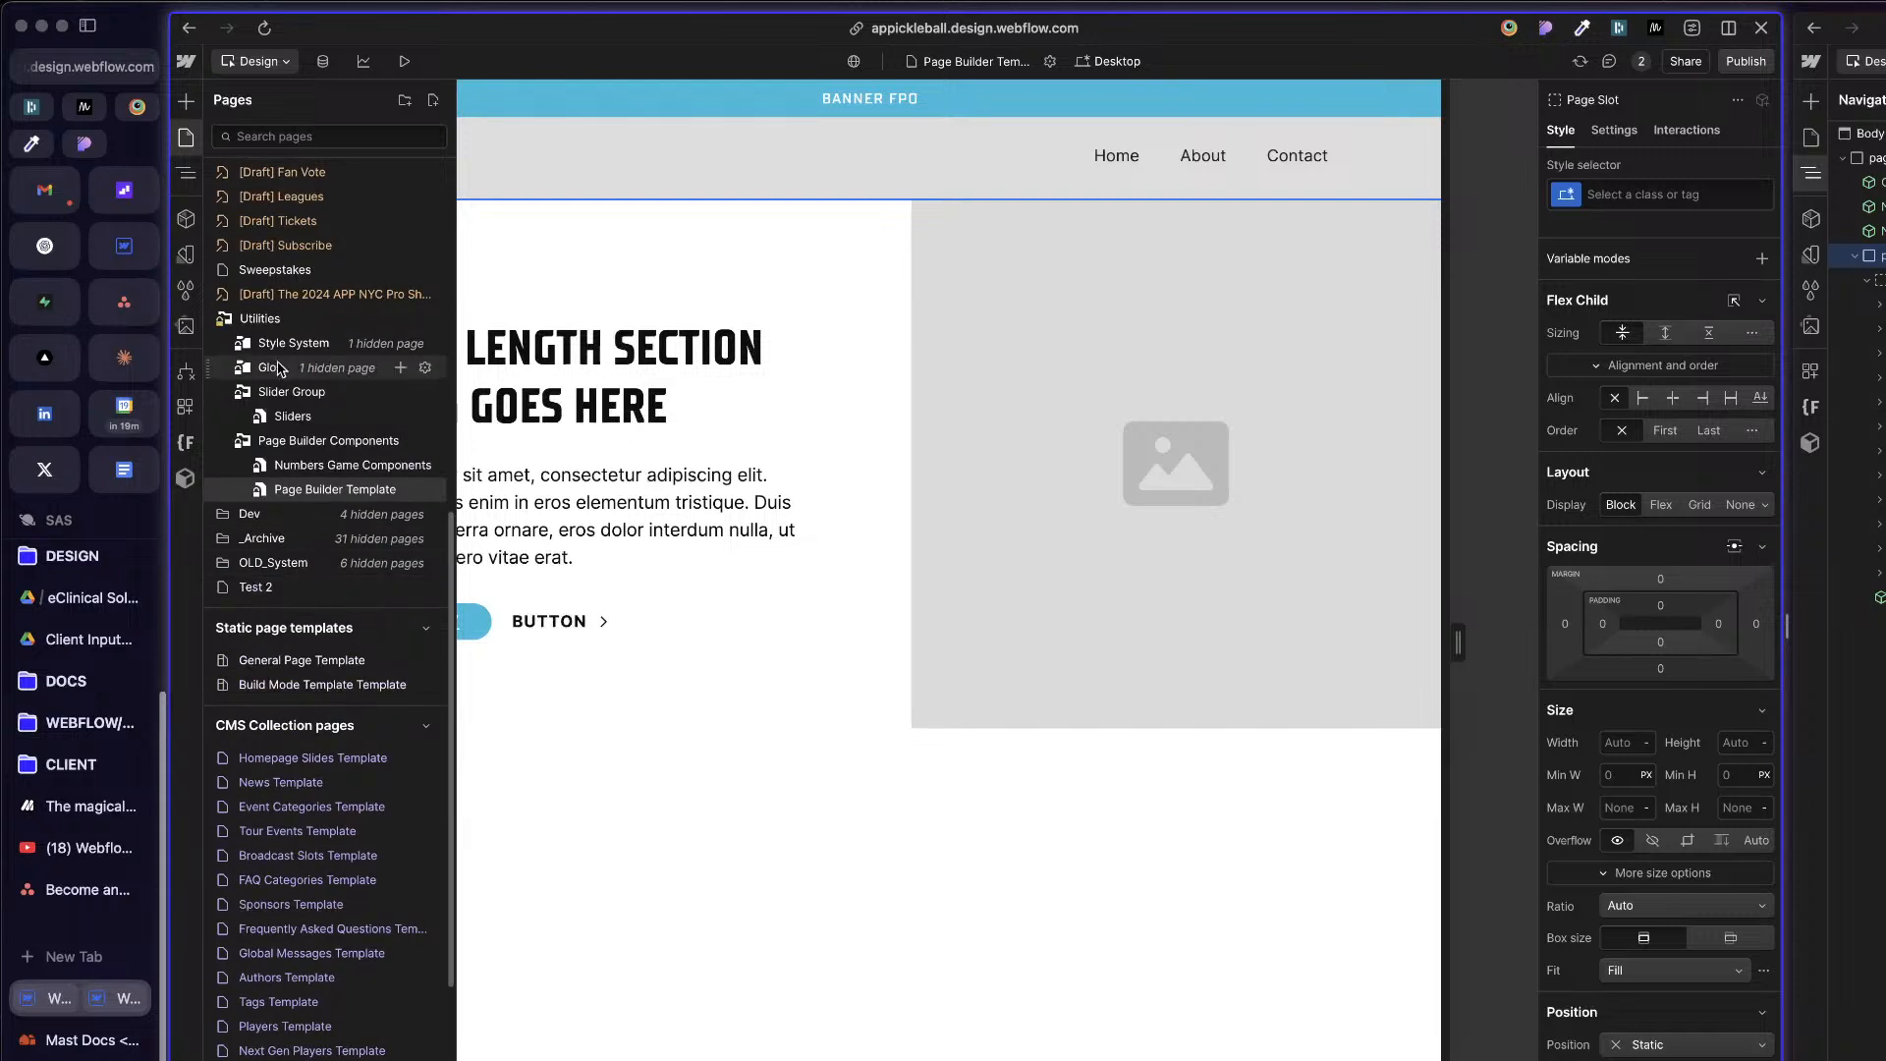
{"action": "left_click", "coordinate": [1734, 63]}
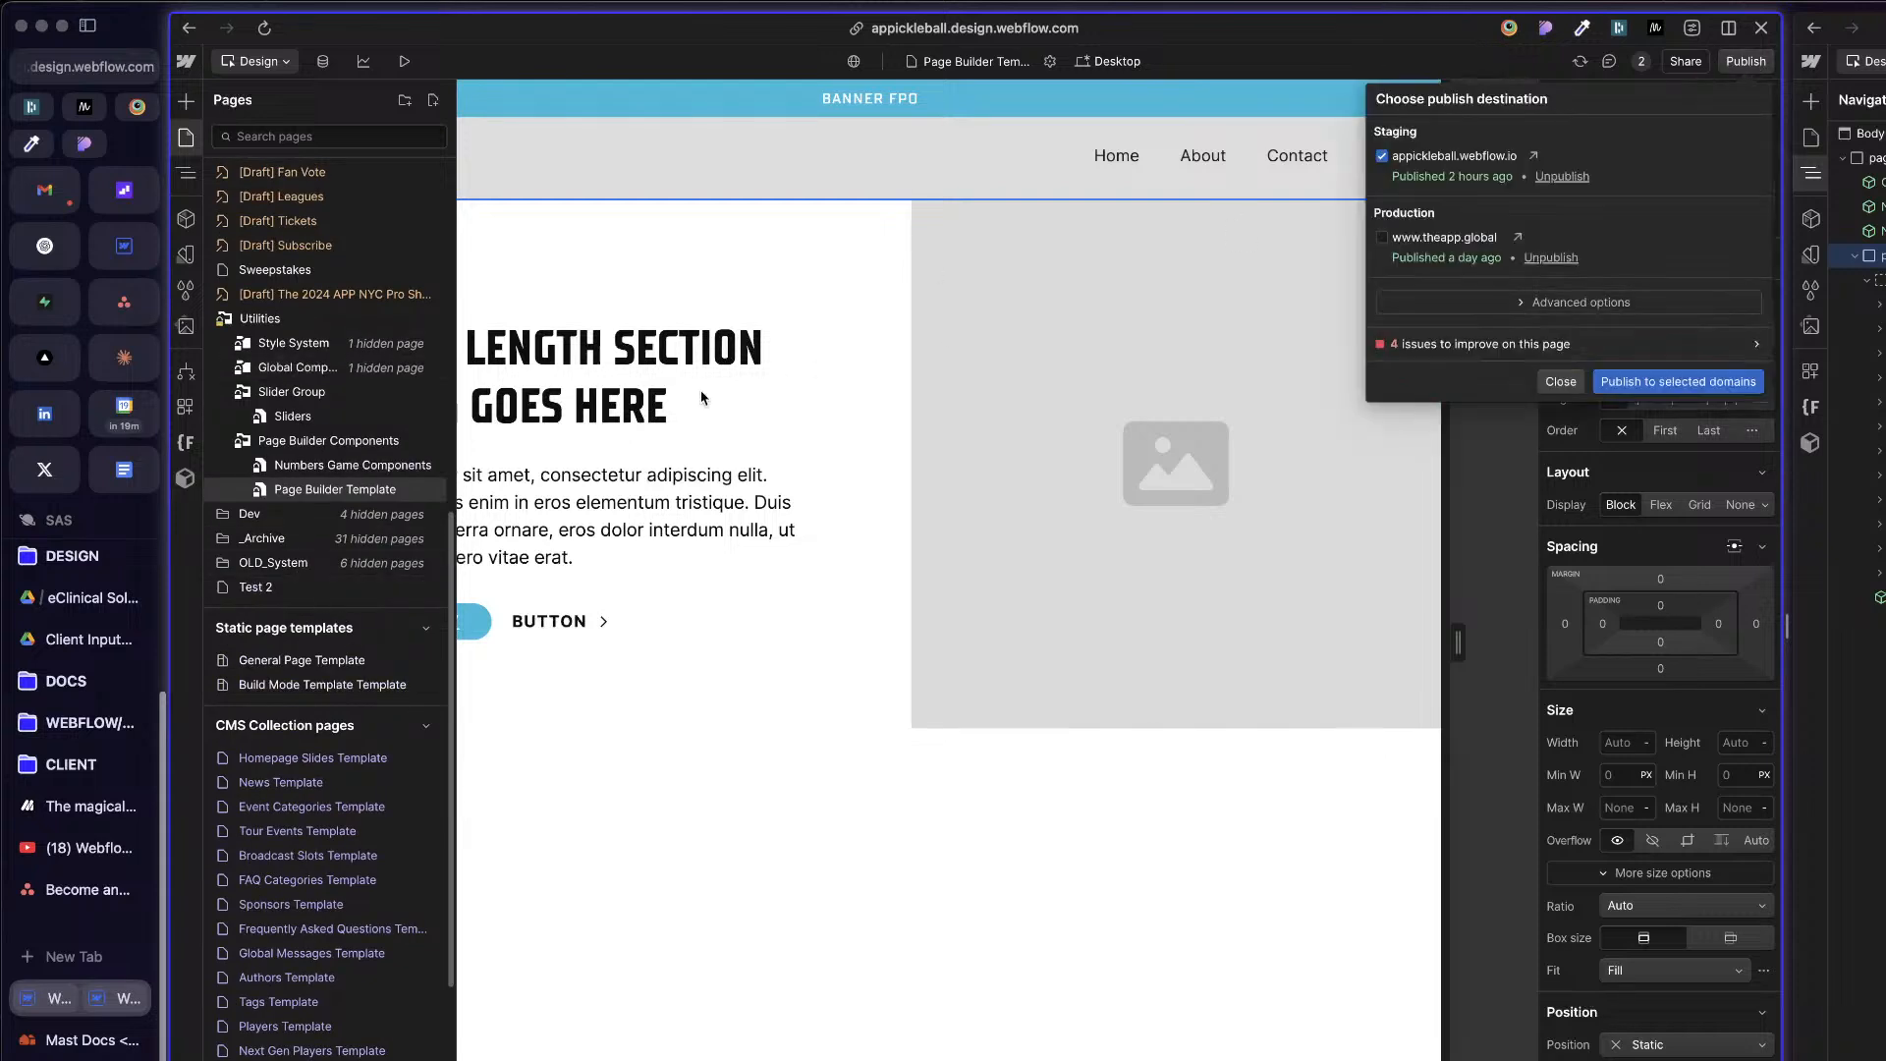
{"action": "left_click", "coordinate": [863, 568]}
{"action": "left_click", "coordinate": [967, 290]}
{"action": "key", "text": "z"}
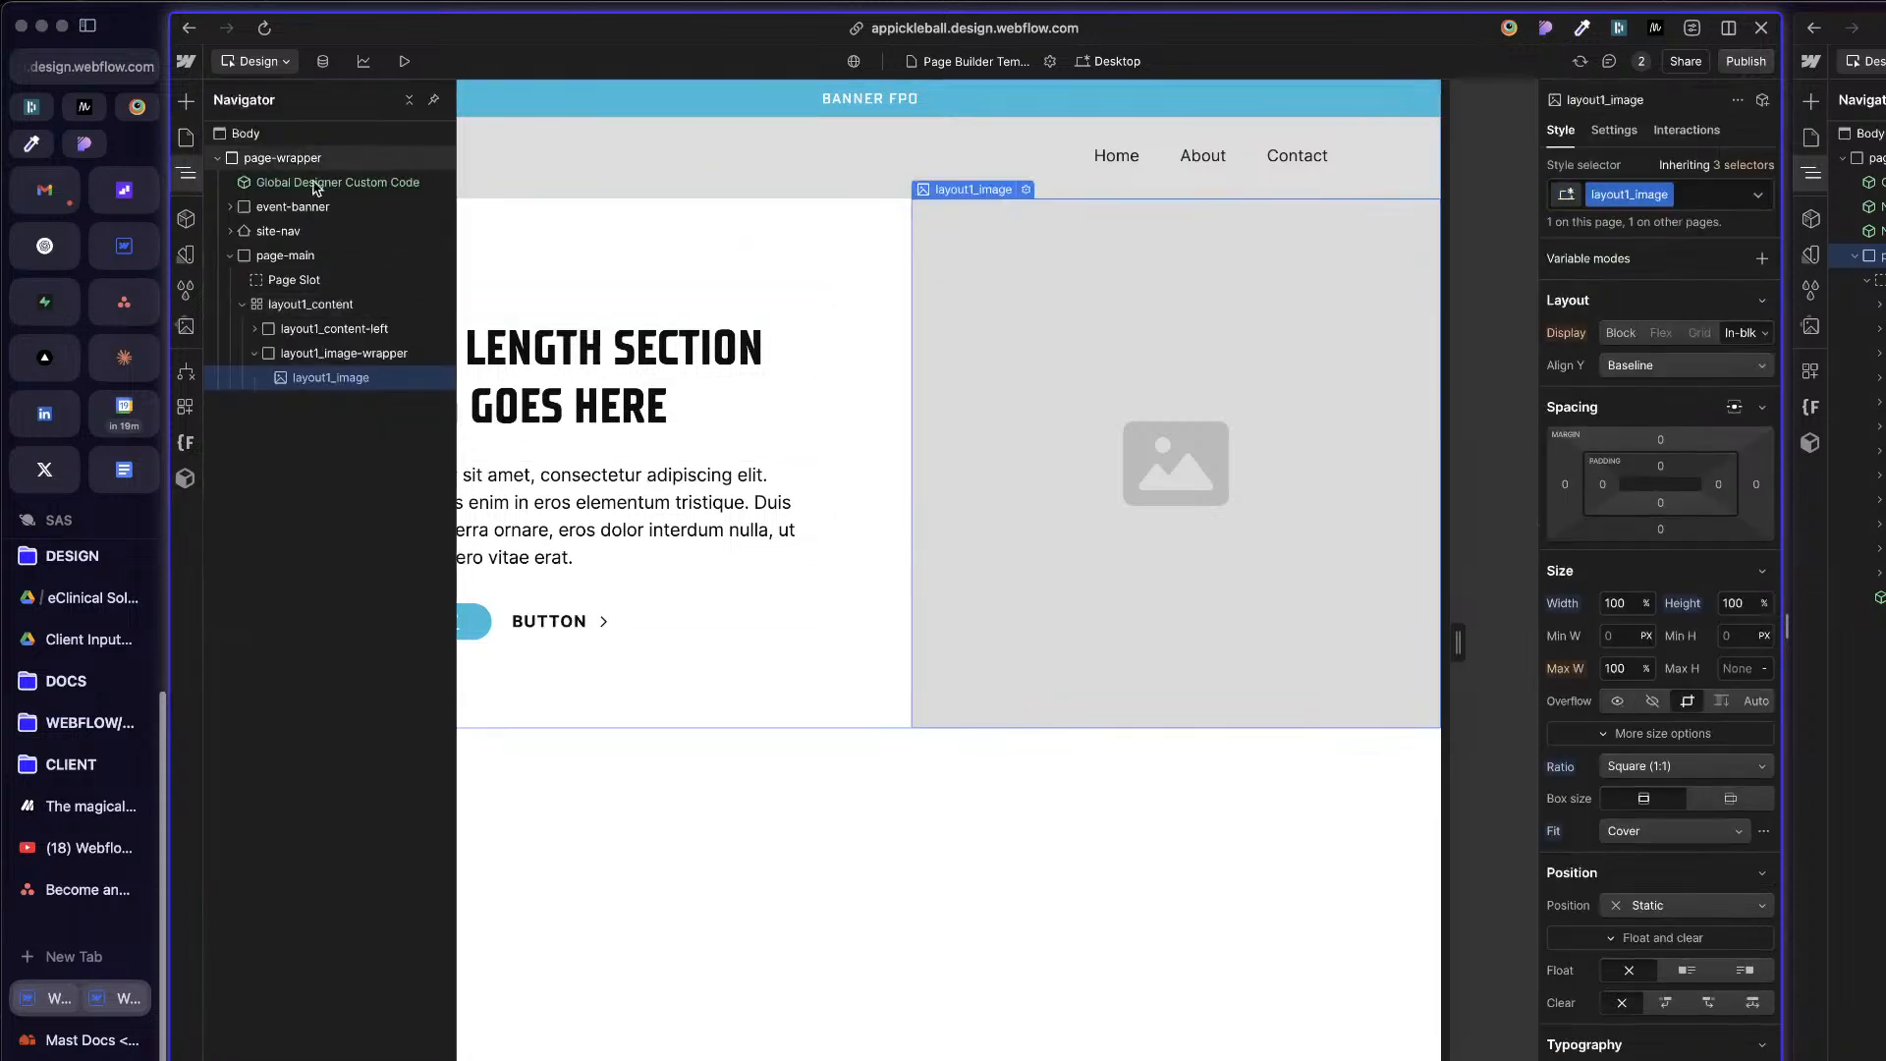
Step: Give the Page Slot the ID build-mode-page-slot, copied from the reference Mast page, and collapse layout1_content
{"action": "left_click", "coordinate": [294, 282]}
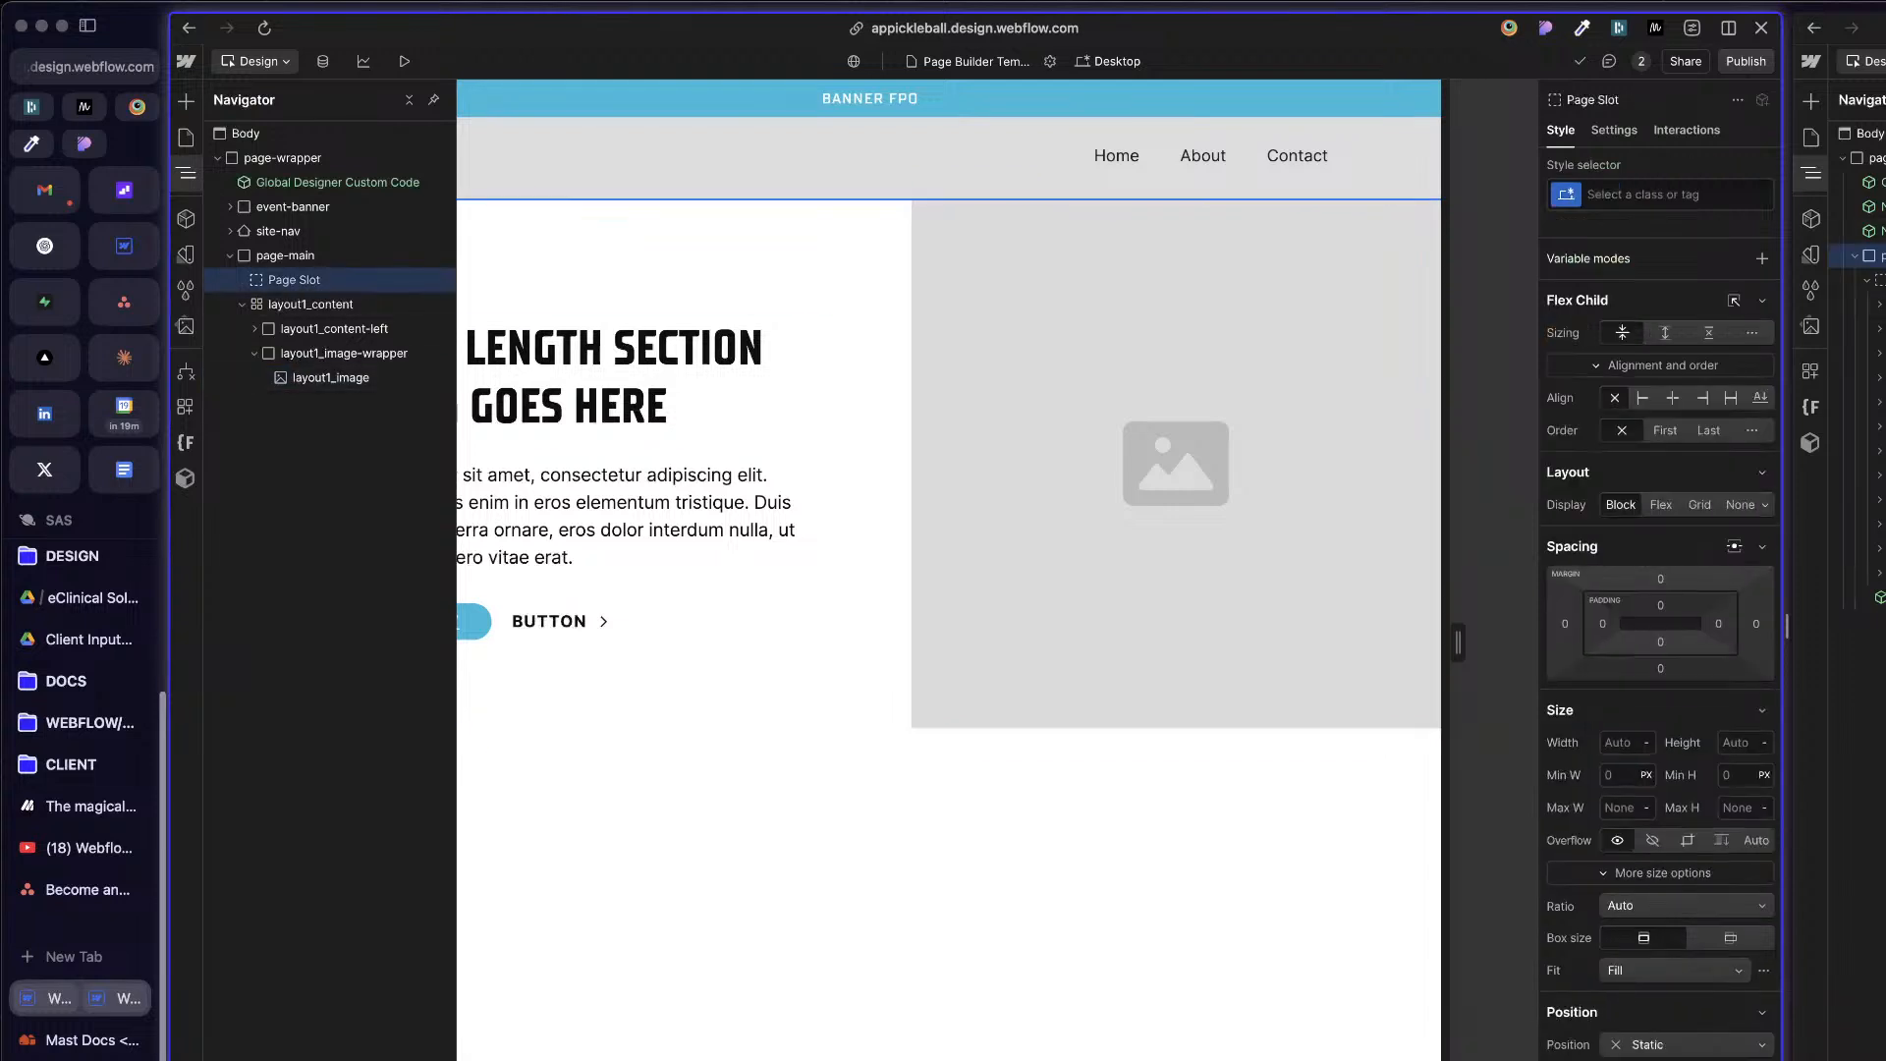
{"action": "left_click", "coordinate": [1878, 280]}
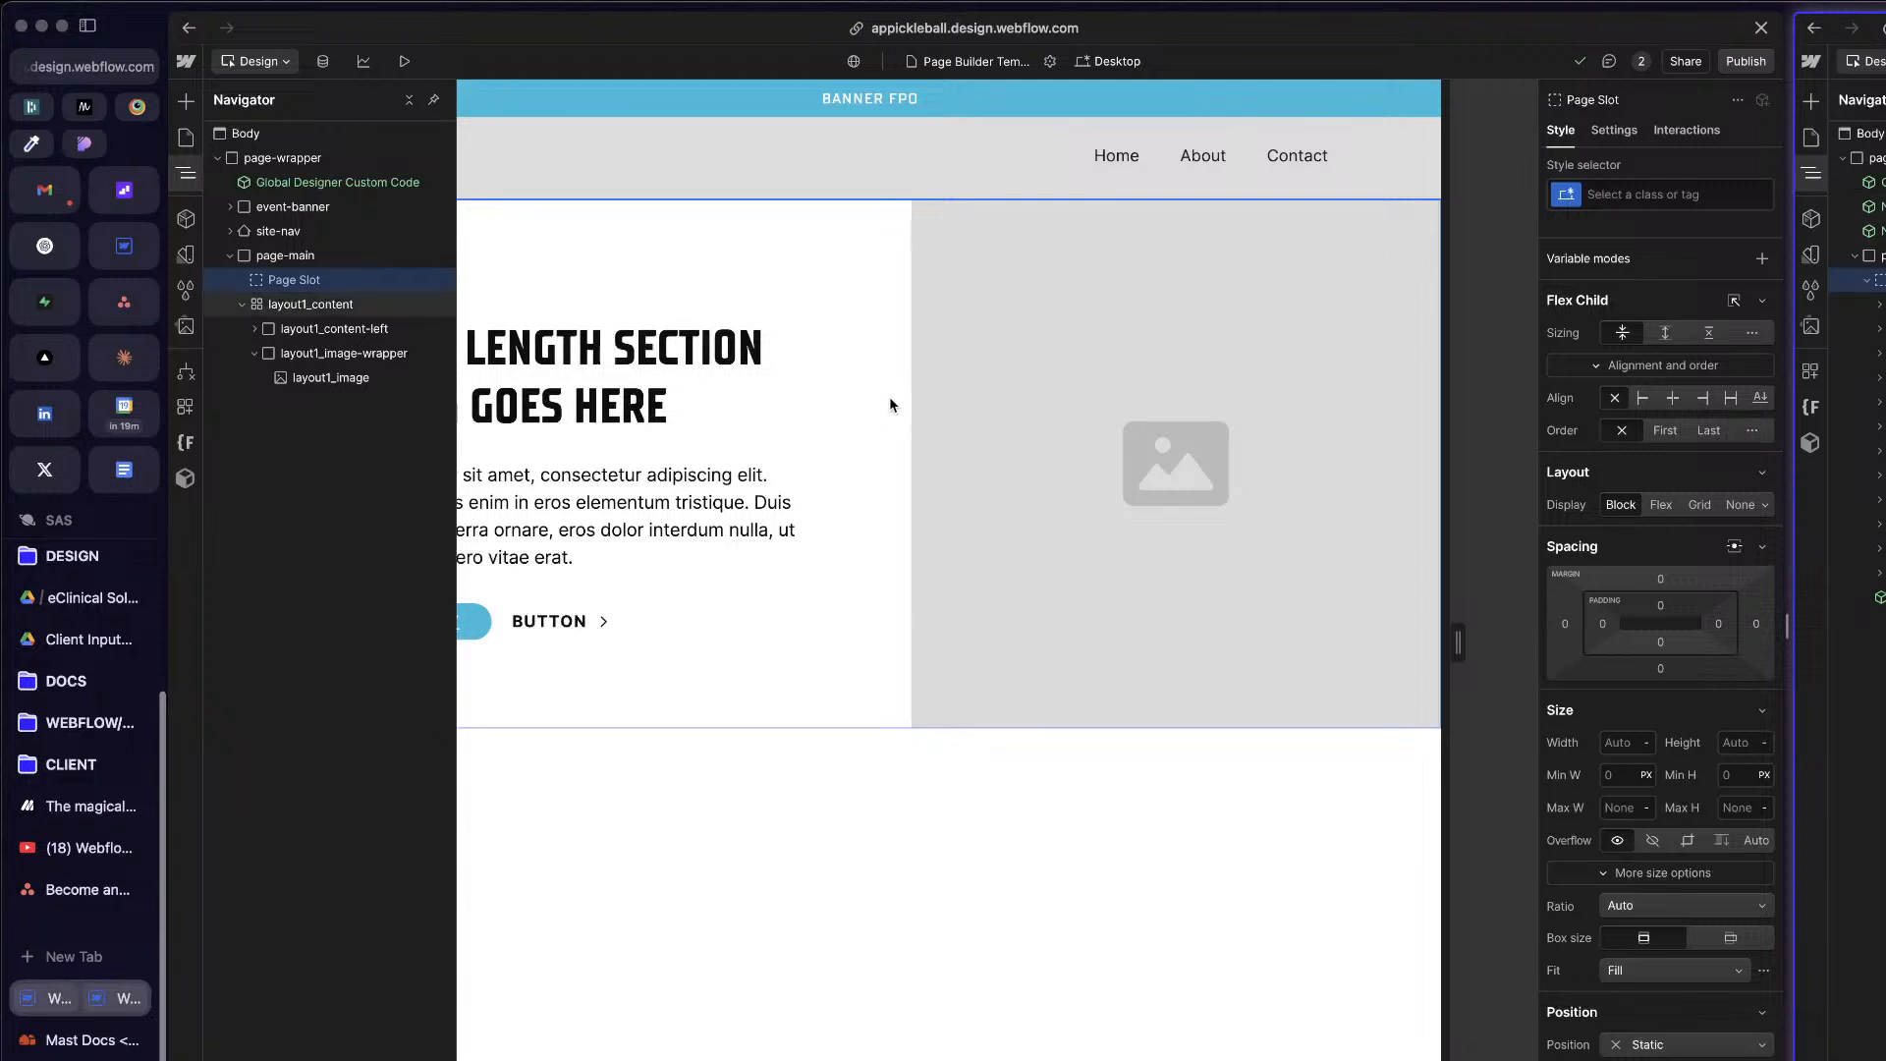
{"action": "left_click", "coordinate": [345, 280]}
{"action": "left_click", "coordinate": [1614, 129]}
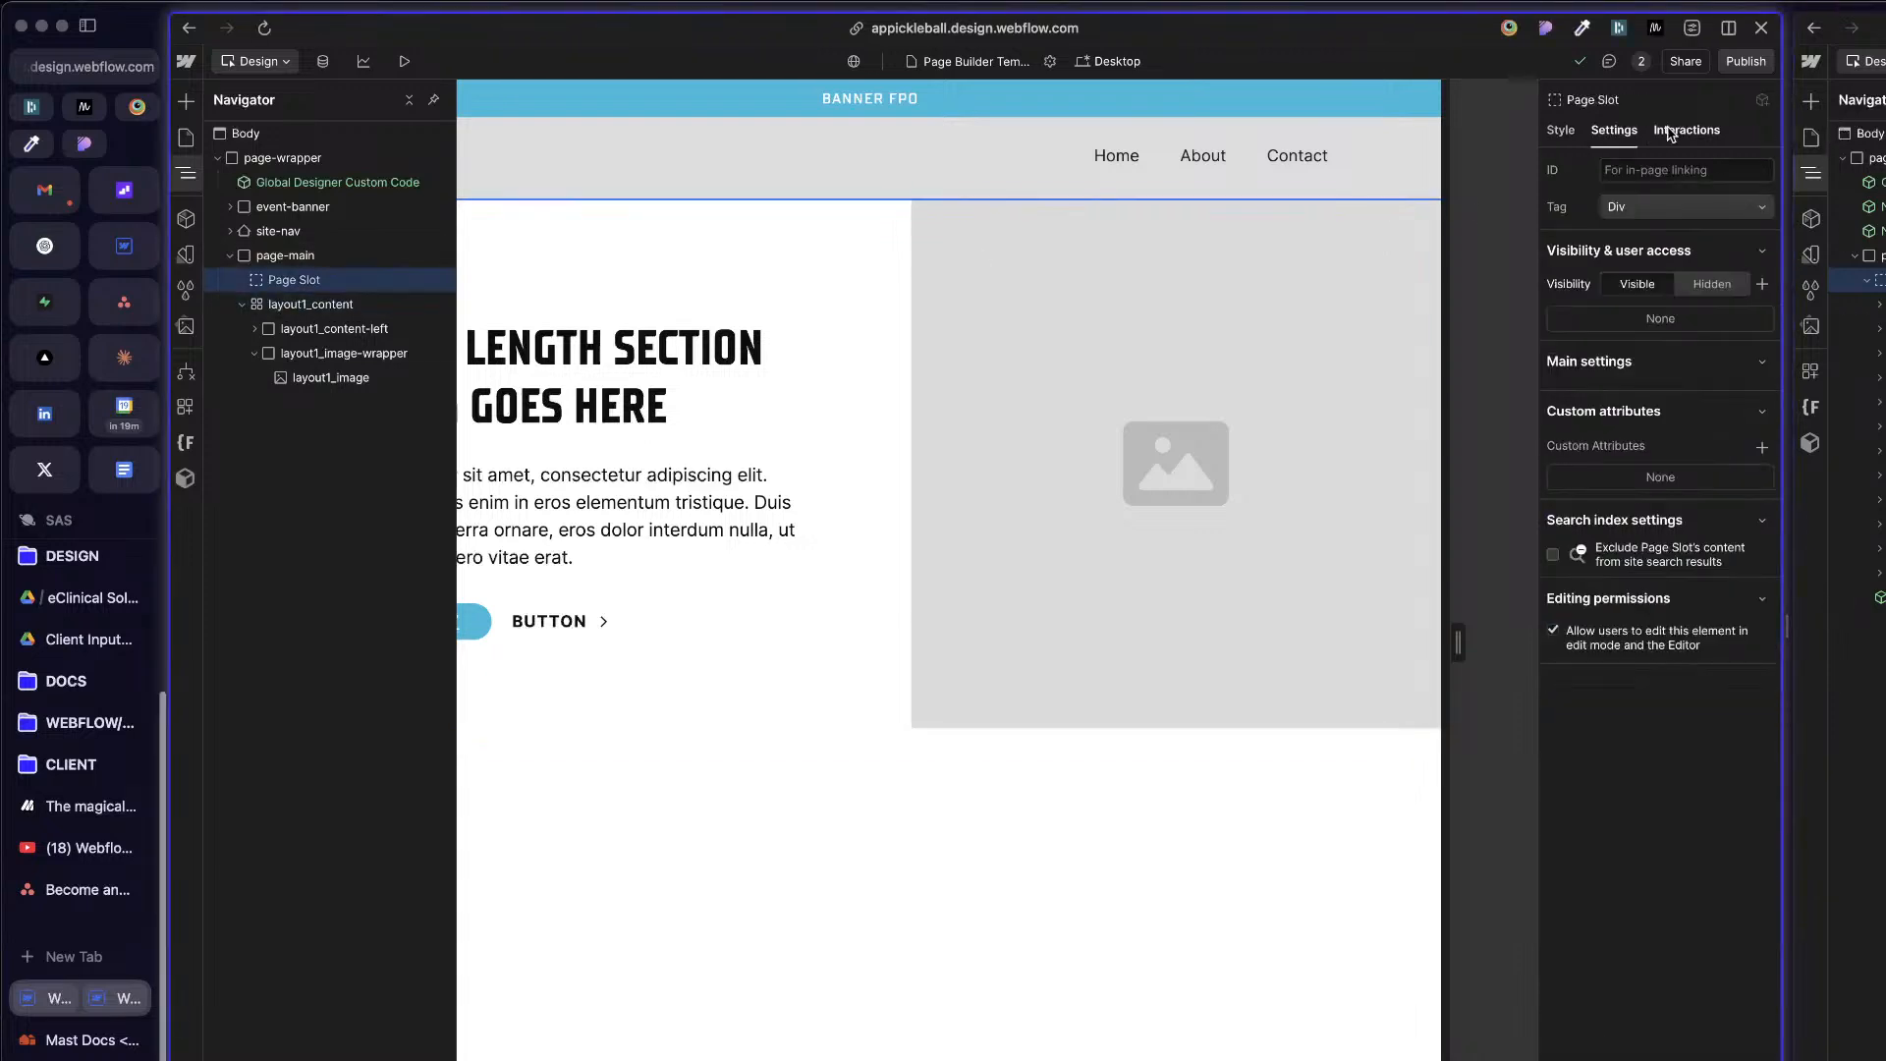
{"action": "left_click", "coordinate": [1647, 175]}
{"action": "type", "text": "build-mode-page-slot"}
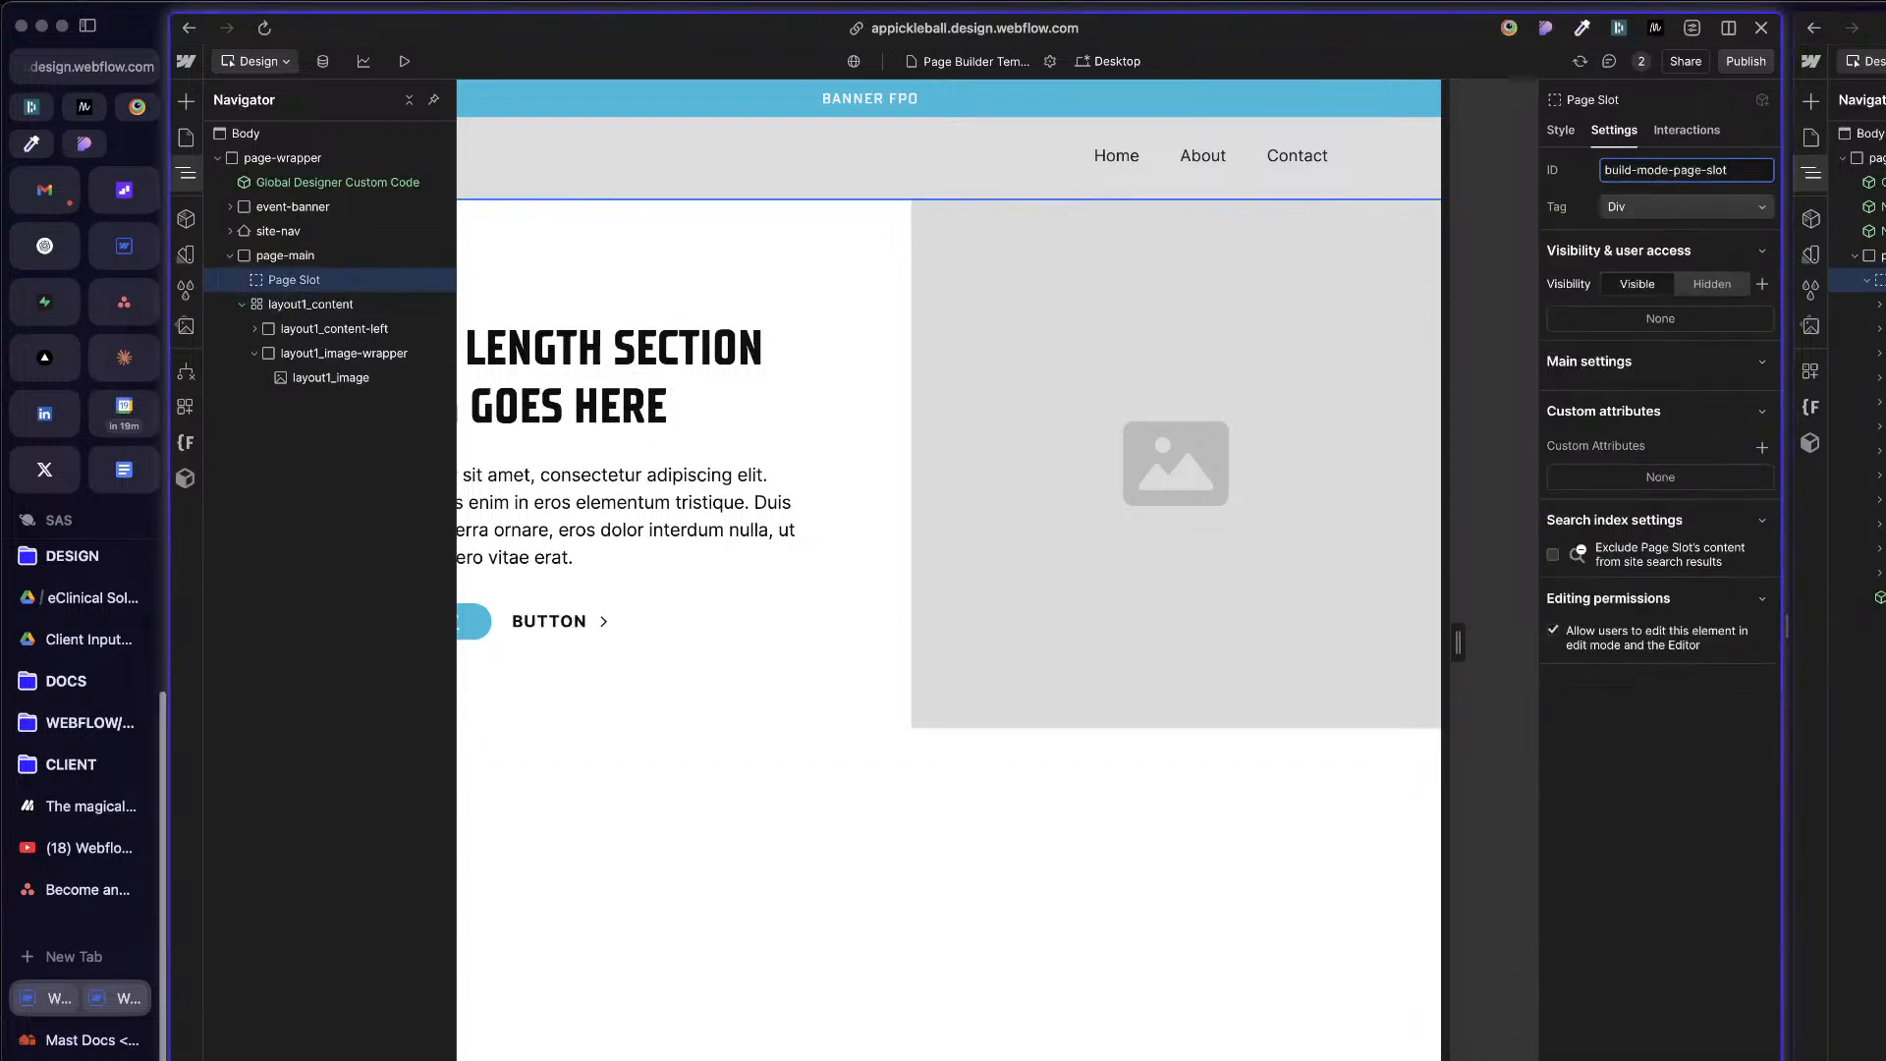
{"action": "left_click", "coordinate": [1649, 794]}
{"action": "left_click", "coordinate": [241, 305]}
Step: Check the page slot and the component below the main element in the reference Mast project against the APP page's structure
{"action": "left_click", "coordinate": [1878, 281]}
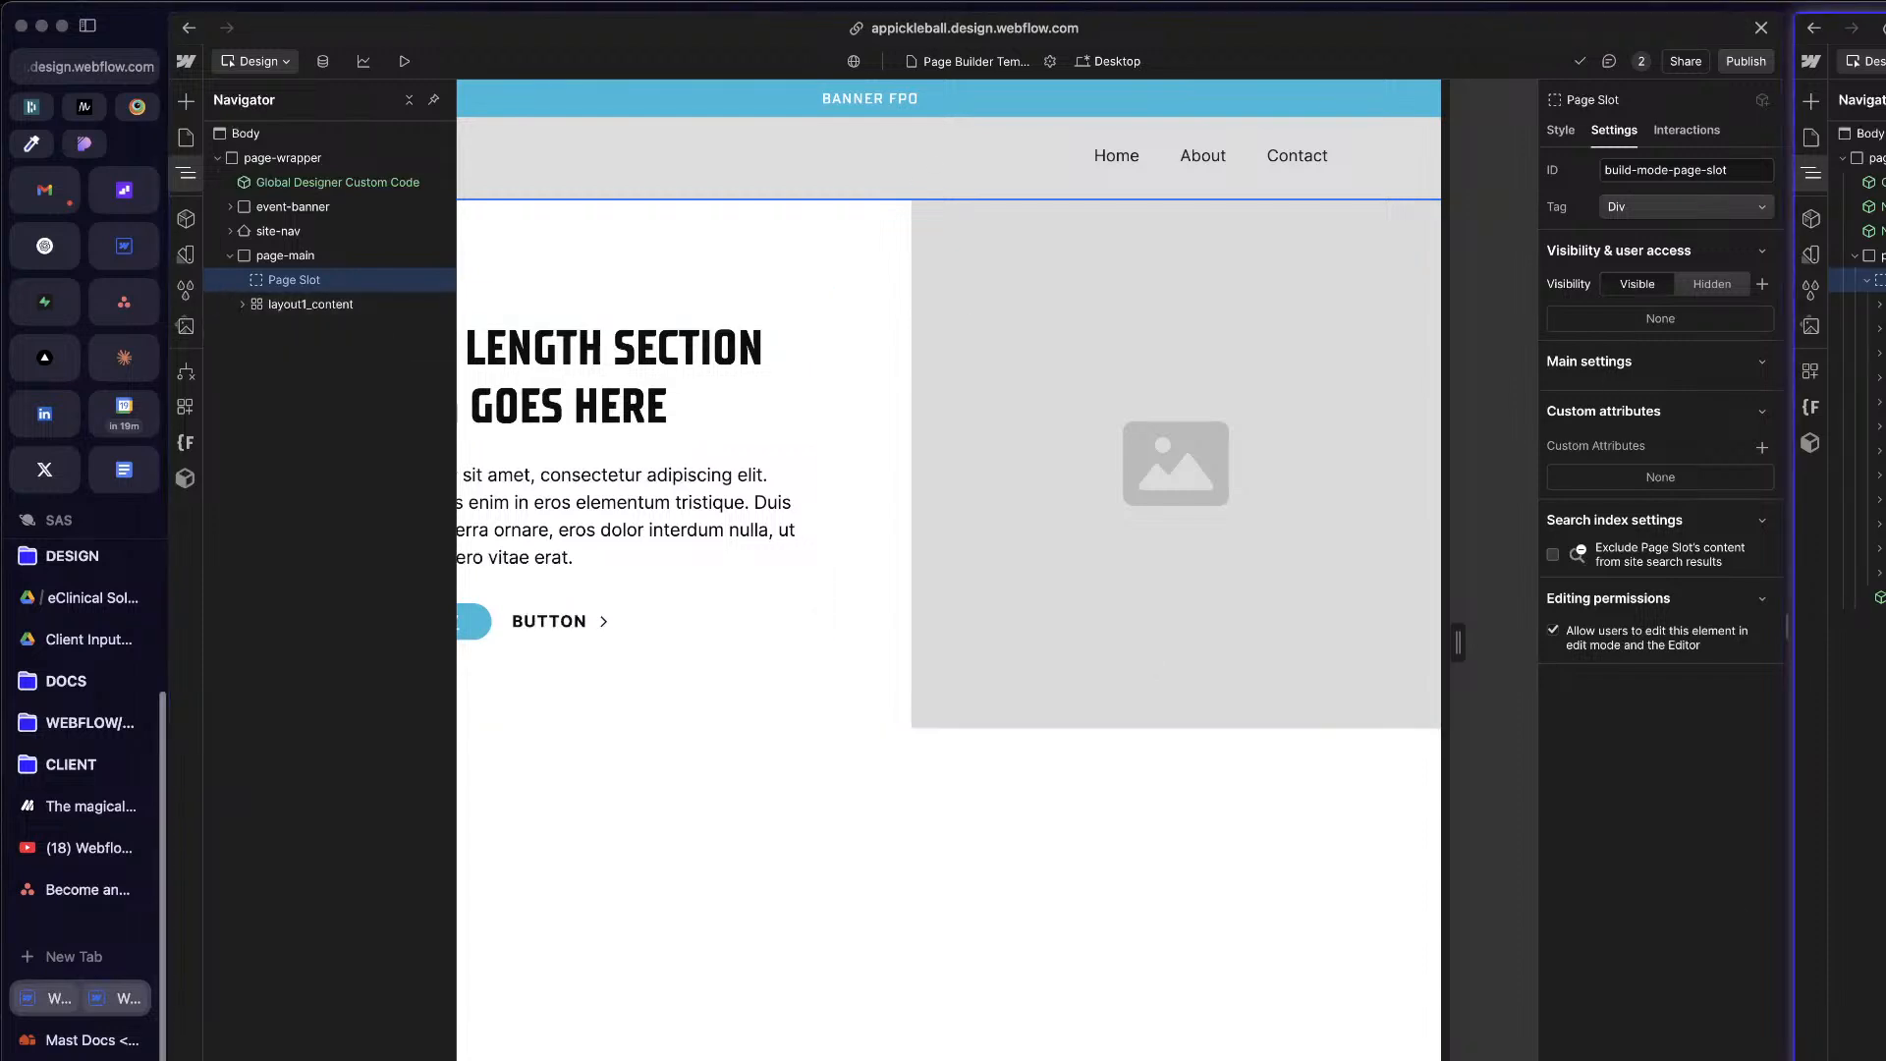
{"action": "left_click", "coordinate": [591, 271]}
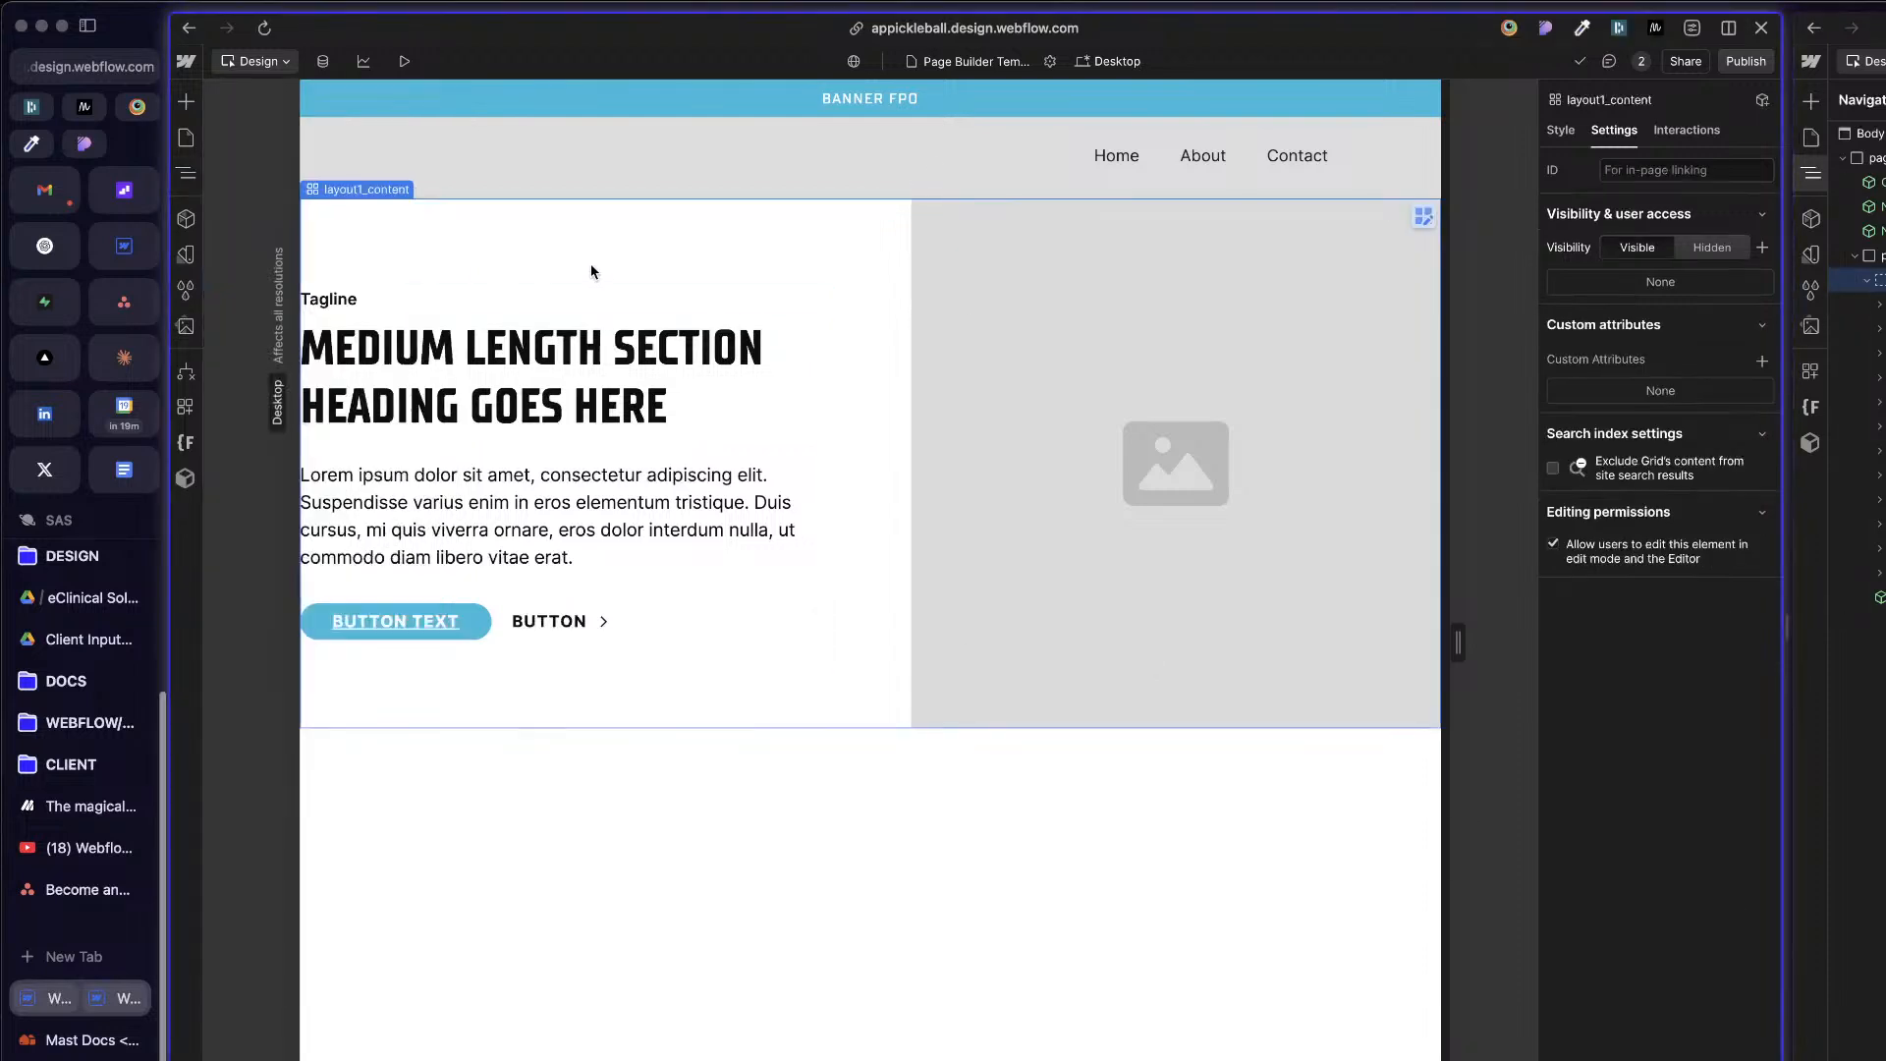
{"action": "left_click", "coordinate": [748, 167]}
{"action": "key", "text": "z"}
{"action": "left_click", "coordinate": [1350, 158]}
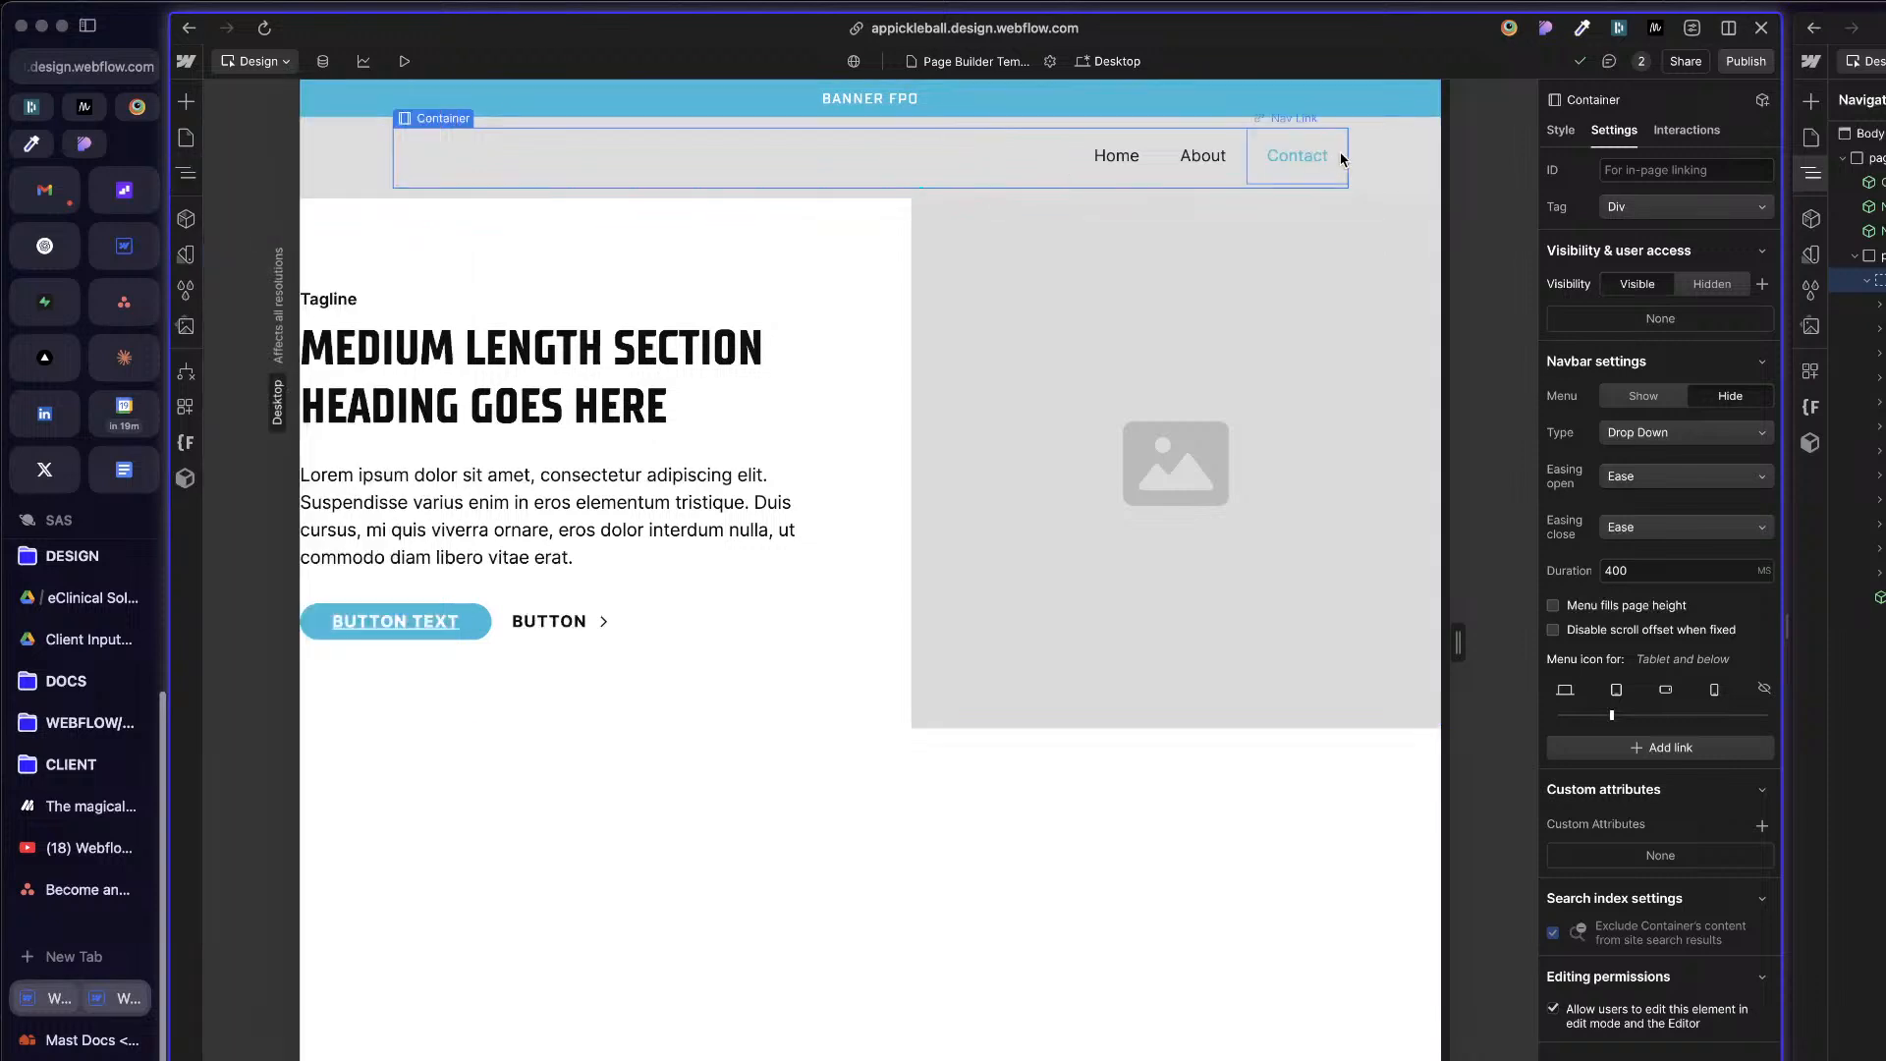
{"action": "left_click", "coordinate": [1878, 598]}
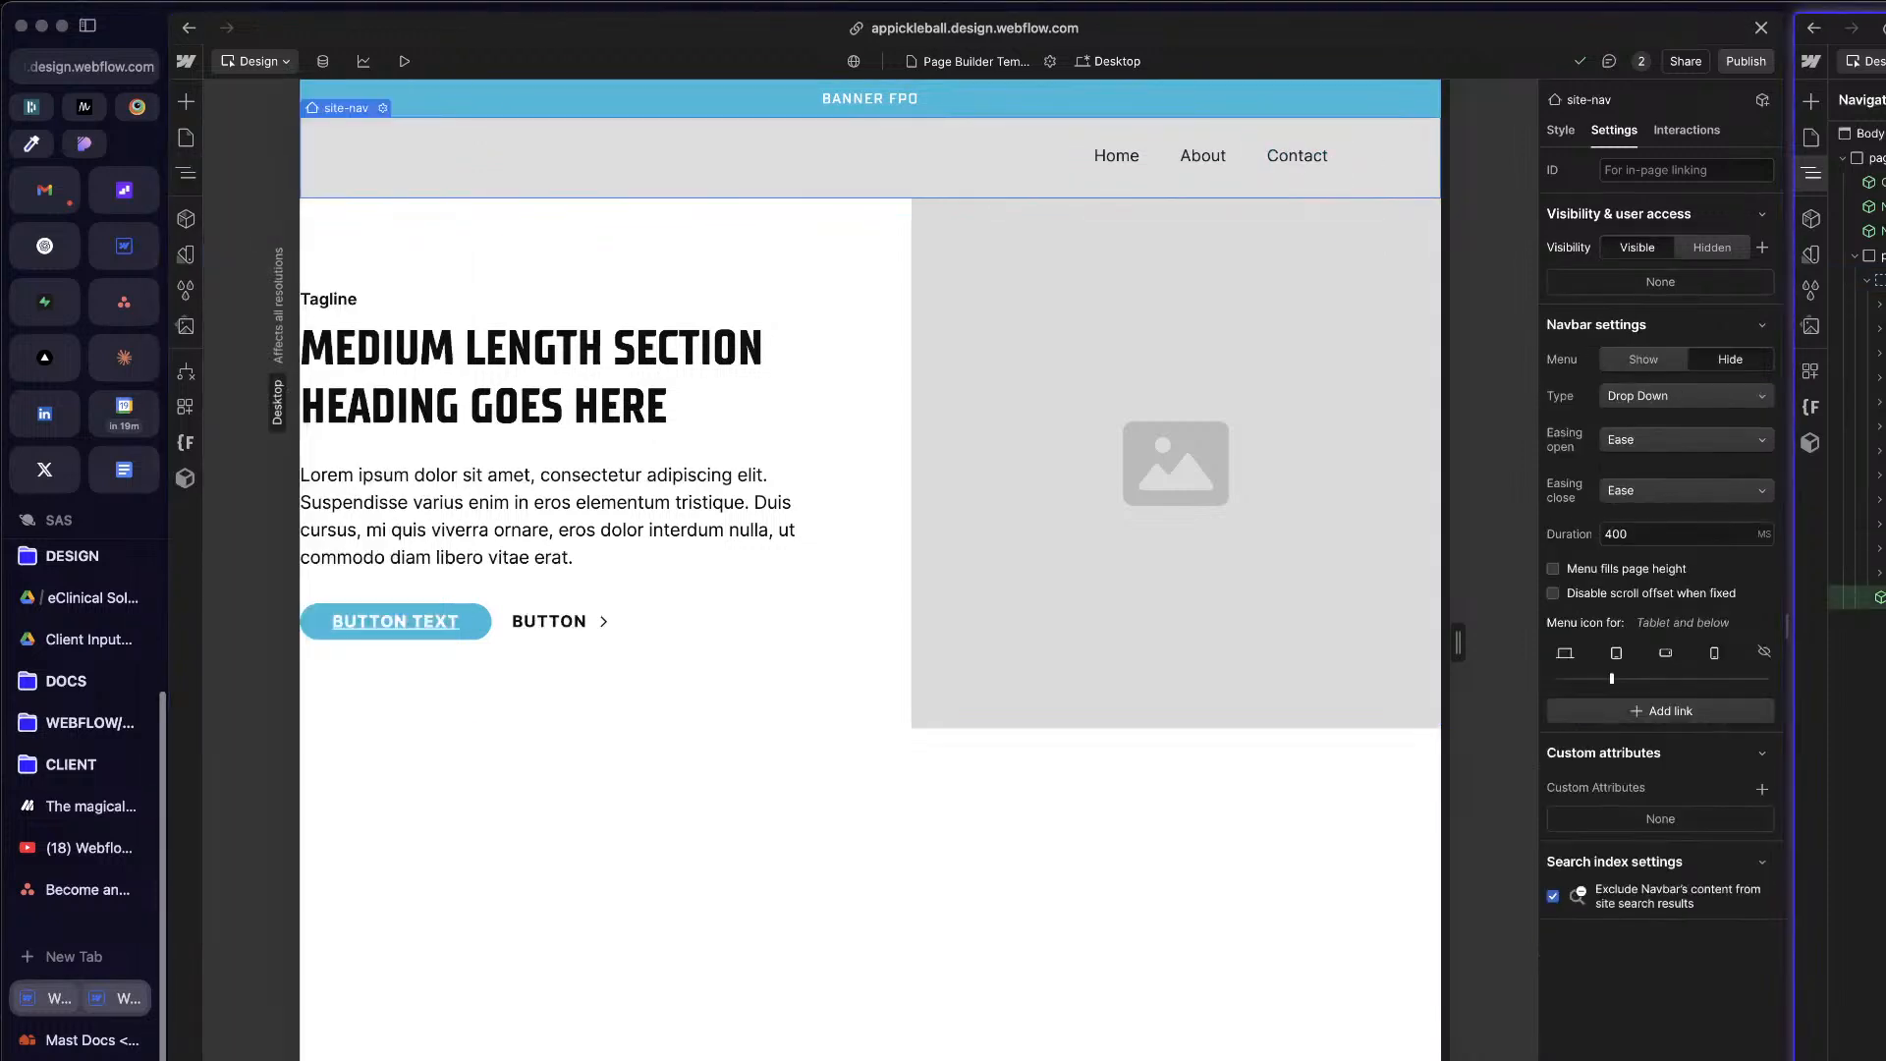
{"action": "left_click", "coordinate": [673, 925]}
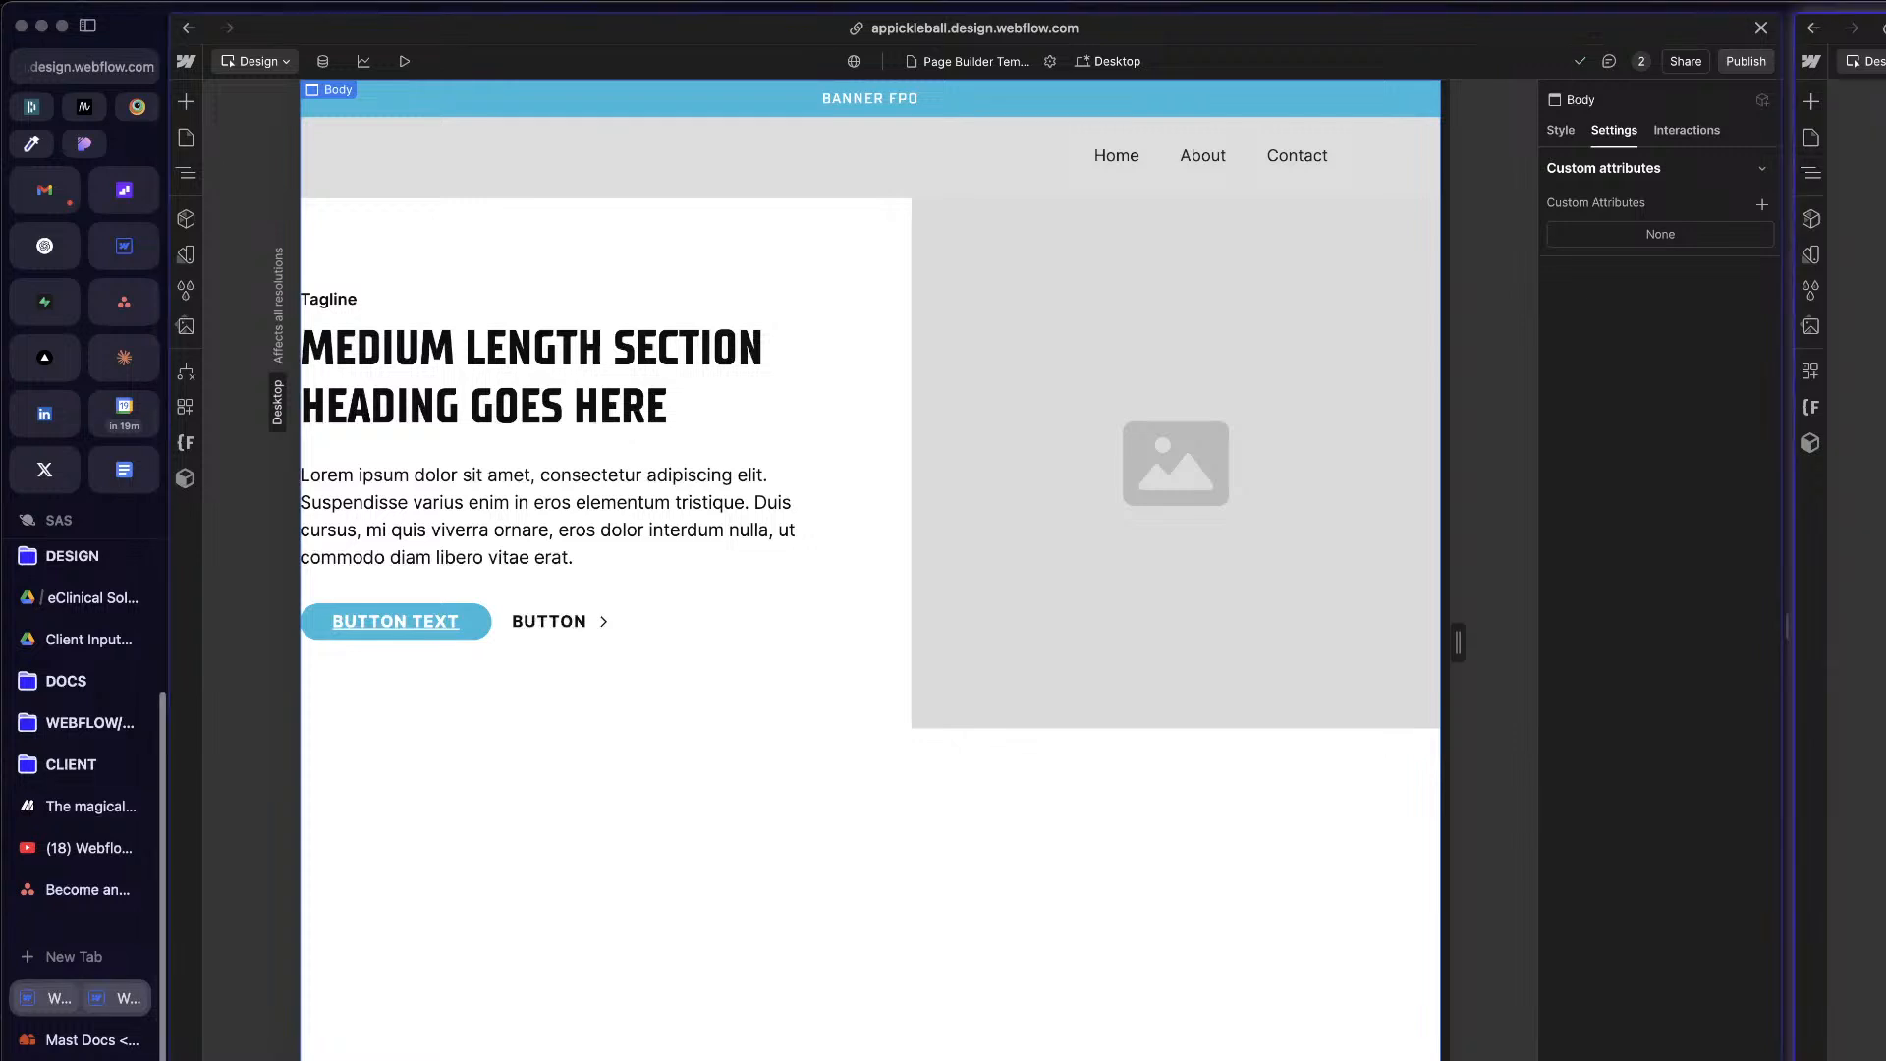
{"action": "key", "text": "z"}
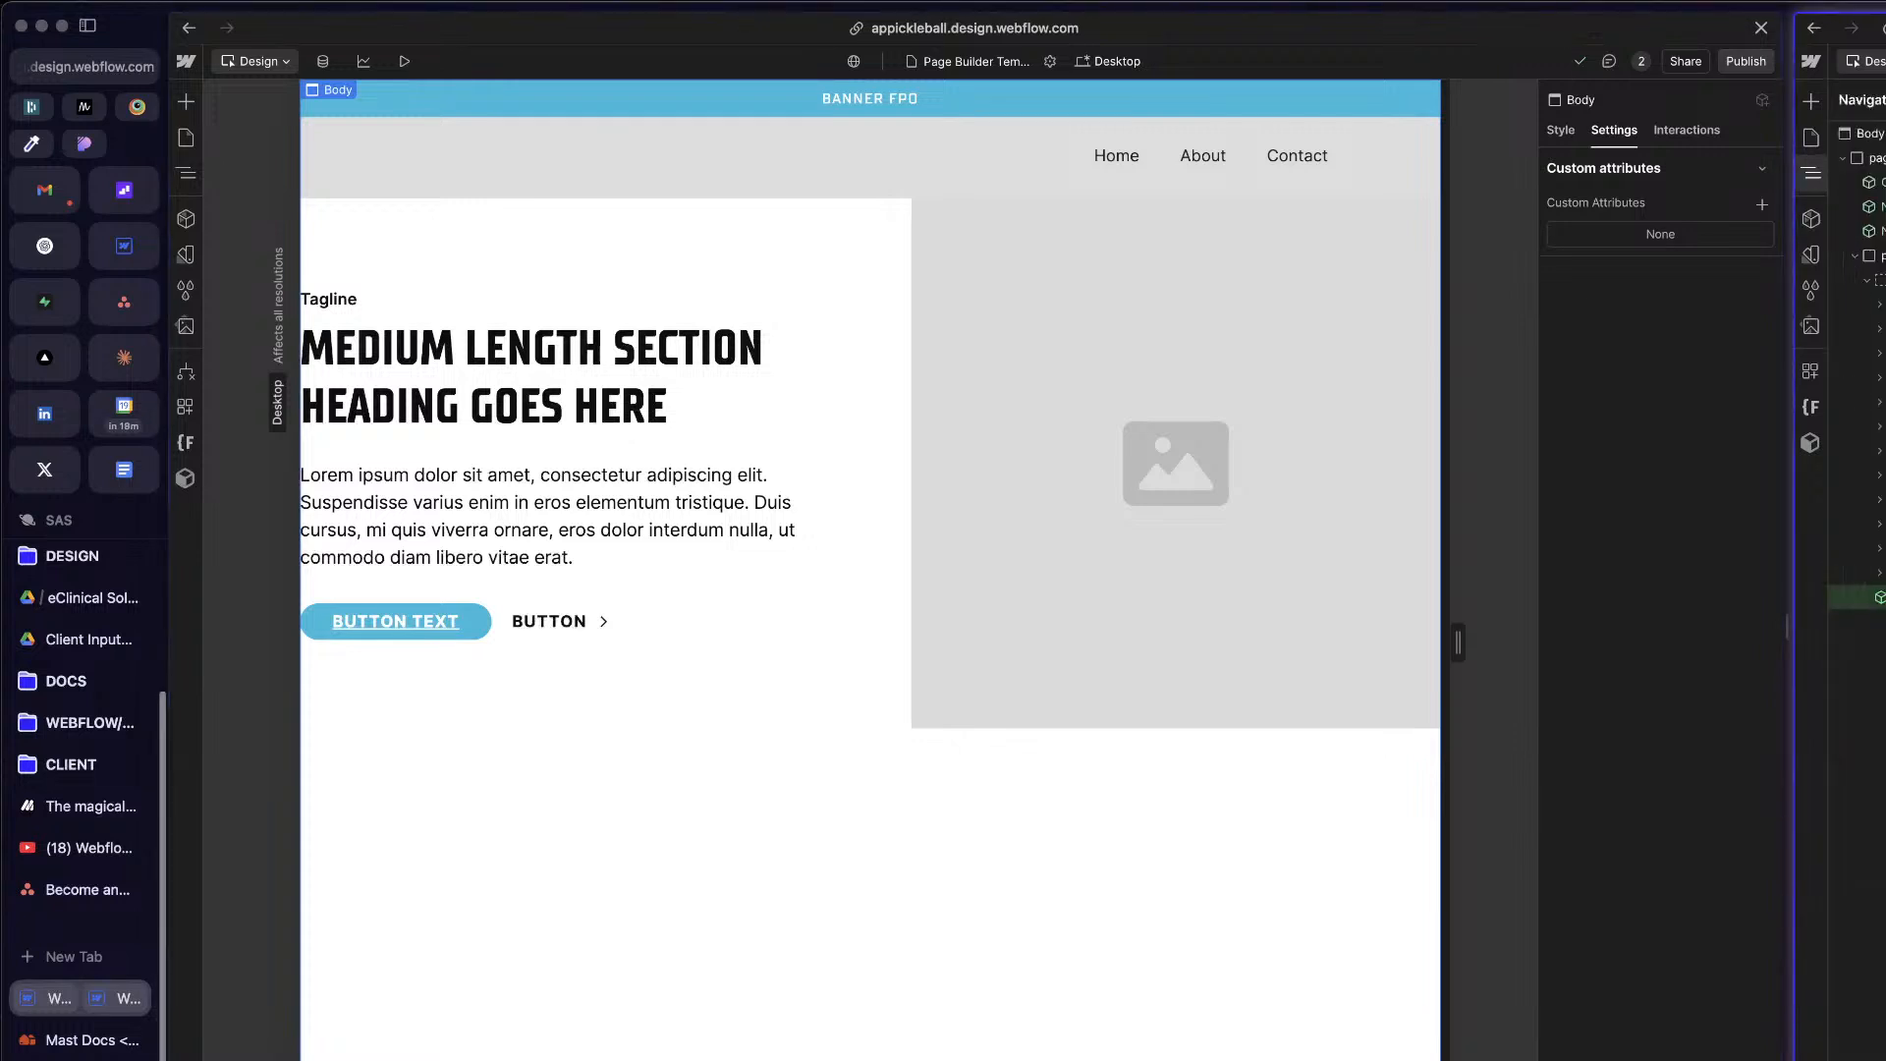
{"action": "left_click", "coordinate": [635, 885]}
{"action": "key", "text": "z"}
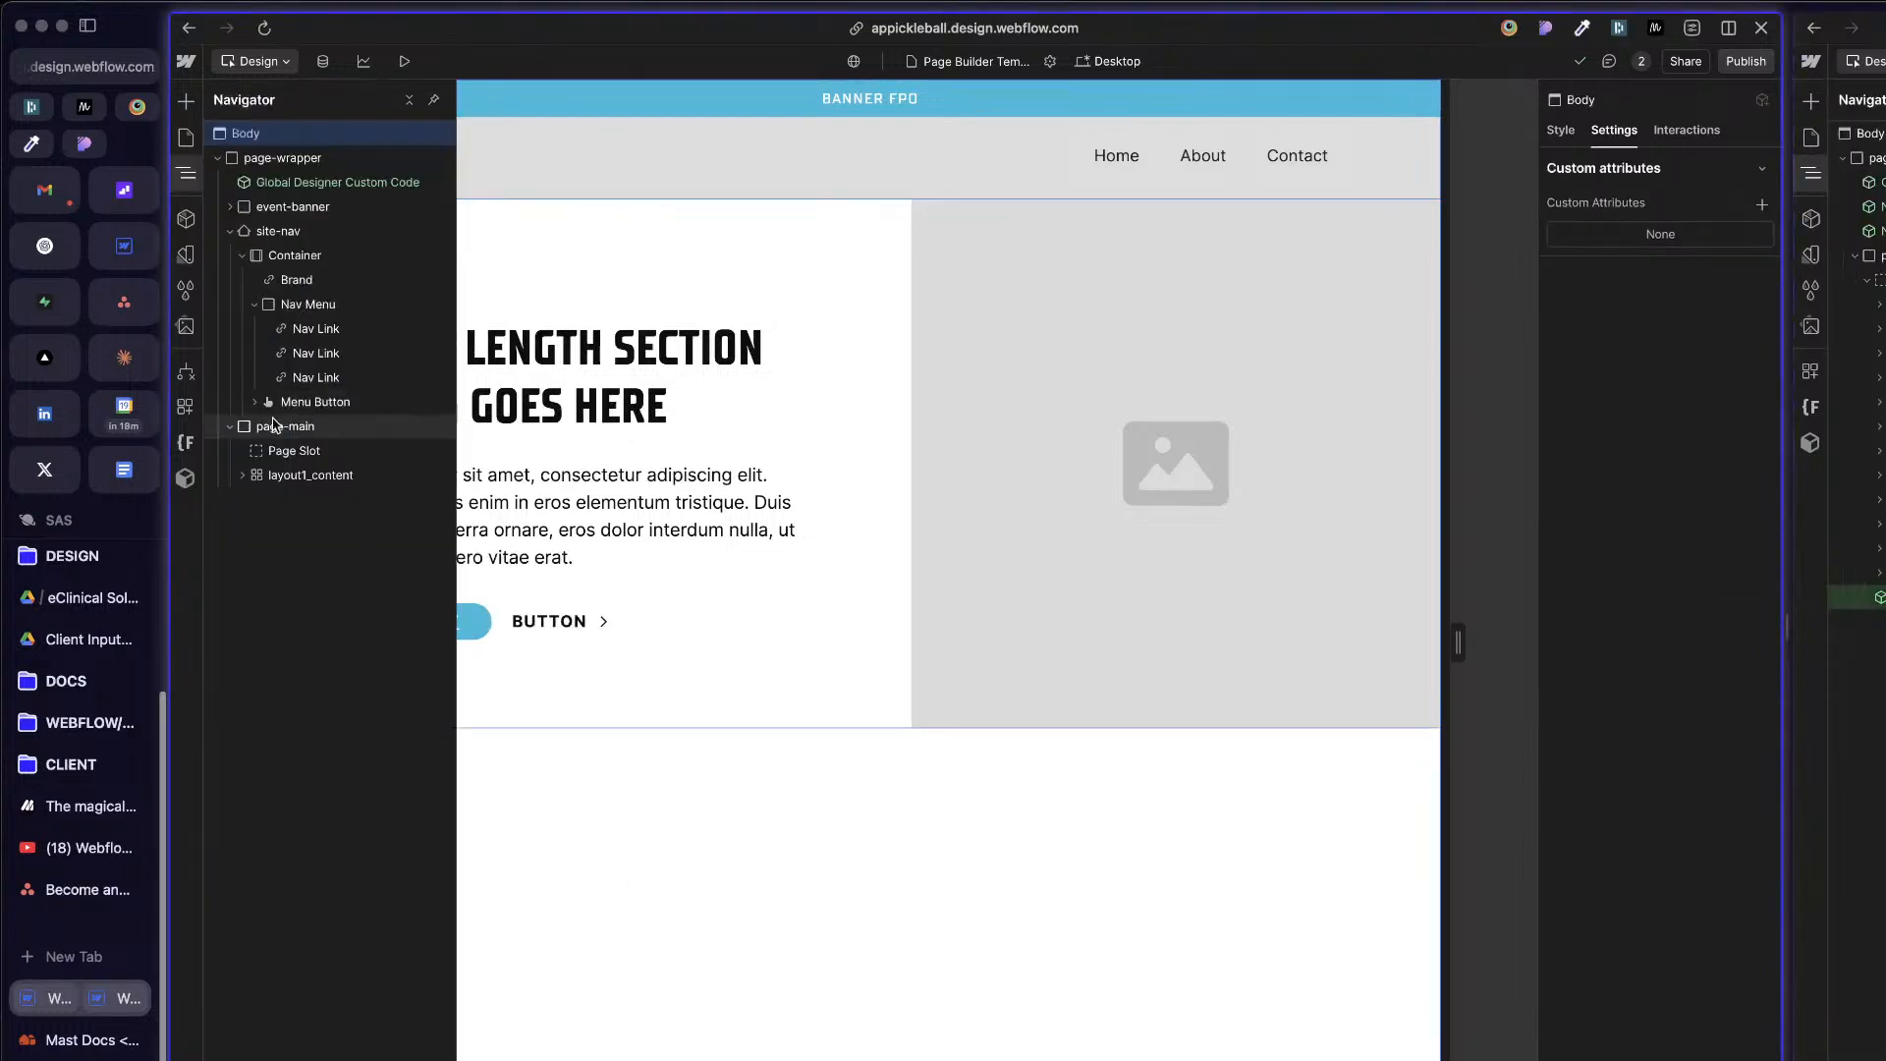
Step: Insert the existing /footer component into page-wrapper, below page-main
{"action": "left_click", "coordinate": [230, 231]}
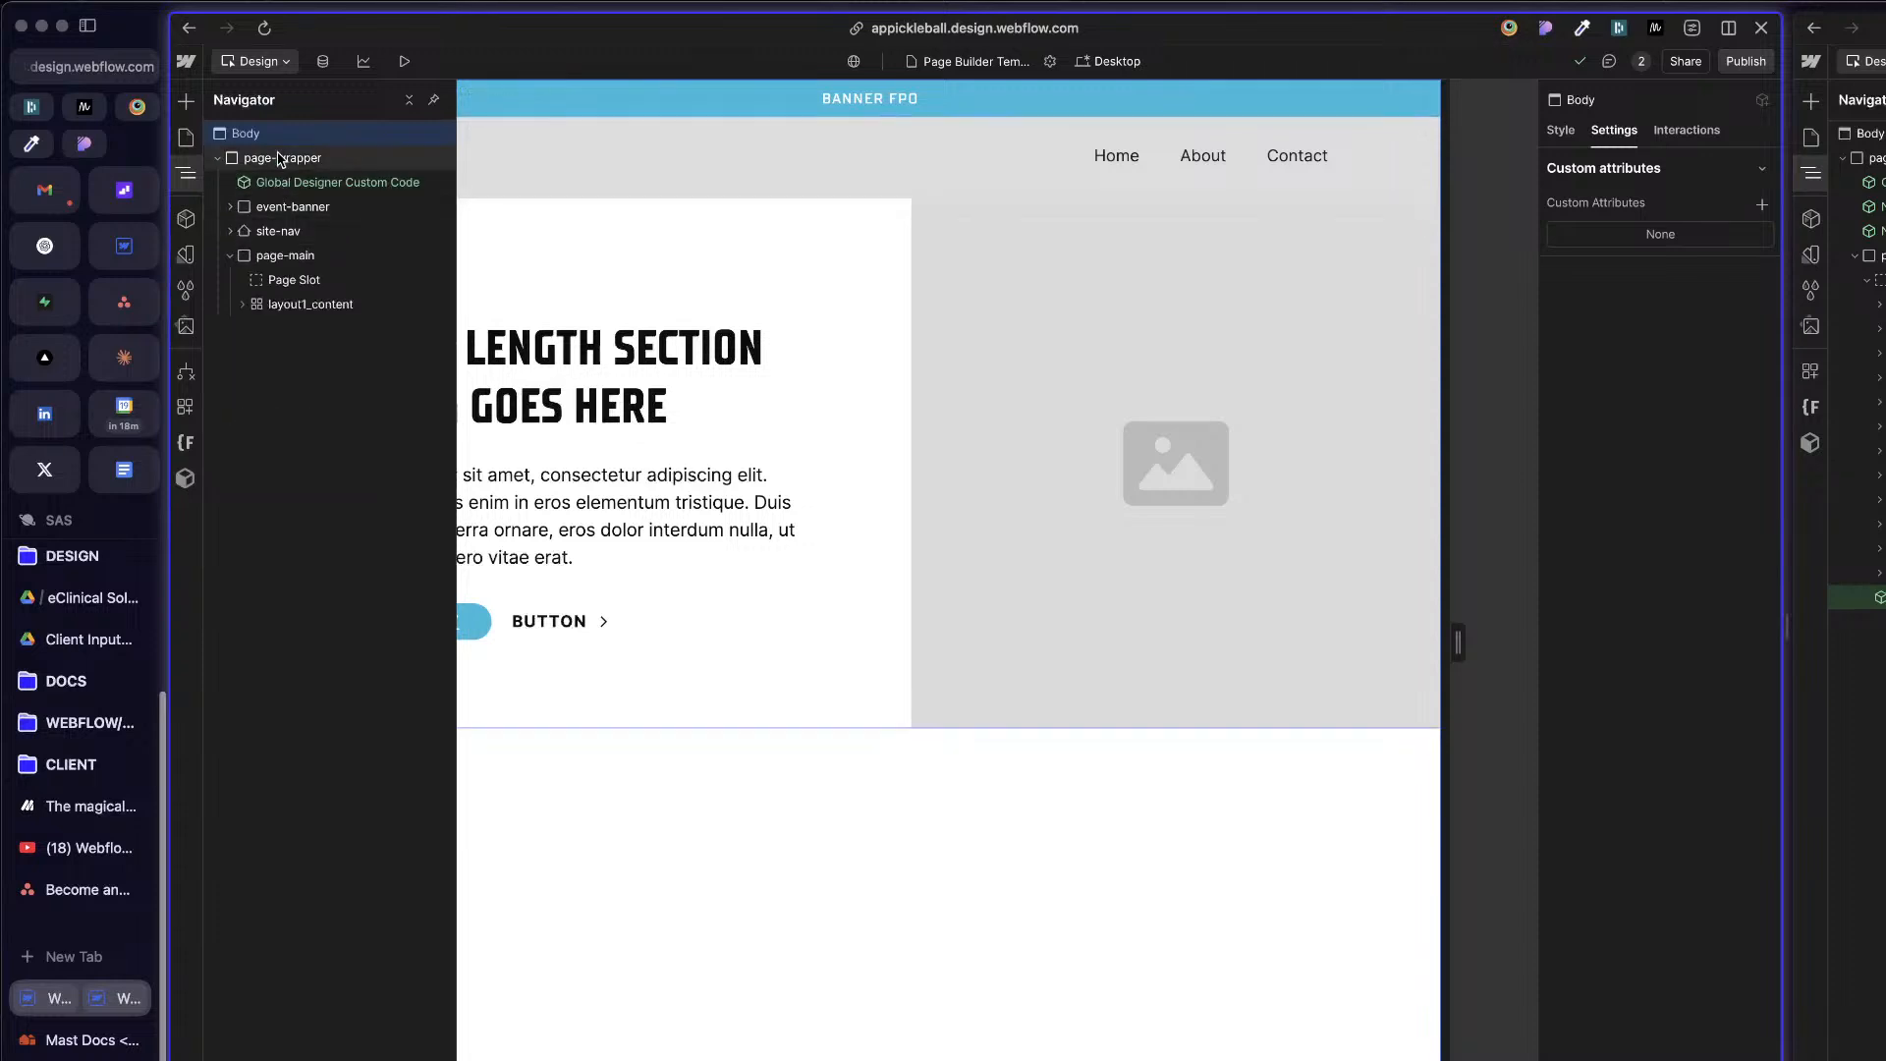
{"action": "left_click", "coordinate": [280, 159]}
{"action": "key", "text": "super+k"}
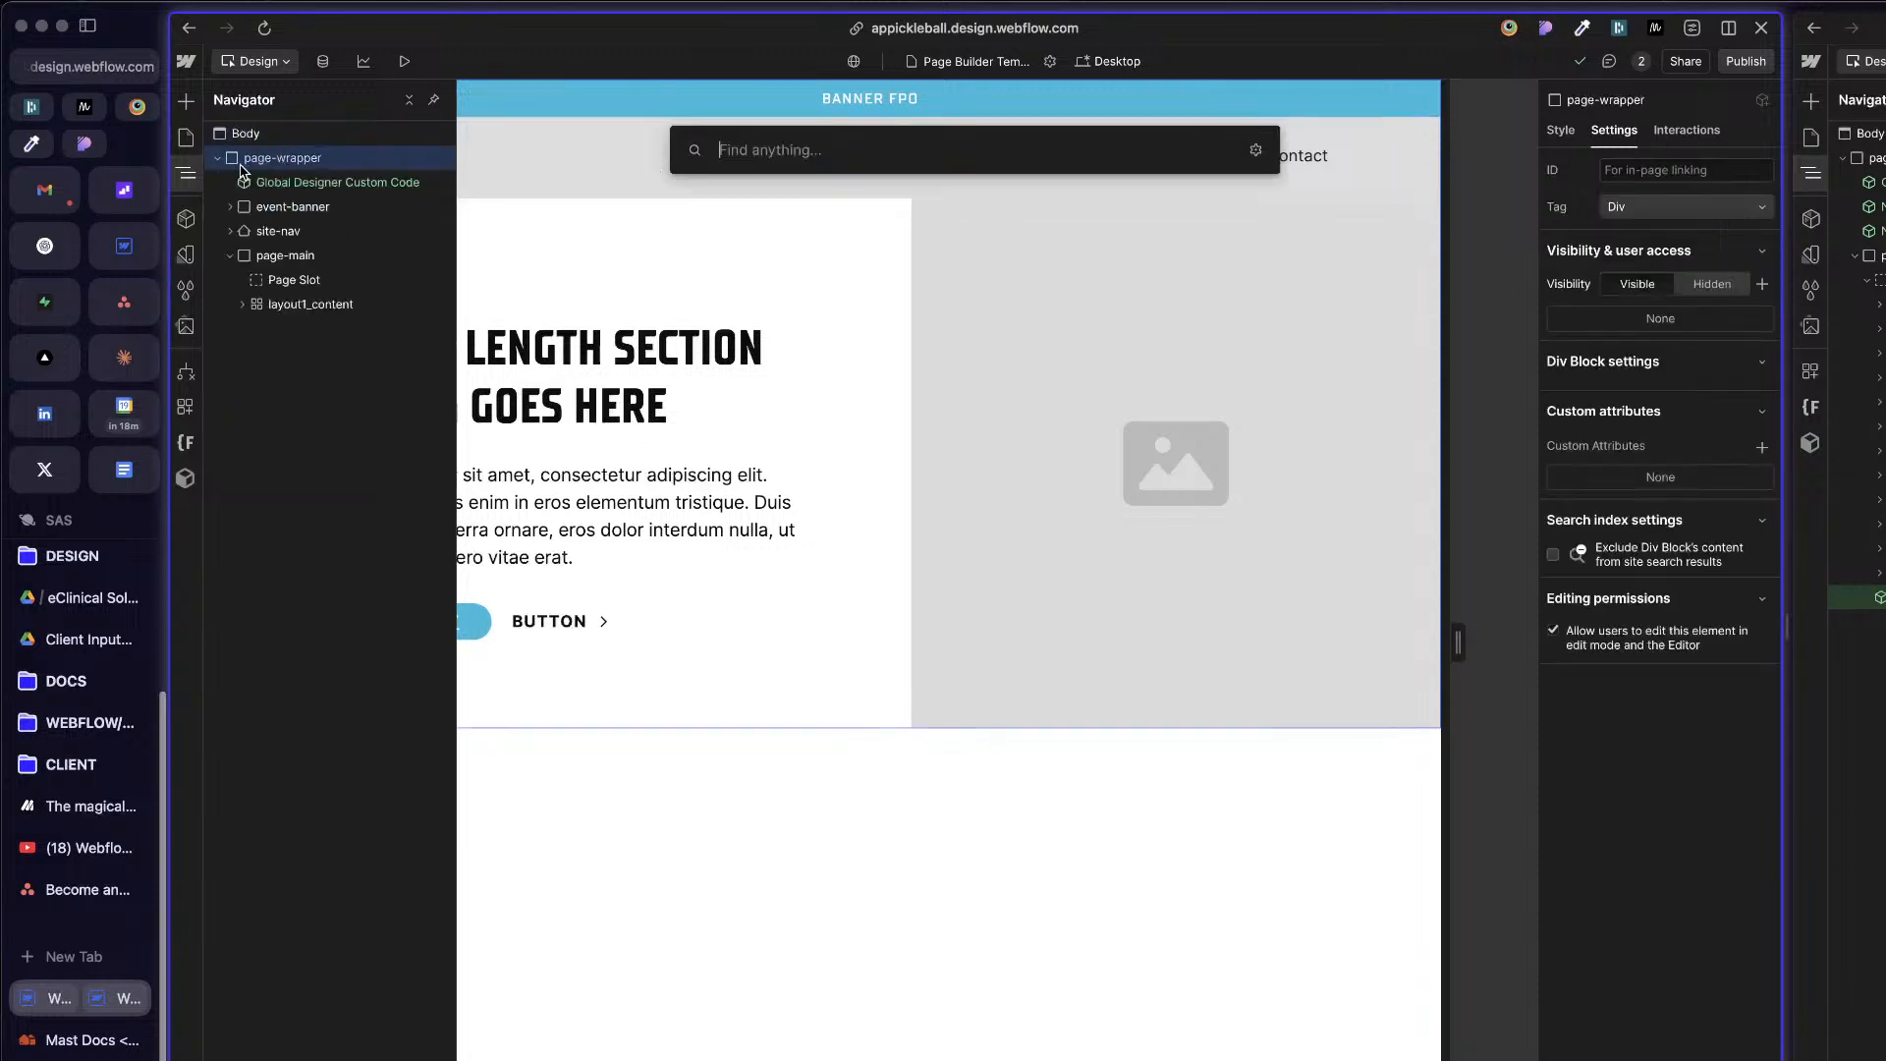
{"action": "type", "text": "foot"}
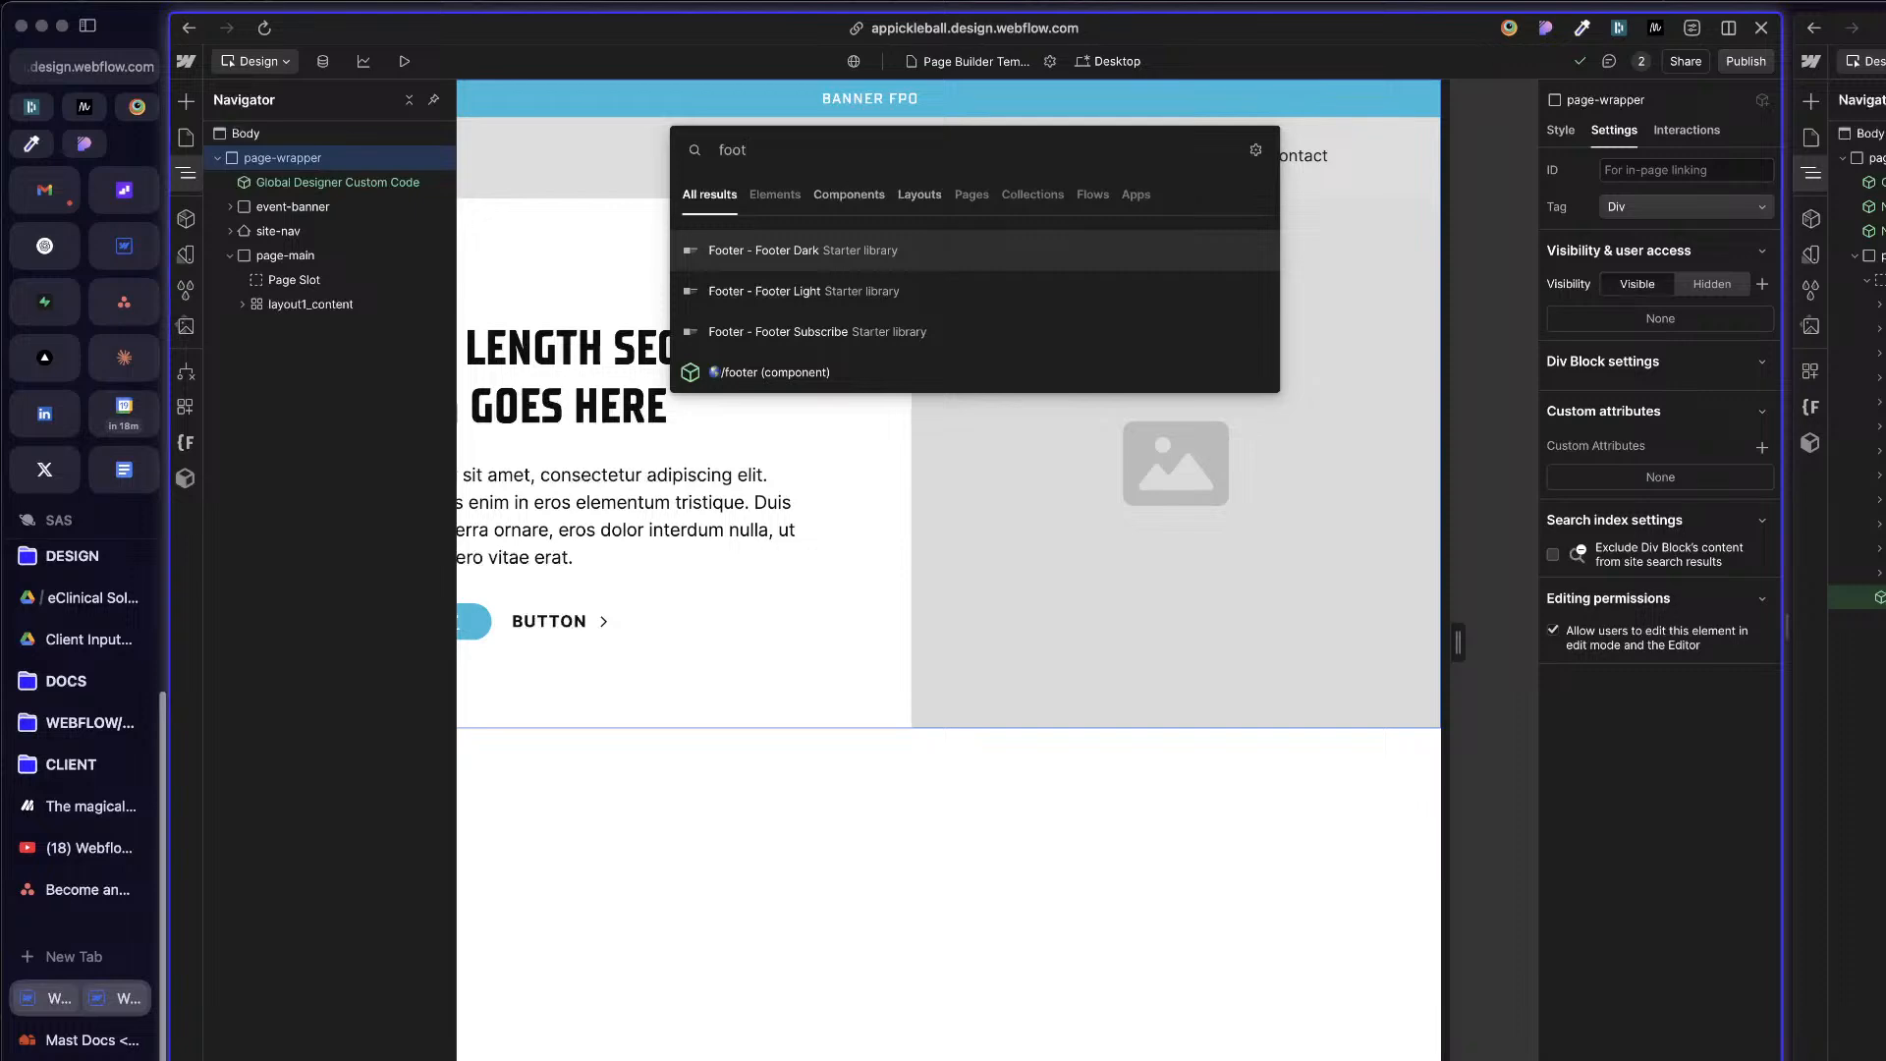
{"action": "key", "text": "Down"}
{"action": "key", "text": "Down"}
{"action": "key", "text": "Down"}
{"action": "key", "text": "Return"}
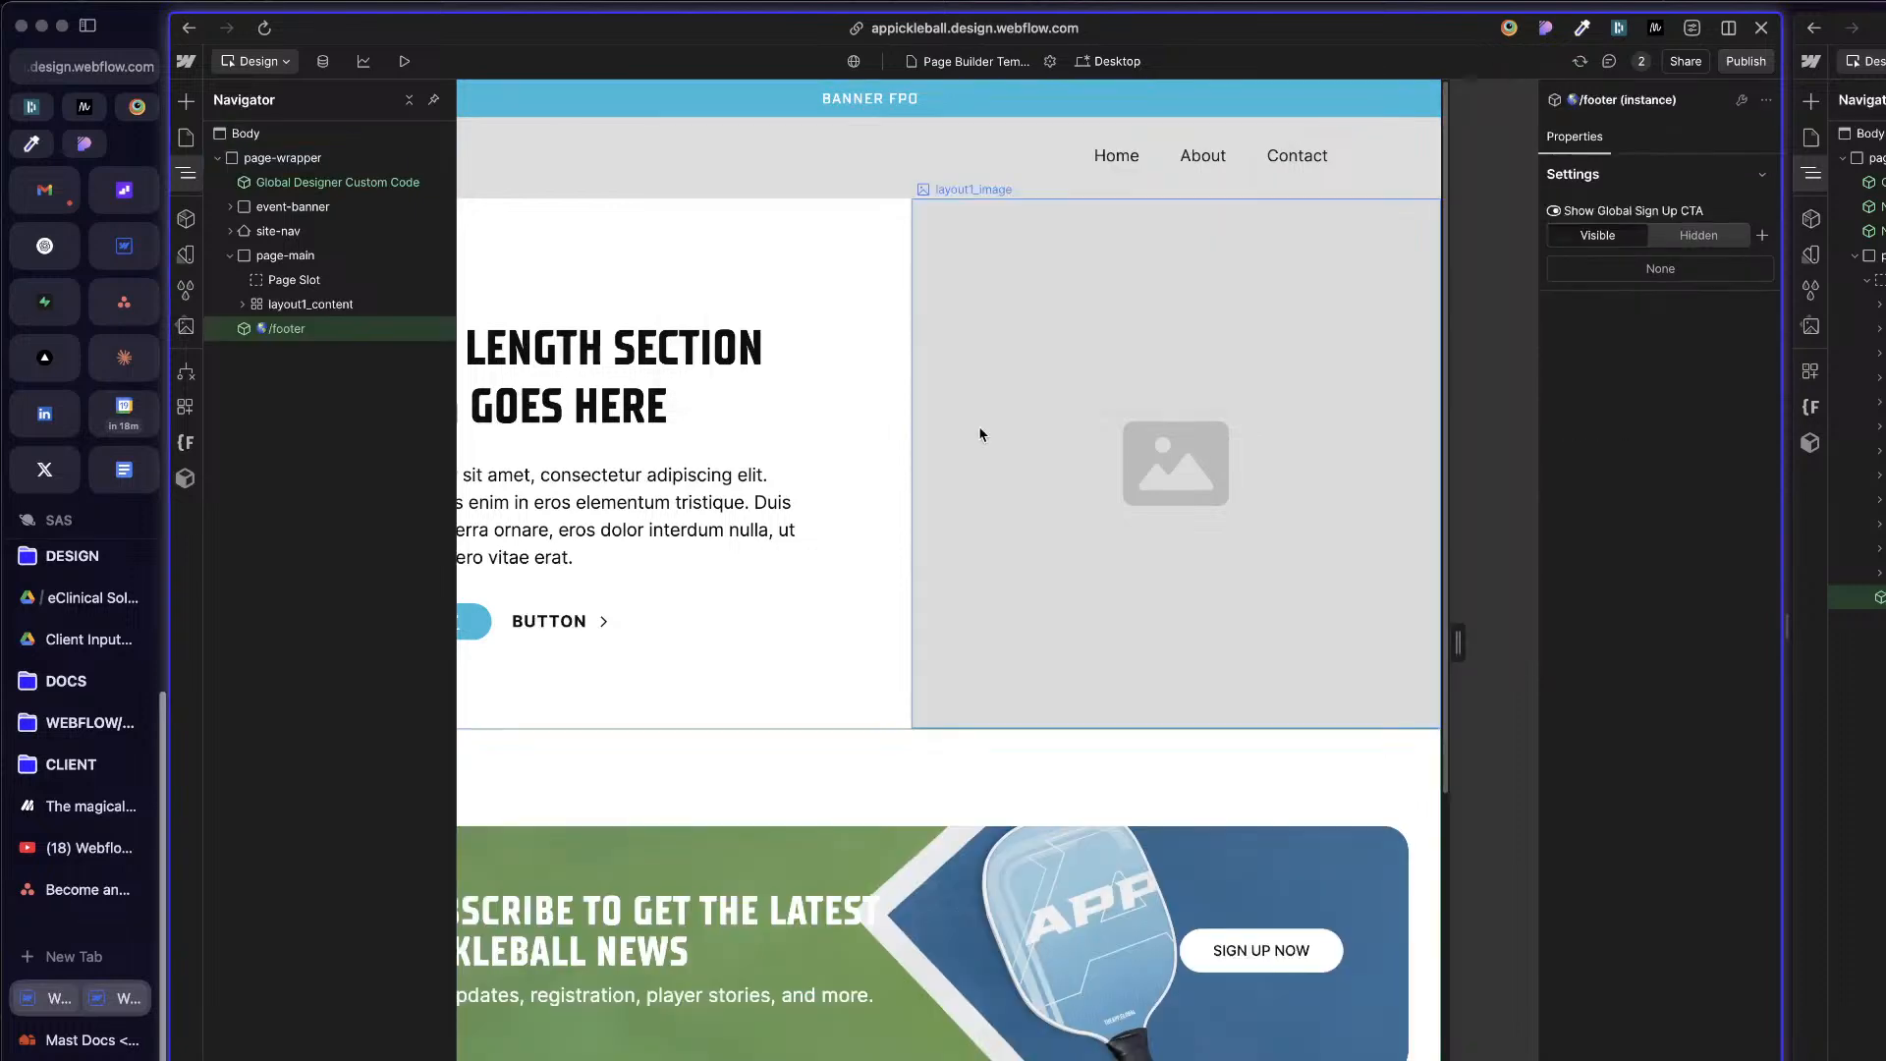
Step: Examine the footer component's sign-up banner and link columns on the Page Builder Template page
{"action": "scroll", "coordinate": [1177, 594], "scroll_direction": "down", "scroll_amount": 4}
{"action": "left_click", "coordinate": [1083, 646]}
{"action": "scroll", "coordinate": [1091, 654], "scroll_direction": "down", "scroll_amount": 3}
{"action": "scroll", "coordinate": [1066, 670], "scroll_direction": "up", "scroll_amount": 7}
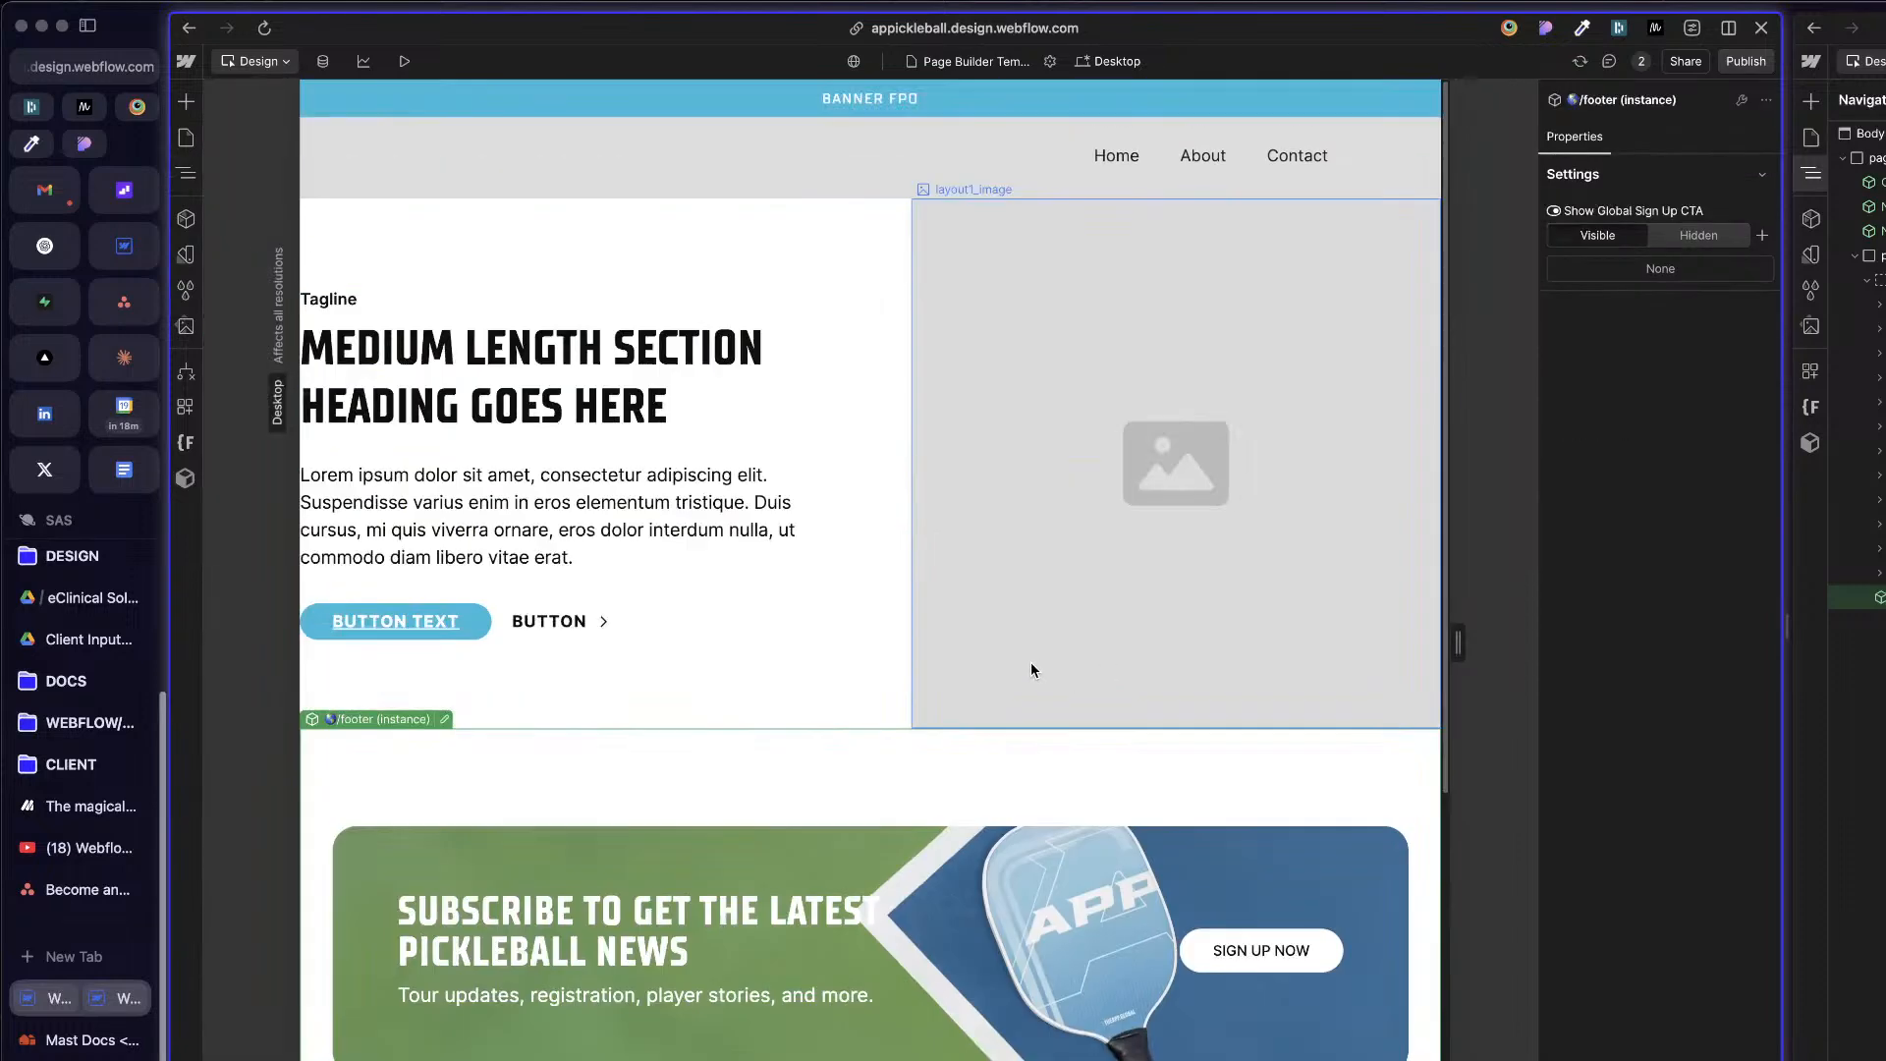
{"action": "scroll", "coordinate": [1031, 668], "scroll_direction": "down", "scroll_amount": 6}
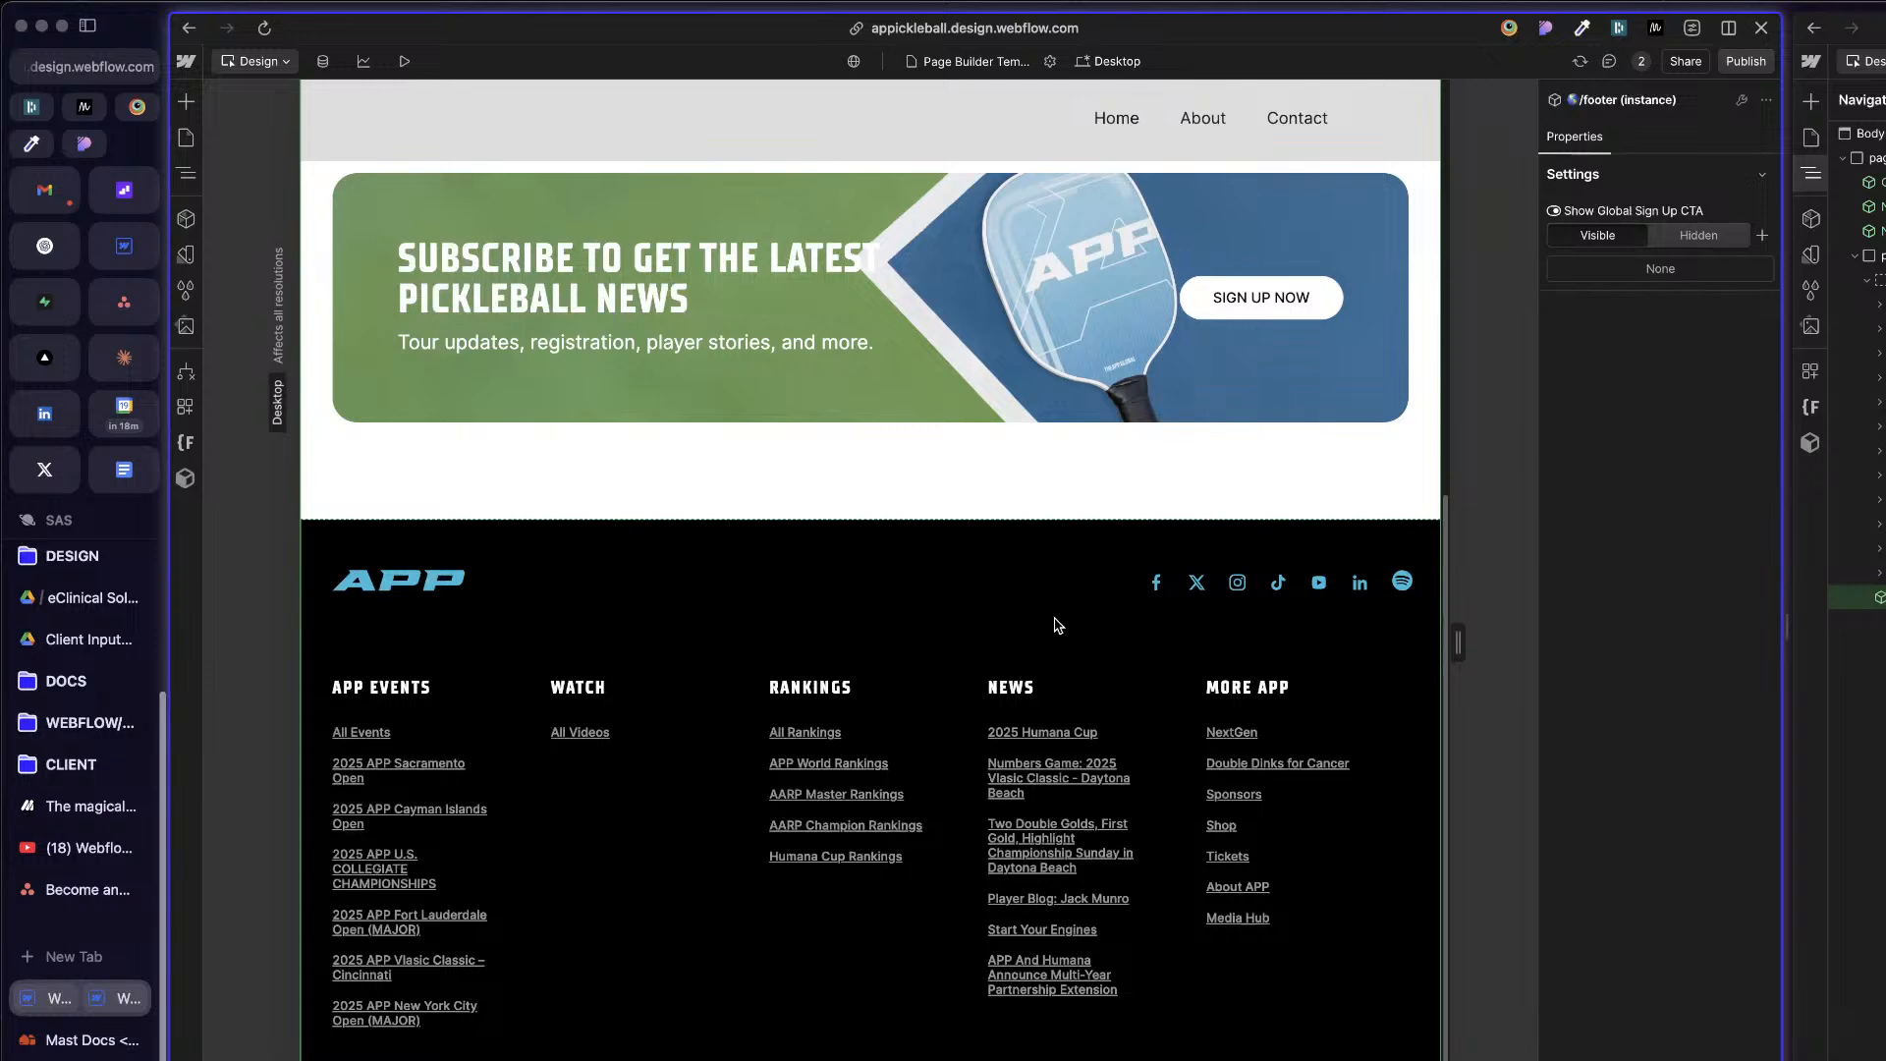
{"action": "scroll", "coordinate": [1052, 623], "scroll_direction": "up", "scroll_amount": 6}
{"action": "scroll", "coordinate": [1051, 619], "scroll_direction": "down", "scroll_amount": 6}
Step: Open the Home page and examine its footer and sections in a wider split-view pane
{"action": "left_click", "coordinate": [185, 138]}
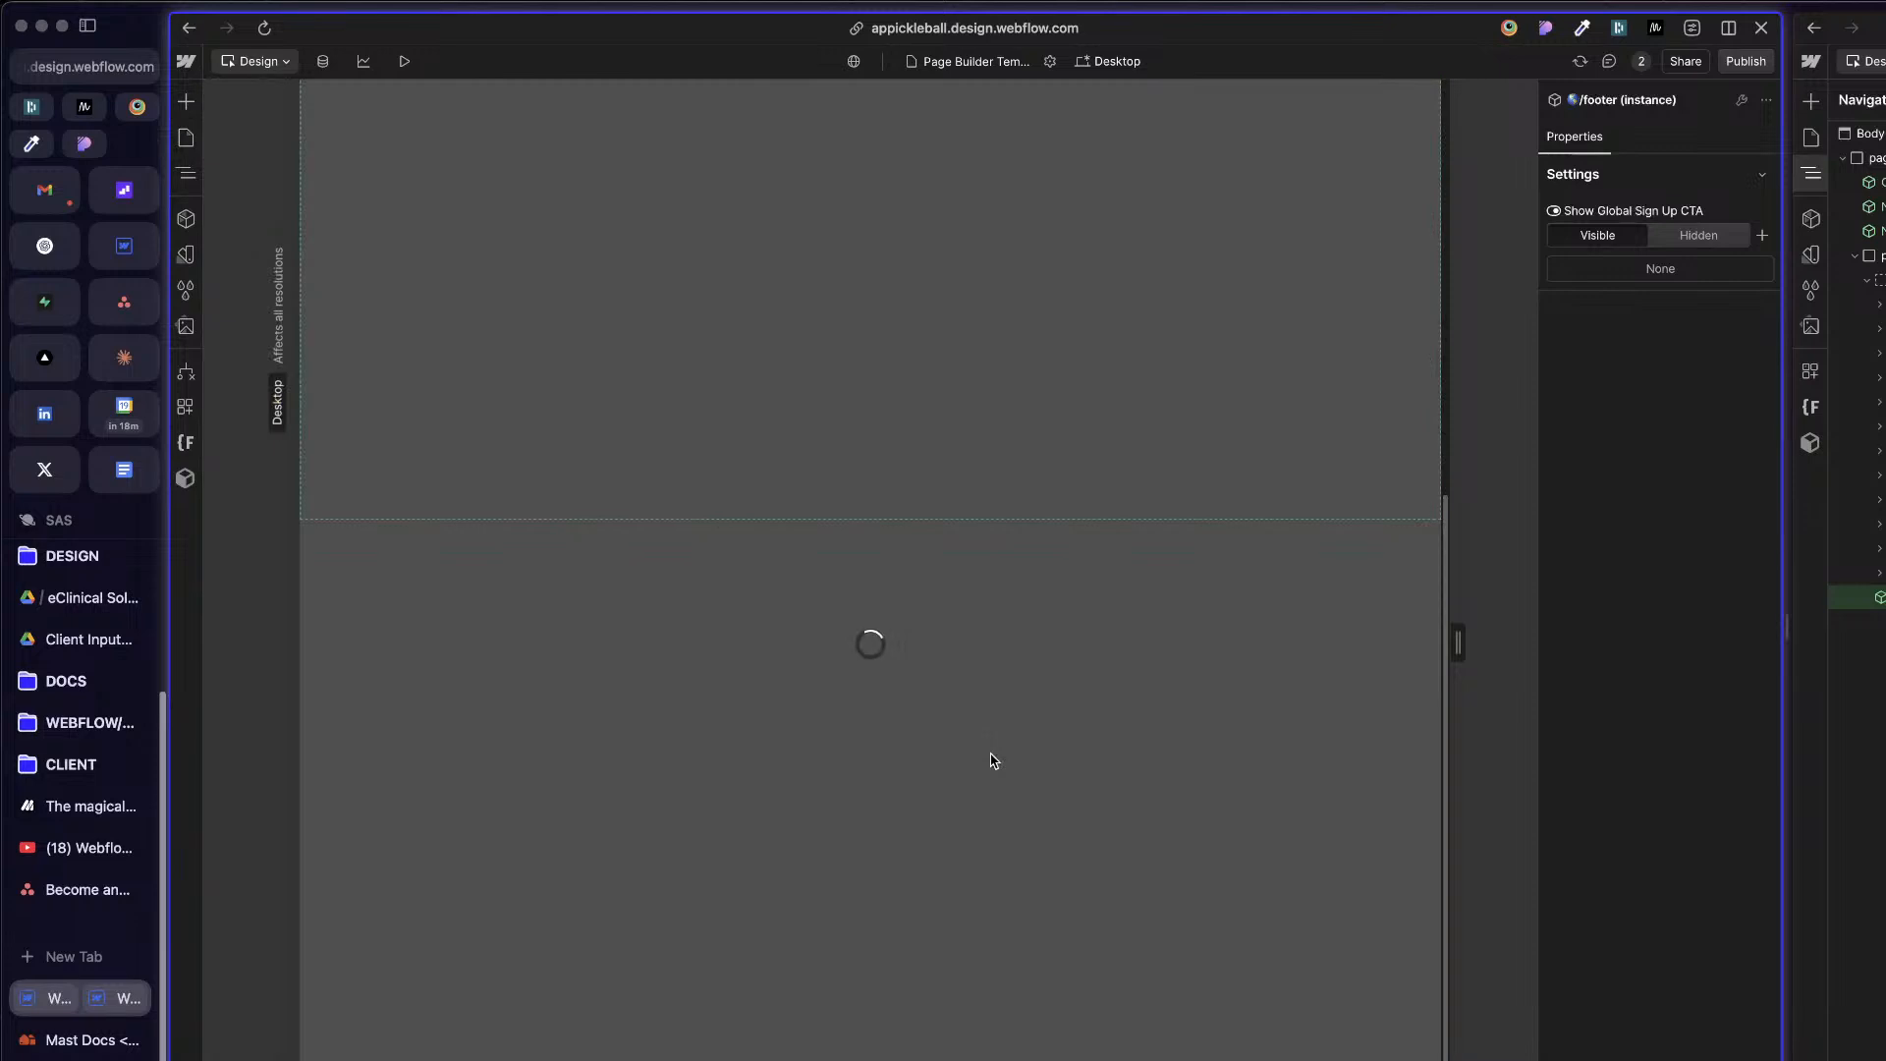
{"action": "scroll", "coordinate": [988, 785], "scroll_direction": "down", "scroll_amount": 2}
{"action": "scroll", "coordinate": [988, 785], "scroll_direction": "down", "scroll_amount": 15}
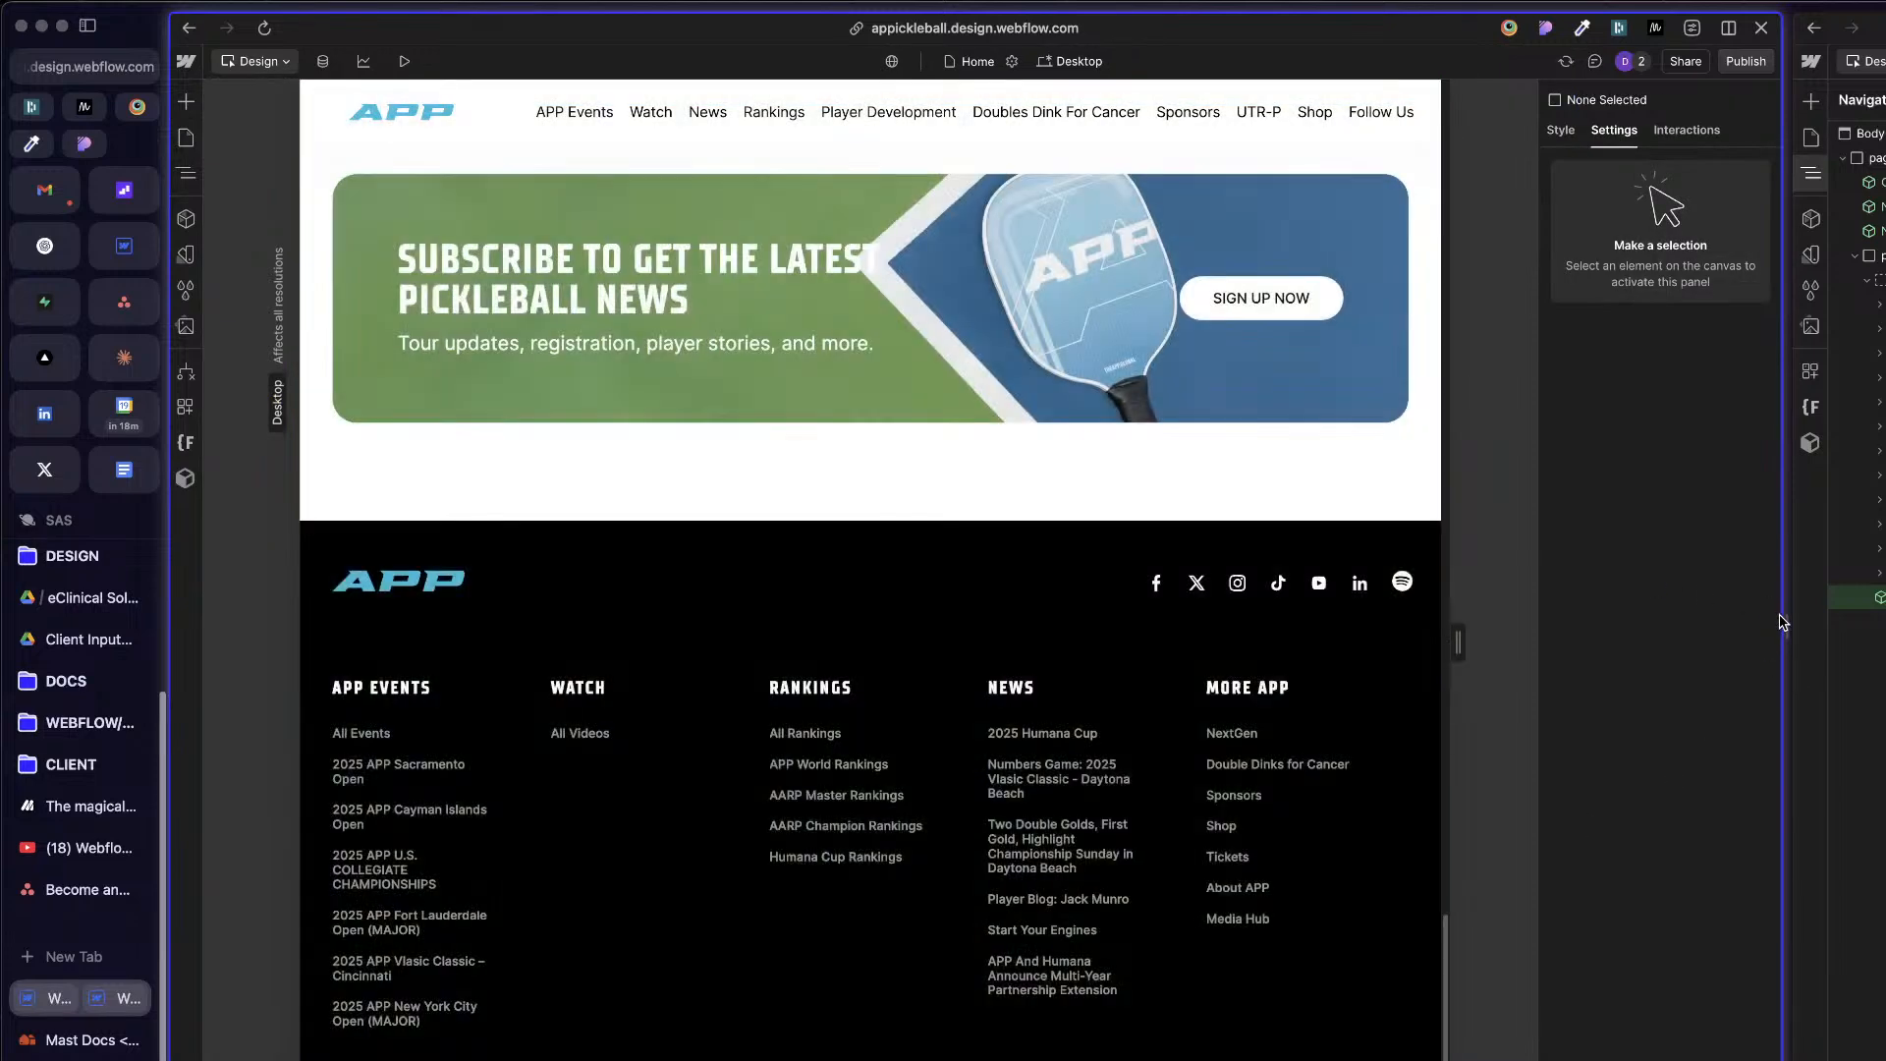
{"action": "left_click_drag", "start_coordinate": [1786, 626], "coordinate": [1885, 634]}
{"action": "scroll", "coordinate": [1434, 605], "scroll_direction": "up", "scroll_amount": 15}
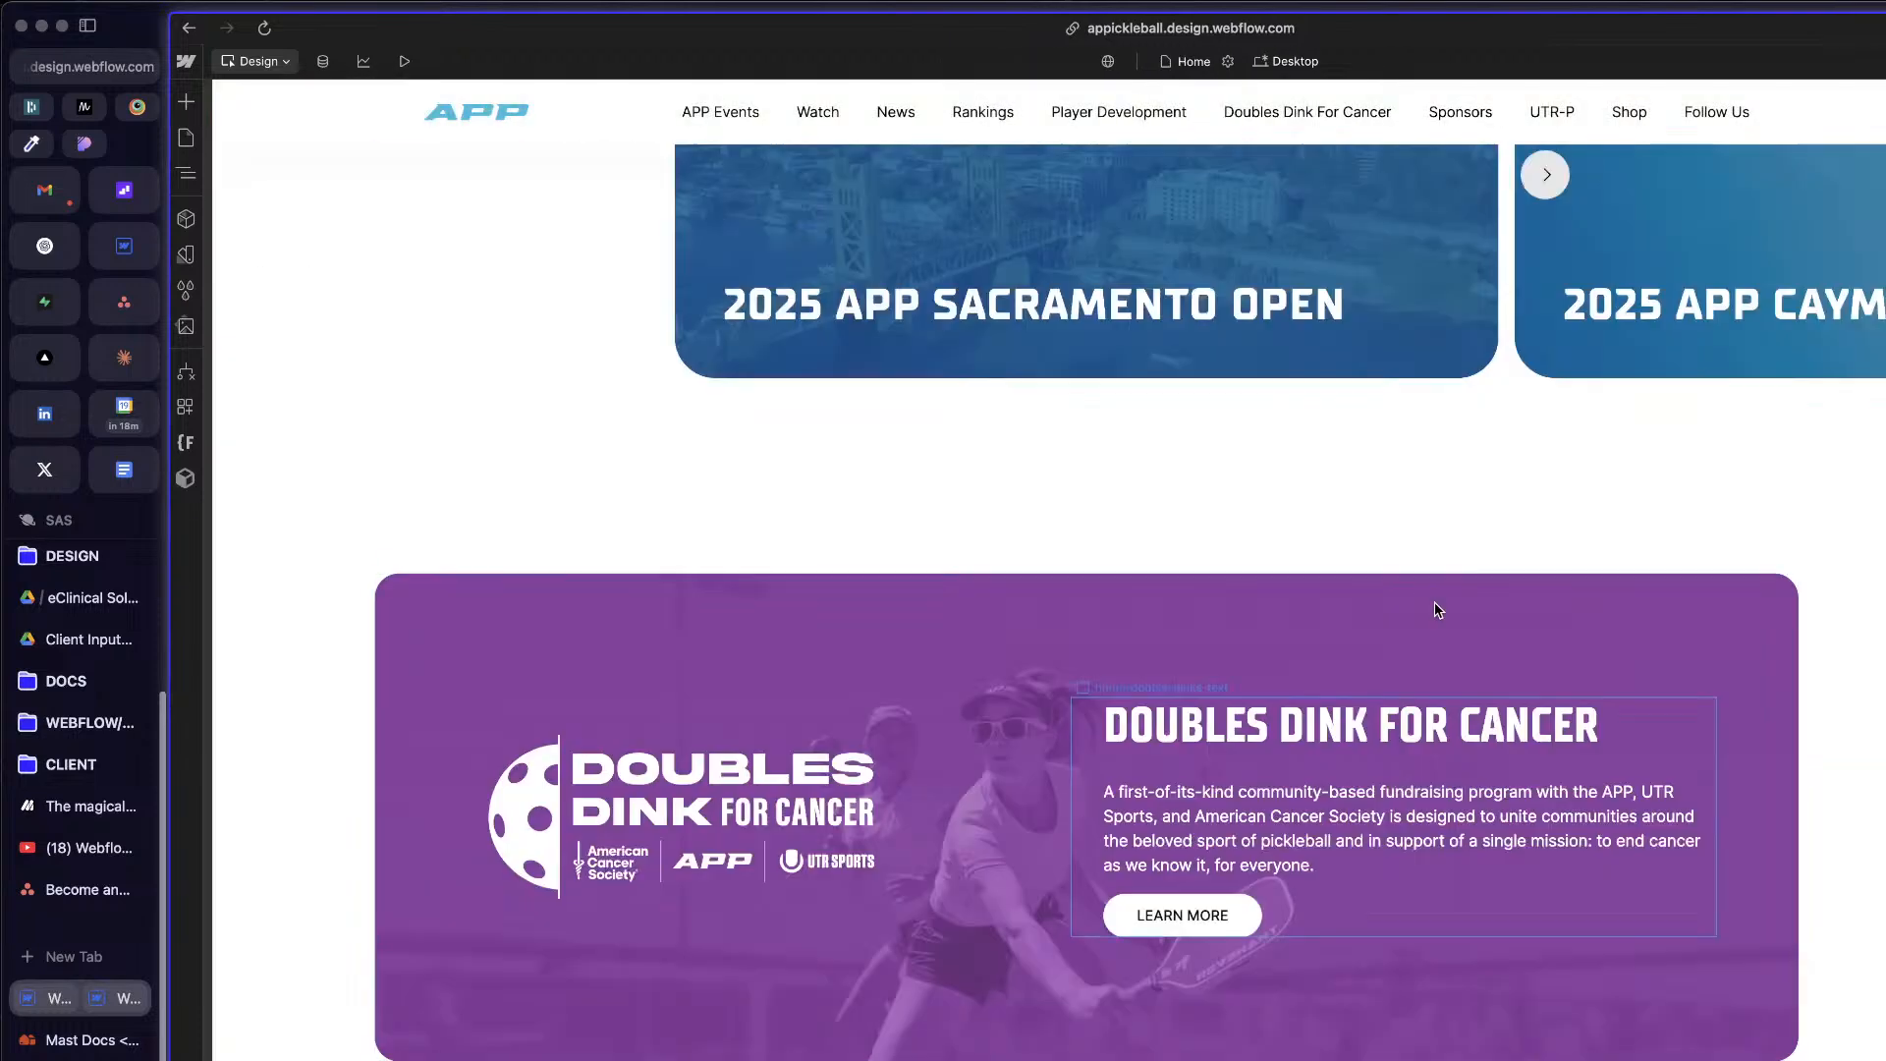
{"action": "scroll", "coordinate": [1434, 601], "scroll_direction": "up", "scroll_amount": 10}
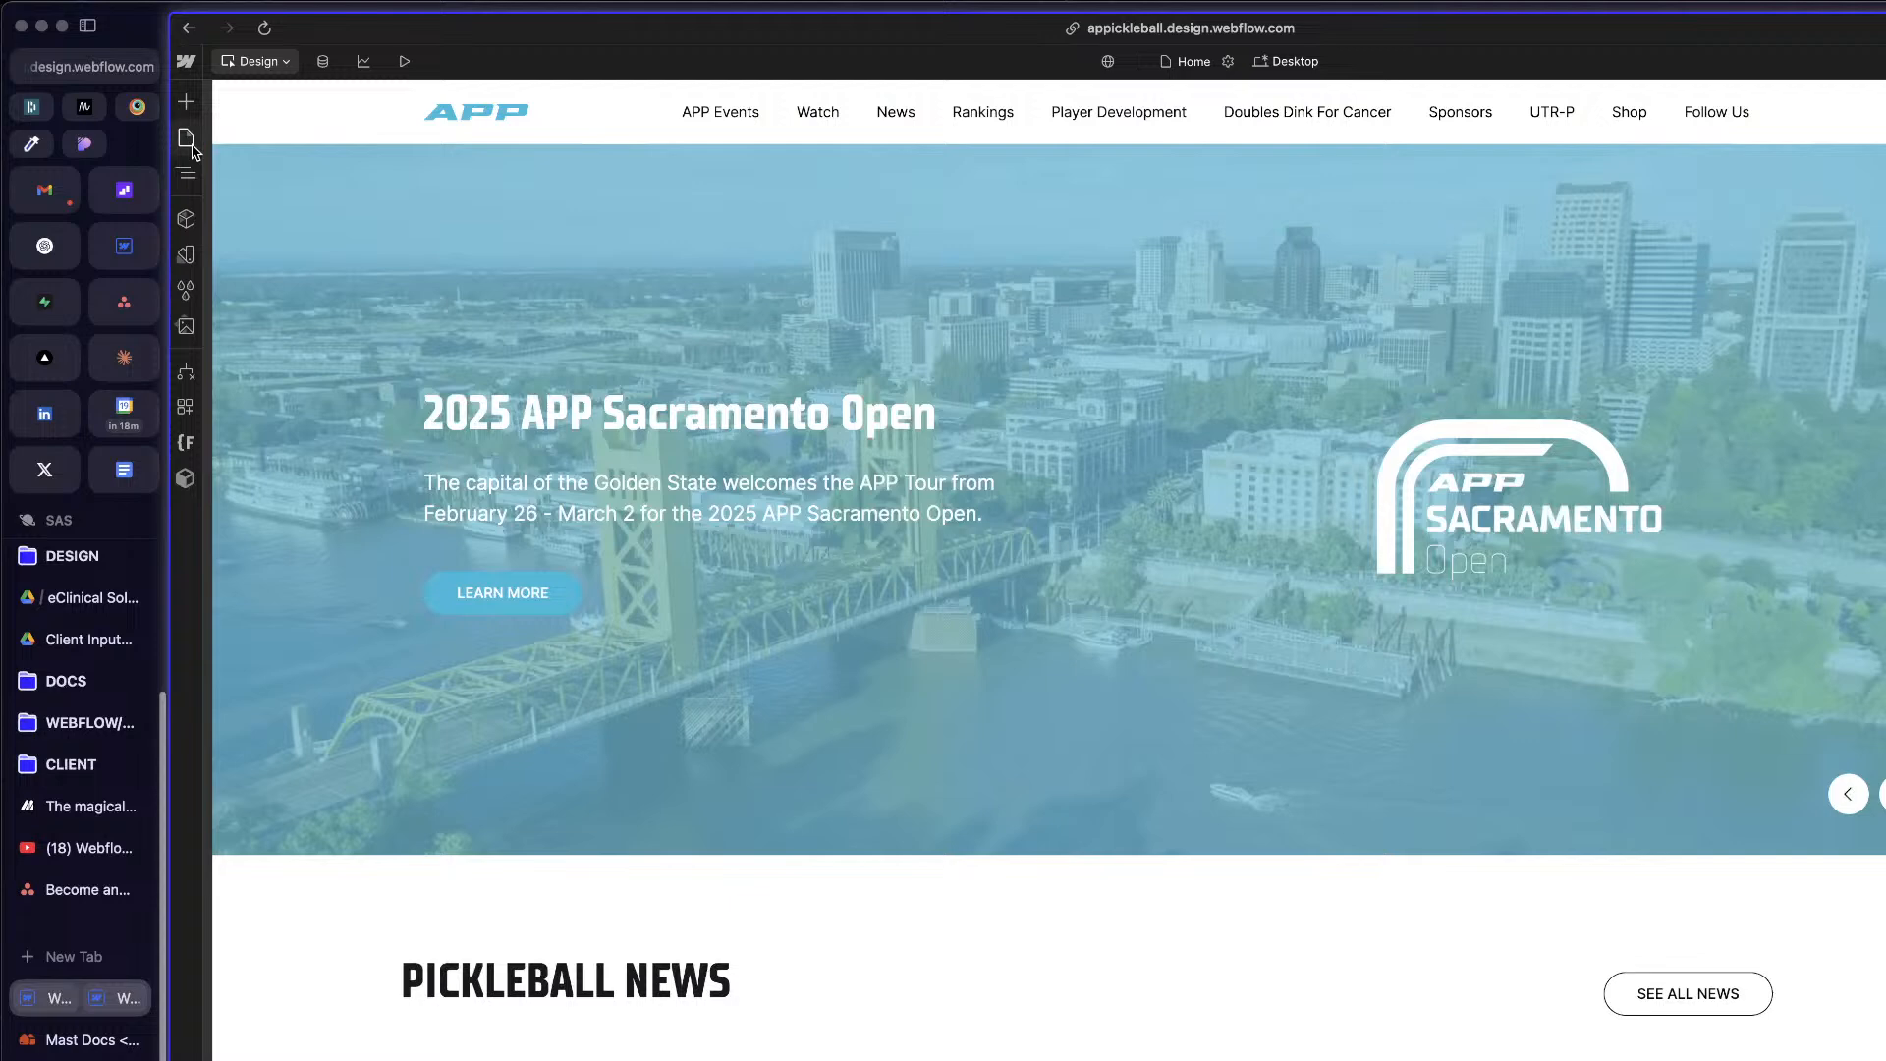
Step: Return to the Page Builder Template page in the Page Builder Components folder and widen its split-view pane
{"action": "left_click", "coordinate": [186, 138]}
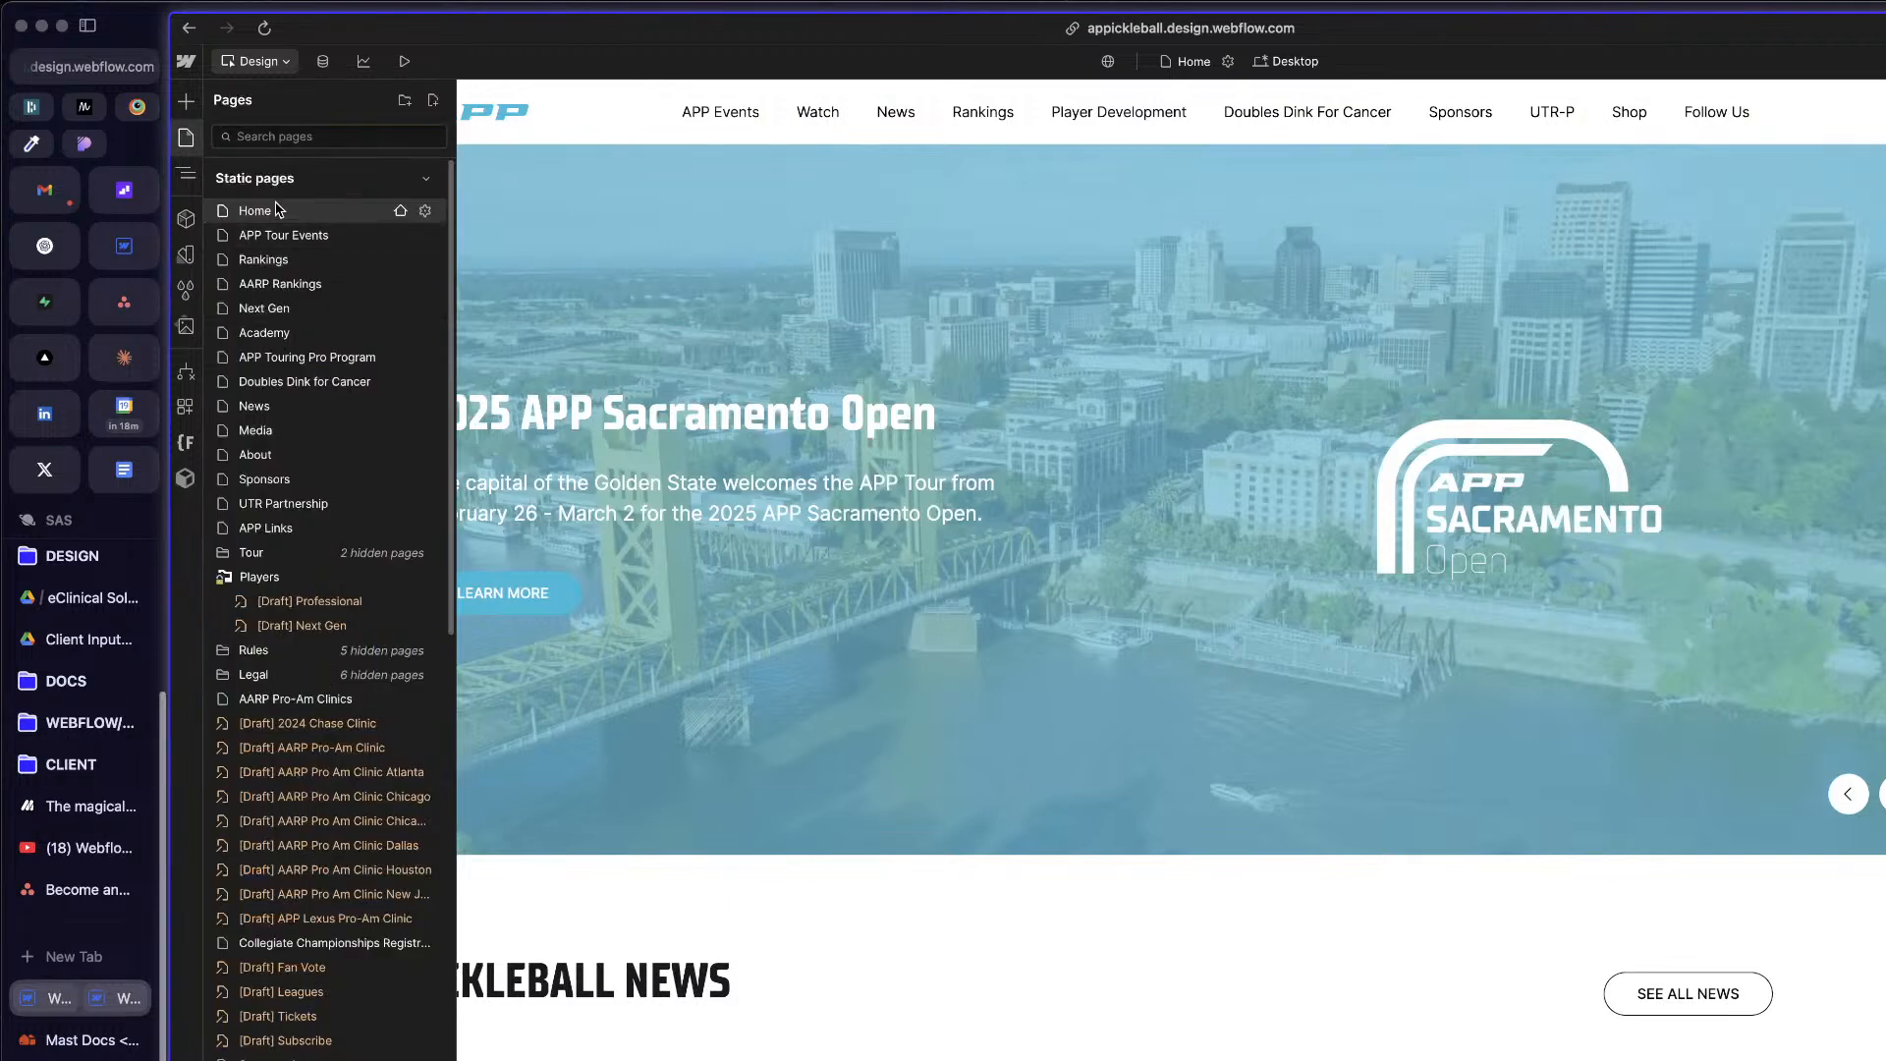
{"action": "scroll", "coordinate": [354, 766], "scroll_direction": "down", "scroll_amount": 6}
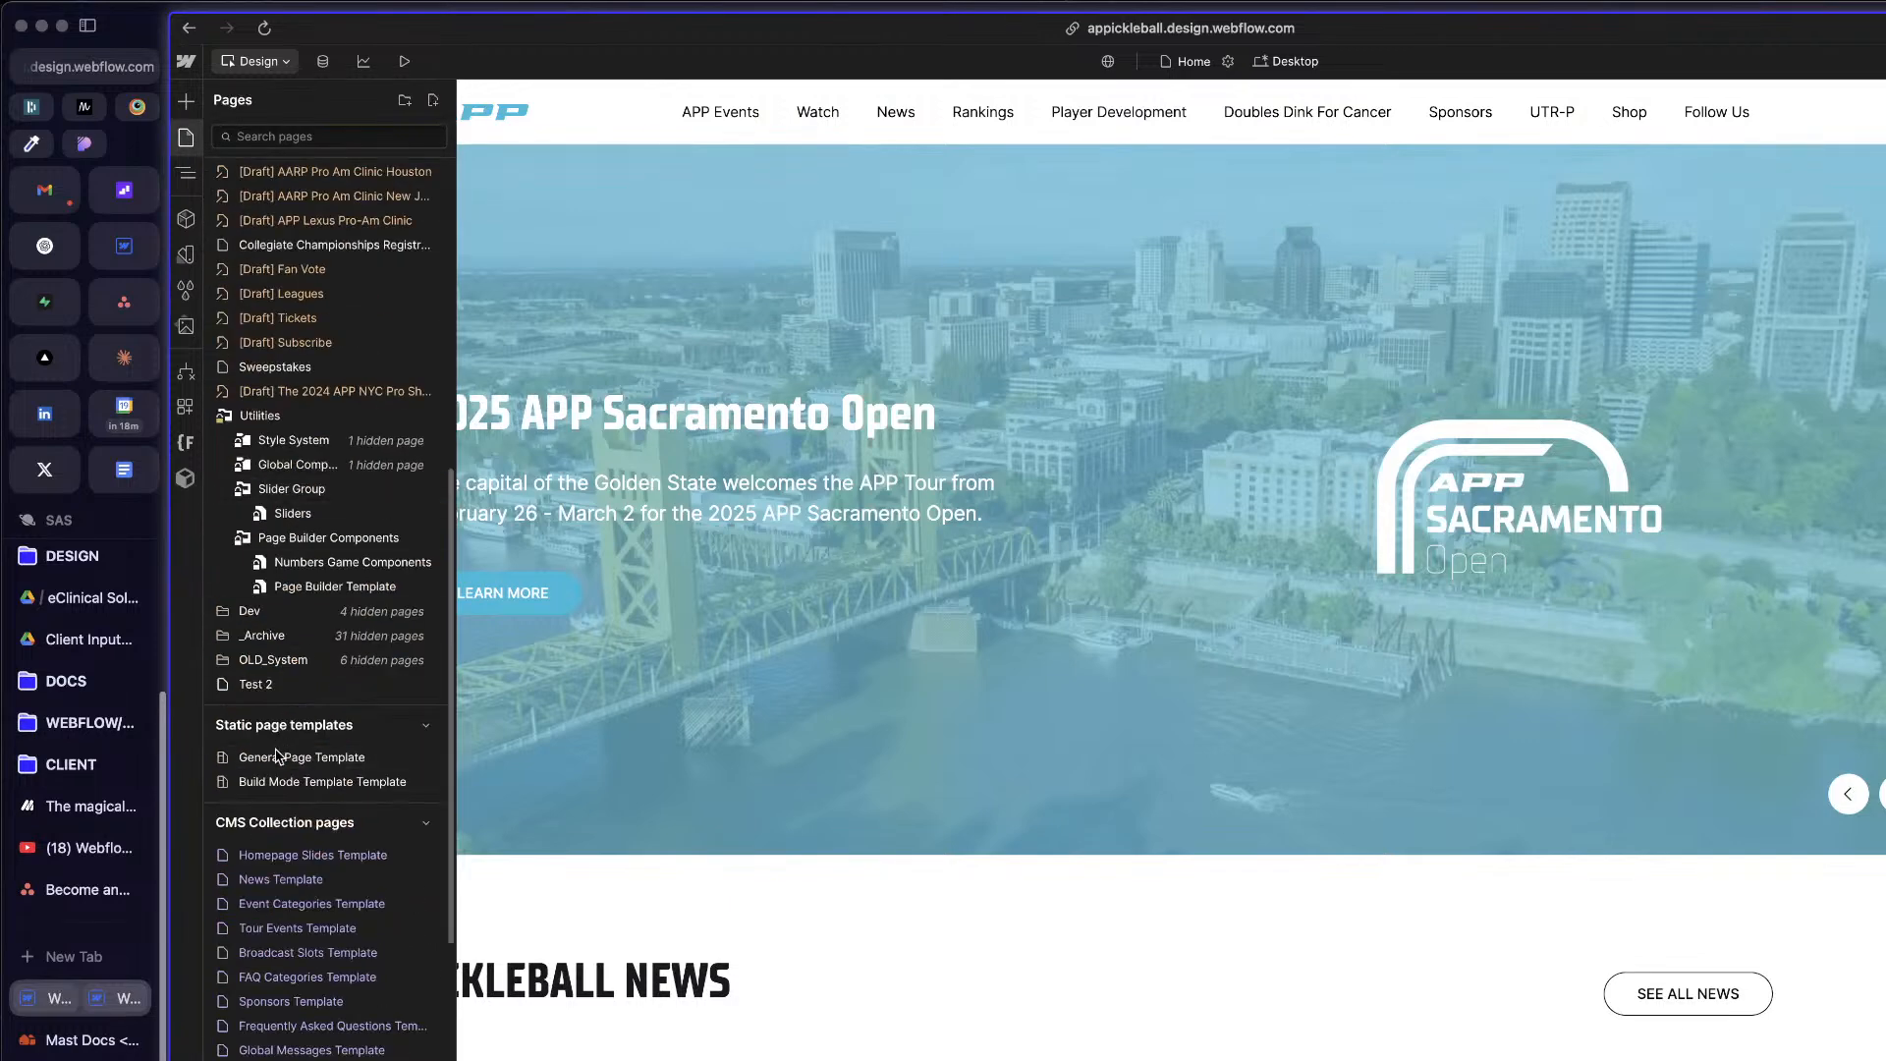
{"action": "left_click", "coordinate": [334, 587]}
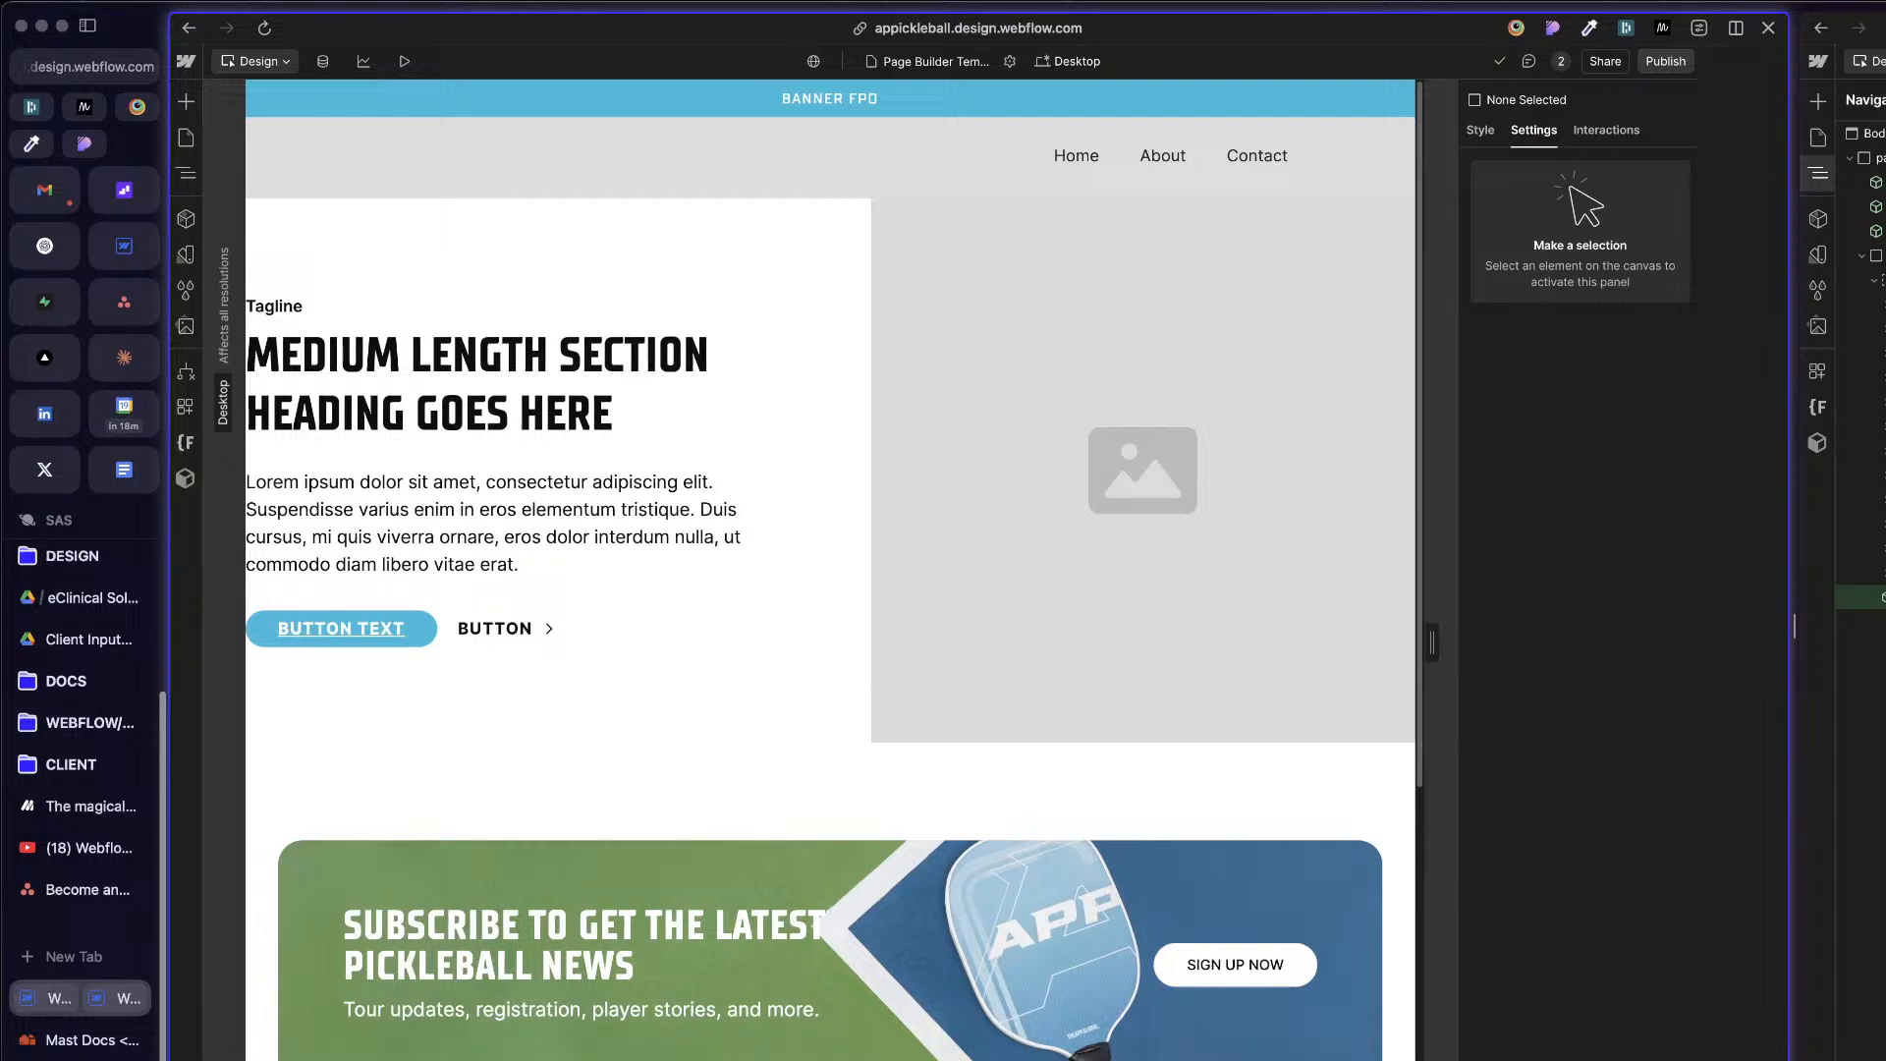
{"action": "left_click_drag", "start_coordinate": [1793, 639], "coordinate": [1878, 629]}
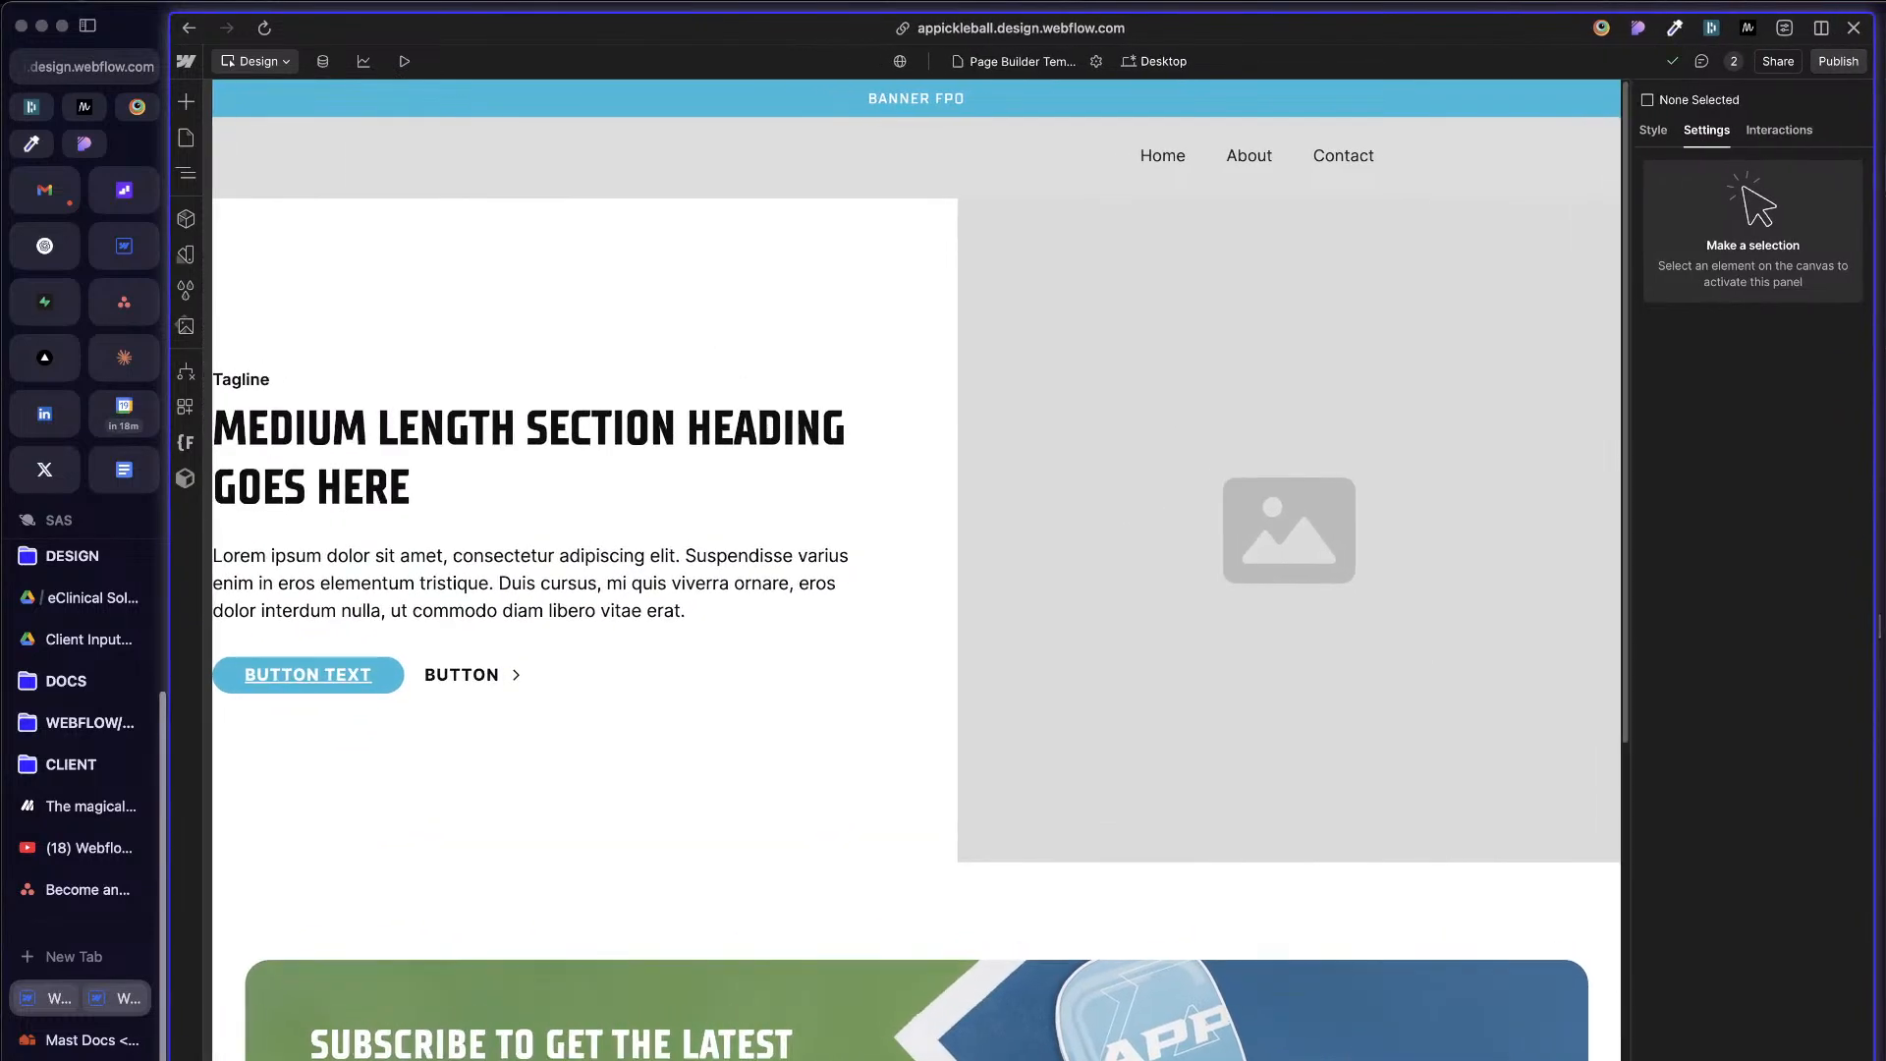
{"action": "key", "text": "super+Tab"}
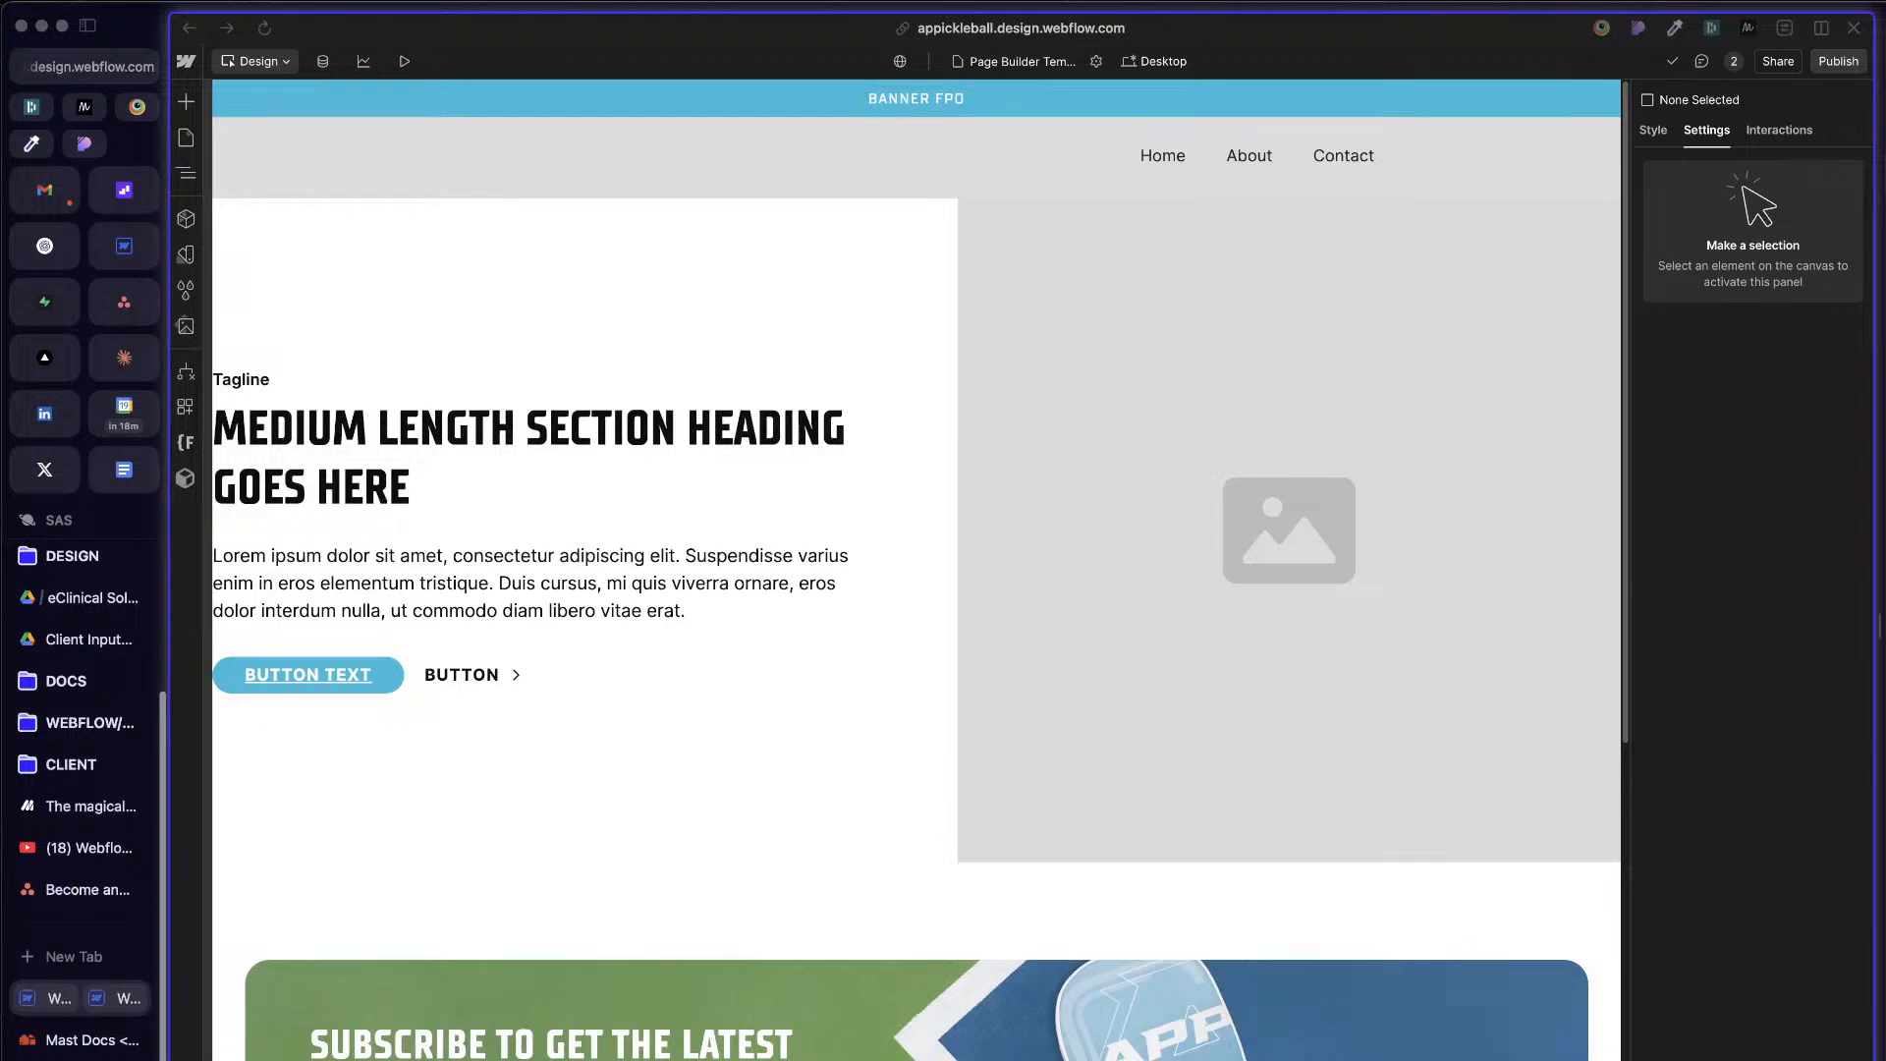
{"action": "left_click", "coordinate": [1077, 264]}
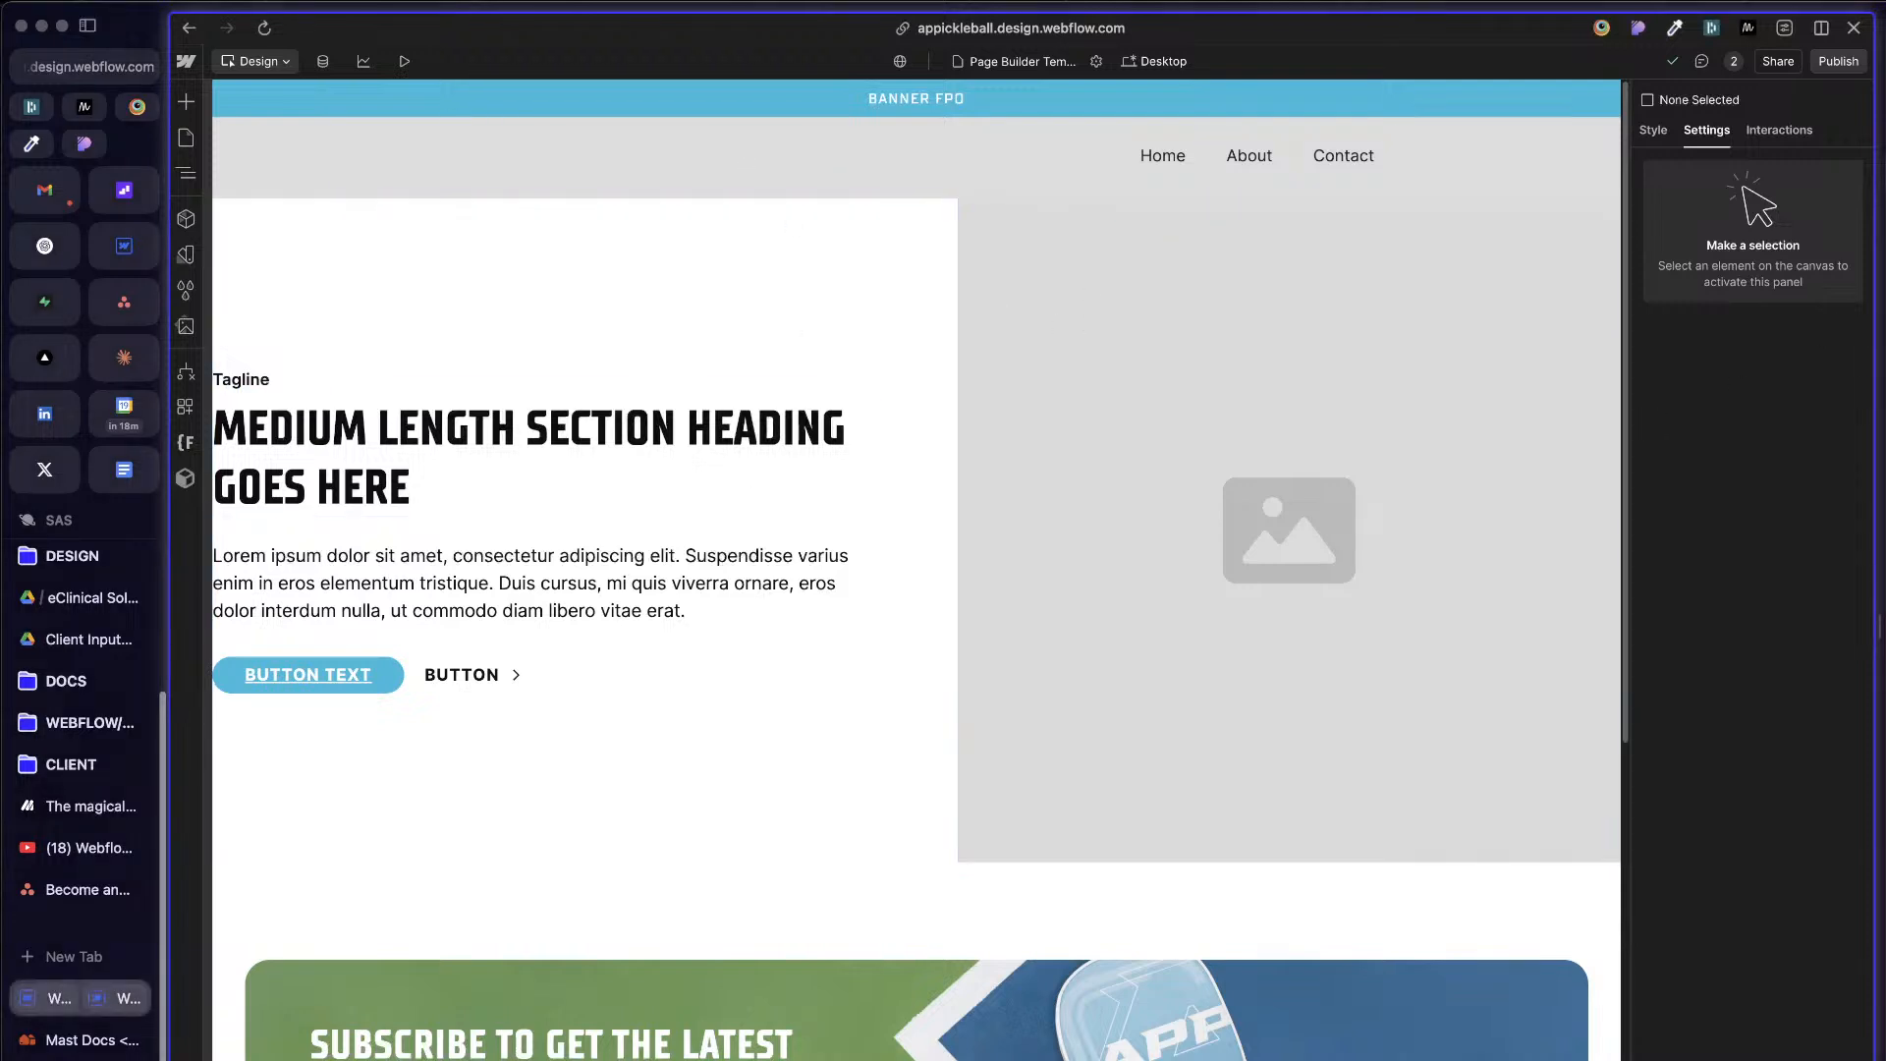
{"action": "key", "text": "ctrl+shift+bracketright"}
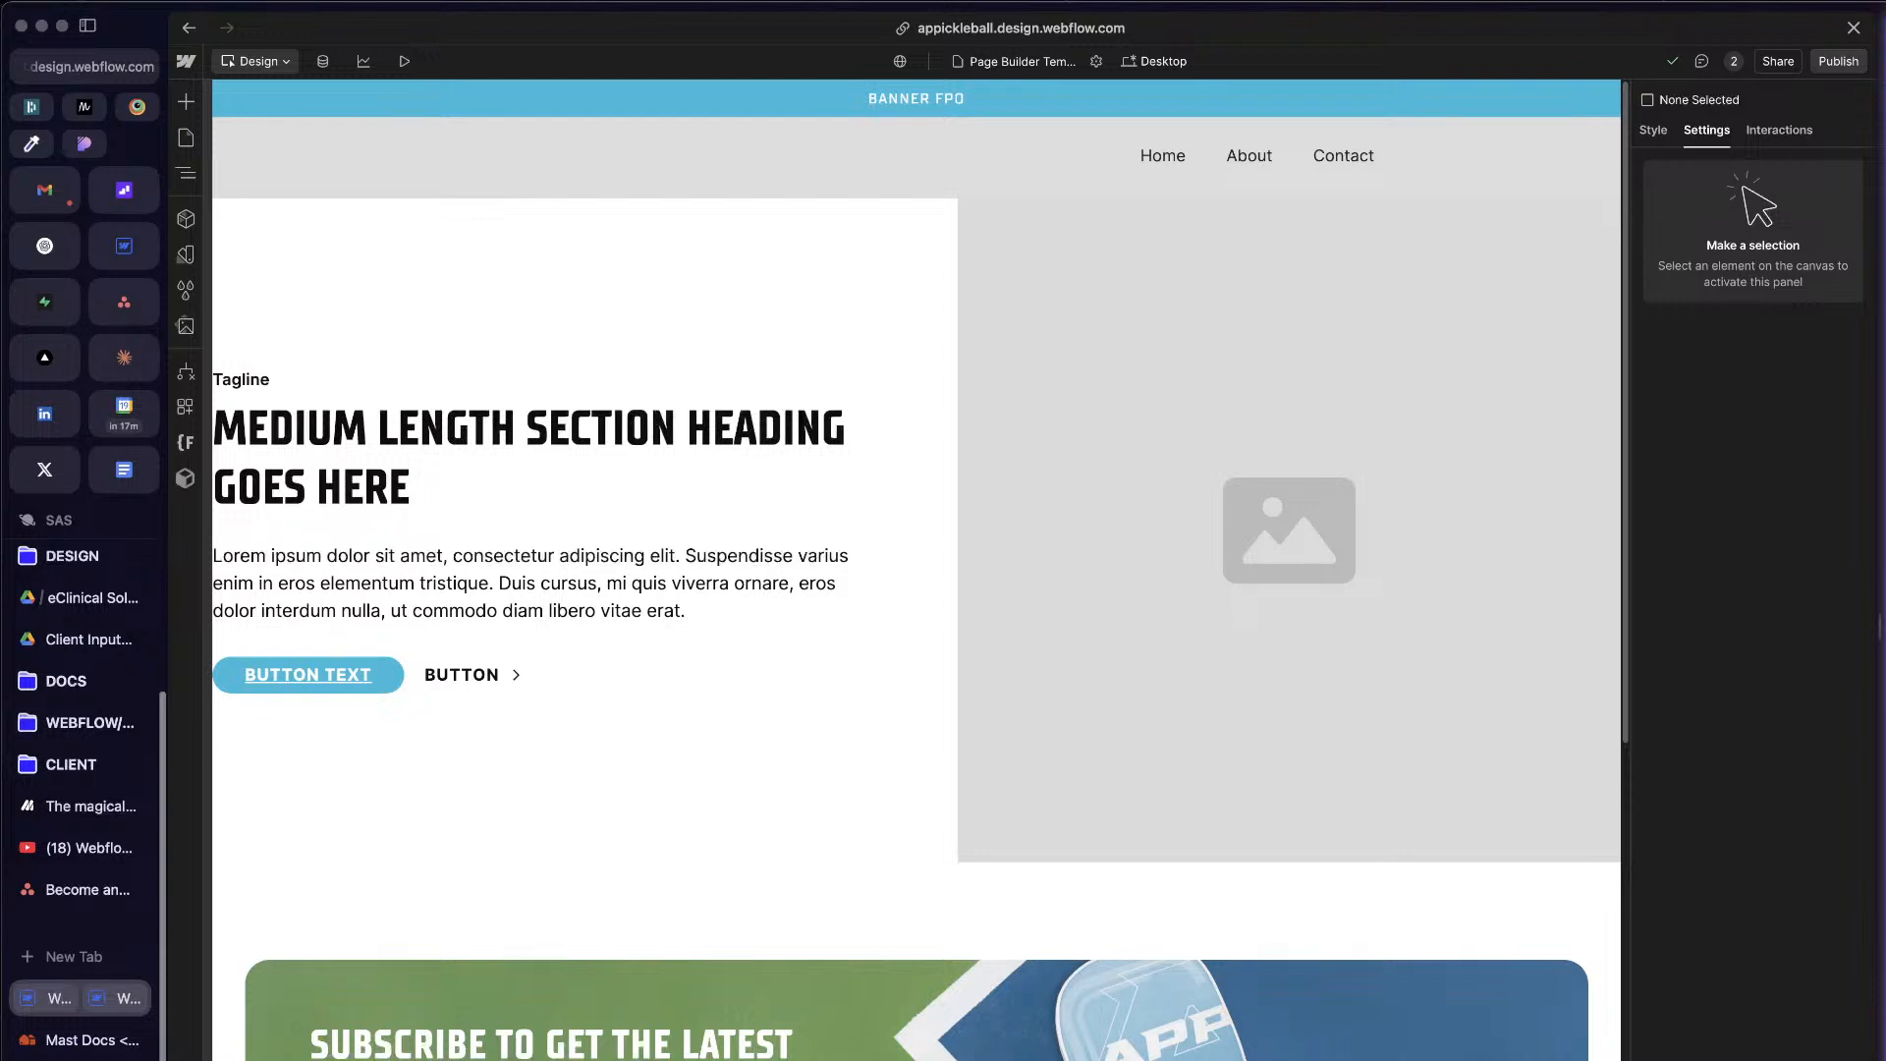
Step: Apply the Theme collection's Base variable mode to the page-wrapper element
{"action": "left_click", "coordinate": [602, 432]}
{"action": "key", "text": "z"}
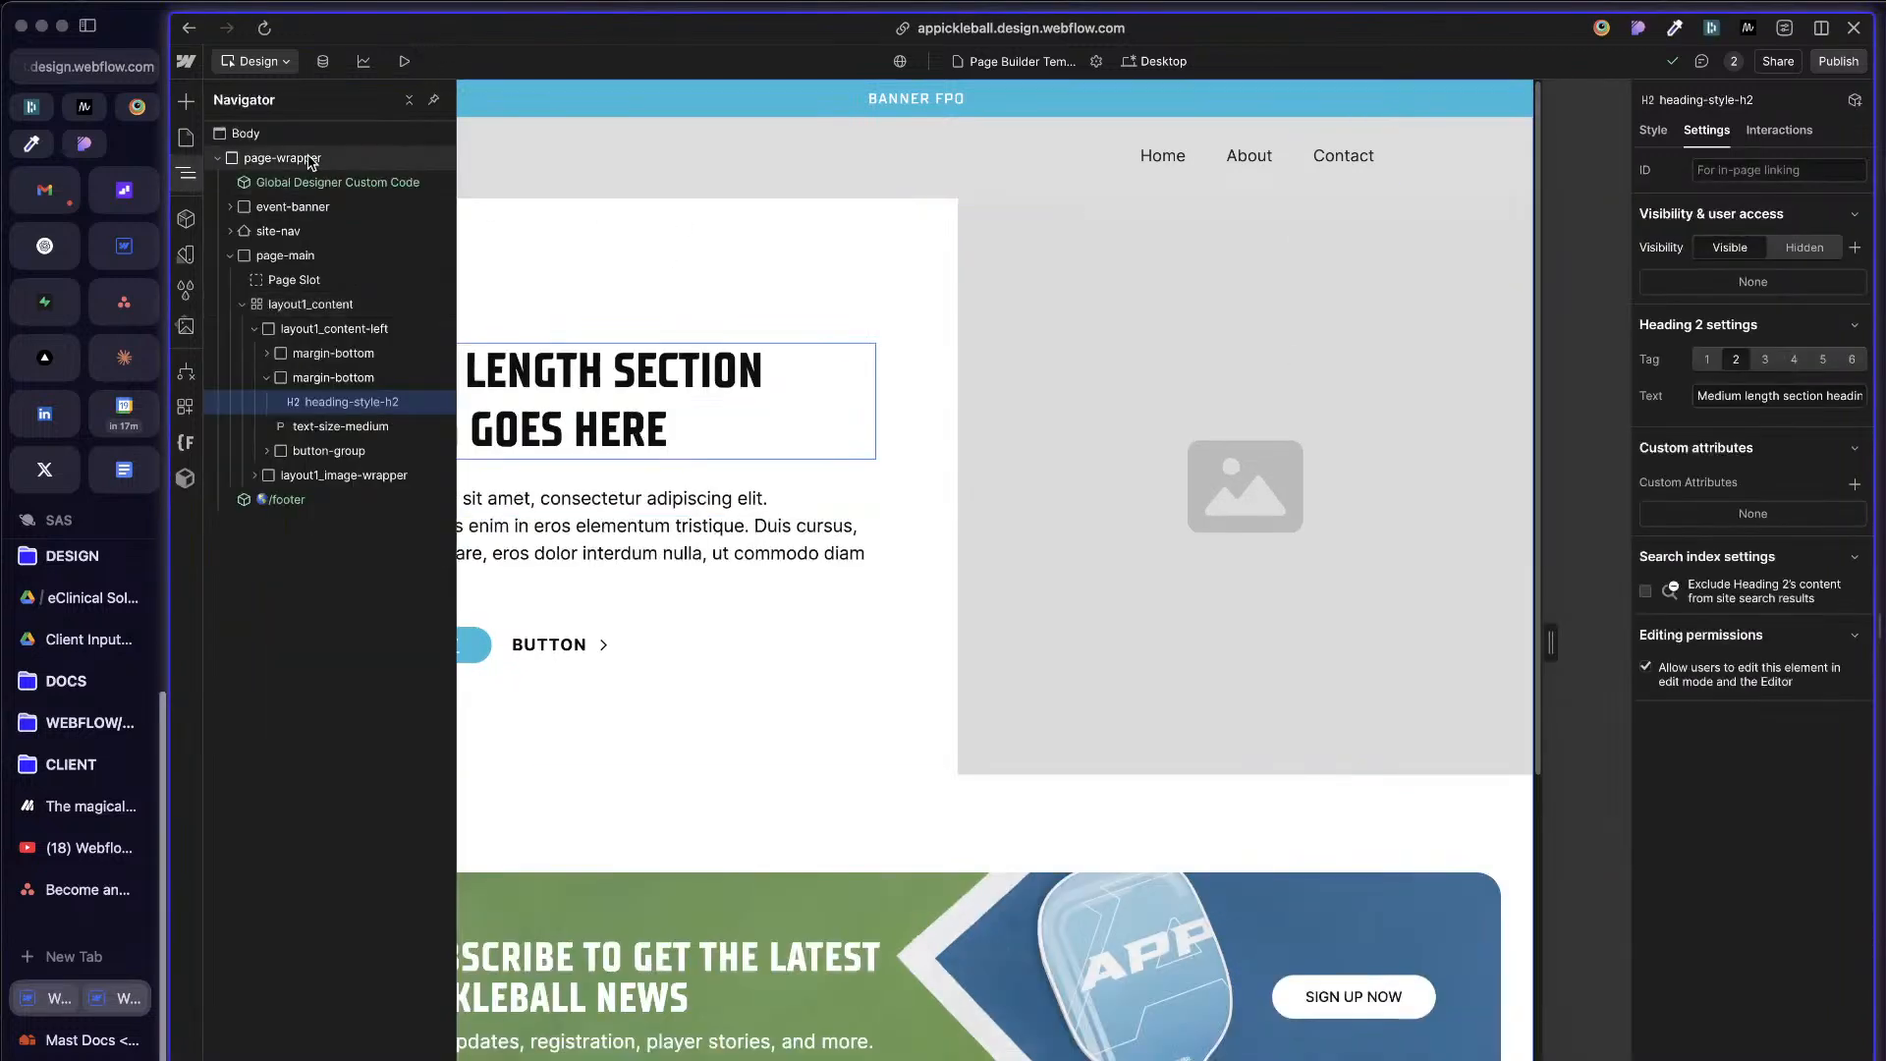
{"action": "left_click", "coordinate": [309, 158]}
{"action": "left_click", "coordinate": [1653, 130]}
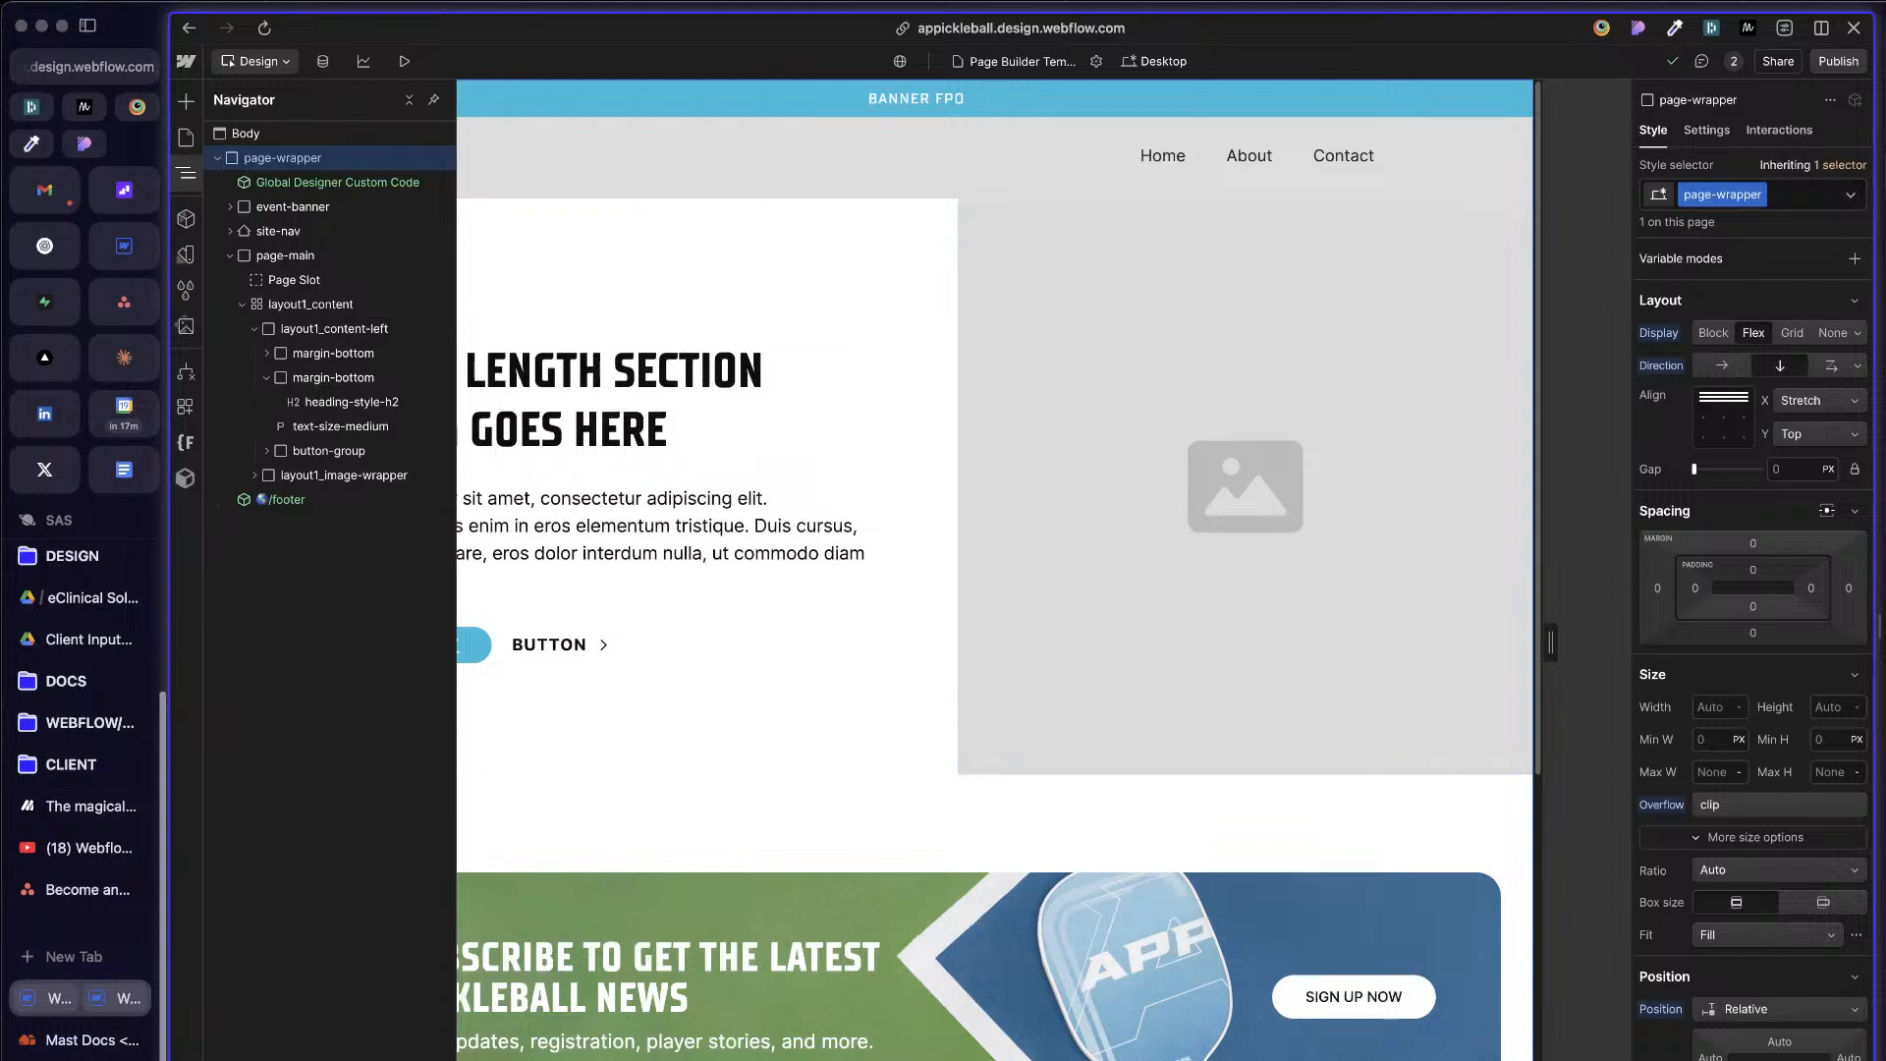
{"action": "left_click", "coordinate": [1855, 259]}
{"action": "mouse_move", "coordinate": [1778, 346]}
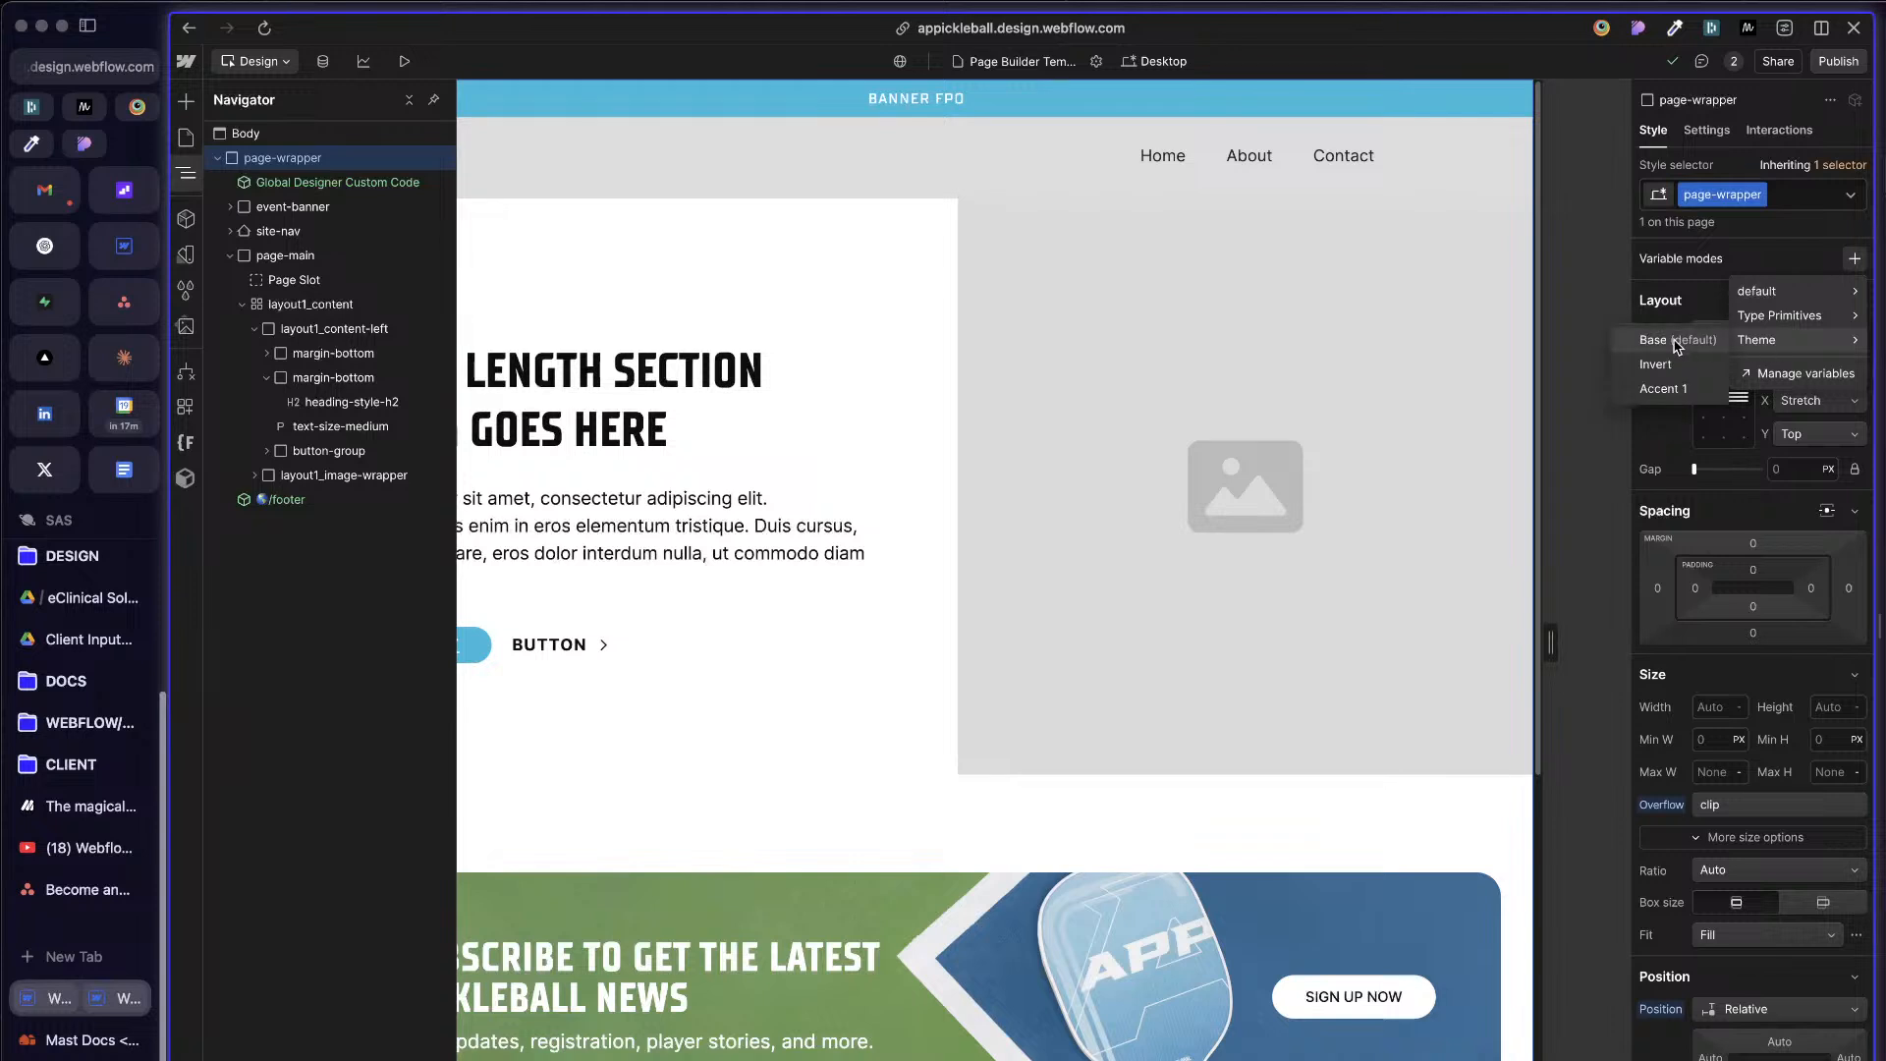
{"action": "left_click", "coordinate": [1677, 349]}
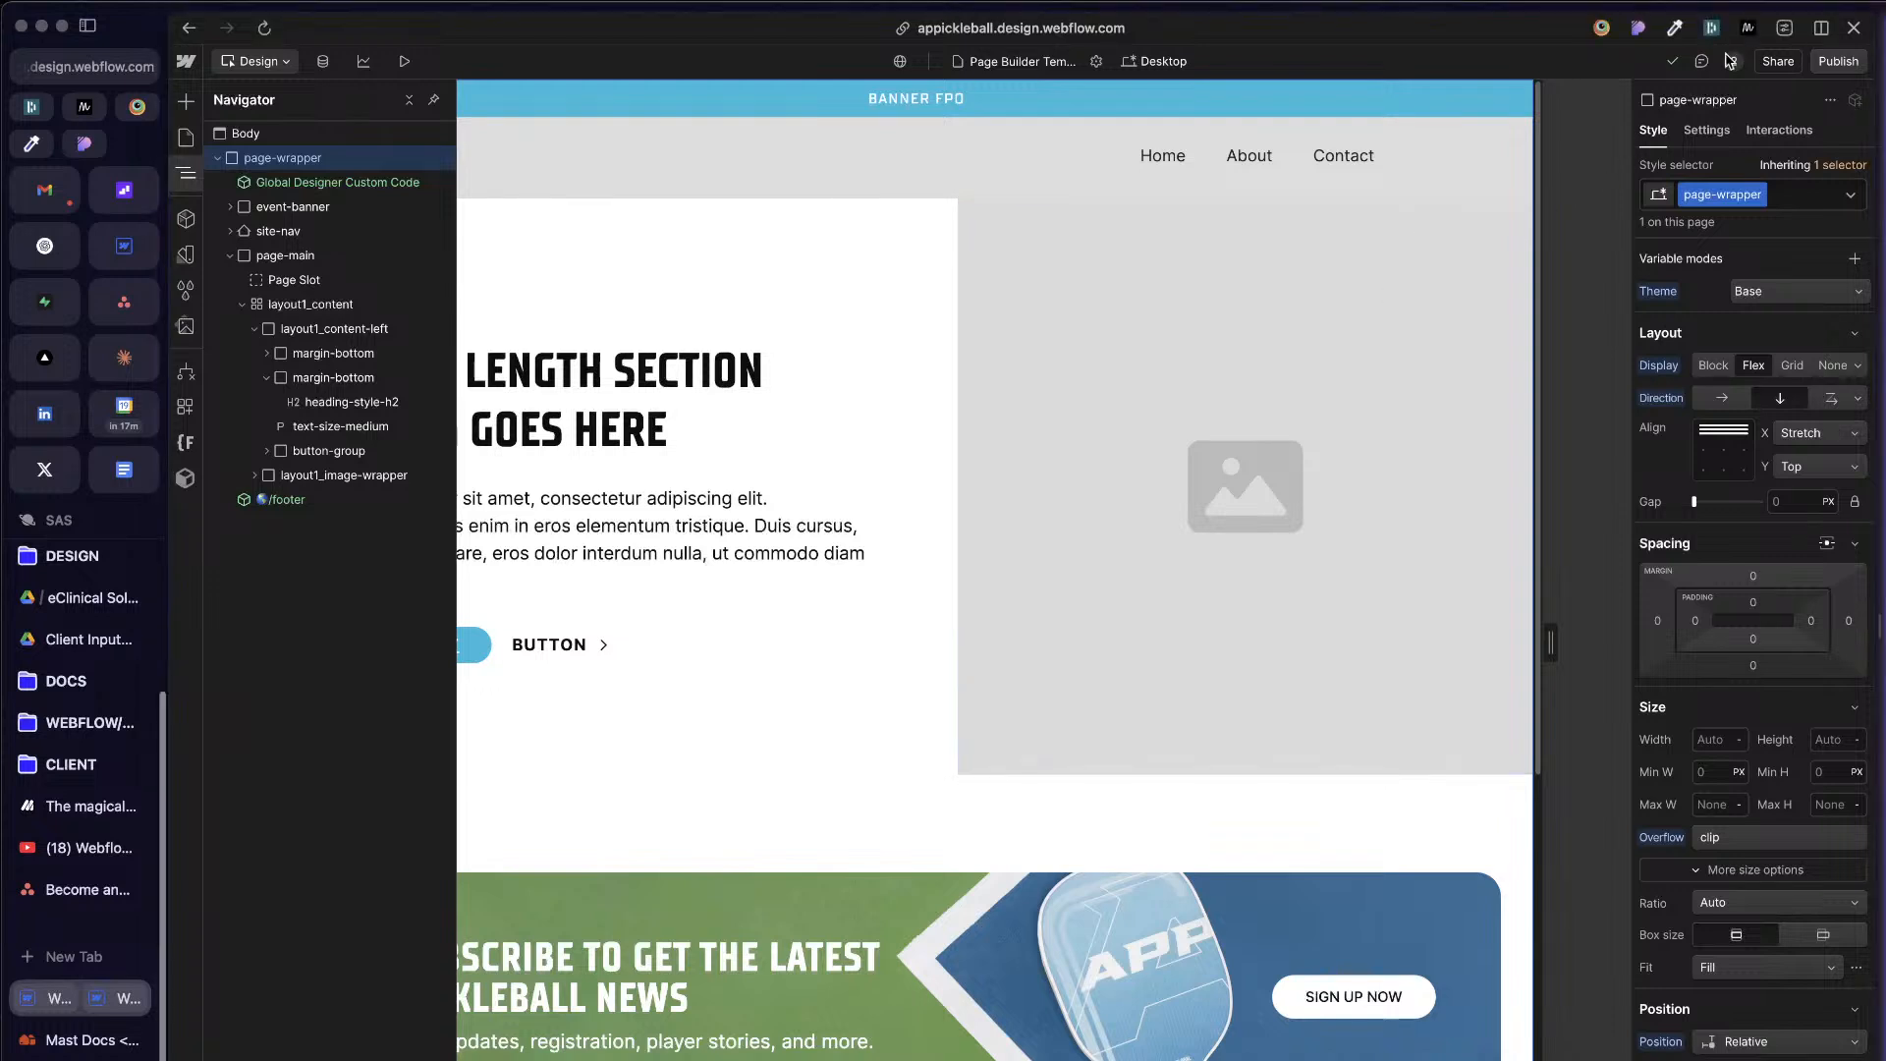
Step: Create a new variable collection named Responsive
{"action": "left_click", "coordinate": [1852, 261]}
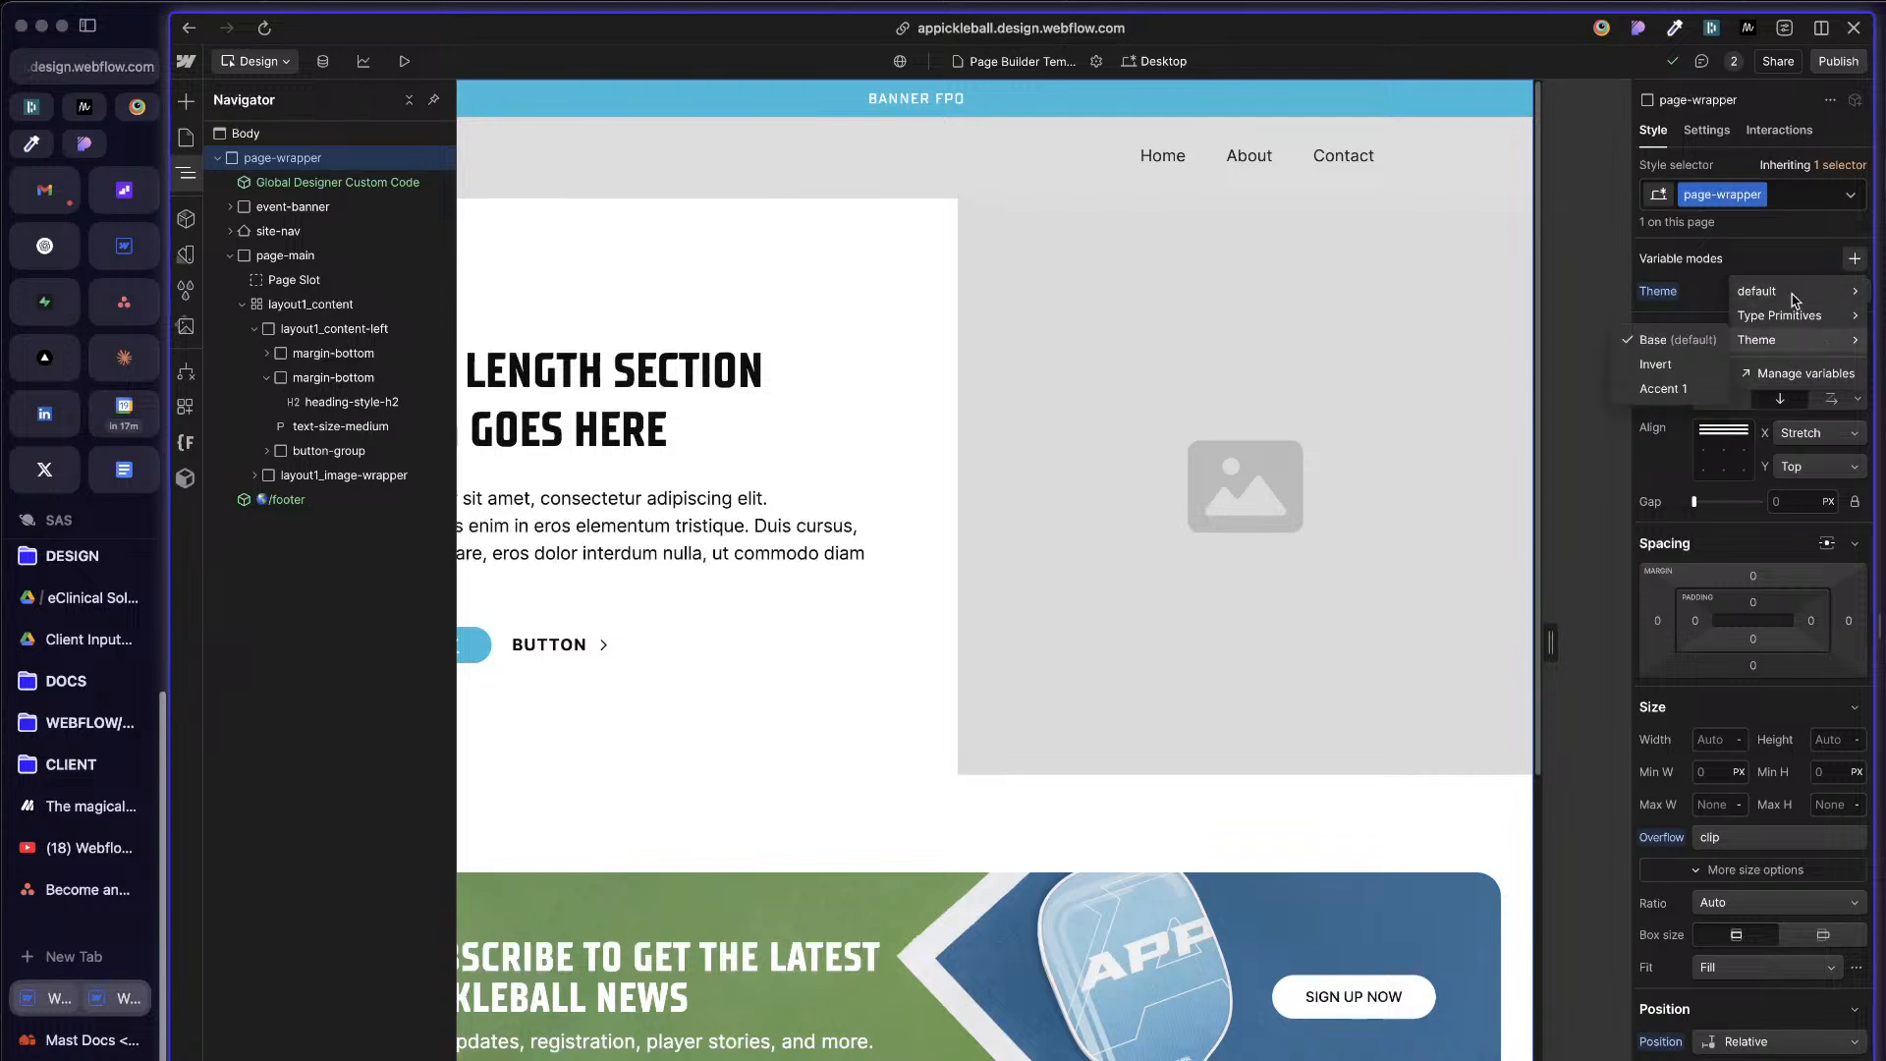
{"action": "key", "text": "Escape"}
{"action": "left_click", "coordinate": [185, 255]}
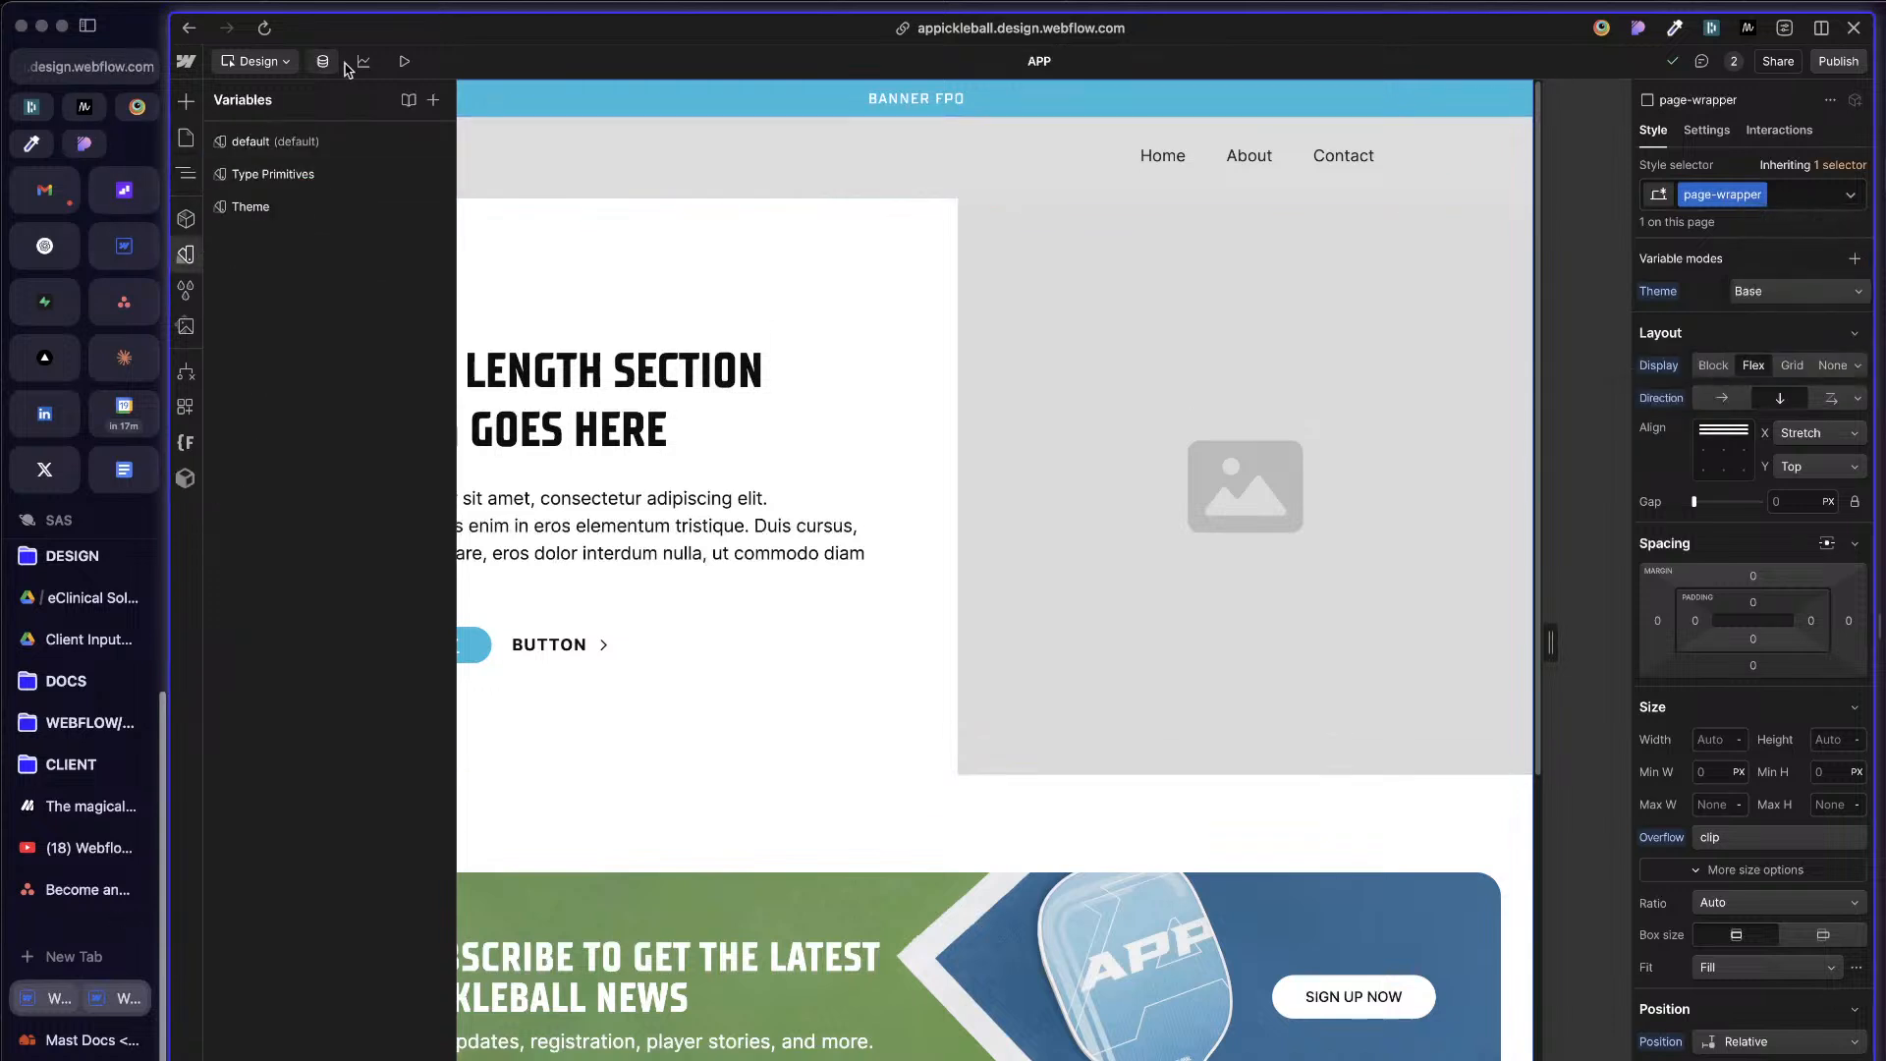
{"action": "left_click", "coordinate": [432, 100]}
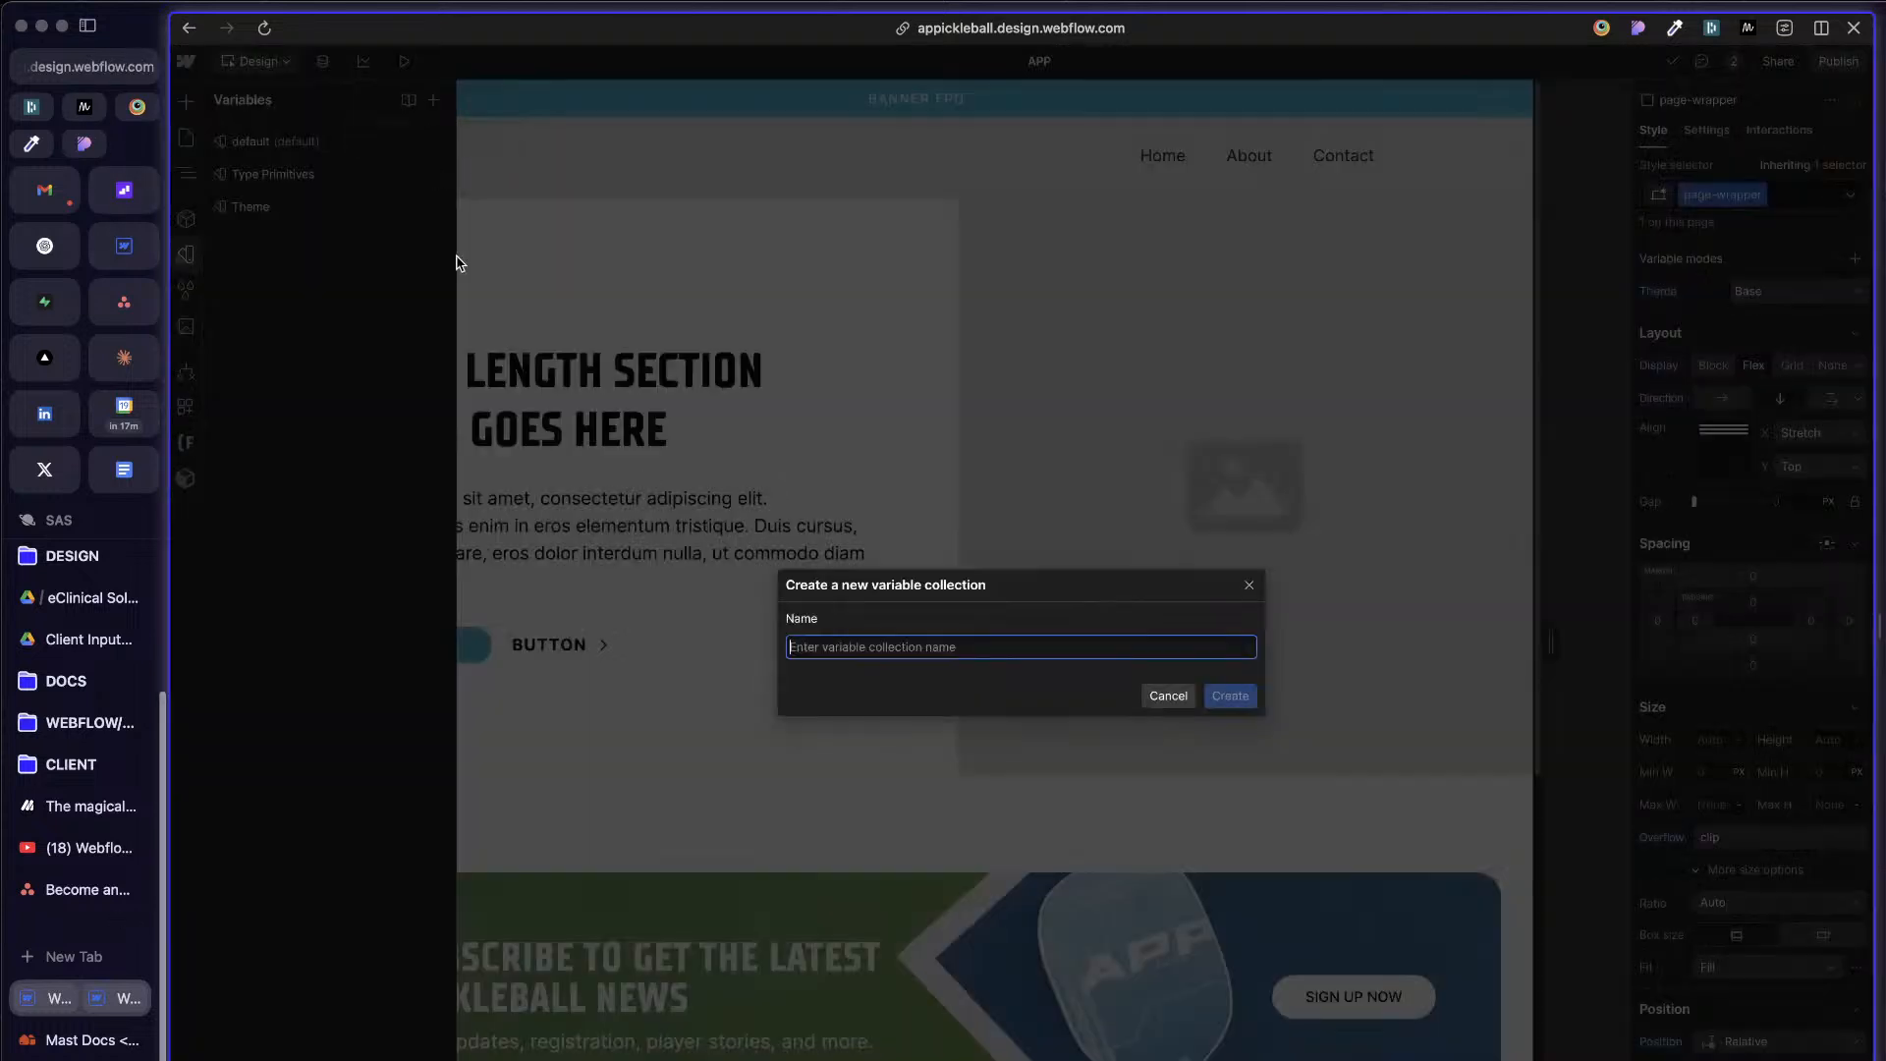
{"action": "type", "text": "Responsive"}
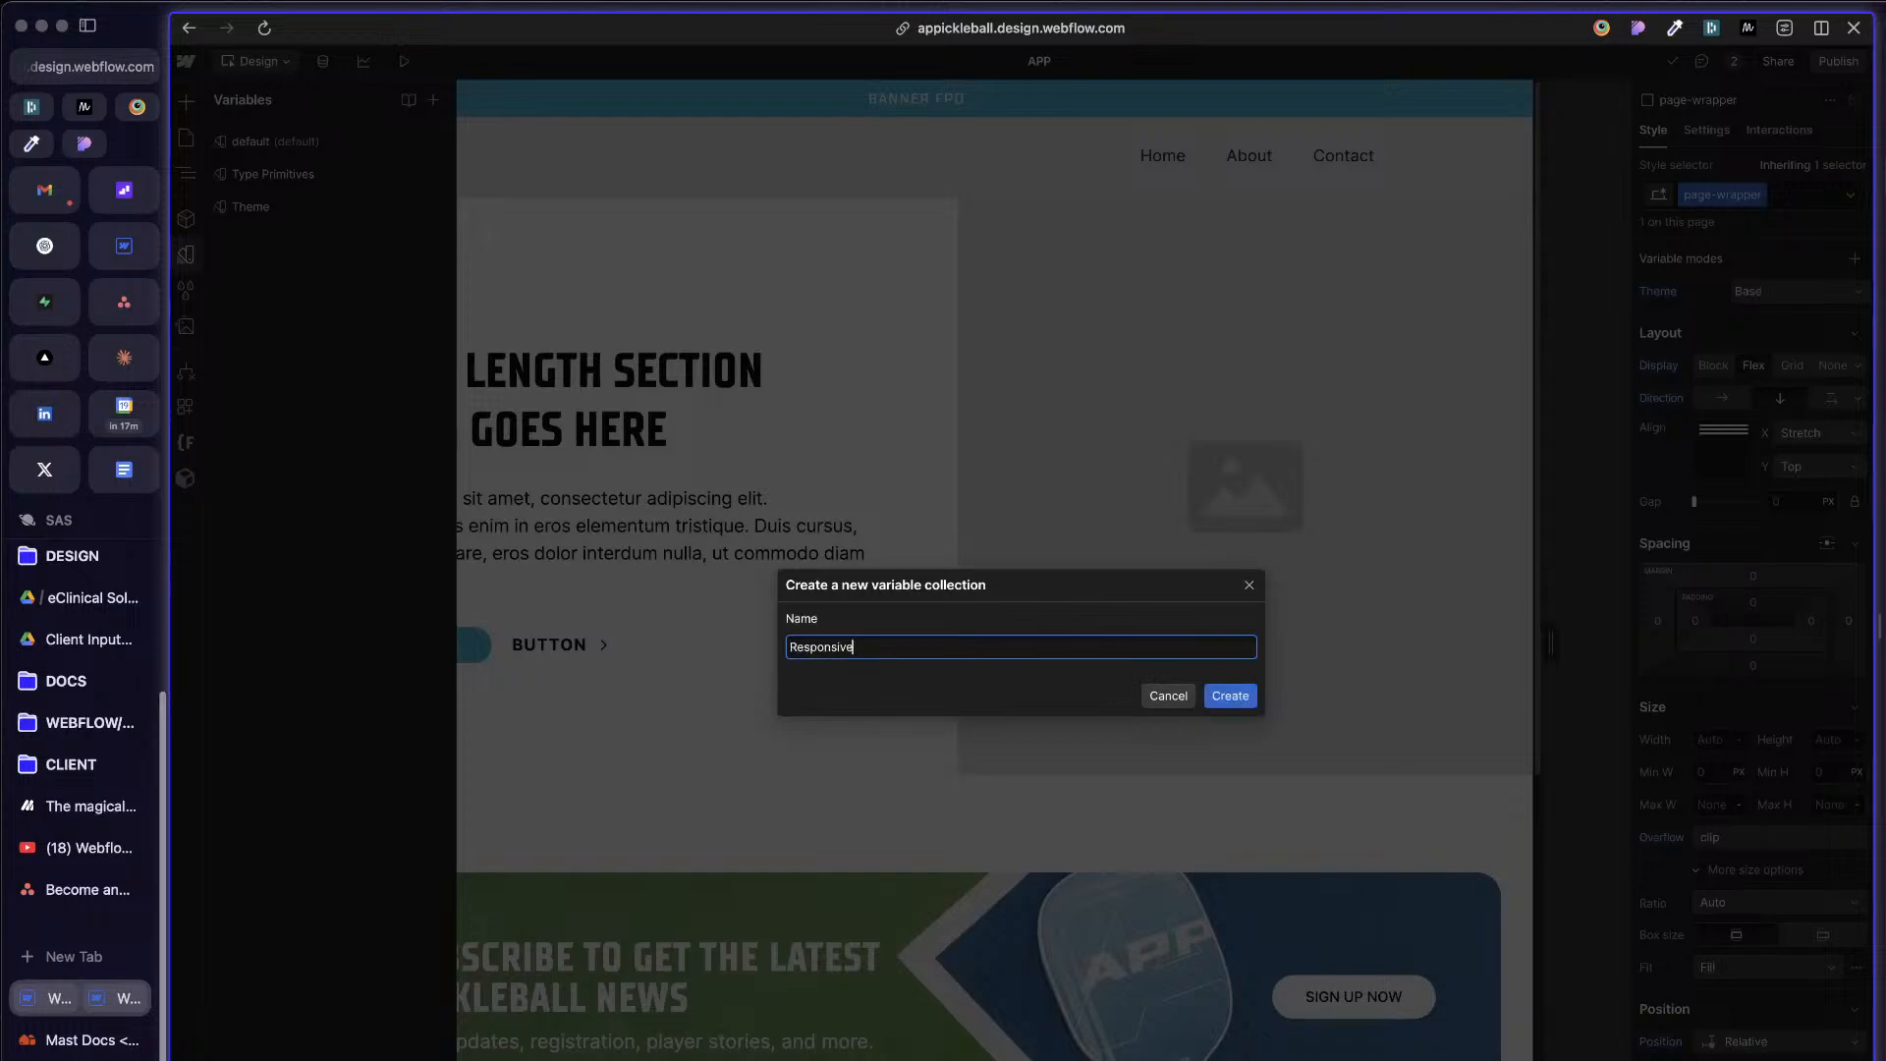
{"action": "key", "text": "Return"}
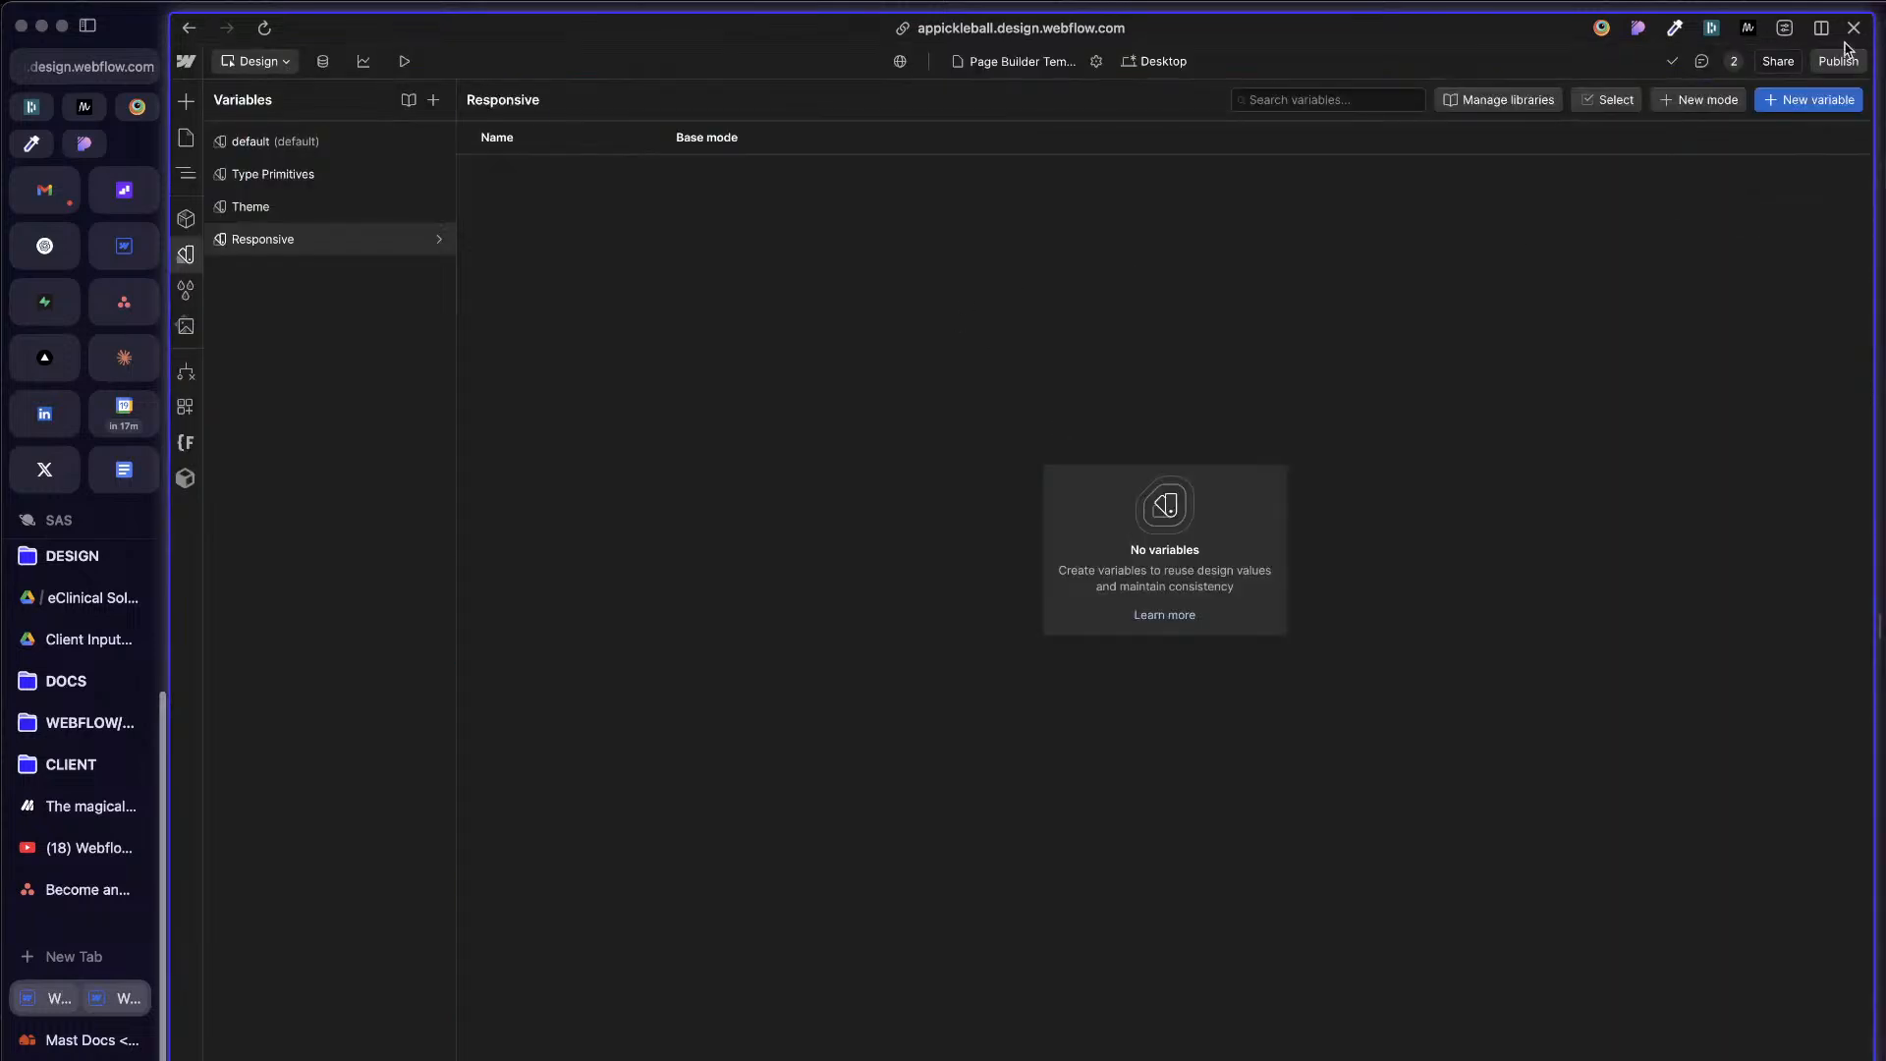
{"action": "key", "text": "Escape"}
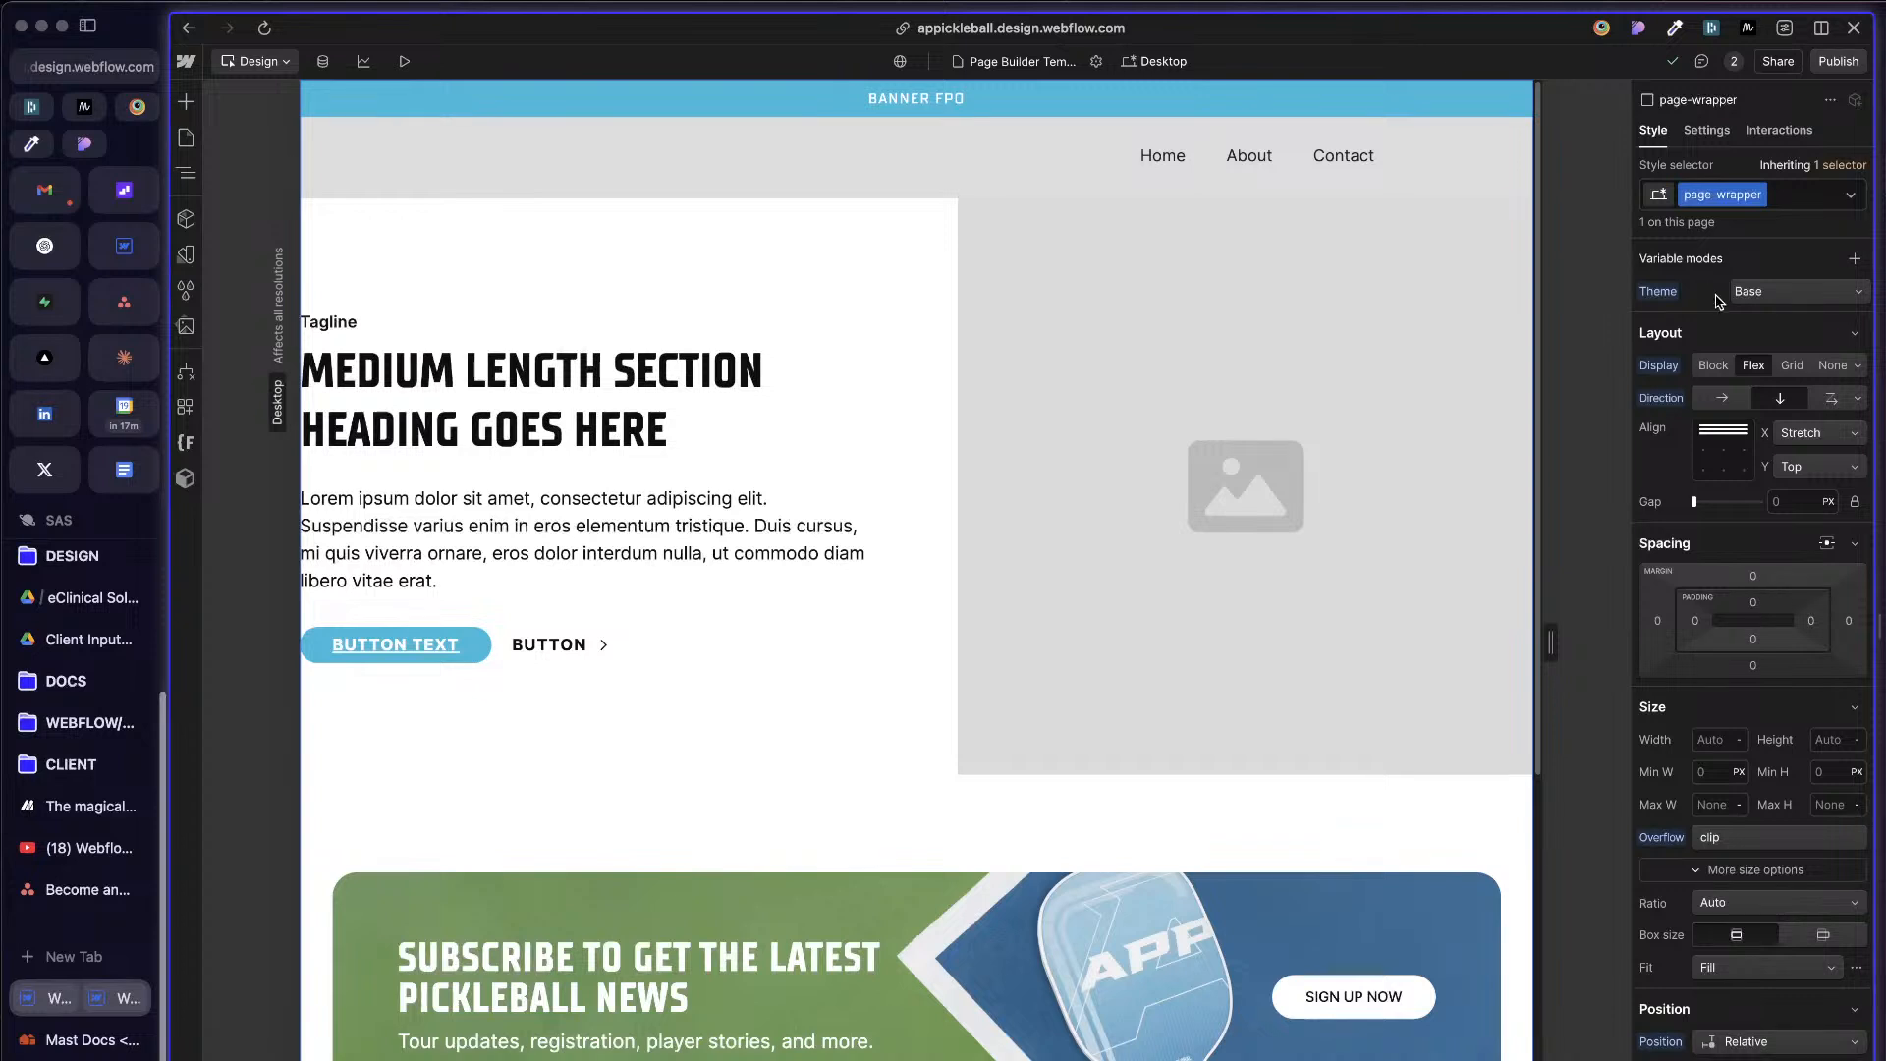
Step: Try applying the Responsive collection's Base mode to page-wrapper and reset that setting
{"action": "left_click", "coordinate": [1812, 291]}
{"action": "mouse_move", "coordinate": [1773, 363]}
{"action": "left_click", "coordinate": [1678, 365]}
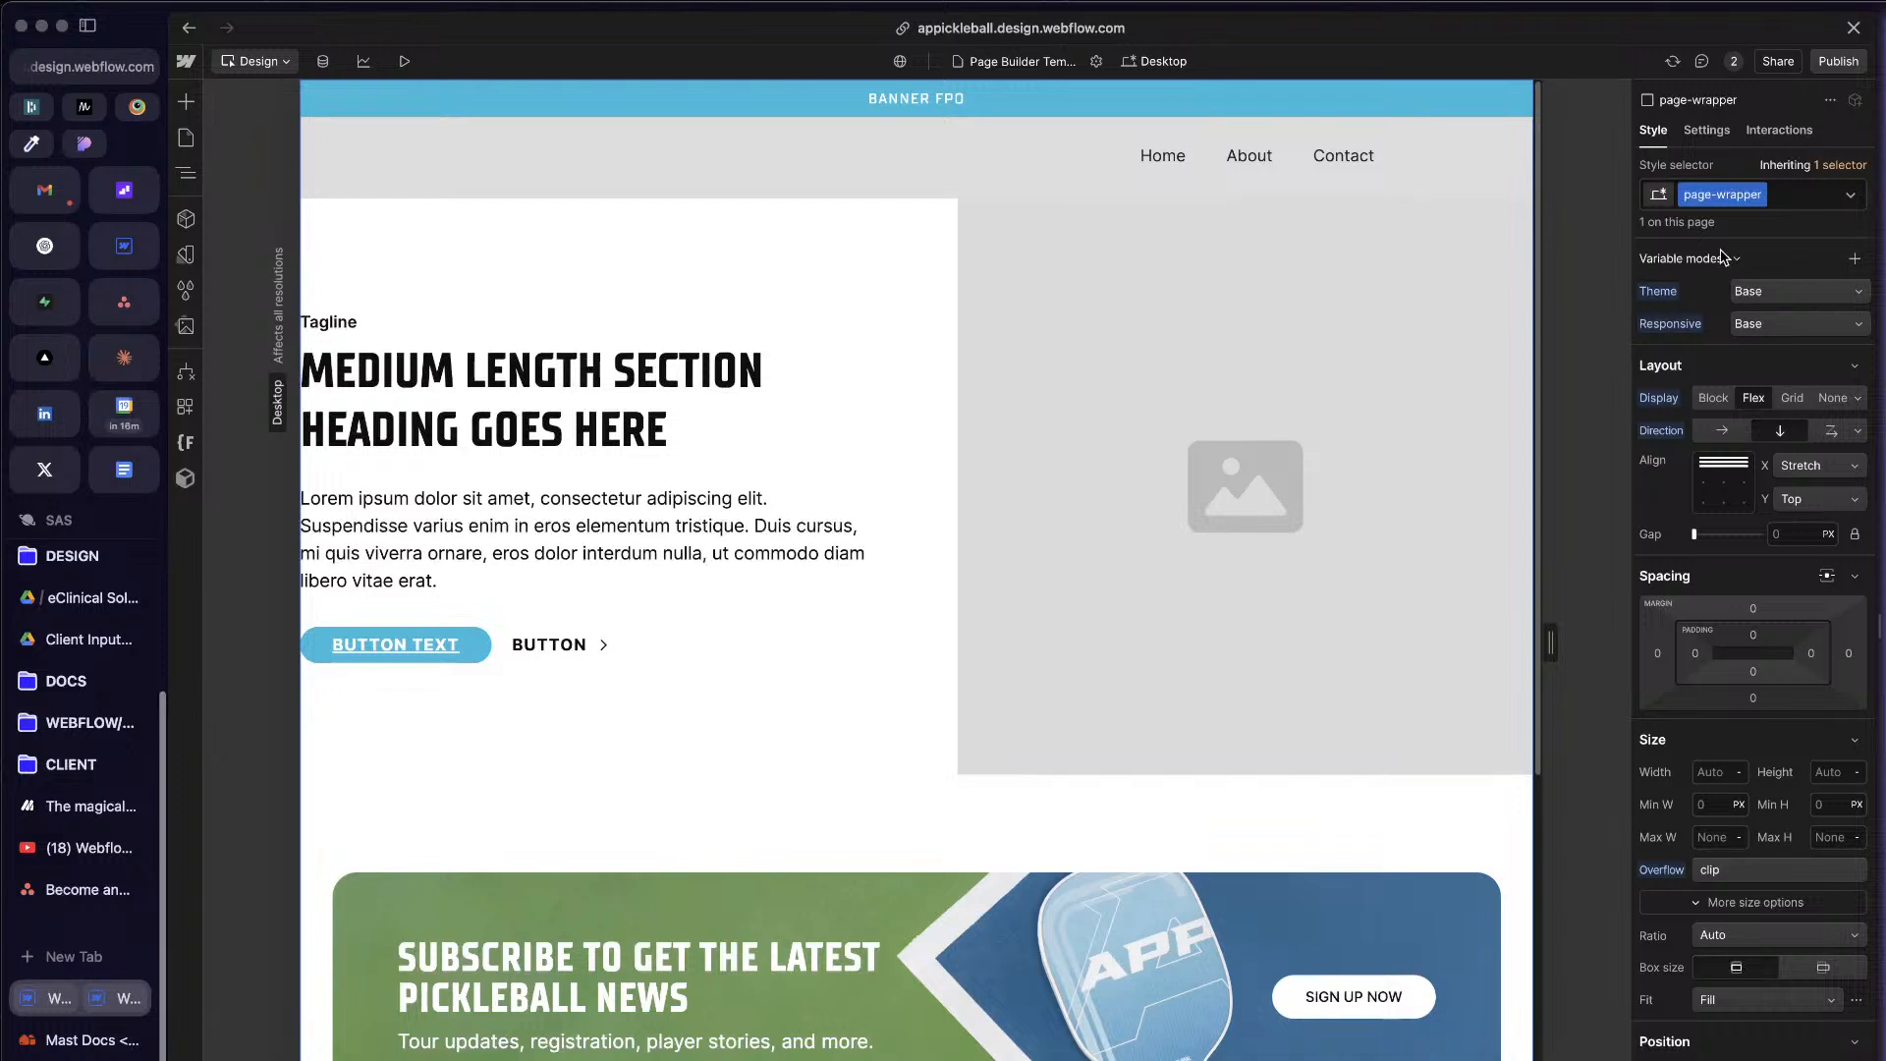
{"action": "left_click", "coordinate": [1670, 325]}
{"action": "left_click", "coordinate": [1675, 354]}
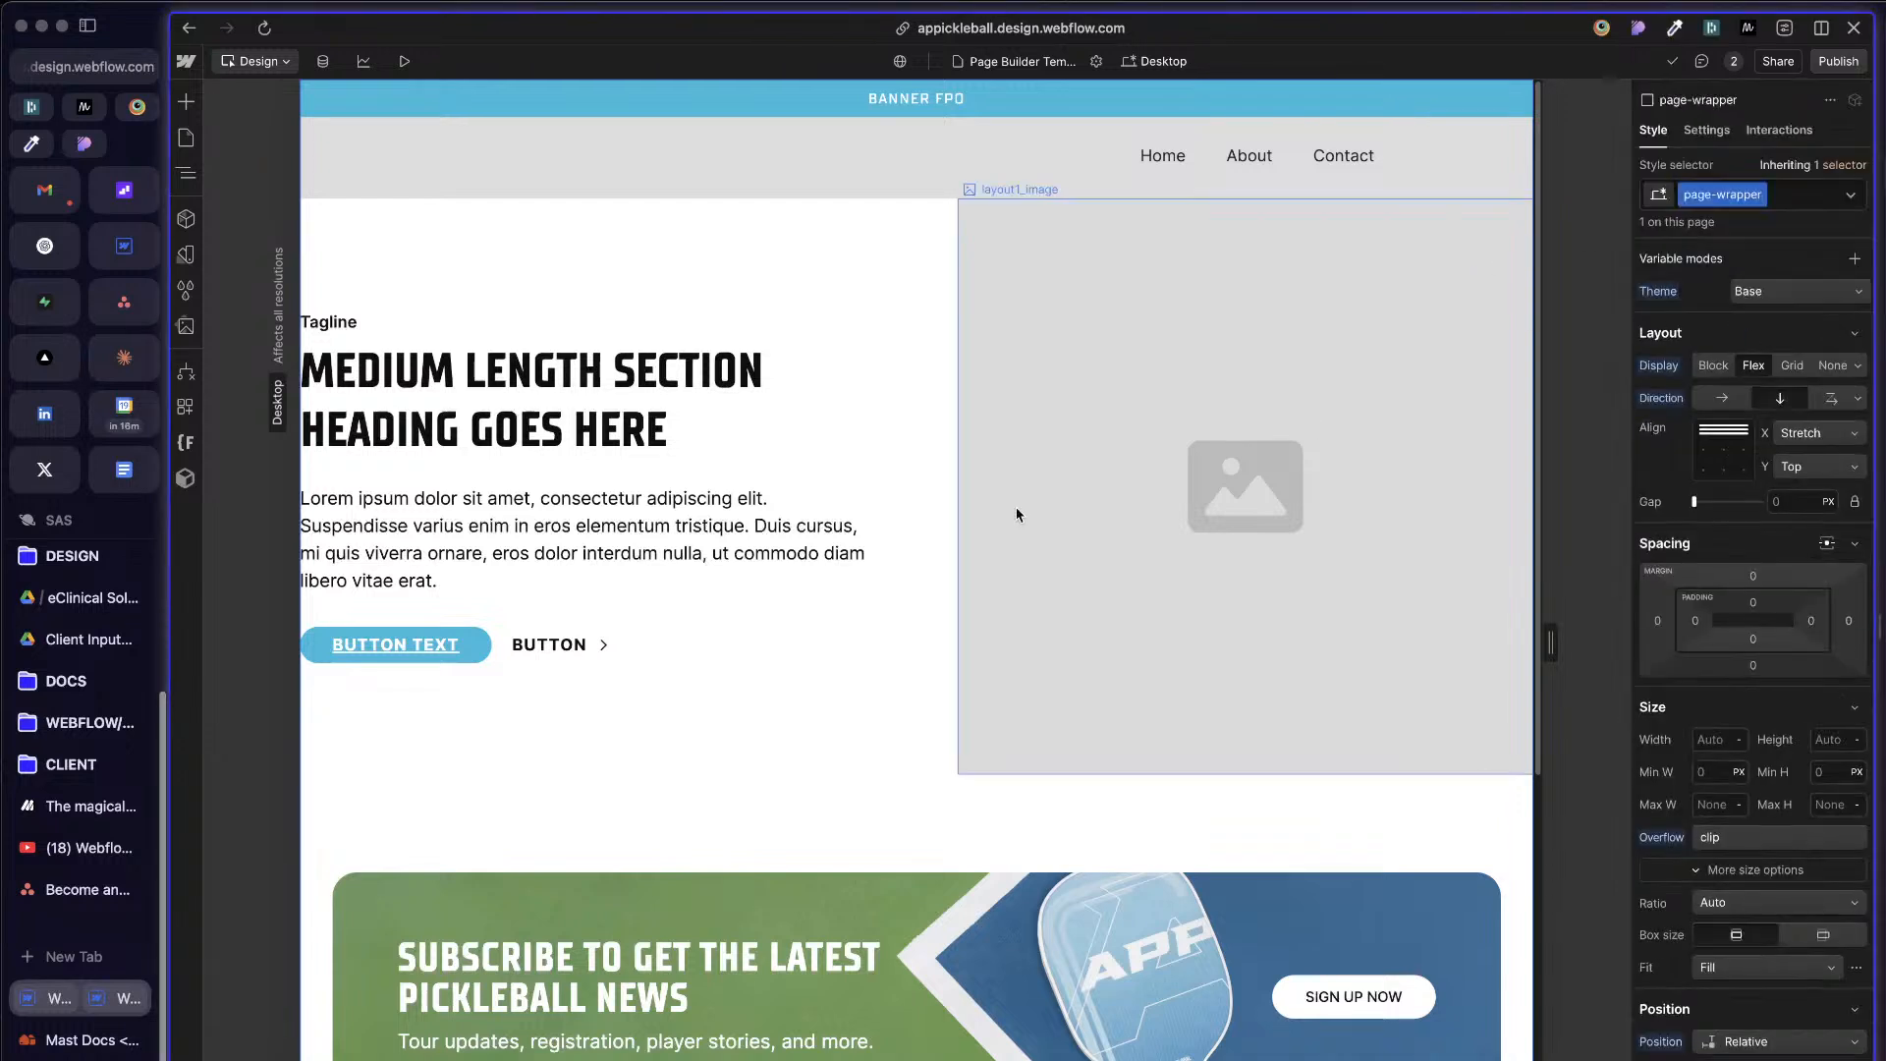
Step: Try applying the Responsive Base mode directly to the Body element and undo it
{"action": "left_click", "coordinate": [186, 173]}
{"action": "left_click", "coordinate": [245, 133]}
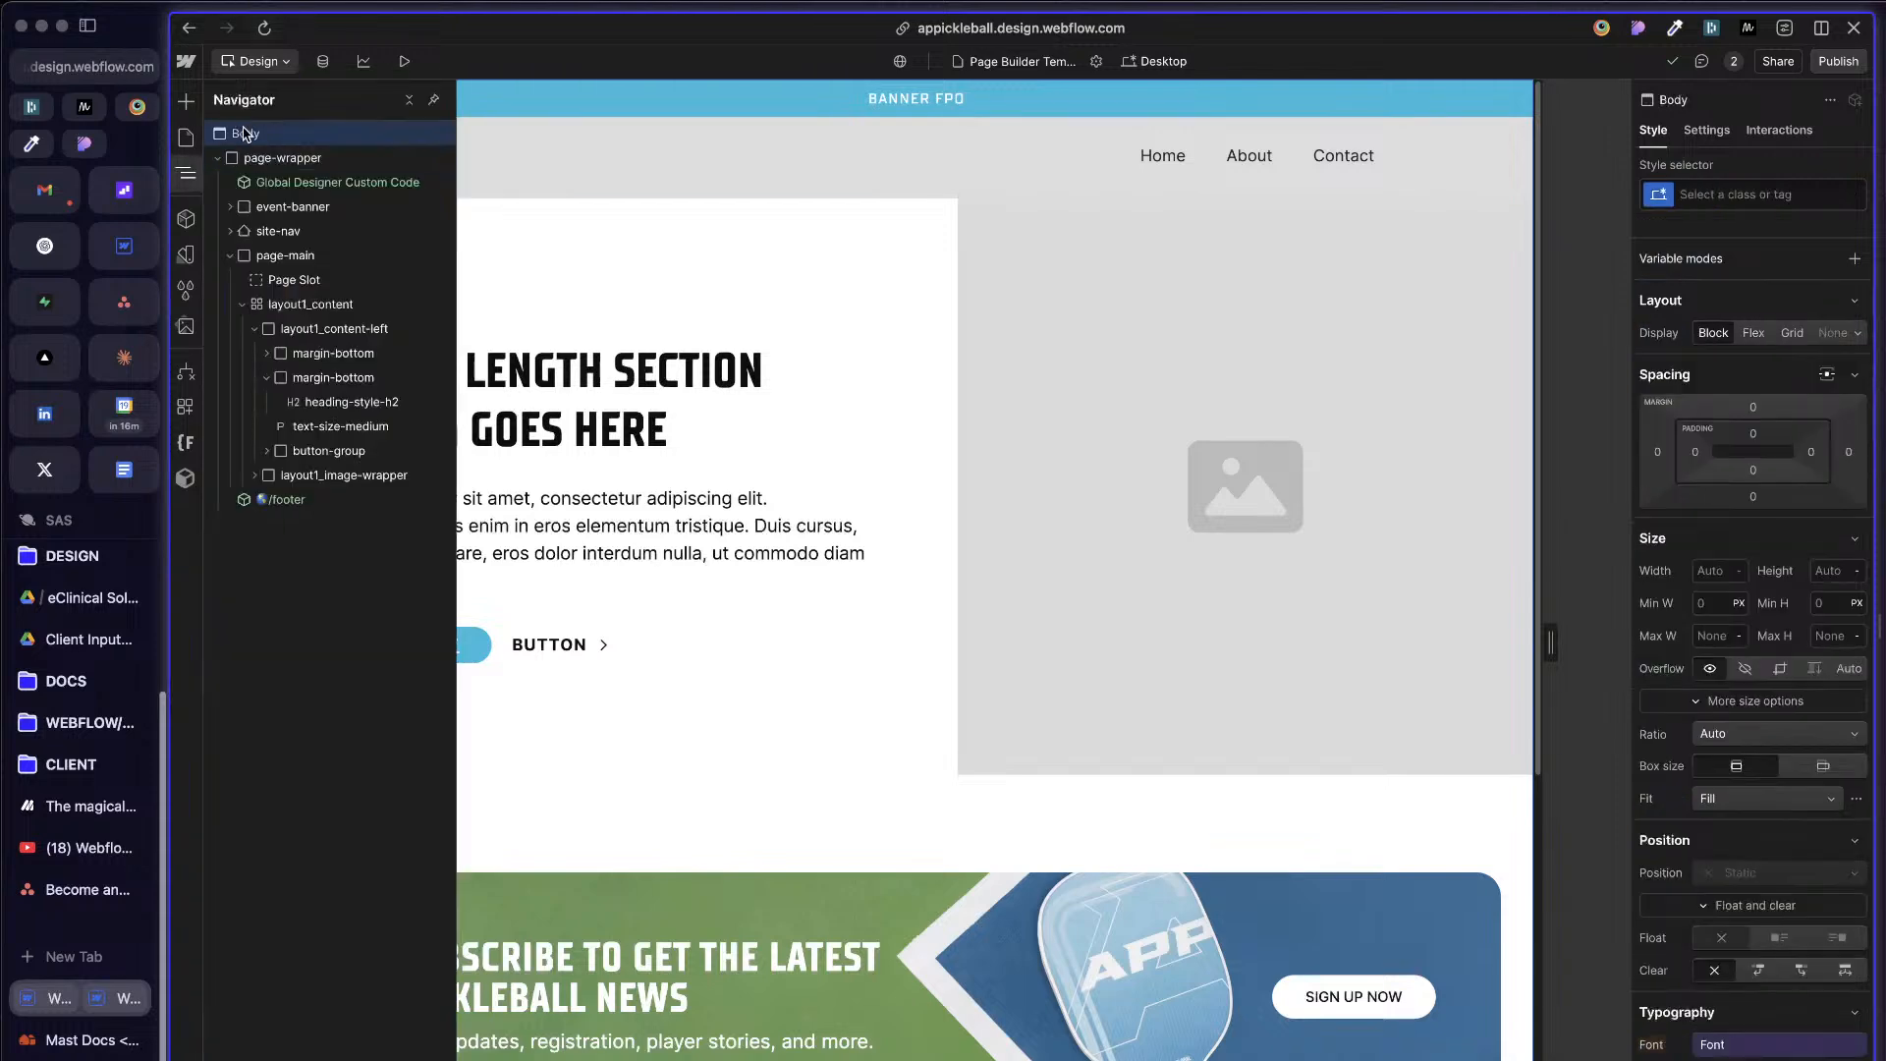
{"action": "left_click", "coordinate": [1855, 258]}
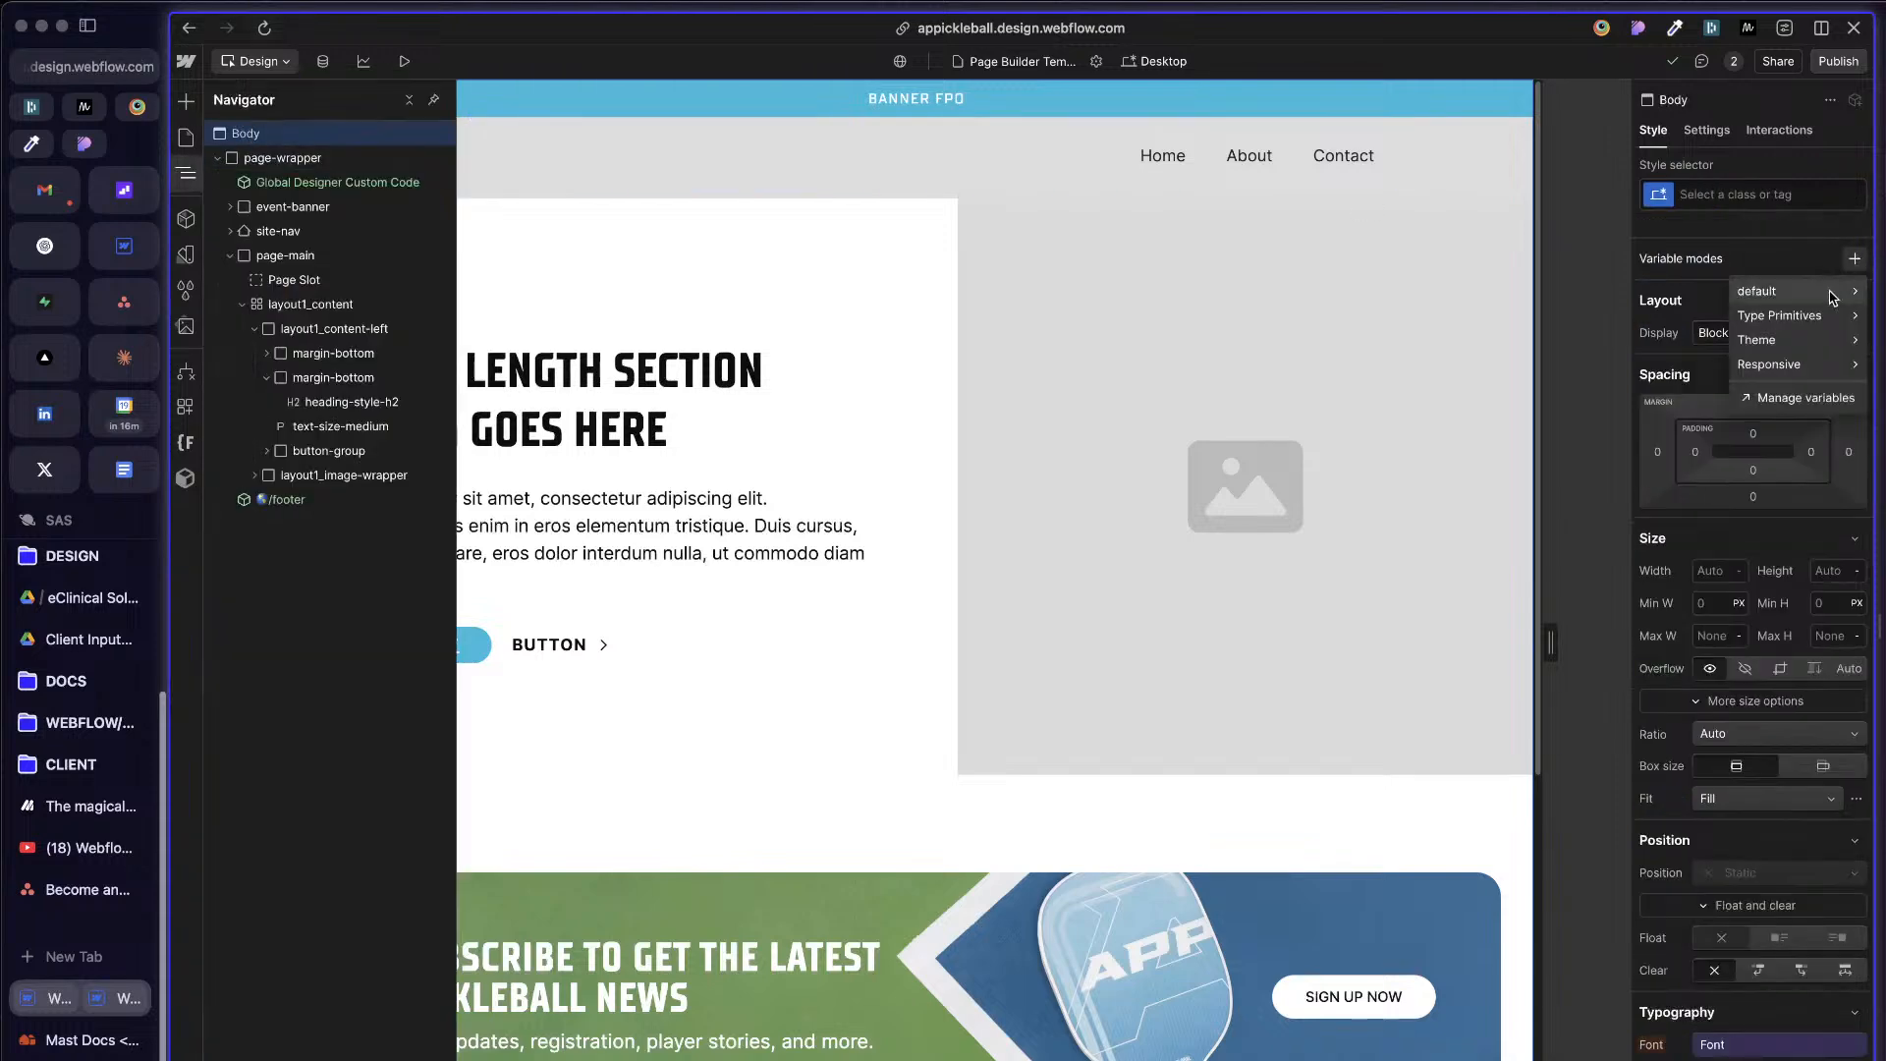
{"action": "mouse_move", "coordinate": [1773, 372]}
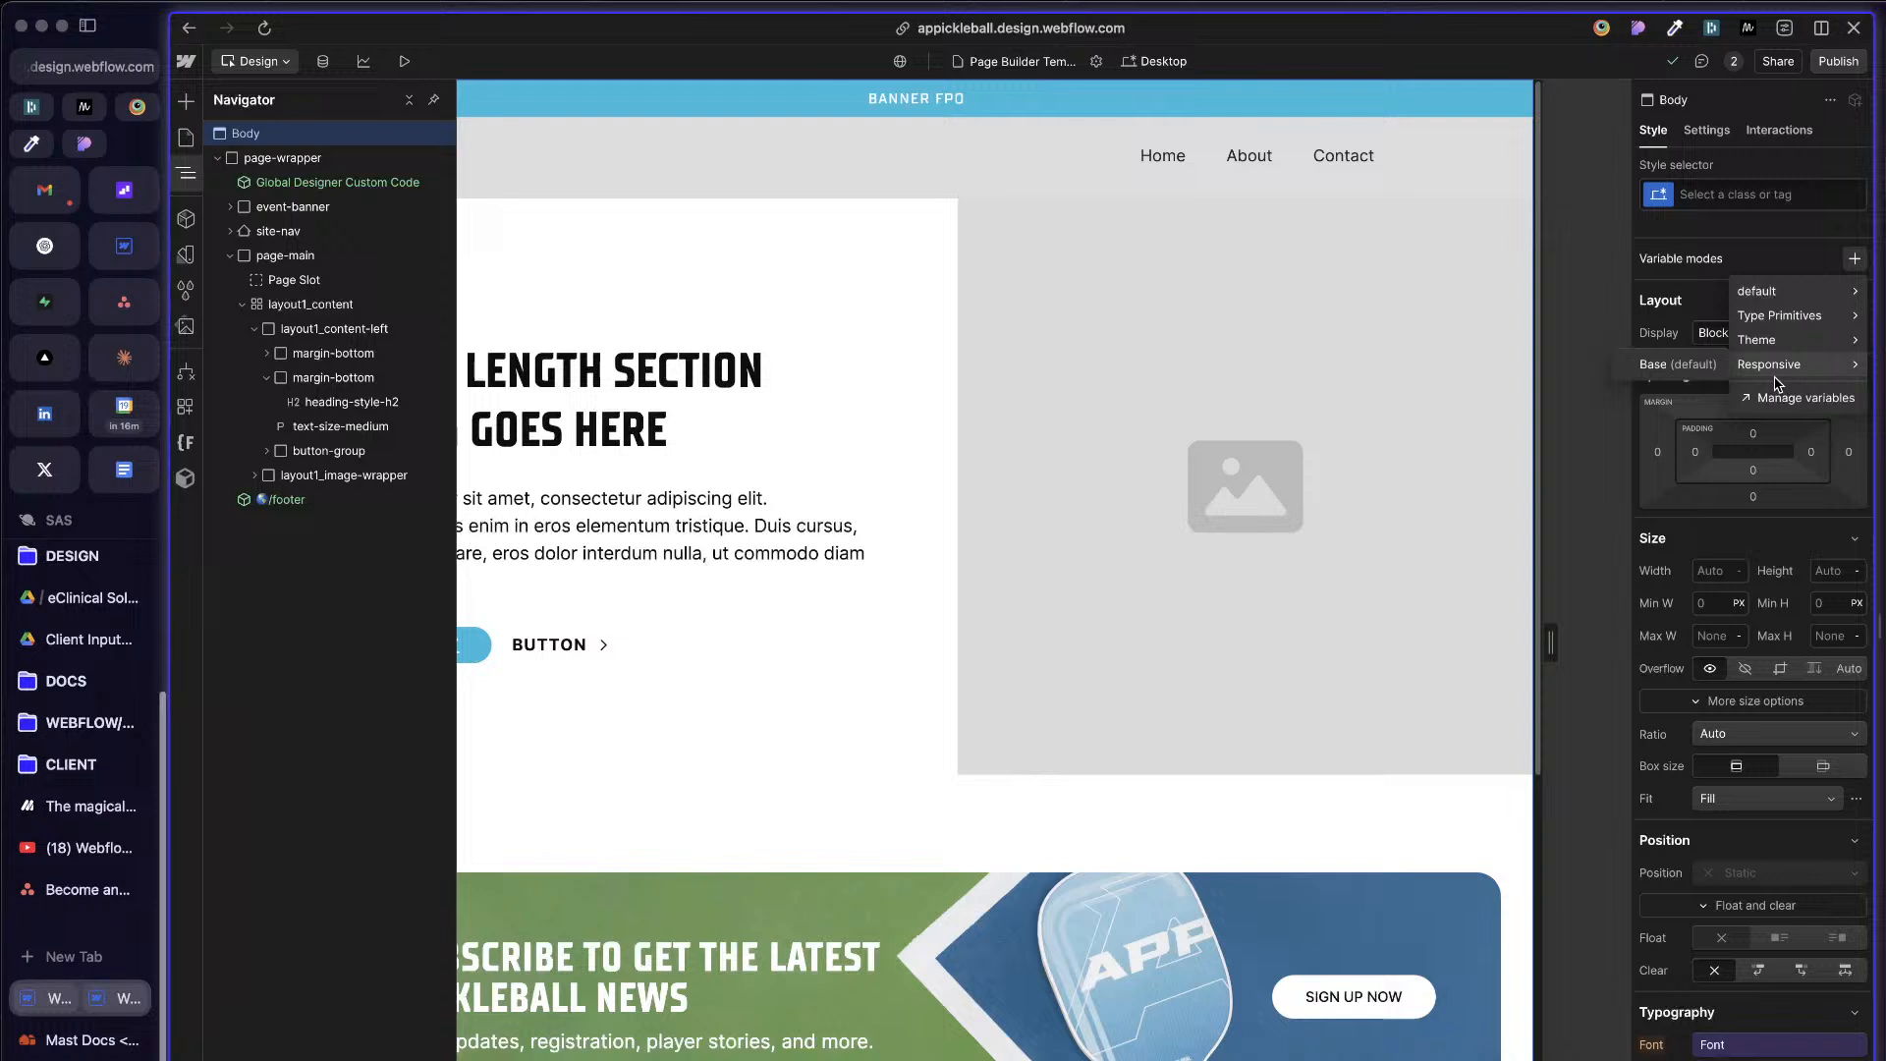
{"action": "left_click", "coordinate": [1696, 369]}
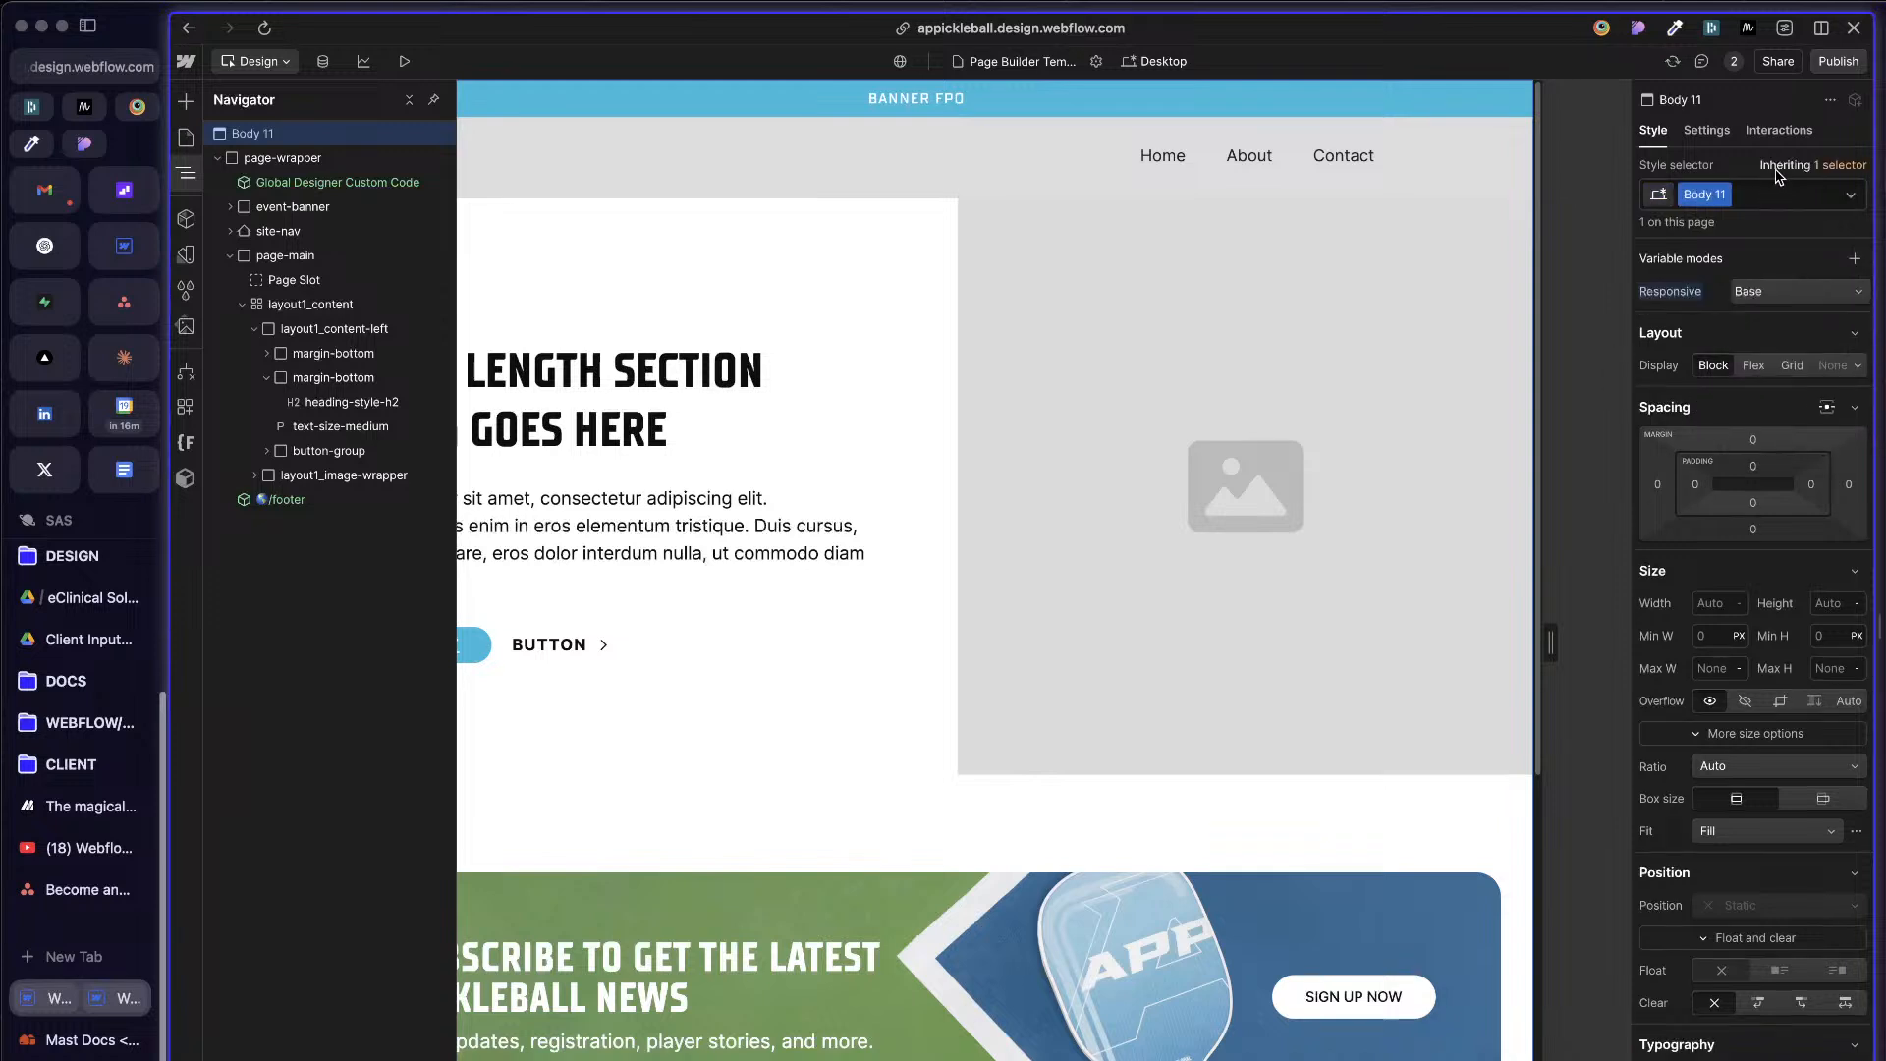
{"action": "key", "text": "super+z"}
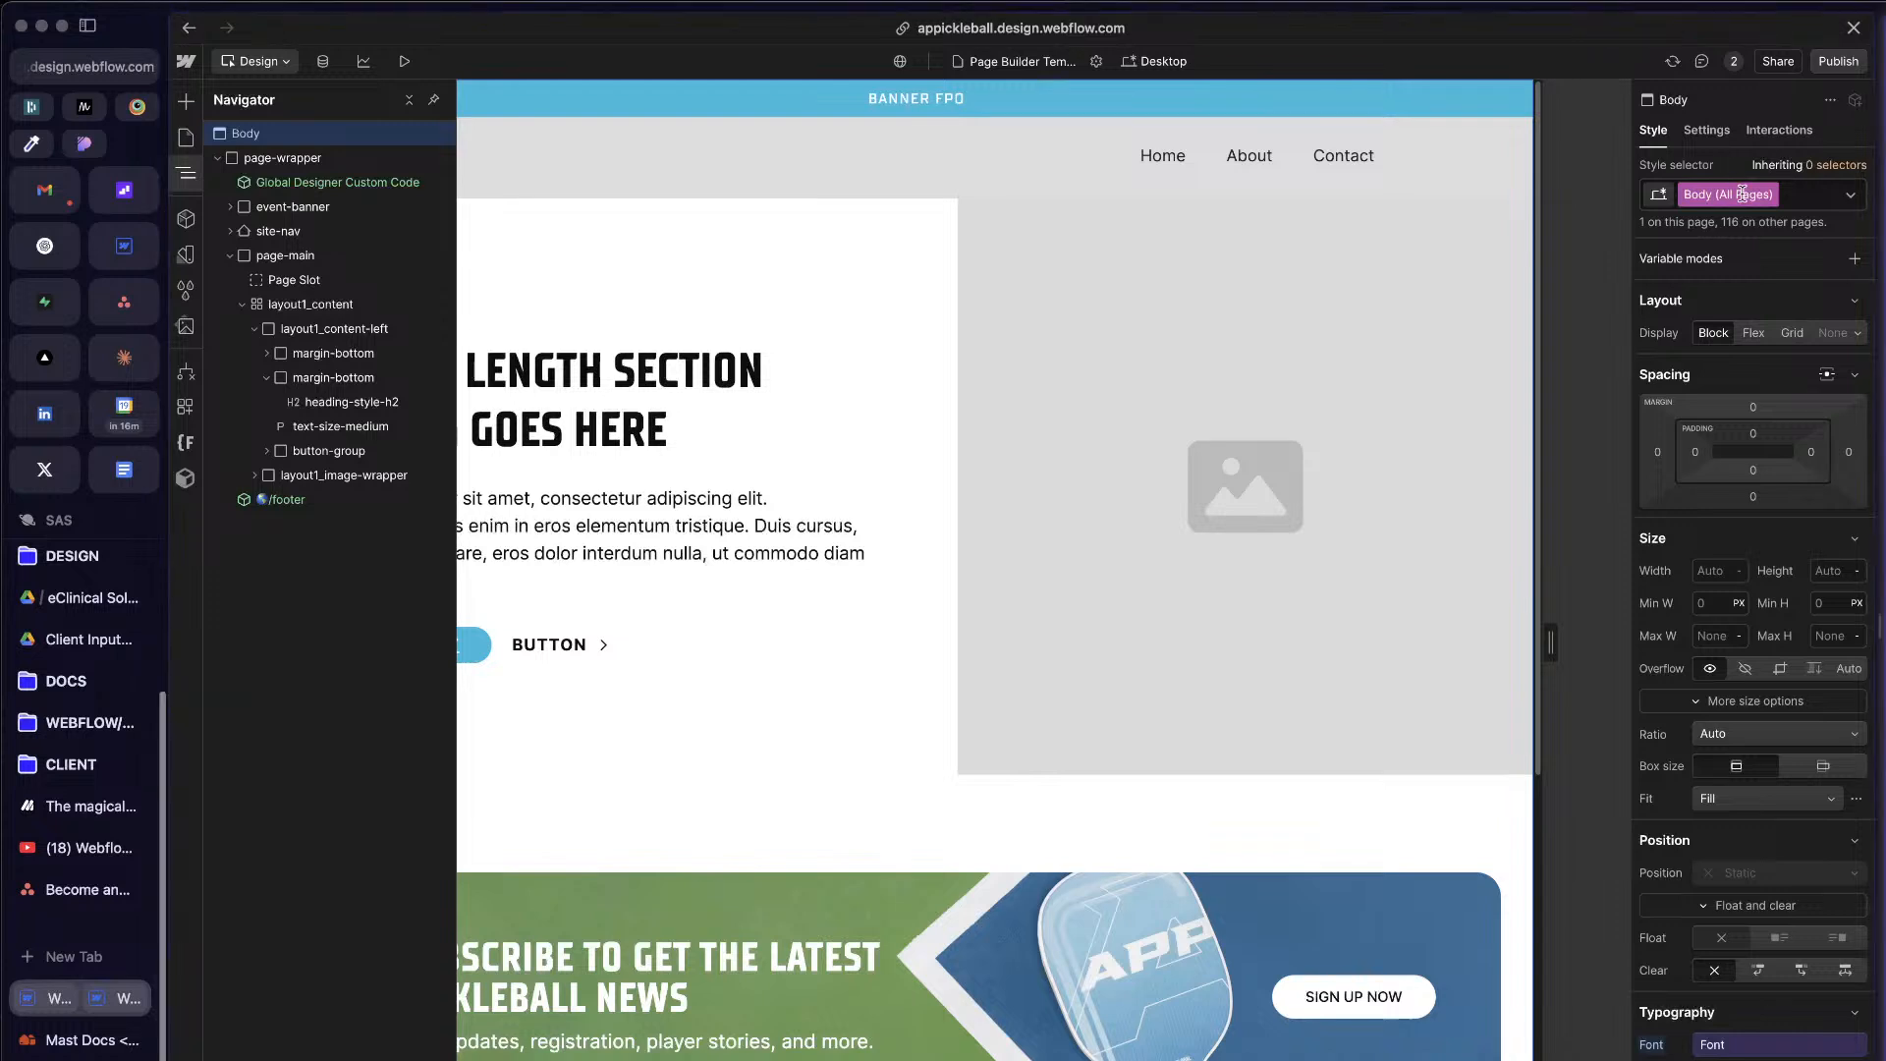
Step: Apply the Responsive collection's Base variable mode to the Body (All Pages) tag
{"action": "left_click", "coordinate": [1855, 258]}
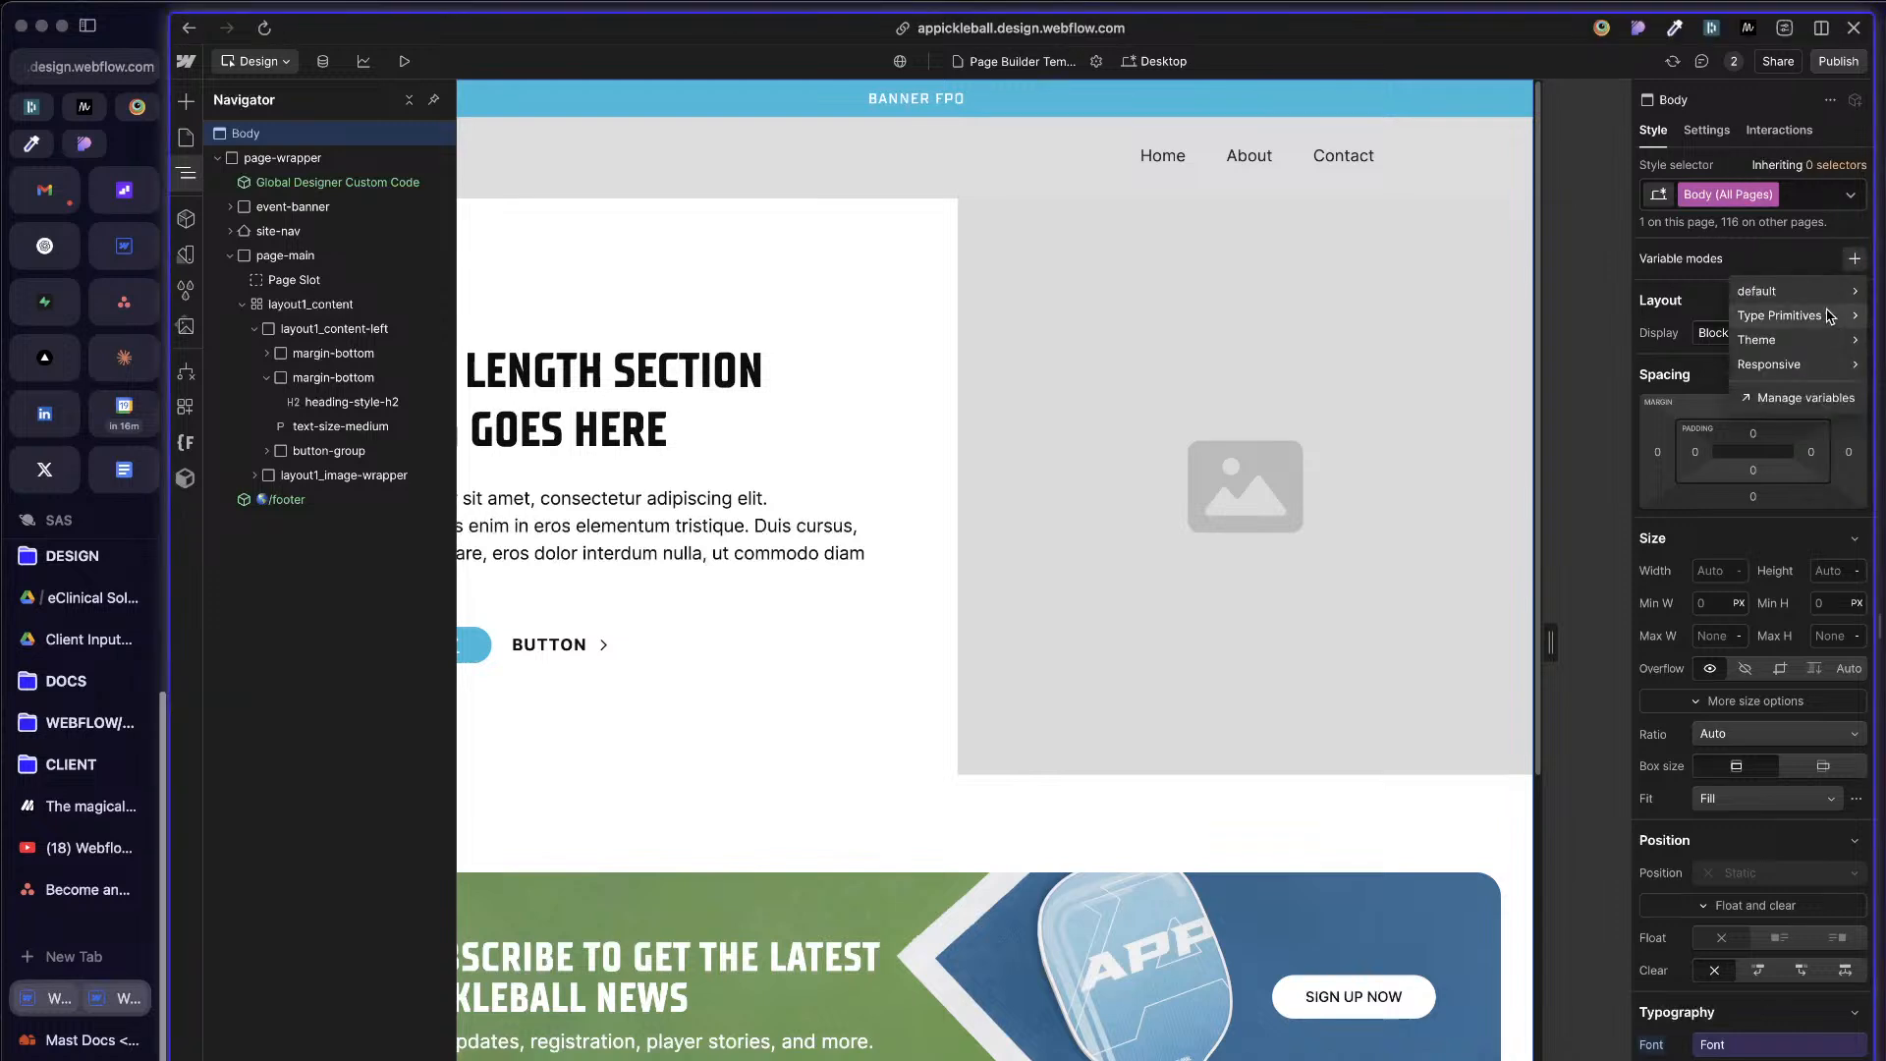
{"action": "left_click", "coordinate": [1768, 364]}
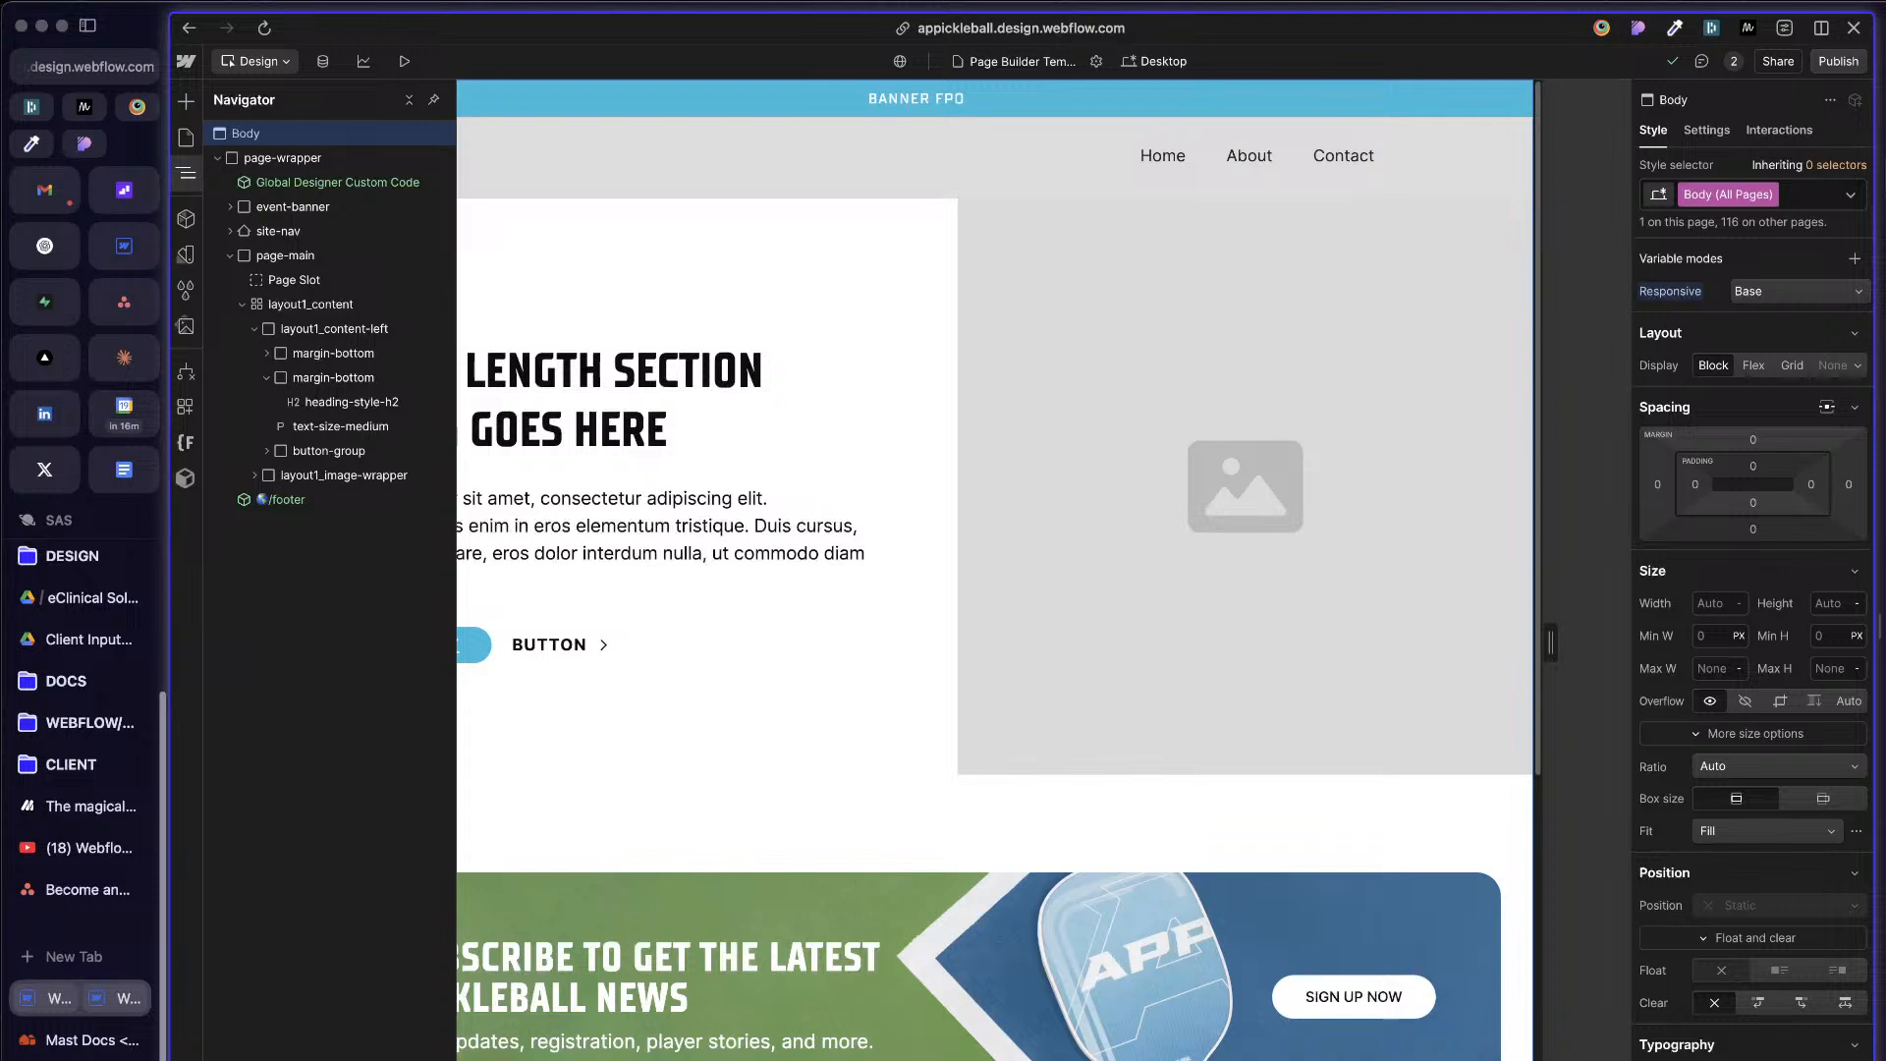
{"action": "left_click_drag", "start_coordinate": [1881, 628], "coordinate": [1885, 628]}
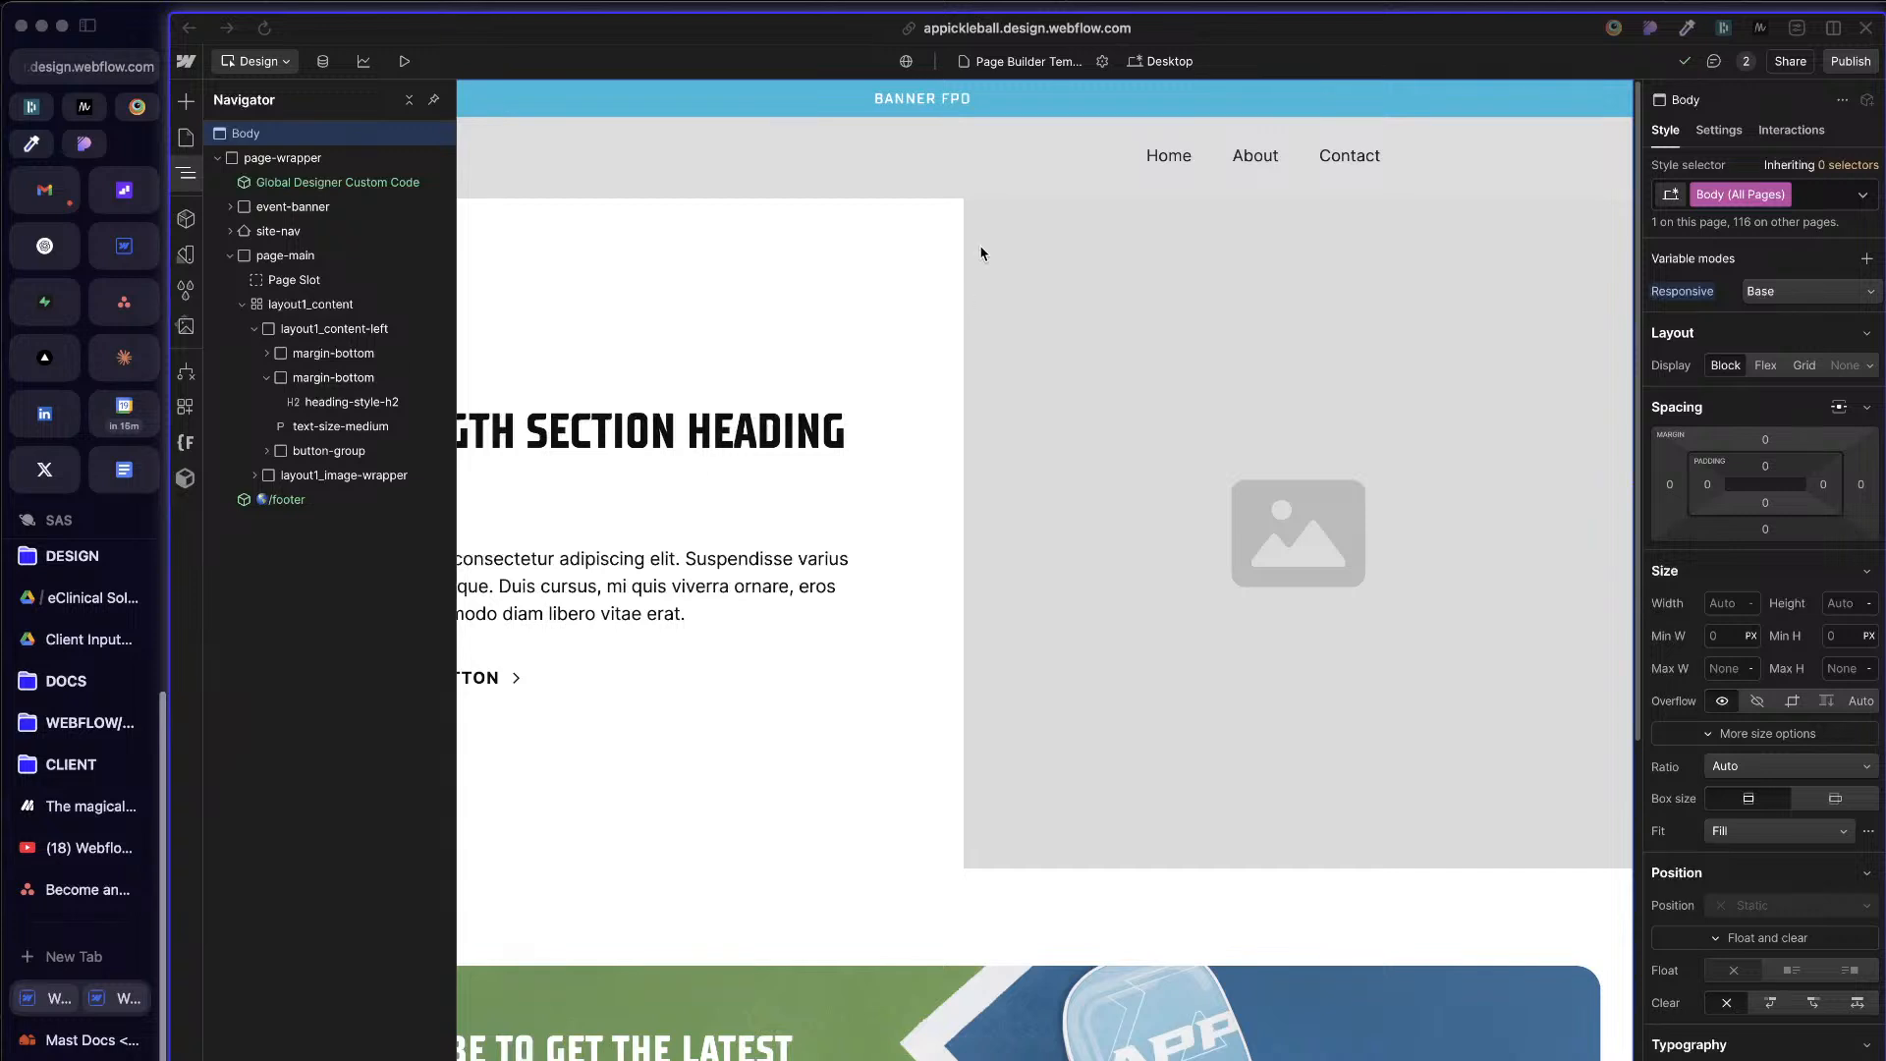
Step: Examine the Theme and Responsive variable modes on Body, page-wrapper and nested elements such as layout1_image, layout1_content and Page Slot
{"action": "left_click", "coordinate": [1375, 159]}
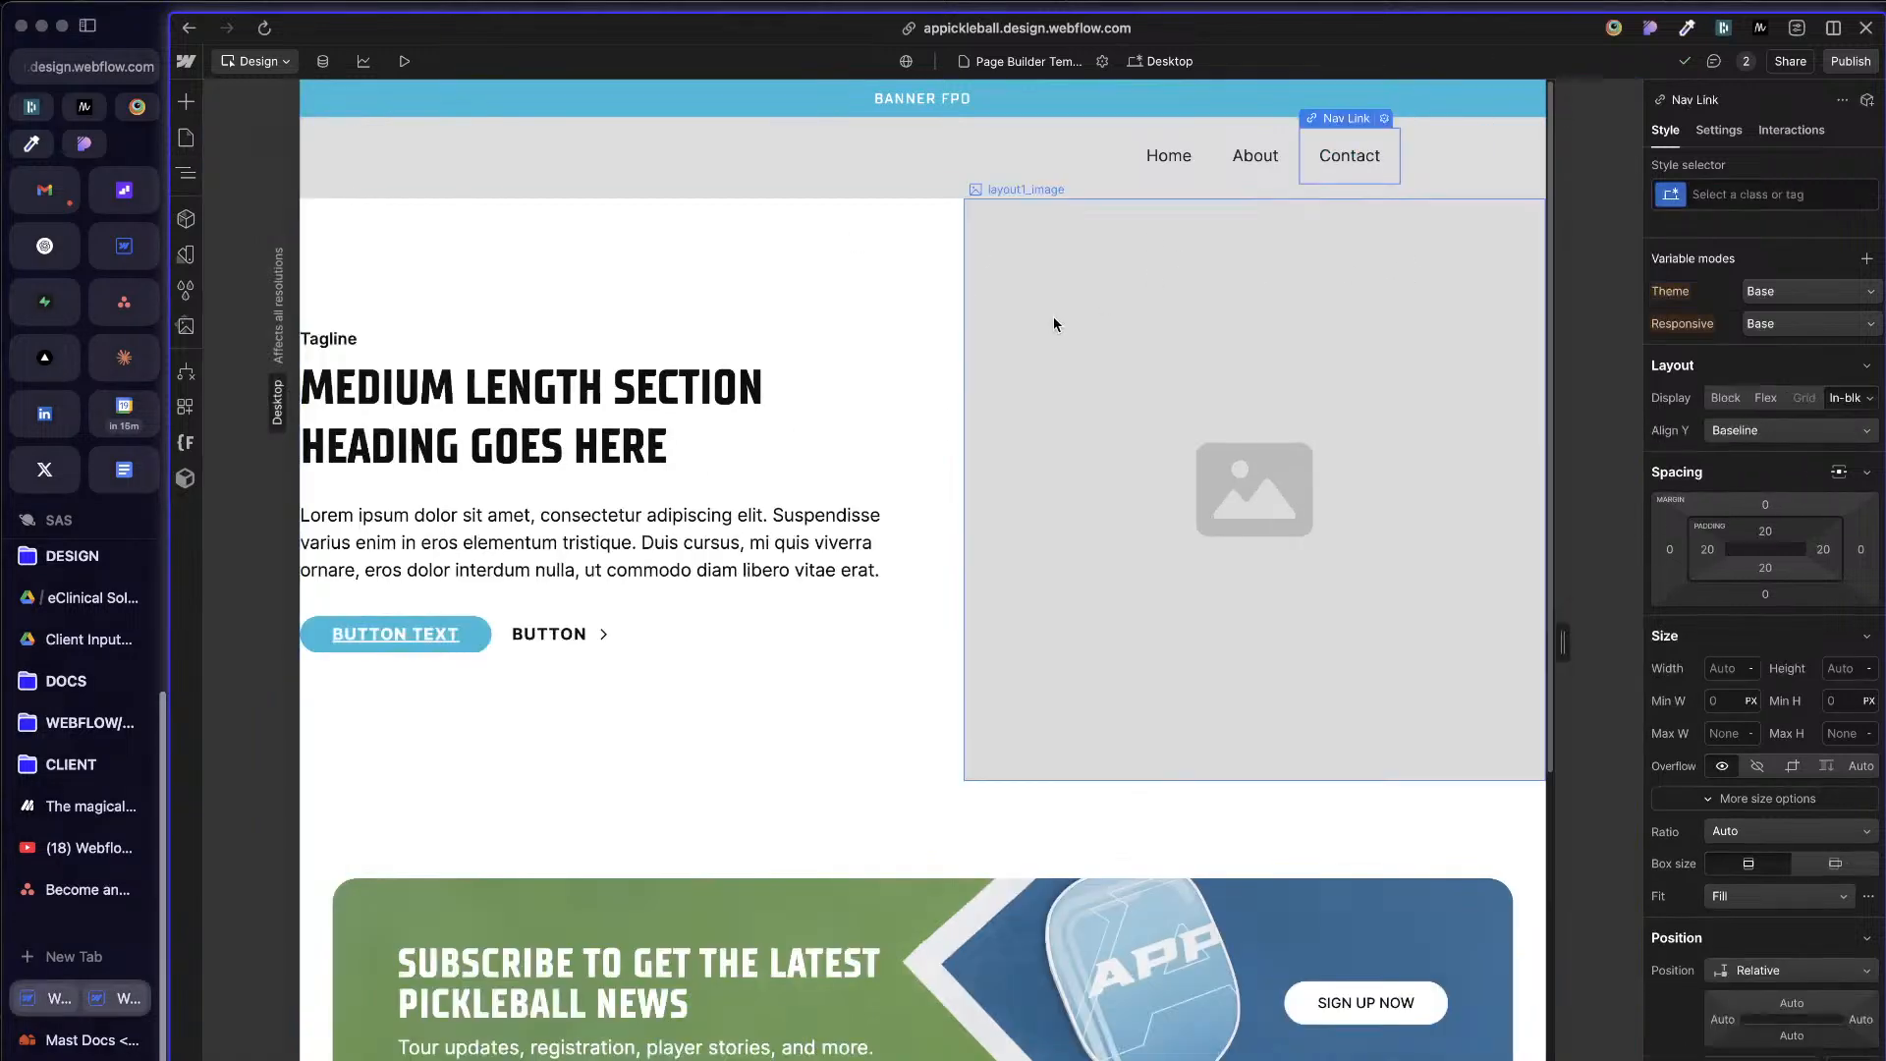
{"action": "left_click", "coordinate": [1004, 436]}
{"action": "key", "text": "z"}
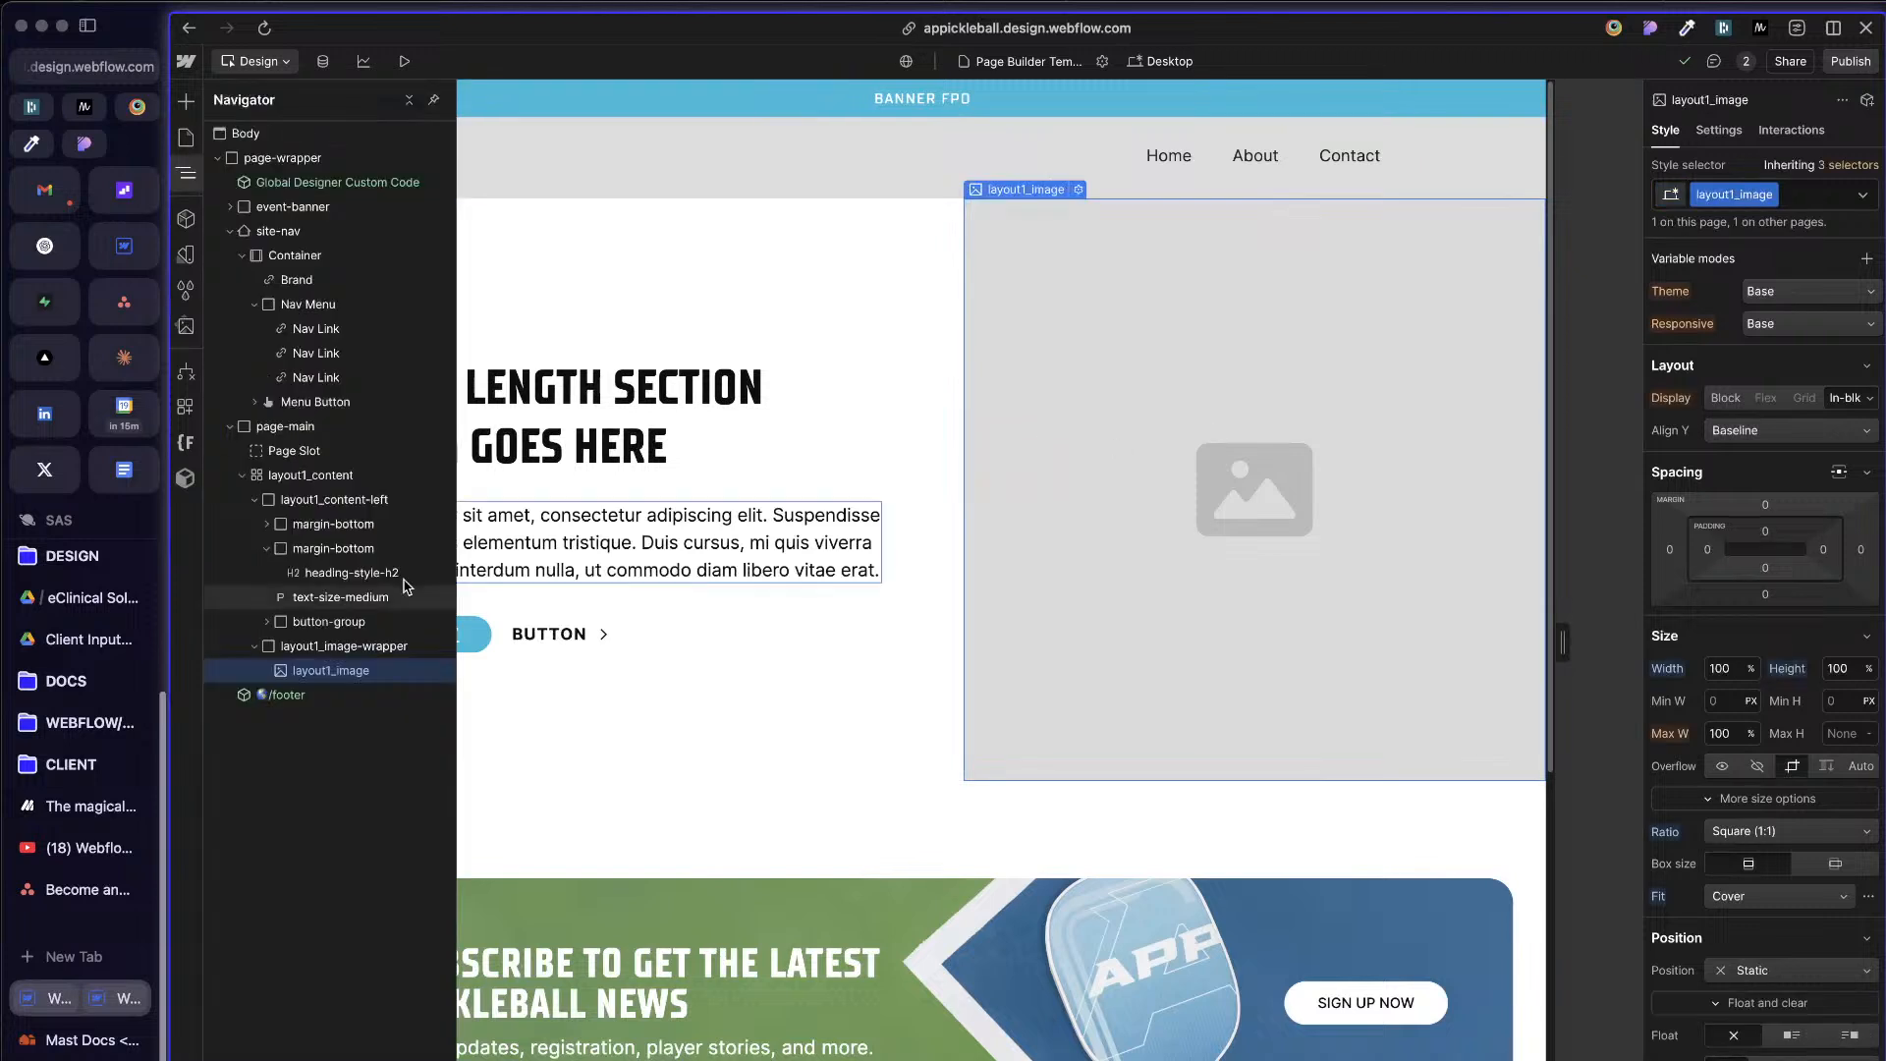
{"action": "left_click", "coordinate": [310, 475]}
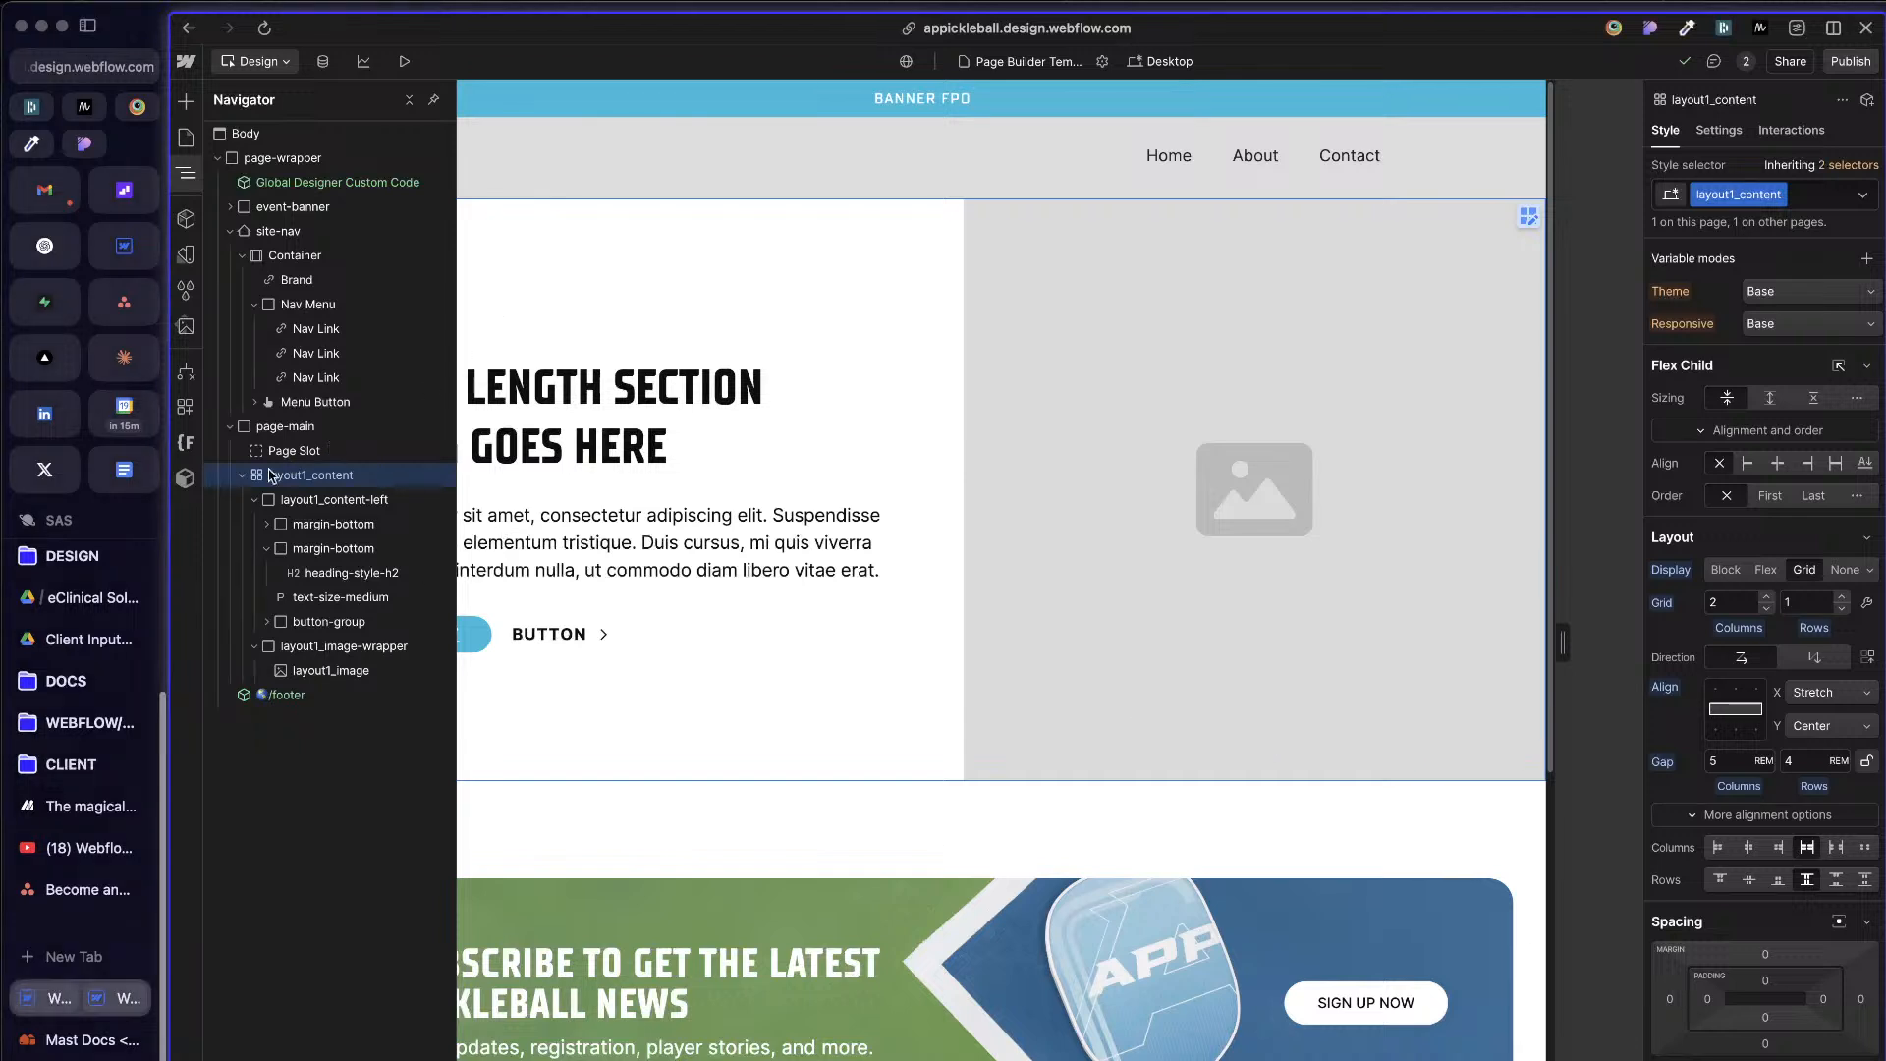
{"action": "left_click", "coordinate": [242, 476]}
{"action": "left_click", "coordinate": [283, 449]}
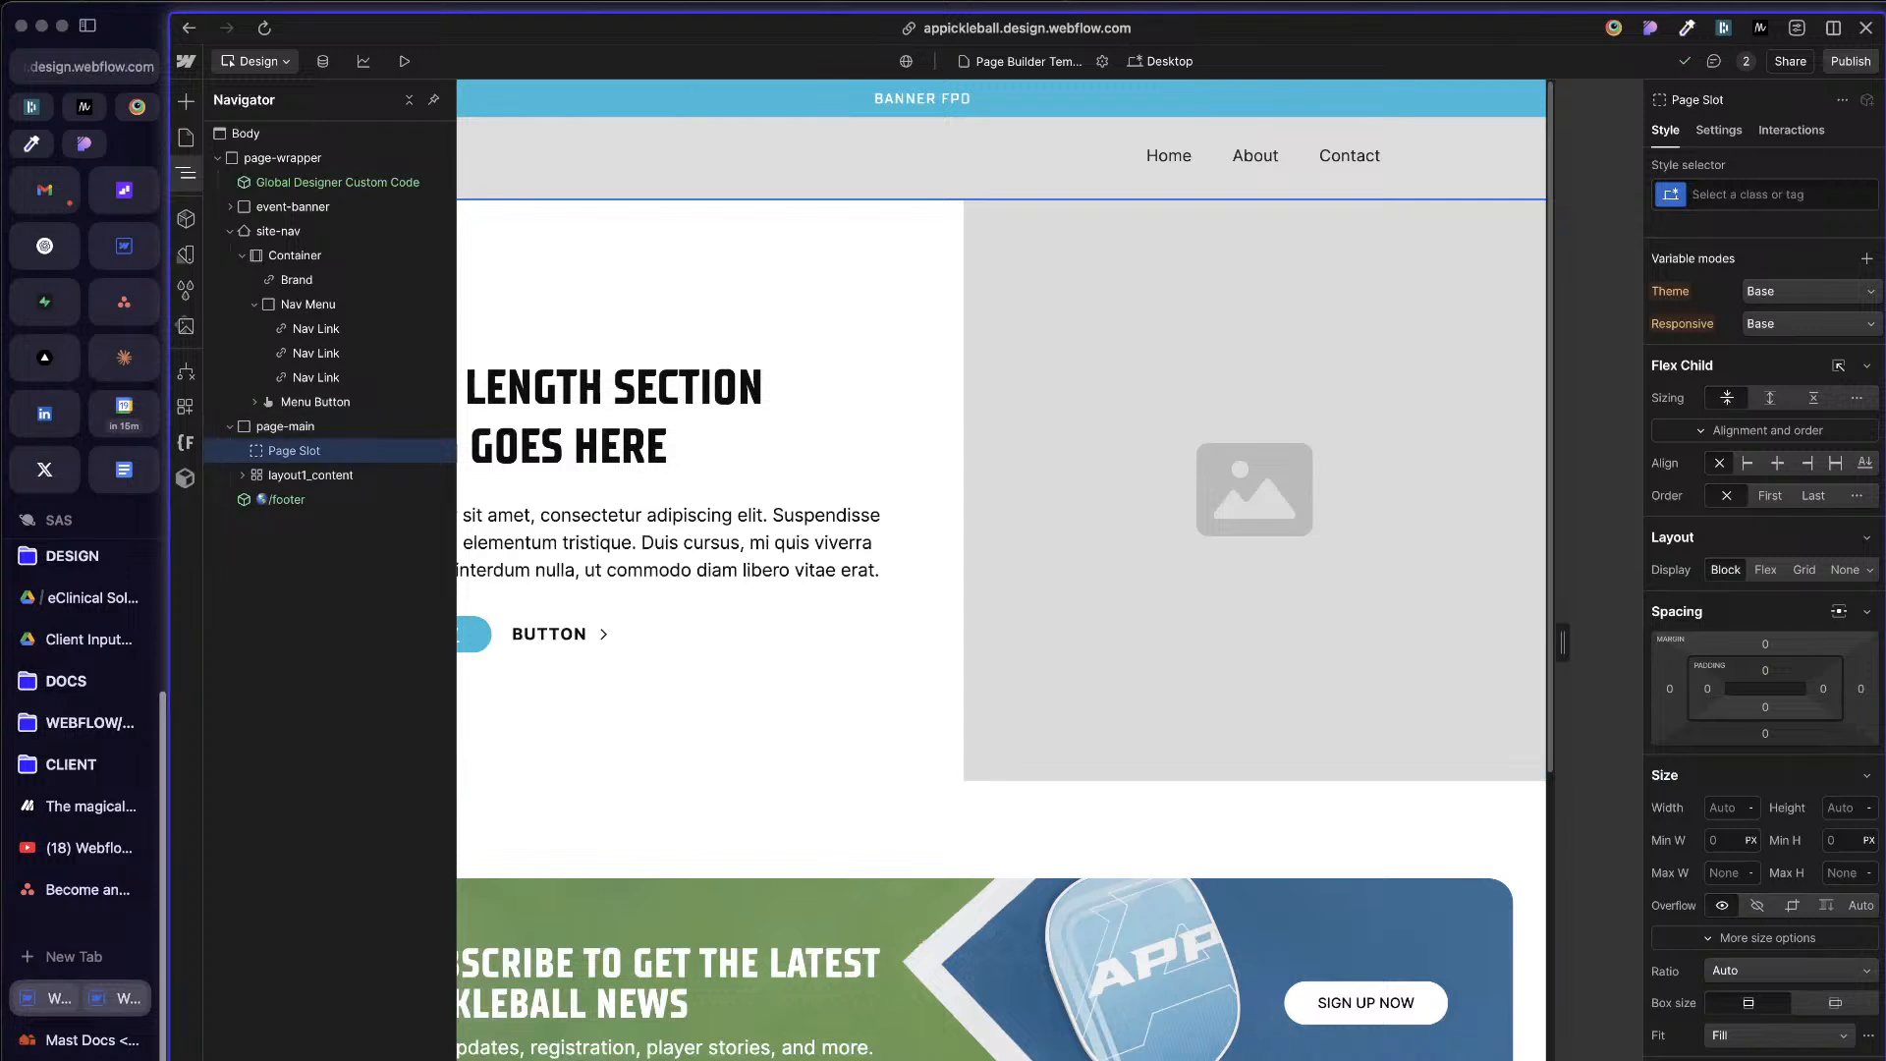
{"action": "left_click", "coordinate": [363, 134]}
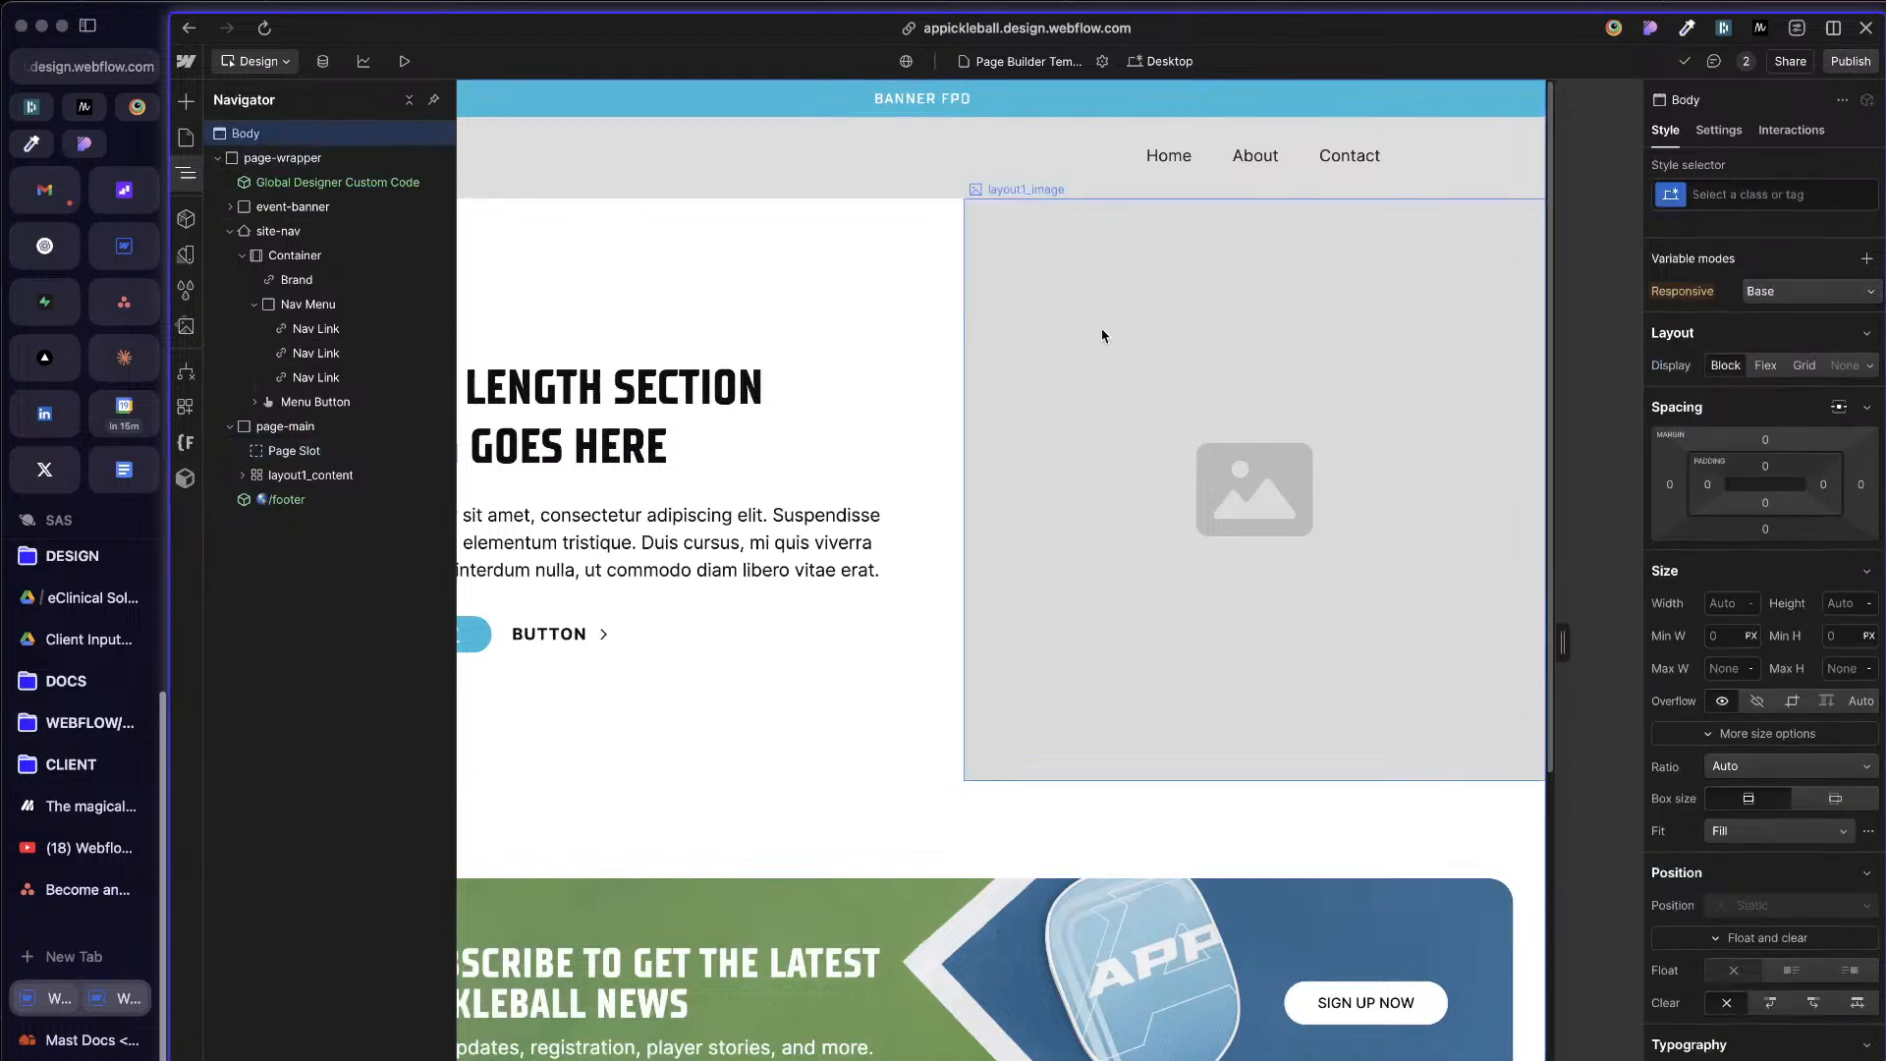
{"action": "left_click", "coordinate": [344, 160]}
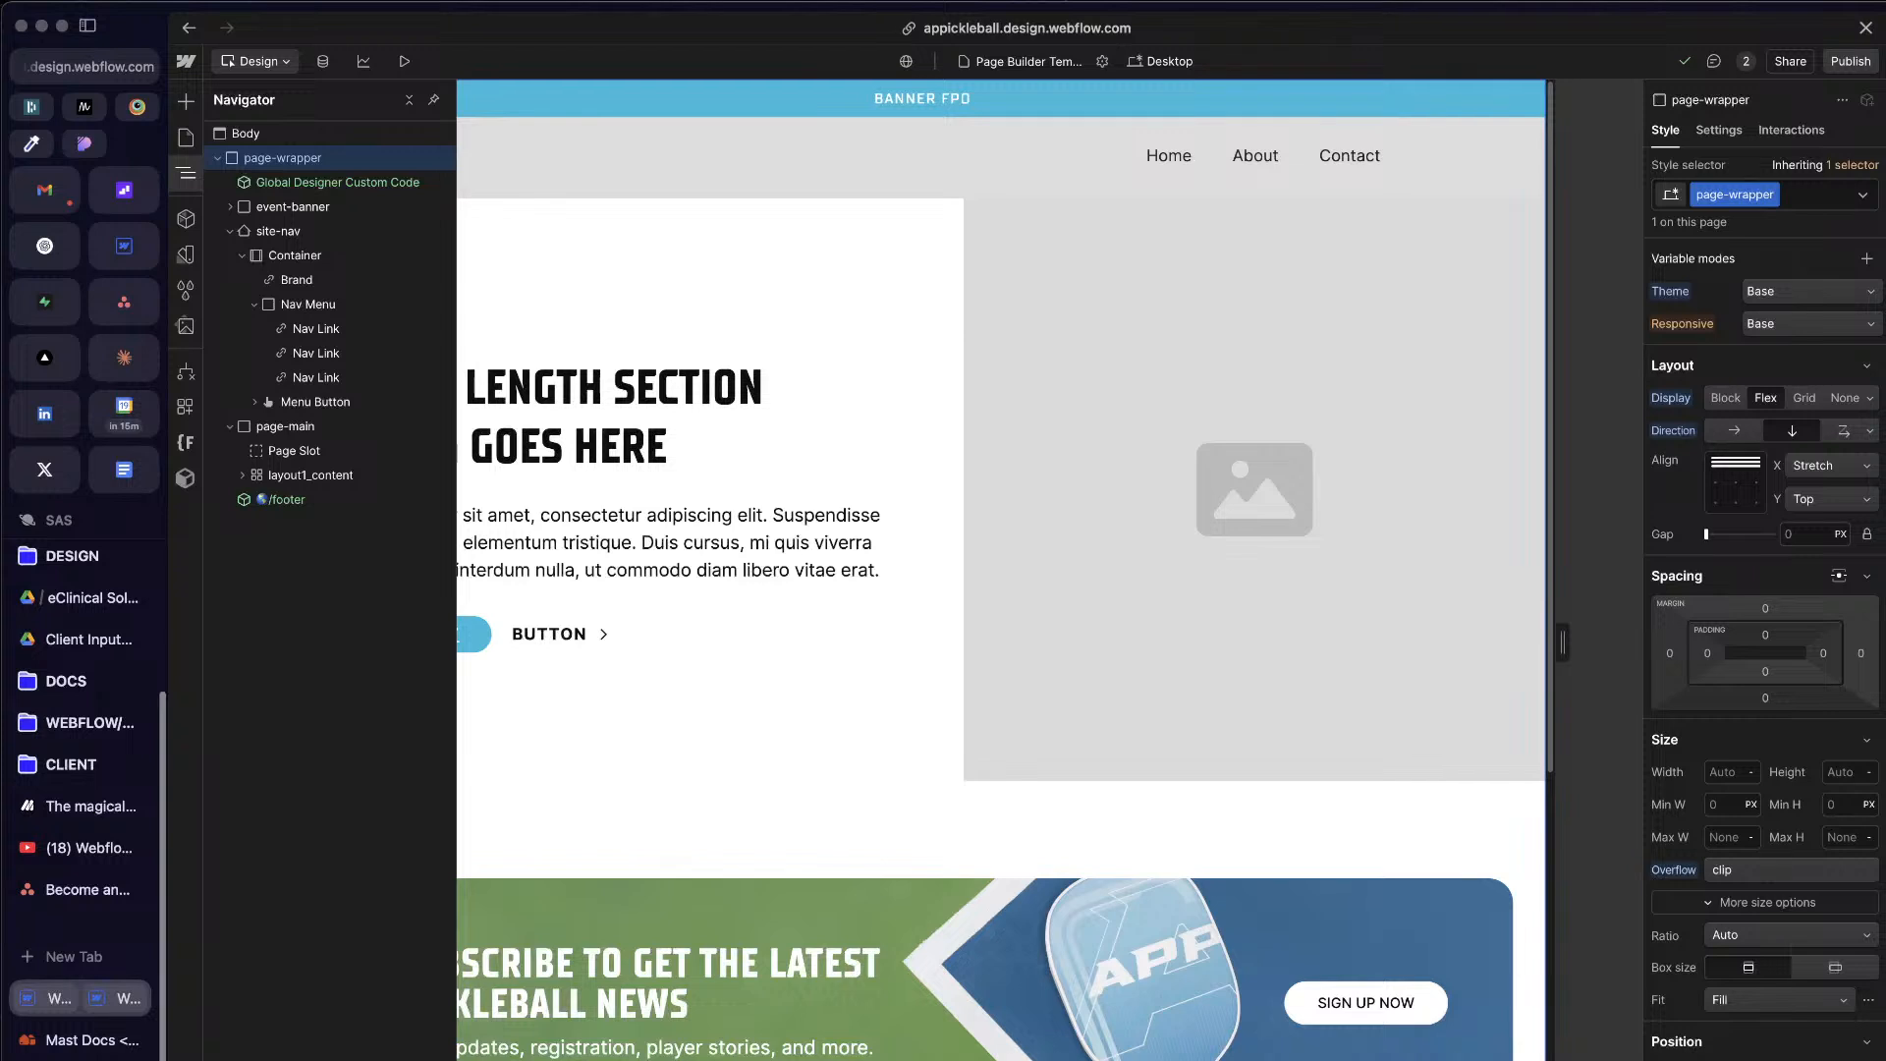
{"action": "left_click", "coordinate": [875, 339]}
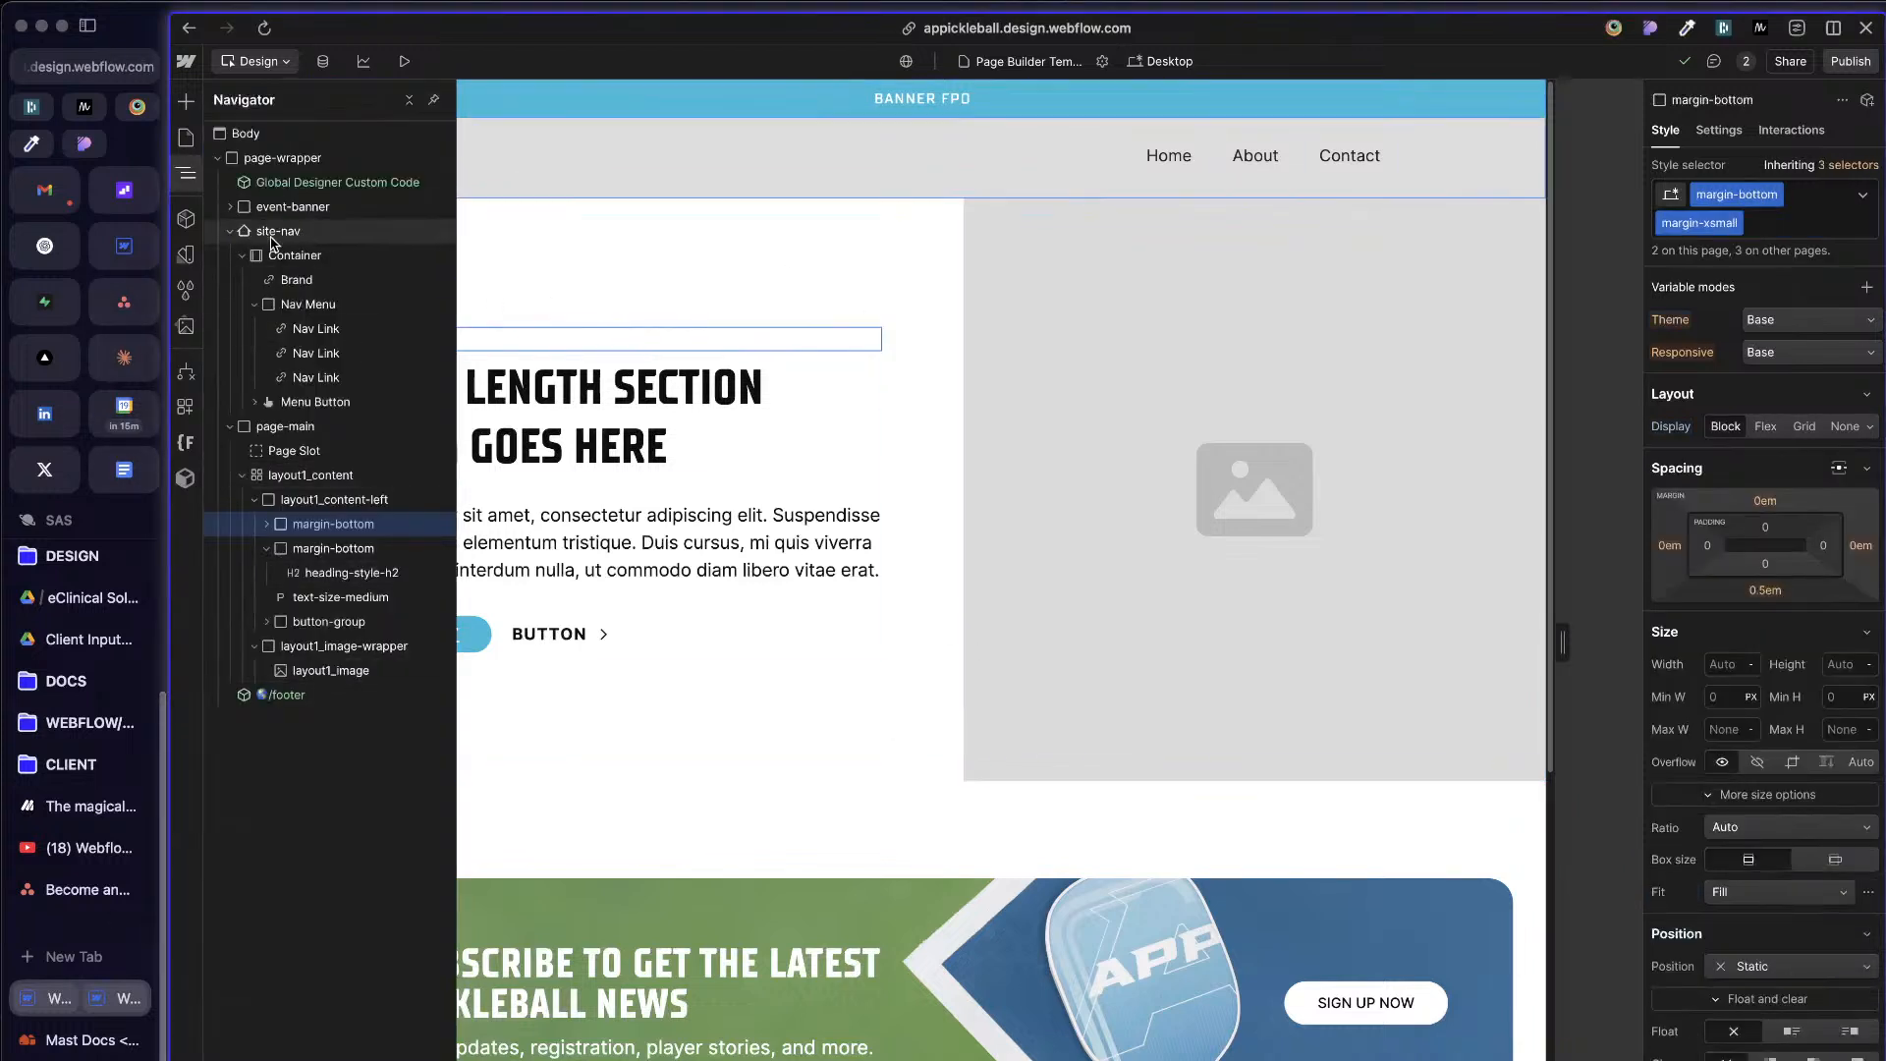
{"action": "left_click", "coordinate": [230, 233]}
{"action": "left_click", "coordinate": [285, 256]}
{"action": "left_click", "coordinate": [310, 304]}
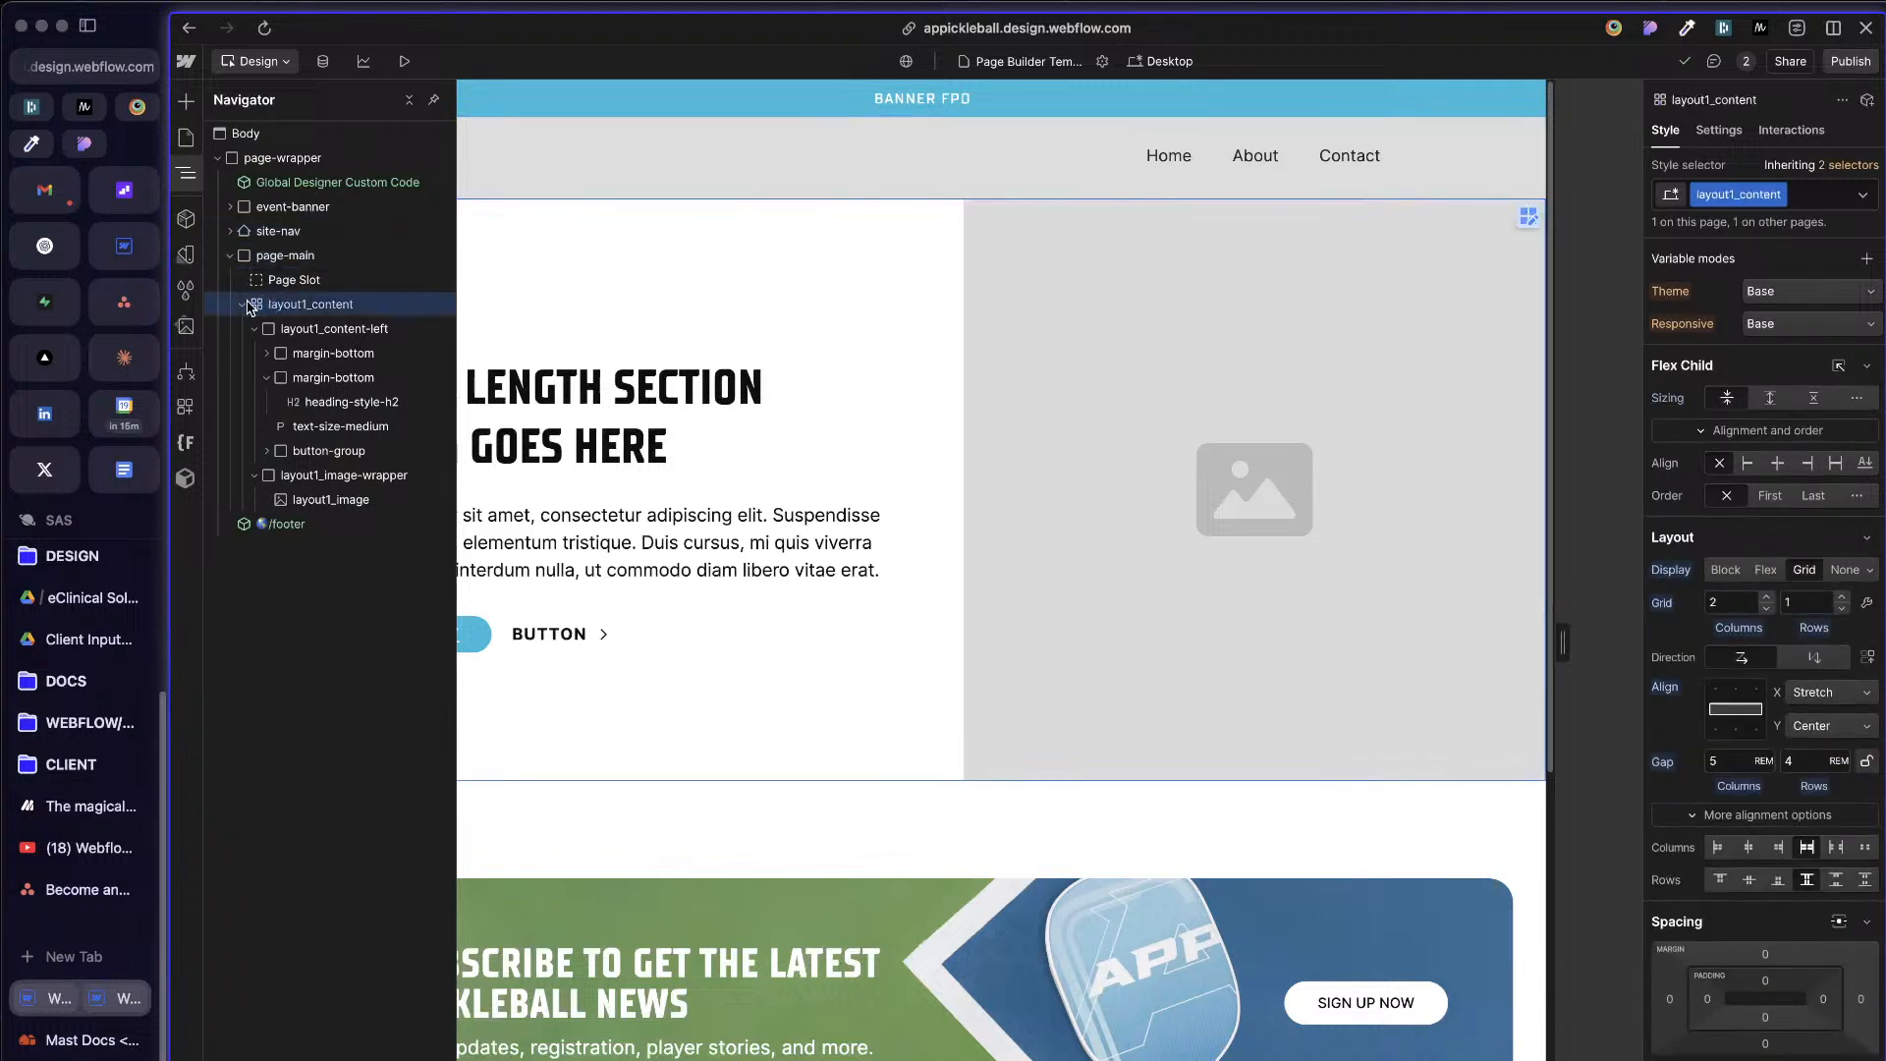
Step: Try to add a Section element inside the Page Slot
{"action": "left_click", "coordinate": [242, 304]}
{"action": "left_click", "coordinate": [310, 279]}
{"action": "key", "text": "super+e"}
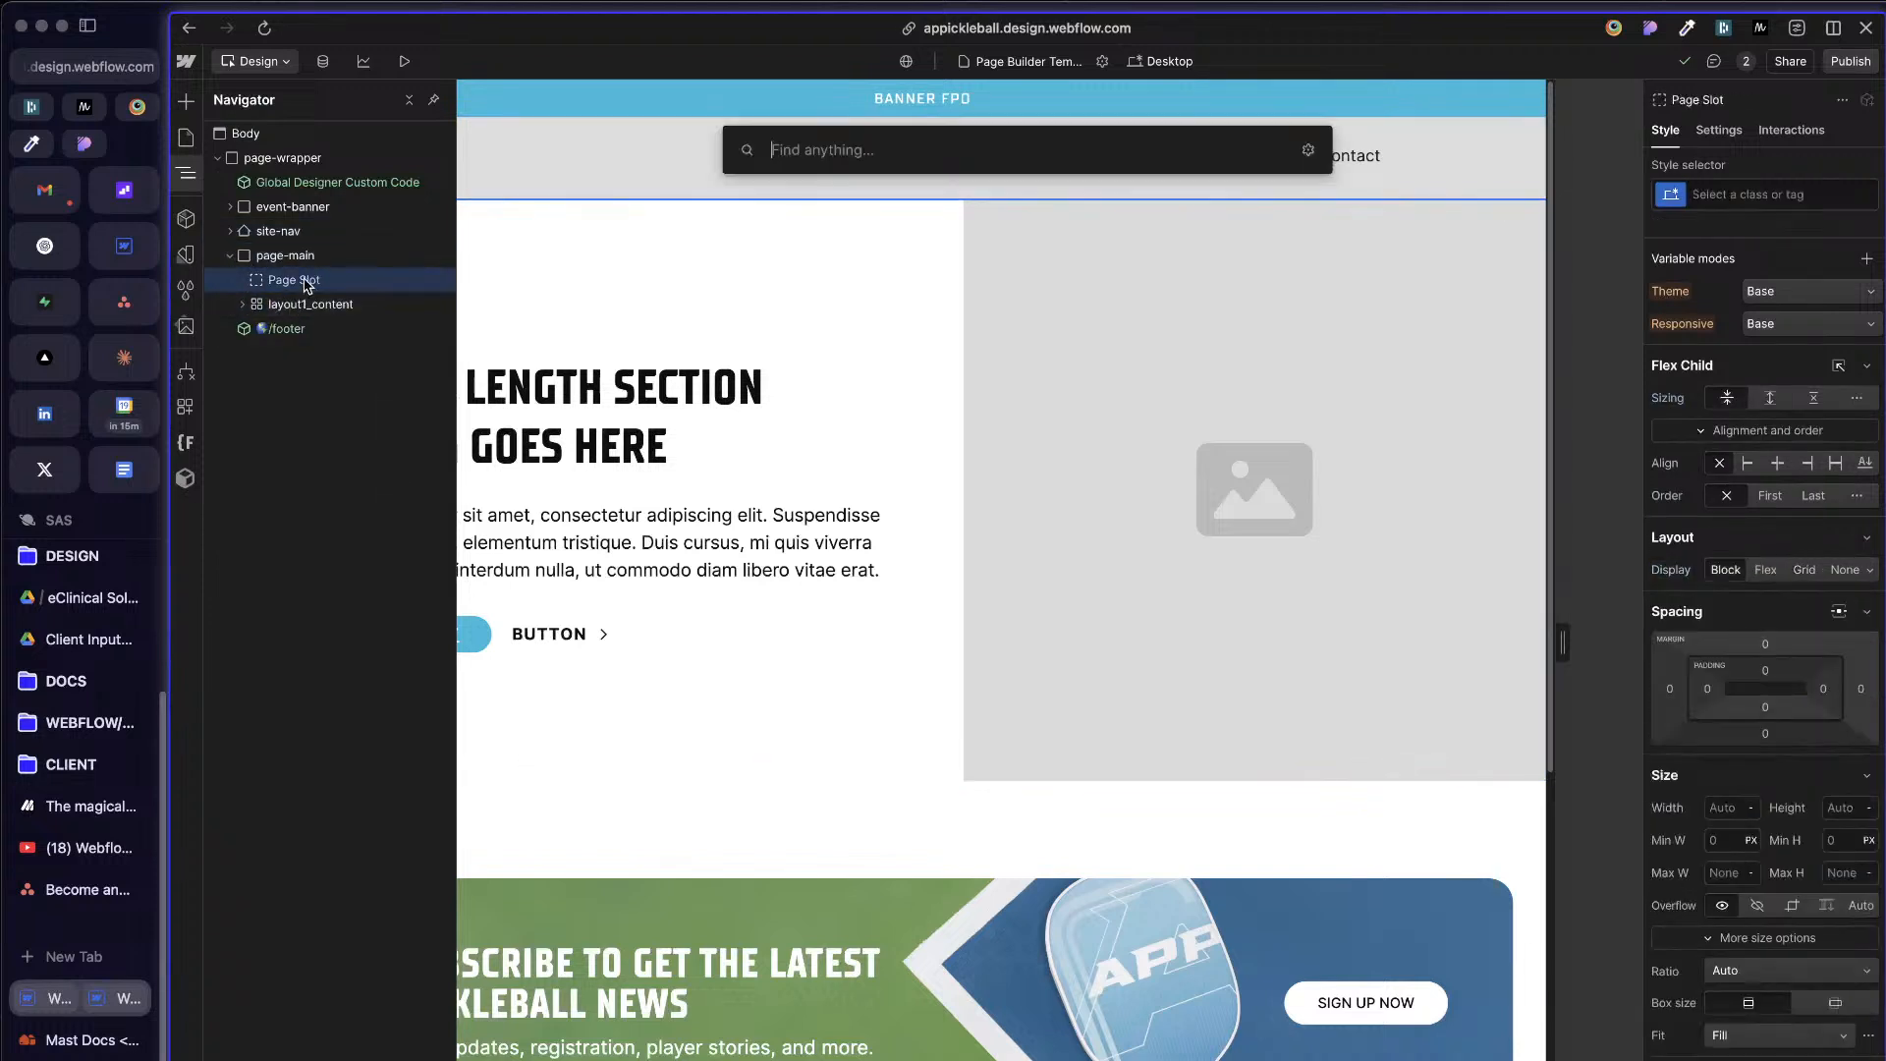
{"action": "type", "text": "se"}
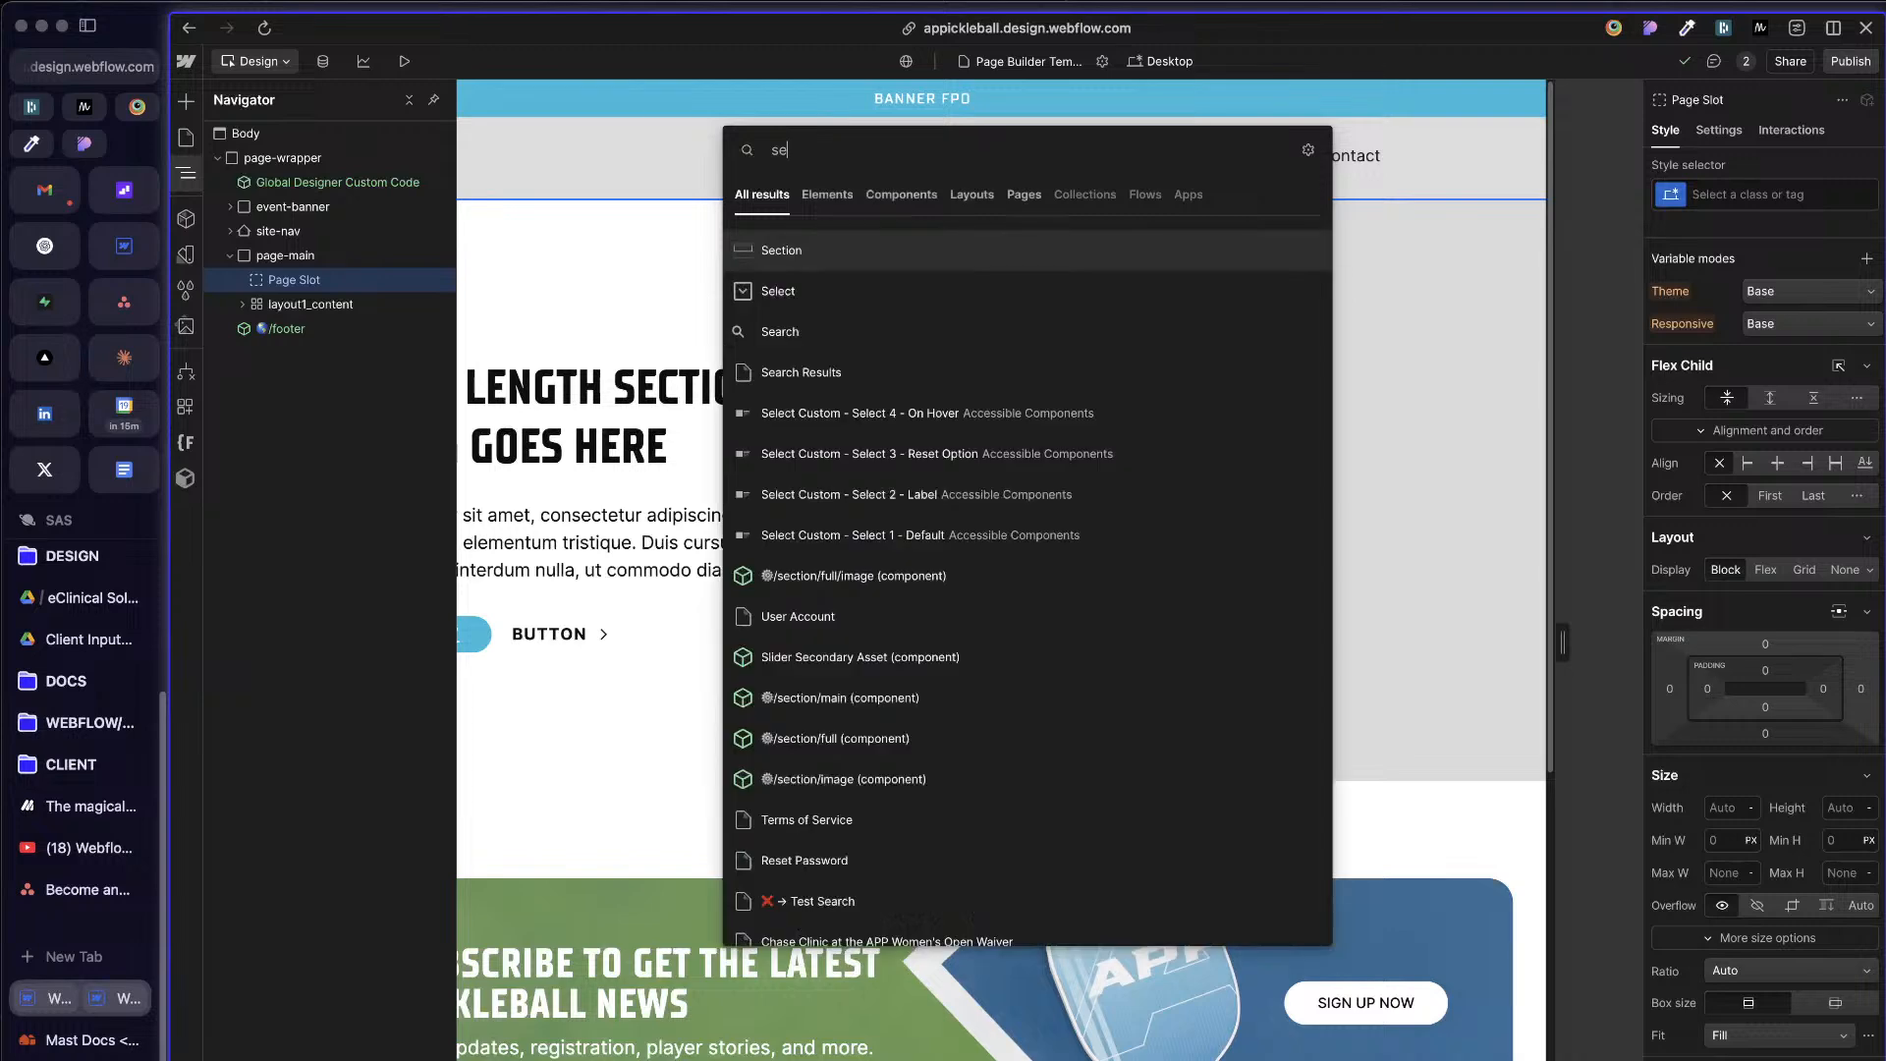
{"action": "type", "text": "c"}
{"action": "left_click", "coordinate": [833, 253]}
Step: Add a Section element inside page-main, between the Page Slot and layout1_content
{"action": "left_click", "coordinate": [282, 255]}
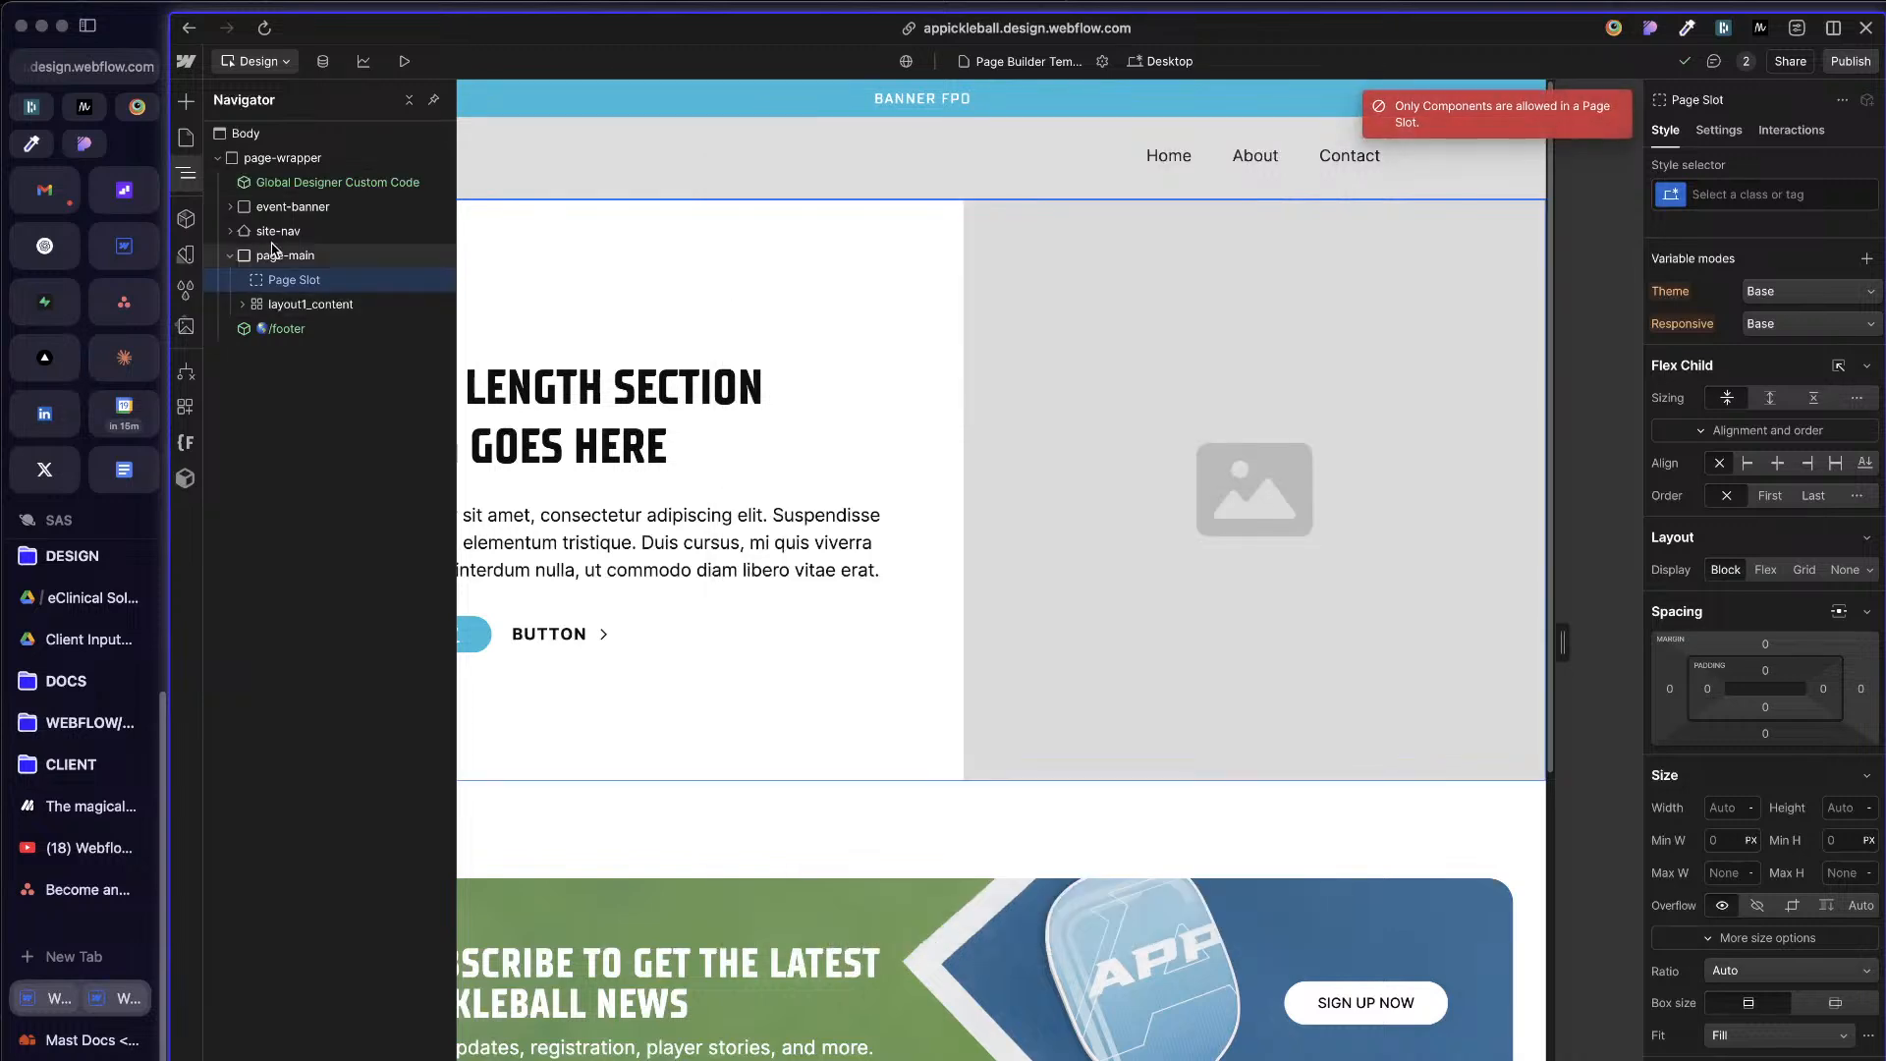
{"action": "key", "text": "super+e"}
{"action": "type", "text": "sec"}
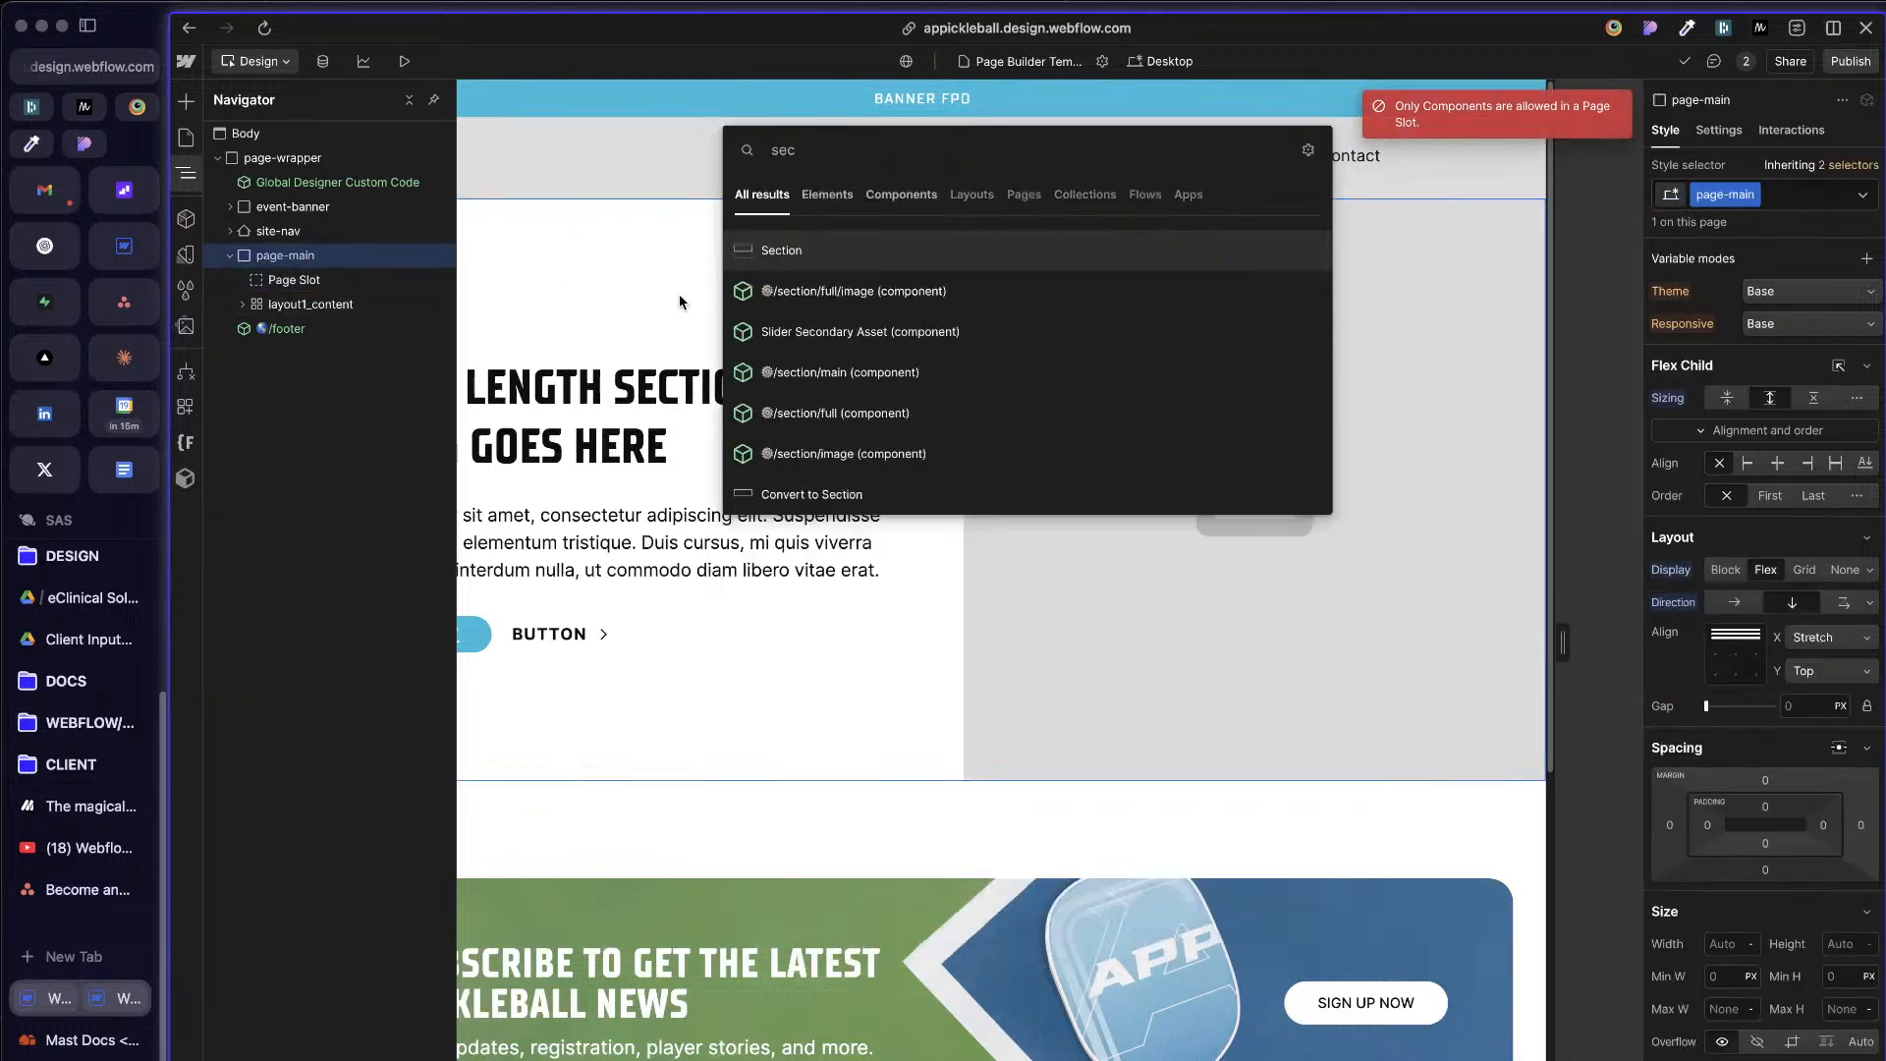
{"action": "left_click", "coordinate": [870, 246]}
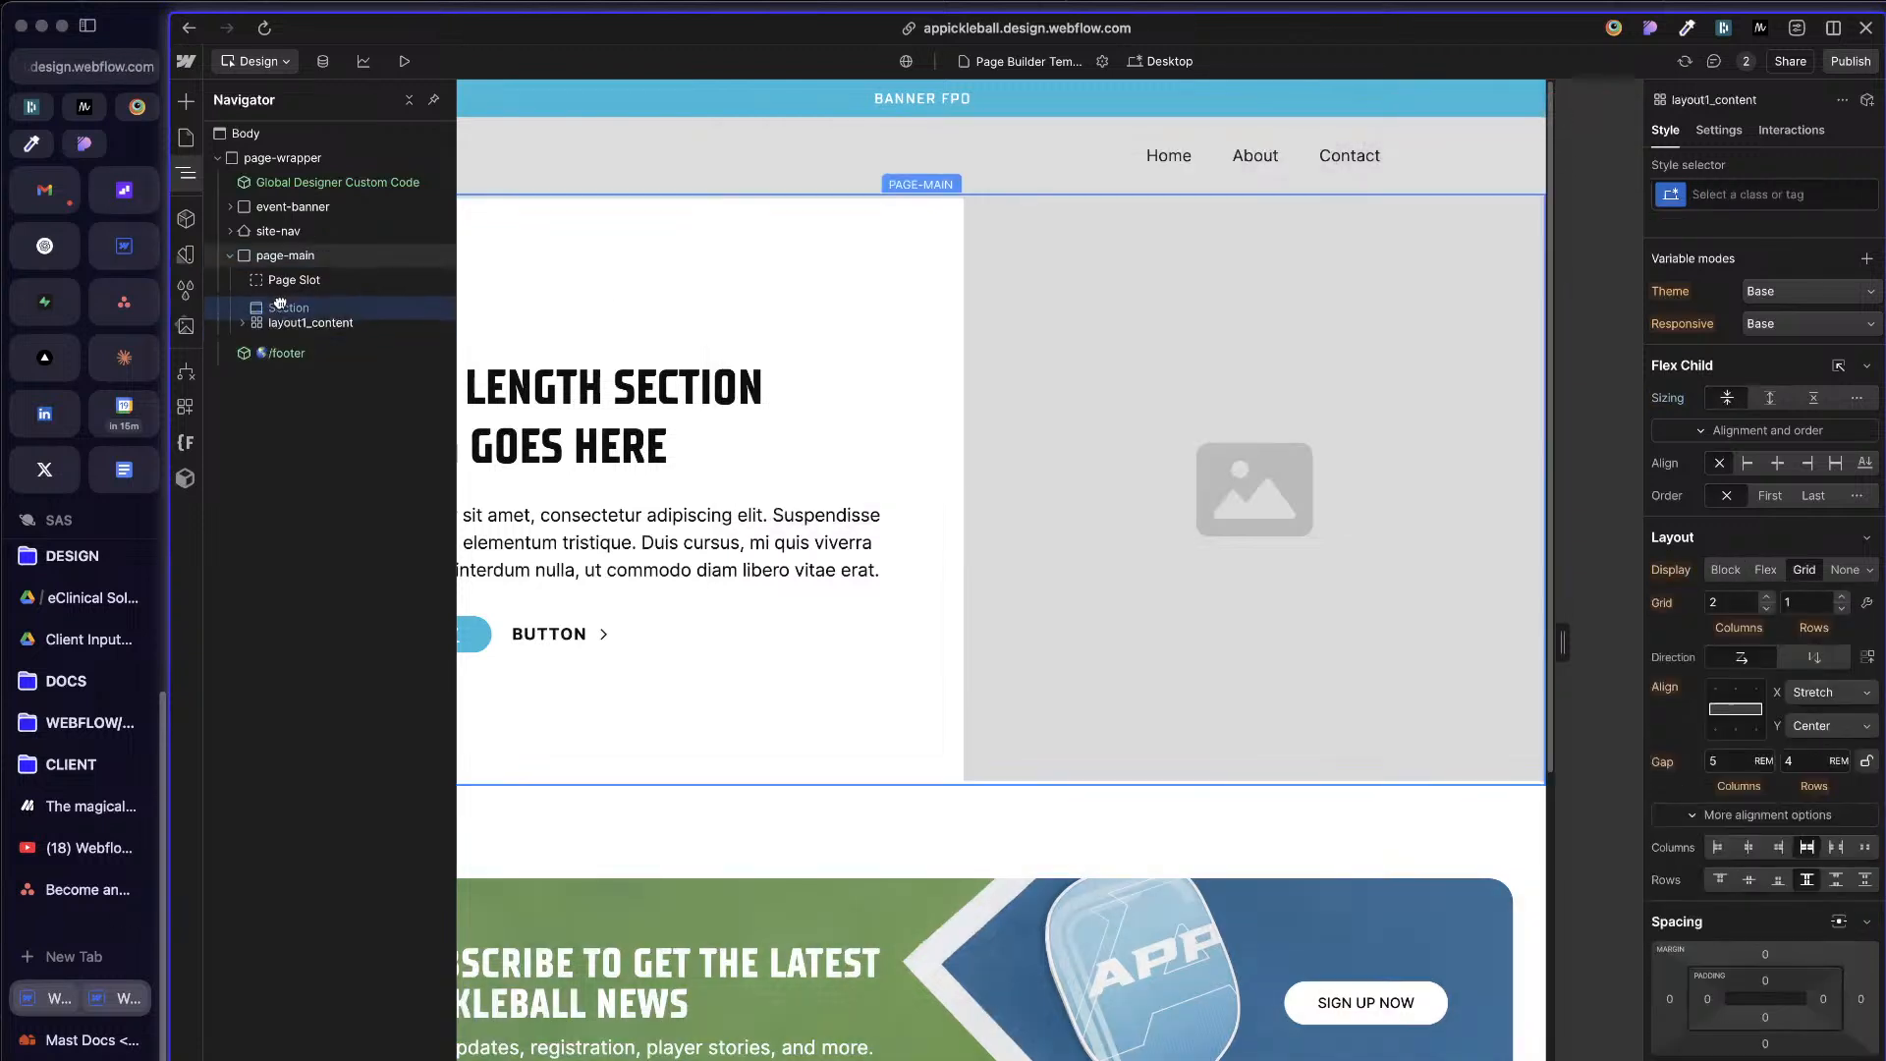
{"action": "left_click", "coordinate": [295, 328]}
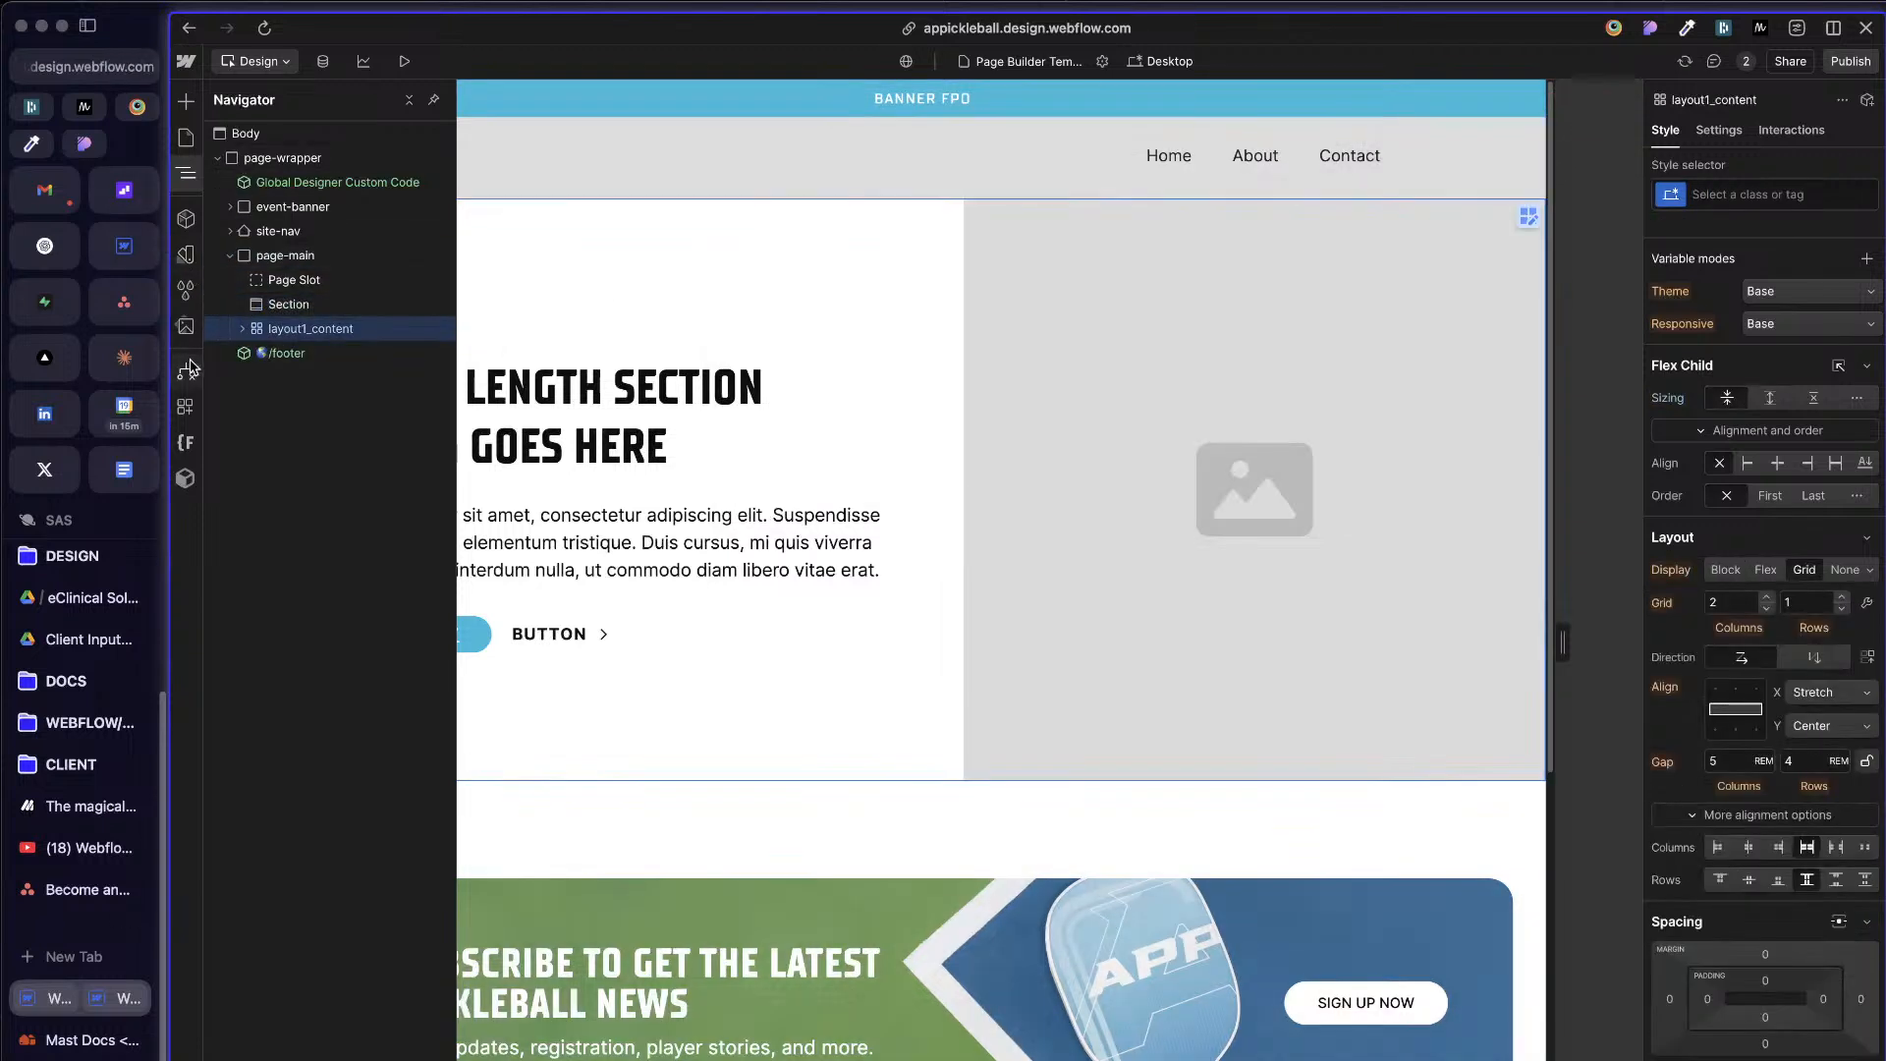
{"action": "left_click", "coordinate": [186, 218]}
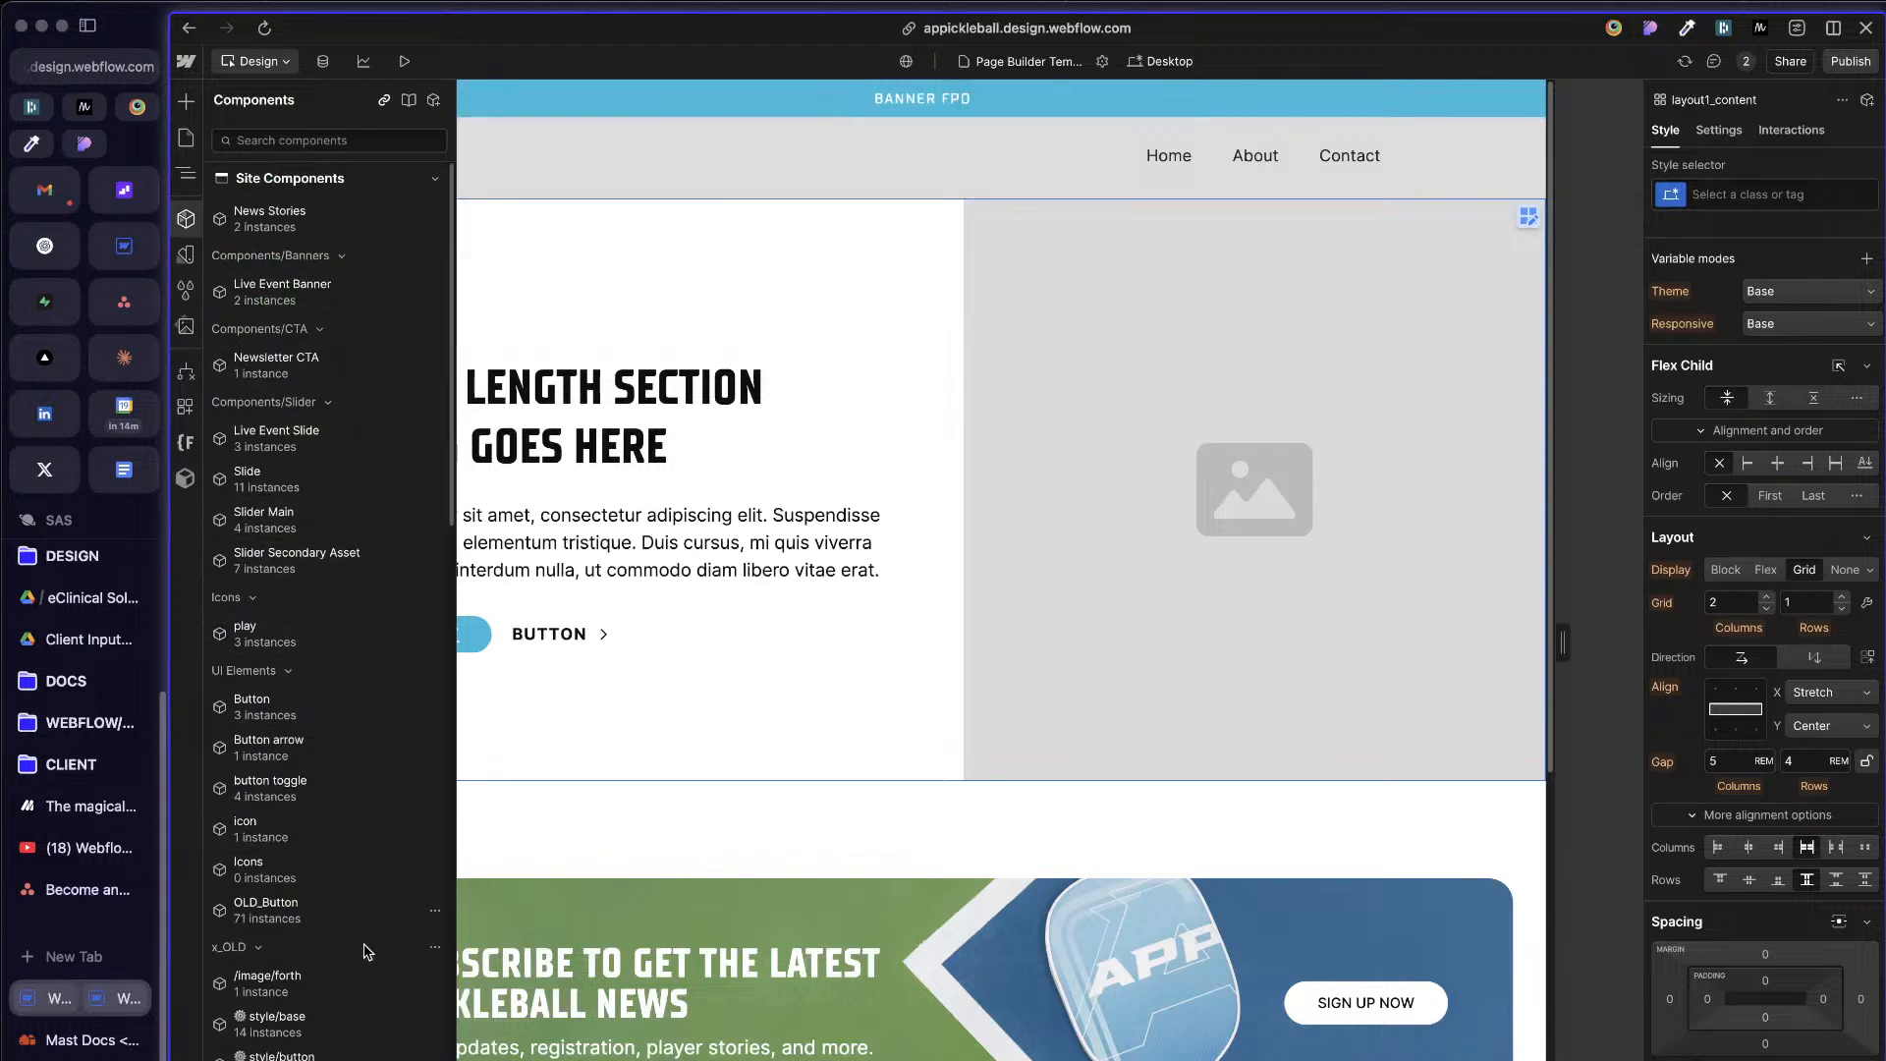
{"action": "left_click", "coordinate": [904, 438]}
{"action": "left_click", "coordinate": [185, 174]}
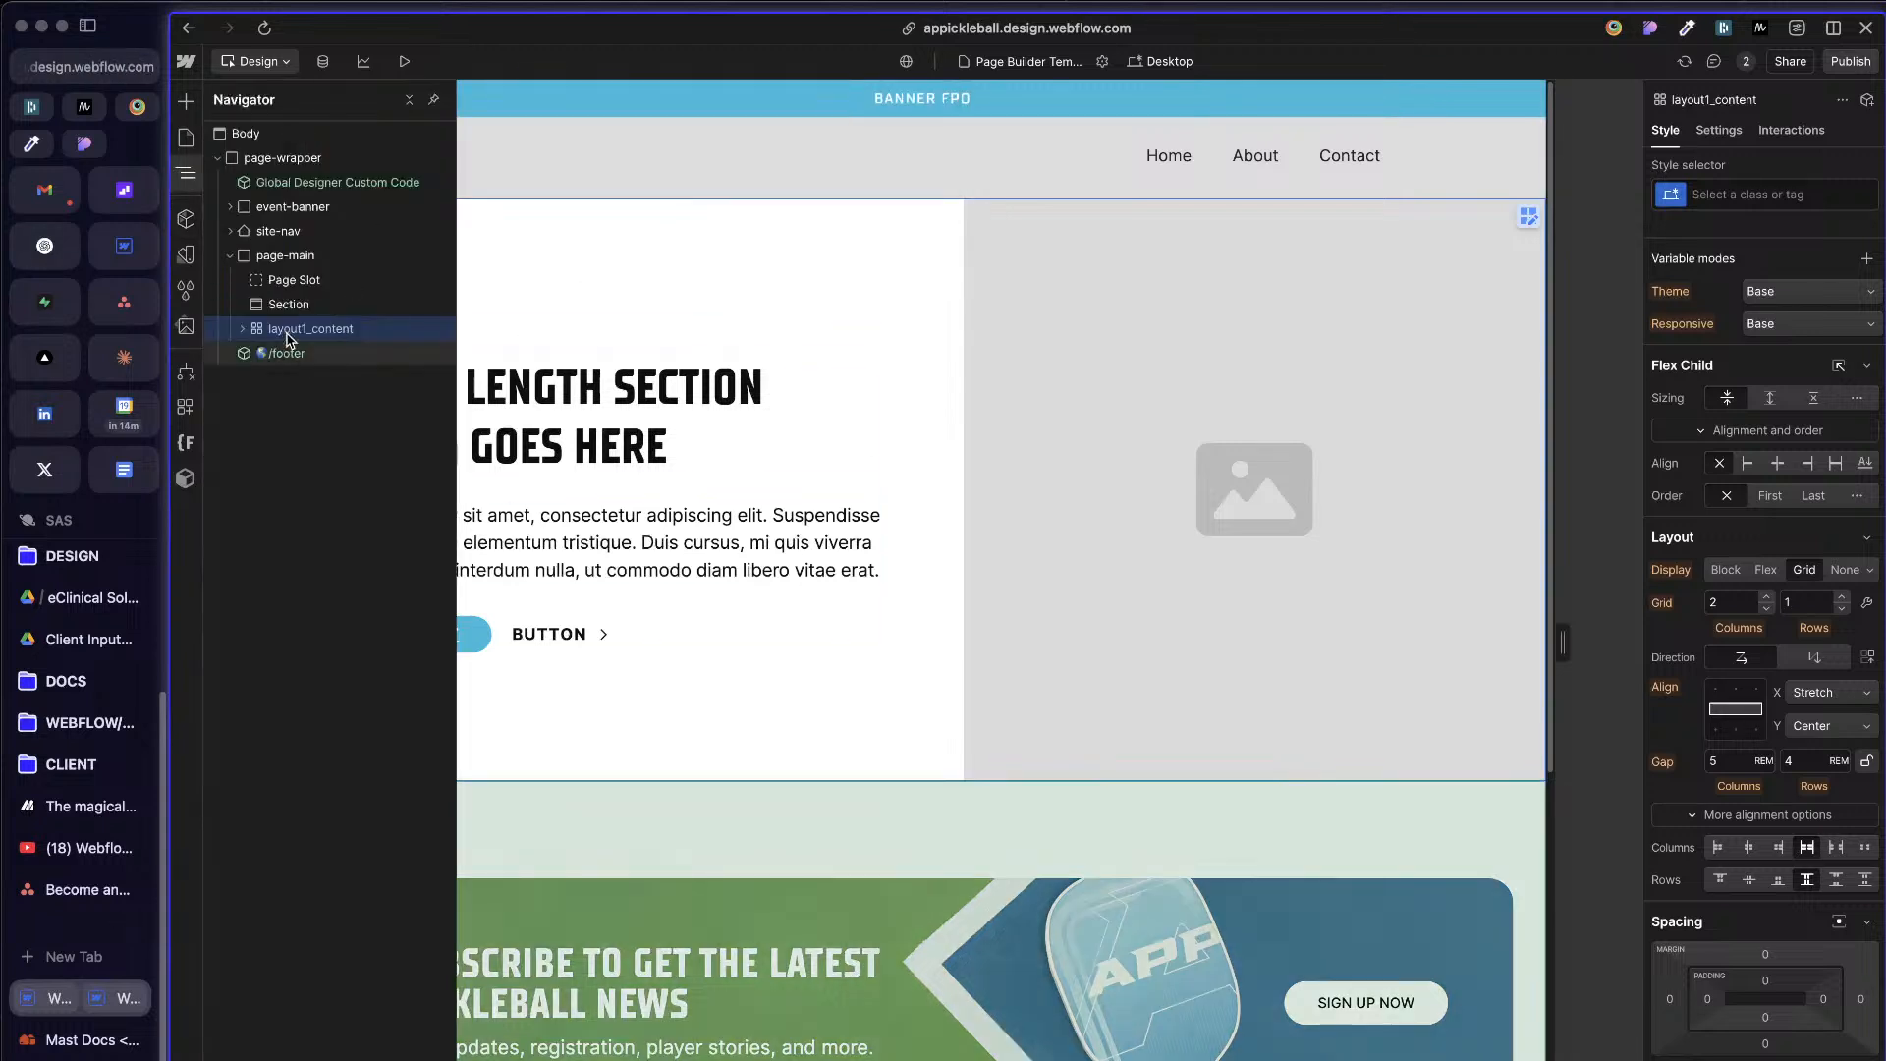
Step: Start a new component from the Section element in page-main and name it Section
{"action": "left_click", "coordinate": [293, 306]}
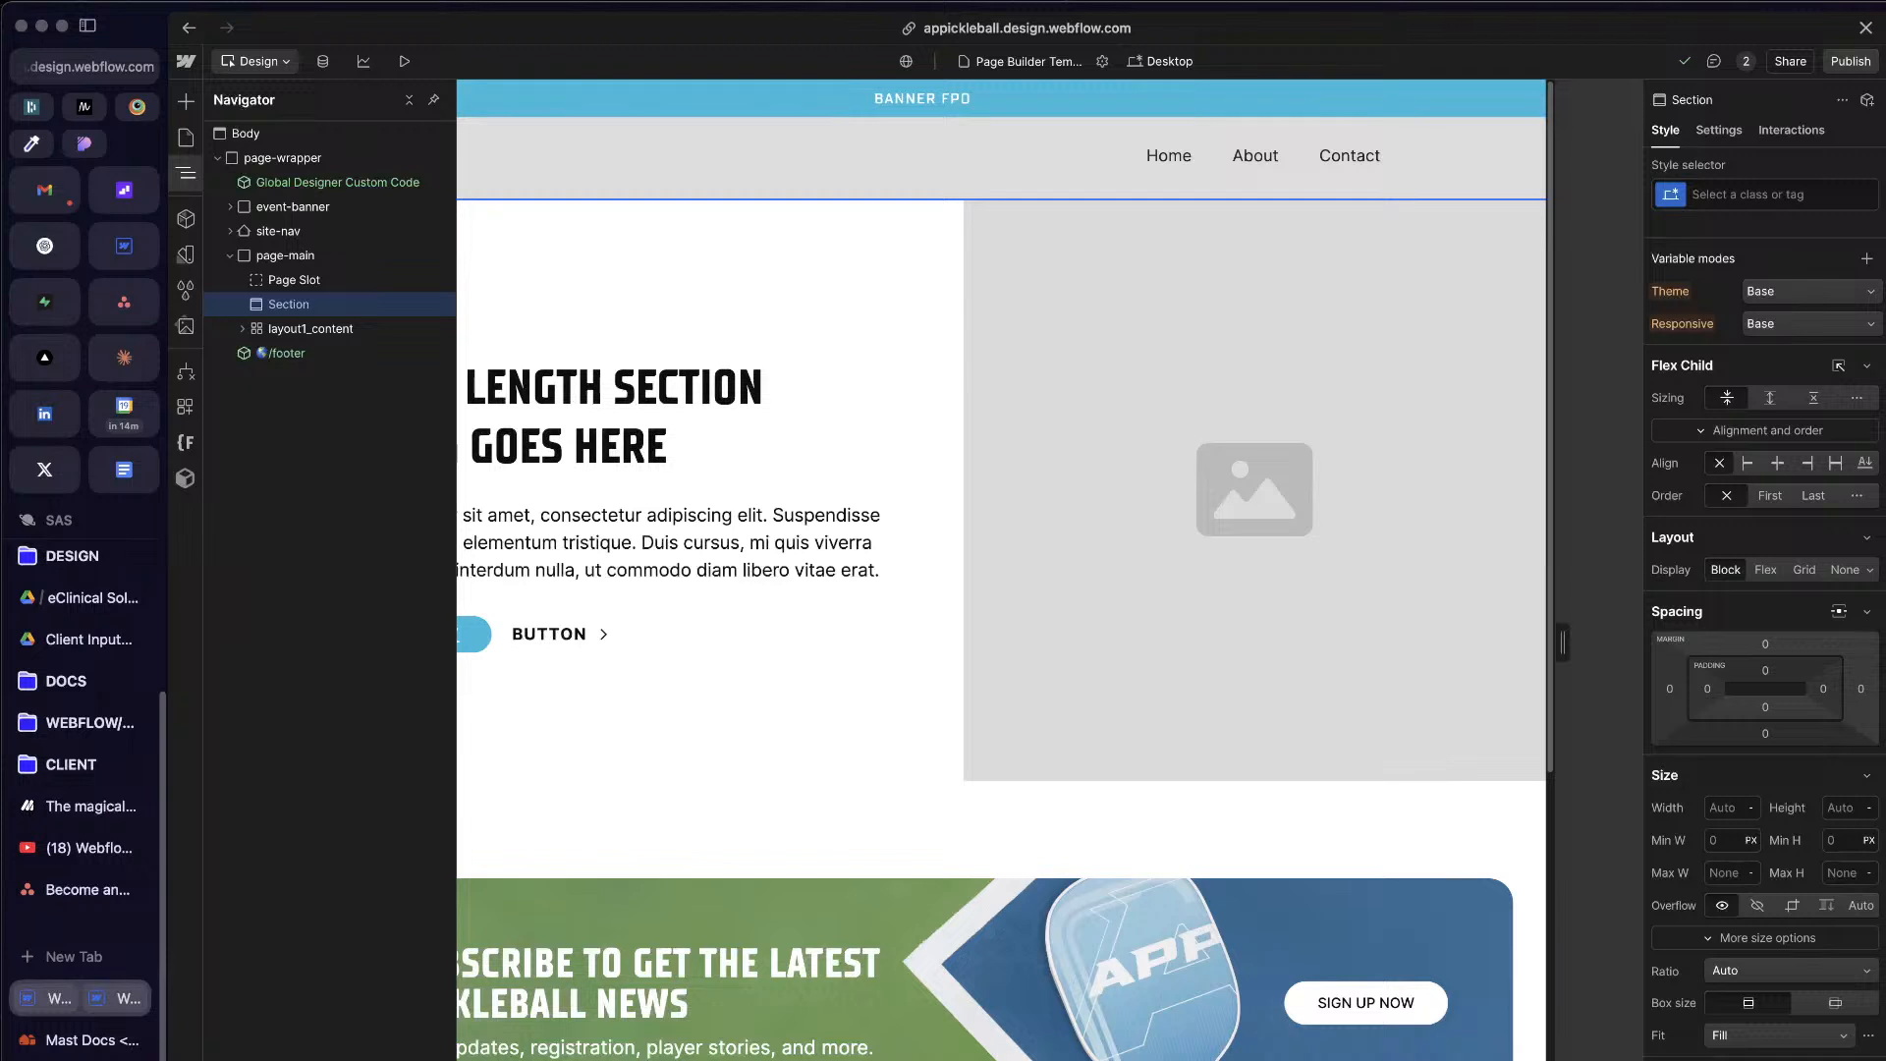
{"action": "left_click", "coordinate": [372, 302]}
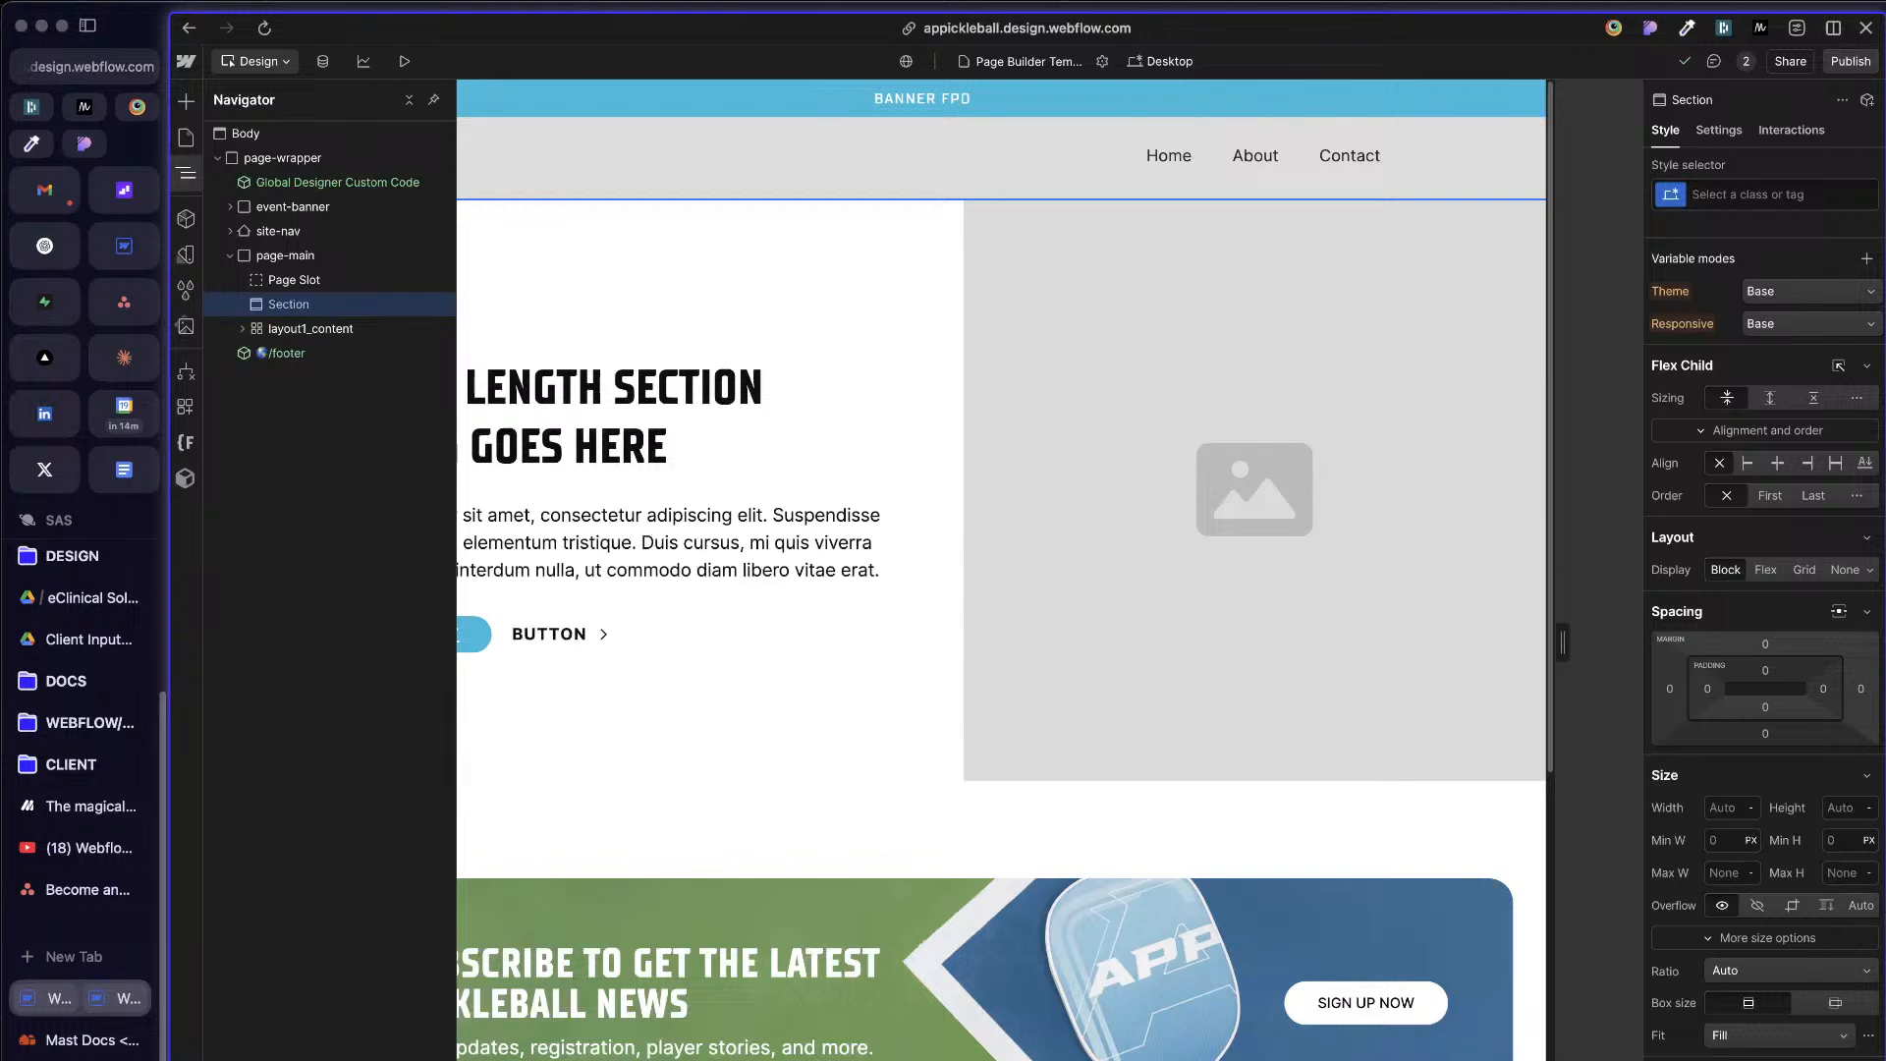
{"action": "right_click", "coordinate": [371, 307]}
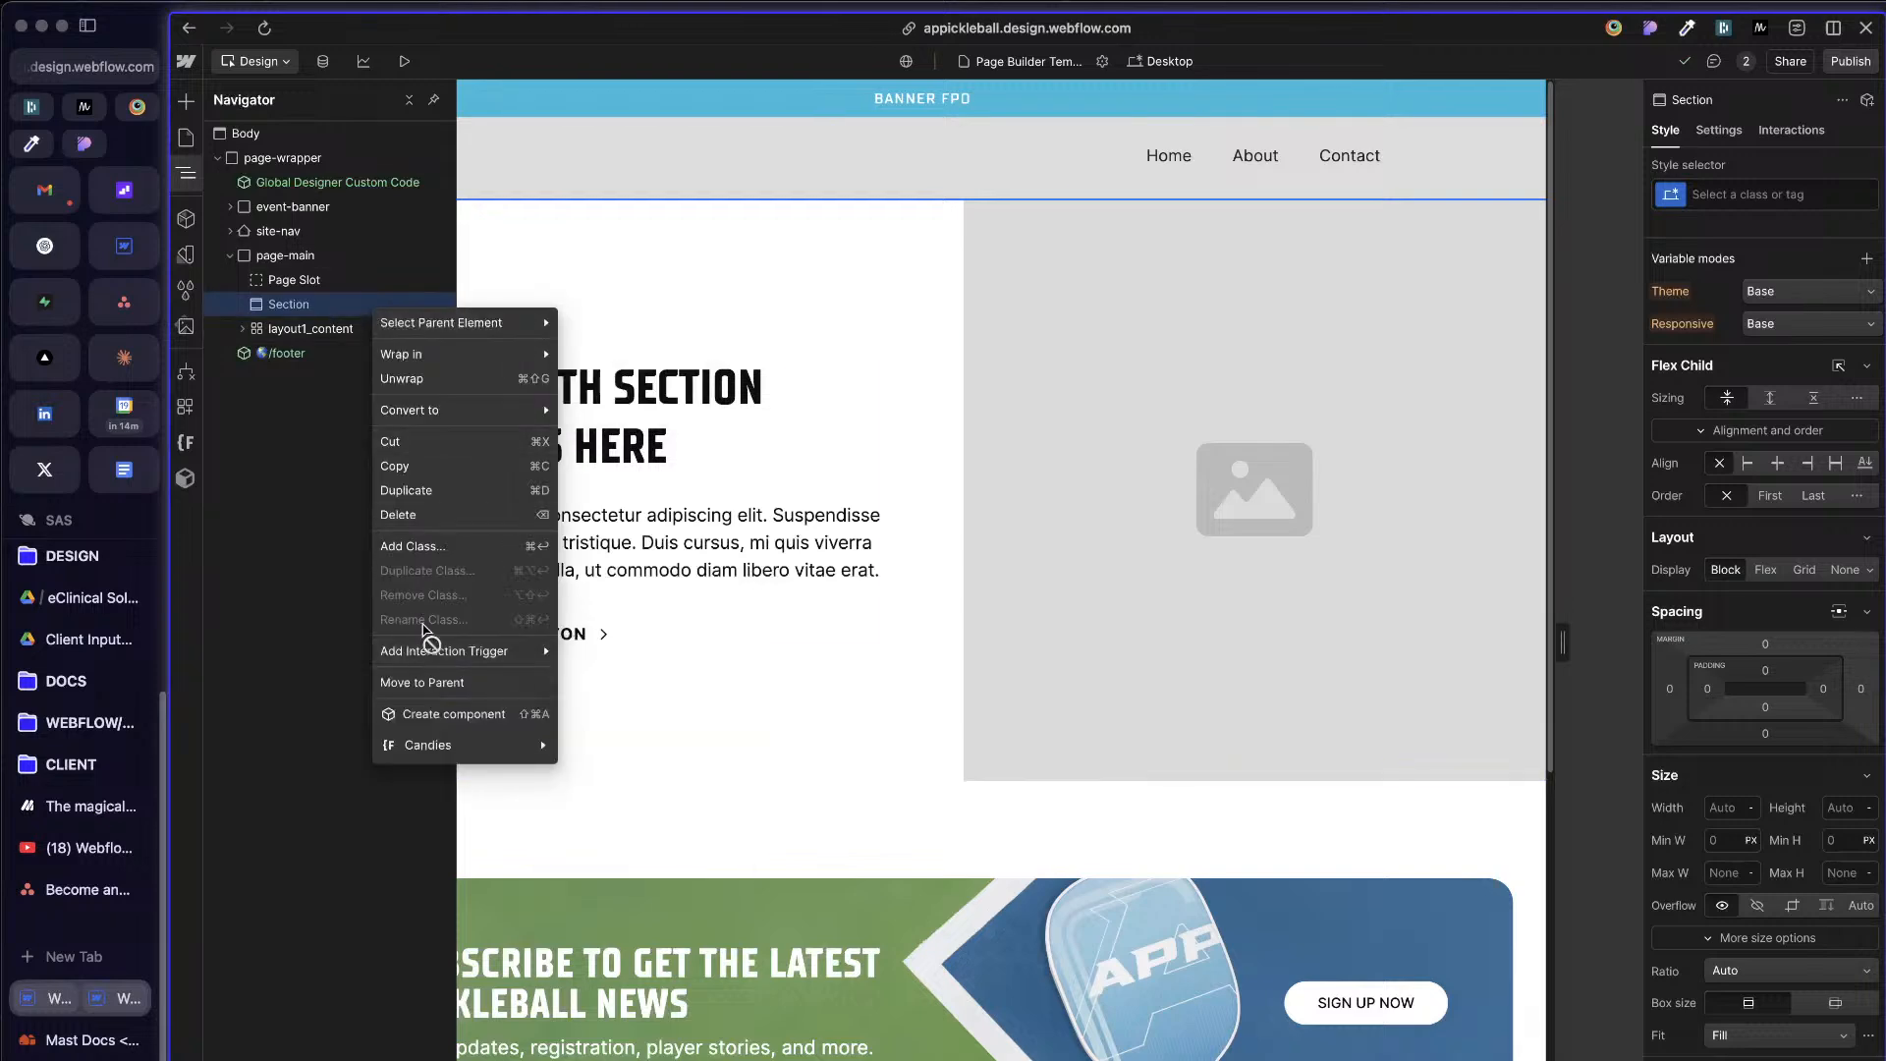
{"action": "left_click", "coordinate": [420, 714]}
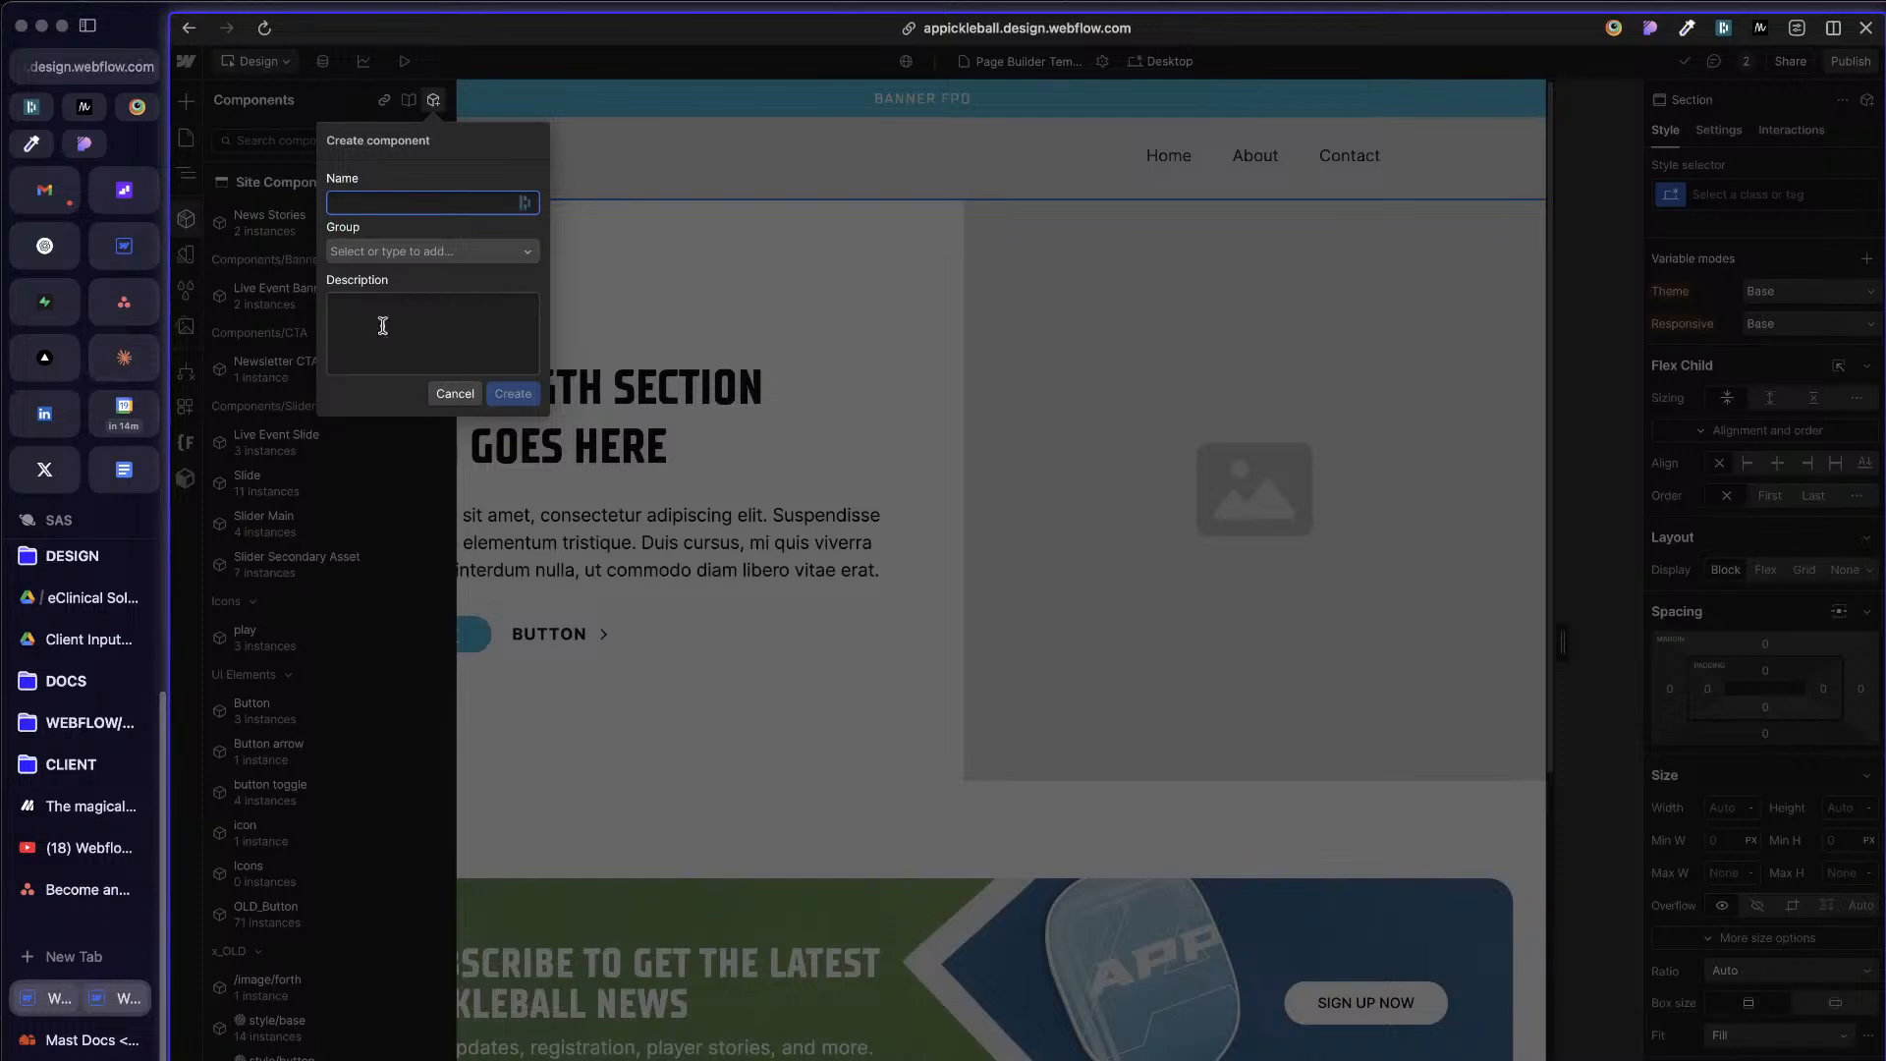
{"action": "type", "text": "section"}
{"action": "key", "text": "super+a"}
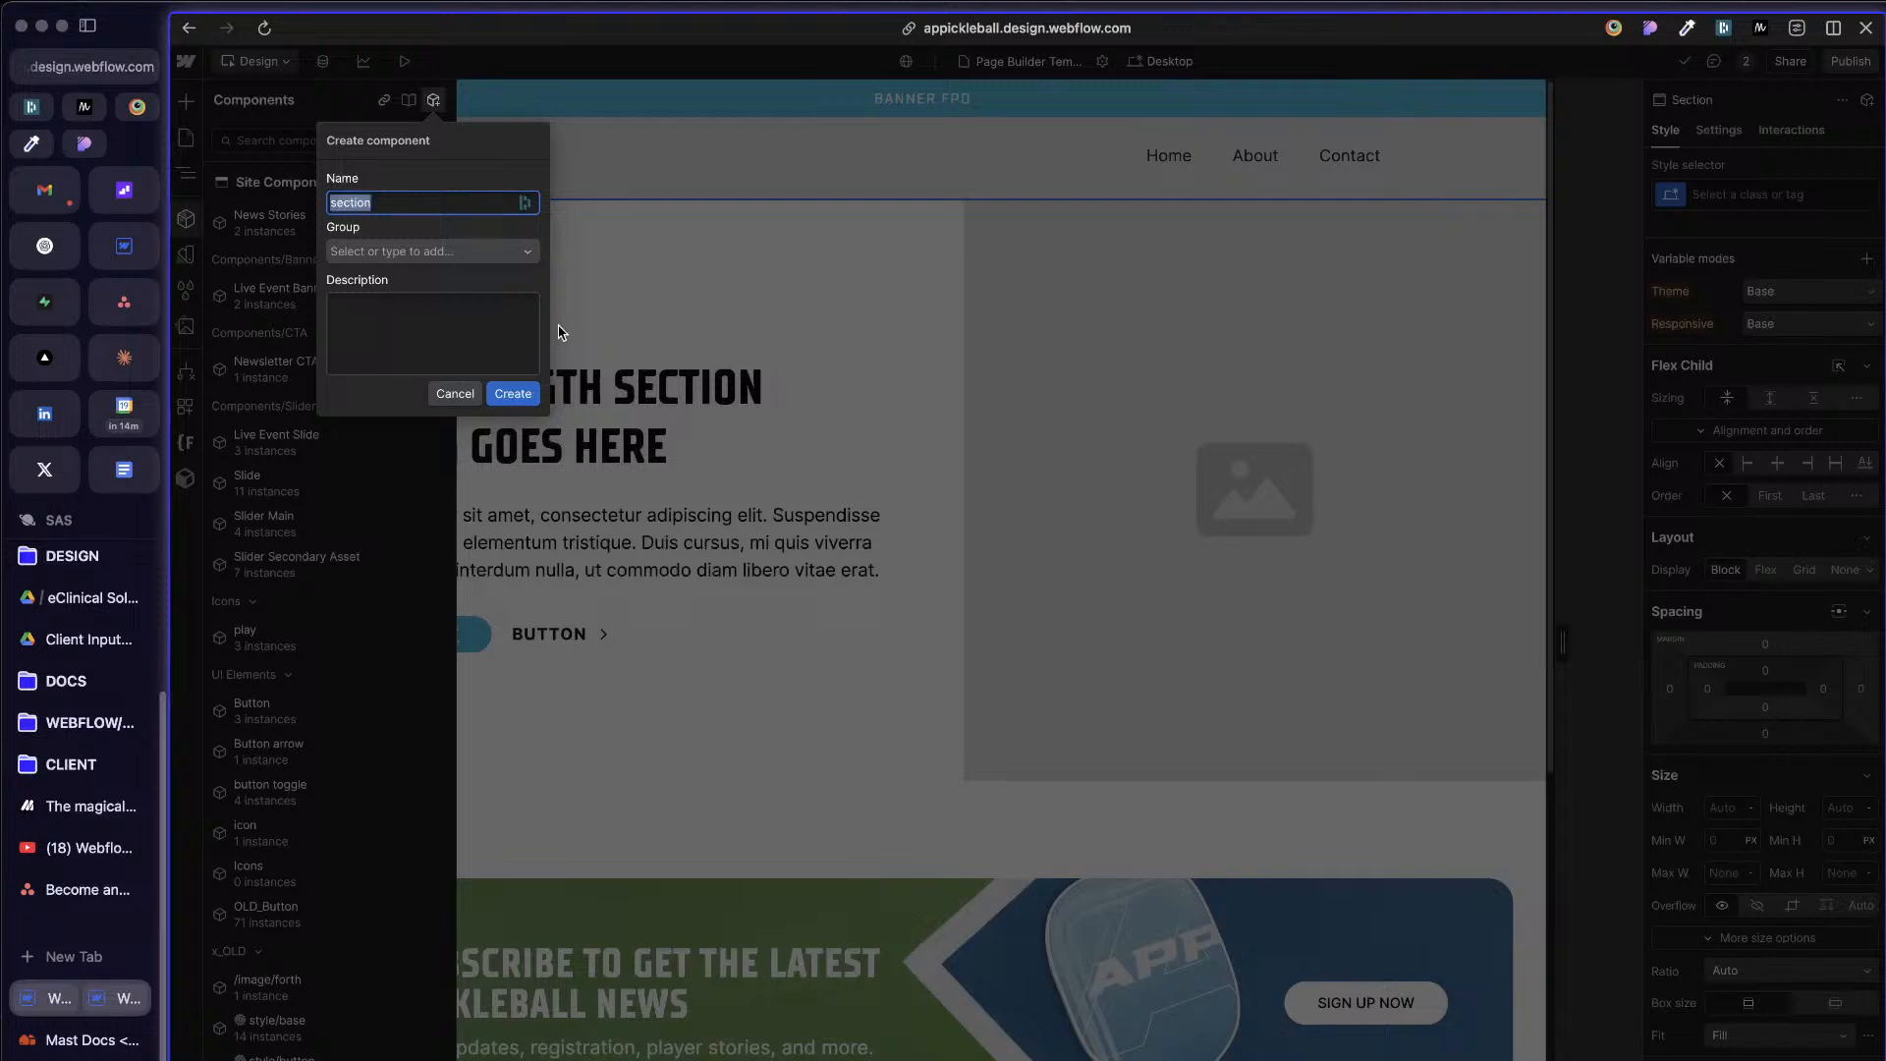
{"action": "type", "text": "Section"}
Step: Assign the component to a new group named Build Mode and create it
{"action": "left_click", "coordinate": [515, 247]}
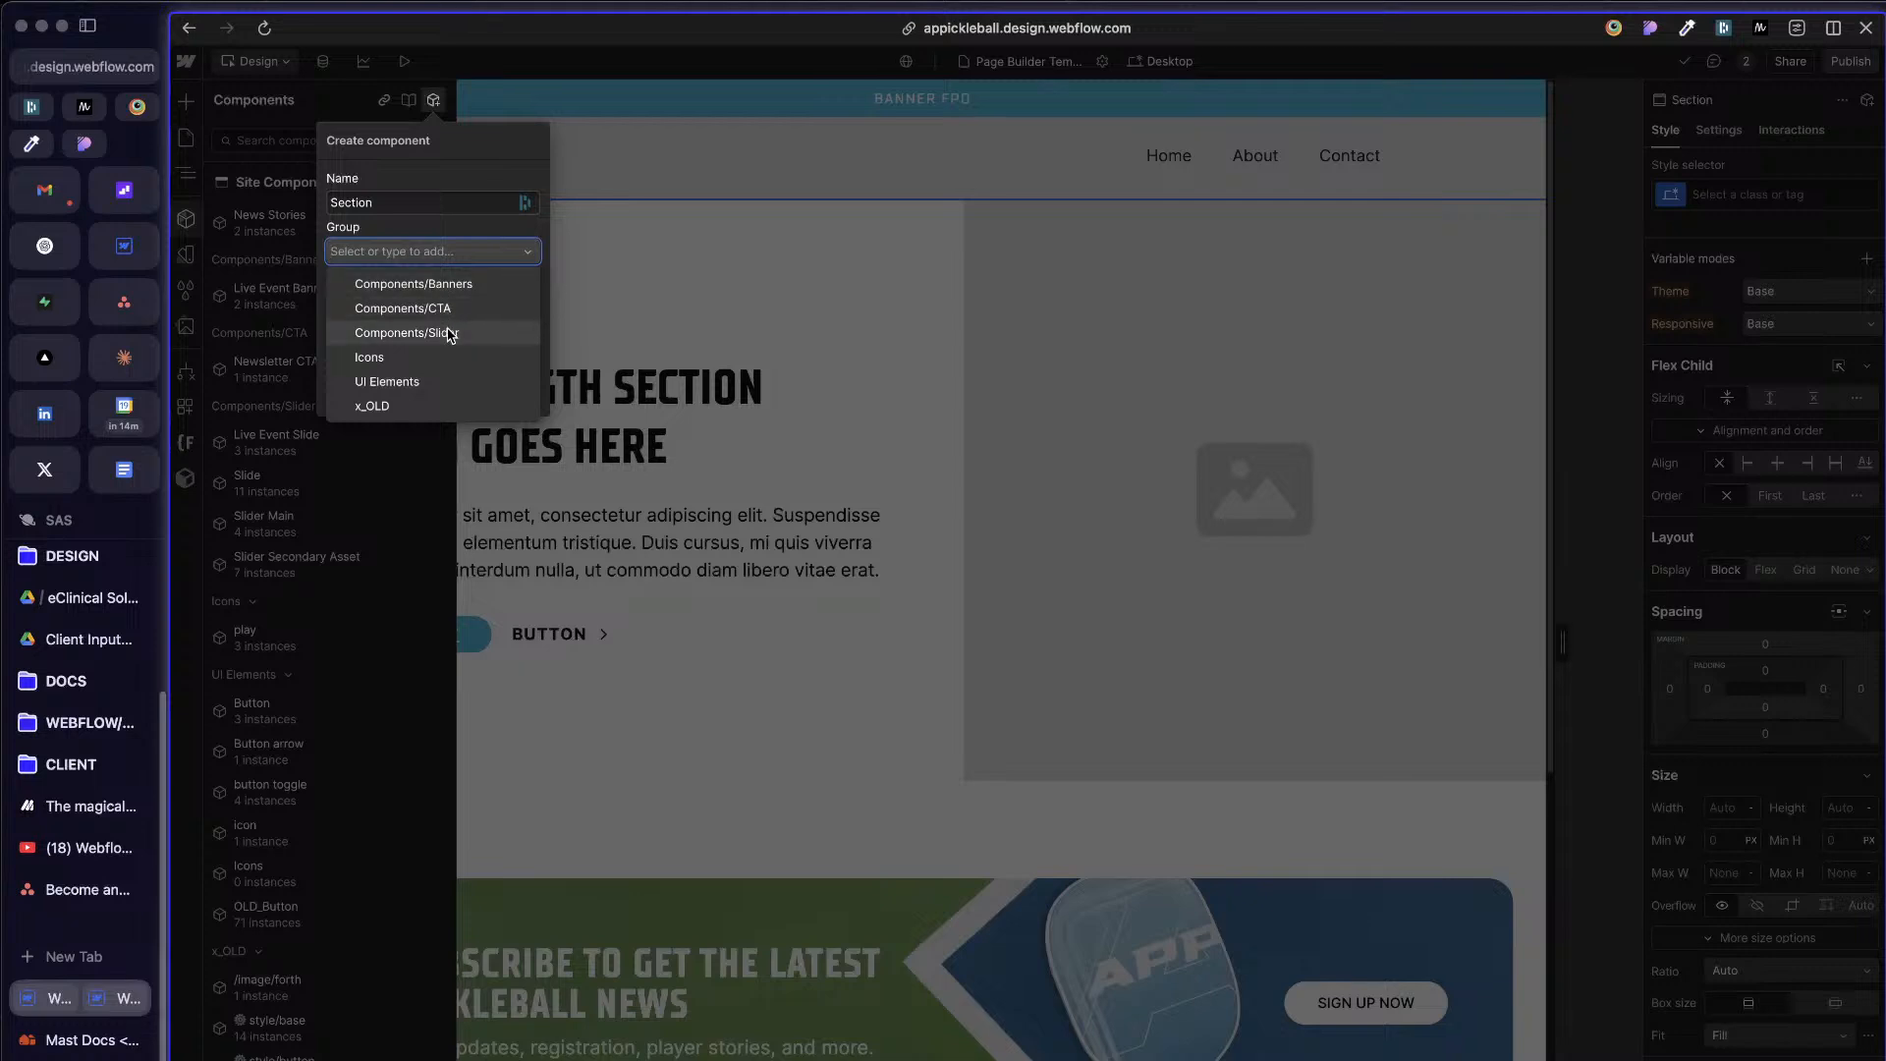
{"action": "left_click", "coordinate": [403, 253]}
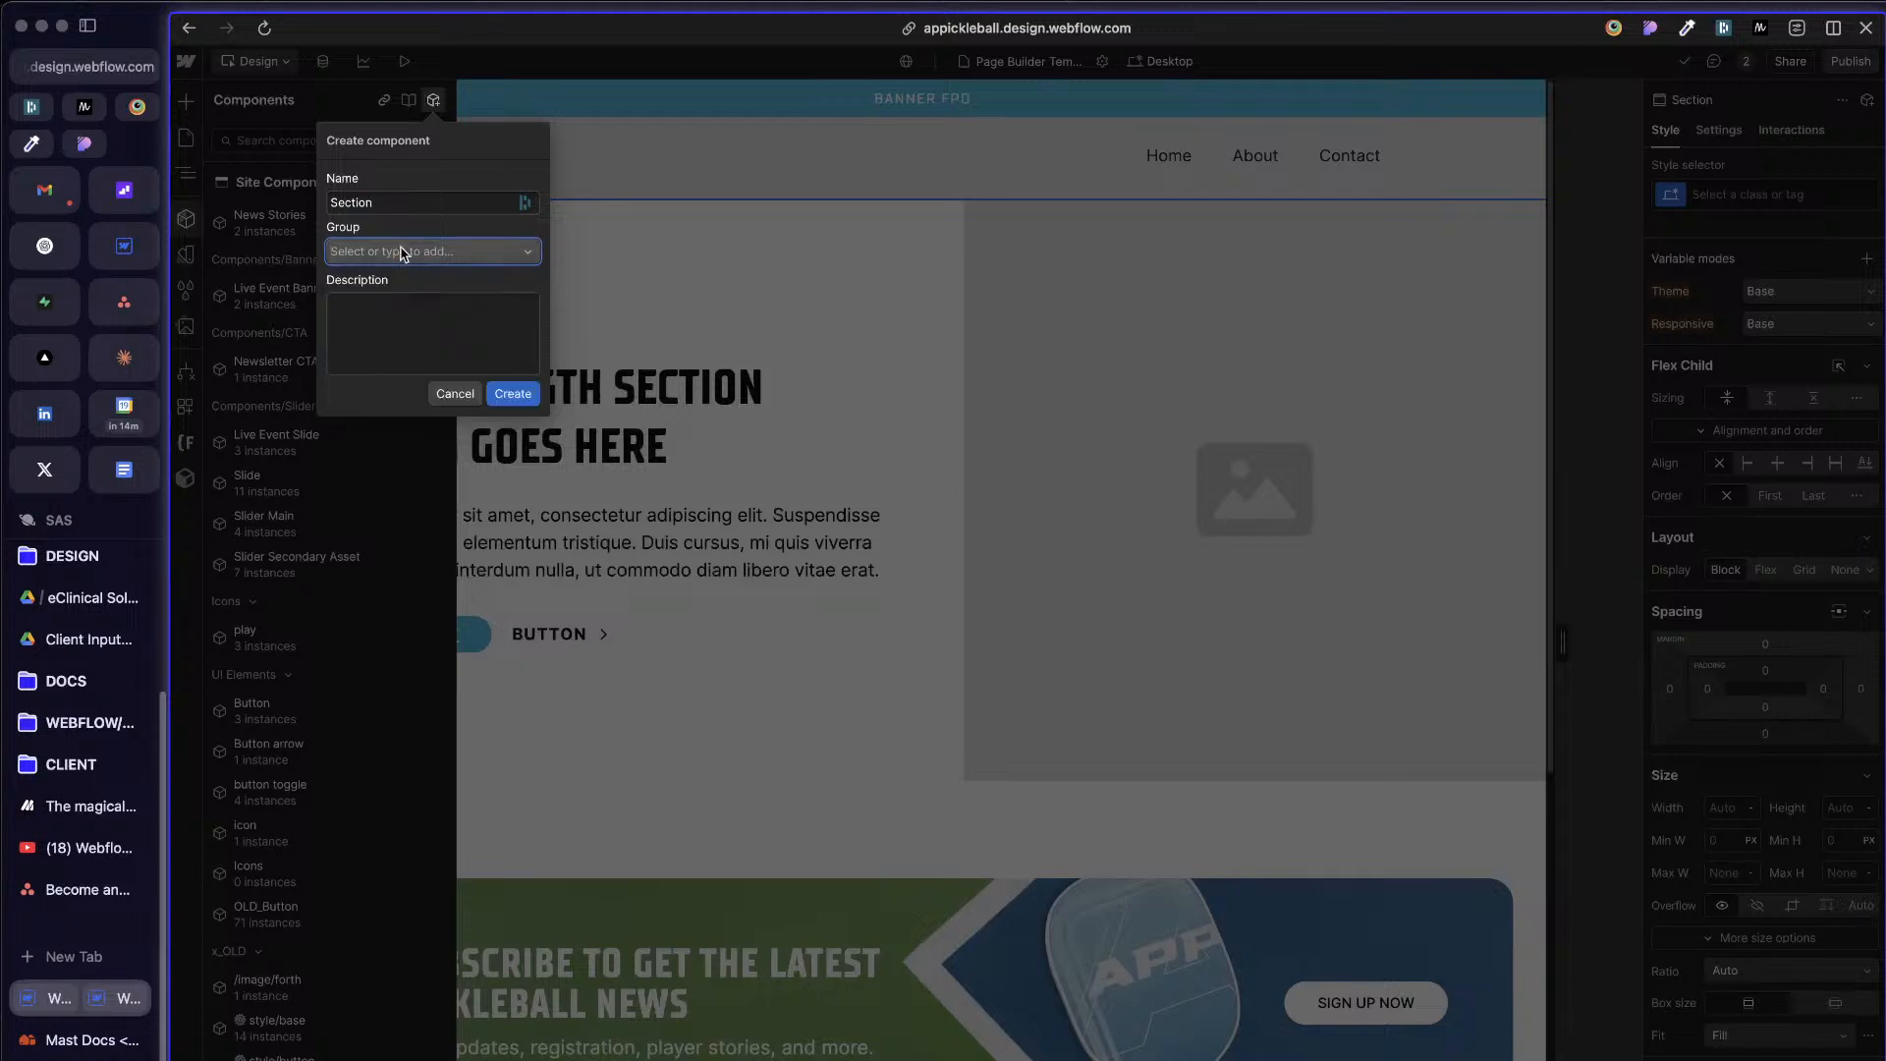
{"action": "type", "text": "Build M"}
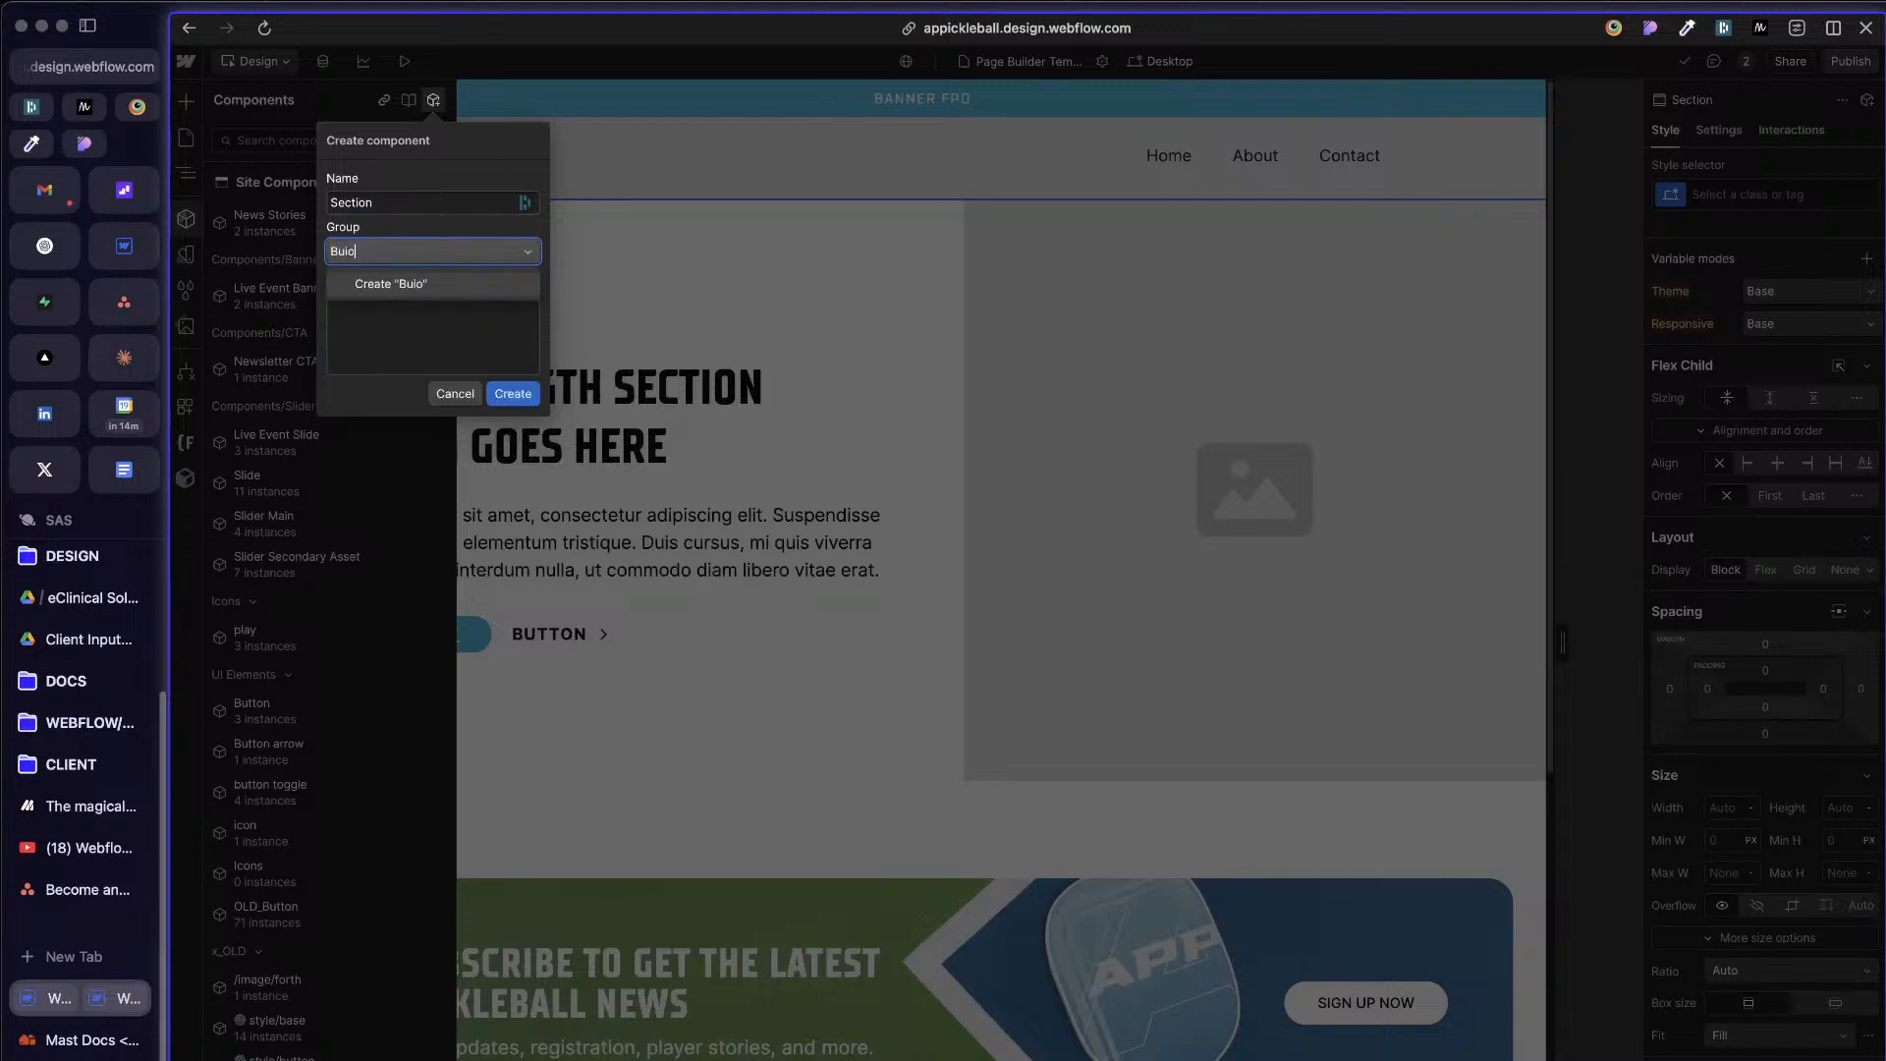
{"action": "type", "text": "ode"}
{"action": "left_click", "coordinate": [428, 284]}
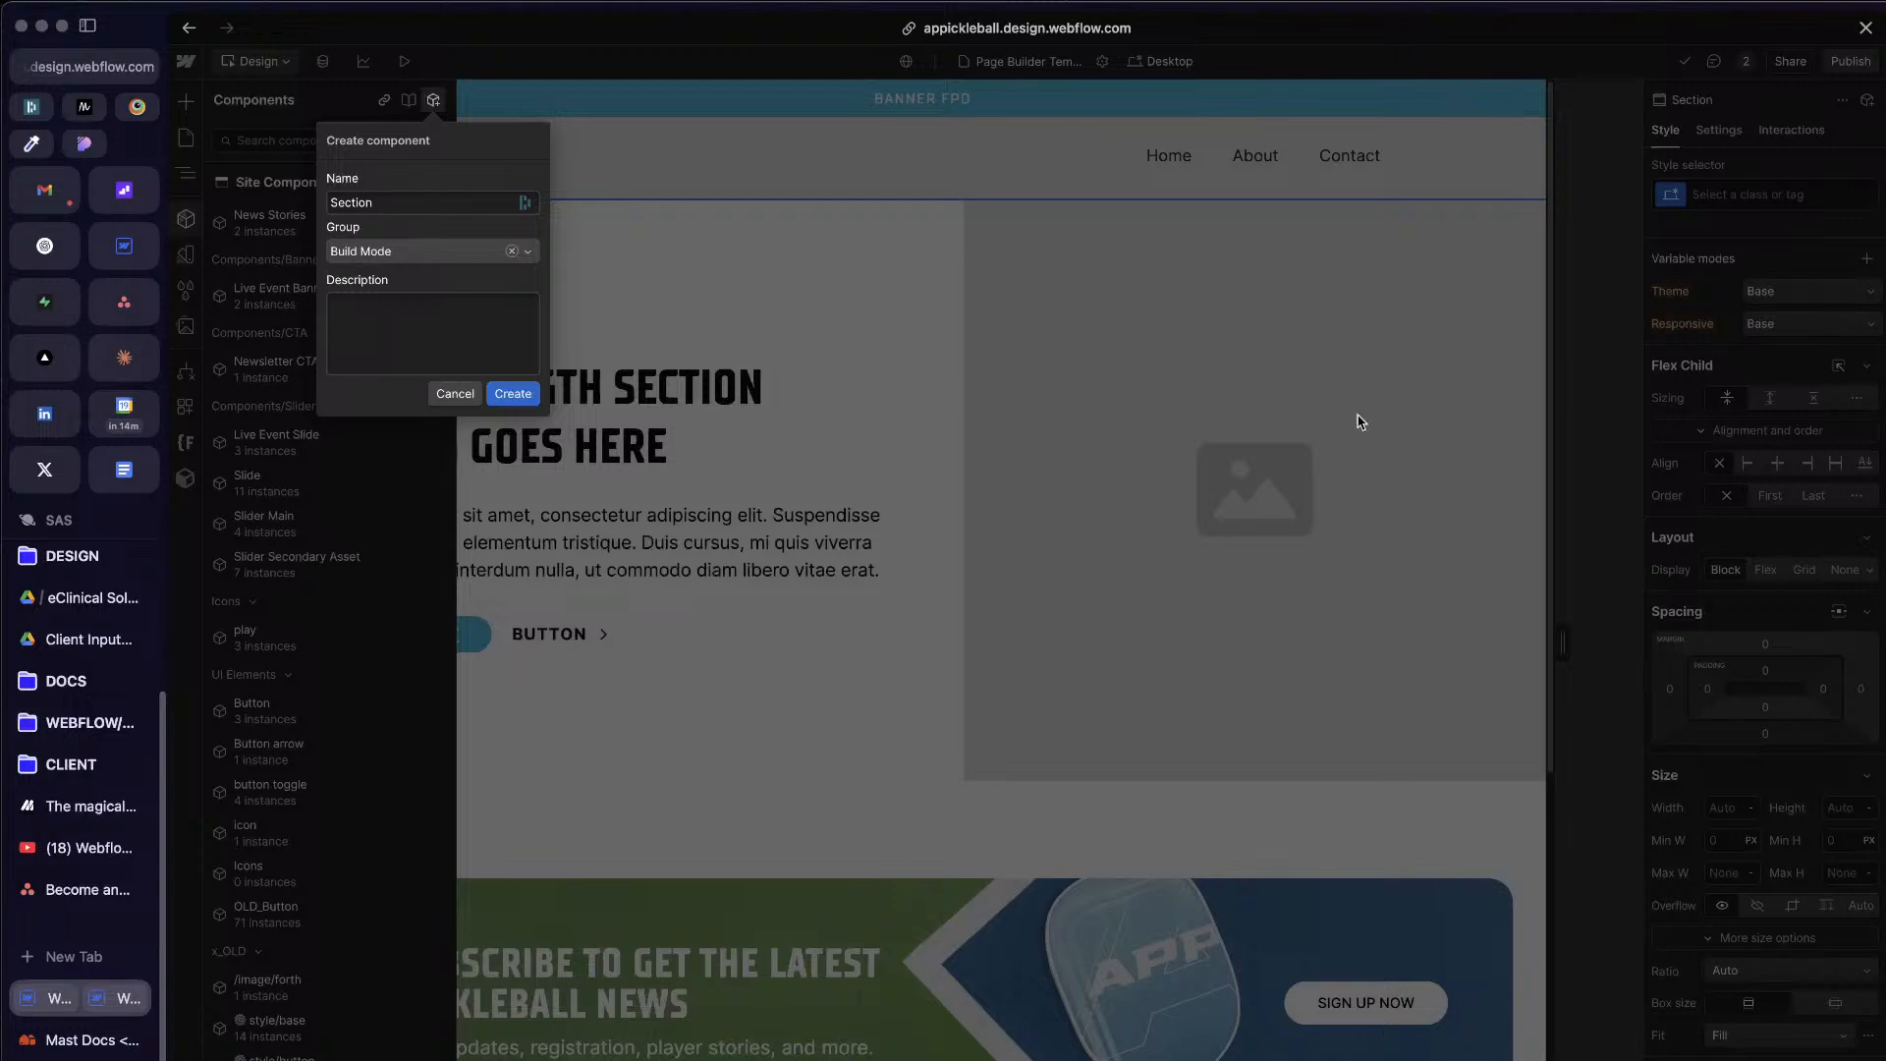
{"action": "left_click", "coordinate": [528, 394]}
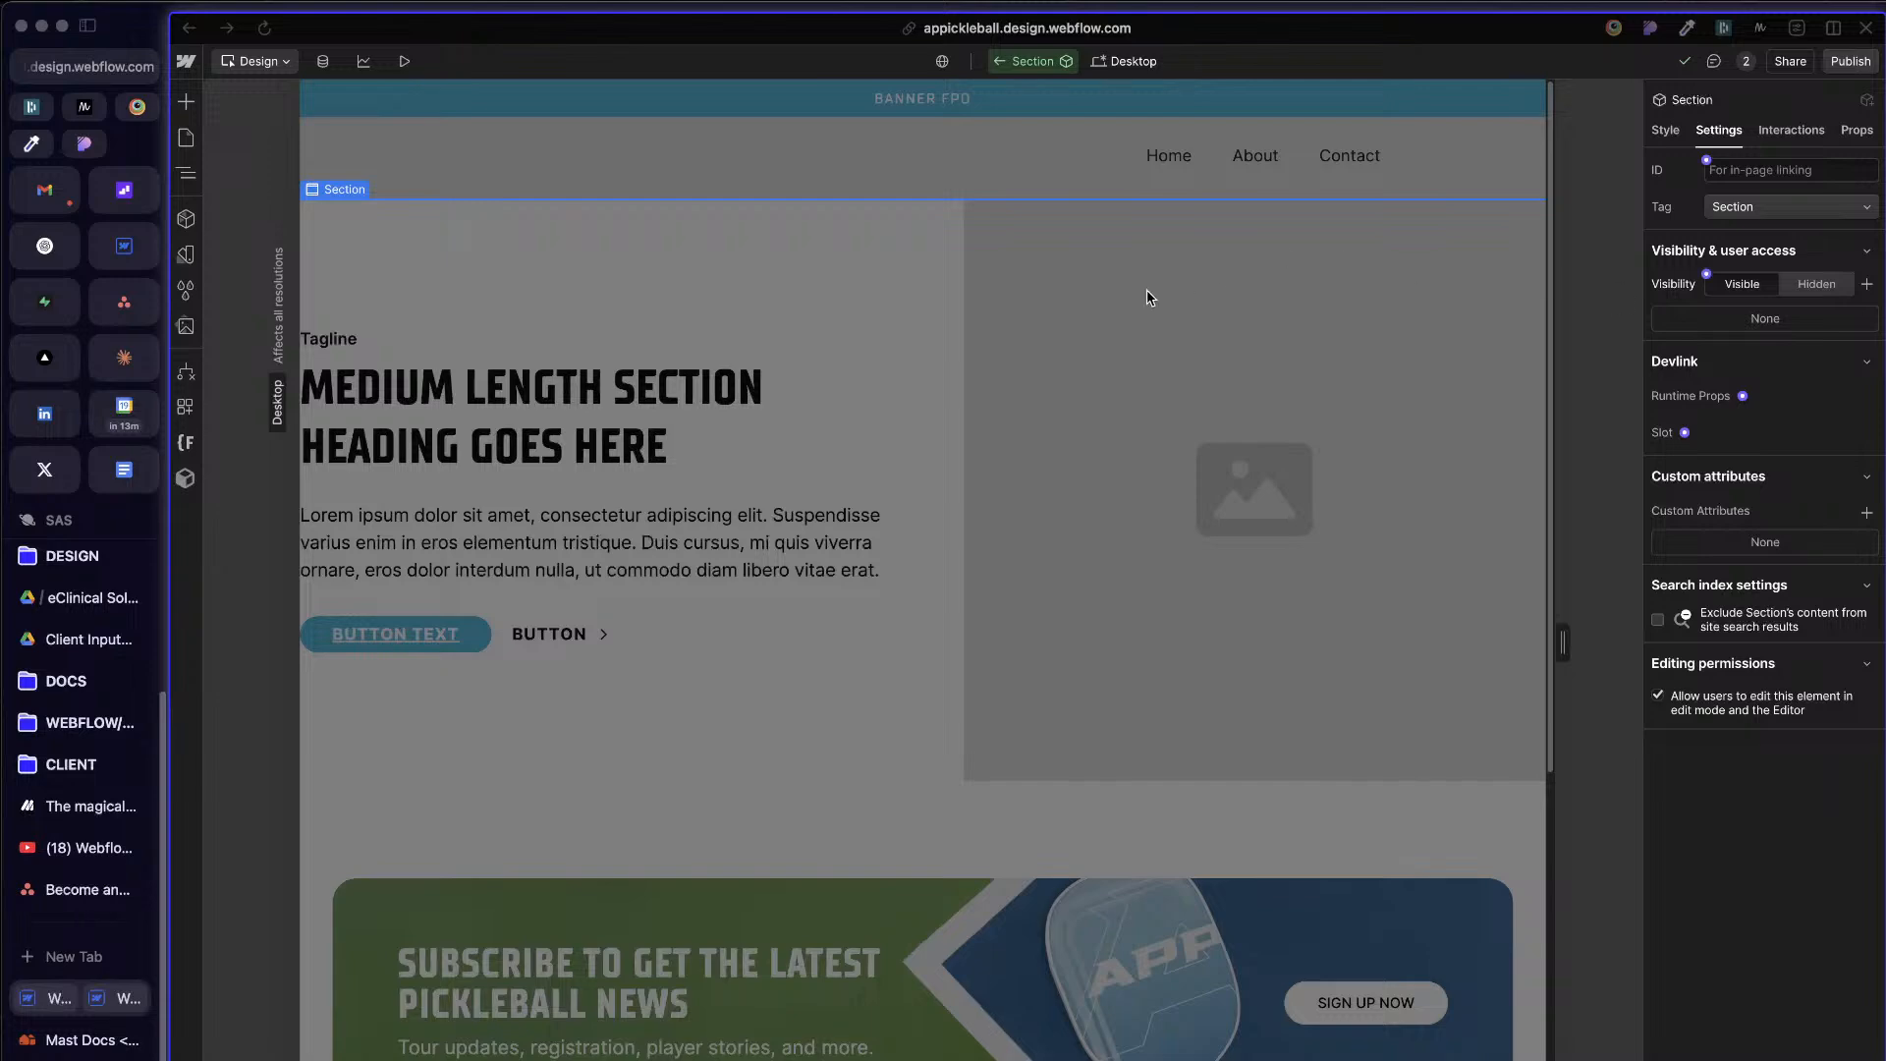
Step: Exit and reopen the Section component, and examine its style and element settings
{"action": "left_click", "coordinate": [724, 160]}
{"action": "left_click", "coordinate": [1120, 578]}
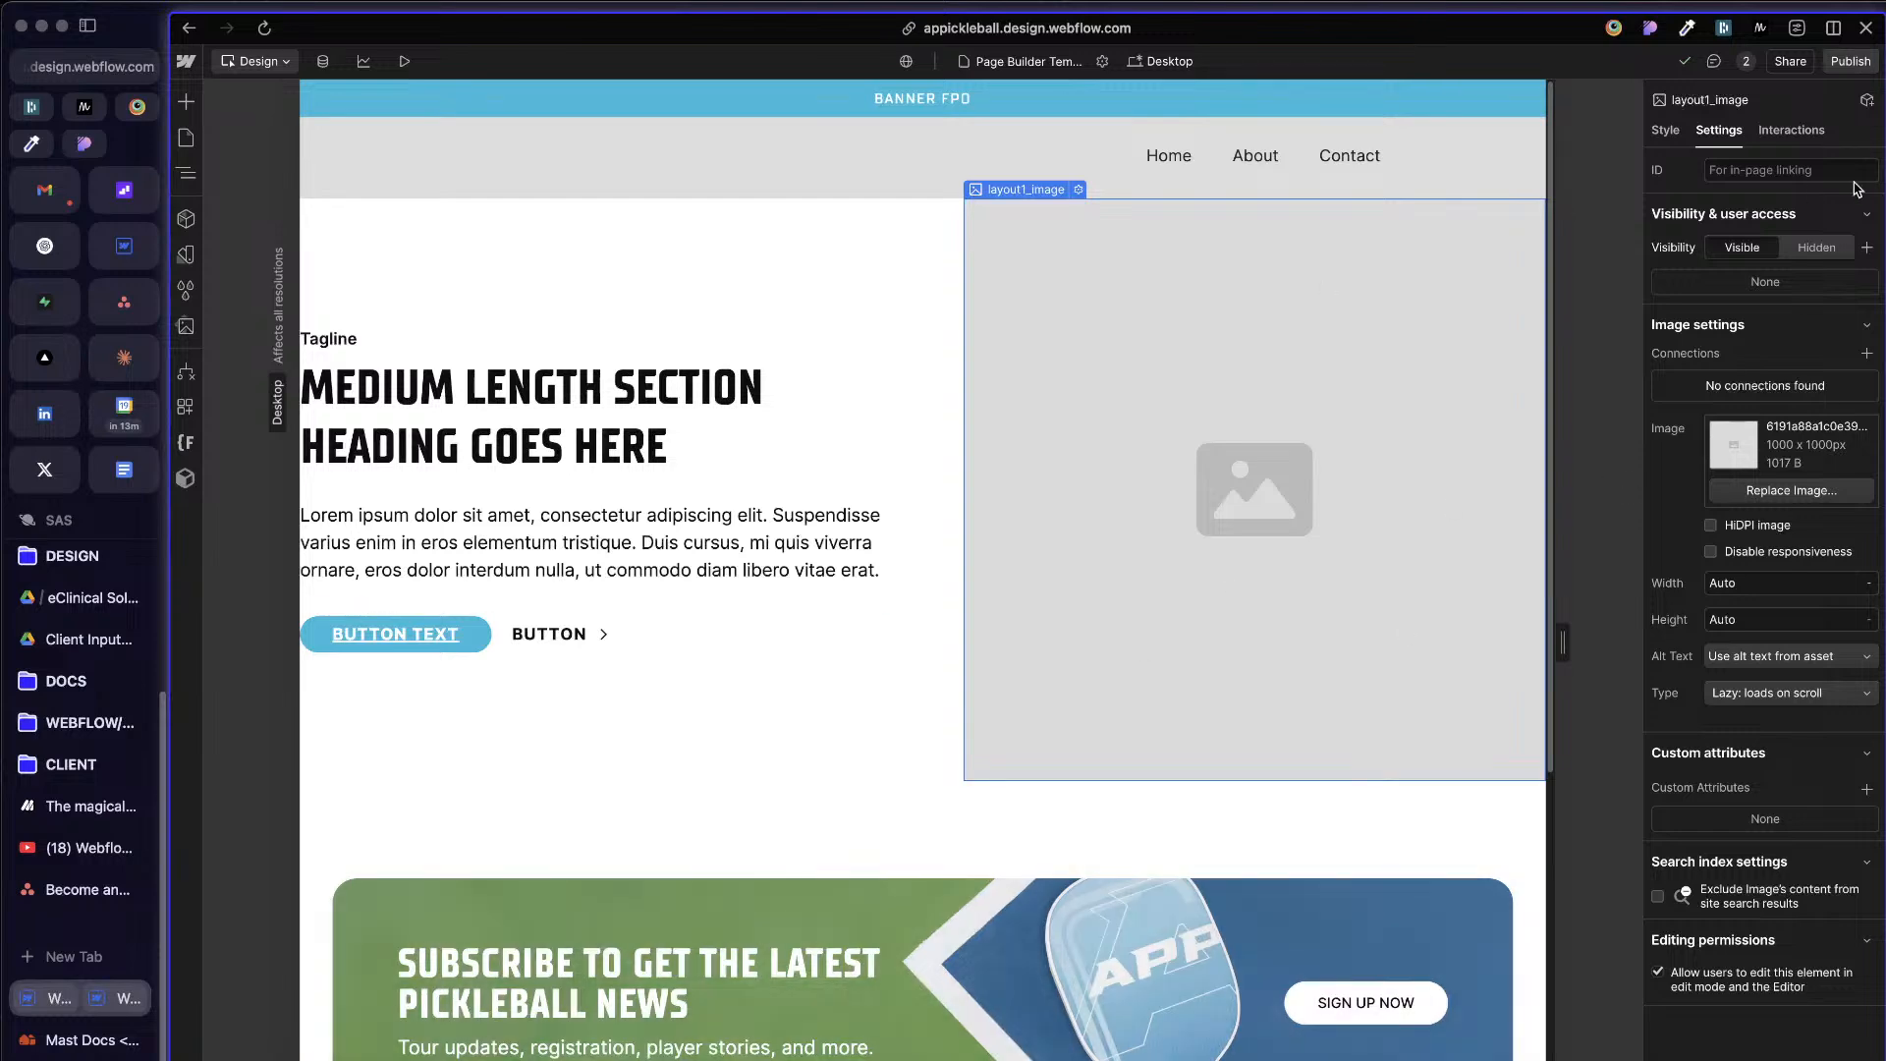
{"action": "key", "text": "z"}
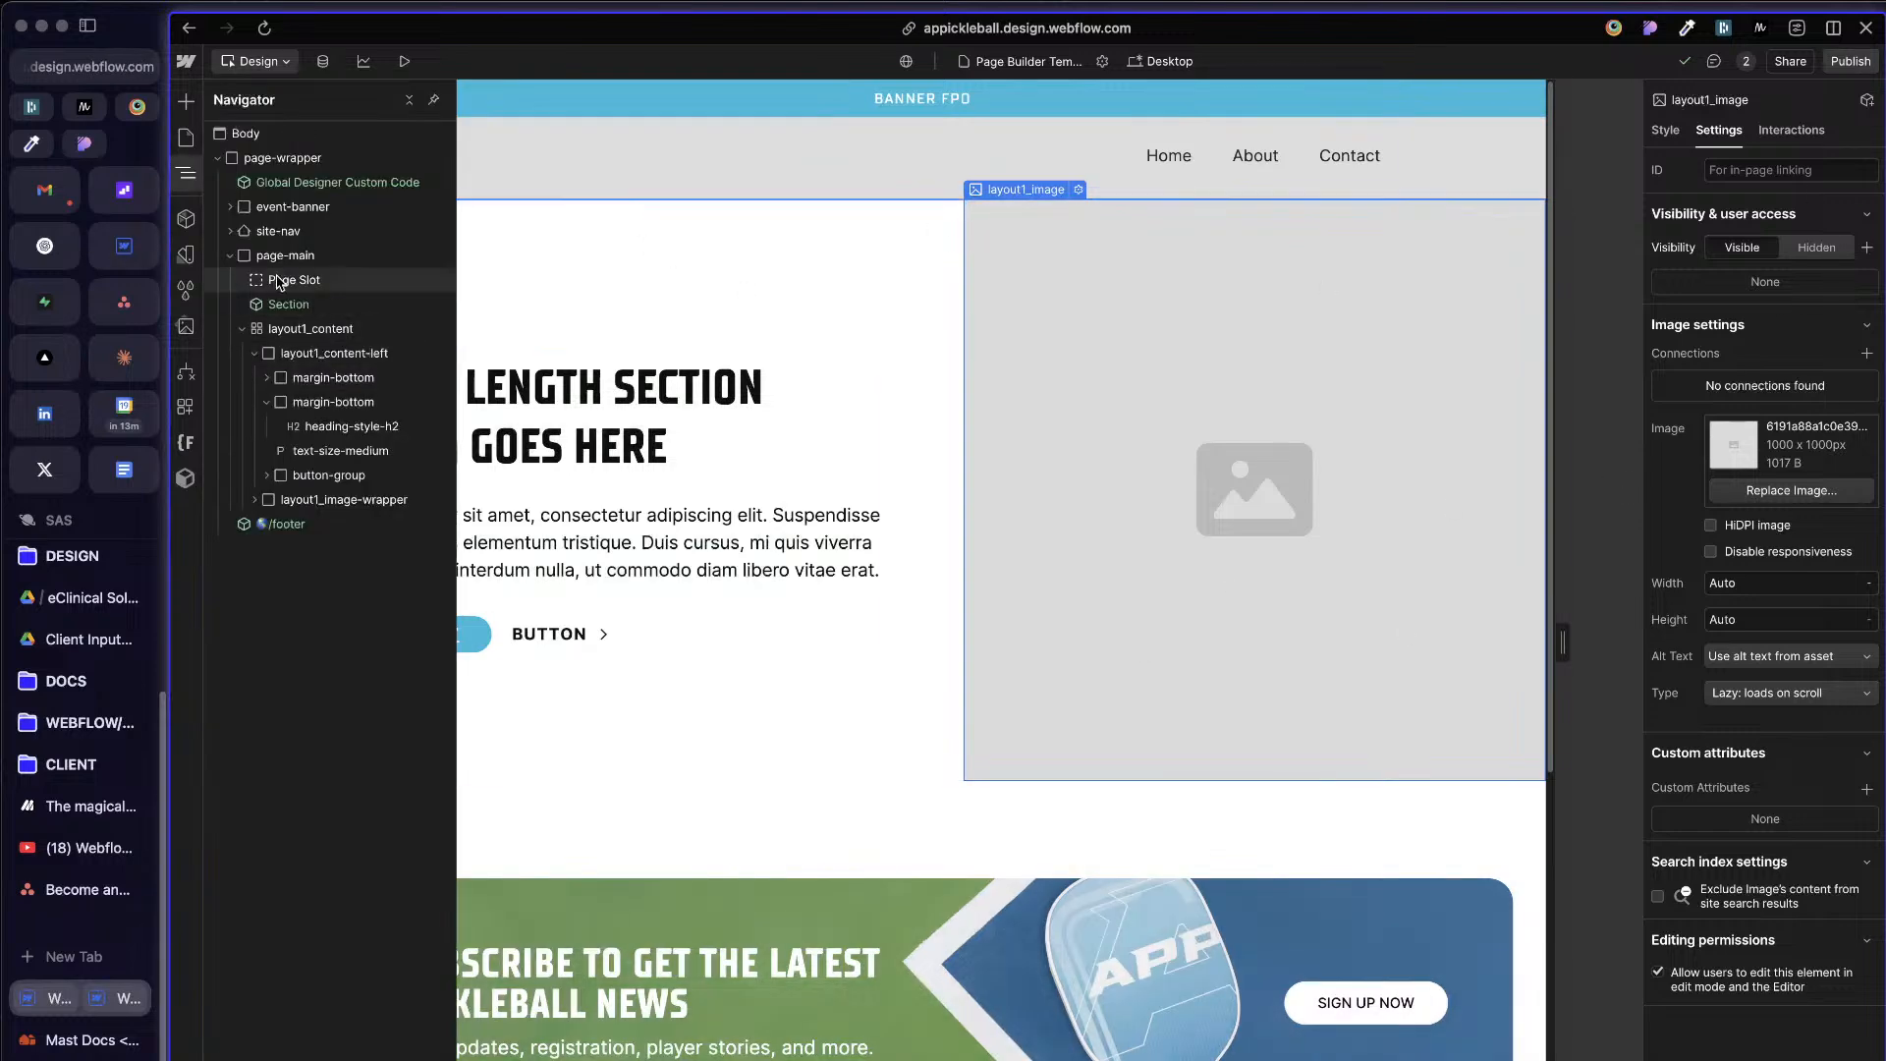
{"action": "double_click", "coordinate": [304, 304]}
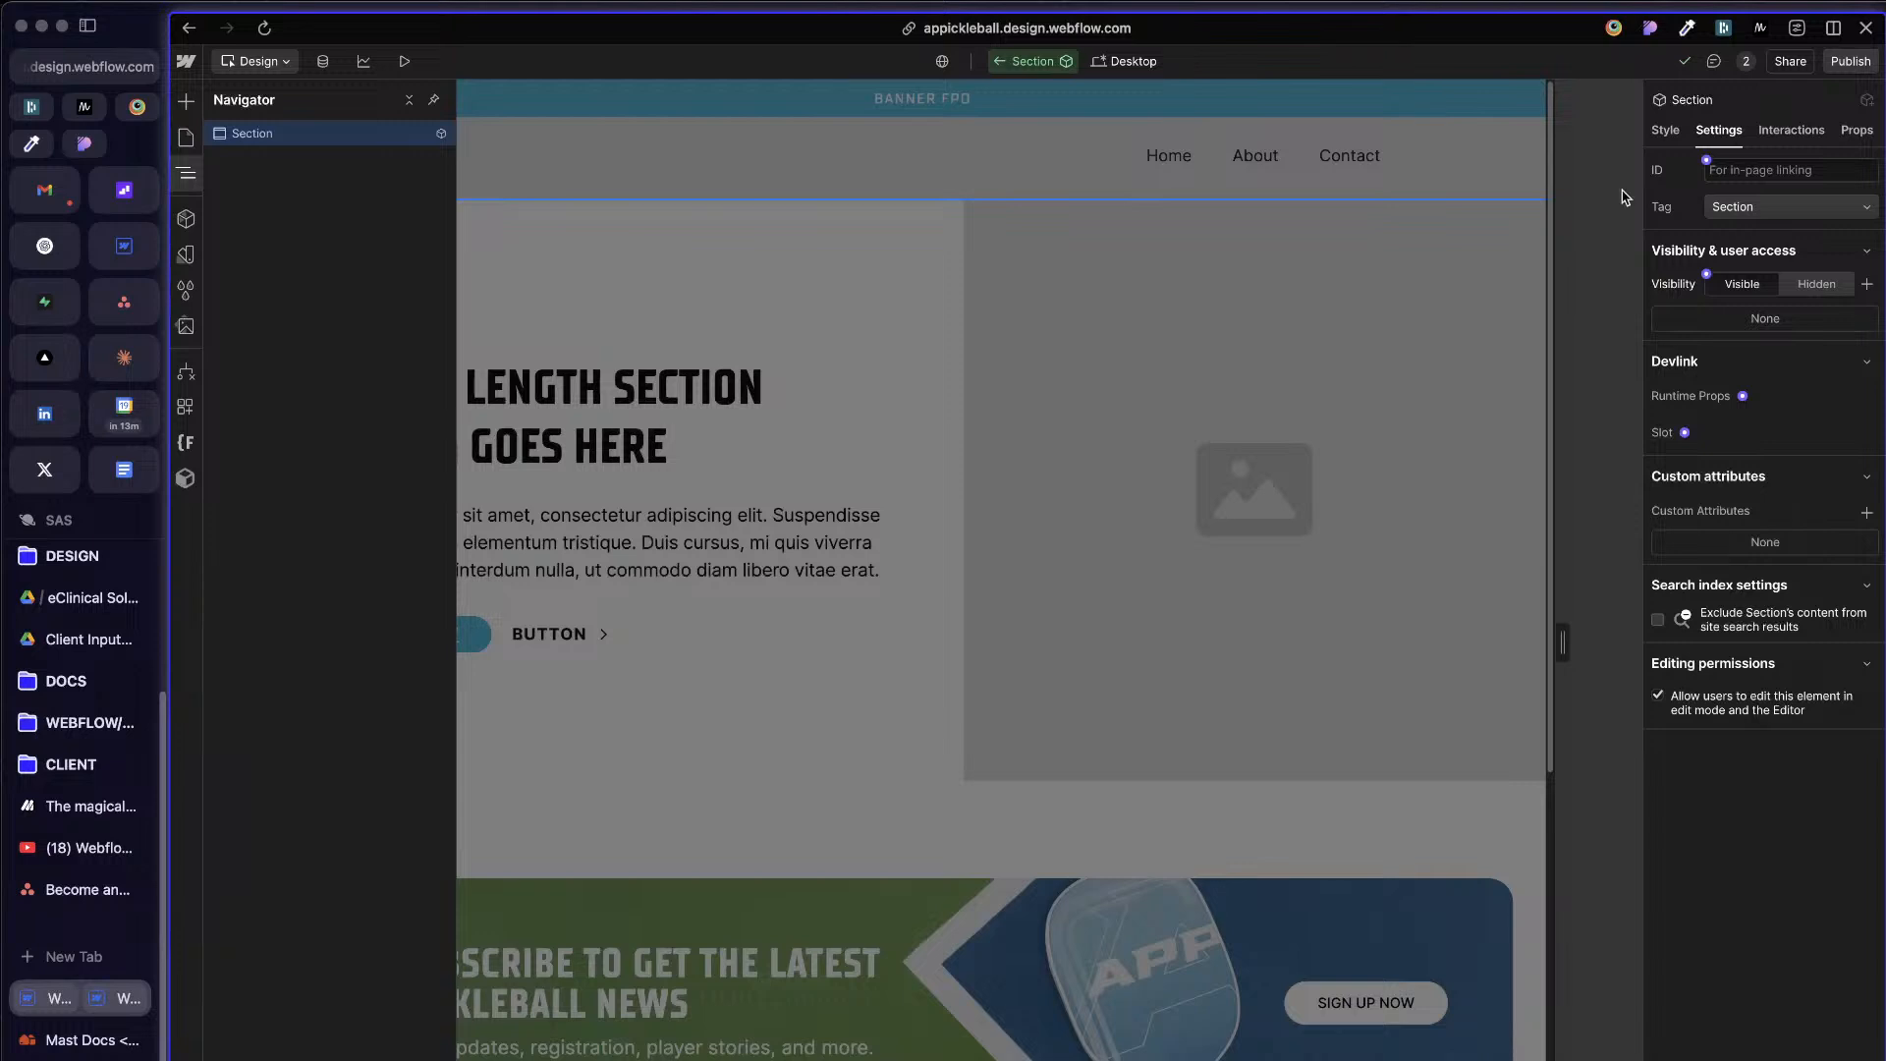
{"action": "left_click", "coordinate": [1660, 130]}
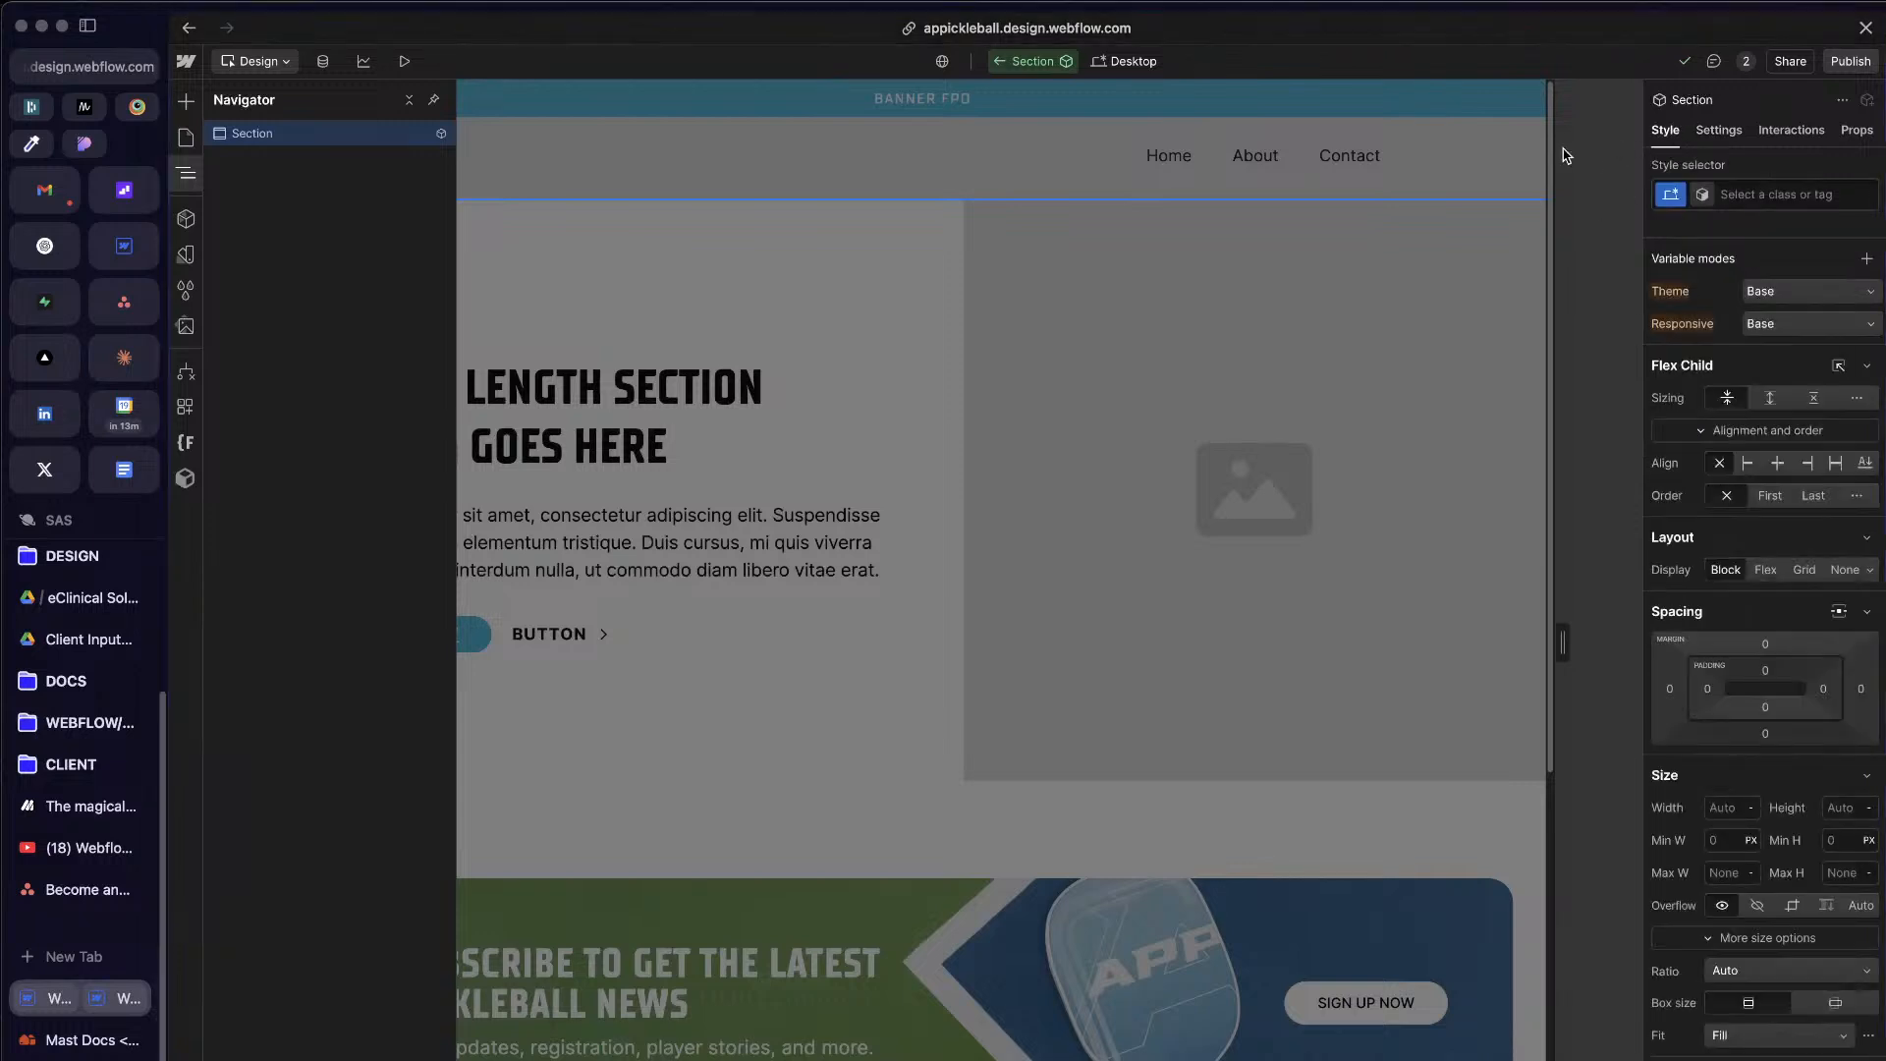
{"action": "left_click", "coordinate": [1719, 131]}
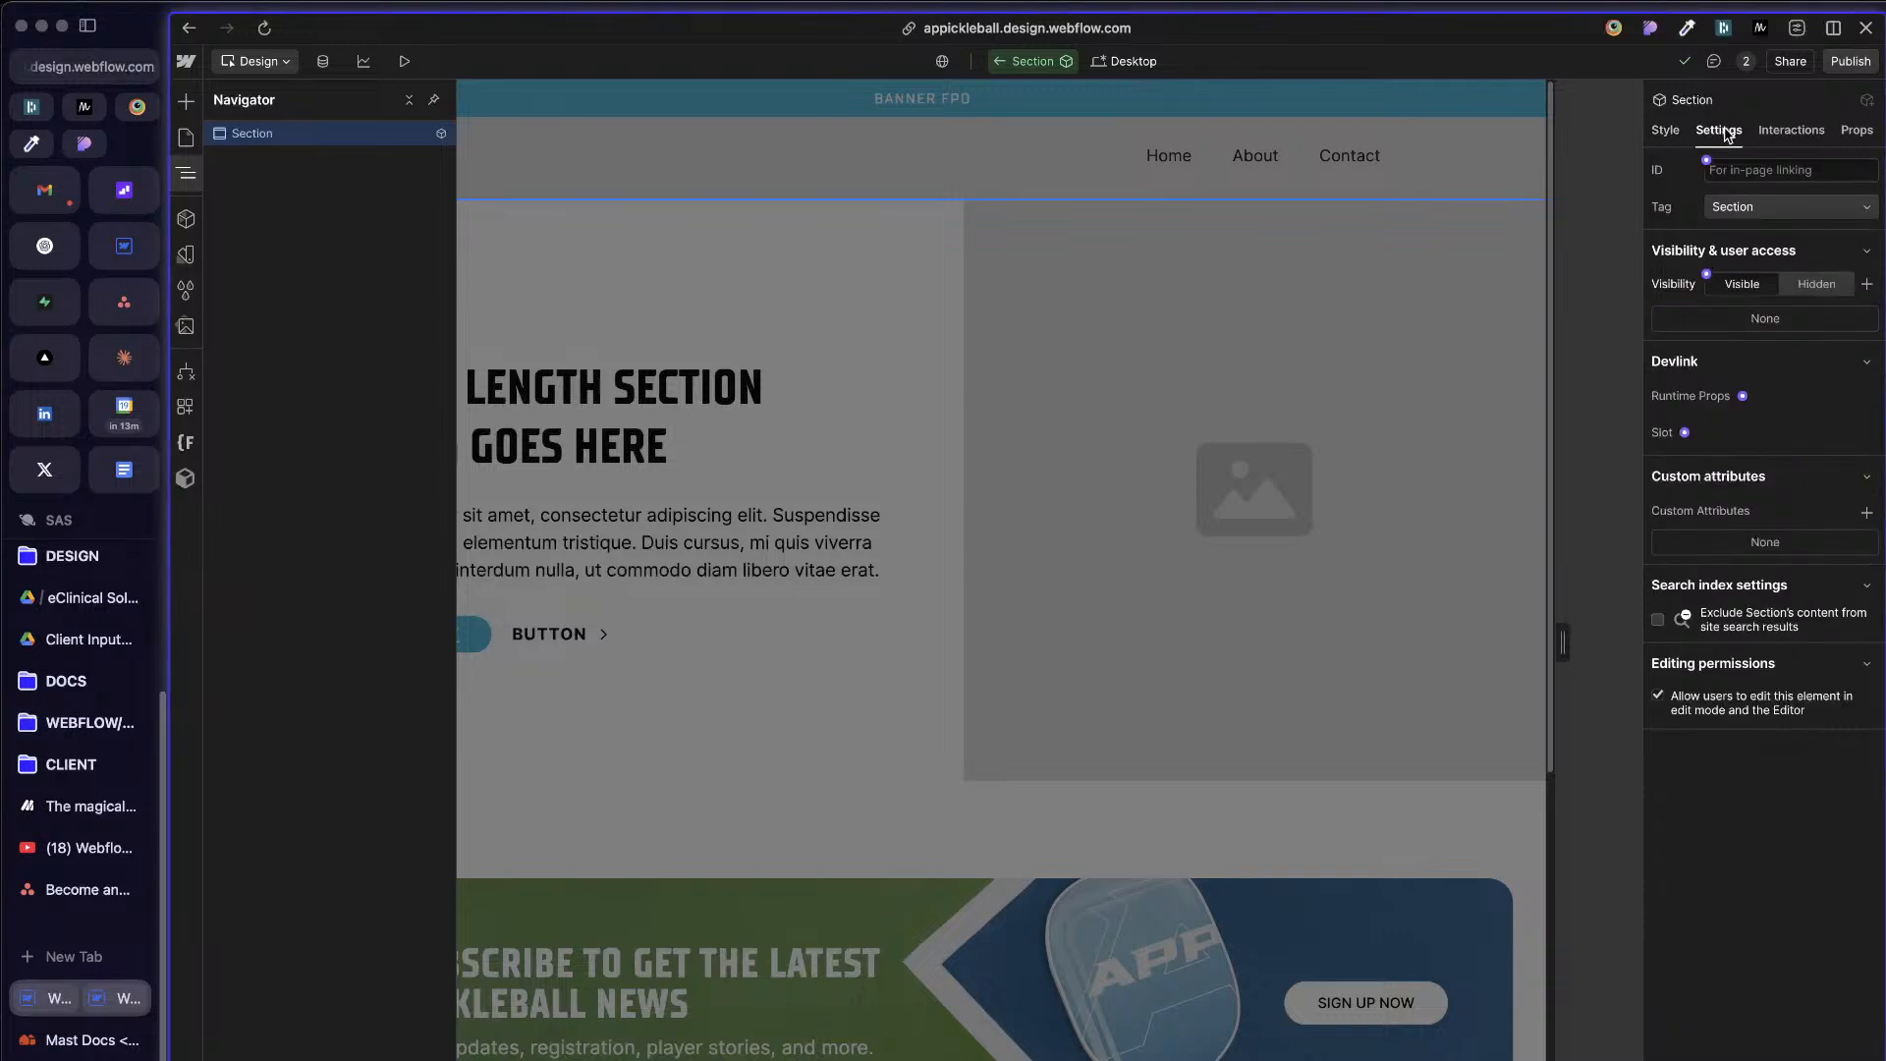
{"action": "left_click", "coordinate": [1665, 130]}
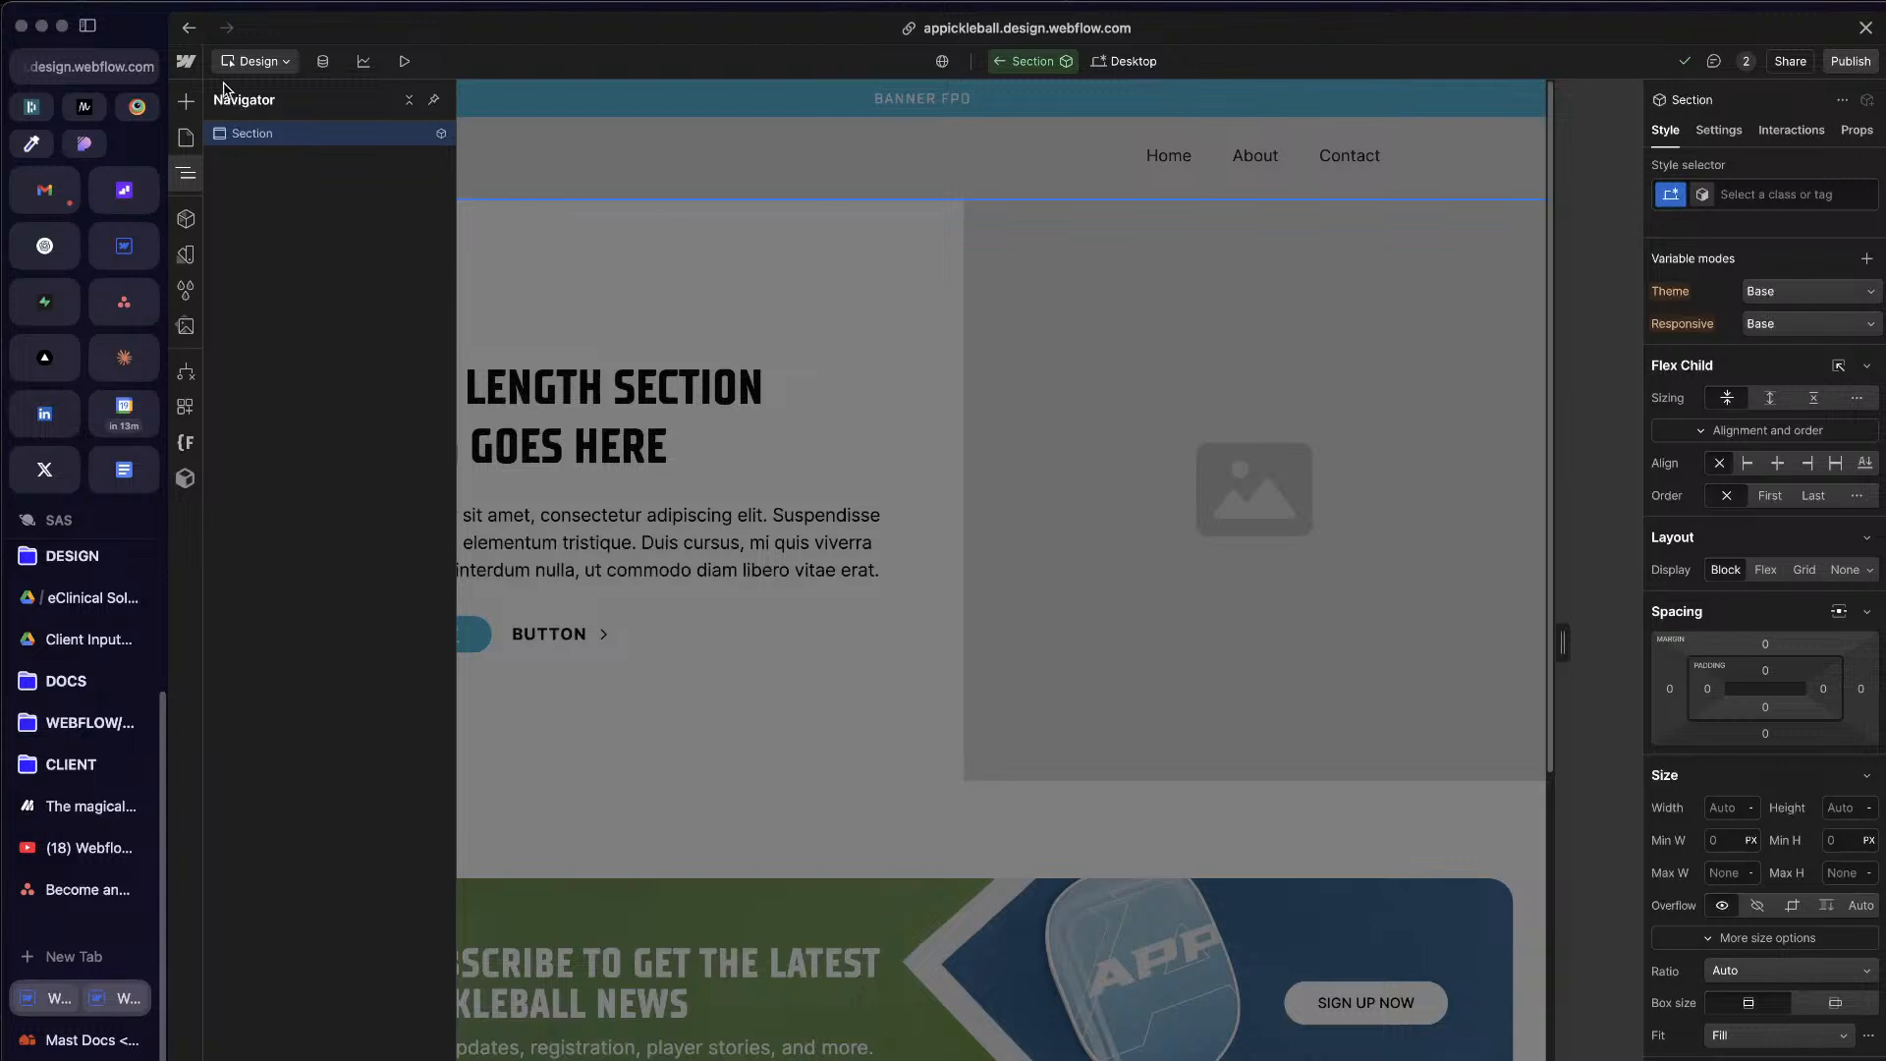
Step: Apply the existing section class to the Section component's root element
{"action": "left_click", "coordinate": [300, 138]}
{"action": "left_click", "coordinate": [1804, 194]}
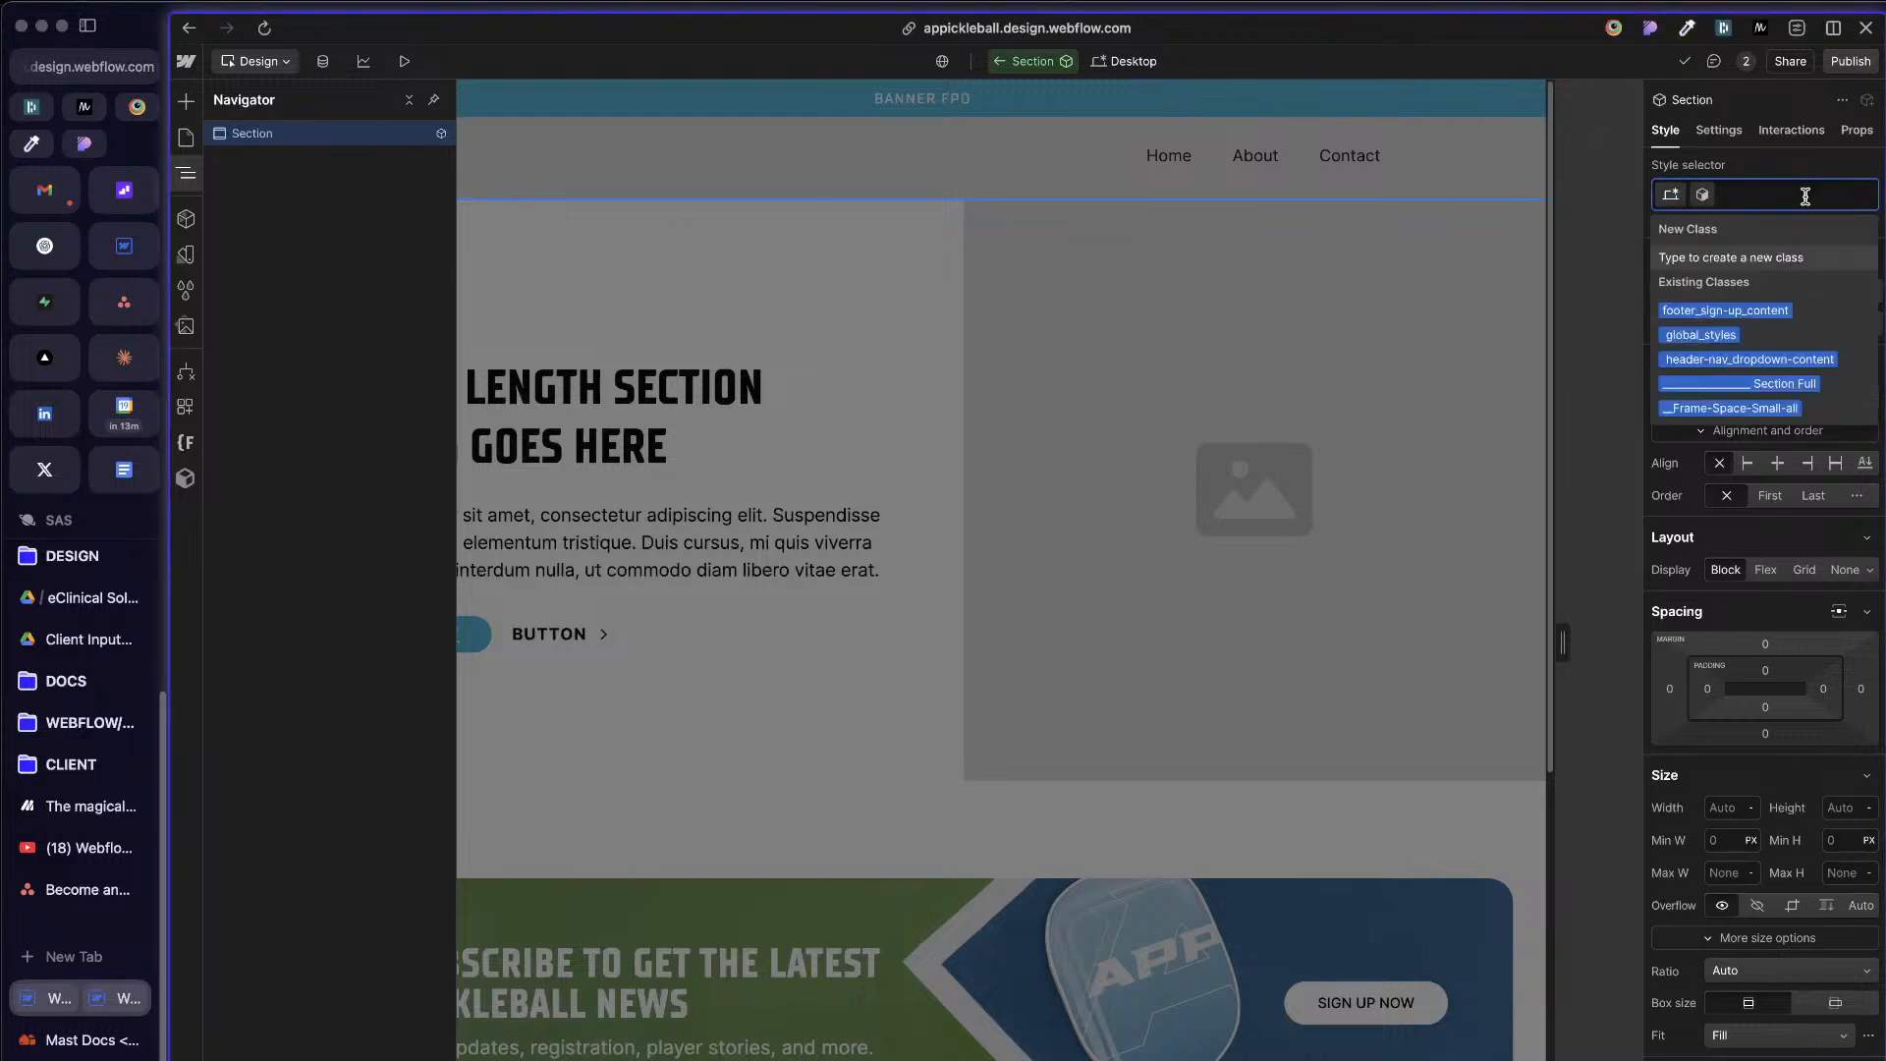
{"action": "type", "text": "section"}
{"action": "key", "text": "Return"}
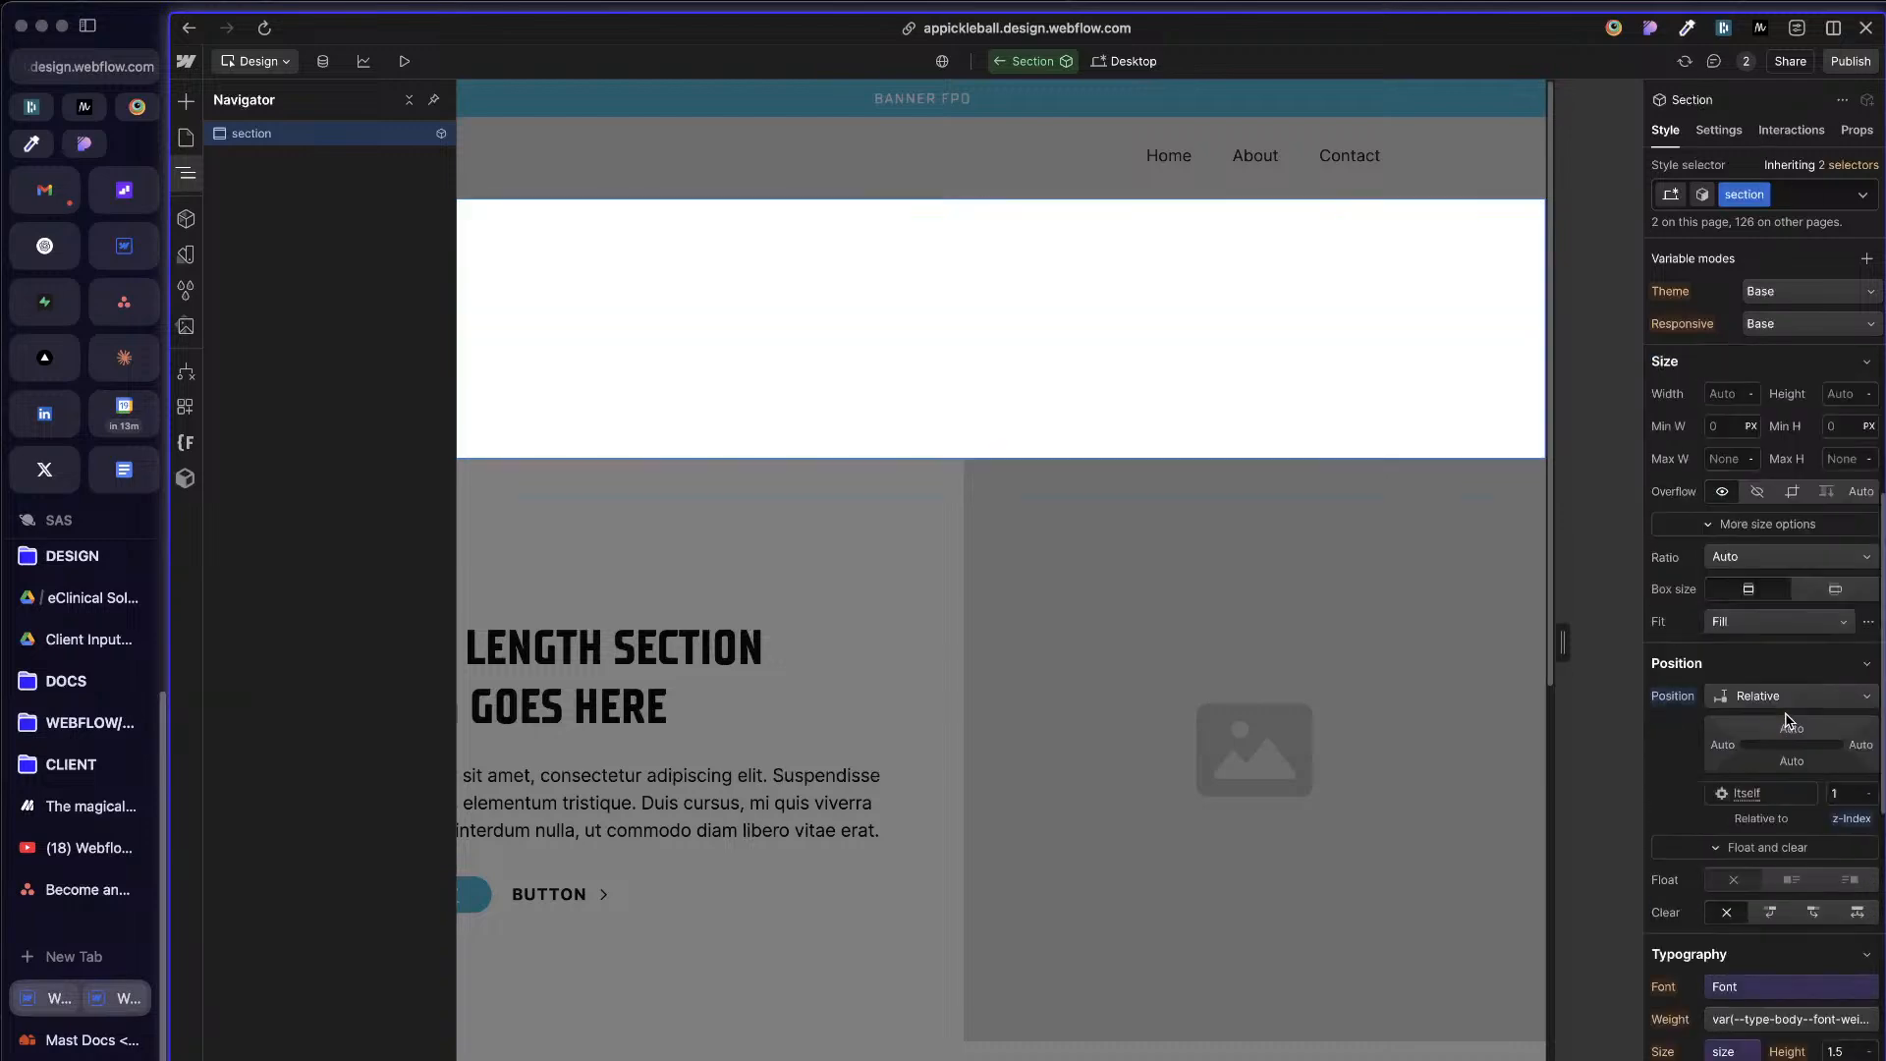
Step: Examine the section class's spacing, size, position and typography styles and the root element's settings
{"action": "scroll", "coordinate": [1790, 715], "scroll_direction": "down", "scroll_amount": 3}
{"action": "scroll", "coordinate": [1790, 711], "scroll_direction": "up", "scroll_amount": 3}
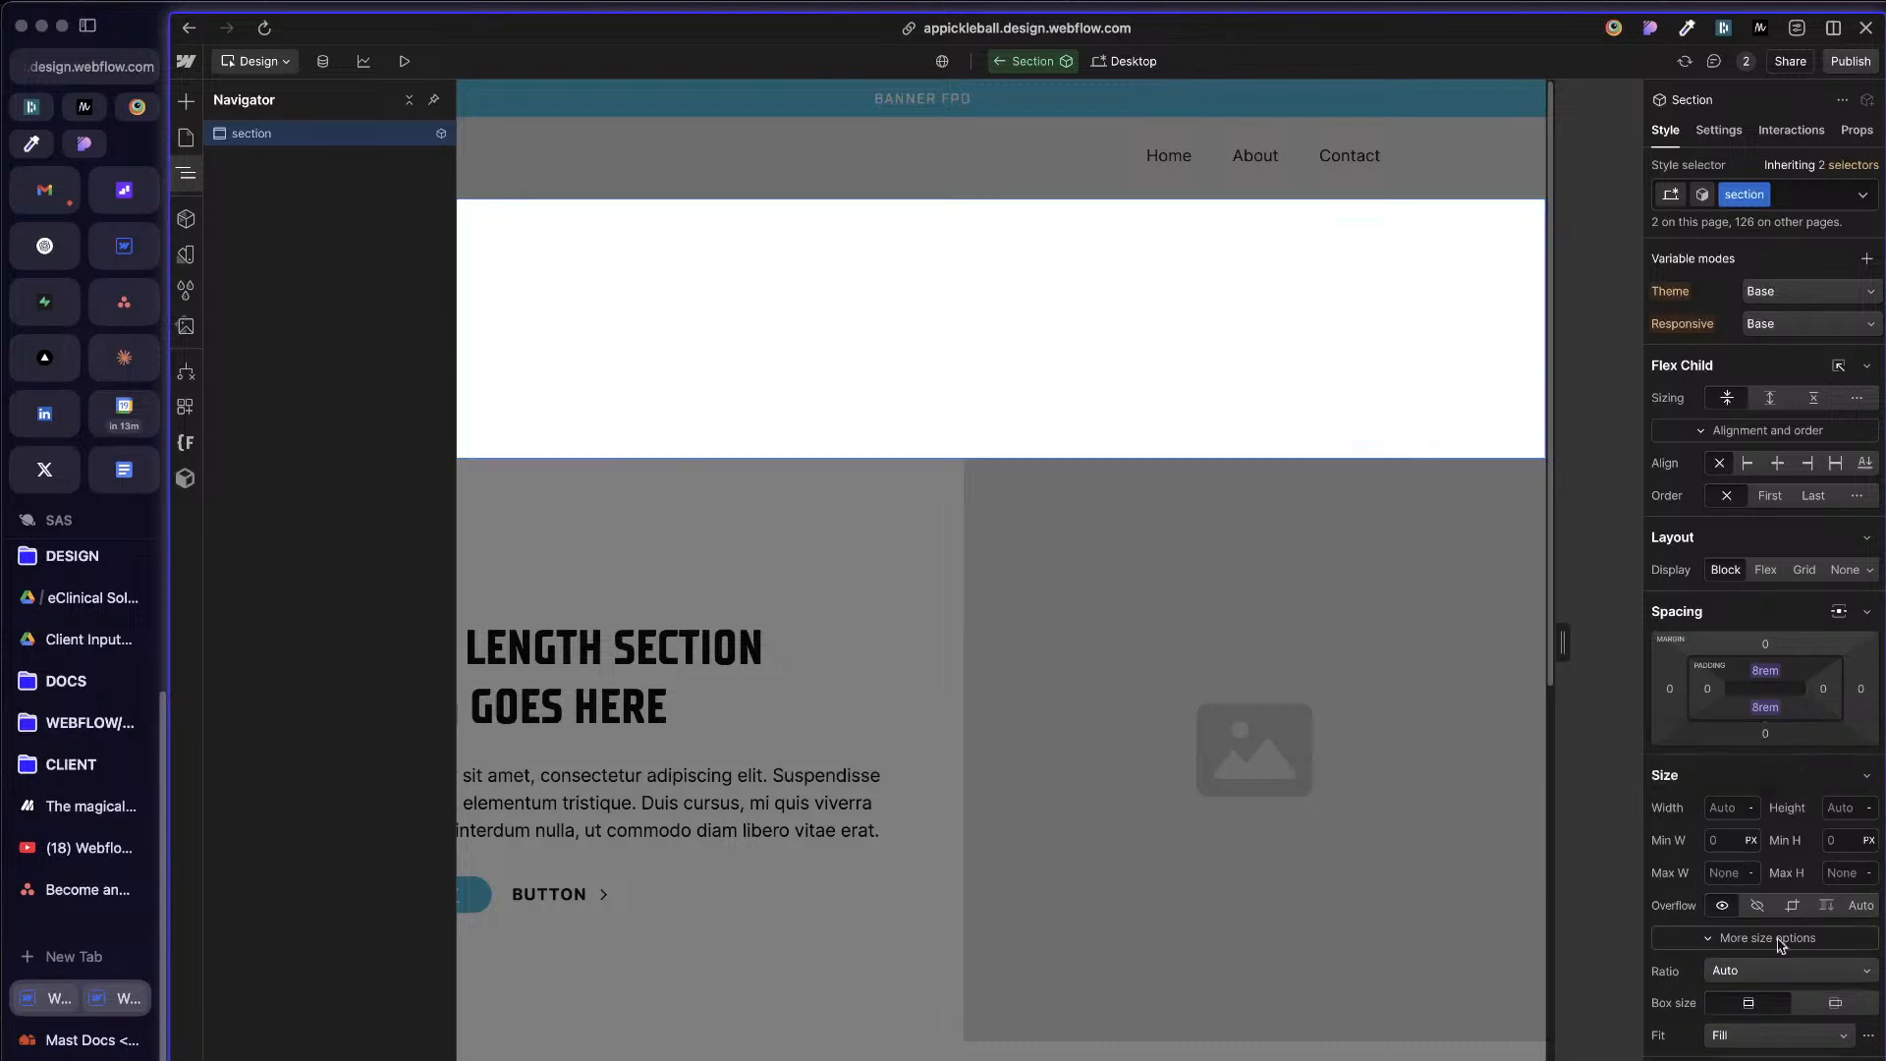
{"action": "scroll", "coordinate": [1782, 948], "scroll_direction": "down", "scroll_amount": 1}
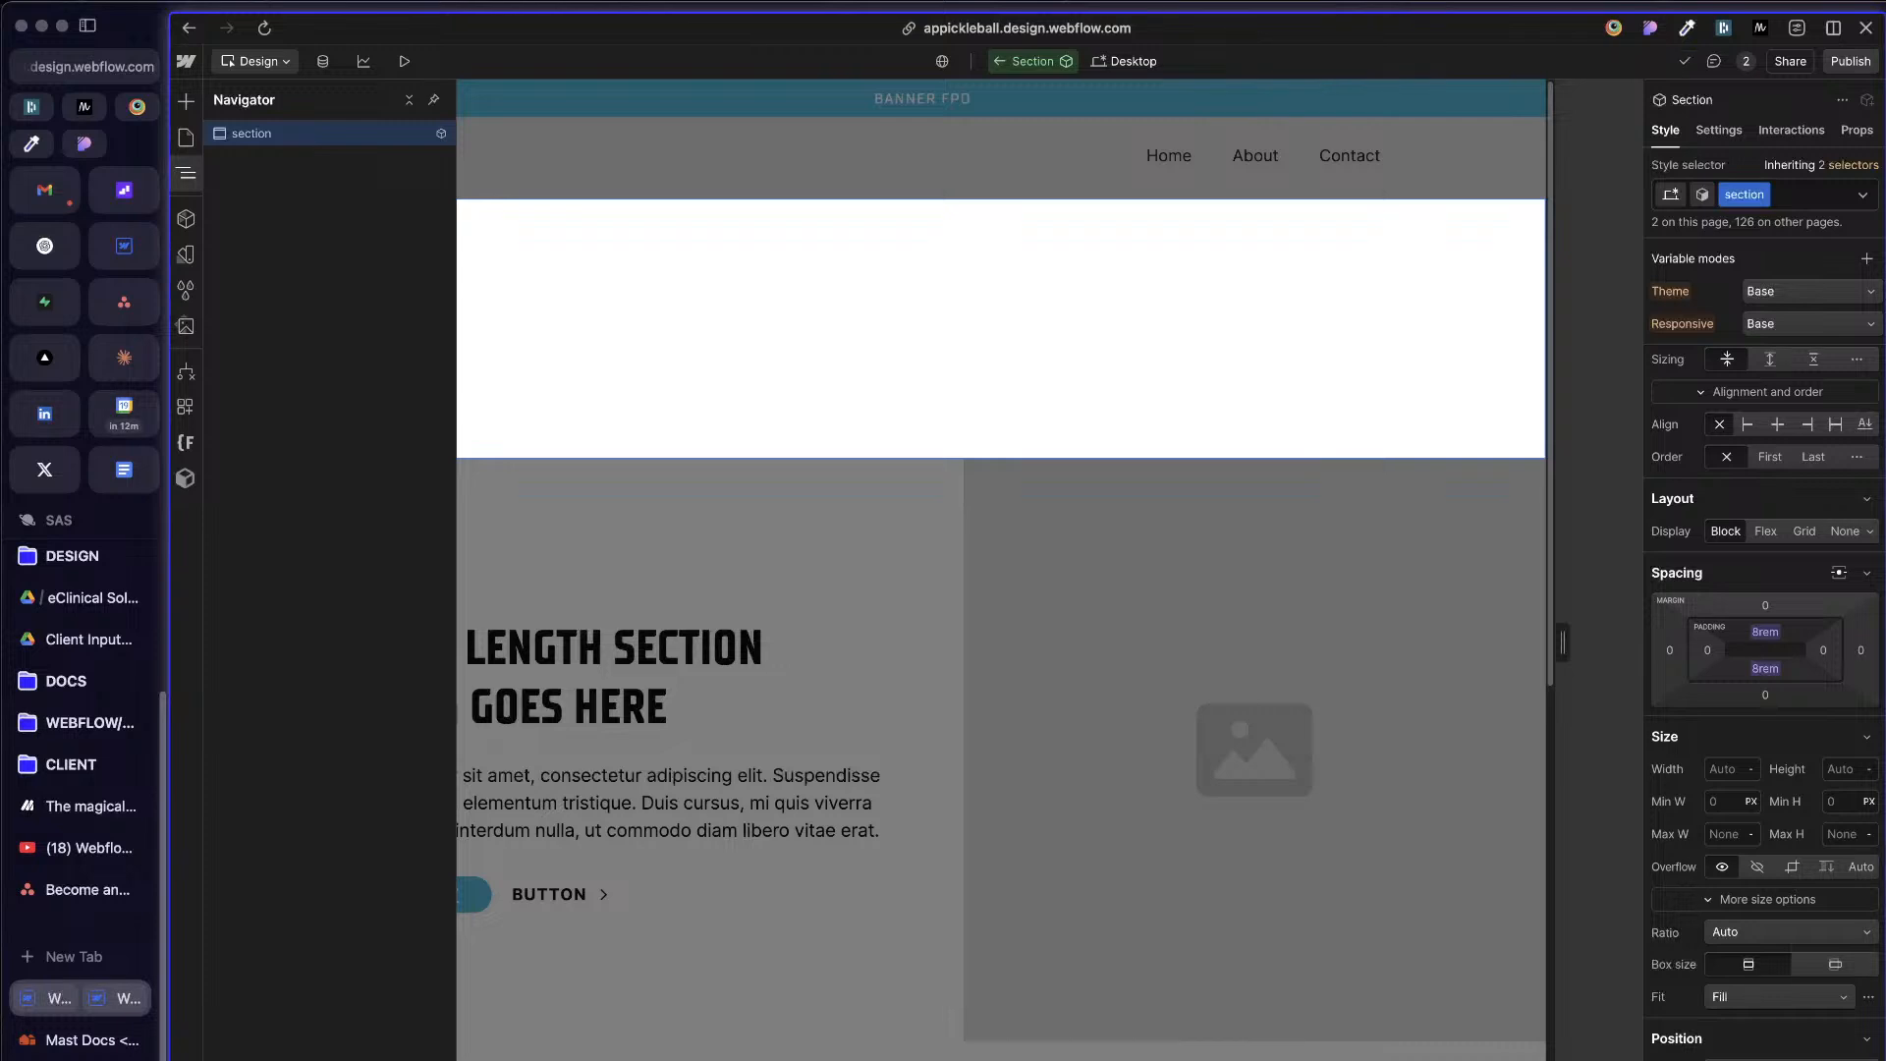
{"action": "scroll", "coordinate": [1845, 1009], "scroll_direction": "down", "scroll_amount": 5}
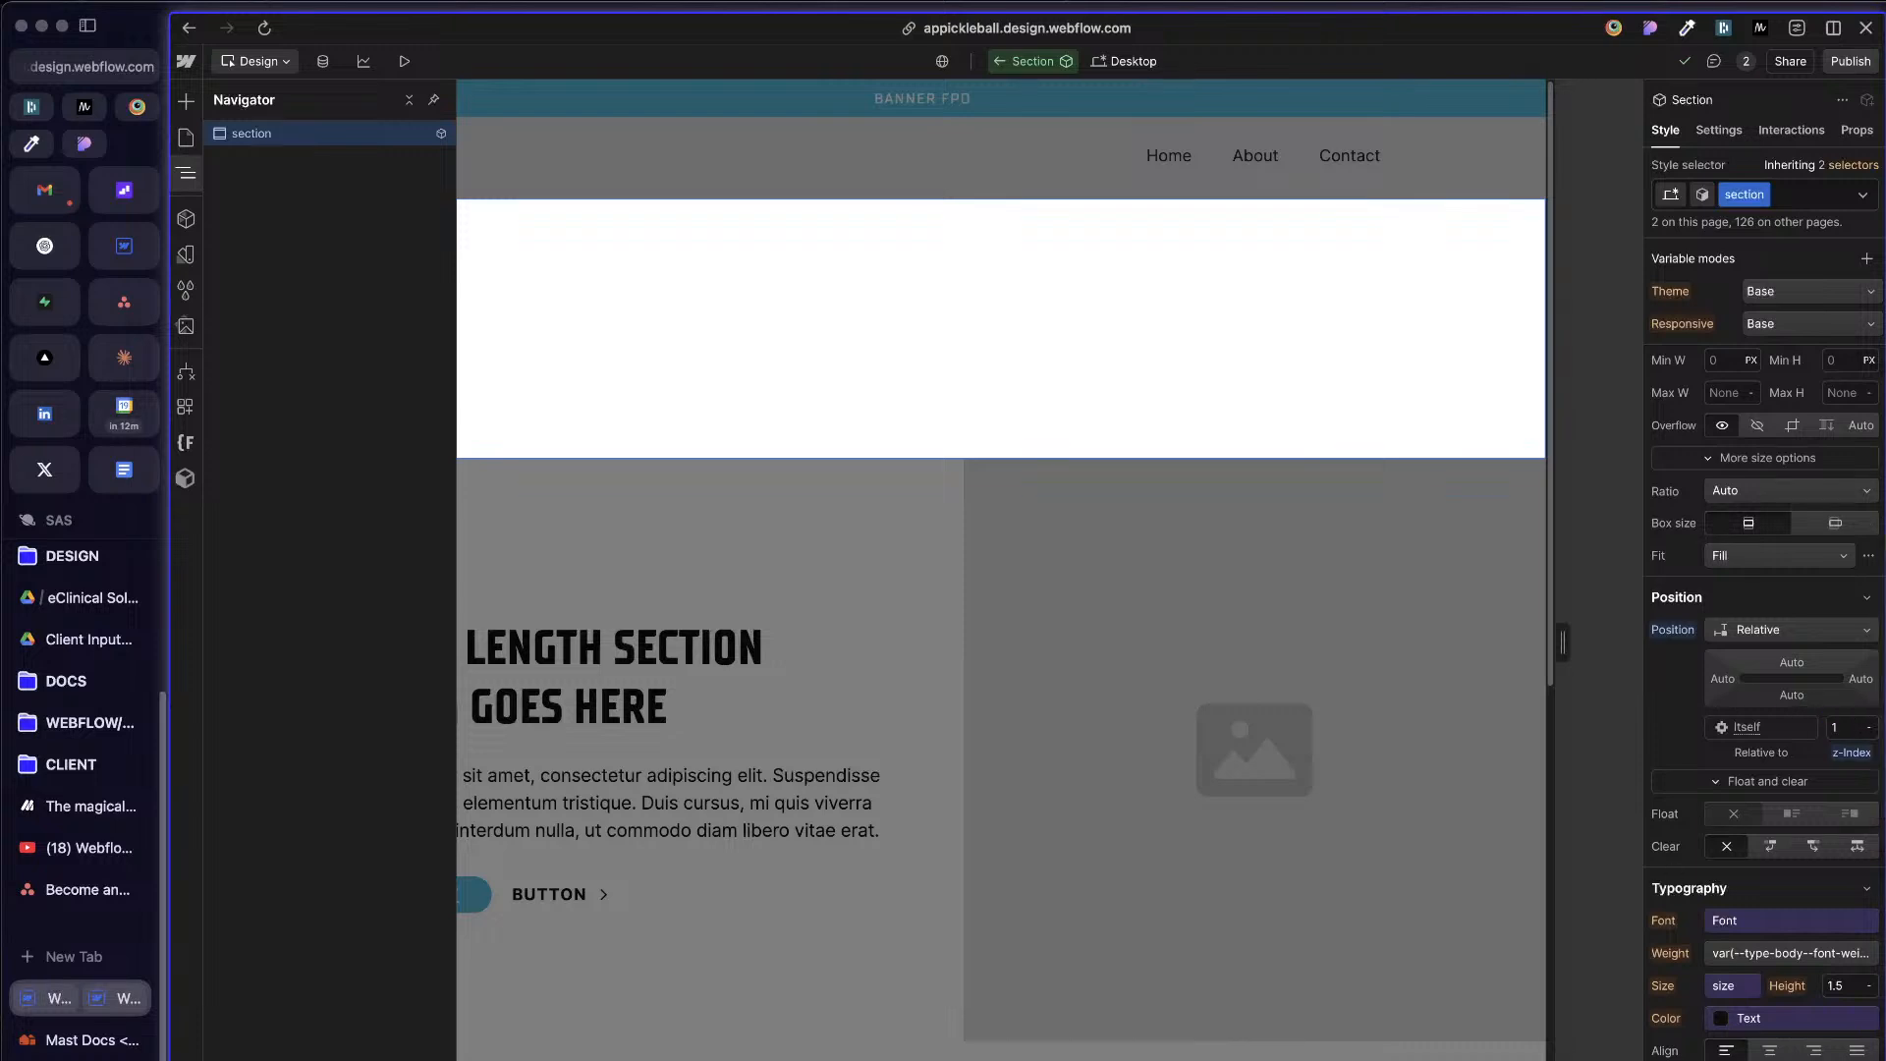
{"action": "scroll", "coordinate": [1810, 477], "scroll_direction": "up", "scroll_amount": 5}
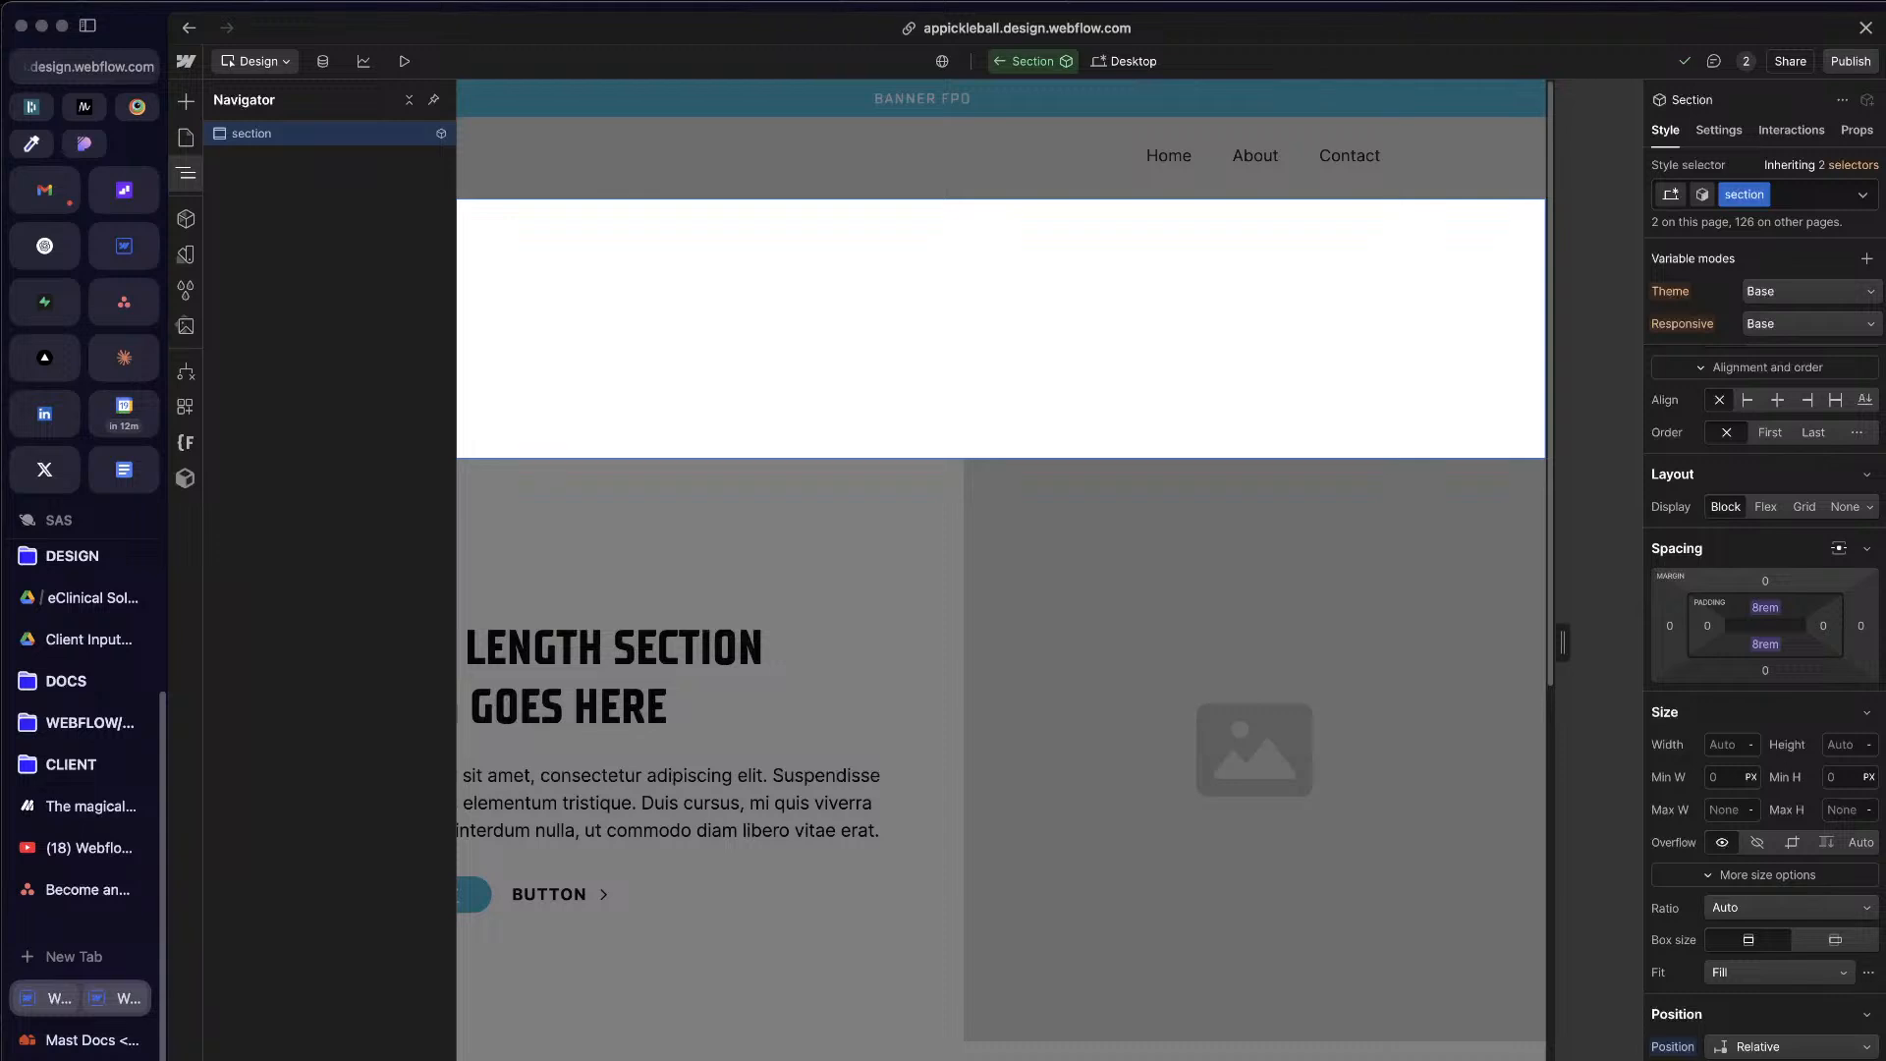
{"action": "left_click", "coordinate": [1718, 130]}
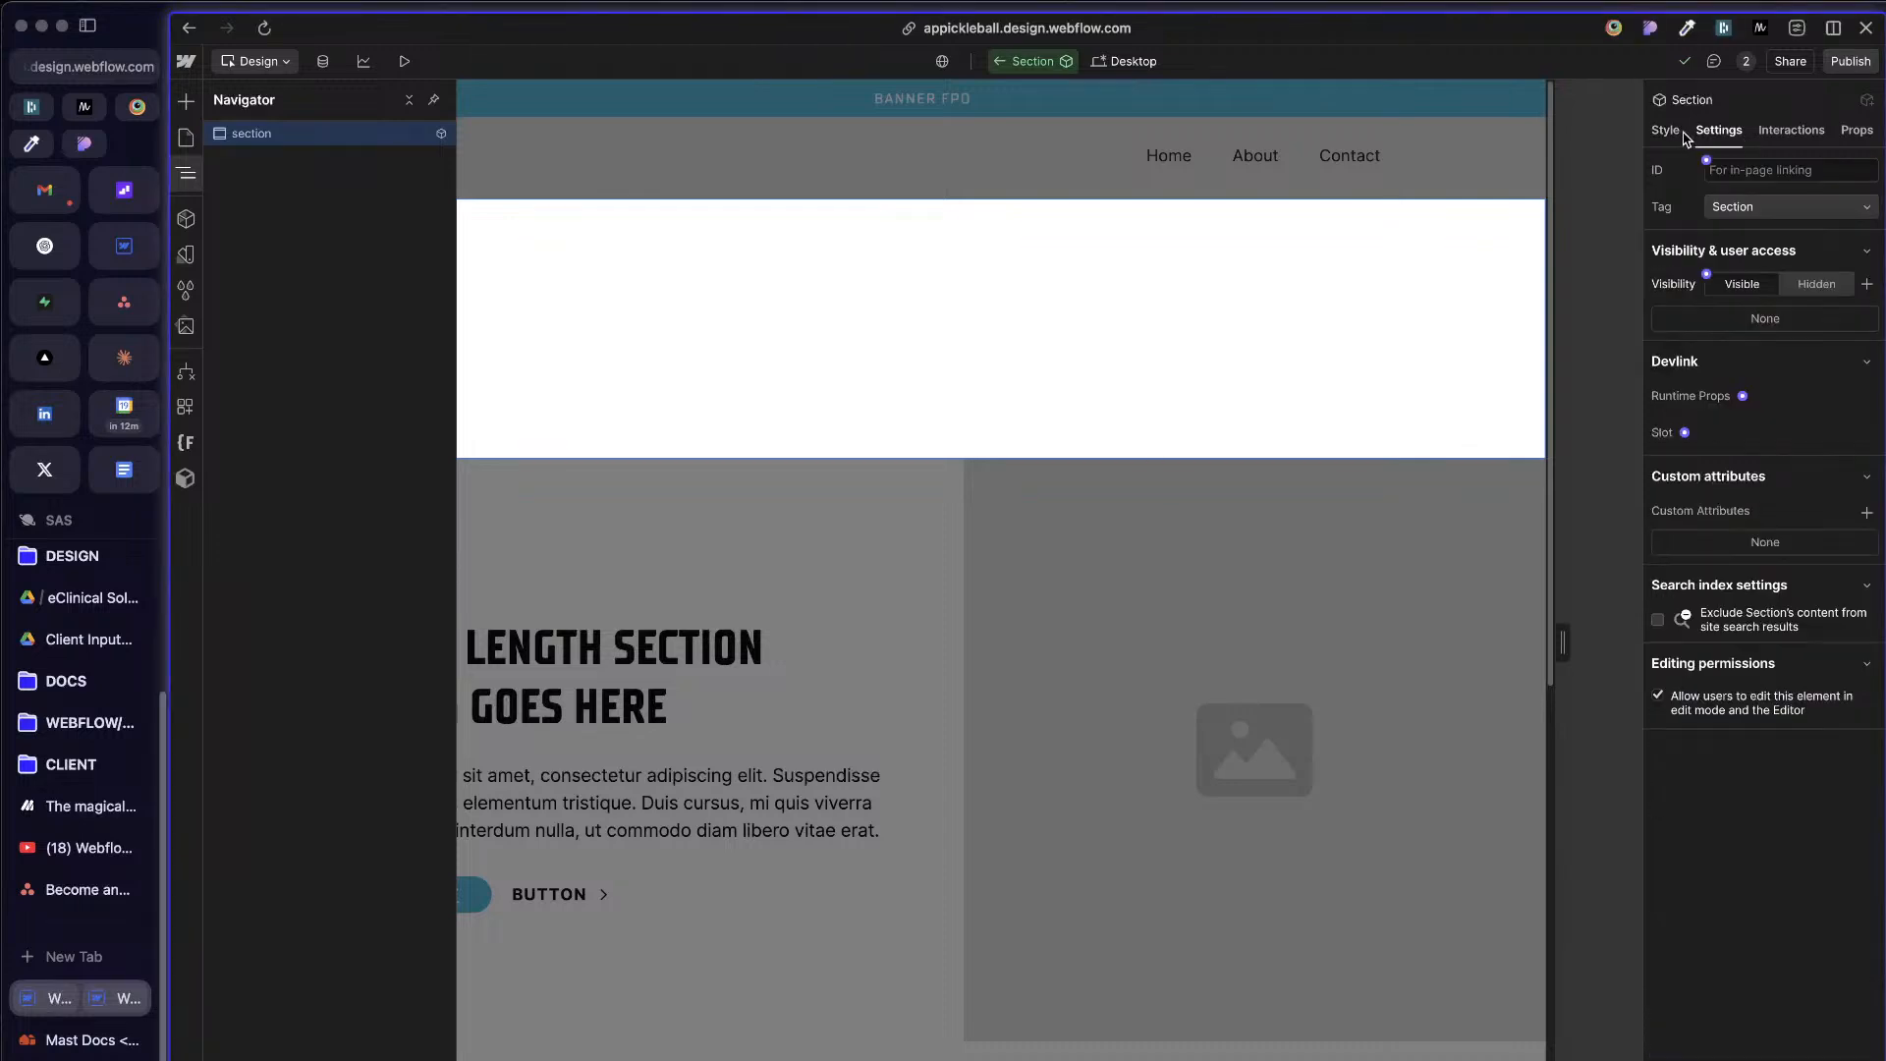
{"action": "left_click", "coordinate": [1665, 130]}
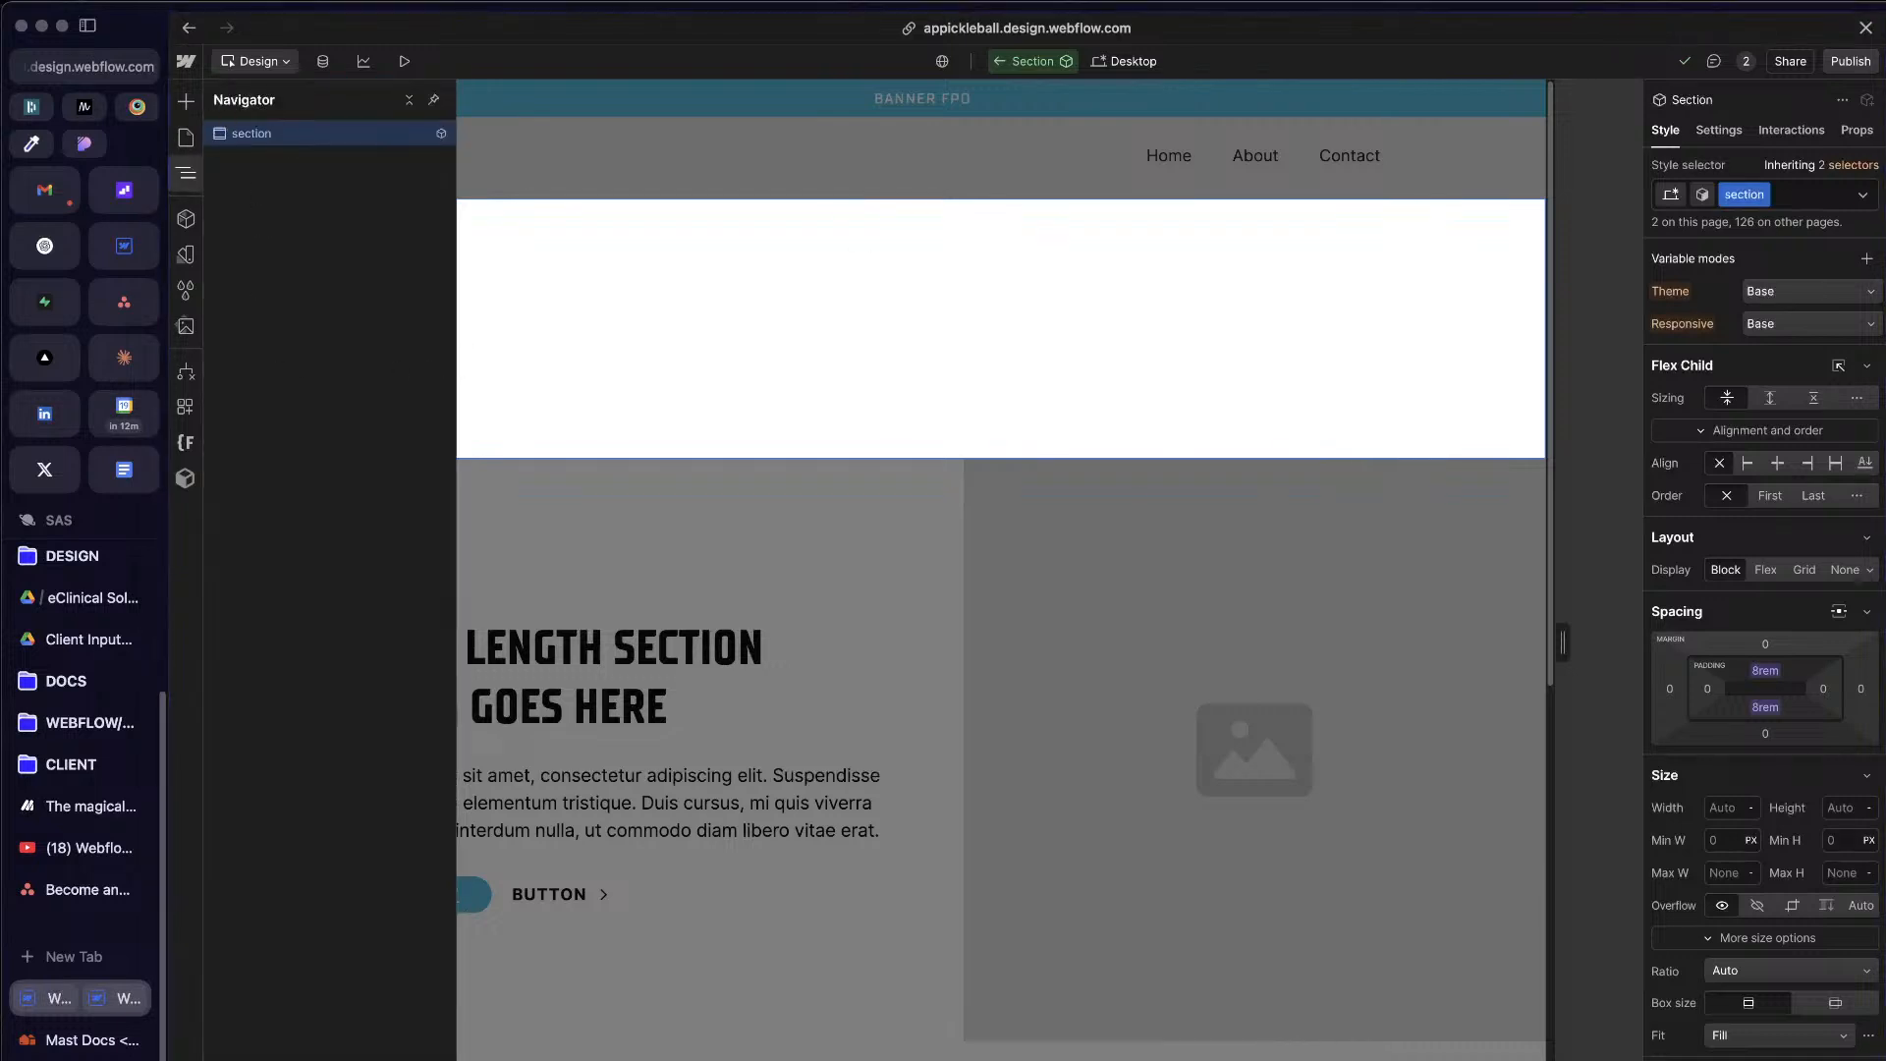
Step: Add a Div Block inside the section element and apply the existing container class to it
{"action": "left_click", "coordinate": [343, 147]}
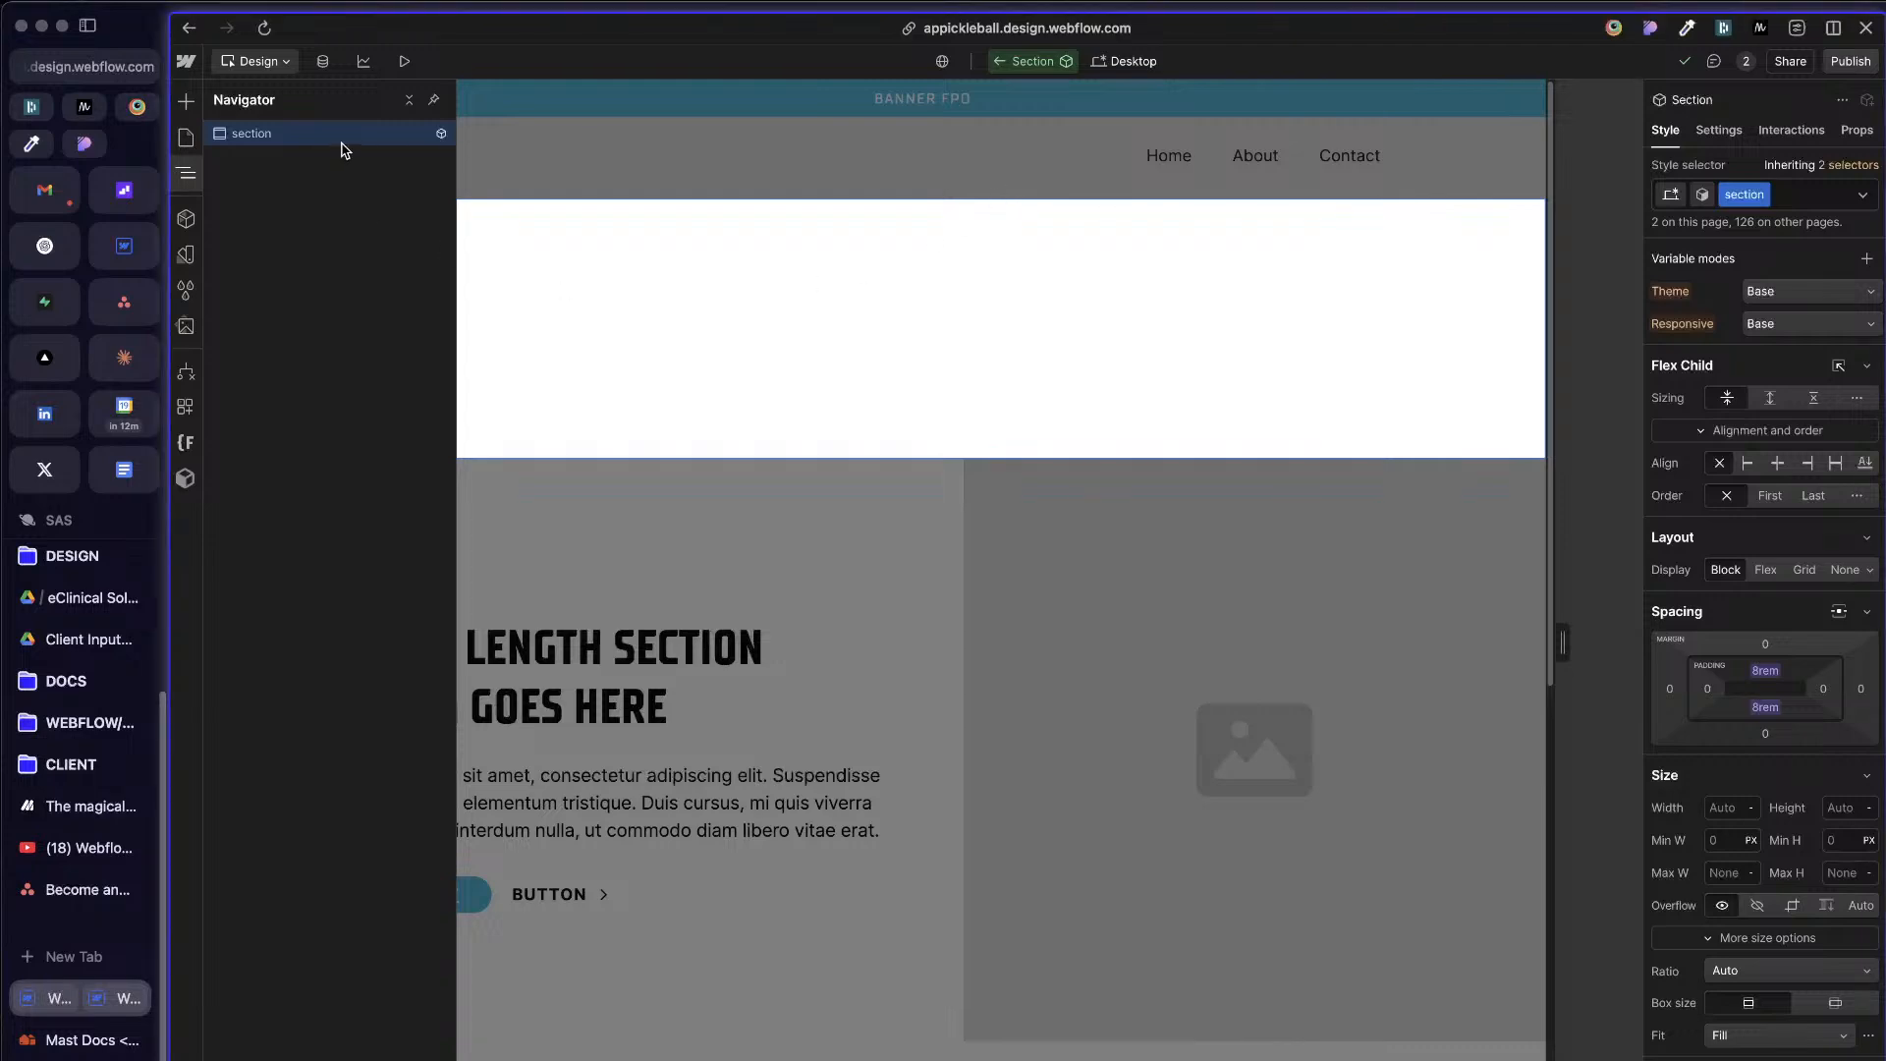
{"action": "key", "text": "super+e"}
{"action": "type", "text": "d"}
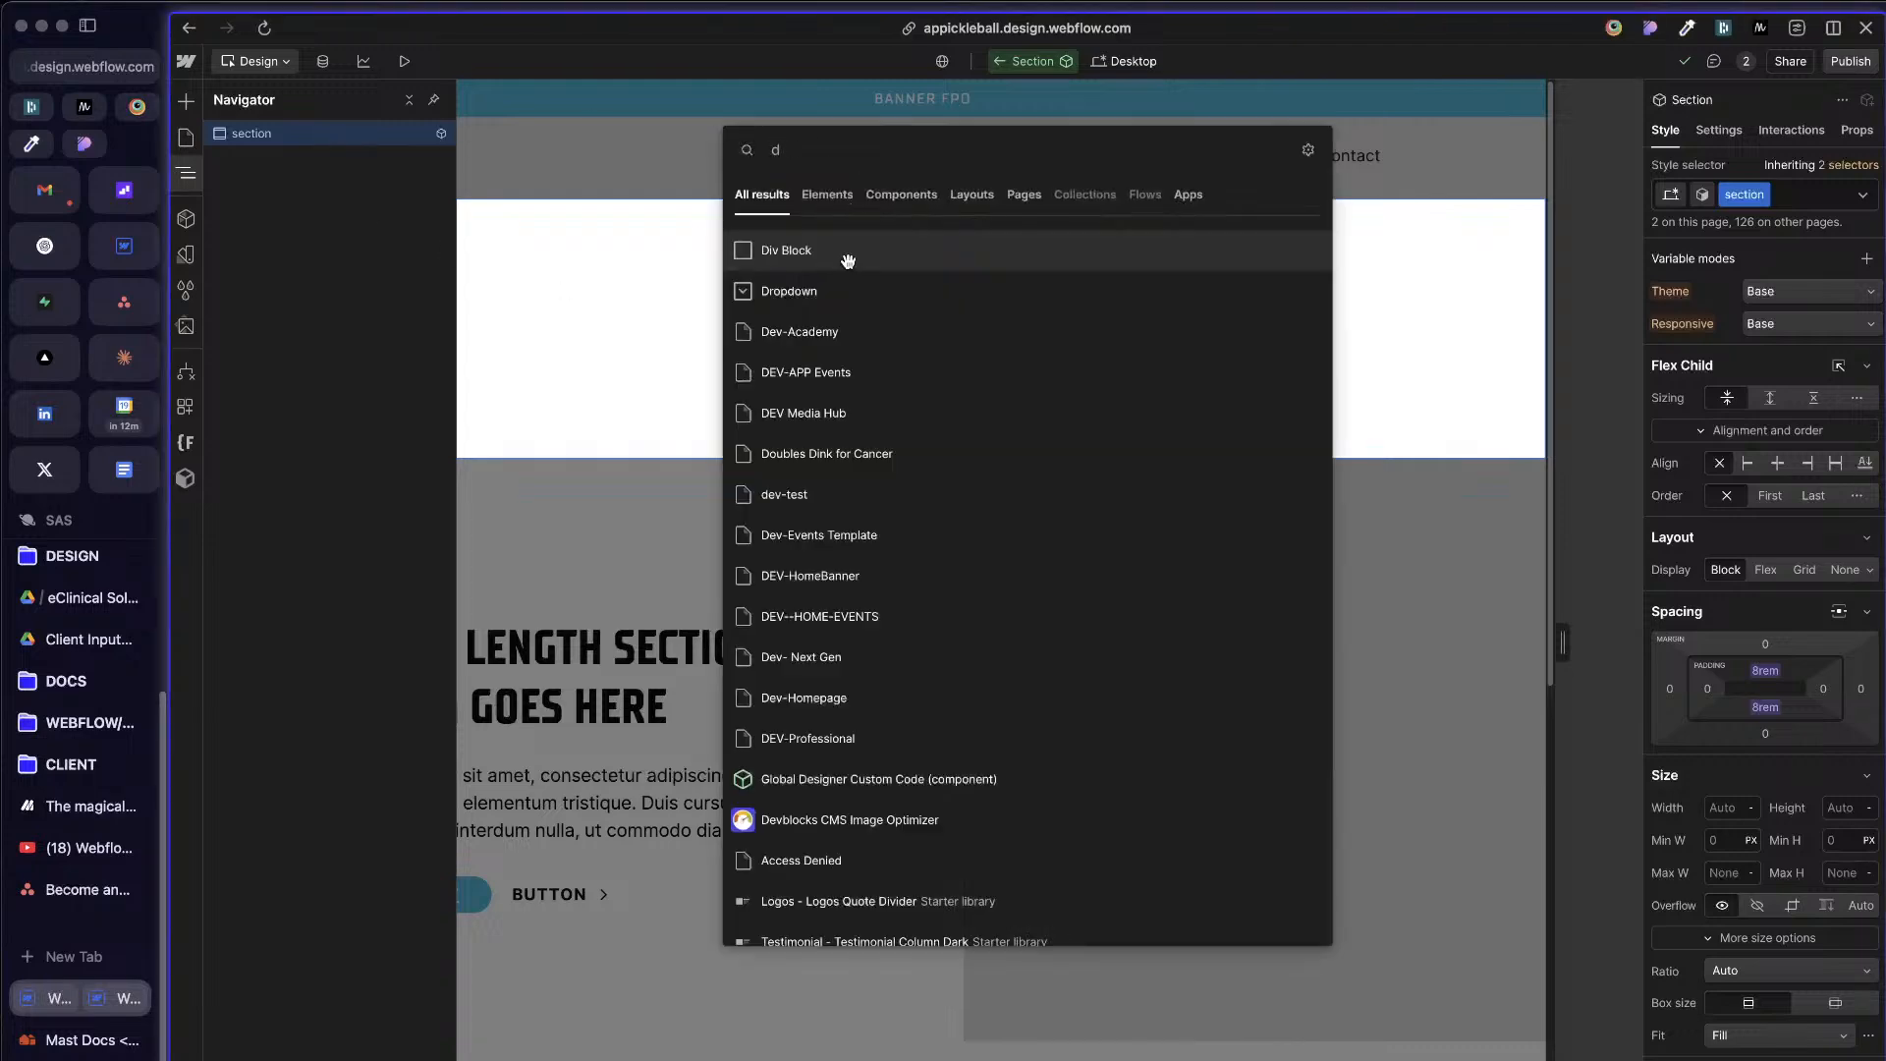
{"action": "left_click", "coordinate": [847, 259]}
{"action": "key", "text": "super+Return"}
{"action": "type", "text": "container"}
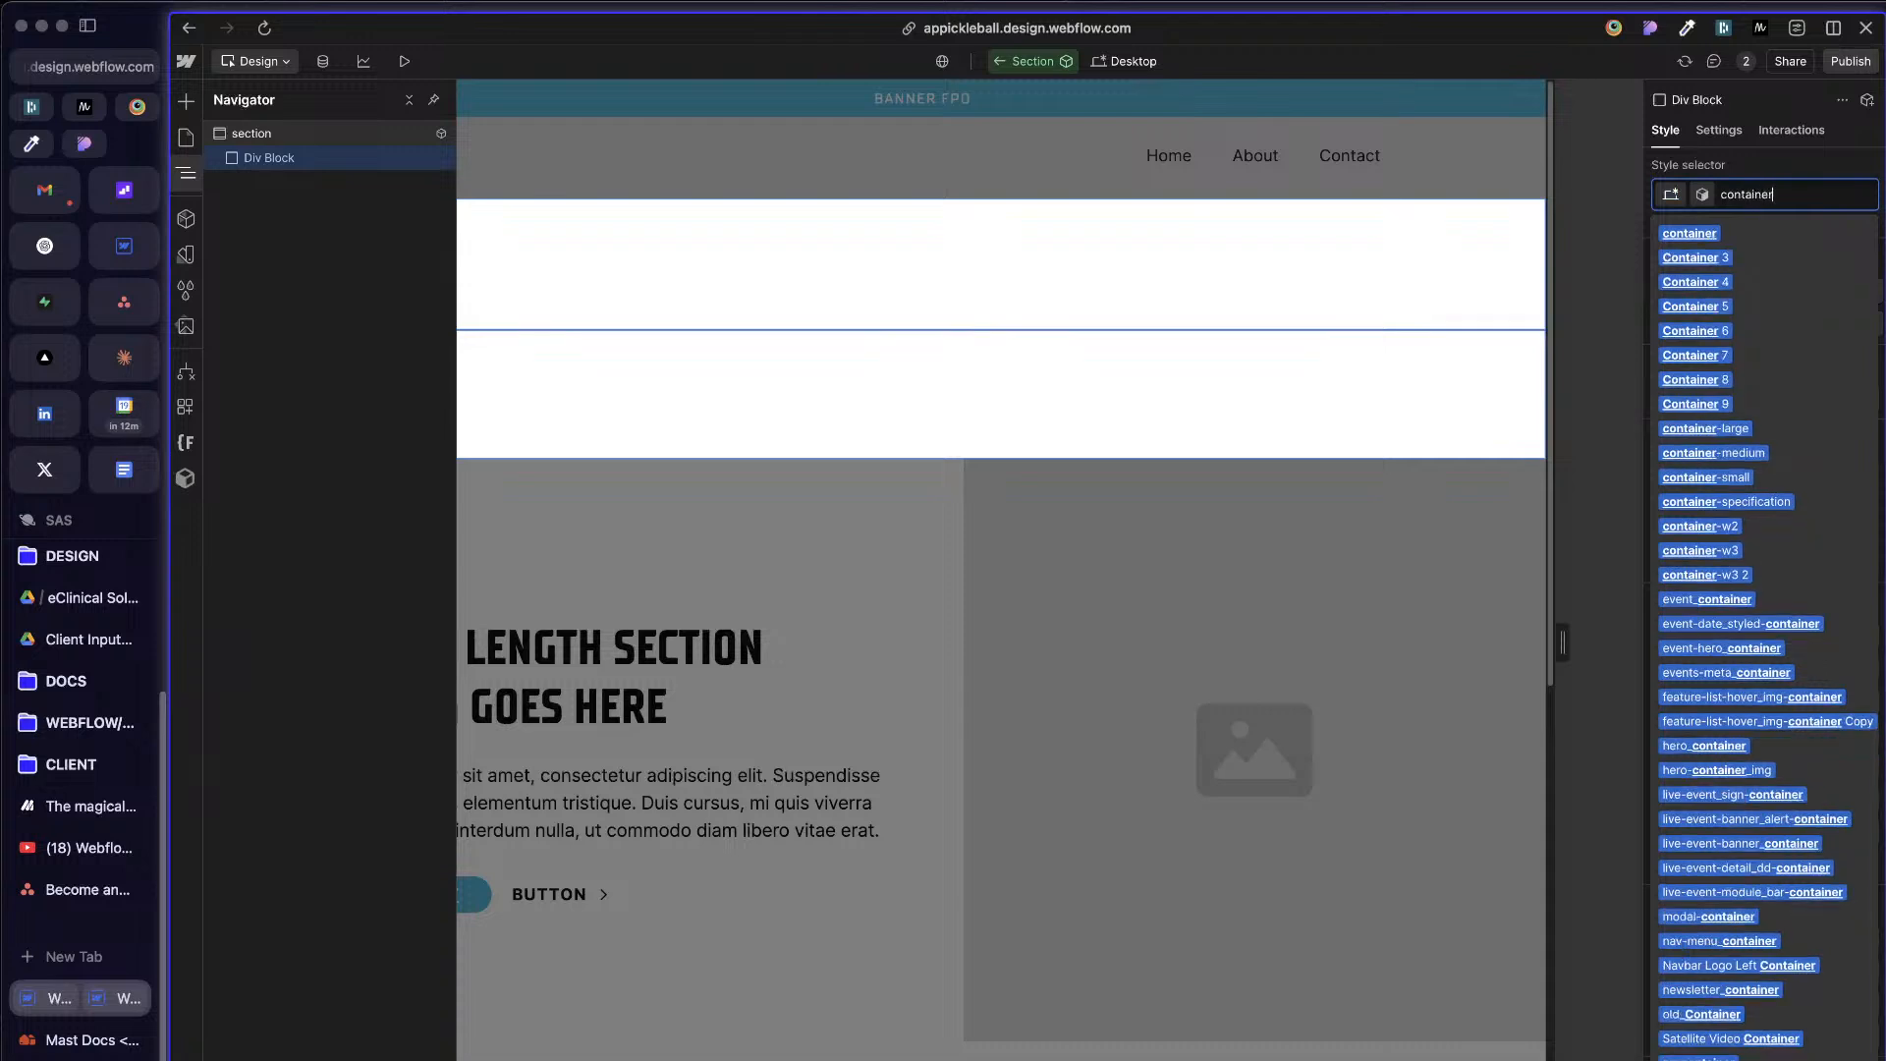
{"action": "key", "text": "Return"}
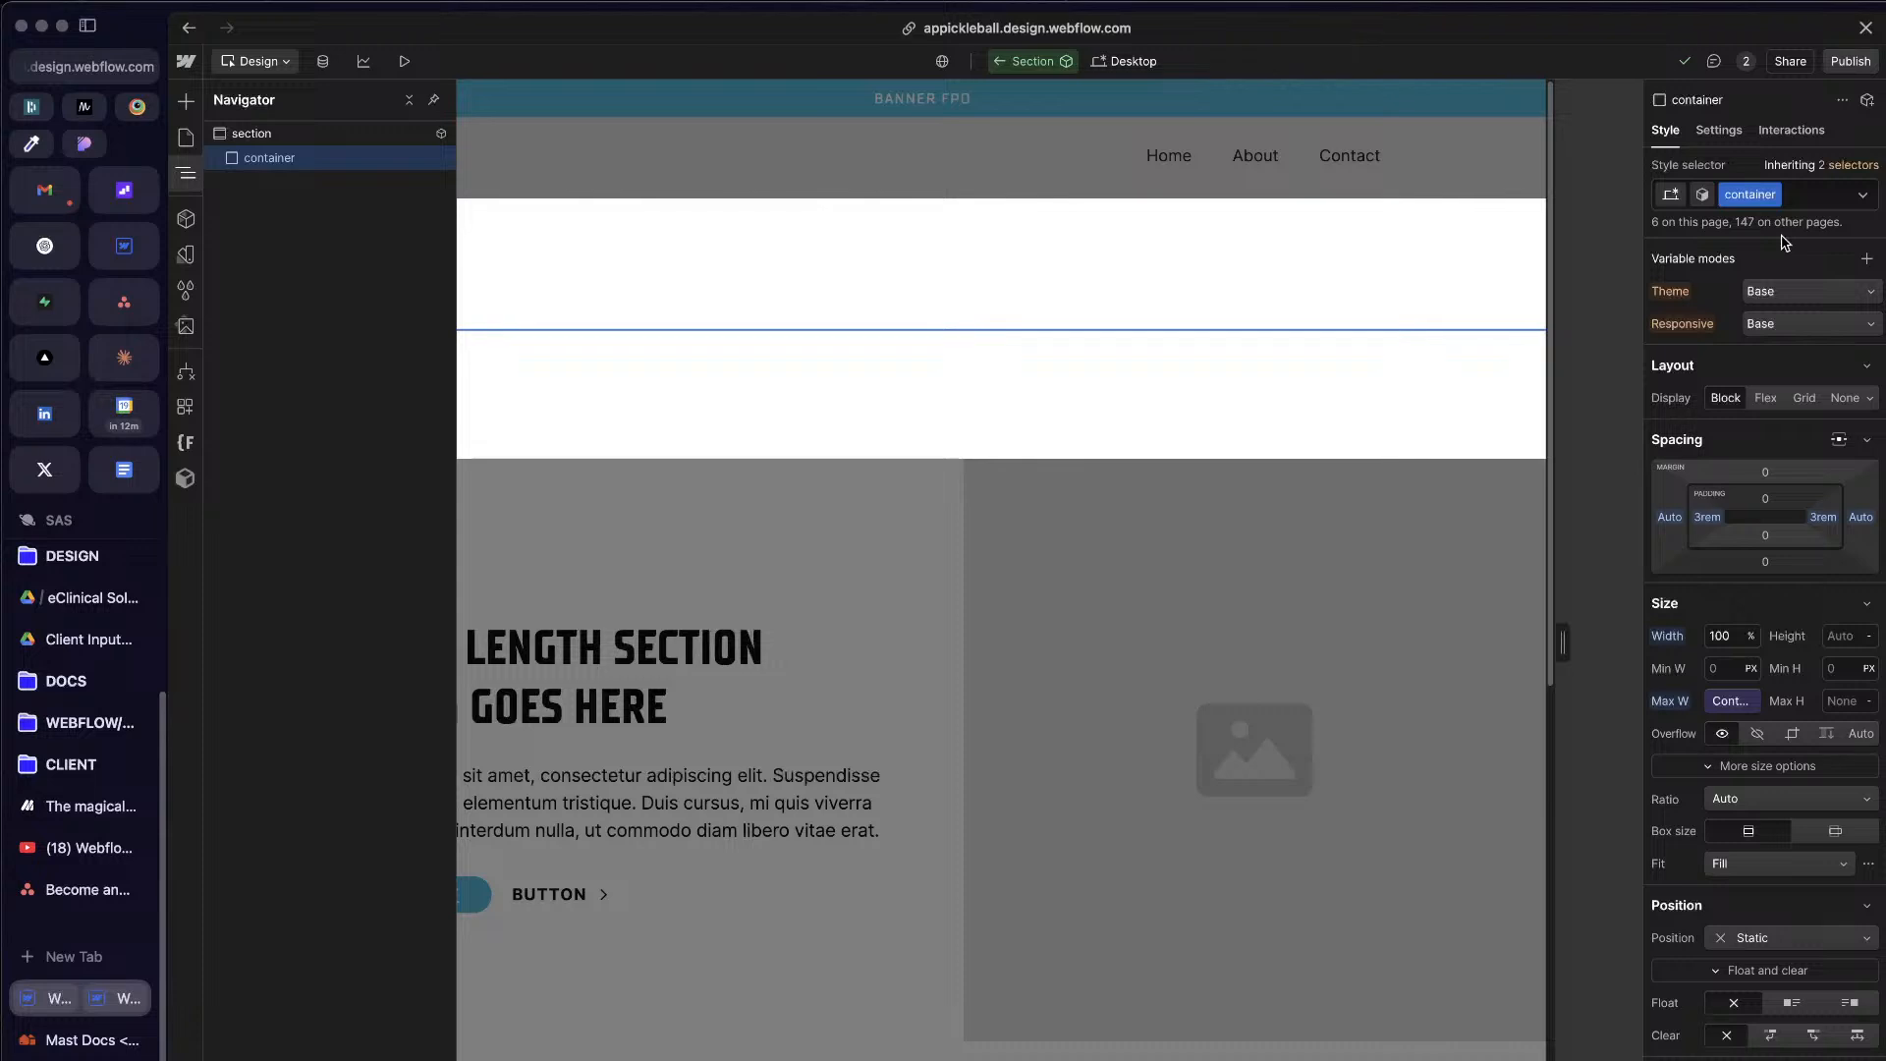
{"action": "double_click", "coordinate": [1746, 188]}
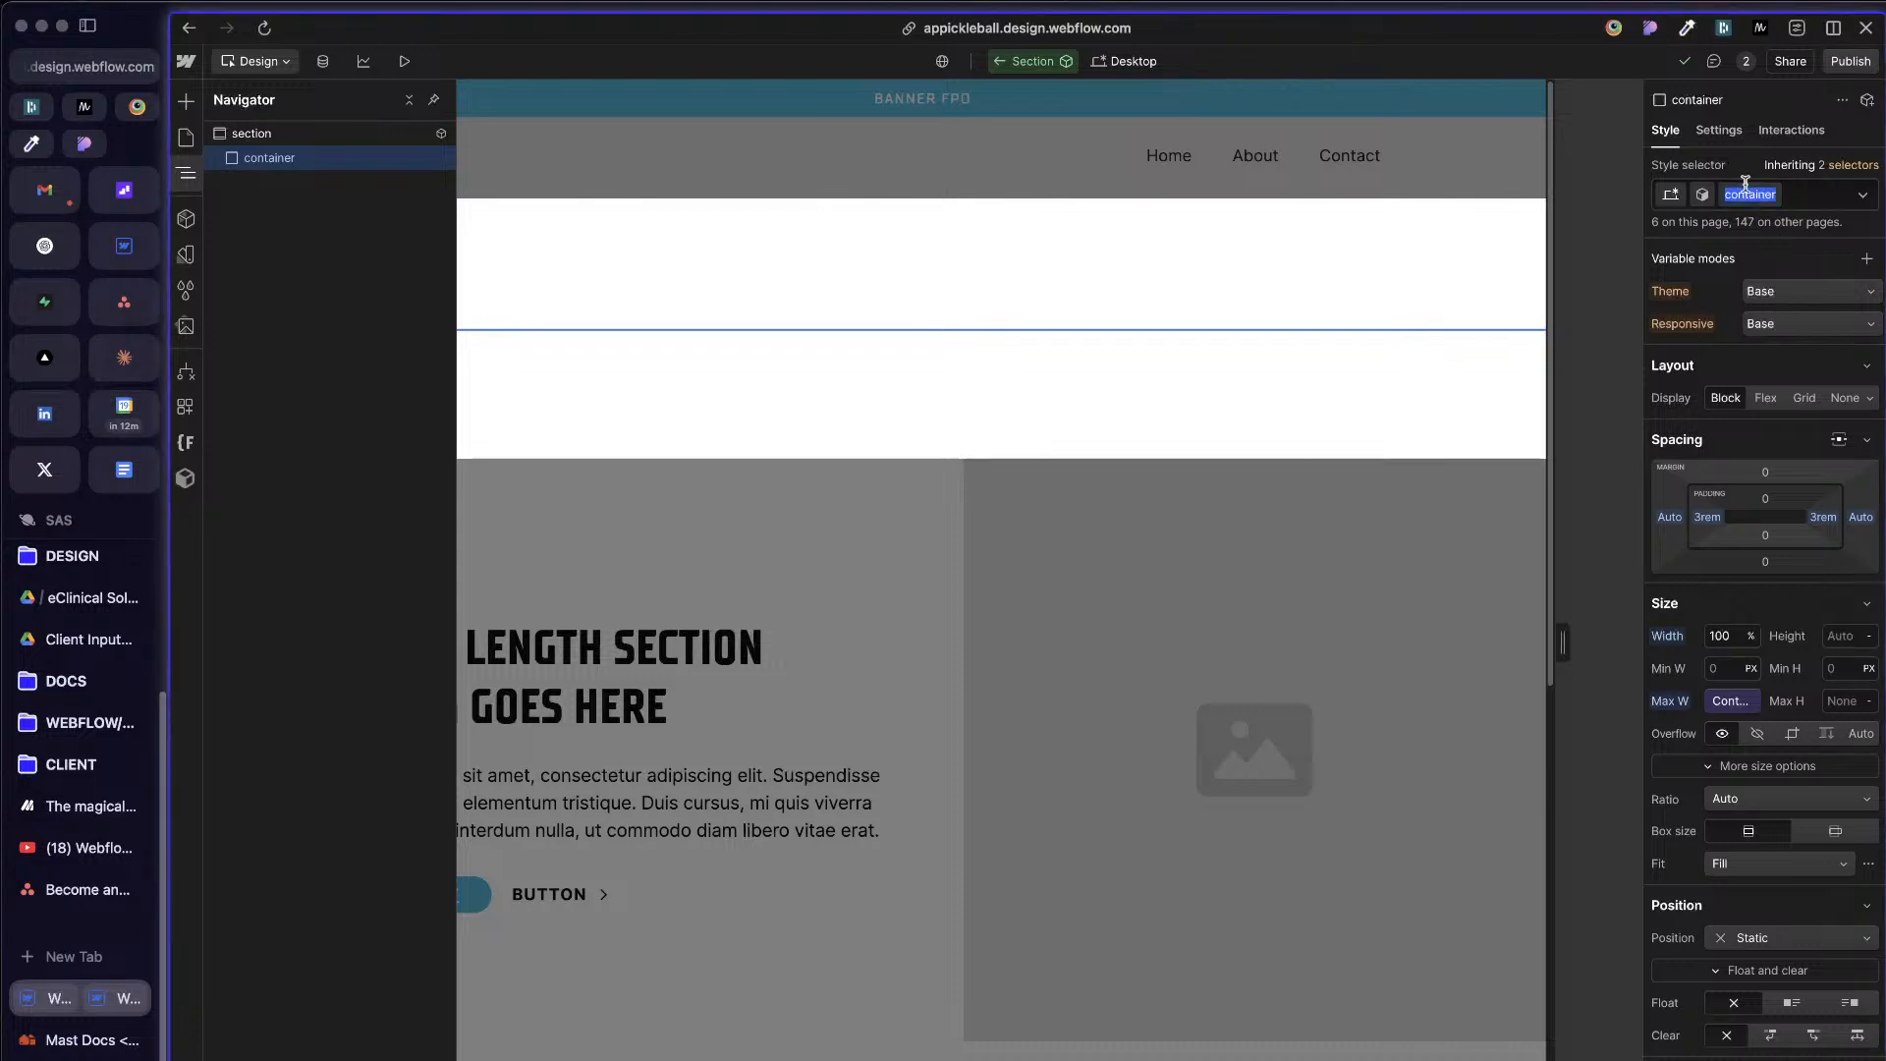
{"action": "key", "text": "Left"}
{"action": "type", "text": "cc-"}
{"action": "key", "text": "Escape"}
{"action": "double_click", "coordinate": [1731, 195]}
{"action": "key", "text": "Left"}
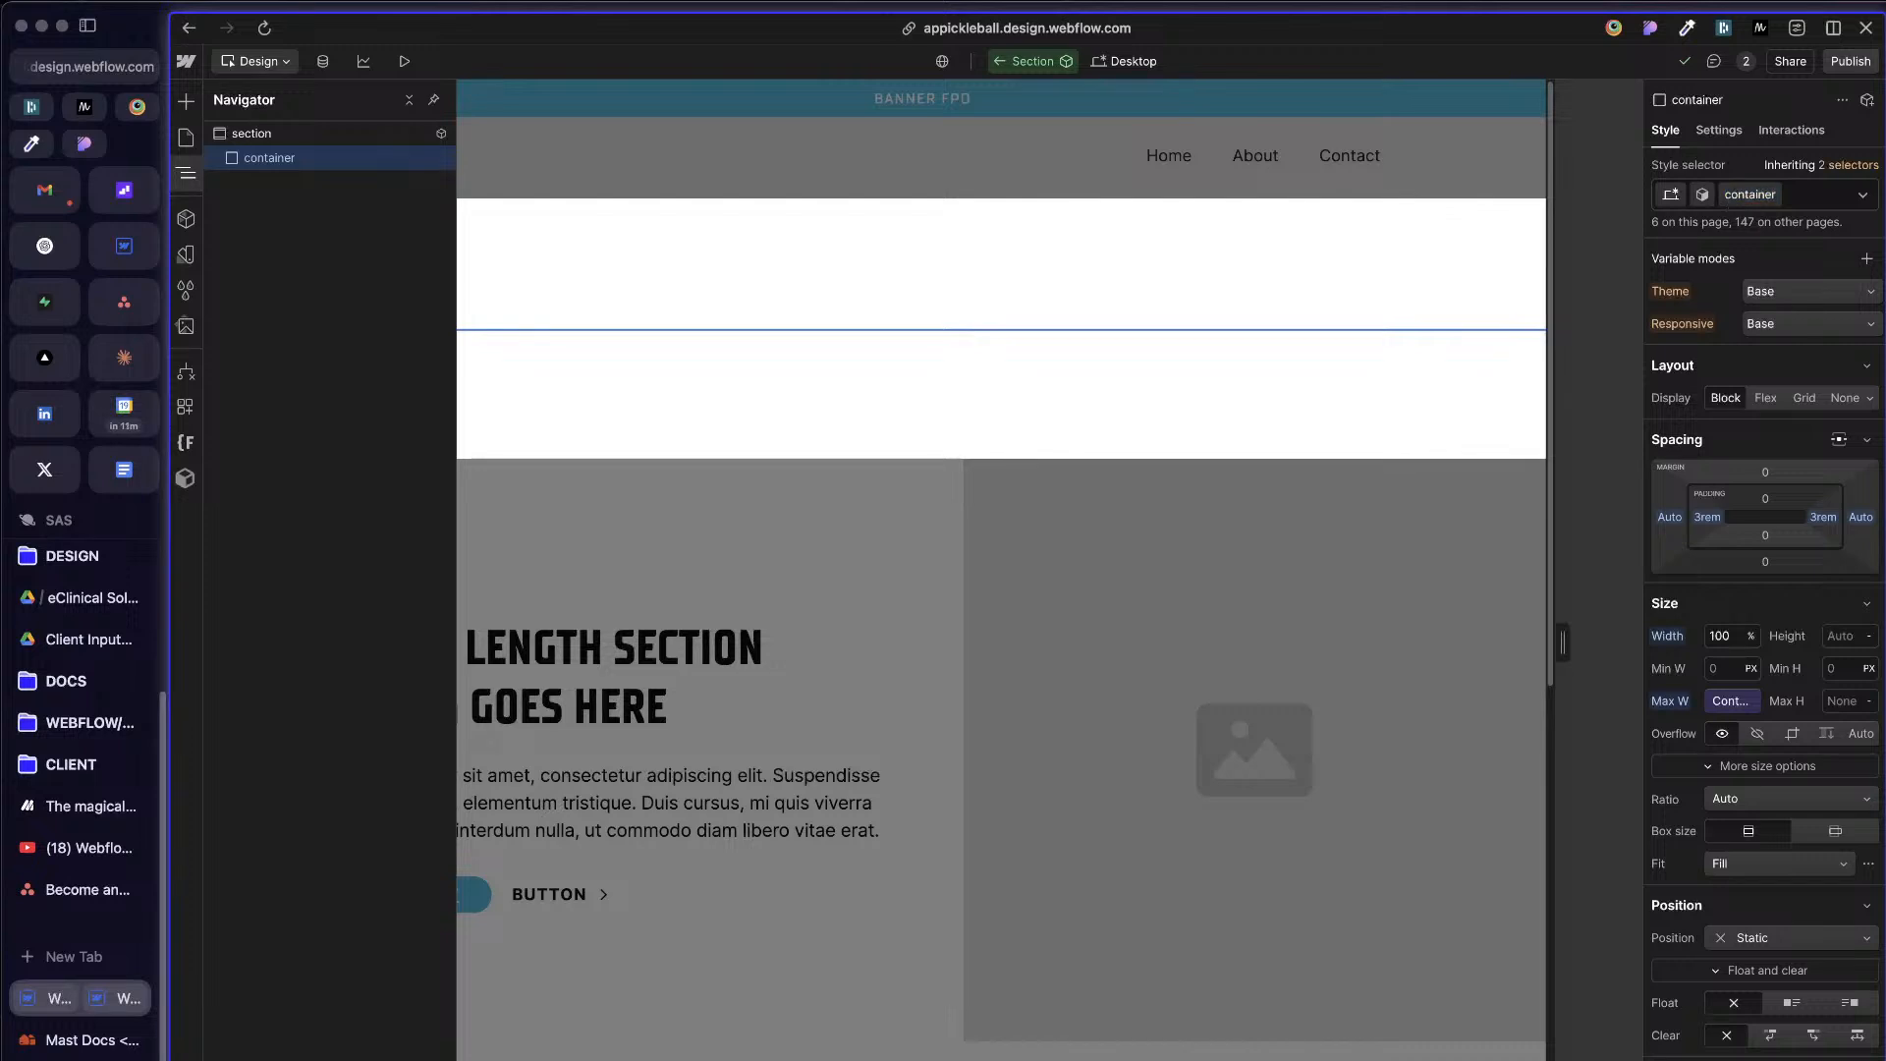
{"action": "type", "text": "o-"}
{"action": "key", "text": "BackSpace"}
{"action": "type", "text": "d"}
{"action": "key", "text": "BackSpace"}
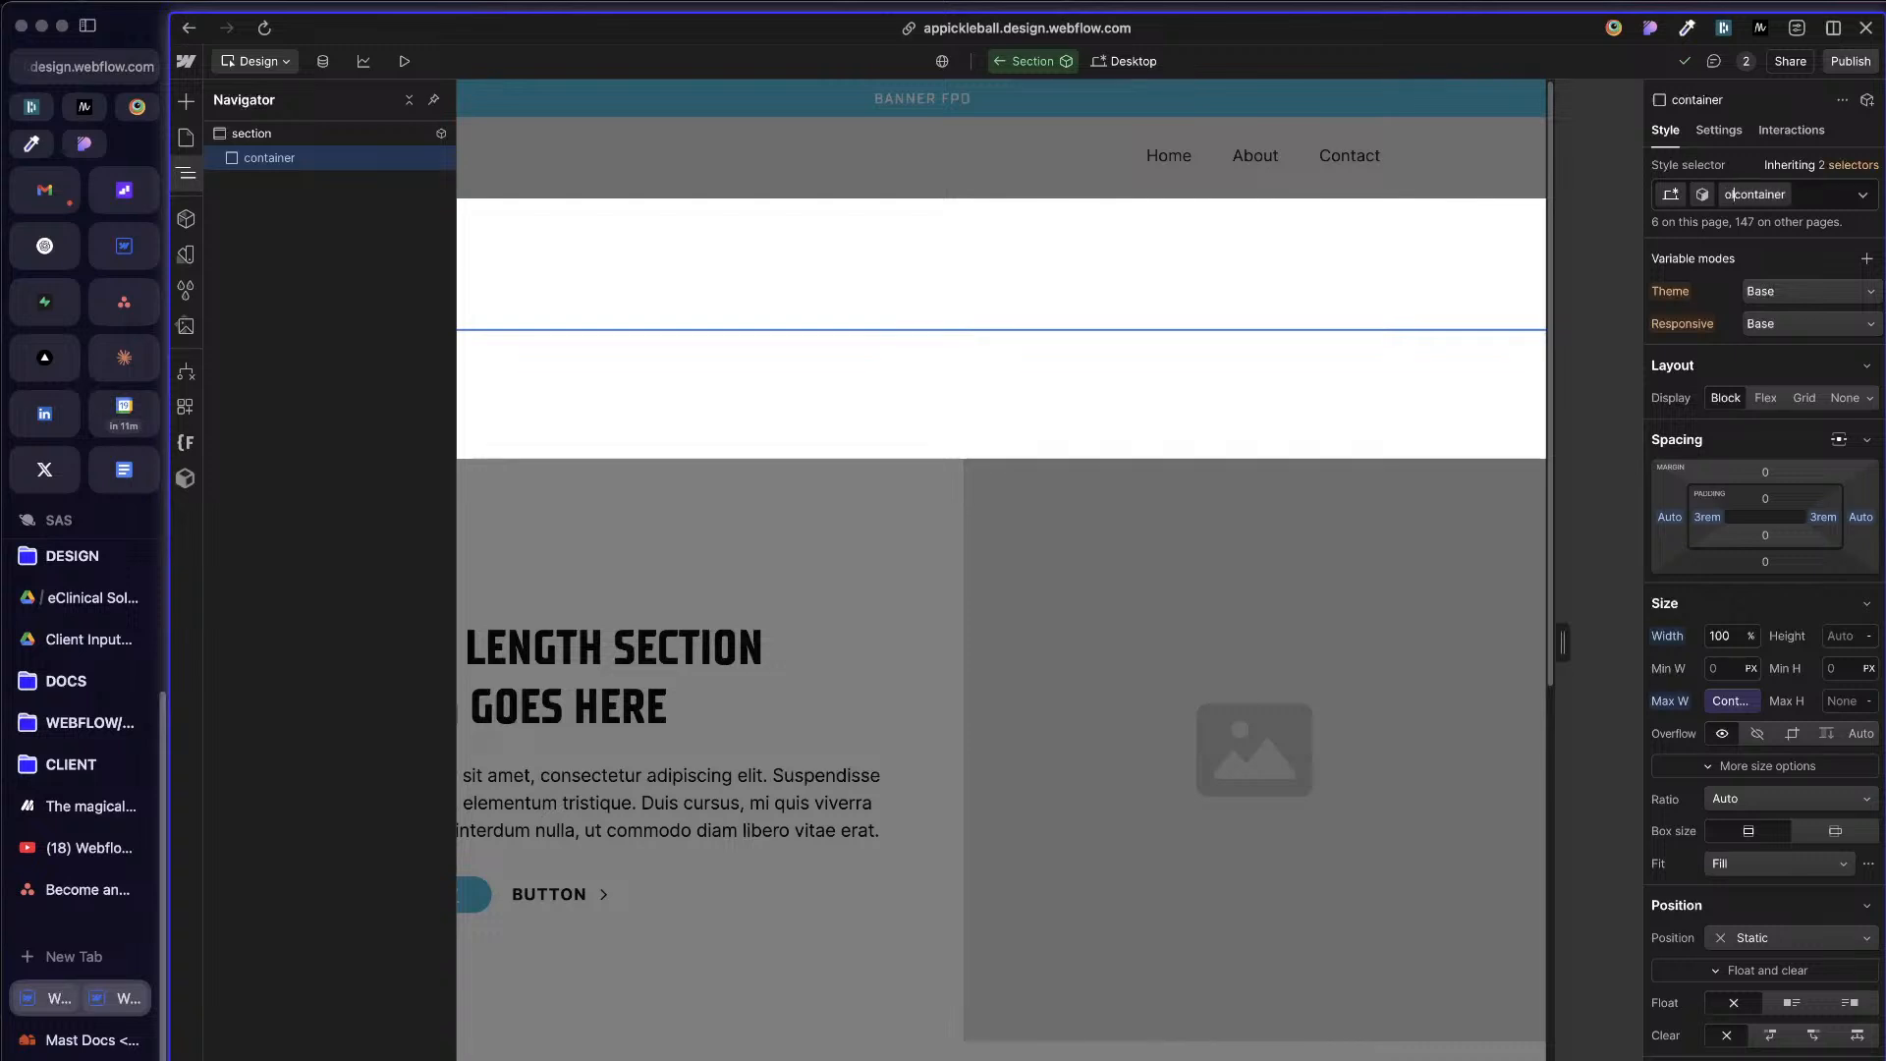
{"action": "type", "text": "ld"}
{"action": "key", "text": "BackSpace"}
{"action": "key", "text": "BackSpace"}
{"action": "key", "text": "BackSpace"}
{"action": "type", "text": "v"}
{"action": "key", "text": "Escape"}
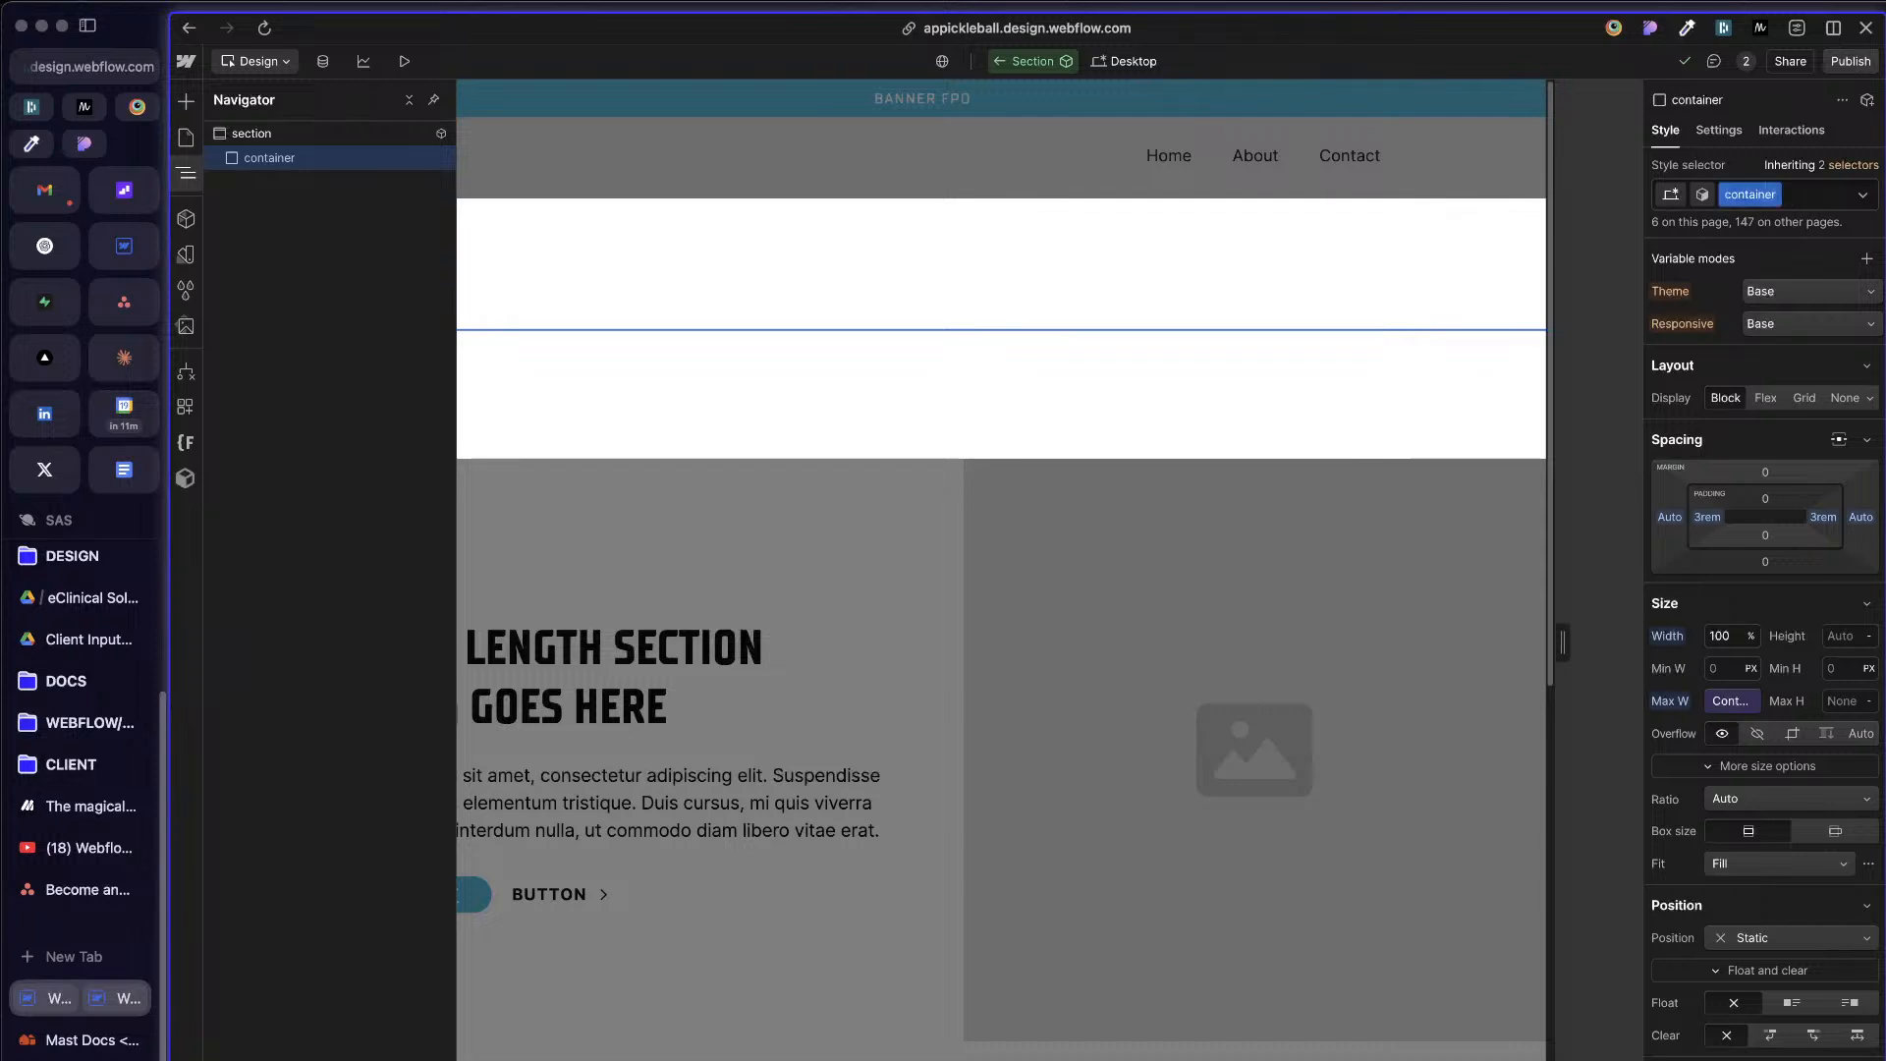
Step: Search the site's style selectors for "container"
{"action": "left_click", "coordinate": [186, 289]}
{"action": "left_click", "coordinate": [334, 139]}
{"action": "type", "text": "container"}
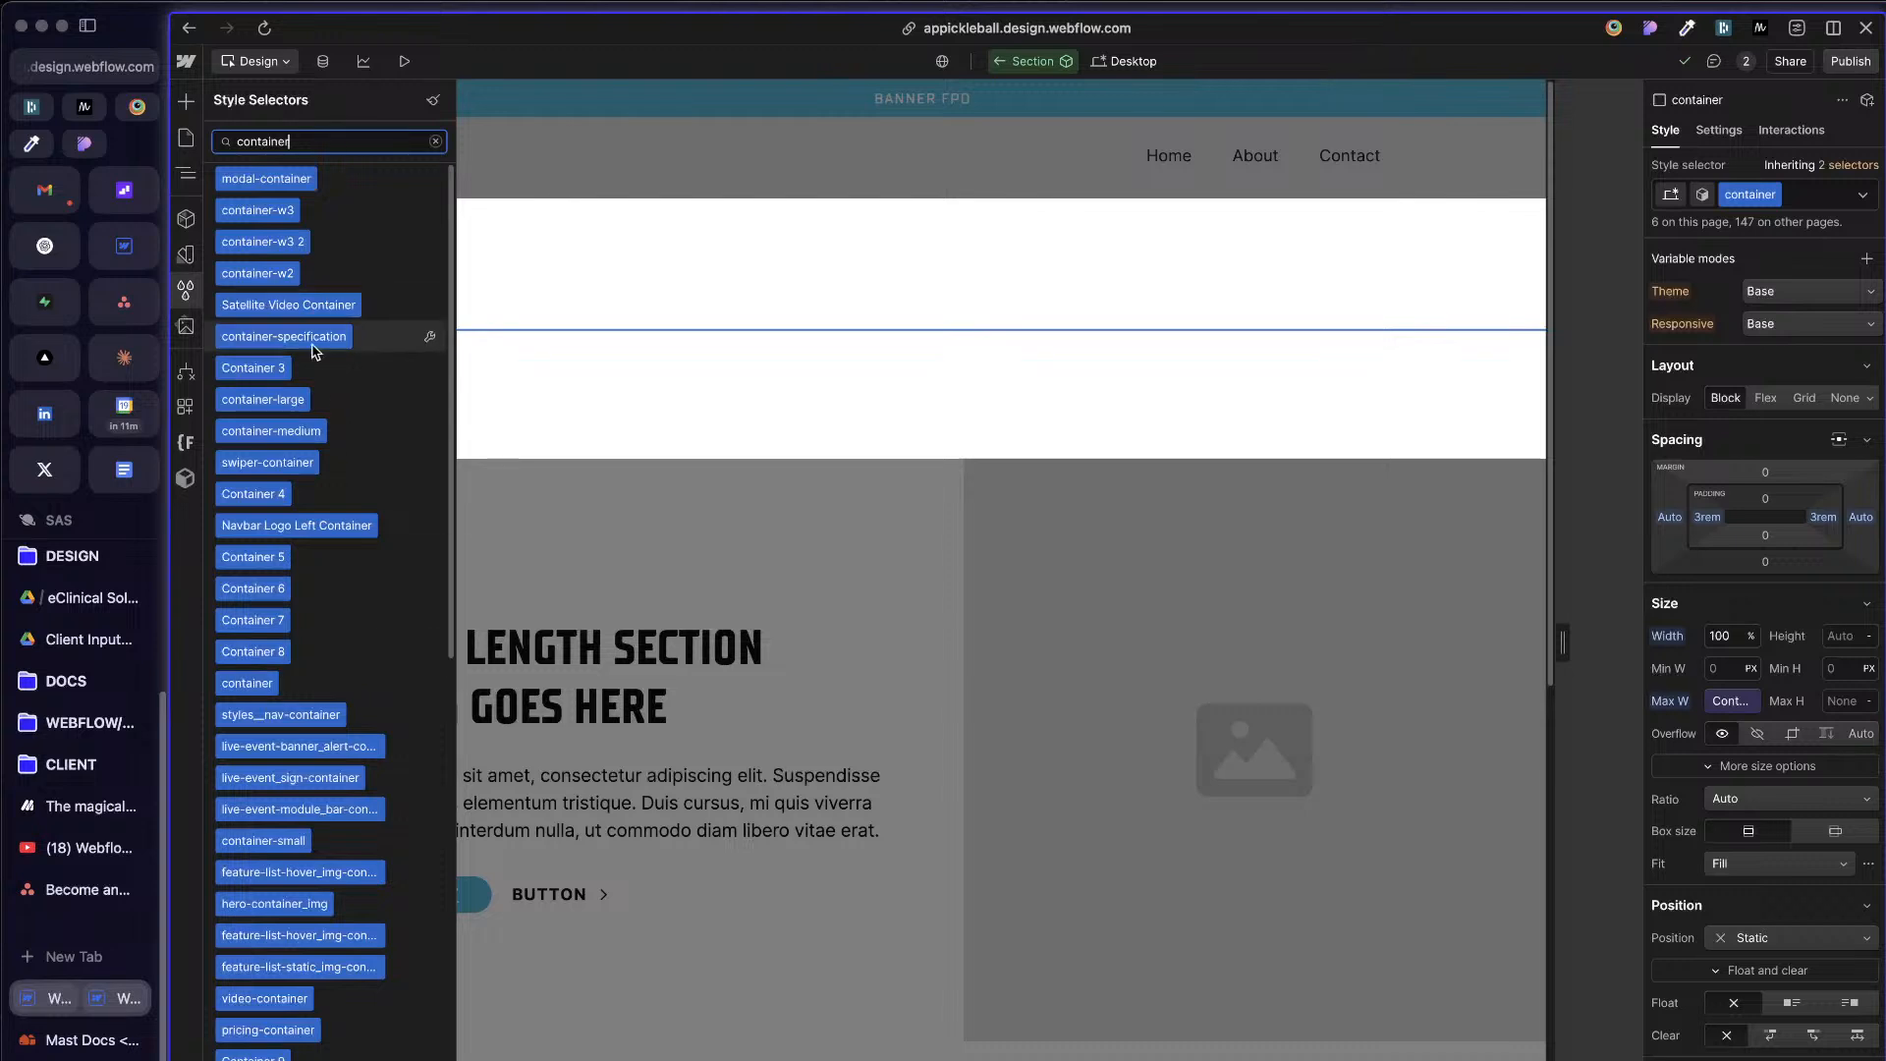
Step: Look through the selectors matching "container" and examine which pages and components use the container class
{"action": "scroll", "coordinate": [304, 712], "scroll_direction": "down", "scroll_amount": 10}
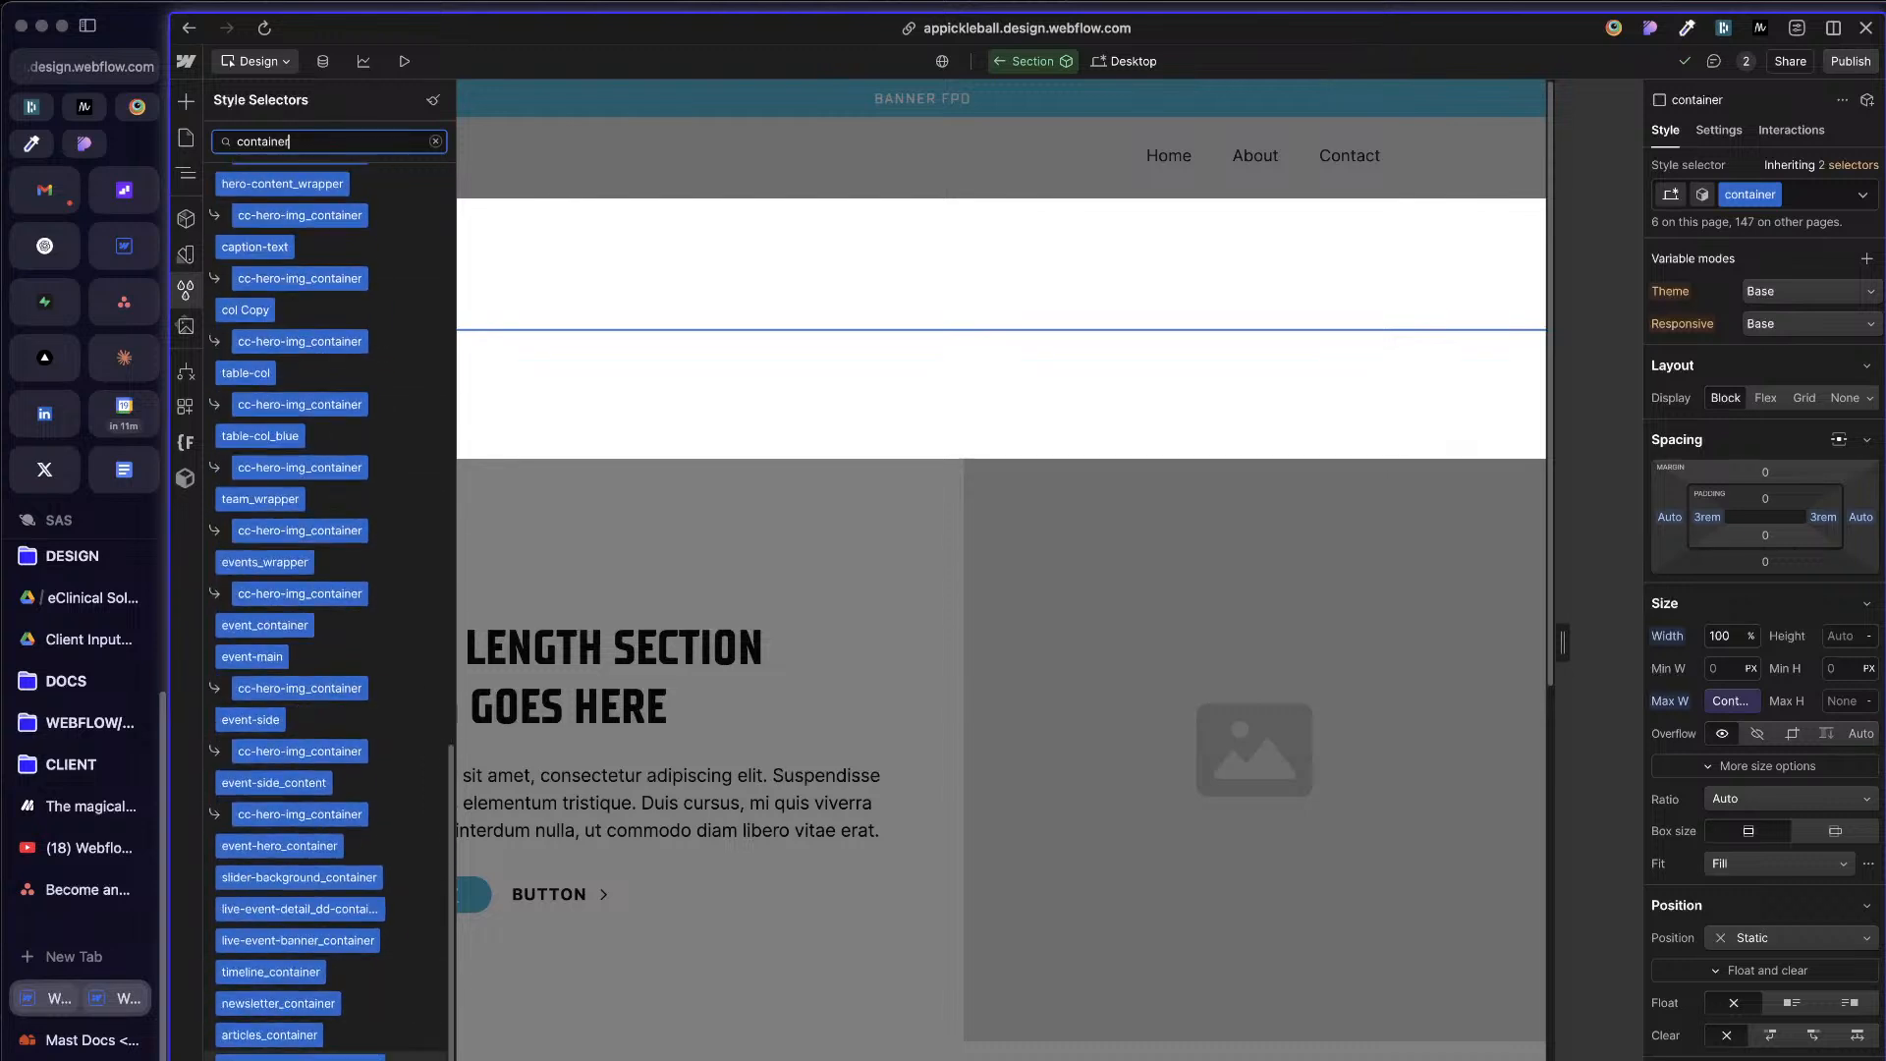
{"action": "scroll", "coordinate": [293, 589], "scroll_direction": "up", "scroll_amount": 5}
{"action": "scroll", "coordinate": [282, 491], "scroll_direction": "up", "scroll_amount": 2}
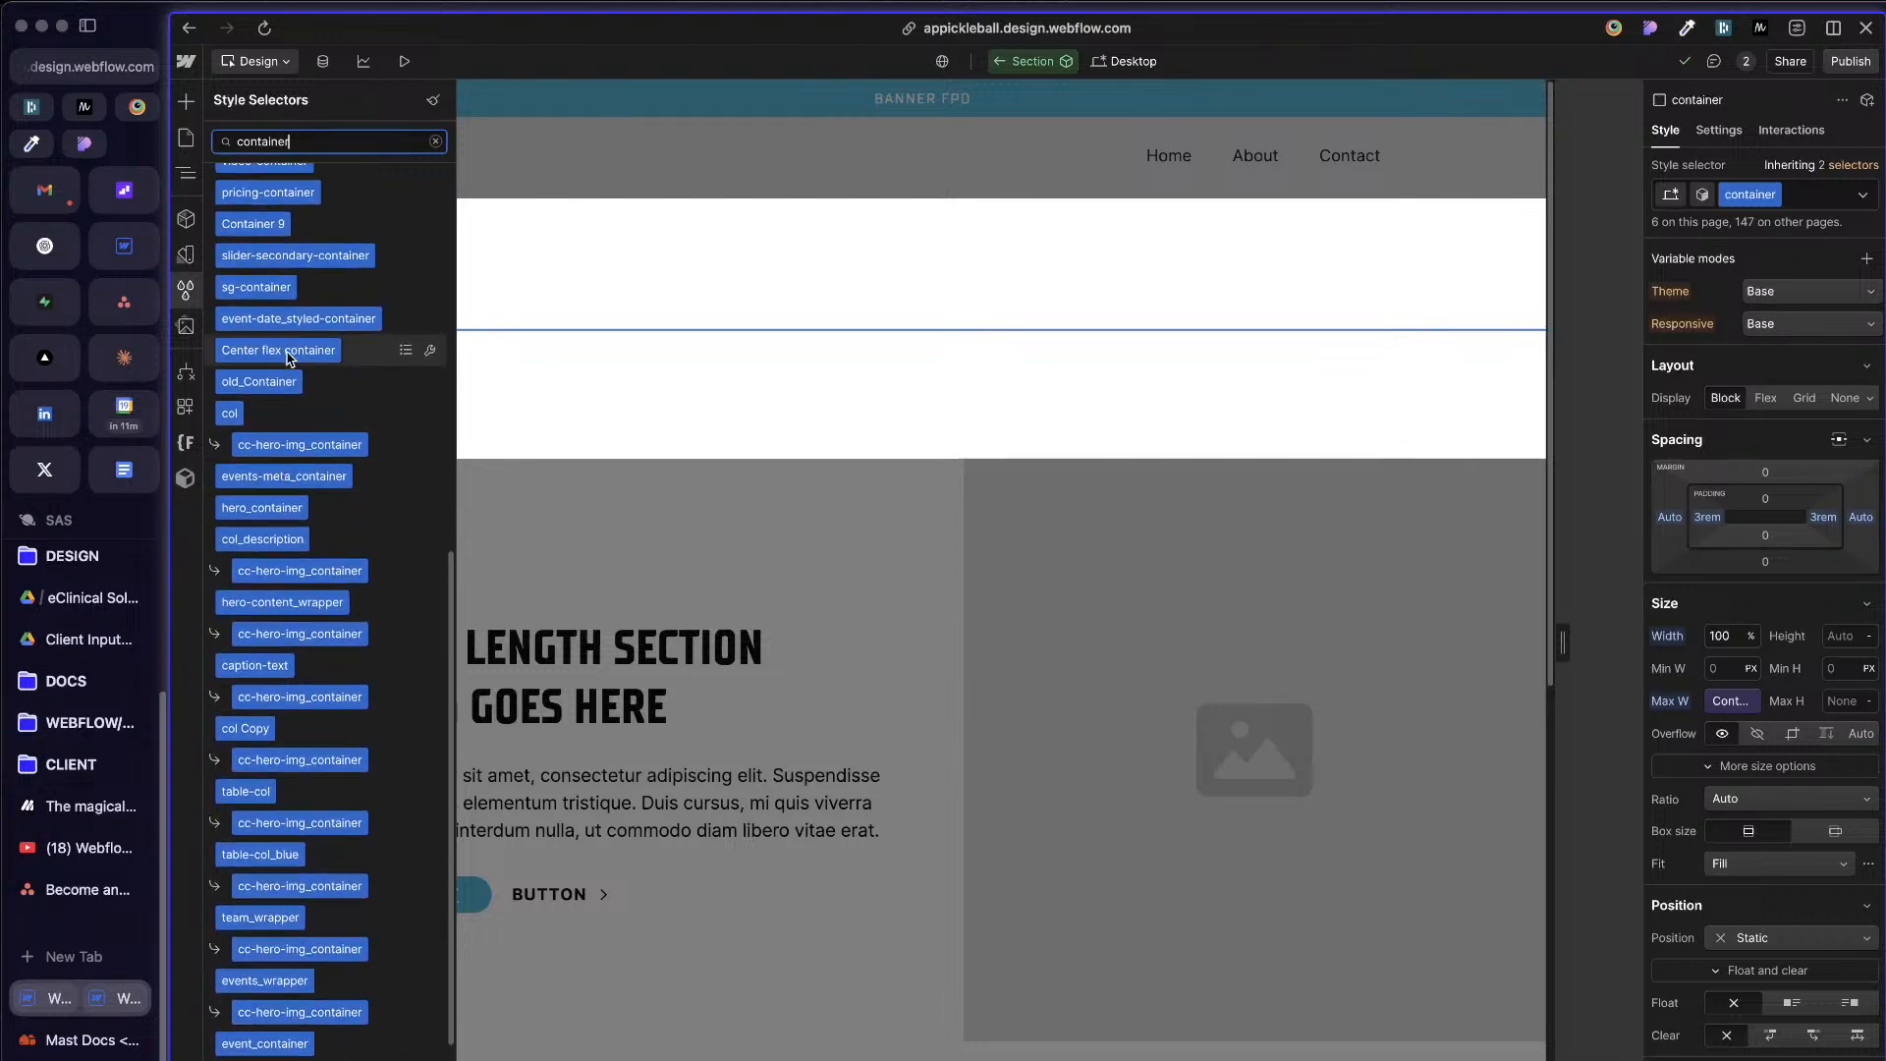
{"action": "scroll", "coordinate": [256, 245], "scroll_direction": "up", "scroll_amount": 10}
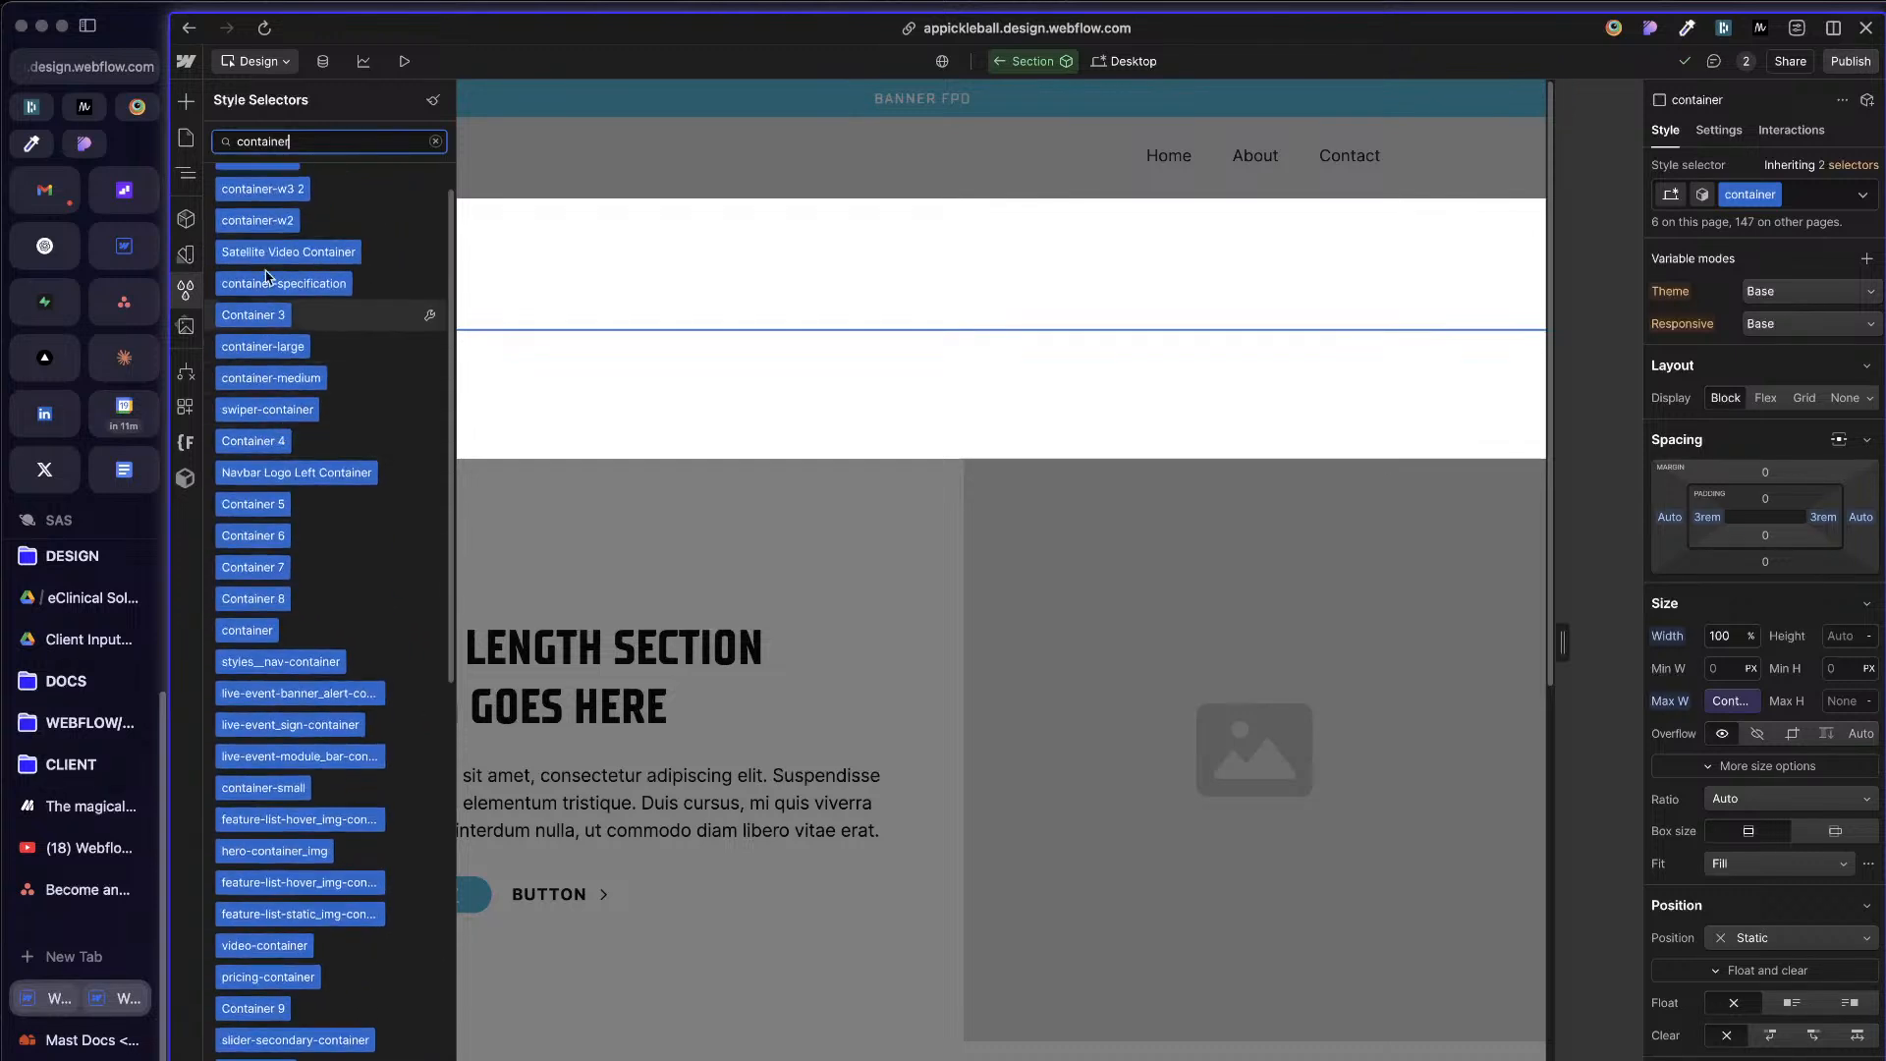
{"action": "scroll", "coordinate": [270, 231], "scroll_direction": "up", "scroll_amount": 1}
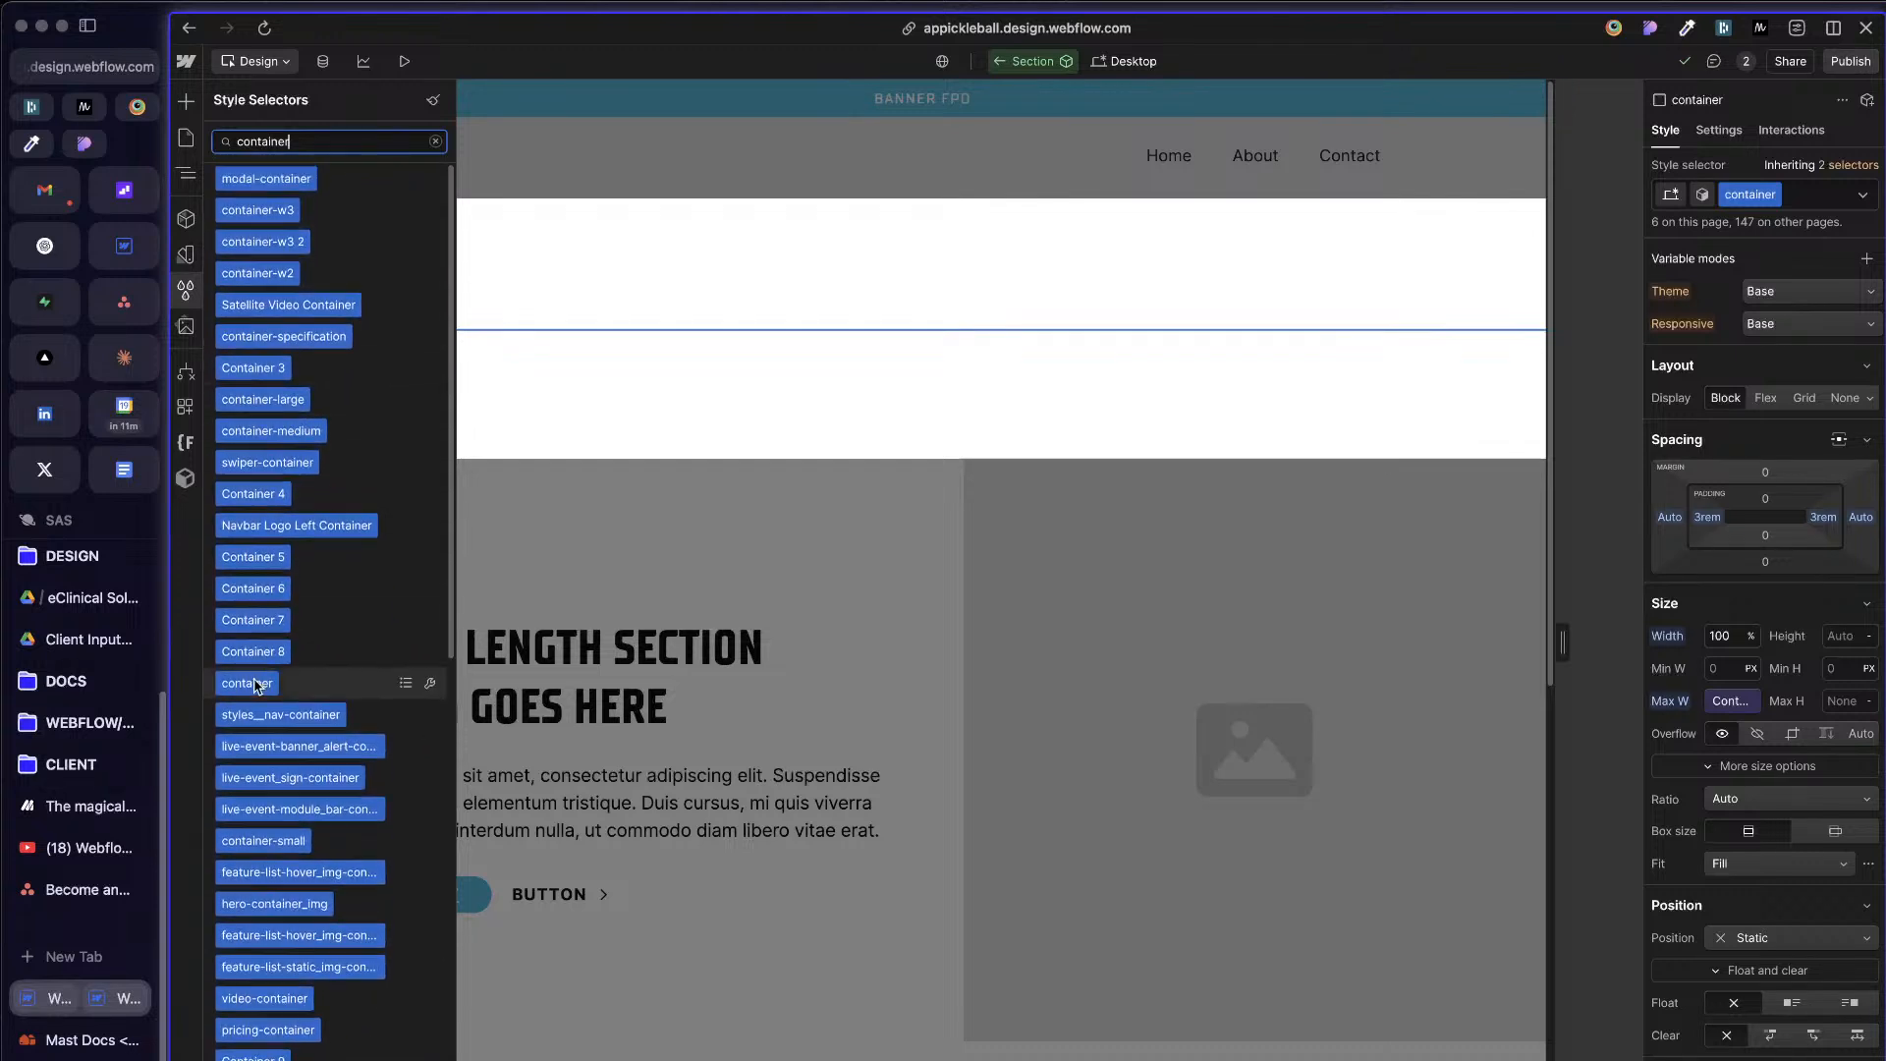
{"action": "left_click", "coordinate": [407, 683]}
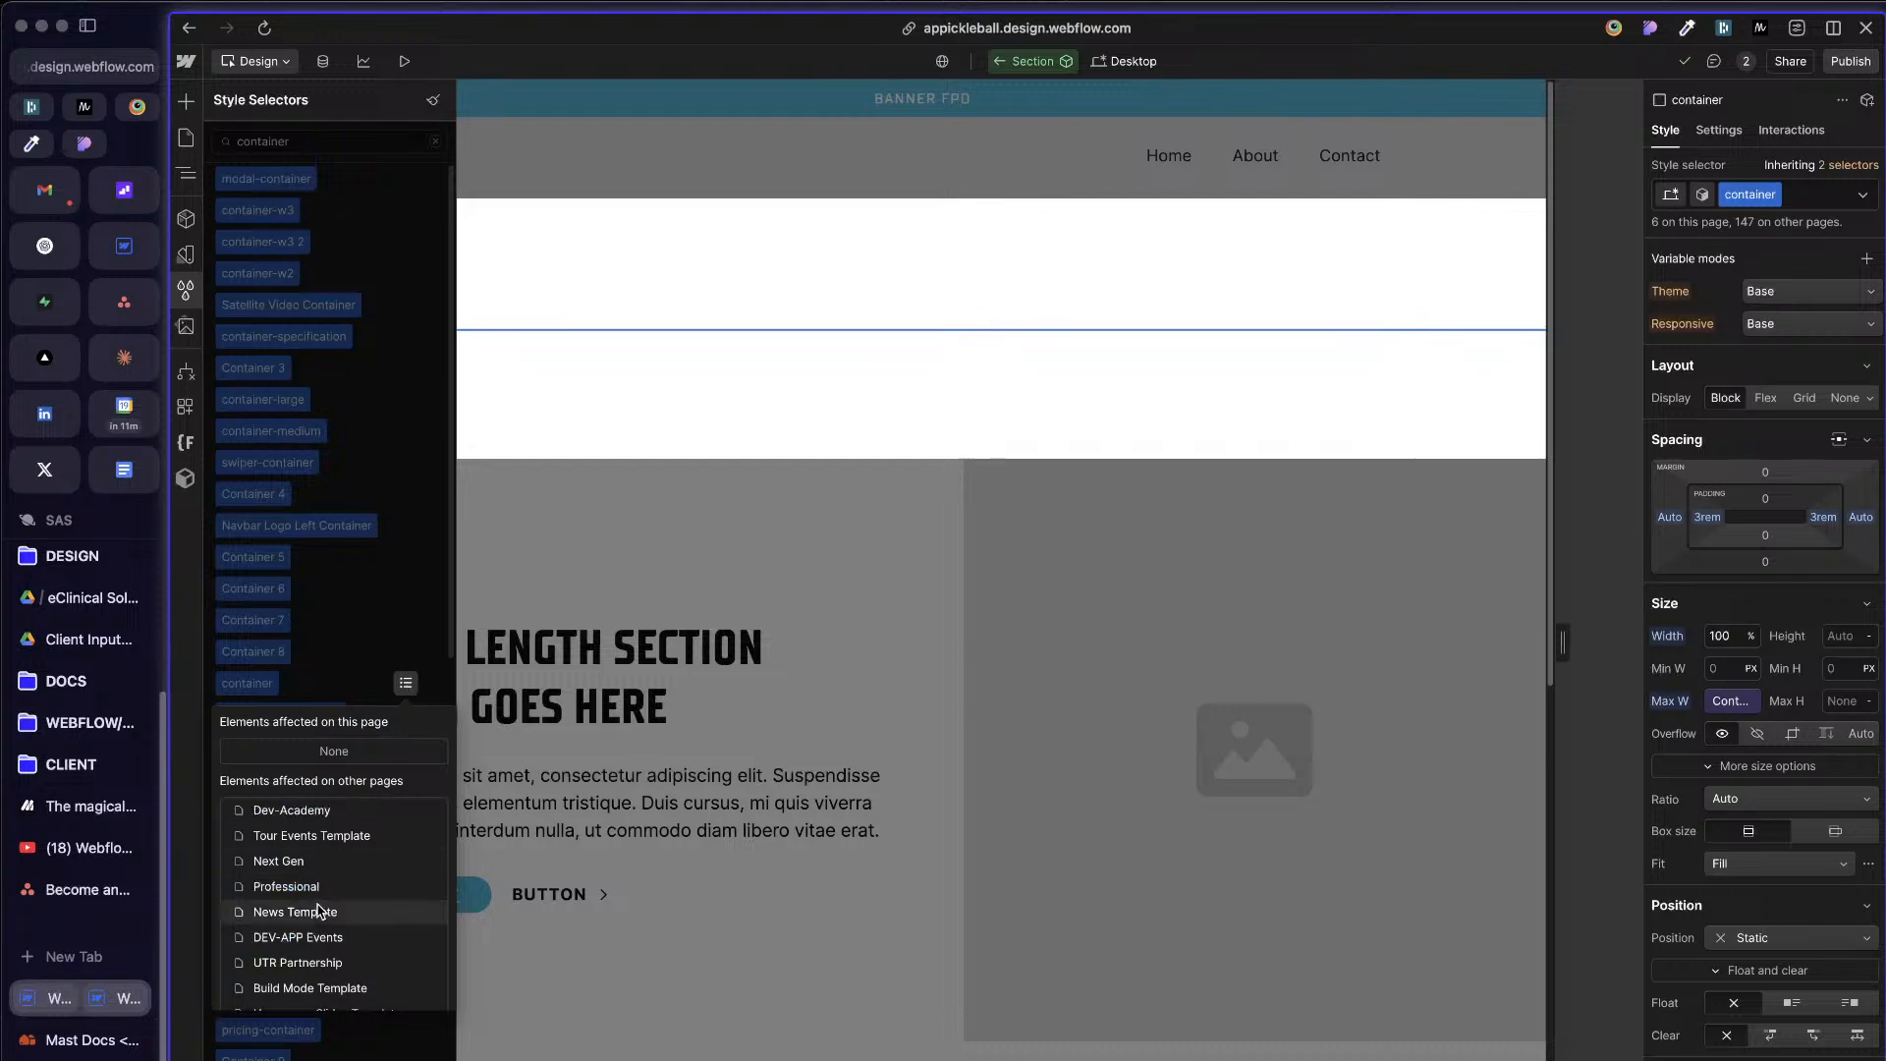
{"action": "scroll", "coordinate": [326, 910], "scroll_direction": "down", "scroll_amount": 5}
{"action": "scroll", "coordinate": [334, 894], "scroll_direction": "down", "scroll_amount": 3}
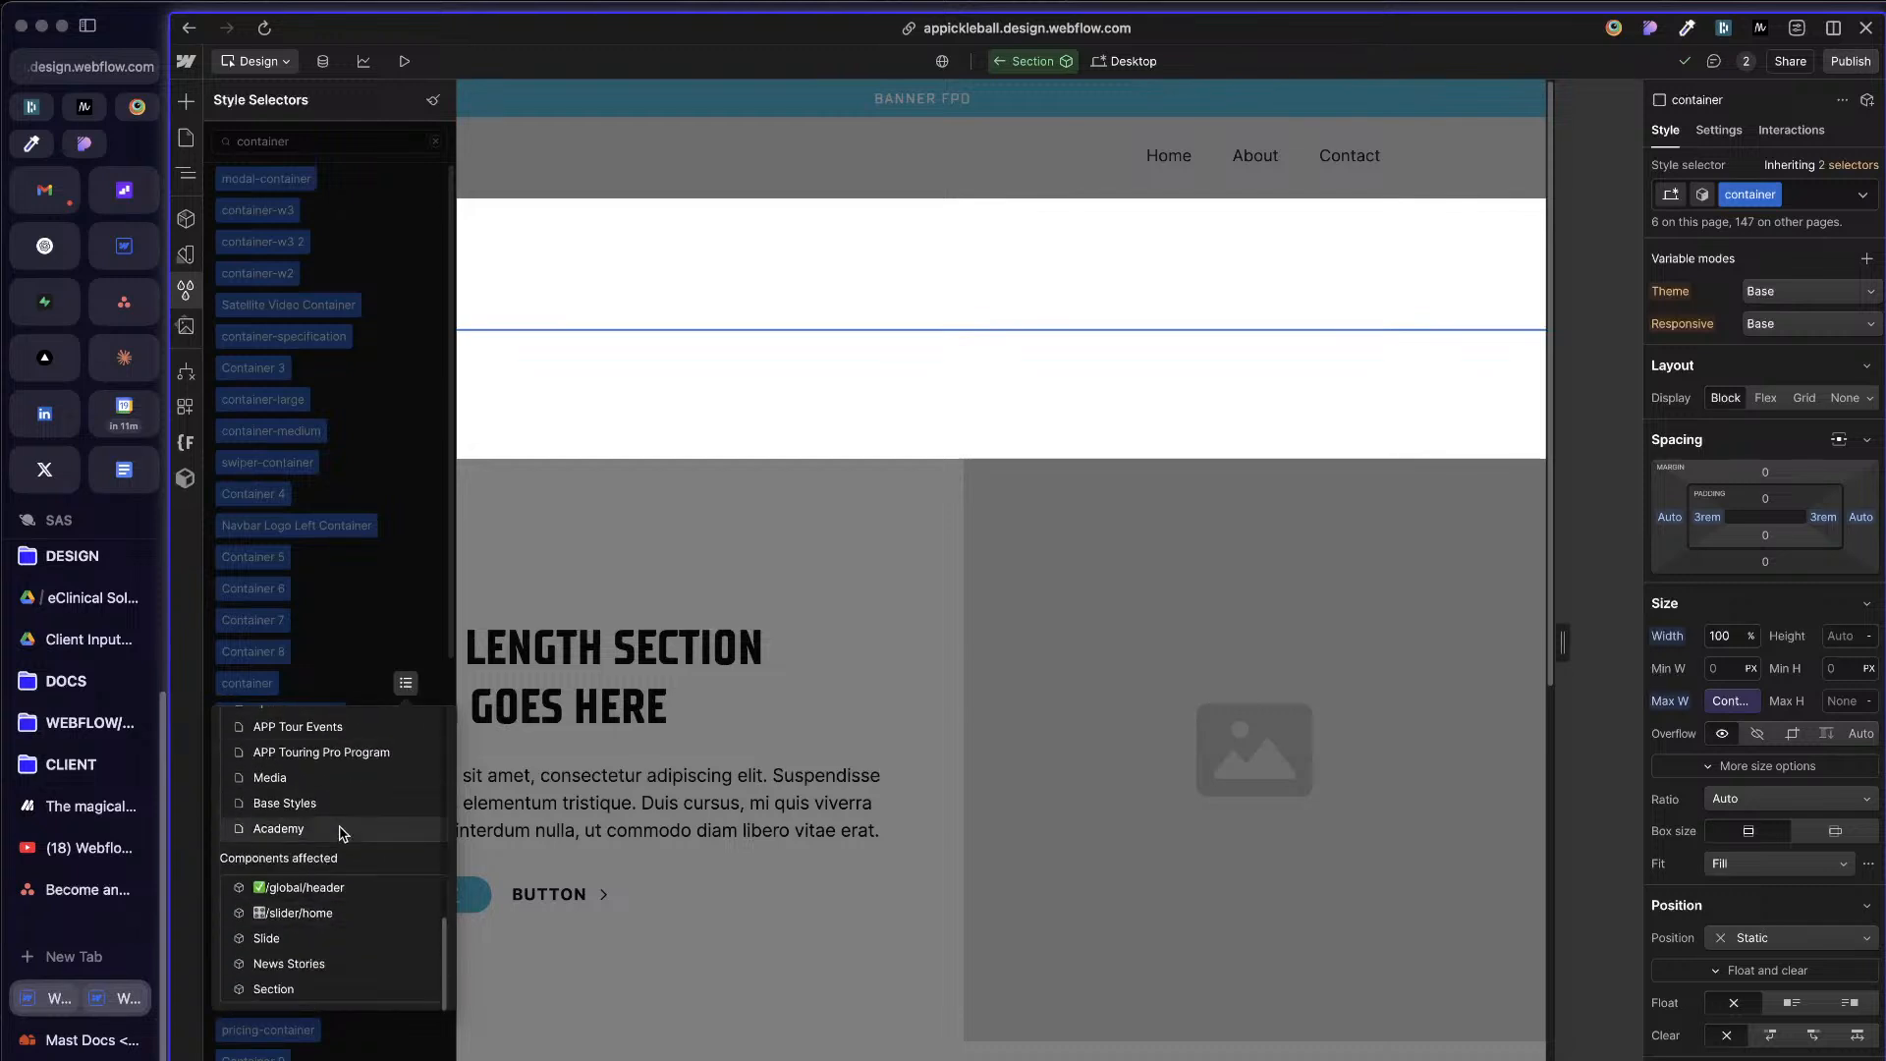
{"action": "scroll", "coordinate": [339, 864], "scroll_direction": "up", "scroll_amount": 8}
{"action": "scroll", "coordinate": [339, 828], "scroll_direction": "up", "scroll_amount": 1}
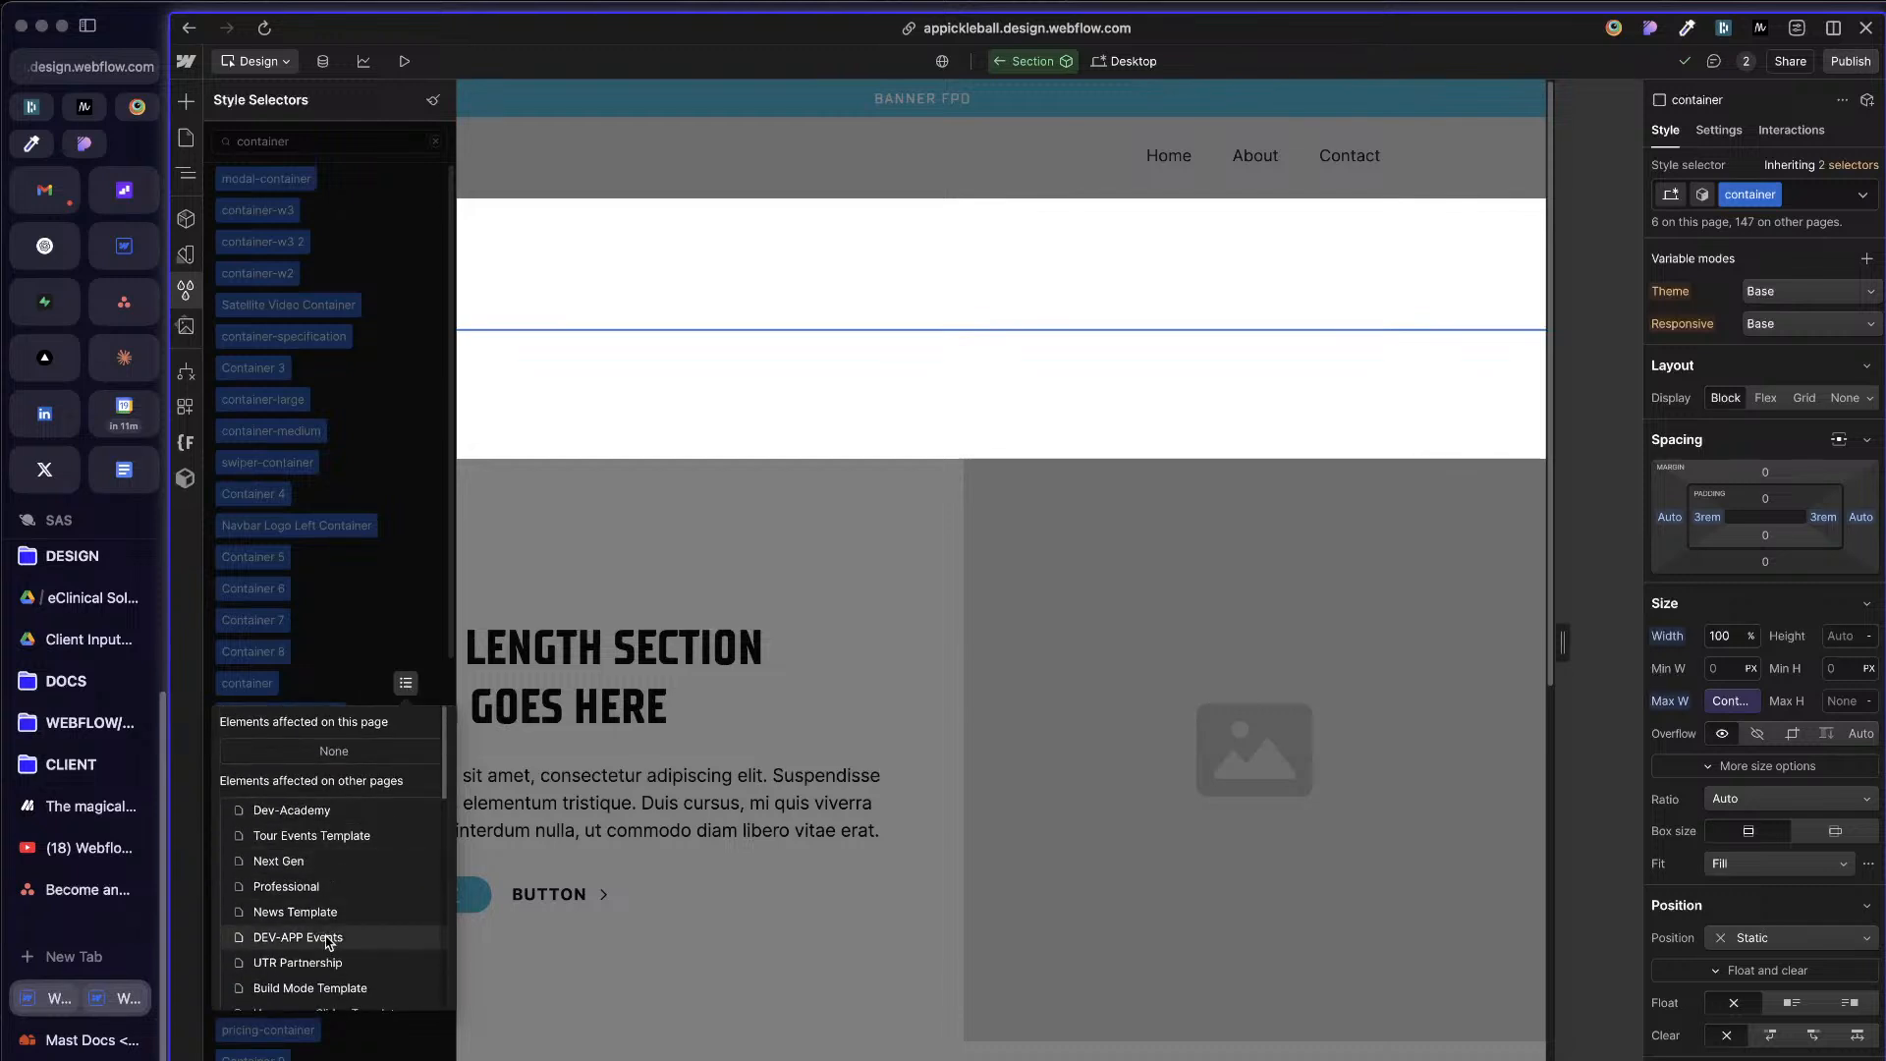
{"action": "scroll", "coordinate": [311, 810], "scroll_direction": "down", "scroll_amount": 4}
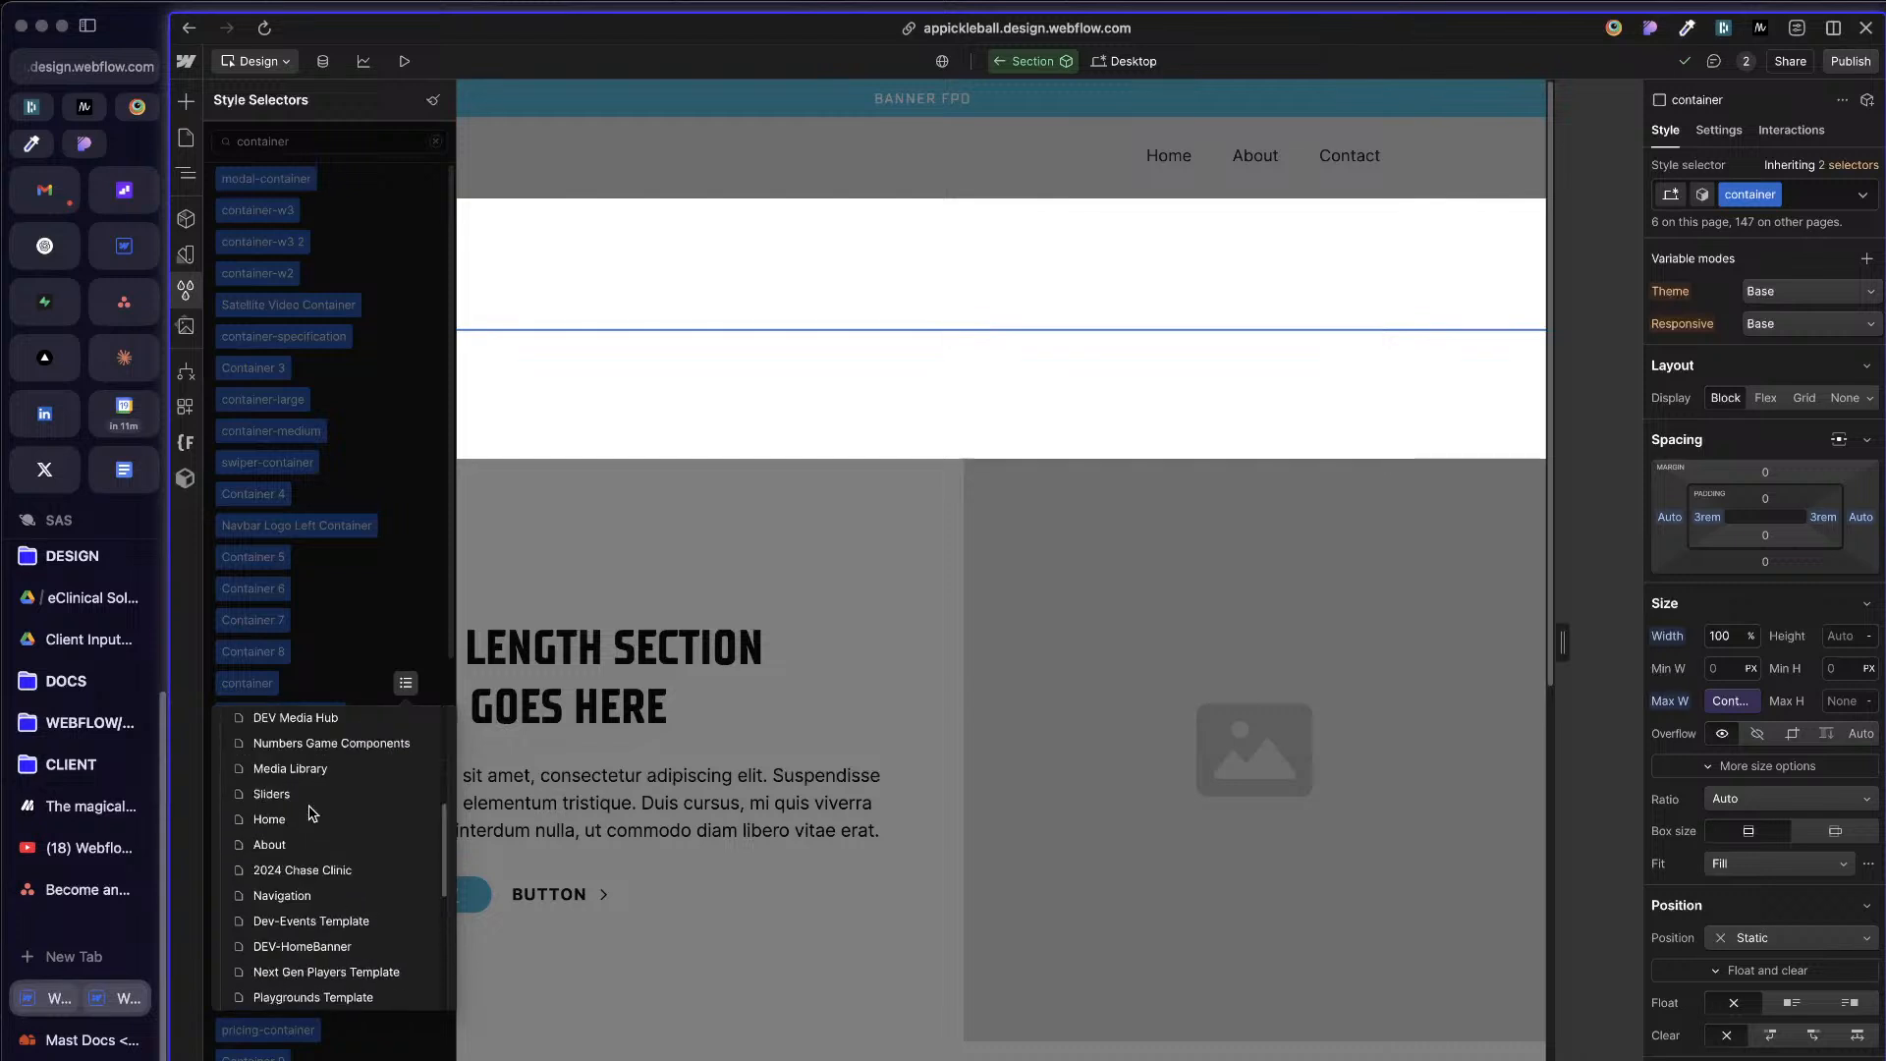
{"action": "scroll", "coordinate": [311, 812], "scroll_direction": "down", "scroll_amount": 5}
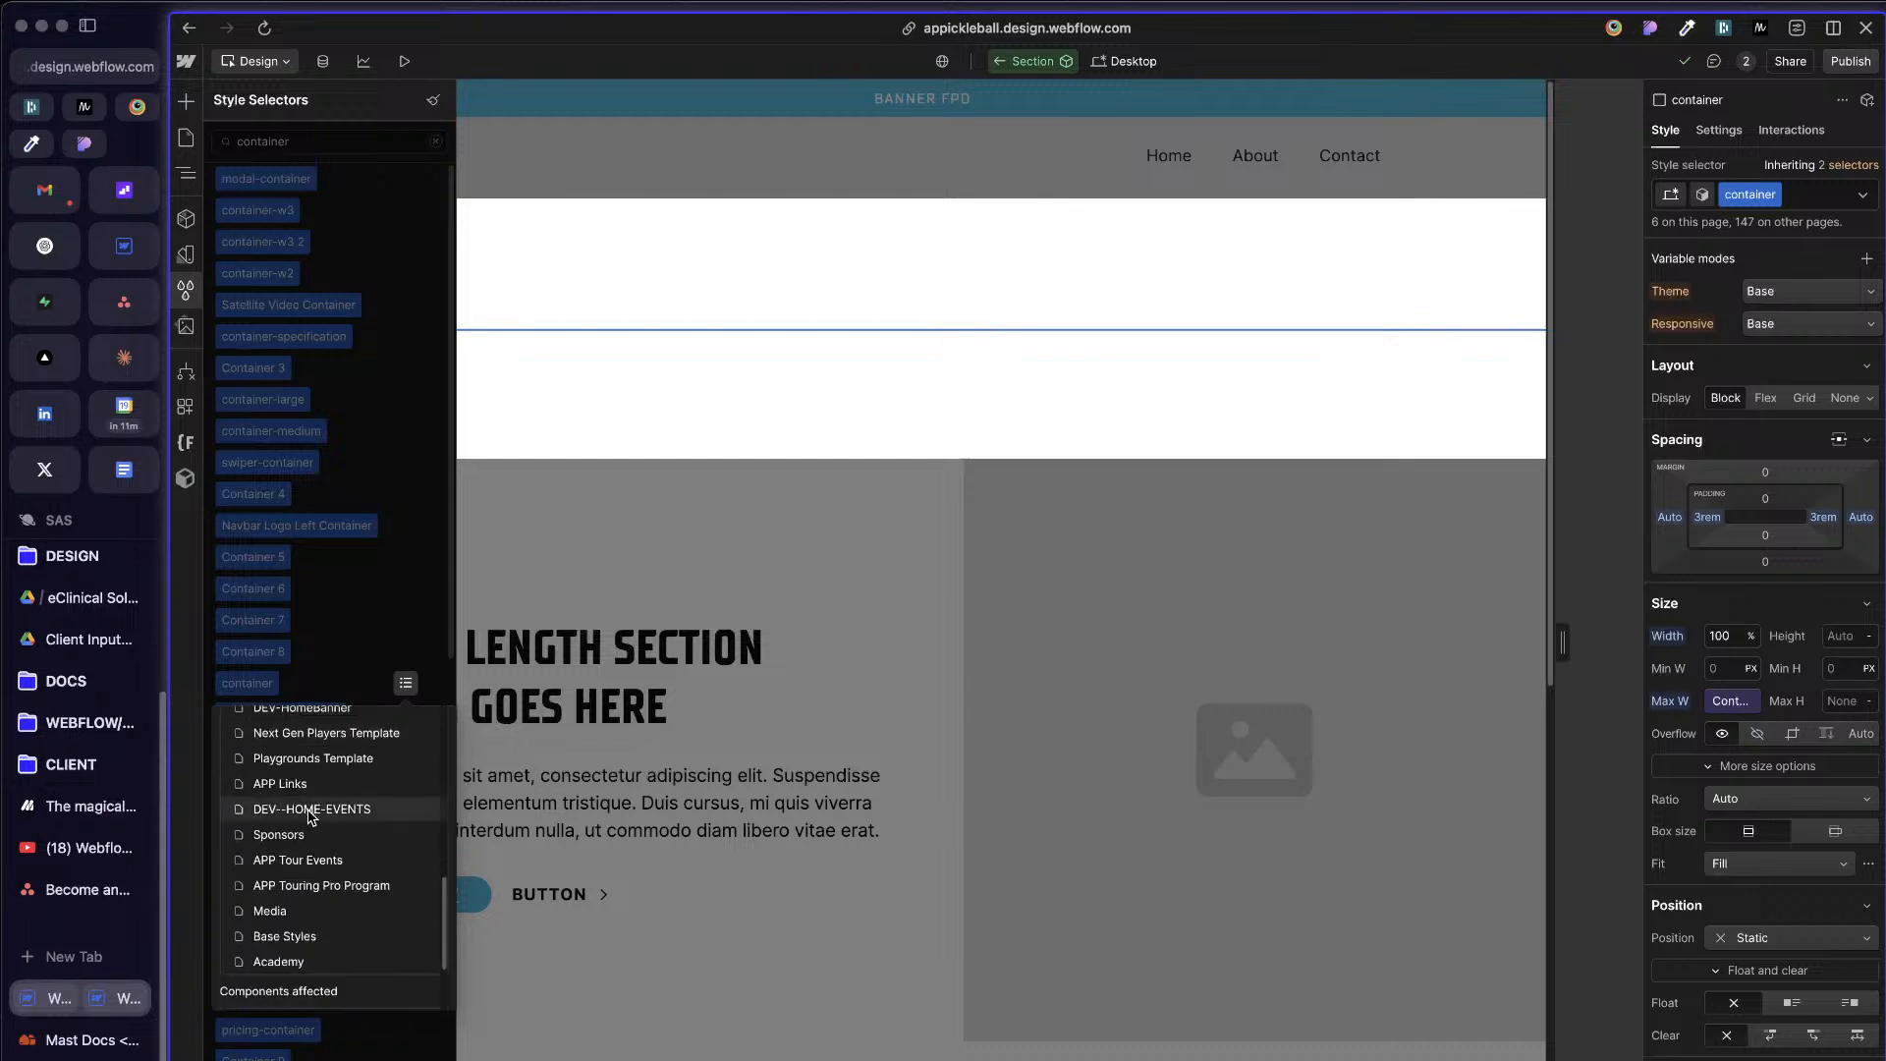
{"action": "scroll", "coordinate": [310, 816], "scroll_direction": "down", "scroll_amount": 1}
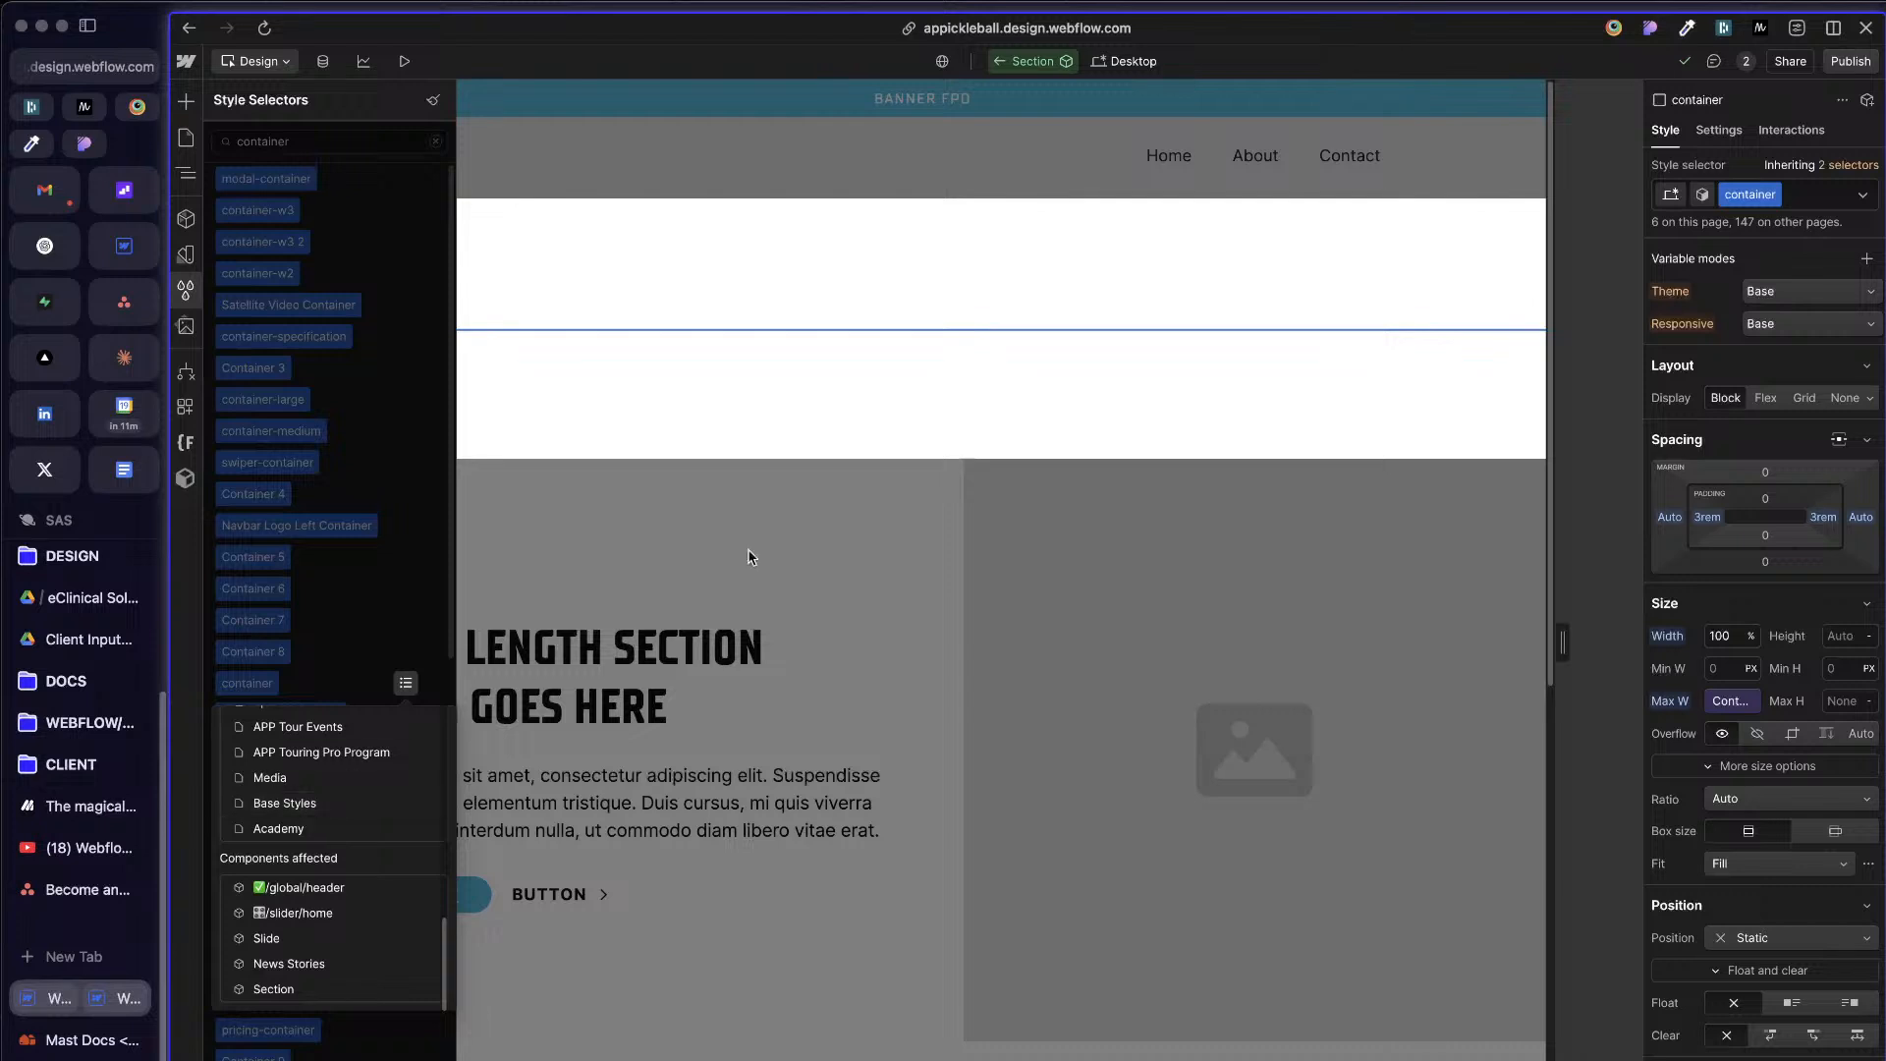
{"action": "left_click", "coordinate": [1418, 358]}
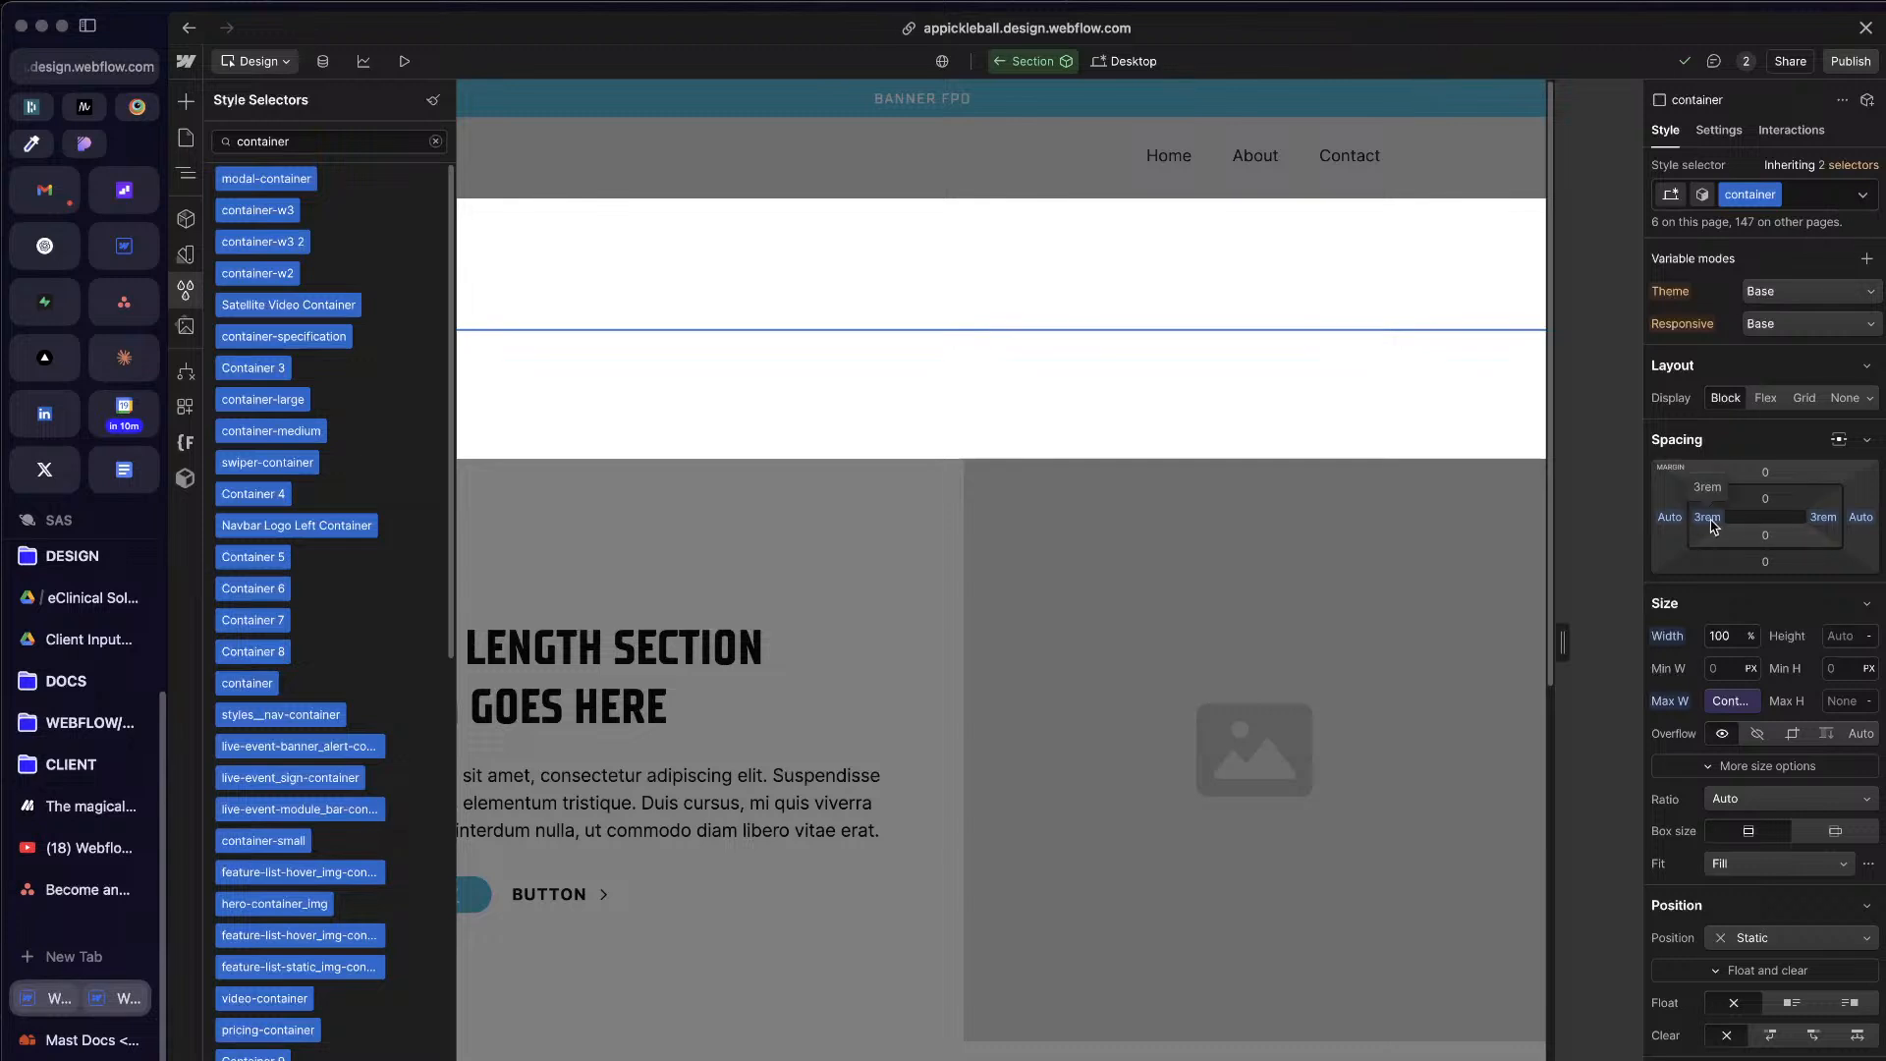
Step: Rename the existing container class on the div block as sas-old_container
{"action": "double_click", "coordinate": [1744, 193]}
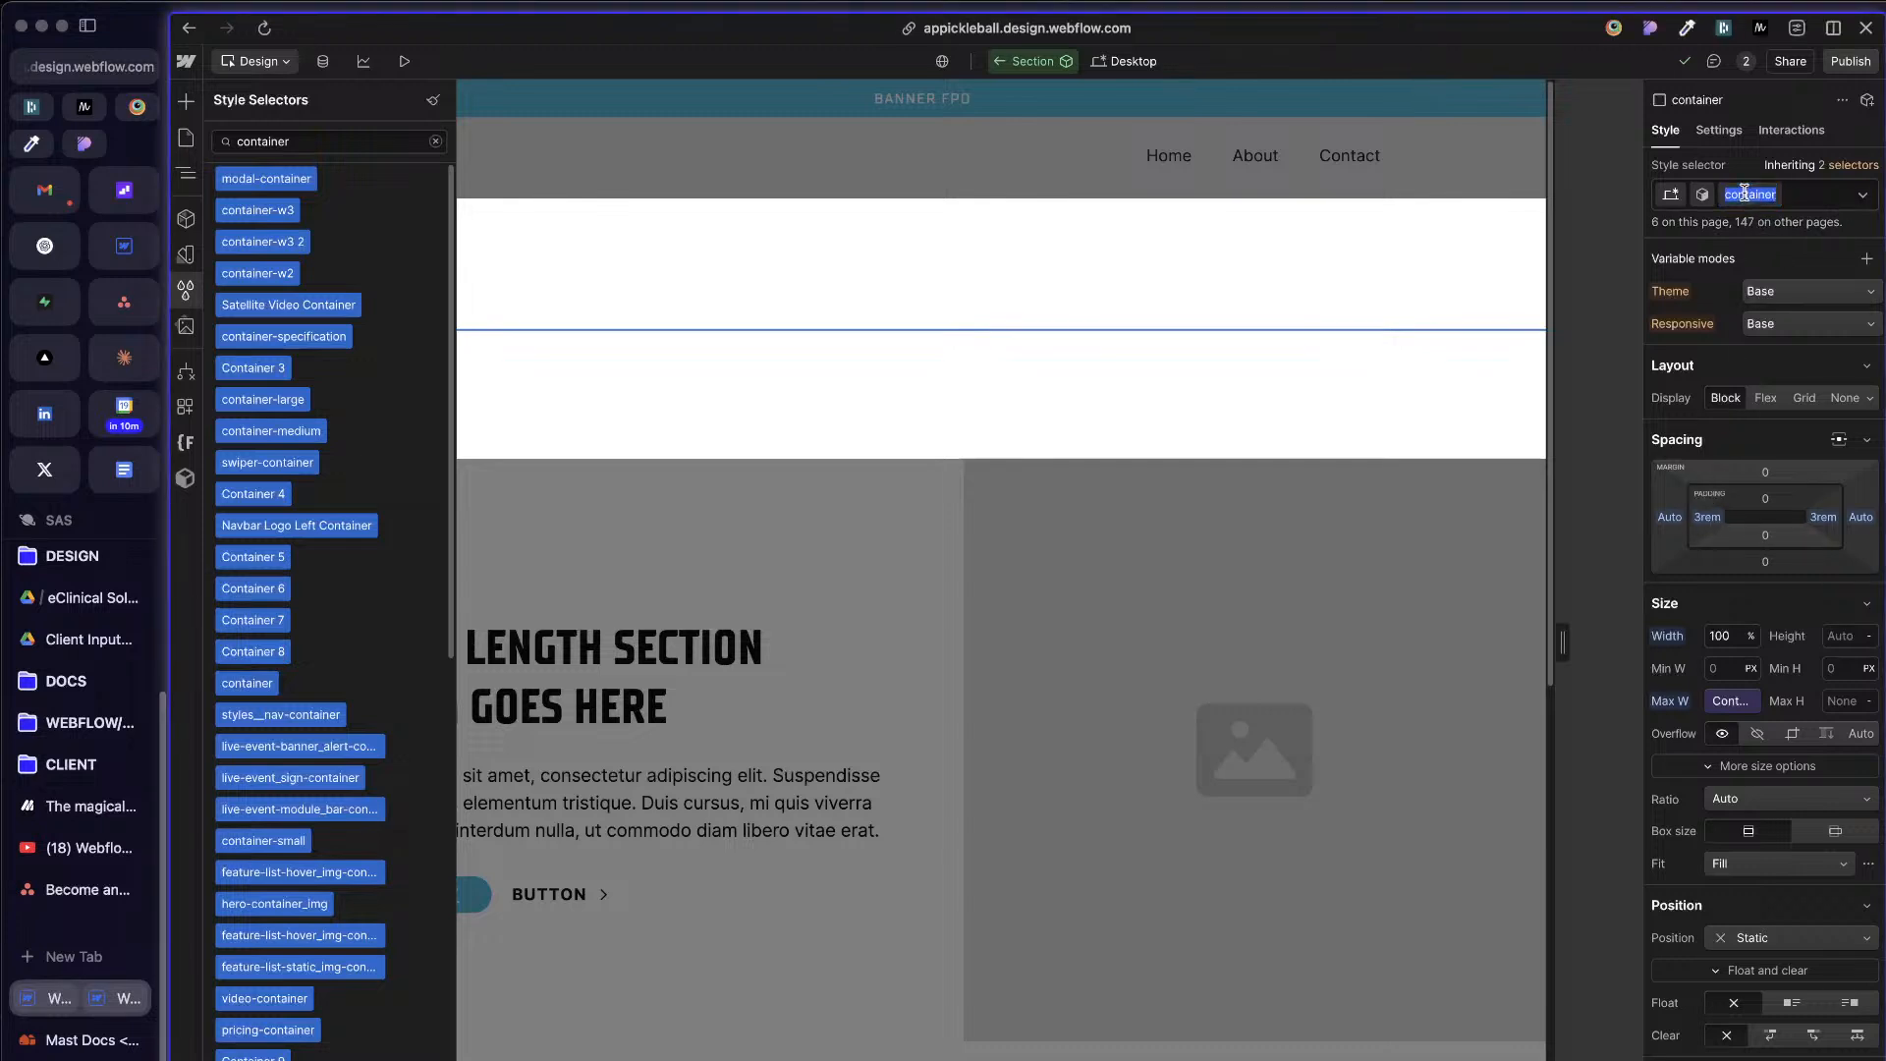
{"action": "key", "text": "Left"}
{"action": "type", "text": "sas-old_"}
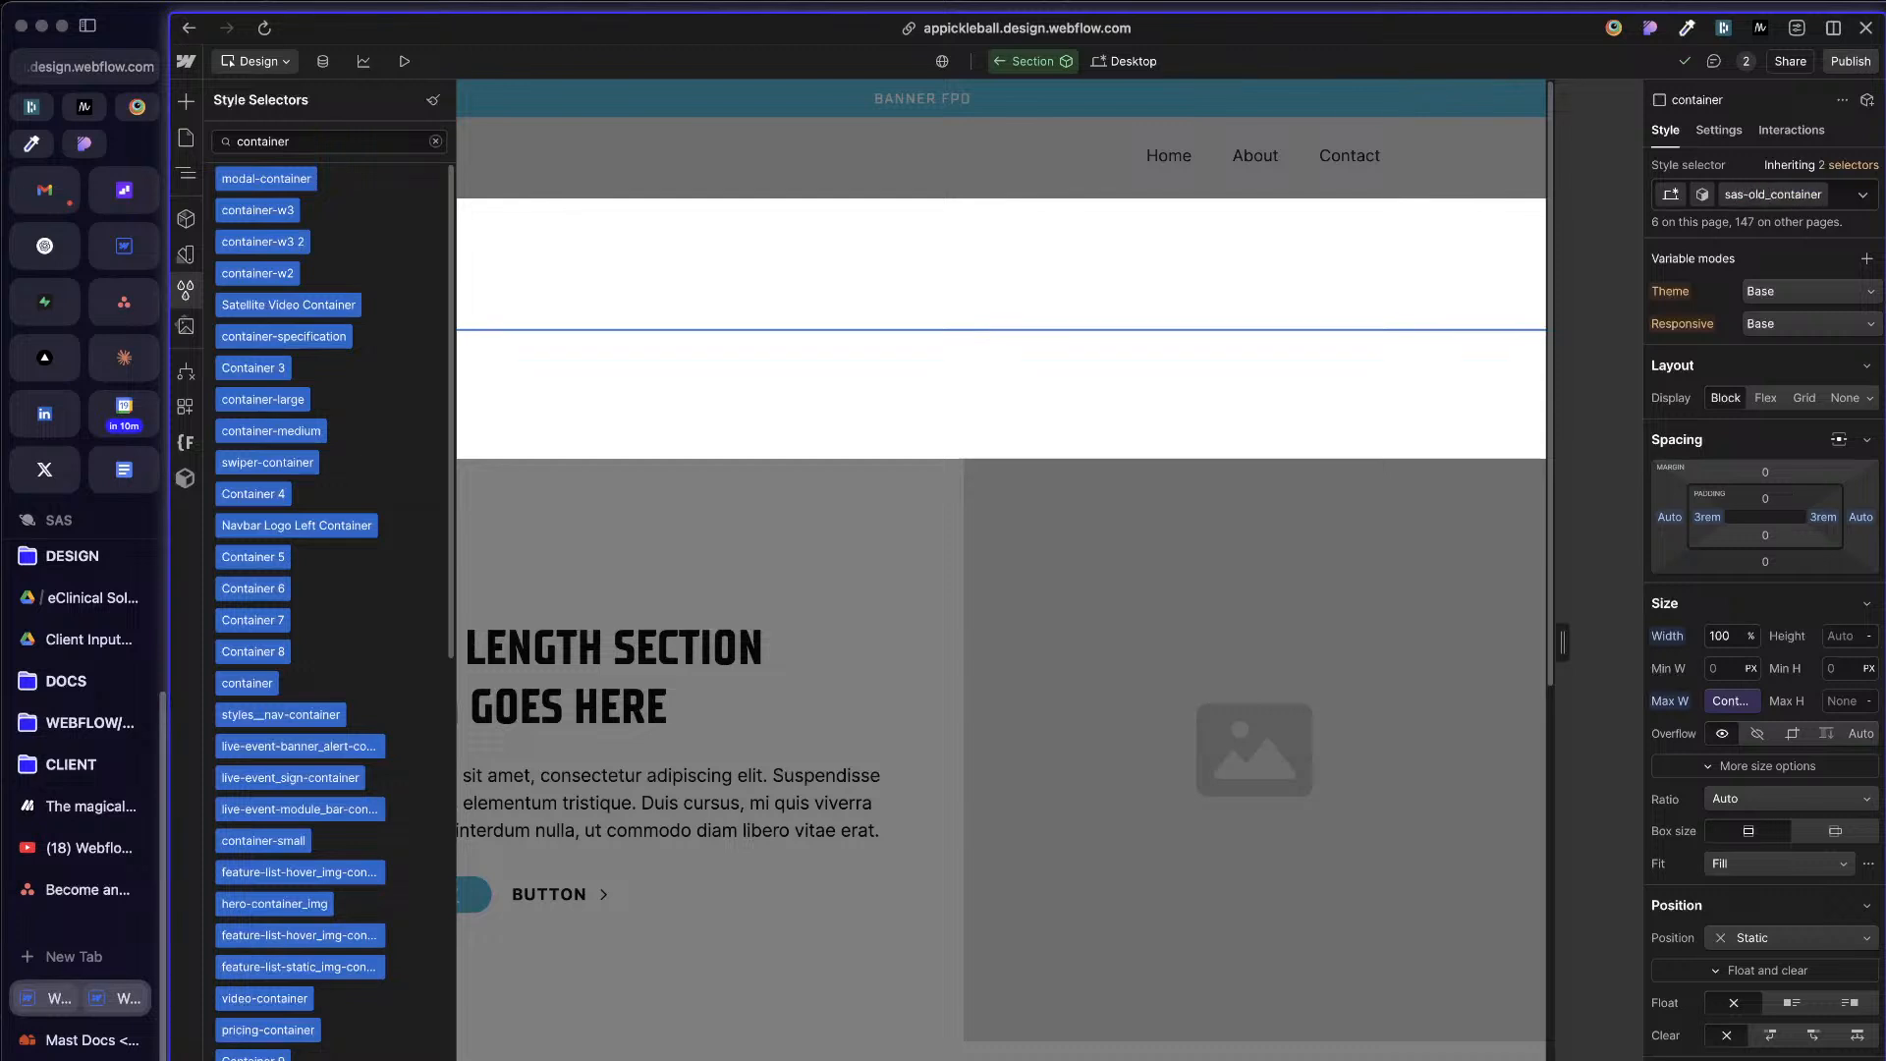
{"action": "key", "text": "Return"}
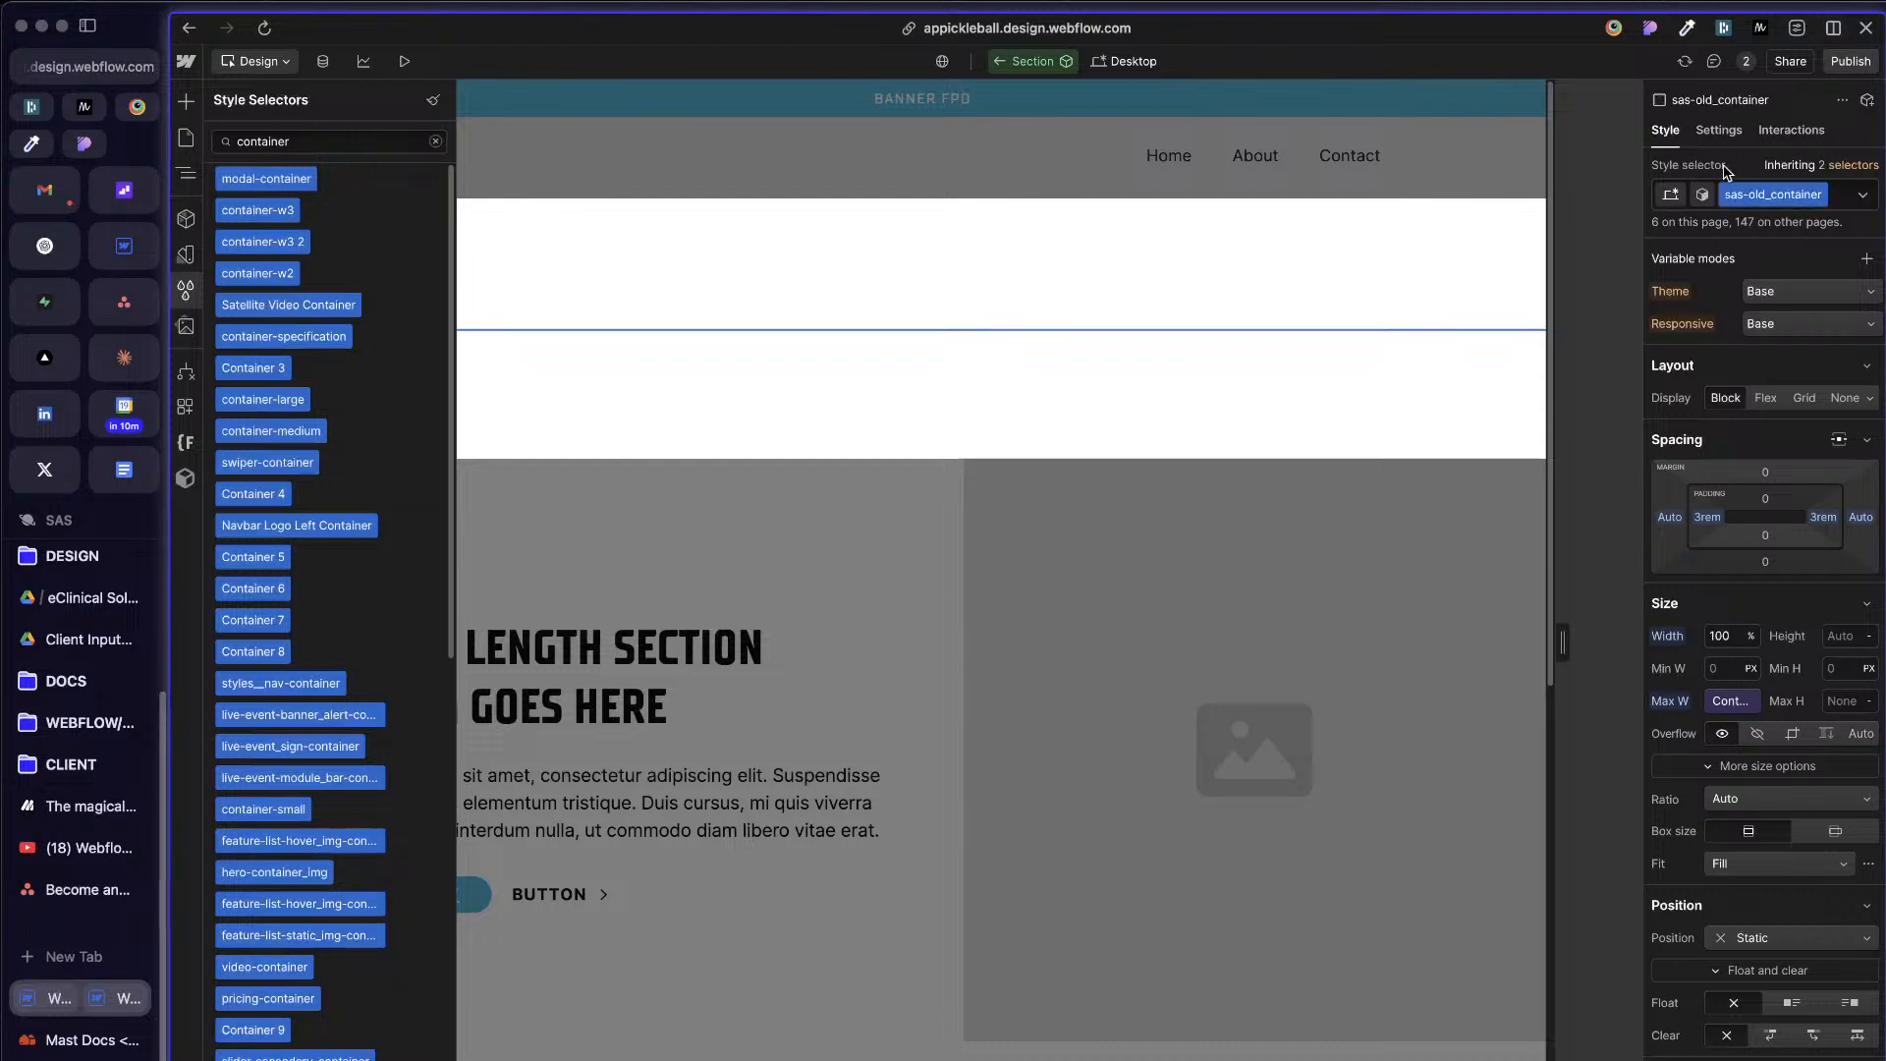
Step: Duplicate the sas-old_container class and name the copy container
{"action": "left_click", "coordinate": [1822, 196]}
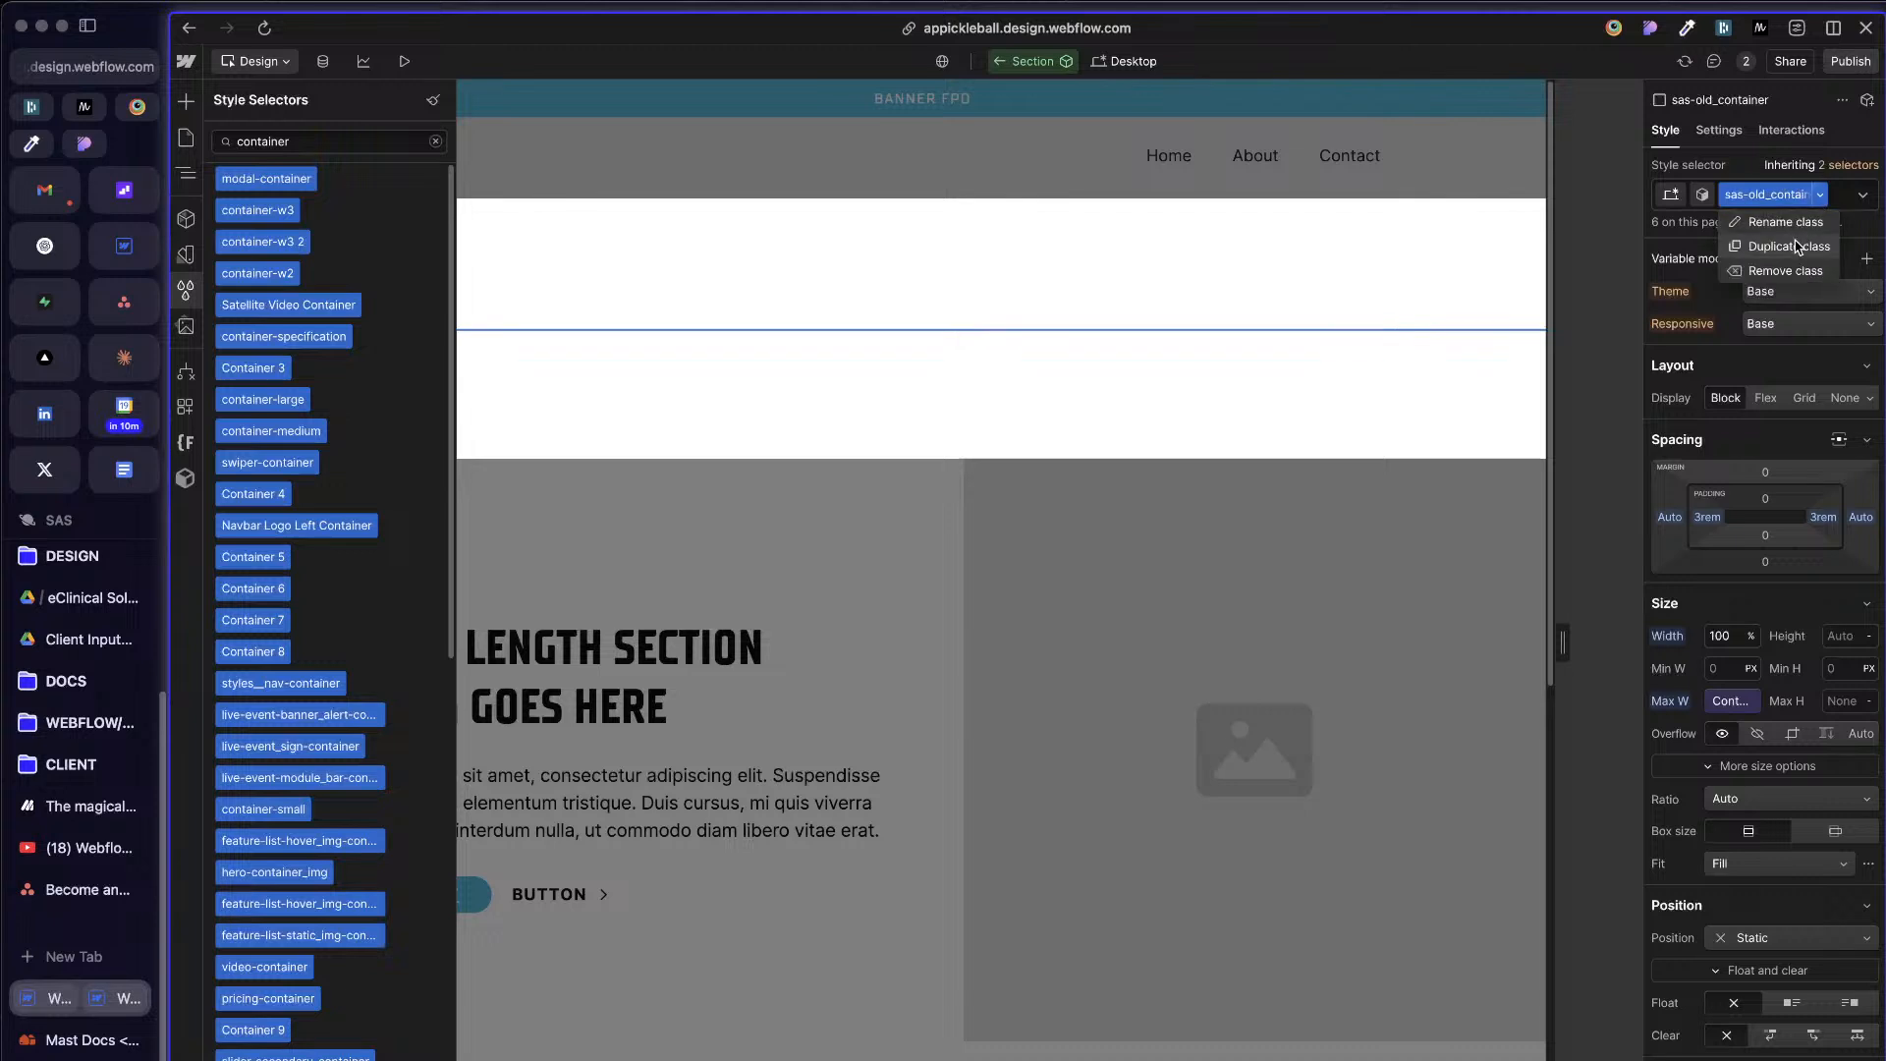
{"action": "left_click", "coordinate": [1788, 247]}
{"action": "type", "text": "c"}
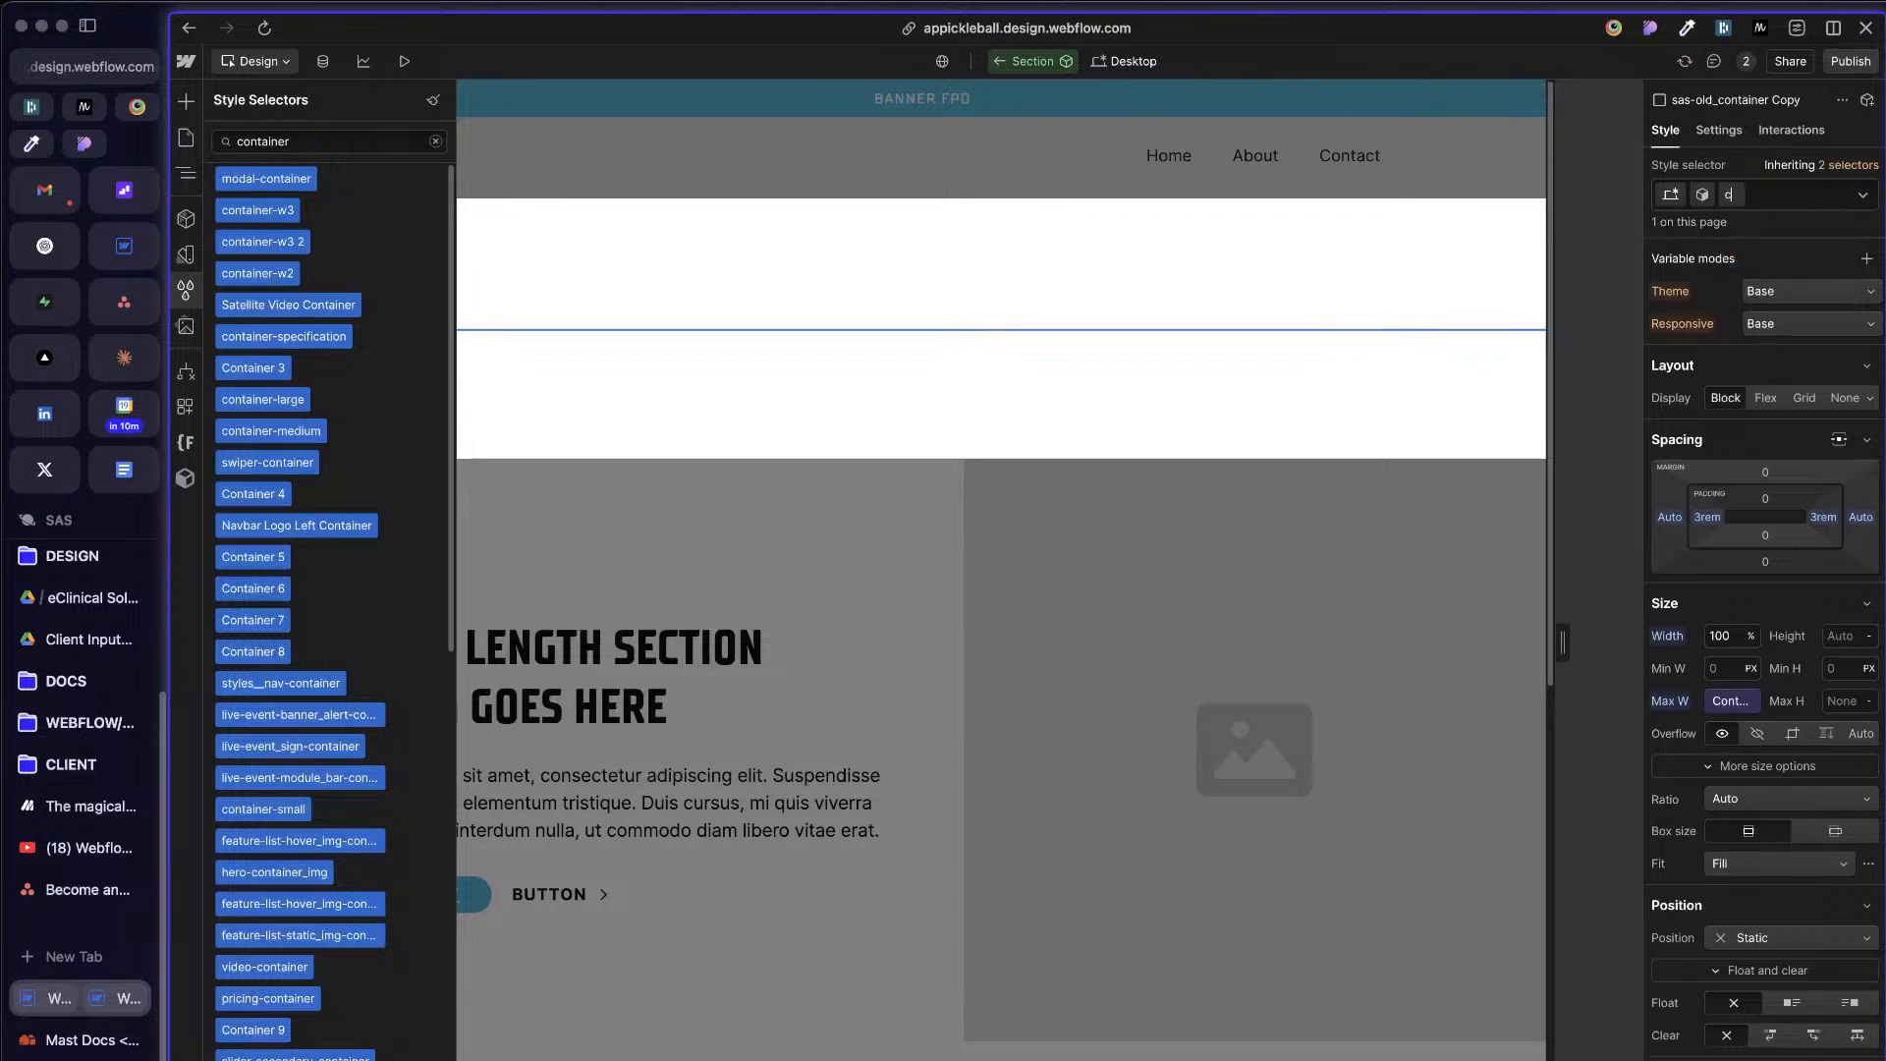
{"action": "type", "text": "ontainer"}
{"action": "key", "text": "Return"}
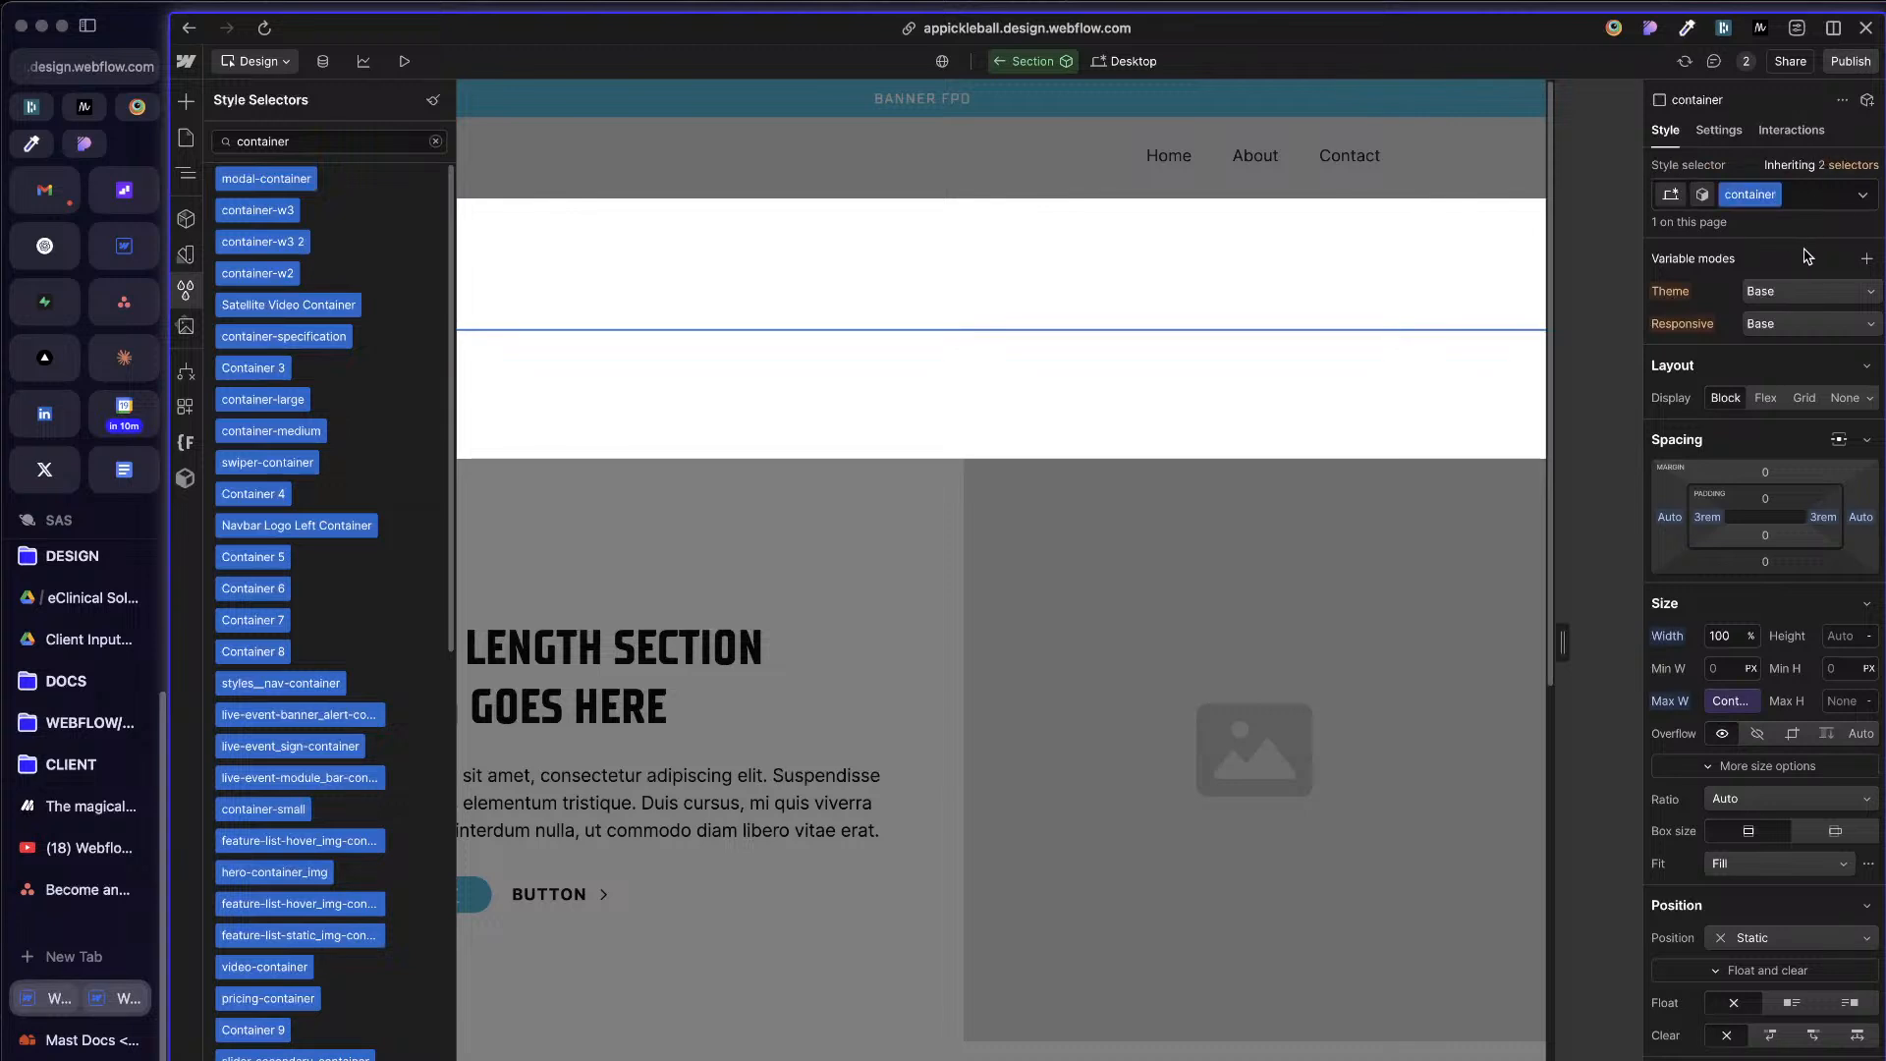
Step: Undo the copy's renaming and rename the duplicated class as container again
{"action": "key", "text": "super+z"}
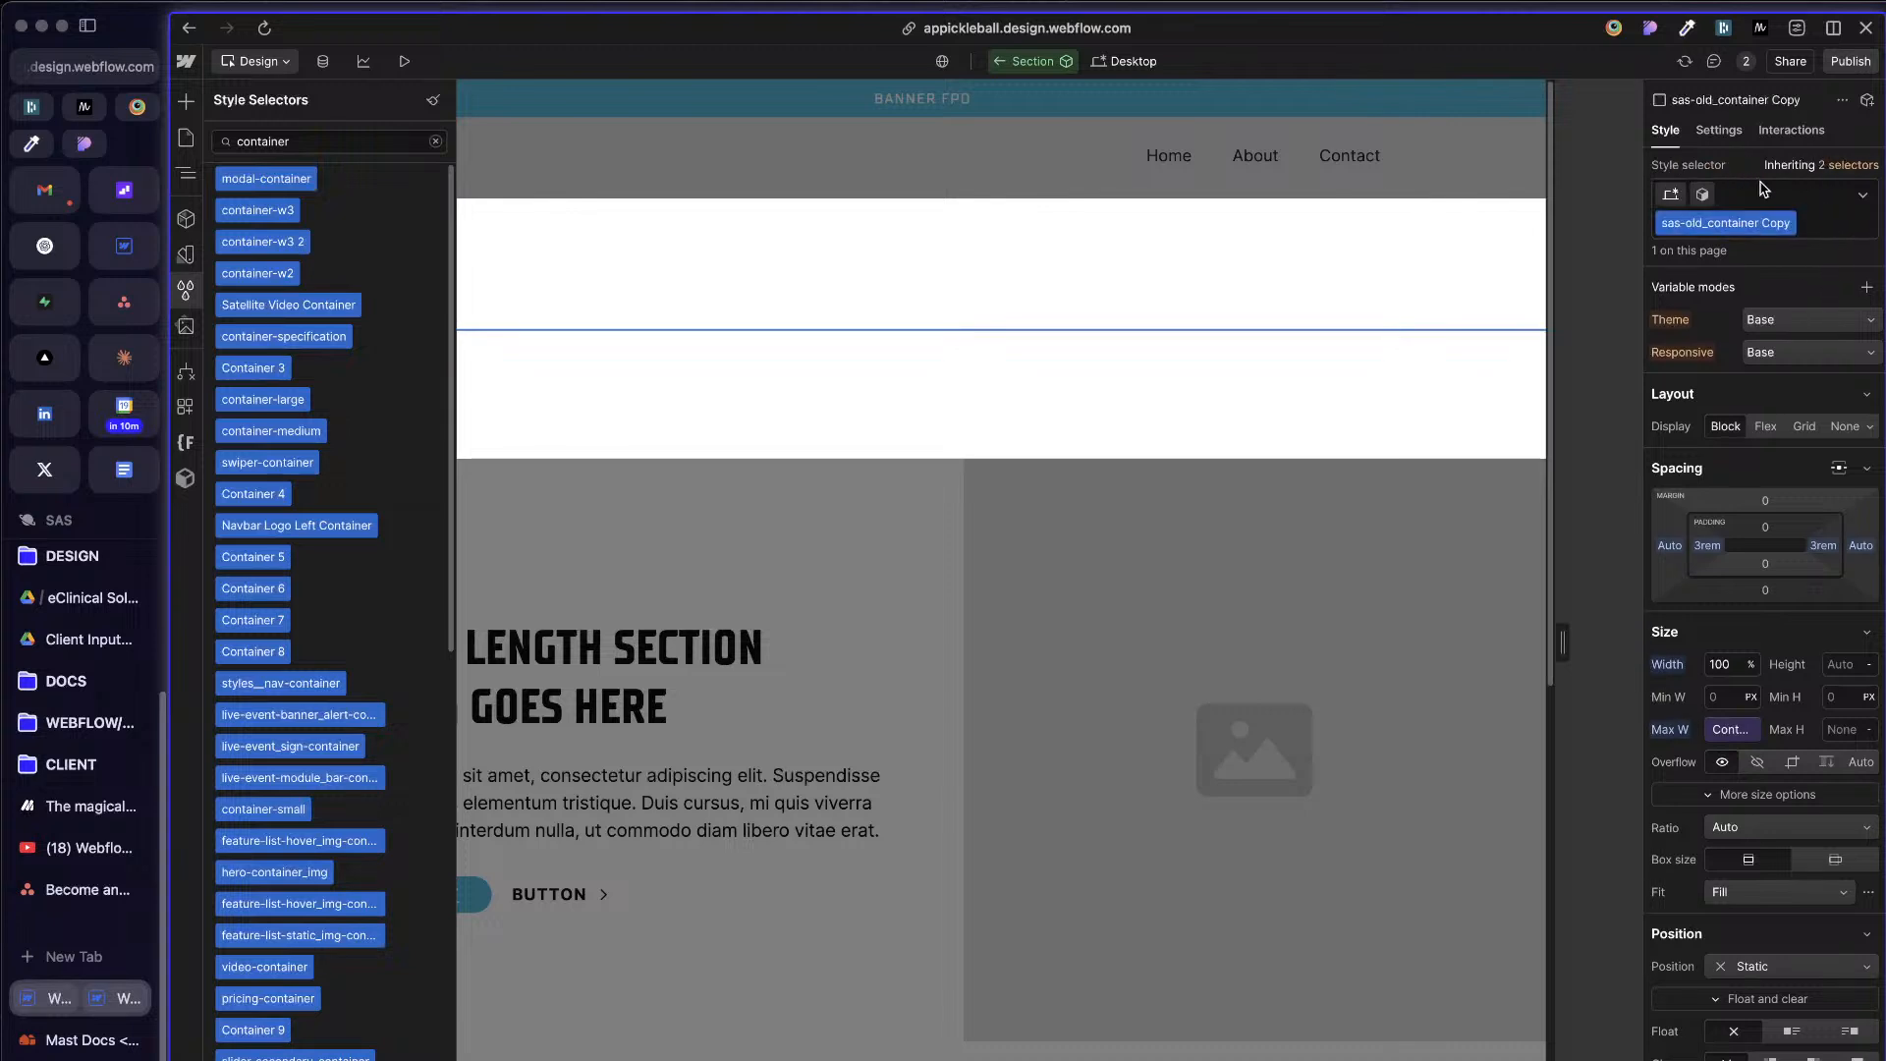
{"action": "left_click", "coordinate": [1764, 194]}
{"action": "double_click", "coordinate": [1745, 224]}
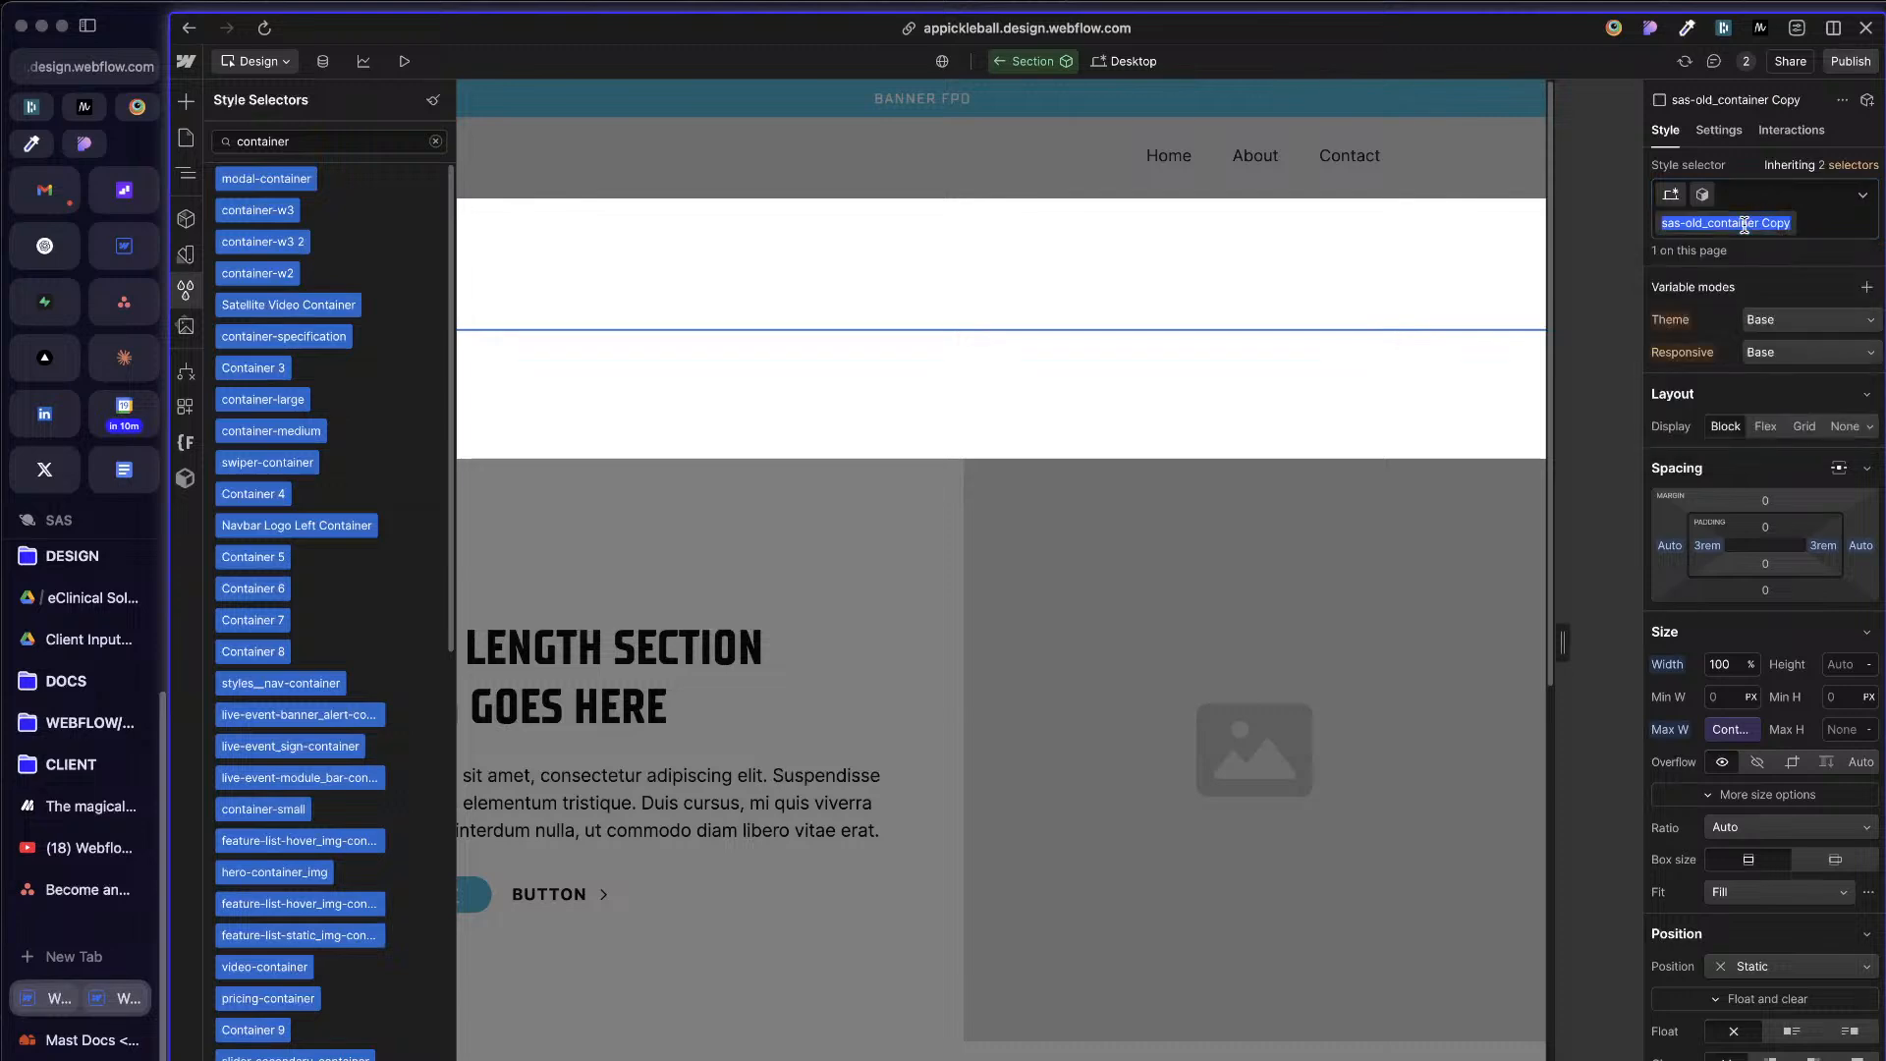
{"action": "left_click", "coordinate": [1763, 194]}
{"action": "left_click", "coordinate": [1808, 218]}
{"action": "type", "text": "co"}
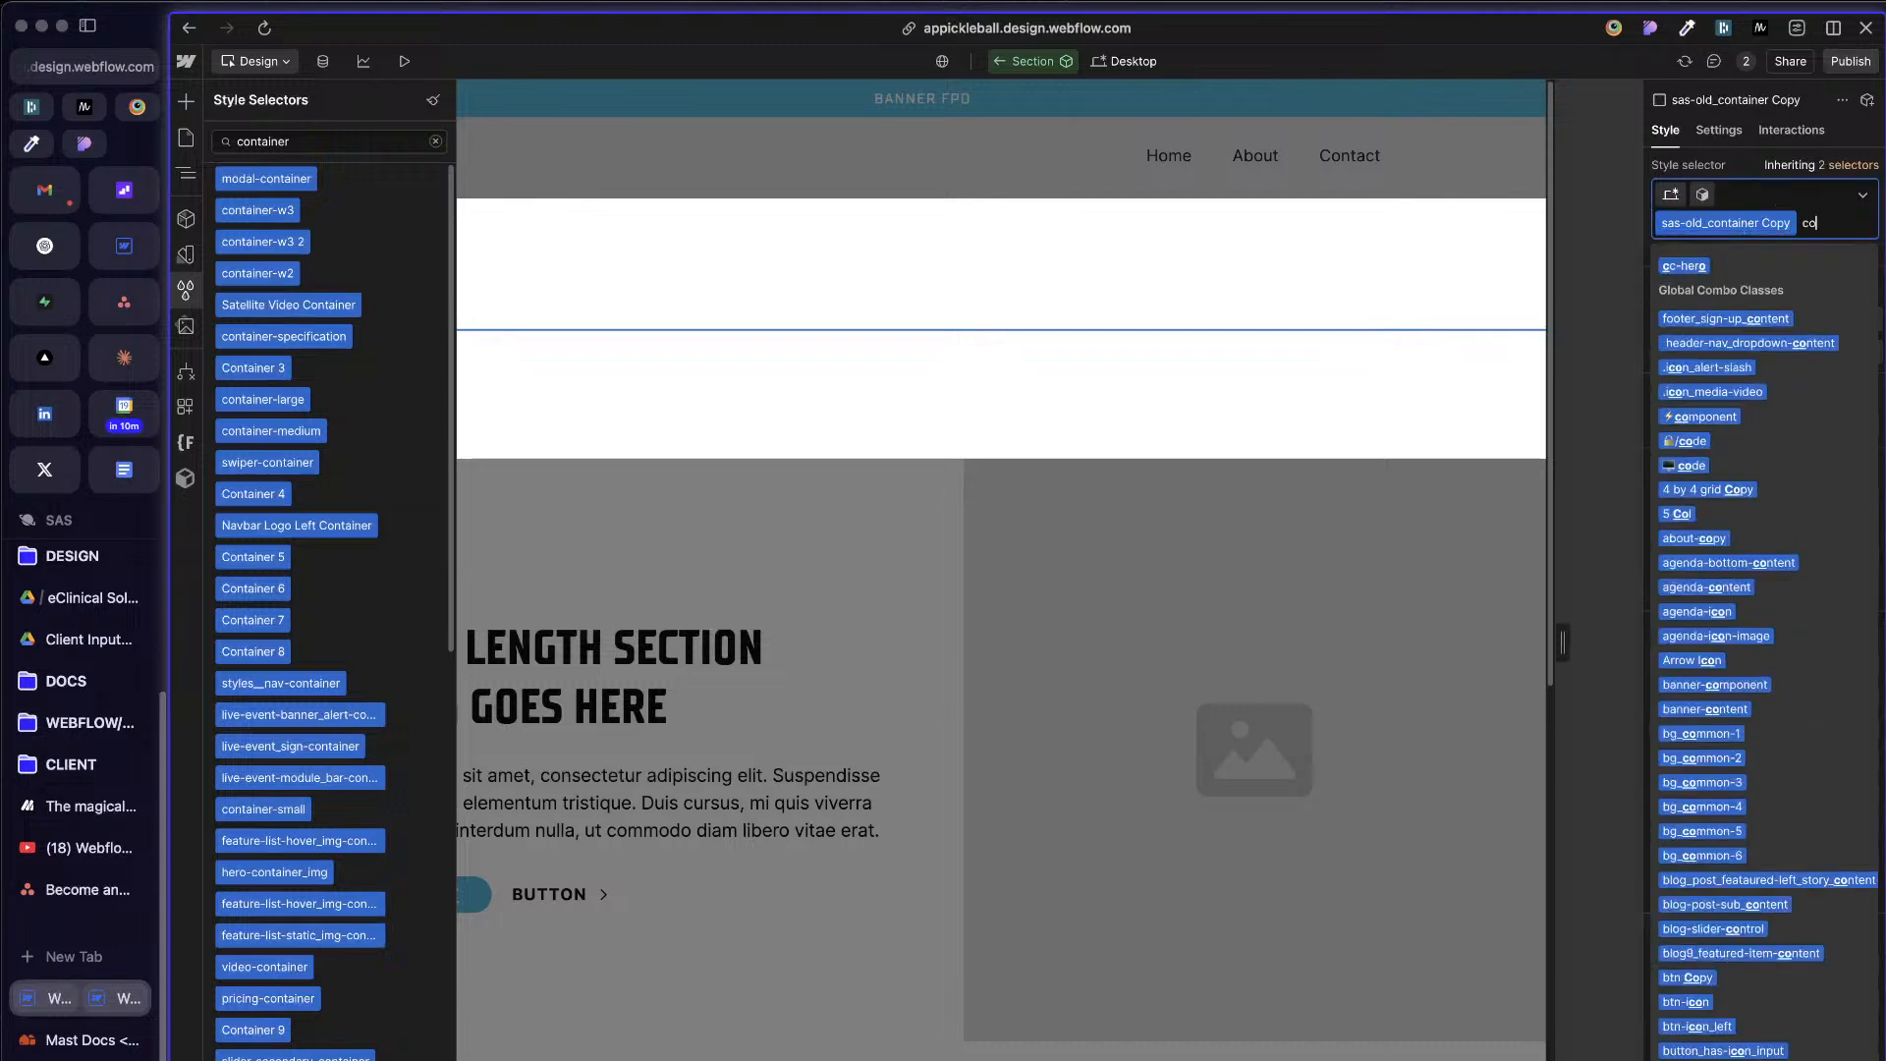
{"action": "type", "text": "ntainer"}
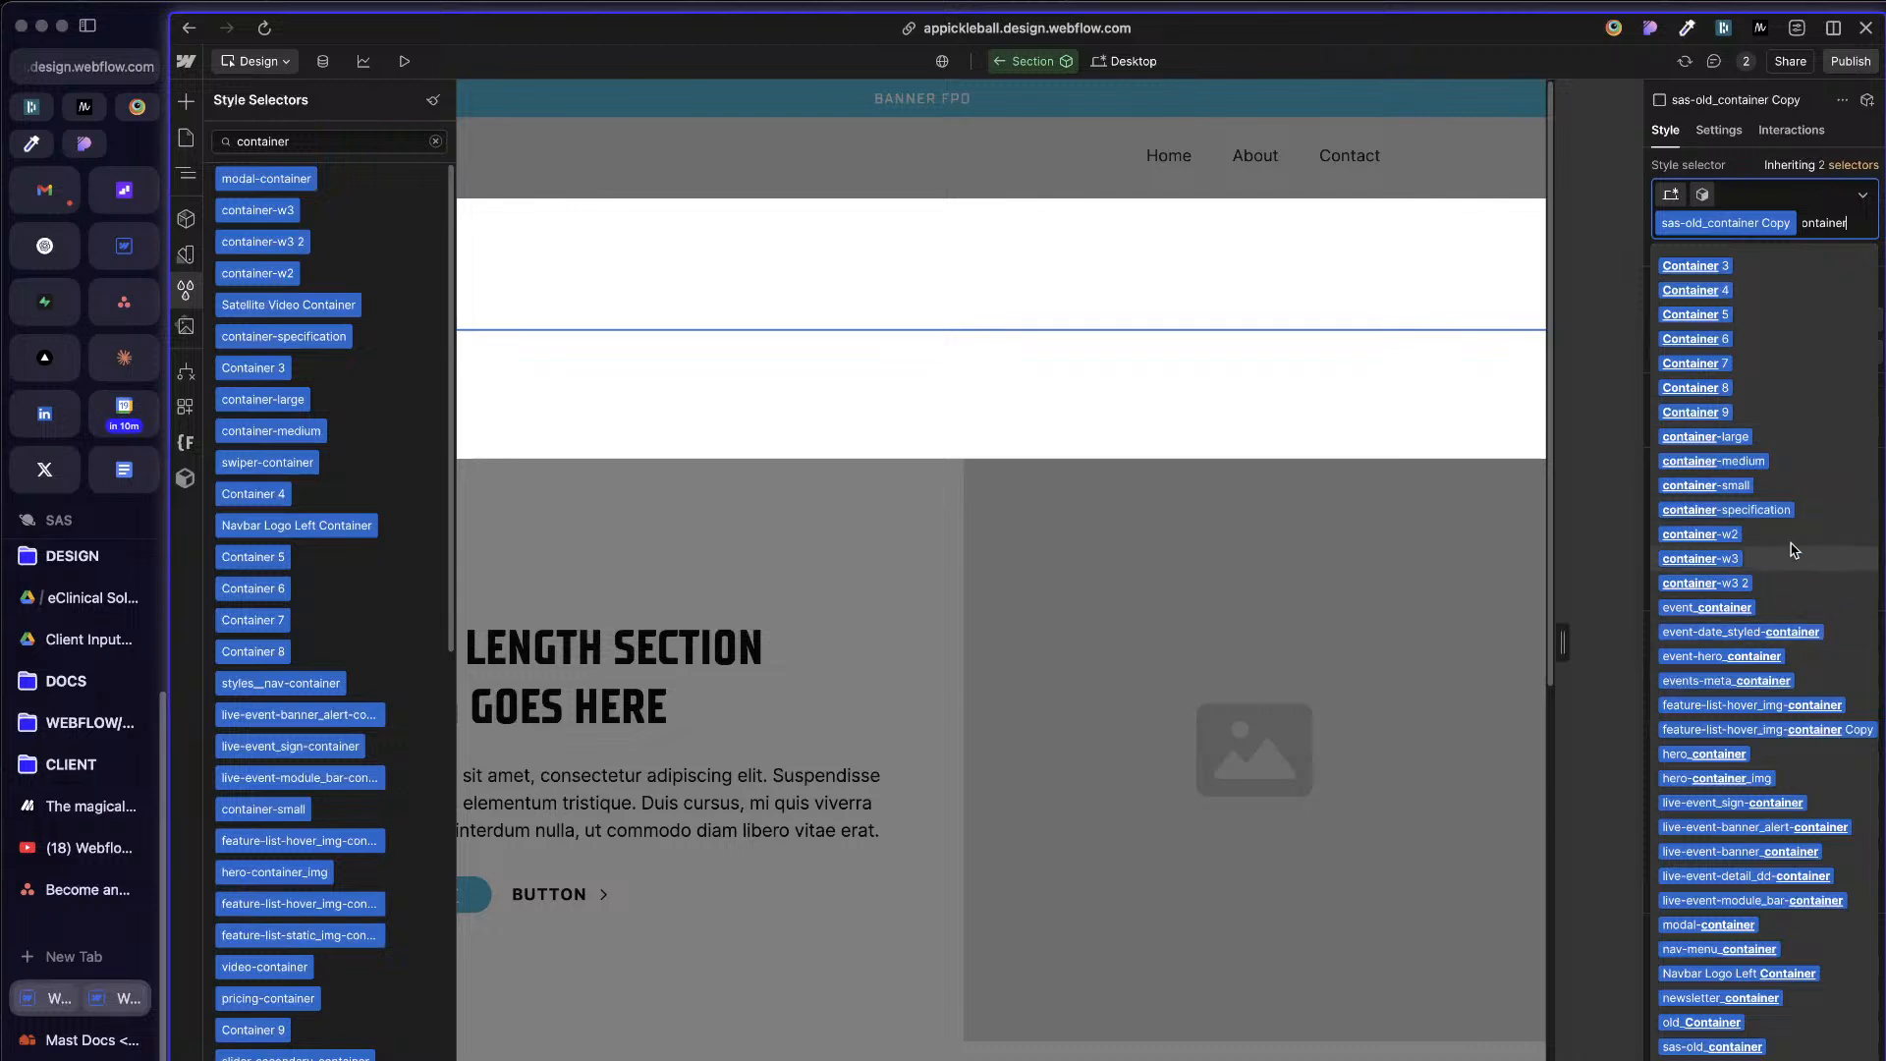
{"action": "key", "text": "Escape"}
{"action": "key", "text": "BackSpace"}
{"action": "key", "text": "BackSpace"}
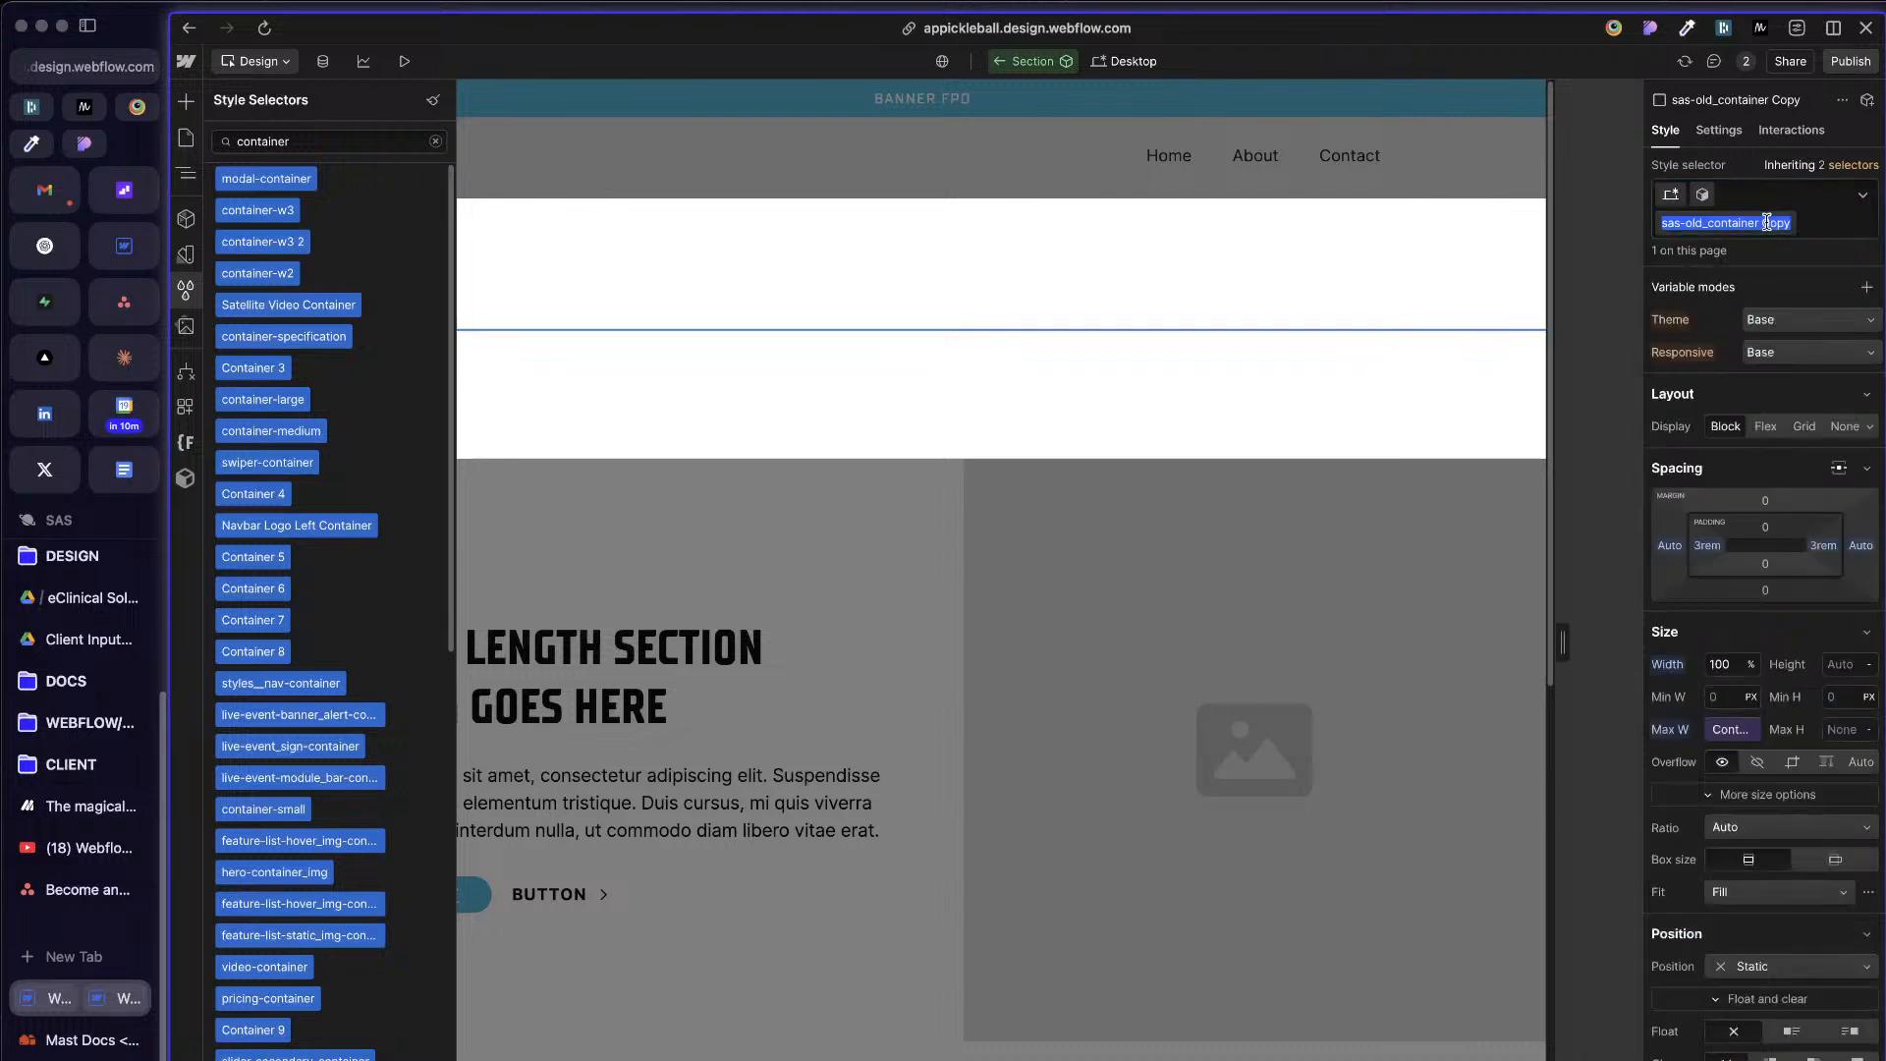
{"action": "type", "text": "container"}
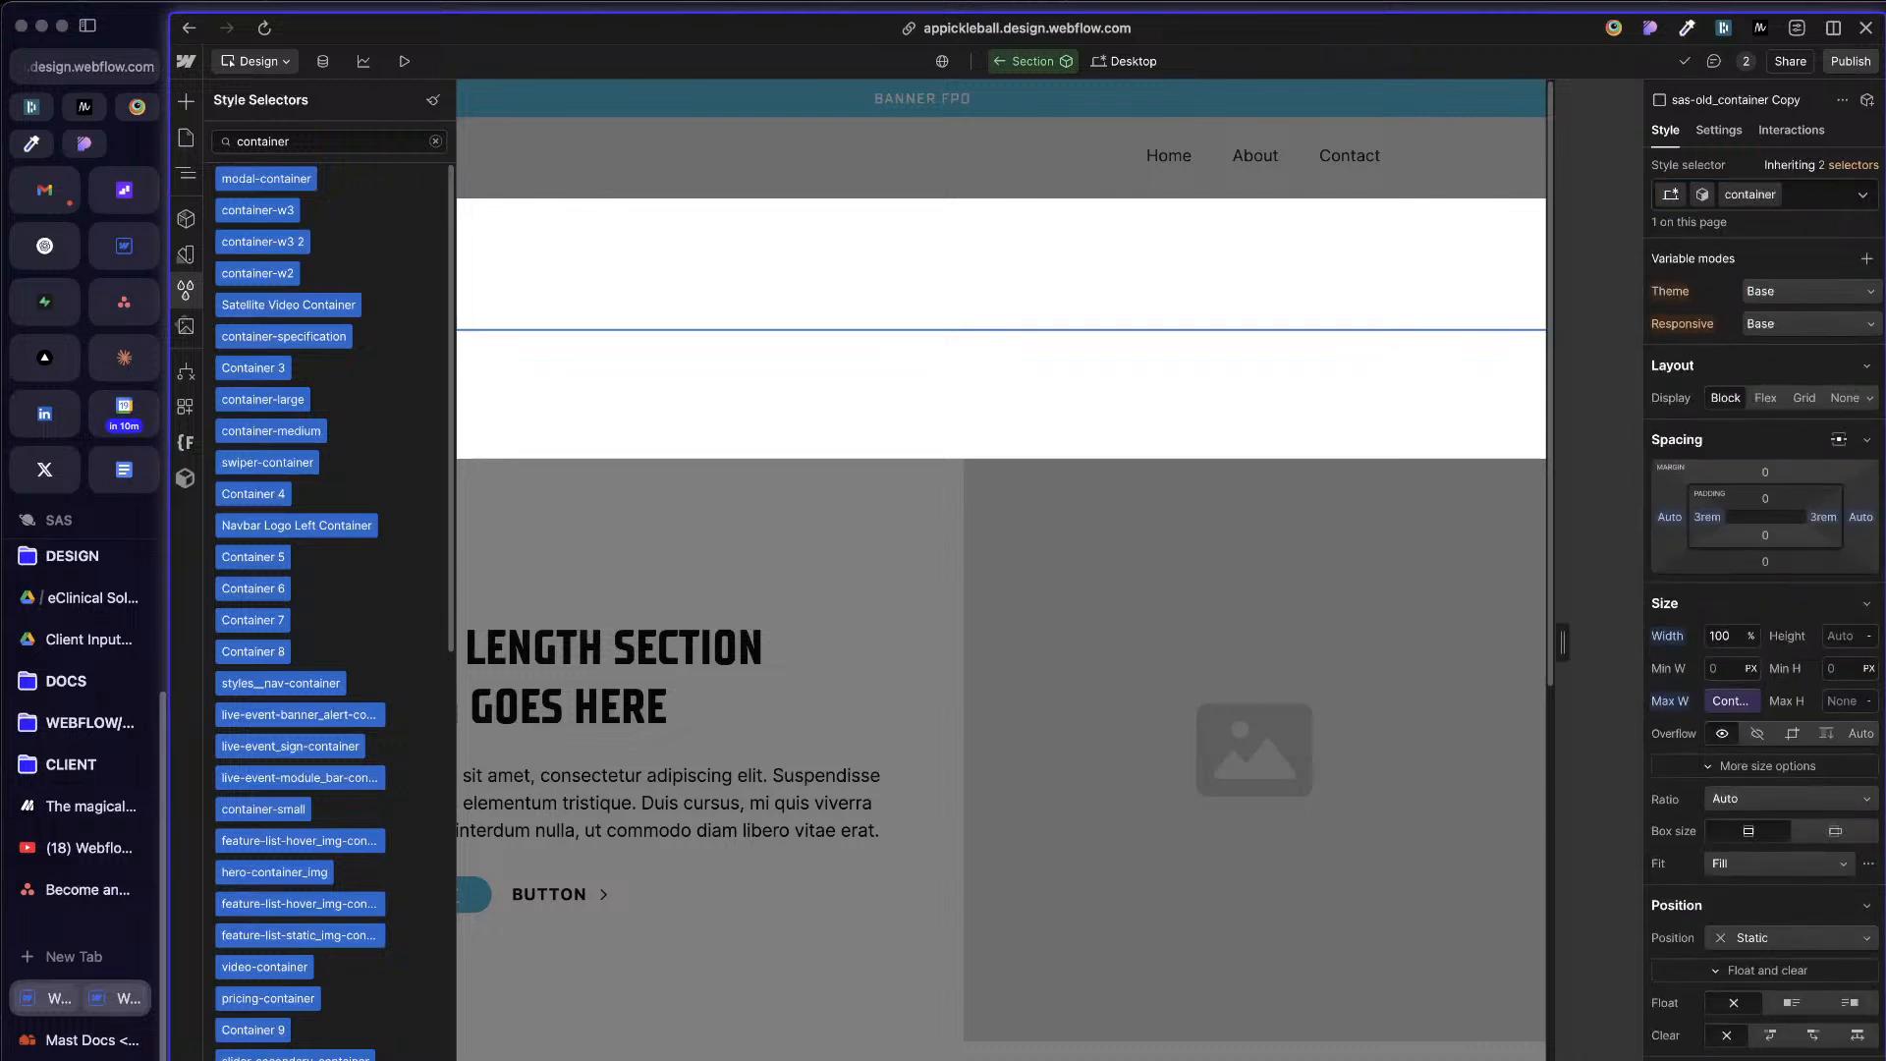
{"action": "key", "text": "Return"}
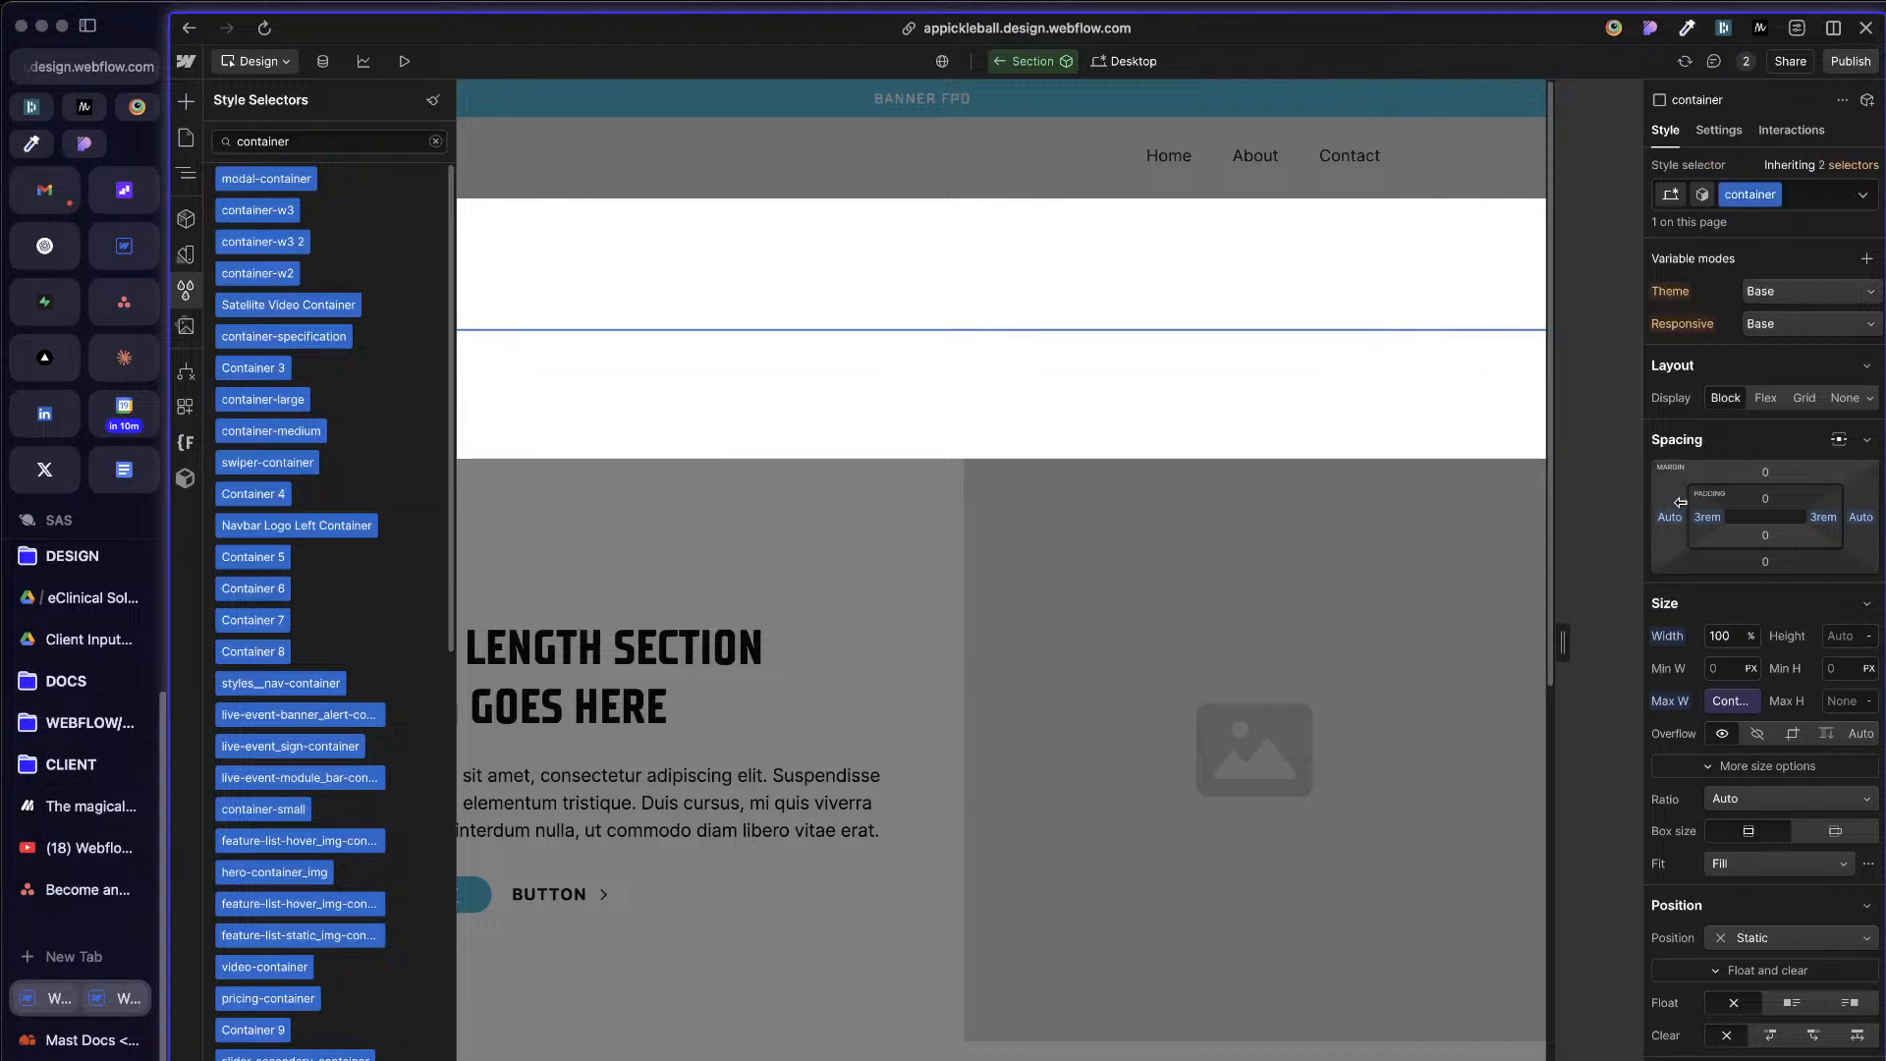
Step: Reset the left and right padding of the new container class
{"action": "left_click", "coordinate": [1708, 517]}
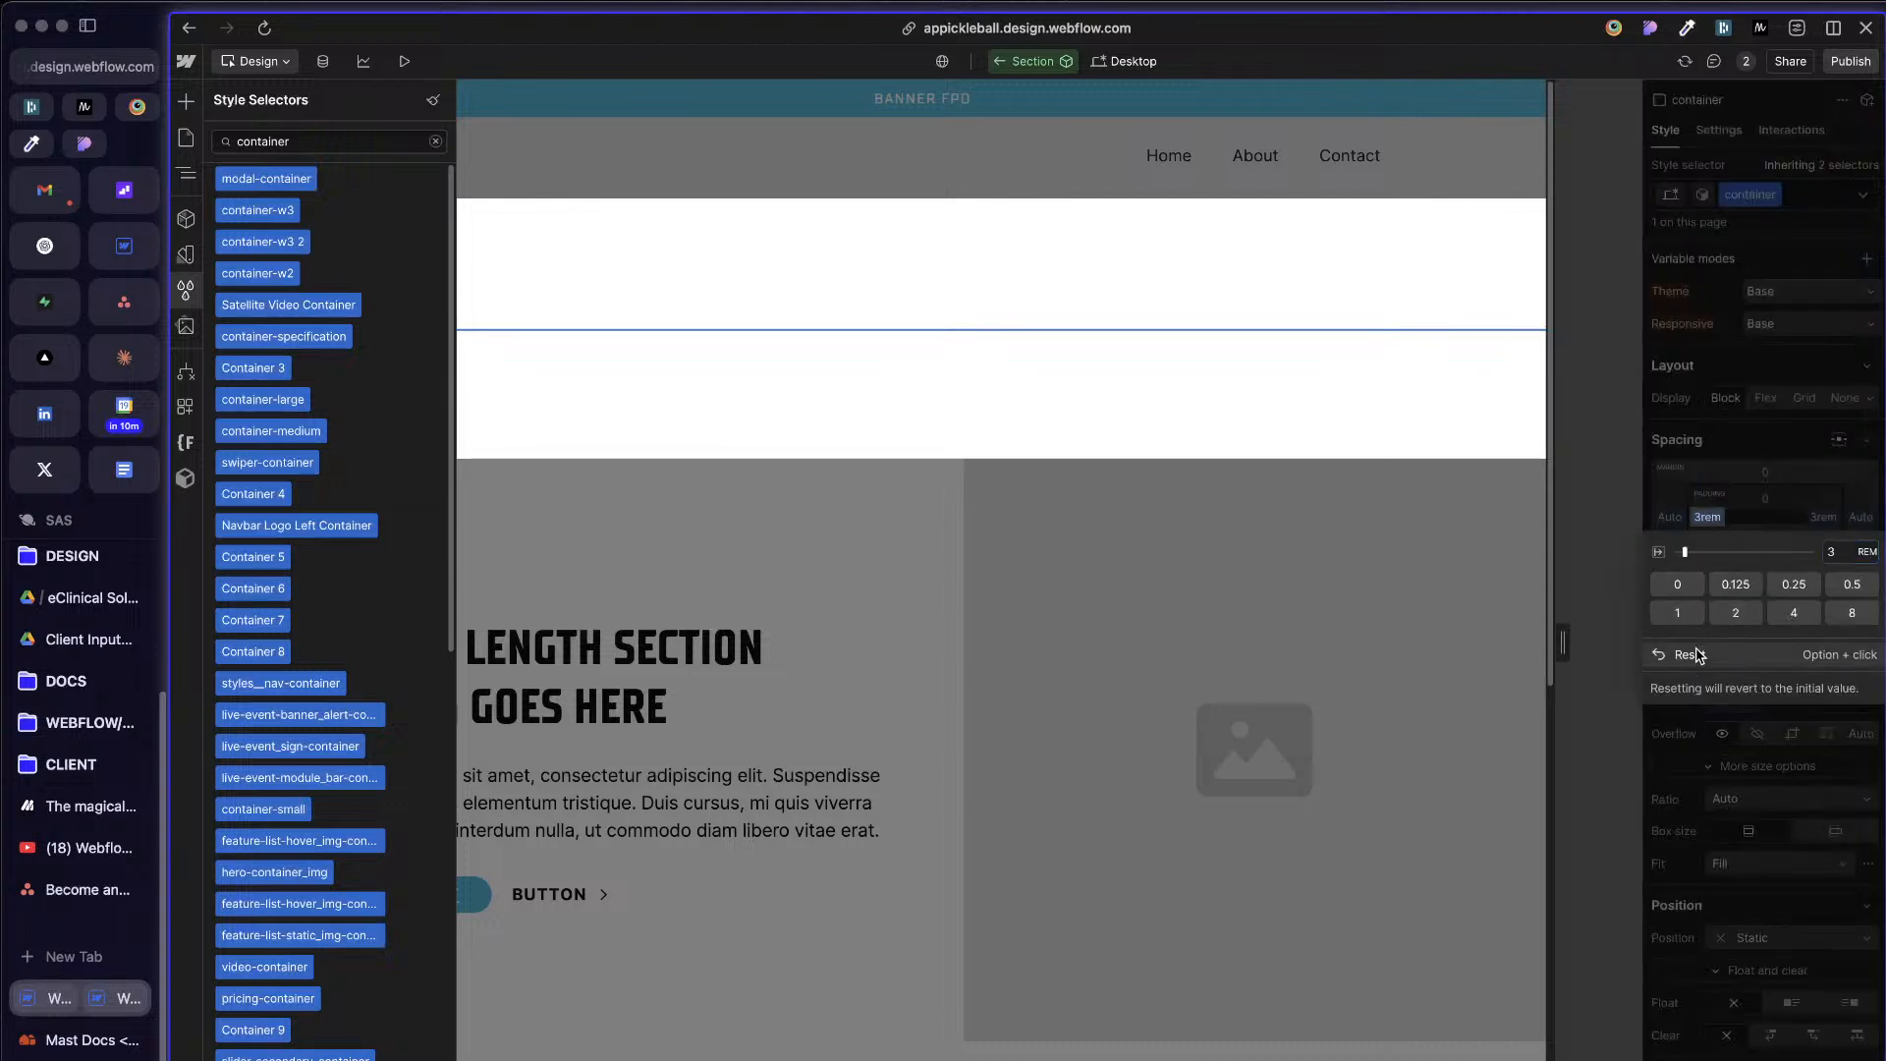
{"action": "left_click", "coordinate": [1823, 519]}
{"action": "left_click", "coordinate": [1822, 519]}
{"action": "left_click", "coordinate": [1680, 657]}
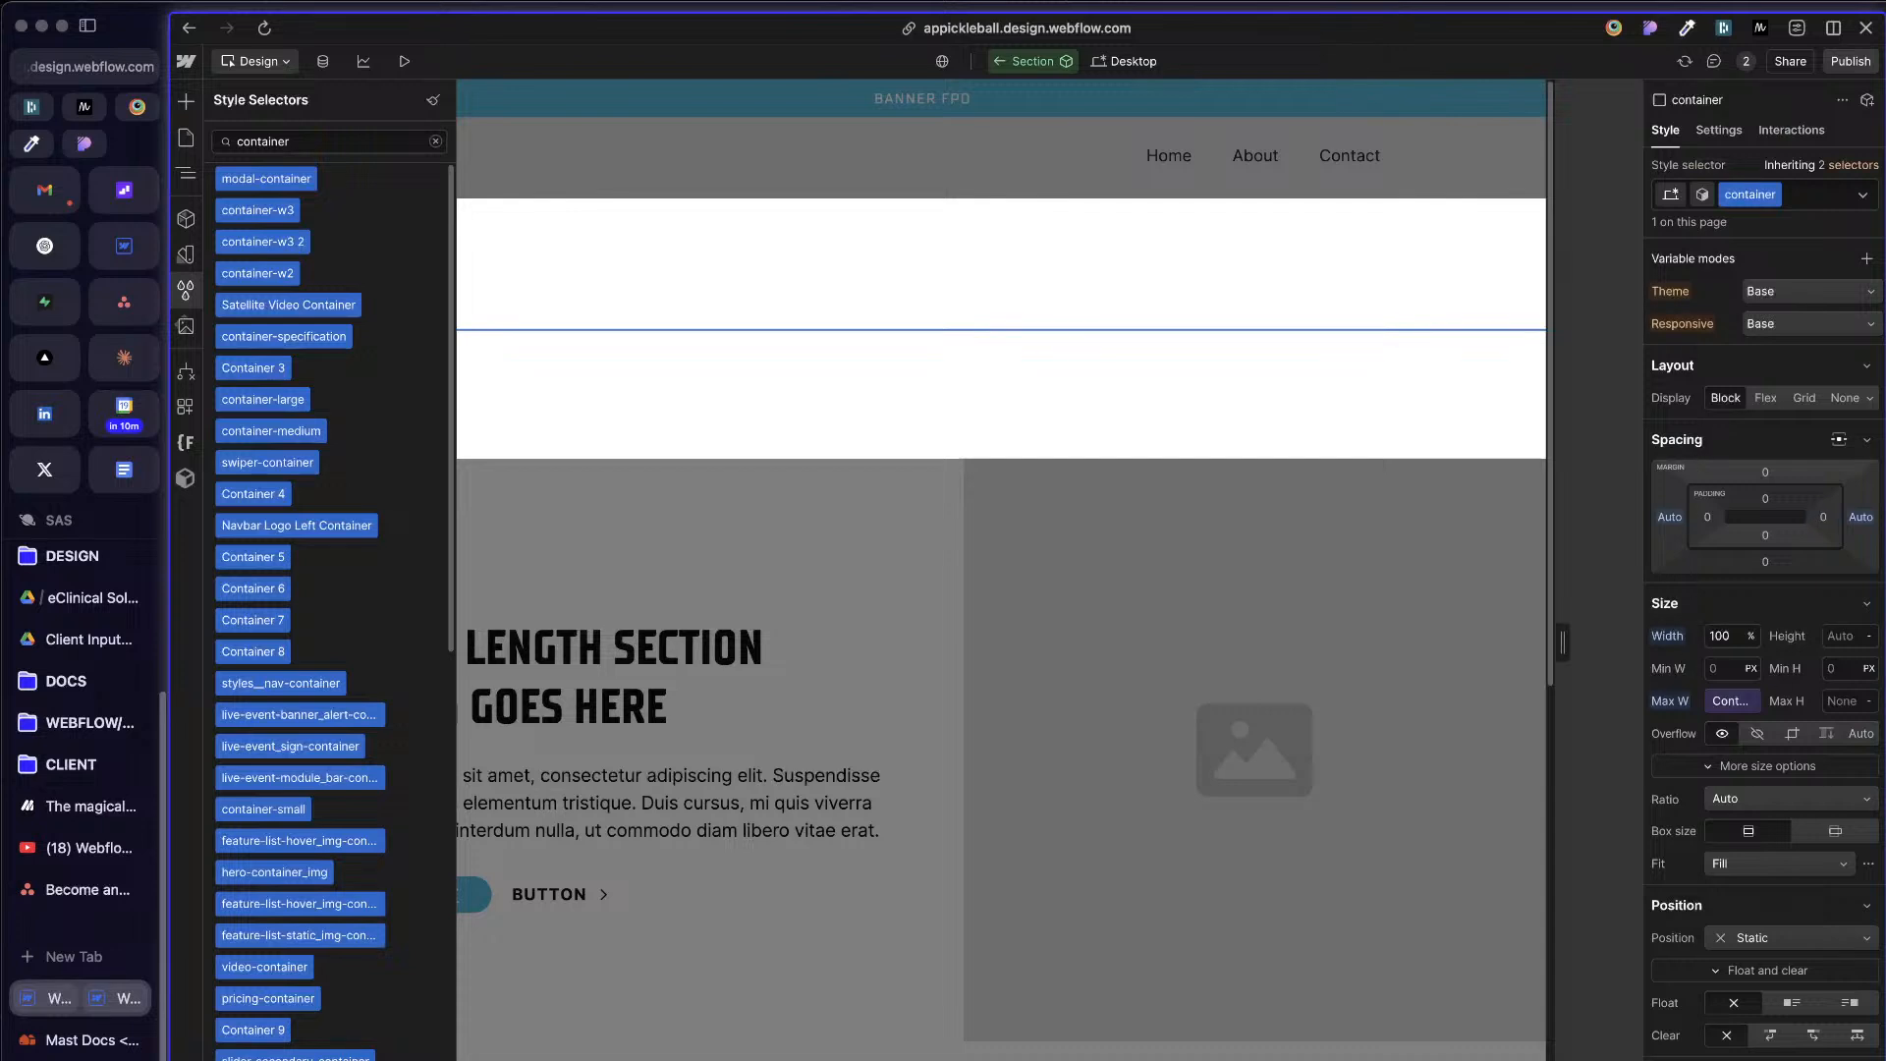
Step: Check the container class's max-width variable and set the class's width to 88%
{"action": "left_click", "coordinate": [1726, 704]}
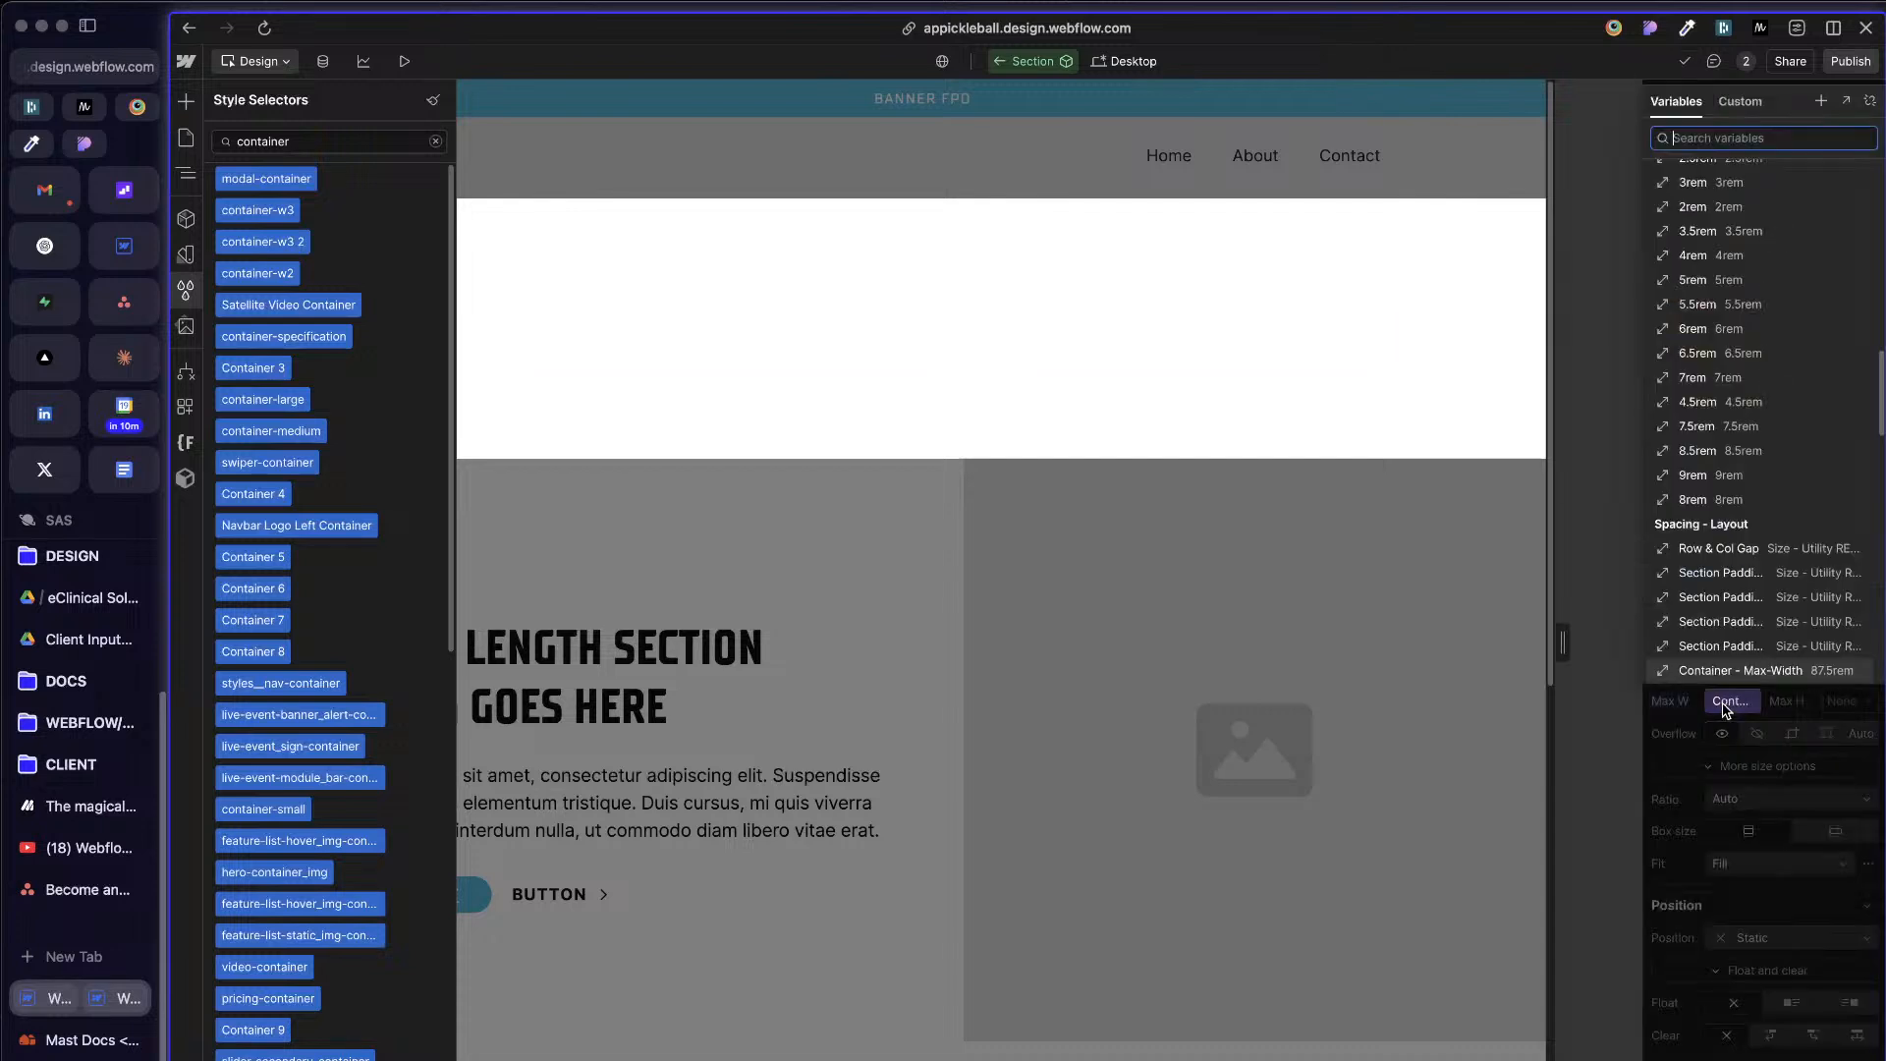
{"action": "left_click", "coordinate": [1726, 706]}
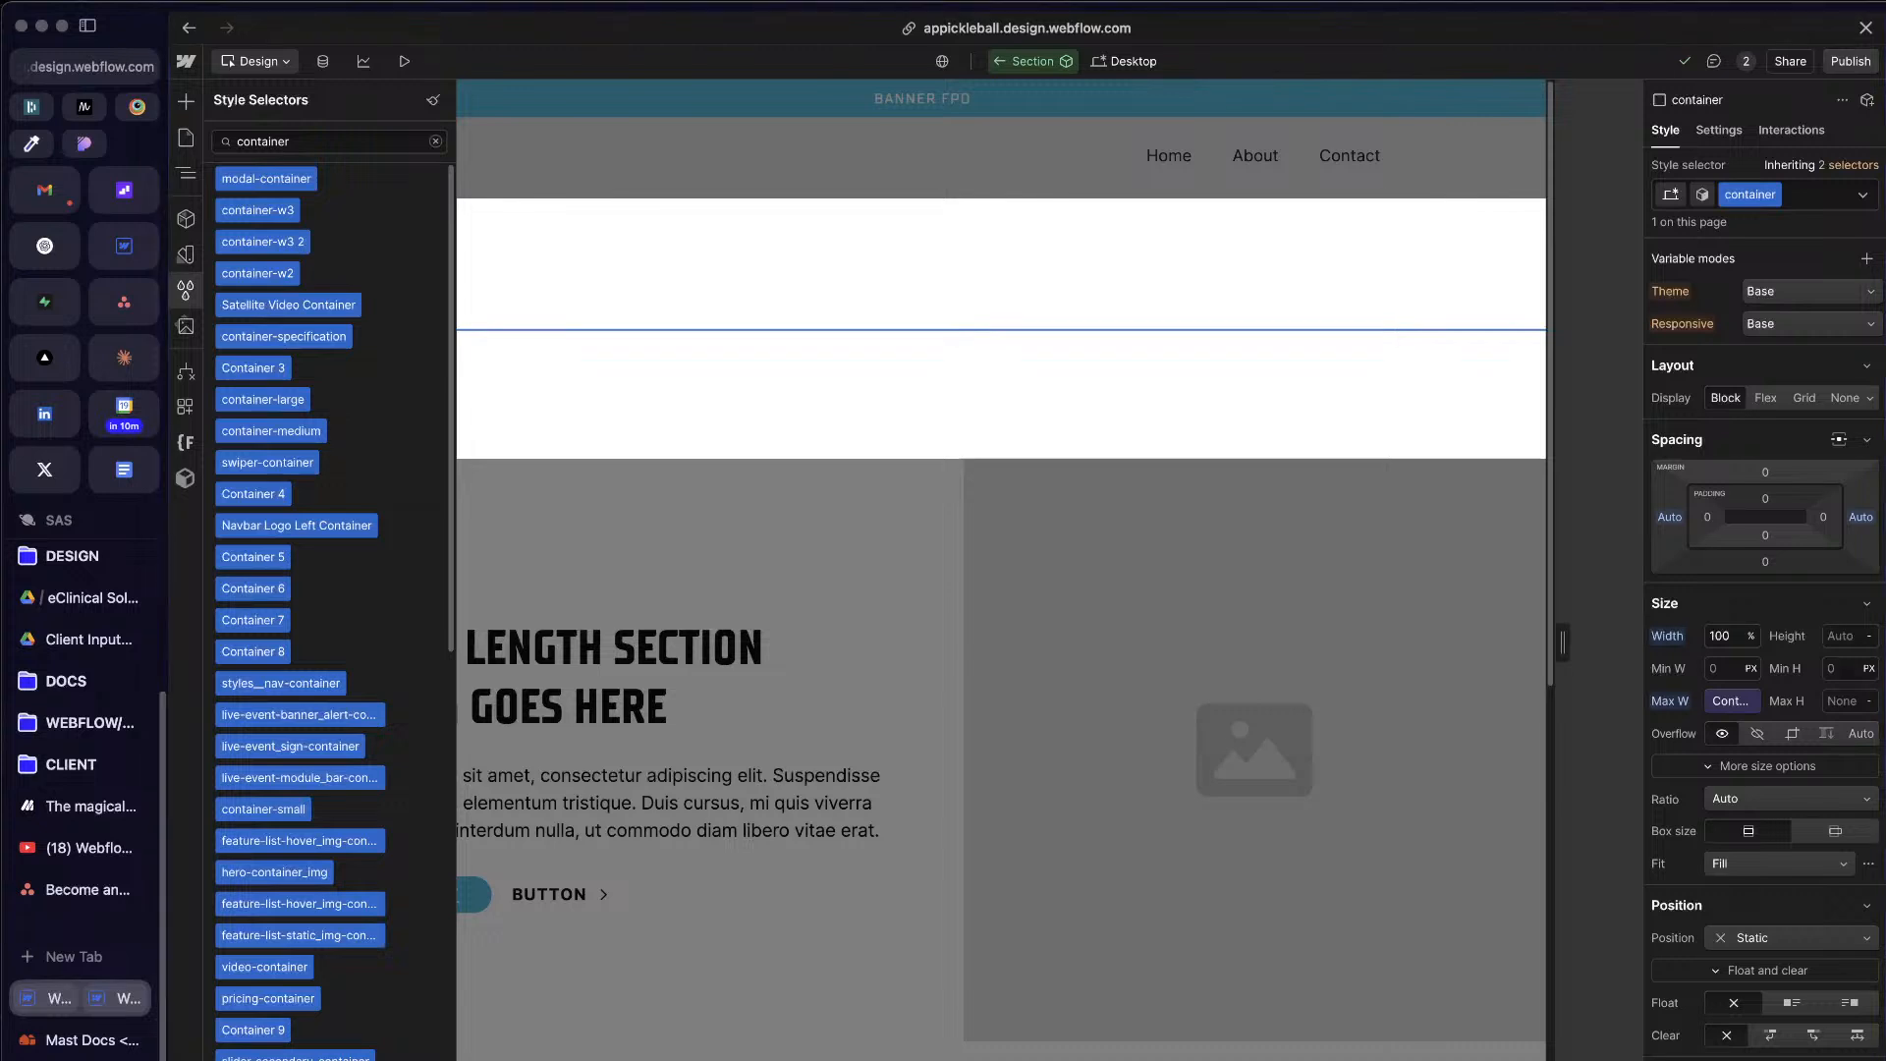
{"action": "left_click", "coordinate": [1738, 636]}
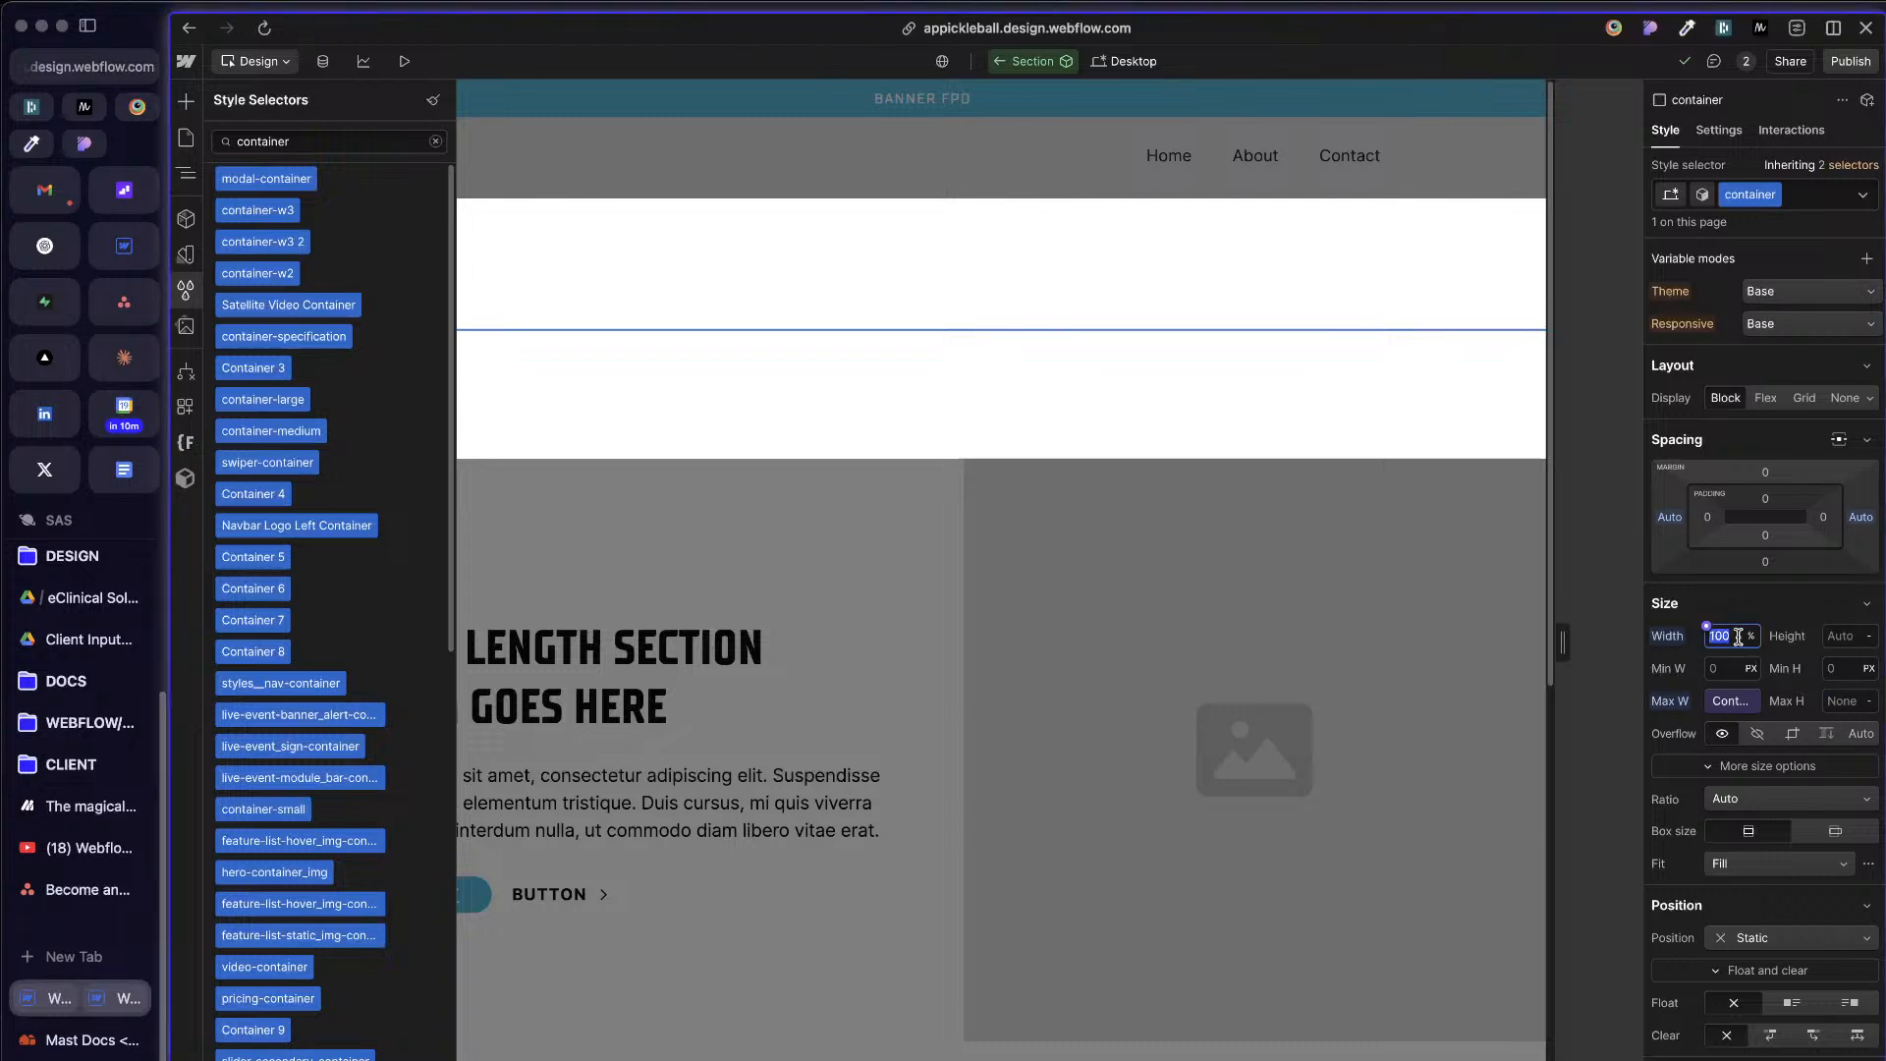
{"action": "type", "text": "88"}
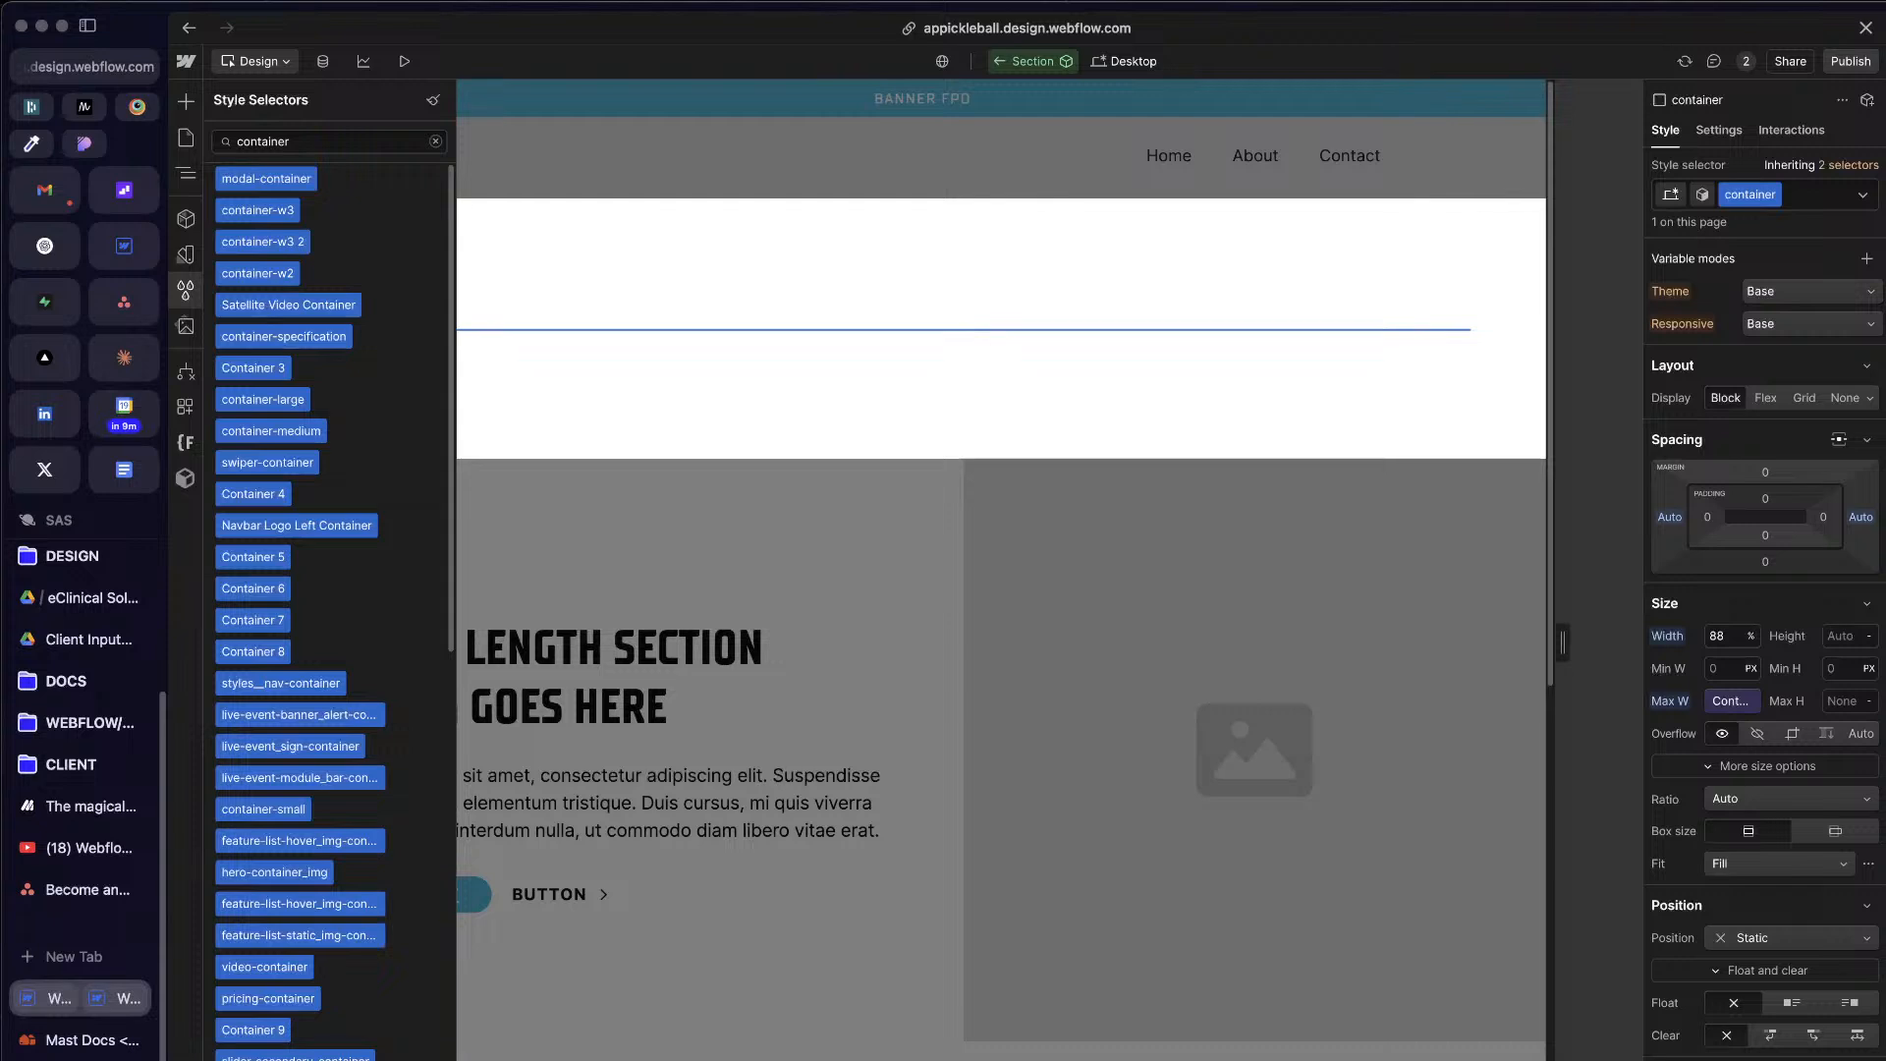
Step: Examine the available max-width variables and the container class's size, position and typography settings
{"action": "left_click", "coordinate": [1730, 701]}
{"action": "scroll", "coordinate": [1765, 673], "scroll_direction": "down", "scroll_amount": 1}
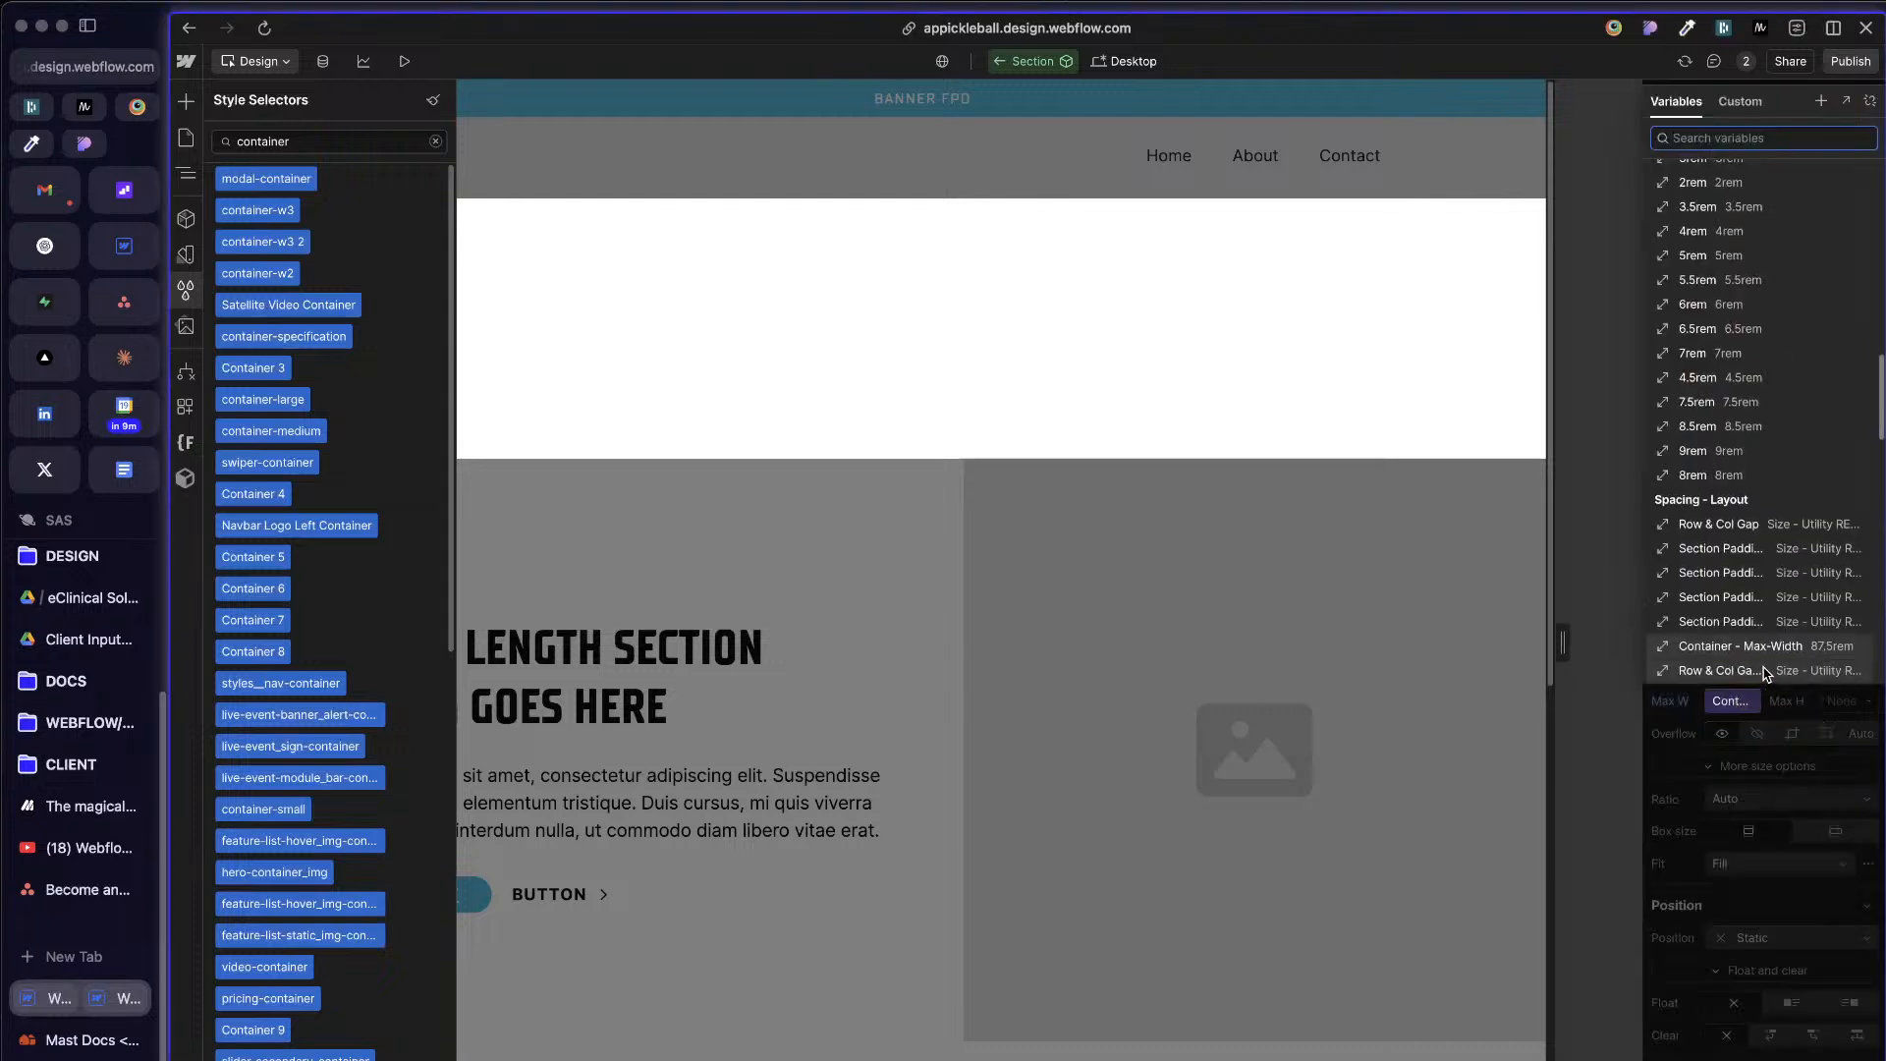
{"action": "left_click", "coordinate": [1619, 688]}
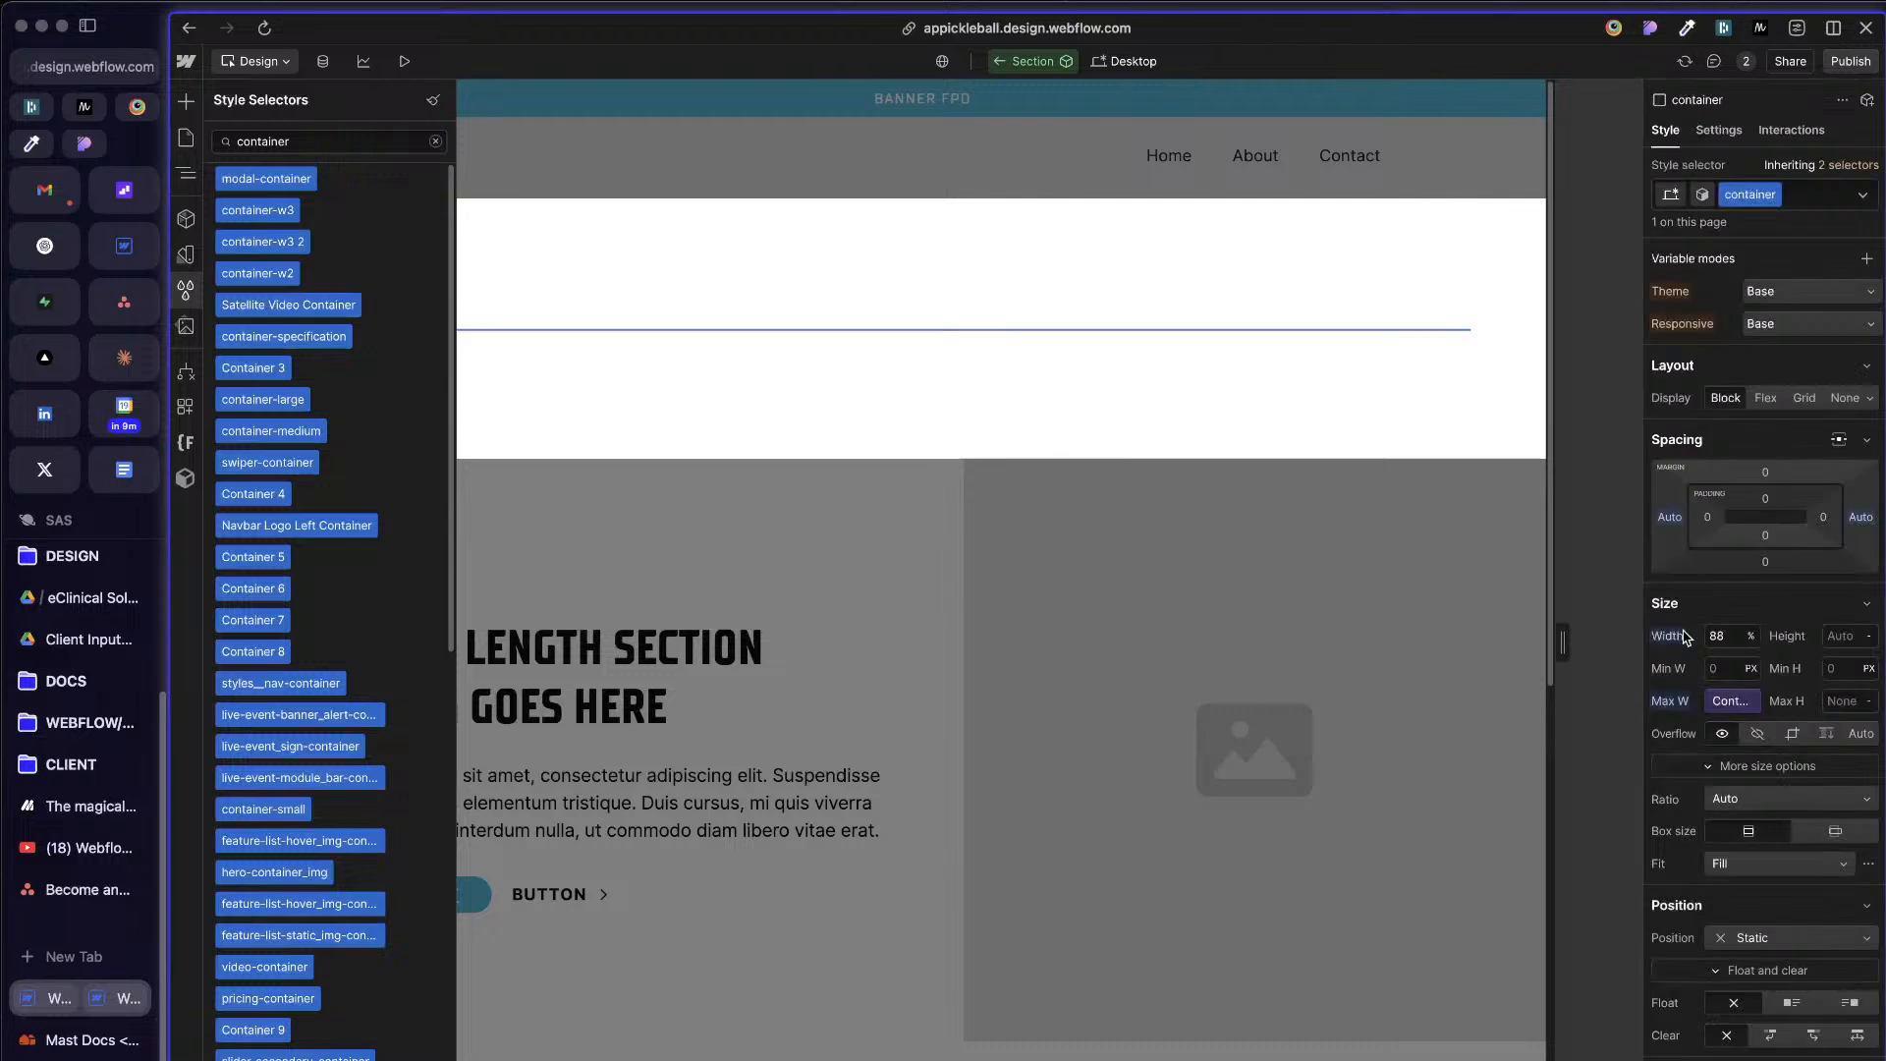
{"action": "left_click", "coordinate": [1714, 636]}
{"action": "scroll", "coordinate": [1766, 688], "scroll_direction": "down", "scroll_amount": 2}
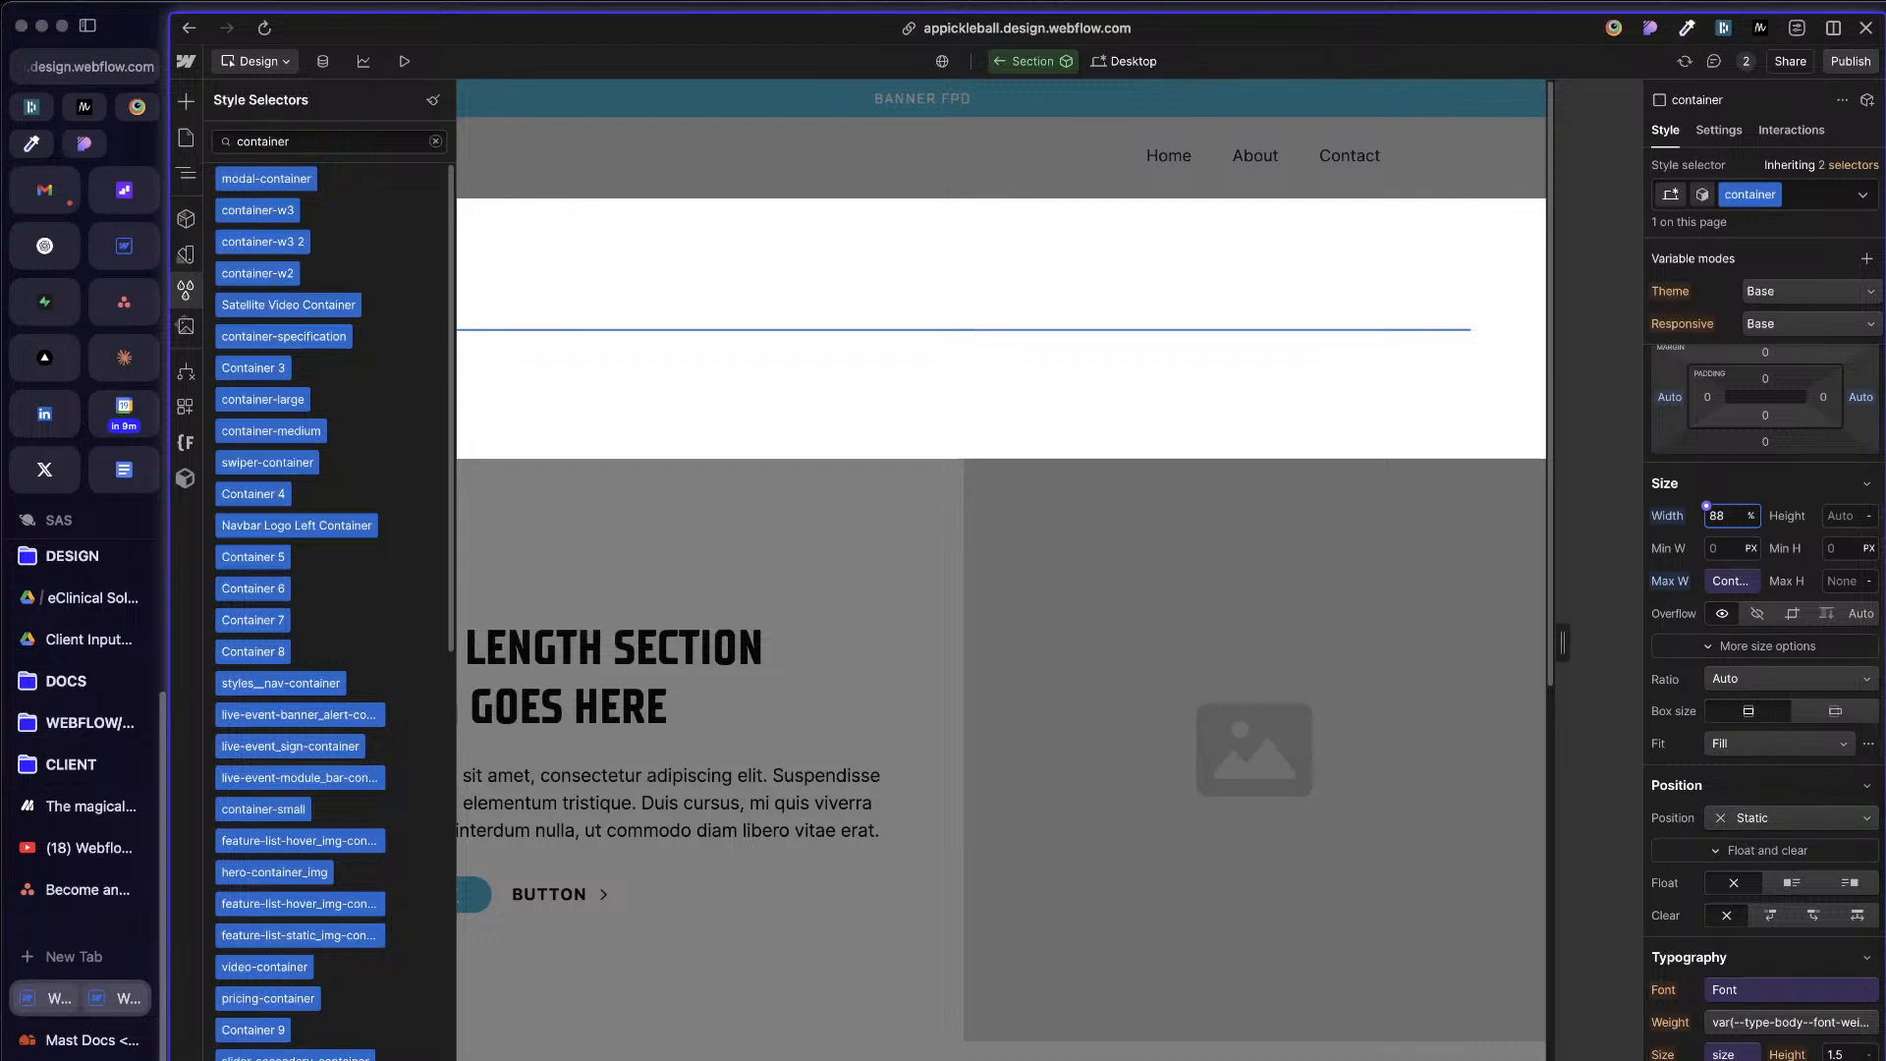
{"action": "scroll", "coordinate": [1765, 688], "scroll_direction": "up", "scroll_amount": 2}
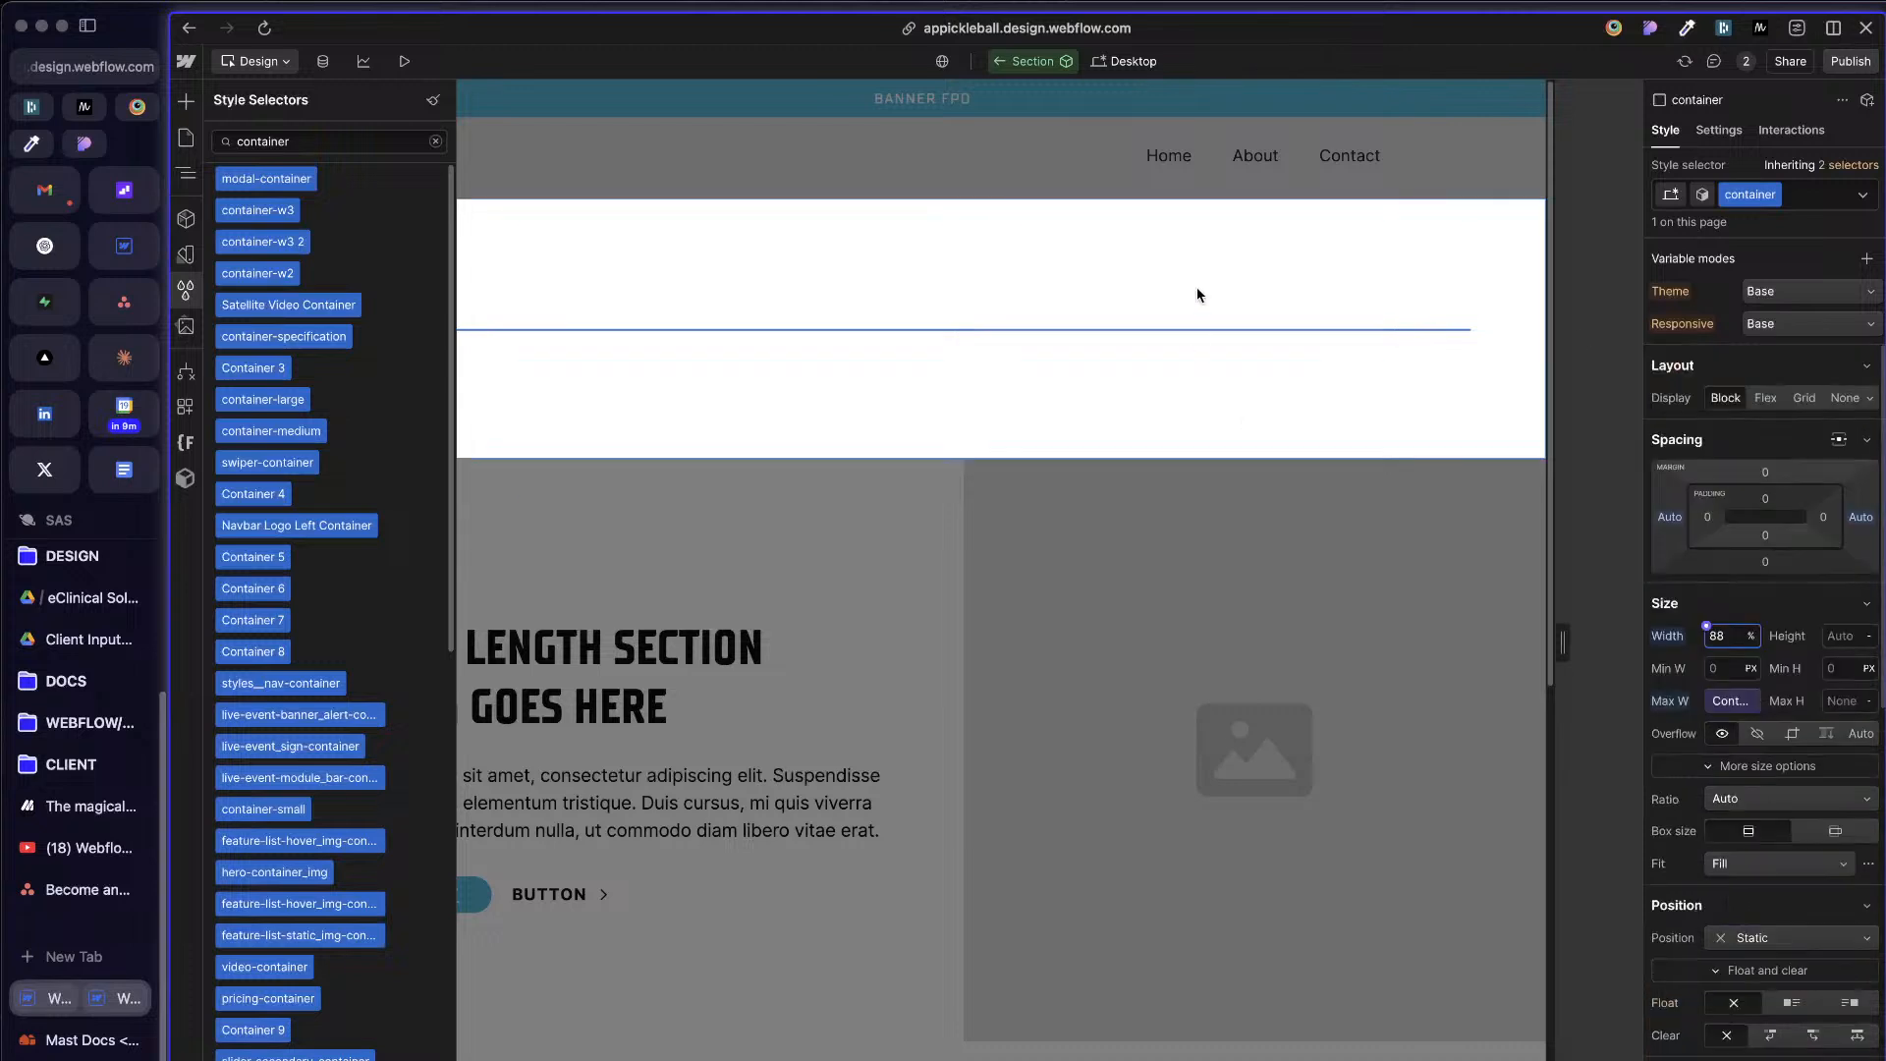
{"action": "left_click", "coordinate": [1778, 617]}
{"action": "left_click", "coordinate": [1780, 620]}
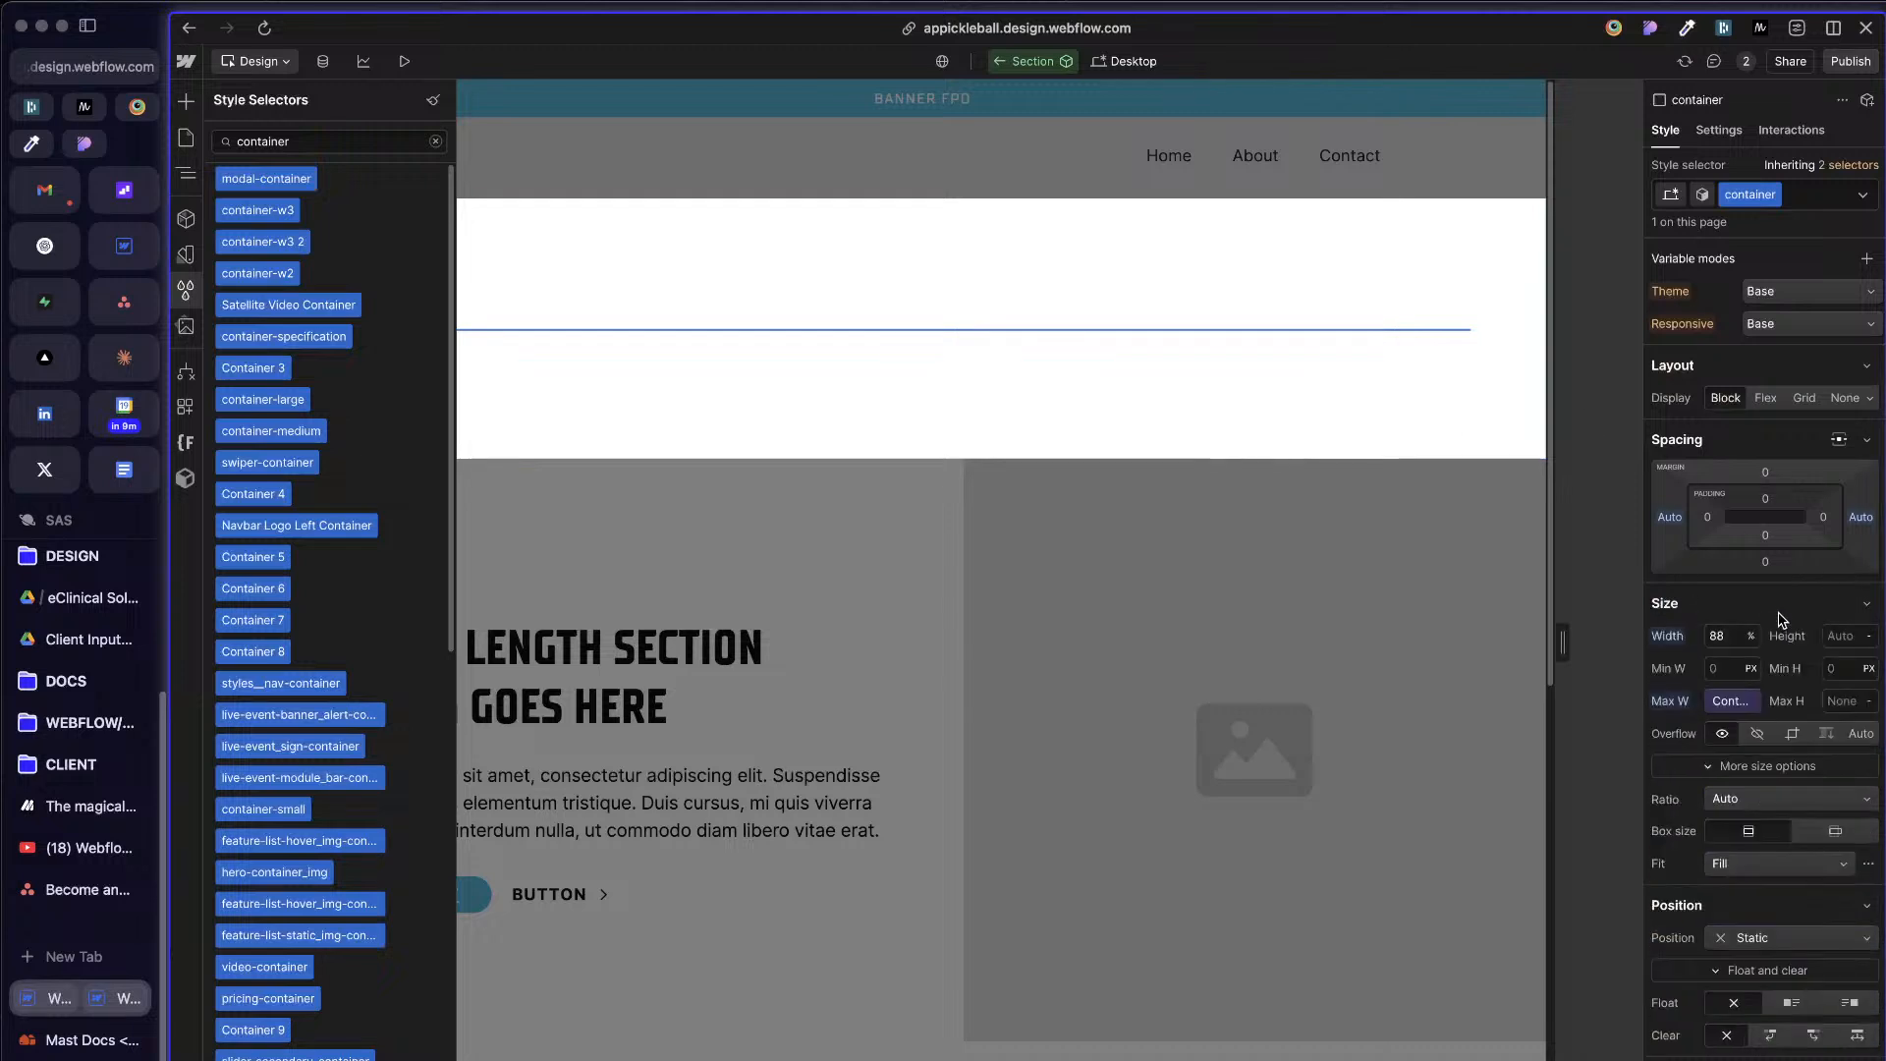
Step: Add a Slot element inside the container of the Section component
{"action": "left_click", "coordinate": [717, 325]}
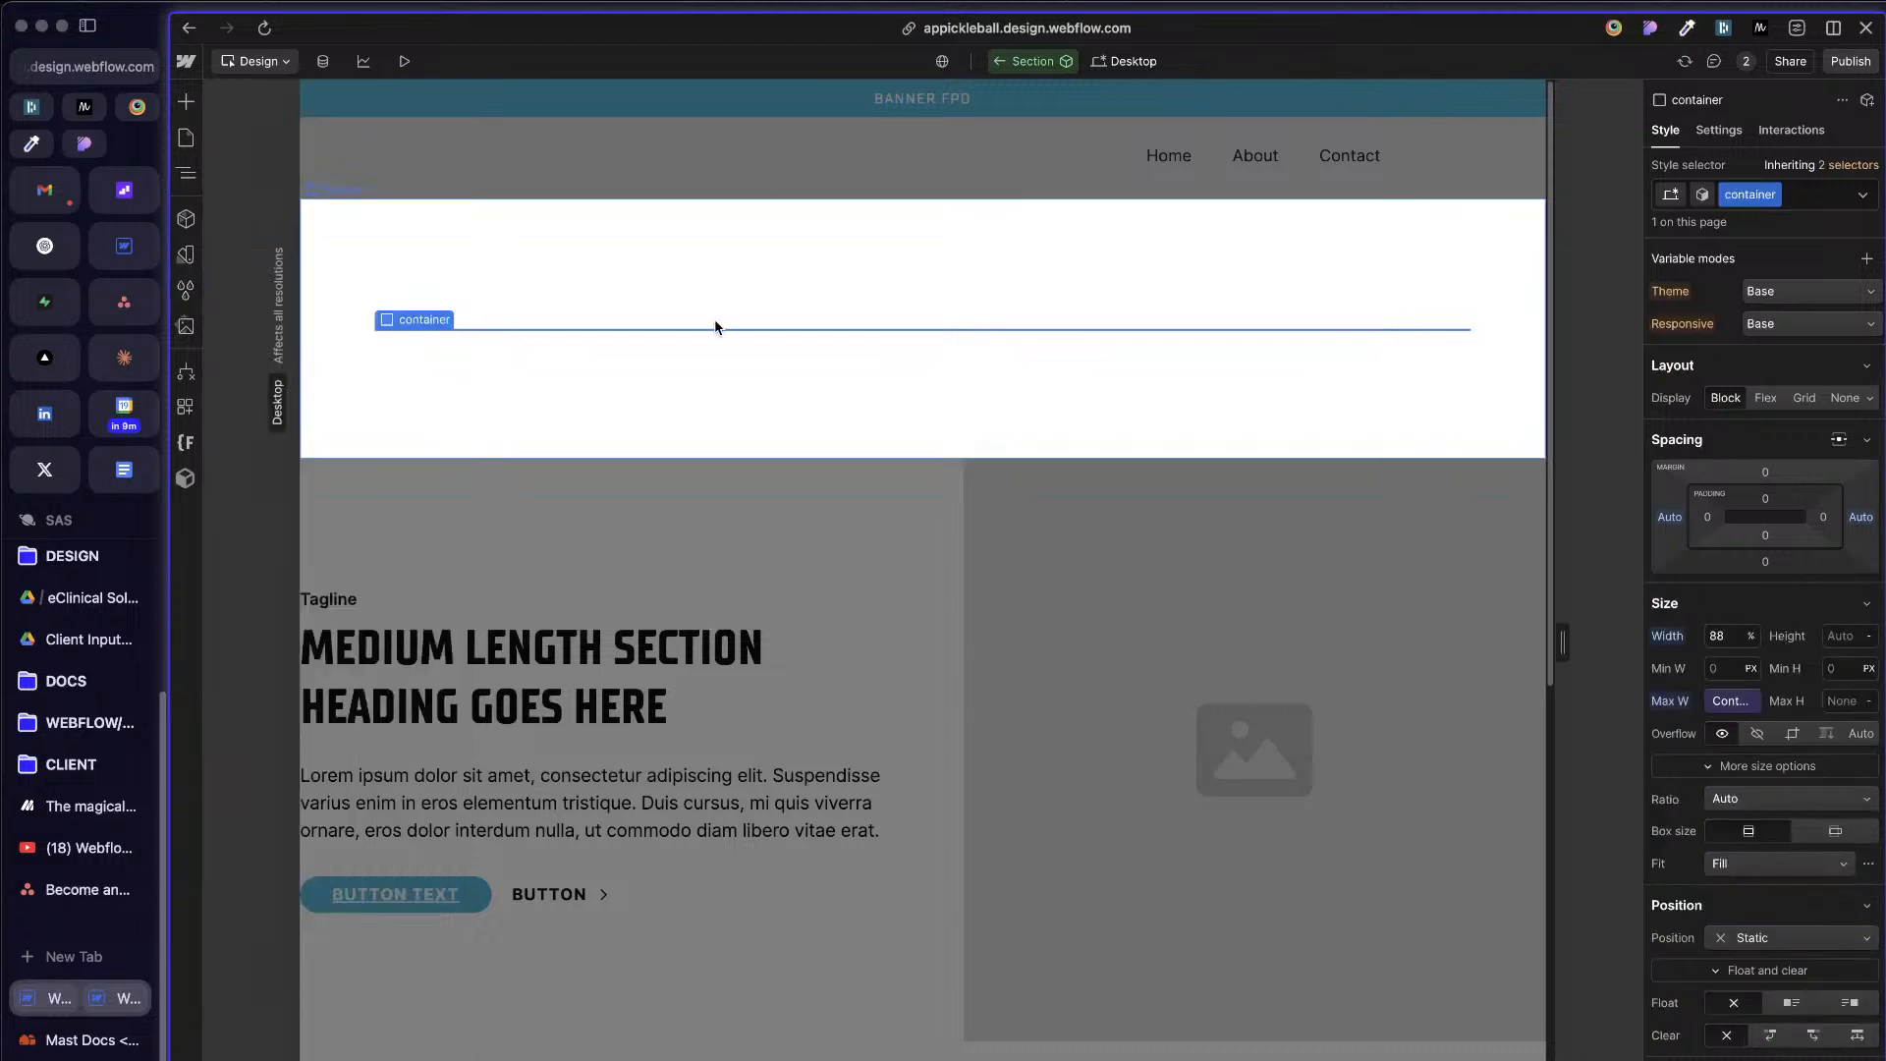
{"action": "key", "text": "z"}
{"action": "left_click", "coordinate": [279, 156]}
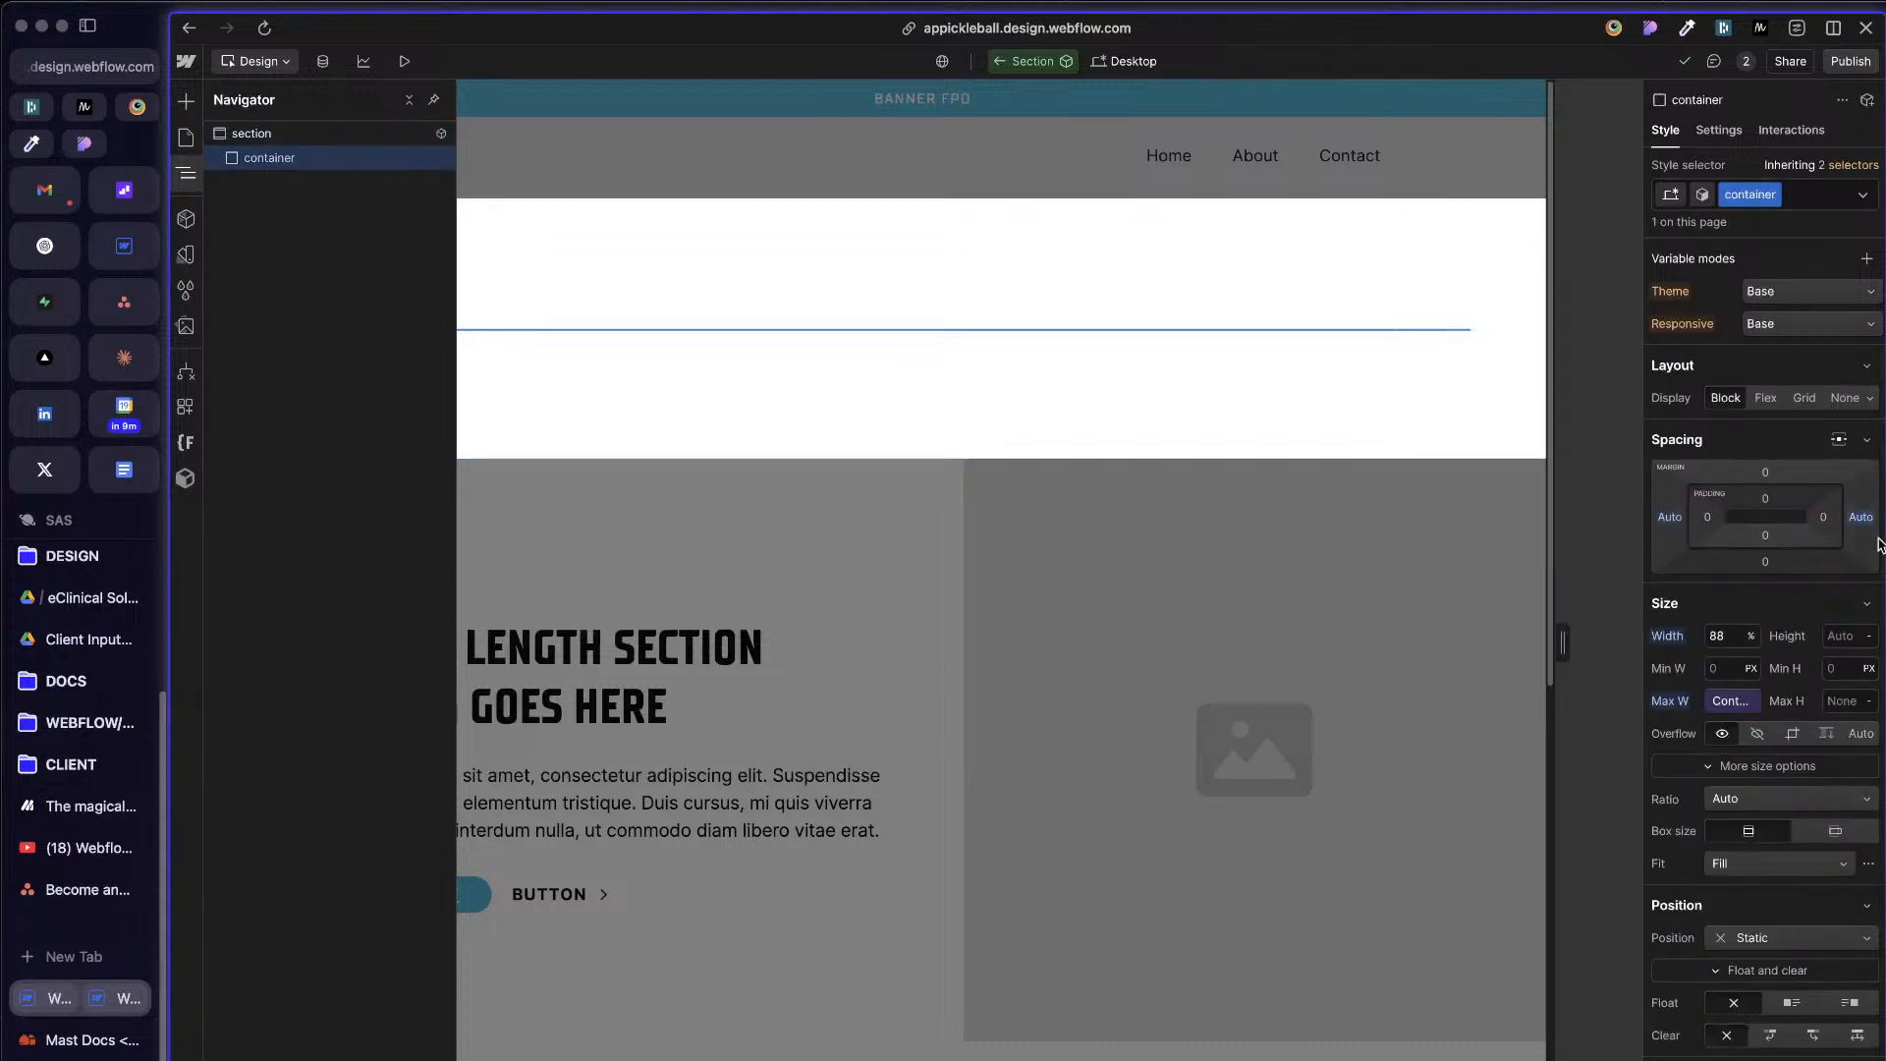
{"action": "scroll", "coordinate": [1818, 982], "scroll_direction": "down", "scroll_amount": 4}
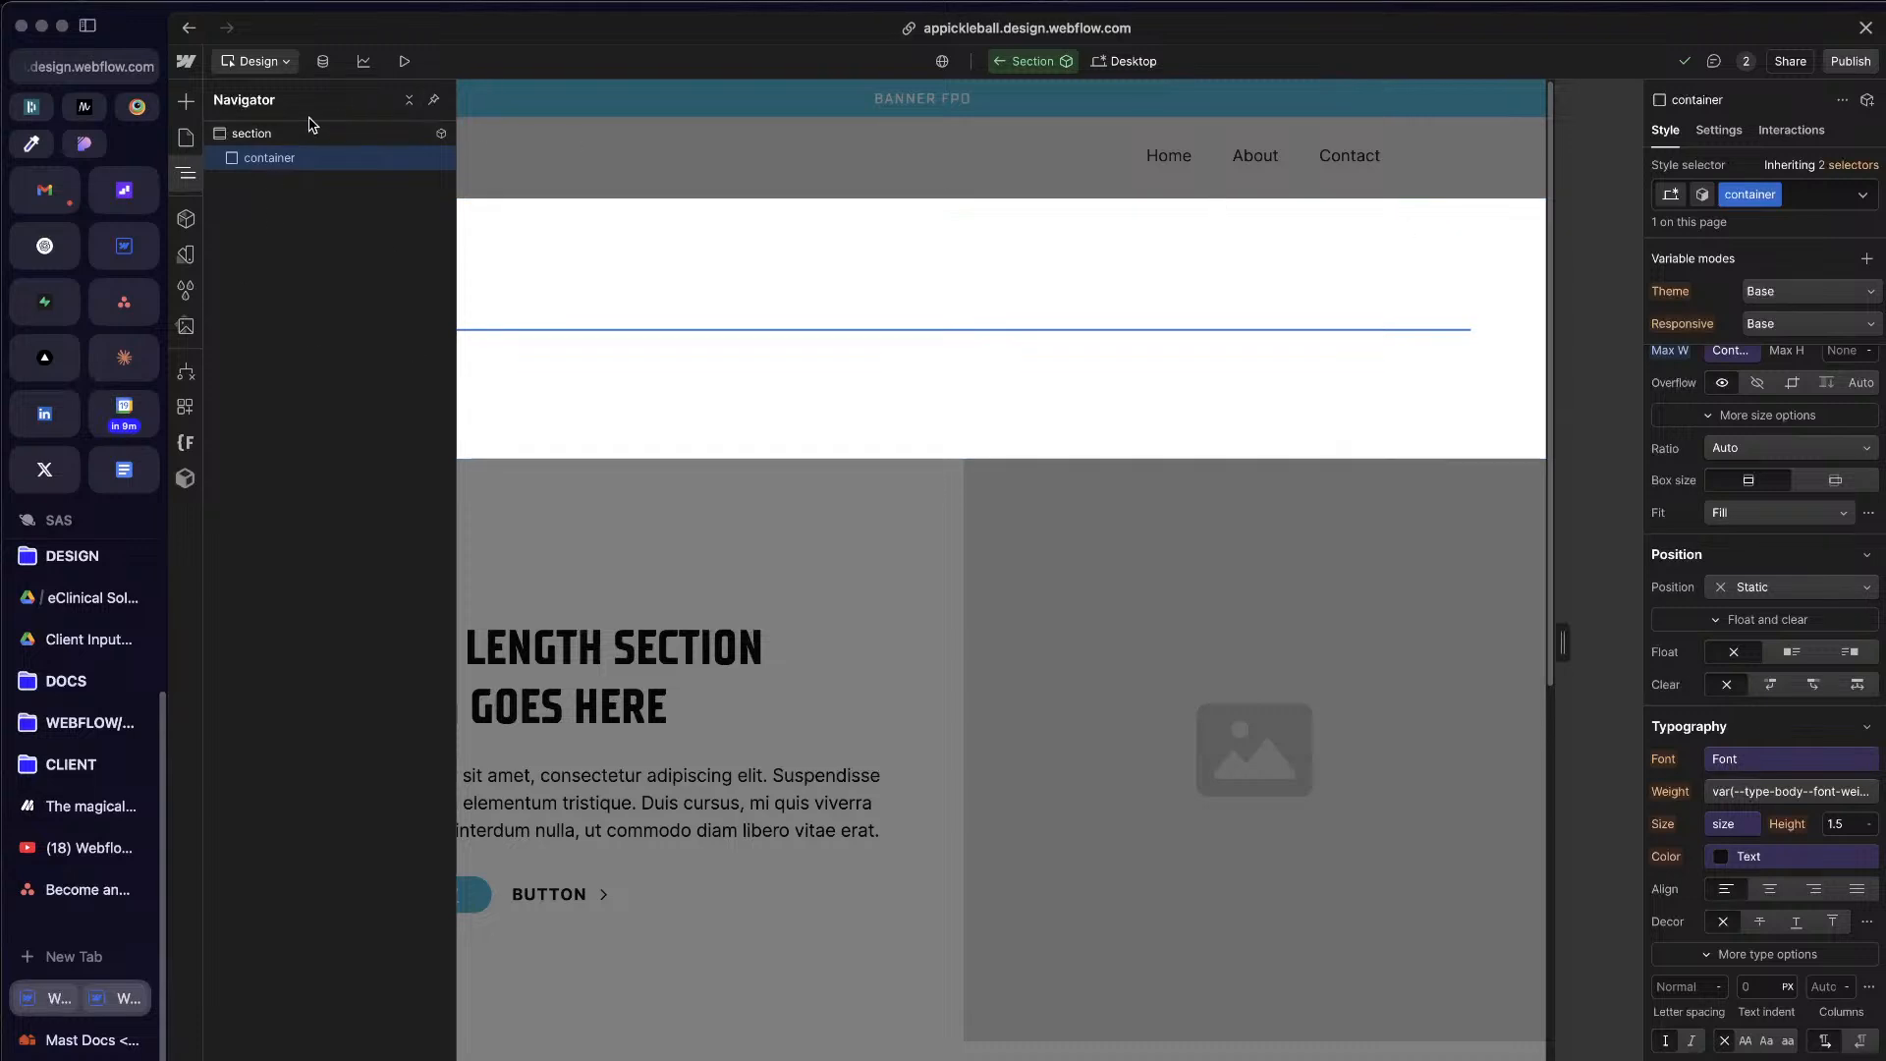
{"action": "left_click", "coordinate": [316, 159]}
{"action": "key", "text": "super+k"}
{"action": "type", "text": "s"}
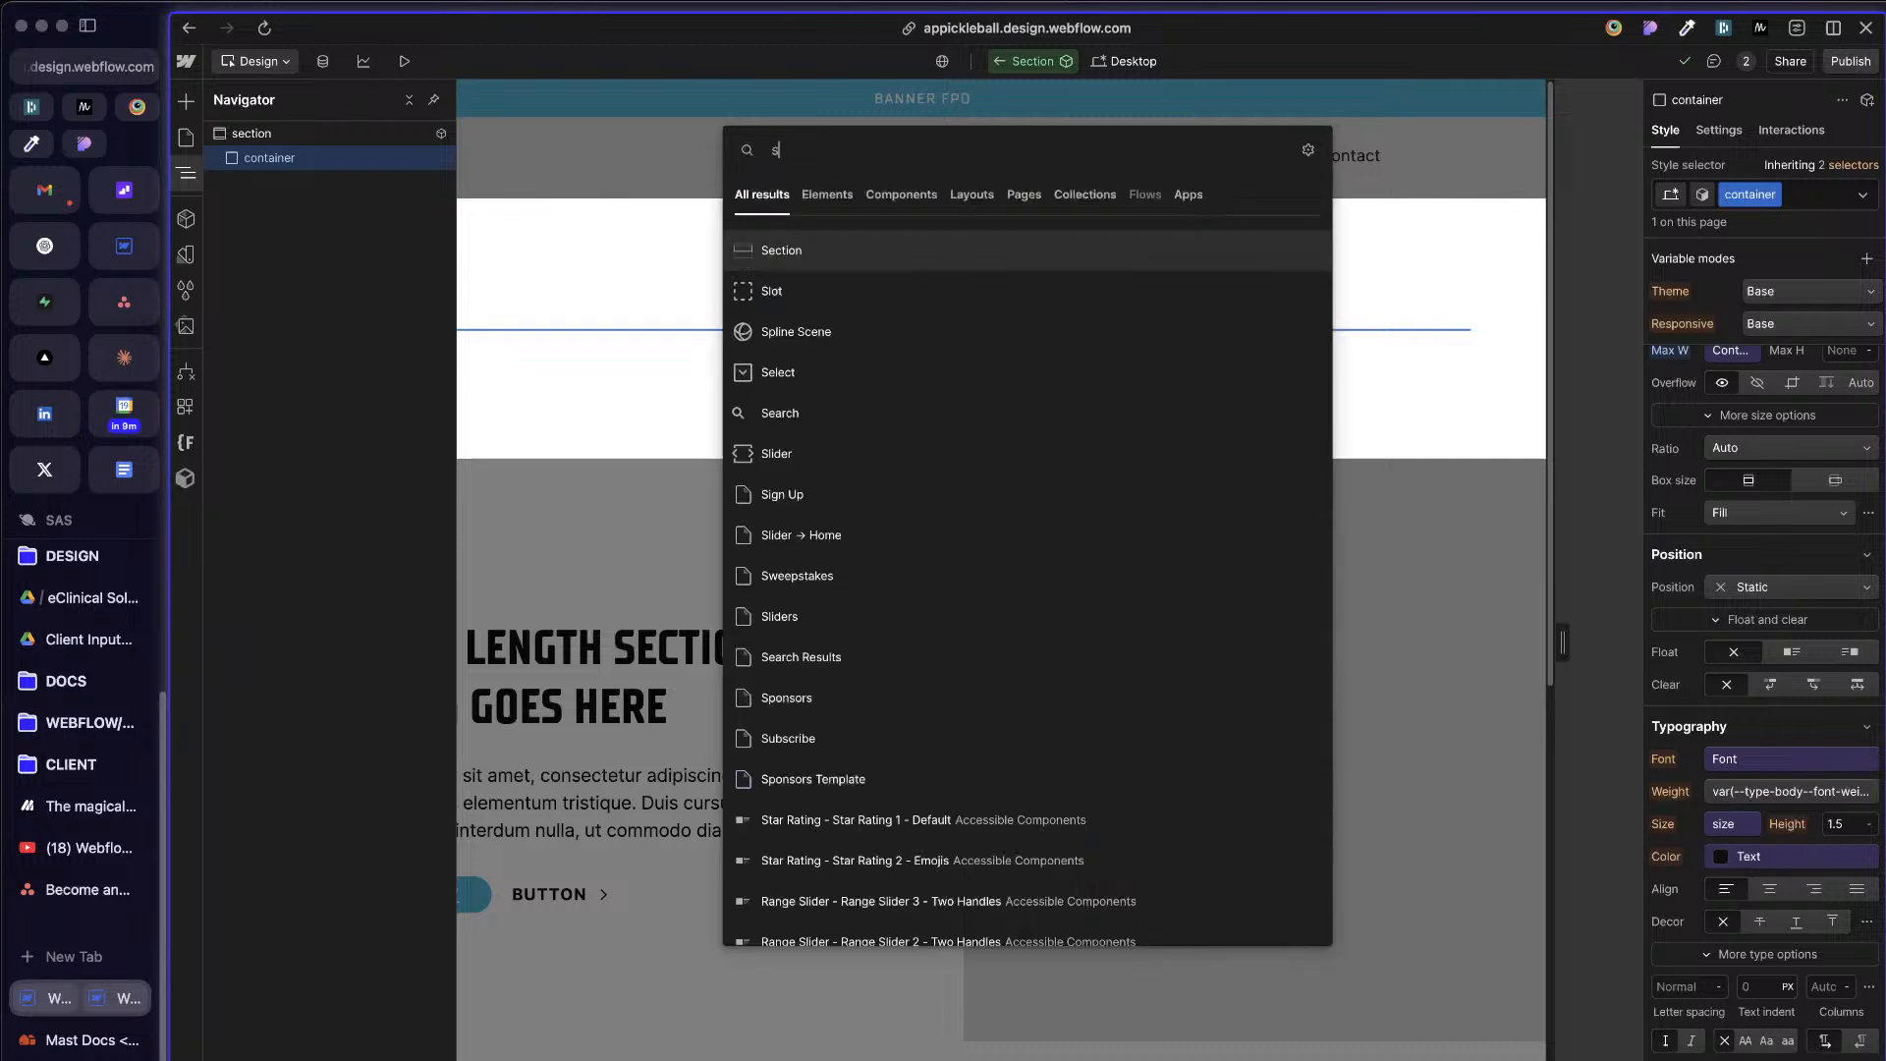
{"action": "key", "text": "Down"}
{"action": "key", "text": "Return"}
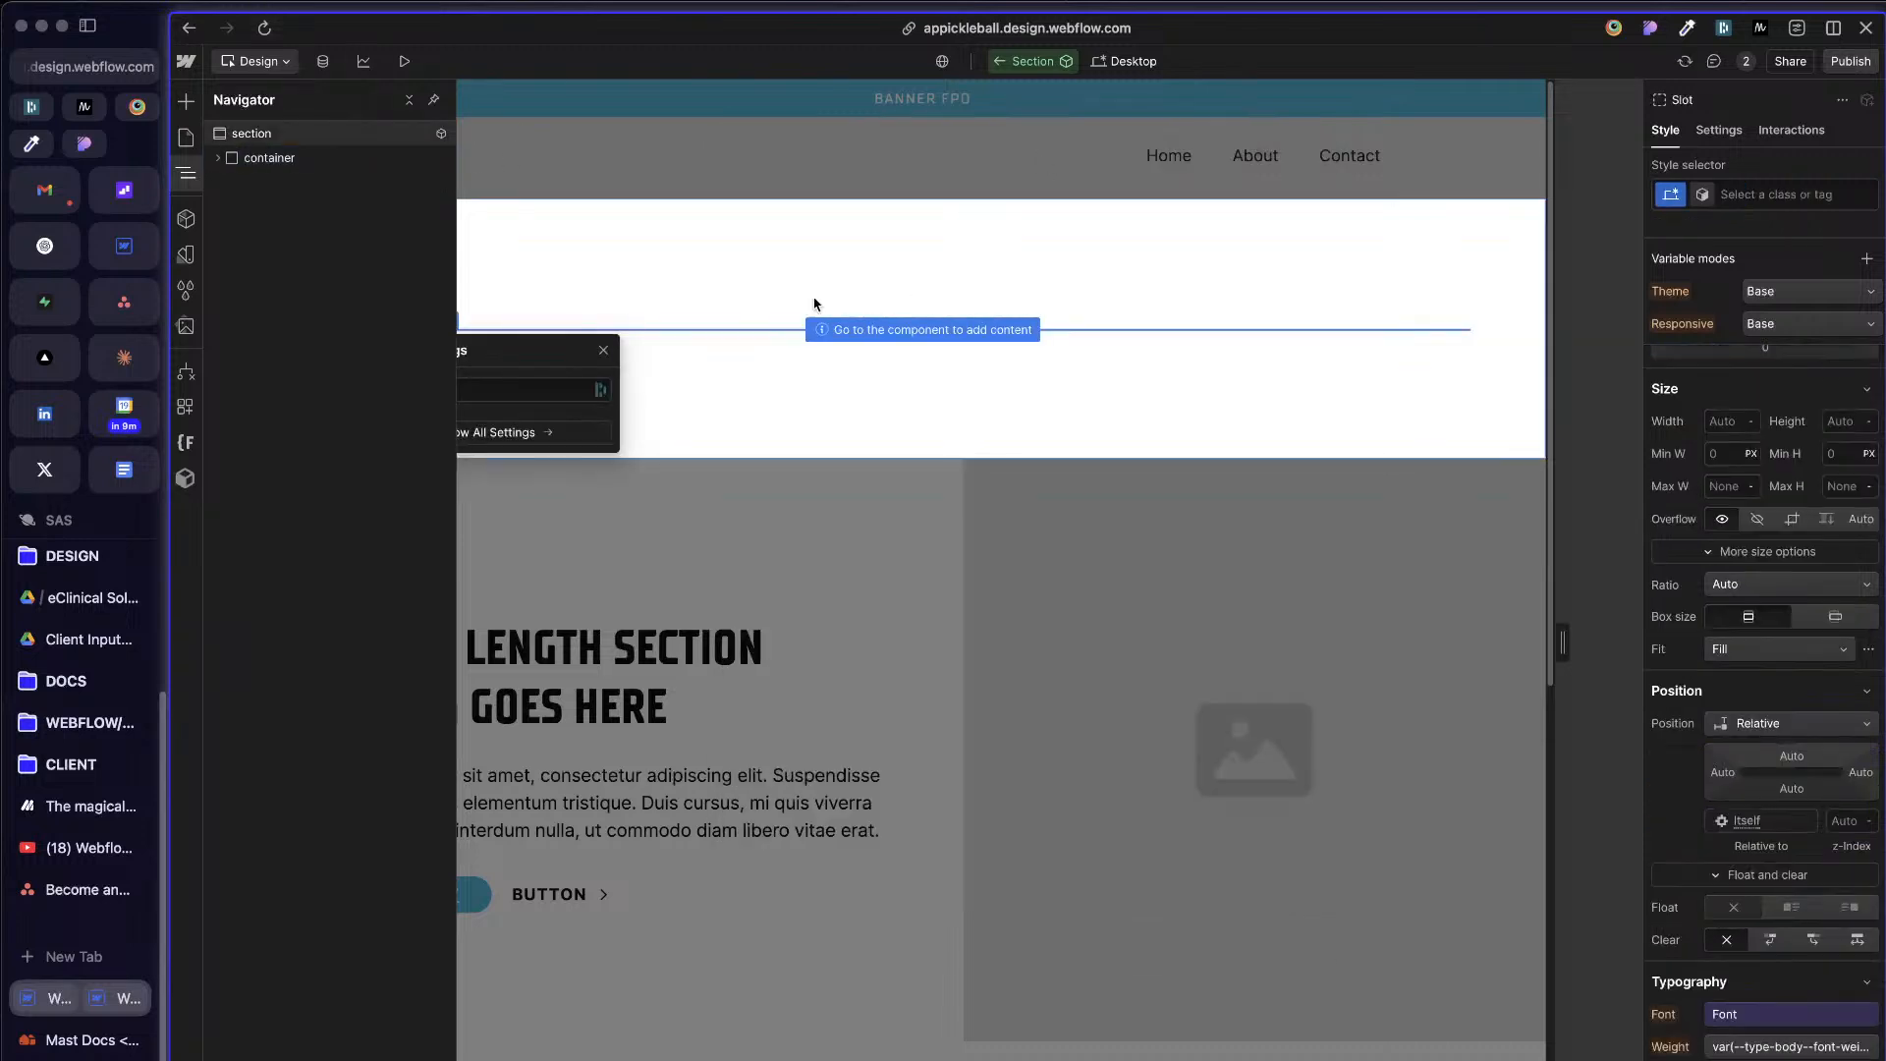
{"action": "left_click", "coordinate": [218, 158]}
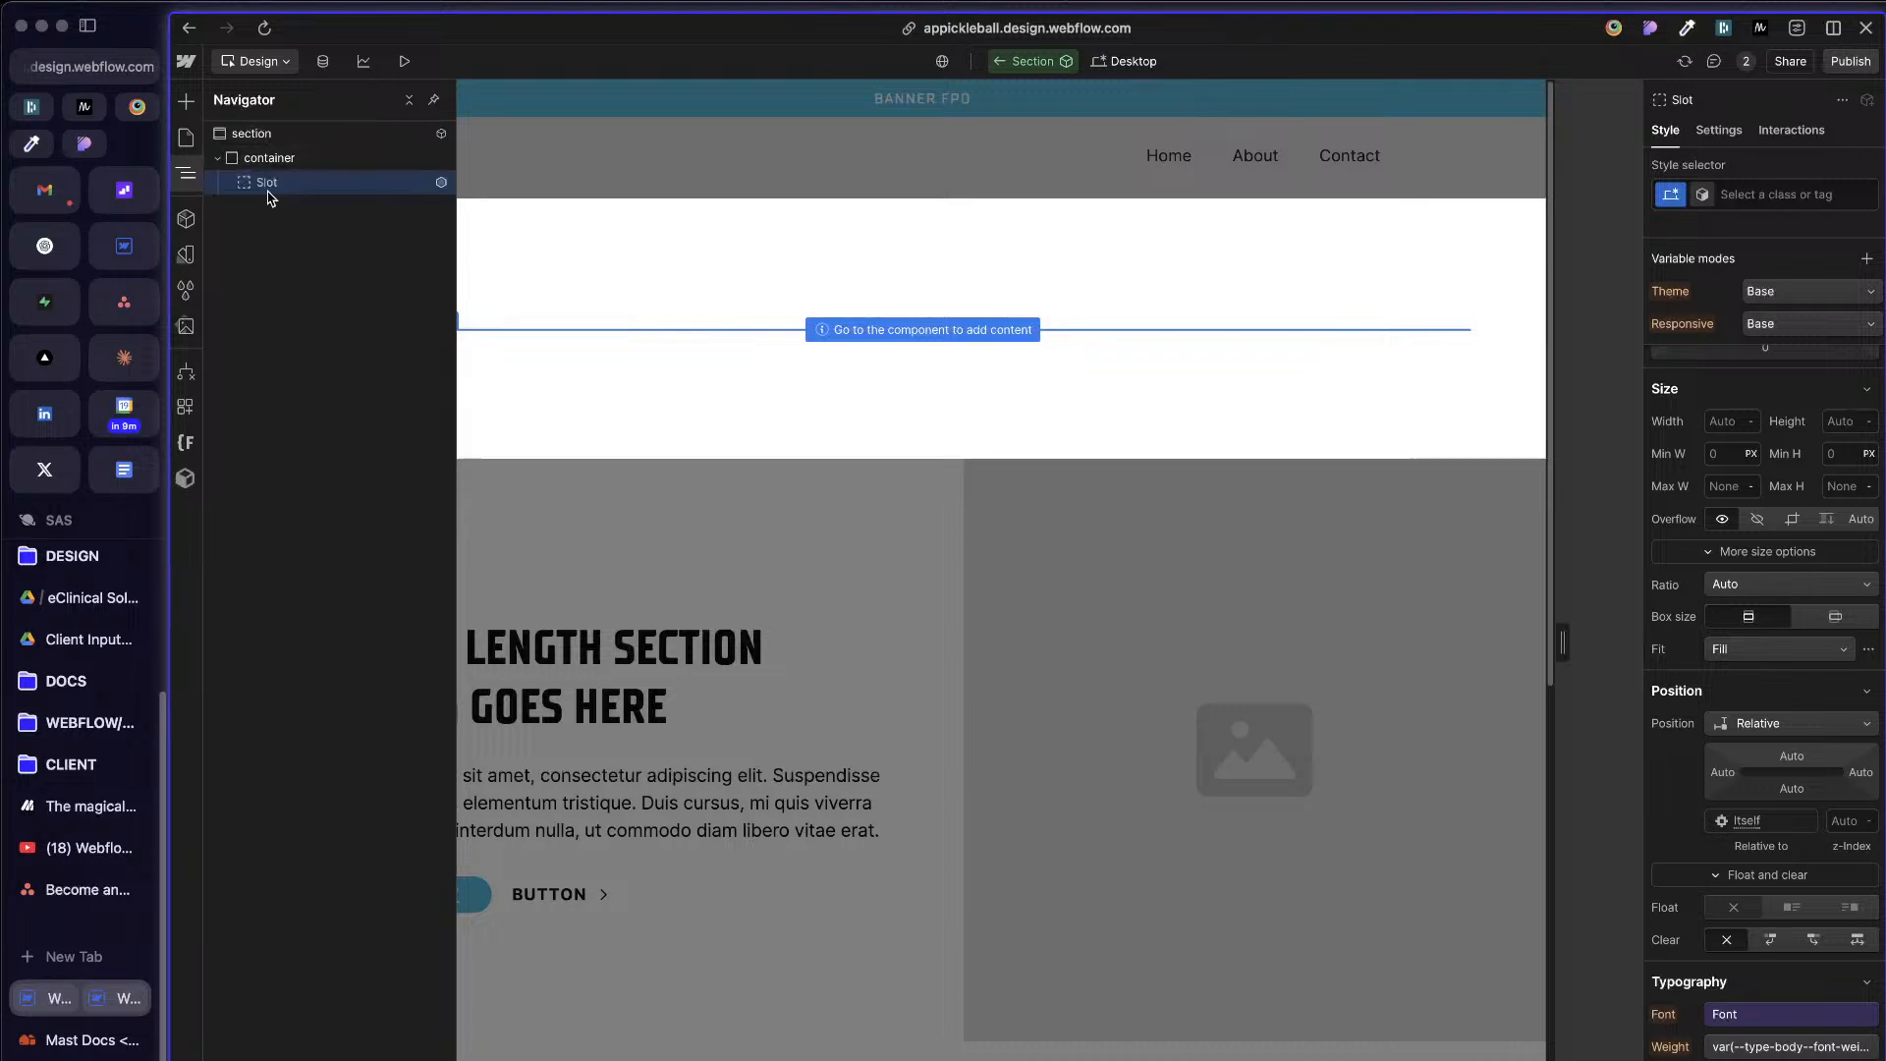
Step: Give the new Slot element its own class named slot
{"action": "left_click", "coordinate": [1783, 194]}
{"action": "type", "text": "slo"}
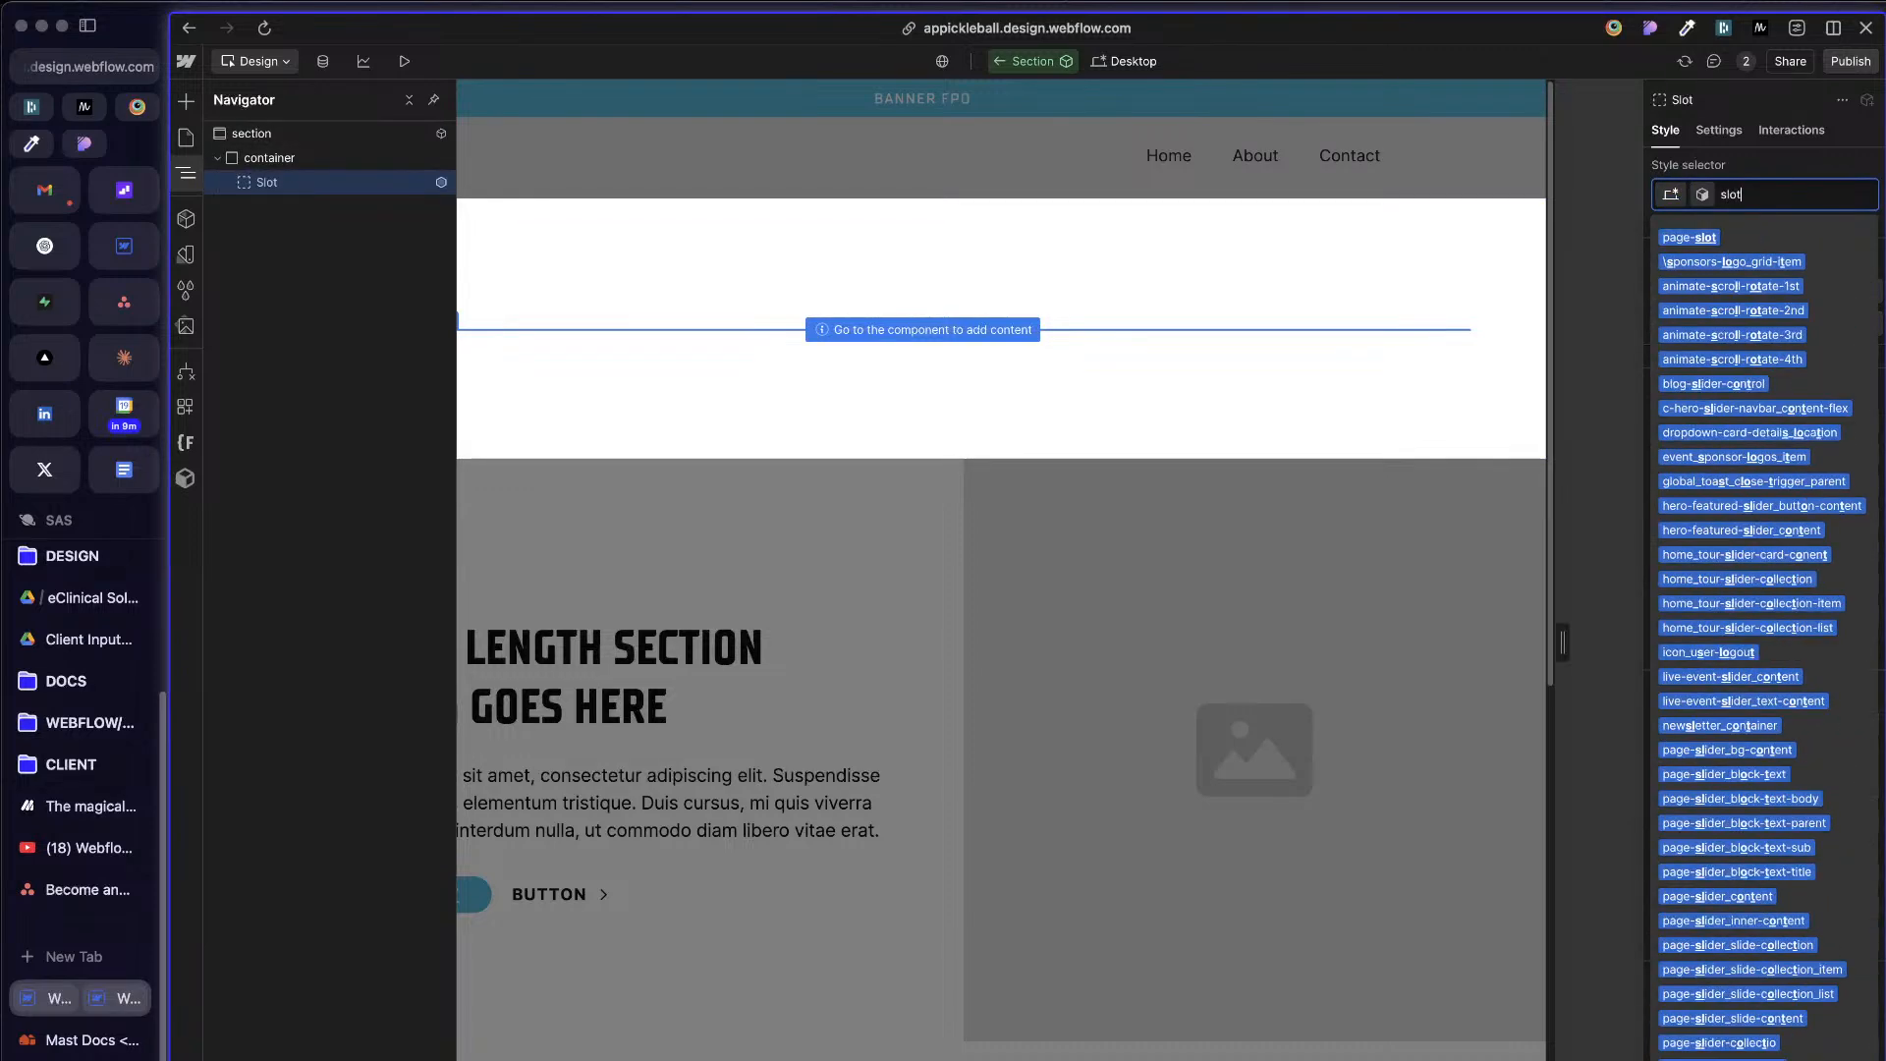
{"action": "type", "text": "t"}
{"action": "key", "text": "Return"}
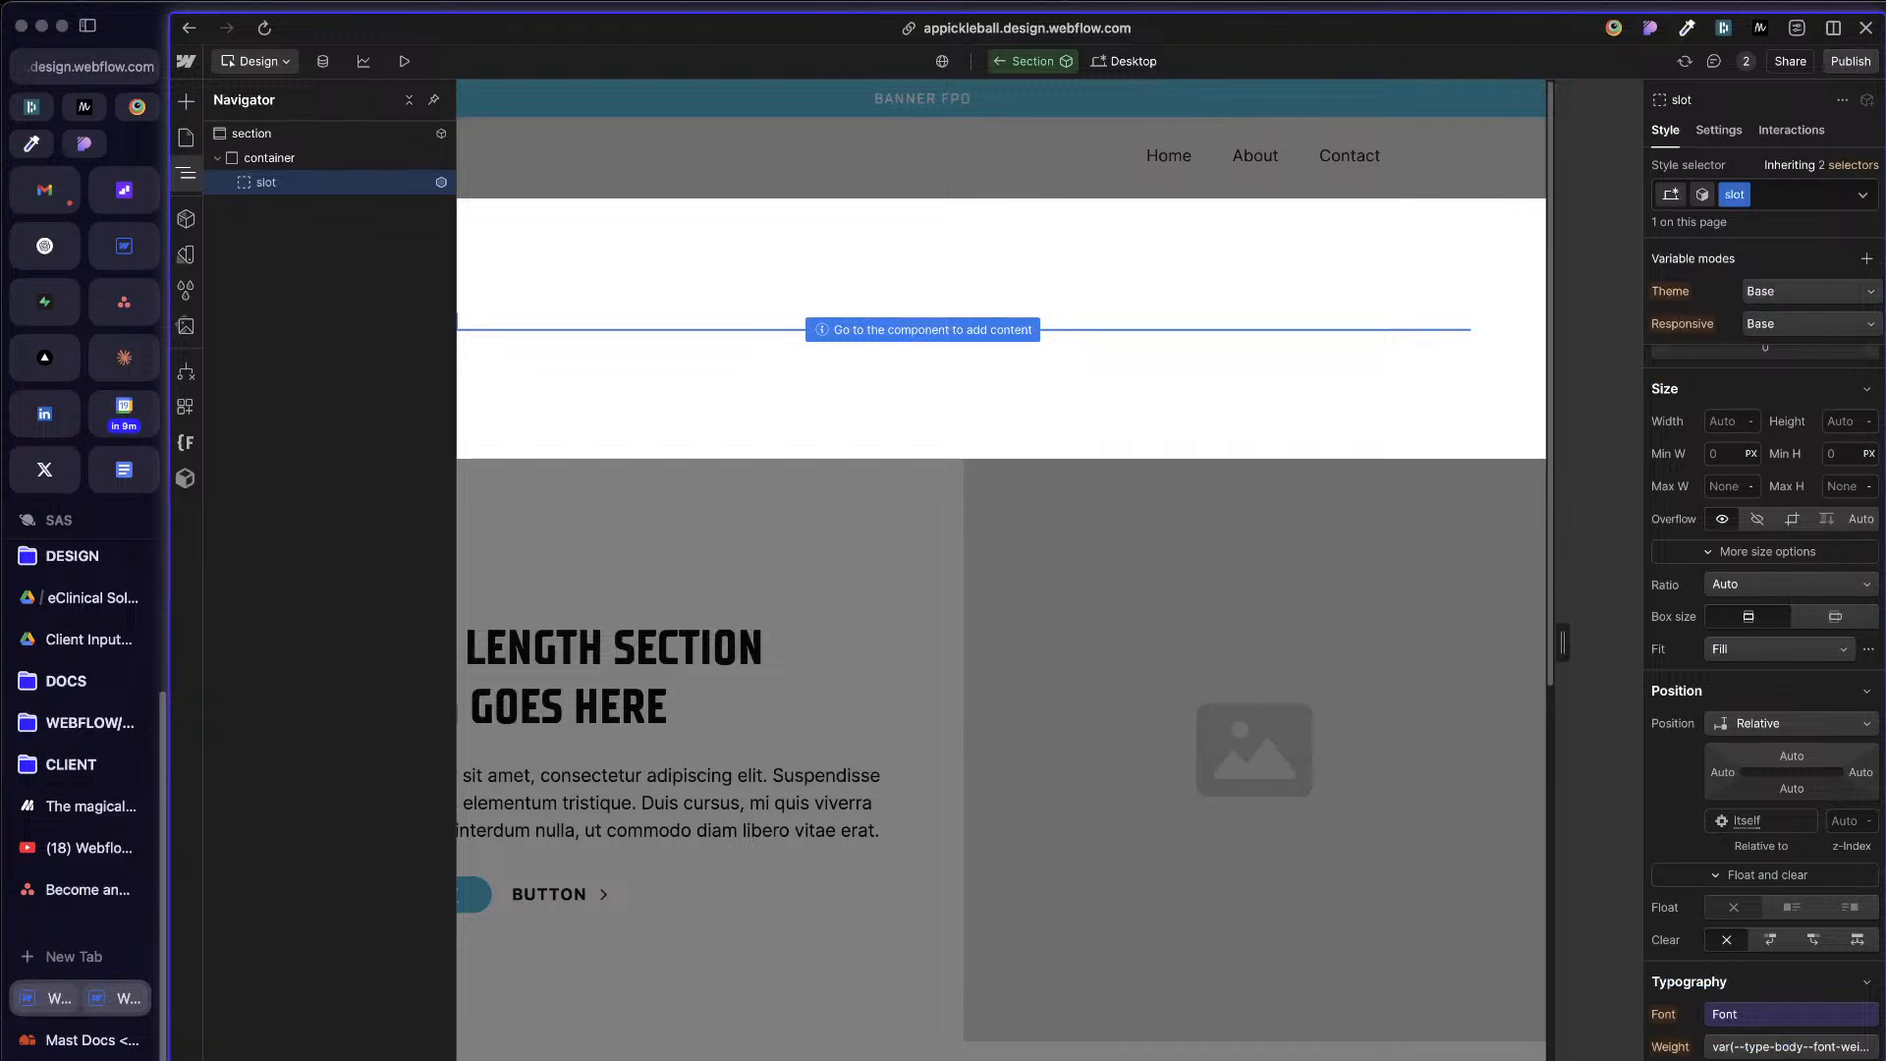
Step: Set the slot class to a vertical flex direction and link its gap to the Row & Col Gap variable
{"action": "scroll", "coordinate": [1816, 617], "scroll_direction": "up", "scroll_amount": 4}
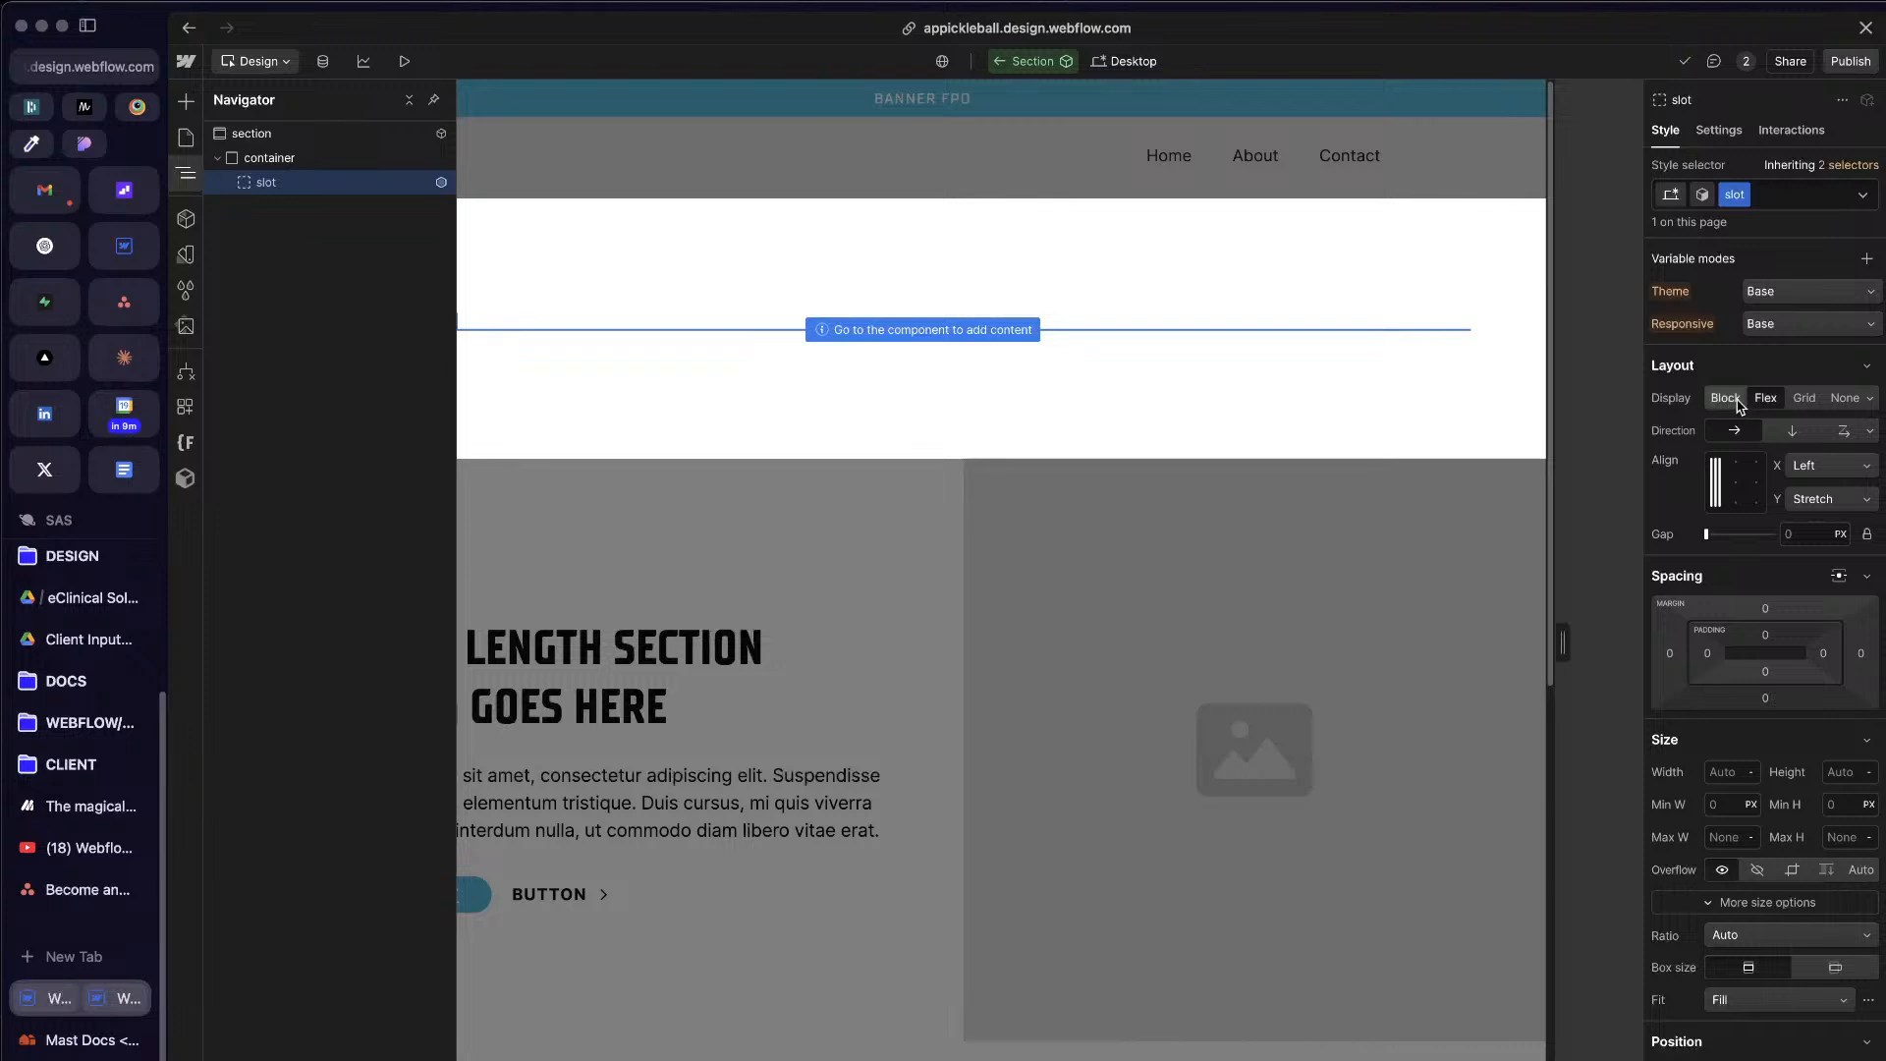
{"action": "left_click", "coordinate": [1786, 432]}
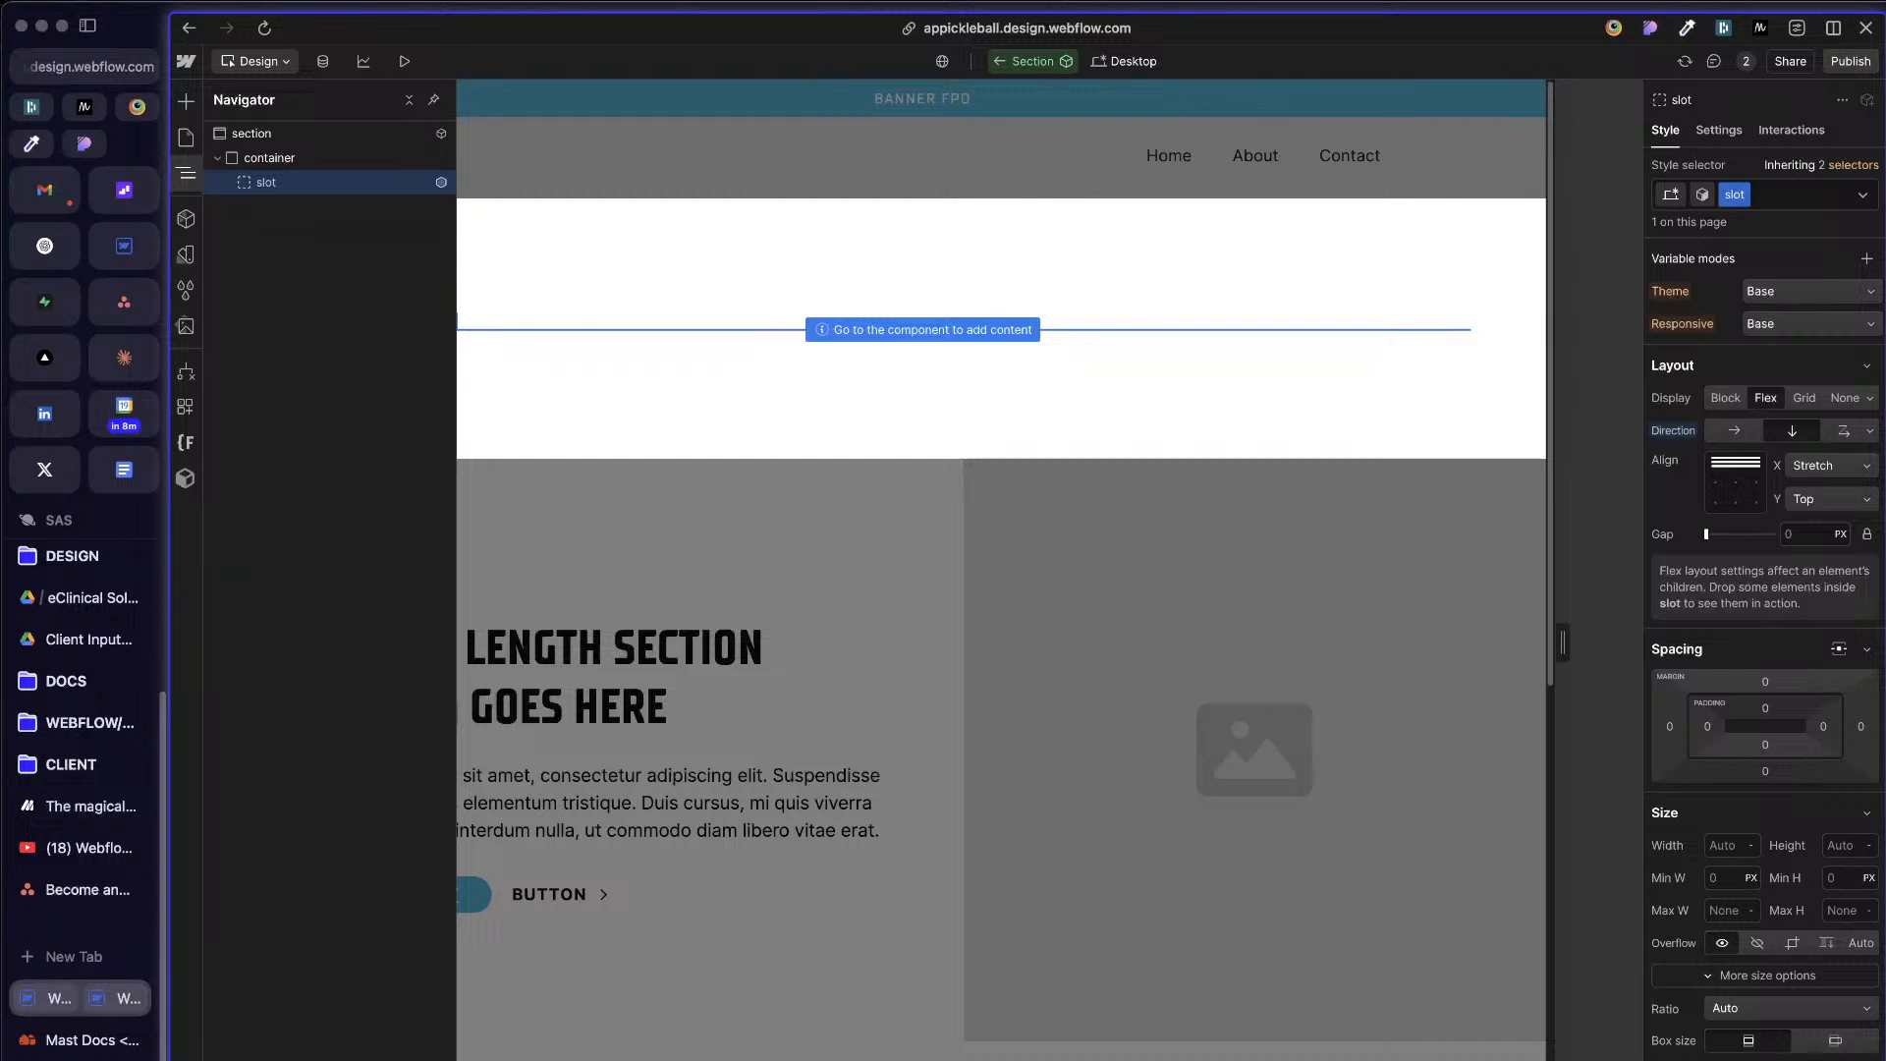
{"action": "left_click", "coordinate": [1780, 528]}
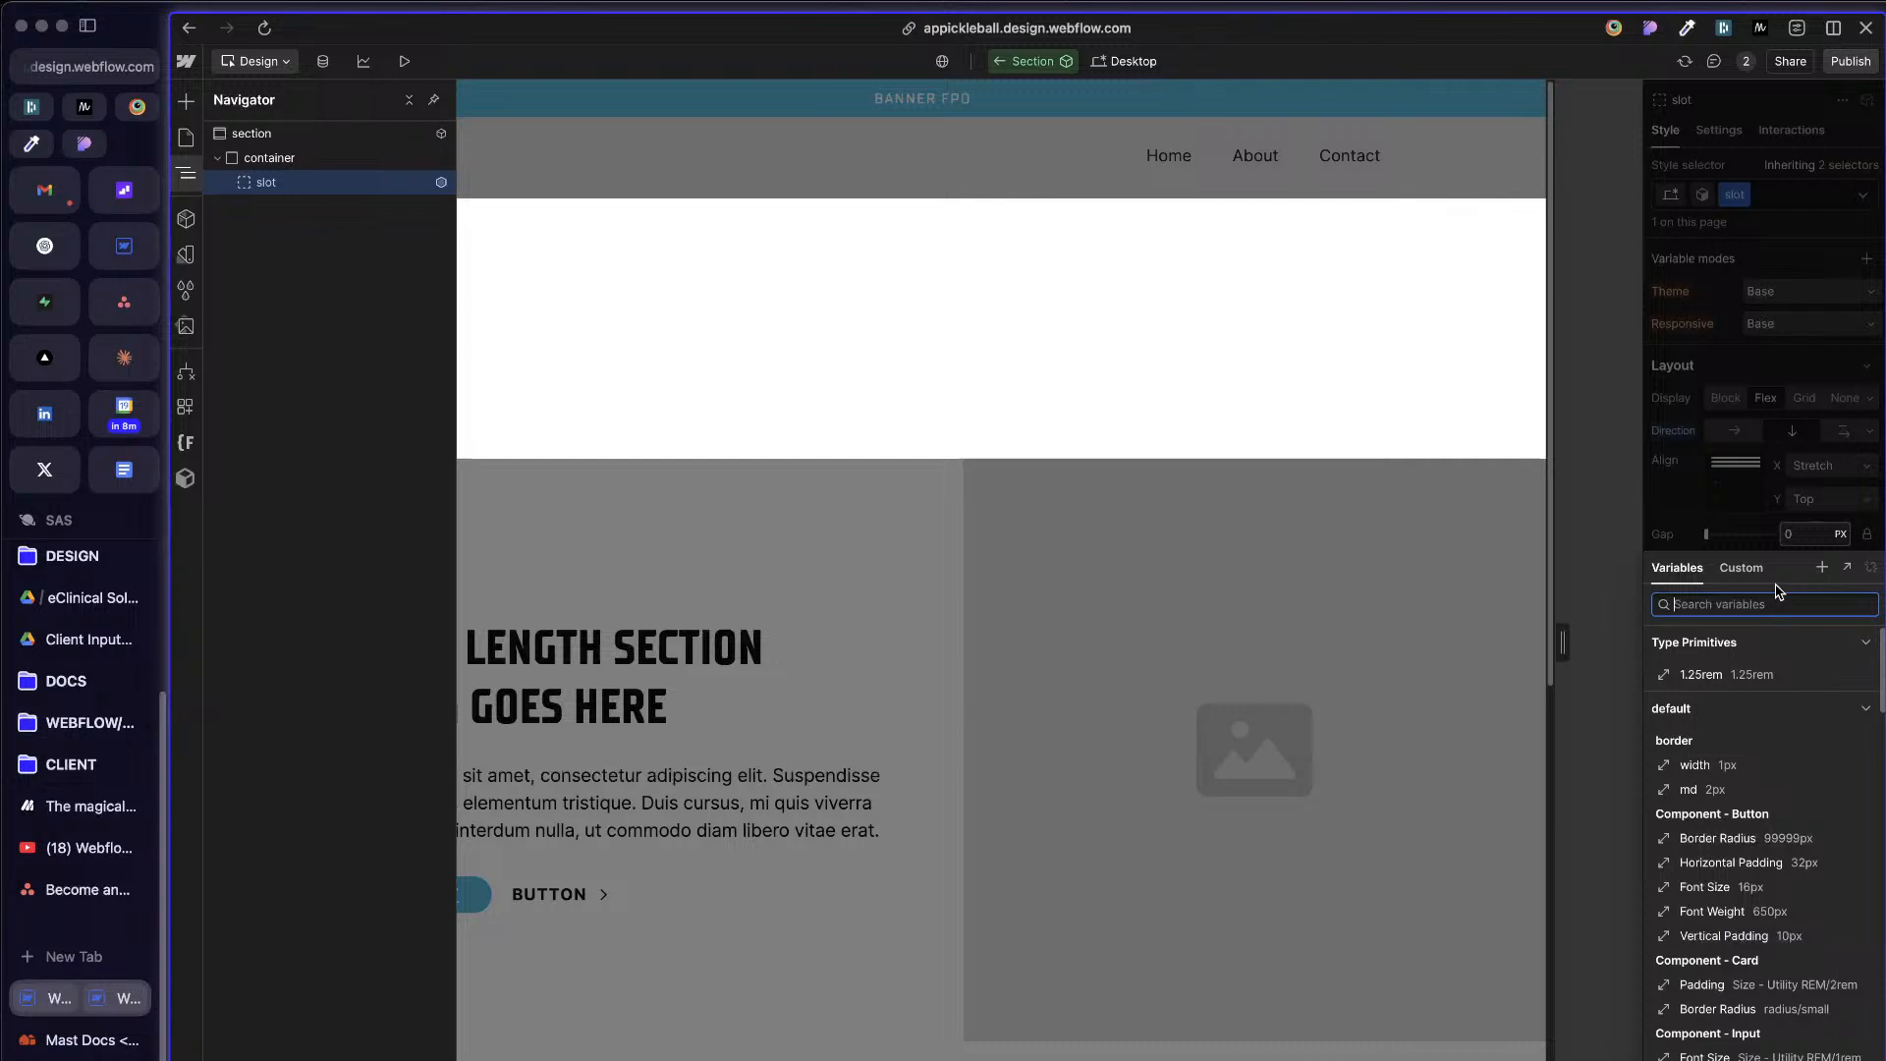
{"action": "type", "text": "layout"}
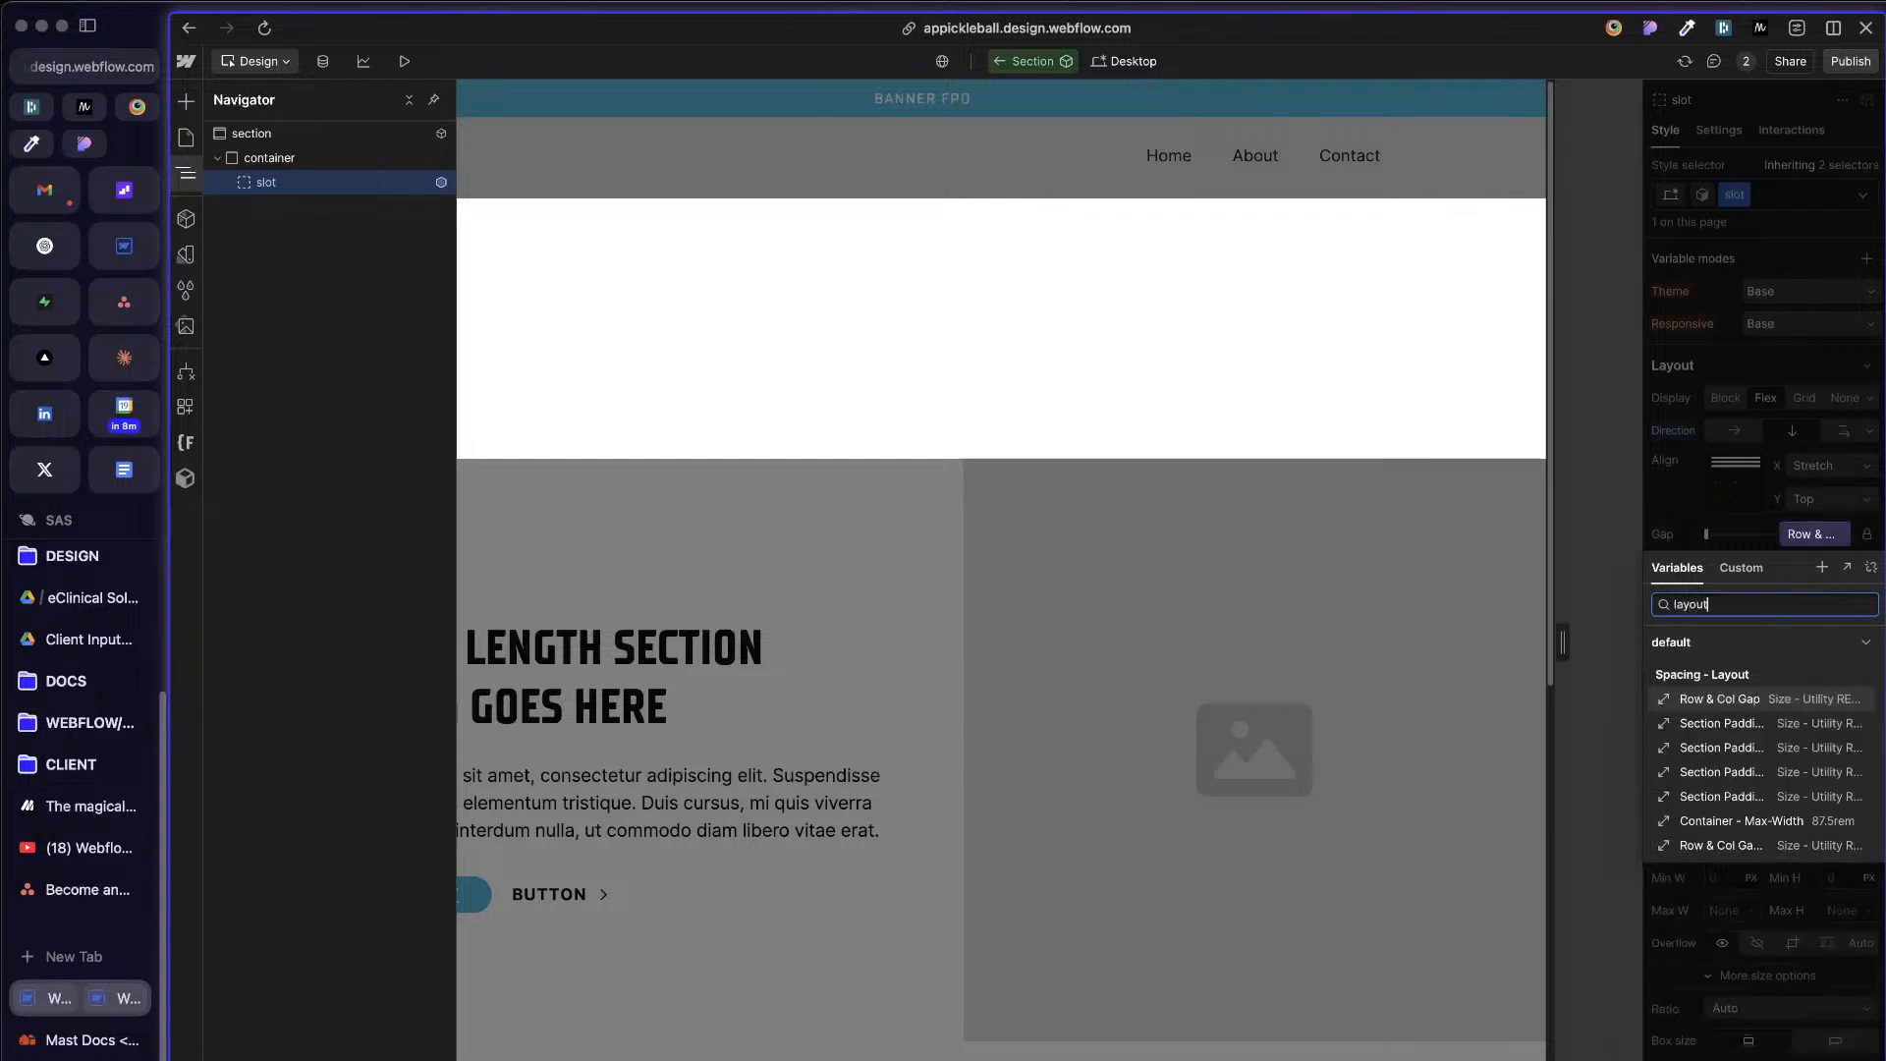
{"action": "left_click", "coordinate": [1764, 701]}
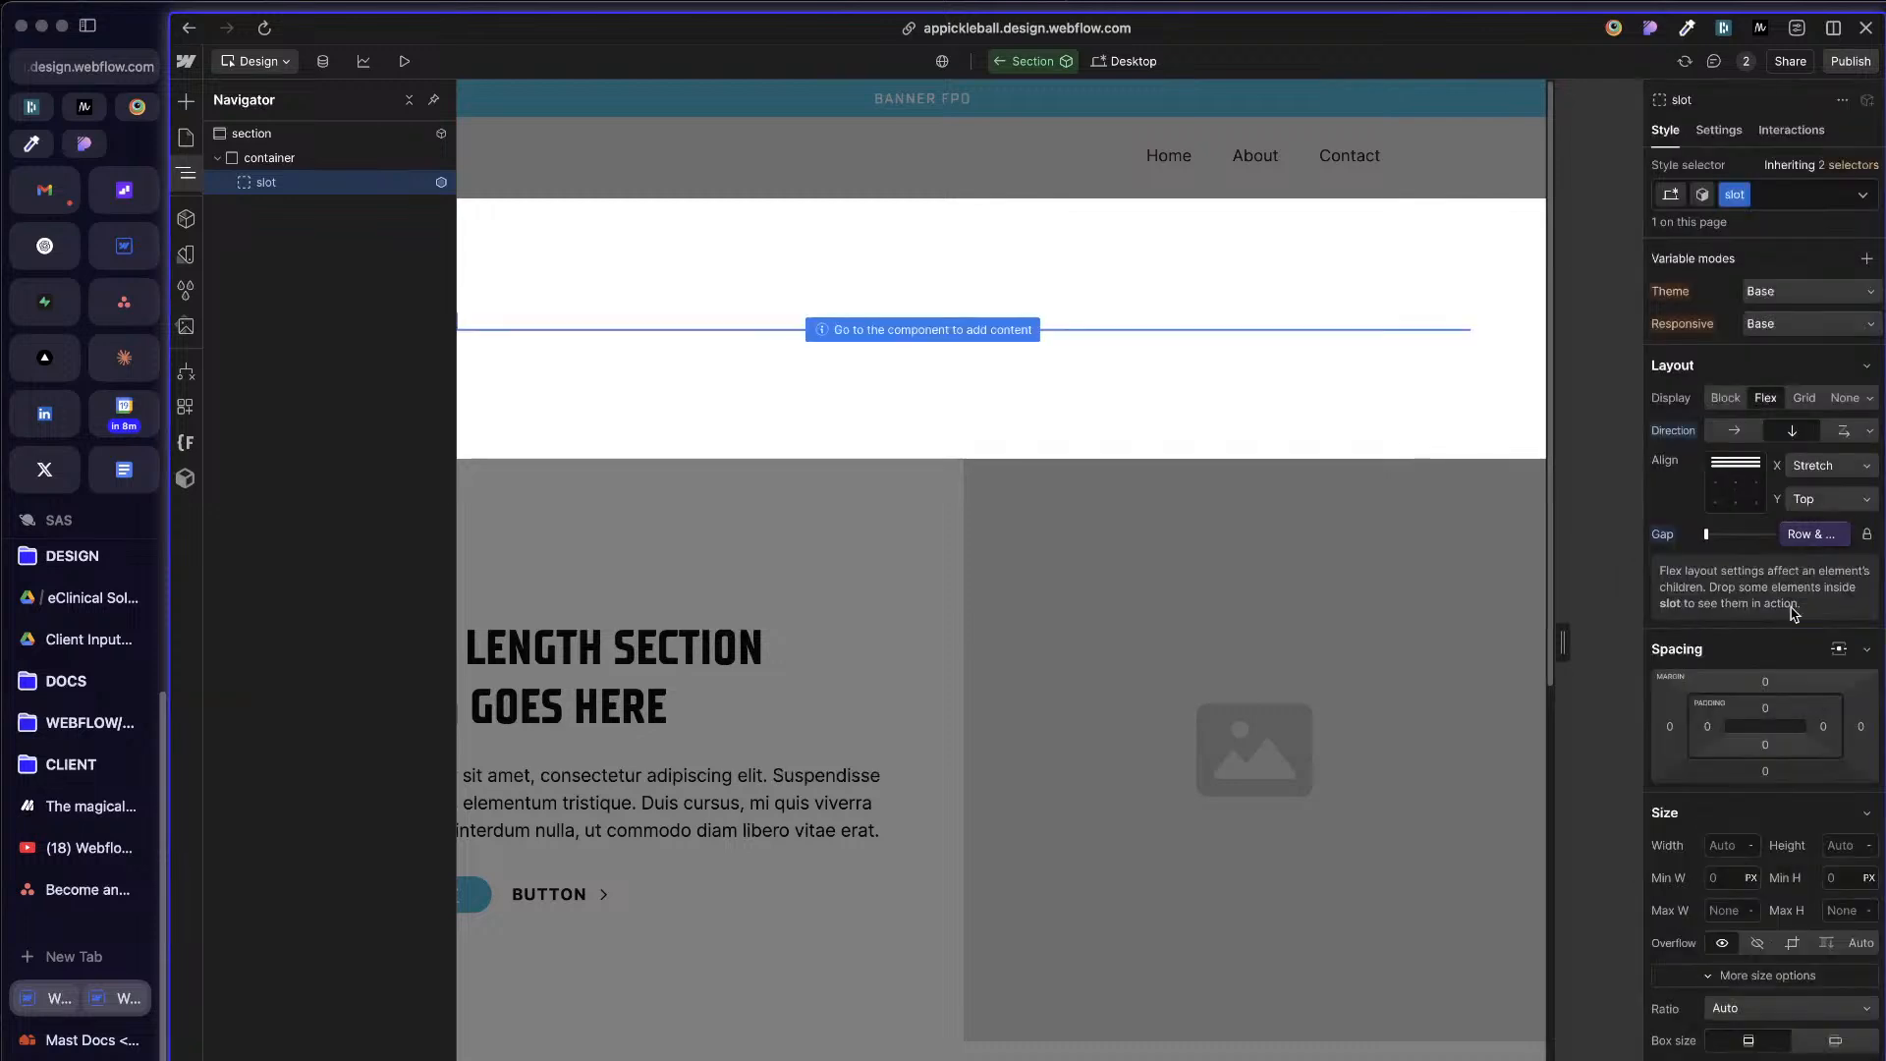
Step: Check the definition of the slot's gap variable and browse the alternatives, keeping Row & Col Gap
{"action": "left_click", "coordinate": [1838, 533]}
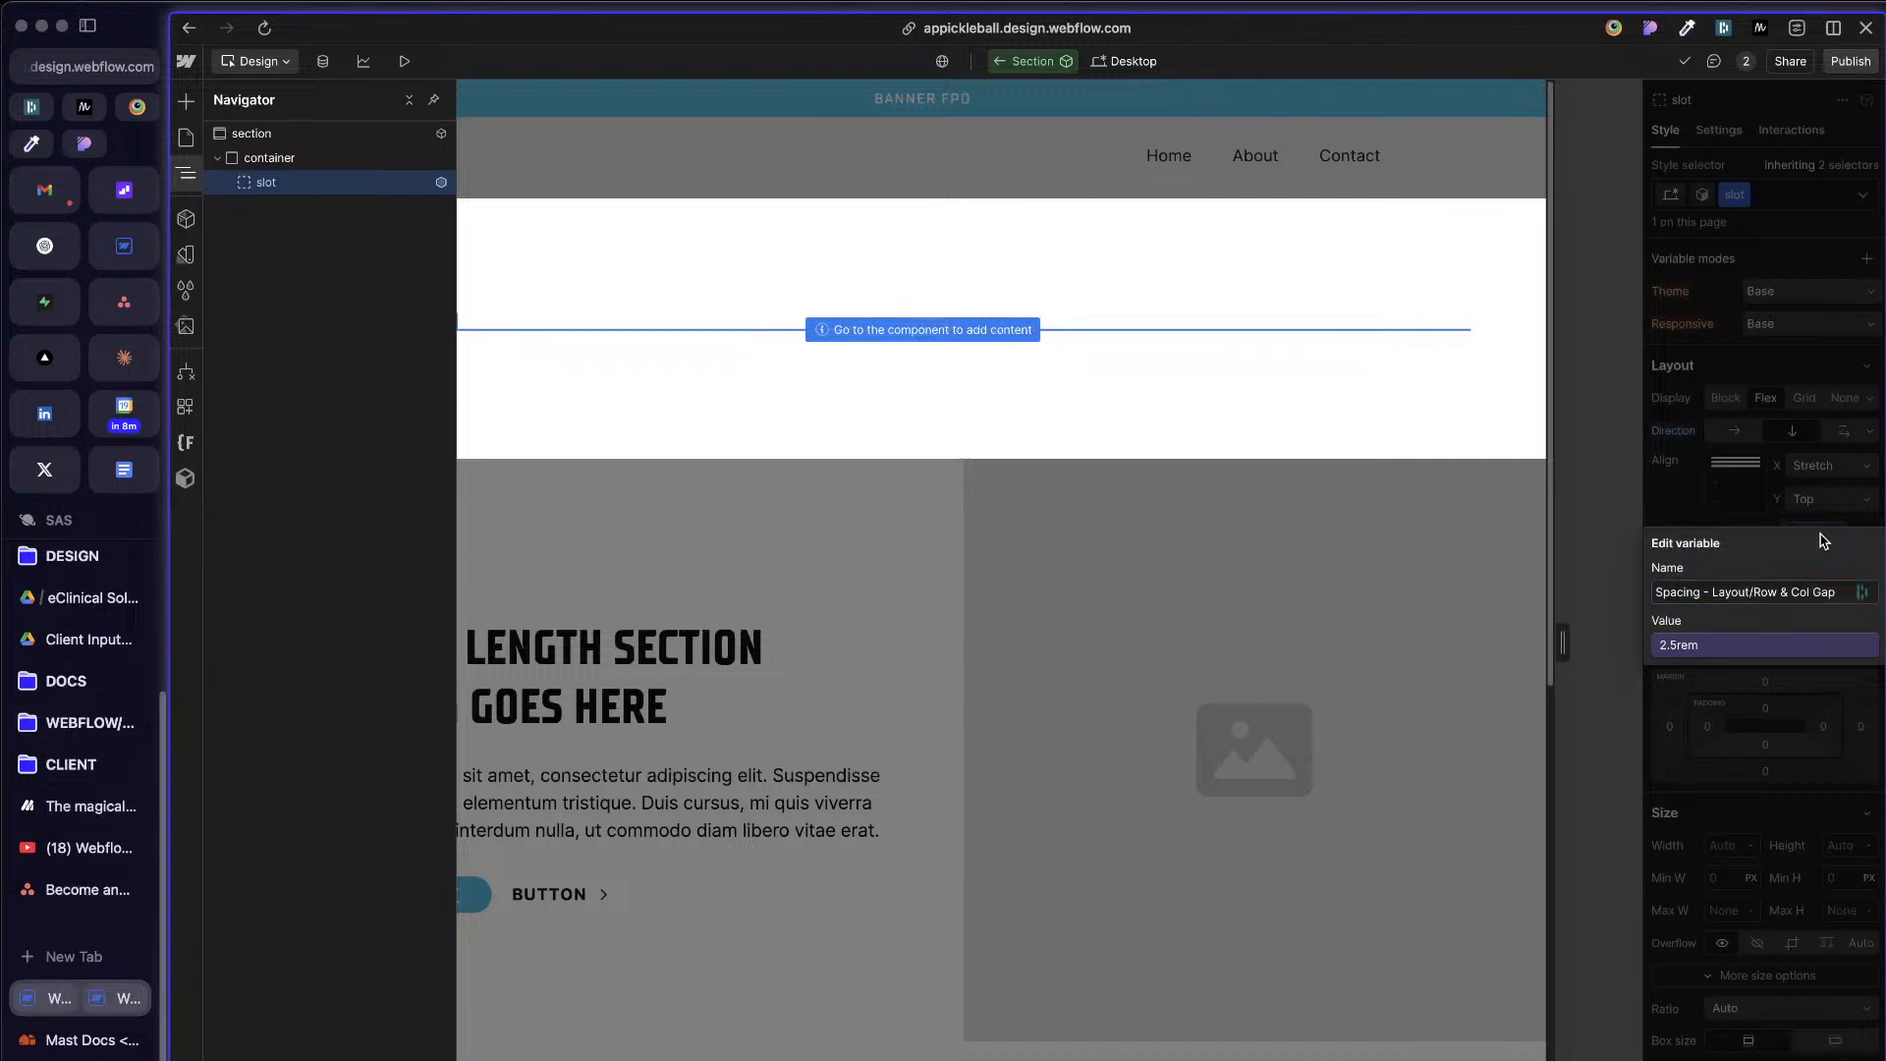
{"action": "left_click", "coordinate": [1811, 517]}
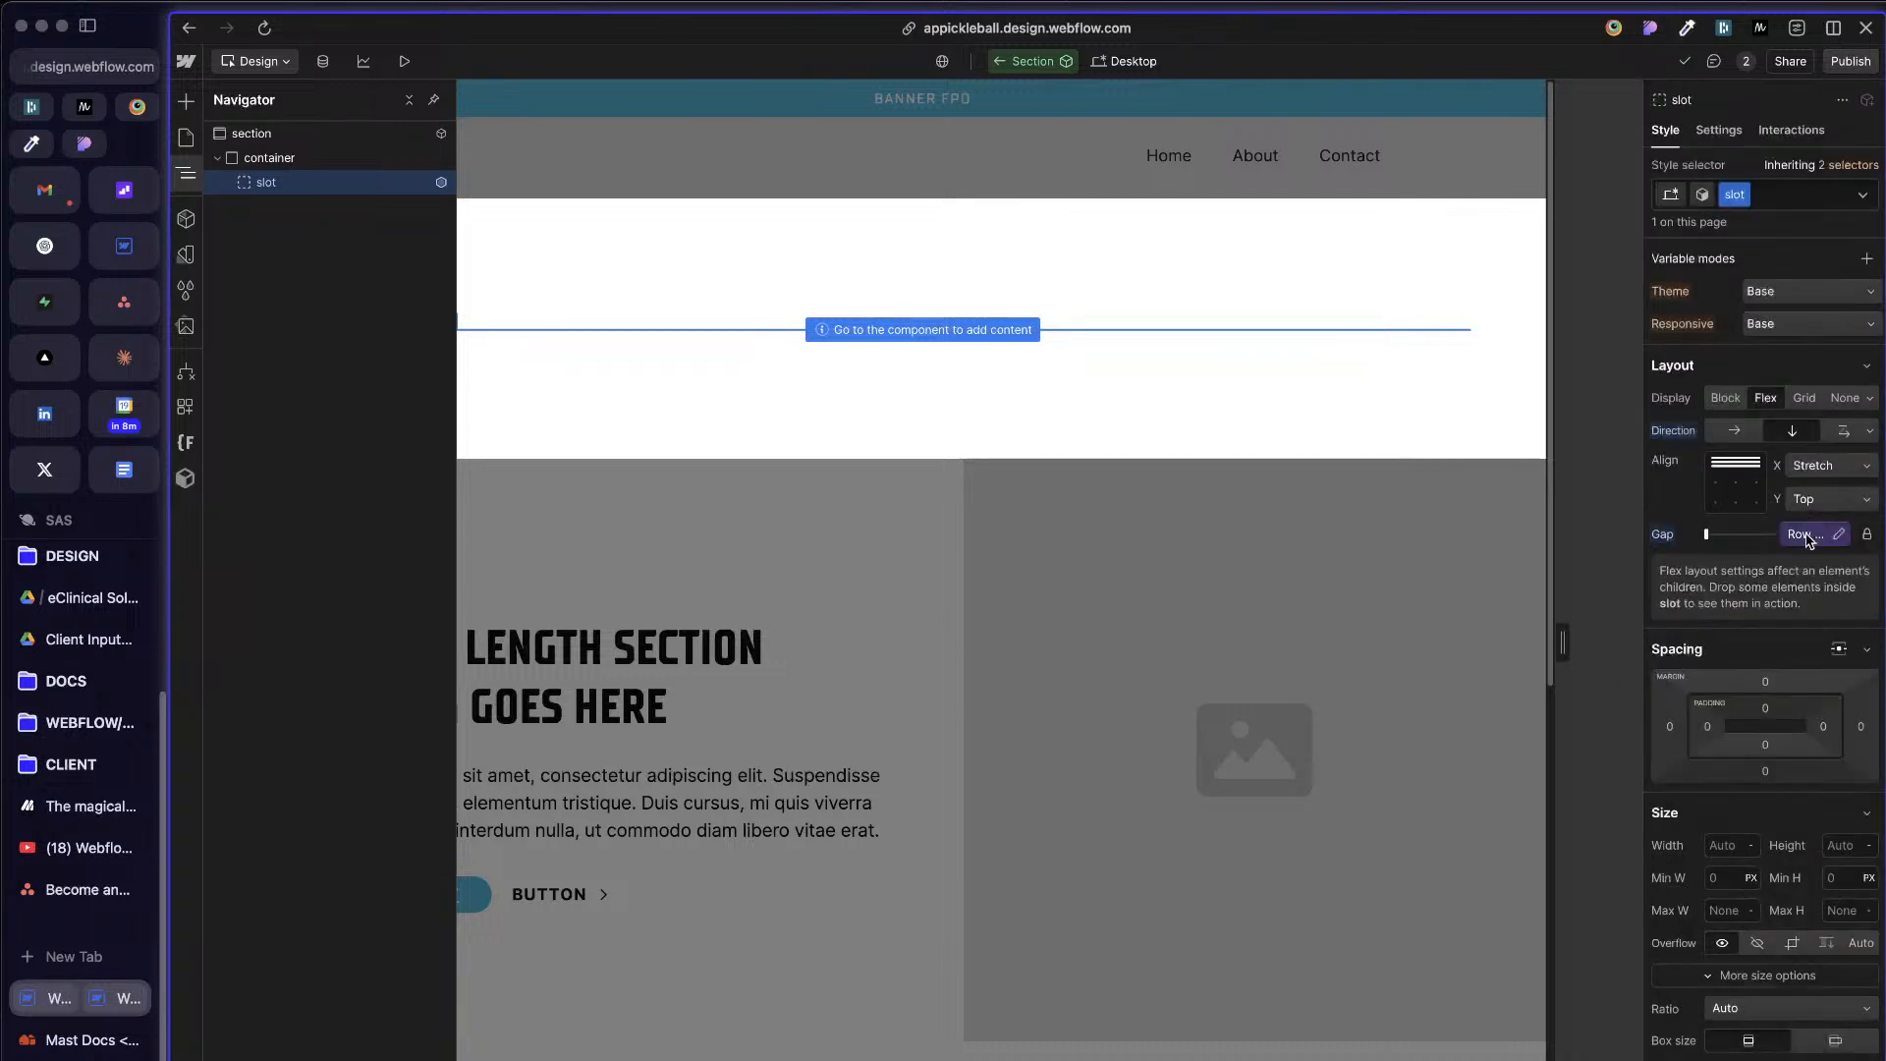
{"action": "left_click", "coordinate": [1810, 536]}
{"action": "scroll", "coordinate": [1806, 830], "scroll_direction": "down", "scroll_amount": 3}
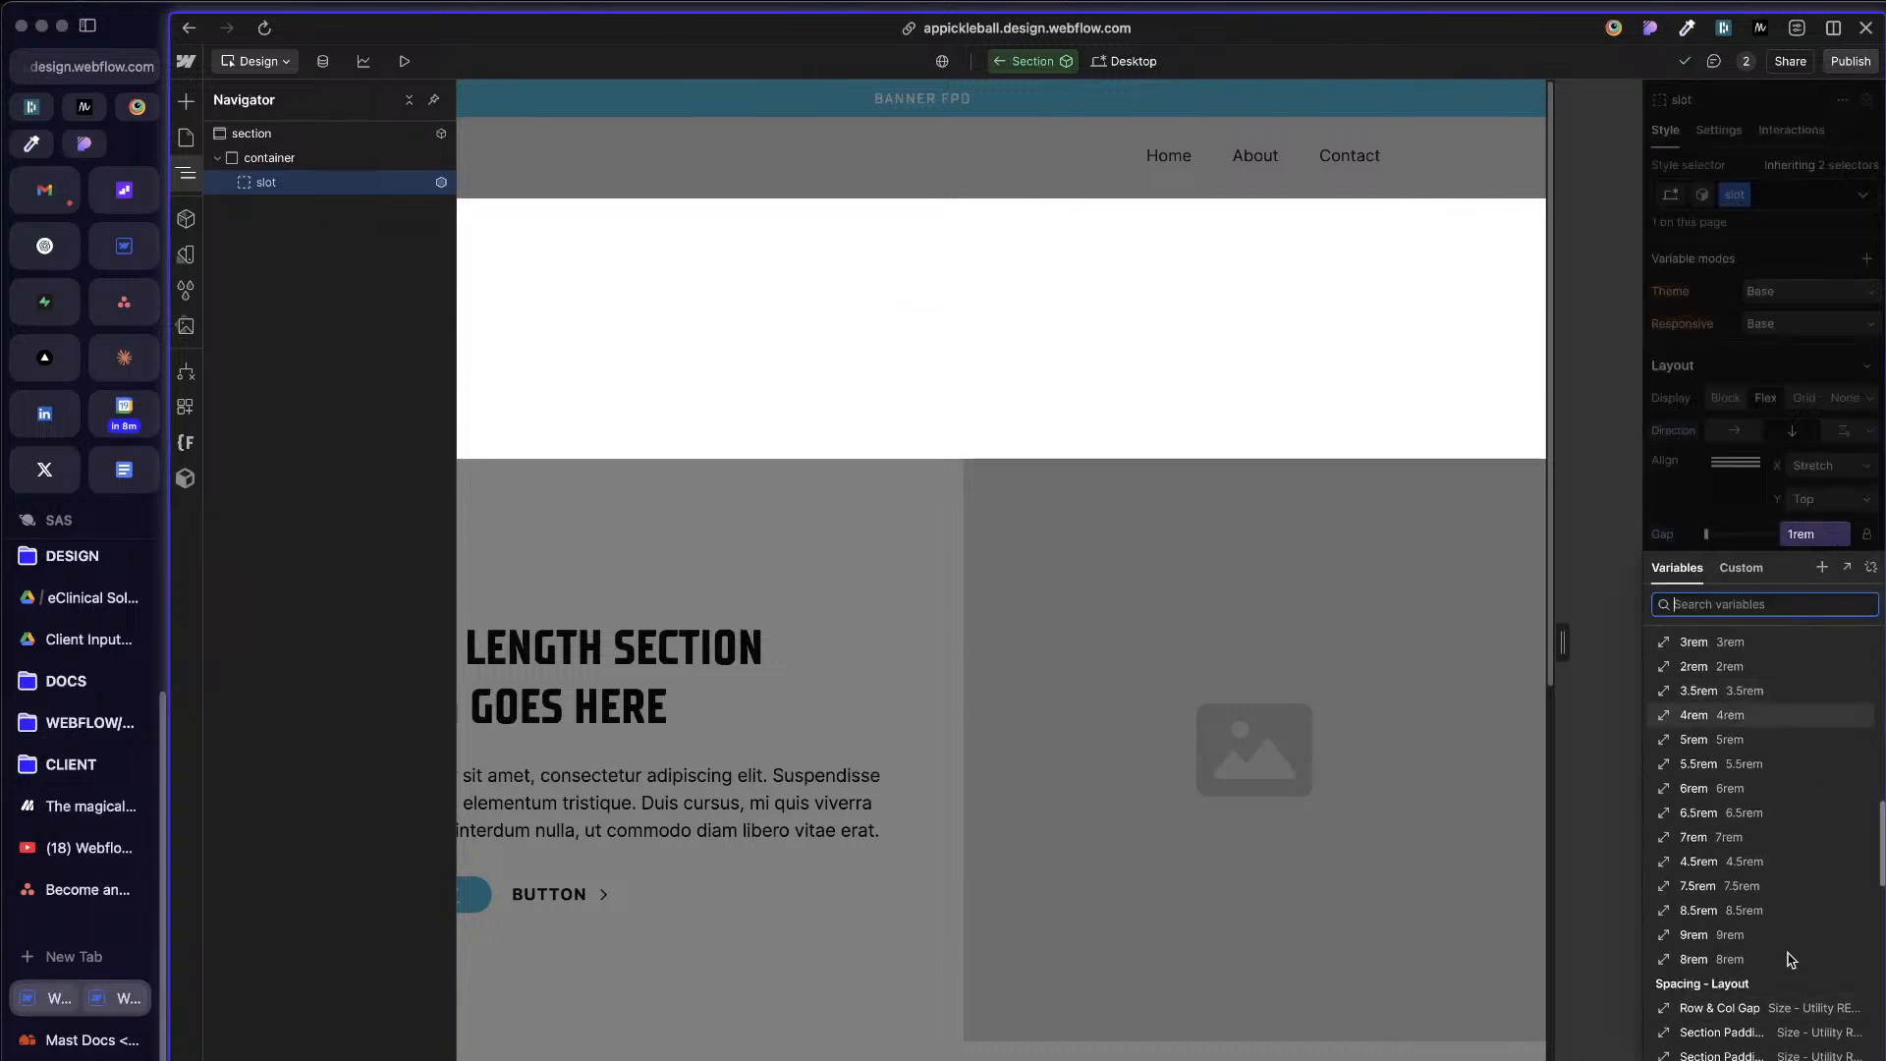
{"action": "scroll", "coordinate": [1762, 997], "scroll_direction": "down", "scroll_amount": 1}
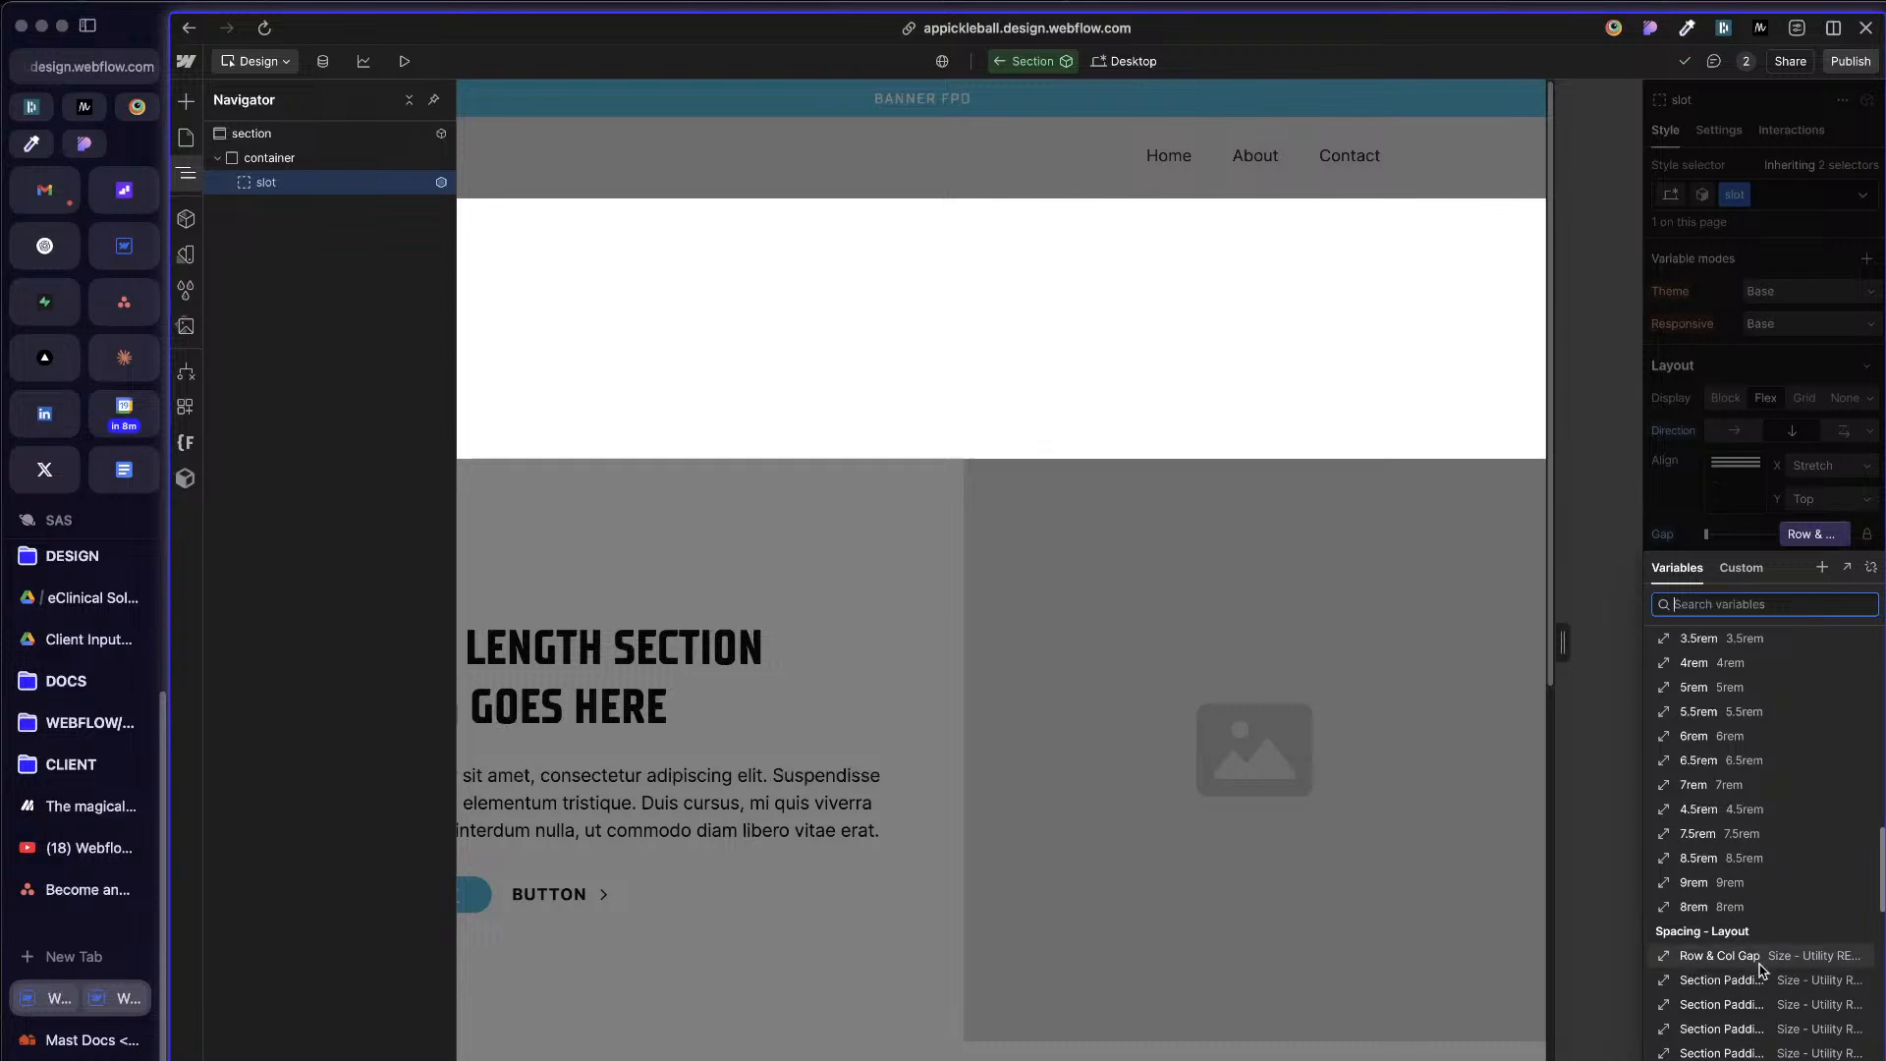
{"action": "left_click", "coordinate": [1729, 955]}
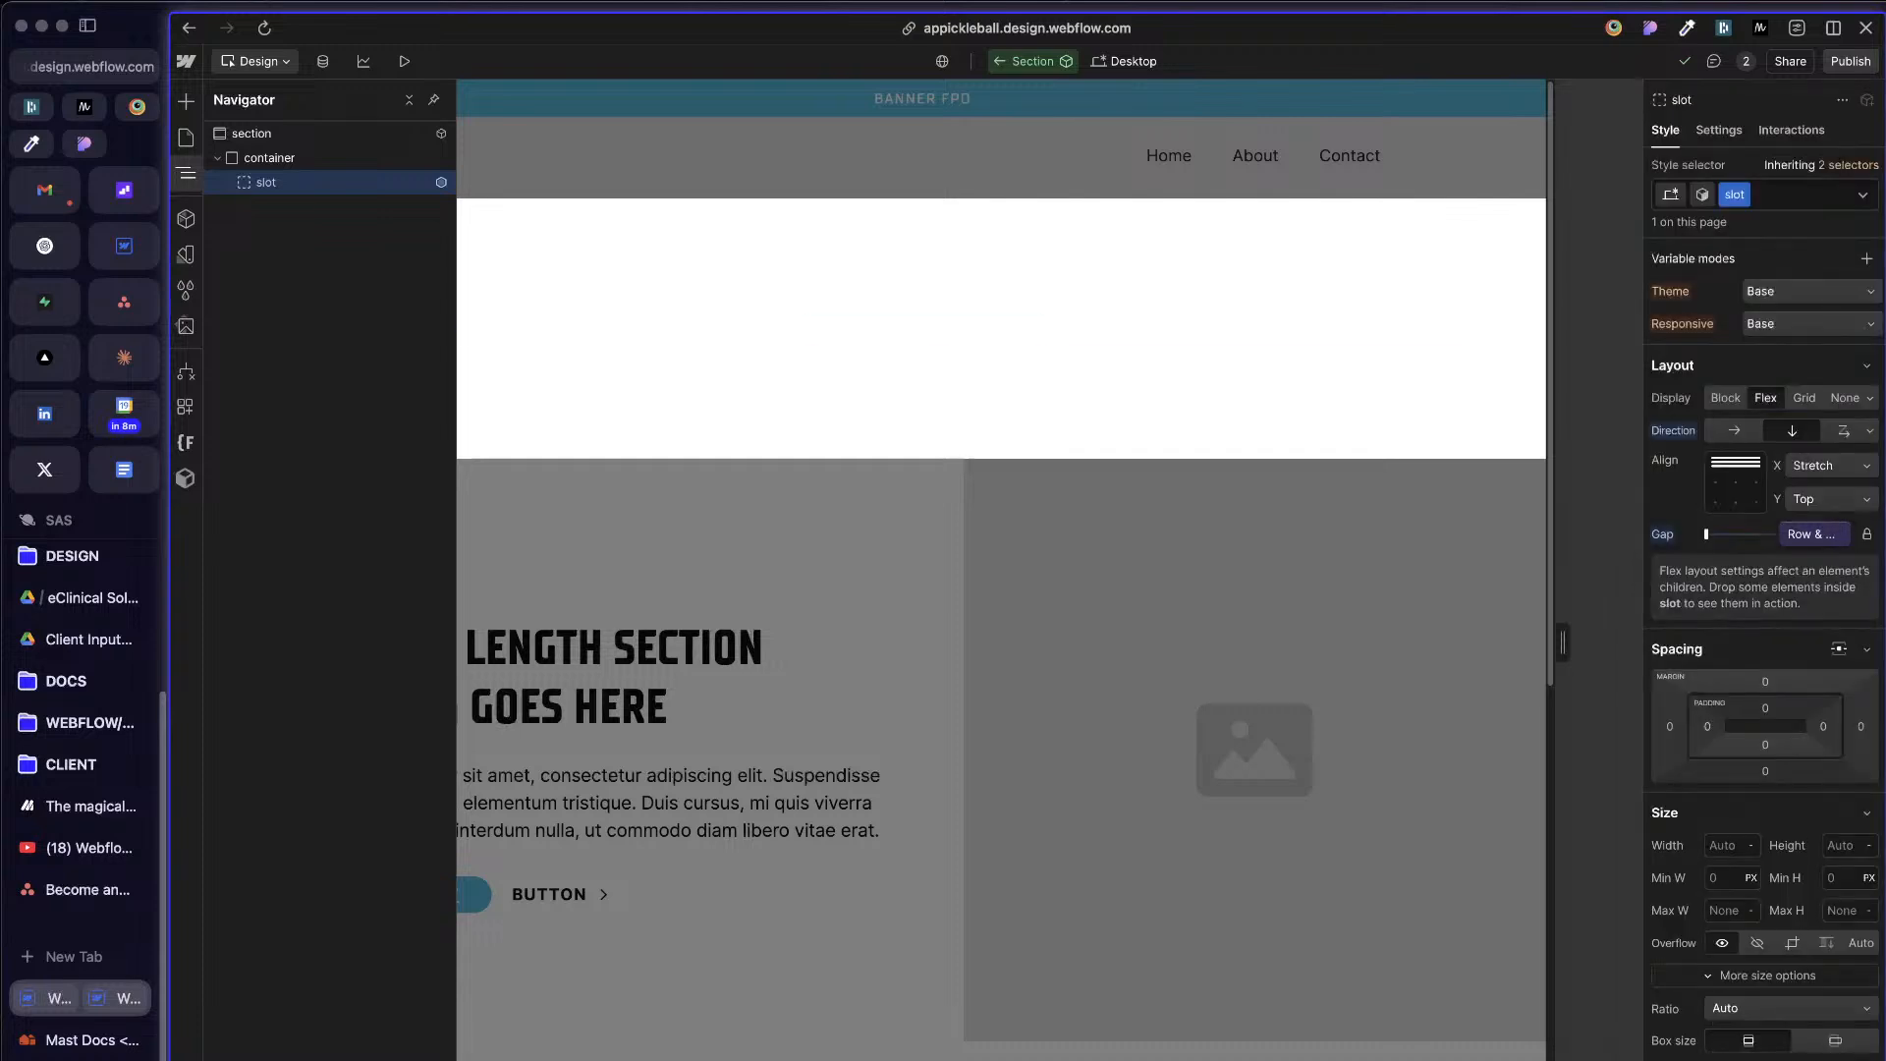
{"action": "left_click", "coordinate": [1839, 536]}
{"action": "left_click", "coordinate": [1837, 535]}
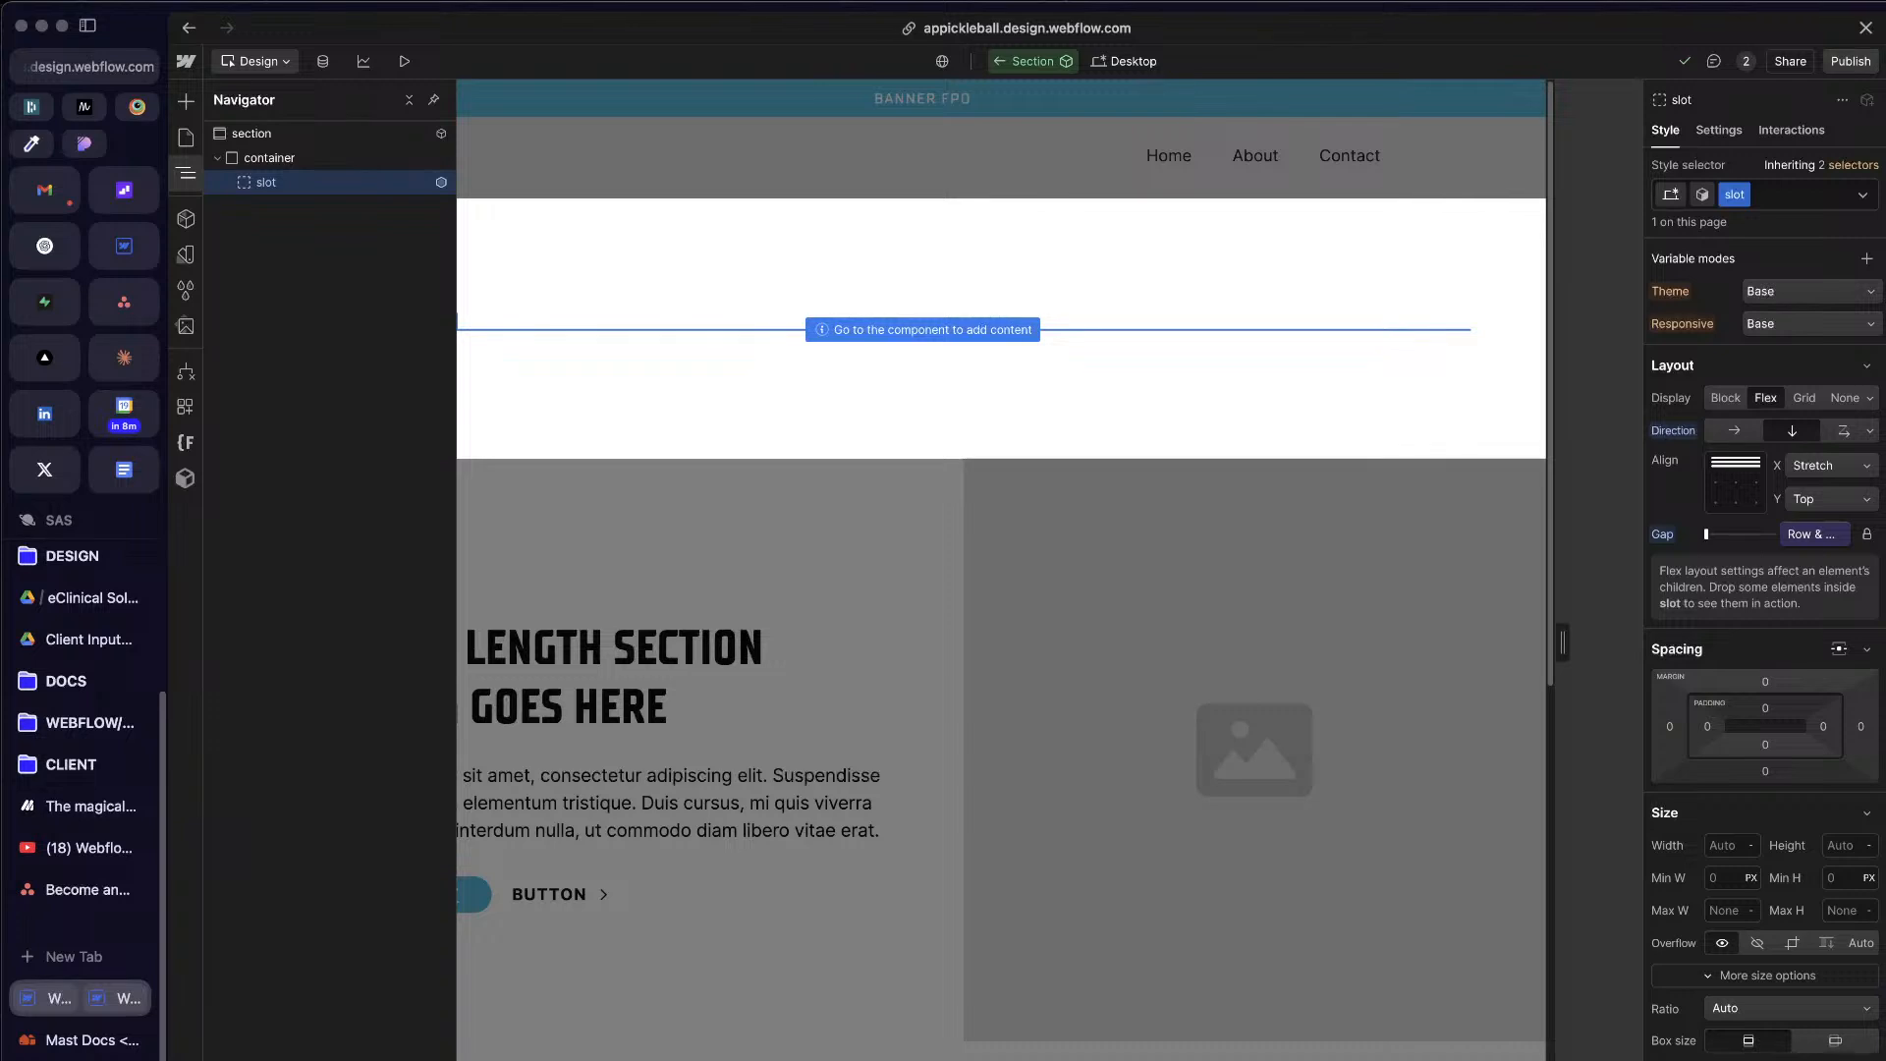
Step: Add a combo class named cc-section to the slot
{"action": "key", "text": "super+Return"}
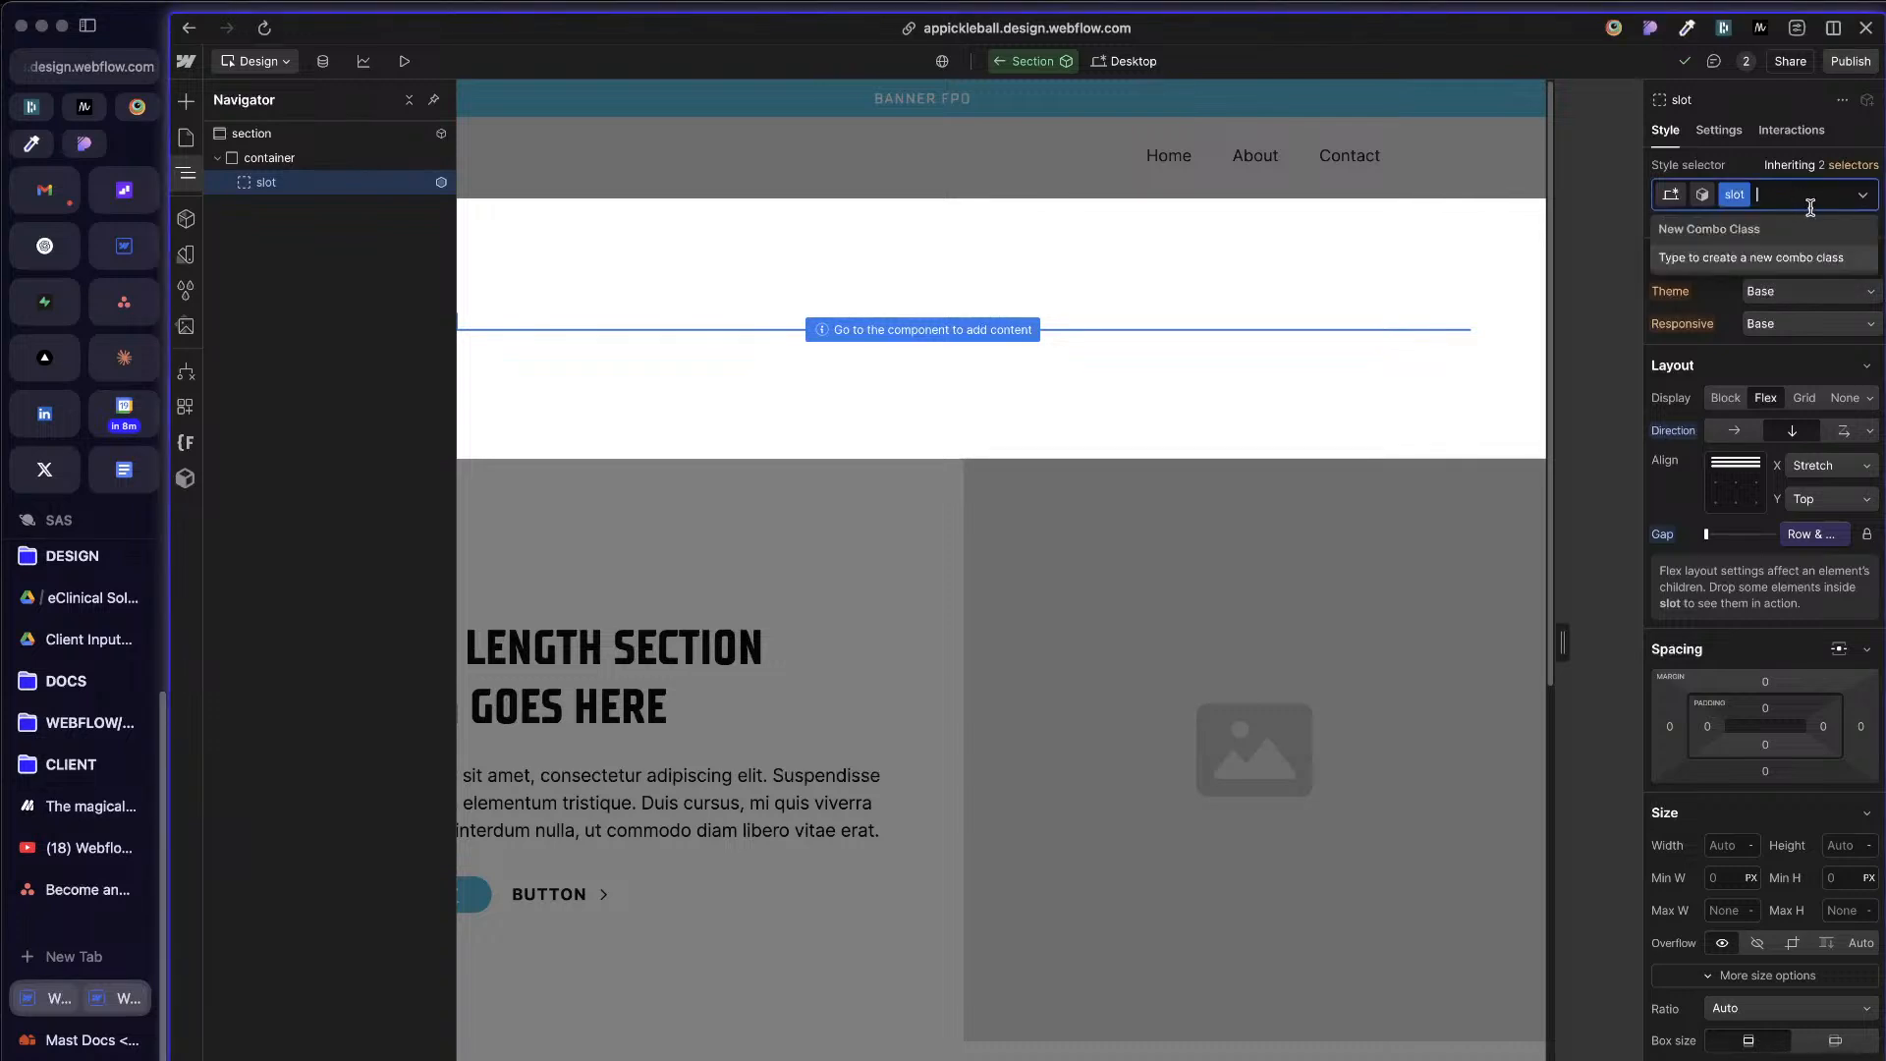
{"action": "type", "text": "cc-section"}
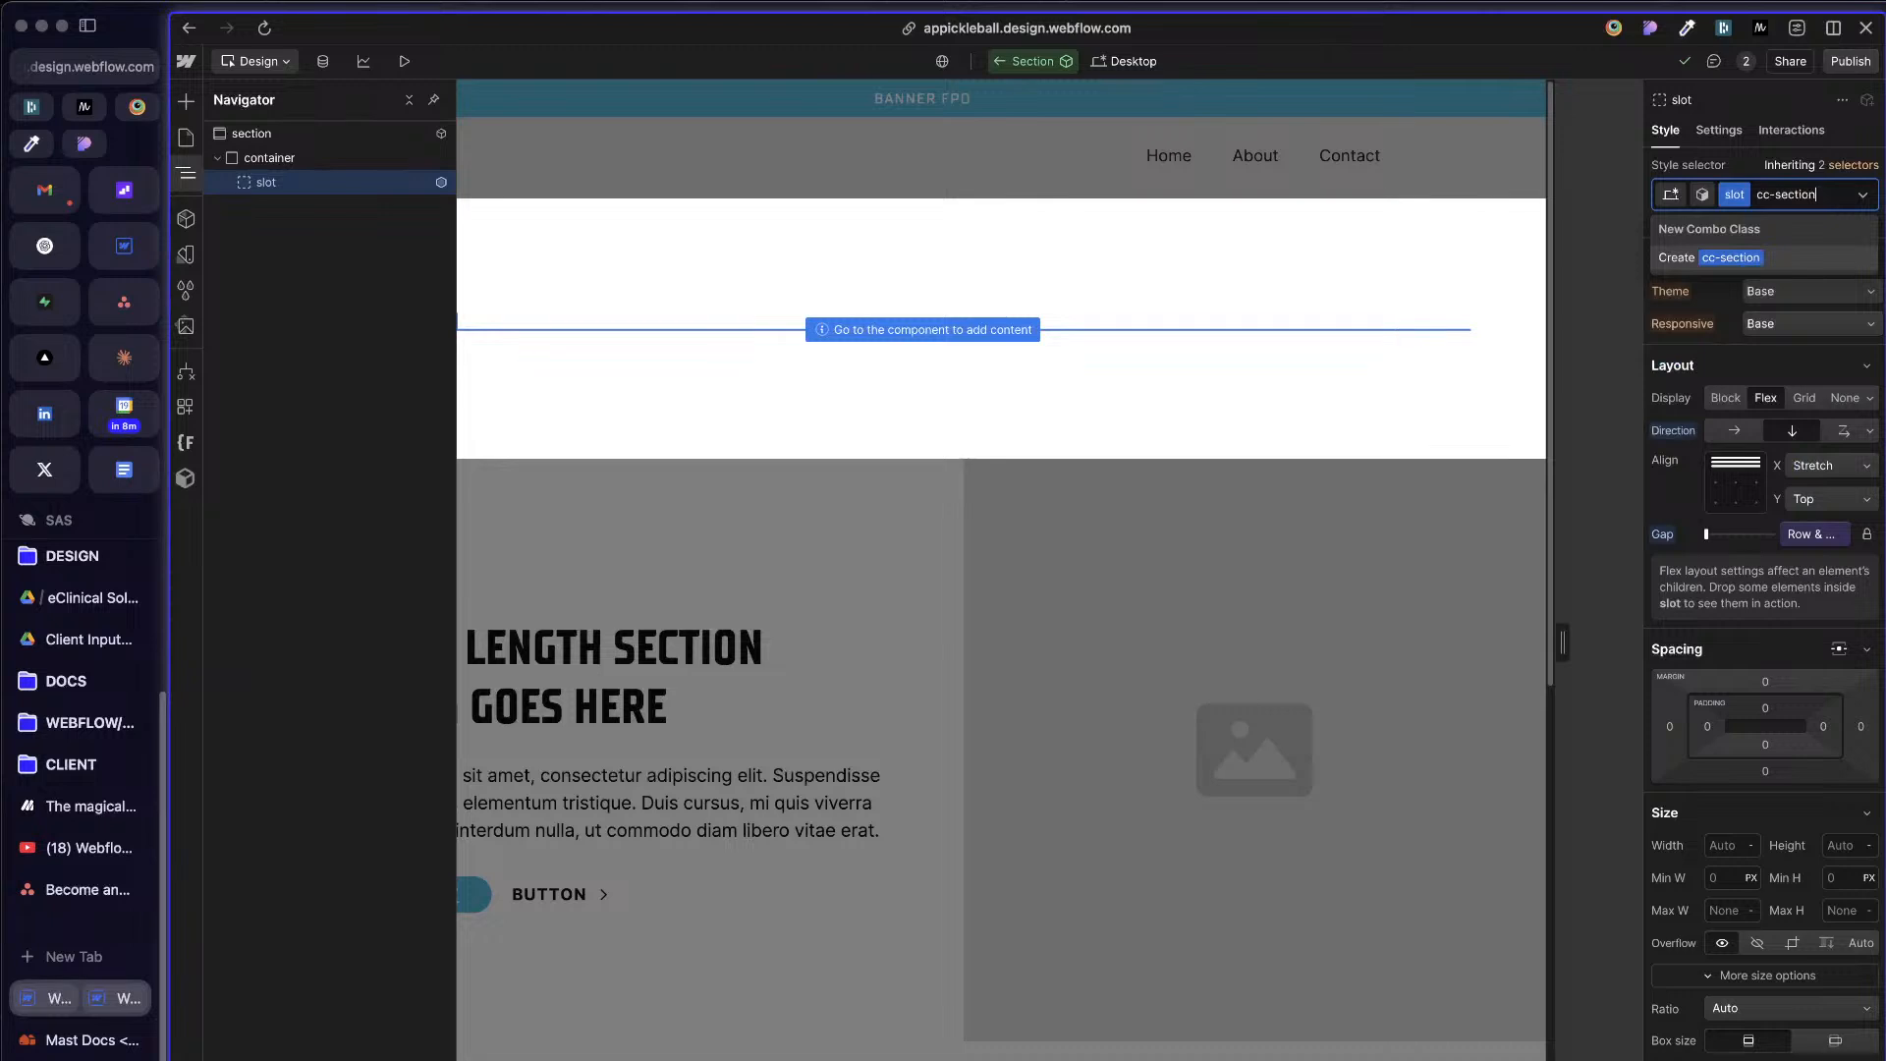
{"action": "key", "text": "Return"}
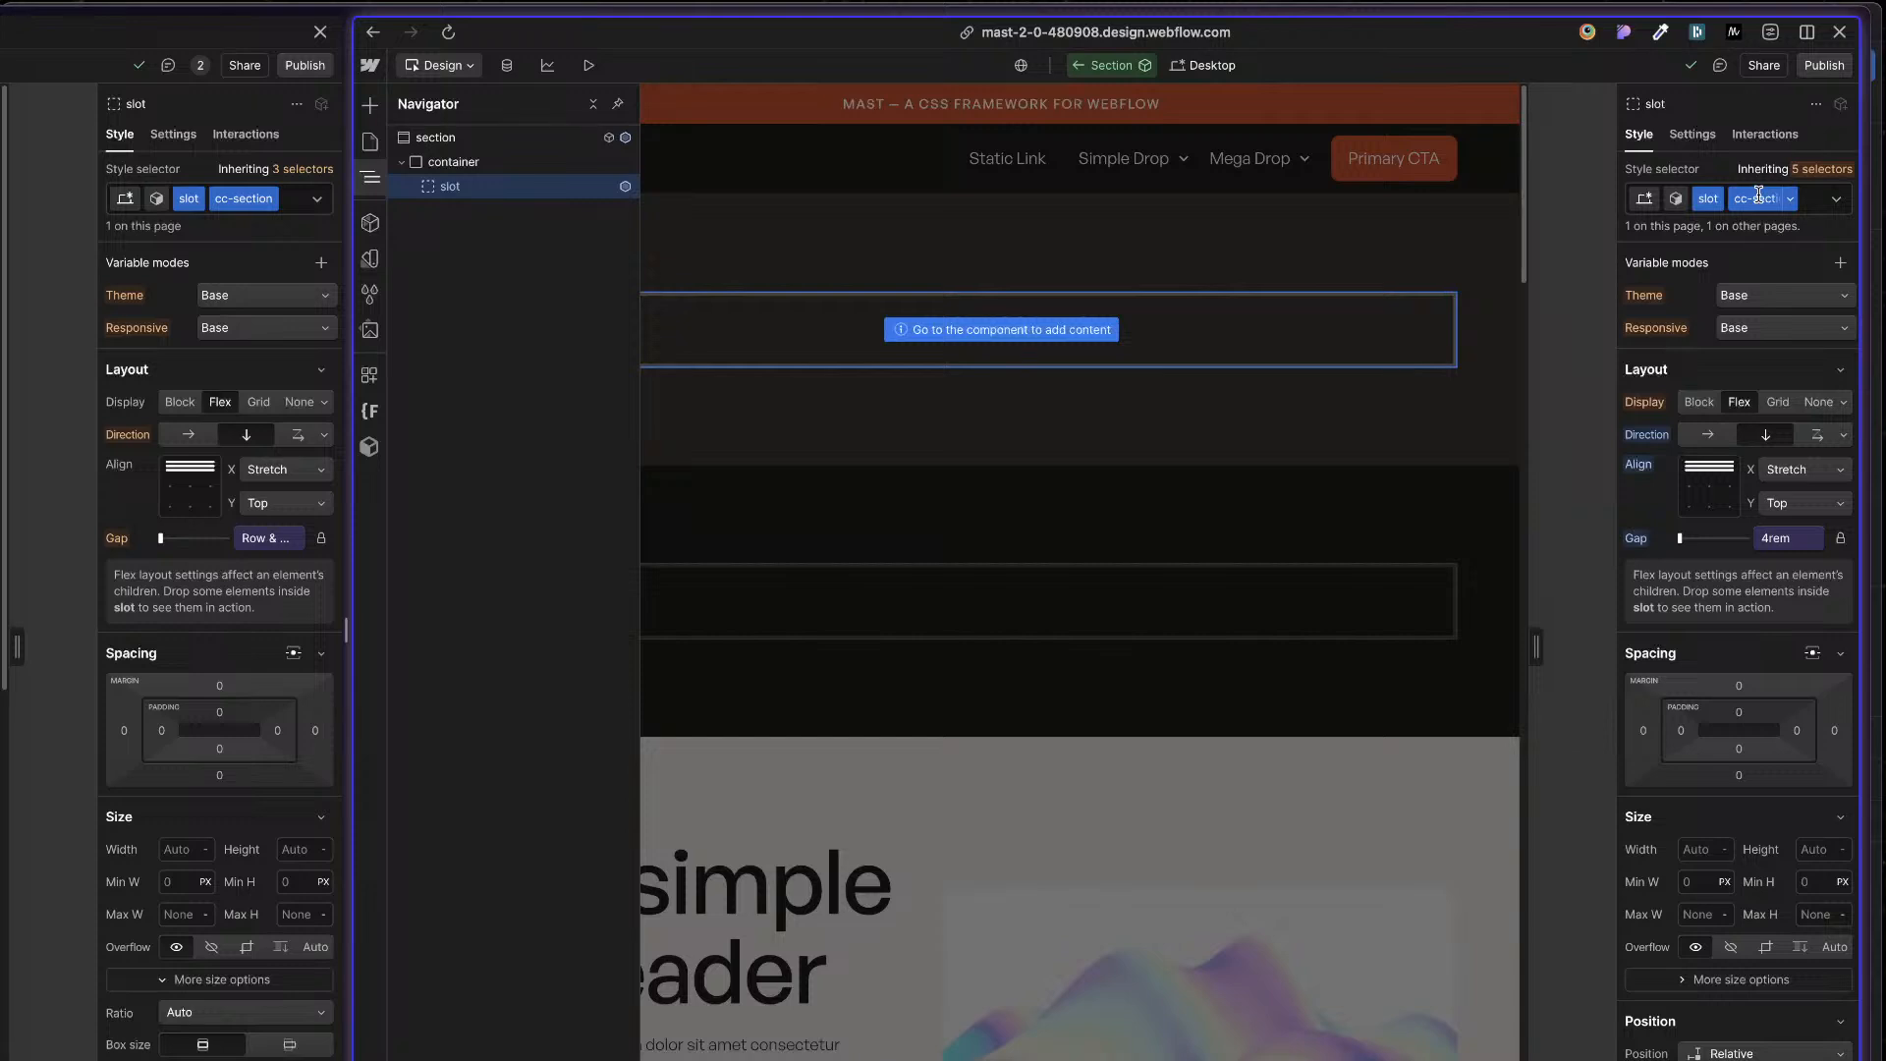
Step: Examine the style settings of the base slot class in the Mast reference project
{"action": "left_click", "coordinate": [1829, 175]}
{"action": "left_click", "coordinate": [1748, 407]}
{"action": "left_click", "coordinate": [1819, 175]}
{"action": "left_click", "coordinate": [1638, 405]}
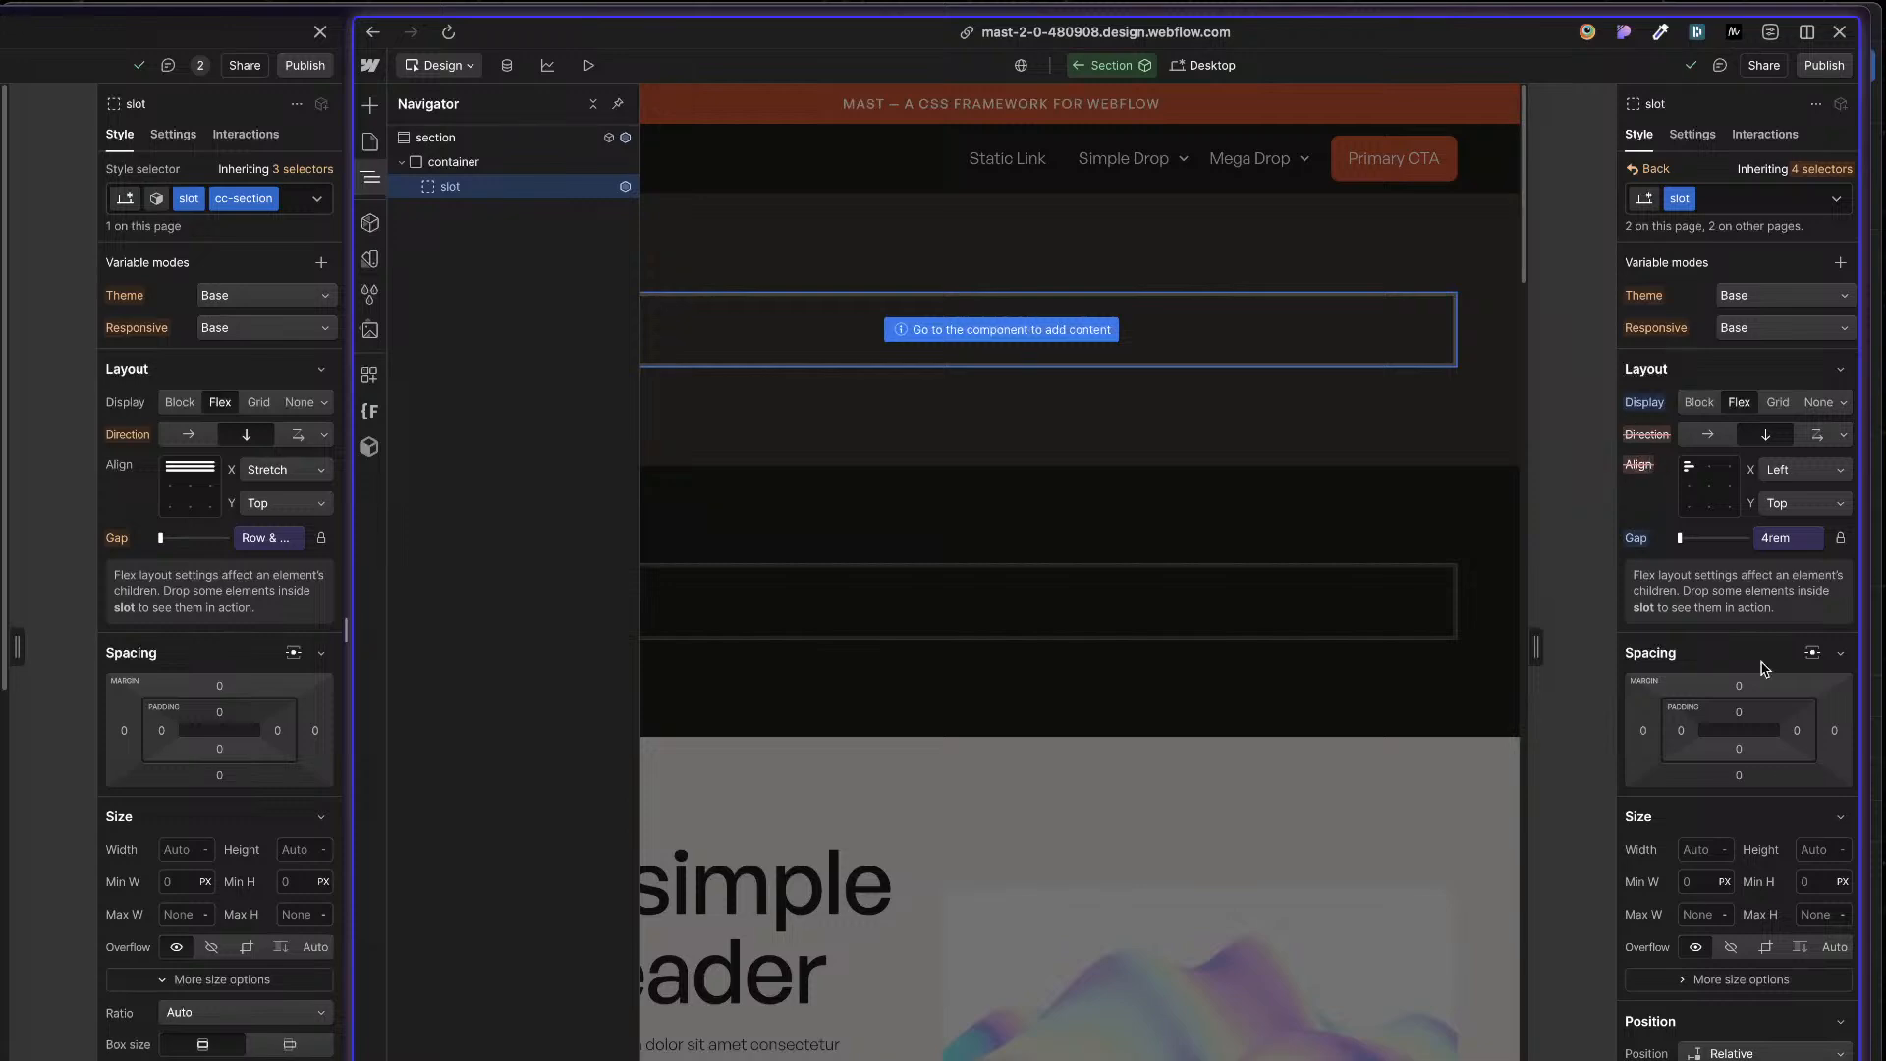
{"action": "scroll", "coordinate": [1759, 688], "scroll_direction": "down", "scroll_amount": 10}
{"action": "scroll", "coordinate": [1756, 695], "scroll_direction": "up", "scroll_amount": 10}
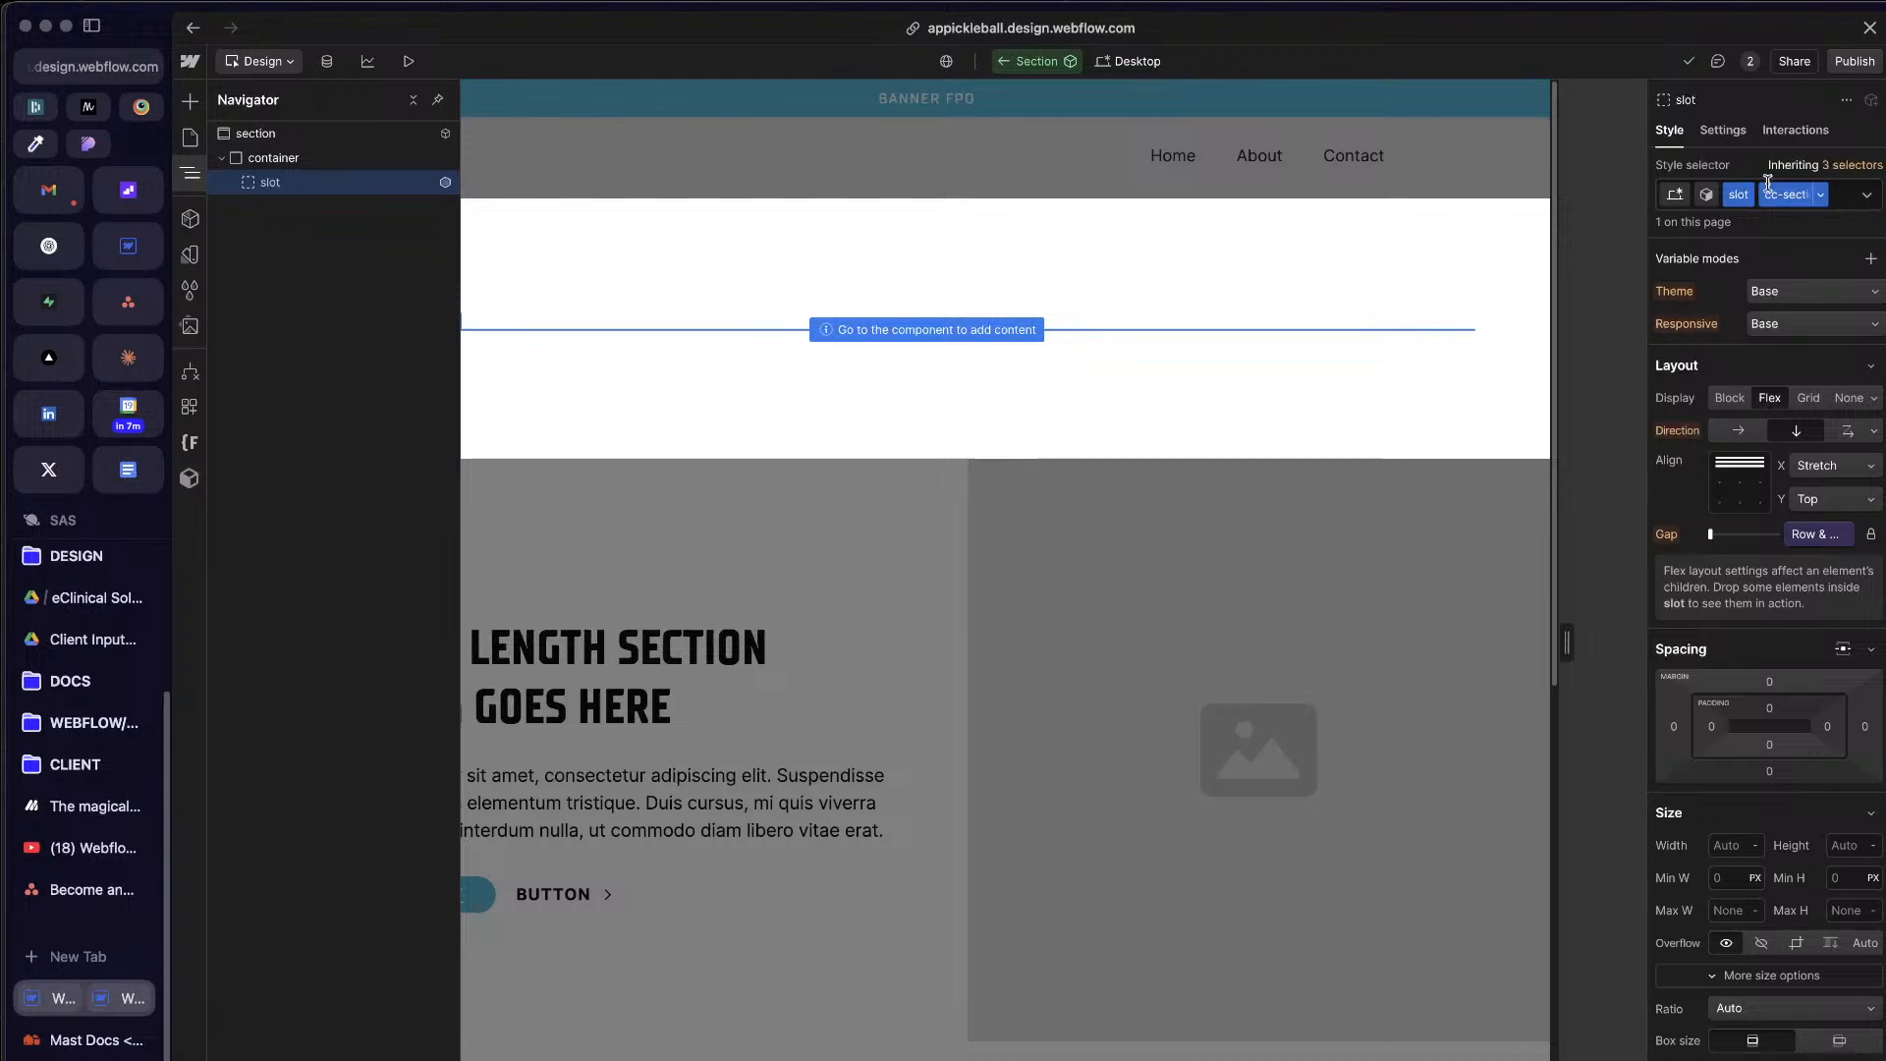
Step: Set flex display and vertical direction explicitly on the slot's cc-section combo class, and review its remaining style settings
{"action": "left_click", "coordinate": [1798, 438]}
{"action": "left_click", "coordinate": [1797, 438]}
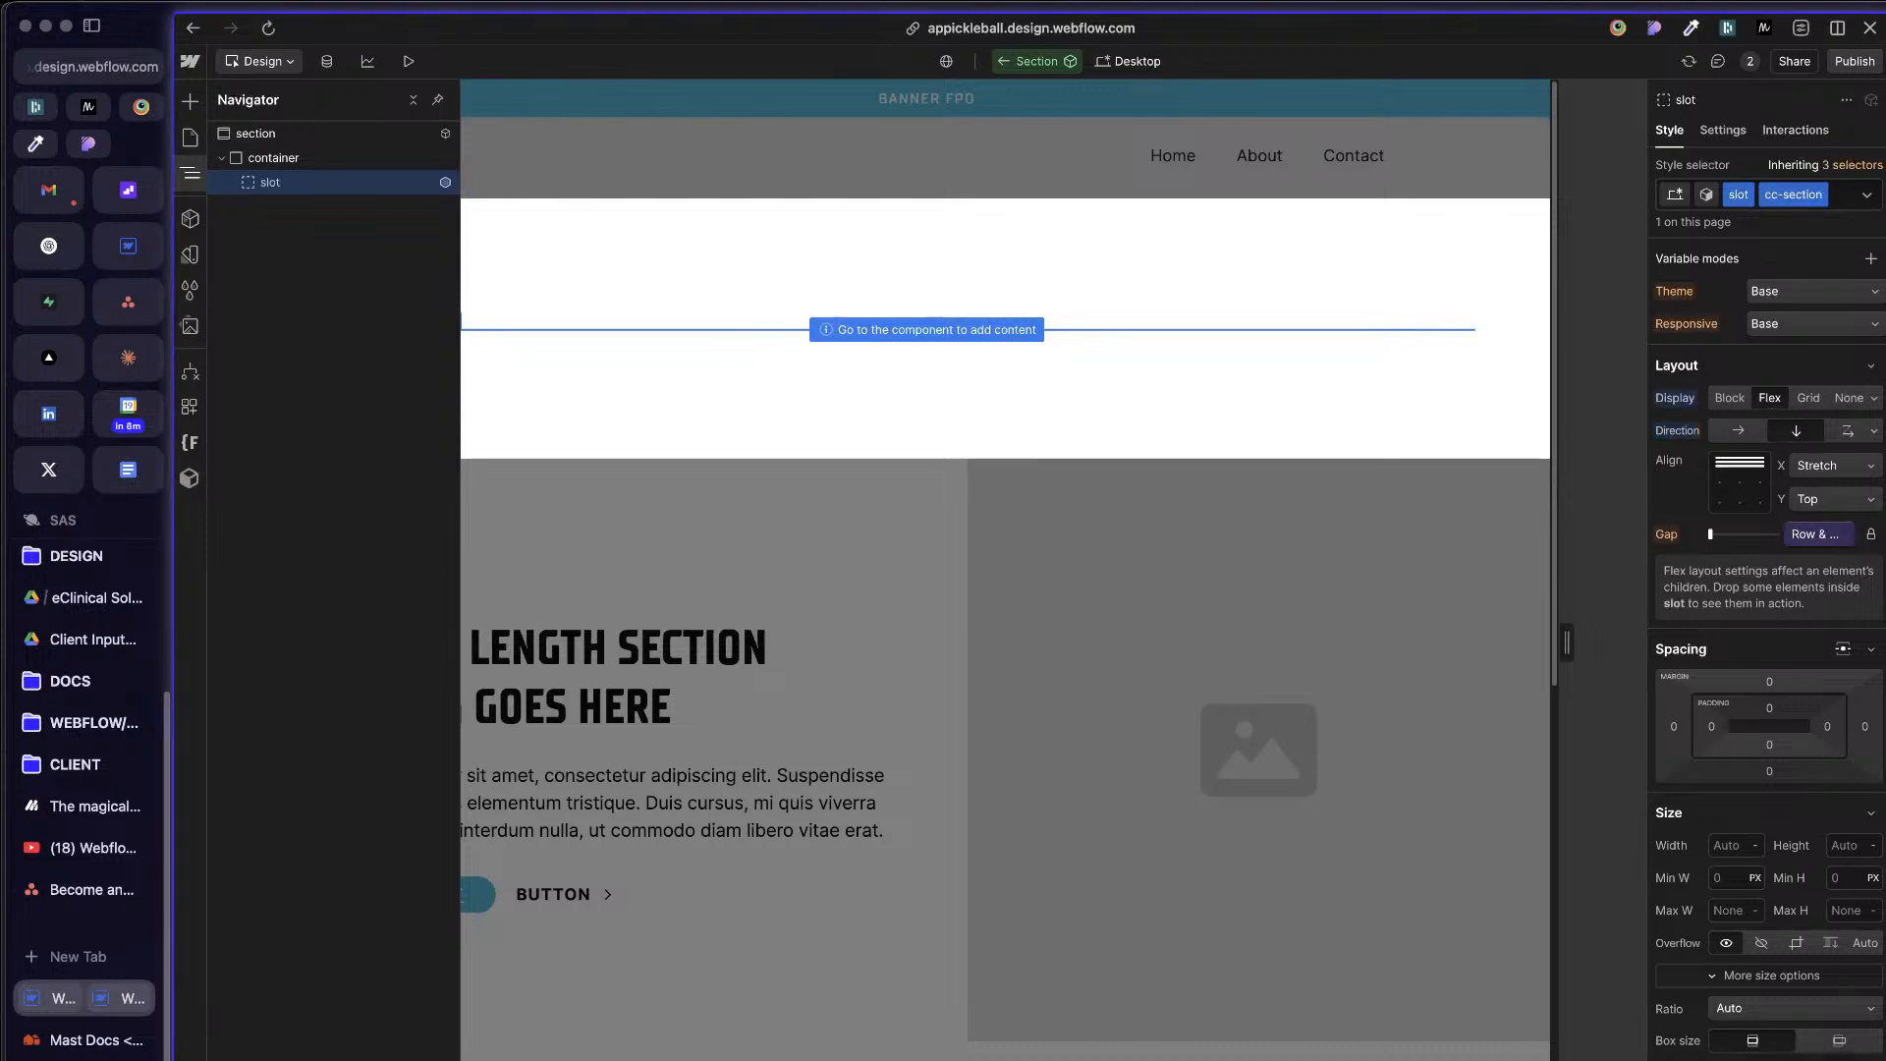
{"action": "scroll", "coordinate": [1768, 970], "scroll_direction": "down", "scroll_amount": 10}
{"action": "scroll", "coordinate": [1769, 970], "scroll_direction": "up", "scroll_amount": 8}
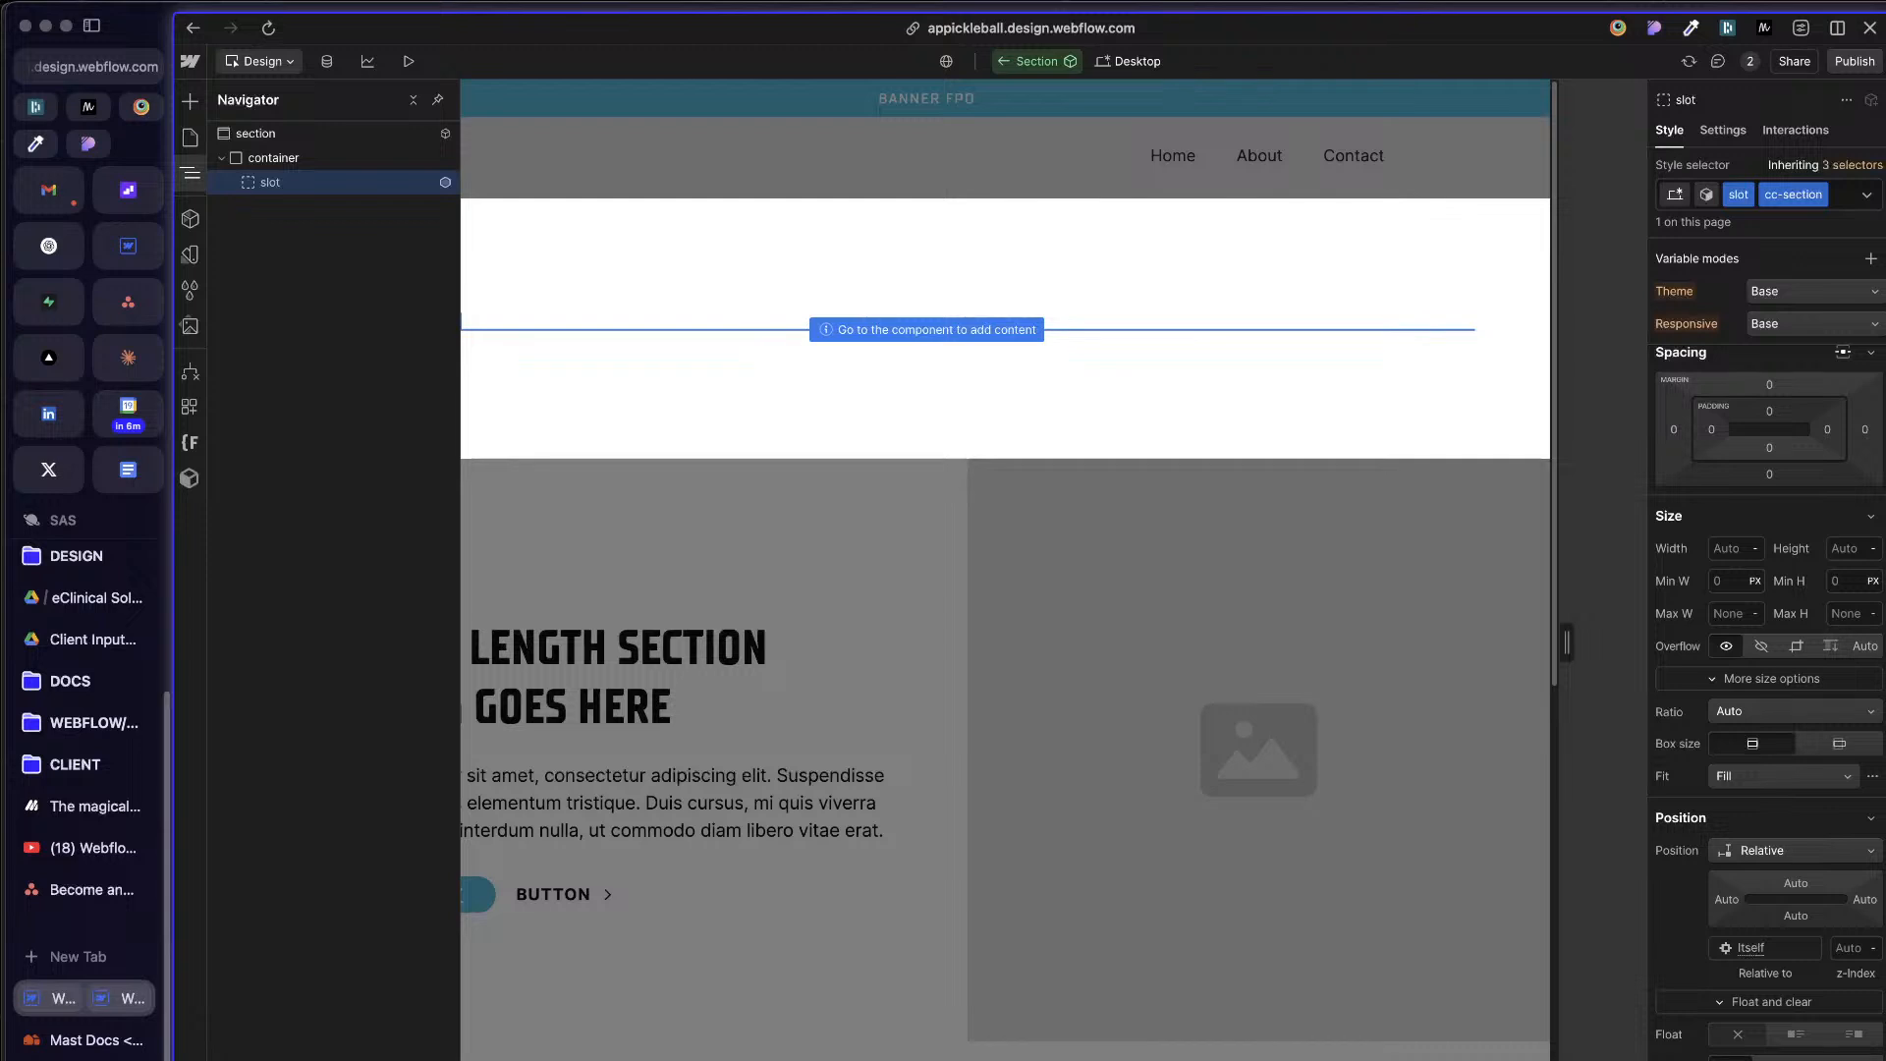
{"action": "scroll", "coordinate": [1884, 955], "scroll_direction": "down", "scroll_amount": 8}
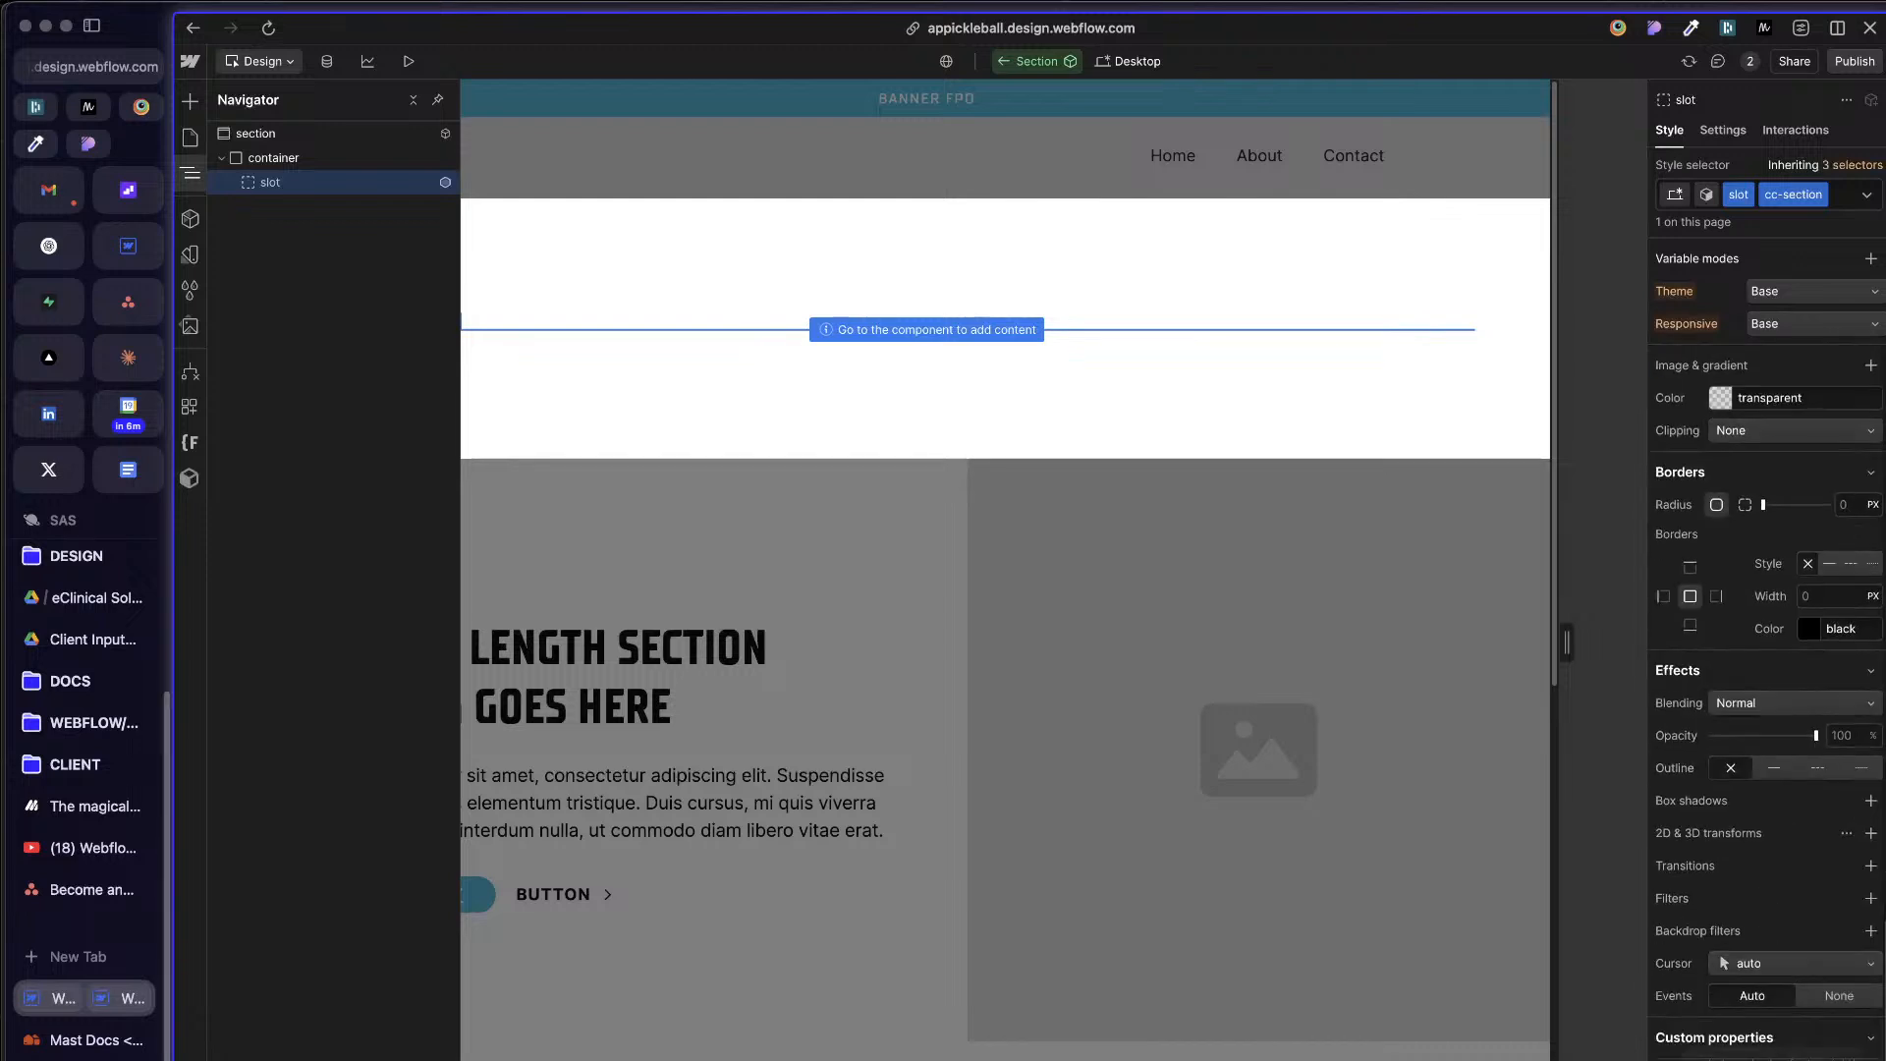
{"action": "scroll", "coordinate": [1734, 609], "scroll_direction": "up", "scroll_amount": 5}
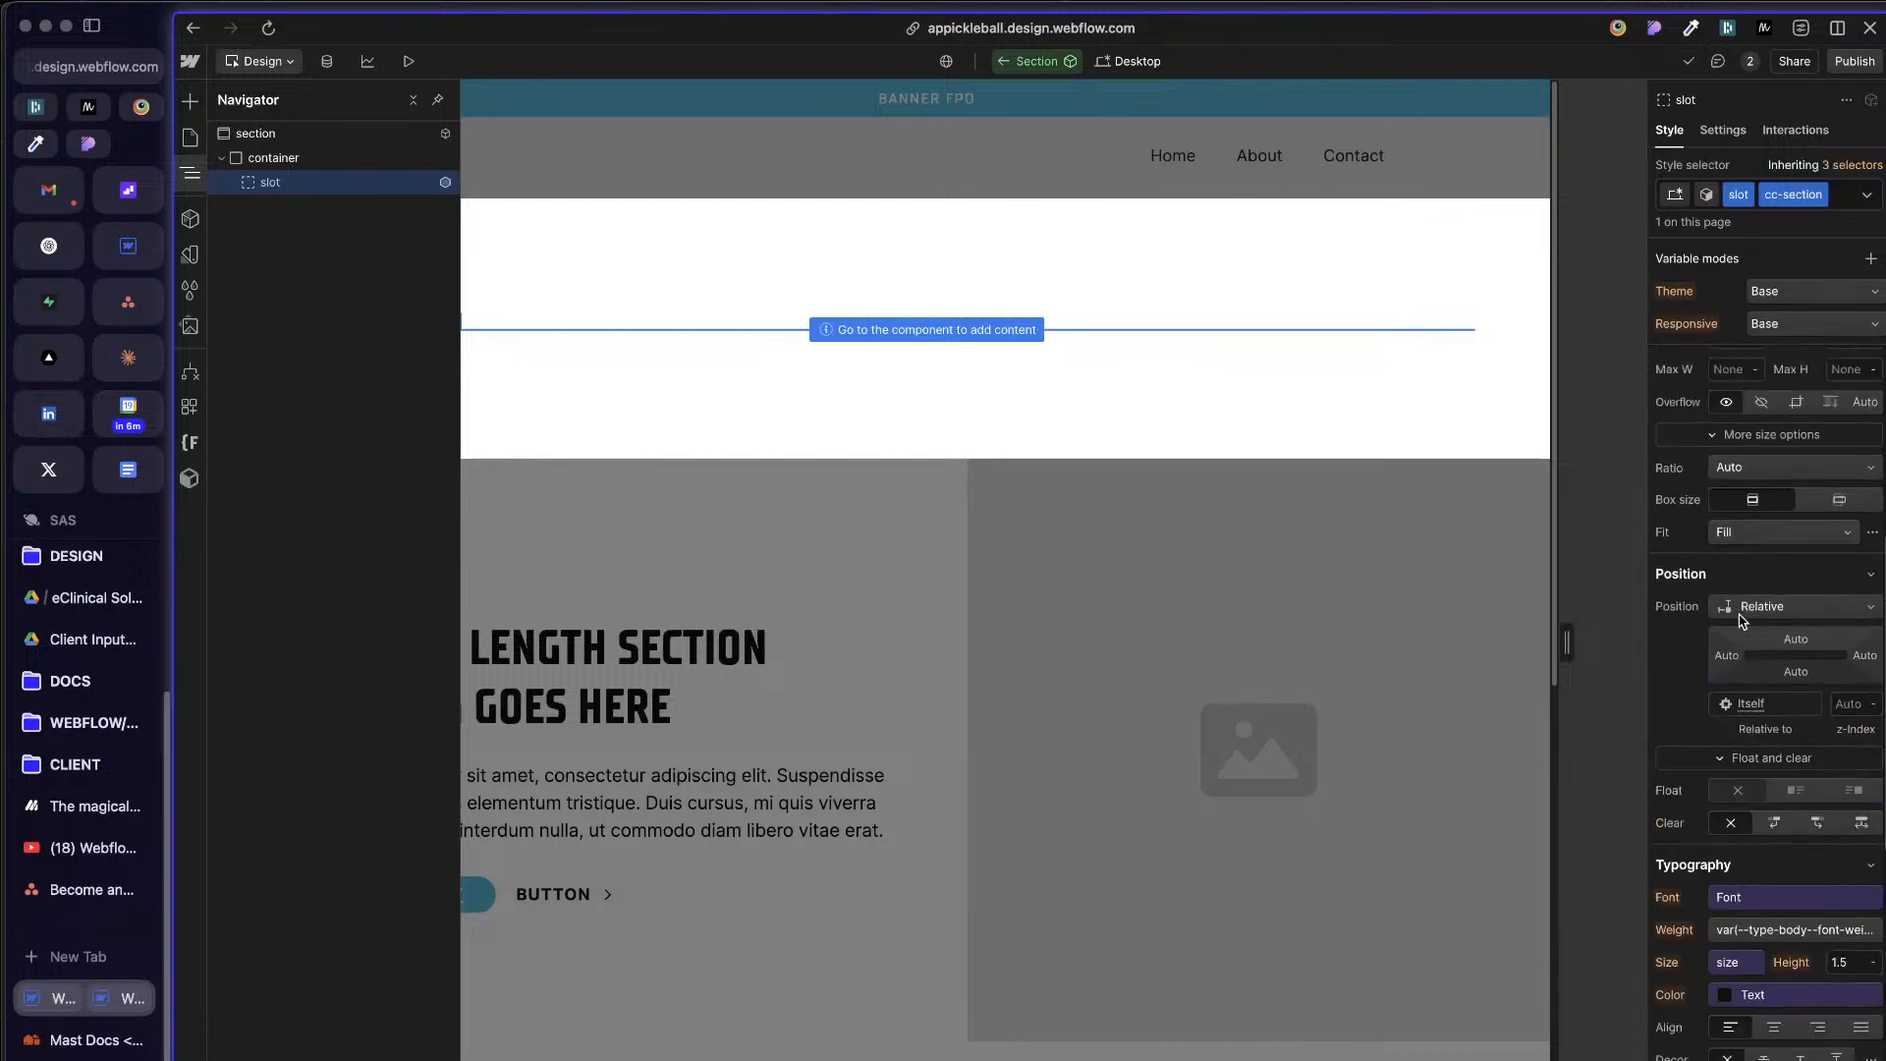
{"action": "scroll", "coordinate": [1695, 447], "scroll_direction": "up", "scroll_amount": 5}
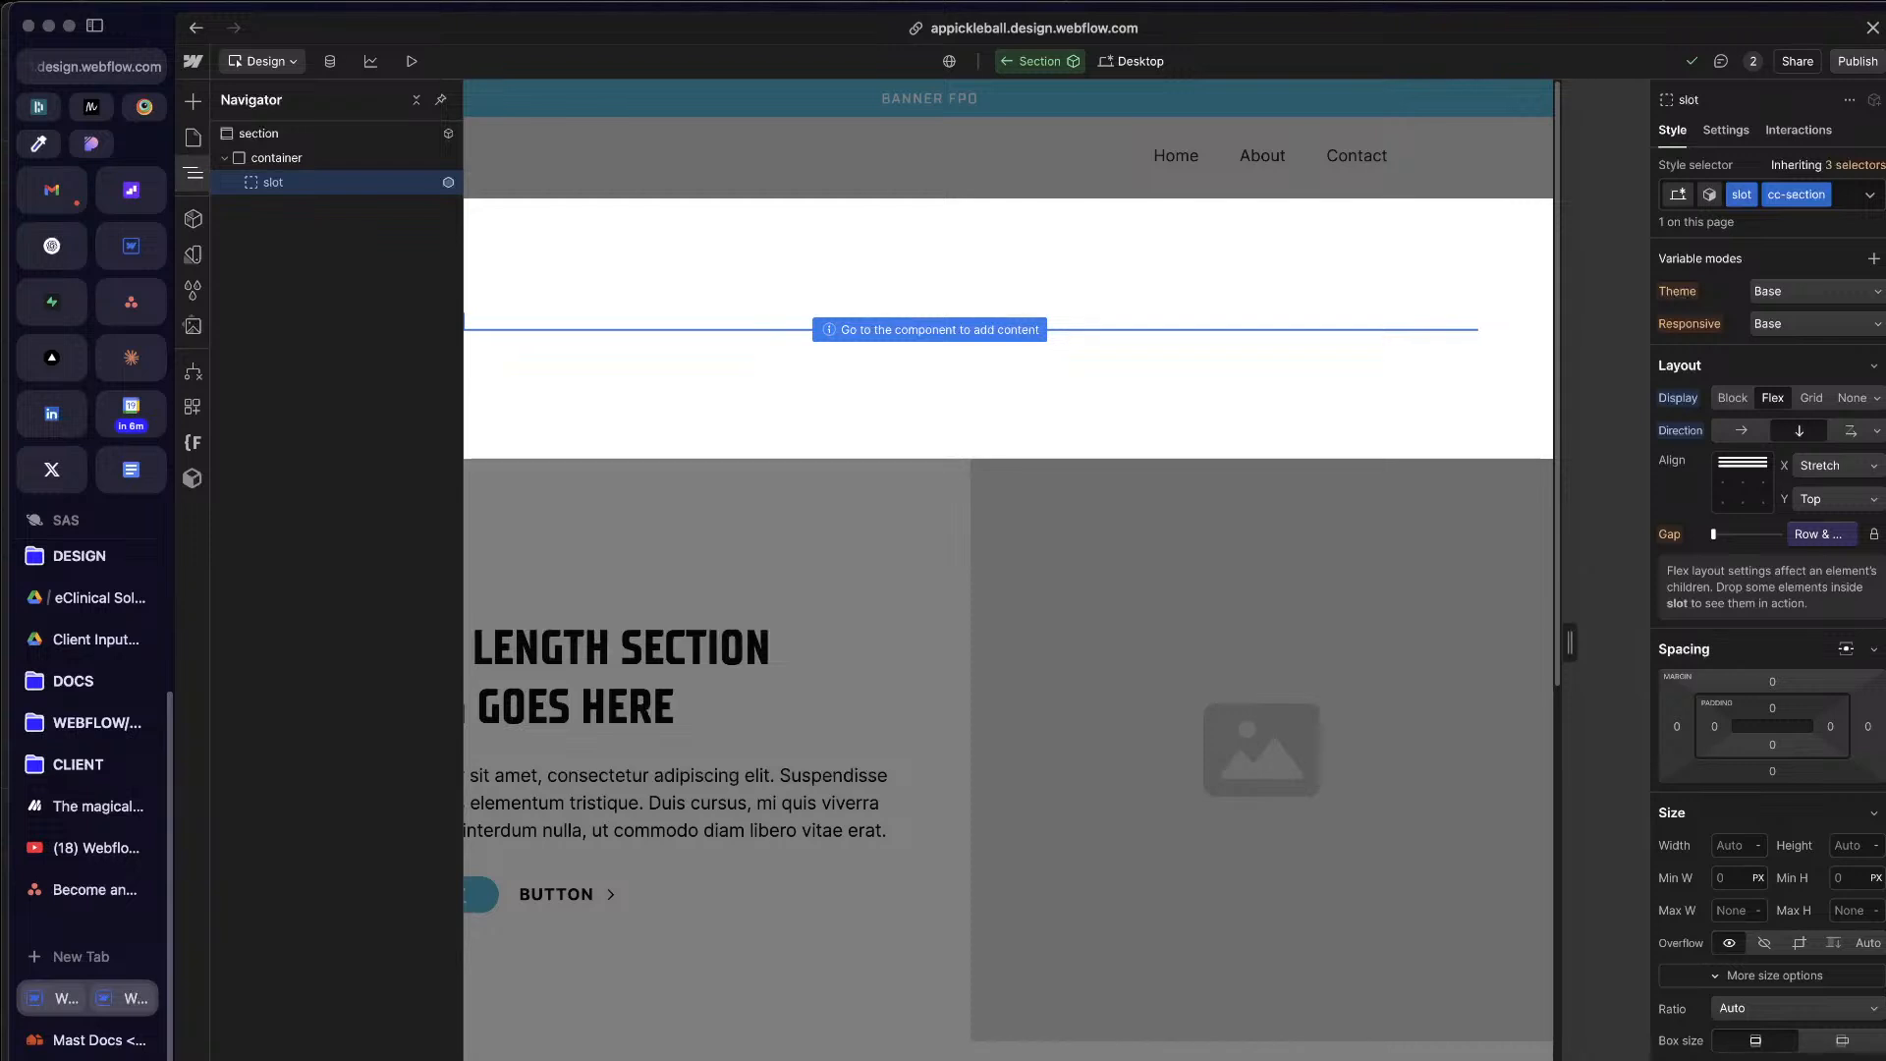
Step: Add a component variant named Invert to the Section component
{"action": "left_click", "coordinate": [1711, 195]}
{"action": "left_click", "coordinate": [1710, 196]}
{"action": "left_click", "coordinate": [1711, 195]}
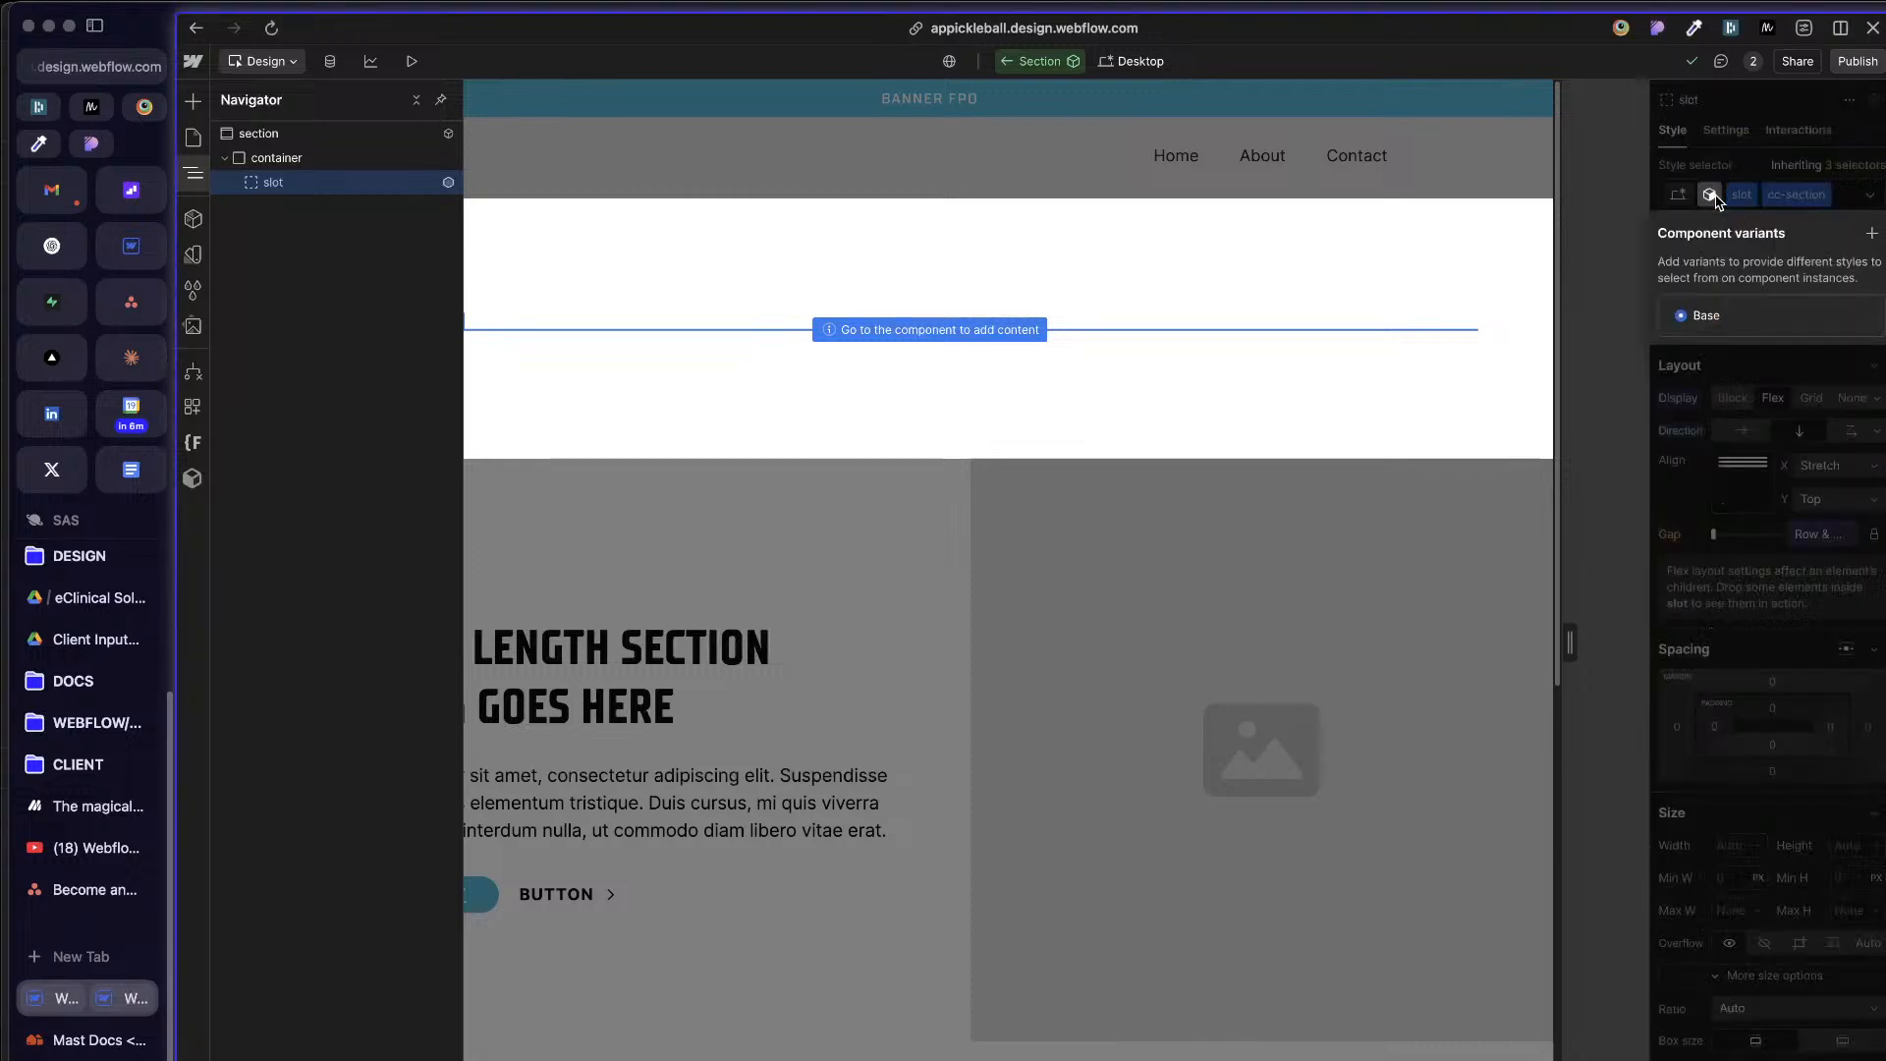
{"action": "left_click", "coordinate": [1872, 234]}
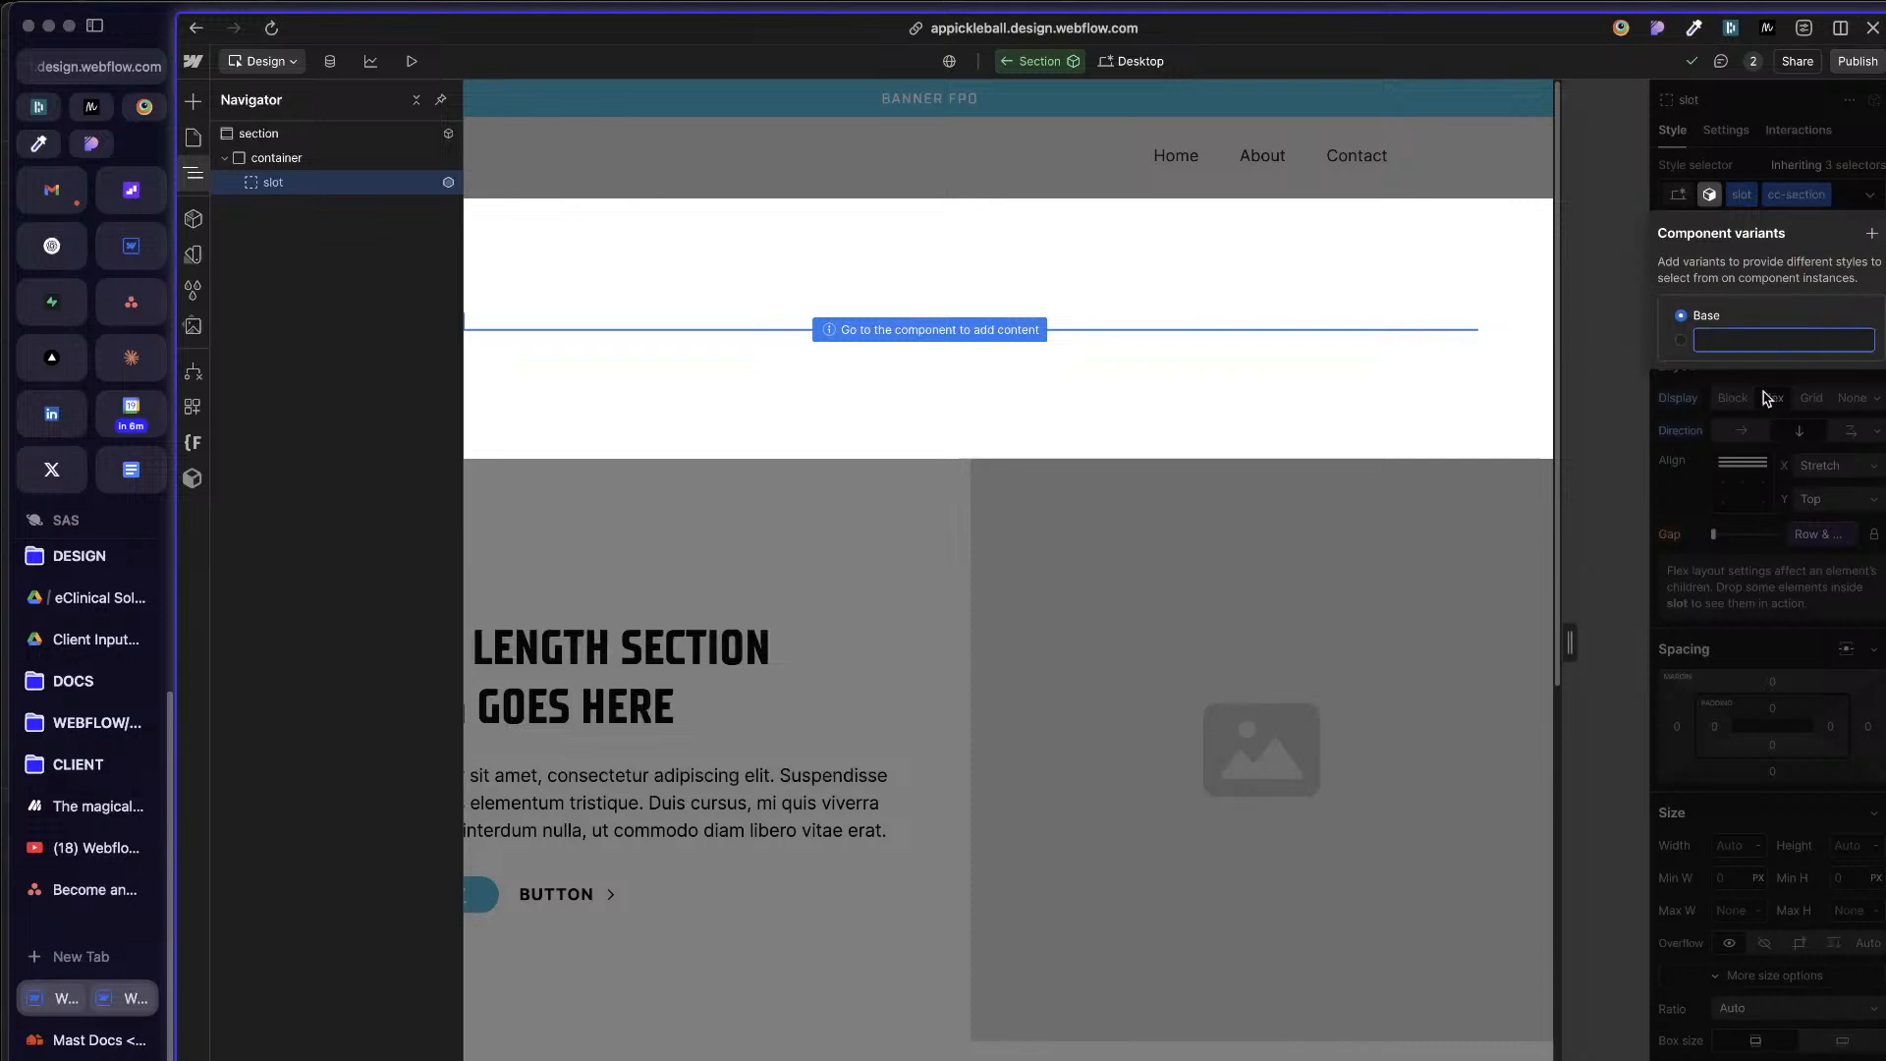
{"action": "type", "text": "Invert"}
{"action": "key", "text": "Return"}
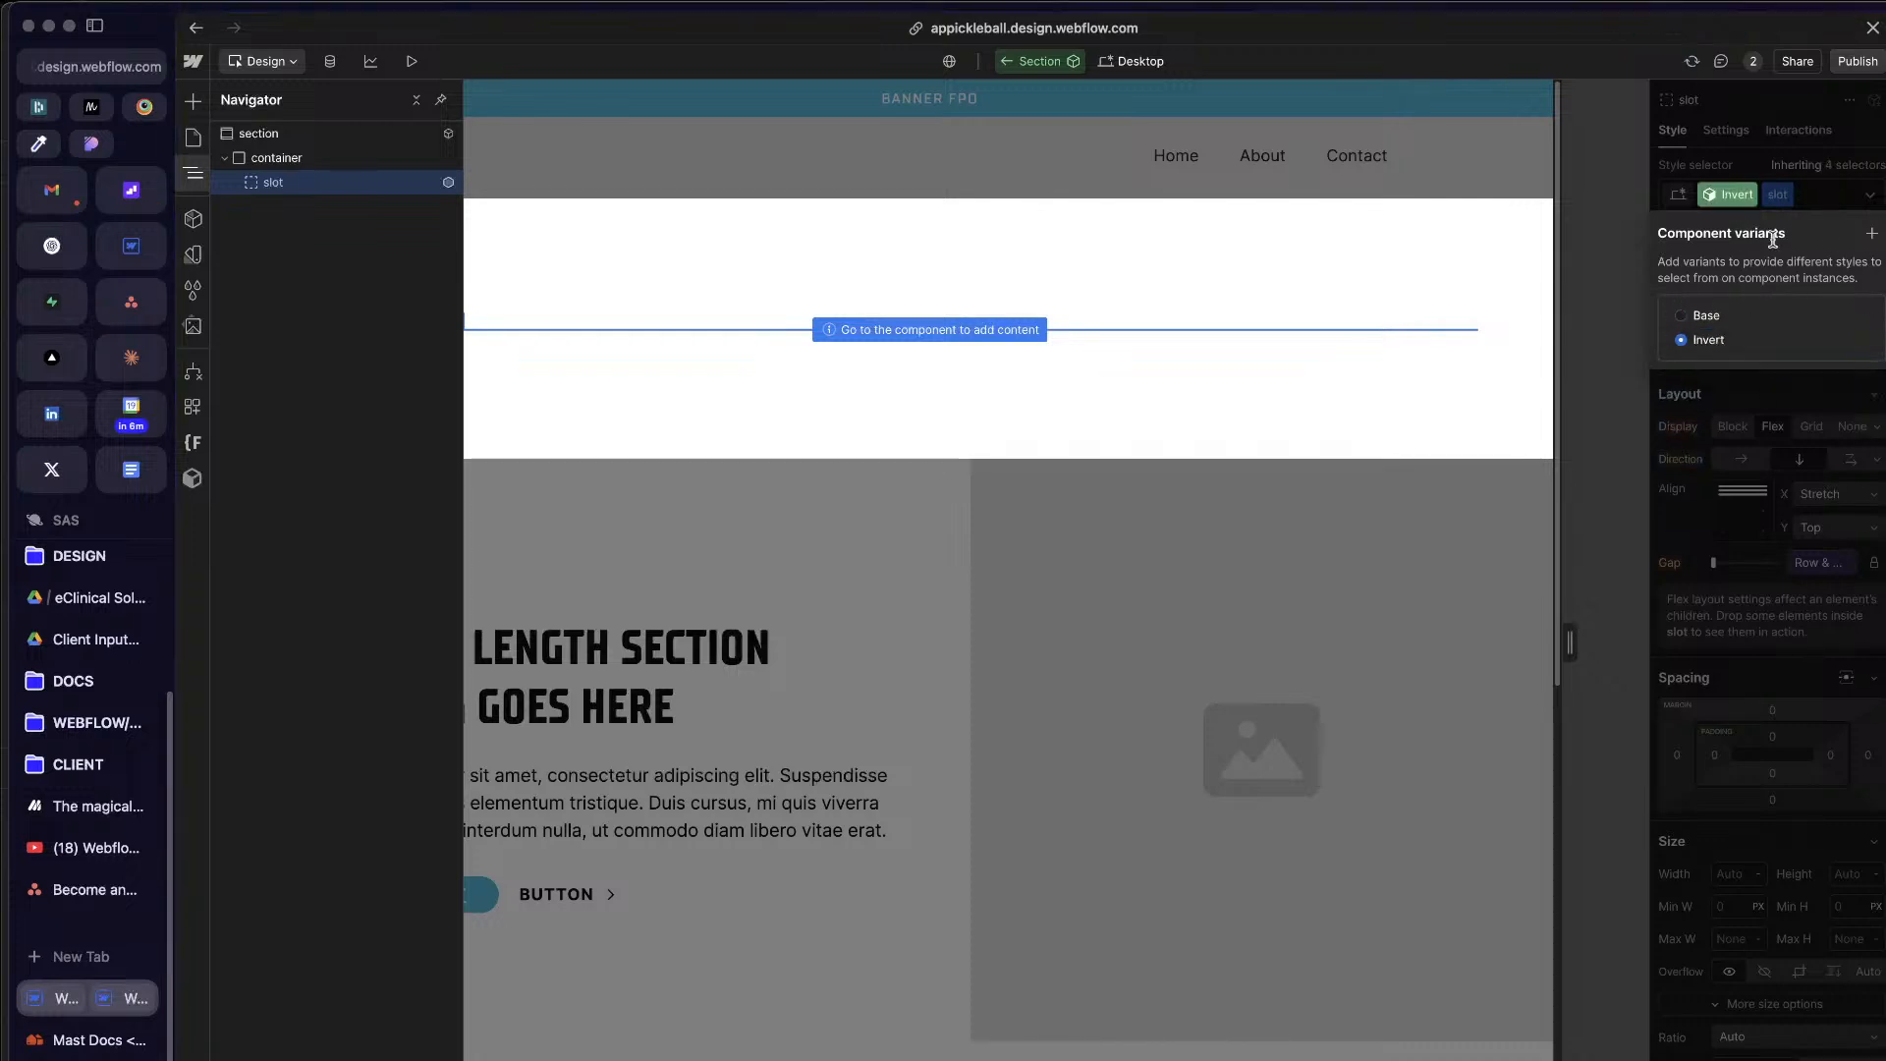
Step: Add a component variant named Accent 1 to the Section component and switch back to the Base variant
{"action": "left_click", "coordinate": [1873, 236]}
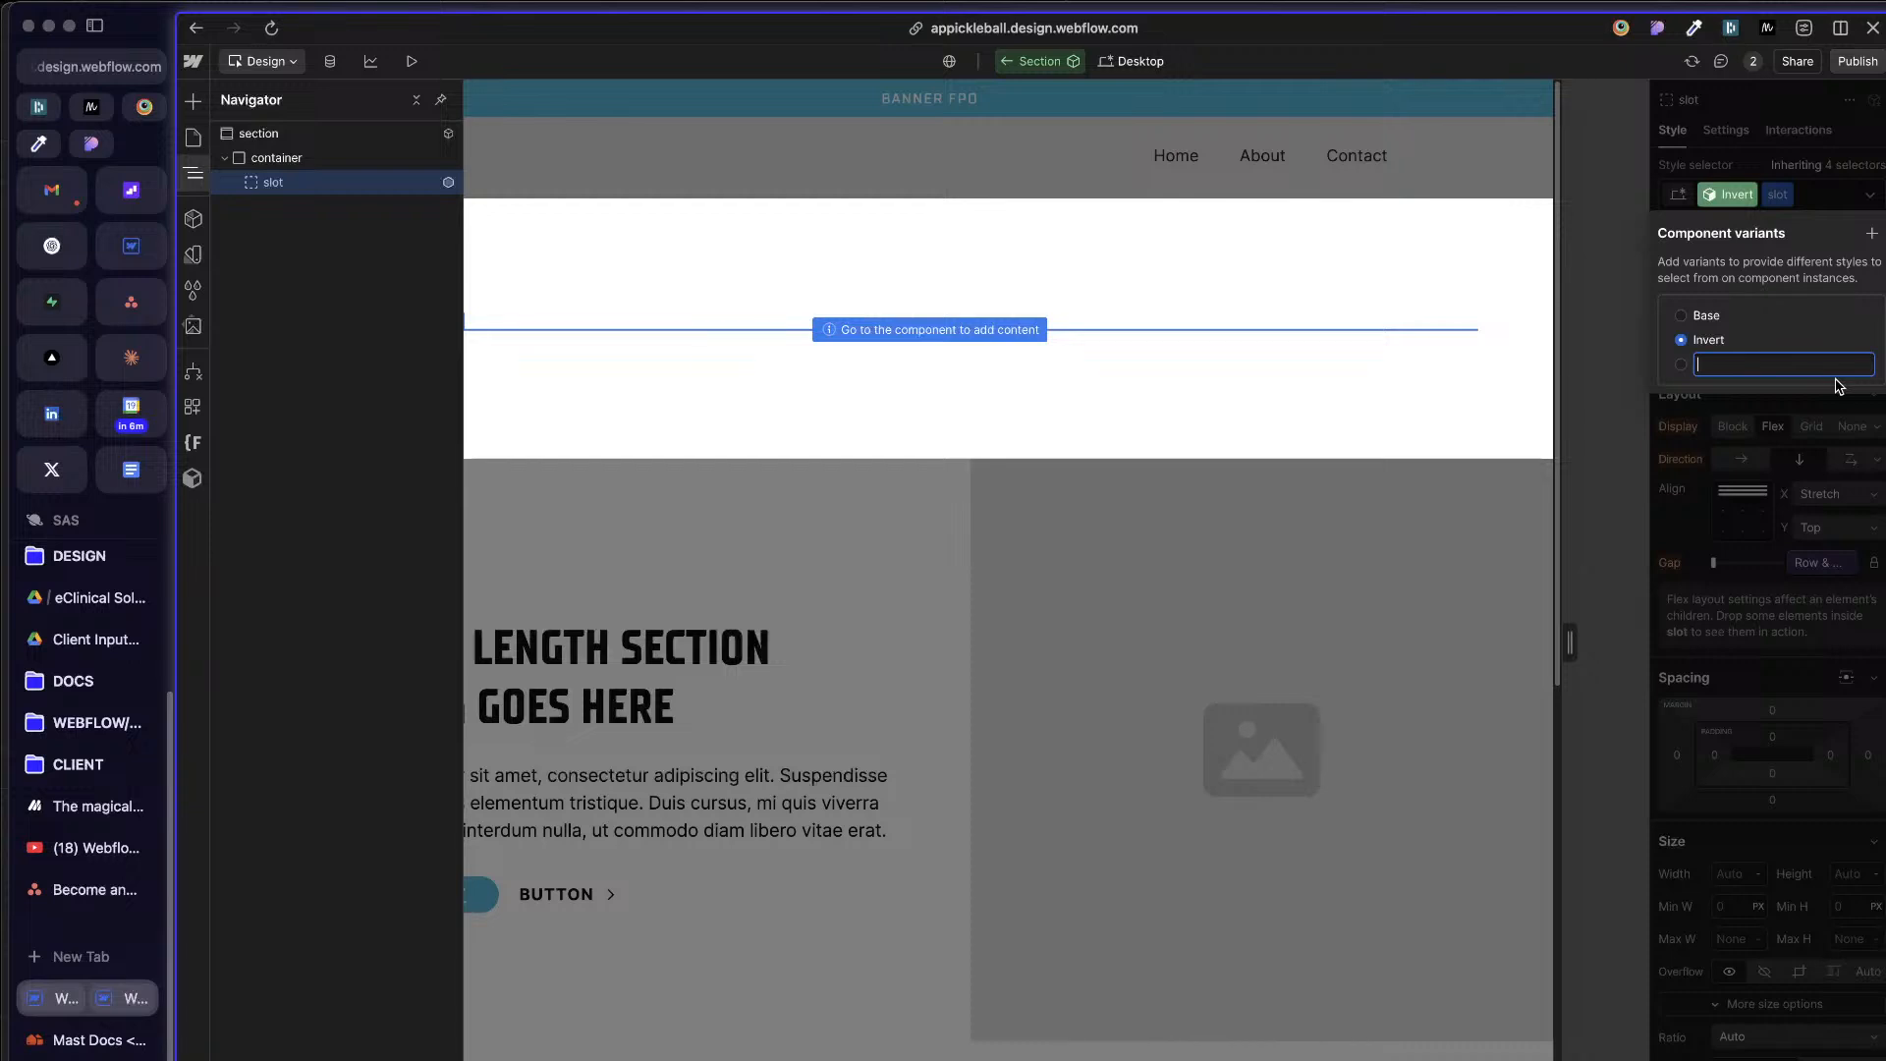
{"action": "key", "text": "Escape"}
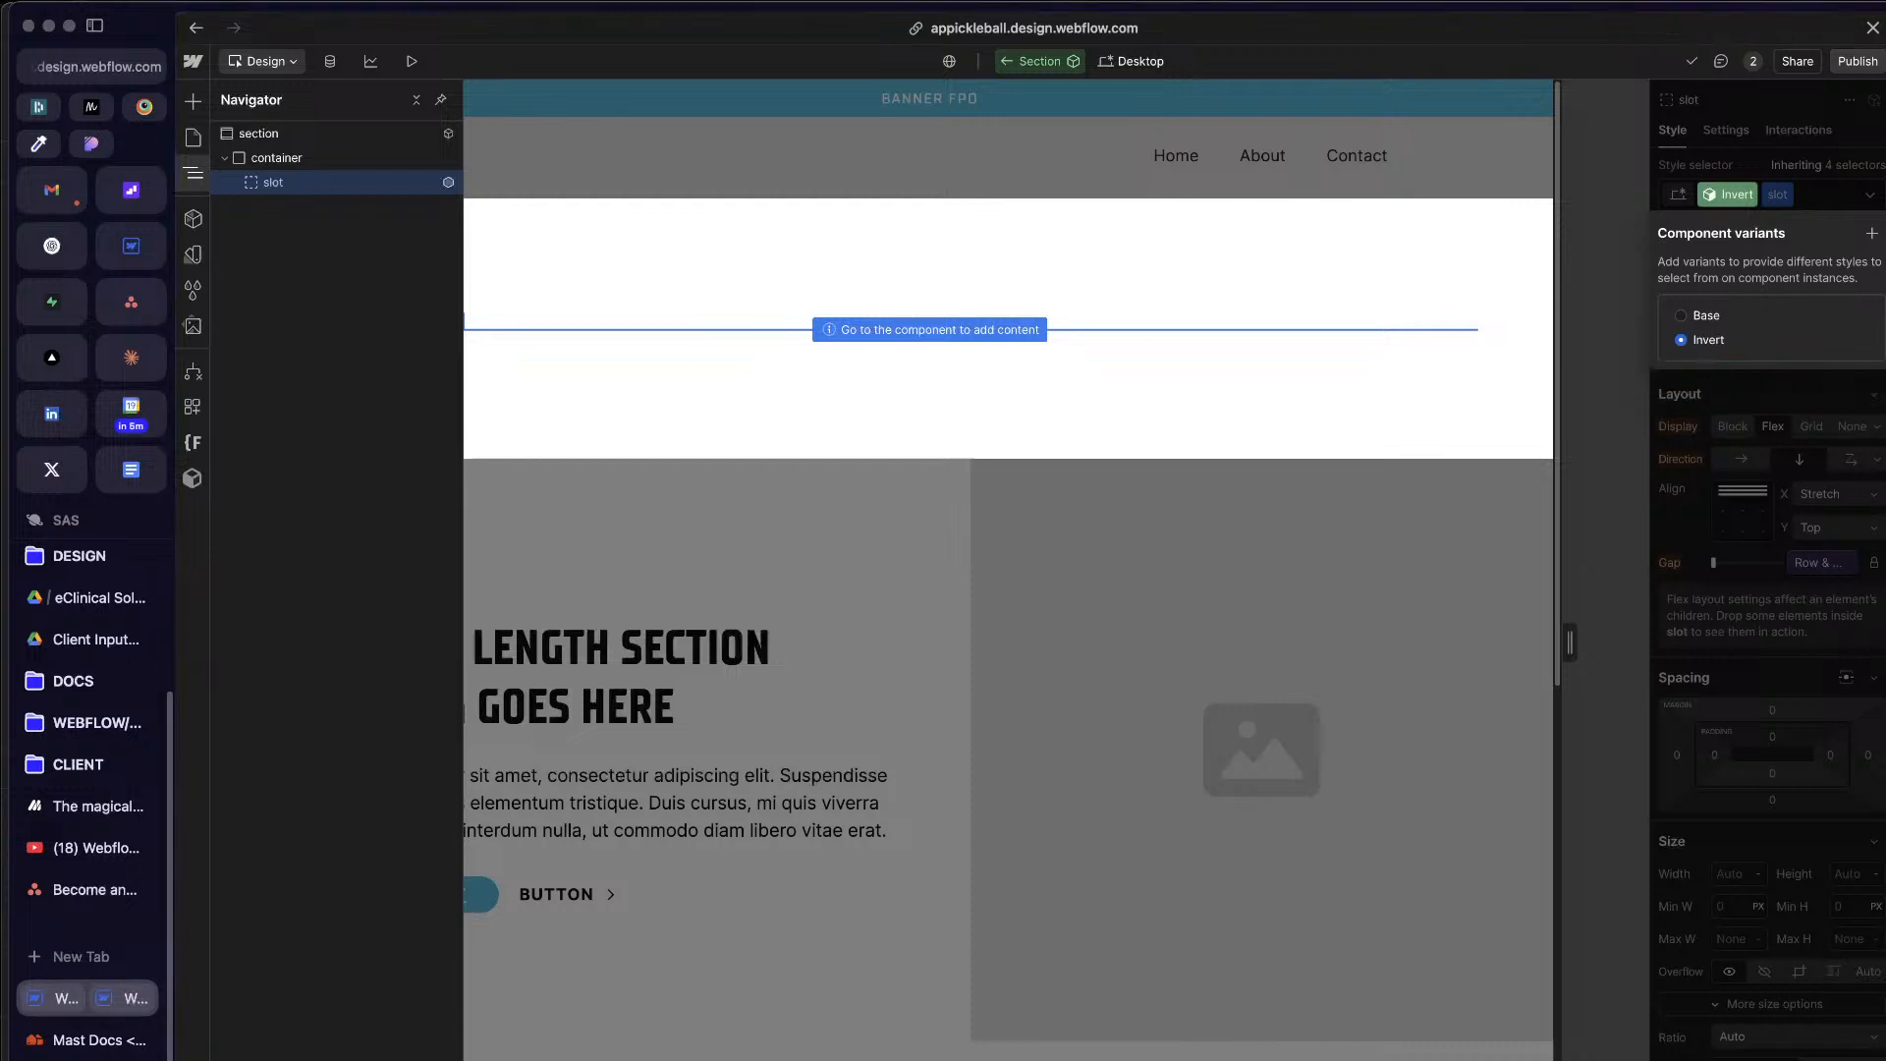
{"action": "left_click", "coordinate": [1873, 233]}
{"action": "type", "text": "Accent 1"}
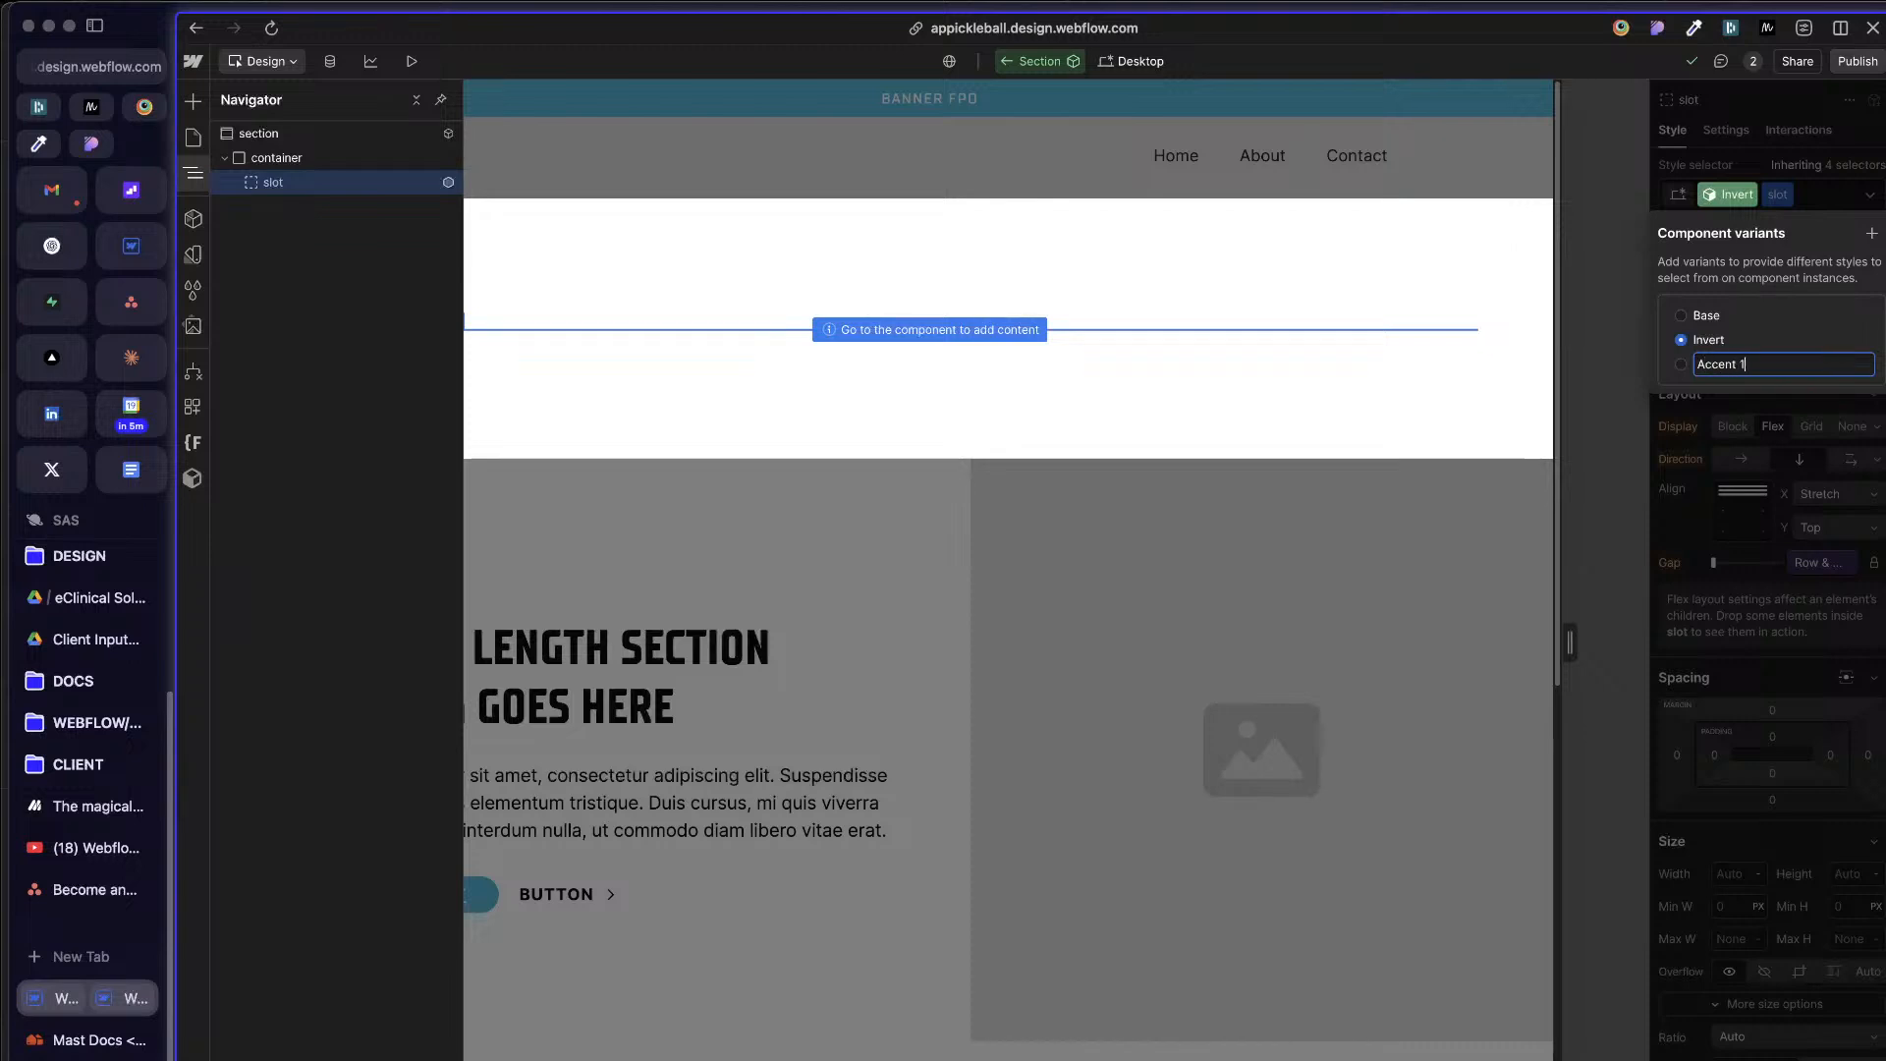
{"action": "key", "text": "Return"}
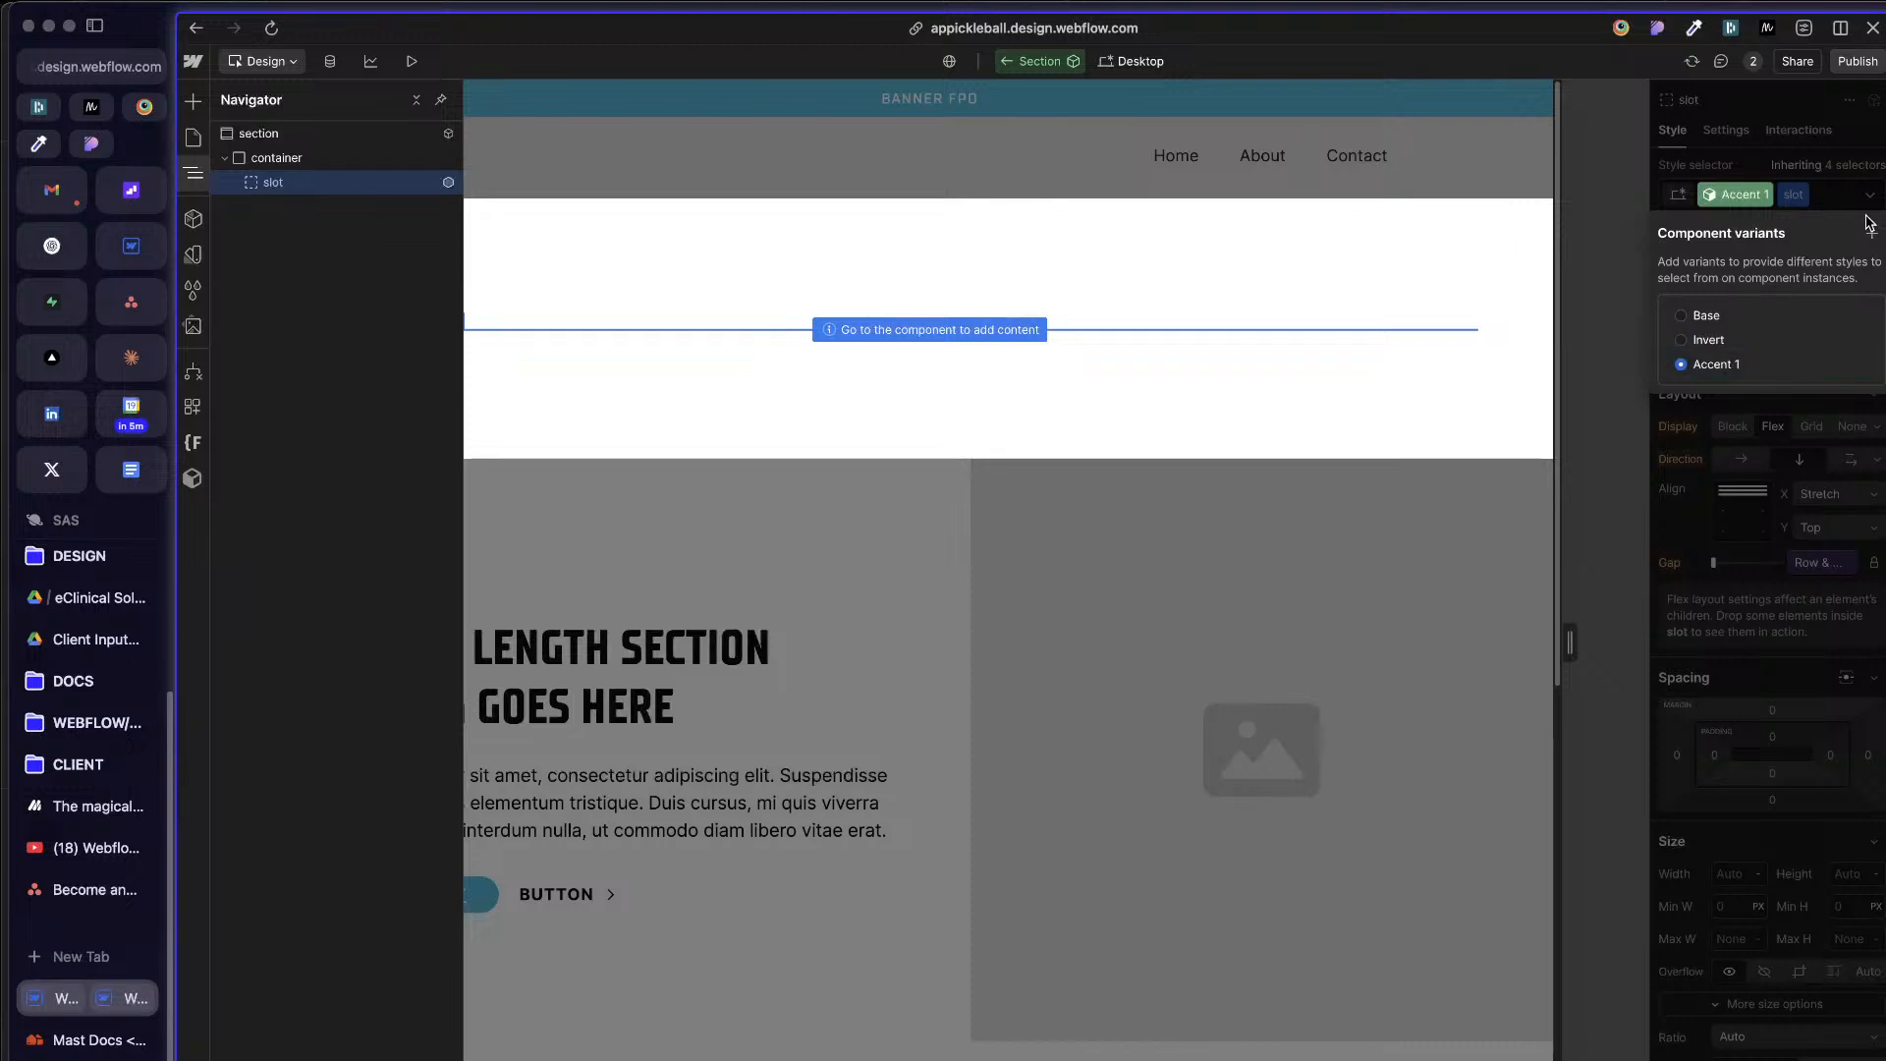
{"action": "left_click", "coordinate": [1709, 315]}
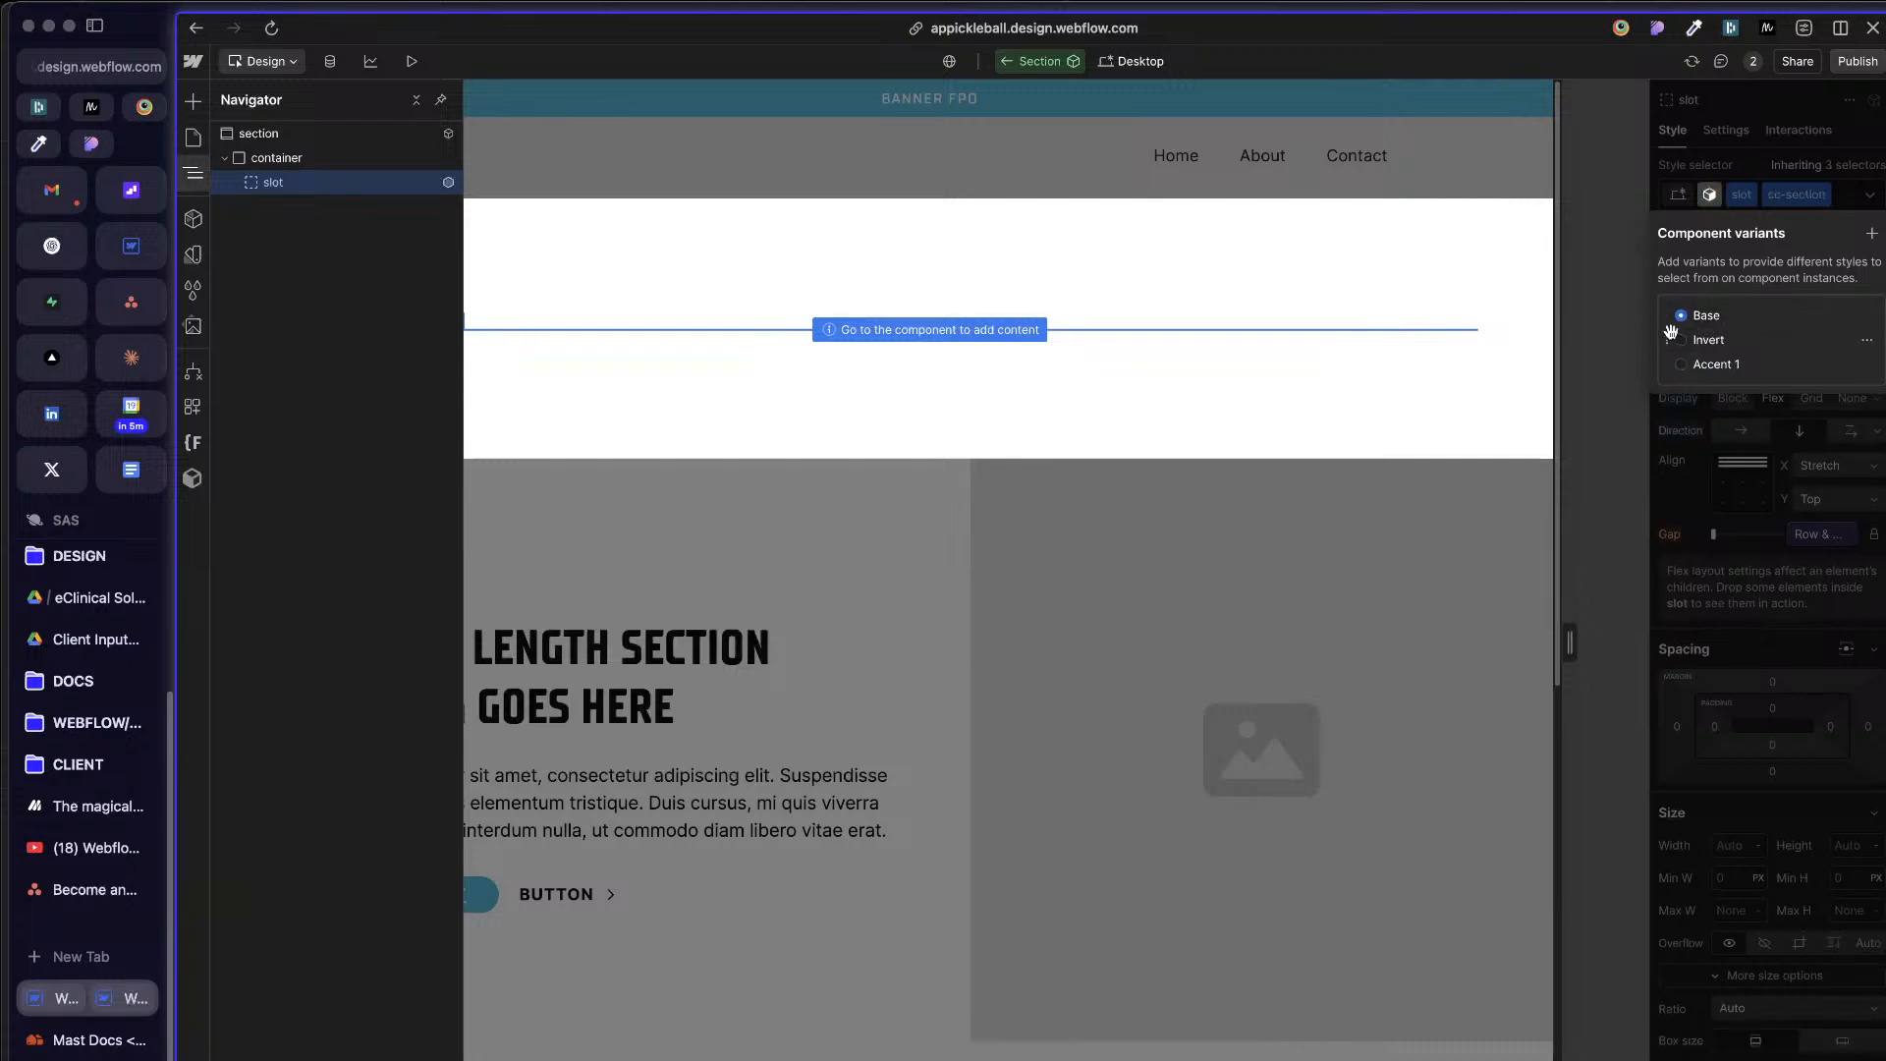
{"action": "left_click", "coordinate": [1739, 174]}
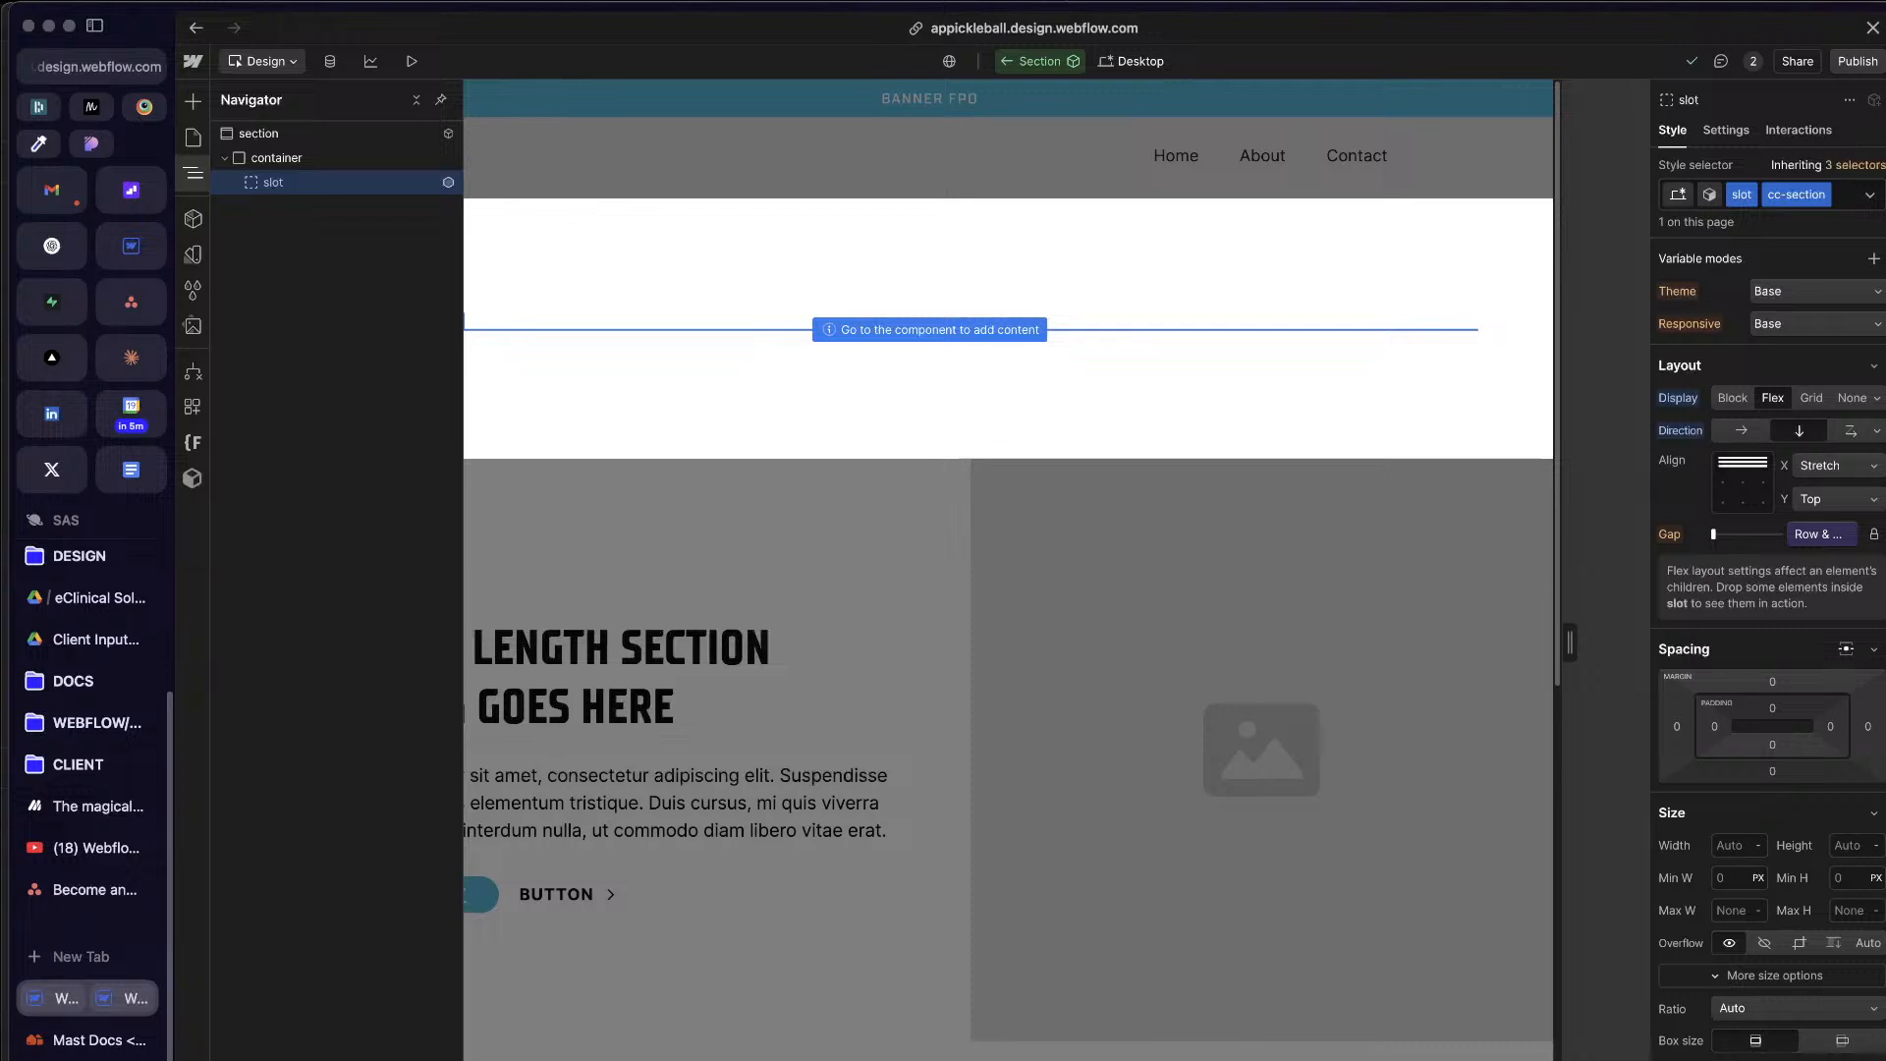
Step: Switch to the Invert variant and review the slot's layout, typography and background style settings
{"action": "left_click", "coordinate": [1709, 194]}
{"action": "left_click", "coordinate": [1709, 299]}
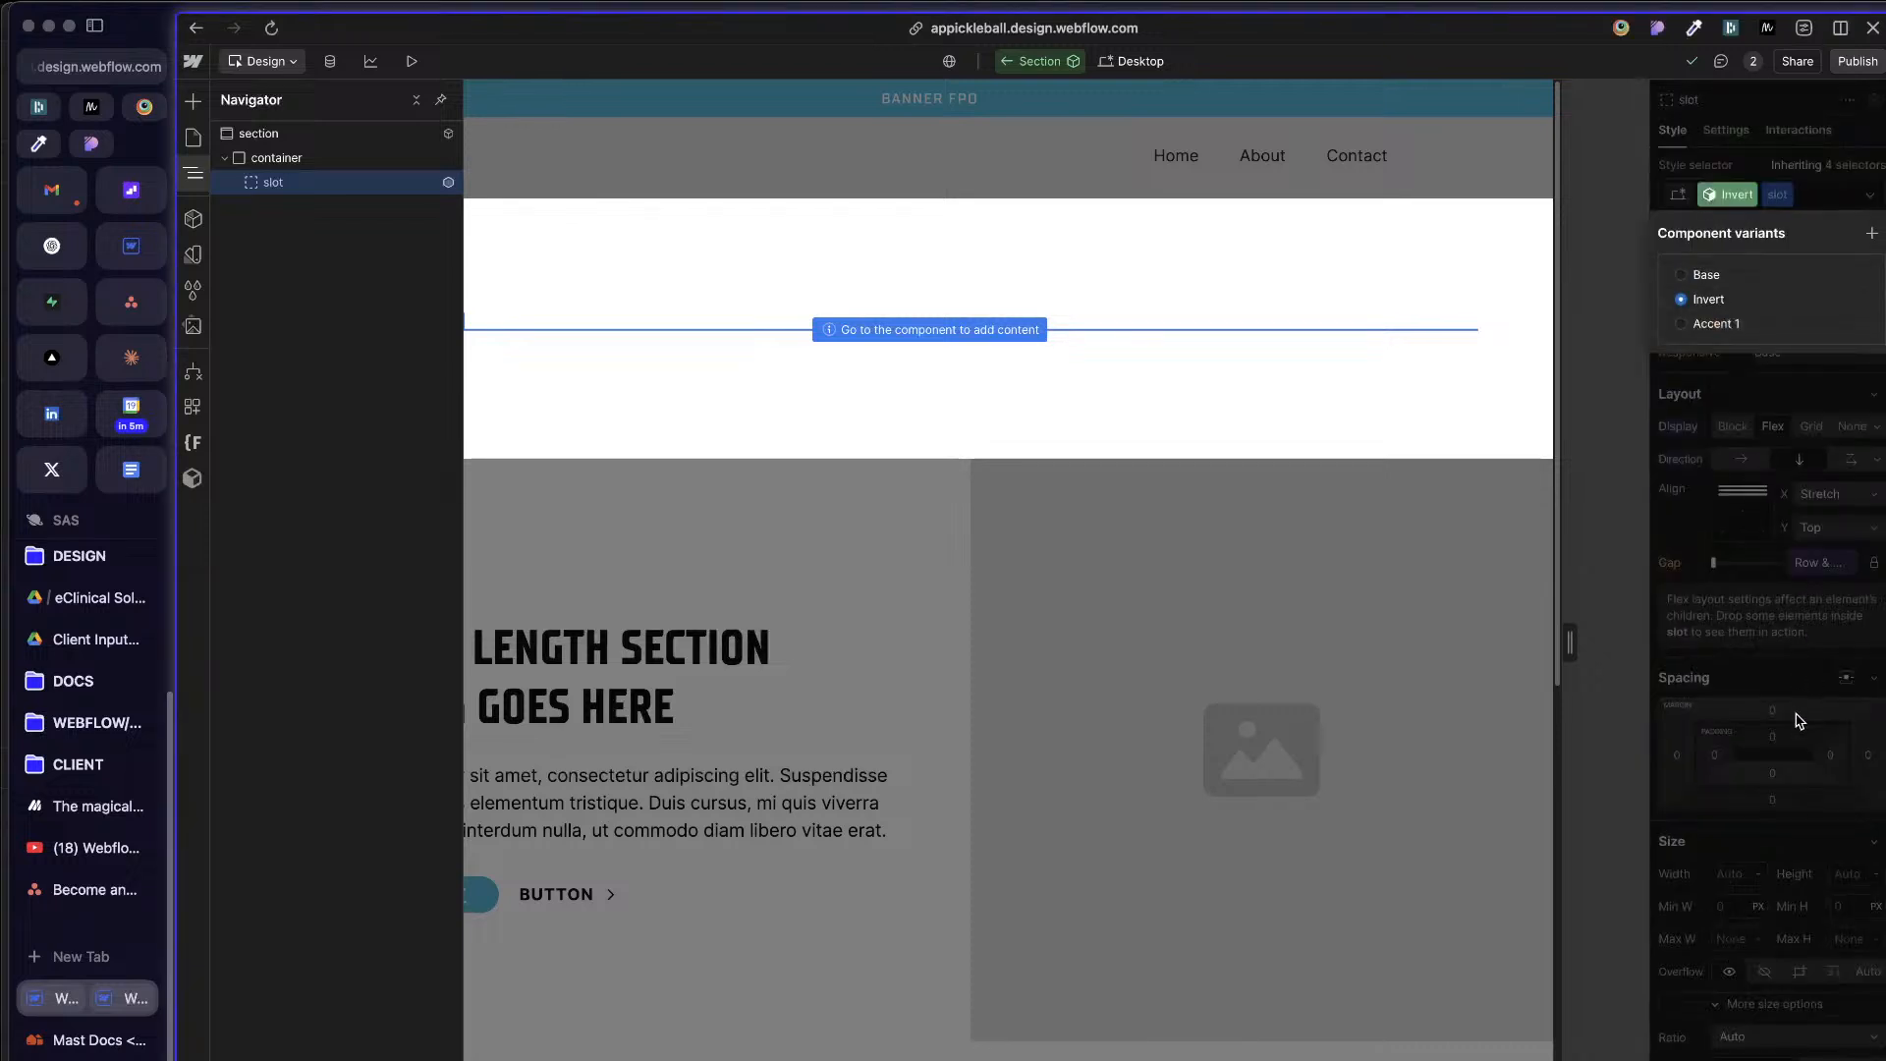
{"action": "left_click", "coordinate": [1755, 617]}
{"action": "scroll", "coordinate": [1768, 653], "scroll_direction": "down", "scroll_amount": 5}
{"action": "scroll", "coordinate": [1775, 658], "scroll_direction": "down", "scroll_amount": 3}
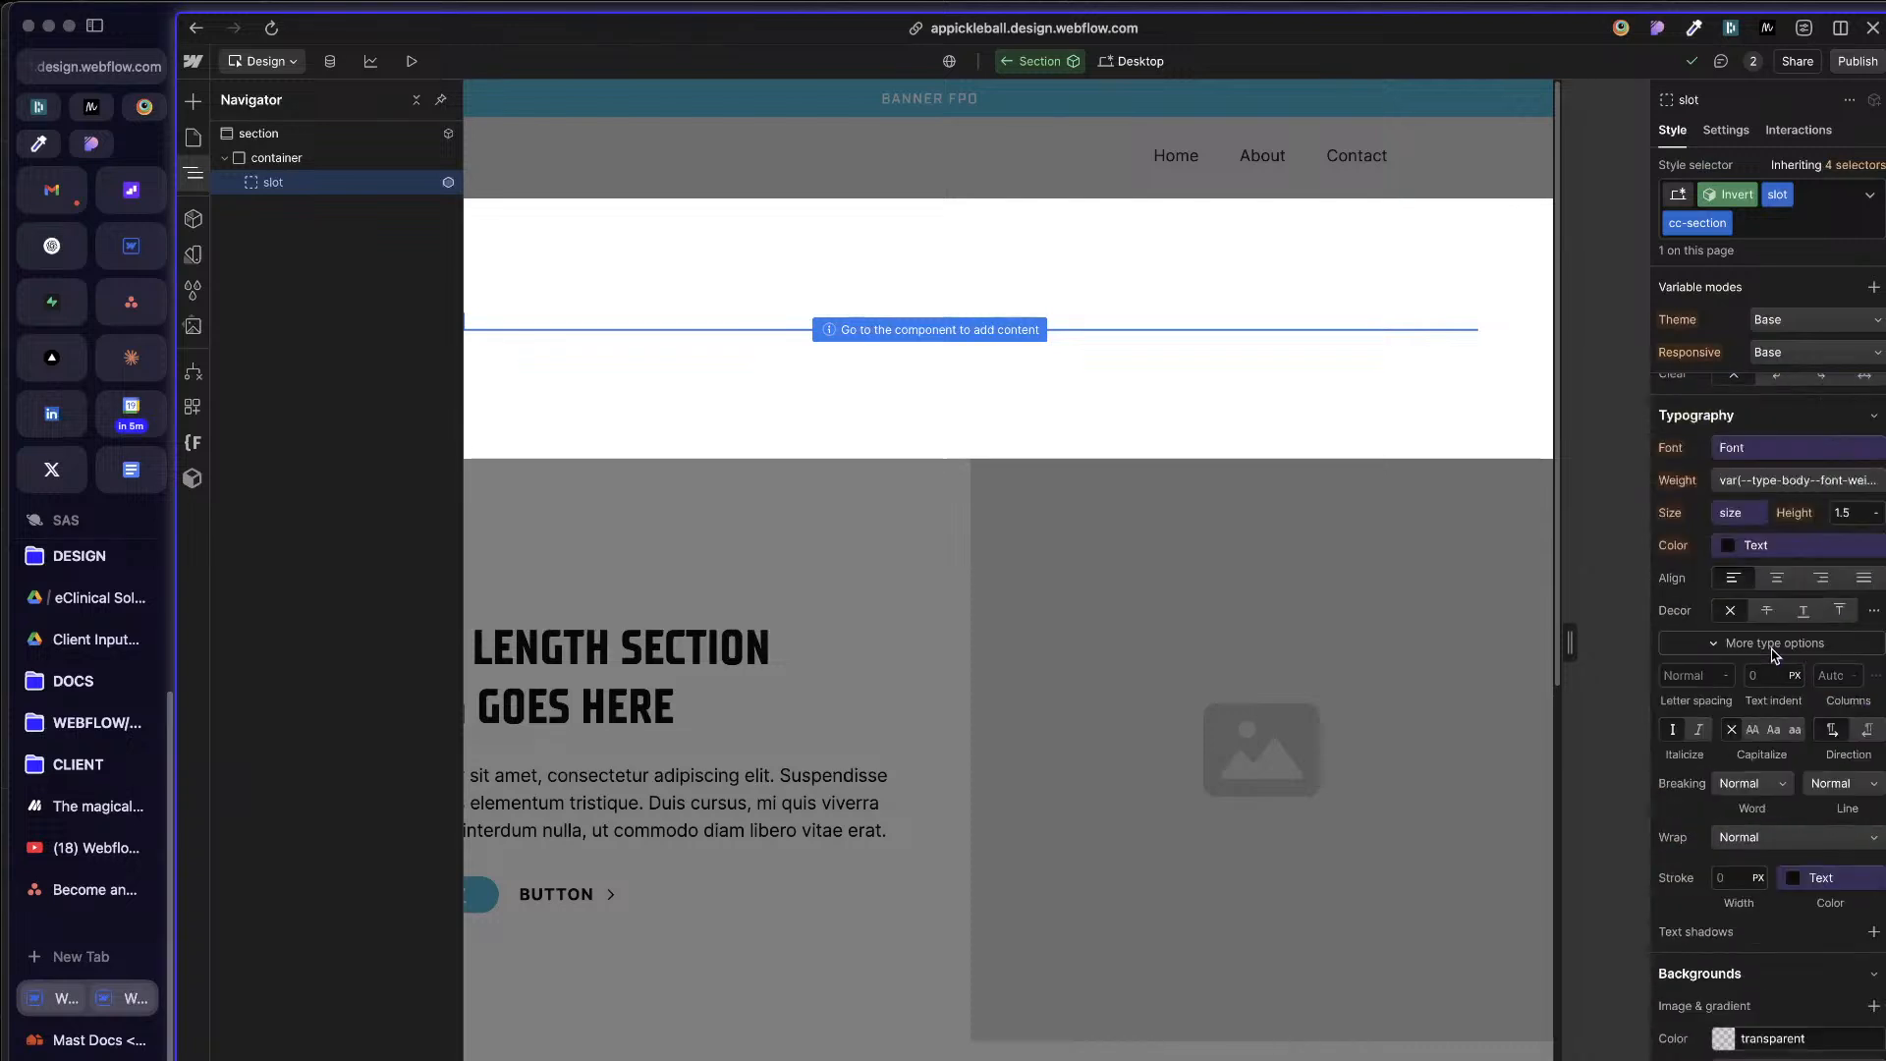
{"action": "scroll", "coordinate": [1774, 658], "scroll_direction": "up", "scroll_amount": 8}
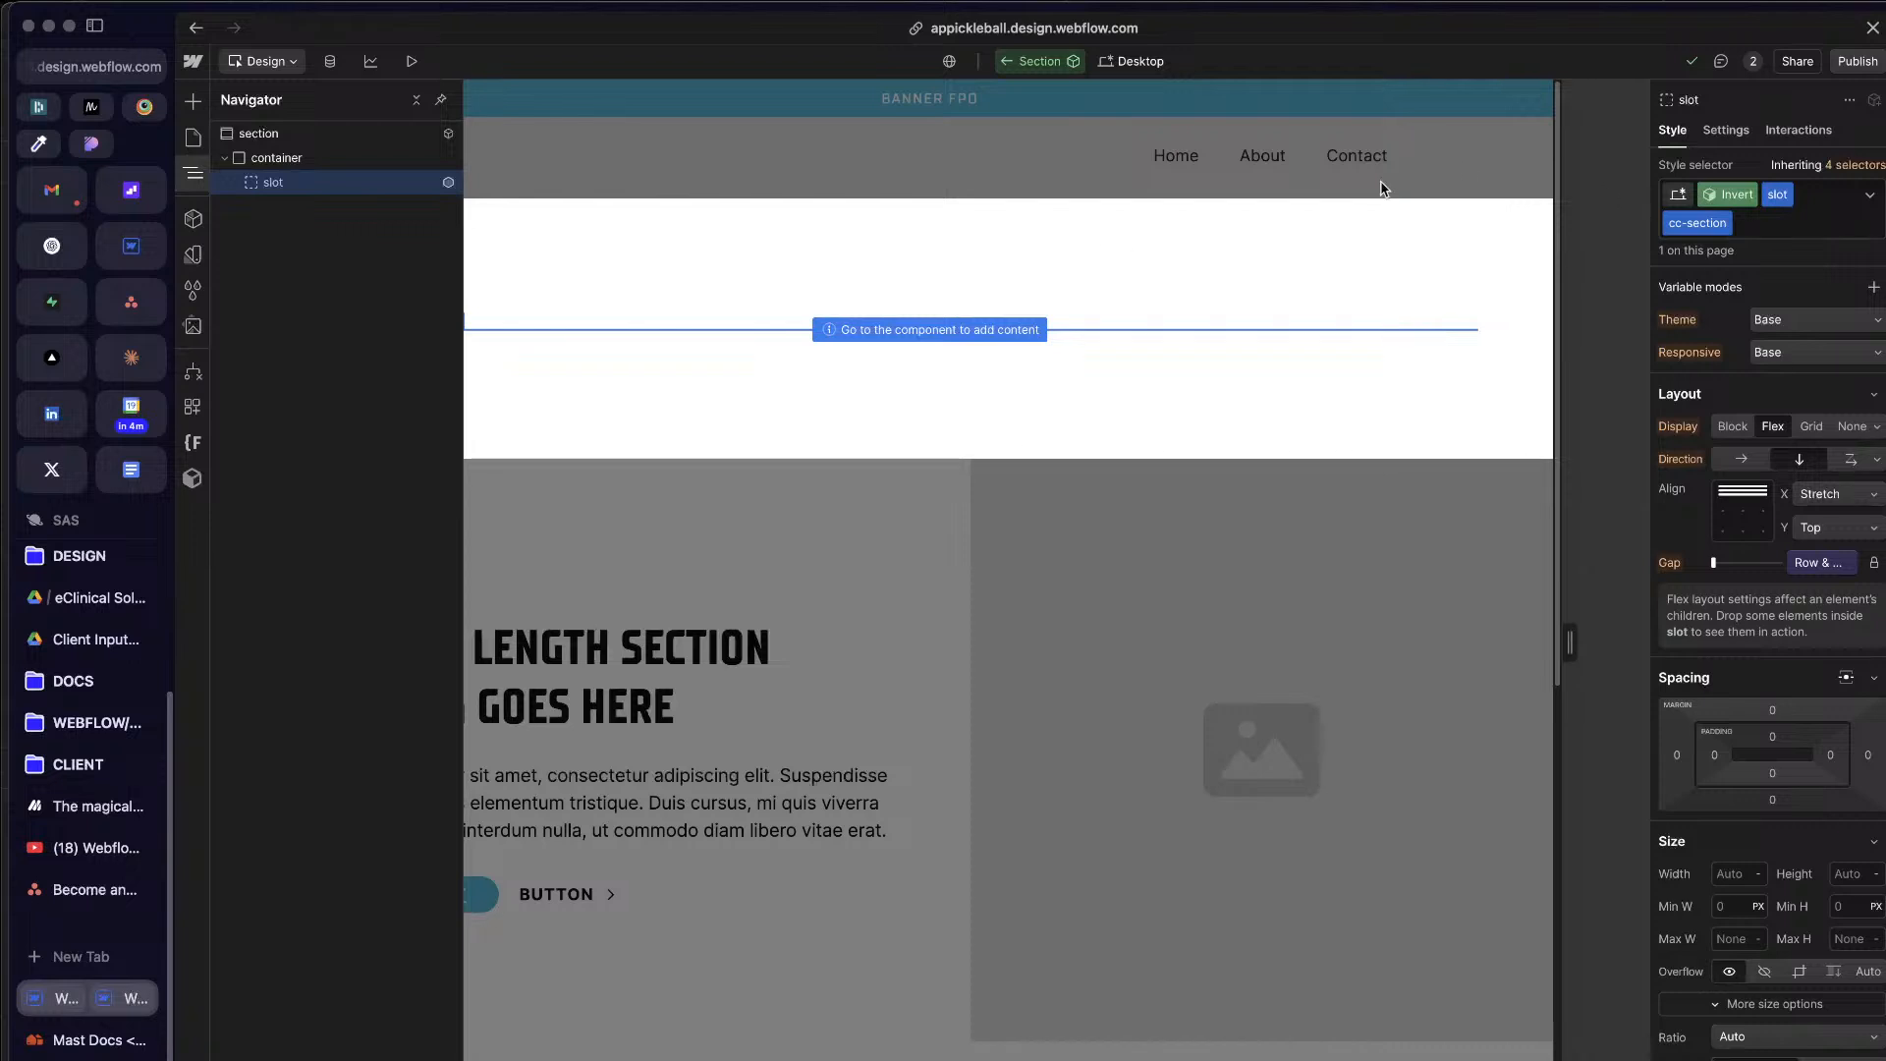
Step: Select the outer section element and set its Theme variable mode to Base within the Invert variant
{"action": "left_click", "coordinate": [344, 183]}
{"action": "key", "text": "z"}
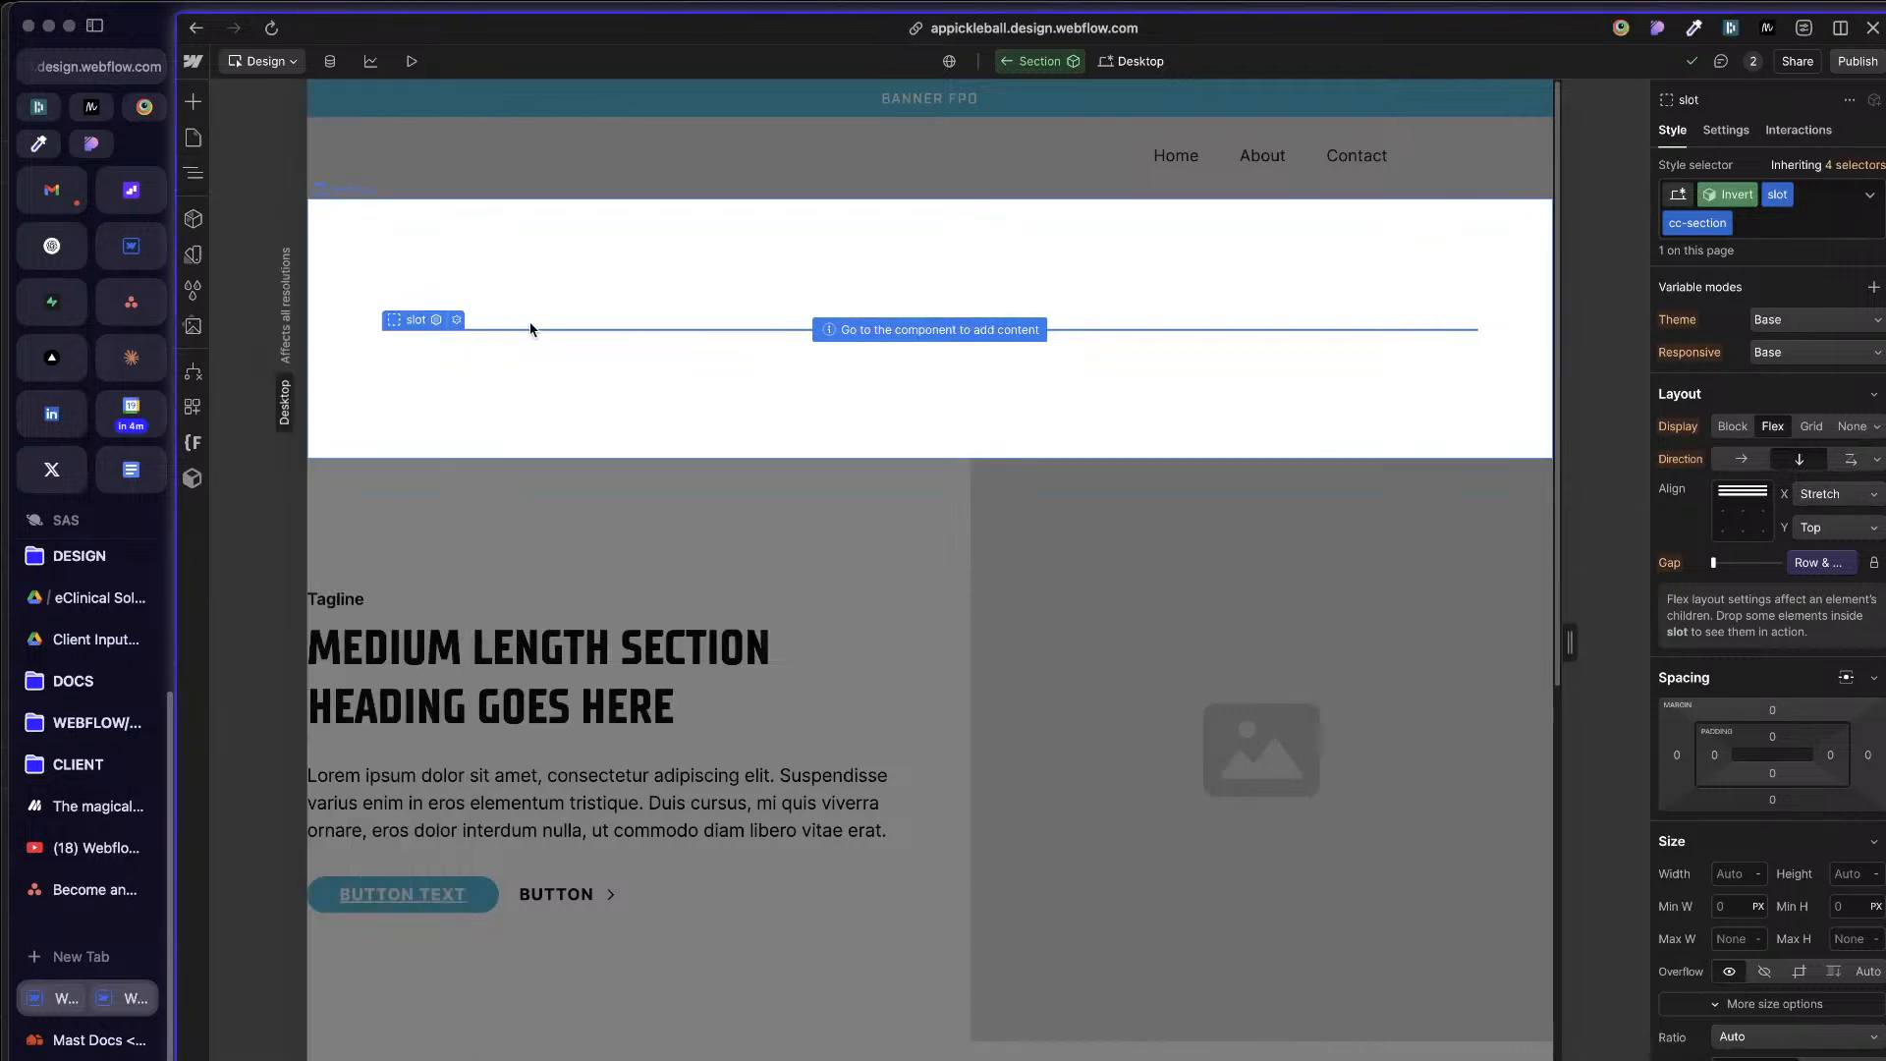
{"action": "key", "text": "z"}
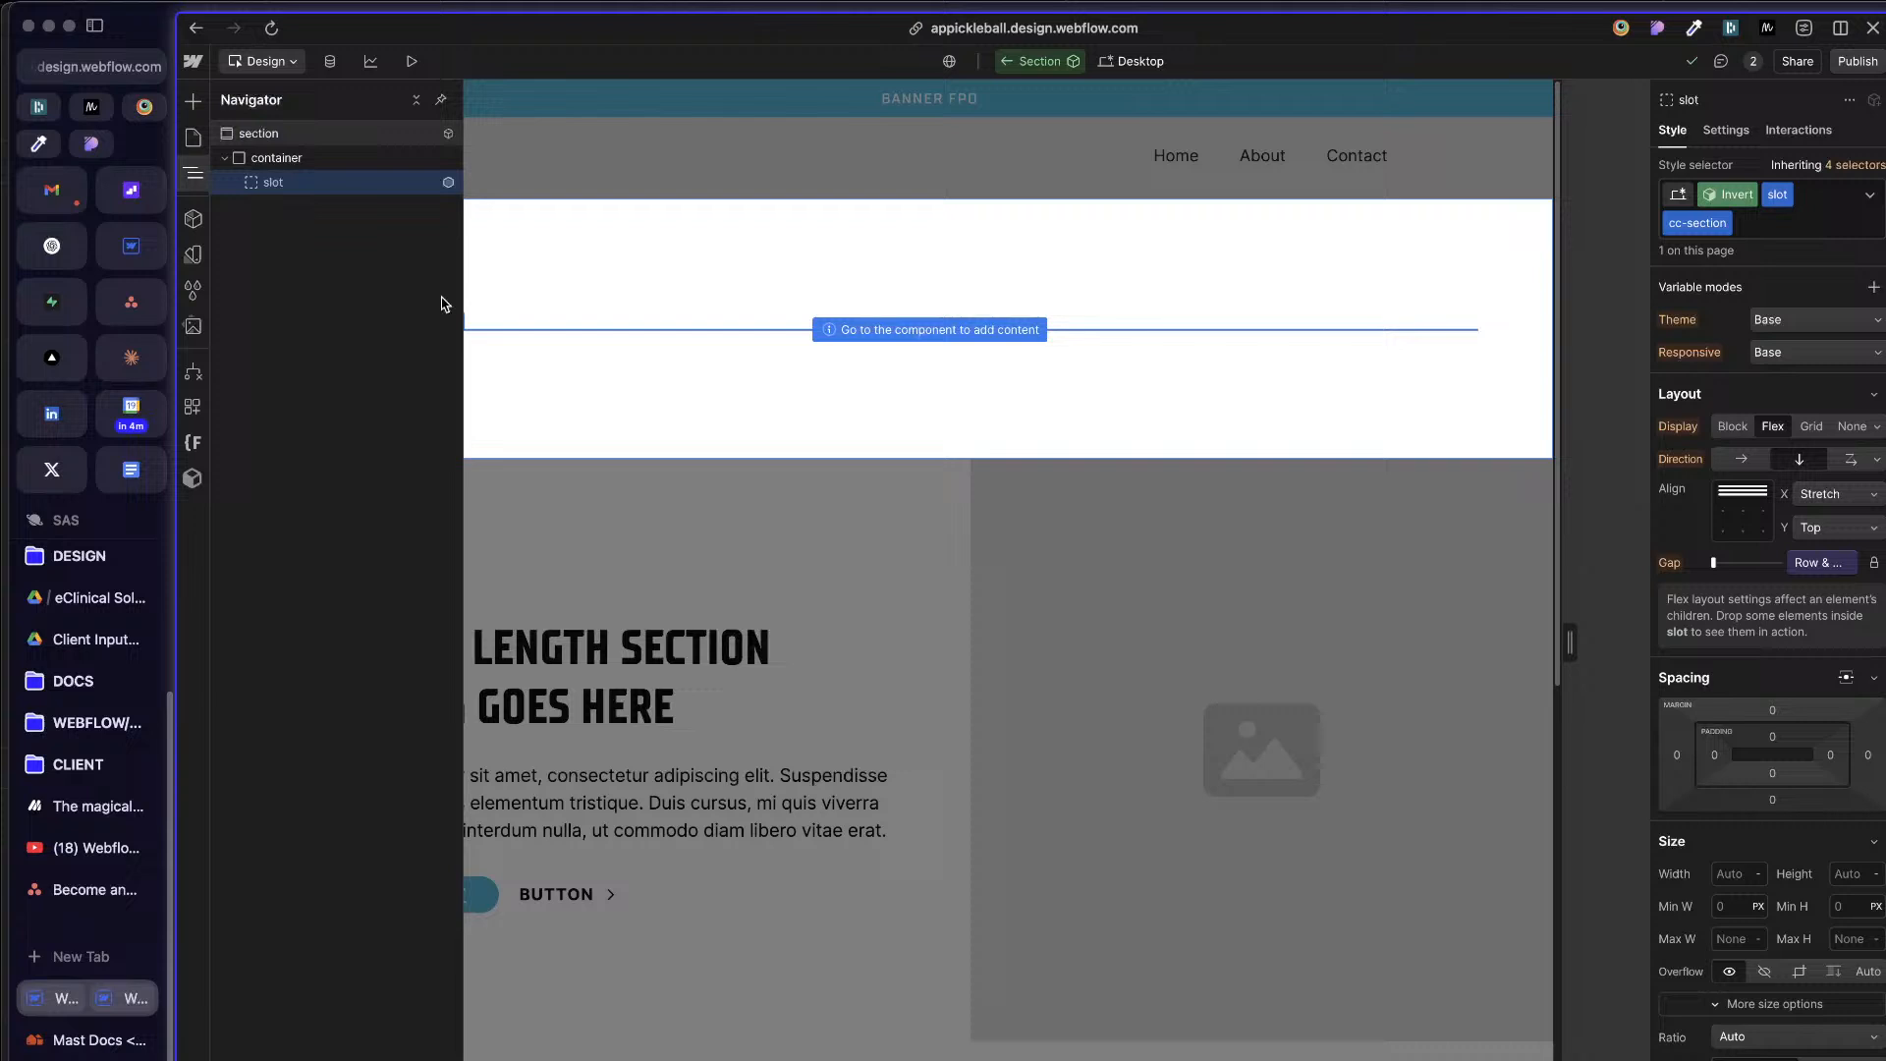
{"action": "left_click", "coordinate": [304, 138]}
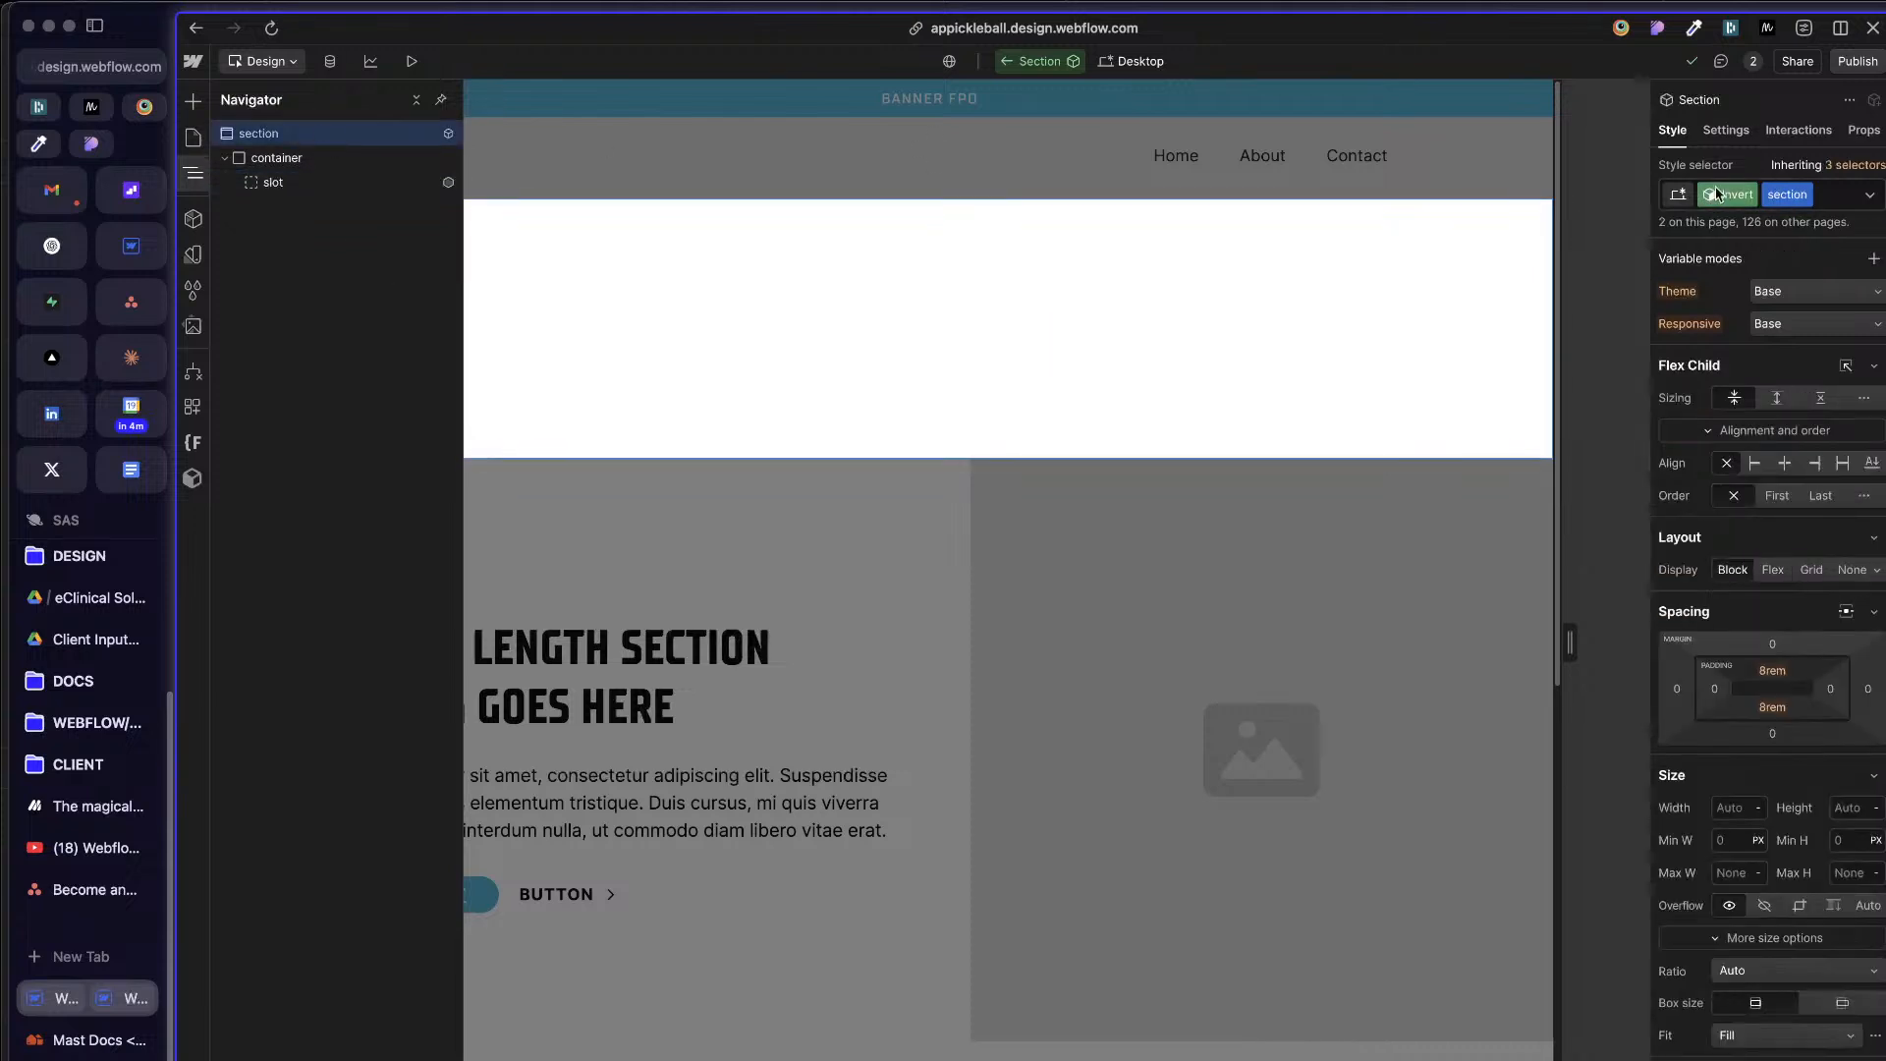
{"action": "left_click", "coordinate": [1680, 194]}
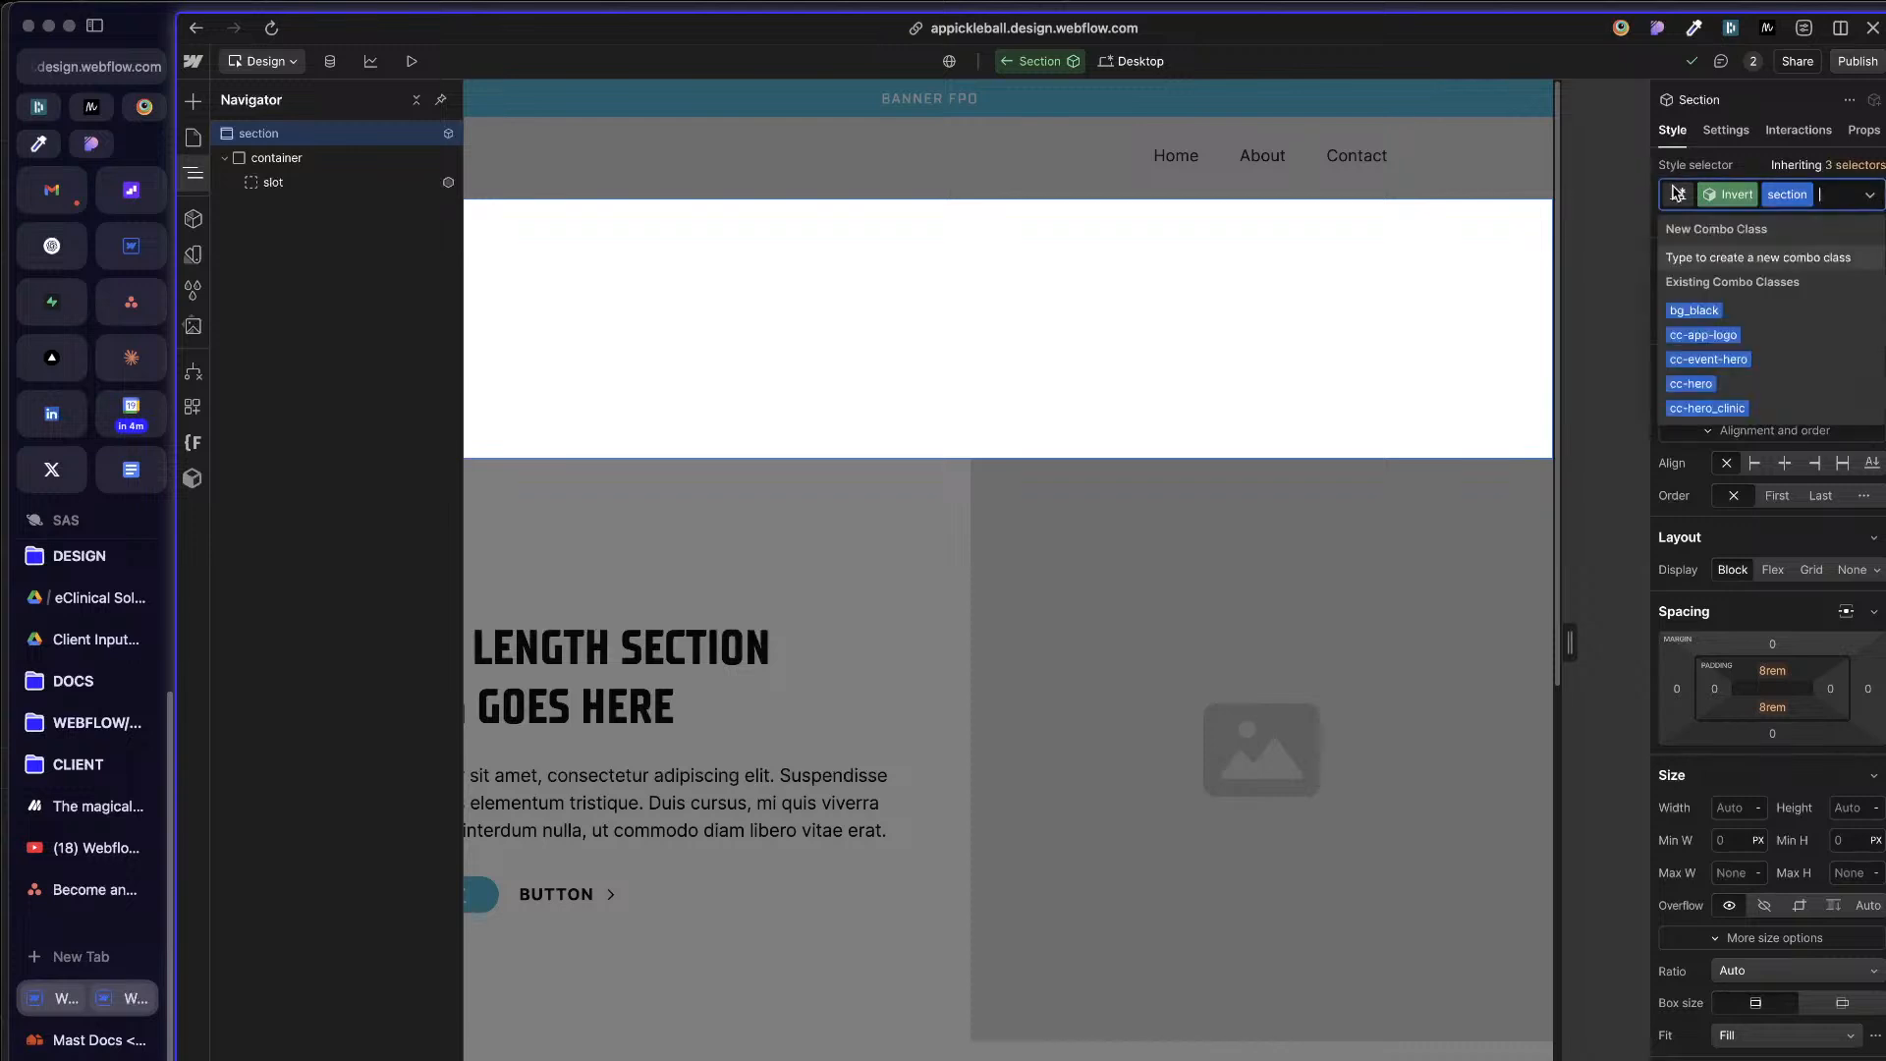
{"action": "left_click", "coordinate": [1775, 169]}
{"action": "left_click", "coordinate": [1832, 293]}
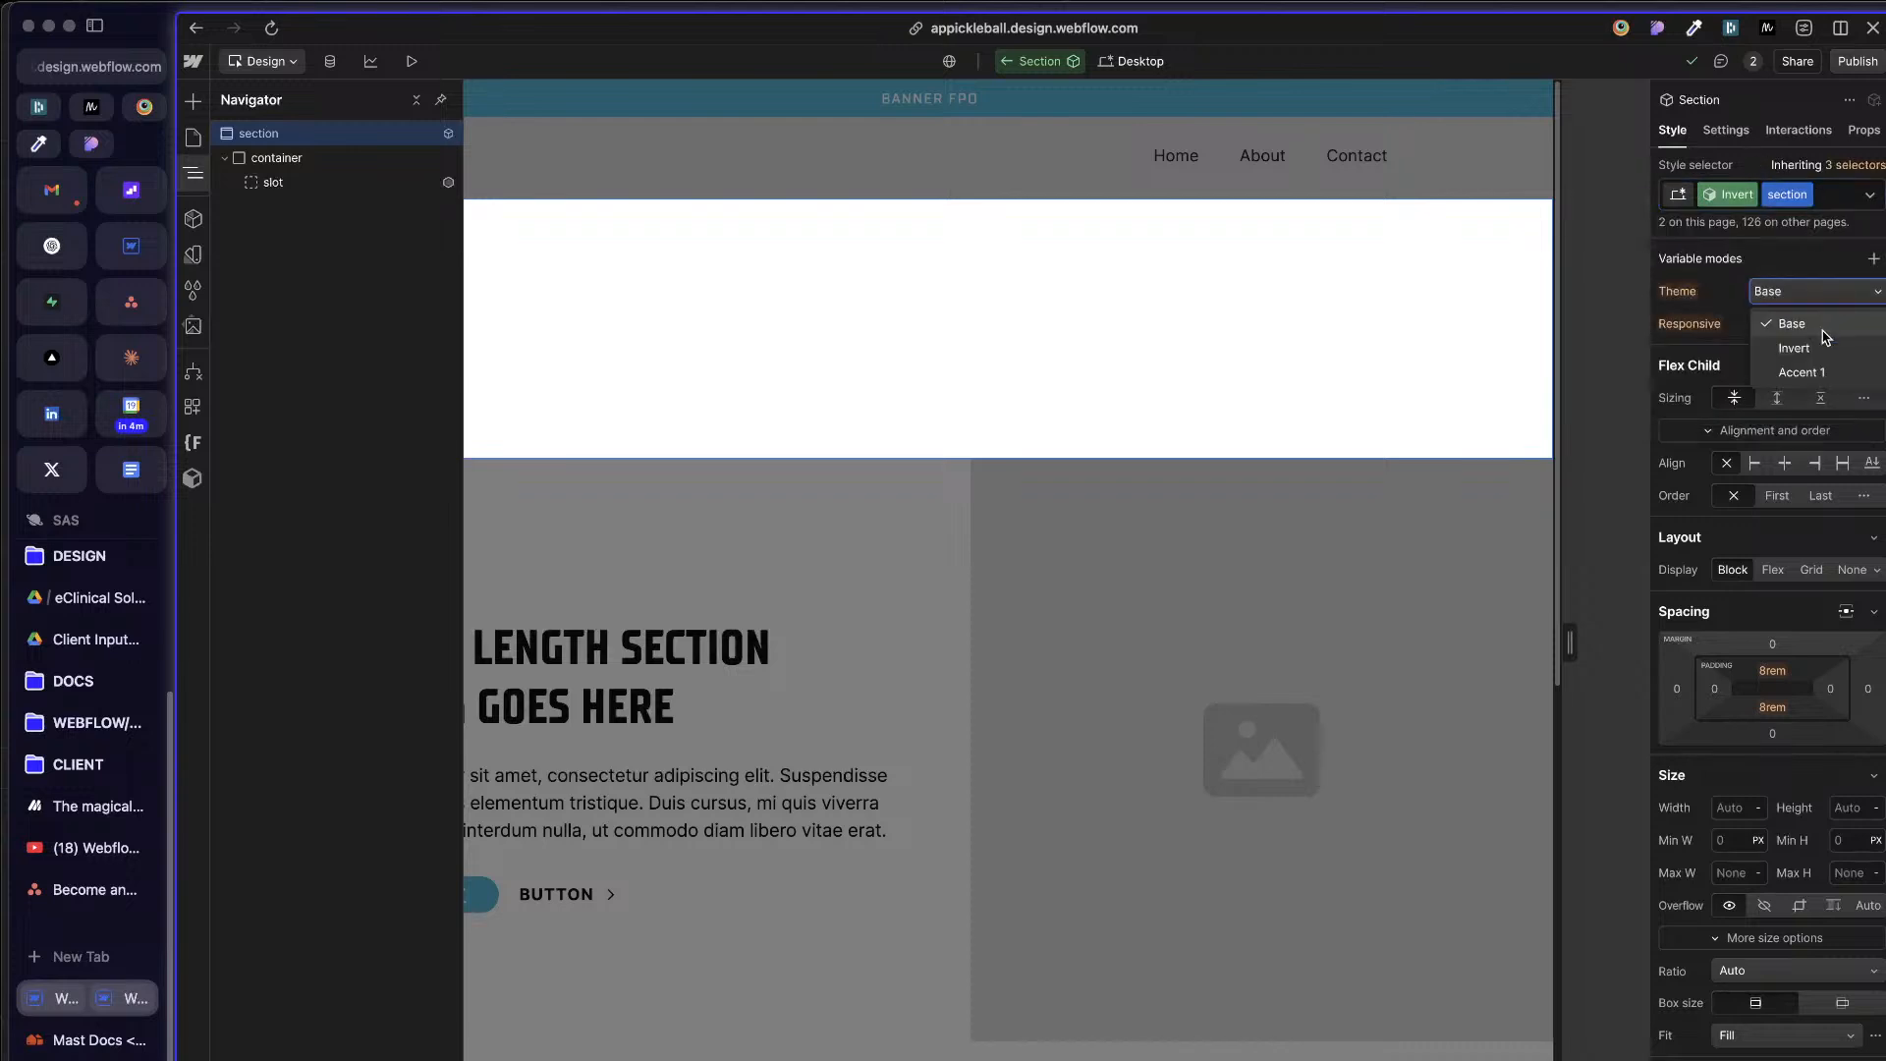
{"action": "left_click", "coordinate": [1823, 326]}
Step: Switch to the Base variant and create a combo class named cc-themed on the section element
{"action": "left_click", "coordinate": [1712, 195]}
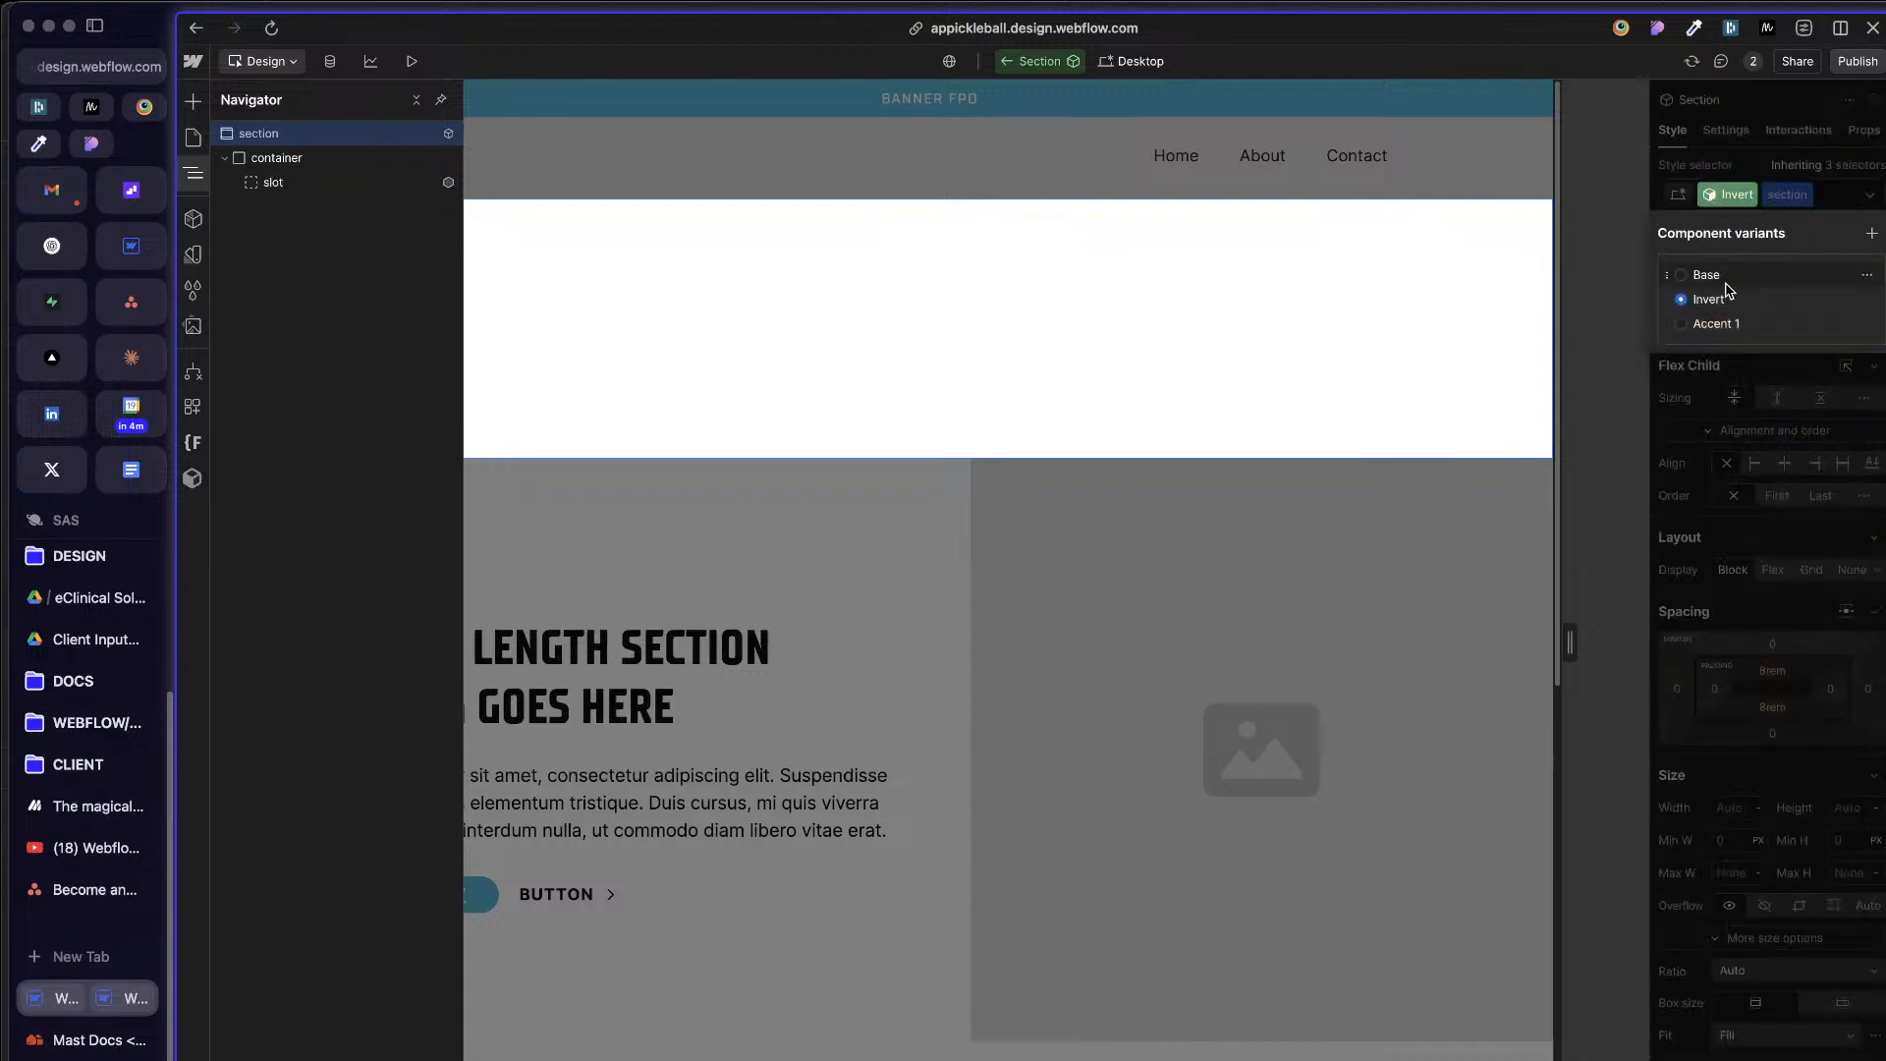
{"action": "left_click", "coordinate": [1706, 276]}
{"action": "left_click", "coordinate": [1744, 164]}
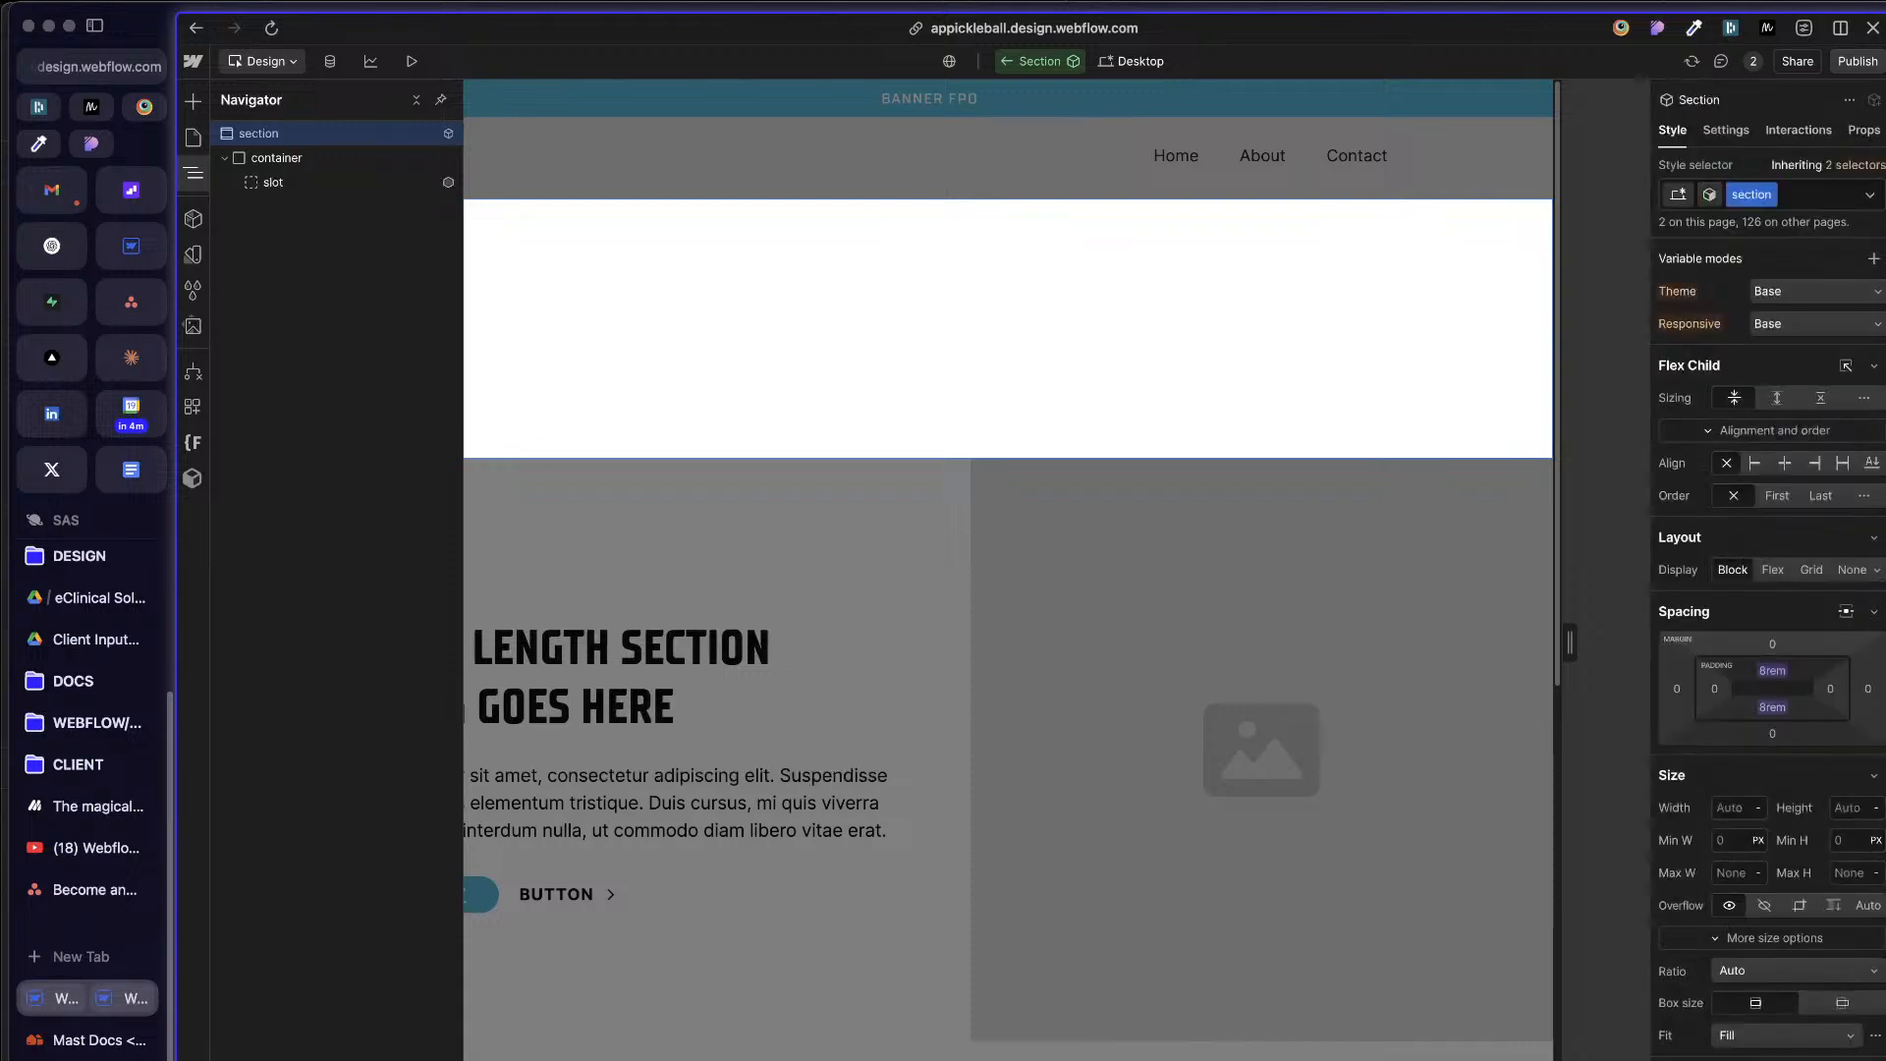
{"action": "left_click", "coordinate": [1808, 195]}
{"action": "type", "text": "c"}
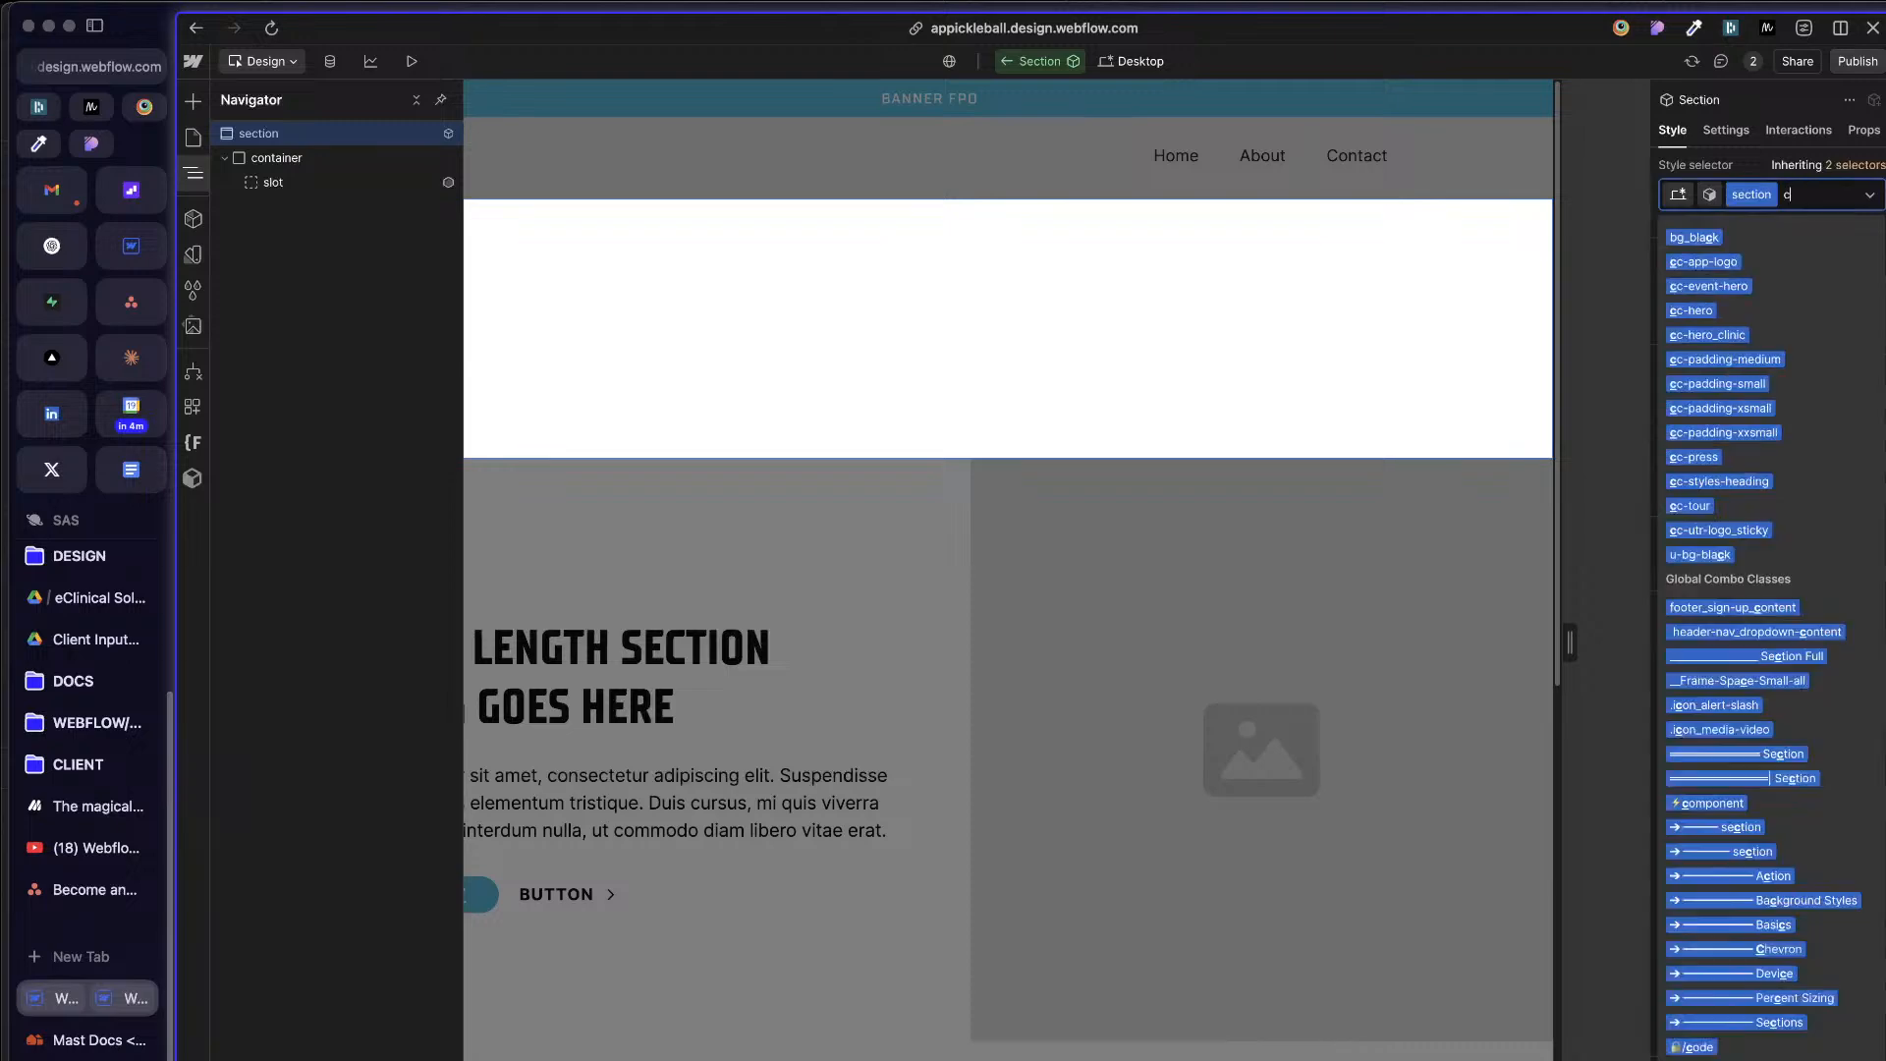
{"action": "type", "text": "c--th"}
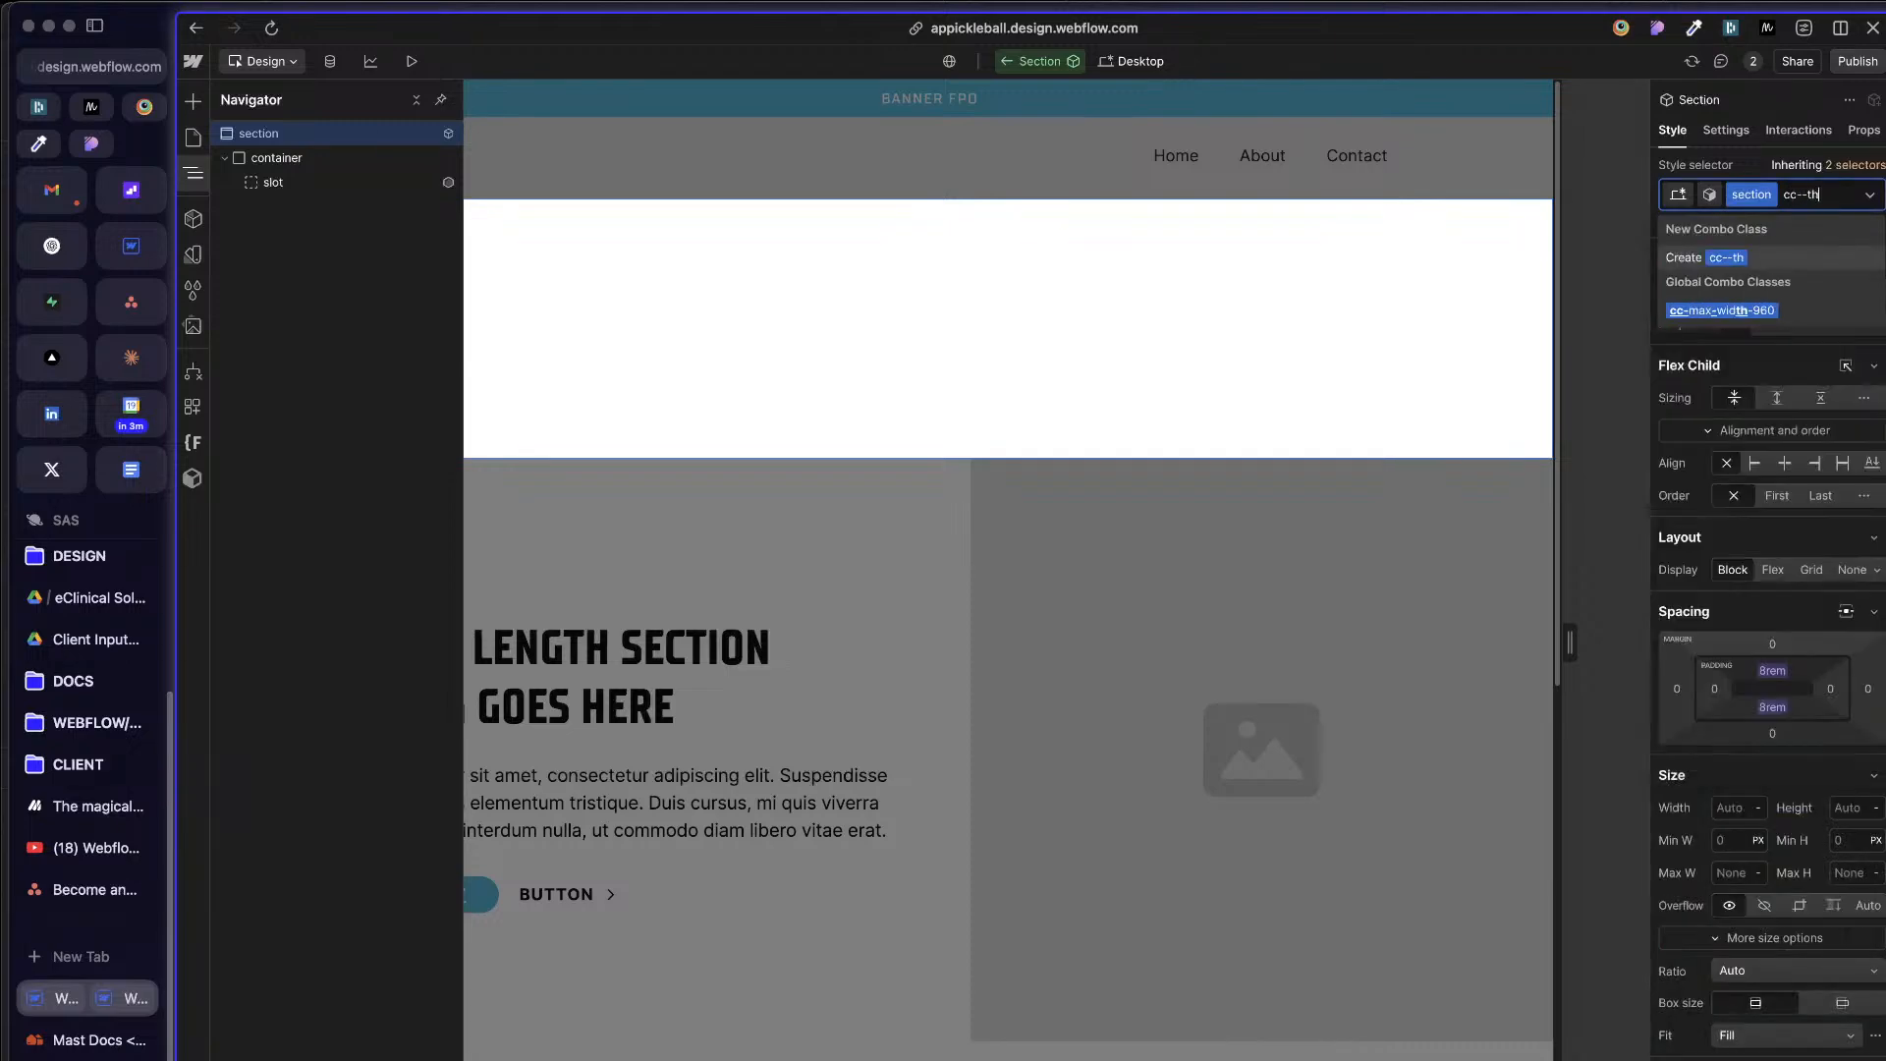
{"action": "key", "text": "BackSpace"}
{"action": "key", "text": "BackSpace"}
{"action": "type", "text": "h"}
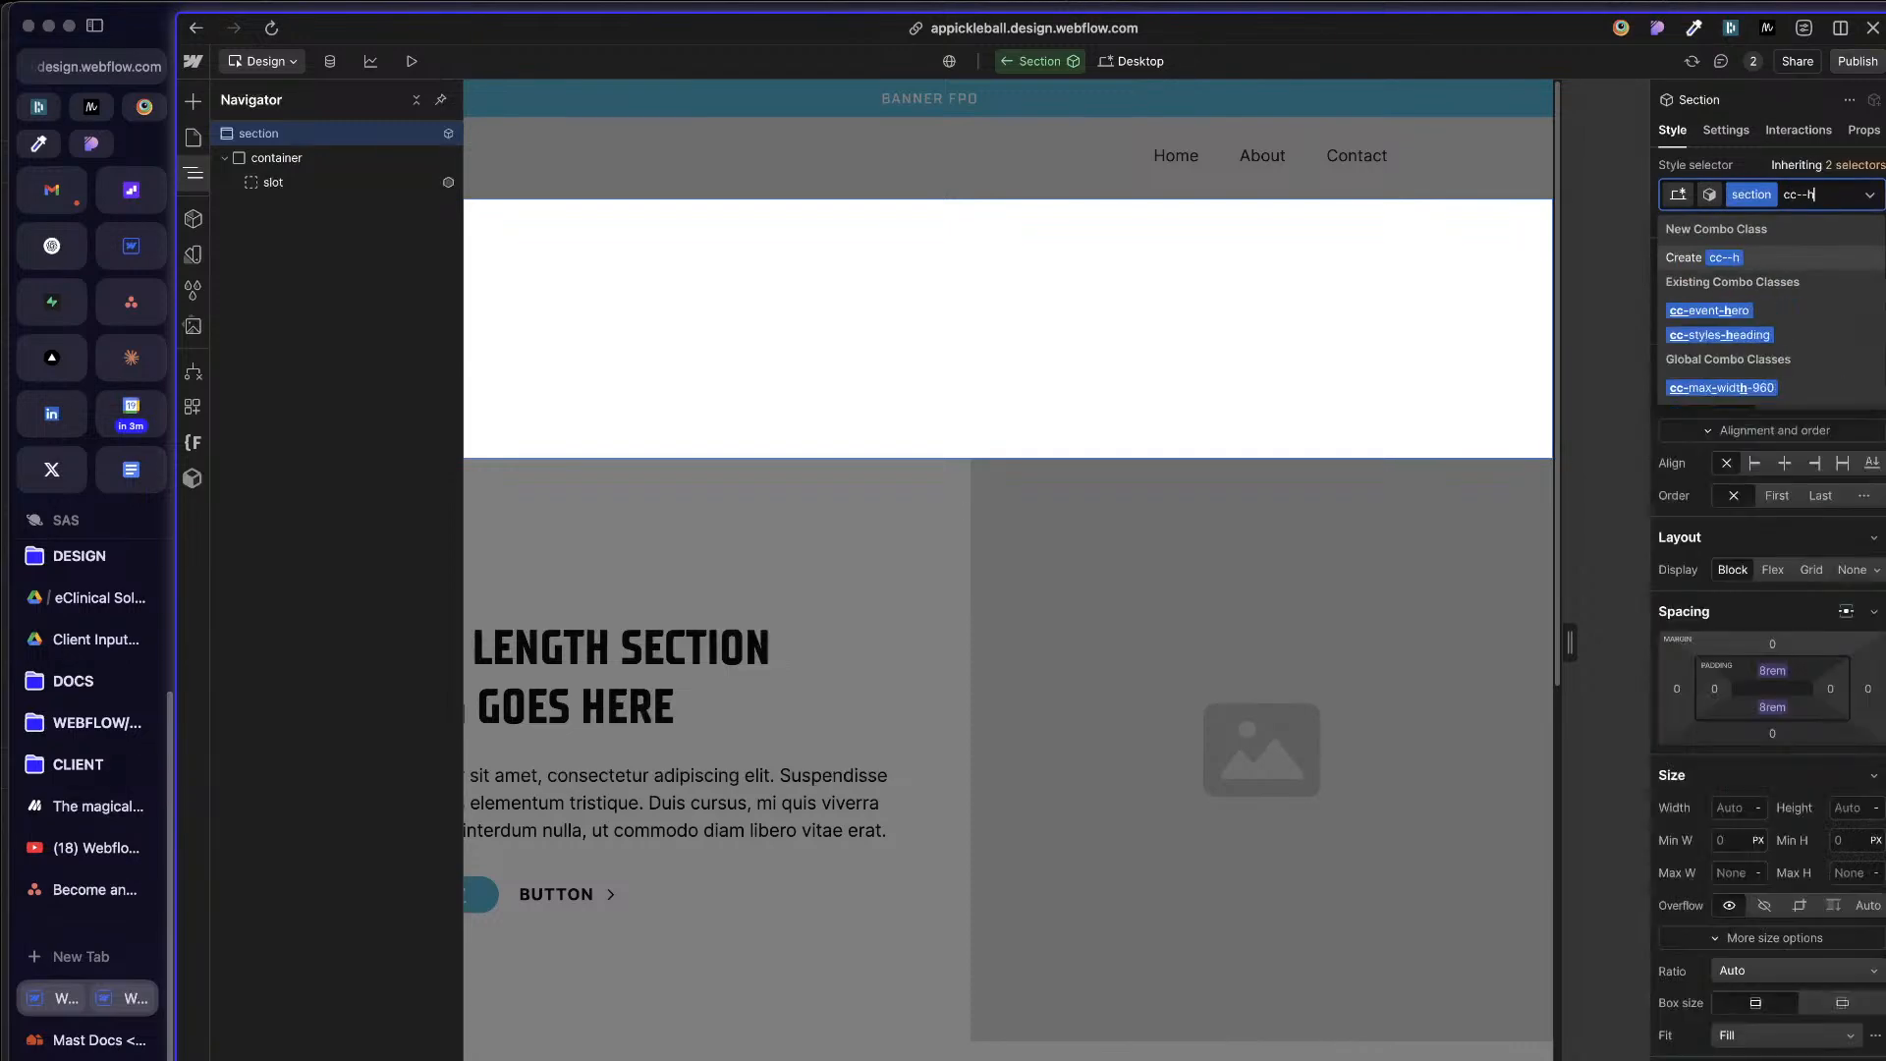
{"action": "key", "text": "BackSpace"}
{"action": "key", "text": "BackSpace"}
{"action": "type", "text": "he"}
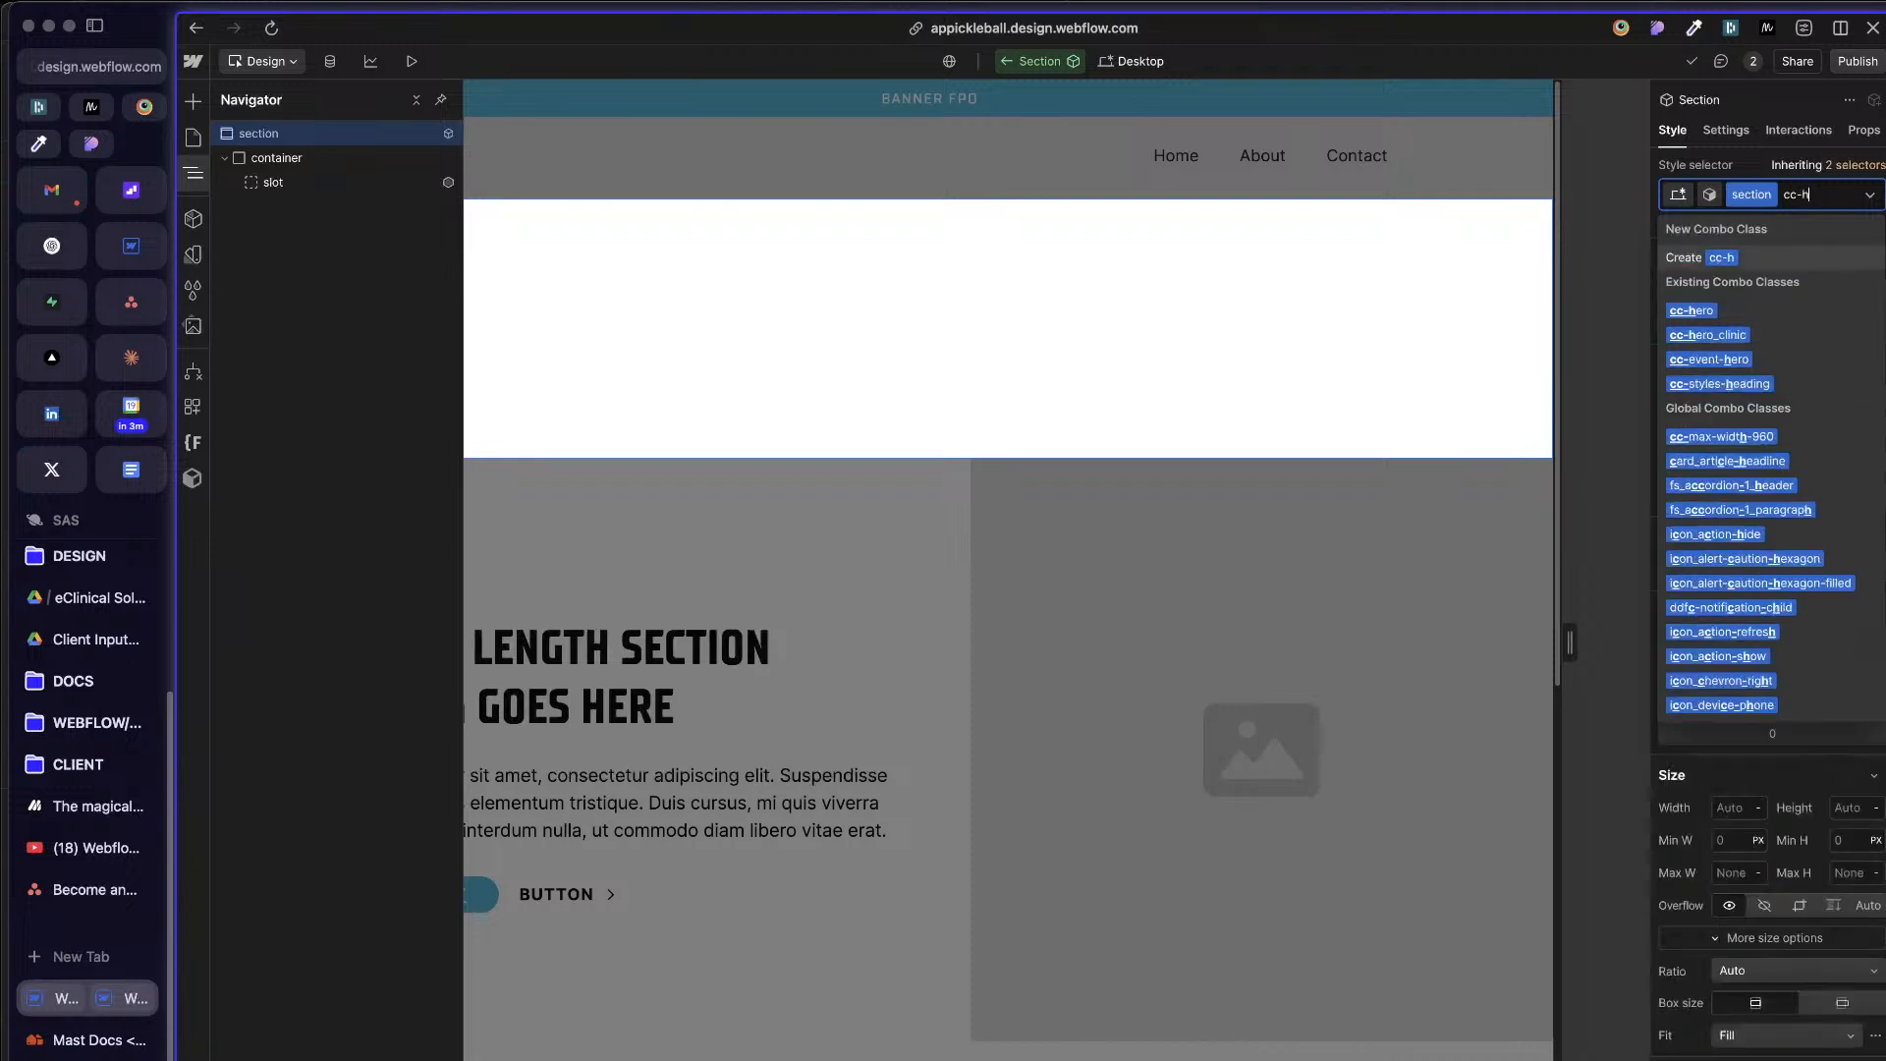
{"action": "key", "text": "BackSpace"}
{"action": "key", "text": "BackSpace"}
{"action": "type", "text": "themed"}
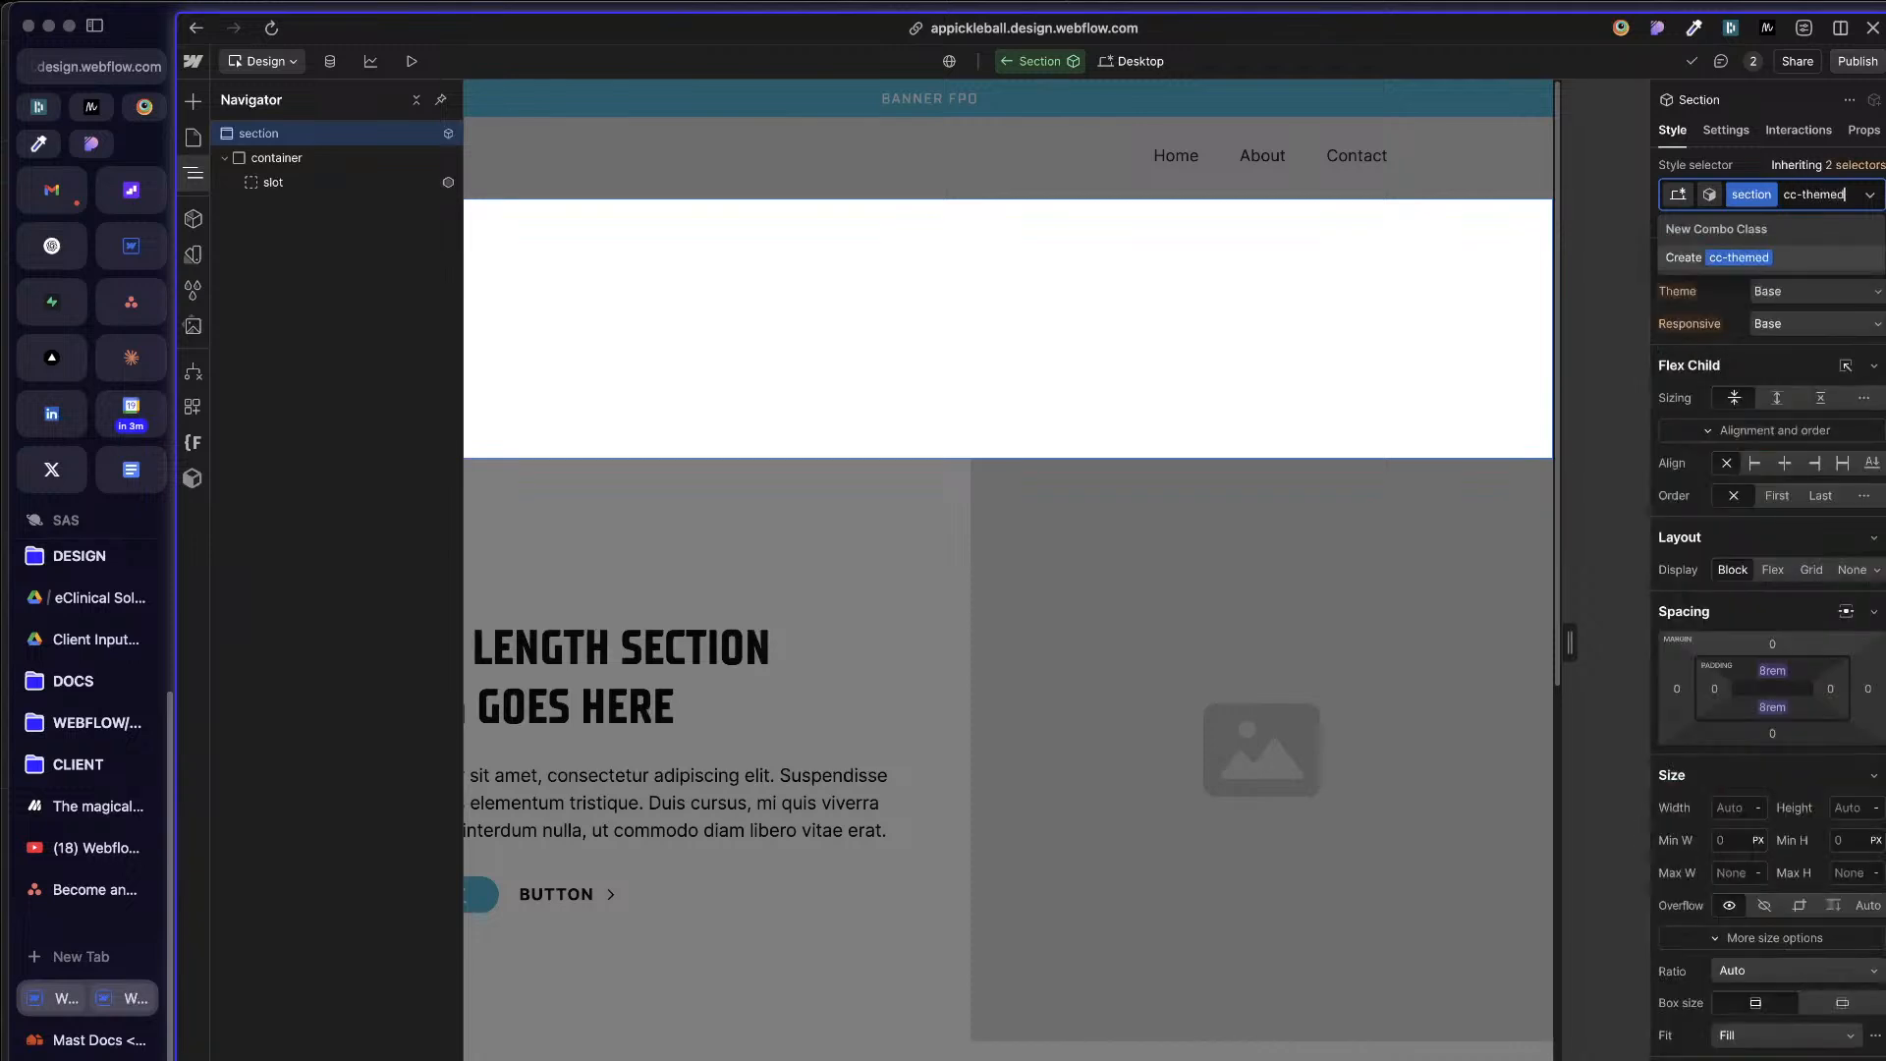
{"action": "key", "text": "Return"}
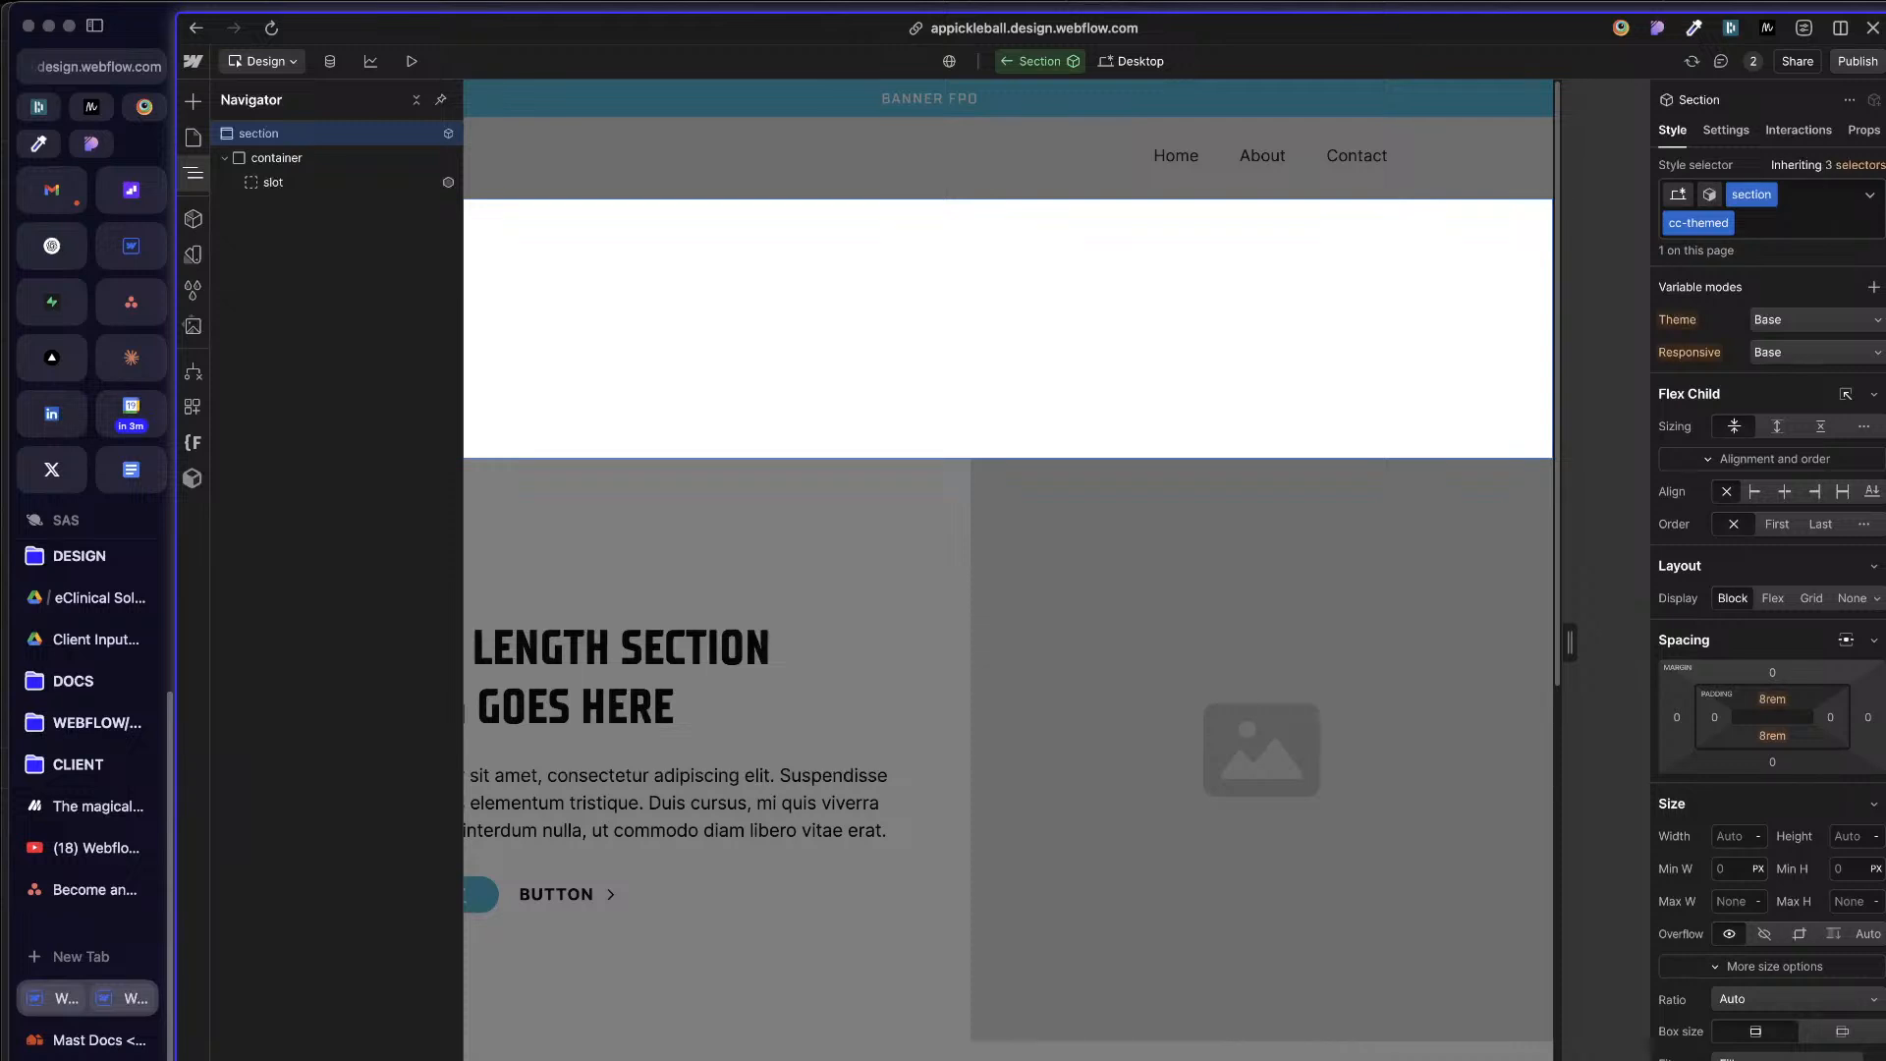
Step: Set the Theme variable mode explicitly to Base on the section's cc-themed combo class
{"action": "left_click", "coordinate": [1820, 322]}
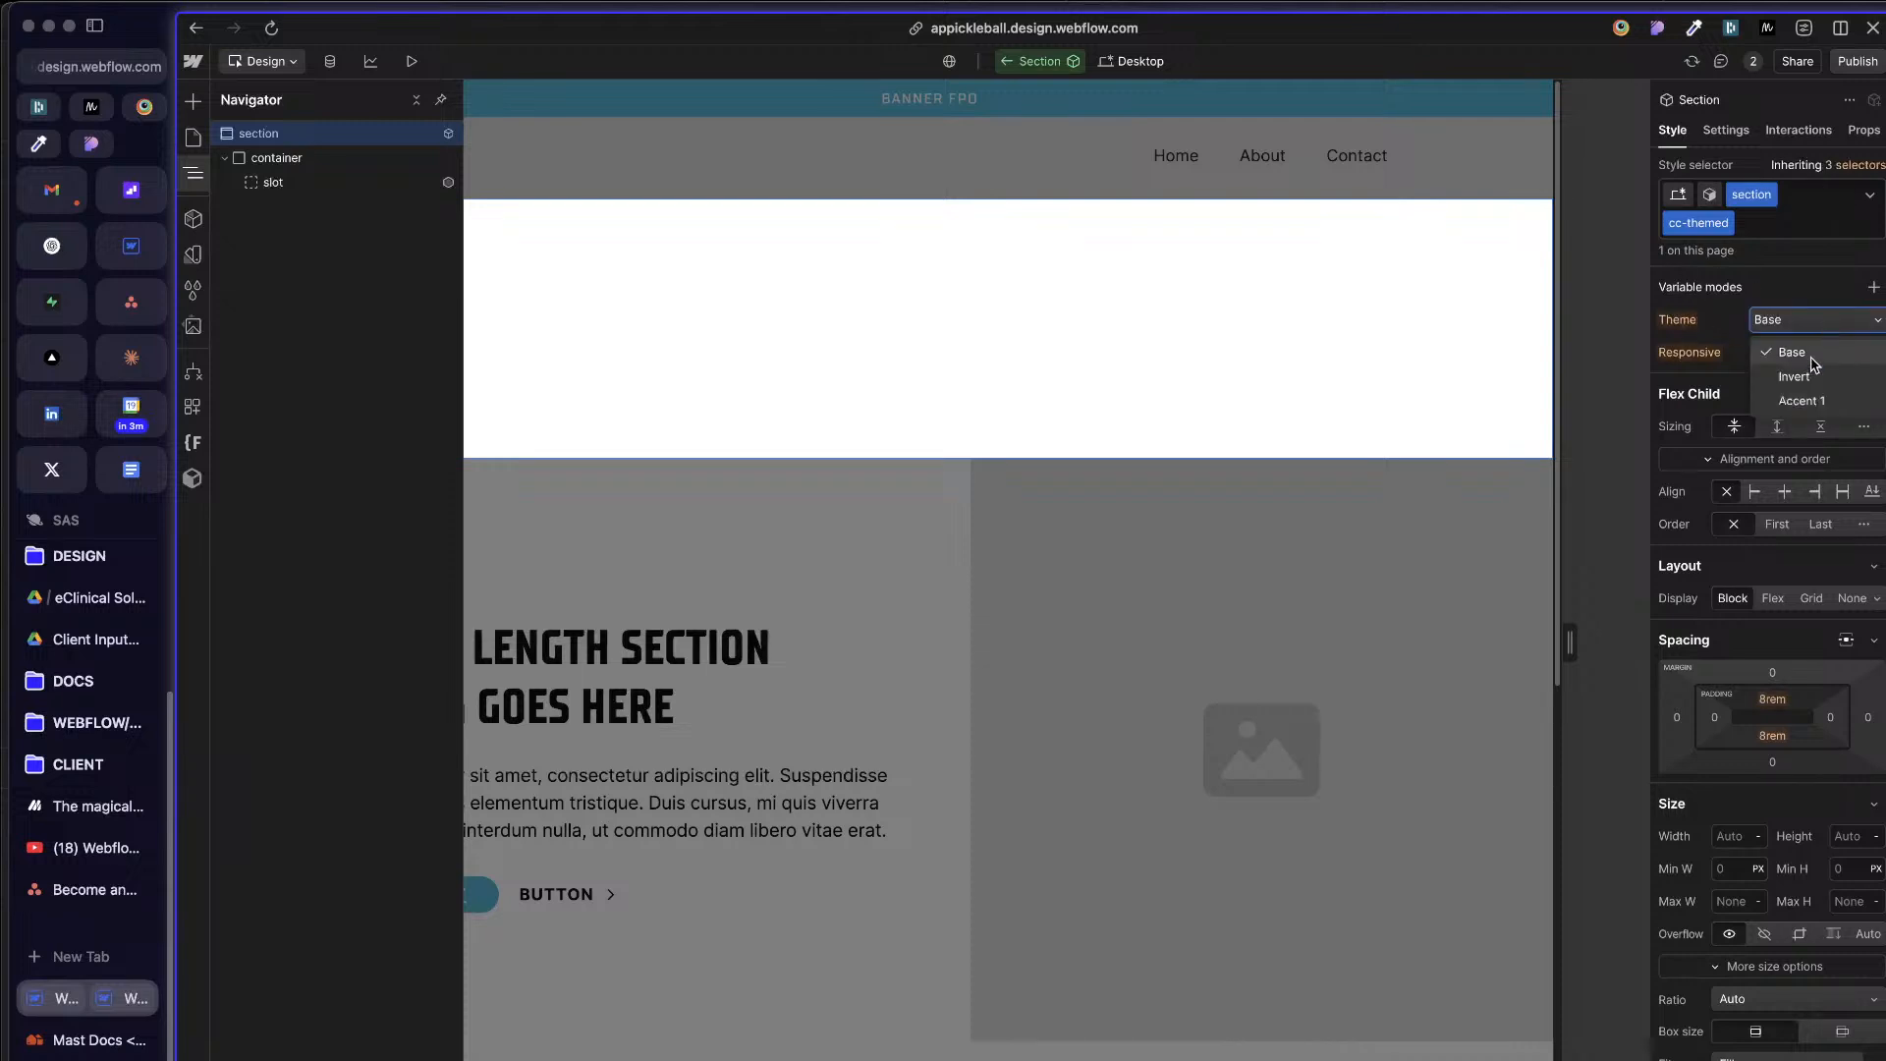
{"action": "left_click", "coordinate": [1811, 359]}
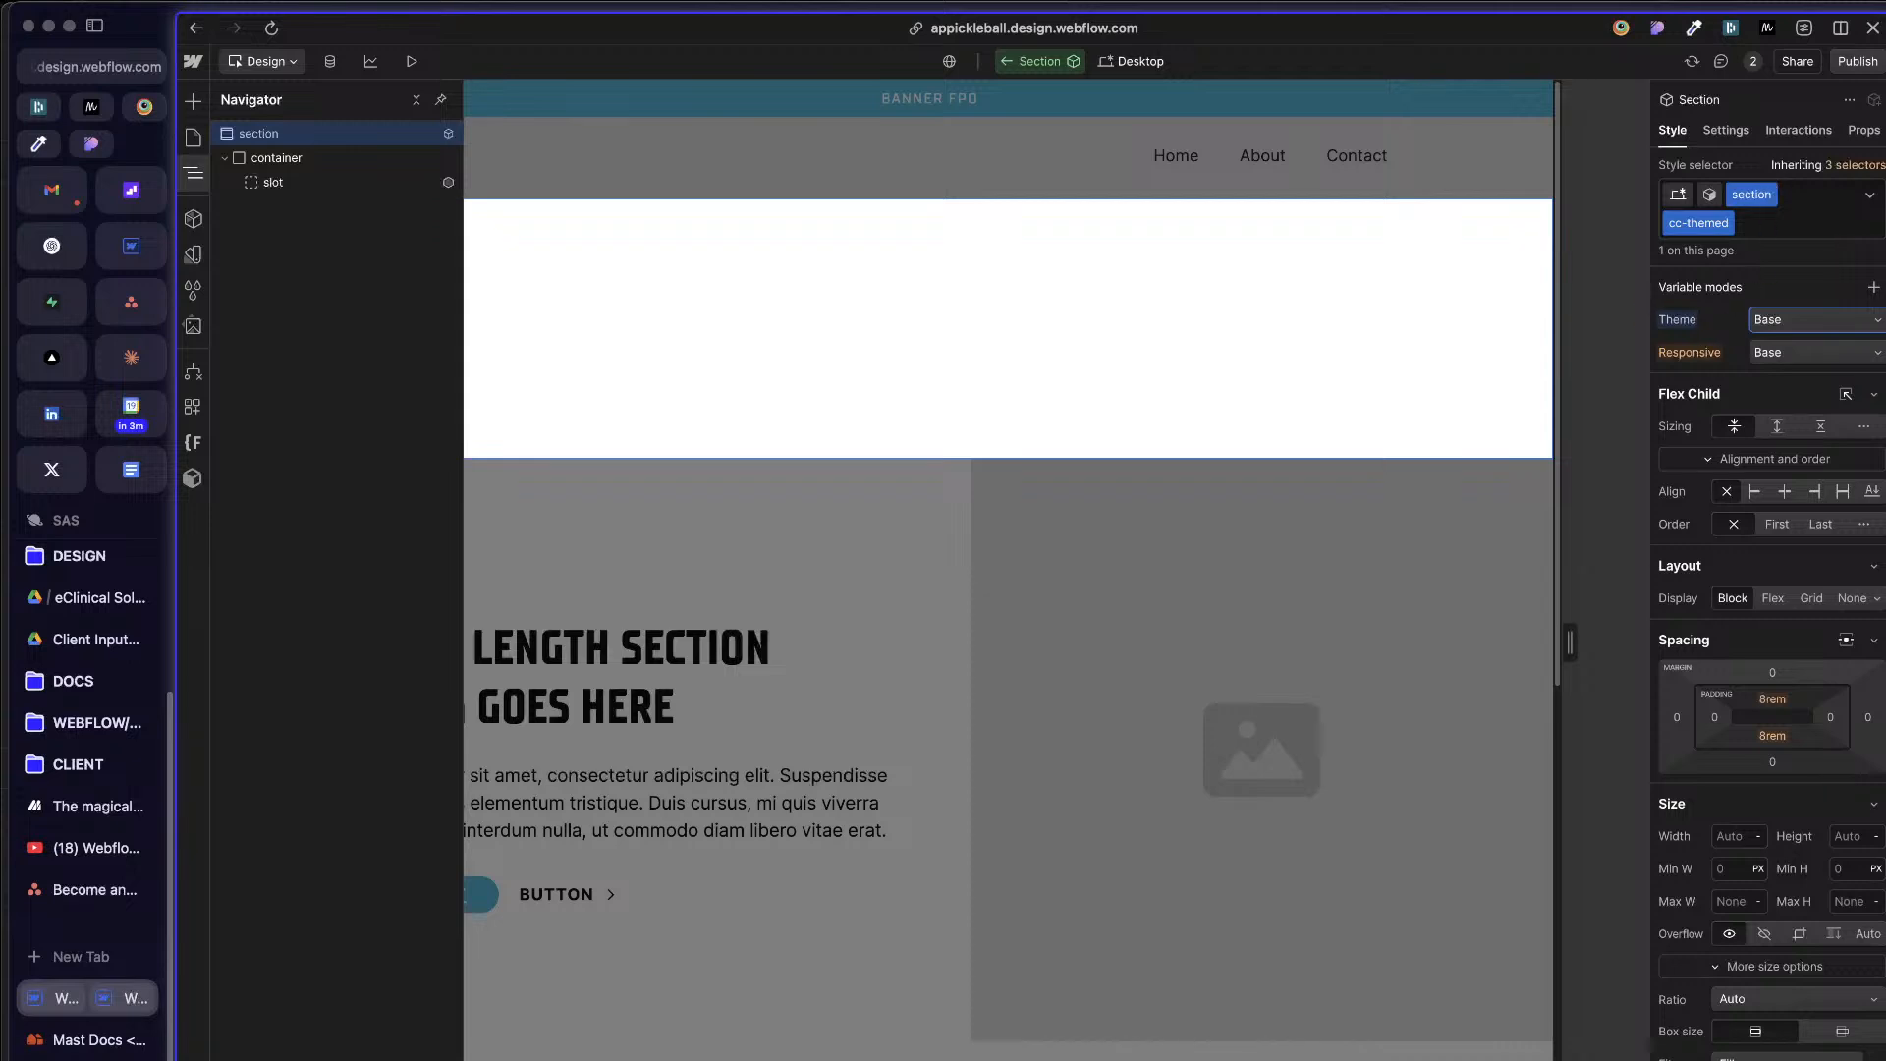
{"action": "left_click", "coordinate": [1710, 197]}
{"action": "left_click", "coordinate": [1753, 200]}
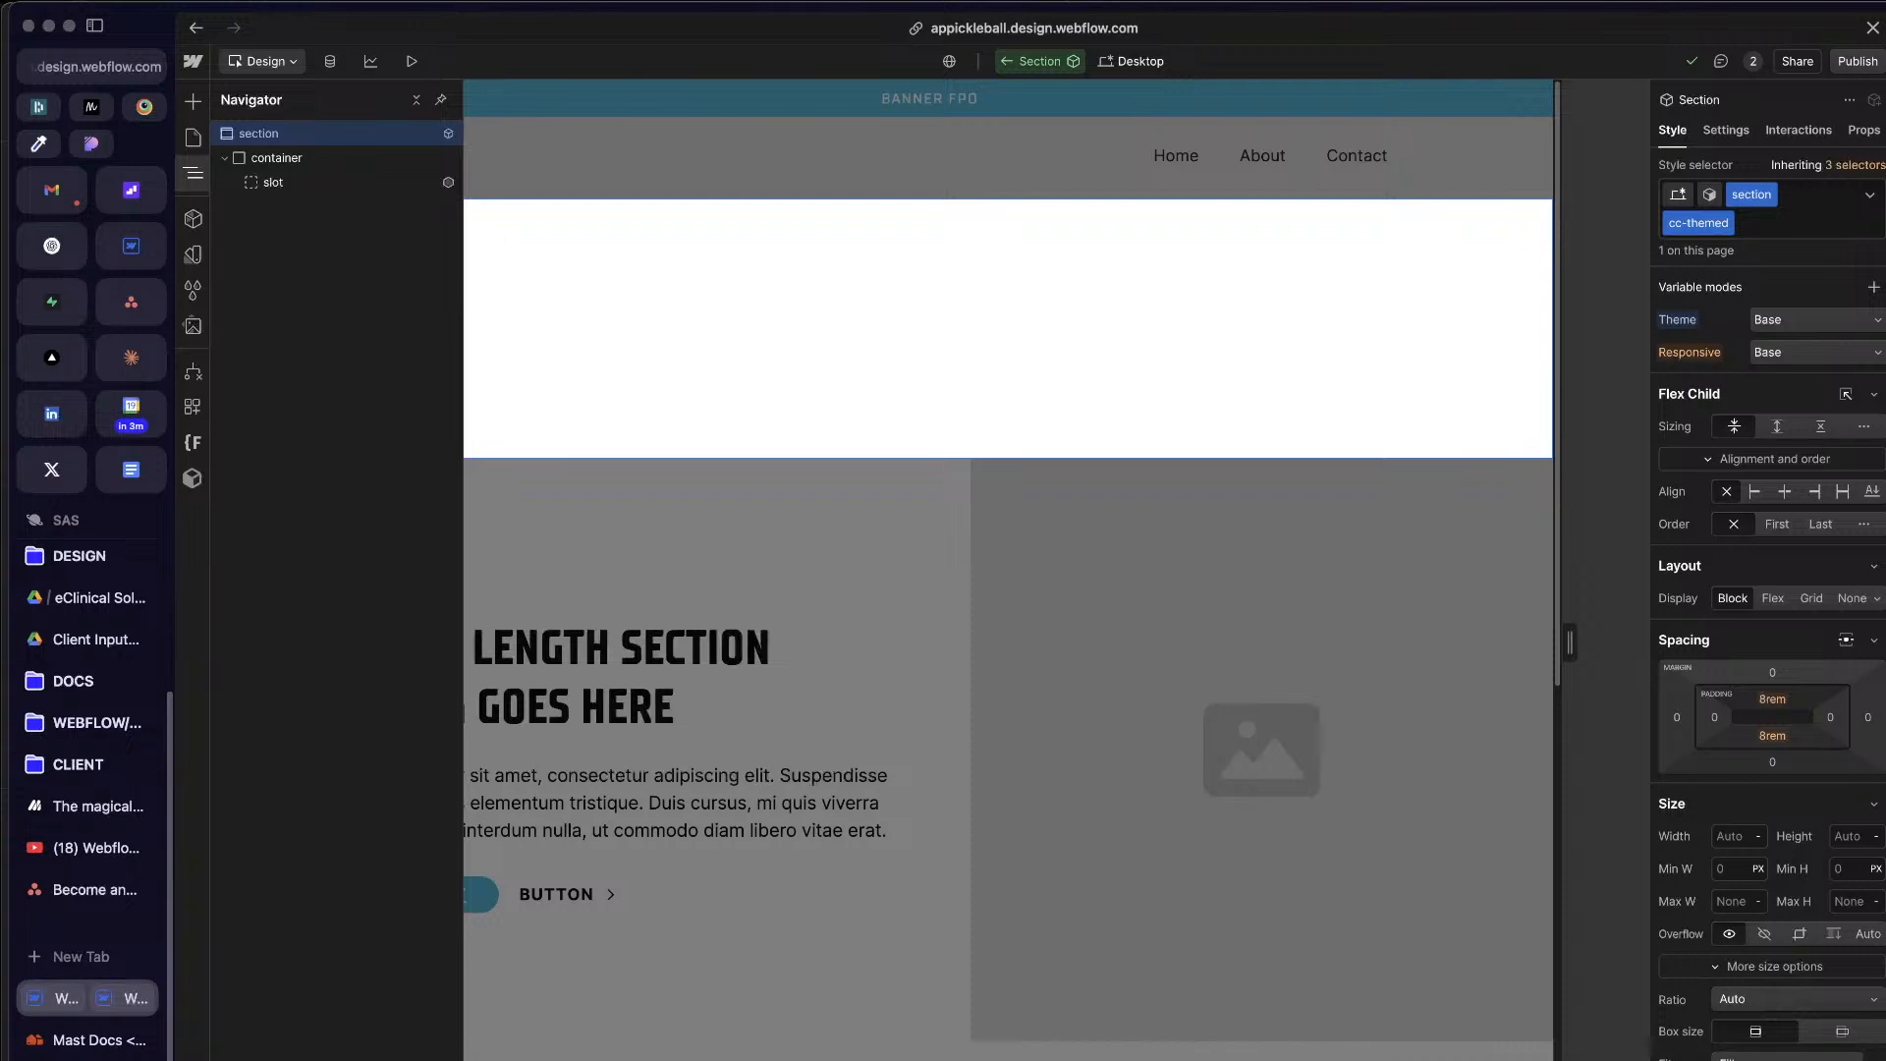
{"action": "left_click", "coordinate": [1694, 248]}
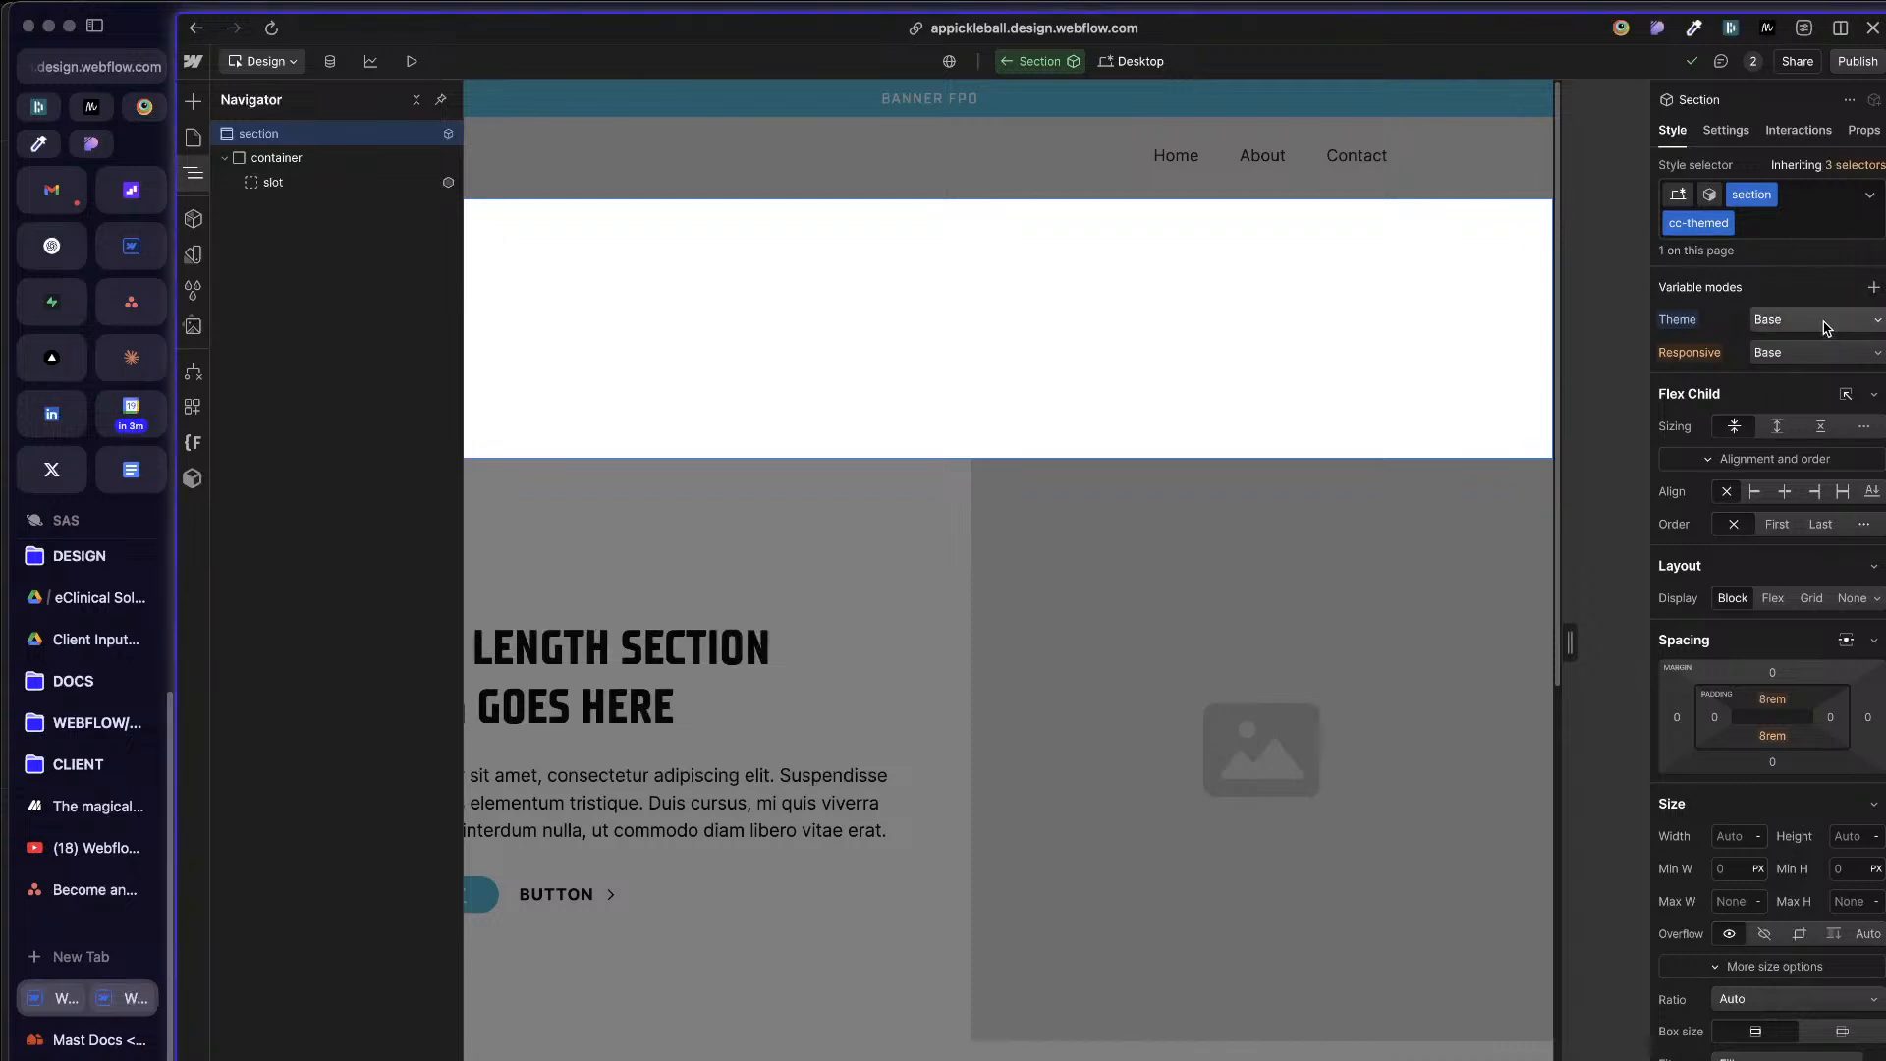
Step: Switch to the Invert variant and review the cc-themed section's size, position and typography style settings
{"action": "left_click", "coordinate": [1711, 194]}
{"action": "left_click", "coordinate": [1706, 299]}
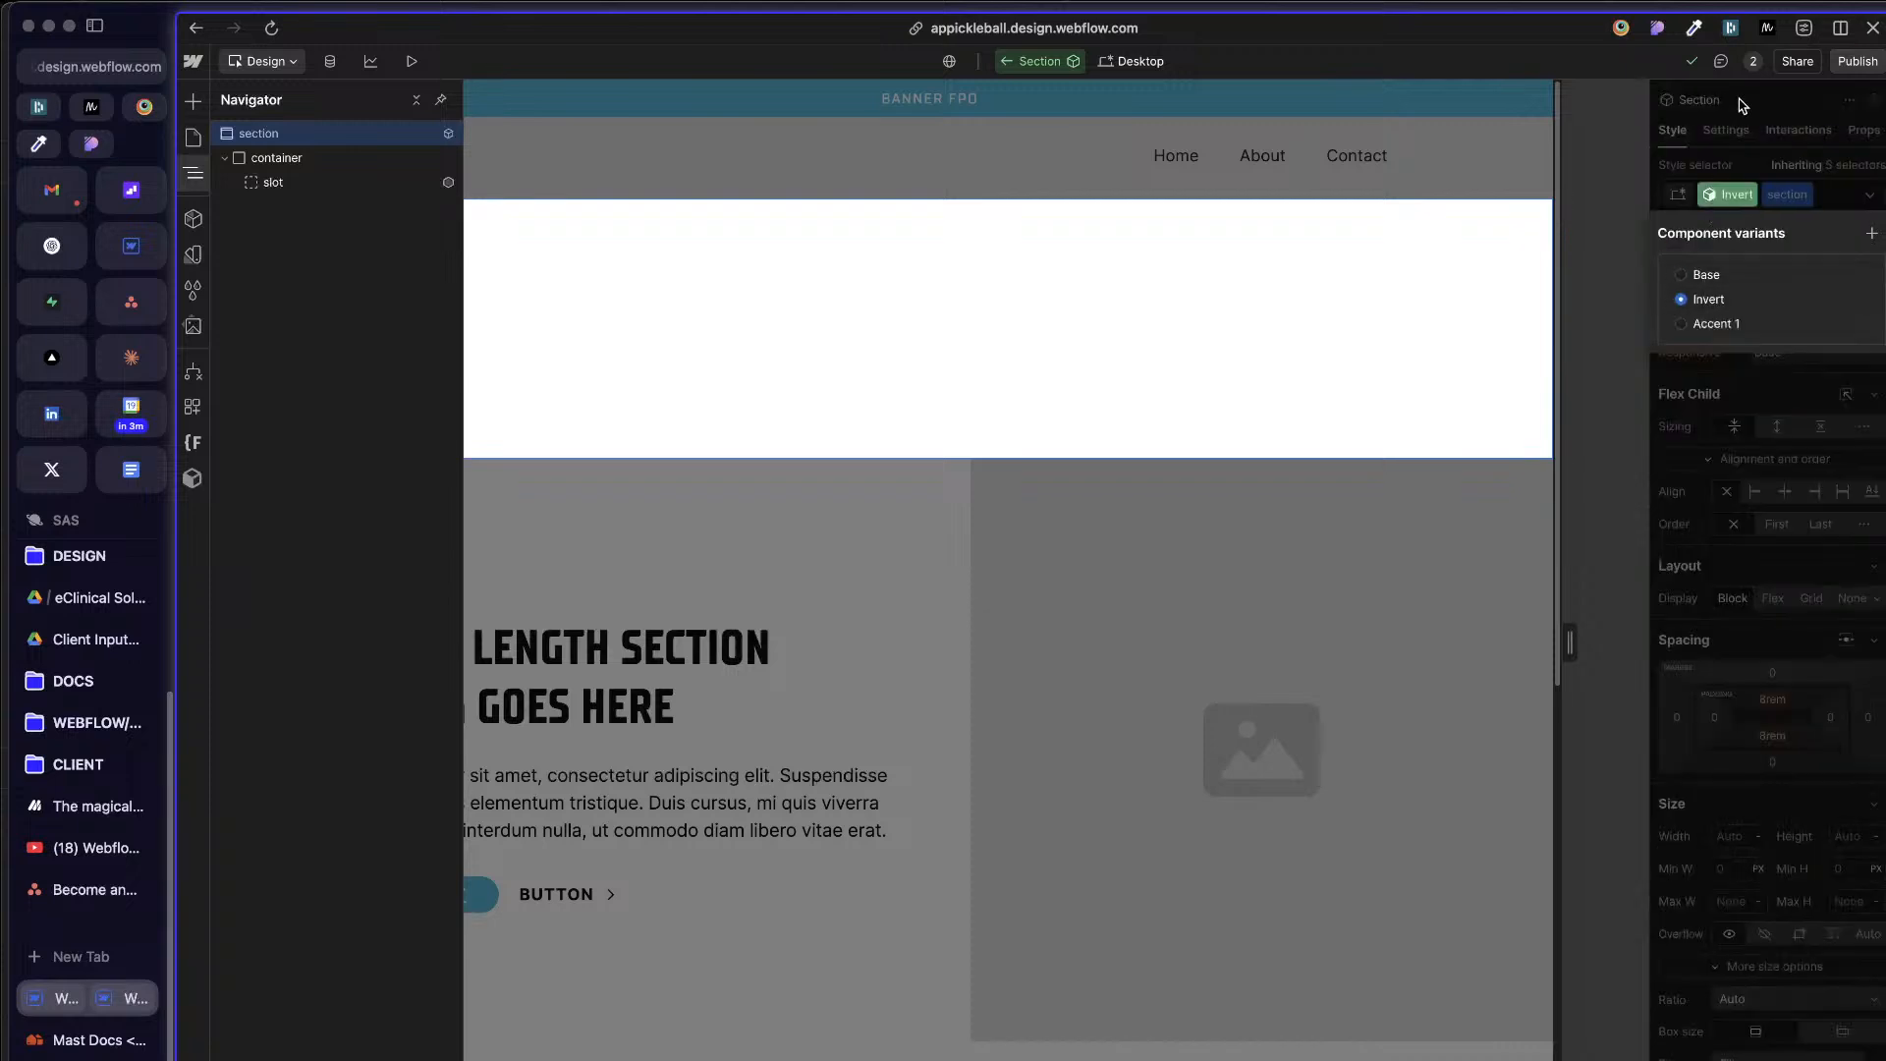
{"action": "left_click", "coordinate": [1742, 135]}
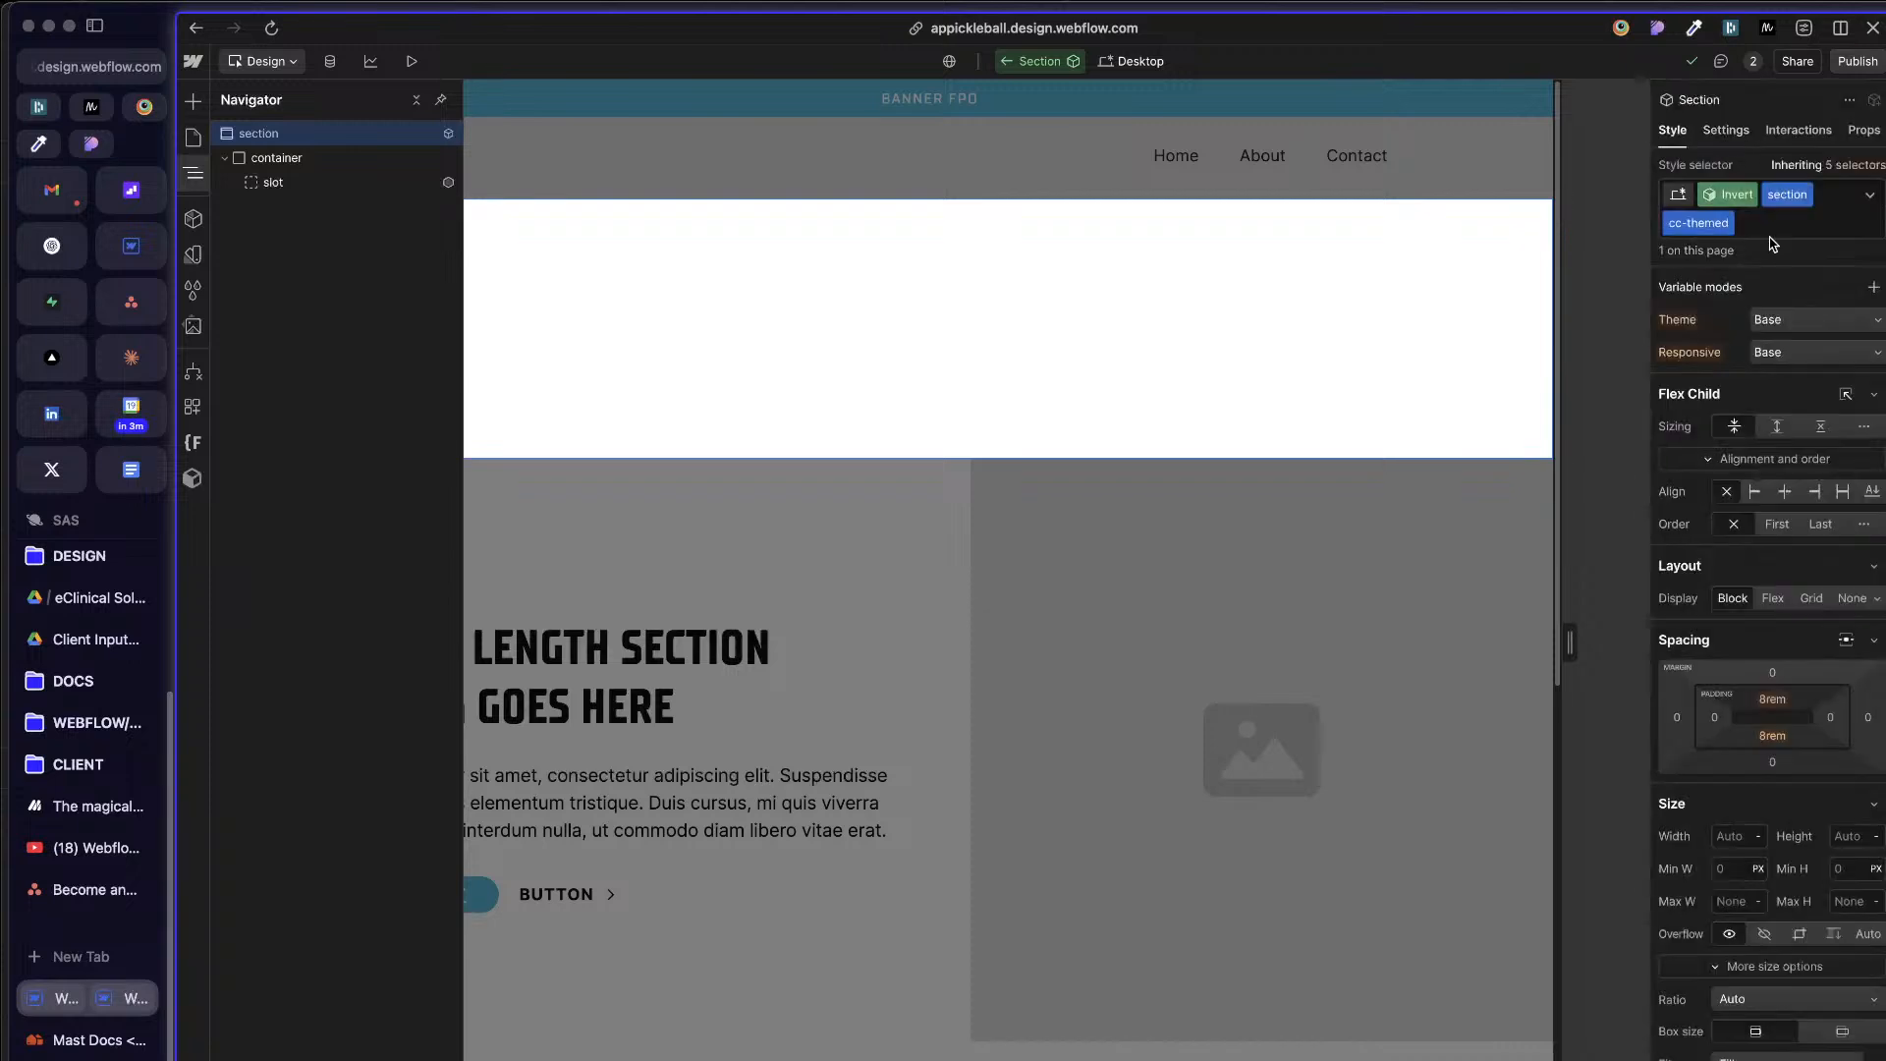
{"action": "scroll", "coordinate": [1796, 598], "scroll_direction": "down", "scroll_amount": 4}
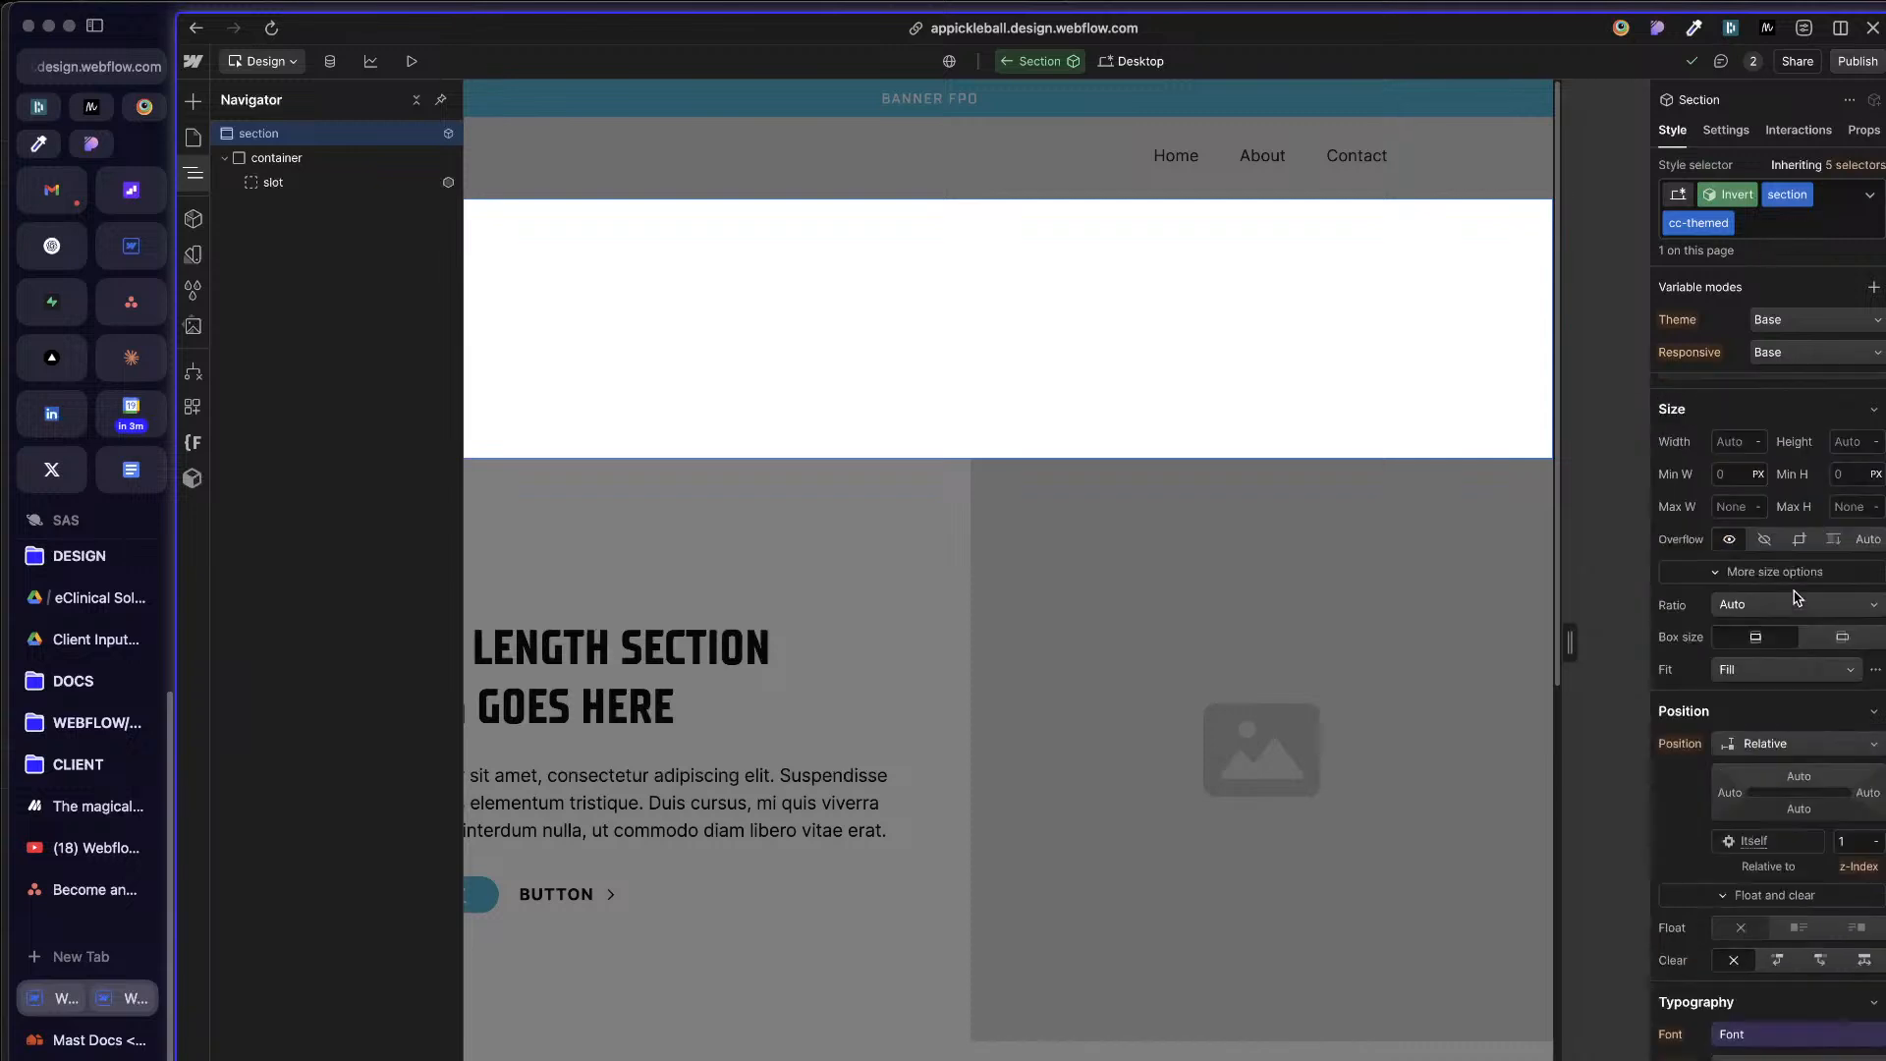
{"action": "scroll", "coordinate": [1796, 598], "scroll_direction": "down", "scroll_amount": 2}
{"action": "scroll", "coordinate": [1694, 560], "scroll_direction": "up", "scroll_amount": 3}
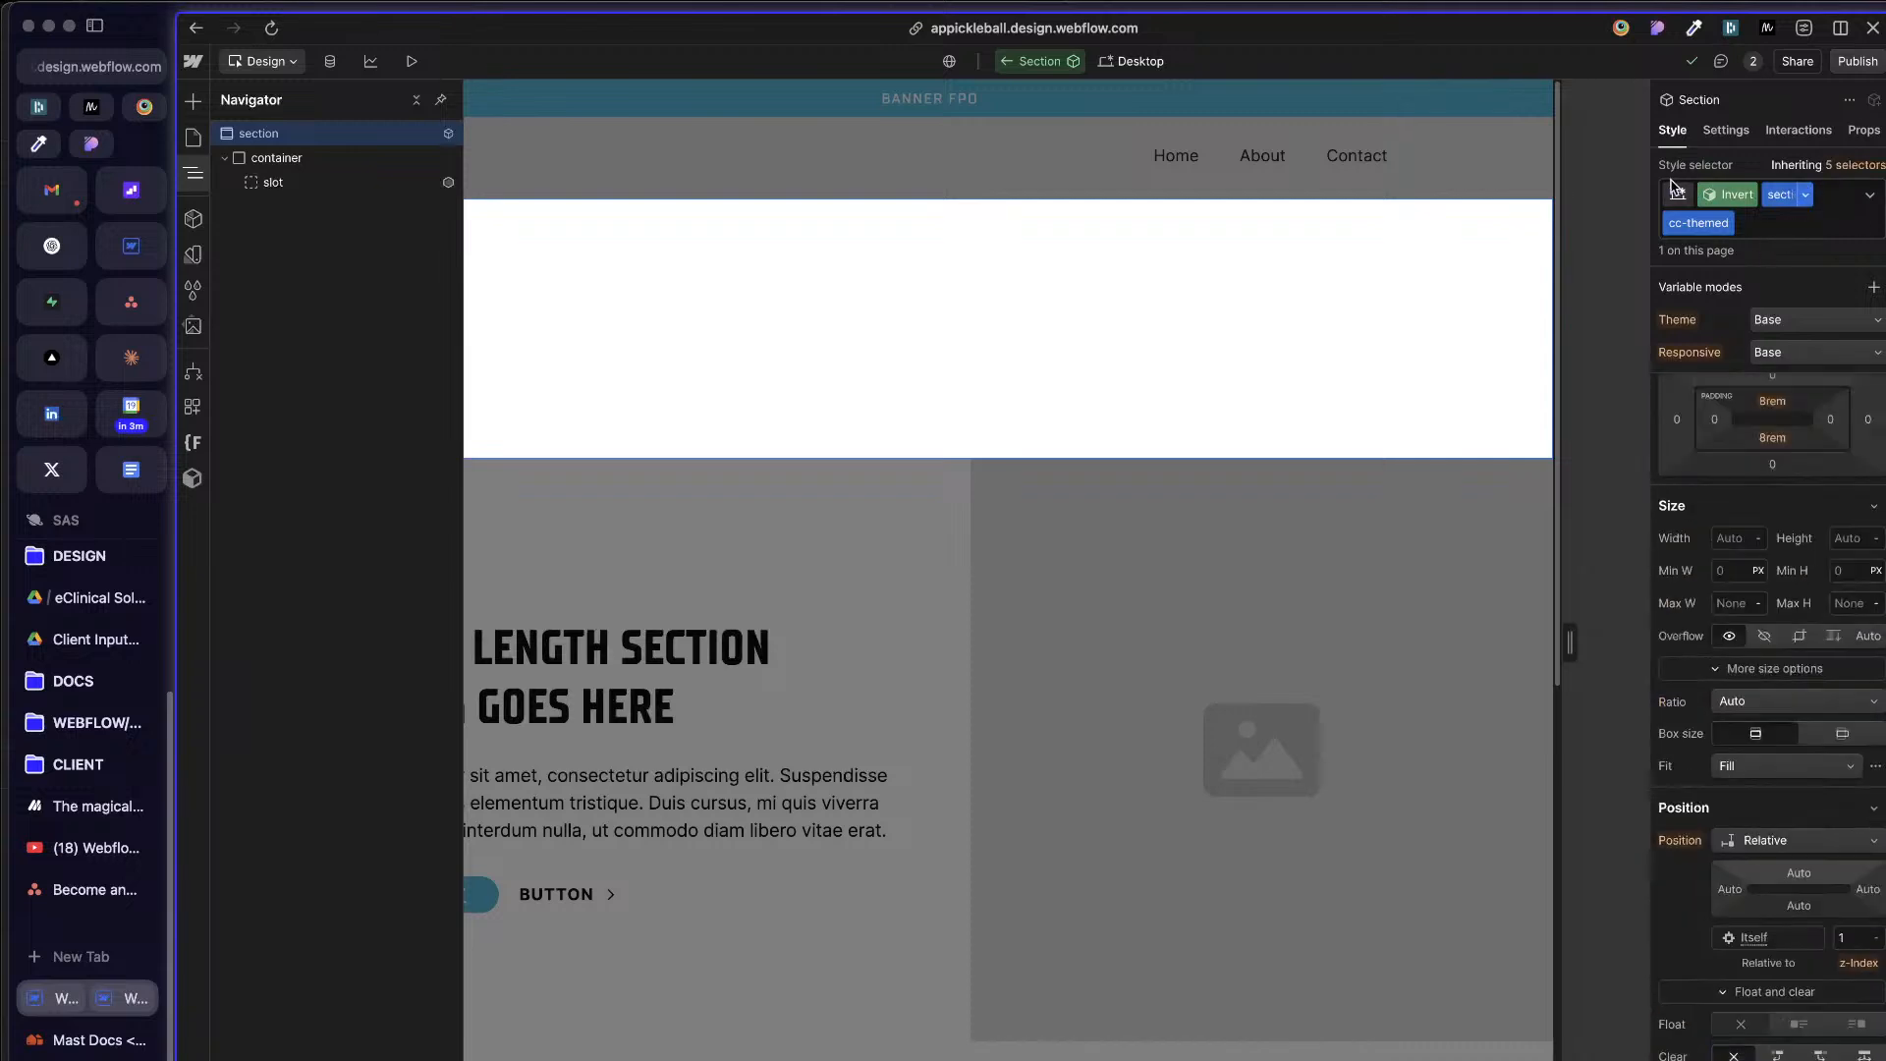